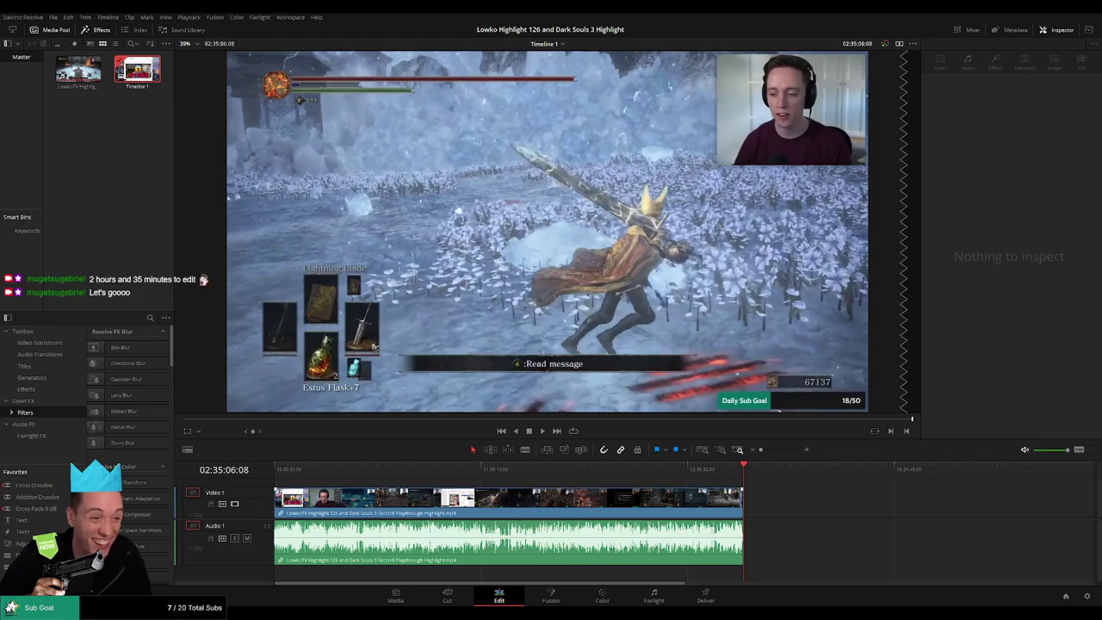
# Play the timeline from its beginning at a closer zoom, and make the timeline area and the video track taller.
pyautogui.click(276, 470)
pyautogui.press('space')
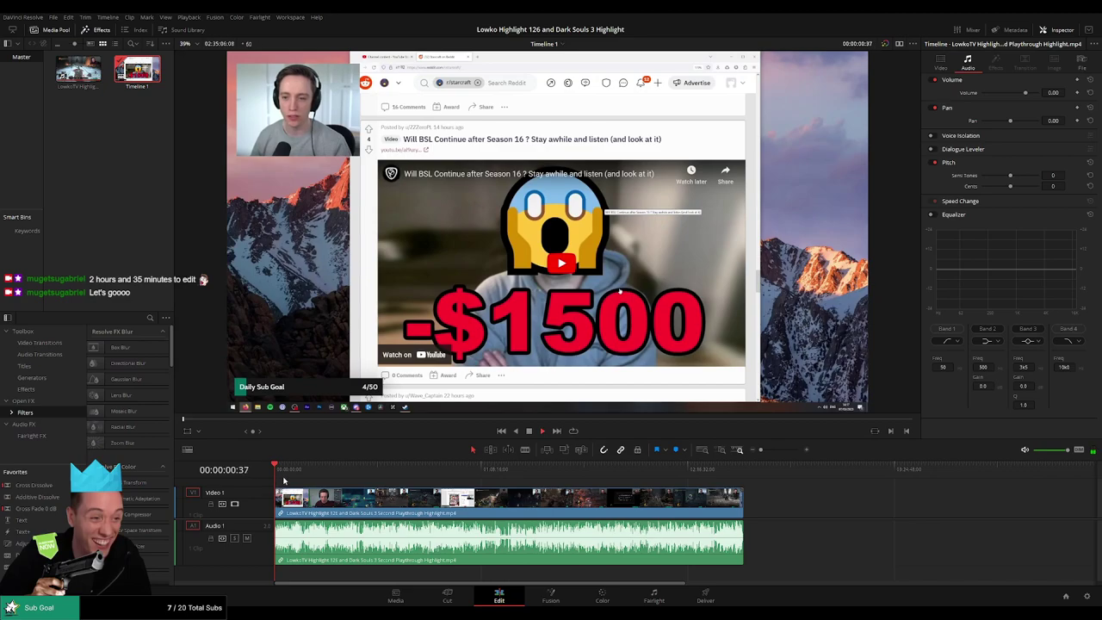
pyautogui.moveTo(763, 451); pyautogui.dragTo(779, 450)
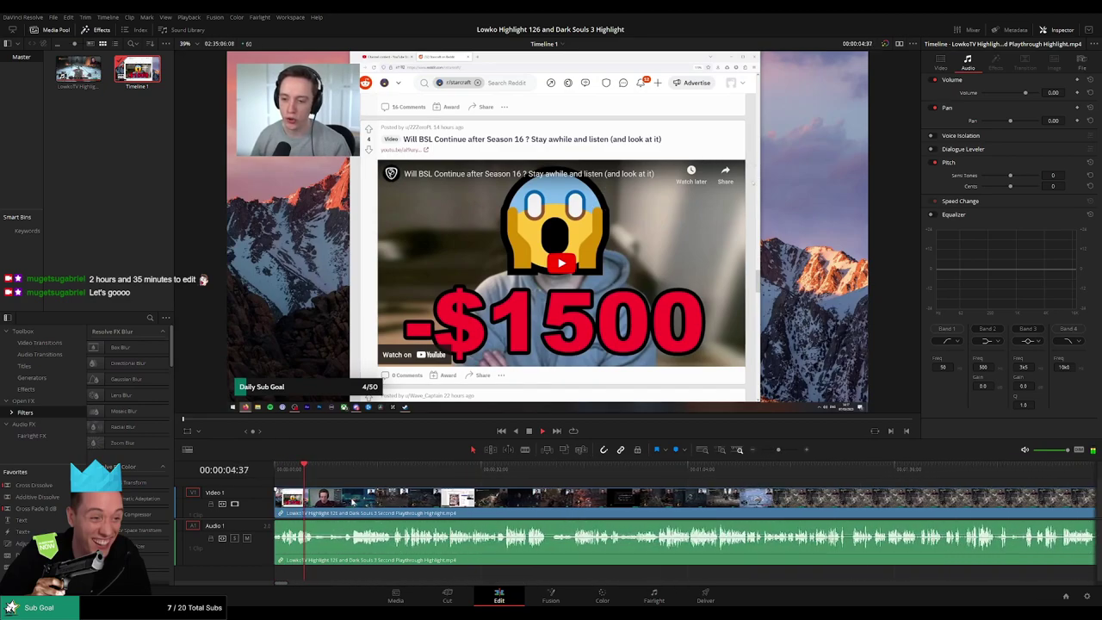
pyautogui.hscroll(1, 396, 499)
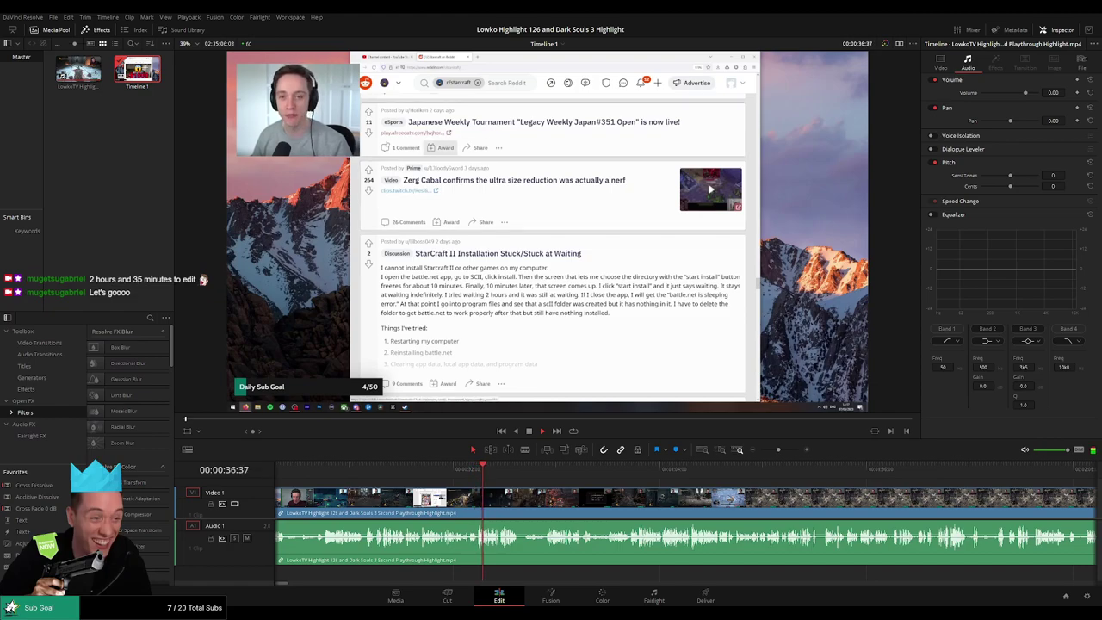
pyautogui.hscroll(3, 460, 481)
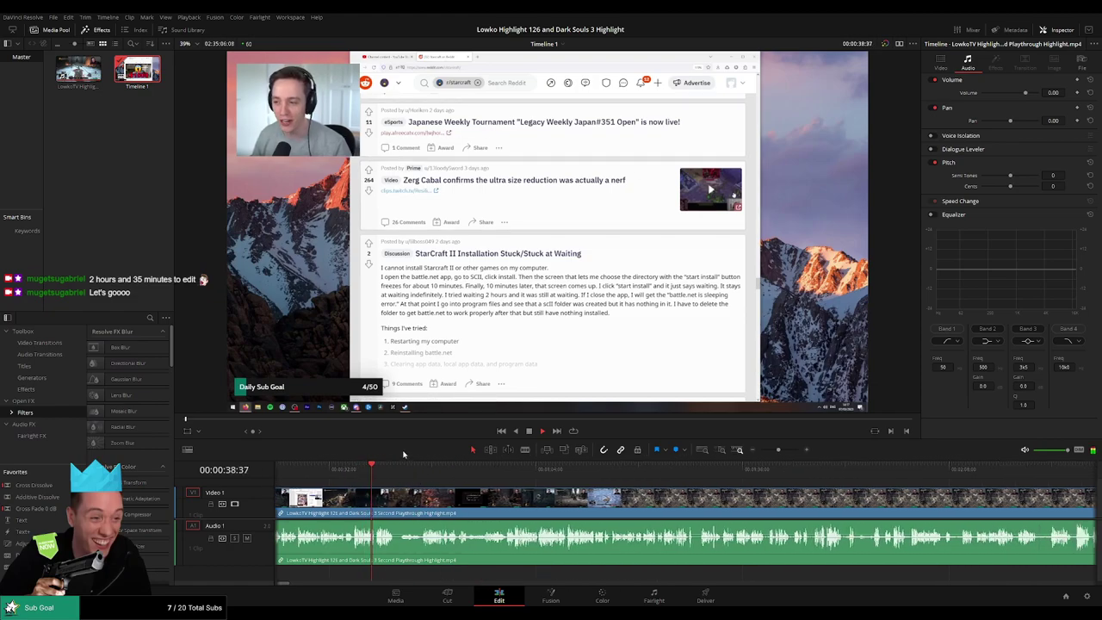
pyautogui.moveTo(410, 438); pyautogui.dragTo(411, 428)
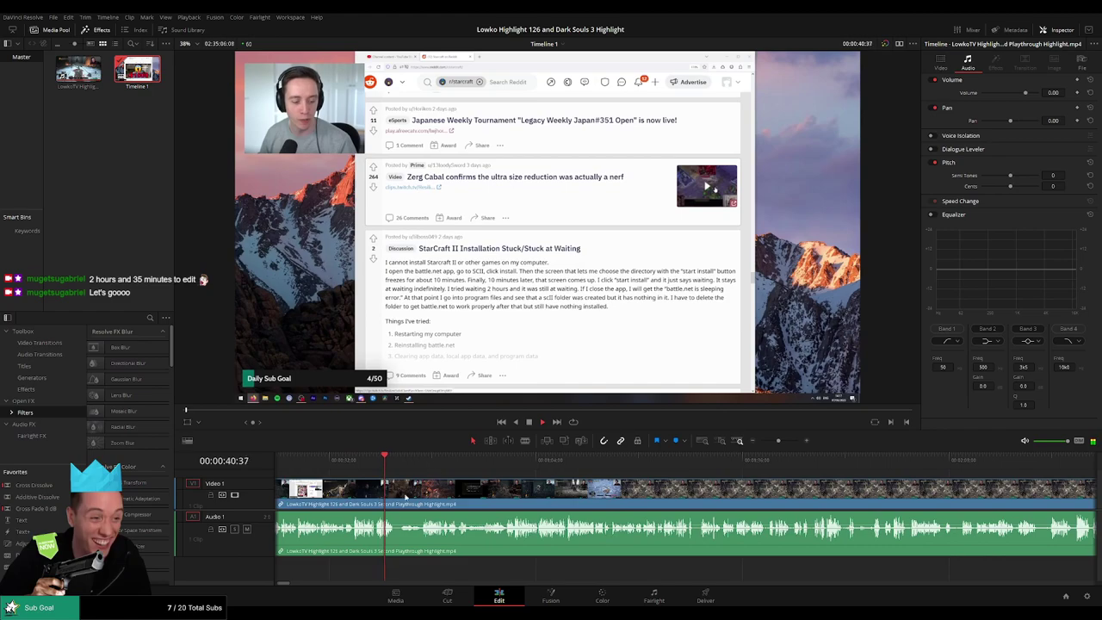
pyautogui.moveTo(246, 509); pyautogui.dragTo(246, 520)
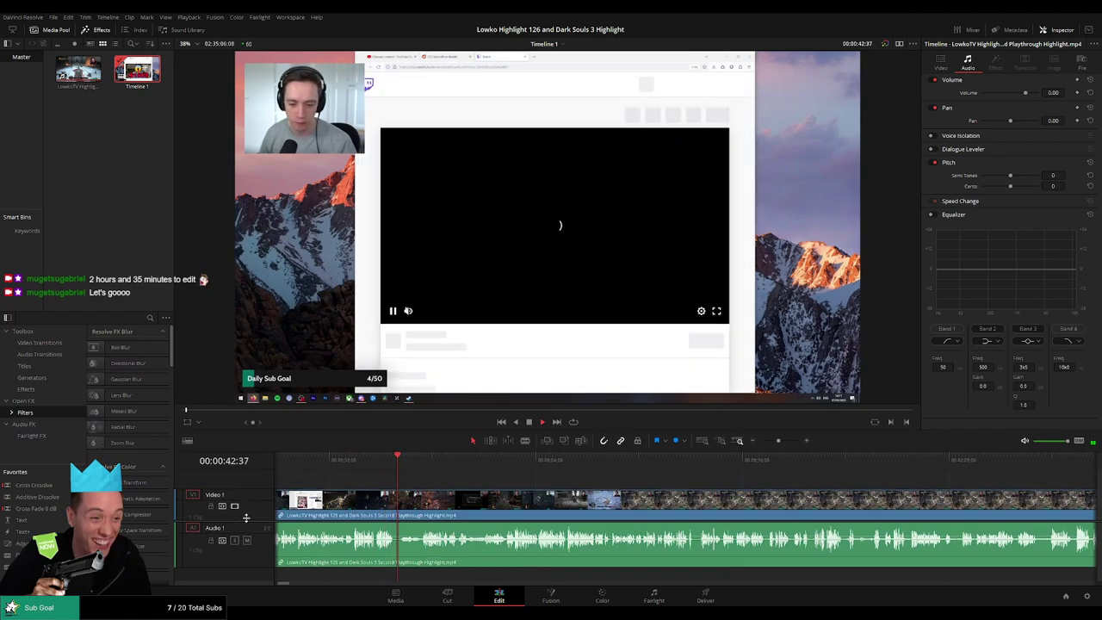
# Replay the passage from about 00:00:35, cut out the short pause after 00:00:35:42 and close the gap.
pyautogui.click(342, 460)
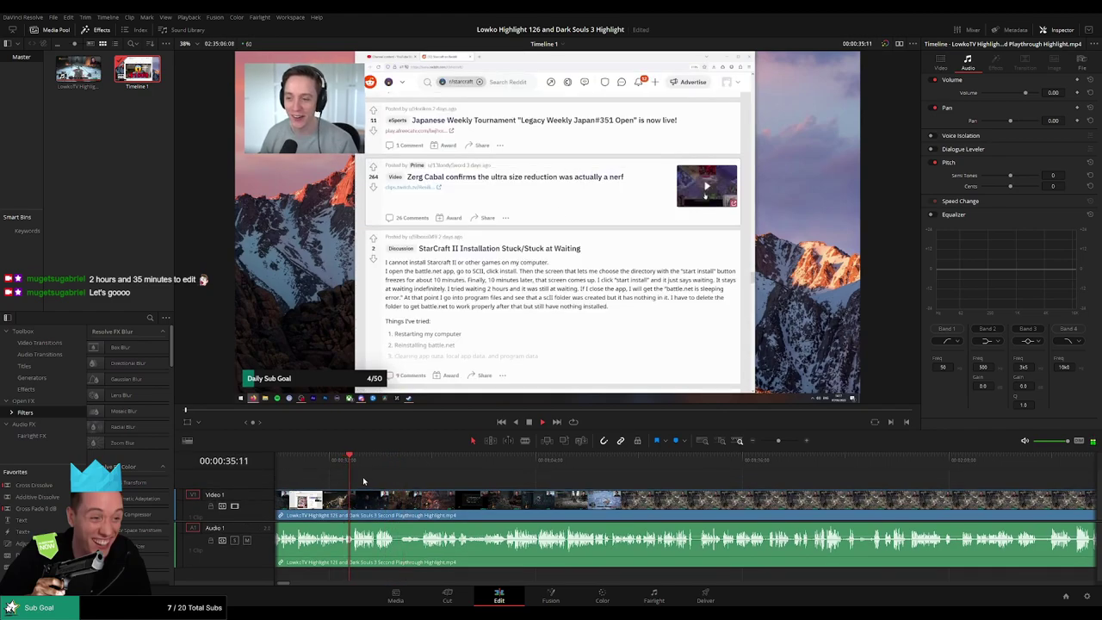
pyautogui.press('space')
pyautogui.scroll(3, 366, 478)
pyautogui.scroll(3, 712, 460)
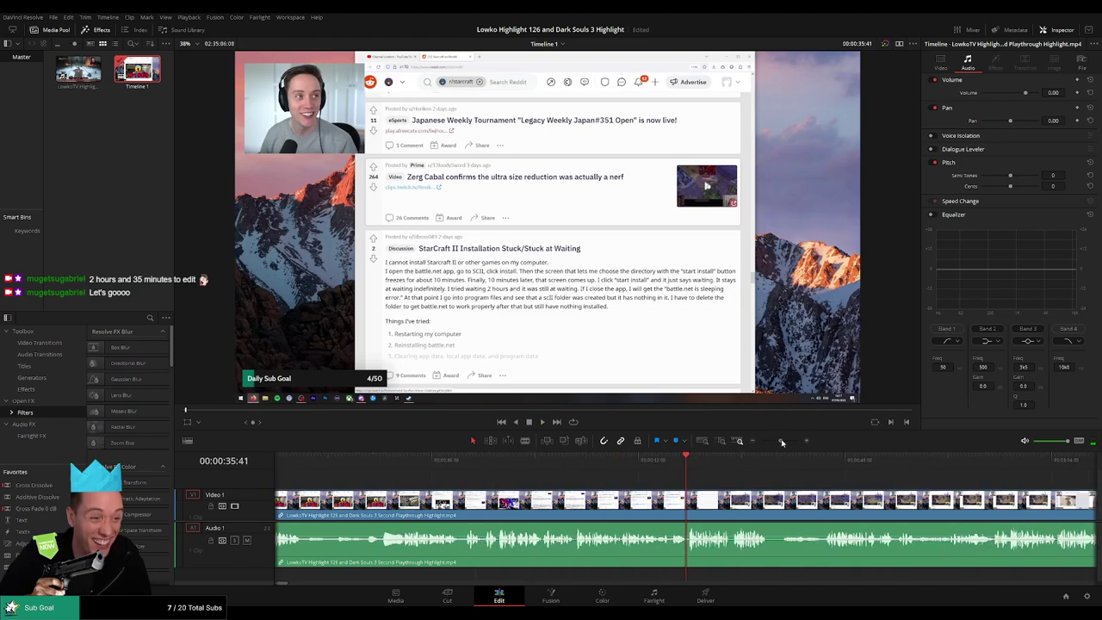
pyautogui.press('space')
pyautogui.click(689, 465)
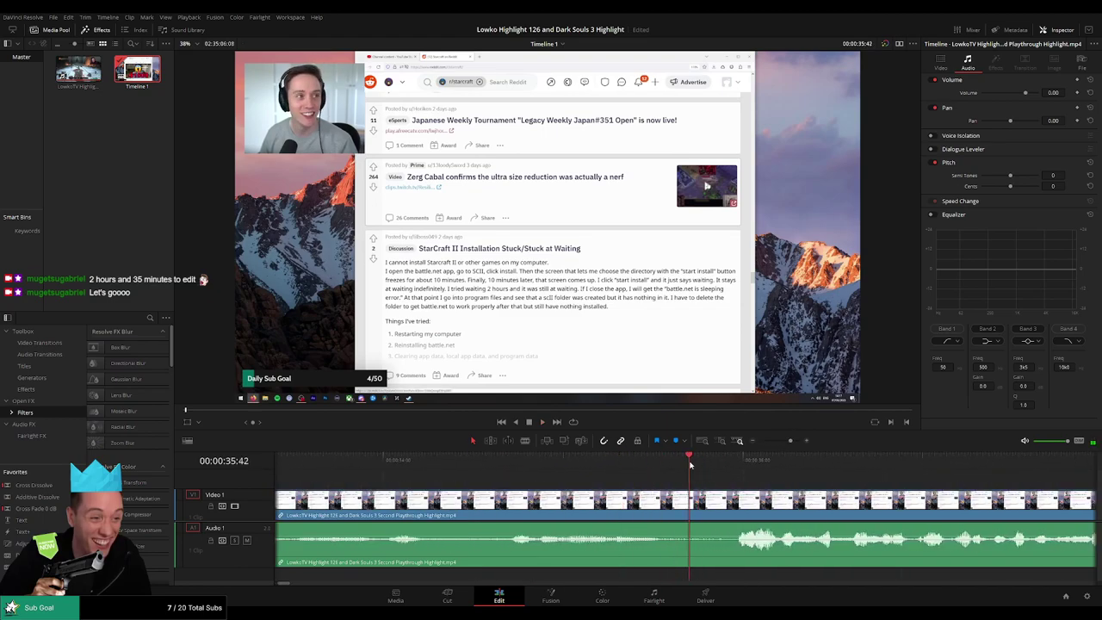
pyautogui.click(694, 511)
pyautogui.click(729, 510)
pyautogui.press('a')
pyautogui.click(712, 511)
pyautogui.press('BackSpace')
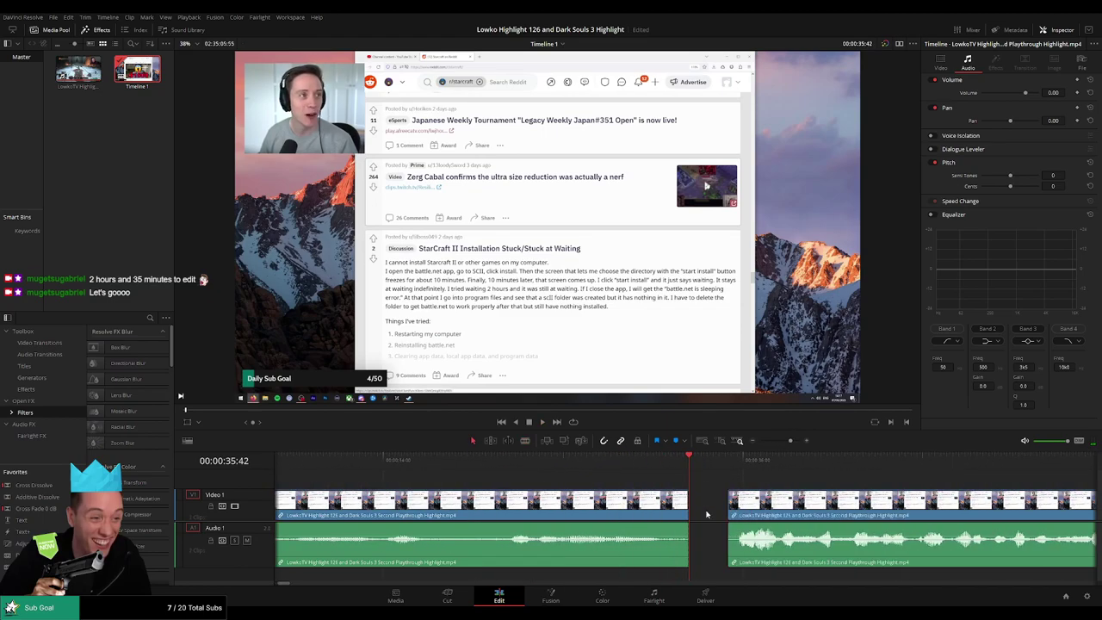
pyautogui.click(707, 510)
pyautogui.press('BackSpace')
# Play on from the cut at 00:00:35 and check the speech and waveform up to about 00:01:33 for pauses.
pyautogui.press('space')
pyautogui.moveTo(791, 441); pyautogui.dragTo(773, 441)
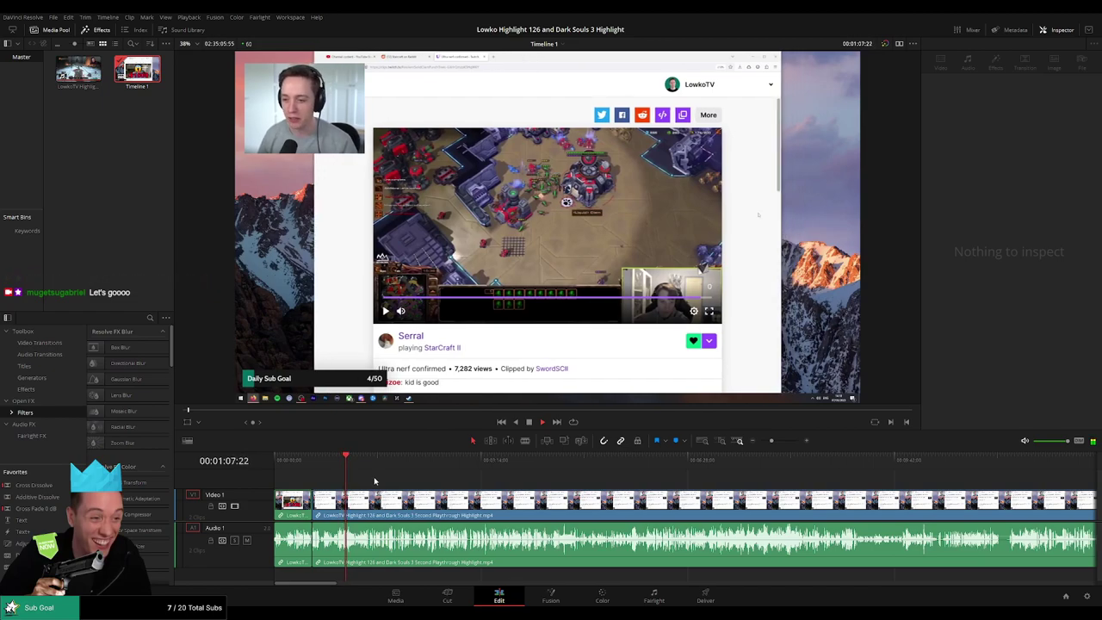
pyautogui.moveTo(770, 441); pyautogui.dragTo(777, 441)
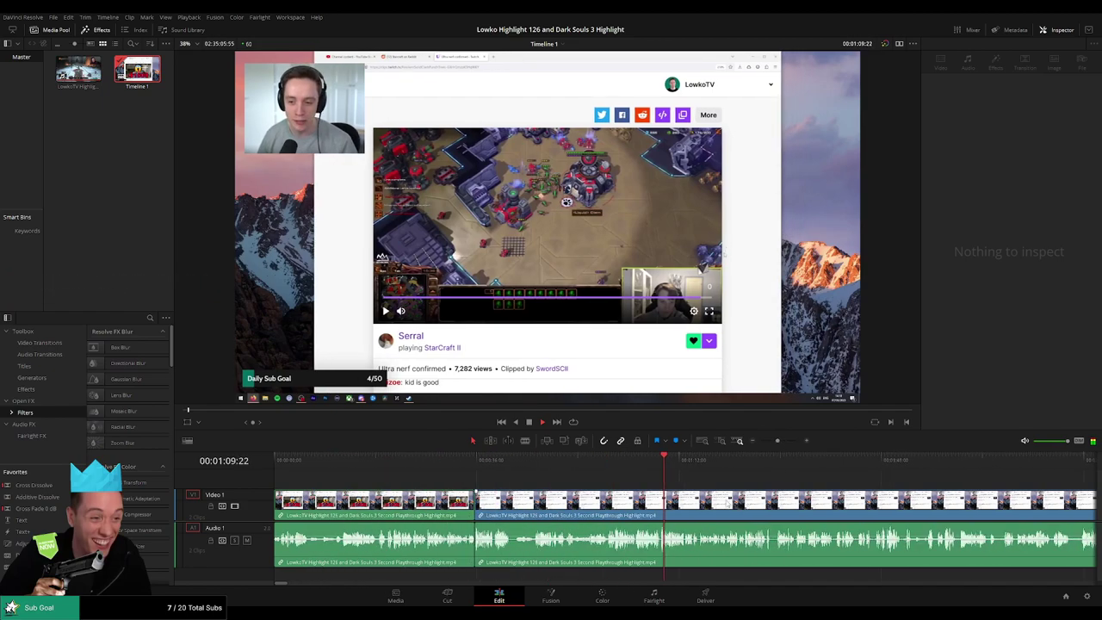
pyautogui.hscroll(3, 506, 495)
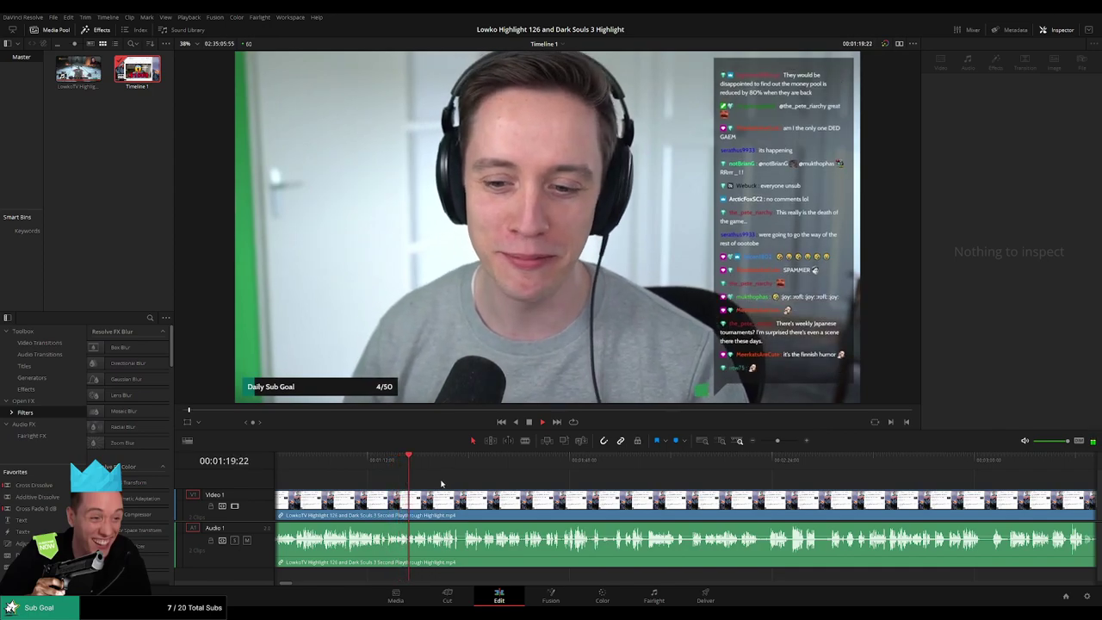
pyautogui.moveTo(440, 483); pyautogui.dragTo(383, 488)
pyautogui.scroll(3, 642, 477)
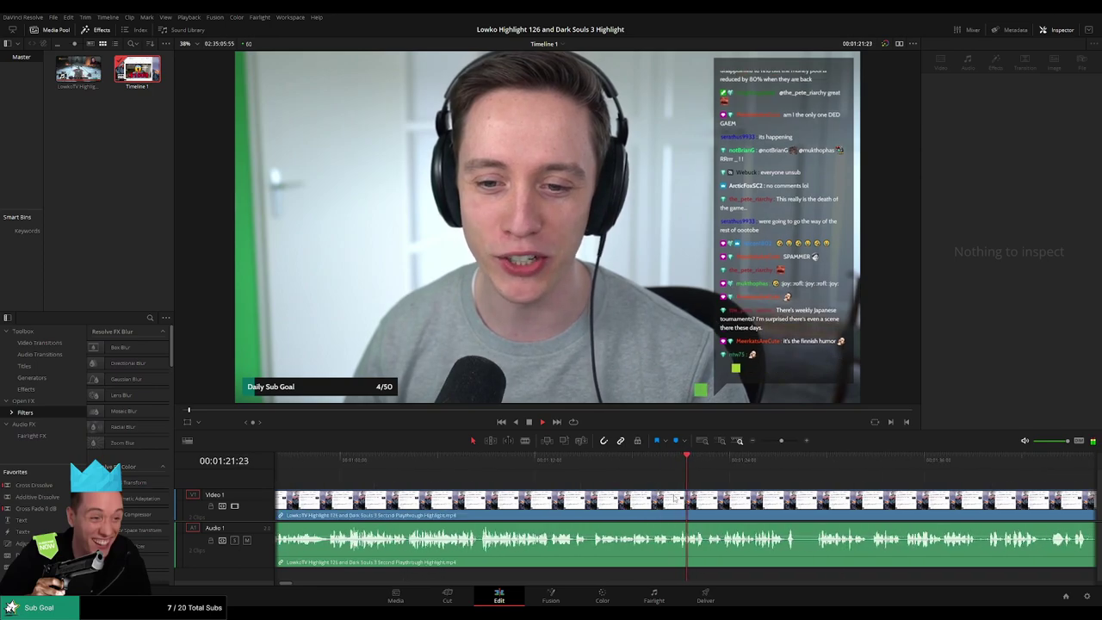
pyautogui.moveTo(792, 497); pyautogui.dragTo(514, 496)
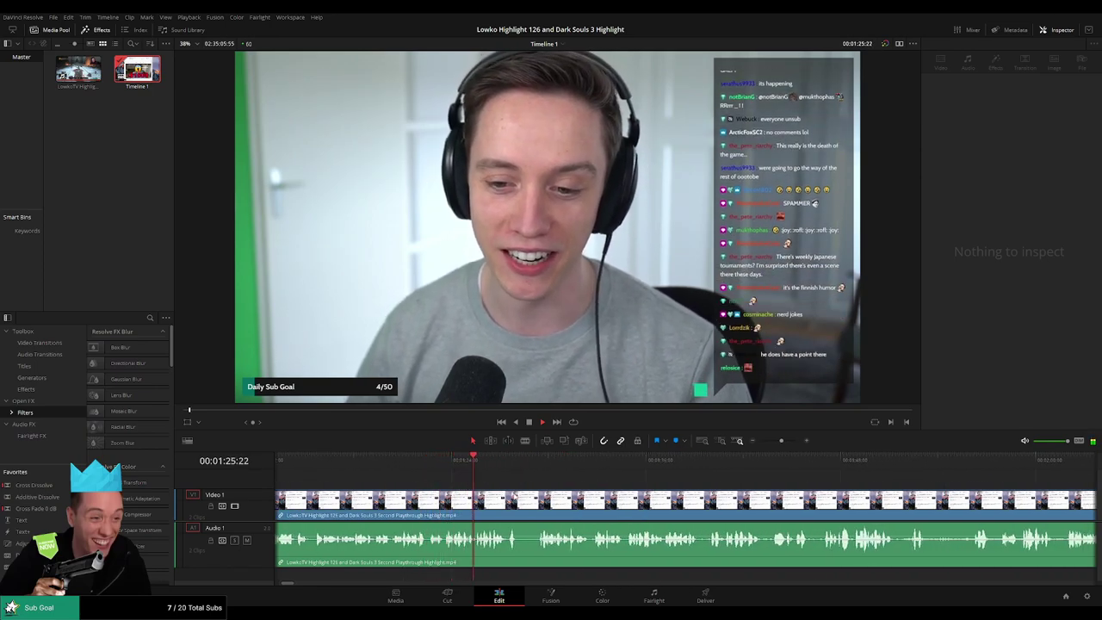
pyautogui.hscroll(1, 490, 492)
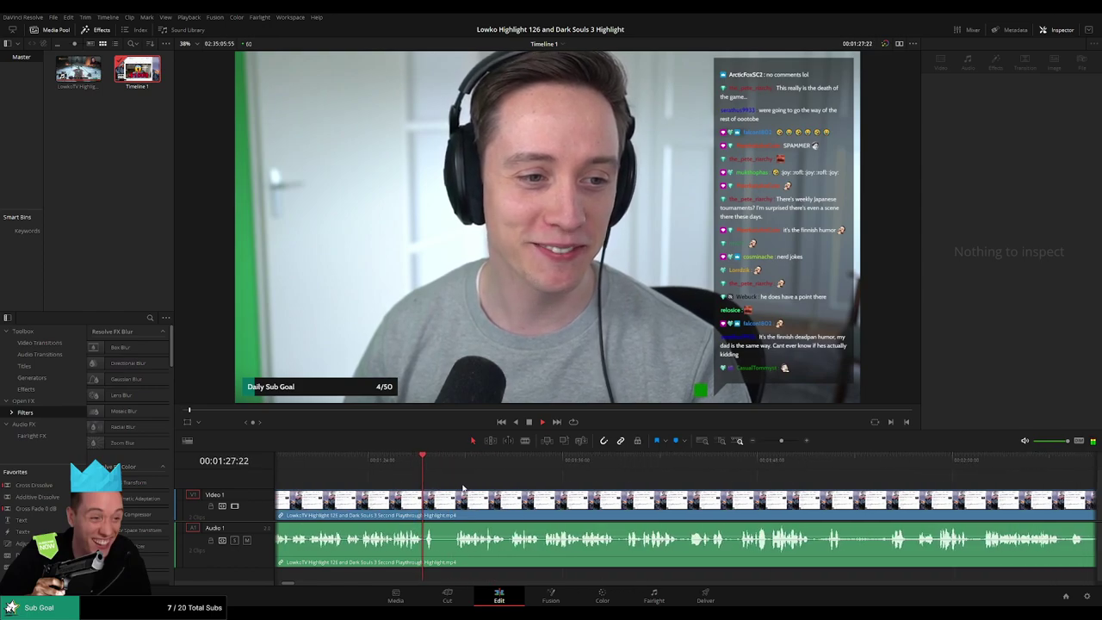
pyautogui.moveTo(487, 489); pyautogui.dragTo(442, 484)
pyautogui.click(401, 464)
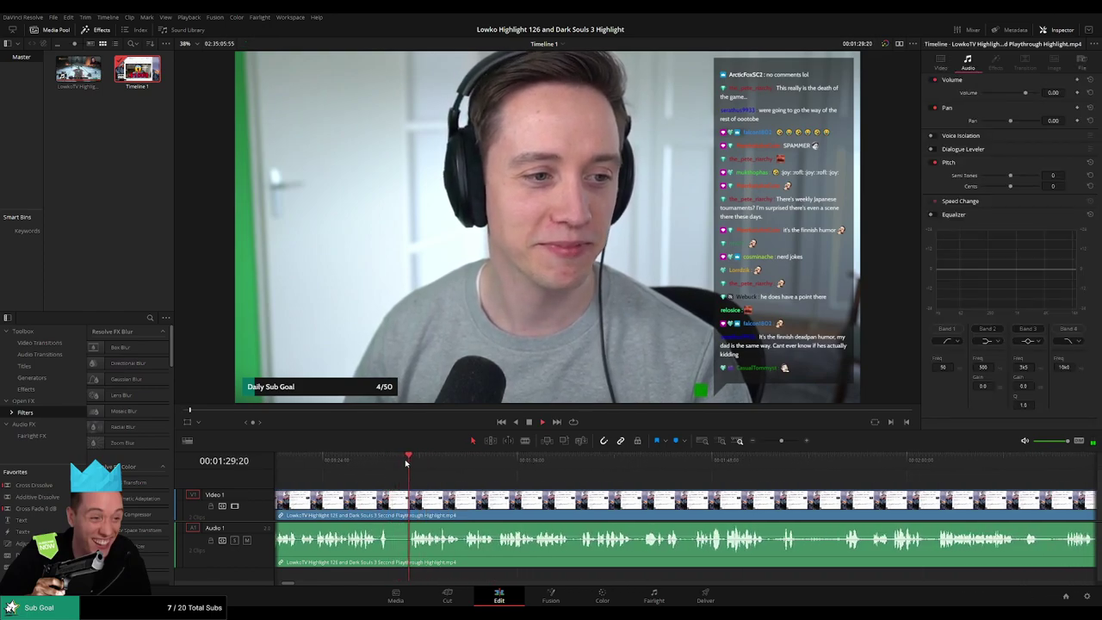
pyautogui.hscroll(1, 495, 484)
pyautogui.hscroll(1, 491, 483)
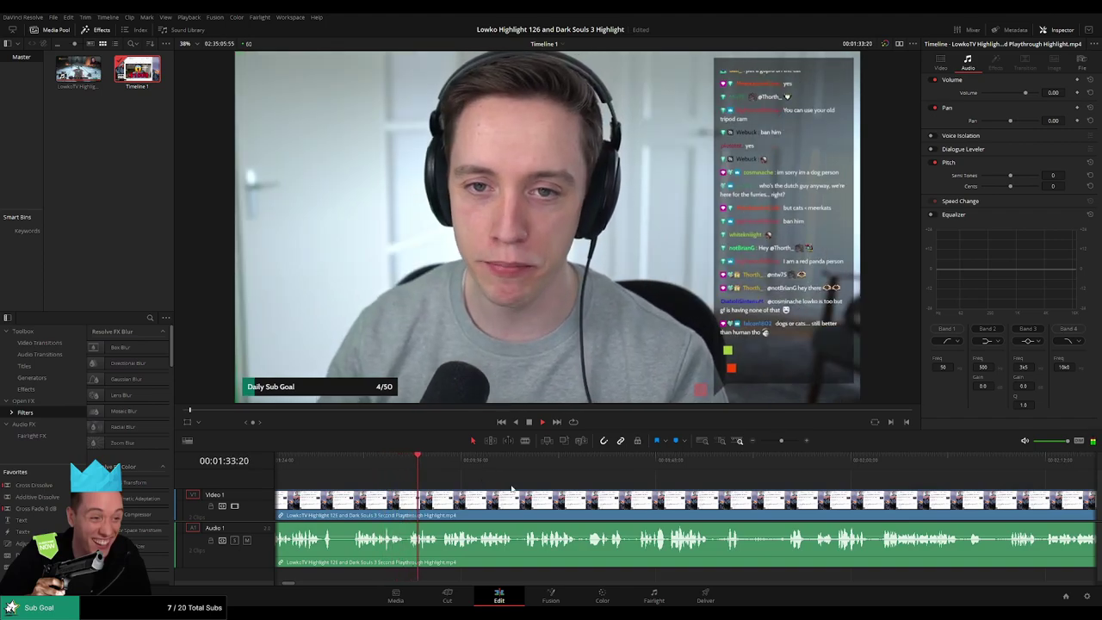
# Cut out the short pause near 00:01:32 from video and audio, close the gap, and clear the clip selection.
pyautogui.click(392, 463)
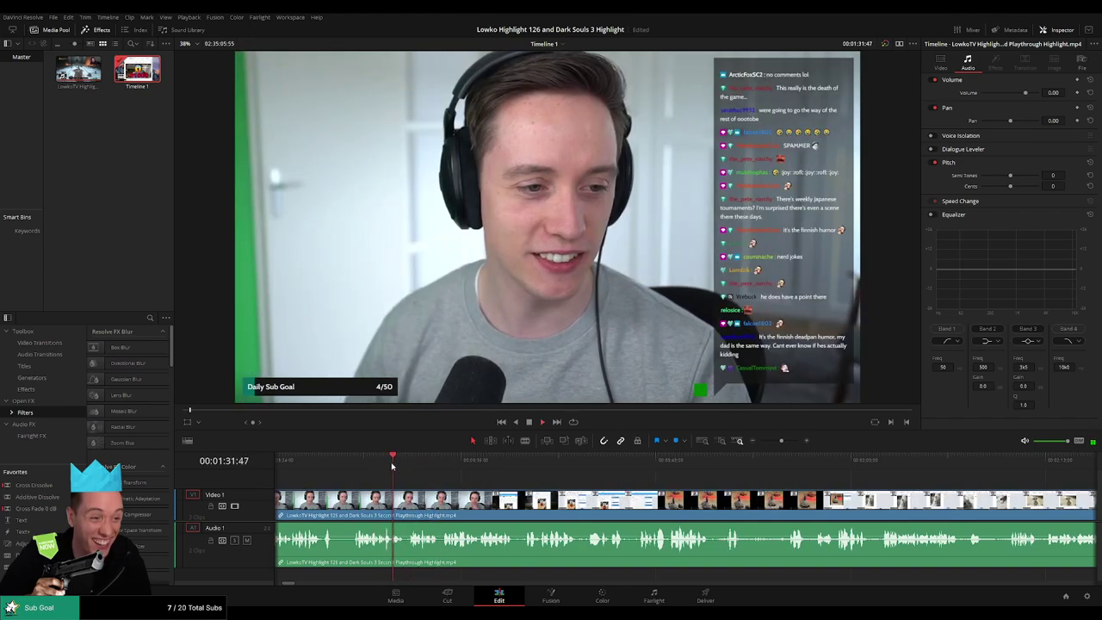
pyautogui.press('b')
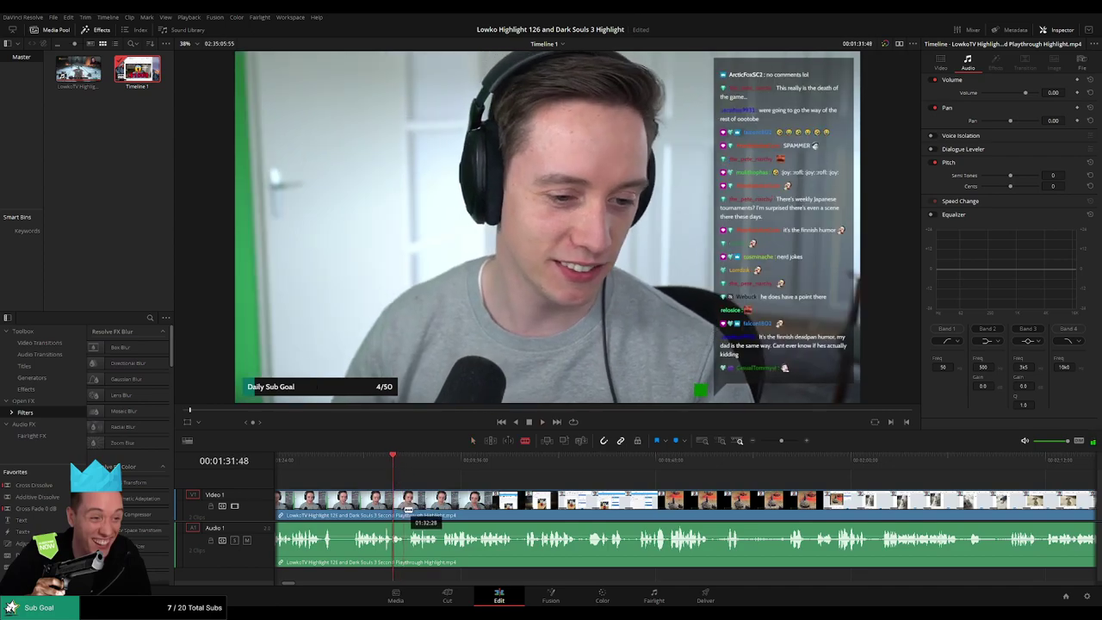
pyautogui.click(405, 506)
pyautogui.press('a')
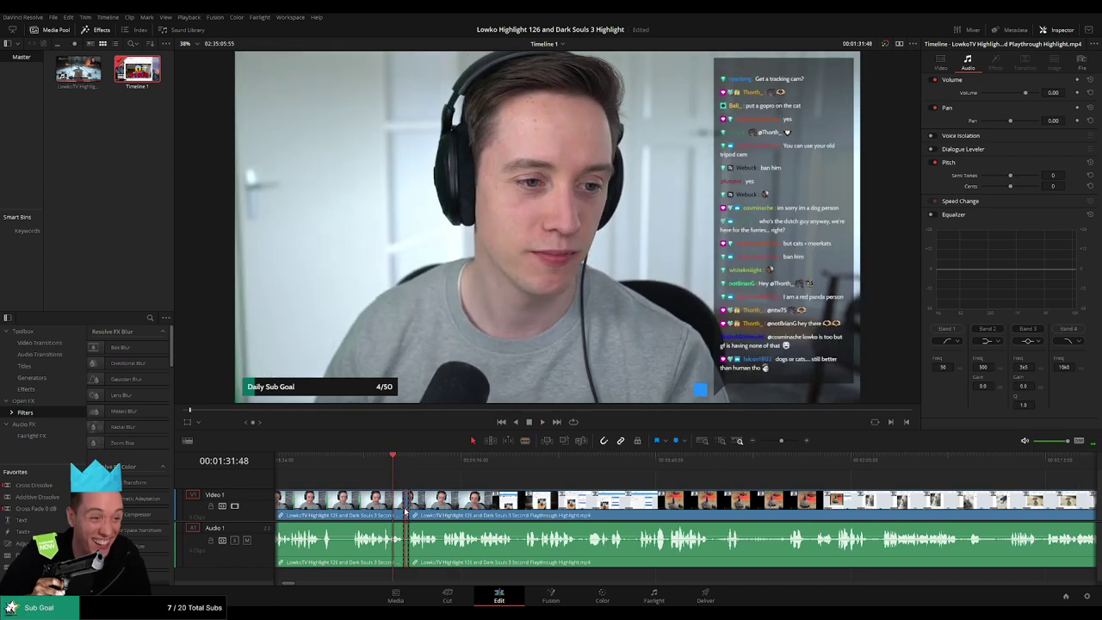
pyautogui.press('space')
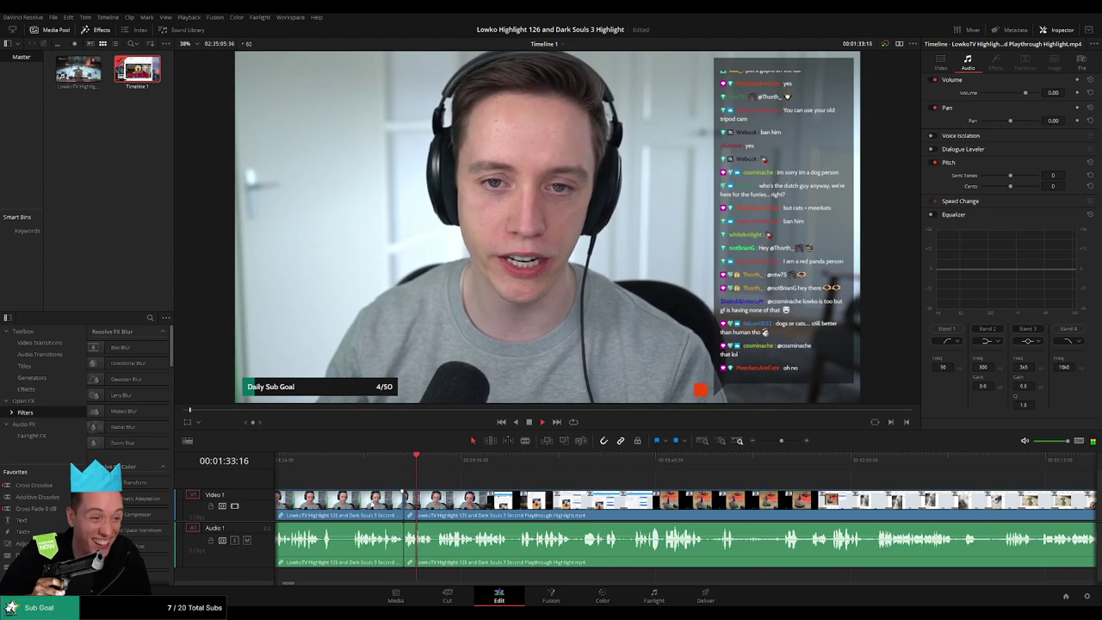
pyautogui.click(372, 541)
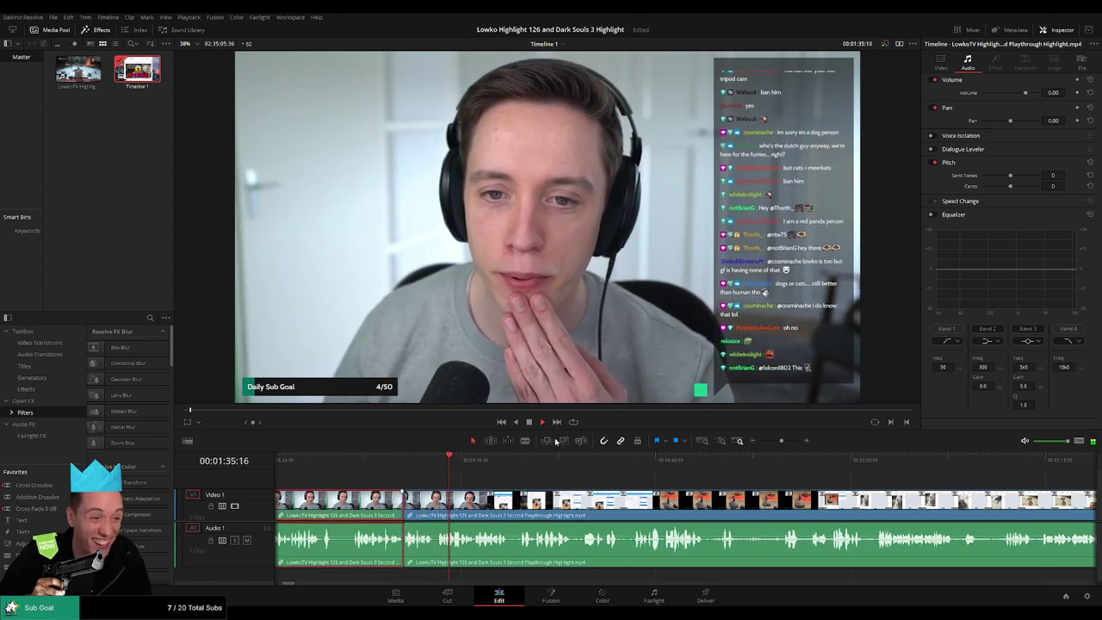
pyautogui.hotkey('ctrl', 'shift', 'a')
# Follow the playback through the meerkat subreddit footage from about 00:01:35, and enlarge the timeline area further.
pyautogui.hscroll(1, 684, 529)
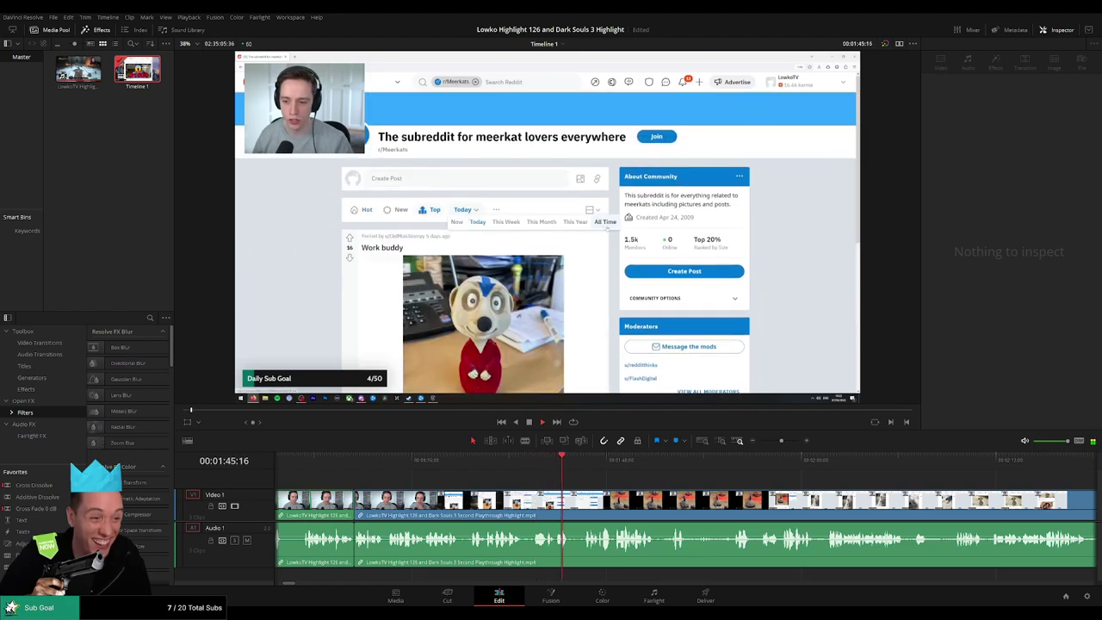
pyautogui.scroll(-2, 443, 470)
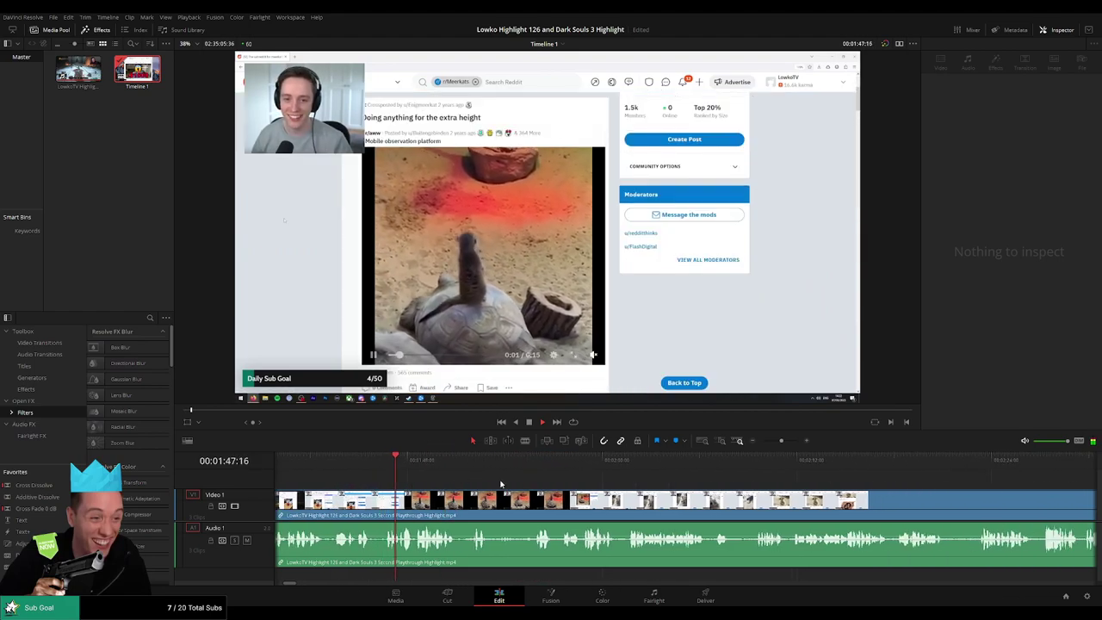
pyautogui.hscroll(2, 500, 484)
pyautogui.hscroll(1, 482, 484)
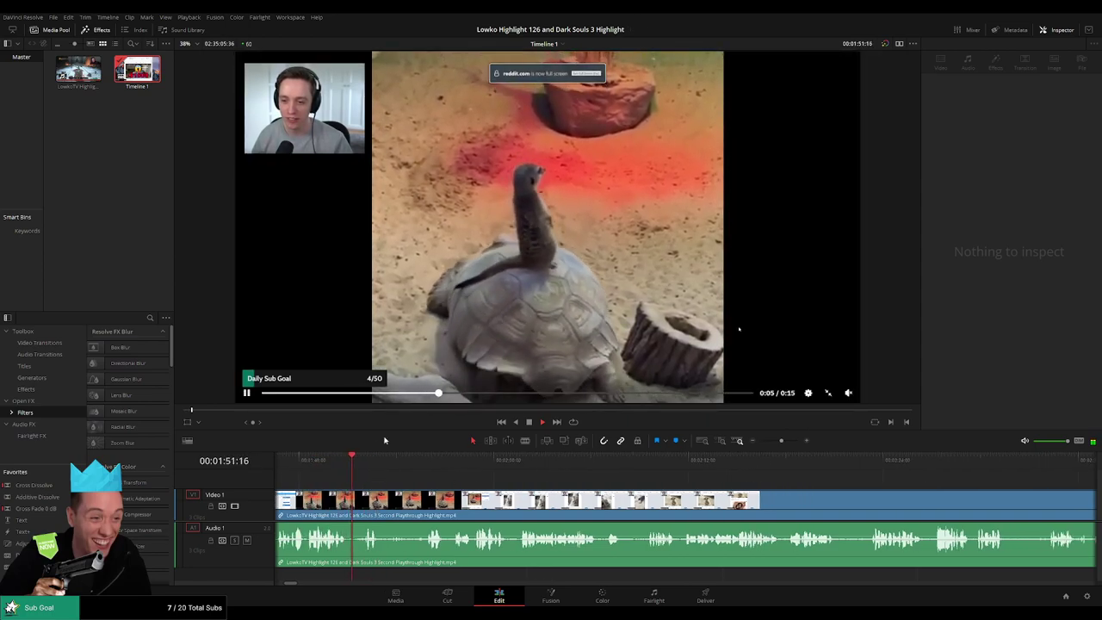
pyautogui.moveTo(397, 428); pyautogui.dragTo(398, 415)
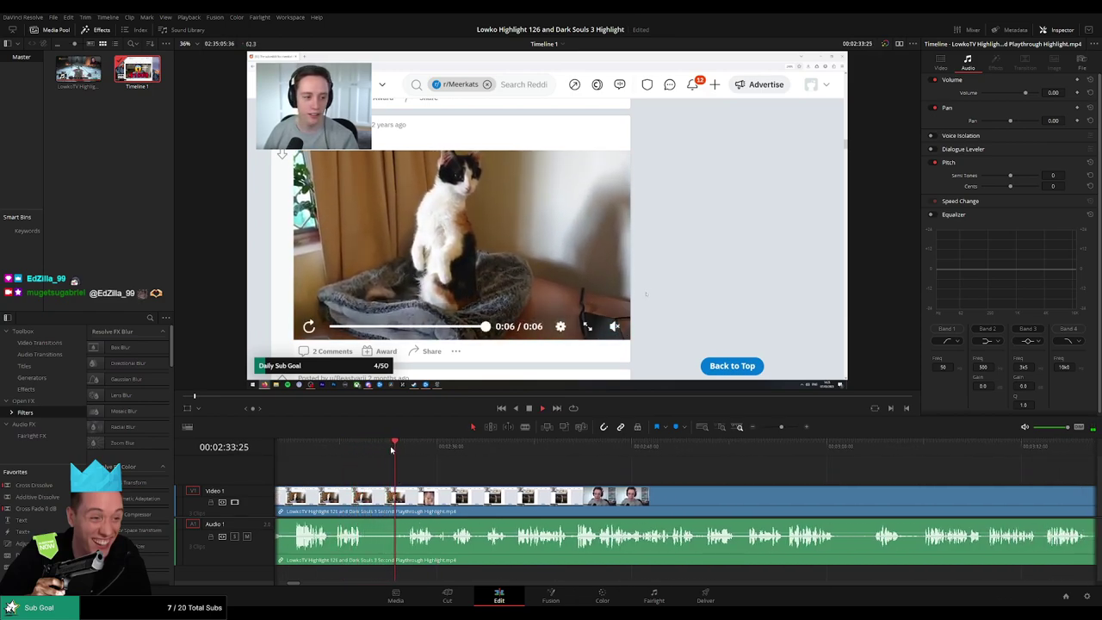
# Cut out the short pause near 00:02:38 in the meerkat picture footage and close the gap.
pyautogui.hscroll(3, 435, 471)
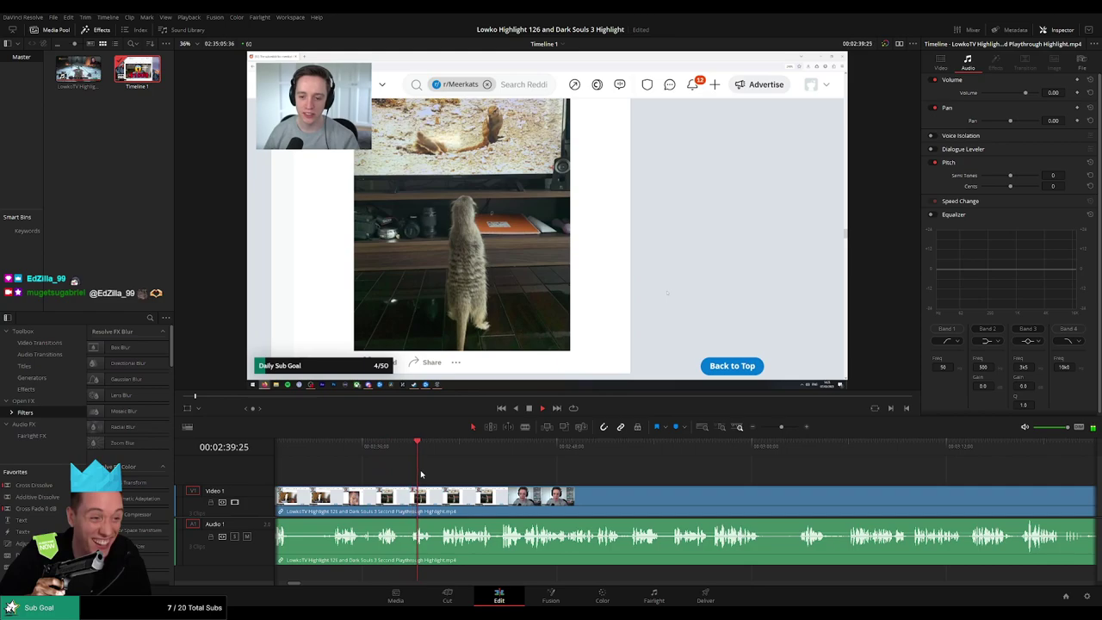
pyautogui.press('space')
pyautogui.press('b')
pyautogui.click(399, 507)
pyautogui.click(409, 505)
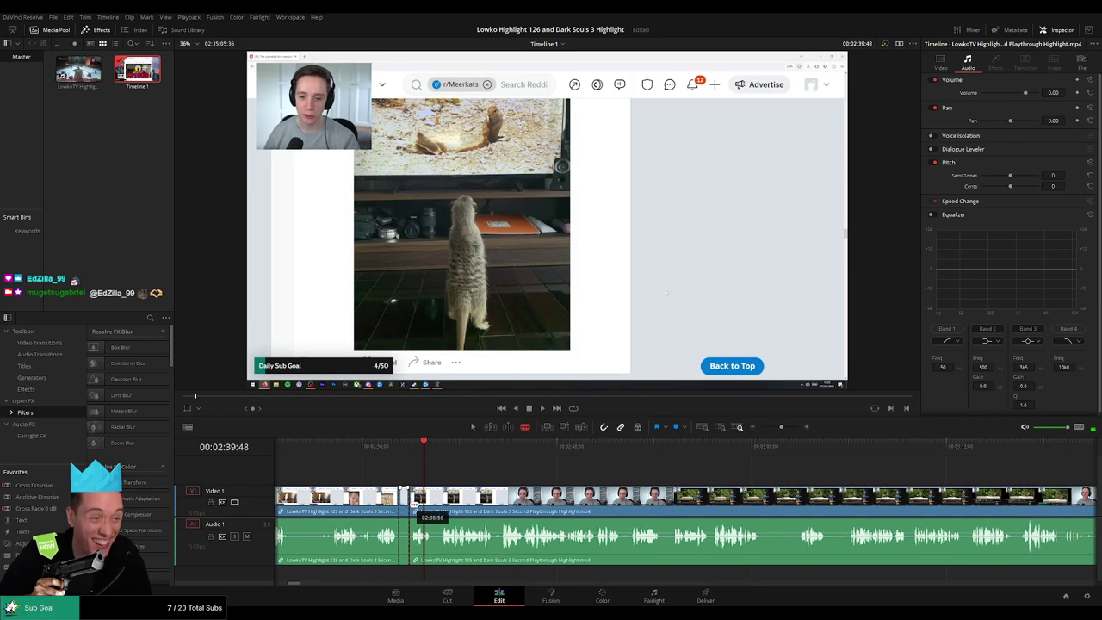
pyautogui.press('Delete')
pyautogui.click(400, 506)
pyautogui.press('Delete')
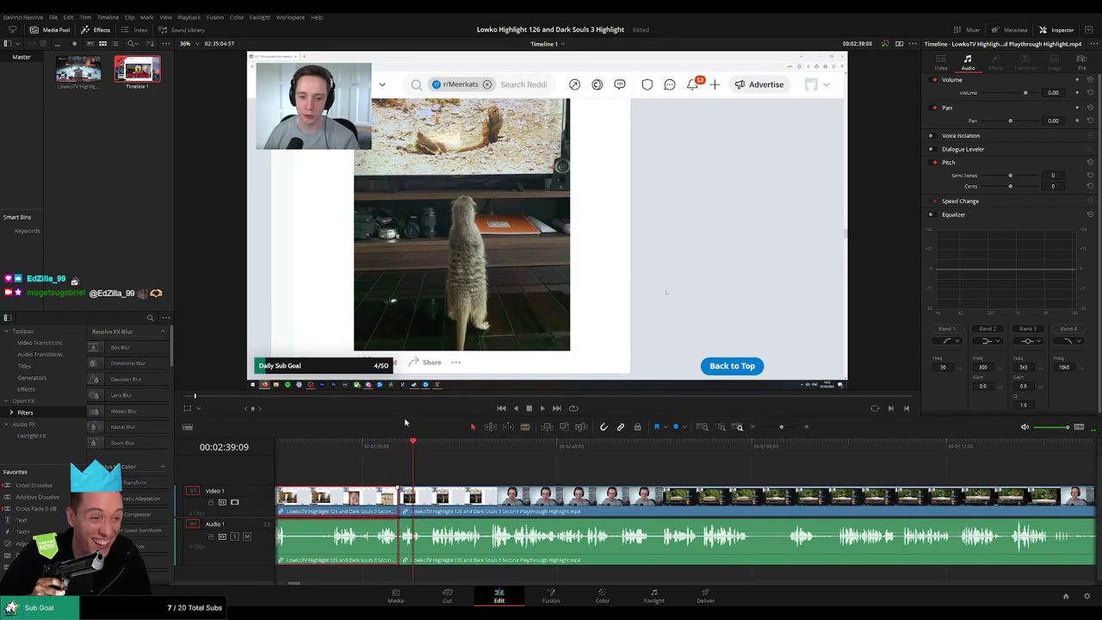
# Replay across the cut near 00:02:38 and continue playback into the cat TV footage.
pyautogui.click(386, 448)
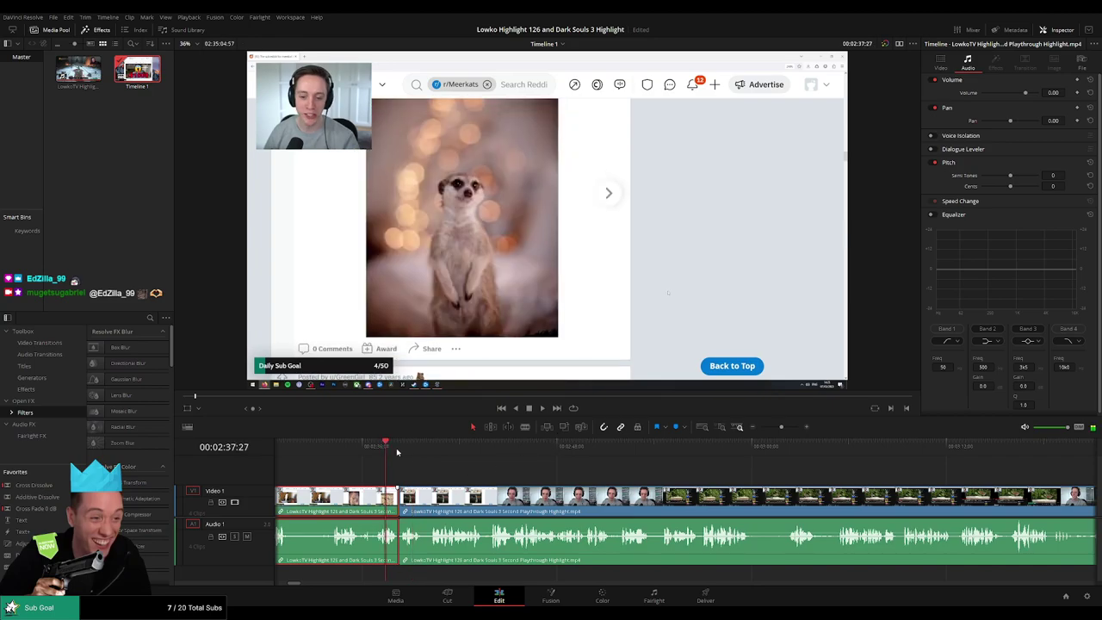
pyautogui.press('space')
pyautogui.click(467, 472)
pyautogui.hscroll(1, 488, 476)
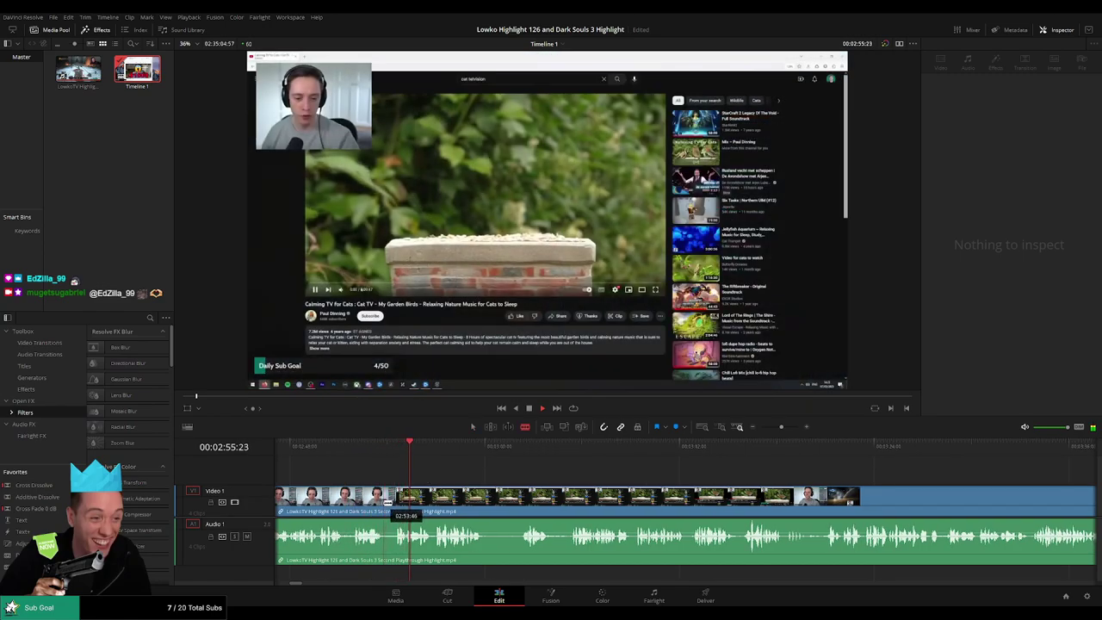
# Remove the short pause near 00:02:53:46, close the gap, and put a Cross Fade 0 dB on the audio cut.
pyautogui.click(385, 503)
pyautogui.click(396, 503)
pyautogui.press('a')
pyautogui.click(389, 504)
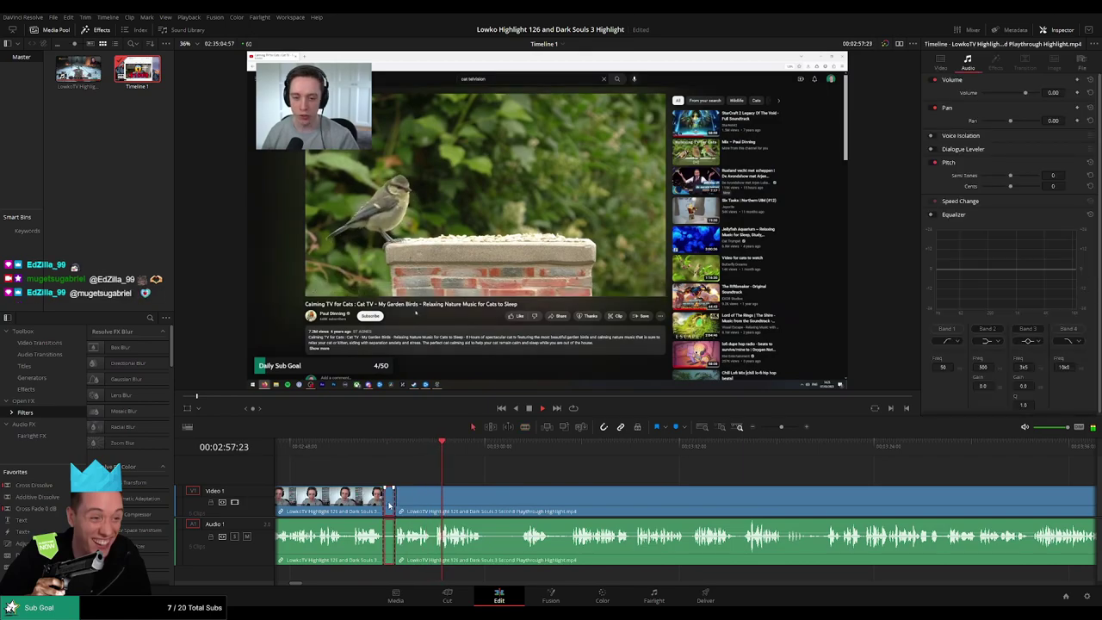
pyautogui.press('Delete')
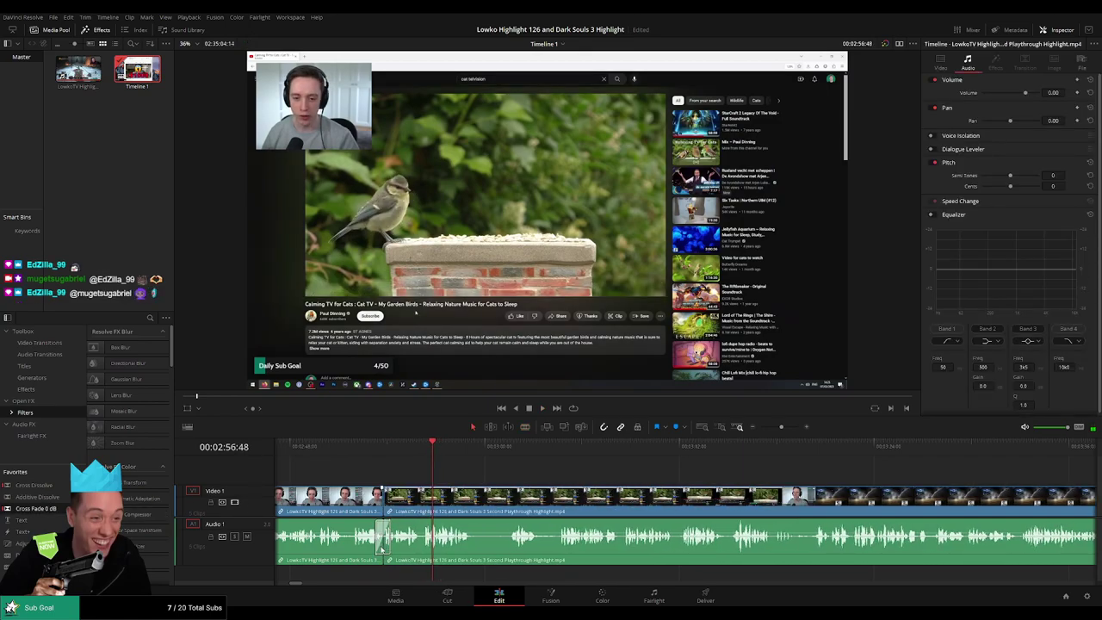
# Replay the timeline across the crossfaded cut near 00:02:53 to check the transition.
pyautogui.click(375, 449)
pyautogui.press('space')
pyautogui.click(361, 500)
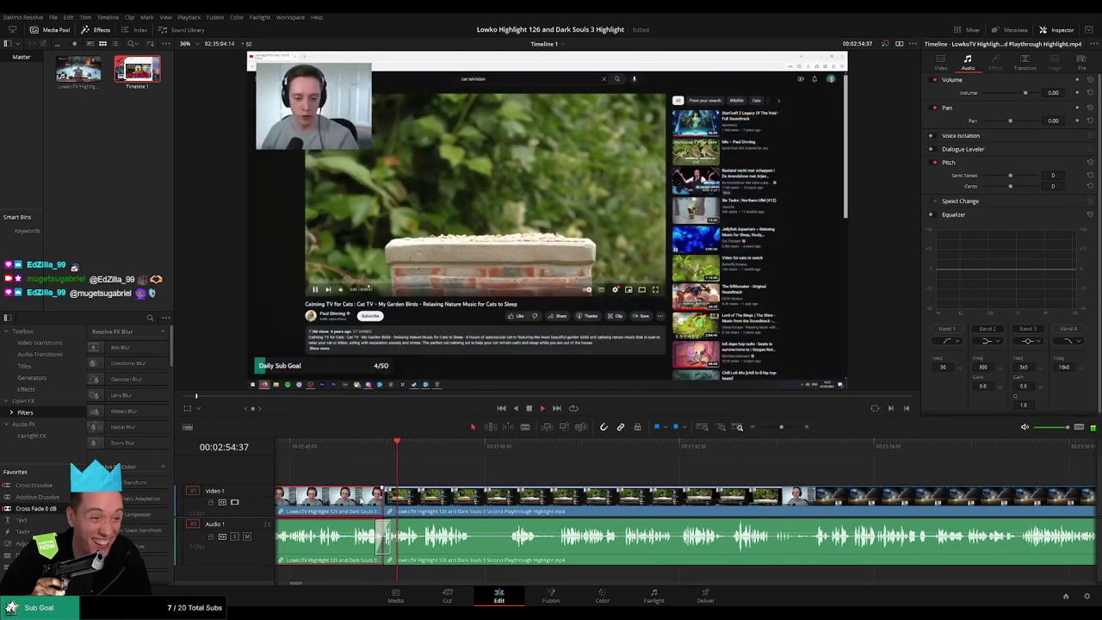
# Cut out the pause from about 02:59:32 to 03:01:15 in the cat TV footage, close the gap, and crossfade the audio cut.
pyautogui.click(494, 476)
pyautogui.hscroll(2, 507, 473)
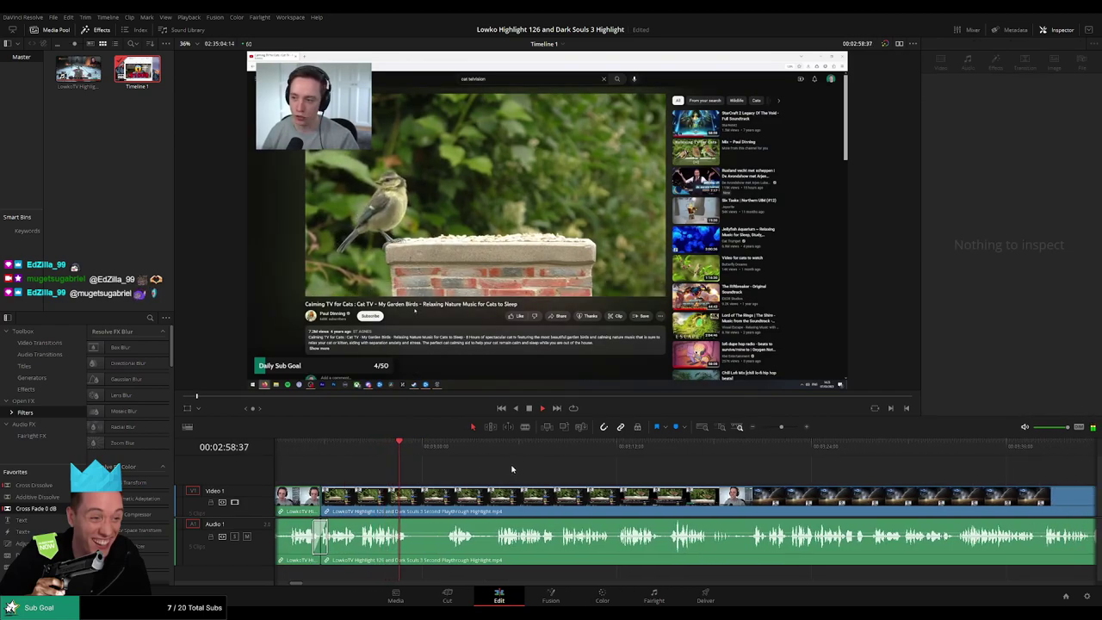
pyautogui.hscroll(2, 465, 472)
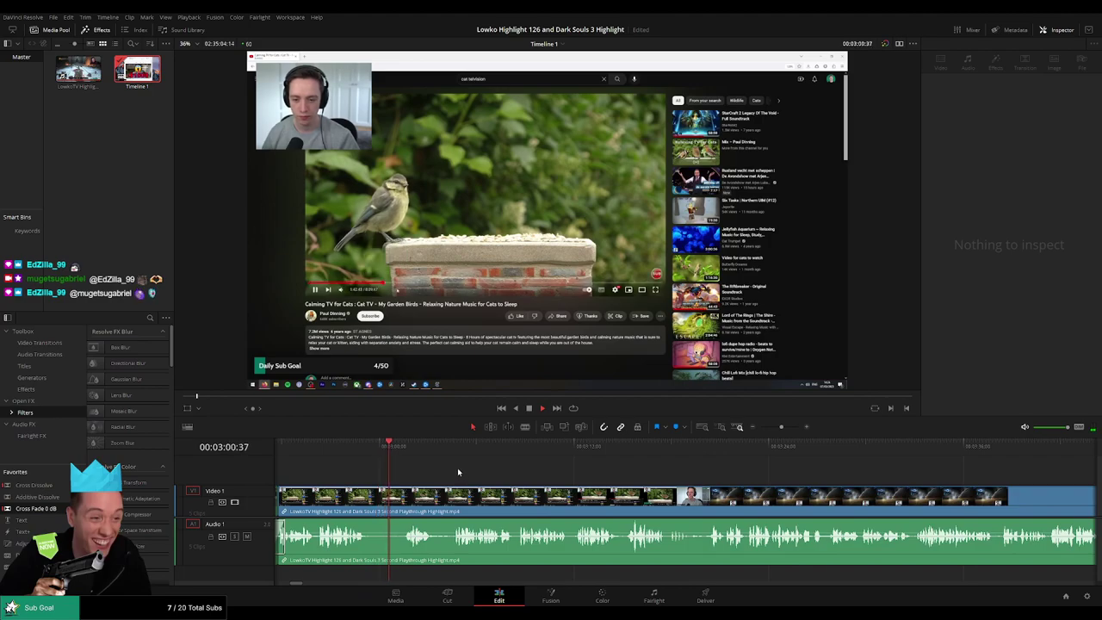
pyautogui.press('b')
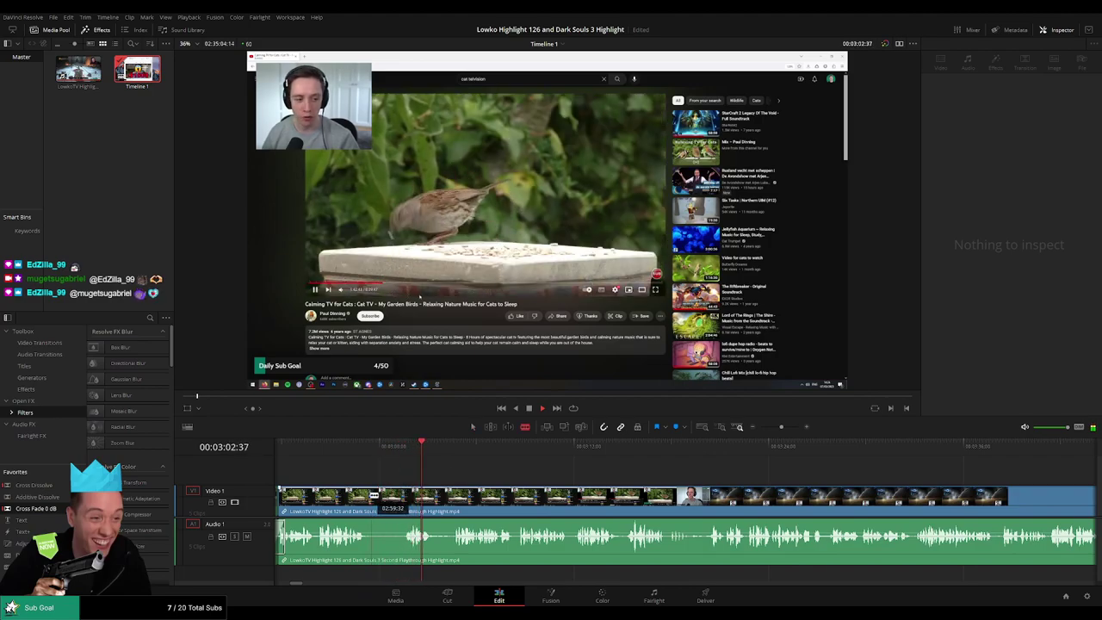
pyautogui.click(368, 496)
pyautogui.click(401, 496)
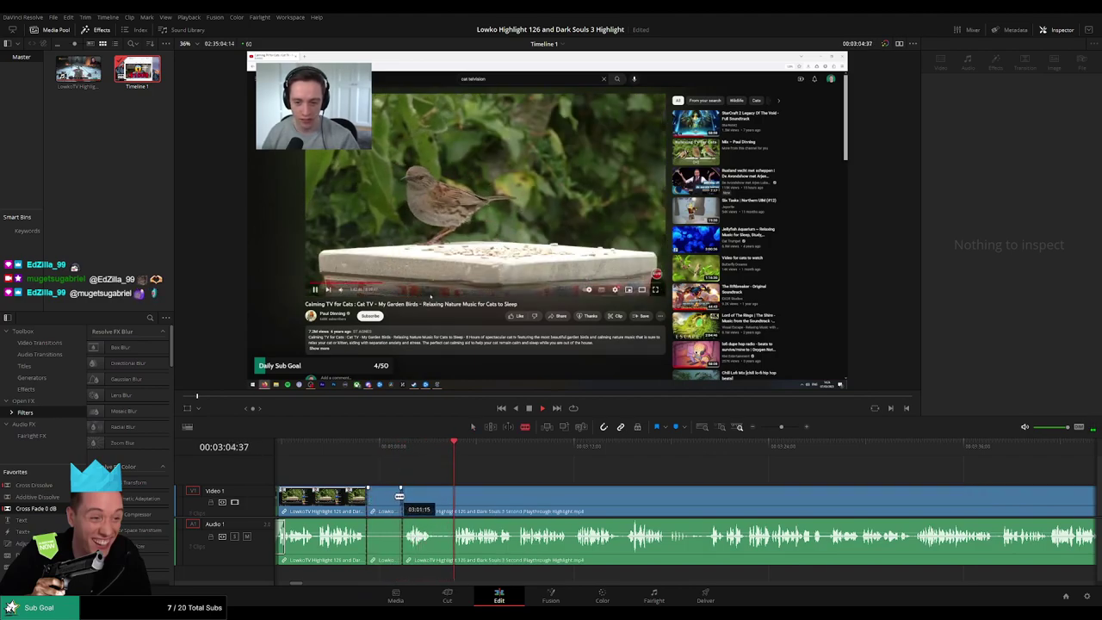
pyautogui.press('a')
pyautogui.click(384, 498)
pyautogui.press('Delete')
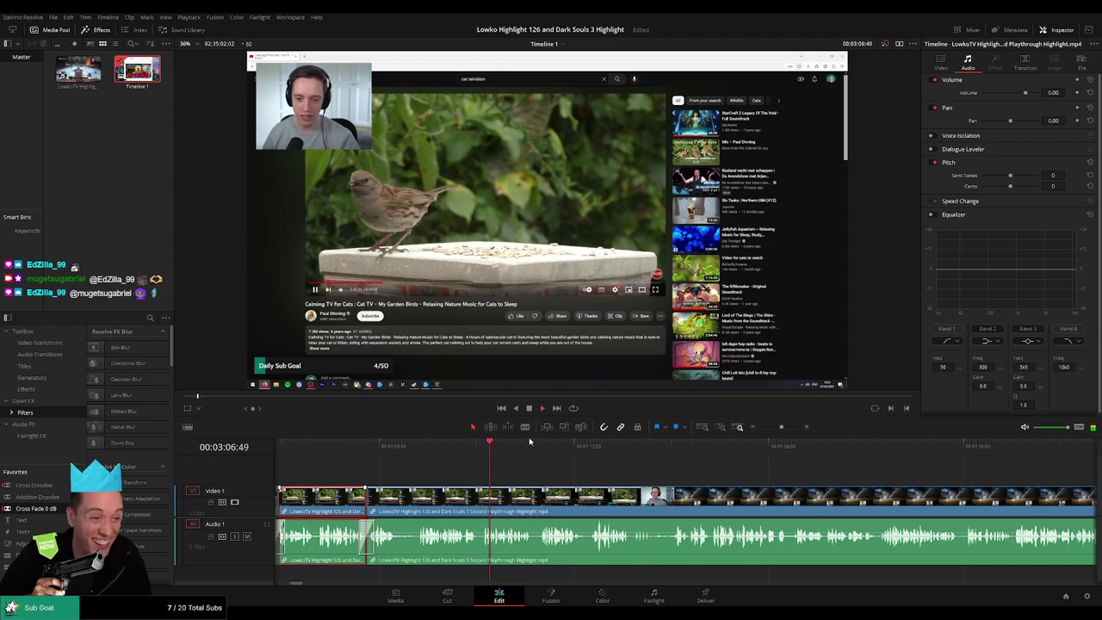
# Review the rest of the cat TV footage from about 00:03:06 up to the StarCraft II menu for further pauses.
pyautogui.click(588, 477)
pyautogui.moveTo(588, 479); pyautogui.dragTo(506, 472)
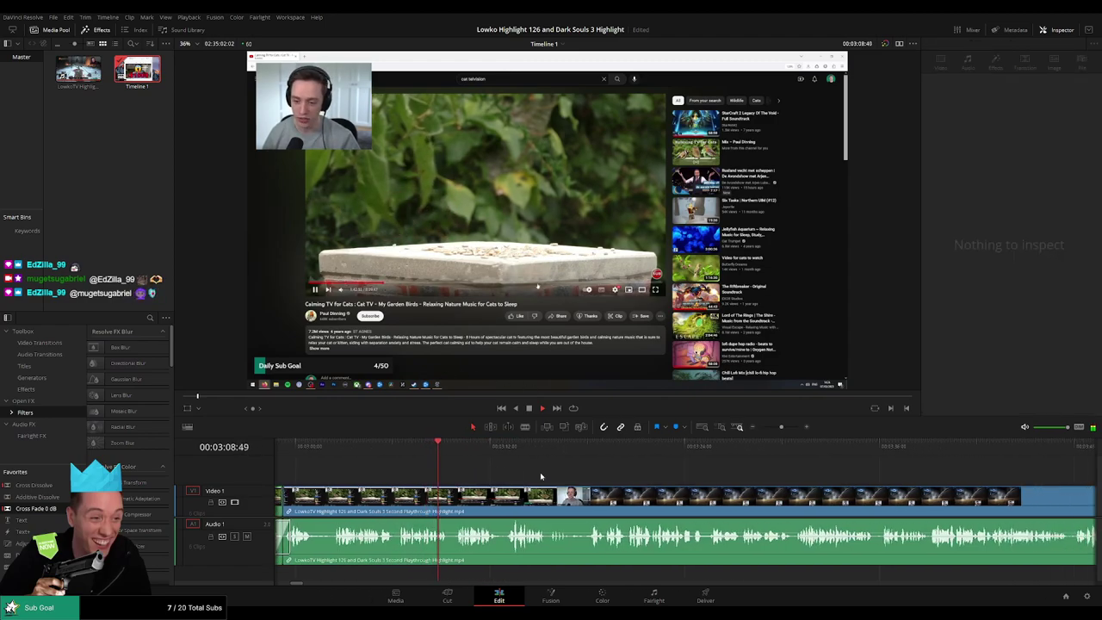
pyautogui.hscroll(2, 540, 472)
pyautogui.hscroll(1, 517, 473)
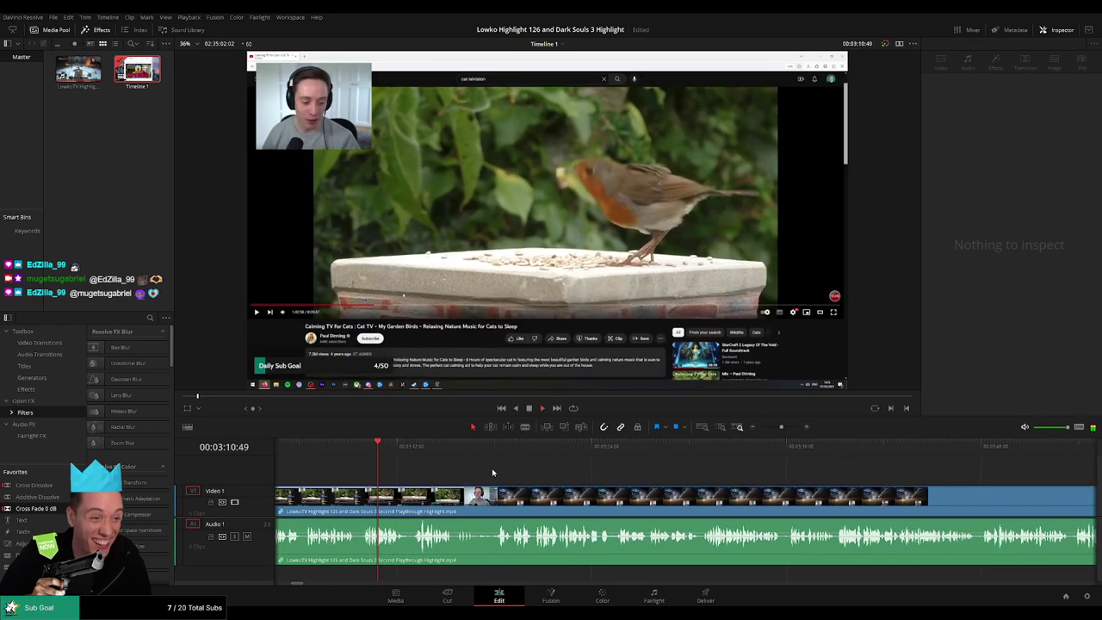
pyautogui.hscroll(1, 474, 472)
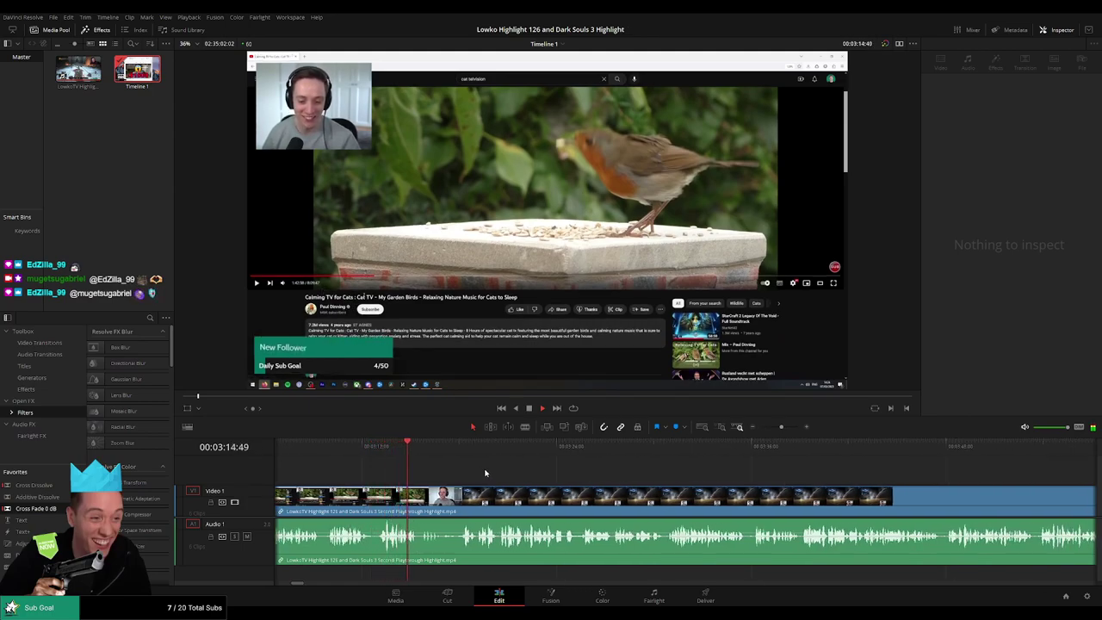
pyautogui.hscroll(1, 478, 476)
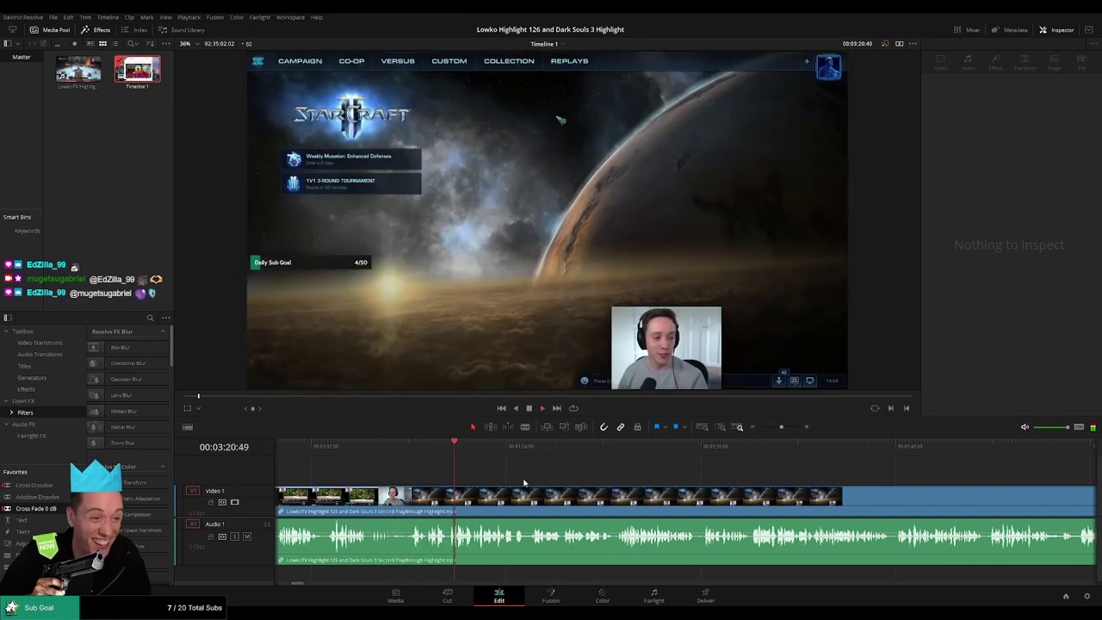
# Review the StarCraft II menu footage from about 00:03:20 to 00:04:12, watching the audio waveform for pauses.
pyautogui.hscroll(2, 524, 483)
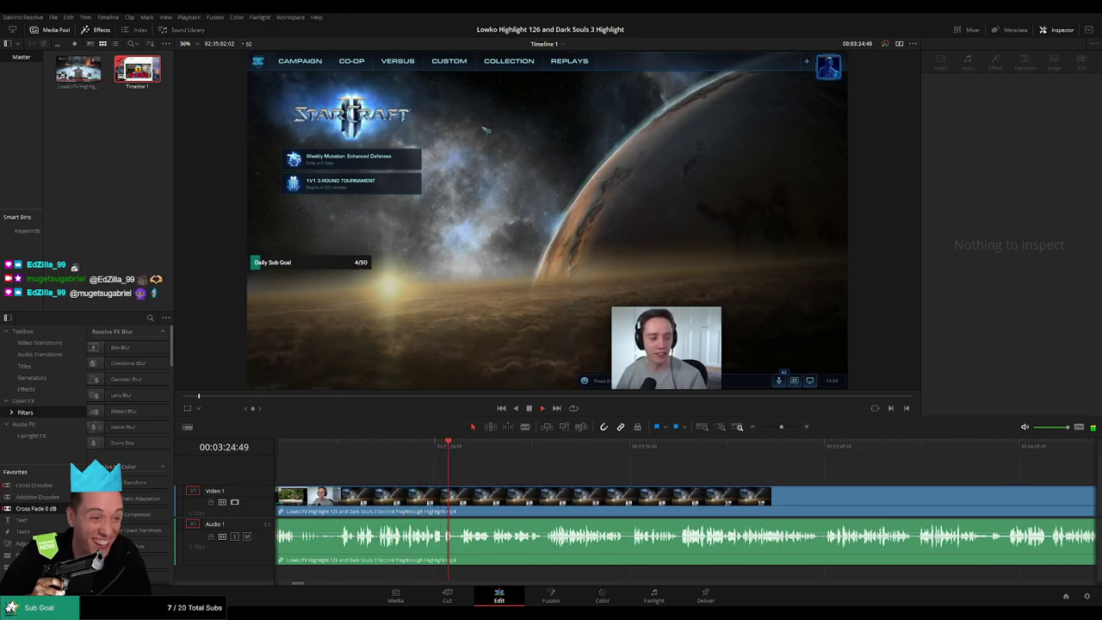
pyautogui.hscroll(3, 589, 478)
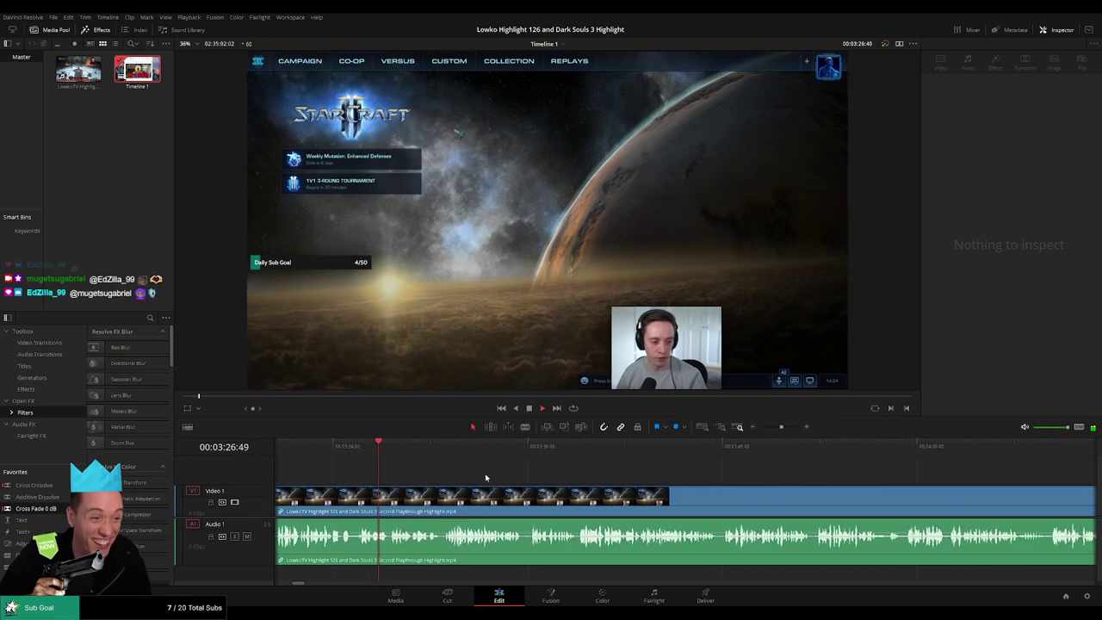
pyautogui.hscroll(2, 459, 483)
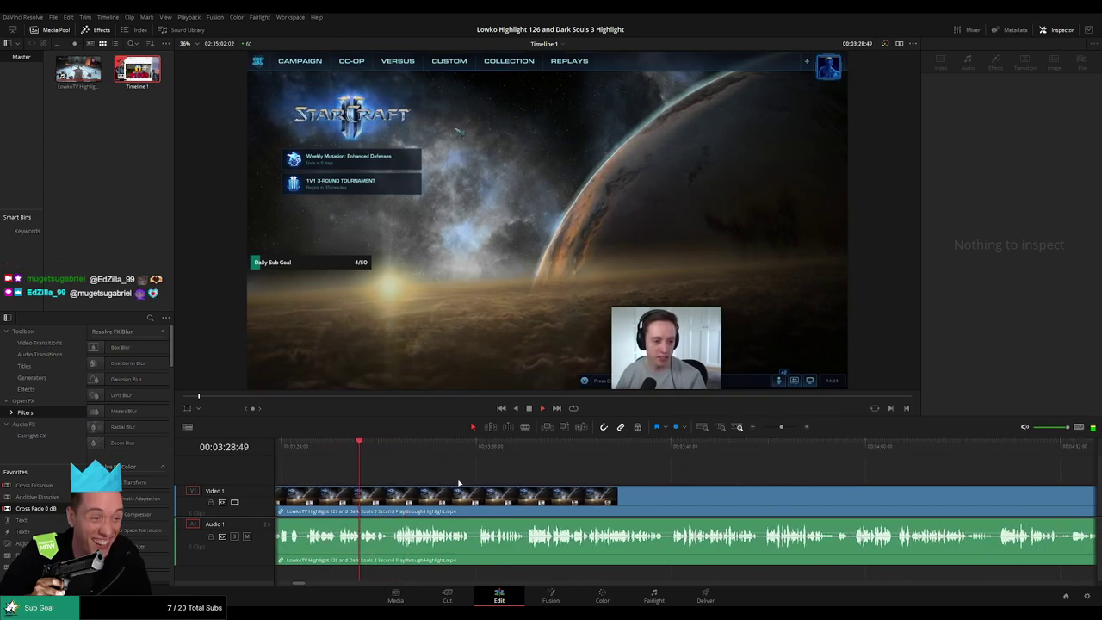
pyautogui.hscroll(1, 474, 474)
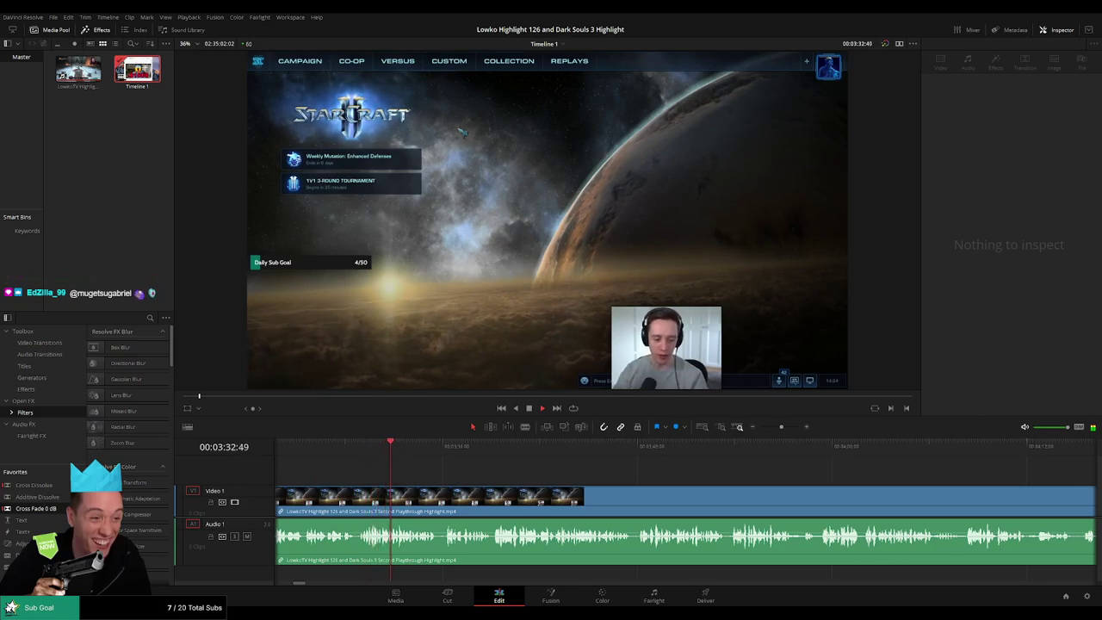
pyautogui.hscroll(1, 473, 483)
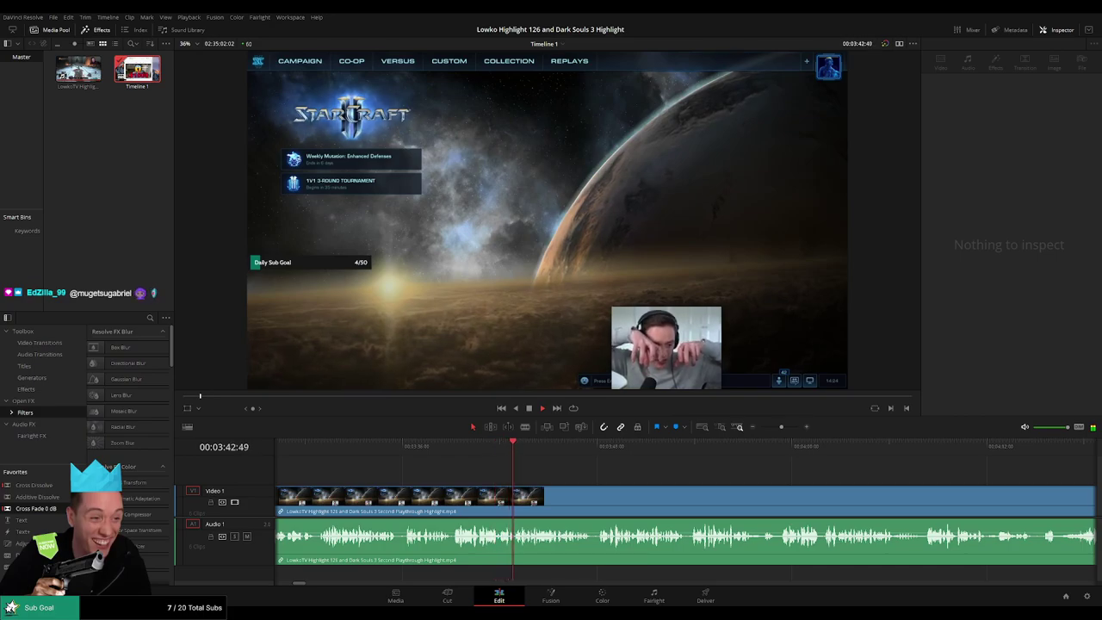
pyautogui.moveTo(600, 476); pyautogui.dragTo(439, 467)
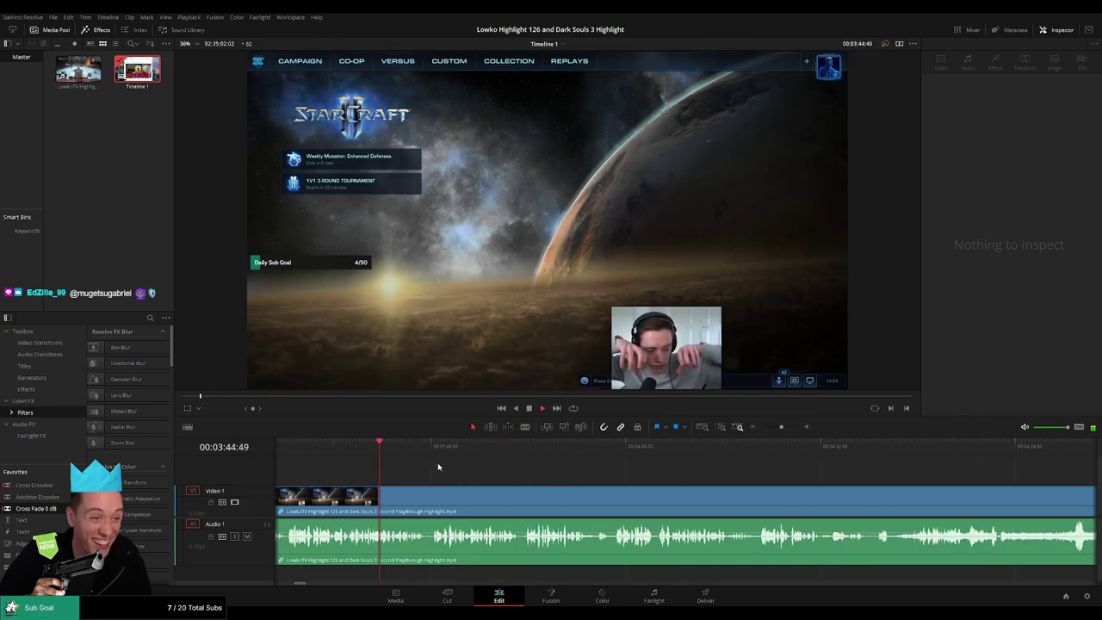
pyautogui.hotkey('ctrl', '=')
pyautogui.hotkey('ctrl', '=')
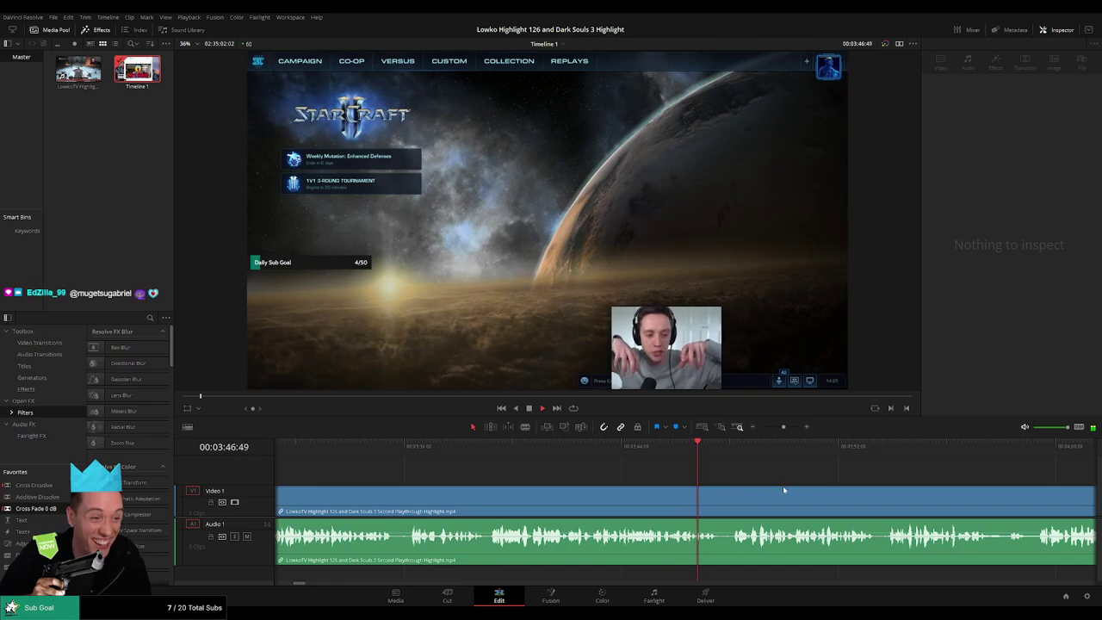
pyautogui.moveTo(783, 488); pyautogui.dragTo(497, 475)
pyautogui.hscroll(1, 474, 474)
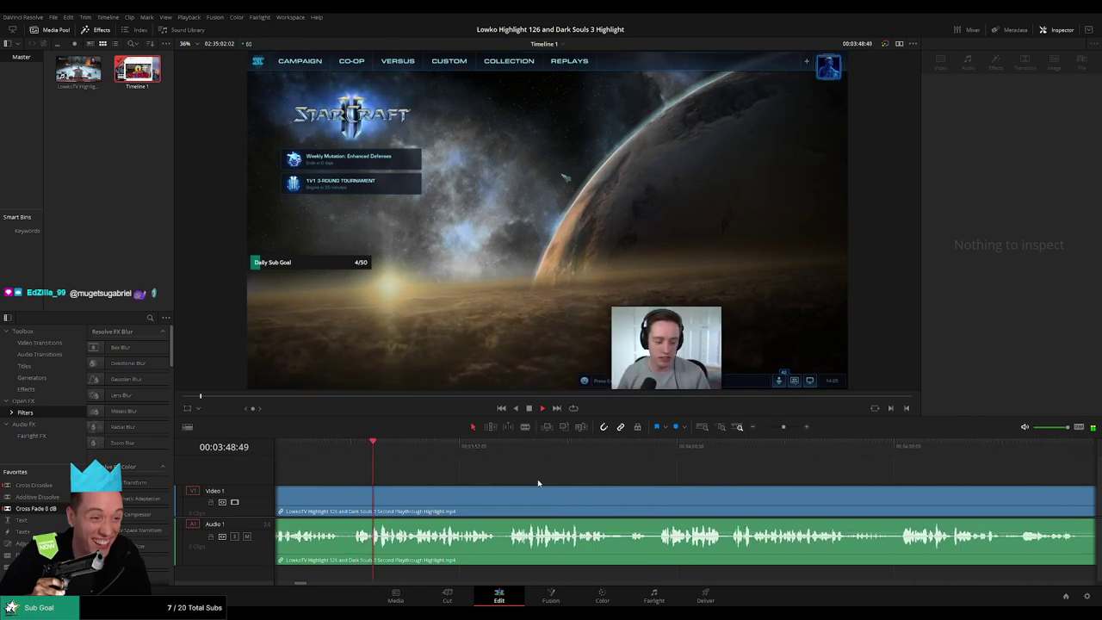
pyautogui.hscroll(1, 495, 480)
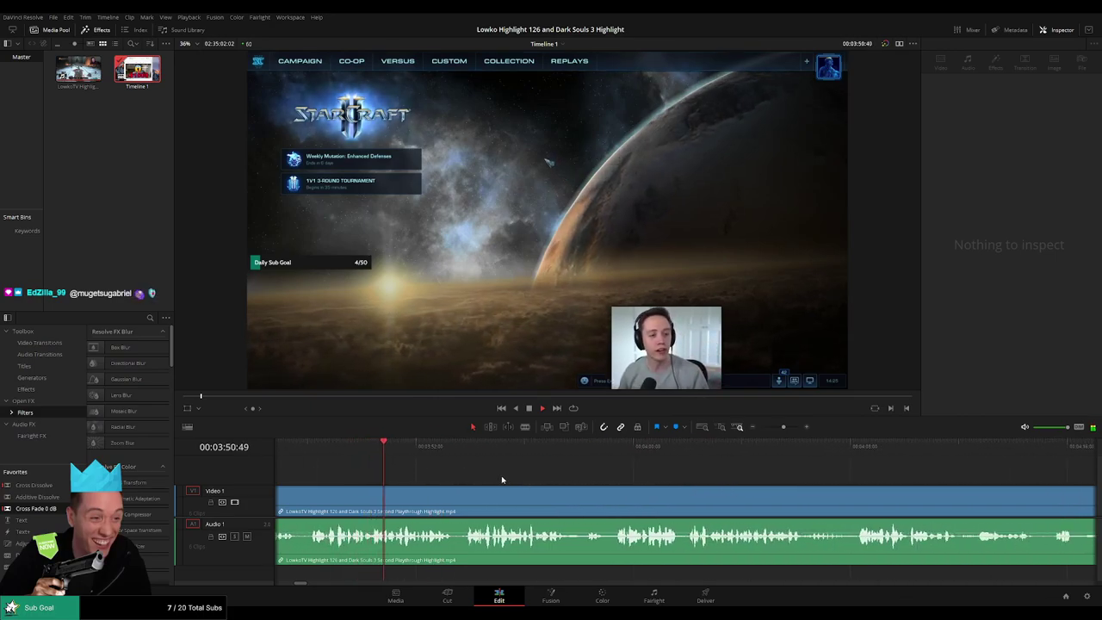
pyautogui.hscroll(1, 508, 472)
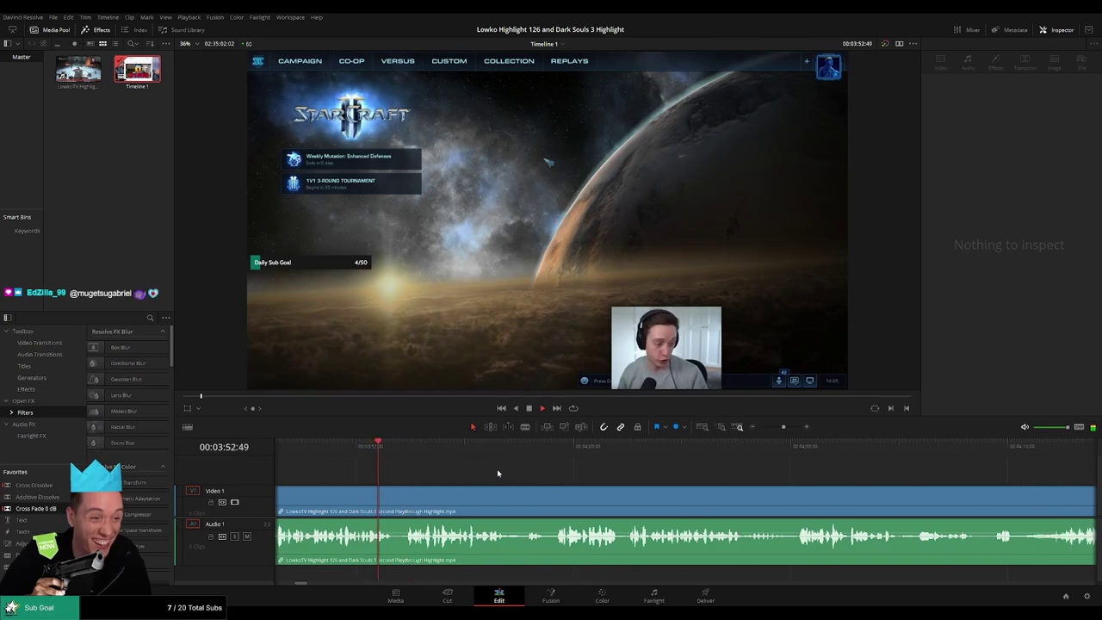
pyautogui.hscroll(1, 516, 474)
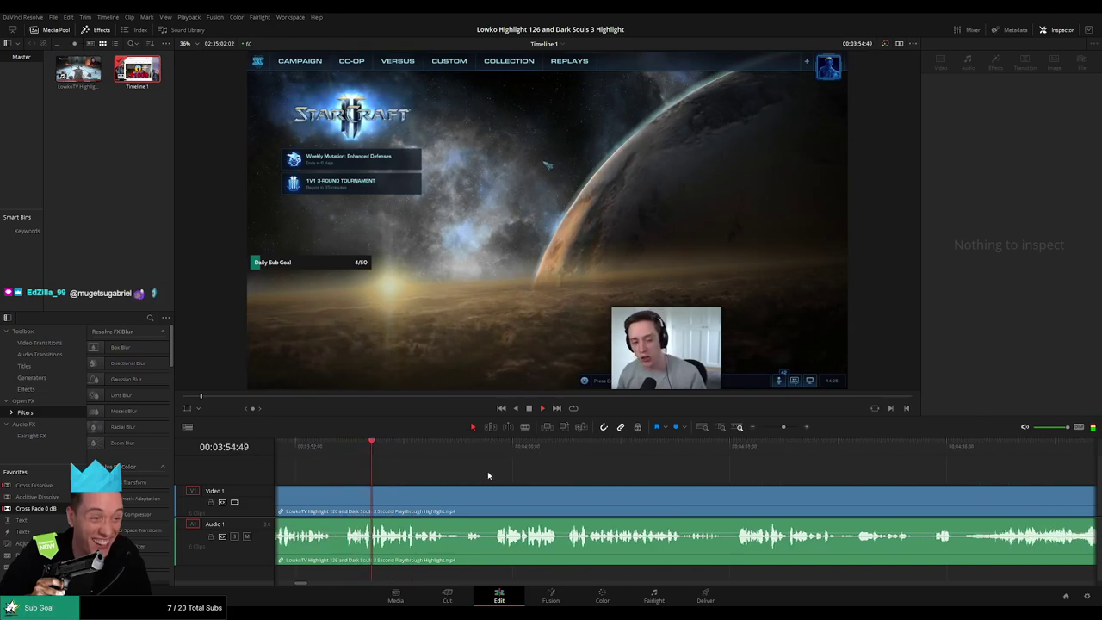
pyautogui.hscroll(2, 479, 474)
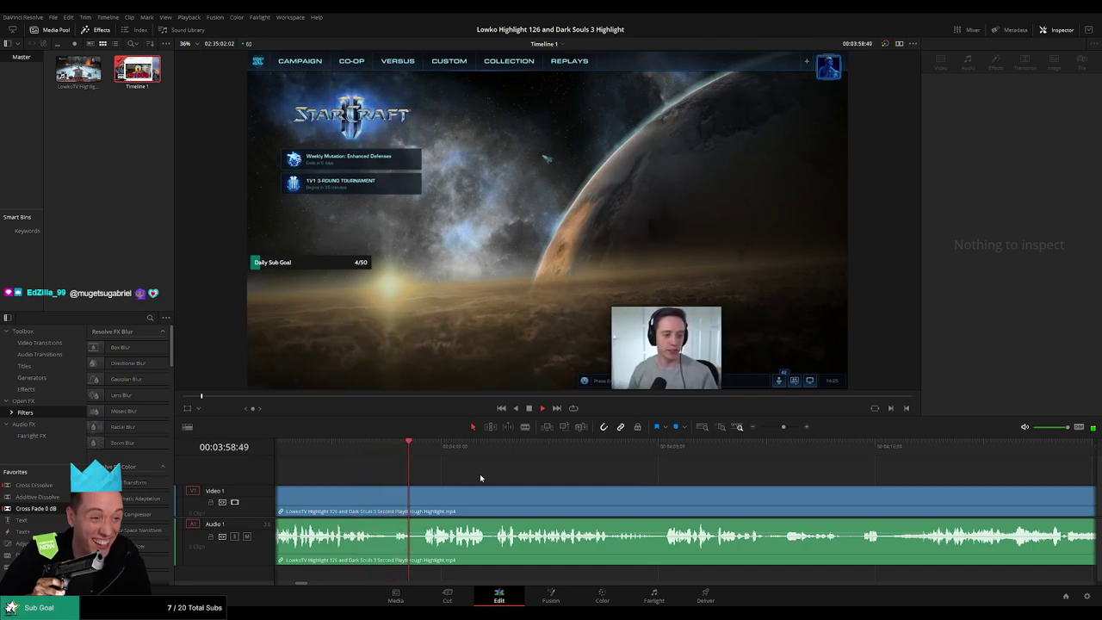
pyautogui.hscroll(2, 487, 485)
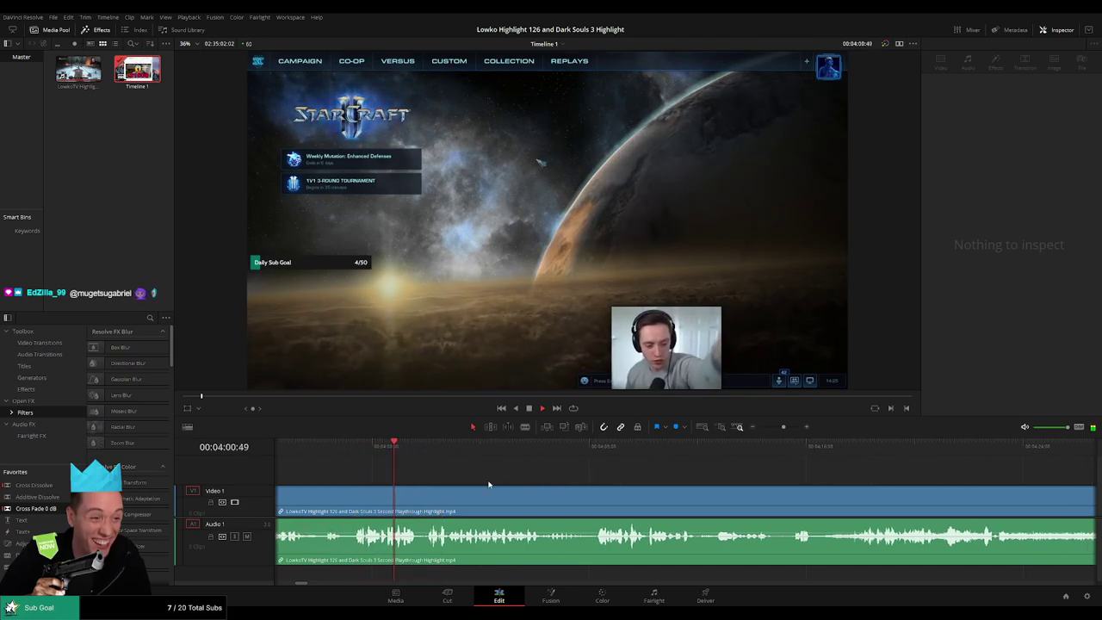
pyautogui.hscroll(2, 517, 483)
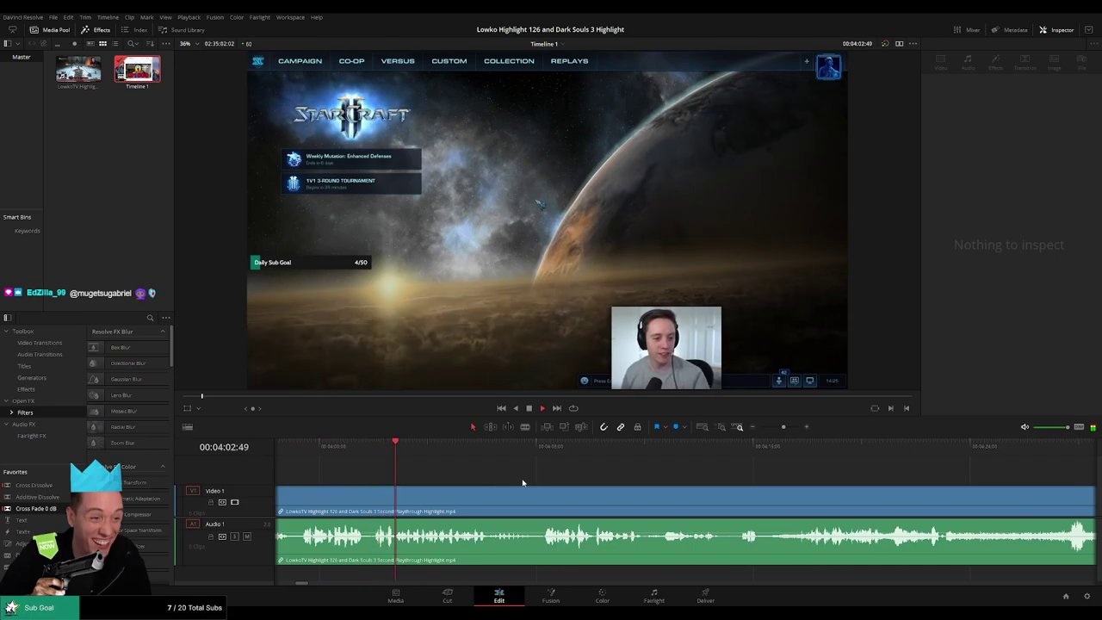
pyautogui.hscroll(2, 517, 484)
pyautogui.hscroll(1, 525, 485)
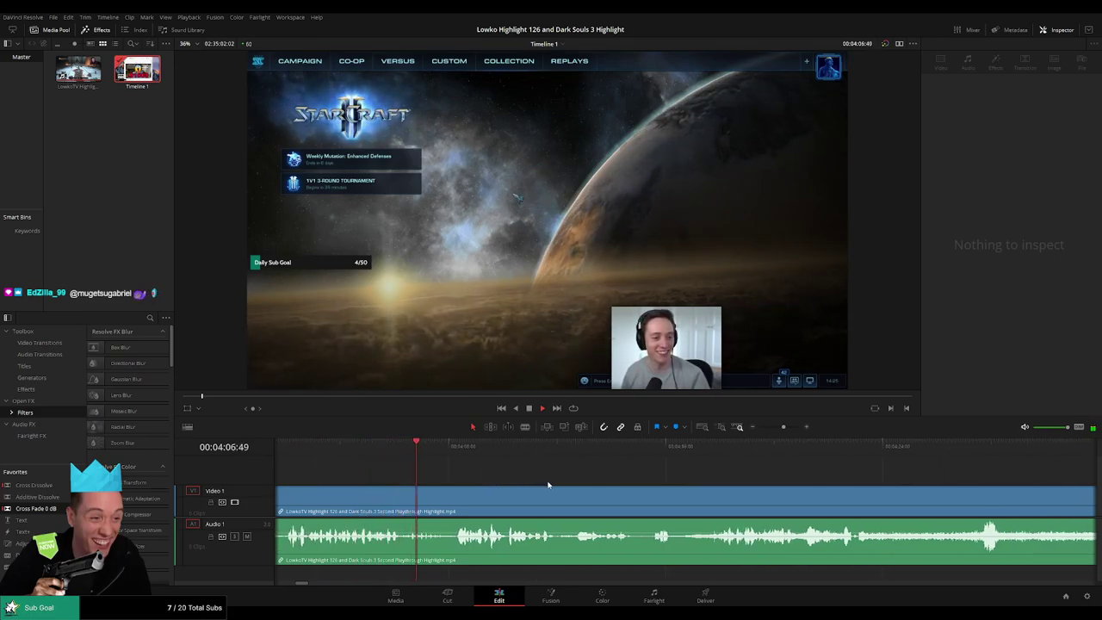
pyautogui.hscroll(2, 516, 483)
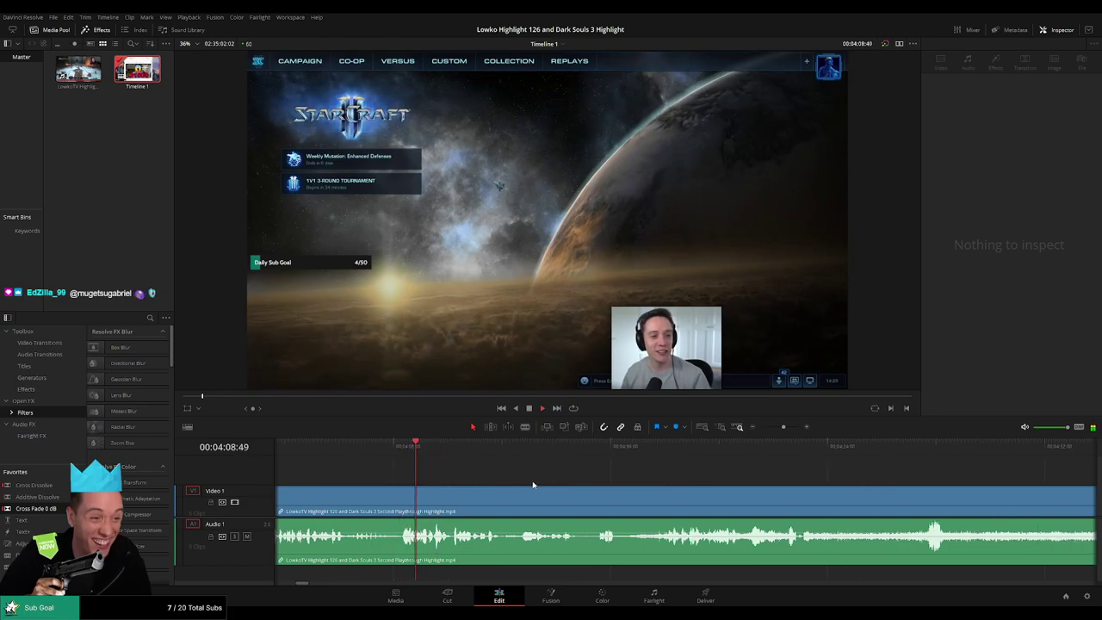
pyautogui.hscroll(2, 533, 485)
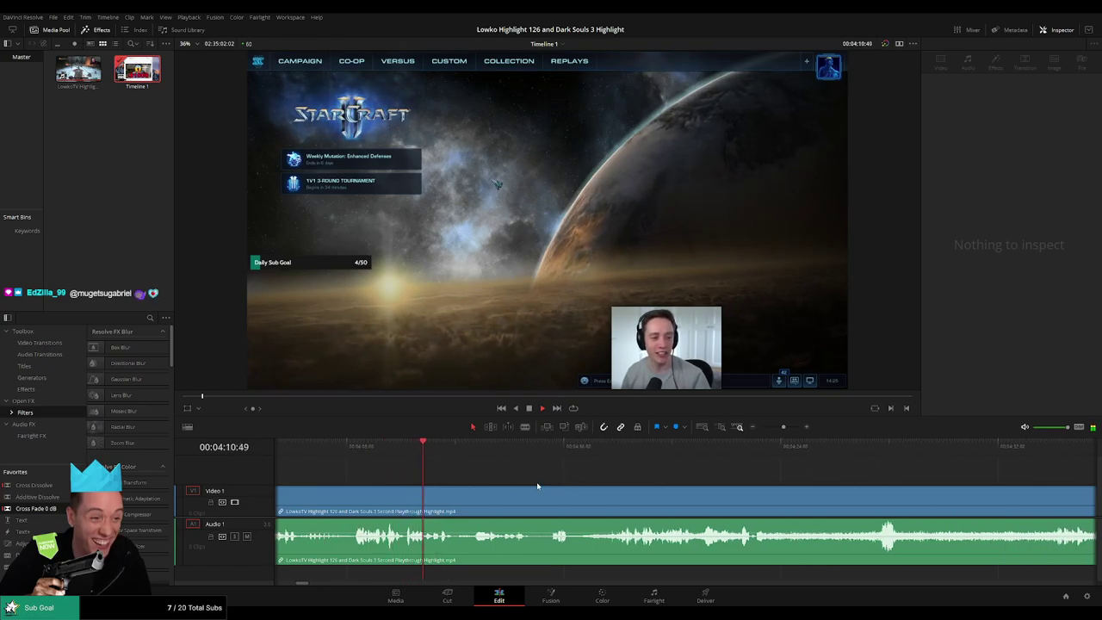
# Cut out the short segment from 00:04:11:56 to 00:04:12:09 near the end of the StarCraft II menu footage and close the gap.
pyautogui.click(532, 486)
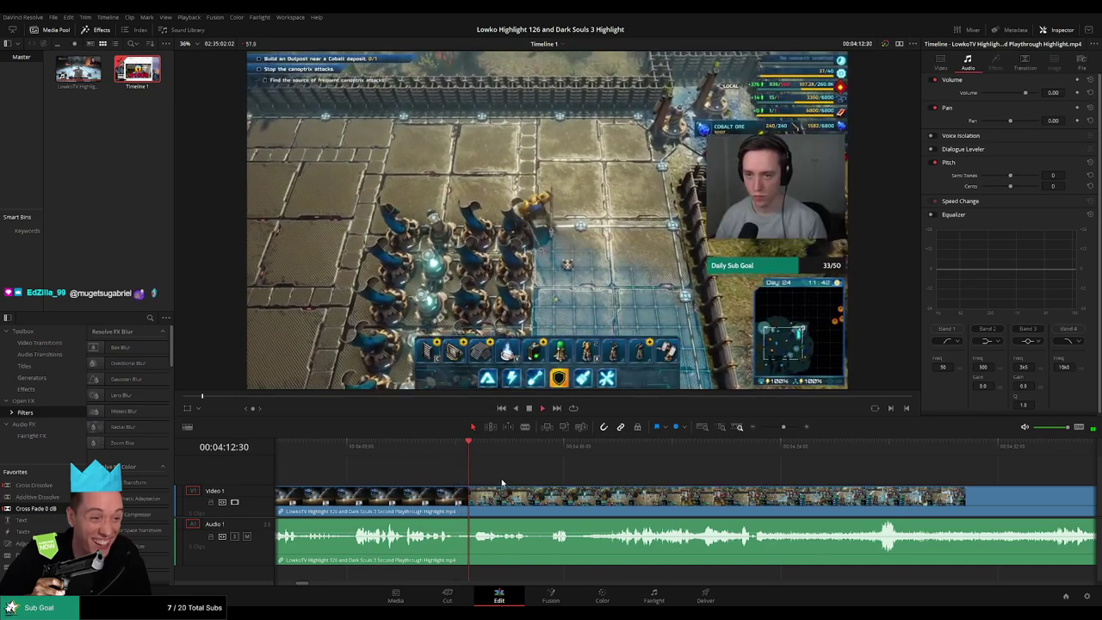
pyautogui.click(443, 459)
pyautogui.click(457, 511)
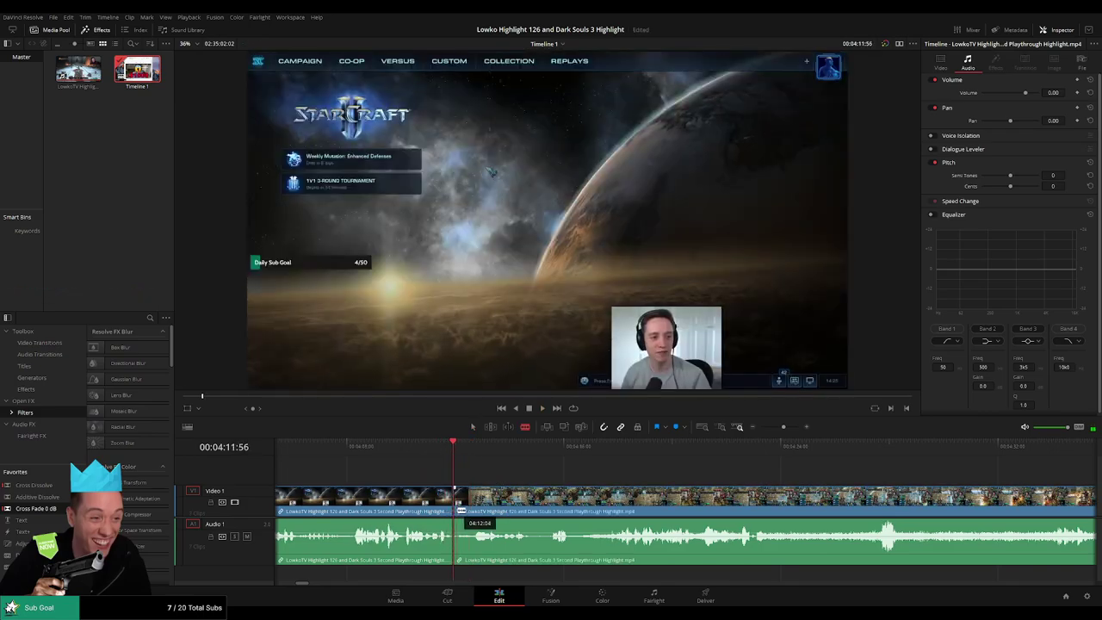
pyautogui.click(460, 511)
pyautogui.press('a')
pyautogui.click(456, 509)
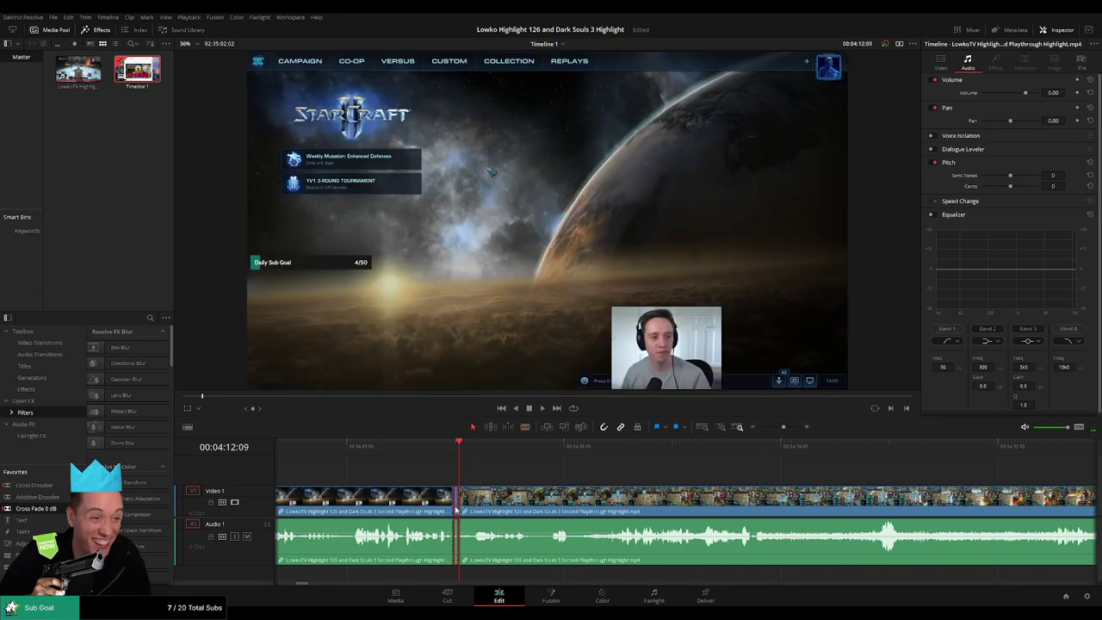
pyautogui.press('Delete')
# Play back across the cut near 00:04:12 and review the base-building gameplay footage up to about 00:04:20.
pyautogui.press('space')
pyautogui.press('space')
pyautogui.click(410, 503)
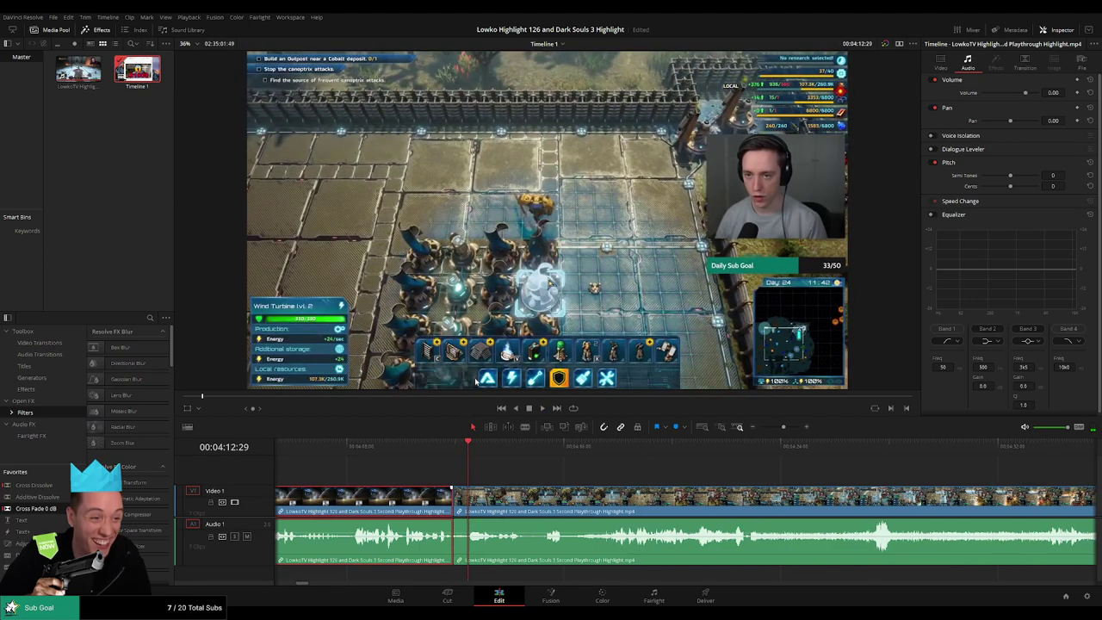
pyautogui.press('space')
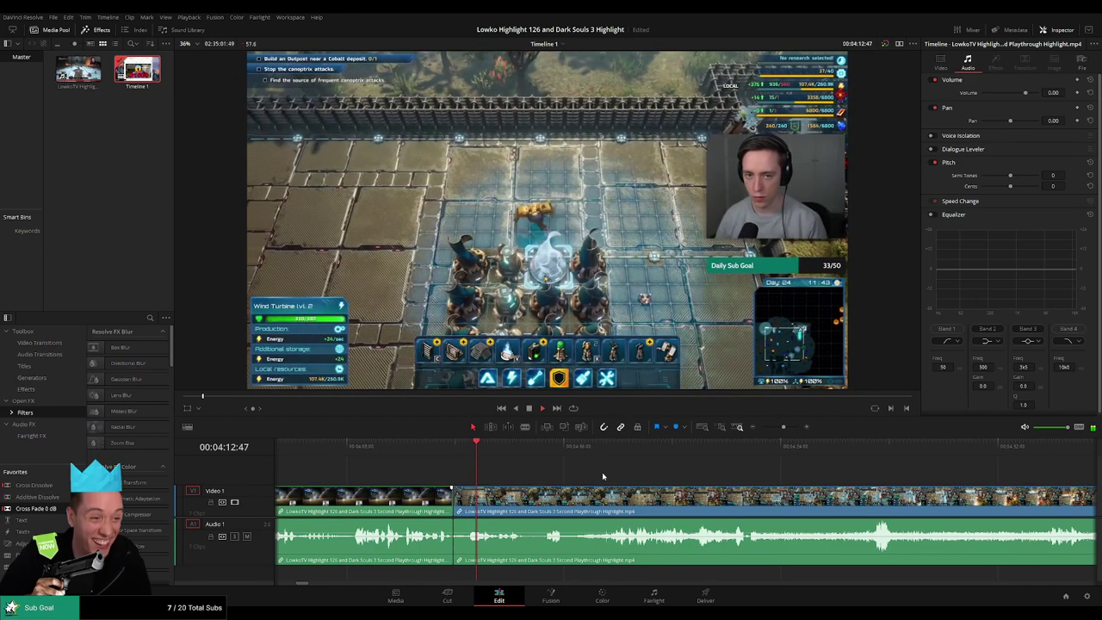
pyautogui.hscroll(1, 548, 478)
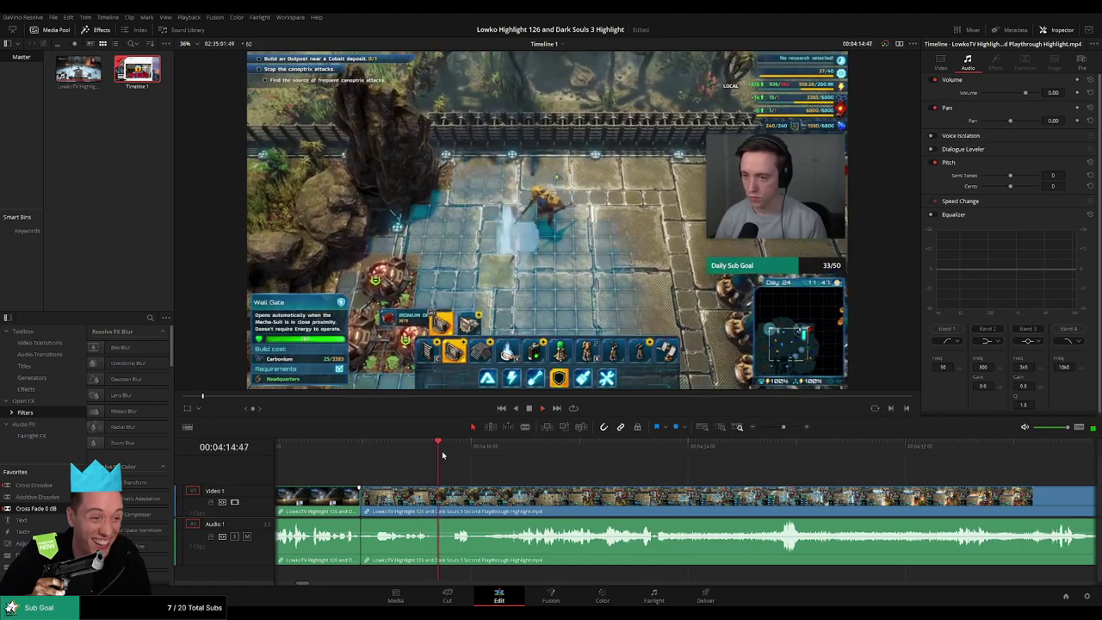
pyautogui.hscroll(2, 585, 483)
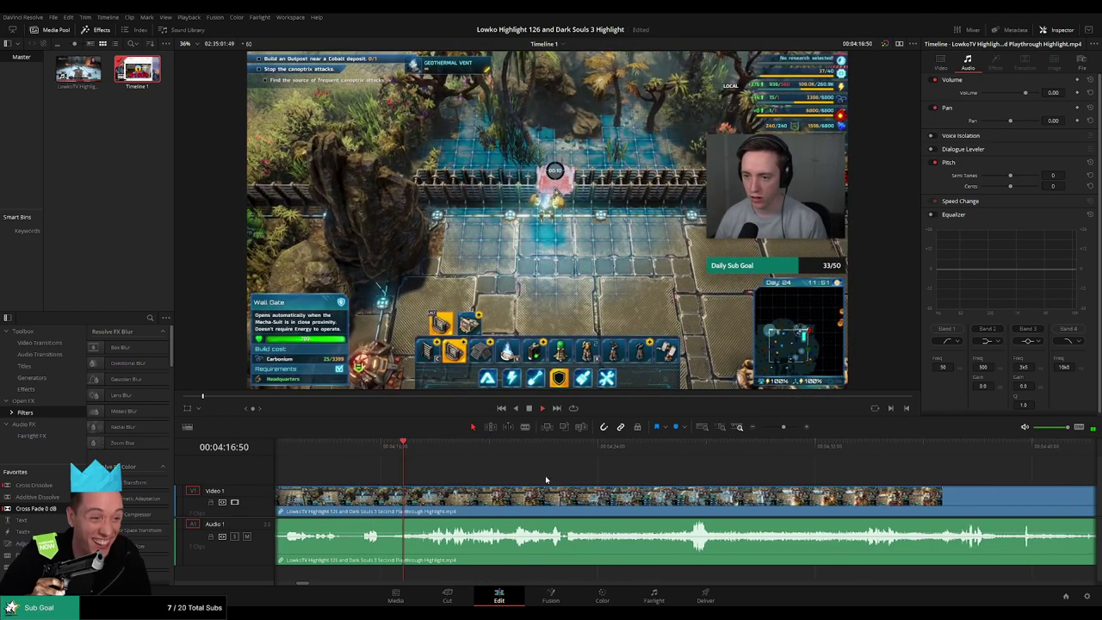
pyautogui.hscroll(1, 560, 474)
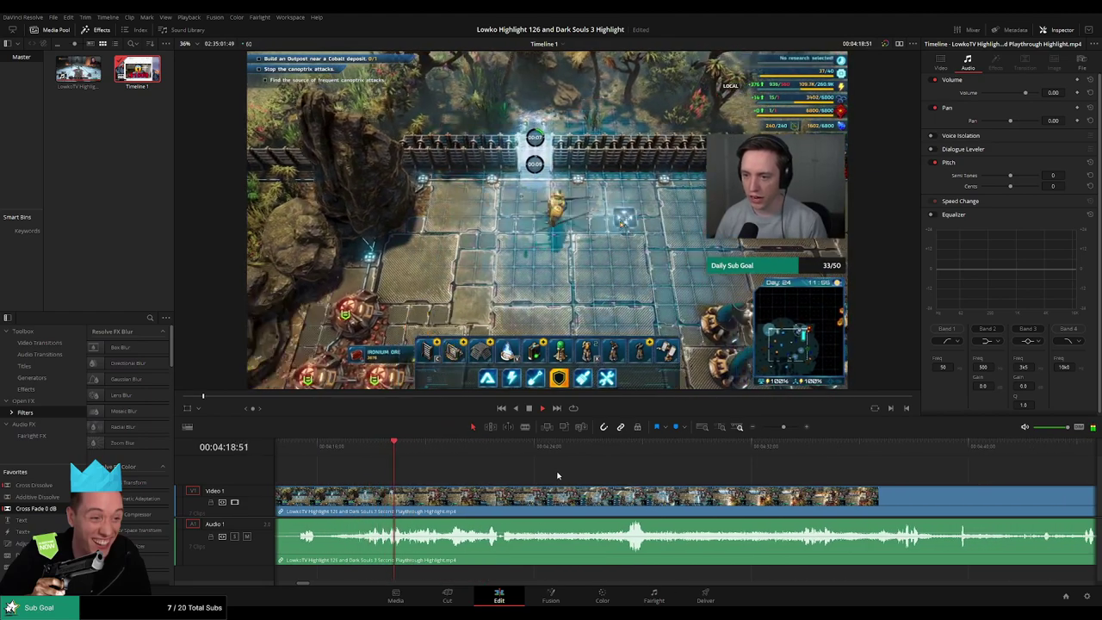
pyautogui.hscroll(1, 555, 475)
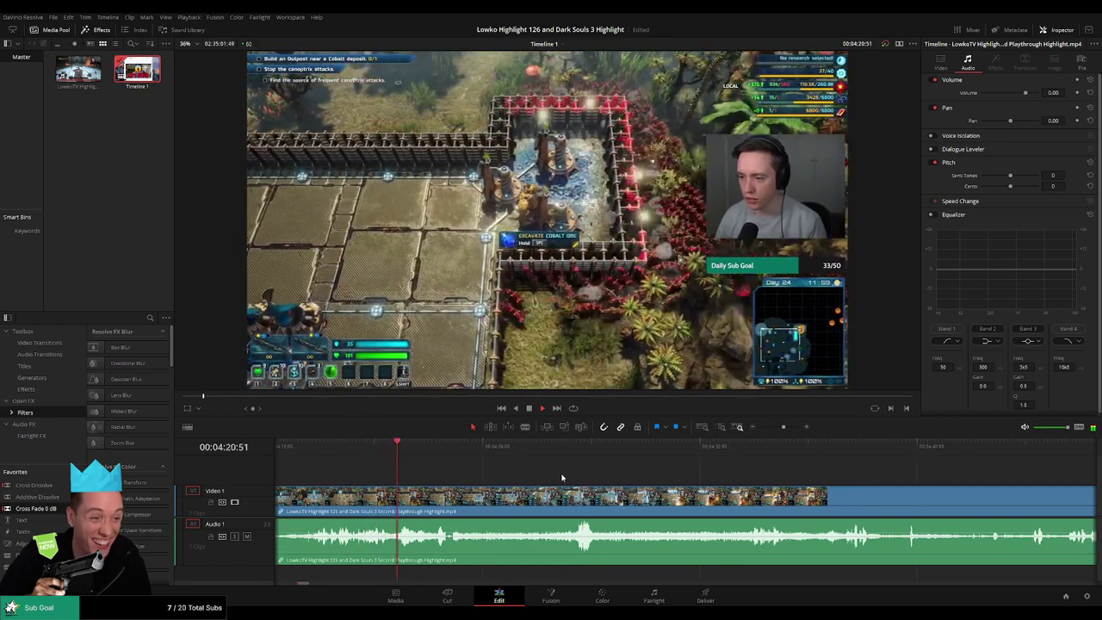
# Review the base-building gameplay footage from about 00:04:20 to 00:04:49, watching the audio waveform for pauses.
pyautogui.hscroll(1, 580, 474)
pyautogui.hscroll(1, 603, 483)
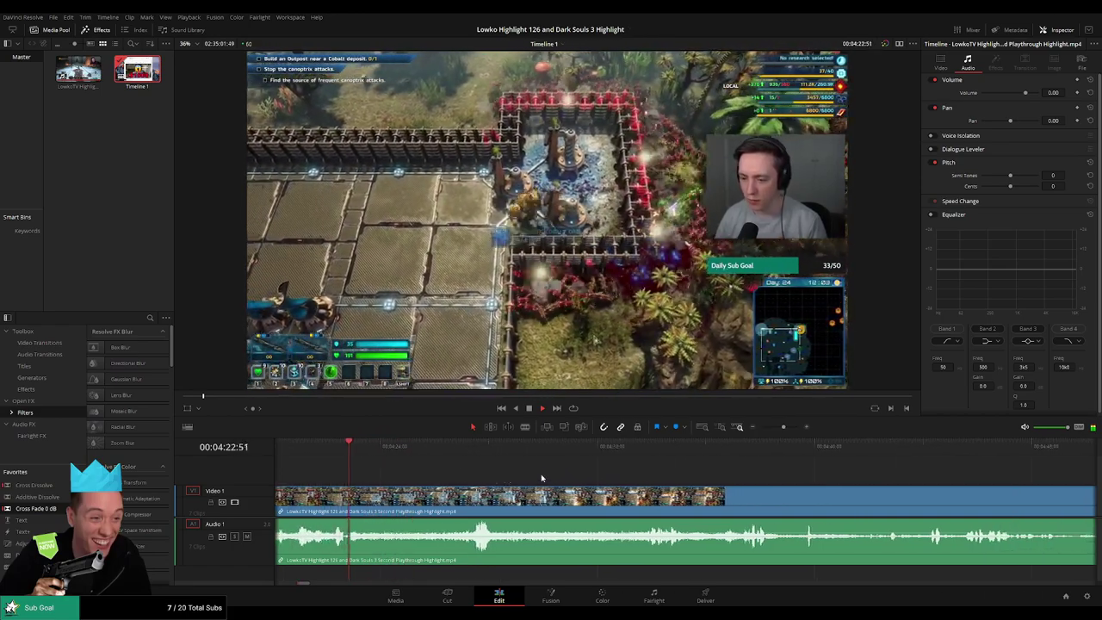
pyautogui.hscroll(1, 551, 483)
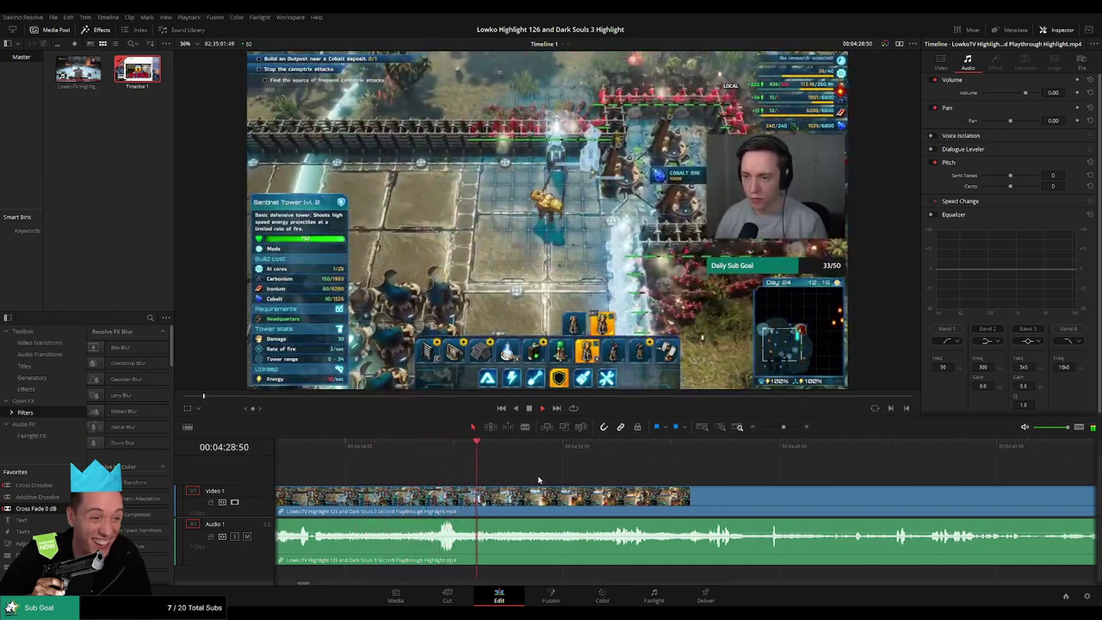
pyautogui.hscroll(3, 549, 479)
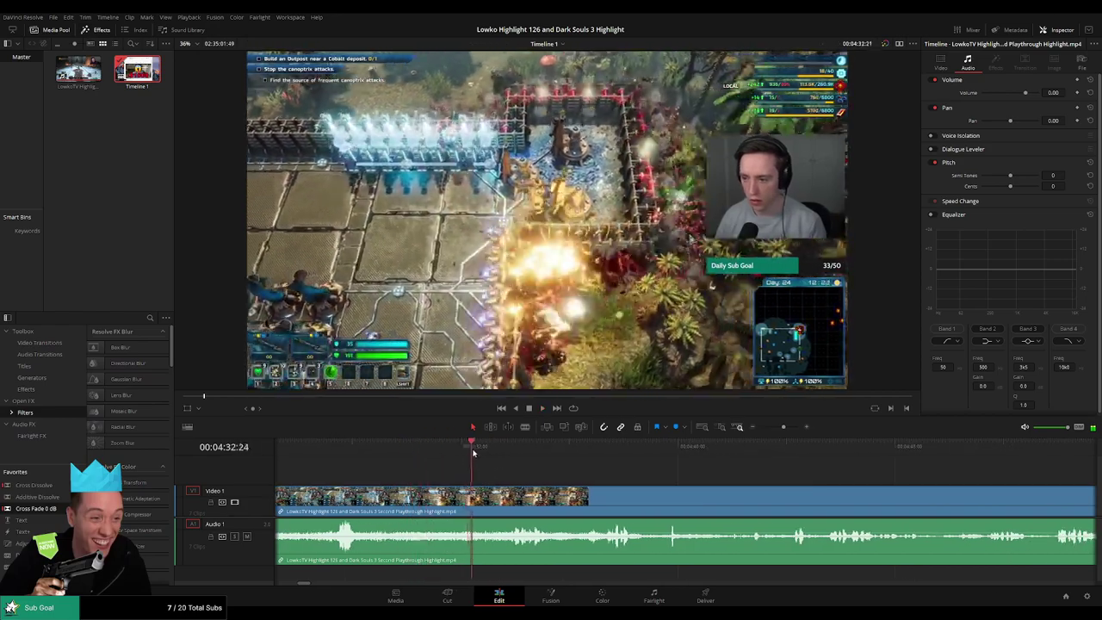
pyautogui.hscroll(3, 534, 473)
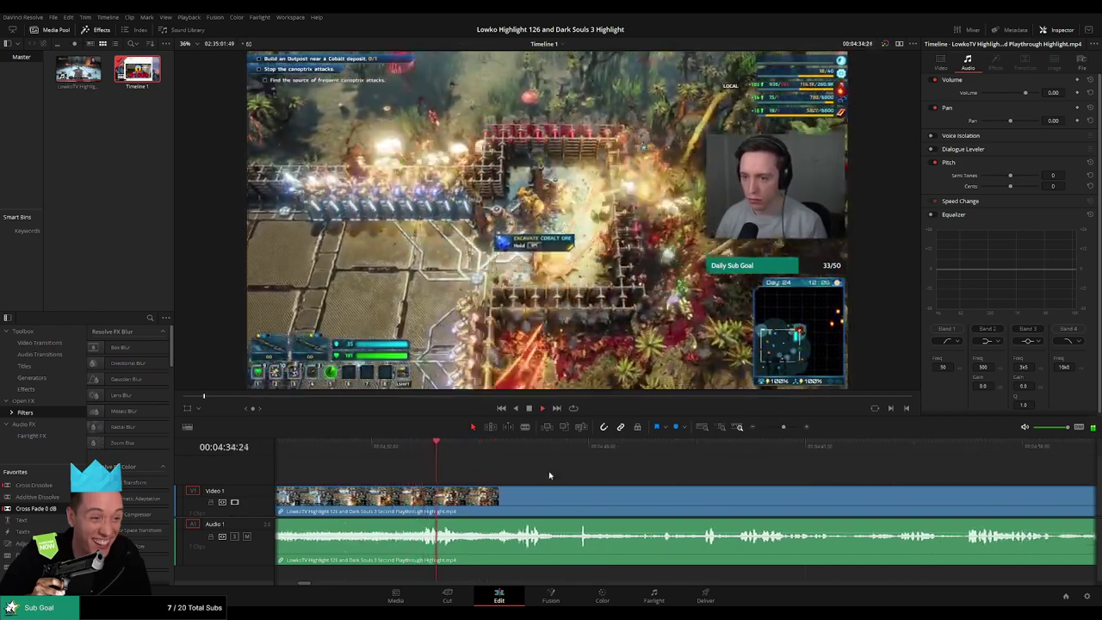
pyautogui.hscroll(3, 517, 473)
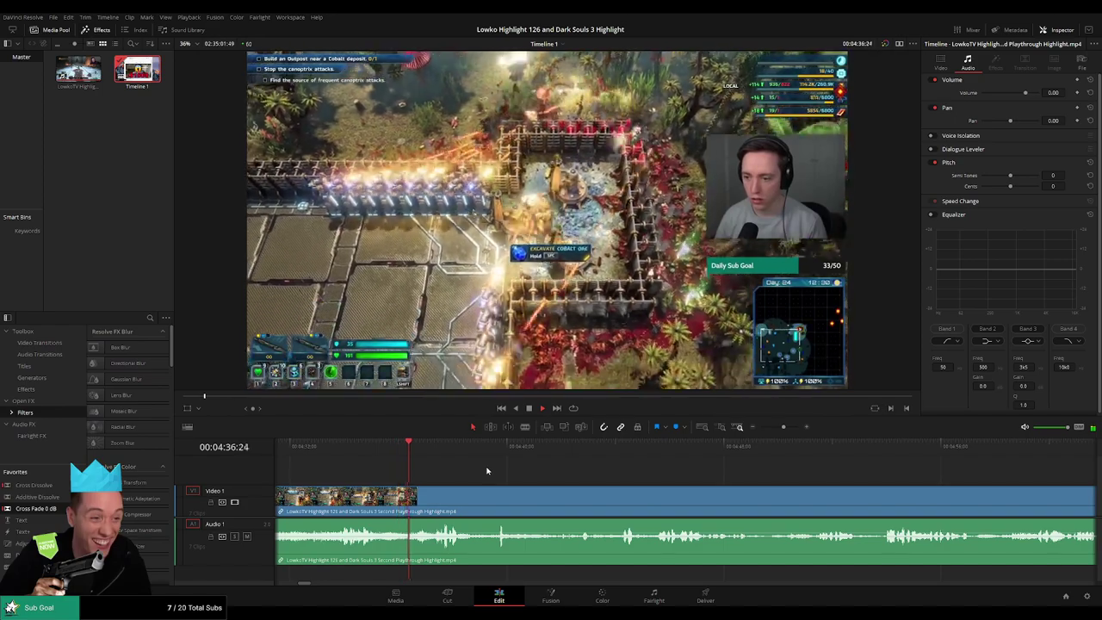
pyautogui.hscroll(2, 516, 473)
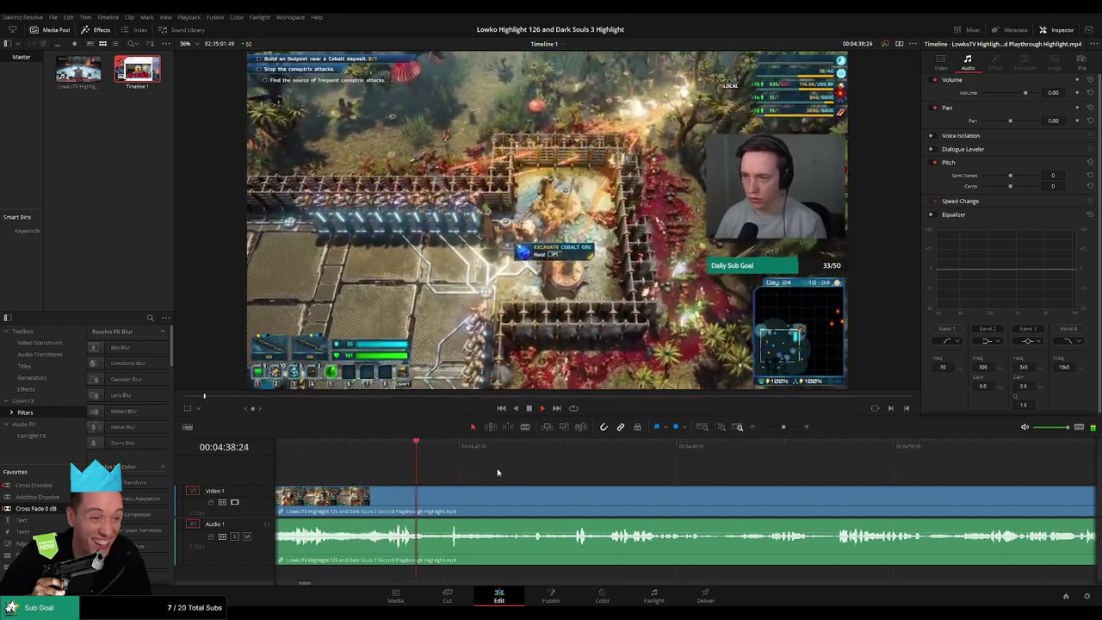
pyautogui.hscroll(3, 419, 448)
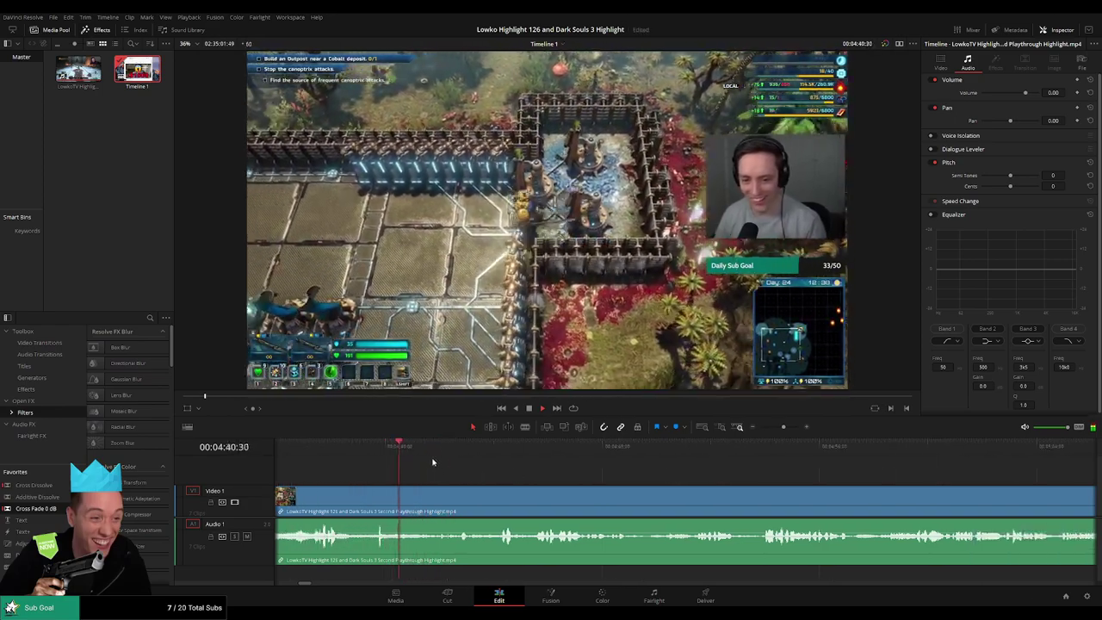
pyautogui.hscroll(3, 405, 449)
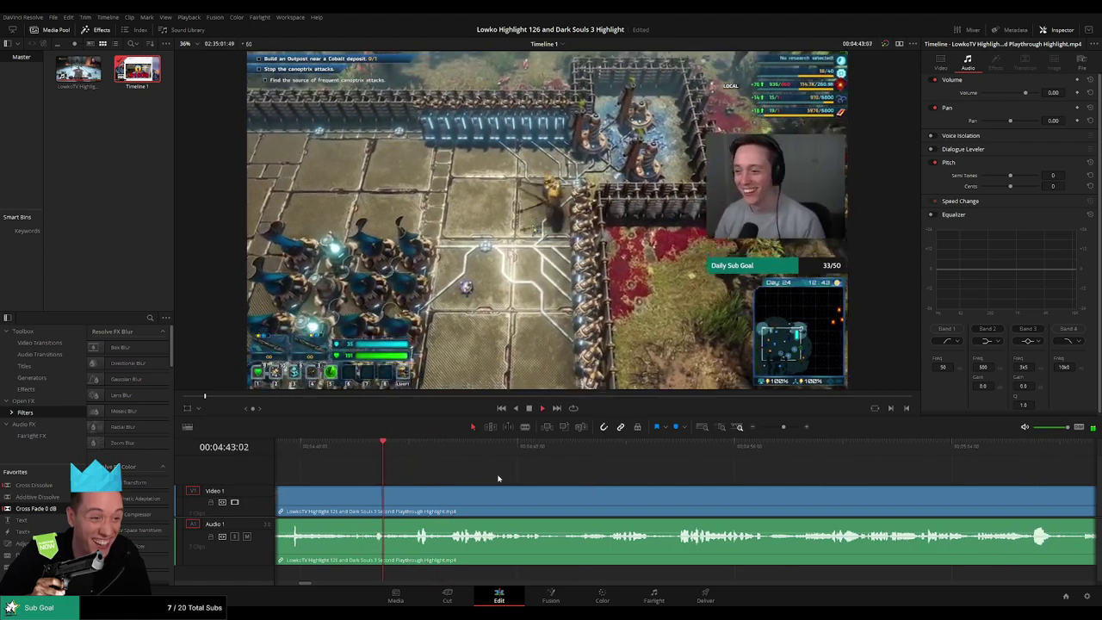
pyautogui.hscroll(3, 475, 469)
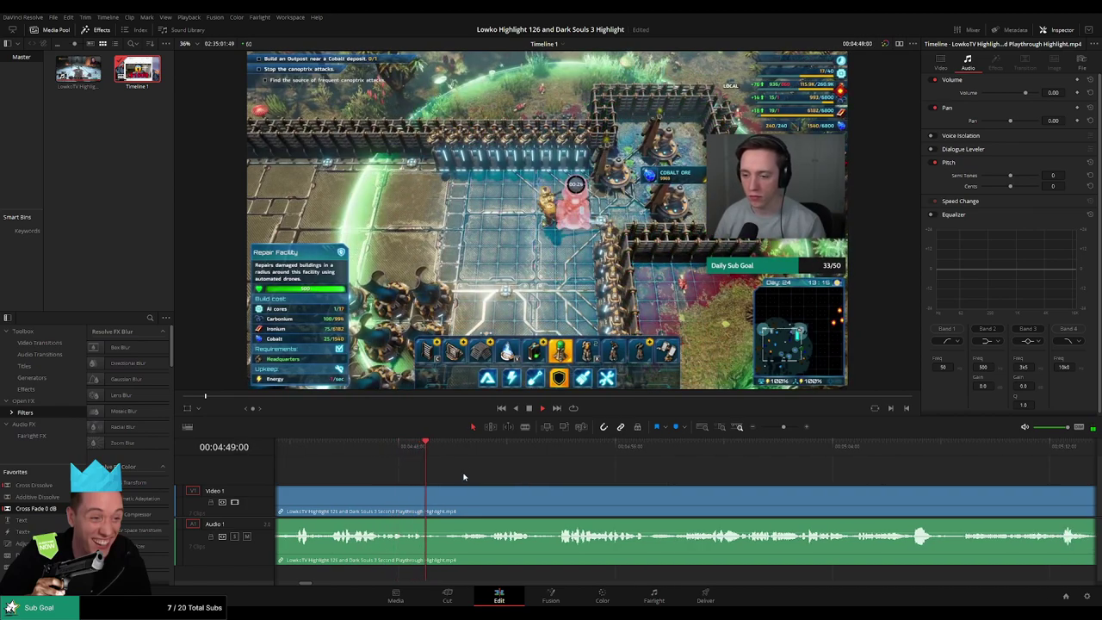
# Cut out the brief segment starting at 00:04:49:20, before the night footage begins, and close the gap.
pyautogui.press('space')
pyautogui.moveTo(428, 450)
pyautogui.mouseDown()
pyautogui.moveTo(439, 485)
pyautogui.moveTo(435, 459)
pyautogui.mouseUp()
pyautogui.hotkey('ctrl', 'b')
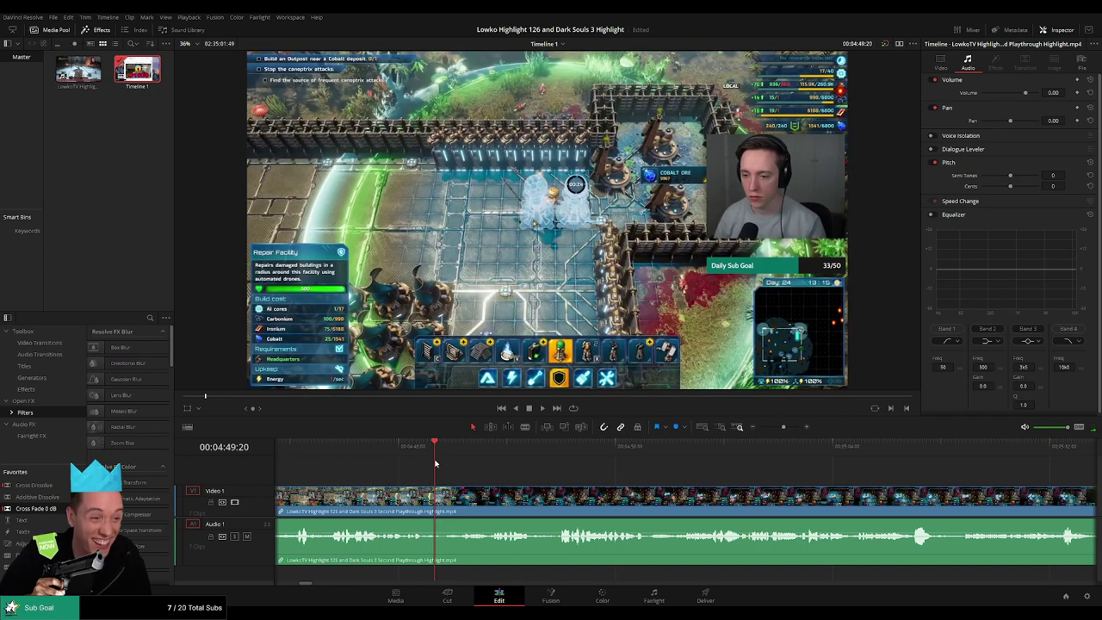
pyautogui.moveTo(437, 500)
pyautogui.mouseDown()
pyautogui.moveTo(443, 491)
pyautogui.moveTo(438, 504)
pyautogui.mouseUp()
pyautogui.press('Delete')
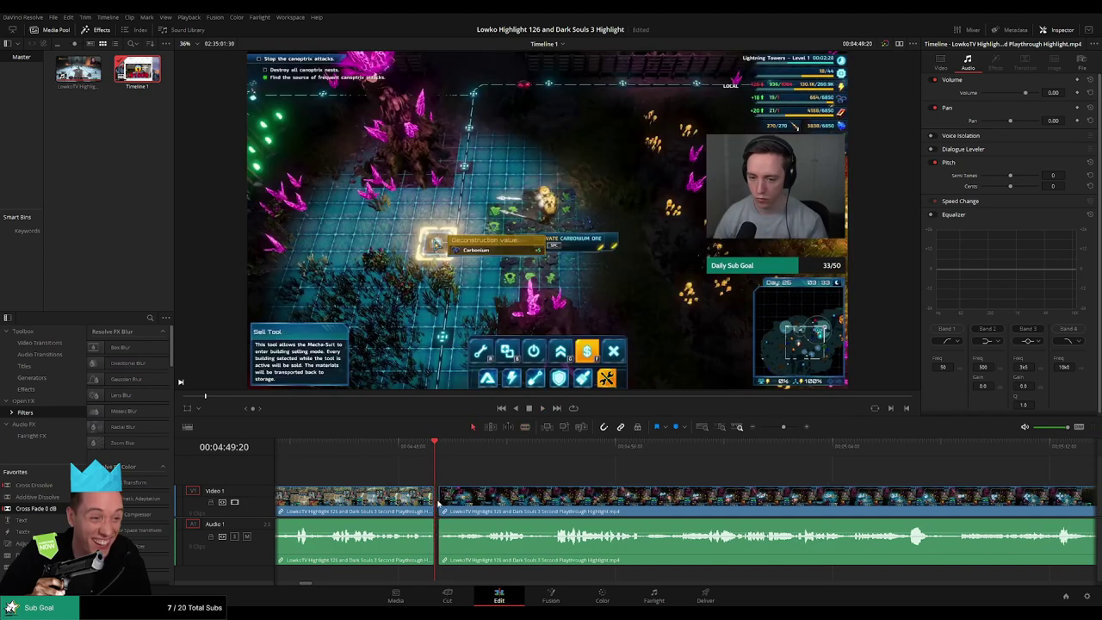
# Play back across the cut at 00:04:49:20 and colour the clip before it orange.
pyautogui.press('space')
pyautogui.click(417, 455)
pyautogui.press('space')
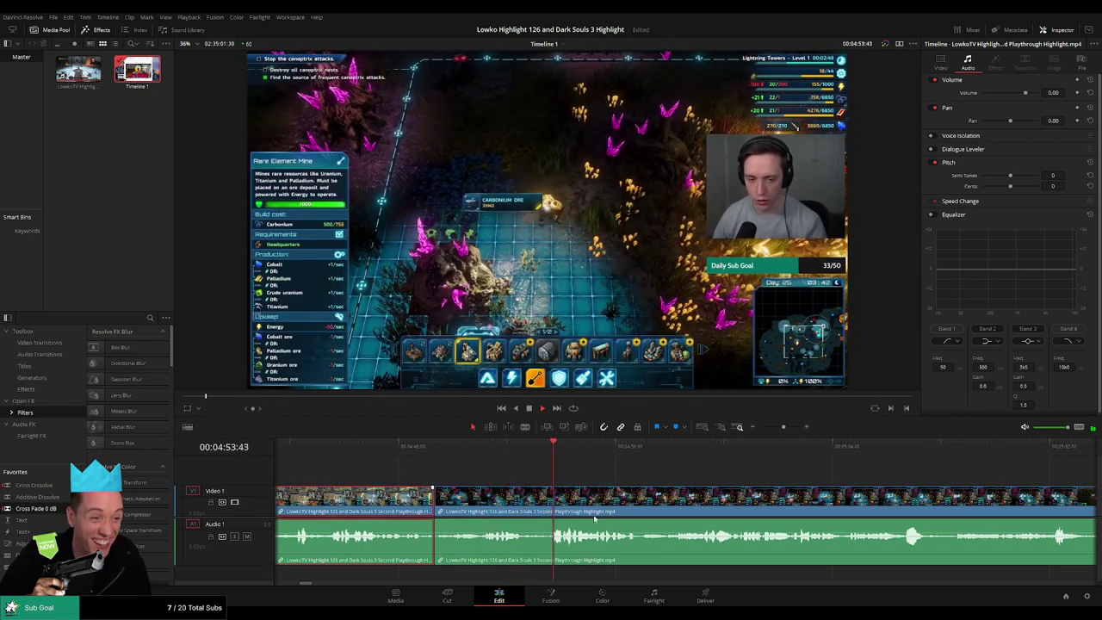
pyautogui.press('1')
pyautogui.click(646, 476)
# Review the night base-building footage from about 00:04:55 to 00:05:07 for pauses.
pyautogui.hscroll(2, 646, 476)
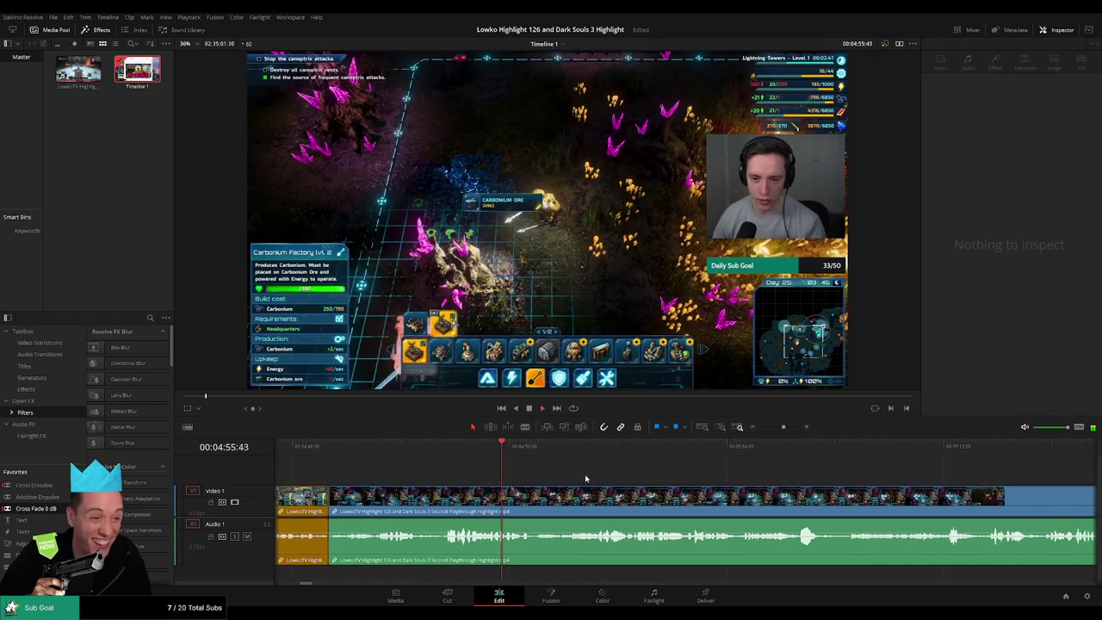
pyautogui.hscroll(4, 613, 472)
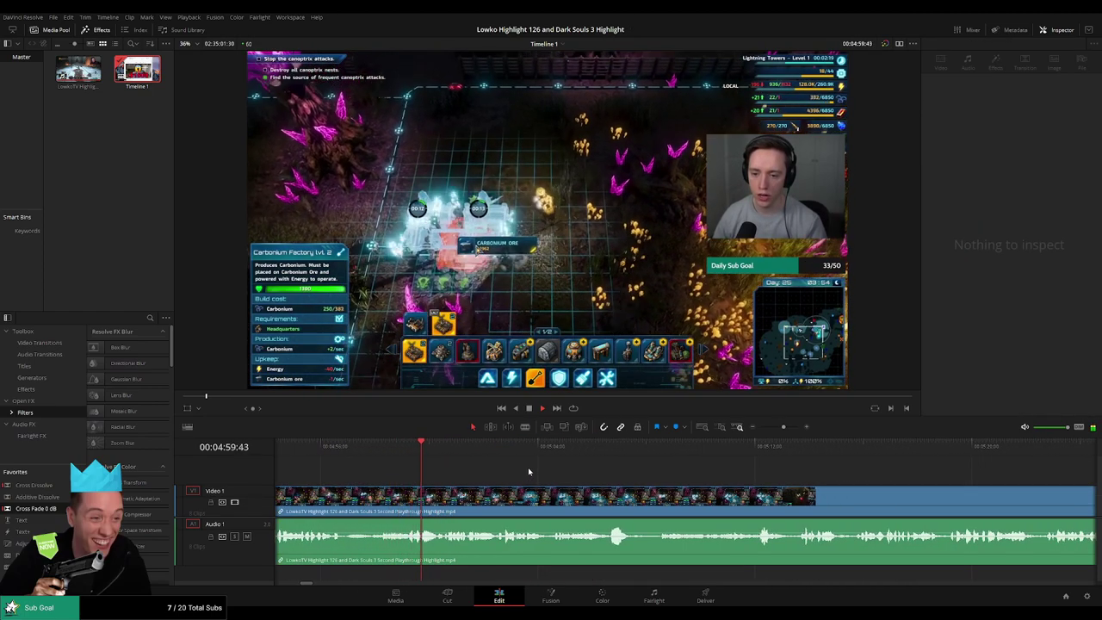
pyautogui.hscroll(2, 523, 469)
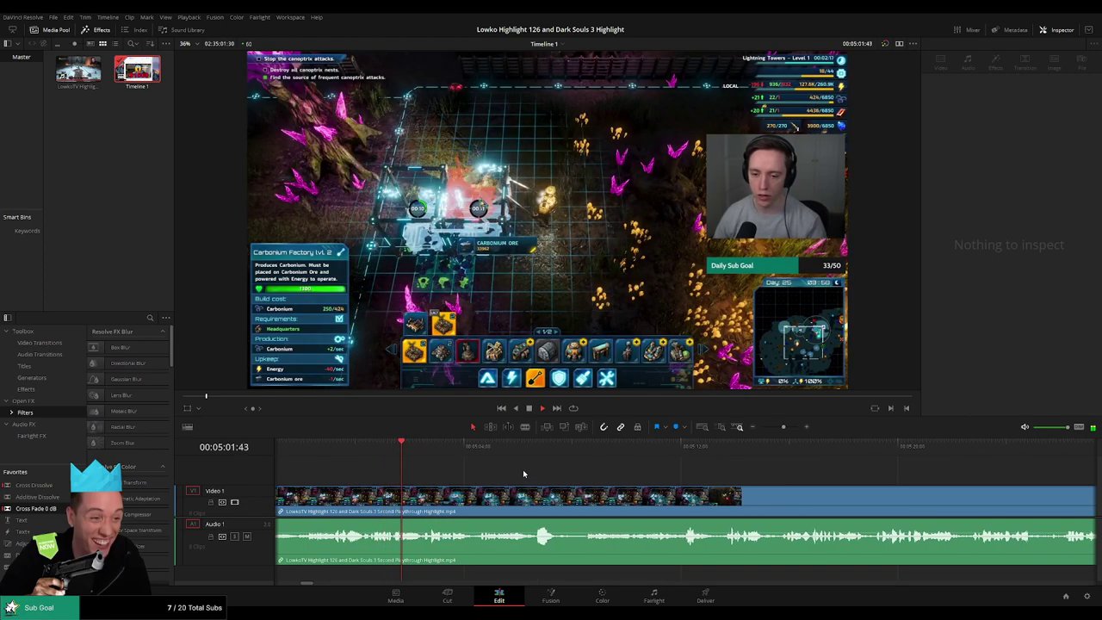
pyautogui.hscroll(1, 529, 474)
pyautogui.hscroll(1, 528, 473)
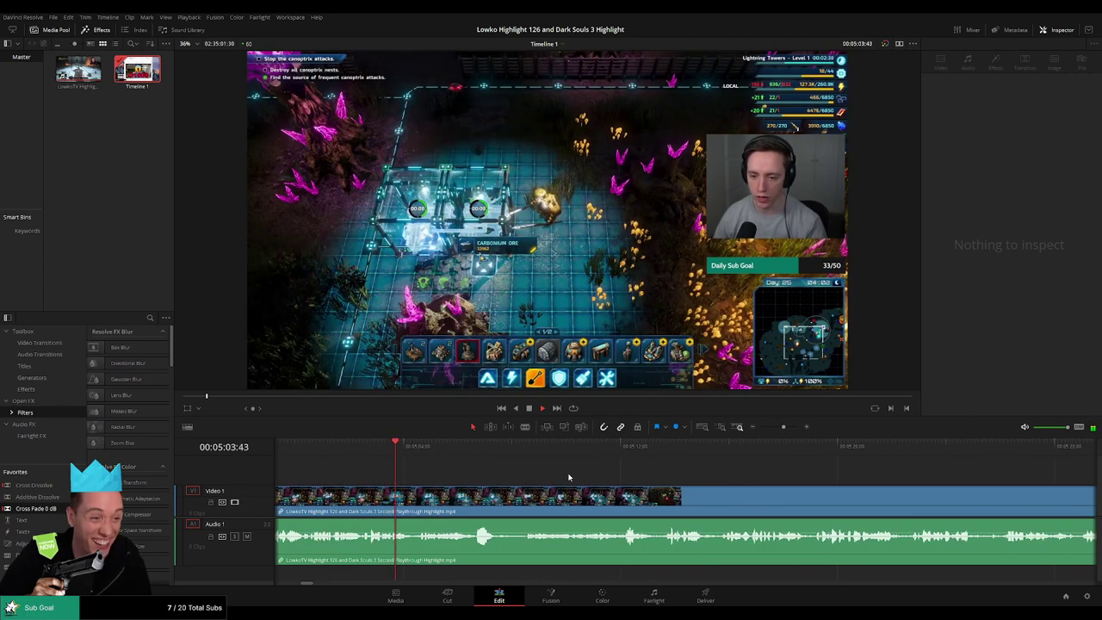
pyautogui.hscroll(2, 526, 473)
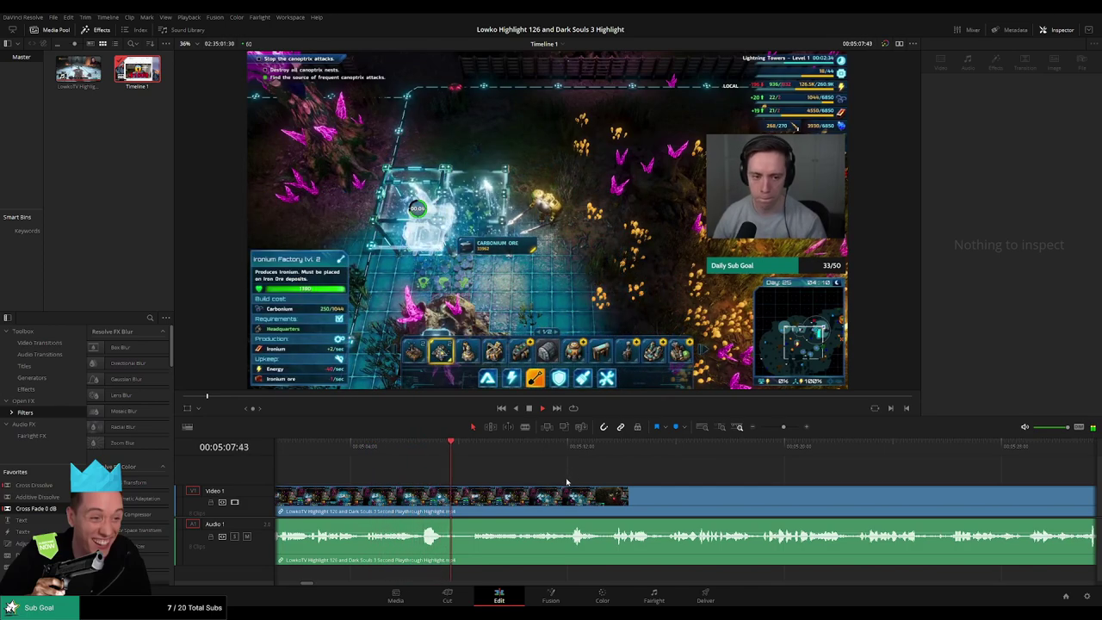
# Cut out the roughly two-second segment from about 00:05:06 to 00:05:08 and close the gap.
pyautogui.press('b')
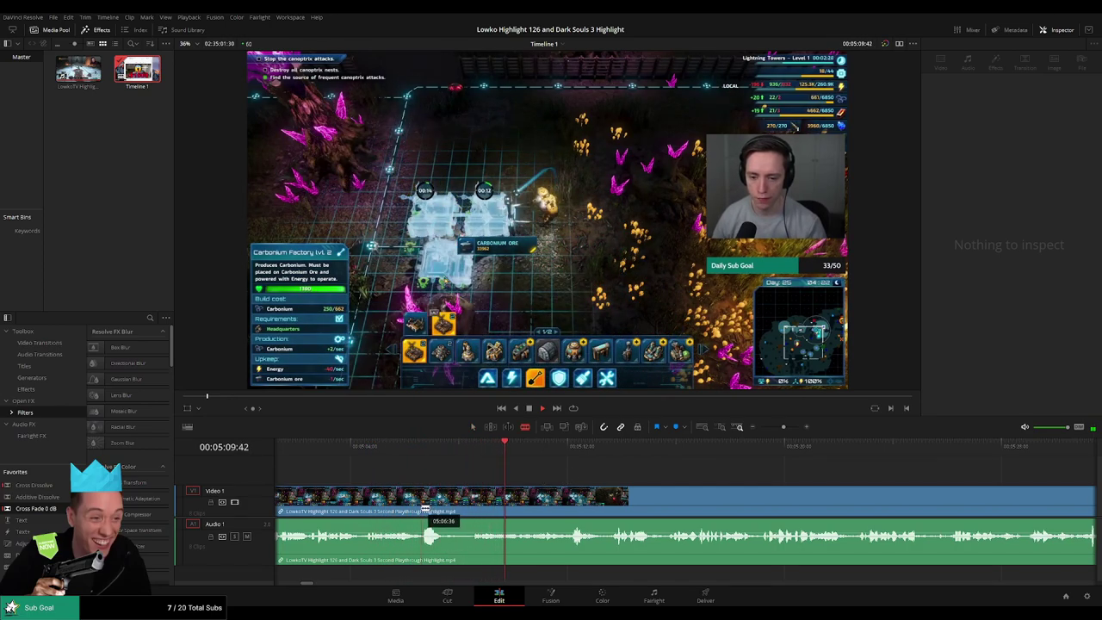
pyautogui.click(420, 506)
pyautogui.click(559, 452)
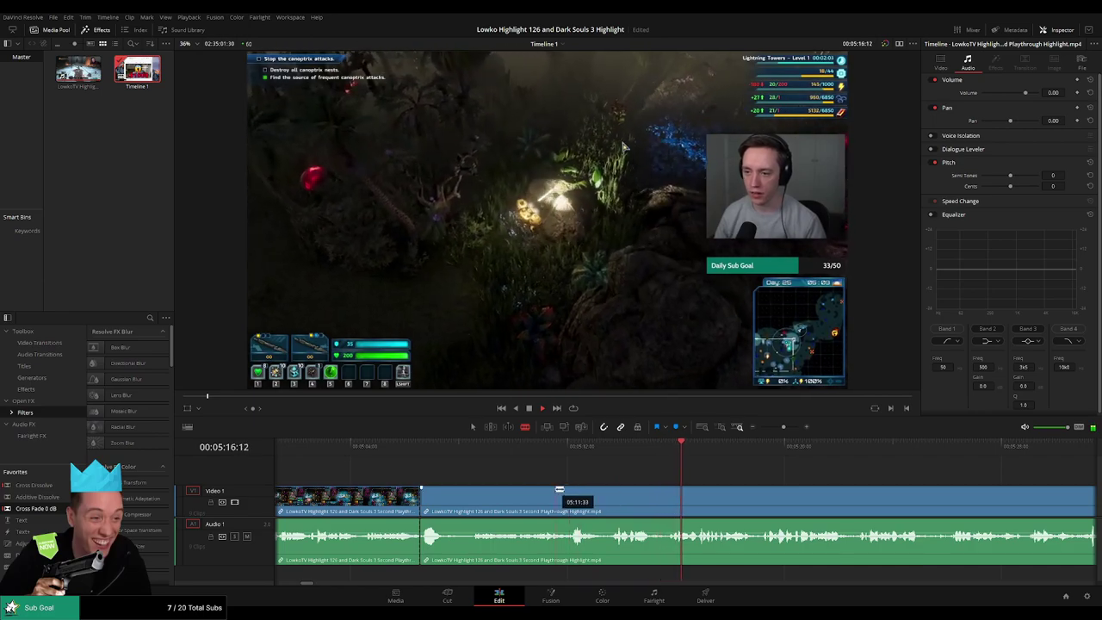
pyautogui.press('space')
pyautogui.click(472, 490)
pyautogui.press('a')
pyautogui.click(457, 498)
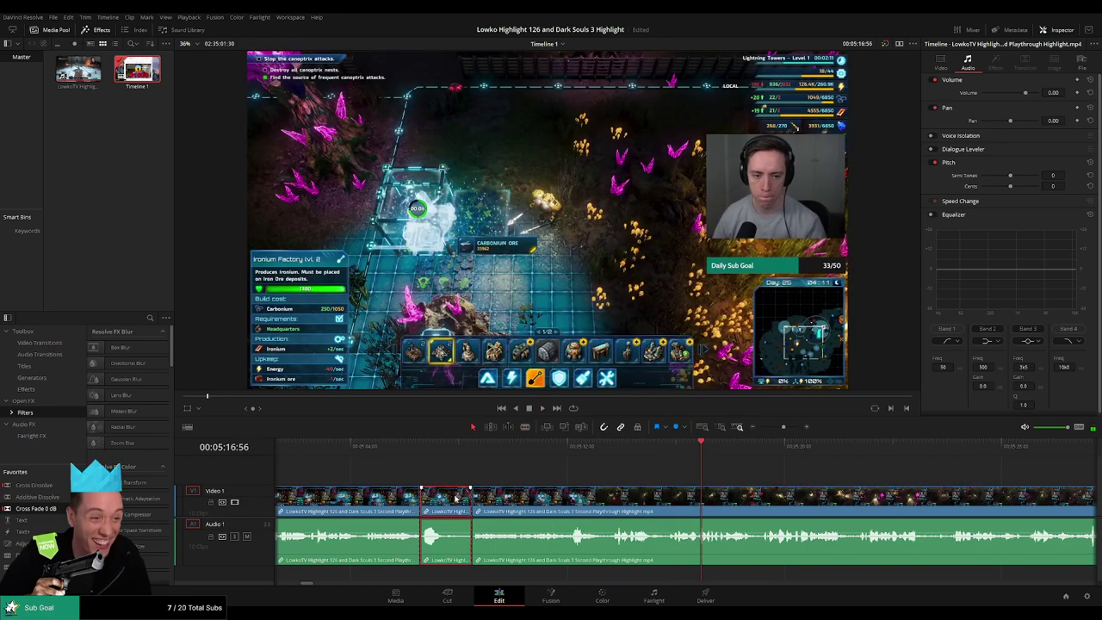
pyautogui.press('BackSpace')
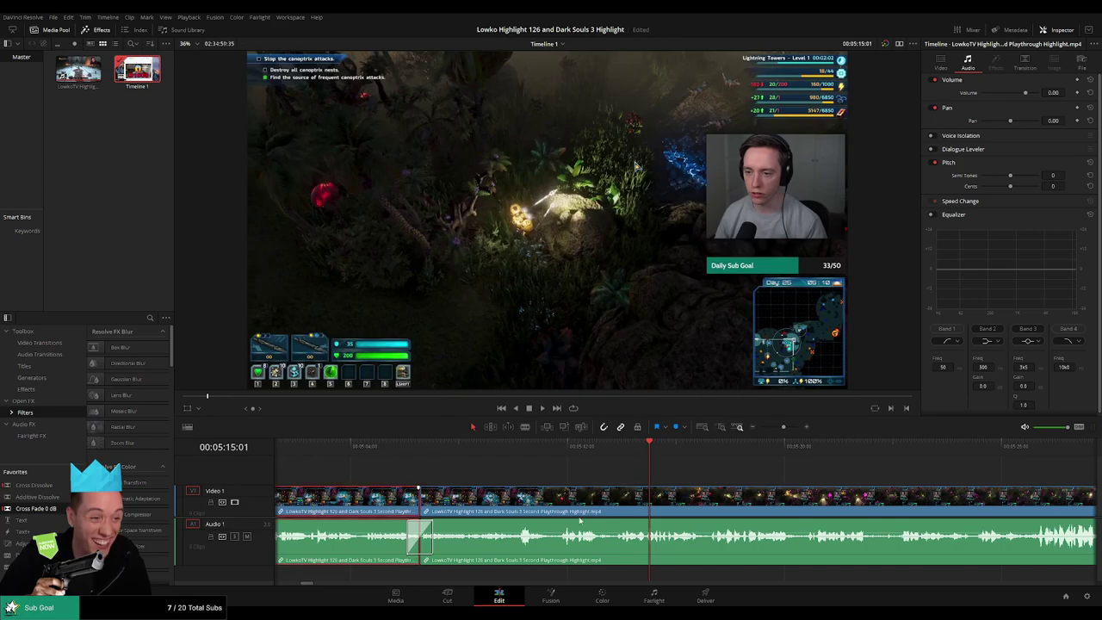
# Smooth the audio cut near 00:05:06 with a cross fade, colour the preceding clip orange and resume playback after it.
pyautogui.hotkey('ctrl', '1')
pyautogui.click(517, 445)
pyautogui.press('space')
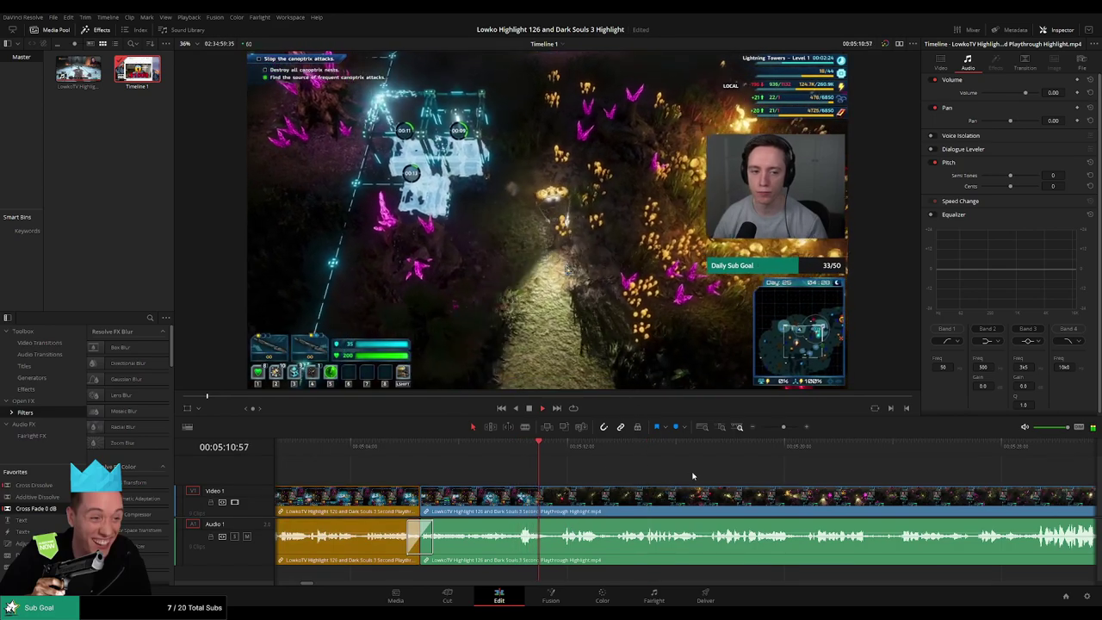
# Review the night exploration and combat footage from about 00:05:10 up to the start of the Dark Souls 3 footage near 00:05:46.
pyautogui.moveTo(734, 478); pyautogui.dragTo(585, 478)
pyautogui.moveTo(657, 481); pyautogui.dragTo(594, 478)
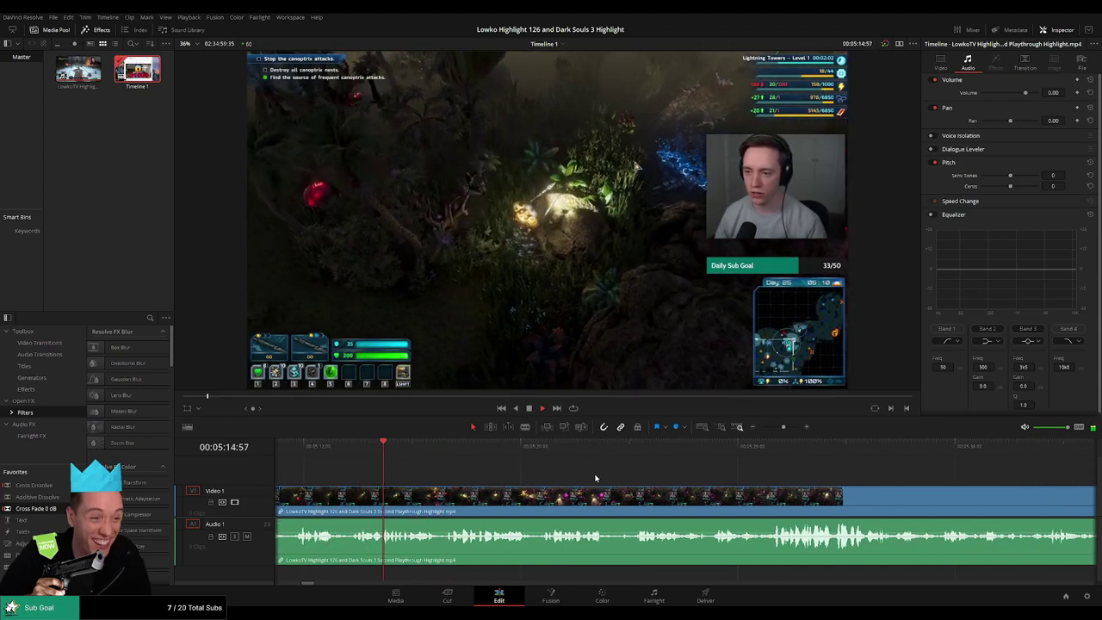
pyautogui.hscroll(2, 595, 478)
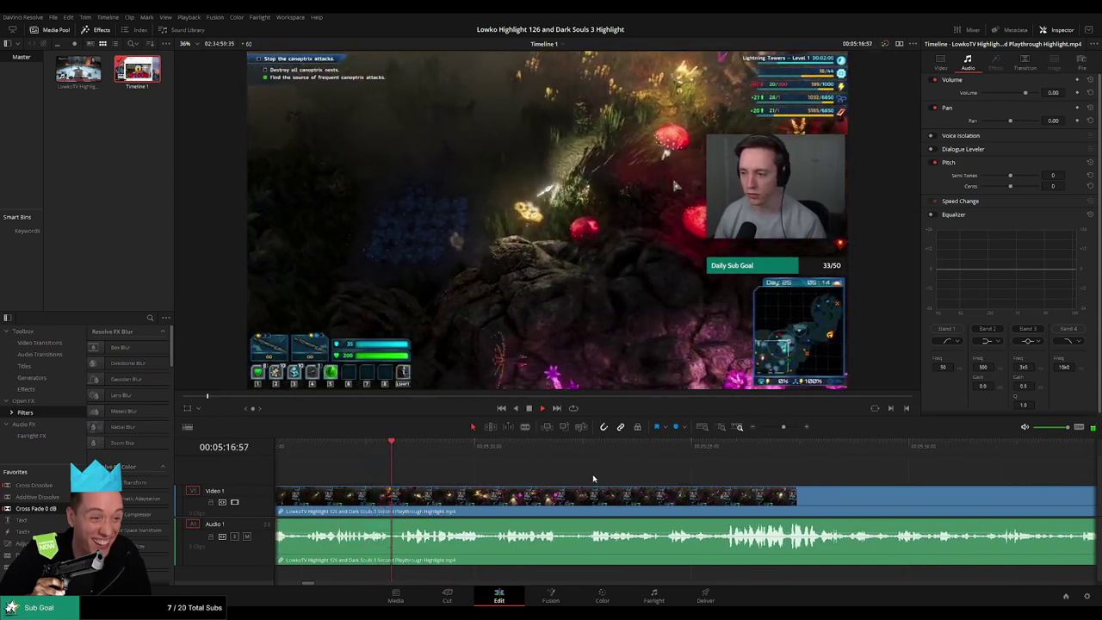
pyautogui.hscroll(2, 570, 478)
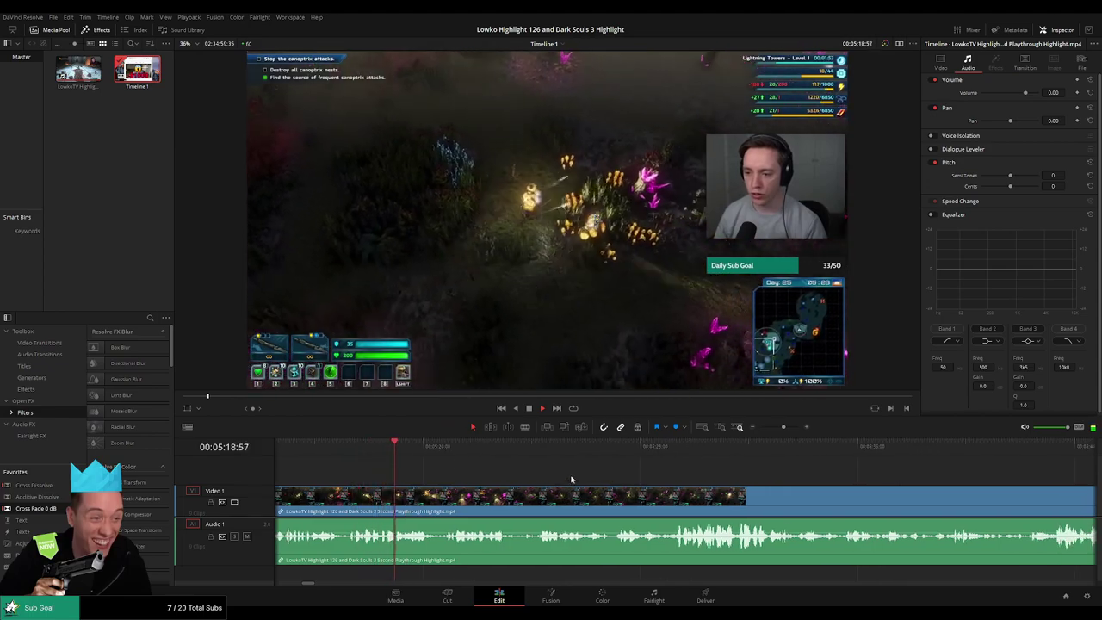
pyautogui.hscroll(2, 572, 483)
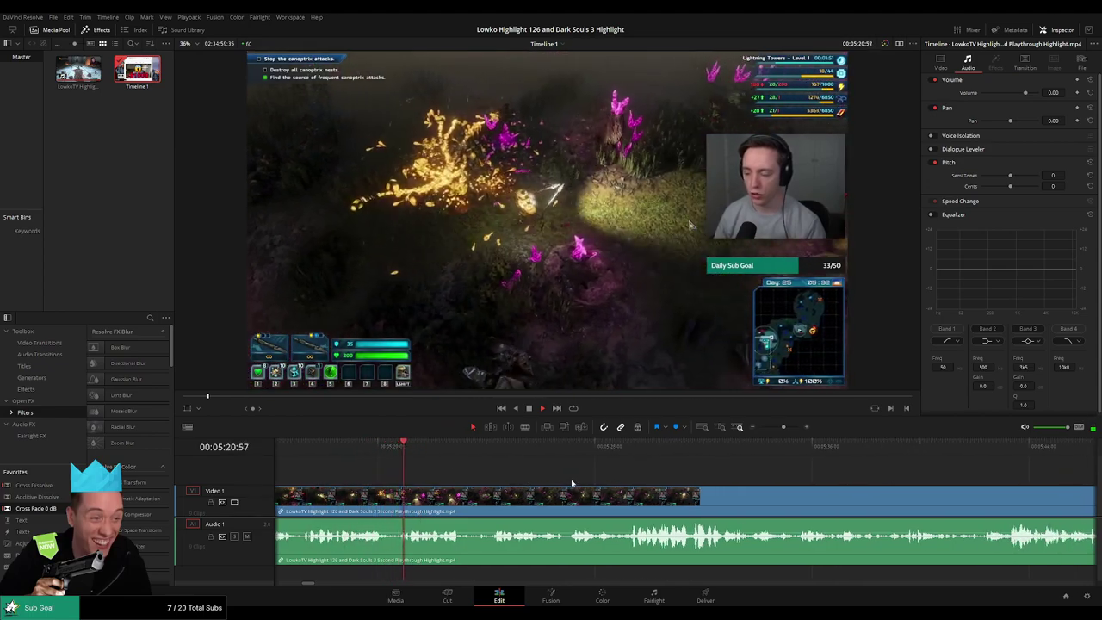
pyautogui.hscroll(2, 554, 482)
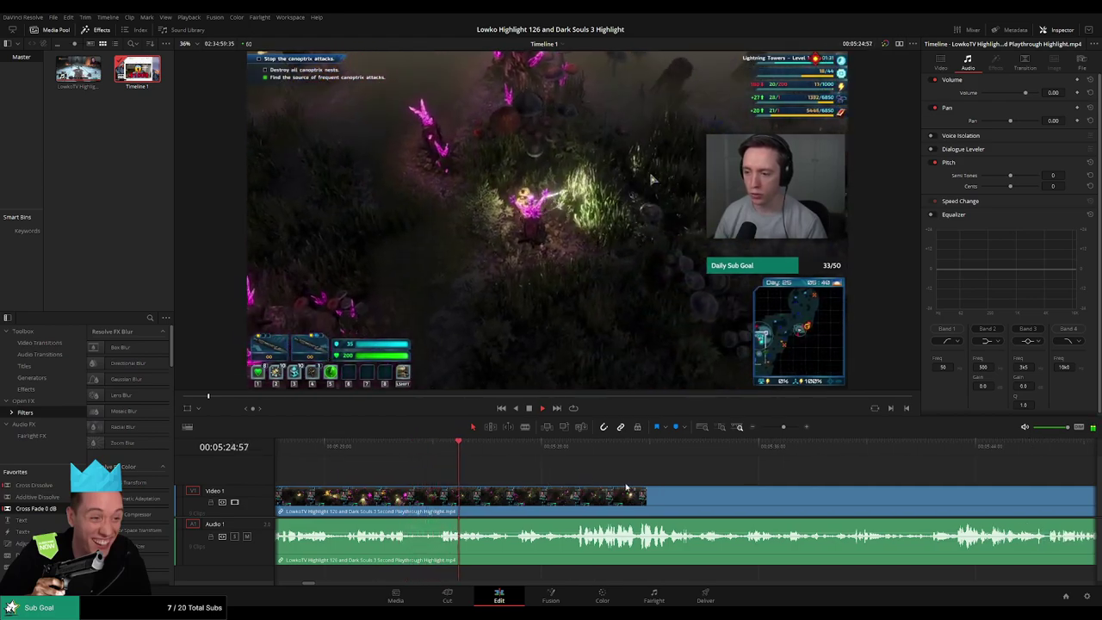
pyautogui.hscroll(2, 627, 489)
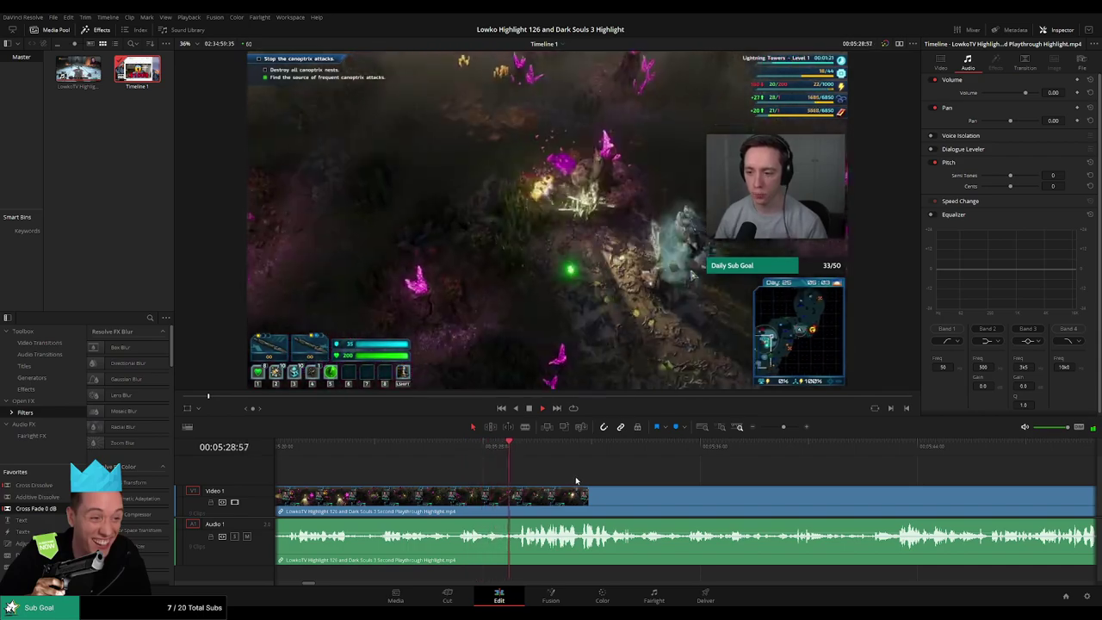
pyautogui.hscroll(3, 625, 480)
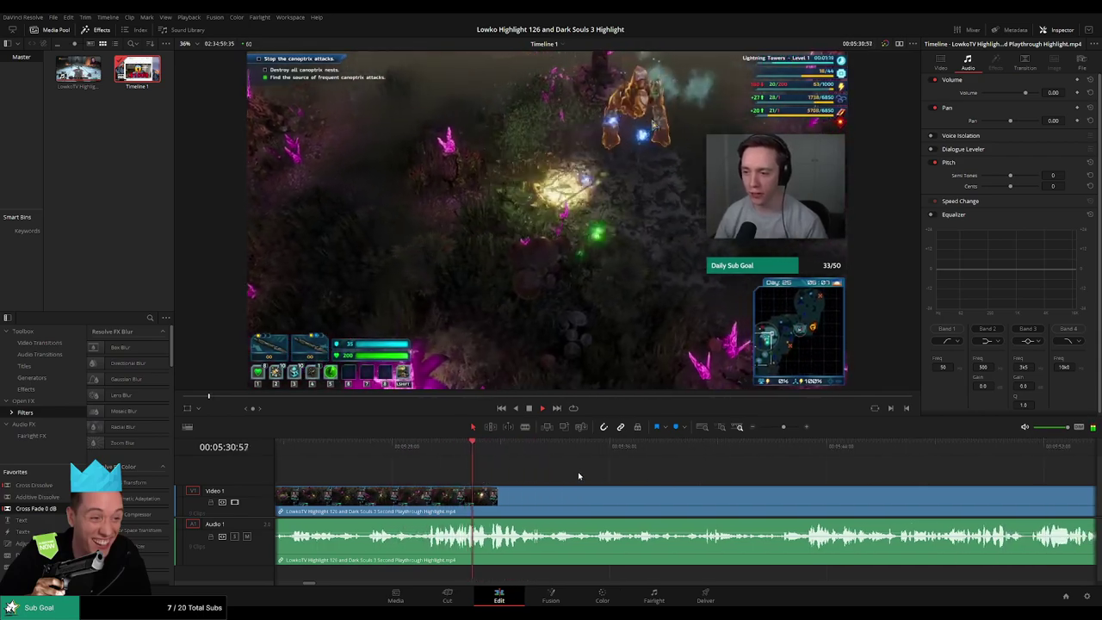
pyautogui.hscroll(3, 643, 480)
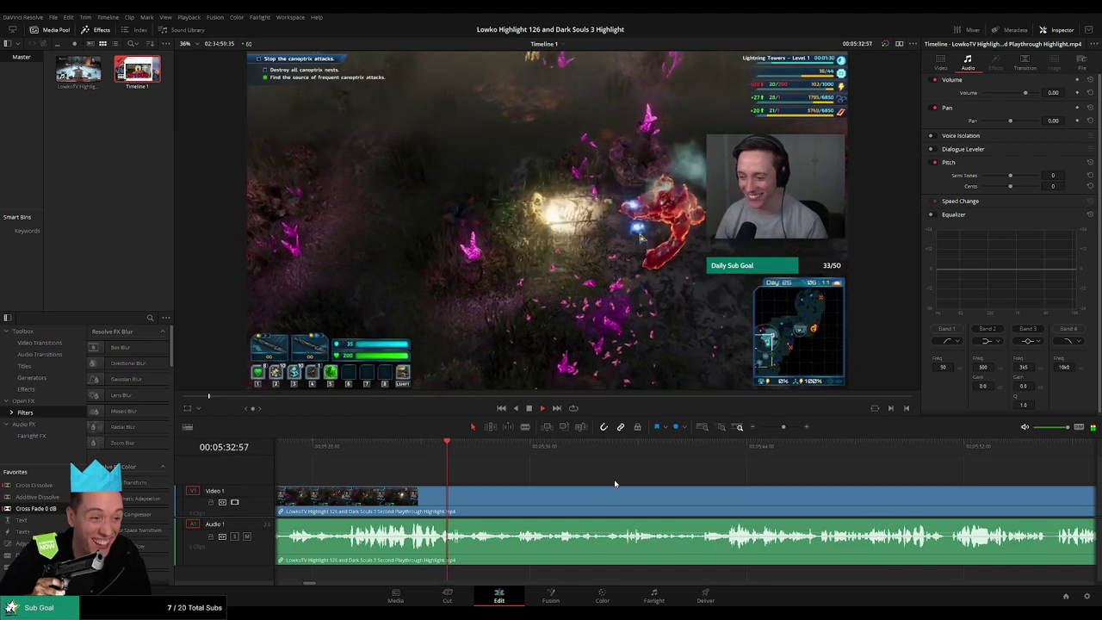
pyautogui.hscroll(3, 628, 485)
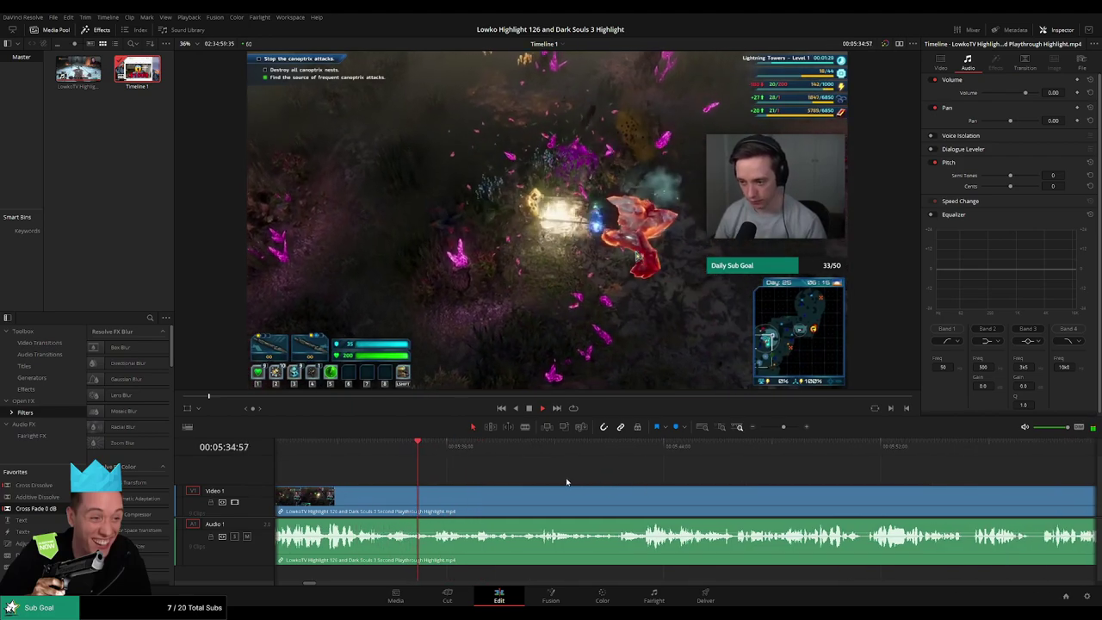
pyautogui.hscroll(3, 637, 491)
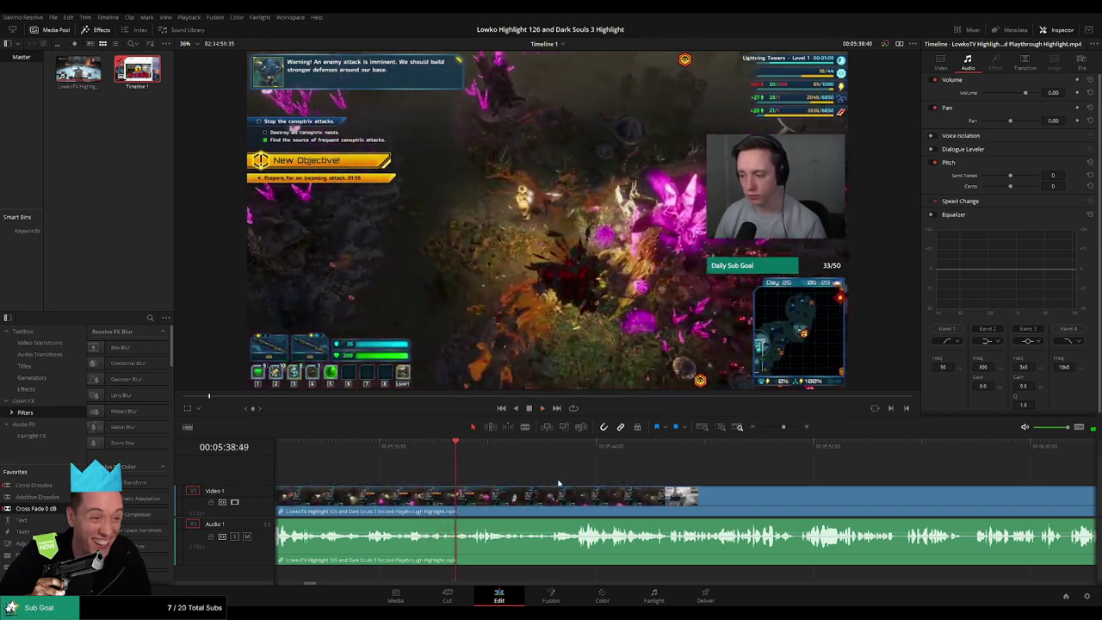
pyautogui.hscroll(3, 625, 491)
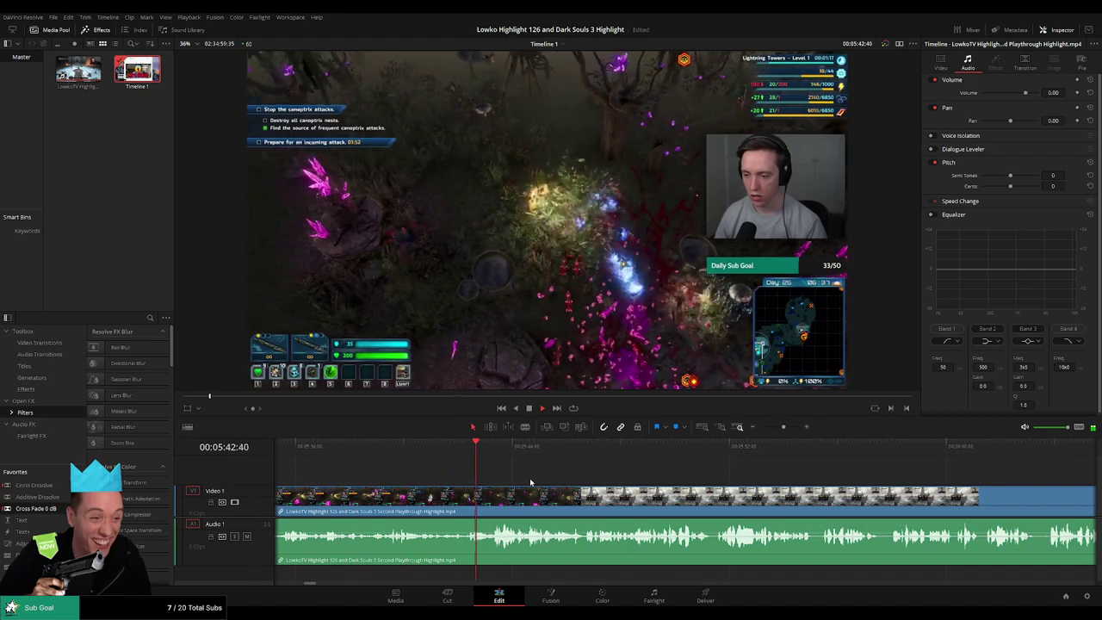
pyautogui.hscroll(4, 566, 482)
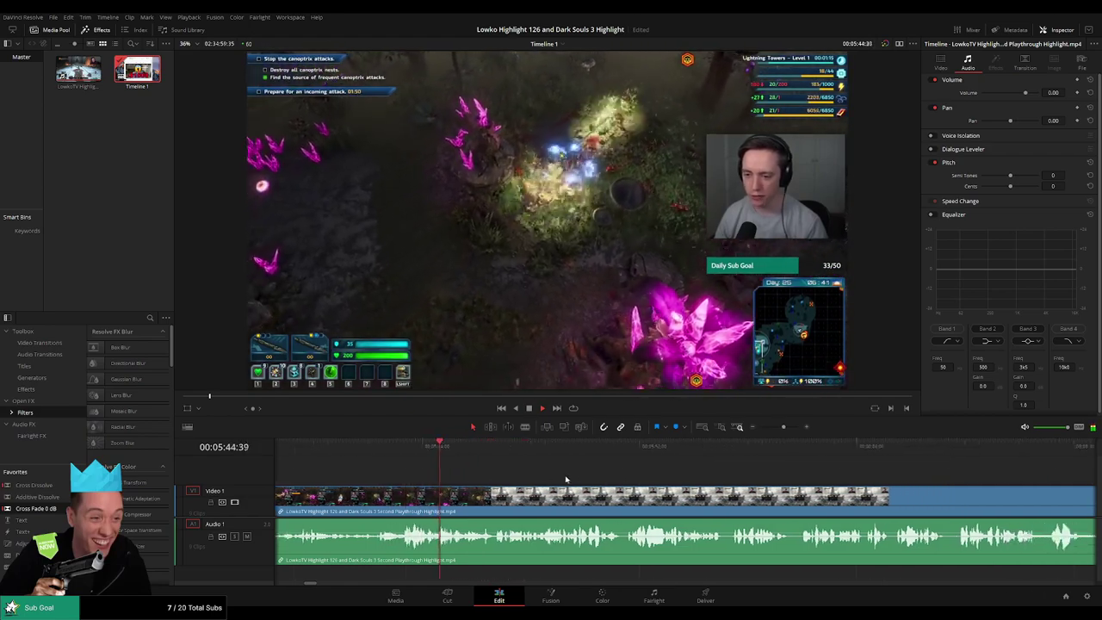
pyautogui.hscroll(3, 566, 482)
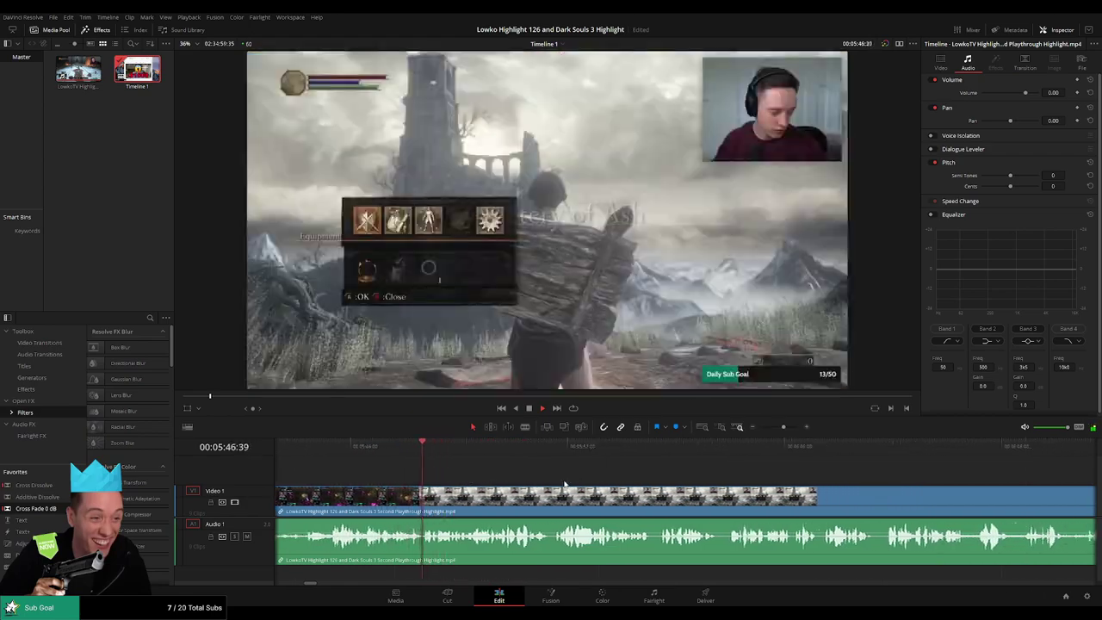
# Cut out the roughly ten-frame segment at about 00:05:46 where the footage switches to Dark Souls 3, and close the gap.
pyautogui.click(382, 452)
pyautogui.press('space')
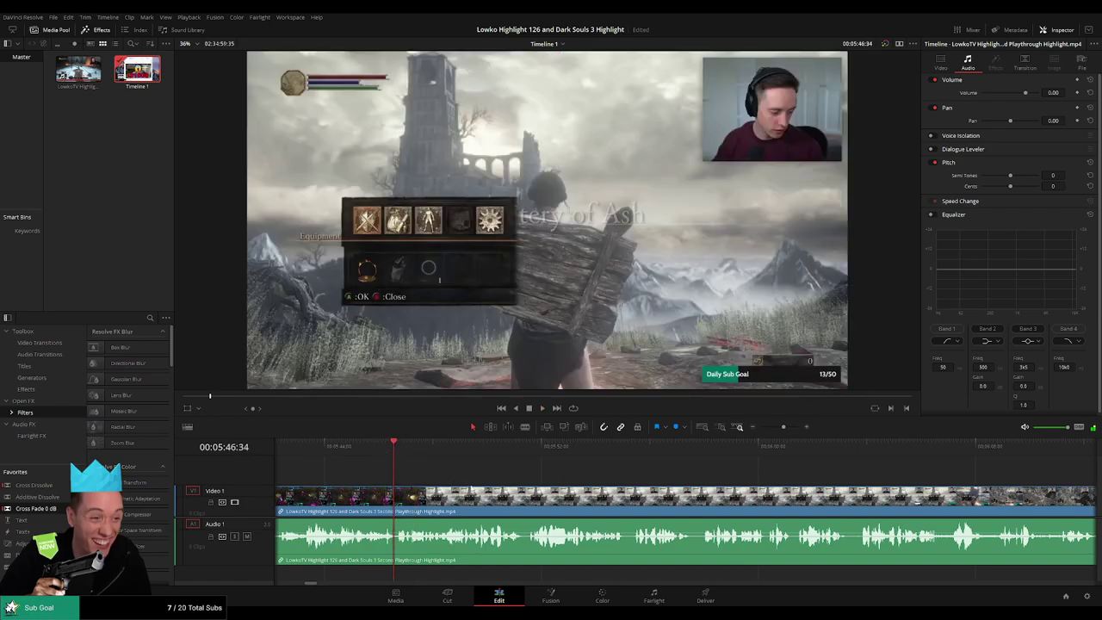
pyautogui.hotkey('ctrl', '=')
pyautogui.hotkey('ctrl', '=')
pyautogui.click(576, 456)
pyautogui.press('space')
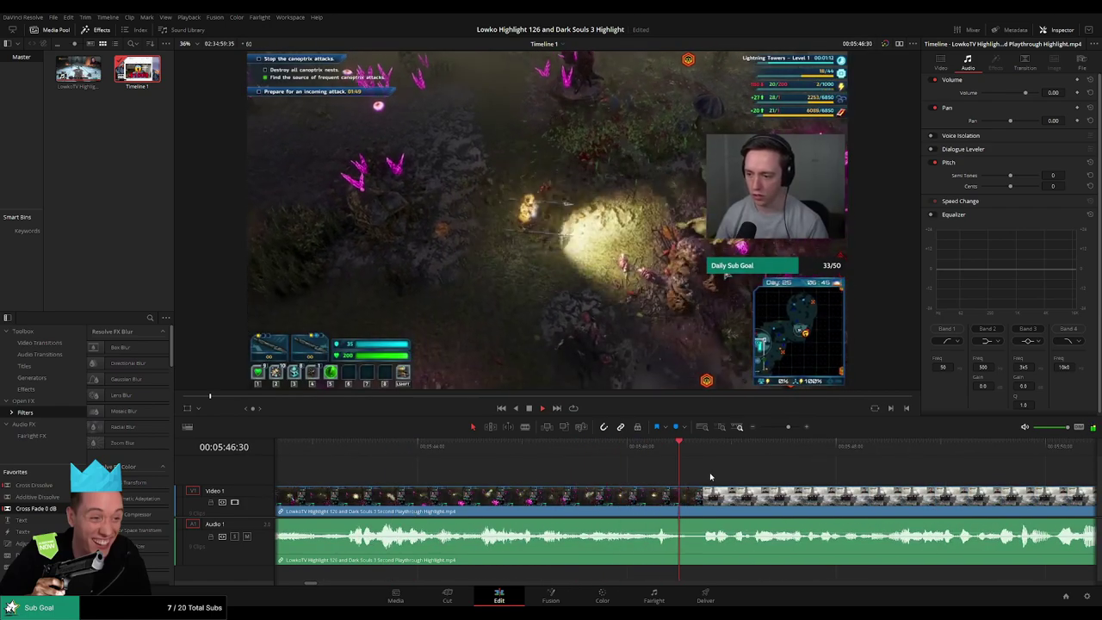
pyautogui.press('b')
pyautogui.click(698, 499)
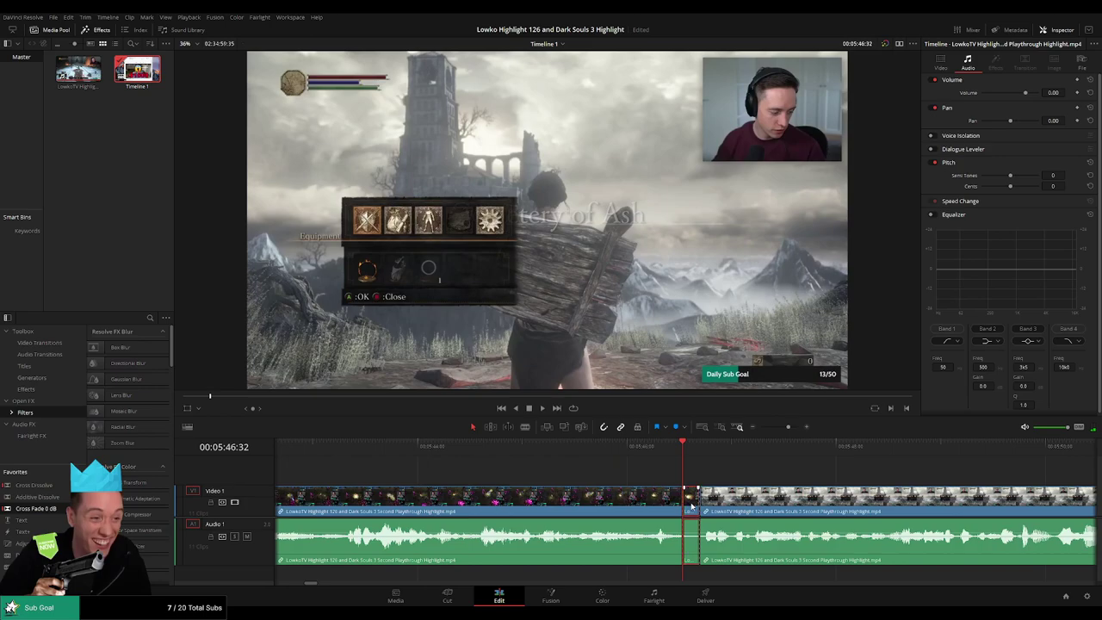
pyautogui.press('Delete')
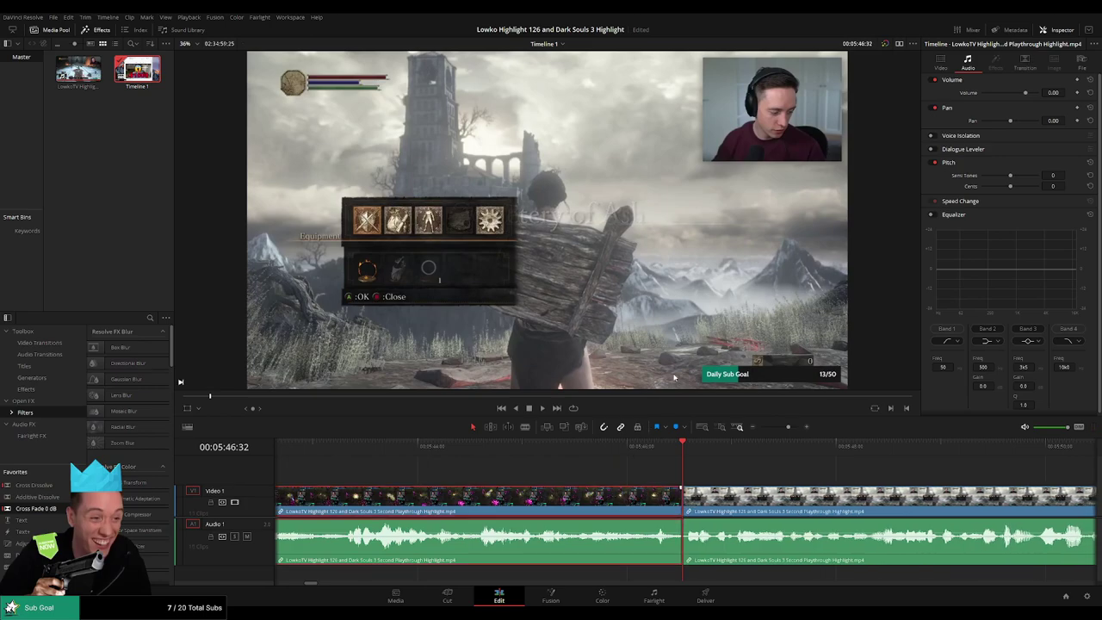
# Colour the clip before the 00:05:46 cut orange and play back across the cut.
pyautogui.press('1')
pyautogui.click(645, 447)
pyautogui.press('space')
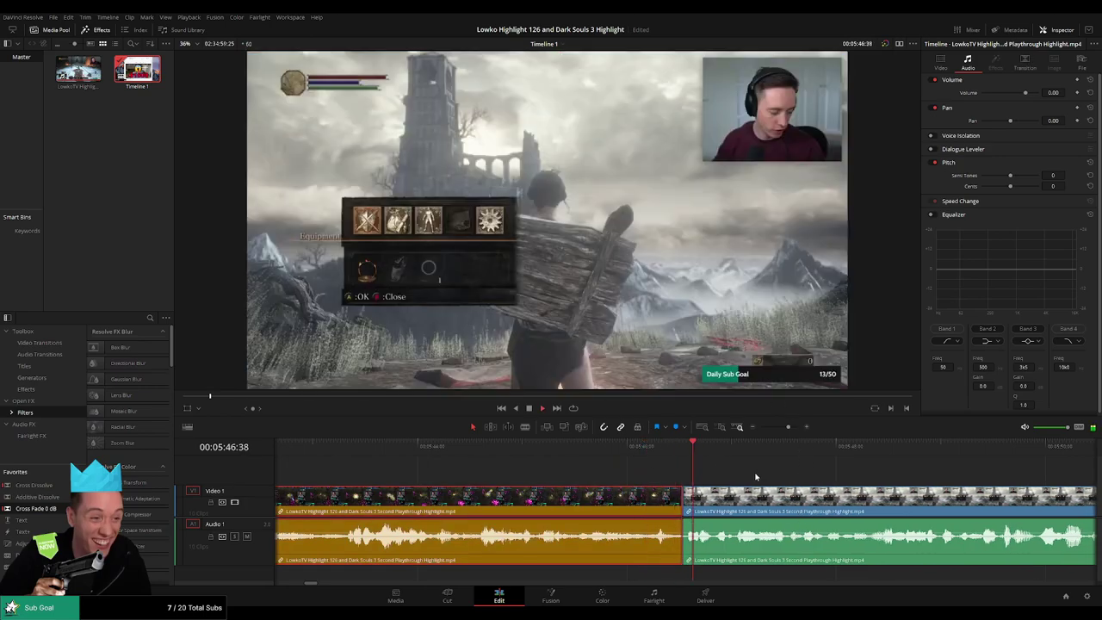
pyautogui.click(803, 482)
# Review the Dark Souls 3 footage from about 00:05:48 to 00:06:26, up to the boss arena, for pauses.
pyautogui.moveTo(789, 426); pyautogui.dragTo(777, 427)
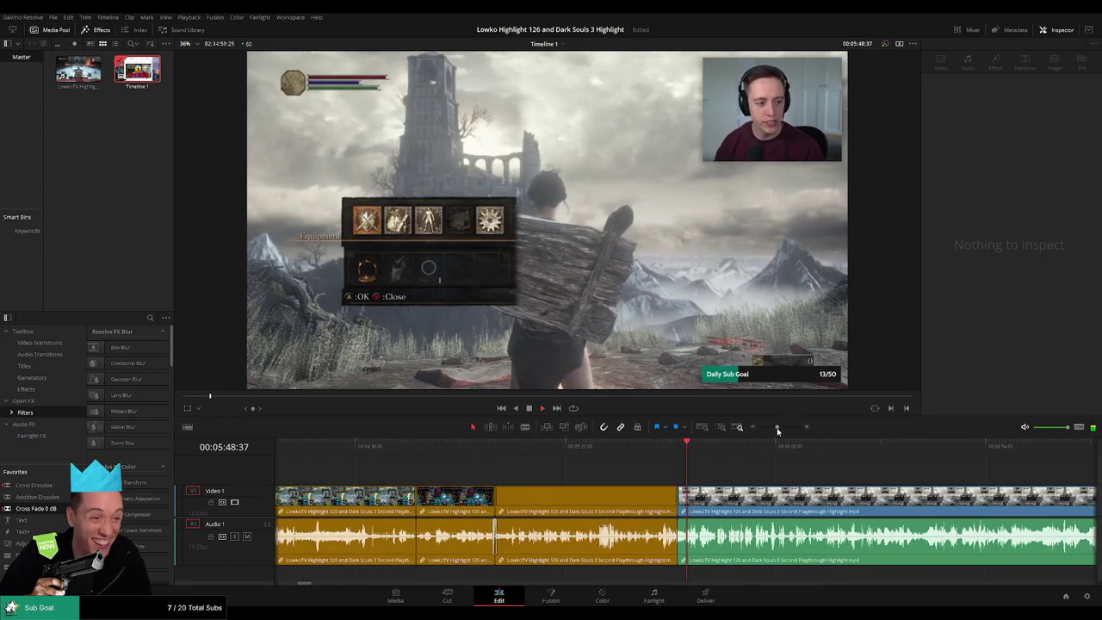
pyautogui.hscroll(2, 664, 470)
pyautogui.hscroll(2, 637, 474)
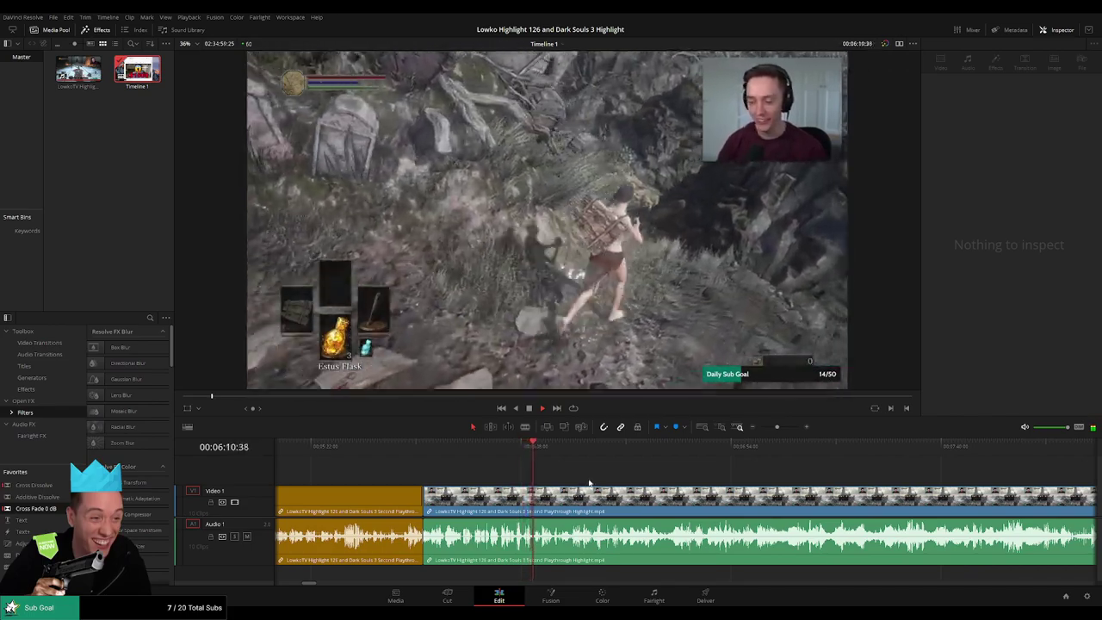
pyautogui.hscroll(1, 501, 475)
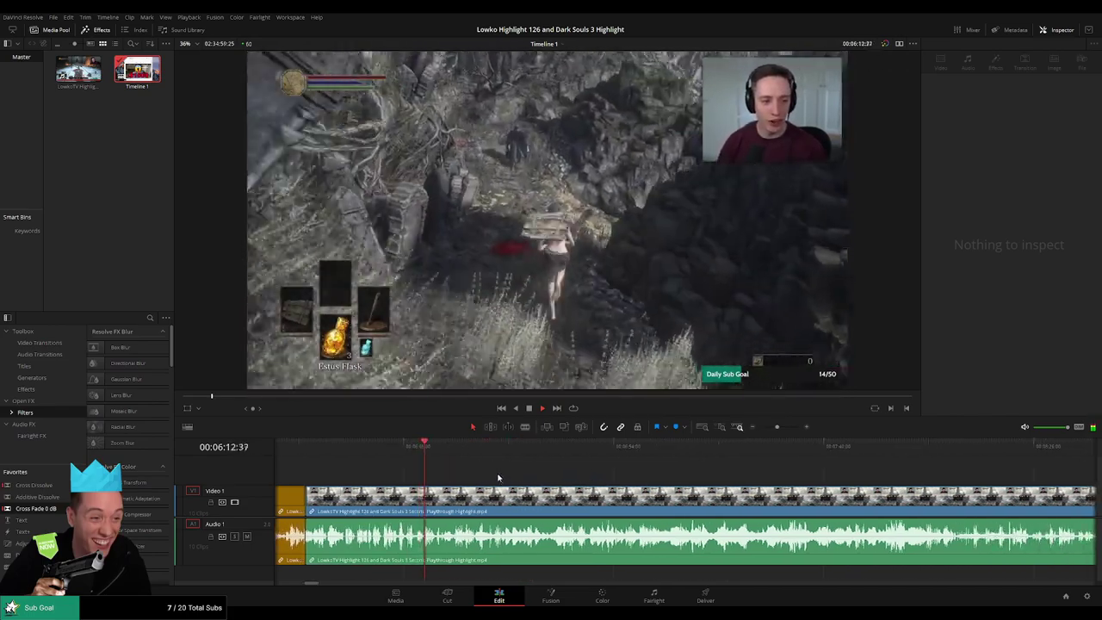
pyautogui.click(498, 478)
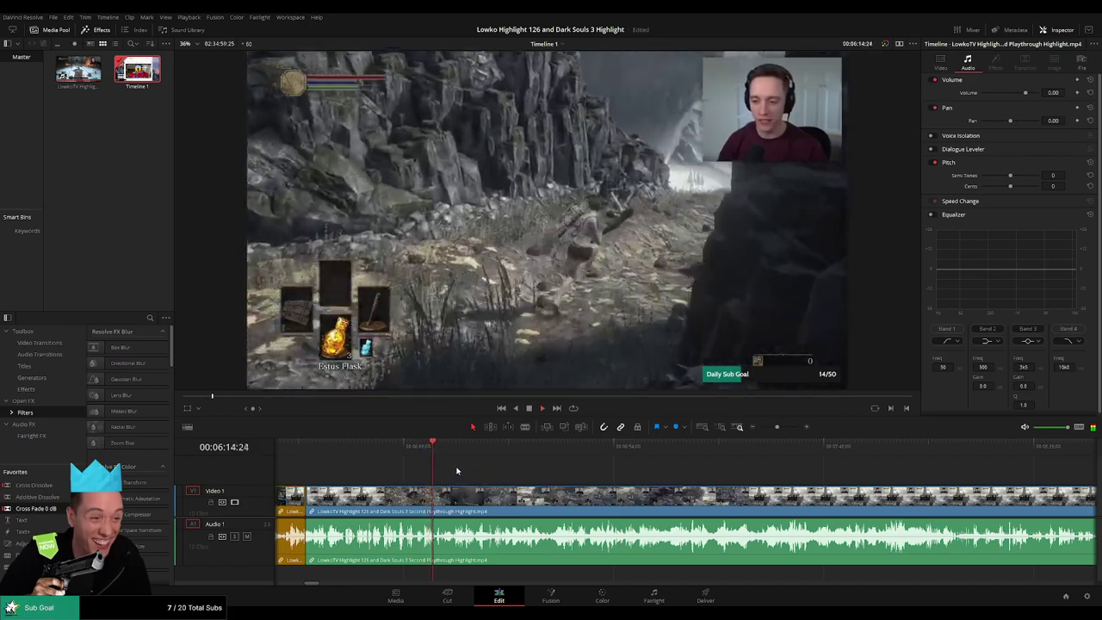
pyautogui.scroll(5, 604, 474)
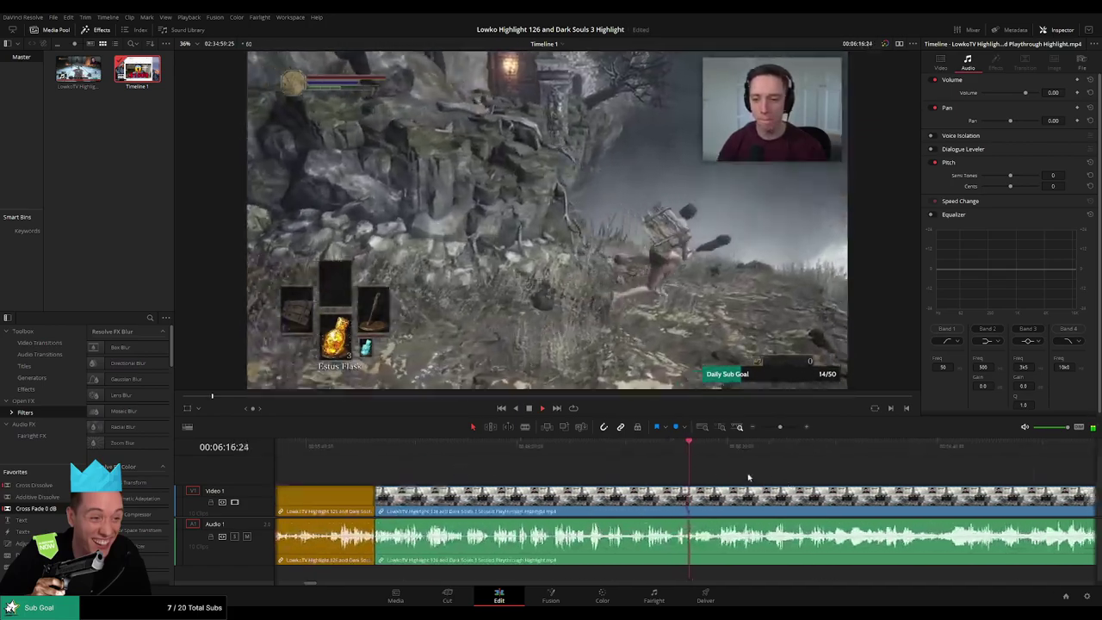
pyautogui.hscroll(3, 663, 474)
pyautogui.hscroll(1, 551, 472)
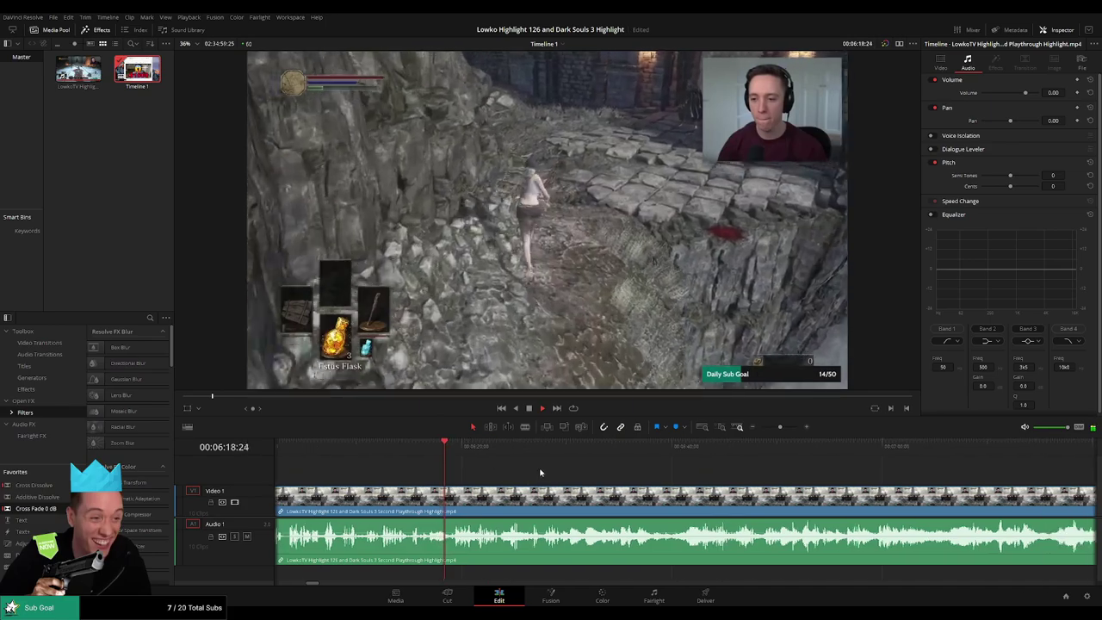
pyautogui.hscroll(1, 541, 476)
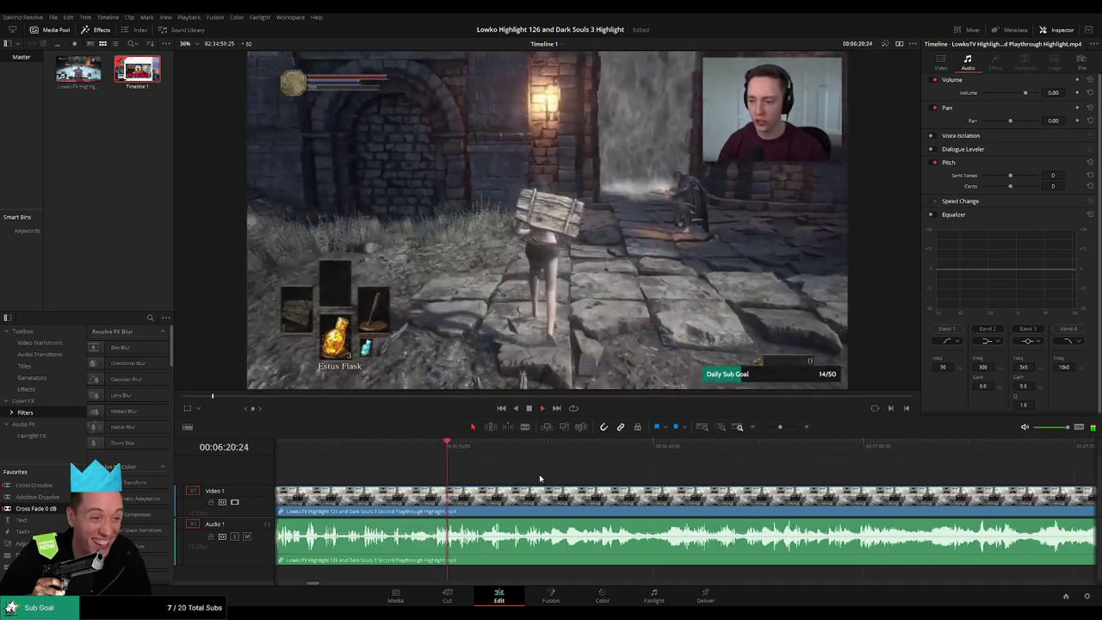
pyautogui.scroll(6, 540, 477)
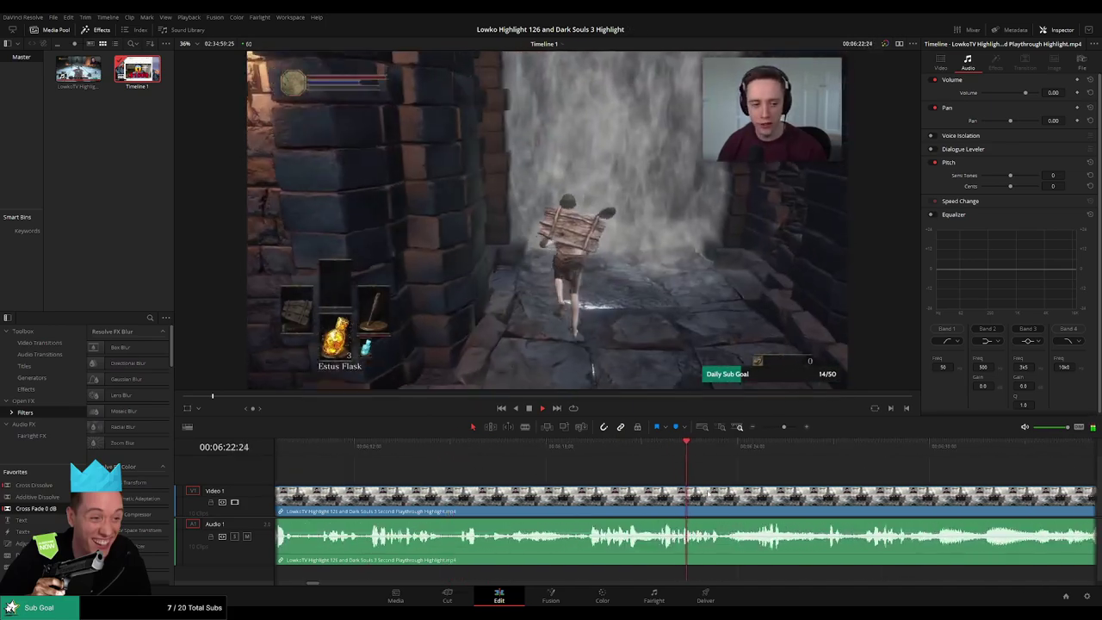
pyautogui.hscroll(3, 594, 476)
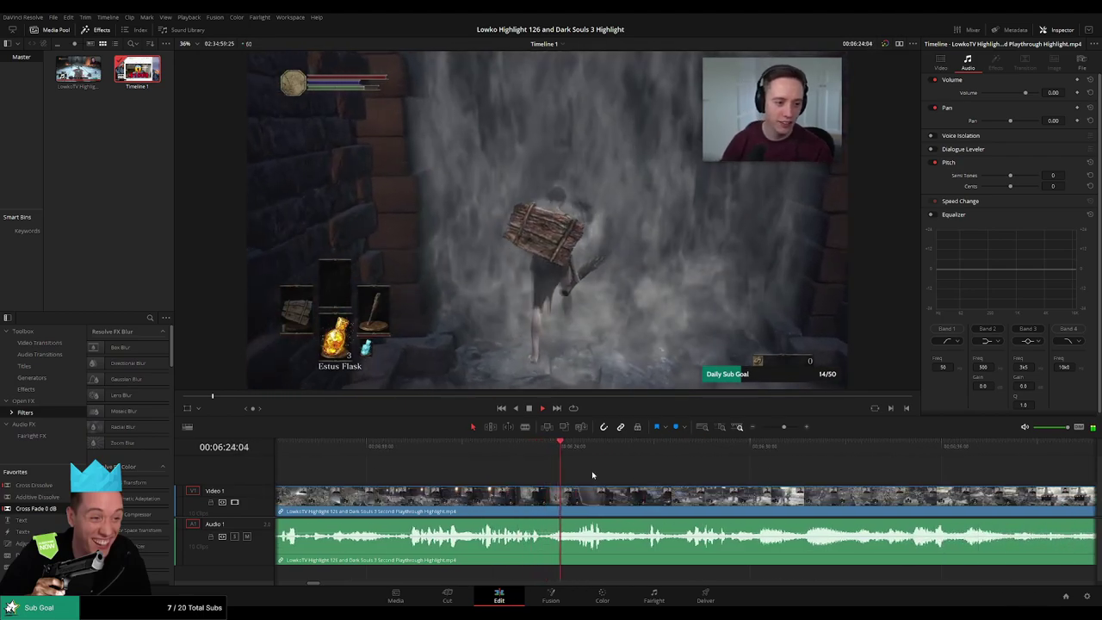
pyautogui.hscroll(3, 623, 480)
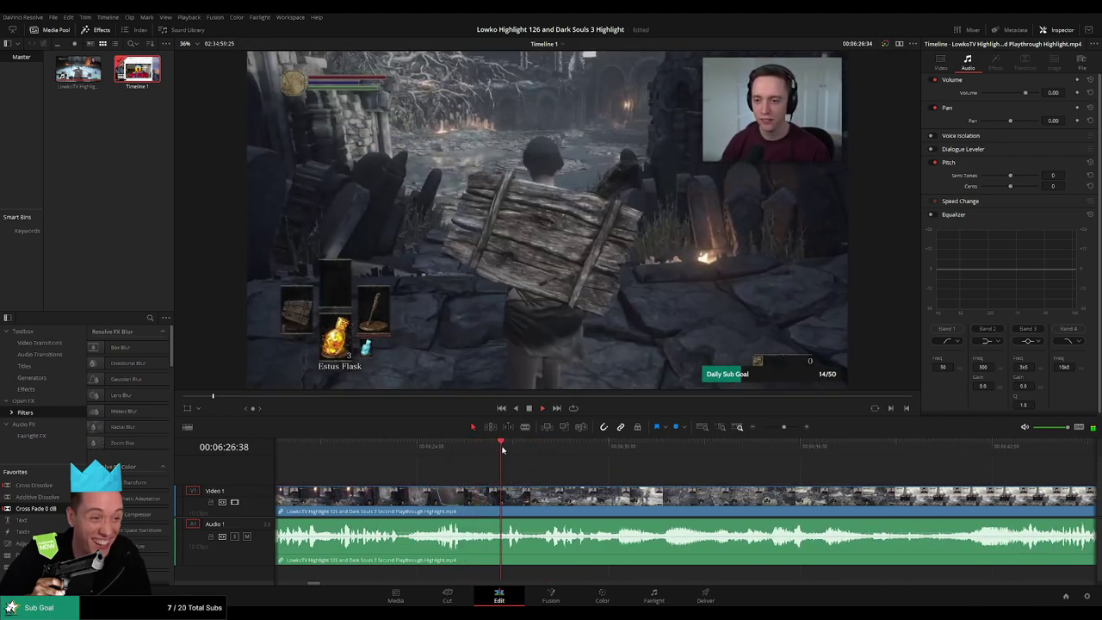
# Review the first phase of the Iudex Gundyr fight from about 00:06:26 to 00:07:03 for pauses.
pyautogui.hscroll(3, 602, 472)
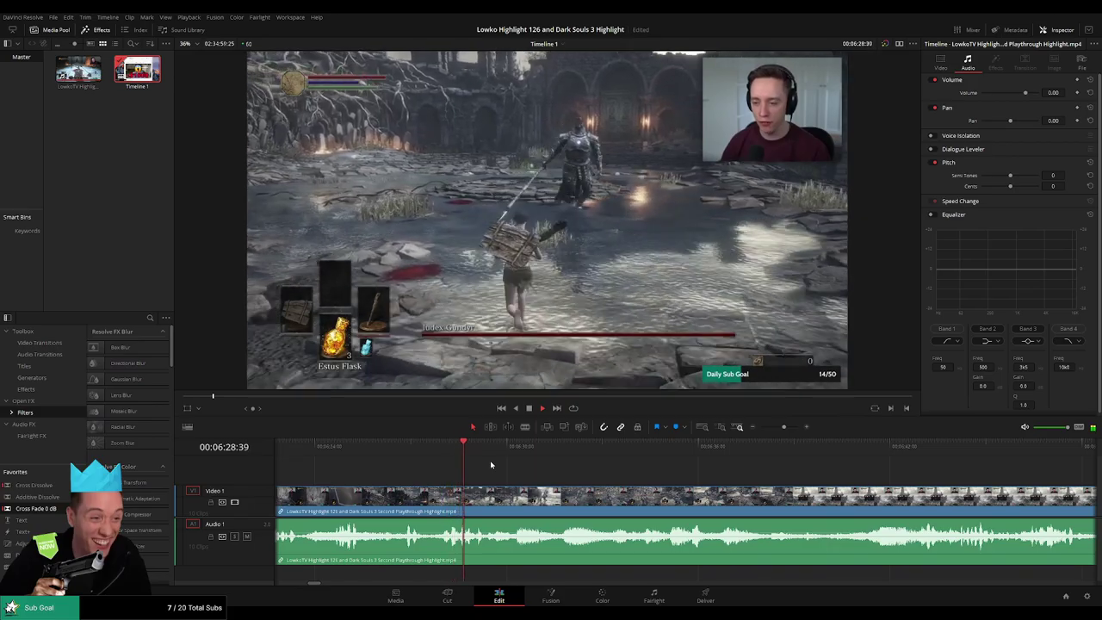
pyautogui.hscroll(3, 551, 477)
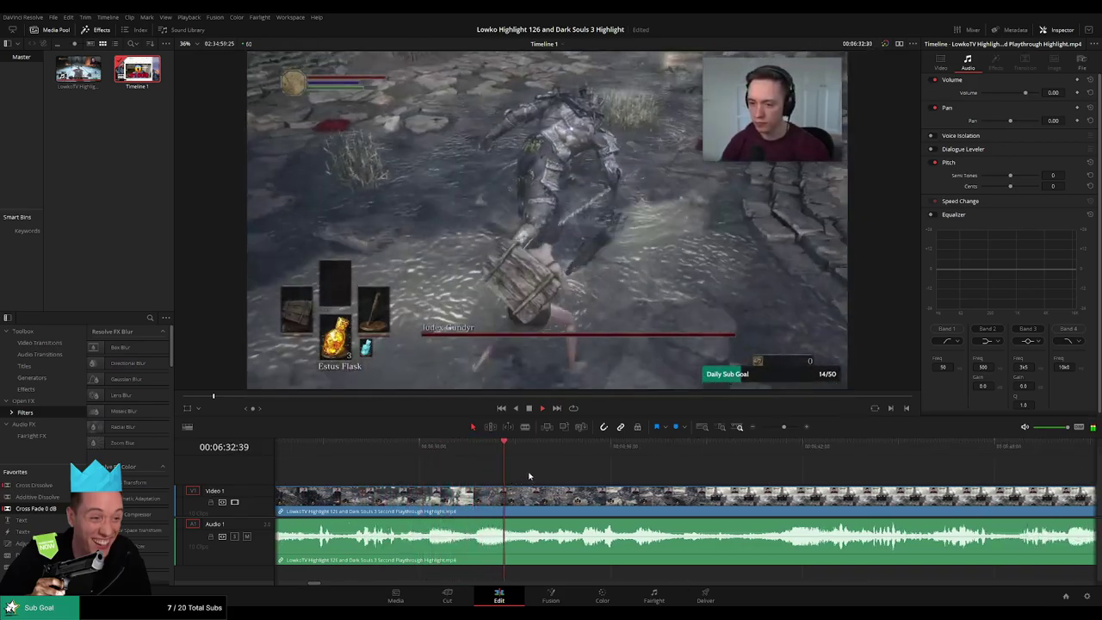
pyautogui.hscroll(3, 542, 477)
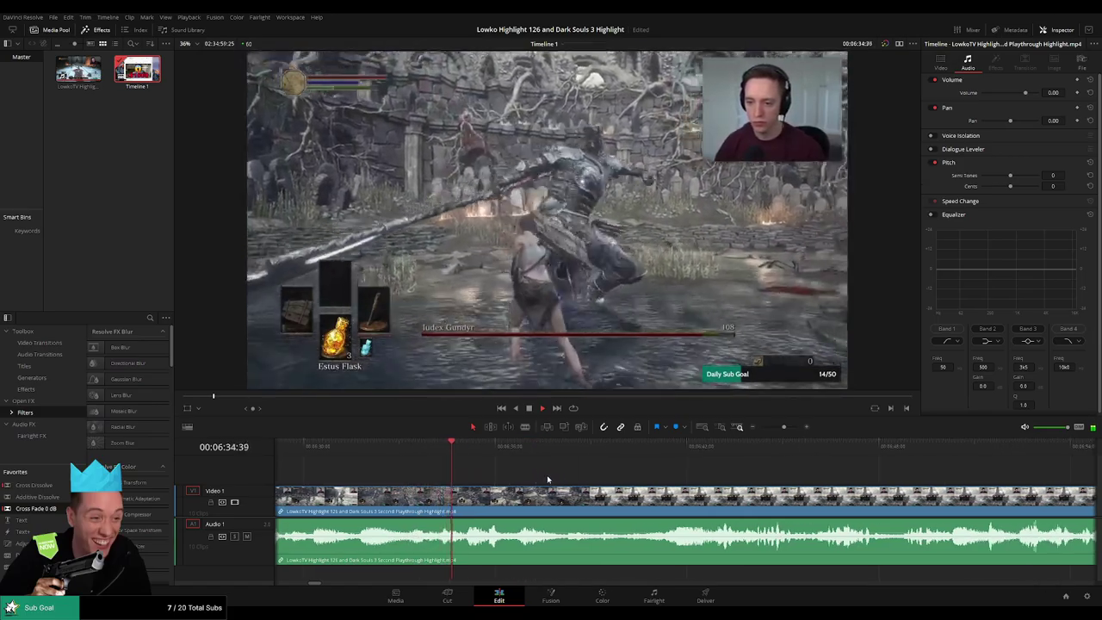
pyautogui.hscroll(3, 569, 480)
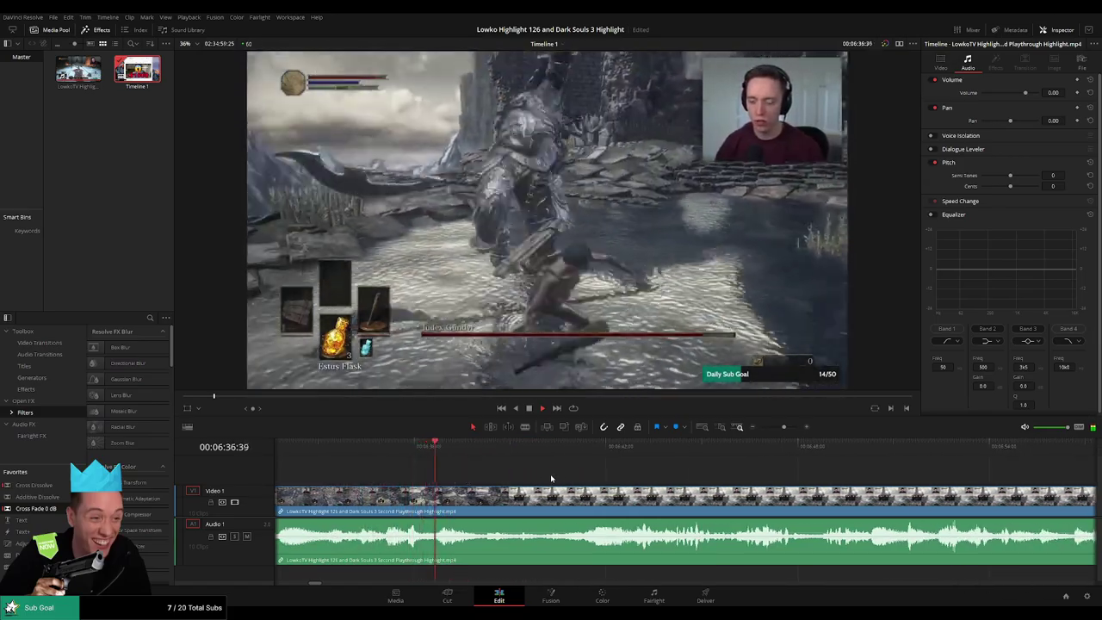
pyautogui.hscroll(2, 588, 481)
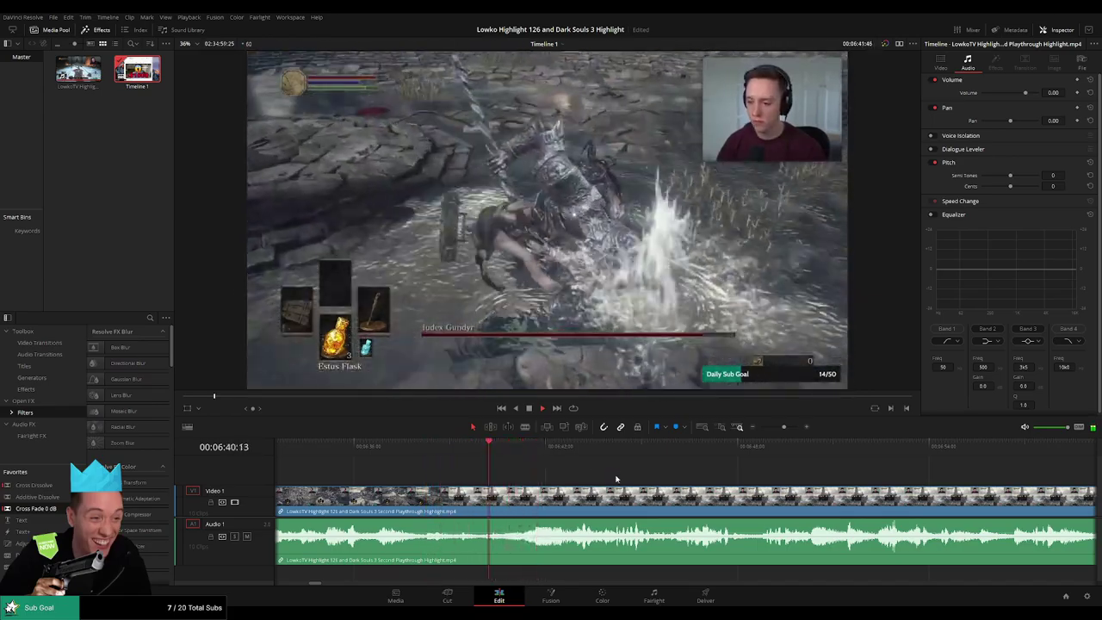
pyautogui.hscroll(4, 629, 480)
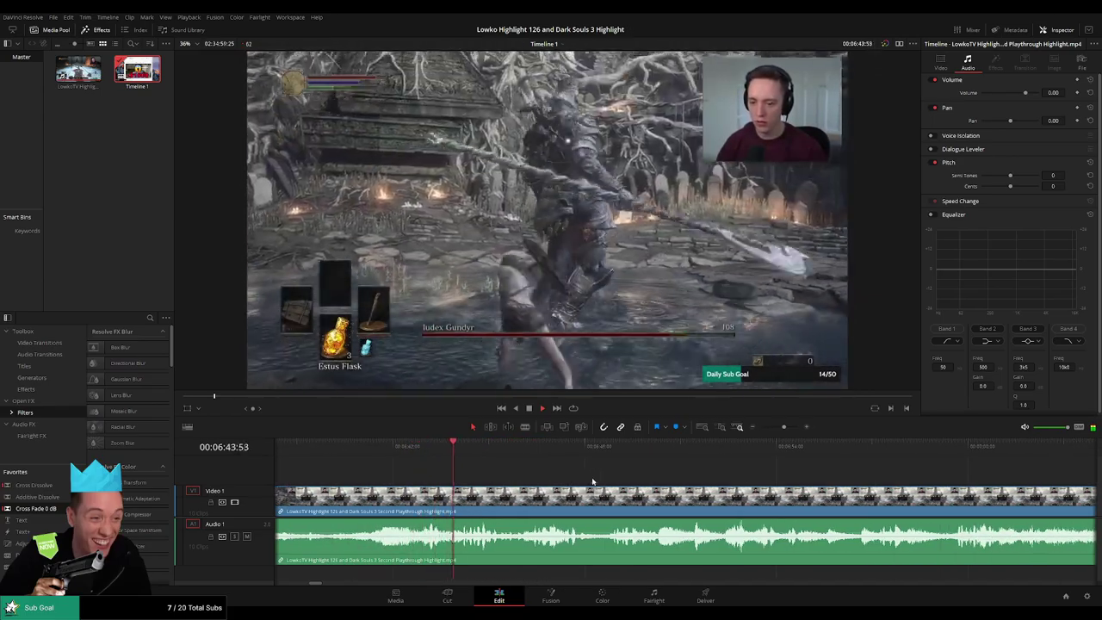
pyautogui.hscroll(3, 593, 481)
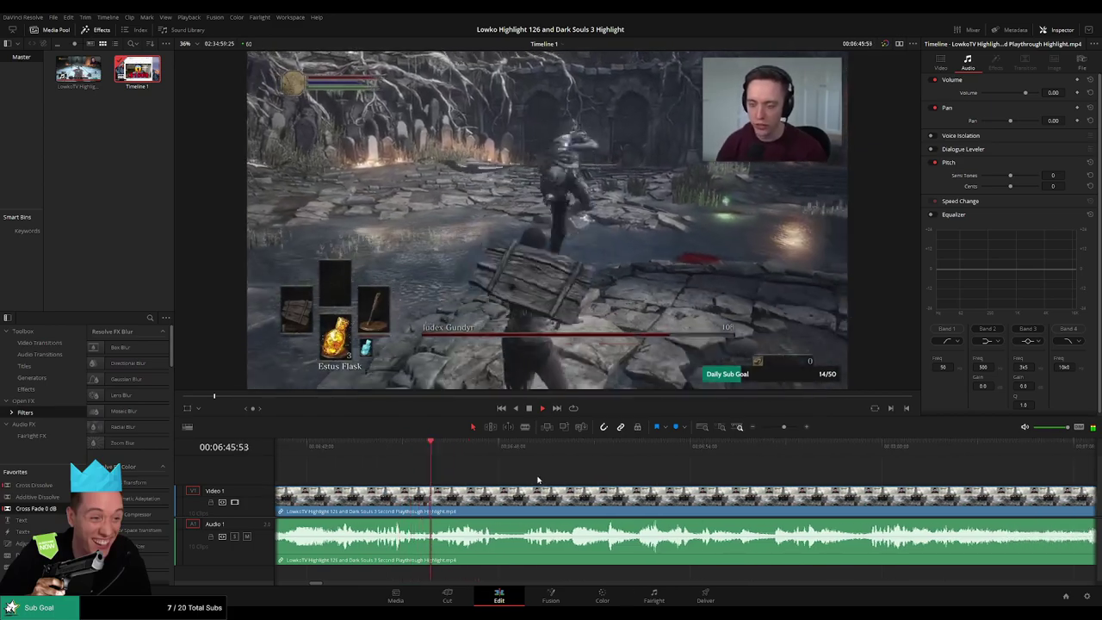
pyautogui.hscroll(3, 537, 476)
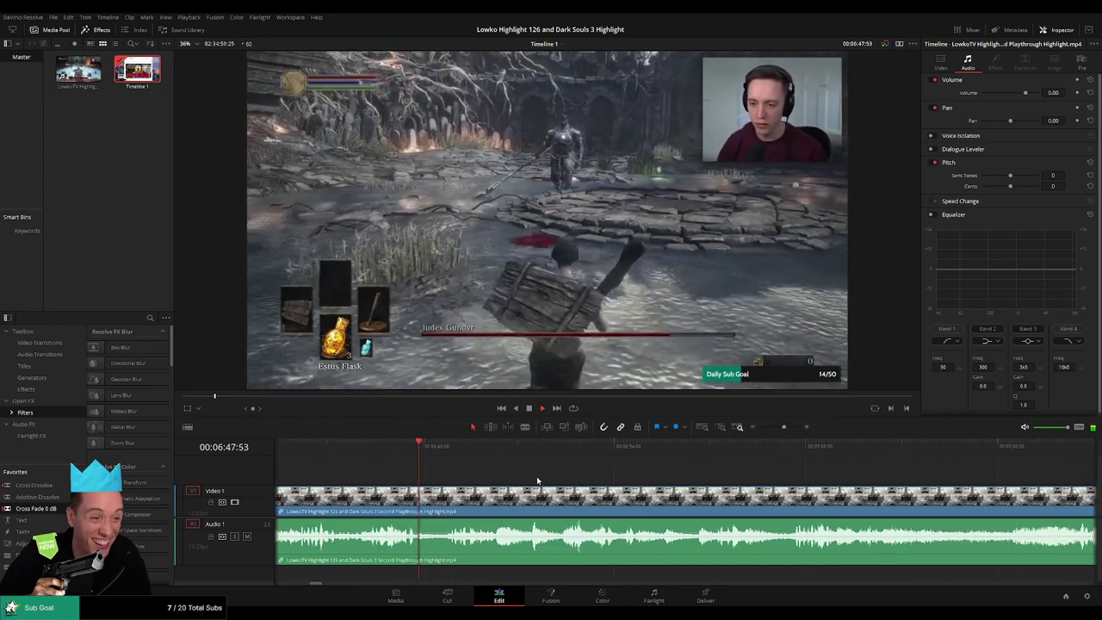
pyautogui.hscroll(3, 551, 479)
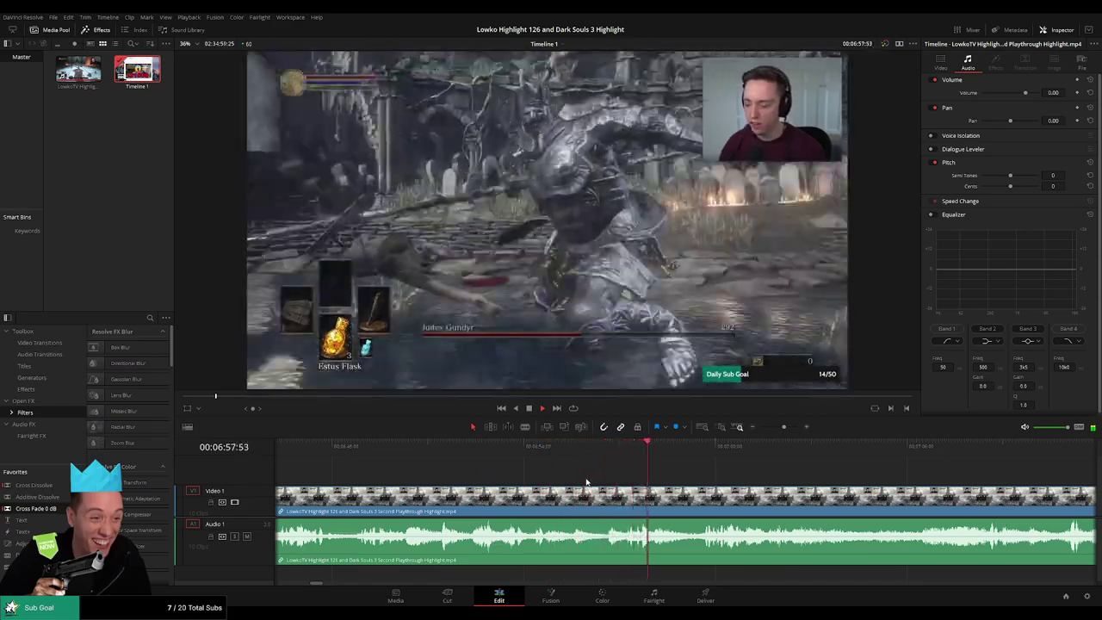
pyautogui.moveTo(790, 483); pyautogui.dragTo(541, 473)
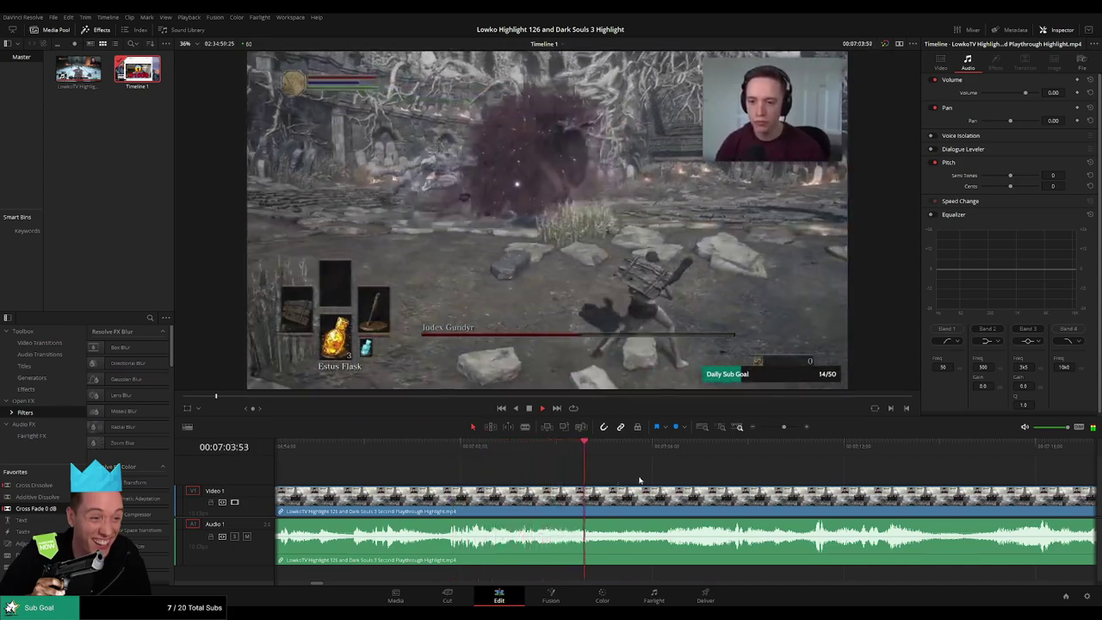
# Review the second phase of the Iudex Gundyr fight from about 00:07:03 to 00:07:57 for pauses.
pyautogui.hscroll(4, 639, 480)
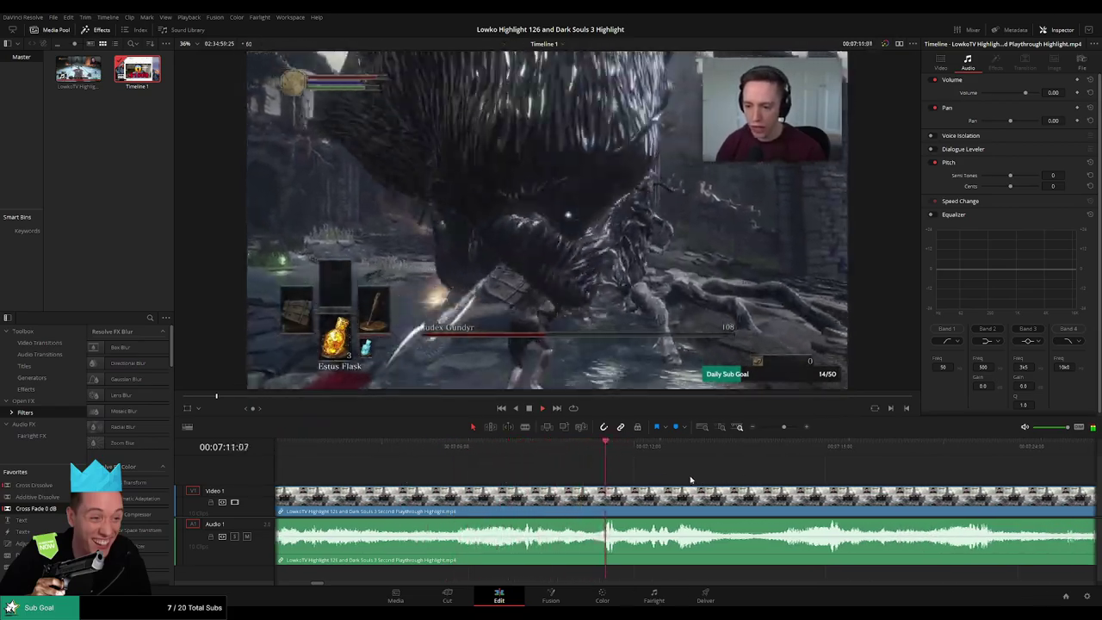
pyautogui.hscroll(4, 631, 474)
pyautogui.hscroll(2, 627, 488)
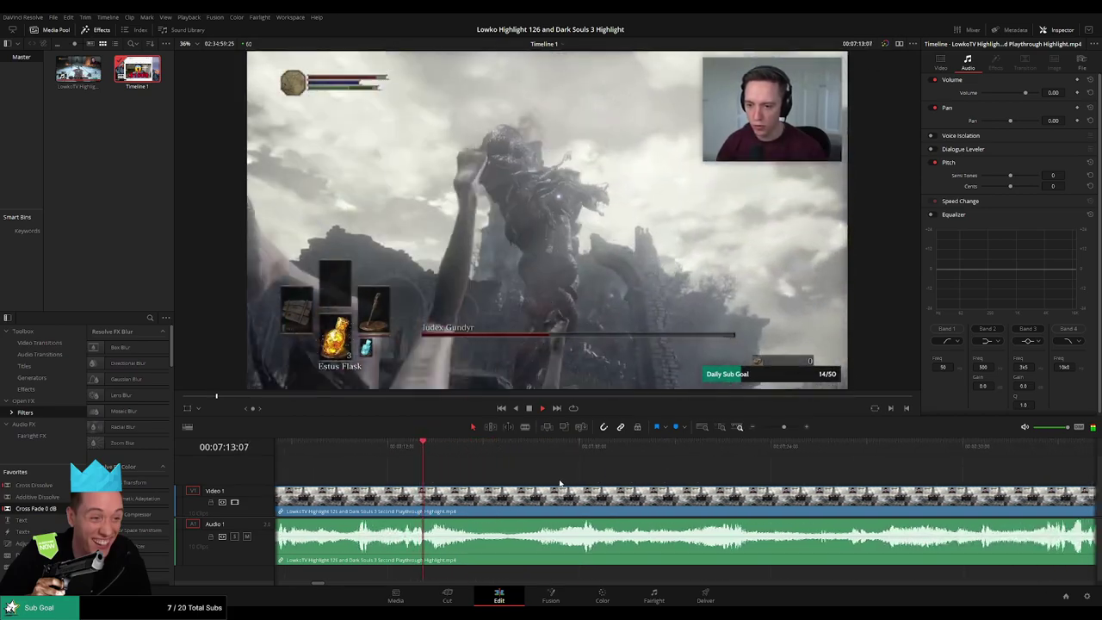
pyautogui.hscroll(2, 627, 484)
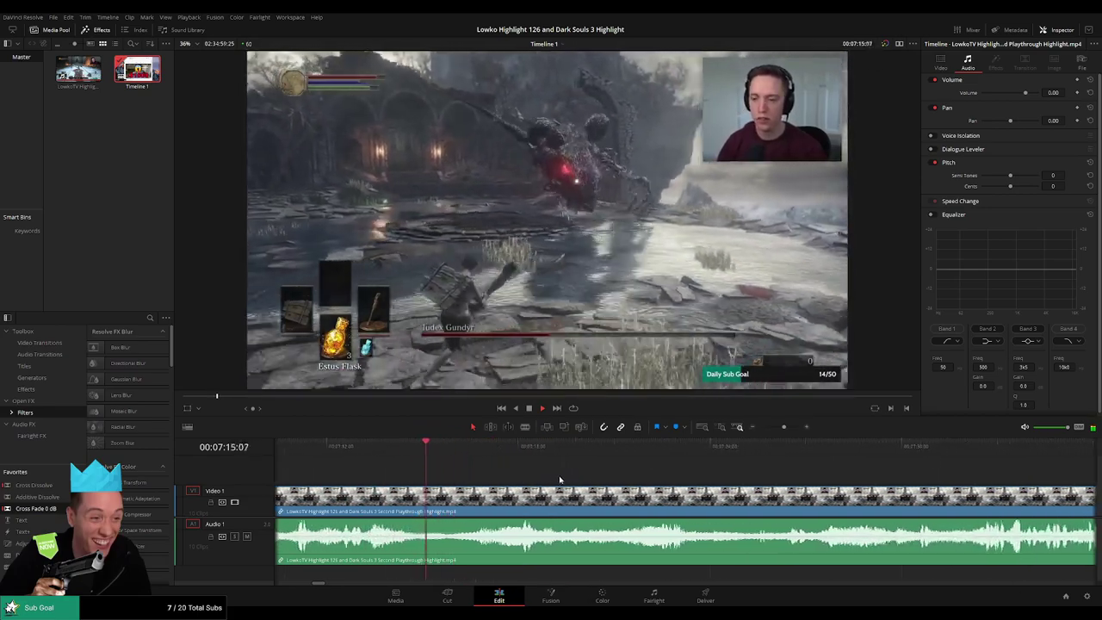
pyautogui.hscroll(2, 563, 477)
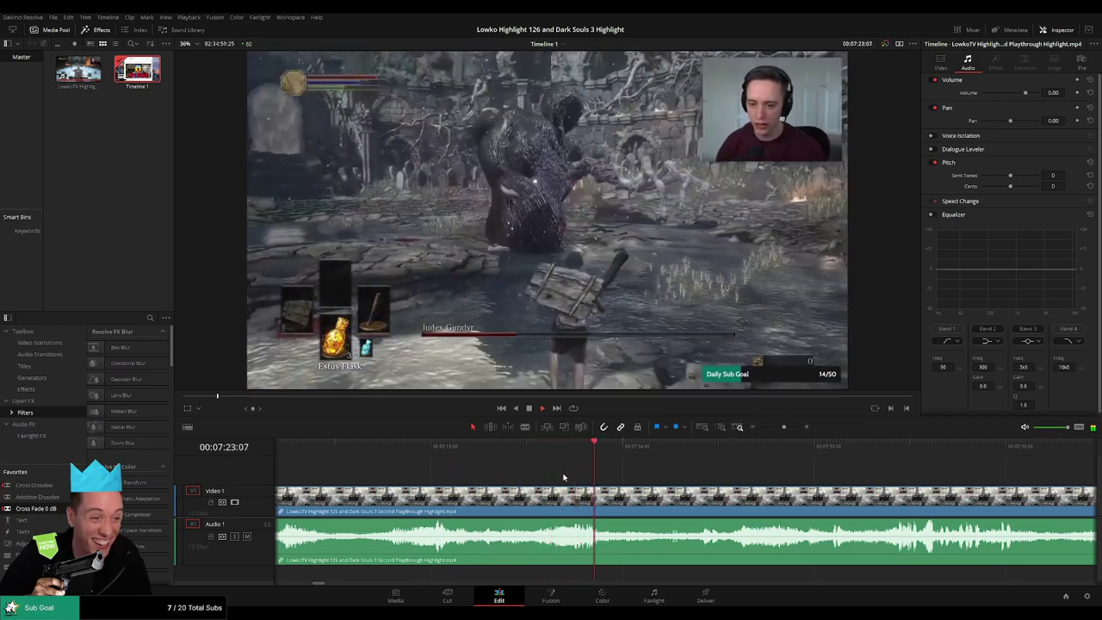
pyautogui.hscroll(3, 570, 475)
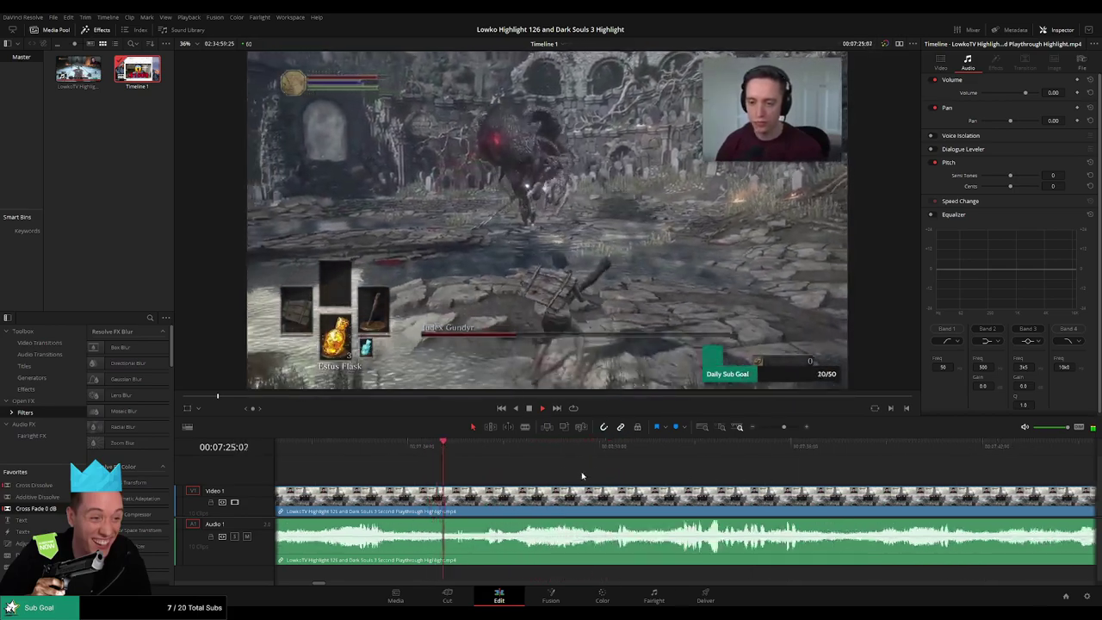
pyautogui.hscroll(2, 560, 477)
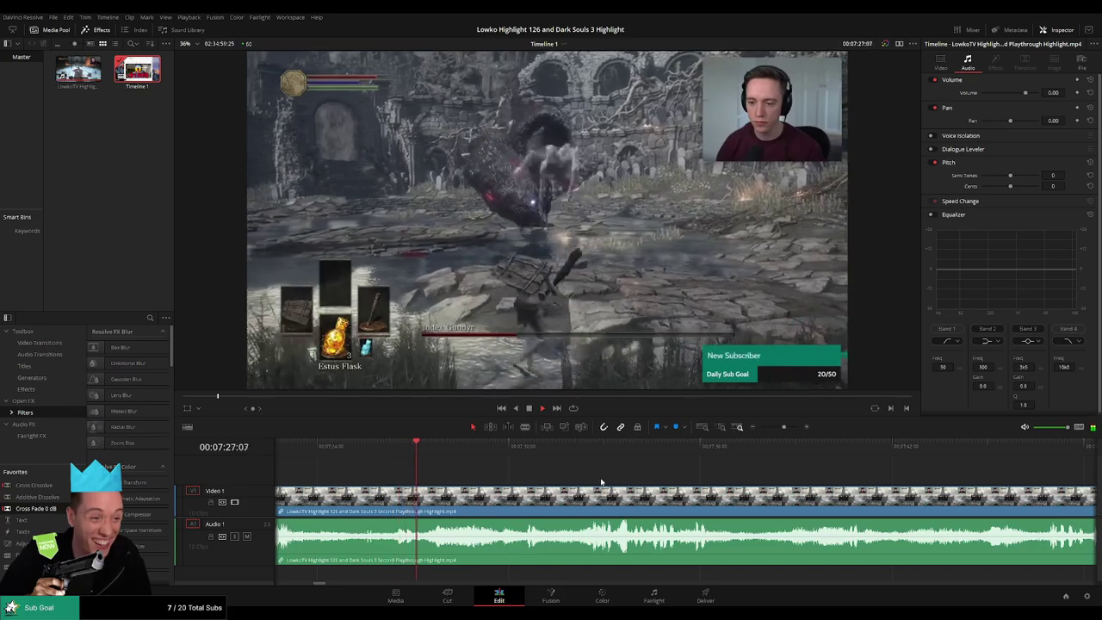
pyautogui.hscroll(2, 530, 476)
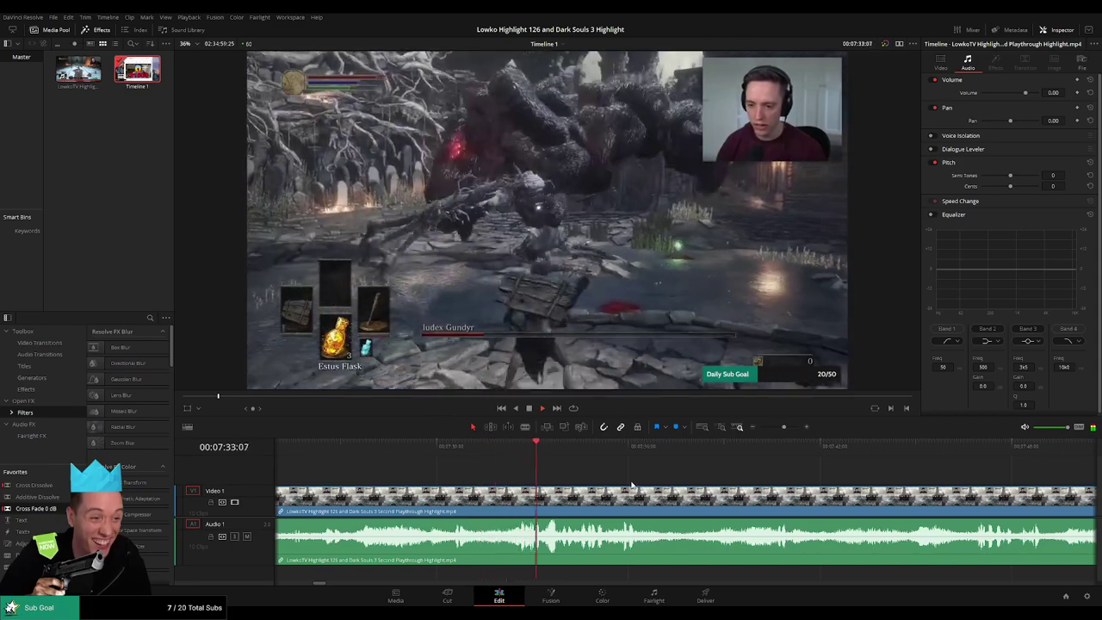
pyautogui.hscroll(2, 615, 485)
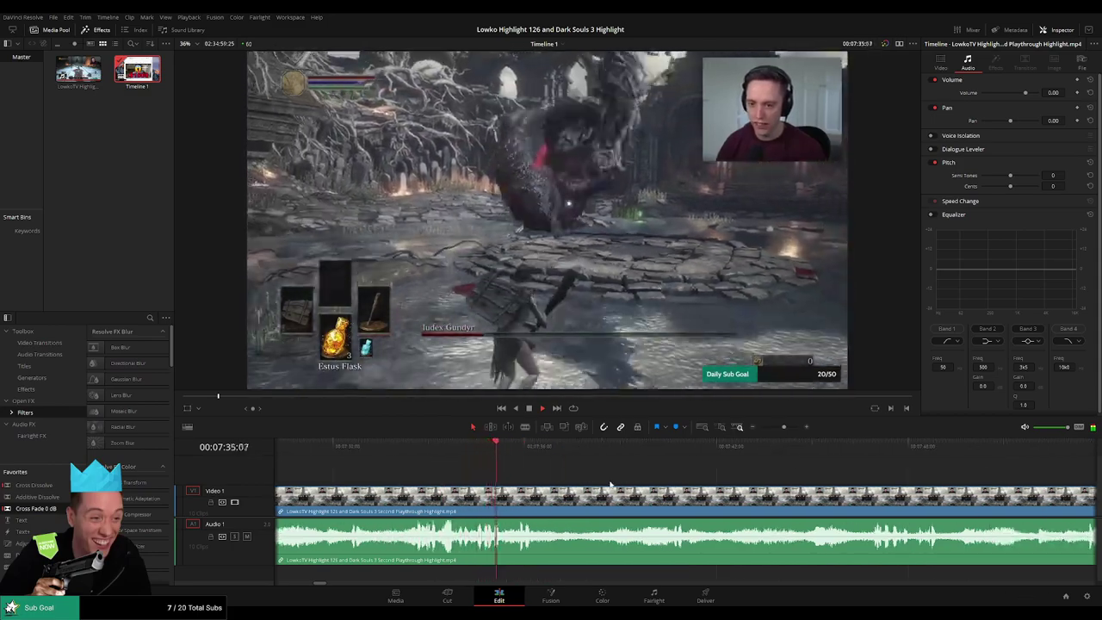
pyautogui.hscroll(2, 601, 487)
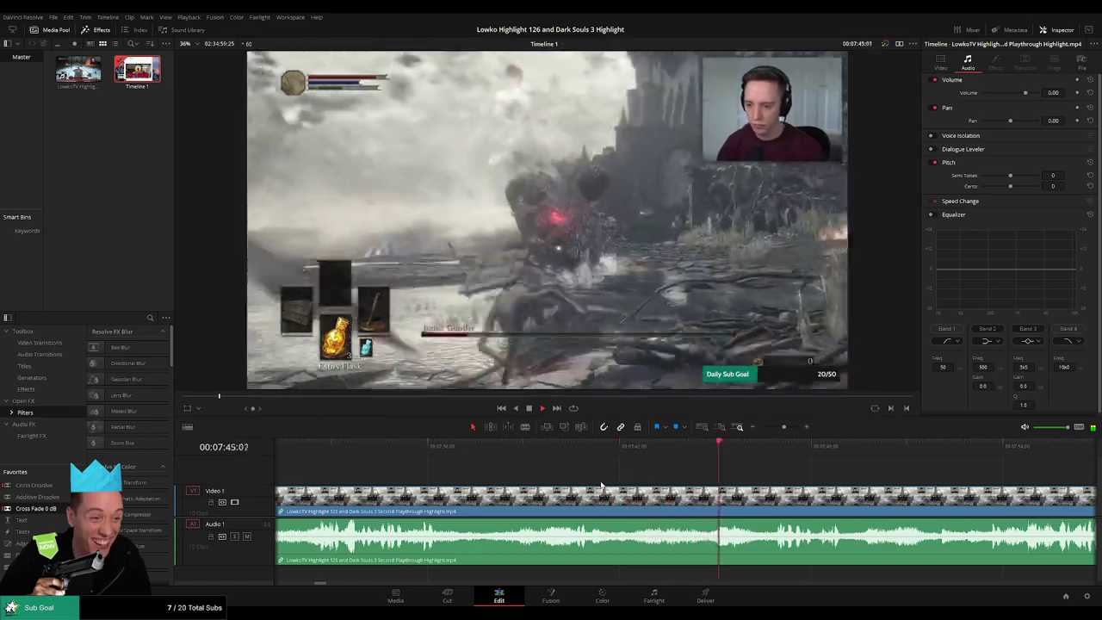
pyautogui.hscroll(5, 594, 484)
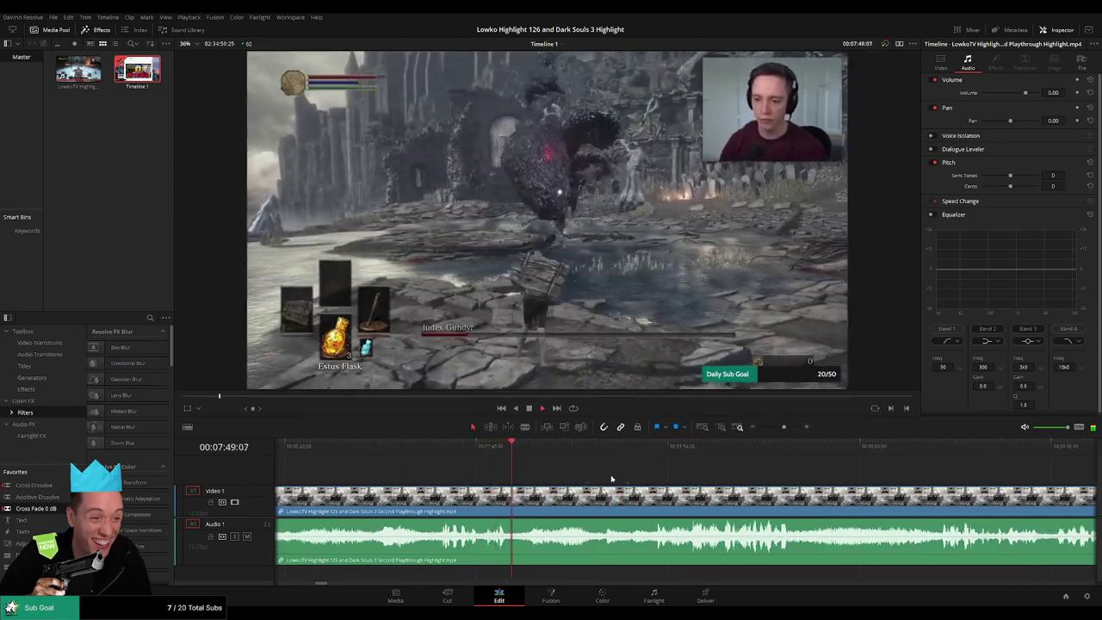
pyautogui.hscroll(2, 594, 478)
pyautogui.hscroll(2, 586, 480)
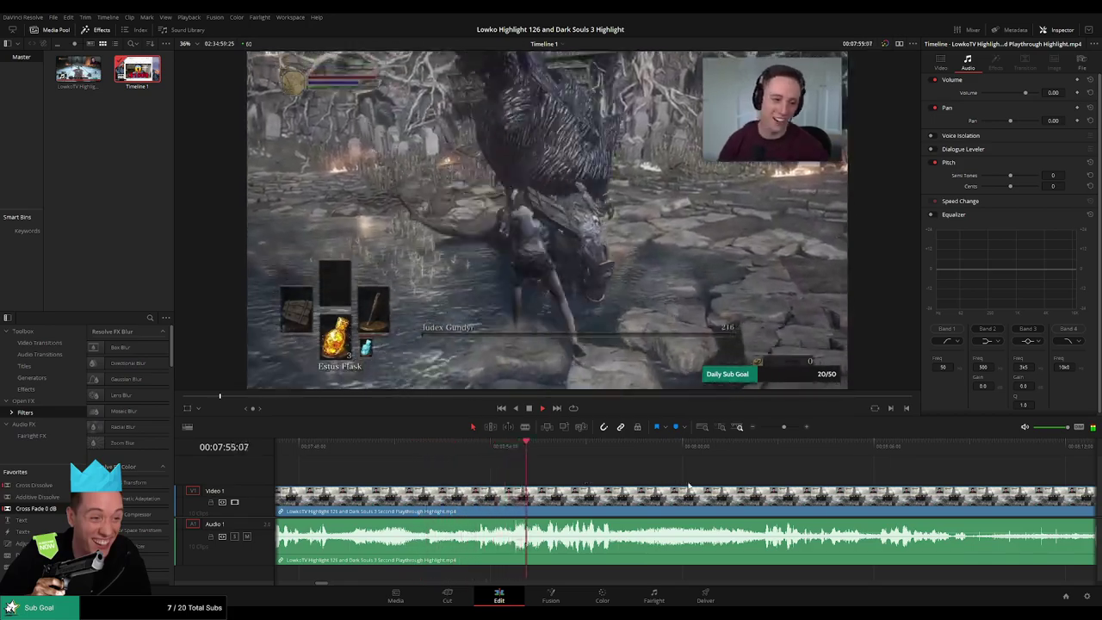
pyautogui.hscroll(2, 593, 479)
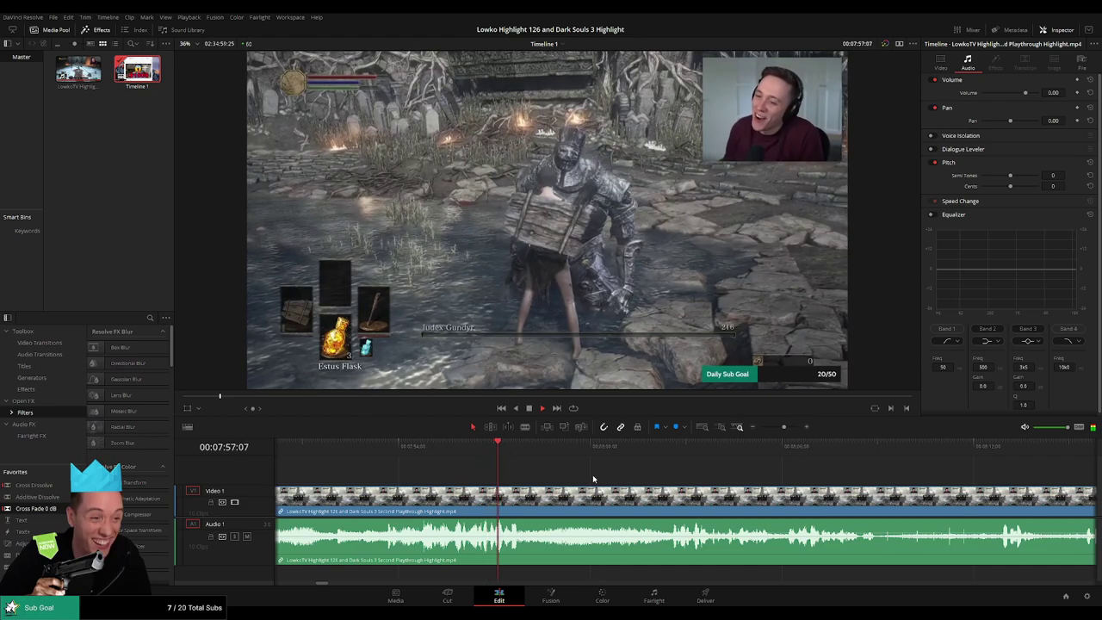
# Review the footage after the boss fight from about 00:07:57 to 00:08:24, skipping ahead through the quiet stretches, for pauses to cut.
pyautogui.moveTo(603, 448); pyautogui.dragTo(655, 454)
pyautogui.hscroll(3, 769, 481)
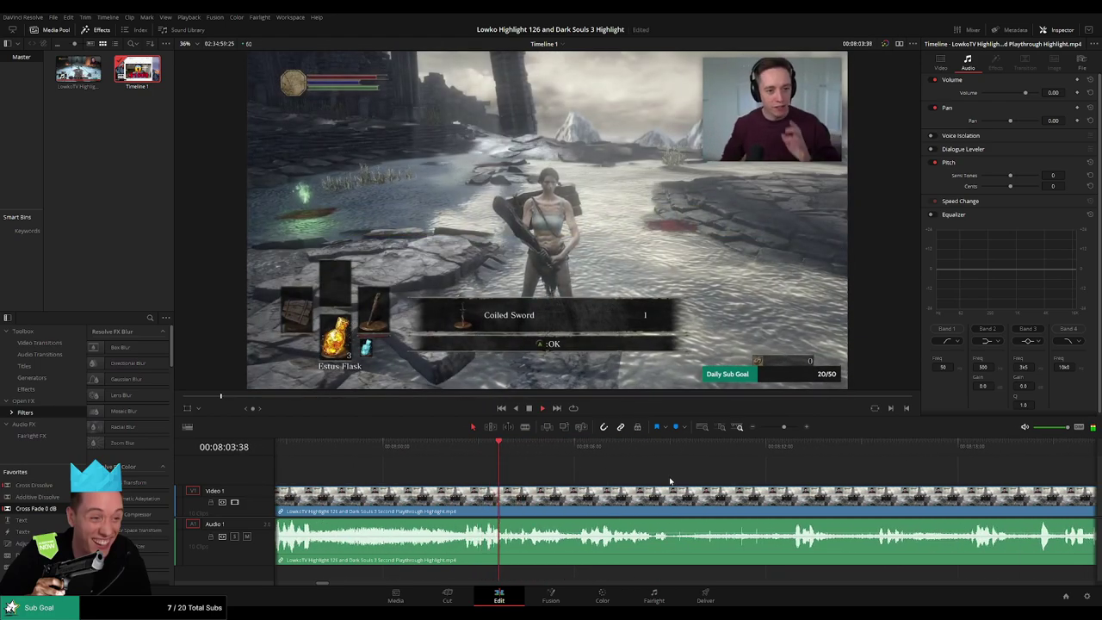
pyautogui.hscroll(2, 670, 480)
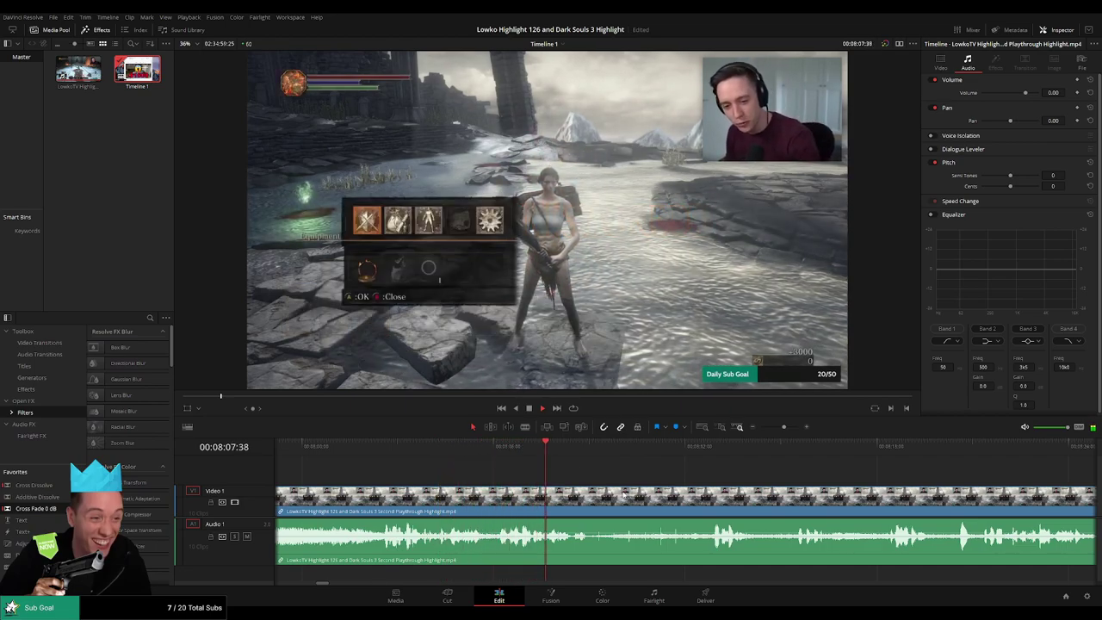
pyautogui.moveTo(651, 478); pyautogui.dragTo(486, 468)
pyautogui.click(527, 449)
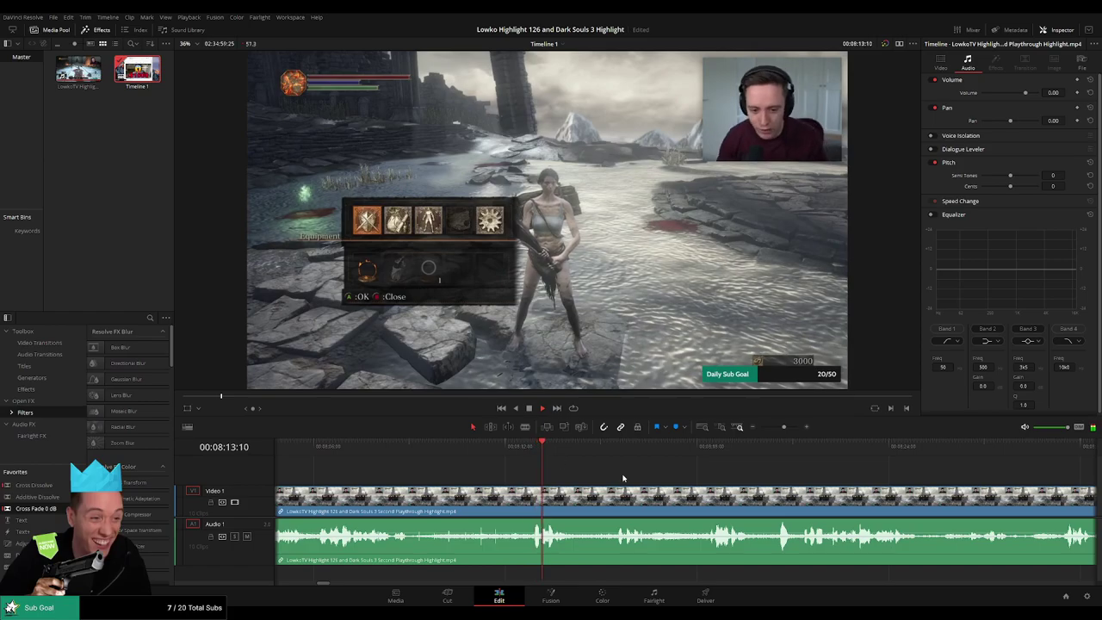
pyautogui.moveTo(623, 477); pyautogui.dragTo(445, 485)
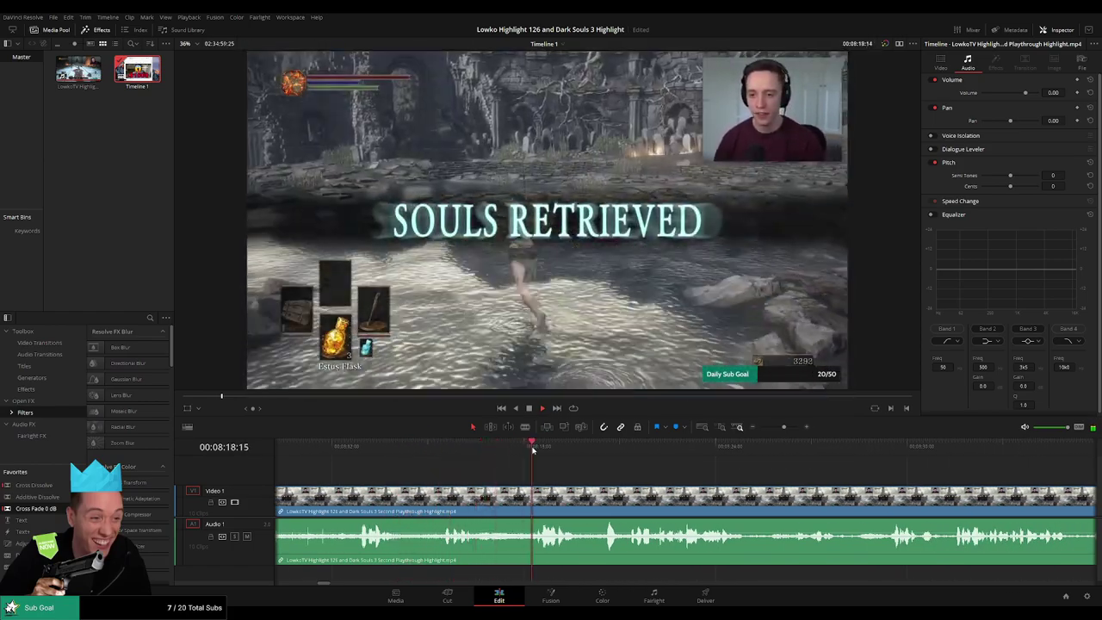
pyautogui.hscroll(3, 480, 462)
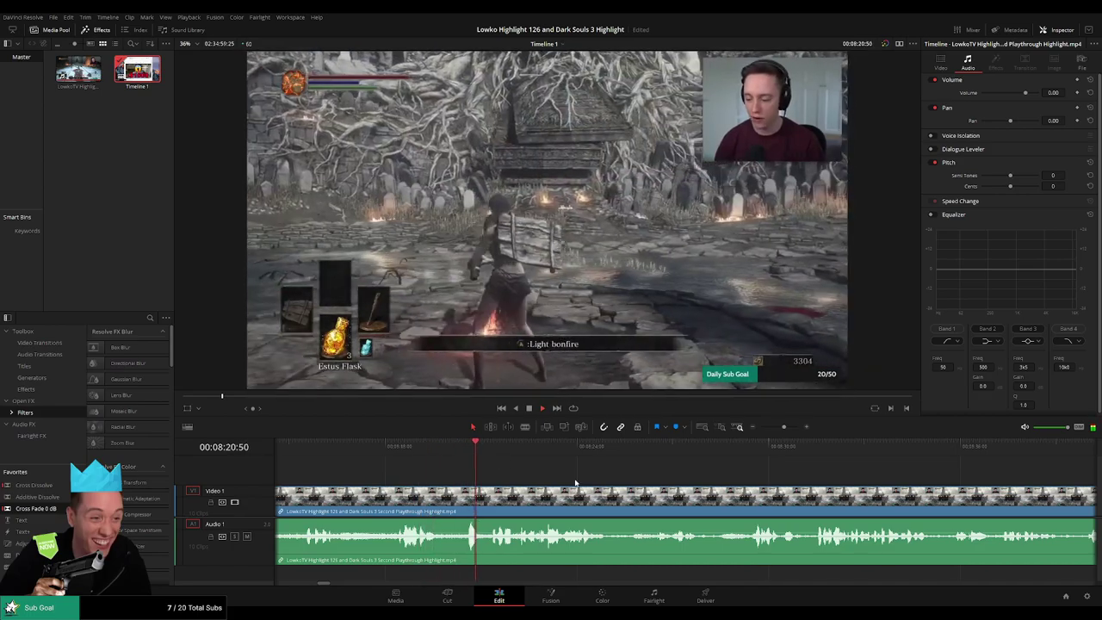
pyautogui.hscroll(2, 494, 473)
pyautogui.hscroll(2, 495, 476)
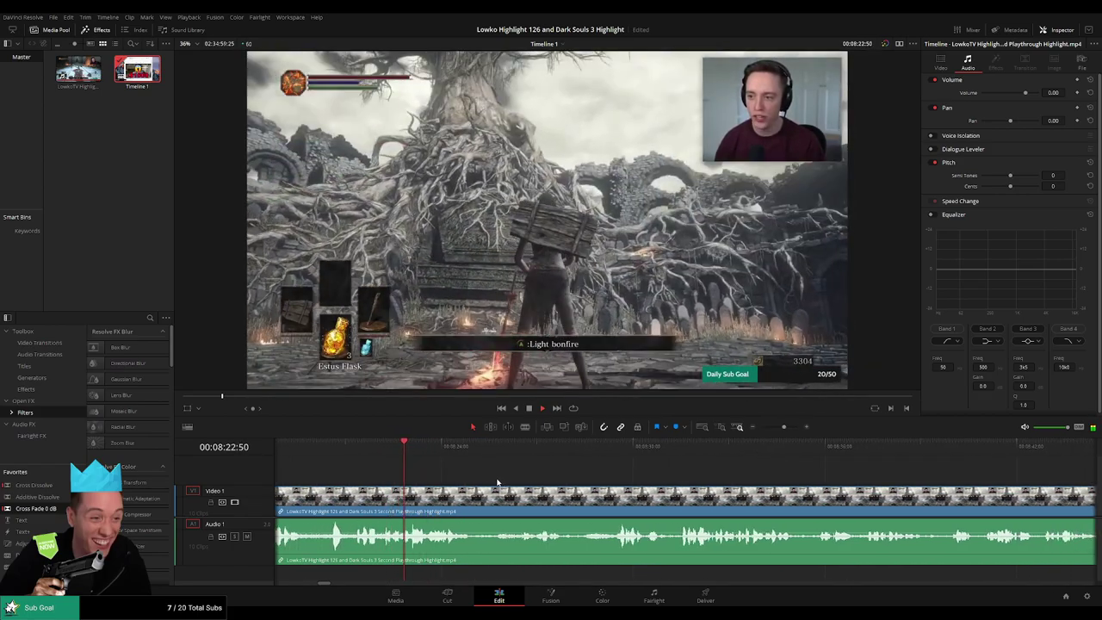
pyautogui.hscroll(2, 473, 478)
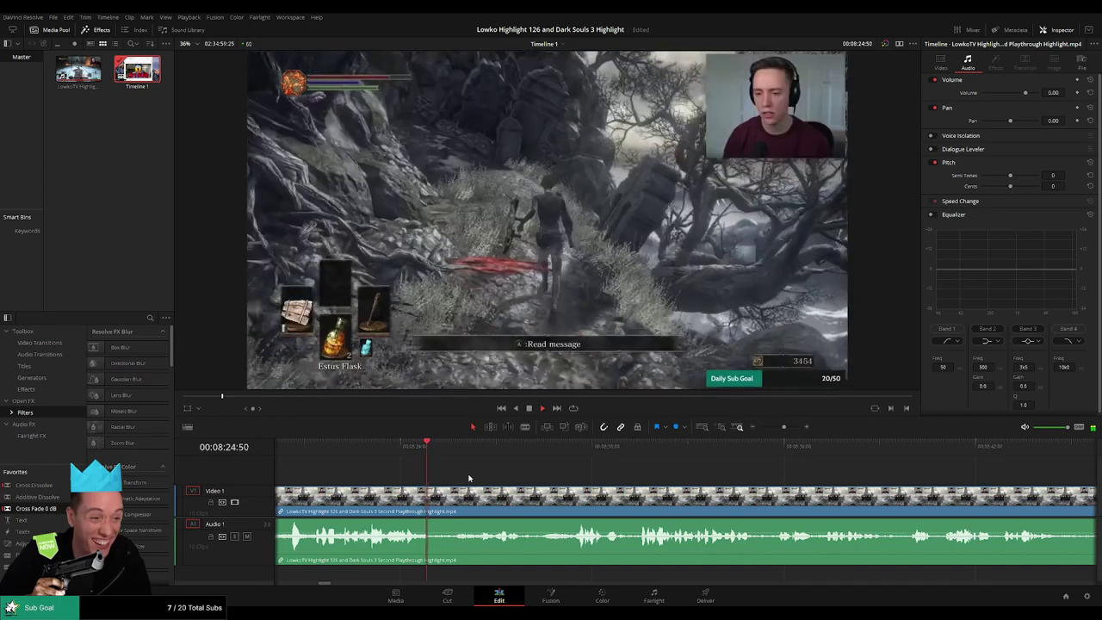
# Cut out the roughly 50-frame segment starting at 00:08:24:45, close the gap and cross-fade the audio at the cut.
pyautogui.click(409, 453)
pyautogui.press('space')
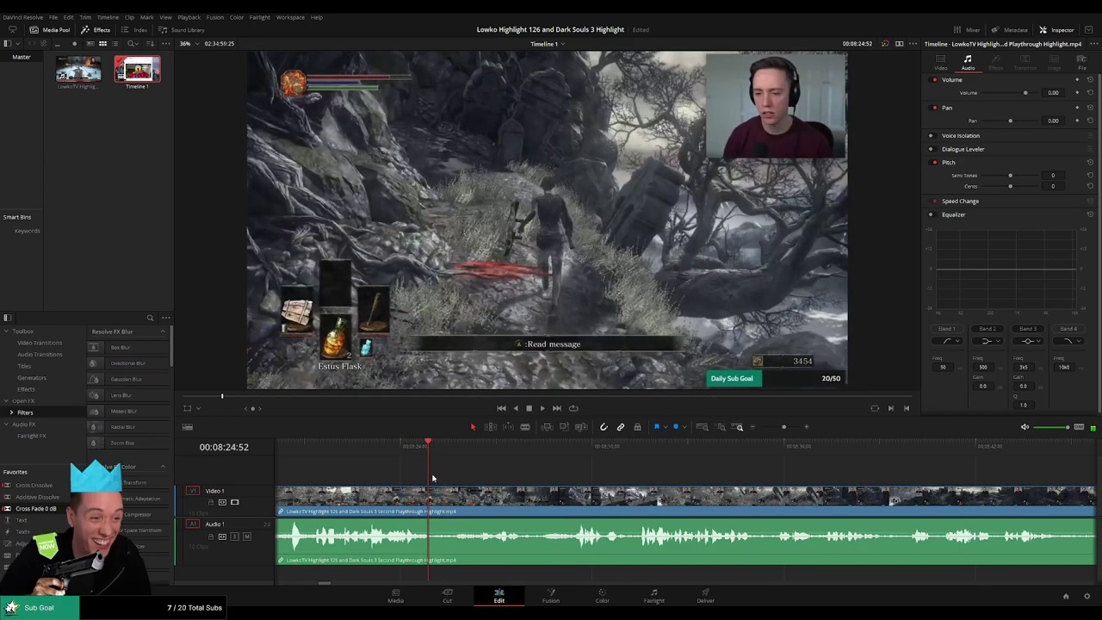
pyautogui.click(426, 456)
pyautogui.hotkey('ctrl', 'b')
pyautogui.press('space')
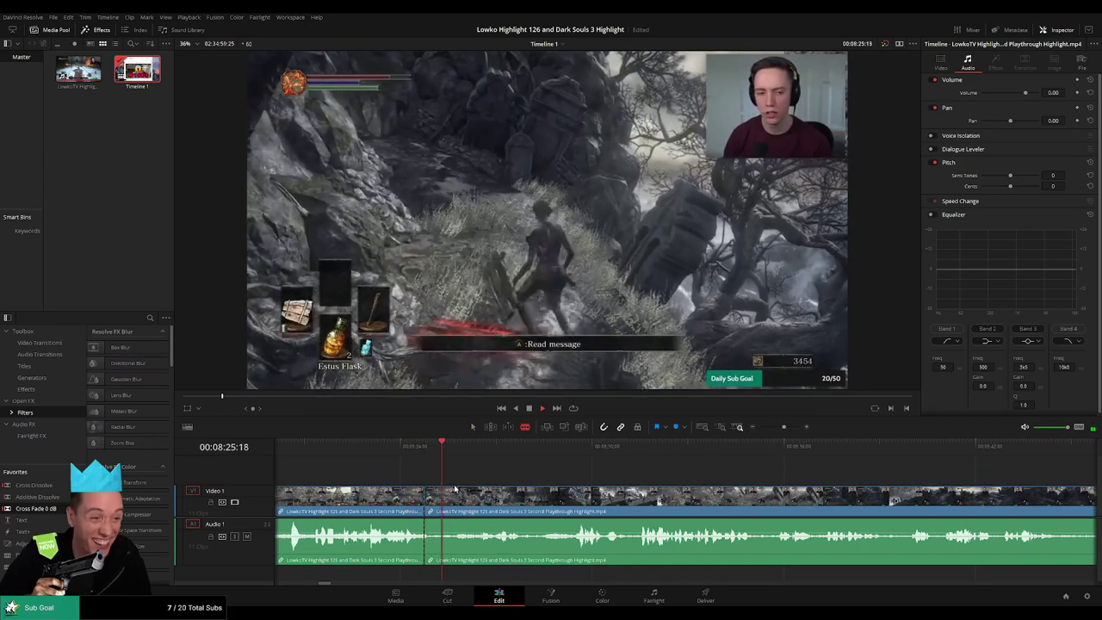
pyautogui.press('space')
pyautogui.click(451, 504)
pyautogui.press('a')
pyautogui.click(438, 507)
pyautogui.press('Delete')
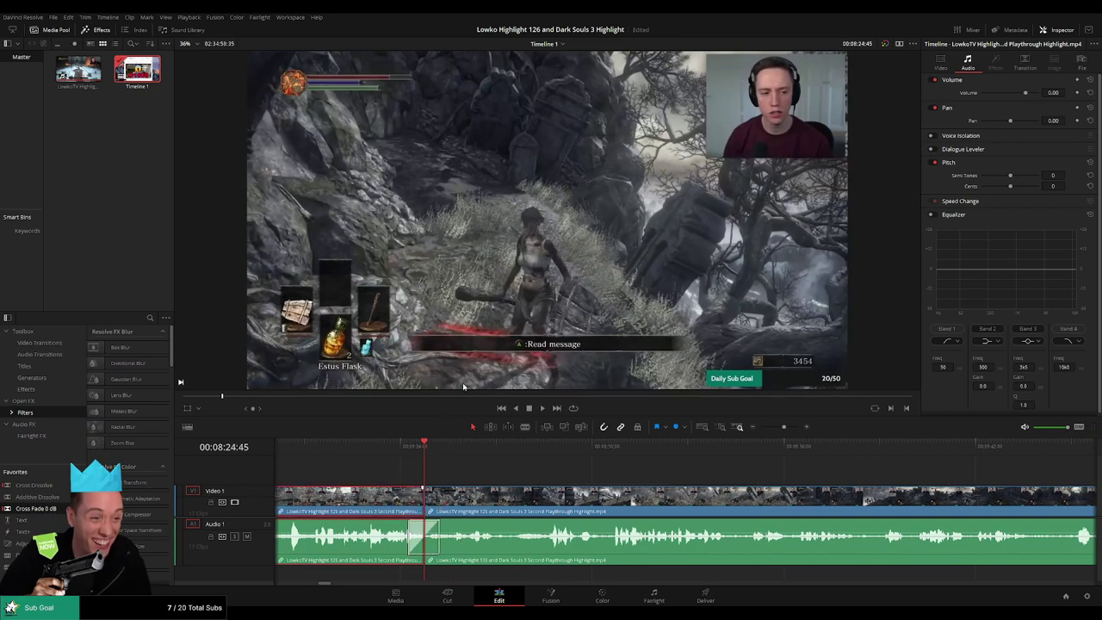
# Colour the clip before the 00:08:24:45 cut orange and play back across the cut.
pyautogui.hotkey('ctrl', '1')
pyautogui.press('space')
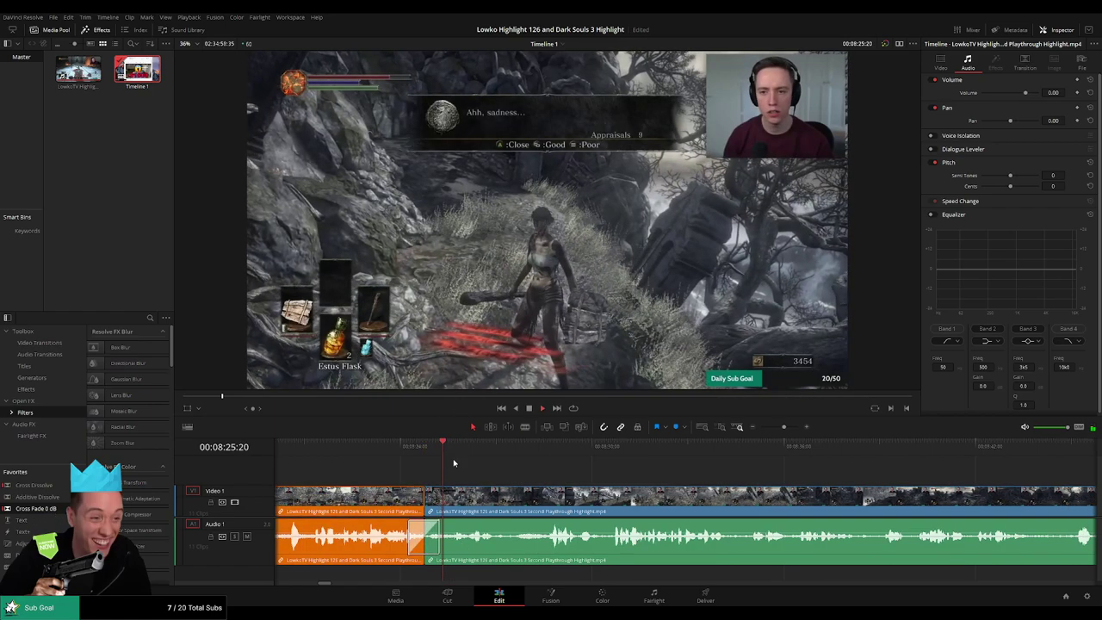
pyautogui.click(415, 447)
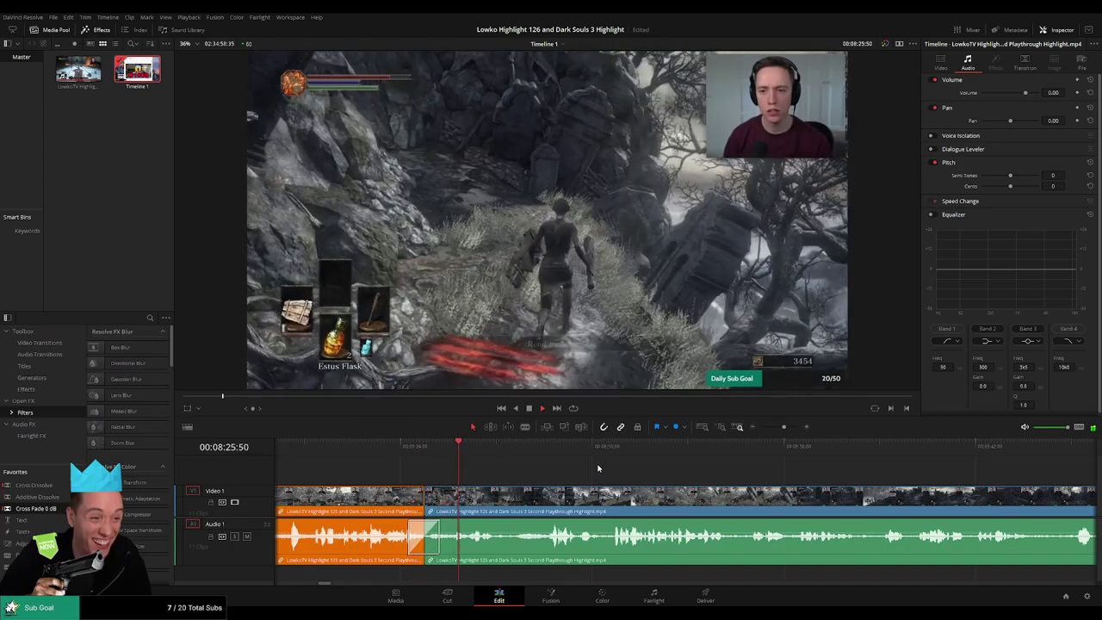
# Review the hillside exploration footage from about 00:08:25 to 00:08:56 for pauses in the commentary.
pyautogui.moveTo(630, 469)
pyautogui.mouseDown()
pyautogui.moveTo(569, 465)
pyautogui.moveTo(579, 473)
pyautogui.mouseUp()
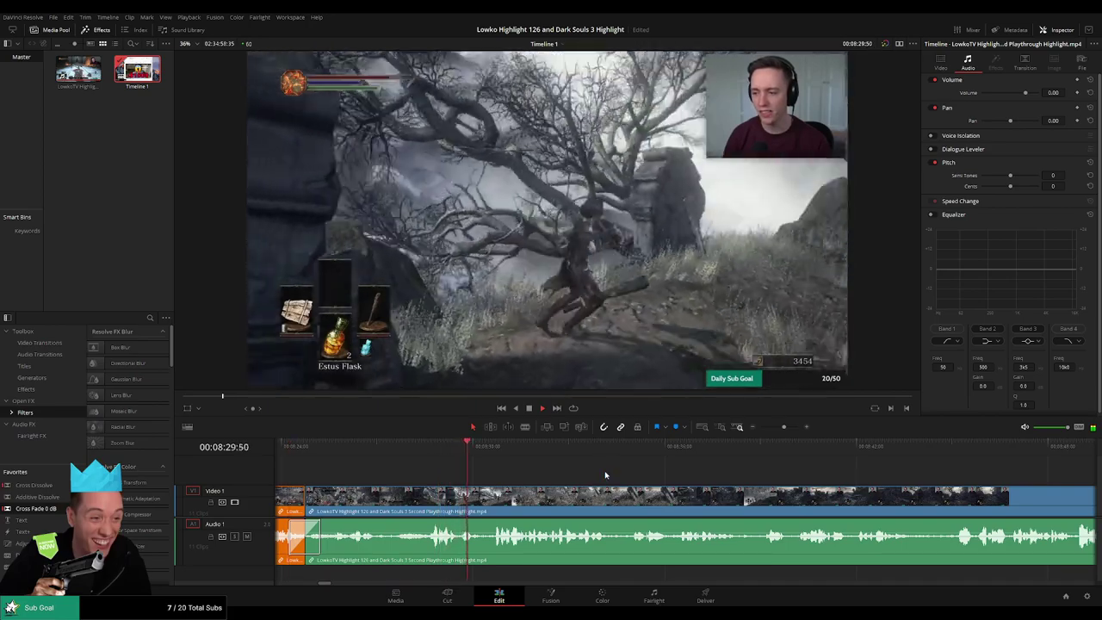
pyautogui.hscroll(1, 637, 475)
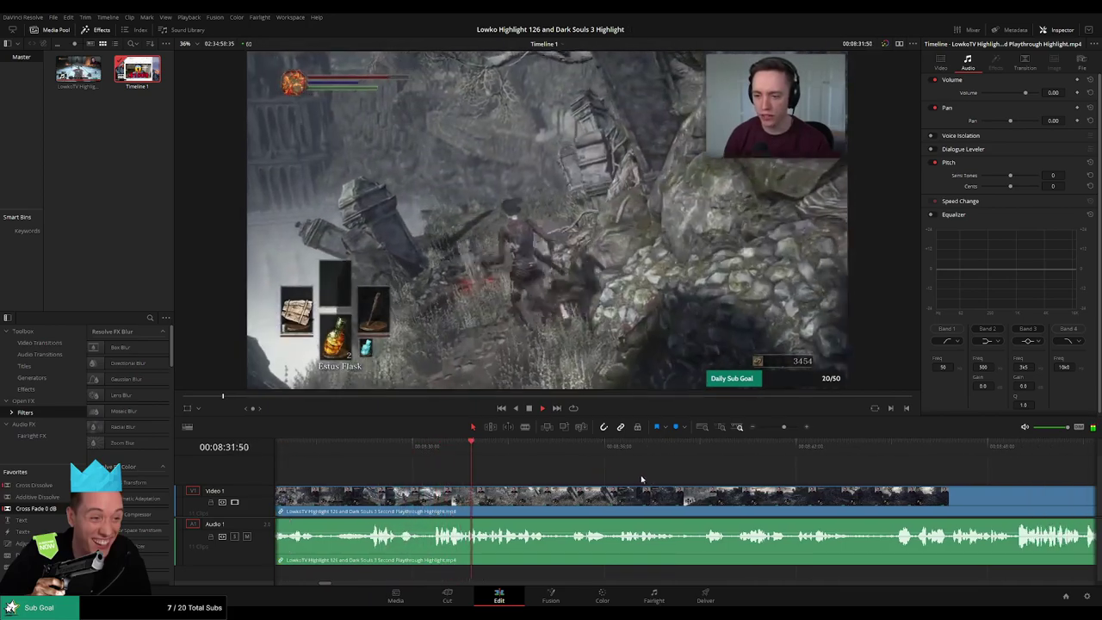
pyautogui.moveTo(646, 478)
pyautogui.mouseDown()
pyautogui.moveTo(586, 474)
pyautogui.moveTo(597, 477)
pyautogui.mouseUp()
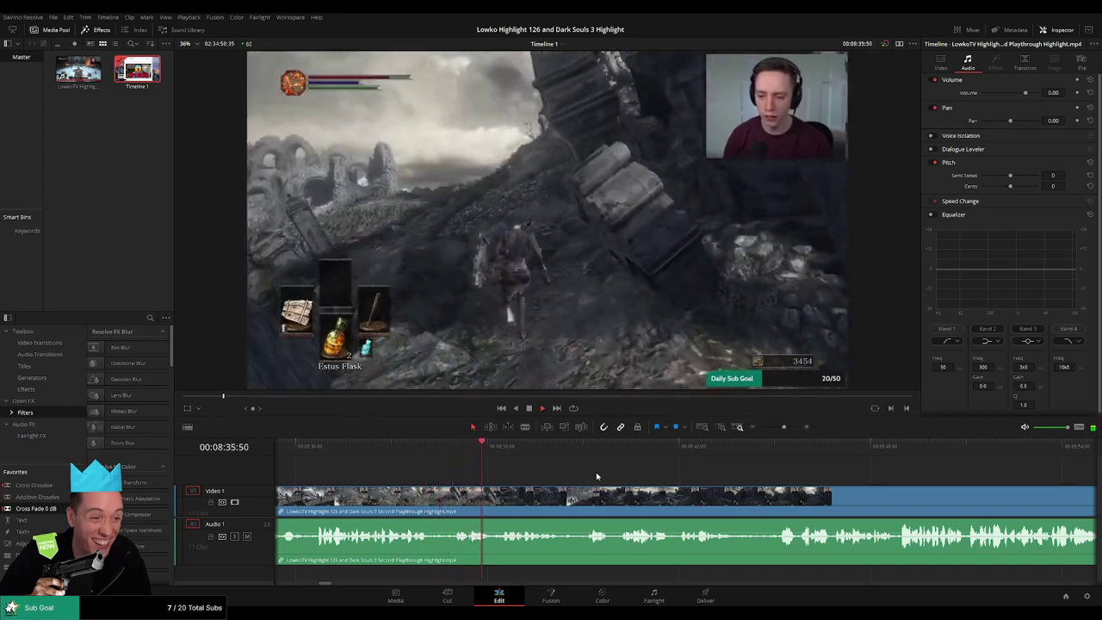
pyautogui.hscroll(1, 595, 476)
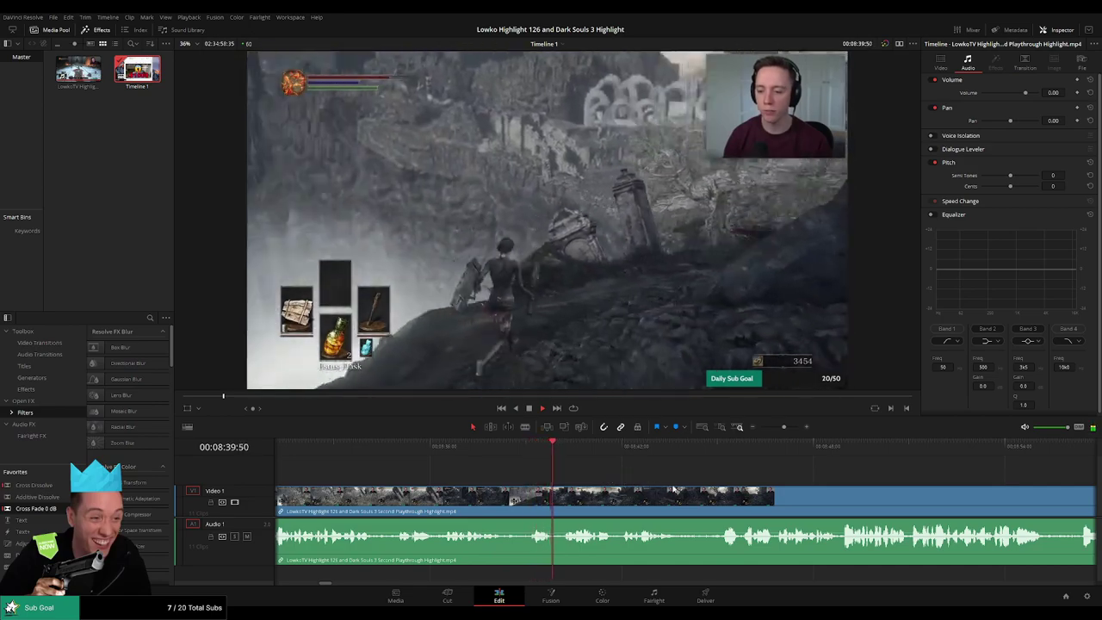
pyautogui.hscroll(2, 606, 488)
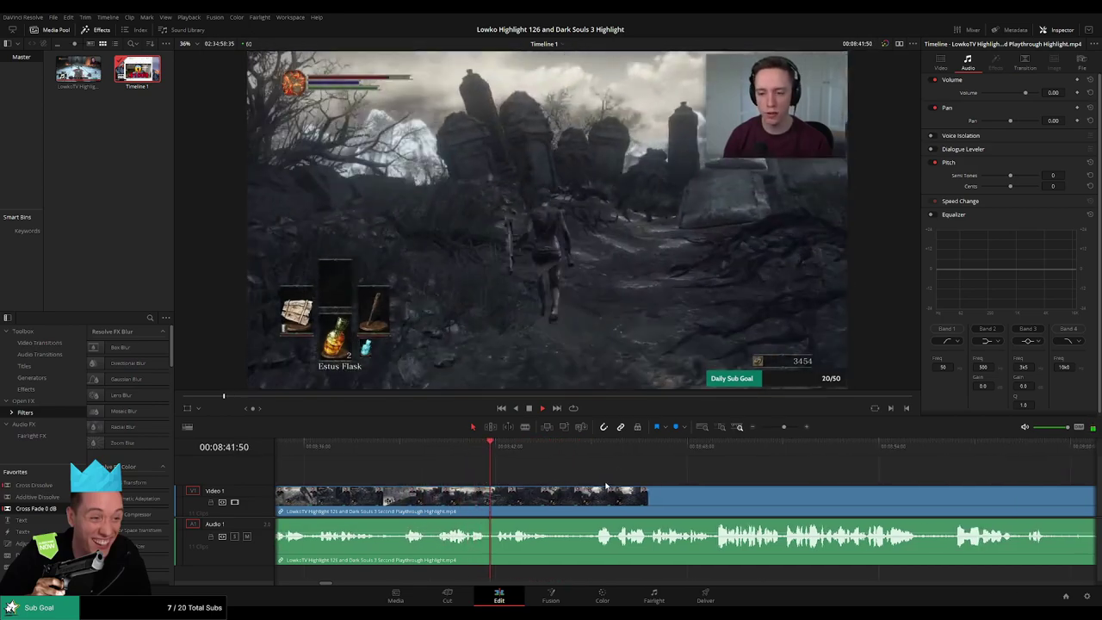
pyautogui.hscroll(1, 595, 486)
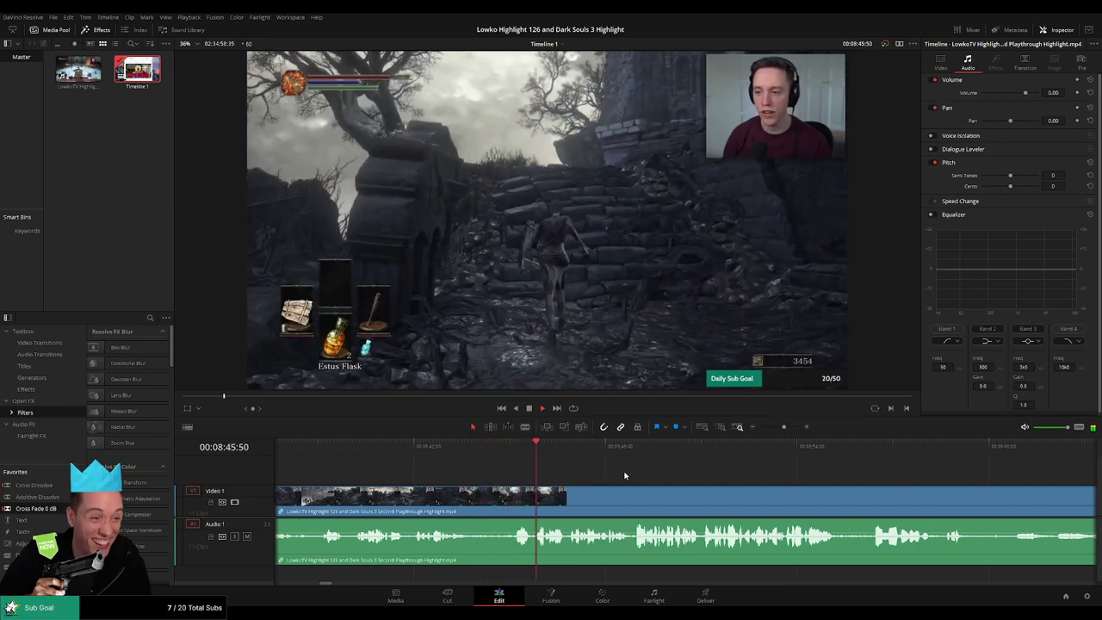
pyautogui.hscroll(2, 602, 479)
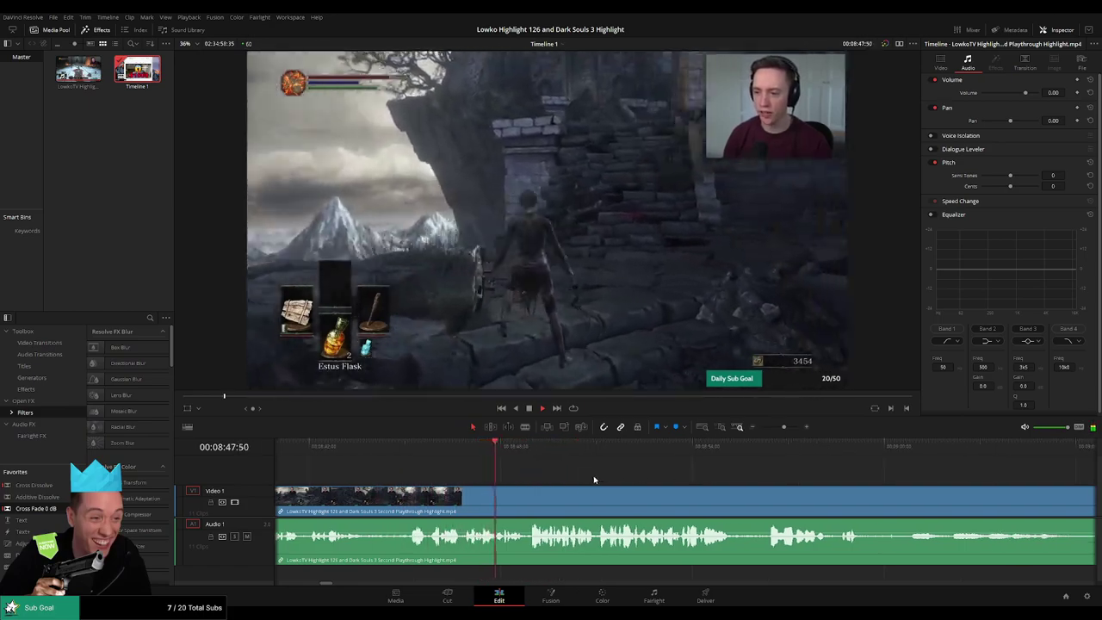
pyautogui.hscroll(1, 611, 482)
pyautogui.hscroll(1, 602, 484)
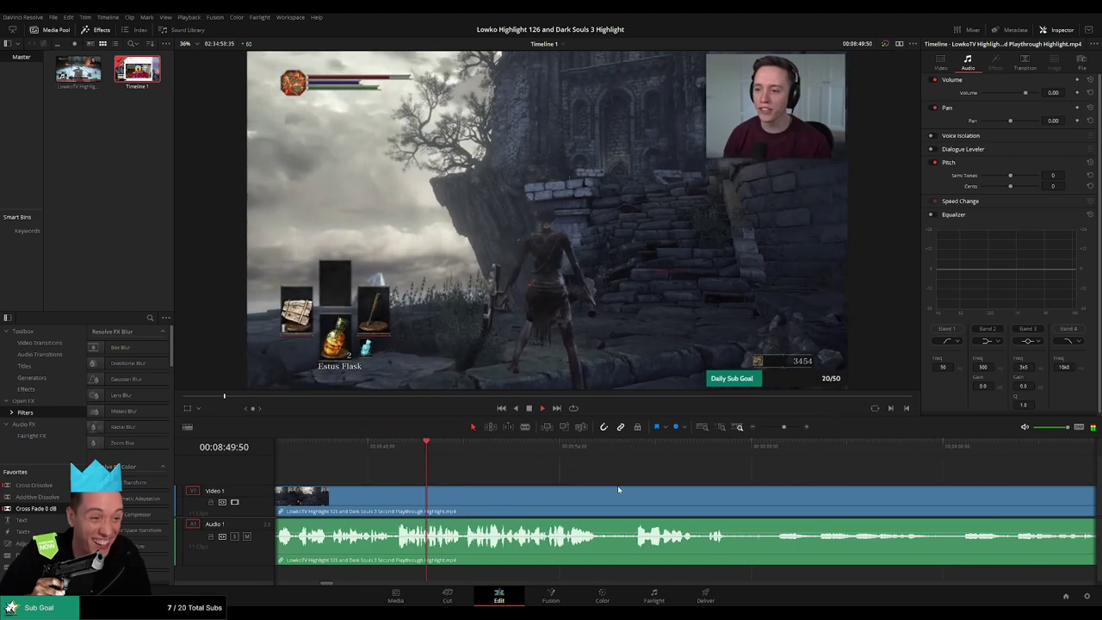
pyautogui.hscroll(1, 619, 489)
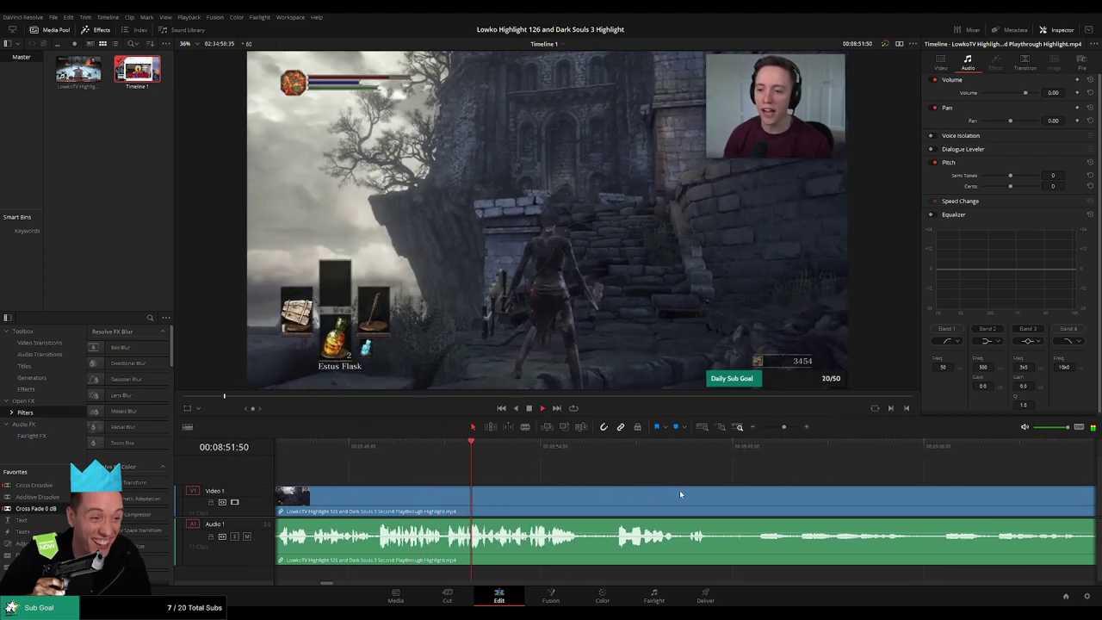
pyautogui.hscroll(2, 609, 485)
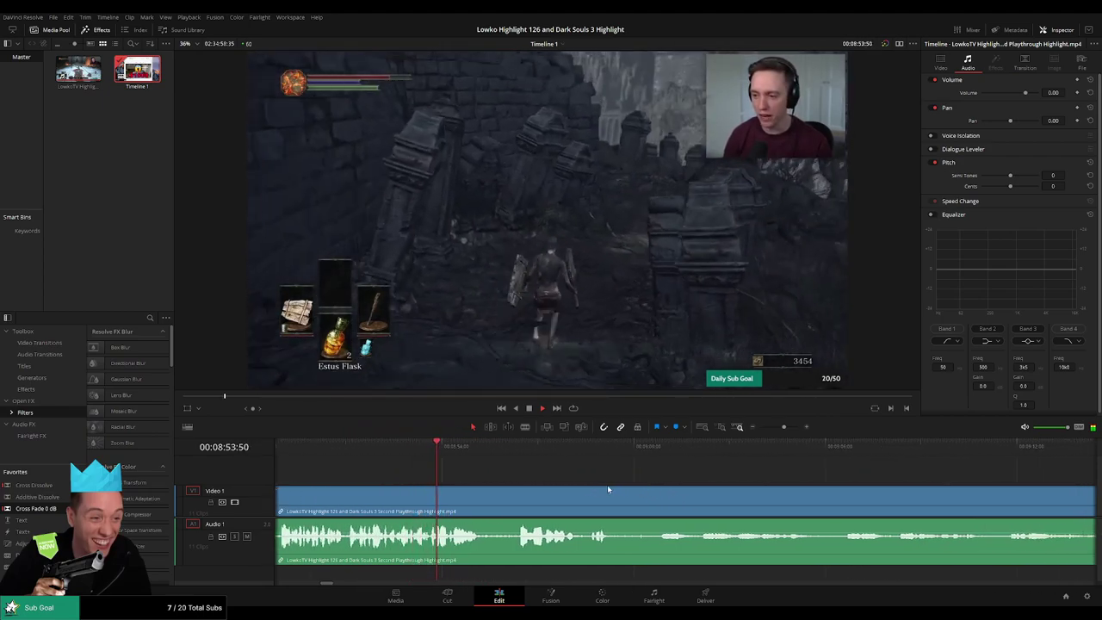
pyautogui.click(510, 453)
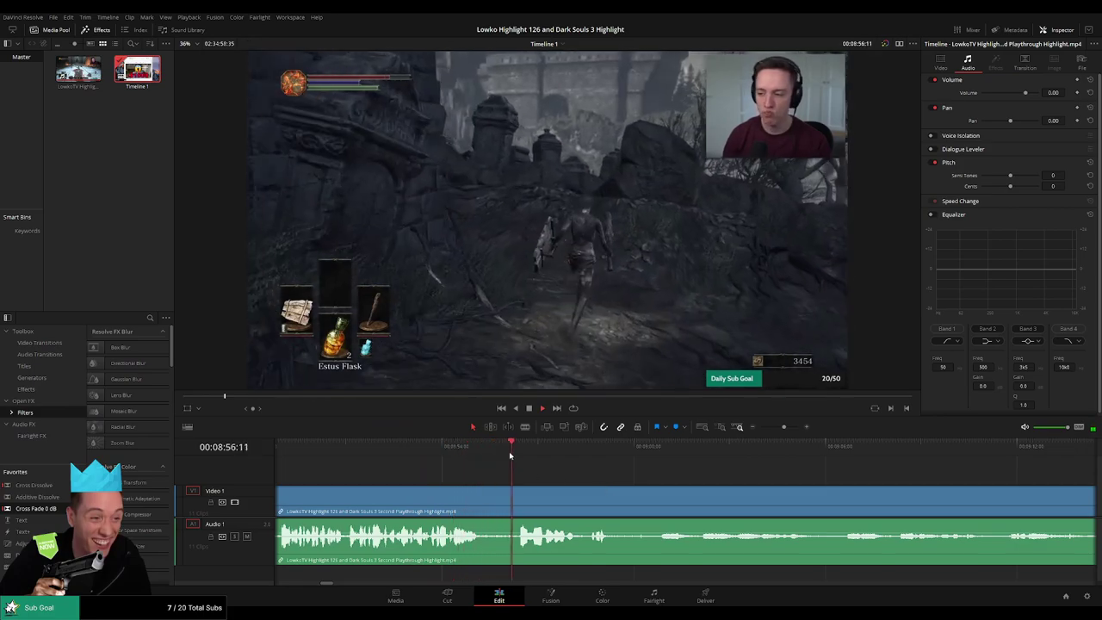
# Cut out the roughly 16-frame segment starting at 00:08:58:20, close the gap and cross-fade the audio at the cut.
pyautogui.hscroll(3, 523, 473)
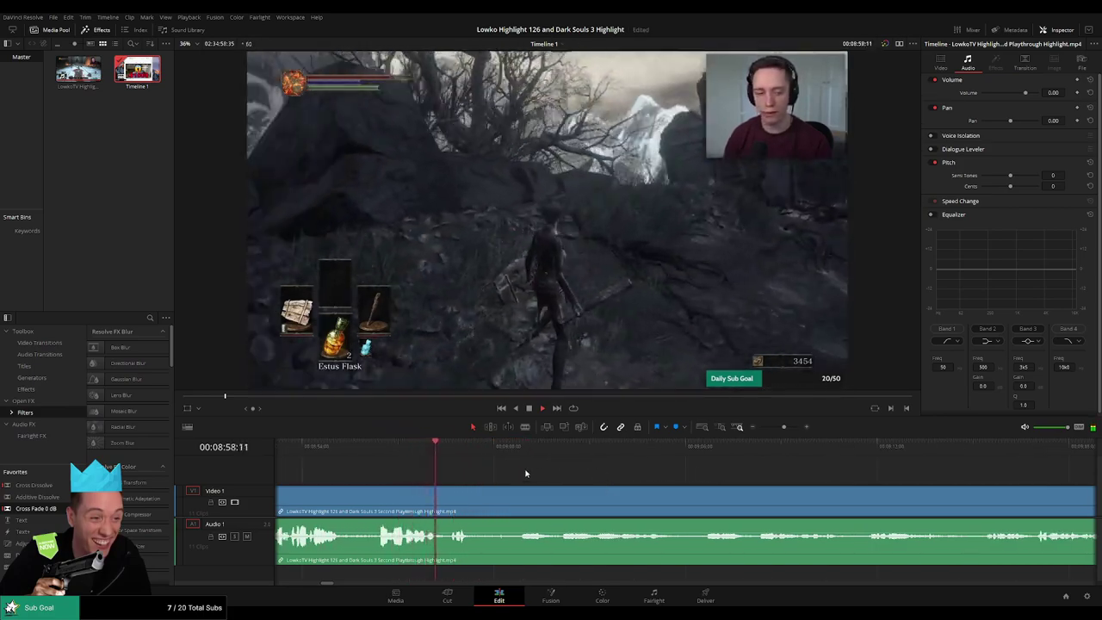
pyautogui.click(429, 446)
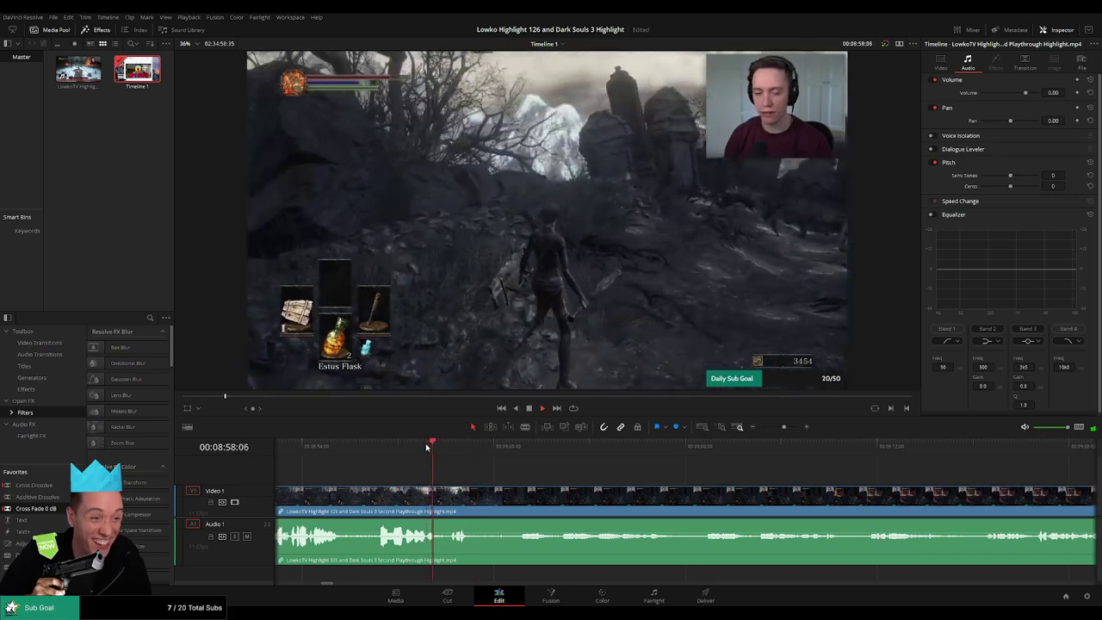
pyautogui.hotkey('ctrl', 'b')
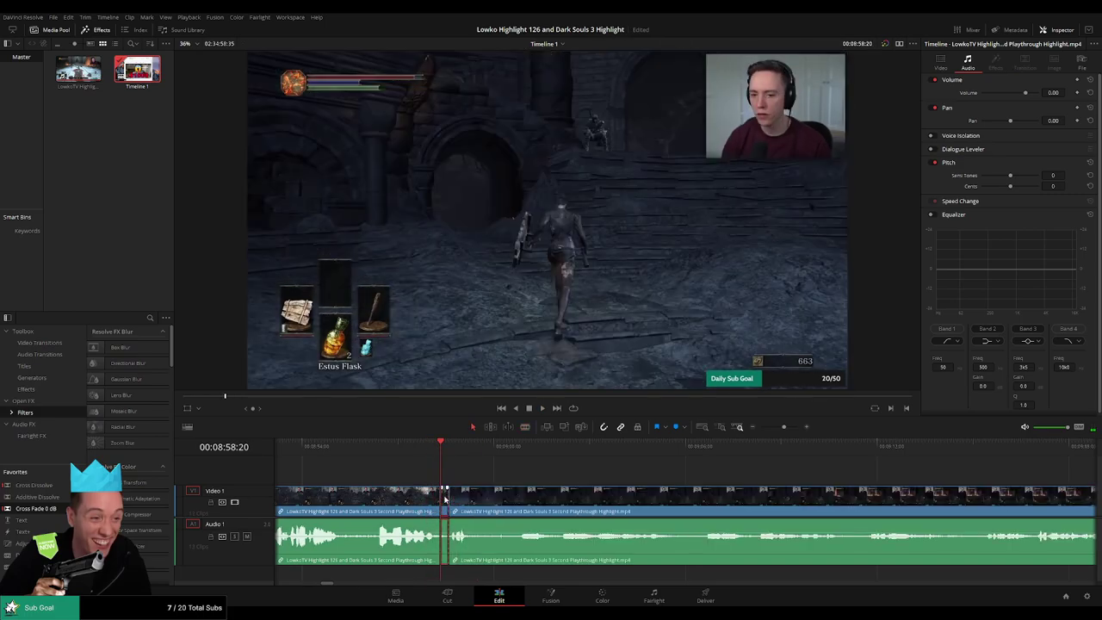
pyautogui.press('Delete')
# Play back across the 00:08:58:20 cut and colour the clip before it orange.
pyautogui.press('space')
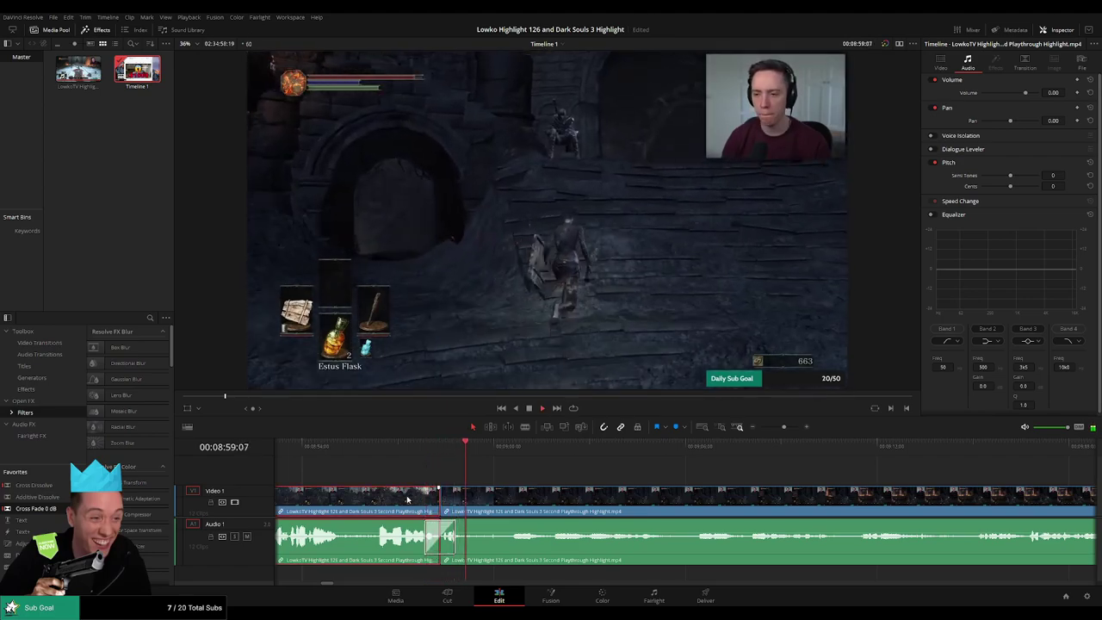
pyautogui.press('1')
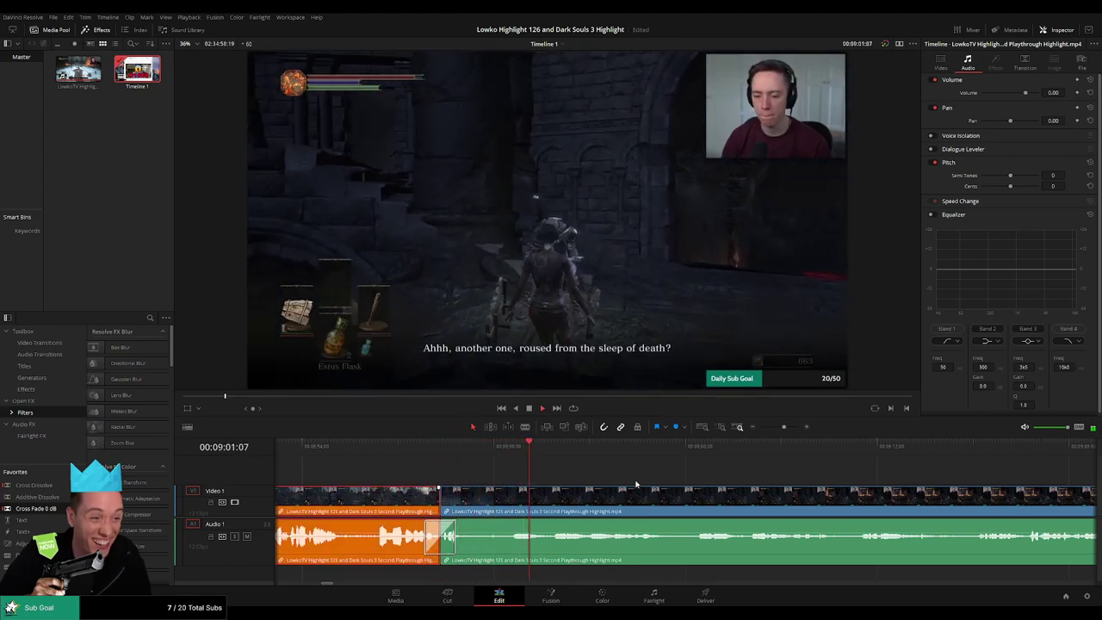
pyautogui.click(630, 479)
# Review the dialogue scene with the seated knight from about 00:09:01 to 00:09:45 for pauses and reactions worth editing.
pyautogui.moveTo(720, 480); pyautogui.dragTo(599, 483)
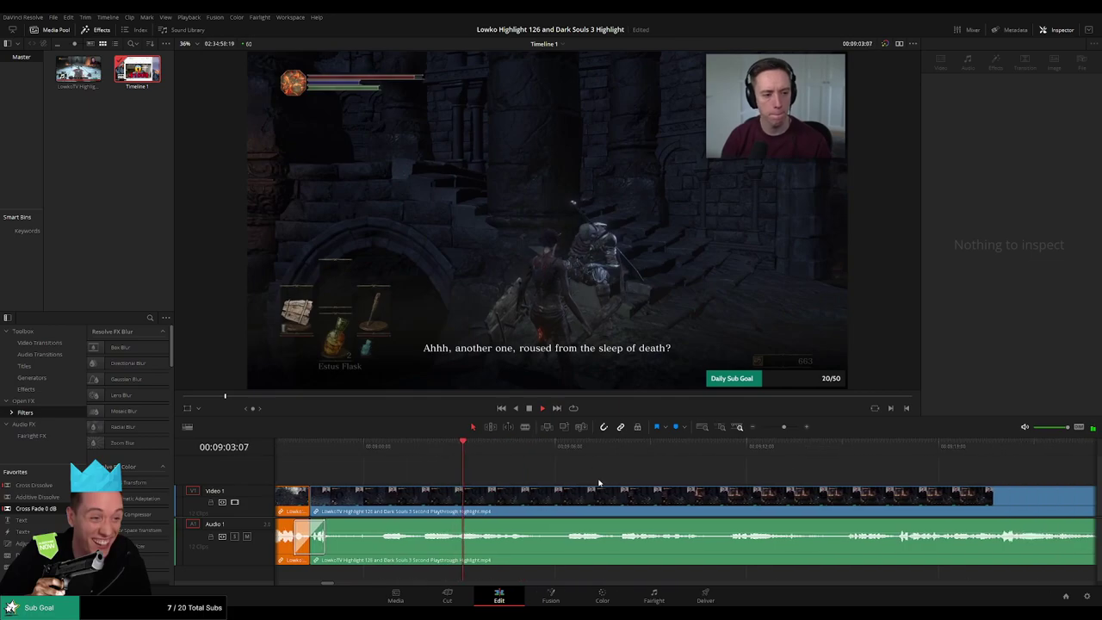
pyautogui.moveTo(785, 428); pyautogui.dragTo(783, 429)
pyautogui.moveTo(809, 492); pyautogui.dragTo(526, 480)
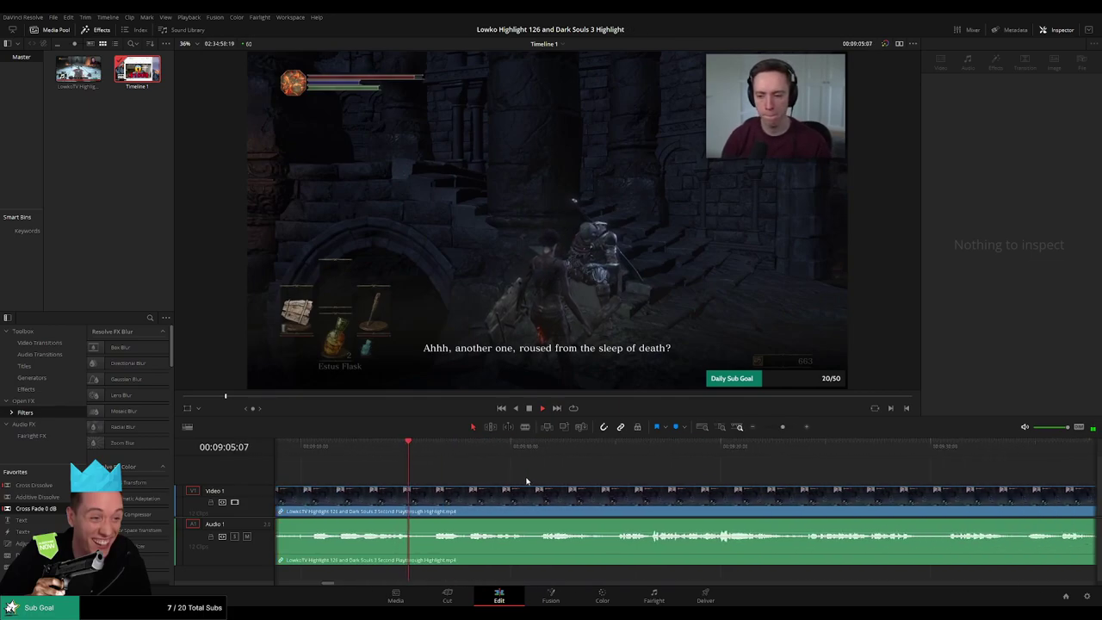
pyautogui.moveTo(782, 428); pyautogui.dragTo(778, 431)
pyautogui.hscroll(8, 476, 480)
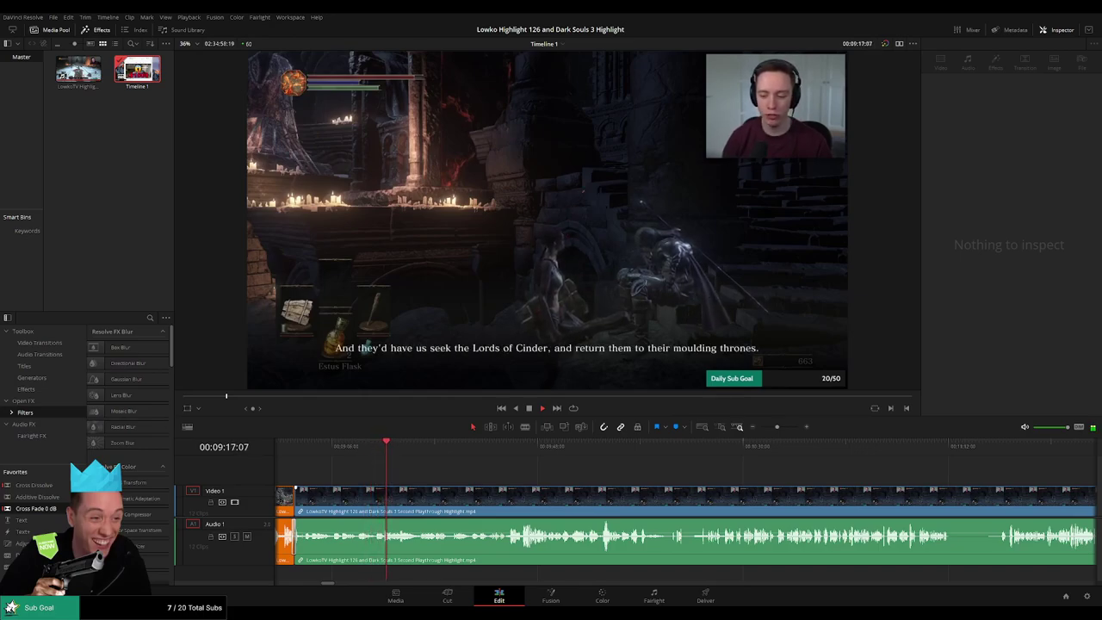
pyautogui.moveTo(482, 479); pyautogui.dragTo(397, 474)
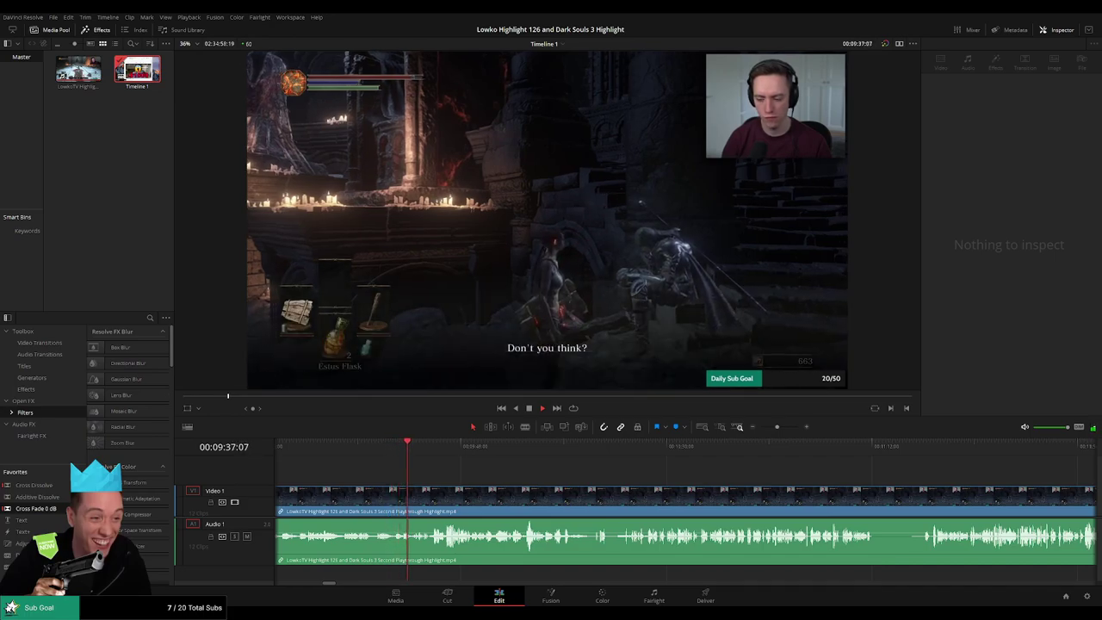
pyautogui.hscroll(1, 487, 475)
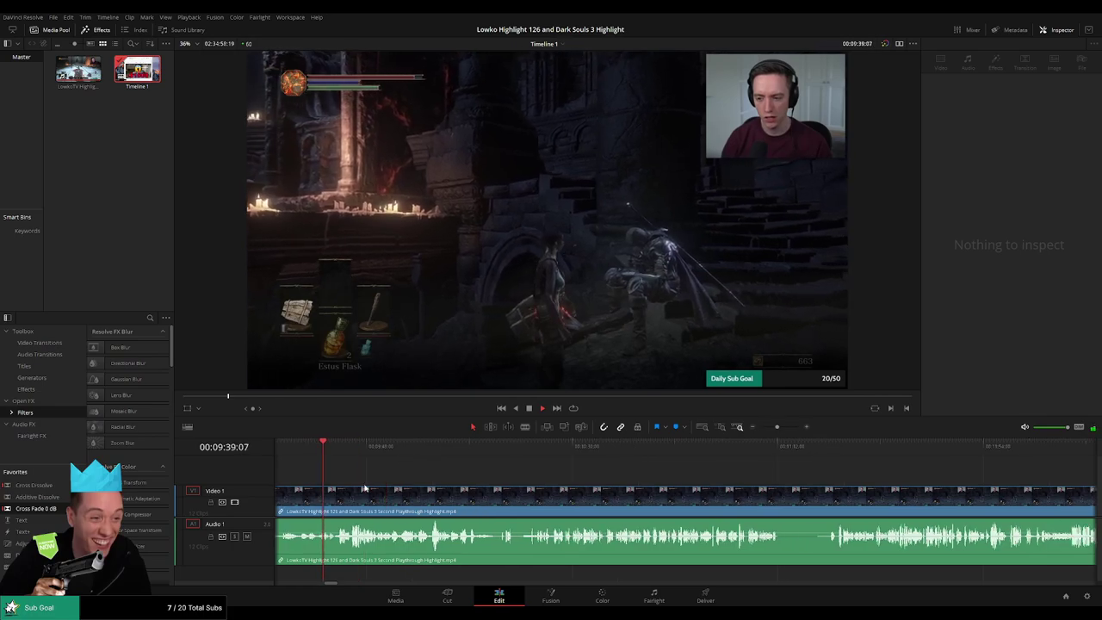
pyautogui.scroll(3, 539, 482)
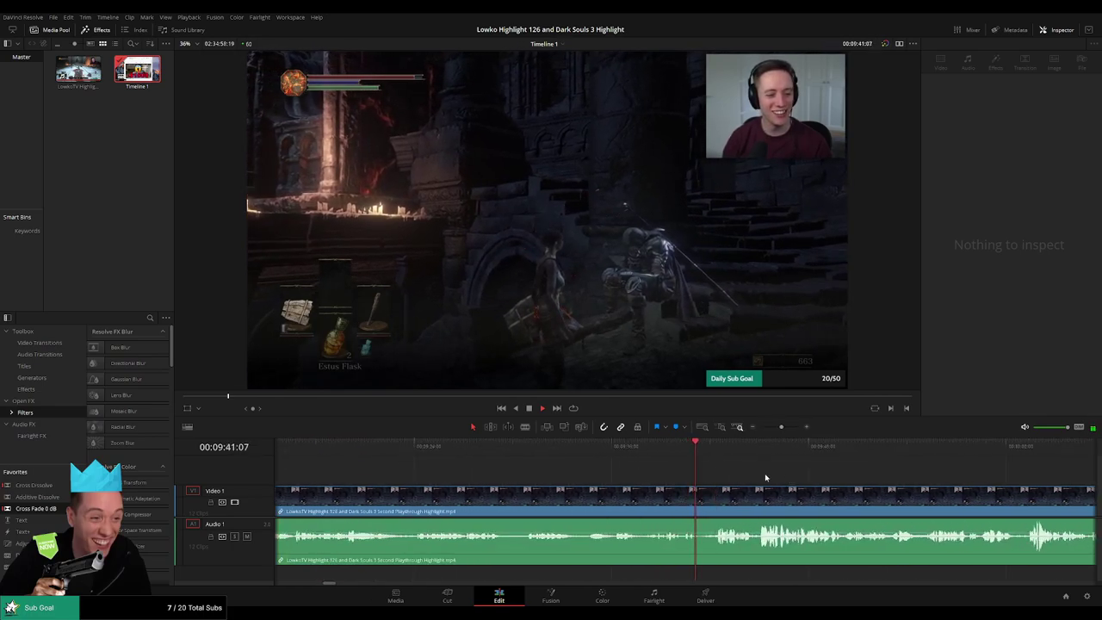
pyautogui.hscroll(3, 541, 479)
pyautogui.hscroll(3, 585, 477)
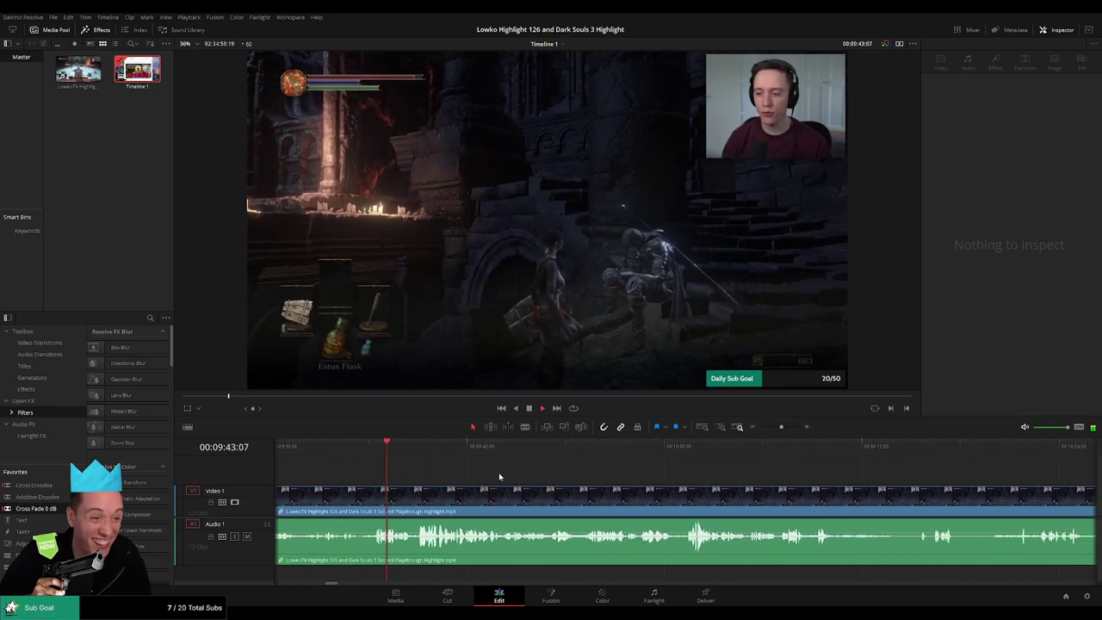
pyautogui.hscroll(2, 508, 477)
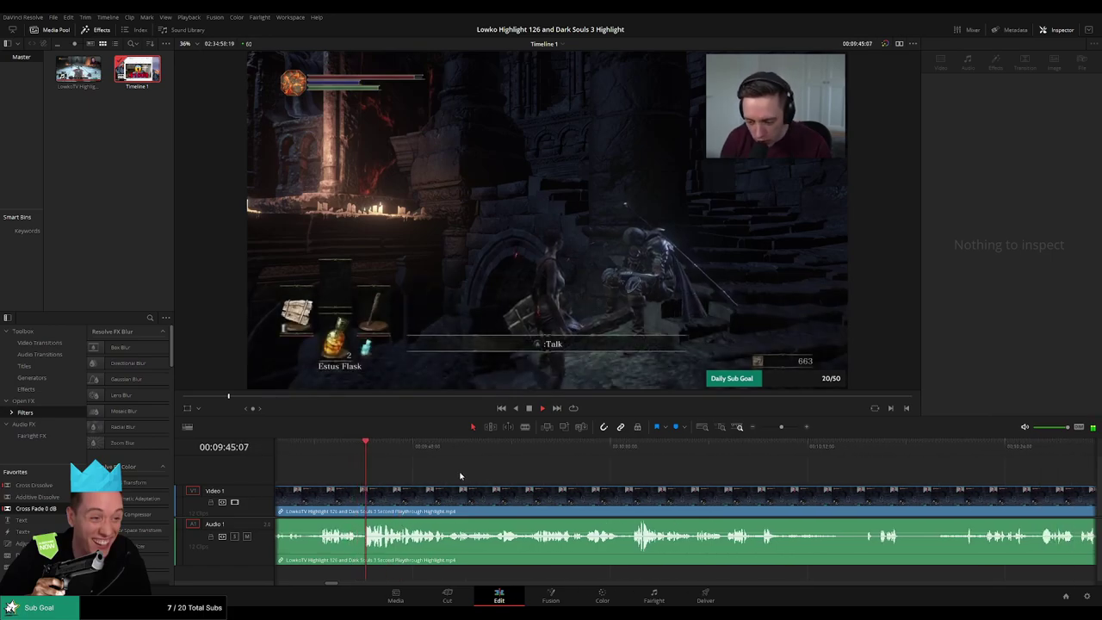
# Add an adjustment clip on a new video track above the footage, starting at 00:09:44:56, and reduce the new track's height.
pyautogui.click(349, 450)
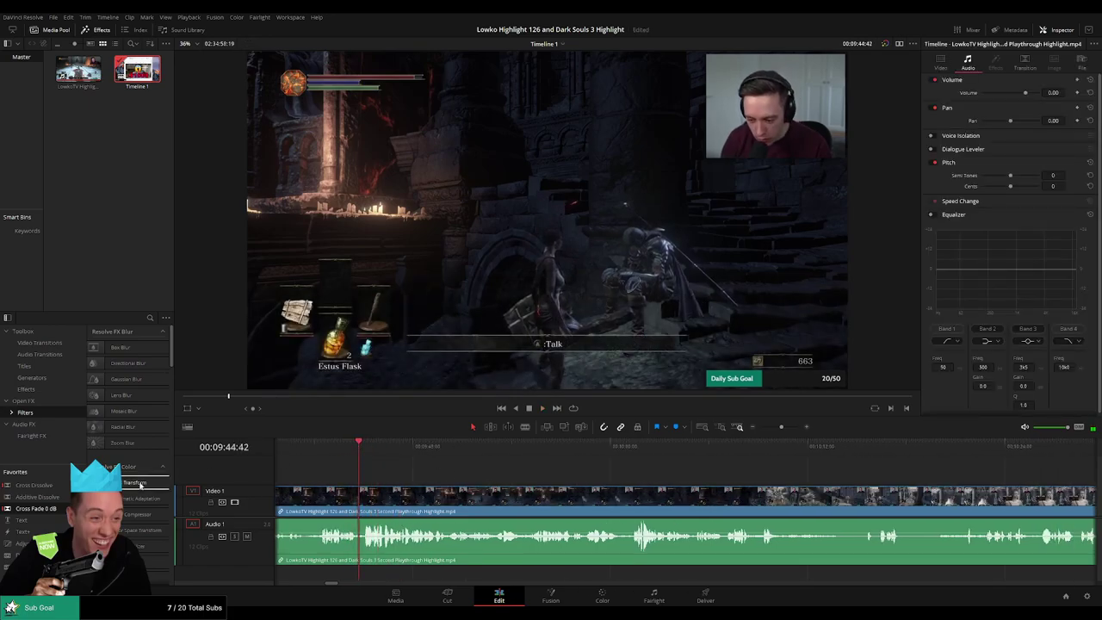
pyautogui.moveTo(26, 543); pyautogui.dragTo(371, 480)
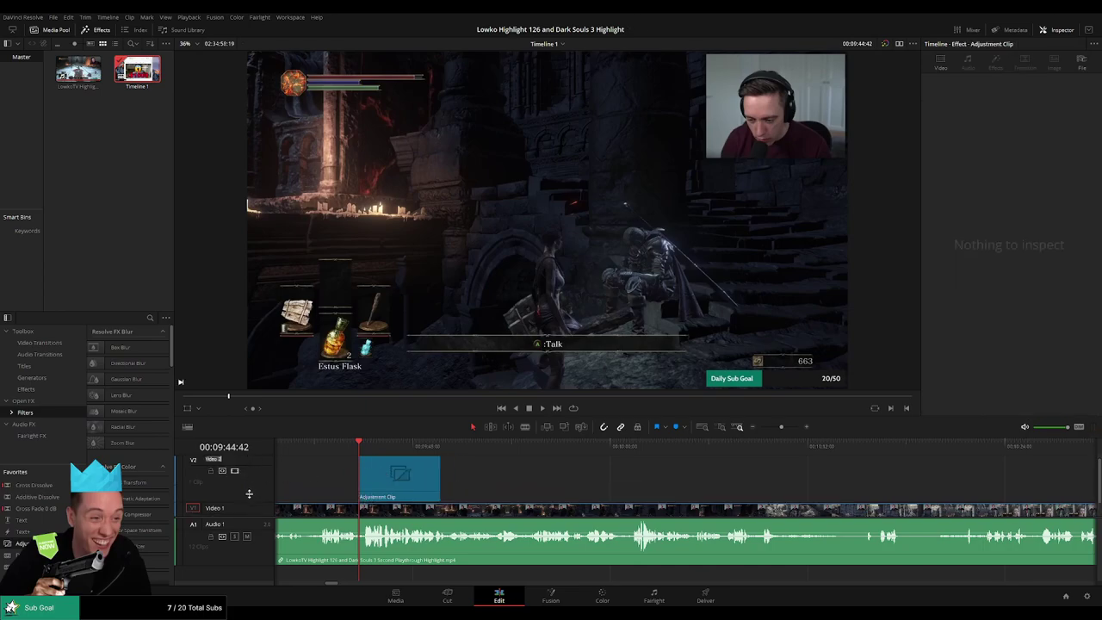
pyautogui.moveTo(257, 457); pyautogui.dragTo(260, 483)
pyautogui.click(420, 473)
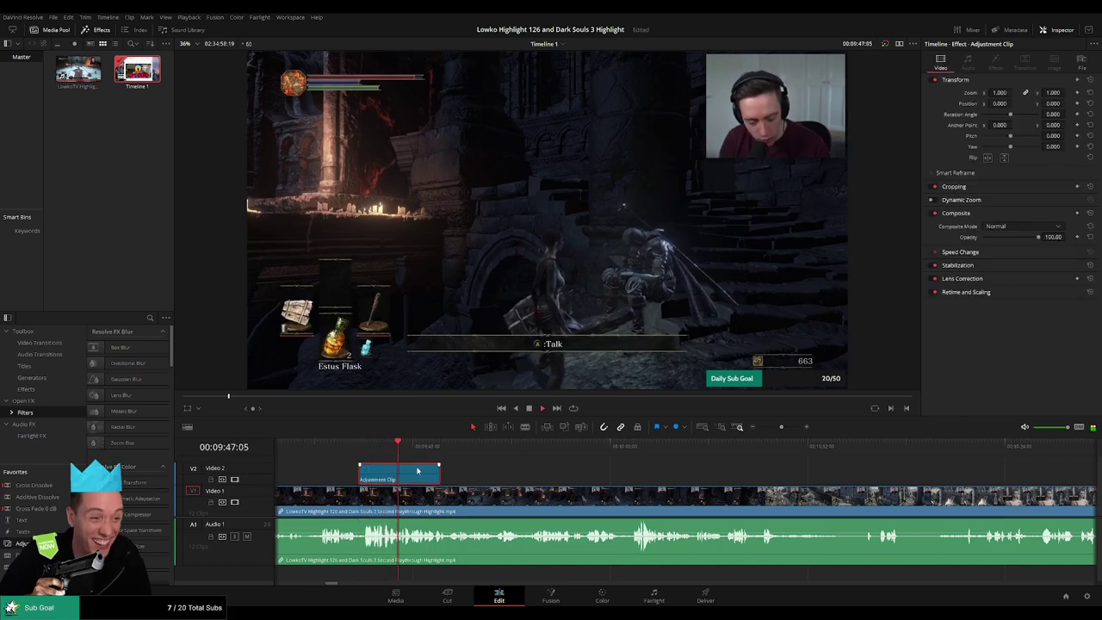
pyautogui.click(360, 446)
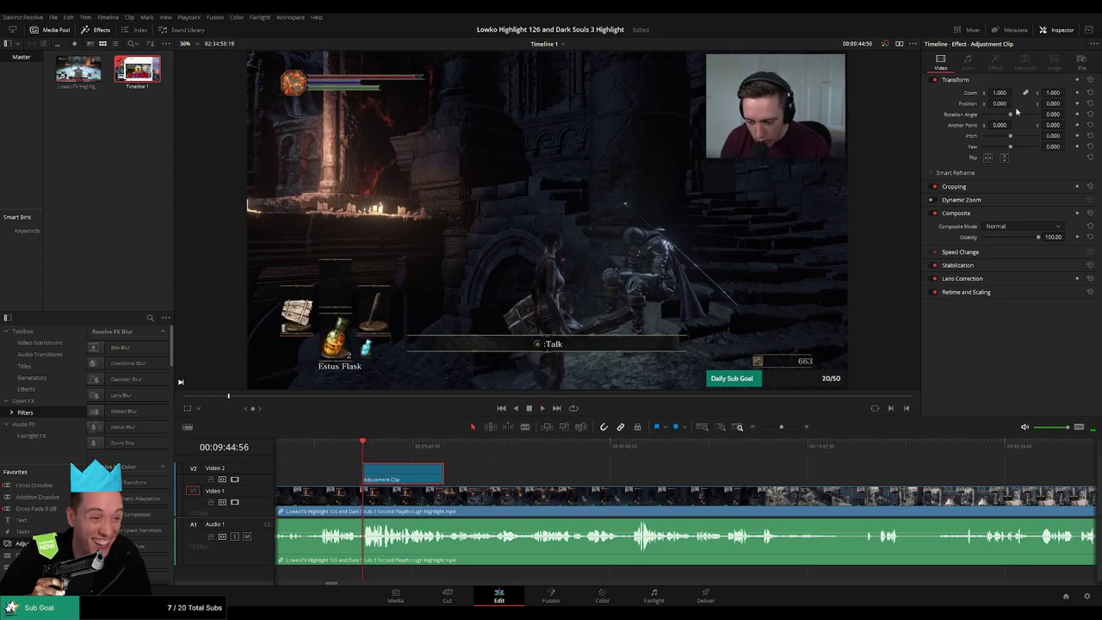
# Enlarge the webcam with the adjustment clip by setting zoom to 1.690 and position to X -1315, Y -732, and play it back.
pyautogui.moveTo(1000, 92); pyautogui.dragTo(1052, 104)
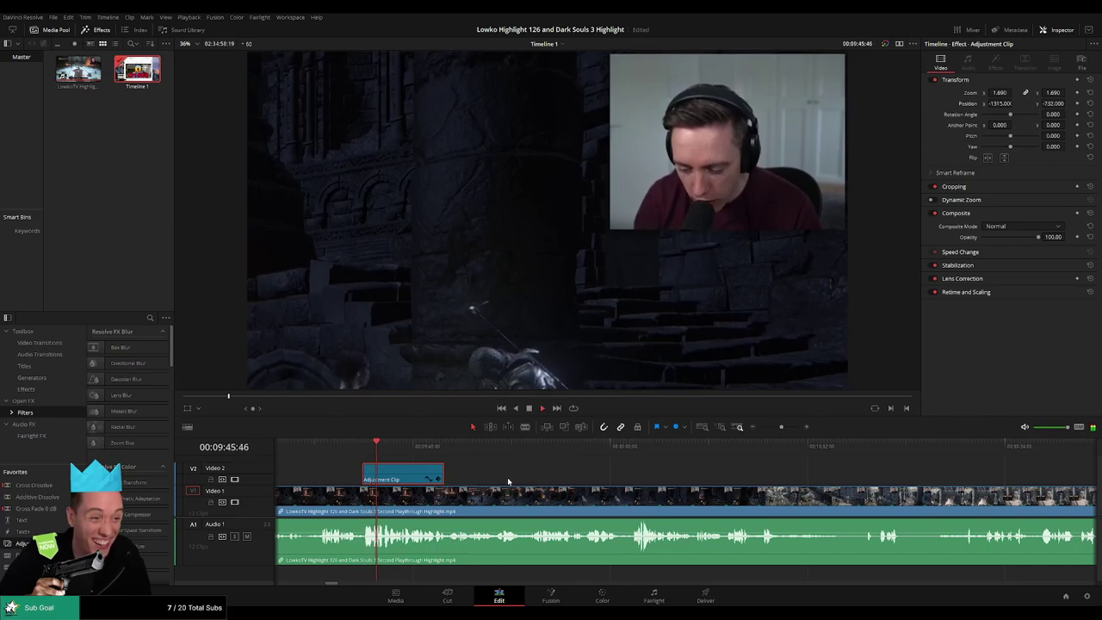
pyautogui.click(351, 447)
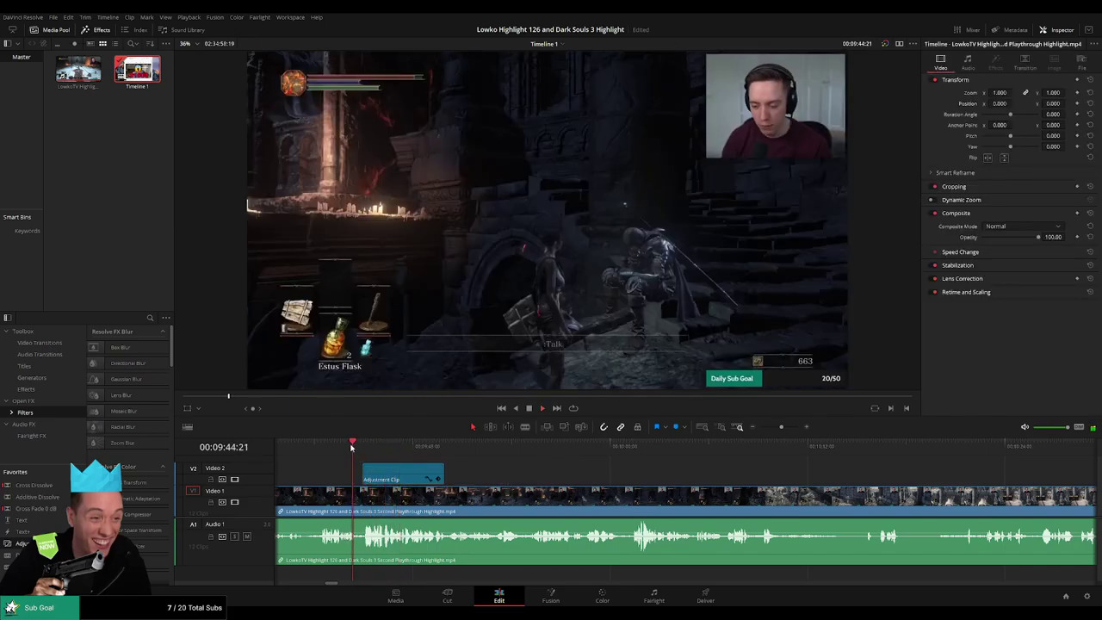
pyautogui.moveTo(585, 479); pyautogui.dragTo(520, 479)
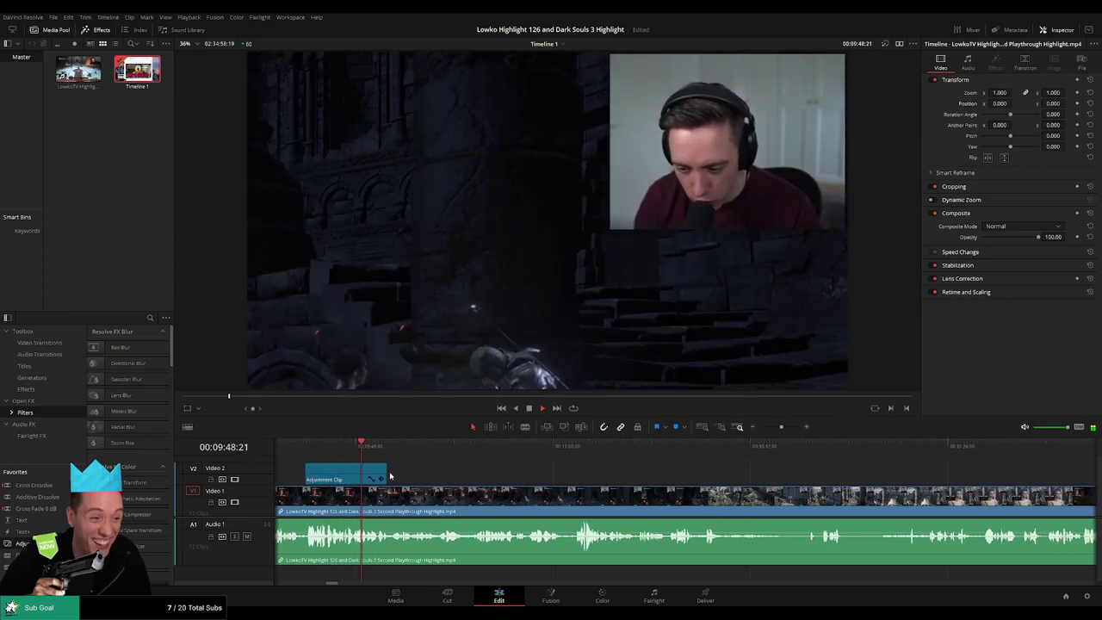
# Extend the end of the adjustment clip to about 00:10:00 and play back across its end.
pyautogui.moveTo(388, 472); pyautogui.dragTo(469, 472)
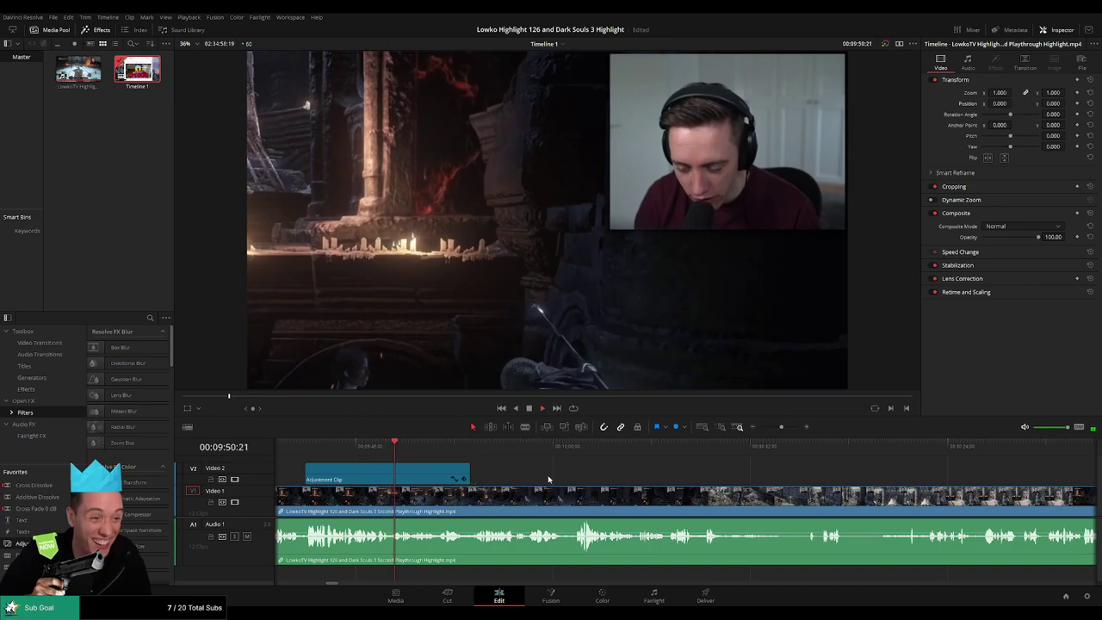
pyautogui.hscroll(2, 525, 479)
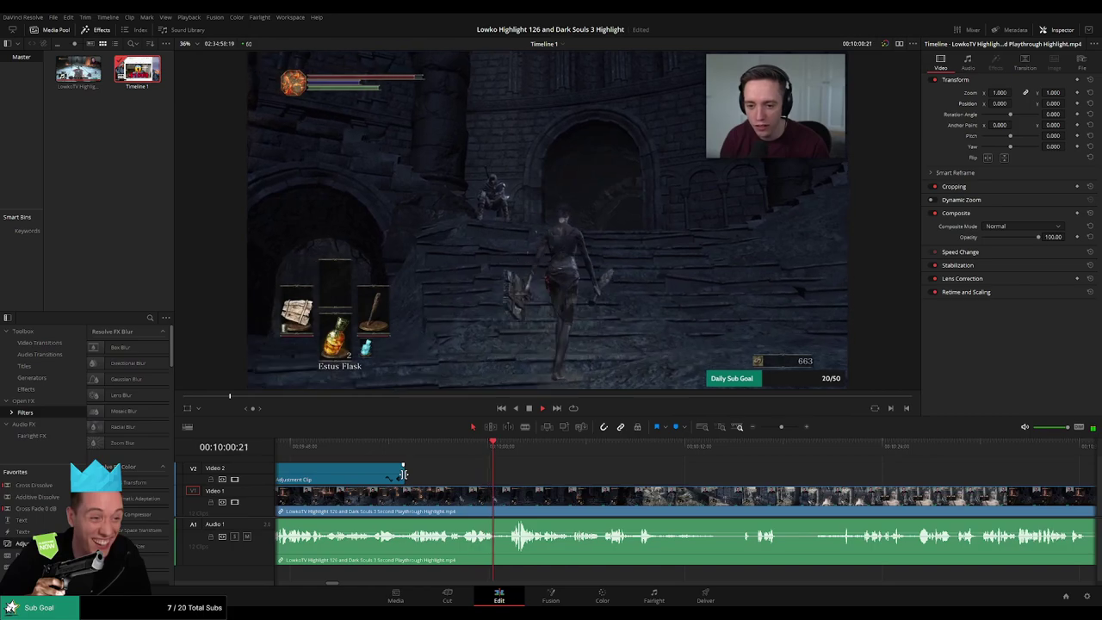
pyautogui.moveTo(402, 473); pyautogui.dragTo(496, 473)
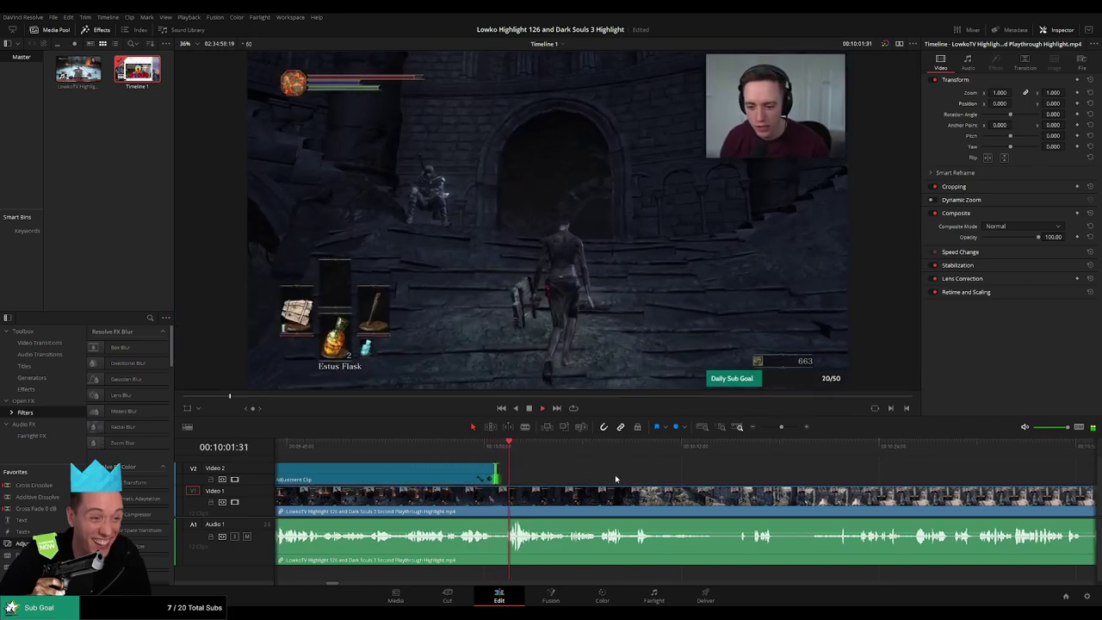
pyautogui.click(437, 447)
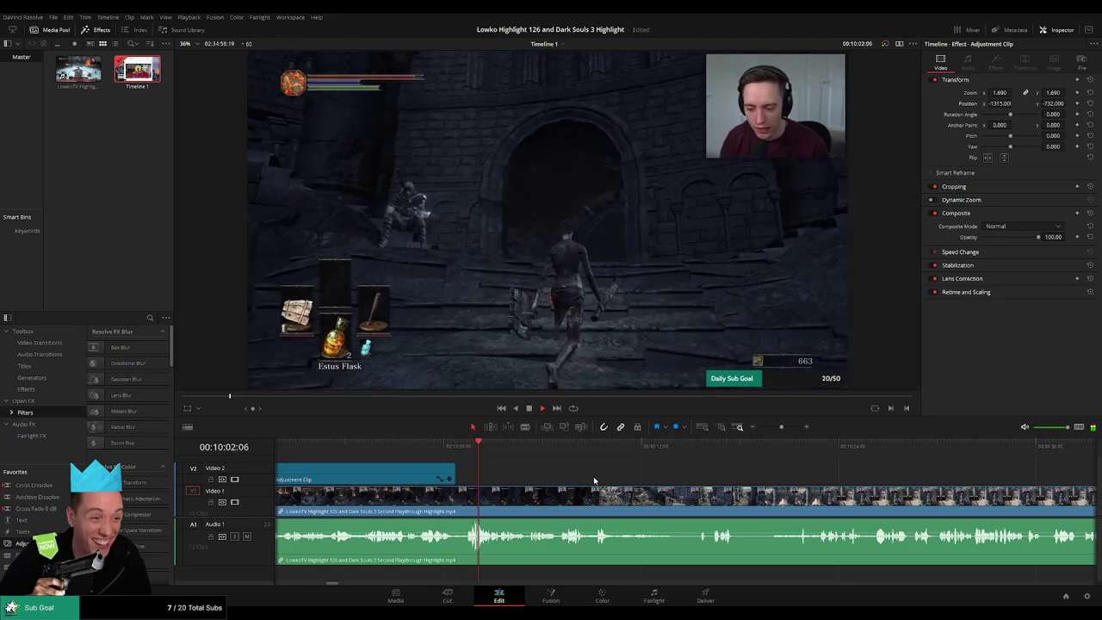
# Cut out the roughly 30-frame segment starting at 00:10:10:08, close the gap and cross-fade the audio at the cut.
pyautogui.moveTo(627, 480); pyautogui.dragTo(542, 475)
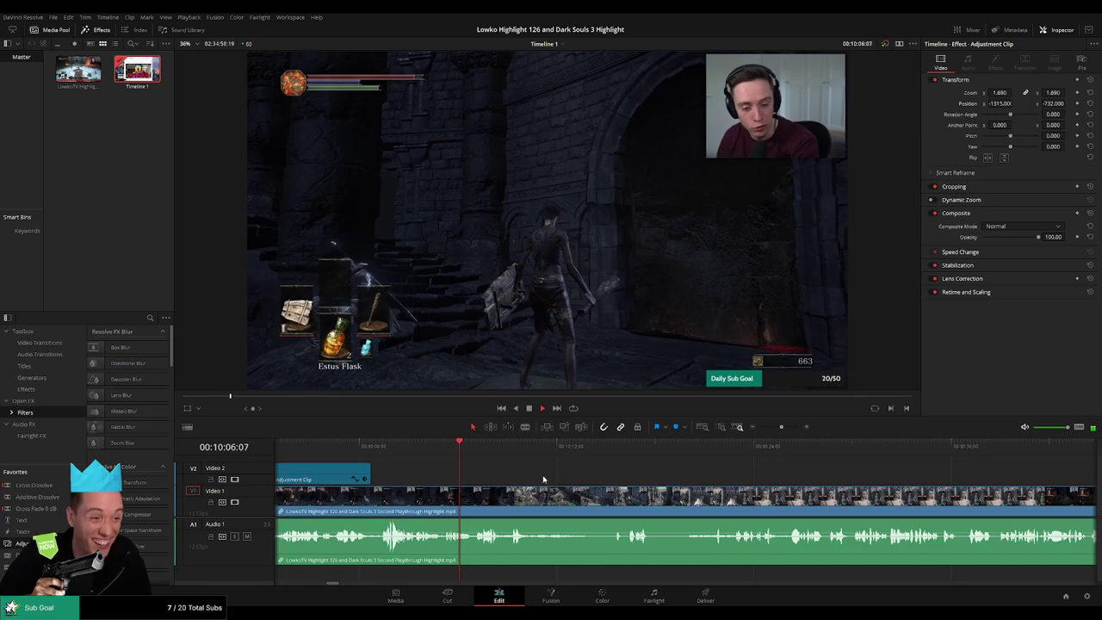
pyautogui.moveTo(543, 479); pyautogui.dragTo(525, 479)
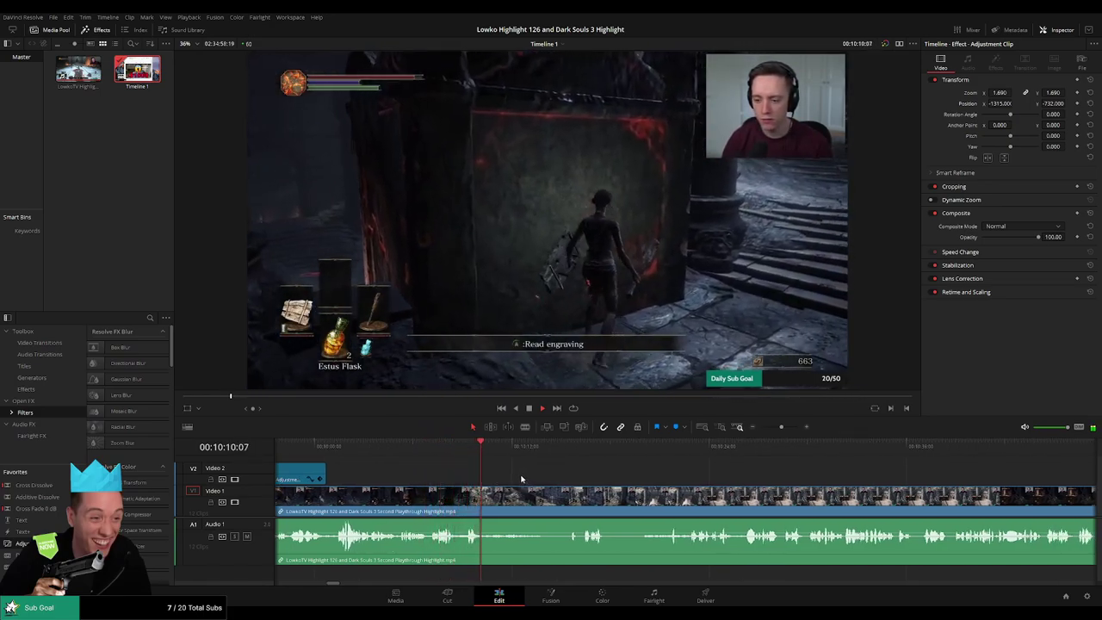
pyautogui.press('space')
pyautogui.click(470, 455)
pyautogui.press('space')
pyautogui.press('space')
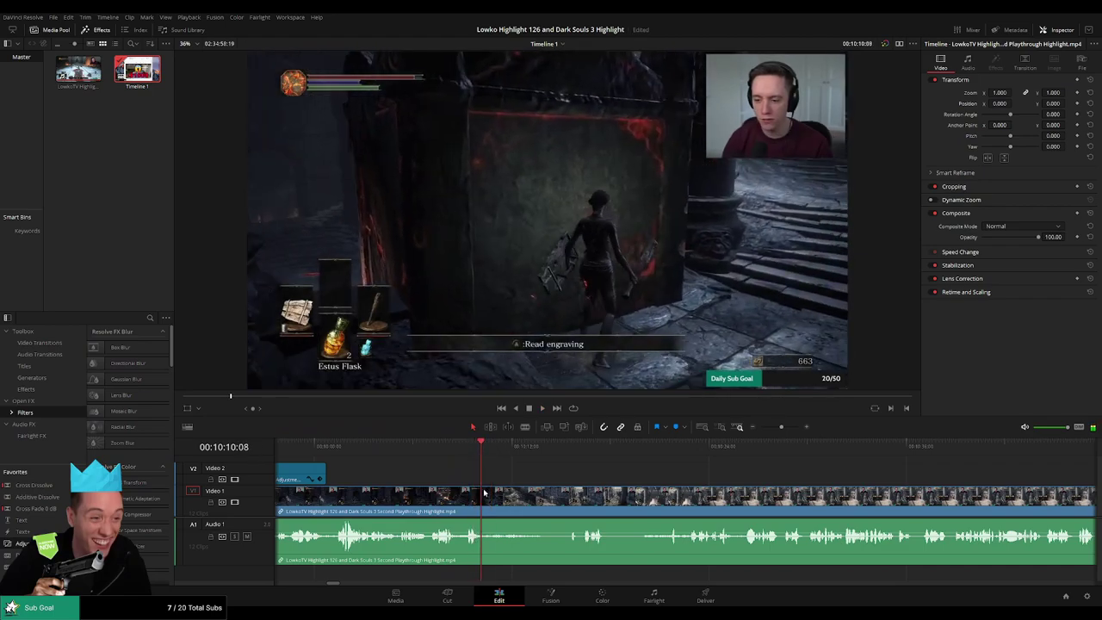
pyautogui.hotkey('ctrl', 'b')
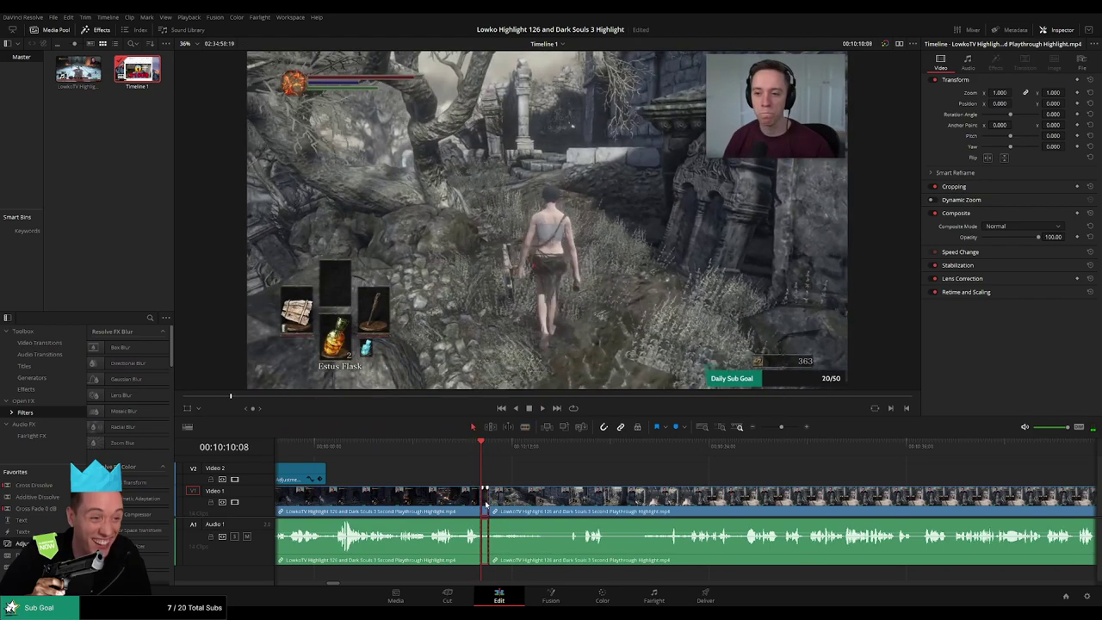
pyautogui.press('Delete')
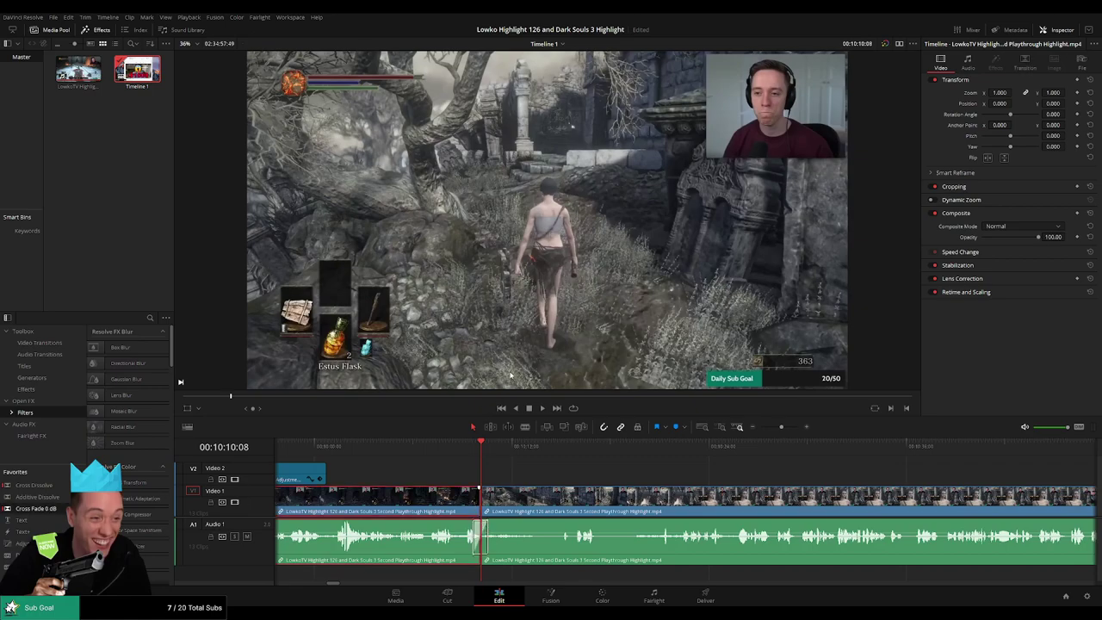
# Colour the clip before the 00:10:10:08 cut orange and play back across the cut.
pyautogui.click(459, 455)
pyautogui.press('space')
pyautogui.click(570, 474)
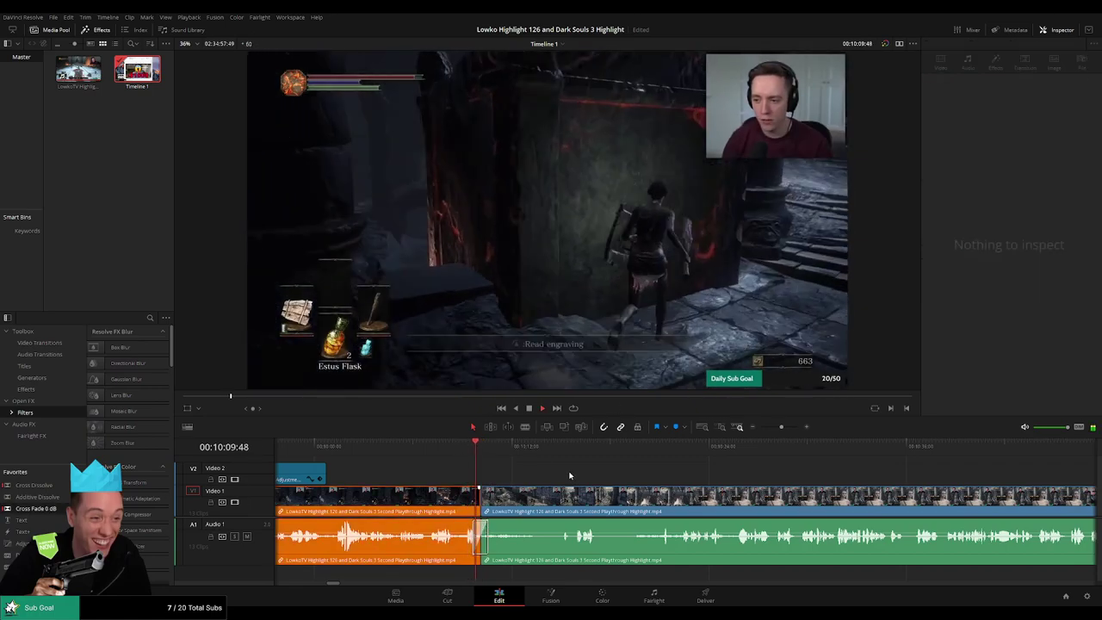
# Review the ruins footage from about 00:10:11 to 00:10:24 for pauses, replaying the quiet stretch before the equipment menu.
pyautogui.moveTo(617, 476); pyautogui.dragTo(574, 474)
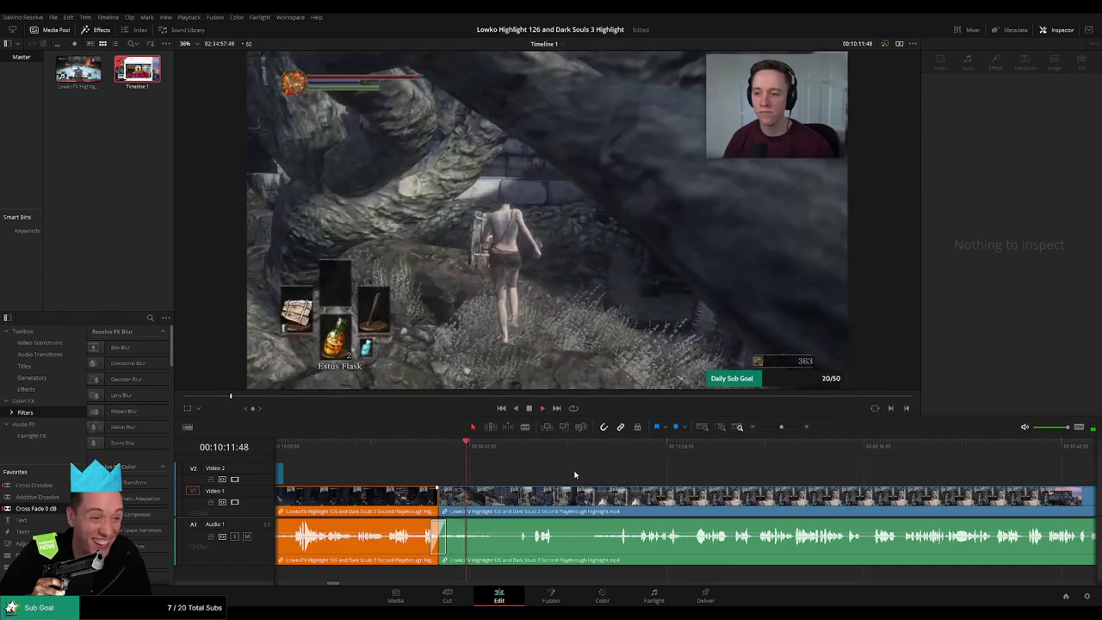
pyautogui.hscroll(1, 568, 477)
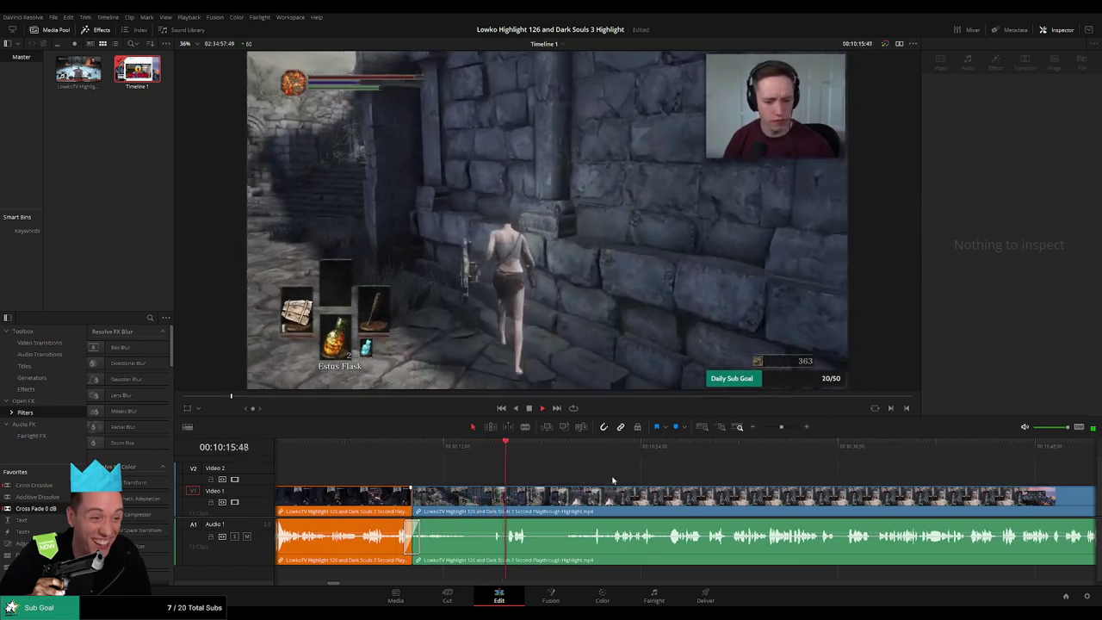
pyautogui.hscroll(2, 569, 478)
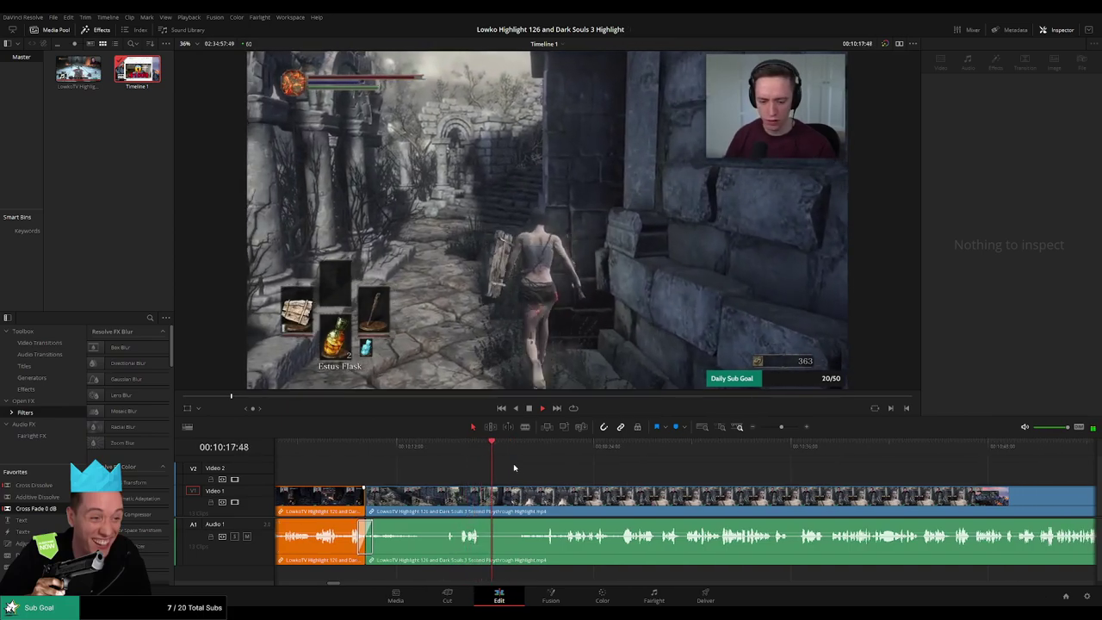
pyautogui.click(525, 447)
pyautogui.click(521, 449)
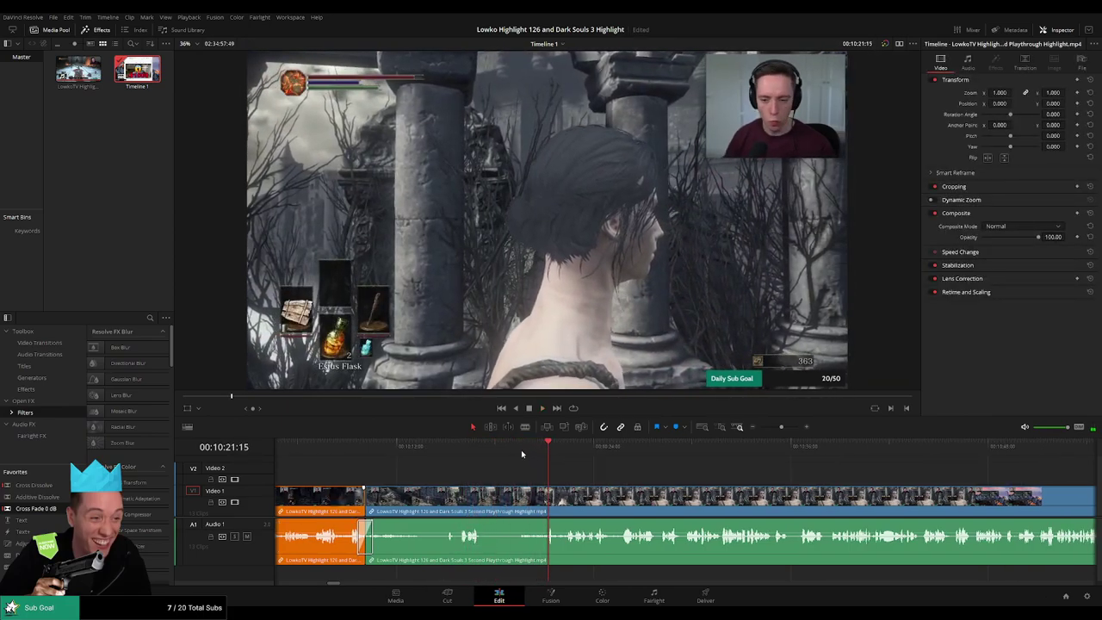
pyautogui.click(487, 447)
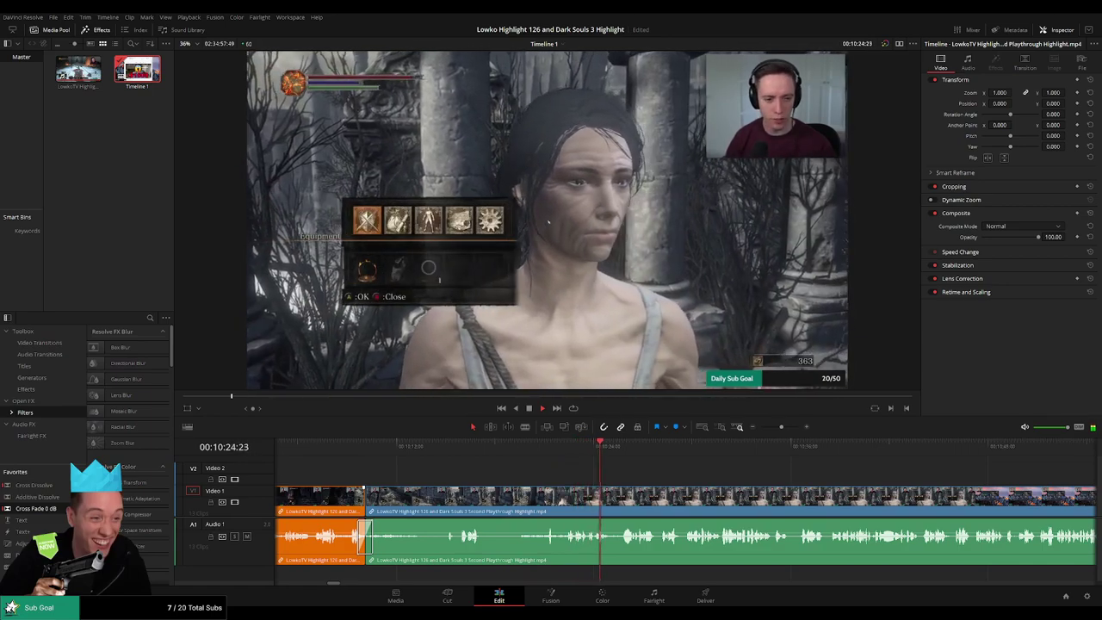
# Review the equipment-menu and desktop footage from about 00:10:24 to 00:11:12 for pauses worth cutting.
pyautogui.moveTo(715, 479); pyautogui.dragTo(497, 467)
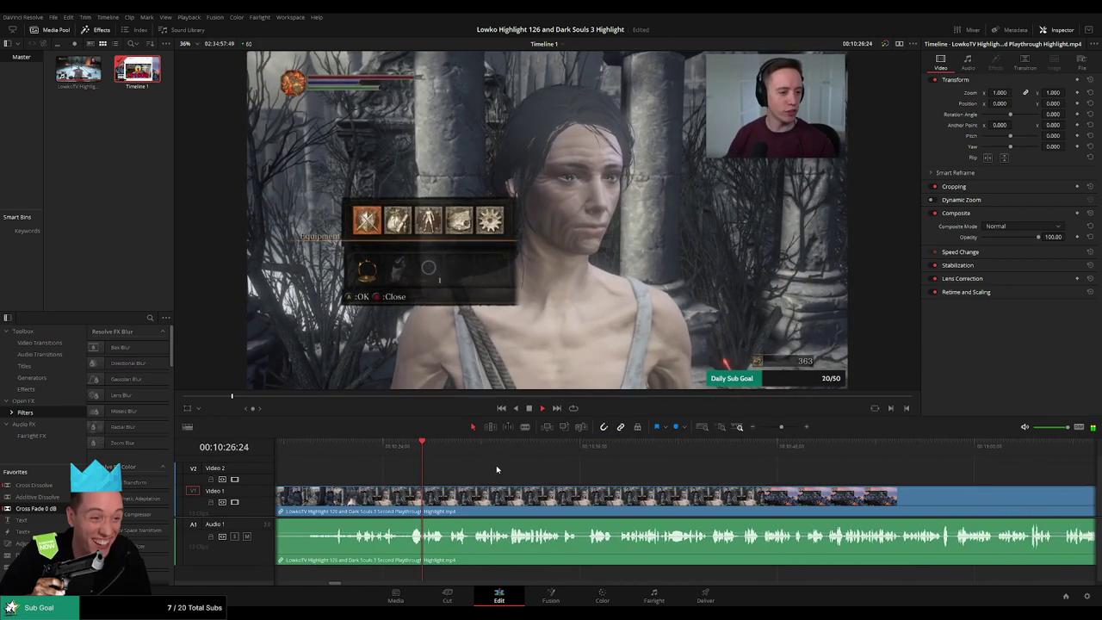
pyautogui.hscroll(2, 556, 487)
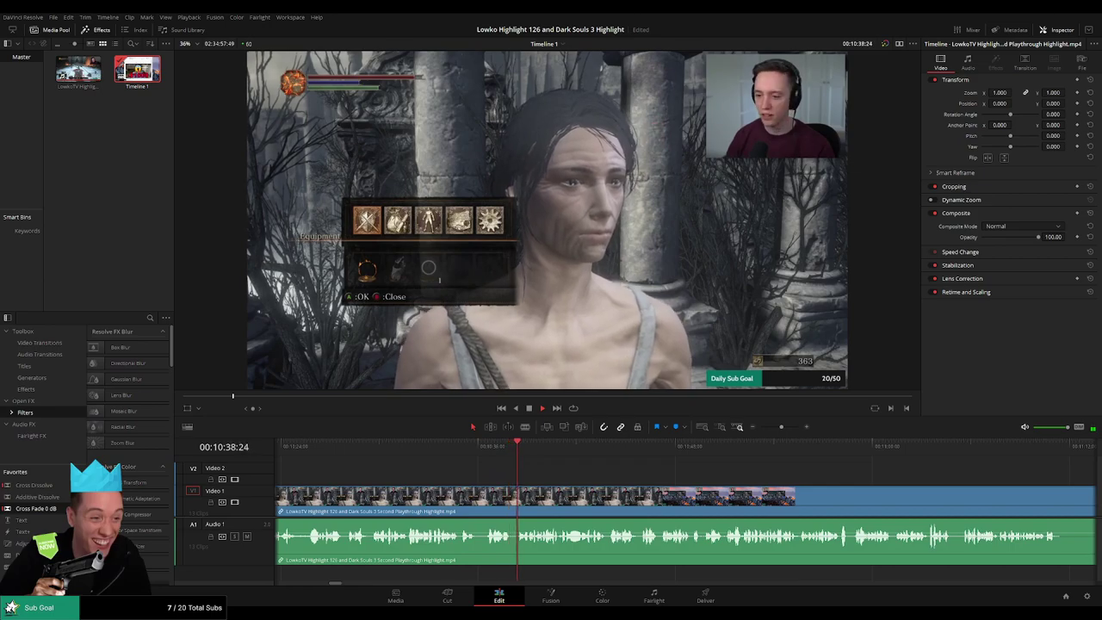
pyautogui.moveTo(640, 474); pyautogui.dragTo(516, 473)
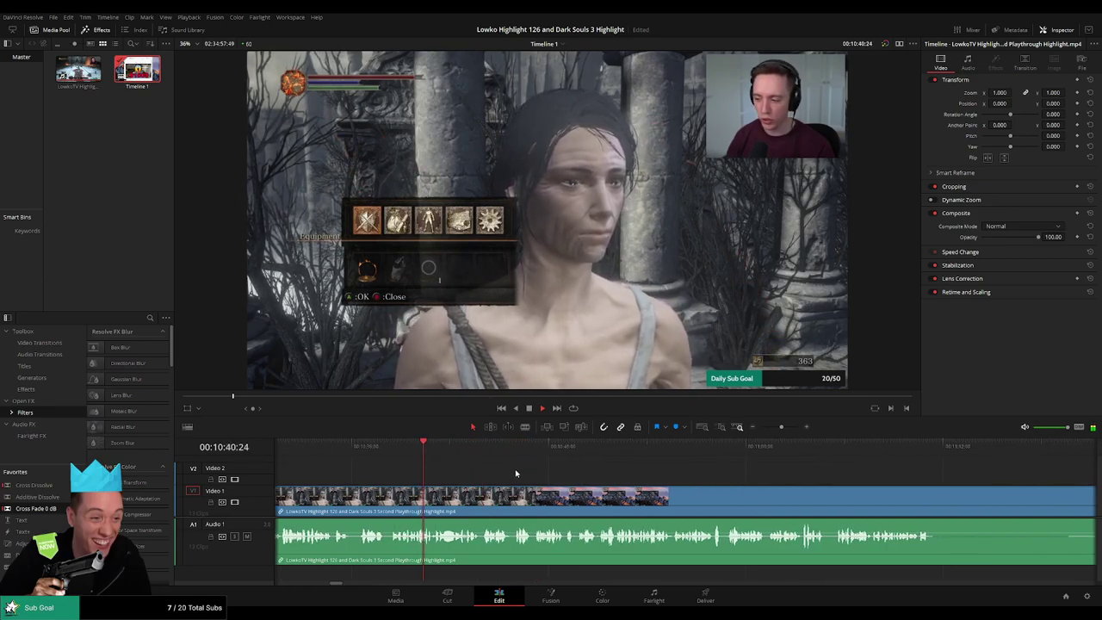
pyautogui.hscroll(2, 517, 474)
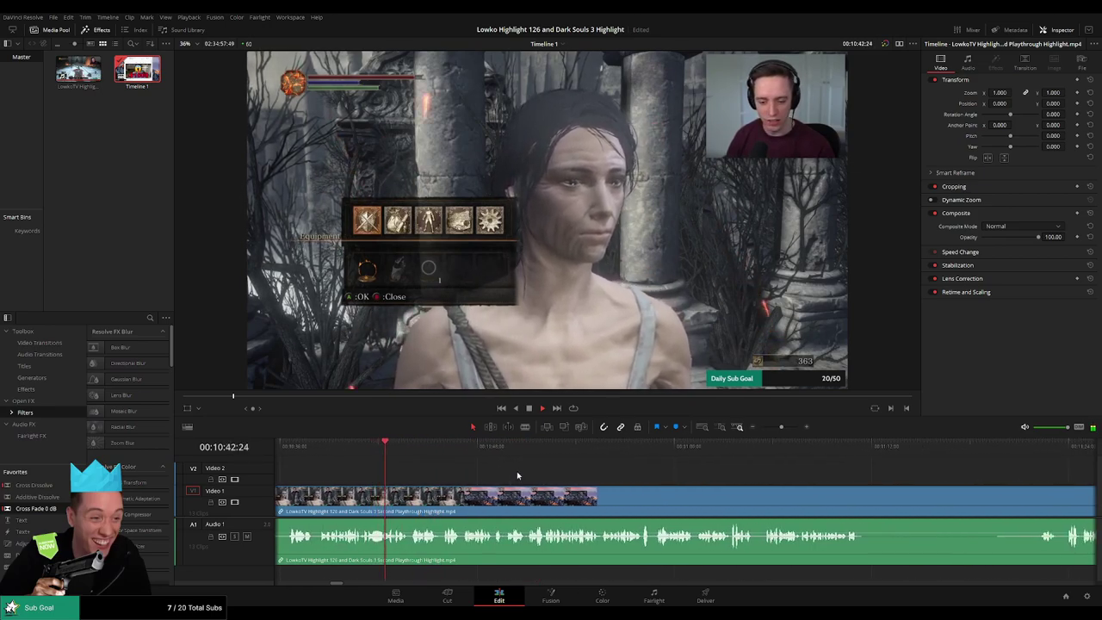
pyautogui.hscroll(2, 496, 471)
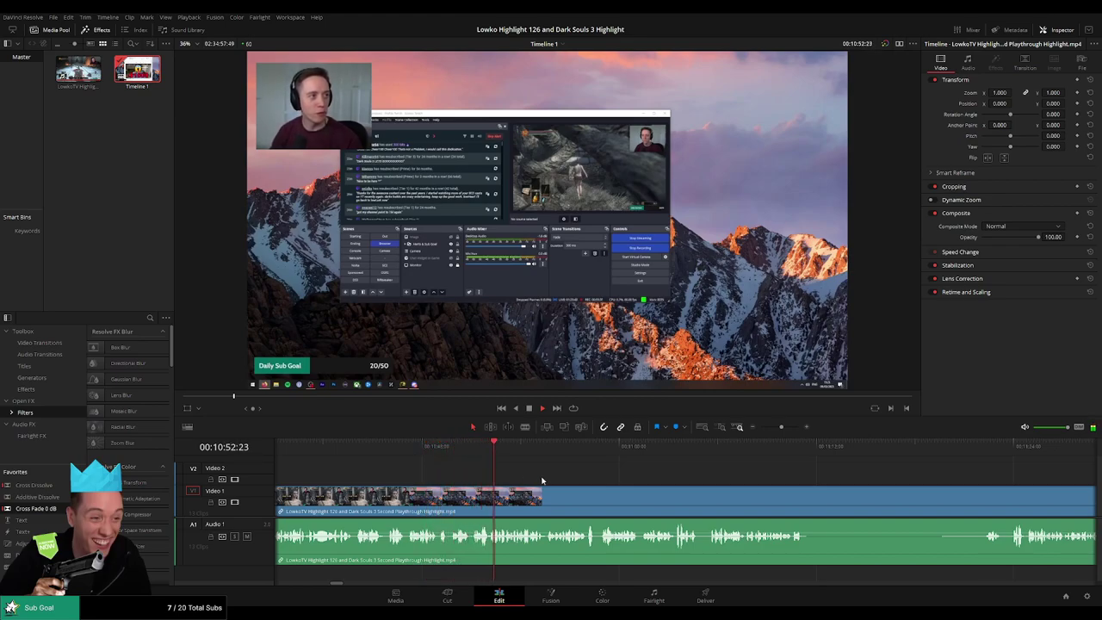
pyautogui.hscroll(3, 508, 474)
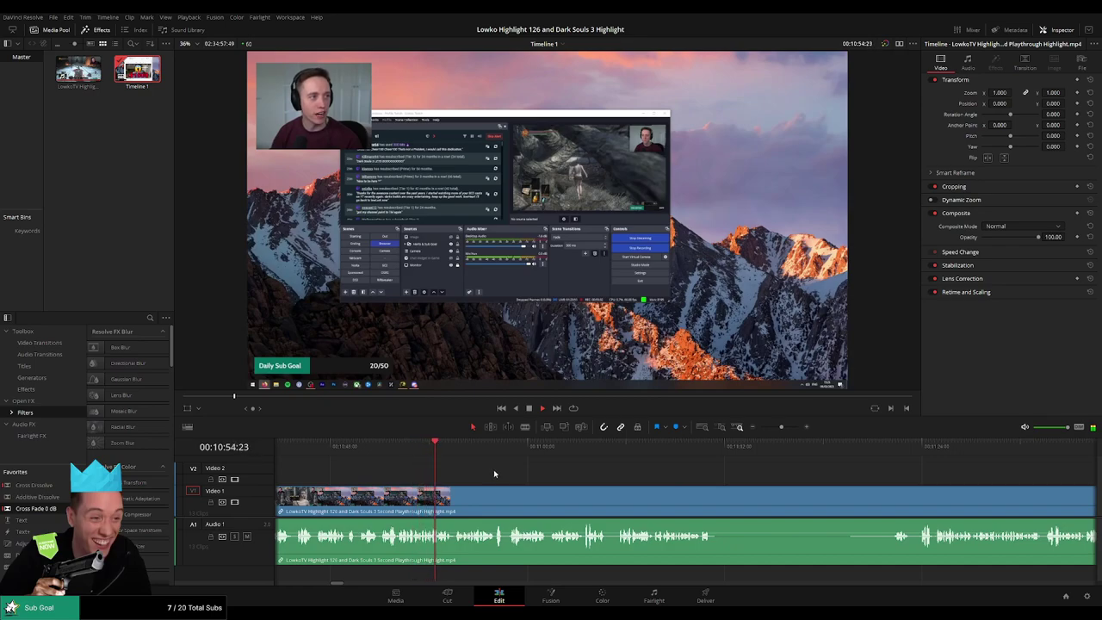
pyautogui.hscroll(3, 486, 475)
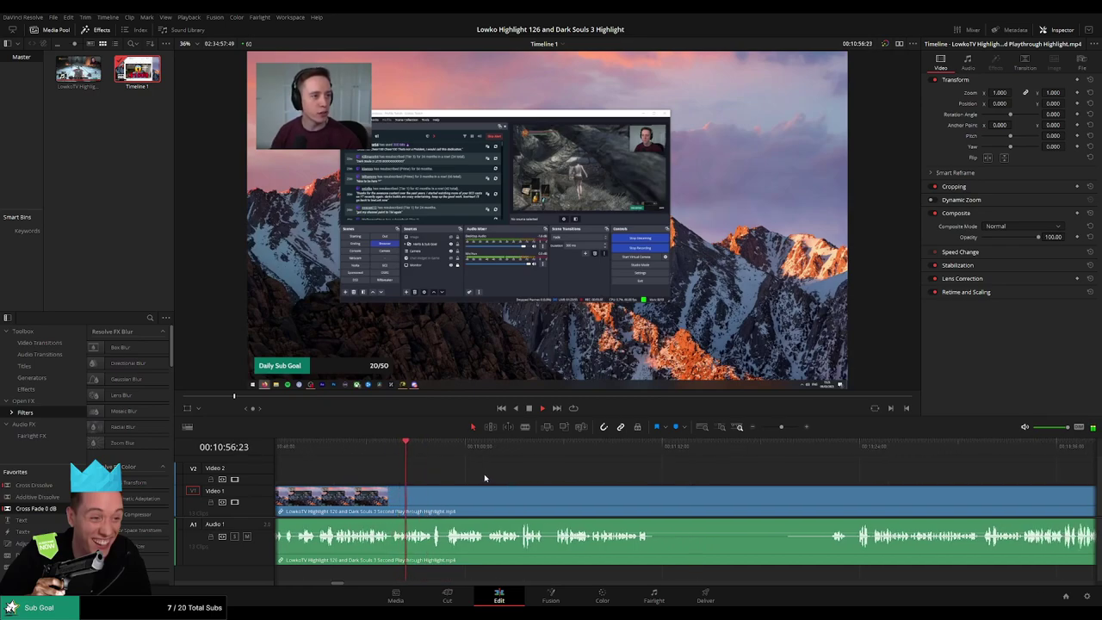
pyautogui.hscroll(3, 478, 476)
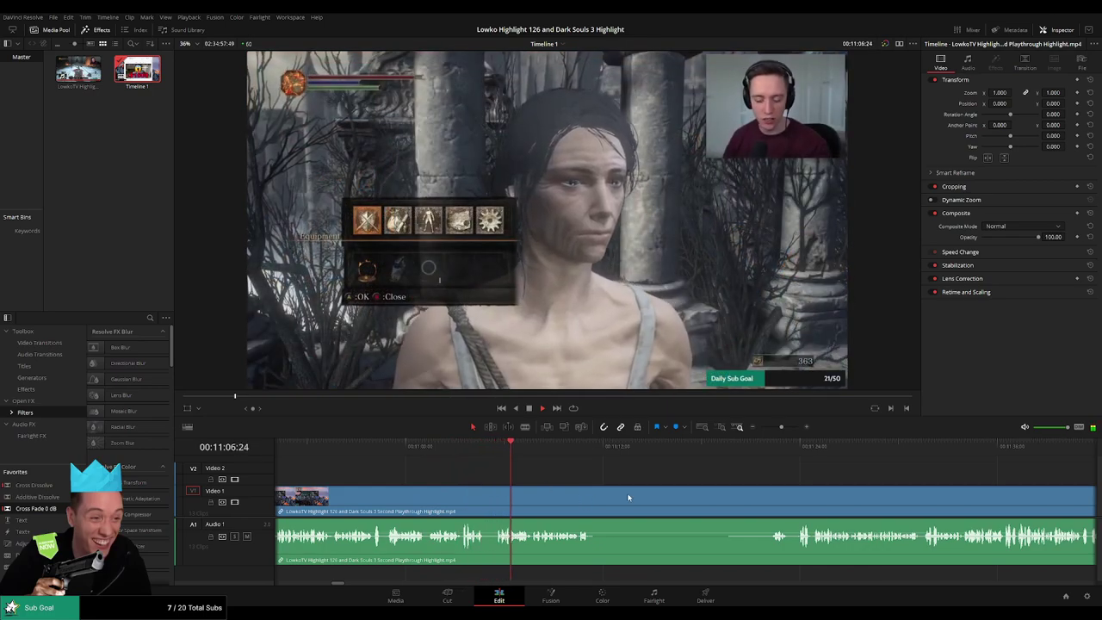
pyautogui.moveTo(607, 486); pyautogui.dragTo(504, 479)
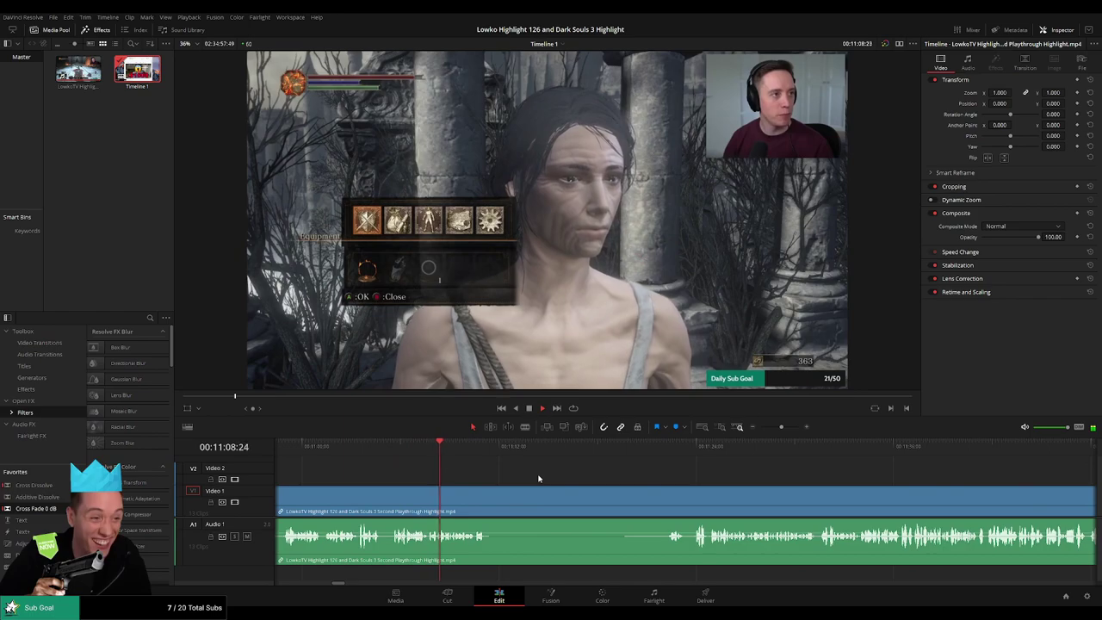
pyautogui.hscroll(1, 504, 479)
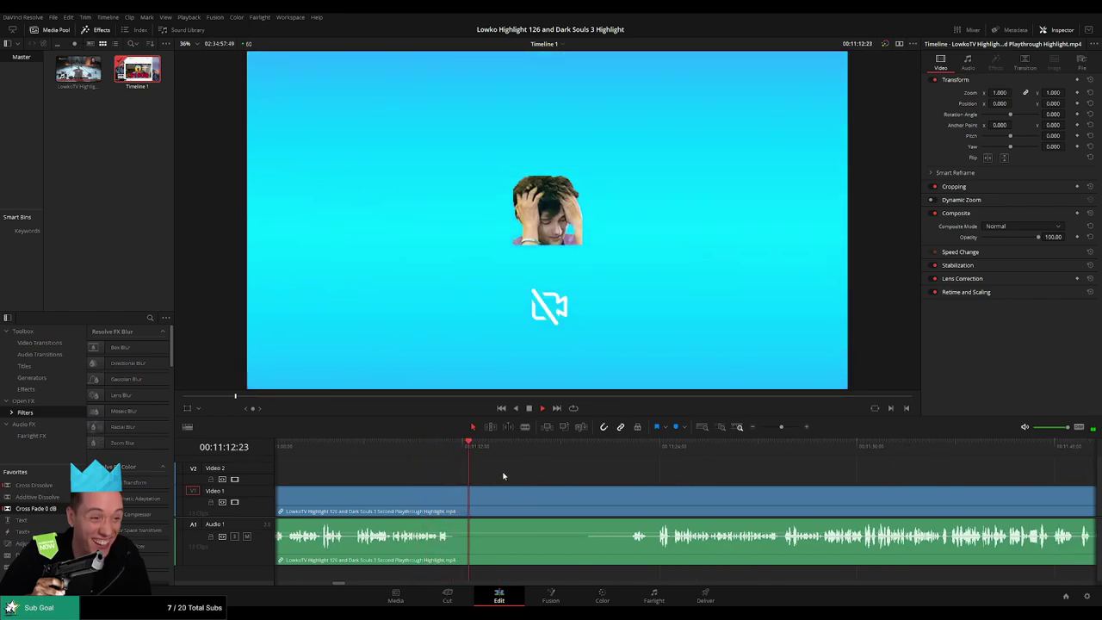
# Skim through the silent camera-off stretch from about 00:11:12 and resume playback near 00:11:22.
pyautogui.moveTo(483, 452); pyautogui.dragTo(593, 449)
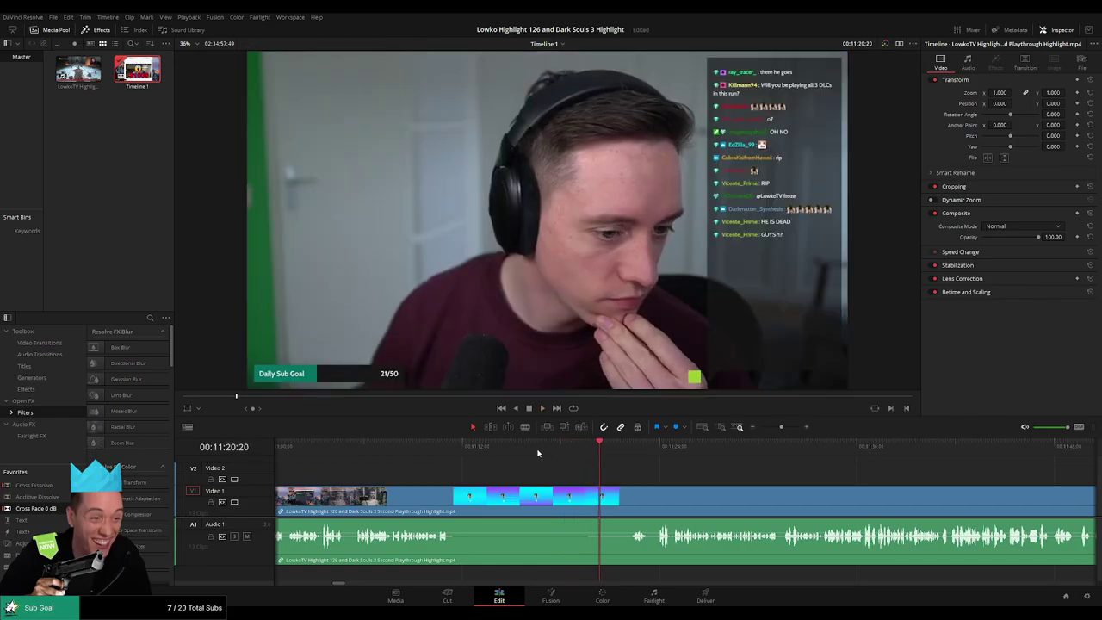
pyautogui.click(477, 447)
pyautogui.moveTo(478, 447); pyautogui.dragTo(628, 453)
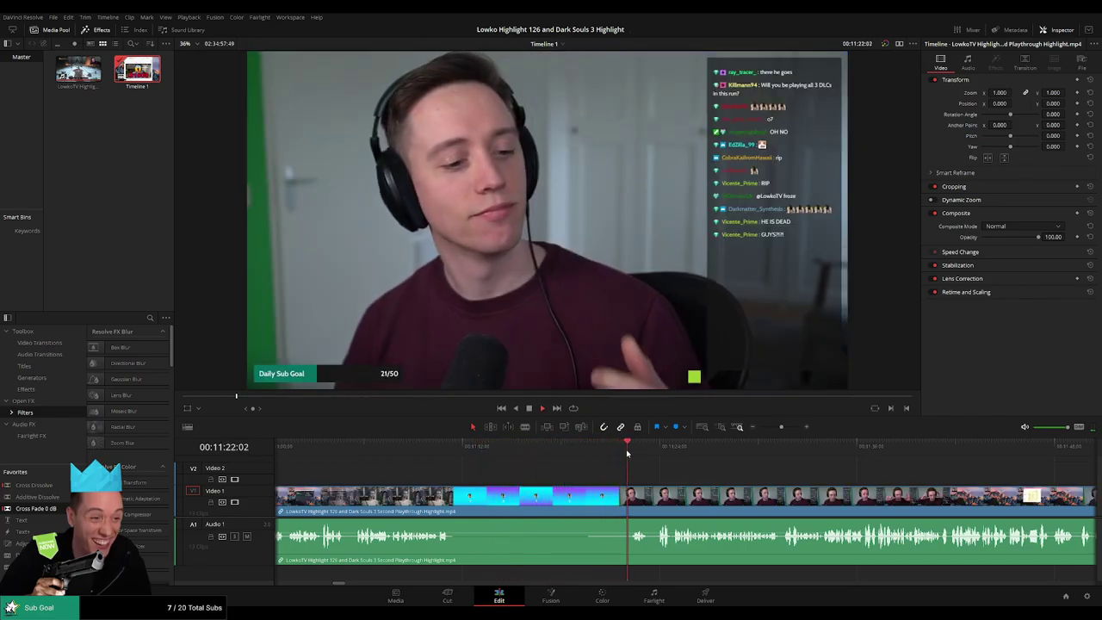
# Review the full-screen webcam and desktop footage from about 00:11:22 to 00:12:04 for pauses in the speech.
pyautogui.moveTo(694, 468); pyautogui.dragTo(587, 469)
pyautogui.hscroll(1, 587, 469)
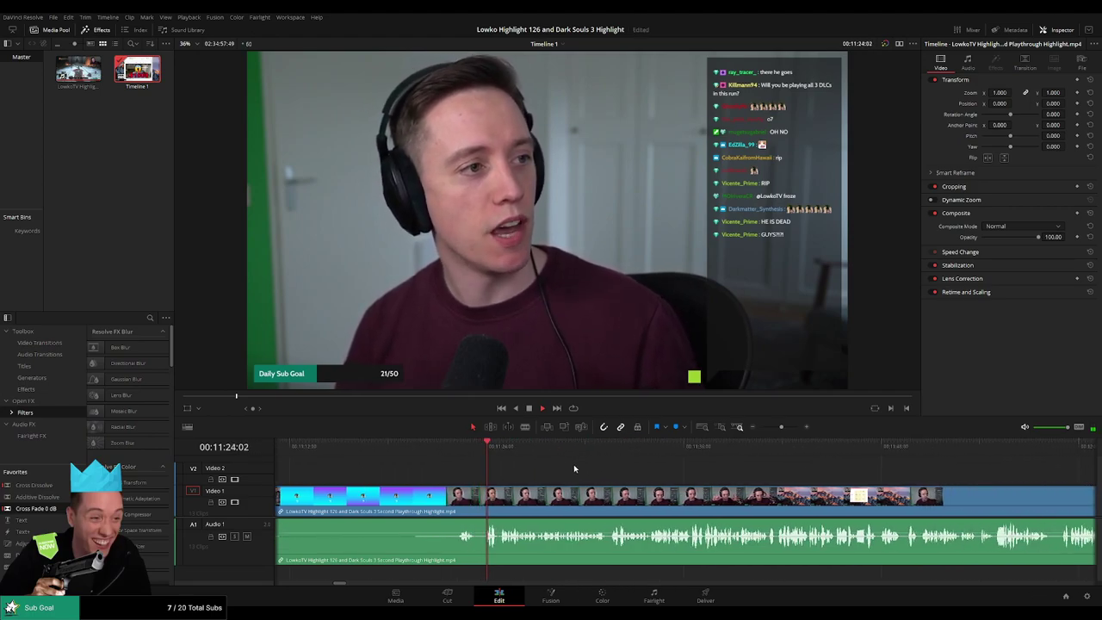
pyautogui.hscroll(2, 603, 473)
pyautogui.hscroll(1, 583, 475)
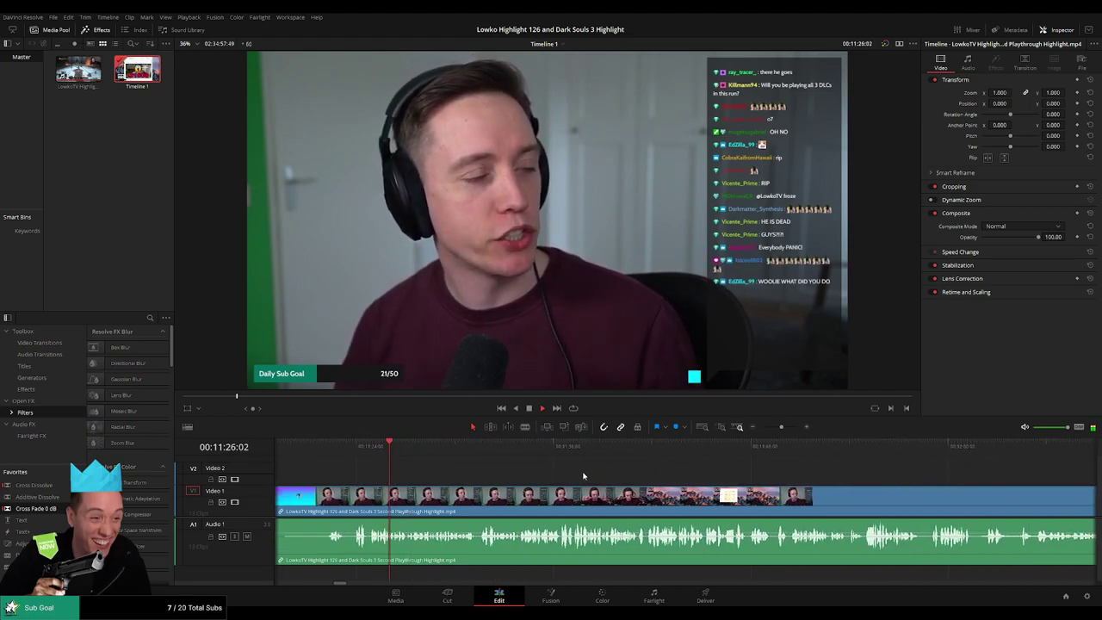
pyautogui.moveTo(782, 432)
pyautogui.mouseDown()
pyautogui.moveTo(749, 434)
pyautogui.moveTo(796, 435)
pyautogui.moveTo(784, 432)
pyautogui.mouseUp()
pyautogui.hscroll(3, 539, 470)
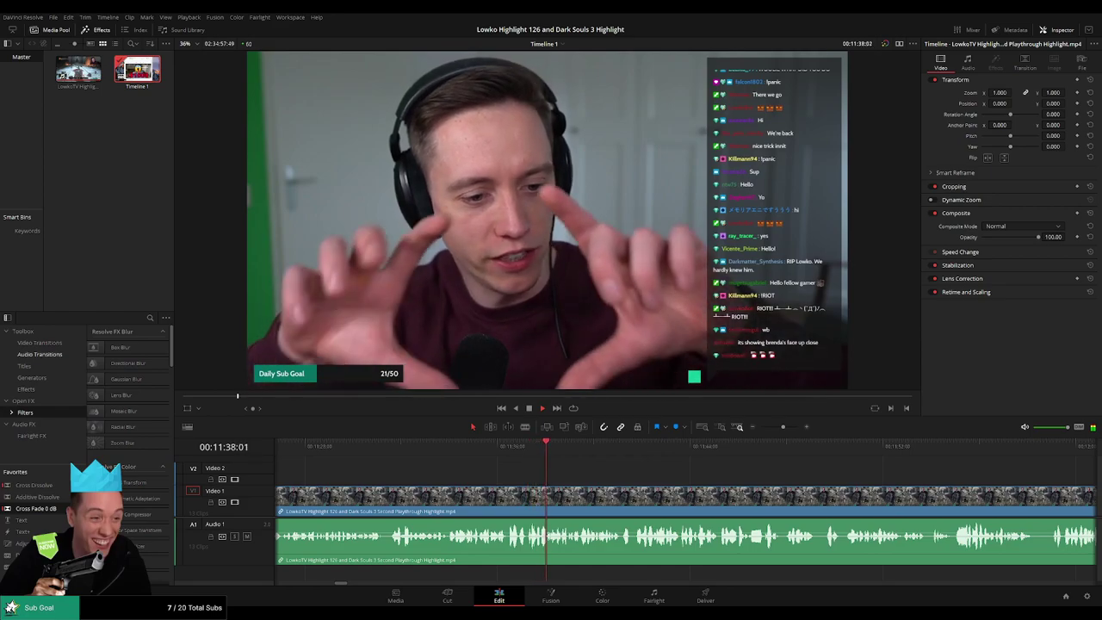
pyautogui.moveTo(694, 479); pyautogui.dragTo(531, 470)
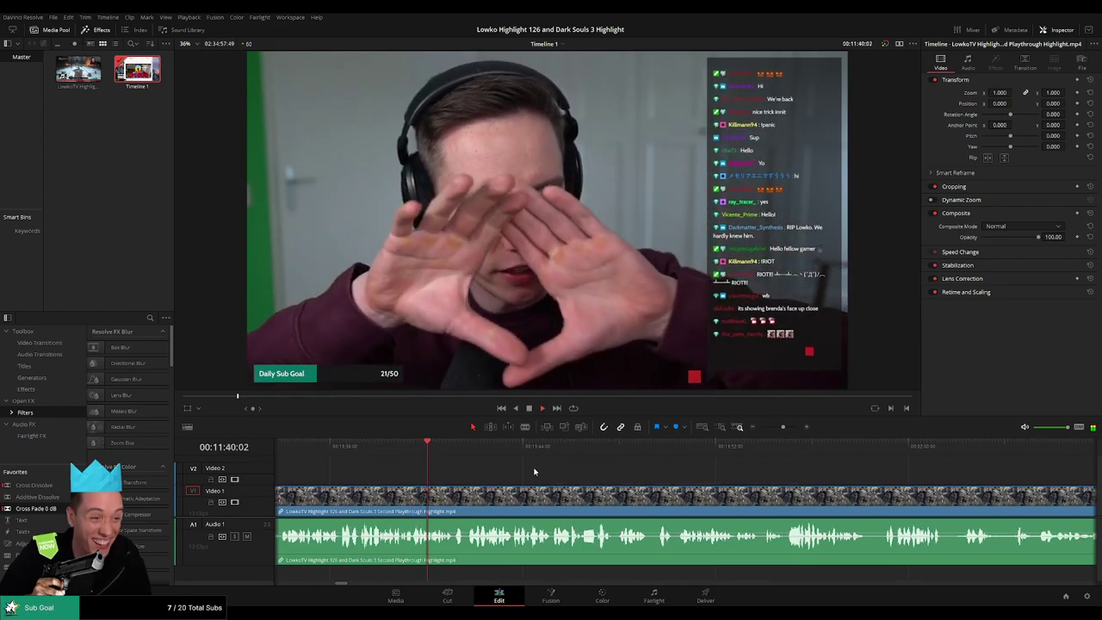
pyautogui.hscroll(1, 508, 471)
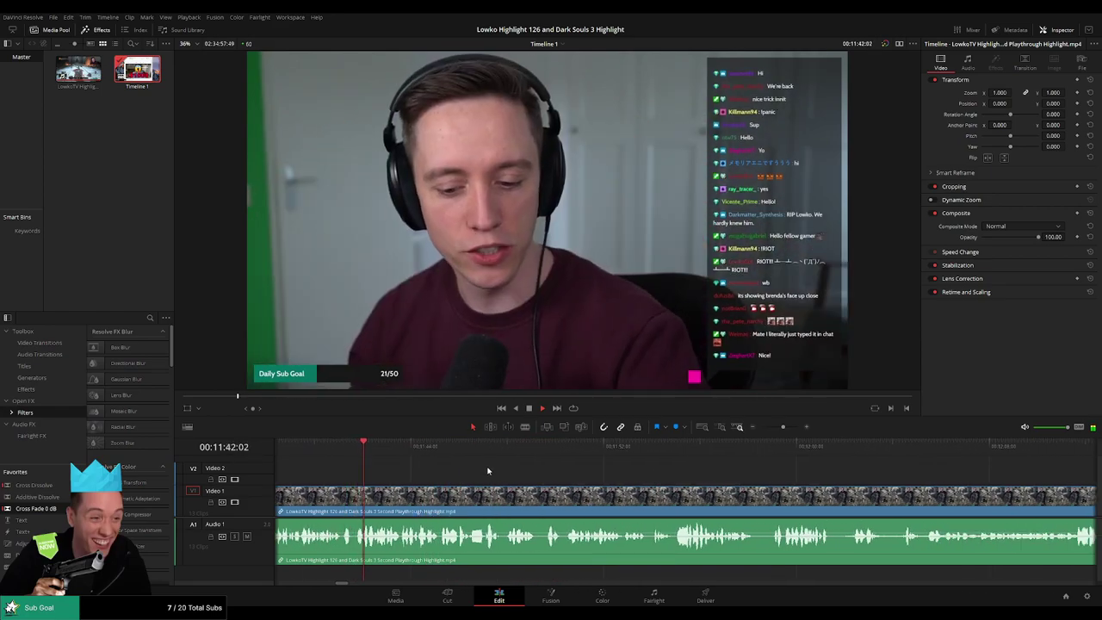
pyautogui.hscroll(1, 473, 468)
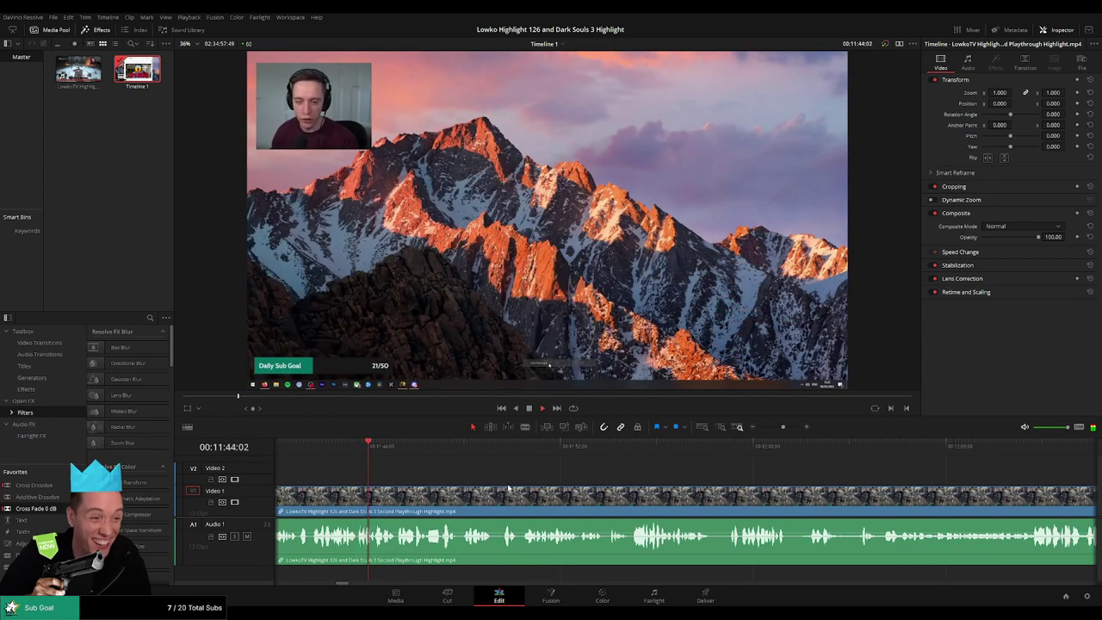
pyautogui.moveTo(508, 488); pyautogui.dragTo(462, 483)
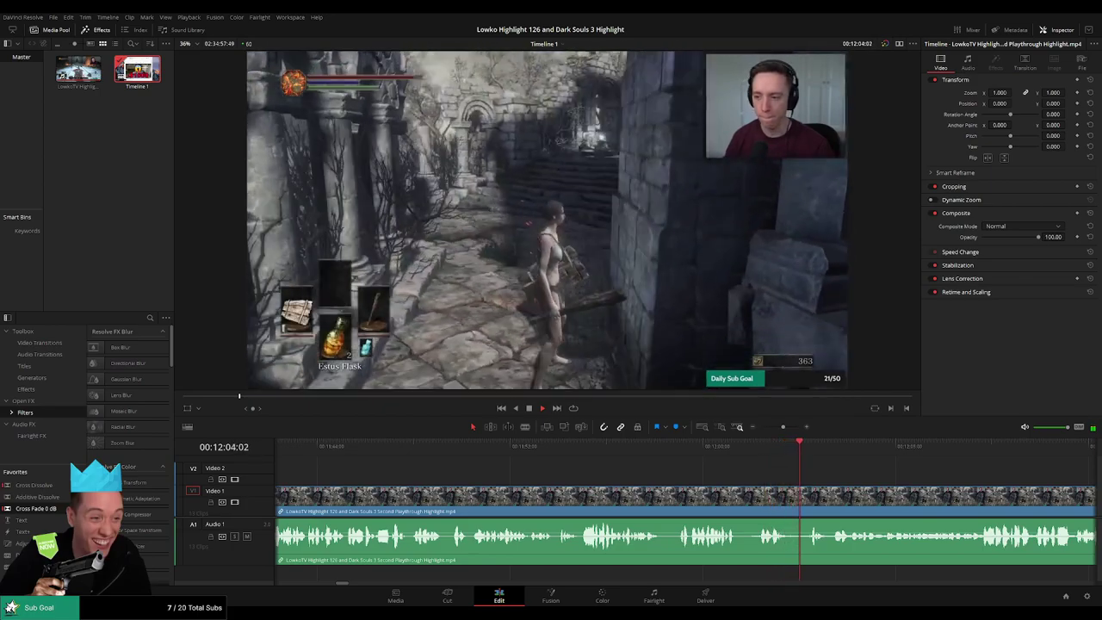
# Review the ruins gameplay from about 00:12:04 to 00:12:22 for quiet gaps in the audio.
pyautogui.hscroll(4, 763, 477)
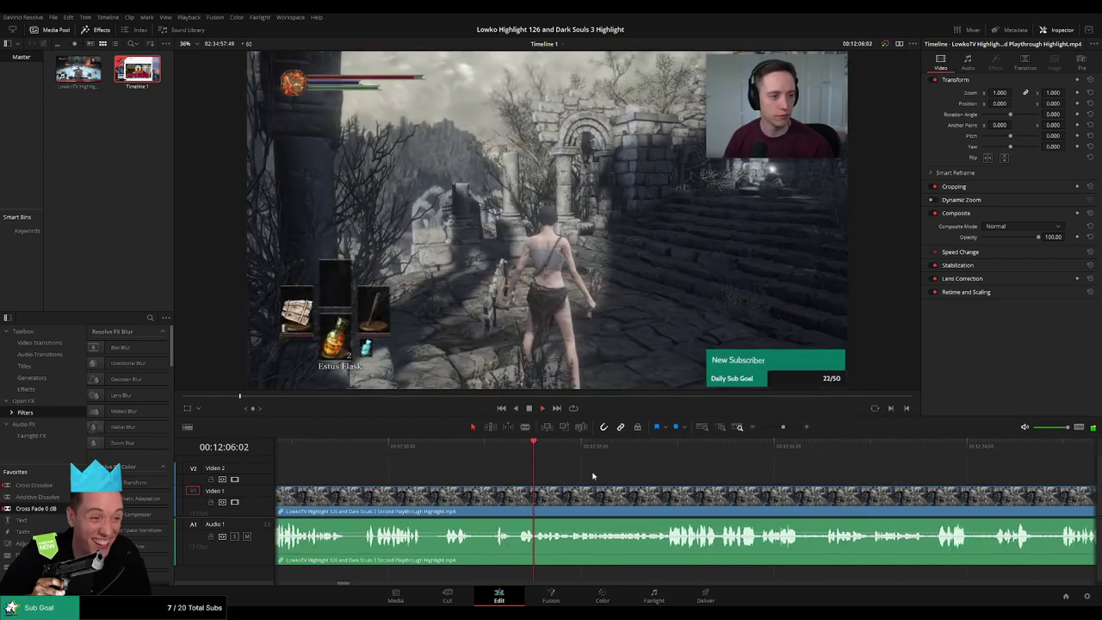
pyautogui.hscroll(2, 645, 477)
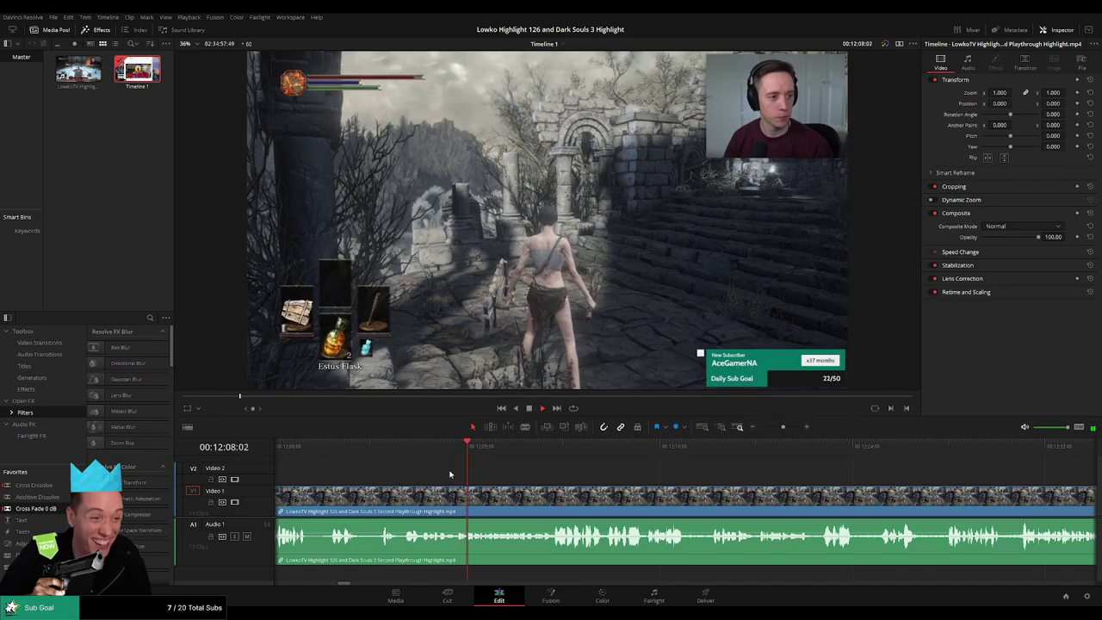
pyautogui.hscroll(2, 449, 473)
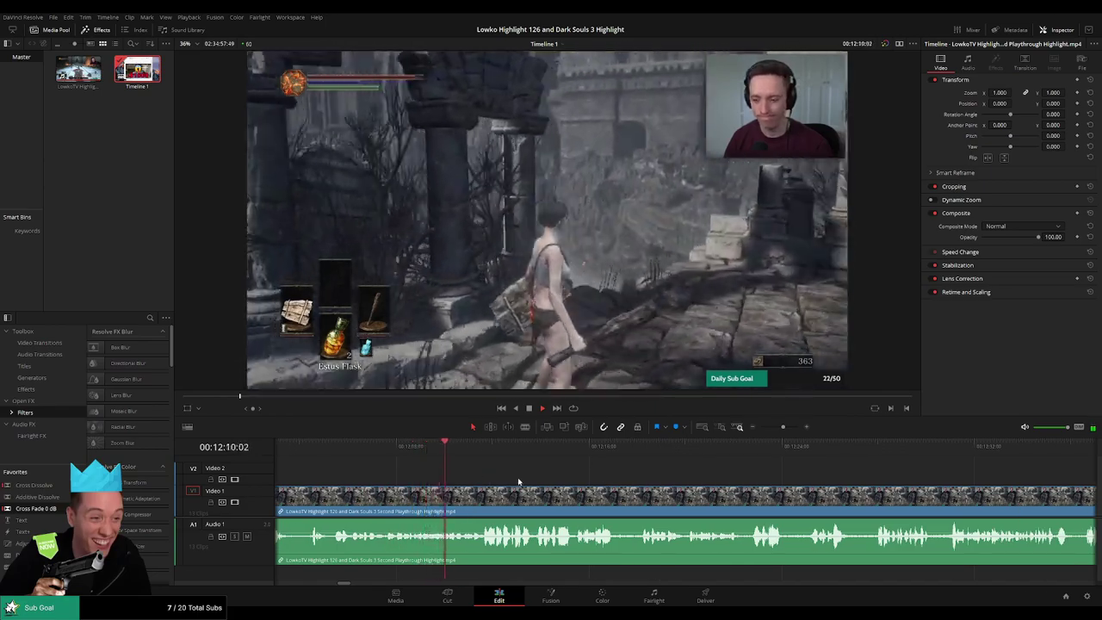
pyautogui.hscroll(3, 448, 466)
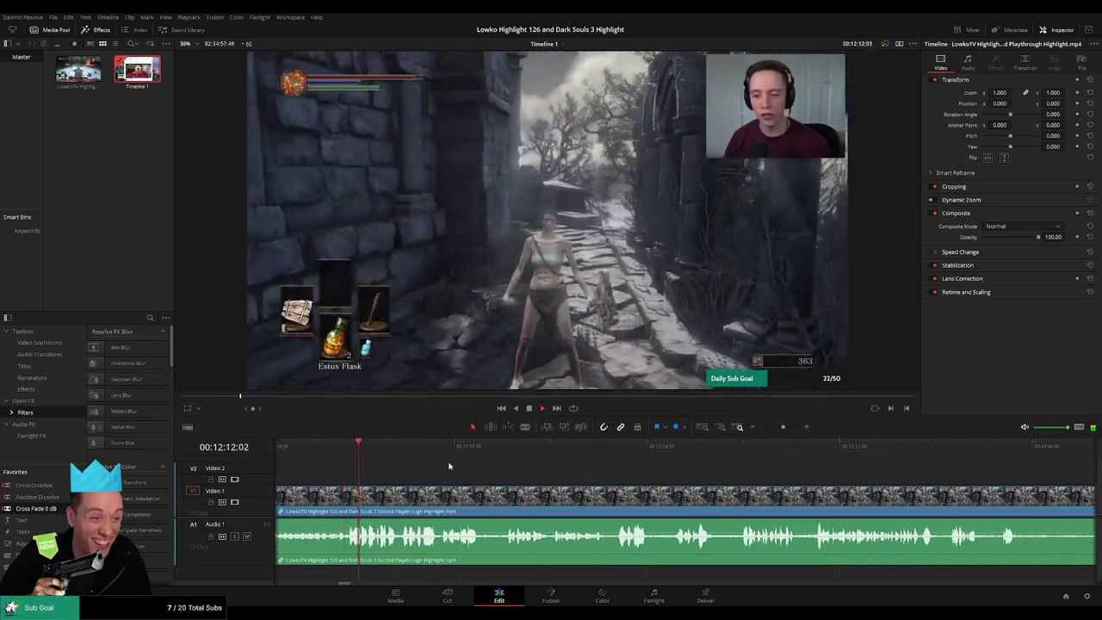
pyautogui.hscroll(2, 439, 465)
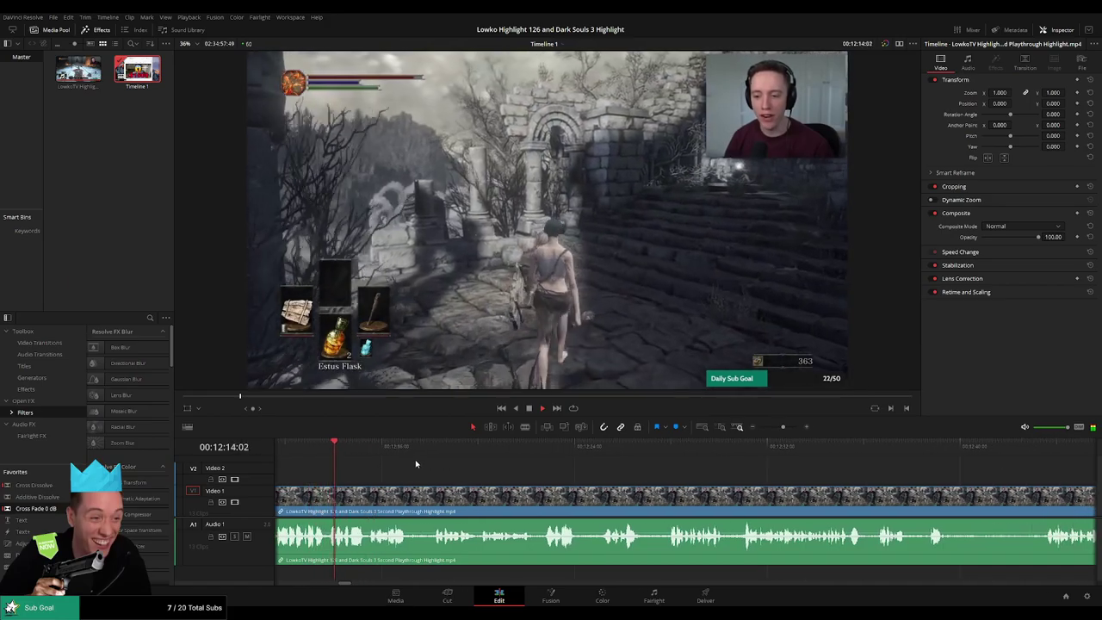
pyautogui.hscroll(-1, 491, 476)
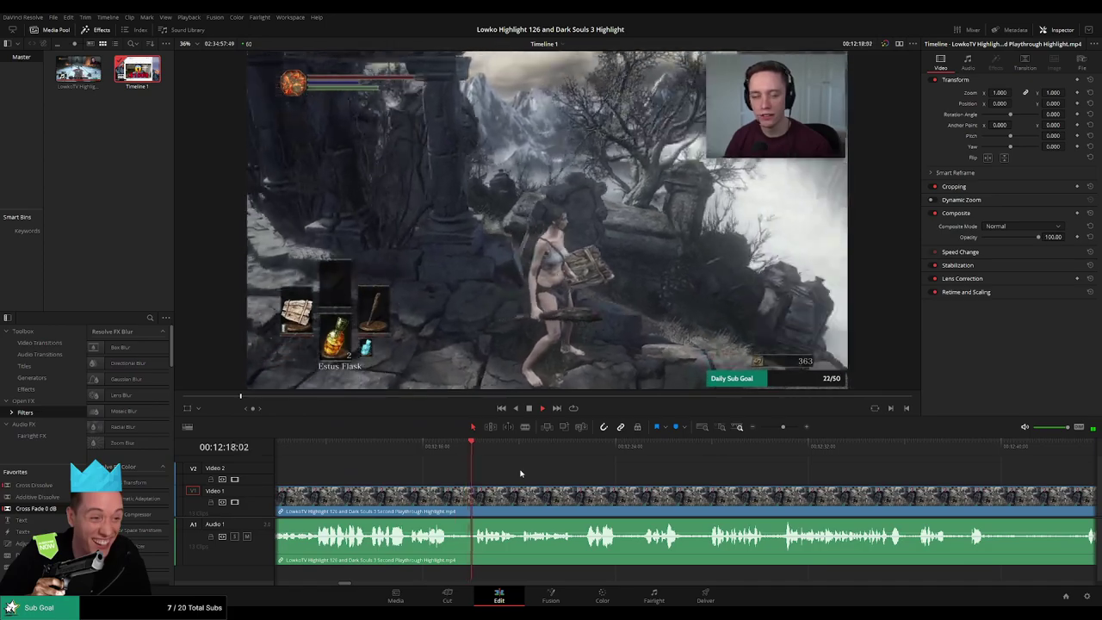
pyautogui.hscroll(1, 525, 476)
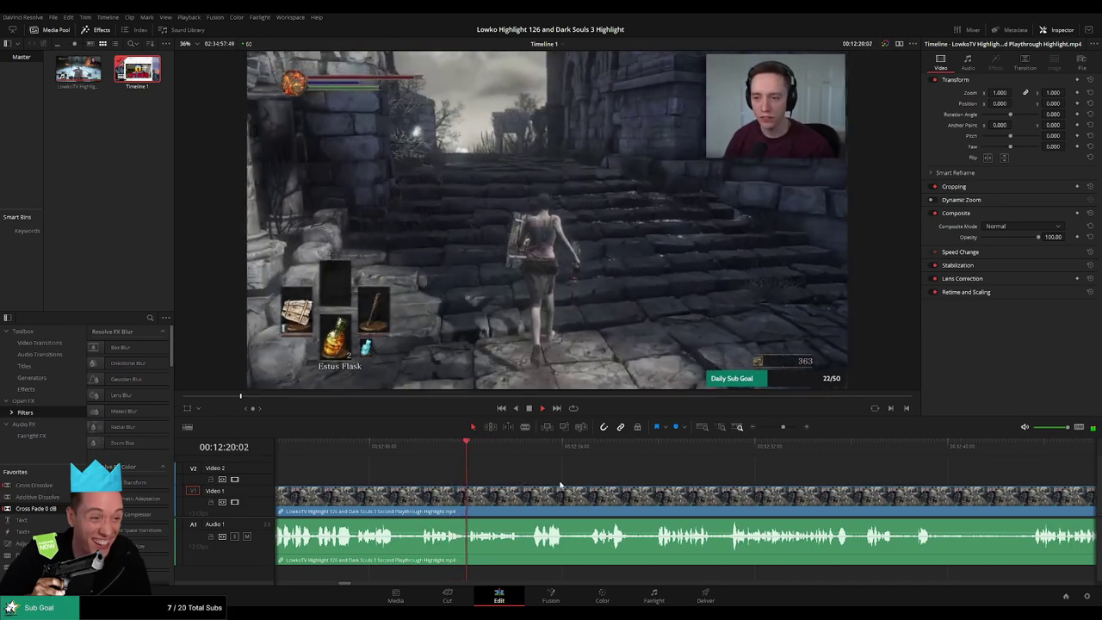
pyautogui.hscroll(1, 559, 487)
pyautogui.hscroll(1, 492, 474)
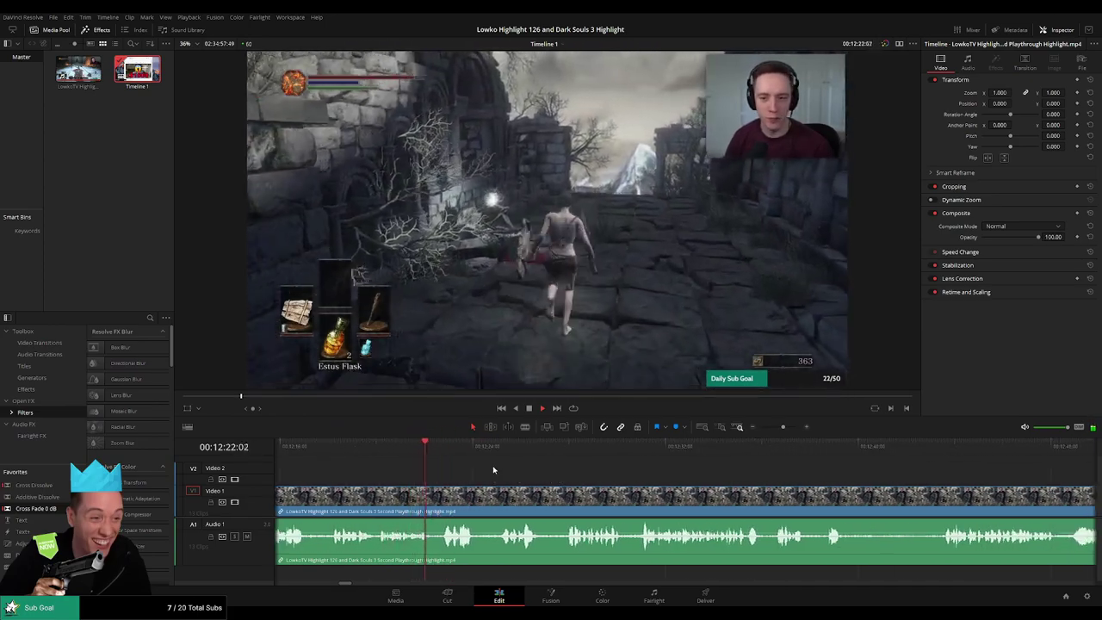
# Cut out the roughly 20-frame pause starting at 00:12:22:15 and close the gap.
pyautogui.click(414, 452)
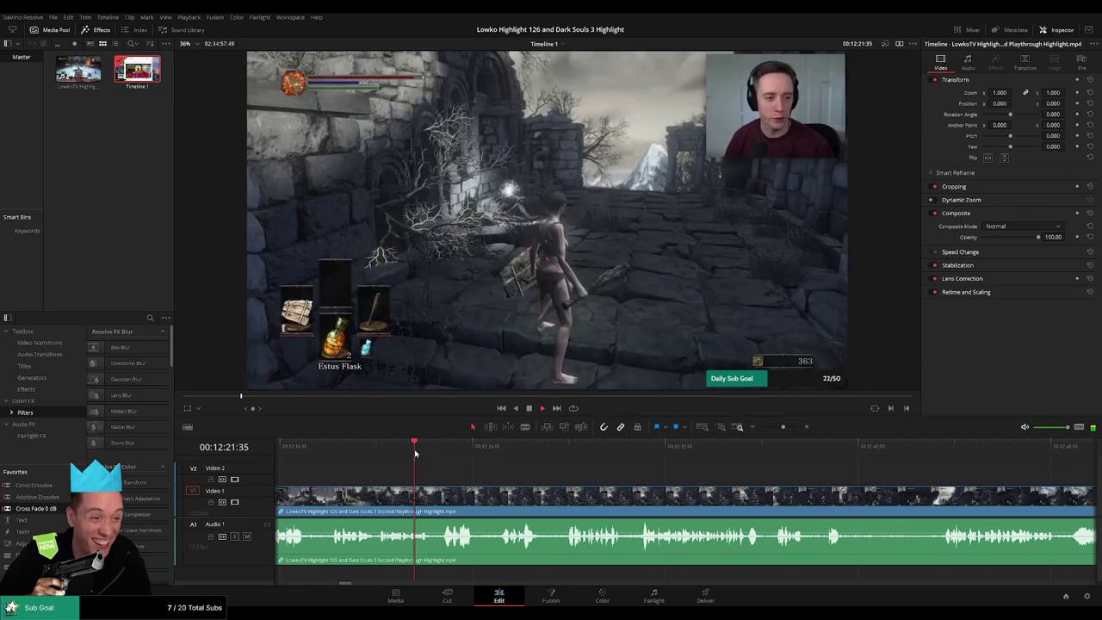
pyautogui.press('space')
pyautogui.hotkey('ctrl', 'b')
pyautogui.moveTo(430, 501); pyautogui.dragTo(439, 505)
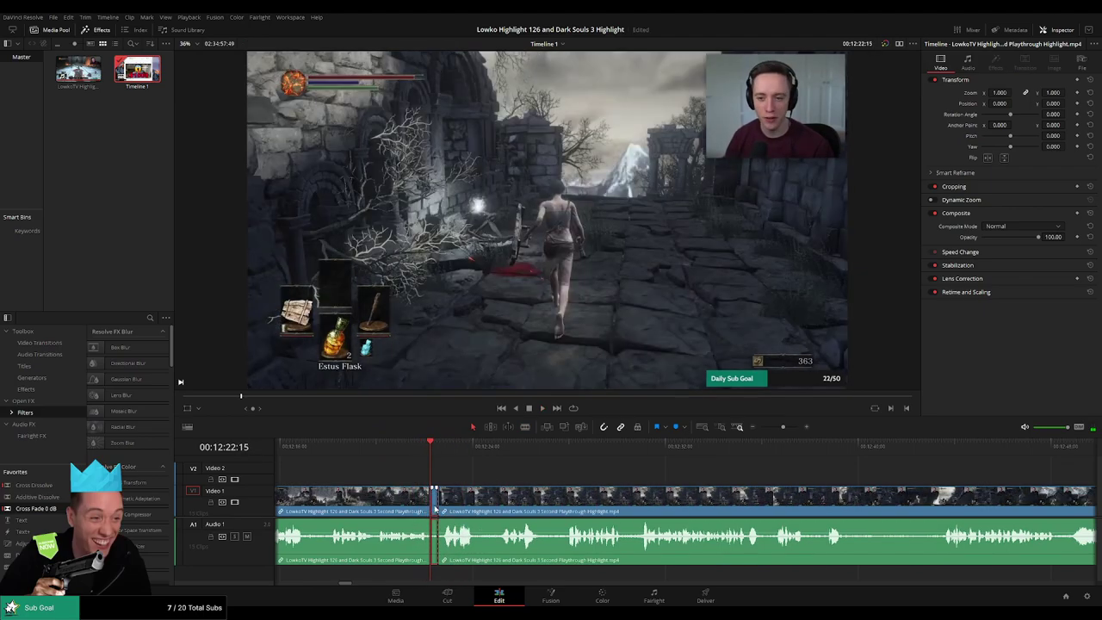
pyautogui.press('Delete')
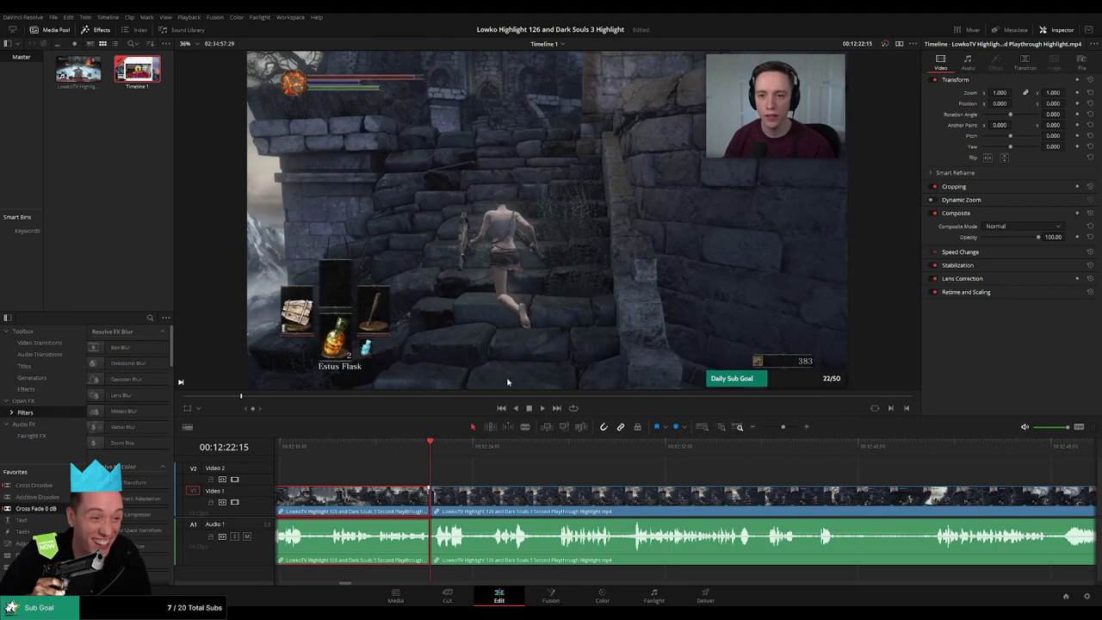
# Colour the clip before the 00:12:22:15 cut green and play back across the cut.
pyautogui.click(532, 482)
pyautogui.click(419, 452)
pyautogui.press('space')
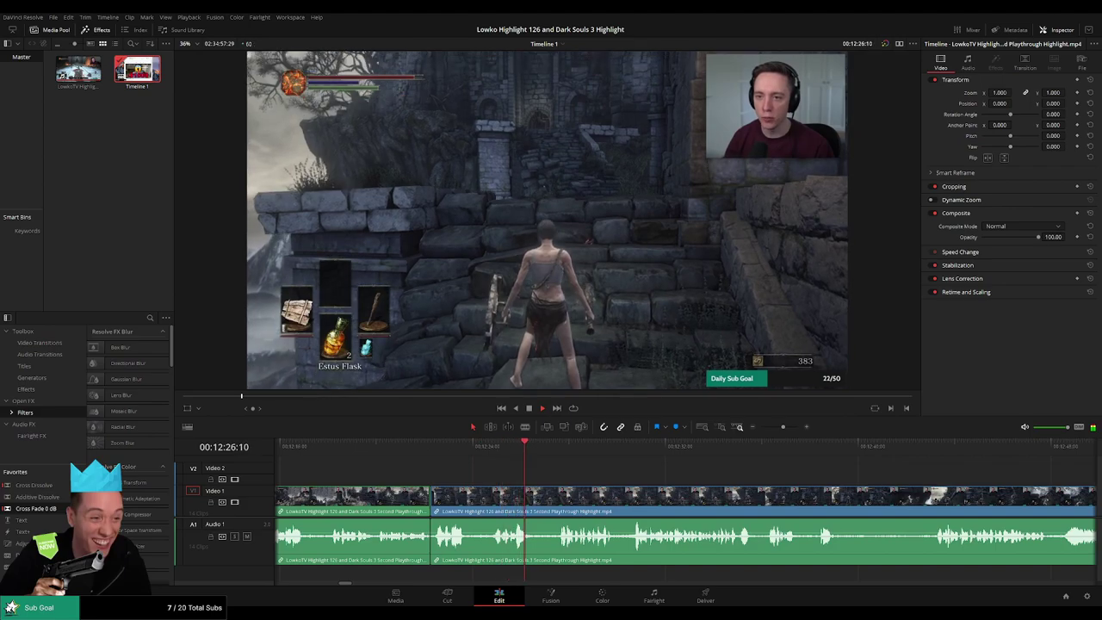
# Review the Dark Souls 3 gameplay from about 00:12:26 to 00:13:22 for pauses in the speech.
pyautogui.moveTo(667, 483); pyautogui.dragTo(542, 480)
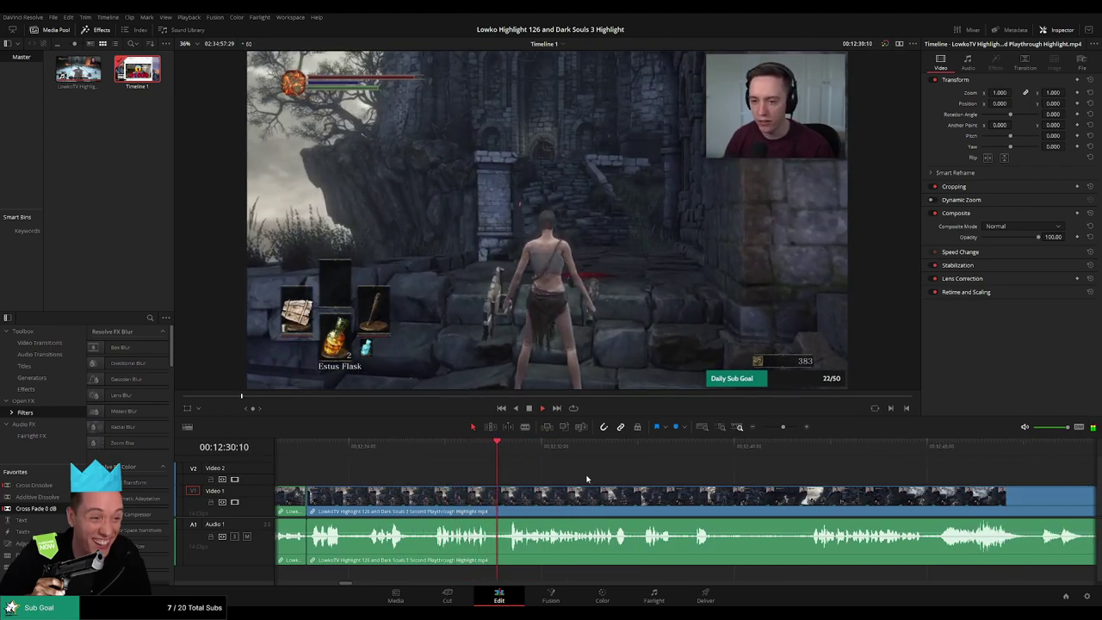
pyautogui.hscroll(2, 607, 480)
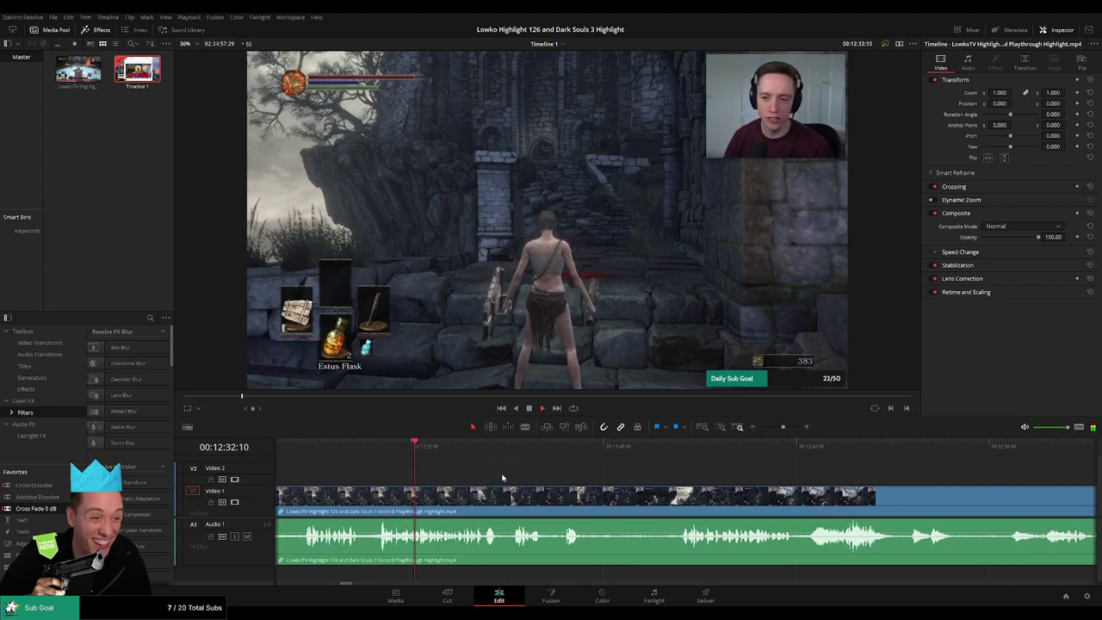
pyautogui.hscroll(1, 576, 484)
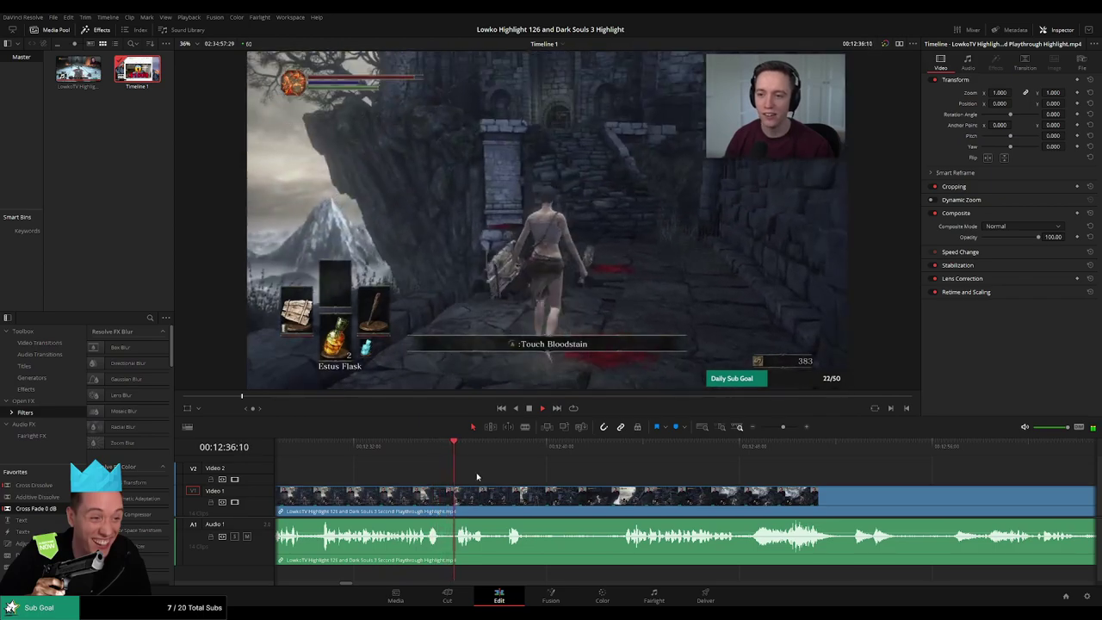
pyautogui.hscroll(2, 542, 474)
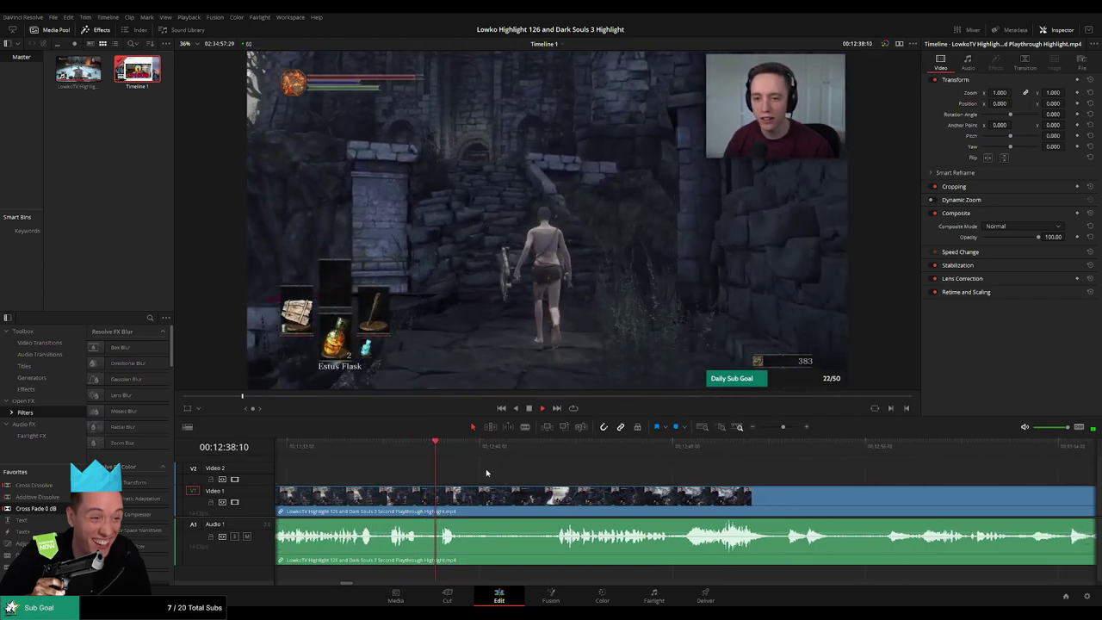
pyautogui.hscroll(1, 496, 473)
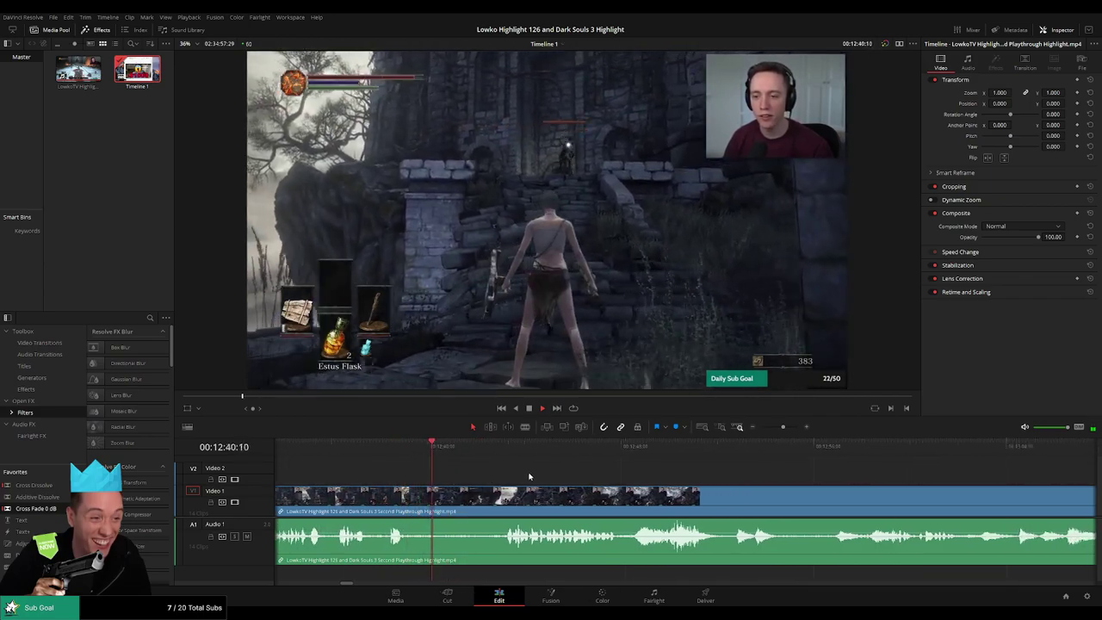
pyautogui.hscroll(1, 521, 480)
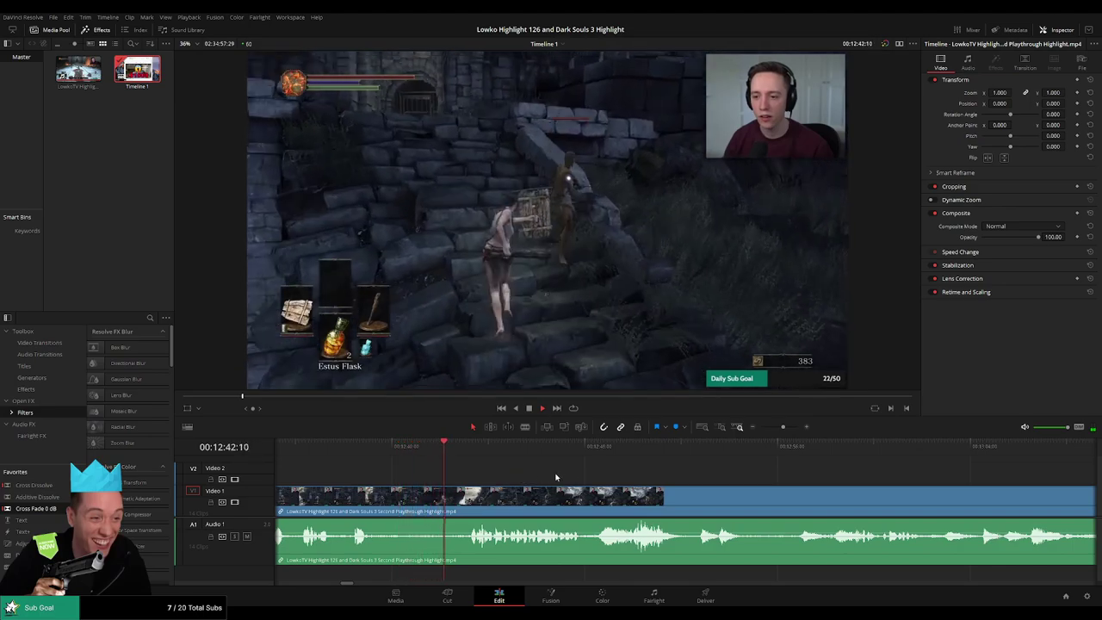
pyautogui.hscroll(2, 555, 477)
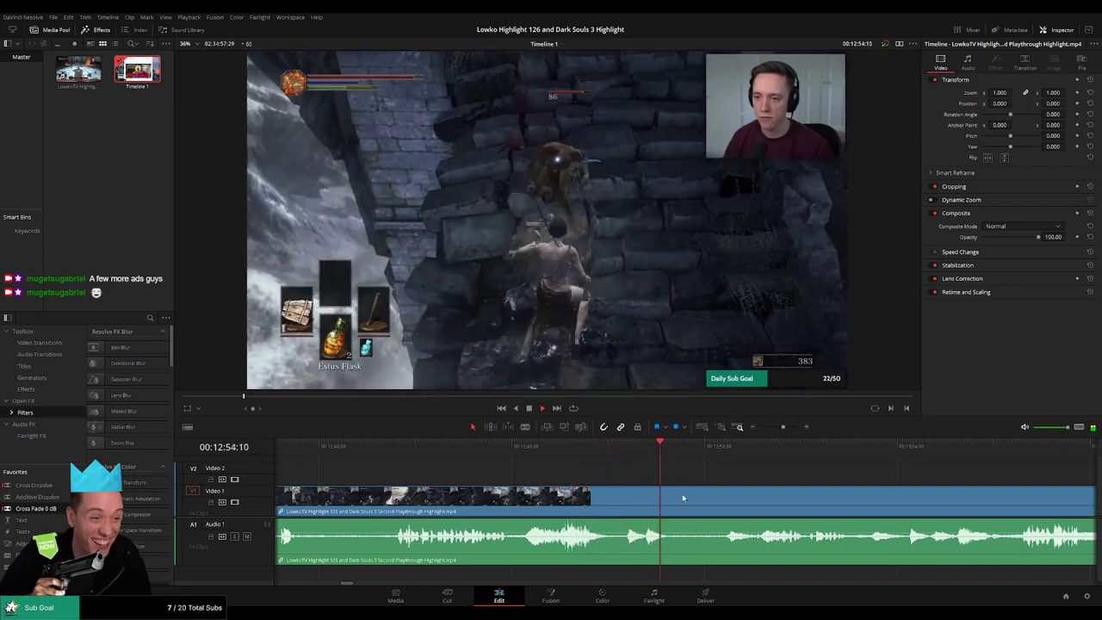
pyautogui.moveTo(748, 465); pyautogui.dragTo(547, 463)
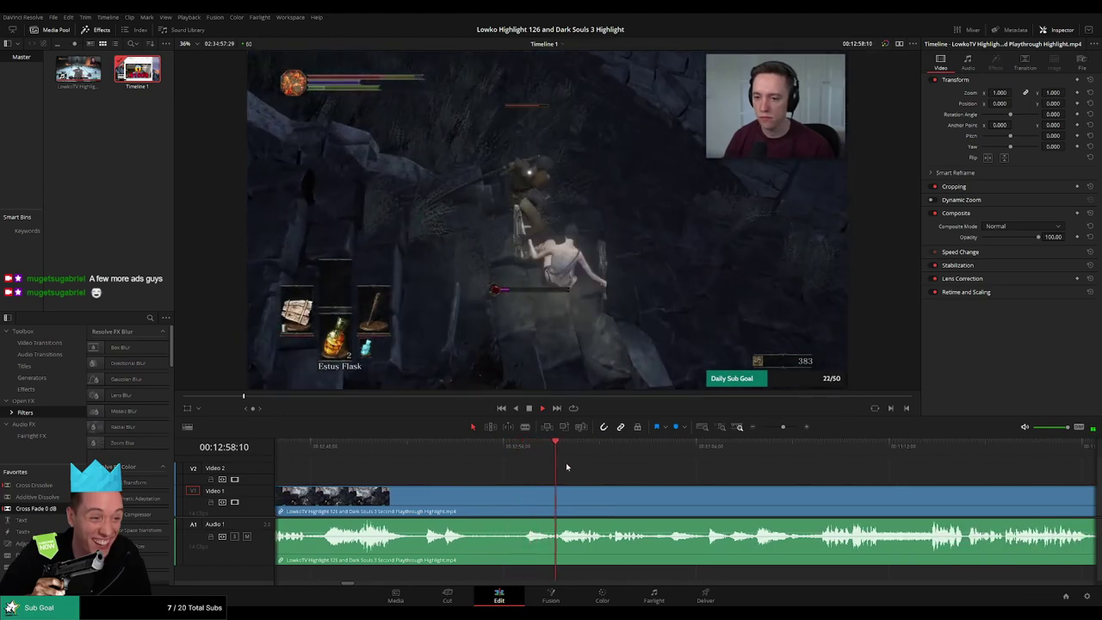
pyautogui.moveTo(655, 470); pyautogui.dragTo(574, 468)
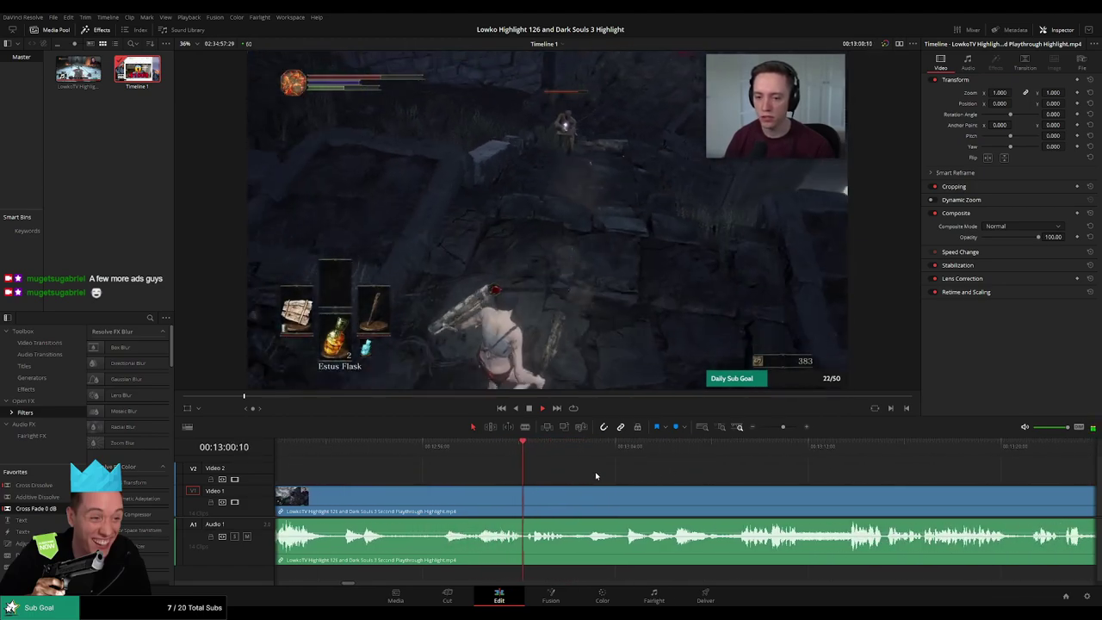
pyautogui.hscroll(3, 577, 475)
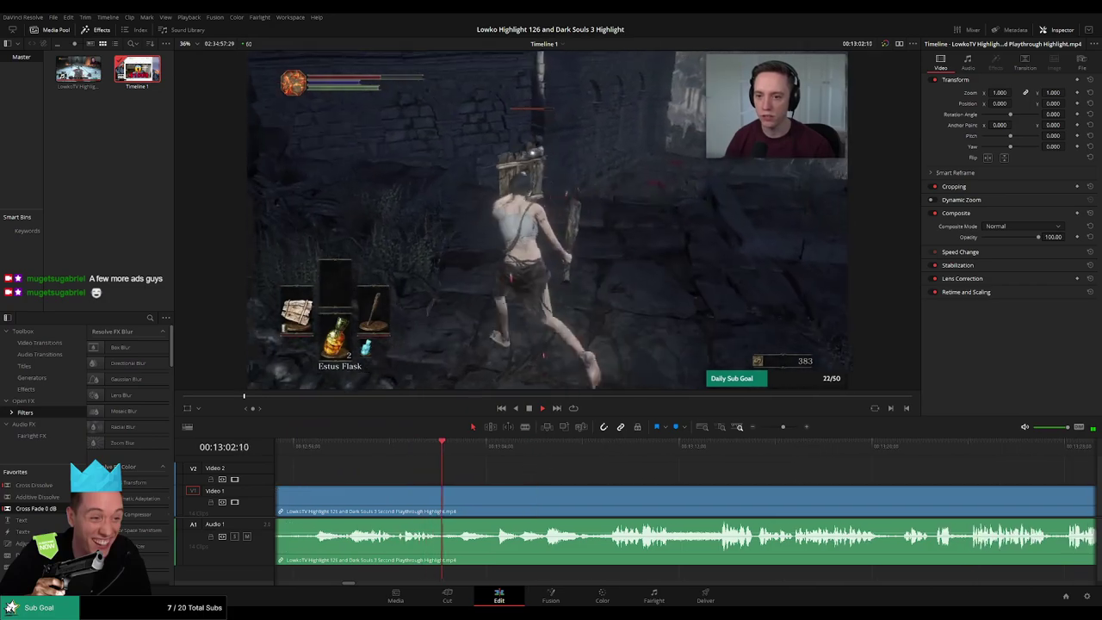
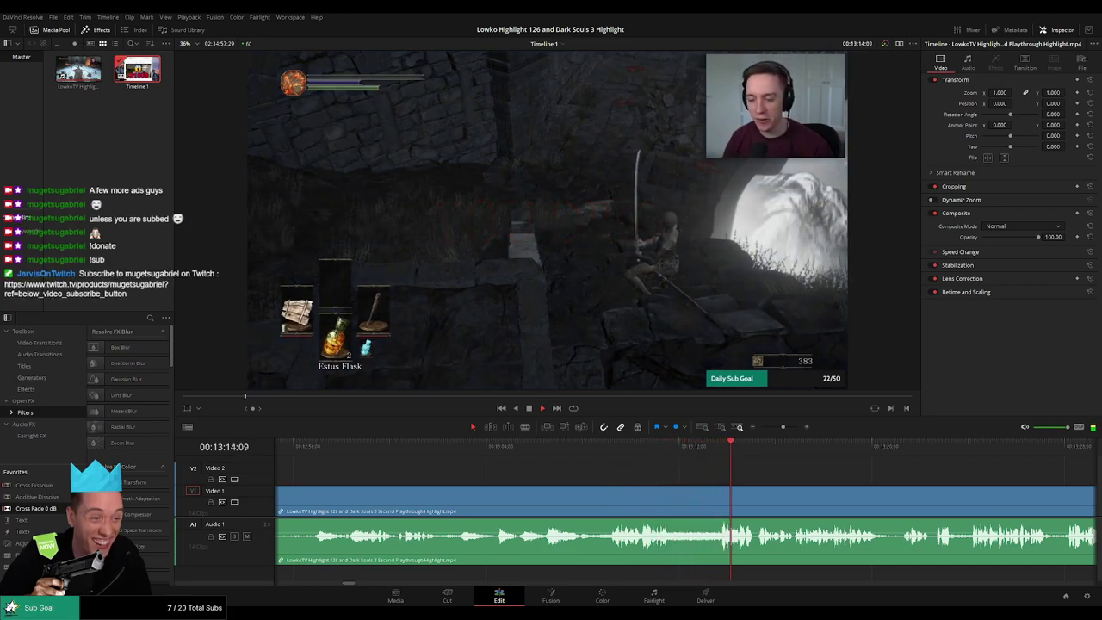
pyautogui.moveTo(832, 480); pyautogui.dragTo(562, 461)
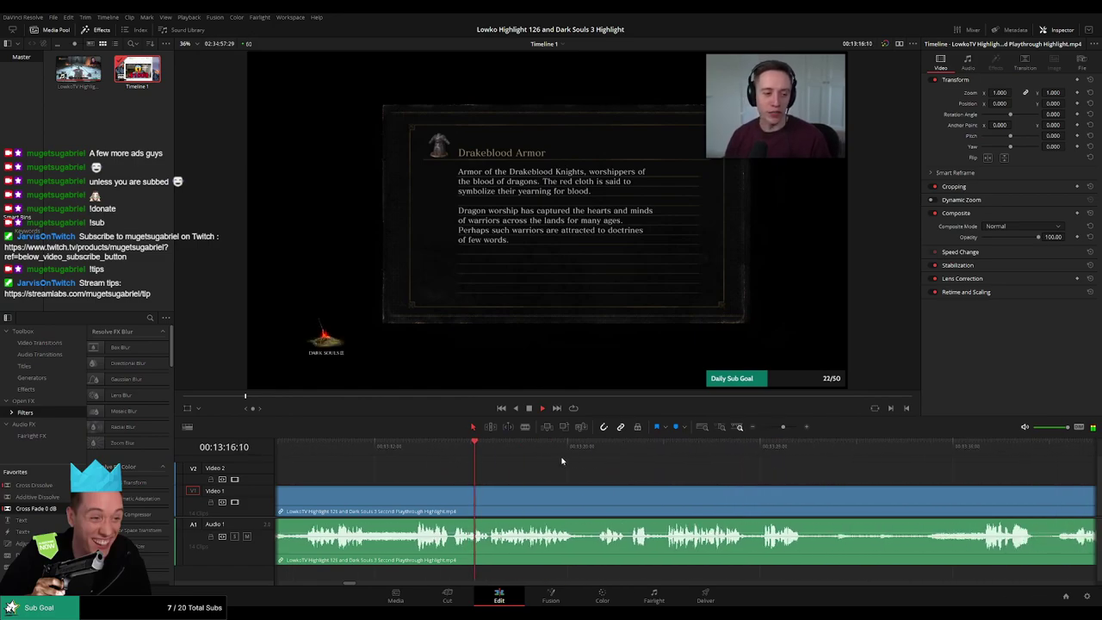
pyautogui.hscroll(1, 508, 477)
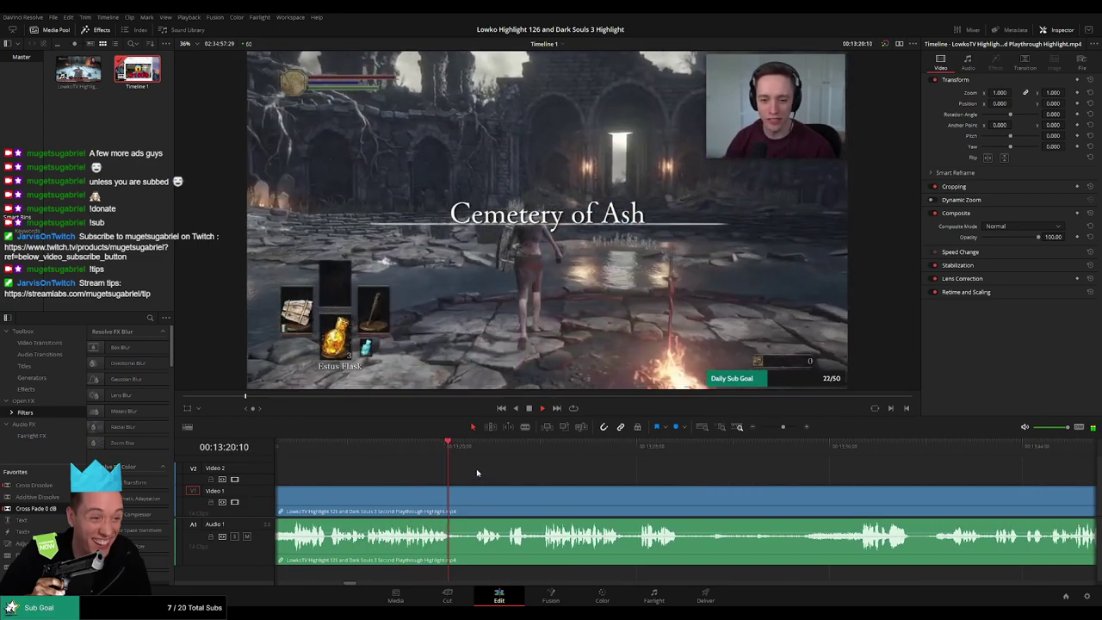
pyautogui.hscroll(1, 571, 474)
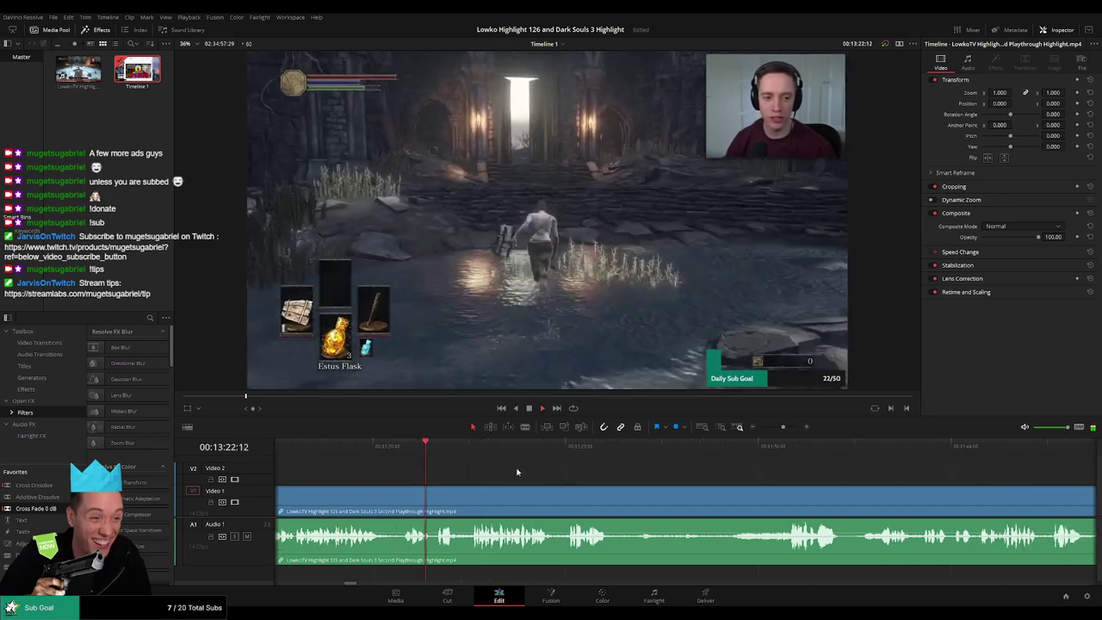
# Cut out the roughly 16-frame quiet pause starting at 00:13:22:22 and close the gap.
pyautogui.press('space')
pyautogui.hotkey('ctrl', '=')
pyautogui.hotkey('ctrl', '=')
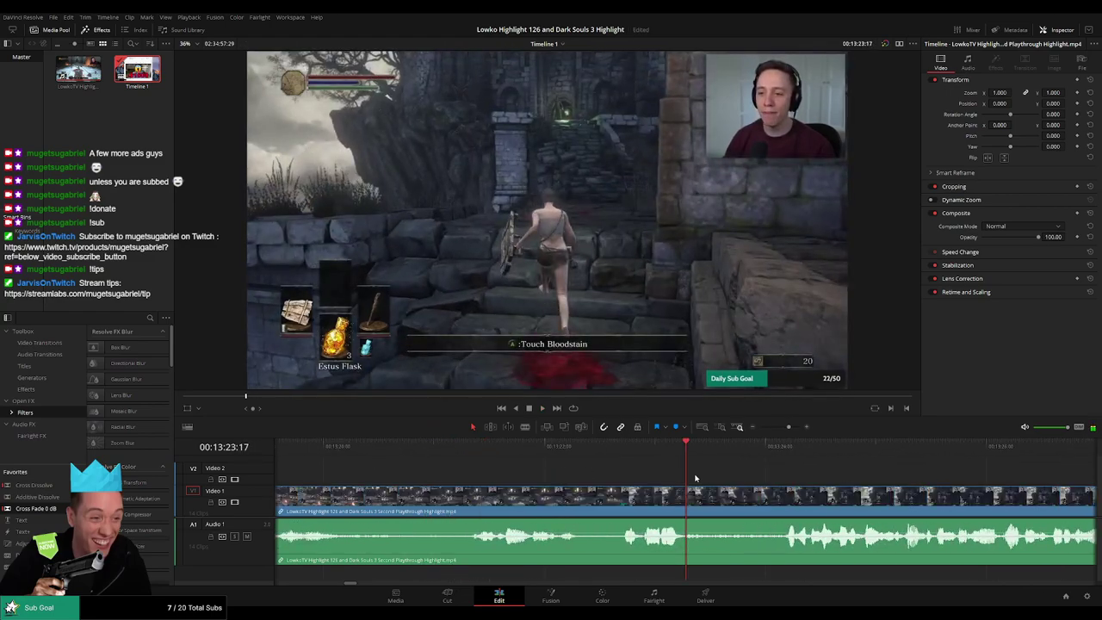
pyautogui.click(549, 448)
pyautogui.press('space')
pyautogui.press('space')
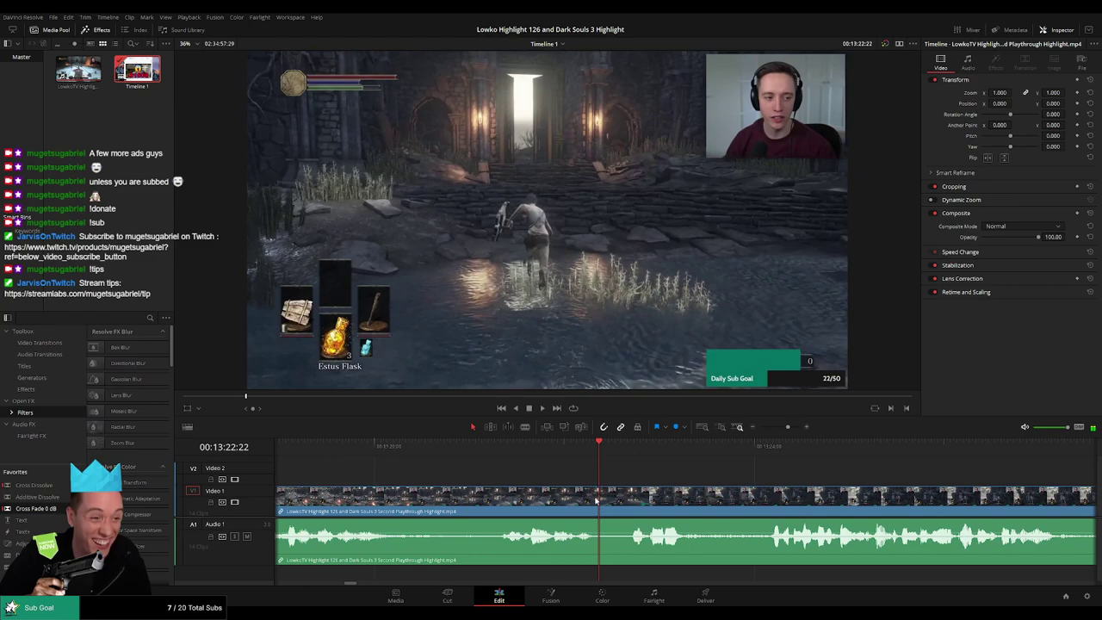
pyautogui.hotkey('ctrl', 'b')
pyautogui.moveTo(600, 501); pyautogui.dragTo(623, 501)
pyautogui.hotkey('ctrl', 'b')
pyautogui.click(605, 499)
pyautogui.click(611, 498)
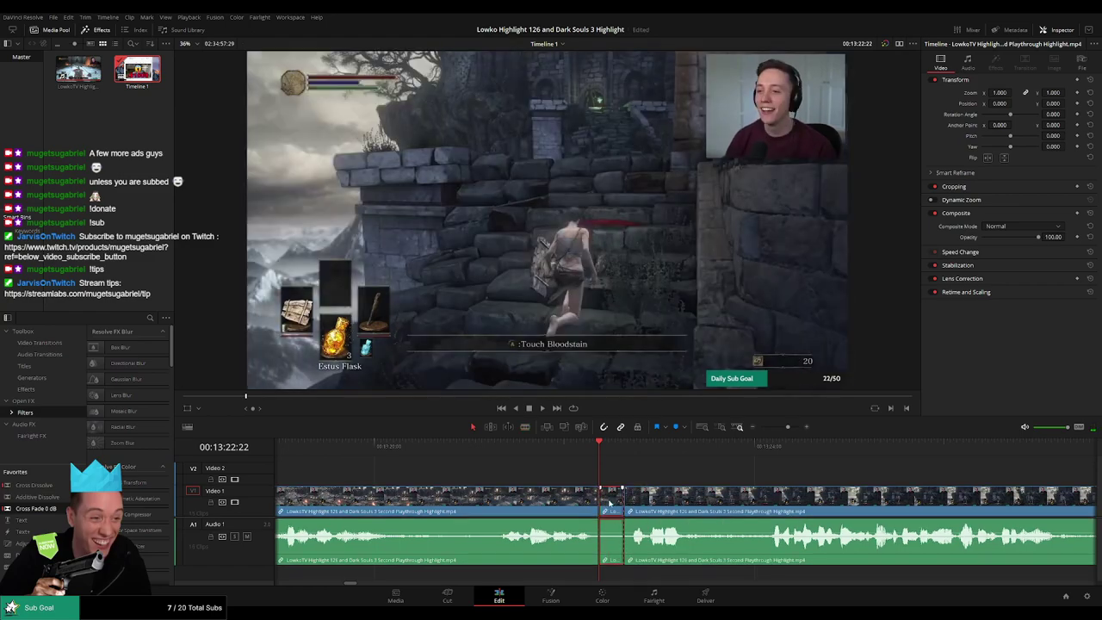
pyautogui.press('Delete')
# Add a Cross Fade 0 dB to the audio at the 00:13:22:22 cut and play back across it.
pyautogui.moveTo(593, 503); pyautogui.dragTo(606, 544)
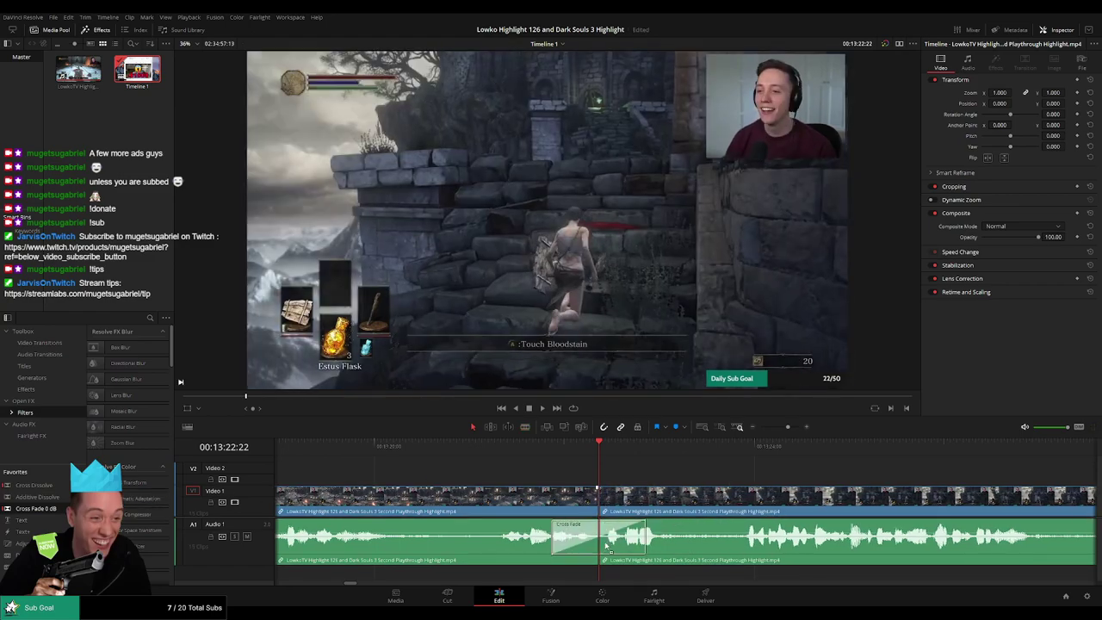
pyautogui.click(524, 446)
pyautogui.press('space')
pyautogui.hotkey('ctrl', '-')
pyautogui.hotkey('ctrl', '-')
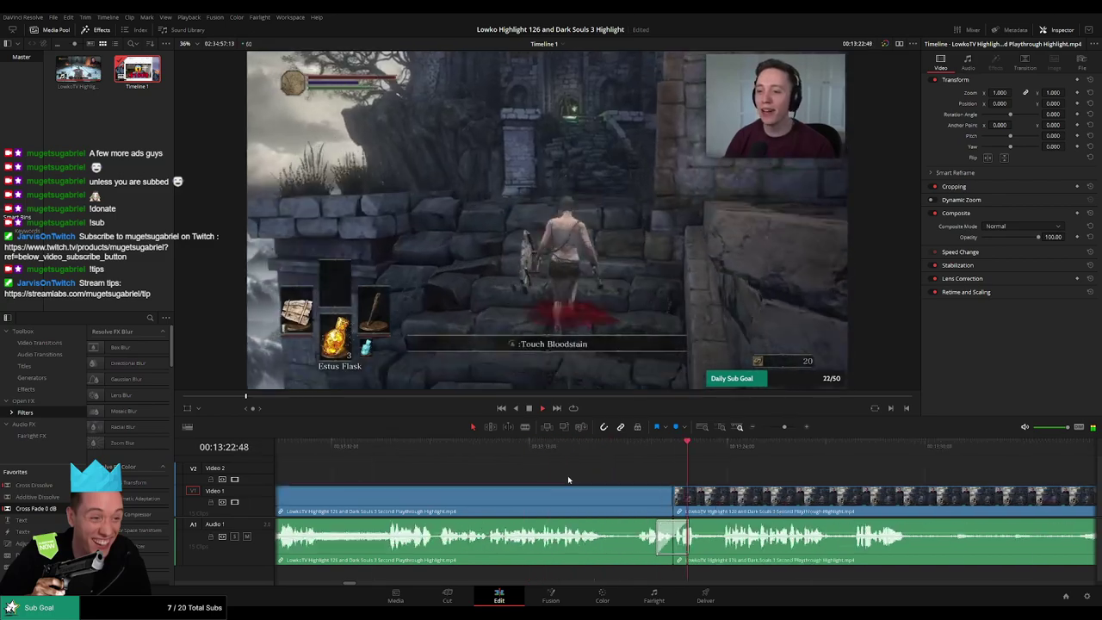
# Colour the reviewed clip before the 00:13:22:22 cut orange and move on to the footage after it.
pyautogui.hotkey('ctrl', '-')
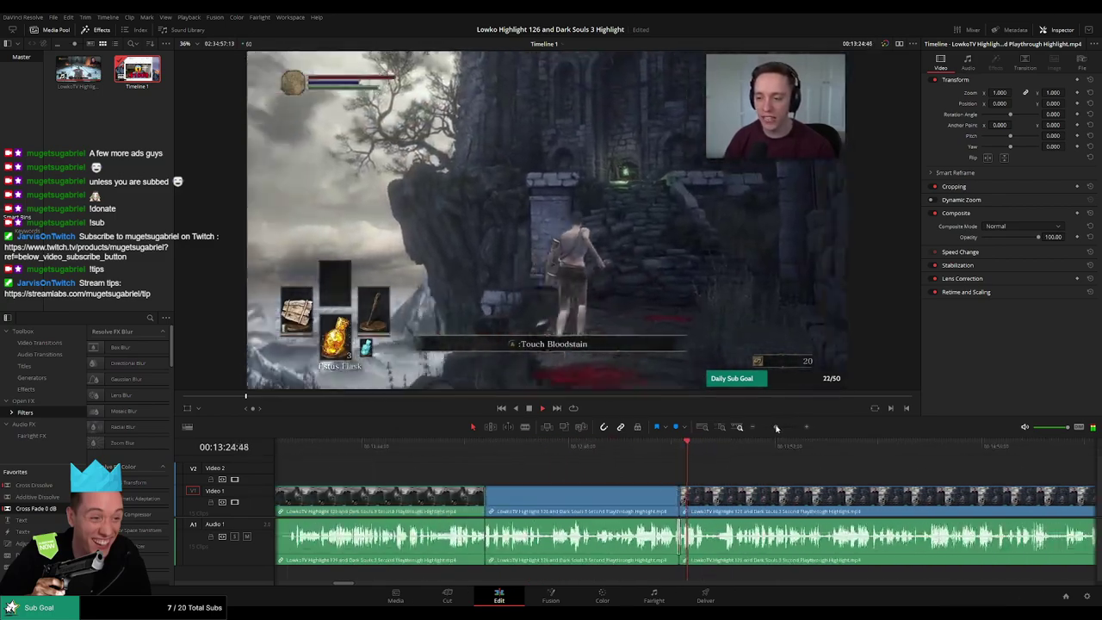
pyautogui.click(562, 504)
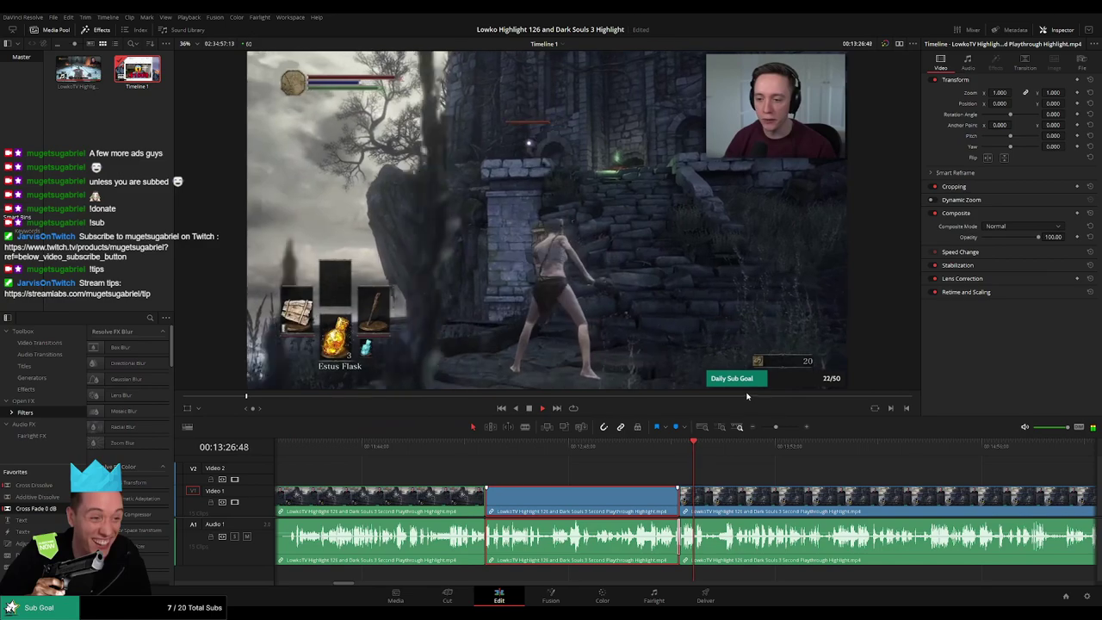
pyautogui.press('1')
pyautogui.click(724, 476)
pyautogui.moveTo(768, 477); pyautogui.dragTo(528, 477)
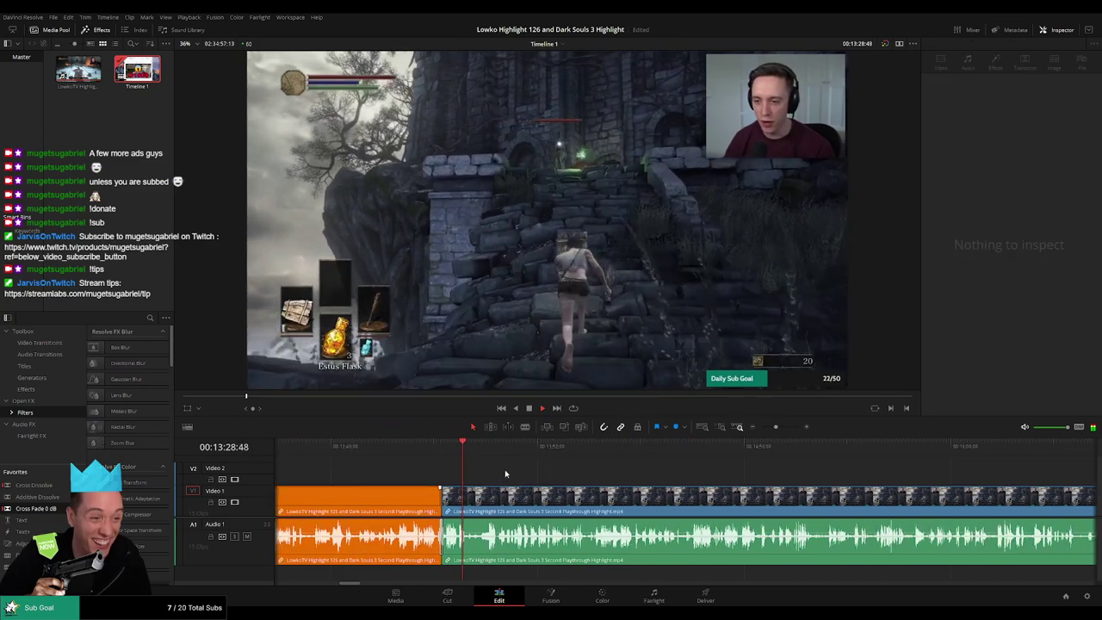
# Review the gameplay after the cut from about 00:13:28 to 00:14:04 for quiet gaps in the audio.
pyautogui.scroll(4, 657, 468)
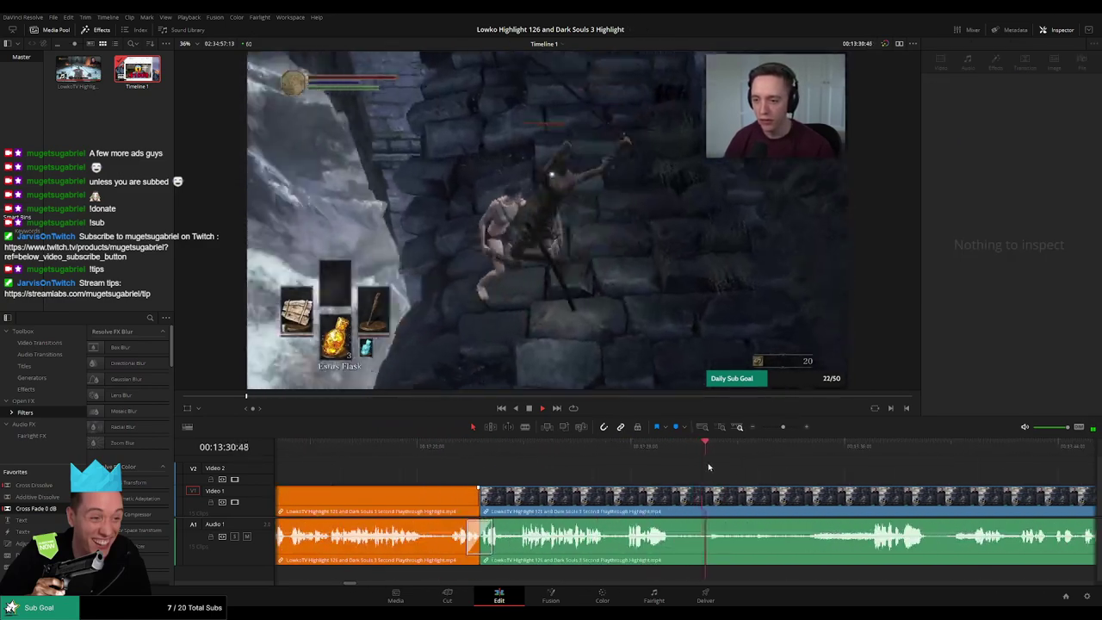
pyautogui.scroll(-10, 709, 465)
pyautogui.scroll(8, 511, 468)
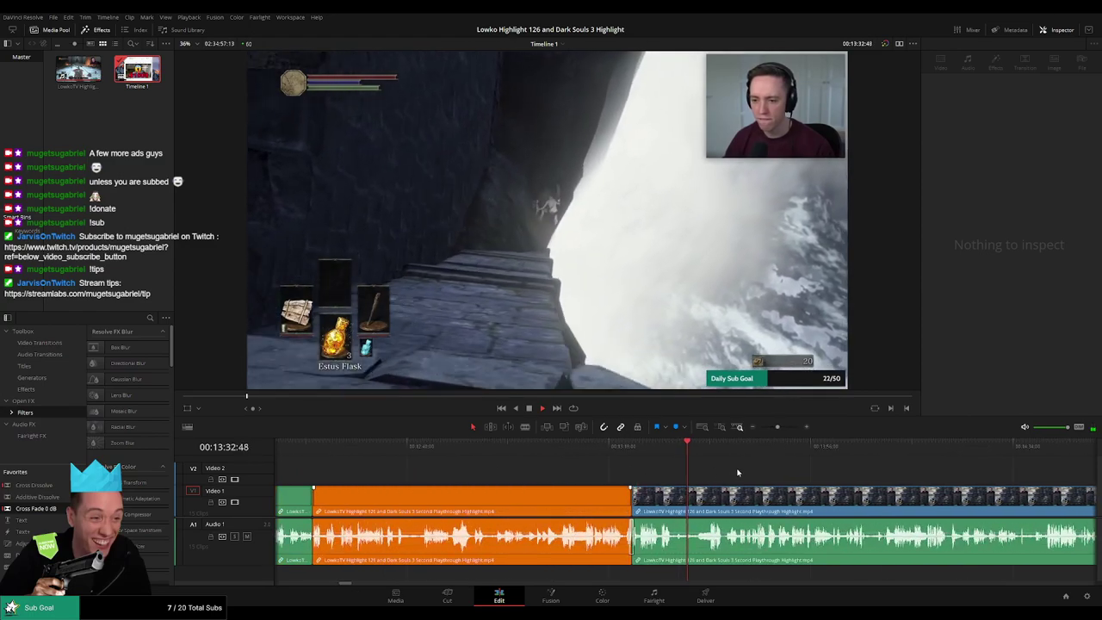
pyautogui.scroll(1, 721, 477)
pyautogui.moveTo(717, 474); pyautogui.dragTo(561, 470)
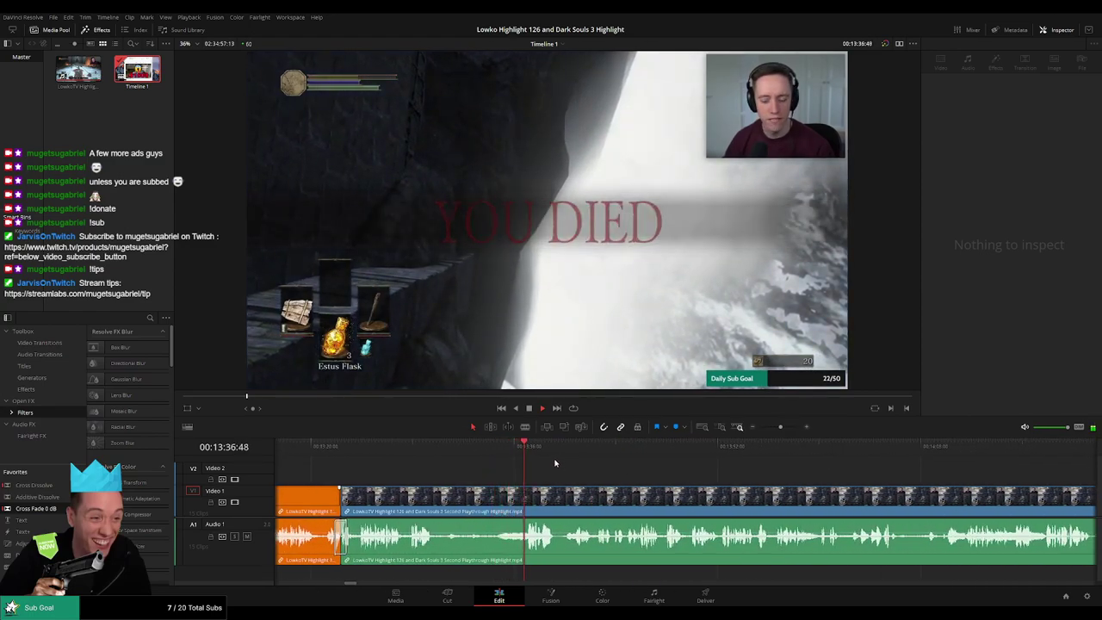
pyautogui.hscroll(2, 559, 475)
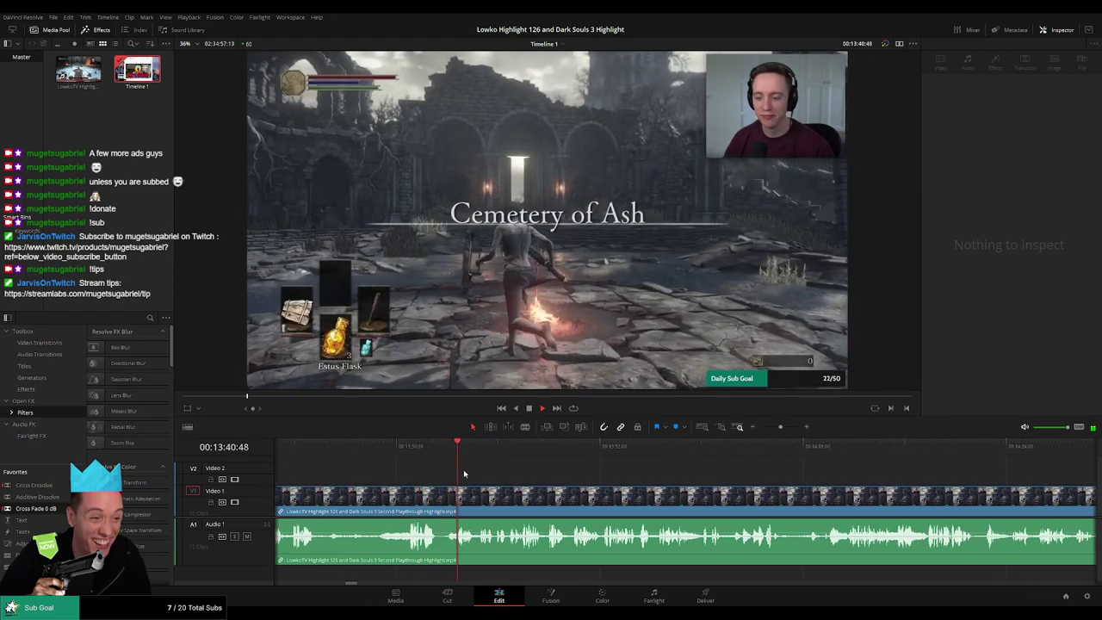
pyautogui.scroll(2, 531, 480)
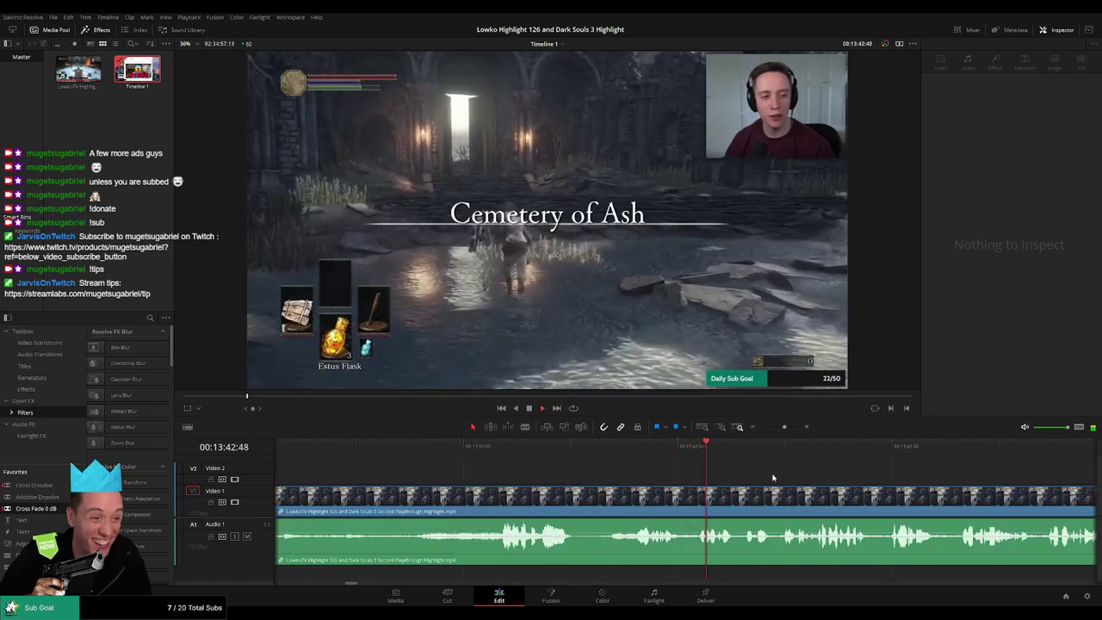
pyautogui.hscroll(3, 772, 477)
pyautogui.hscroll(1, 542, 476)
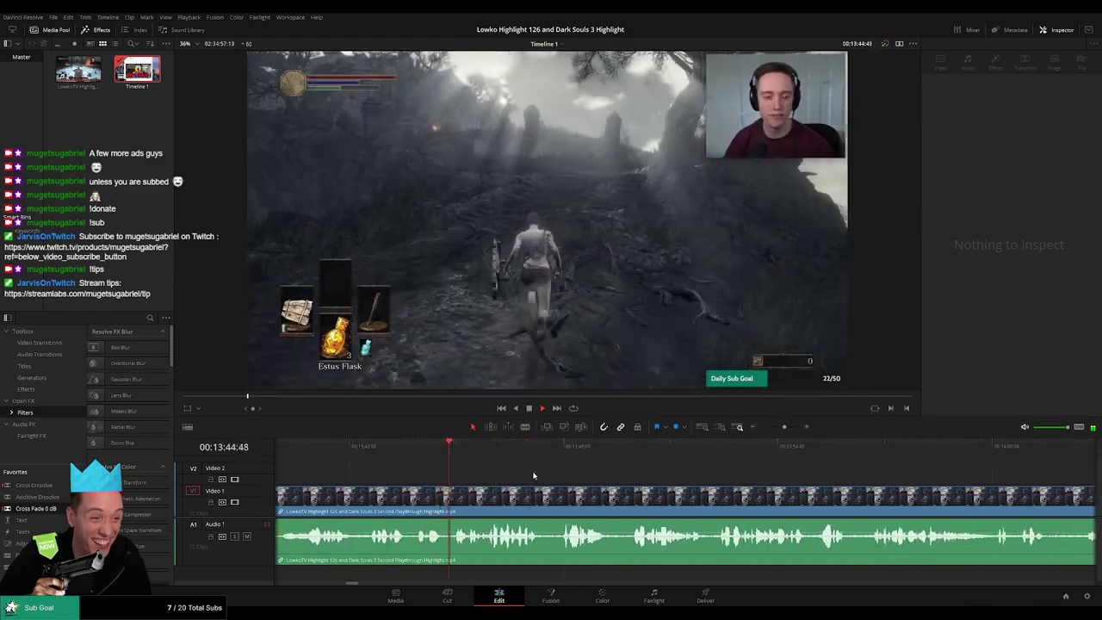
pyautogui.hscroll(1, 531, 472)
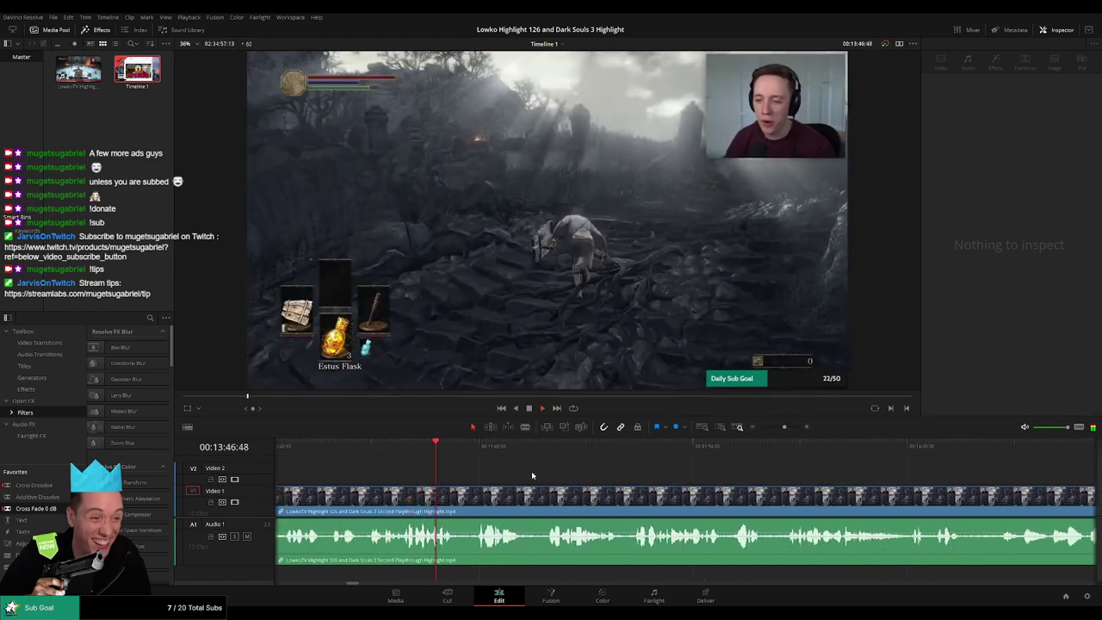
pyautogui.hscroll(1, 520, 473)
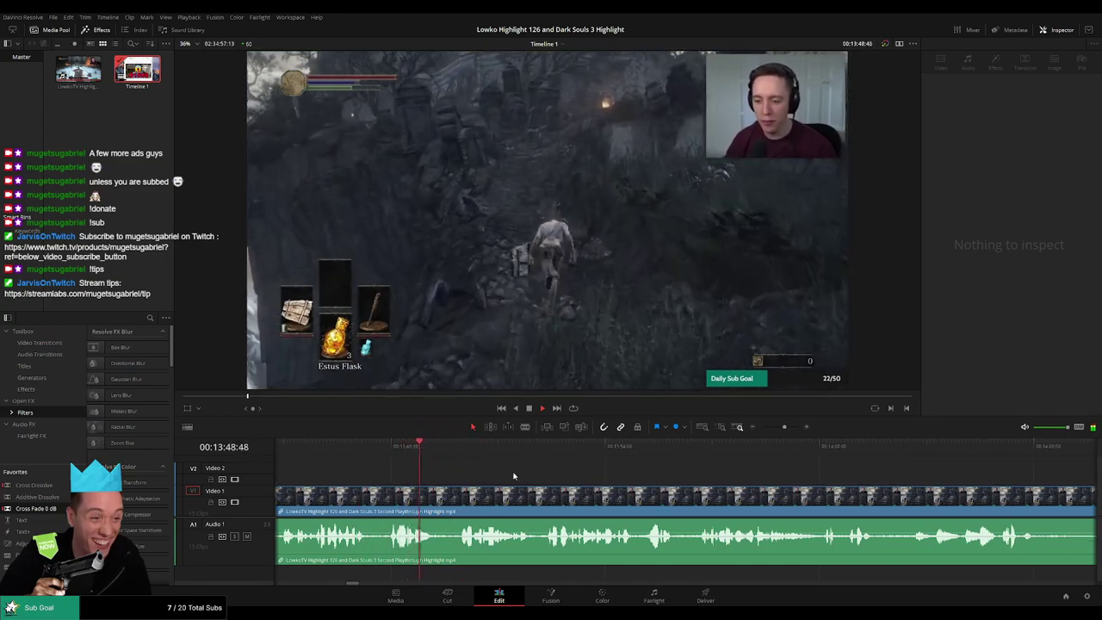
pyautogui.hscroll(1, 542, 474)
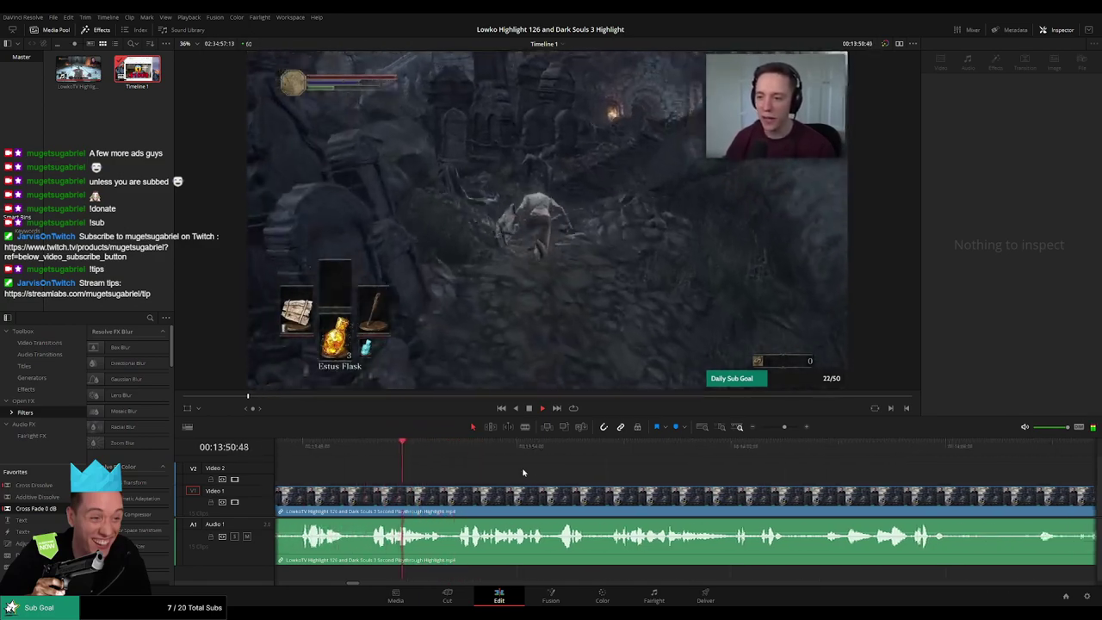
pyautogui.hscroll(1, 551, 475)
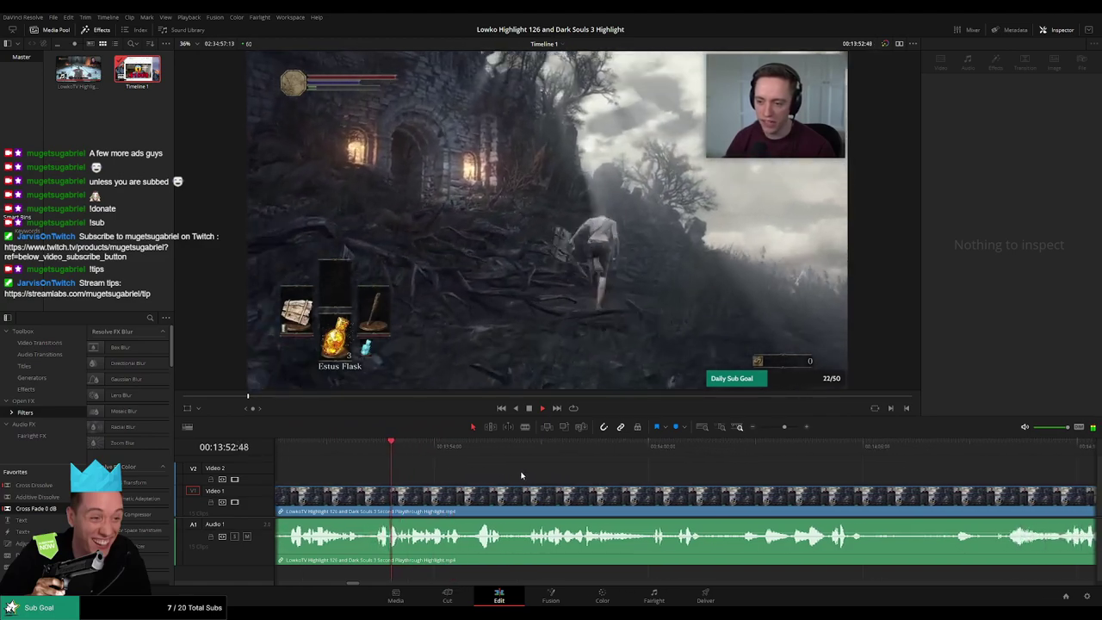
pyautogui.hscroll(1, 519, 471)
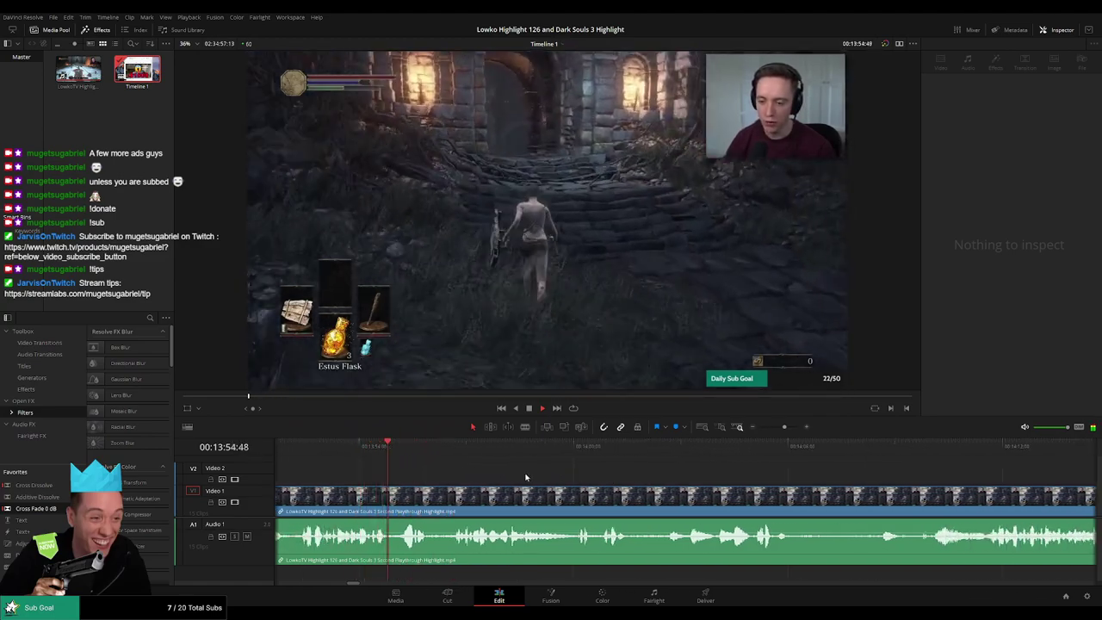
pyautogui.hscroll(1, 542, 475)
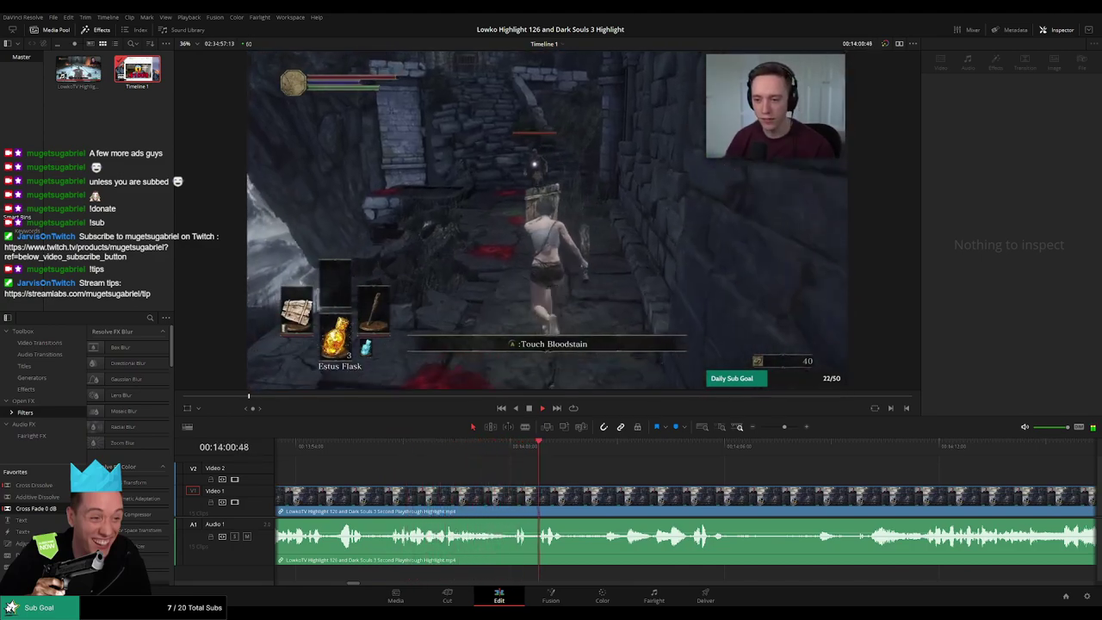
pyautogui.hscroll(4, 551, 468)
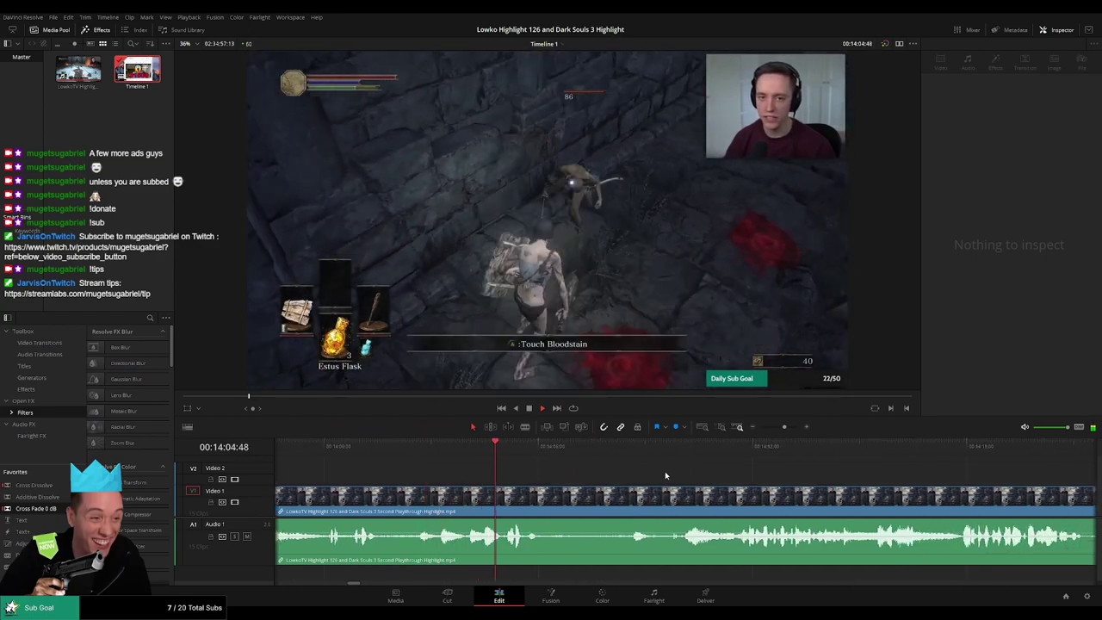
# Review the gameplay from about 00:14:04 to 00:14:35 for quiet gaps in the audio, skipping ahead over the silence near 00:14:07.
pyautogui.hscroll(2, 586, 468)
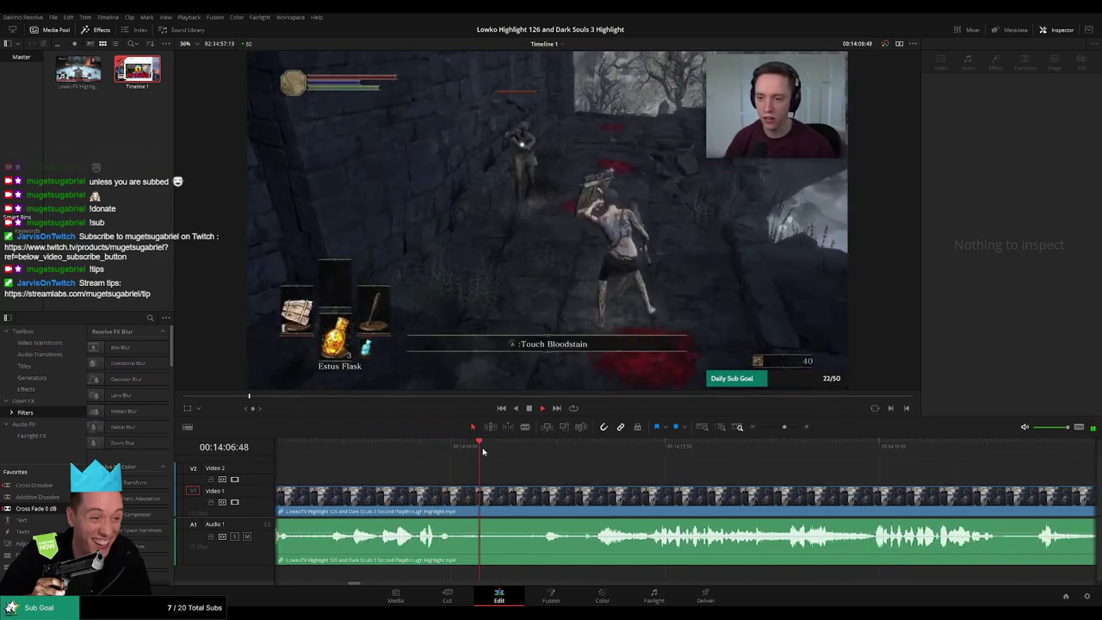
pyautogui.click(519, 452)
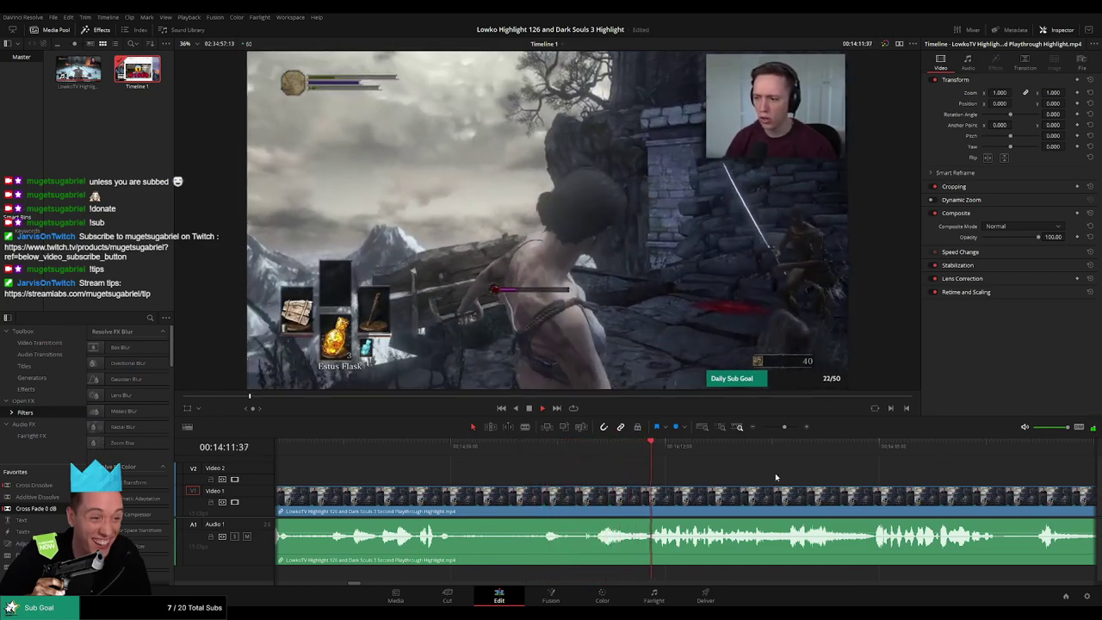
pyautogui.hscroll(4, 775, 477)
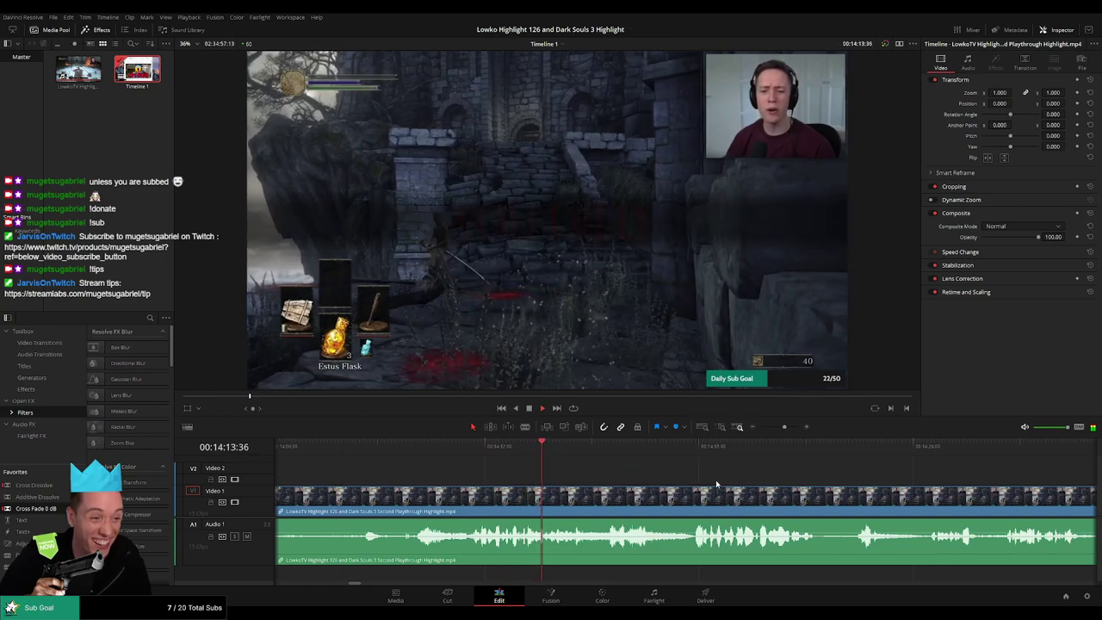
pyautogui.hscroll(3, 671, 479)
pyautogui.hscroll(3, 572, 479)
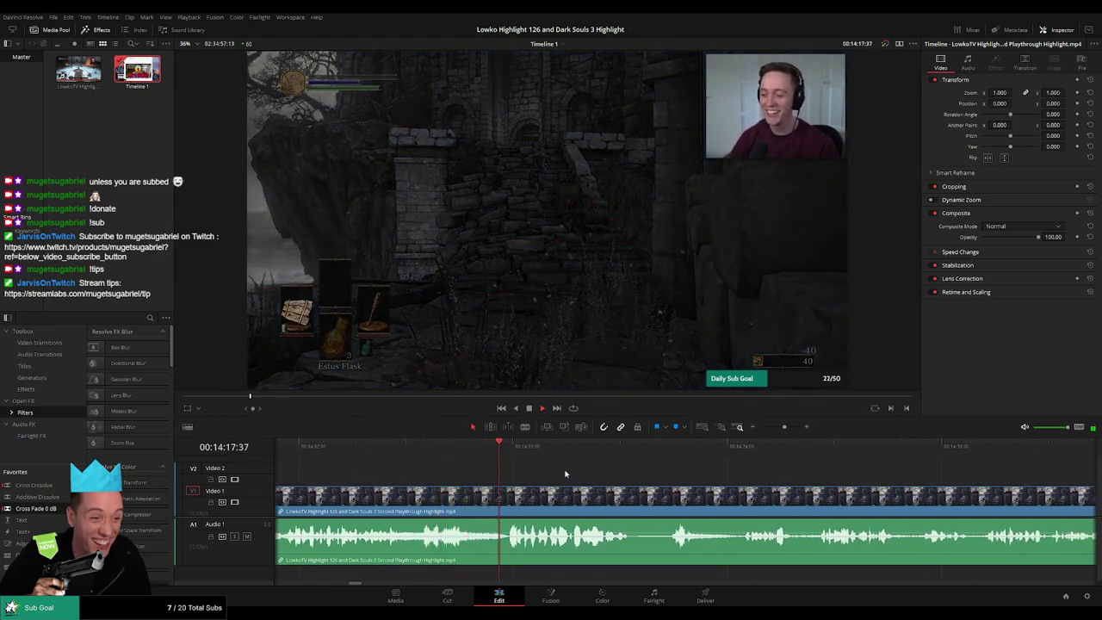
pyautogui.hscroll(3, 564, 476)
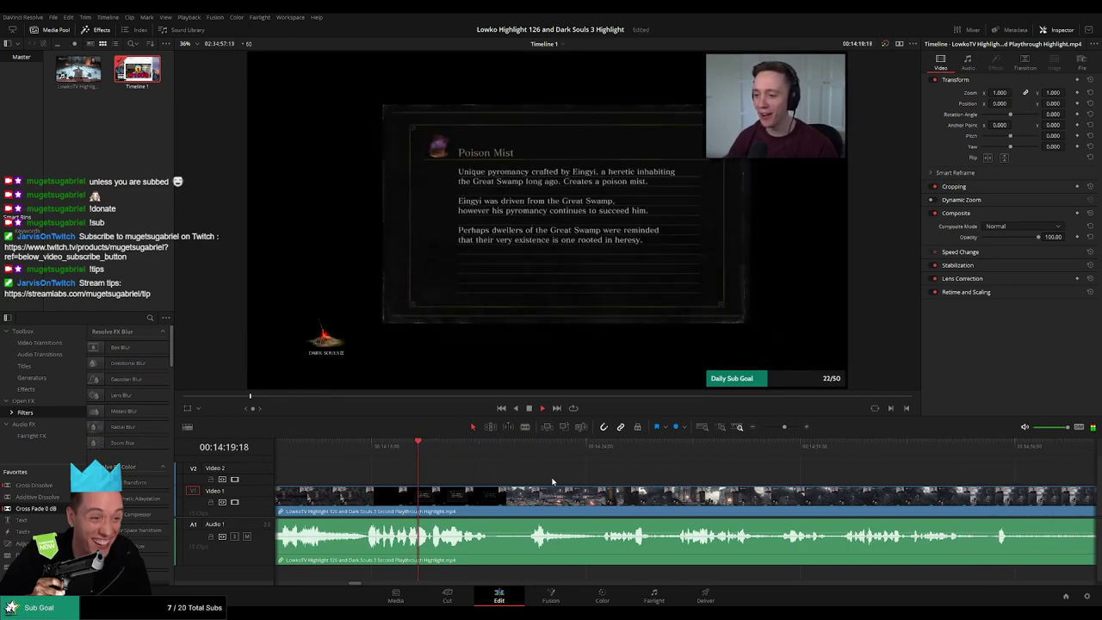
pyautogui.hscroll(3, 572, 473)
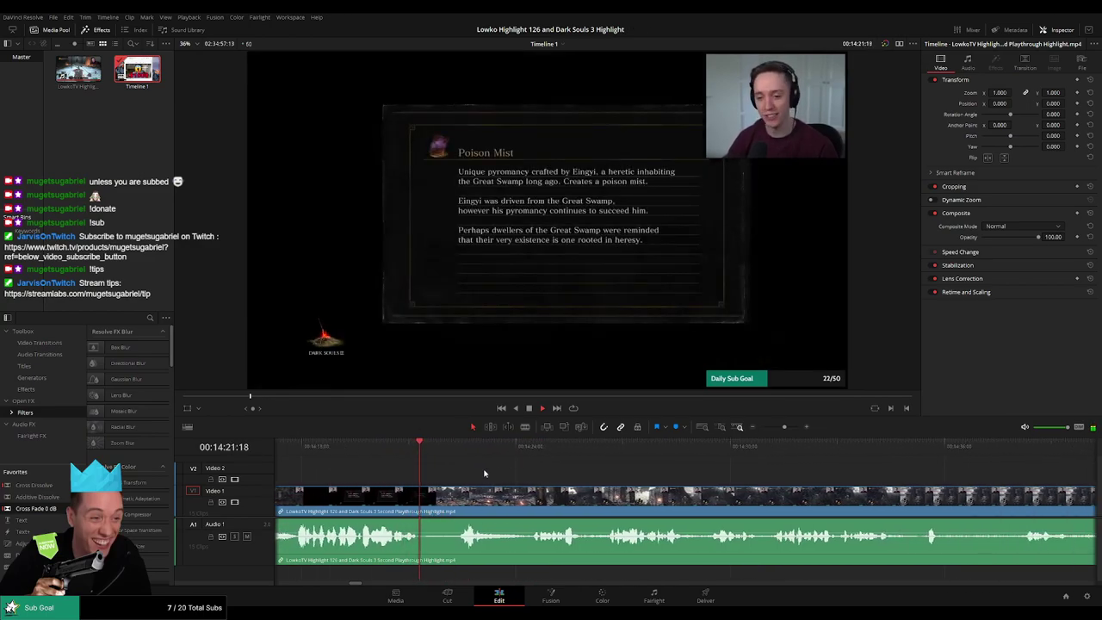
pyautogui.hscroll(3, 447, 463)
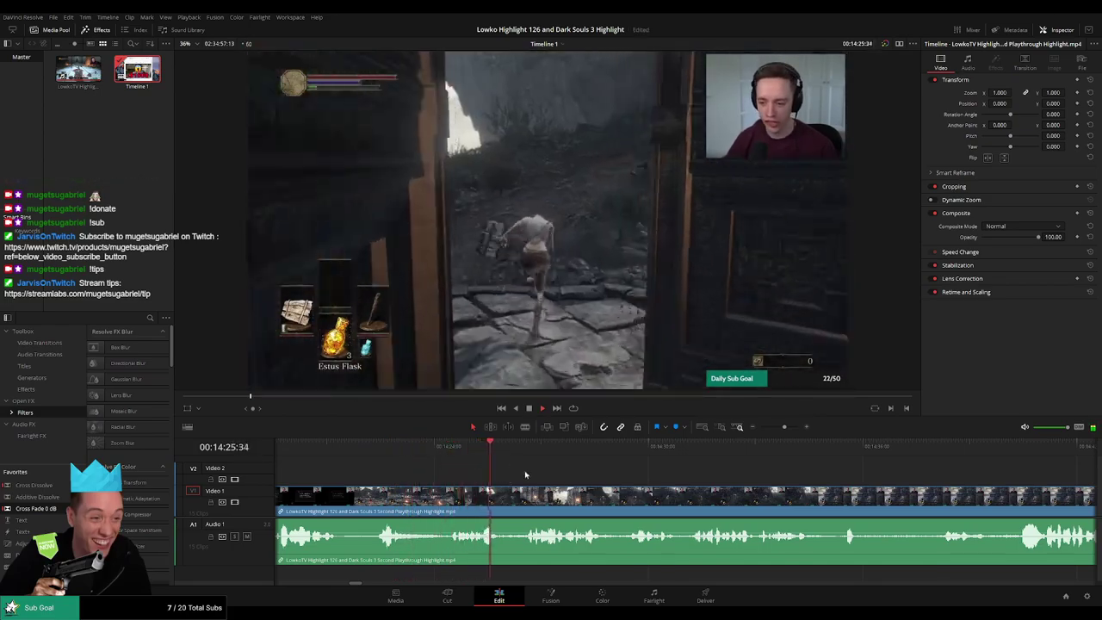
pyautogui.hscroll(3, 563, 474)
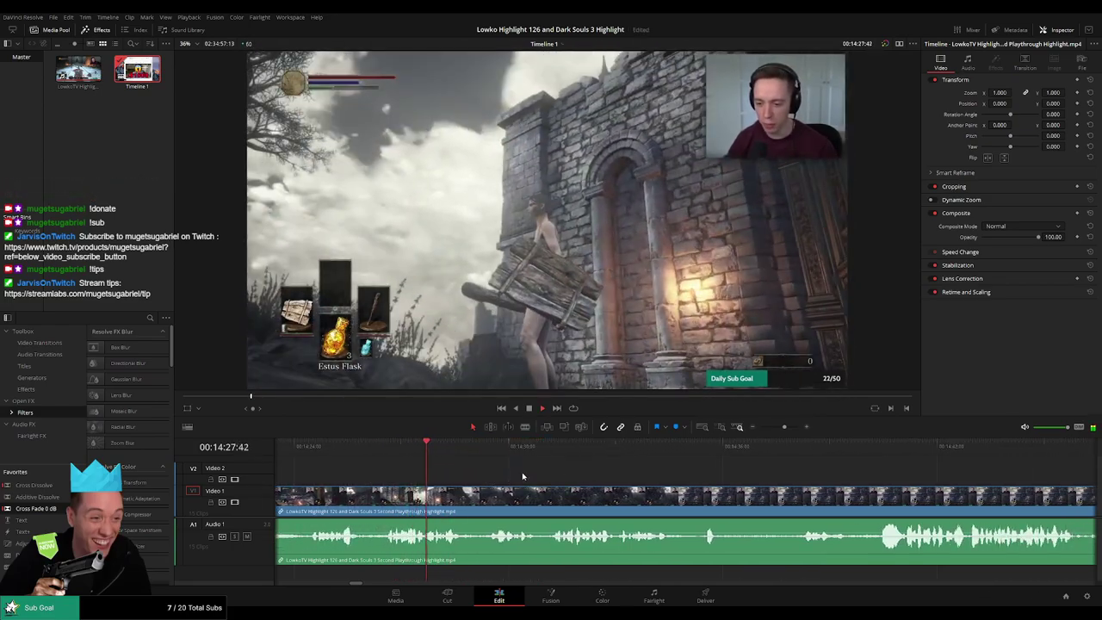
pyautogui.hscroll(3, 527, 479)
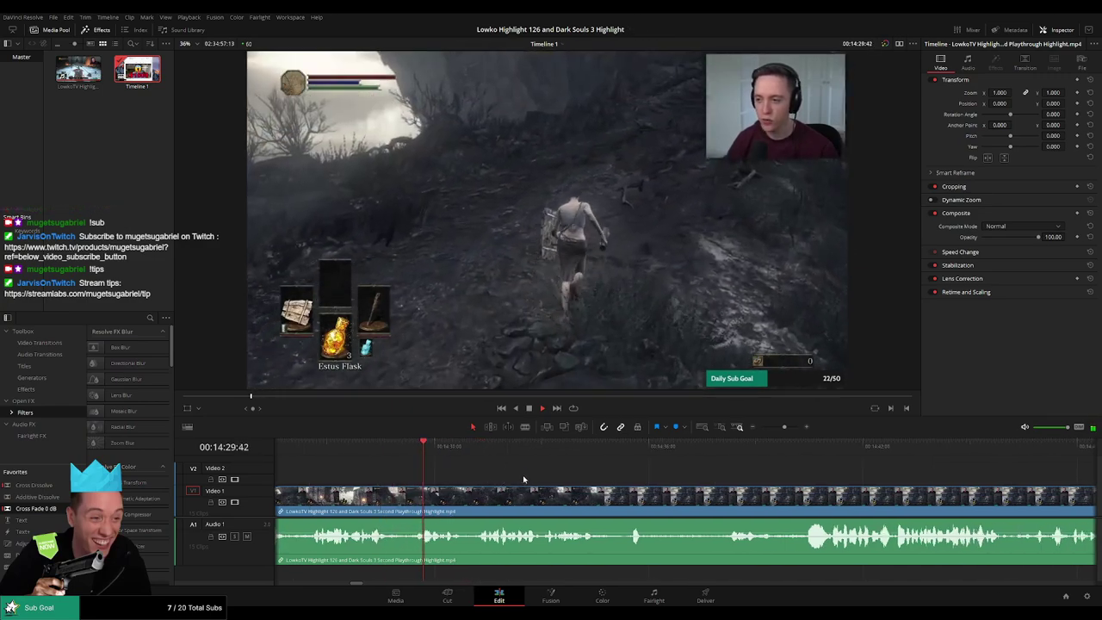
pyautogui.hscroll(2, 532, 482)
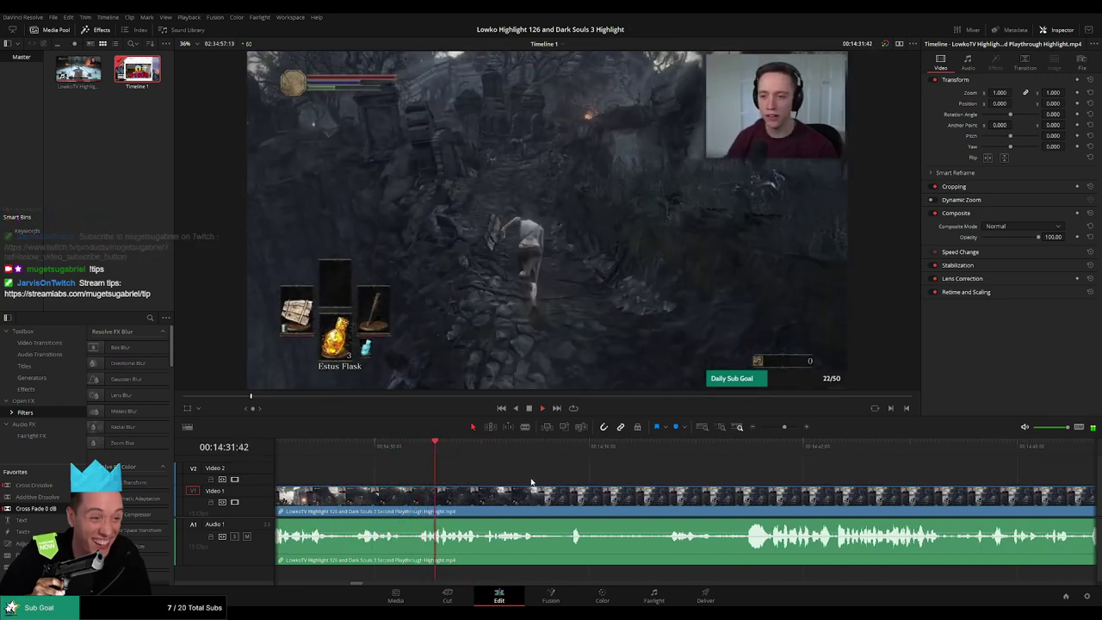
pyautogui.hscroll(3, 495, 480)
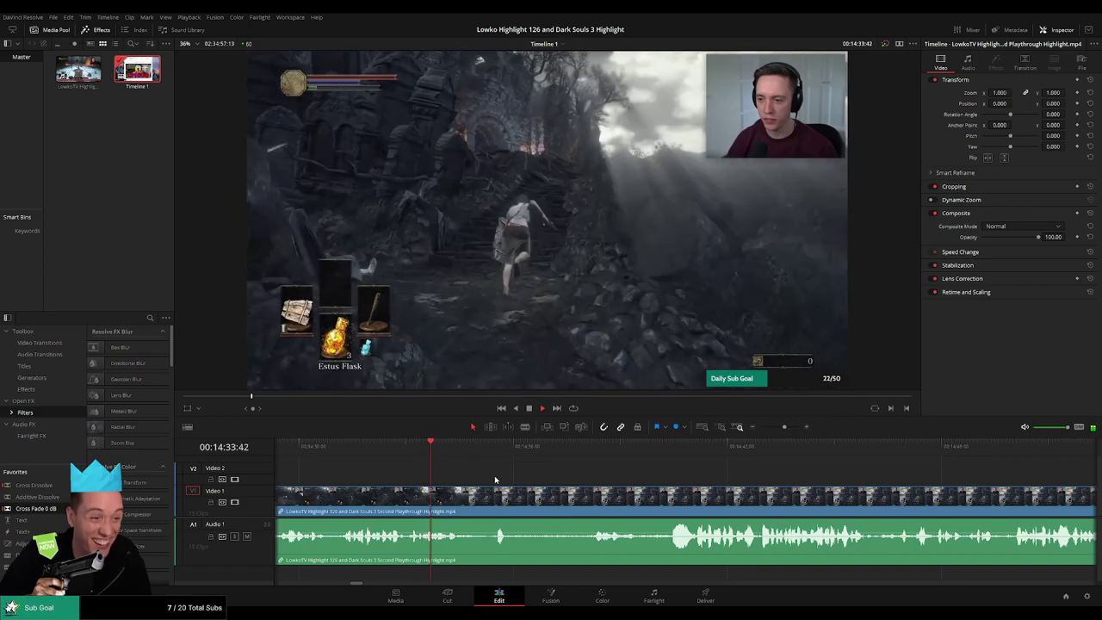
pyautogui.hscroll(2, 527, 484)
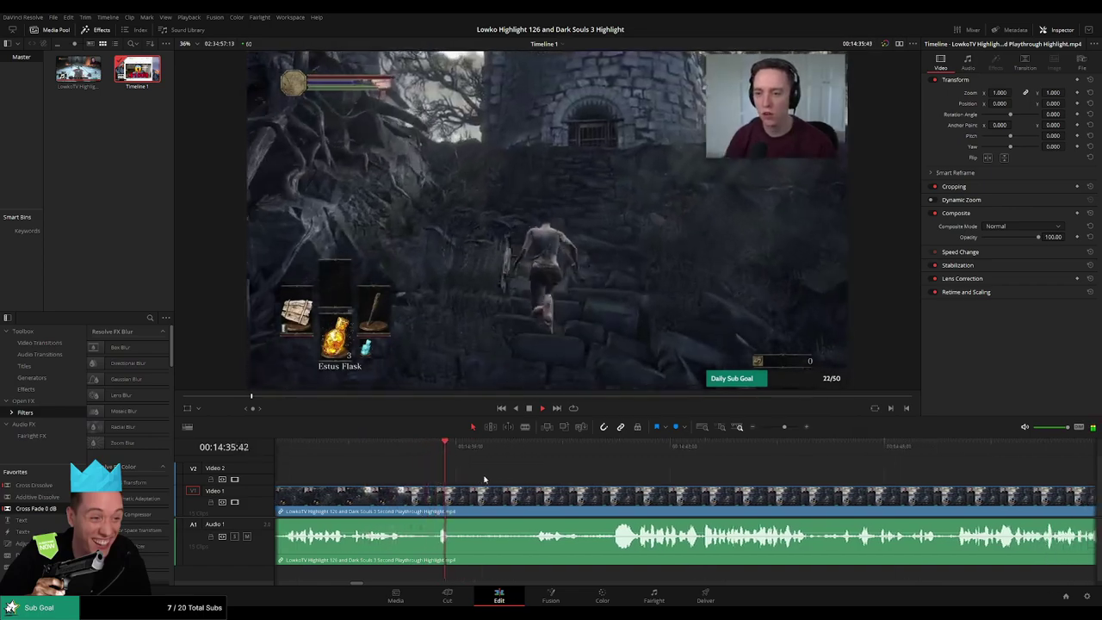
# Cut out the roughly 32-frame quiet pause starting at 00:14:34:55 and close the gap.
pyautogui.click(394, 462)
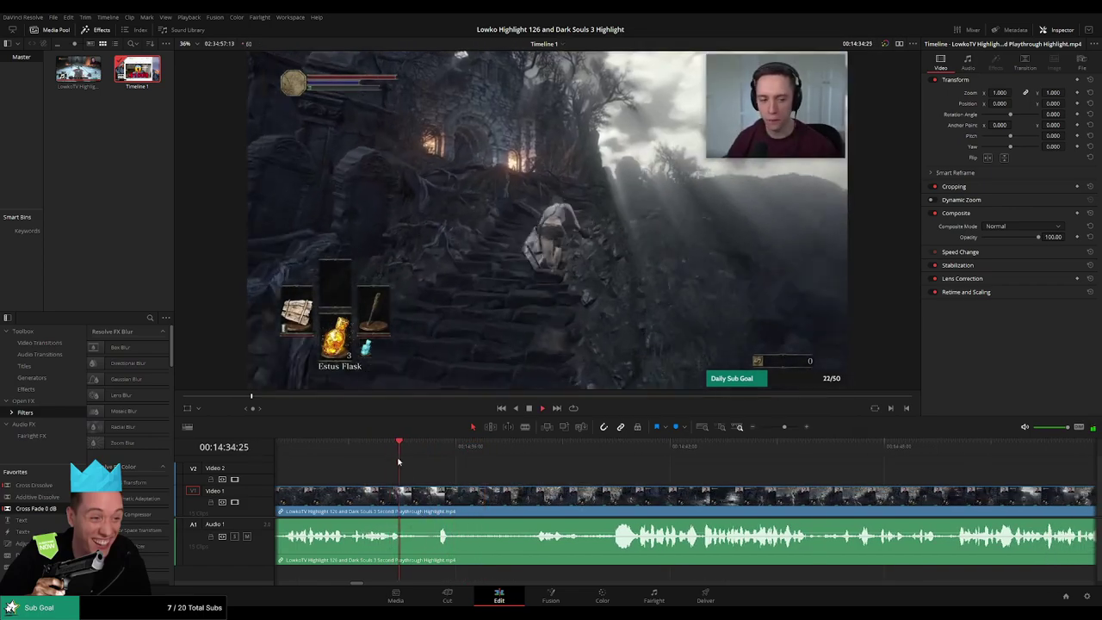
pyautogui.click(415, 461)
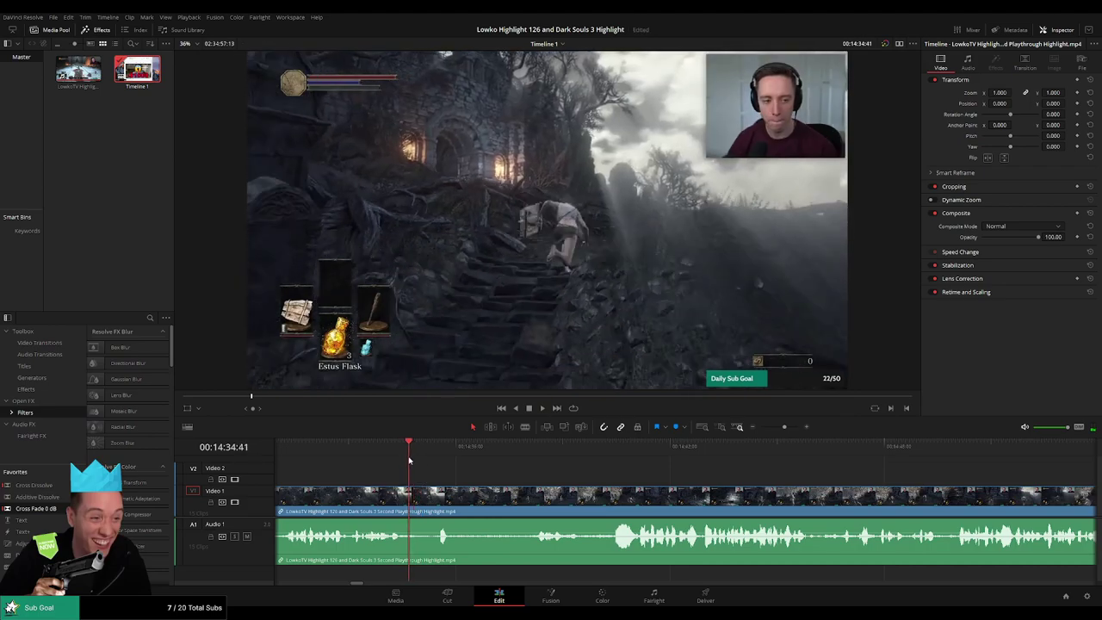
pyautogui.click(426, 498)
pyautogui.click(435, 498)
pyautogui.press('a')
pyautogui.click(433, 497)
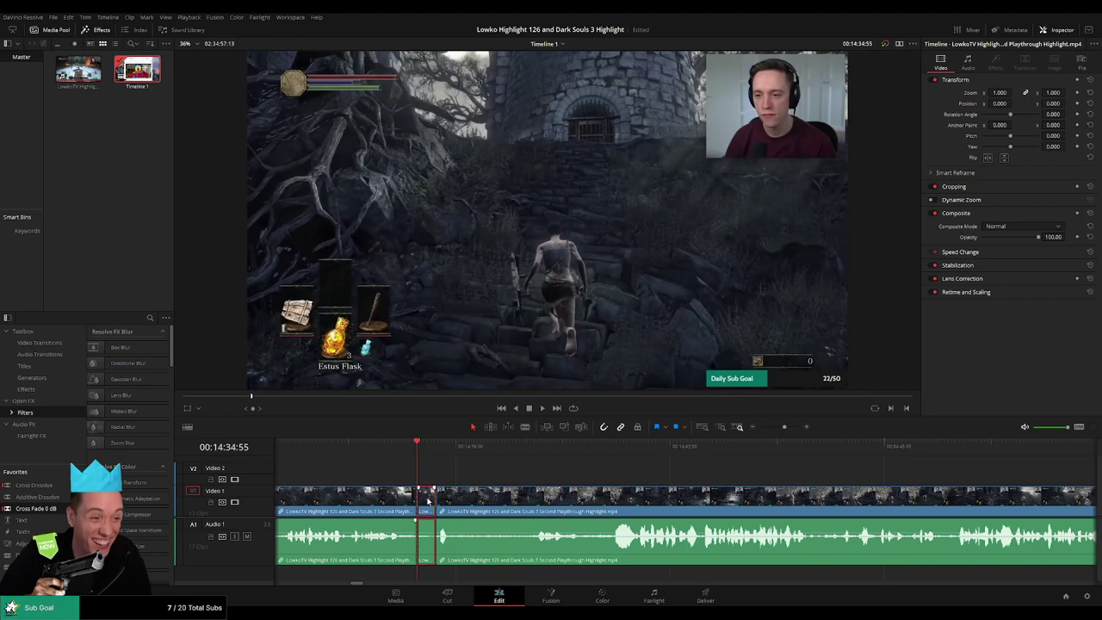
pyautogui.press('Delete')
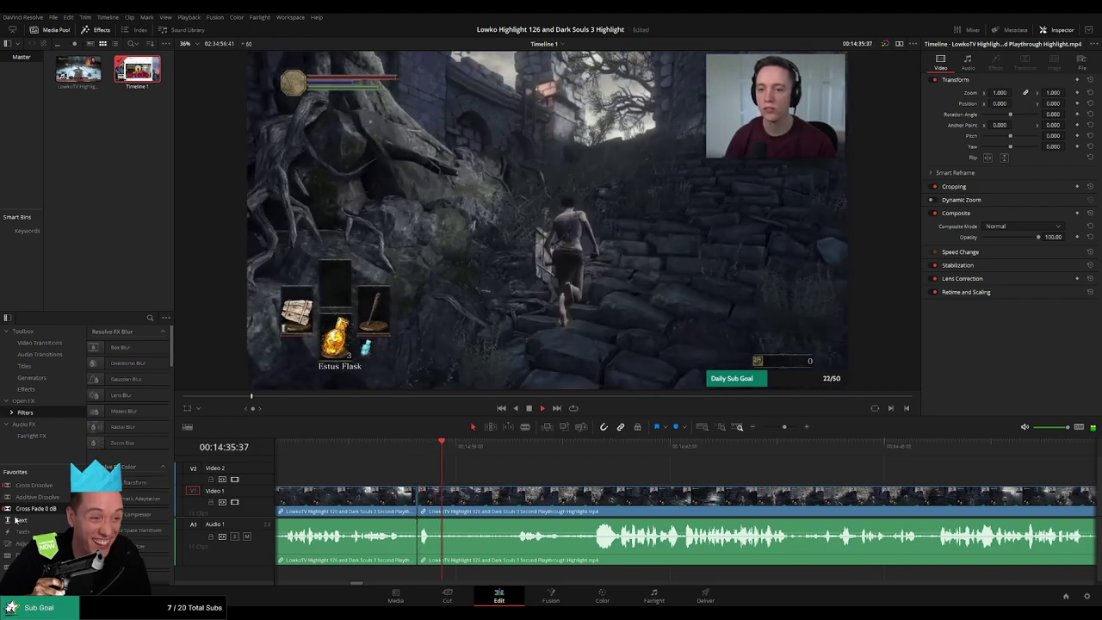
# Add a Cross Fade 0 dB to the audio at the 00:14:34:55 cut and colour the reviewed clip before it orange.
pyautogui.click(396, 497)
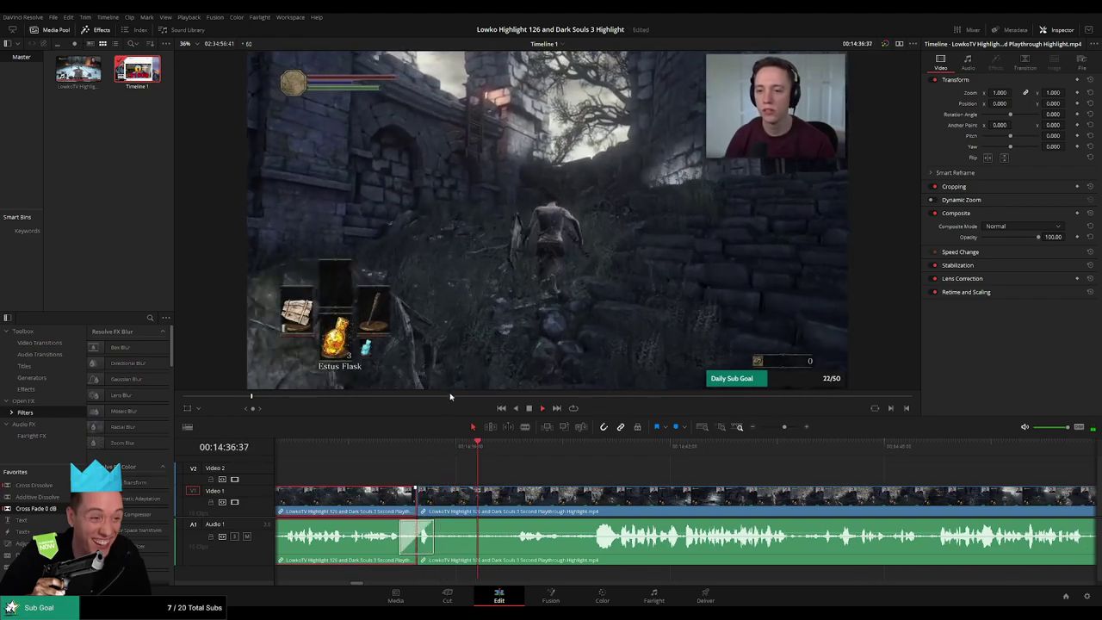
pyautogui.press('1')
pyautogui.click(643, 480)
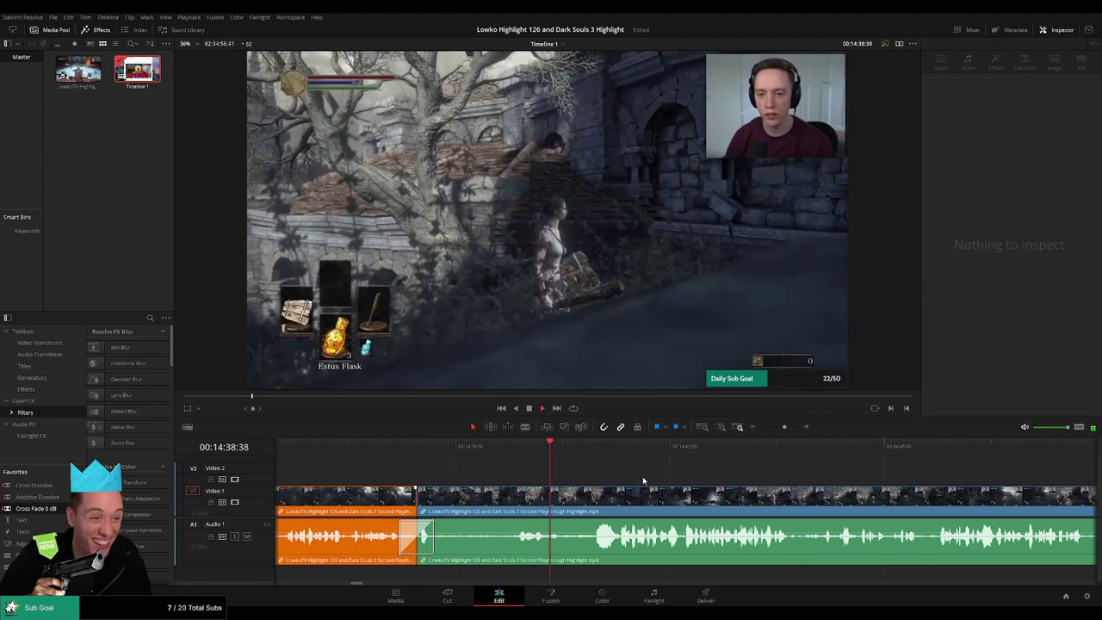
pyautogui.press('Delete')
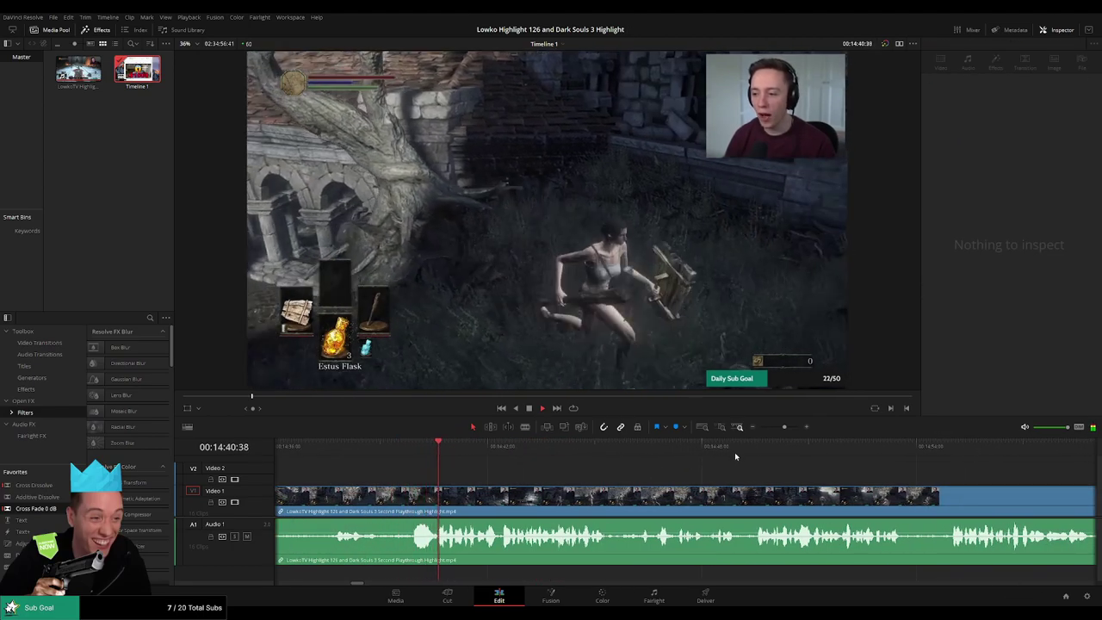
# Review the footage after the 00:14:34:55 cut from about 00:14:40 to 00:15:51, skipping ahead over quiet stretches in the audio.
pyautogui.moveTo(785, 427); pyautogui.dragTo(779, 429)
pyautogui.scroll(-1, 623, 468)
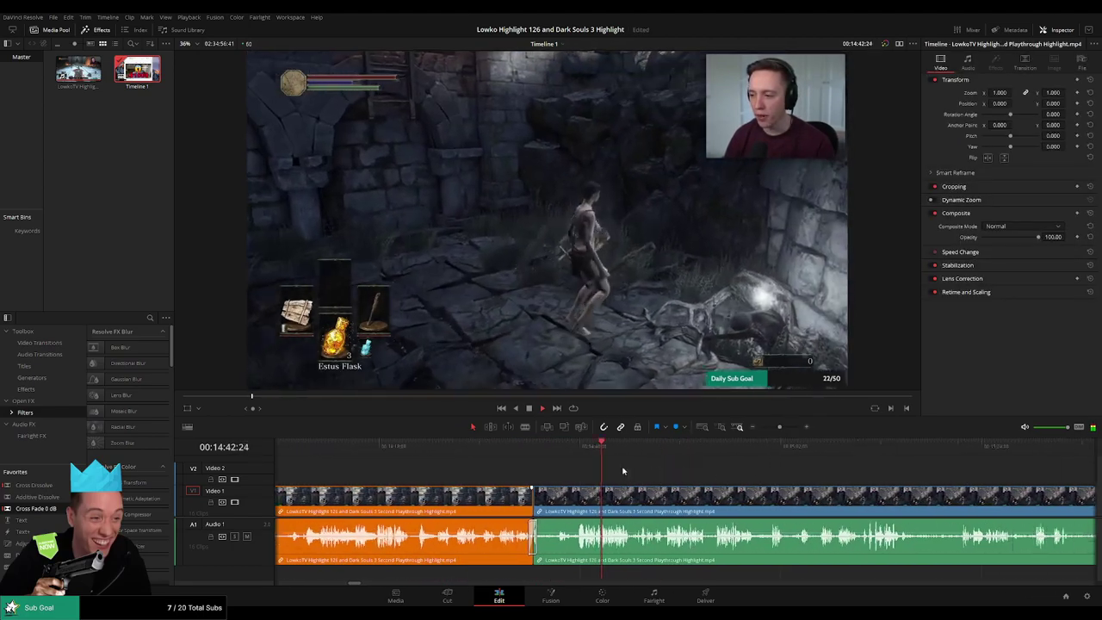
pyautogui.scroll(-2, 623, 471)
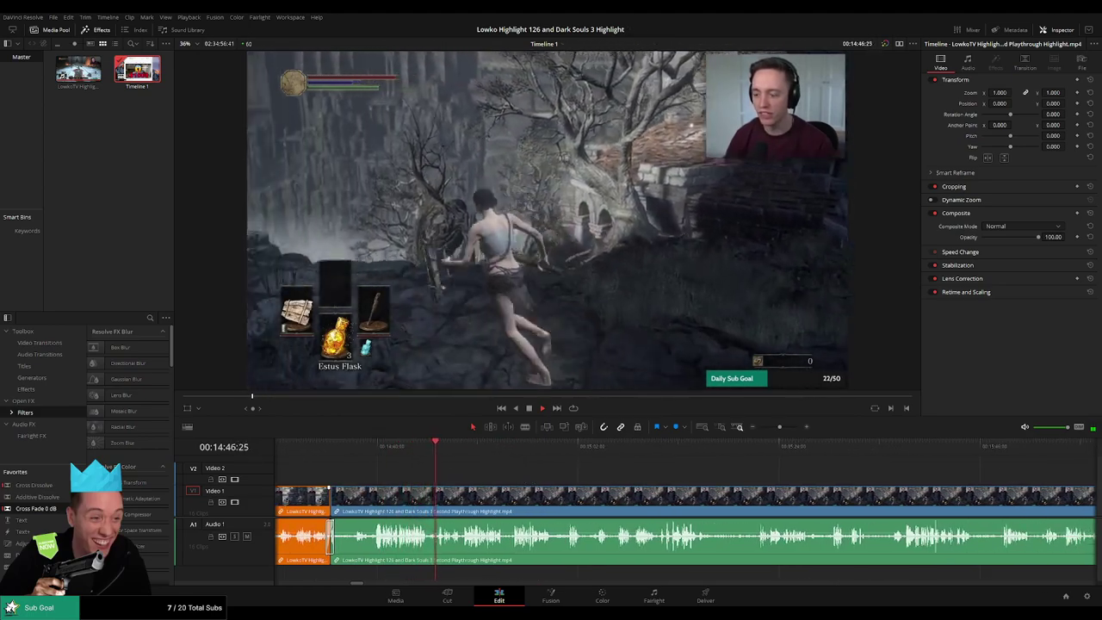
pyautogui.hscroll(2, 455, 478)
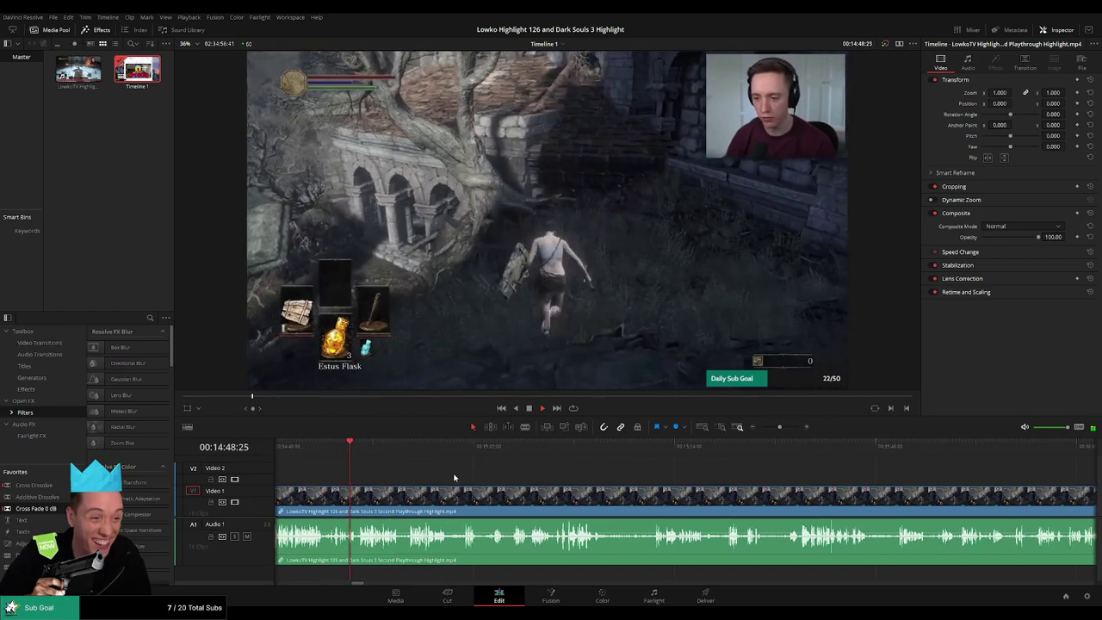
pyautogui.hscroll(1, 473, 473)
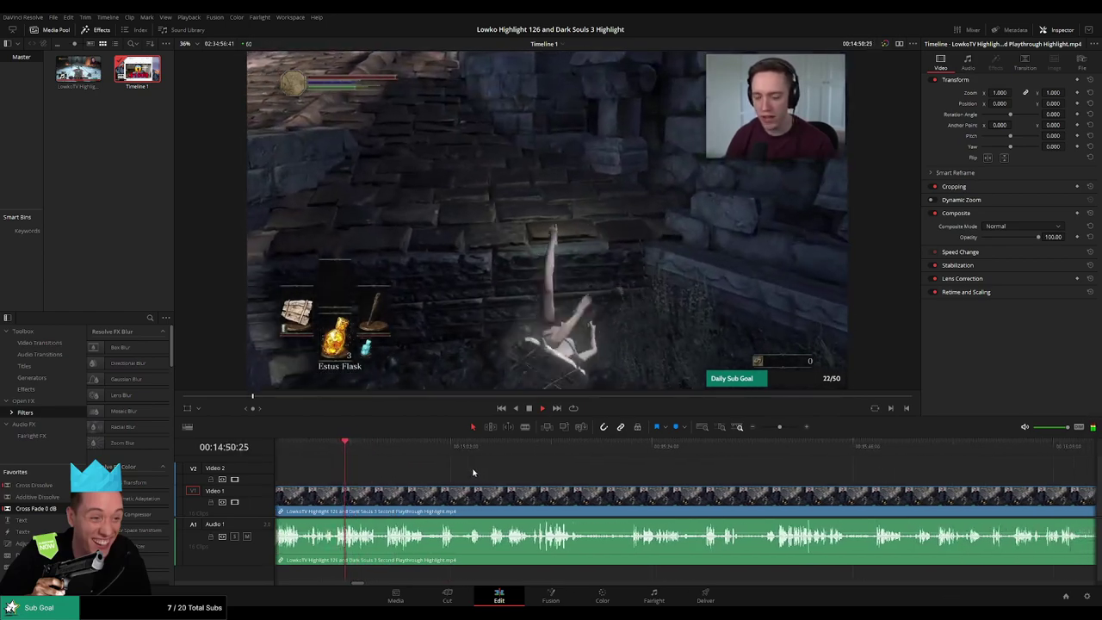
pyautogui.hscroll(1, 487, 476)
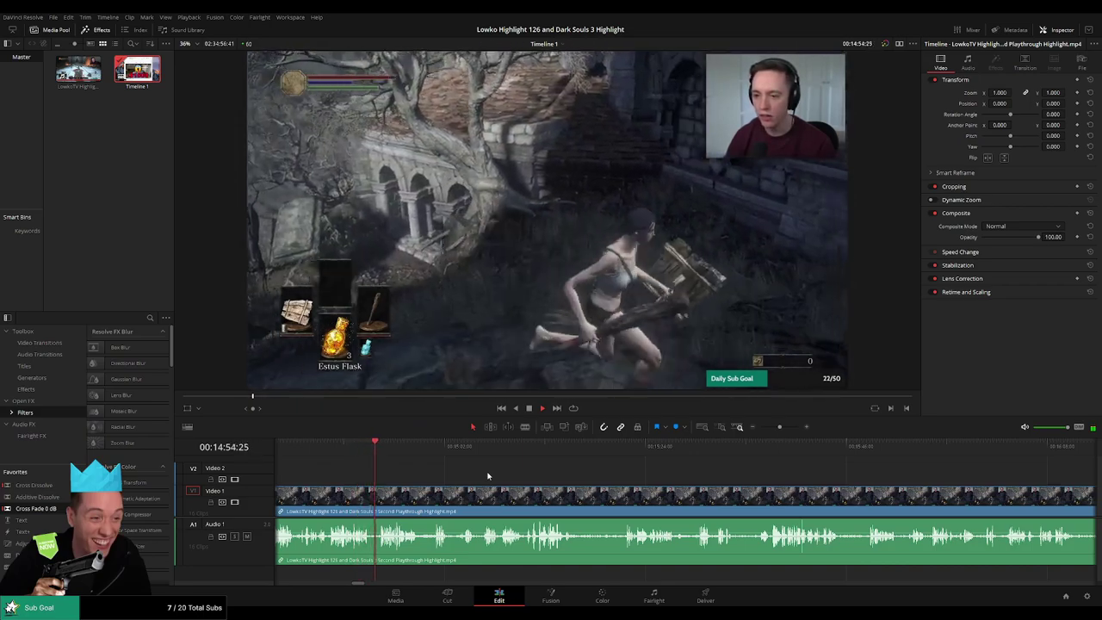
pyautogui.hscroll(1, 516, 472)
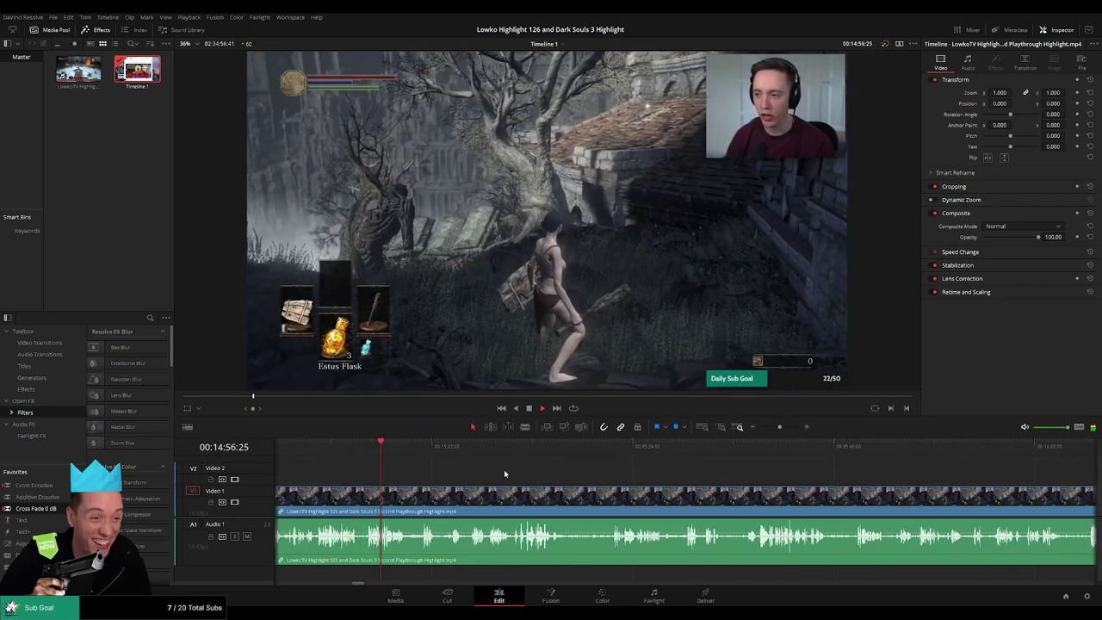
pyautogui.hscroll(-5, 746, 479)
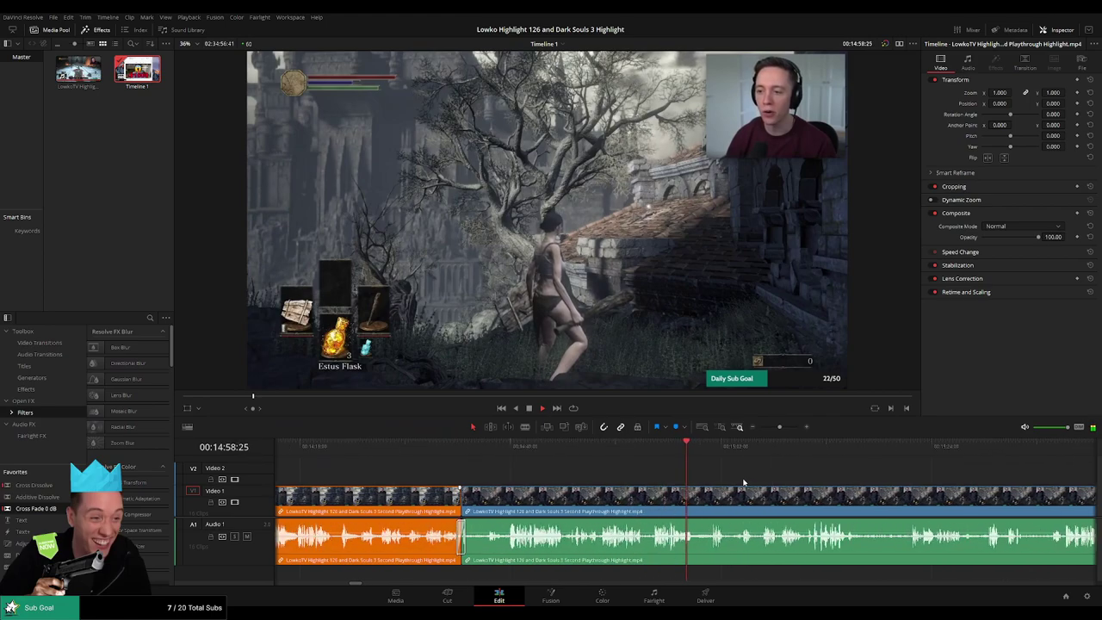
pyautogui.hscroll(4, 744, 483)
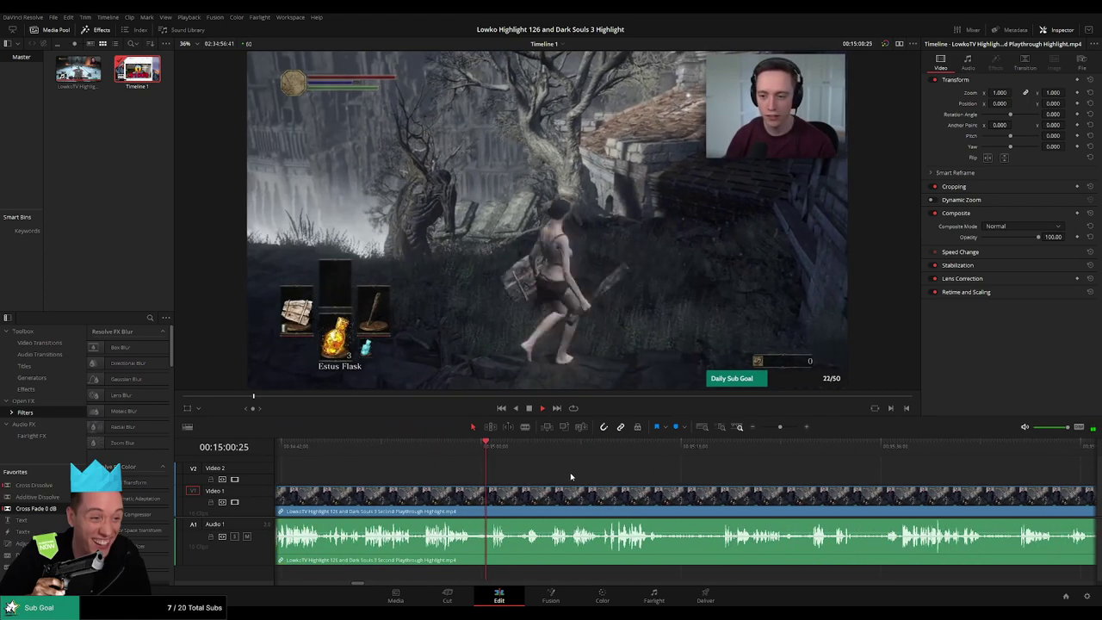
pyautogui.hscroll(3, 552, 471)
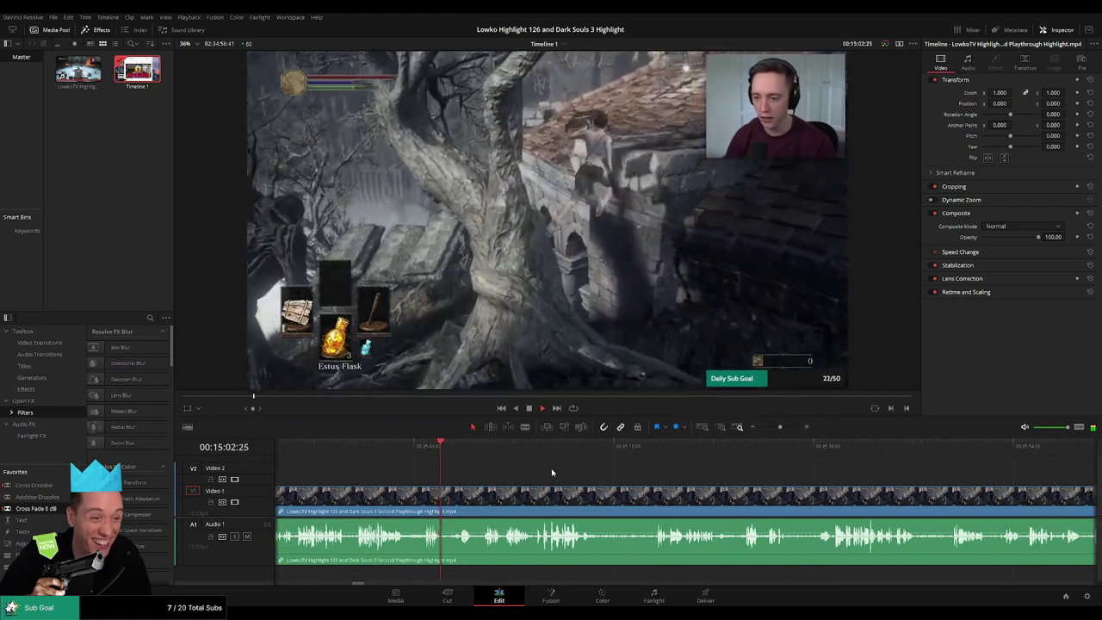
pyautogui.click(482, 450)
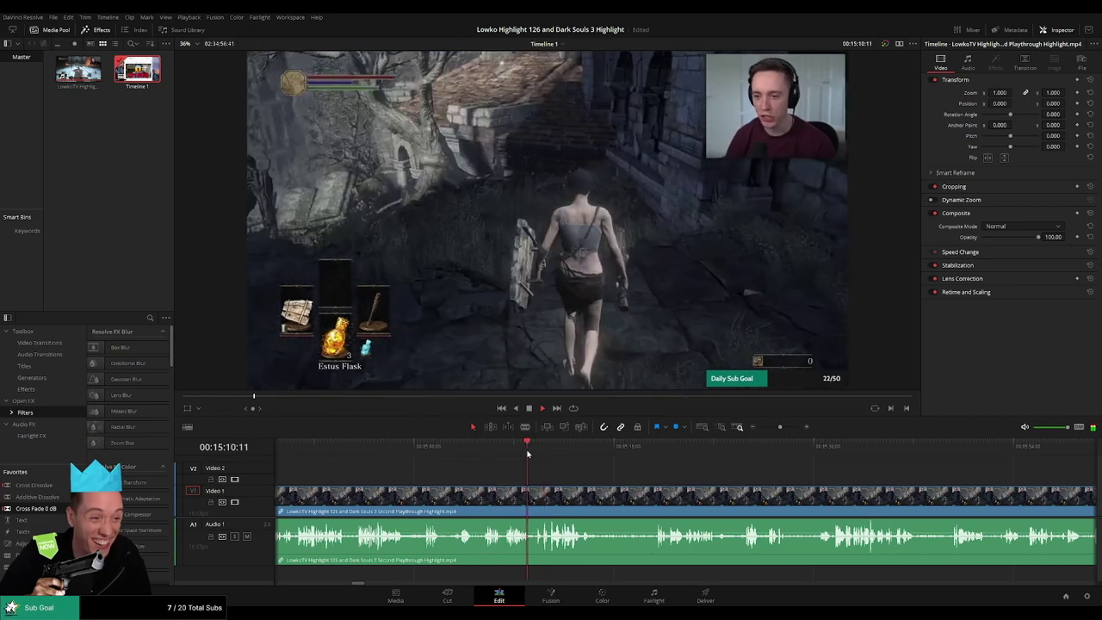
pyautogui.moveTo(690, 489); pyautogui.dragTo(507, 475)
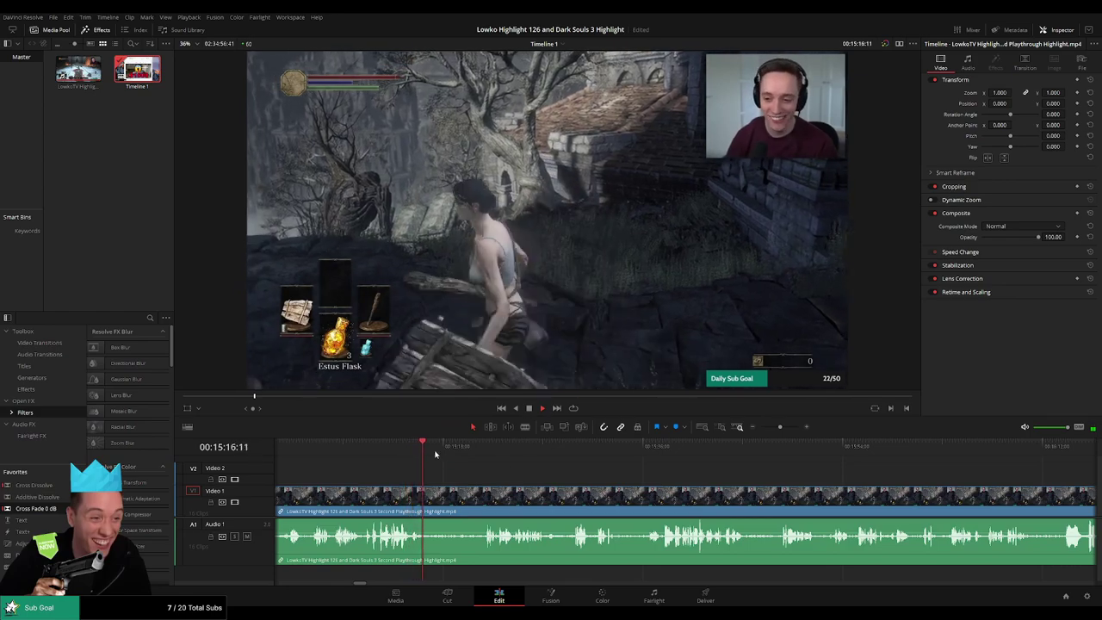
pyautogui.moveTo(430, 450); pyautogui.dragTo(481, 450)
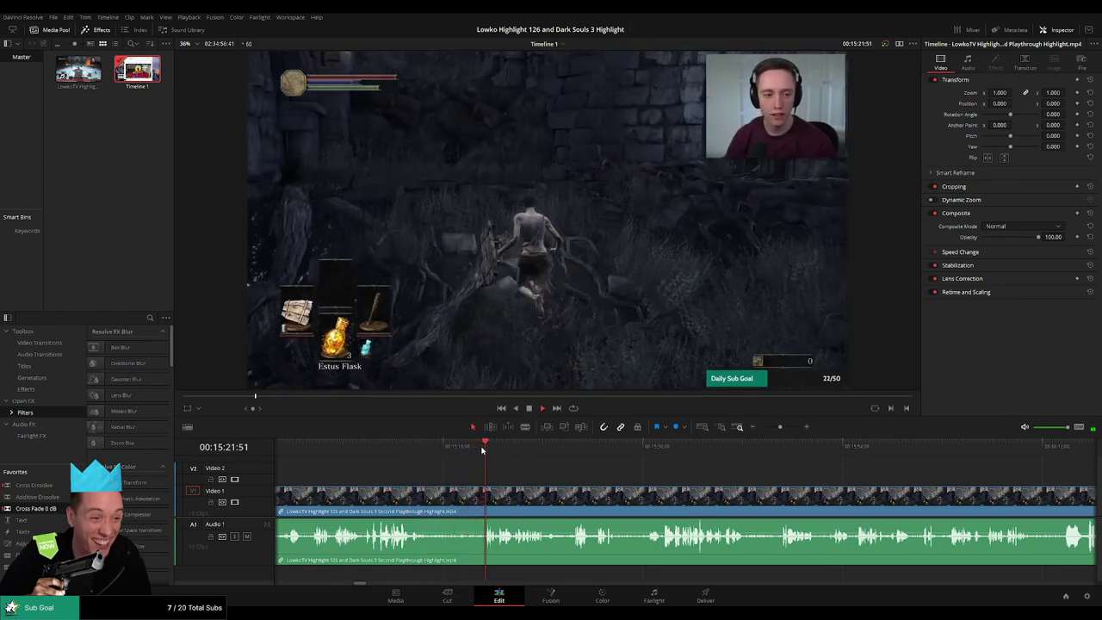
pyautogui.hscroll(1, 532, 478)
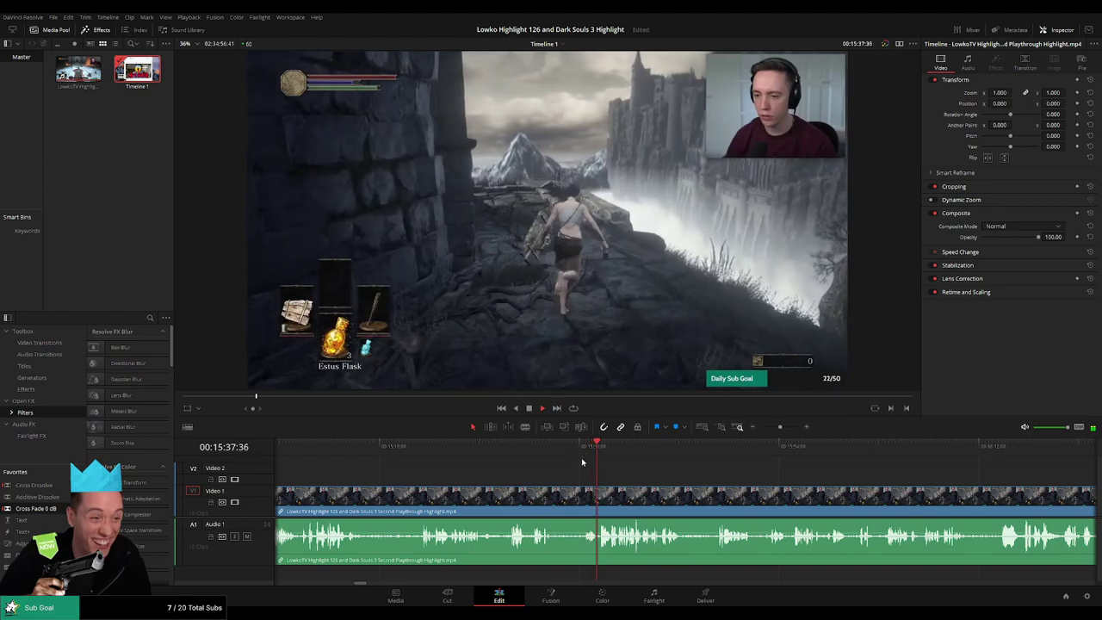
pyautogui.moveTo(706, 473); pyautogui.dragTo(604, 471)
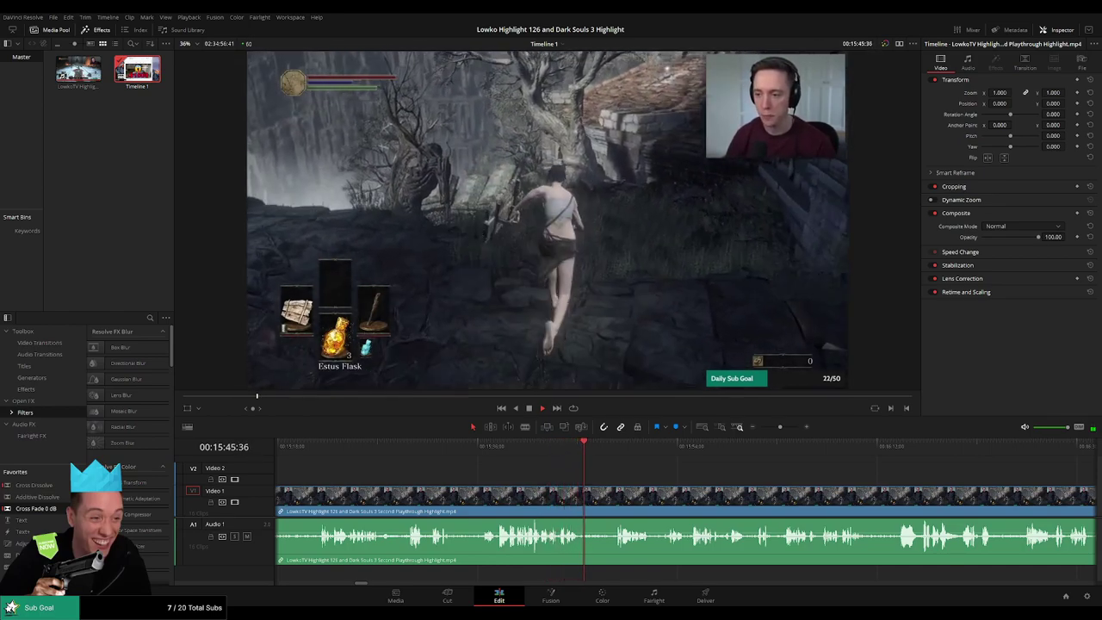
pyautogui.moveTo(646, 474); pyautogui.dragTo(494, 465)
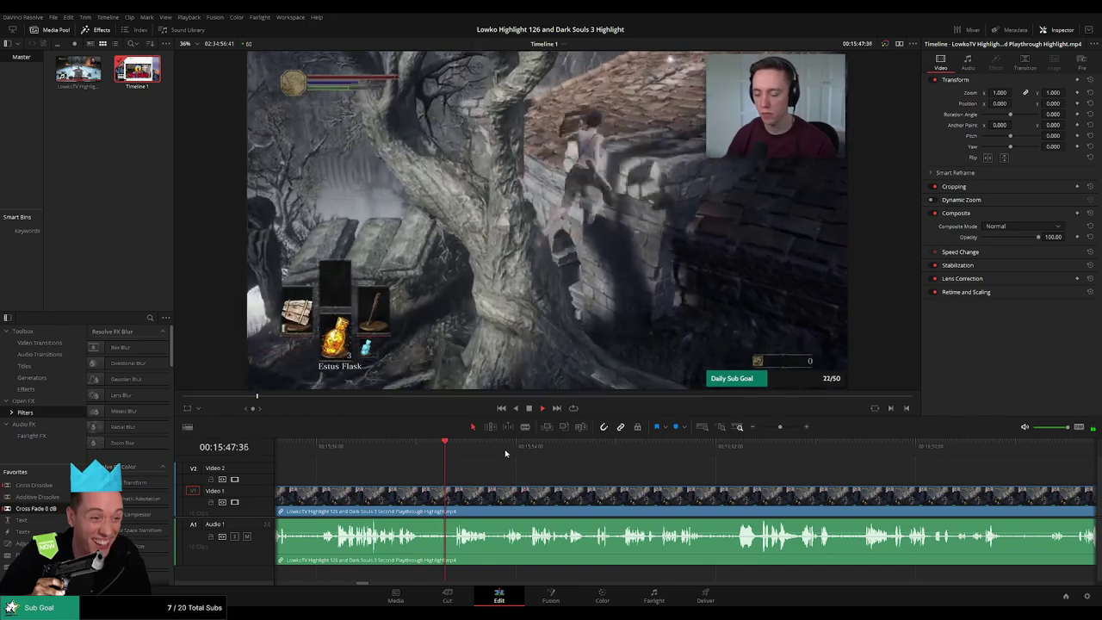
pyautogui.hscroll(3, 563, 463)
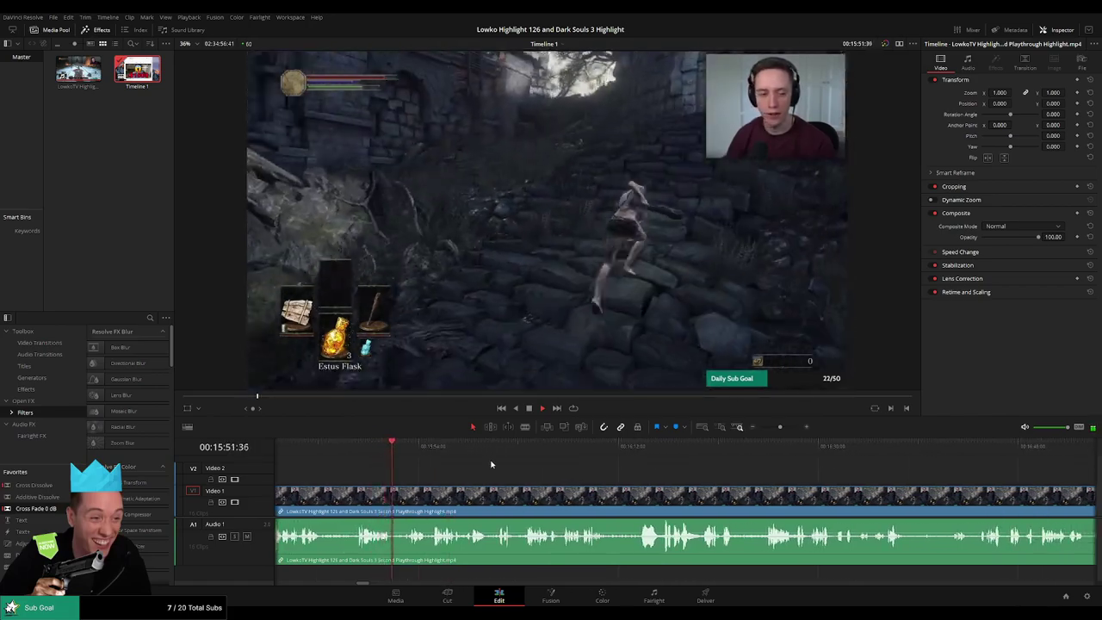
# Review the gameplay from about 00:15:51 to 00:16:25, examining the audio waveform for quiet gaps.
pyautogui.hscroll(1, 504, 470)
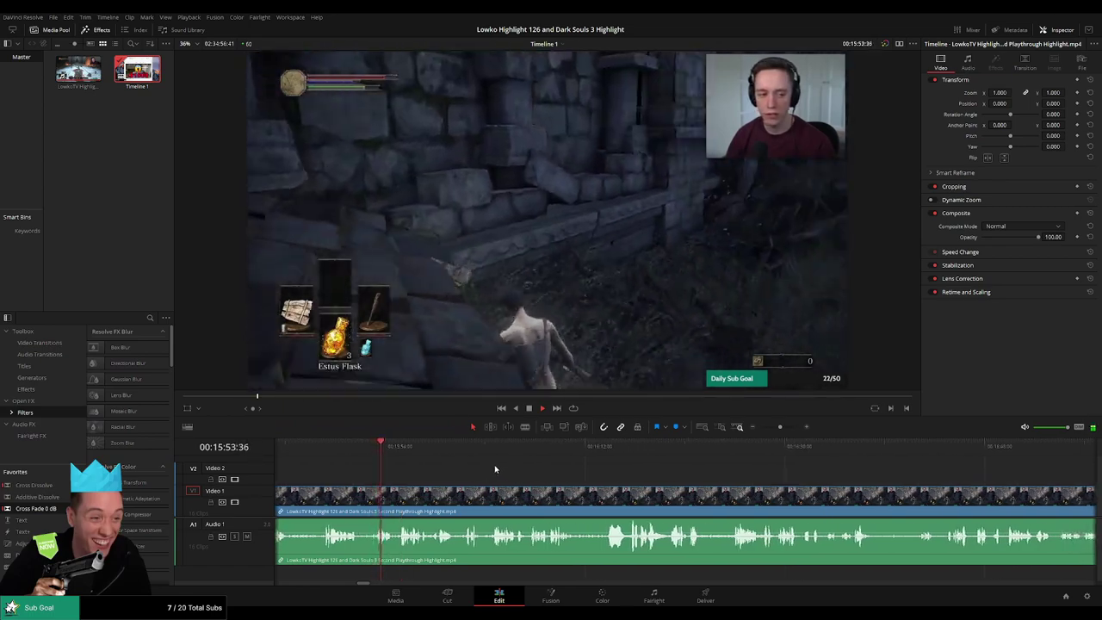
pyautogui.hscroll(1, 498, 469)
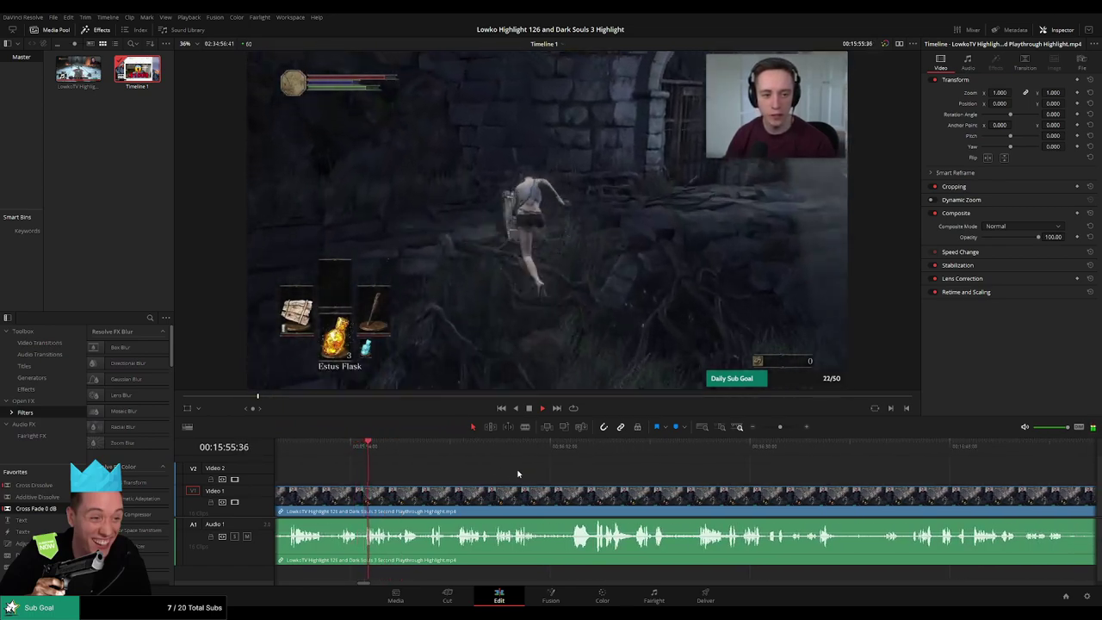
pyautogui.hscroll(1, 513, 471)
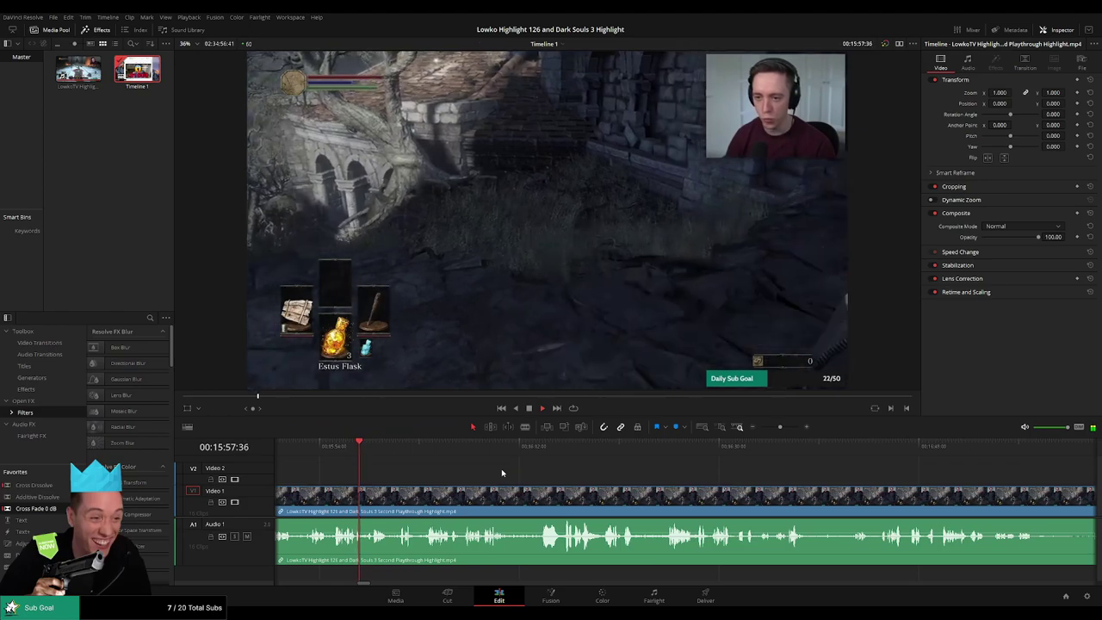
pyautogui.hscroll(1, 500, 469)
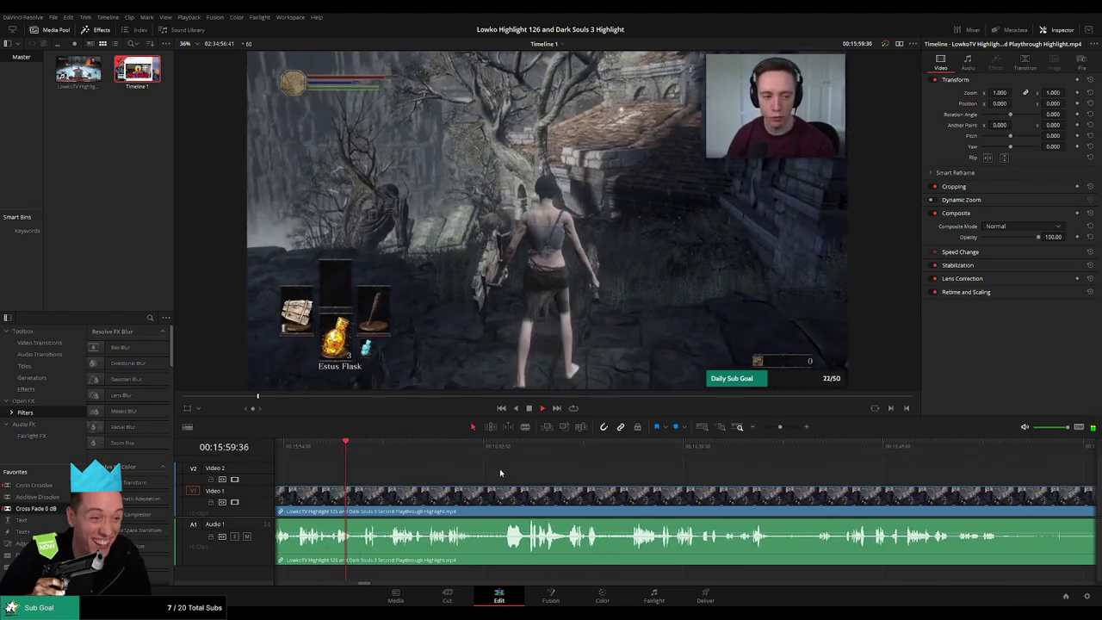
pyautogui.hscroll(1, 502, 473)
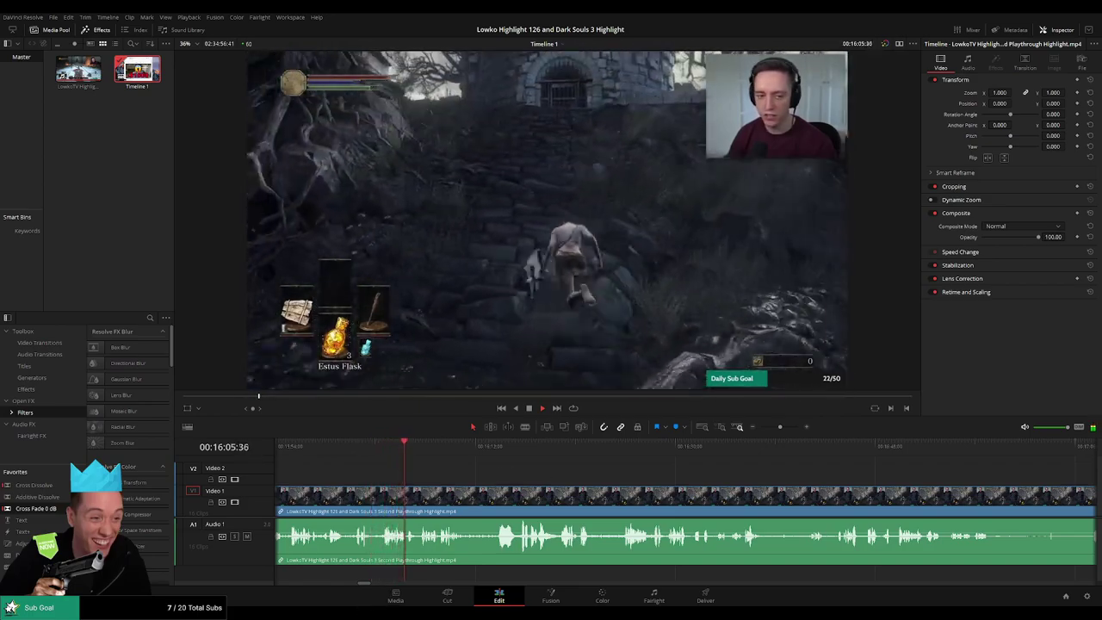
pyautogui.hscroll(1, 514, 474)
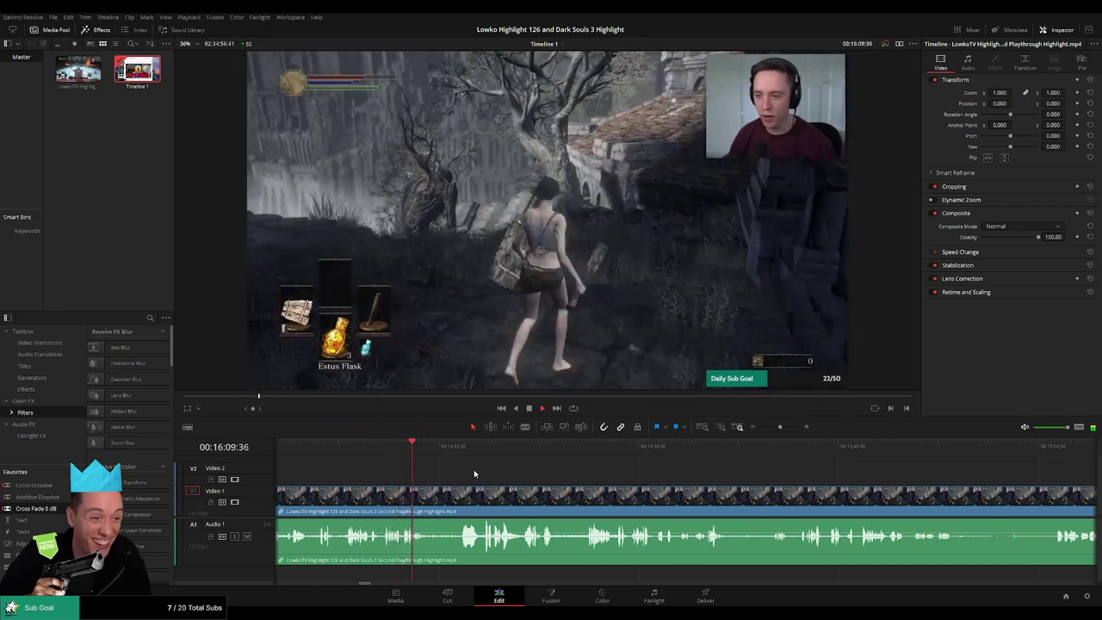
pyautogui.hscroll(1, 473, 477)
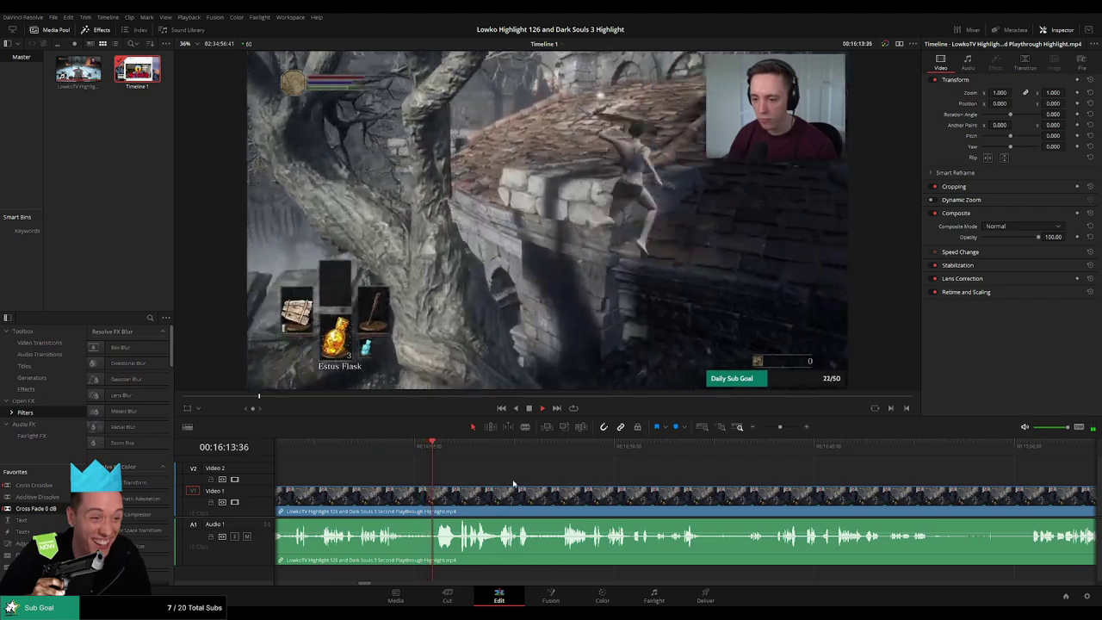
pyautogui.hscroll(1, 507, 483)
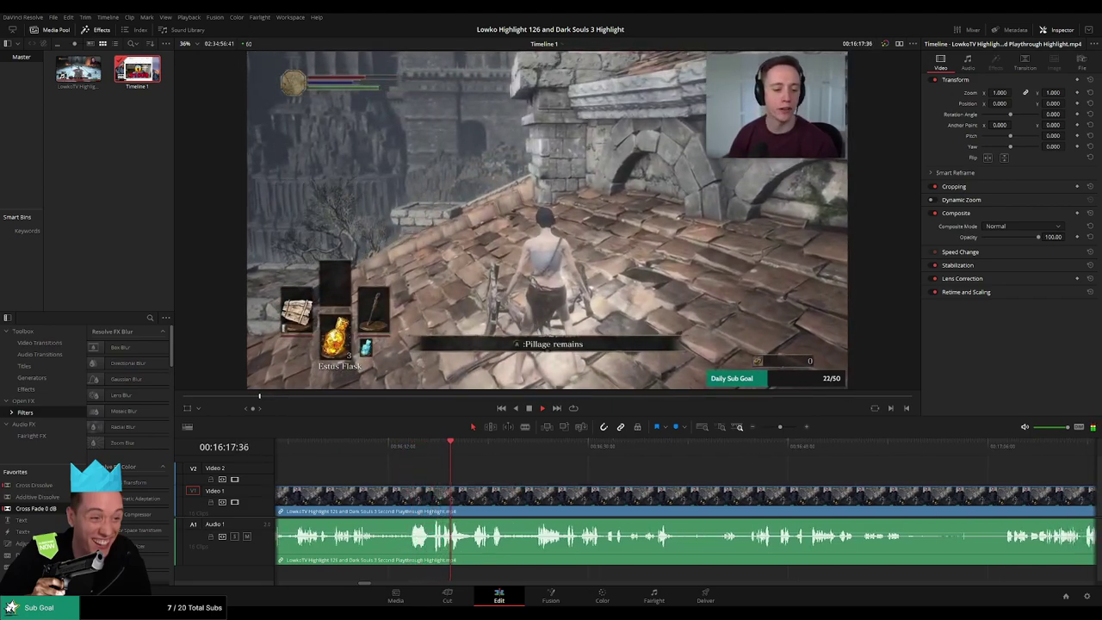
pyautogui.hotkey('ctrl', '=')
pyautogui.hotkey('ctrl', '=')
pyautogui.hscroll(3, 569, 466)
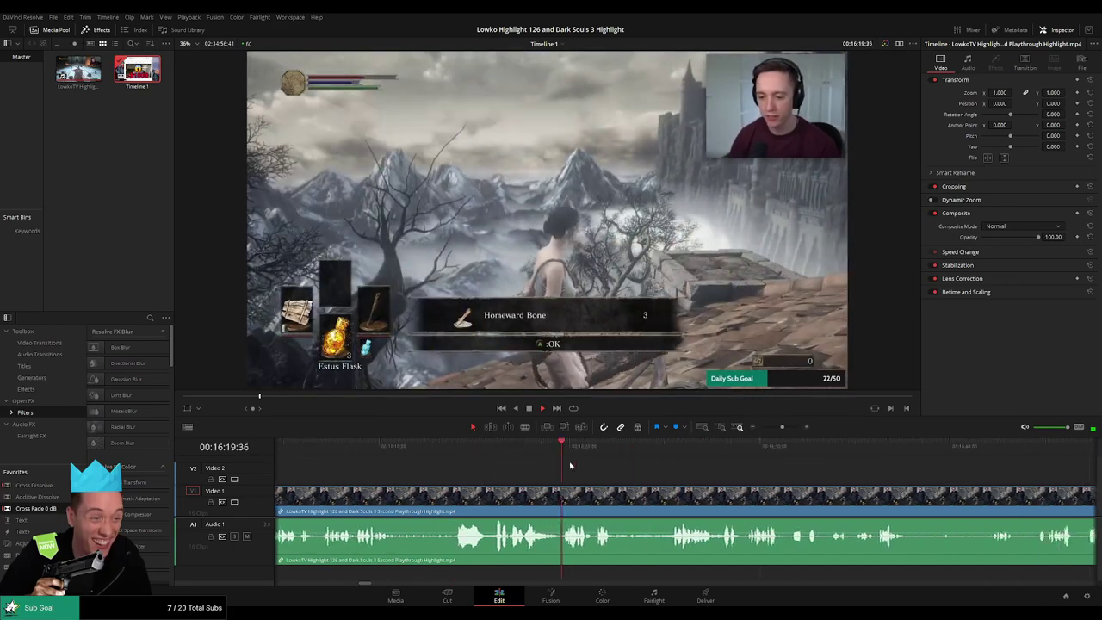
pyautogui.hscroll(2, 588, 476)
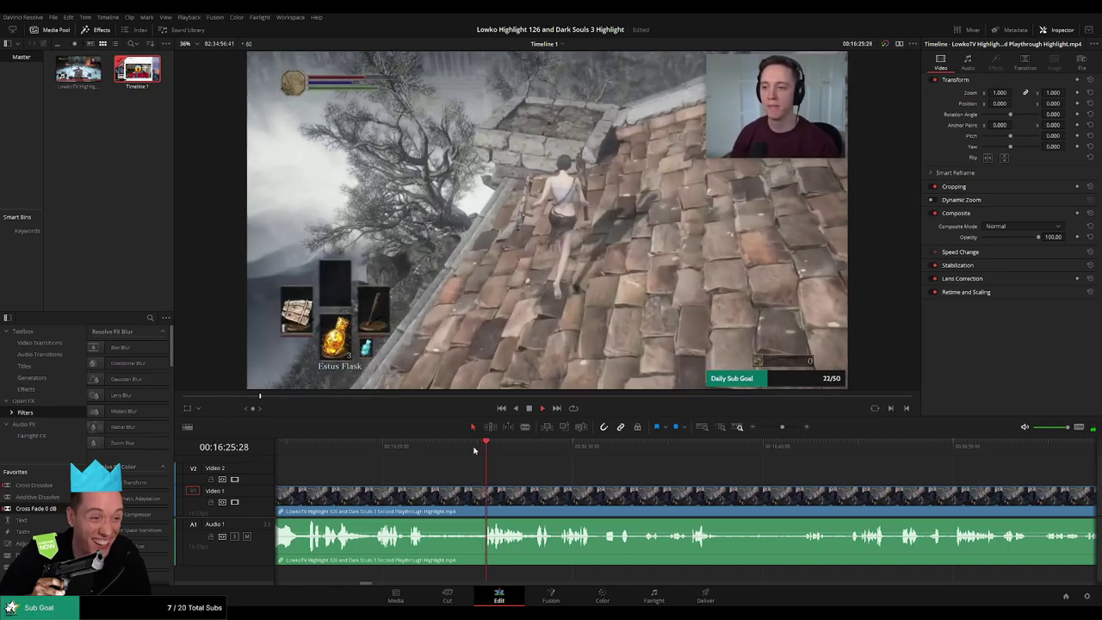
# Cut out the roughly 2.6-second quiet pause starting at about 00:16:22:30 and close the gap.
pyautogui.press('b')
pyautogui.click(431, 504)
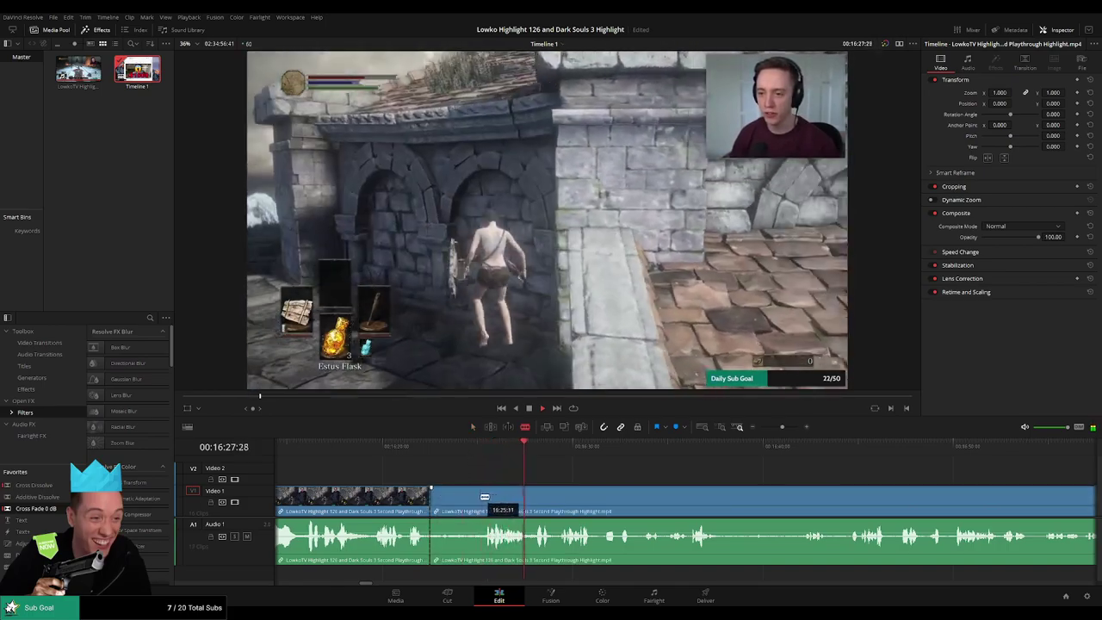
pyautogui.click(478, 497)
pyautogui.press('a')
pyautogui.click(464, 498)
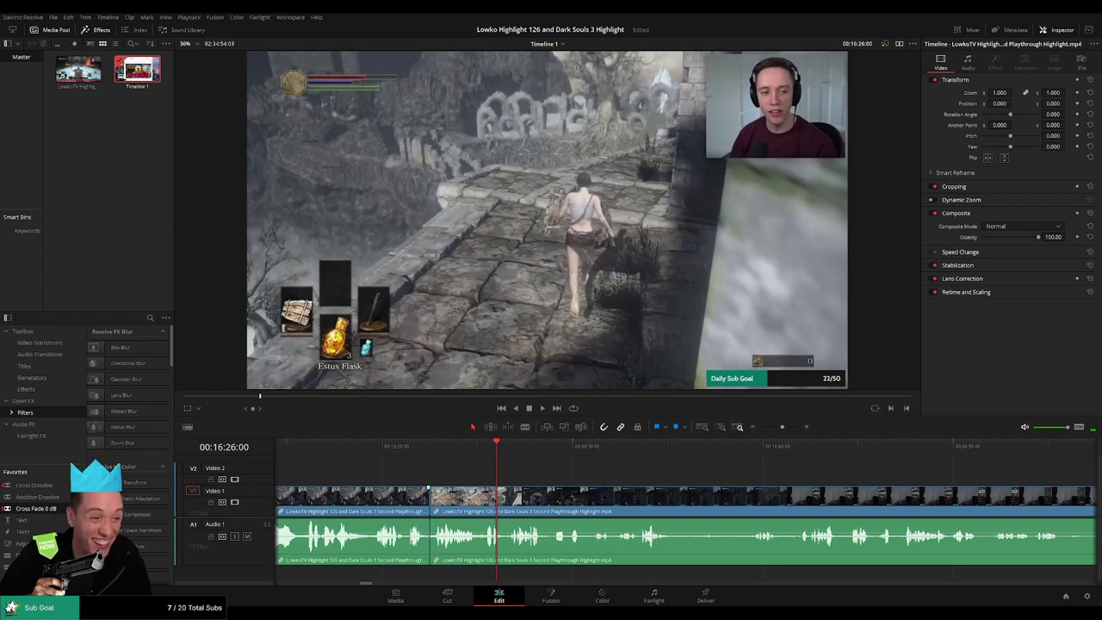
# Add a Cross Fade 0 dB to the audio at the 00:16:22:30 cut and colour the clip before it orange.
pyautogui.press('space')
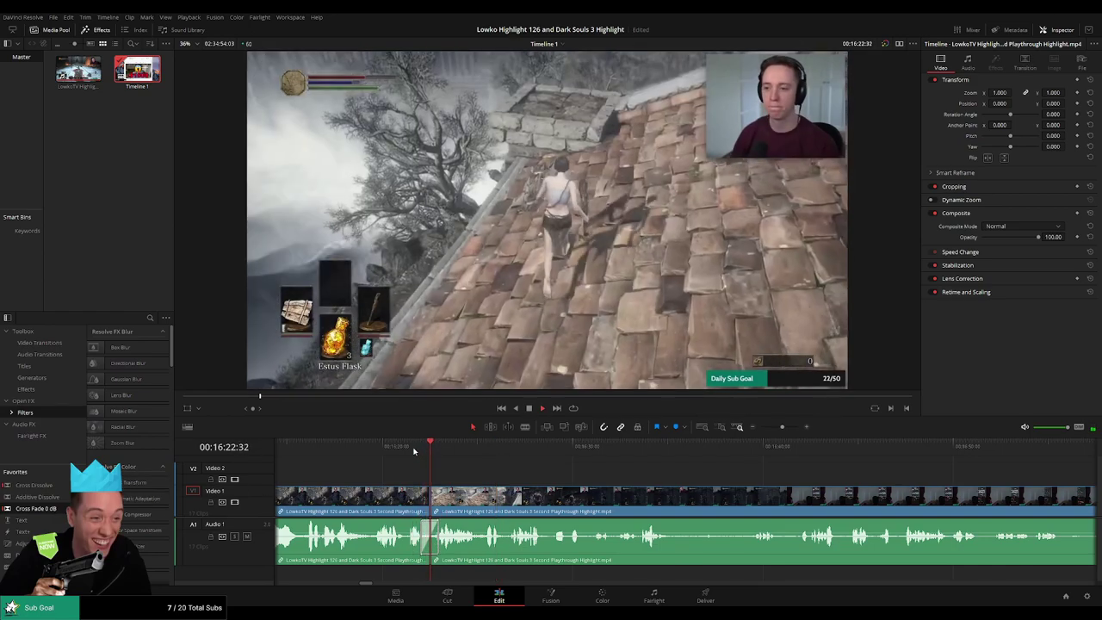
pyautogui.click(372, 503)
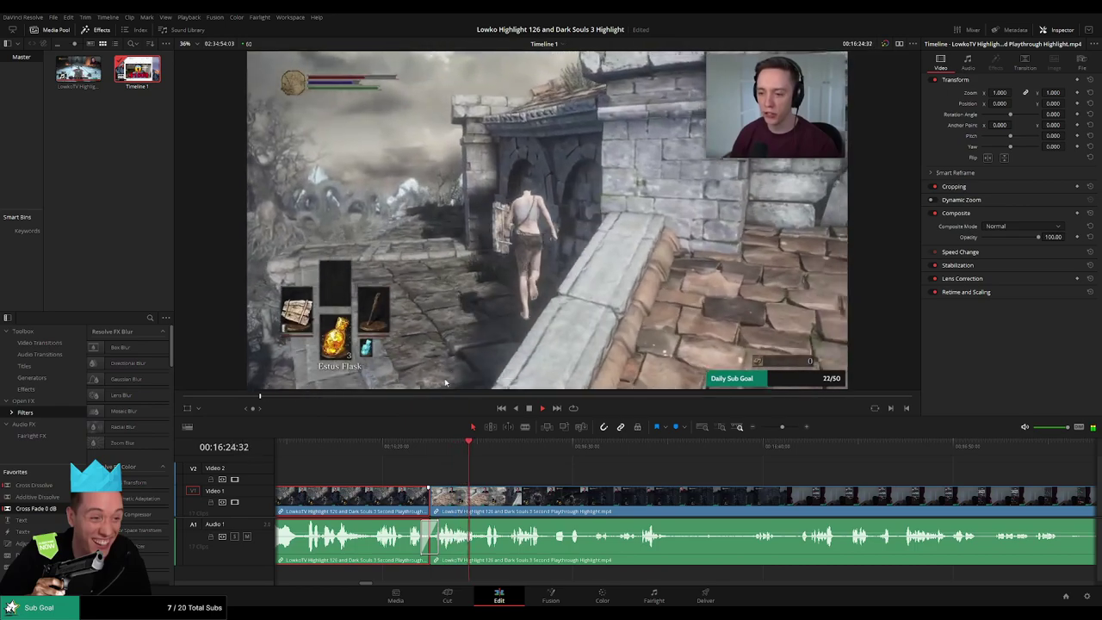
pyautogui.press('F2')
pyautogui.click(576, 473)
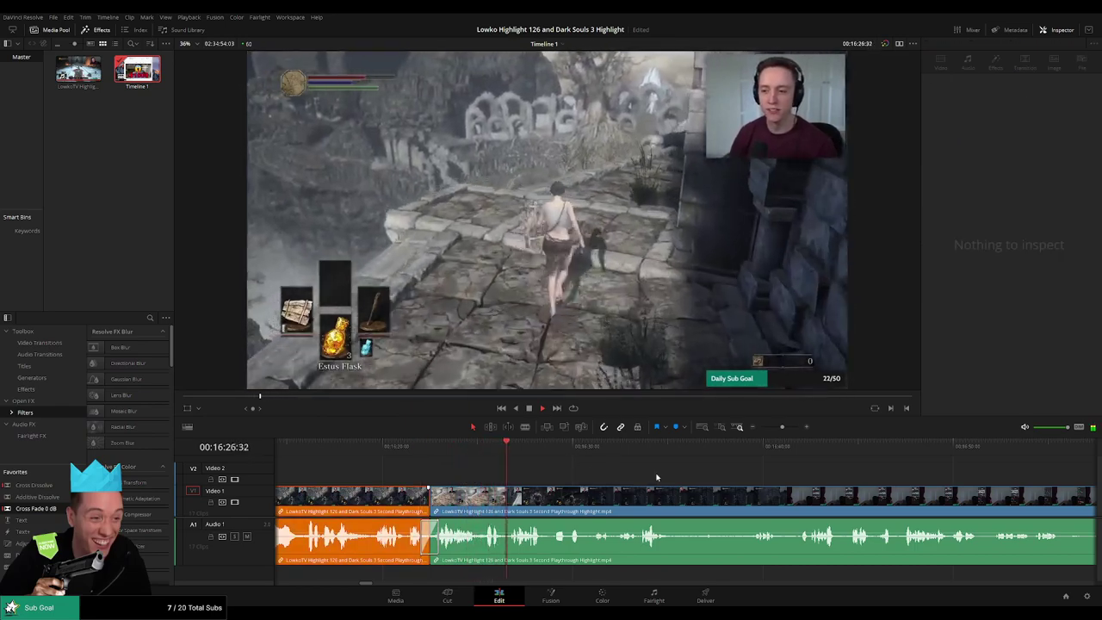
# Cut out the roughly 29-frame pause starting at about 00:16:30:30 and close the gap.
pyautogui.moveTo(657, 477); pyautogui.dragTo(544, 473)
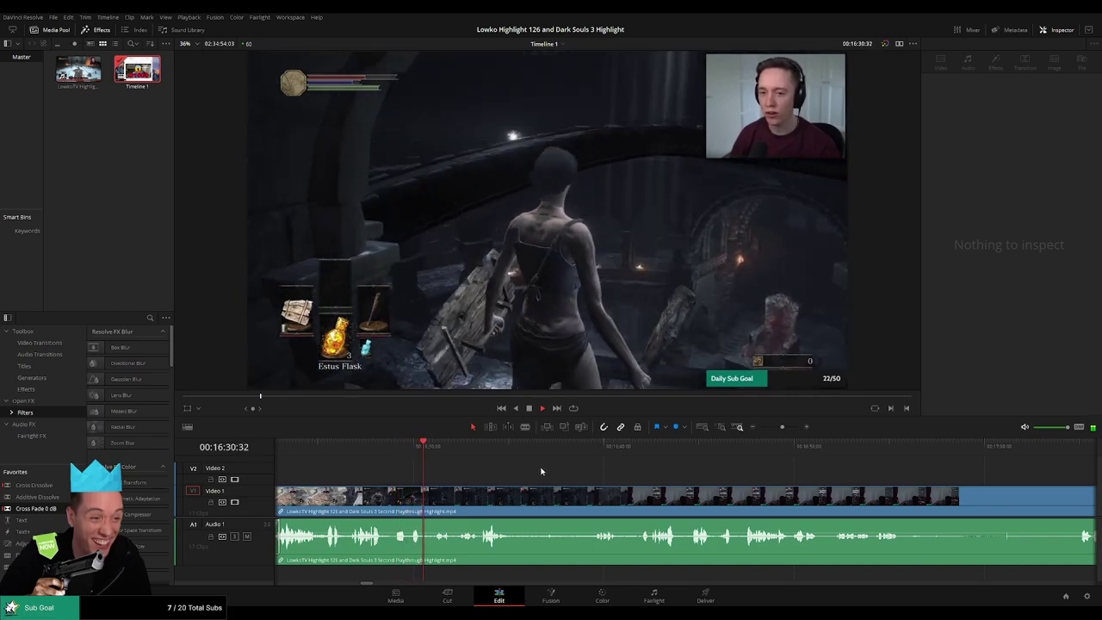
pyautogui.press('b')
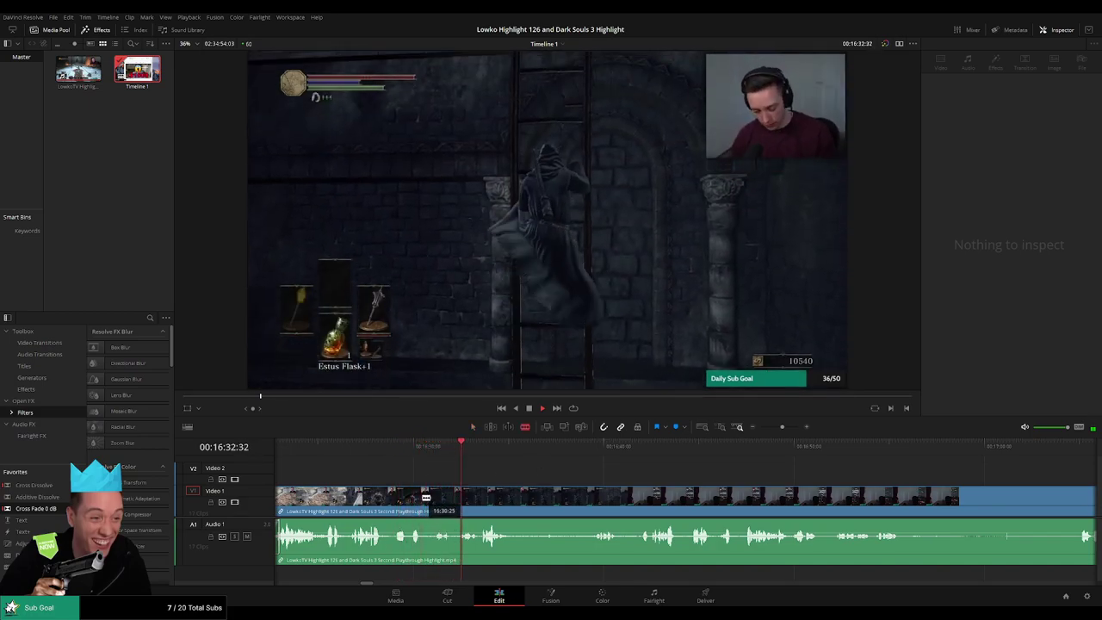
pyautogui.click(424, 496)
pyautogui.press('a')
pyautogui.click(430, 500)
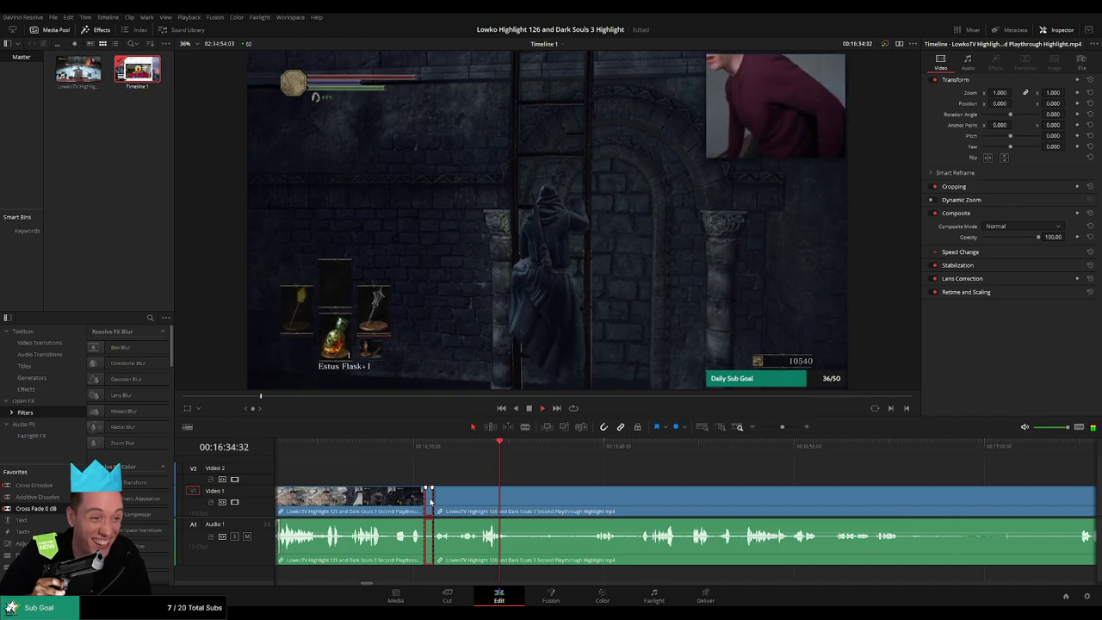
pyautogui.press('Delete')
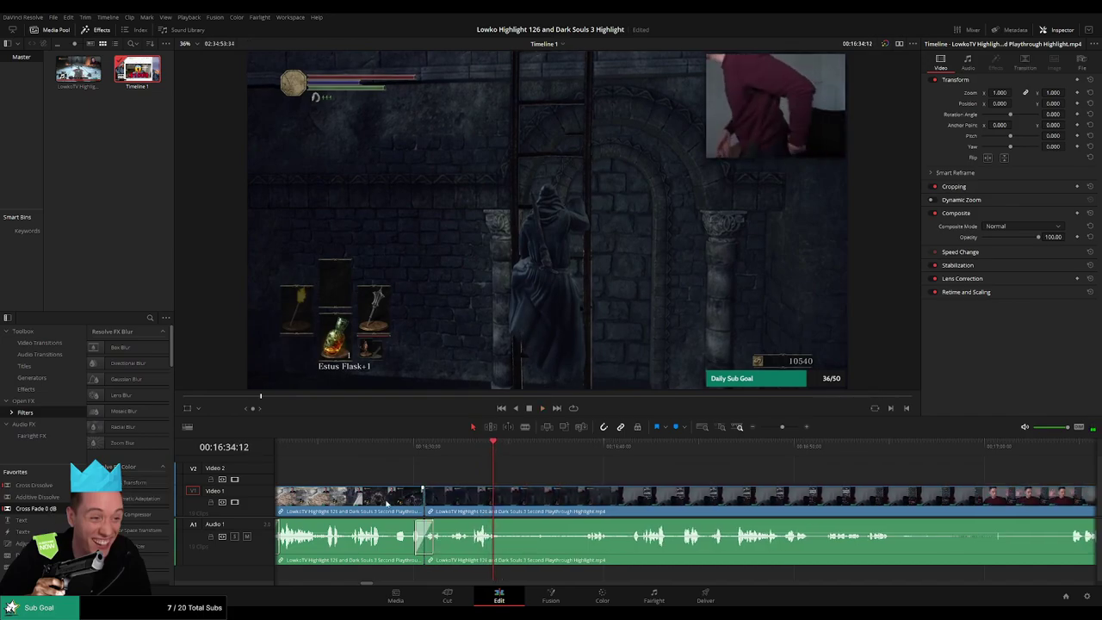
# Play over the 00:16:30:30 cut with a Cross Fade 0 dB on its audio and colour the clip before it orange.
pyautogui.click(425, 447)
pyautogui.press('space')
pyautogui.press('Up')
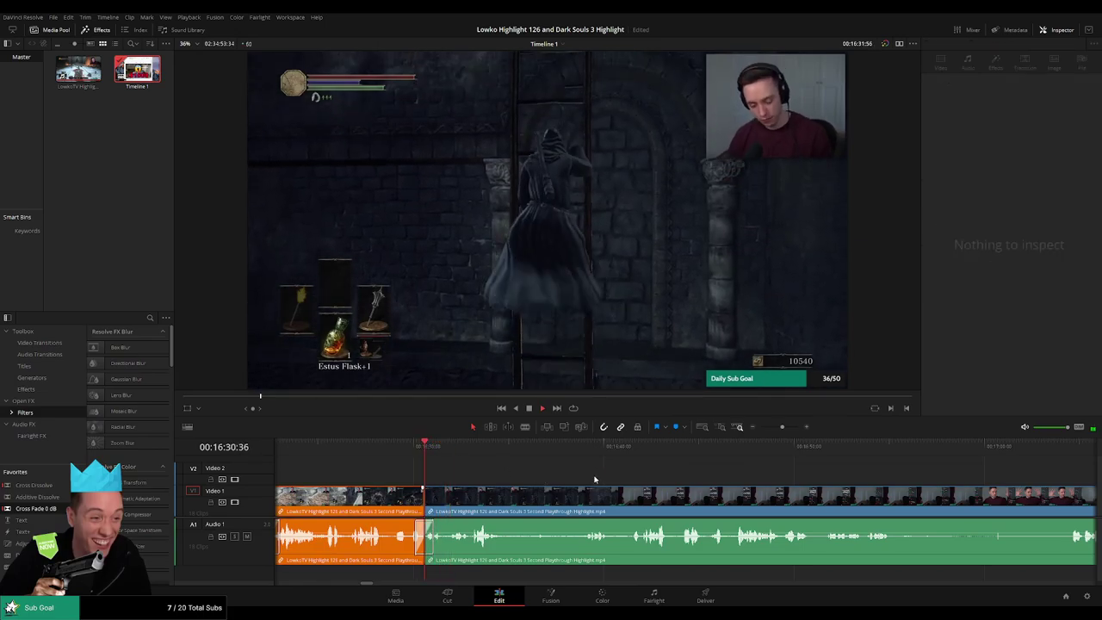
# Review the footage from about 00:16:31 to 00:16:50, skipping ahead over quiet stretches in the audio.
pyautogui.moveTo(594, 479); pyautogui.dragTo(525, 472)
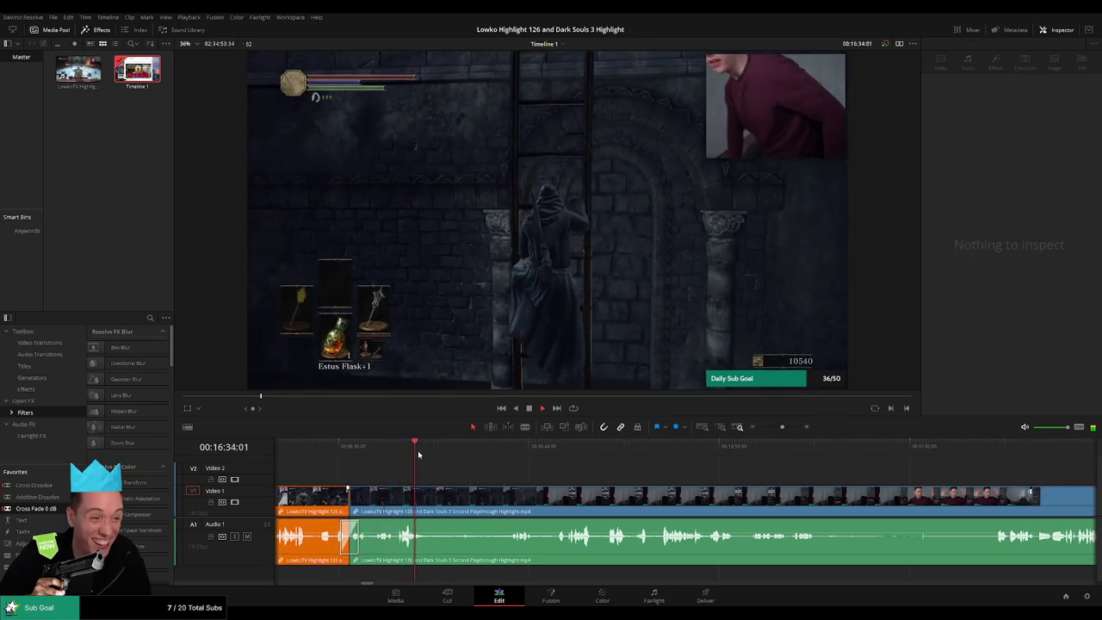
pyautogui.moveTo(417, 455); pyautogui.dragTo(472, 455)
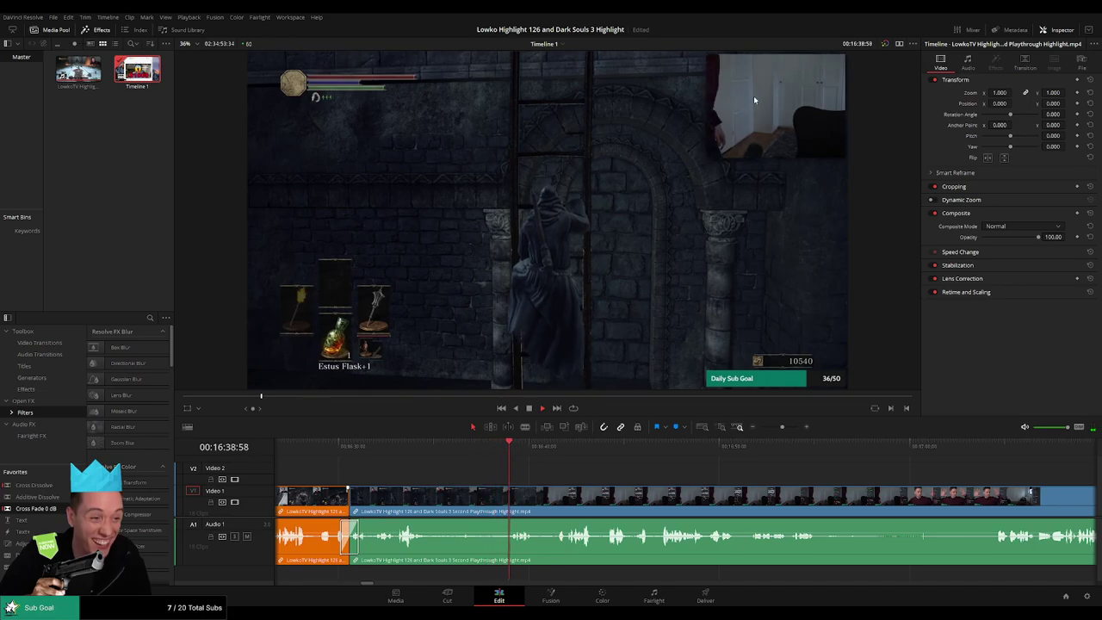
pyautogui.click(555, 455)
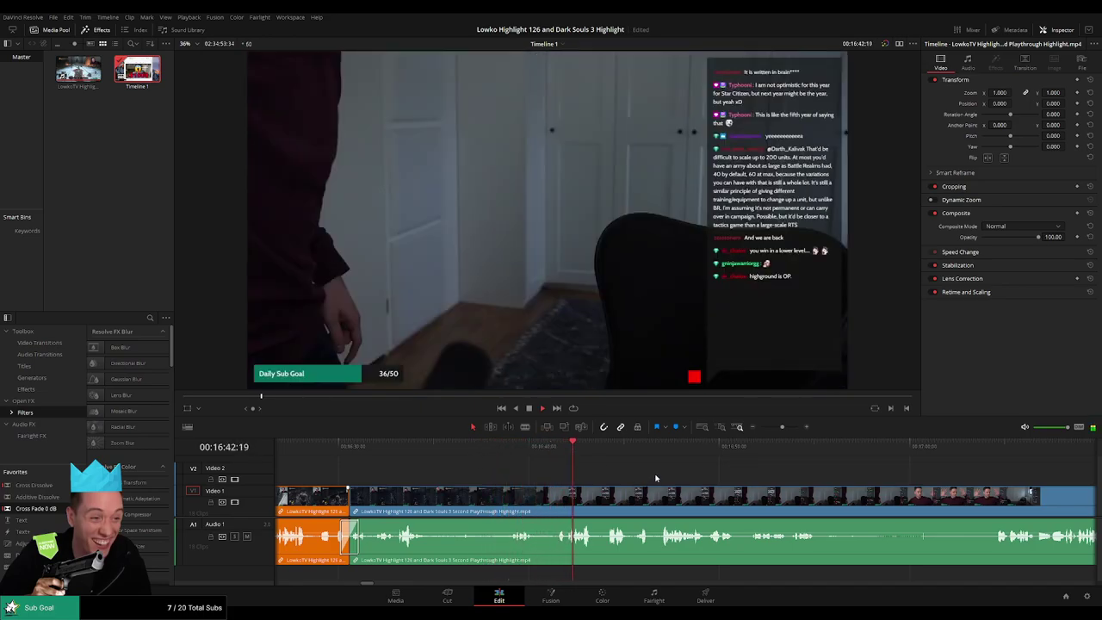
pyautogui.hscroll(3, 588, 474)
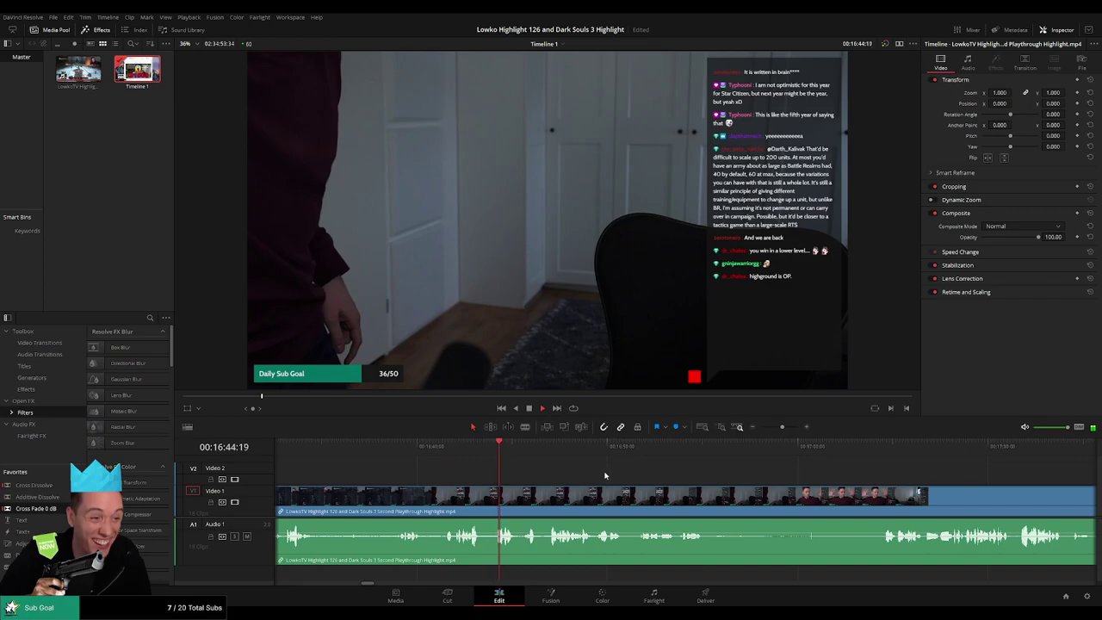
pyautogui.hscroll(1, 589, 479)
pyautogui.hscroll(1, 602, 477)
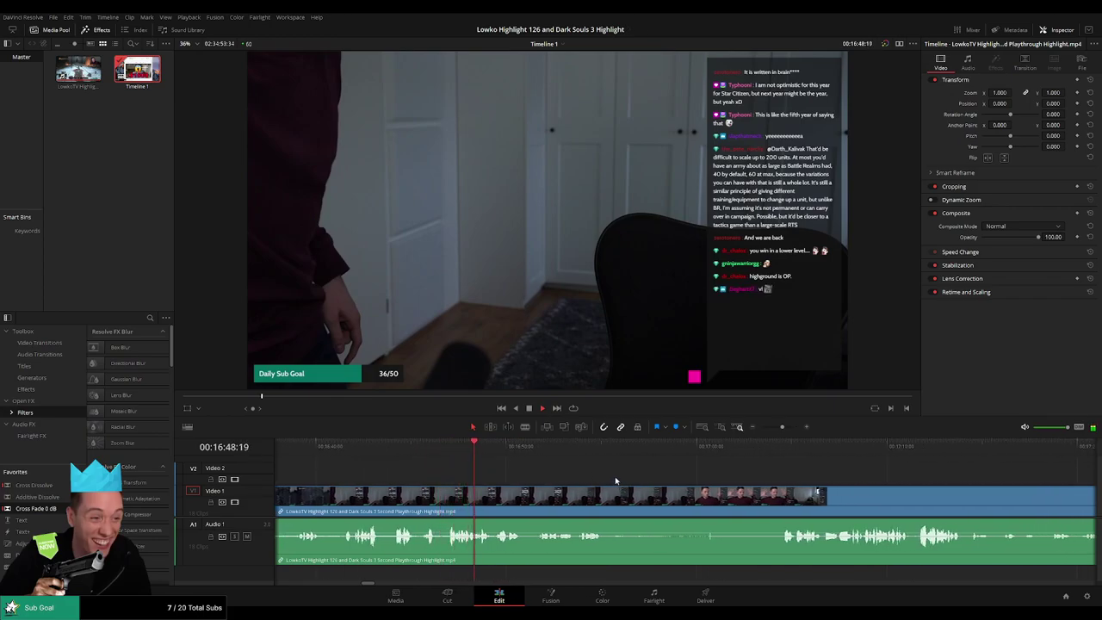
pyautogui.hscroll(2, 551, 479)
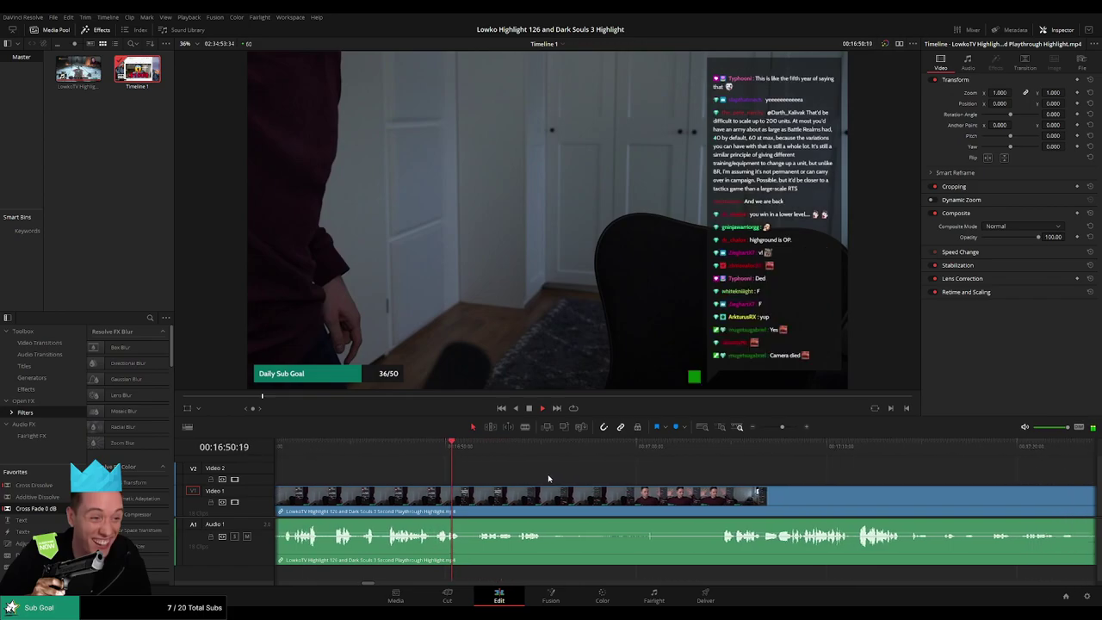
# Ripple-delete the roughly 52-frame pause starting at about 00:16:50 and colour the clip before it orange.
pyautogui.click(459, 504)
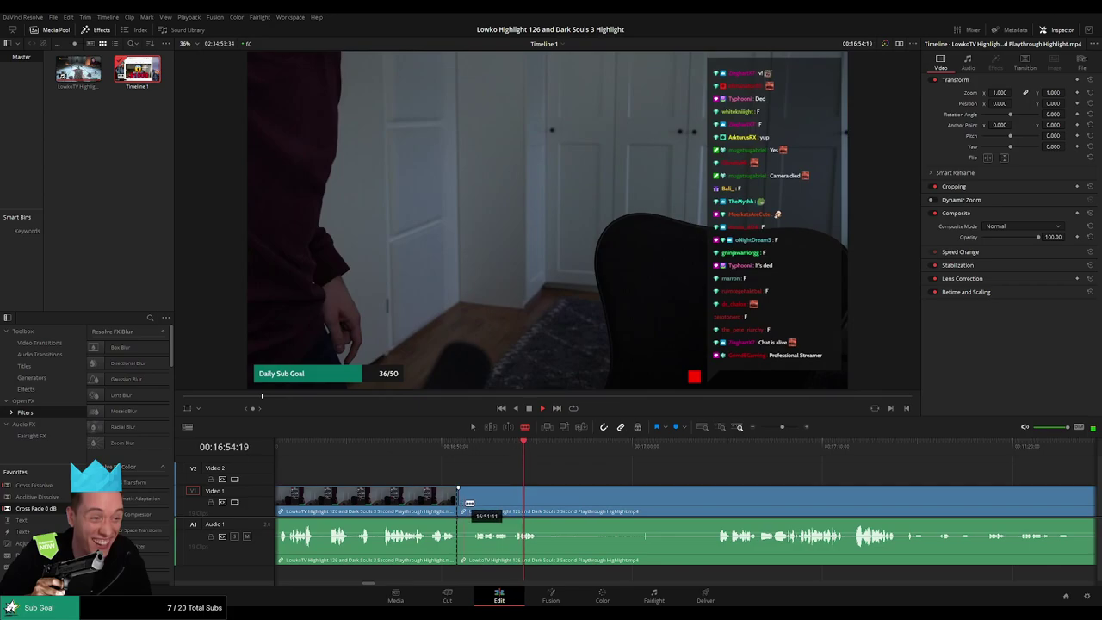
pyautogui.press('Delete')
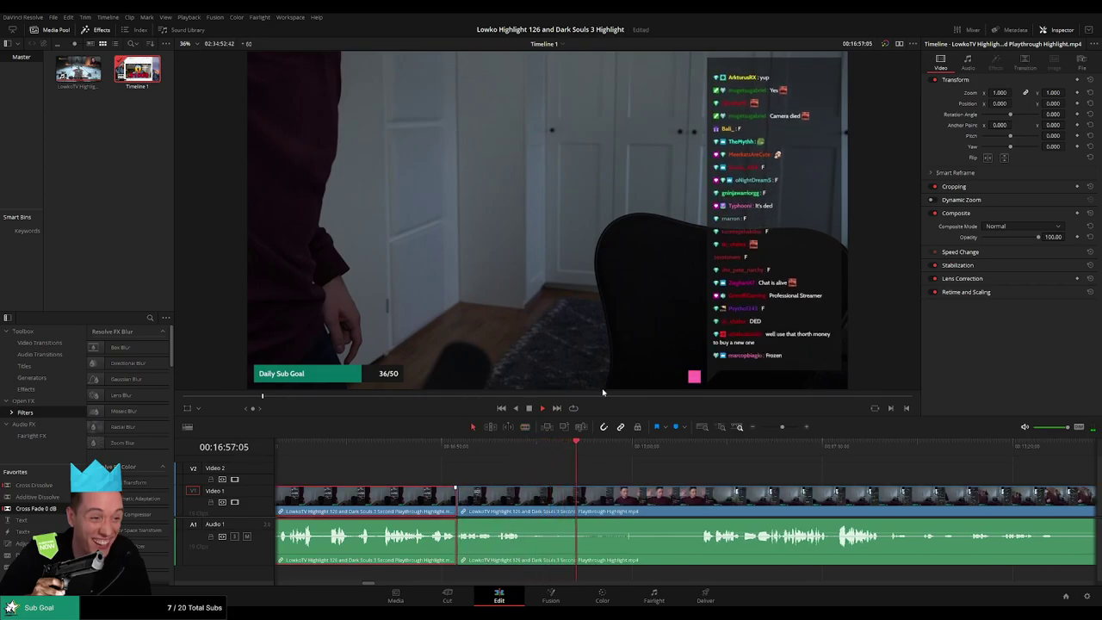
pyautogui.press('1')
pyautogui.click(641, 472)
# Skip the silence up to about 00:16:59, then ripple-delete the roughly 39-frame pause near 00:17:06.
pyautogui.click(617, 448)
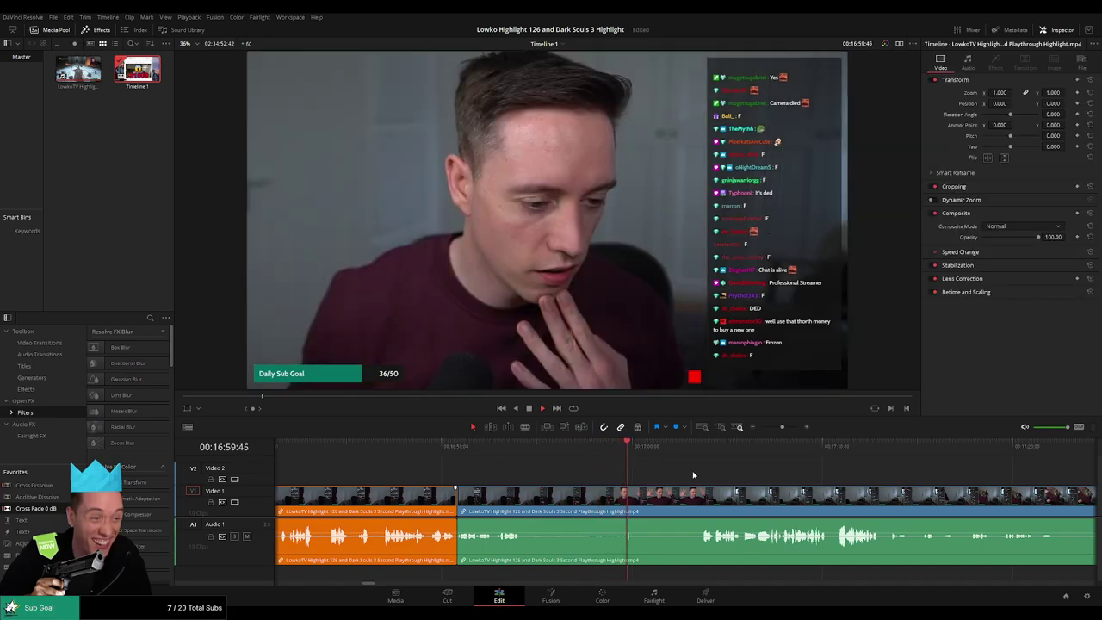
pyautogui.moveTo(693, 475); pyautogui.dragTo(586, 476)
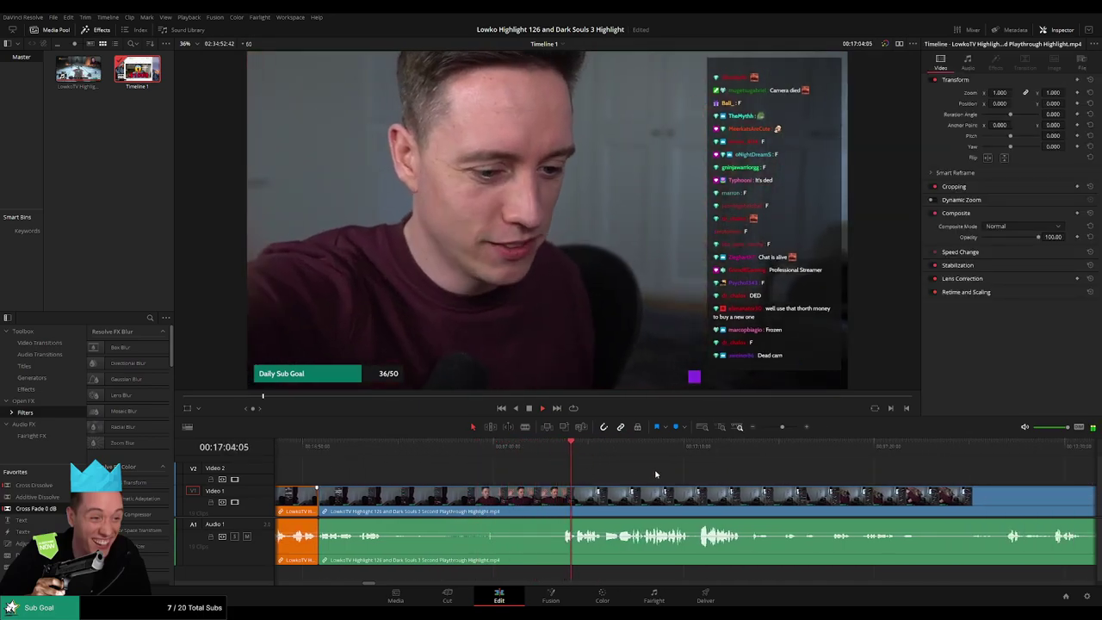
pyautogui.hscroll(3, 549, 462)
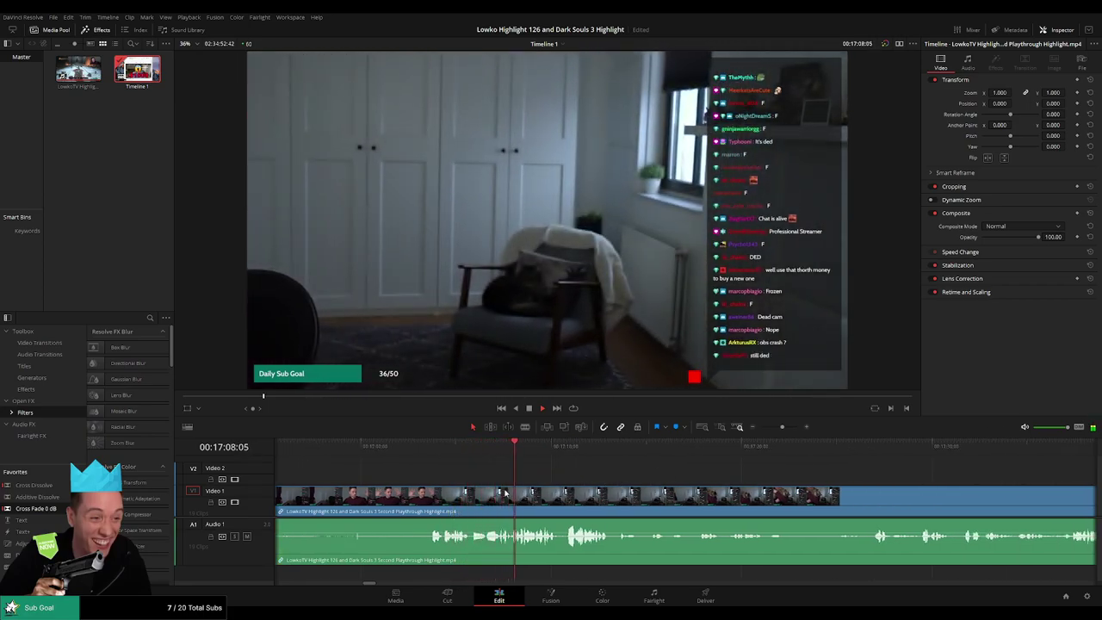
pyautogui.click(487, 501)
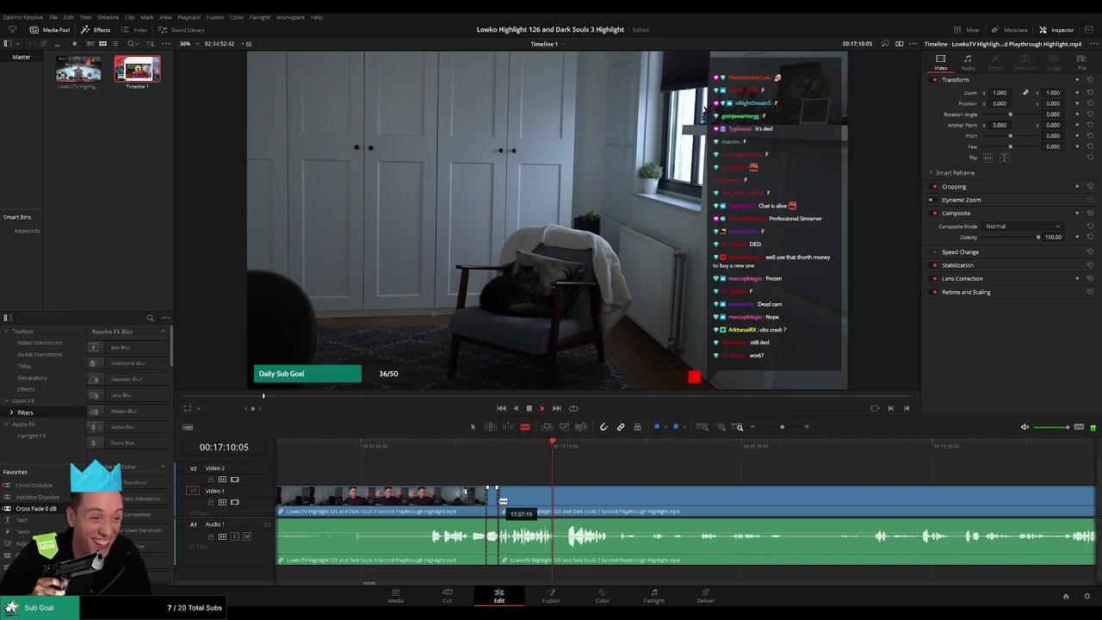
pyautogui.click(487, 447)
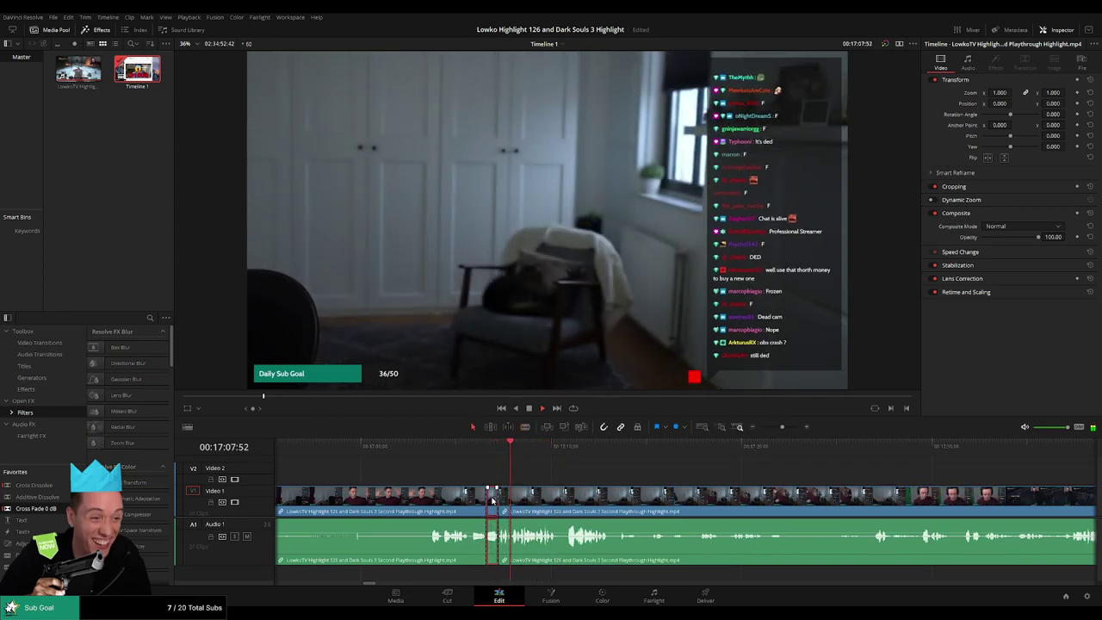
pyautogui.press('Delete')
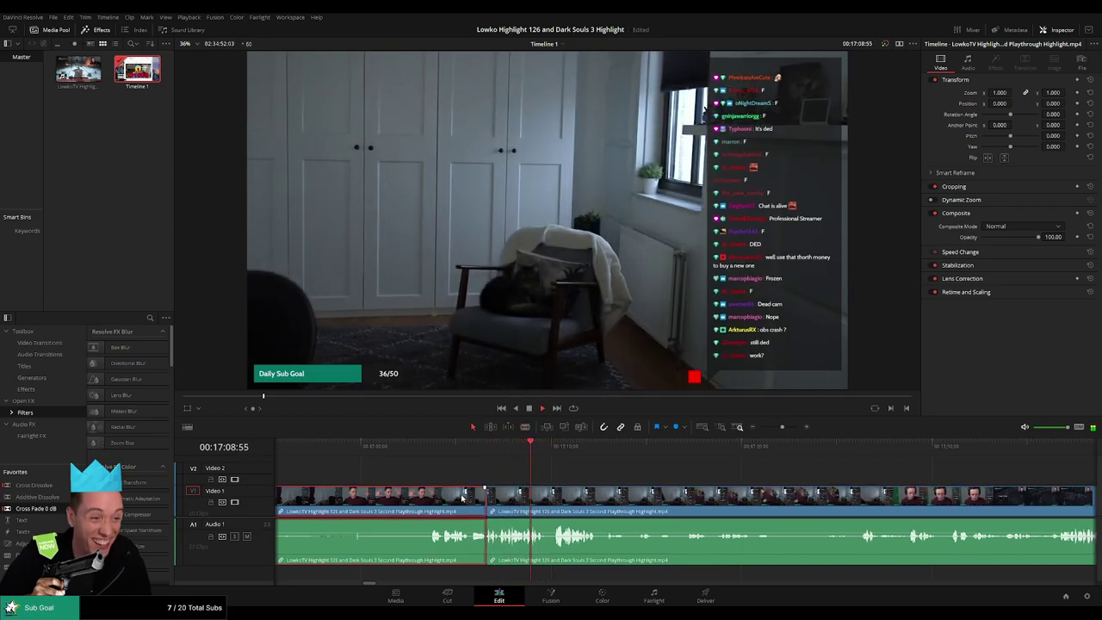
# Colour the clip before the 00:17:06 cut orange and skip playback ahead over the quiet stretch to about 00:17:14.
pyautogui.press('1')
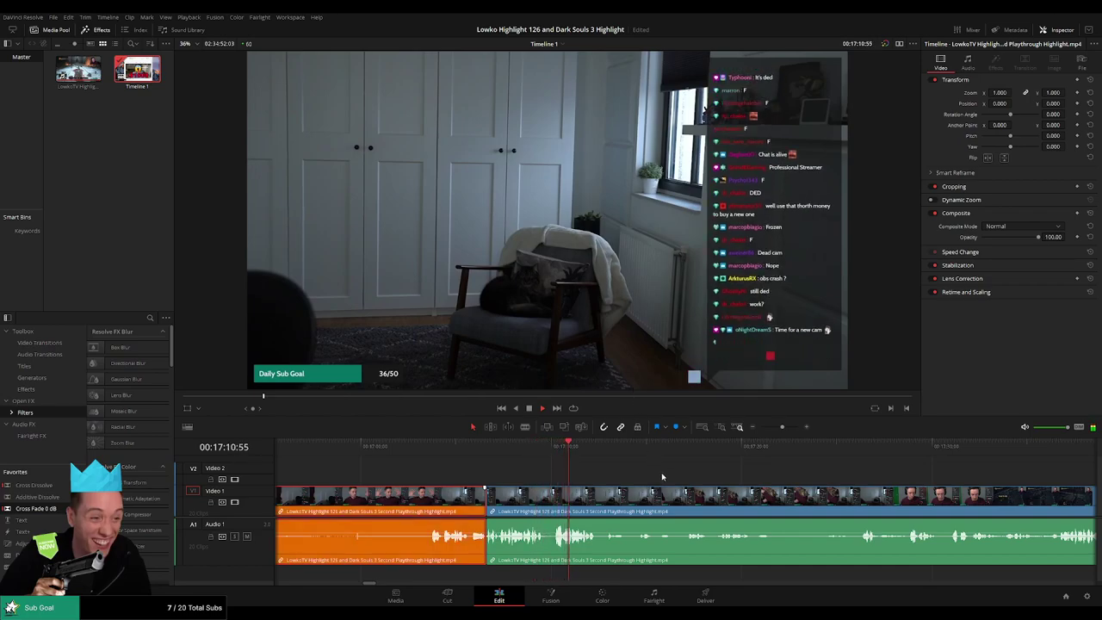
pyautogui.click(663, 477)
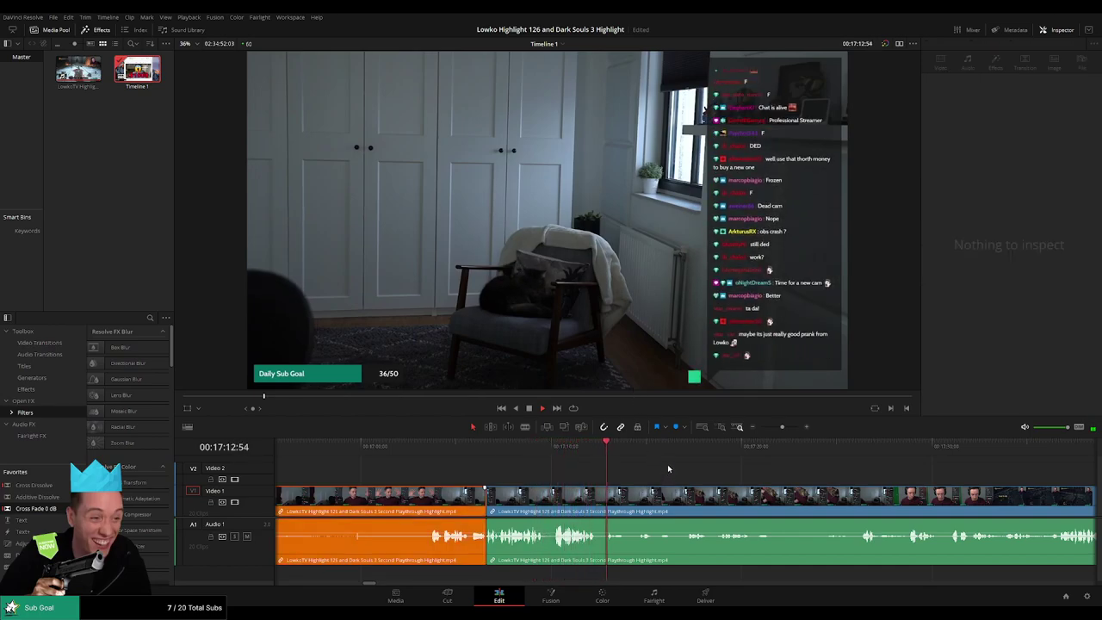
pyautogui.hscroll(3, 668, 471)
pyautogui.click(521, 452)
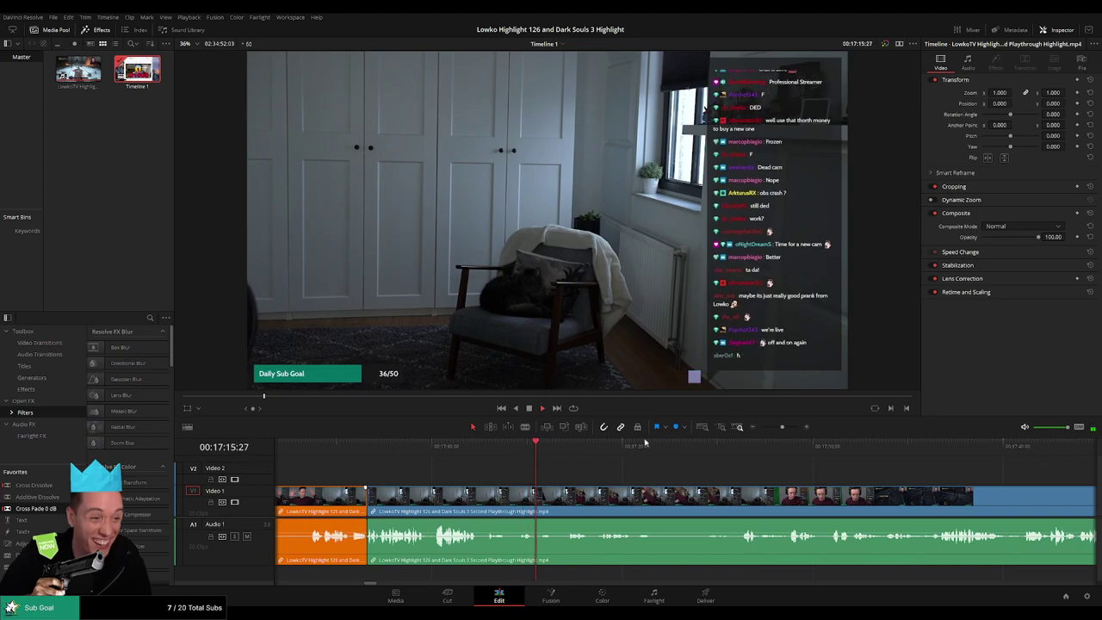
# Colour the two short clips directly before the 00:17:07:00 cut purple, and move the playhead to that cut.
pyautogui.moveTo(782, 427); pyautogui.dragTo(774, 428)
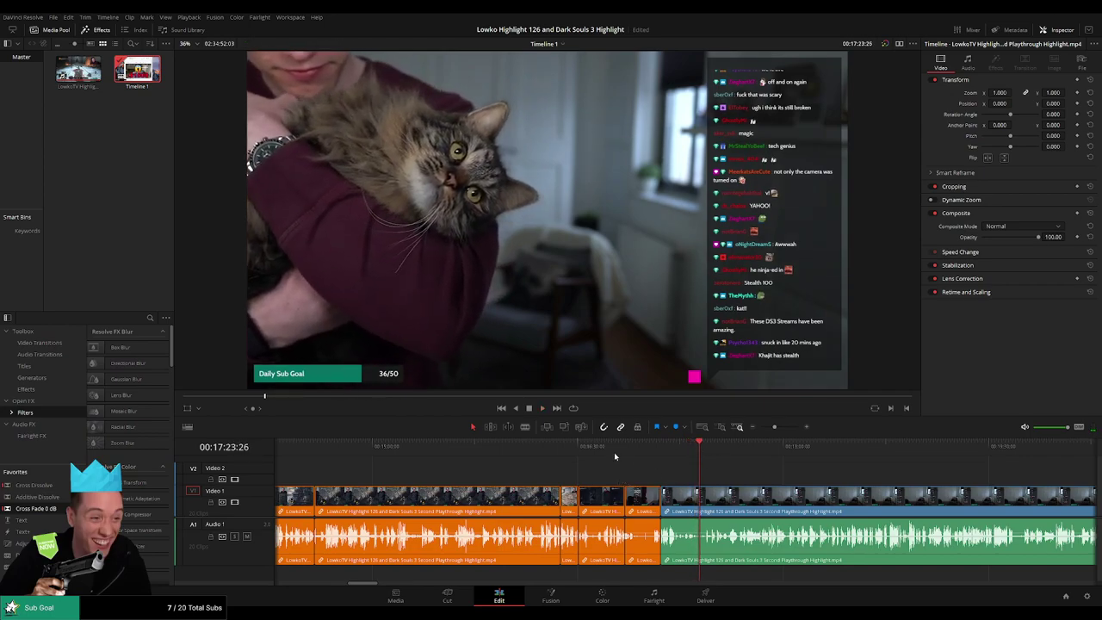
pyautogui.click(581, 447)
pyautogui.press('space')
pyautogui.click(574, 446)
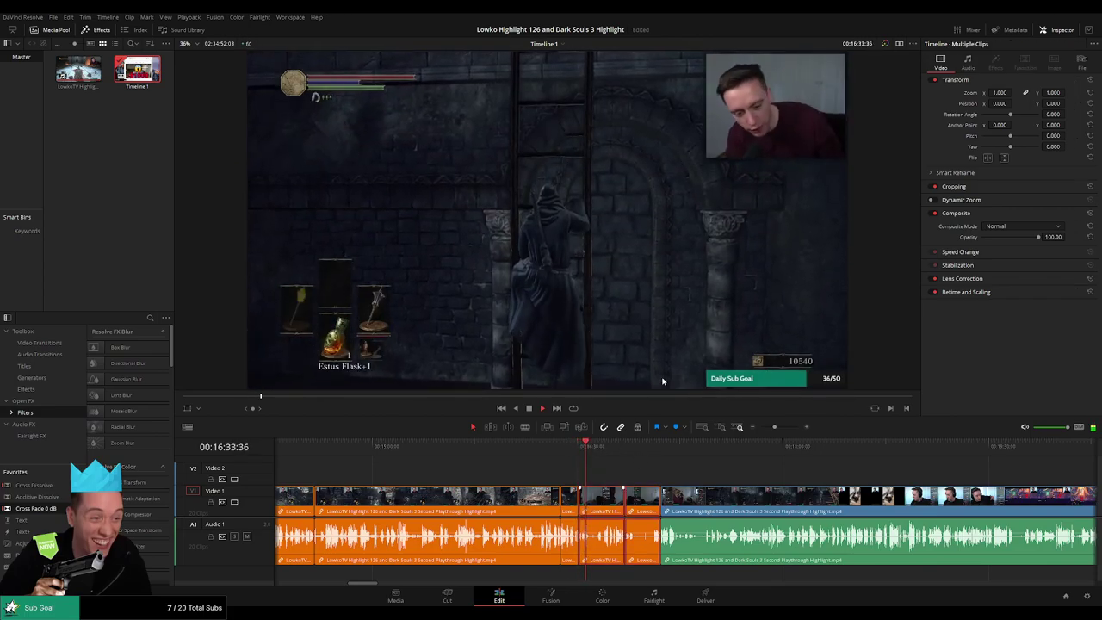
pyautogui.click(661, 446)
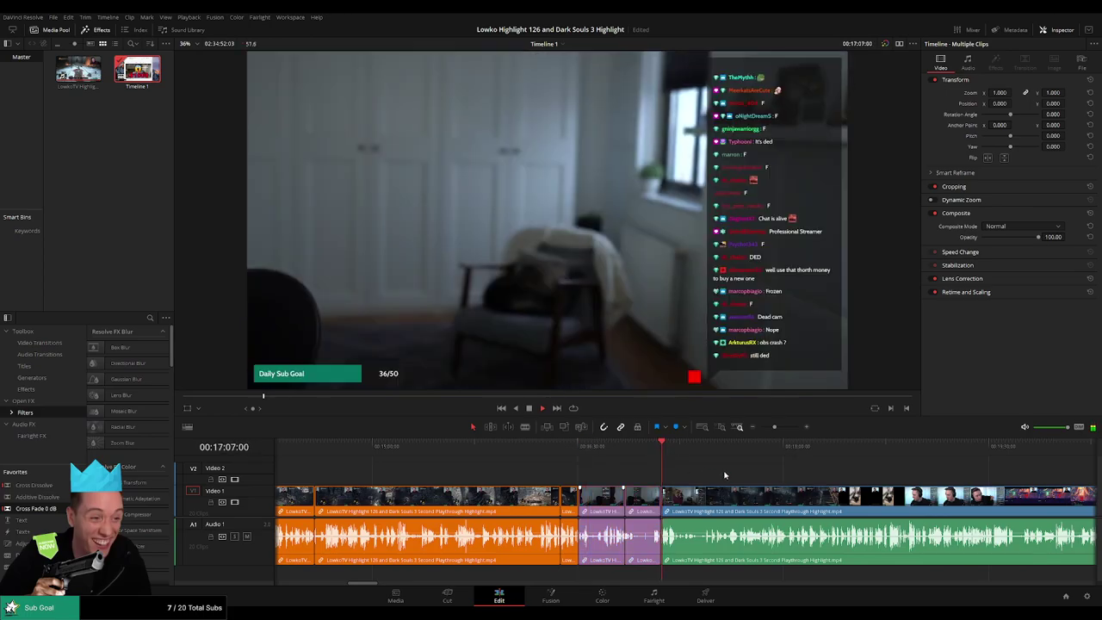
# Play through the footage from about 00:17:20 to 00:18:27, following the audio waveform, to find the end of the gameplay segment.
pyautogui.click(690, 446)
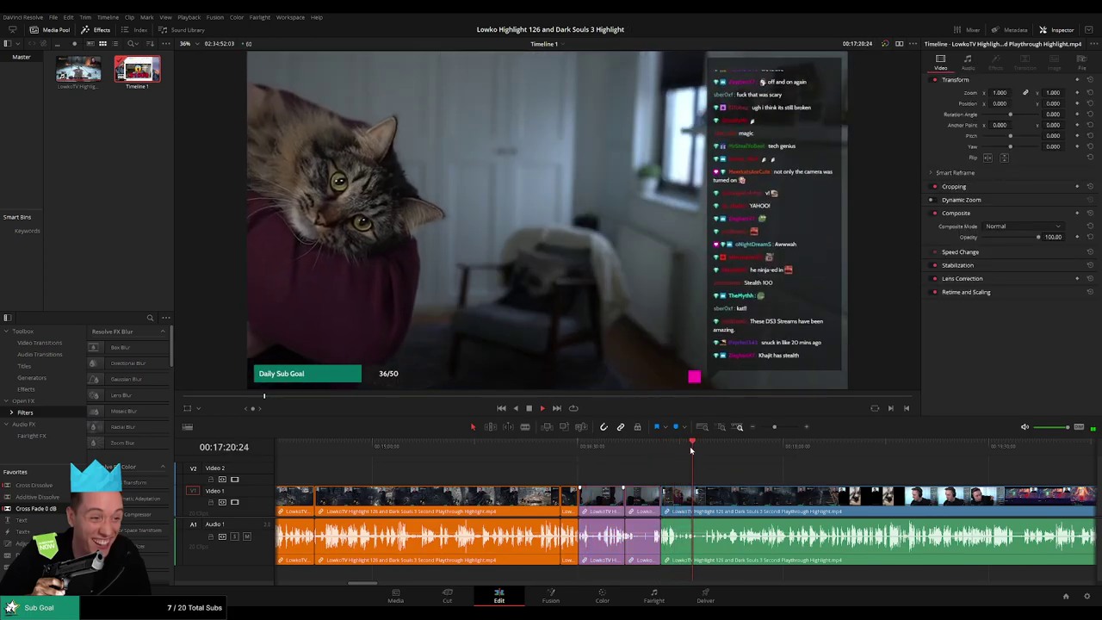
pyautogui.scroll(4, 724, 469)
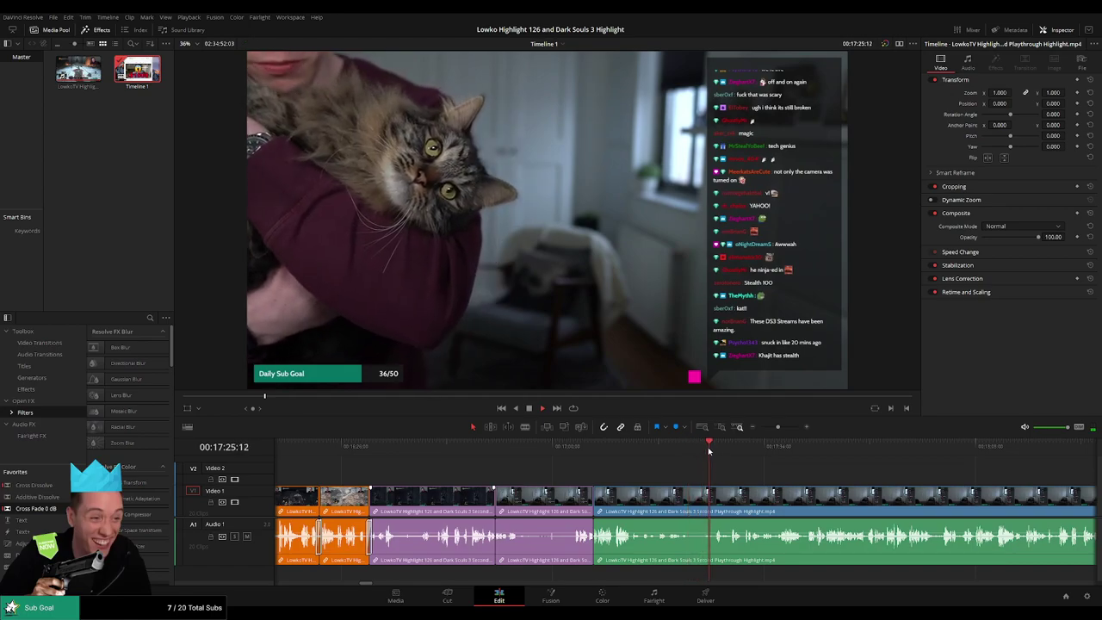
pyautogui.hscroll(1, 682, 475)
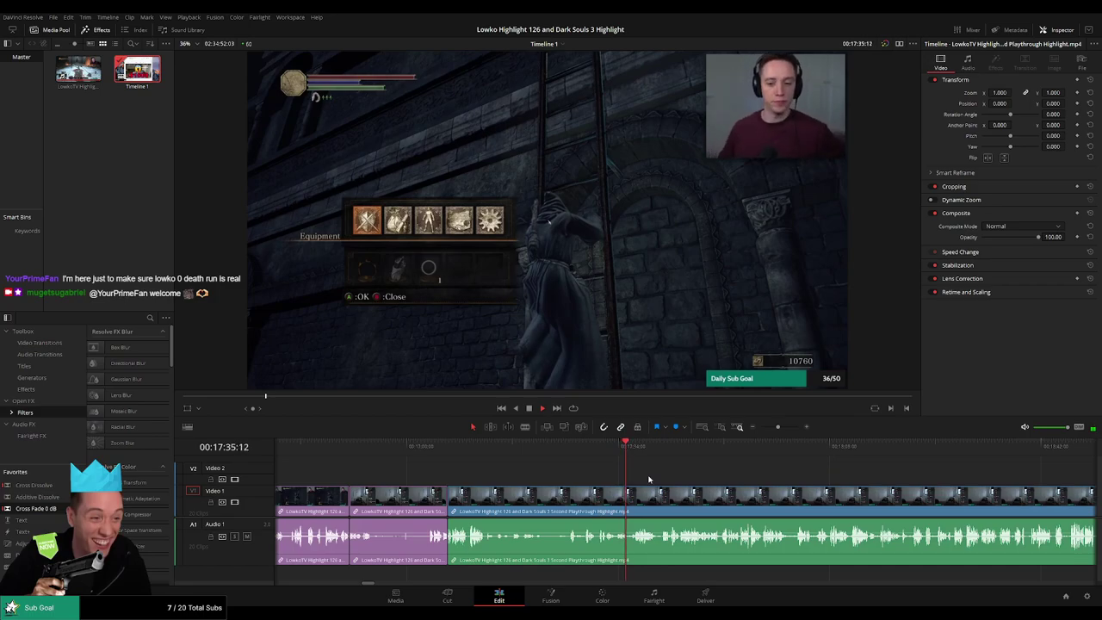
pyautogui.scroll(2, 650, 479)
pyautogui.moveTo(811, 487); pyautogui.dragTo(602, 481)
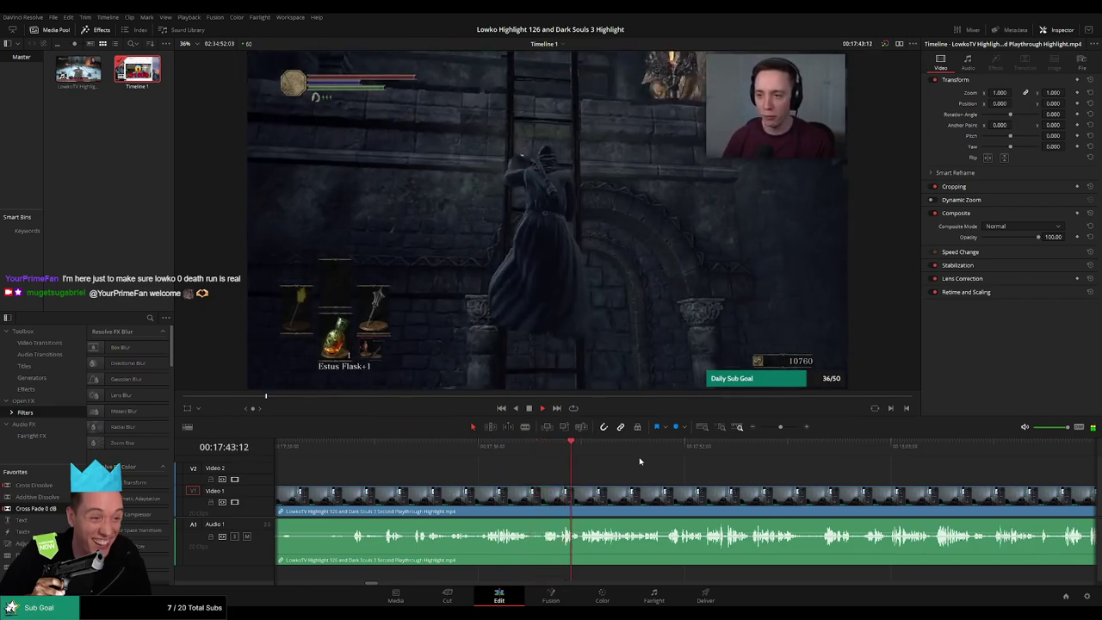
pyautogui.hscroll(3, 630, 473)
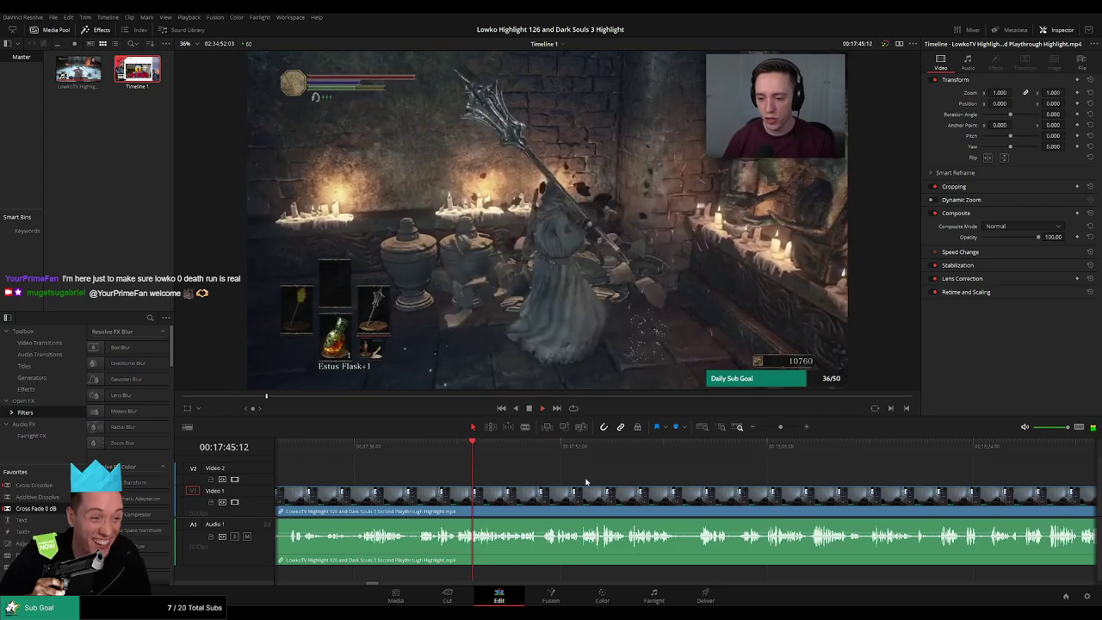
pyautogui.hscroll(1, 554, 479)
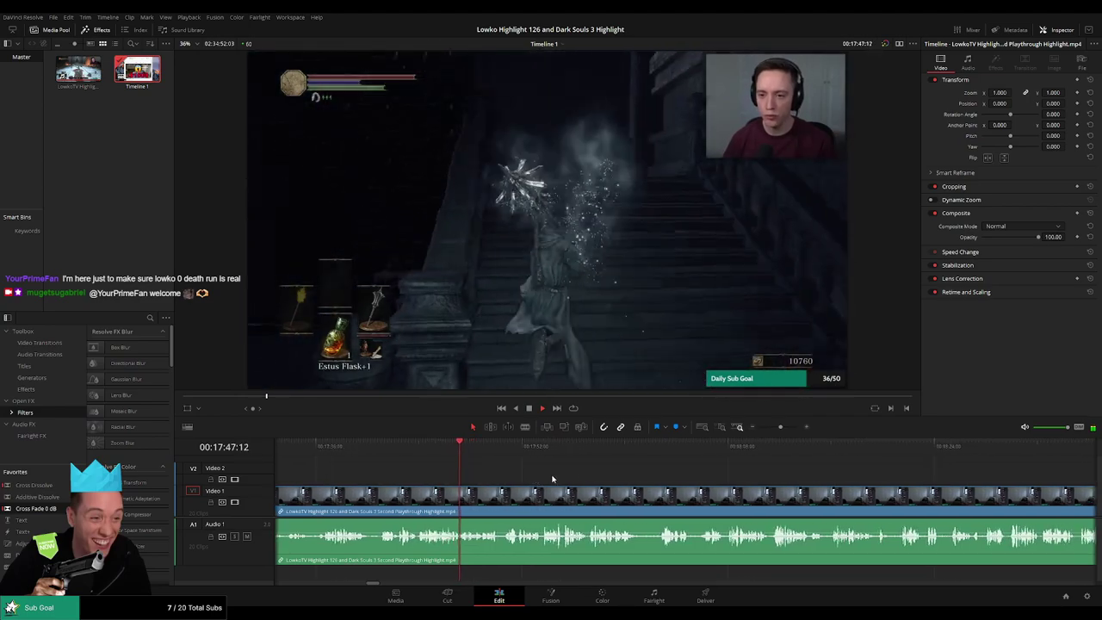
pyautogui.hscroll(2, 542, 478)
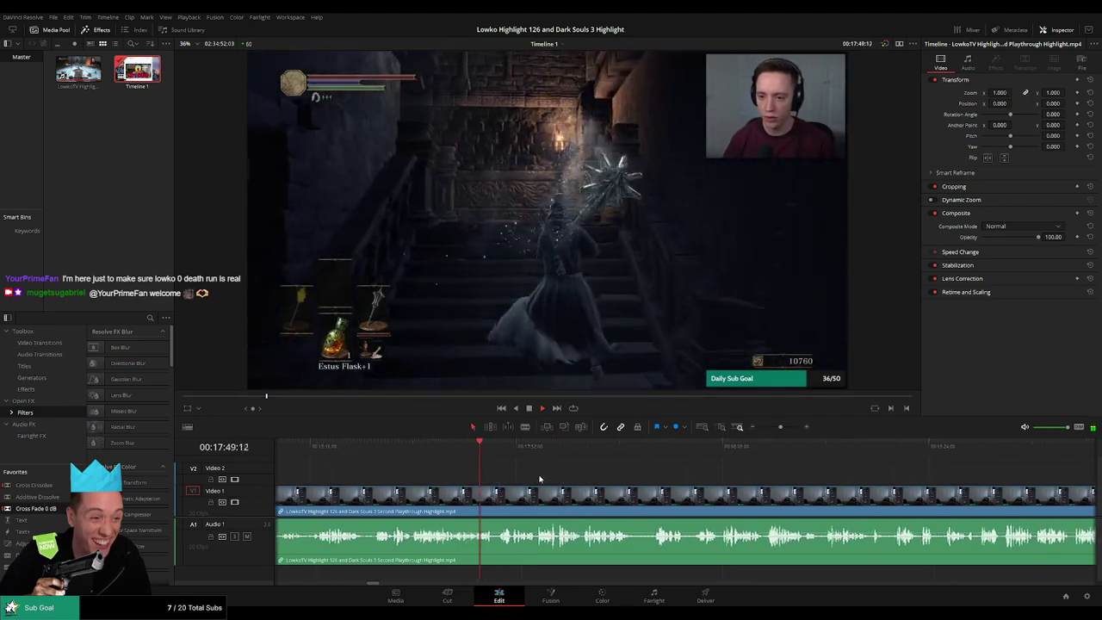
pyautogui.hscroll(2, 491, 479)
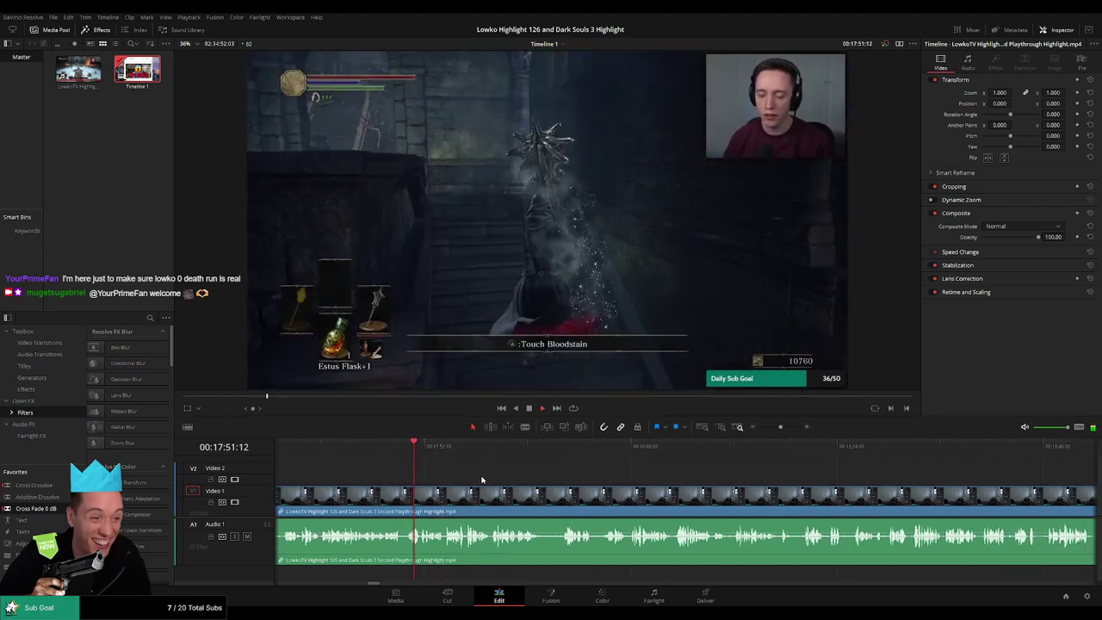
pyautogui.hscroll(3, 503, 482)
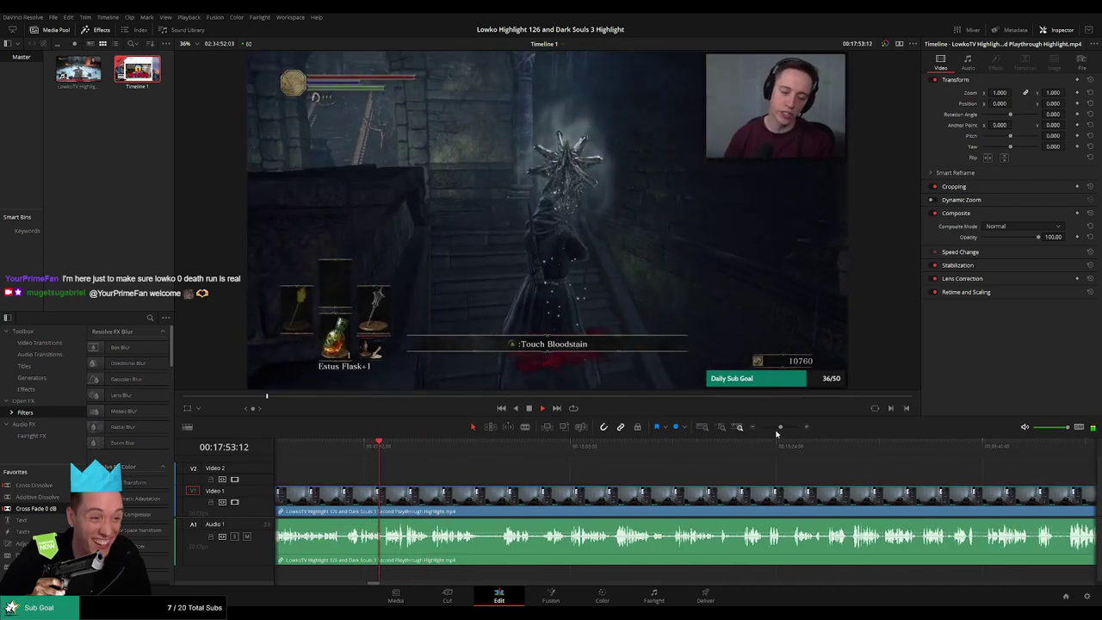
pyautogui.moveTo(779, 428)
pyautogui.mouseDown()
pyautogui.moveTo(739, 432)
pyautogui.moveTo(784, 431)
pyautogui.mouseUp()
pyautogui.hscroll(3, 685, 476)
pyautogui.hscroll(3, 540, 474)
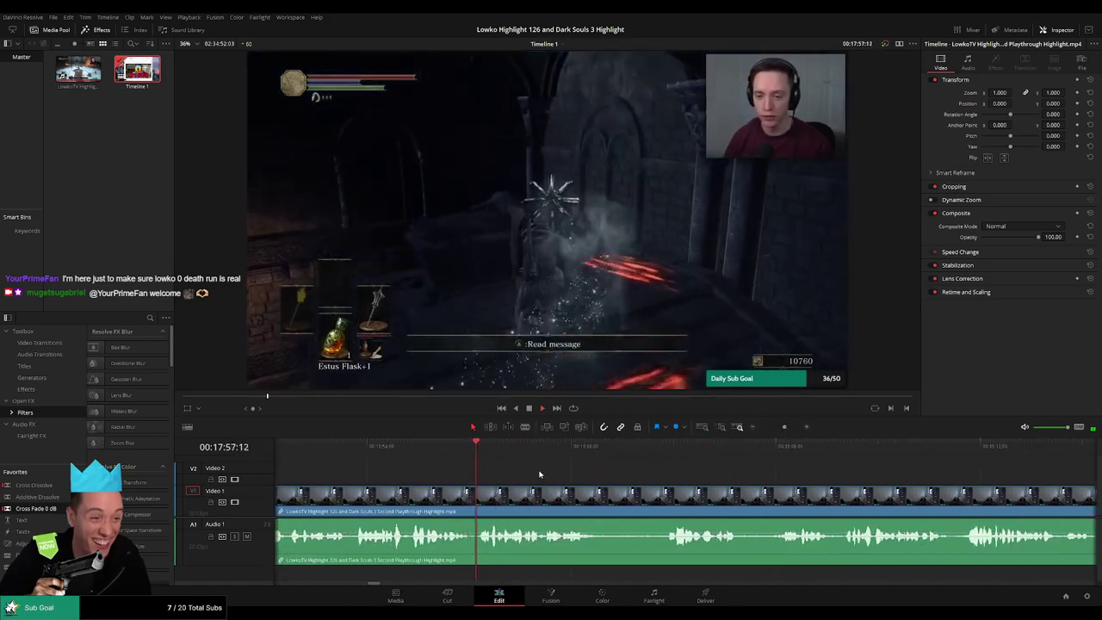
pyautogui.hscroll(3, 542, 485)
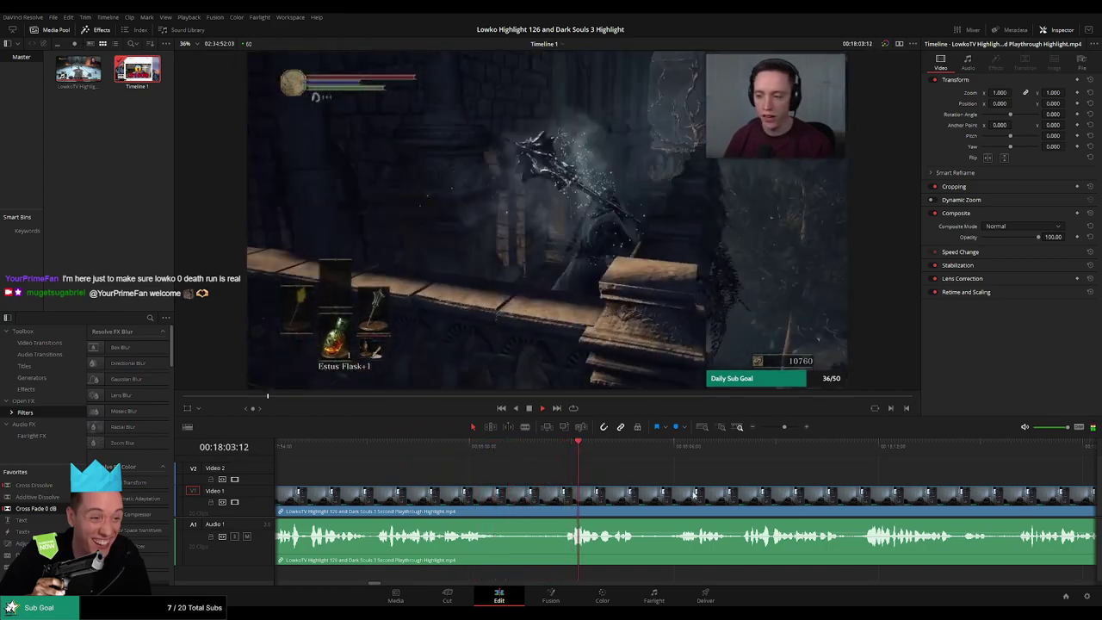
pyautogui.hscroll(3, 543, 480)
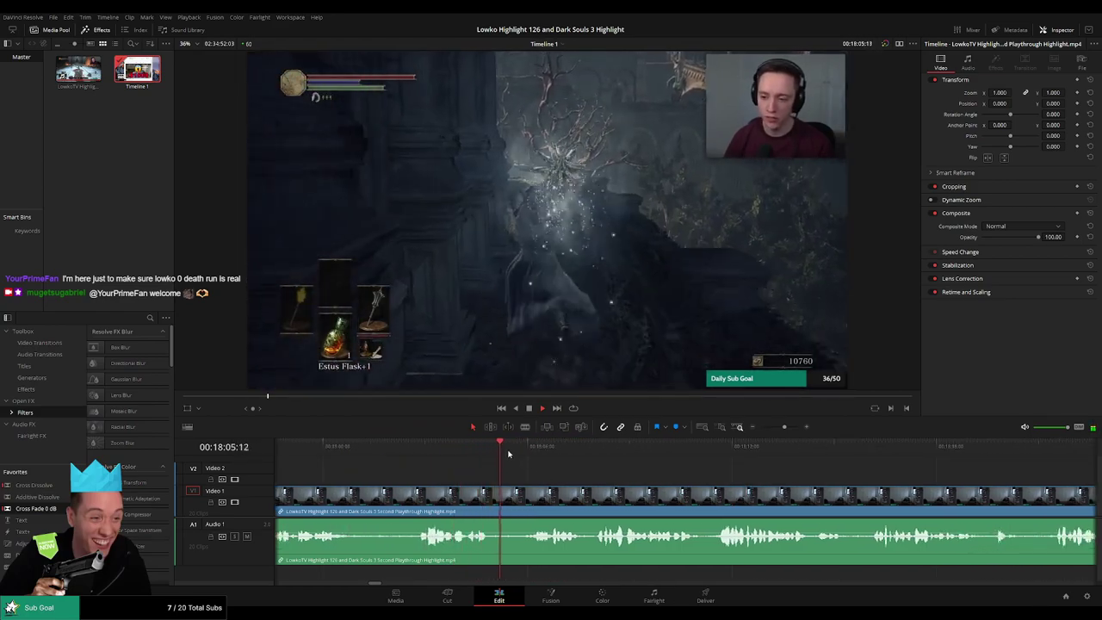
pyautogui.hscroll(3, 603, 480)
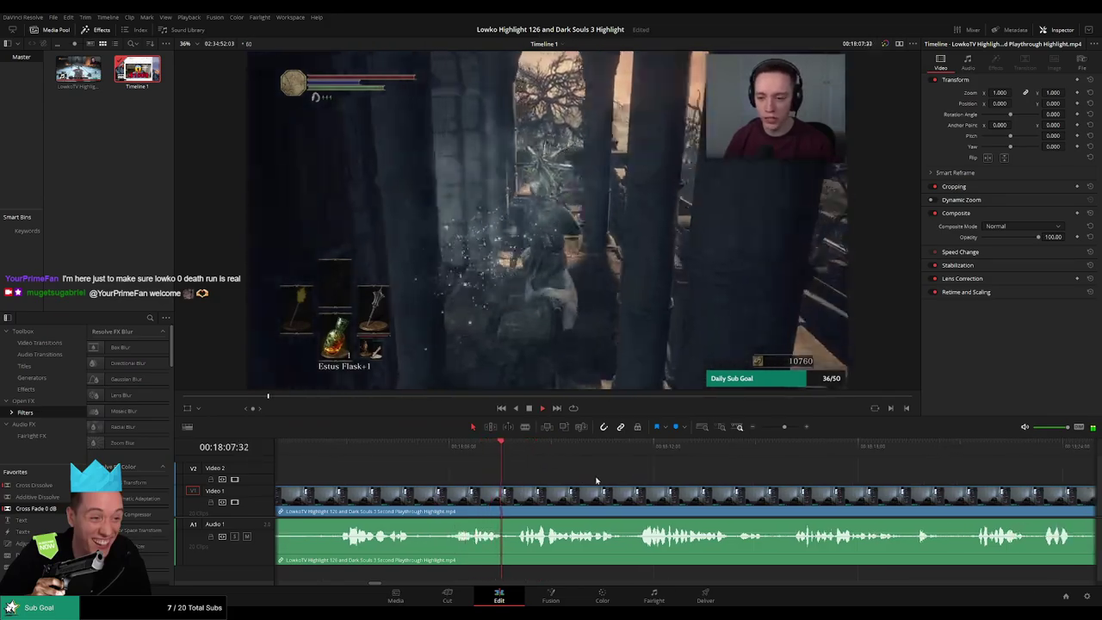
pyautogui.hscroll(3, 576, 480)
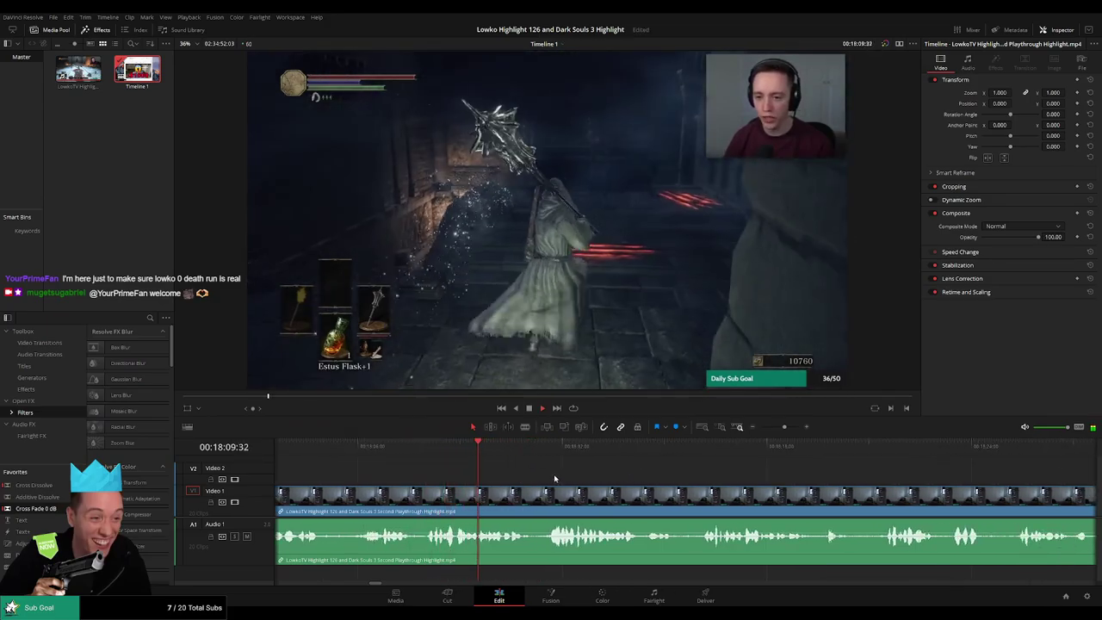
pyautogui.hscroll(3, 527, 473)
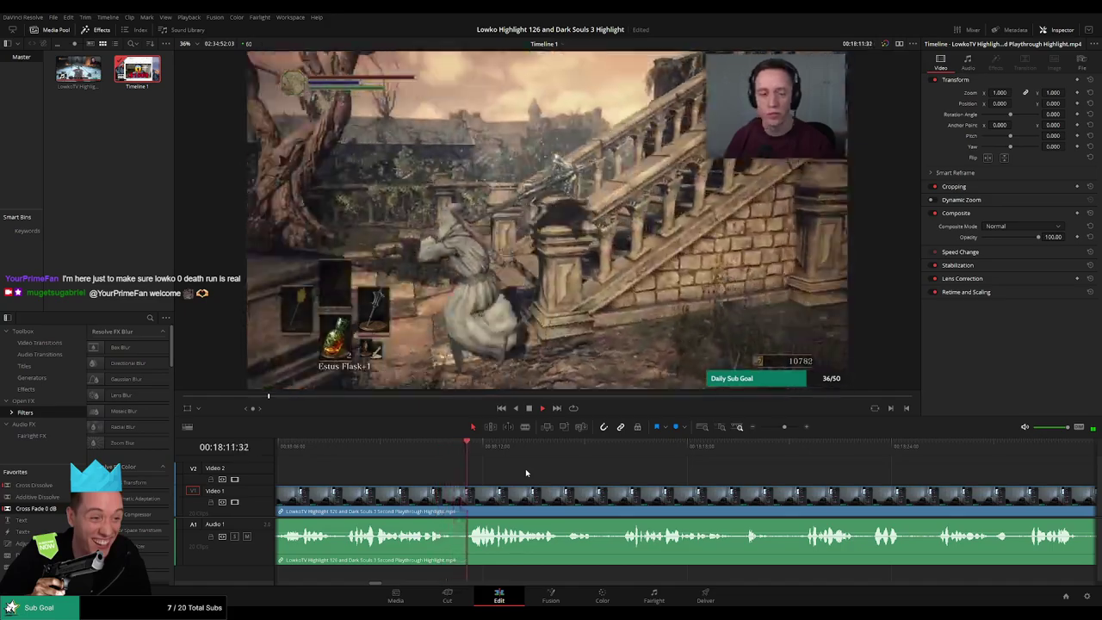
pyautogui.hscroll(3, 536, 467)
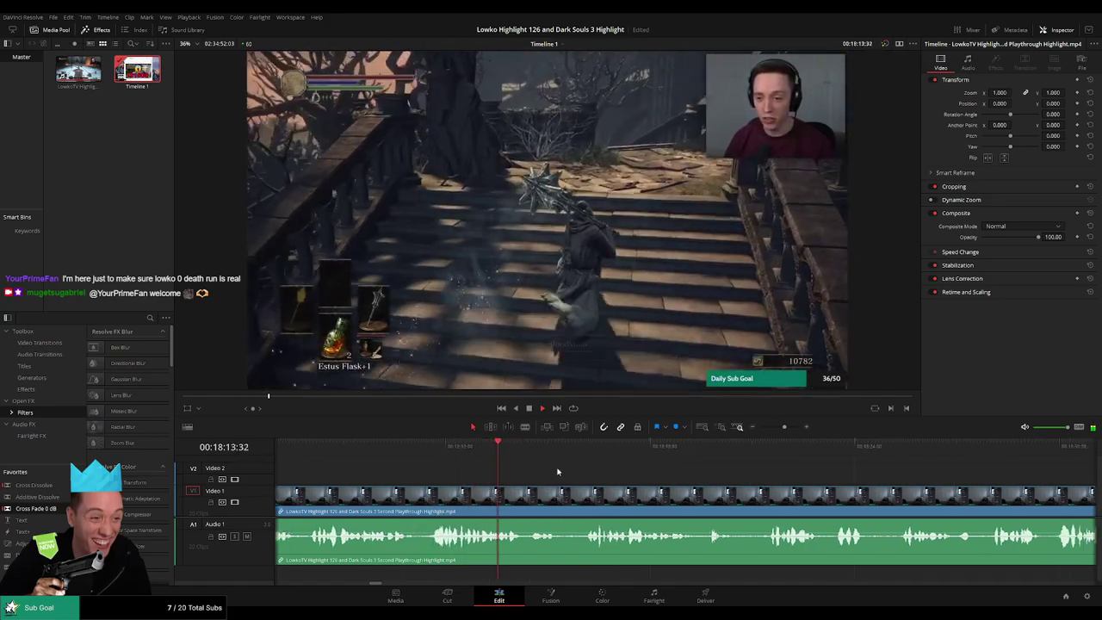
pyautogui.hscroll(2, 568, 478)
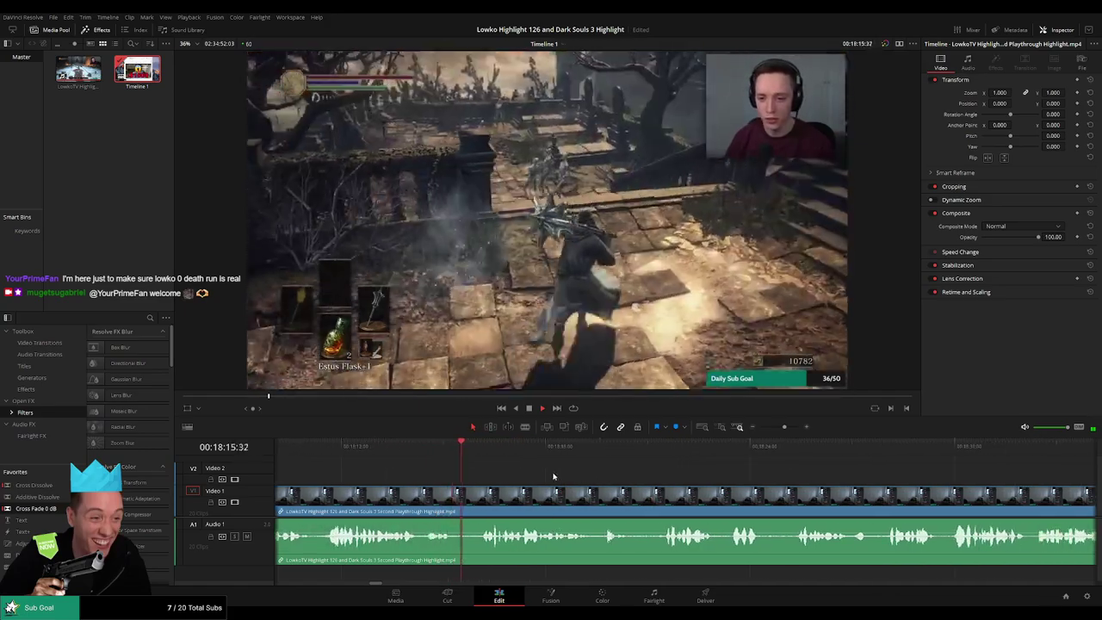
pyautogui.hscroll(2, 560, 478)
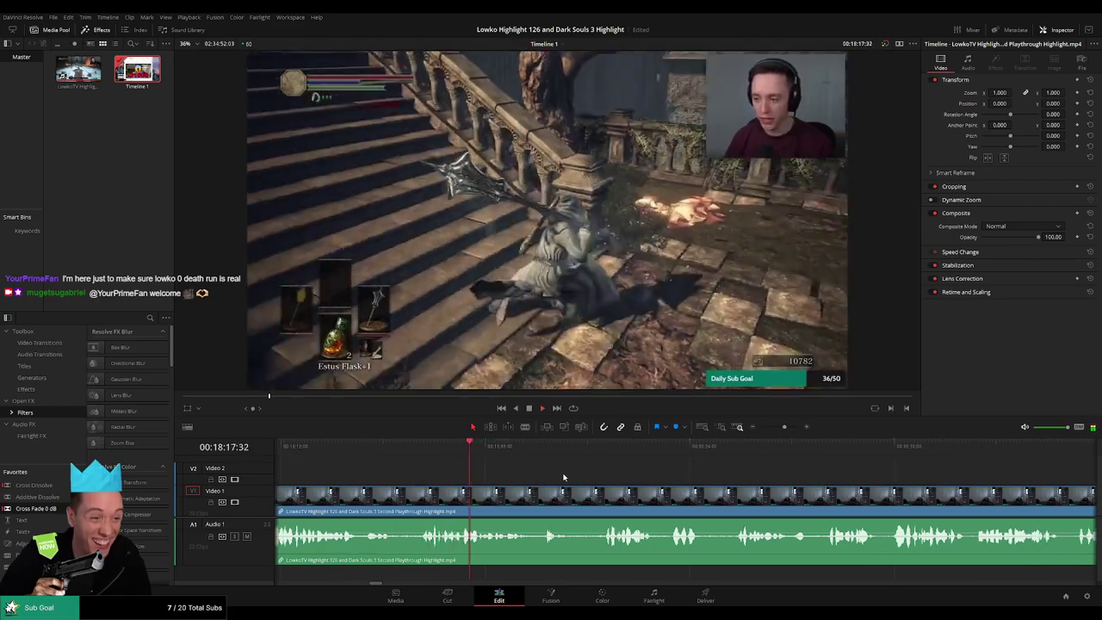
pyautogui.hscroll(2, 551, 474)
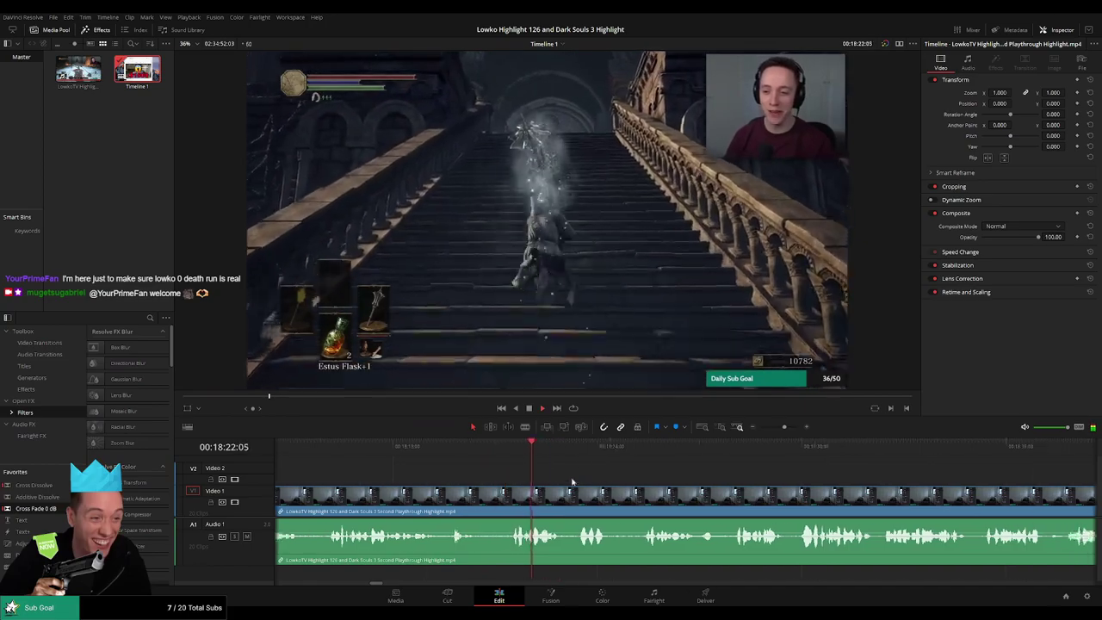
pyautogui.hscroll(4, 504, 453)
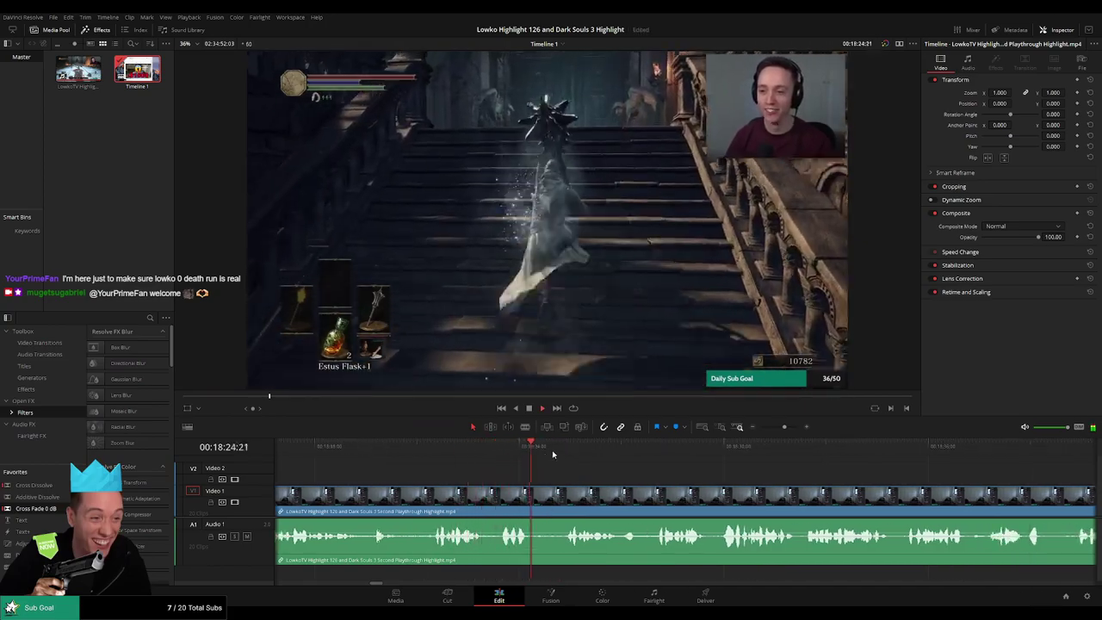
pyautogui.hscroll(4, 544, 480)
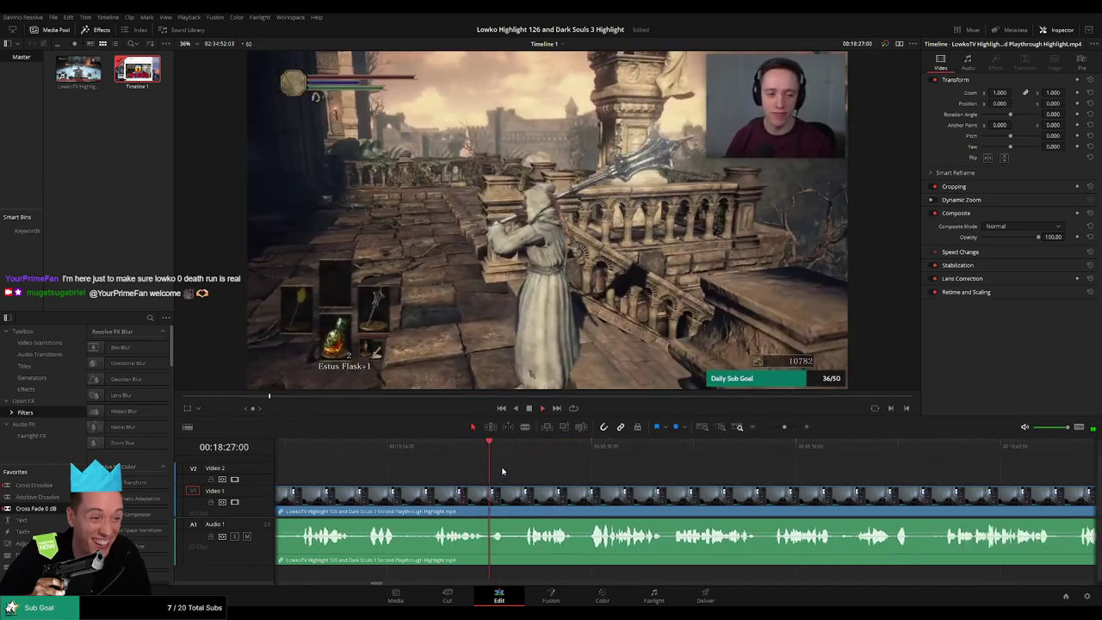
# Ripple-delete the short section starting at 00:18:27:33 before the webcam scene, colour the preceding clip purple, and save the project.
pyautogui.click(479, 445)
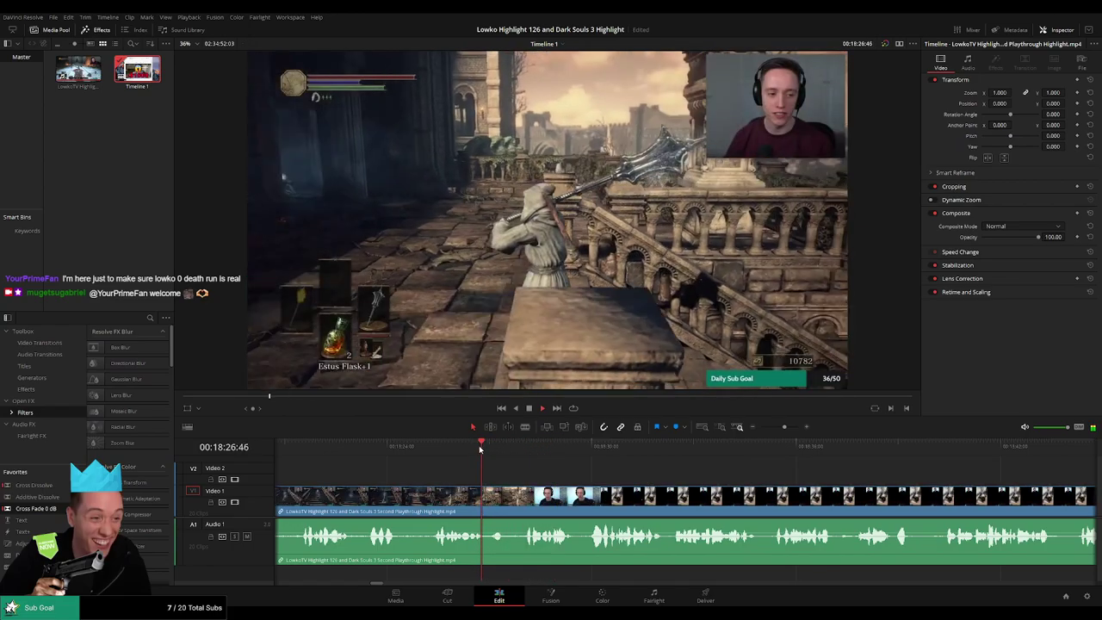
pyautogui.press('b')
pyautogui.click(512, 501)
pyautogui.press('a')
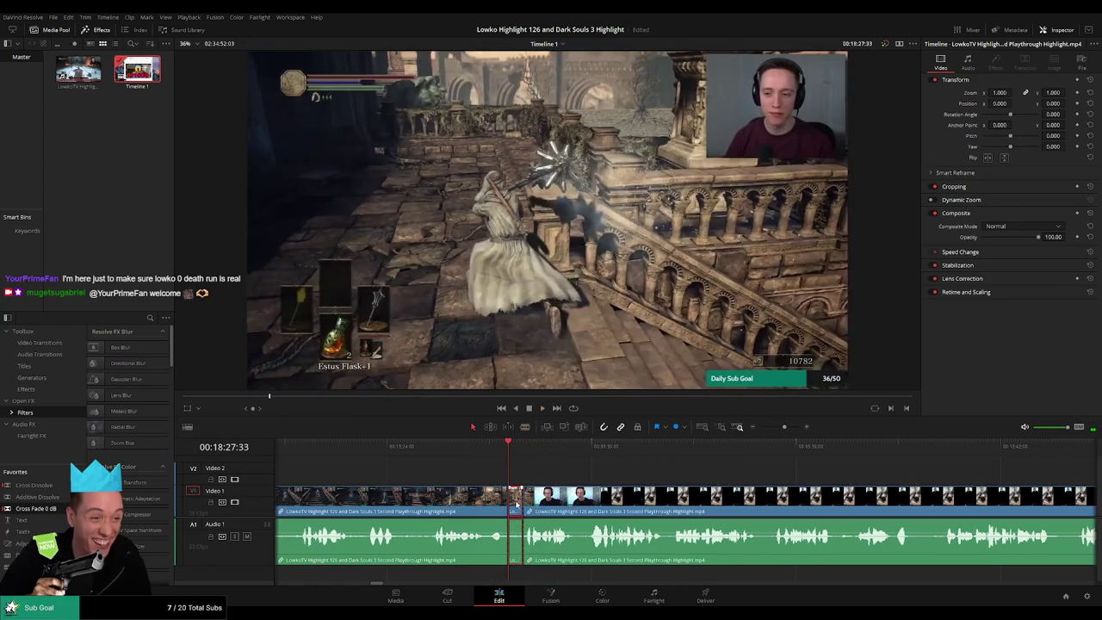
pyautogui.press('Delete')
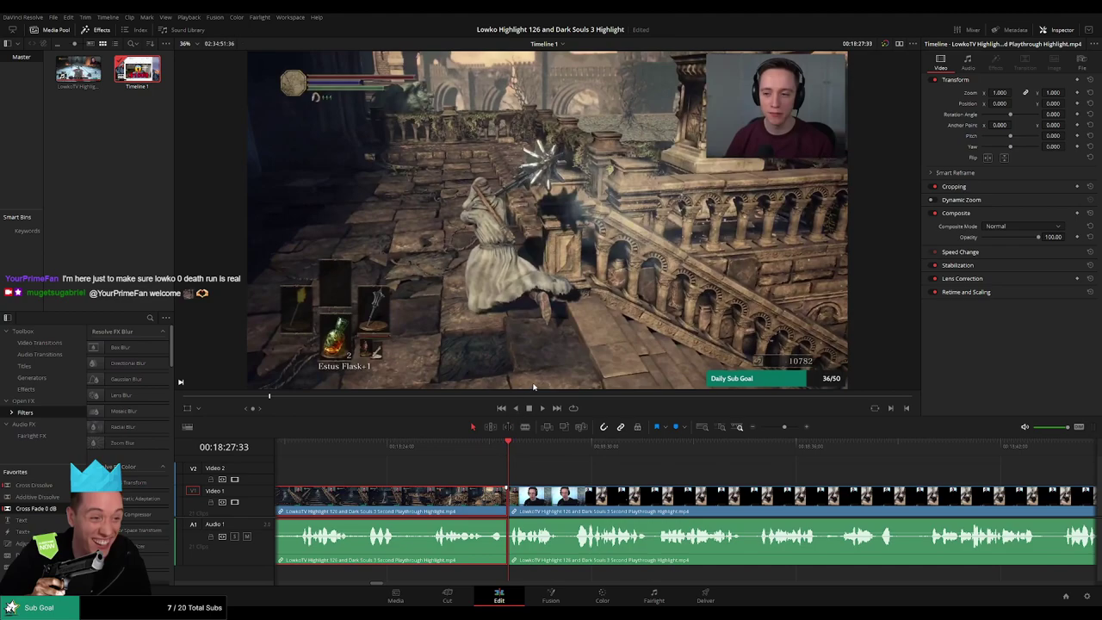
pyautogui.hotkey('ctrl', 's')
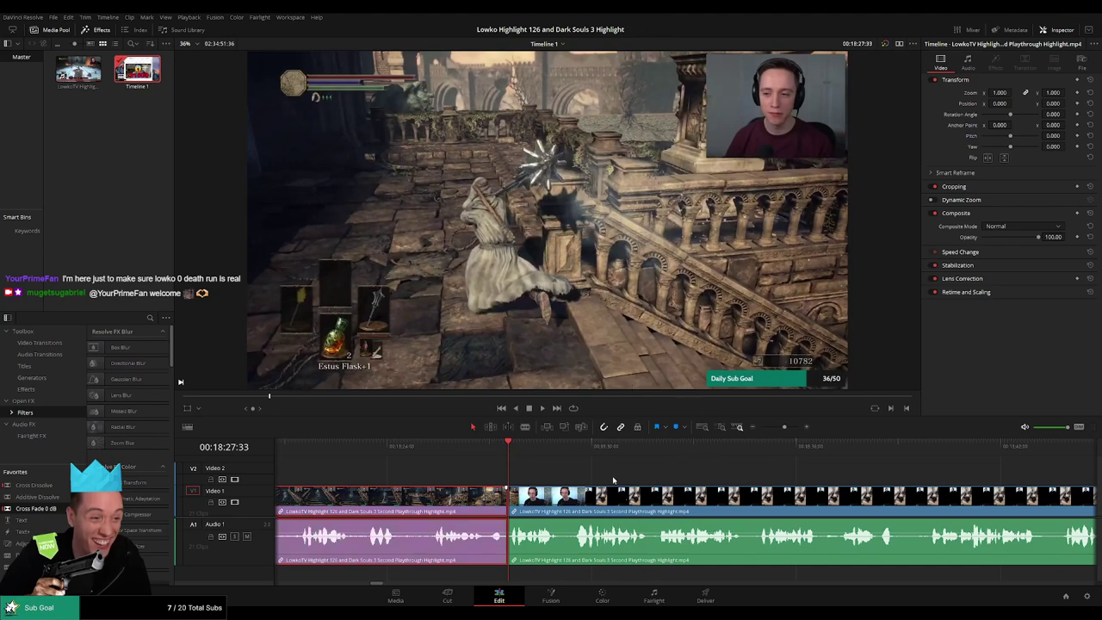
# Play the webcam and cat-video footage after 00:18:27:33, and replay the part around 00:18:46 to find a cut point.
pyautogui.press('space')
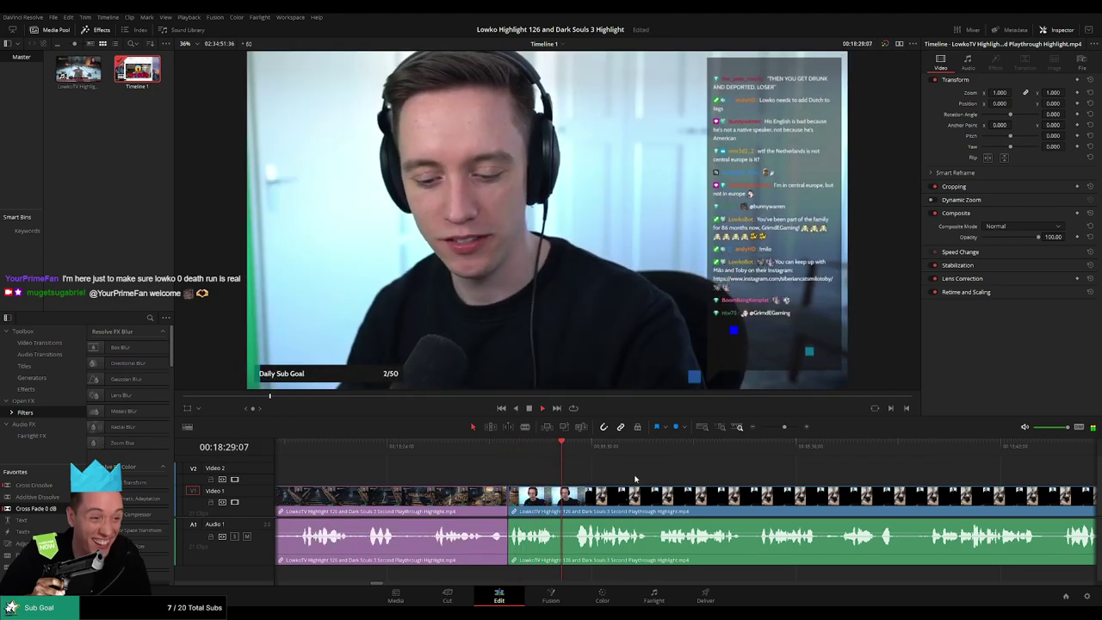
pyautogui.moveTo(761, 481); pyautogui.dragTo(588, 473)
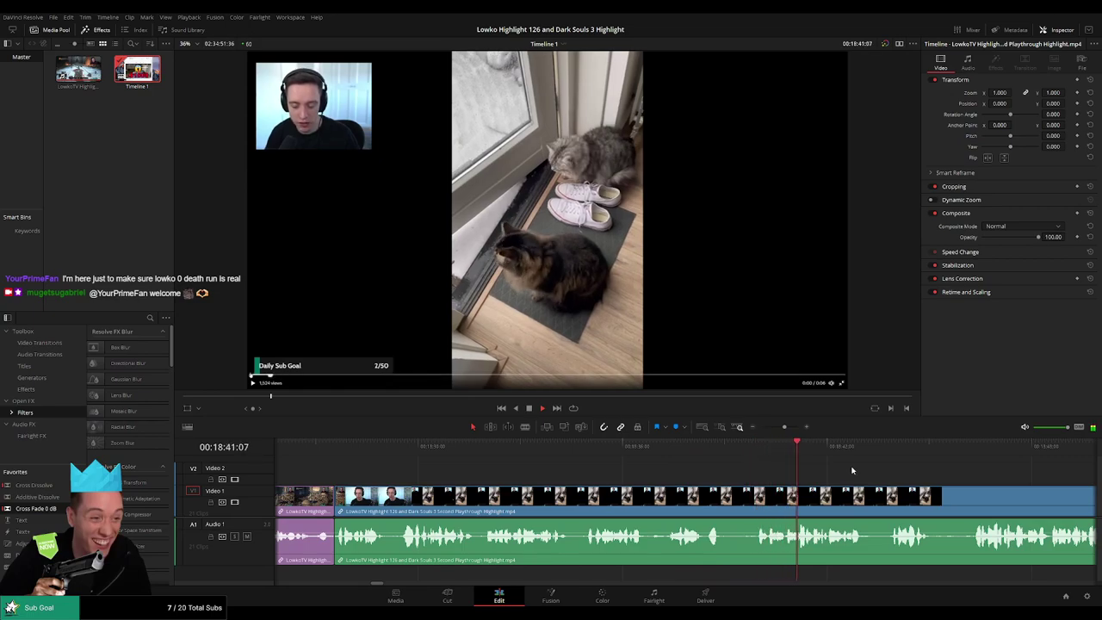
pyautogui.moveTo(876, 470); pyautogui.dragTo(553, 468)
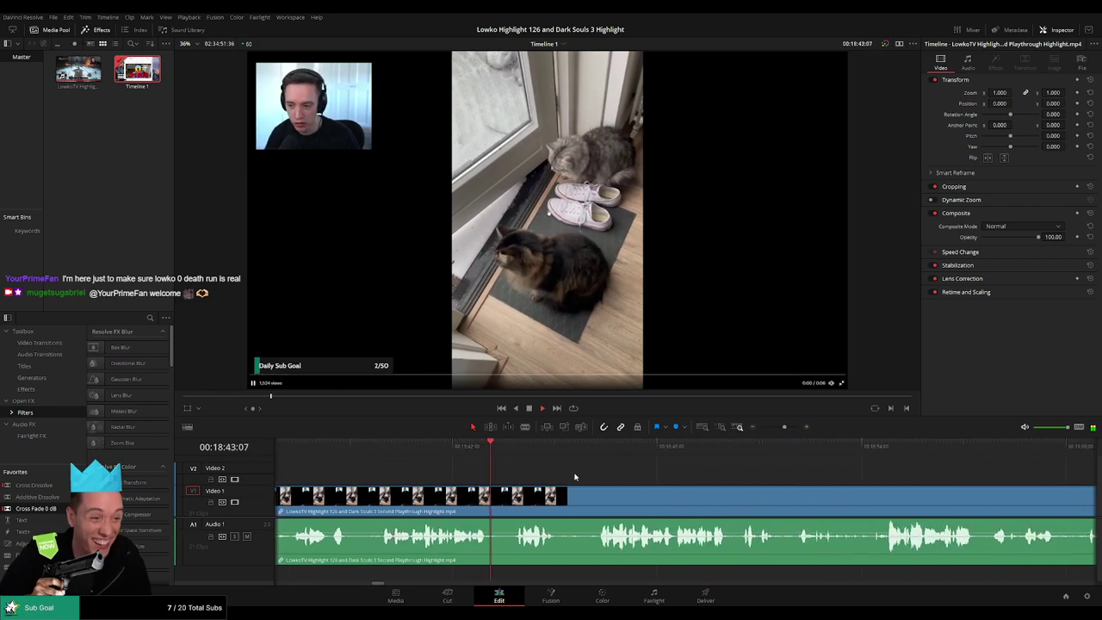
pyautogui.hscroll(1, 552, 471)
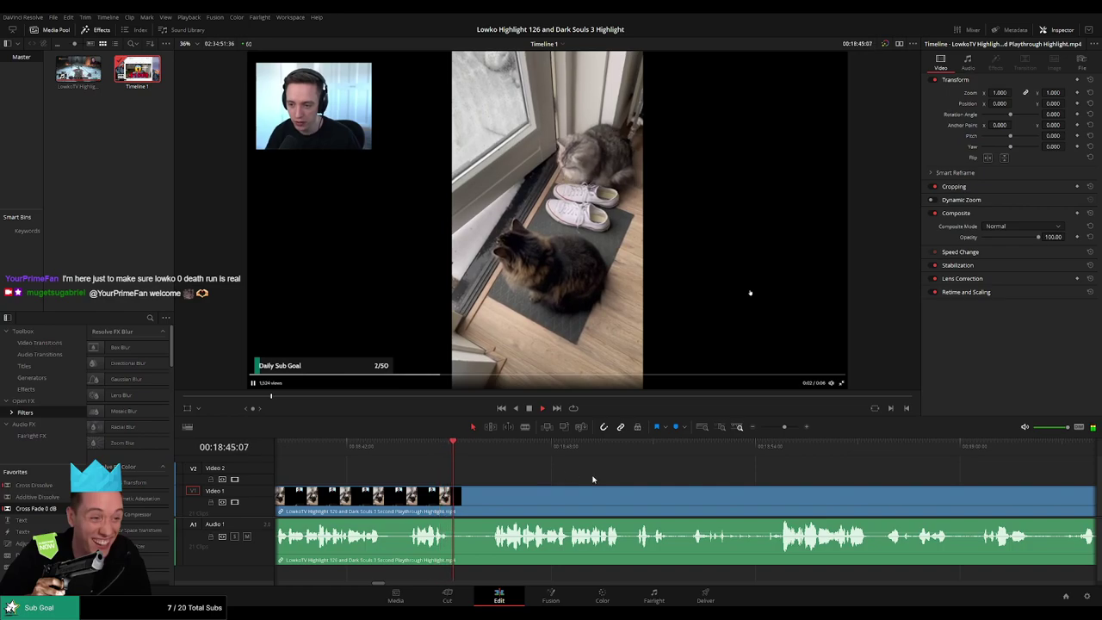
pyautogui.hscroll(1, 593, 479)
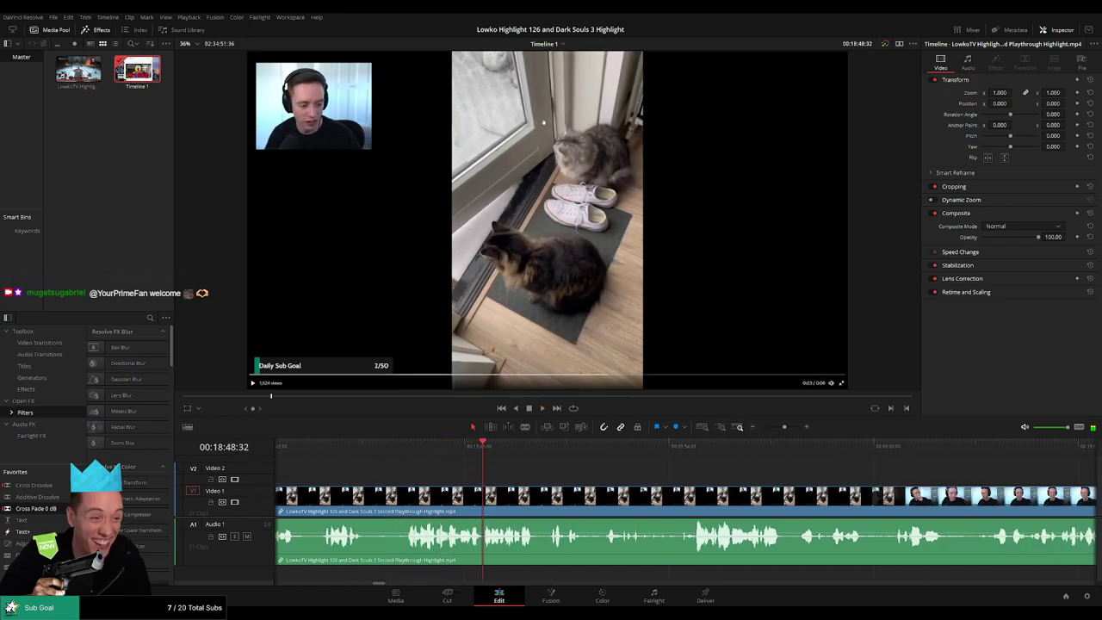
pyautogui.click(407, 456)
pyautogui.press('space')
pyautogui.press('space')
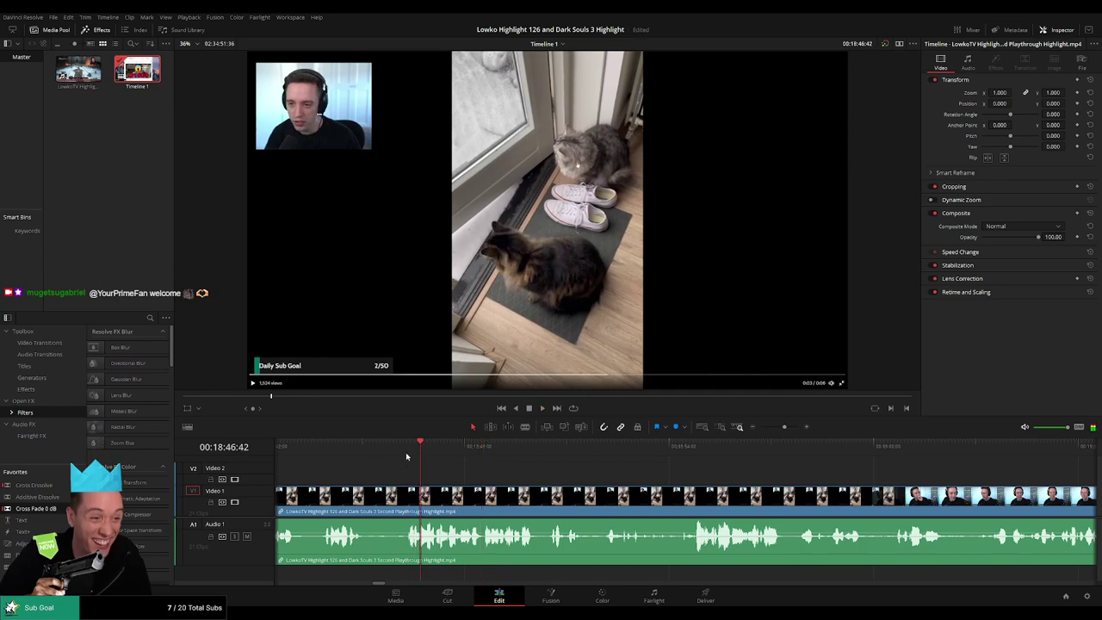
pyautogui.click(393, 457)
pyautogui.press('space')
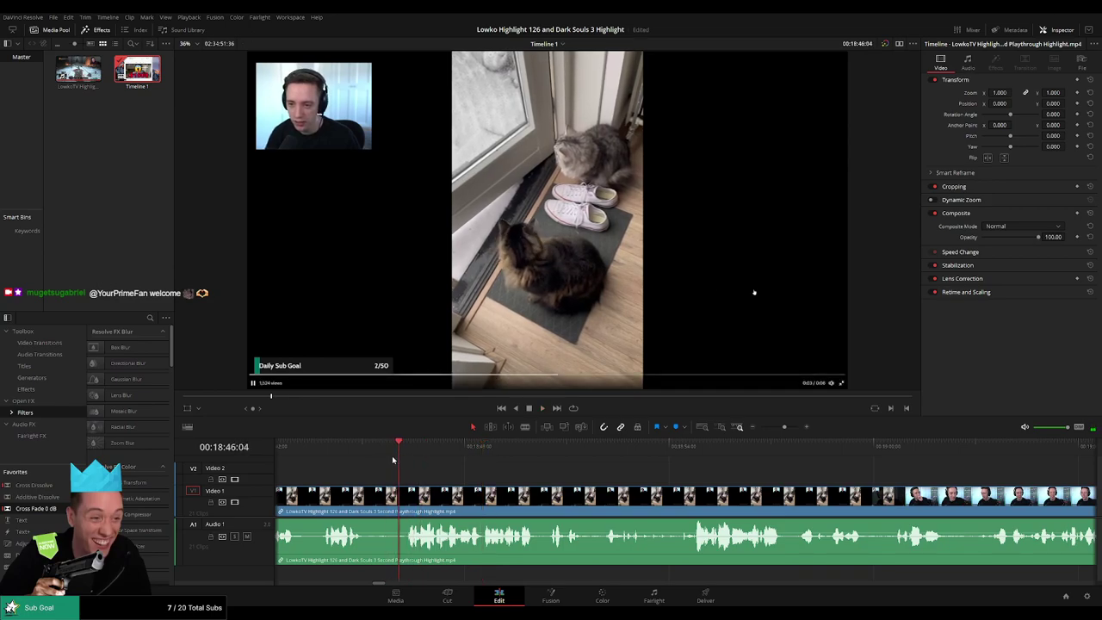
# Place an adjustment clip over the cat video at 00:18:46:15, set its zoom to 3.260 and Y position to -1407, and extend its end slightly.
pyautogui.moveTo(24, 543); pyautogui.dragTo(406, 471)
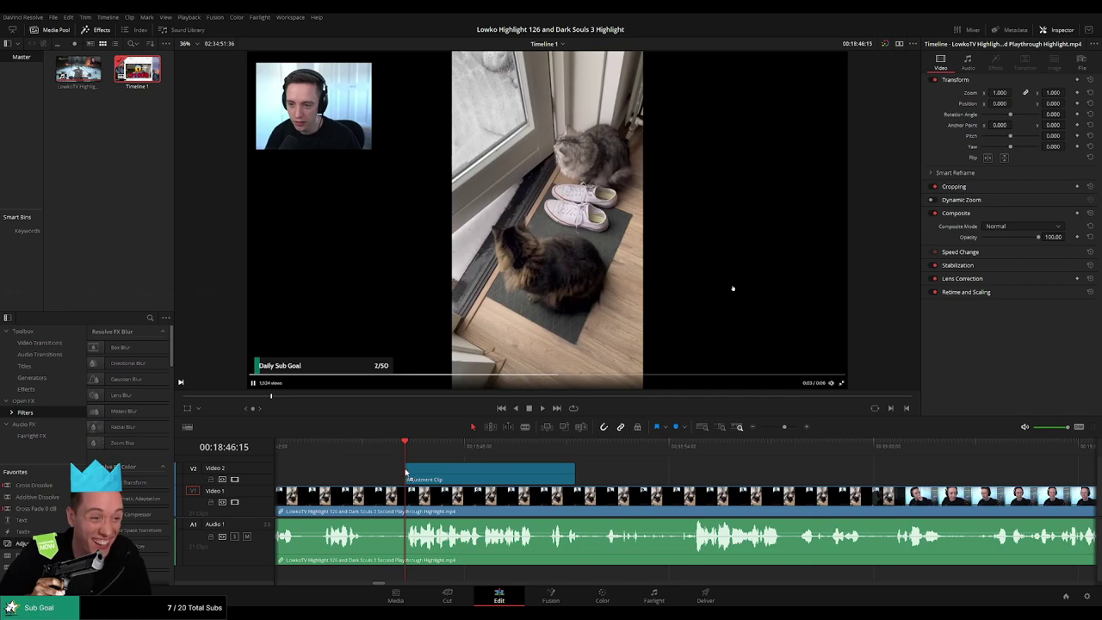
pyautogui.moveTo(1014, 97)
pyautogui.mouseDown()
pyautogui.moveTo(1067, 103)
pyautogui.moveTo(1014, 92)
pyautogui.mouseUp()
pyautogui.press('space')
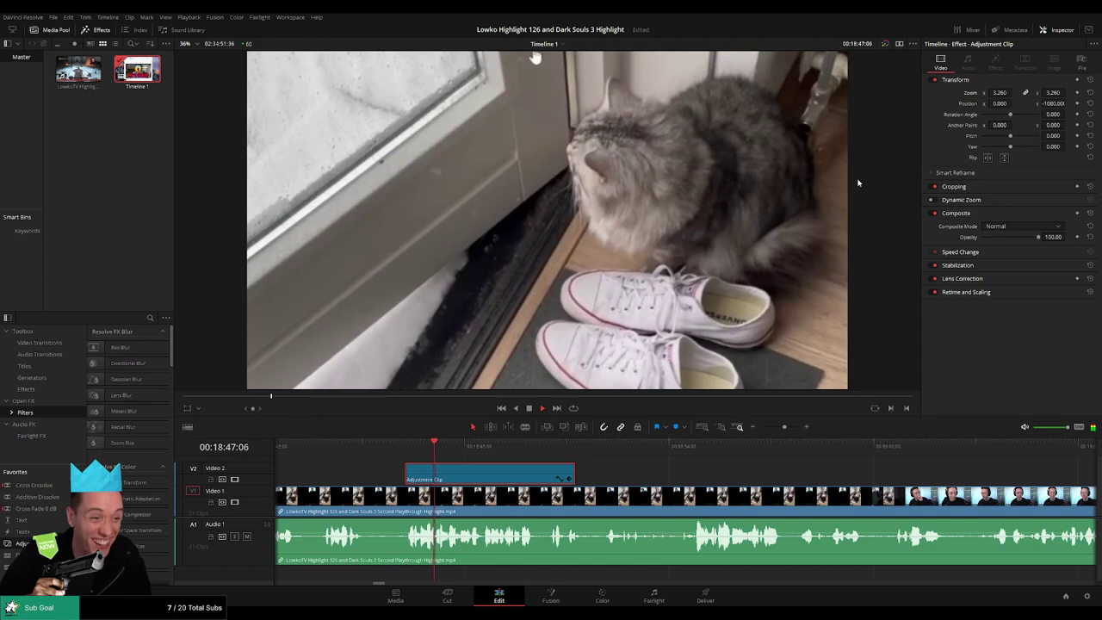
pyautogui.moveTo(507, 76); pyautogui.dragTo(507, 114)
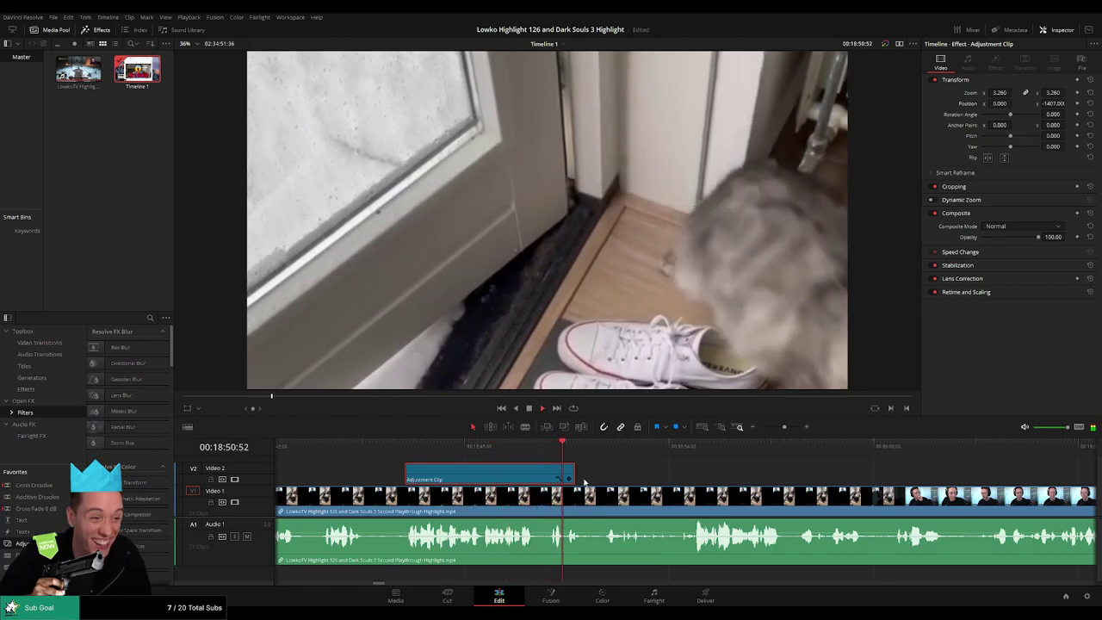
pyautogui.moveTo(577, 479); pyautogui.dragTo(591, 479)
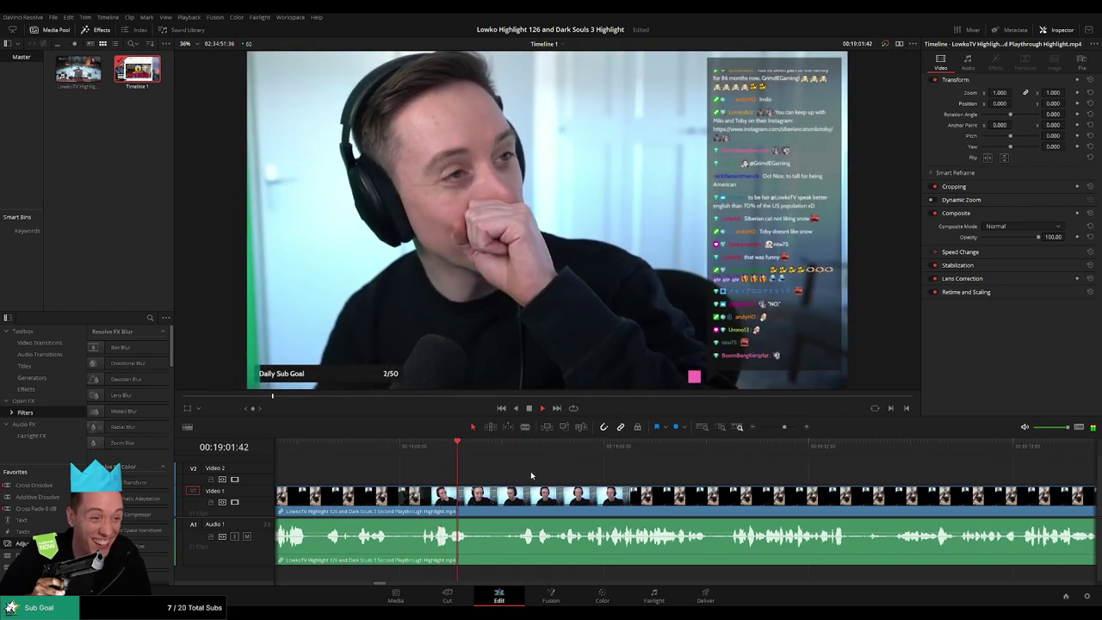
# Try ripple-deleting the short webcam section from about 00:19:02 to 00:19:03 and colouring the preceding clip purple.
pyautogui.click(522, 450)
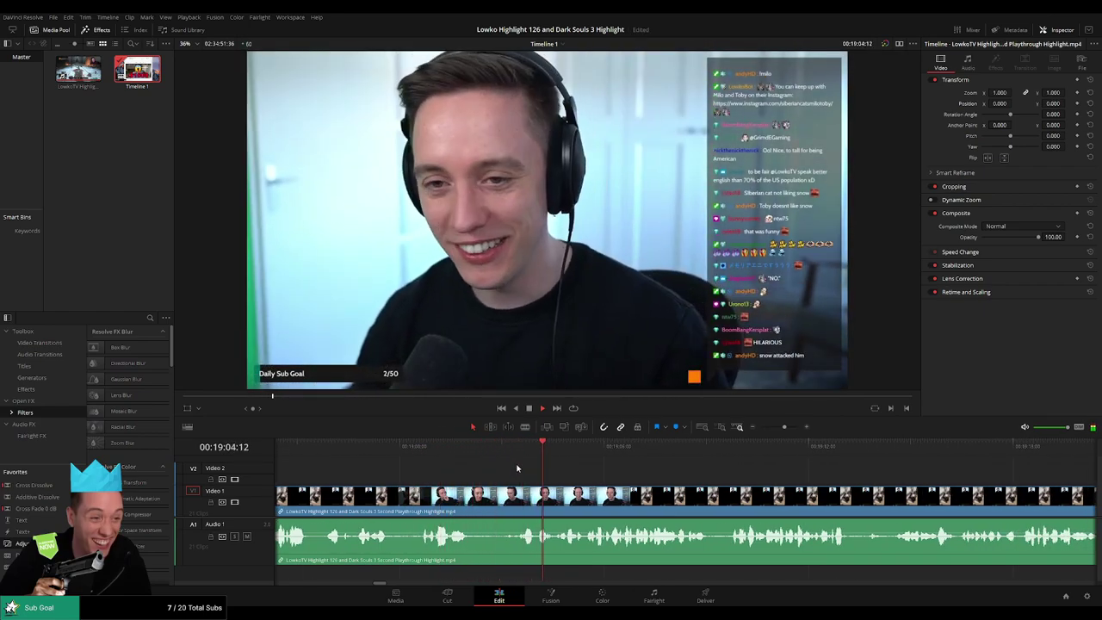
pyautogui.press('b')
pyautogui.click(474, 498)
pyautogui.click(517, 497)
pyautogui.press('a')
pyautogui.click(499, 501)
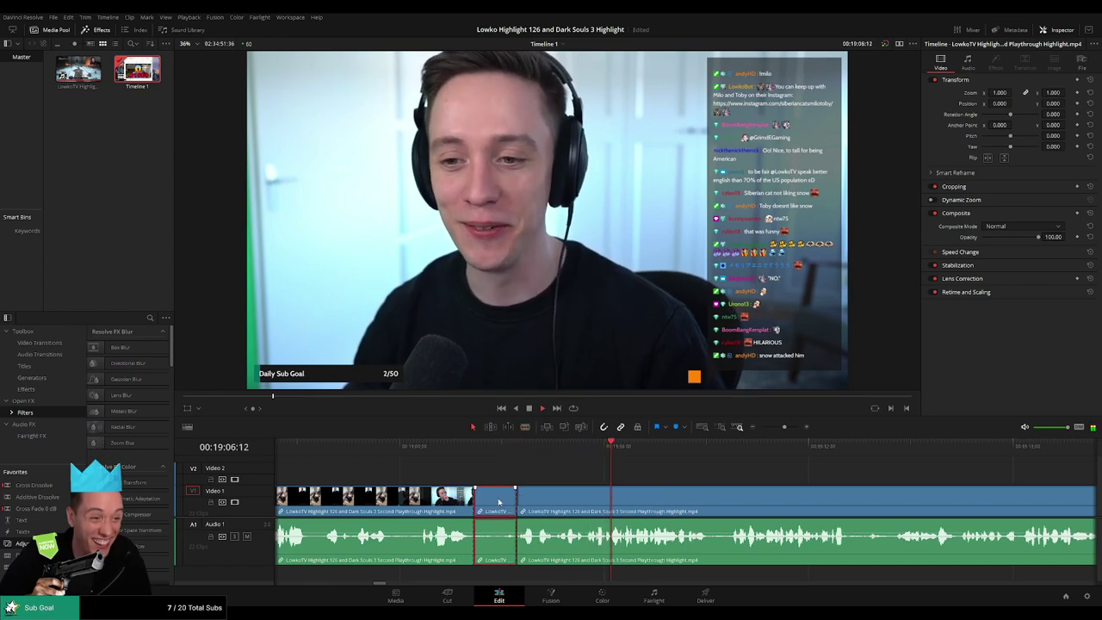
pyautogui.press('Delete')
pyautogui.click(458, 497)
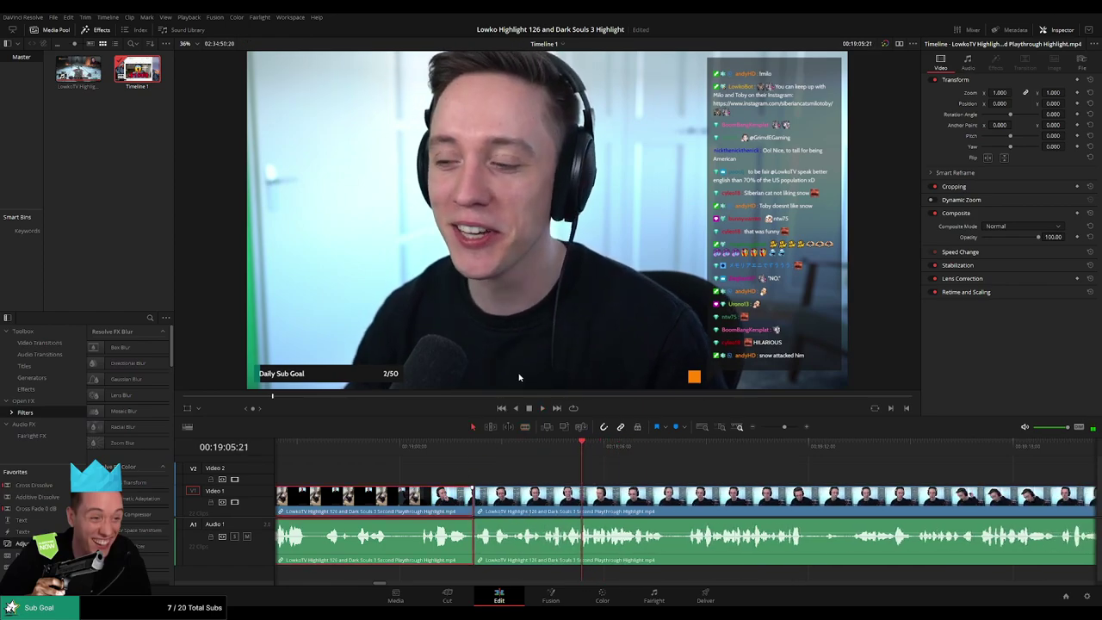
pyautogui.hotkey('ctrl', '1')
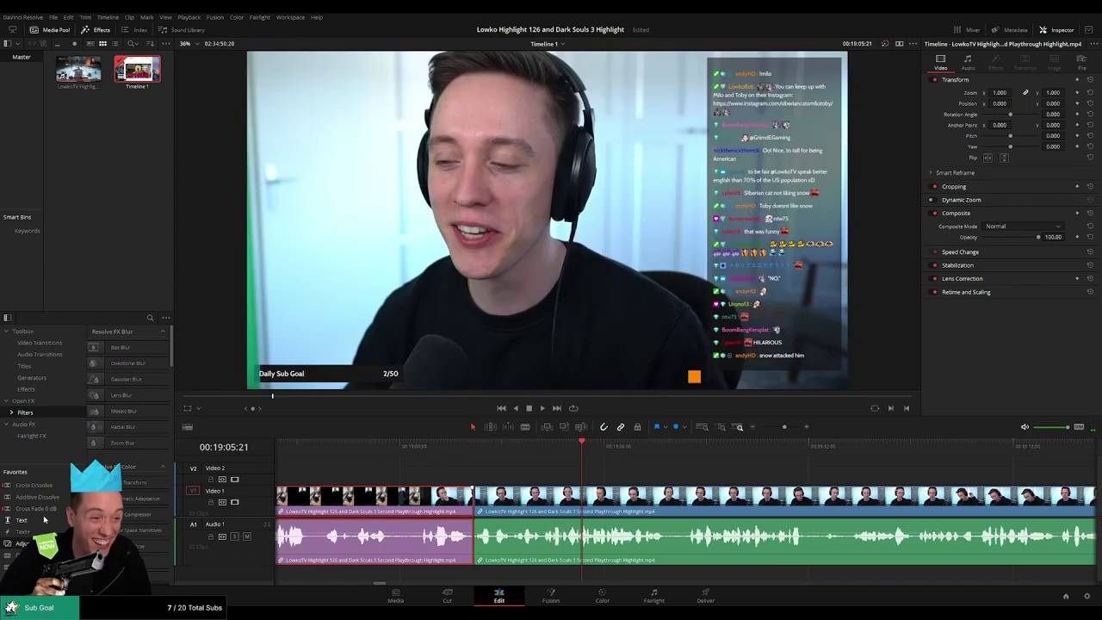
# Try a Cross Fade 0 dB on the audio at the new cut near 00:19:02 and replay the join.
pyautogui.click(452, 446)
pyautogui.press('space')
pyautogui.click(602, 476)
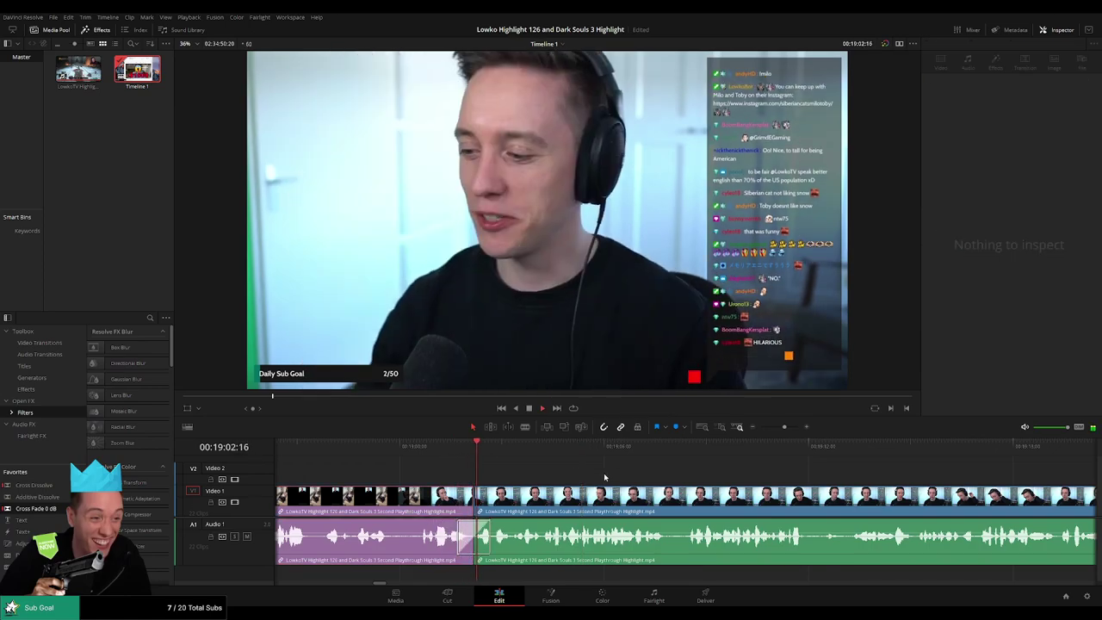
pyautogui.click(456, 449)
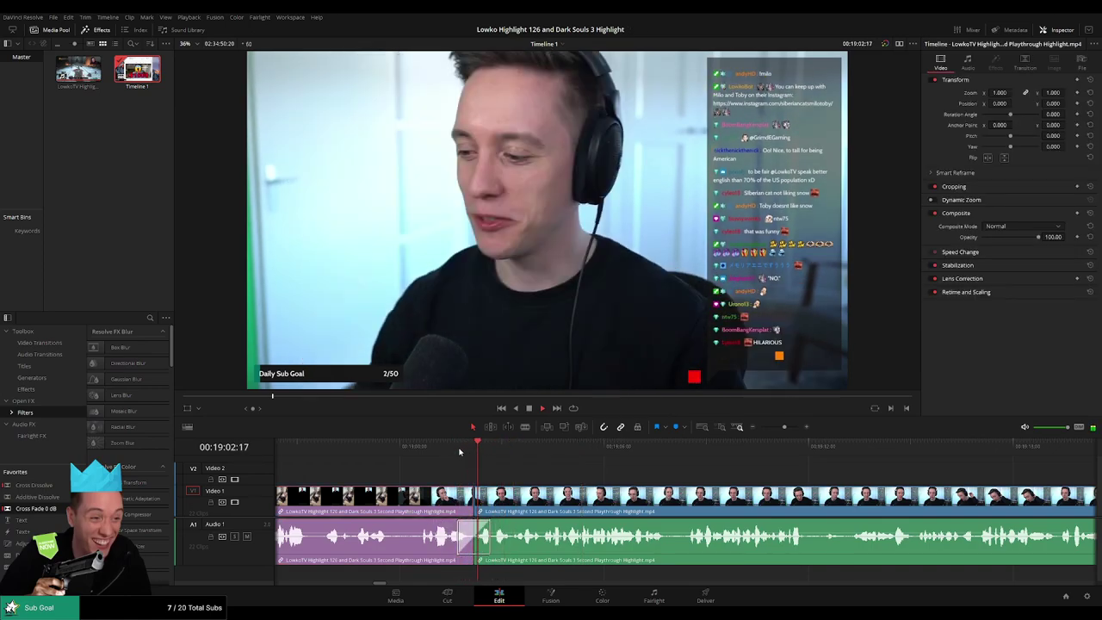
# Undo the audio cross fade, the purple clip colour, the ripple deletion and both cuts near 00:19:02.
pyautogui.press('space')
pyautogui.press('/')
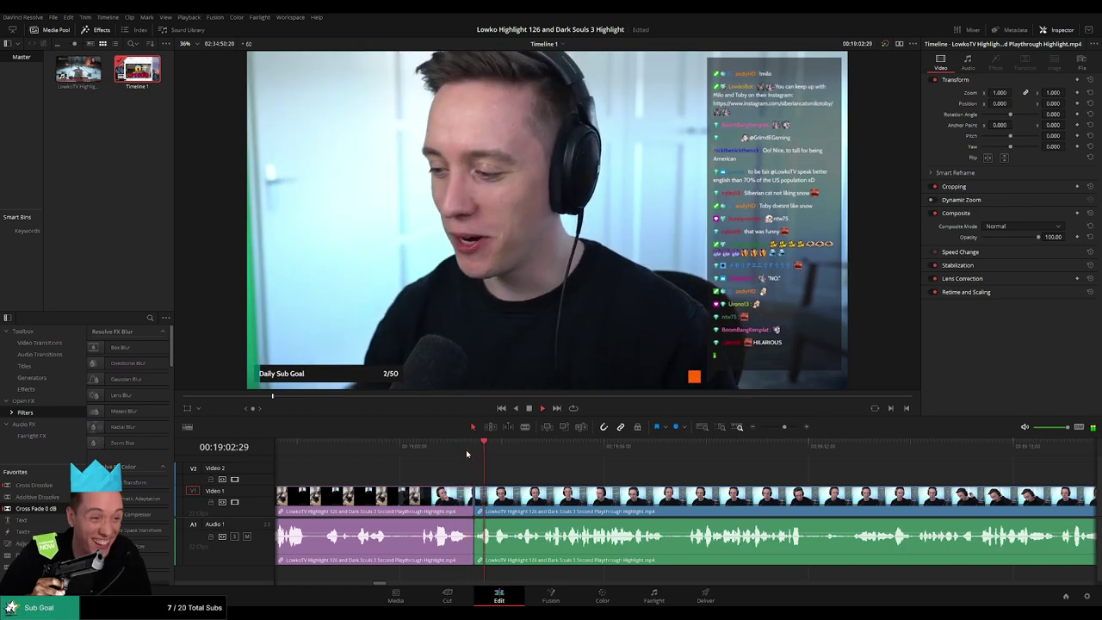
pyautogui.hotkey('ctrl', 'z')
pyautogui.hotkey('ctrl', 'z')
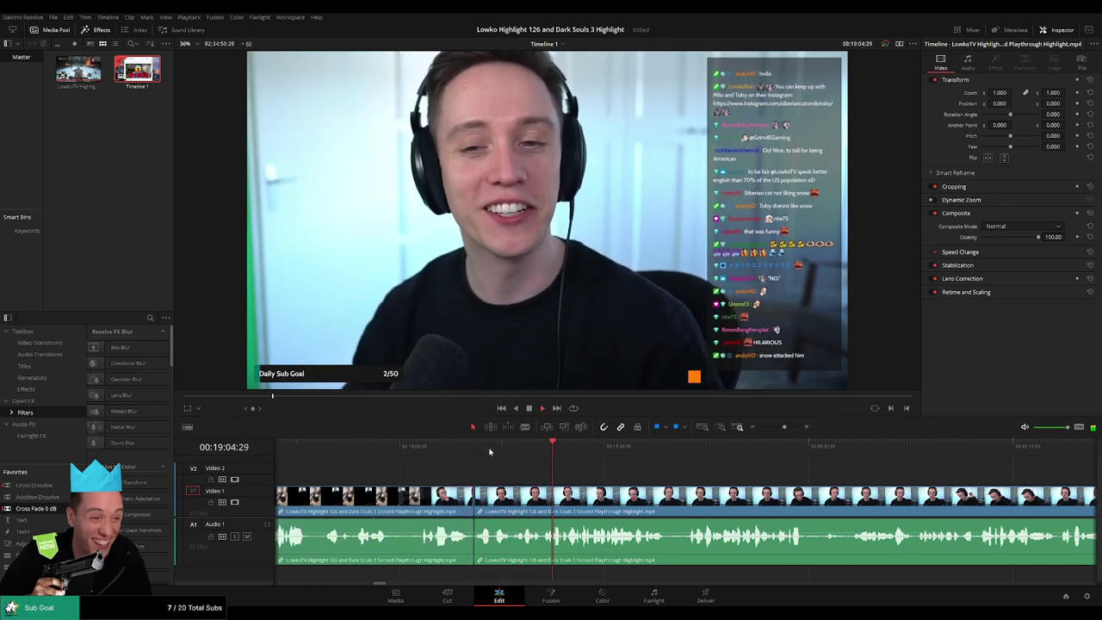
pyautogui.click(493, 451)
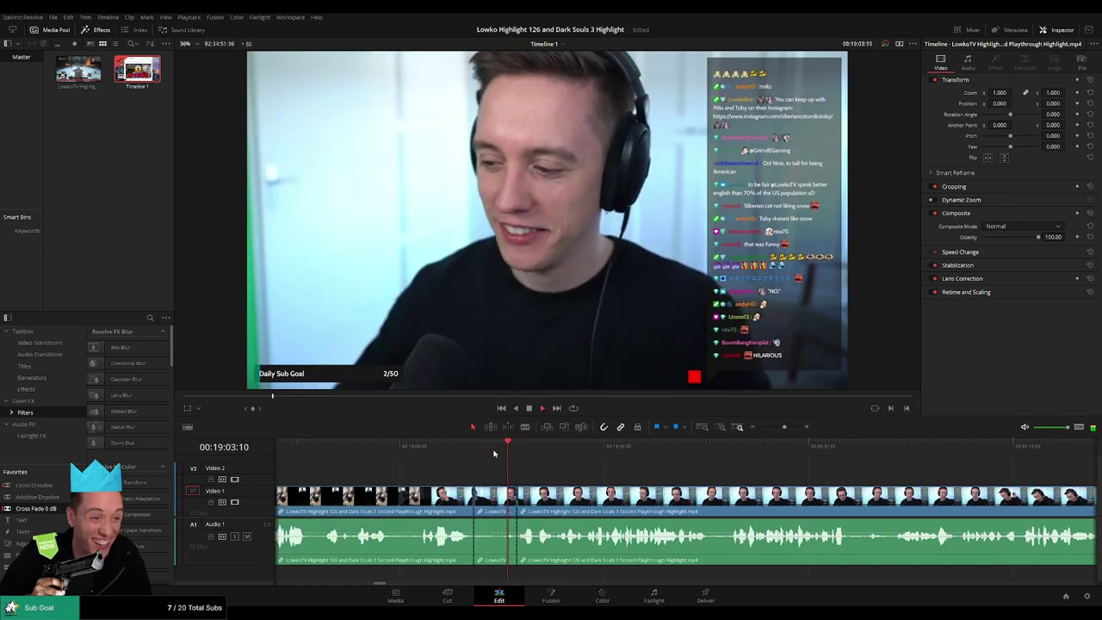
pyautogui.hotkey('ctrl', 'z')
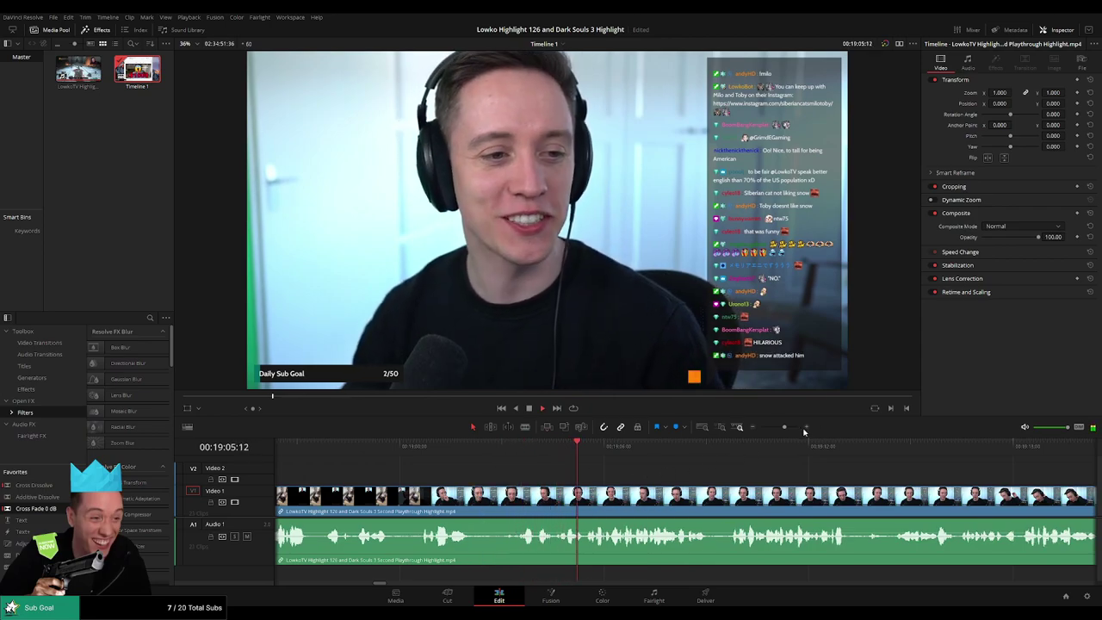
# Play through the webcam footage from about 00:19:05 to 00:19:41, following the audio waveform, to find where the scene ends.
pyautogui.moveTo(784, 427); pyautogui.dragTo(784, 428)
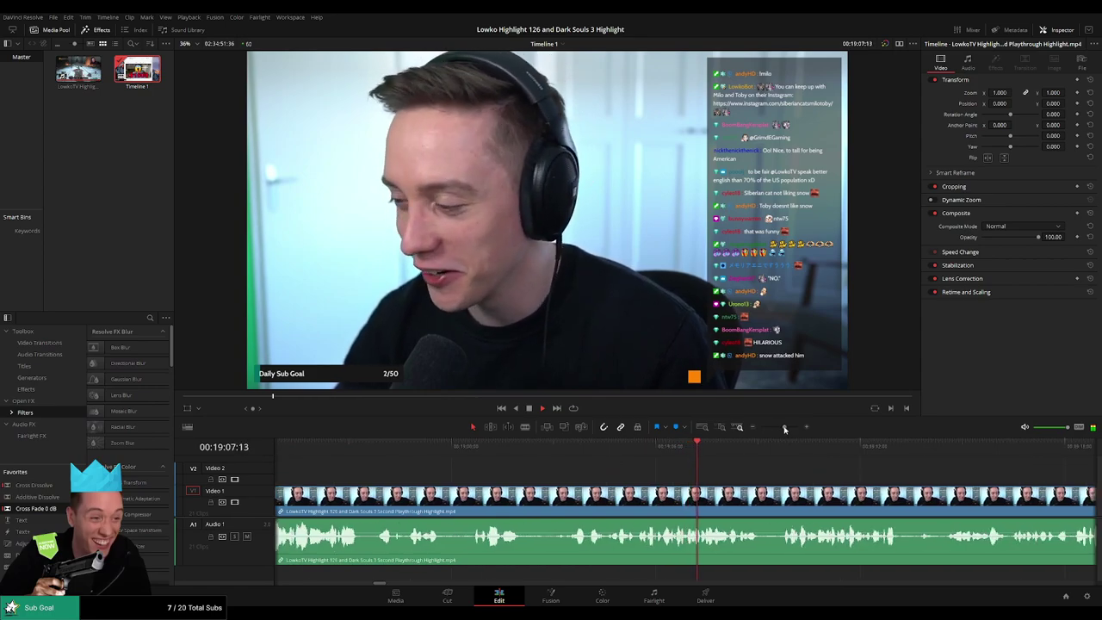
pyautogui.hscroll(4, 503, 478)
pyautogui.hscroll(1, 502, 479)
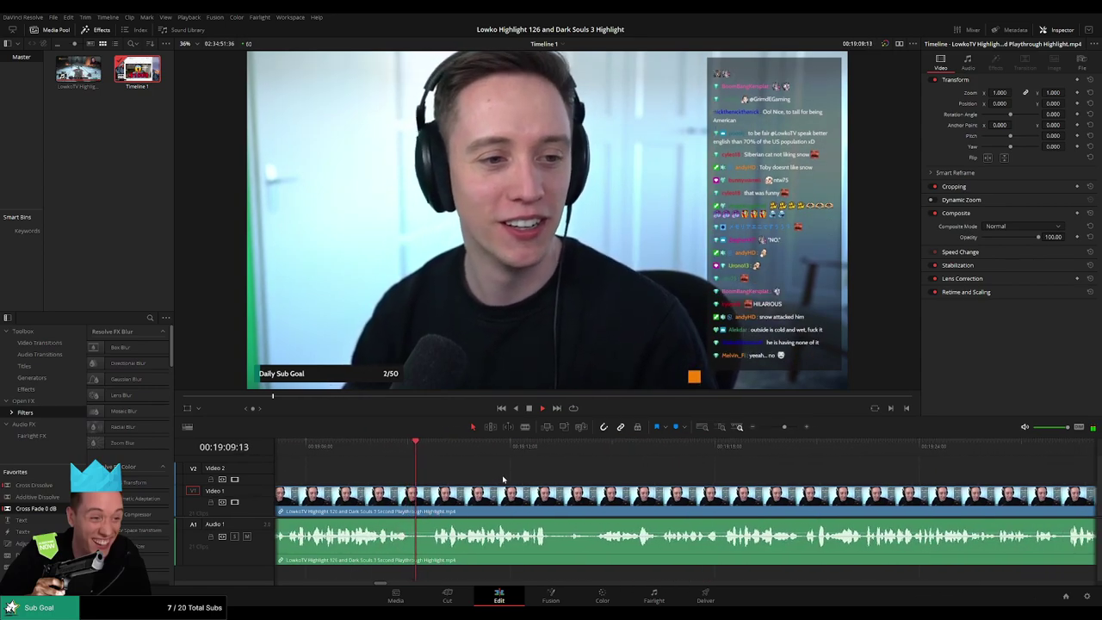
pyautogui.hscroll(2, 568, 479)
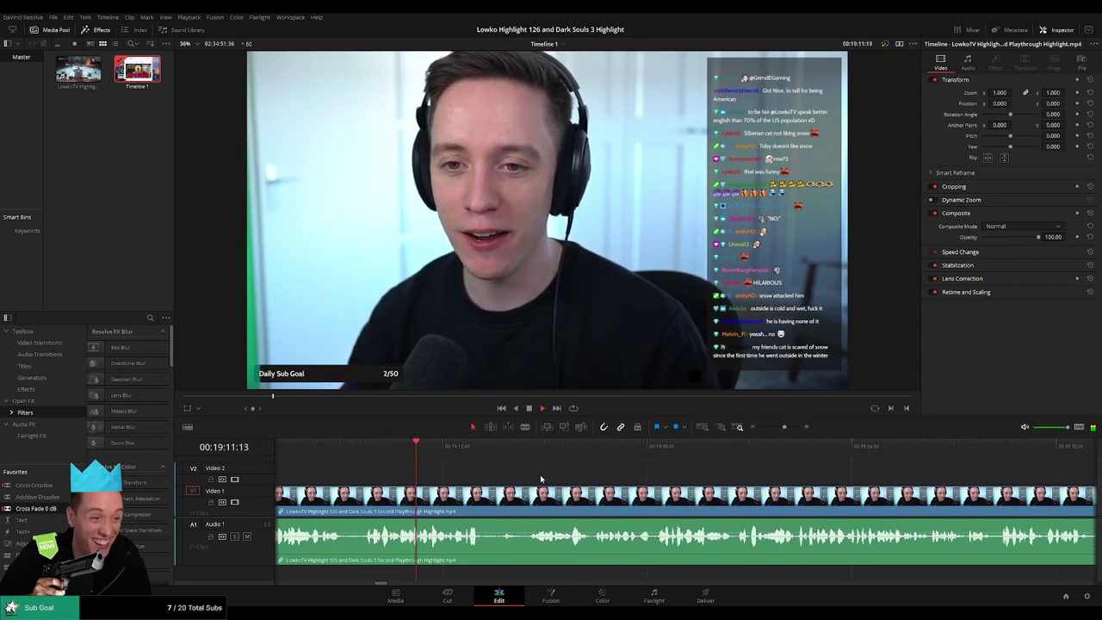
pyautogui.hscroll(2, 616, 487)
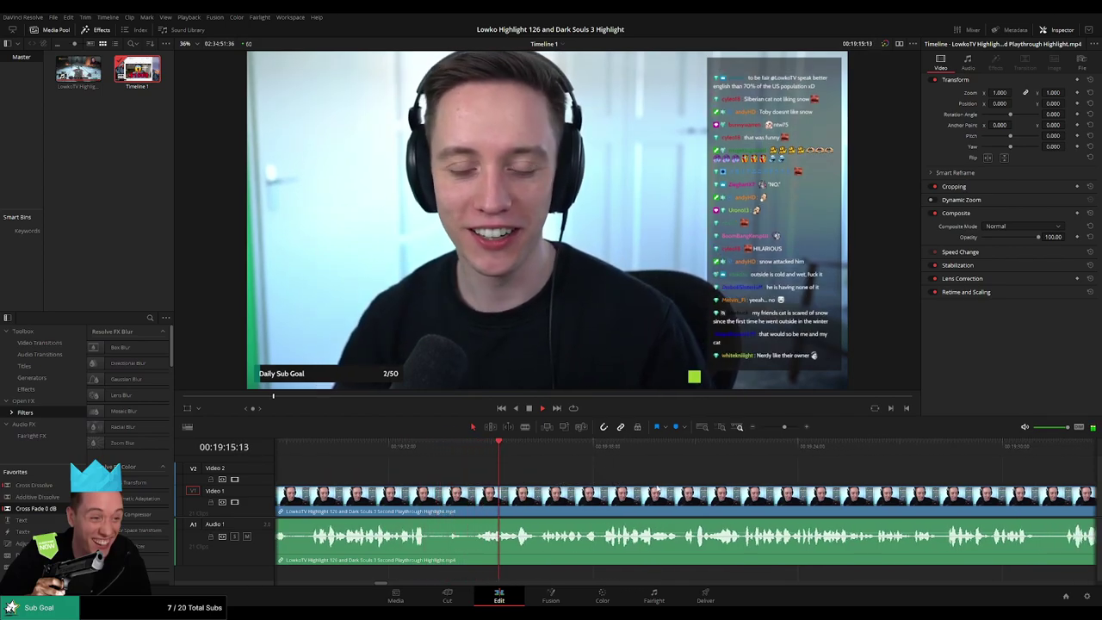
pyautogui.hscroll(3, 657, 488)
pyautogui.scroll(-2, 606, 481)
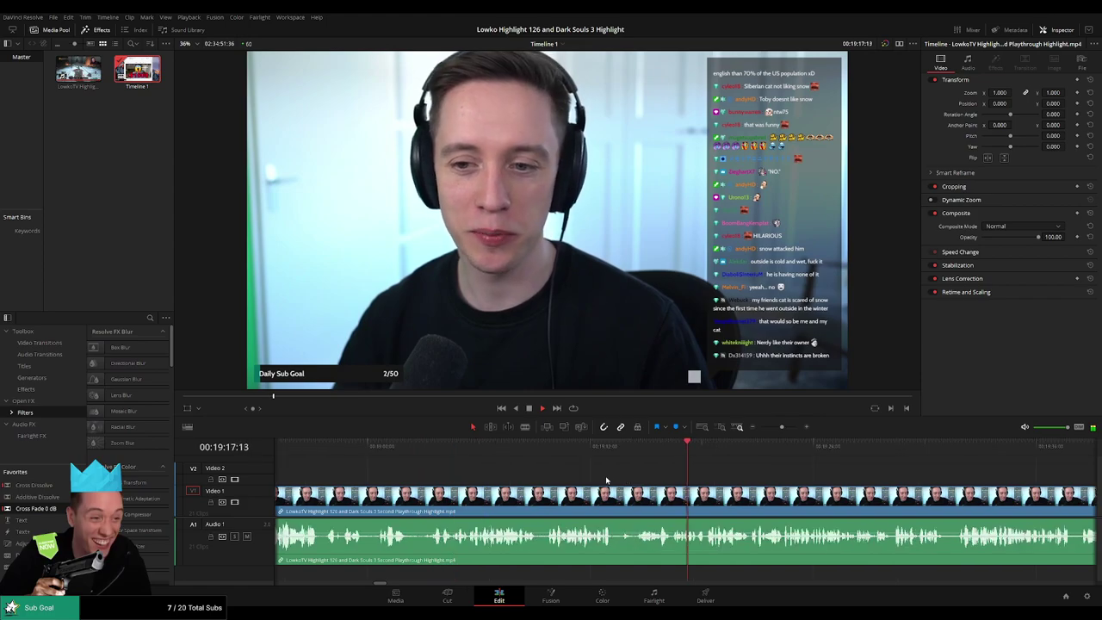
pyautogui.hscroll(5, 578, 474)
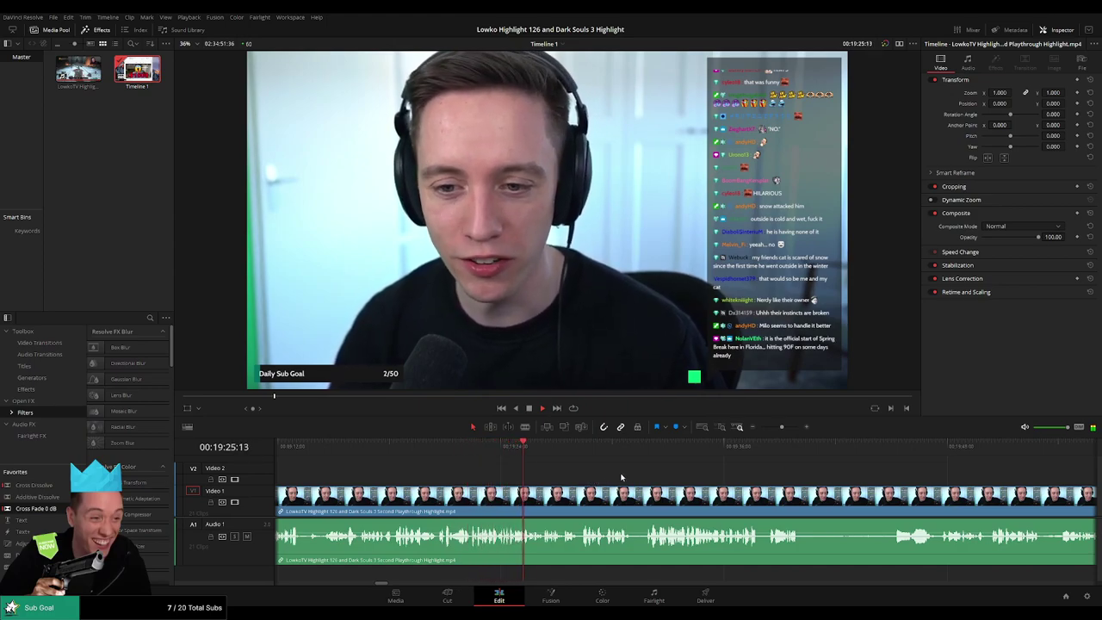
pyautogui.hscroll(3, 517, 476)
pyautogui.hscroll(3, 552, 479)
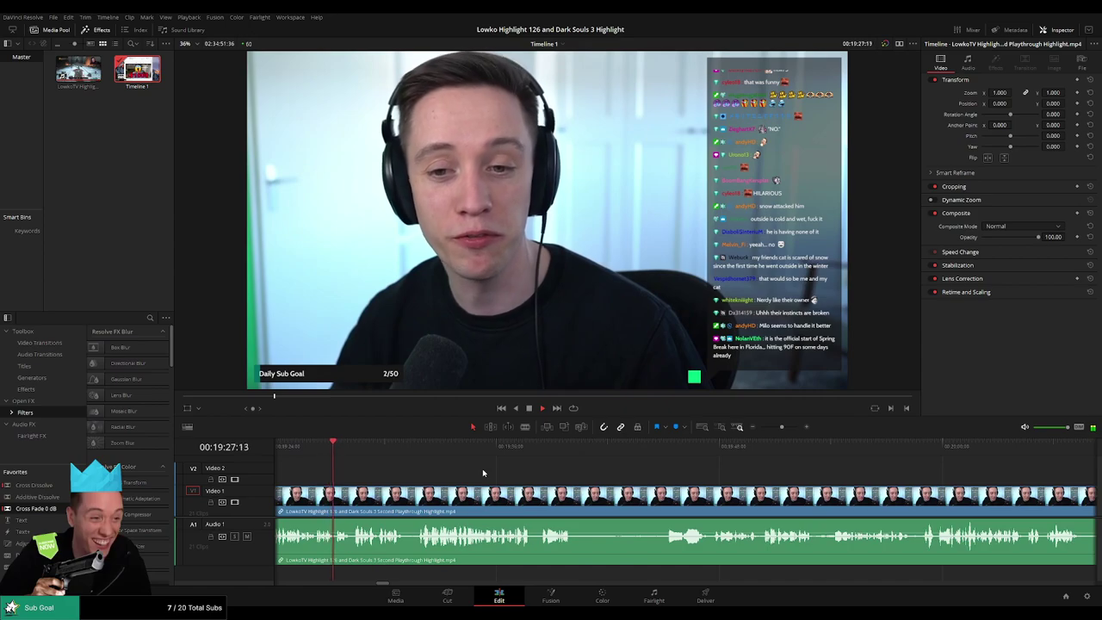
pyautogui.hscroll(3, 515, 476)
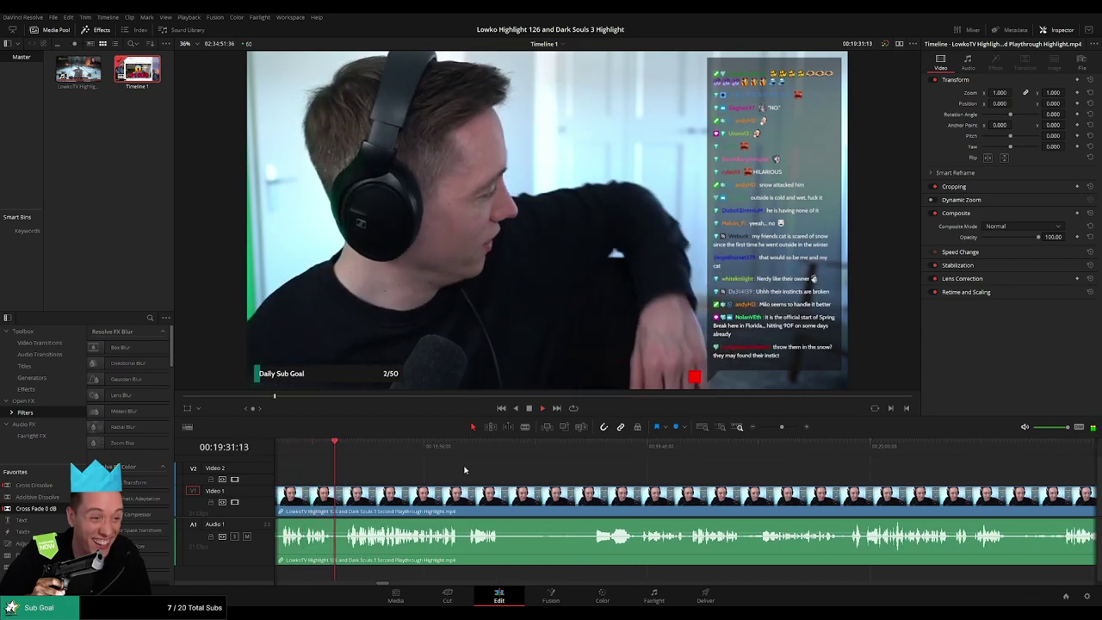
pyautogui.hscroll(3, 470, 476)
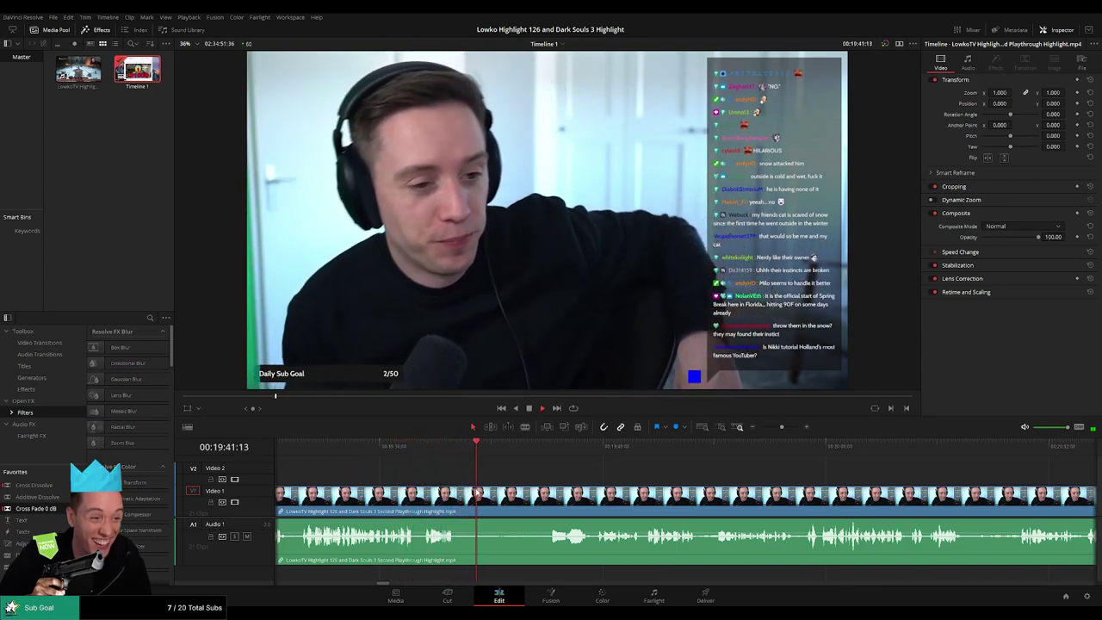
# Ripple-delete the transition section from about 00:19:42 to 00:19:43:19 between the webcam scene and the tailor gameplay.
pyautogui.hotkey('ctrl', 'b')
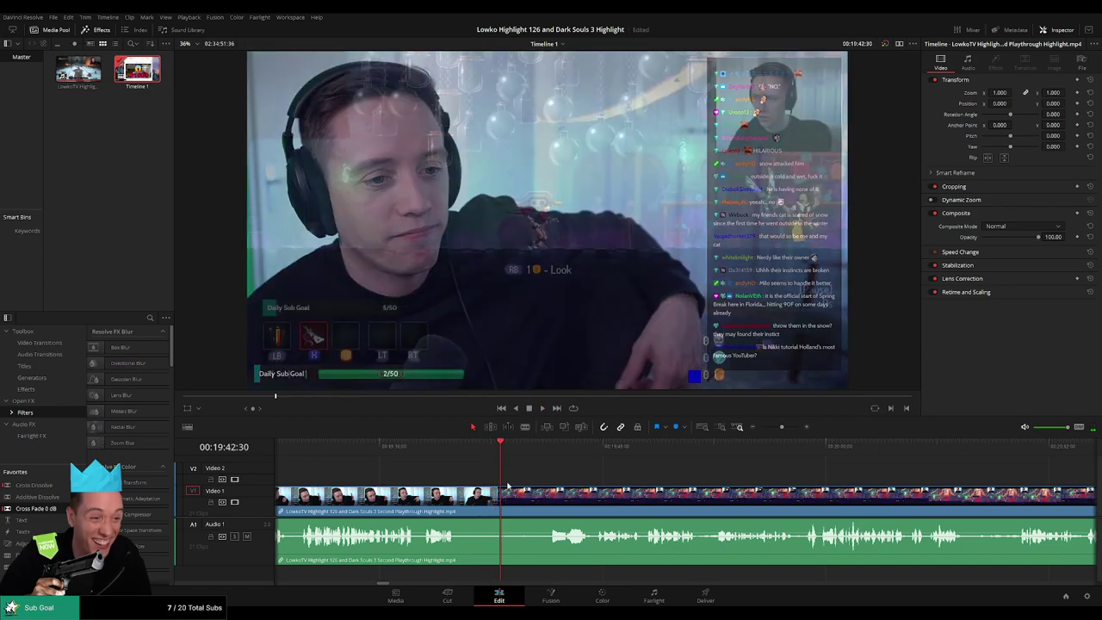
pyautogui.moveTo(499, 452); pyautogui.dragTo(491, 452)
pyautogui.hotkey('ctrl', 'b')
pyautogui.press('space')
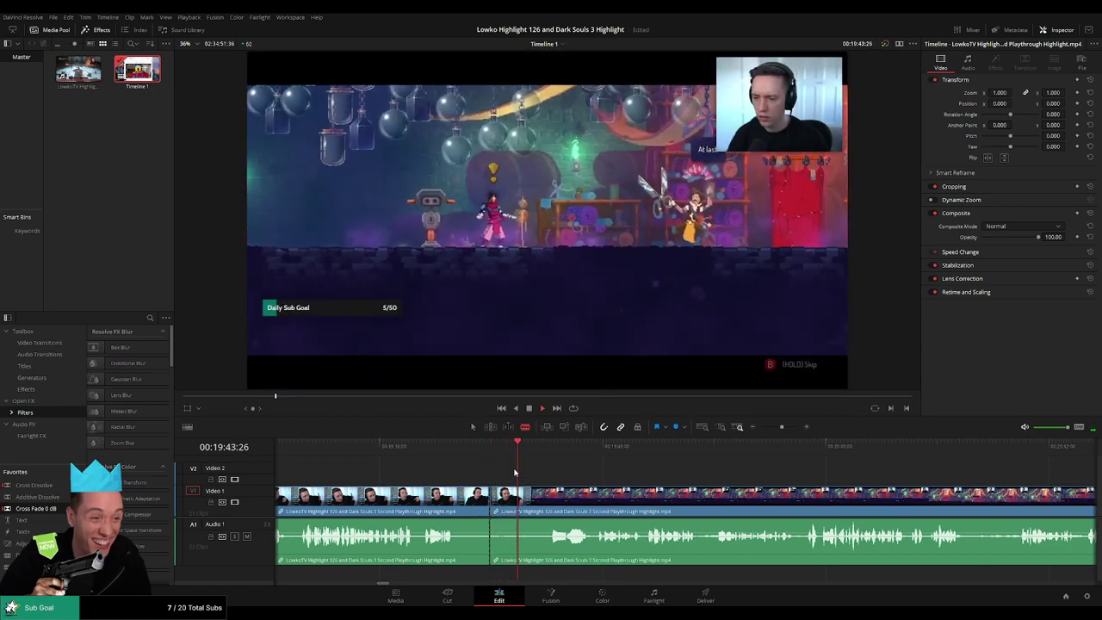
pyautogui.click(480, 446)
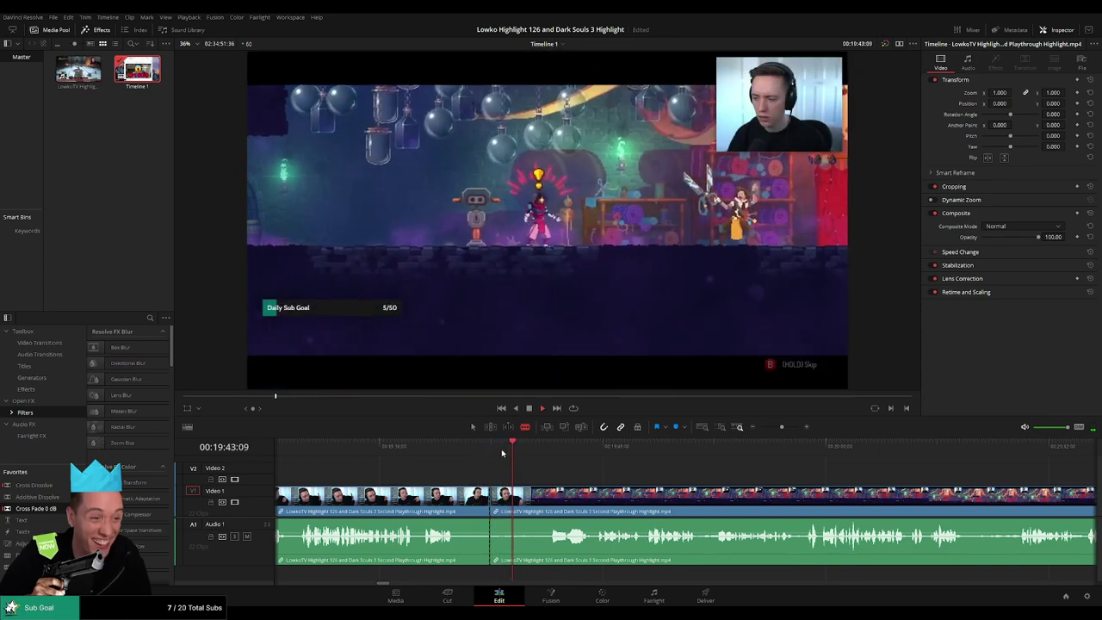
pyautogui.click(516, 497)
pyautogui.press('a')
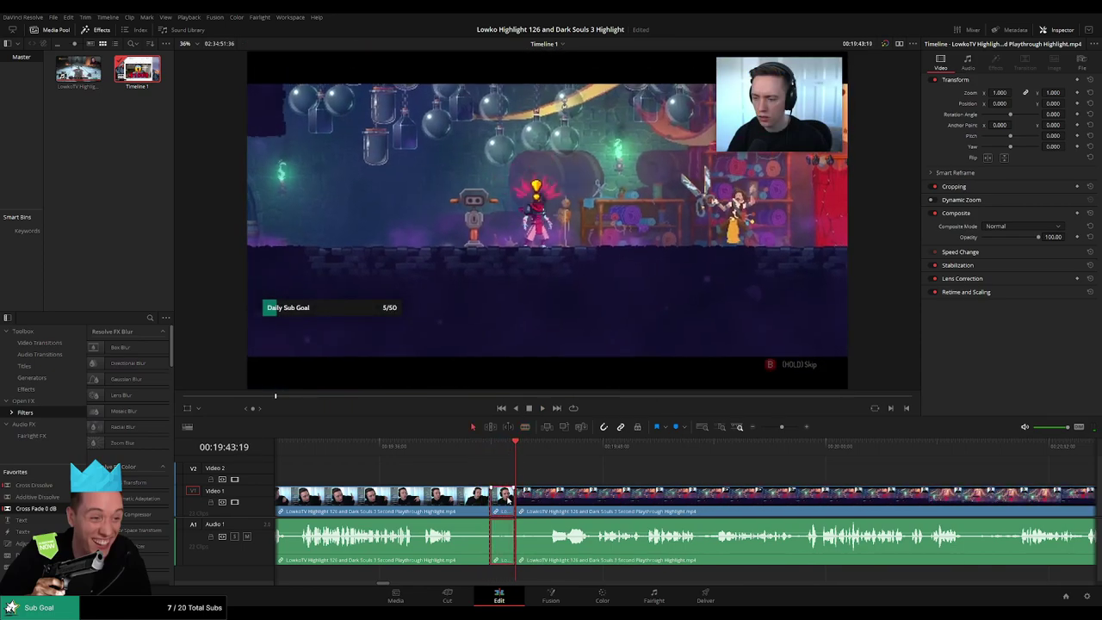
pyautogui.press('Delete')
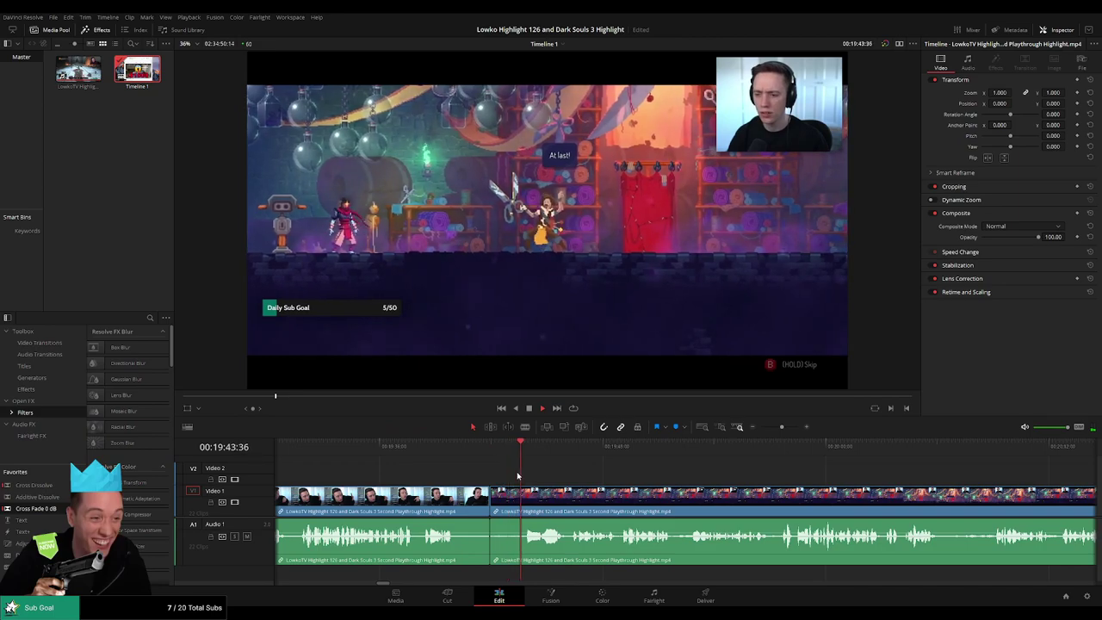
# Replay the new join near 00:19:42 and colour the webcam clip before it purple.
pyautogui.click(491, 450)
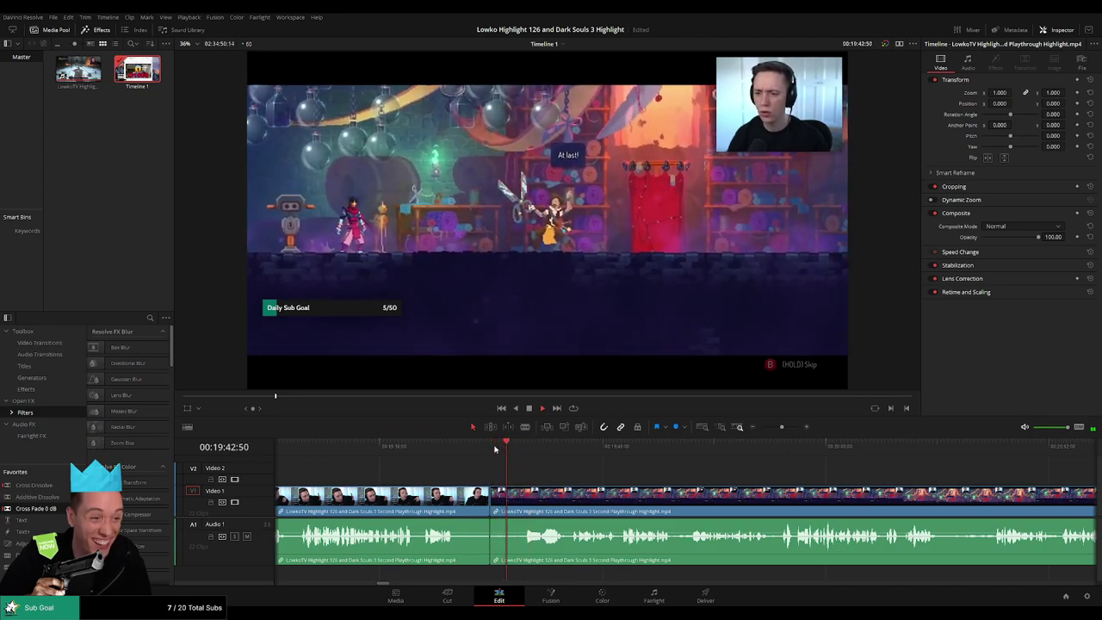
pyautogui.click(458, 506)
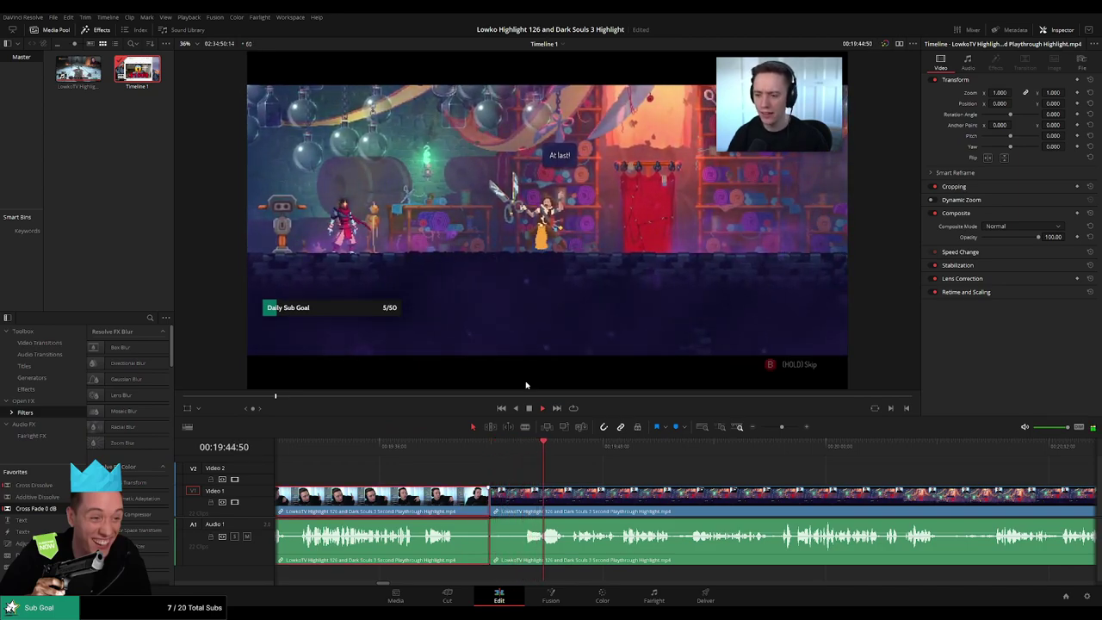
pyautogui.press('p')
pyautogui.click(637, 472)
# Play through the tailor dialogue and outfit selection from about 00:19:44 to 00:21:00, following the audio waveform for sections to cut.
pyautogui.moveTo(642, 474); pyautogui.dragTo(504, 462)
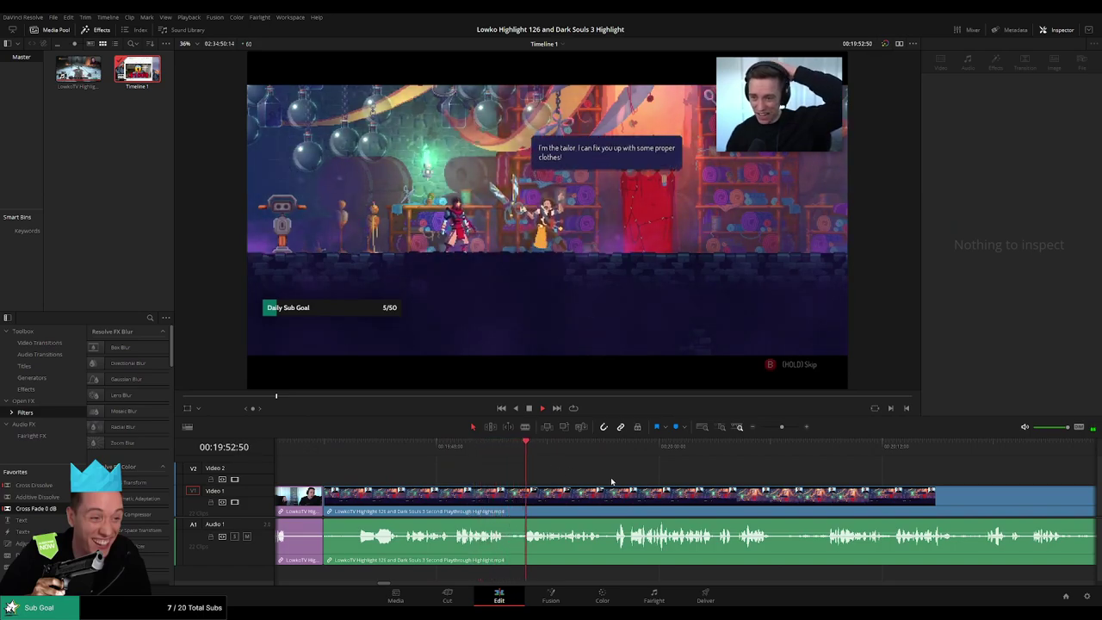
pyautogui.hscroll(2, 638, 485)
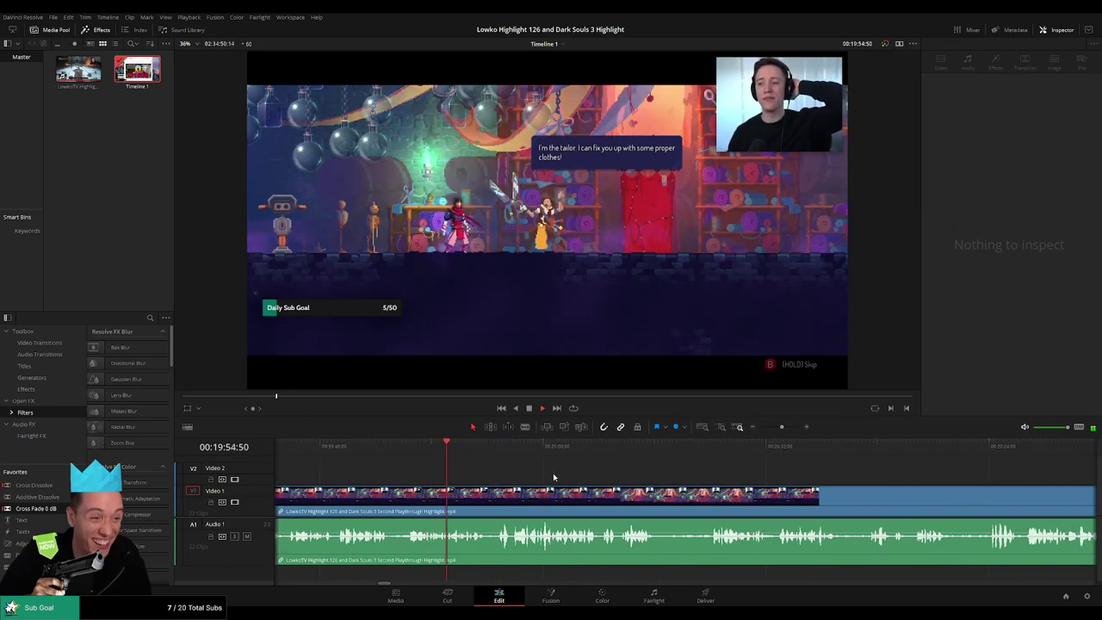
pyautogui.hscroll(1, 538, 476)
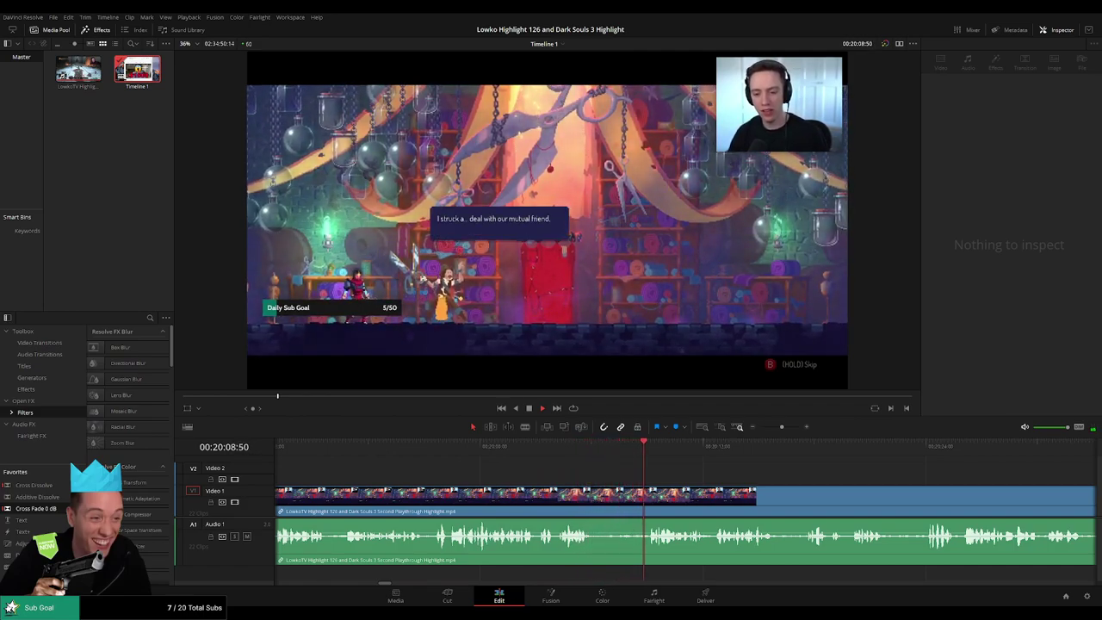
pyautogui.moveTo(746, 476); pyautogui.dragTo(521, 462)
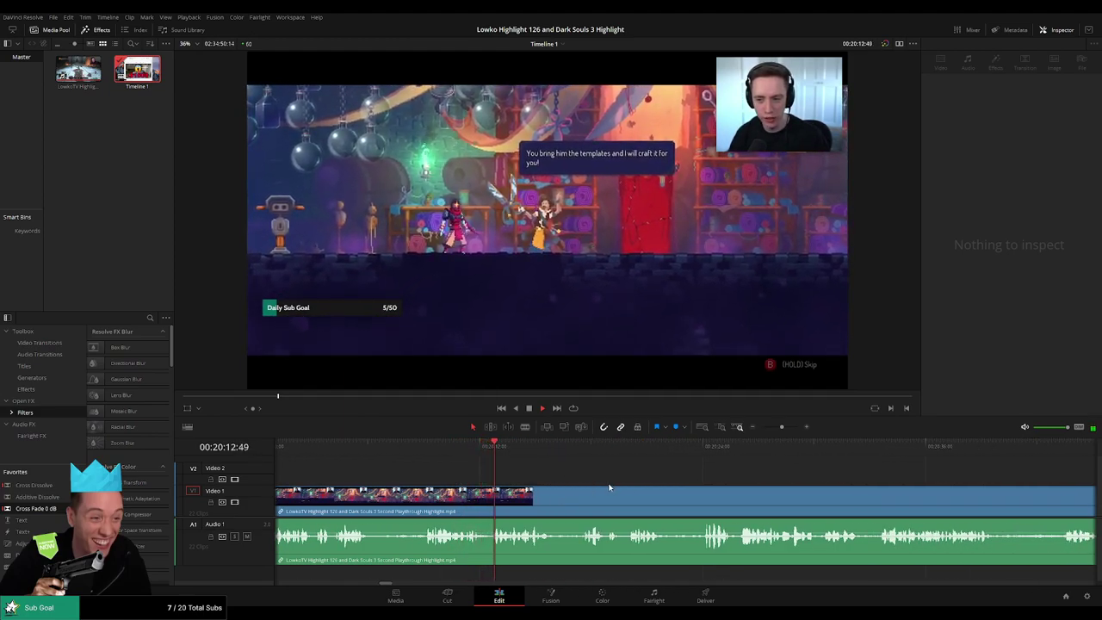
pyautogui.hscroll(2, 504, 474)
pyautogui.moveTo(416, 485); pyautogui.dragTo(531, 474)
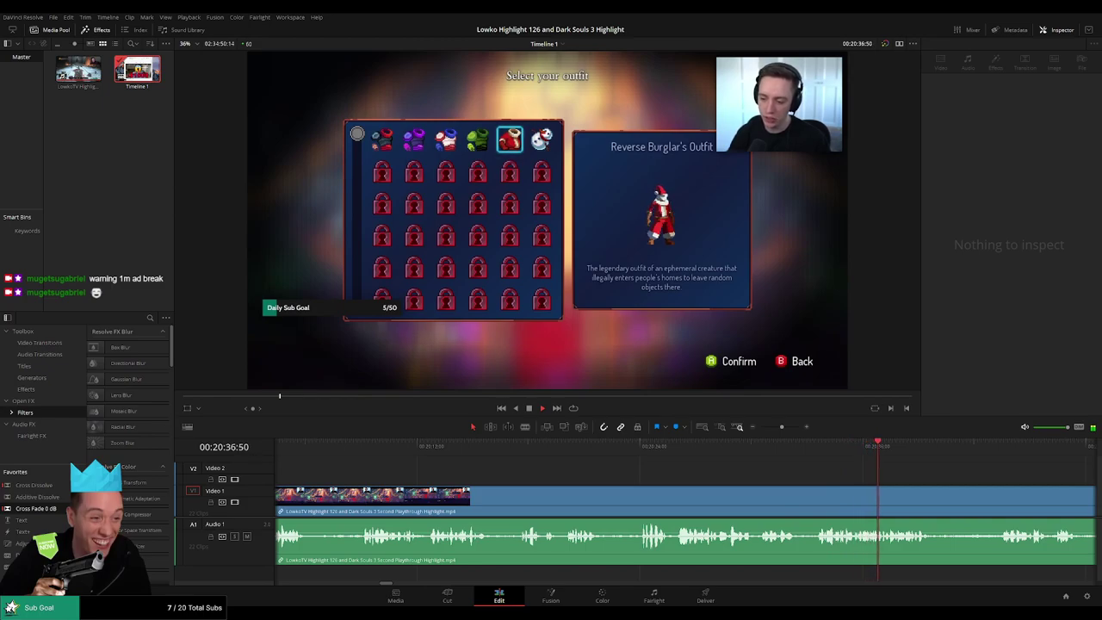
pyautogui.moveTo(920, 483); pyautogui.dragTo(499, 466)
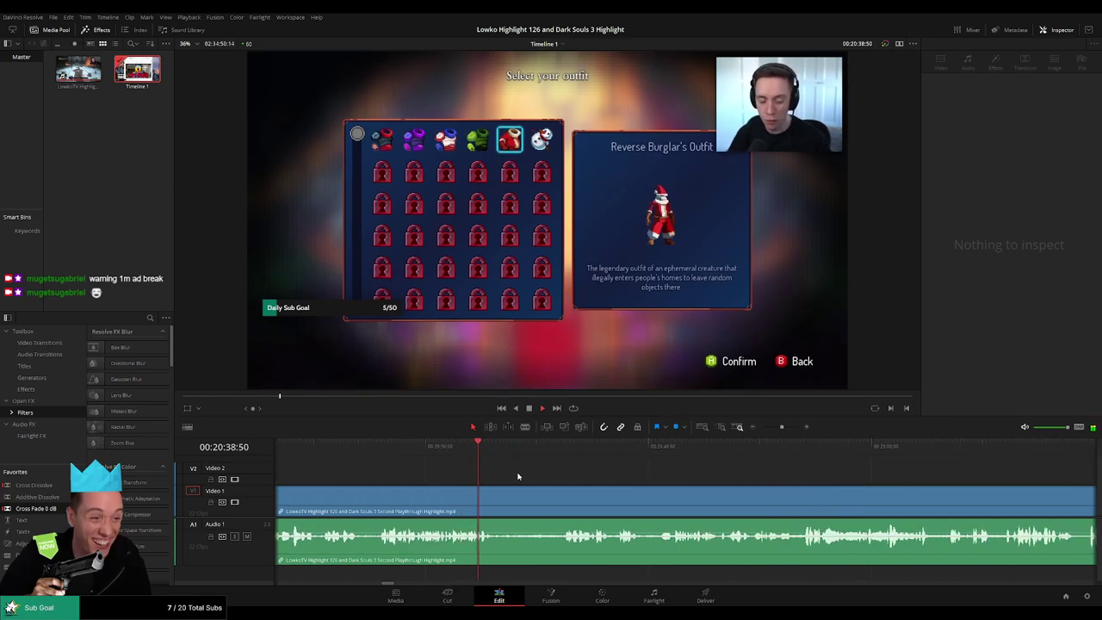
pyautogui.hscroll(2, 516, 479)
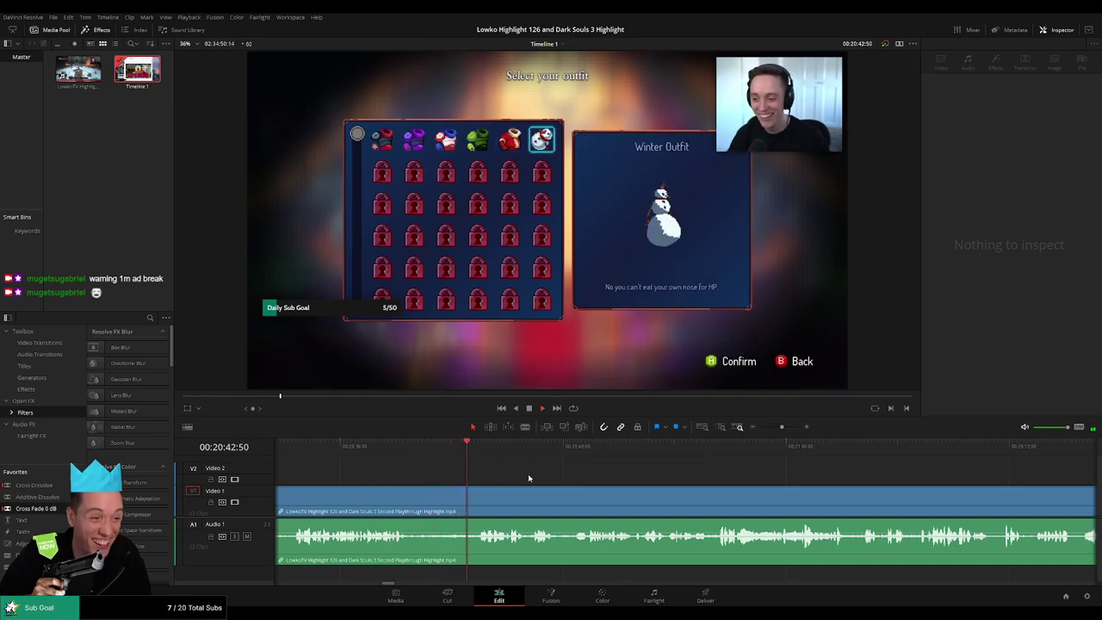
pyautogui.hscroll(2, 516, 476)
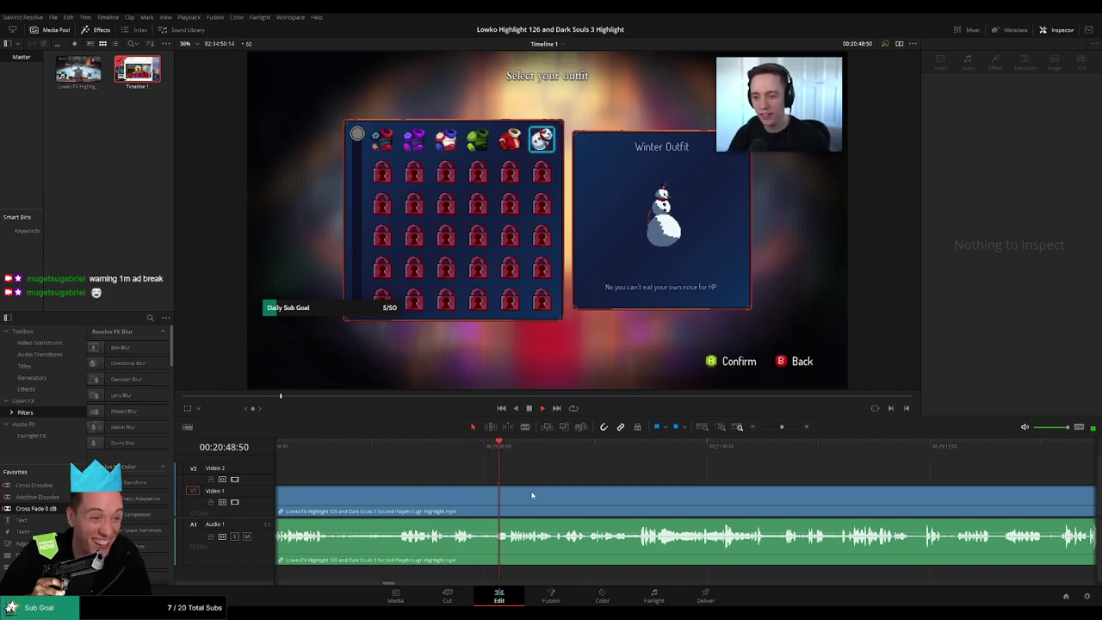
pyautogui.hscroll(3, 479, 468)
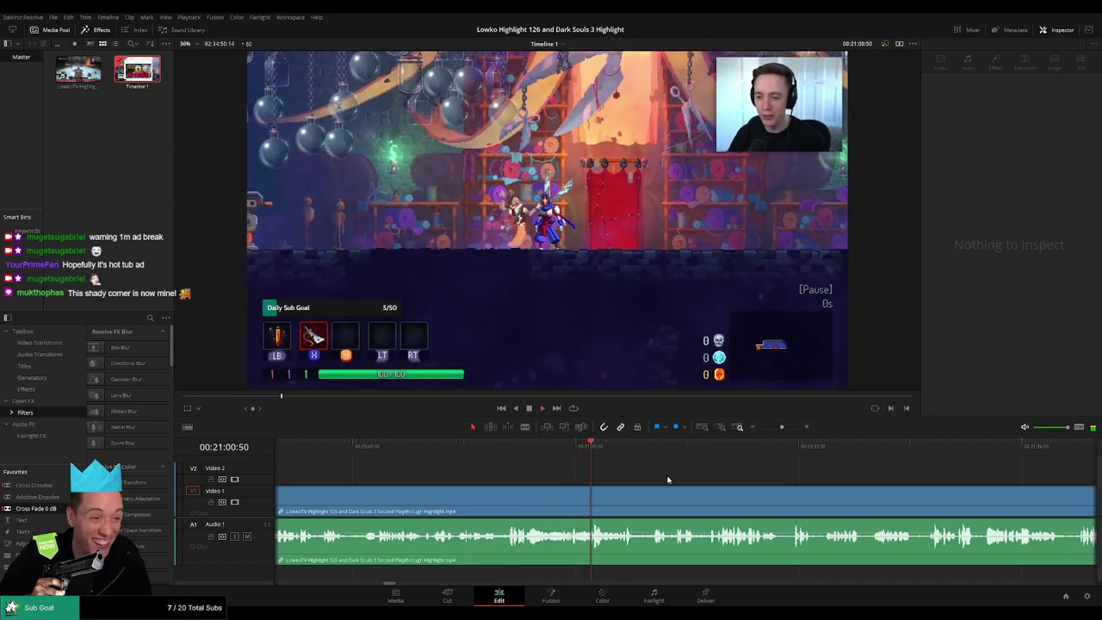
# Review the gameplay leaving the tailor's room and entering the first level, from about 00:21:00 to 00:21:32.
pyautogui.moveTo(667, 480); pyautogui.dragTo(481, 464)
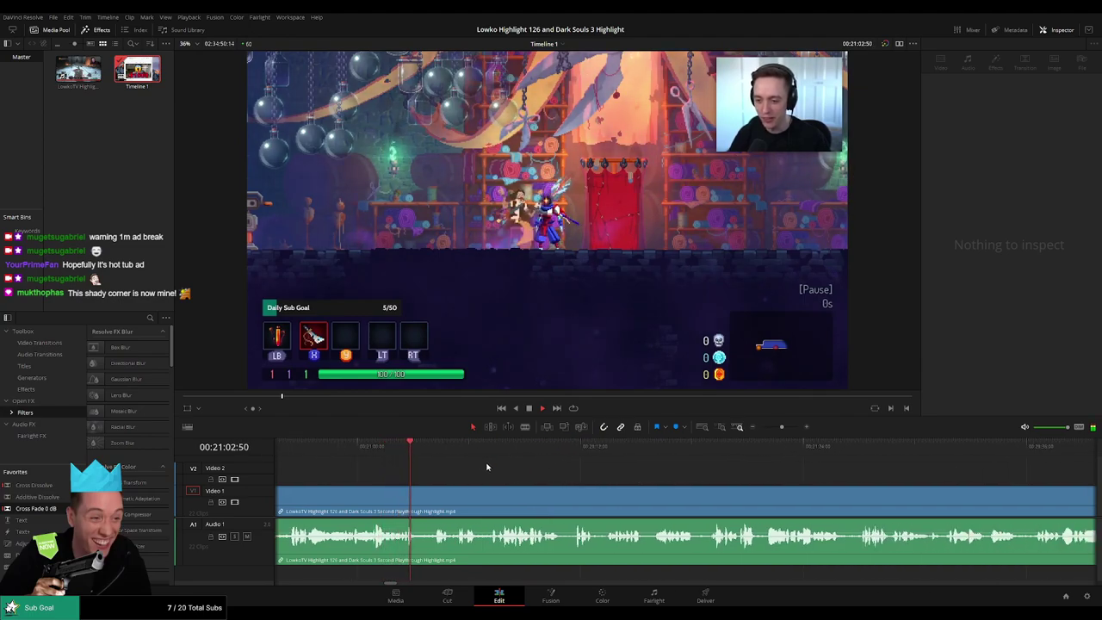
pyautogui.hscroll(1, 483, 470)
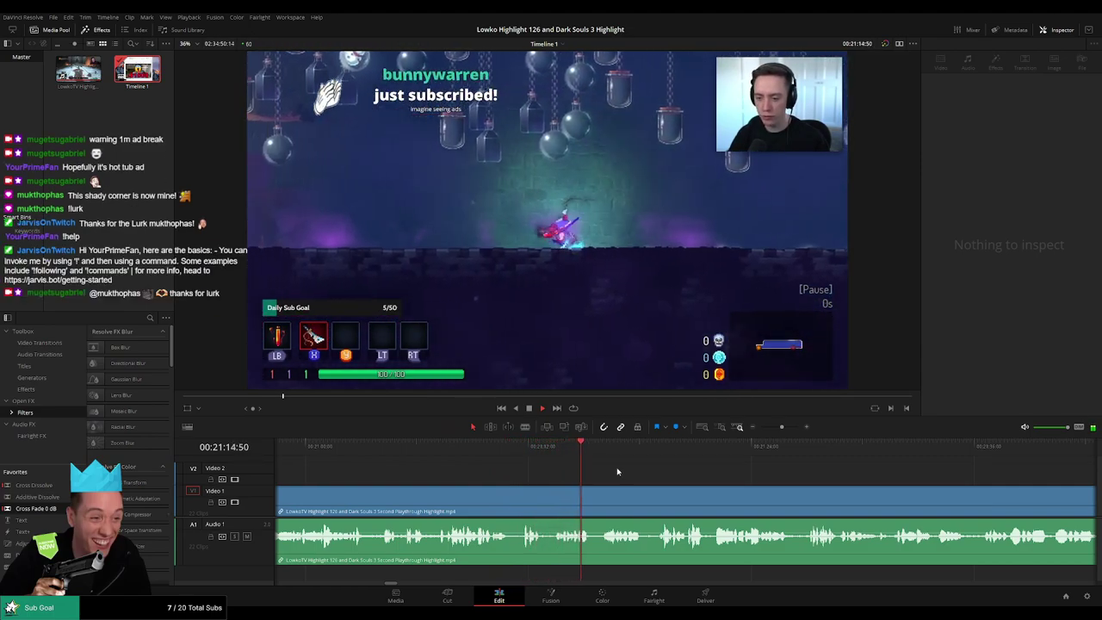
pyautogui.click(630, 489)
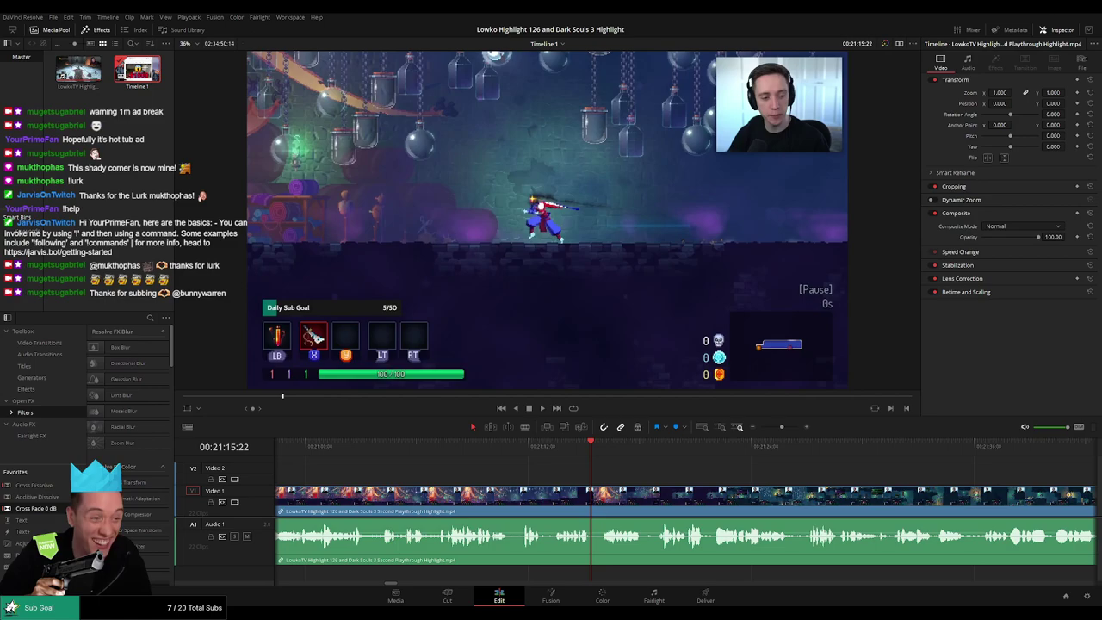
pyautogui.press('space')
pyautogui.hscroll(1, 672, 479)
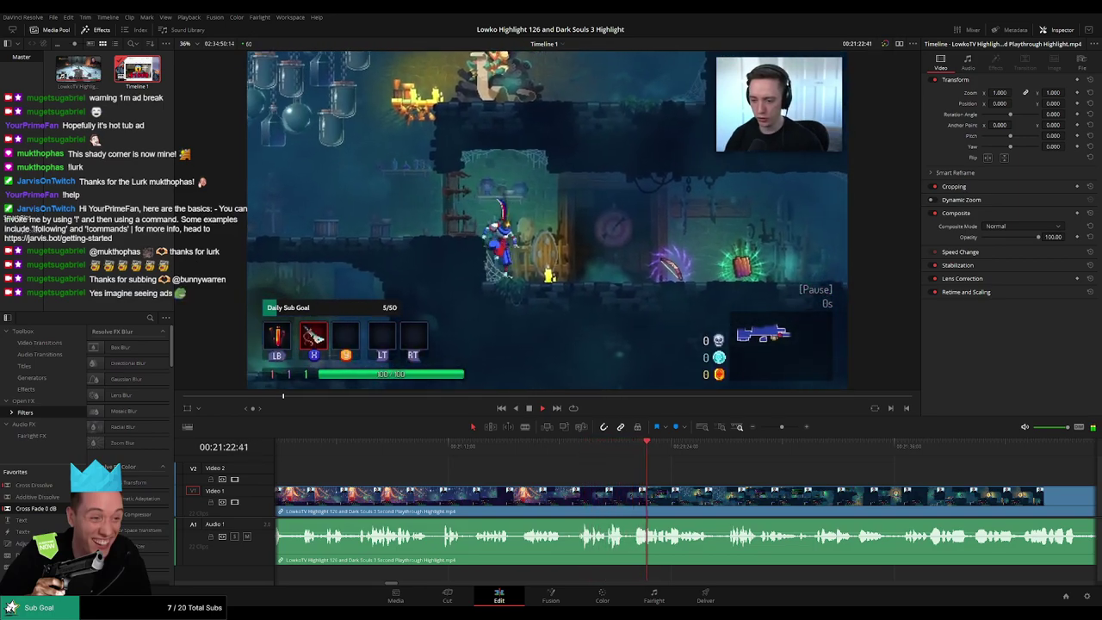
pyautogui.moveTo(747, 480); pyautogui.dragTo(502, 474)
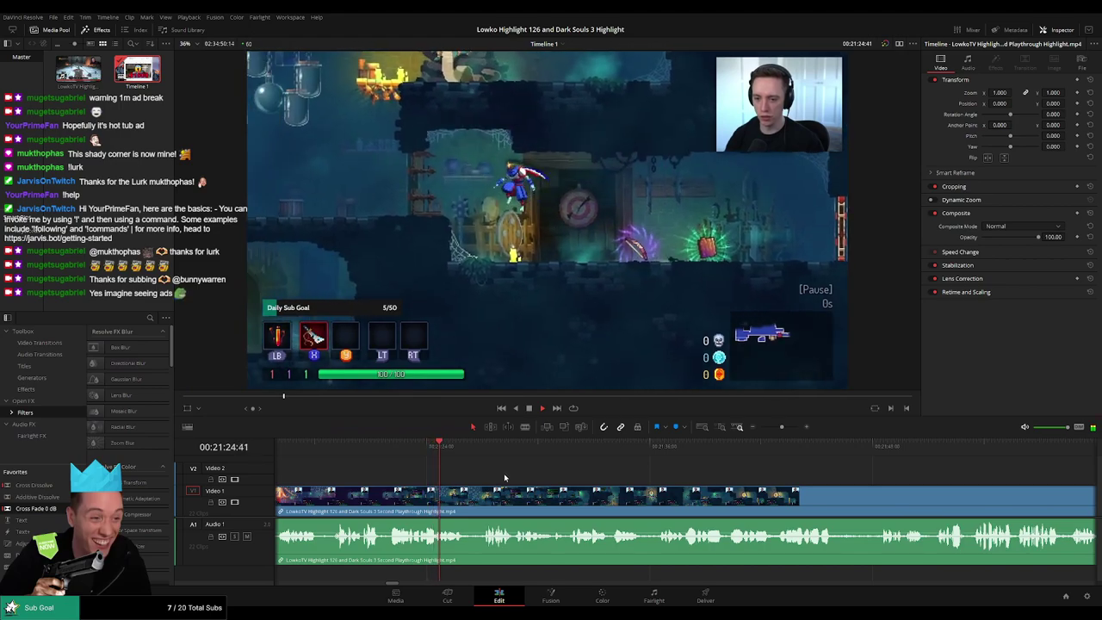
pyautogui.hscroll(2, 469, 477)
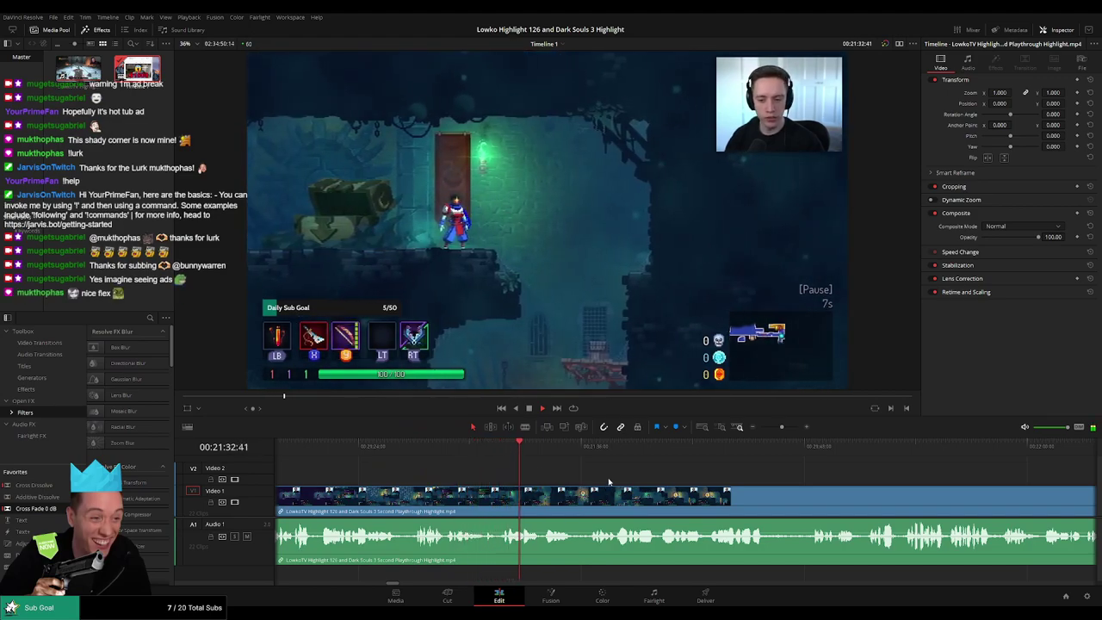
# Watch the dungeon exploration and first fights from about 00:21:32 to 00:22:01, checking the commentary against the waveform.
pyautogui.hscroll(4, 517, 479)
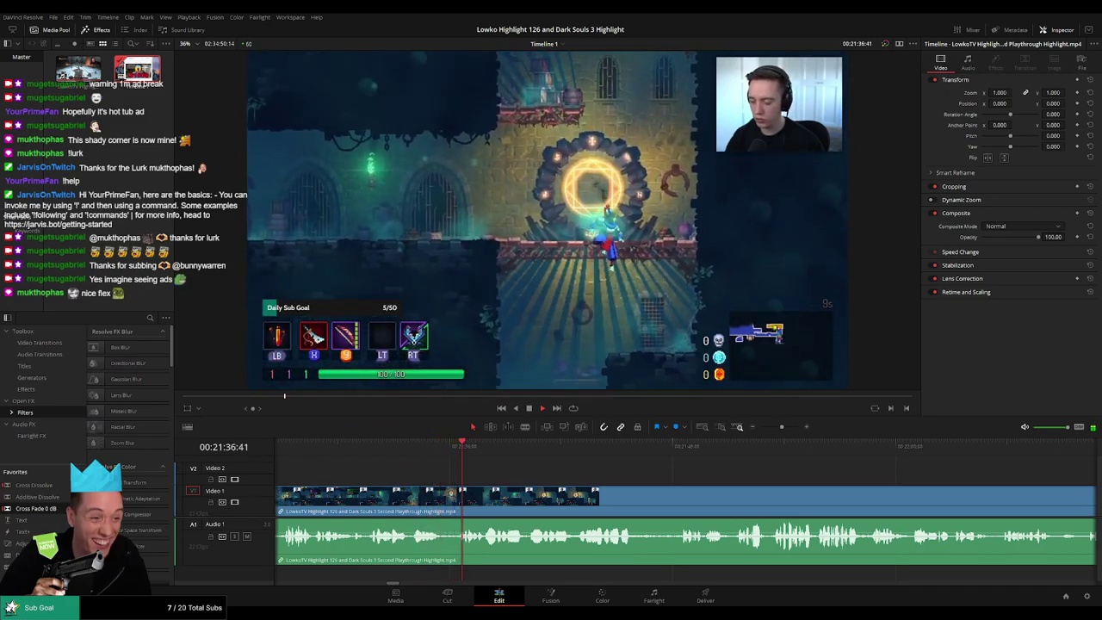
pyautogui.hscroll(1, 583, 476)
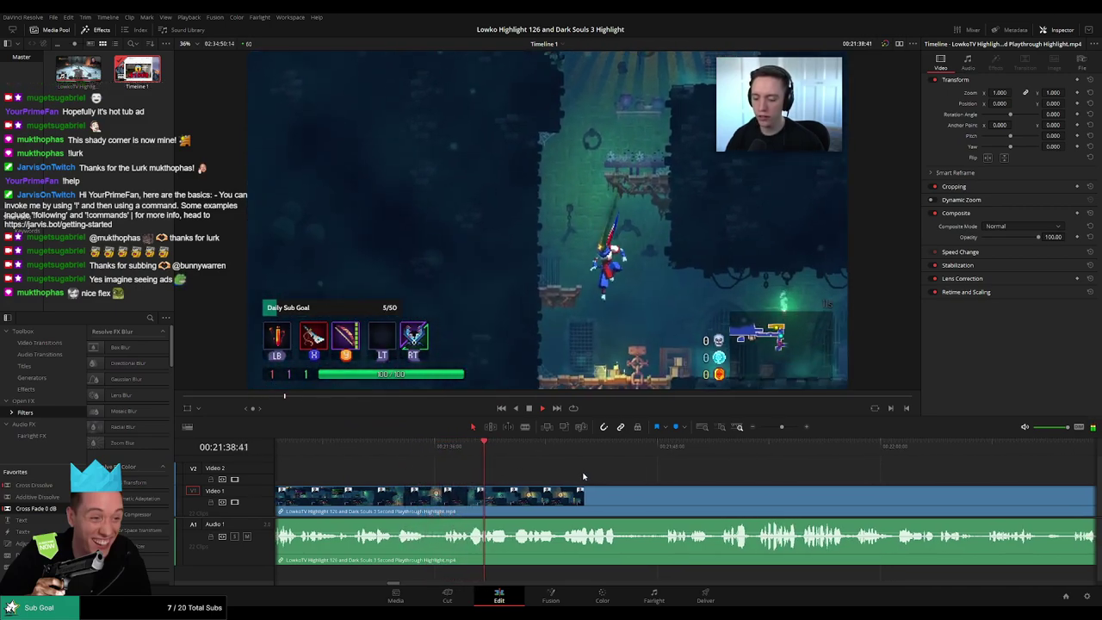
pyautogui.hscroll(2, 568, 473)
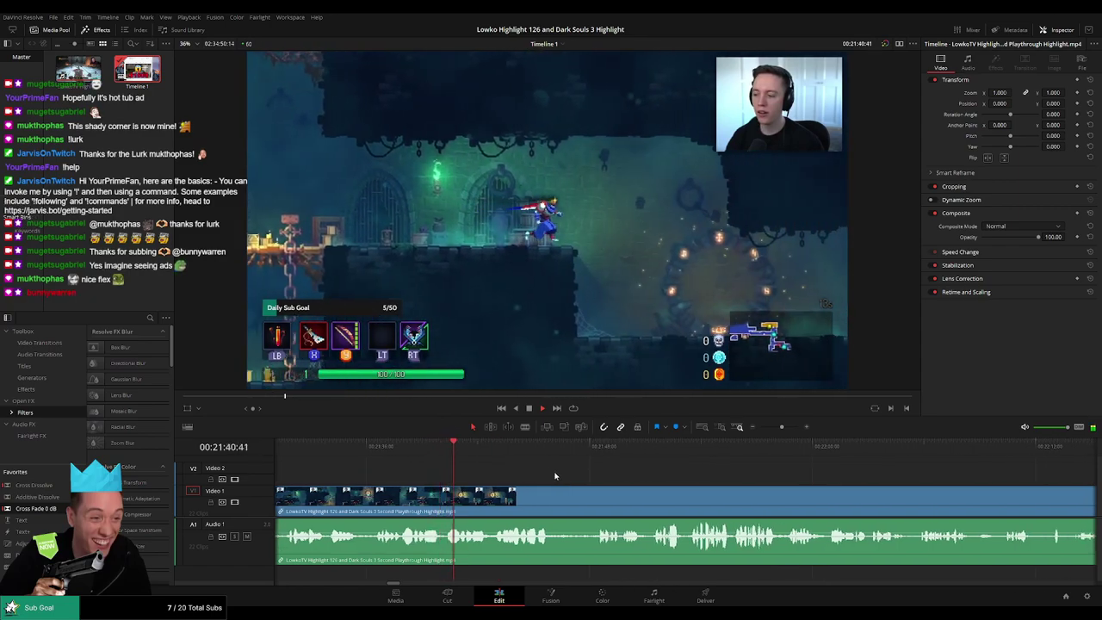
pyautogui.hscroll(1, 582, 476)
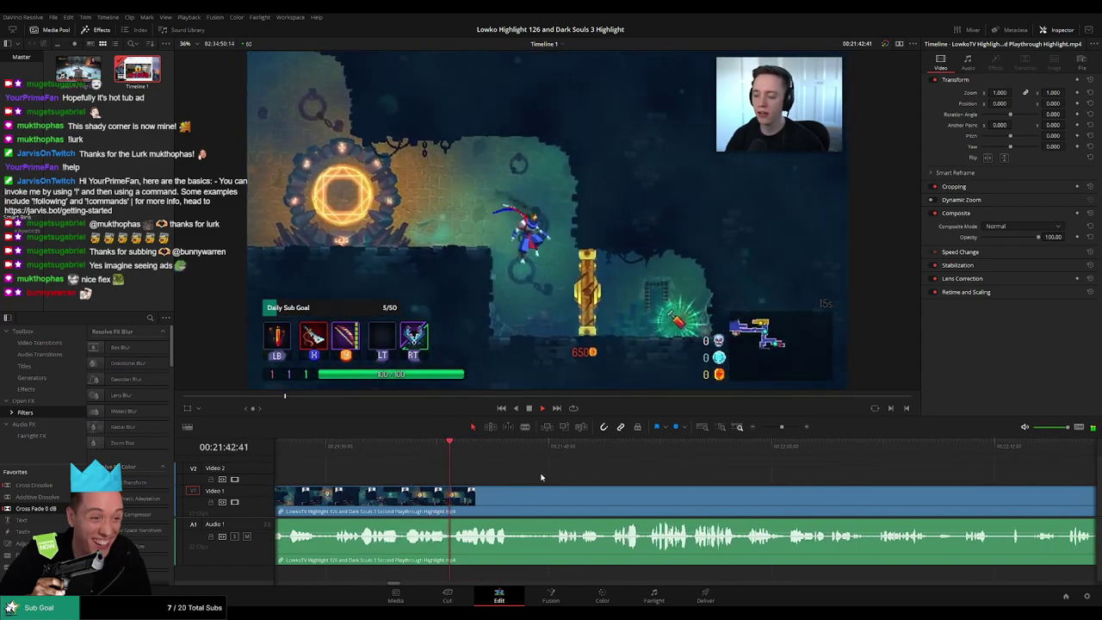
pyautogui.hscroll(1, 551, 475)
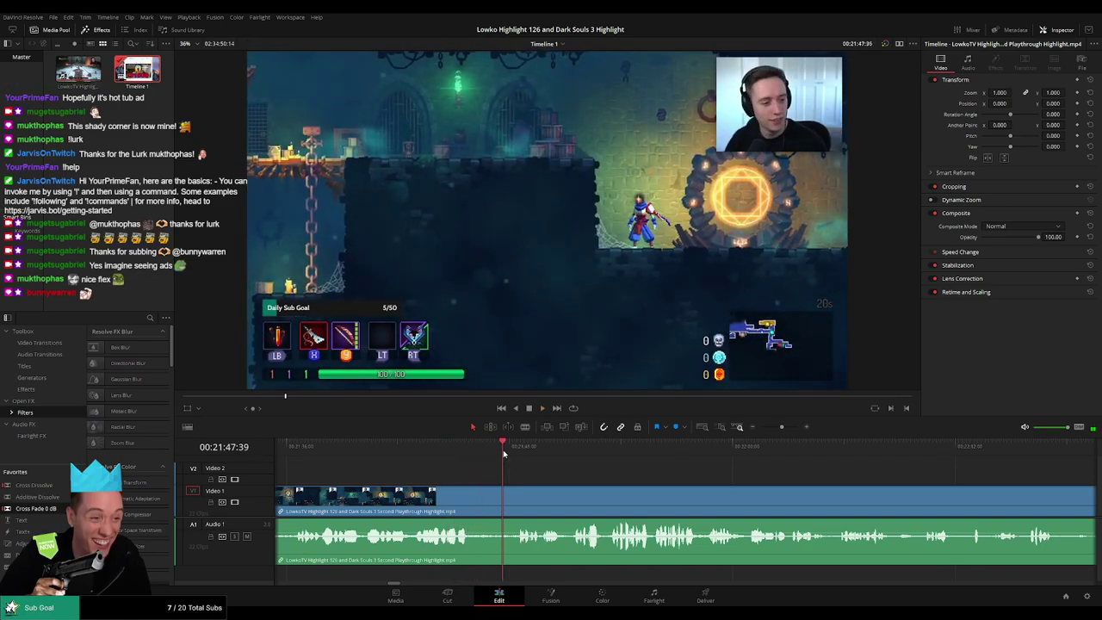
pyautogui.hscroll(1, 585, 478)
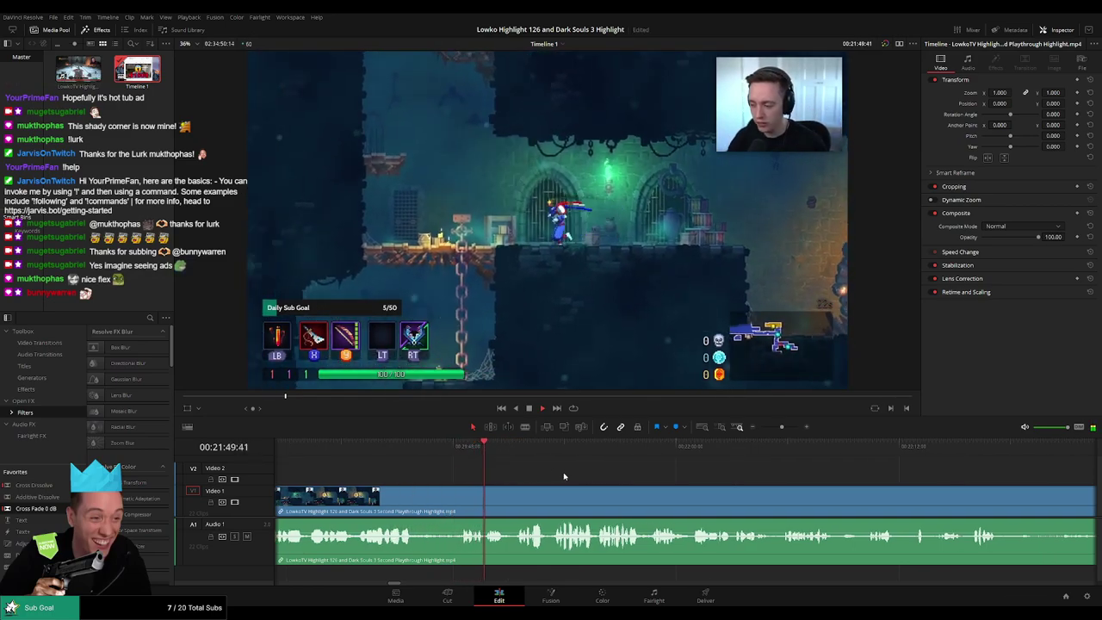
pyautogui.hscroll(1, 564, 473)
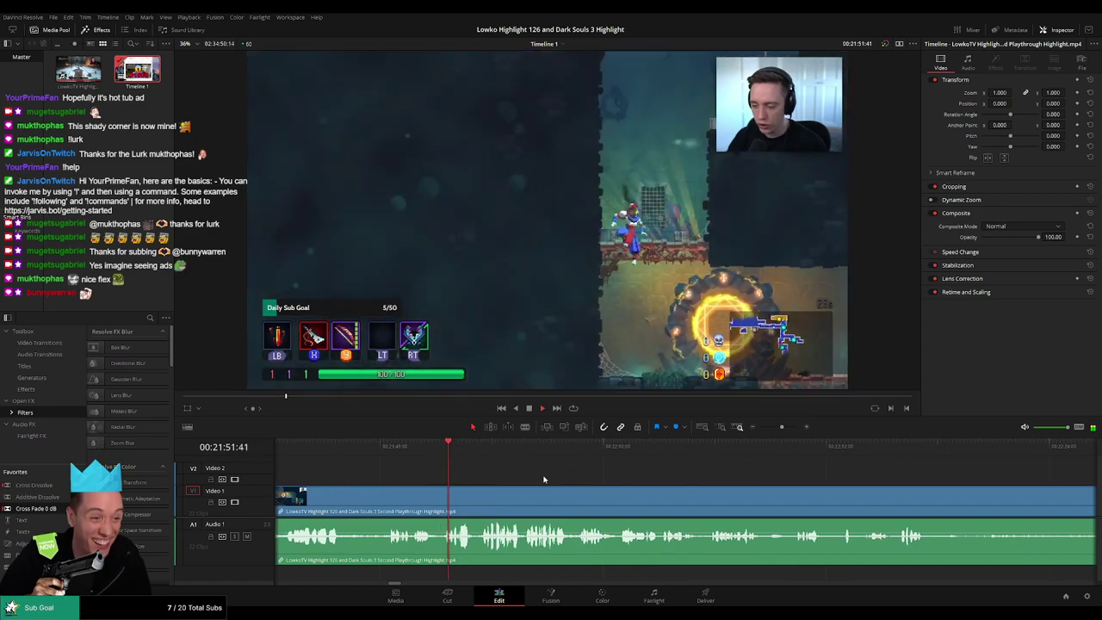
pyautogui.hscroll(1, 540, 481)
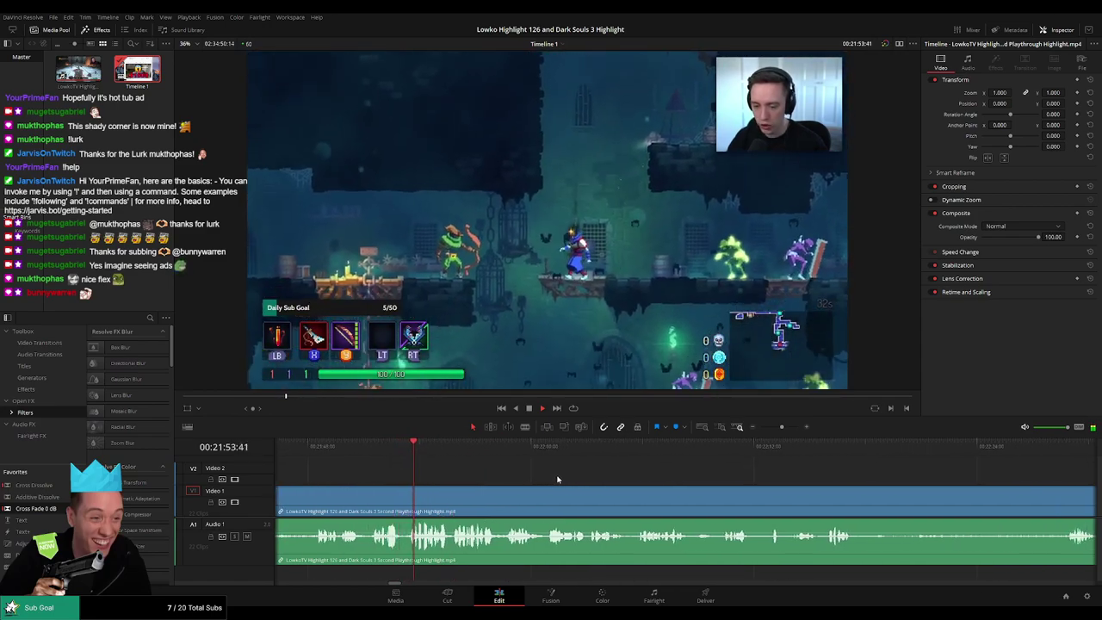
pyautogui.hscroll(1, 538, 480)
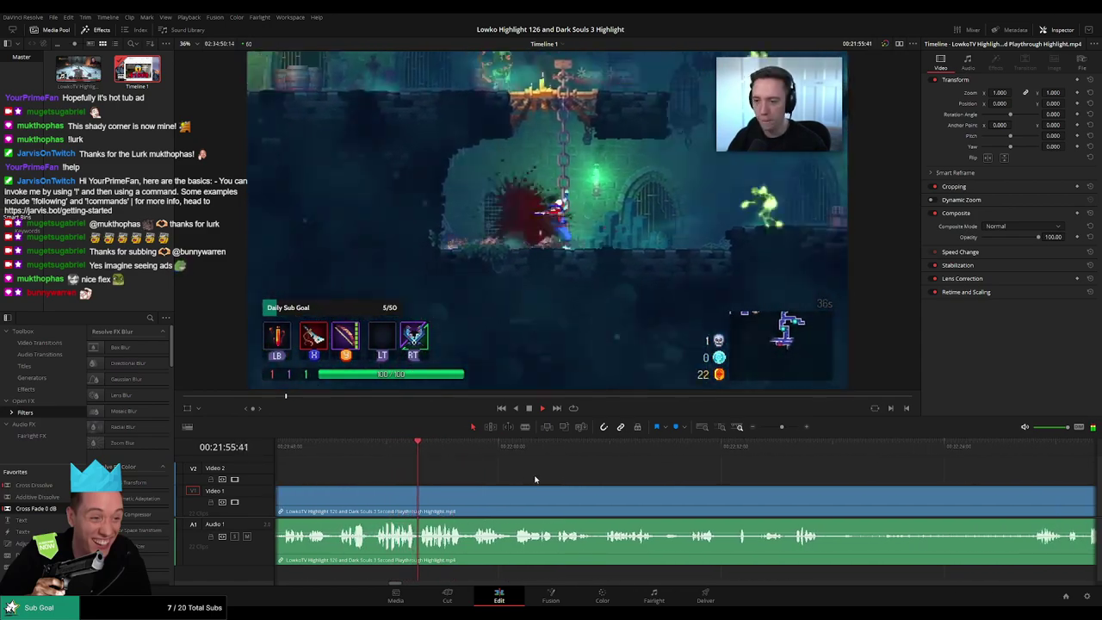
pyautogui.hscroll(1, 558, 479)
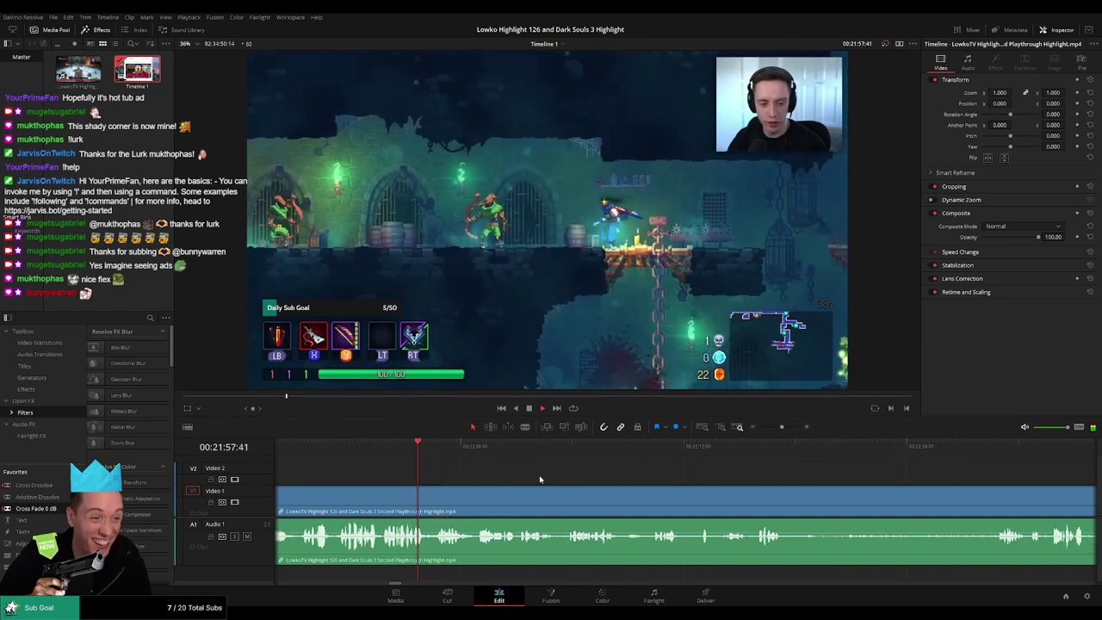
pyautogui.moveTo(571, 479); pyautogui.dragTo(544, 481)
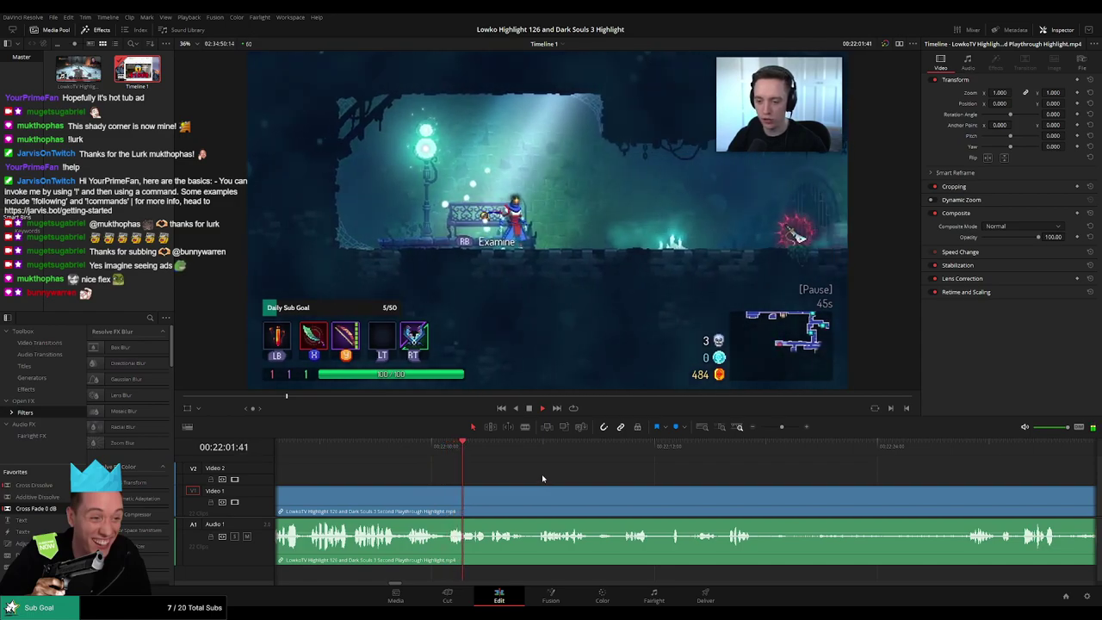
# Examine the bench scene between about 00:22:01 and 00:22:17, replaying its dialogue and the Pure Nail pickup.
pyautogui.hscroll(1, 569, 486)
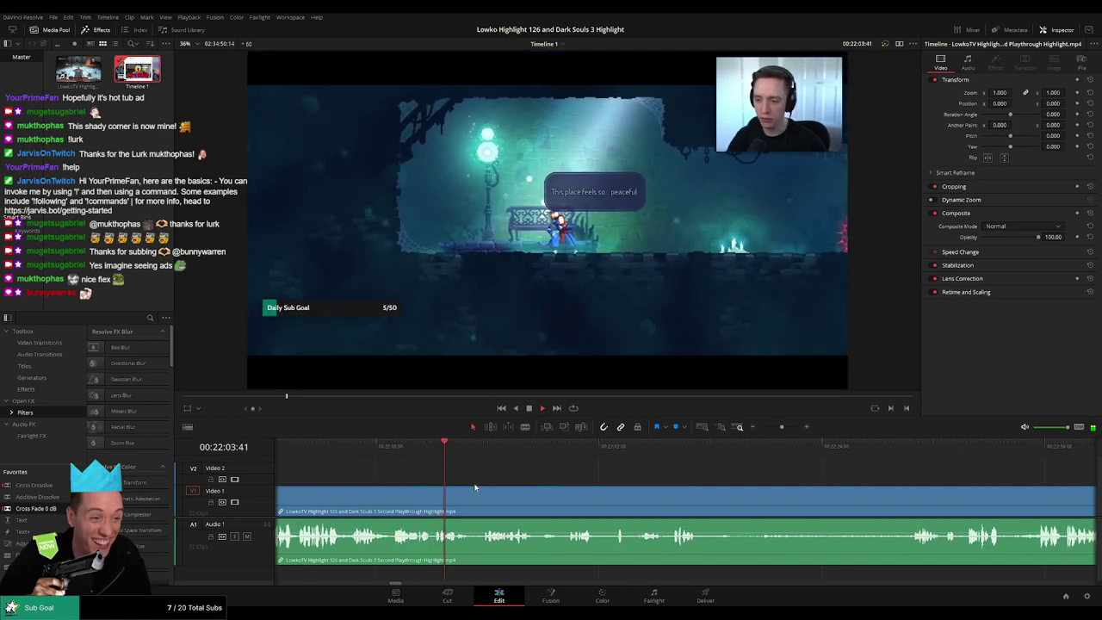
pyautogui.hscroll(1, 515, 478)
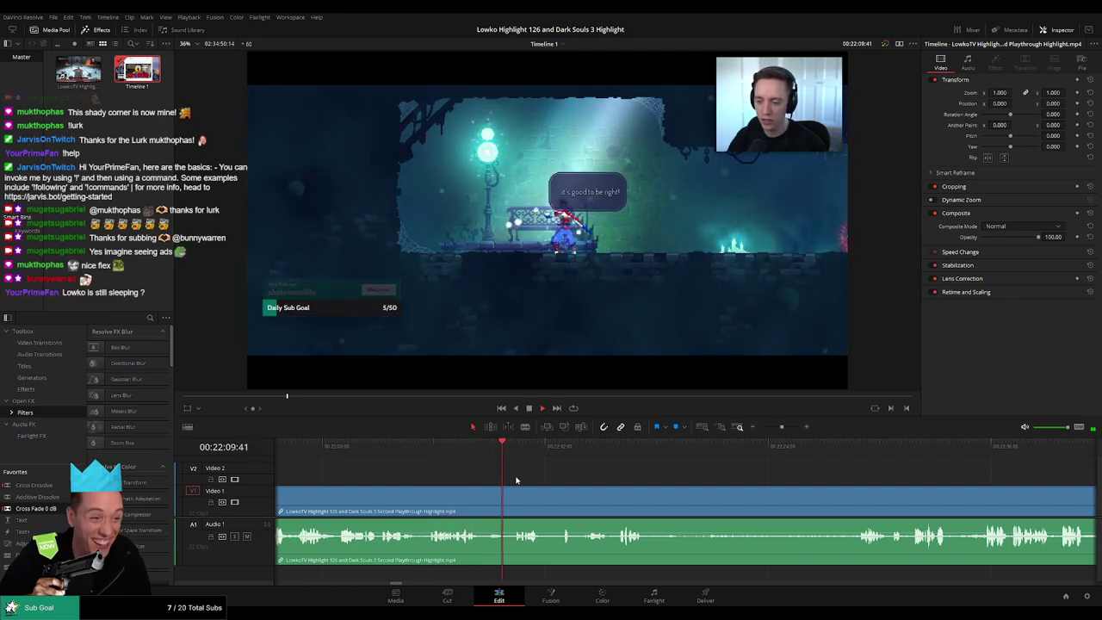
pyautogui.hscroll(2, 519, 478)
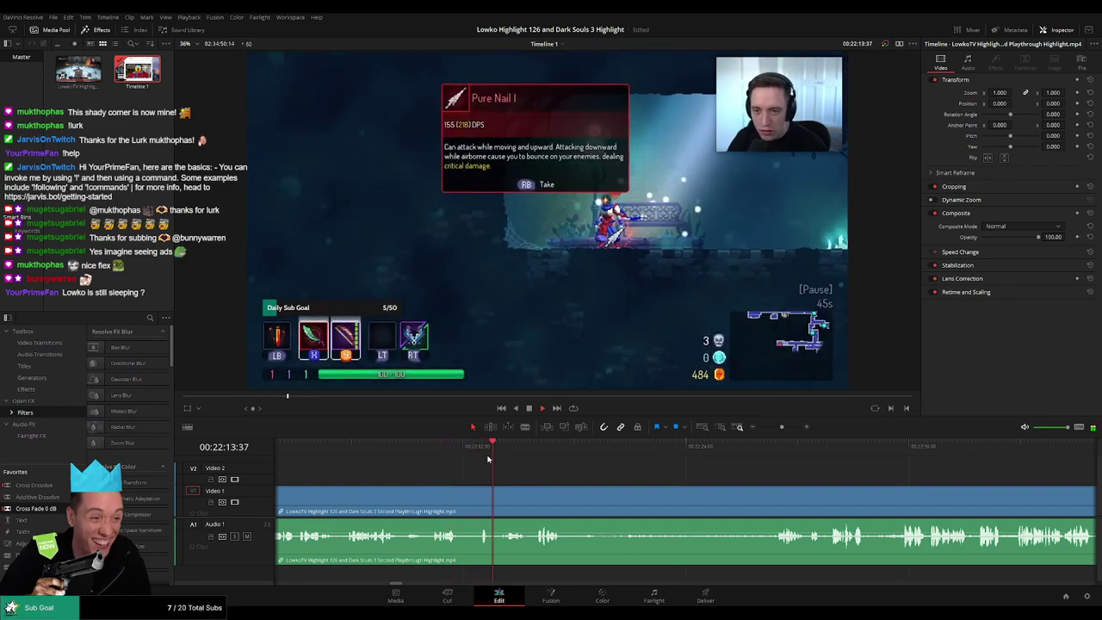
pyautogui.click(382, 453)
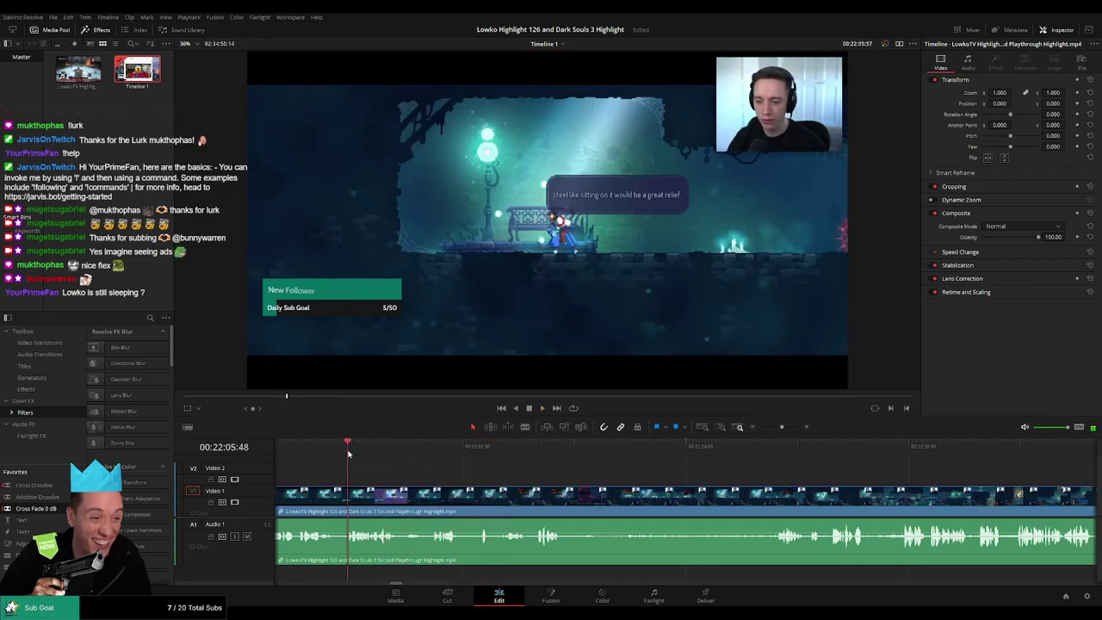
pyautogui.click(299, 454)
pyautogui.hscroll(-2, 486, 487)
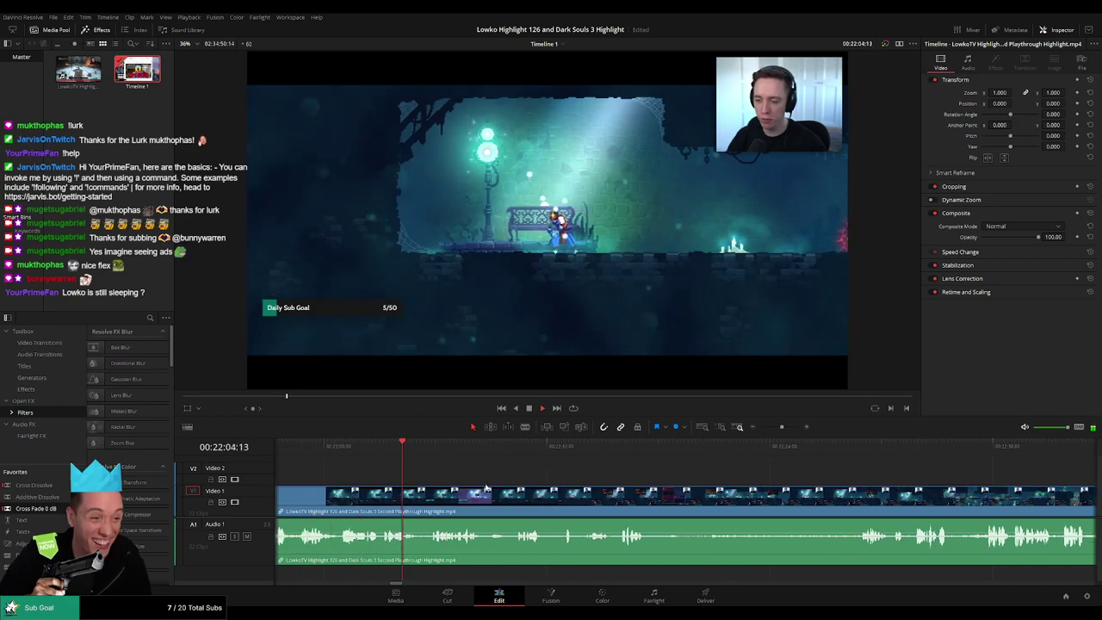
pyautogui.hscroll(-2, 486, 487)
pyautogui.click(434, 452)
pyautogui.click(621, 452)
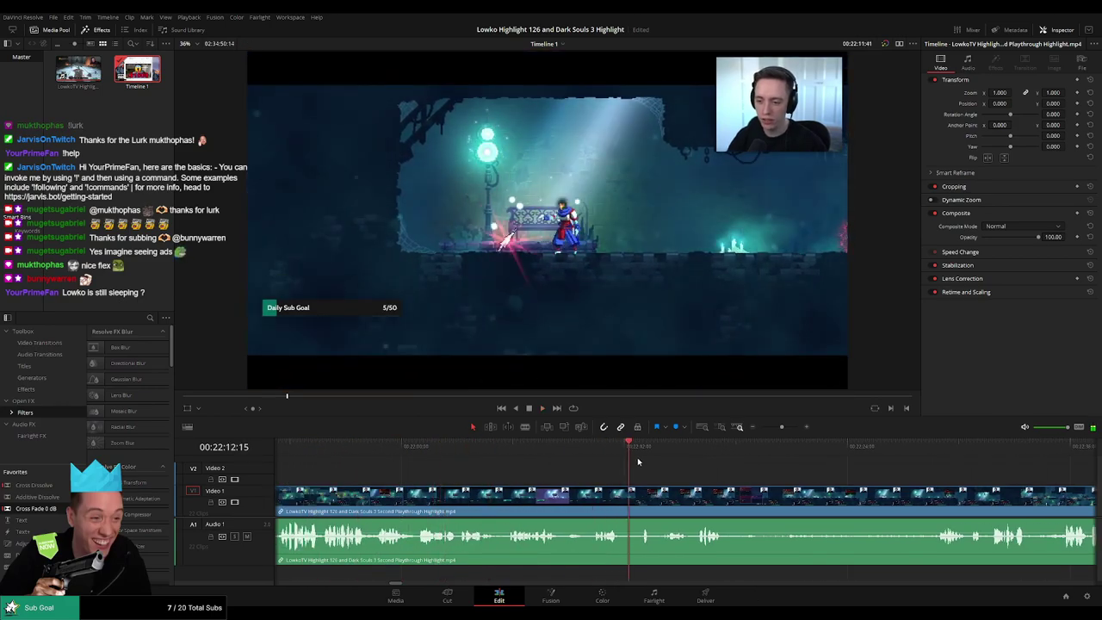
pyautogui.click(686, 452)
# Skim the quiet stretch after the Pure Nail pickup to about 00:22:28 and play the following combat to 00:22:36.
pyautogui.moveTo(766, 473); pyautogui.dragTo(559, 469)
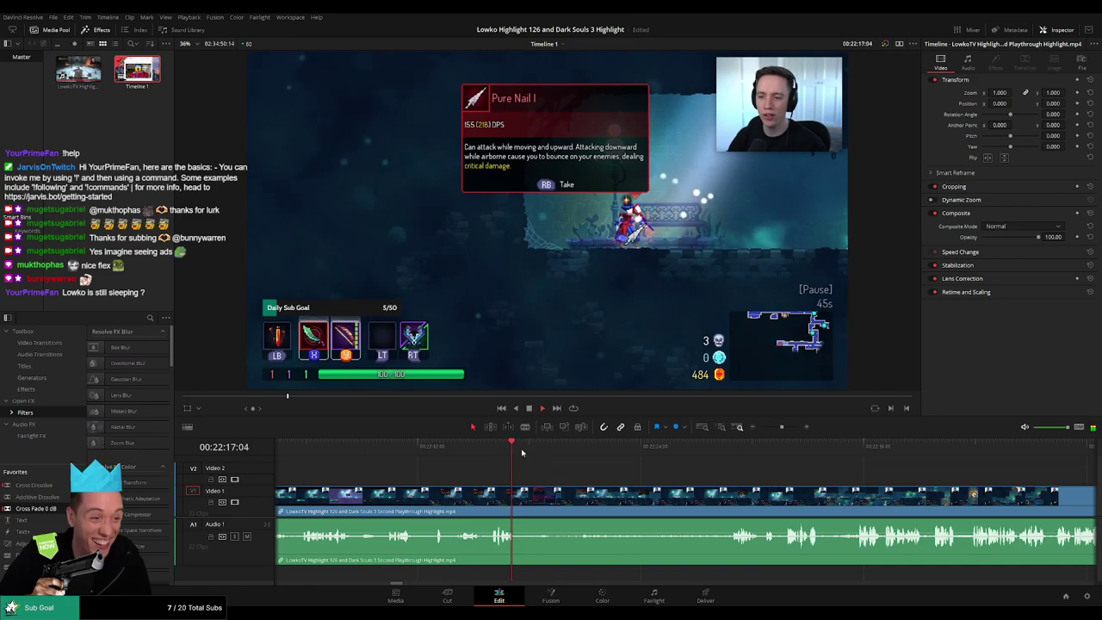
pyautogui.click(602, 450)
pyautogui.click(719, 456)
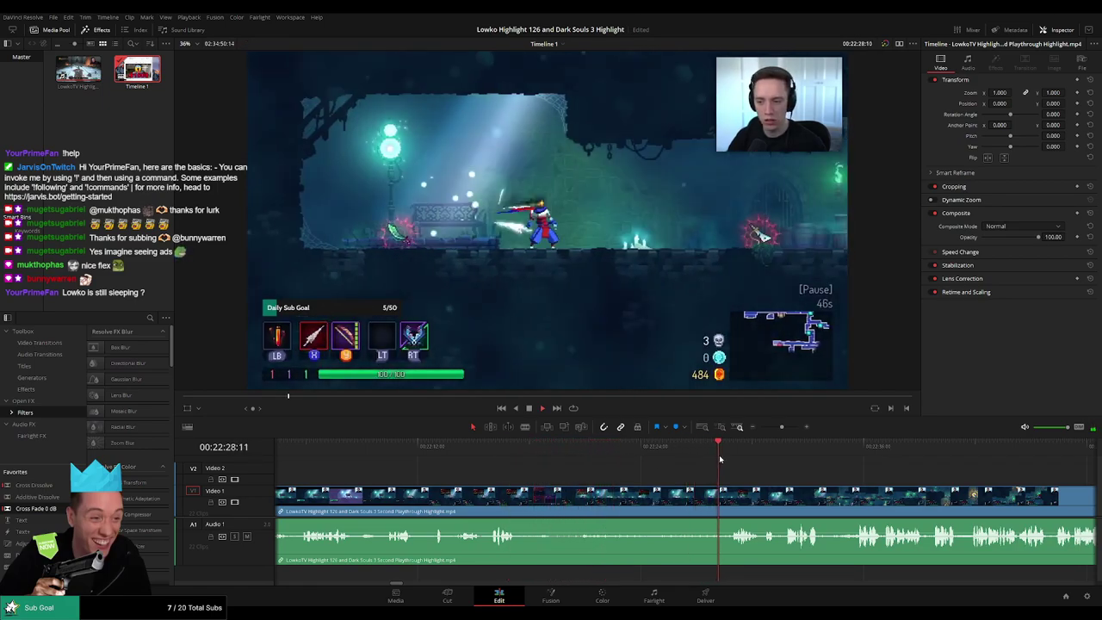
pyautogui.moveTo(802, 475); pyautogui.dragTo(597, 477)
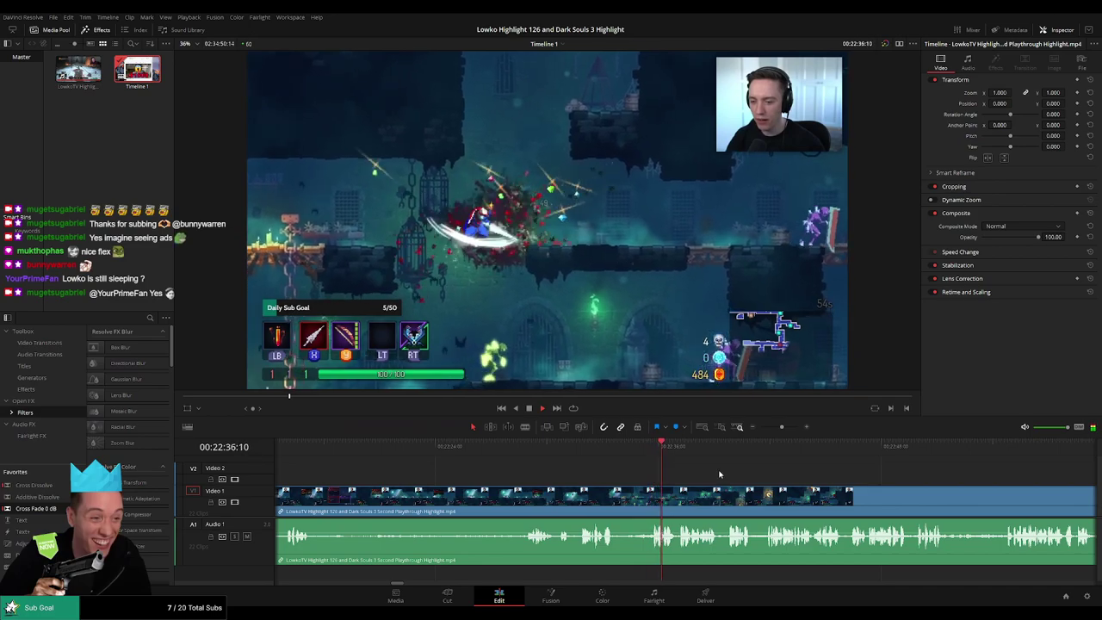
# Review the combat, the teleporter room and the following fights from about 00:22:36 to 00:22:52.
pyautogui.moveTo(756, 475); pyautogui.dragTo(561, 476)
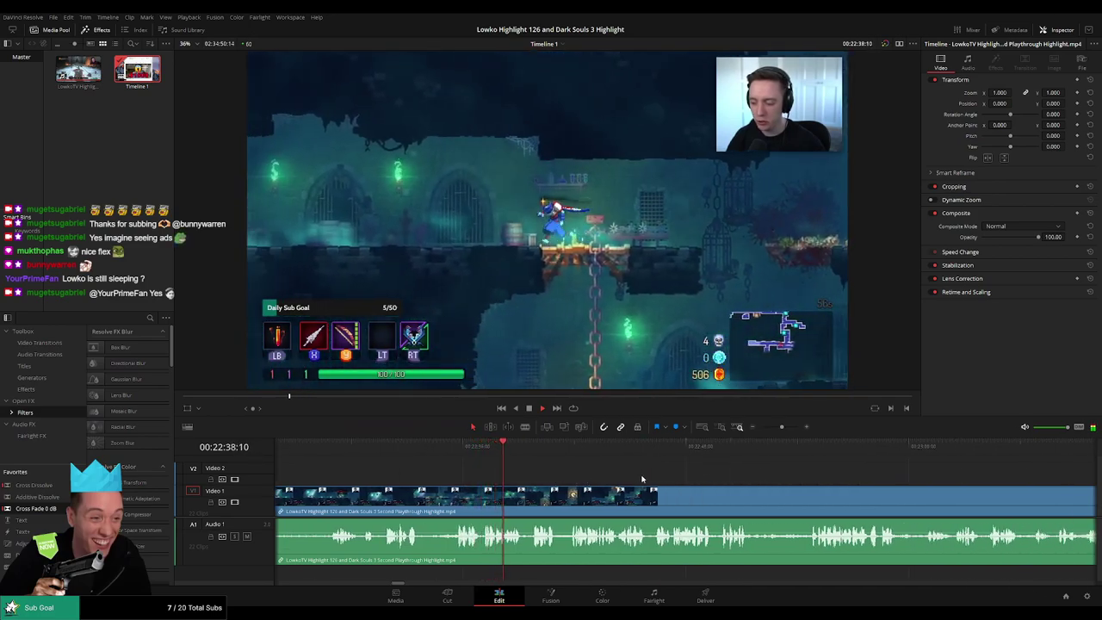
pyautogui.hscroll(3, 641, 479)
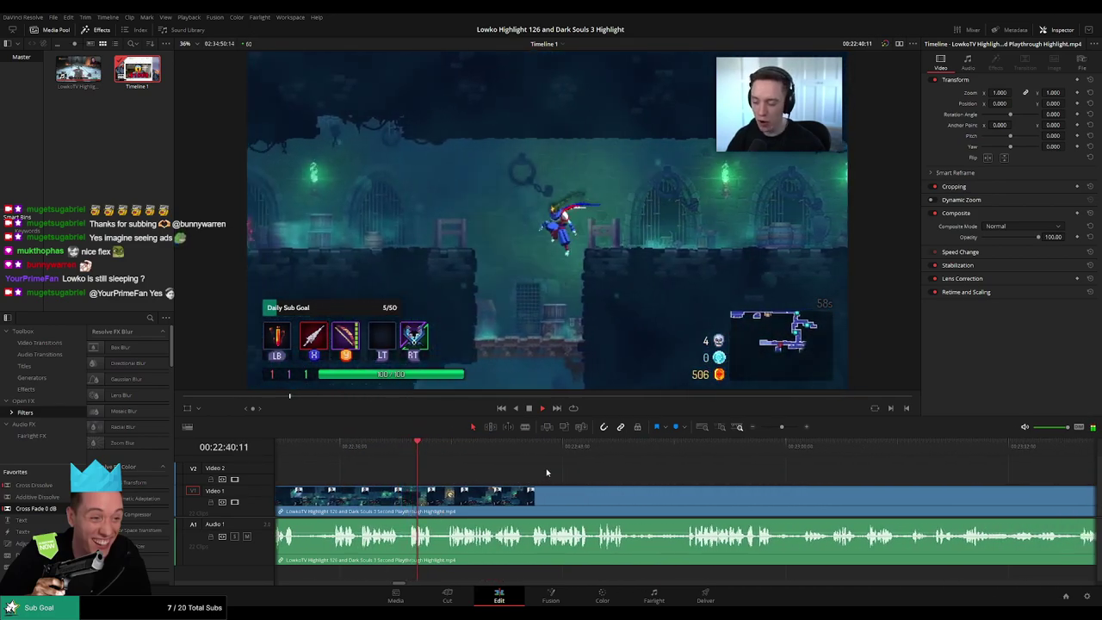
pyautogui.hscroll(2, 546, 473)
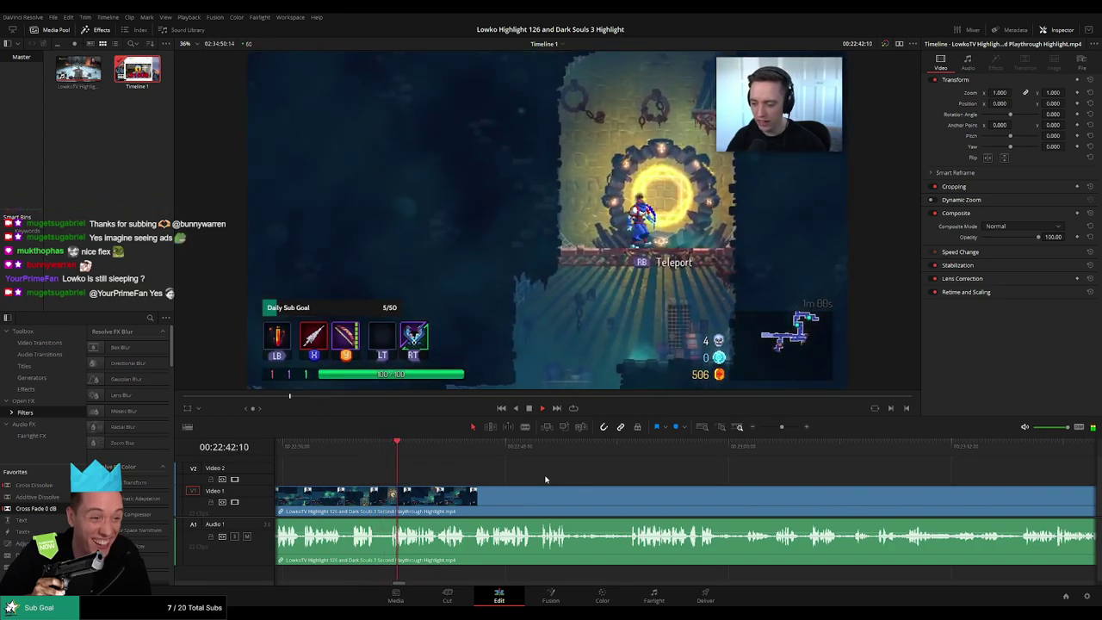
pyautogui.hscroll(1, 528, 479)
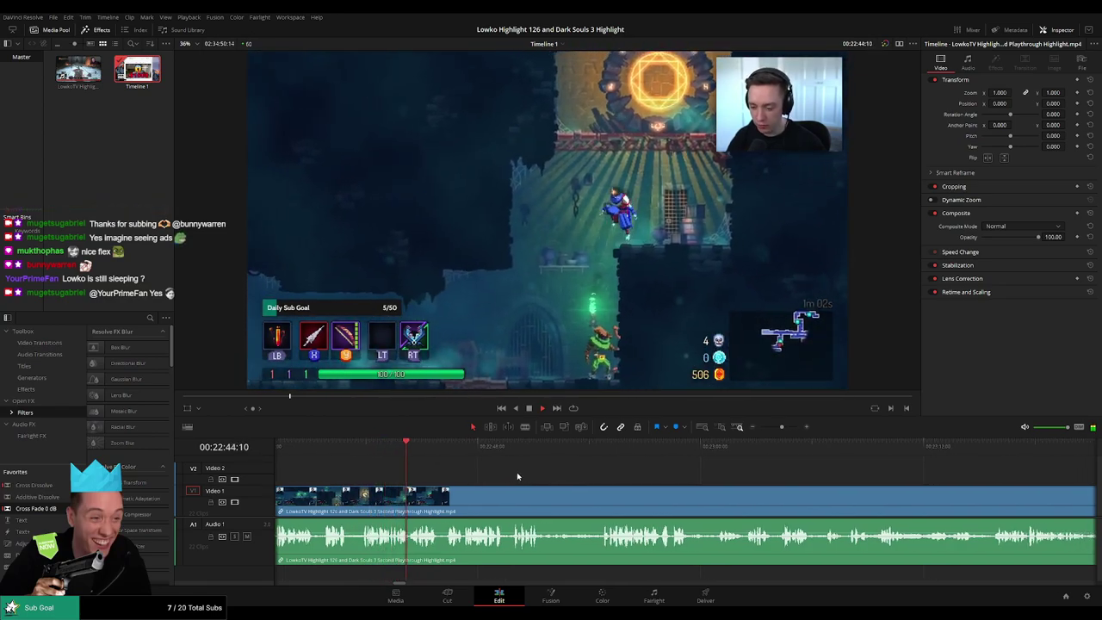
pyautogui.hscroll(2, 508, 475)
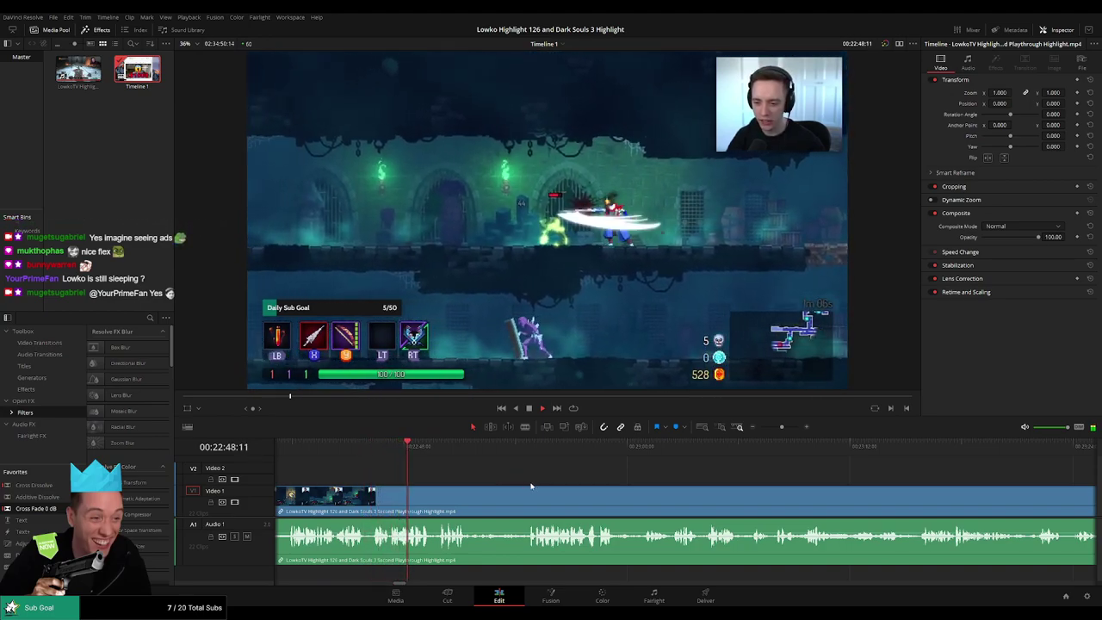
pyautogui.hscroll(1, 513, 487)
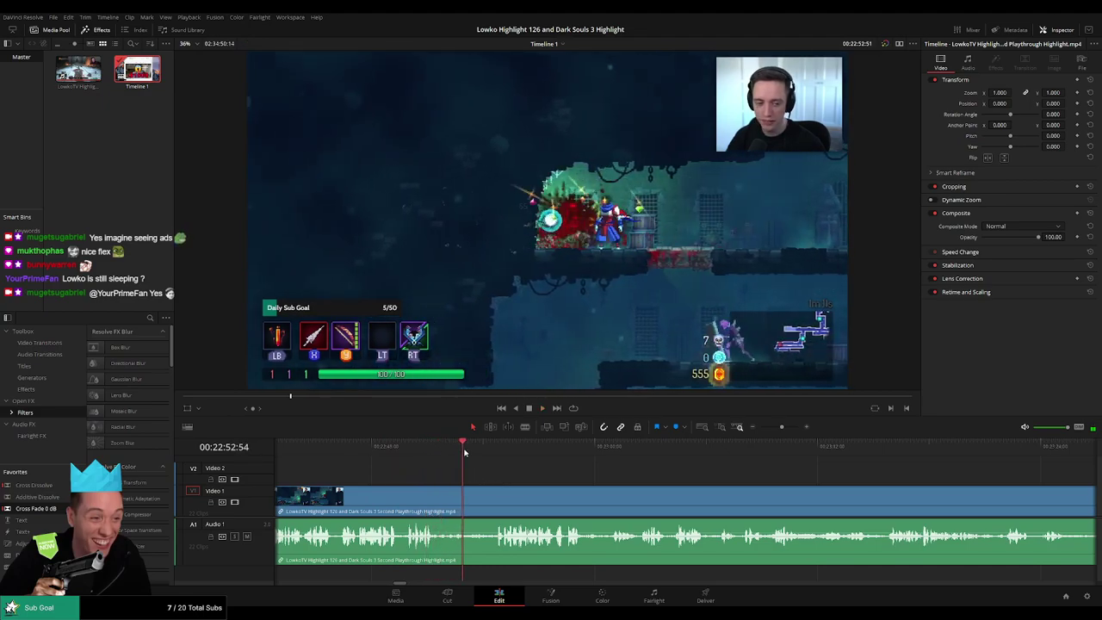
# Remove the footage from about 00:22:51 to 00:22:54, cross-fading the audio join and colour-coding the finished clip before it.
pyautogui.click(441, 504)
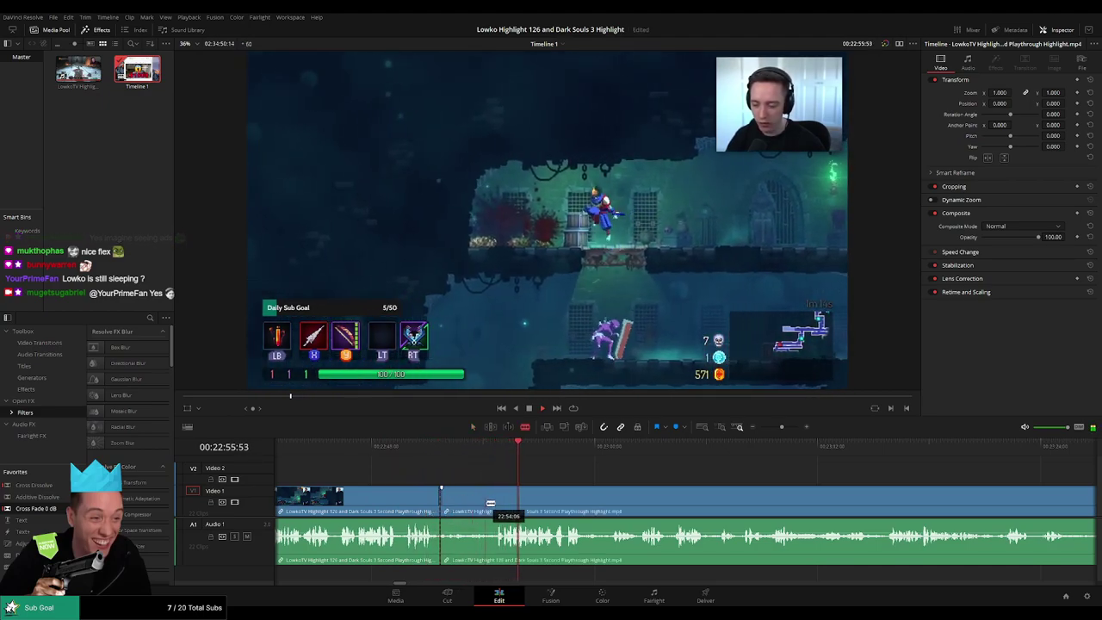
pyautogui.click(494, 504)
pyautogui.press('a')
pyautogui.click(467, 505)
pyautogui.press('Delete')
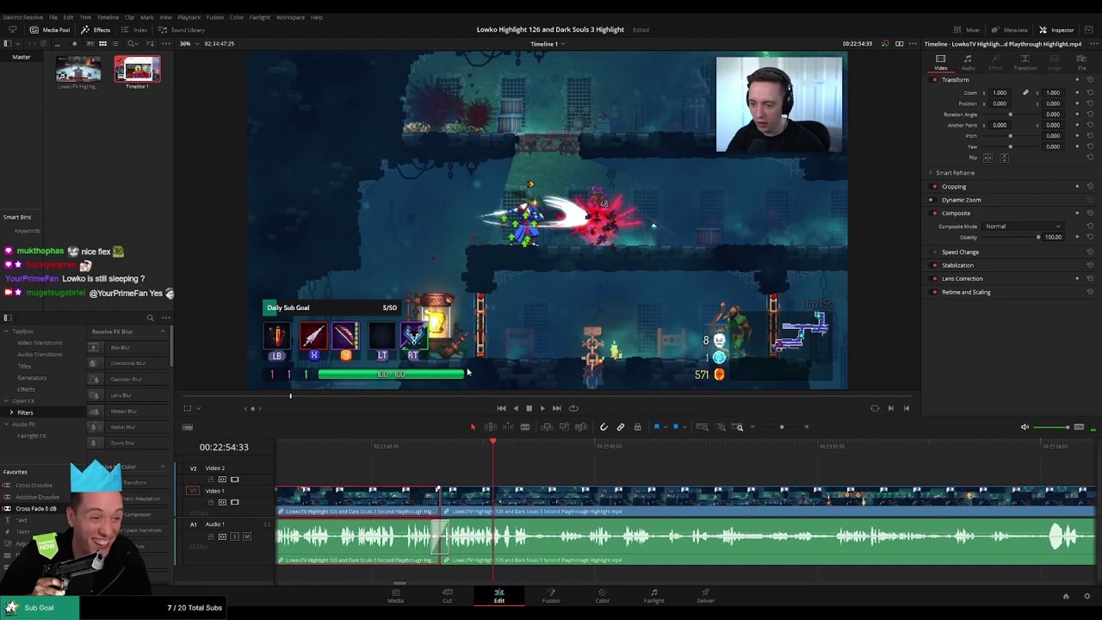
pyautogui.press('y')
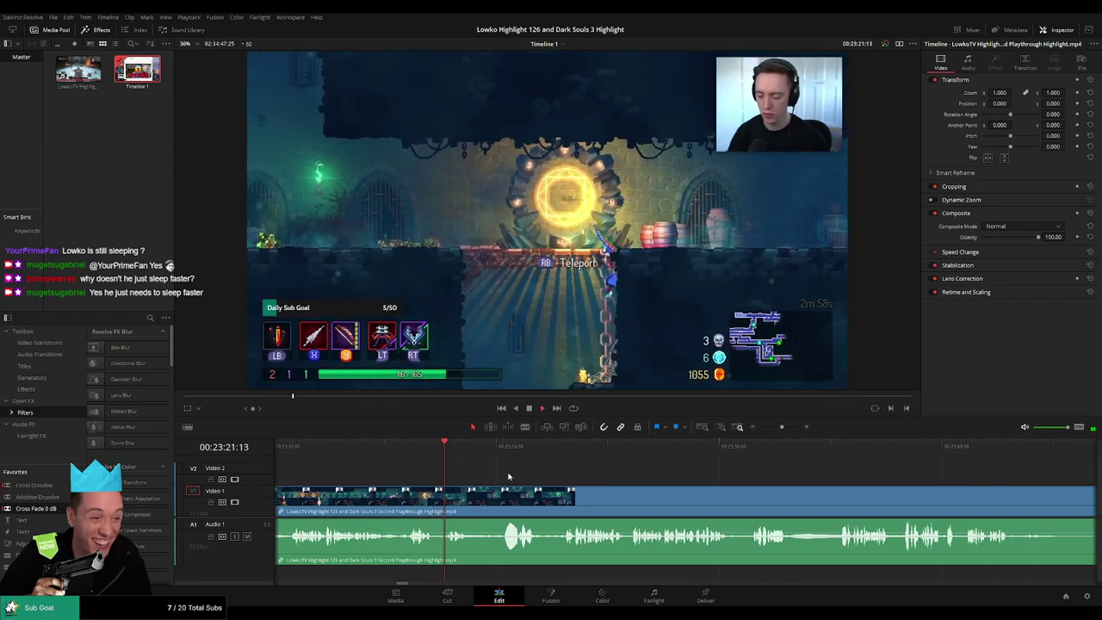
# Delete the brief section ending at about 00:23:21, finishing the join with an audio cross fade and orange colouring on the preceding clip.
pyautogui.click(436, 508)
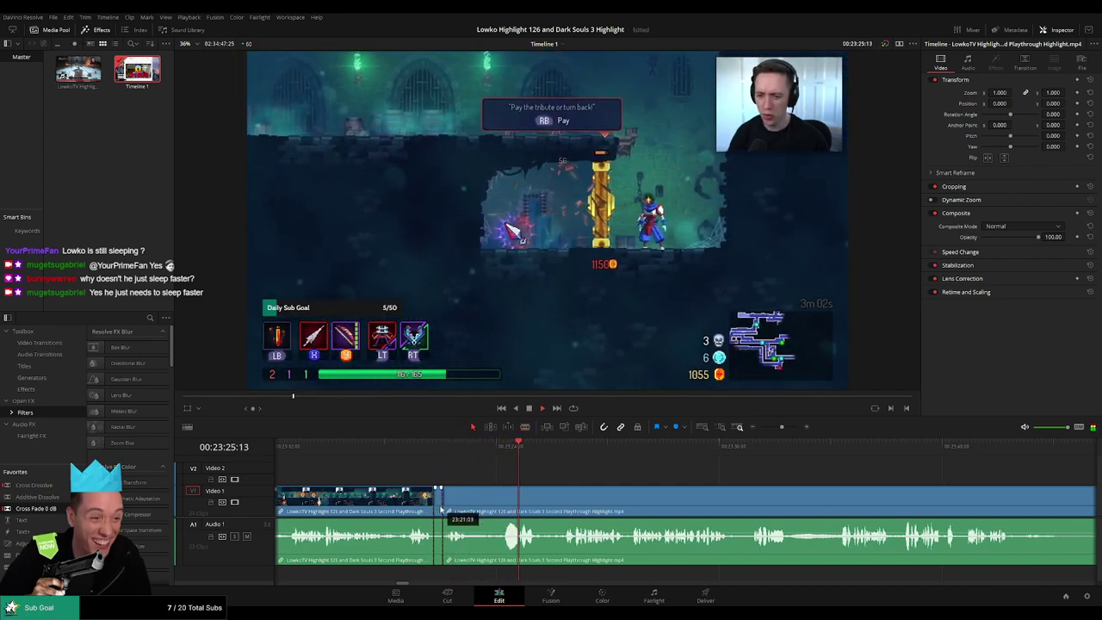
pyautogui.press('Delete')
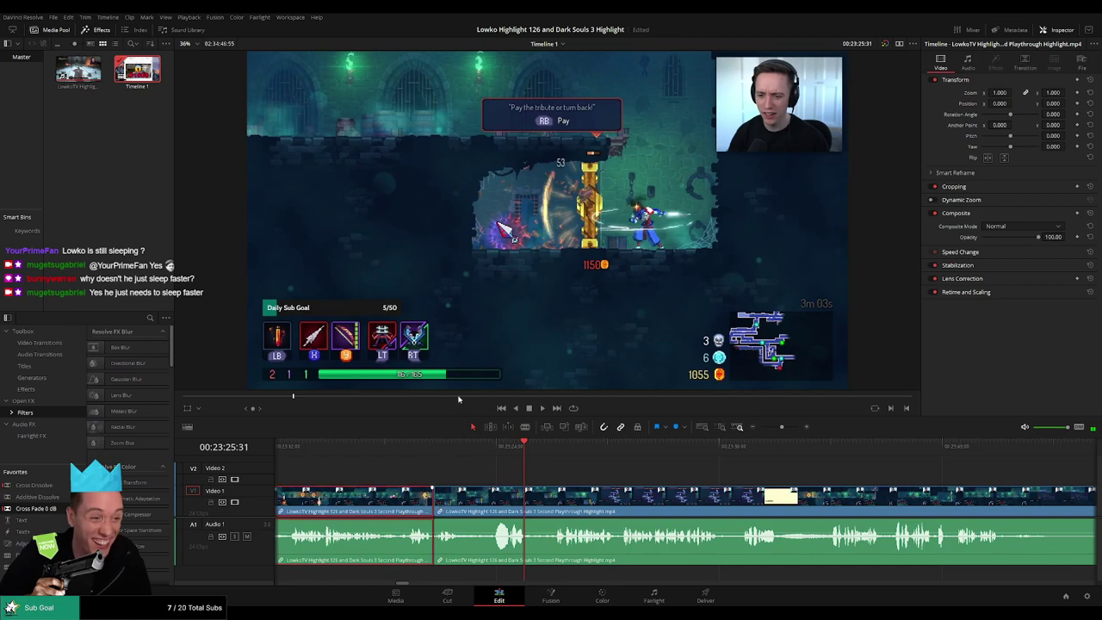
pyautogui.click(352, 494)
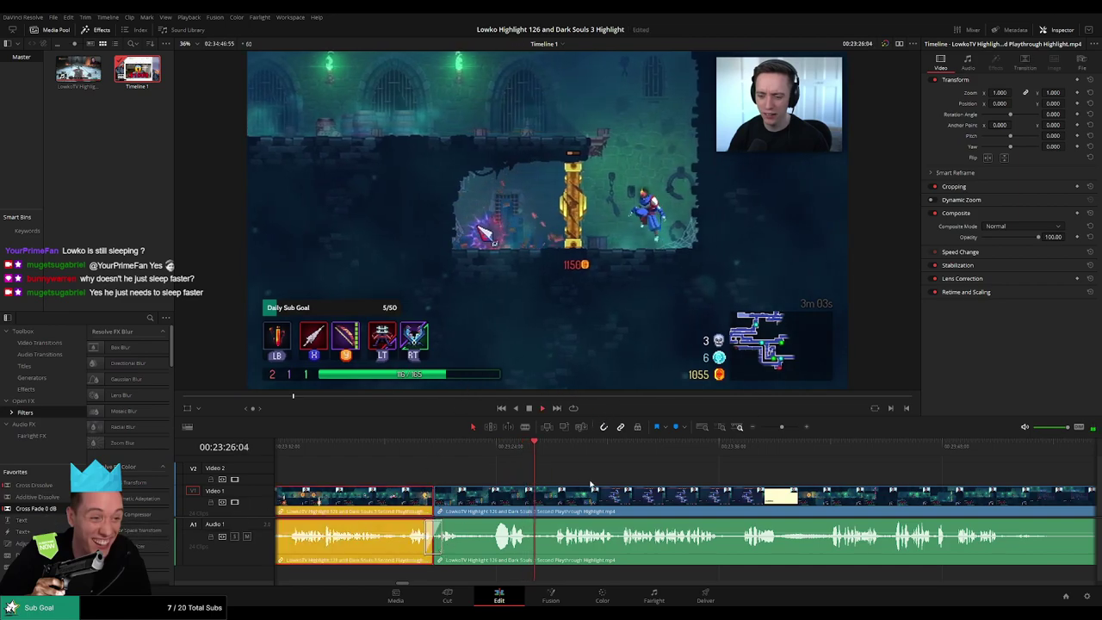
pyautogui.press('BackSpace')
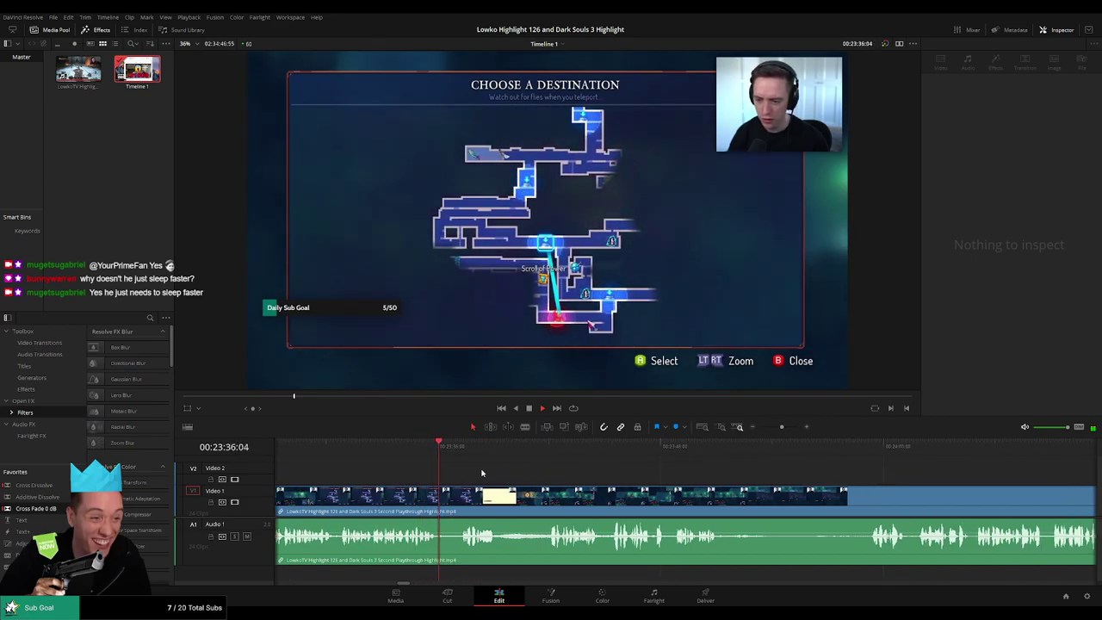
# Review the teleporting and exploration from about 00:23:36 to 00:24:33, skipping short quiet gaps.
pyautogui.click(456, 452)
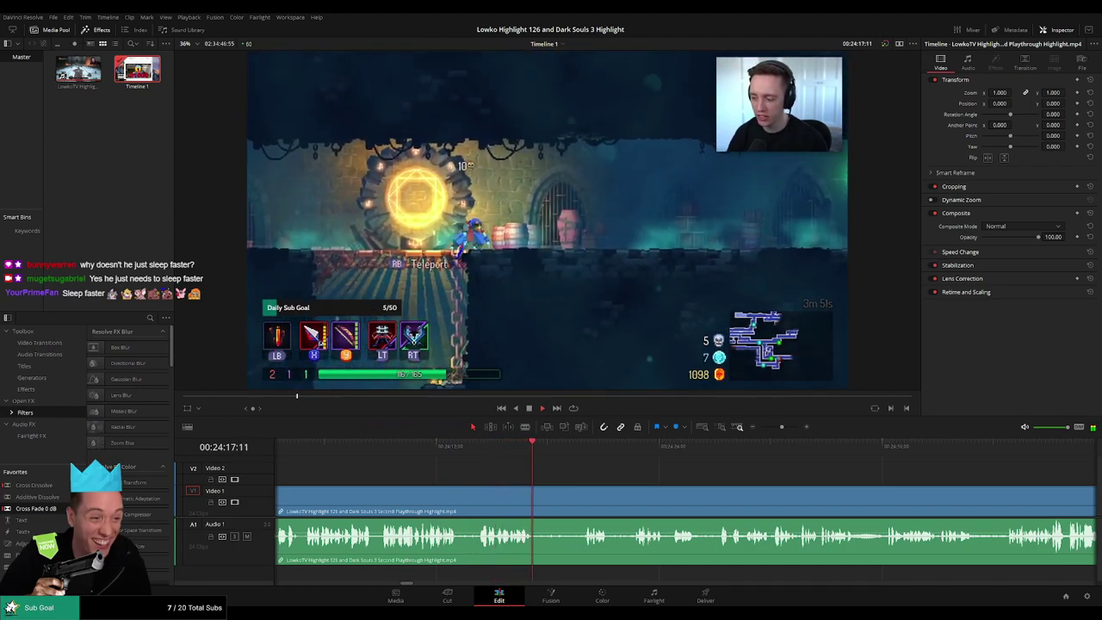
pyautogui.moveTo(620, 474); pyautogui.dragTo(463, 452)
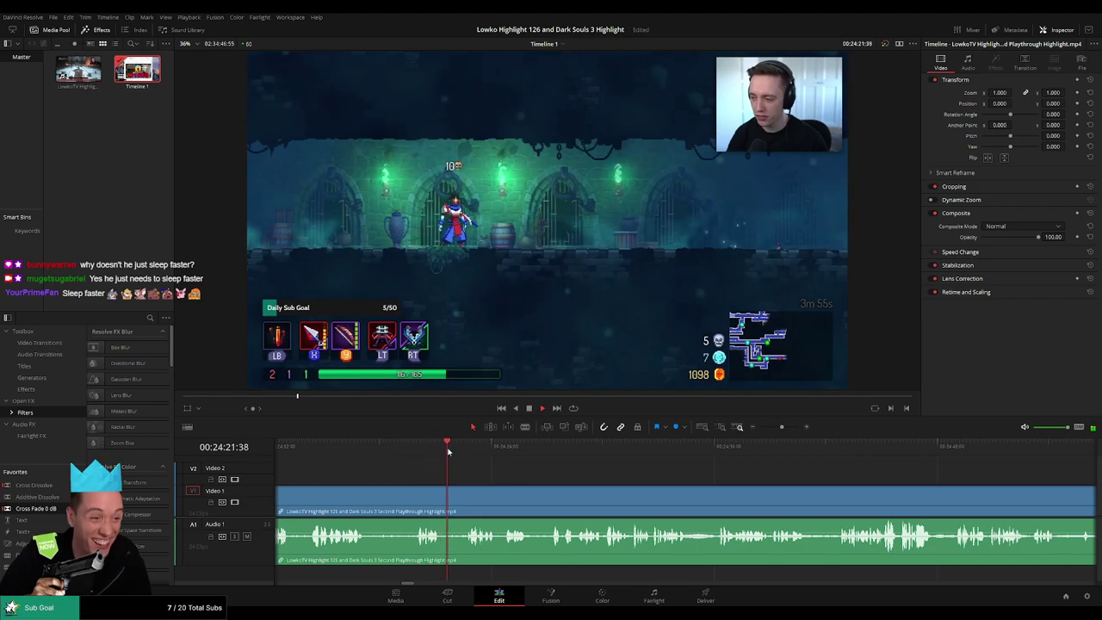
pyautogui.hscroll(2, 591, 488)
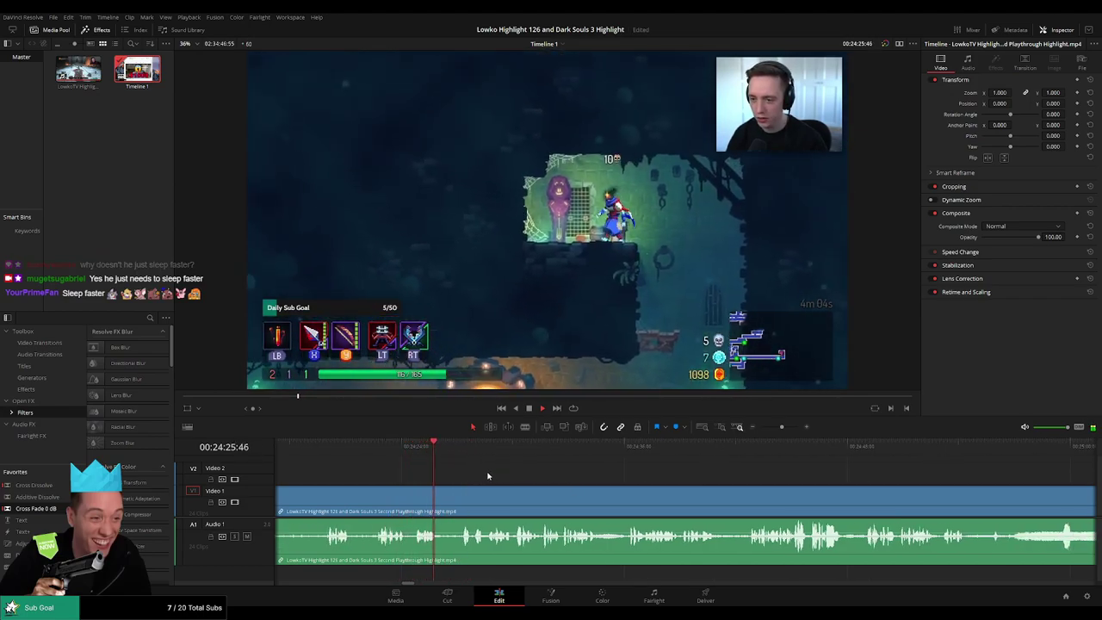
pyautogui.hscroll(2, 491, 474)
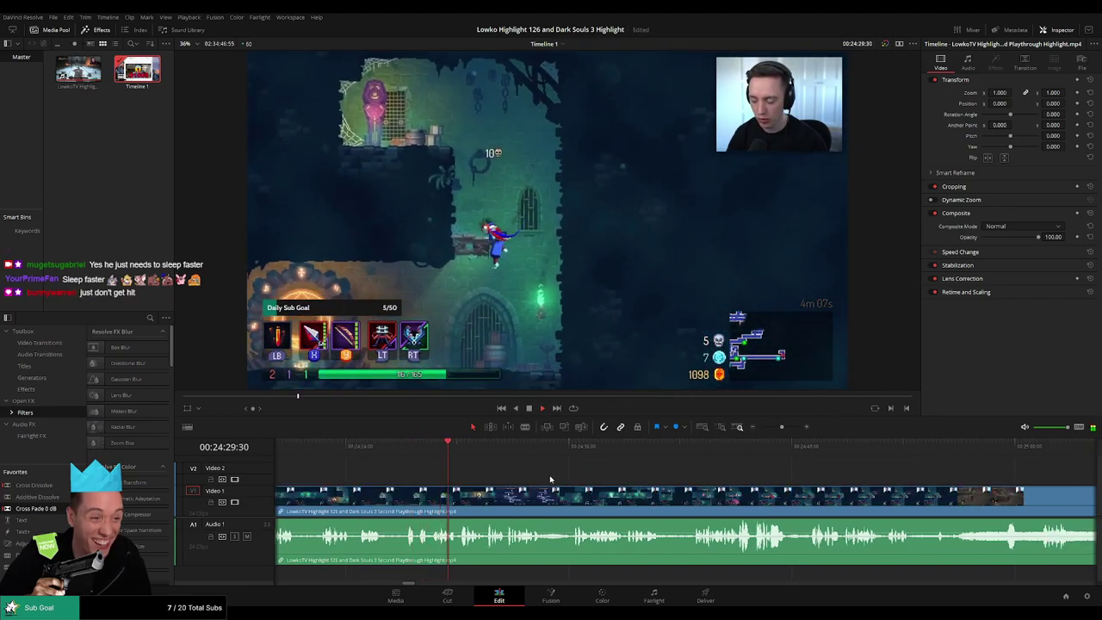
pyautogui.hscroll(2, 551, 478)
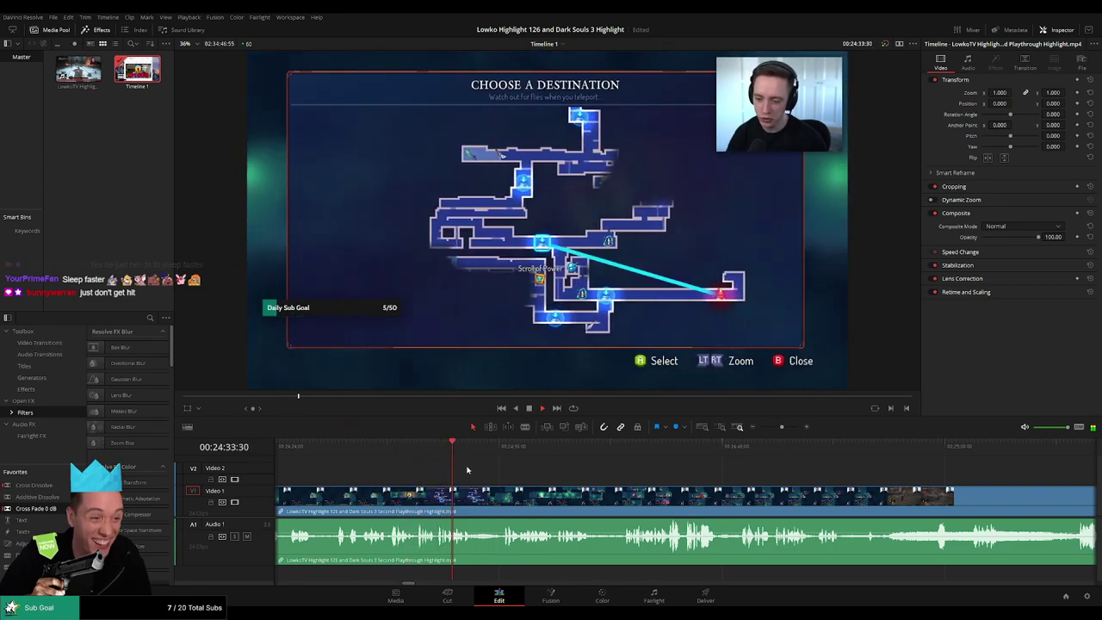
# Watch the dungeon run from about 00:24:33 to 00:24:54, including the fight and the Malachite discovery.
pyautogui.hscroll(2, 467, 470)
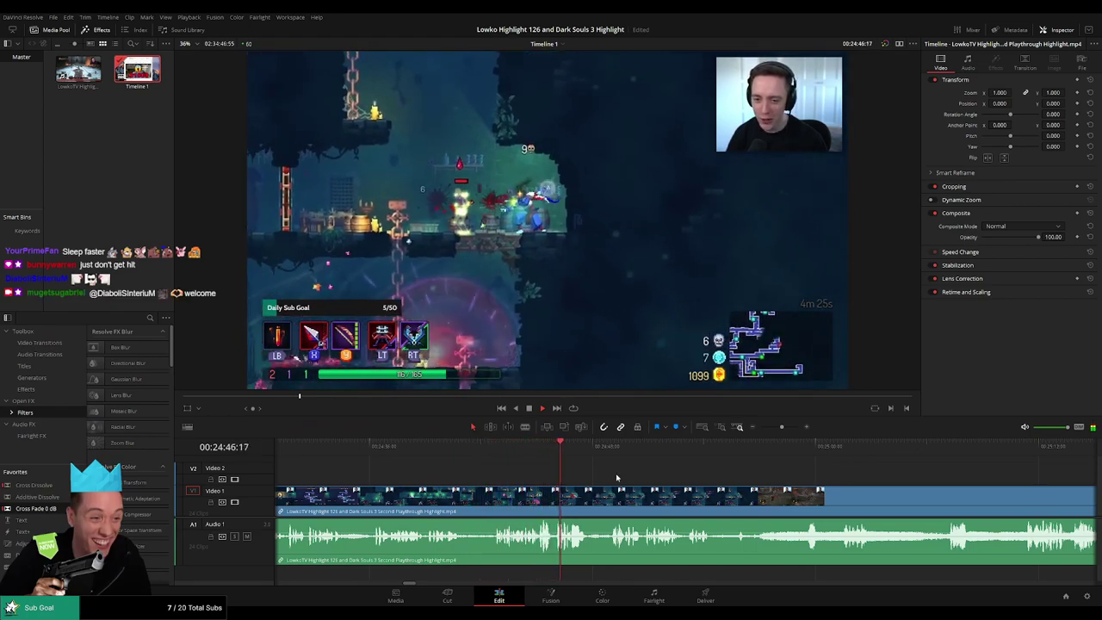
pyautogui.hscroll(3, 539, 467)
pyautogui.hscroll(1, 512, 473)
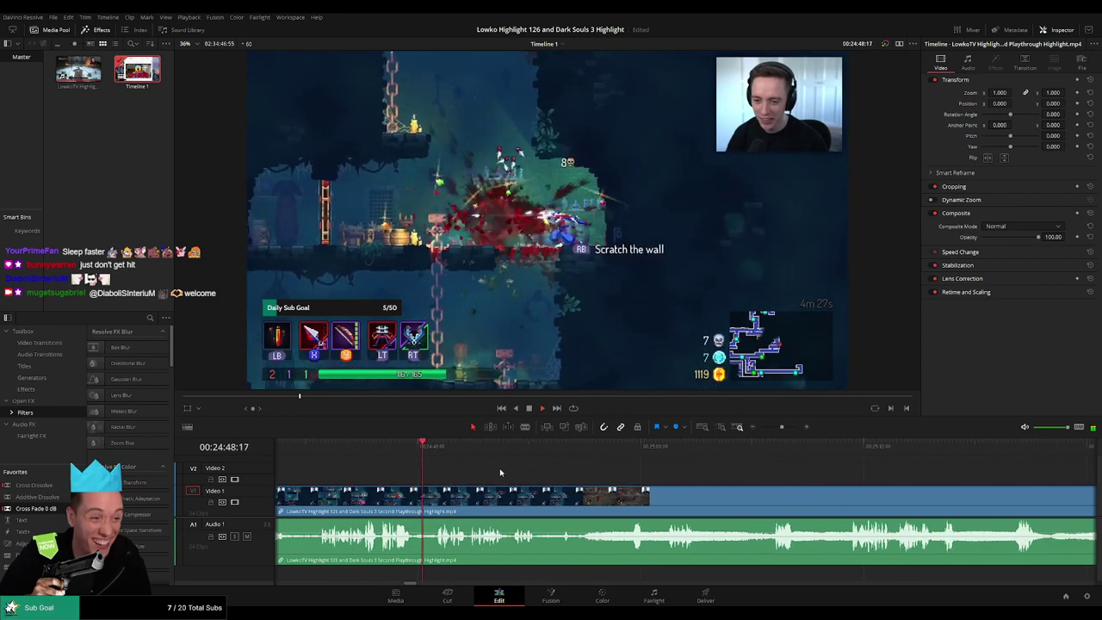
pyautogui.hscroll(4, 497, 476)
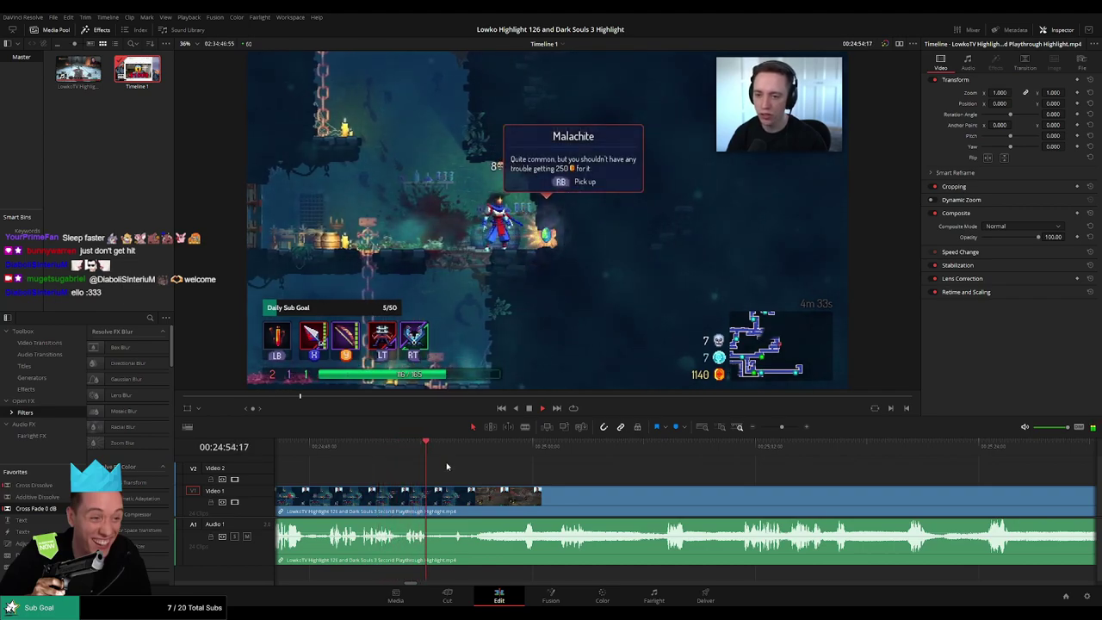
# Cut out the footage from 00:24:56:20 to about 00:24:57 around the switch to Dark Souls, and colour the preceding clip orange.
pyautogui.click(465, 451)
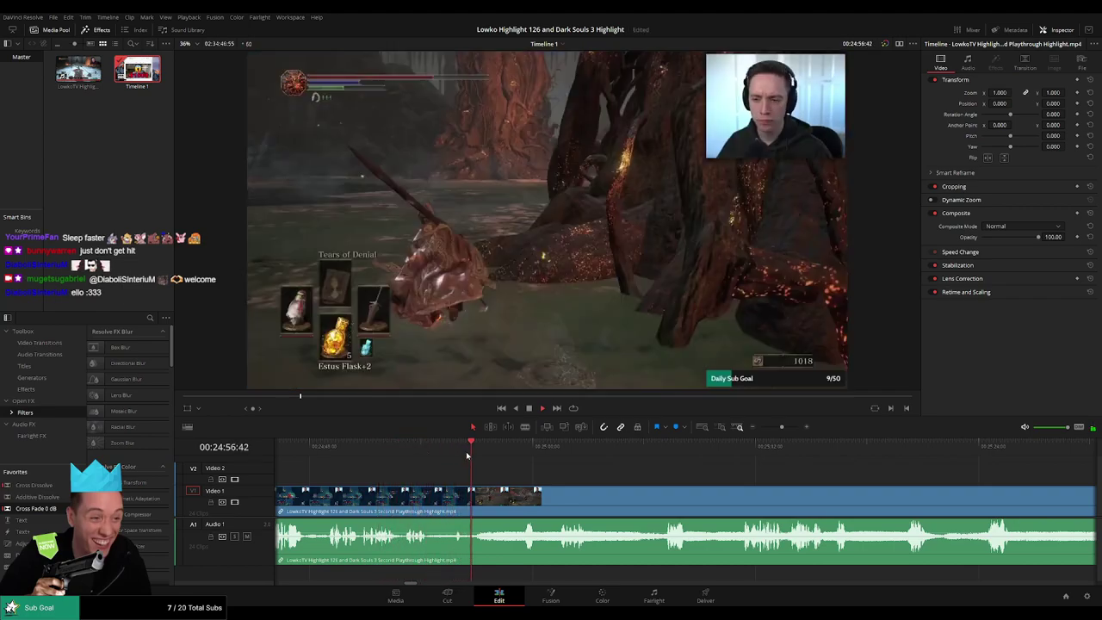
pyautogui.click(455, 457)
pyautogui.press('b')
pyautogui.press('space')
pyautogui.click(465, 508)
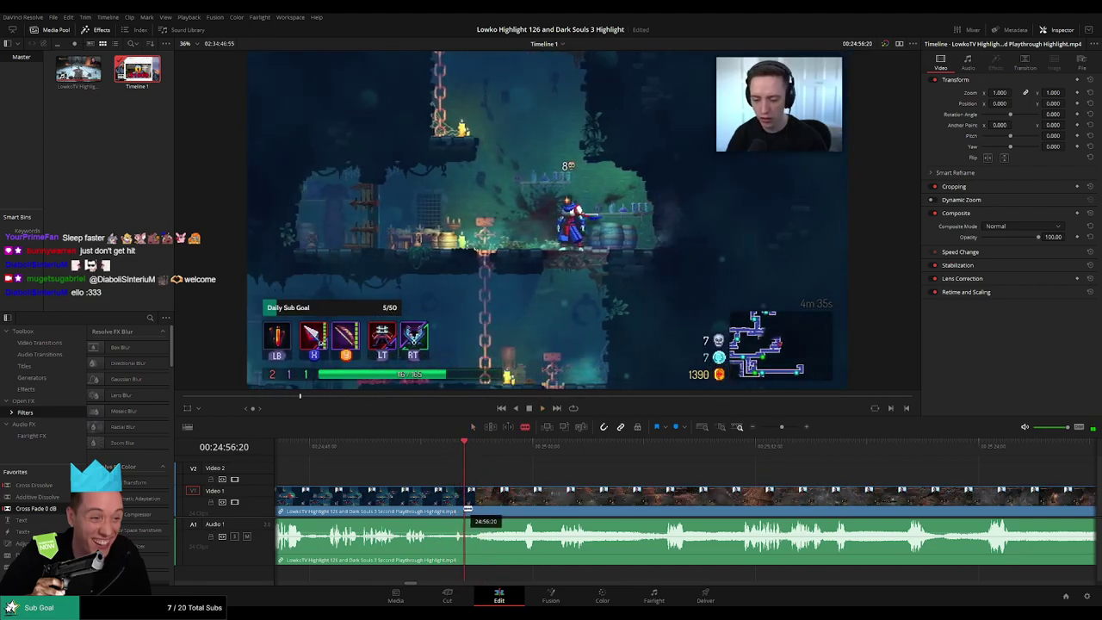
pyautogui.click(477, 507)
pyautogui.press('a')
pyautogui.click(472, 510)
pyautogui.click(472, 510)
pyautogui.press('Delete')
pyautogui.press('space')
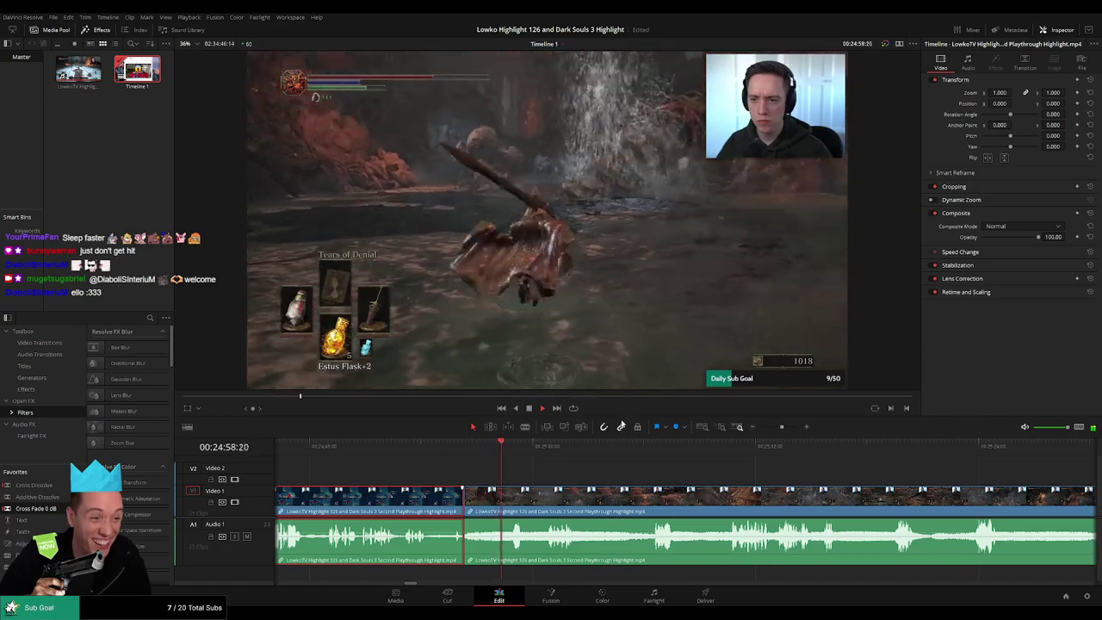
pyautogui.press('y')
pyautogui.click(586, 470)
# Review the opening of the Dark Souls boss fight from about 00:24:58 to 00:25:16, checking the commentary against the waveform.
pyautogui.hscroll(5, 560, 469)
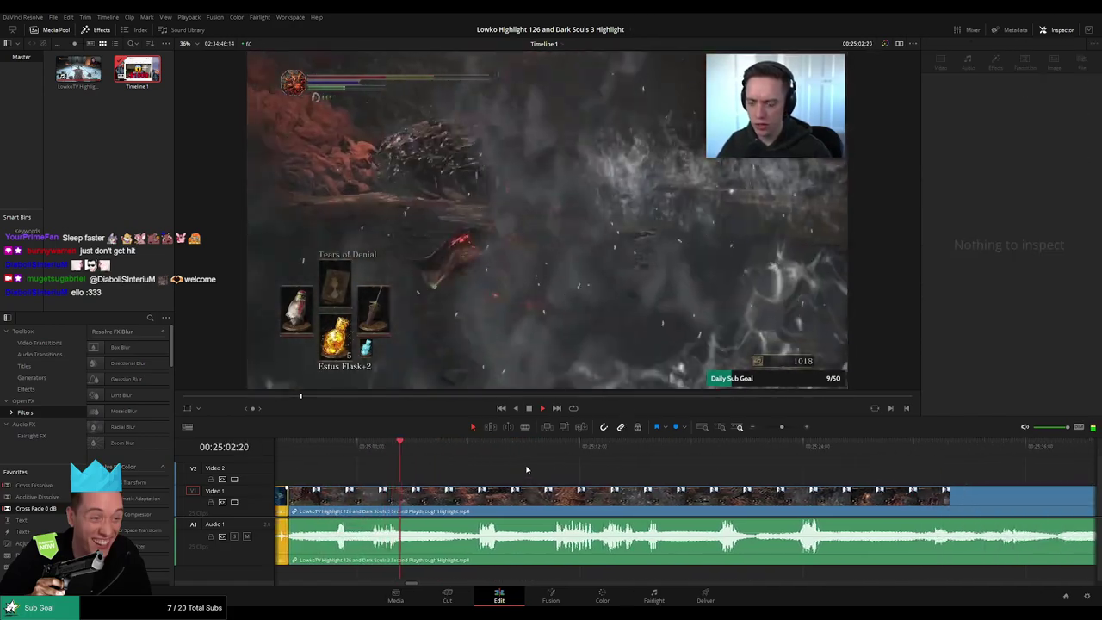
pyautogui.hscroll(3, 529, 470)
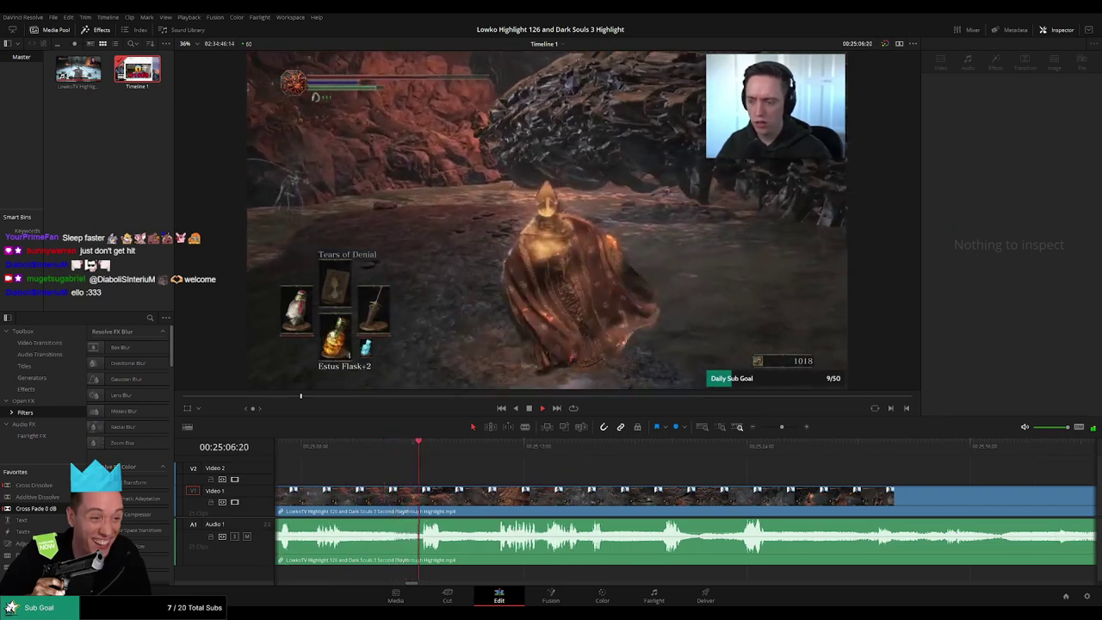
pyautogui.hscroll(1, 541, 480)
pyautogui.hscroll(4, 540, 481)
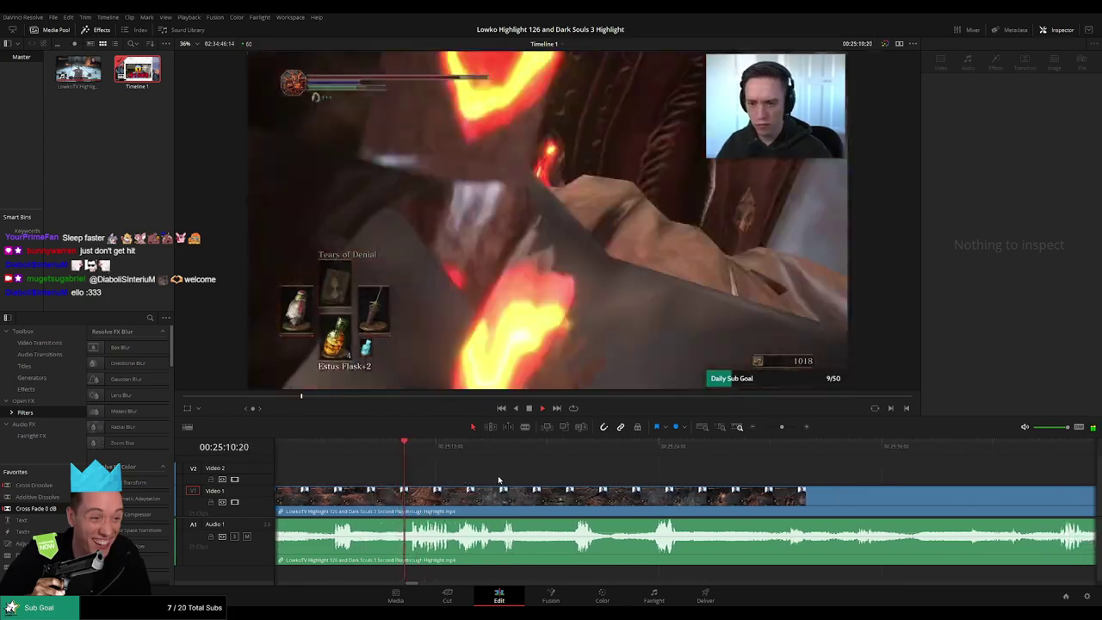
pyautogui.hscroll(2, 503, 479)
pyautogui.hscroll(1, 503, 479)
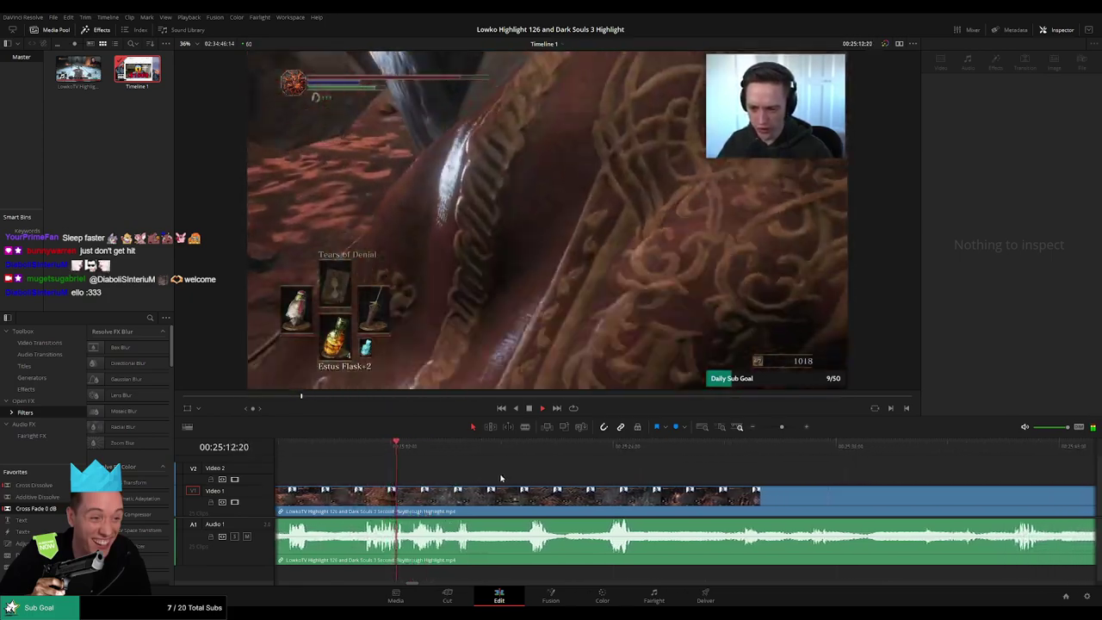
pyautogui.hscroll(2, 503, 477)
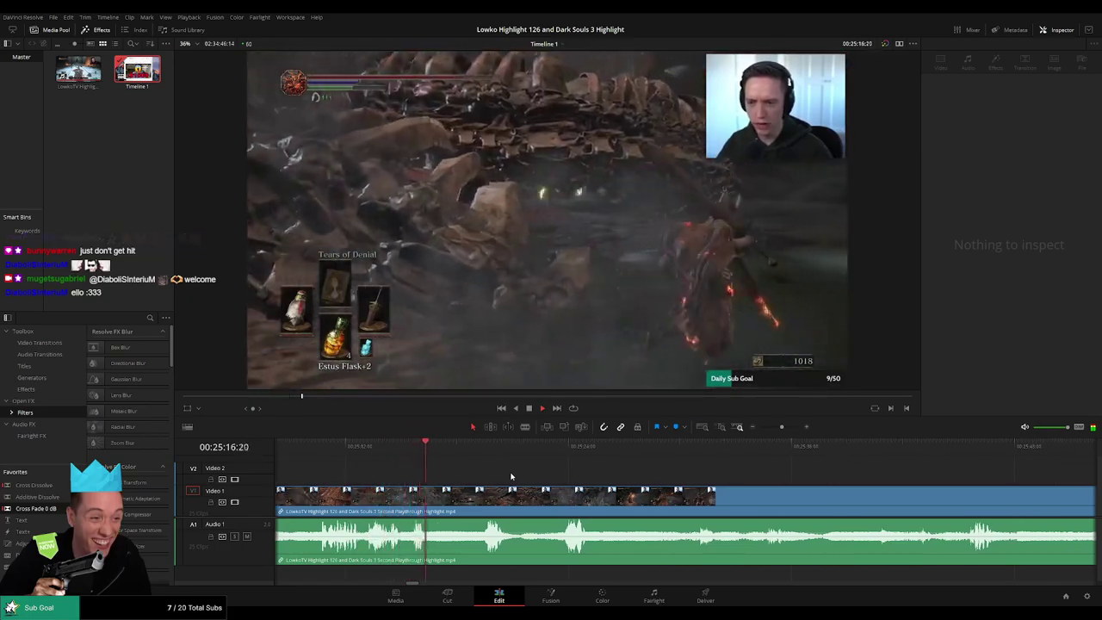
# Skim the next part of the boss fight from about 00:25:18 to 00:25:49, jumping past quiet stretches.
pyautogui.moveTo(454, 452); pyautogui.dragTo(460, 452)
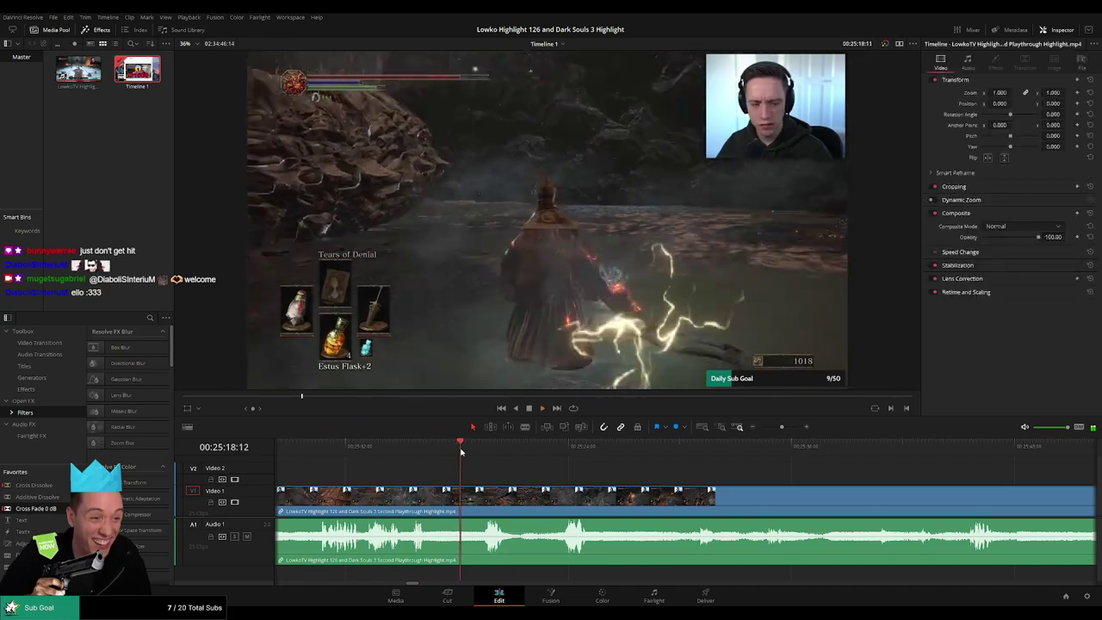
pyautogui.hscroll(4, 484, 463)
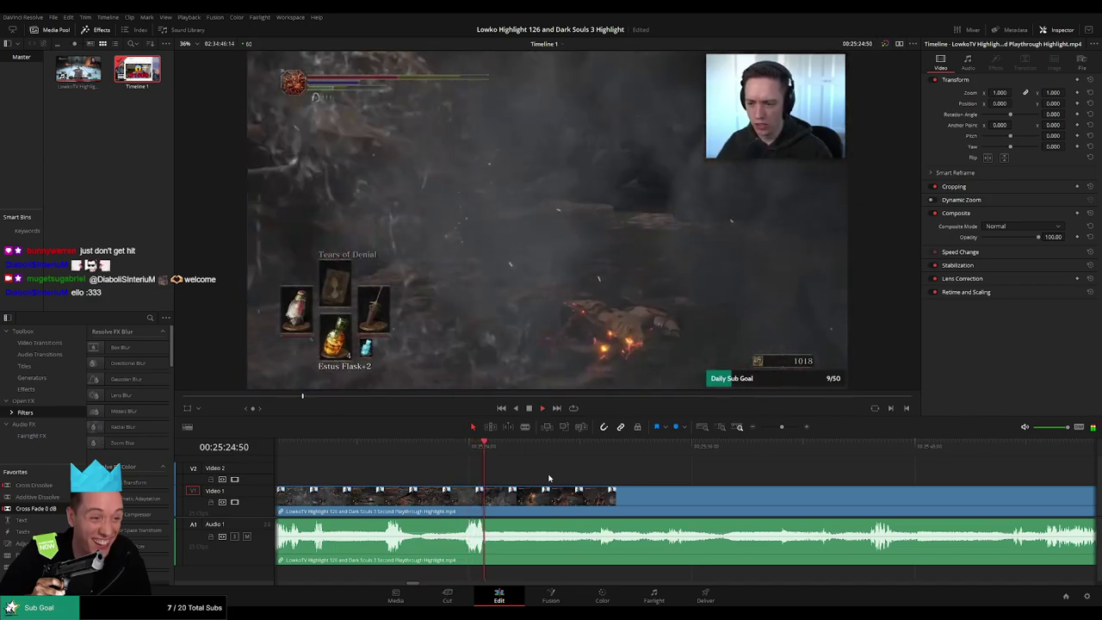
pyautogui.hscroll(2, 514, 483)
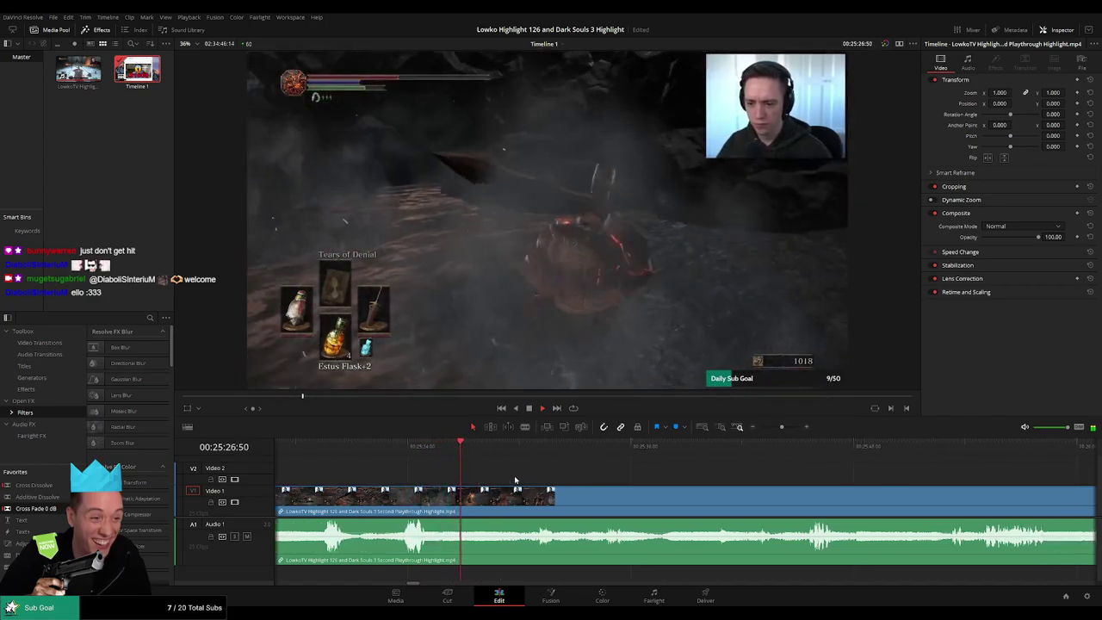
pyautogui.moveTo(514, 452); pyautogui.dragTo(529, 452)
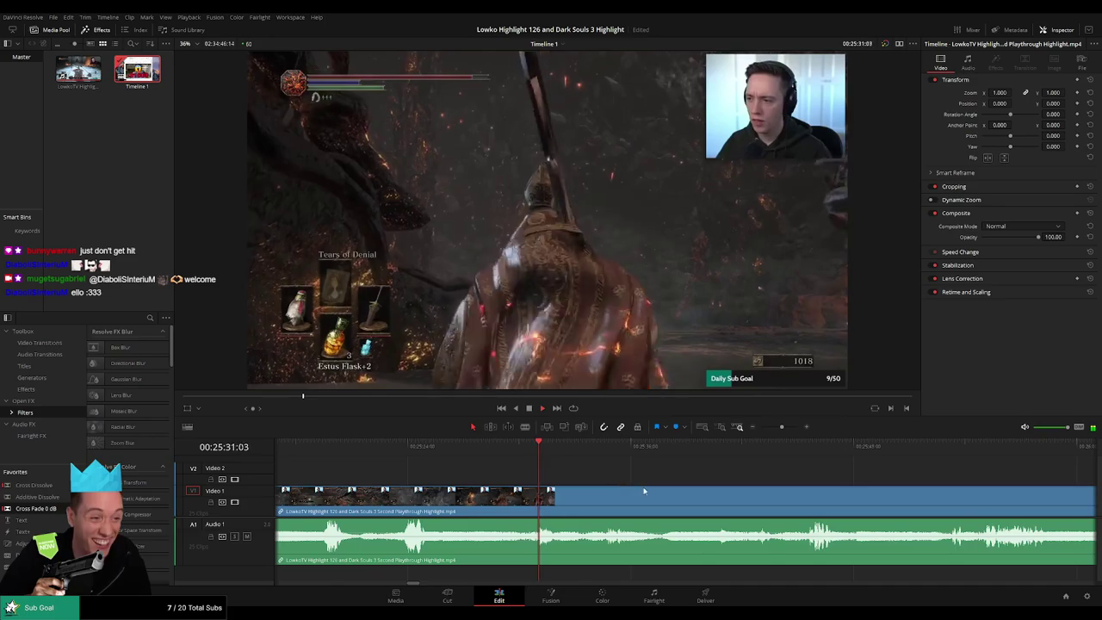
pyautogui.hscroll(3, 543, 483)
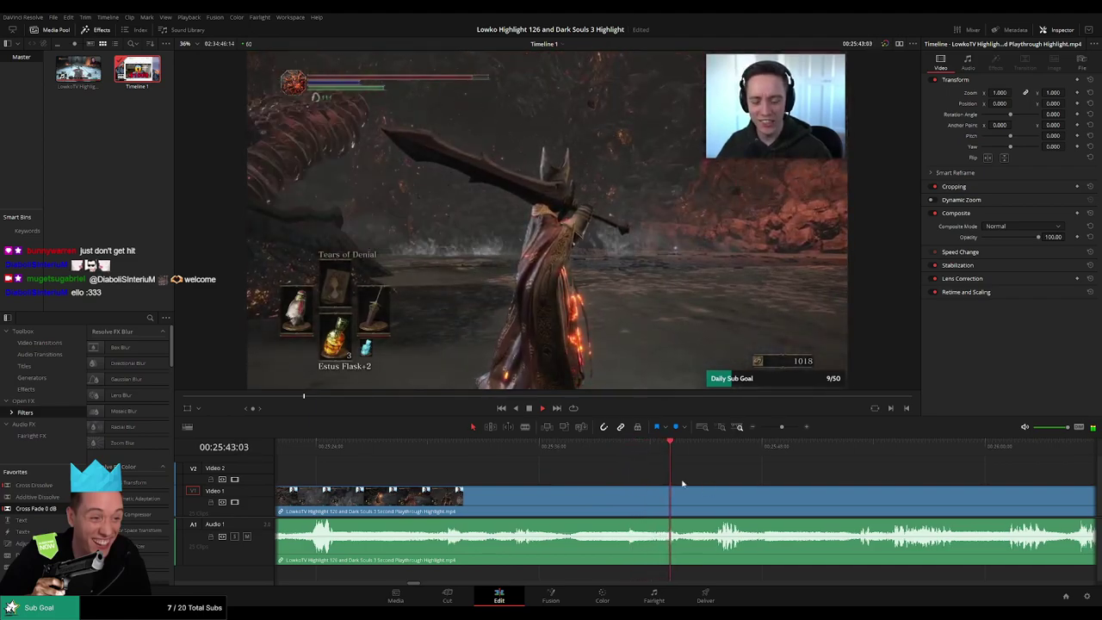
pyautogui.moveTo(696, 482); pyautogui.dragTo(550, 476)
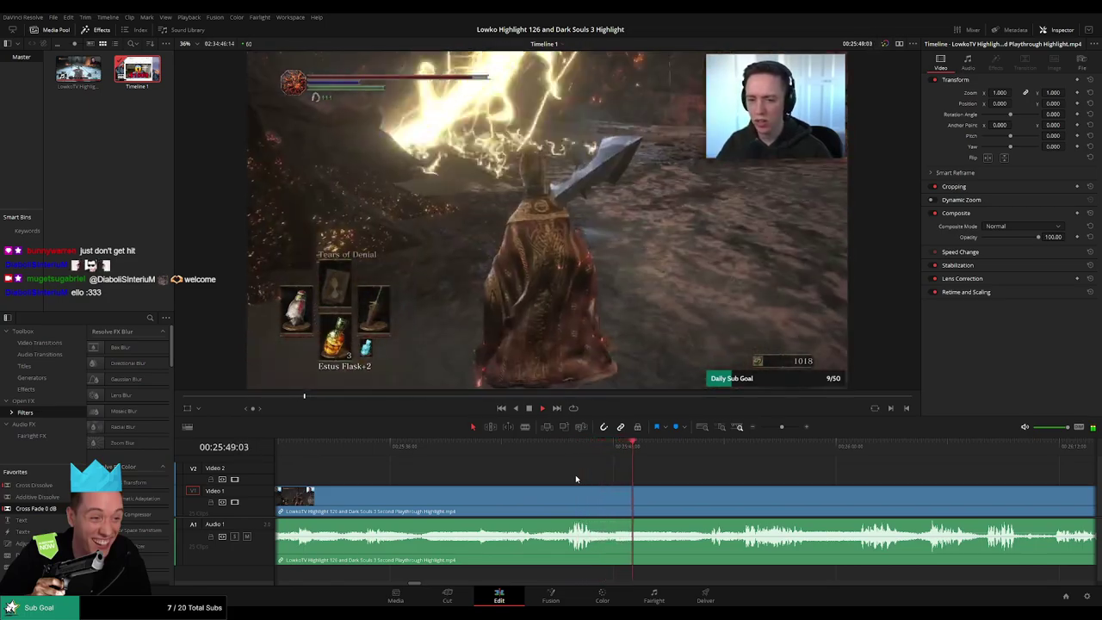
# Watch the rest of the boss fight from about 00:25:49 to 00:26:32, up to the bonfire travel menu.
pyautogui.hscroll(1, 590, 474)
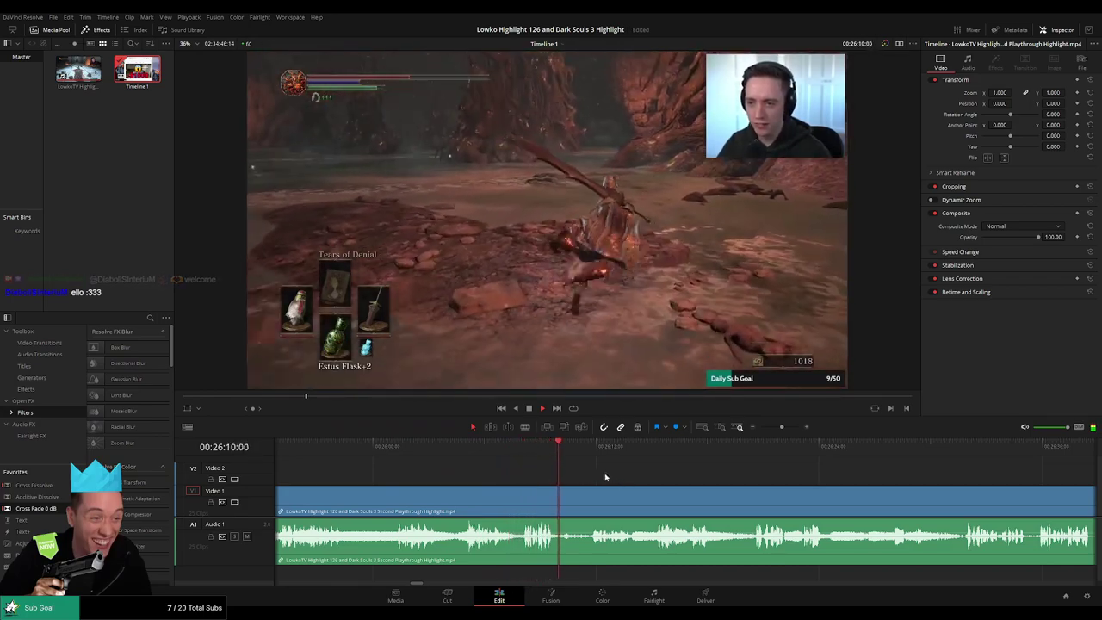
pyautogui.moveTo(669, 487); pyautogui.dragTo(560, 482)
pyautogui.hscroll(2, 568, 481)
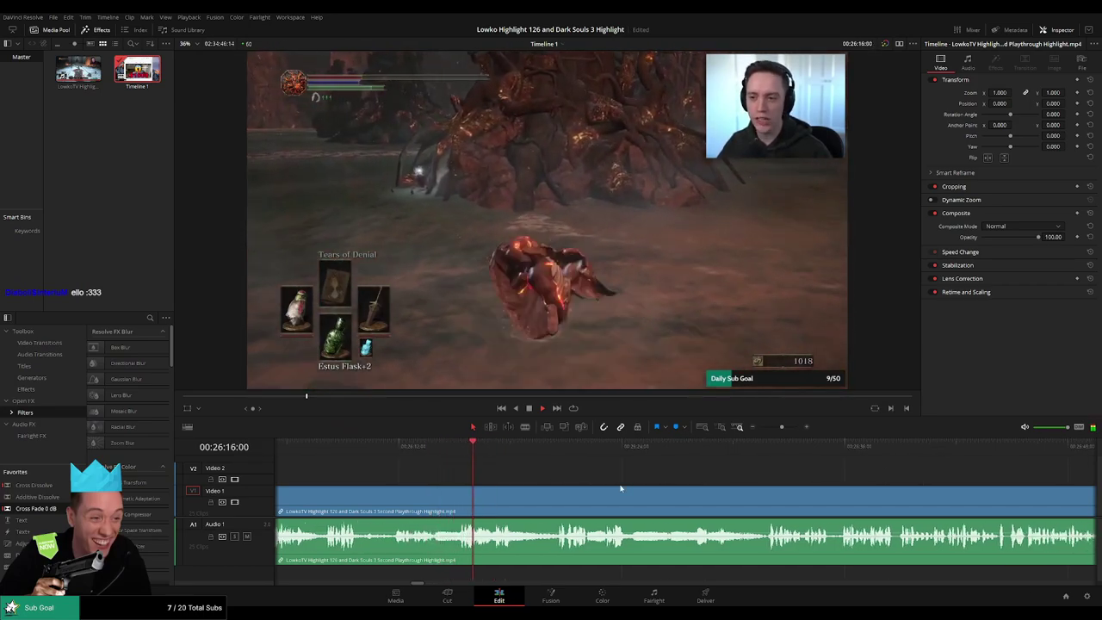
pyautogui.hscroll(1, 571, 482)
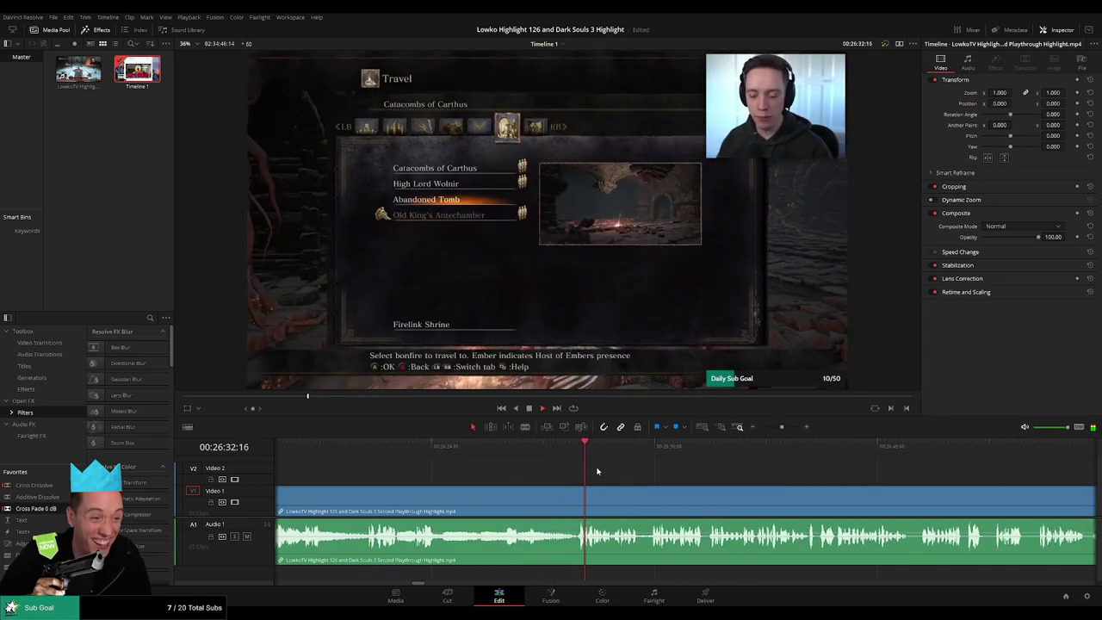
# Cut out the short section from 00:26:30:54 to just past 00:26:31, where the gameplay jumps to the travel menu.
pyautogui.click(543, 449)
pyautogui.press('b')
pyautogui.click(562, 498)
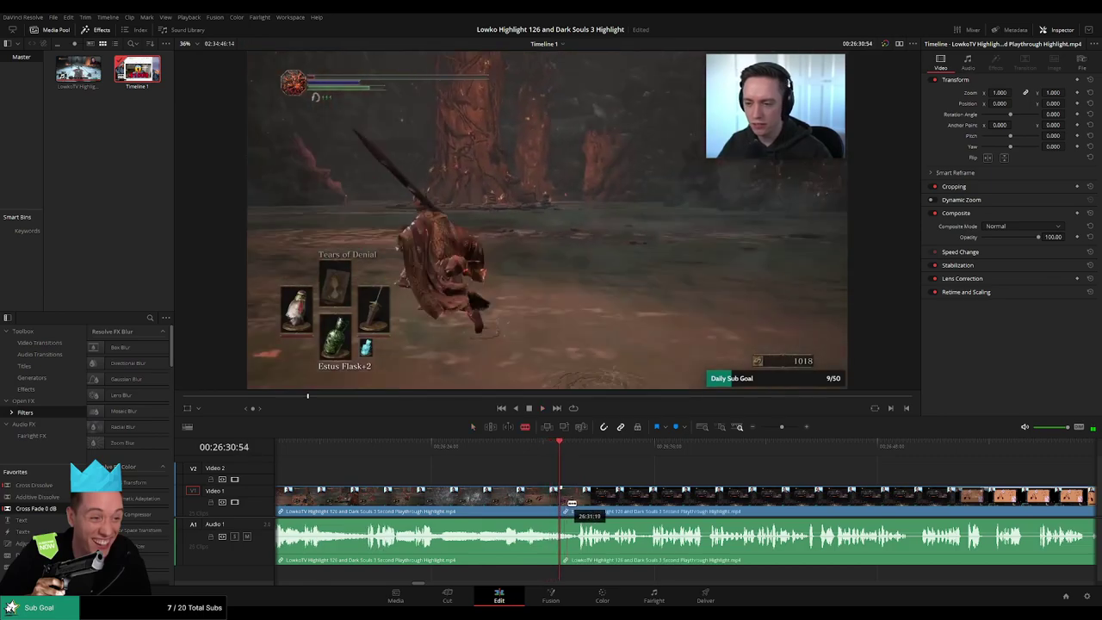
pyautogui.click(575, 504)
pyautogui.press('a')
pyautogui.press('Delete')
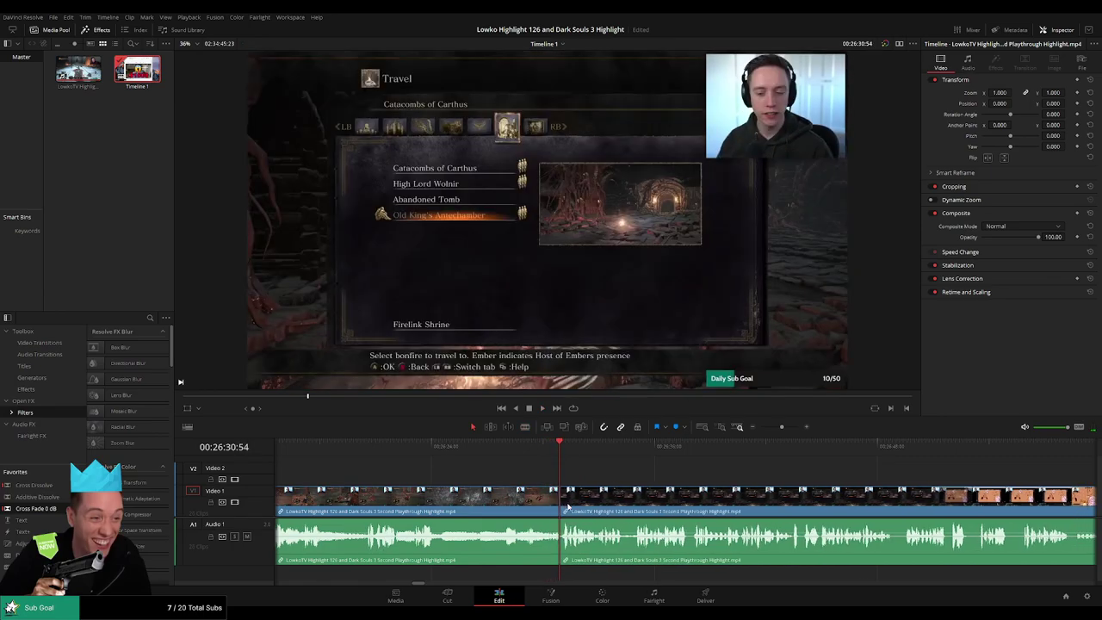
# Cross-fade the audio at the join near 00:26:31 and colour the preceding clip orange.
pyautogui.moveTo(557, 549); pyautogui.dragTo(557, 549)
pyautogui.press('space')
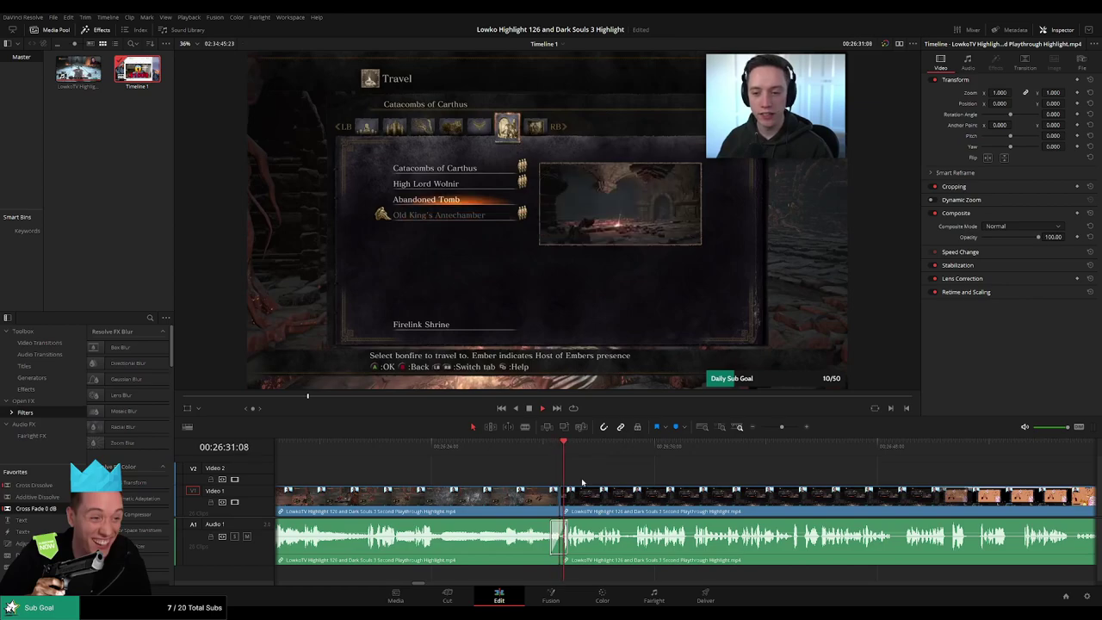
pyautogui.click(553, 510)
pyautogui.press('1')
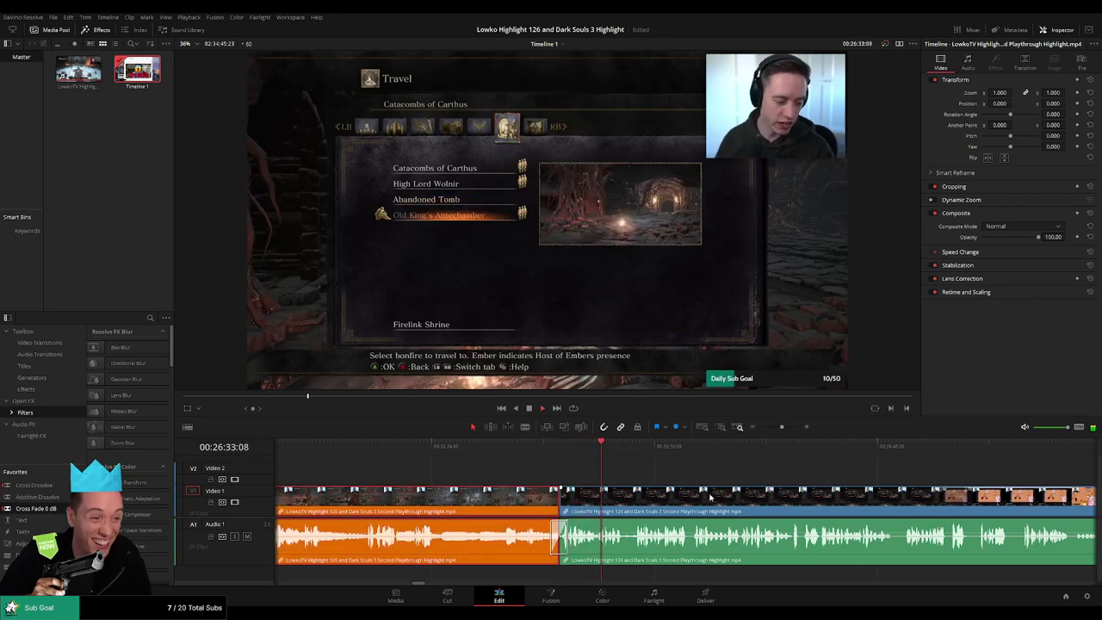
# Review the travel menu talk and the start of the Twitch chat anime girl video from about 00:26:33 to 00:27:46.
pyautogui.click(693, 482)
pyautogui.moveTo(744, 476); pyautogui.dragTo(525, 475)
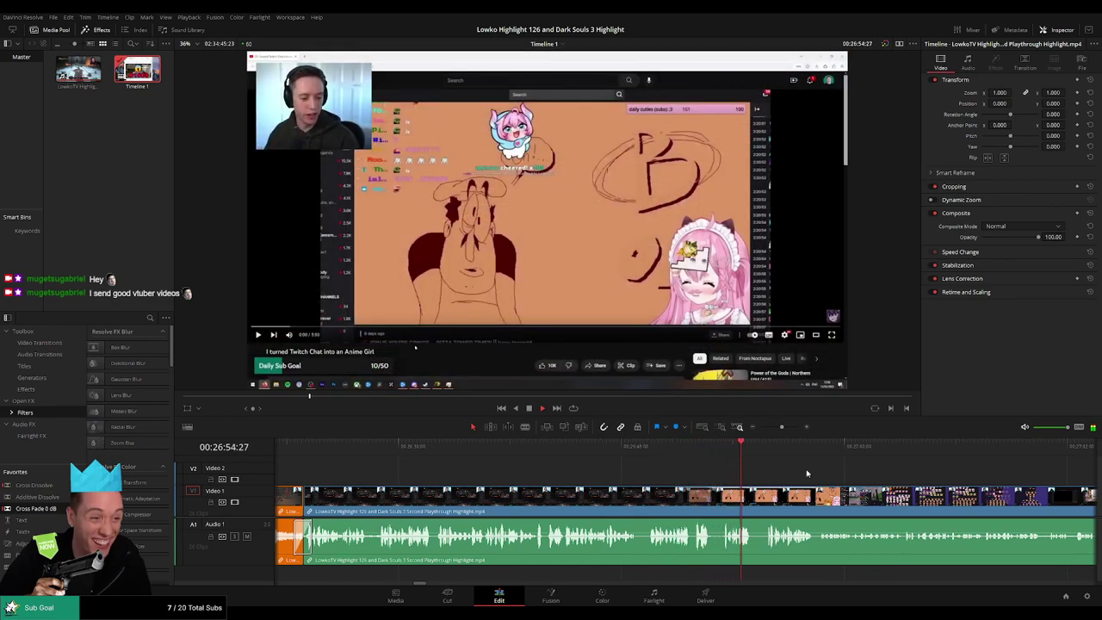
pyautogui.moveTo(808, 474); pyautogui.dragTo(603, 471)
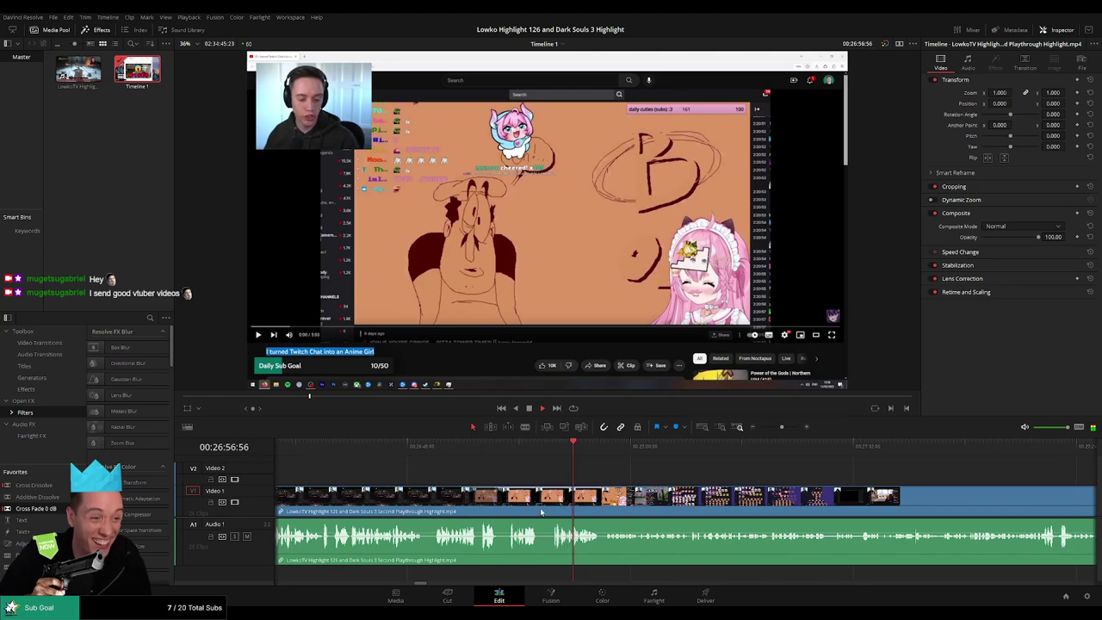
pyautogui.hscroll(2, 679, 480)
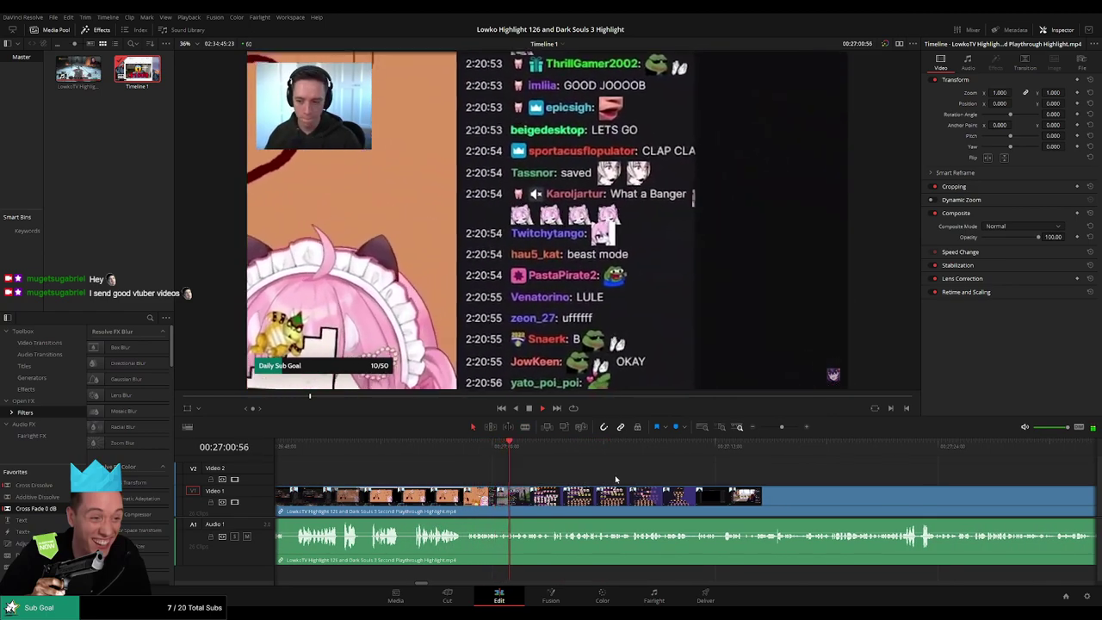
pyautogui.hscroll(1, 652, 480)
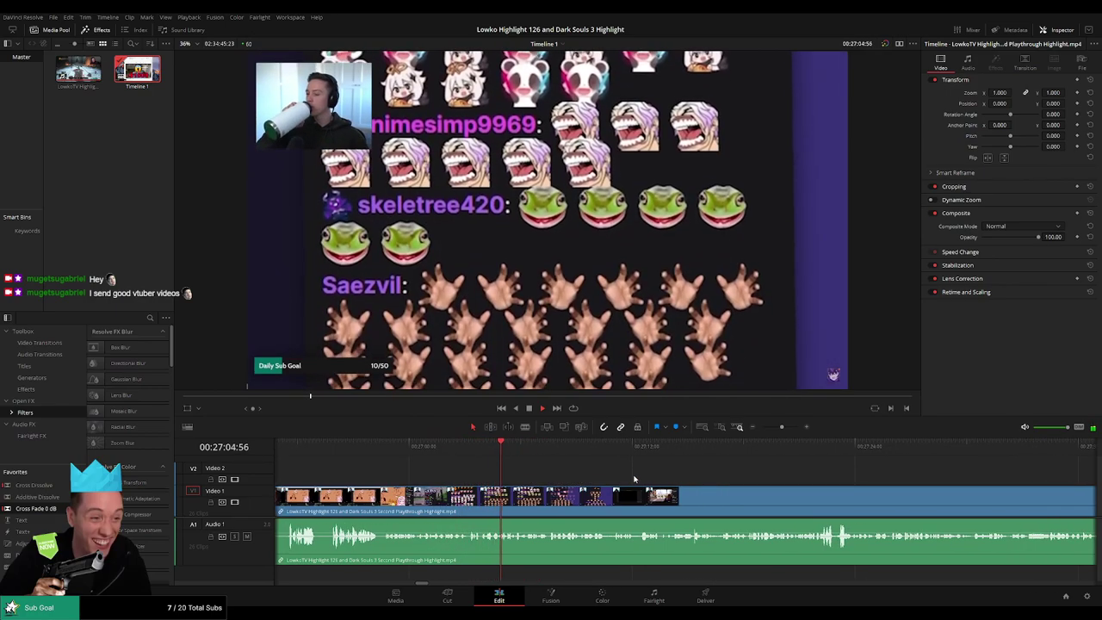
pyautogui.hscroll(1, 541, 479)
pyautogui.hscroll(1, 576, 479)
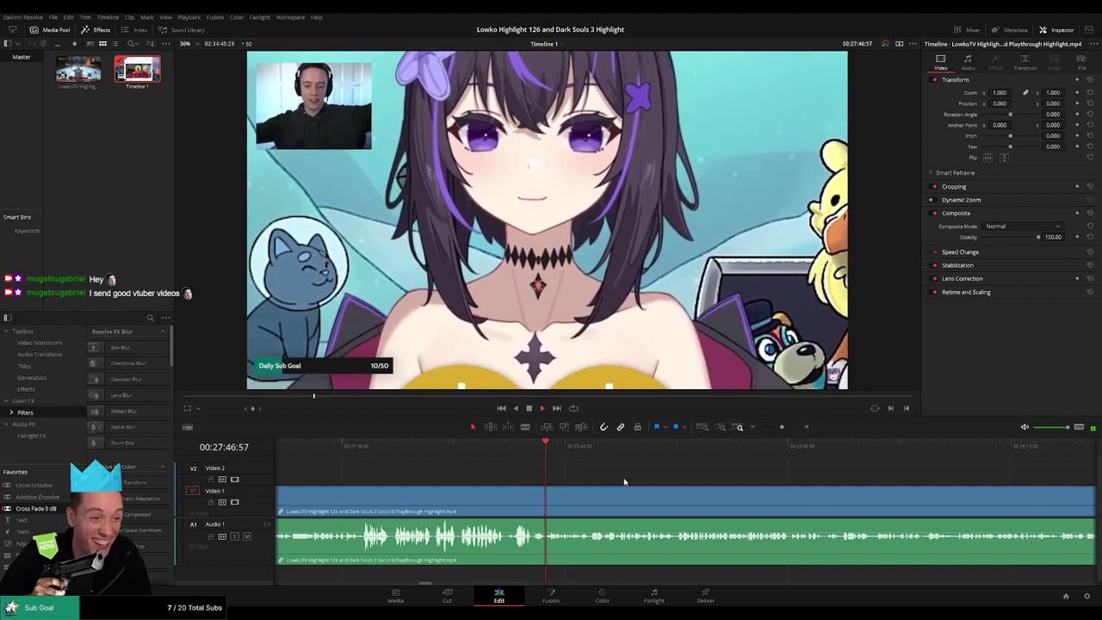
# Check the reaction video section from about 00:27:46 to 00:28:22 for commentary against the waveform.
pyautogui.moveTo(679, 478); pyautogui.dragTo(494, 475)
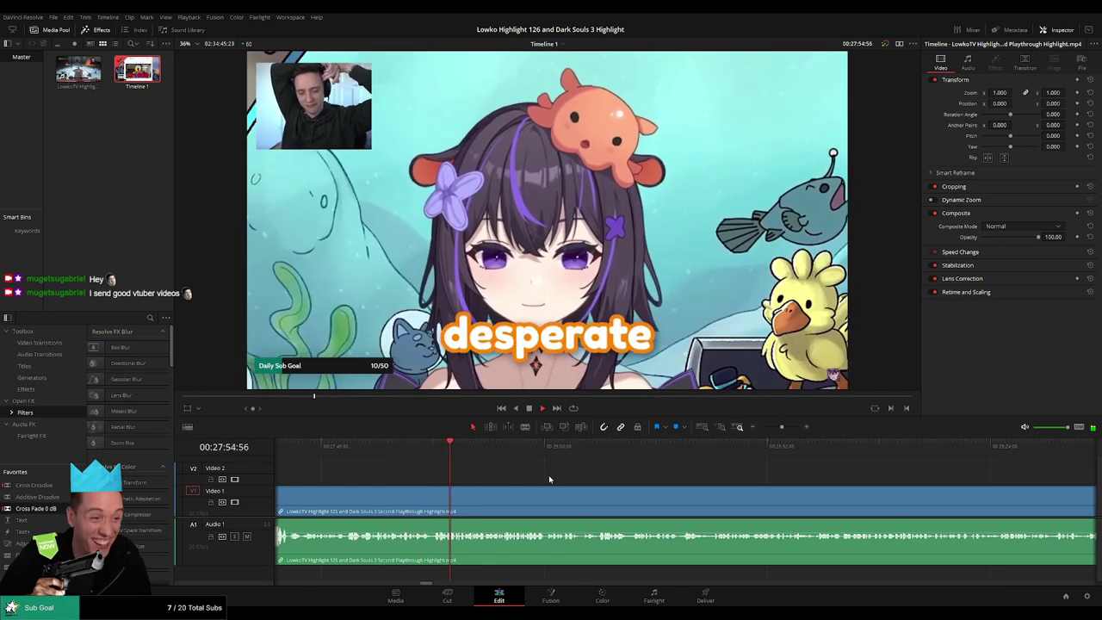
pyautogui.hscroll(2, 553, 477)
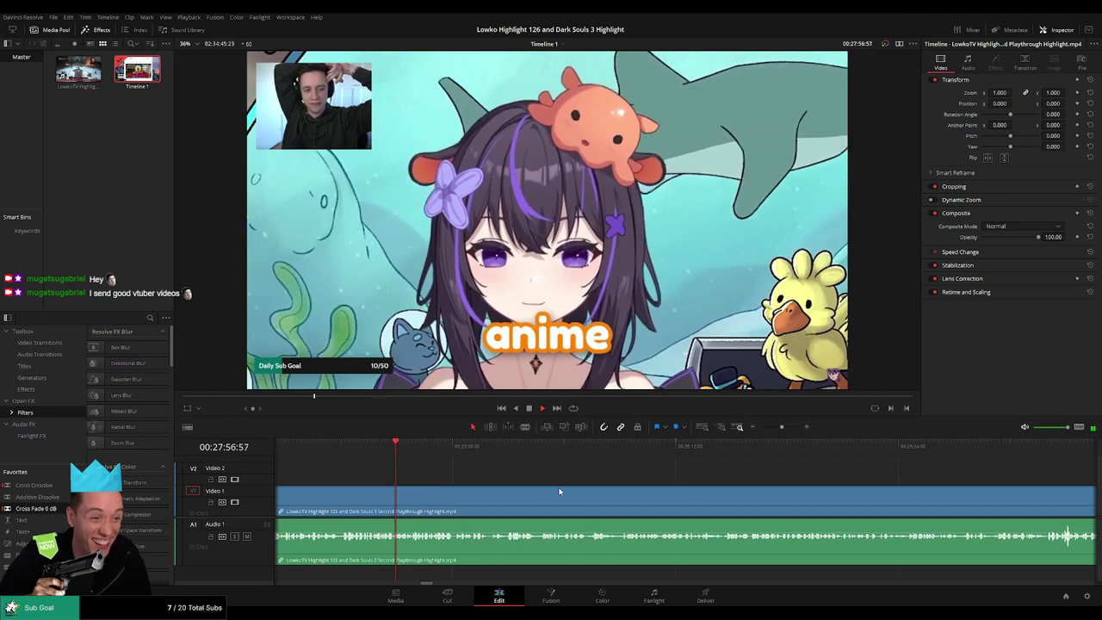
pyautogui.hscroll(2, 555, 487)
pyautogui.hscroll(1, 543, 482)
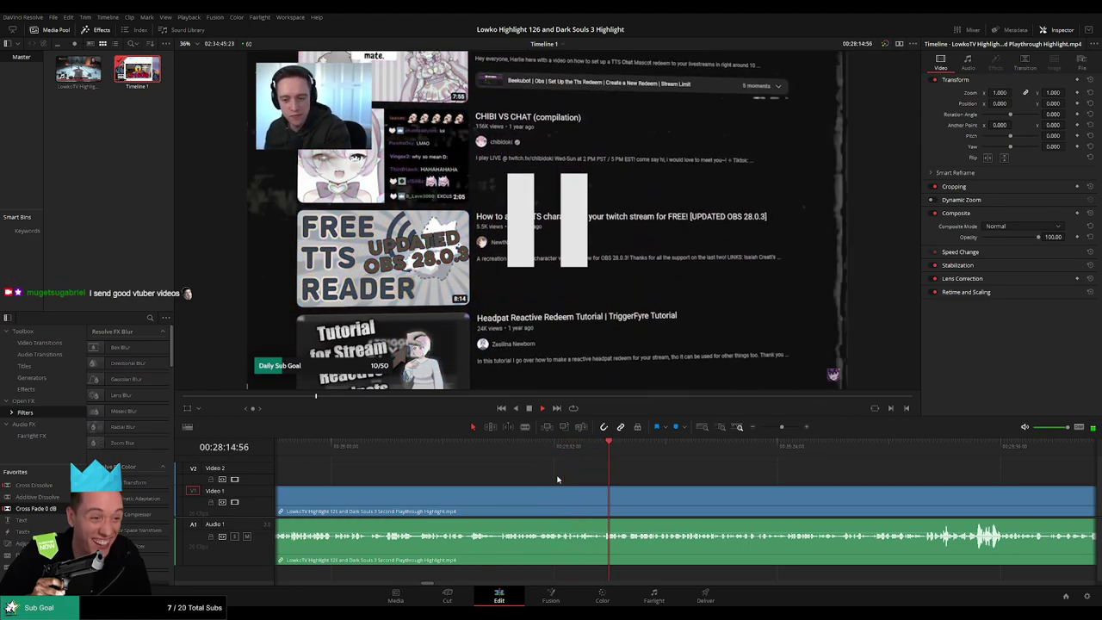
pyautogui.hscroll(2, 659, 479)
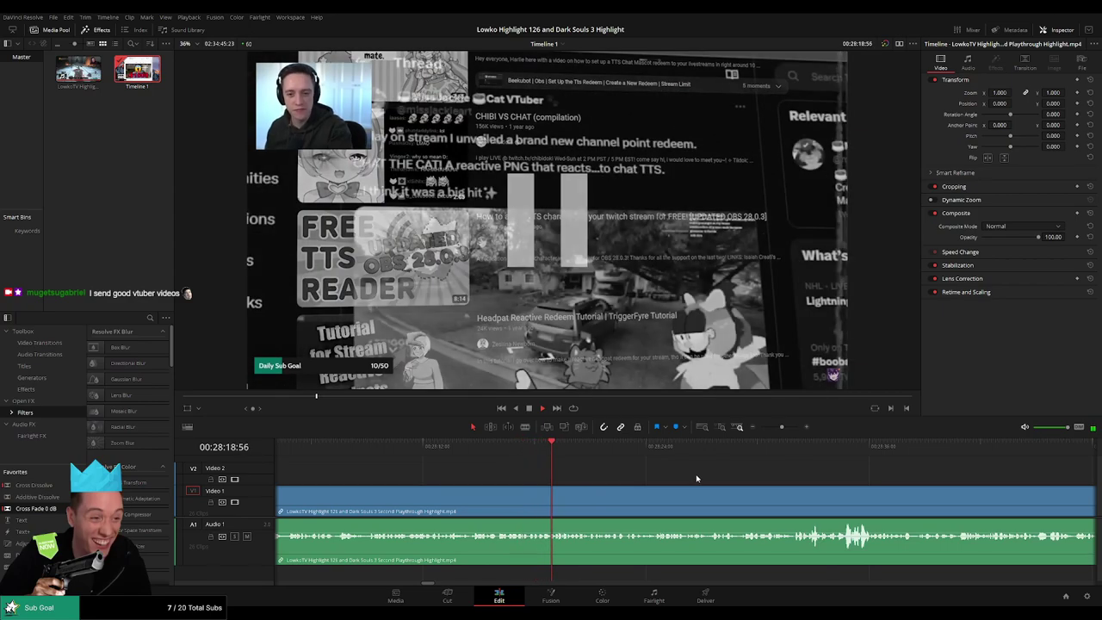
pyautogui.hscroll(2, 609, 477)
pyautogui.hscroll(2, 619, 477)
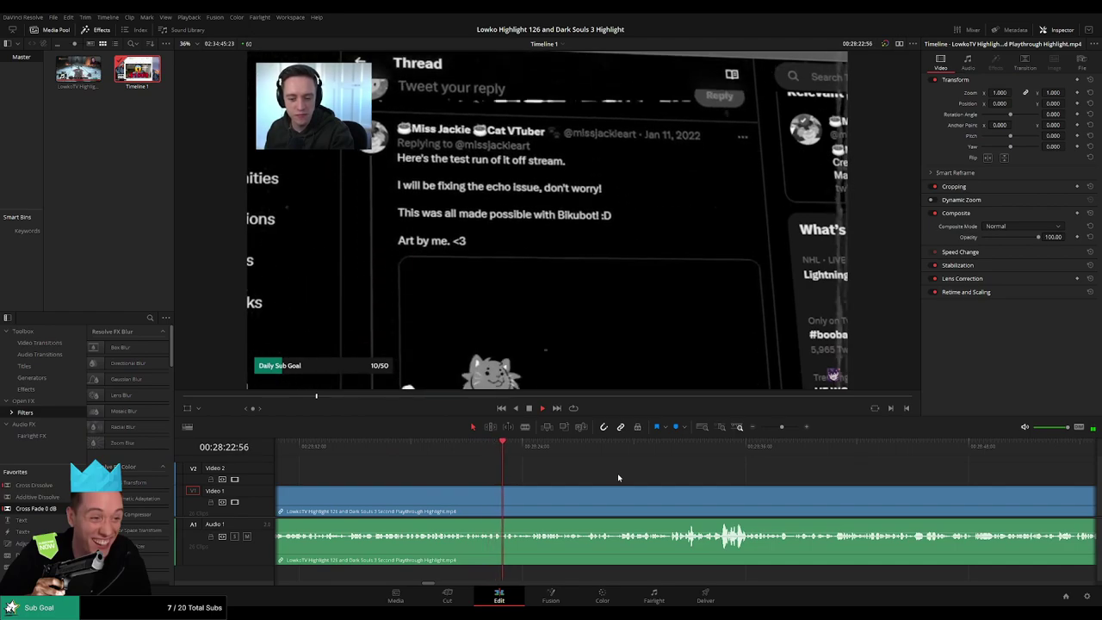
# Watch the remaining reaction video from about 00:28:22 to 00:29:38, until the travel menu returns.
pyautogui.hscroll(3, 637, 479)
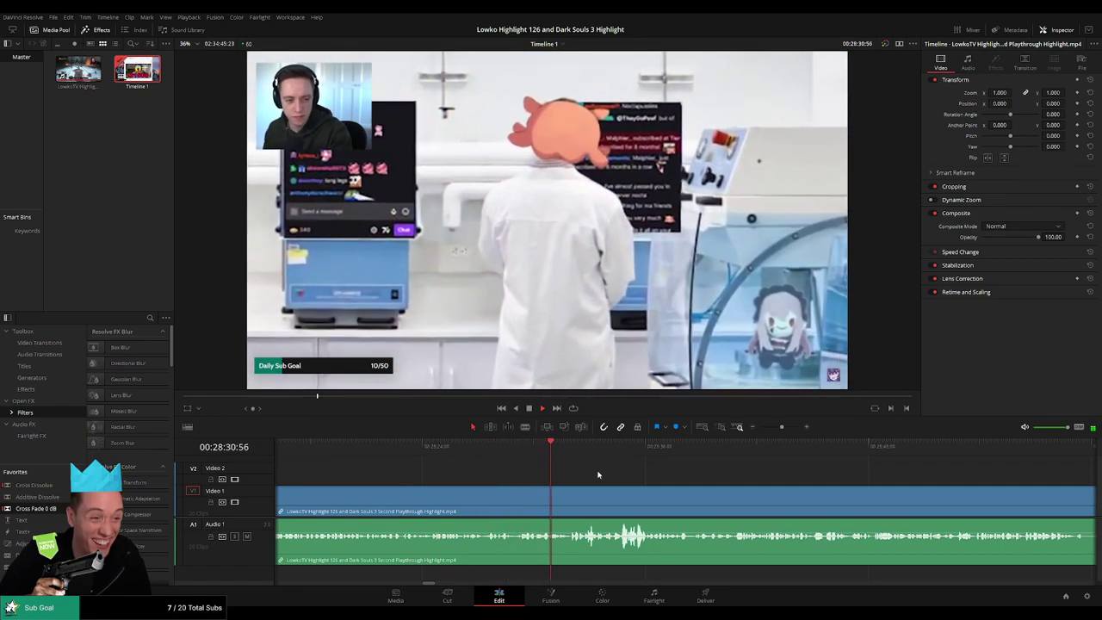
pyautogui.moveTo(697, 484); pyautogui.dragTo(591, 480)
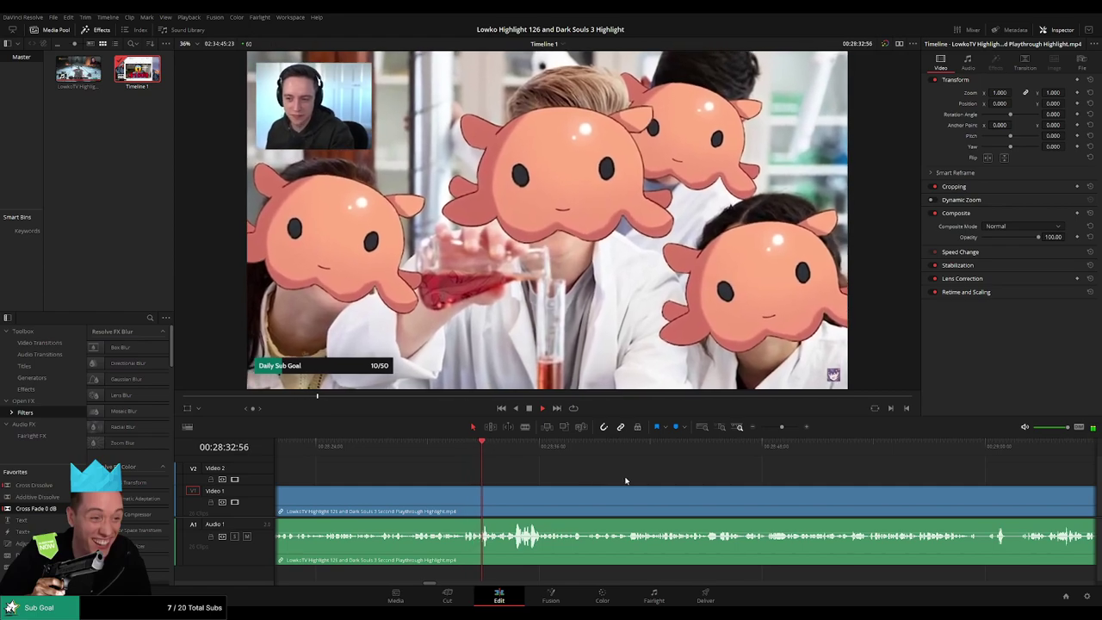
pyautogui.moveTo(659, 485); pyautogui.dragTo(566, 484)
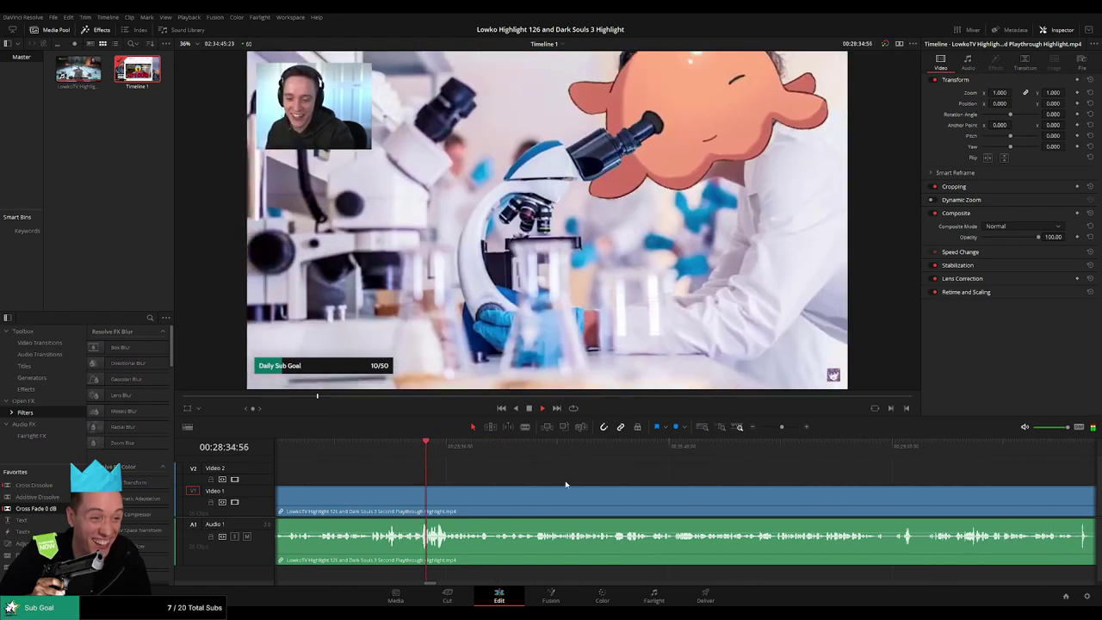
pyautogui.moveTo(641, 487); pyautogui.dragTo(585, 480)
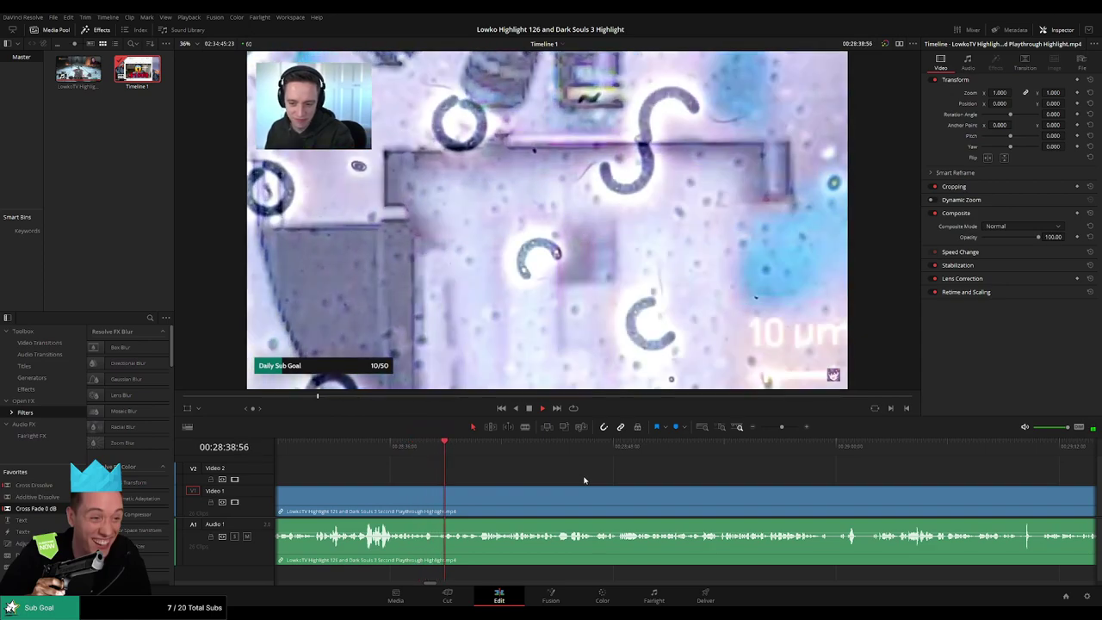
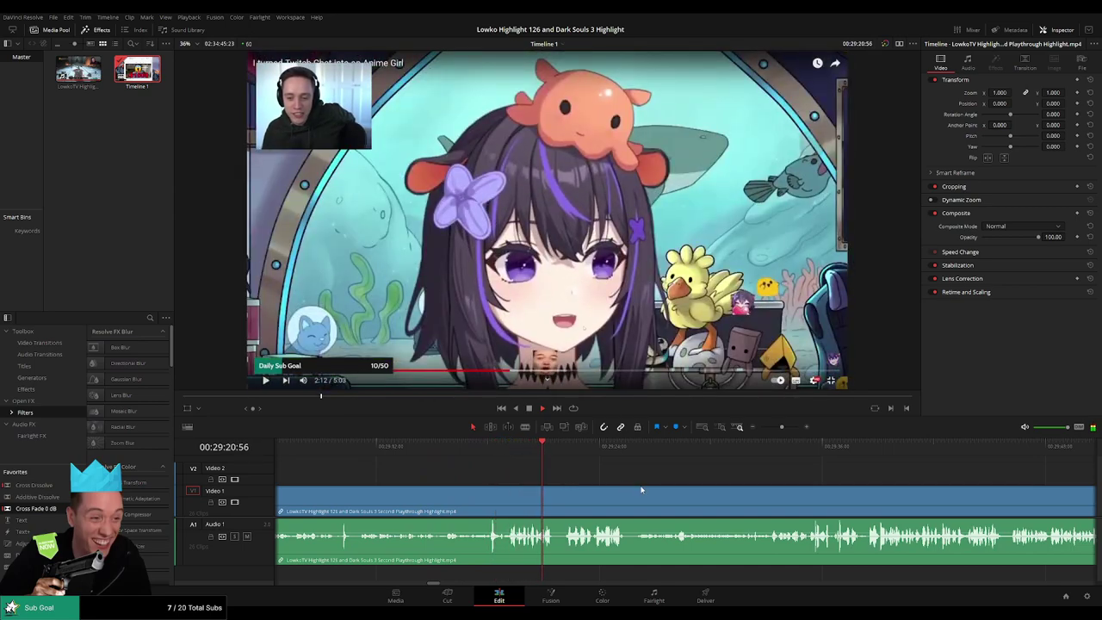
pyautogui.hscroll(2, 624, 486)
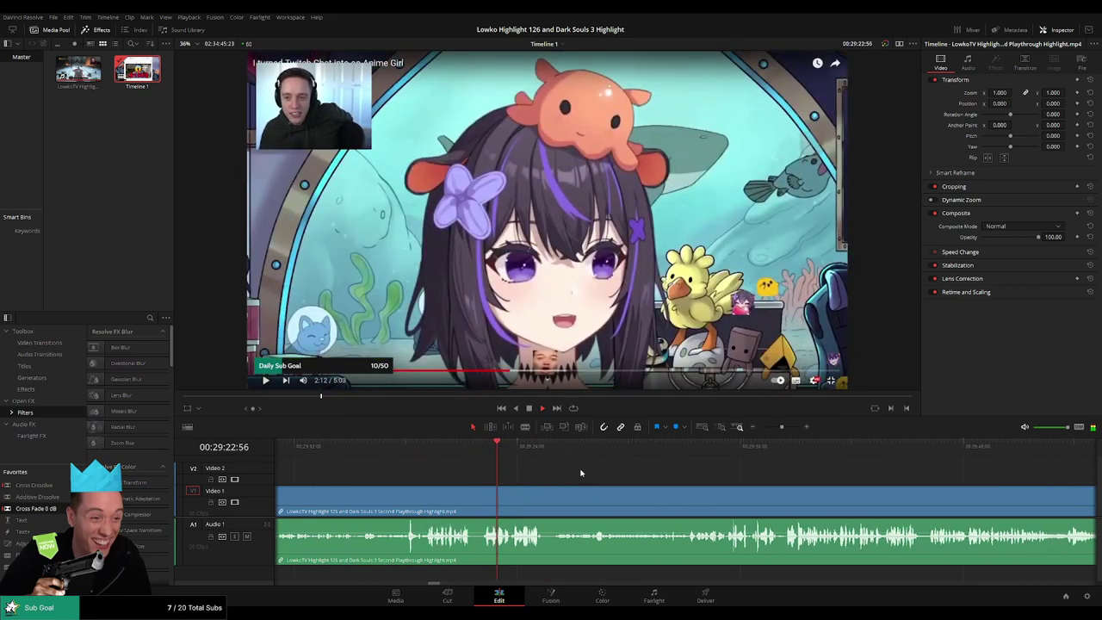
pyautogui.hscroll(2, 679, 477)
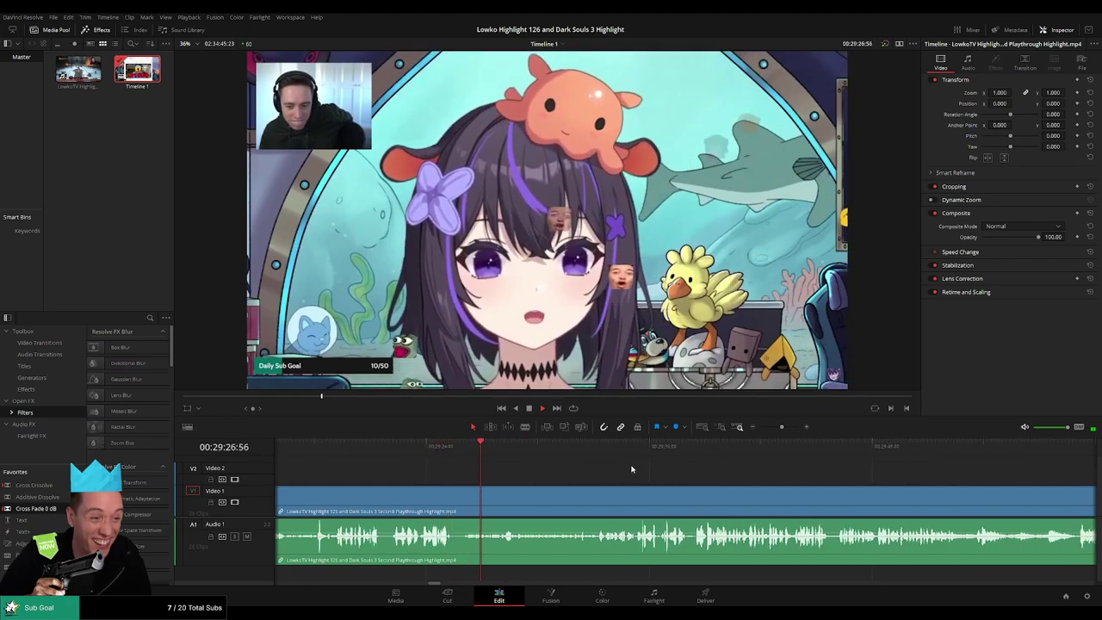
pyautogui.hscroll(2, 617, 474)
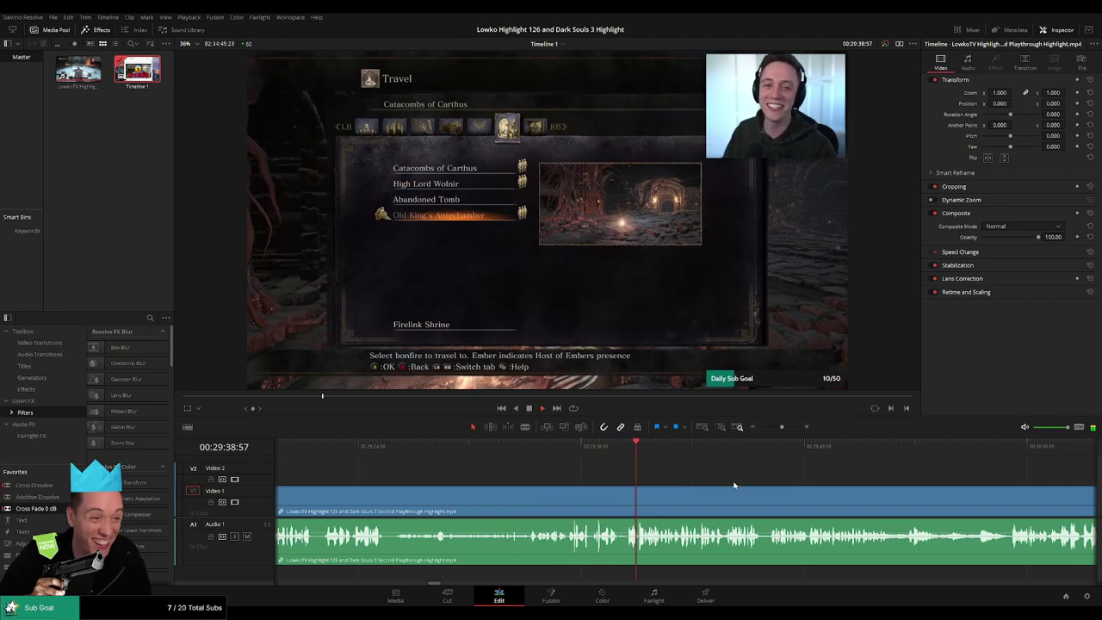
# Review the return to Dark Souls from about 00:29:38 to 00:30:02, from the travel menu through the dungeon fight.
pyautogui.moveTo(741, 483); pyautogui.dragTo(596, 469)
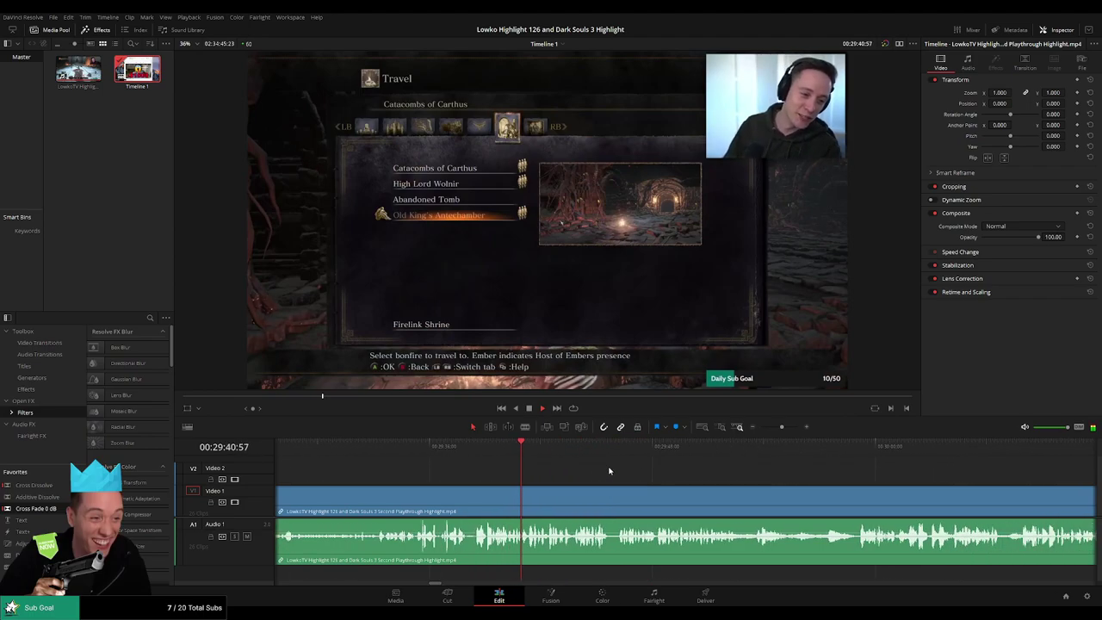
pyautogui.hscroll(2, 607, 471)
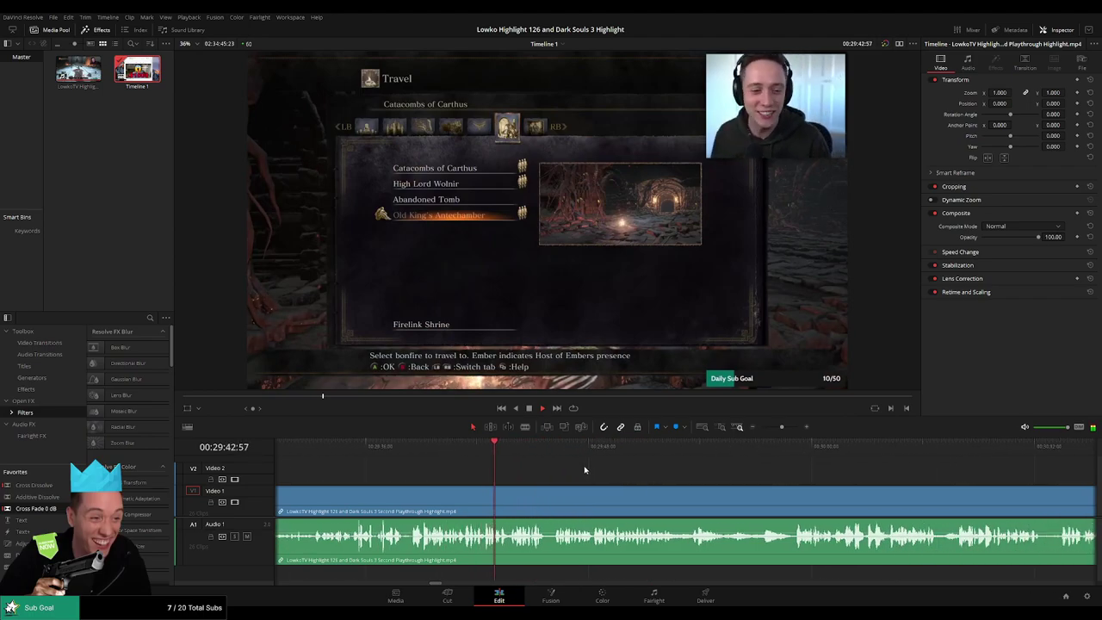
pyautogui.hscroll(2, 603, 472)
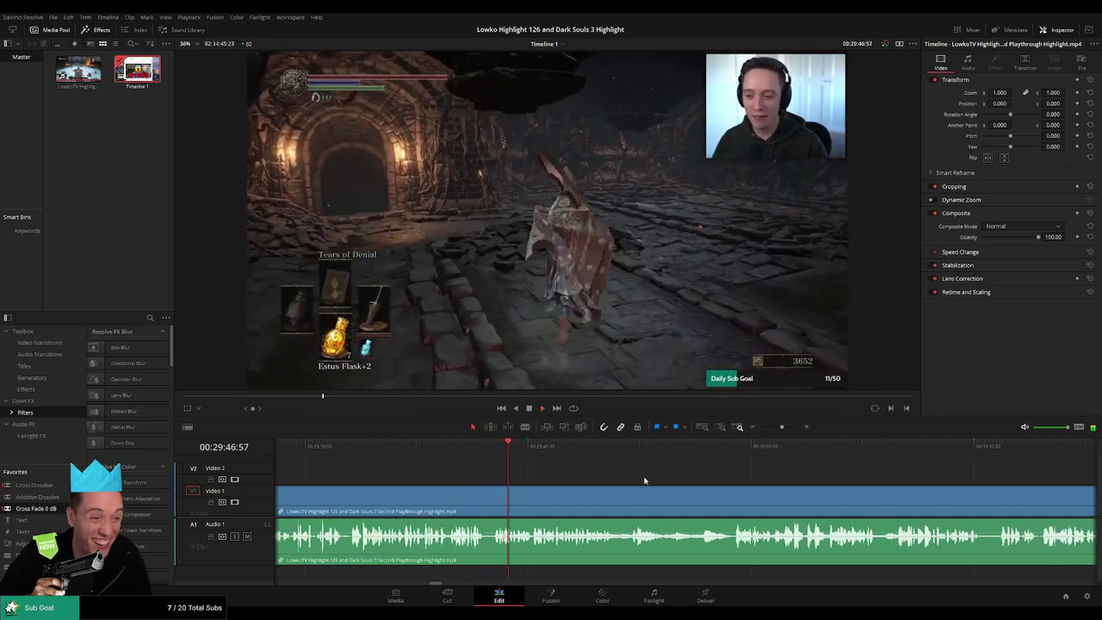
pyautogui.hscroll(2, 601, 476)
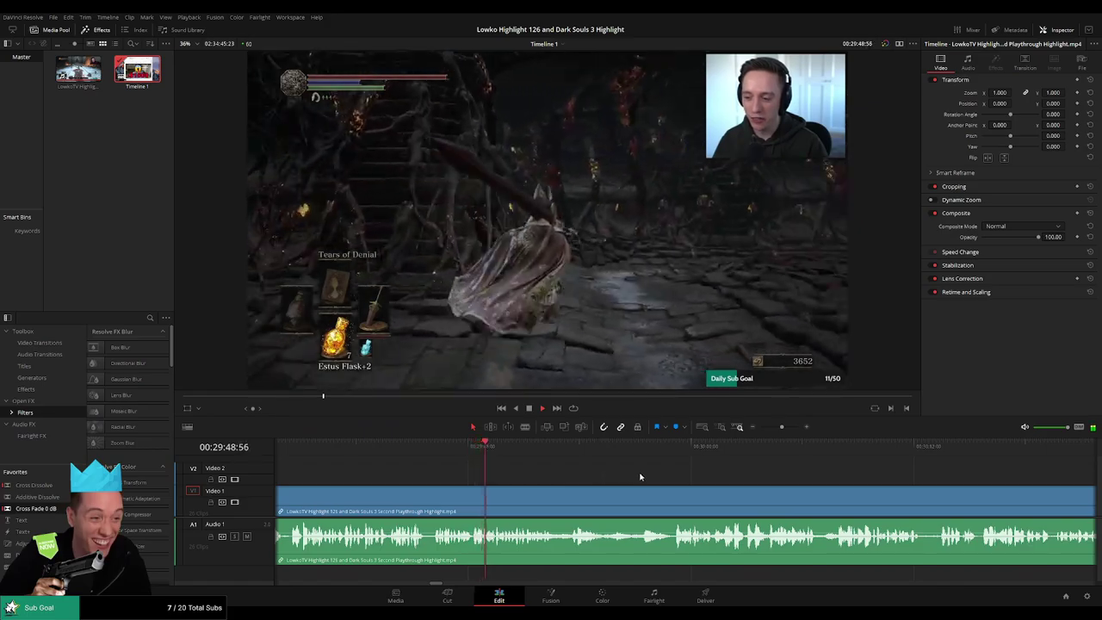
pyautogui.hscroll(2, 619, 473)
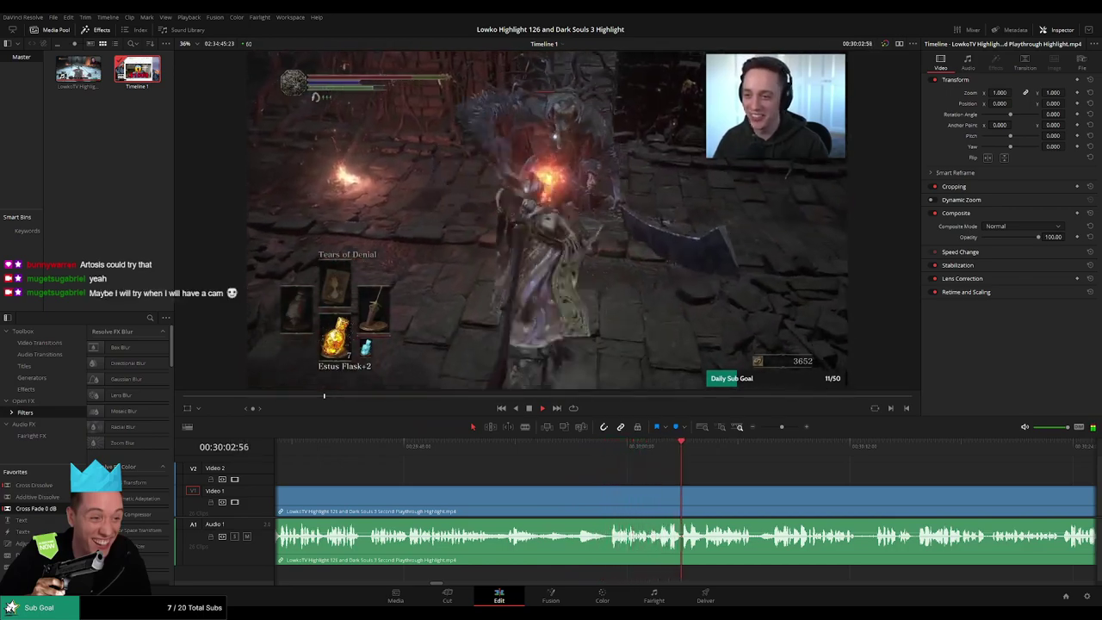
# Examine the dungeon gameplay and commentary from about 00:30:02 to 00:30:32.
pyautogui.moveTo(836, 475); pyautogui.dragTo(606, 465)
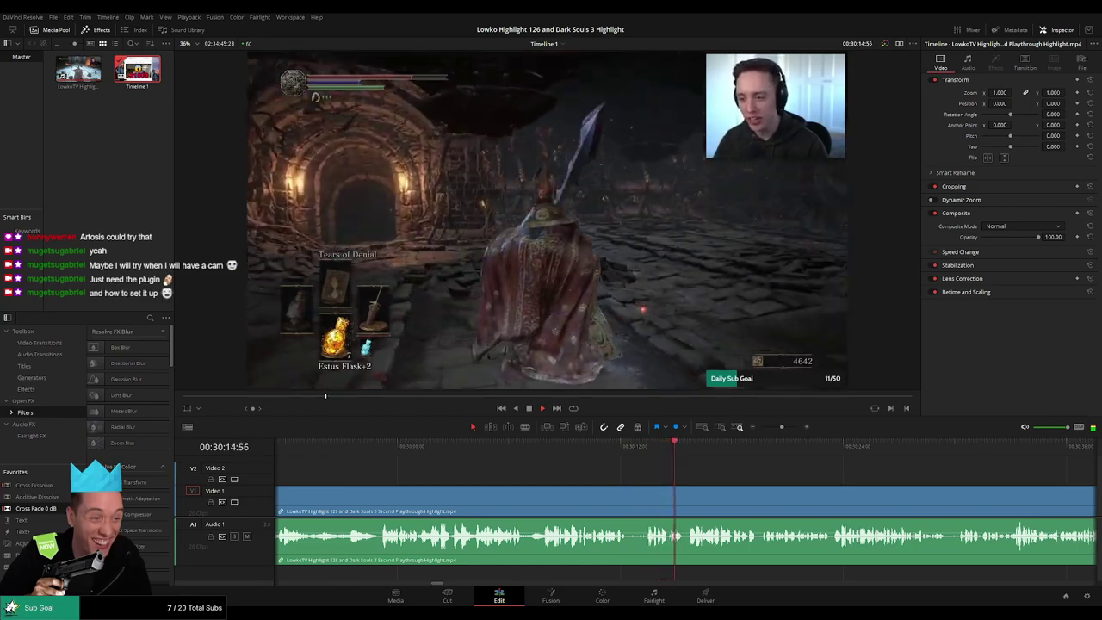
pyautogui.hscroll(3, 764, 479)
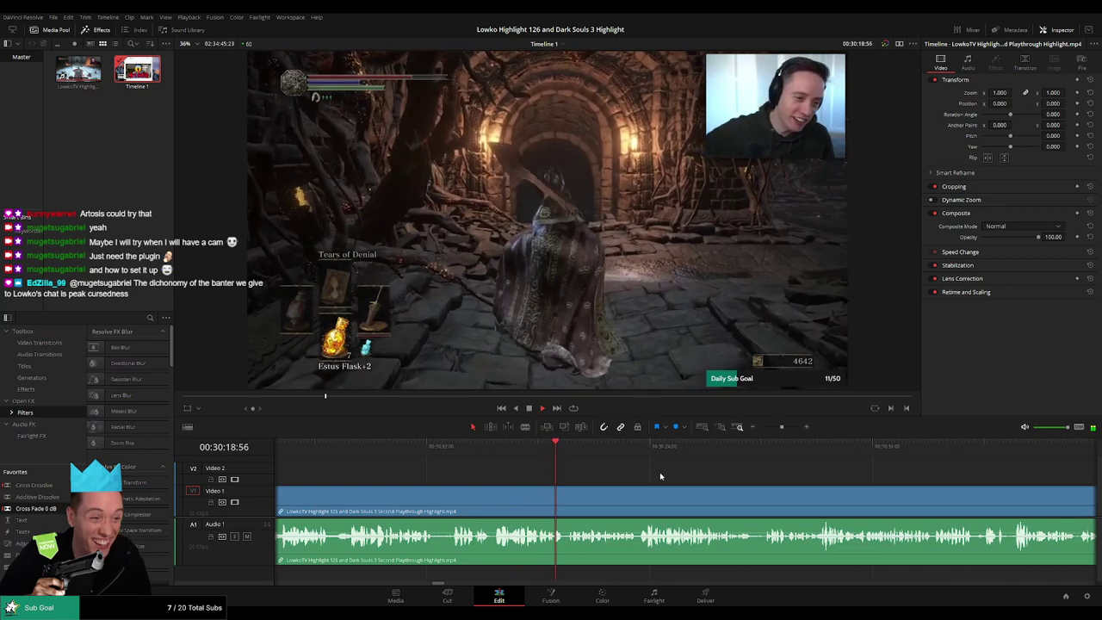
pyautogui.hscroll(2, 595, 474)
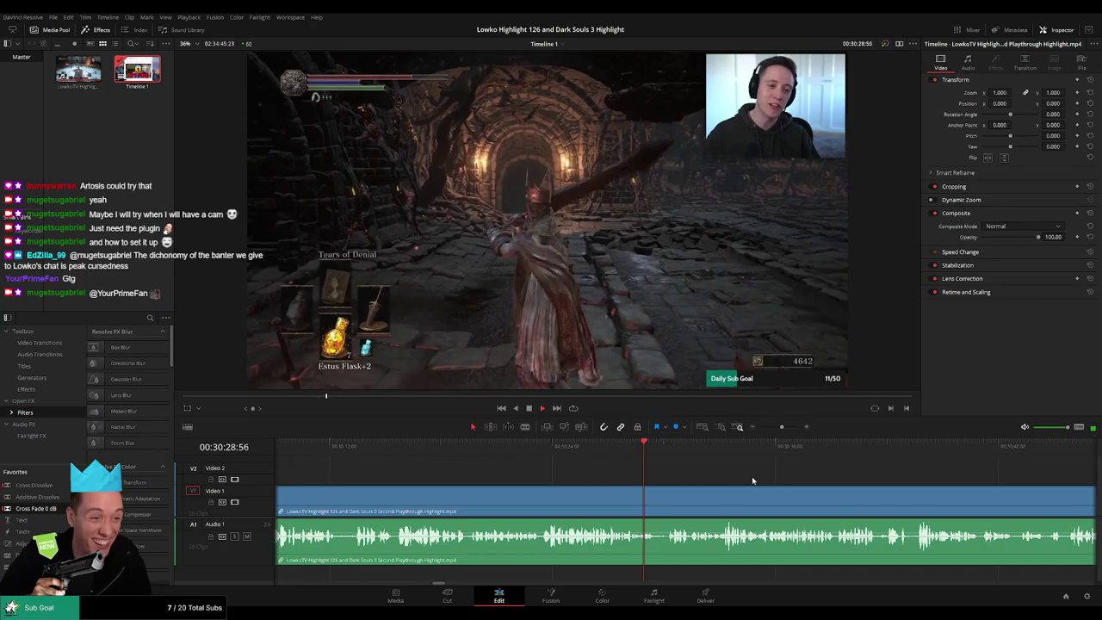
pyautogui.hscroll(2, 752, 480)
pyautogui.moveTo(665, 479); pyautogui.dragTo(605, 479)
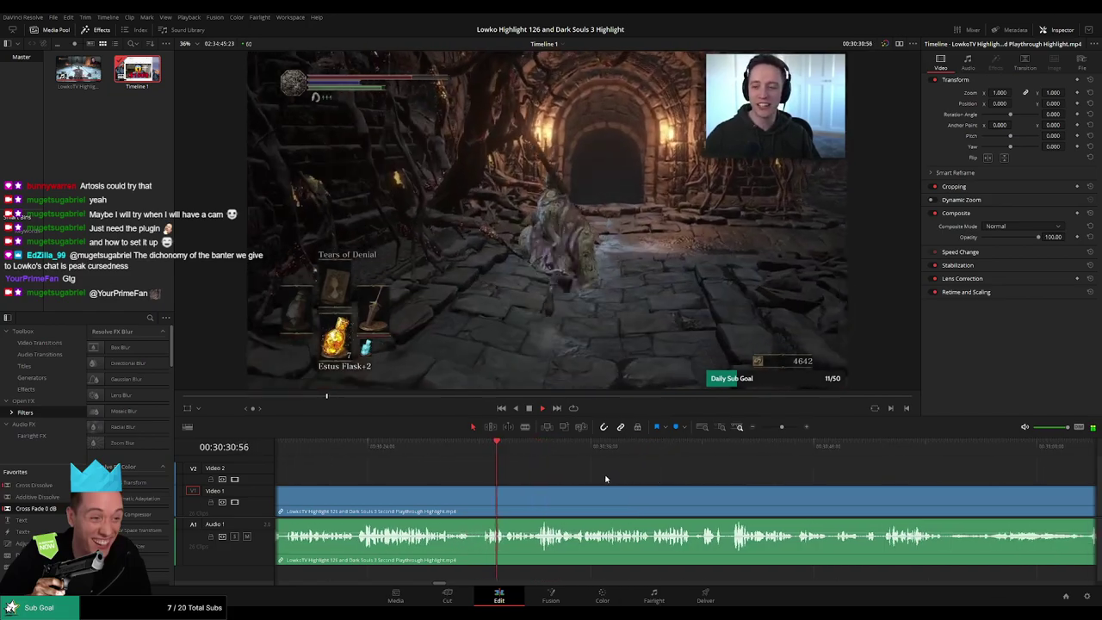
pyautogui.hscroll(1, 584, 478)
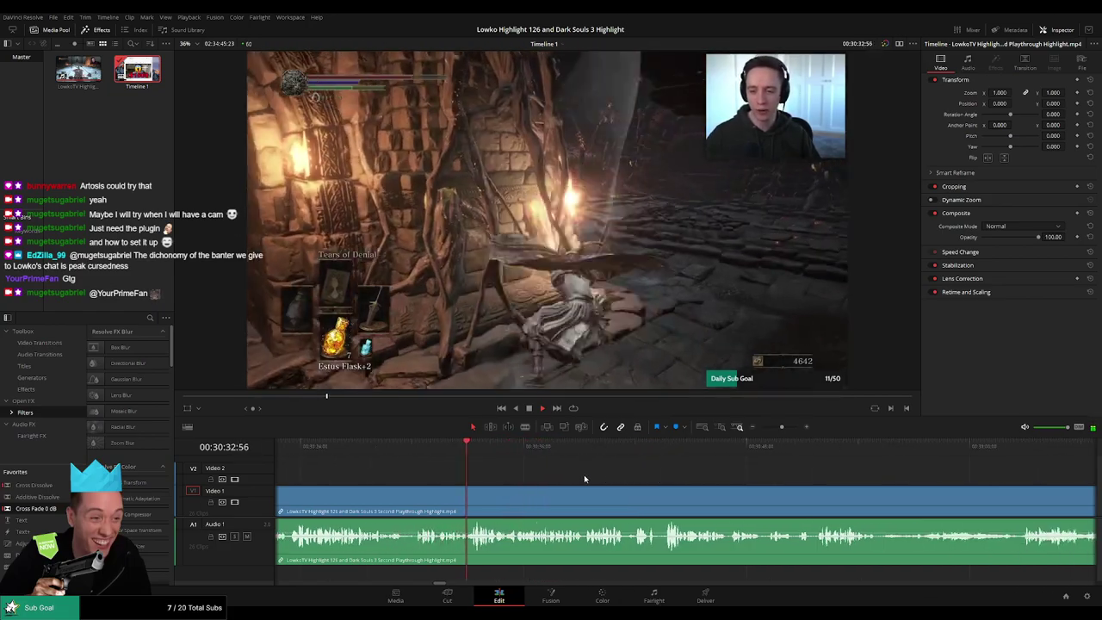
# Split the clip at about 00:30:55, where dungeon gameplay switches to the Ember pickup, and ripple-delete the leftover sliver at the join.
pyautogui.hscroll(1, 594, 478)
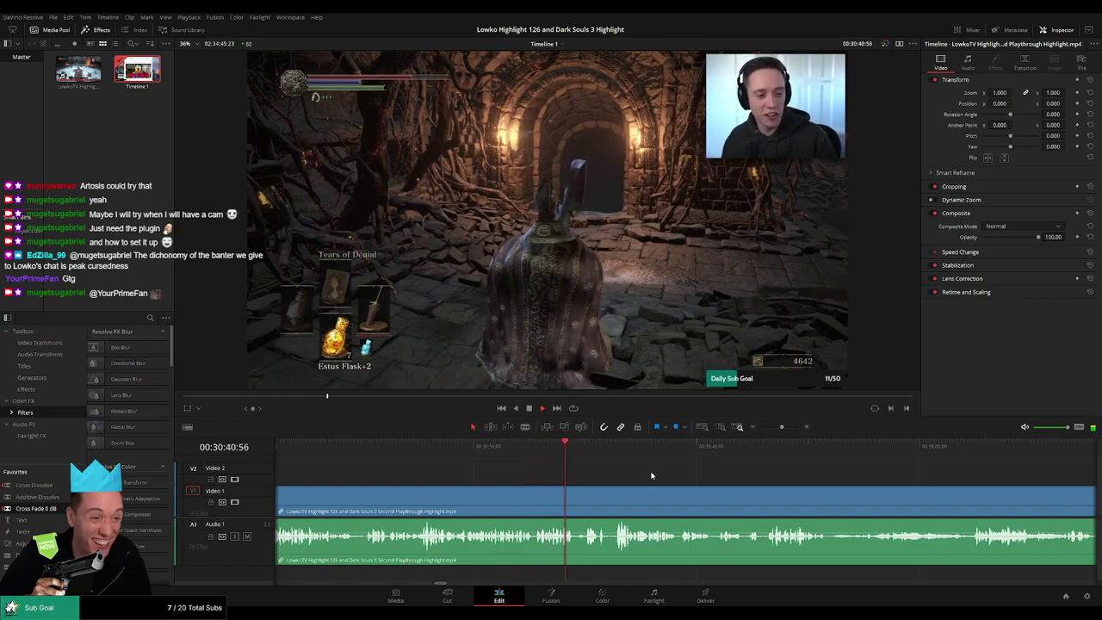
pyautogui.moveTo(702, 479); pyautogui.dragTo(564, 474)
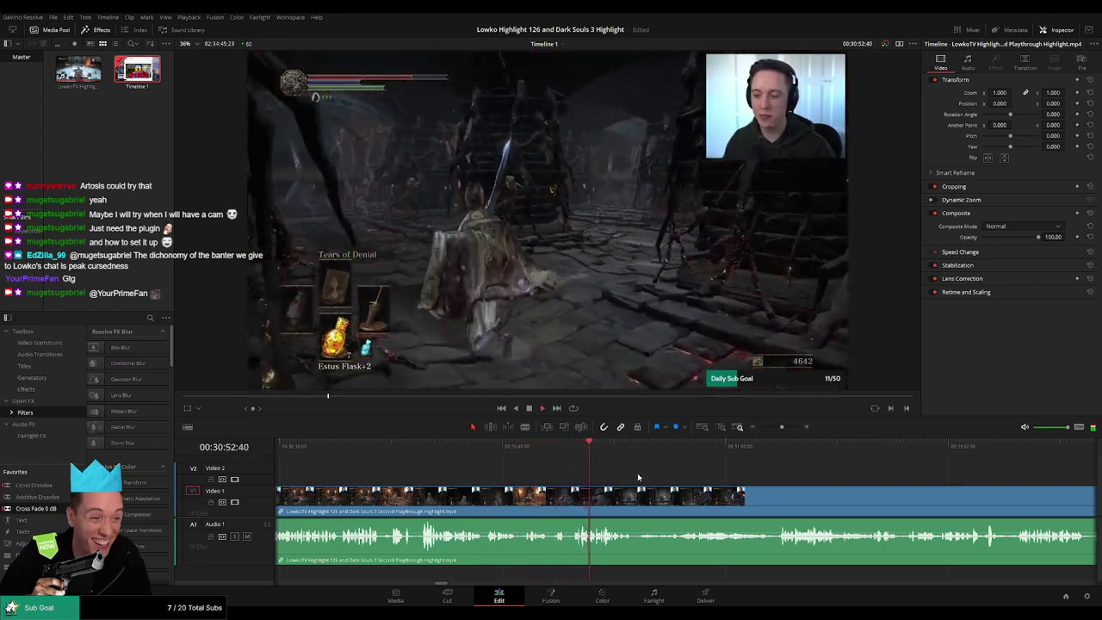
pyautogui.hscroll(1, 613, 472)
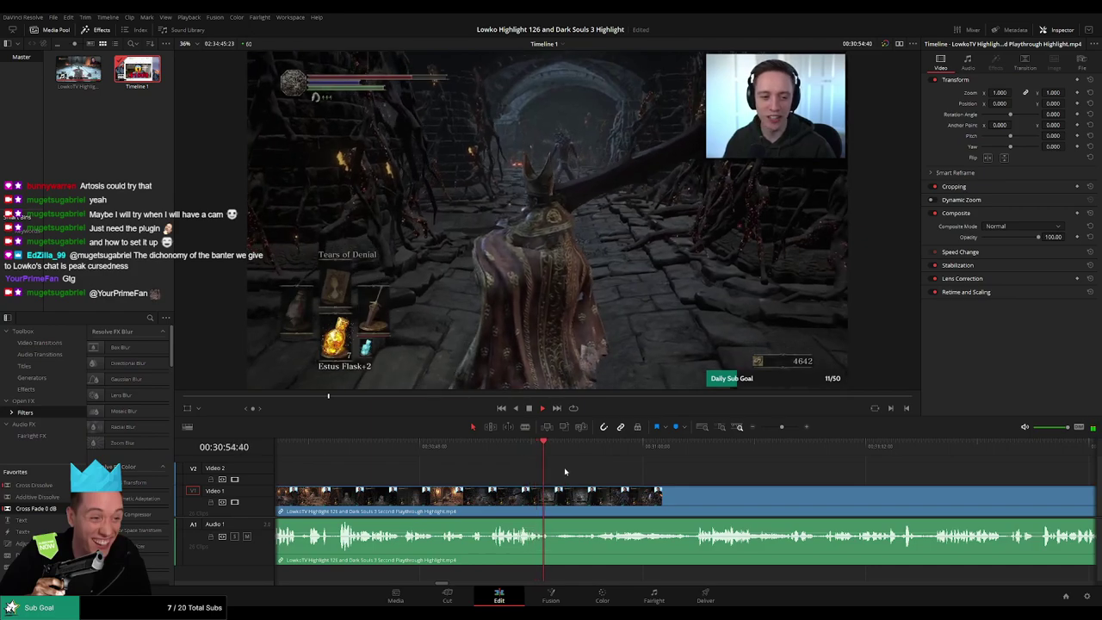
pyautogui.press('space')
pyautogui.press('b')
pyautogui.click(552, 490)
pyautogui.press('space')
pyautogui.press('space')
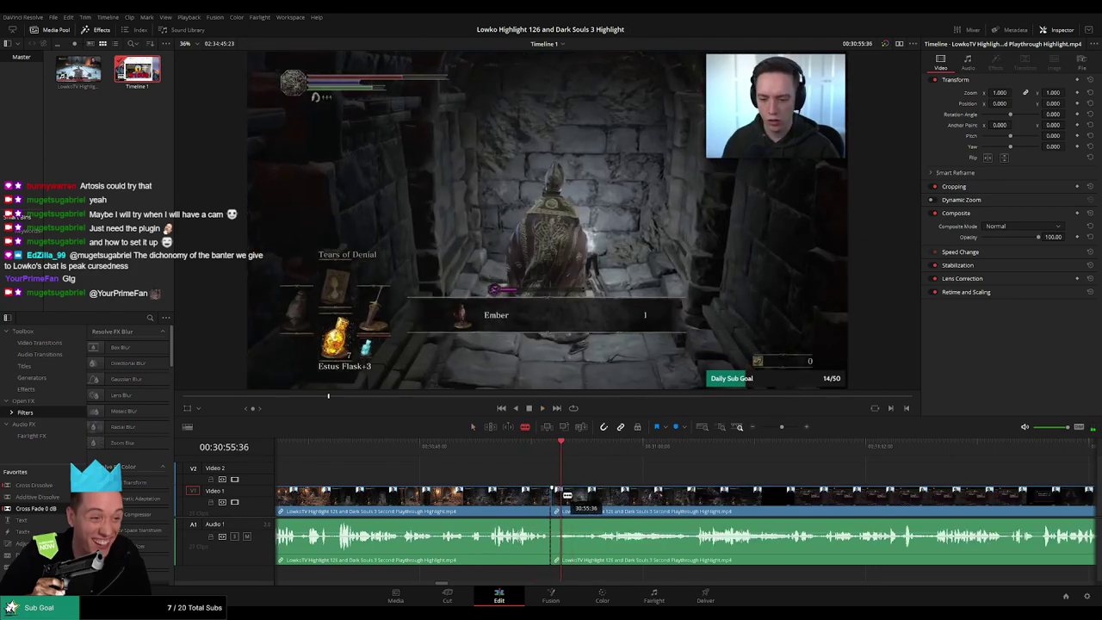
pyautogui.press('a')
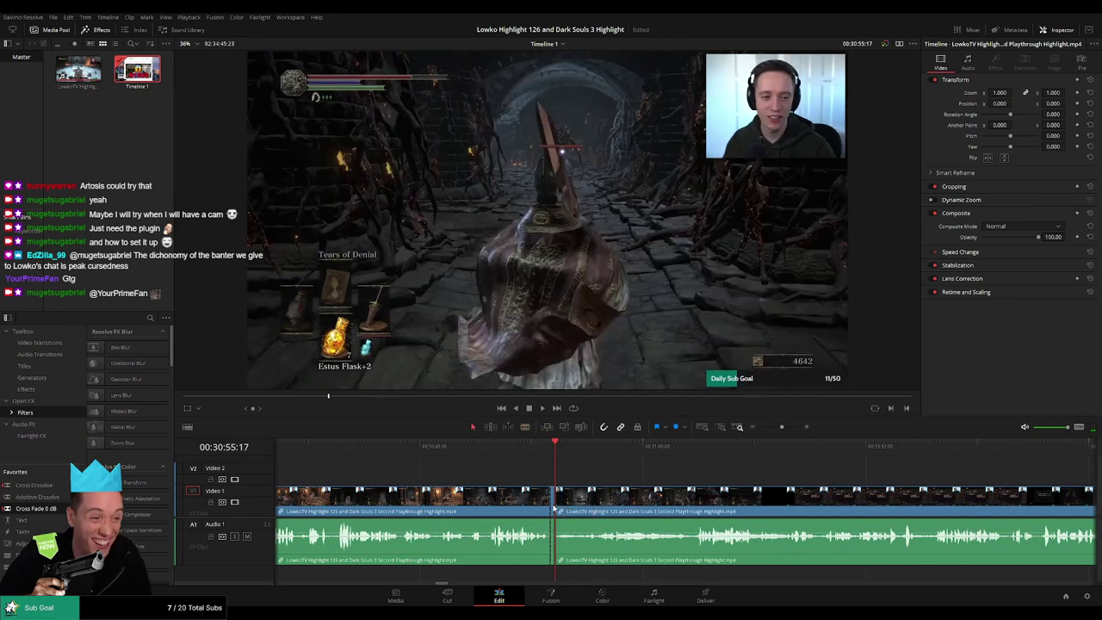
pyautogui.press('space')
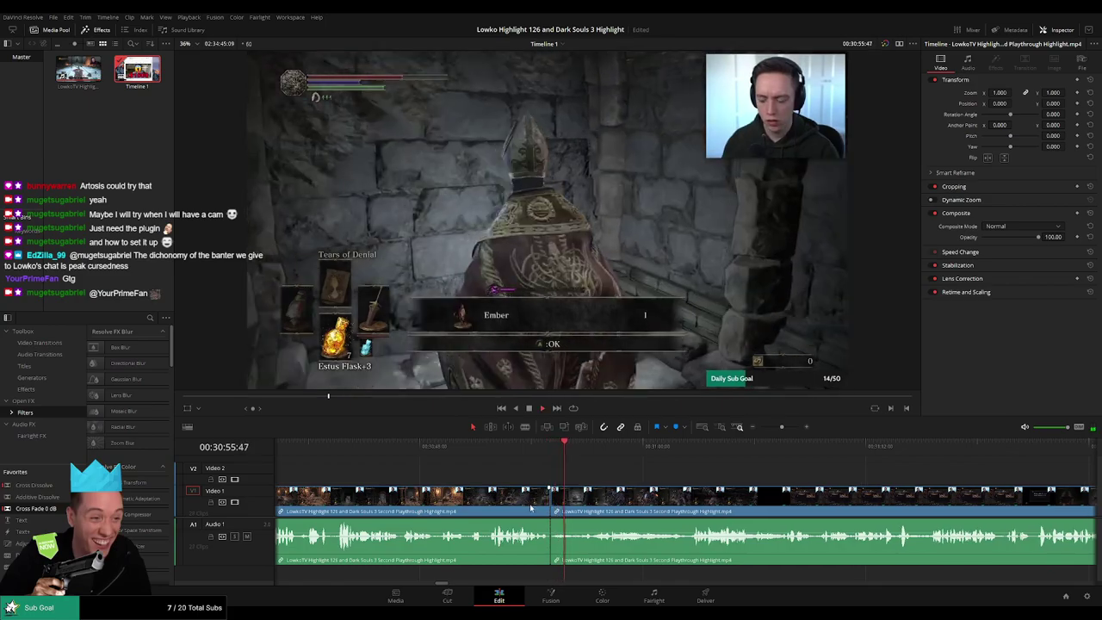
# Colour-code the finished clip before the 00:30:55 cut green.
pyautogui.click(459, 507)
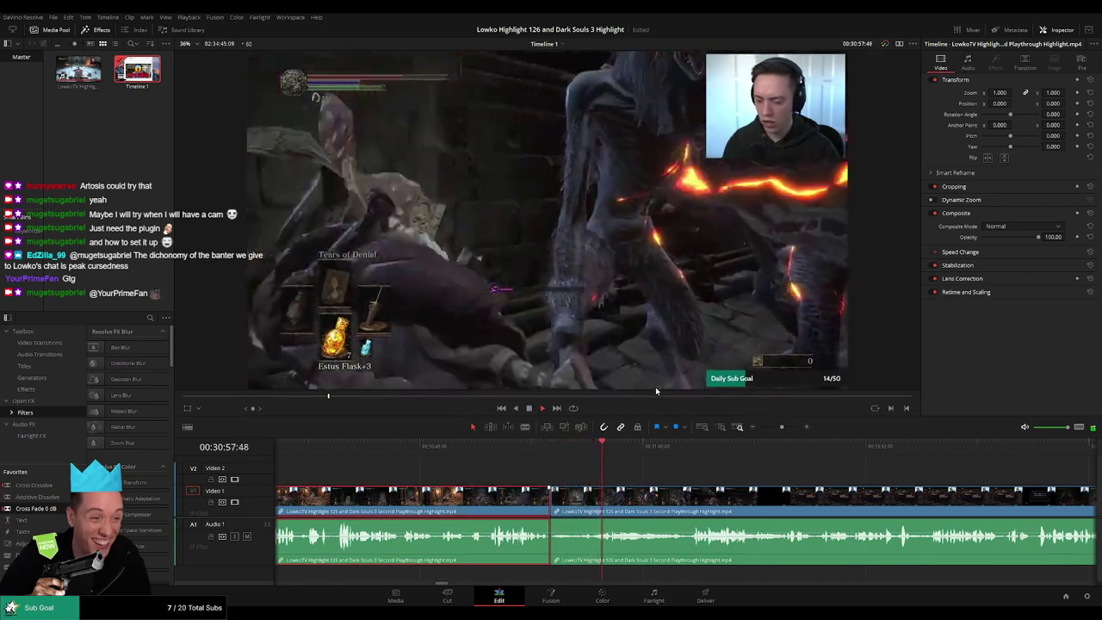
pyautogui.press('g')
pyautogui.click(662, 477)
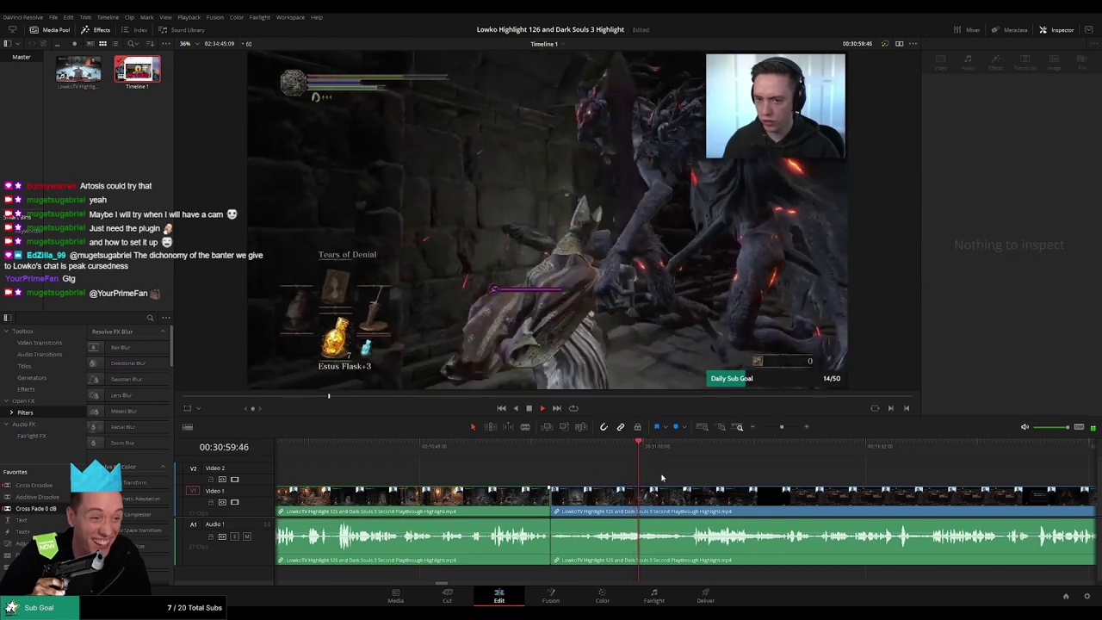
pyautogui.press('Up')
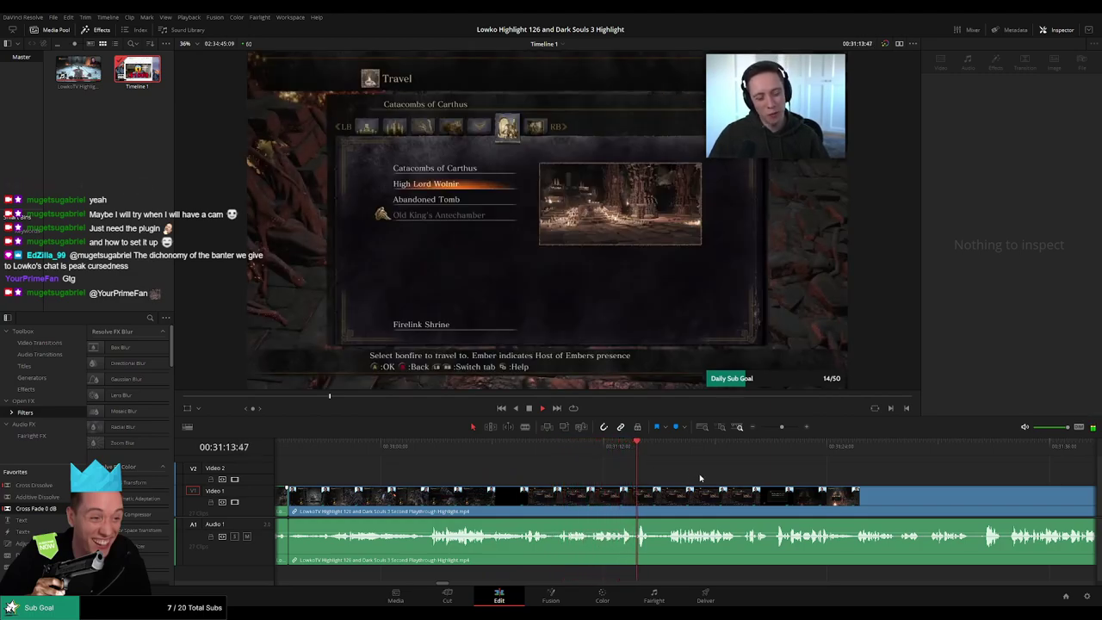
# Review the footage from about 00:31:13 to 00:31:41, from the travel menu through the bonfire arrival, against the waveform.
pyautogui.moveTo(730, 478); pyautogui.dragTo(612, 469)
pyautogui.moveTo(742, 477); pyautogui.dragTo(591, 468)
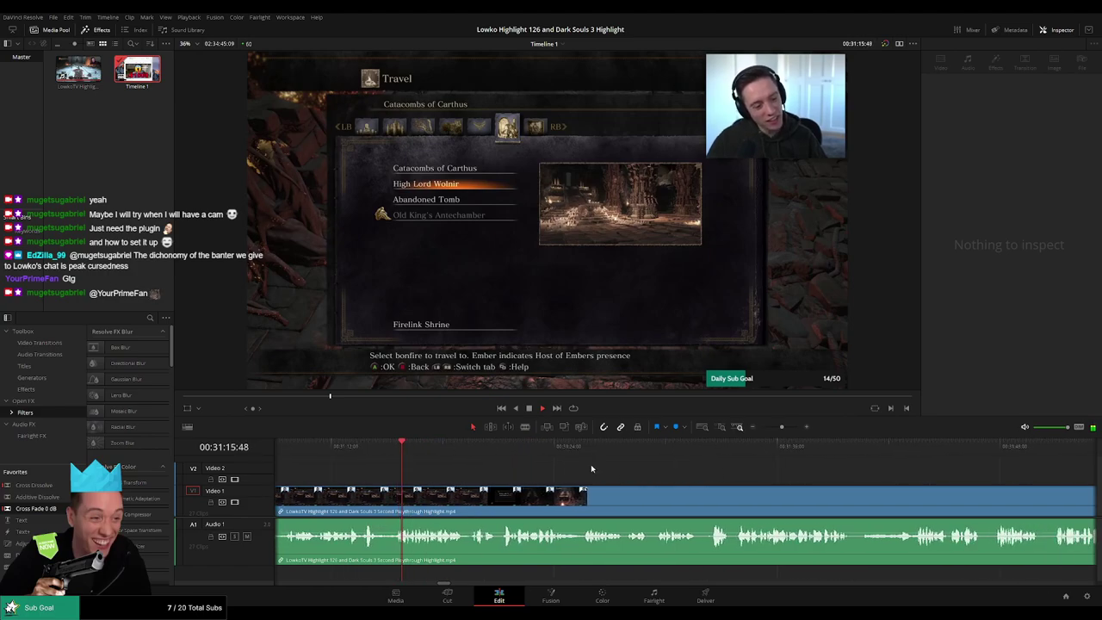
pyautogui.press('space')
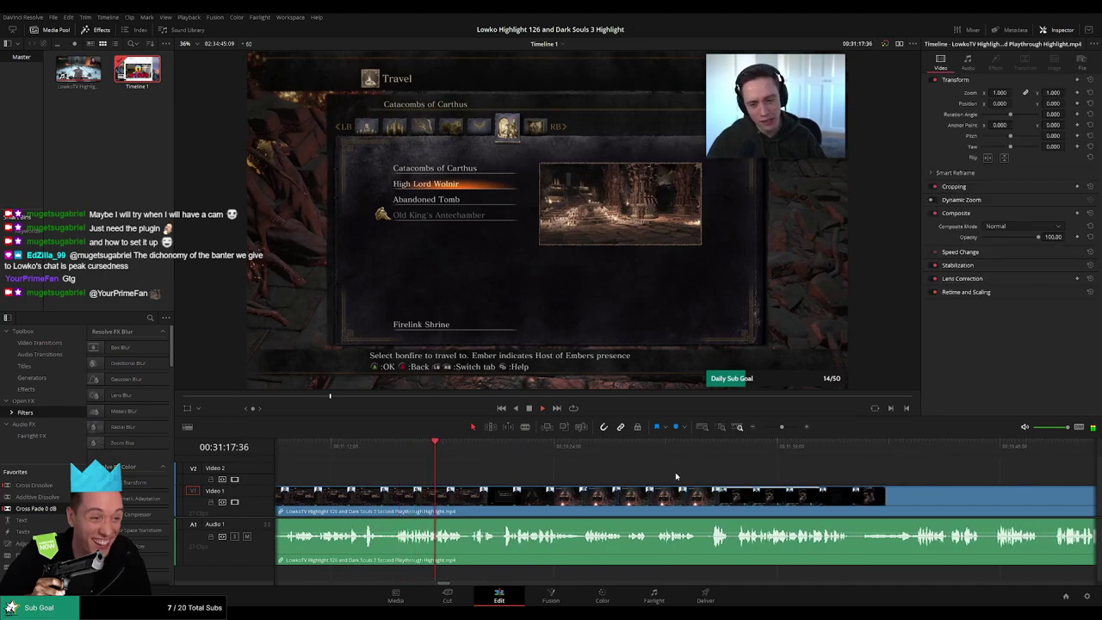
pyautogui.hscroll(2, 676, 476)
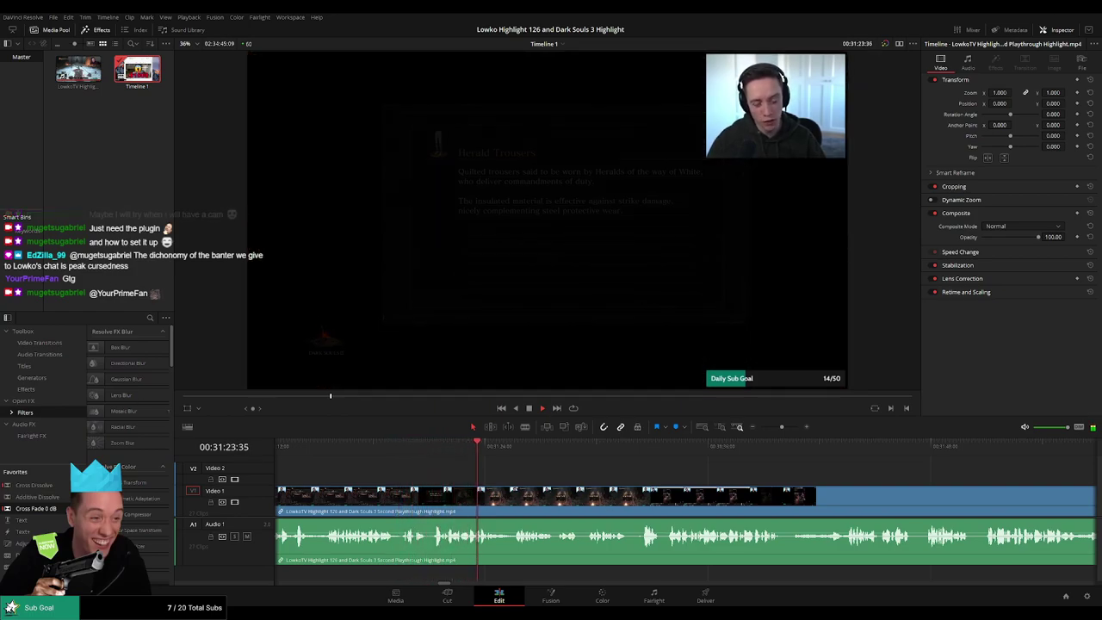
pyautogui.hscroll(3, 571, 479)
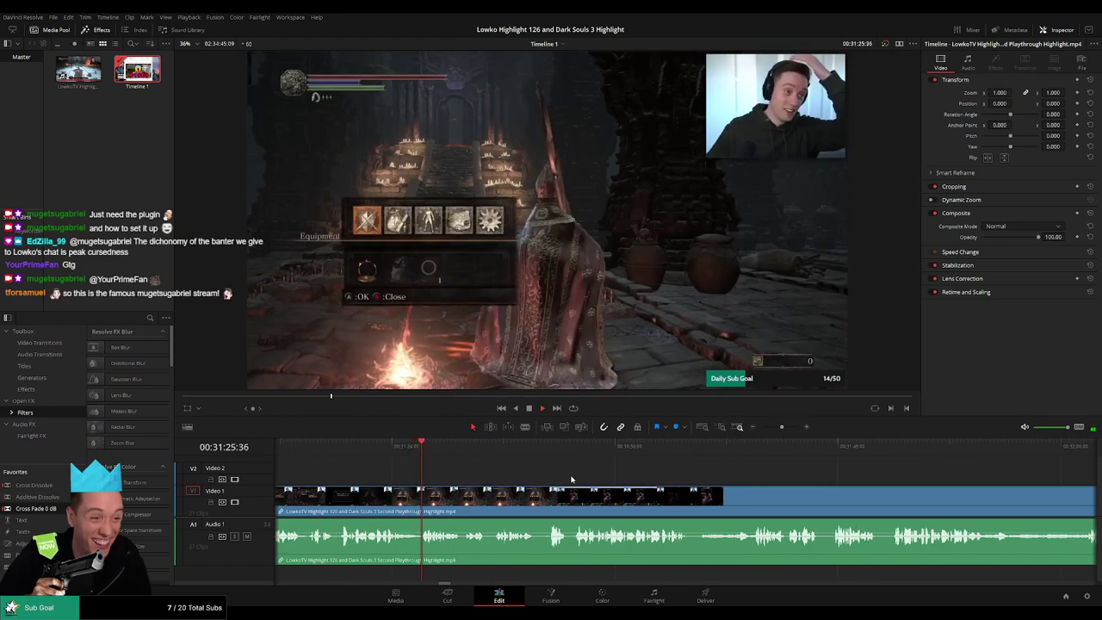
pyautogui.hscroll(1, 576, 478)
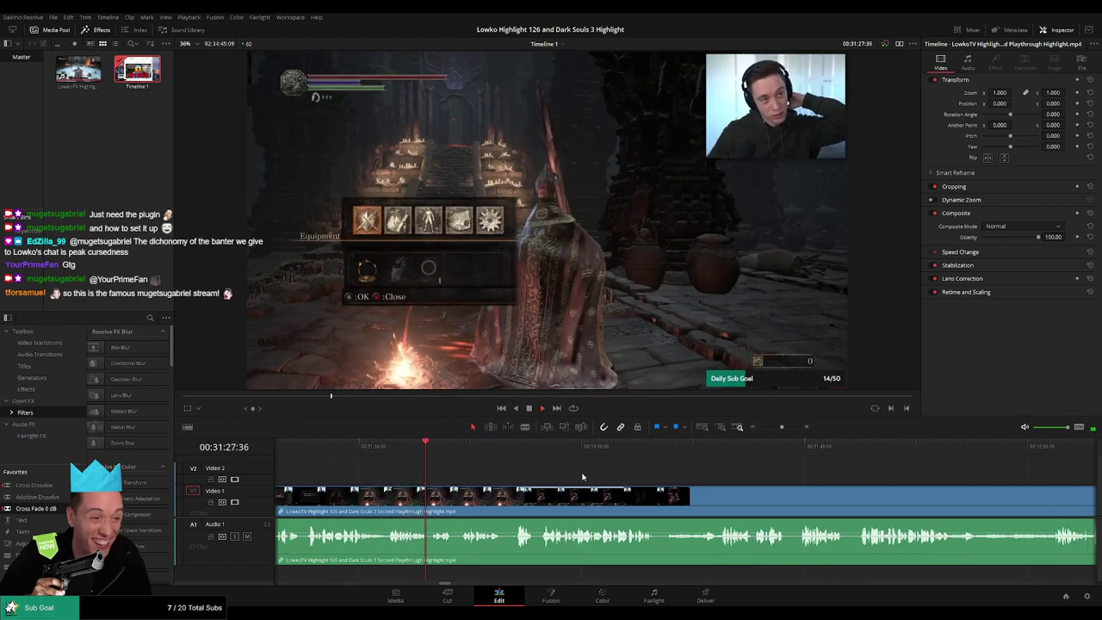
pyautogui.hscroll(2, 564, 471)
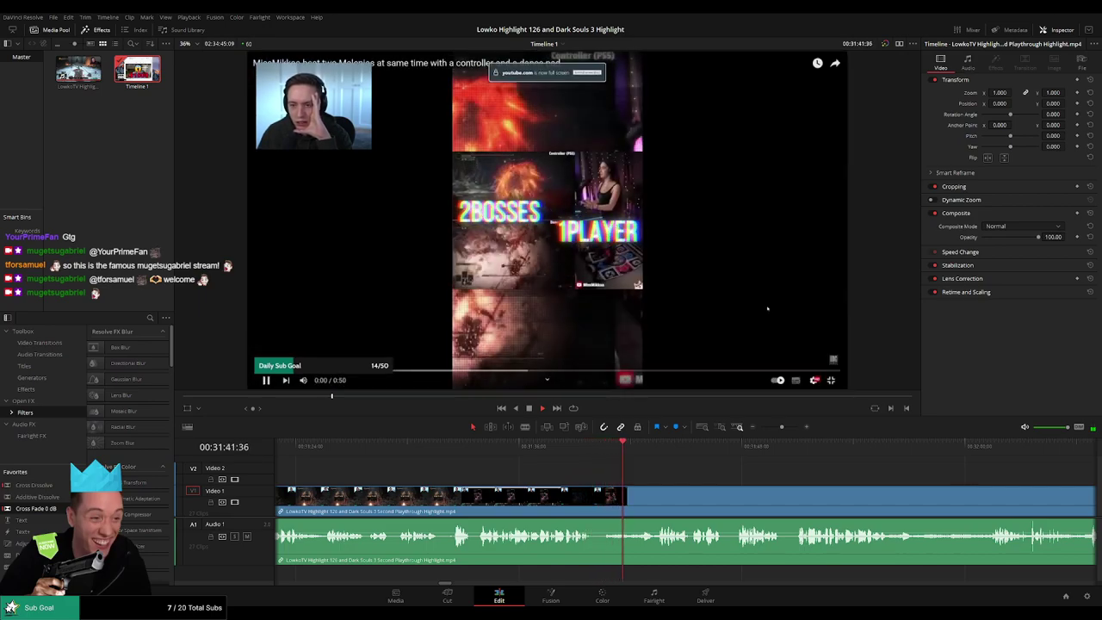
# Watch the two-bosses reaction video from about 00:31:41 to 00:32:25, until the gameplay returns.
pyautogui.hscroll(3, 723, 470)
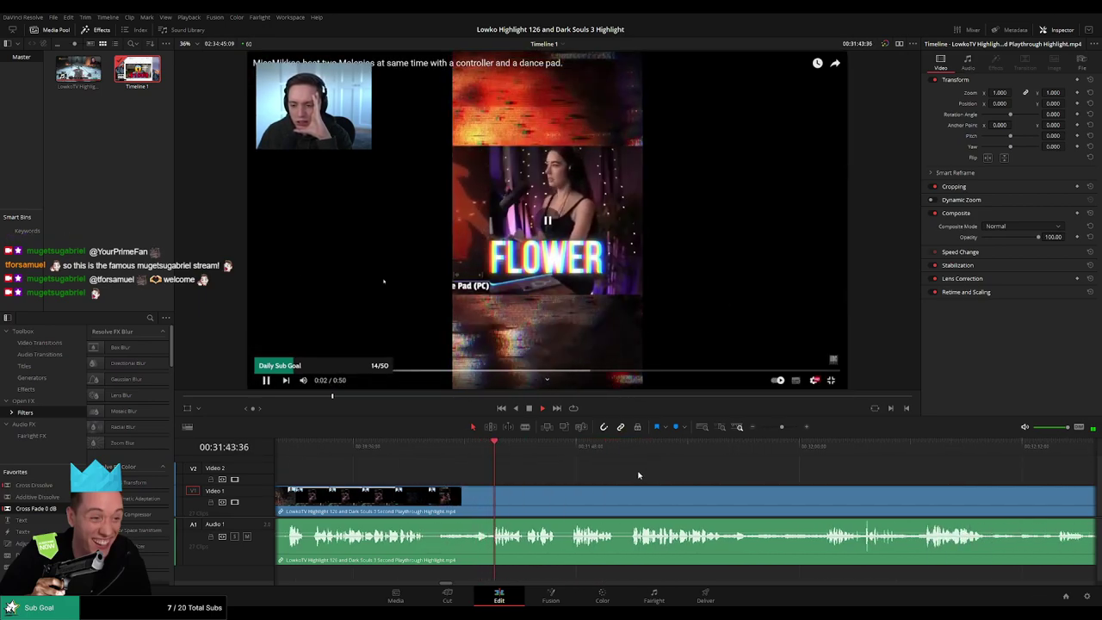
pyautogui.moveTo(781, 427); pyautogui.dragTo(748, 430)
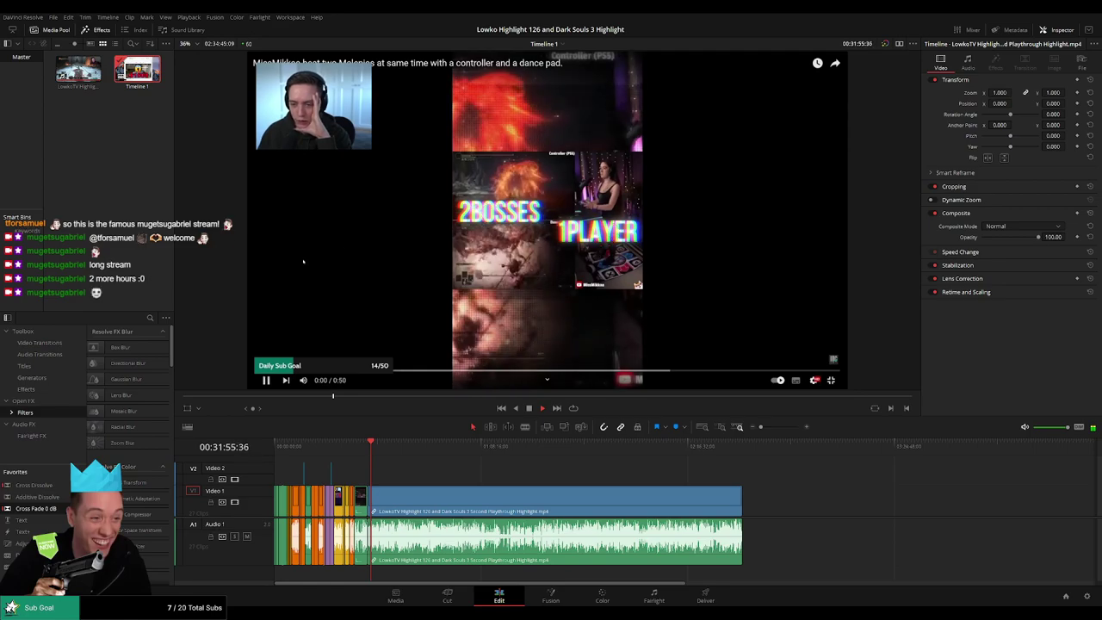
pyautogui.moveTo(760, 427); pyautogui.dragTo(780, 428)
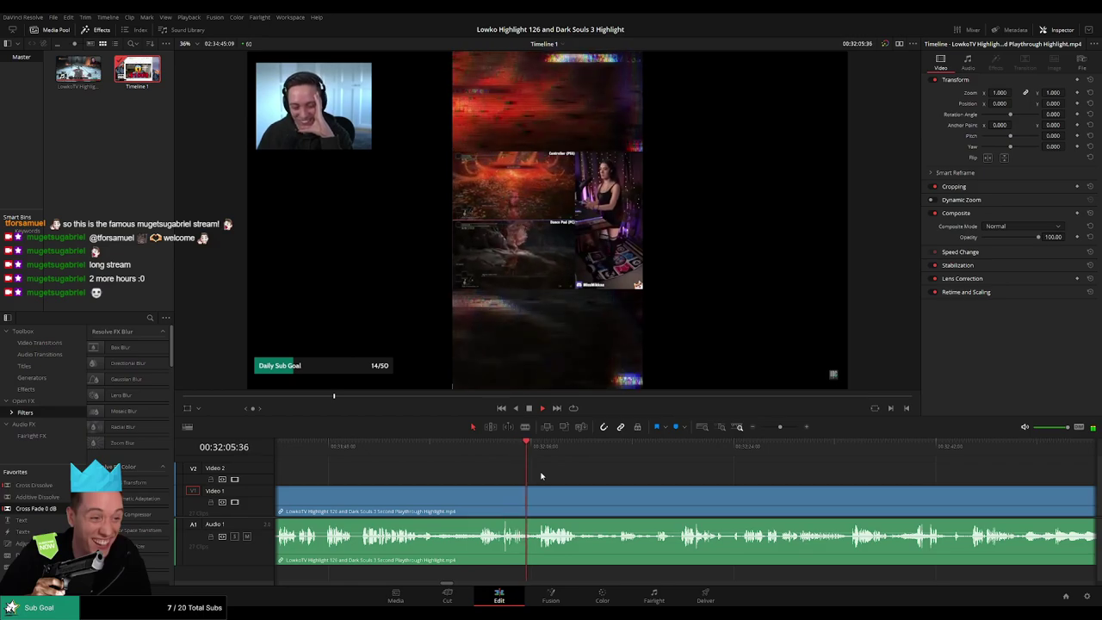
pyautogui.moveTo(623, 479); pyautogui.dragTo(554, 475)
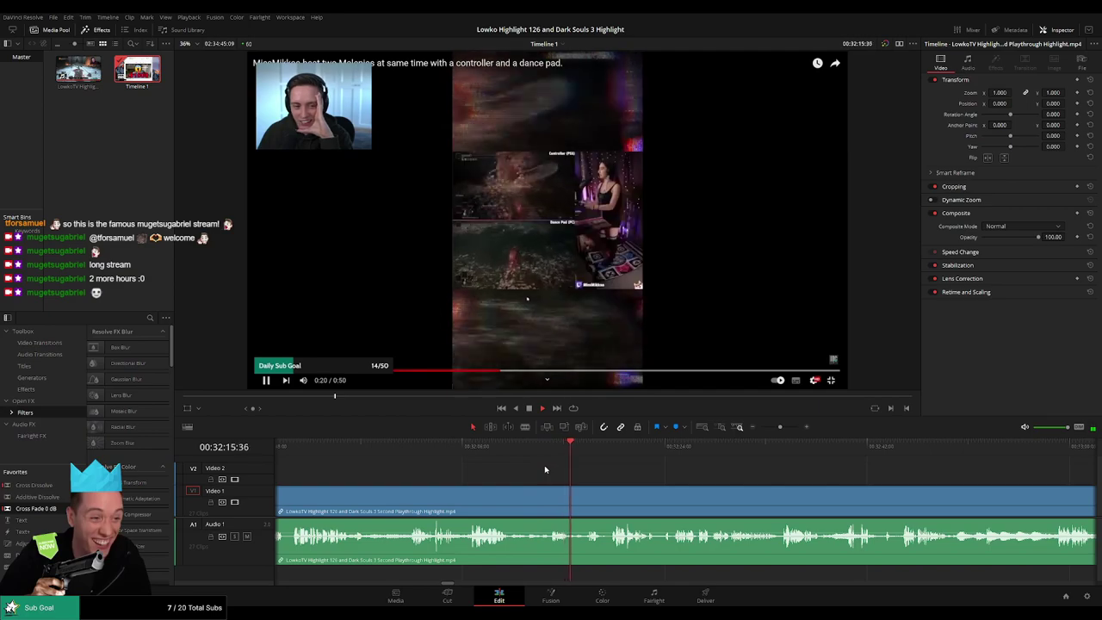
pyautogui.moveTo(691, 460); pyautogui.dragTo(441, 475)
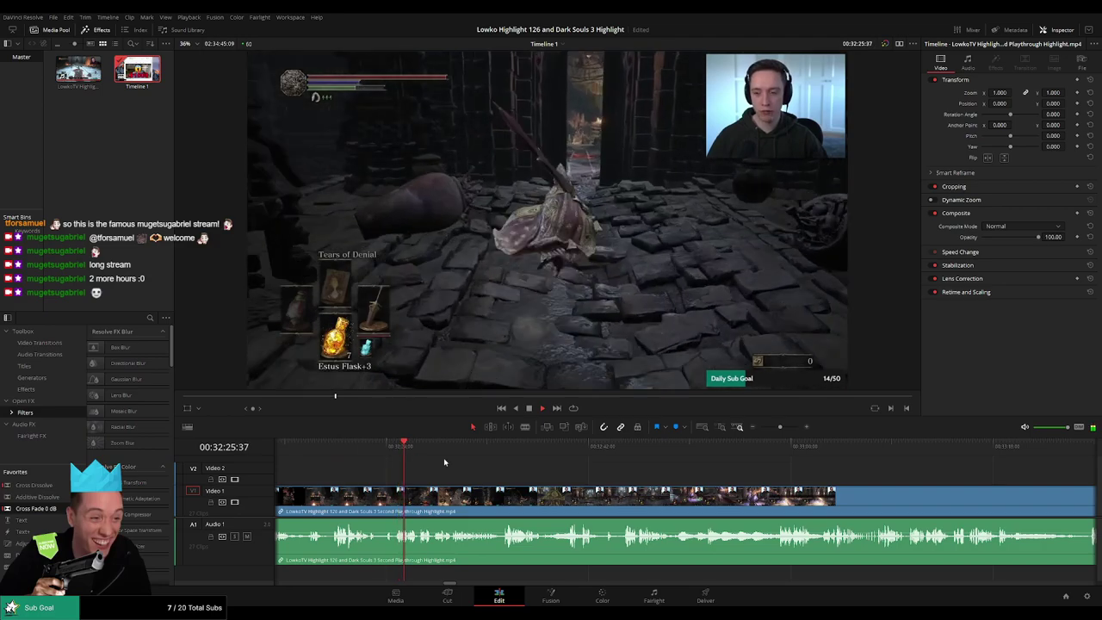
# Check the catacombs run from about 00:32:25 to 00:32:37 for commentary against the waveform.
pyautogui.scroll(1, 579, 483)
pyautogui.moveTo(774, 480); pyautogui.dragTo(519, 480)
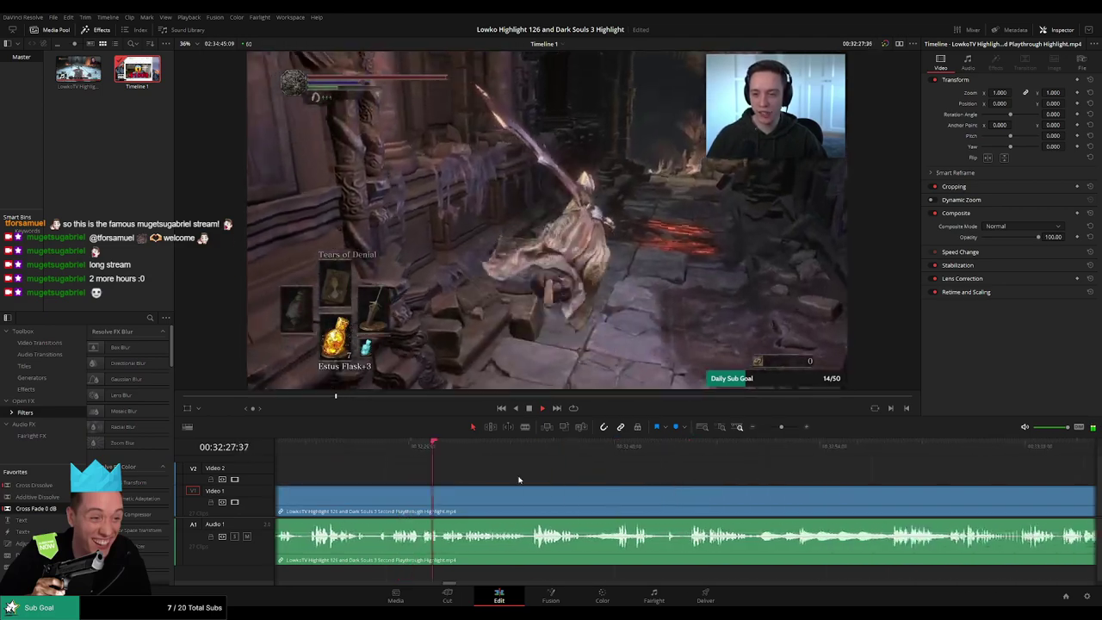
pyautogui.scroll(1, 542, 475)
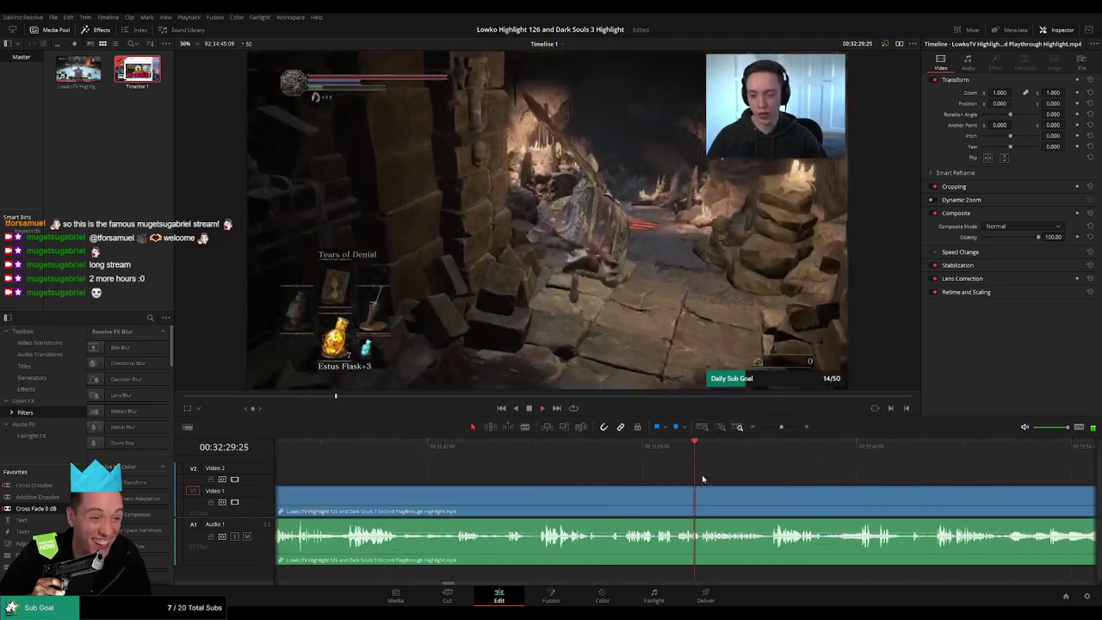
pyautogui.moveTo(734, 479); pyautogui.dragTo(525, 472)
pyautogui.click(782, 427)
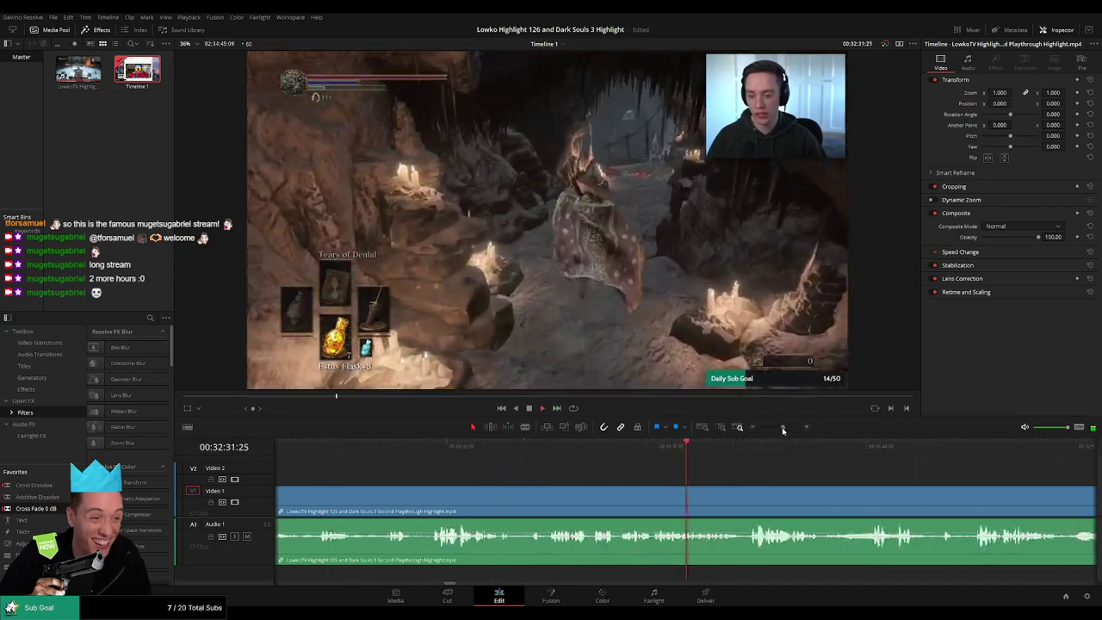
pyautogui.moveTo(790, 489); pyautogui.dragTo(540, 476)
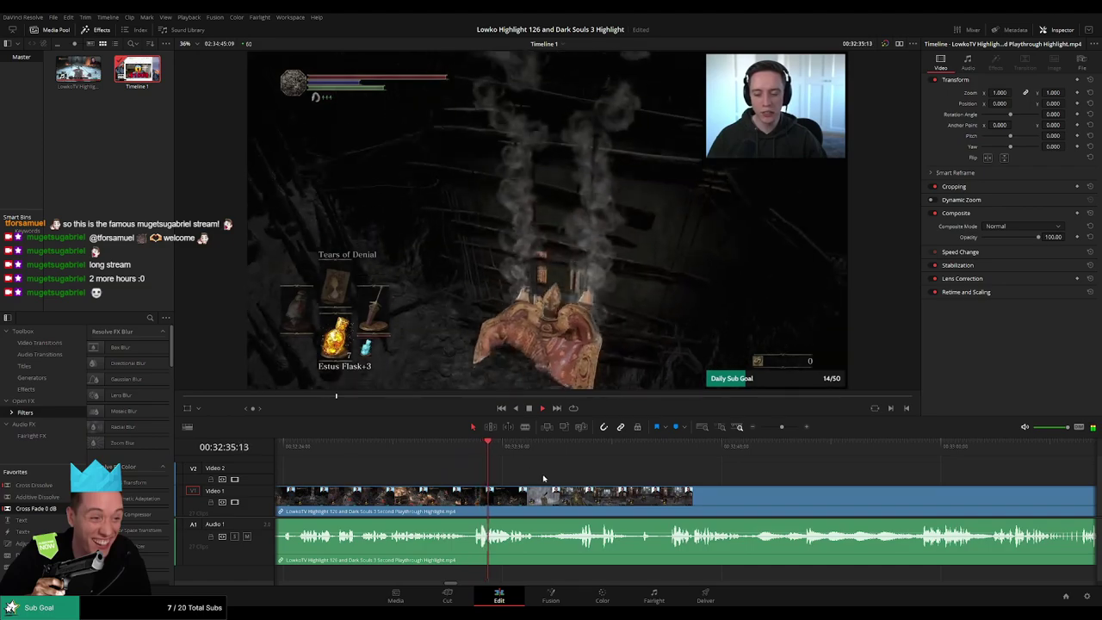
pyautogui.scroll(-2, 500, 472)
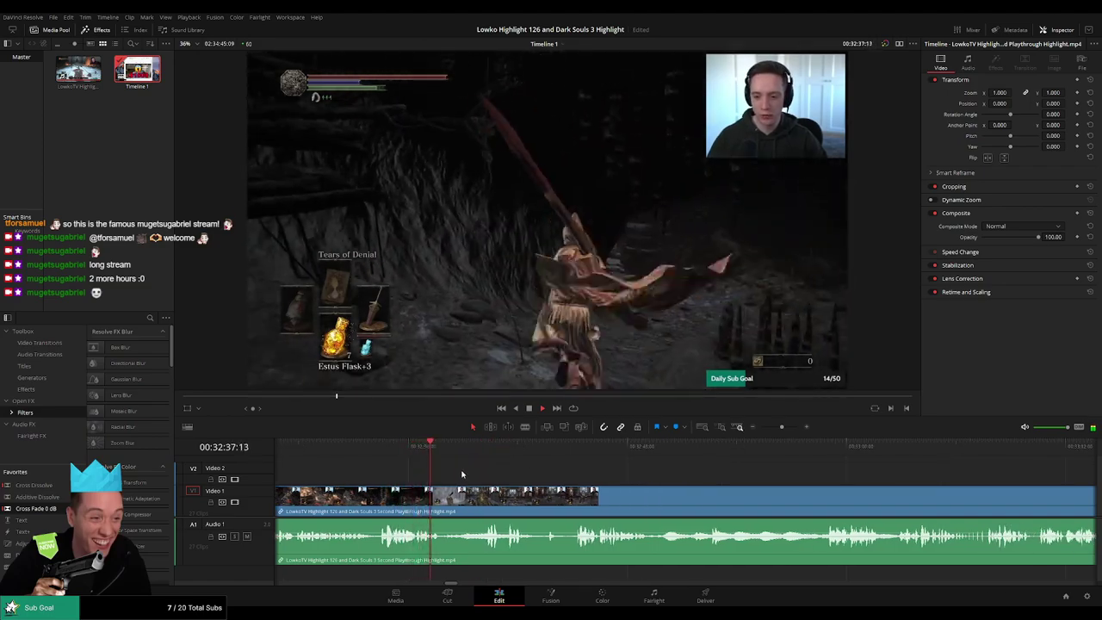
# Split the clip at about 00:32:38, where the catacombs run switches to the fog gate, and ripple-delete the leftover sliver.
pyautogui.press('b')
pyautogui.click(443, 495)
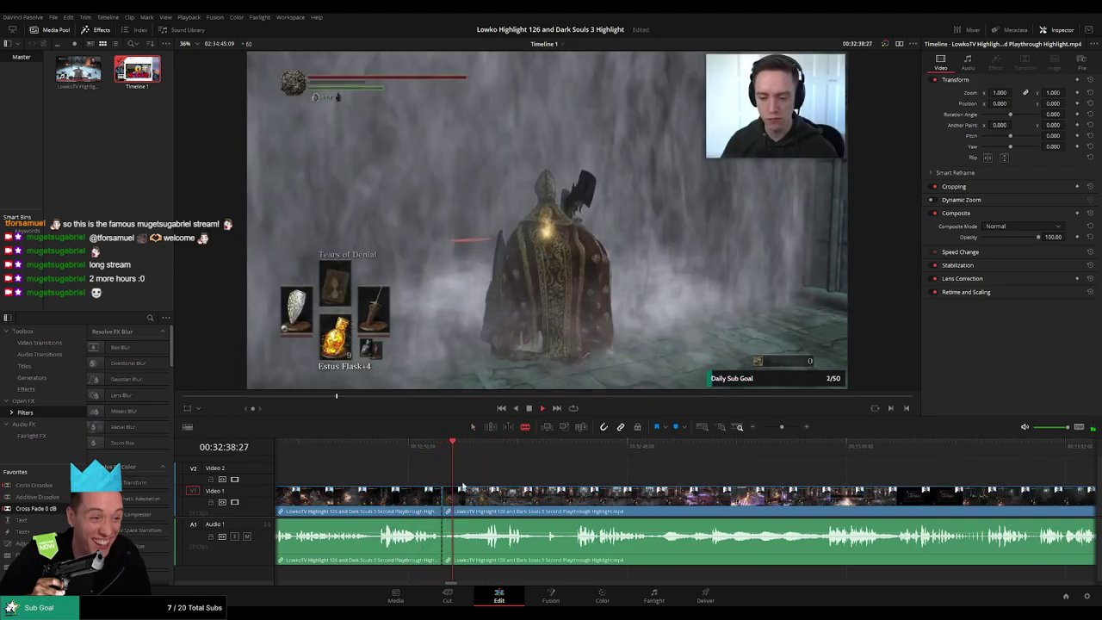
pyautogui.click(440, 450)
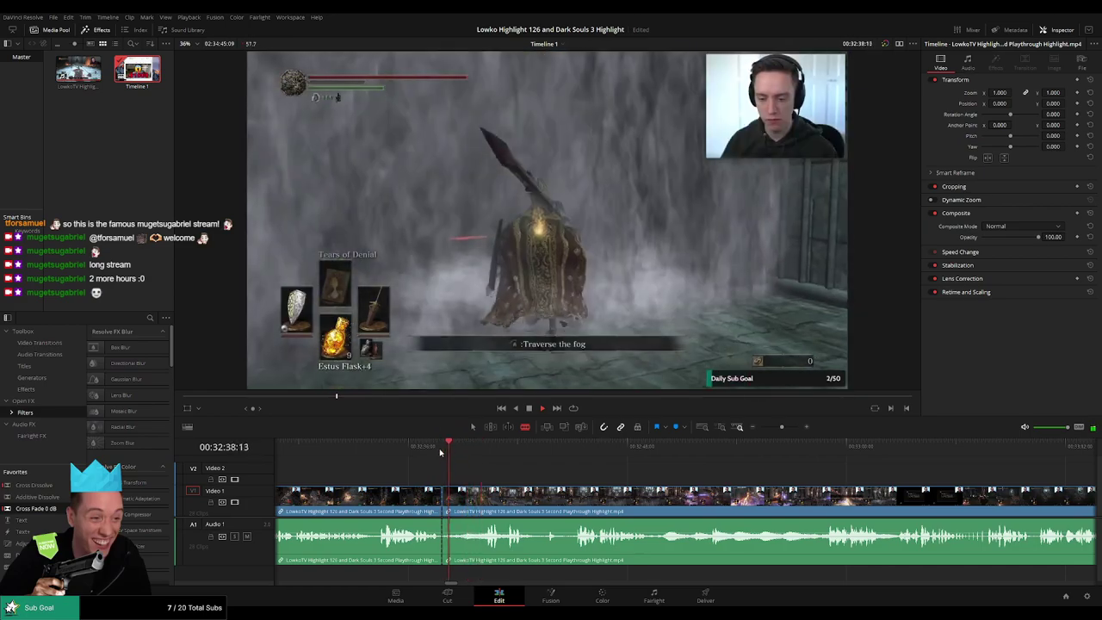
pyautogui.click(440, 450)
pyautogui.press('space')
pyautogui.click(447, 501)
pyautogui.press('a')
pyautogui.click(444, 505)
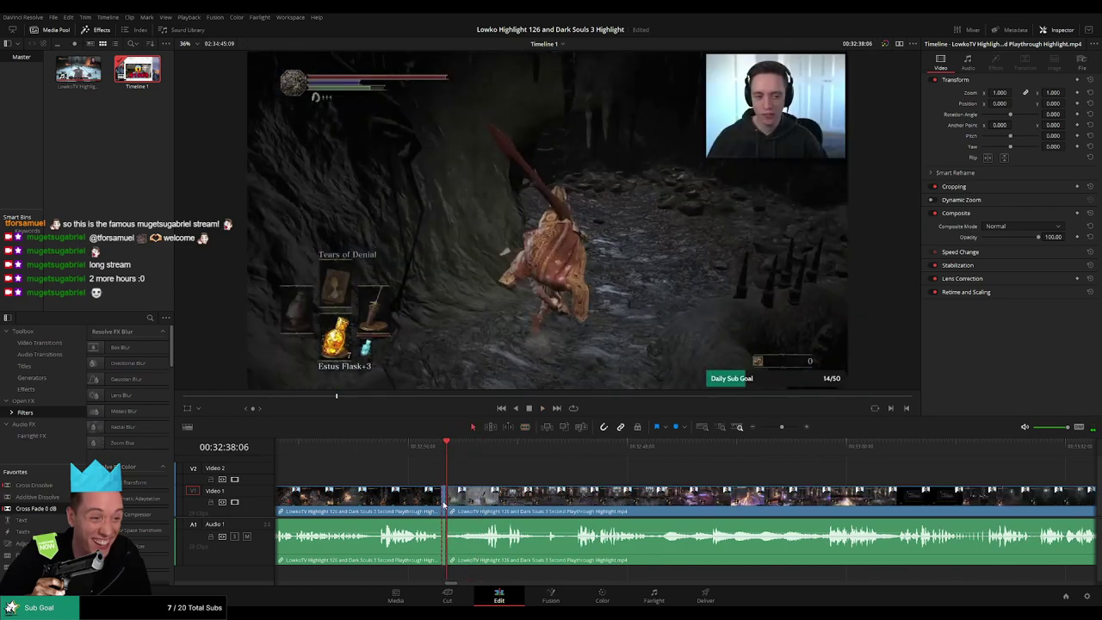
# Try orange on the finished clip before the fog-gate cut, undo it and colour the clip green instead.
pyautogui.click(441, 506)
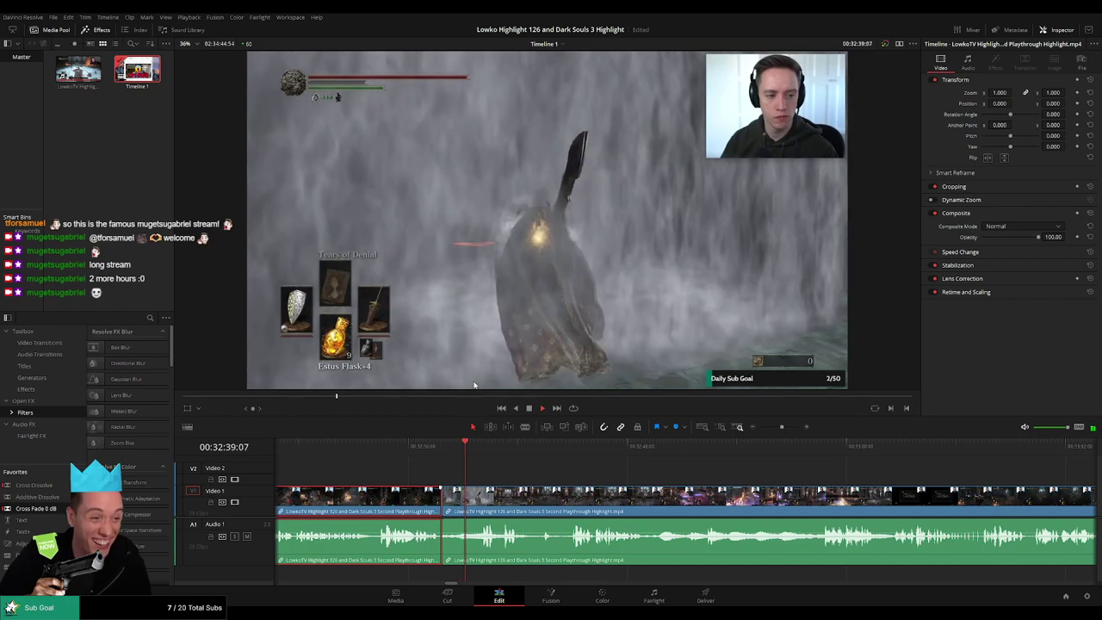
pyautogui.hotkey('ctrl', '1')
pyautogui.click(585, 471)
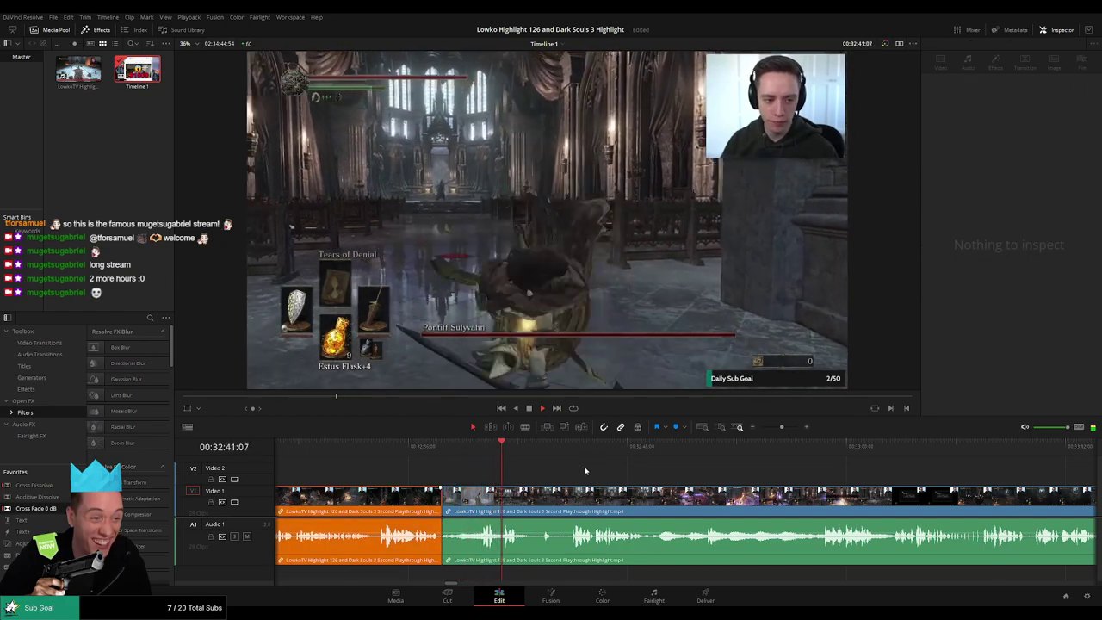
pyautogui.hscroll(2, 644, 477)
pyautogui.hotkey('ctrl', 'z')
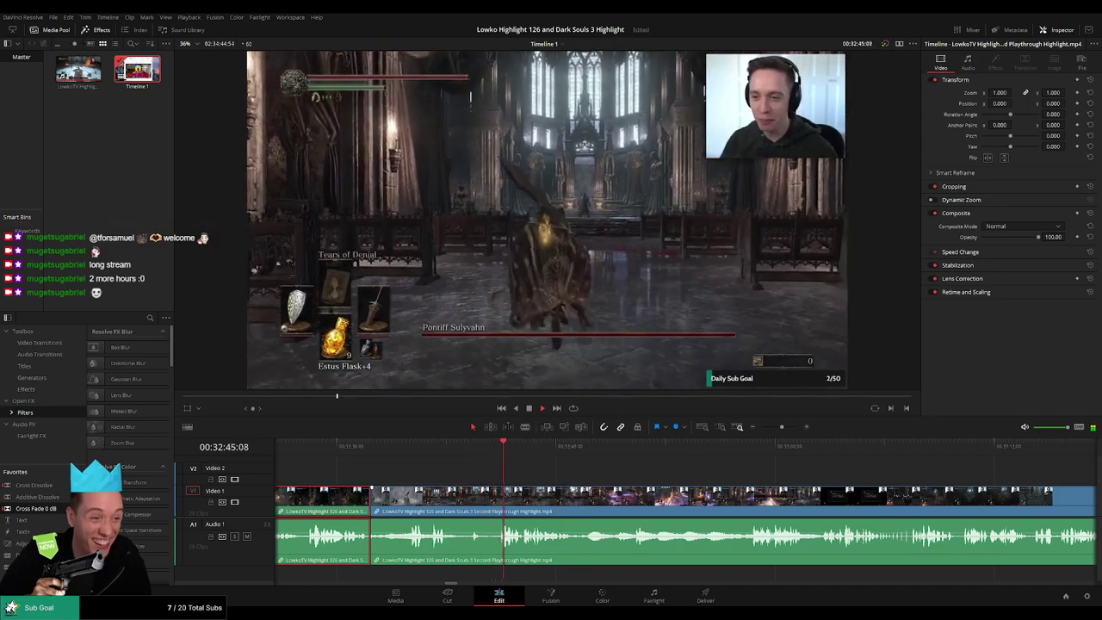
pyautogui.click(554, 468)
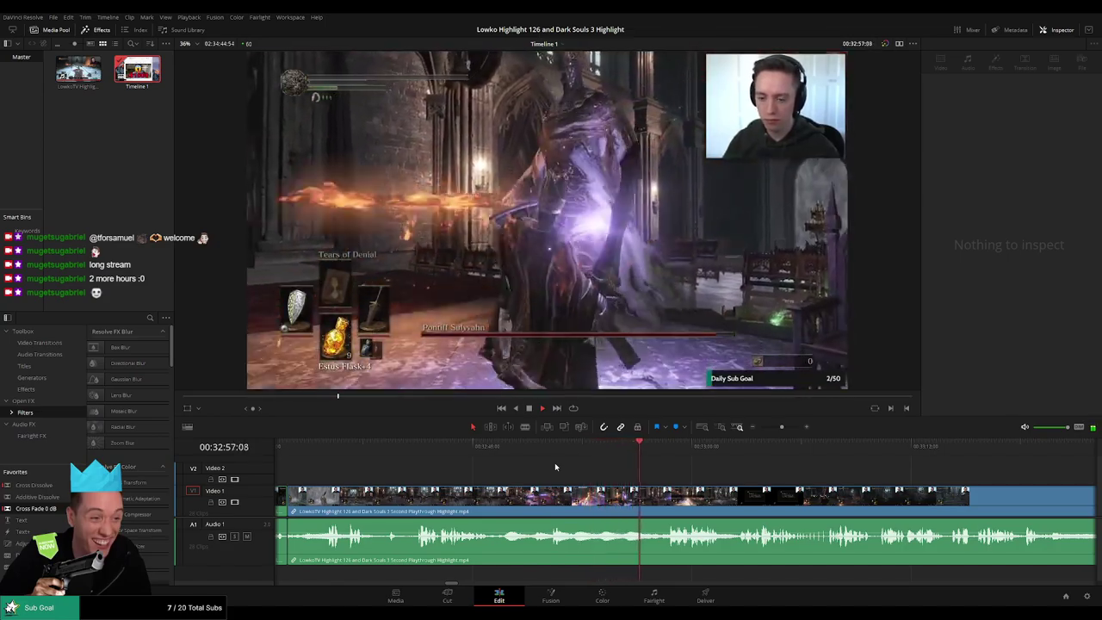
# Watch the Pontiff Sulyvahn attempts from about 00:32:57 to 00:33:35, checking the run back from the bonfire for commentary.
pyautogui.moveTo(712, 476); pyautogui.dragTo(546, 462)
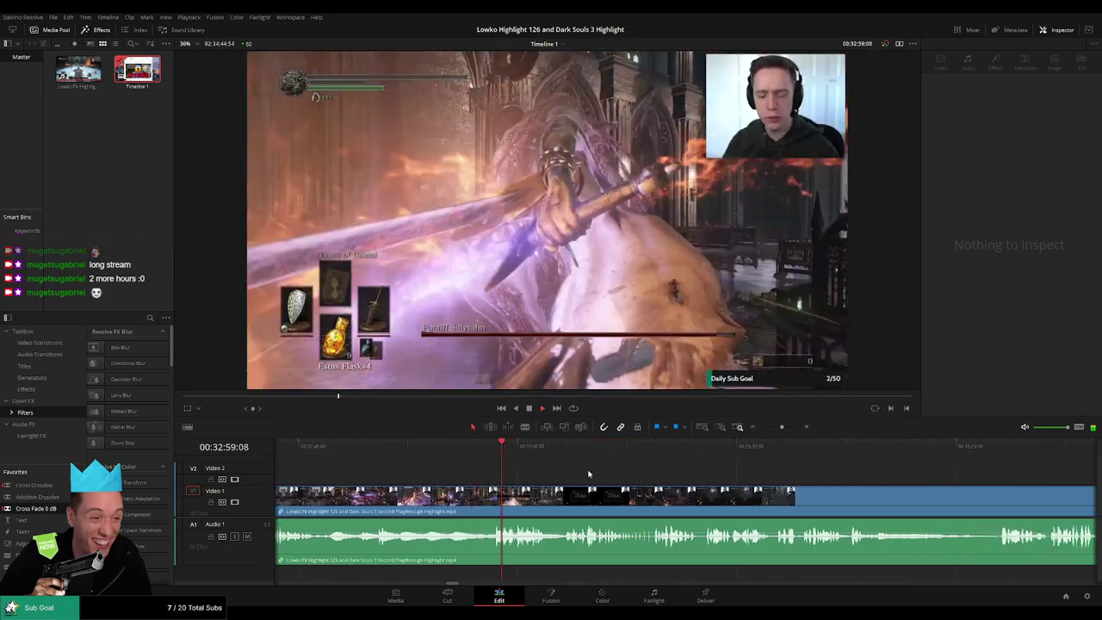
pyautogui.hscroll(2, 550, 464)
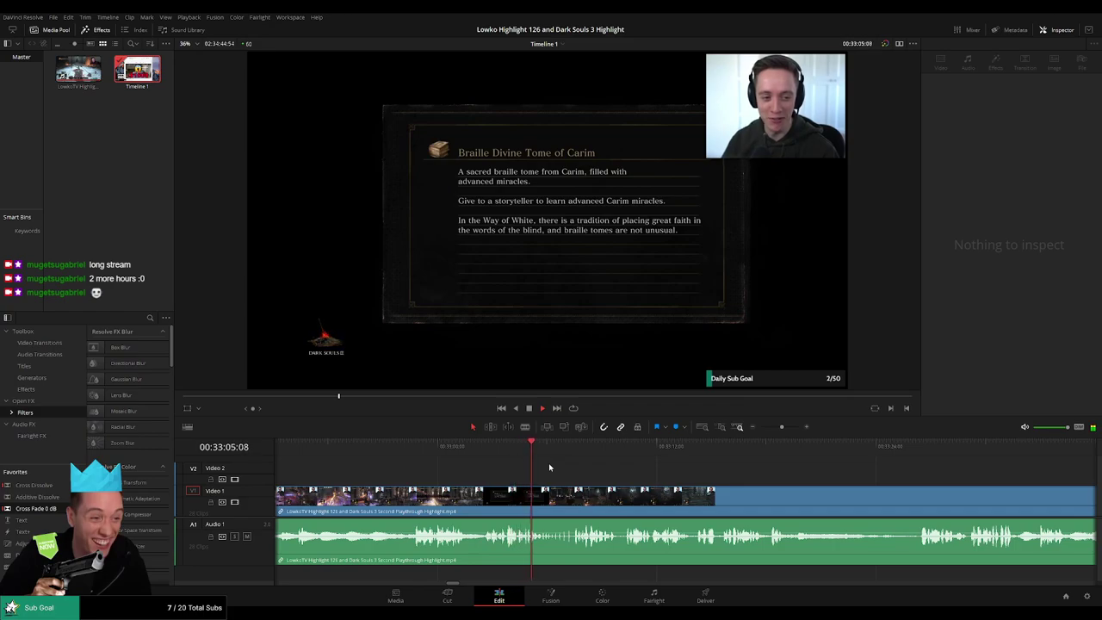
pyautogui.hscroll(3, 517, 465)
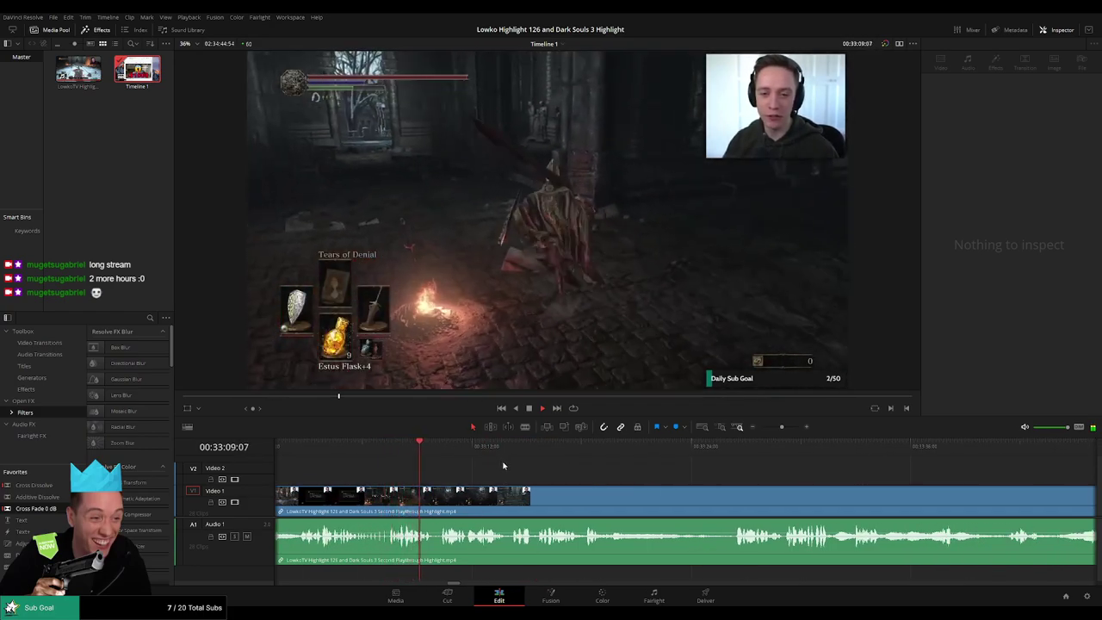
pyautogui.hscroll(2, 517, 476)
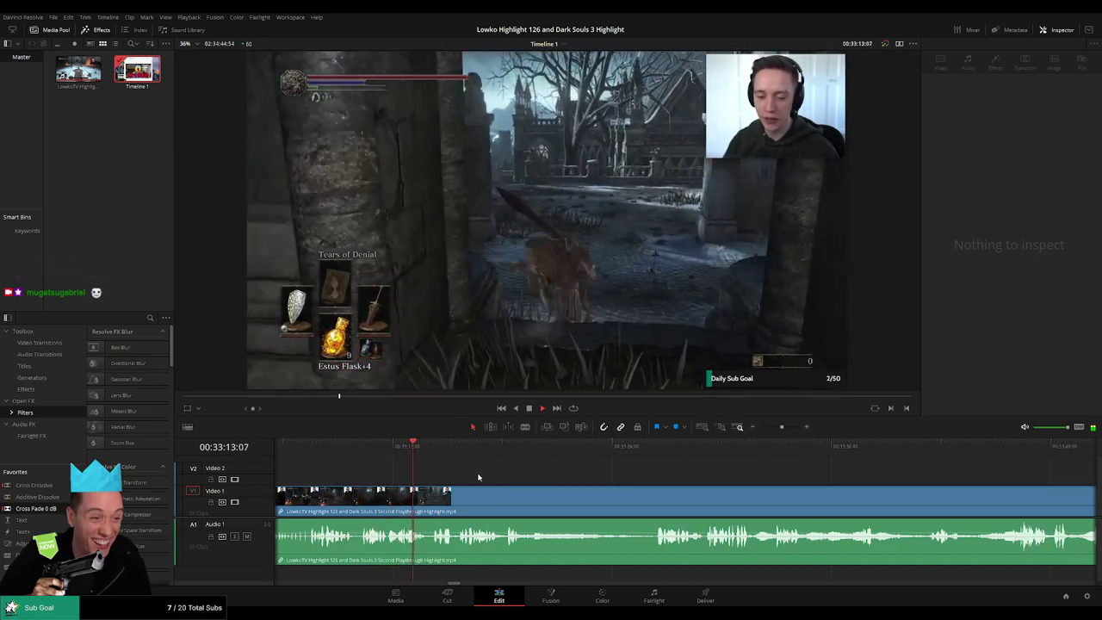
pyautogui.hscroll(2, 512, 479)
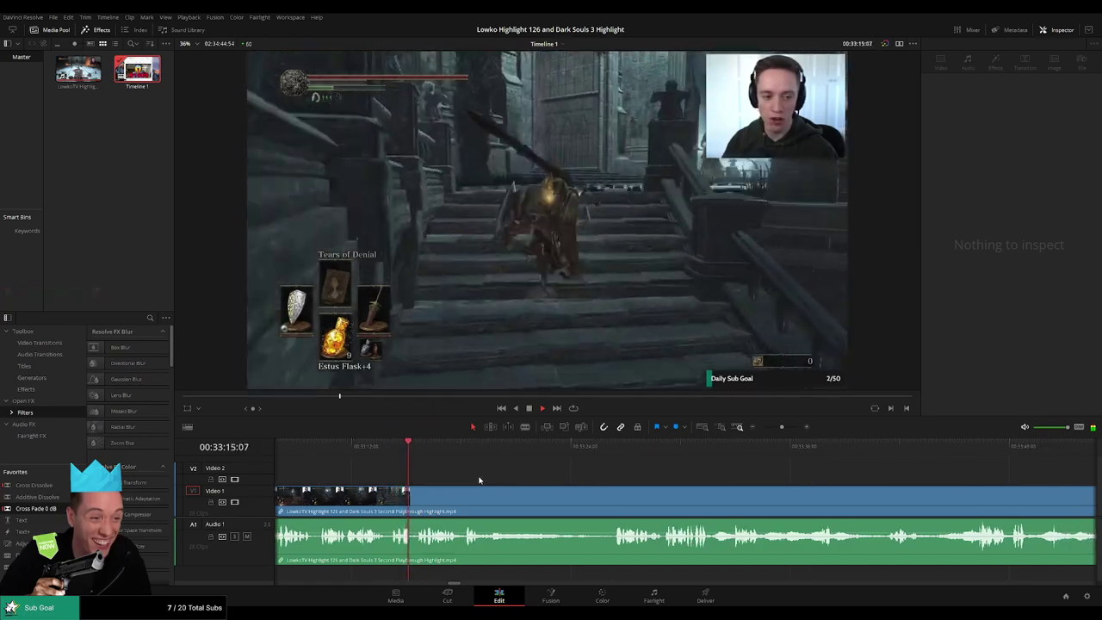
pyautogui.hscroll(1, 506, 478)
pyautogui.hscroll(1, 506, 478)
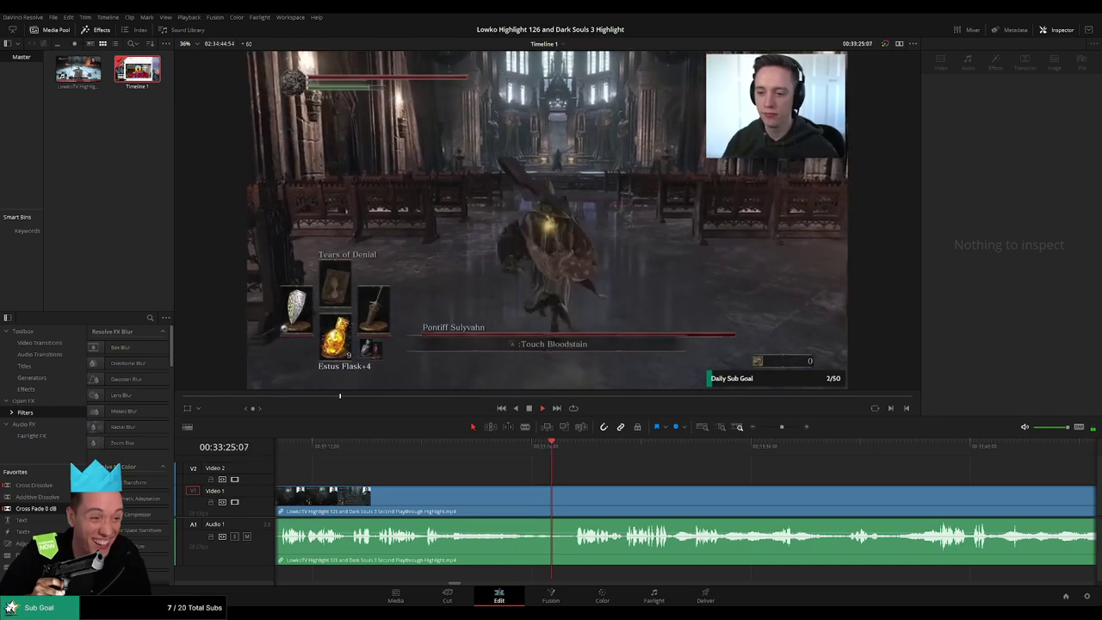
pyautogui.hscroll(2, 603, 475)
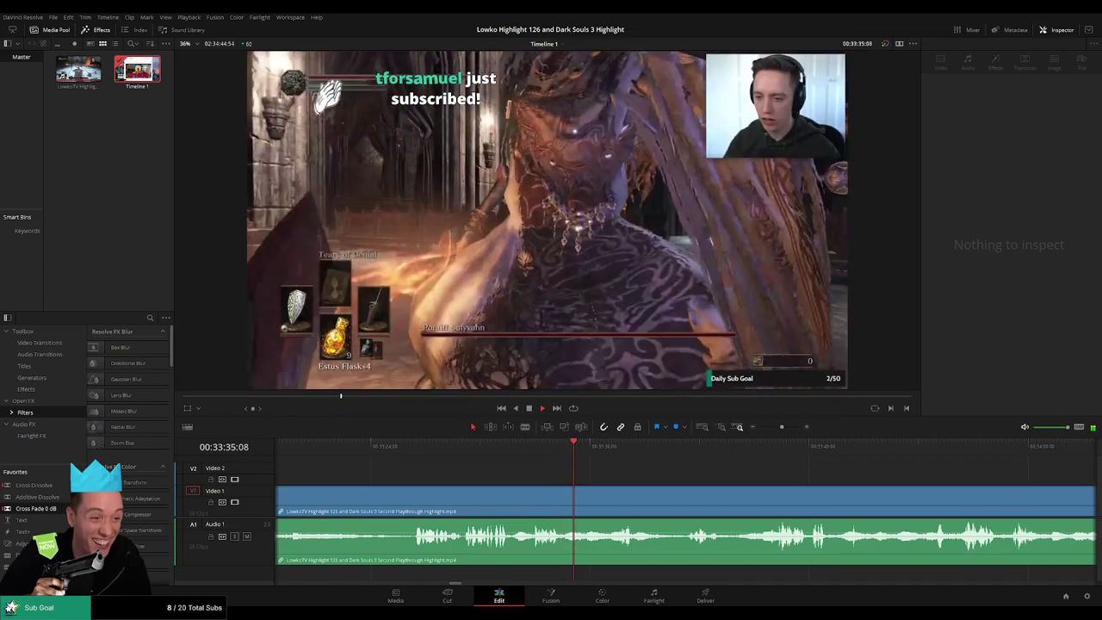
pyautogui.press('space')
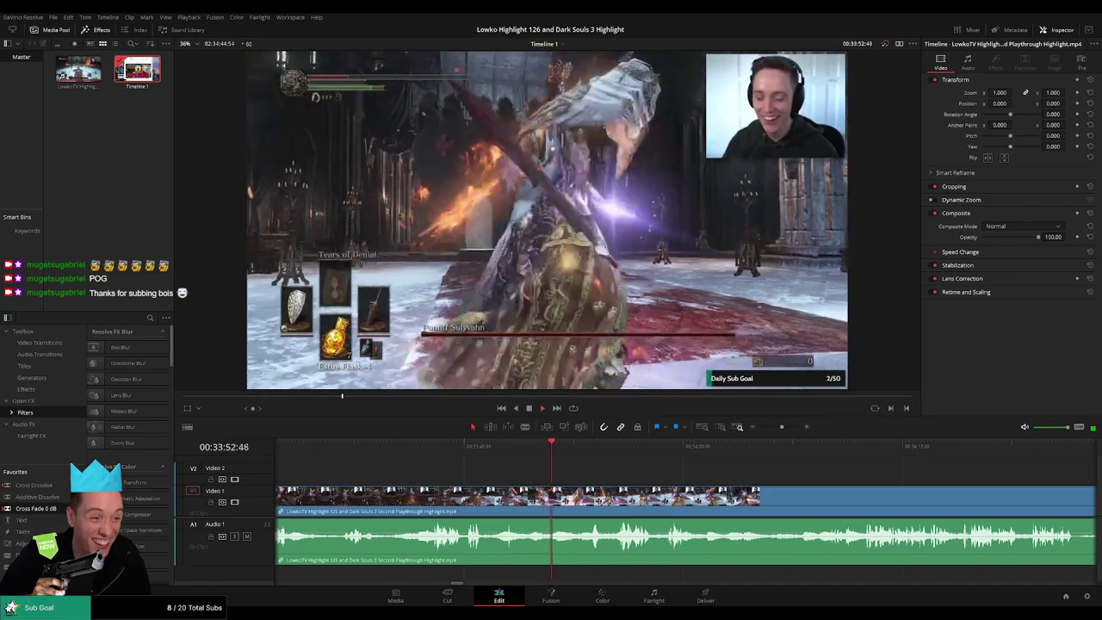
# Review the Pontiff Sulyvahn fight from about 00:33:52 to the death screen around 00:34:17.
pyautogui.hscroll(3, 526, 470)
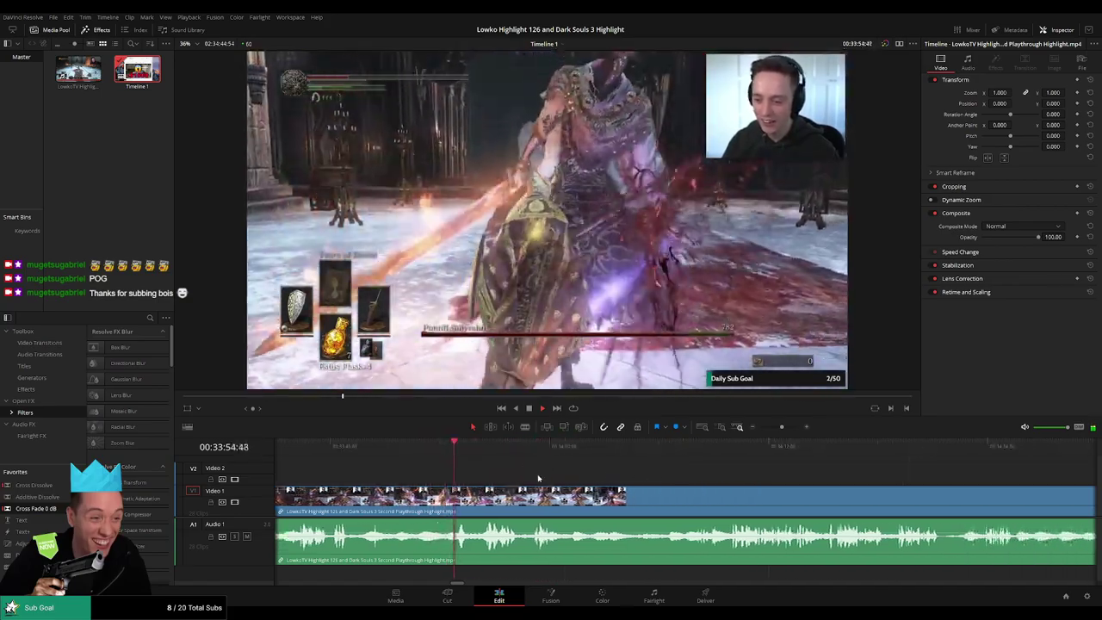
pyautogui.hscroll(2, 500, 470)
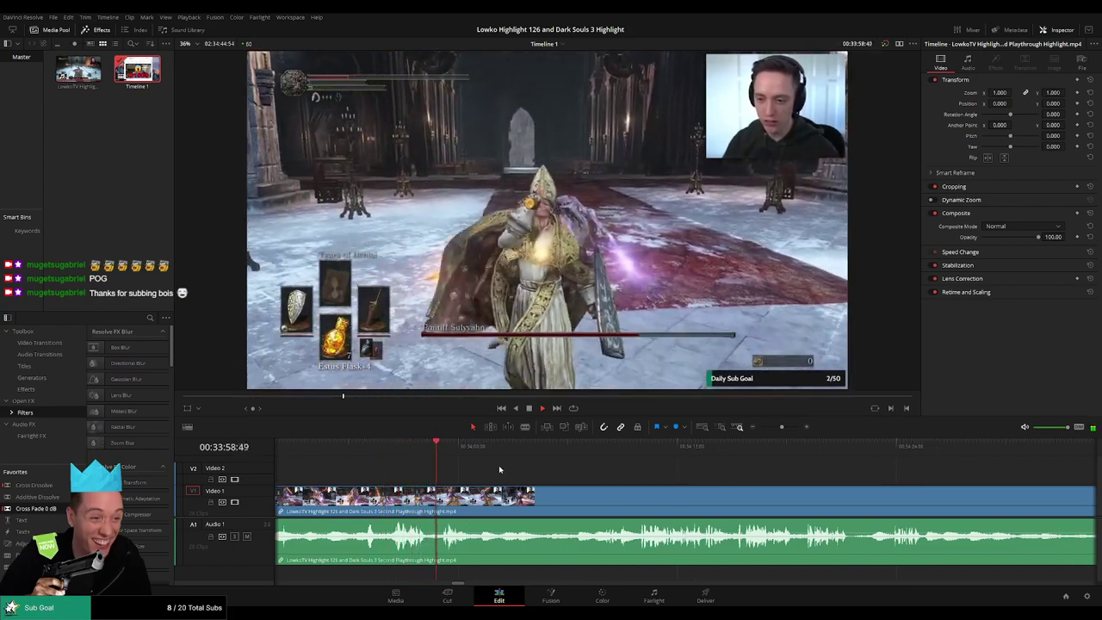
pyautogui.hscroll(1, 551, 471)
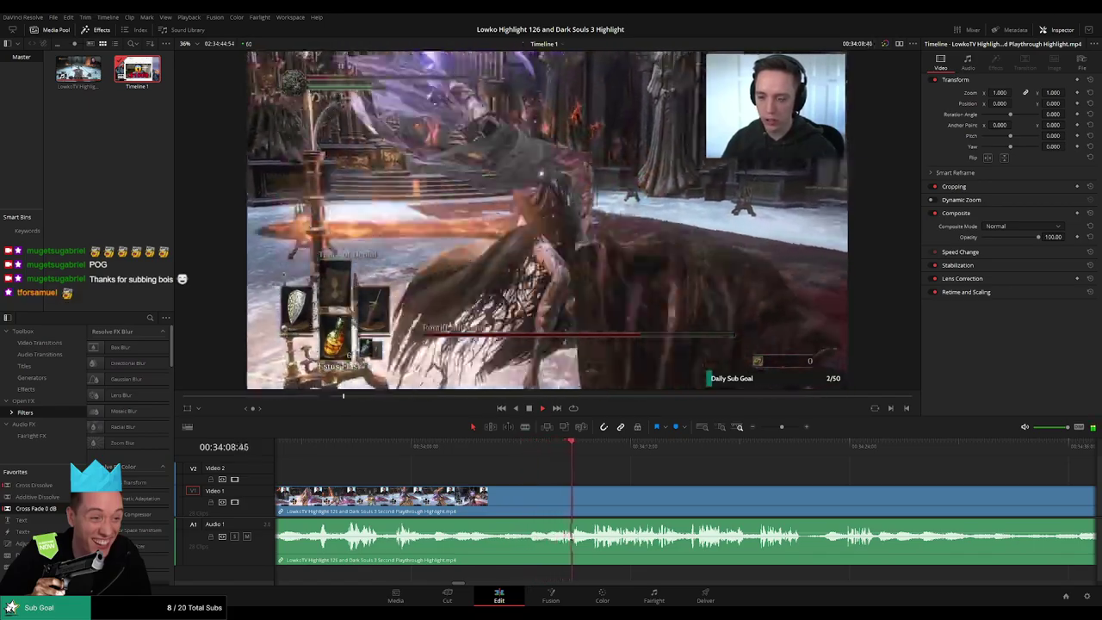
pyautogui.moveTo(664, 473); pyautogui.dragTo(542, 471)
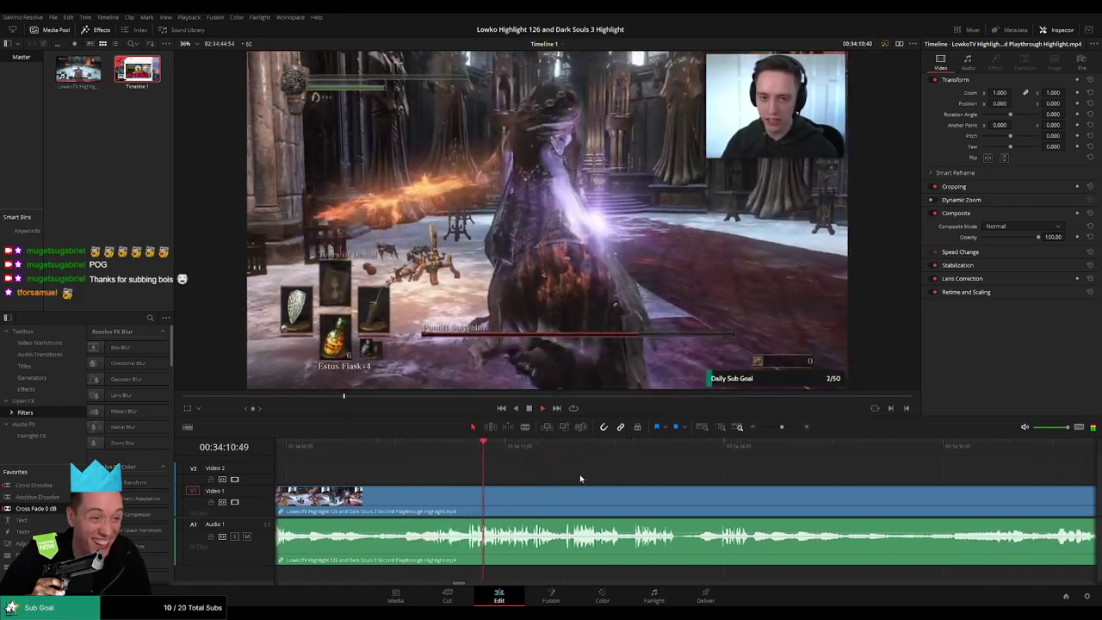
pyautogui.moveTo(611, 478); pyautogui.dragTo(549, 478)
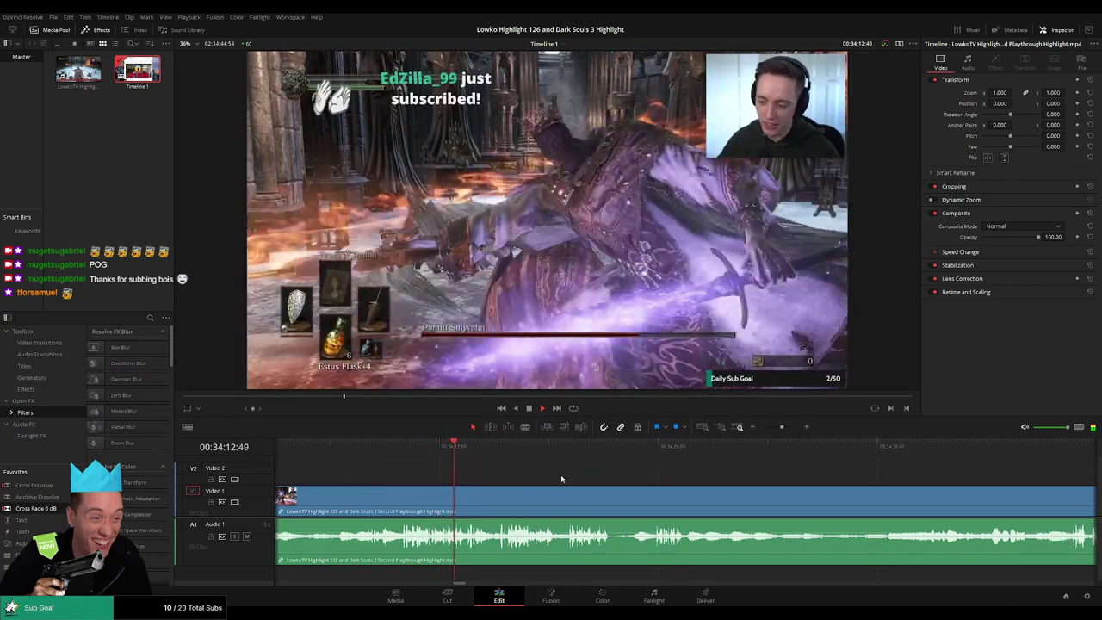
pyautogui.press('space')
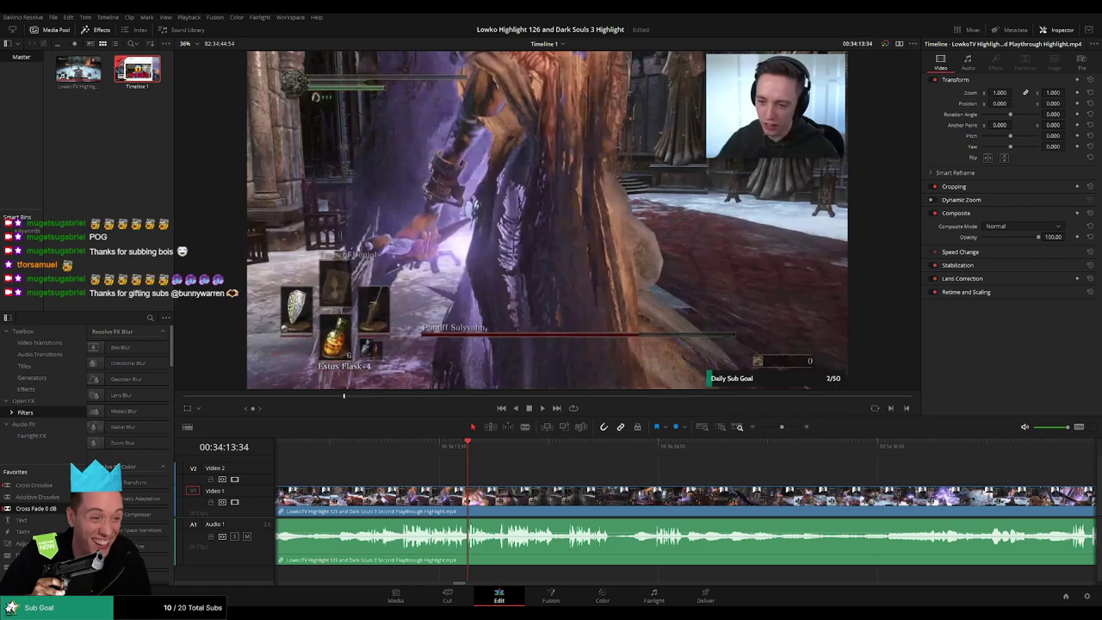
pyautogui.press('space')
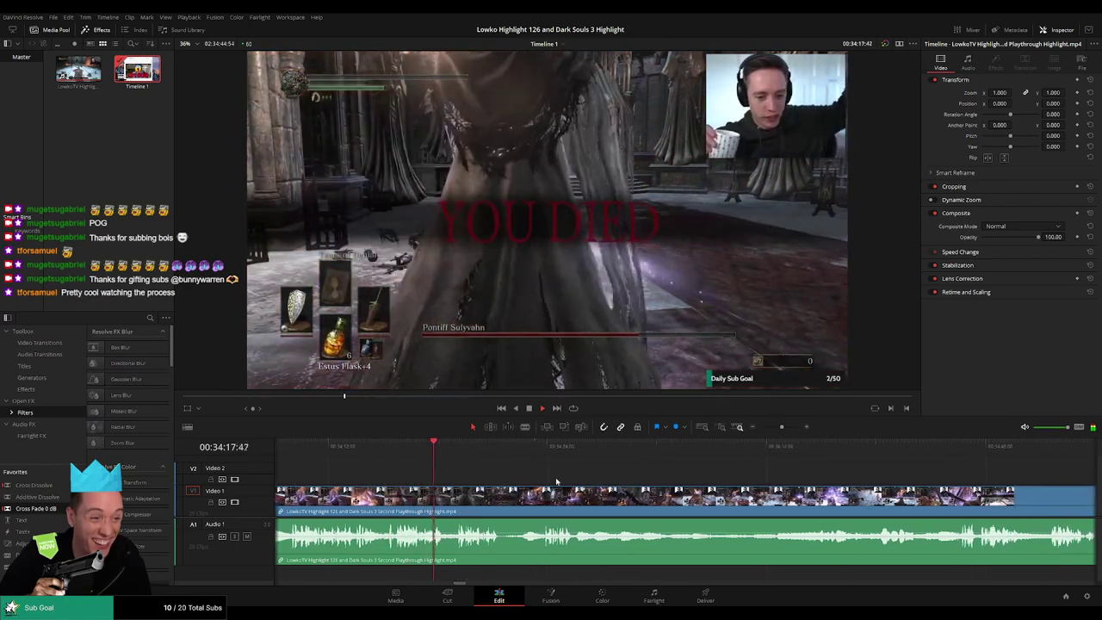
pyautogui.press('space')
# Check the full timeline's extent, and review the following Pontiff Sulyvahn attempts from about 00:35:04 to 00:36:08.
pyautogui.click(721, 427)
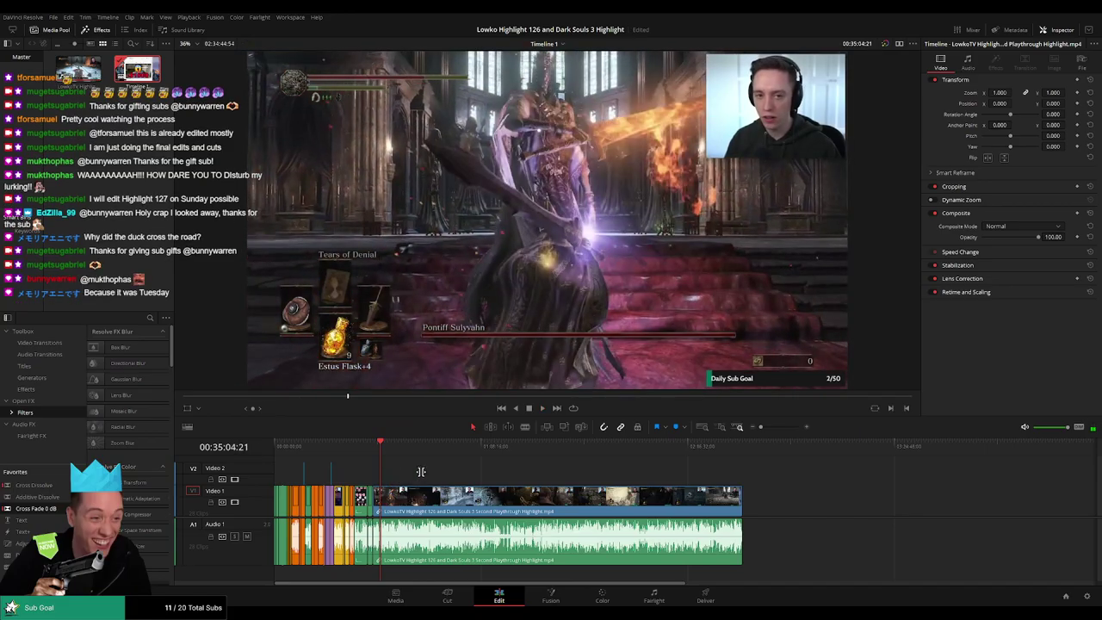
pyautogui.click(771, 429)
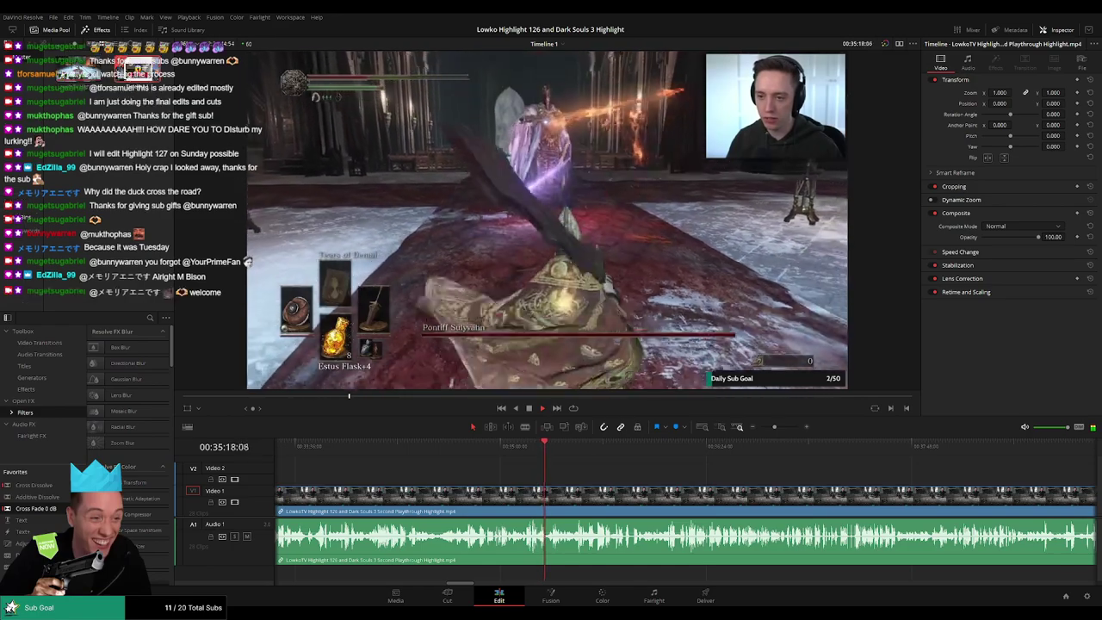
pyautogui.hscroll(1, 584, 483)
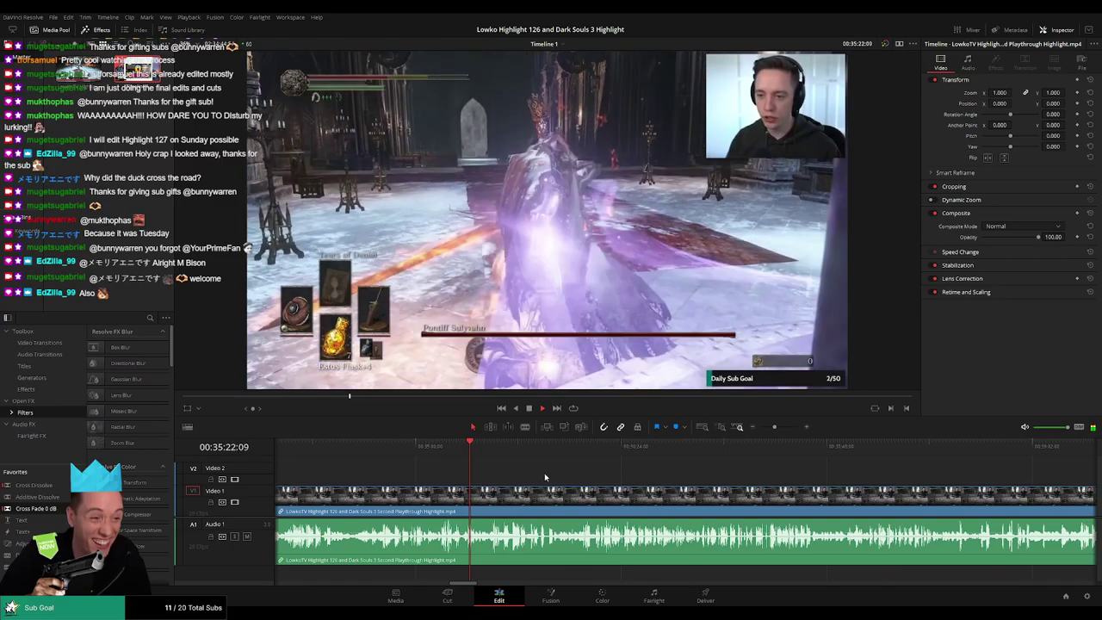
pyautogui.hscroll(1, 525, 474)
pyautogui.hotkey('ctrl', '=')
pyautogui.hotkey('ctrl', '=')
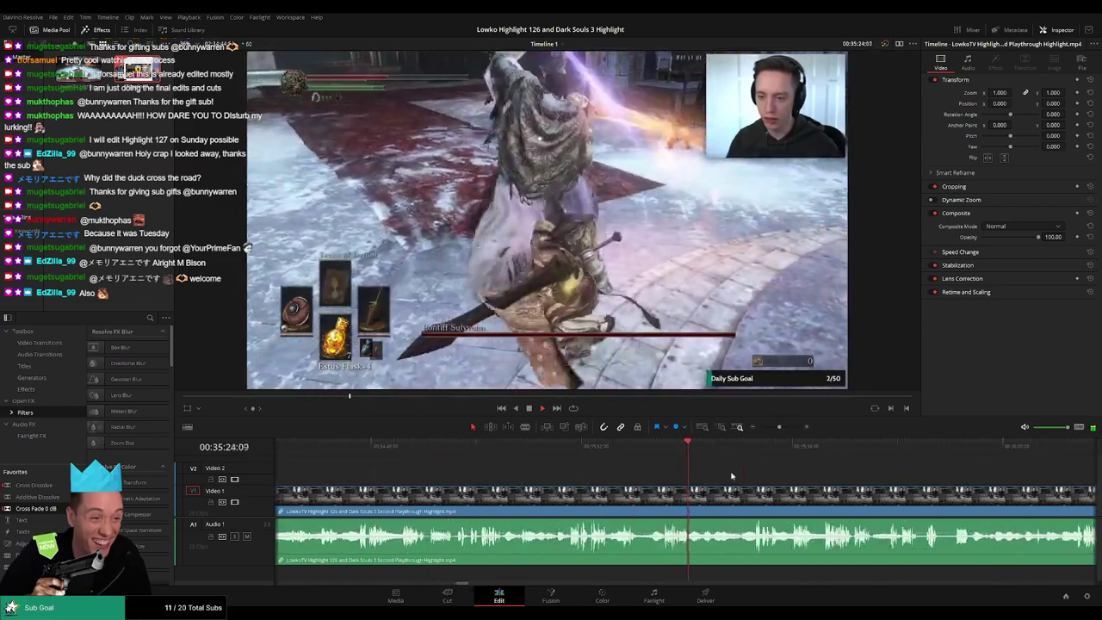
pyautogui.hscroll(3, 680, 473)
pyautogui.hscroll(1, 586, 475)
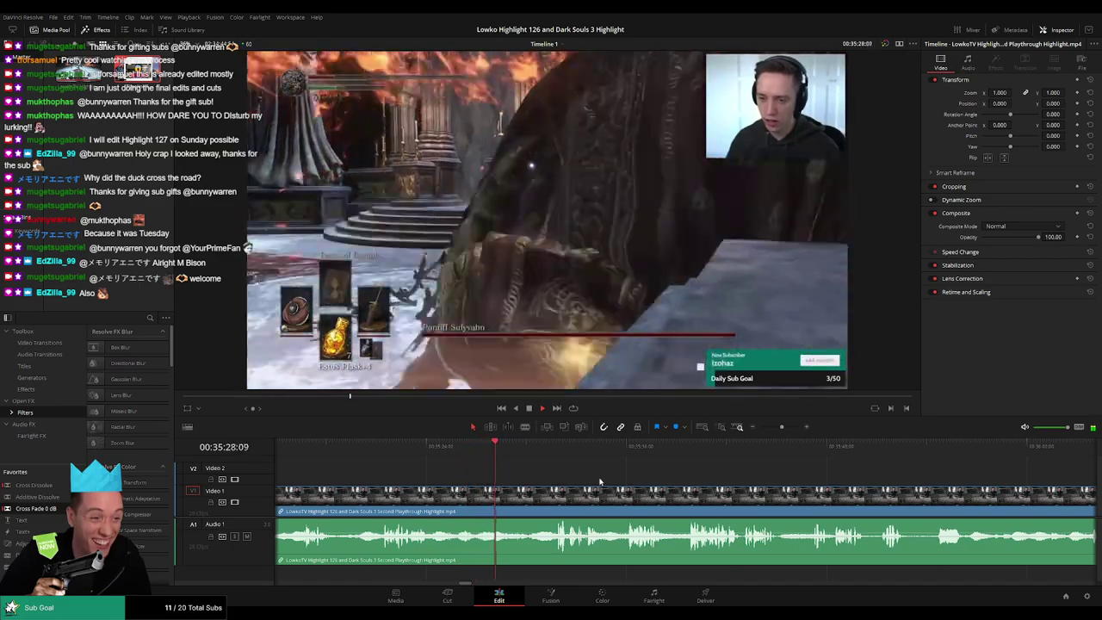
pyautogui.hscroll(2, 516, 475)
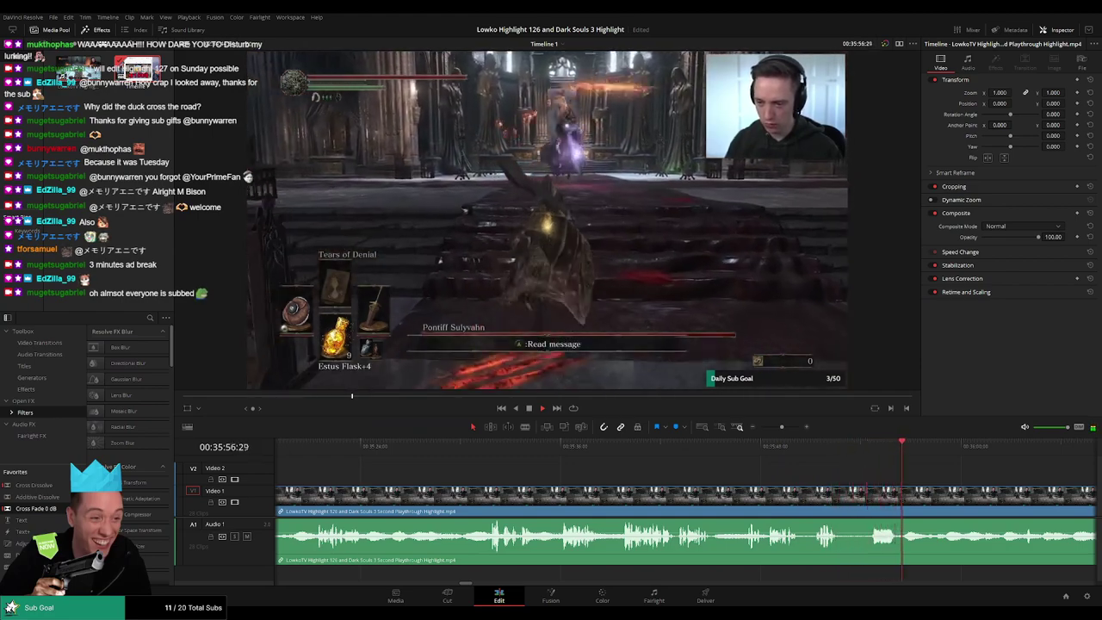
pyautogui.hscroll(4, 581, 450)
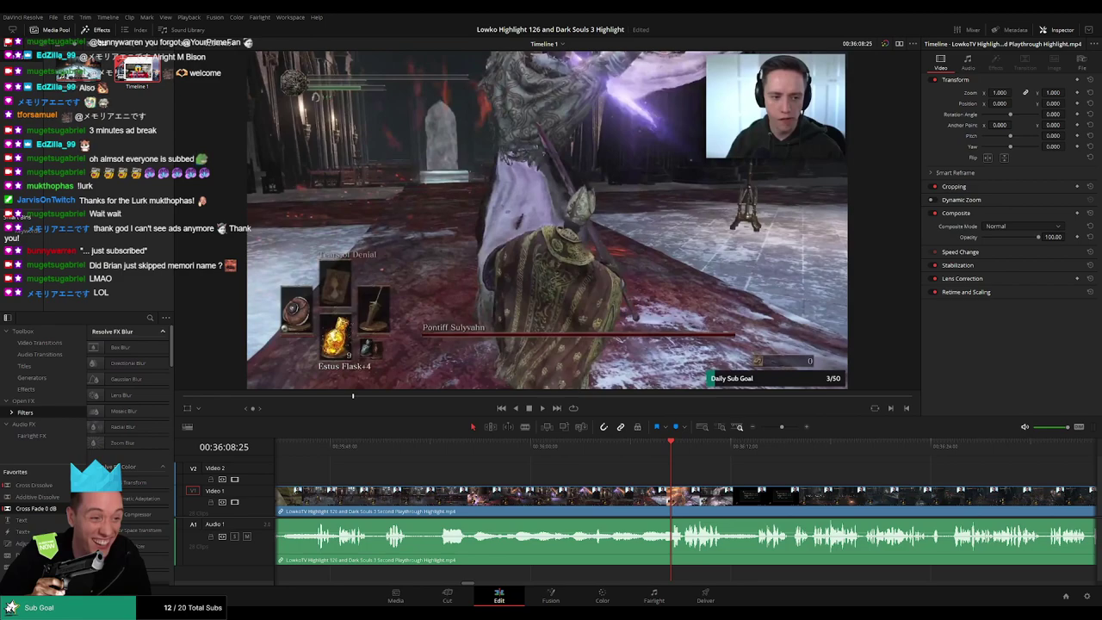
# Watch from about 00:36:08 through the run back and the standing commentary to about 00:37:13.
pyautogui.press('space')
pyautogui.hscroll(3, 522, 487)
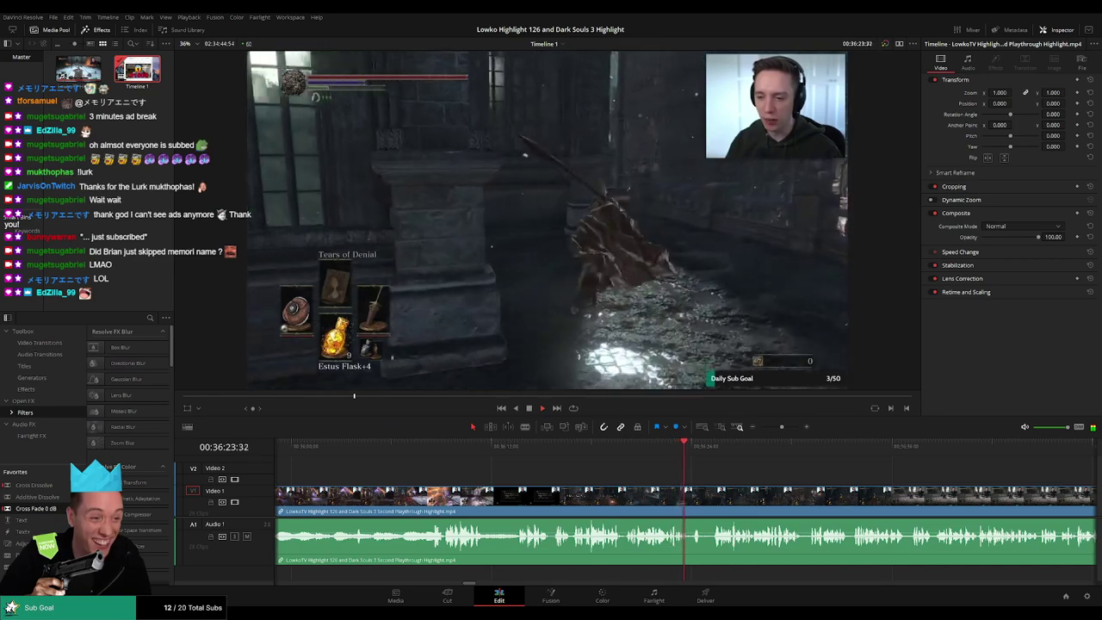
pyautogui.moveTo(818, 480); pyautogui.dragTo(614, 481)
pyautogui.hscroll(1, 613, 482)
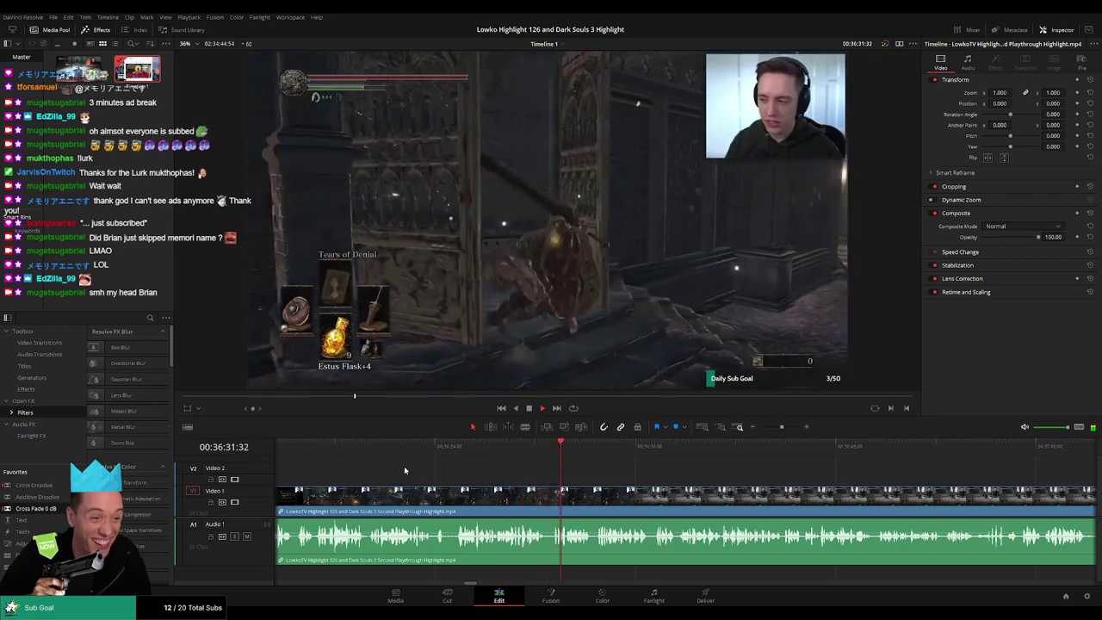
pyautogui.moveTo(638, 481); pyautogui.dragTo(544, 470)
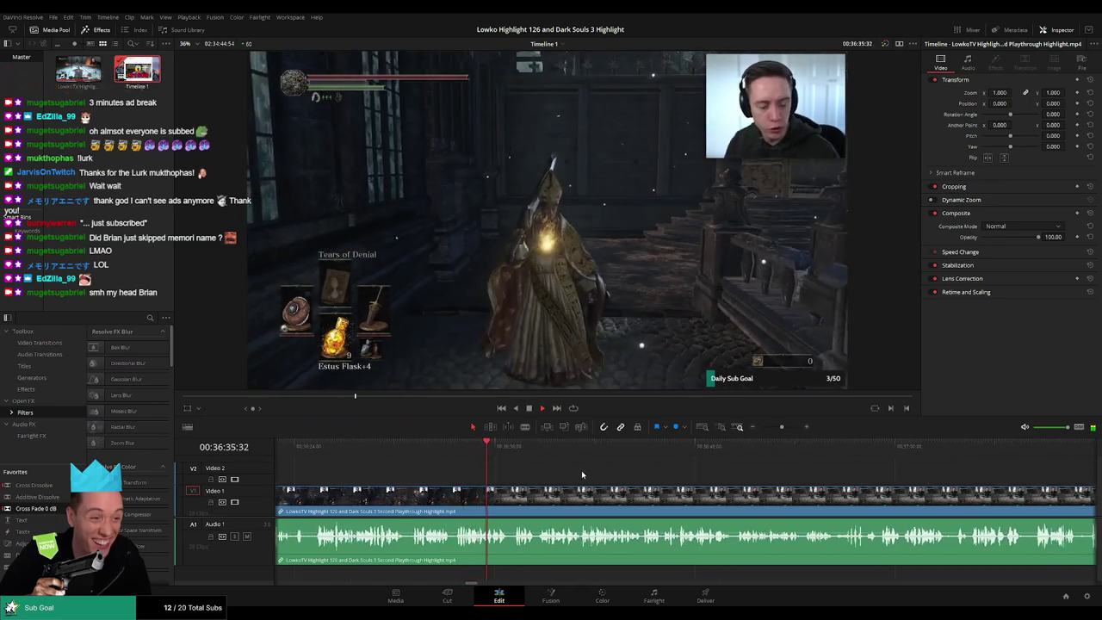
pyautogui.hscroll(1, 581, 470)
pyautogui.hscroll(1, 542, 471)
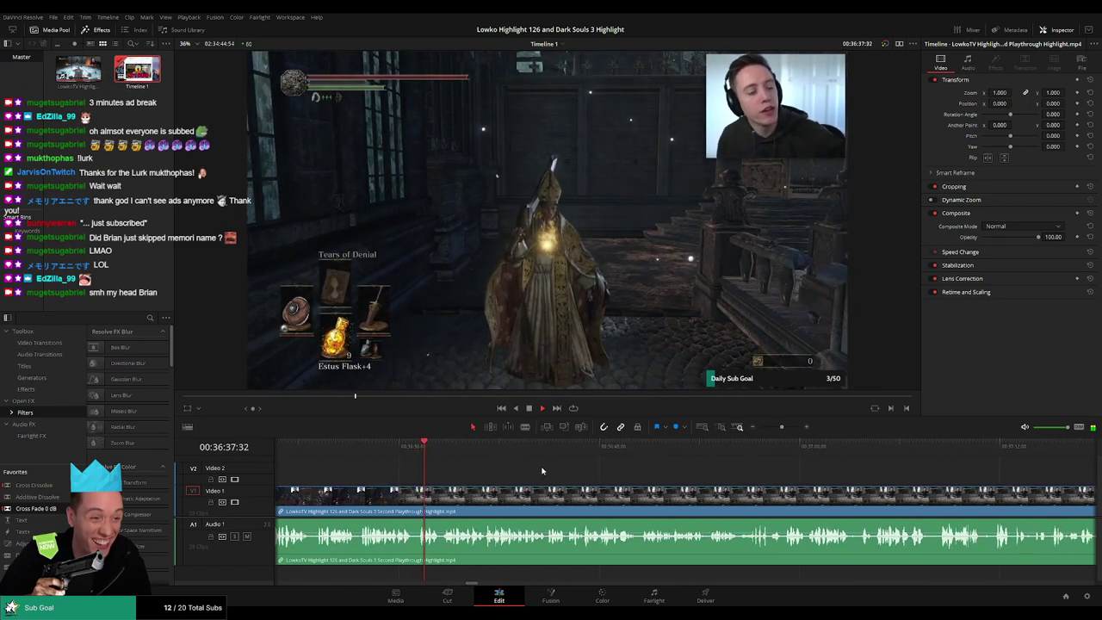
pyautogui.hscroll(1, 572, 474)
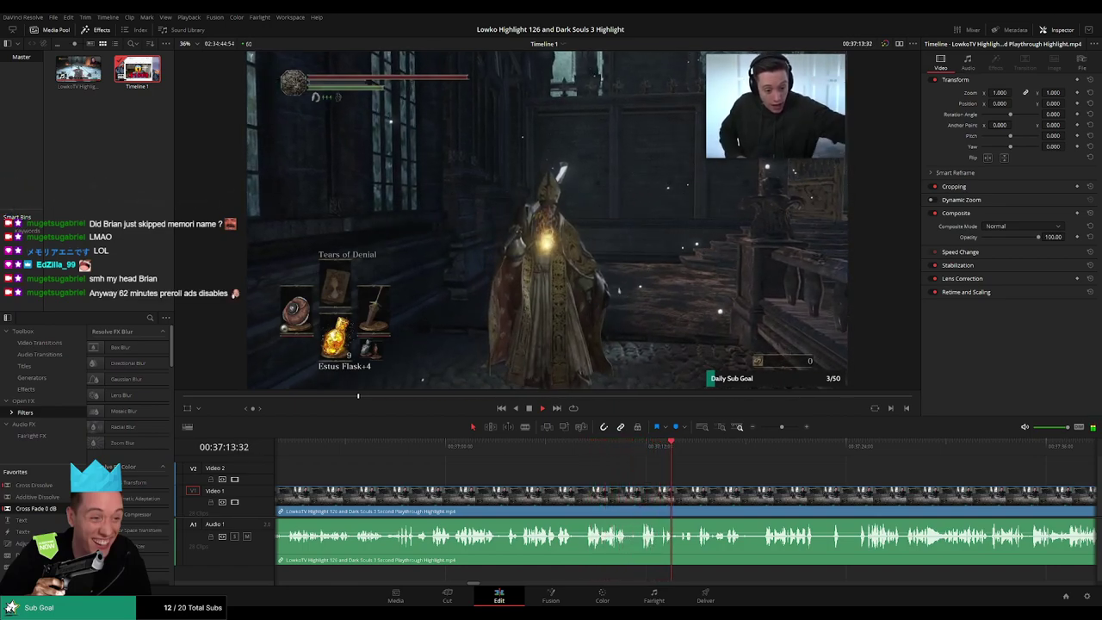
# Find the start of the webcam remark and place an adjustment clip on Video 2 from 00:37:12:20.
pyautogui.click(642, 448)
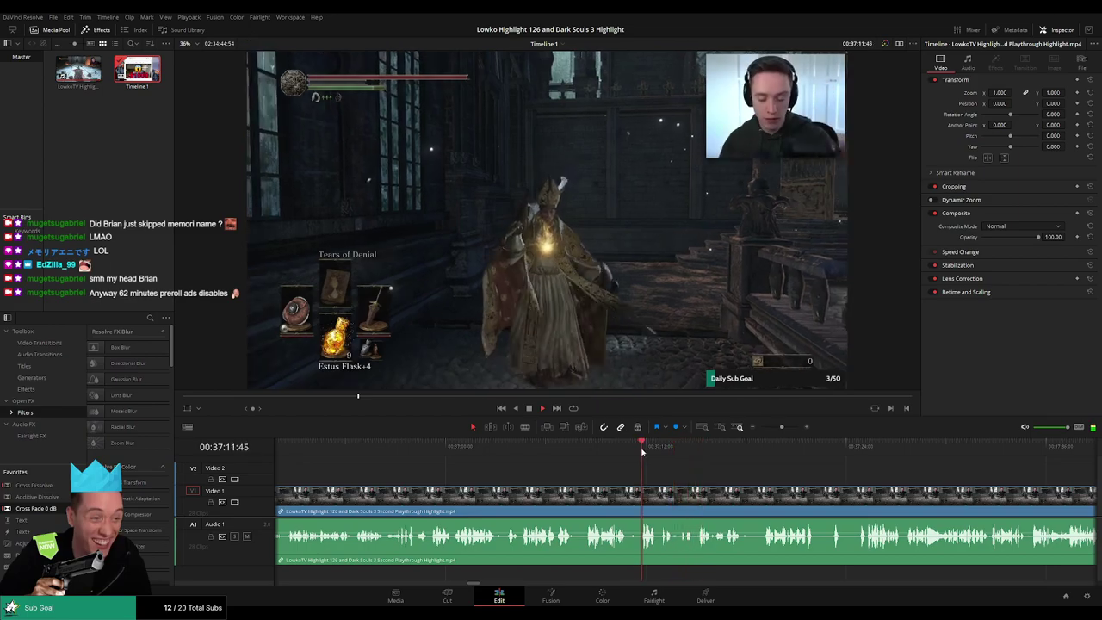
pyautogui.press('space')
pyautogui.click(644, 446)
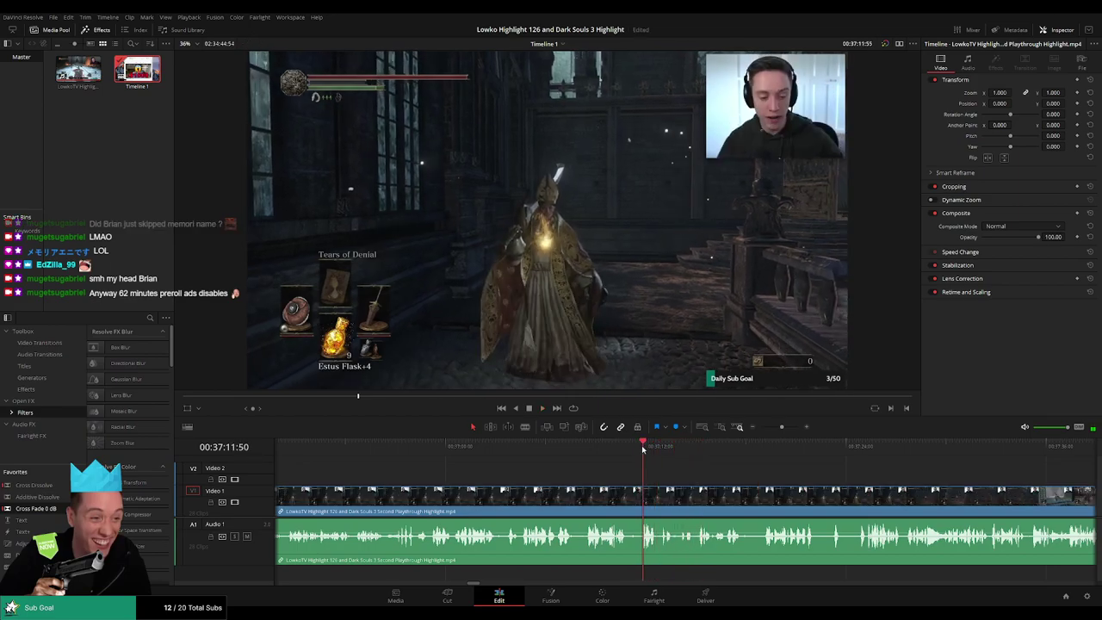
pyautogui.press('space')
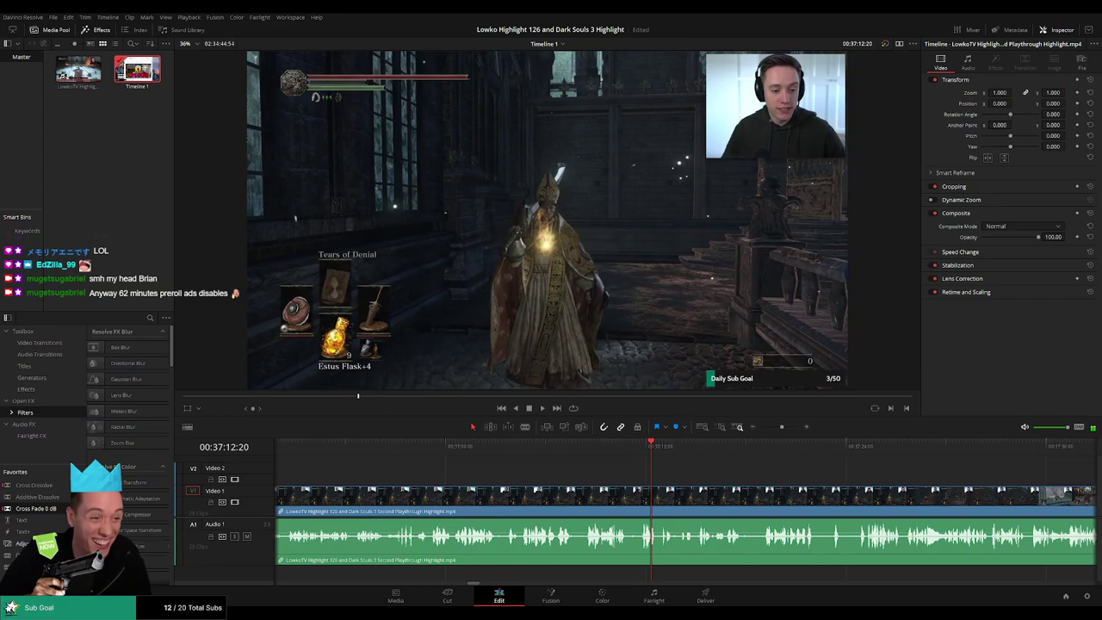
pyautogui.moveTo(26, 543); pyautogui.dragTo(655, 476)
pyautogui.scroll(3, 740, 473)
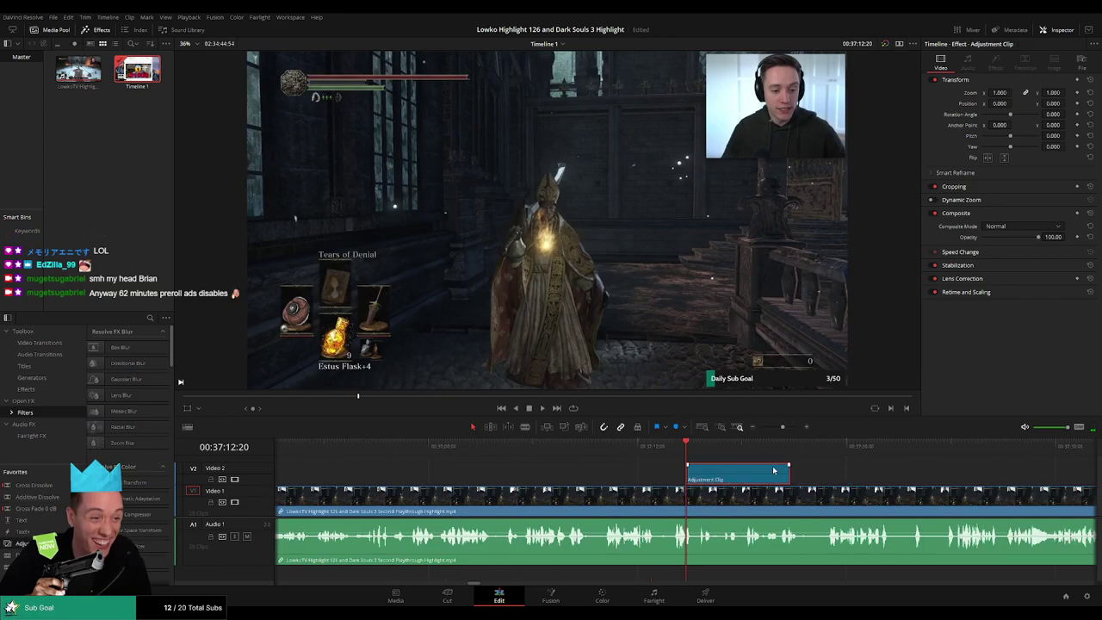
pyautogui.click(785, 428)
pyautogui.moveTo(787, 431); pyautogui.dragTo(795, 432)
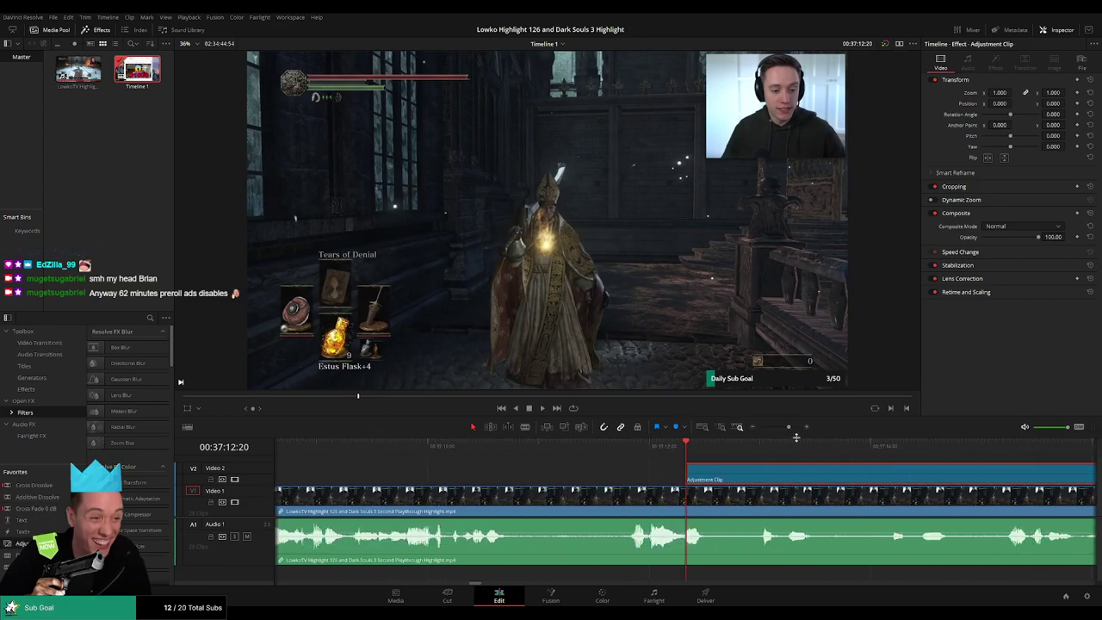
# Keyframe a punch-in on the webcam at 00:37:12:24 with zoom 1.910 and position X -1723, shifting the picture down, and play it back.
pyautogui.hscroll(2, 585, 460)
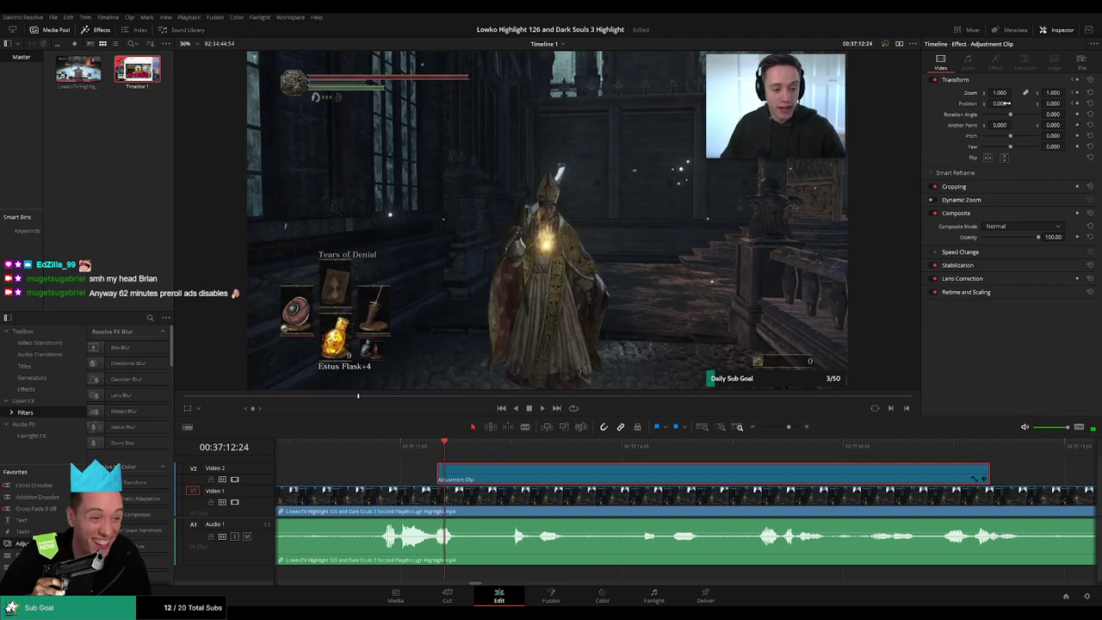
pyautogui.moveTo(999, 92); pyautogui.dragTo(1067, 103)
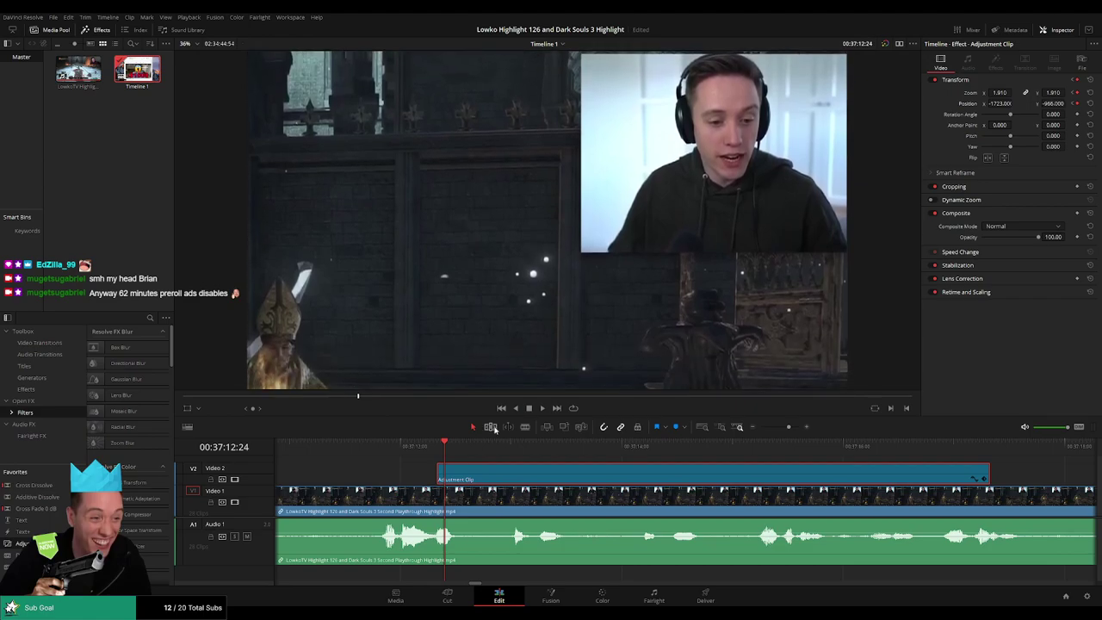
pyautogui.press('space')
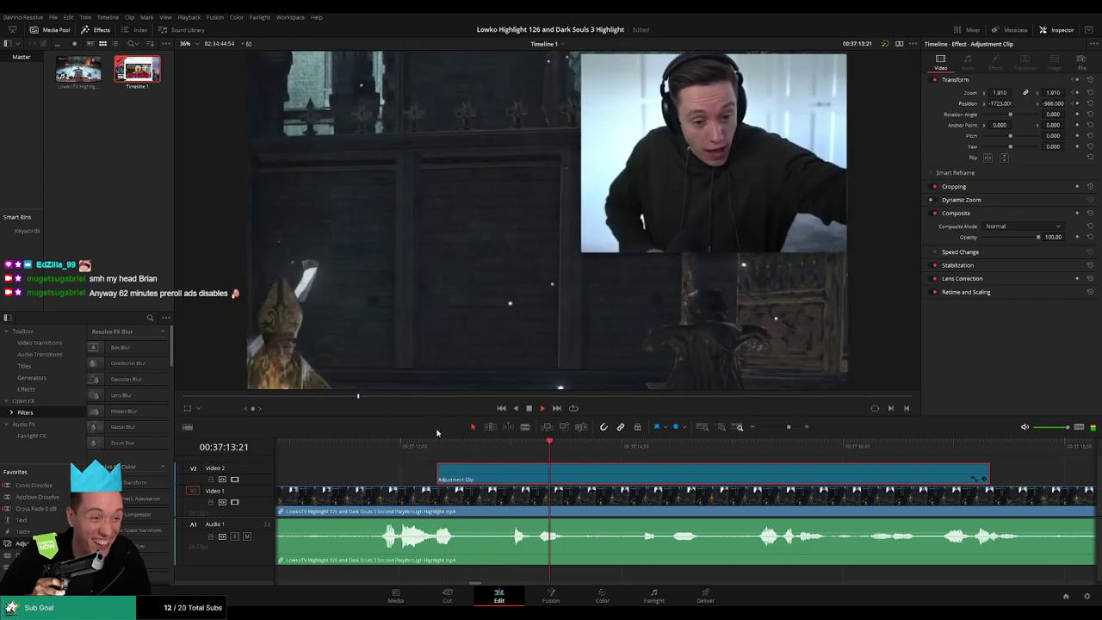
# Extend the end of the webcam punch-in adjustment clip on Video 2 to about 00:37:17:38.
pyautogui.moveTo(807, 480); pyautogui.dragTo(640, 462)
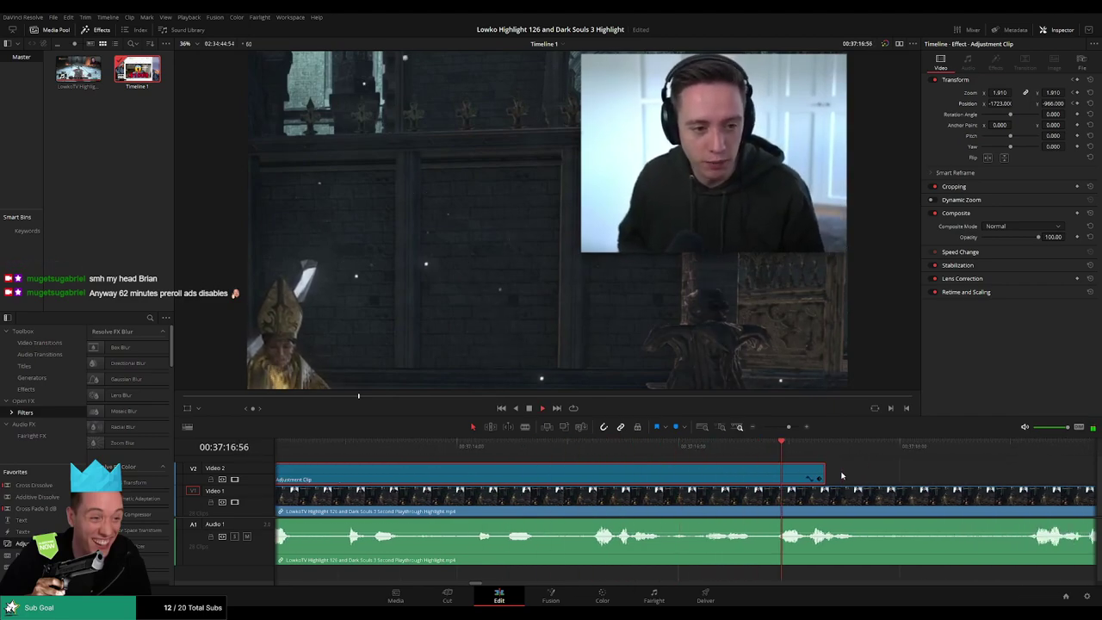
pyautogui.moveTo(822, 473); pyautogui.dragTo(859, 473)
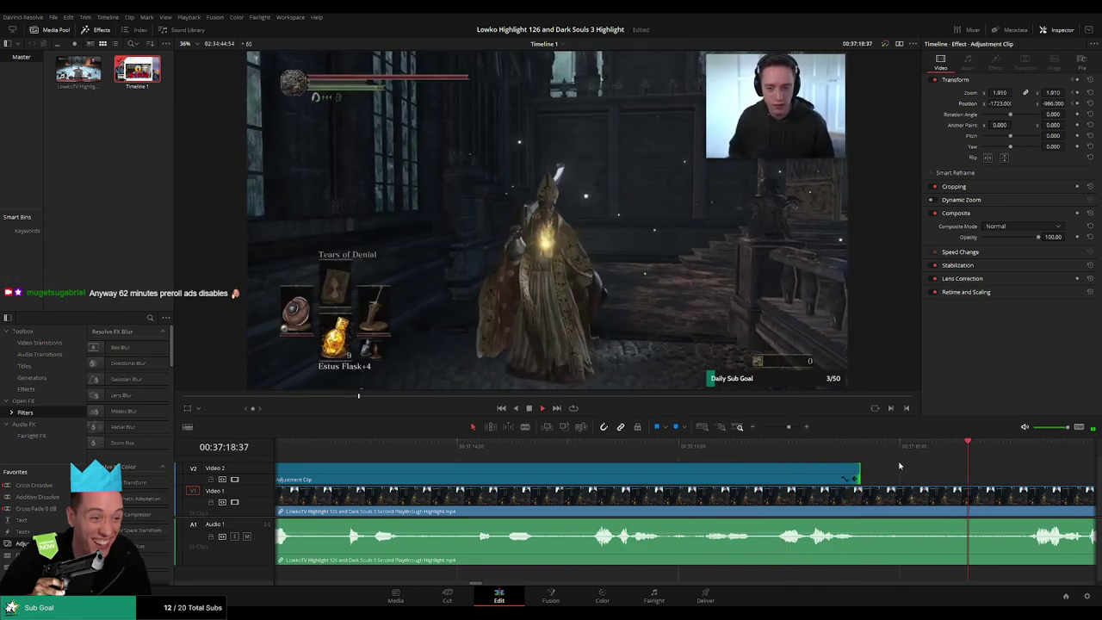
pyautogui.scroll(-4, 725, 476)
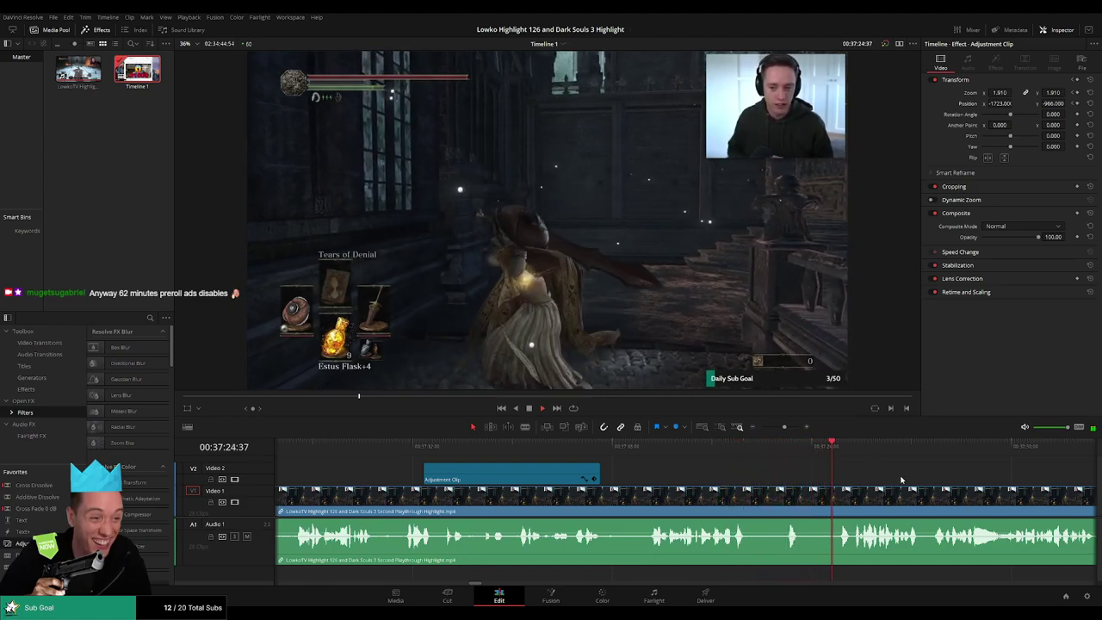
# Watch the run back and the following Pontiff Sulyvahn fight from about 00:37:24 to 00:41:37.
pyautogui.moveTo(901, 479); pyautogui.dragTo(665, 465)
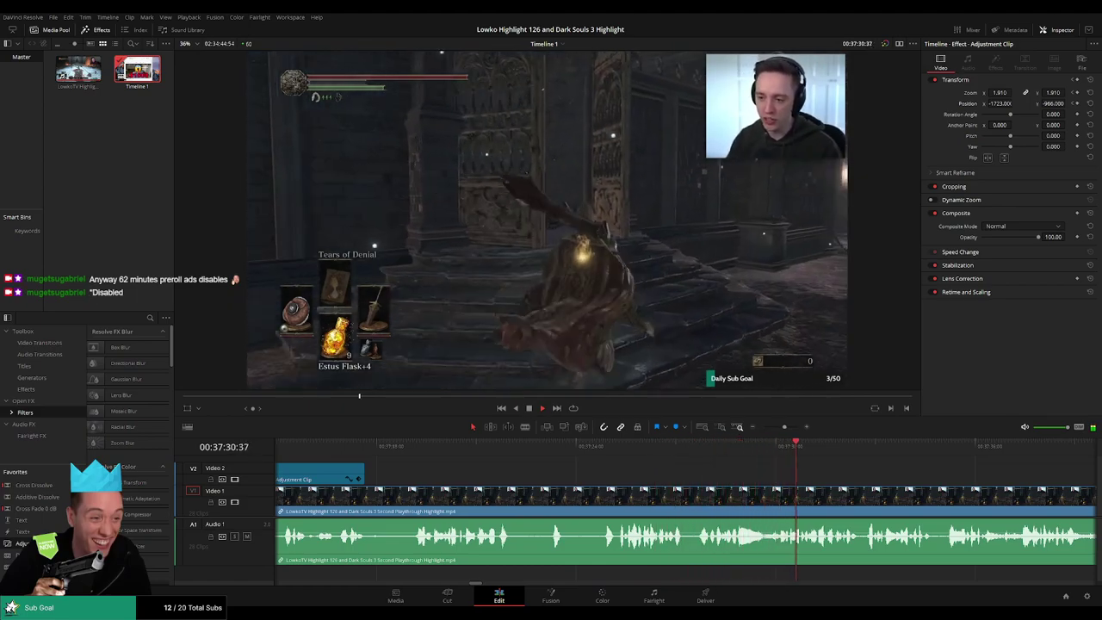
pyautogui.hscroll(3, 730, 469)
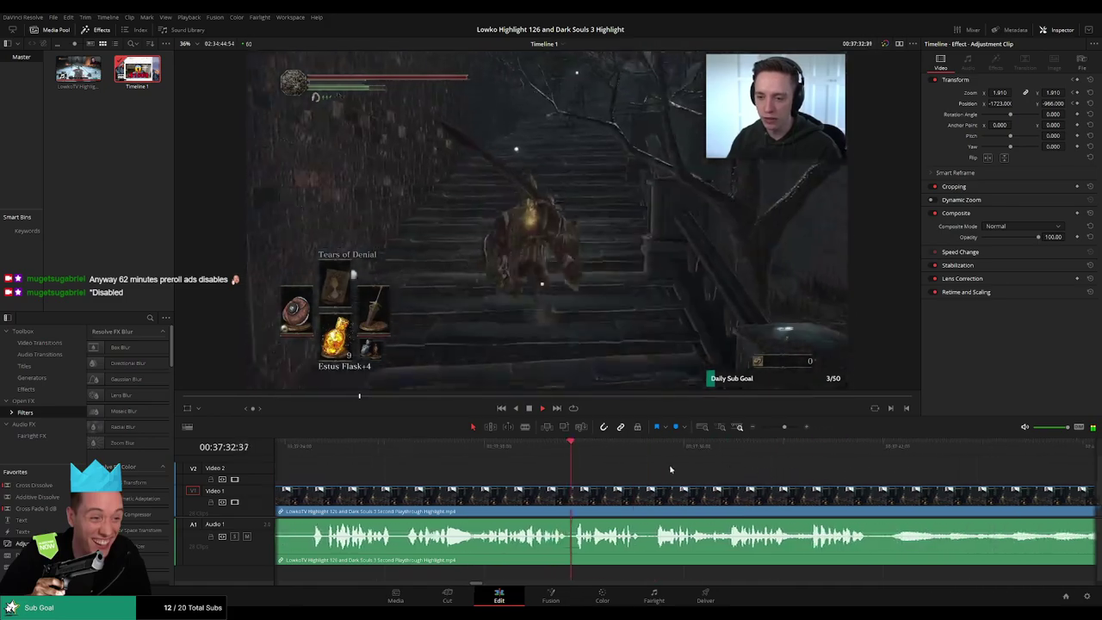
pyautogui.hscroll(2, 681, 469)
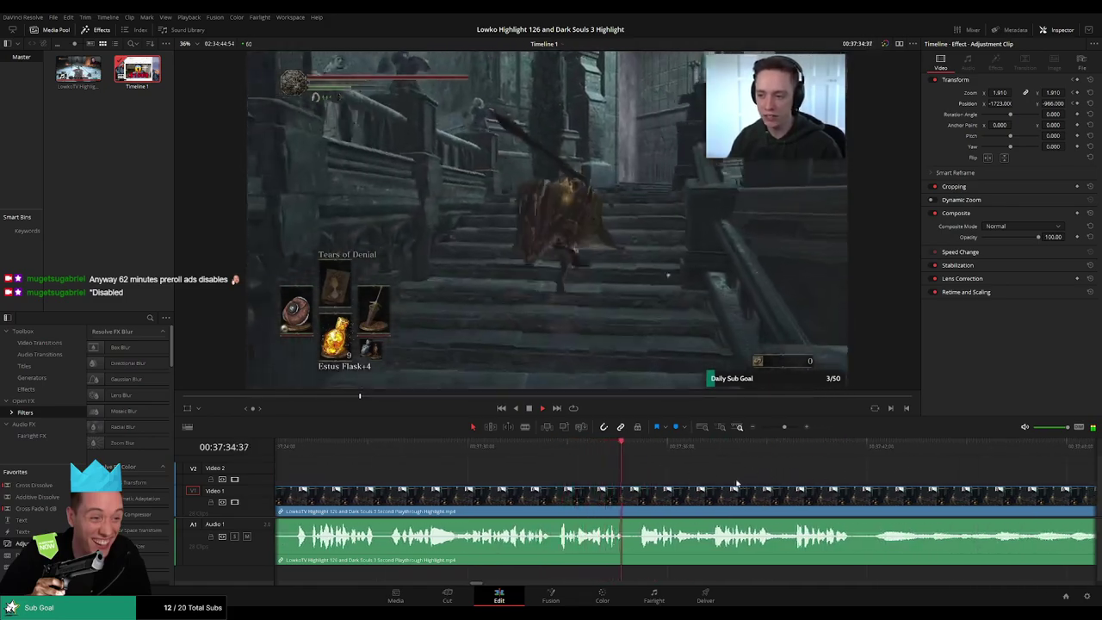
pyautogui.hscroll(2, 637, 470)
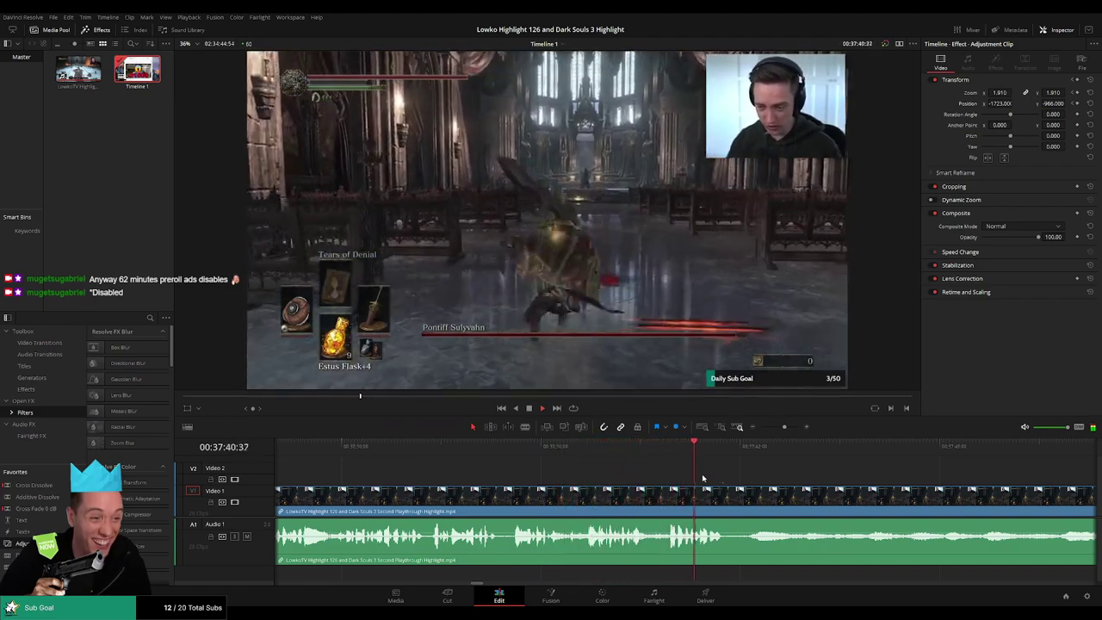
pyautogui.moveTo(833, 480); pyautogui.dragTo(582, 469)
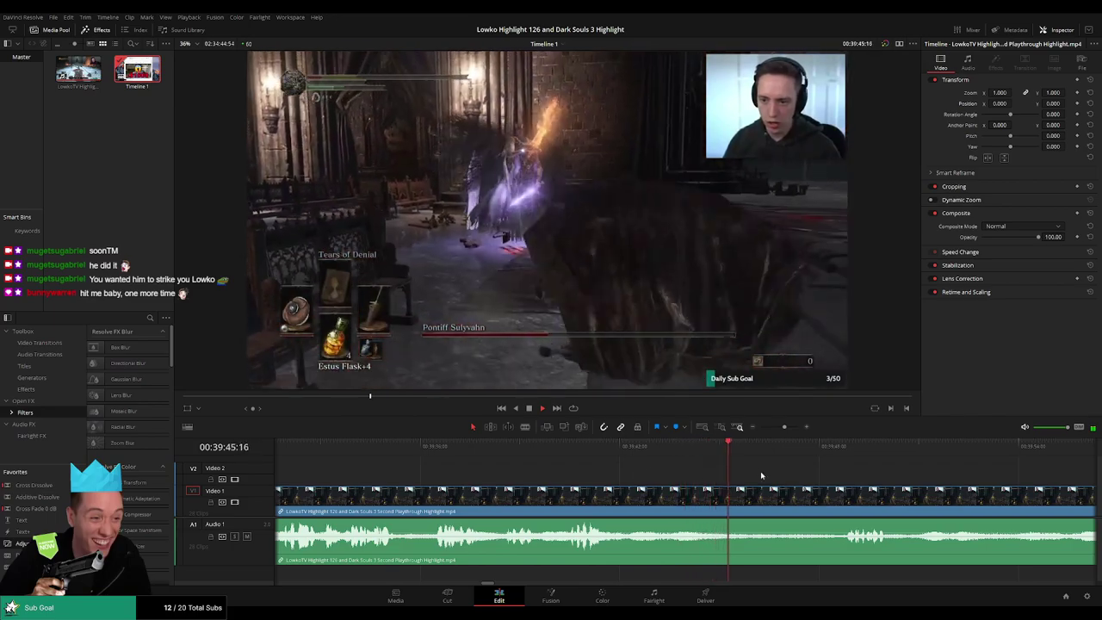
pyautogui.click(803, 456)
pyautogui.hscroll(1, 786, 481)
pyautogui.hscroll(2, 786, 481)
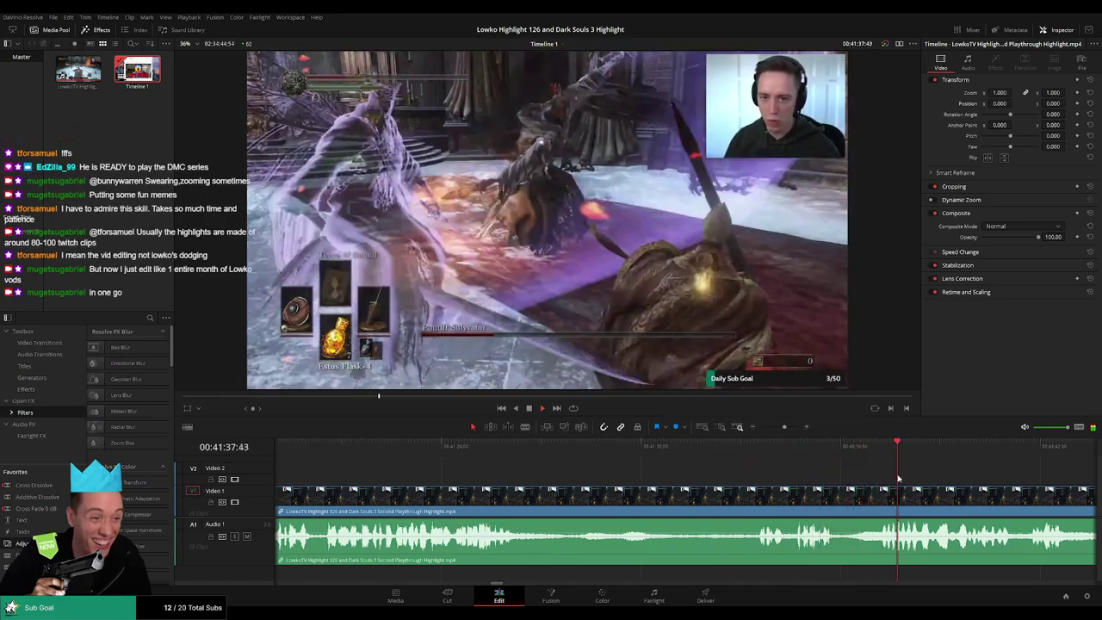
# Cut out the stretch of about two seconds starting at 00:41:31:16 and add a Cross Fade 0 dB to the audio join.
pyautogui.click(715, 449)
pyautogui.click(645, 449)
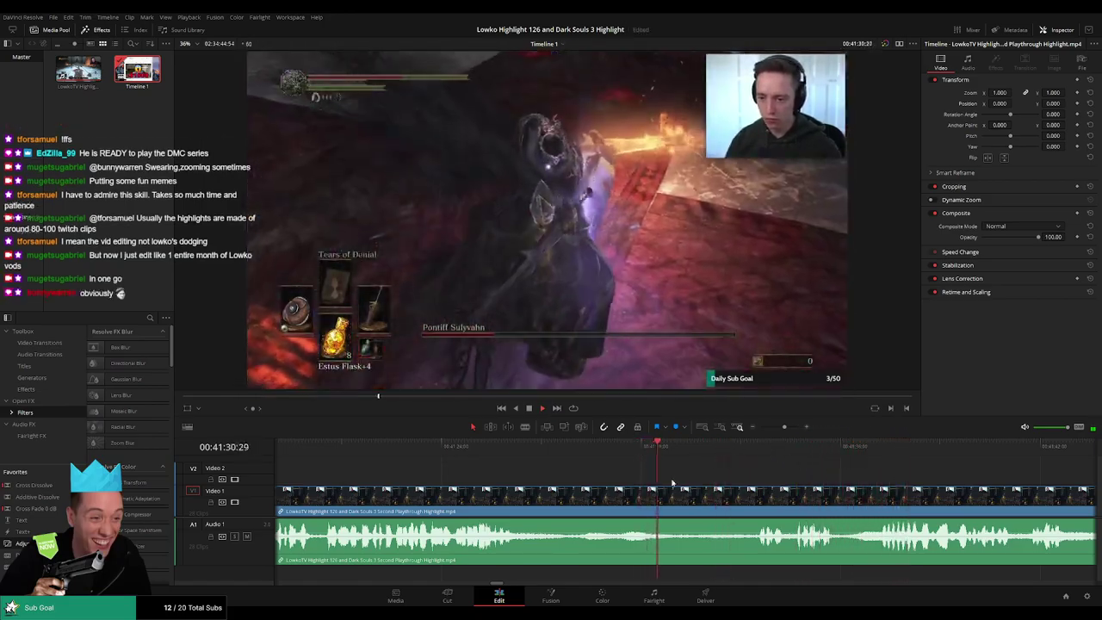
pyautogui.click(687, 498)
pyautogui.click(744, 499)
pyautogui.press('a')
pyautogui.click(711, 501)
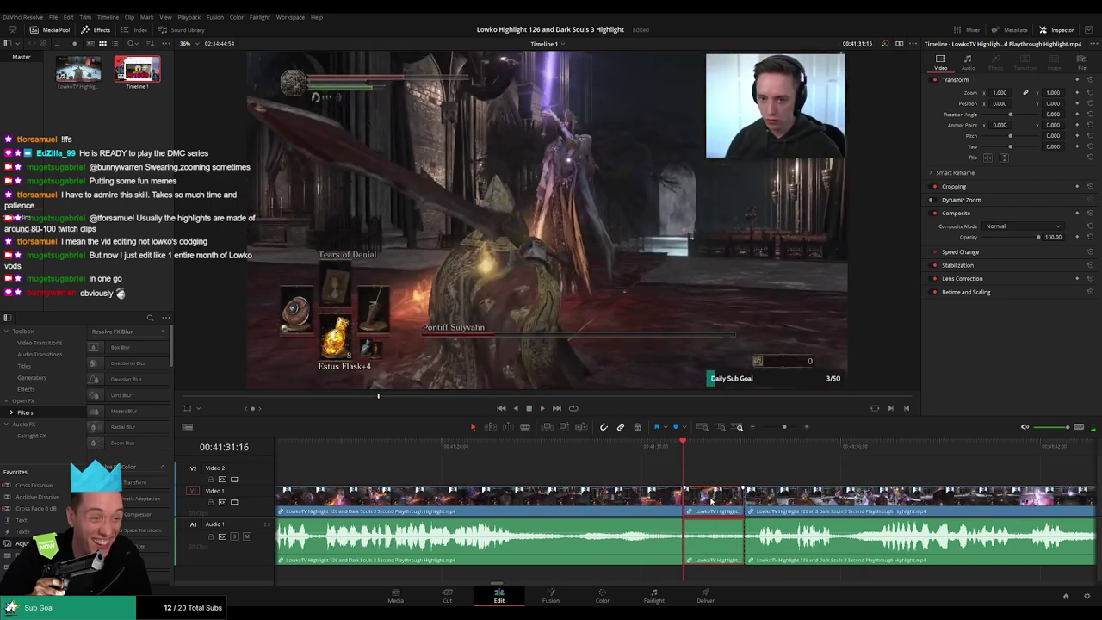
pyautogui.press('Delete')
pyautogui.moveTo(34, 509); pyautogui.dragTo(680, 544)
# Check the end of the full timeline, and colour the finished clip before the 00:41:31:16 cut orange.
pyautogui.moveTo(784, 427); pyautogui.dragTo(756, 433)
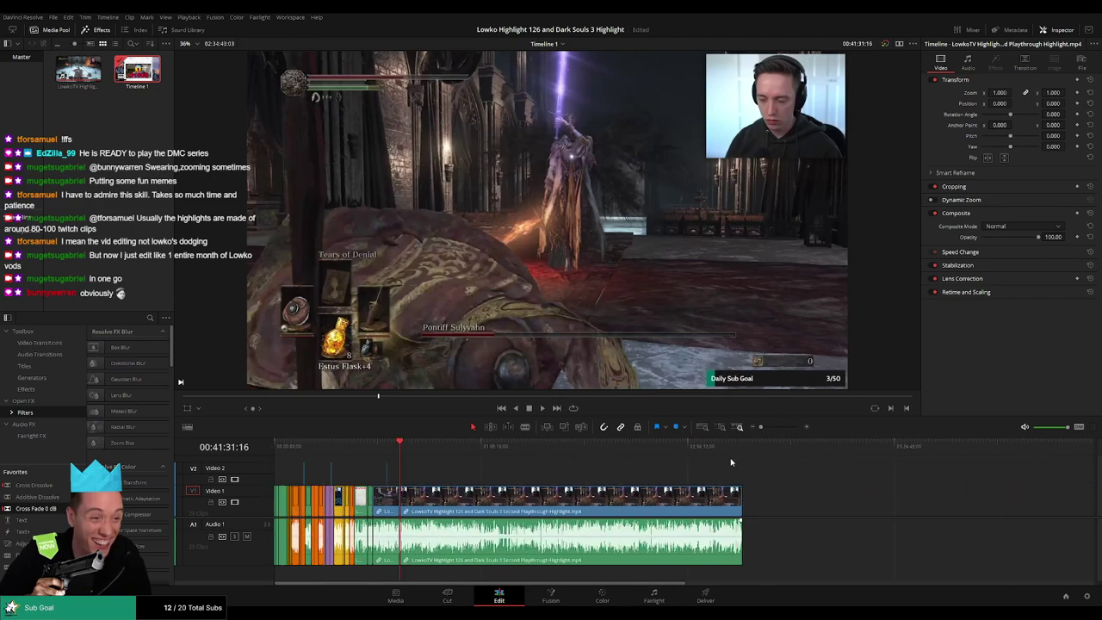
pyautogui.click(746, 449)
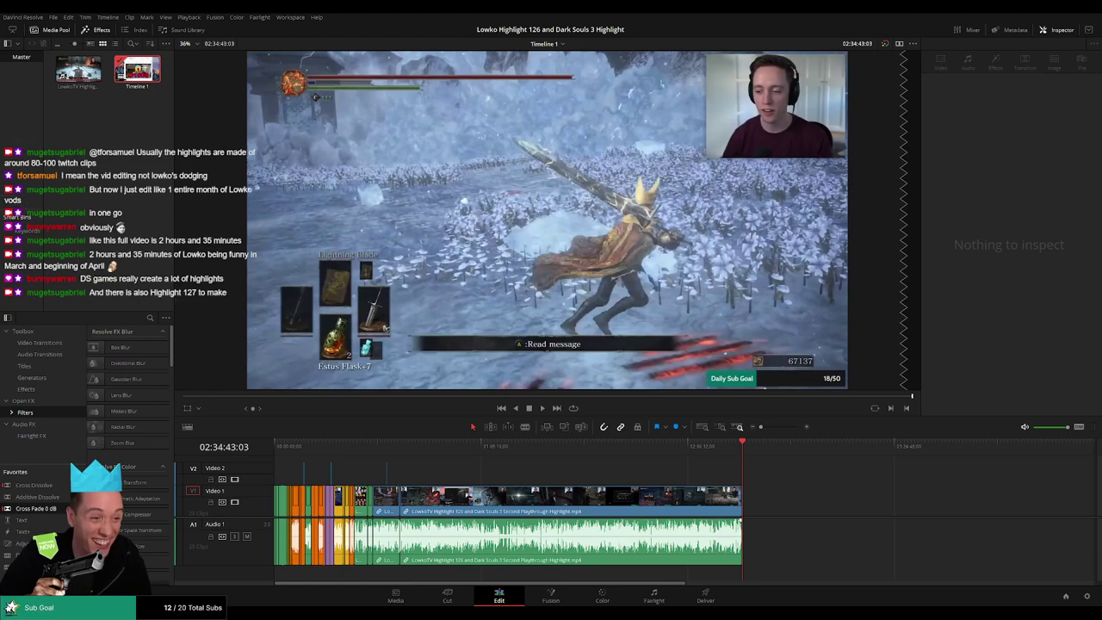
pyautogui.click(400, 445)
pyautogui.press('space')
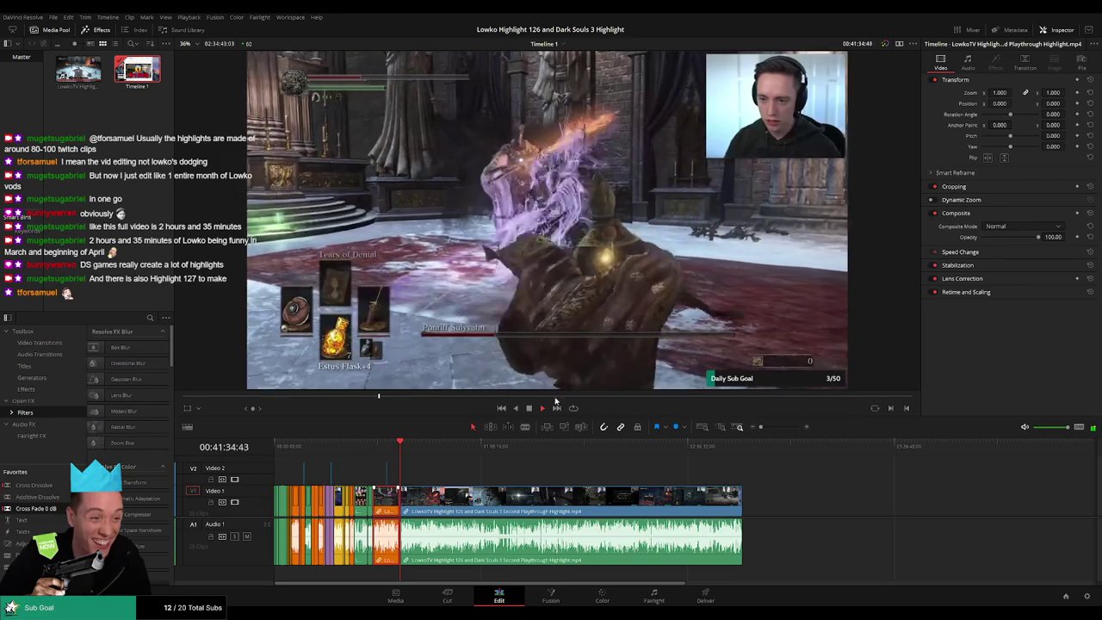
pyautogui.click(464, 479)
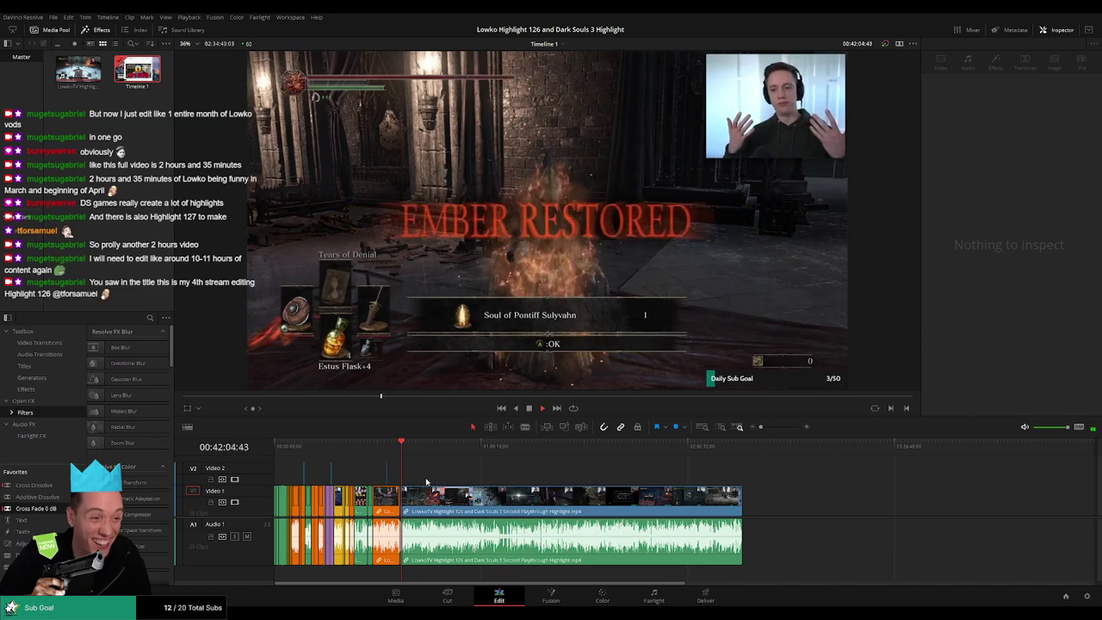
# Watch the aftermath of the Pontiff Sulyvahn victory and its commentary from about 00:42:04 to 00:43:00.
pyautogui.moveTo(762, 427); pyautogui.dragTo(783, 427)
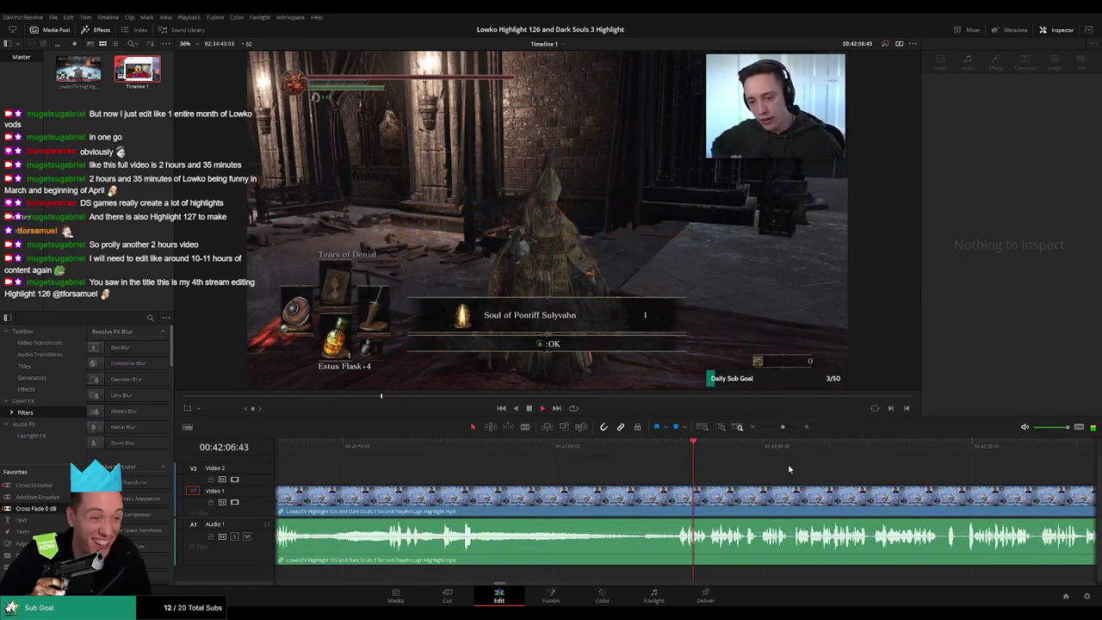
pyautogui.moveTo(789, 468); pyautogui.dragTo(571, 483)
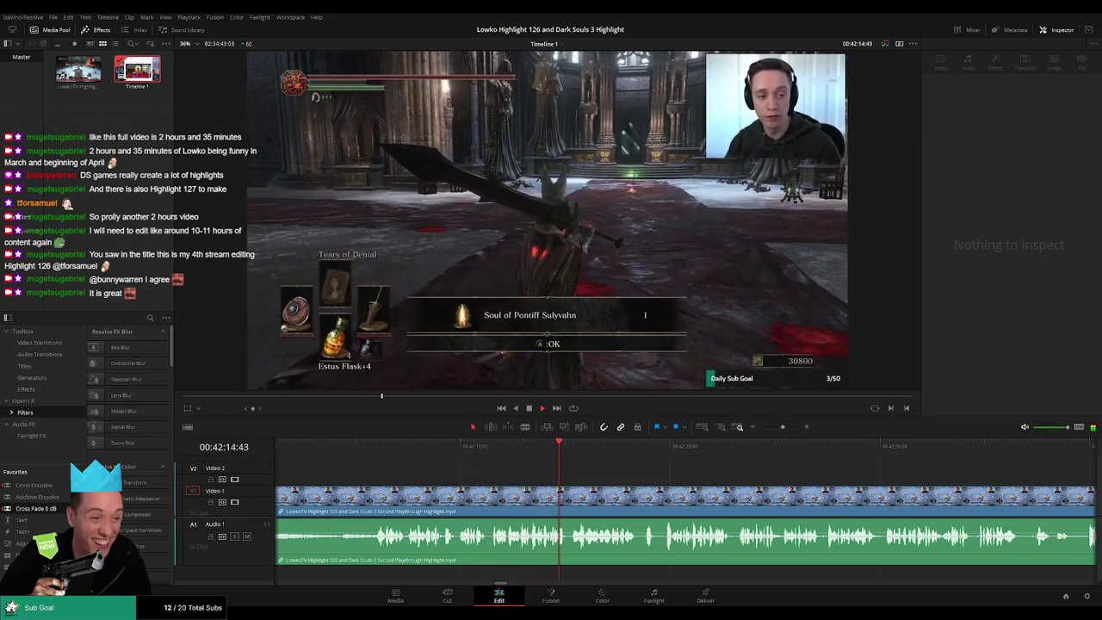
pyautogui.hscroll(3, 613, 475)
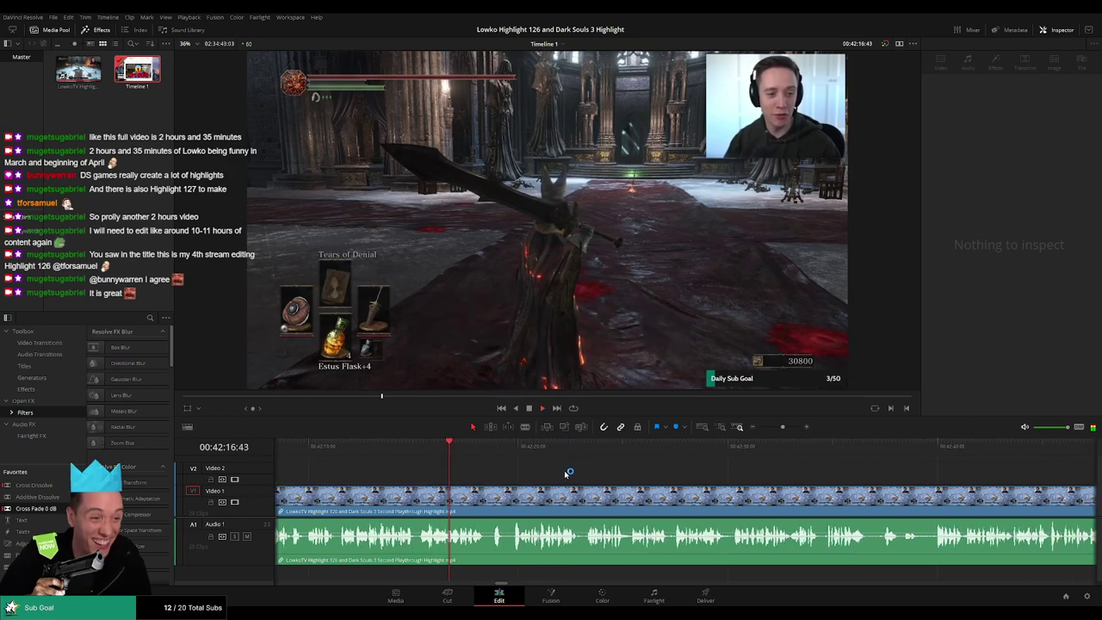
pyautogui.moveTo(588, 473); pyautogui.dragTo(508, 472)
pyautogui.scroll(-2, 513, 471)
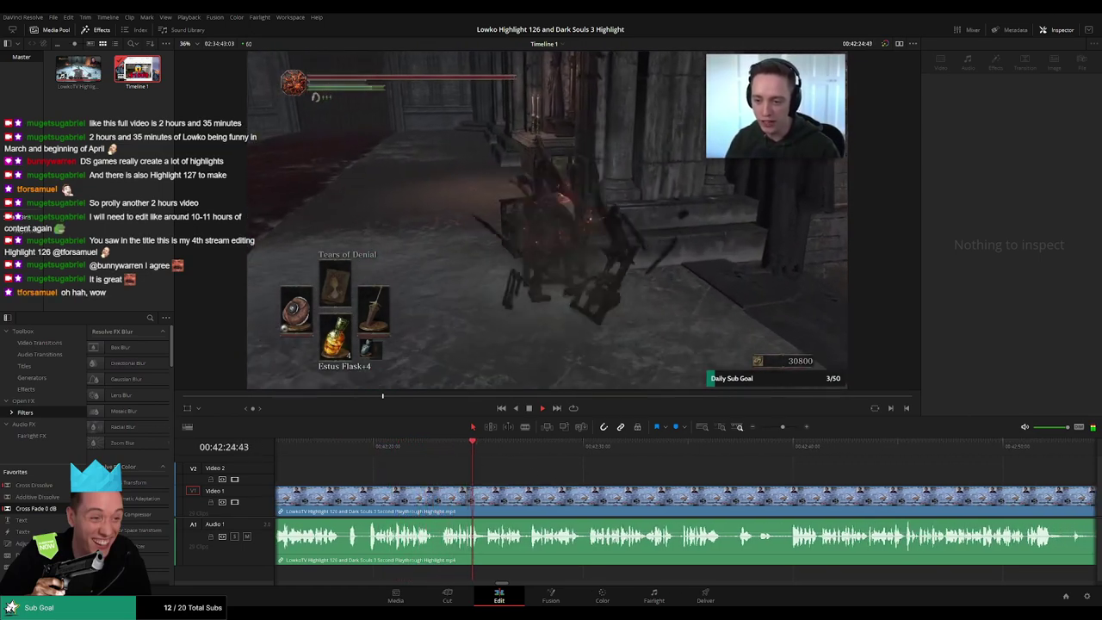
pyautogui.scroll(-3, 495, 469)
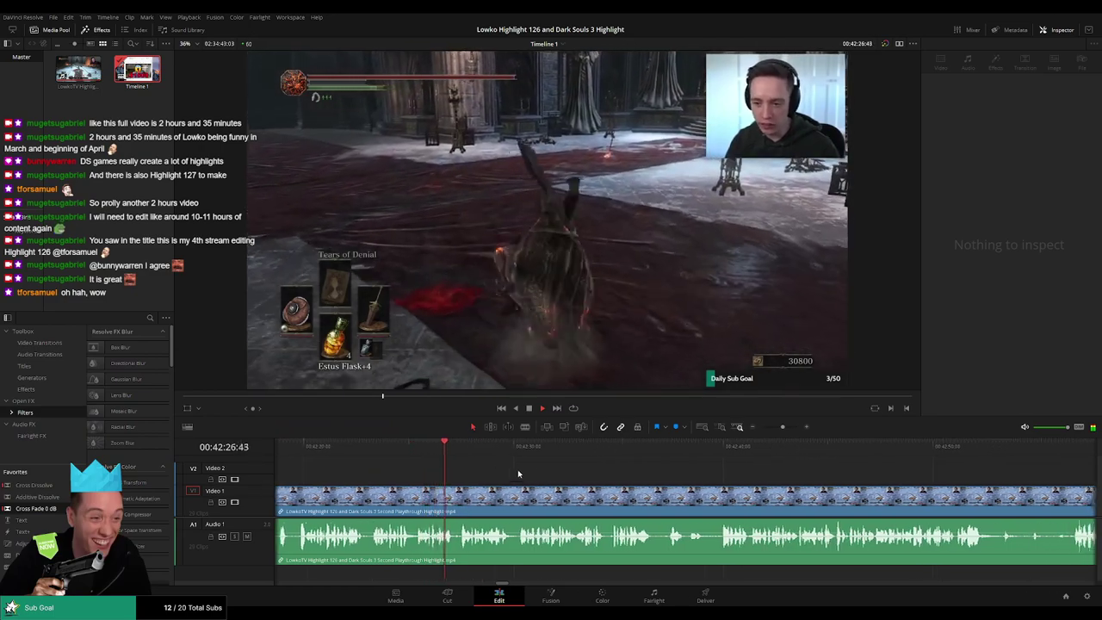
pyautogui.scroll(-3, 518, 469)
pyautogui.scroll(-3, 518, 478)
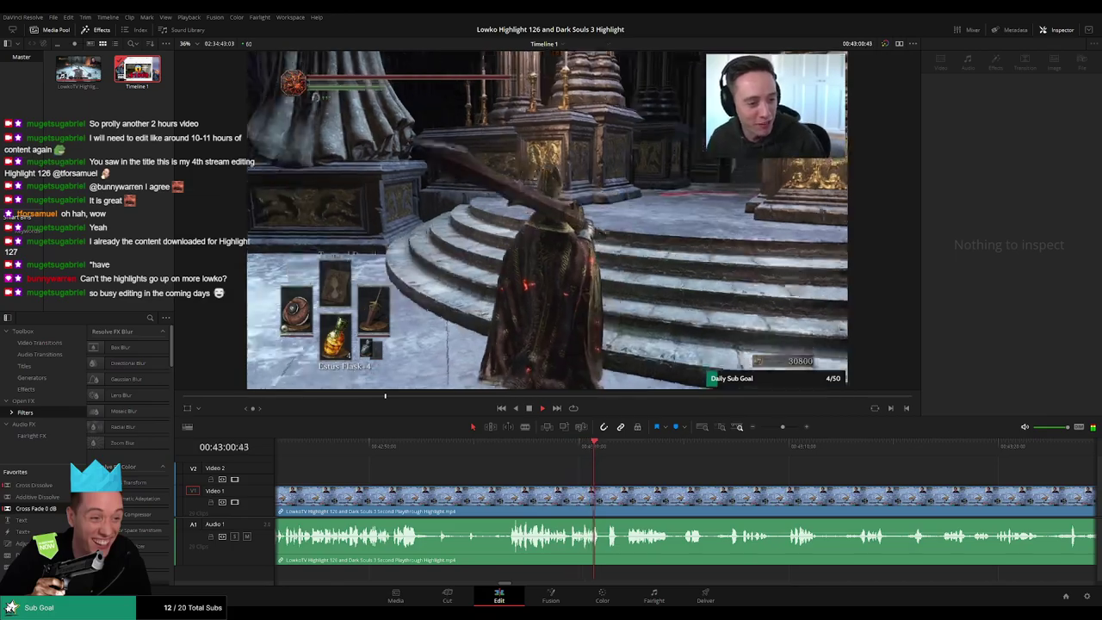
# Cut out the leftover of about 20 frames from 00:43:01:57, where the Pontiff room changes to the next scene.
pyautogui.press('space')
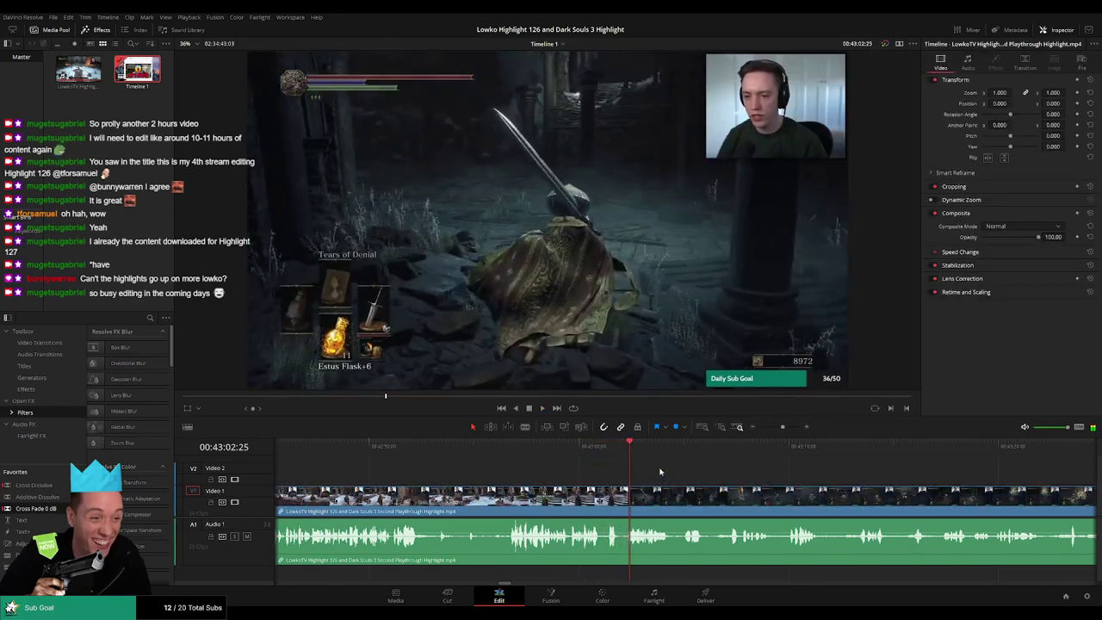
pyautogui.press('b')
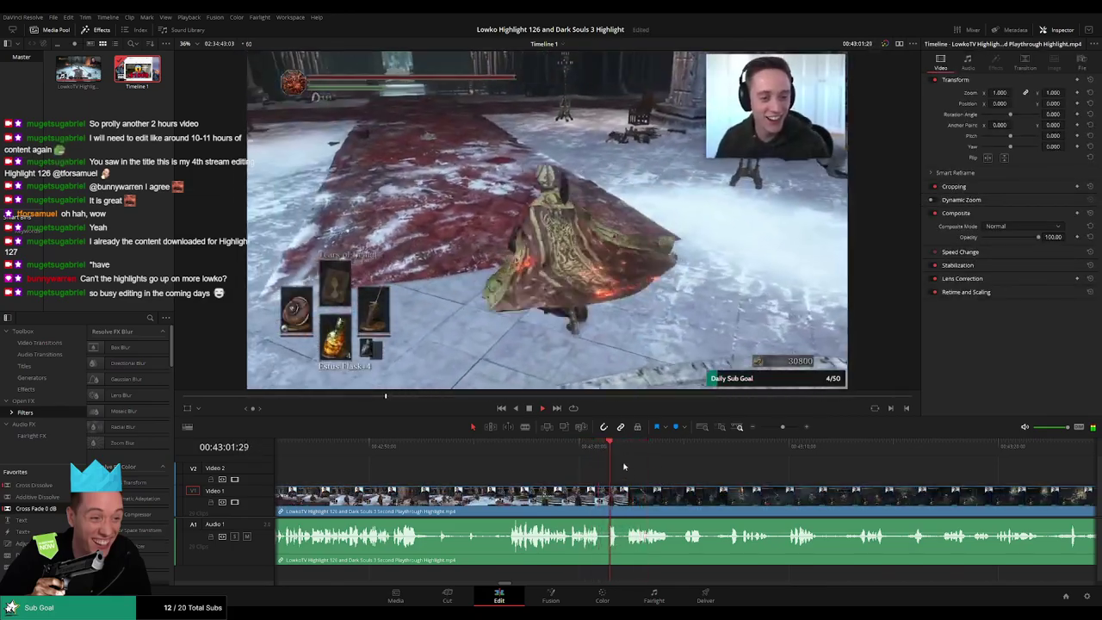
pyautogui.click(623, 508)
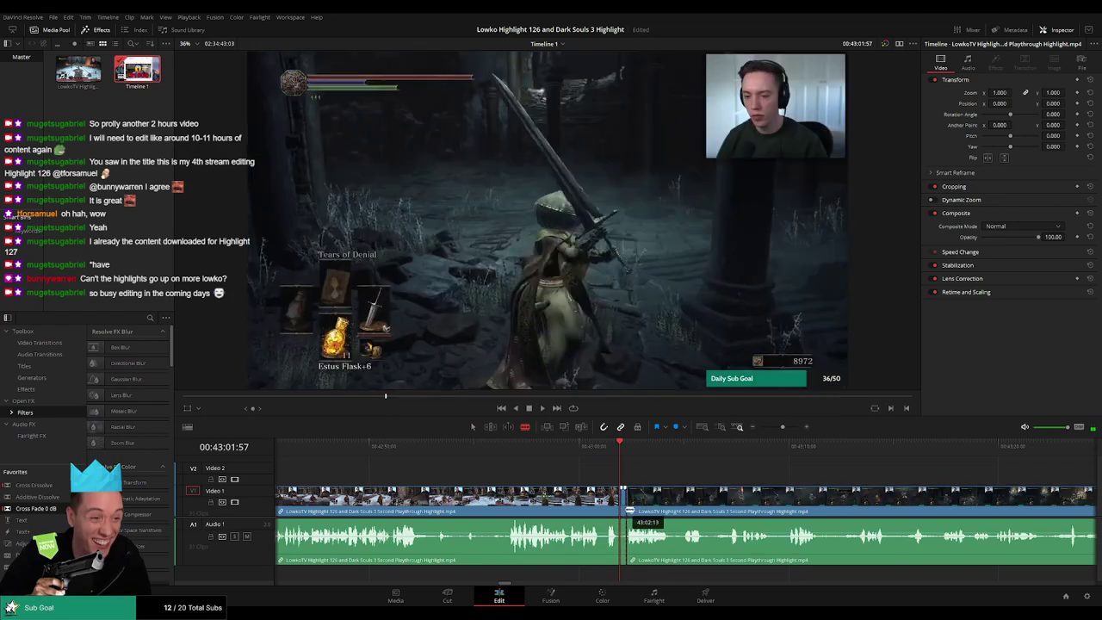
pyautogui.press('a')
# Colour the finished clip before the 00:43:01:57 join orange and play on from there.
pyautogui.click(564, 514)
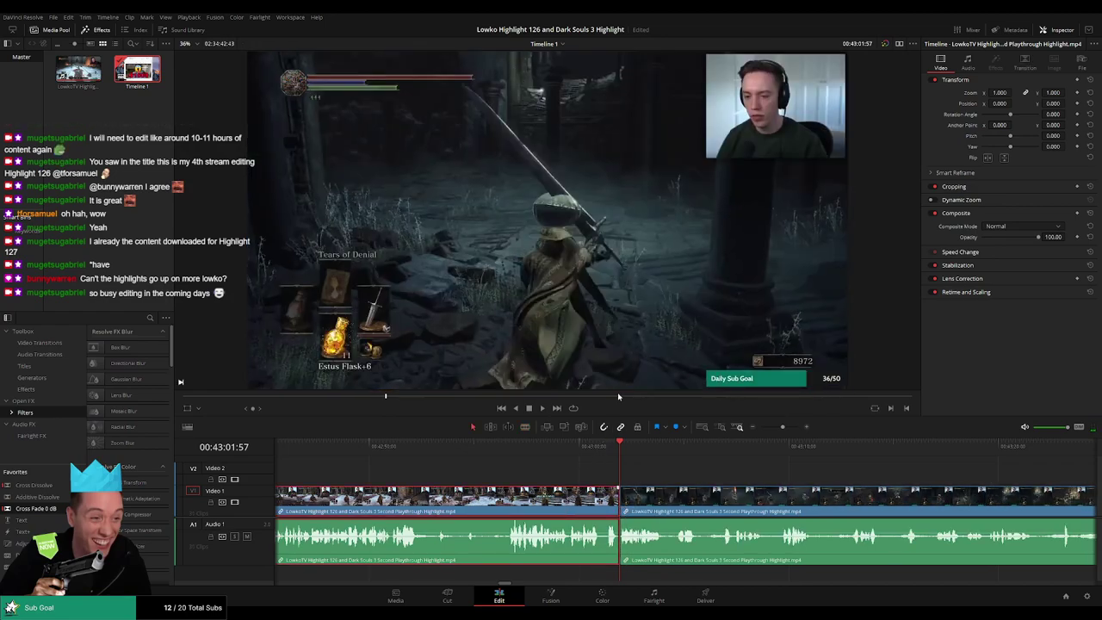
pyautogui.click(710, 395)
pyautogui.press('space')
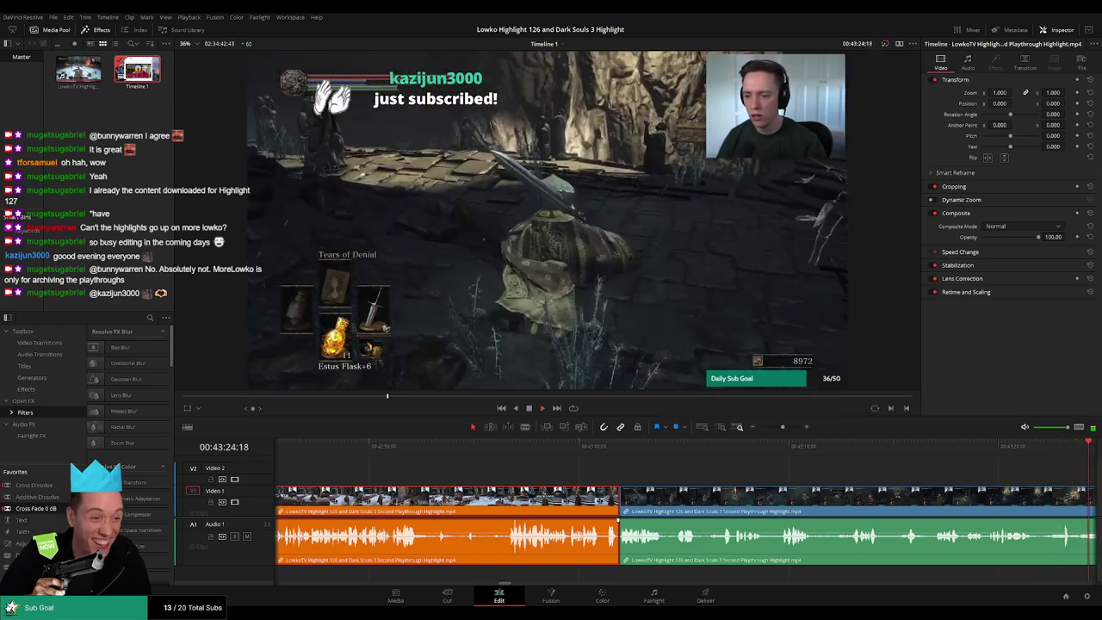
# Watch the start of the new section from about 00:43:24 to 00:44:16.
pyautogui.click(786, 484)
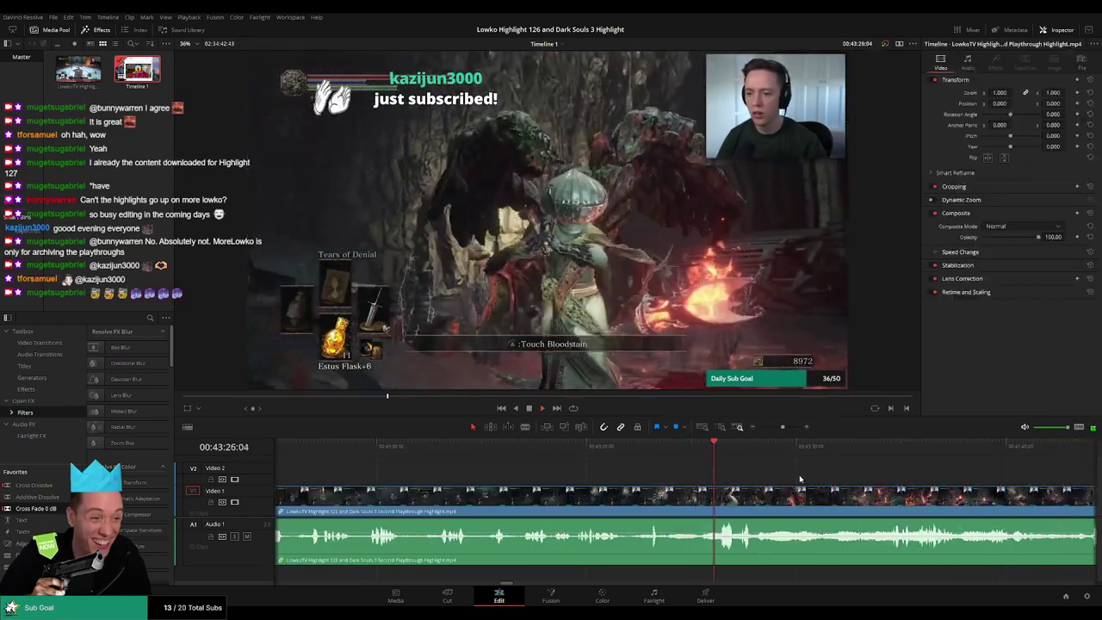
pyautogui.moveTo(800, 477); pyautogui.dragTo(602, 467)
pyautogui.moveTo(783, 428); pyautogui.dragTo(777, 429)
pyautogui.moveTo(781, 489); pyautogui.dragTo(565, 479)
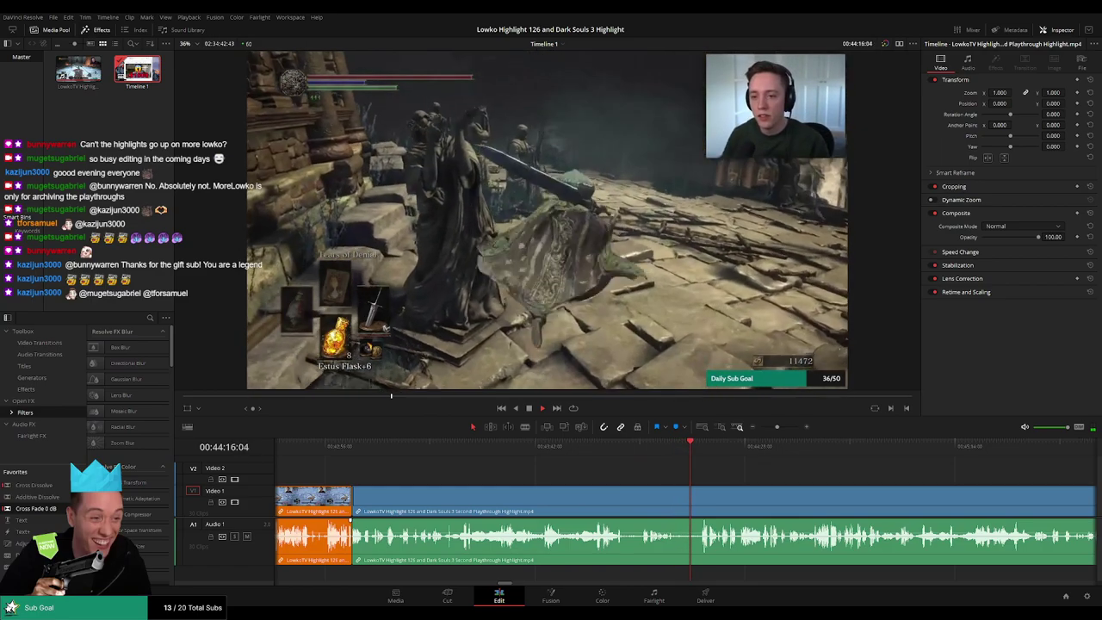
# Find the webcam gesture near 00:44:11 and place an adjustment clip about four seconds long there on Video 2.
pyautogui.click(661, 449)
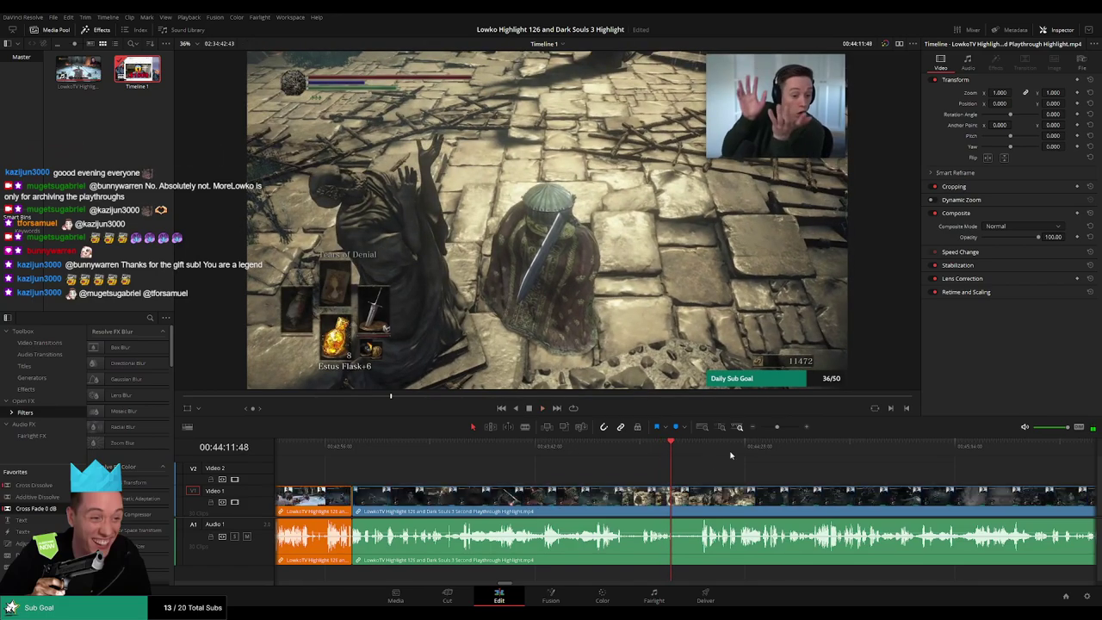
pyautogui.click(780, 428)
pyautogui.click(567, 452)
pyautogui.moveTo(567, 452); pyautogui.dragTo(529, 456)
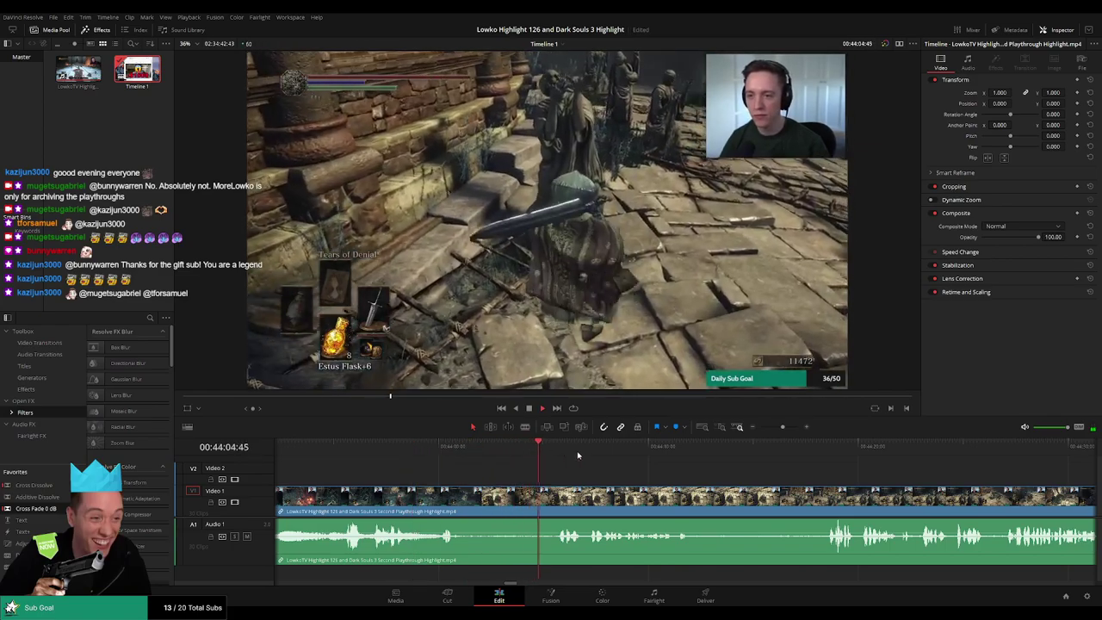
pyautogui.click(634, 452)
pyautogui.moveTo(634, 452); pyautogui.dragTo(650, 454)
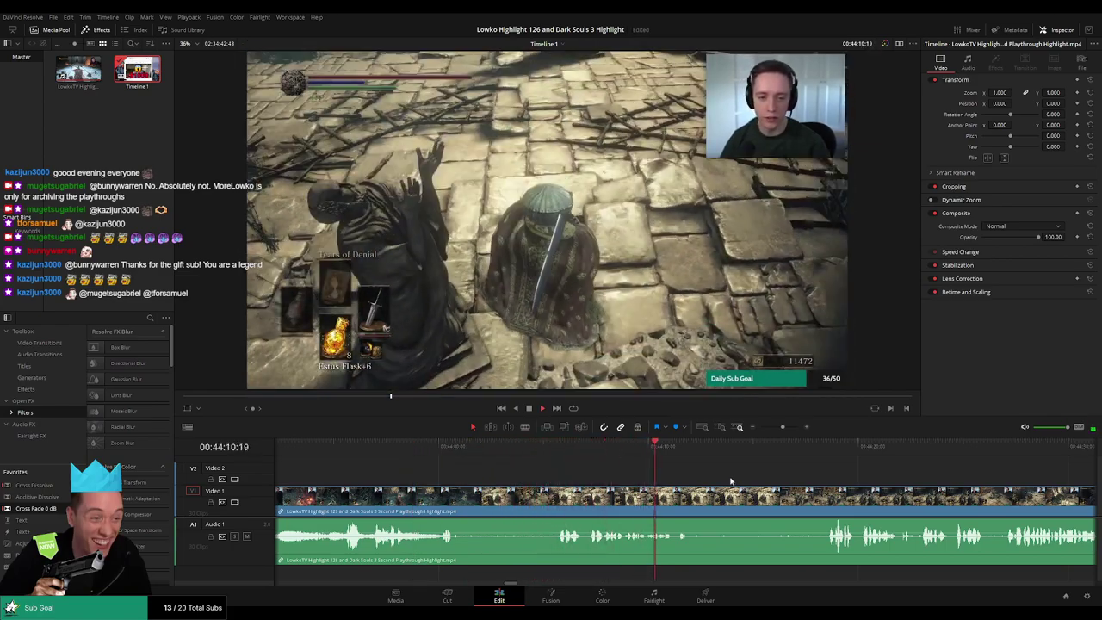
pyautogui.moveTo(731, 479); pyautogui.dragTo(489, 451)
pyautogui.moveTo(24, 543); pyautogui.dragTo(495, 478)
pyautogui.moveTo(562, 458)
pyautogui.mouseDown()
pyautogui.moveTo(618, 455)
pyautogui.moveTo(552, 455)
pyautogui.moveTo(568, 453)
pyautogui.moveTo(573, 474)
pyautogui.mouseUp()
pyautogui.click(487, 453)
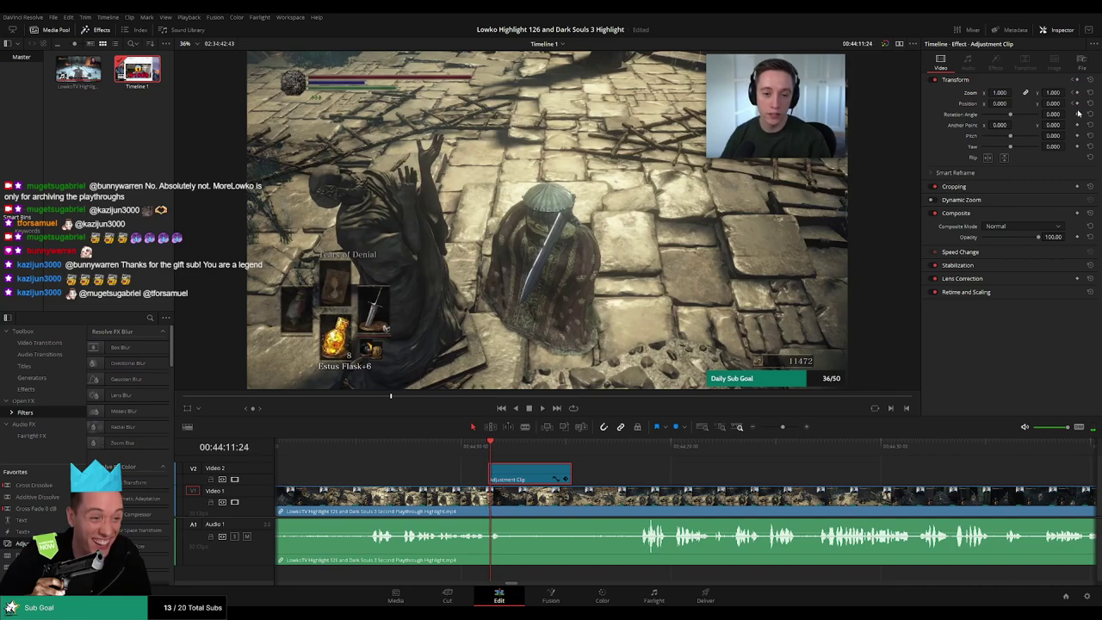
# Keyframe a webcam punch-in at 00:44:11:24 with zoom 1.690, position X -1313 and Y -731, and play it through.
pyautogui.moveTo(1004, 91); pyautogui.dragTo(1057, 113)
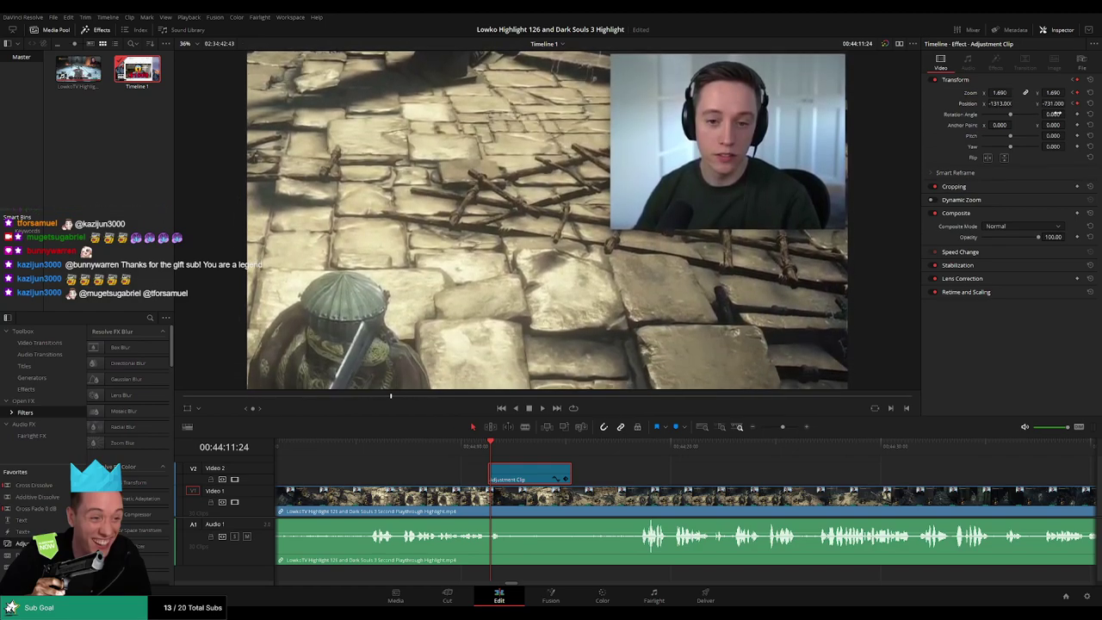
pyautogui.click(474, 465)
pyautogui.press('space')
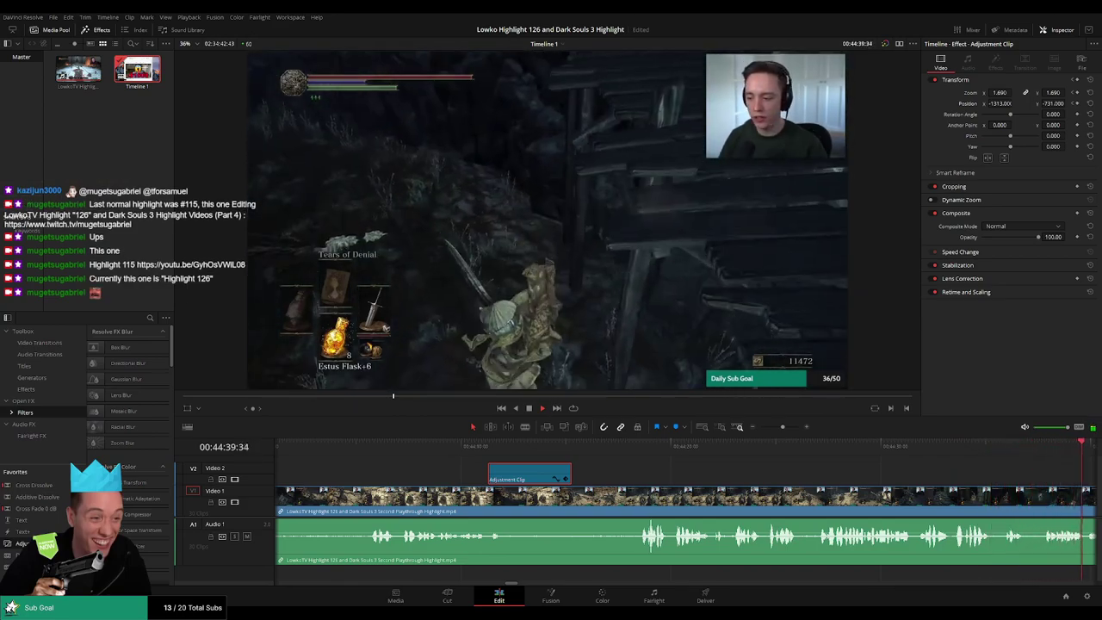
pyautogui.click(607, 462)
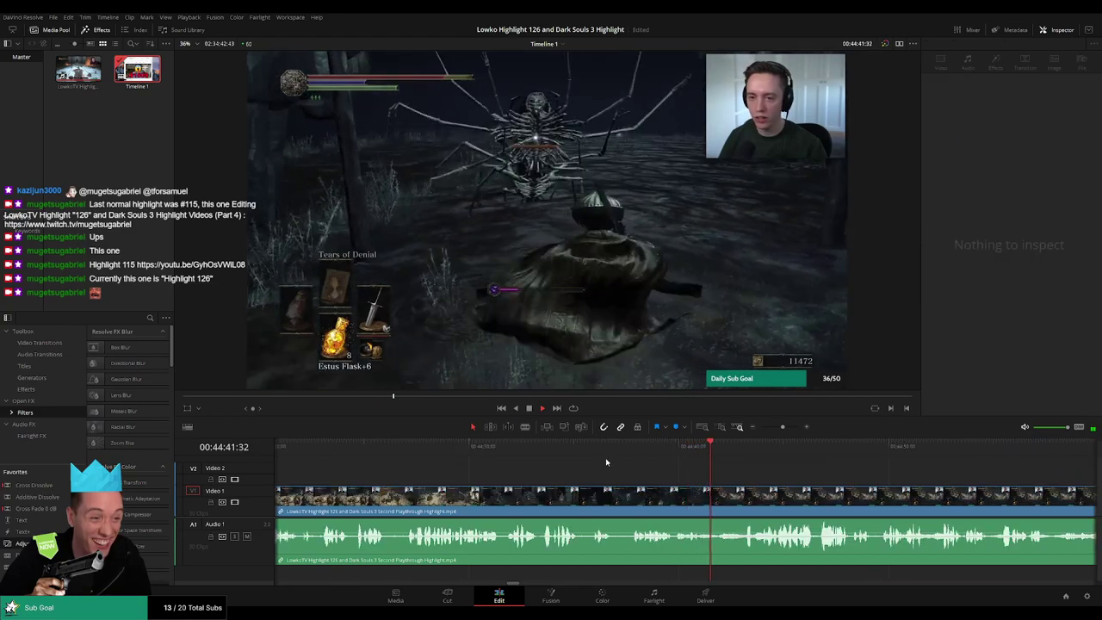
# Cut out the short section after 00:44:36:54, cross-fade the audio join and colour the preceding clip orange.
pyautogui.click(583, 447)
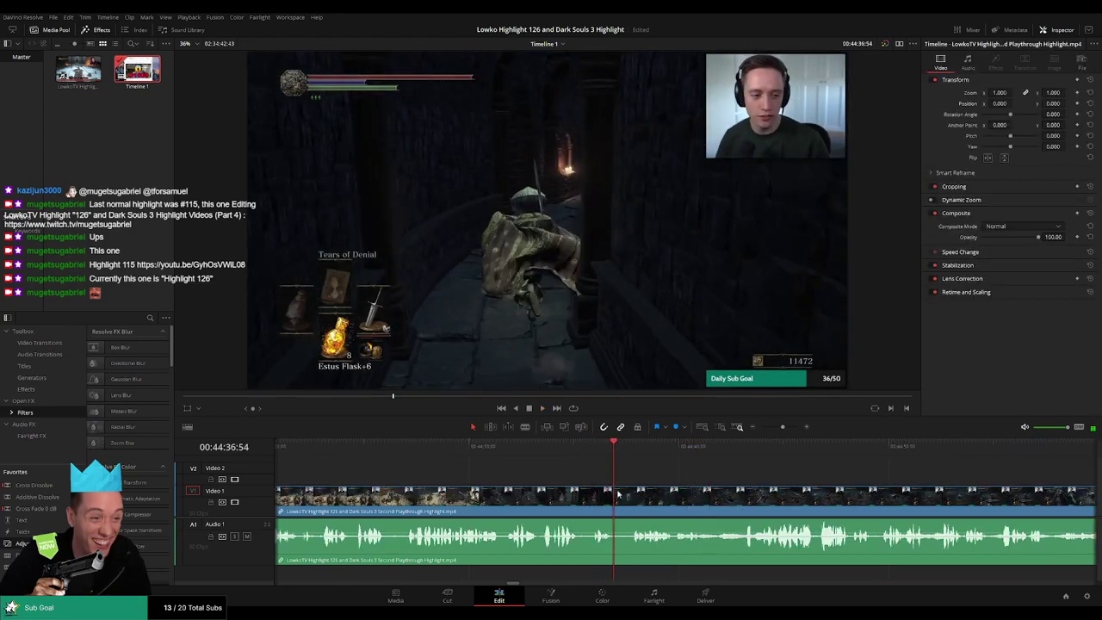
pyautogui.hotkey('ctrl', 'b')
pyautogui.press('Delete')
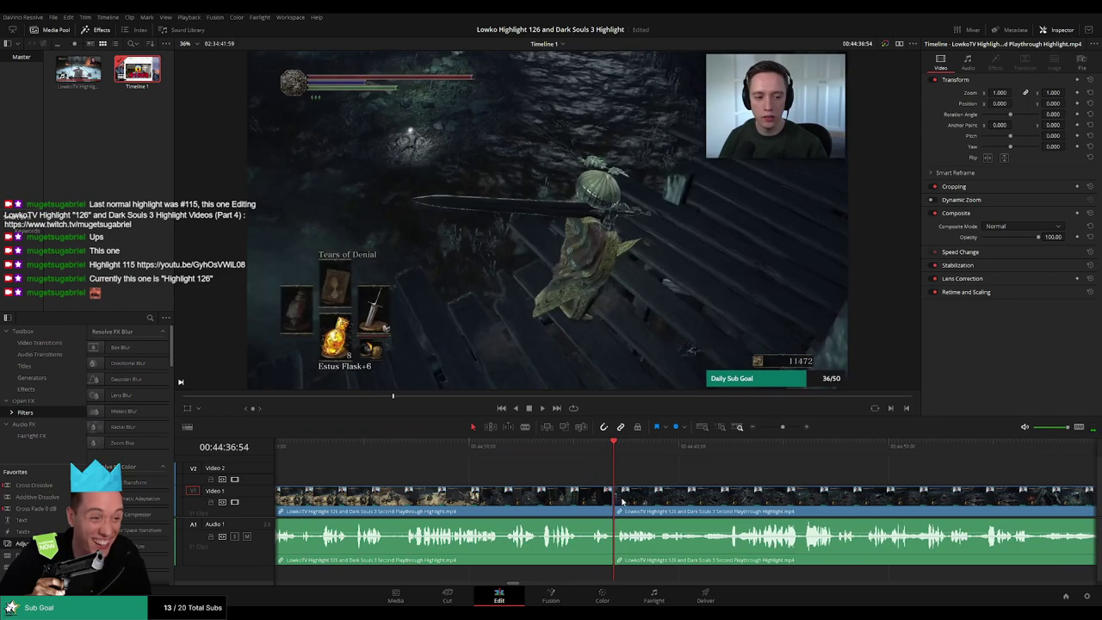
pyautogui.hotkey('ctrl', '1')
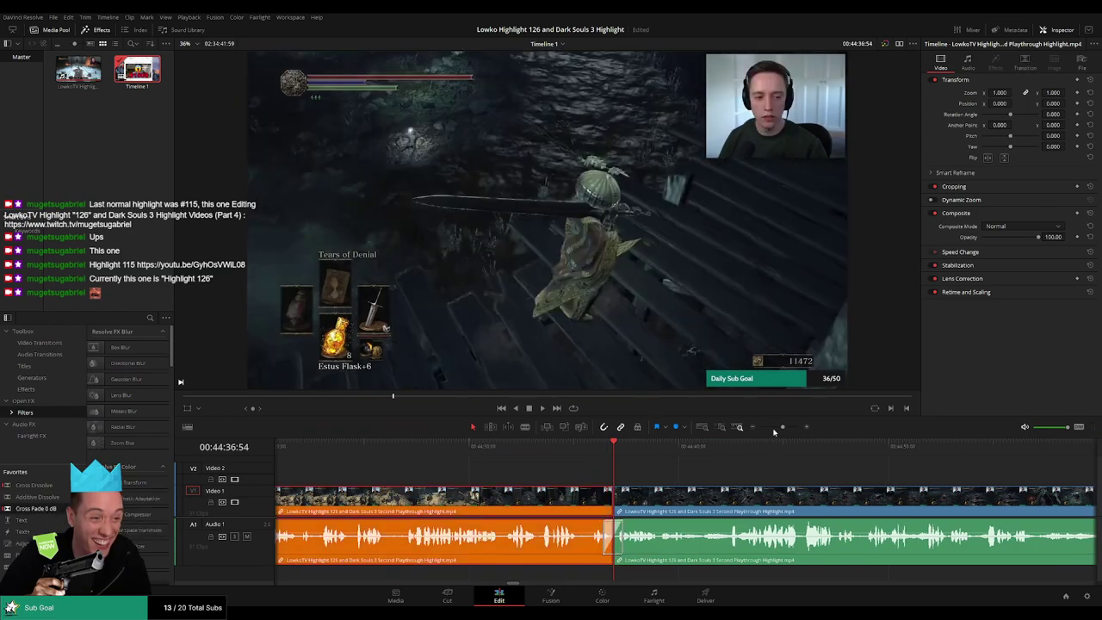
# Watch the footage from the new join at 00:44:37 through the death scene to about 00:45:39.
pyautogui.moveTo(774, 431)
pyautogui.mouseDown()
pyautogui.moveTo(759, 430)
pyautogui.moveTo(770, 430)
pyautogui.mouseUp()
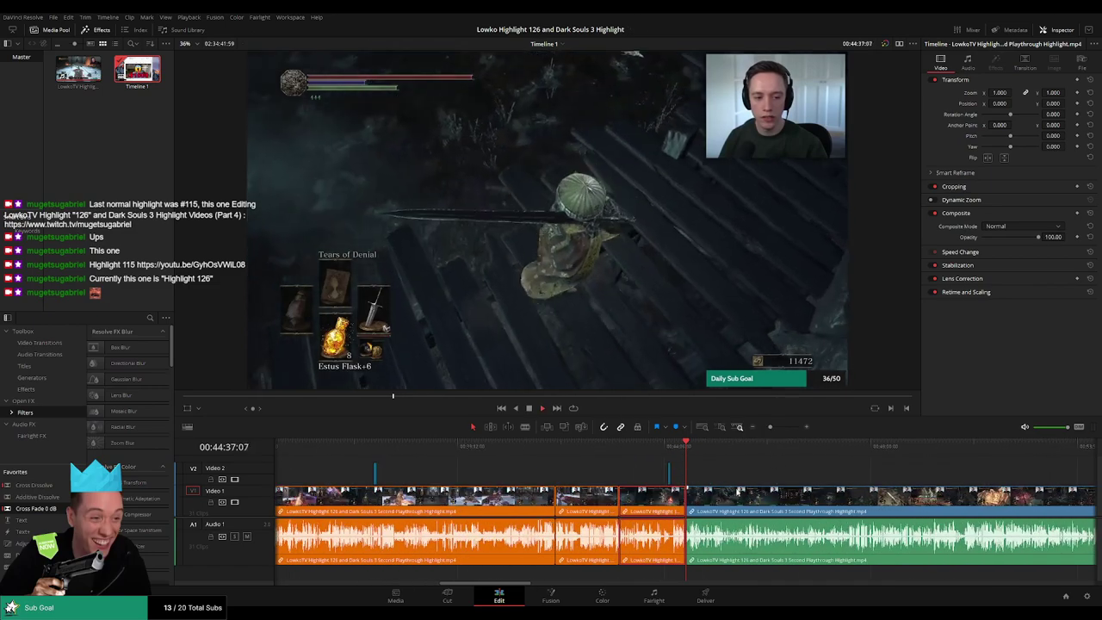
pyautogui.moveTo(738, 492); pyautogui.dragTo(636, 468)
pyautogui.click(636, 469)
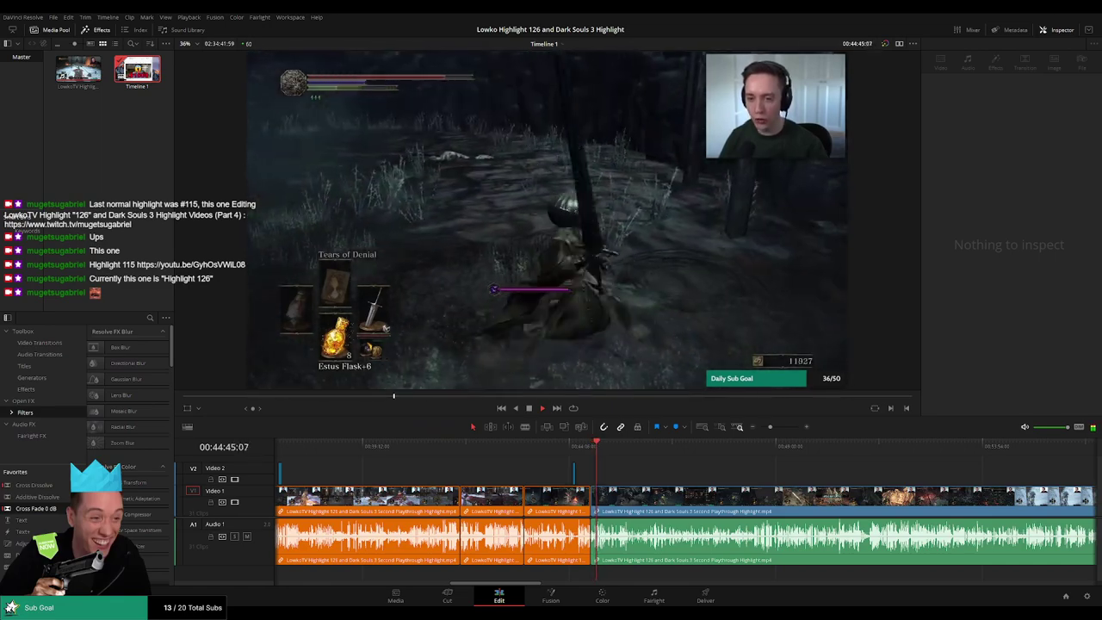
pyautogui.moveTo(662, 479); pyautogui.dragTo(528, 468)
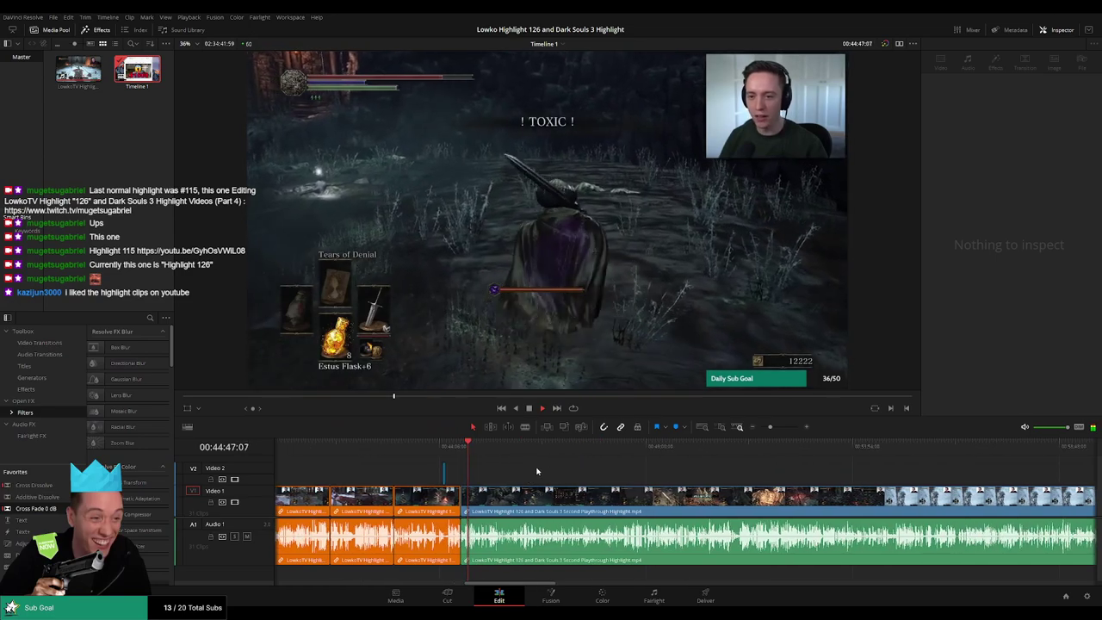
pyautogui.moveTo(771, 428); pyautogui.dragTo(775, 432)
pyautogui.moveTo(682, 481); pyautogui.dragTo(521, 480)
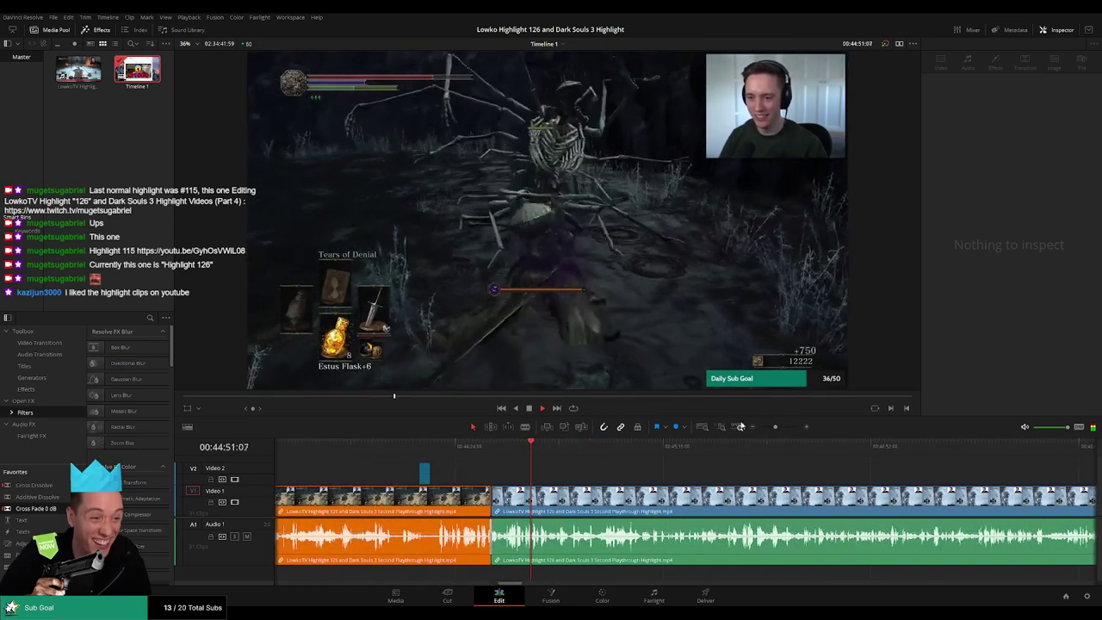
pyautogui.moveTo(774, 427); pyautogui.dragTo(780, 430)
pyautogui.moveTo(706, 482); pyautogui.dragTo(407, 478)
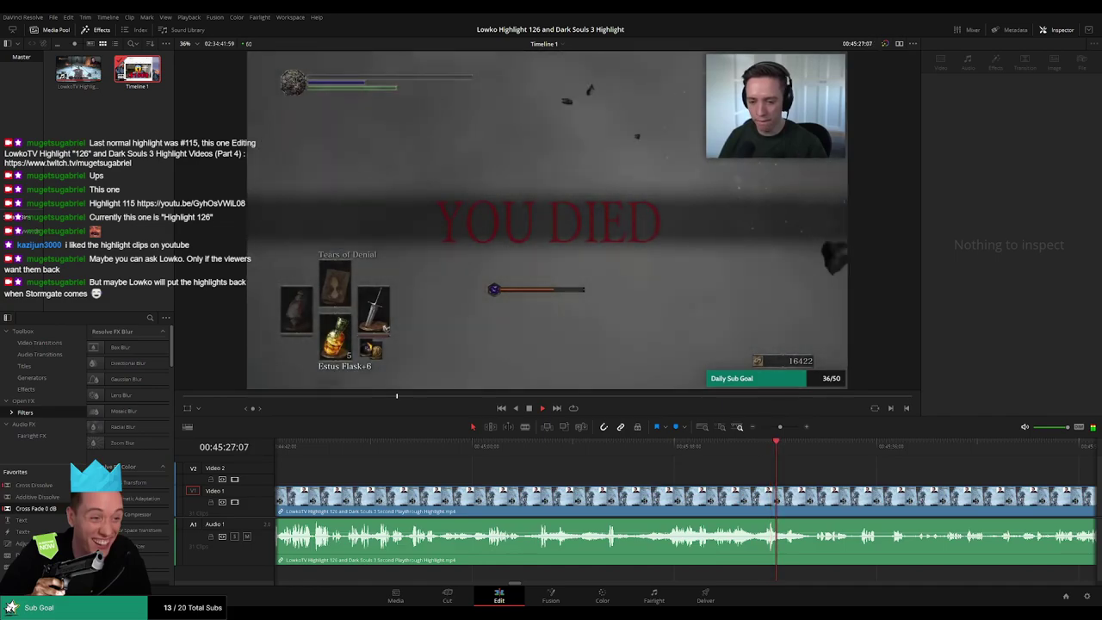
pyautogui.moveTo(569, 450); pyautogui.dragTo(379, 454)
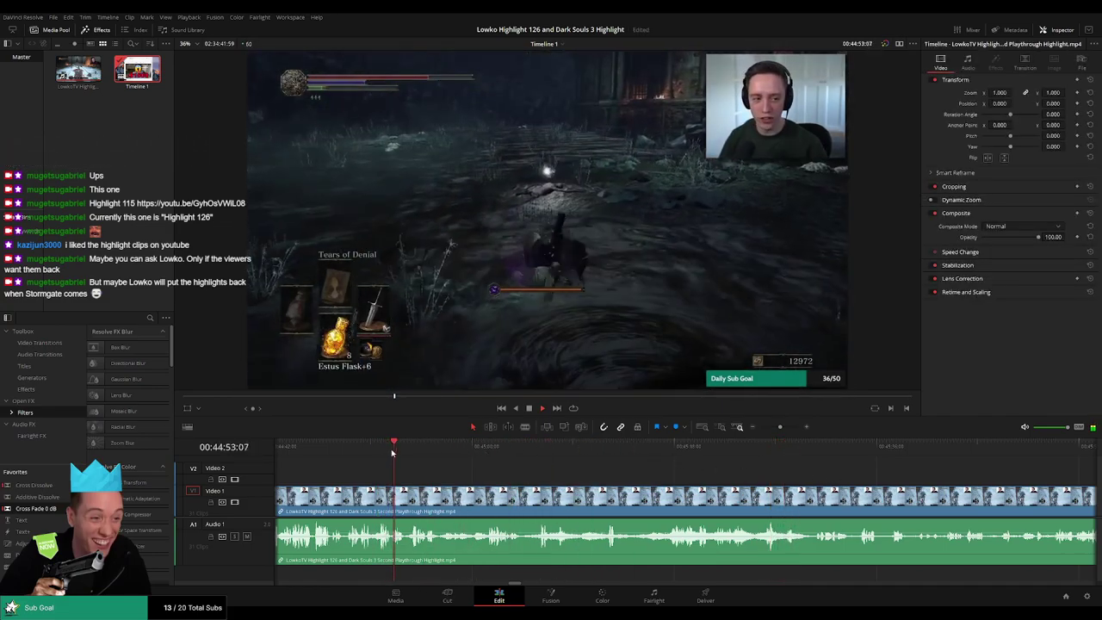
pyautogui.click(409, 452)
pyautogui.hscroll(-2, 465, 474)
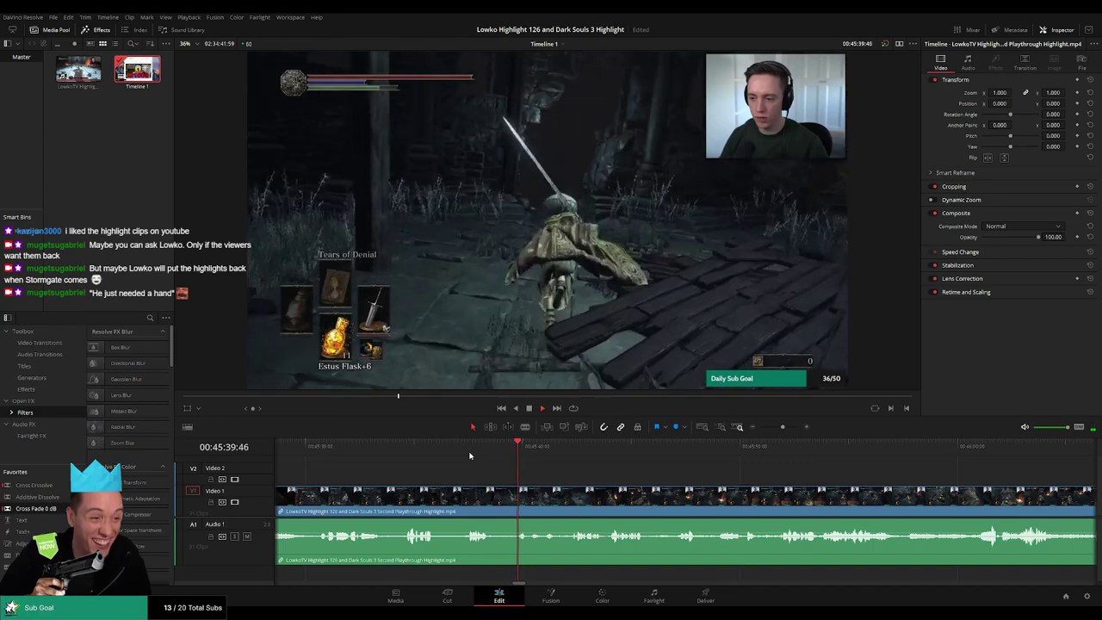
# Remove the section between 00:45:45:44 and 00:45:46:58, cross-fade the audio join and colour the preceding clip orange.
pyautogui.moveTo(629, 478); pyautogui.dragTo(507, 474)
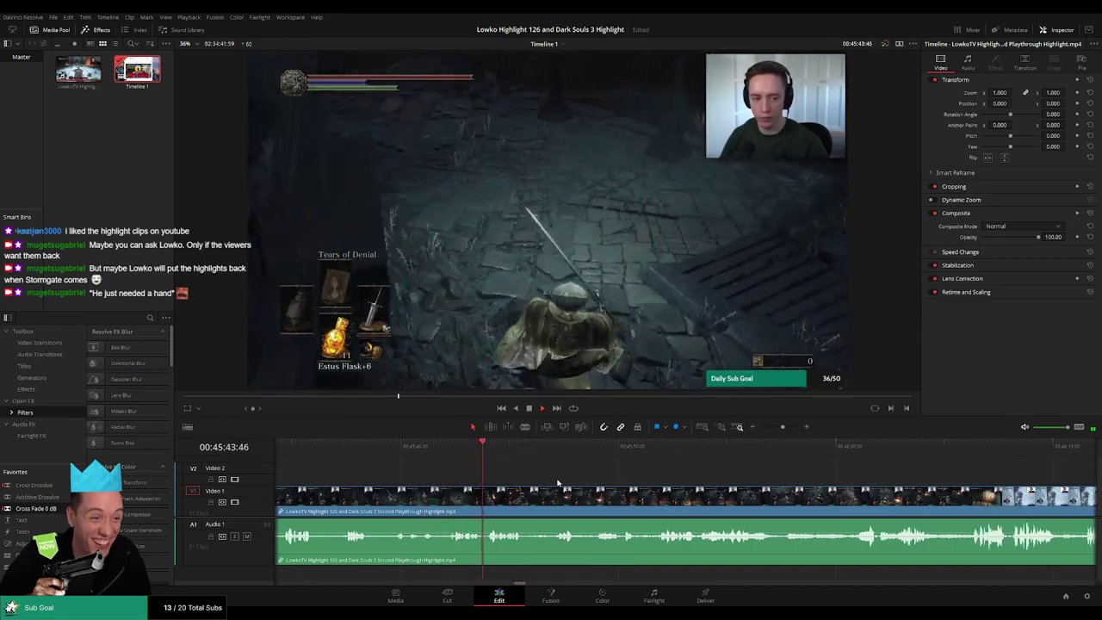
pyautogui.moveTo(570, 482); pyautogui.dragTo(507, 477)
pyautogui.press('b')
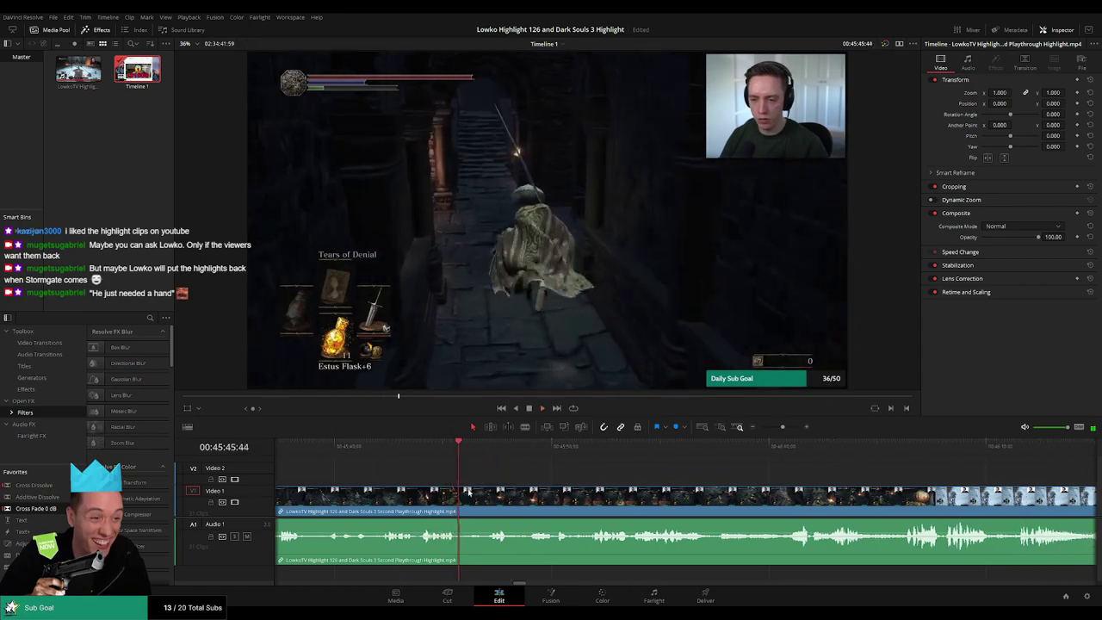
pyautogui.click(460, 493)
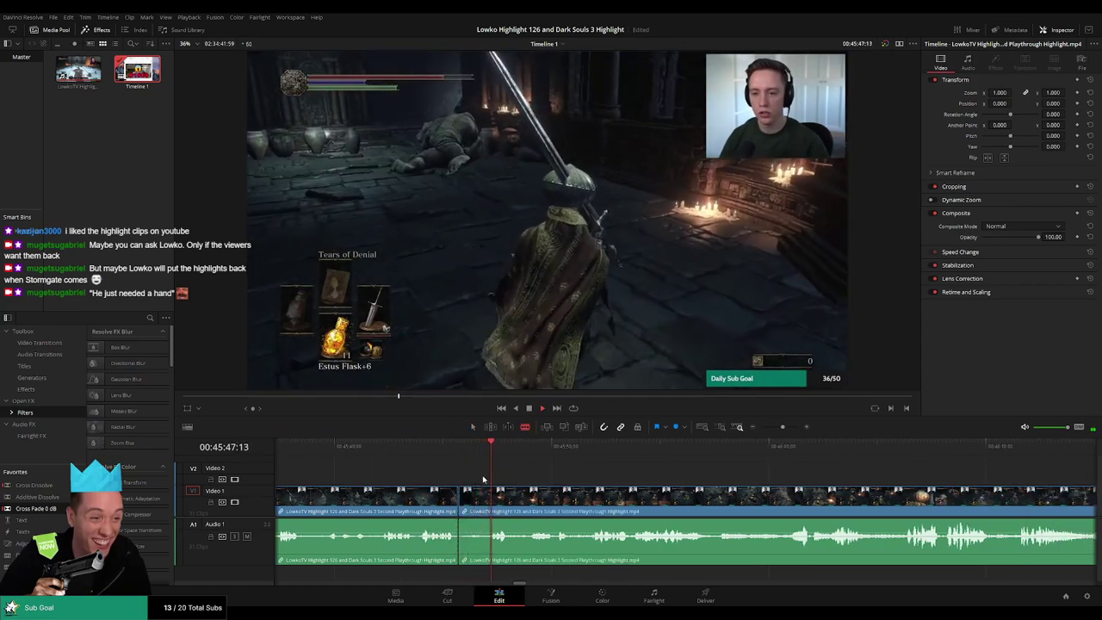
pyautogui.click(486, 501)
pyautogui.press('a')
pyautogui.click(477, 504)
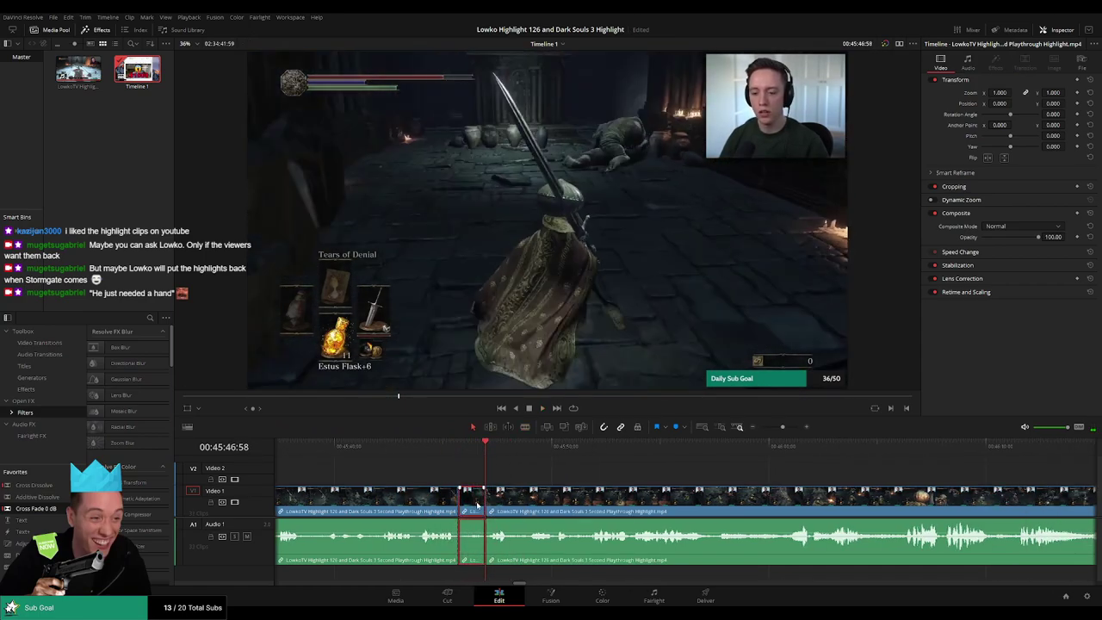
pyautogui.press('Delete')
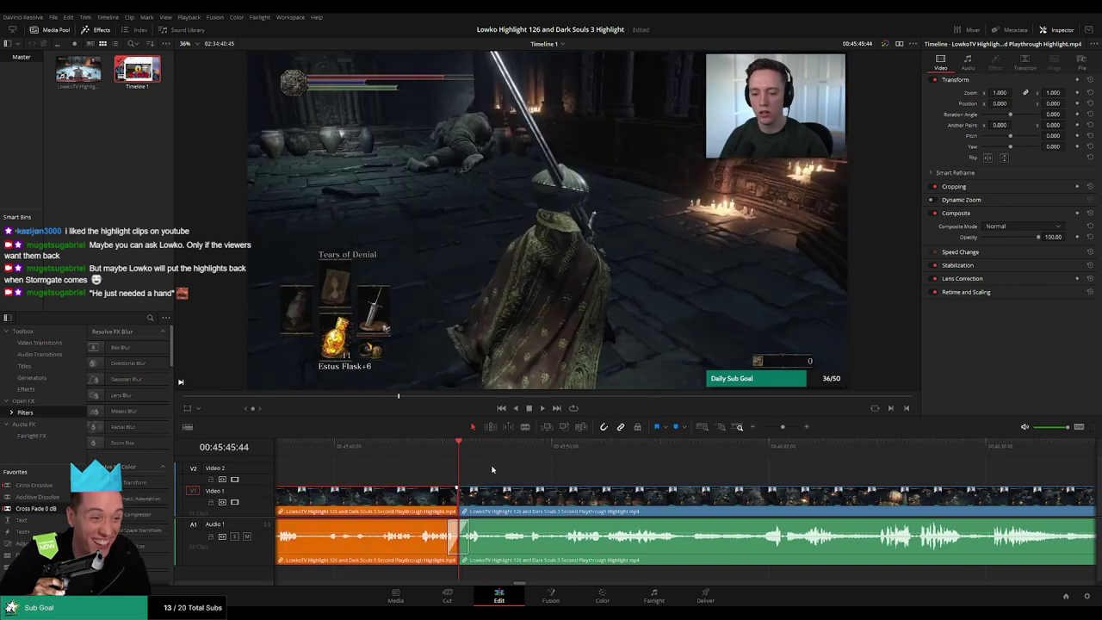
# Play across the 00:45:45:44 join and watch the fight that follows to about 00:46:28.
pyautogui.click(437, 447)
pyautogui.press('space')
pyautogui.click(555, 470)
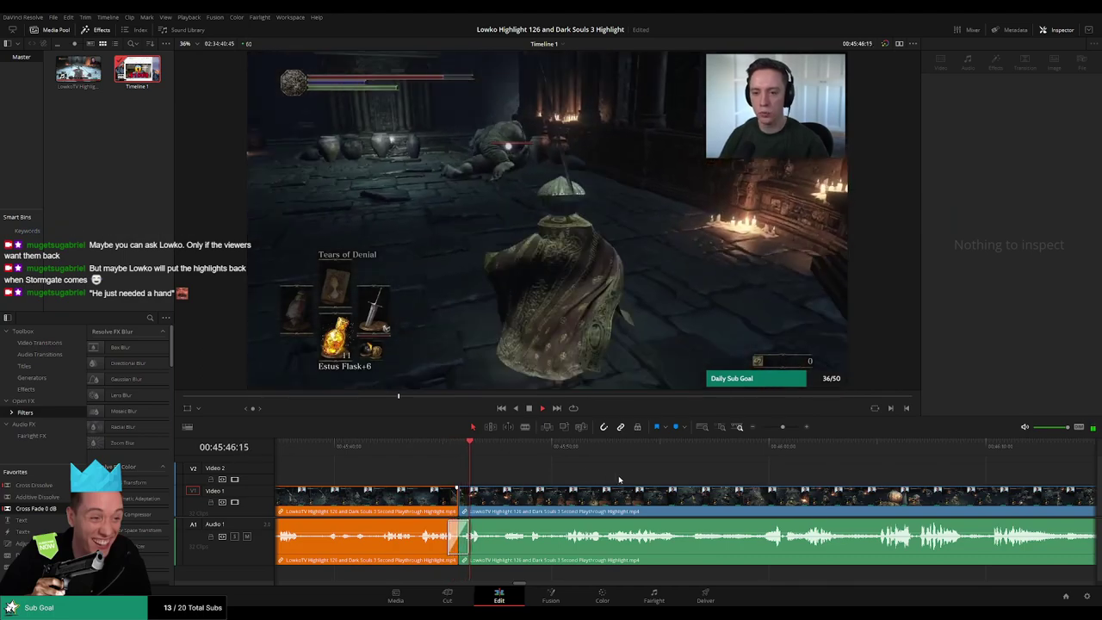
pyautogui.hscroll(2, 617, 475)
pyautogui.moveTo(782, 428)
pyautogui.mouseDown()
pyautogui.moveTo(761, 428)
pyautogui.moveTo(781, 428)
pyautogui.mouseUp()
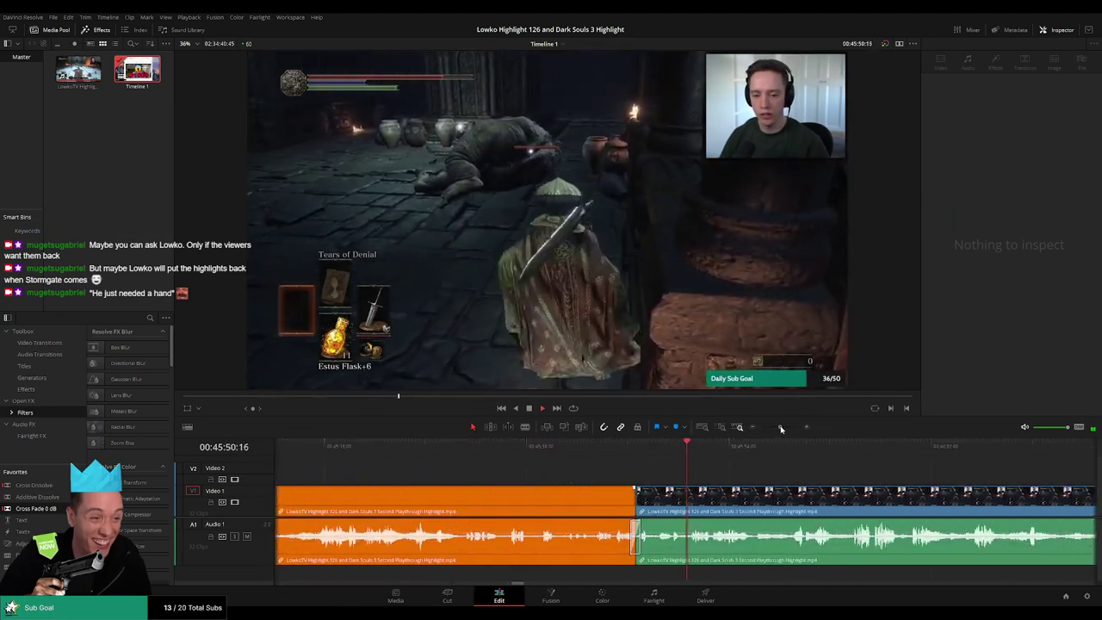
pyautogui.hscroll(3, 689, 474)
pyautogui.hscroll(3, 584, 471)
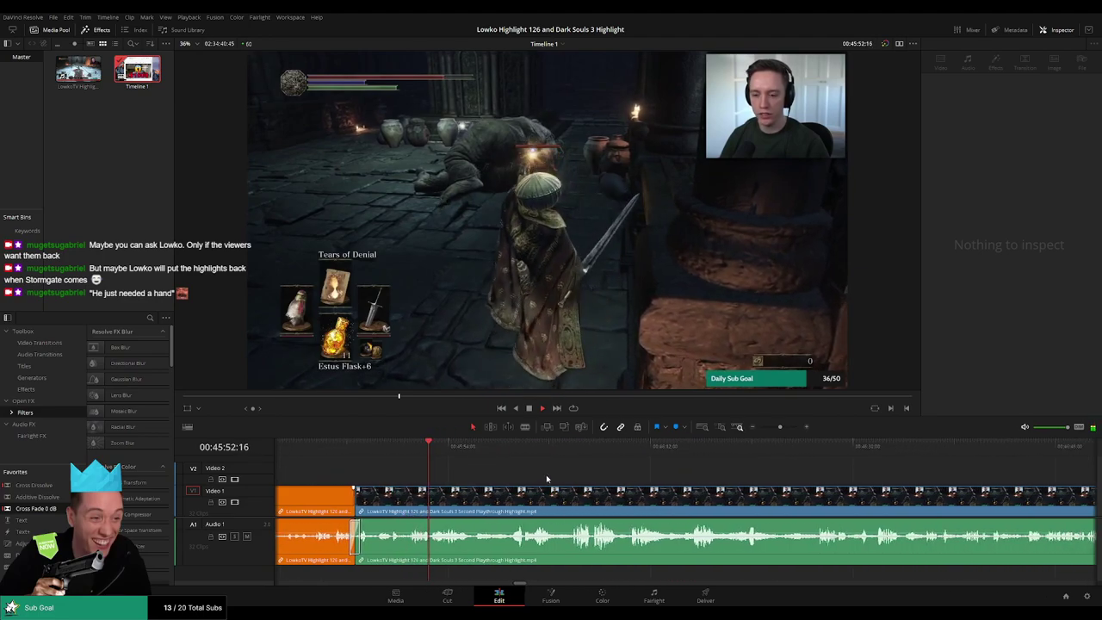
pyautogui.hscroll(-1, 485, 473)
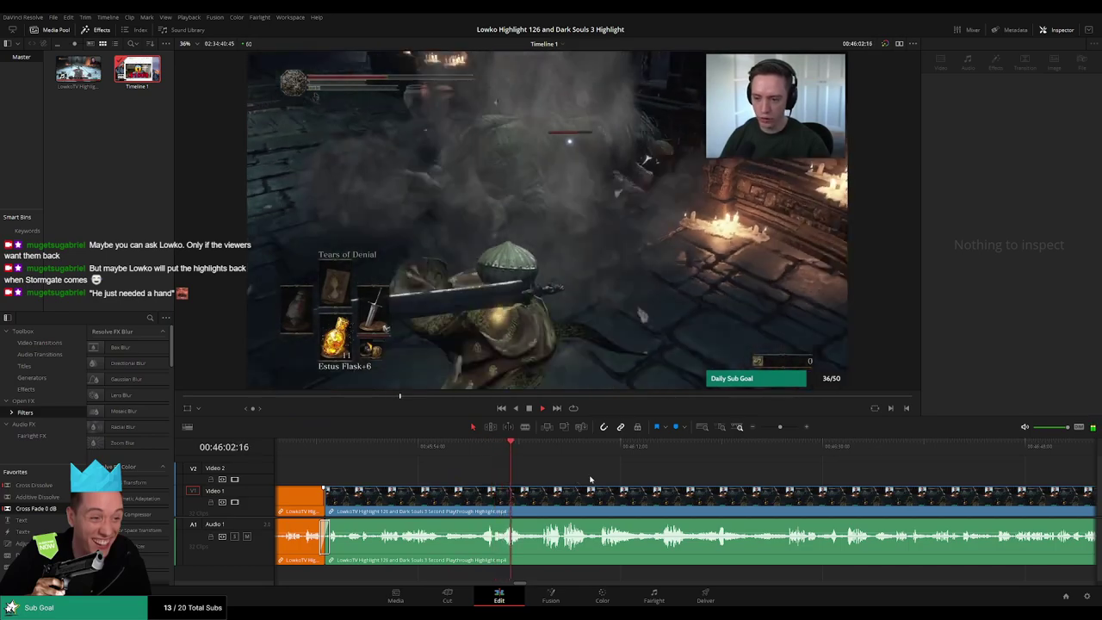
pyautogui.moveTo(586, 479); pyautogui.dragTo(532, 474)
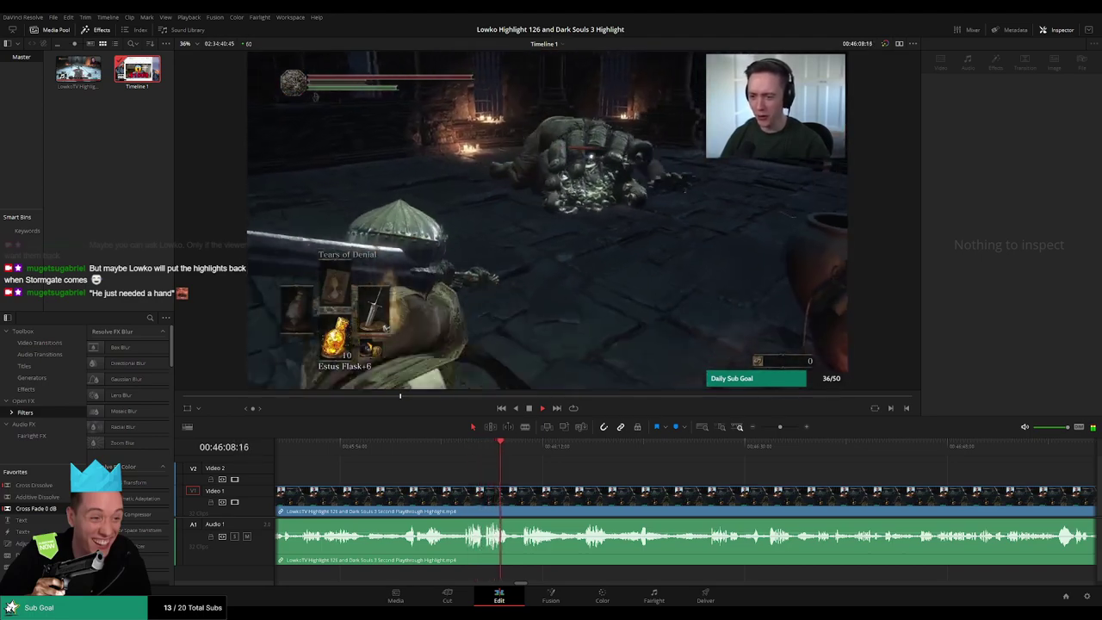
pyautogui.moveTo(615, 478); pyautogui.dragTo(471, 462)
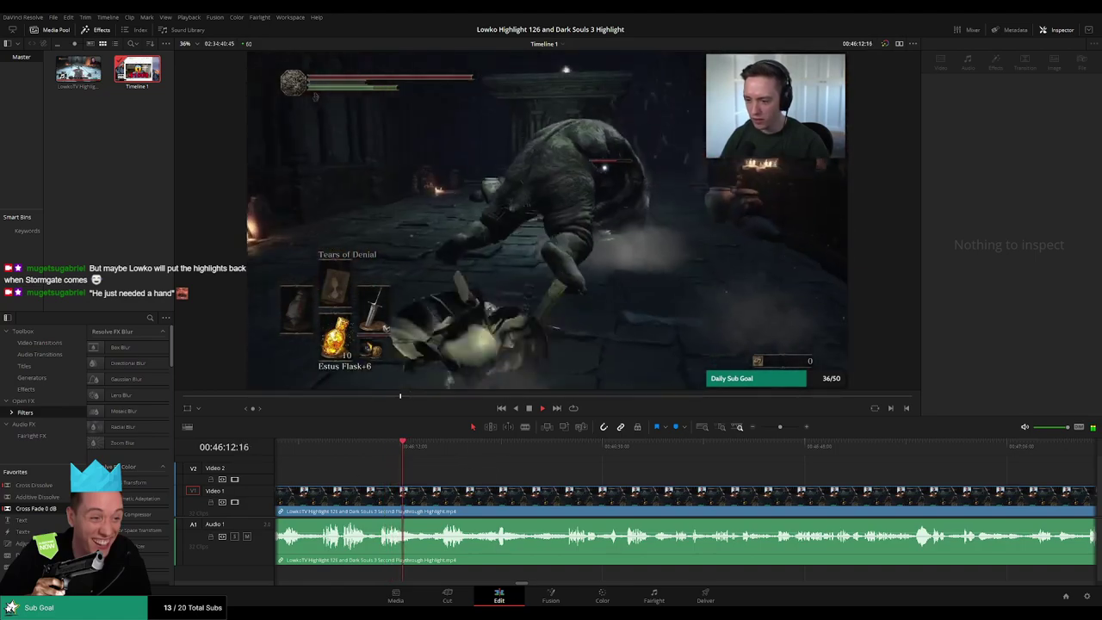
pyautogui.moveTo(547, 477); pyautogui.dragTo(505, 476)
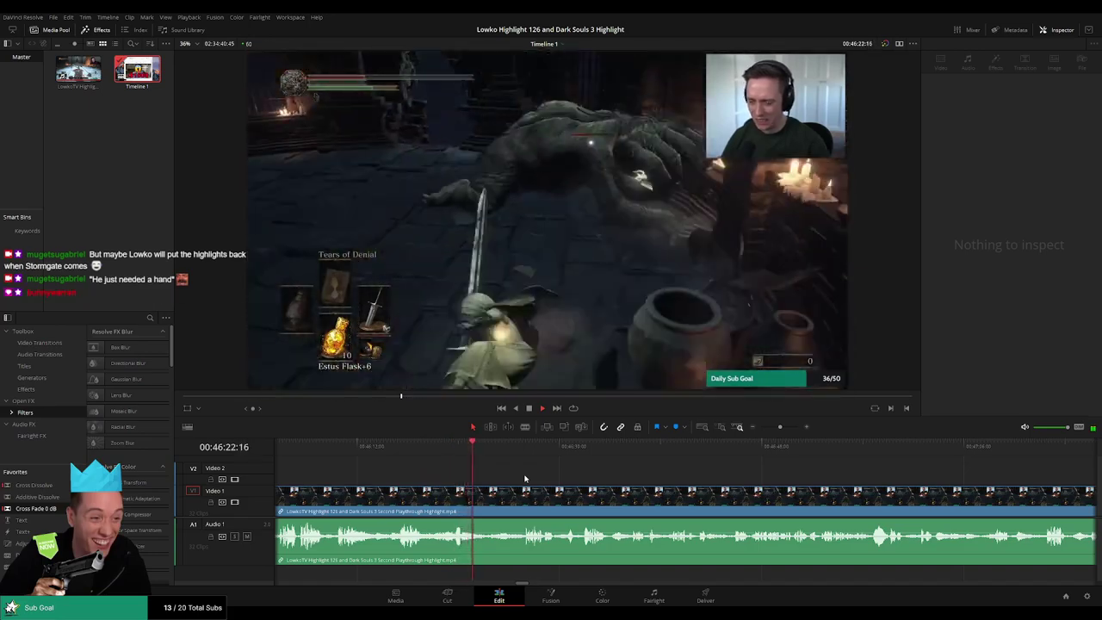
pyautogui.moveTo(548, 479); pyautogui.dragTo(495, 476)
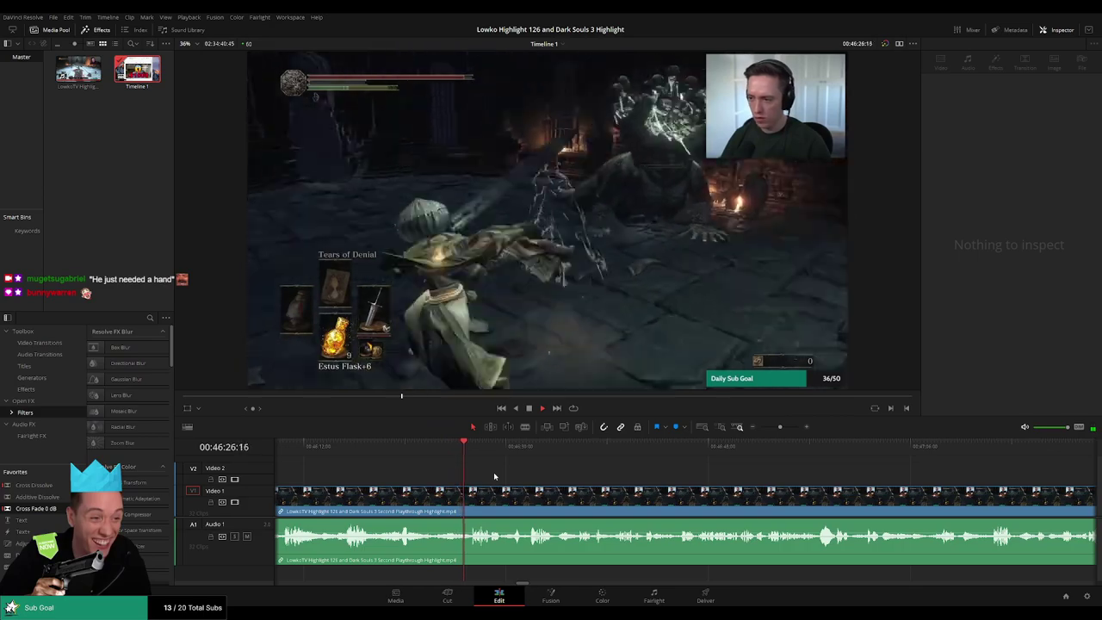
pyautogui.scroll(2, 520, 473)
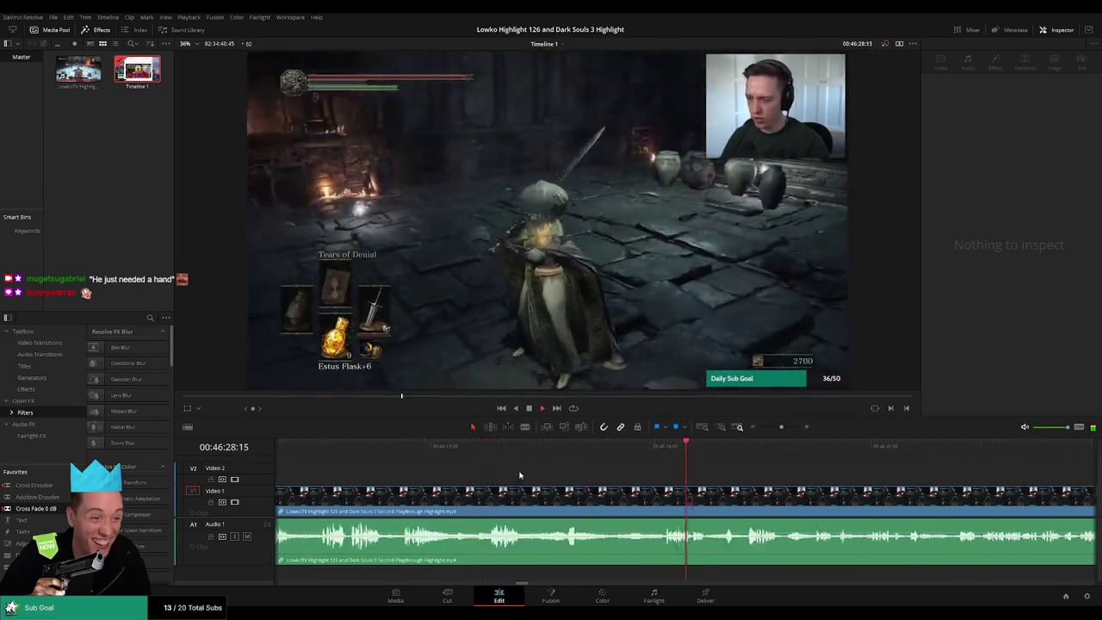
# Review the footage after the fight from about 00:46:30 to 00:47:50 for sections worth cutting.
pyautogui.moveTo(758, 468); pyautogui.dragTo(531, 451)
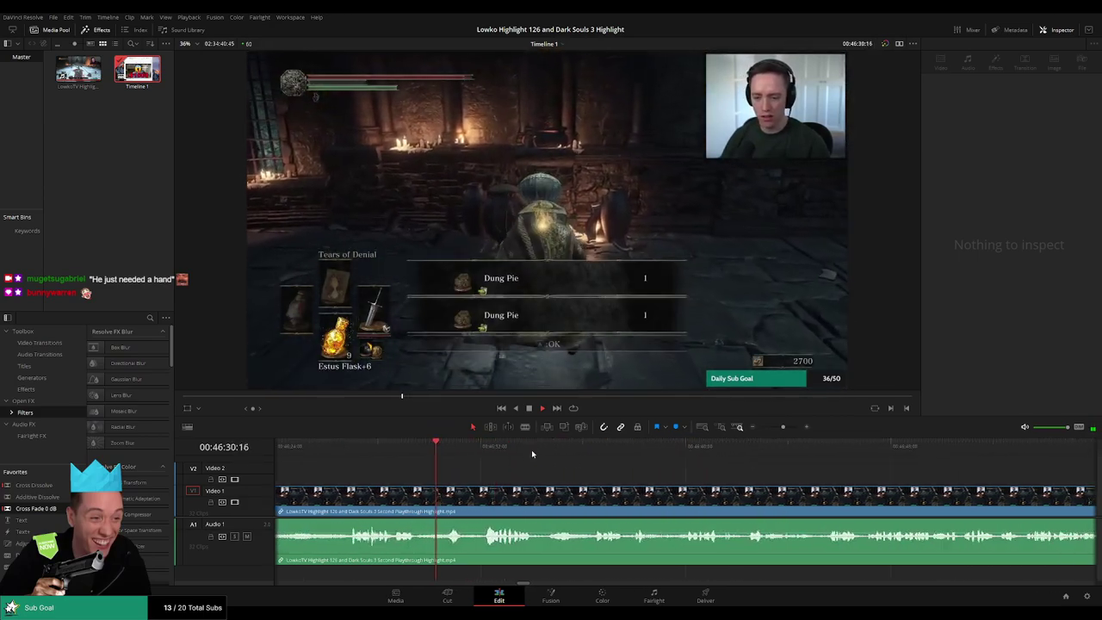
pyautogui.click(490, 449)
pyautogui.hscroll(2, 517, 460)
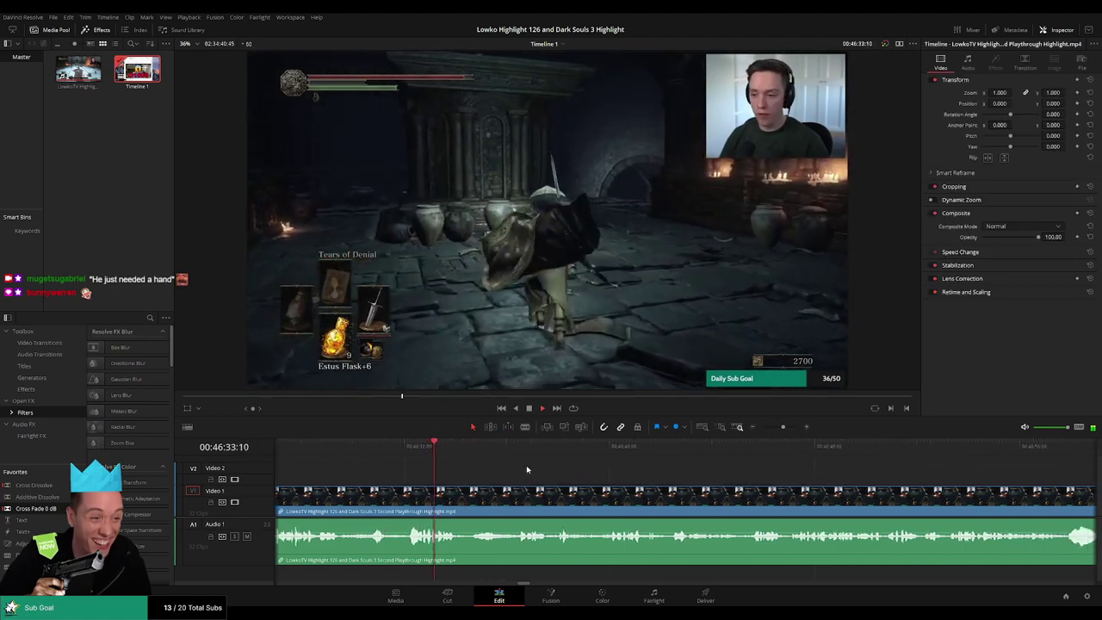
pyautogui.hscroll(2, 559, 473)
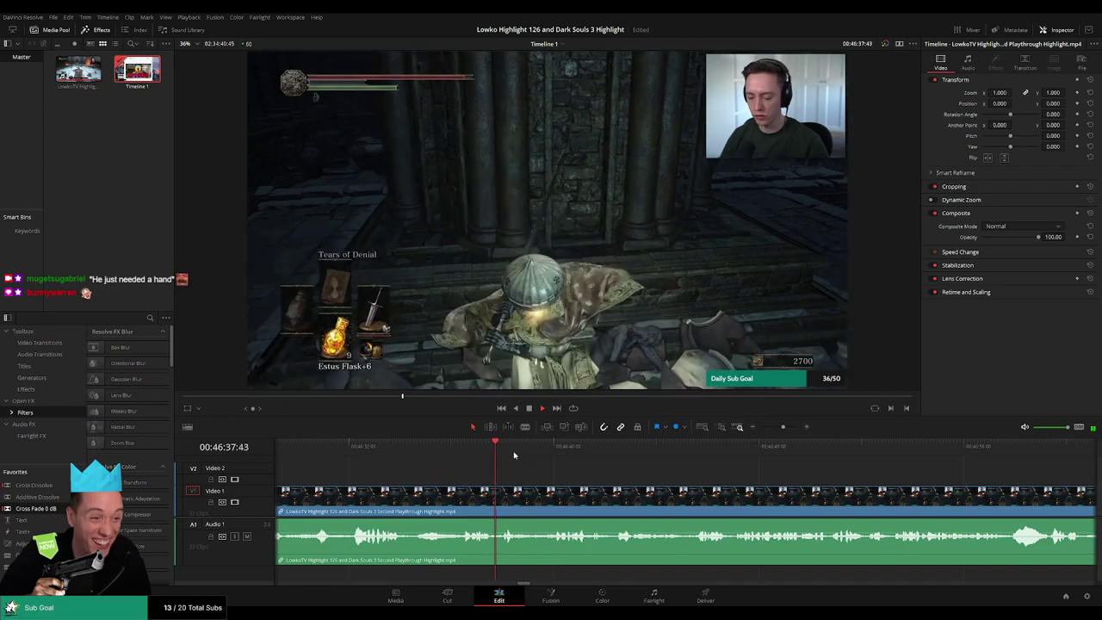
pyautogui.click(547, 455)
pyautogui.hscroll(3, 603, 478)
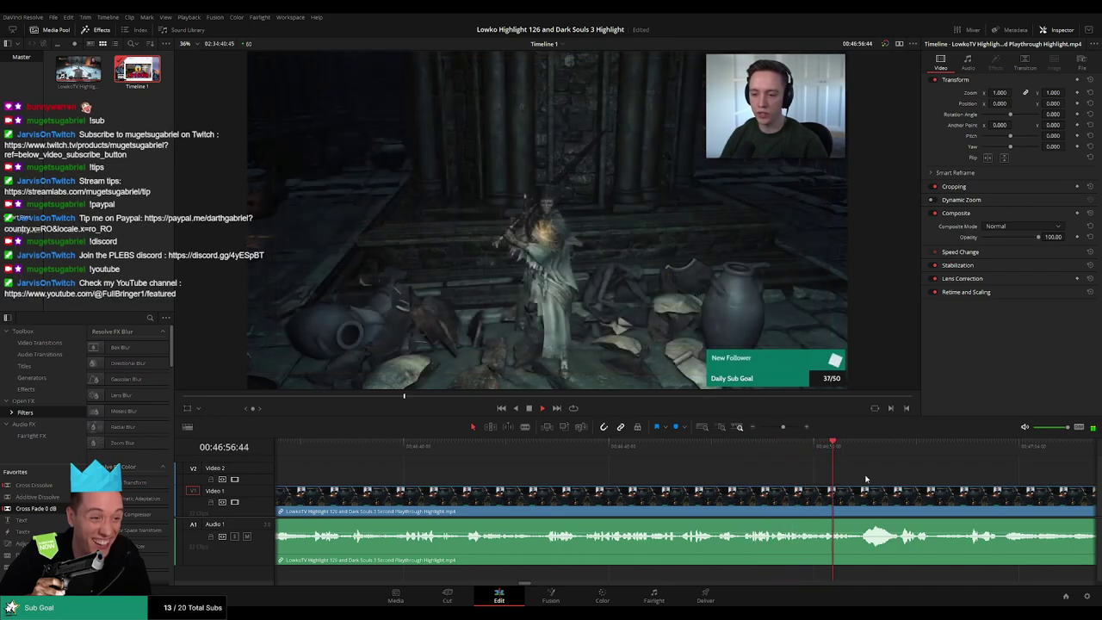
pyautogui.moveTo(918, 479); pyautogui.dragTo(608, 470)
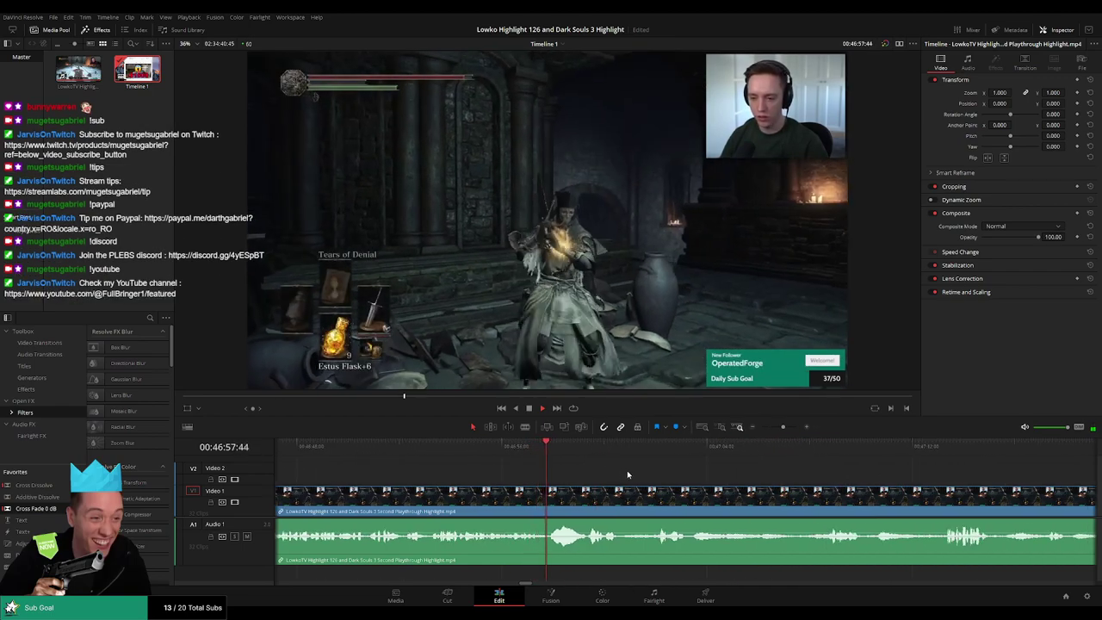
pyautogui.press('space')
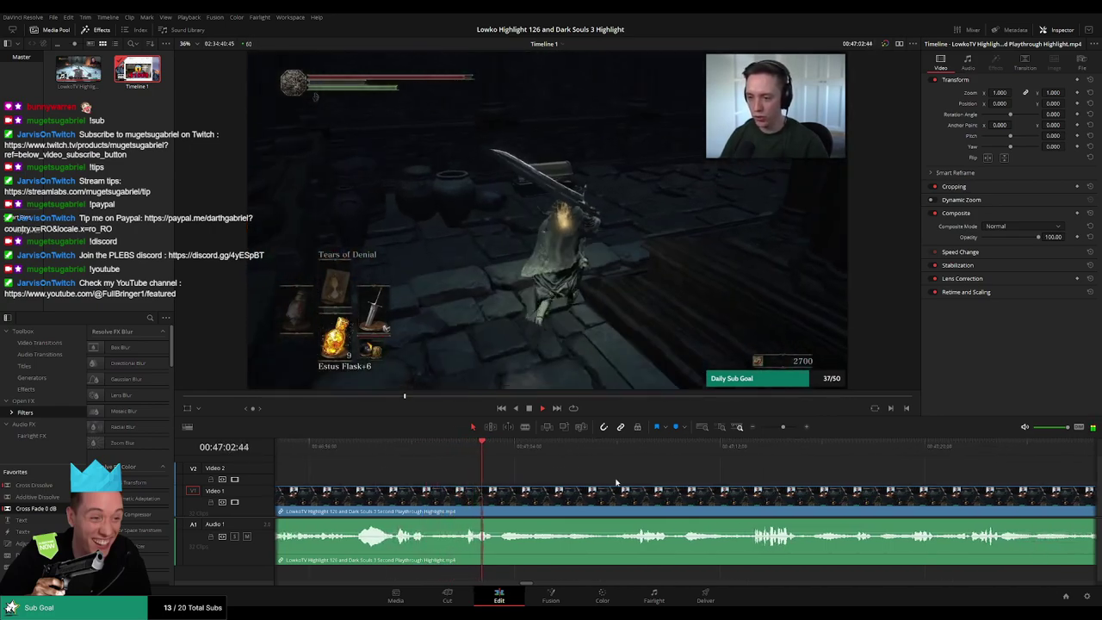
pyautogui.click(474, 448)
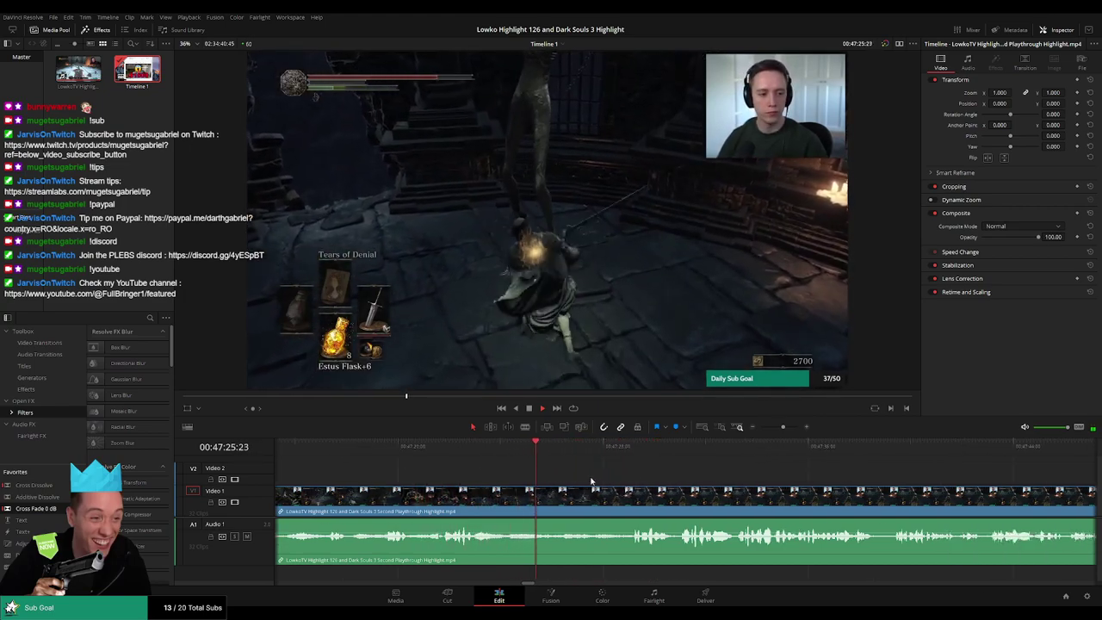
pyautogui.click(610, 458)
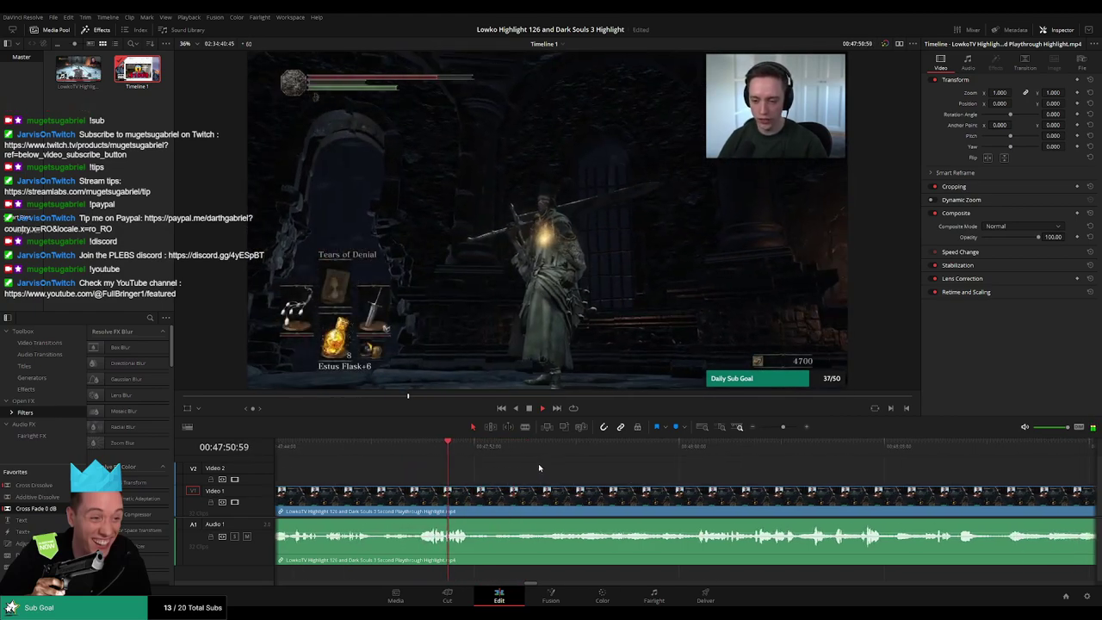
# Cut out the short section between 00:47:52:02 and about 00:47:52:42, closing the gap.
pyautogui.click(512, 450)
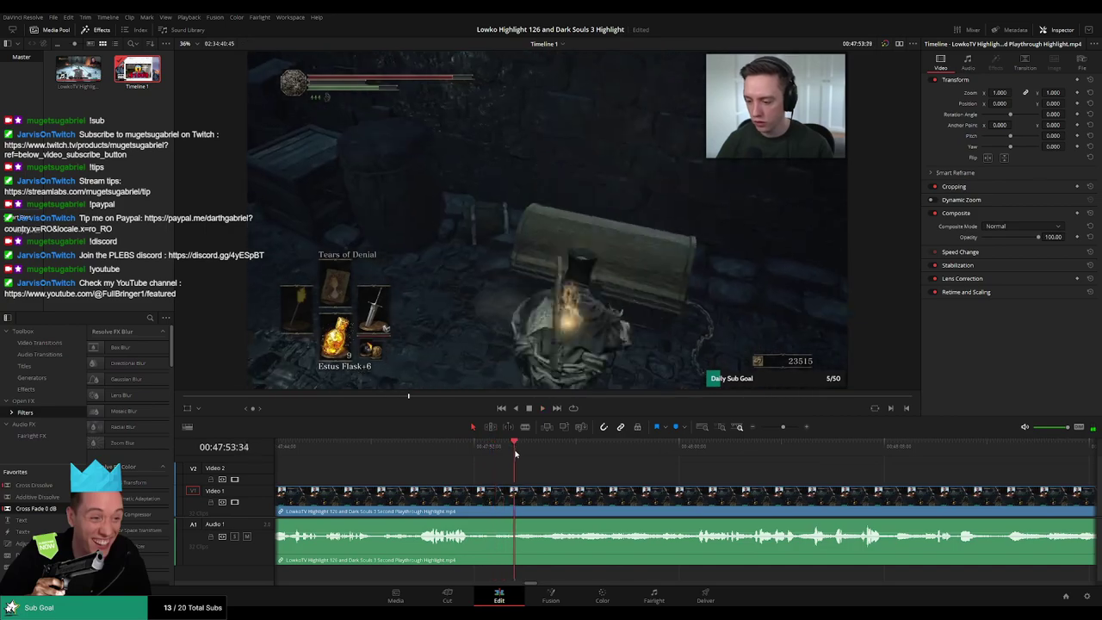
pyautogui.click(444, 450)
pyautogui.press('space')
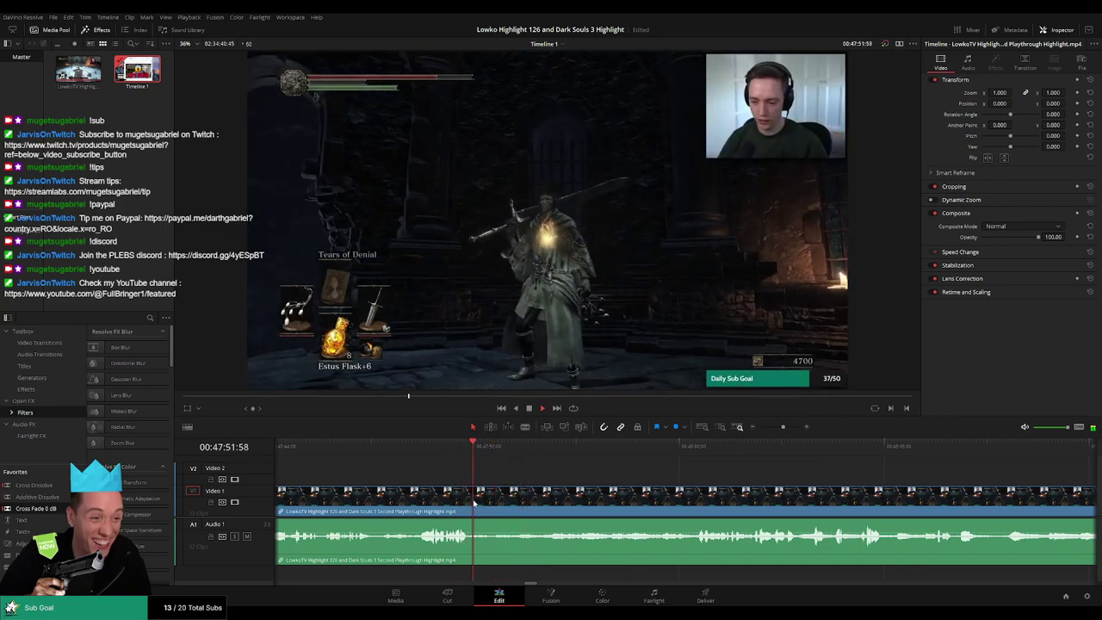
pyautogui.press('b')
pyautogui.click(484, 503)
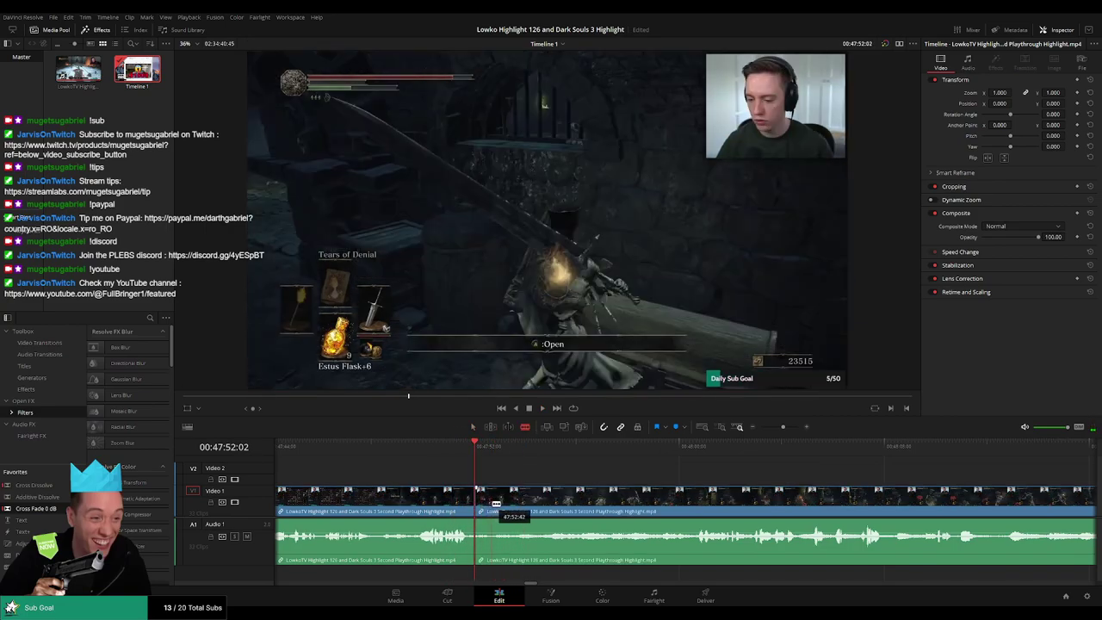
pyautogui.click(492, 503)
pyautogui.press('a')
pyautogui.press('Delete')
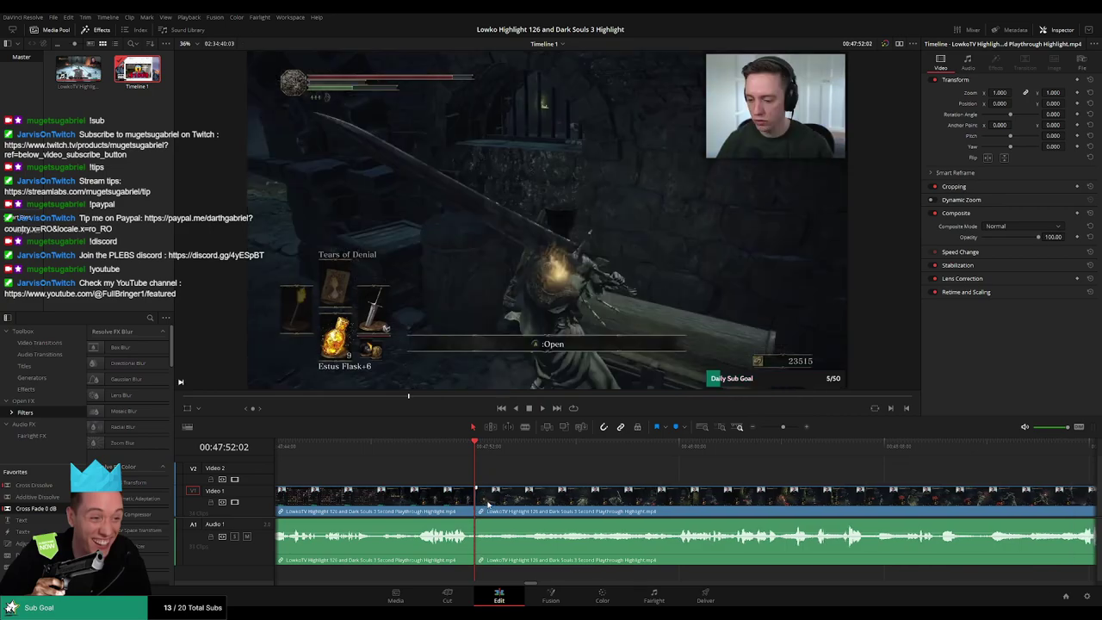
# Cross-fade the audio at the 00:47:52:02 join and colour the preceding clip orange.
pyautogui.press('space')
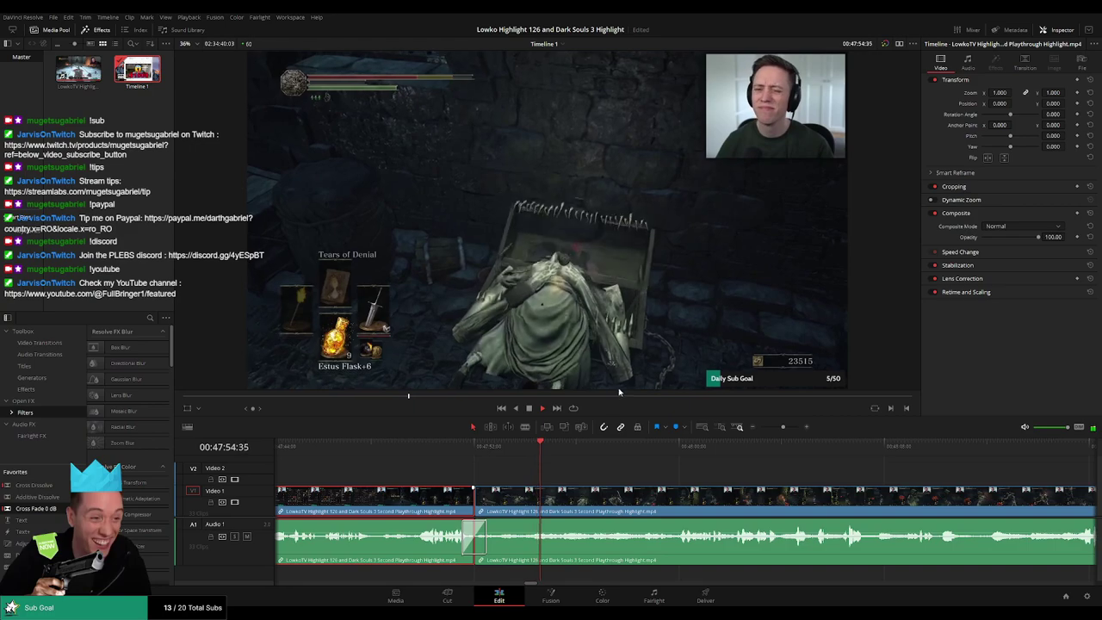
pyautogui.press('1')
pyautogui.click(642, 469)
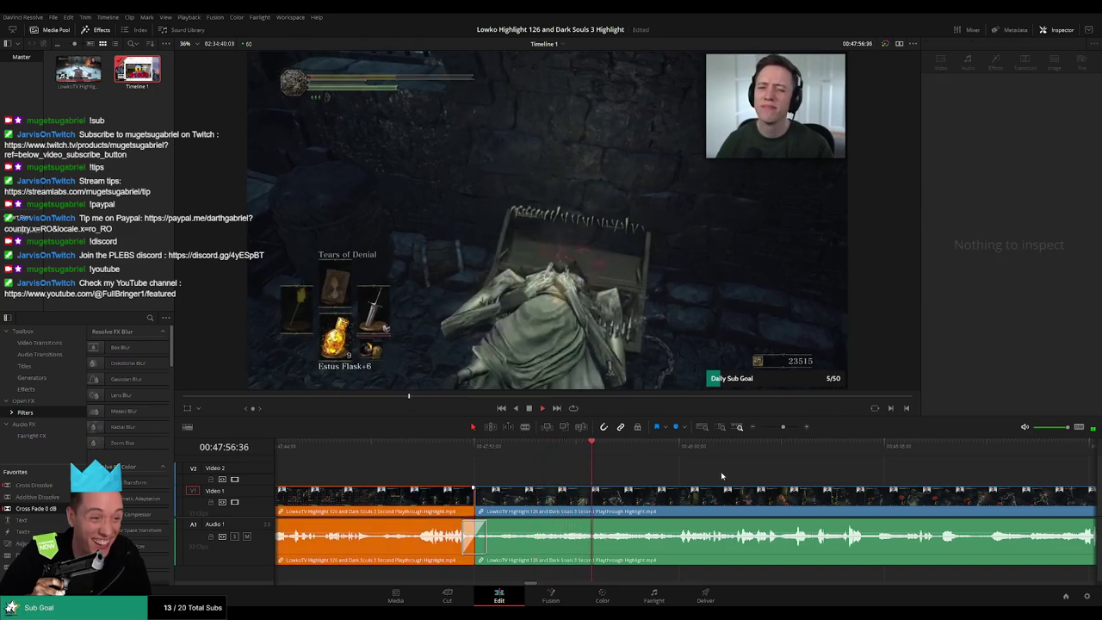
# Watch the footage to about 00:48:30 and remove the short section starting at 00:48:26:41, before the Profaned Capital scene.
pyautogui.moveTo(721, 476); pyautogui.dragTo(610, 466)
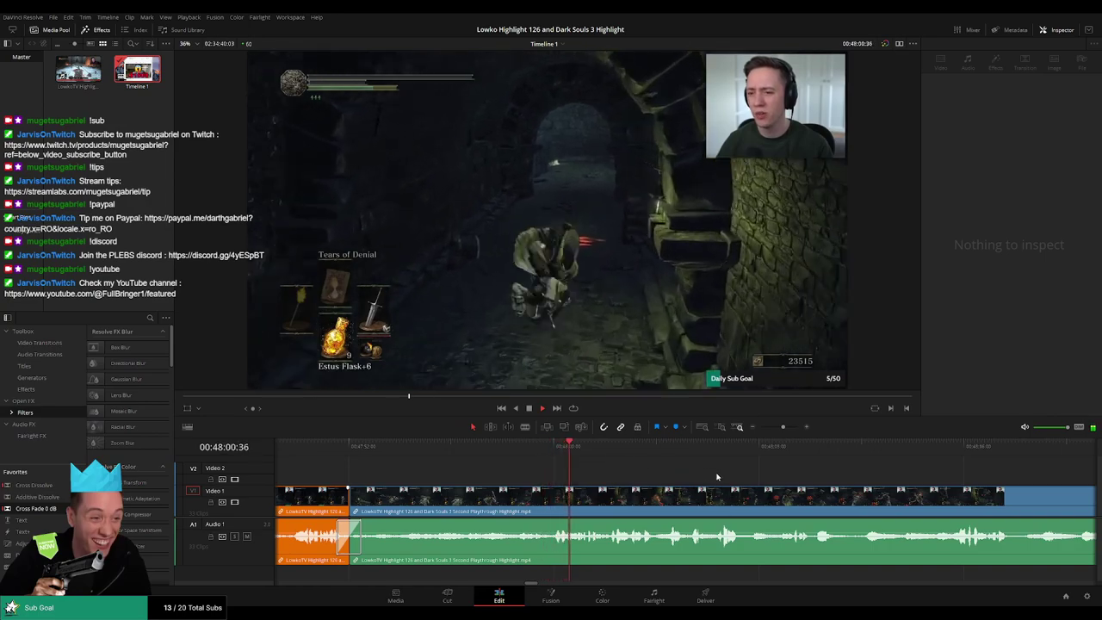
pyautogui.hscroll(2, 624, 467)
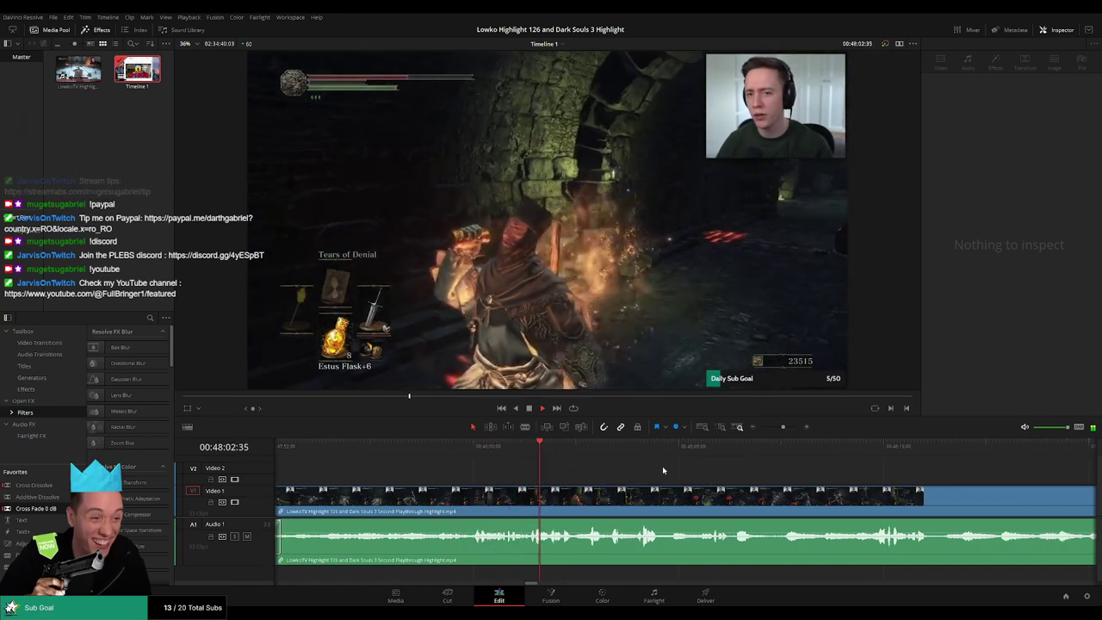
pyautogui.hscroll(2, 661, 469)
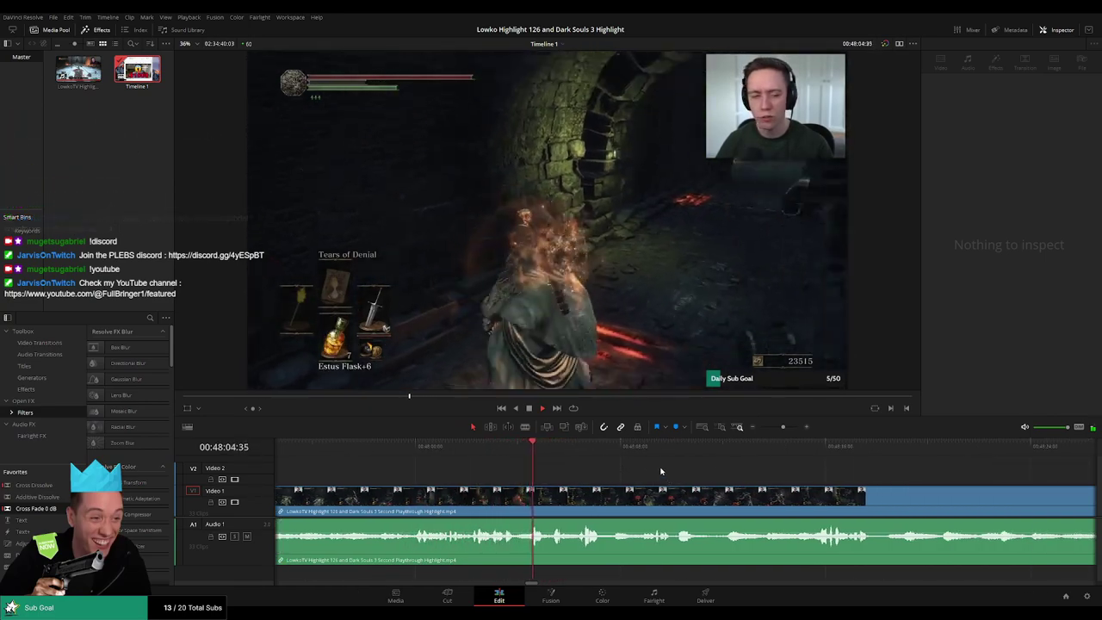
pyautogui.hscroll(2, 650, 472)
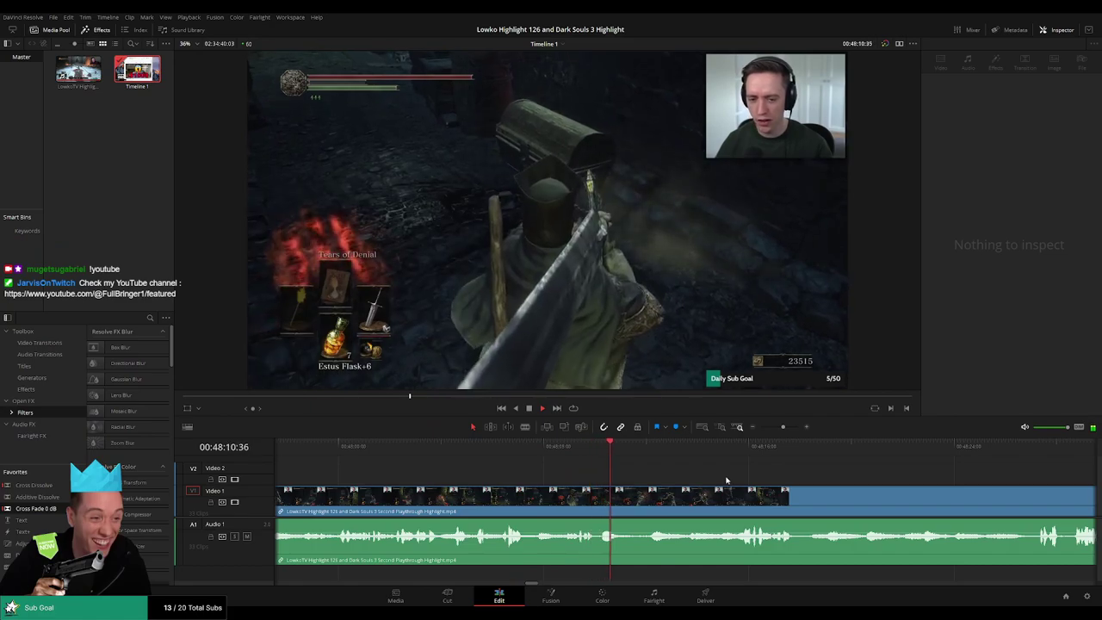
pyautogui.hscroll(4, 689, 476)
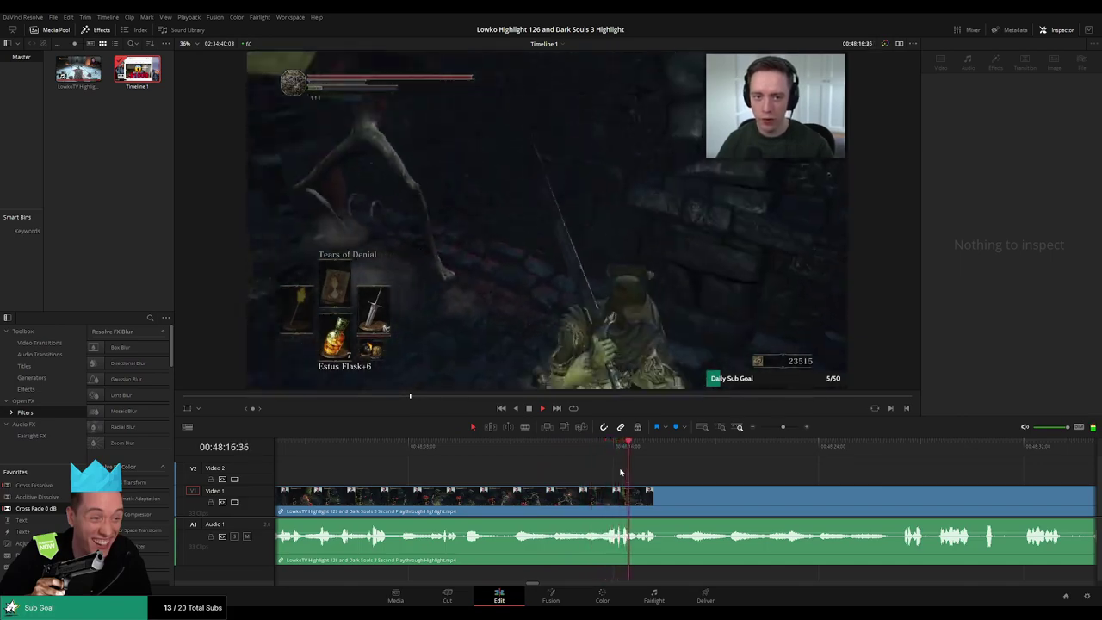
pyautogui.hscroll(4, 654, 476)
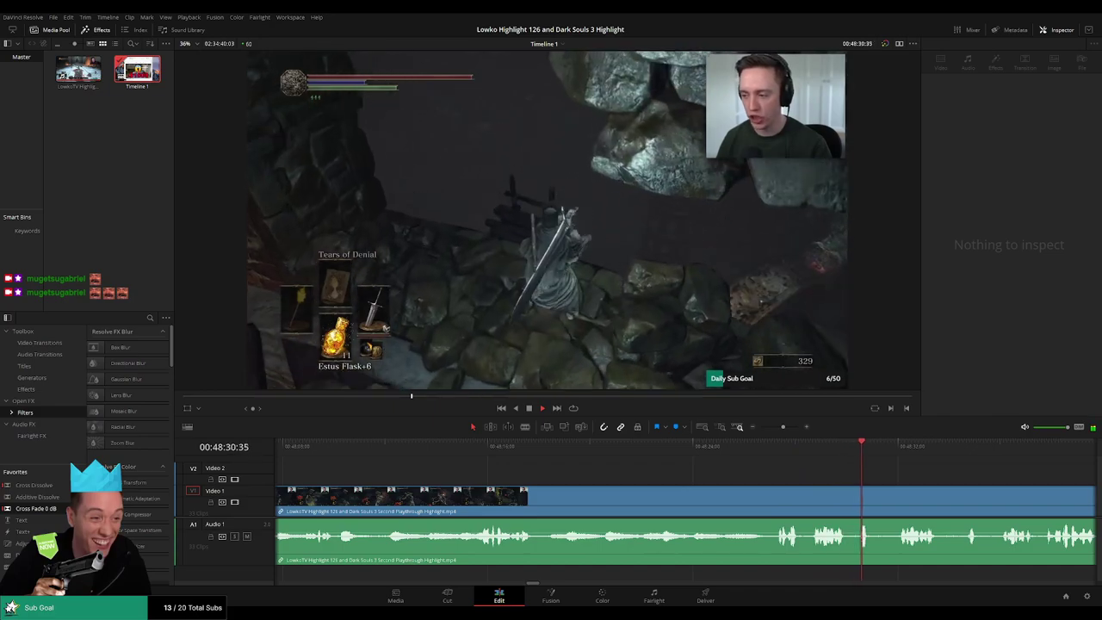
pyautogui.click(760, 446)
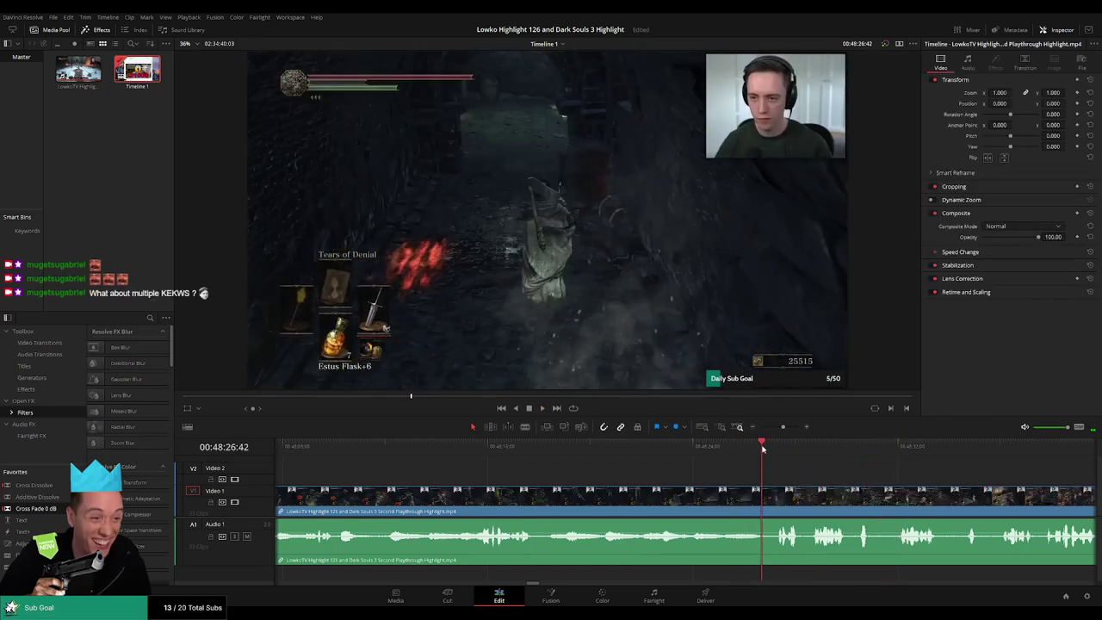
pyautogui.click(771, 497)
pyautogui.press('a')
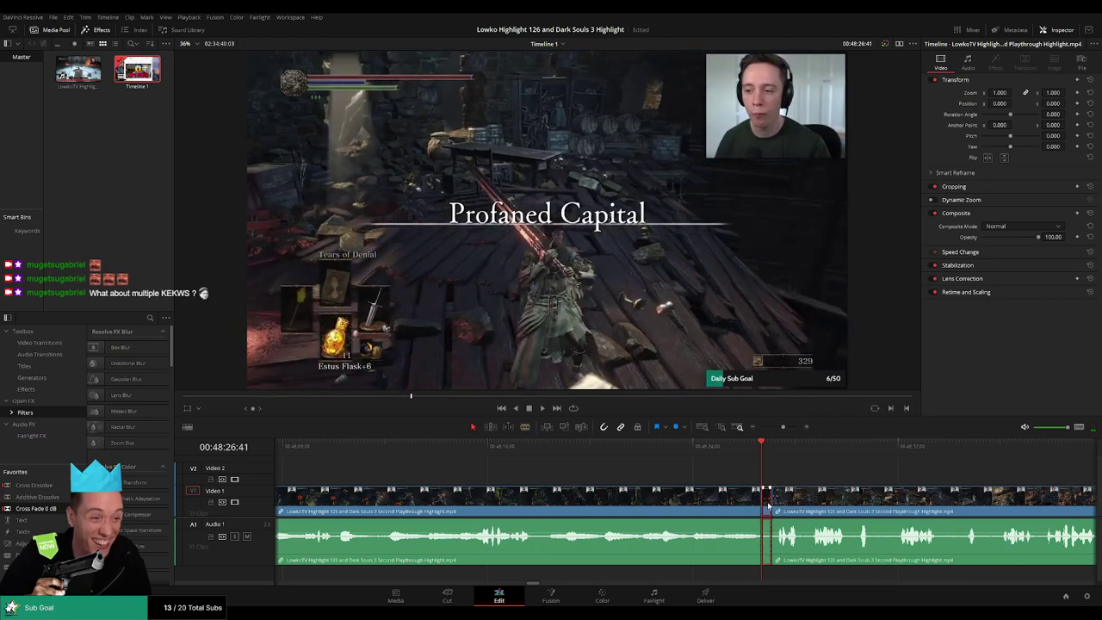
pyautogui.press('Delete')
# Play across the 00:48:26:41 join, cross-fade its audio and colour the clip before it orange.
pyautogui.press('space')
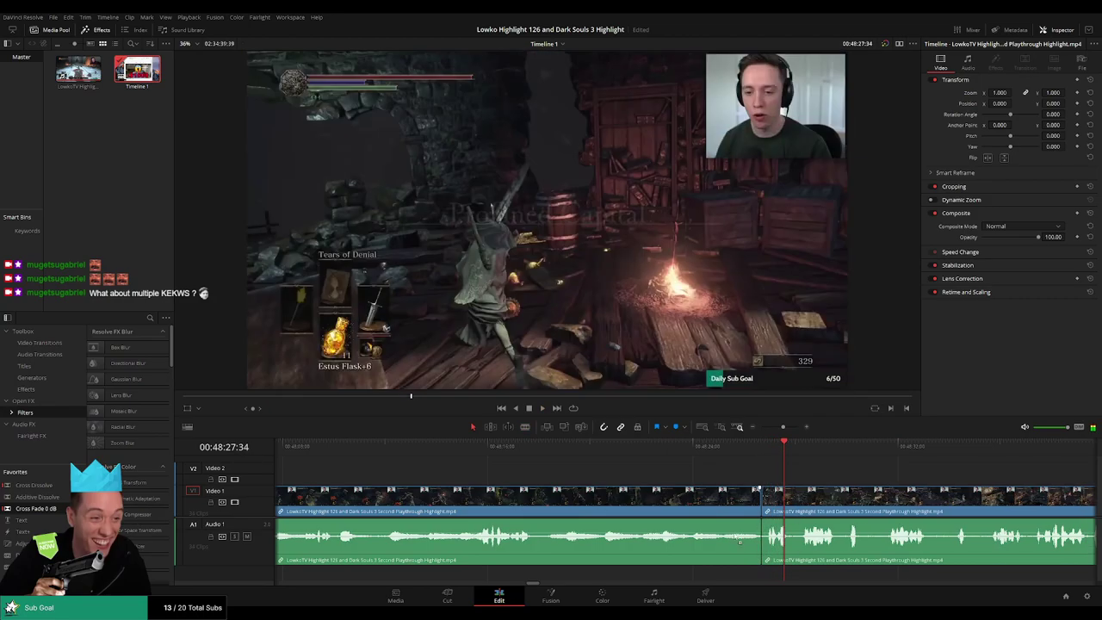
pyautogui.press('space')
pyautogui.click(717, 506)
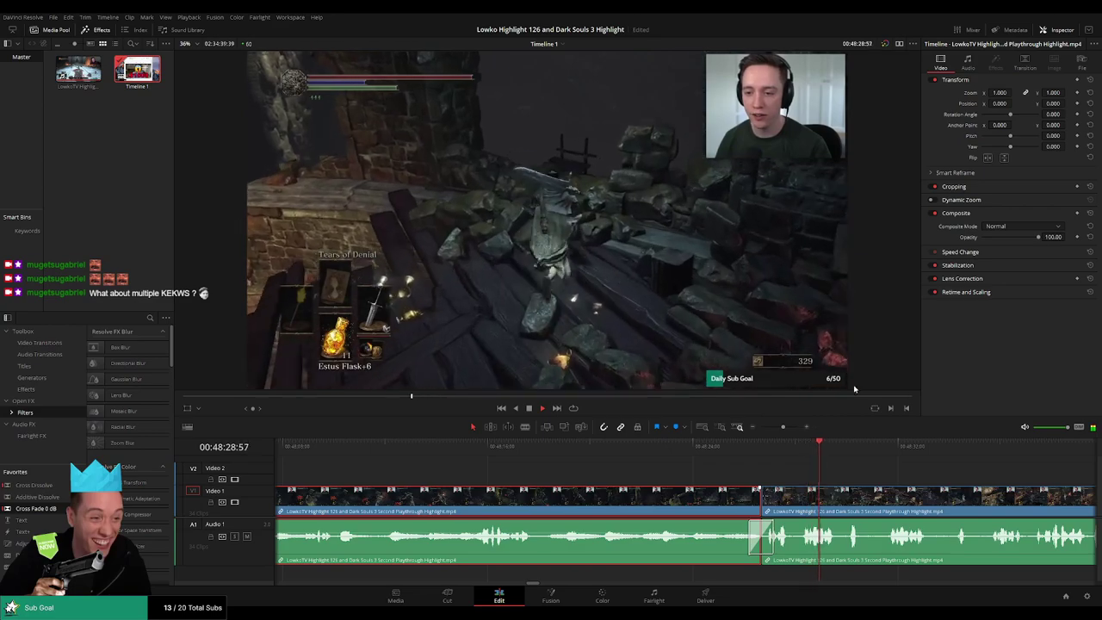
pyautogui.hotkey('ctrl', '1')
pyautogui.click(882, 469)
# Review the footage from the Profaned Capital arrival through the fall death to about 00:49:39 for sections worth cutting.
pyautogui.moveTo(969, 480); pyautogui.dragTo(605, 461)
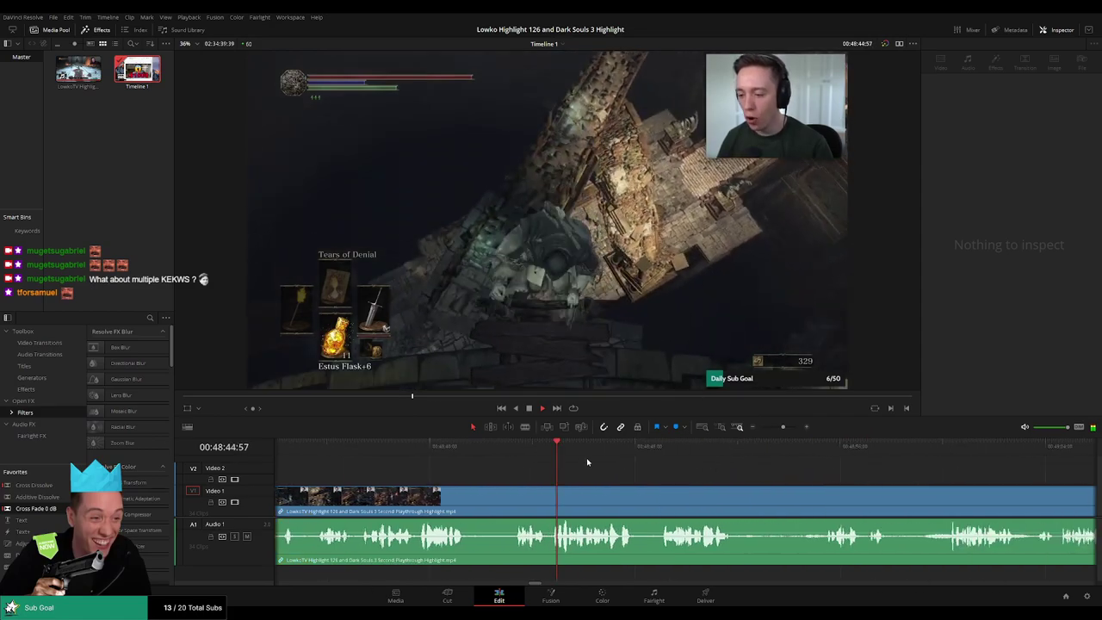
pyautogui.hscroll(1, 667, 487)
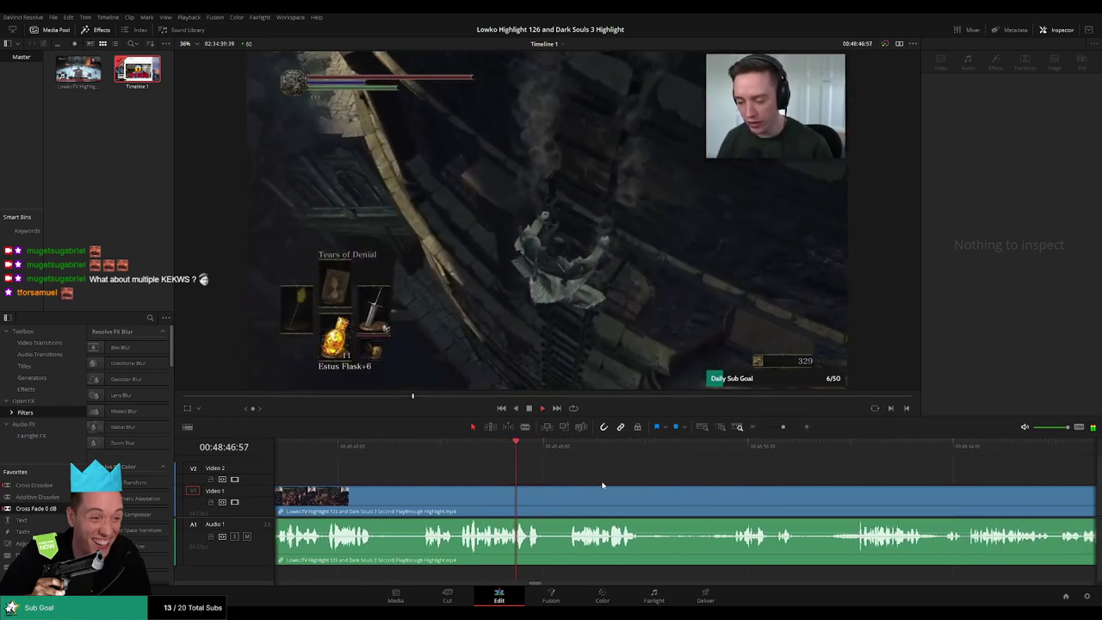
pyautogui.moveTo(657, 486); pyautogui.dragTo(583, 484)
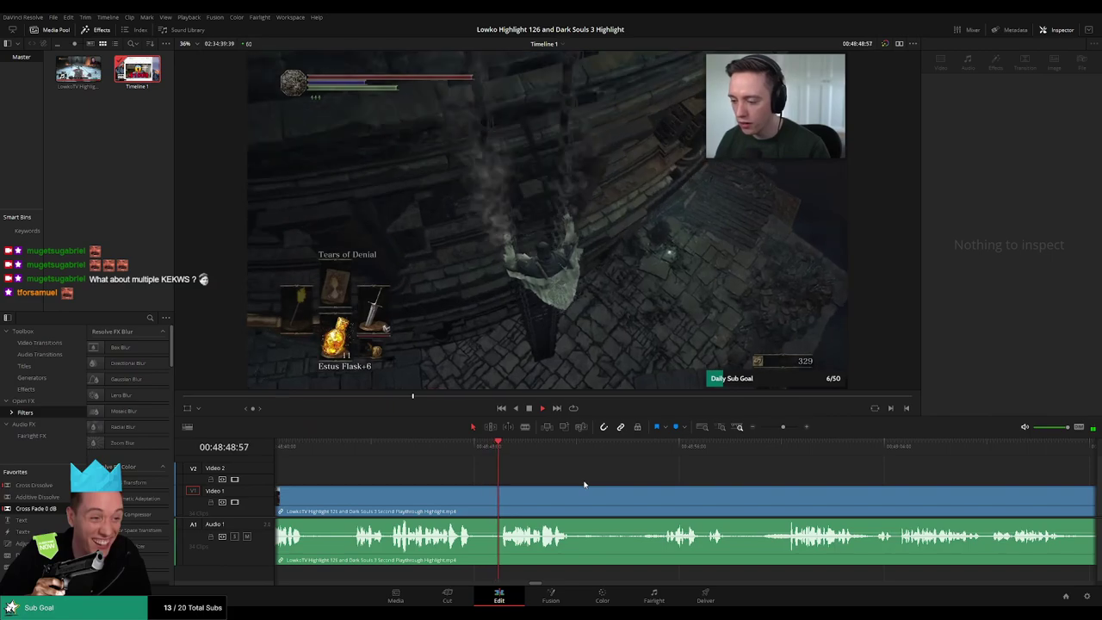
pyautogui.moveTo(674, 485); pyautogui.dragTo(585, 477)
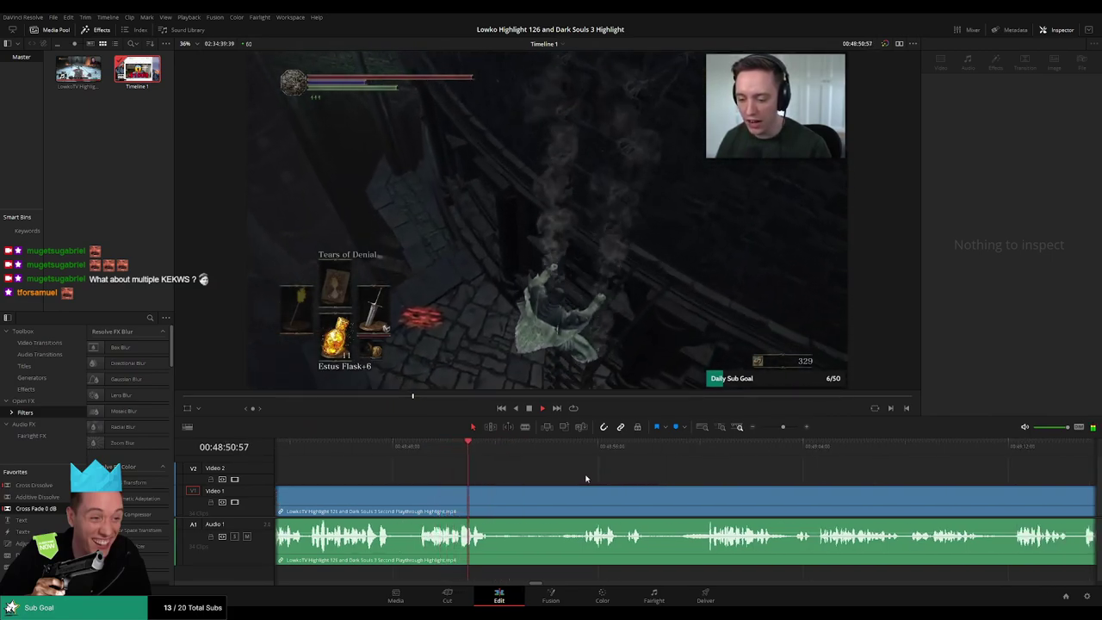
pyautogui.moveTo(496, 449); pyautogui.dragTo(571, 456)
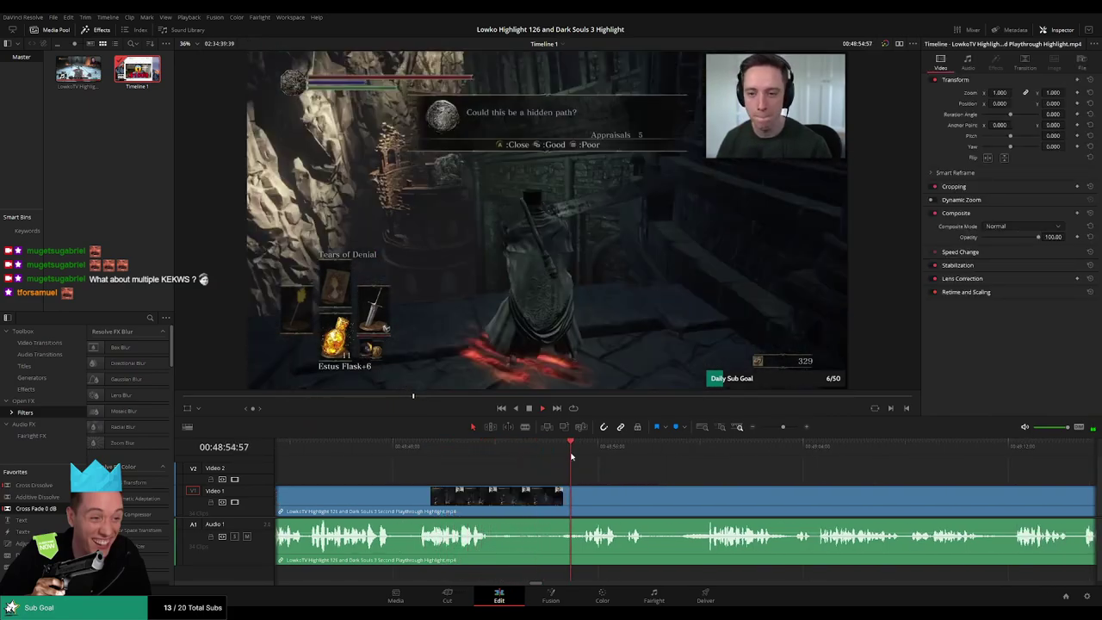
pyautogui.moveTo(672, 479); pyautogui.dragTo(583, 471)
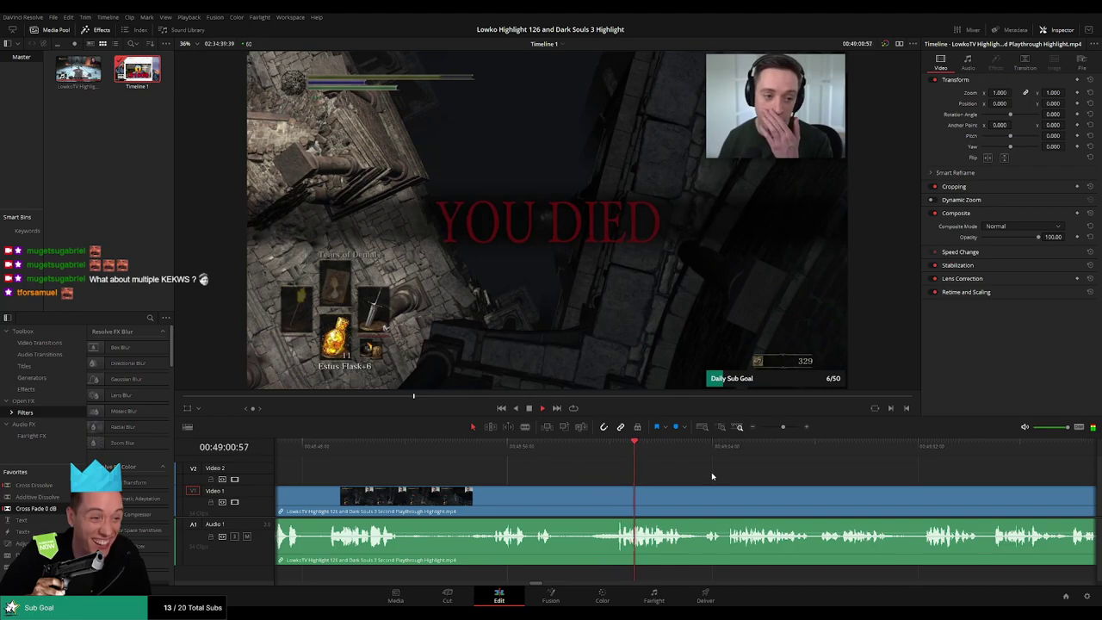
pyautogui.moveTo(712, 476); pyautogui.dragTo(636, 473)
pyautogui.click(405, 449)
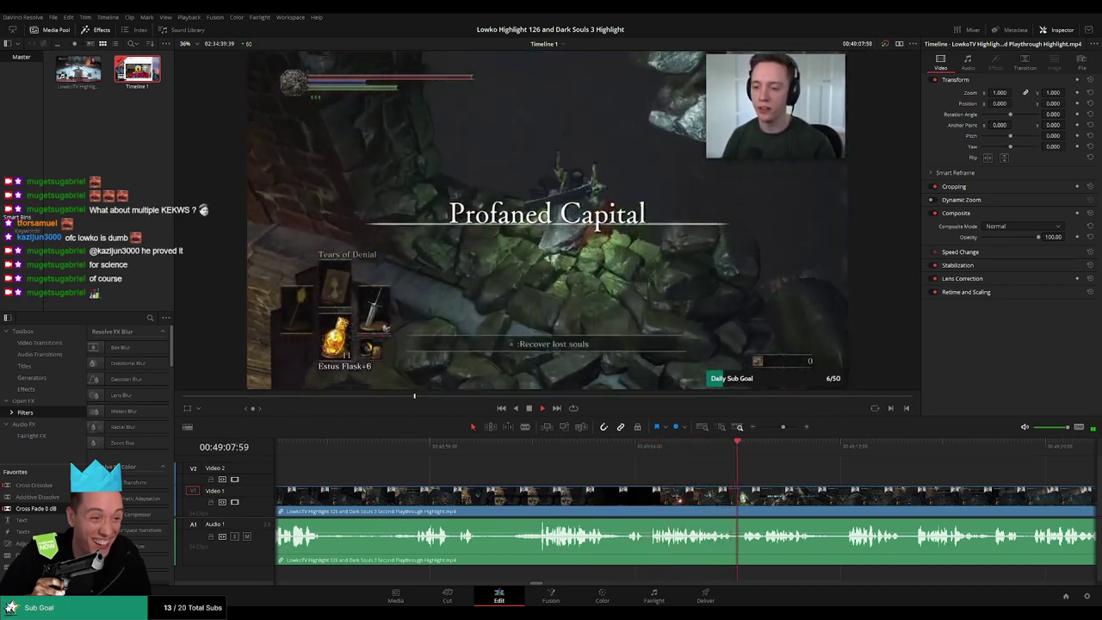
pyautogui.click(416, 446)
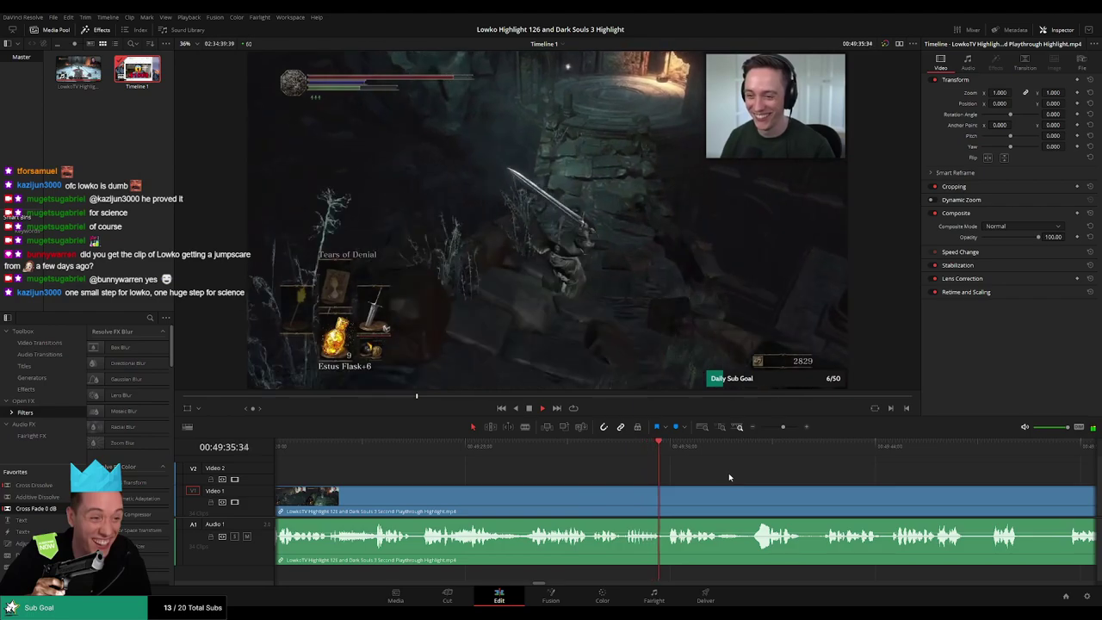
pyautogui.hscroll(3, 728, 475)
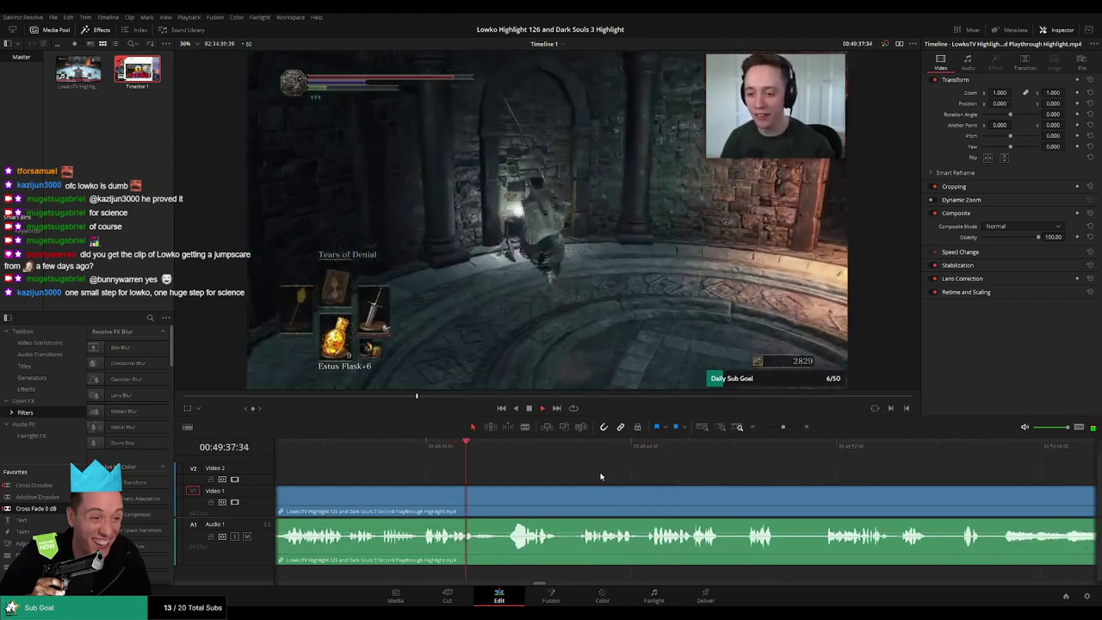
pyautogui.hscroll(1, 615, 468)
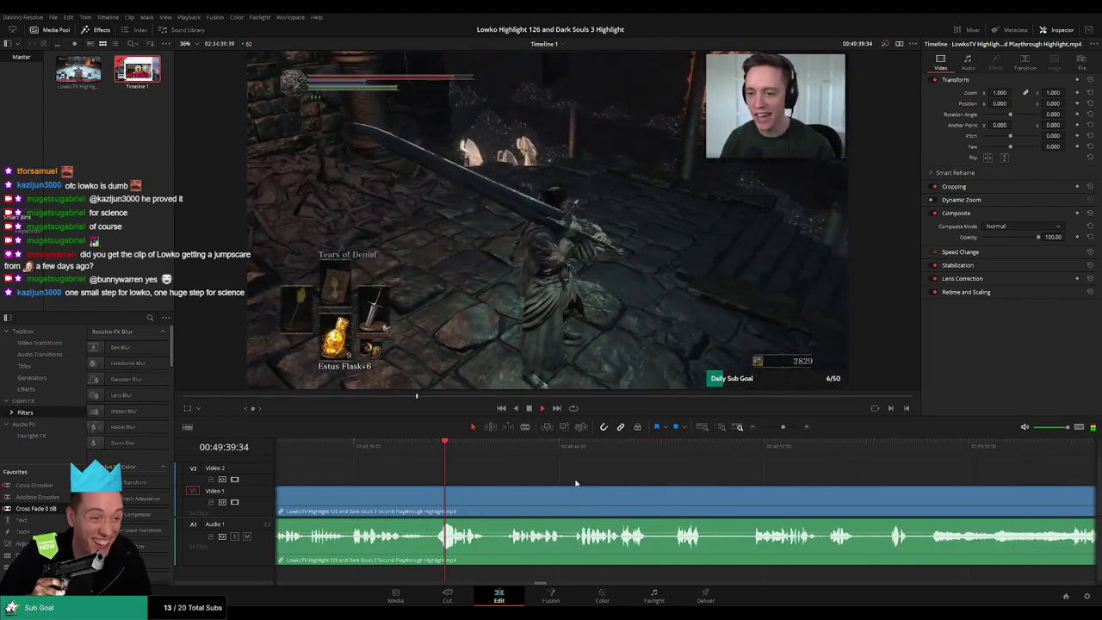
# Remove the short section starting at 00:49:38:47, cross-fade the audio join and colour the preceding clip orange.
pyautogui.click(403, 448)
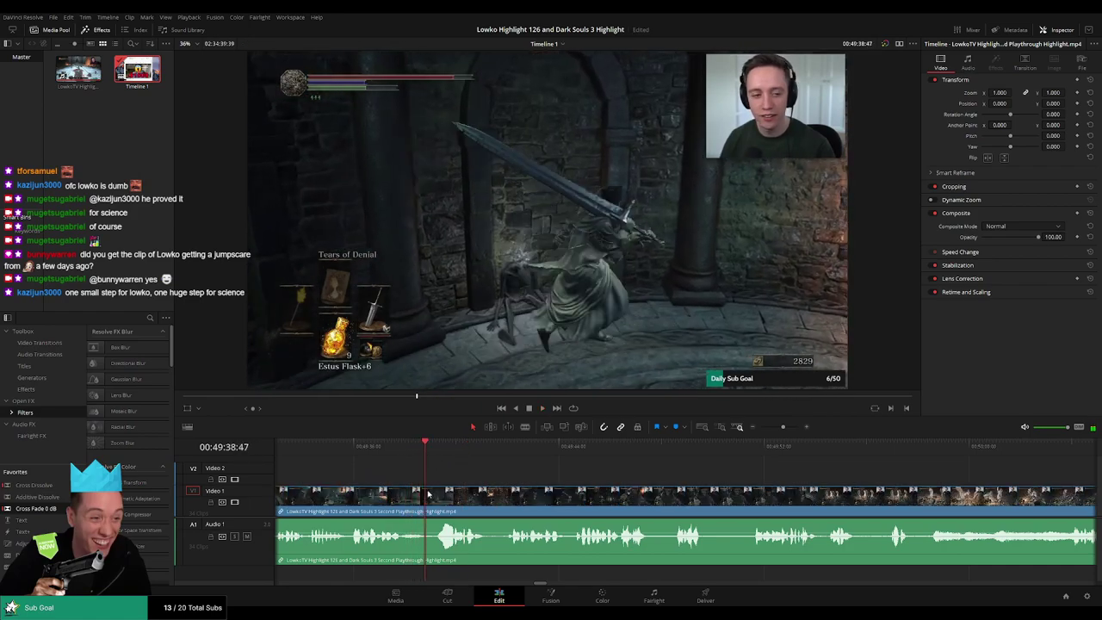
pyautogui.hotkey('ctrl', 'b')
pyautogui.press('Delete')
pyautogui.press('space')
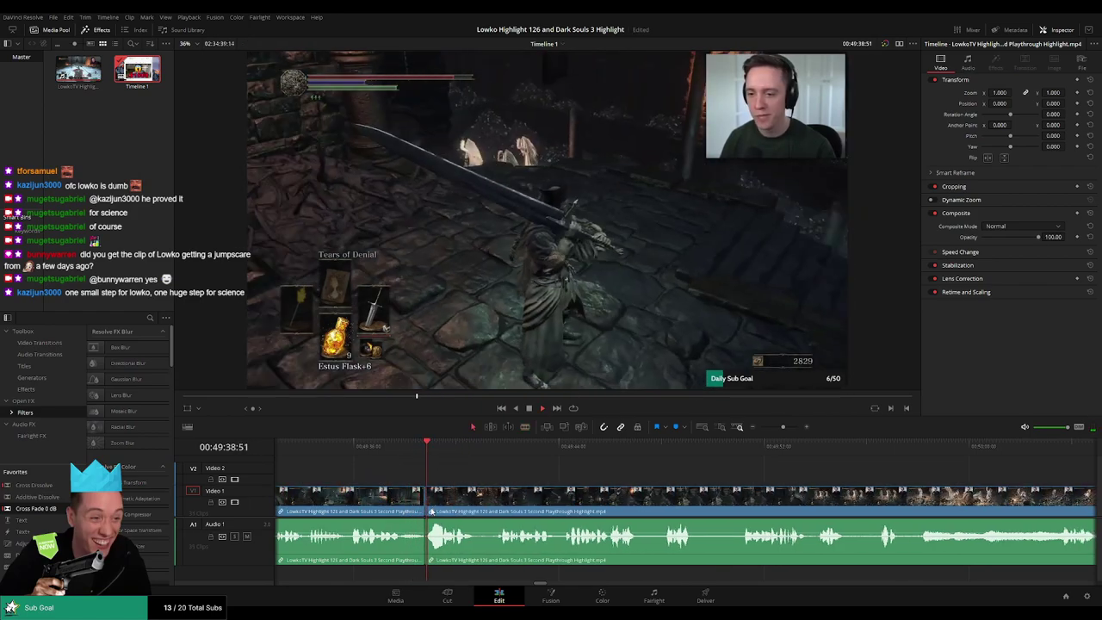
pyautogui.hotkey('shift', 't')
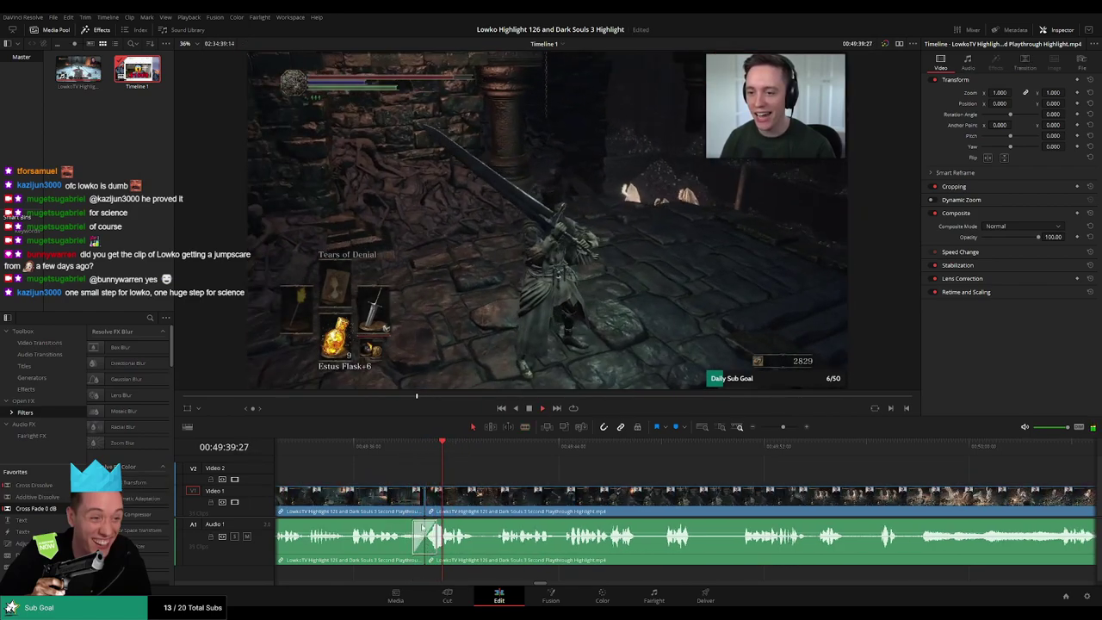
pyautogui.click(389, 499)
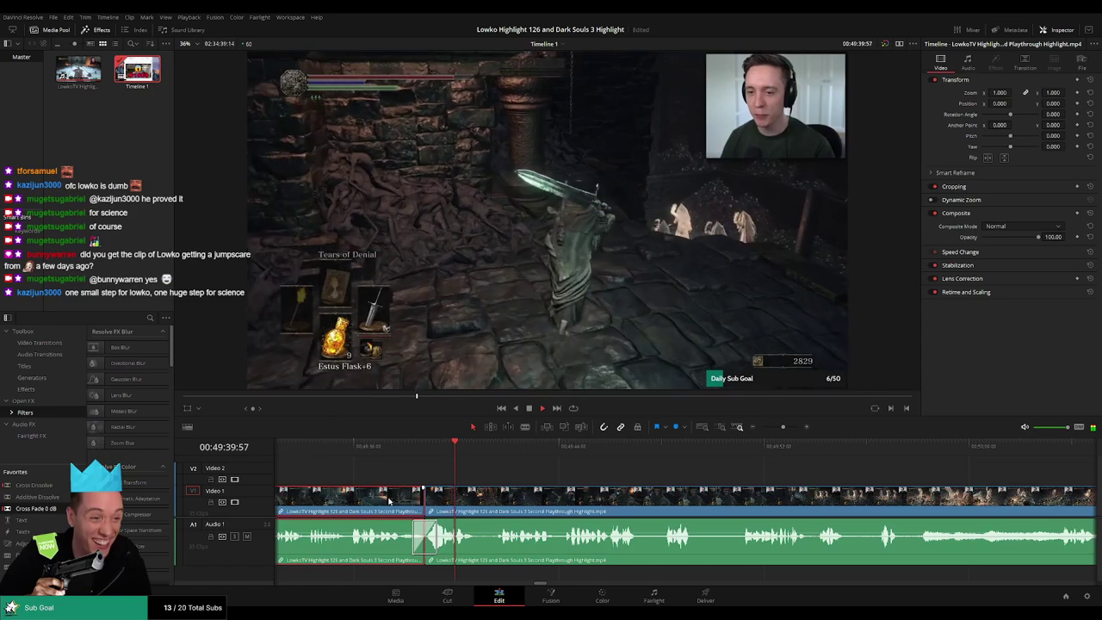
pyautogui.hotkey('alt', '1')
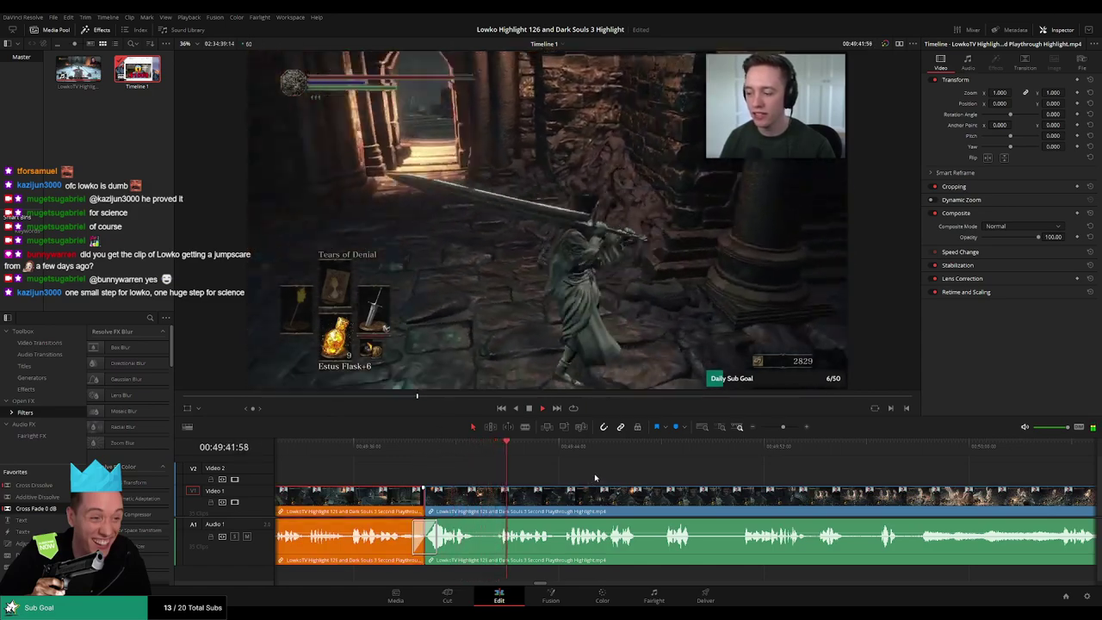
pyautogui.click(597, 475)
# Watch the footage after the 00:49:38:47 join, from about 00:49:42 onward.
pyautogui.hscroll(2, 615, 470)
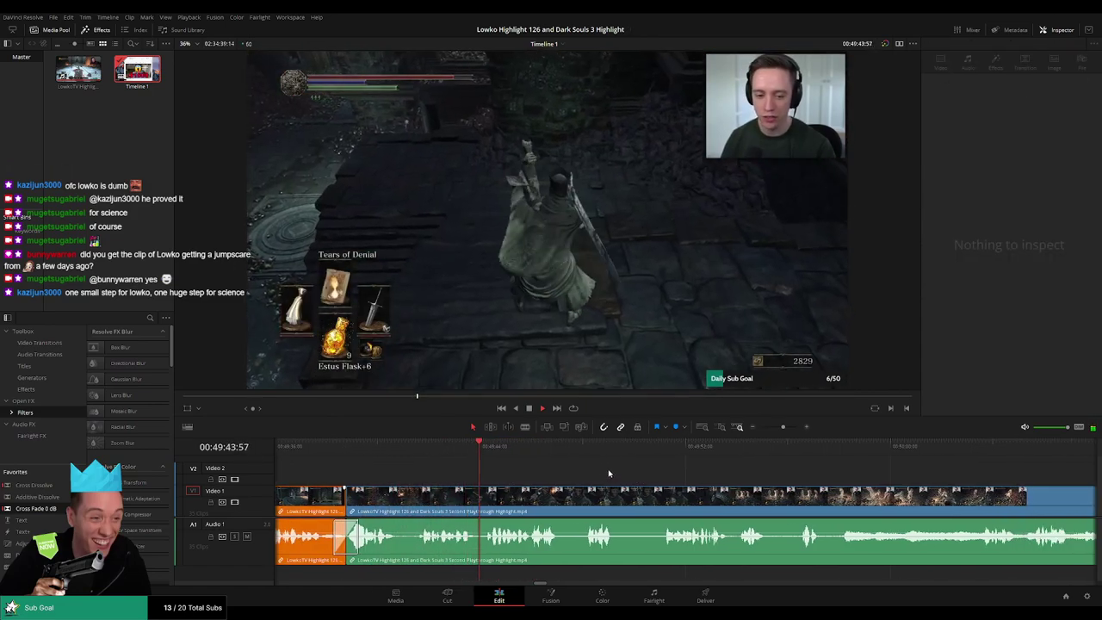
pyautogui.hscroll(2, 609, 473)
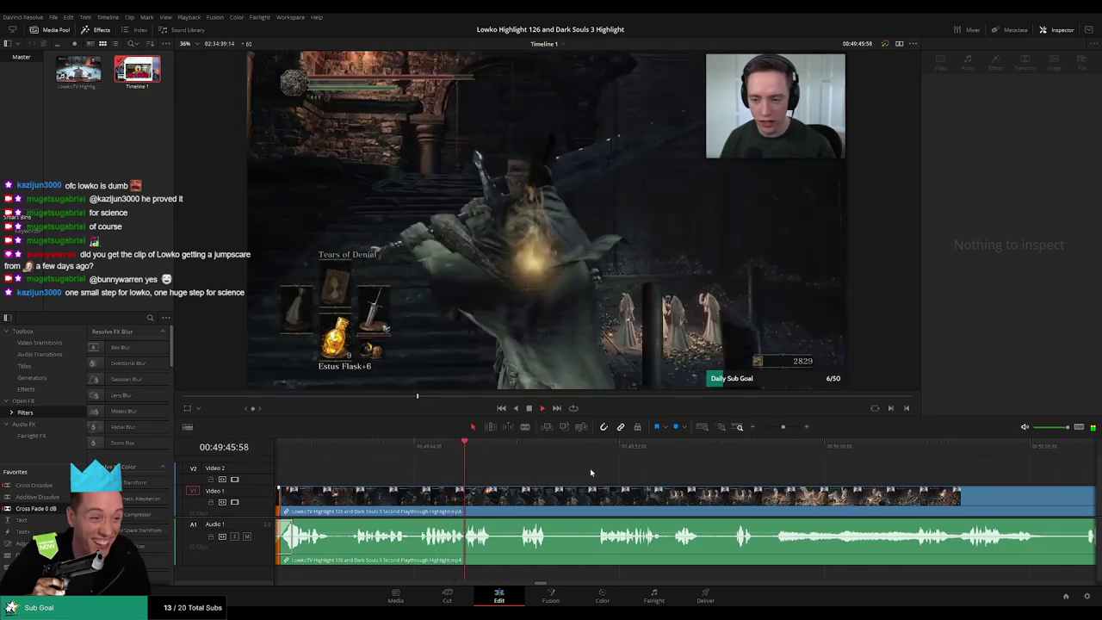
# Cut the short section at about 00:49:53 out of the gameplay clip and close the gap in video and audio.
pyautogui.hscroll(1, 598, 473)
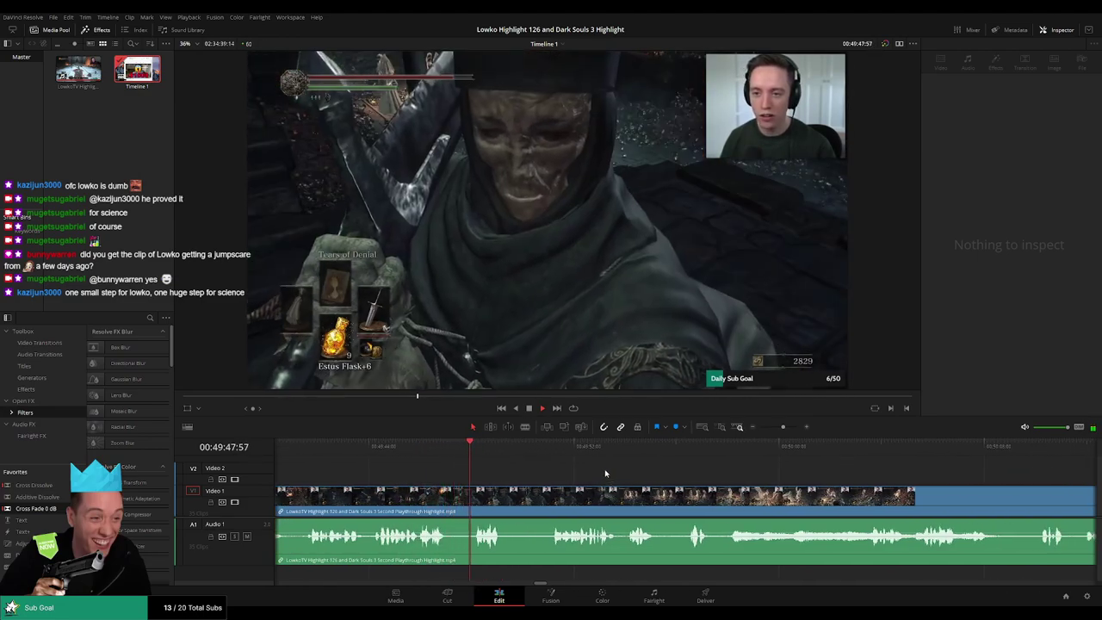
pyautogui.hscroll(1, 613, 477)
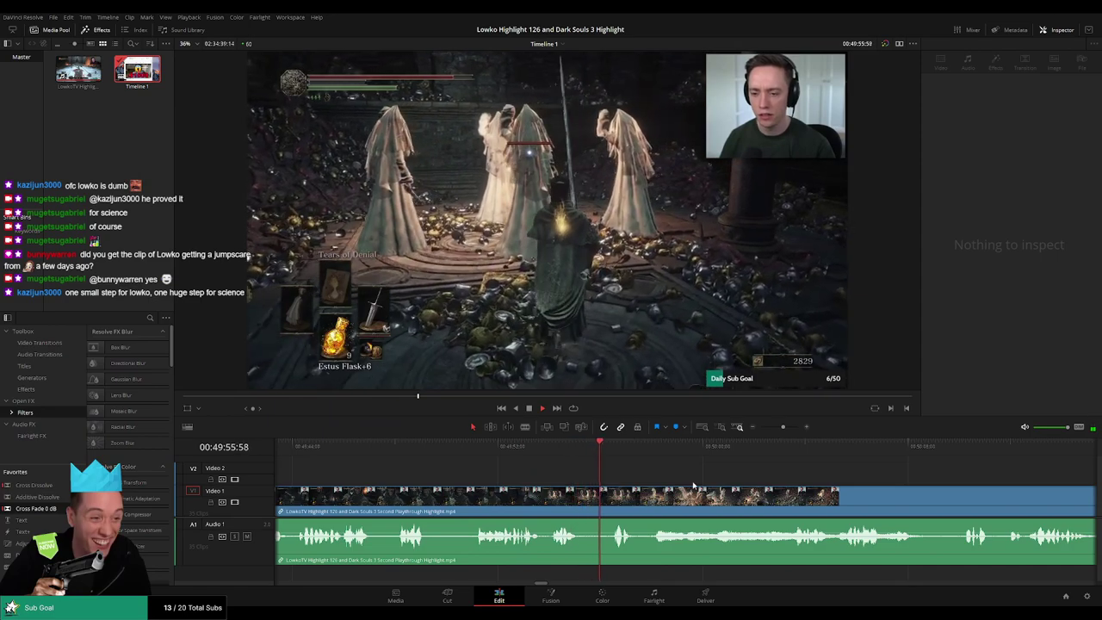
pyautogui.hscroll(1, 696, 477)
pyautogui.press('space')
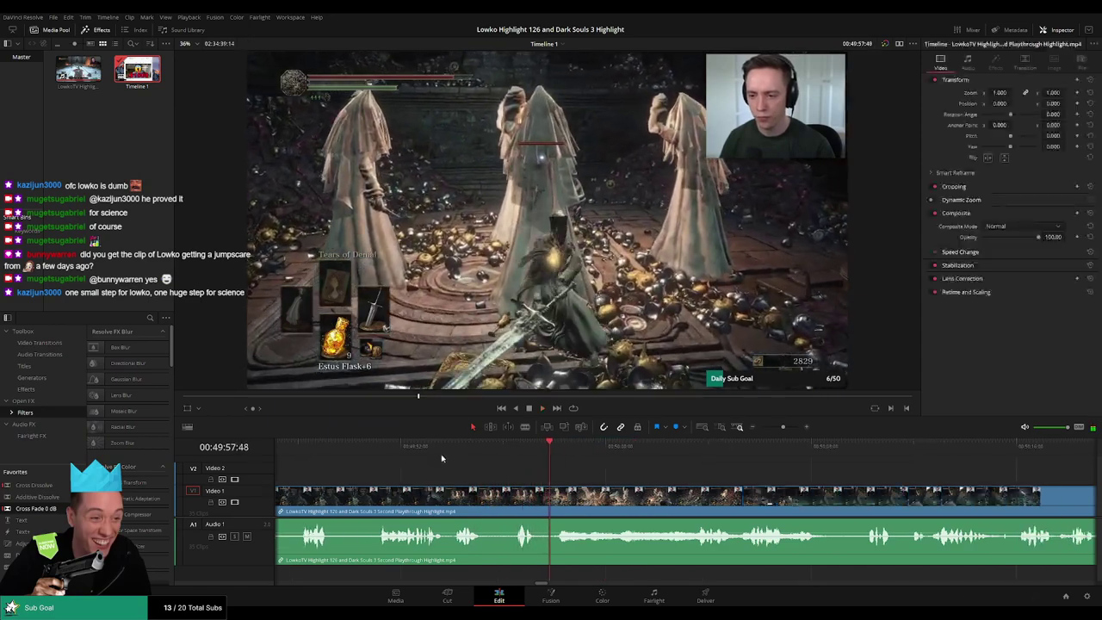
pyautogui.click(453, 450)
pyautogui.press('space')
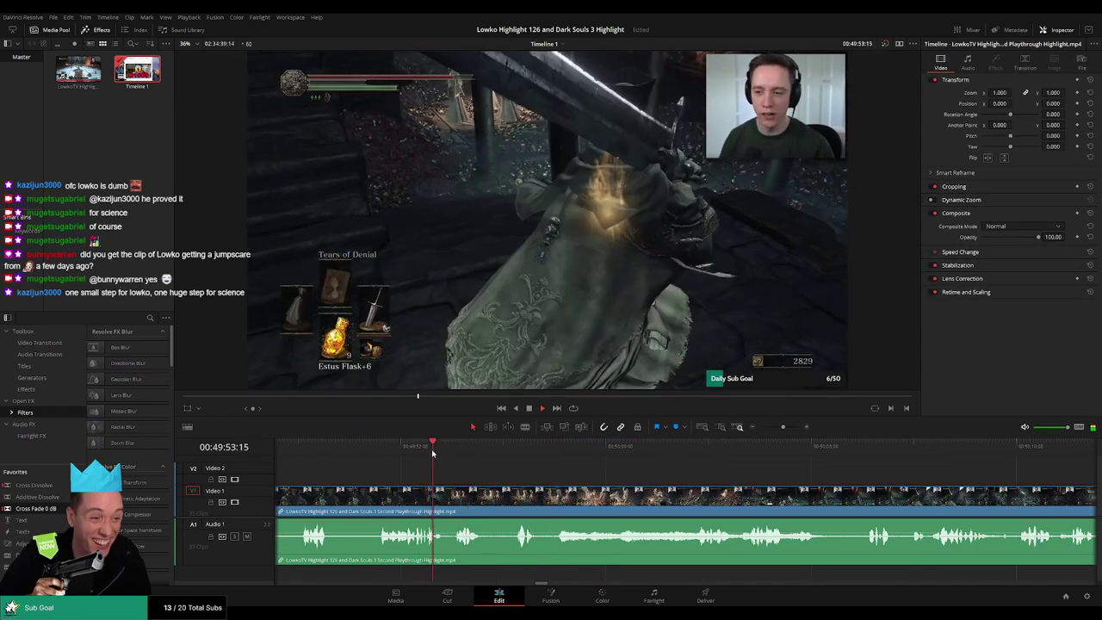
pyautogui.hotkey('ctrl', 'b')
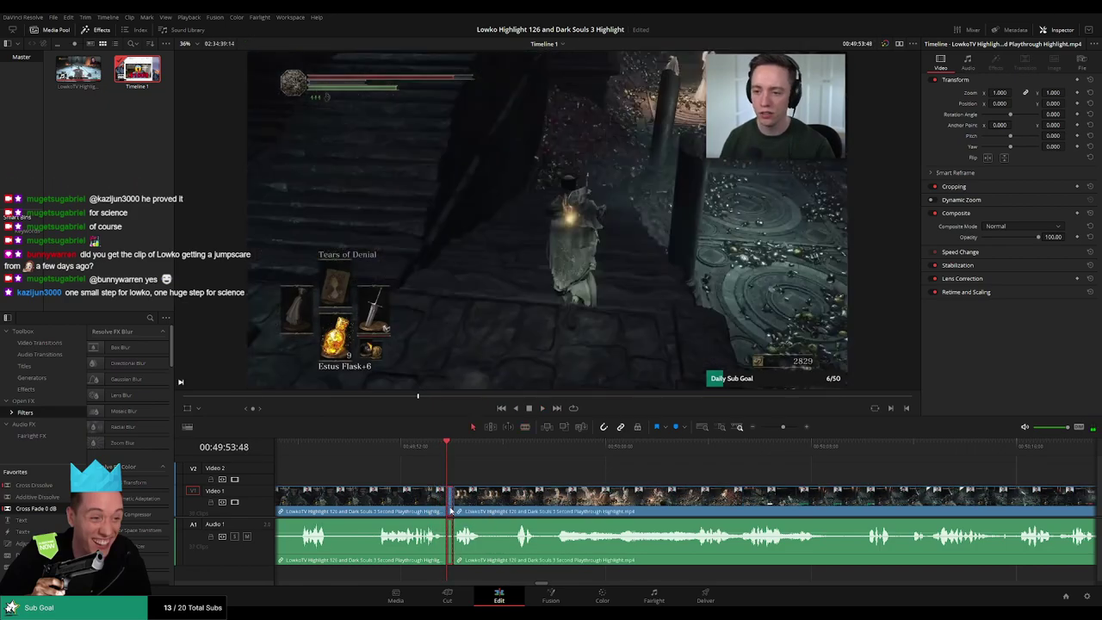
pyautogui.press('Delete')
# Color the clip before the new cut orange and apply a Cross Fade 0 dB to the audio at that cut.
pyautogui.click(394, 502)
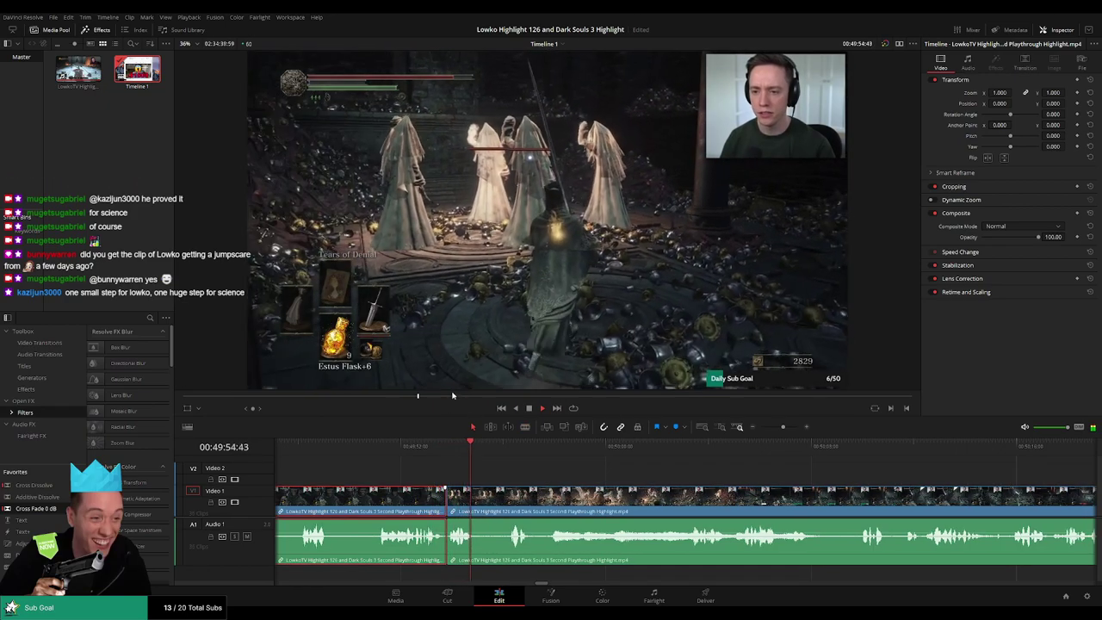
pyautogui.press('1')
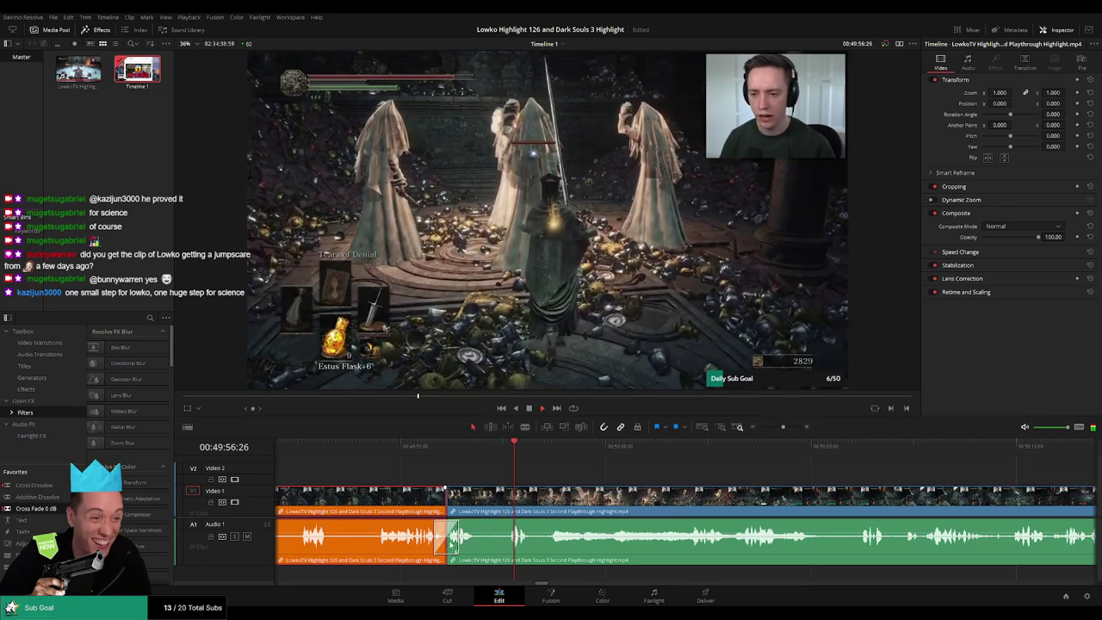
pyautogui.moveTo(653, 473); pyautogui.dragTo(563, 470)
pyautogui.click(599, 472)
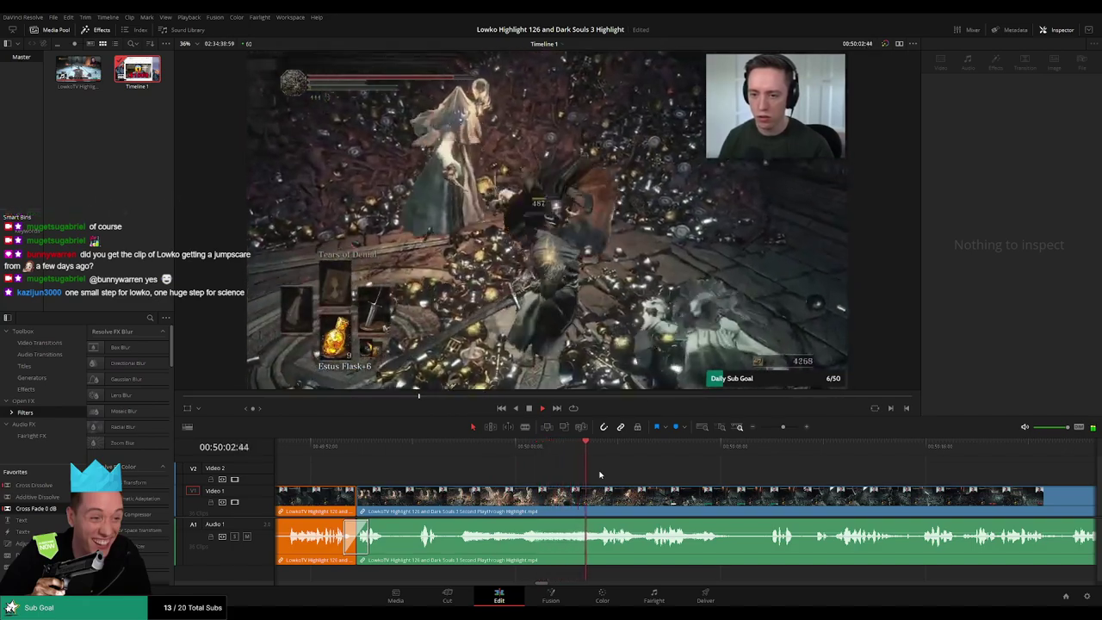
# Play through the footage from about 00:50:02 and recheck the passage around 00:50:08 for a possible cut.
pyautogui.hscroll(3, 594, 476)
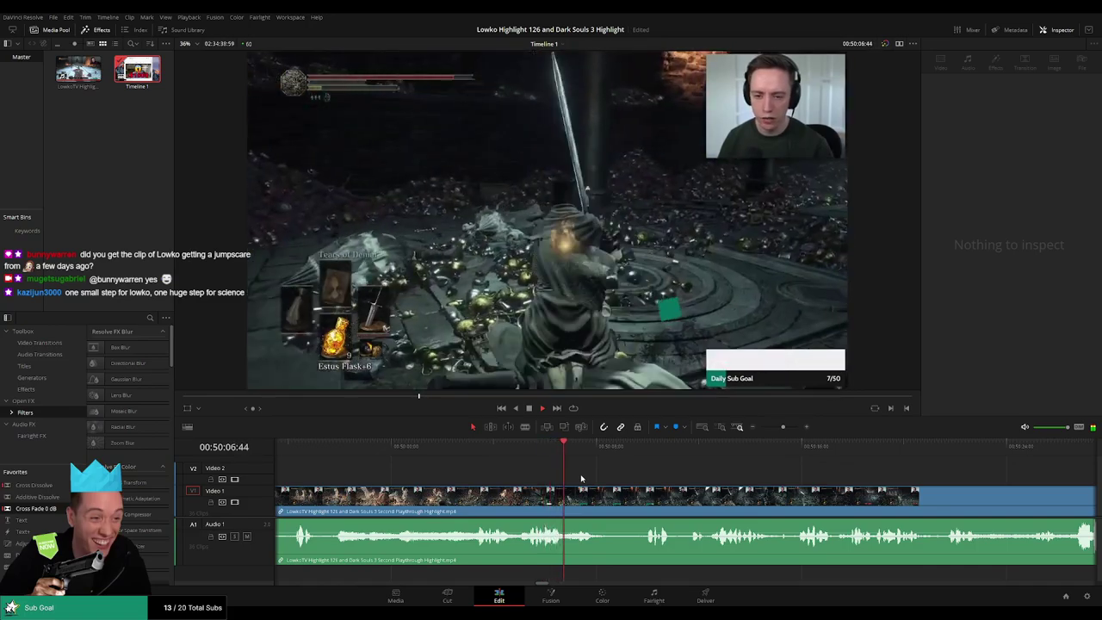
pyautogui.hscroll(1, 594, 476)
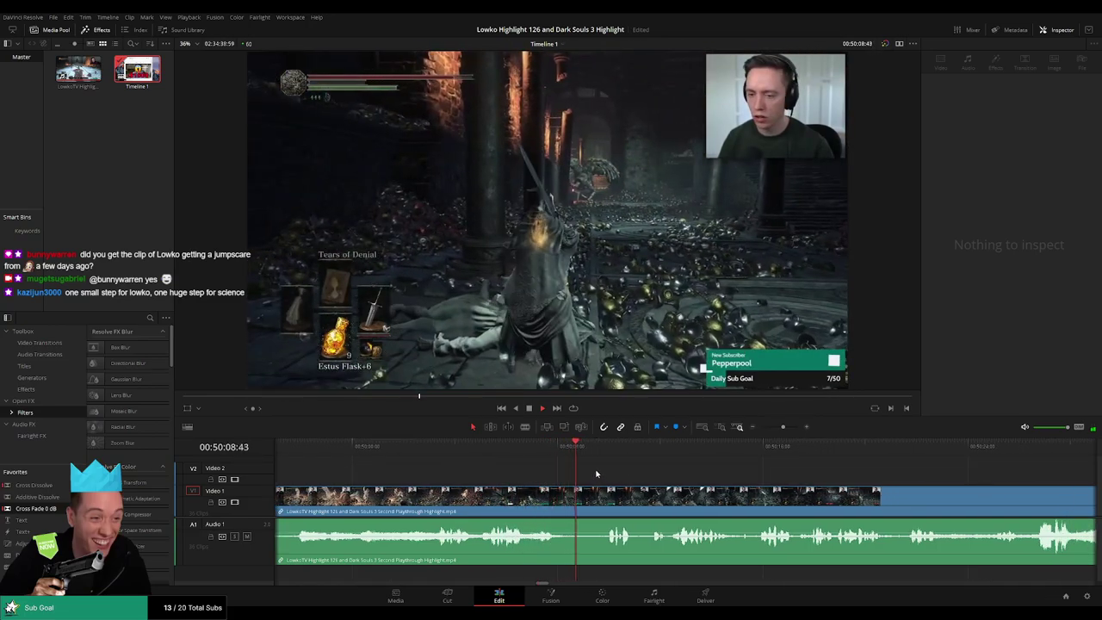
pyautogui.moveTo(657, 478); pyautogui.dragTo(561, 473)
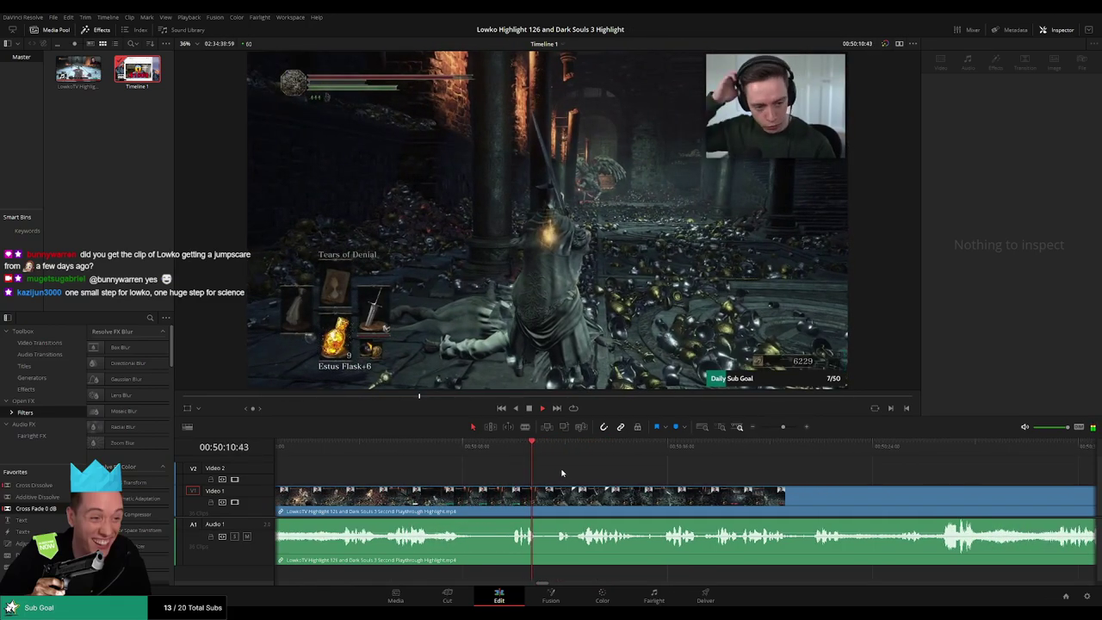
pyautogui.moveTo(662, 480); pyautogui.dragTo(537, 468)
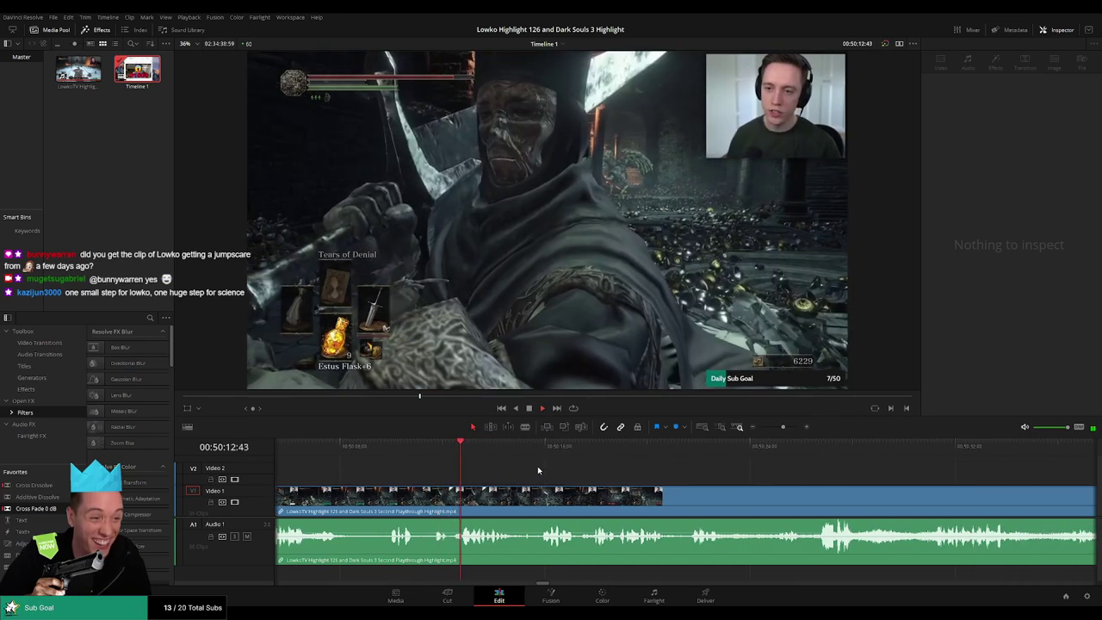
pyautogui.moveTo(368, 476); pyautogui.dragTo(472, 470)
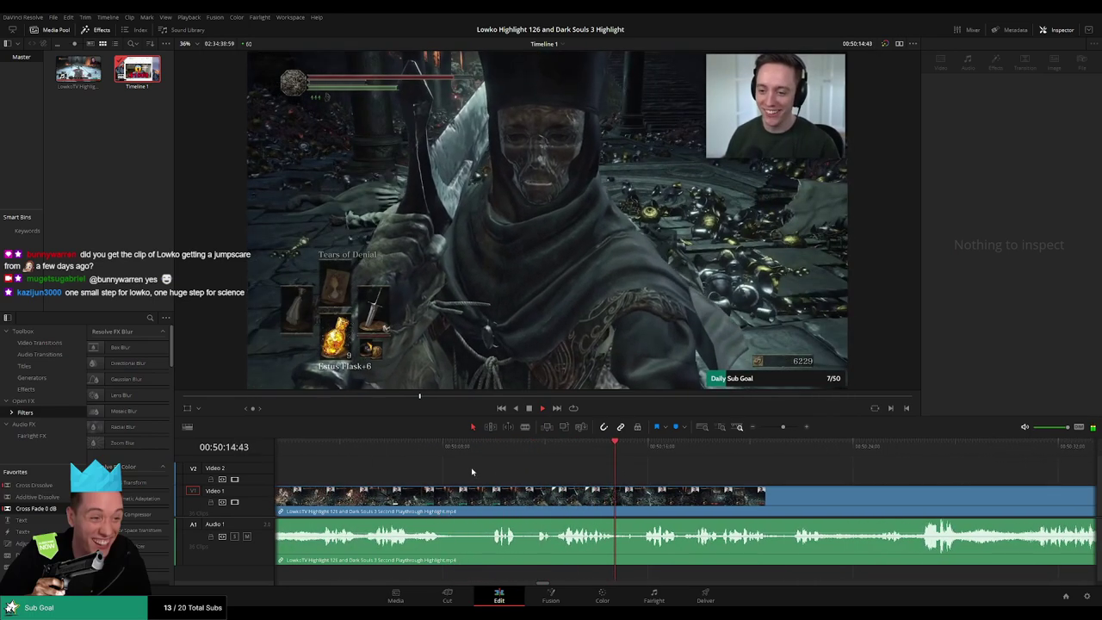
pyautogui.click(431, 454)
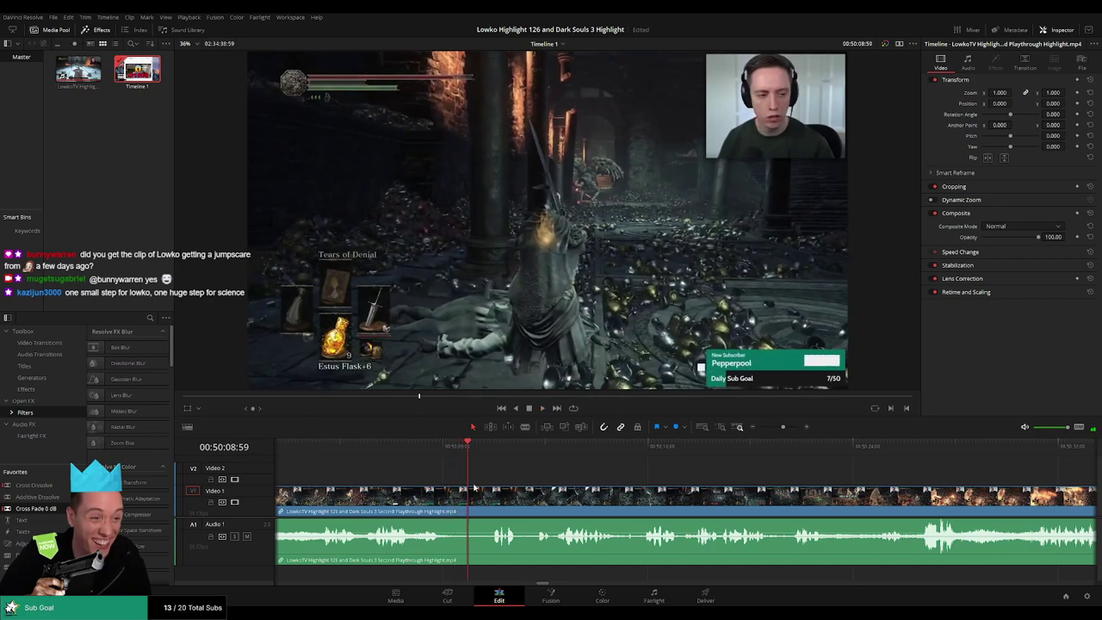
pyautogui.click(560, 453)
pyautogui.moveTo(680, 478); pyautogui.dragTo(550, 475)
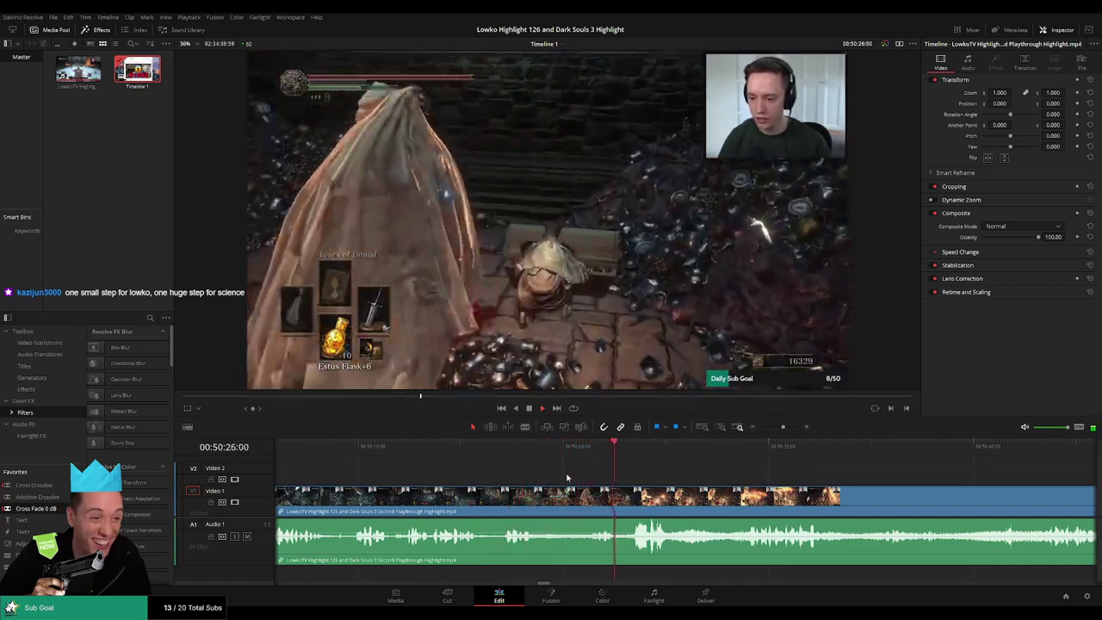
# Review the mimic chest fight and its aftermath from about 00:50:26 to 00:51:15 for parts to trim.
pyautogui.hscroll(2, 754, 493)
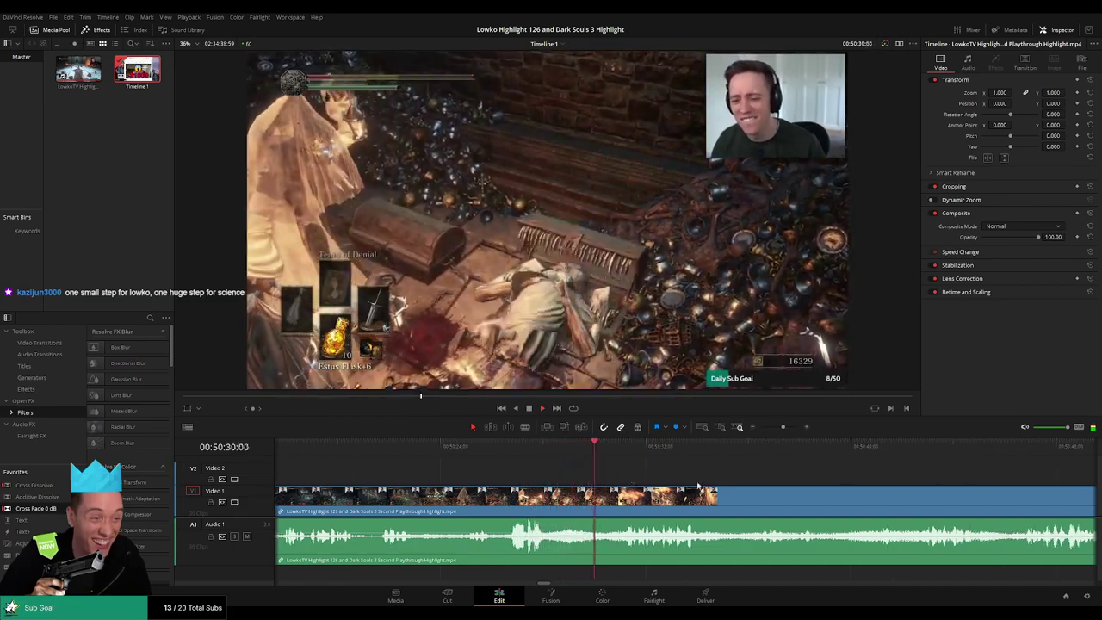
pyautogui.hscroll(3, 699, 488)
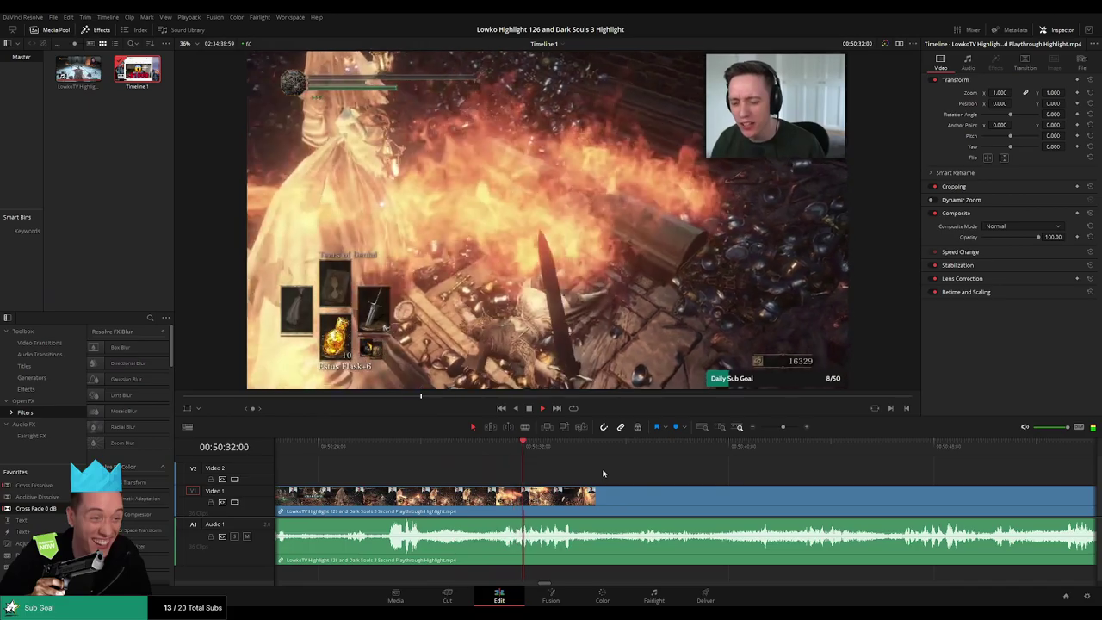
pyautogui.hscroll(3, 551, 469)
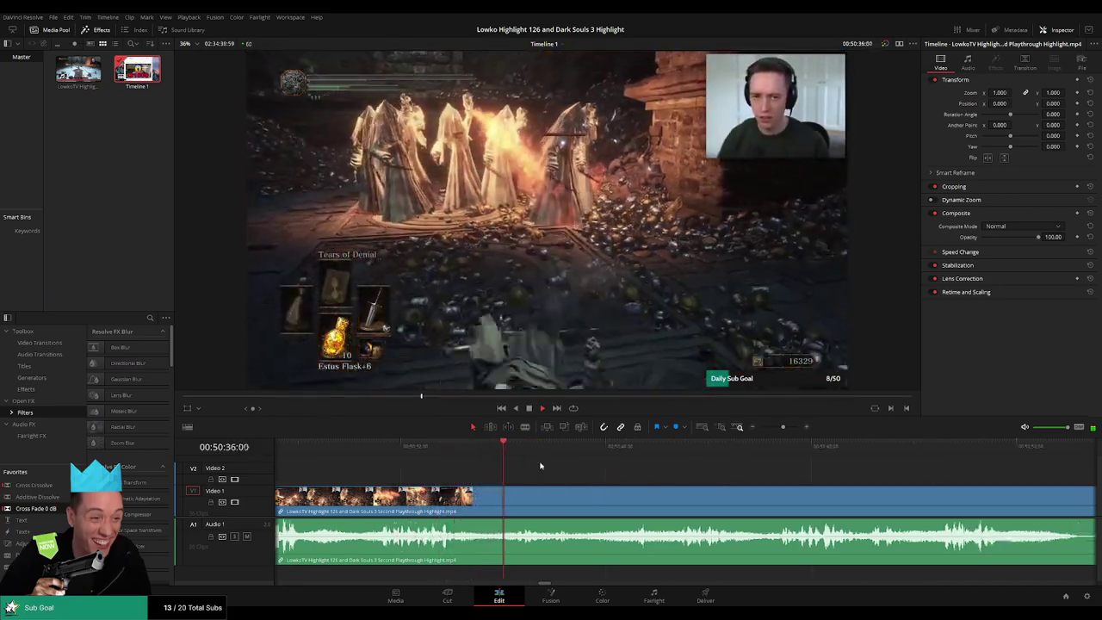
pyautogui.moveTo(617, 472); pyautogui.dragTo(539, 464)
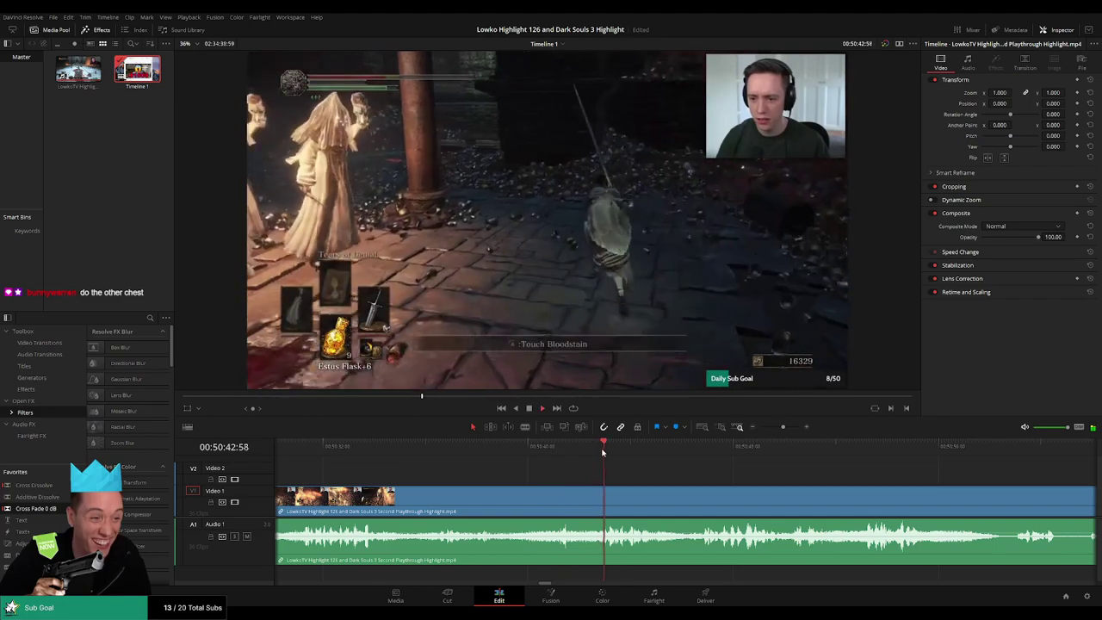
pyautogui.hscroll(3, 576, 463)
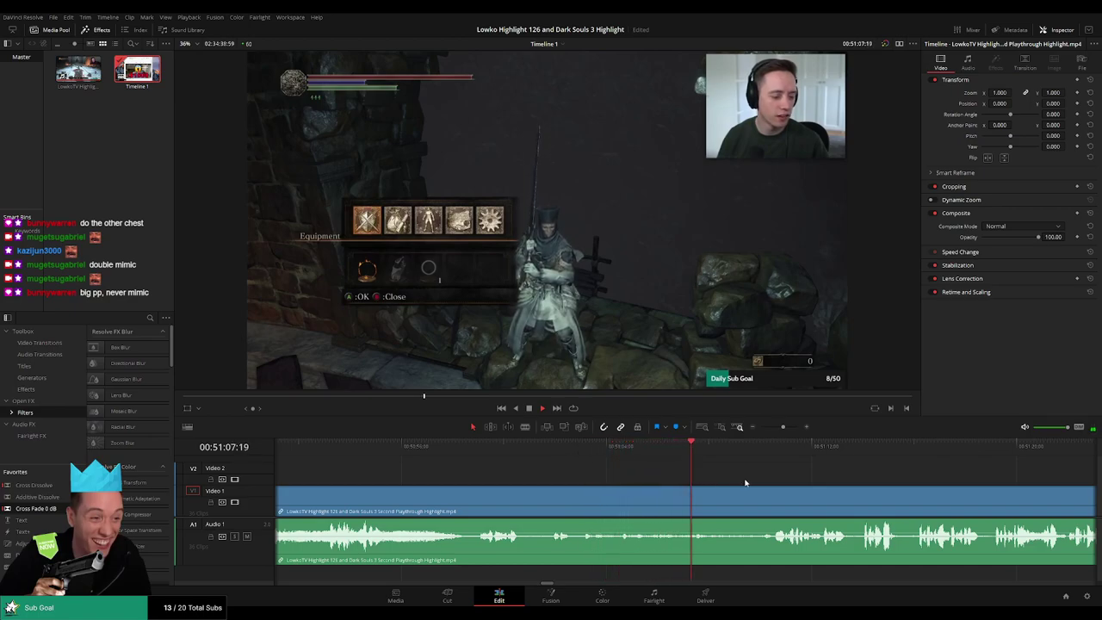
pyautogui.moveTo(737, 482); pyautogui.dragTo(569, 472)
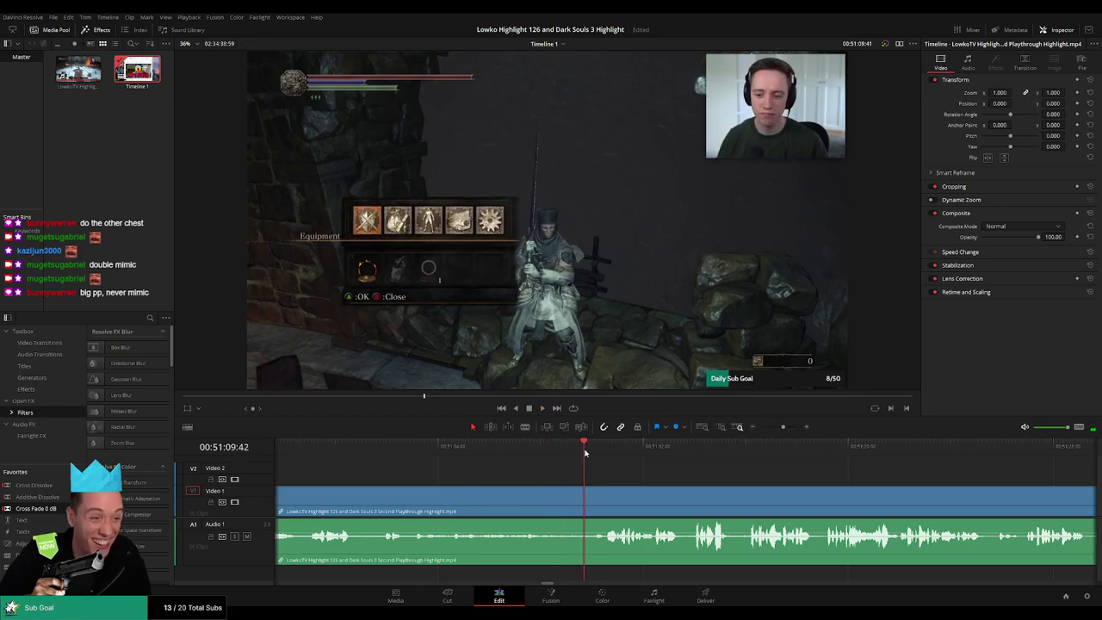
pyautogui.moveTo(683, 474); pyautogui.dragTo(572, 469)
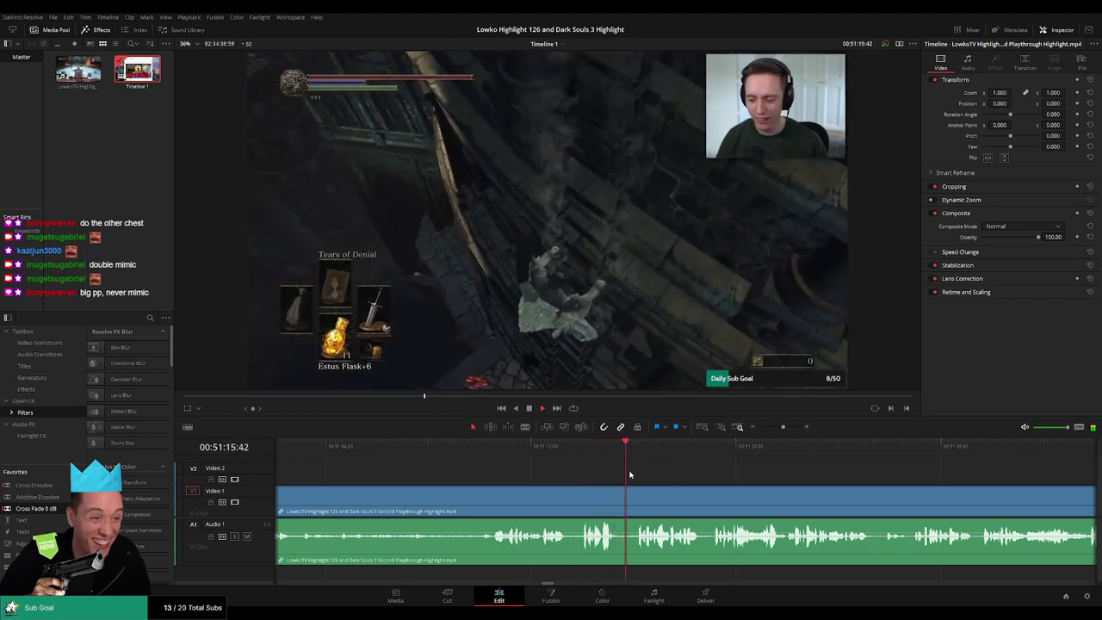
# Replay the gameplay from about 00:51:14 and review the run into the robed enemies' hall up to 00:51:52 for parts to trim.
pyautogui.click(565, 454)
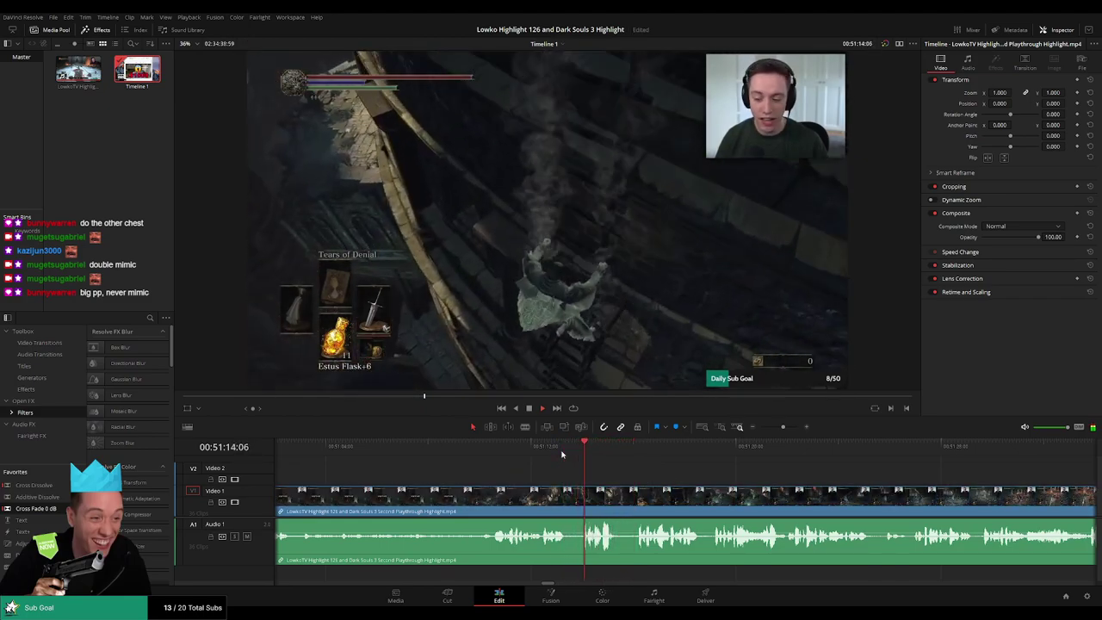
pyautogui.hscroll(2, 613, 469)
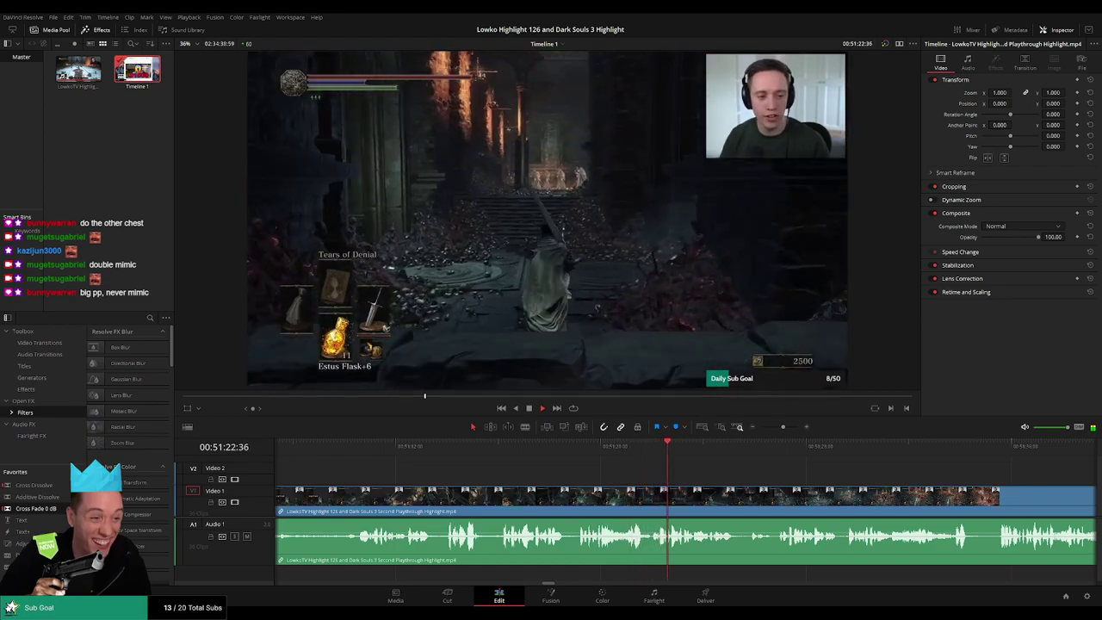
pyautogui.hscroll(2, 615, 470)
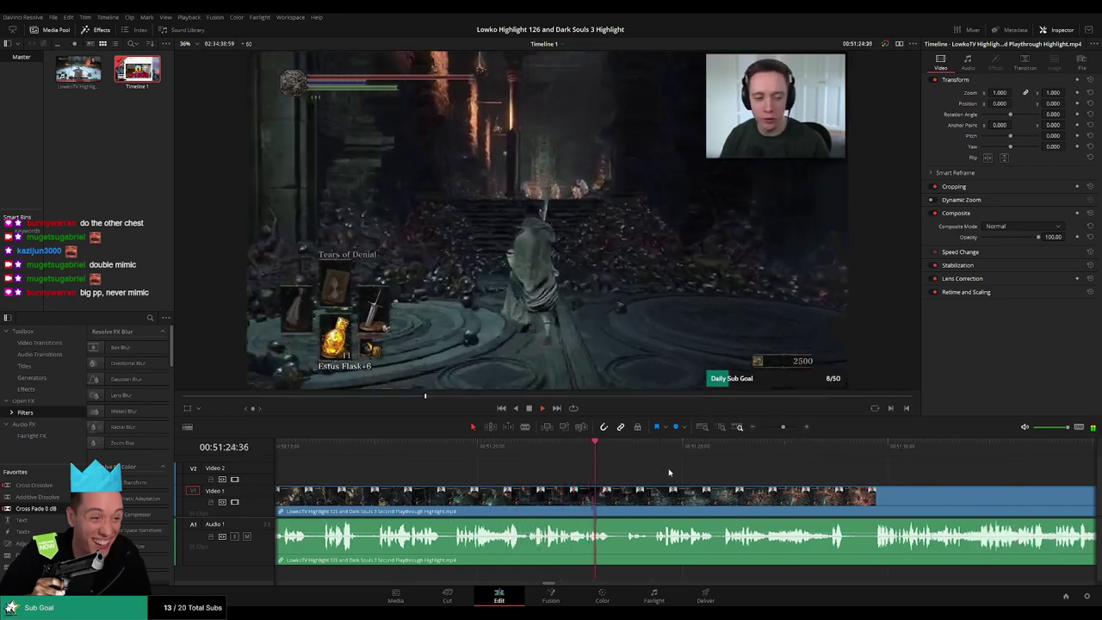
pyautogui.hscroll(1, 668, 468)
pyautogui.hscroll(1, 628, 471)
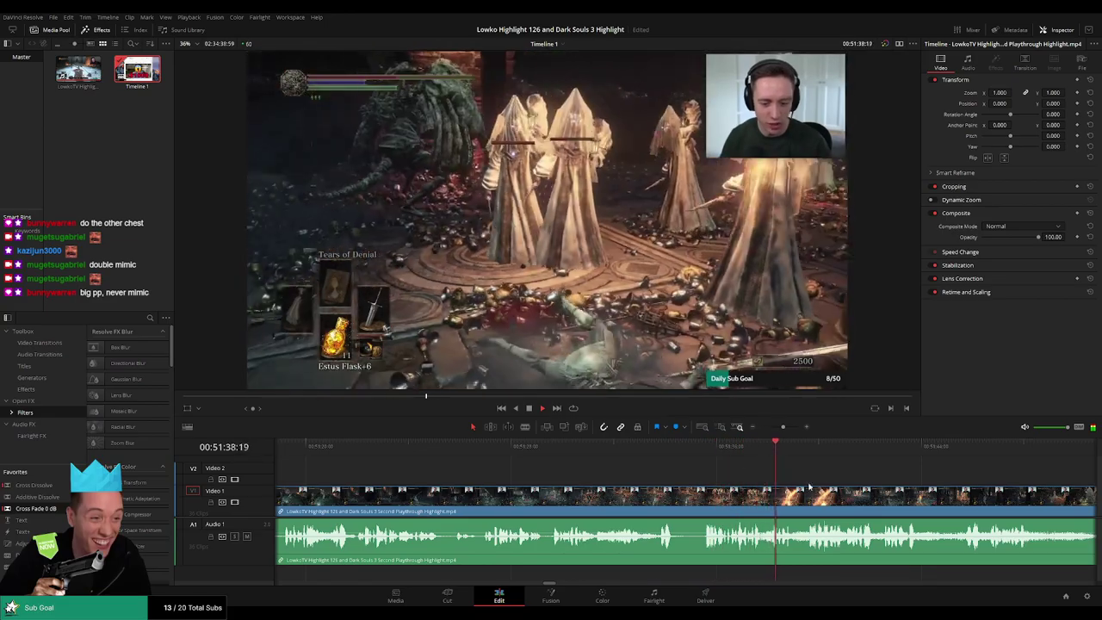
pyautogui.hscroll(2, 684, 474)
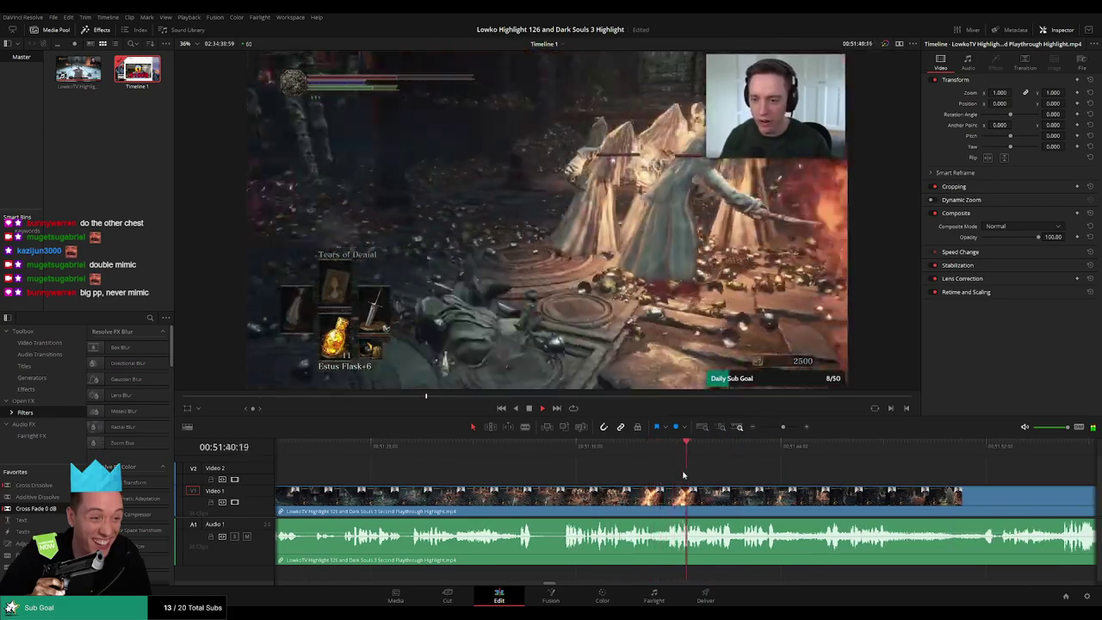
pyautogui.hscroll(2, 682, 474)
pyautogui.hscroll(1, 663, 477)
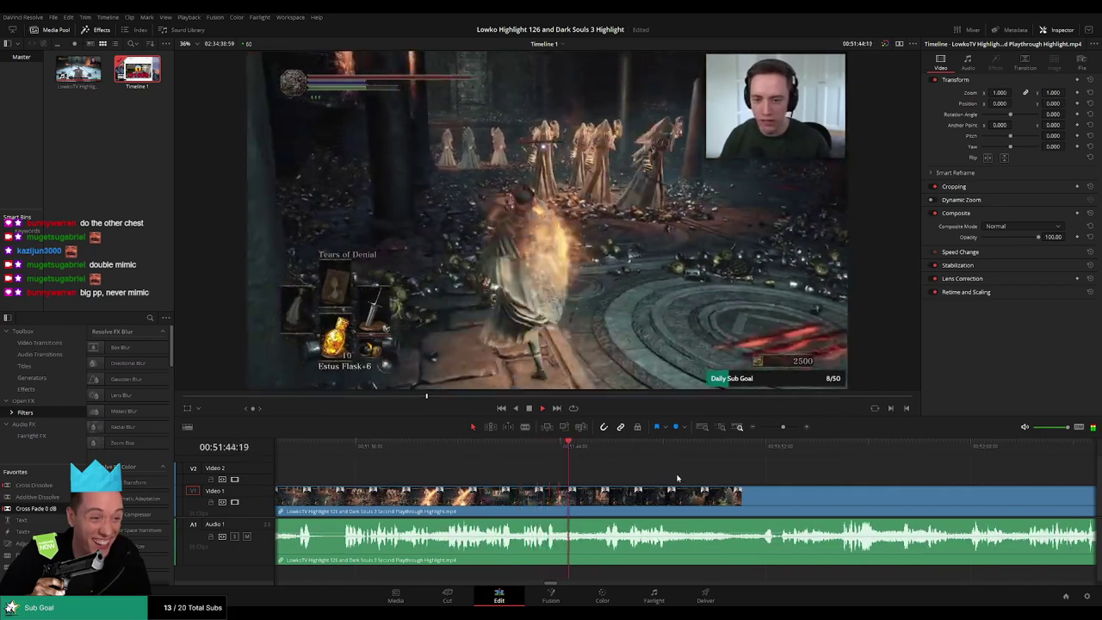
pyautogui.hscroll(1, 653, 476)
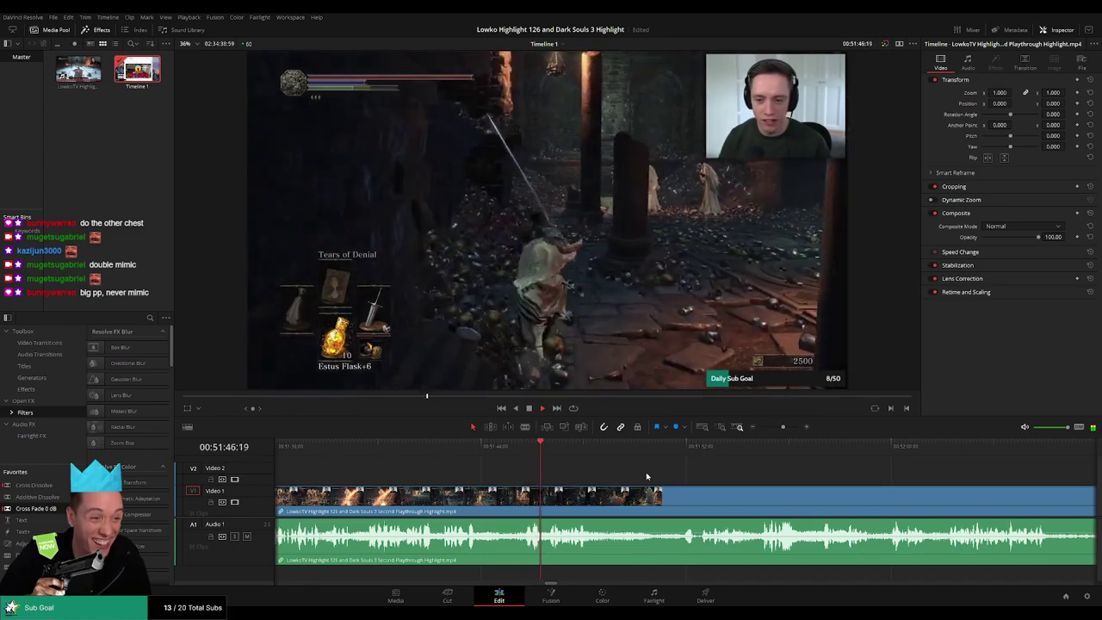
pyautogui.hscroll(1, 655, 475)
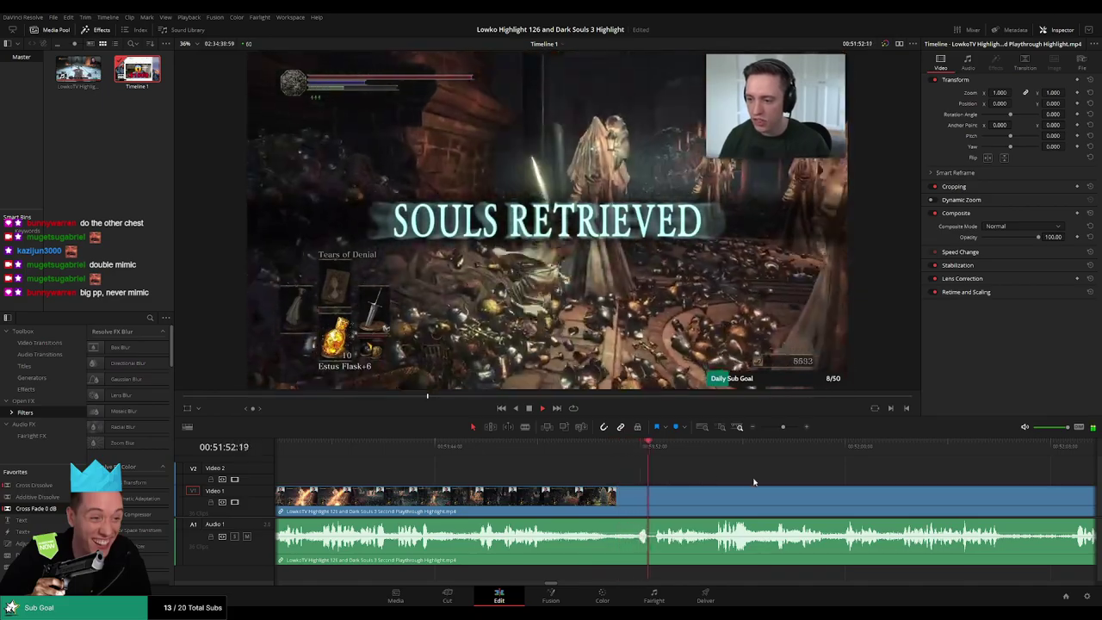
# Review the fight in the treasure hall from about 00:51:52 to 00:52:54 for possible cuts.
pyautogui.hscroll(2, 646, 476)
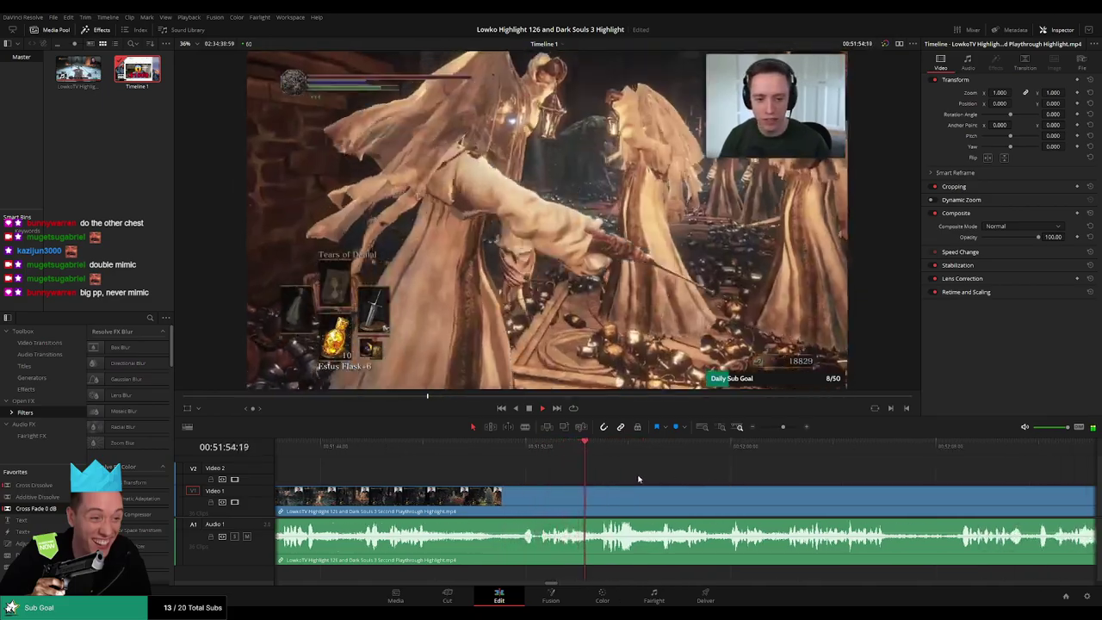
pyautogui.hscroll(1, 662, 480)
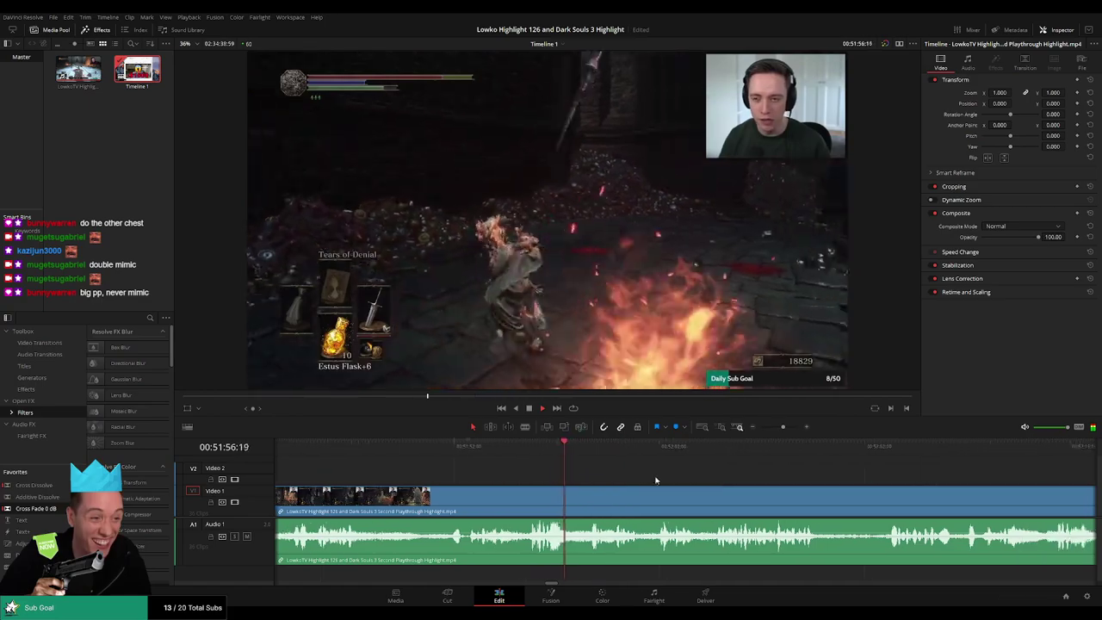
pyautogui.hscroll(1, 637, 480)
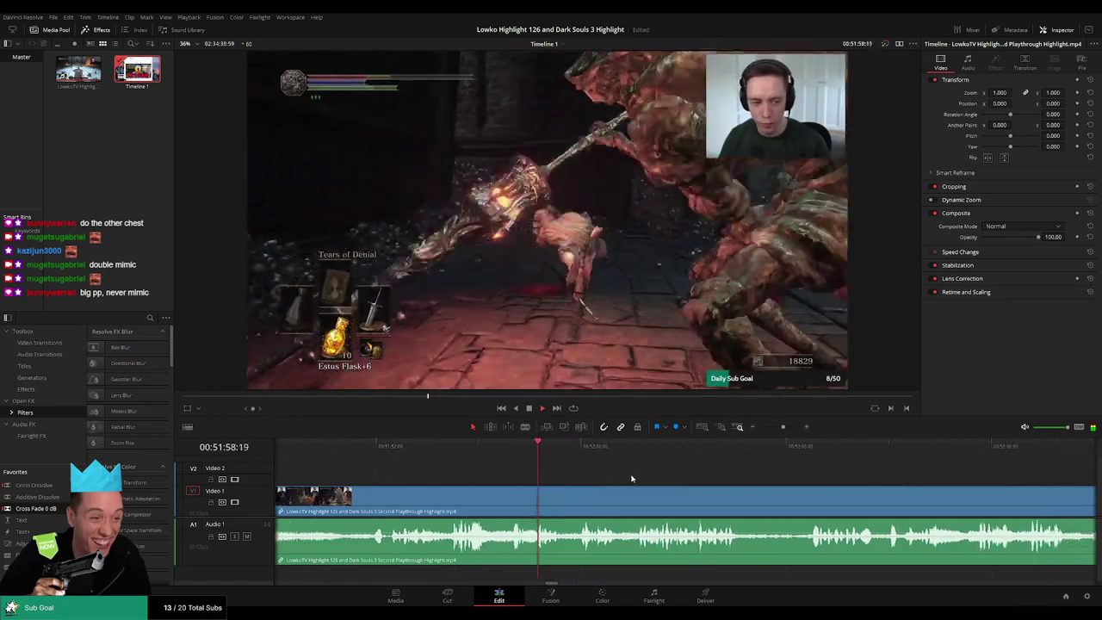
pyautogui.hscroll(1, 654, 480)
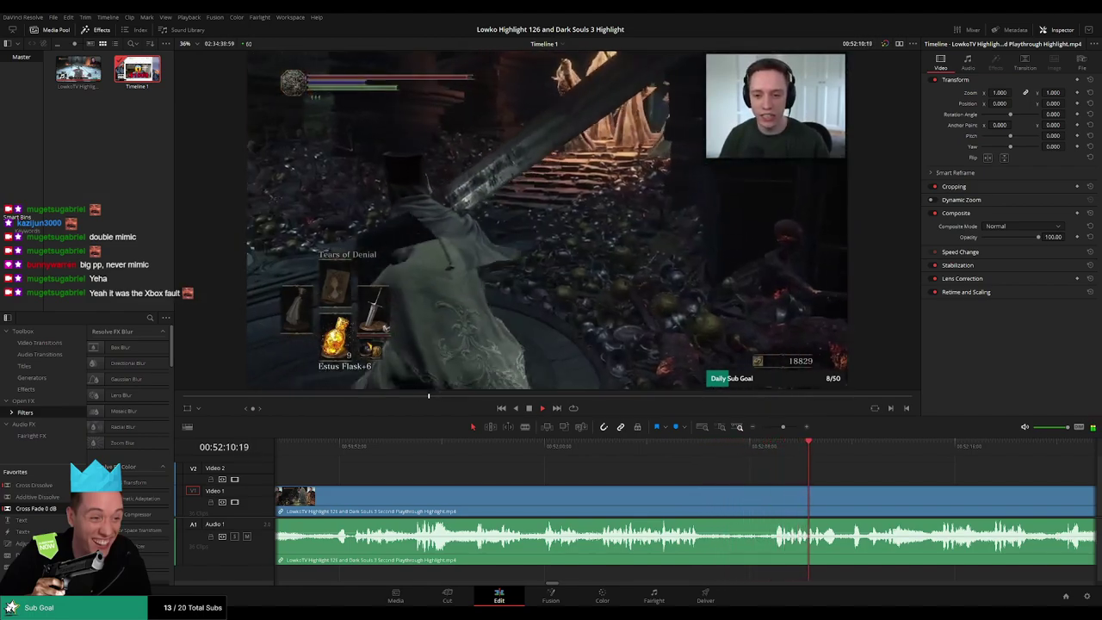
pyautogui.hscroll(3, 714, 470)
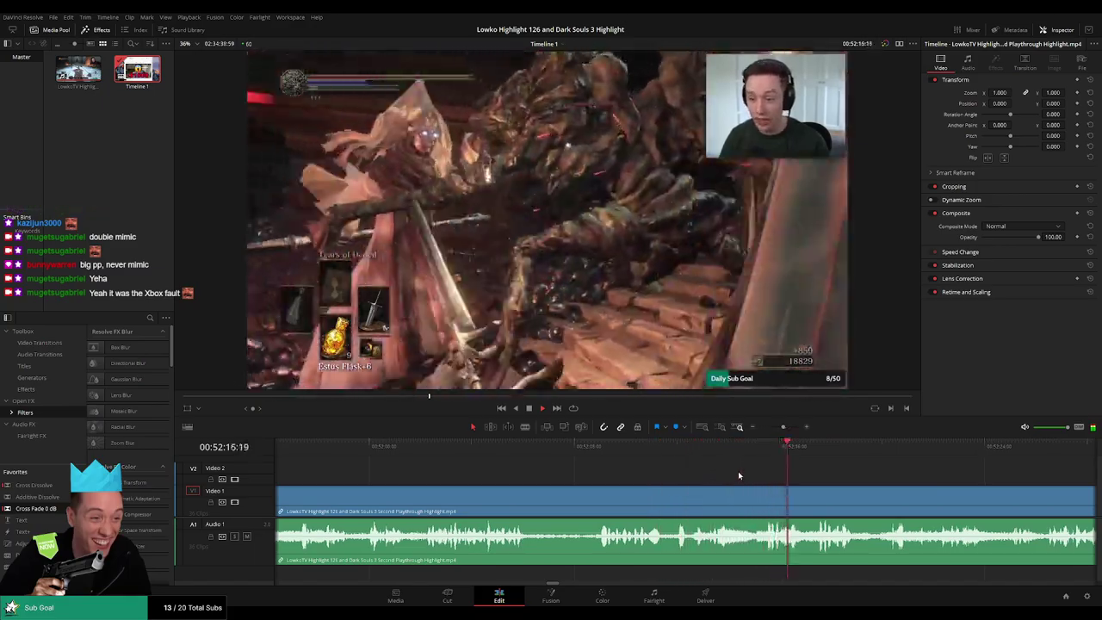
pyautogui.hscroll(4, 758, 469)
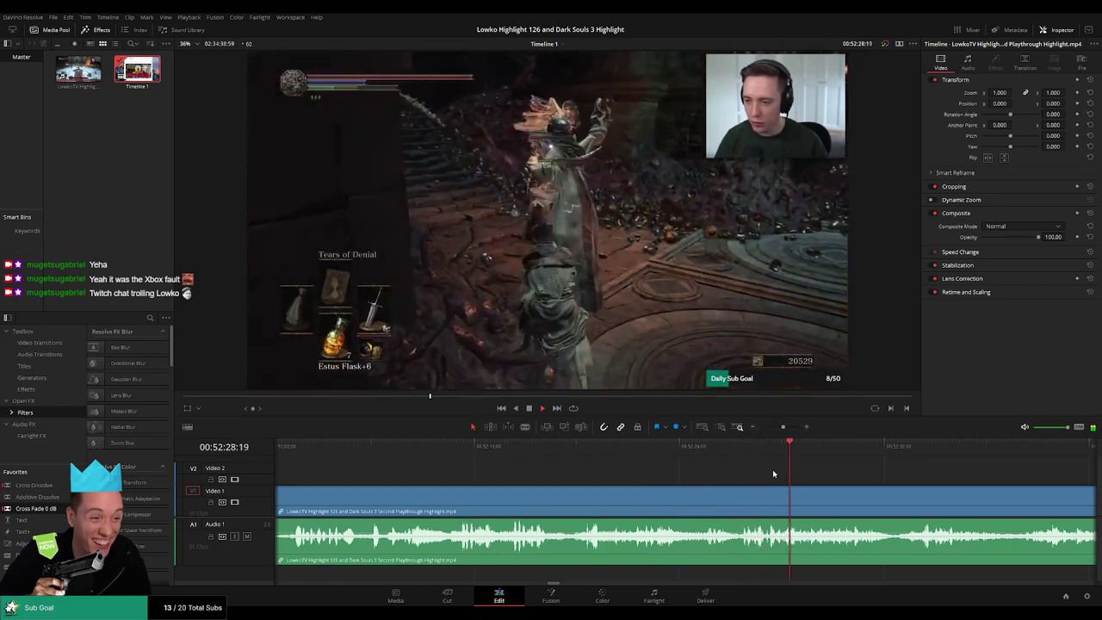
pyautogui.moveTo(943, 470); pyautogui.dragTo(527, 470)
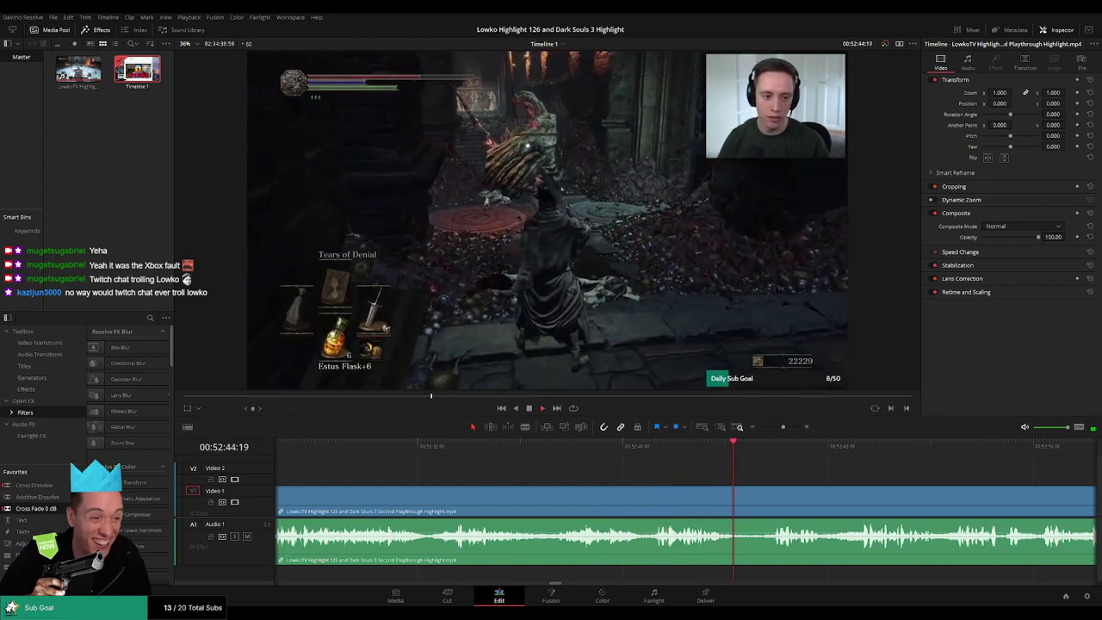
pyautogui.moveTo(822, 477); pyautogui.dragTo(572, 470)
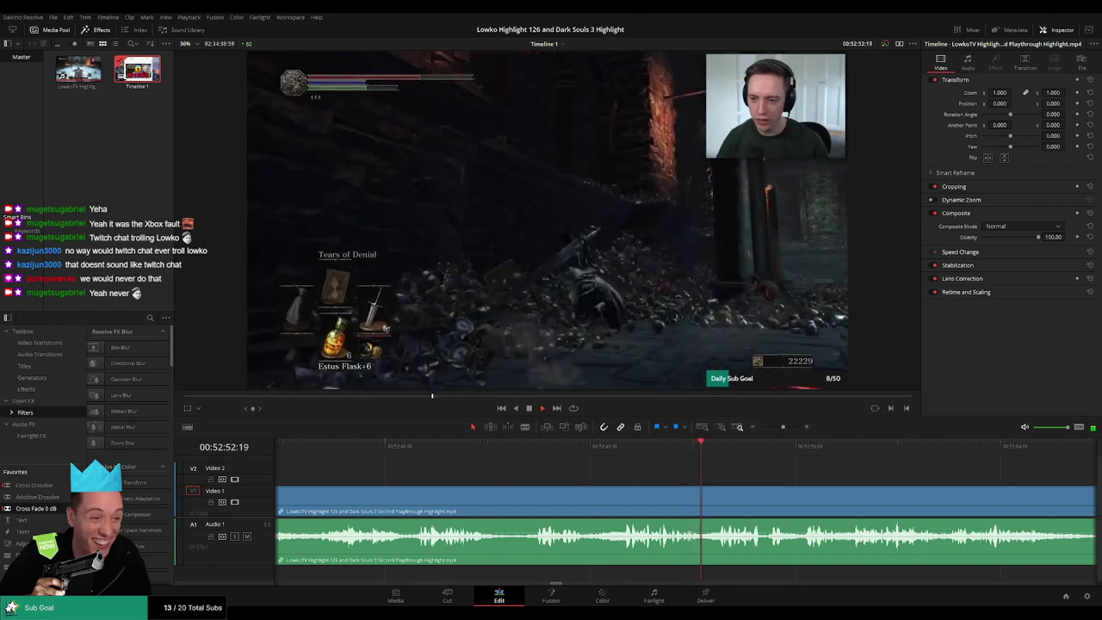
pyautogui.moveTo(848, 481); pyautogui.dragTo(586, 470)
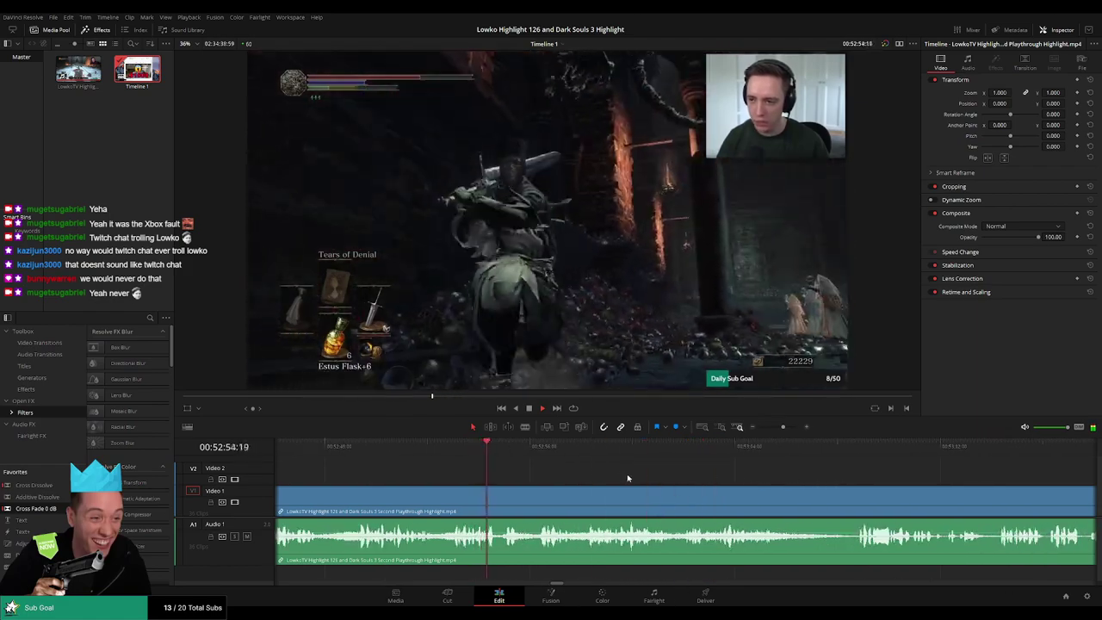
# Examine the footage from about 00:52:54 to 00:53:22, including the pause on the equipment menu, for sections to remove.
pyautogui.hscroll(2, 583, 473)
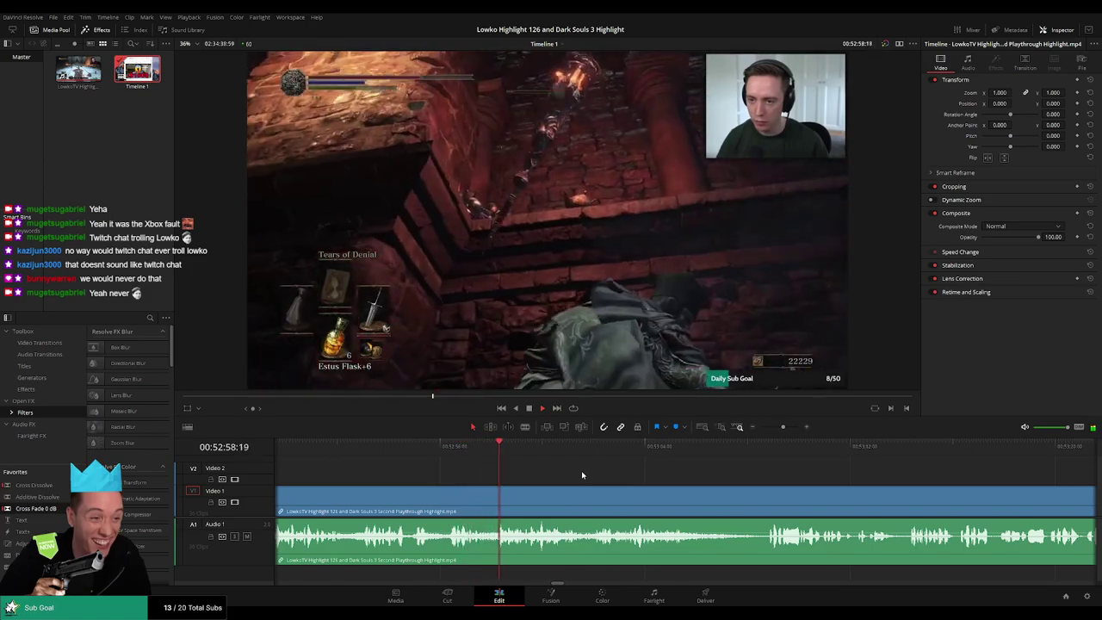
pyautogui.hscroll(2, 646, 476)
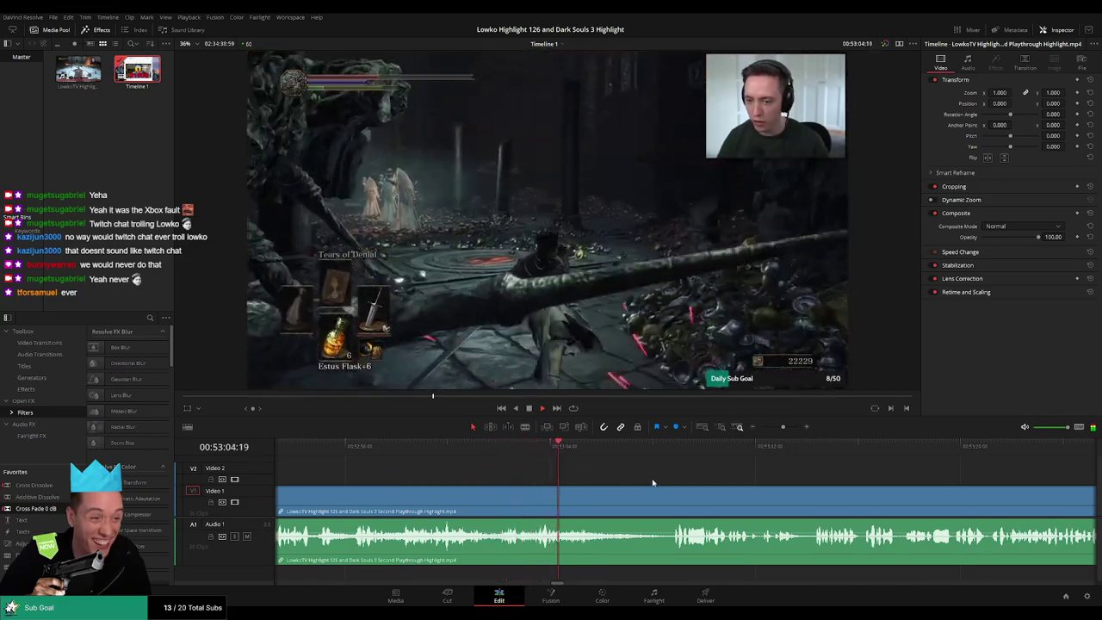
pyautogui.hscroll(2, 594, 475)
pyautogui.moveTo(501, 454); pyautogui.dragTo(565, 452)
pyautogui.moveTo(703, 470); pyautogui.dragTo(579, 467)
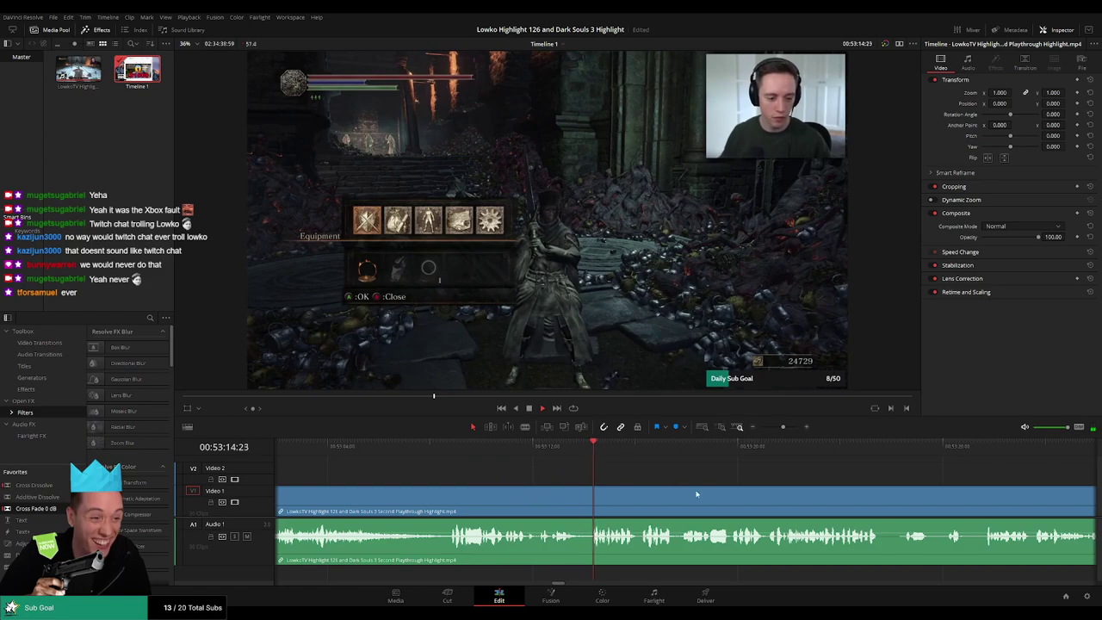
pyautogui.hscroll(2, 586, 486)
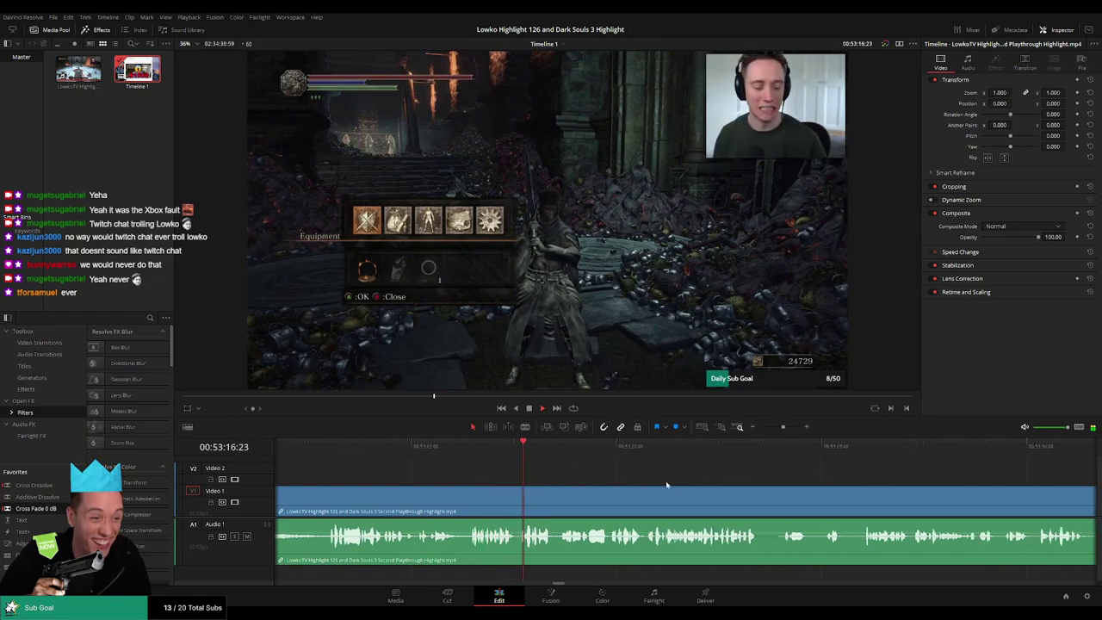
pyautogui.hscroll(1, 594, 480)
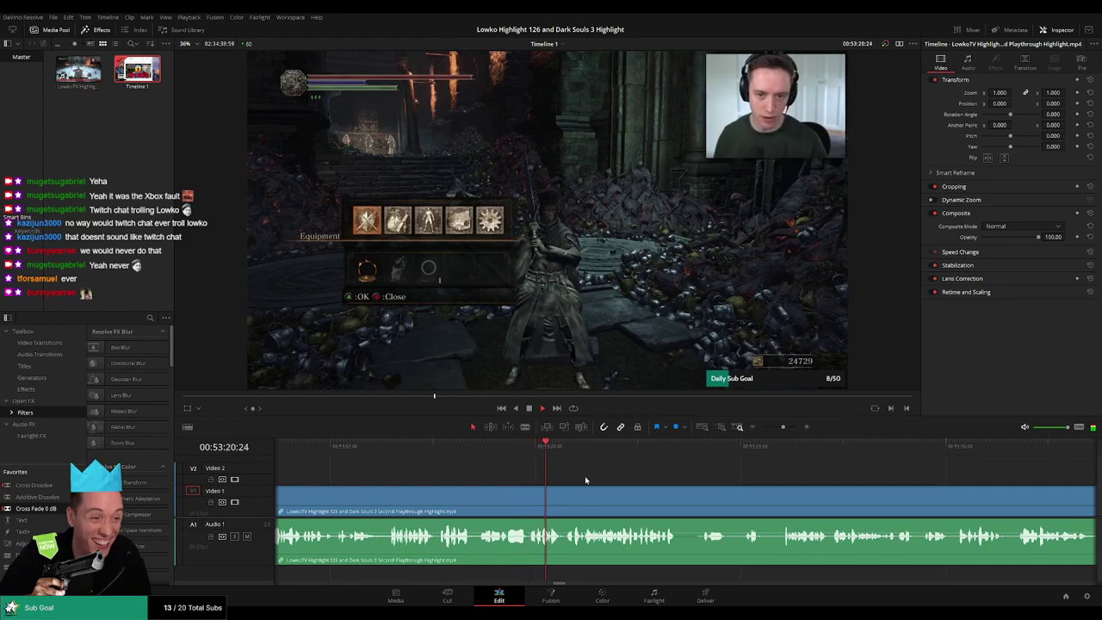
pyautogui.hscroll(3, 560, 478)
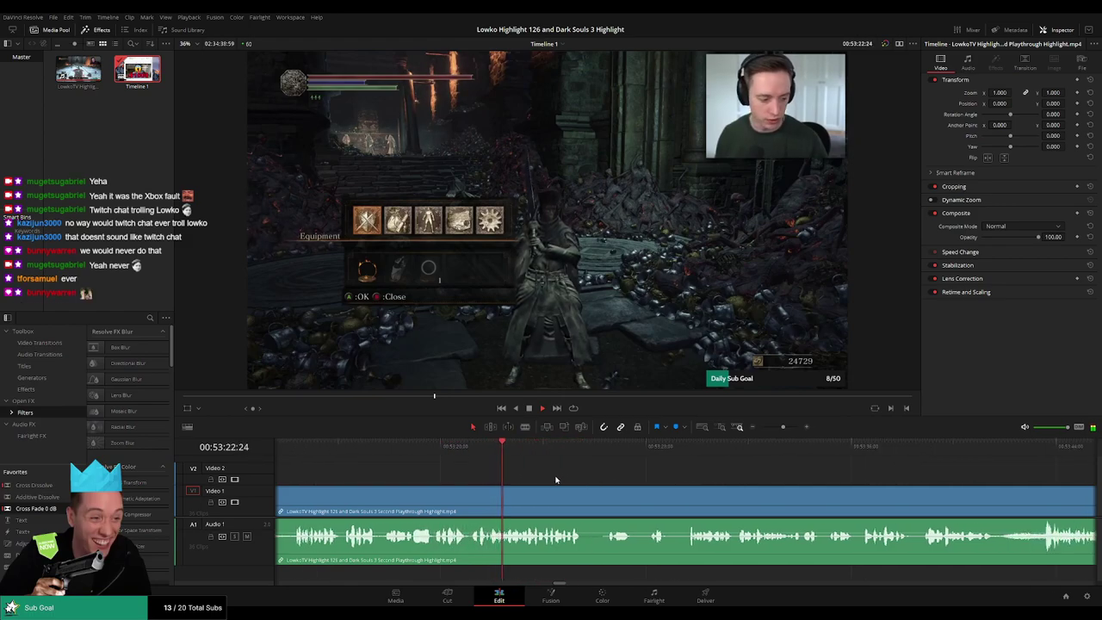
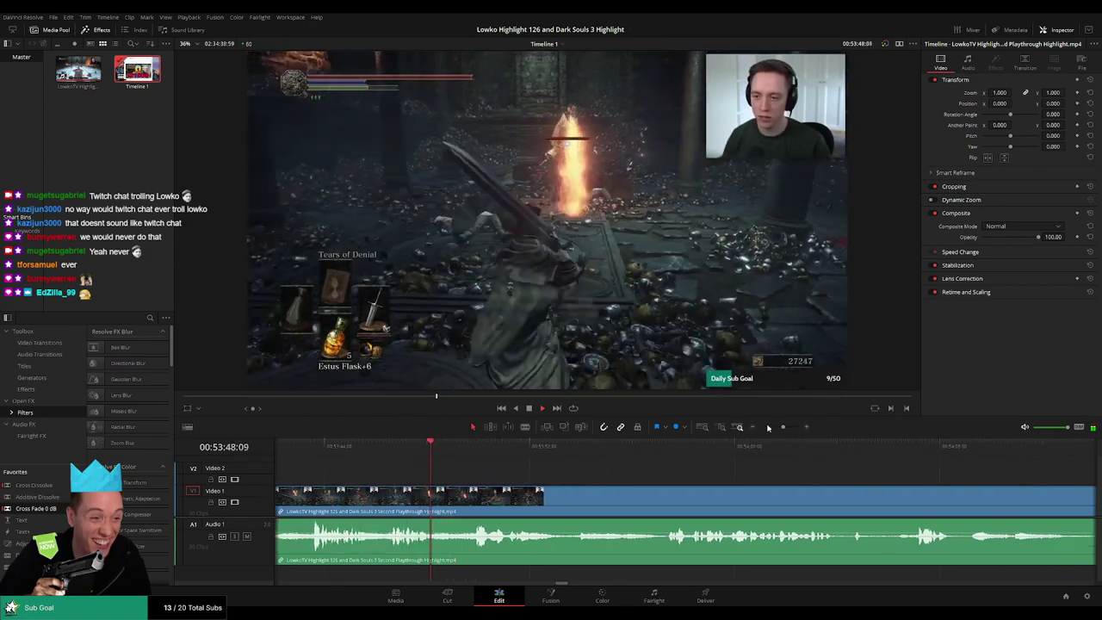
# Check the footage from about 00:53:48 to 00:54:01 for cuts, skipping ahead after 00:53:54, and save the project.
pyautogui.moveTo(783, 426)
pyautogui.mouseDown()
pyautogui.moveTo(754, 430)
pyautogui.moveTo(786, 432)
pyautogui.mouseUp()
pyautogui.moveTo(702, 478); pyautogui.dragTo(485, 477)
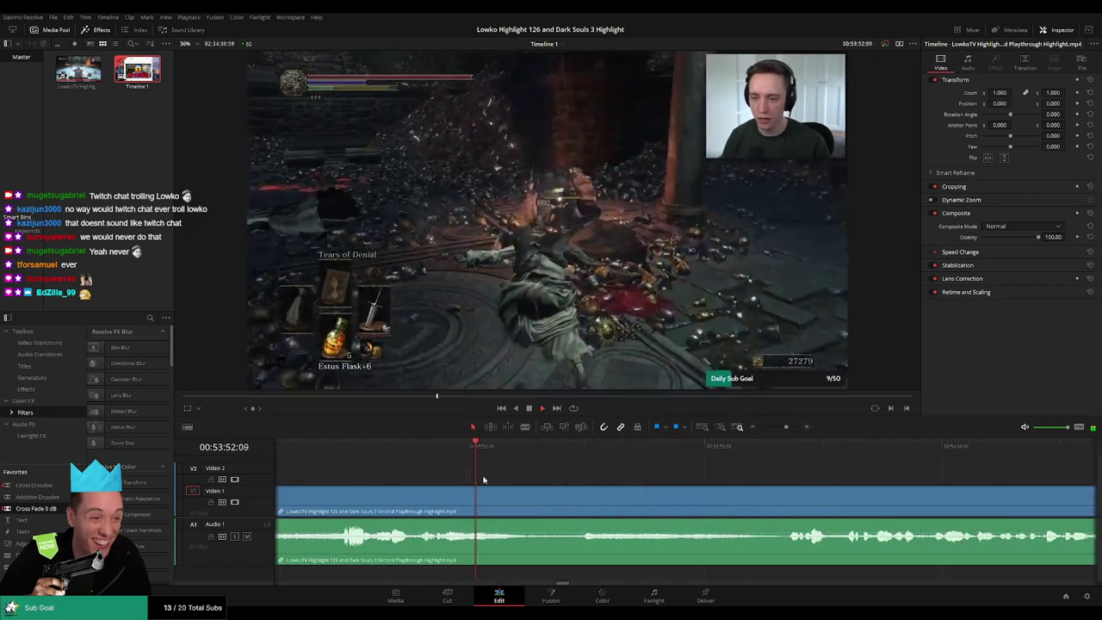
pyautogui.moveTo(592, 473); pyautogui.dragTo(529, 474)
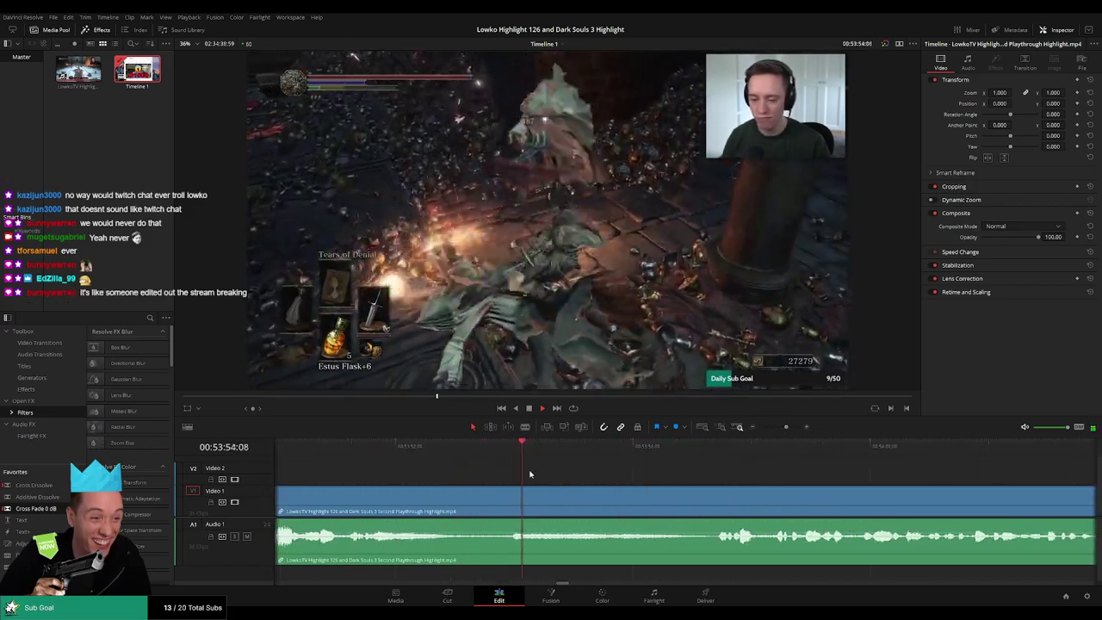
pyautogui.hscroll(1, 529, 472)
pyautogui.click(543, 448)
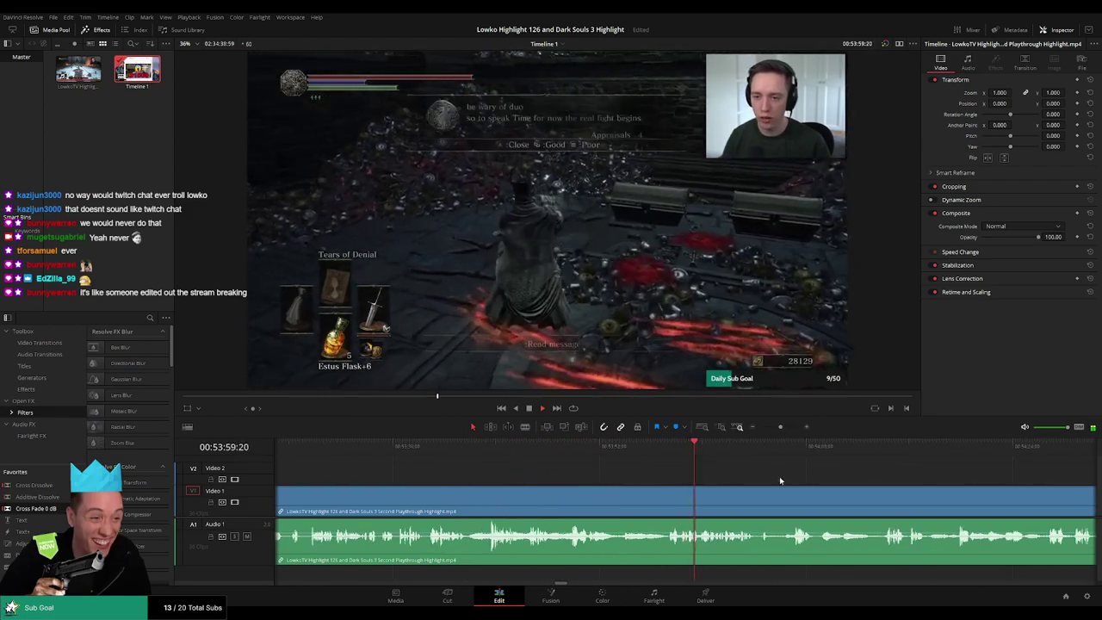
pyautogui.hscroll(3, 779, 476)
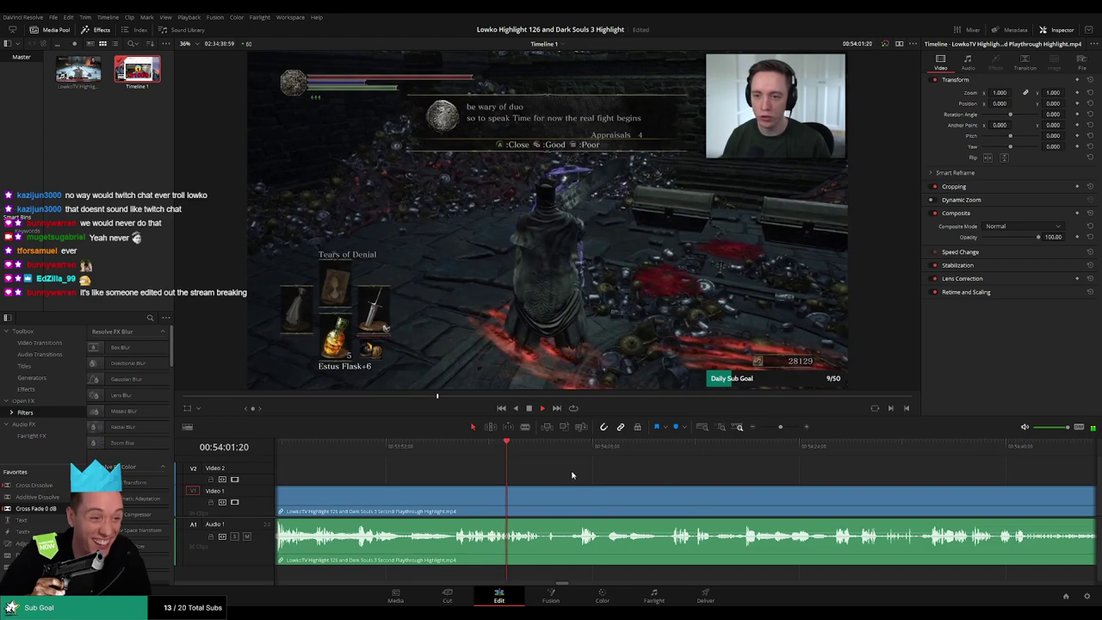
pyautogui.hotkey('ctrl', 's')
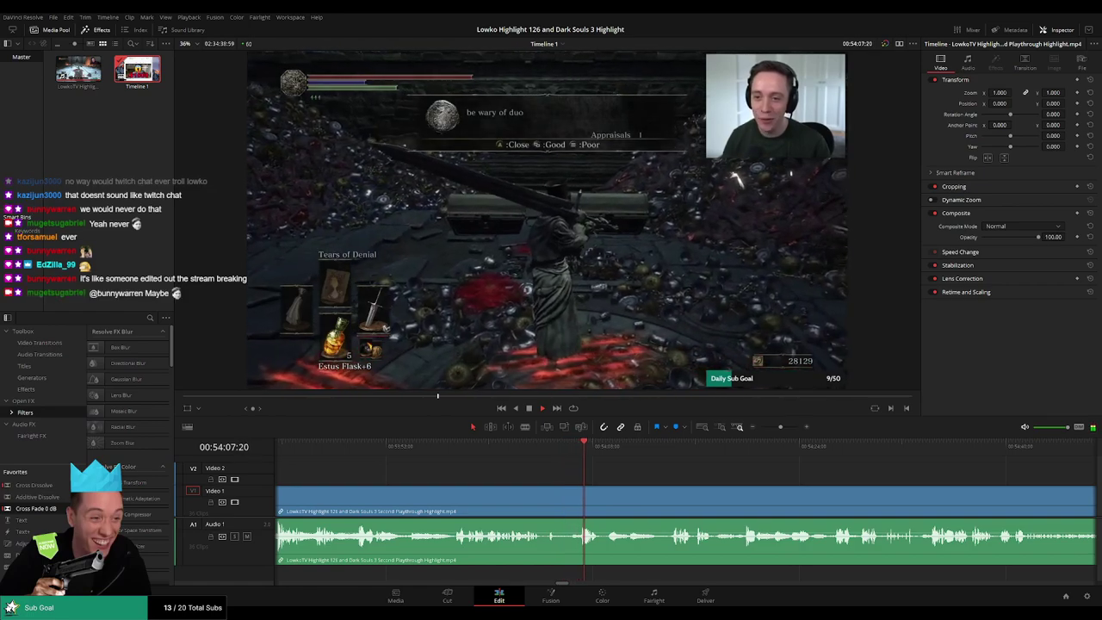
# Review the looting and message reading near the chests from about 00:54:07 to 00:54:45 for parts to trim.
pyautogui.hscroll(2, 675, 478)
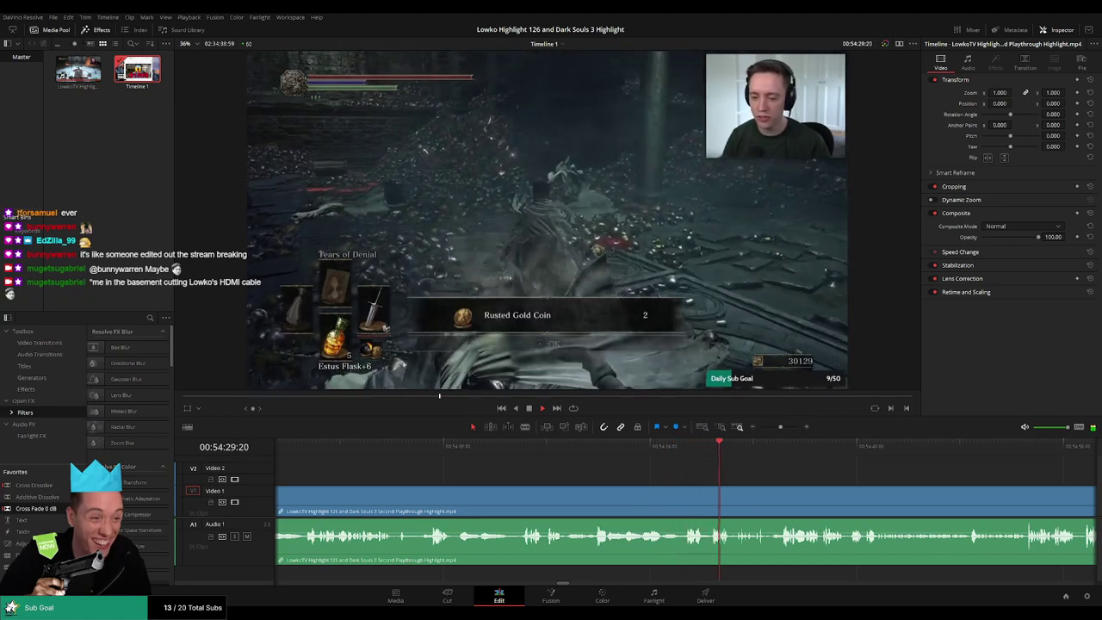
pyautogui.moveTo(779, 472); pyautogui.dragTo(580, 473)
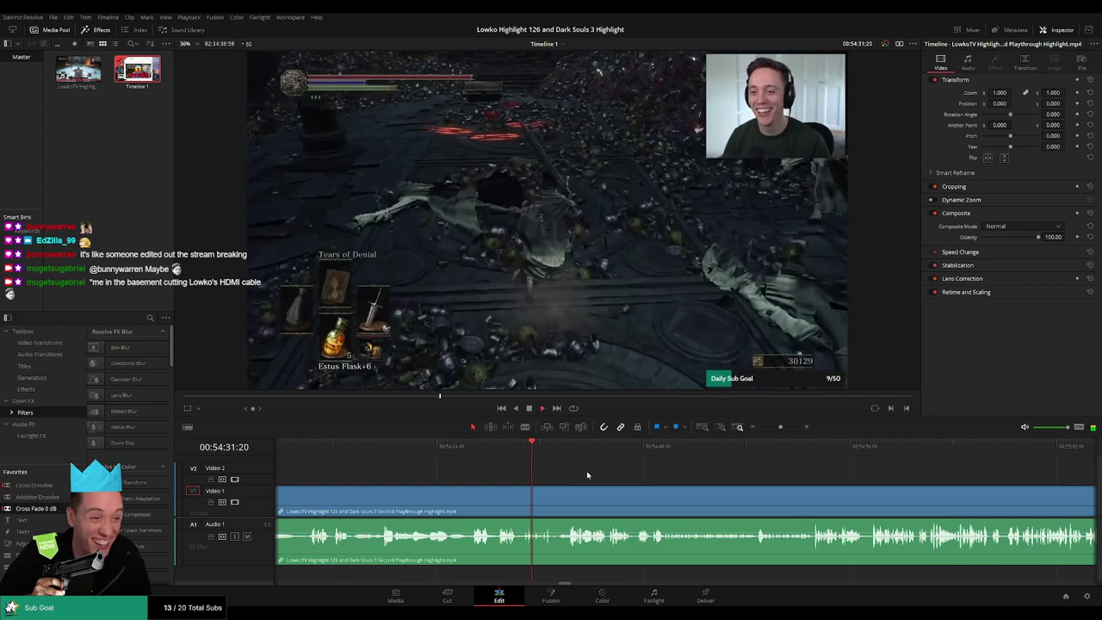
pyautogui.hscroll(2, 560, 476)
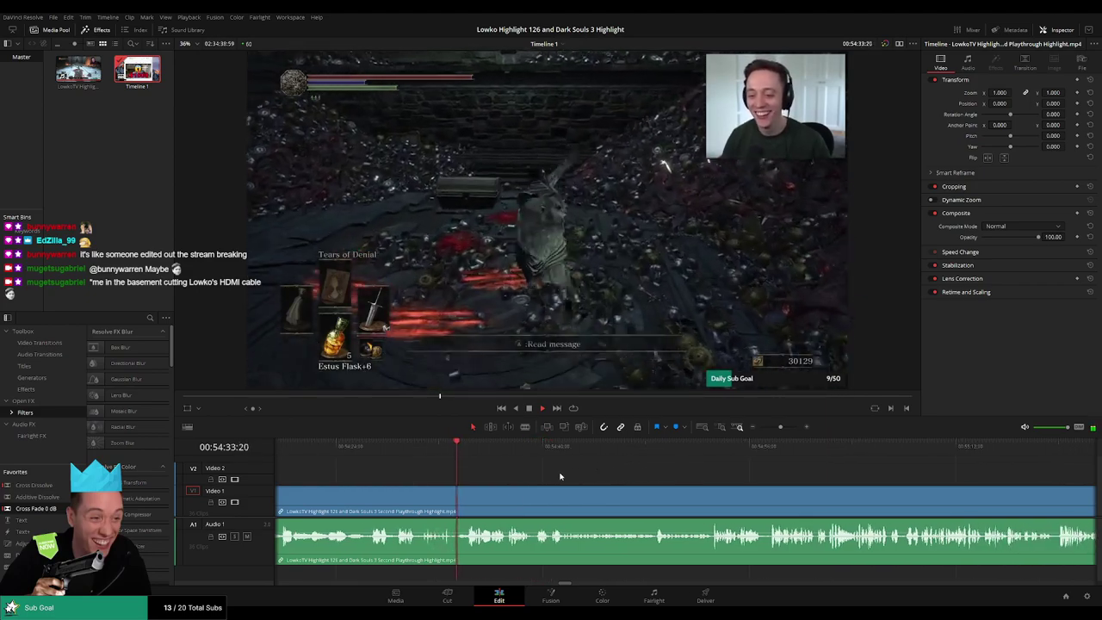
pyautogui.scroll(3, 543, 497)
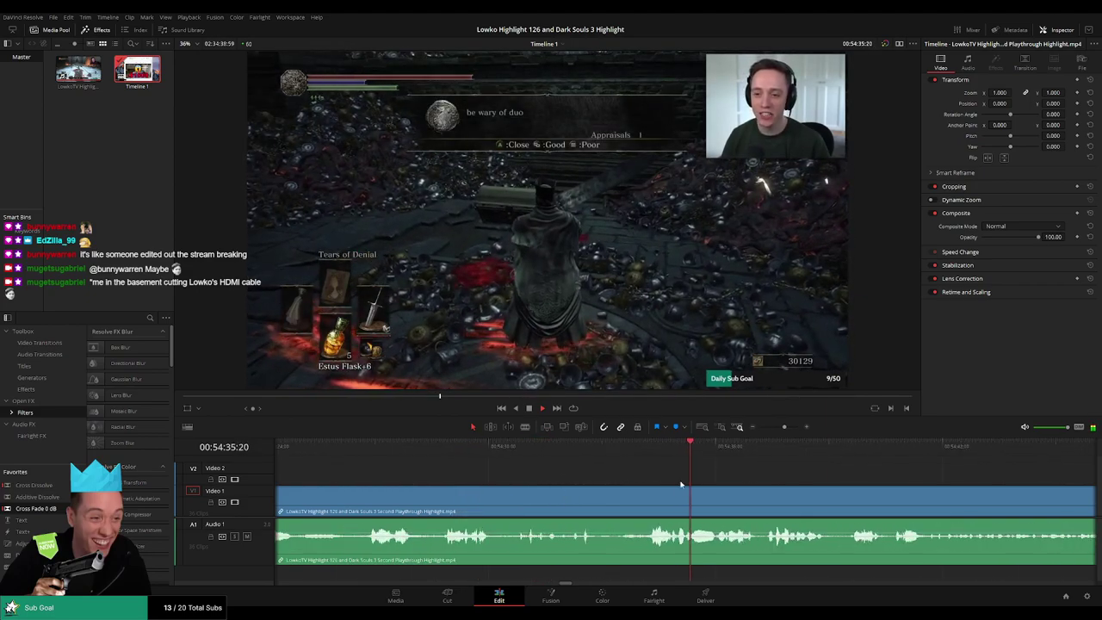
pyautogui.hscroll(4, 801, 489)
pyautogui.hscroll(2, 499, 468)
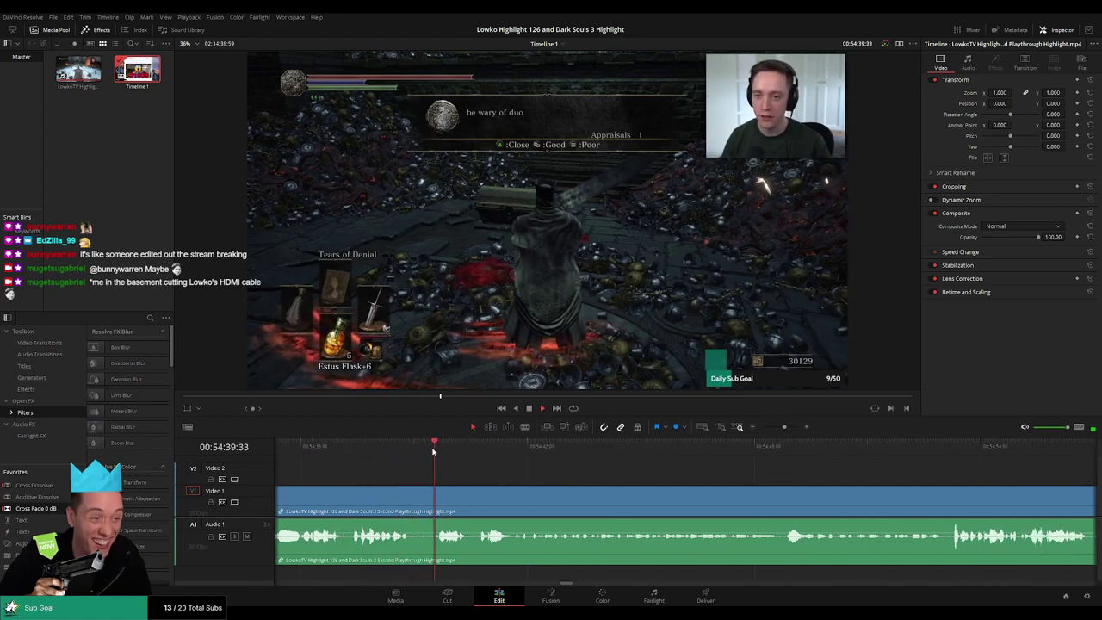
pyautogui.hscroll(2, 435, 463)
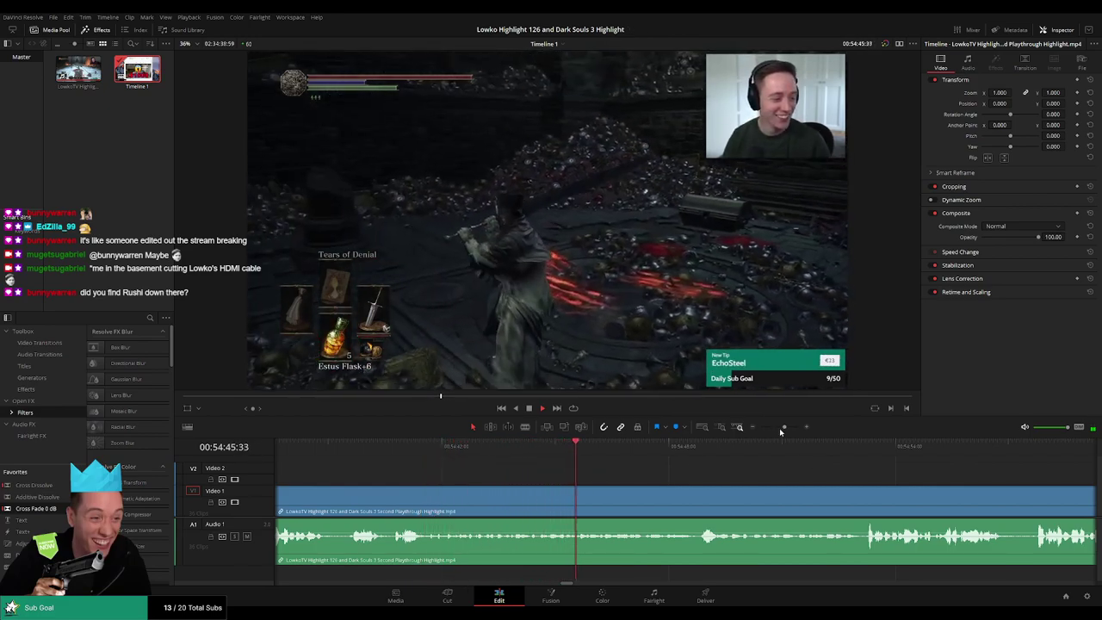
# Review the treasure hall footage from about 00:54:45 to 00:55:29 for sections to trim.
pyautogui.moveTo(783, 427); pyautogui.dragTo(777, 428)
pyautogui.hscroll(2, 581, 479)
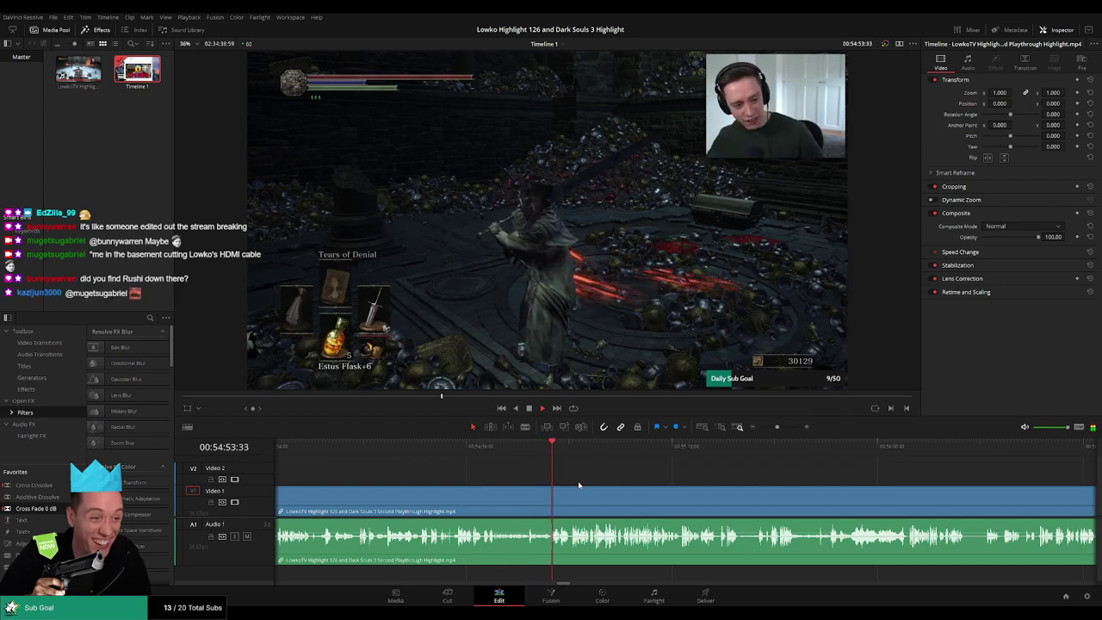
pyautogui.hscroll(-2, 667, 483)
pyautogui.hscroll(3, 490, 473)
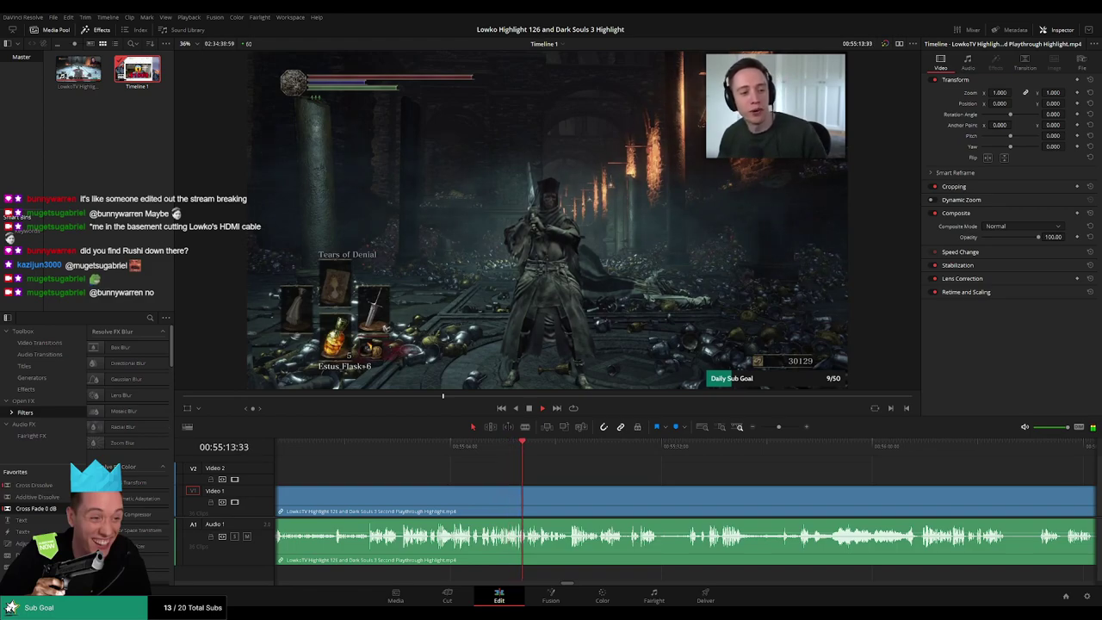
pyautogui.hscroll(2, 594, 480)
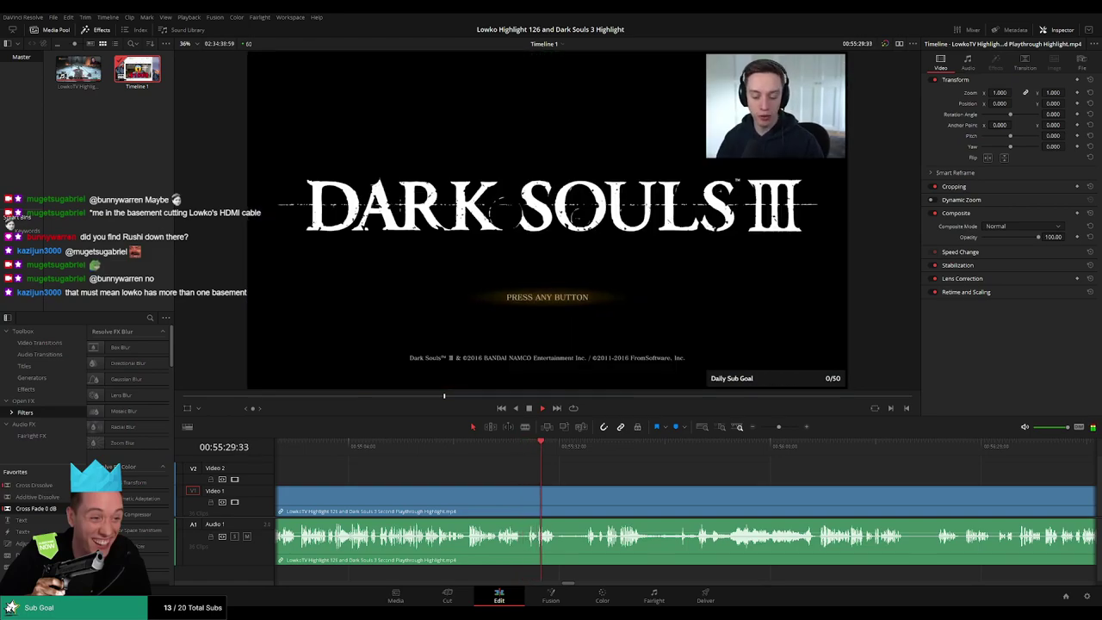
# Cut out the footage from 00:55:28:53 to 00:55:29:10, where the gameplay switches to the Dark Souls III title screen.
pyautogui.click(529, 450)
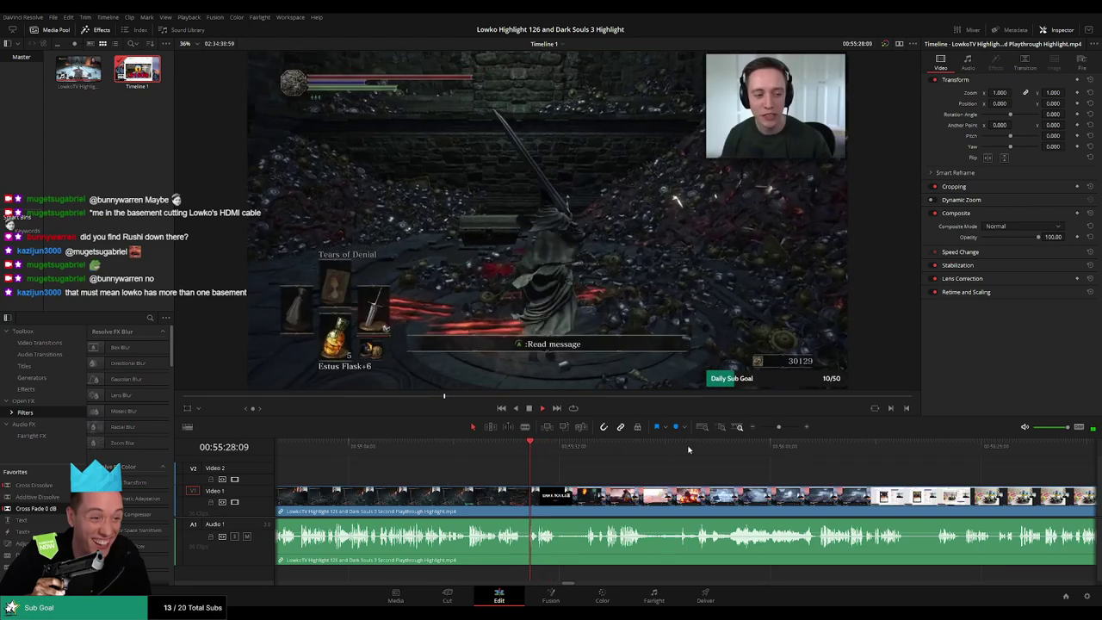
pyautogui.moveTo(778, 427); pyautogui.dragTo(789, 427)
pyautogui.click(717, 448)
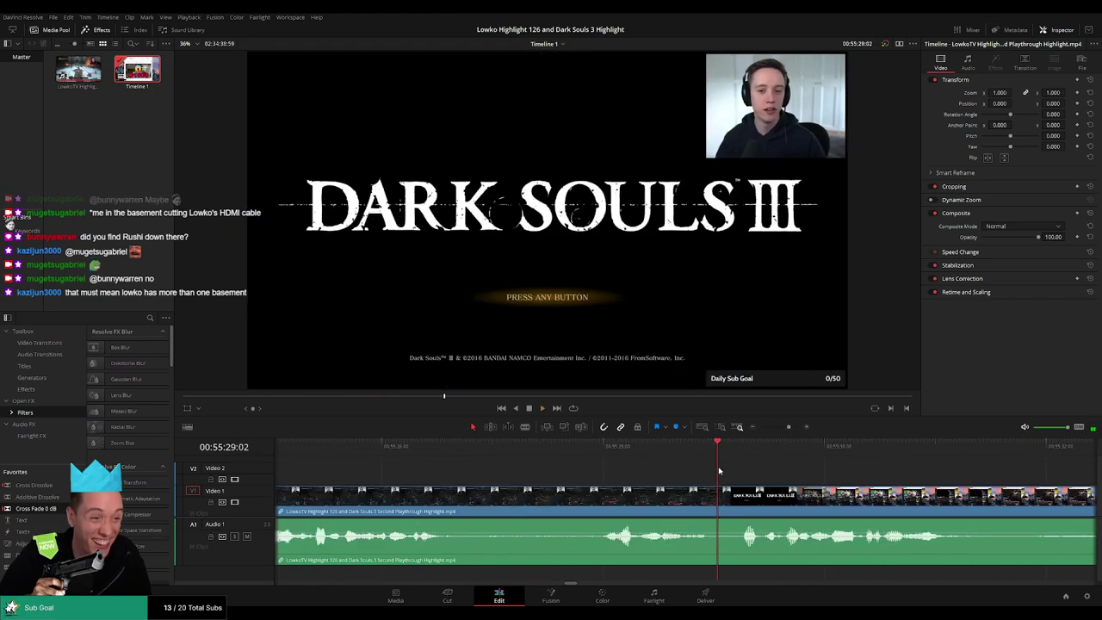
pyautogui.moveTo(718, 446)
pyautogui.mouseDown()
pyautogui.moveTo(669, 446)
pyautogui.moveTo(707, 448)
pyautogui.mouseUp()
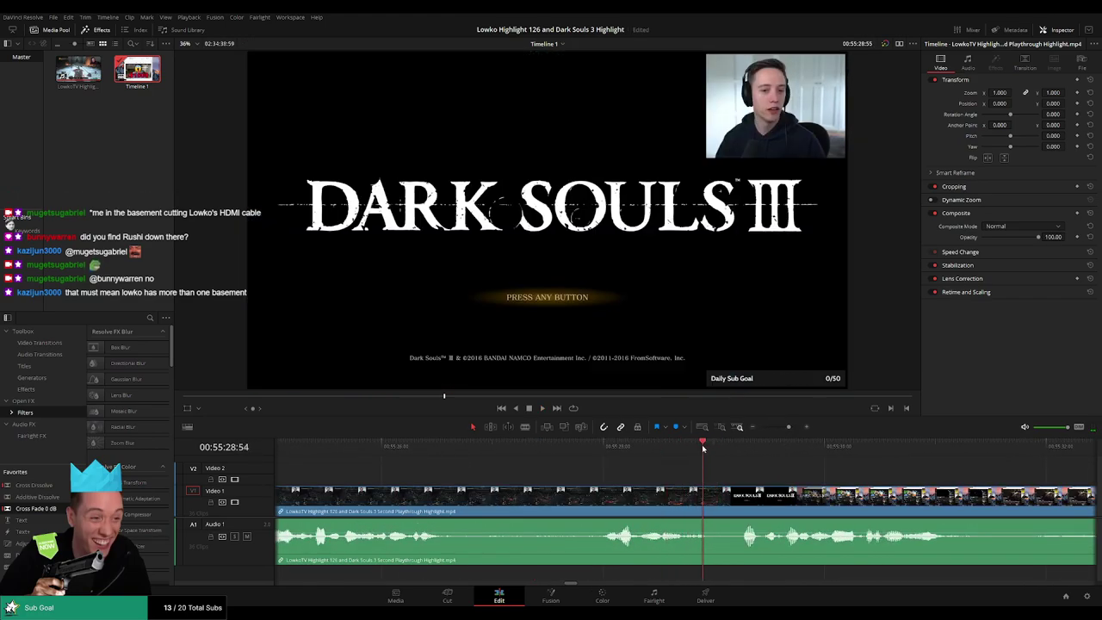
pyautogui.press('b')
pyautogui.click(701, 500)
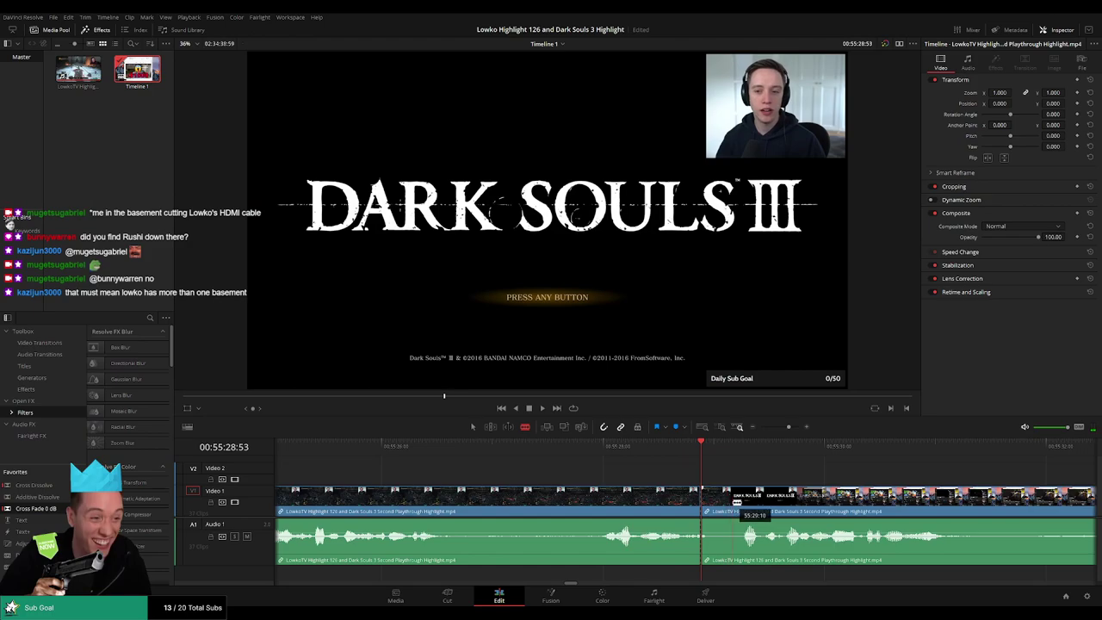
pyautogui.click(733, 504)
pyautogui.press('a')
pyautogui.press('Delete')
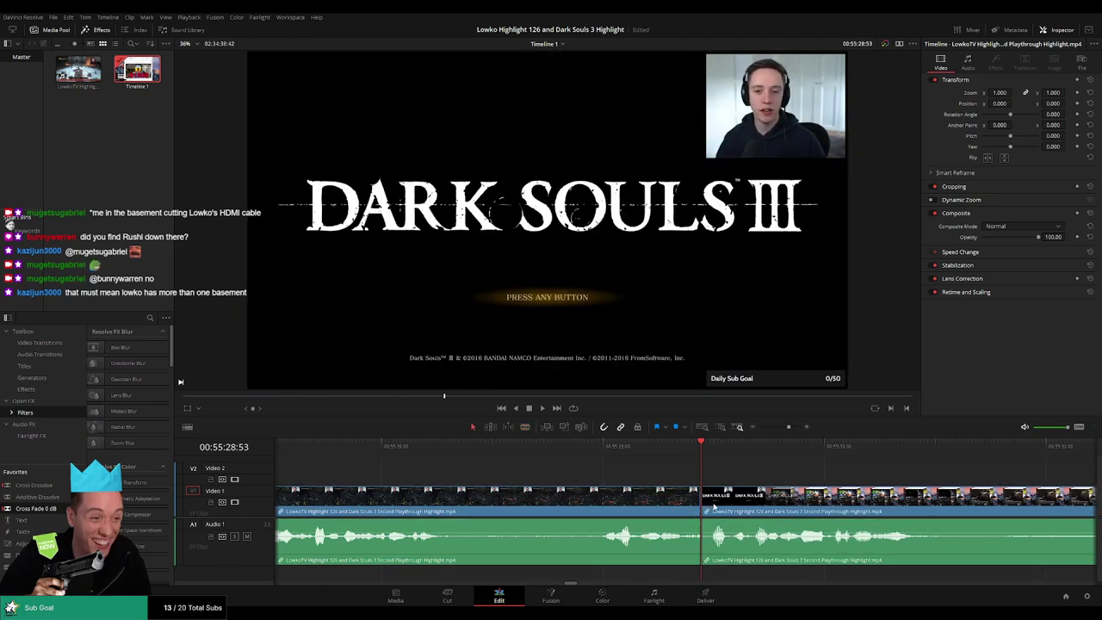
# Play across the cut at about 00:55:28 and set the clip before it to orange.
pyautogui.moveTo(706, 445); pyautogui.dragTo(827, 461)
pyautogui.moveTo(788, 427); pyautogui.dragTo(778, 428)
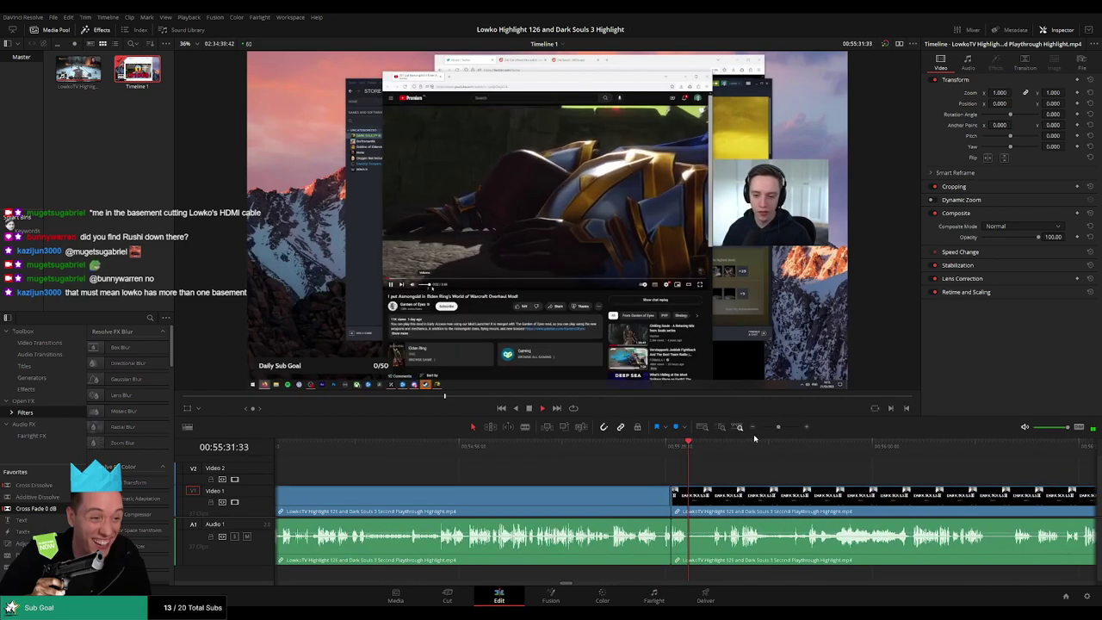
pyautogui.press('space')
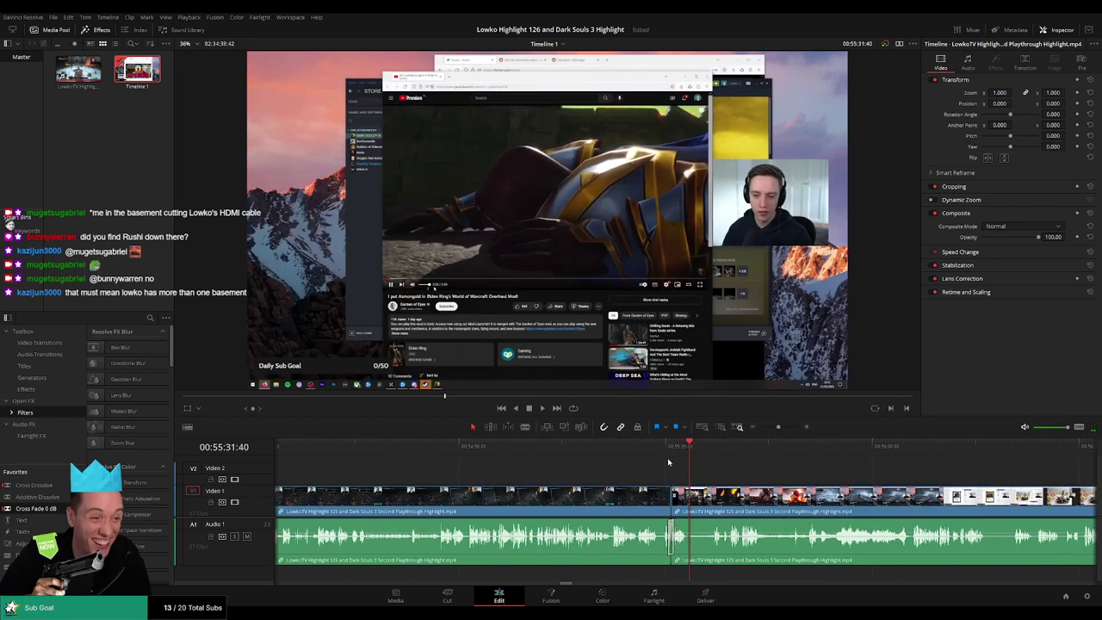
pyautogui.click(666, 447)
pyautogui.press('space')
pyautogui.click(595, 509)
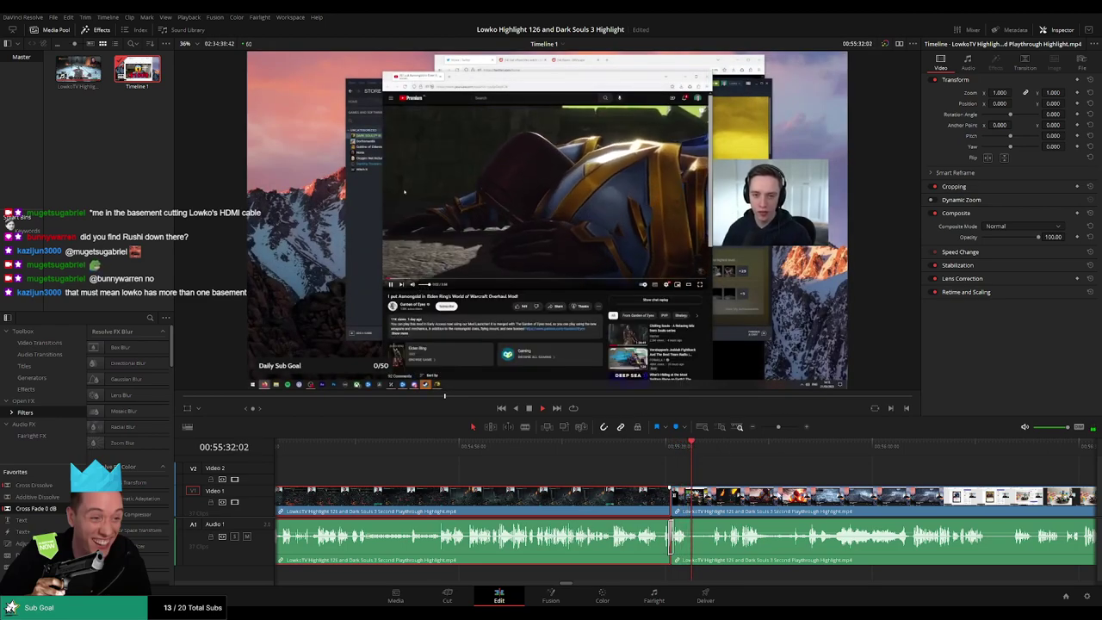
pyautogui.press('1')
pyautogui.click(740, 472)
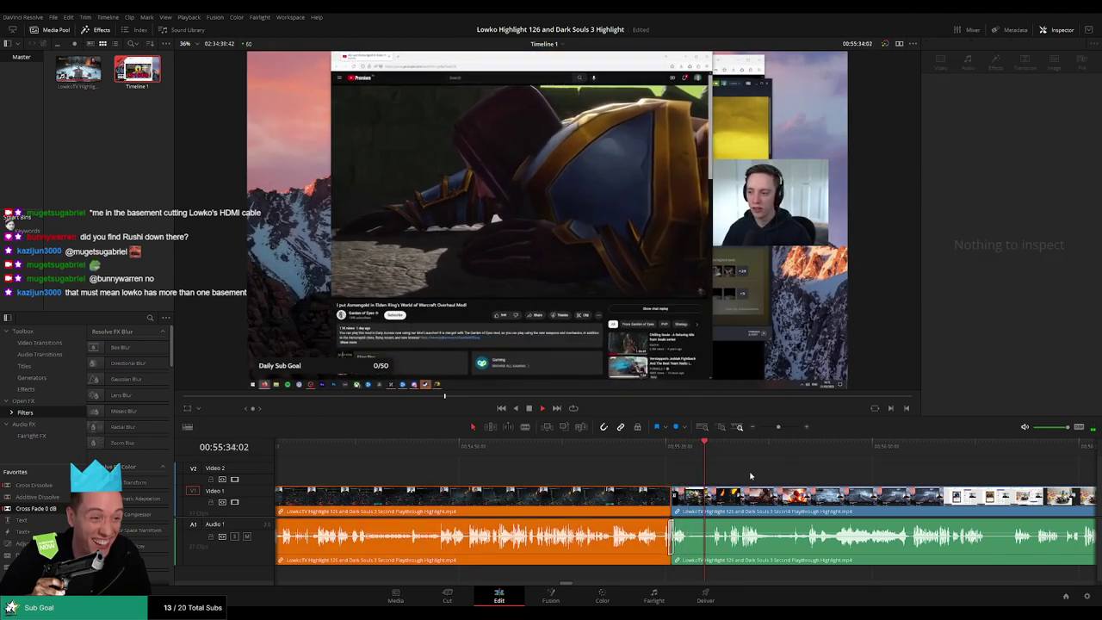
# Review the YouTube video reaction from about 00:55:34 up to the Reddit browsing at 00:56:15.
pyautogui.hscroll(1, 675, 476)
pyautogui.hscroll(6, 675, 476)
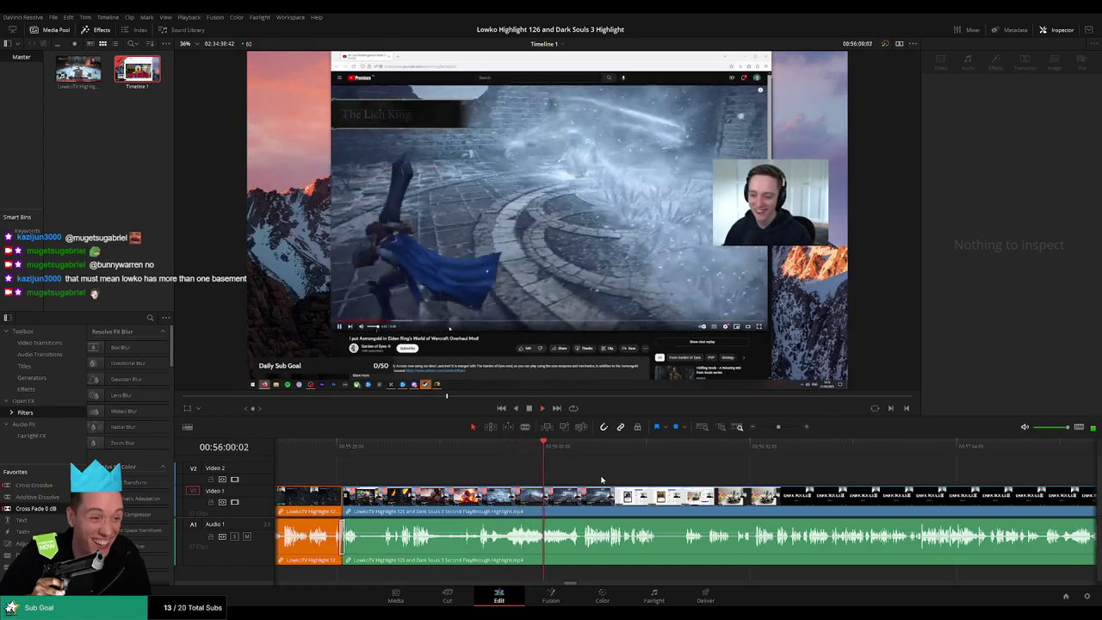
pyautogui.scroll(1, 644, 472)
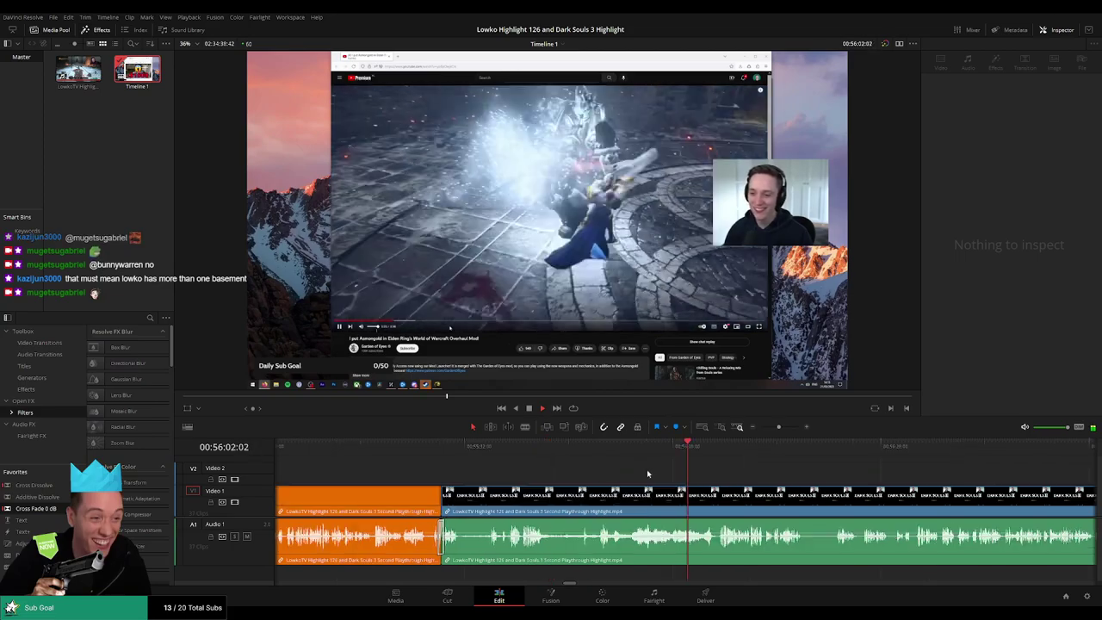
pyautogui.moveTo(762, 484); pyautogui.dragTo(586, 468)
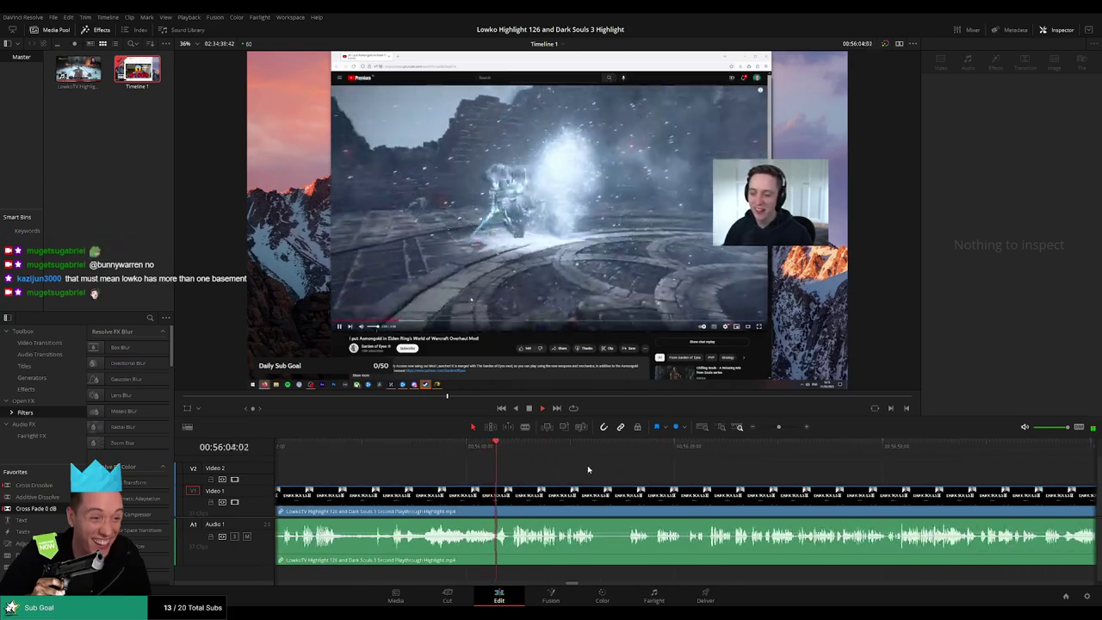
pyautogui.press('space')
pyautogui.press('space')
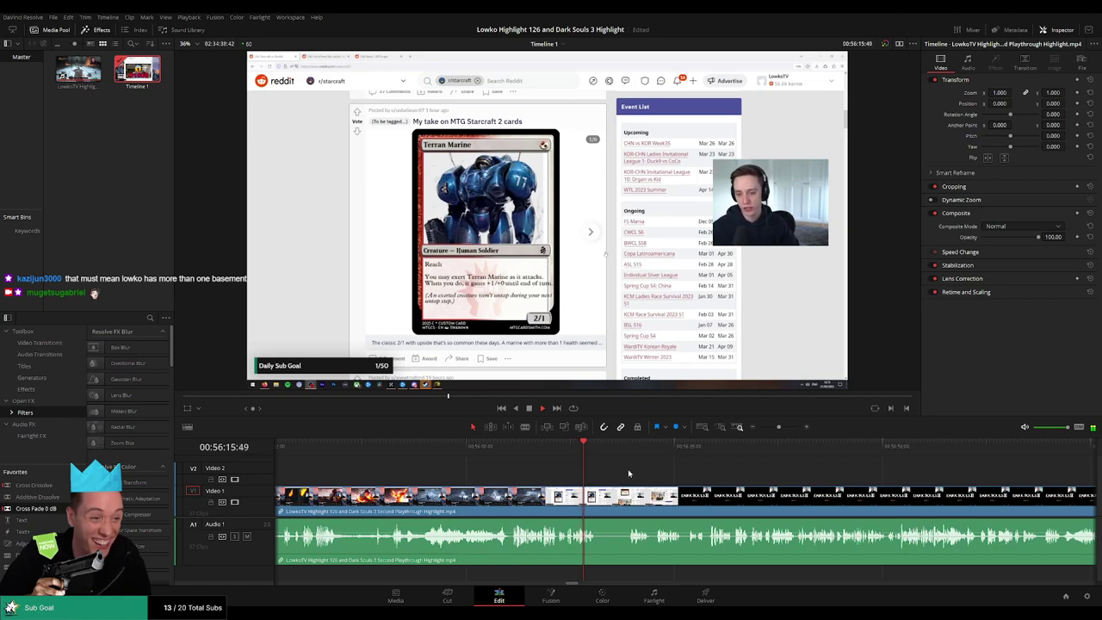
# Cut out about 10 frames from 00:56:13:23, where the footage switches from the YouTube video to Reddit.
pyautogui.scroll(2, 637, 482)
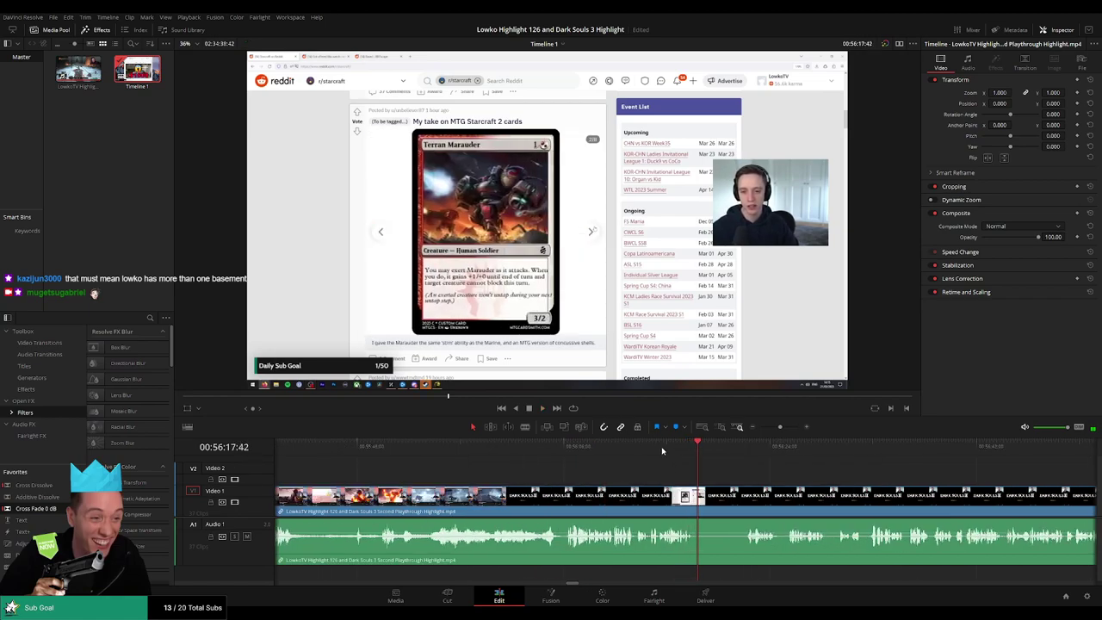
pyautogui.click(658, 448)
pyautogui.press('space')
pyautogui.moveTo(780, 427); pyautogui.dragTo(783, 427)
pyautogui.click(647, 445)
pyautogui.press('space')
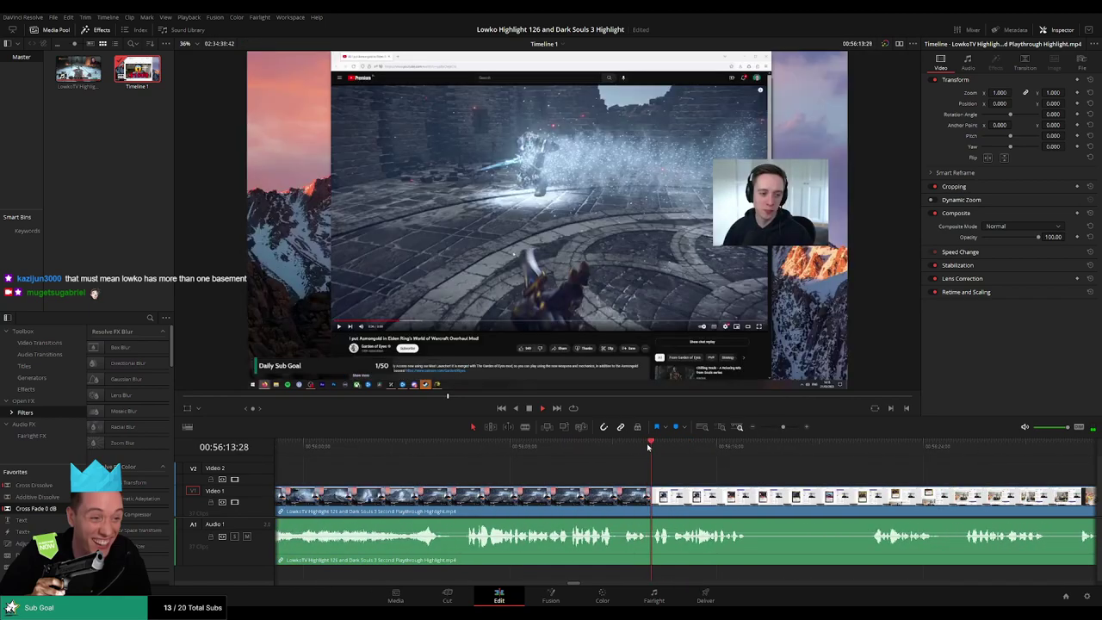
pyautogui.click(631, 456)
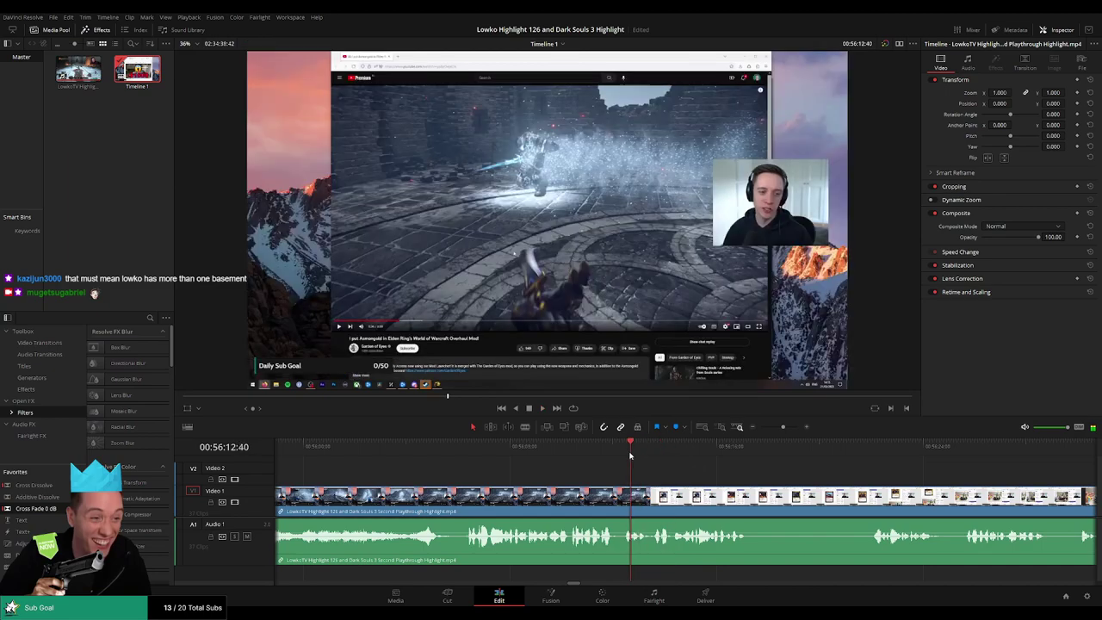
pyautogui.press('b')
pyautogui.click(650, 493)
pyautogui.moveTo(650, 493); pyautogui.dragTo(655, 492)
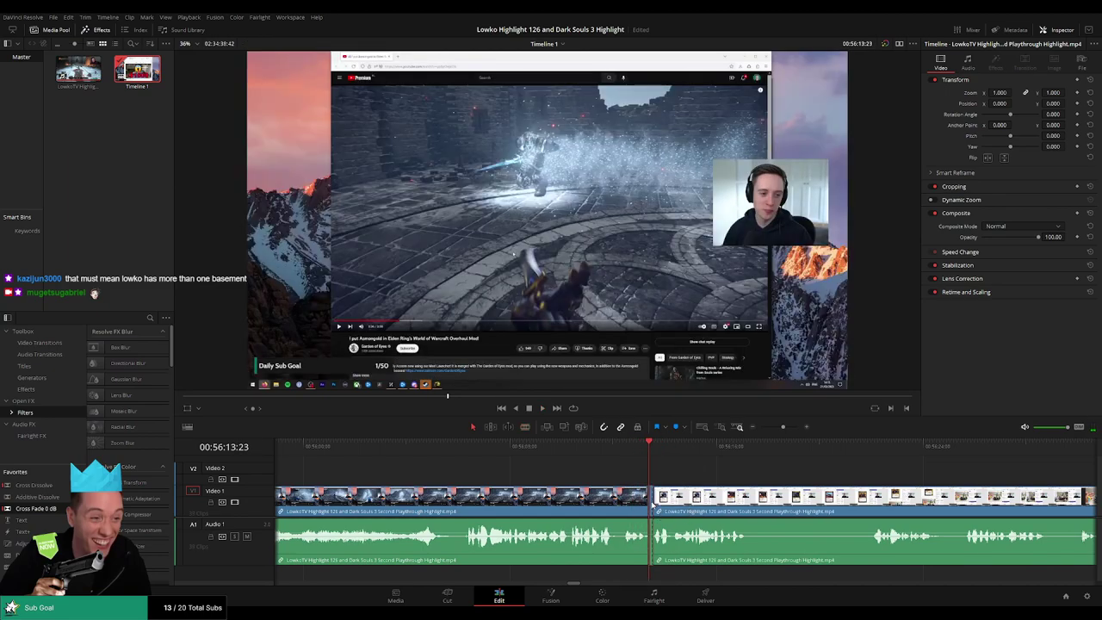
pyautogui.click(652, 505)
pyautogui.press('BackSpace')
# Play on from the 00:56:13 cut and set the YouTube reaction clip before it to orange.
pyautogui.press('space')
pyautogui.click(592, 501)
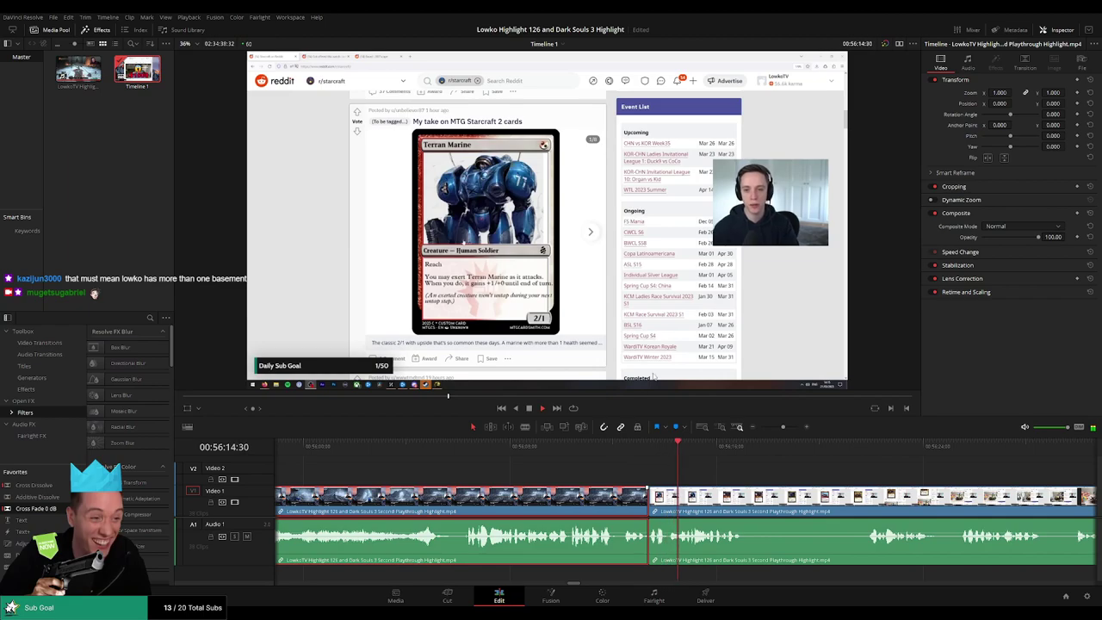
pyautogui.press('1')
pyautogui.click(839, 480)
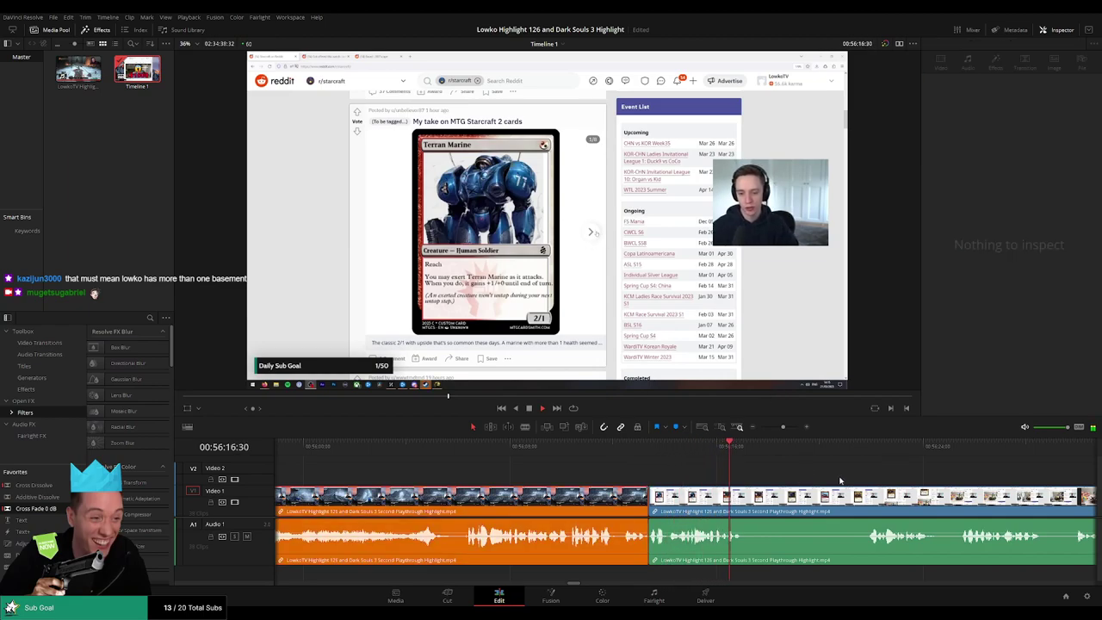
# Cut out just under one second of the Reddit browsing footage, starting at 00:56:24:32.
pyautogui.moveTo(839, 480); pyautogui.dragTo(552, 475)
pyautogui.moveTo(508, 444); pyautogui.dragTo(492, 465)
pyautogui.hscroll(2, 595, 471)
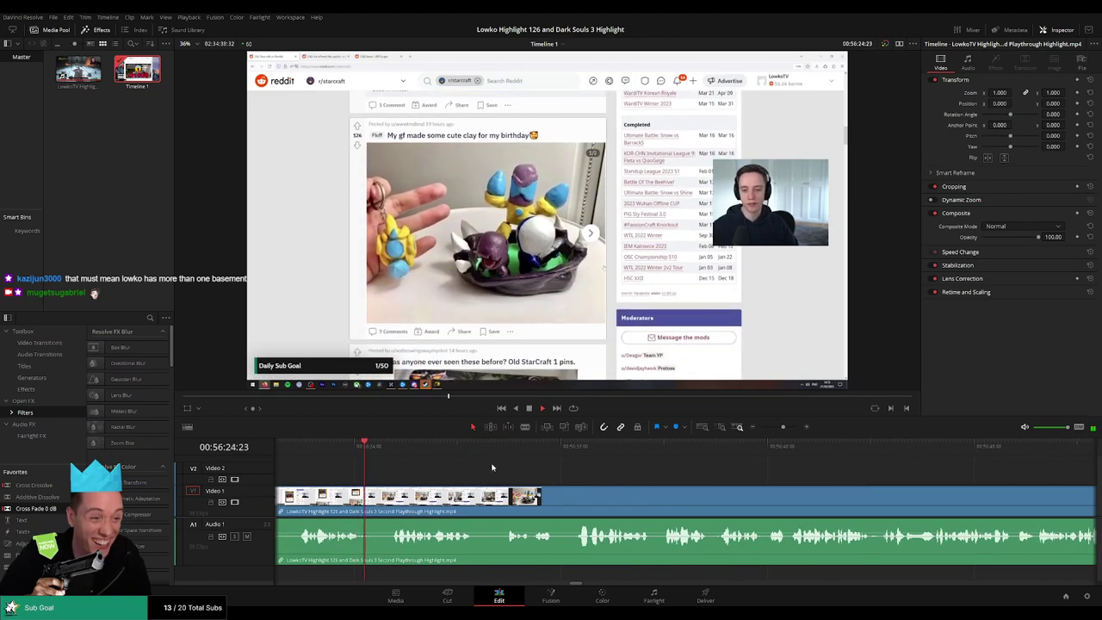
pyautogui.click(350, 448)
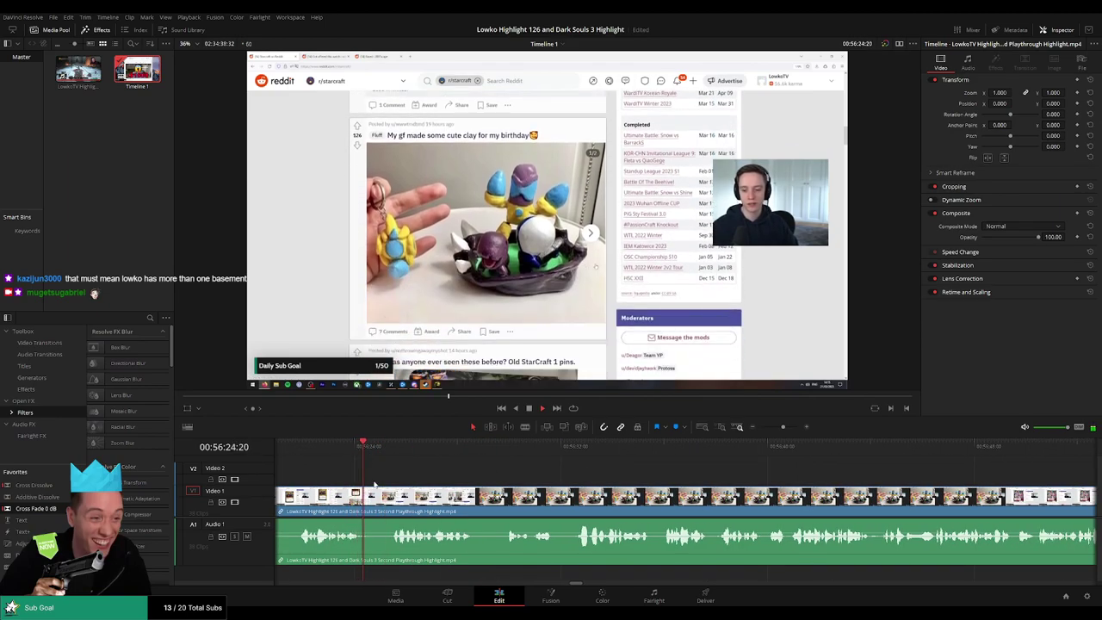
pyautogui.press('space')
pyautogui.press('b')
pyautogui.click(371, 506)
pyautogui.click(393, 508)
pyautogui.press('a')
pyautogui.click(380, 508)
pyautogui.press('Delete')
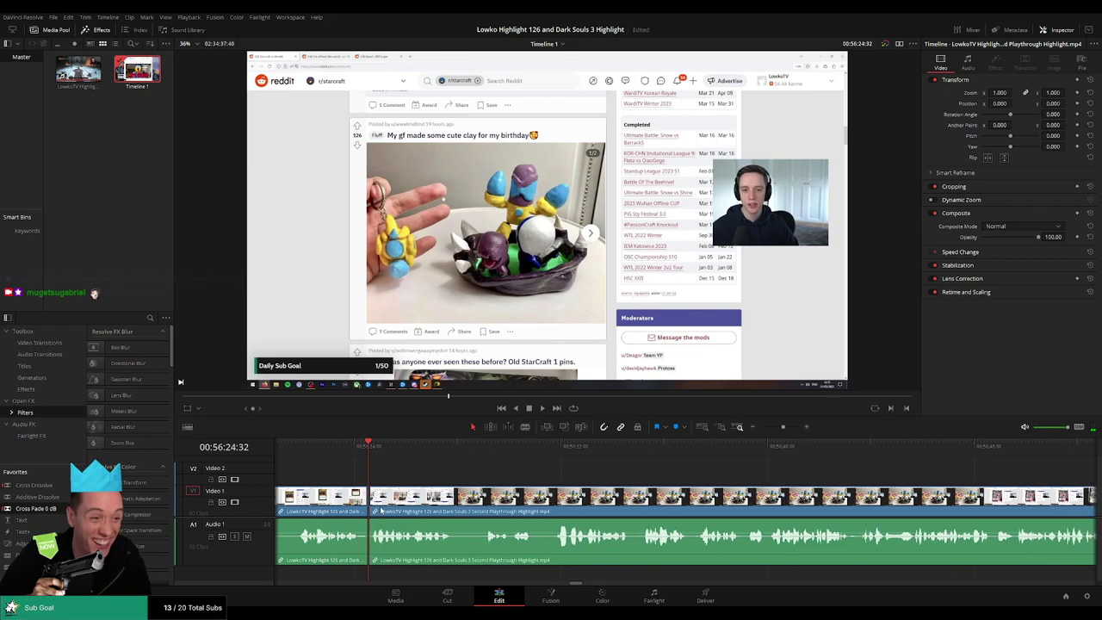
# Review the Reddit clay figure footage from about 00:56:24 to 00:56:46 for parts to remove.
pyautogui.press('space')
pyautogui.click(343, 500)
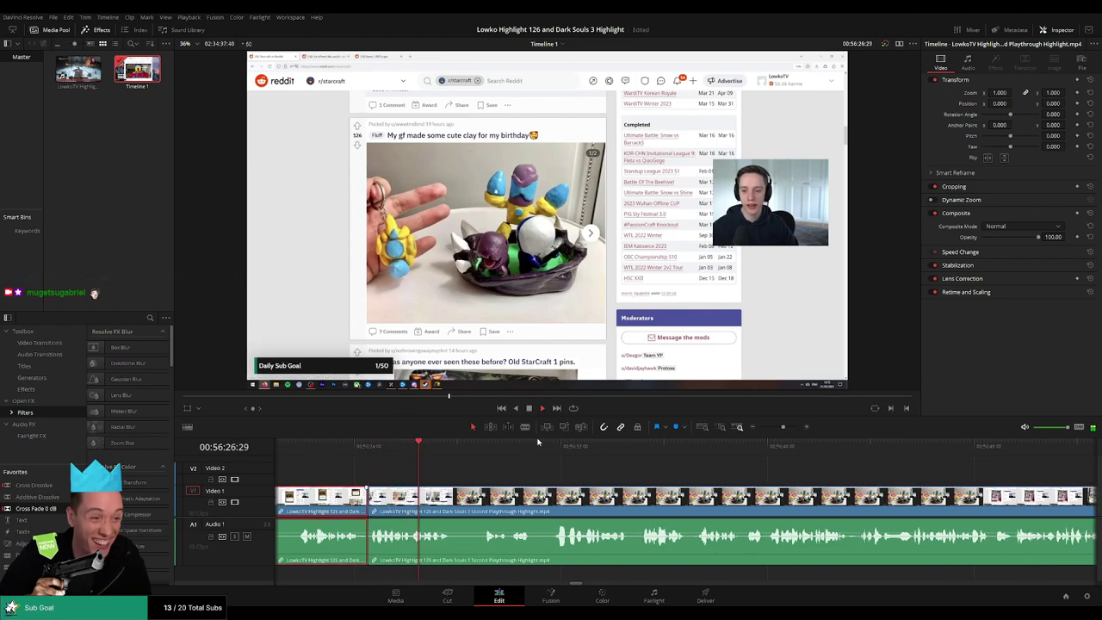
pyautogui.click(507, 476)
pyautogui.click(474, 447)
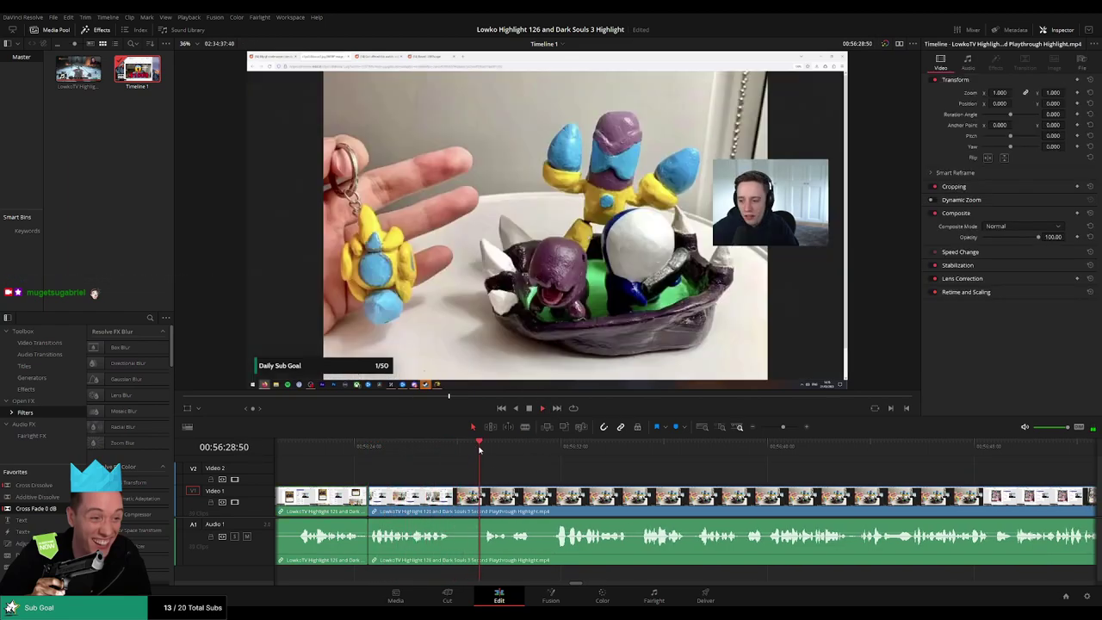
pyautogui.moveTo(598, 469); pyautogui.dragTo(495, 462)
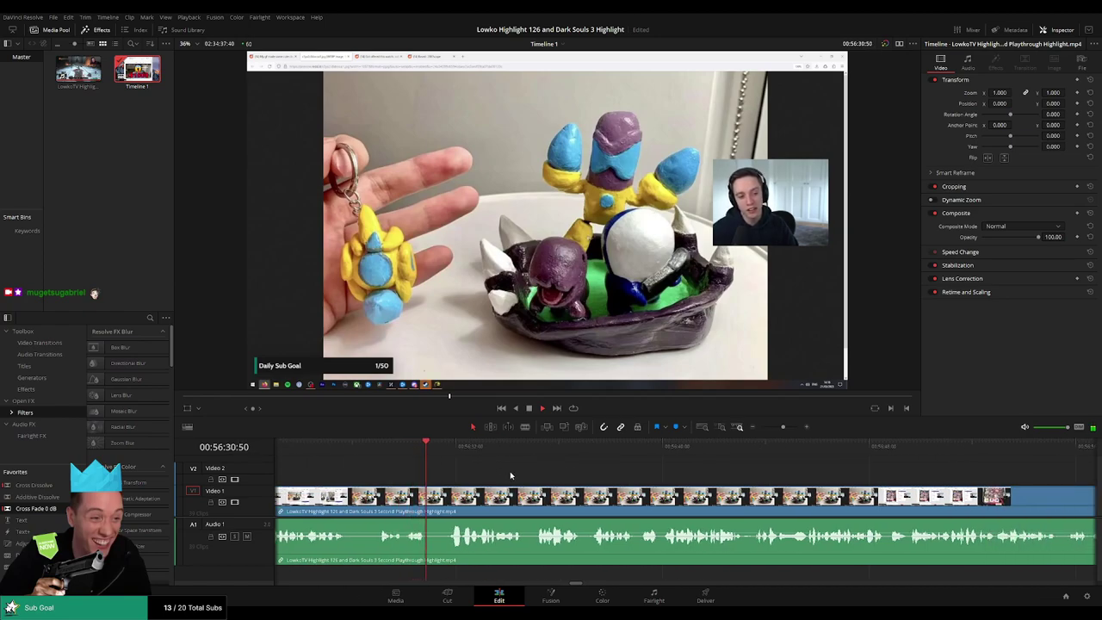
pyautogui.hscroll(2, 521, 477)
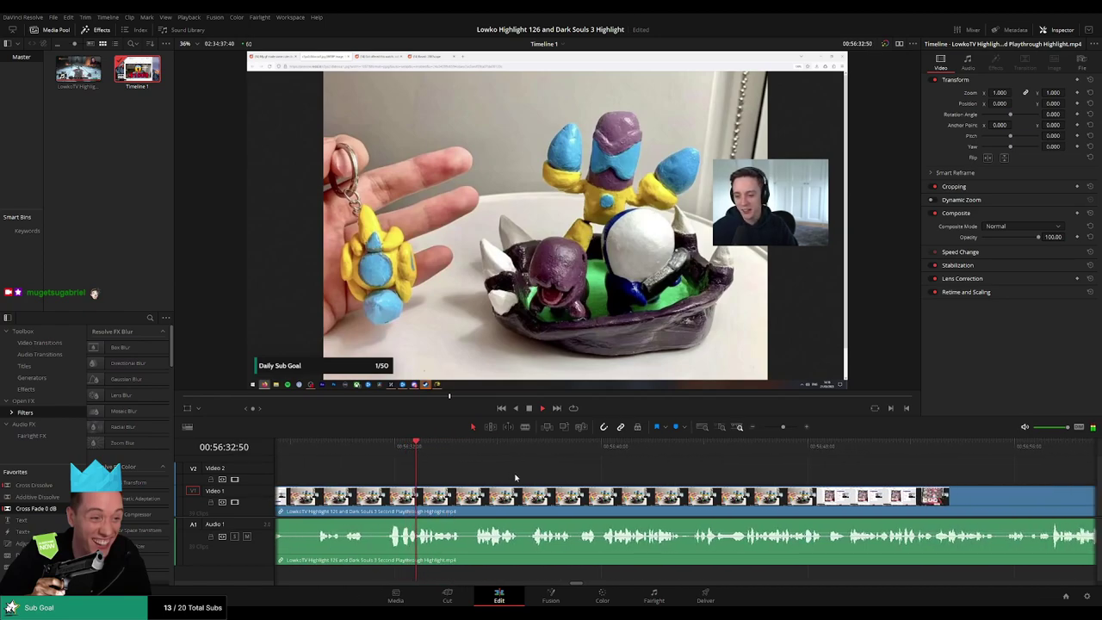
pyautogui.hscroll(1, 520, 478)
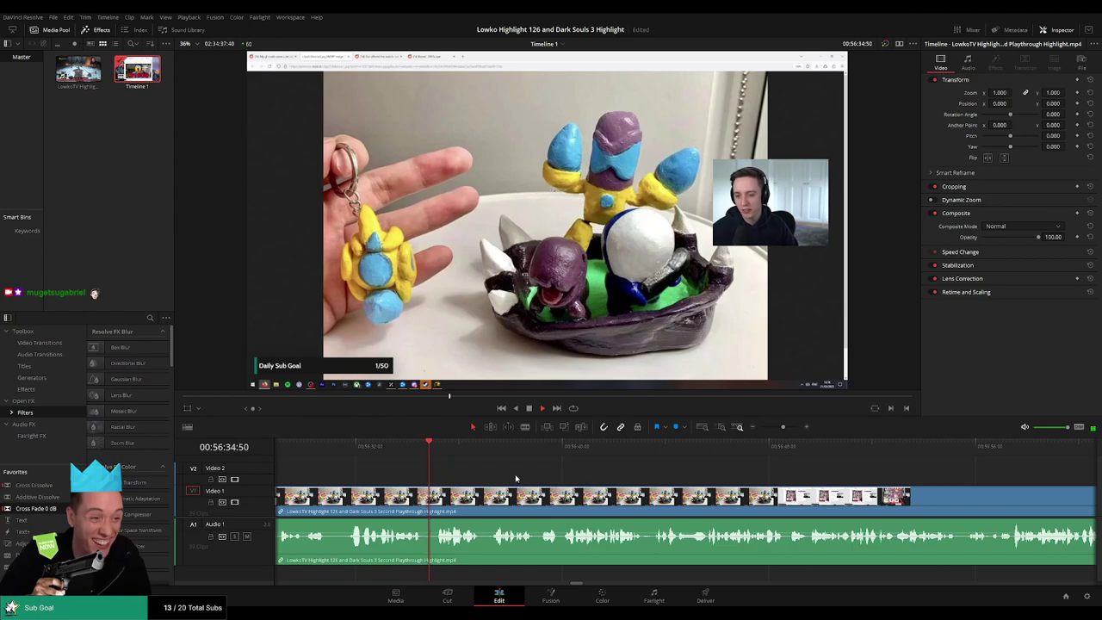
pyautogui.hscroll(2, 516, 478)
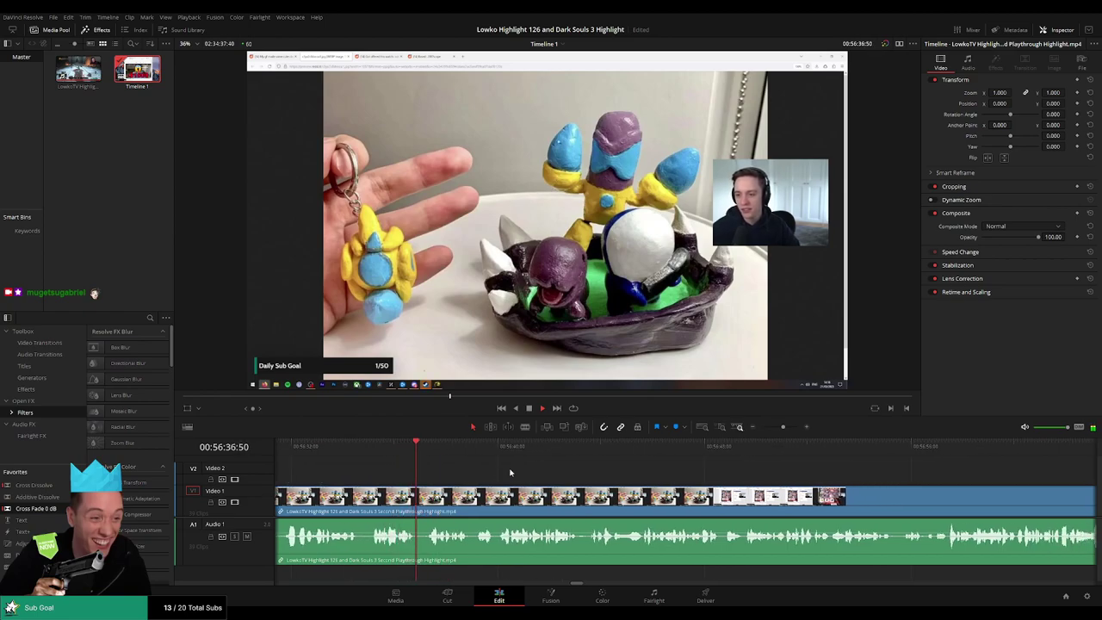
pyautogui.hscroll(1, 514, 473)
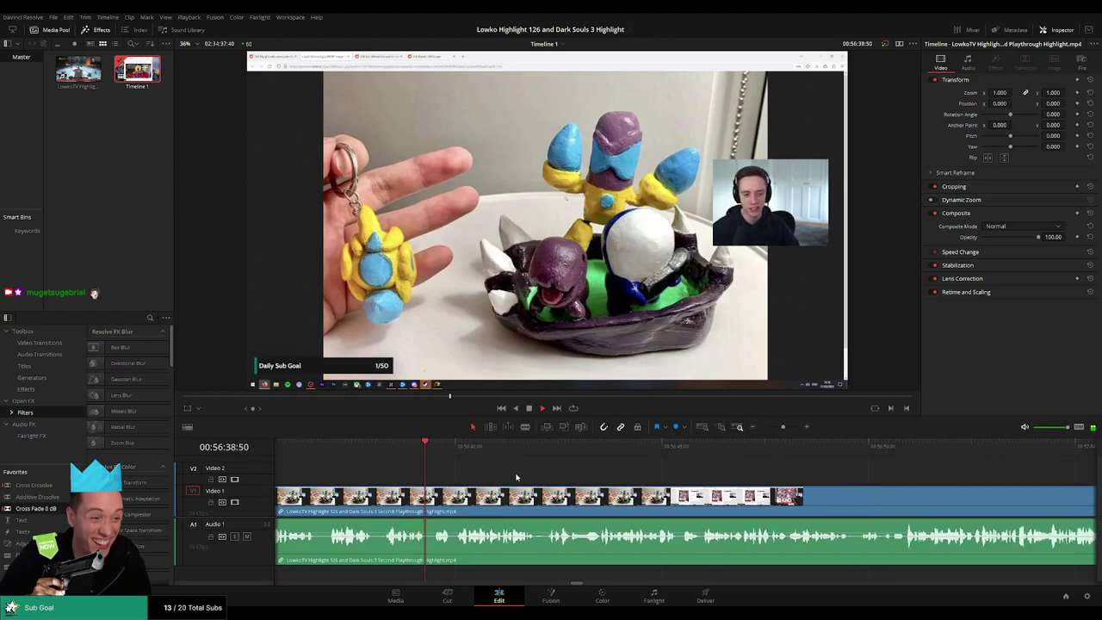
pyautogui.hscroll(2, 508, 478)
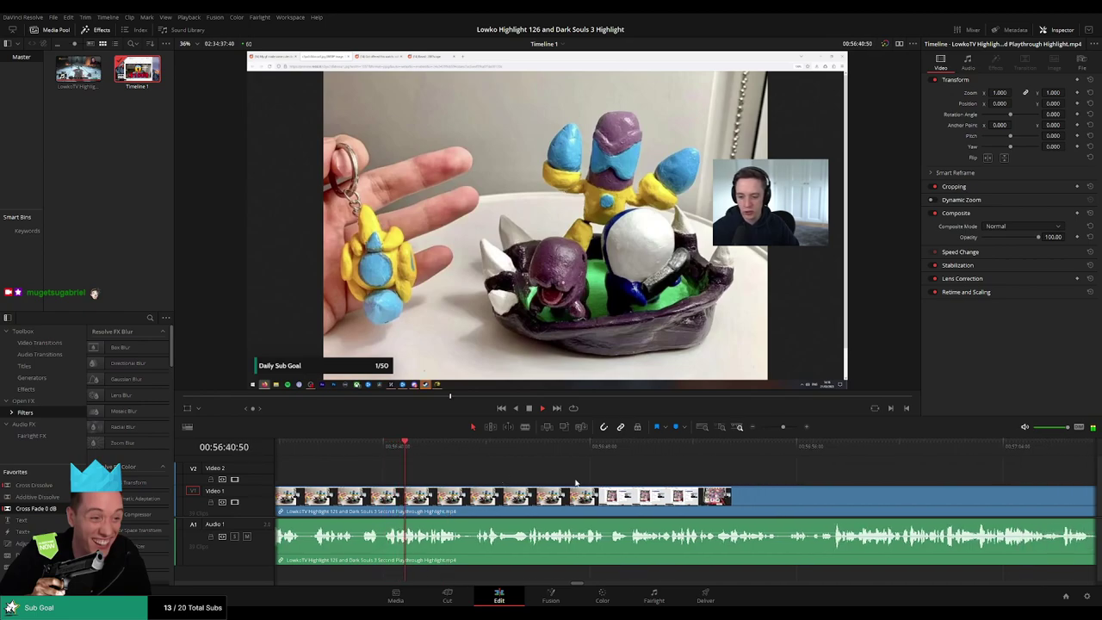
pyautogui.hscroll(1, 576, 482)
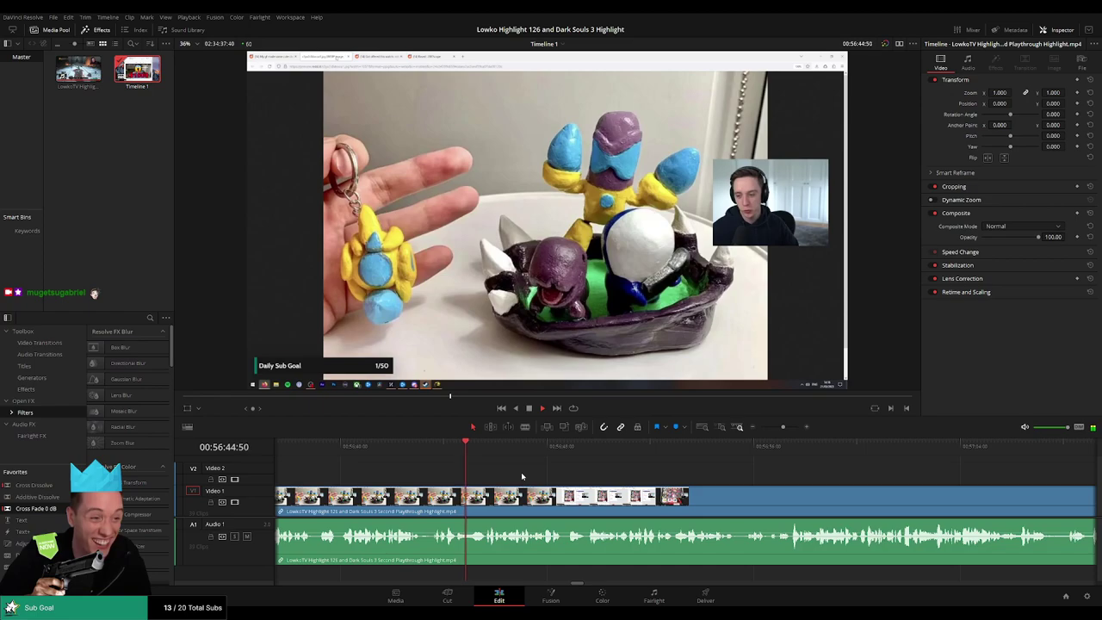
pyautogui.hotkey('ctrl', '=')
pyautogui.hscroll(5, 694, 485)
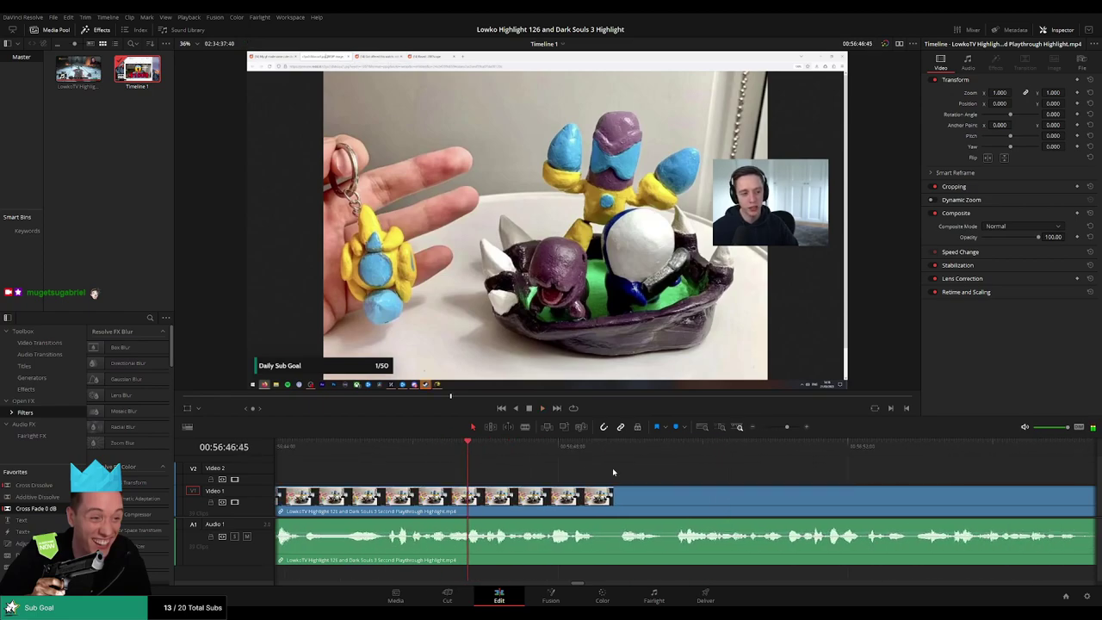
# Cut out about 14 frames of Reddit footage from around 00:56:48:36 and set the clay figure clip before the cut to green.
pyautogui.hscroll(4, 519, 473)
pyautogui.hscroll(1, 604, 479)
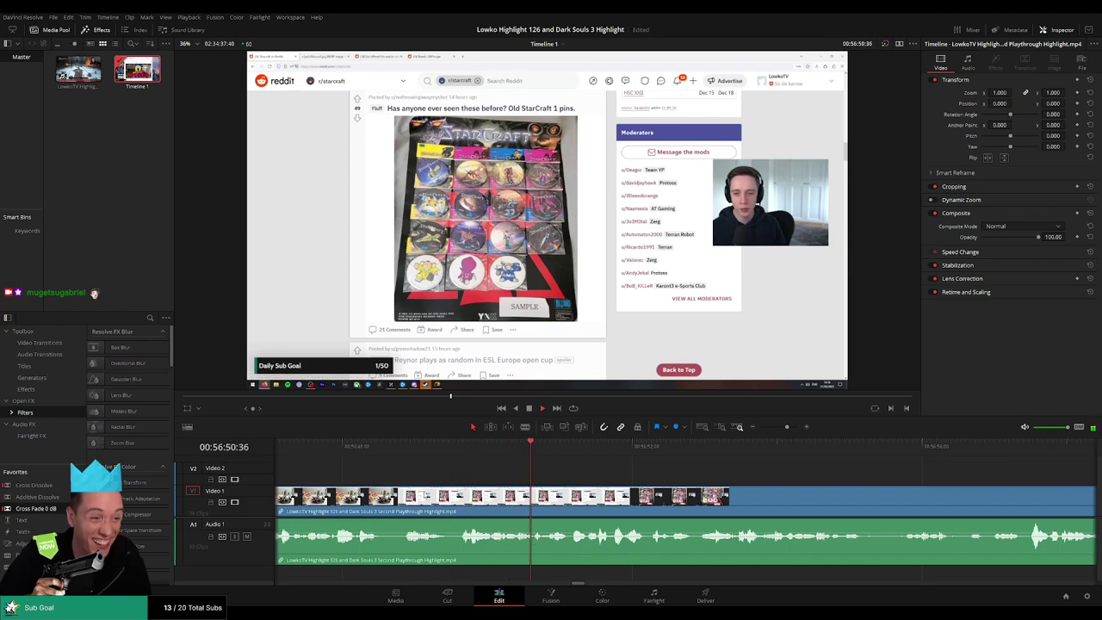
pyautogui.click(386, 493)
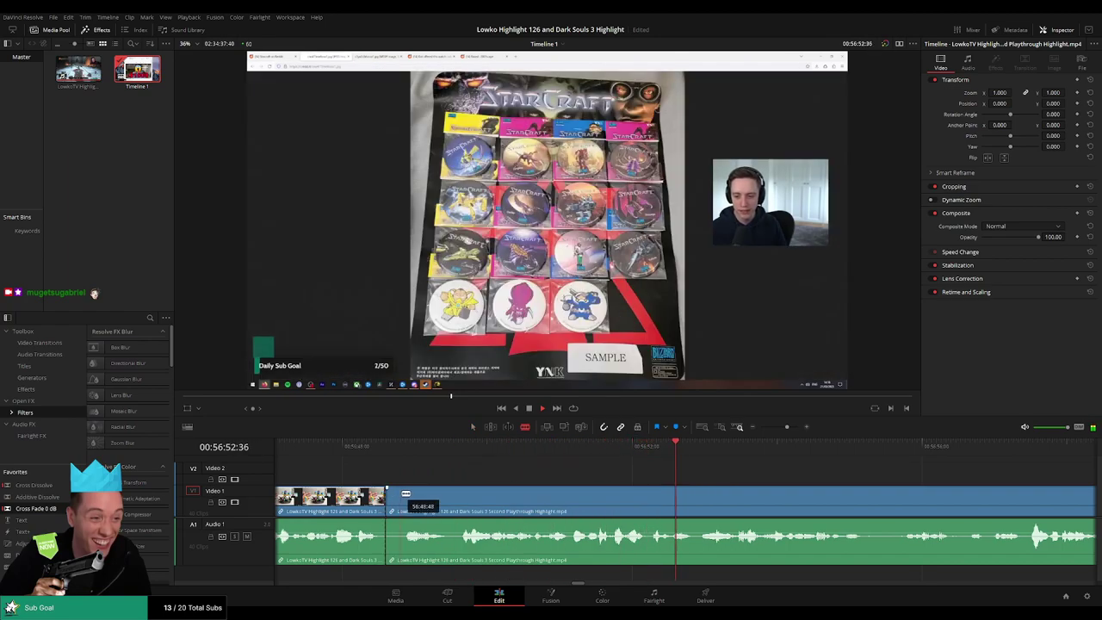
pyautogui.click(403, 493)
pyautogui.press('a')
pyautogui.click(396, 495)
pyautogui.press('Delete')
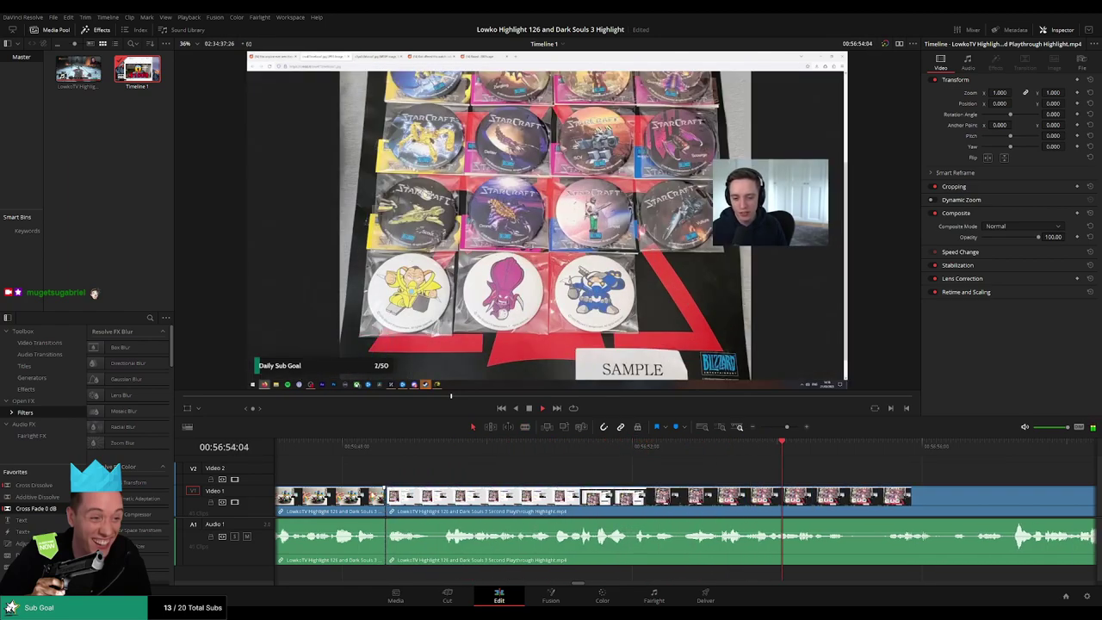
pyautogui.click(379, 498)
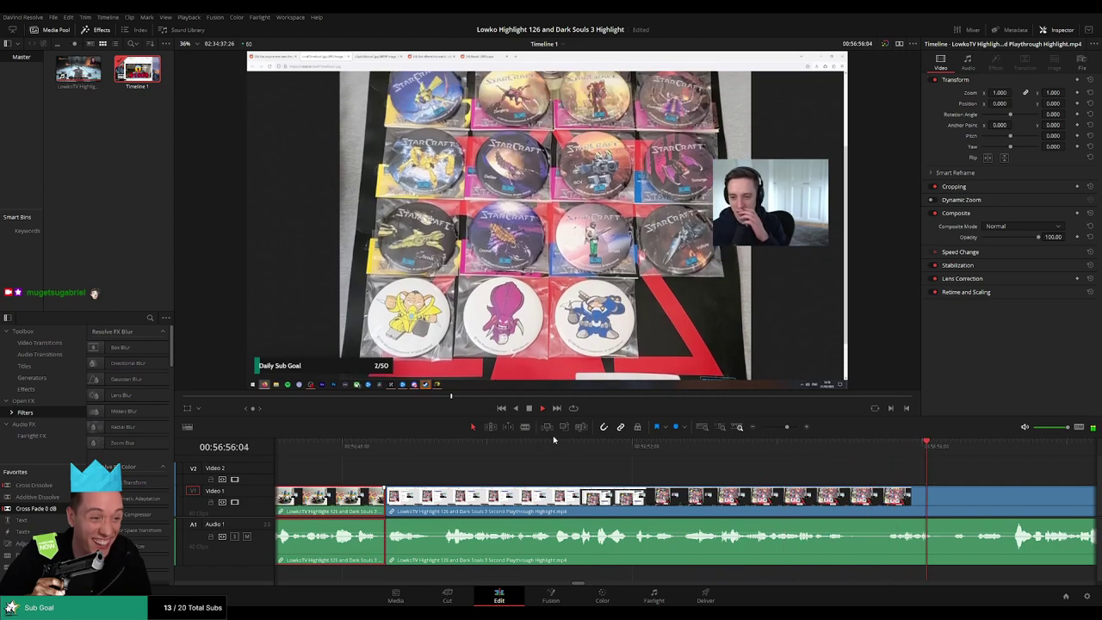
pyautogui.click(694, 477)
# Cut out about 7 frames near 00:56:57:08, where the StarCraft pins switch to gameplay, and set the pins clip before it to green.
pyautogui.hscroll(3, 867, 487)
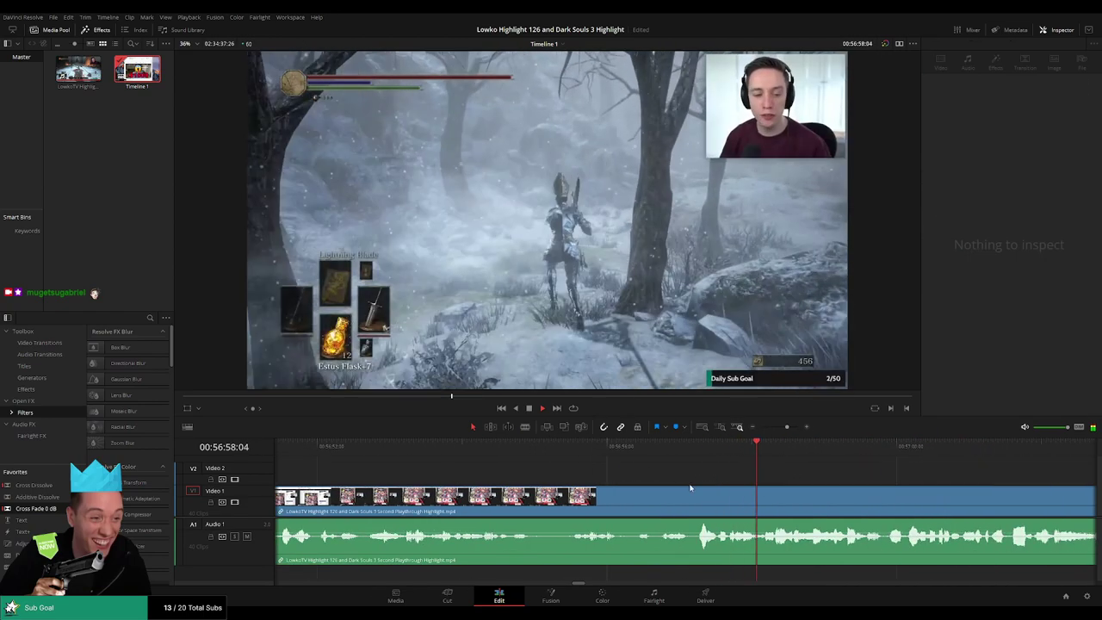
pyautogui.press('space')
pyautogui.press('b')
pyautogui.click(694, 508)
pyautogui.press('a')
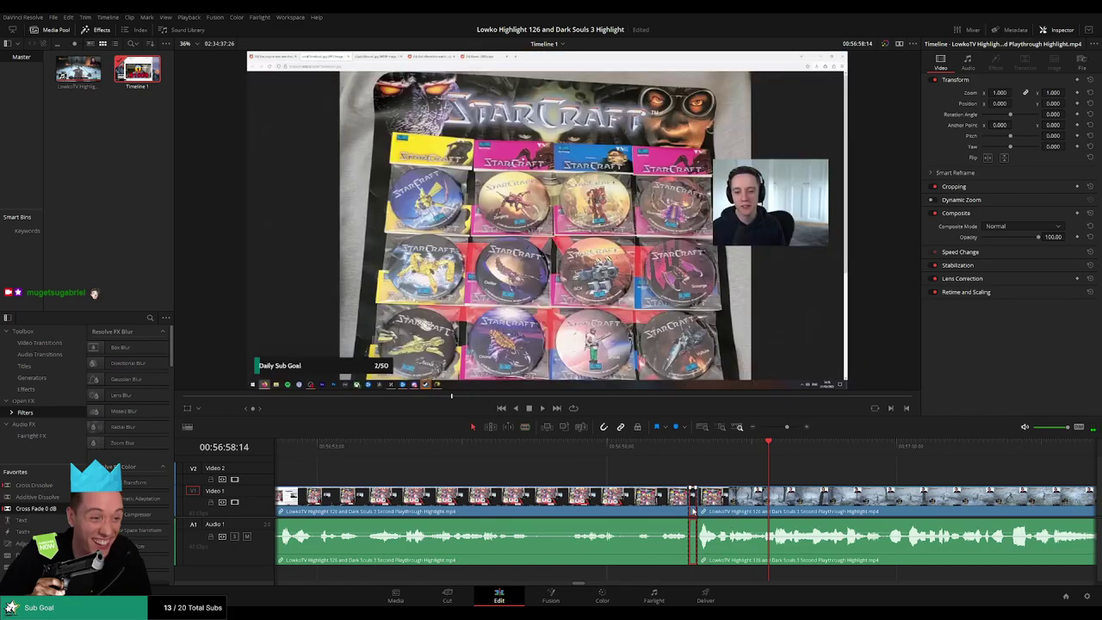
pyautogui.press('Delete')
pyautogui.click(692, 448)
pyautogui.press('space')
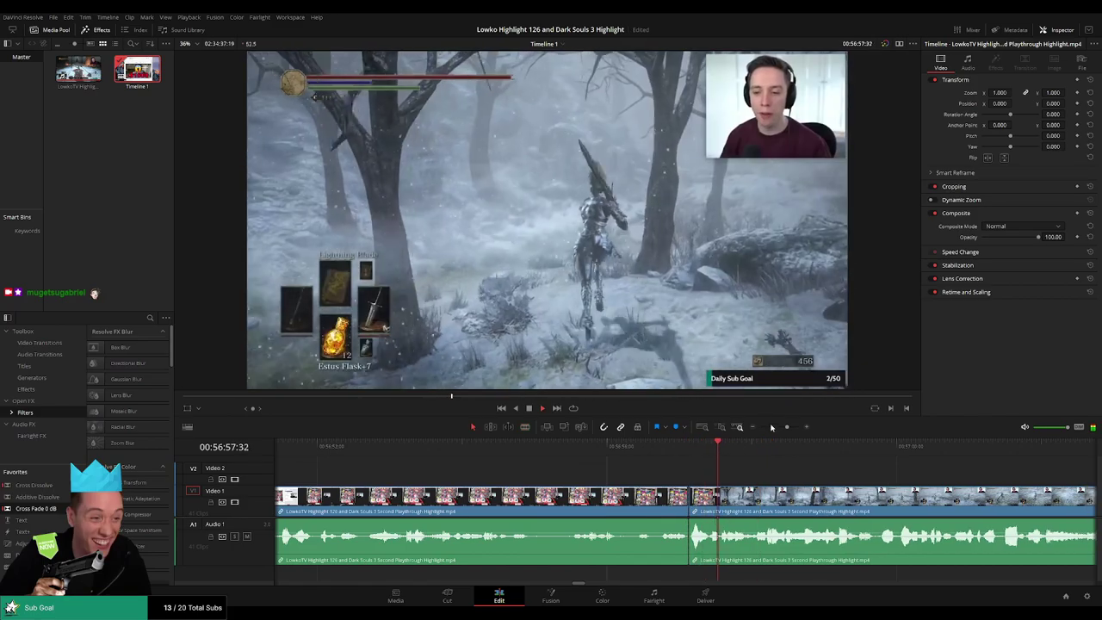
pyautogui.moveTo(787, 427); pyautogui.dragTo(775, 428)
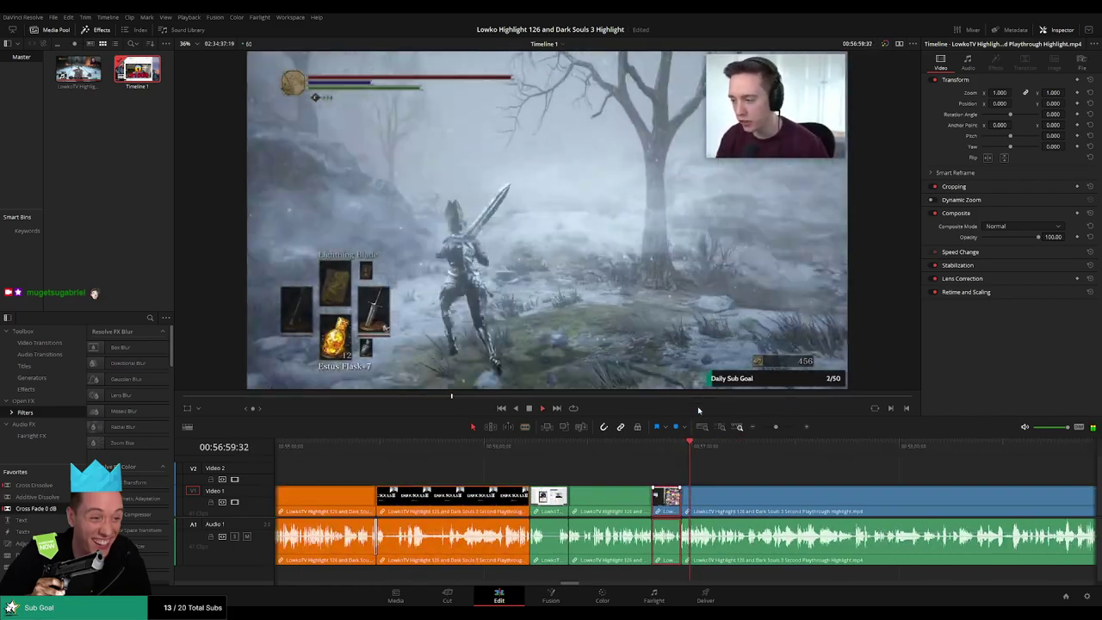
pyautogui.click(771, 476)
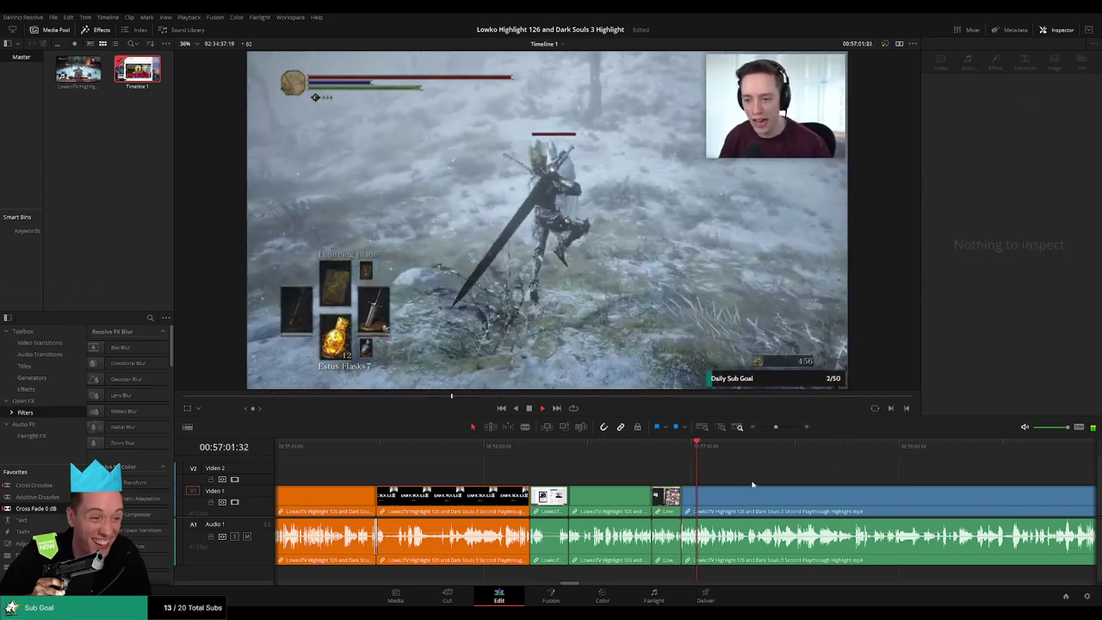
# Review the snowy Dark Souls gameplay after the Reddit section, from about 00:57:01 to 00:58:38, for parts to remove.
pyautogui.moveTo(753, 483); pyautogui.dragTo(548, 475)
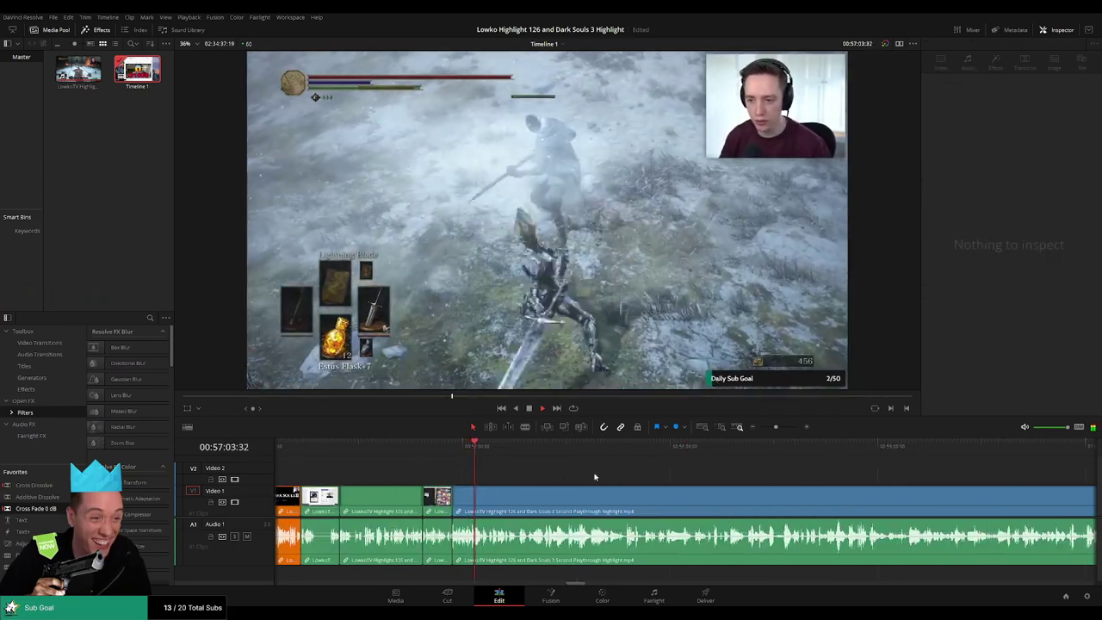
pyautogui.hscroll(2, 490, 469)
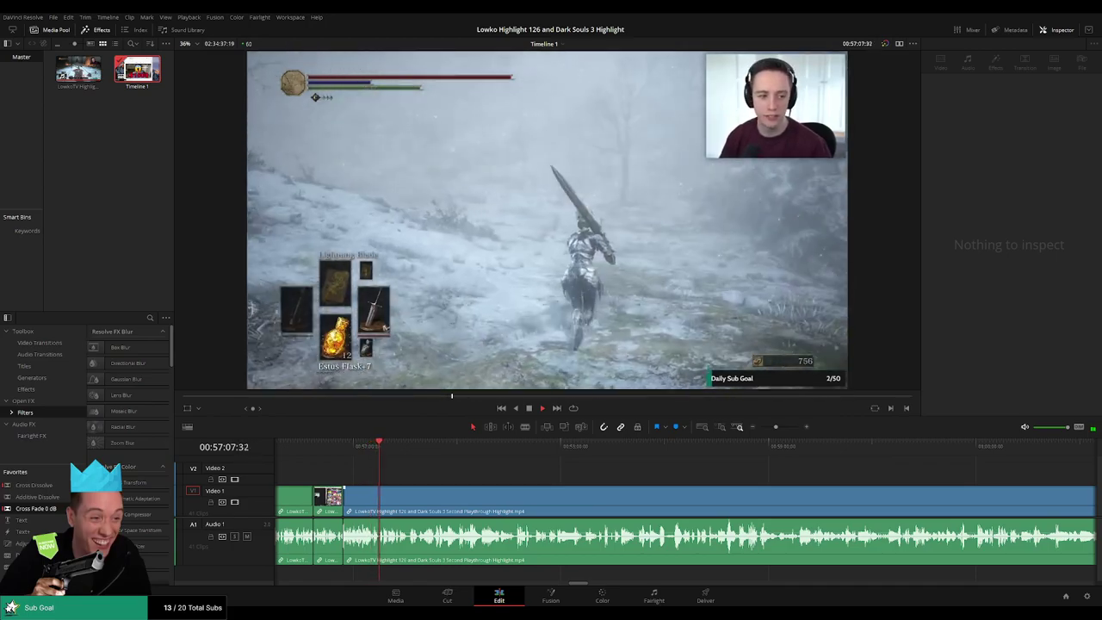
pyautogui.hotkey('ctrl', '=')
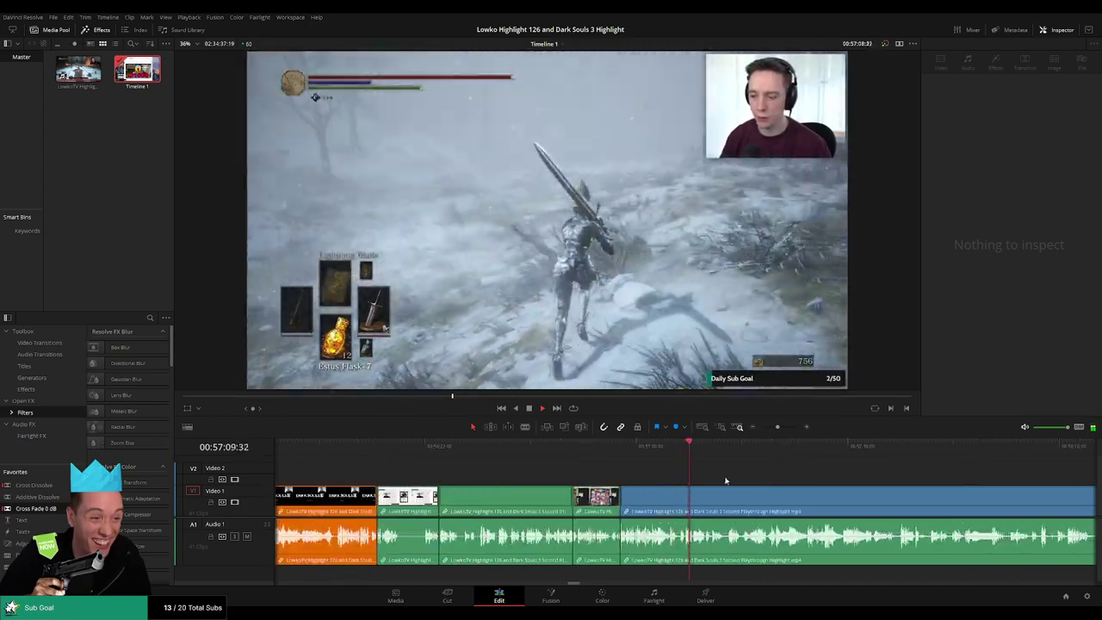
pyautogui.hscroll(3, 655, 474)
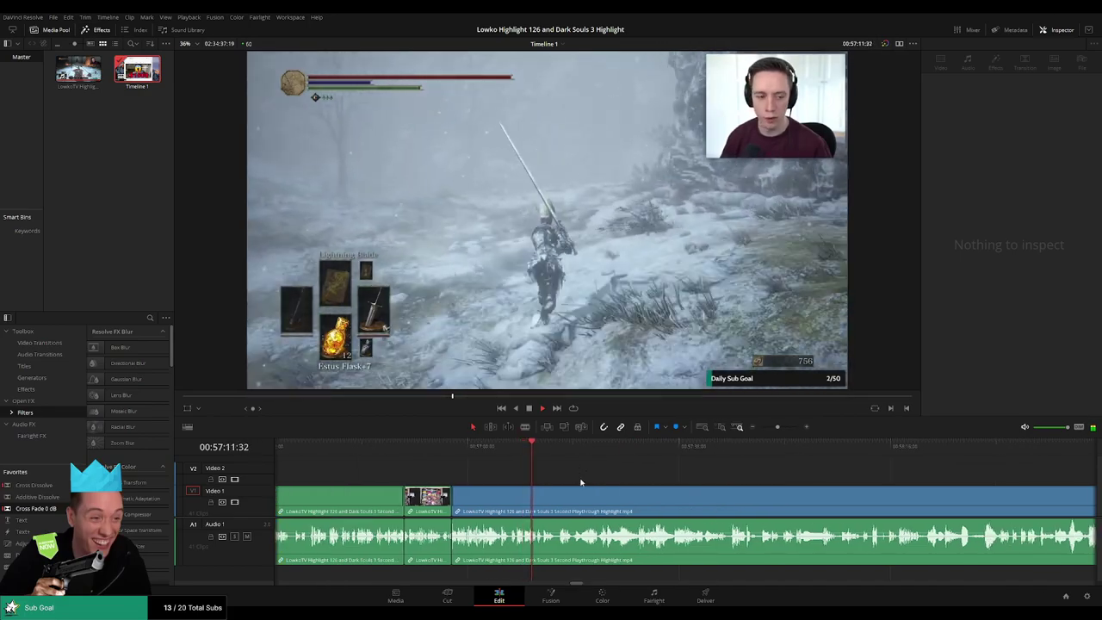
pyautogui.scroll(3, 723, 478)
pyautogui.moveTo(724, 474); pyautogui.dragTo(610, 470)
pyautogui.press('space')
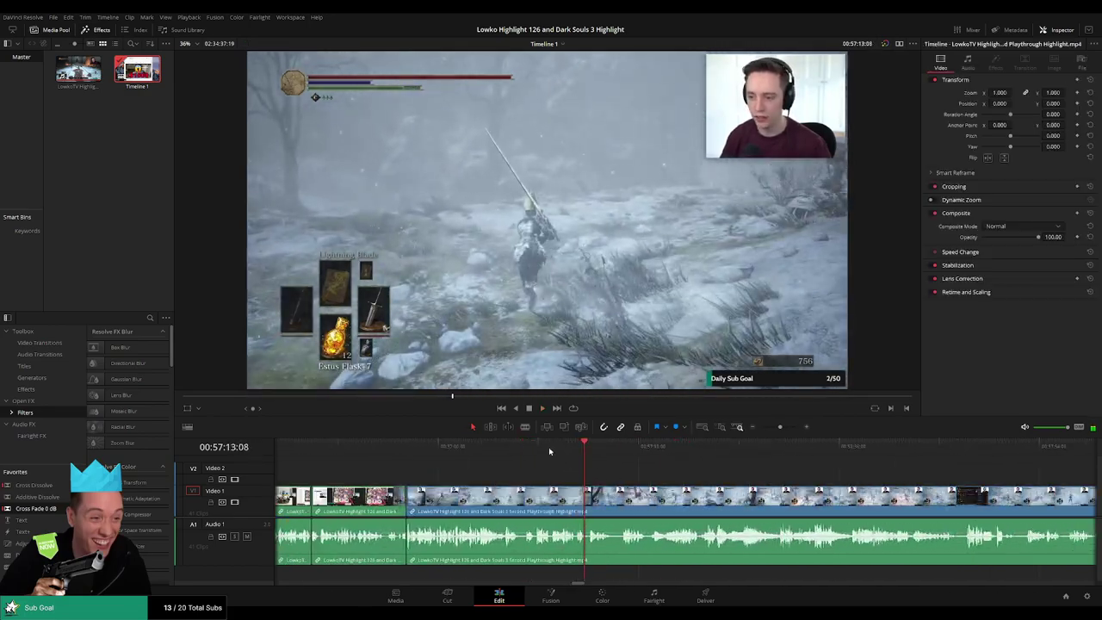
pyautogui.click(535, 445)
pyautogui.press('space')
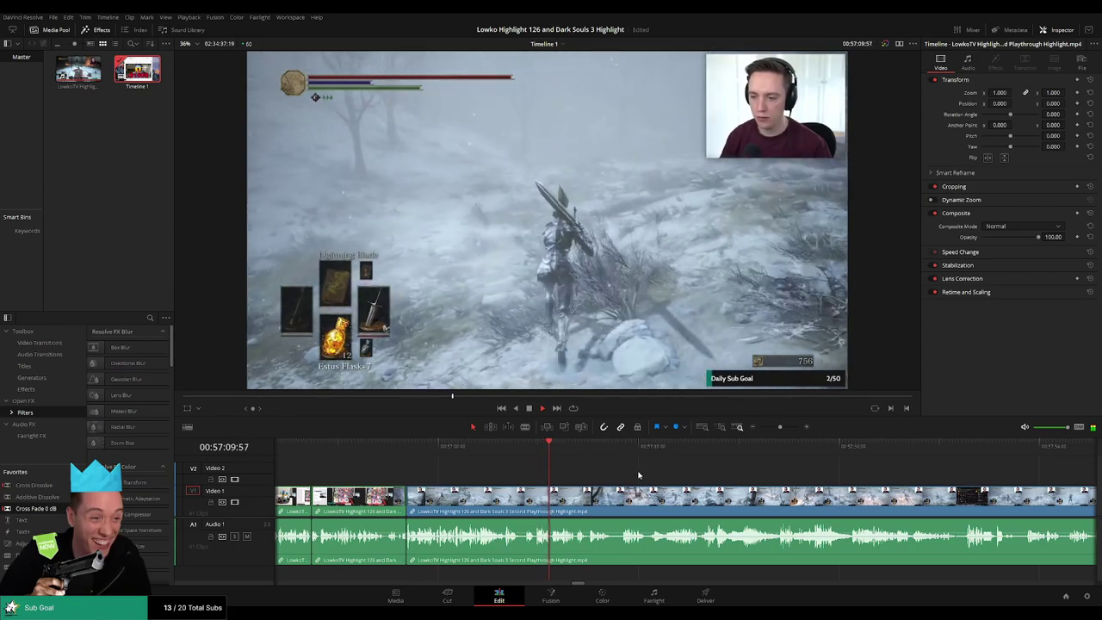
pyautogui.scroll(-2, 603, 474)
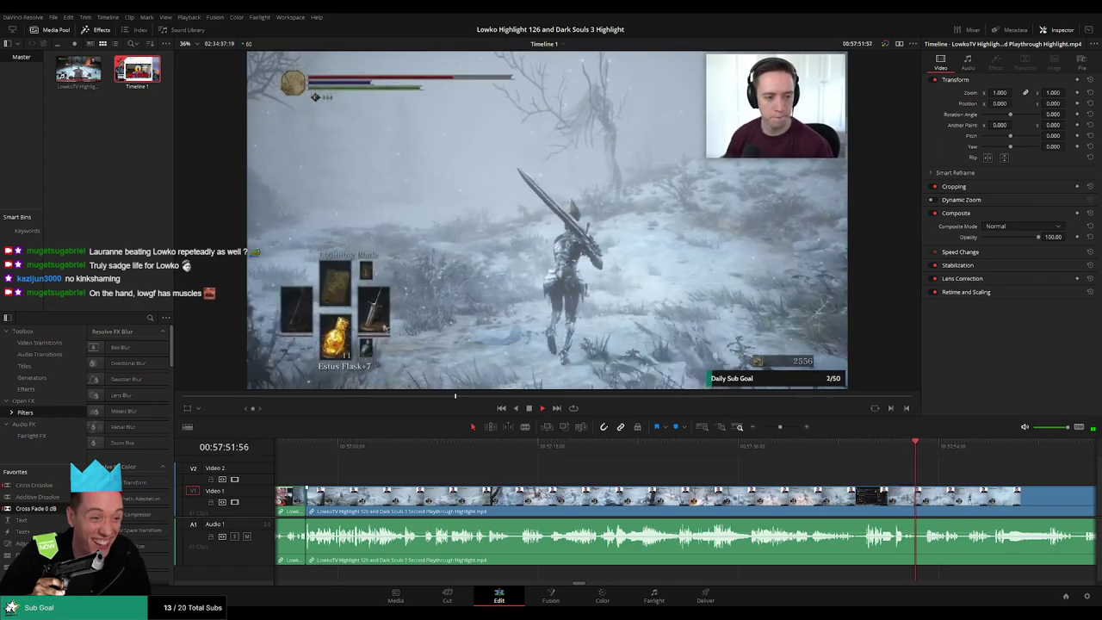
pyautogui.moveTo(972, 484); pyautogui.dragTo(554, 485)
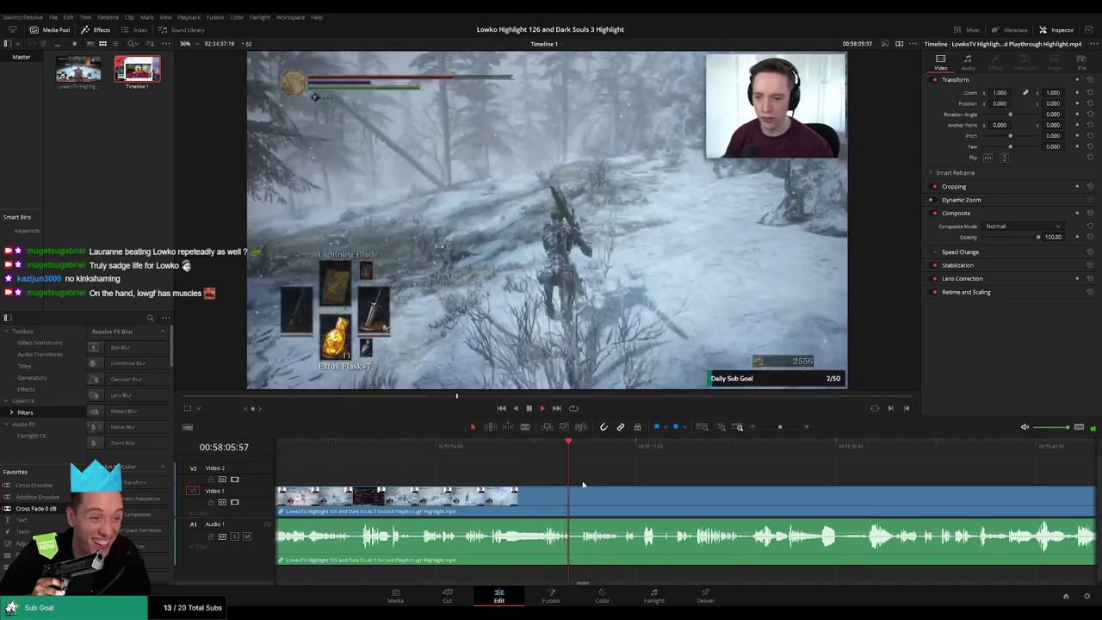
pyautogui.hscroll(1, 550, 483)
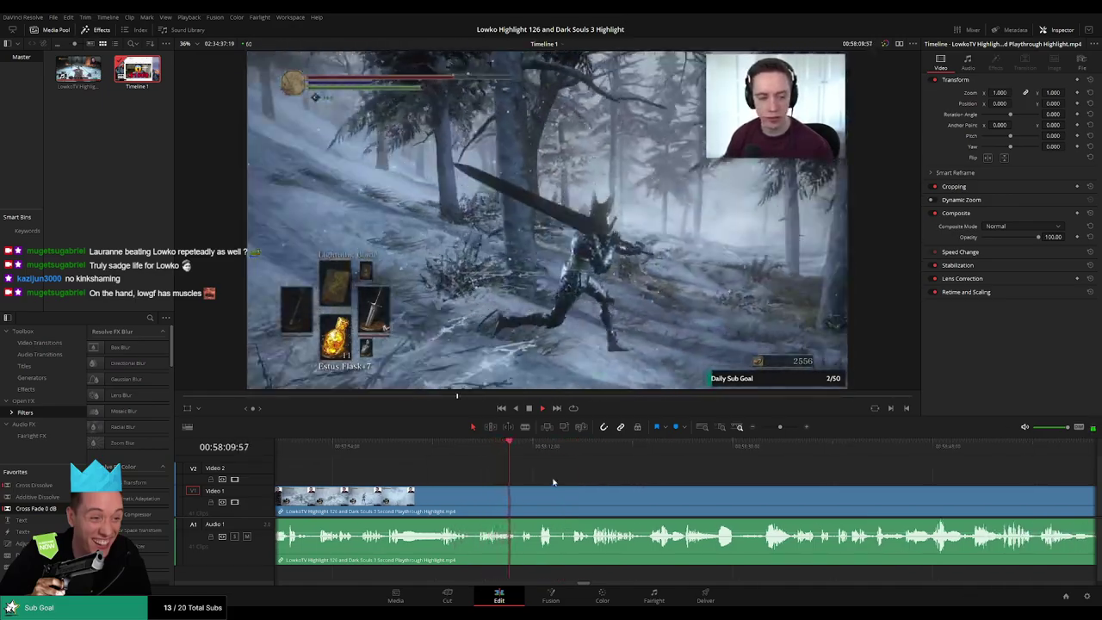
pyautogui.hscroll(-1, 551, 485)
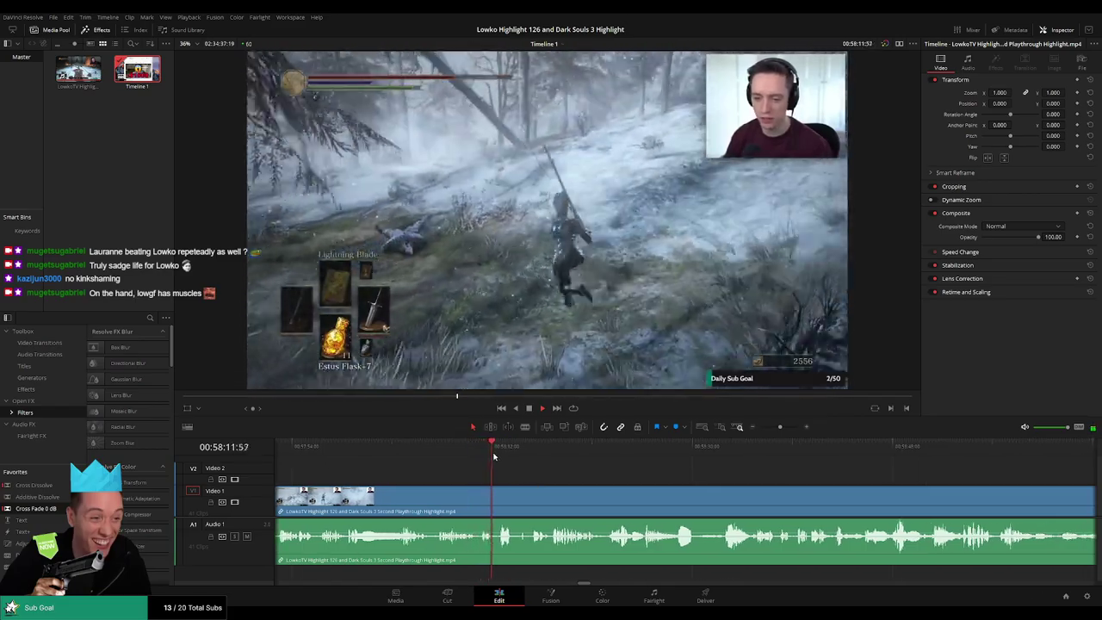
pyautogui.click(522, 456)
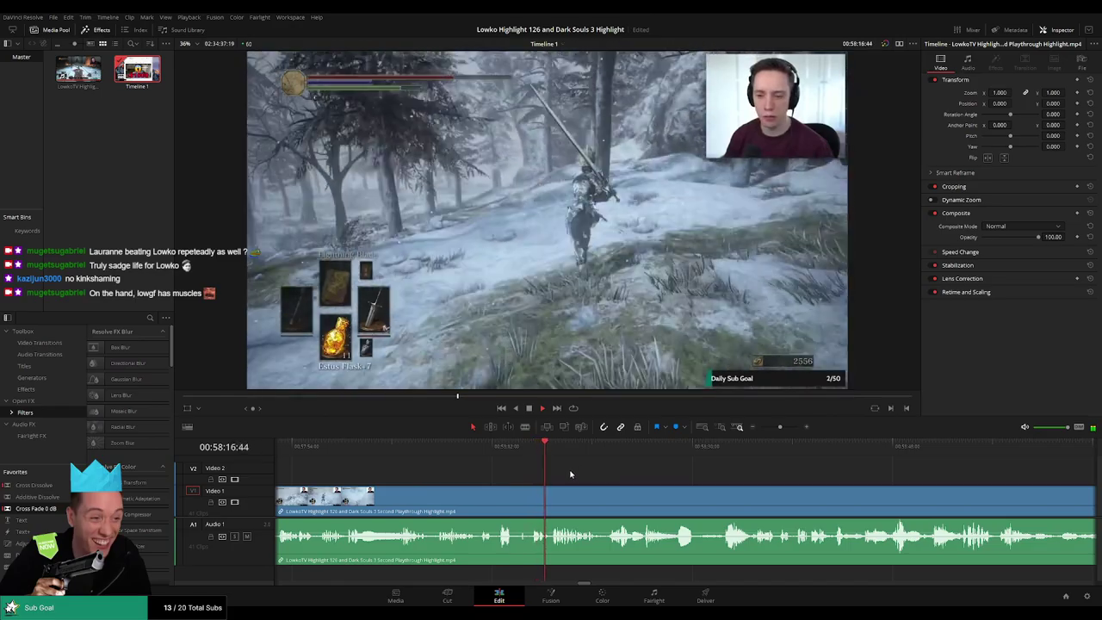
pyautogui.hscroll(1, 511, 473)
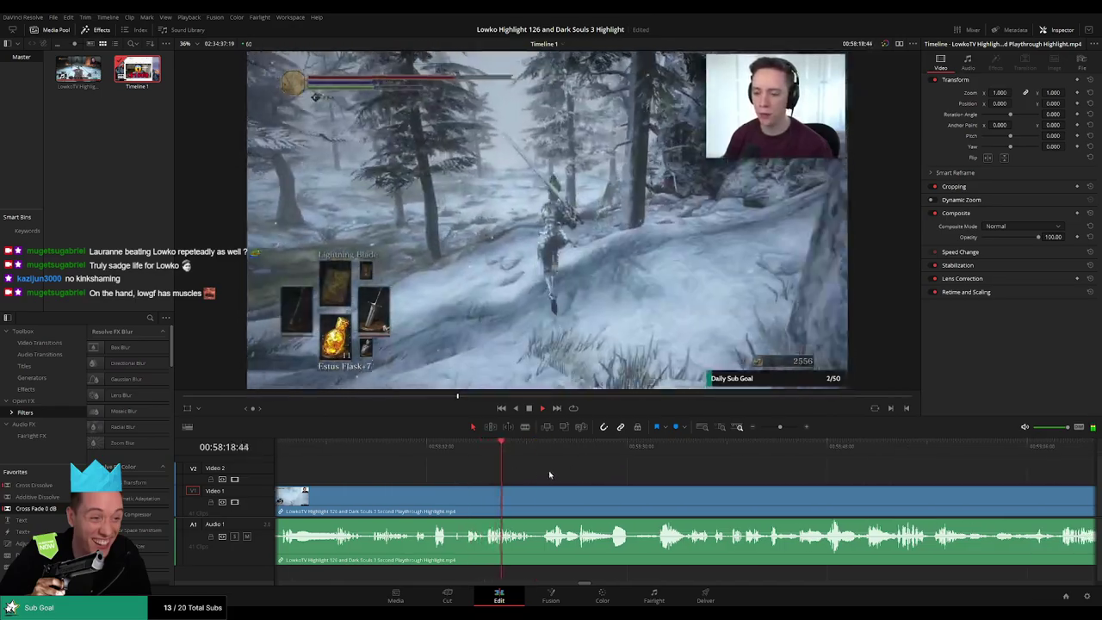
pyautogui.hscroll(1, 528, 477)
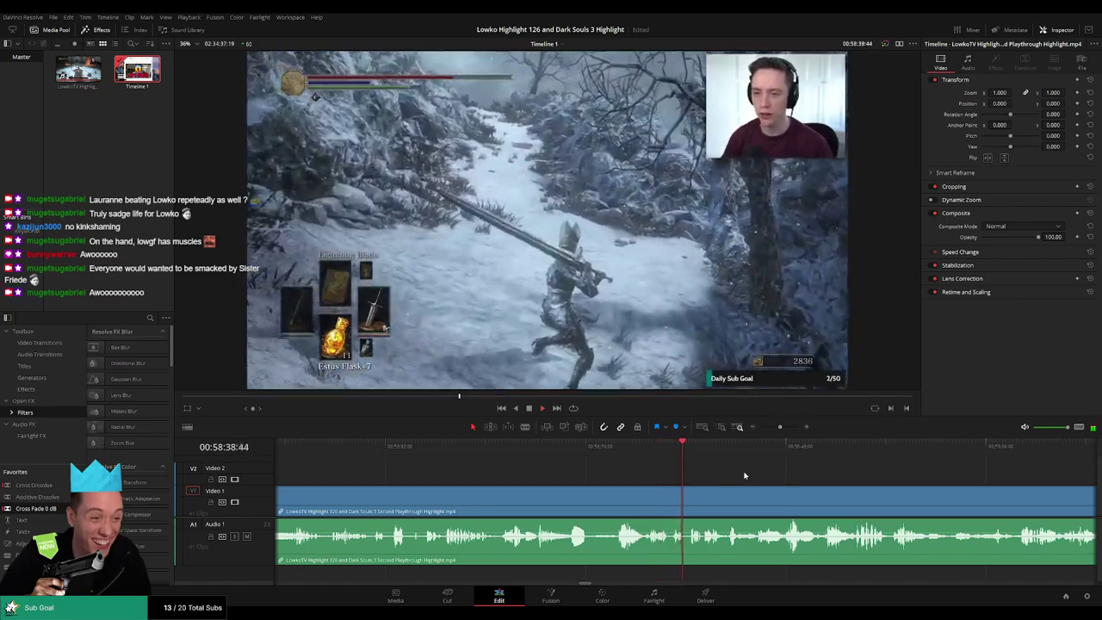
# Replay the passage around 00:58:29 to 00:58:34 and review the wolf fight up to about 00:59:25 for a cut point.
pyautogui.moveTo(747, 474); pyautogui.dragTo(650, 470)
pyautogui.click(520, 448)
pyautogui.click(519, 447)
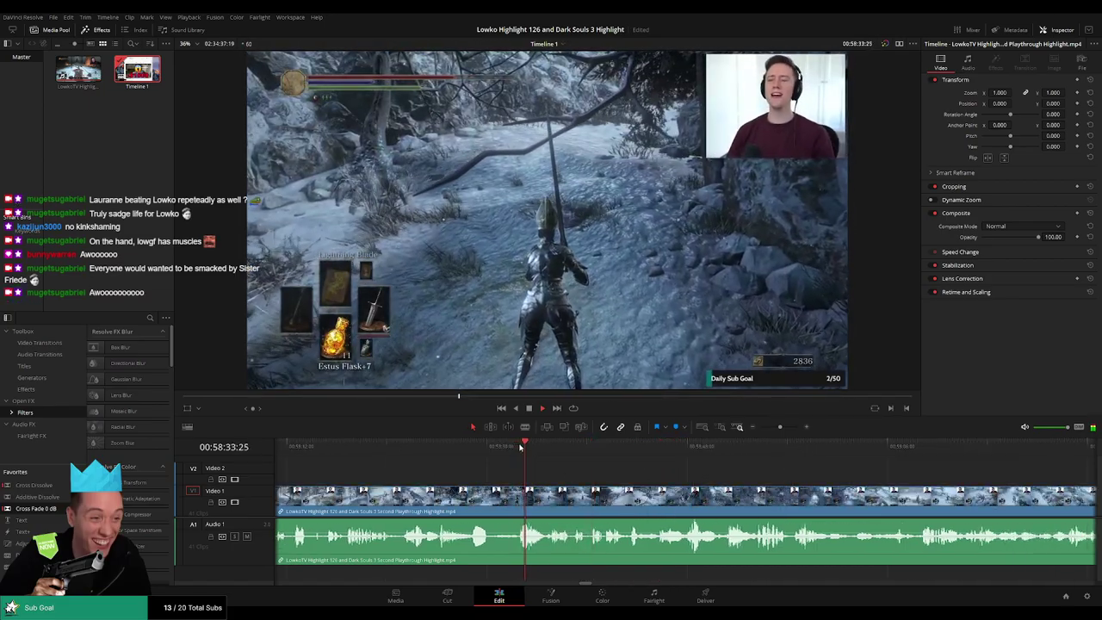
pyautogui.click(522, 447)
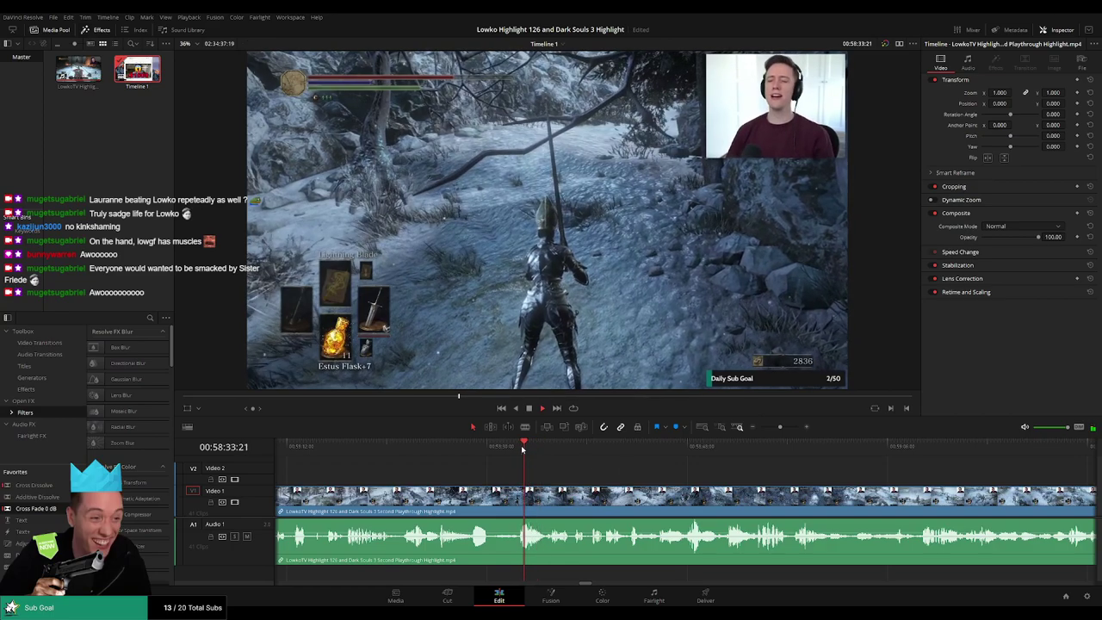
pyautogui.click(475, 447)
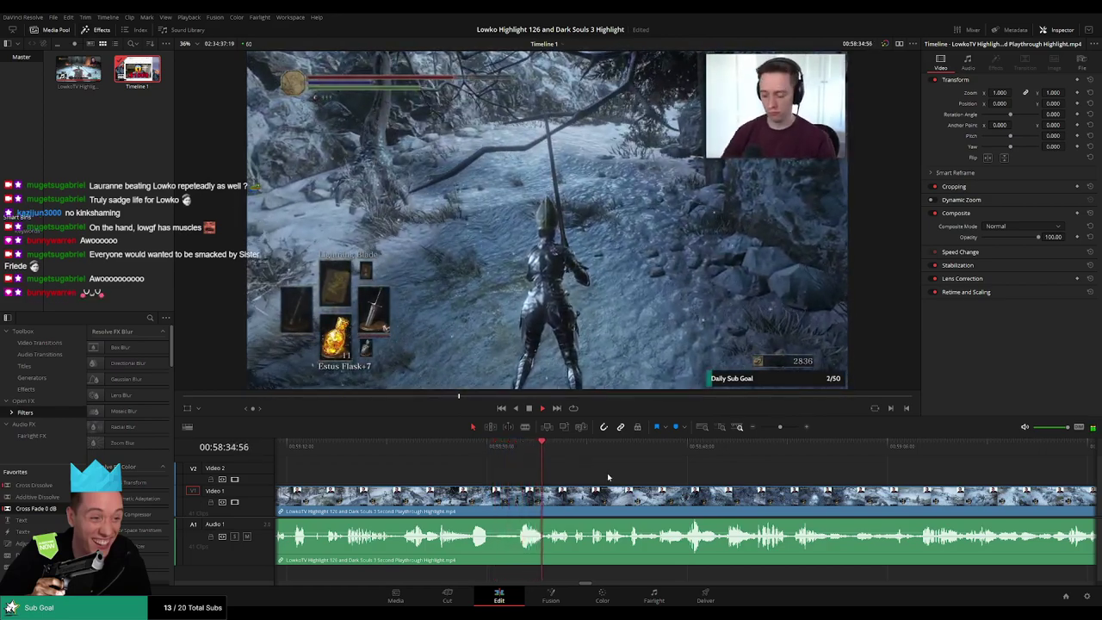
pyautogui.click(473, 457)
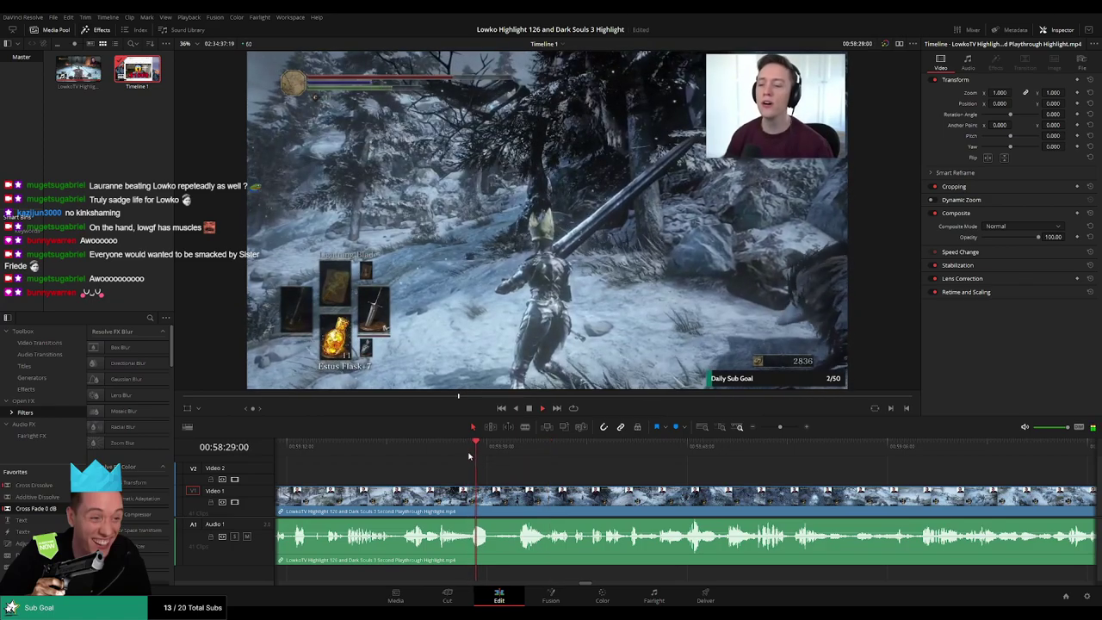
pyautogui.hscroll(1, 582, 475)
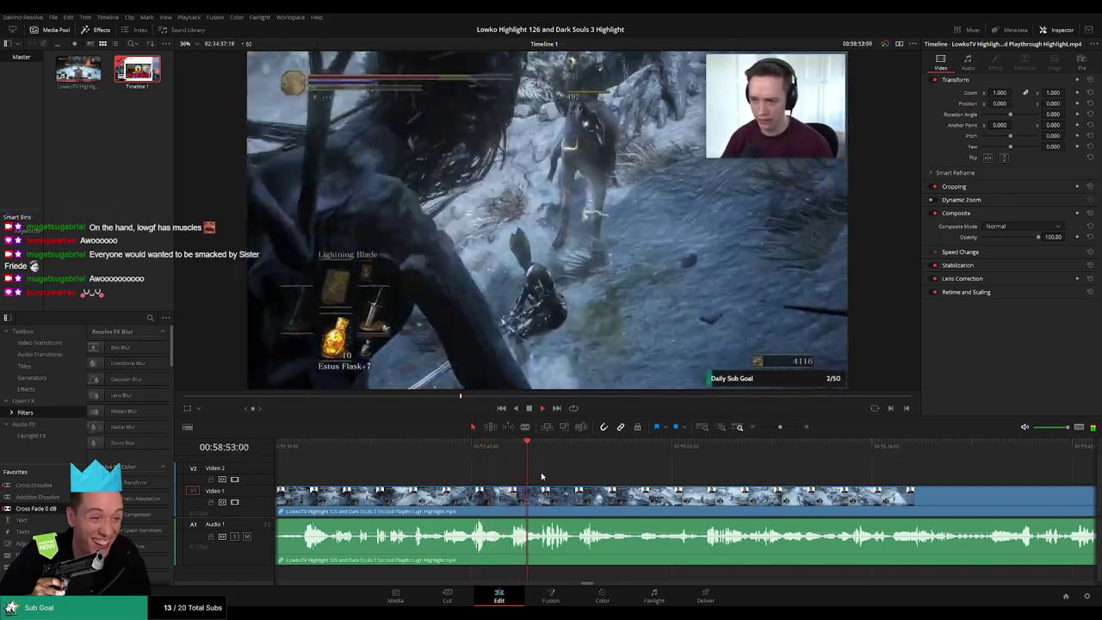
pyautogui.hscroll(2, 556, 478)
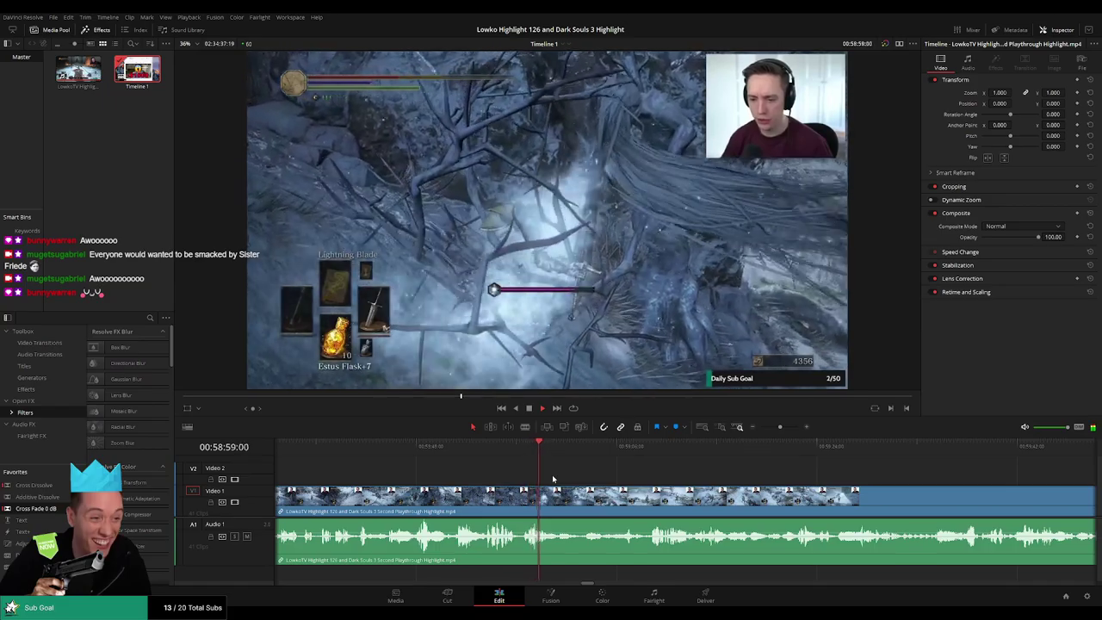
pyautogui.hscroll(2, 562, 477)
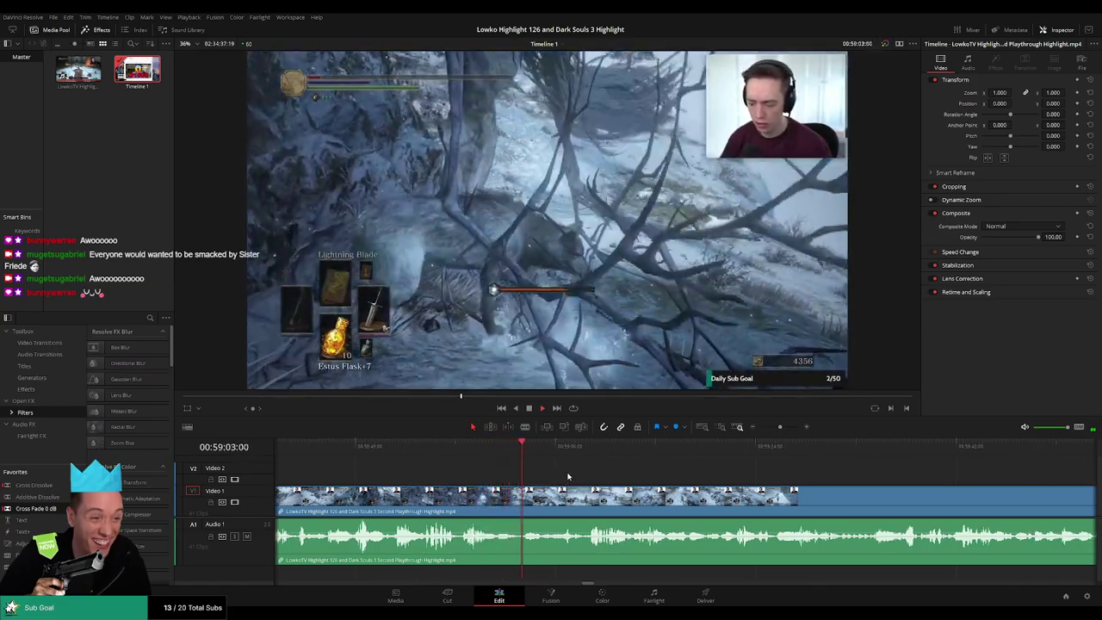
pyautogui.hscroll(2, 605, 477)
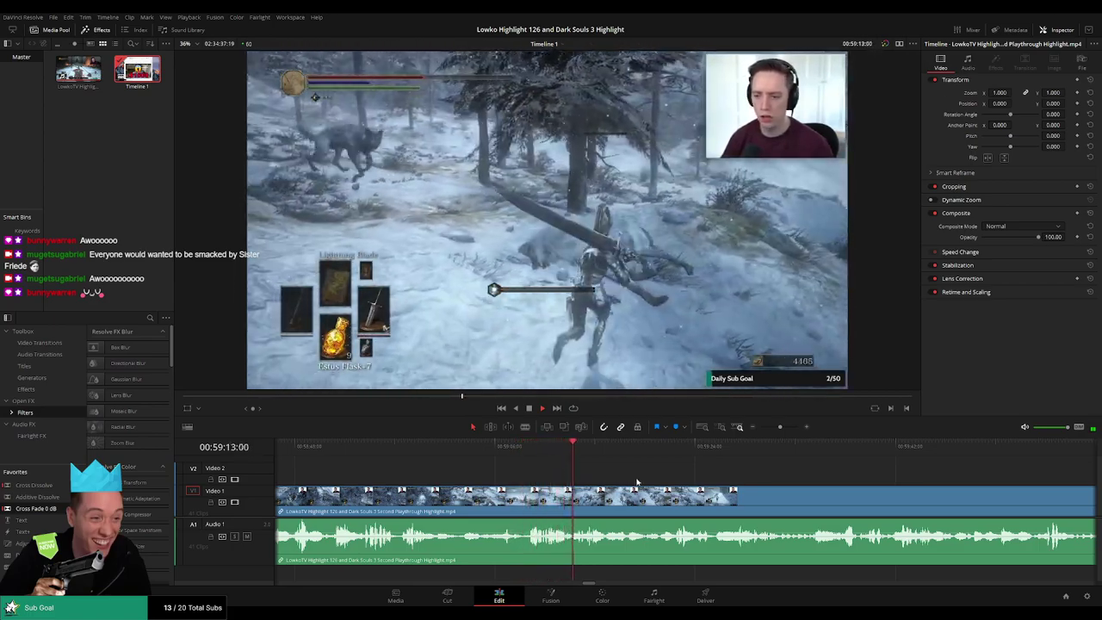
pyautogui.scroll(2, 663, 478)
pyautogui.scroll(-2, 583, 465)
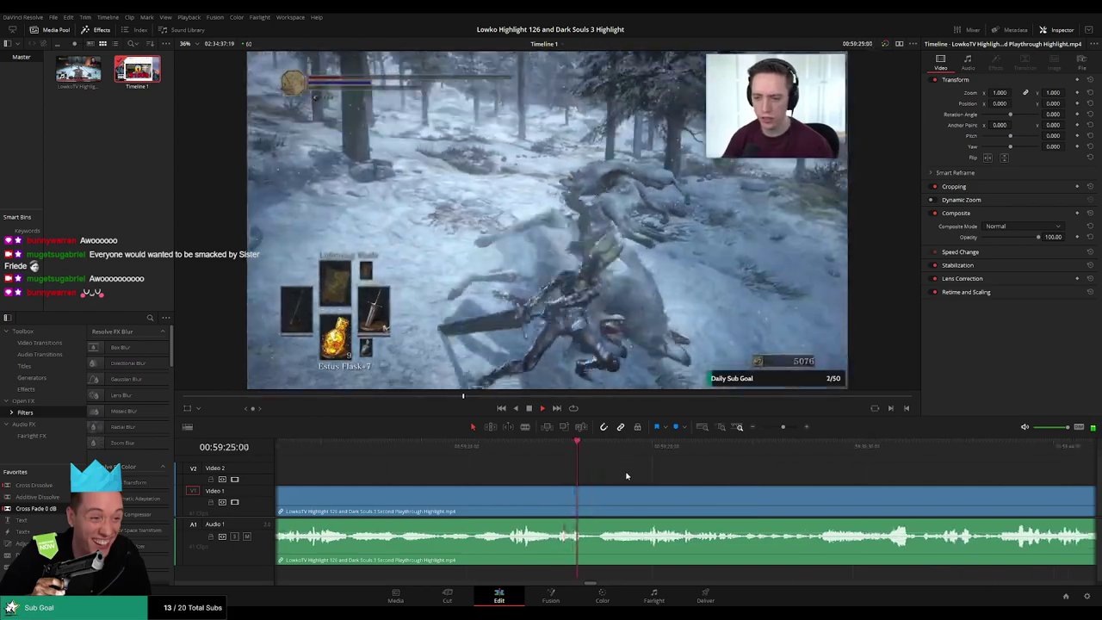
# Cut out about 23 frames of gameplay near 00:59:25 and smooth the audio at that cut with a cross fade.
pyautogui.press('b')
pyautogui.click(509, 504)
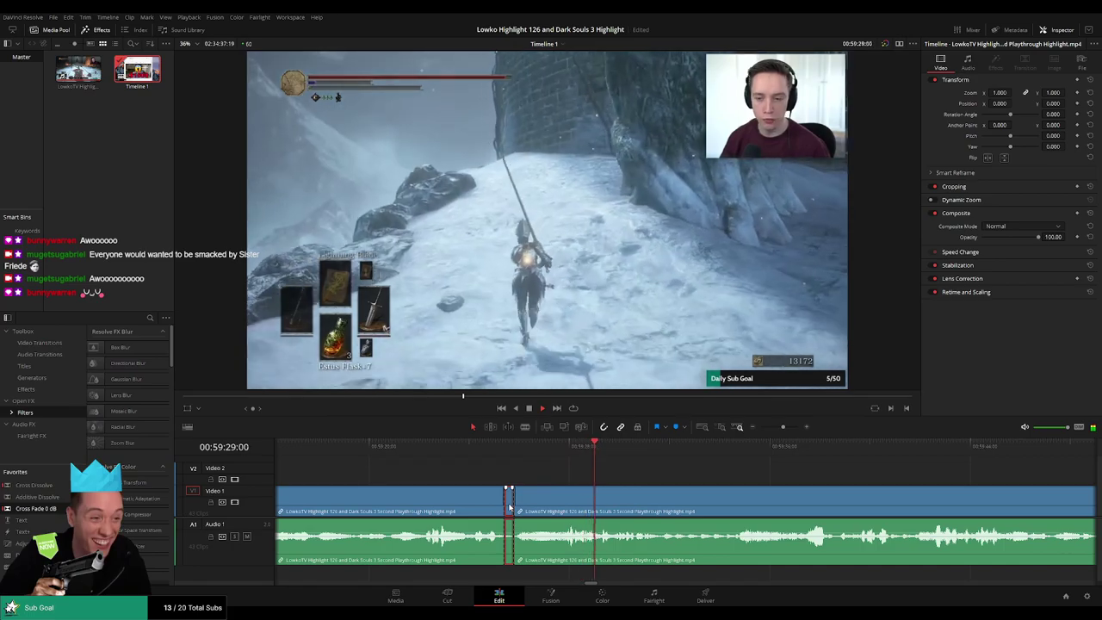
pyautogui.press('a')
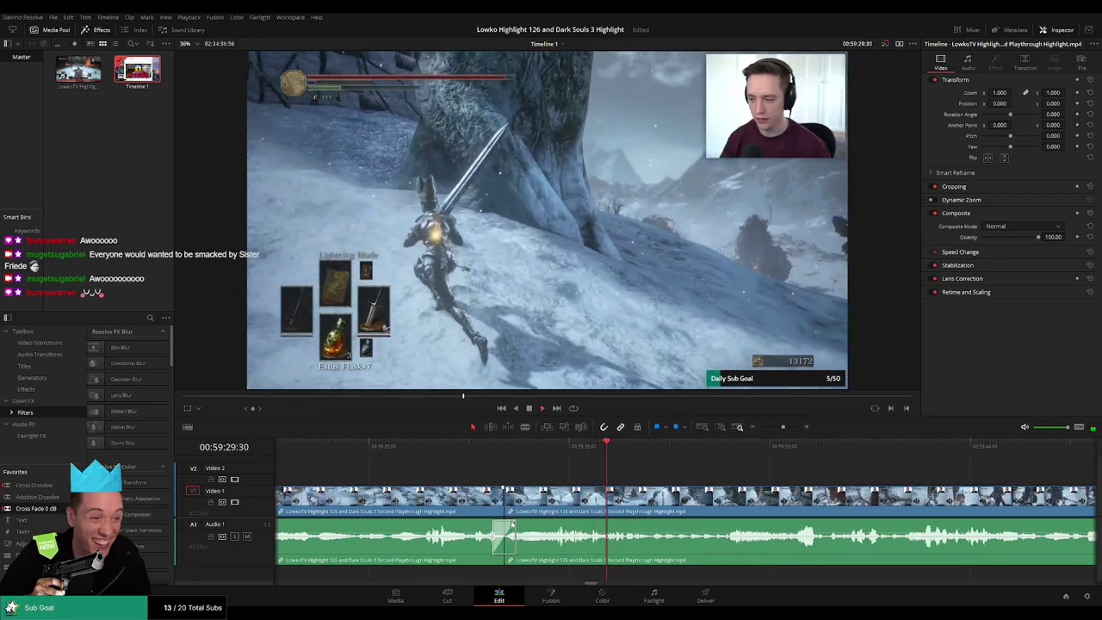
# Set the gameplay clip before the 00:59:25 cut to orange.
pyautogui.click(500, 532)
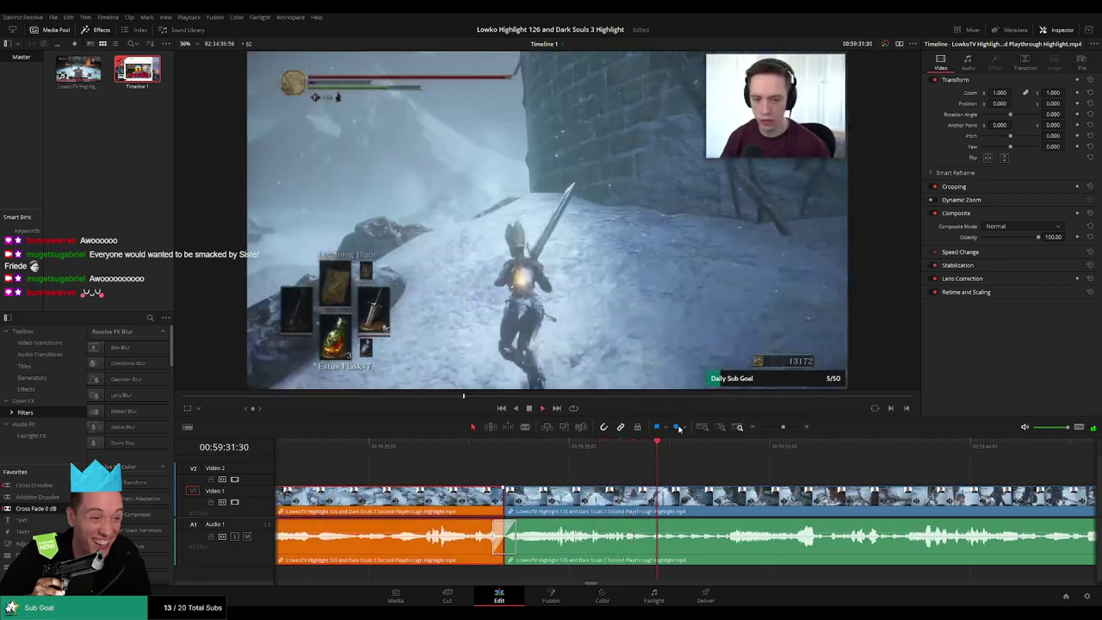
pyautogui.press('Delete')
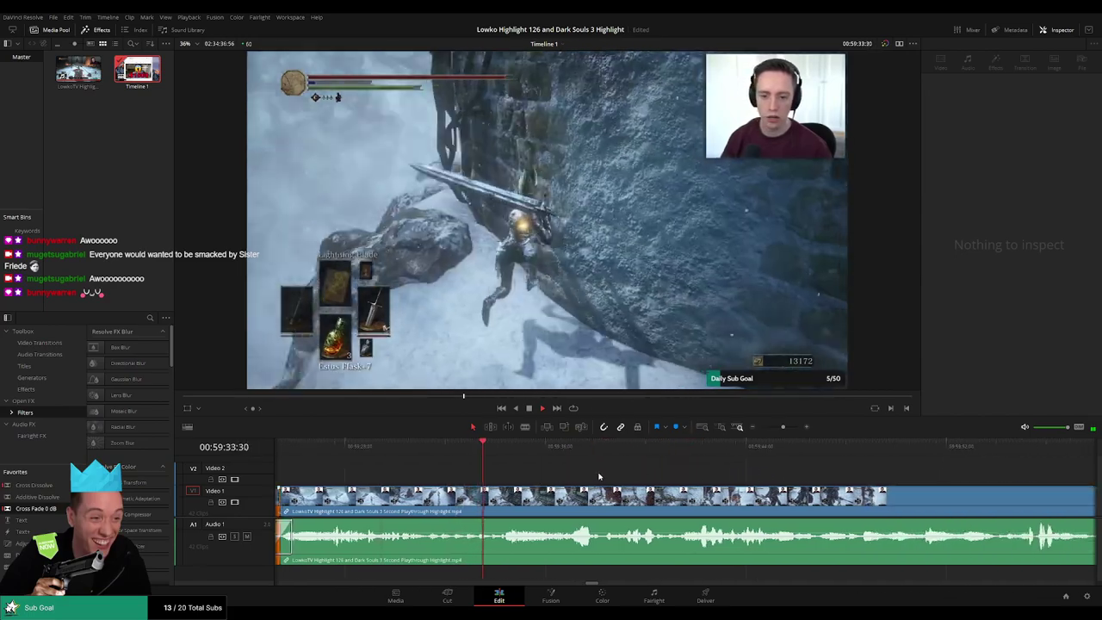
# Review the snowy tower gameplay from about 00:59:33 to the death at 01:01:25 for parts to cut.
pyautogui.moveTo(782, 427); pyautogui.dragTo(772, 429)
pyautogui.hscroll(2, 632, 483)
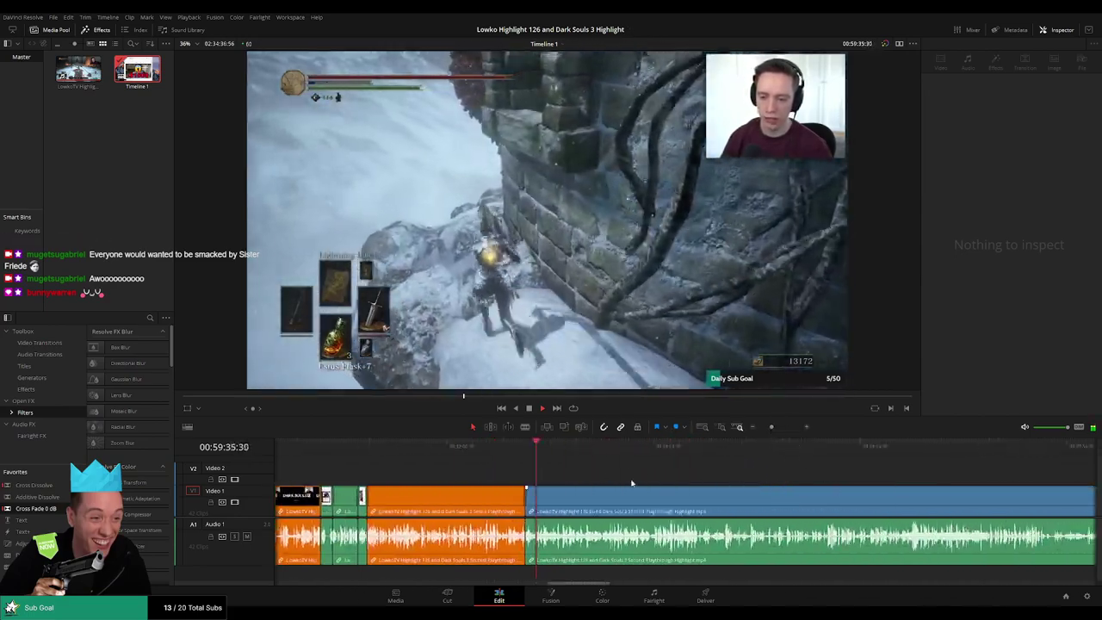
pyautogui.hscroll(1, 631, 483)
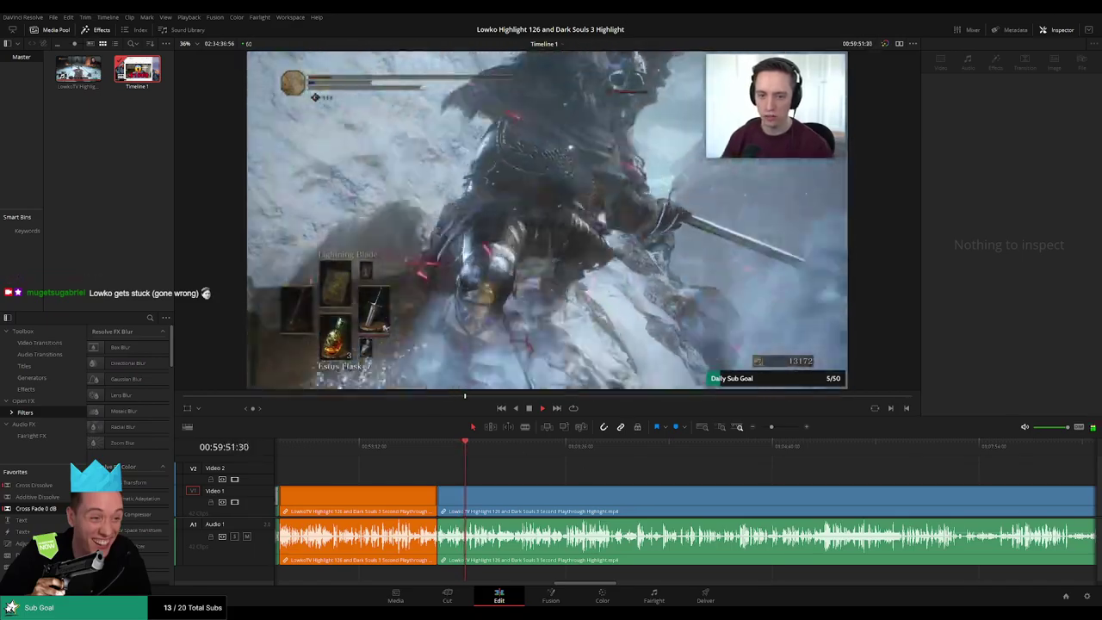
pyautogui.scroll(4, 735, 489)
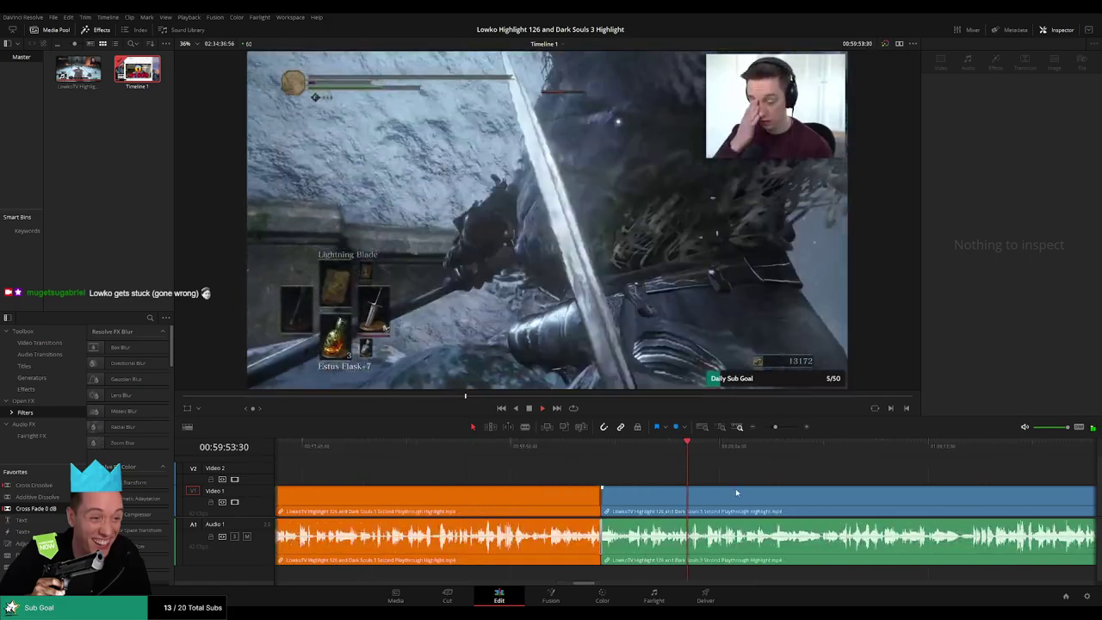
pyautogui.hscroll(3, 707, 483)
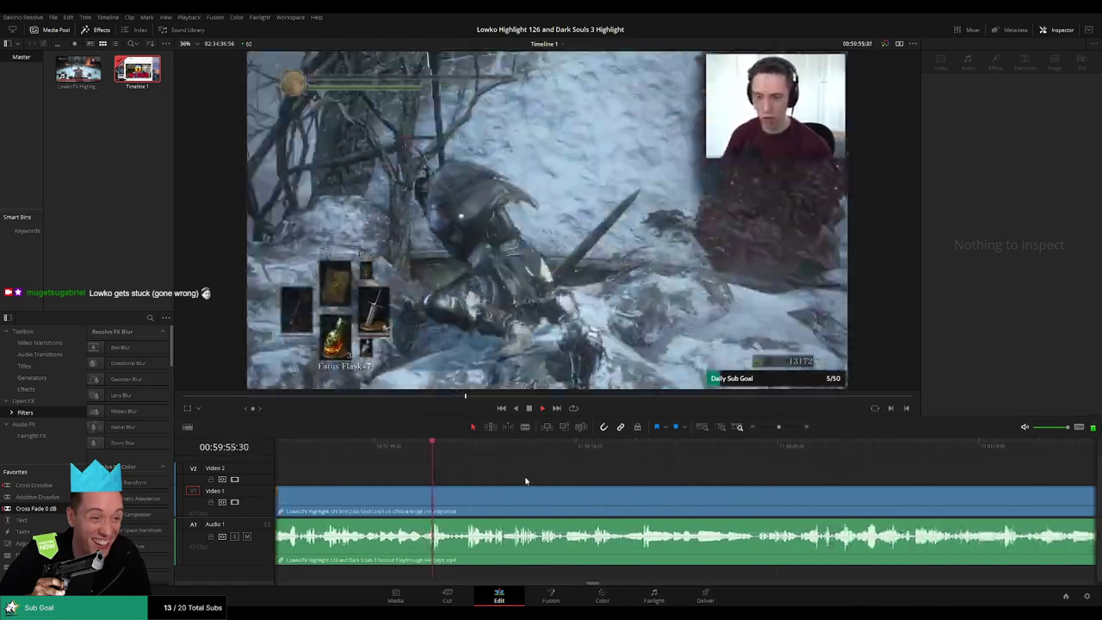
pyautogui.moveTo(541, 486); pyautogui.dragTo(497, 485)
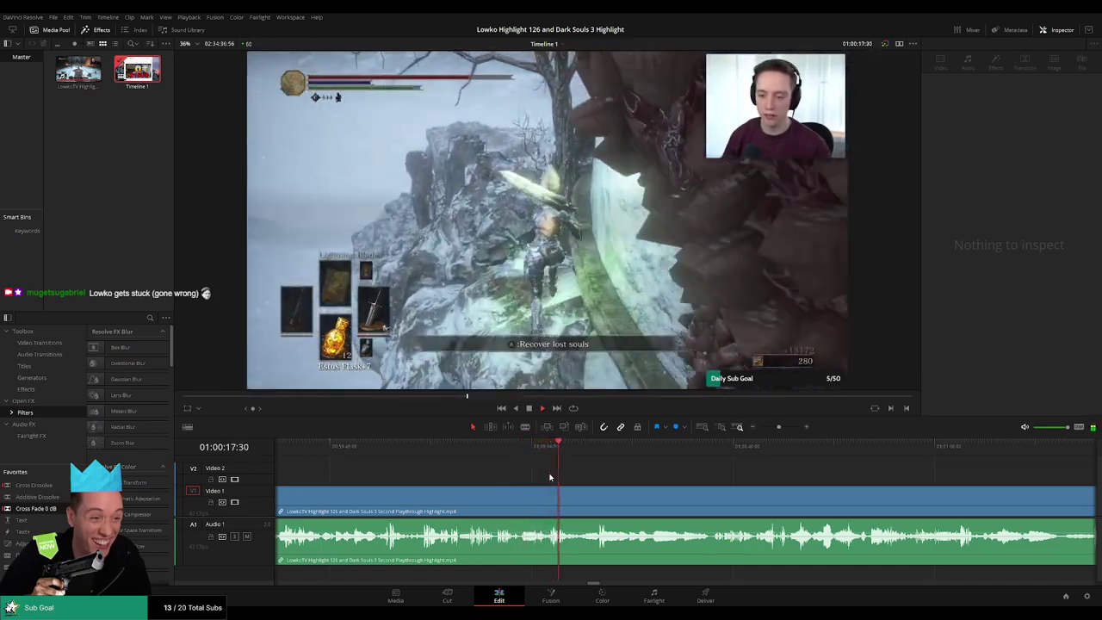
pyautogui.hscroll(1, 539, 478)
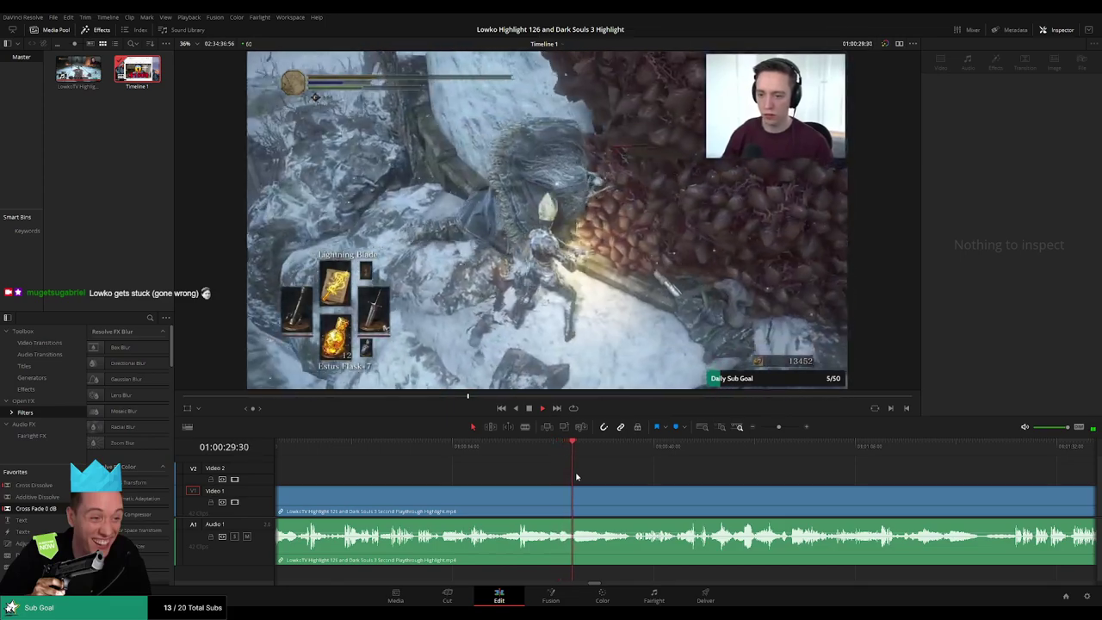
pyautogui.moveTo(643, 477); pyautogui.dragTo(603, 477)
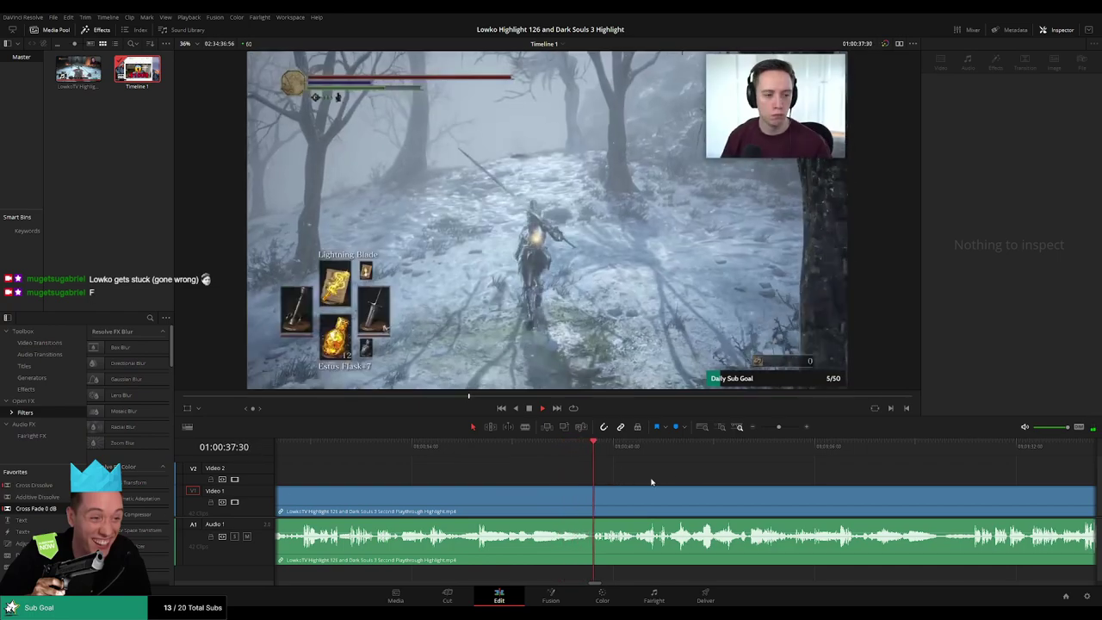
pyautogui.moveTo(651, 478); pyautogui.dragTo(587, 481)
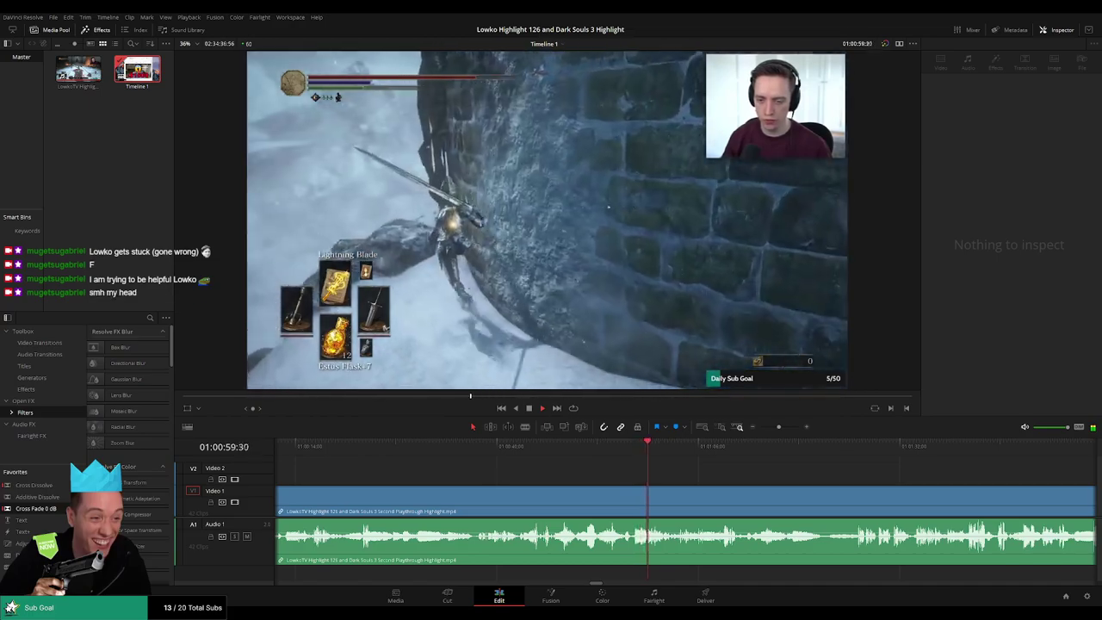
pyautogui.hscroll(2, 652, 475)
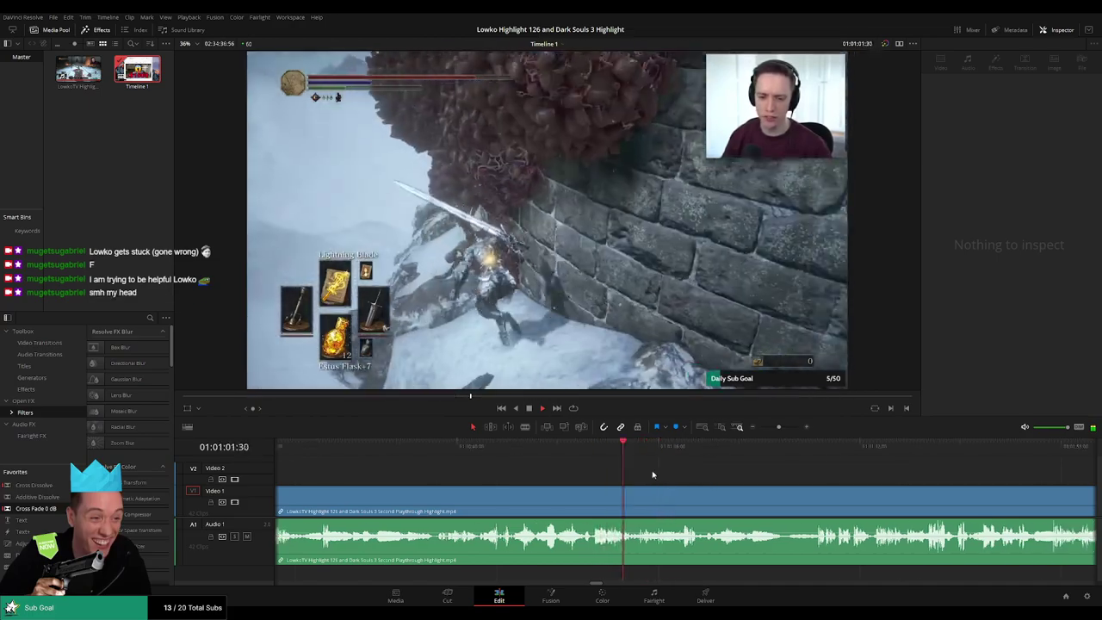
pyautogui.hscroll(2, 655, 478)
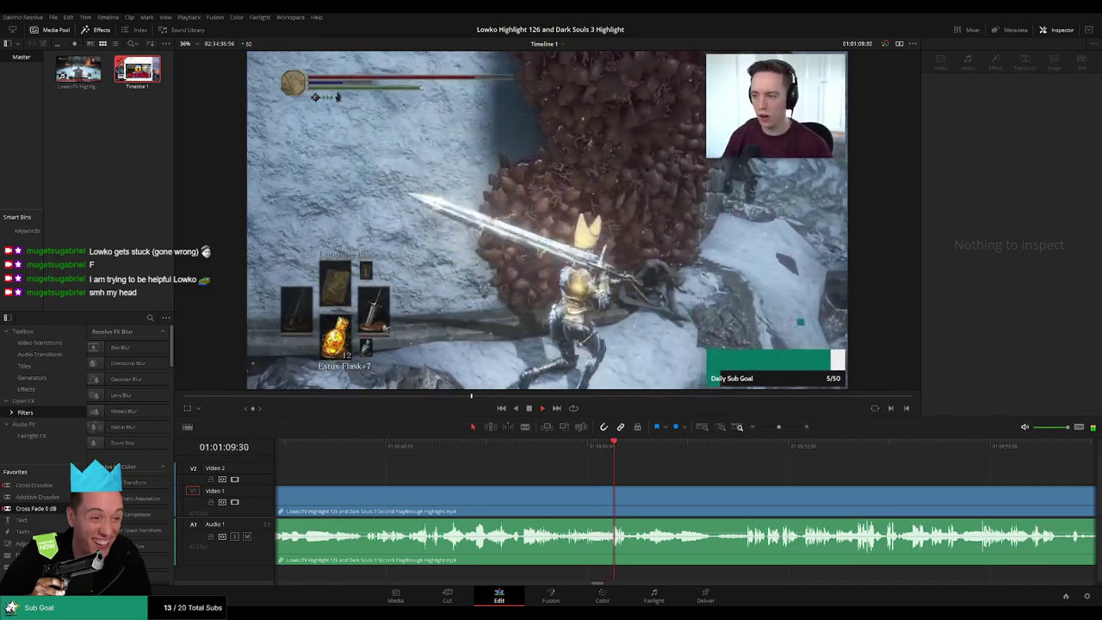
pyautogui.hscroll(2, 523, 468)
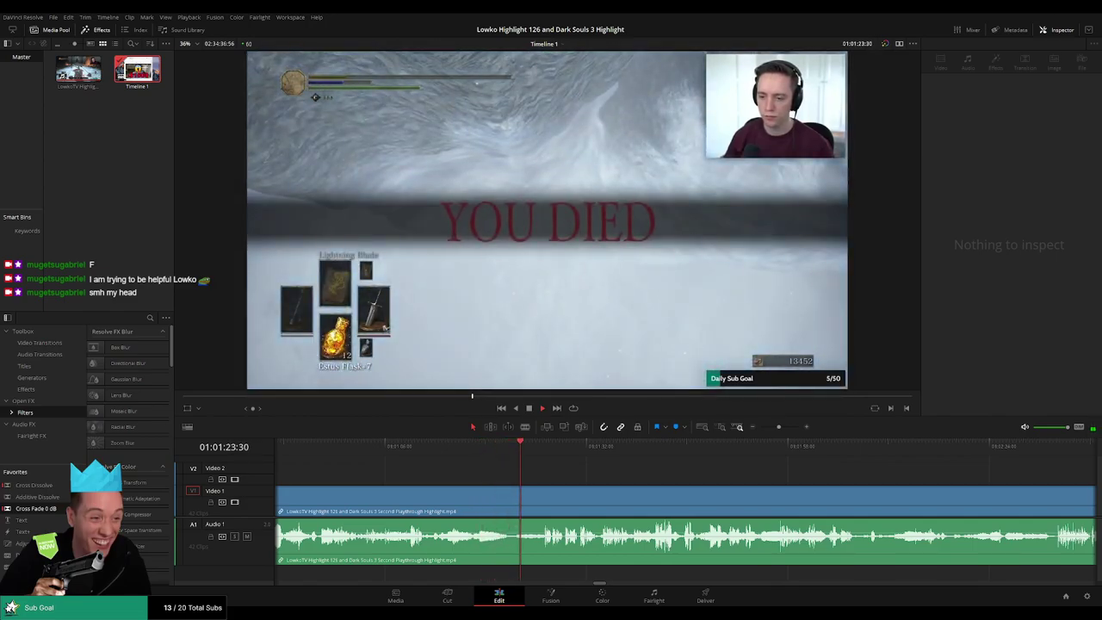
pyautogui.hscroll(3, 526, 476)
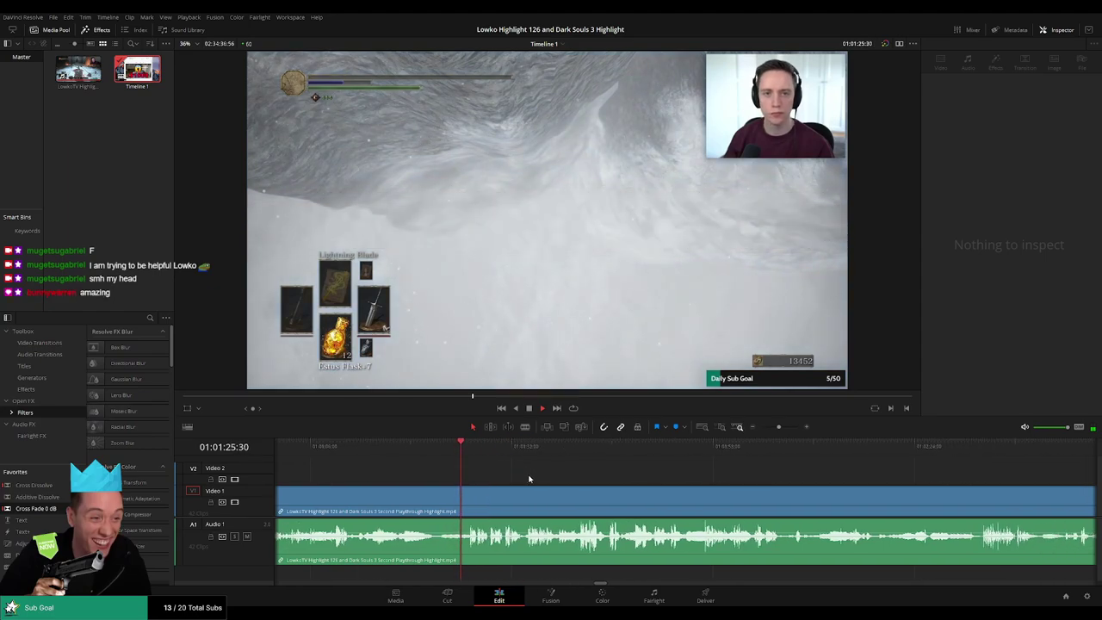
# Replay the fade into the loading screen around 01:01:26 and review the bonfire respawn up to about 01:01:46.
pyautogui.hotkey('ctrl', '=')
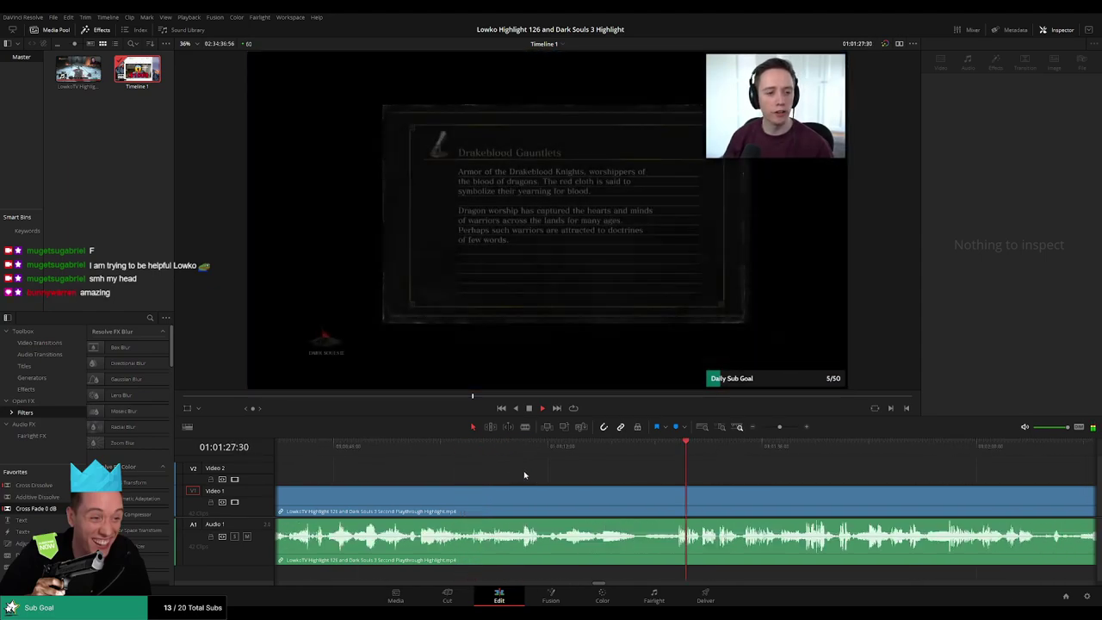
pyautogui.click(590, 446)
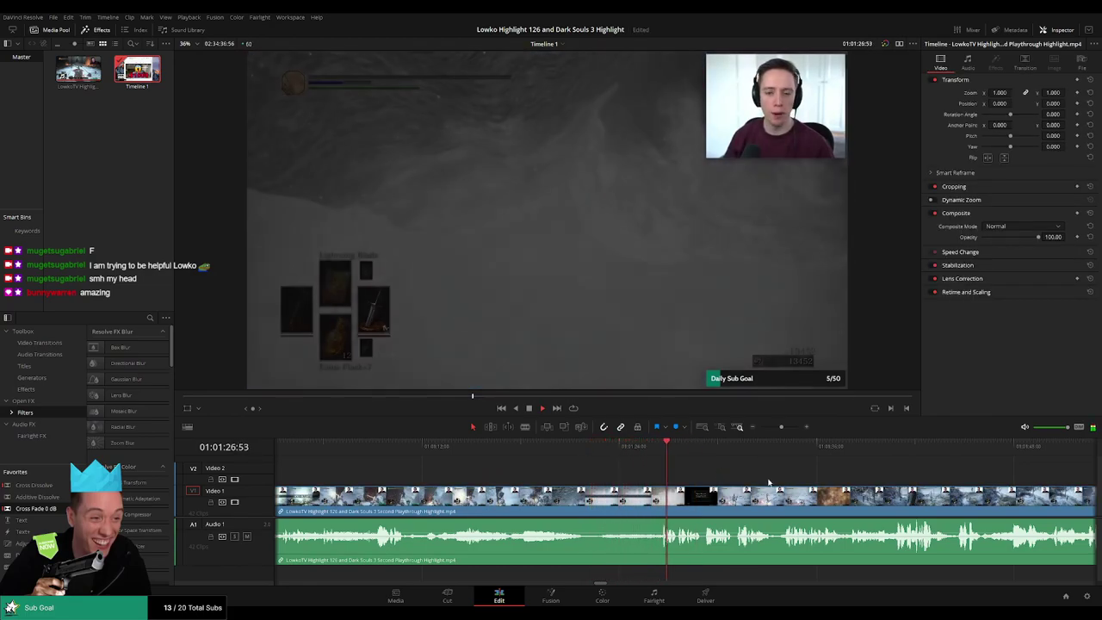
pyautogui.moveTo(767, 480); pyautogui.dragTo(574, 470)
pyautogui.hscroll(3, 517, 470)
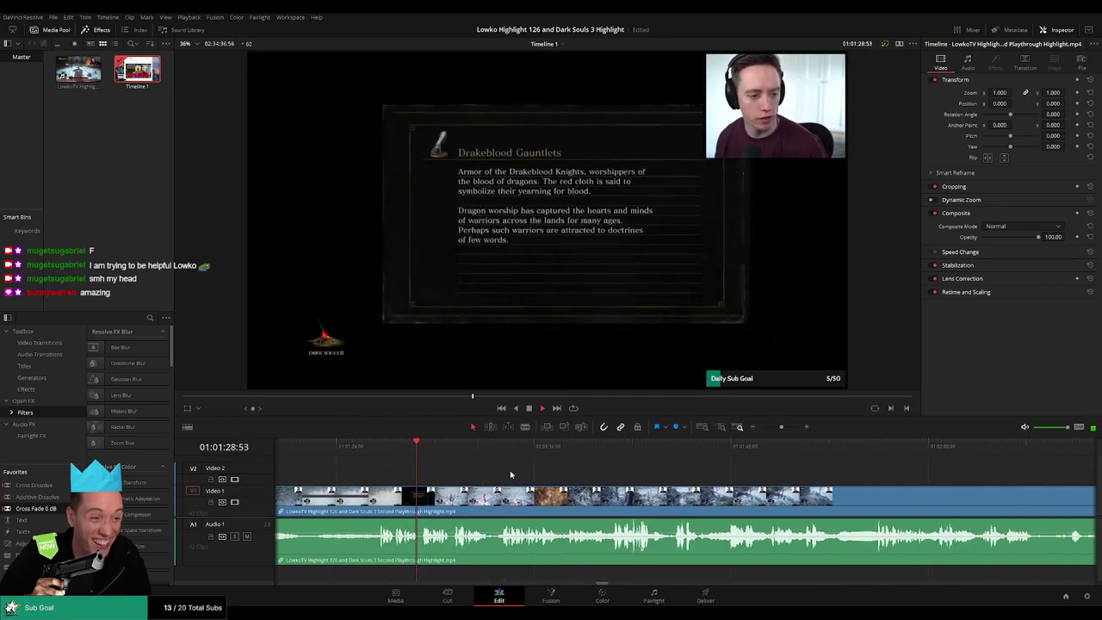
pyautogui.hscroll(1, 534, 481)
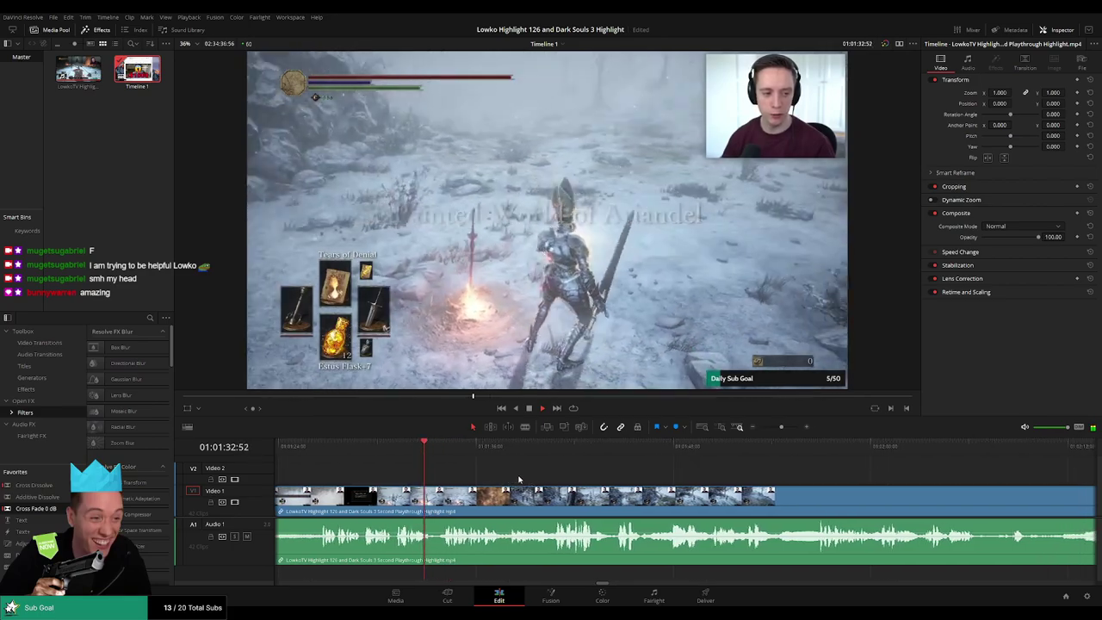
pyautogui.hscroll(1, 551, 484)
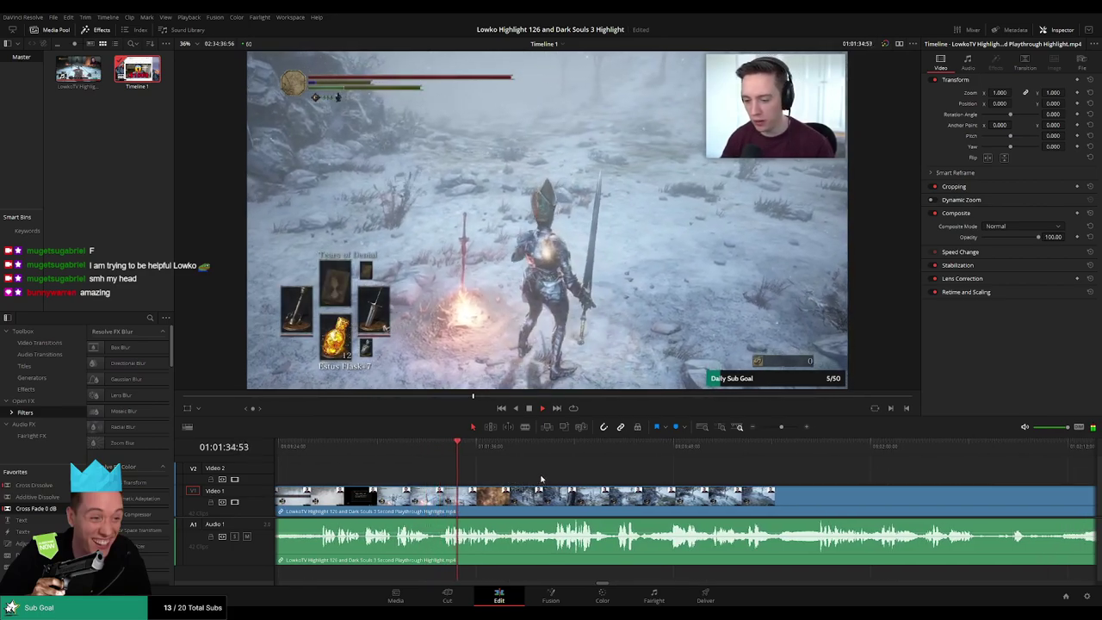
pyautogui.hscroll(1, 543, 473)
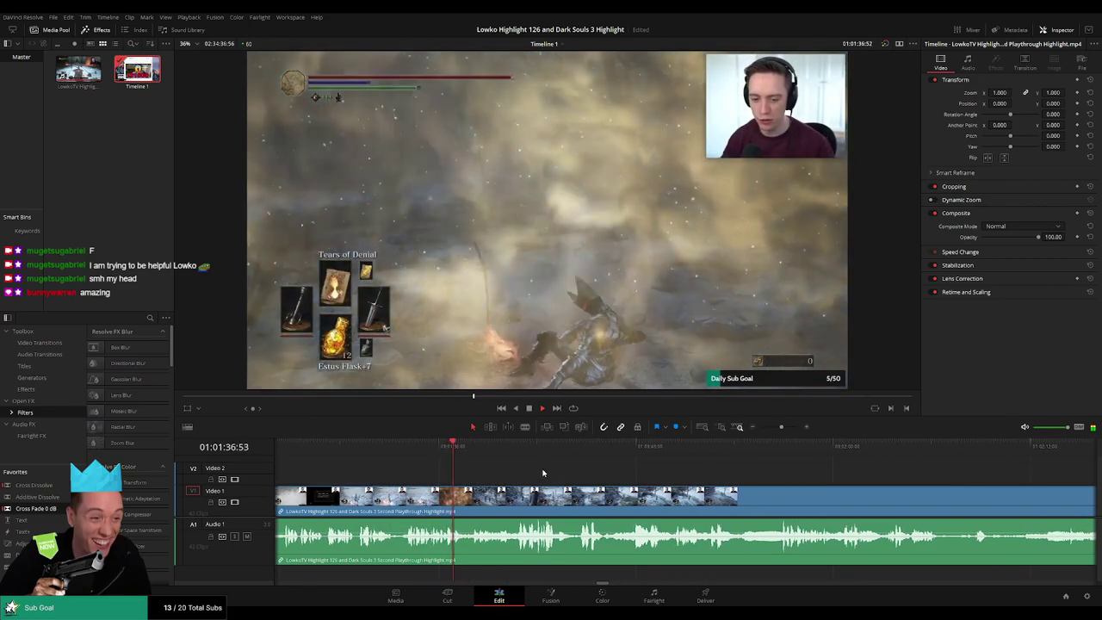
pyautogui.hscroll(2, 529, 473)
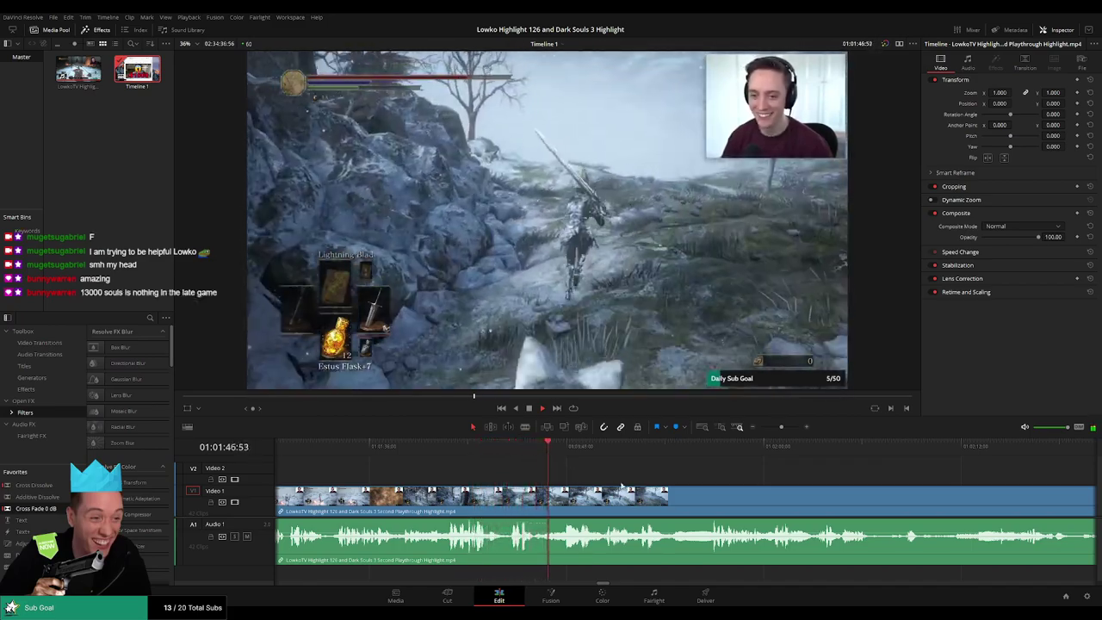
# Review the run back through the snow and the knight fight from about 01:01:50 to 01:02:52 for parts to remove.
pyautogui.hscroll(2, 563, 477)
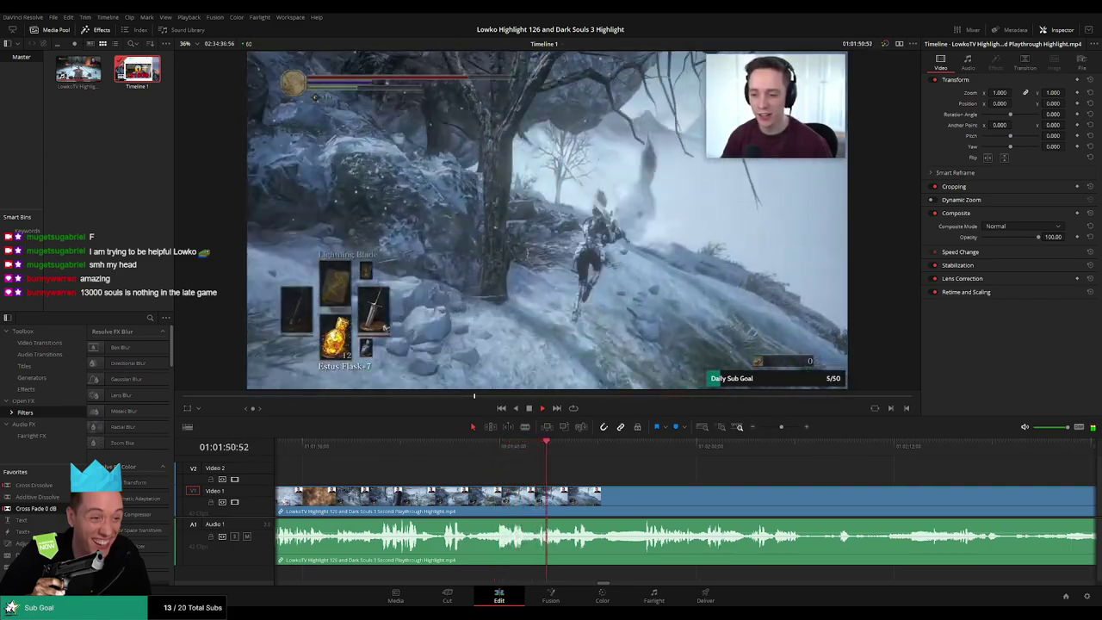
pyautogui.hscroll(2, 684, 471)
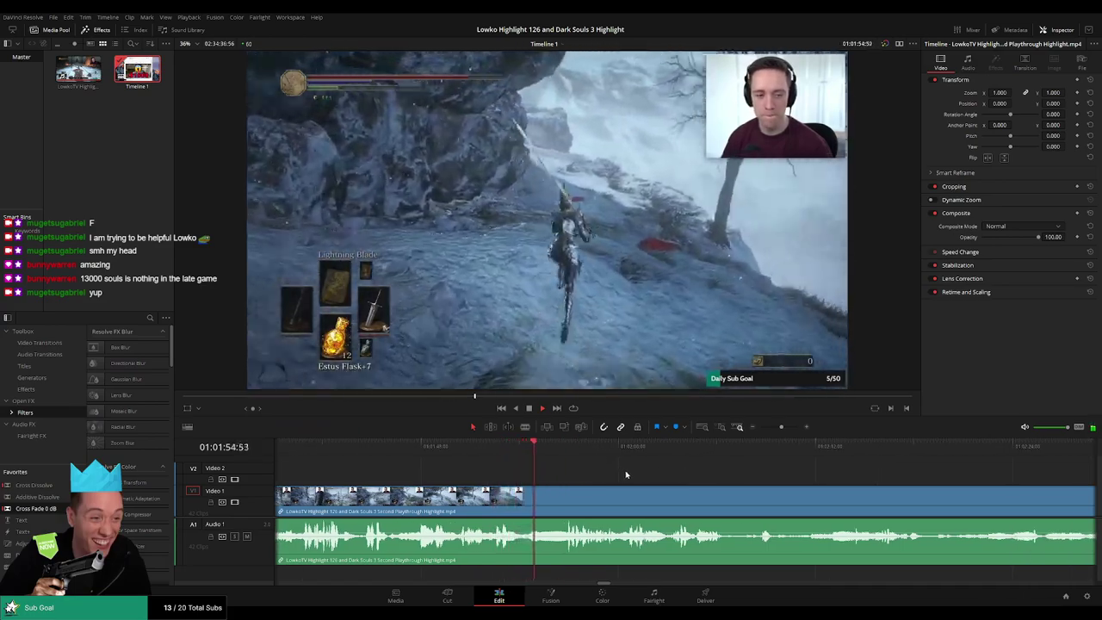
pyautogui.hscroll(1, 645, 472)
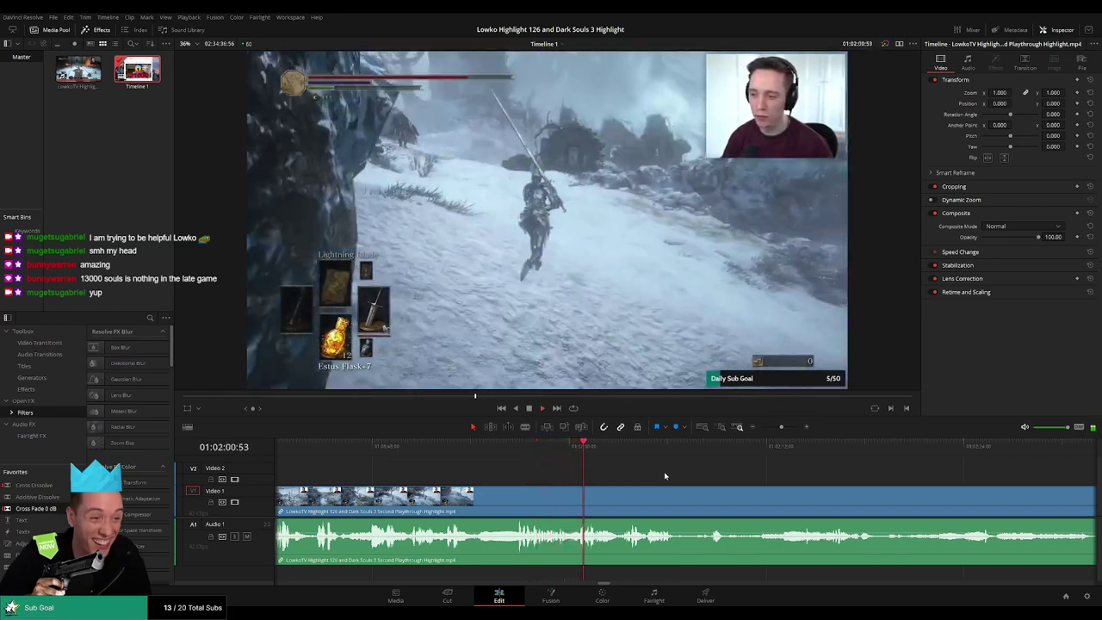
pyautogui.hscroll(3, 562, 467)
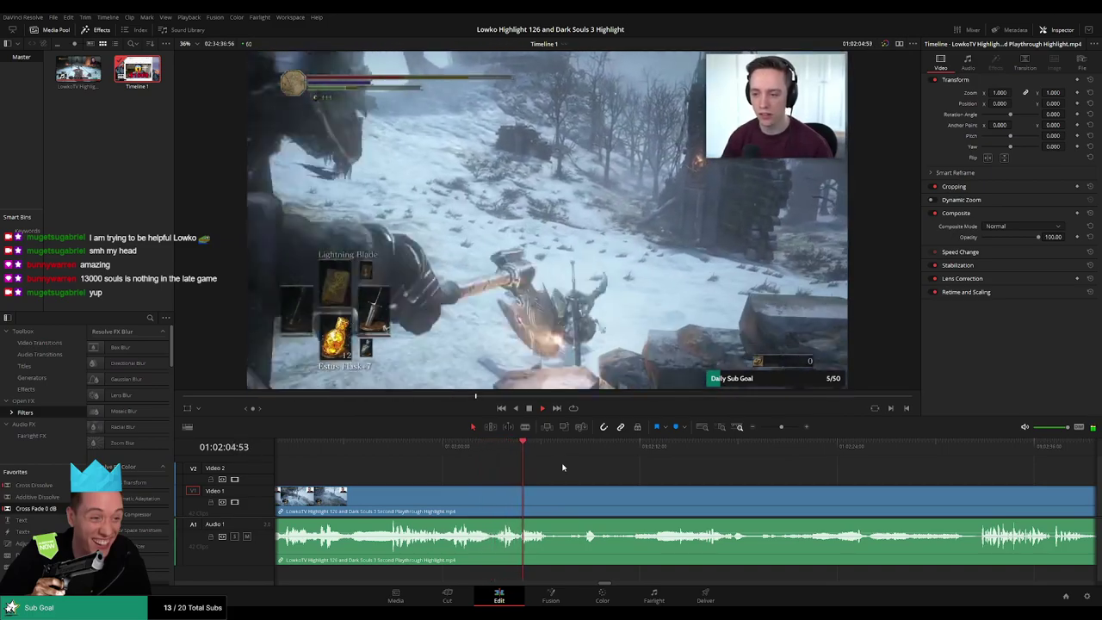
pyautogui.hscroll(1, 572, 473)
pyautogui.hscroll(1, 571, 473)
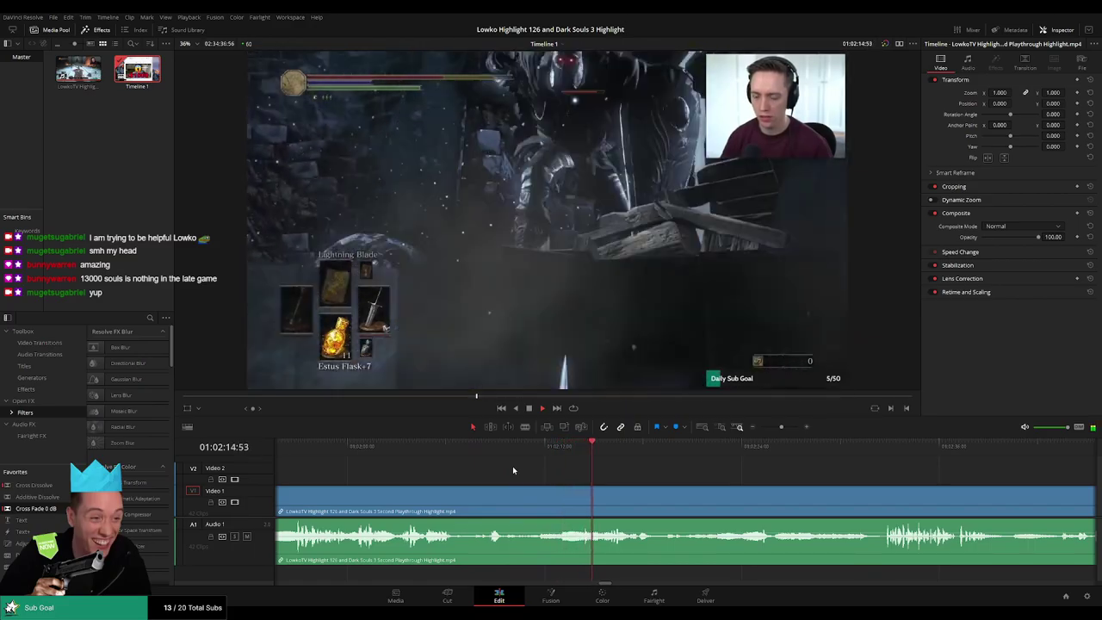
pyautogui.hscroll(1, 613, 476)
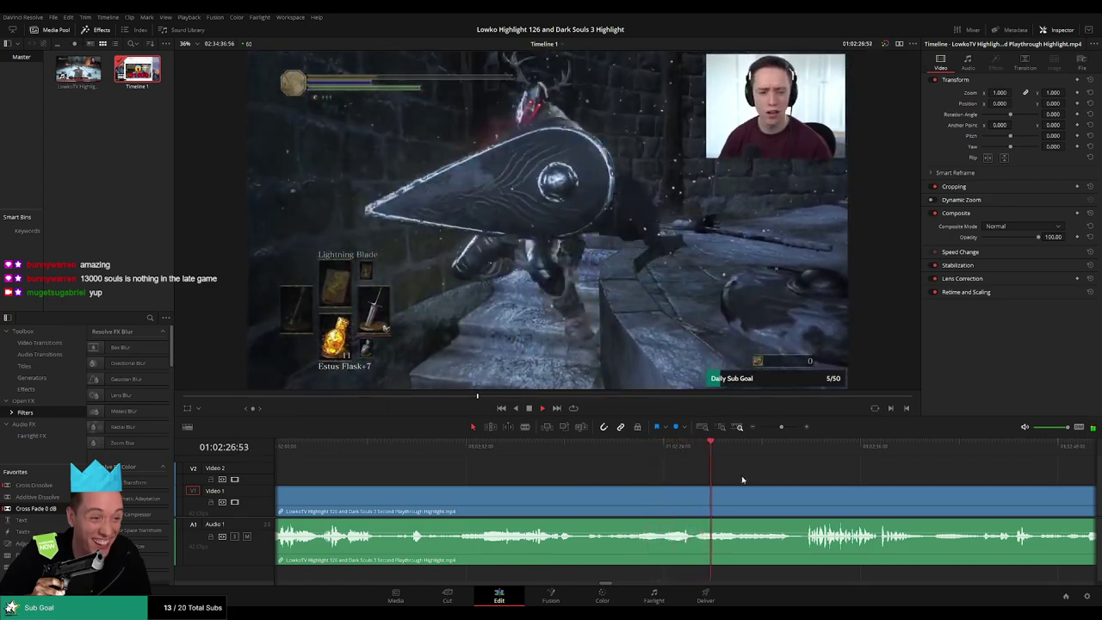
pyautogui.scroll(-4, 628, 475)
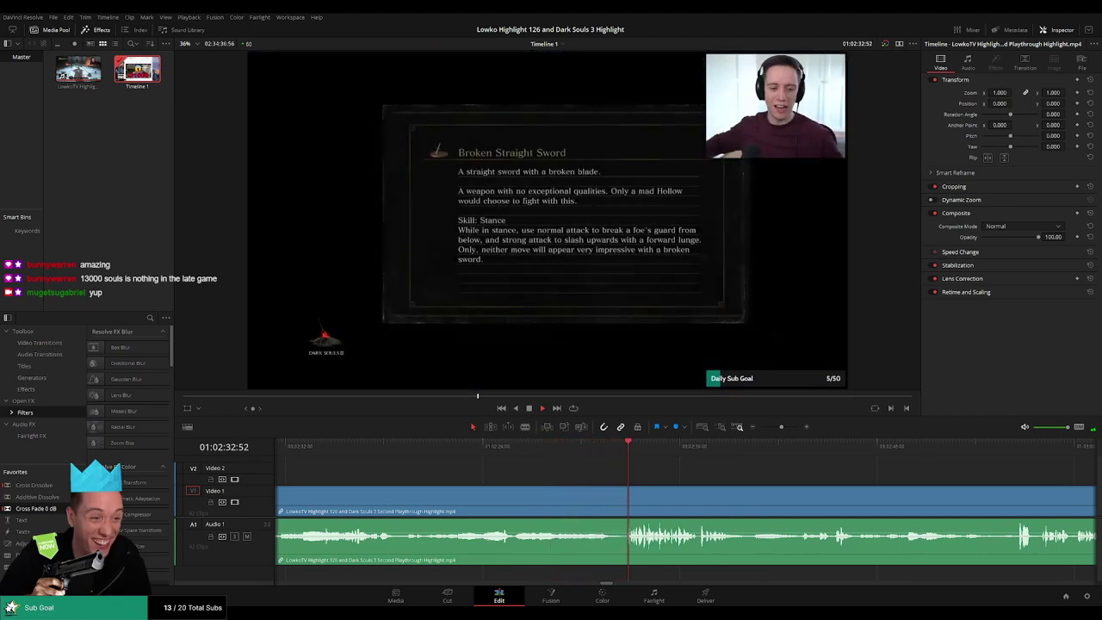
pyautogui.hscroll(3, 747, 472)
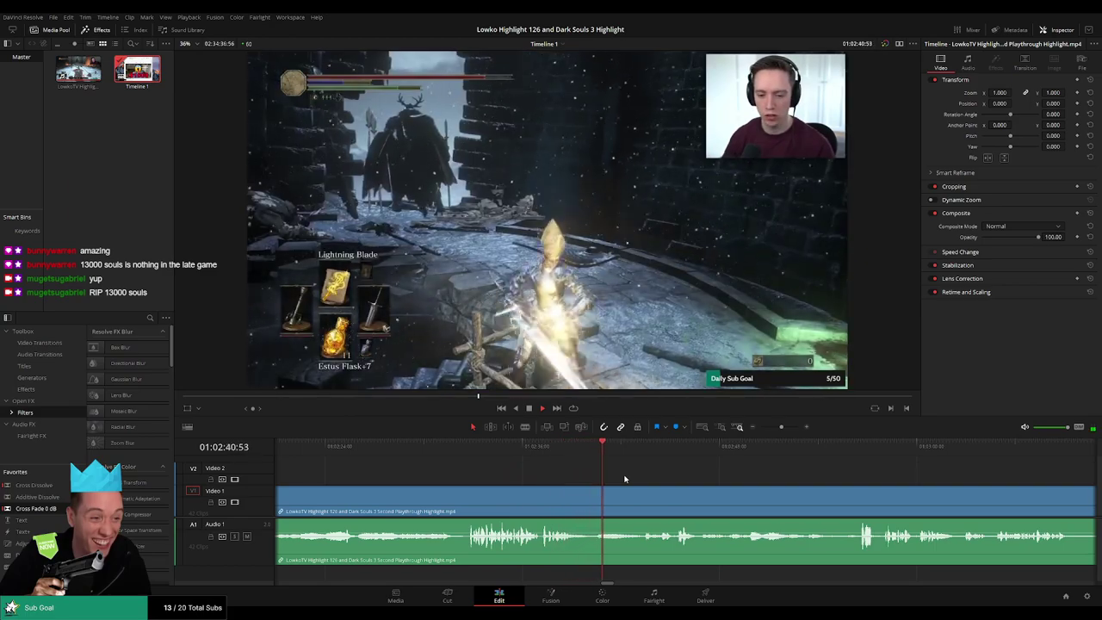
pyautogui.hscroll(3, 706, 485)
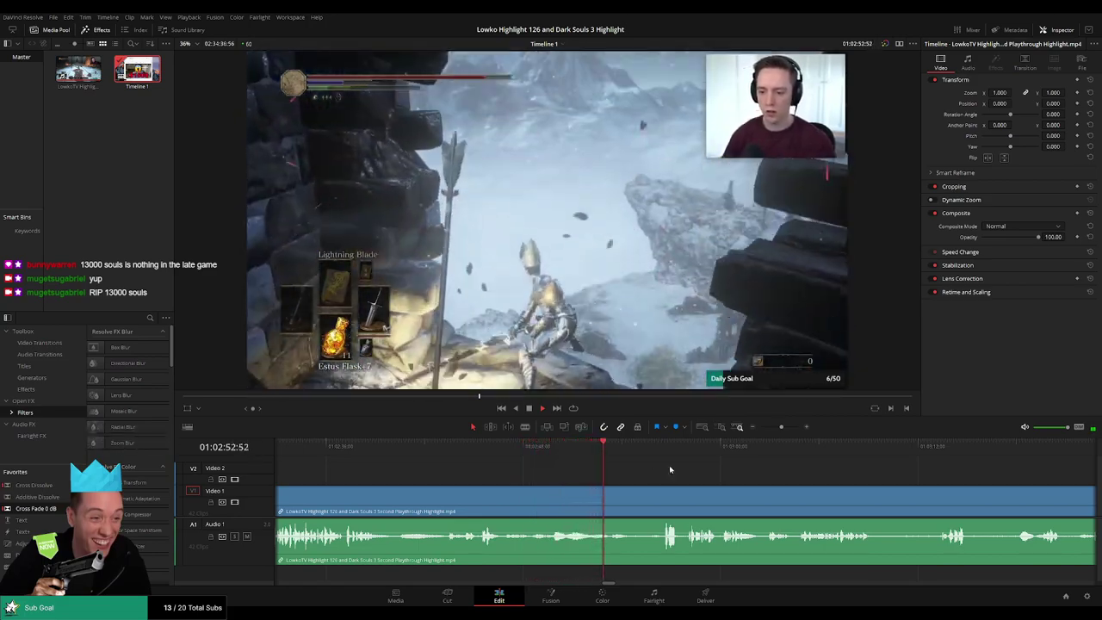
# Try splitting the gameplay clip at 01:02:55:21, just after the knight fight, and undo the split.
pyautogui.click(644, 445)
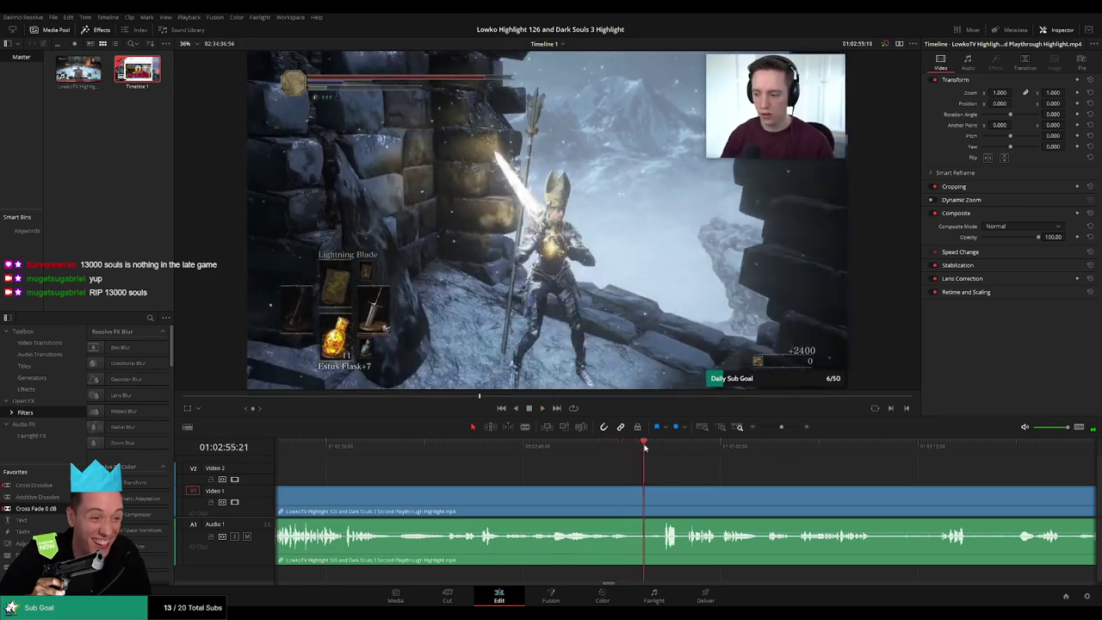
pyautogui.moveTo(680, 482); pyautogui.dragTo(479, 471)
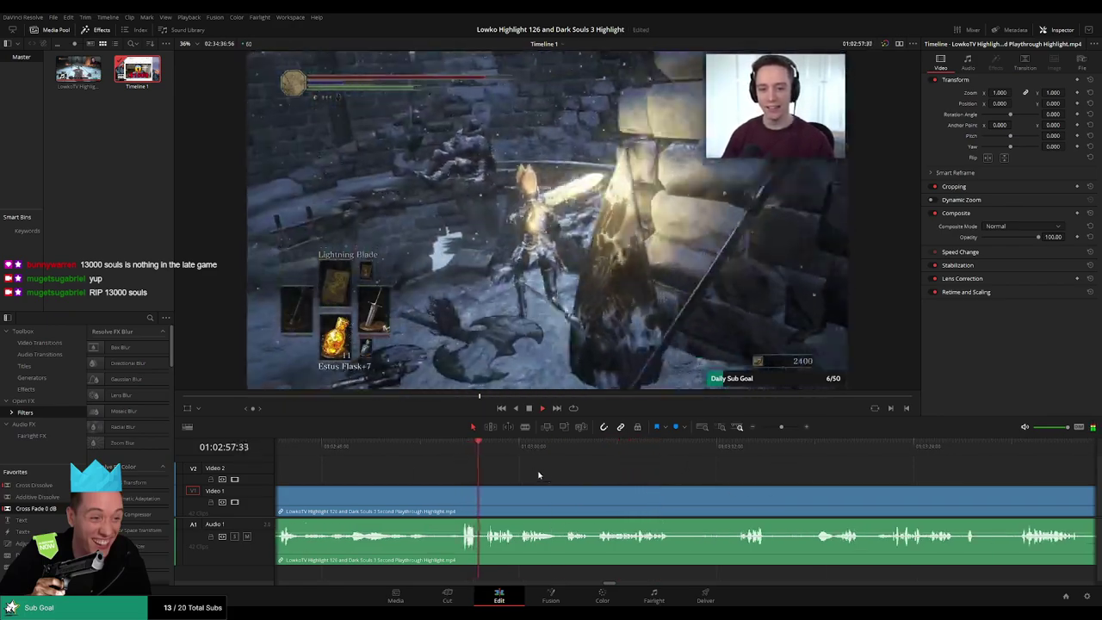
pyautogui.moveTo(584, 479); pyautogui.dragTo(535, 472)
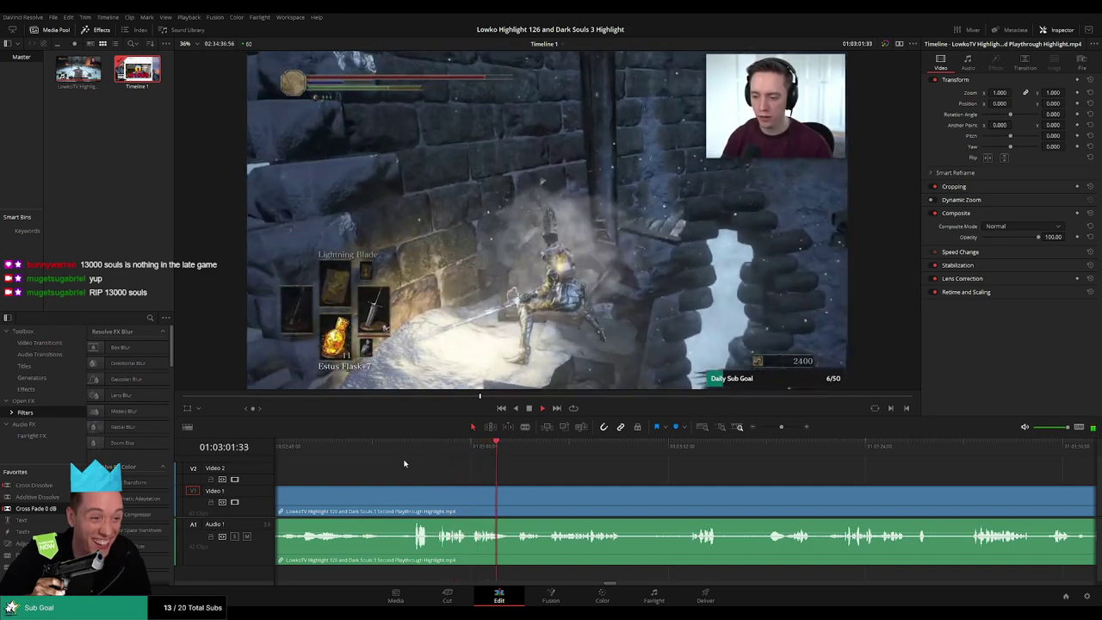
pyautogui.click(373, 447)
pyautogui.press('space')
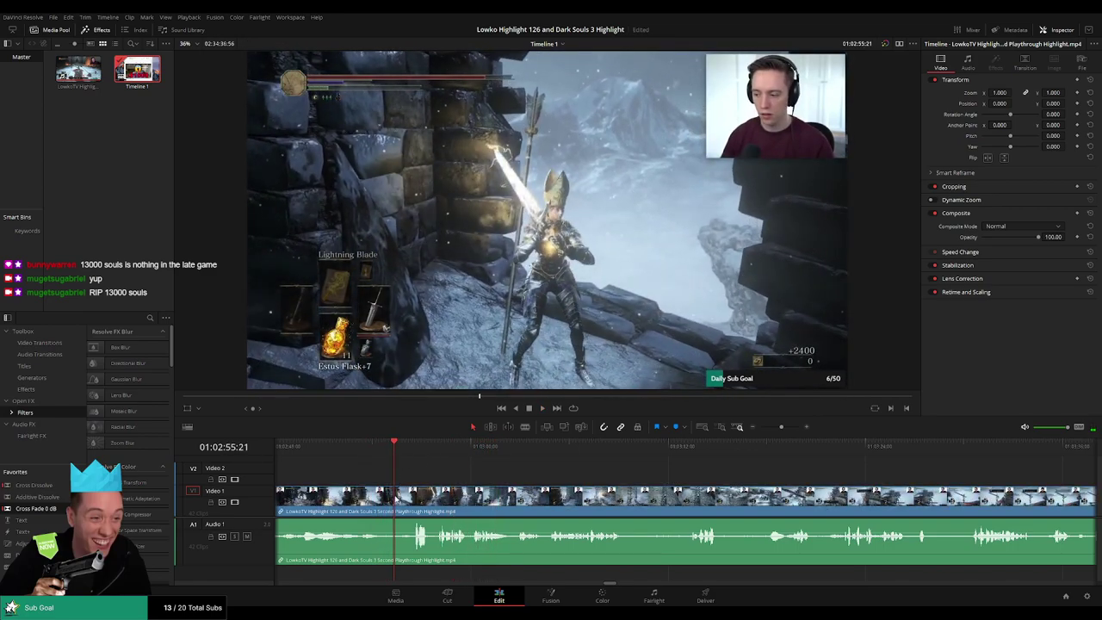
pyautogui.press('b')
pyautogui.click(396, 498)
pyautogui.press('space')
pyautogui.hotkey('ctrl', 'z')
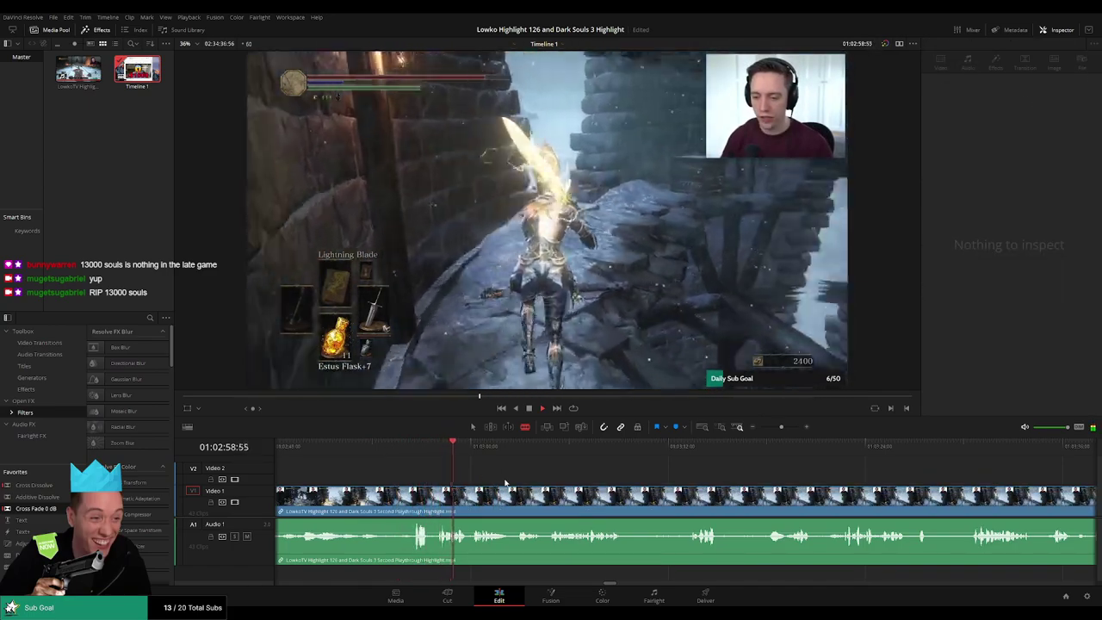
pyautogui.press('a')
# Review the snowy tower climb and ladder gameplay from about 01:02:58 to 01:04:07 for parts to cut.
pyautogui.moveTo(553, 474); pyautogui.dragTo(508, 472)
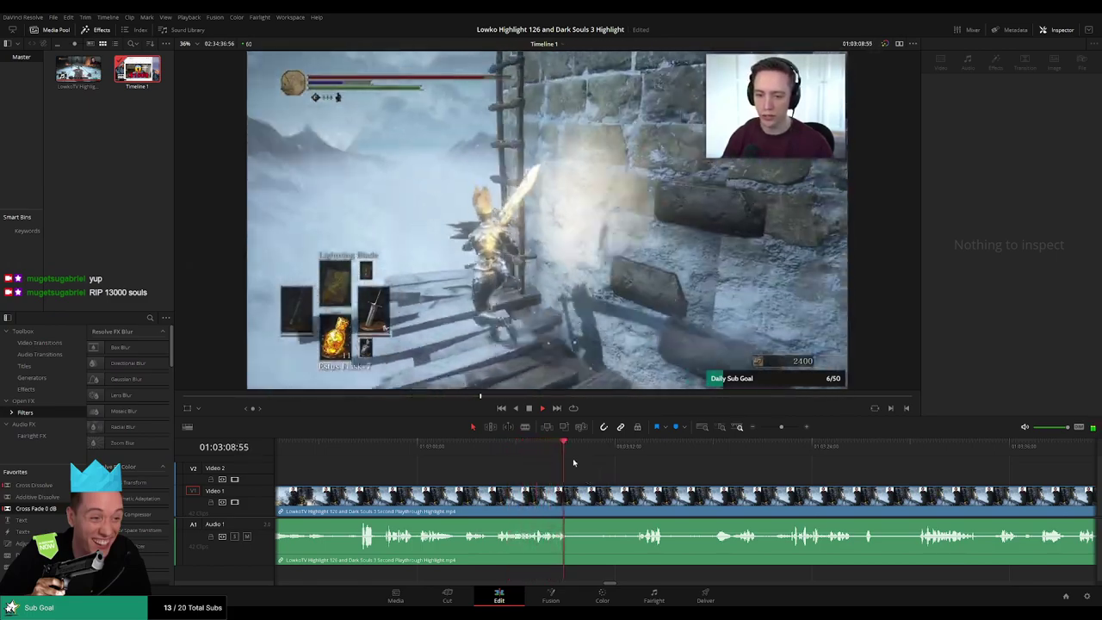
pyautogui.moveTo(579, 452); pyautogui.dragTo(554, 472)
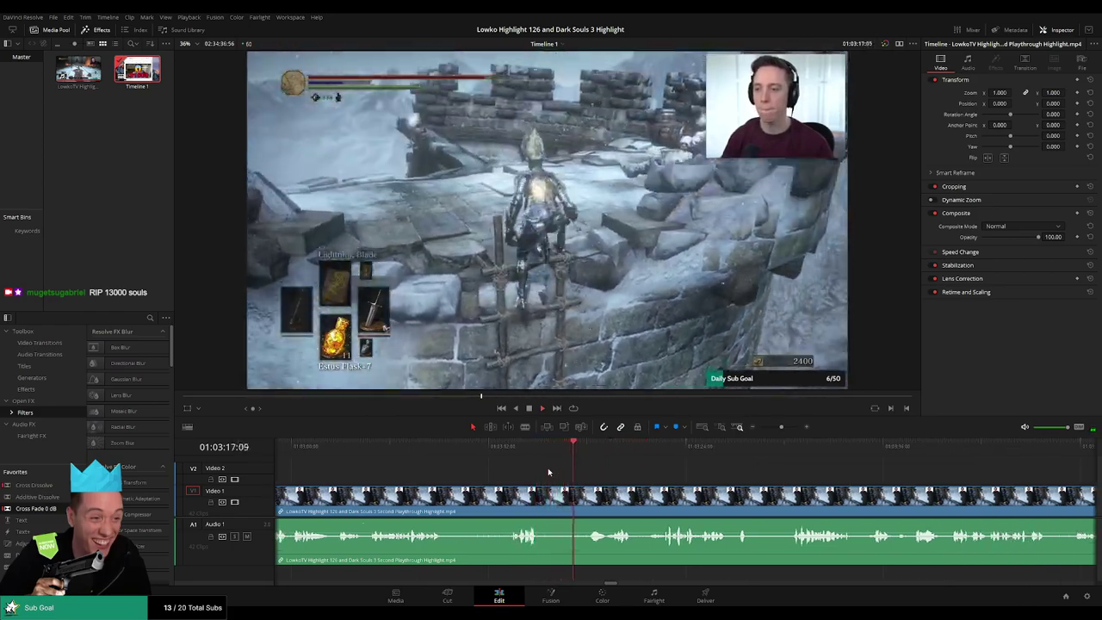
pyautogui.click(458, 452)
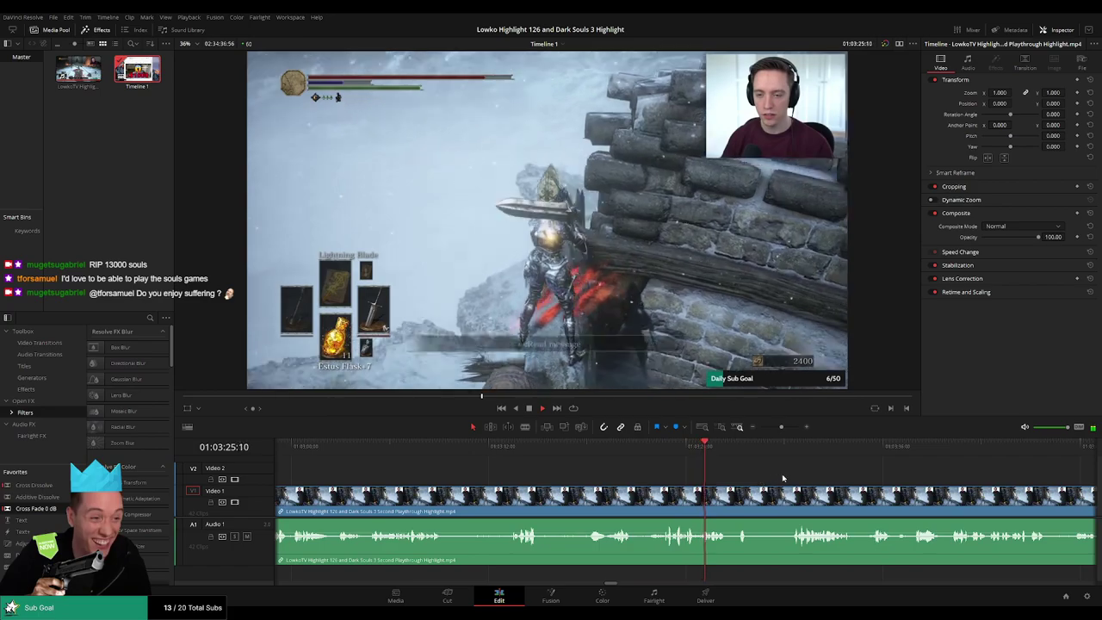
pyautogui.moveTo(782, 477); pyautogui.dragTo(530, 470)
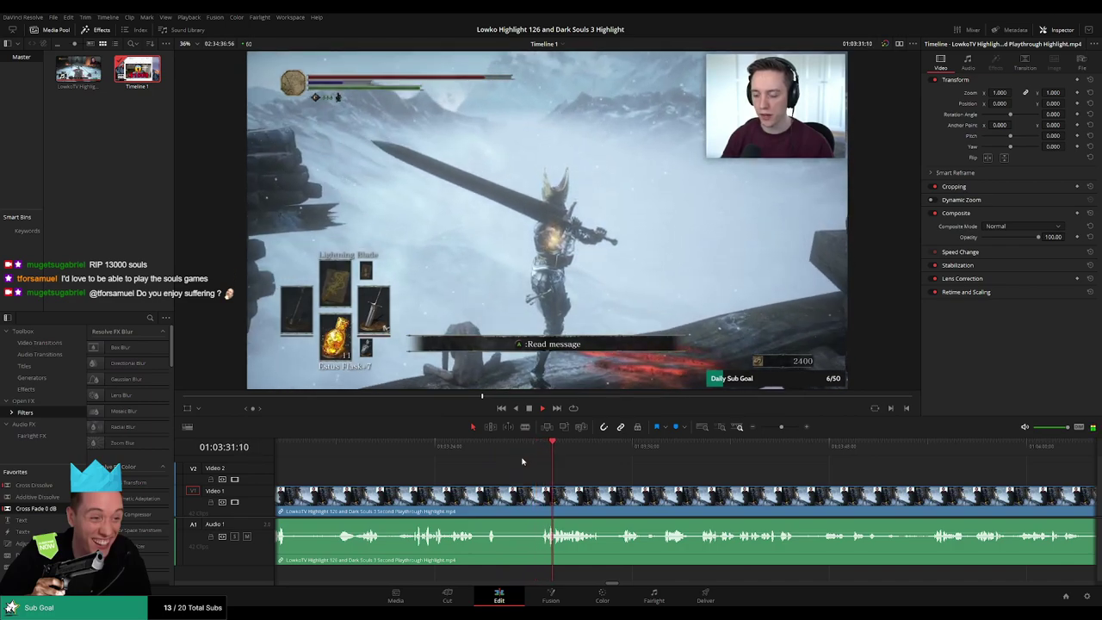
pyautogui.hscroll(2, 515, 481)
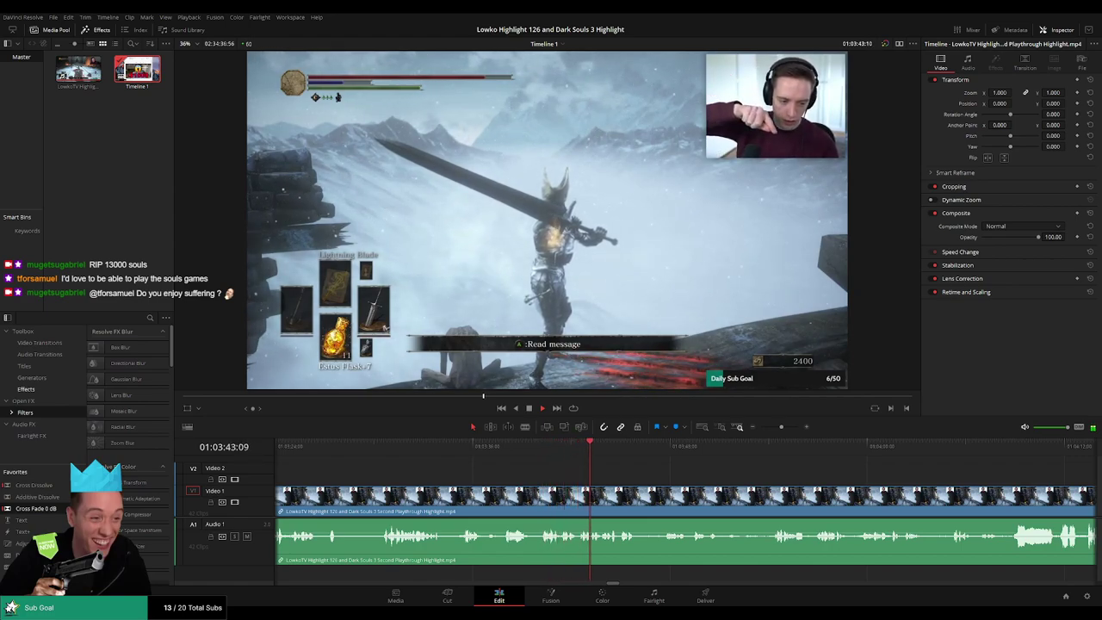
pyautogui.hscroll(3, 497, 475)
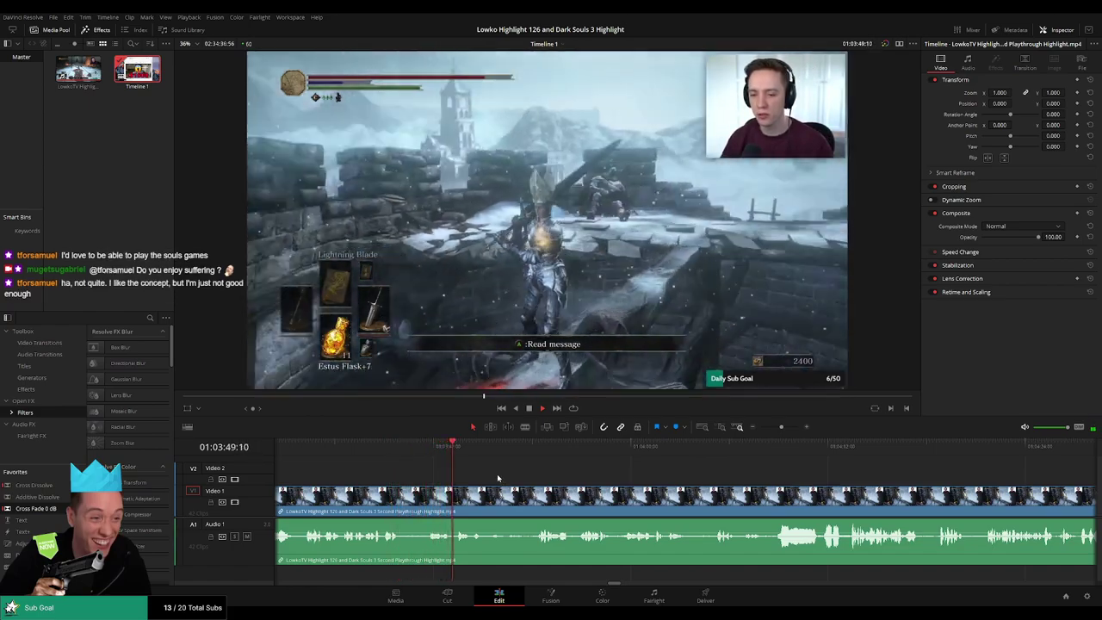
pyautogui.hscroll(1, 497, 474)
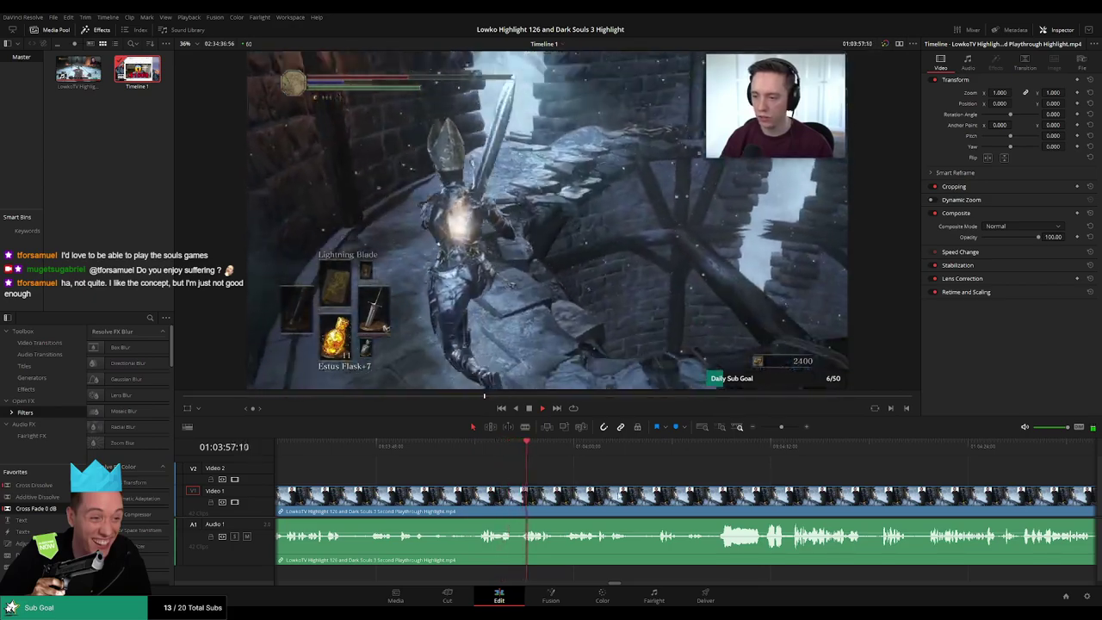
pyautogui.moveTo(619, 495); pyautogui.dragTo(603, 477)
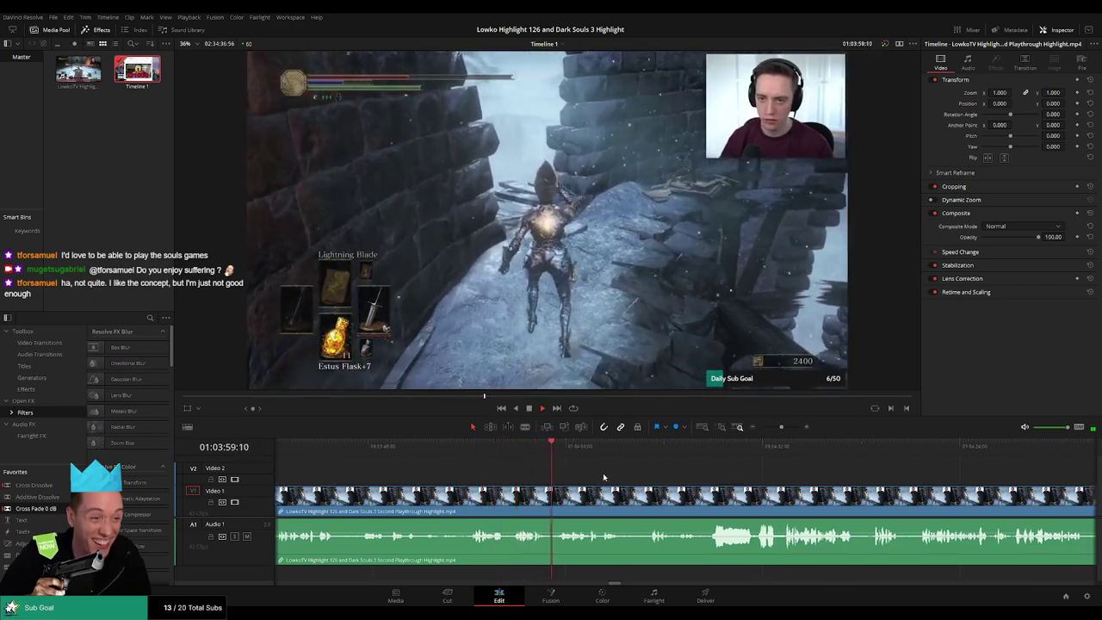
pyautogui.hscroll(3, 603, 477)
pyautogui.hscroll(5, 535, 475)
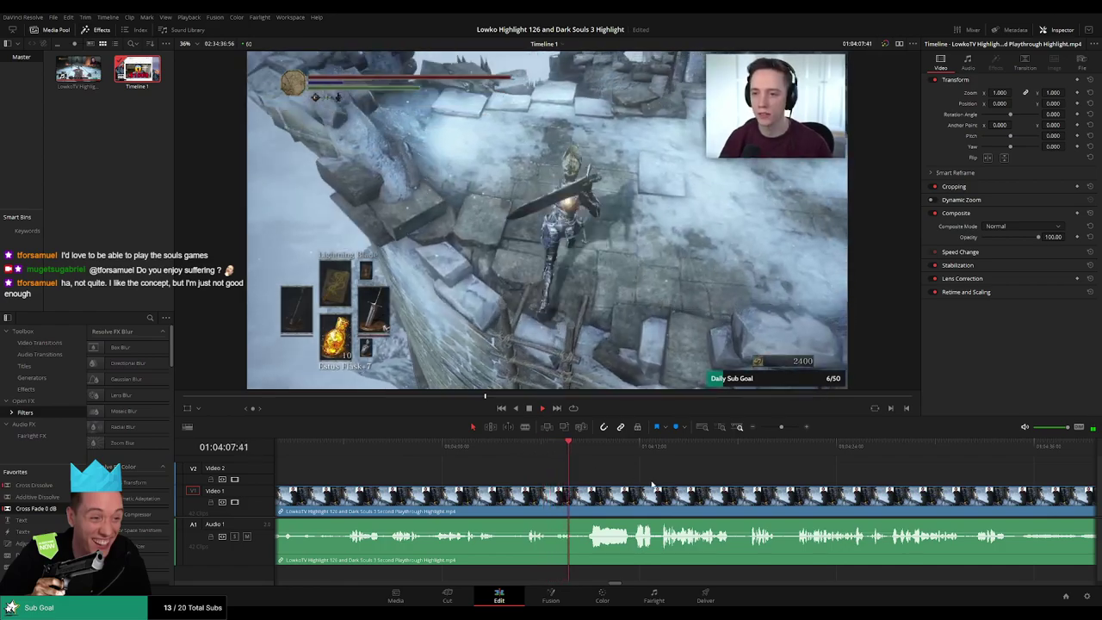
# Cut out the short piece of footage between about 01:04:07:59 and 01:04:08:19, closing the gap.
pyautogui.moveTo(652, 485); pyautogui.dragTo(531, 474)
pyautogui.click(444, 454)
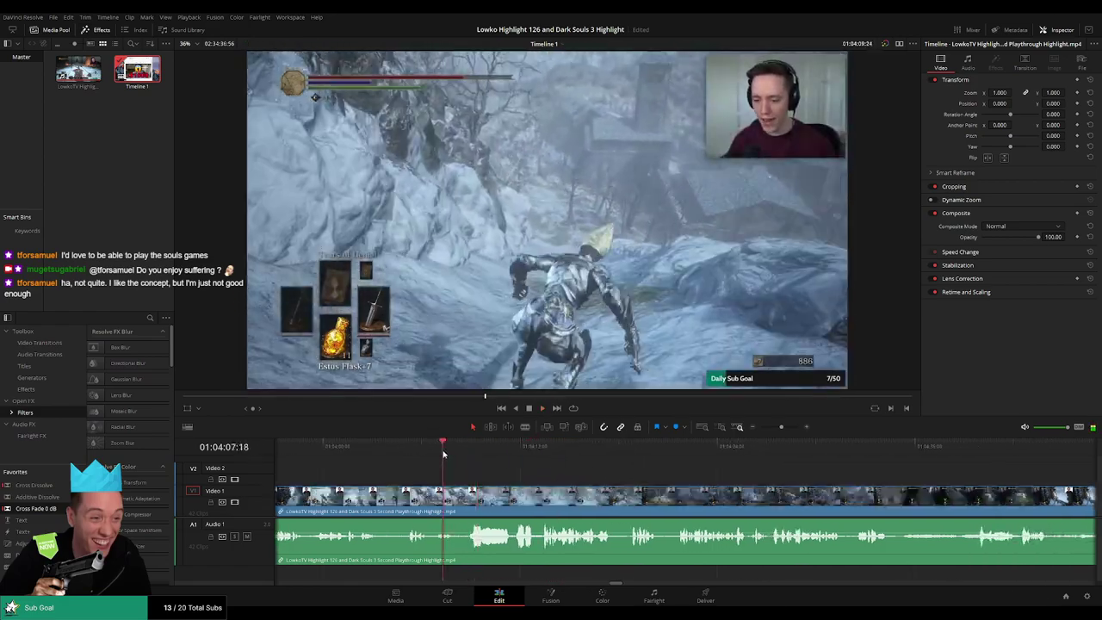
pyautogui.press('space')
pyautogui.press('b')
pyautogui.click(454, 508)
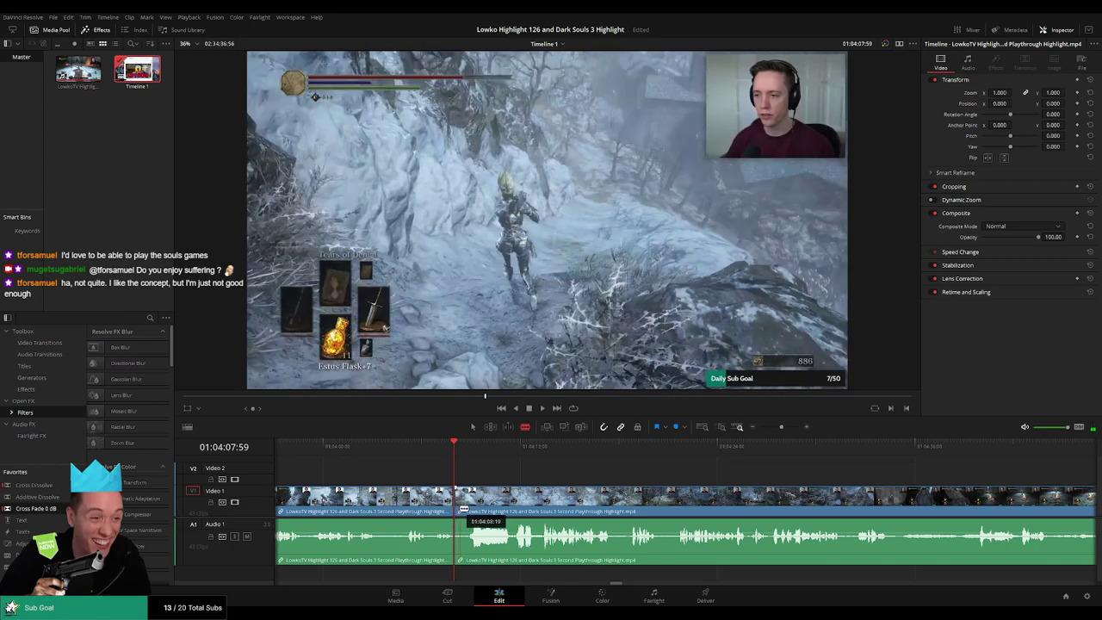
pyautogui.press('a')
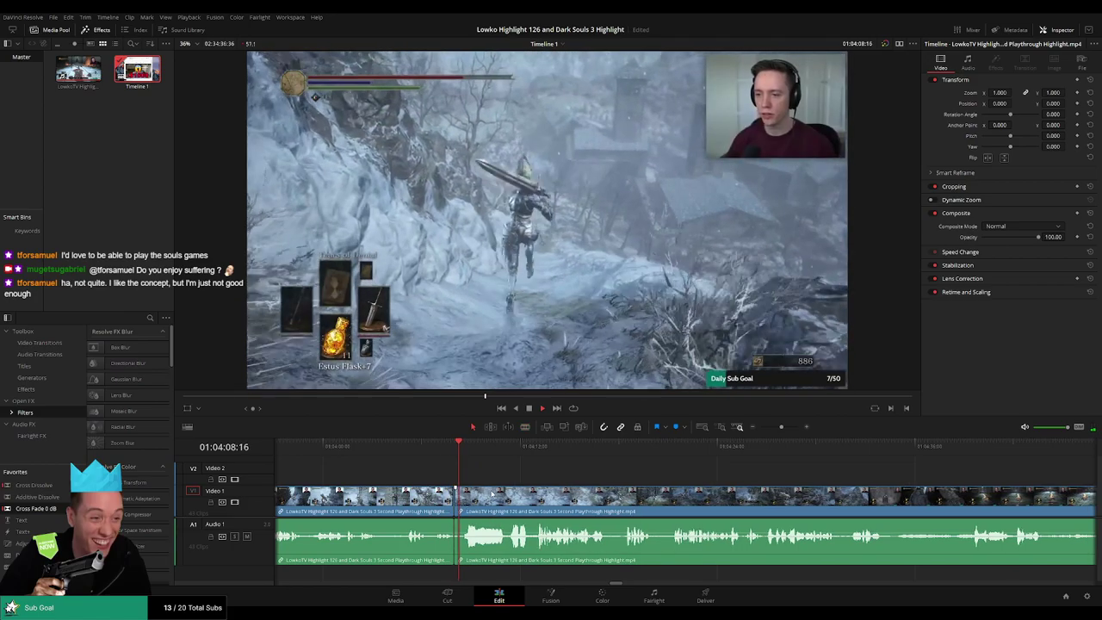
# Add an audio cross fade at the cut near 01:04:08 and colour the clip before it orange.
pyautogui.click(451, 558)
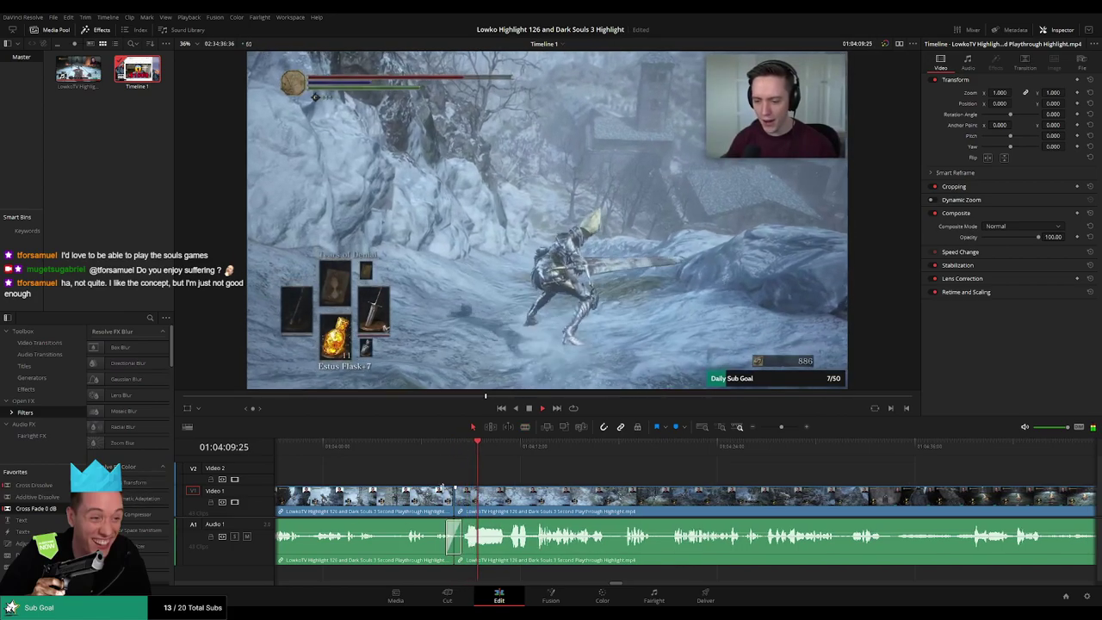
pyautogui.press('1')
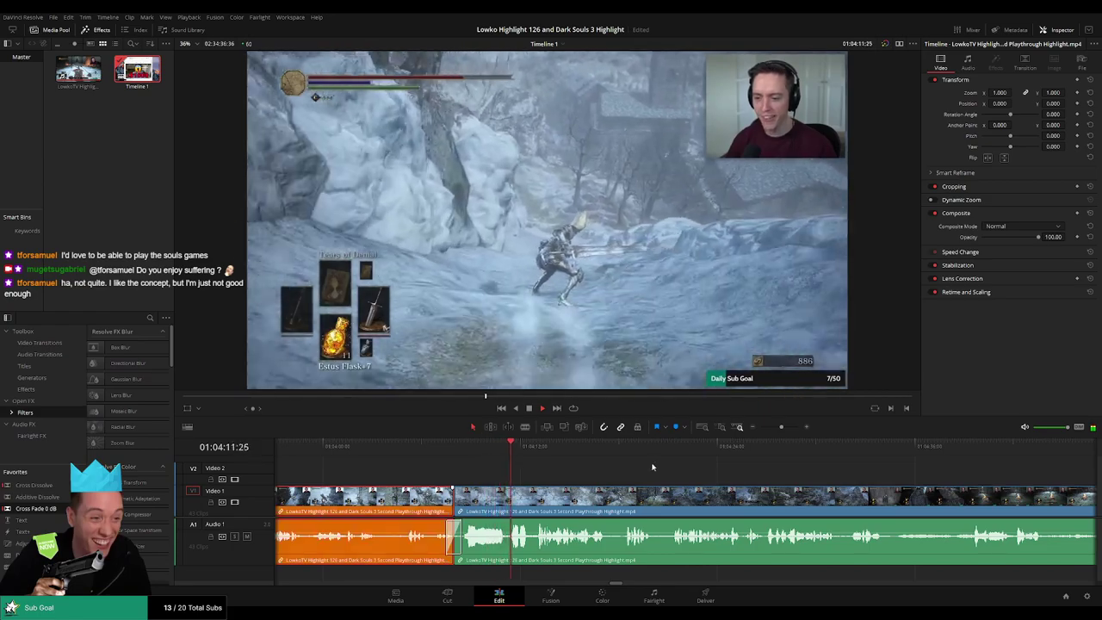
pyautogui.click(638, 469)
# Cut out the short piece of footage around 01:04:34:20, where the snowy path run changes to the fog gate.
pyautogui.hscroll(2, 595, 473)
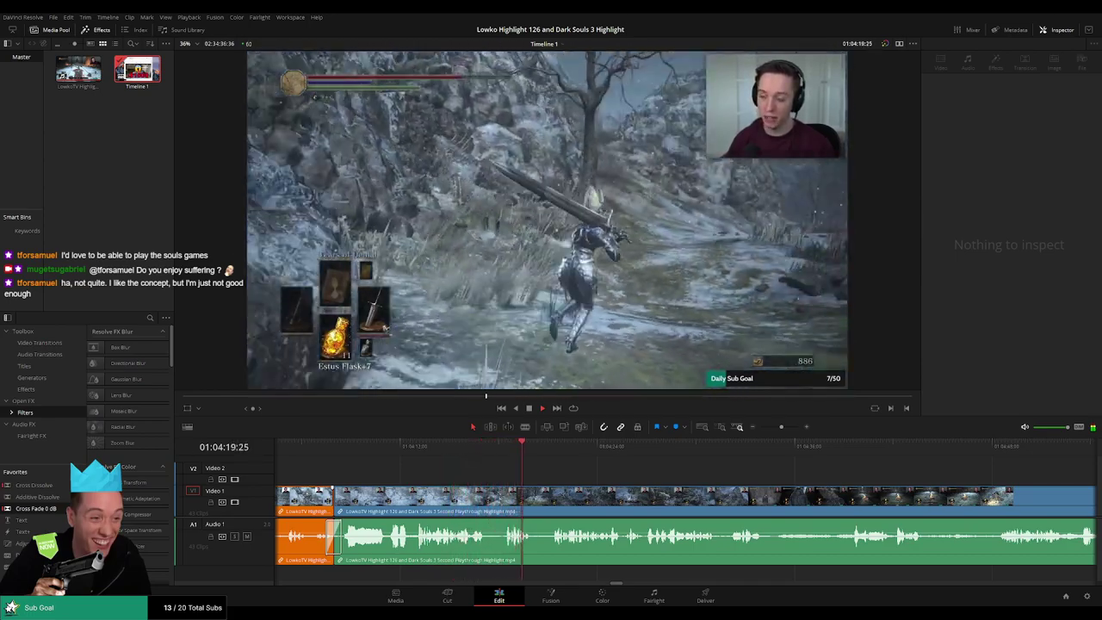
pyautogui.hscroll(3, 611, 479)
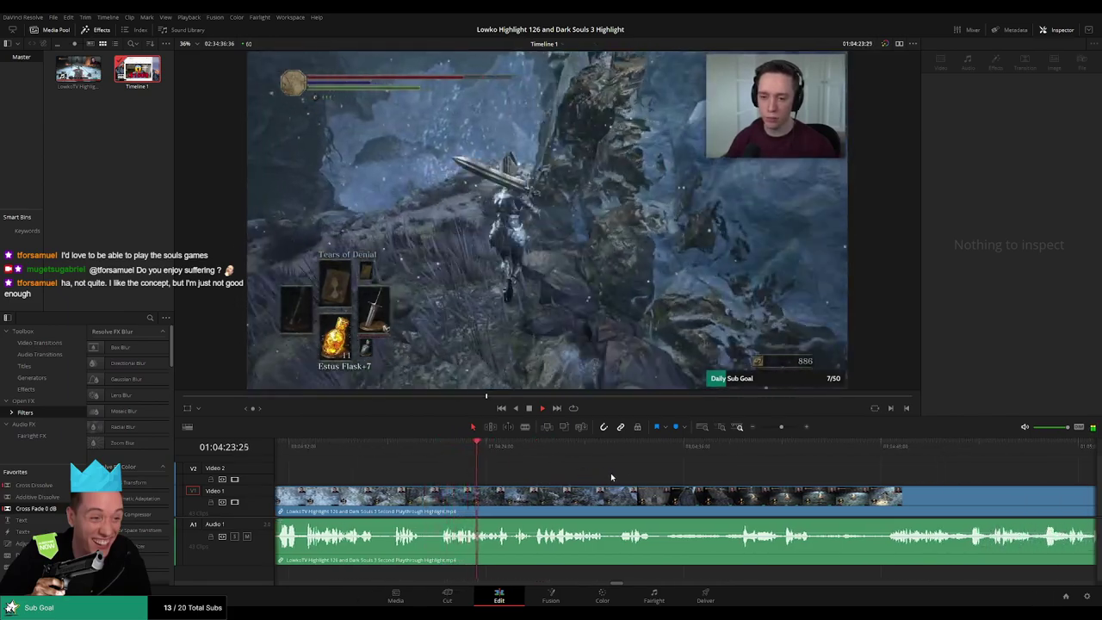
pyautogui.hscroll(1, 619, 472)
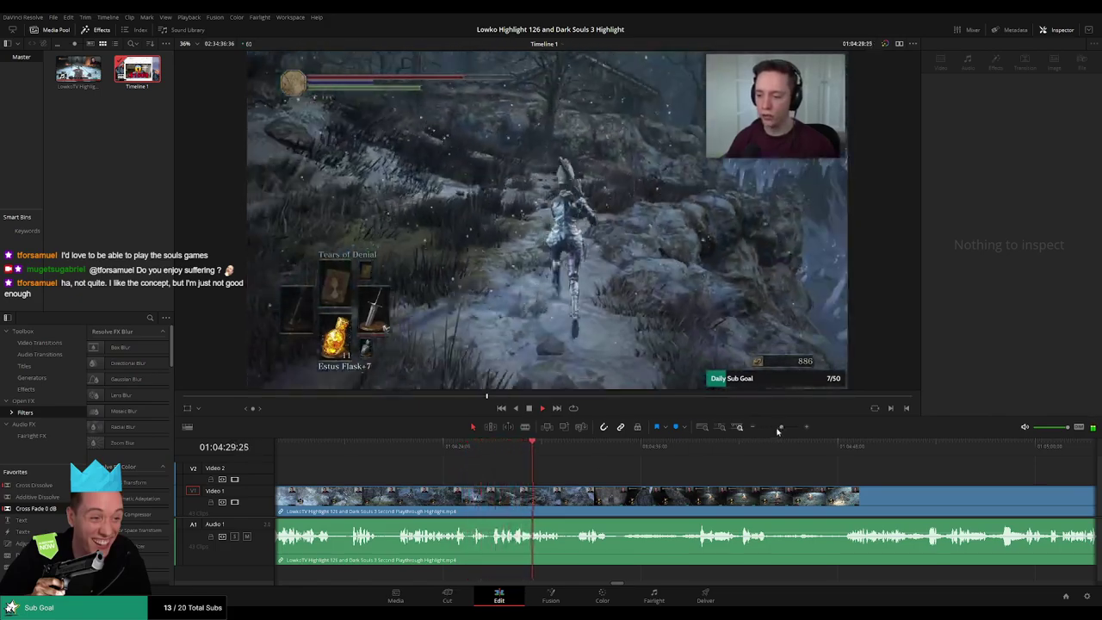
pyautogui.moveTo(779, 428)
pyautogui.mouseDown()
pyautogui.moveTo(740, 431)
pyautogui.moveTo(781, 431)
pyautogui.mouseUp()
pyautogui.hscroll(3, 505, 484)
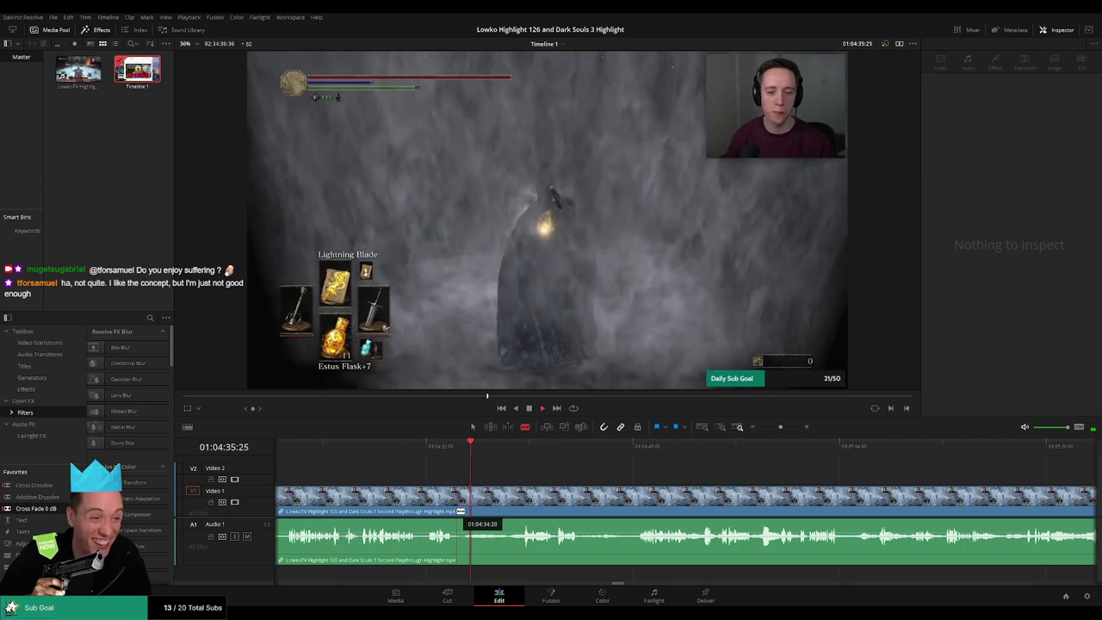
pyautogui.click(456, 511)
pyautogui.click(463, 511)
pyautogui.press('a')
pyautogui.click(458, 511)
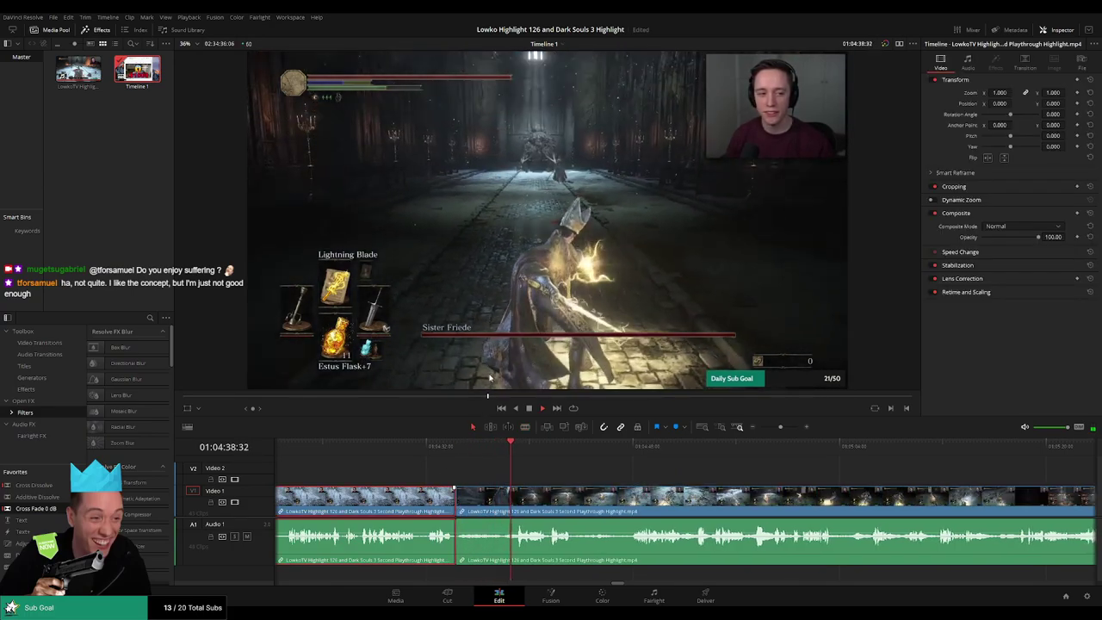
# Add an audio cross fade at the fog gate cut near 01:04:34 and colour the finished clip before it orange.
pyautogui.click(443, 535)
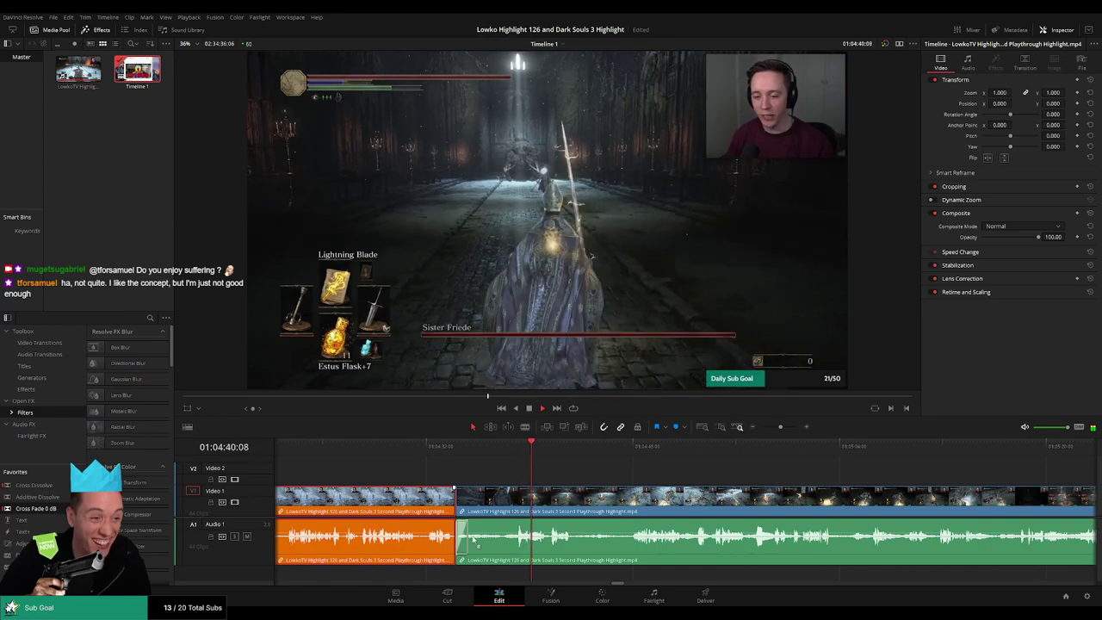
pyautogui.click(519, 447)
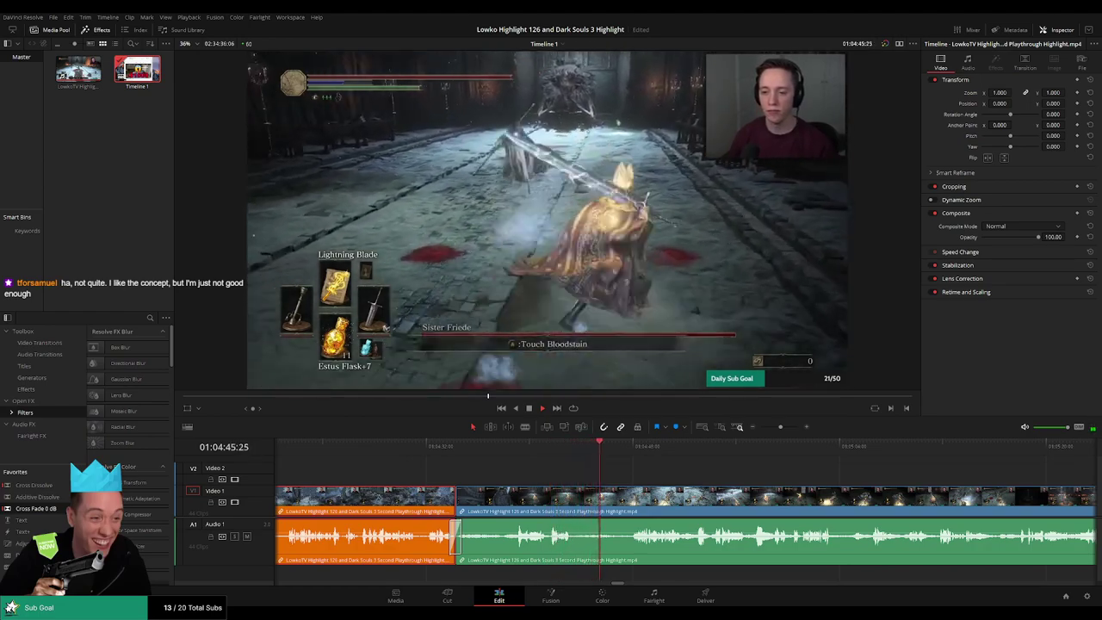
pyautogui.click(667, 480)
# Review the first phase of the Sister Friede fight from about 01:04:45 to 01:05:21 for parts to remove.
pyautogui.hscroll(2, 625, 476)
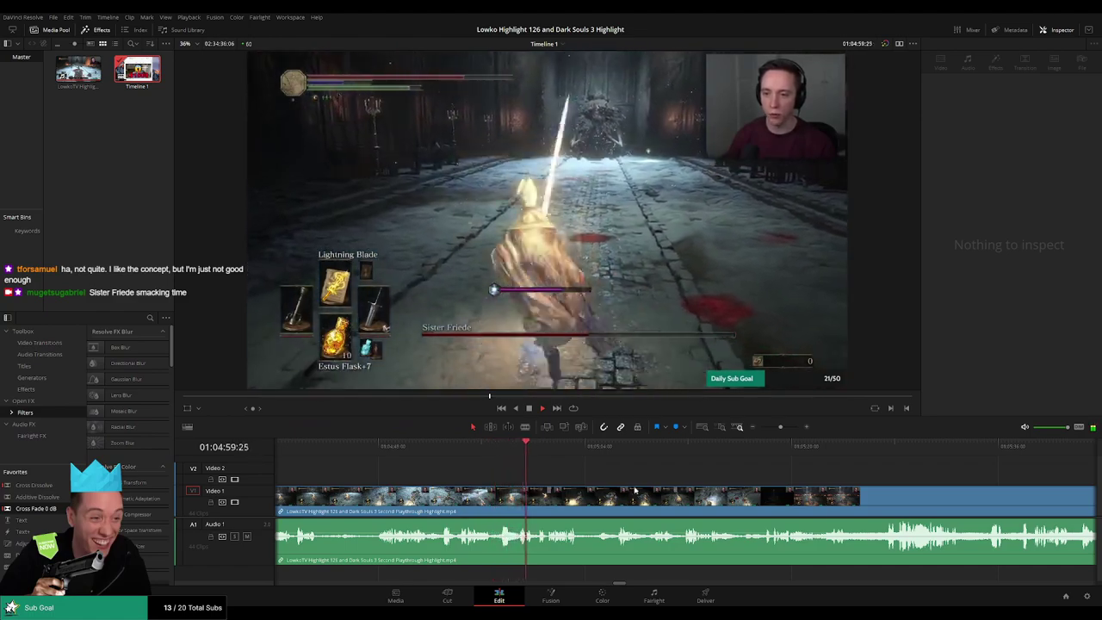
pyautogui.hscroll(2, 635, 490)
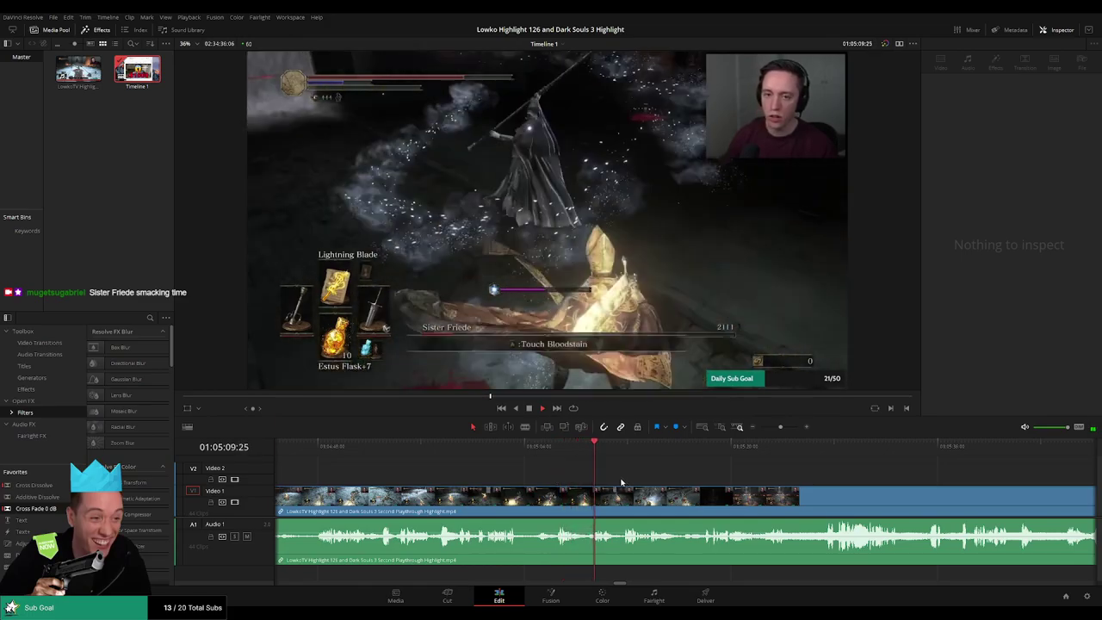
pyautogui.moveTo(658, 481); pyautogui.dragTo(548, 480)
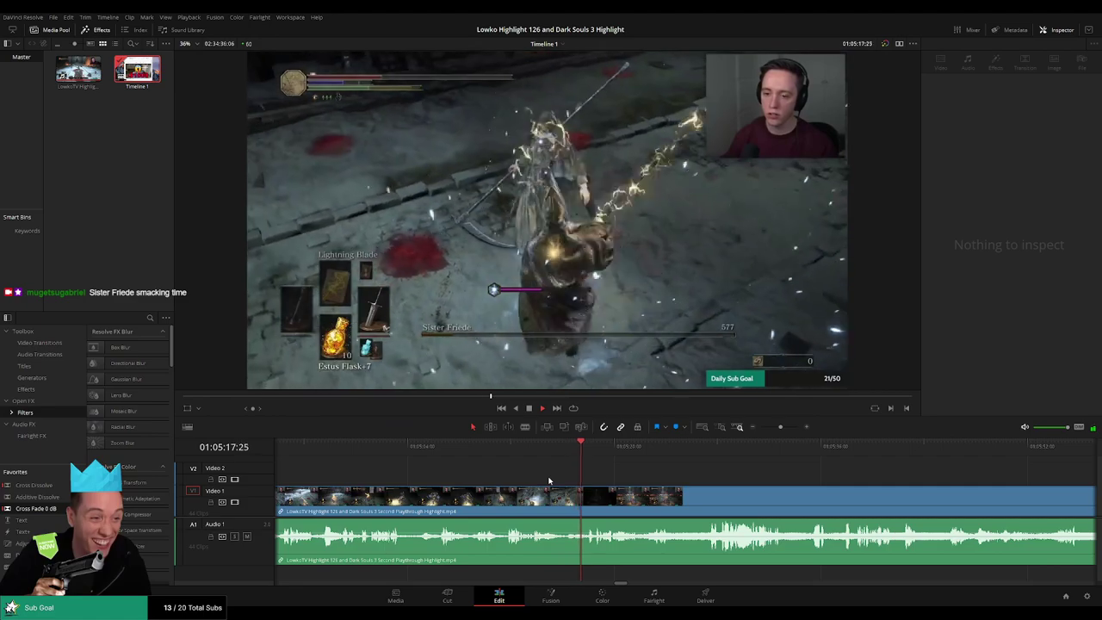
pyautogui.moveTo(655, 480); pyautogui.dragTo(550, 480)
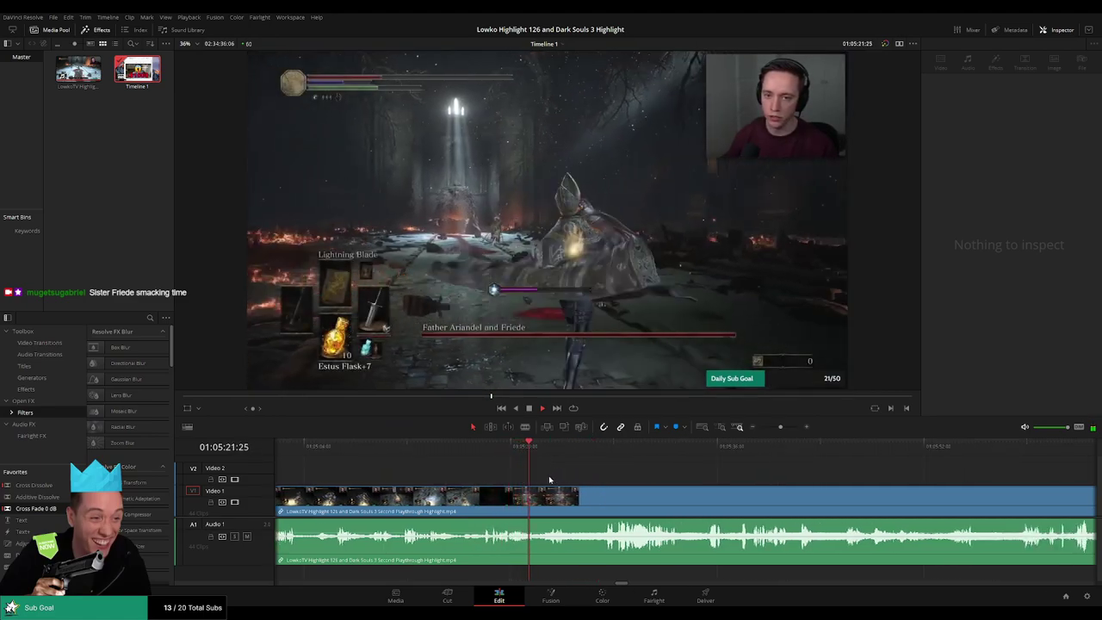
# Review the Father Ariandel and Friede fight from about 01:05:21 through the loading screen at 01:06:41 for parts to cut.
pyautogui.hscroll(2, 529, 479)
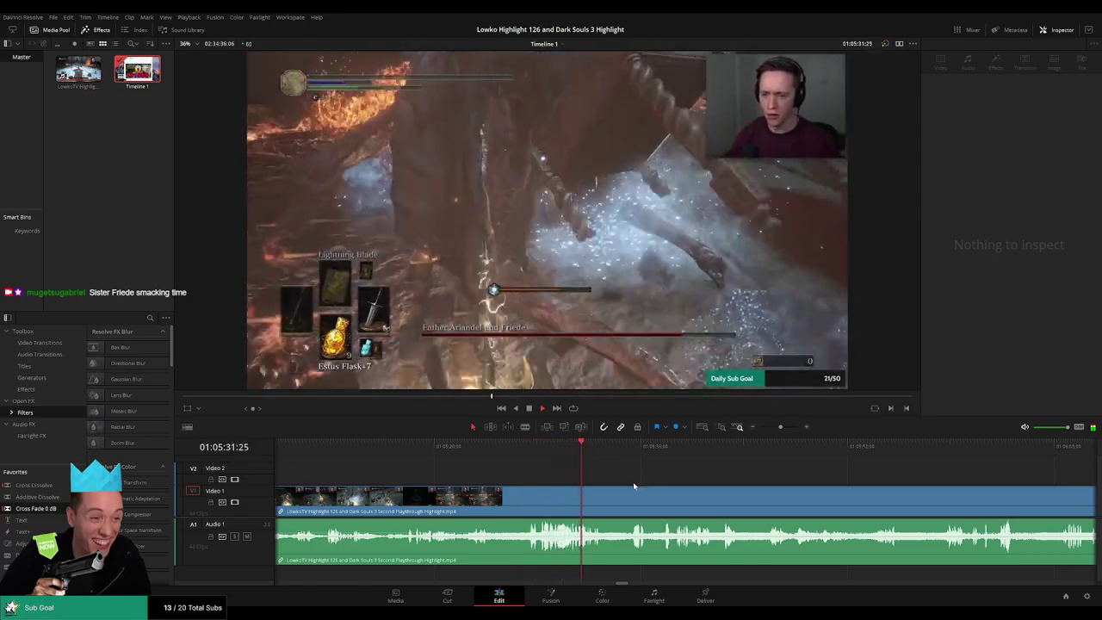
pyautogui.hscroll(3, 643, 488)
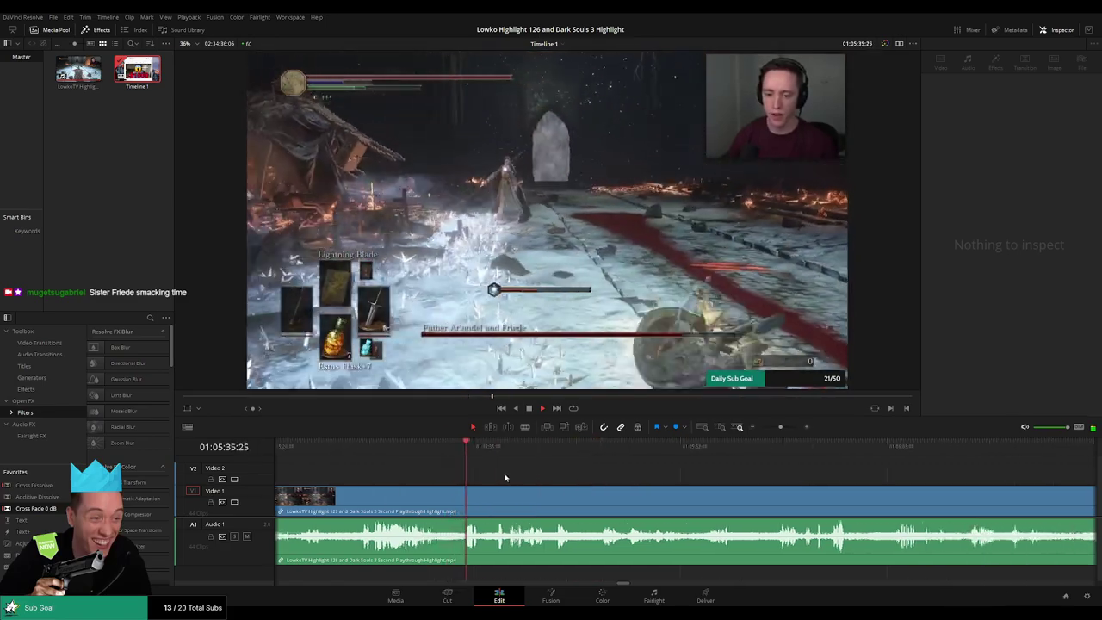
pyautogui.hscroll(1, 520, 481)
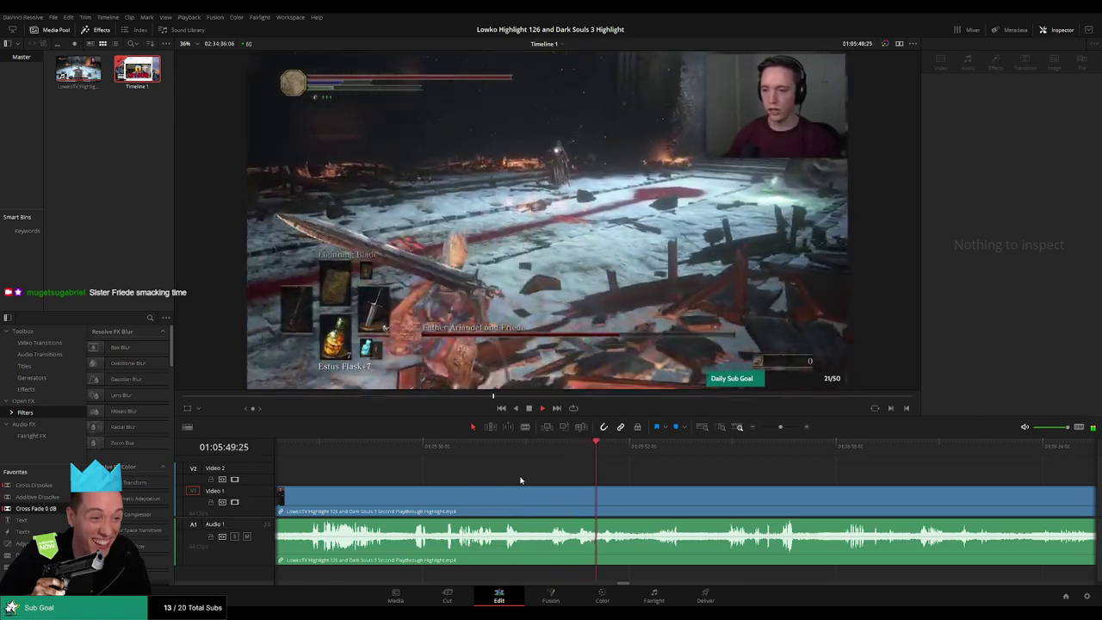
pyautogui.moveTo(670, 488); pyautogui.dragTo(526, 479)
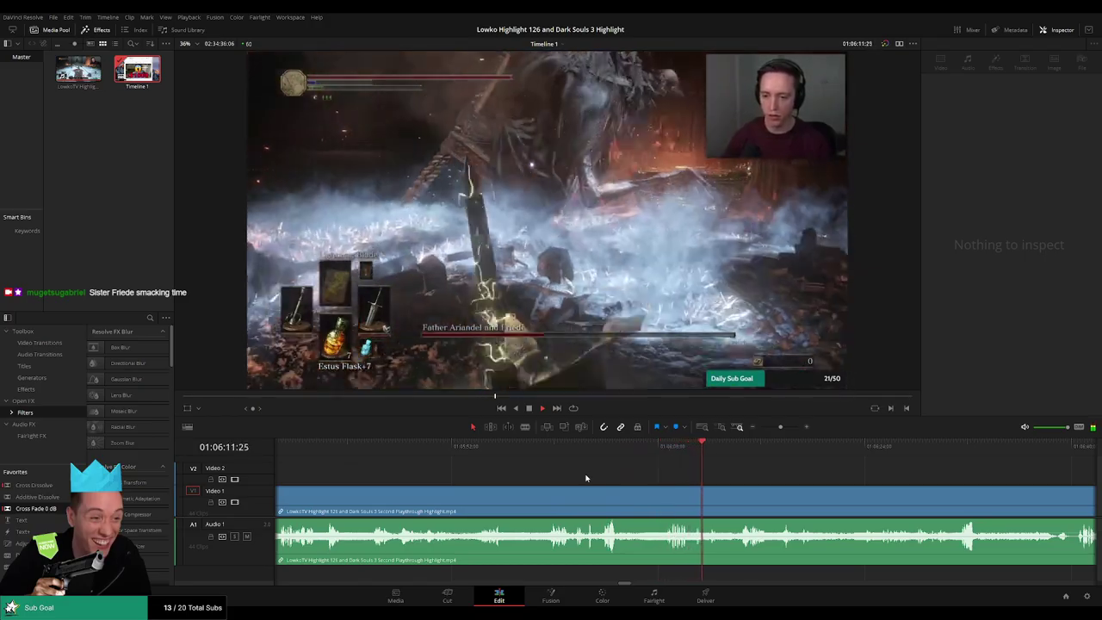
pyautogui.moveTo(733, 484); pyautogui.dragTo(579, 476)
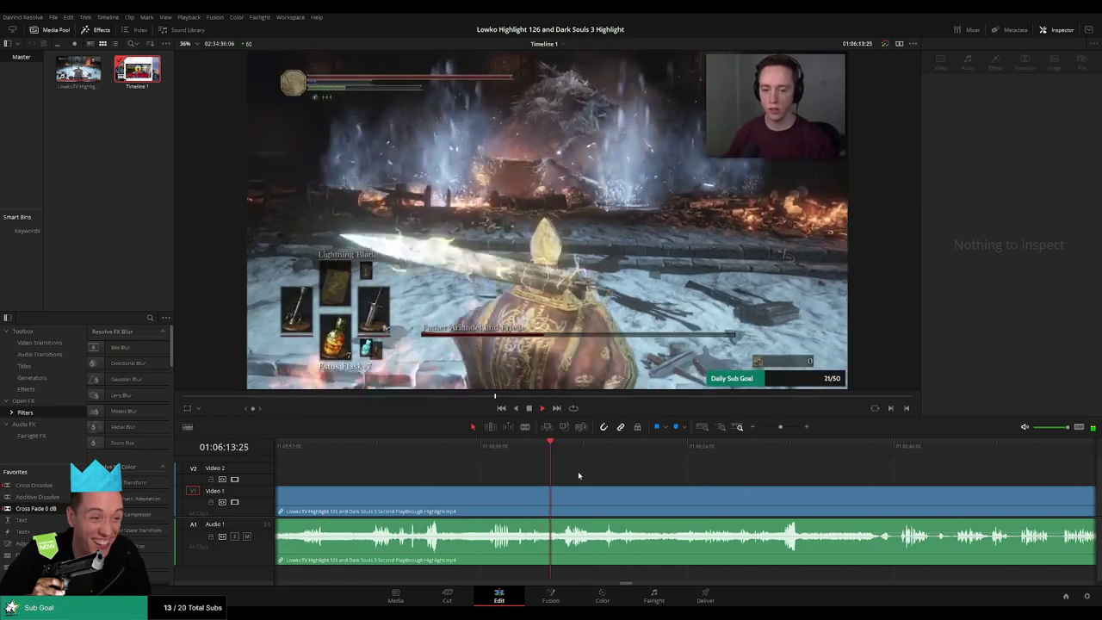
pyautogui.hscroll(3, 576, 474)
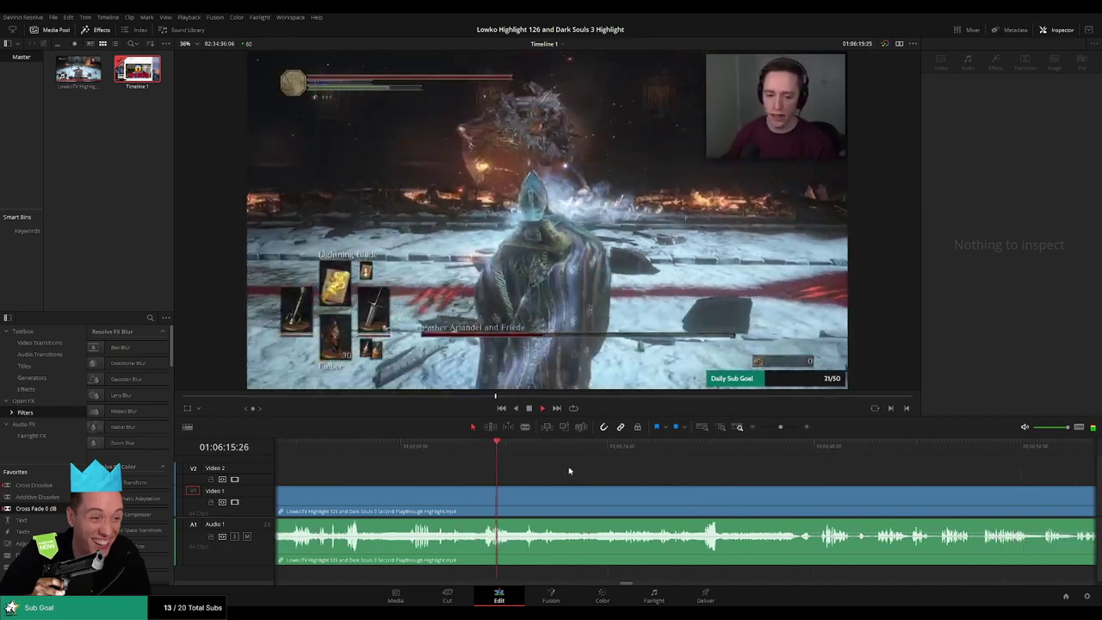
pyautogui.click(519, 453)
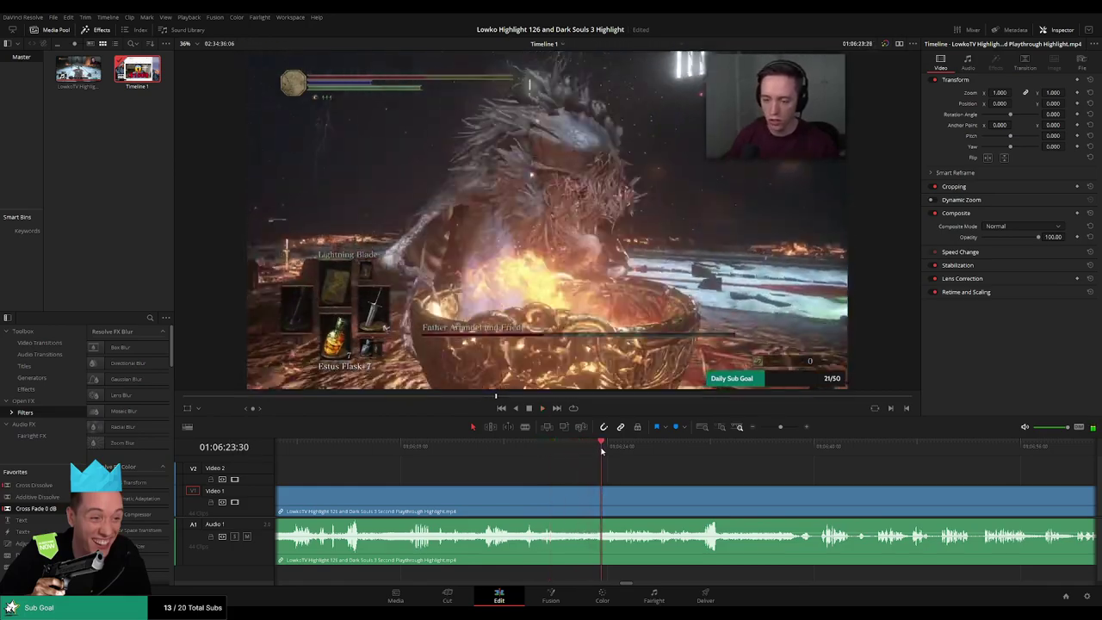
pyautogui.moveTo(709, 480); pyautogui.dragTo(583, 477)
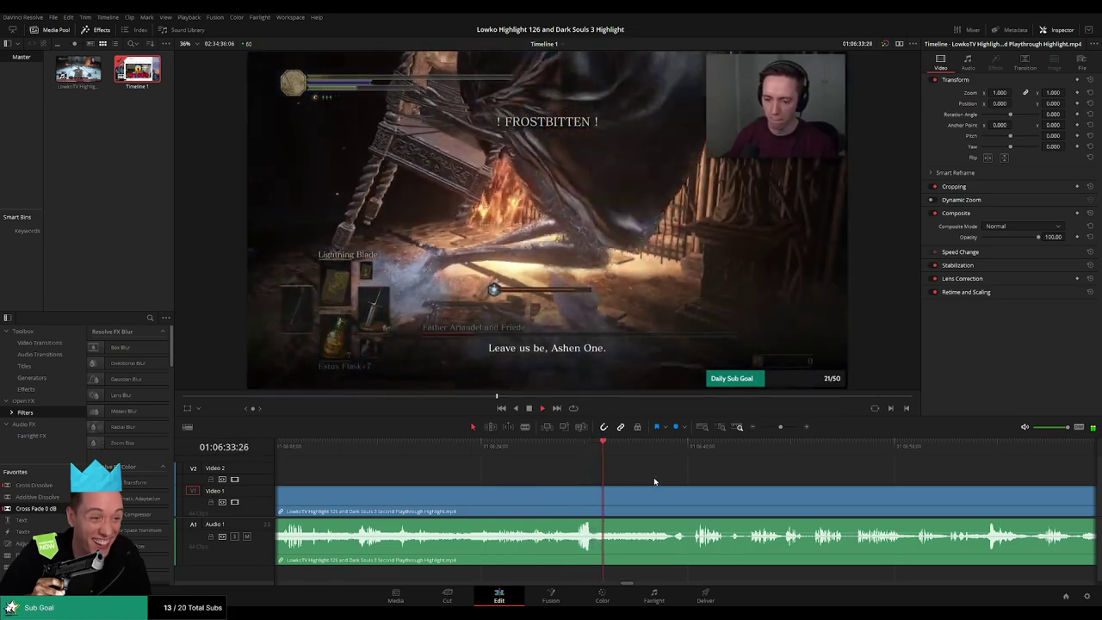
pyautogui.moveTo(649, 480); pyautogui.dragTo(514, 475)
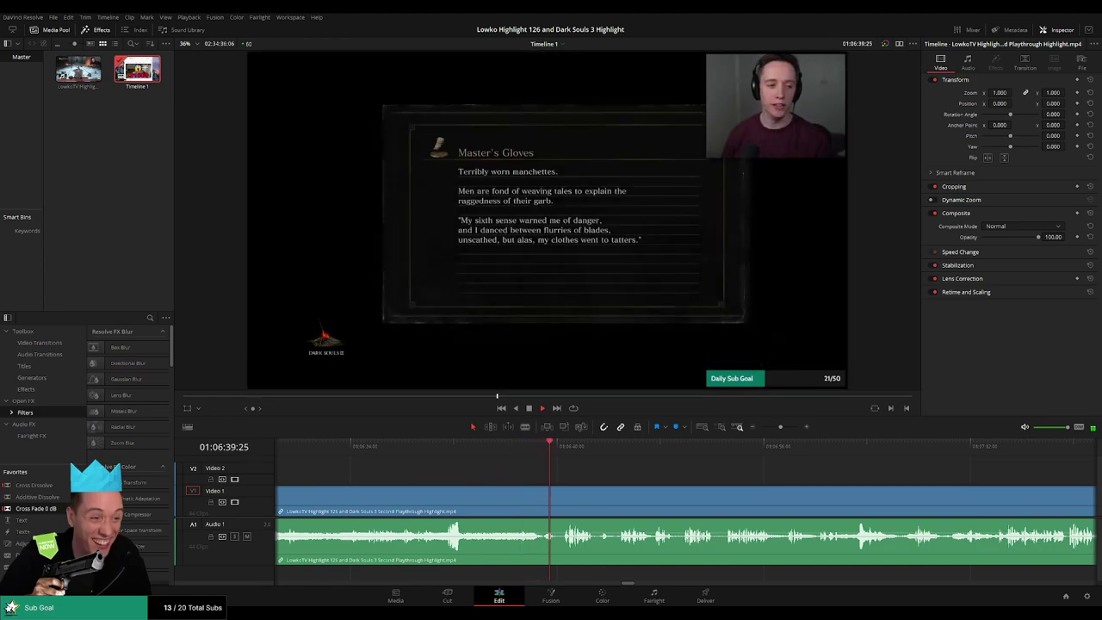
pyautogui.hscroll(3, 554, 468)
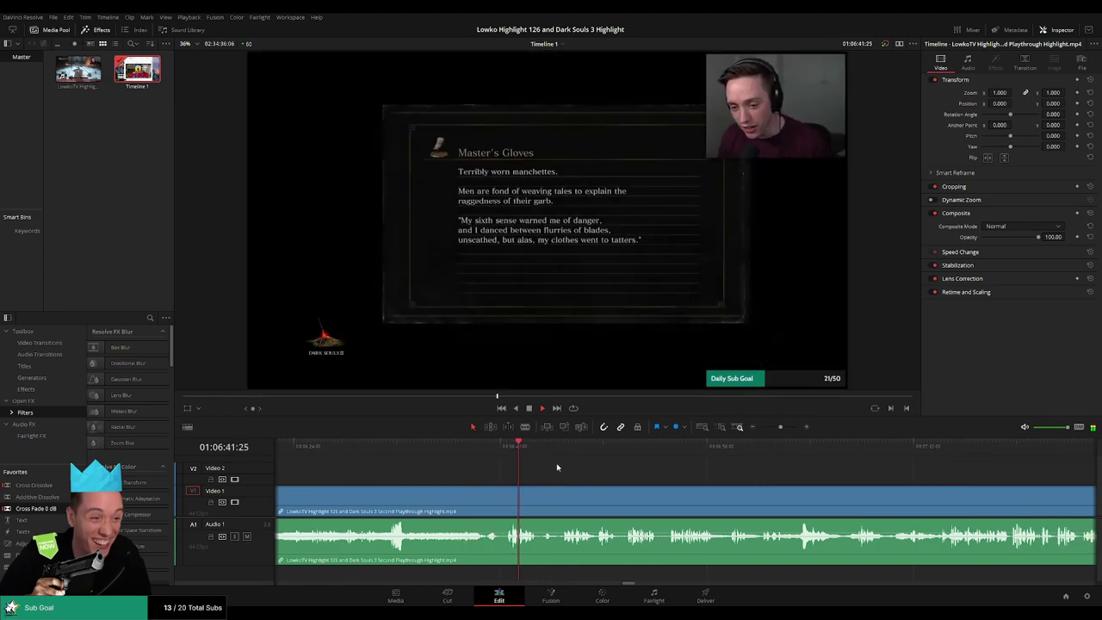
# Review the Friede fight attempt from about 01:06:41 through the death and loading screen at 01:07:25 for parts to cut.
pyautogui.hscroll(1, 525, 479)
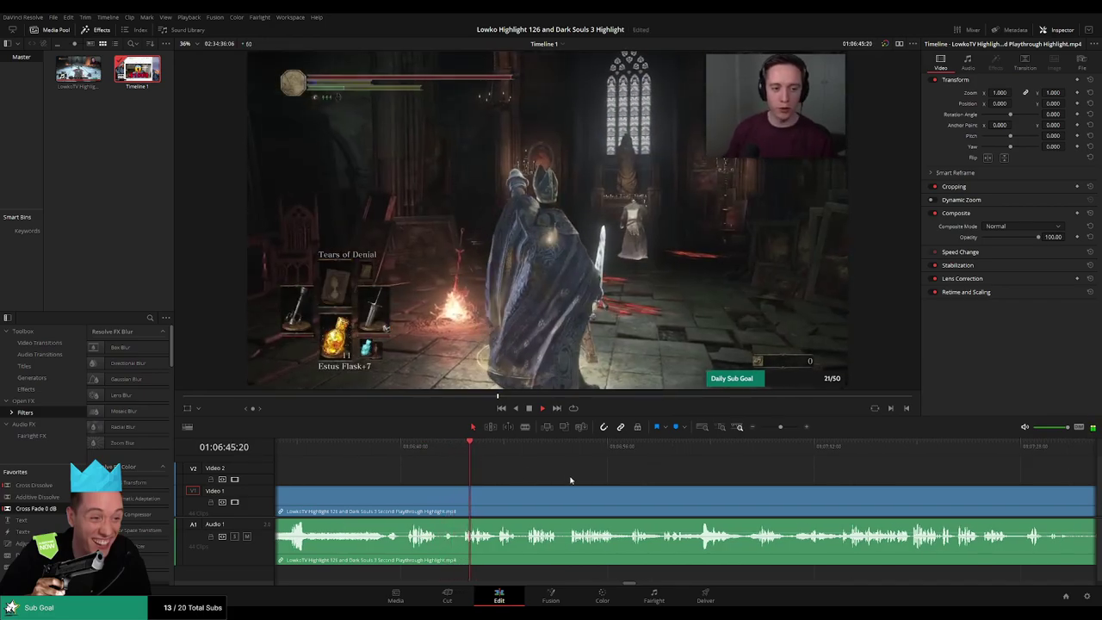
pyautogui.hscroll(2, 505, 472)
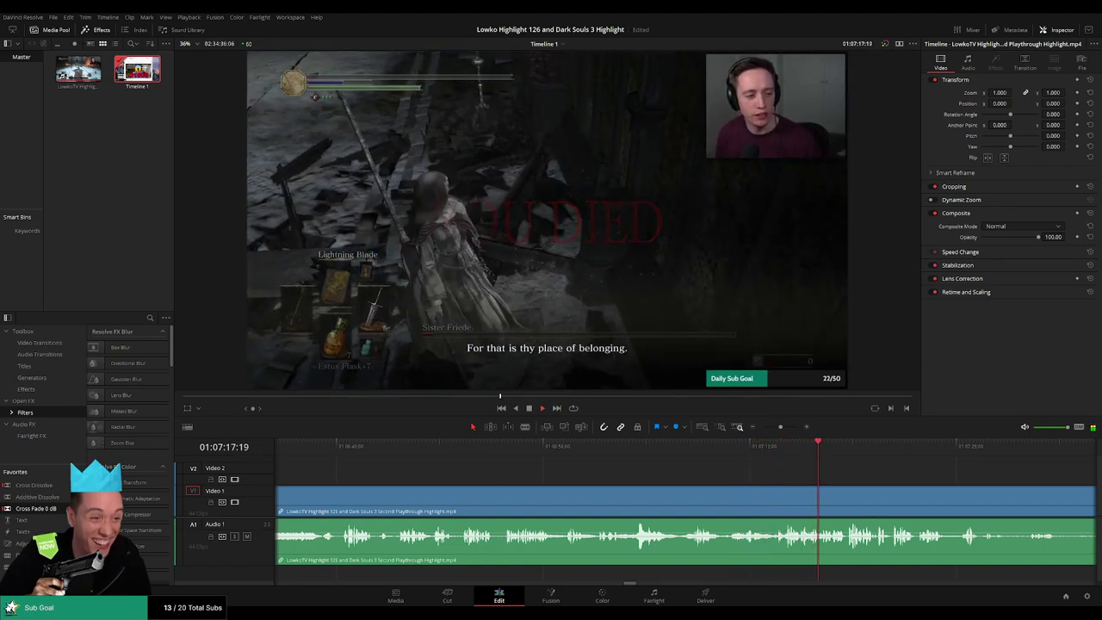
pyautogui.hscroll(3, 634, 472)
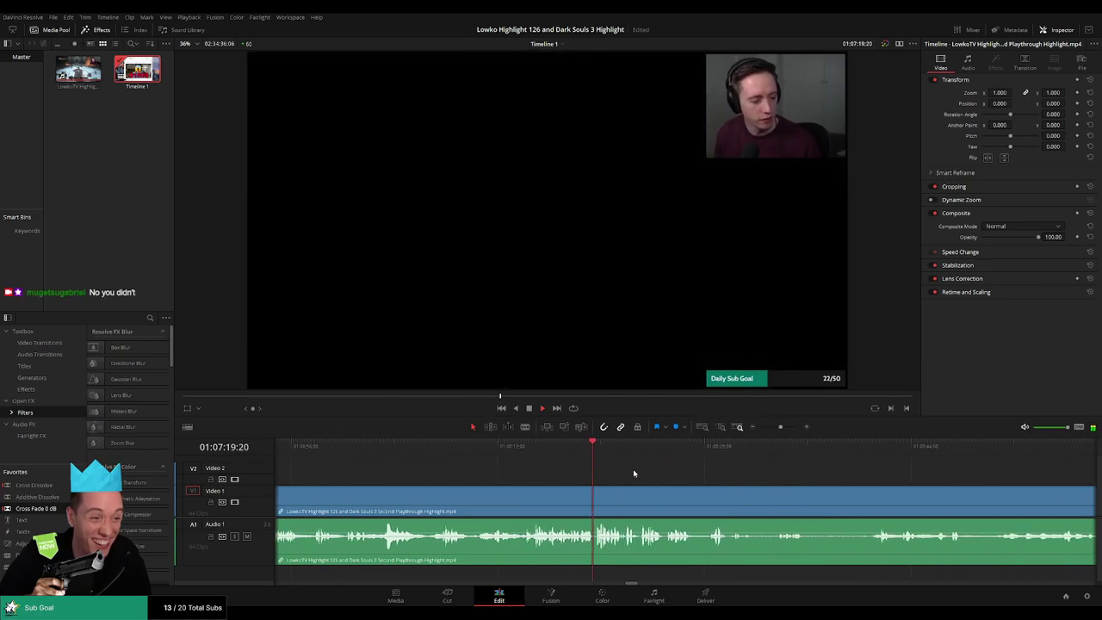
pyautogui.hscroll(1, 637, 479)
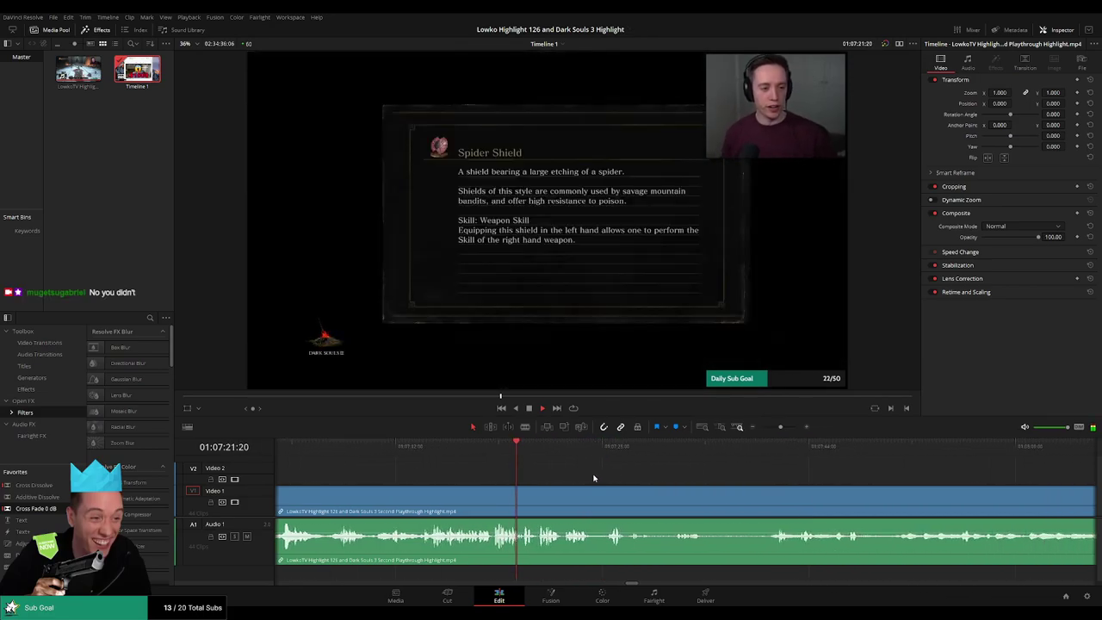
pyautogui.hscroll(-2, 754, 487)
pyautogui.hscroll(3, 646, 484)
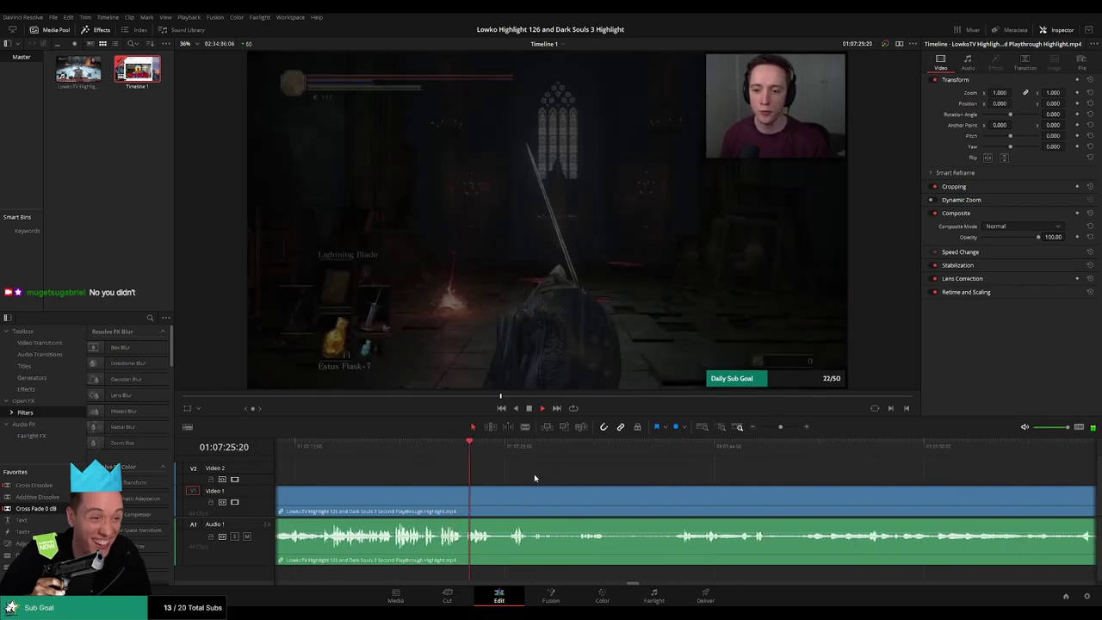
# Review the next Sister Friede attempt from about 01:07:25 through the death and the return to the bonfire at 01:08:44.
pyautogui.moveTo(780, 427)
pyautogui.mouseDown()
pyautogui.moveTo(758, 428)
pyautogui.moveTo(778, 431)
pyautogui.mouseUp()
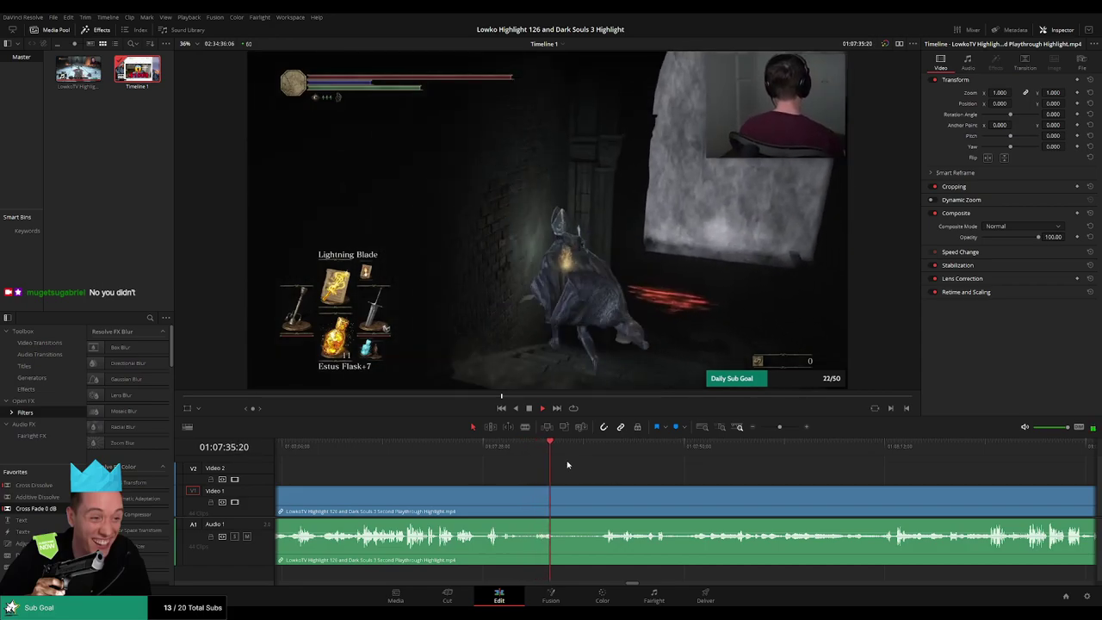
pyautogui.moveTo(564, 449); pyautogui.dragTo(602, 450)
pyautogui.moveTo(708, 481); pyautogui.dragTo(631, 476)
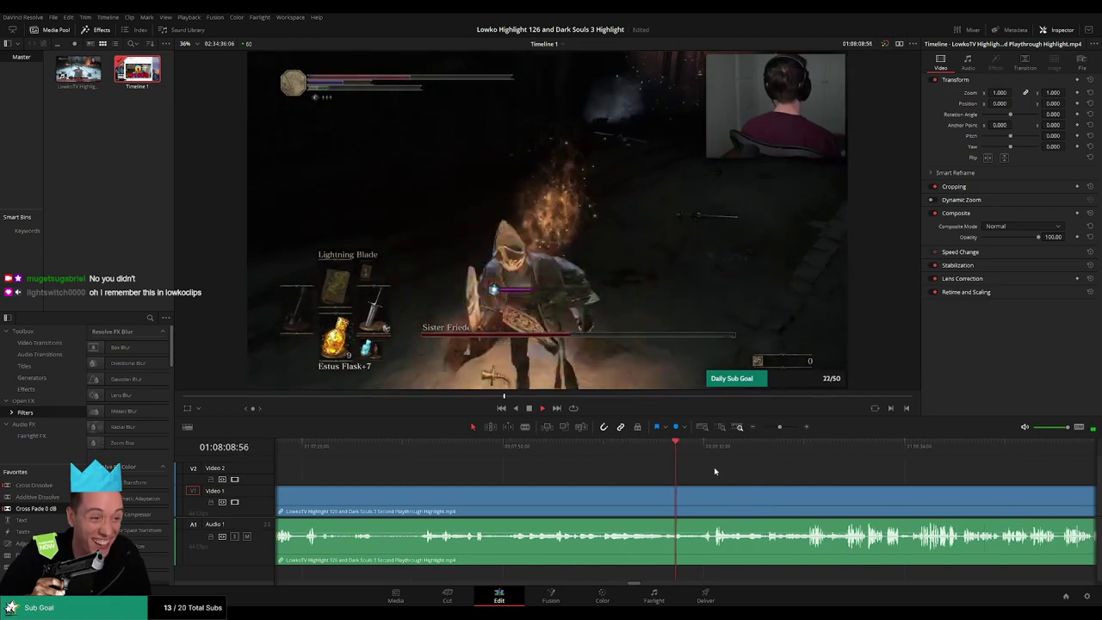
pyautogui.moveTo(737, 474); pyautogui.dragTo(679, 463)
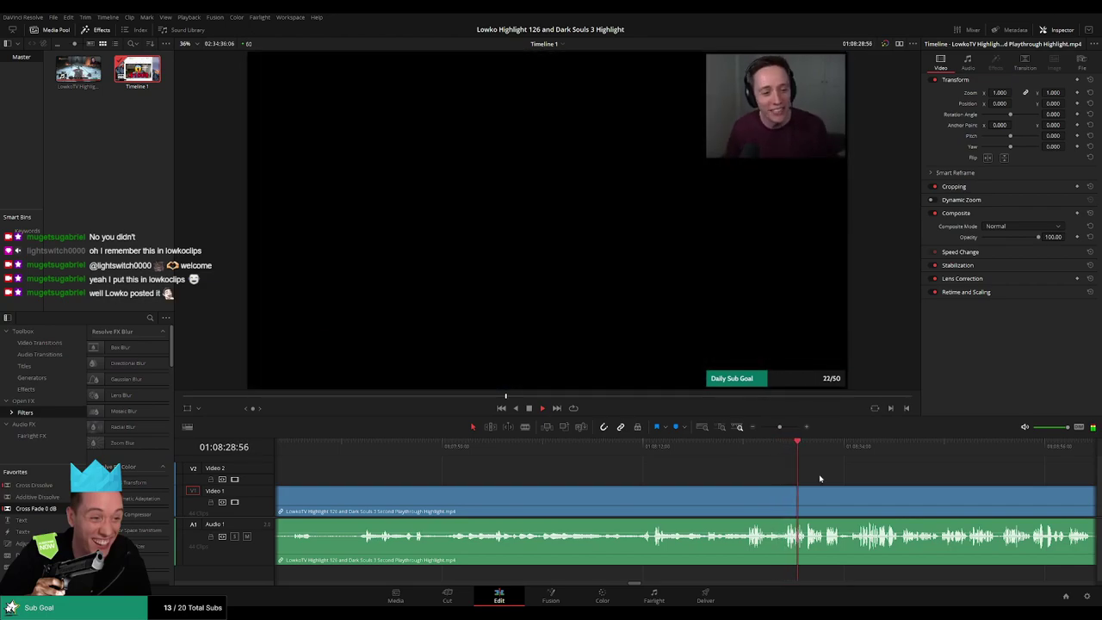
pyautogui.moveTo(875, 478); pyautogui.dragTo(586, 471)
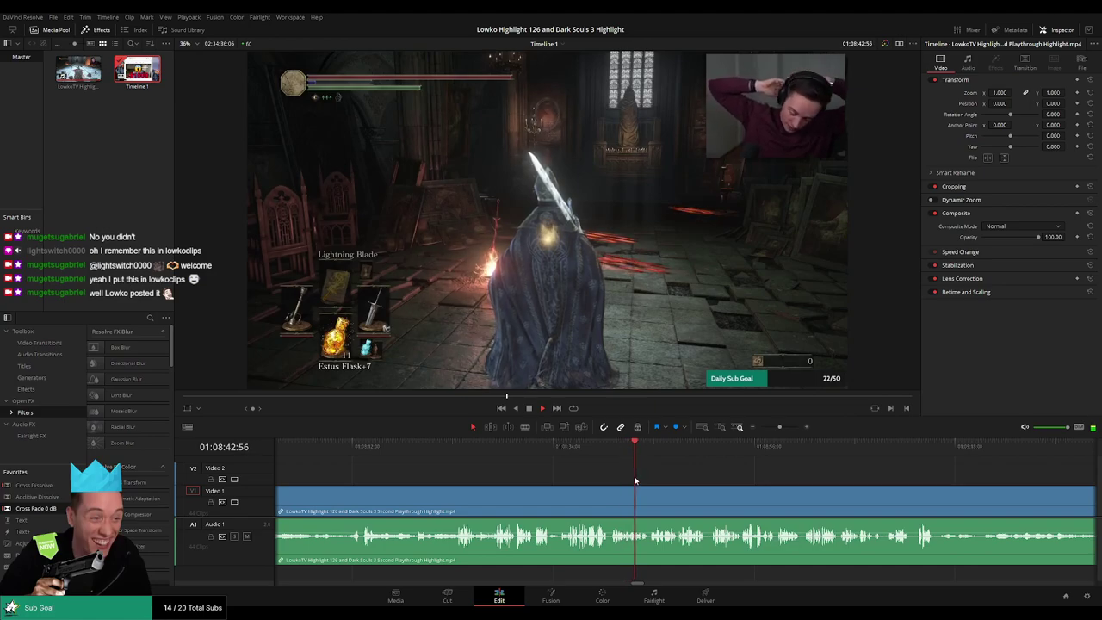
pyautogui.press('space')
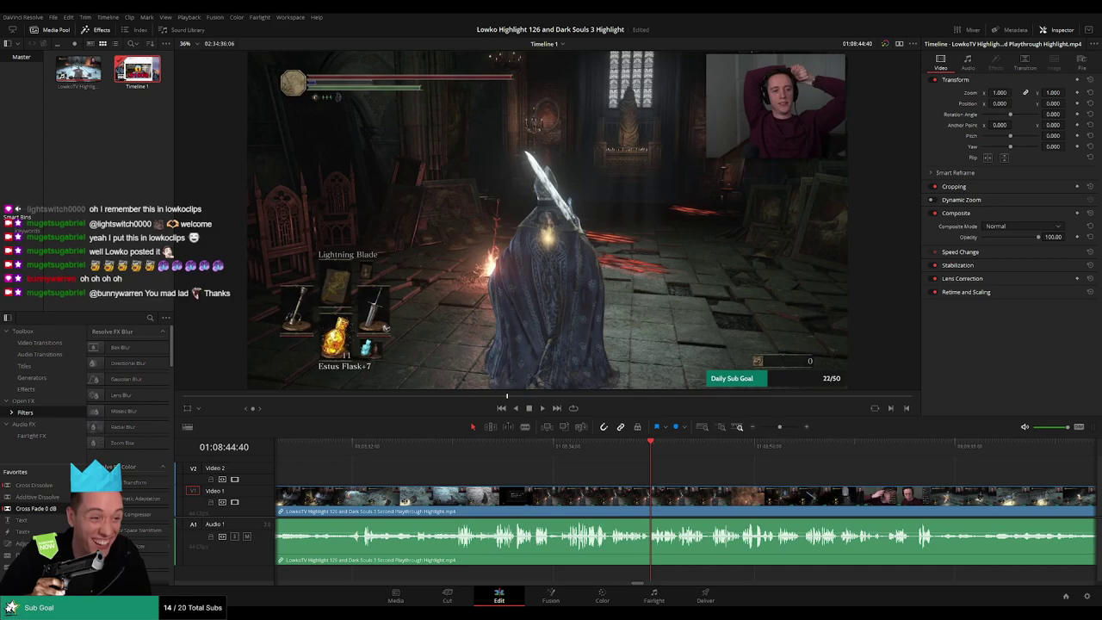
# Review the footage from the bonfire at about 01:08:46 to the start of the Blackflame Friede phase at 01:10:48.
pyautogui.hscroll(3, 722, 480)
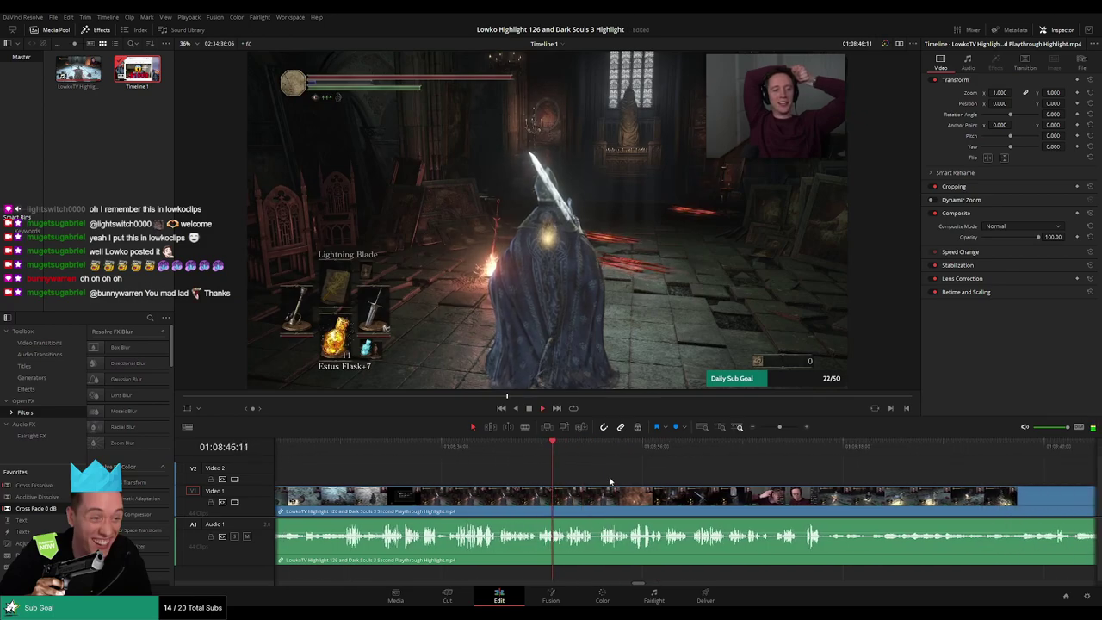
pyautogui.hscroll(2, 665, 478)
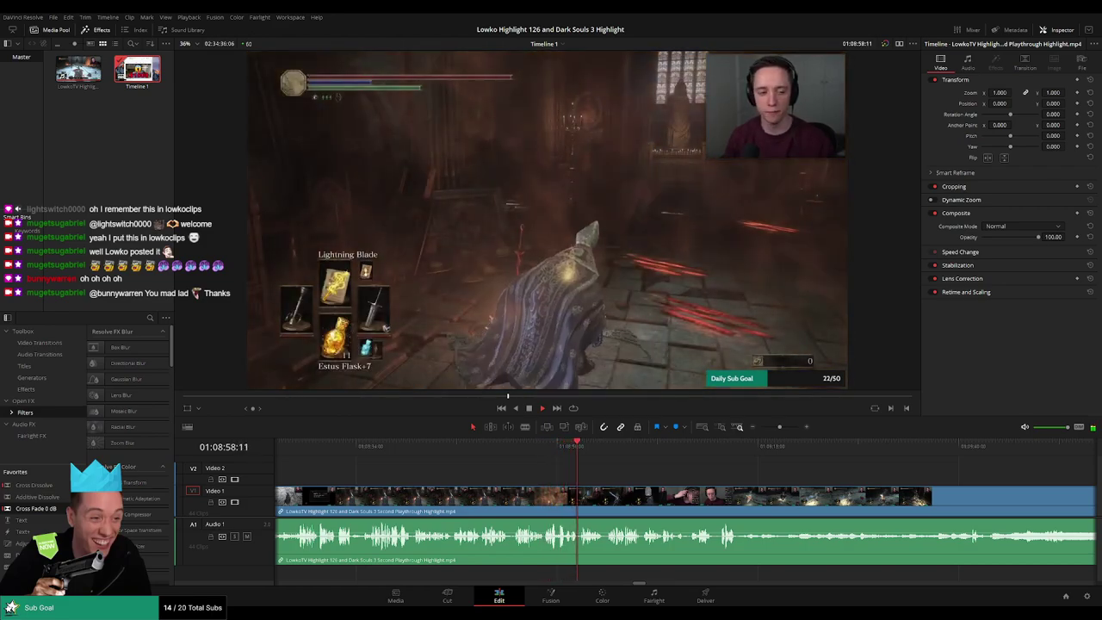
pyautogui.hscroll(1, 635, 479)
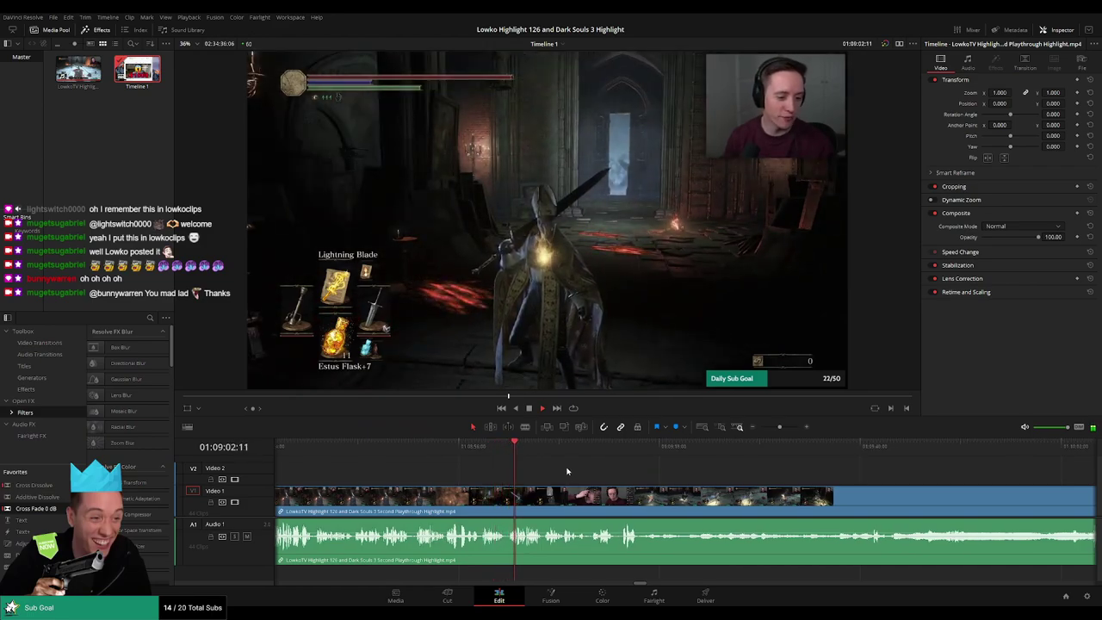
pyautogui.scroll(1, 805, 482)
pyautogui.moveTo(804, 482); pyautogui.dragTo(580, 470)
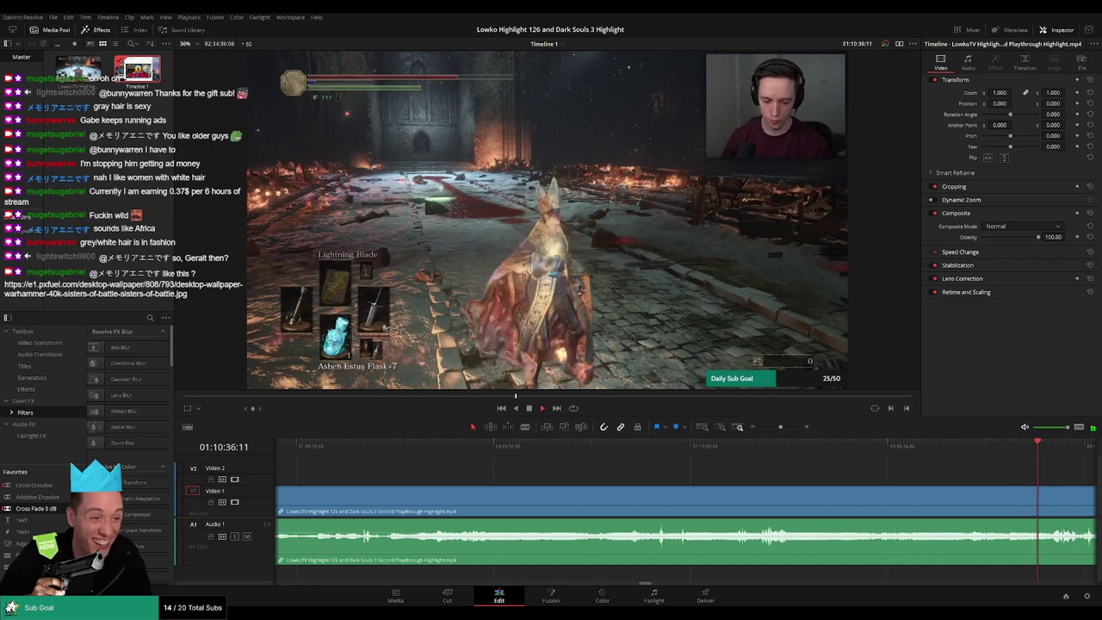
pyautogui.moveTo(888, 460); pyautogui.dragTo(462, 465)
pyautogui.moveTo(709, 472); pyautogui.dragTo(554, 469)
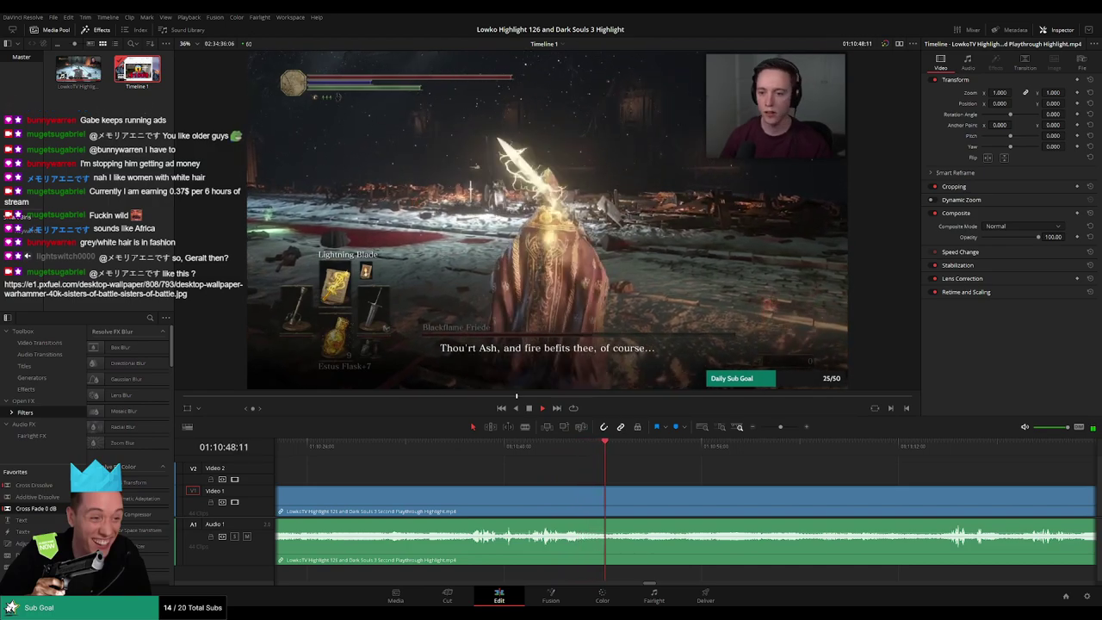
# Review the Blackflame Friede fight from about 01:10:48 to 01:12:03 for parts to remove.
pyautogui.hscroll(3, 536, 466)
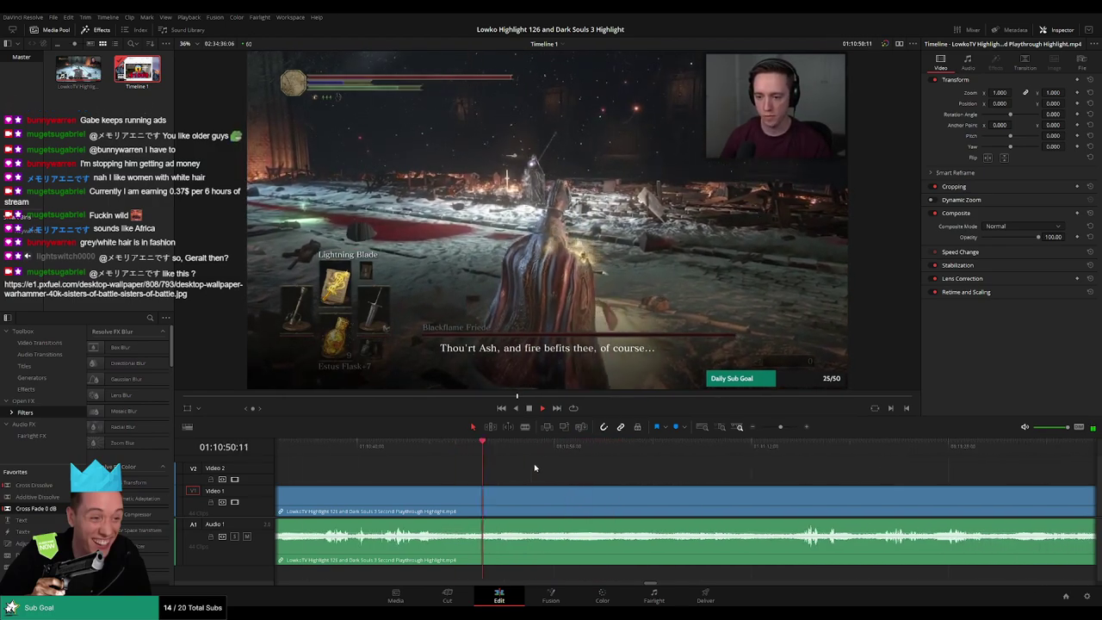
pyautogui.hscroll(1, 545, 475)
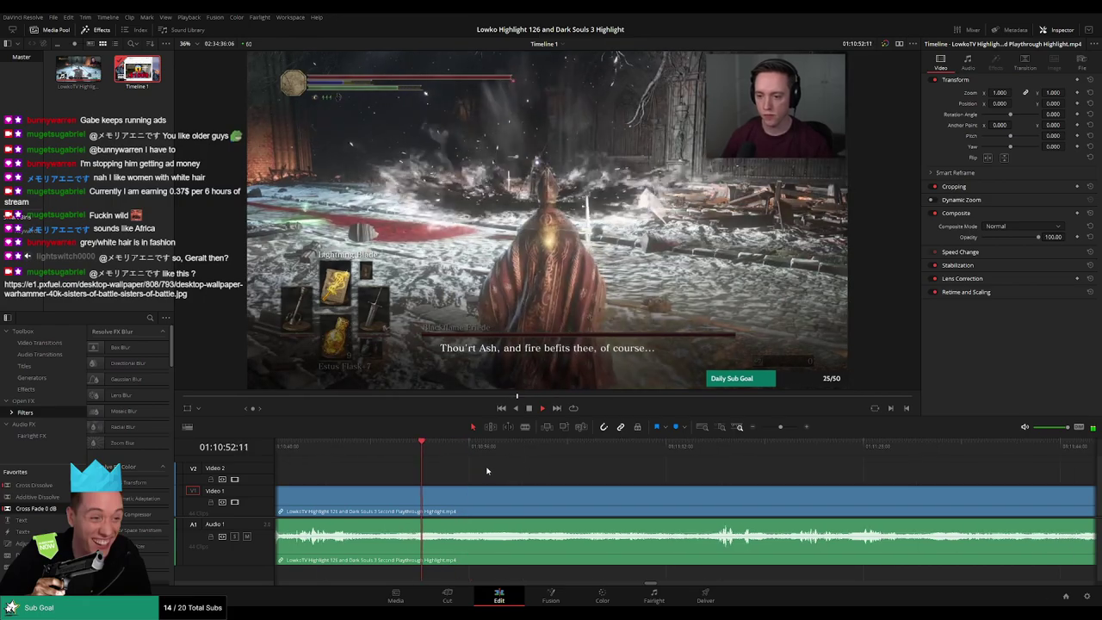
pyautogui.moveTo(434, 450); pyautogui.dragTo(511, 451)
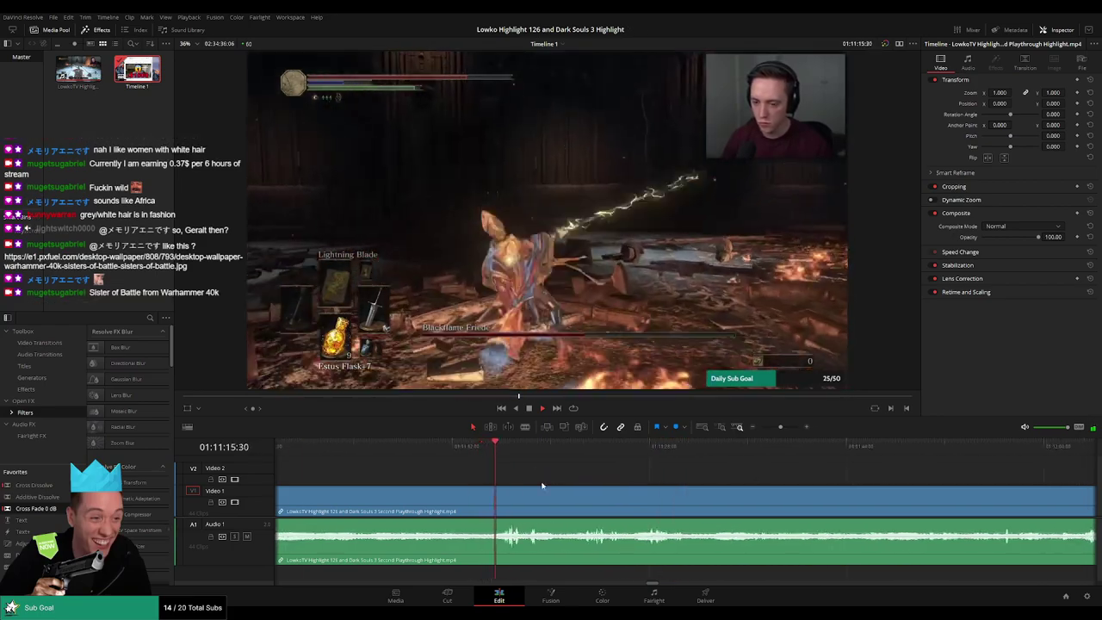
pyautogui.moveTo(564, 480); pyautogui.dragTo(537, 479)
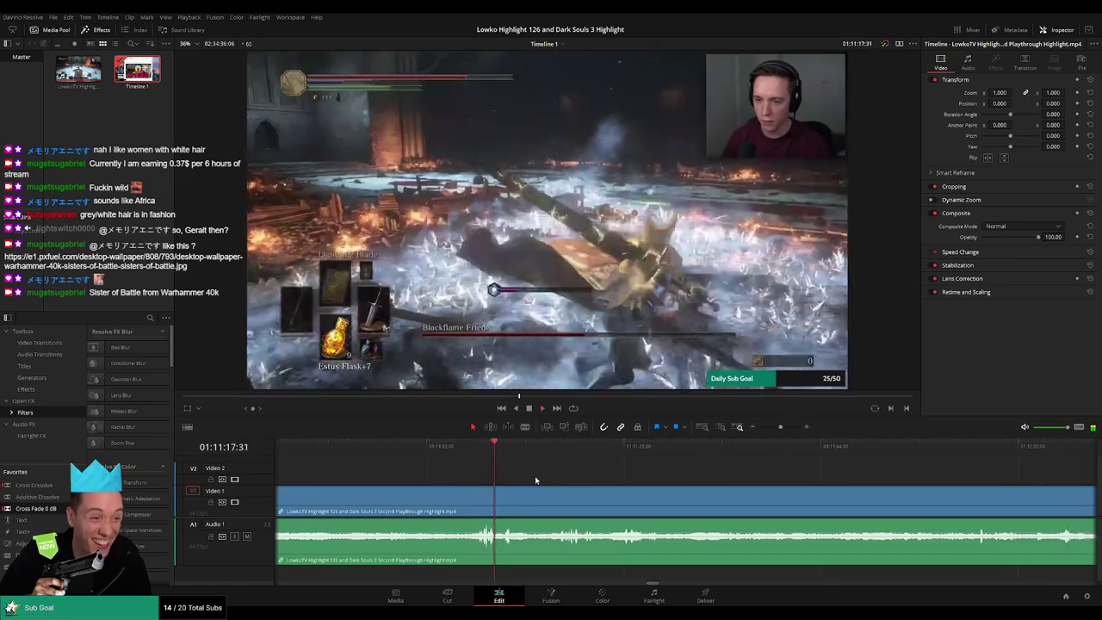
pyautogui.moveTo(782, 427); pyautogui.dragTo(781, 428)
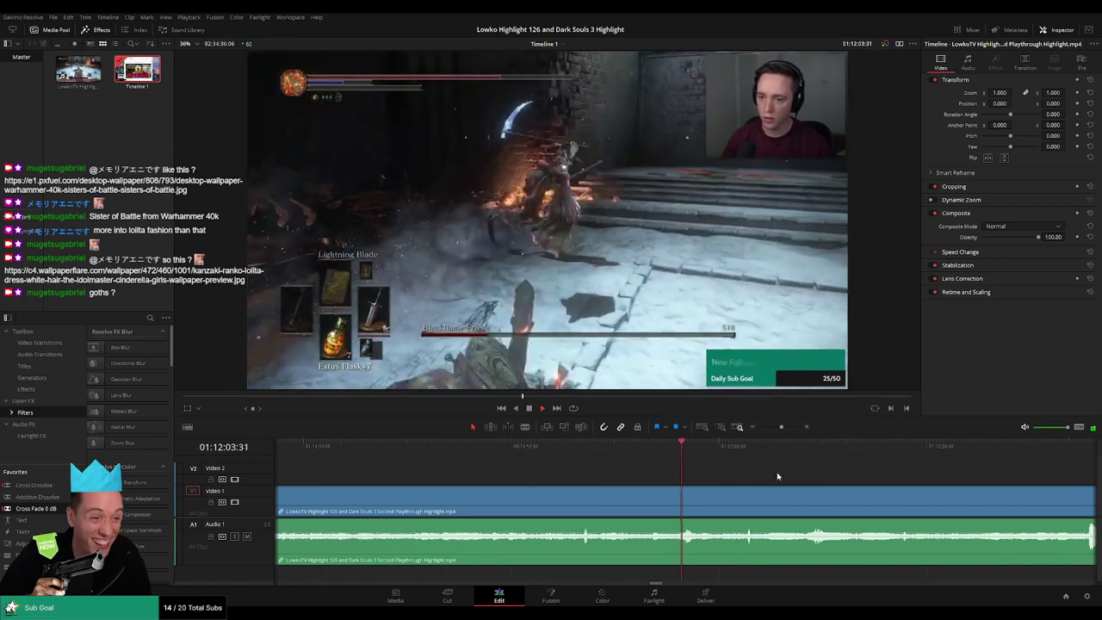
# Skim the end of the Blackflame Friede fight up to about 01:12:33, replay the killing blow and review the footage following it to 01:13:39.
pyautogui.click(517, 450)
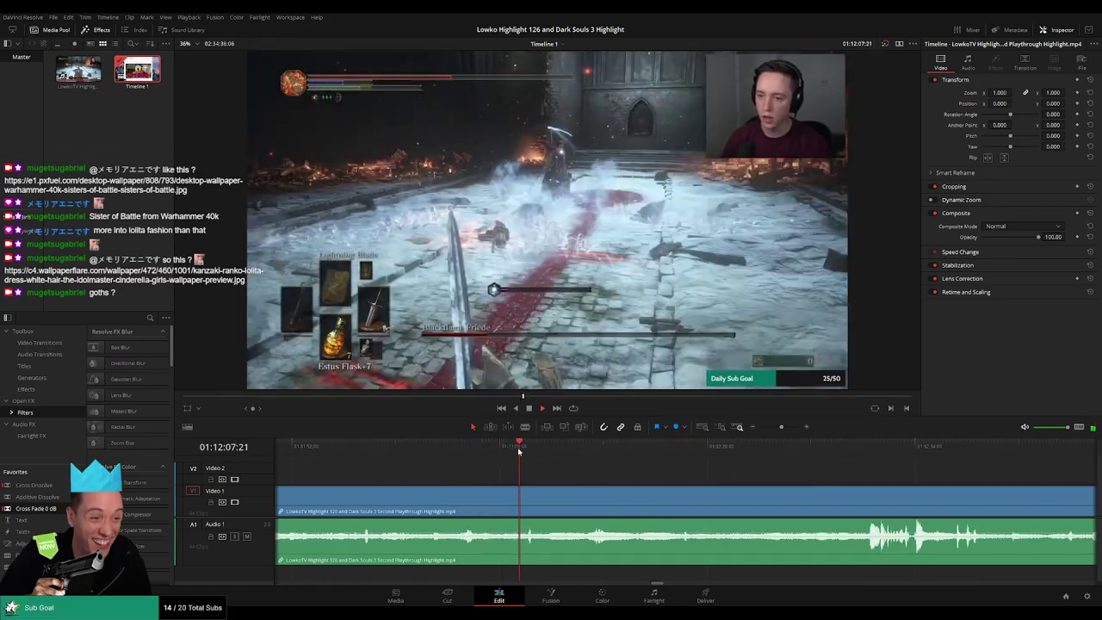
pyautogui.click(557, 450)
pyautogui.click(587, 450)
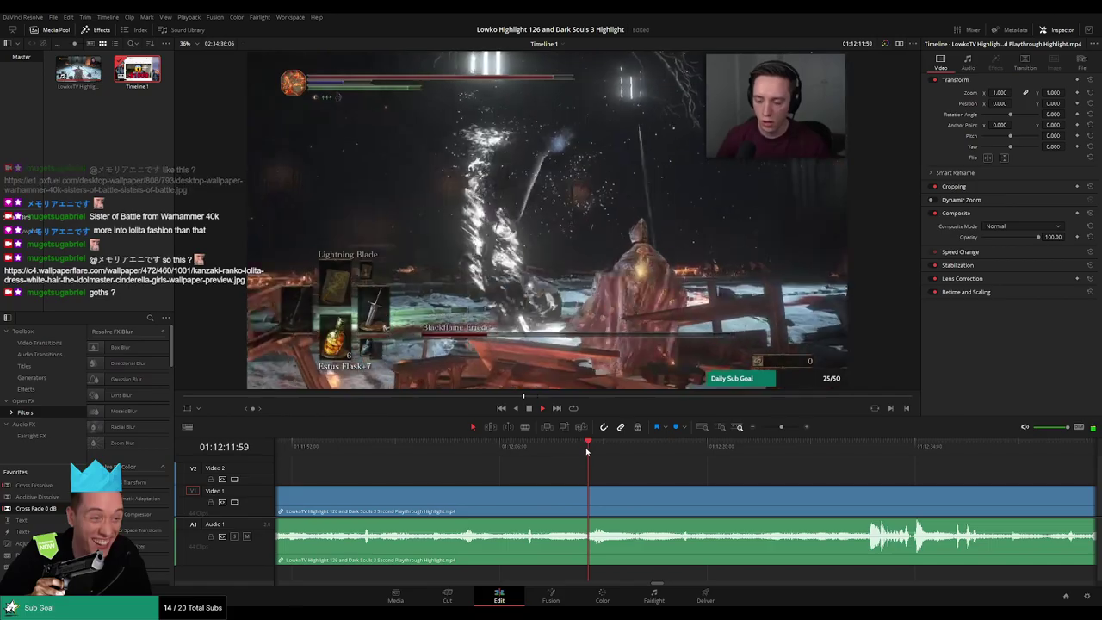
pyautogui.click(654, 452)
pyautogui.moveTo(656, 452); pyautogui.dragTo(866, 463)
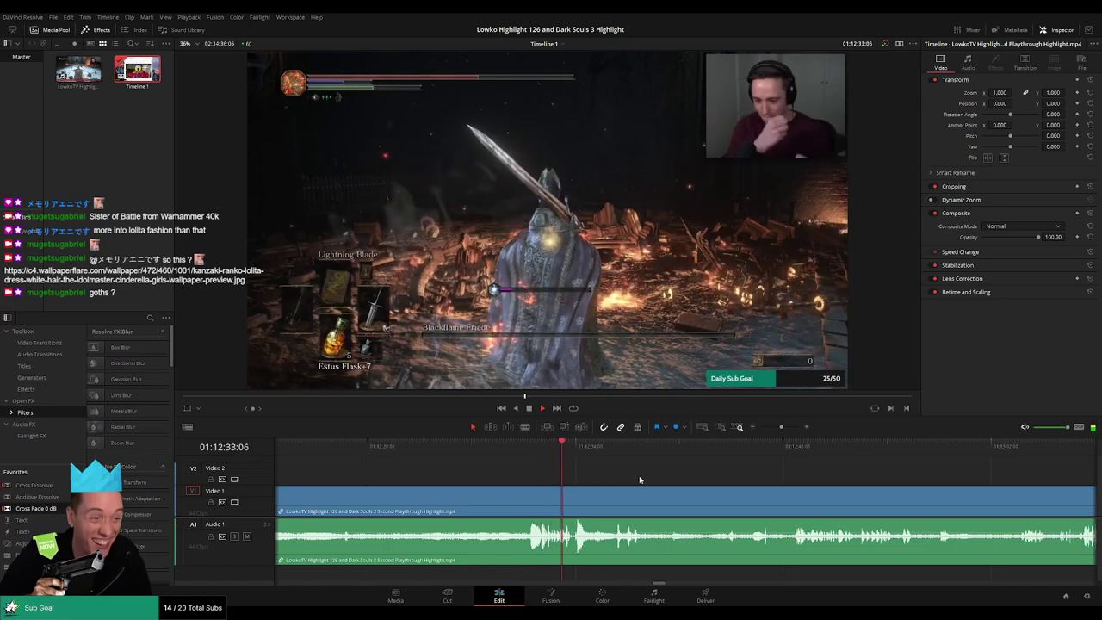
pyautogui.click(475, 450)
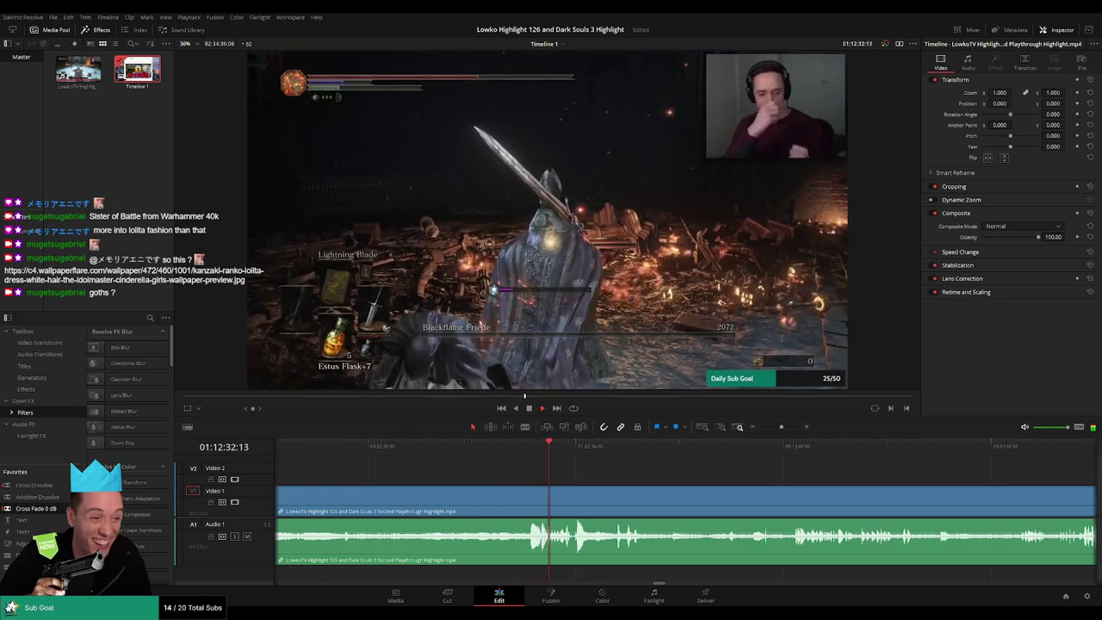
pyautogui.moveTo(667, 485); pyautogui.dragTo(519, 478)
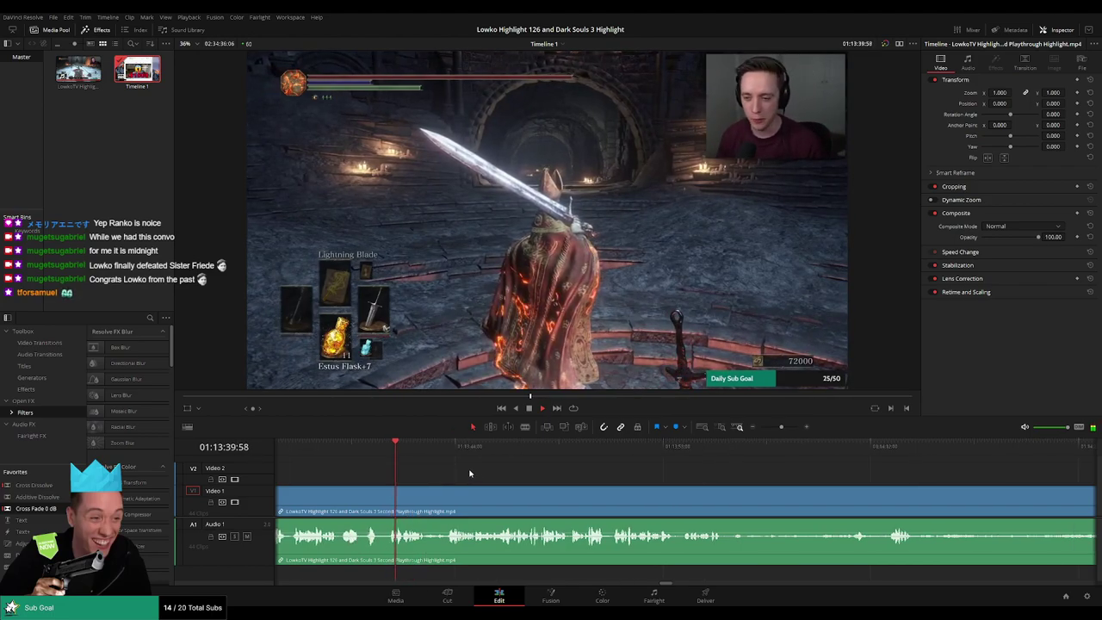
# Review the walk after the boss fight and the Soul Transposition menu from about 01:13:39 to 01:13:59 for parts to cut.
pyautogui.moveTo(782, 427)
pyautogui.mouseDown()
pyautogui.moveTo(760, 428)
pyautogui.moveTo(781, 428)
pyautogui.mouseUp()
pyautogui.moveTo(819, 481); pyautogui.dragTo(575, 479)
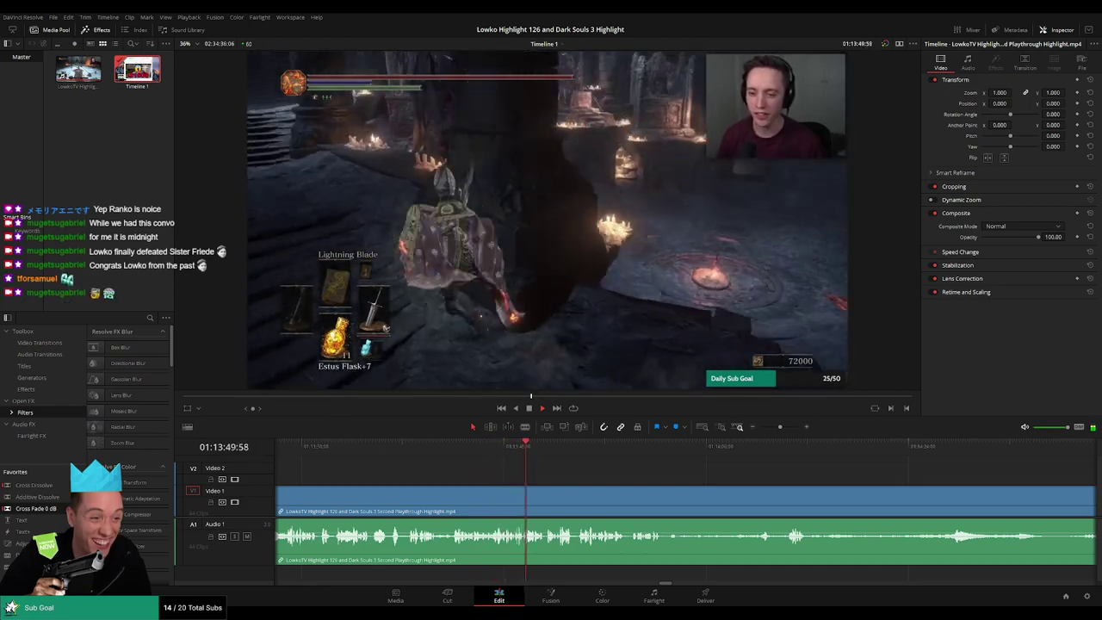
pyautogui.moveTo(642, 477); pyautogui.dragTo(563, 478)
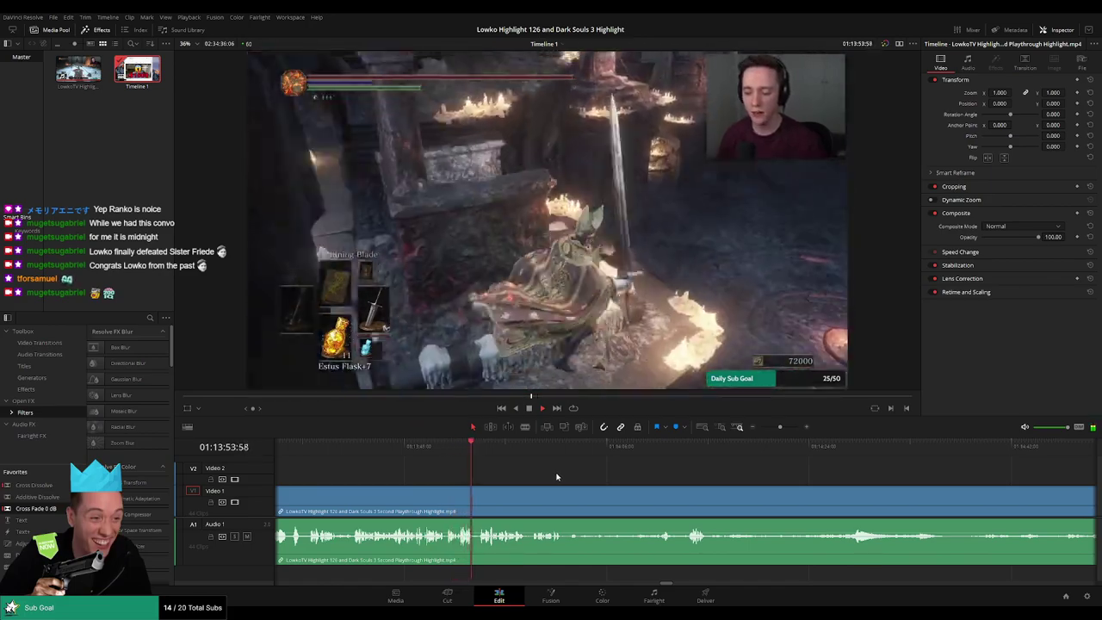
pyautogui.moveTo(583, 474); pyautogui.dragTo(499, 477)
pyautogui.hotkey('ctrl', '=')
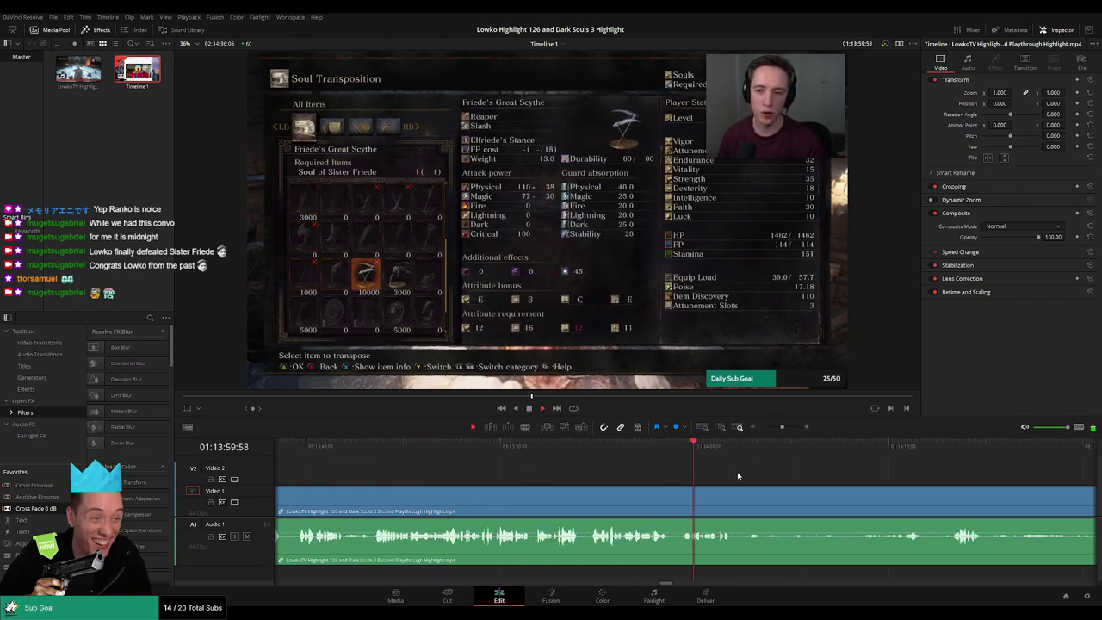
# Cut out the short piece around 01:14:03:25 between the Soul Transposition menu and the hooded-figures cutscene, and colour the clip before it orange.
pyautogui.scroll(-6, 561, 467)
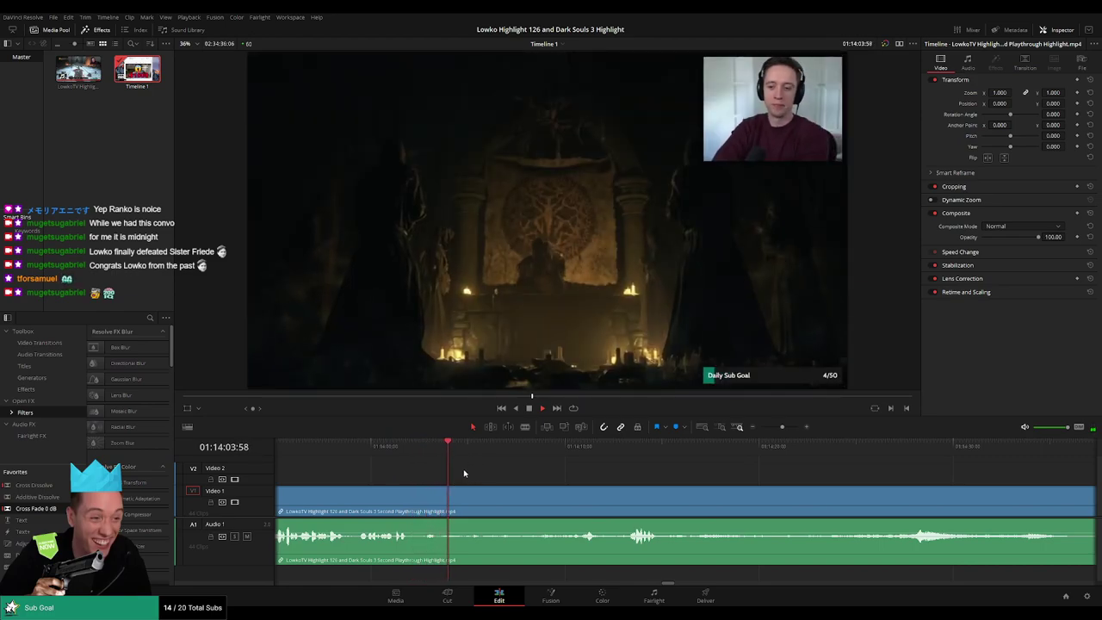
pyautogui.press('b')
pyautogui.click(439, 504)
pyautogui.click(439, 448)
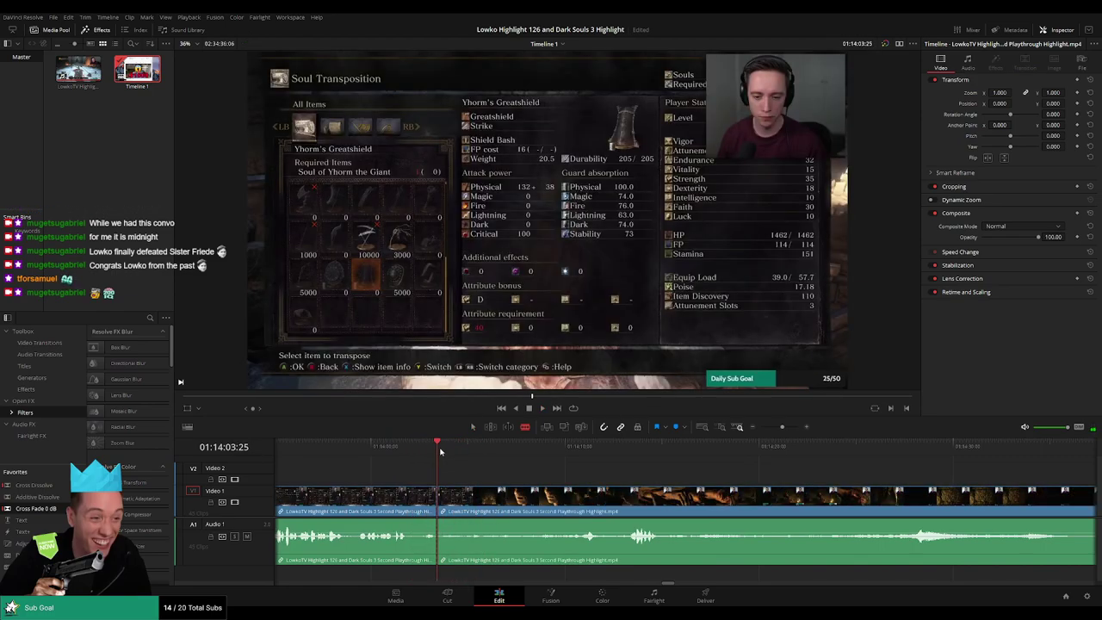
pyautogui.press('space')
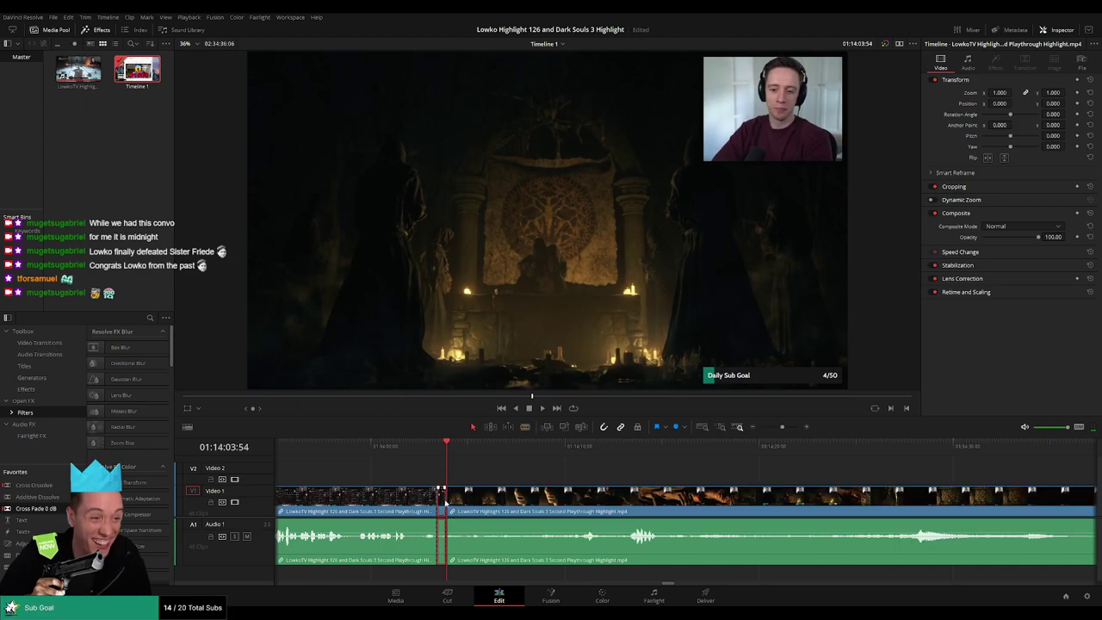
pyautogui.click(445, 504)
pyautogui.press('Delete')
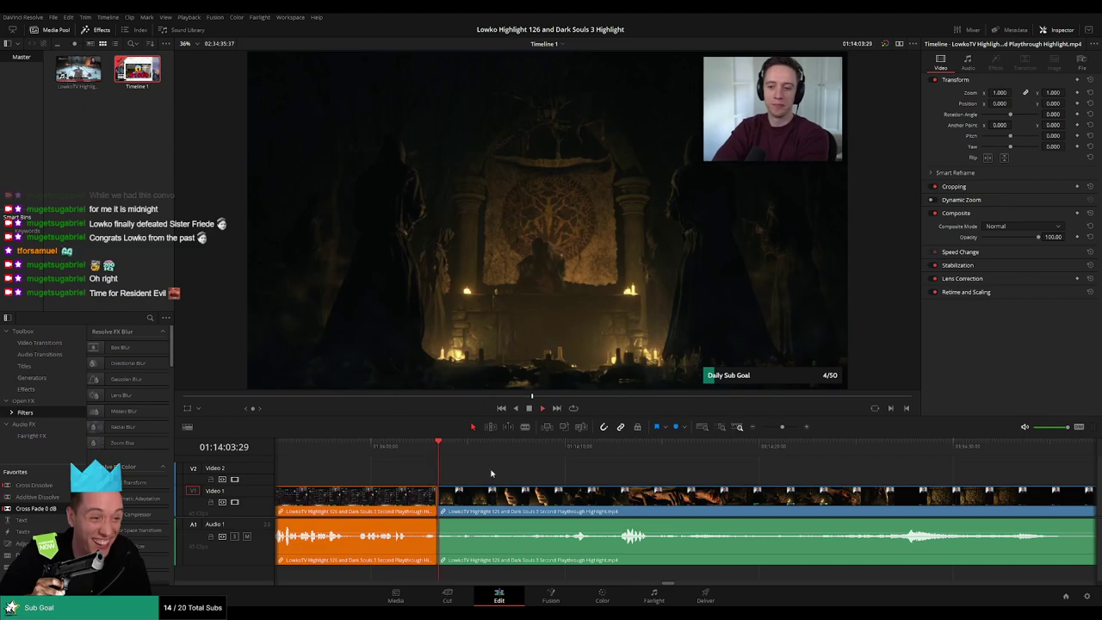
# Review the new game's opening cutscene from about 01:14:03 to 01:14:45 for parts to cut.
pyautogui.hscroll(1, 493, 480)
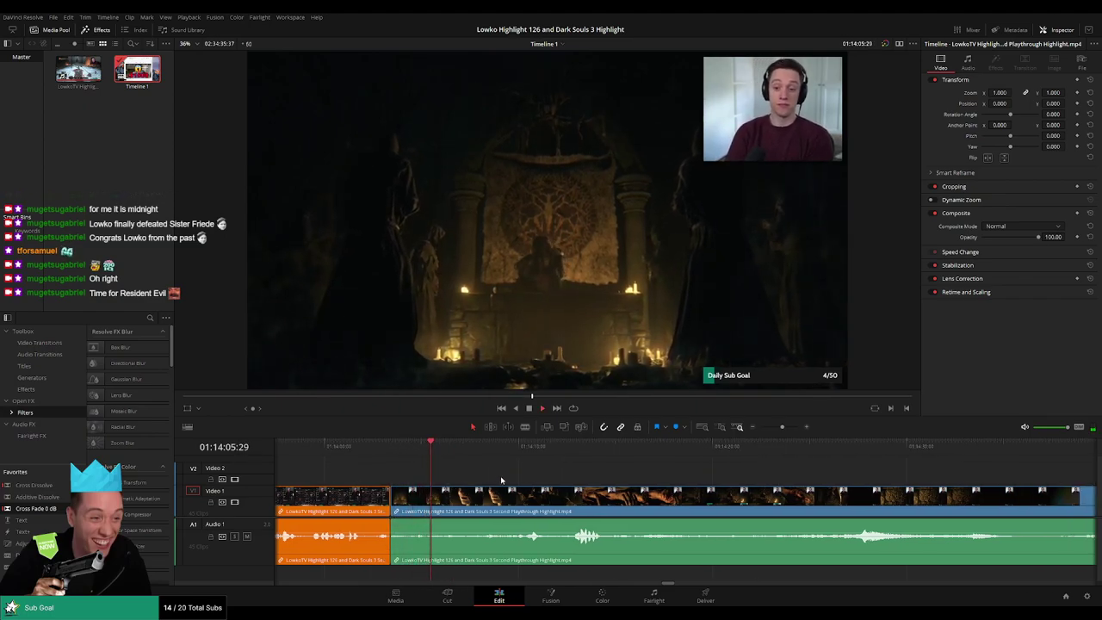
pyautogui.moveTo(780, 427)
pyautogui.mouseDown()
pyautogui.moveTo(751, 428)
pyautogui.moveTo(776, 428)
pyautogui.mouseUp()
pyautogui.hscroll(6, 718, 484)
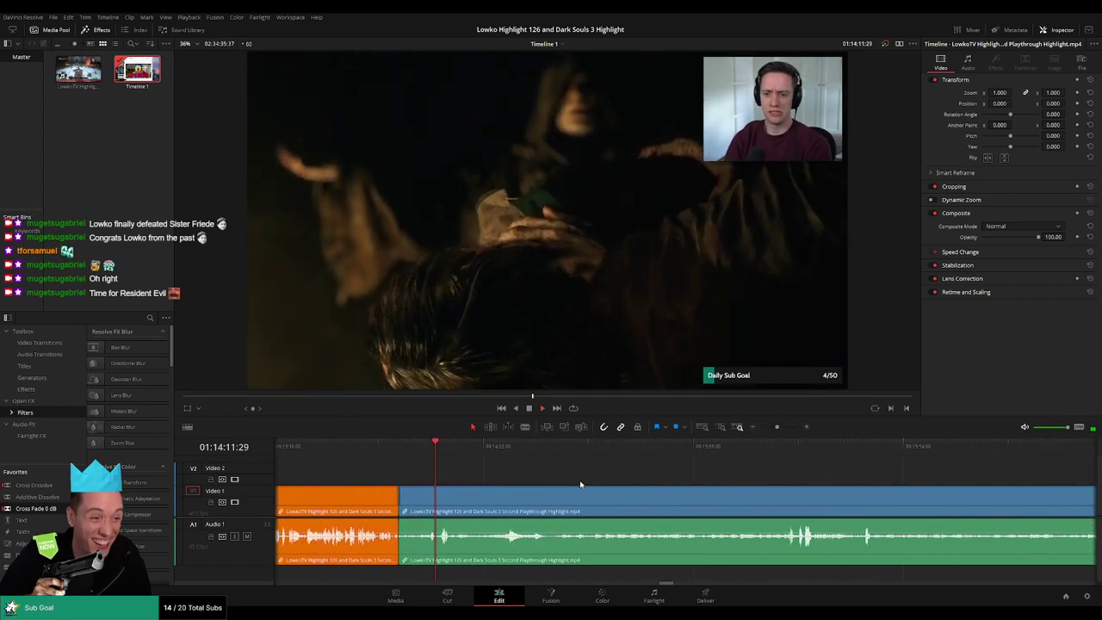
pyautogui.hscroll(2, 560, 478)
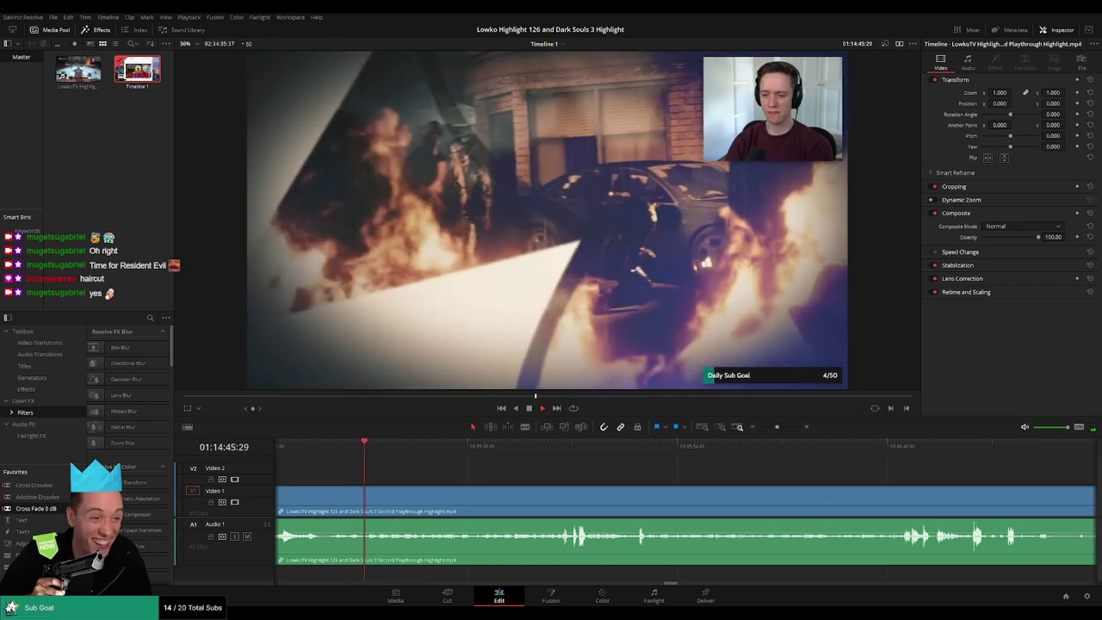
# Review the opening cutscene and the car conversation from about 01:14:45 to 01:16:39 for parts to cut.
pyautogui.moveTo(444, 478); pyautogui.dragTo(417, 477)
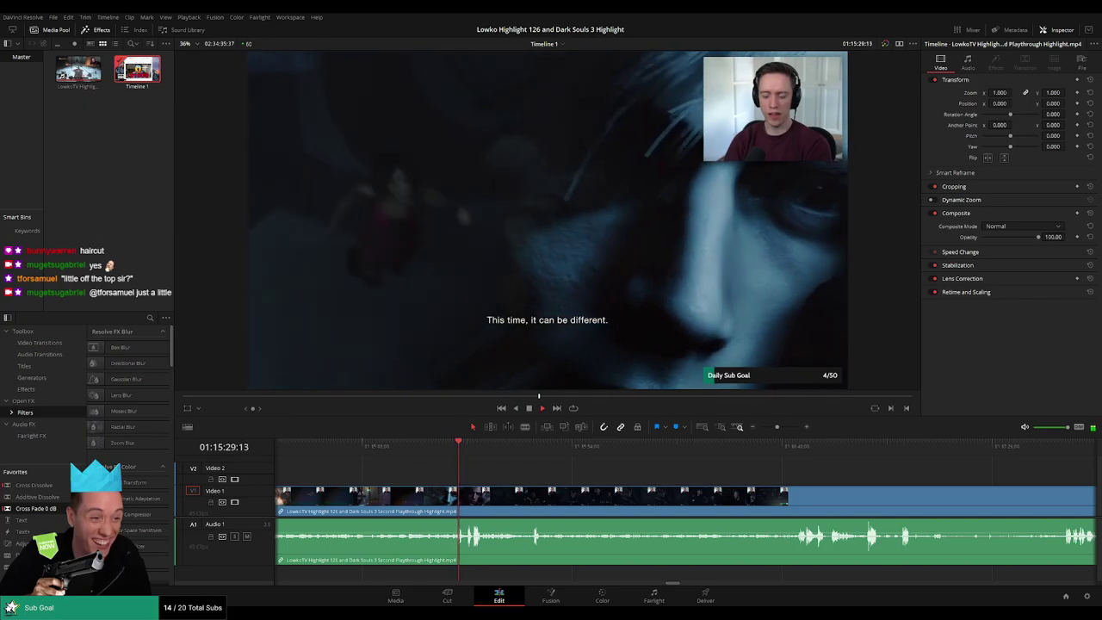
pyautogui.hscroll(1, 479, 476)
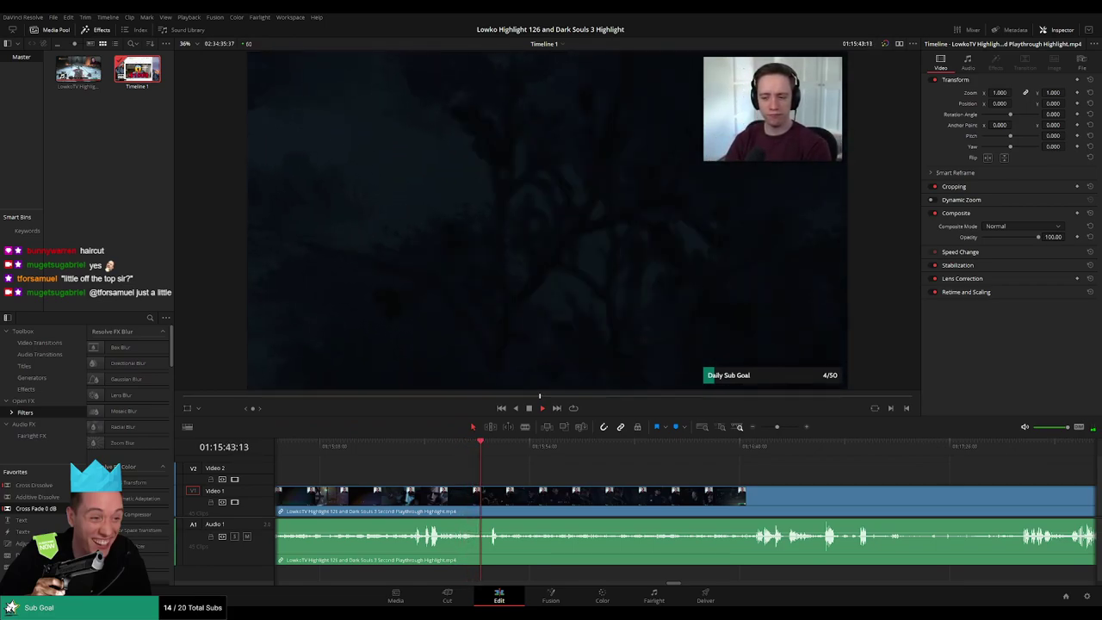
pyautogui.moveTo(575, 483); pyautogui.dragTo(485, 474)
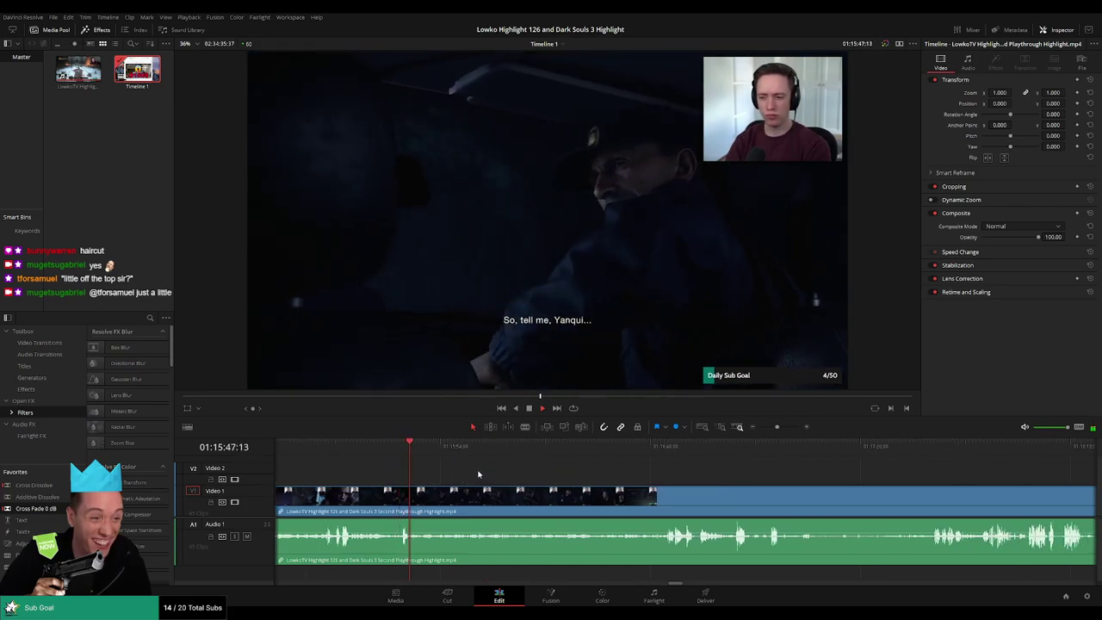
pyautogui.moveTo(501, 481); pyautogui.dragTo(468, 483)
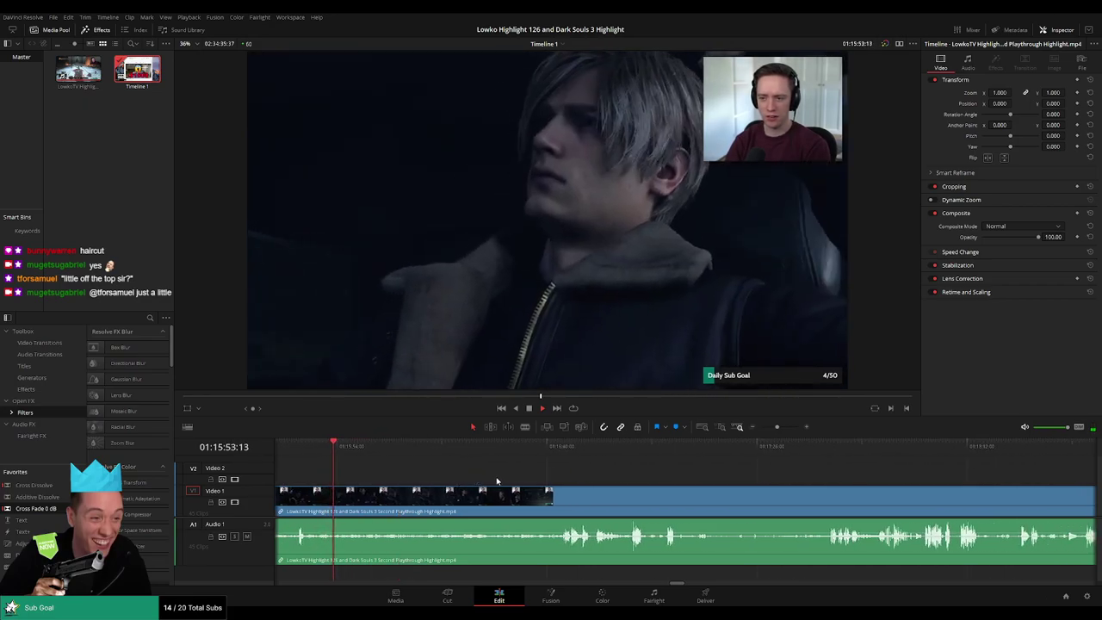
pyautogui.hscroll(1, 465, 479)
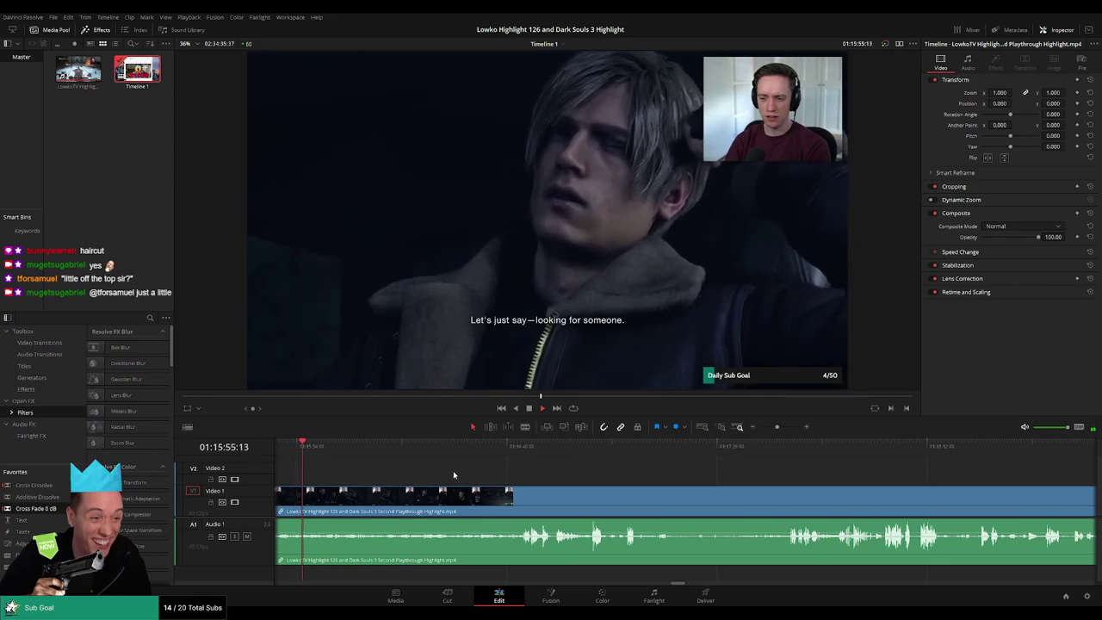
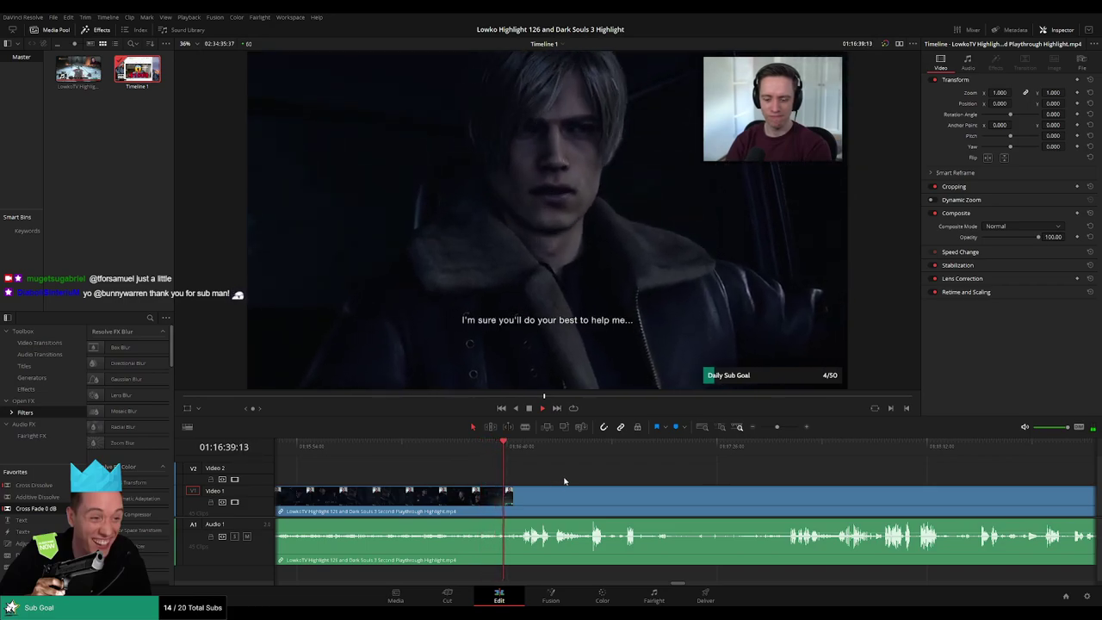
# Skim the cutscene of the police car stopping in the woods from about 01:16:39 to 01:17:37 for parts to cut.
pyautogui.moveTo(531, 476); pyautogui.dragTo(440, 470)
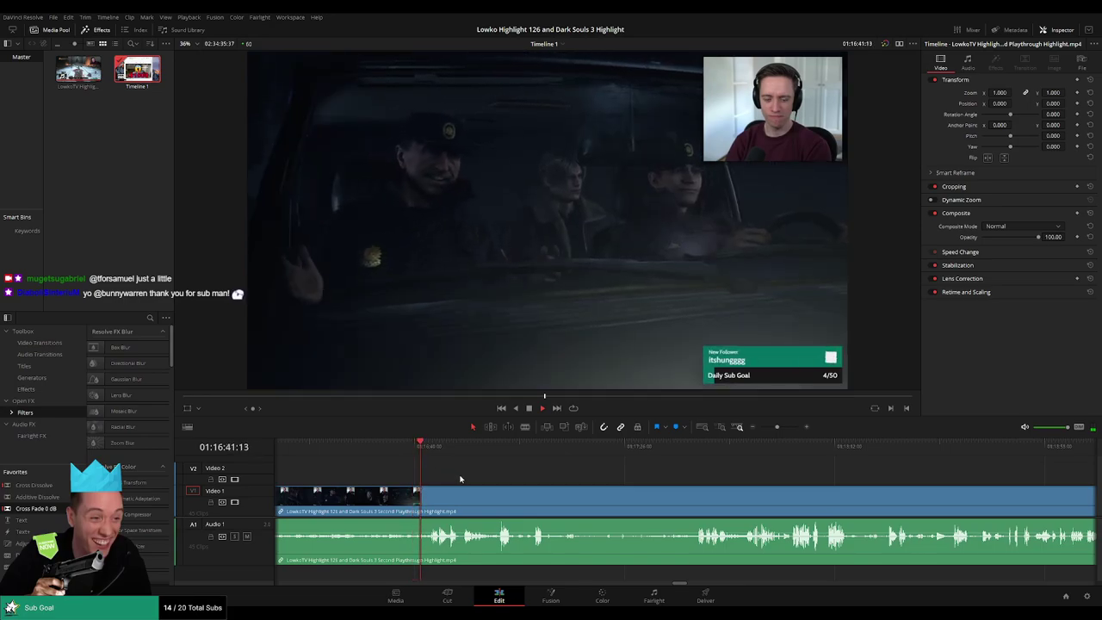
pyautogui.moveTo(474, 475); pyautogui.dragTo(452, 476)
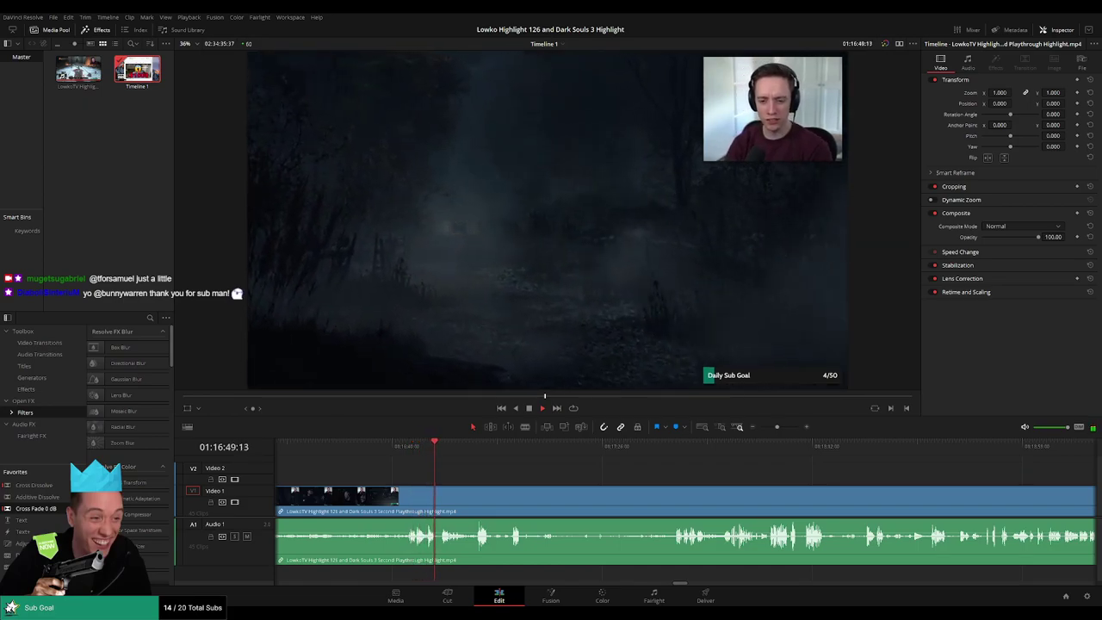
pyautogui.moveTo(526, 473); pyautogui.dragTo(454, 470)
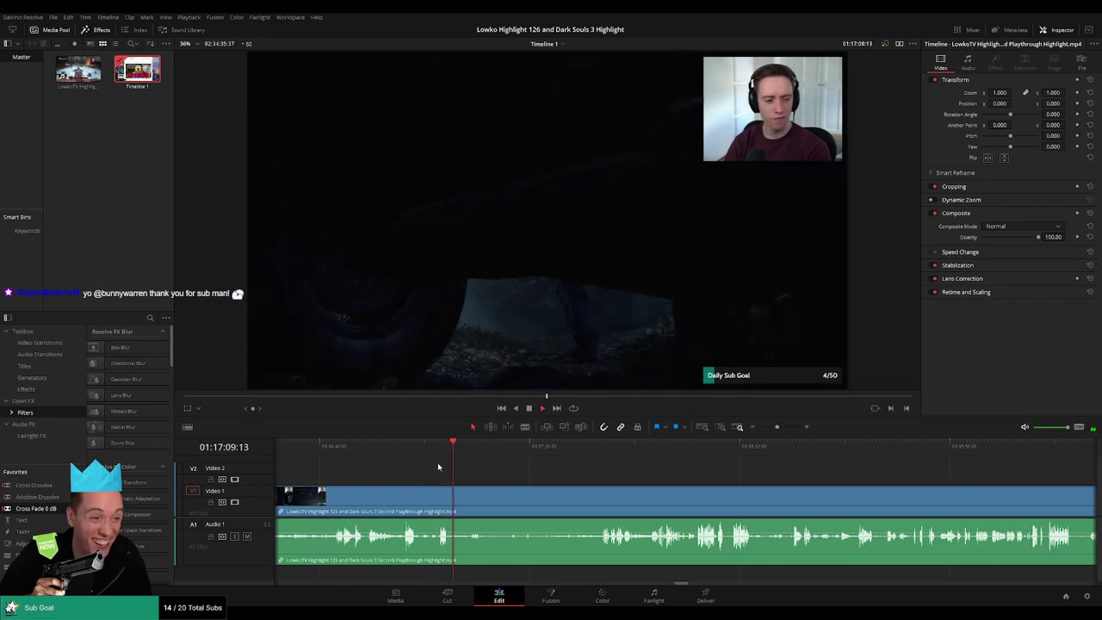
pyautogui.click(466, 450)
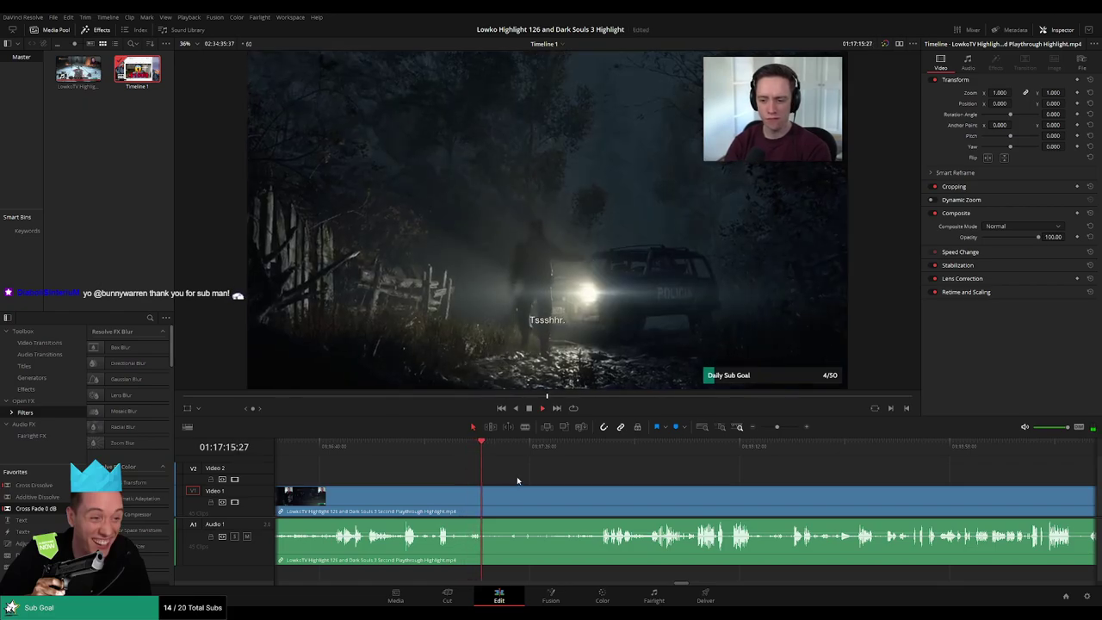
pyautogui.click(502, 448)
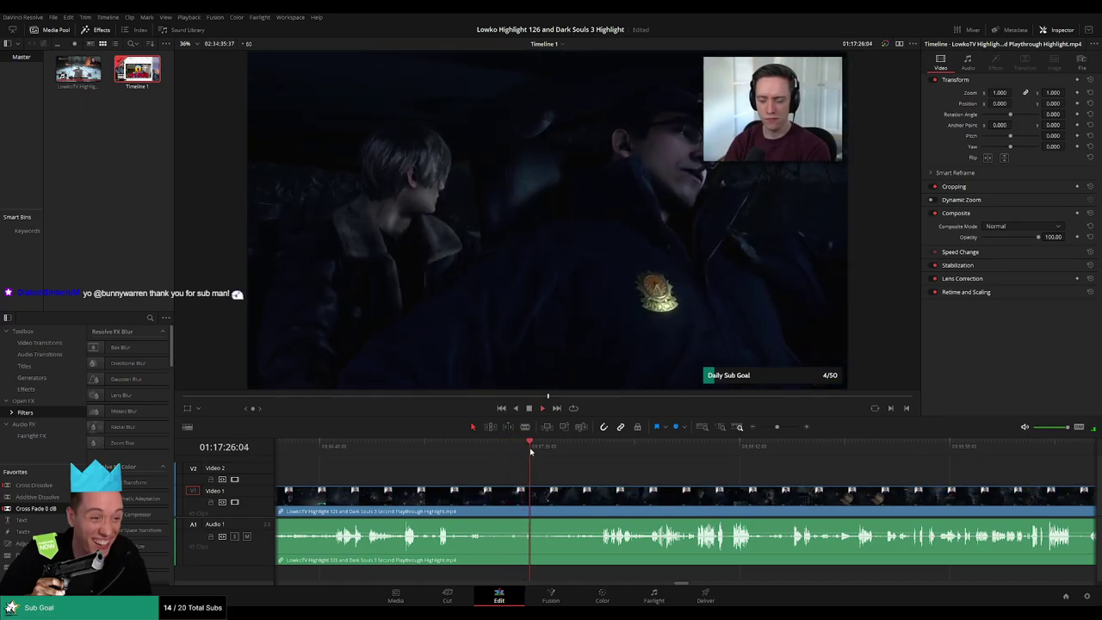
pyautogui.moveTo(530, 451); pyautogui.dragTo(541, 451)
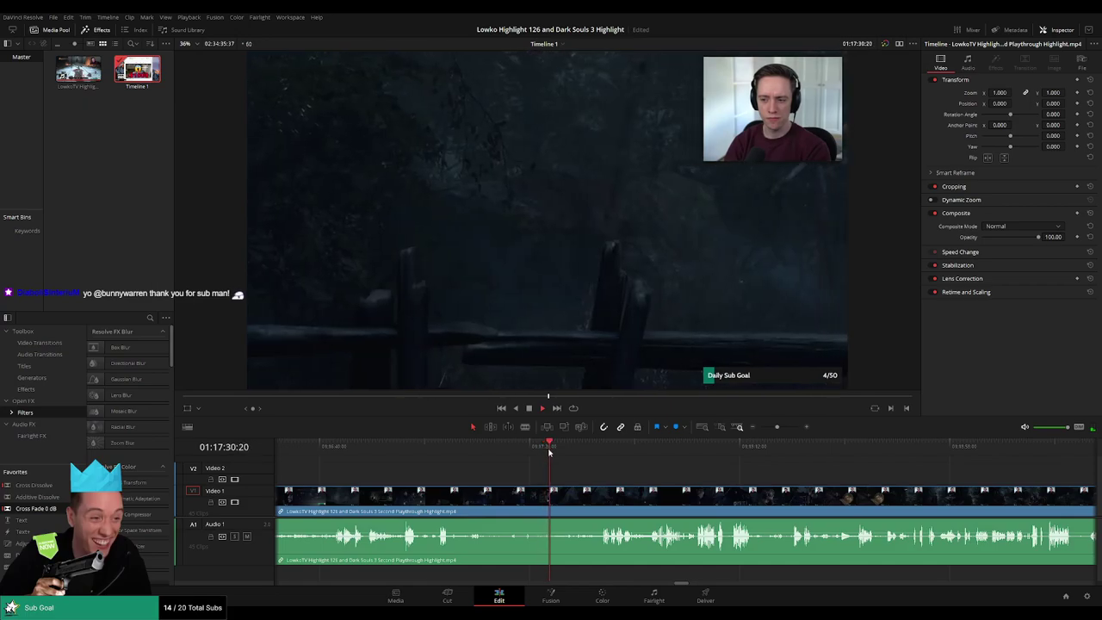
pyautogui.moveTo(557, 452); pyautogui.dragTo(563, 451)
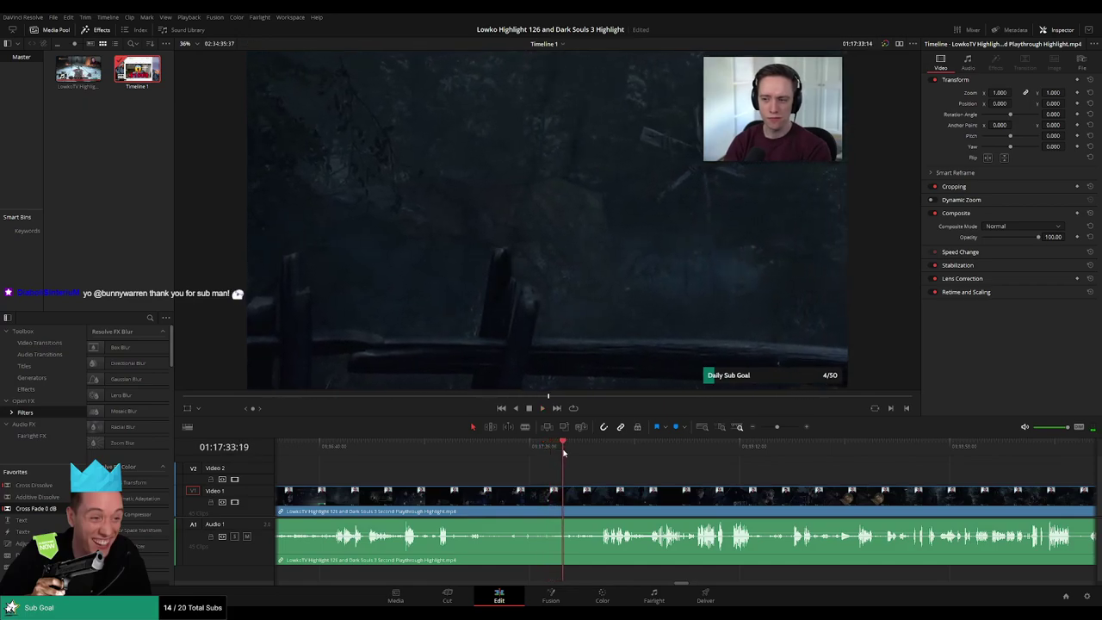
pyautogui.press('space')
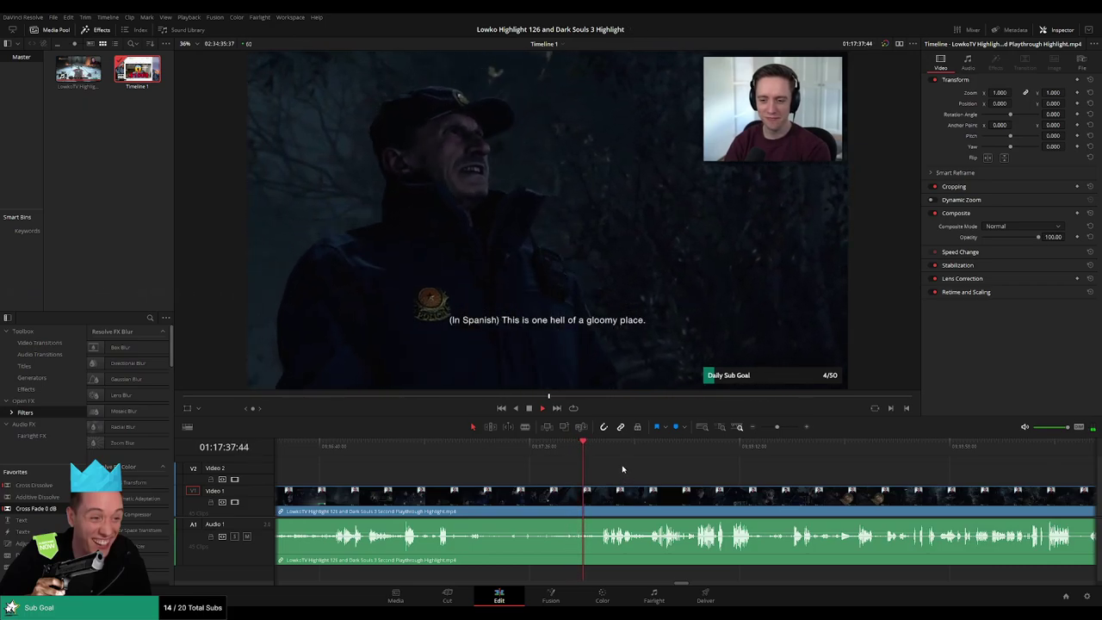
# Review the rest of the police car cutscene up to the start of gameplay, from about 01:17:37 to 01:19:01.
pyautogui.hscroll(2, 639, 468)
pyautogui.hscroll(2, 591, 476)
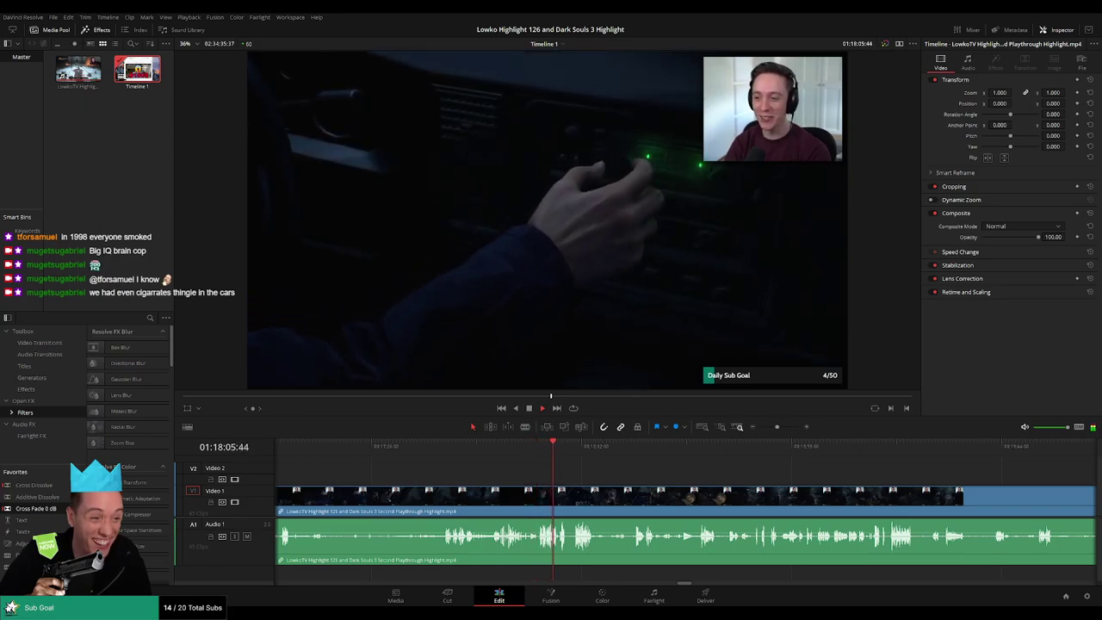
pyautogui.moveTo(627, 485); pyautogui.dragTo(494, 468)
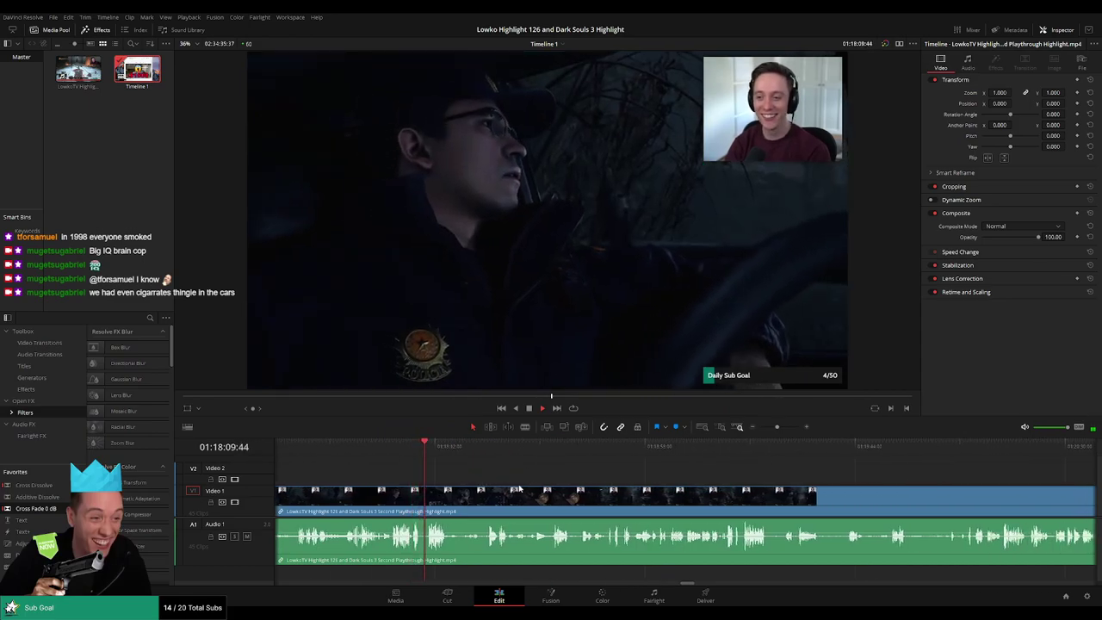
pyautogui.hscroll(1, 519, 488)
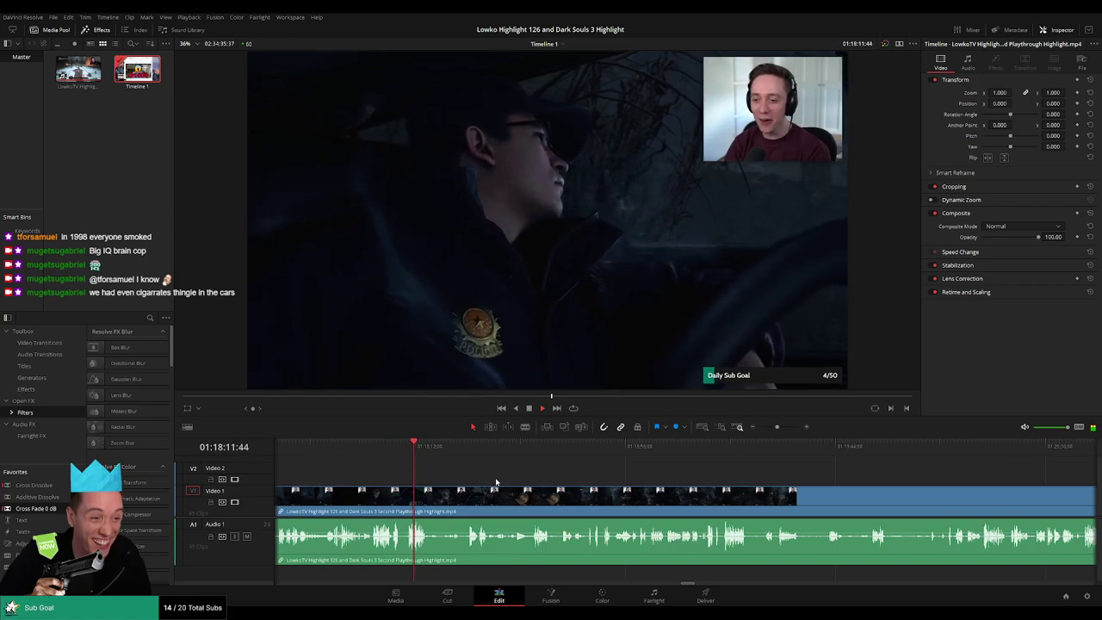
pyautogui.moveTo(496, 482); pyautogui.dragTo(476, 477)
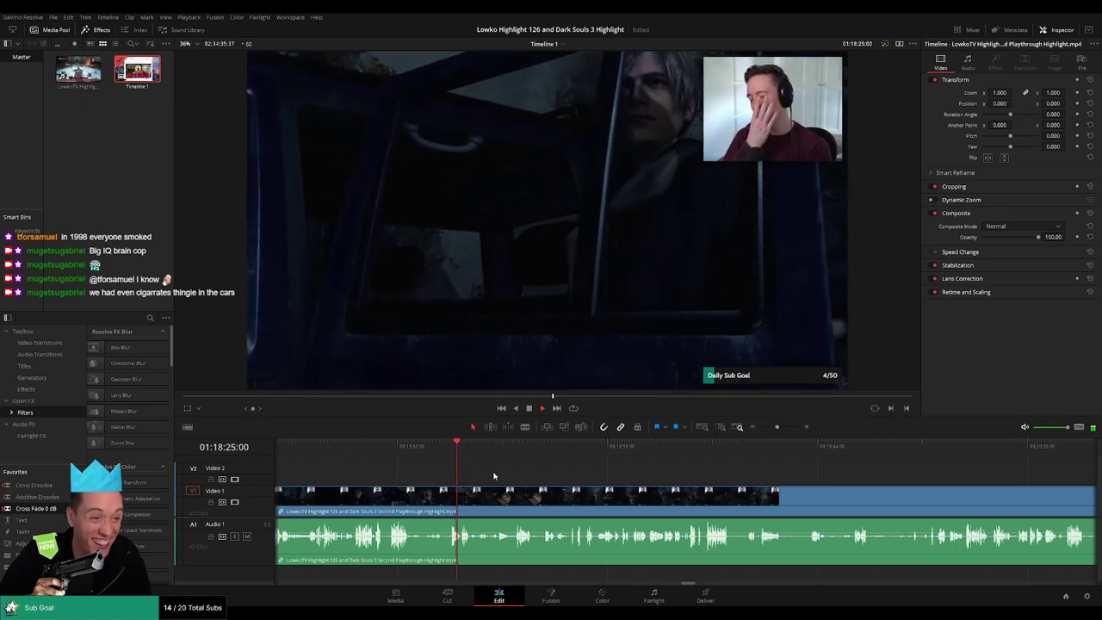
pyautogui.hscroll(1, 490, 478)
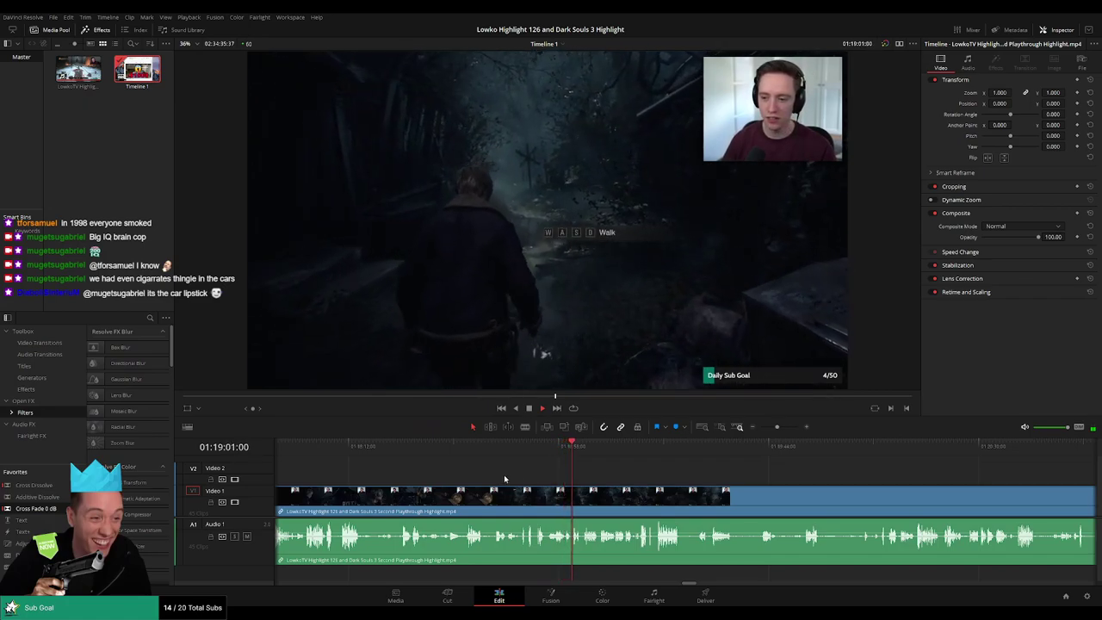
# Review the start of the forest walk from about 01:19:01 to 01:19:34 for silent parts to cut.
pyautogui.moveTo(633, 482); pyautogui.dragTo(505, 477)
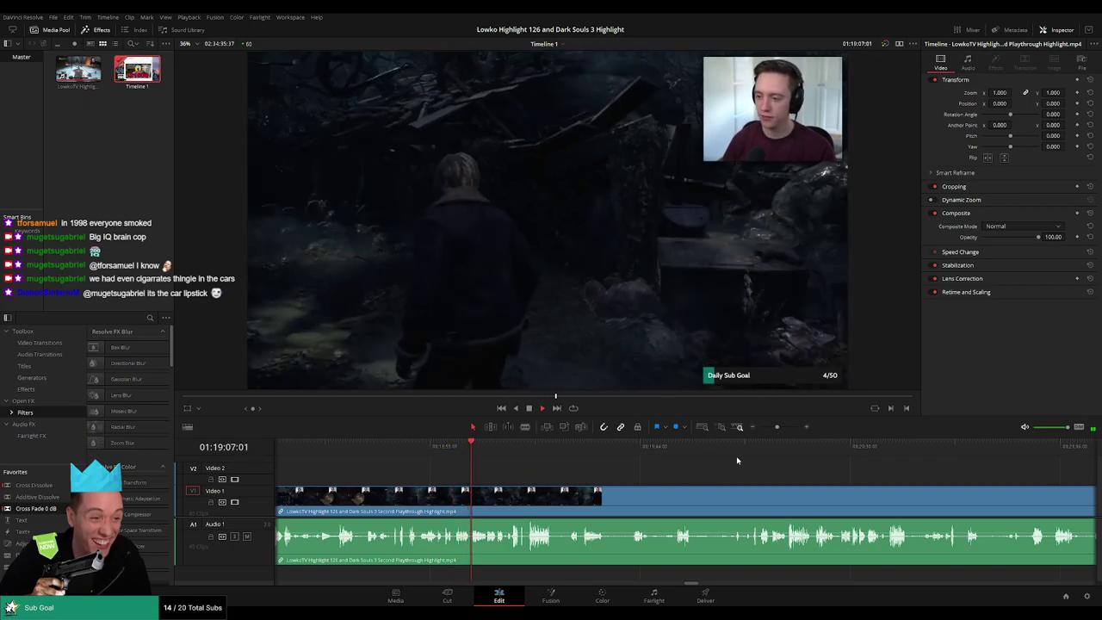
pyautogui.moveTo(777, 428)
pyautogui.mouseDown()
pyautogui.moveTo(752, 431)
pyautogui.moveTo(783, 429)
pyautogui.mouseUp()
pyautogui.moveTo(687, 474); pyautogui.dragTo(517, 472)
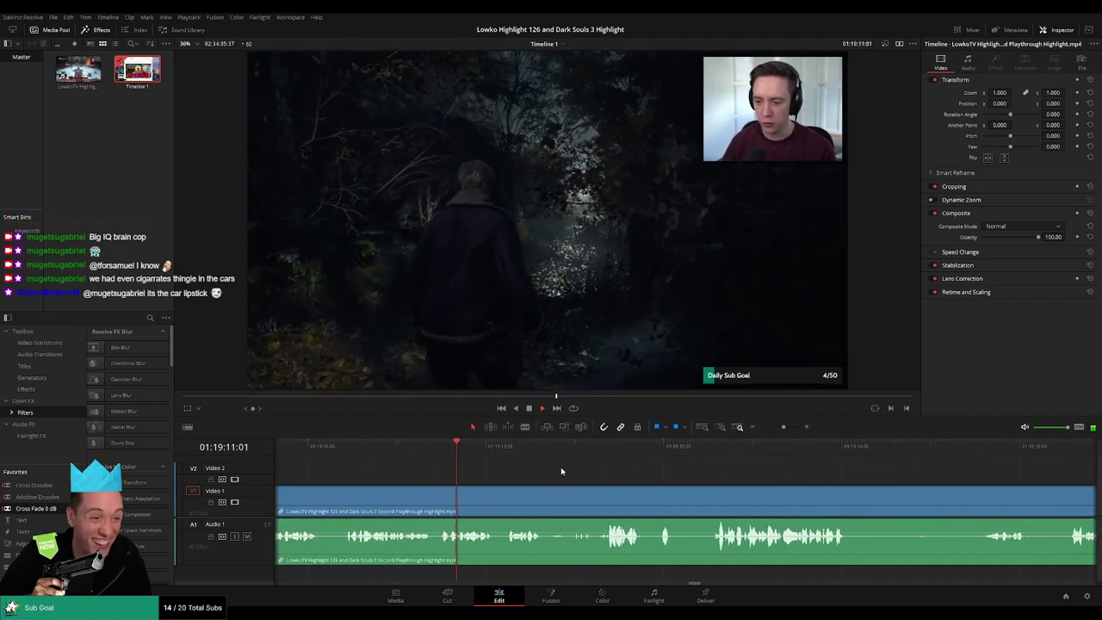
pyautogui.moveTo(635, 479); pyautogui.dragTo(516, 470)
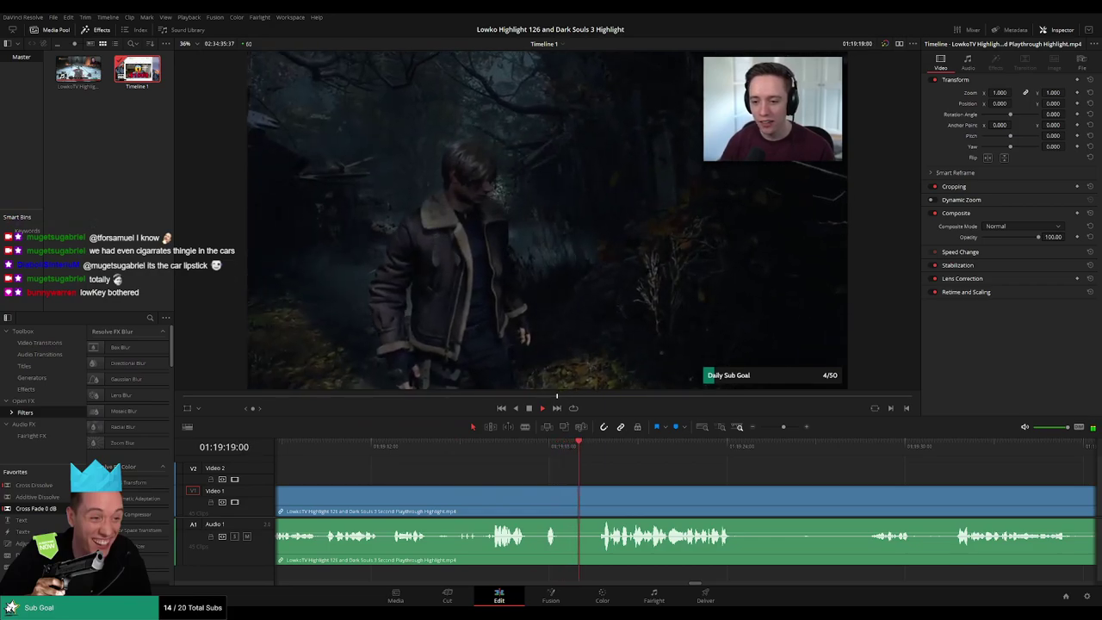
pyautogui.hscroll(2, 583, 466)
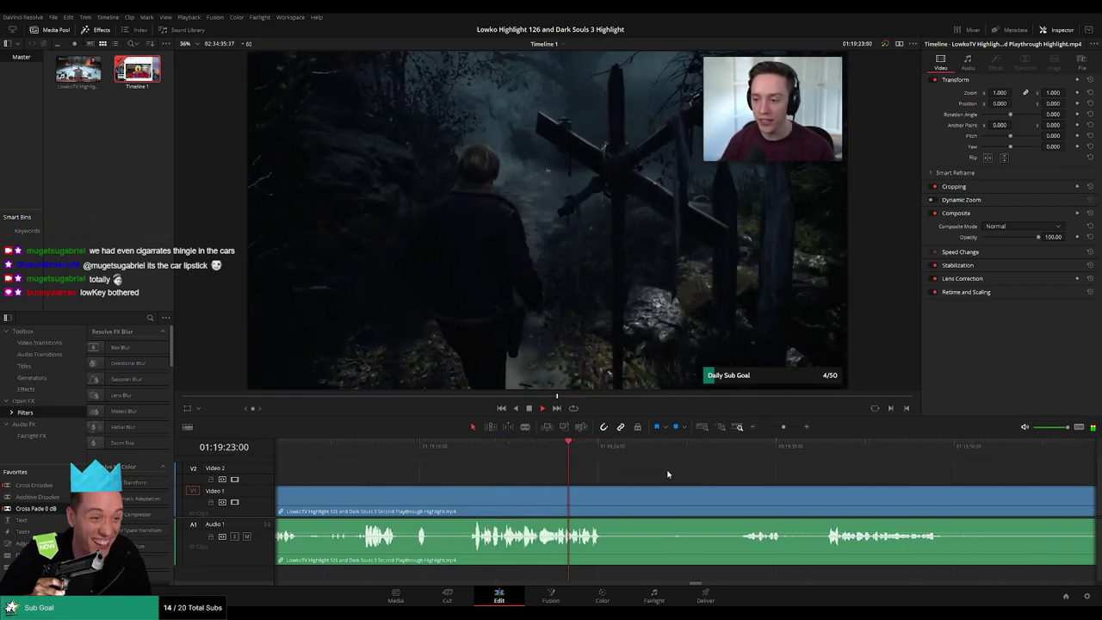
pyautogui.hscroll(2, 588, 465)
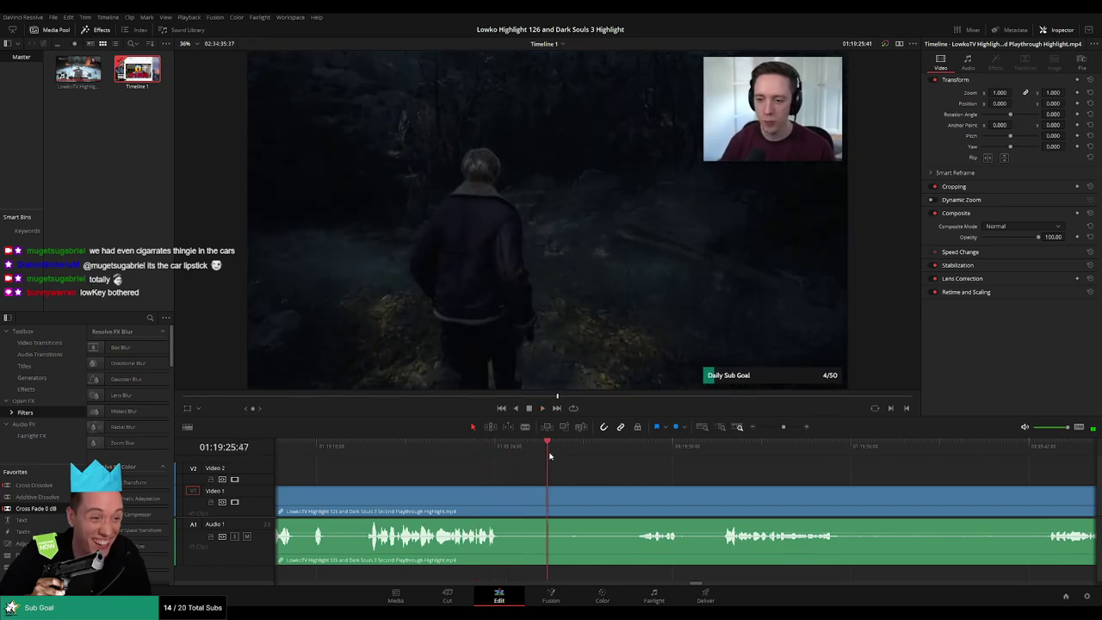
pyautogui.click(633, 457)
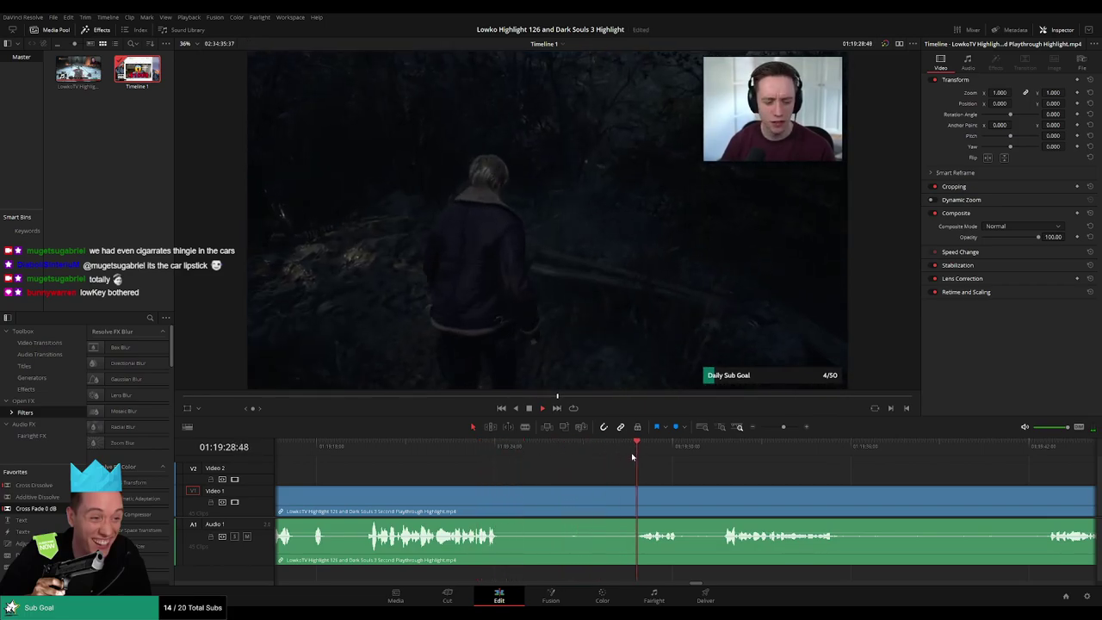
pyautogui.hscroll(3, 655, 479)
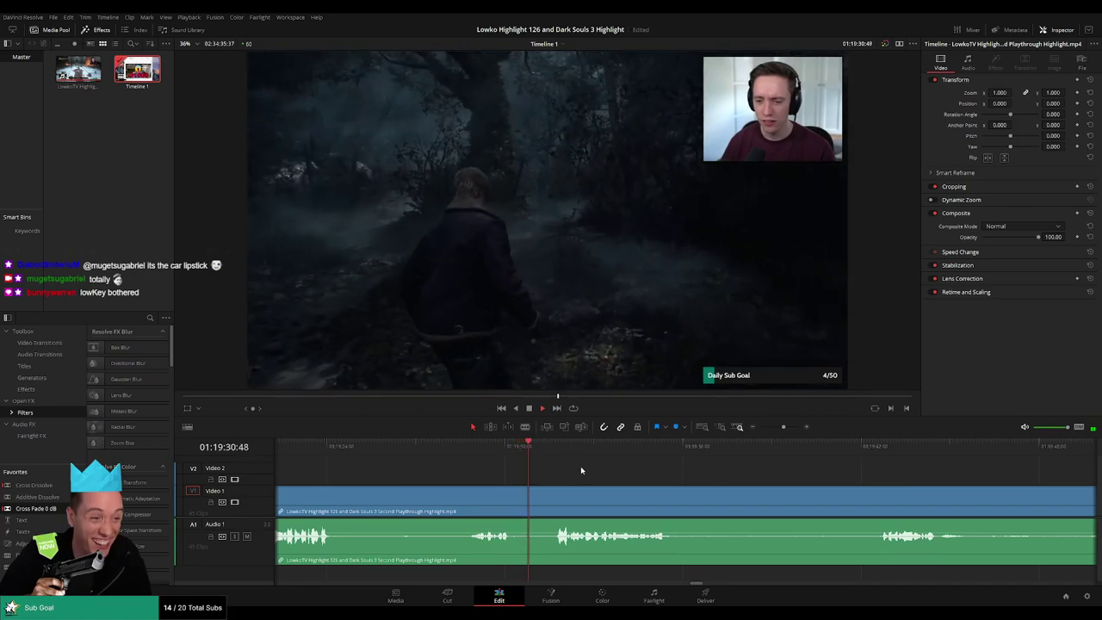
pyautogui.hscroll(2, 669, 479)
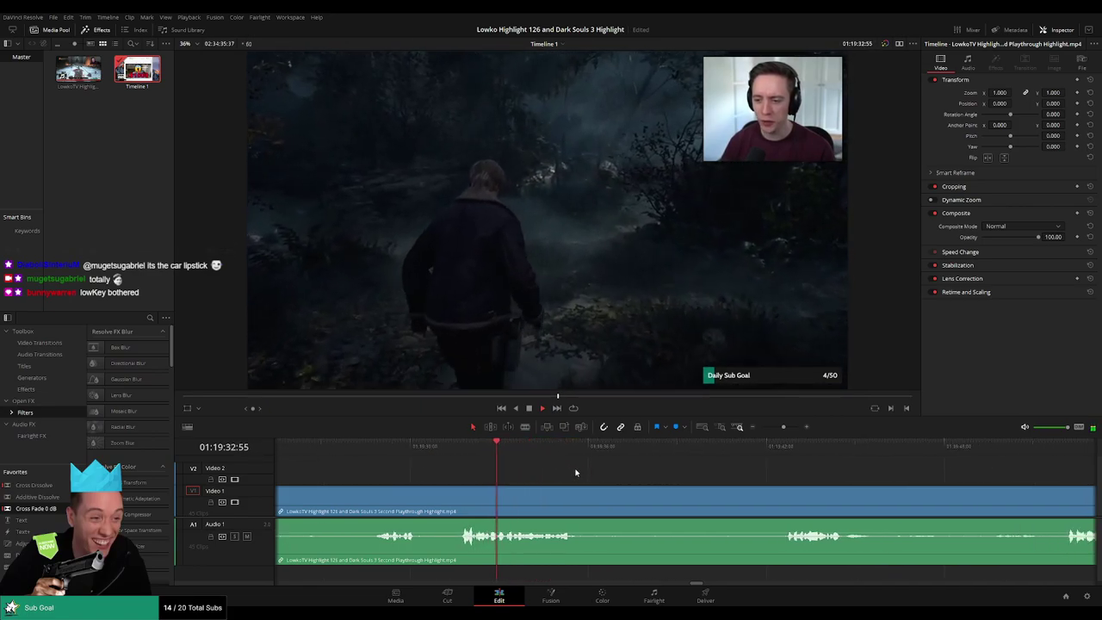
pyautogui.hscroll(2, 578, 469)
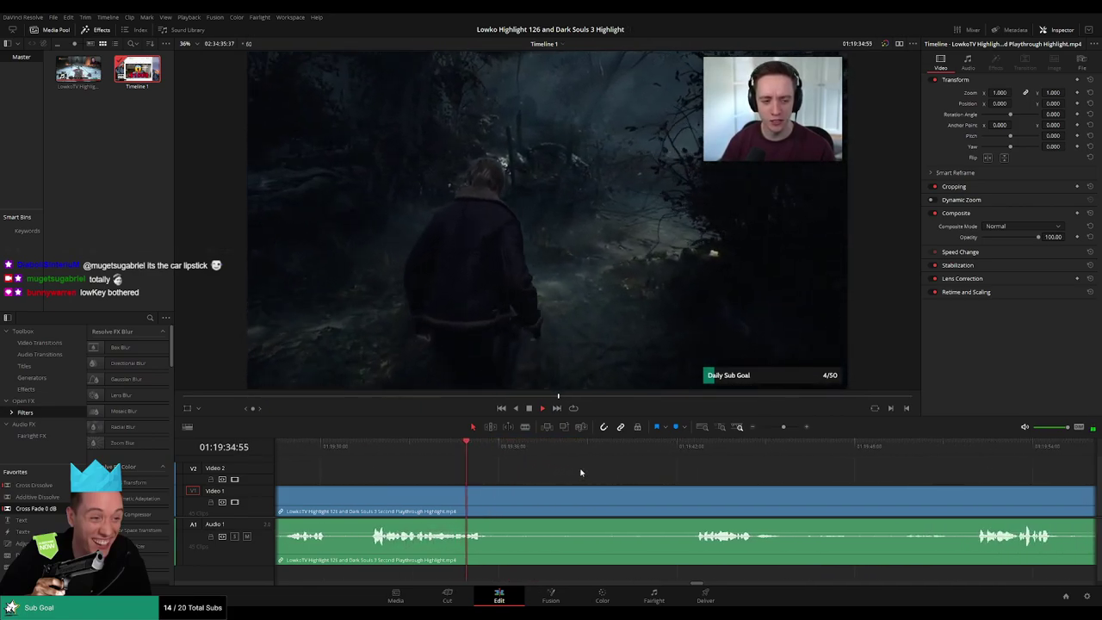
# Cut out the silent forest walking from about 01:19:36 to 01:19:42 and cross-fade the audio at the cut.
pyautogui.moveTo(548, 451); pyautogui.dragTo(677, 462)
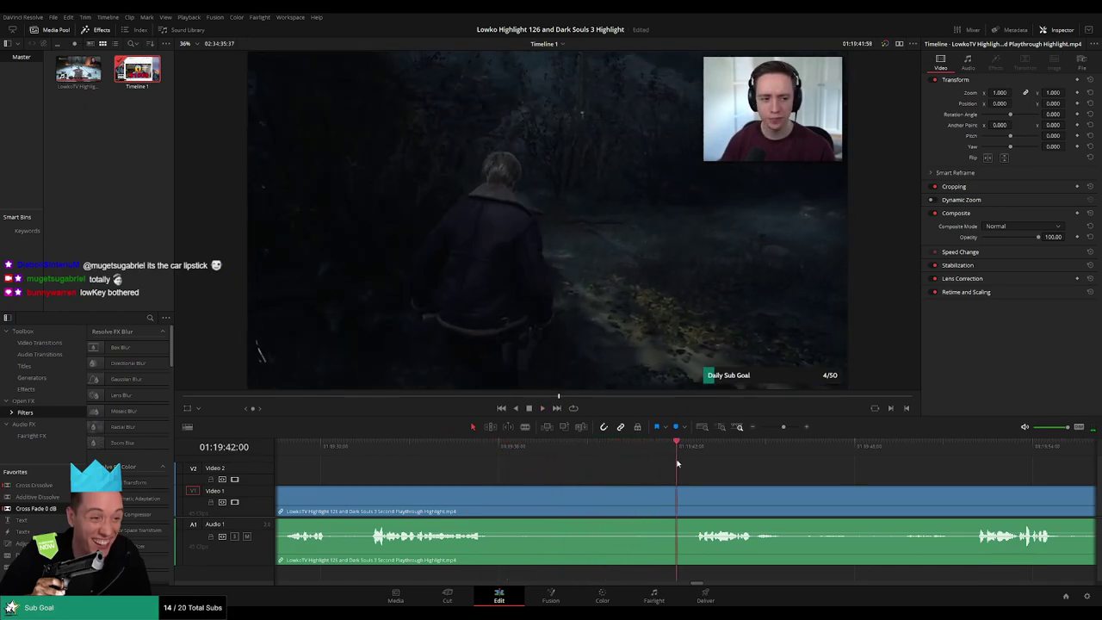
pyautogui.press('b')
pyautogui.click(504, 500)
pyautogui.click(687, 502)
pyautogui.press('a')
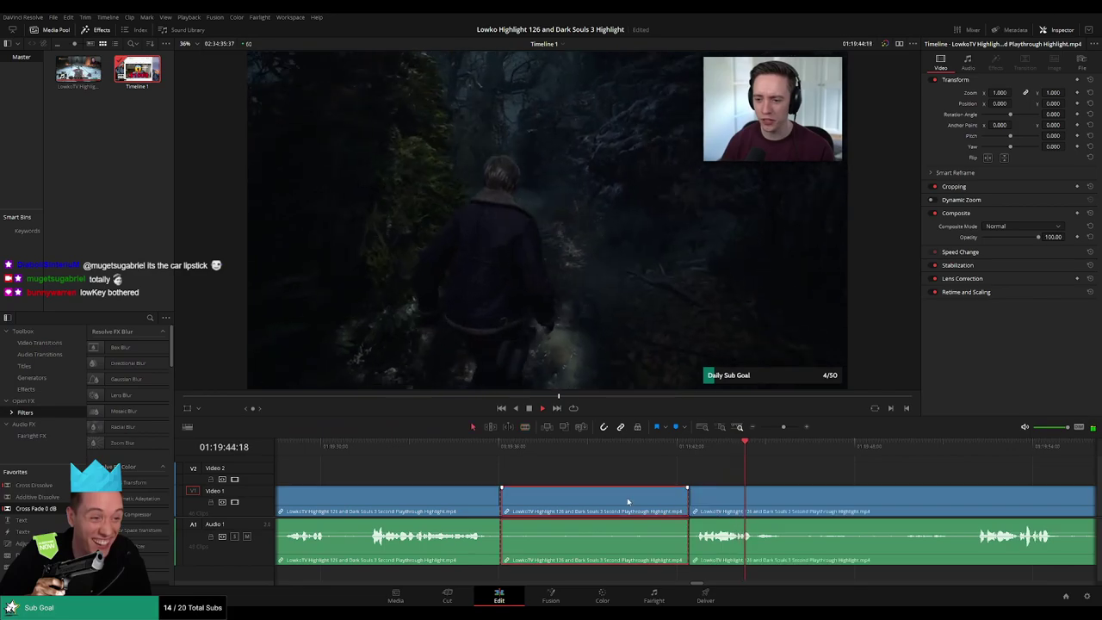
pyautogui.click(628, 502)
pyautogui.press('Delete')
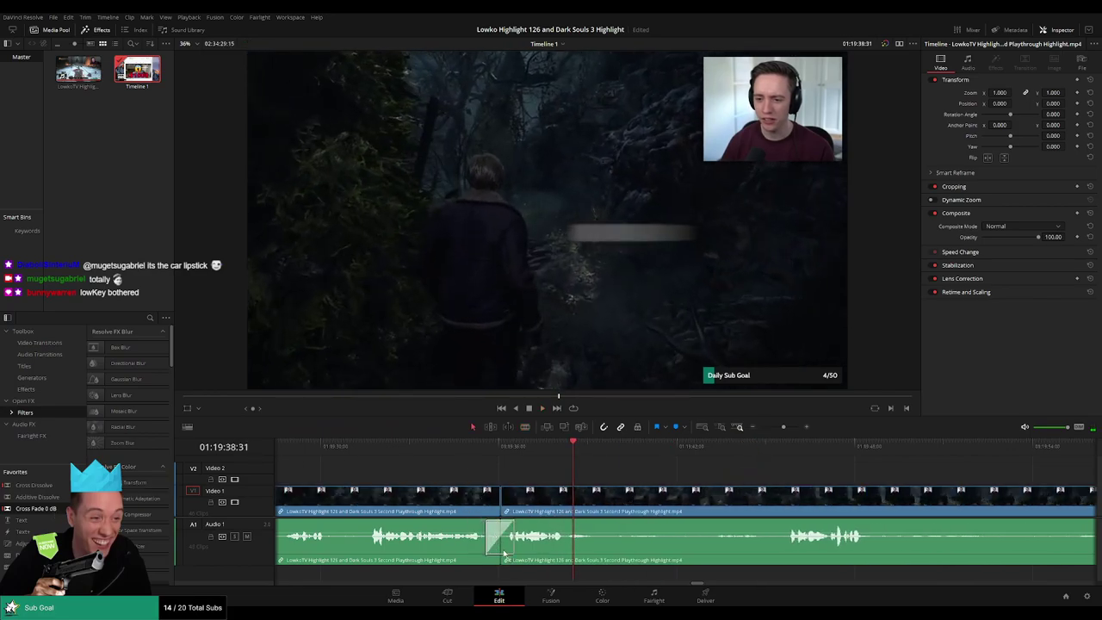
# Colour the finished clip before the 01:19:36 cut teal.
pyautogui.click(493, 459)
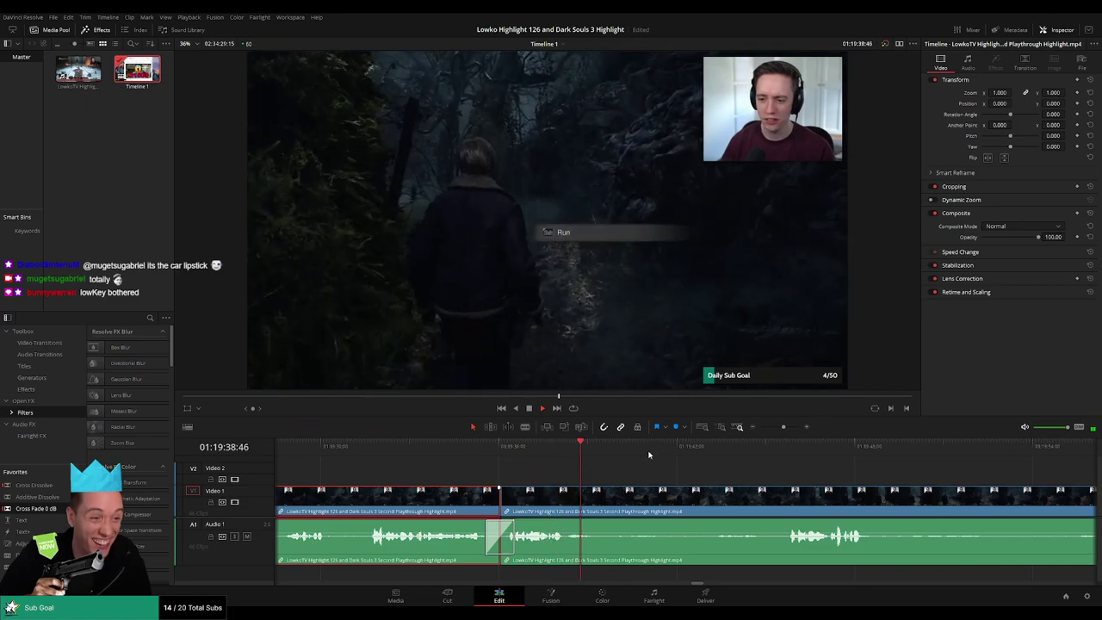
pyautogui.click(746, 480)
pyautogui.moveTo(745, 480); pyautogui.dragTo(583, 468)
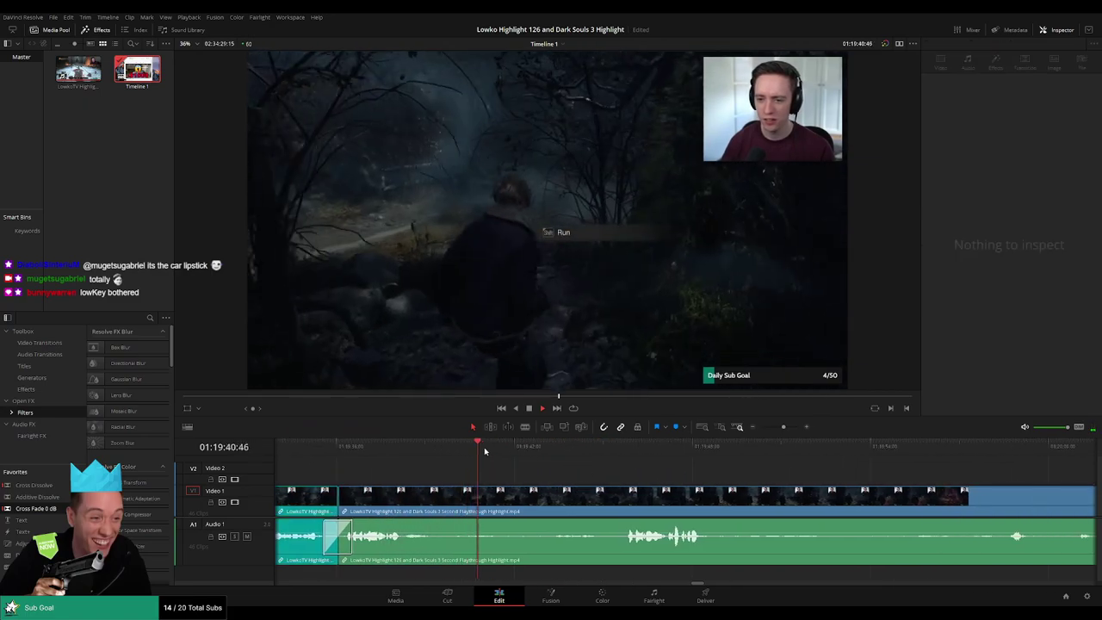
# Review the continued forest walk from about 01:19:40 to 01:20:12 for parts to cut.
pyautogui.click(582, 456)
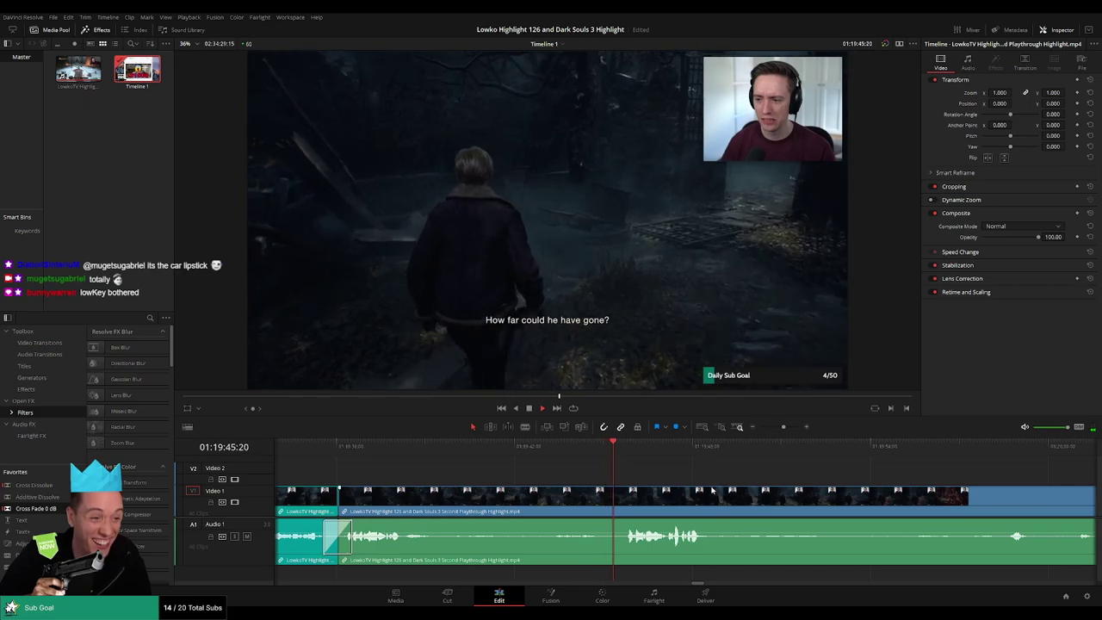
pyautogui.moveTo(730, 490); pyautogui.dragTo(590, 478)
pyautogui.hscroll(2, 612, 480)
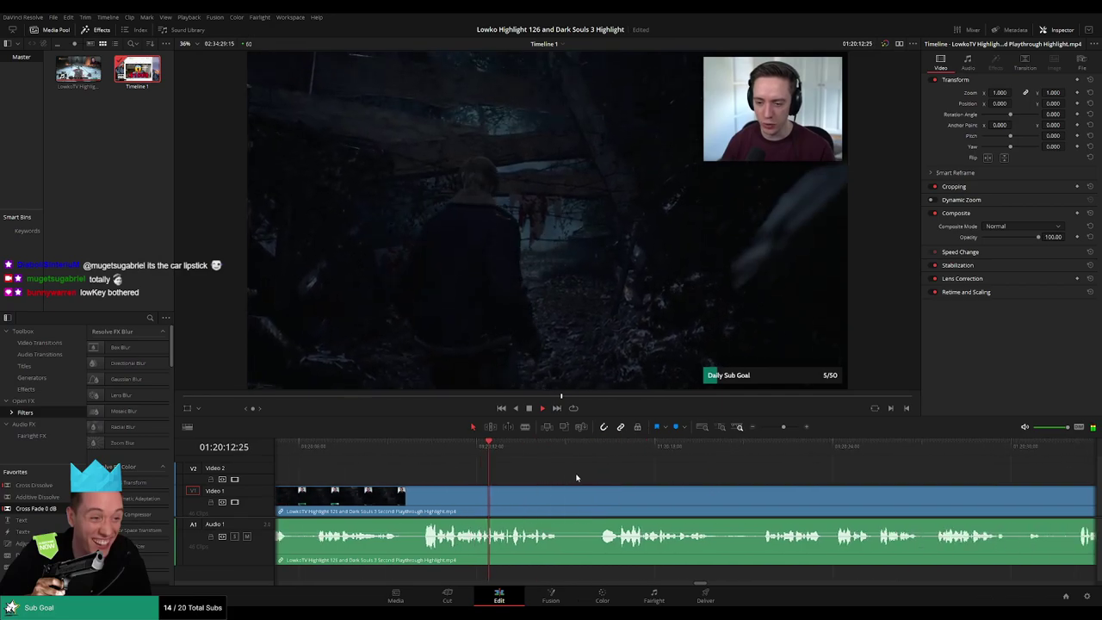
# Cut out the short section from about 01:20:16 to 01:20:17 and apply the finished-clip colour to the clip before it.
pyautogui.moveTo(784, 428)
pyautogui.mouseDown()
pyautogui.moveTo(761, 430)
pyautogui.moveTo(786, 433)
pyautogui.mouseUp()
pyautogui.press('b')
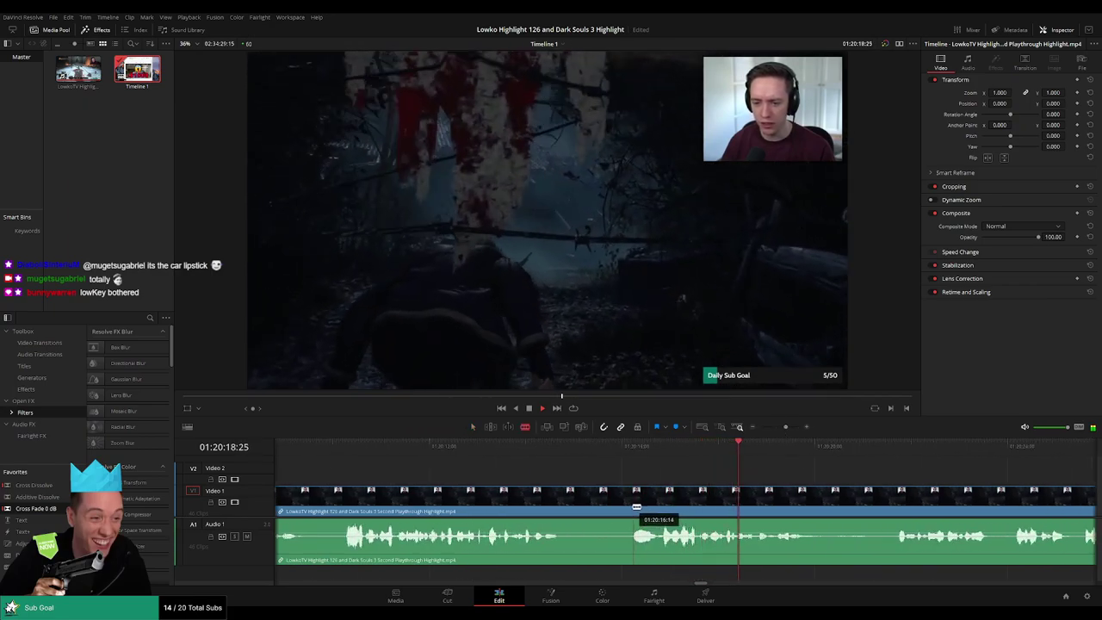
pyautogui.click(633, 513)
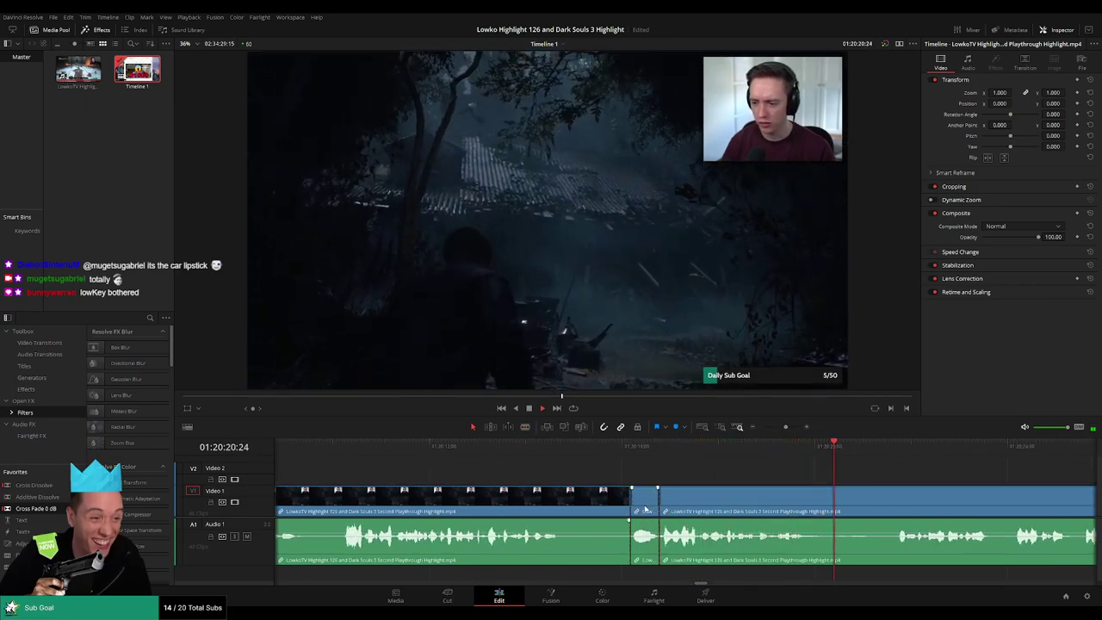
pyautogui.press('a')
pyautogui.click(626, 506)
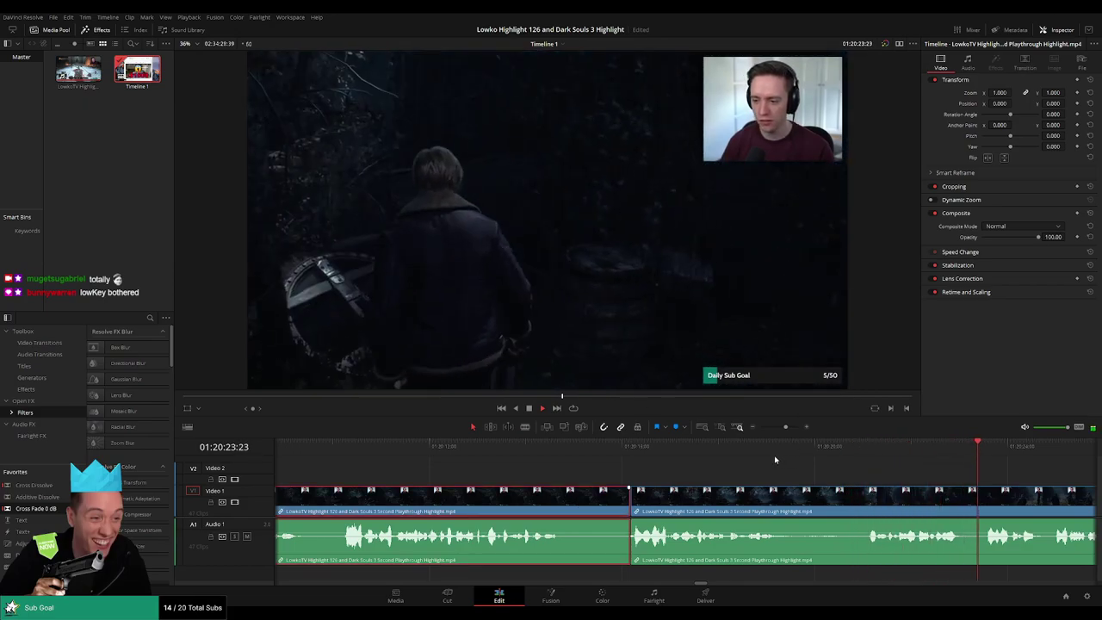
pyautogui.press('1')
pyautogui.click(936, 483)
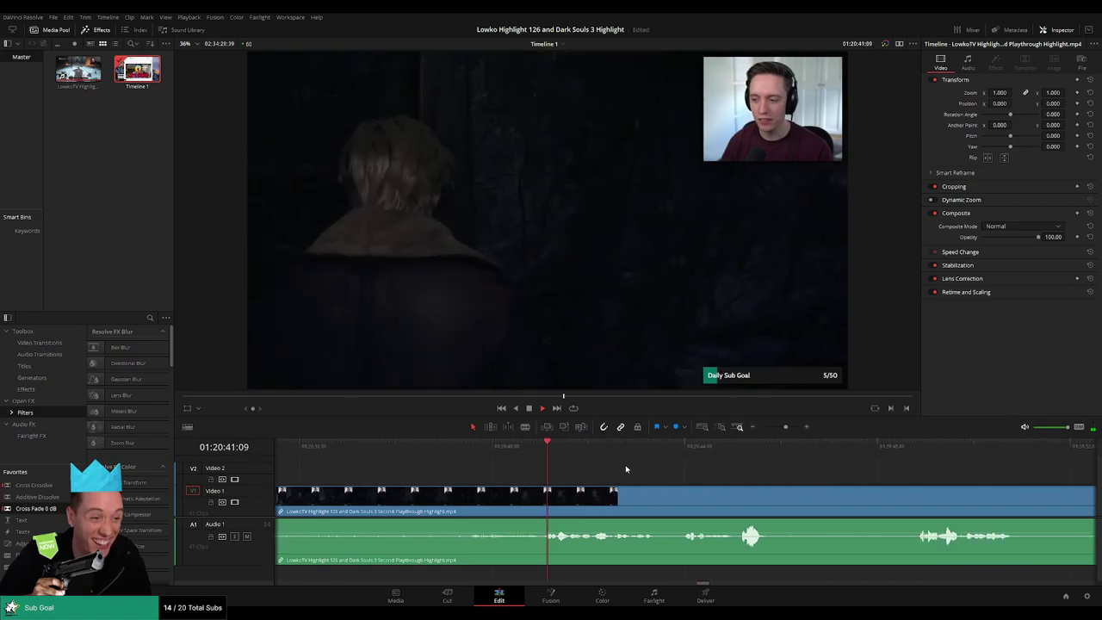
# Review the walk to the hut and the crude charm inspection from about 01:20:41 to 01:21:42 for parts to cut.
pyautogui.moveTo(786, 428); pyautogui.dragTo(785, 428)
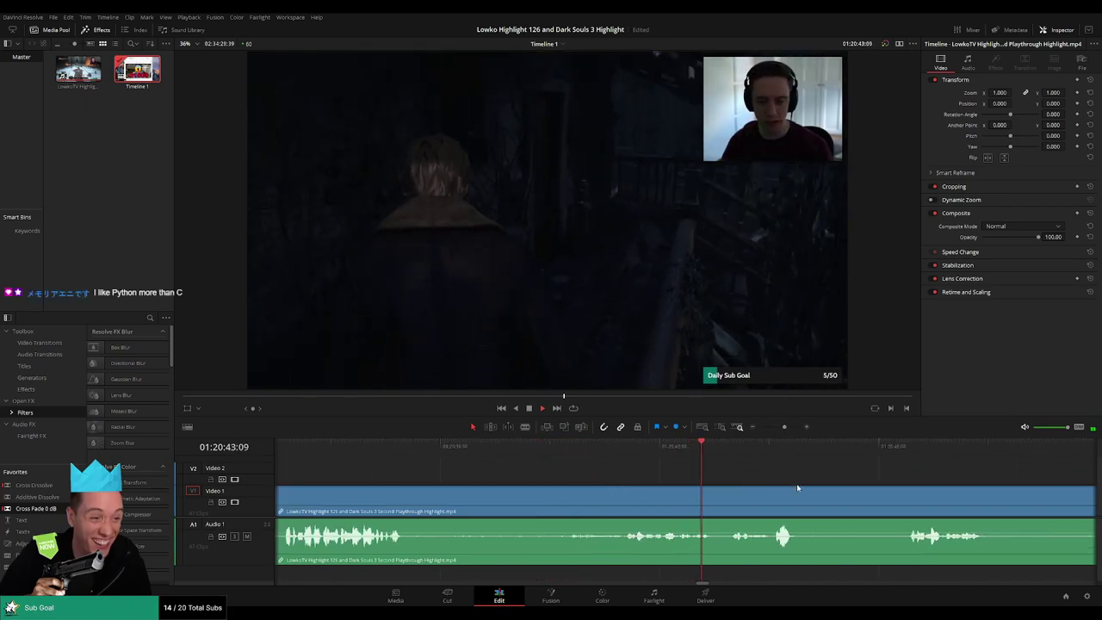
pyautogui.moveTo(798, 488); pyautogui.dragTo(590, 475)
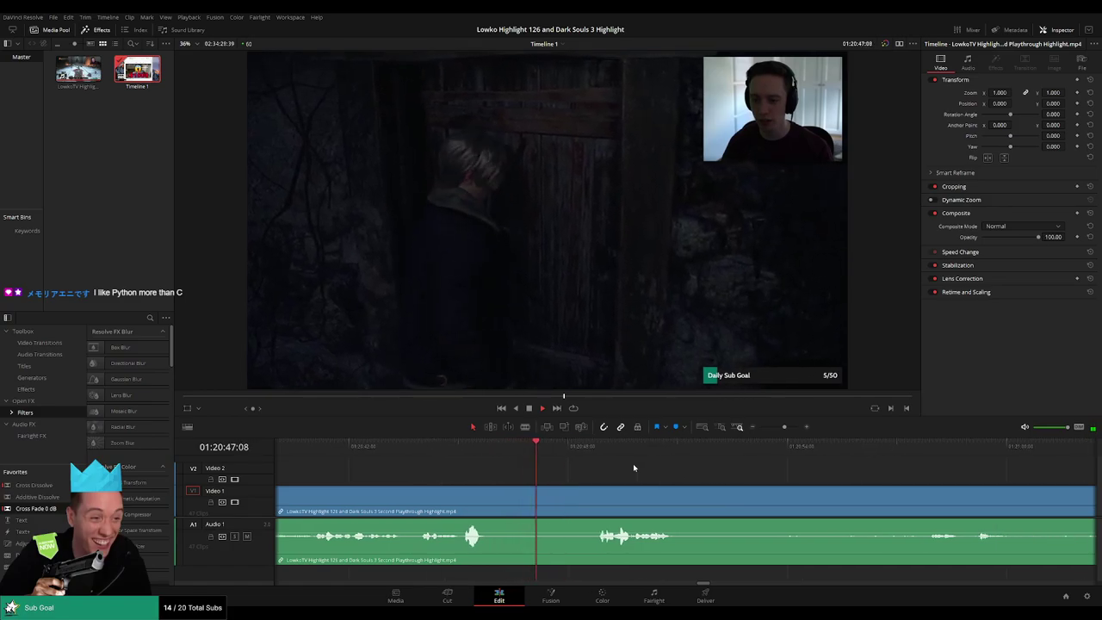
pyautogui.press('space')
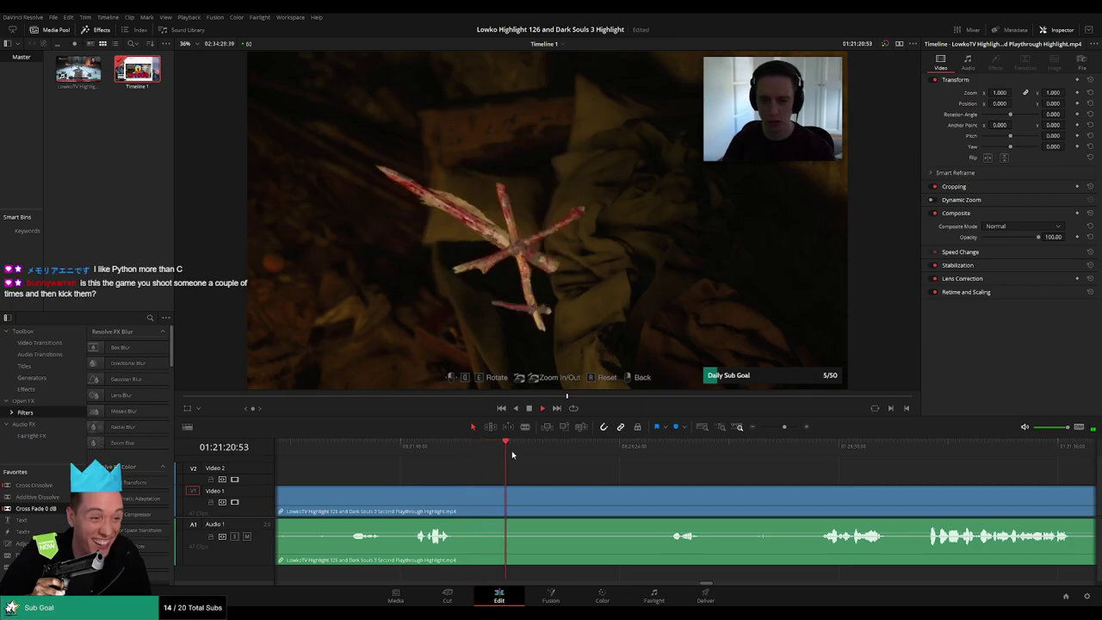
pyautogui.moveTo(582, 454); pyautogui.dragTo(626, 458)
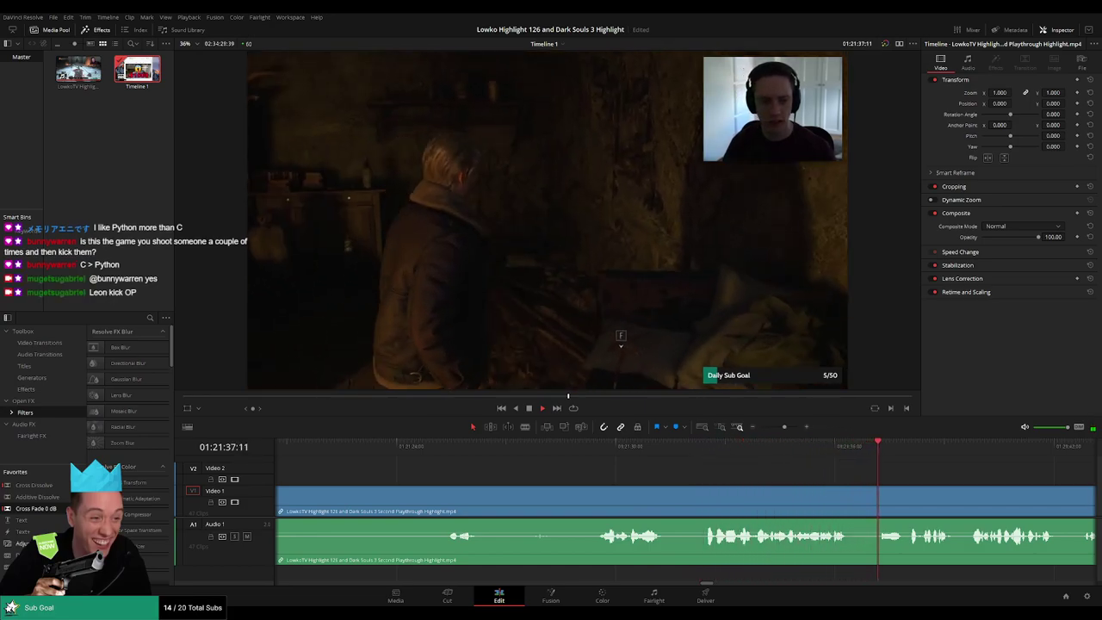
pyautogui.press('space')
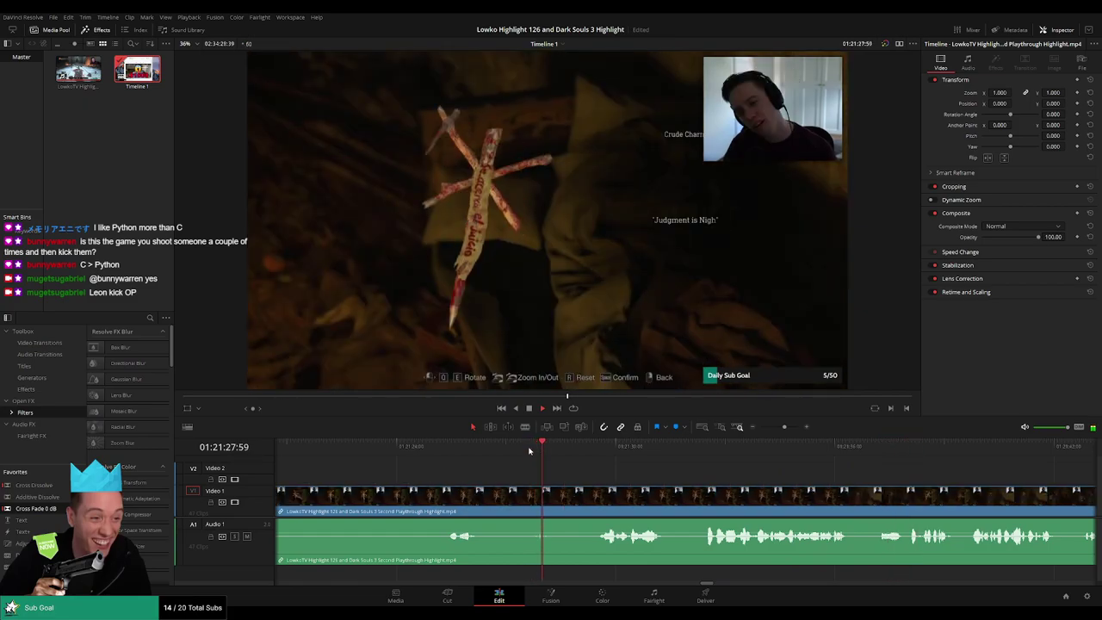
pyautogui.click(531, 450)
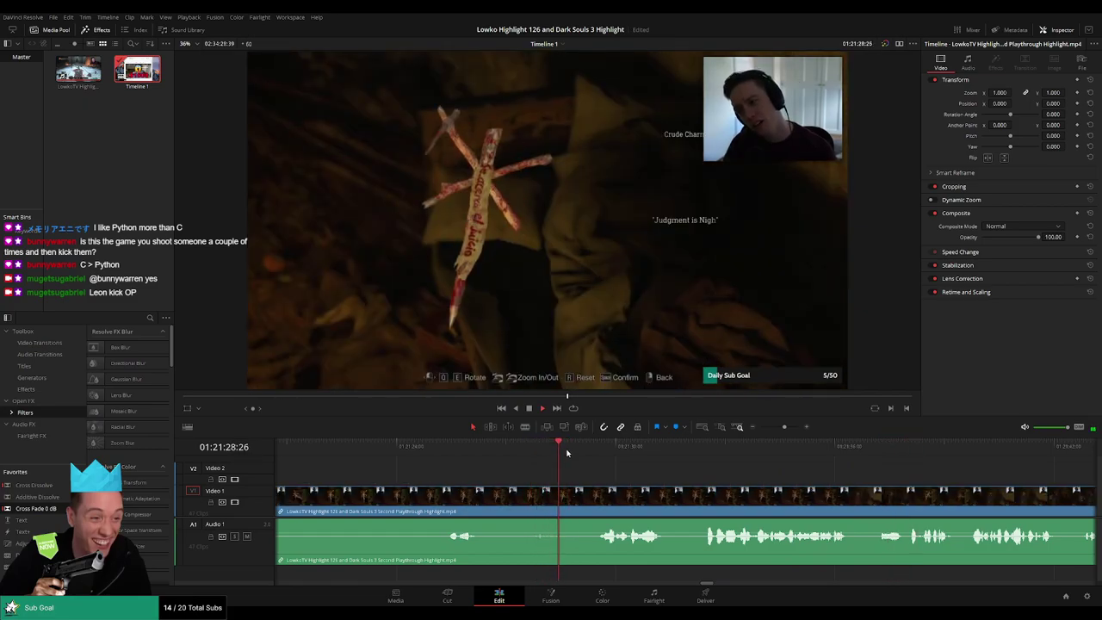
pyautogui.moveTo(564, 450); pyautogui.dragTo(706, 460)
pyautogui.hscroll(3, 767, 477)
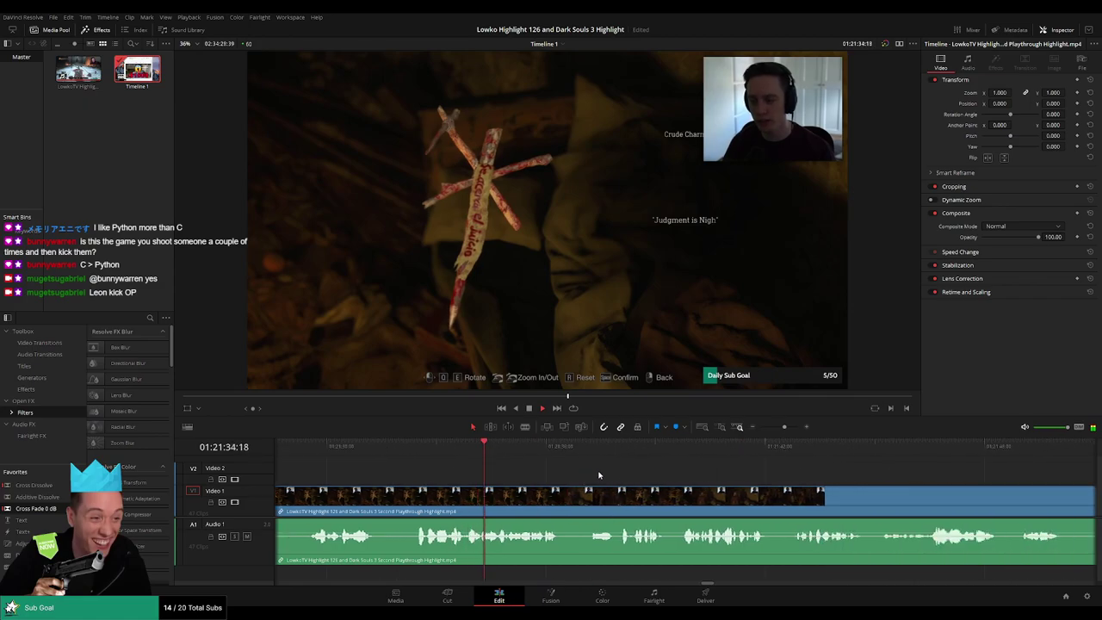
pyautogui.hscroll(2, 620, 474)
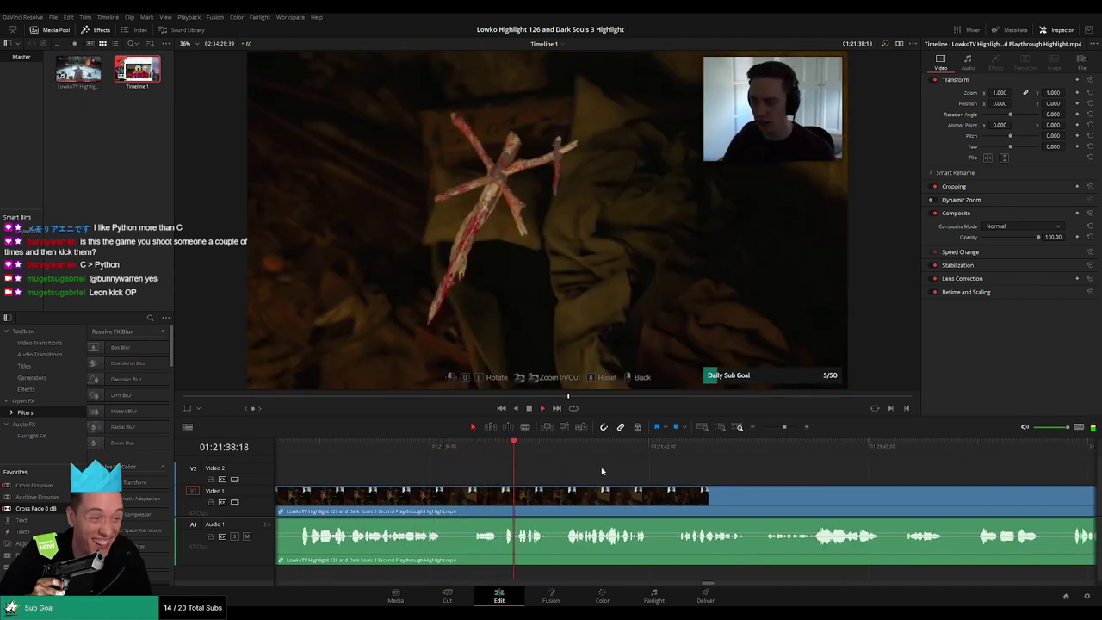
pyautogui.hscroll(2, 608, 473)
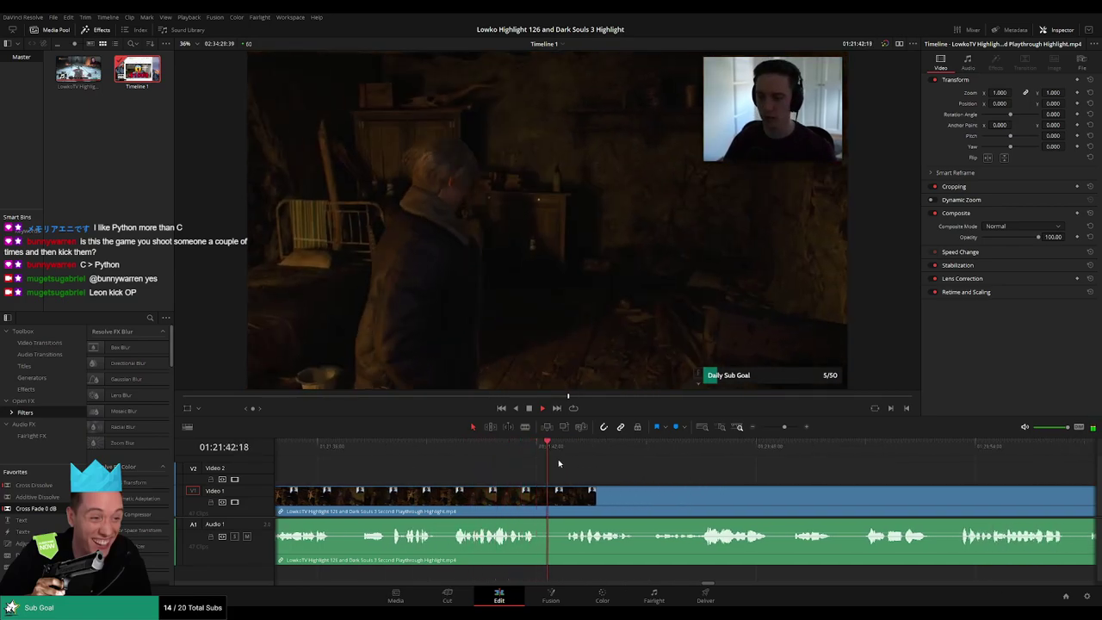
# Review the search of the hut room from about 01:21:42 to 01:22:04 for parts to cut.
pyautogui.moveTo(617, 480); pyautogui.dragTo(542, 472)
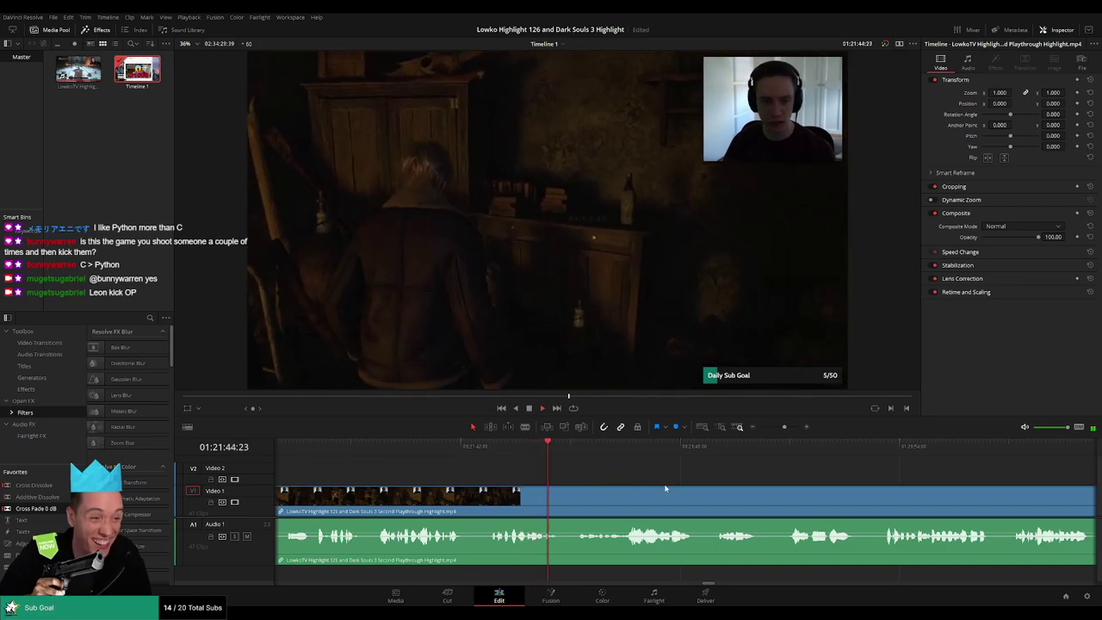
pyautogui.hscroll(3, 557, 474)
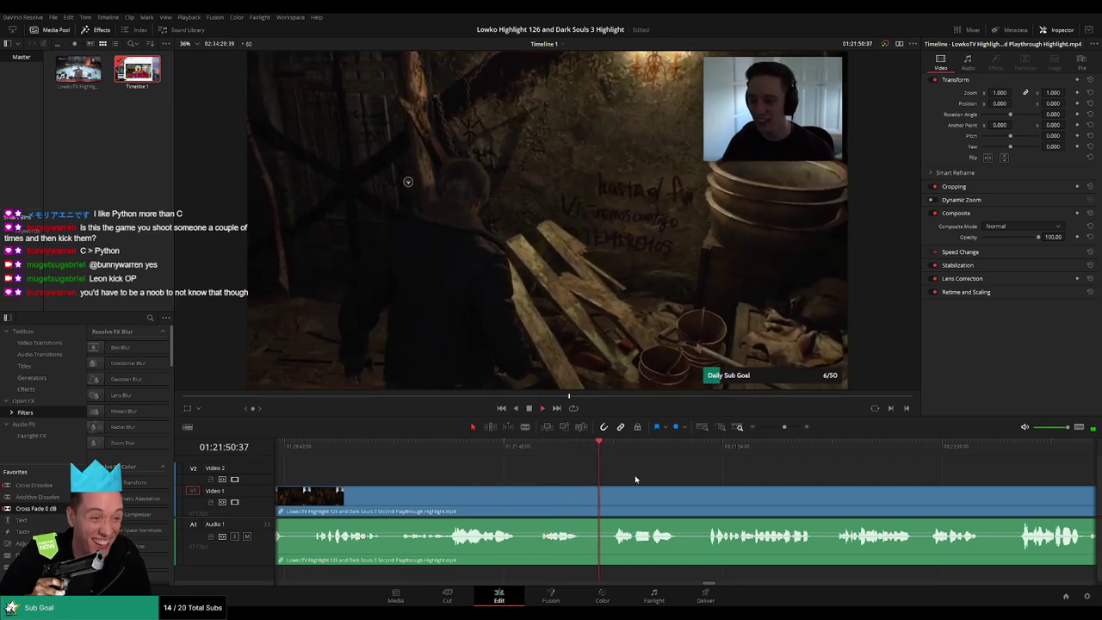
pyautogui.hscroll(2, 654, 484)
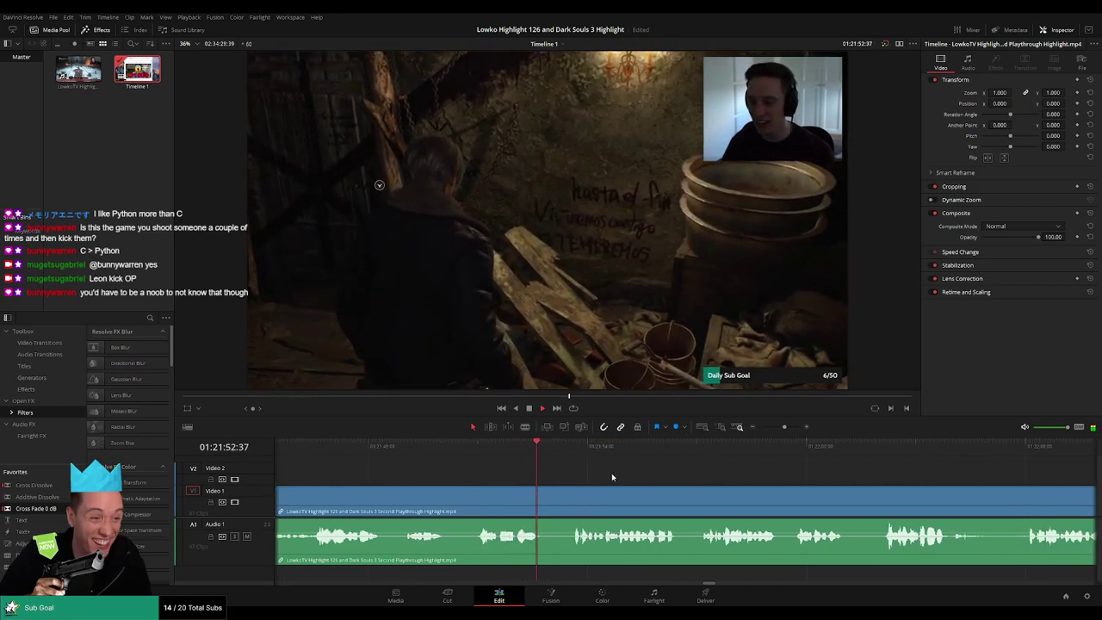
pyautogui.hotkey('shift', 'Left')
pyautogui.hotkey('shift', 'Left')
pyautogui.hotkey('shift', 'Left')
pyautogui.hotkey('shift', 'Left')
pyautogui.hscroll(2, 659, 485)
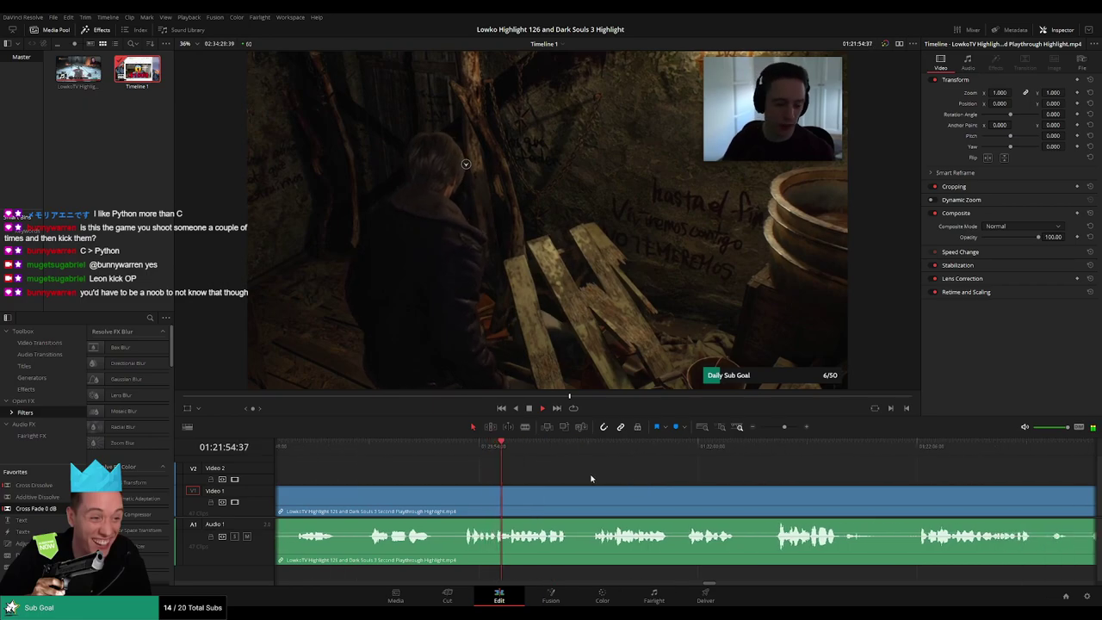
pyautogui.hscroll(1, 671, 481)
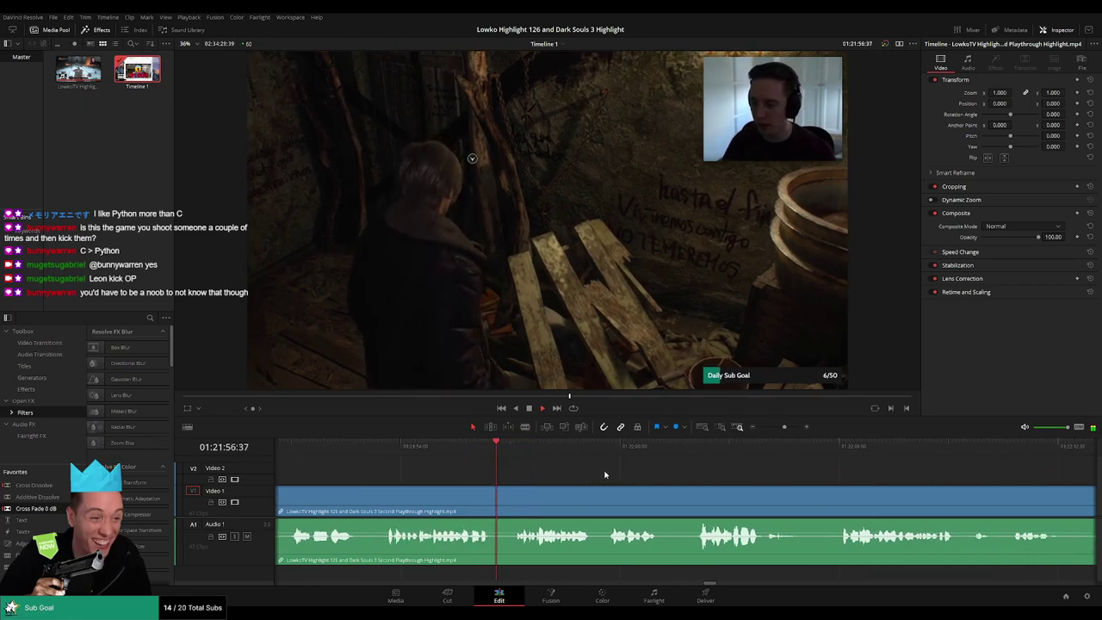
pyautogui.hscroll(1, 628, 476)
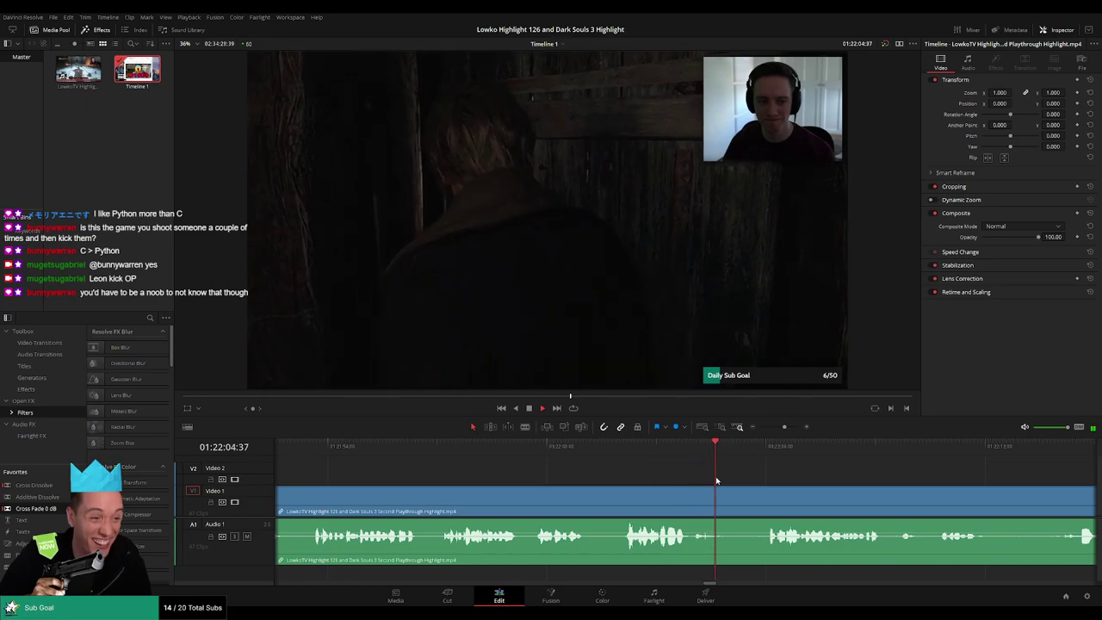
# Review the cutscene with the man in the house from about 01:22:04 to 01:23:01 for parts to cut.
pyautogui.moveTo(814, 487); pyautogui.dragTo(630, 473)
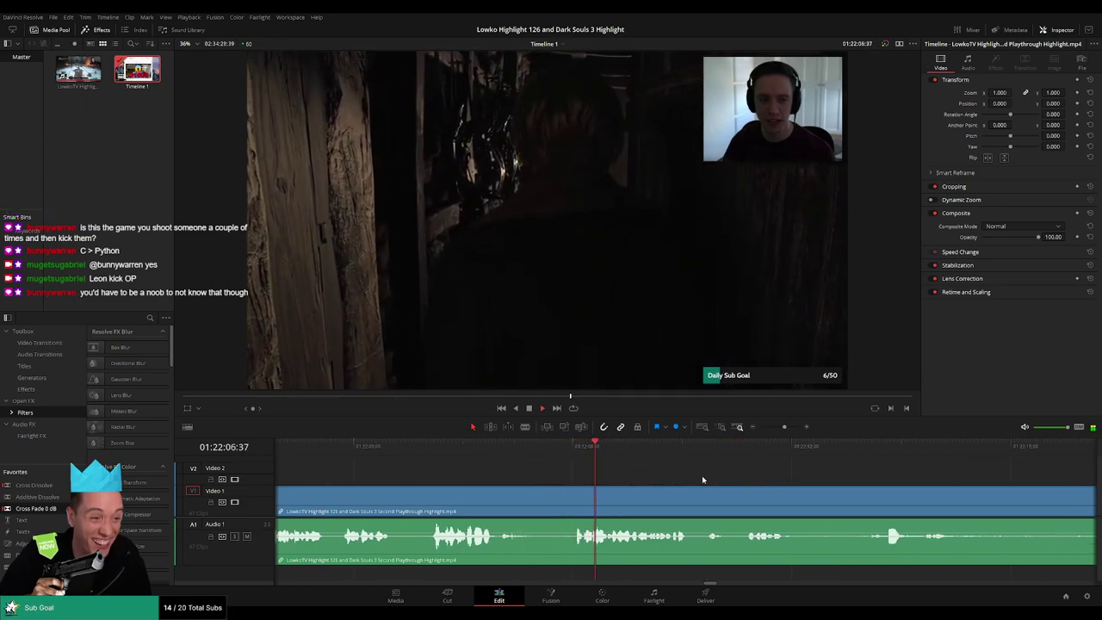
pyautogui.hscroll(2, 612, 473)
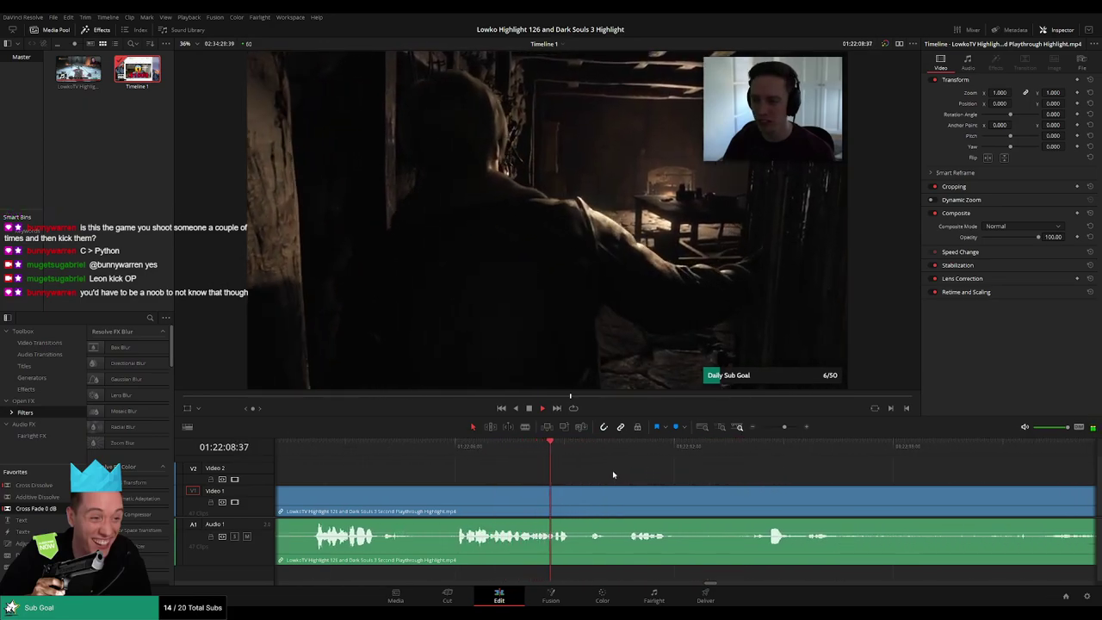
pyautogui.hscroll(2, 610, 471)
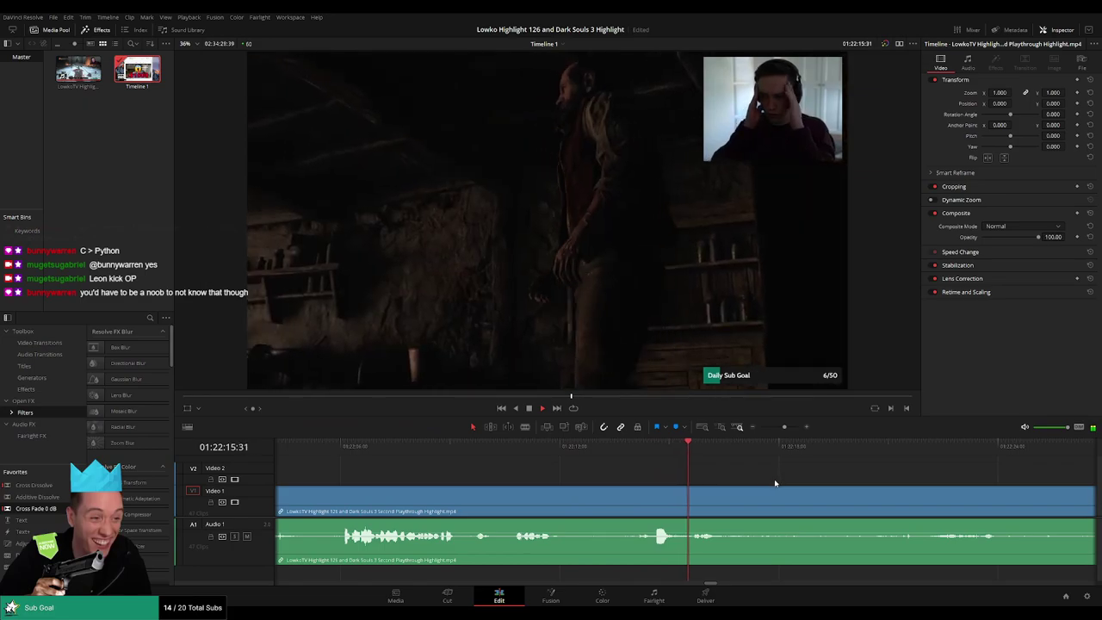
pyautogui.hscroll(3, 617, 473)
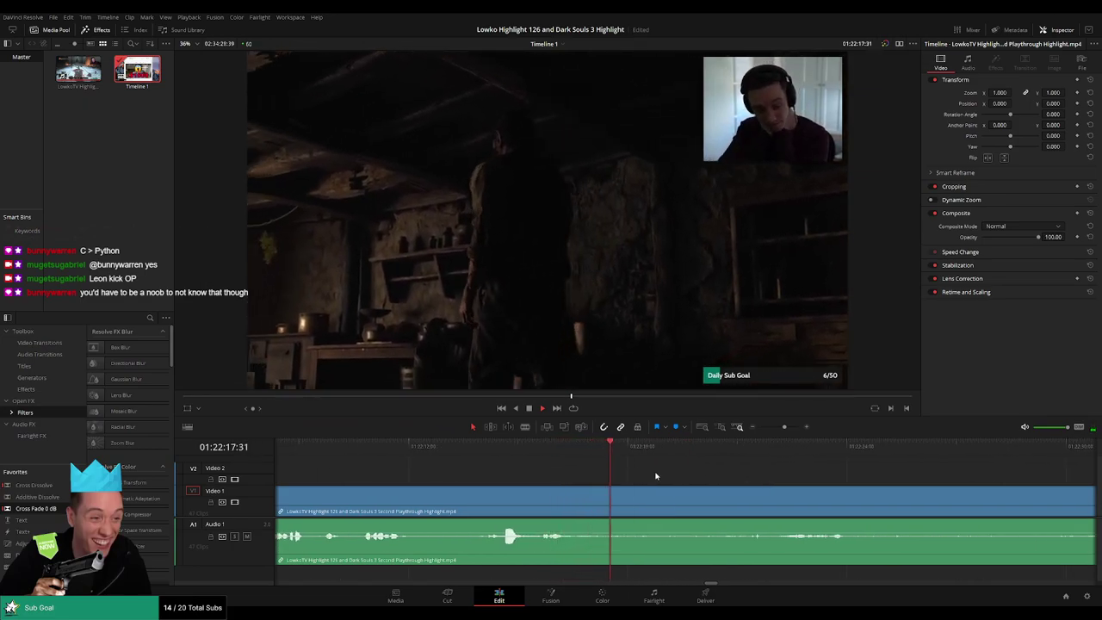
pyautogui.hscroll(3, 558, 467)
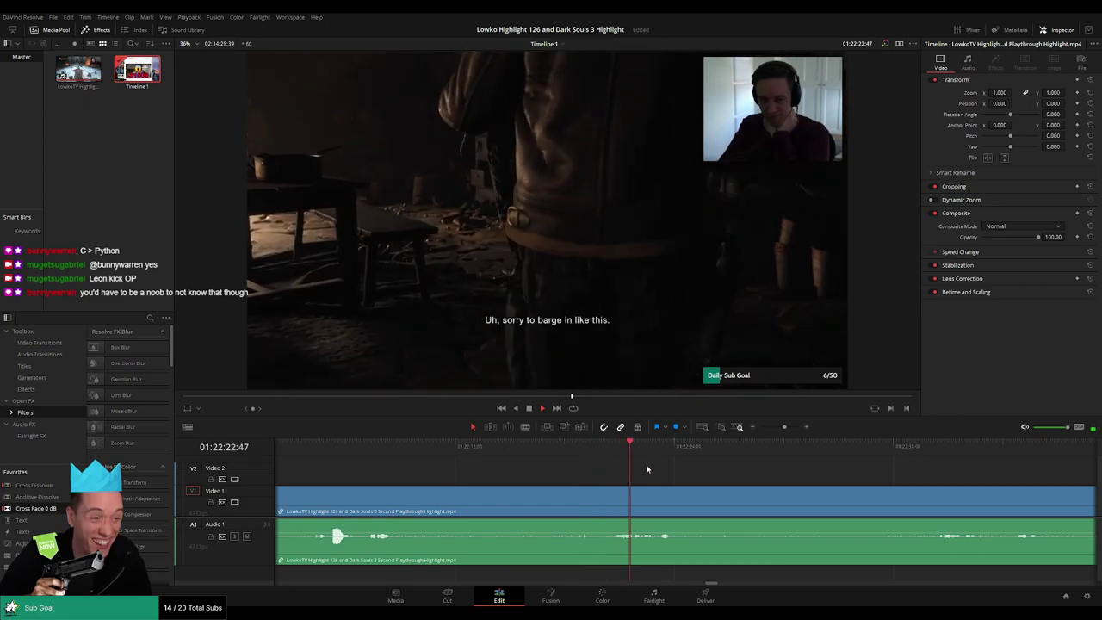
pyautogui.hscroll(2, 596, 476)
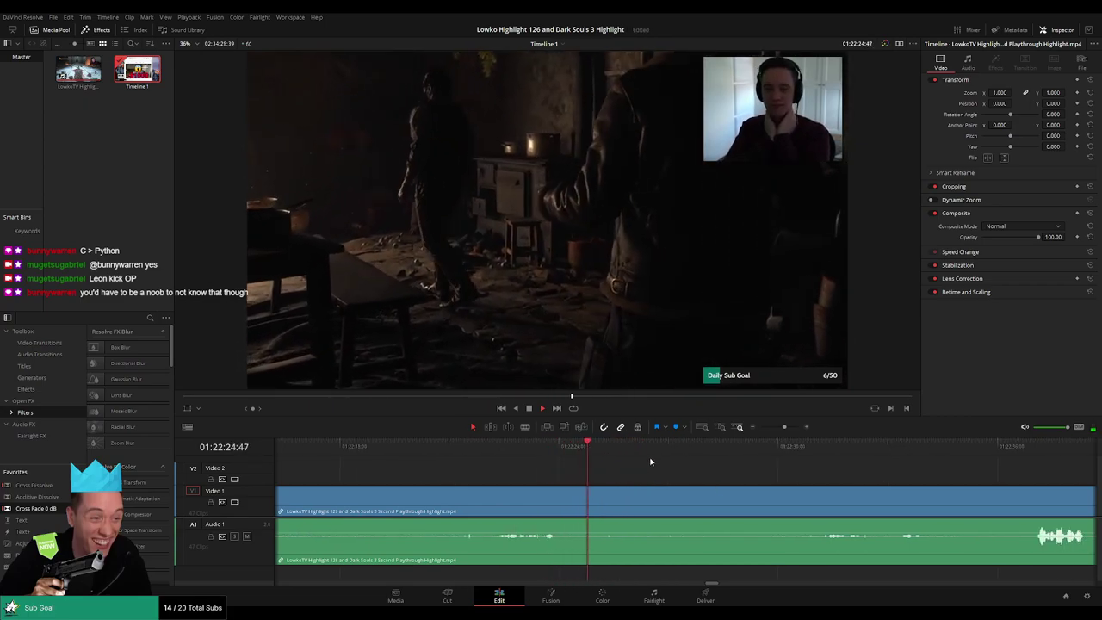
pyautogui.moveTo(685, 449); pyautogui.dragTo(775, 454)
pyautogui.hscroll(6, 805, 484)
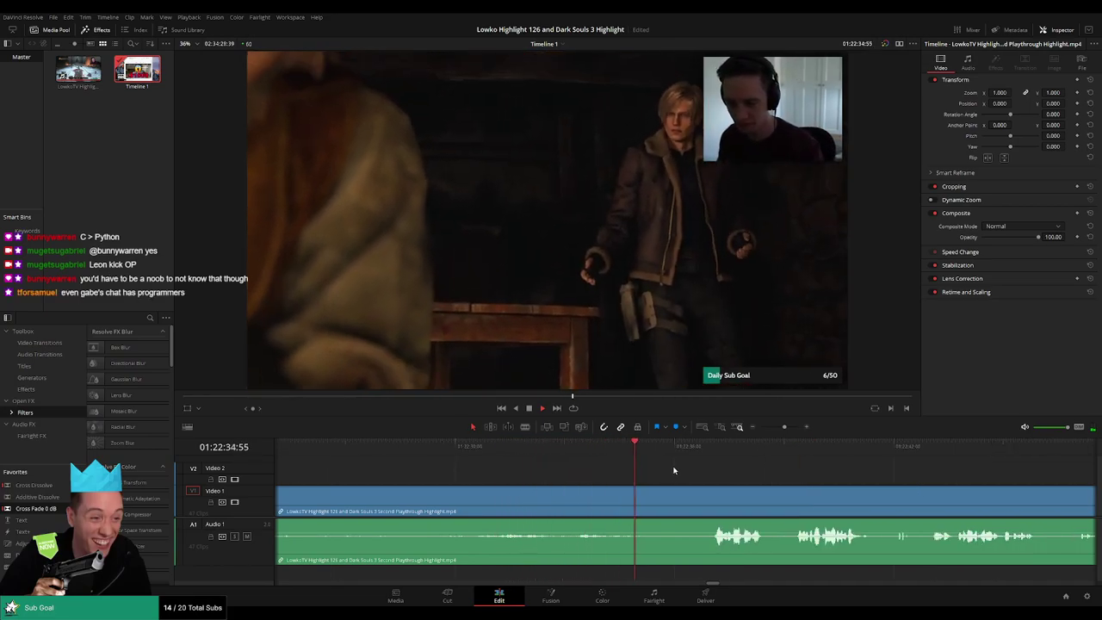
pyautogui.hscroll(3, 648, 467)
pyautogui.hscroll(2, 650, 467)
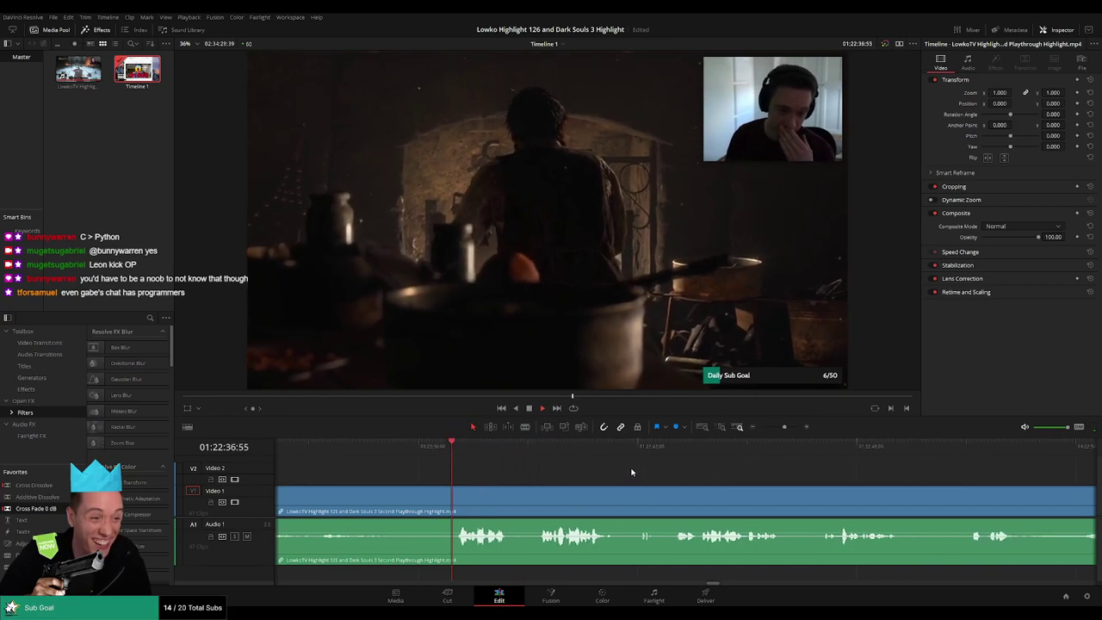
pyautogui.hscroll(2, 602, 471)
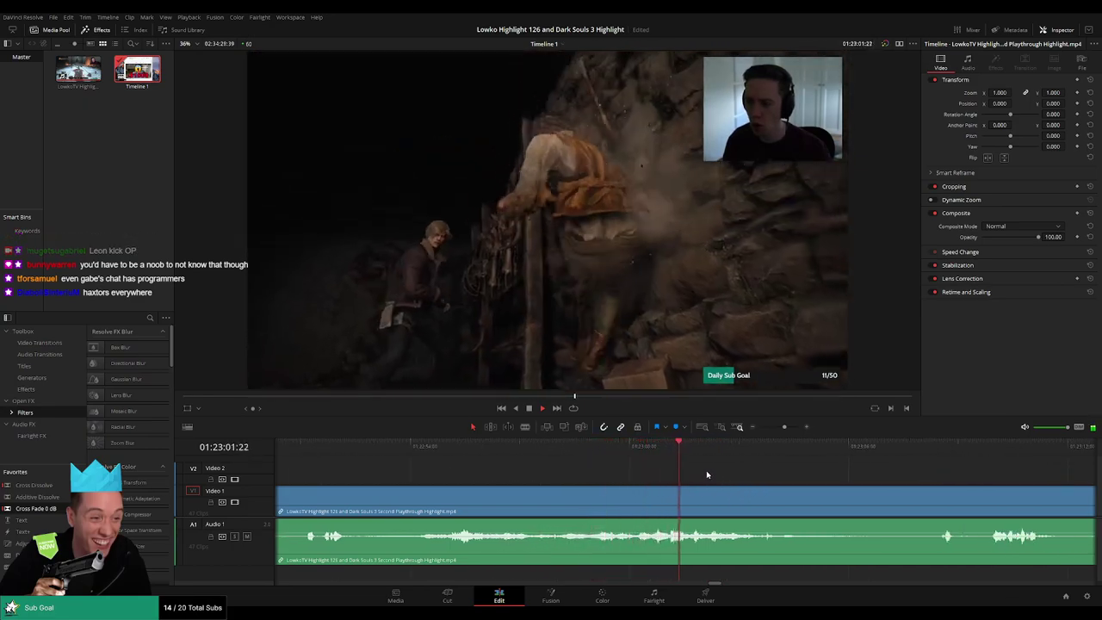
# Replay the cutscene fight from about 01:22:57 and review the footage up to the Hunter's Lodge Key pickup at about 01:23:15.
pyautogui.click(546, 450)
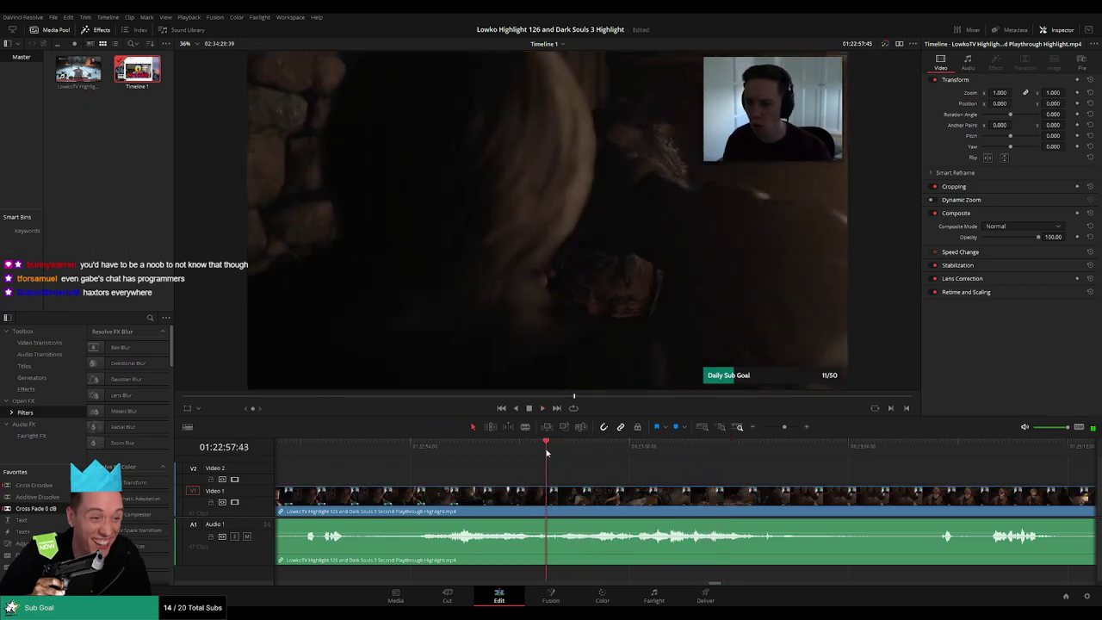
pyautogui.moveTo(568, 451); pyautogui.dragTo(622, 448)
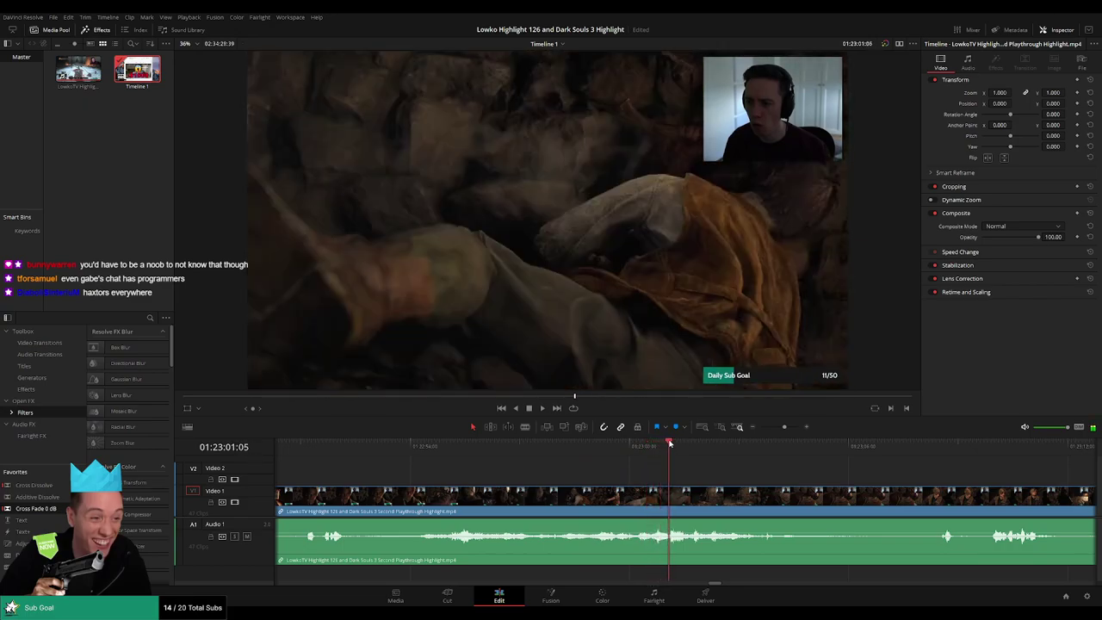
pyautogui.moveTo(669, 442); pyautogui.dragTo(560, 445)
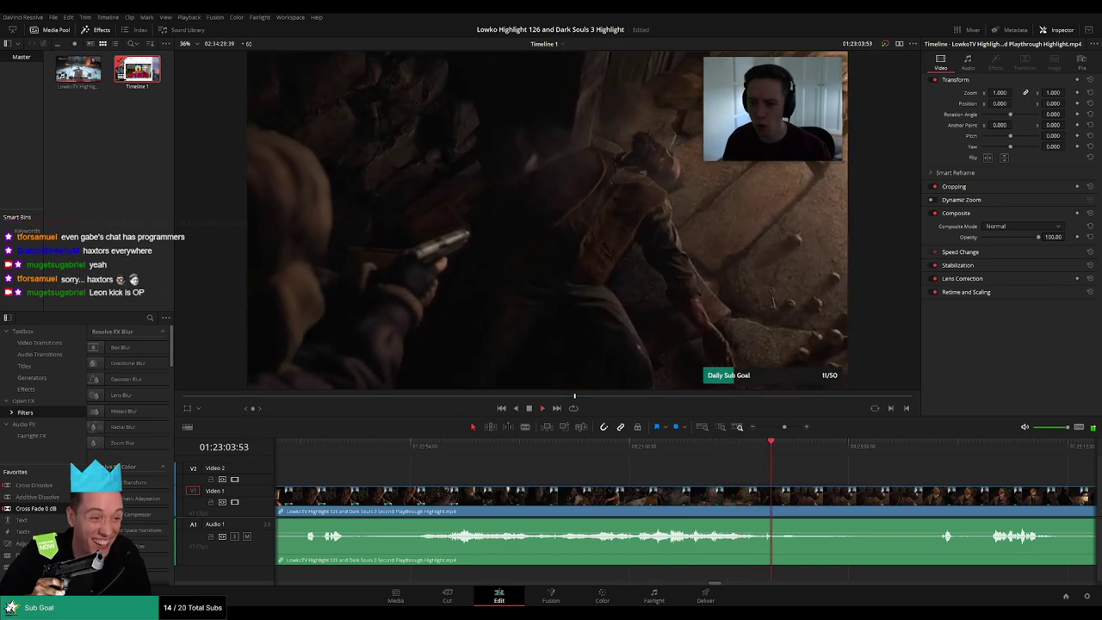
pyautogui.moveTo(836, 479); pyautogui.dragTo(619, 474)
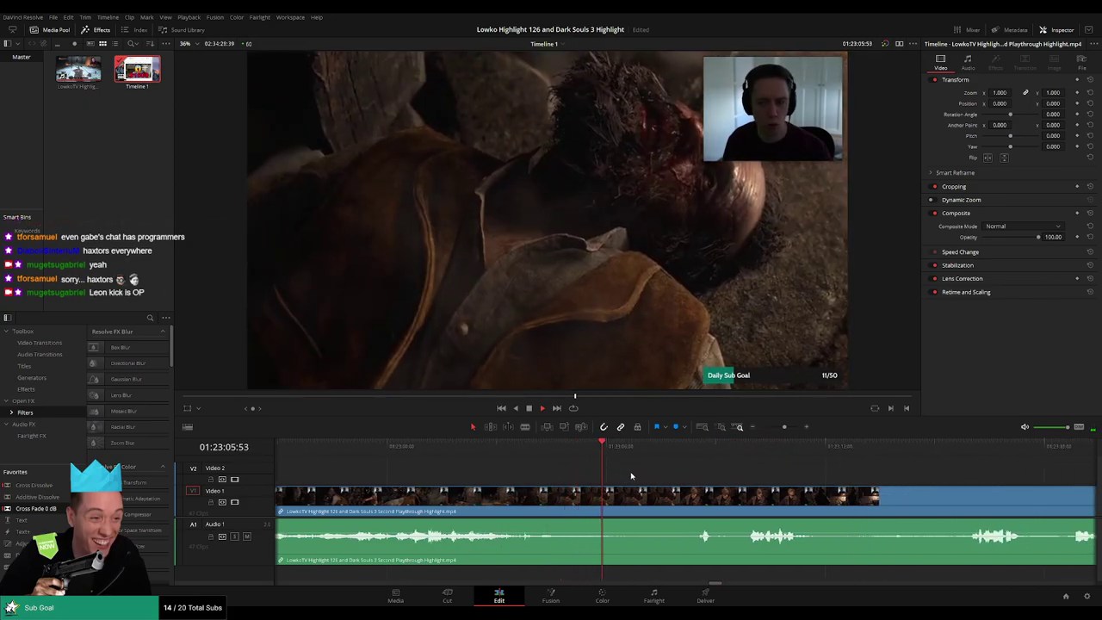
pyautogui.hscroll(3, 659, 480)
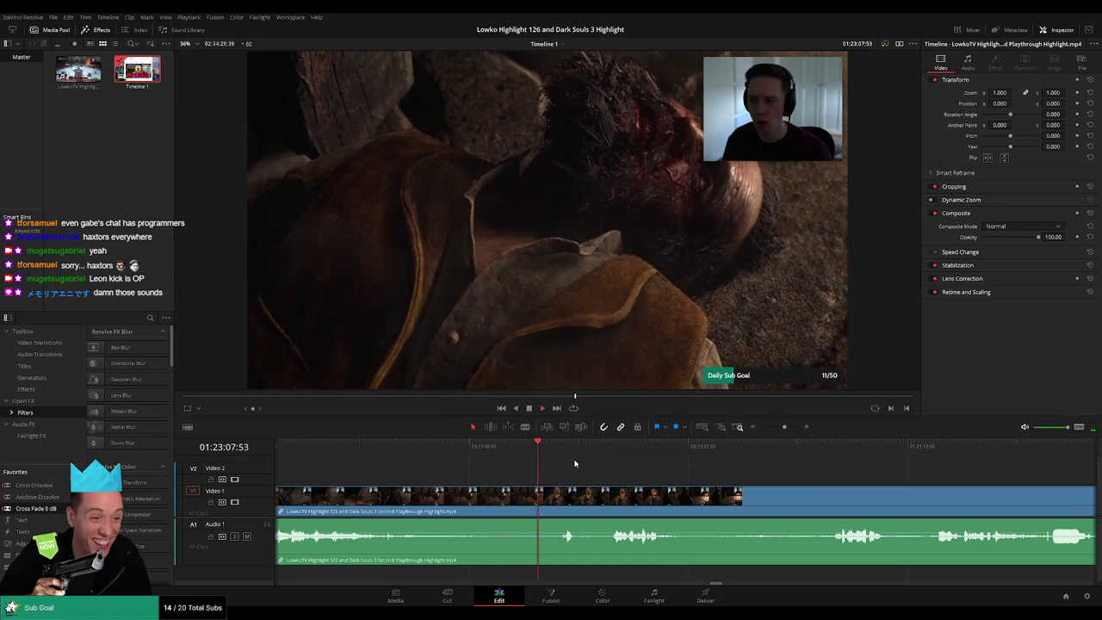
pyautogui.hscroll(3, 564, 477)
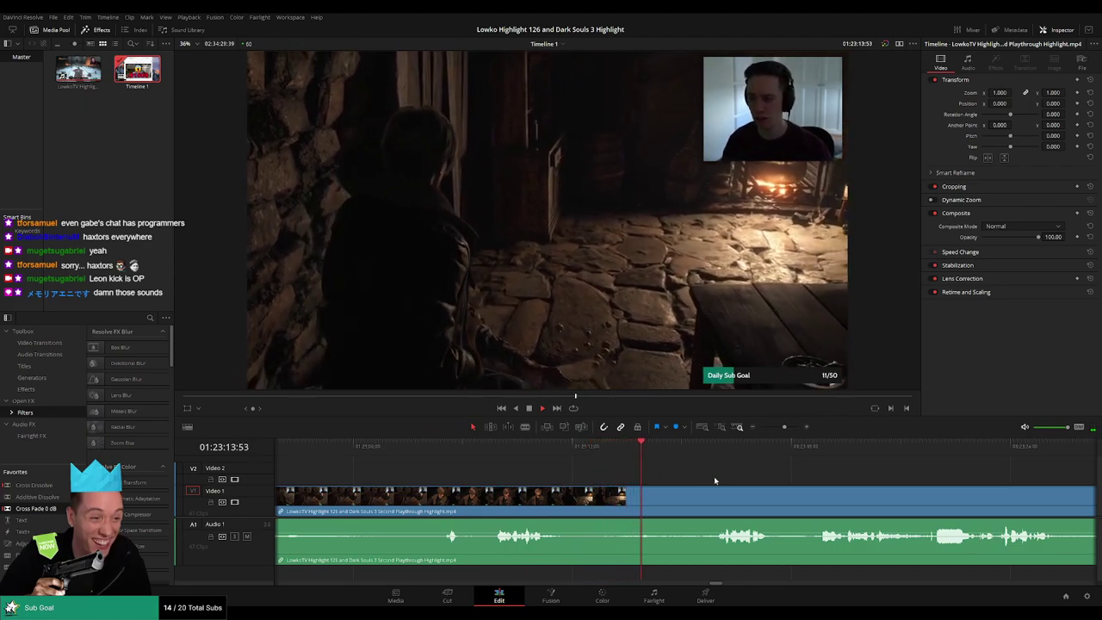
pyautogui.hscroll(3, 714, 477)
pyautogui.hscroll(2, 571, 475)
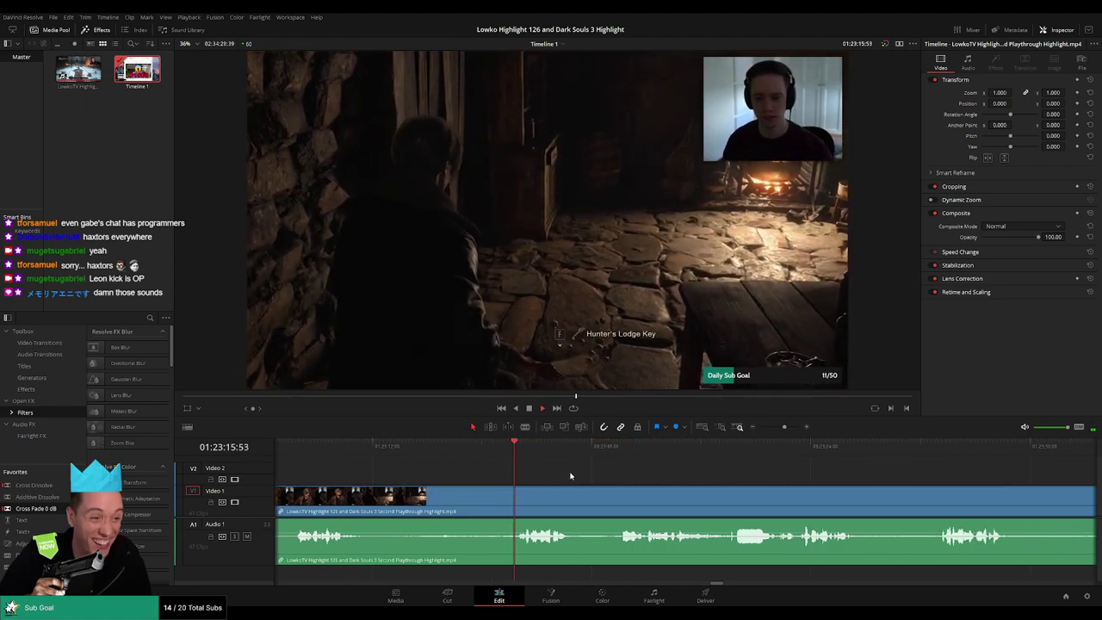
# Split the footage at about 01:23:21:47 and just after it, and delete the short piece of the Hunter's Lodge Key pickup between the cuts.
pyautogui.hscroll(2, 571, 475)
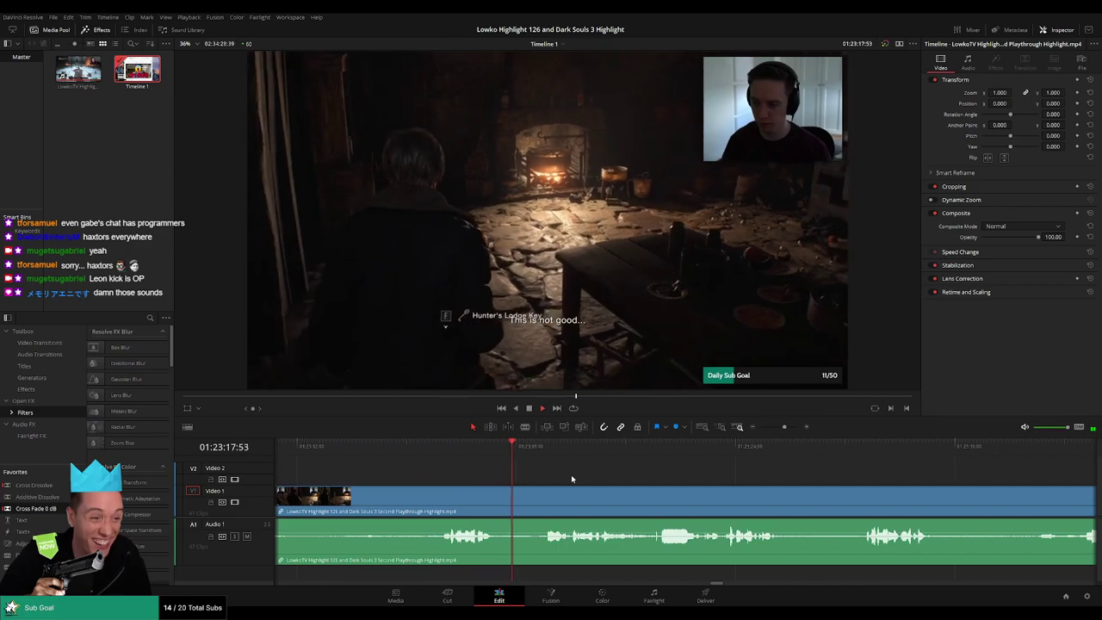
pyautogui.hscroll(3, 627, 475)
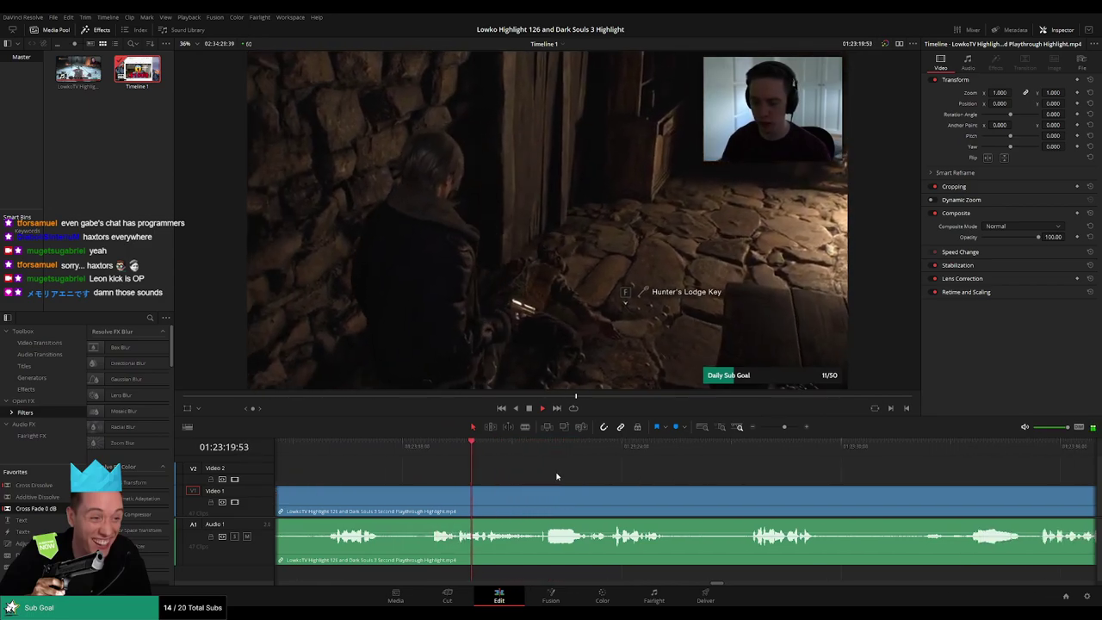
pyautogui.hscroll(2, 586, 478)
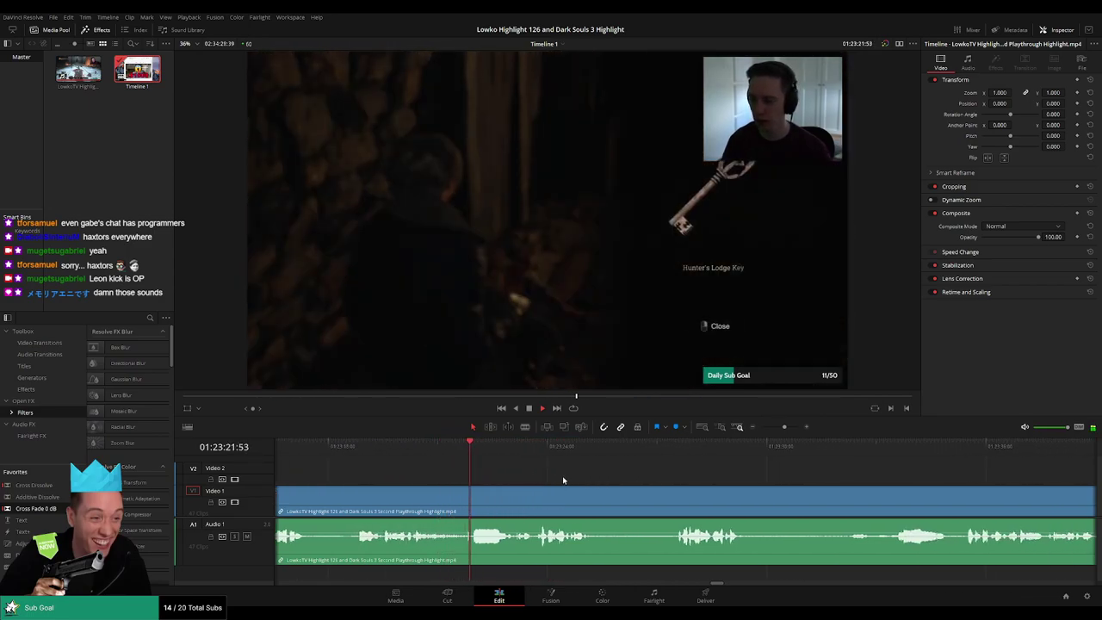
pyautogui.press('b')
pyautogui.click(467, 507)
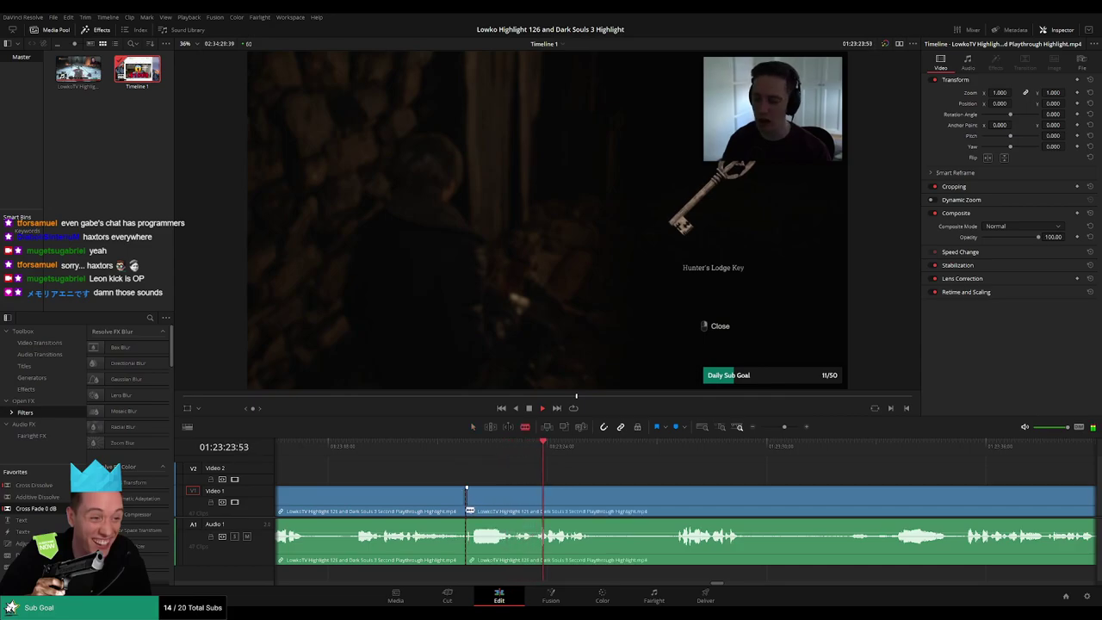
pyautogui.press('space')
pyautogui.click(516, 506)
pyautogui.press('a')
pyautogui.click(491, 503)
pyautogui.press('Delete')
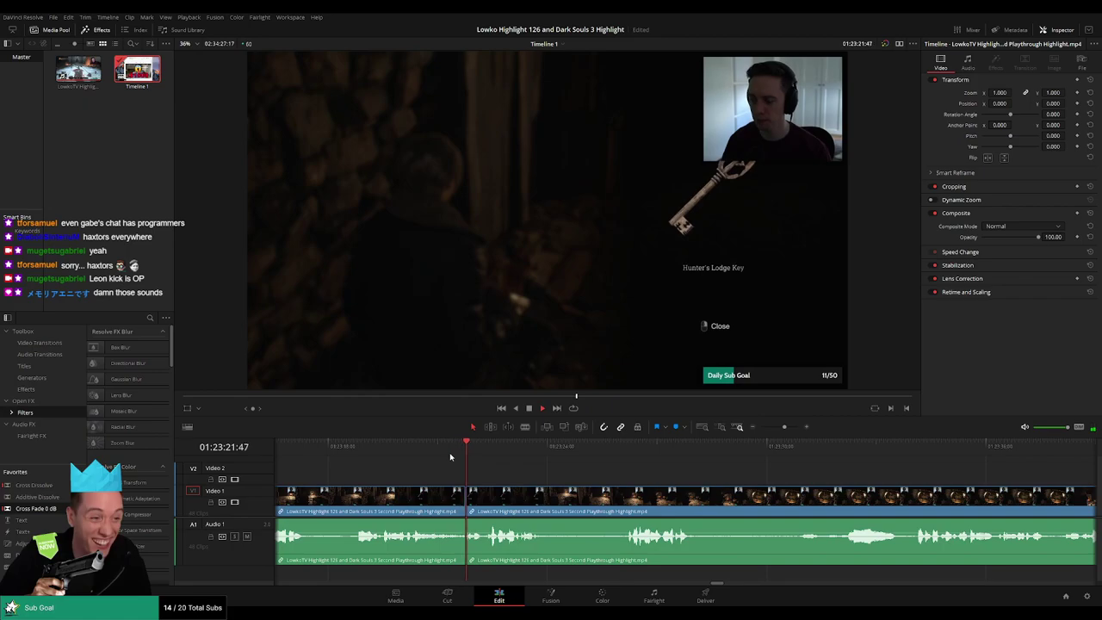
# Remove four more frames from the start of the clip following the key pickup cut.
pyautogui.scroll(3, 469, 496)
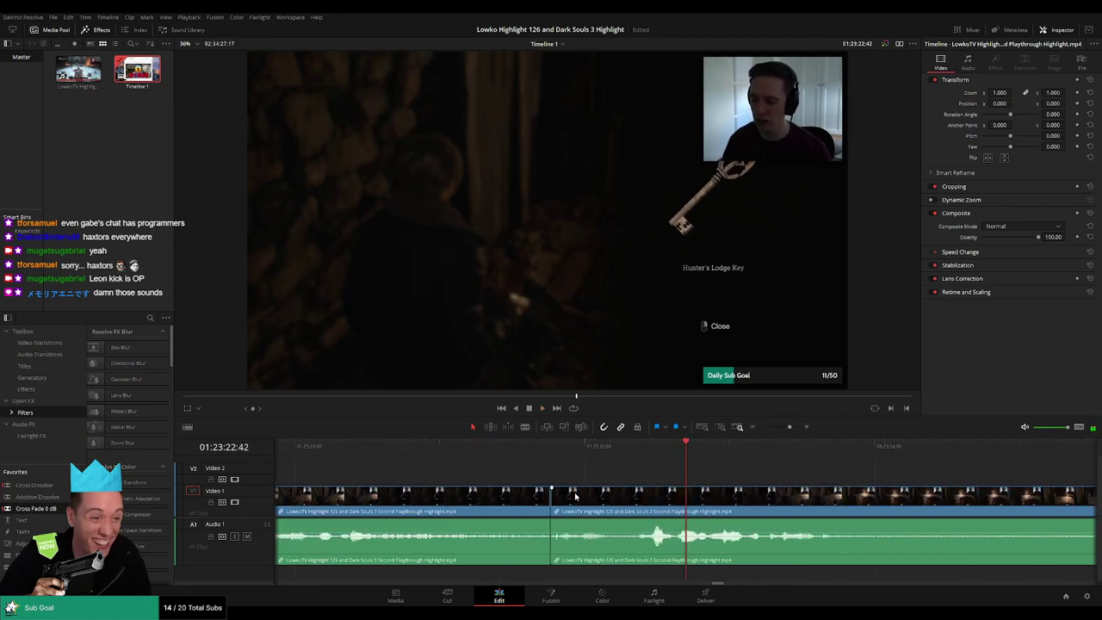
pyautogui.moveTo(566, 508); pyautogui.dragTo(562, 508)
pyautogui.click(556, 508)
pyautogui.press('Delete')
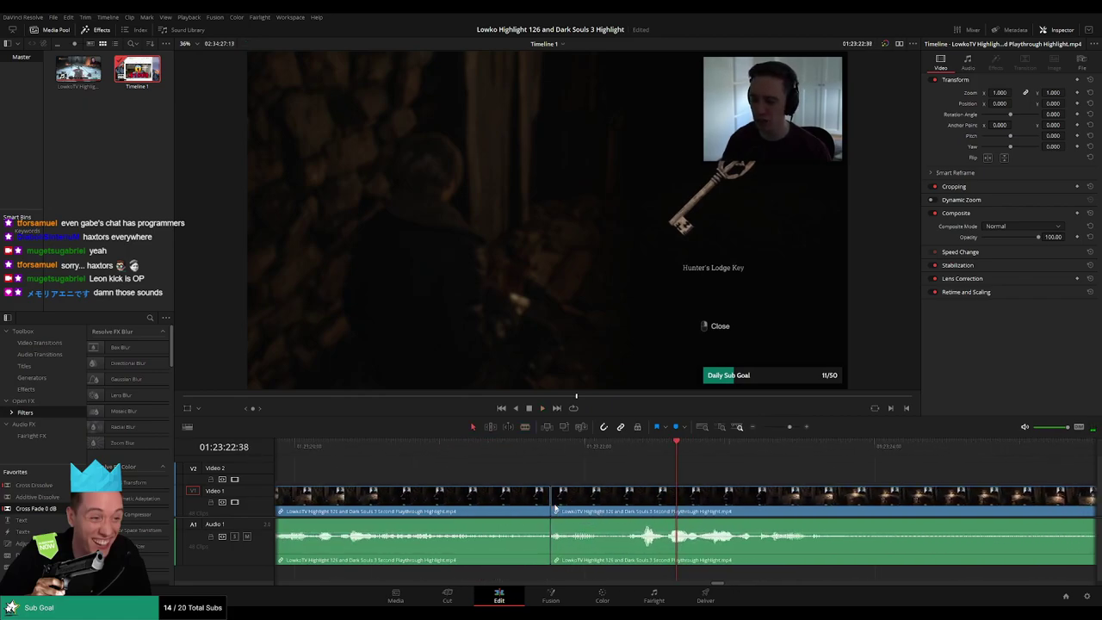
# Colour the finished clip that ends at the Hunter's Lodge Key cut teal.
pyautogui.click(778, 428)
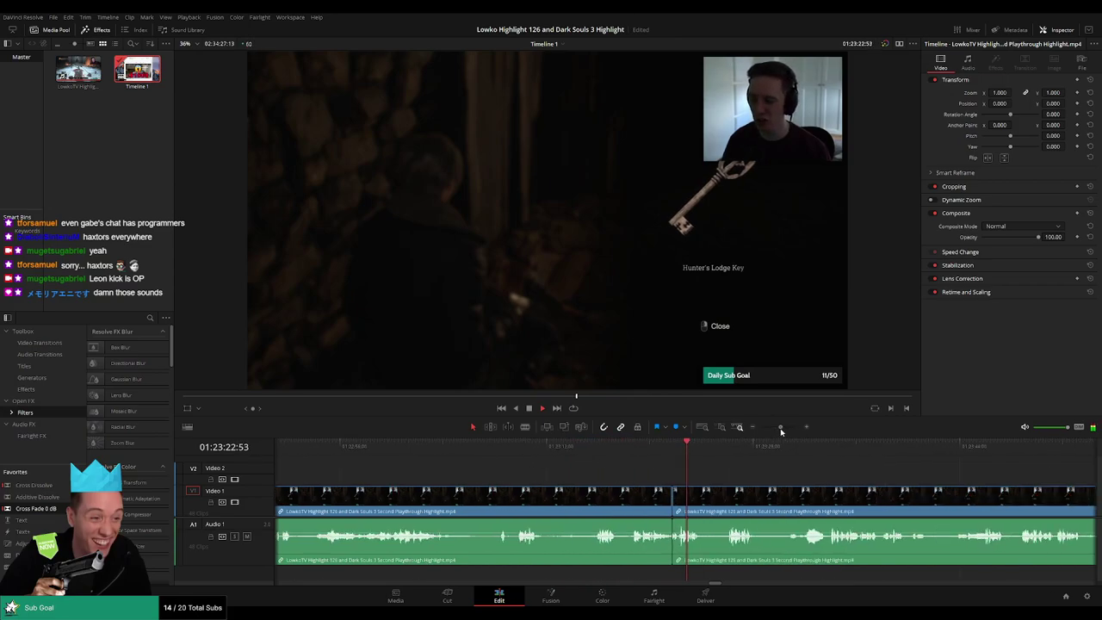
pyautogui.click(634, 491)
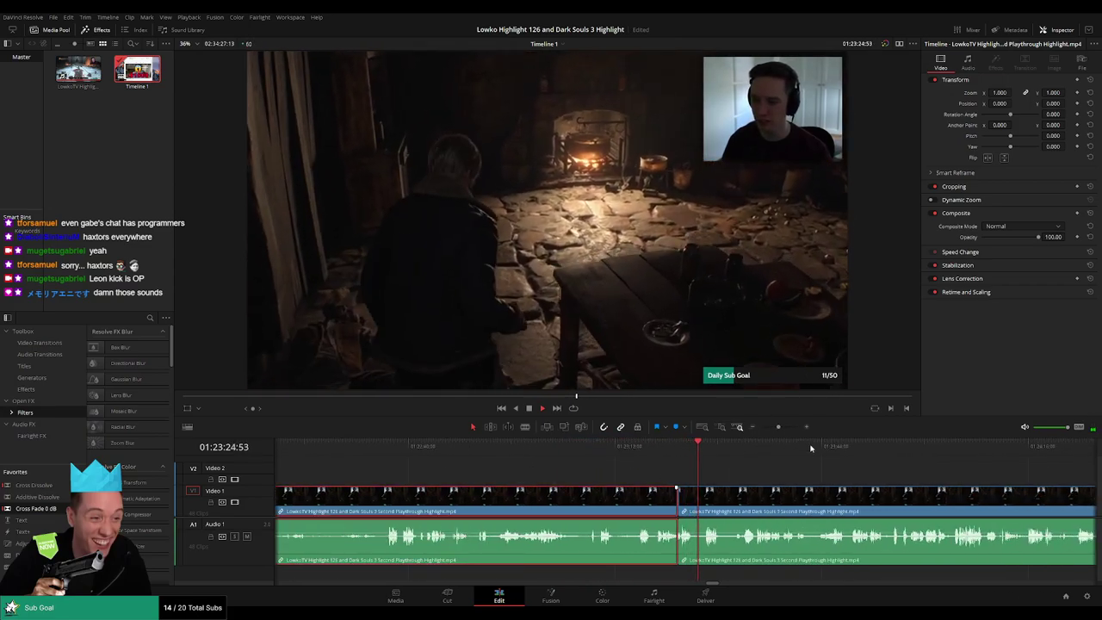
pyautogui.press('F2')
pyautogui.click(759, 473)
pyautogui.moveTo(738, 474); pyautogui.dragTo(521, 477)
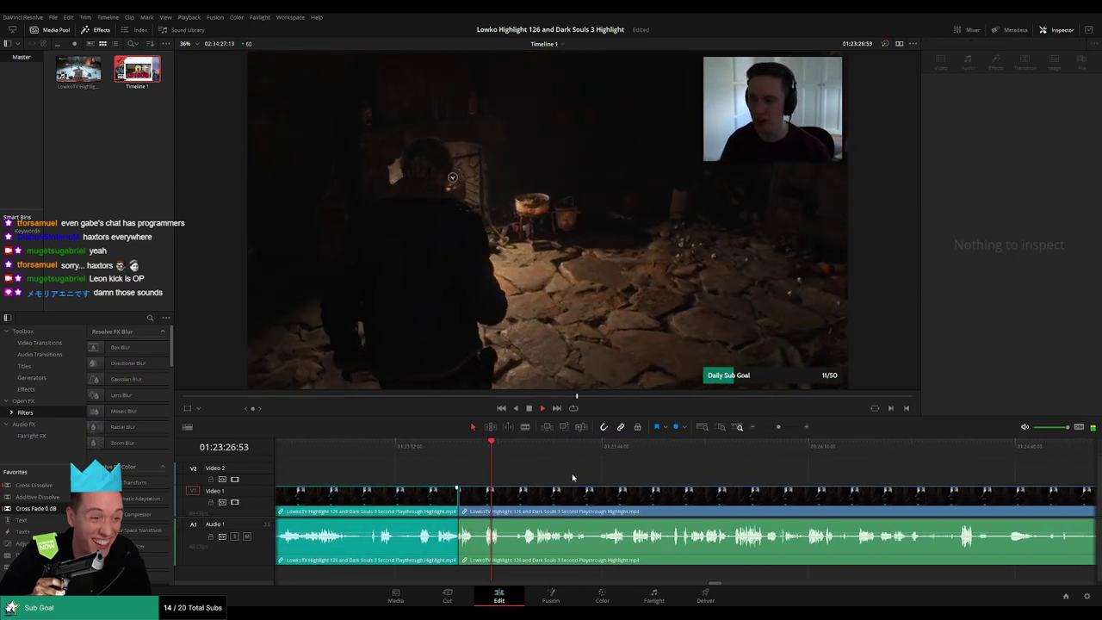
# Review the search of the house from about 01:23:26 to 01:24:05 for parts to cut.
pyautogui.hotkey('ctrl', '=')
pyautogui.hotkey('ctrl', '=')
pyautogui.moveTo(758, 477); pyautogui.dragTo(507, 473)
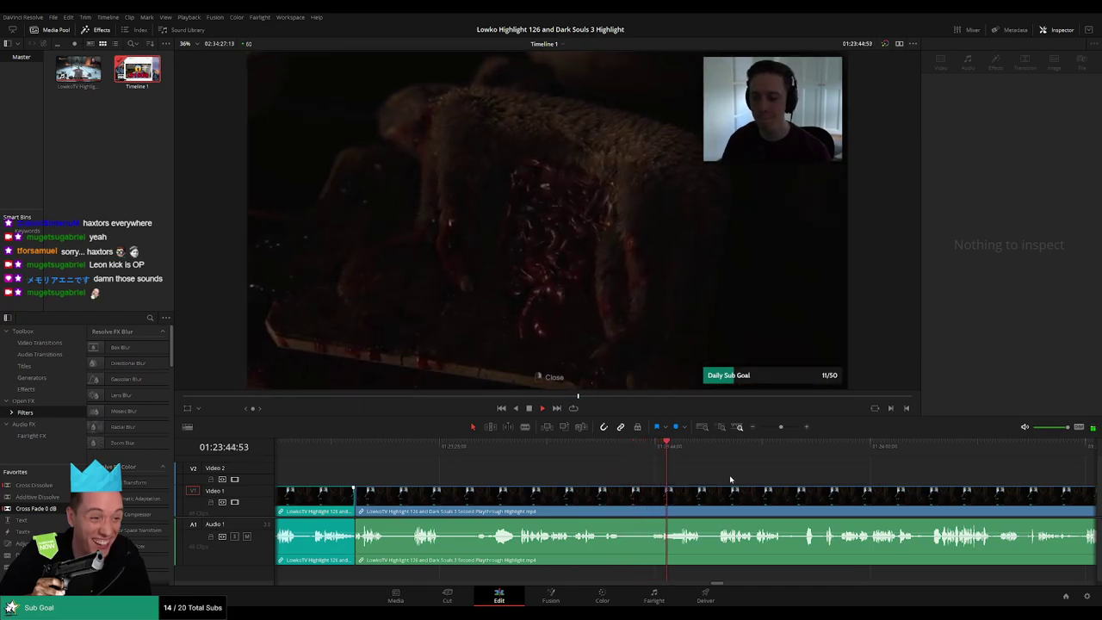
pyautogui.moveTo(731, 478); pyautogui.dragTo(531, 484)
pyautogui.press('space')
pyautogui.click(461, 454)
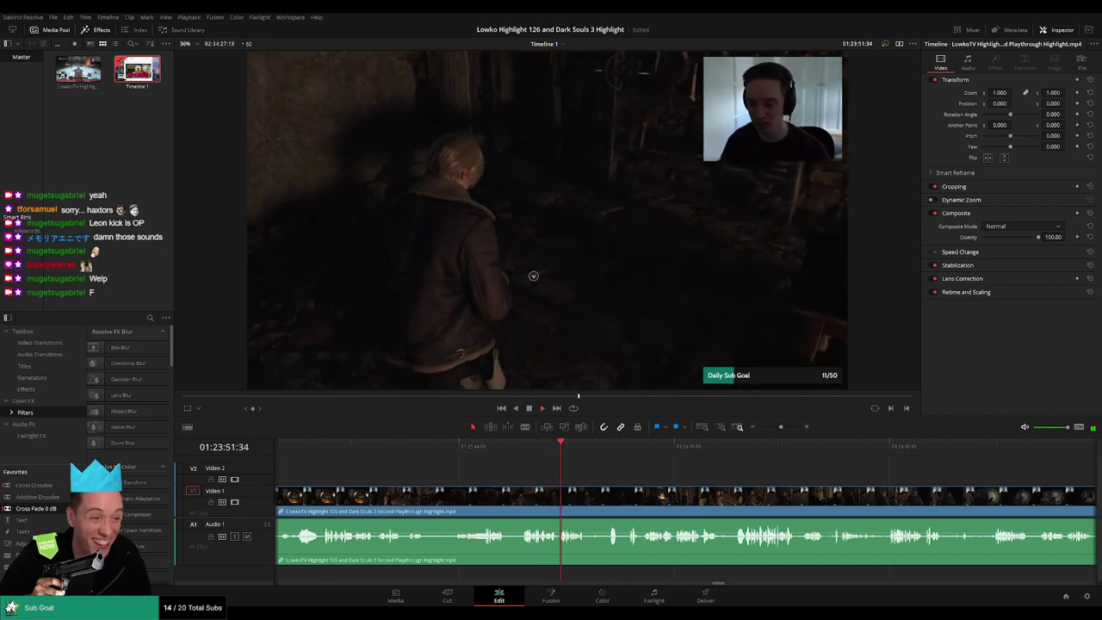
pyautogui.hscroll(2, 615, 475)
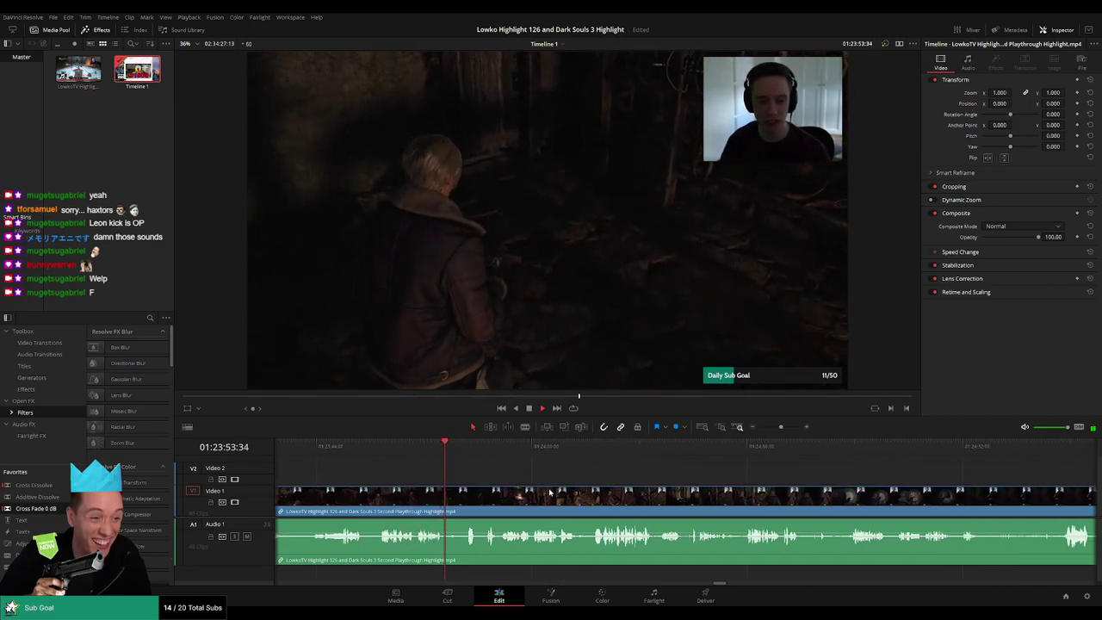
pyautogui.hscroll(1, 534, 485)
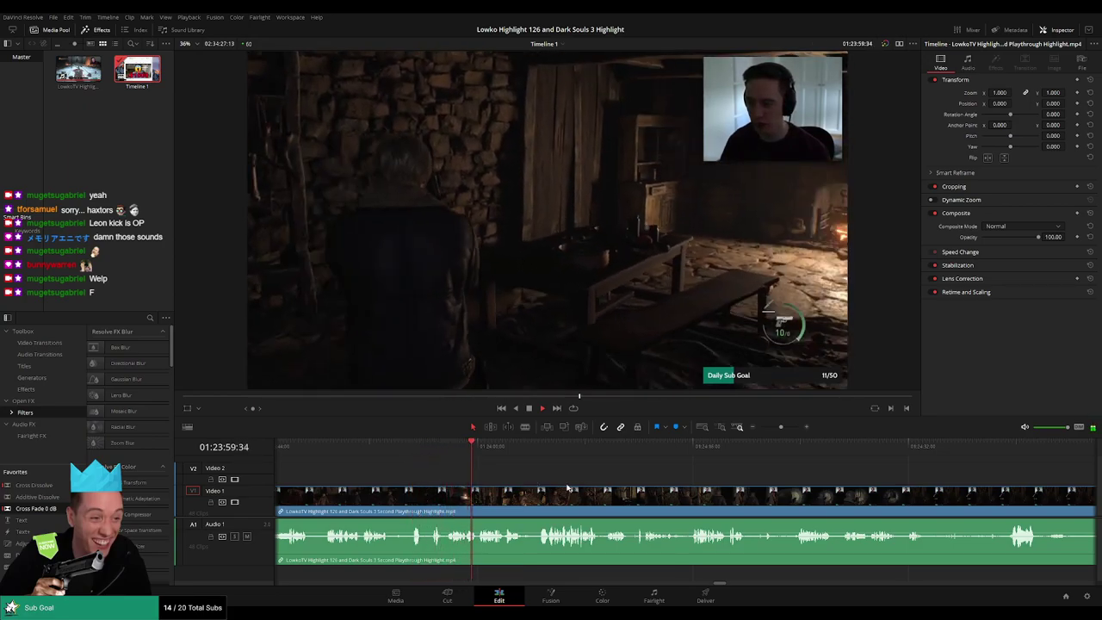
pyautogui.scroll(1, 687, 487)
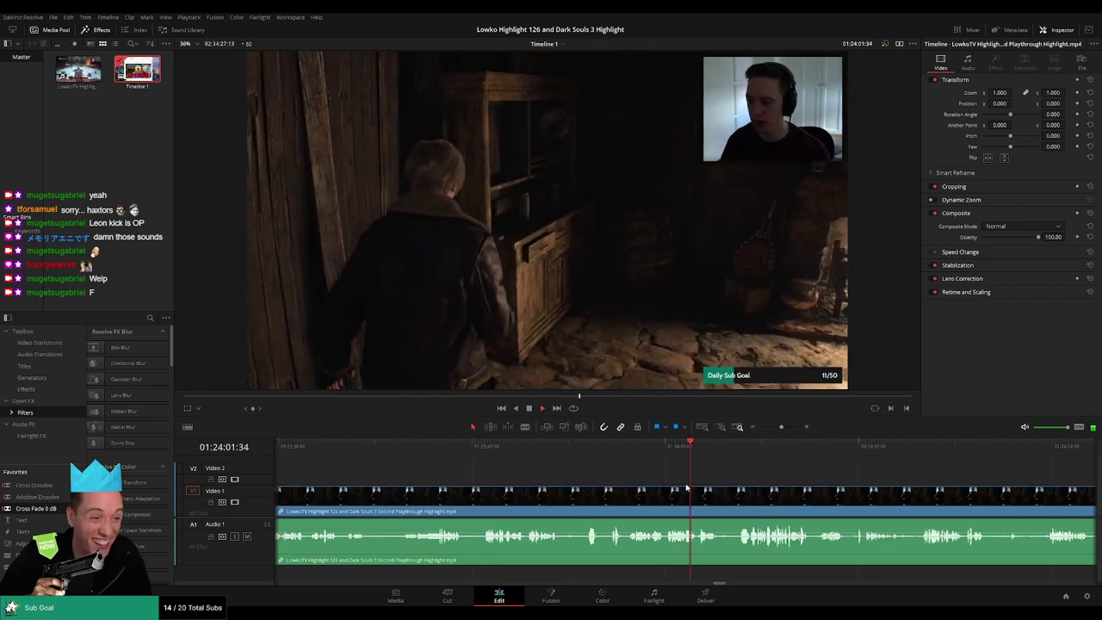
pyautogui.hscroll(3, 565, 470)
pyautogui.hscroll(1, 565, 471)
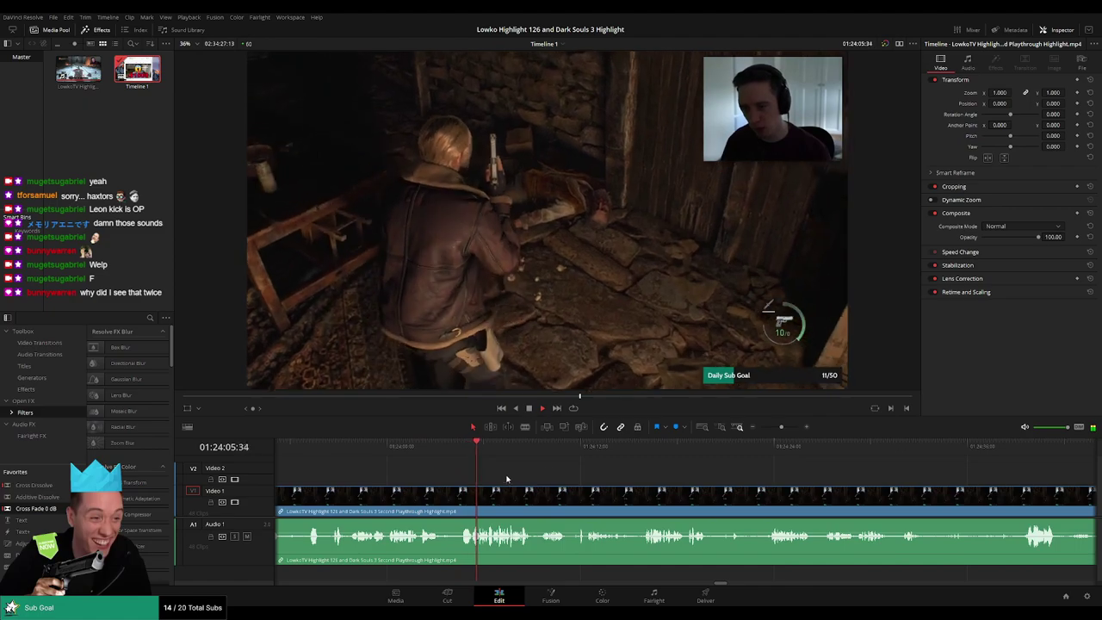
# Split the footage just before and at about 01:24:05:12, and delete the piece of roughly half a second in between.
pyautogui.scroll(3, 635, 468)
pyautogui.press('b')
pyautogui.click(568, 504)
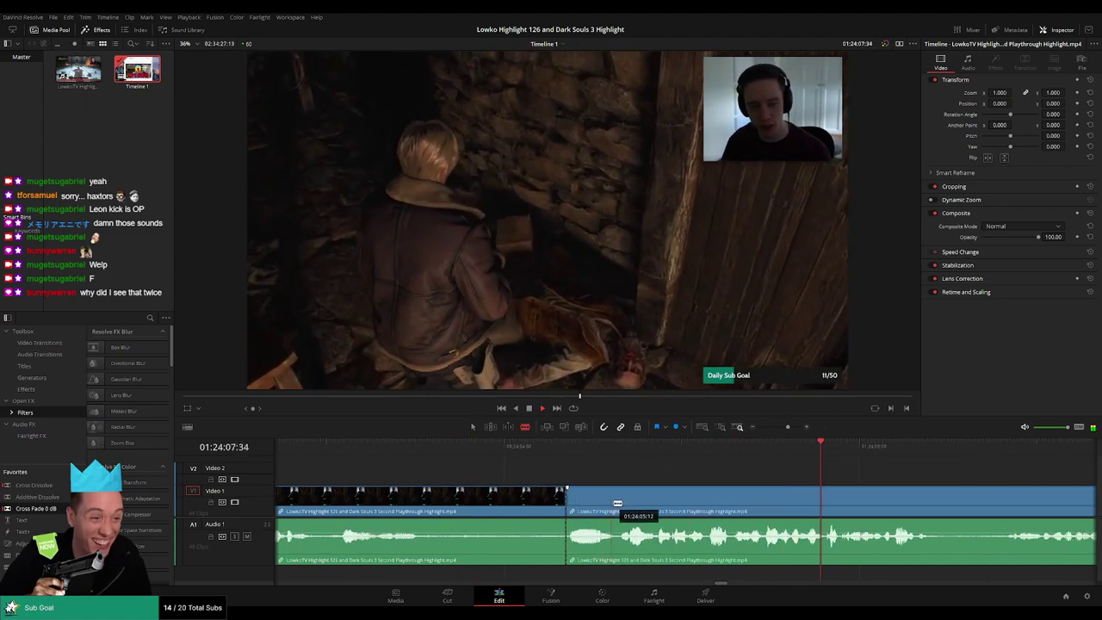
pyautogui.click(616, 504)
pyautogui.press('a')
pyautogui.click(594, 508)
pyautogui.press('Delete')
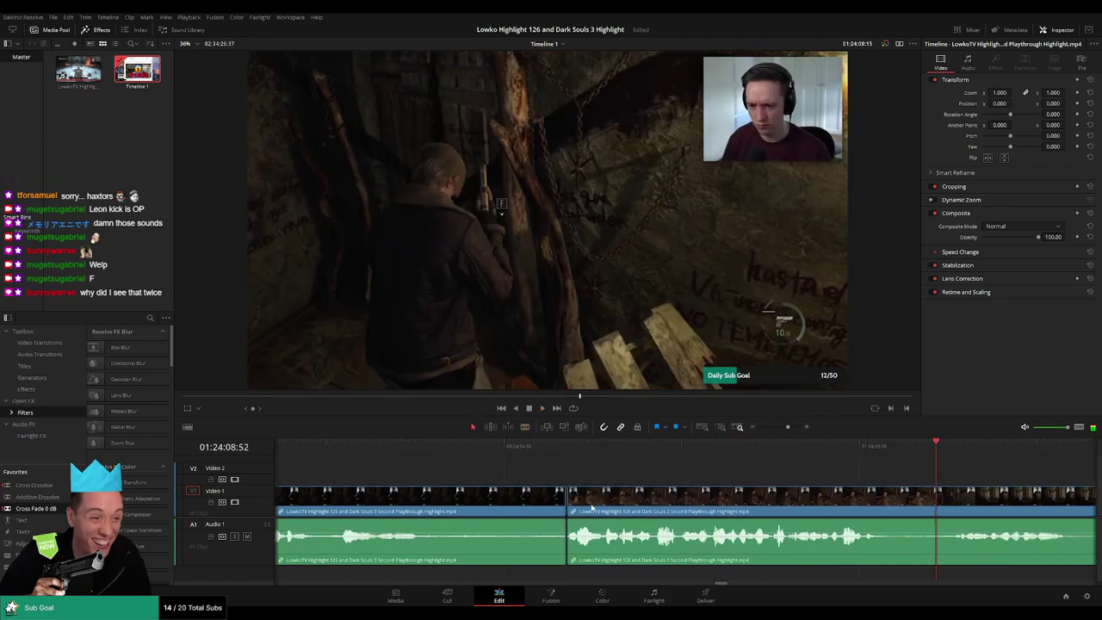
# Replay the cut near 01:24:05 and colour the finished clip before it teal.
pyautogui.click(568, 450)
pyautogui.press('space')
pyautogui.moveTo(788, 428); pyautogui.dragTo(778, 428)
pyautogui.click(627, 497)
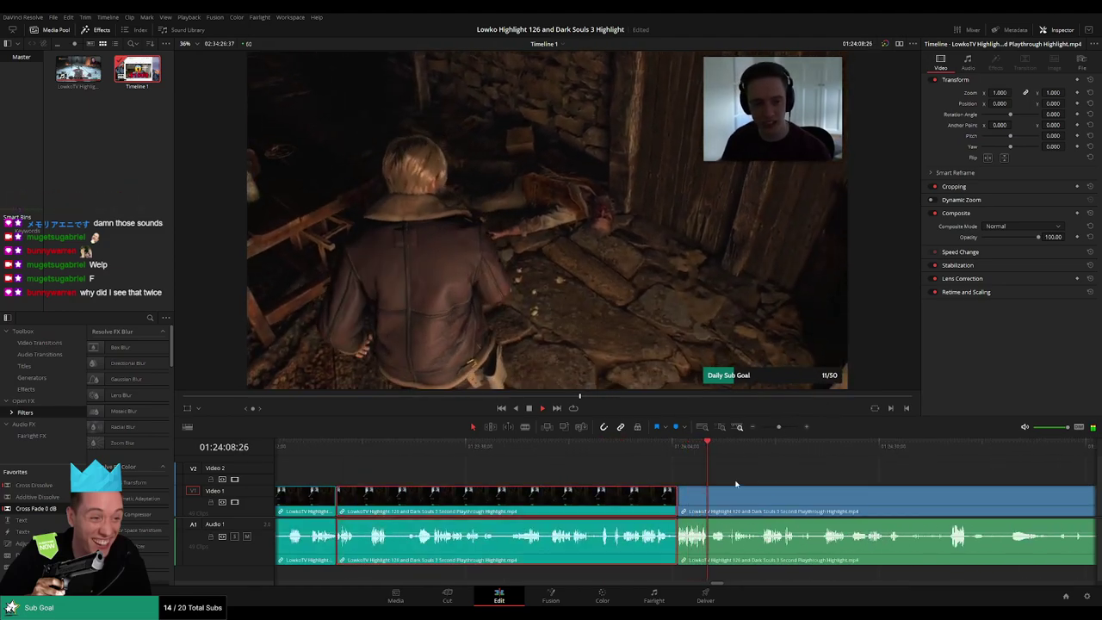
# Review the basement door unlocking and the dark basement walk from about 01:24:08 to 01:24:44 for parts to cut.
pyautogui.scroll(2, 737, 483)
pyautogui.hscroll(2, 613, 464)
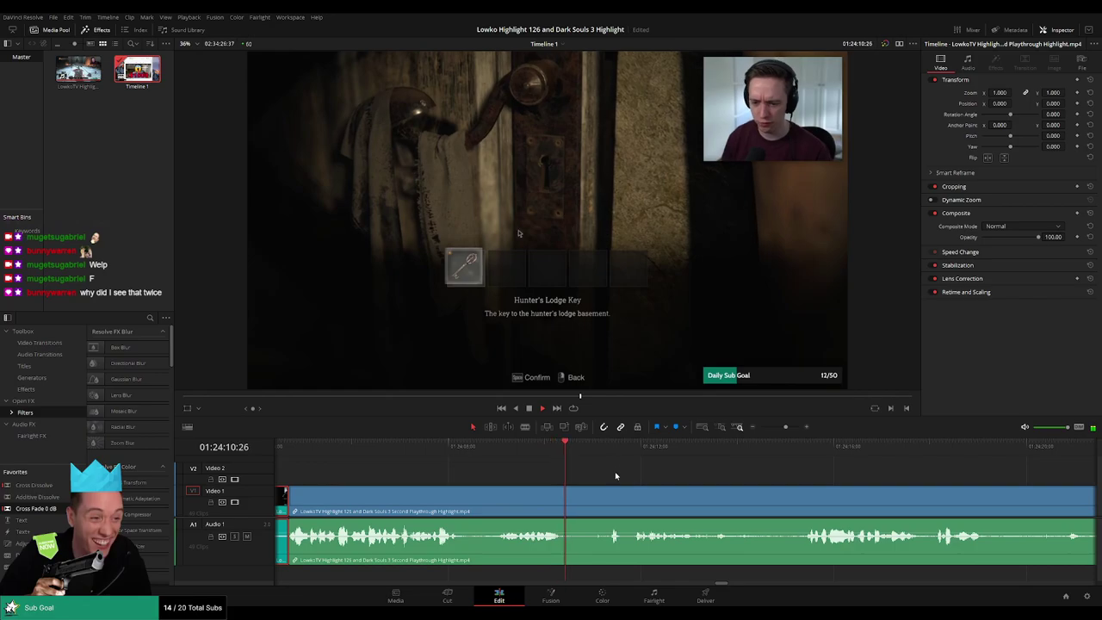
pyautogui.click(617, 476)
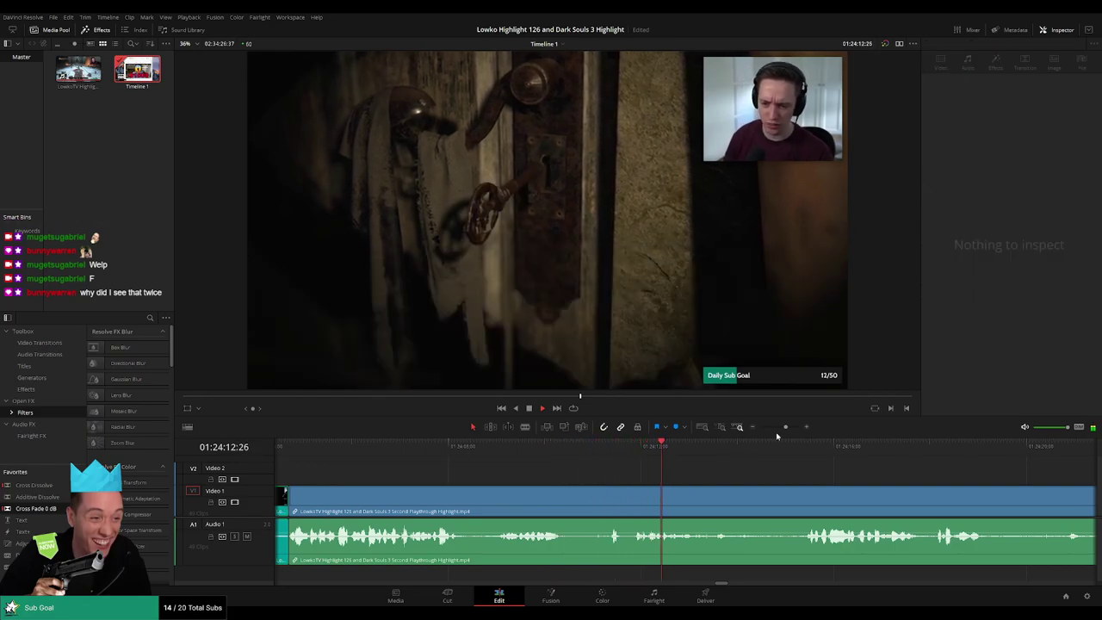
pyautogui.moveTo(785, 427); pyautogui.dragTo(778, 431)
pyautogui.hscroll(2, 550, 479)
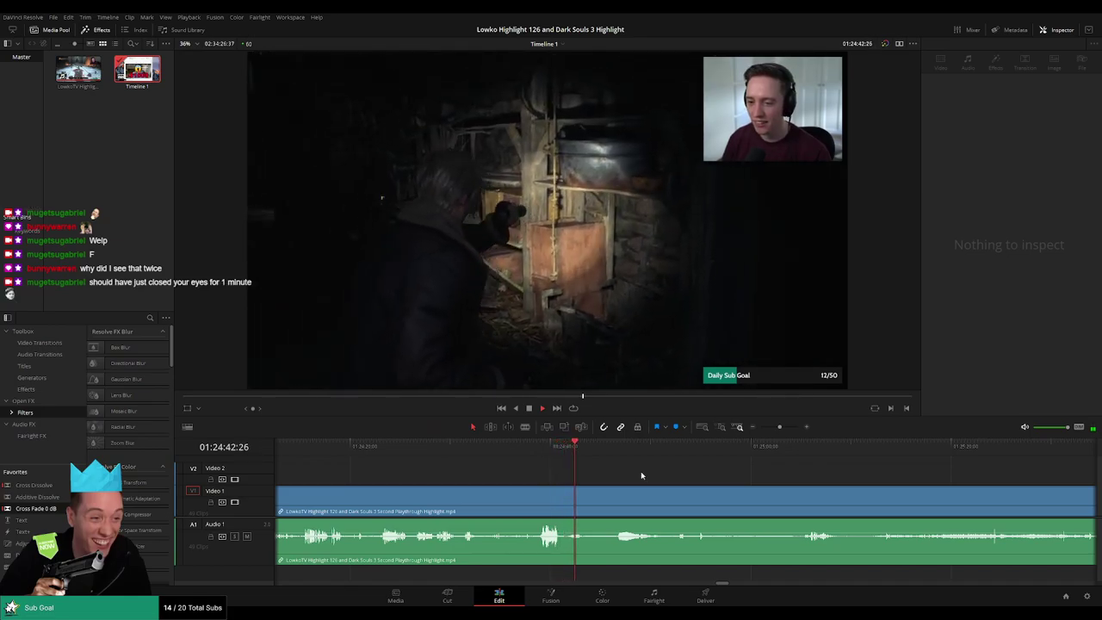
pyautogui.moveTo(686, 471); pyautogui.dragTo(579, 478)
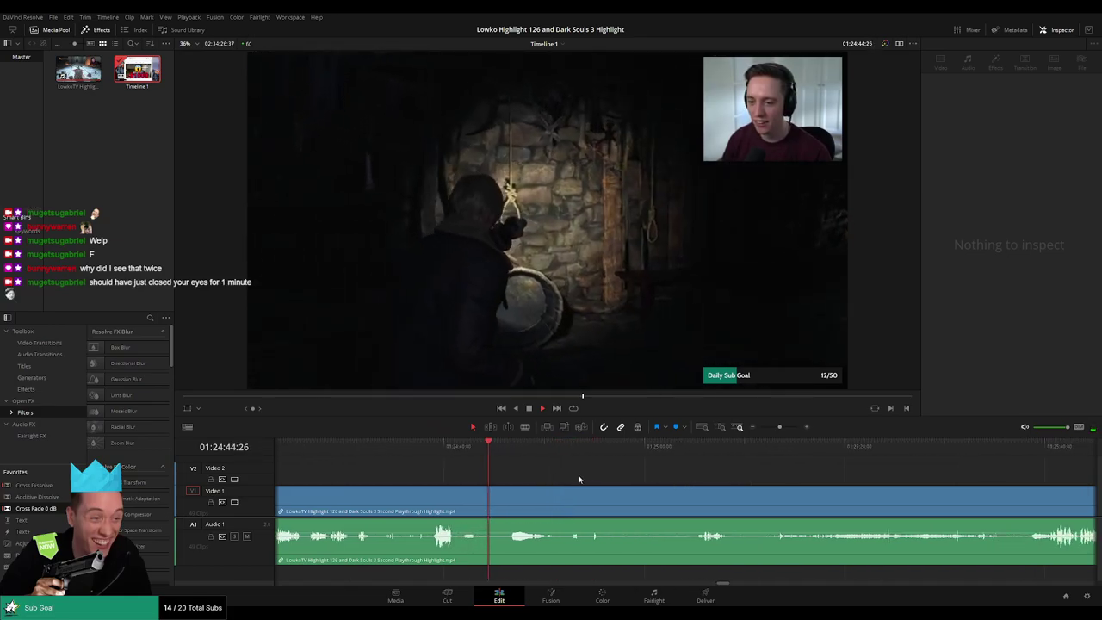
# Skip ahead to the rat at 01:24:53:00, enlarge the preview to inspect it, and restore the preview size.
pyautogui.click(511, 454)
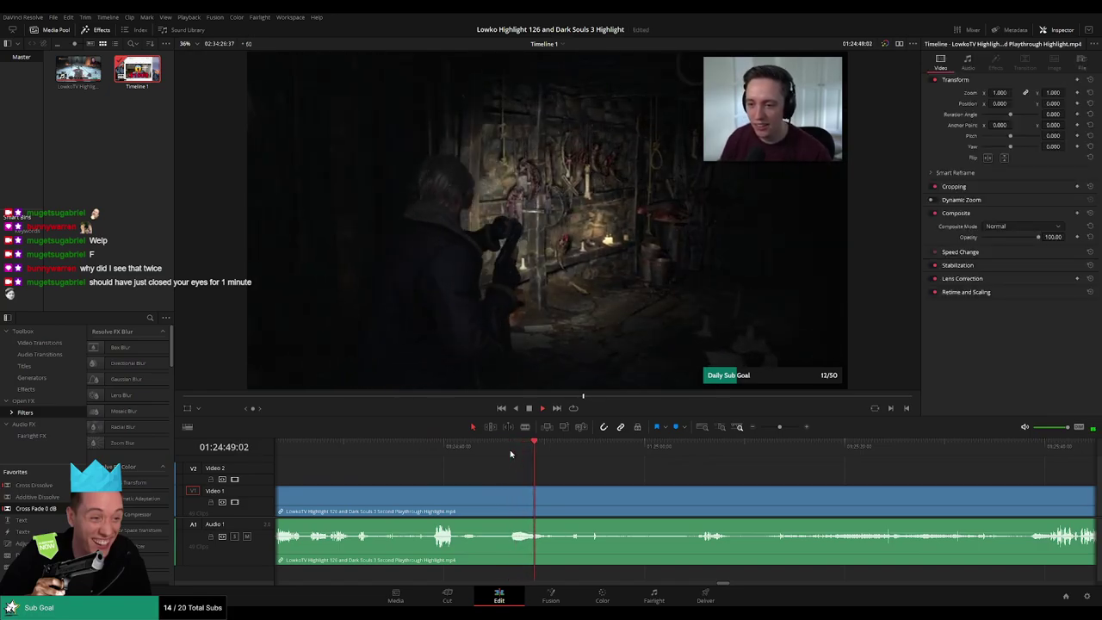
pyautogui.moveTo(545, 451)
pyautogui.mouseDown()
pyautogui.moveTo(590, 449)
pyautogui.moveTo(516, 452)
pyautogui.moveTo(555, 456)
pyautogui.mouseUp()
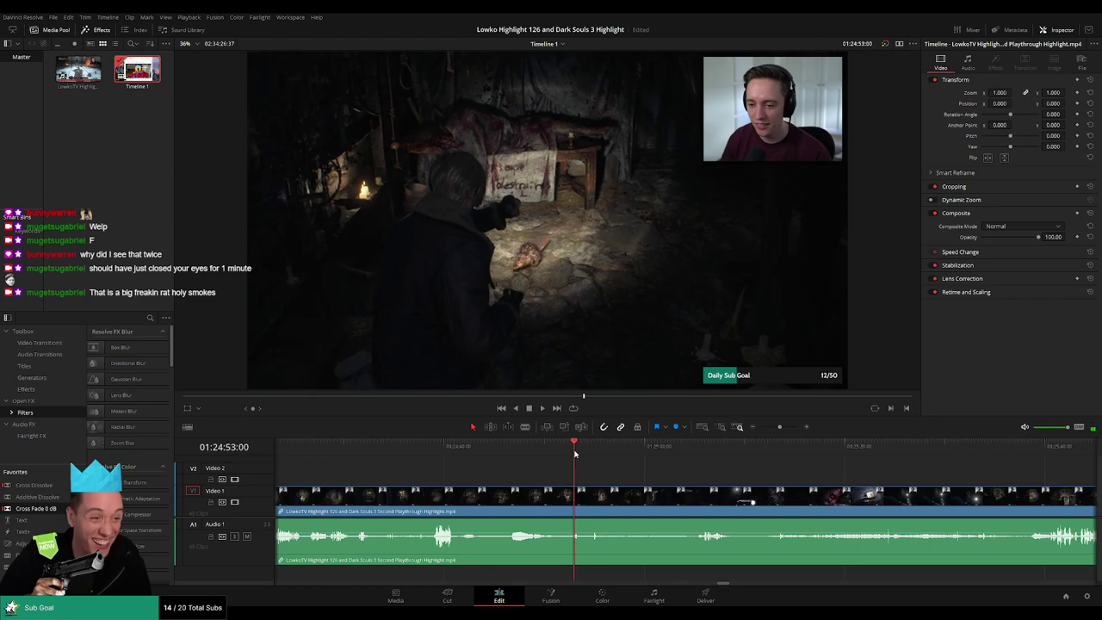
pyautogui.moveTo(428, 416); pyautogui.dragTo(412, 488)
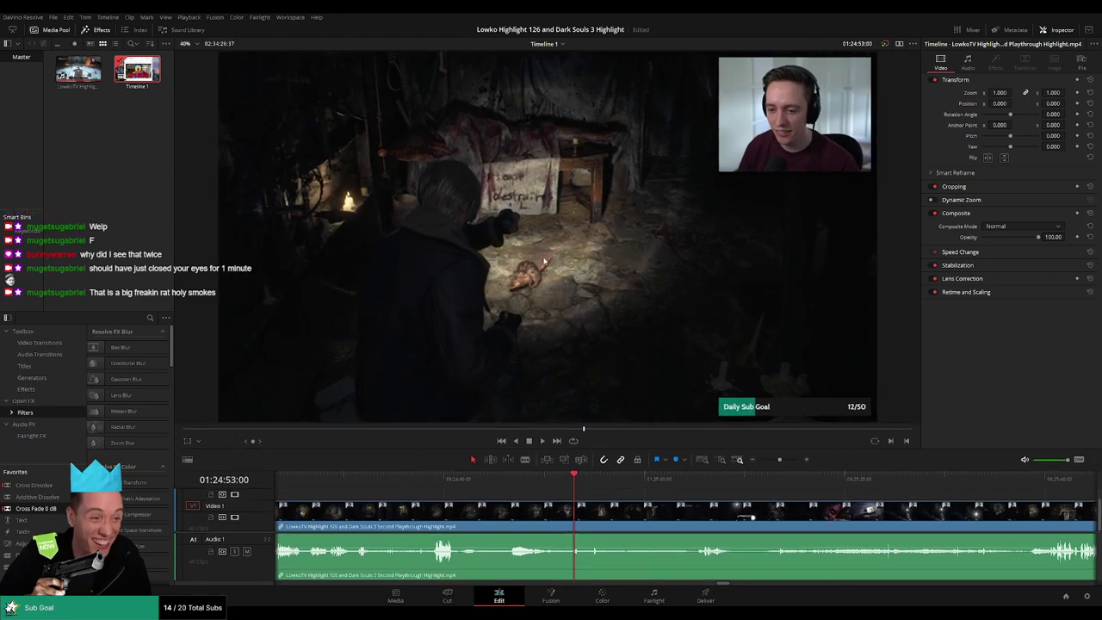
pyautogui.moveTo(408, 452); pyautogui.dragTo(416, 416)
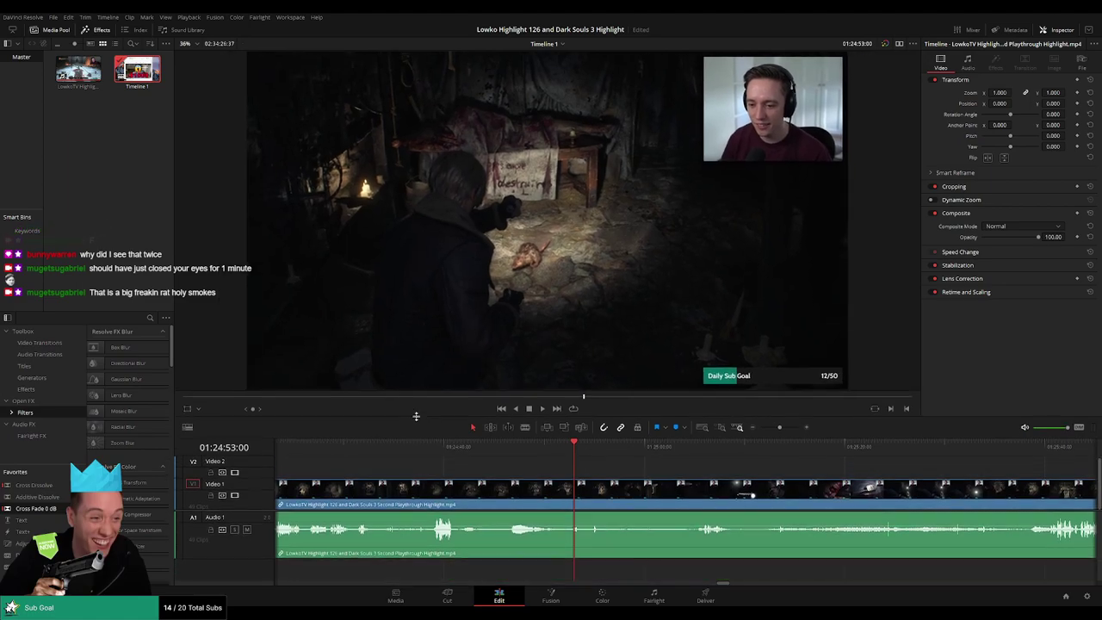
# Review the basement corpse cutscene from 01:24:53 to about 01:25:47 for parts to cut.
pyautogui.press('space')
pyautogui.moveTo(659, 474); pyautogui.dragTo(492, 462)
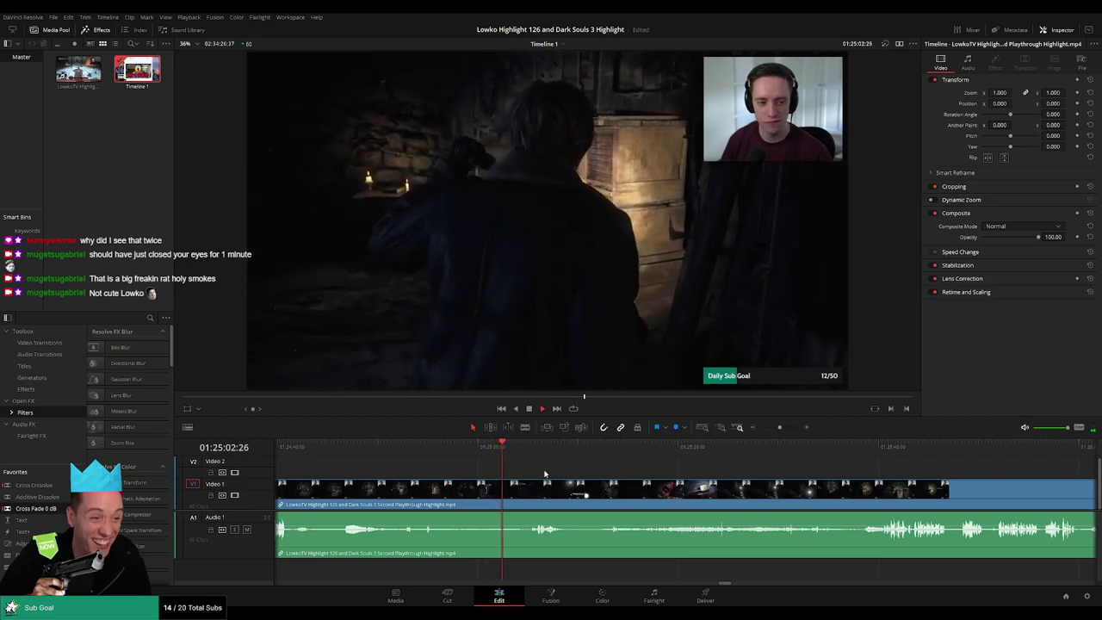
pyautogui.moveTo(587, 473); pyautogui.dragTo(489, 471)
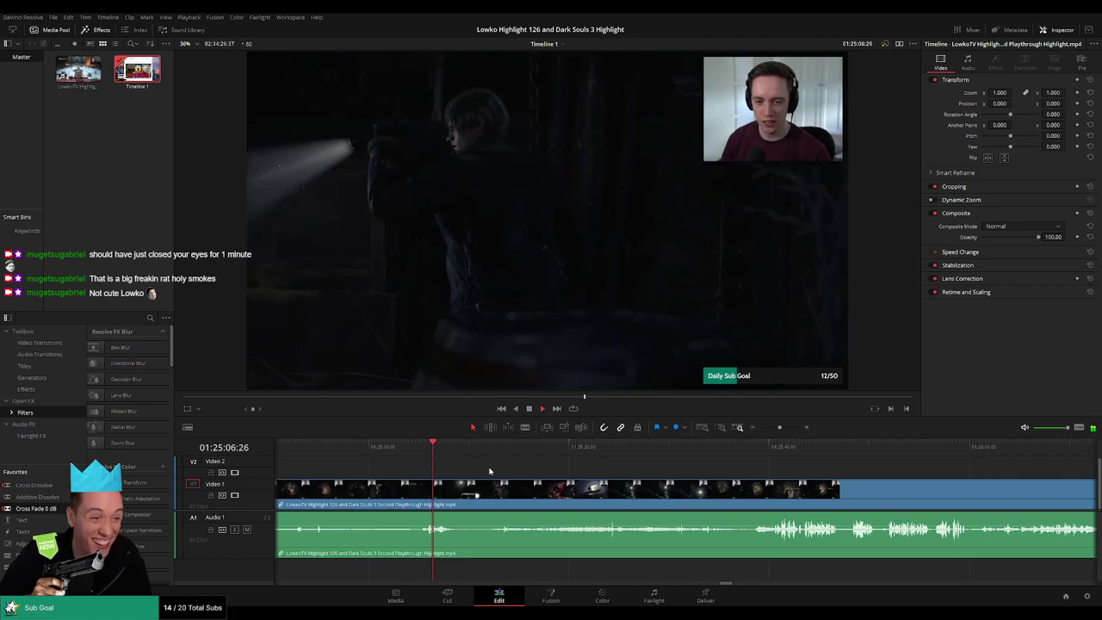
pyautogui.moveTo(450, 456); pyautogui.dragTo(490, 457)
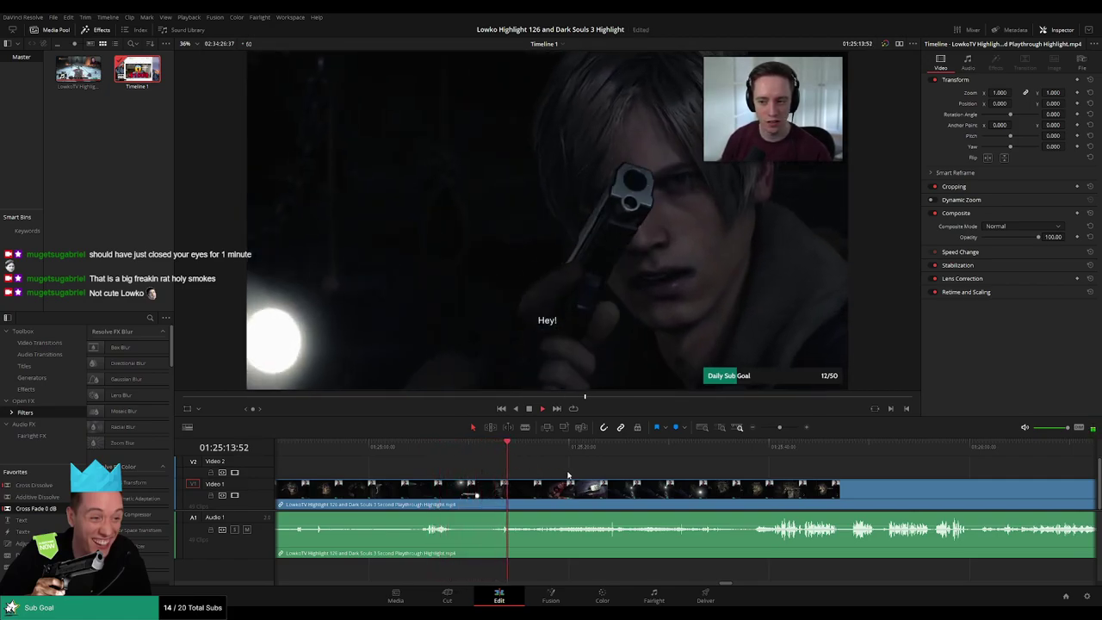
pyautogui.hscroll(2, 582, 475)
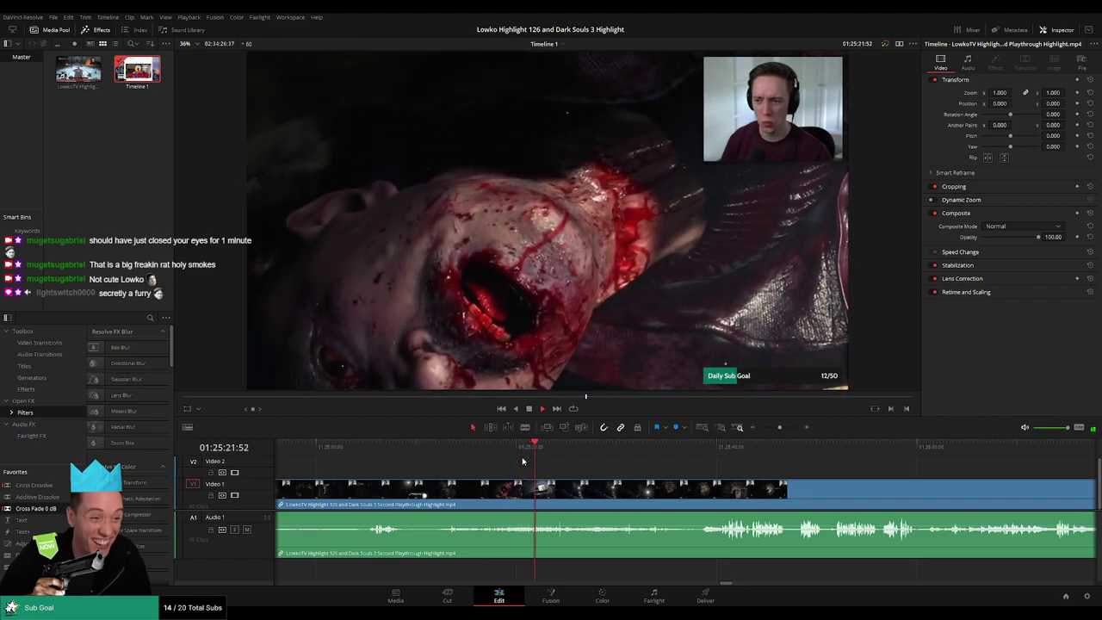
pyautogui.hscroll(2, 553, 466)
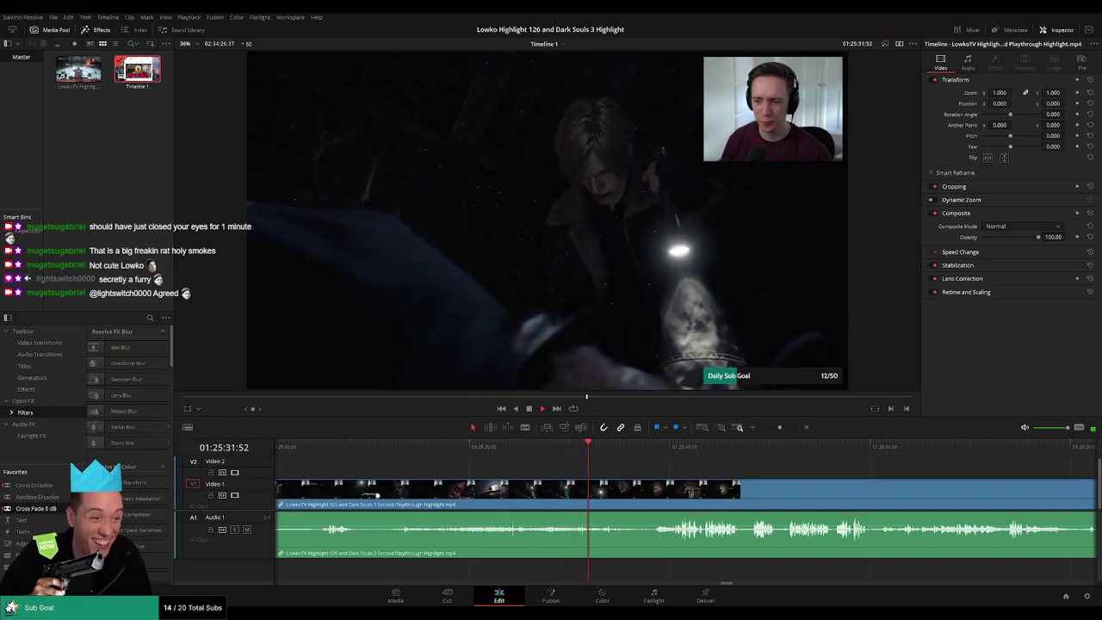
pyautogui.moveTo(634, 474); pyautogui.dragTo(436, 471)
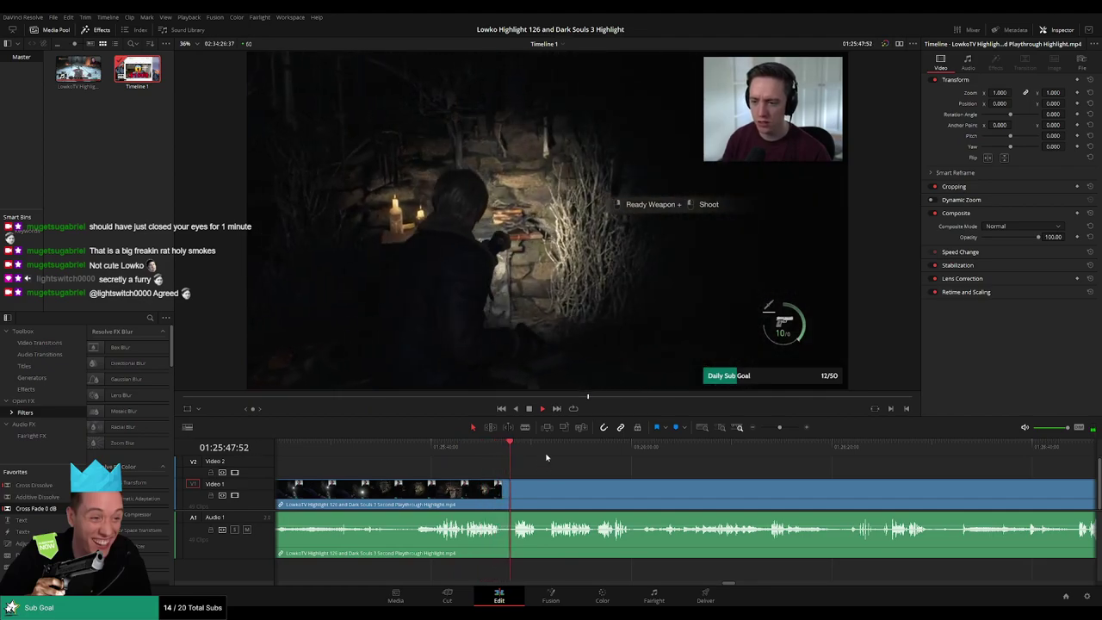
# Review the basement exploration from about 01:25:47 to 01:26:27 for parts to cut.
pyautogui.moveTo(644, 468); pyautogui.dragTo(567, 463)
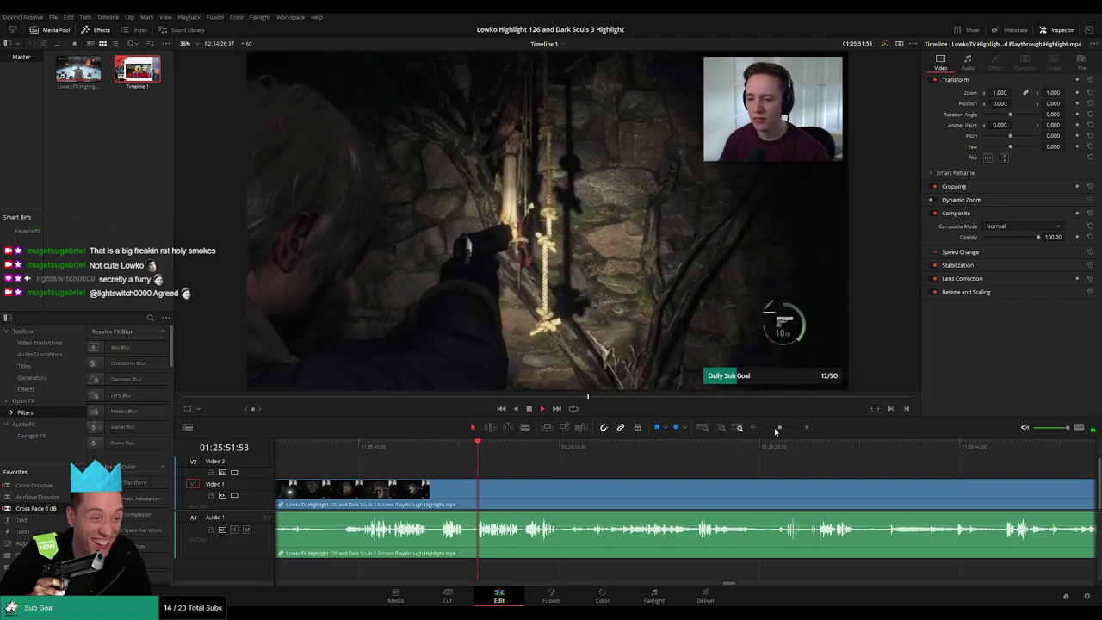
pyautogui.moveTo(777, 429)
pyautogui.mouseDown()
pyautogui.moveTo(760, 433)
pyautogui.moveTo(776, 429)
pyautogui.mouseUp()
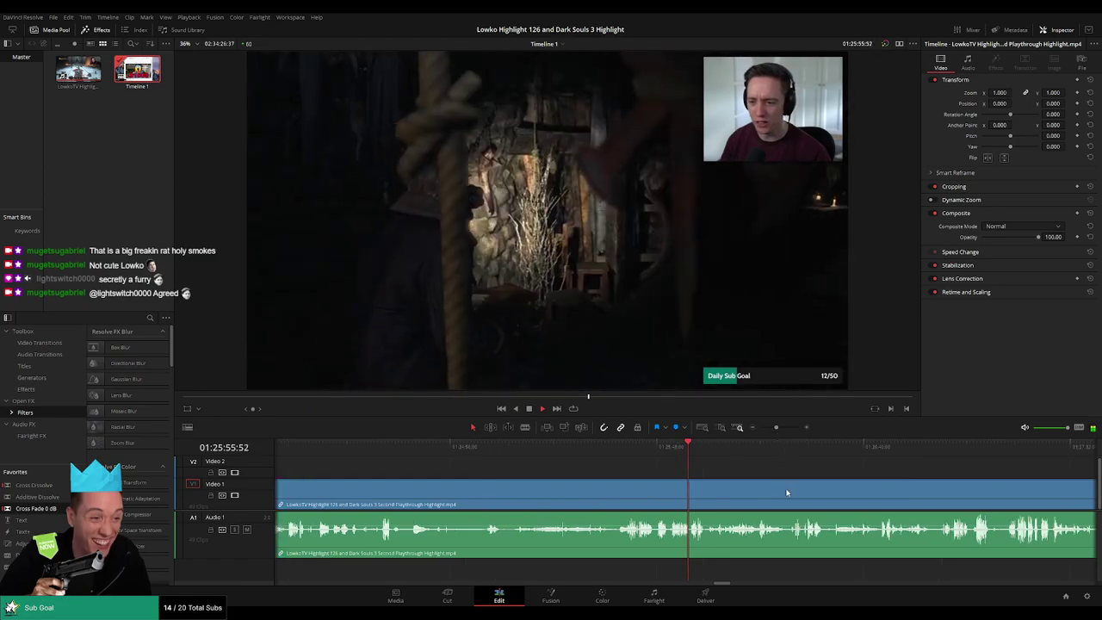
pyautogui.moveTo(740, 482); pyautogui.dragTo(518, 470)
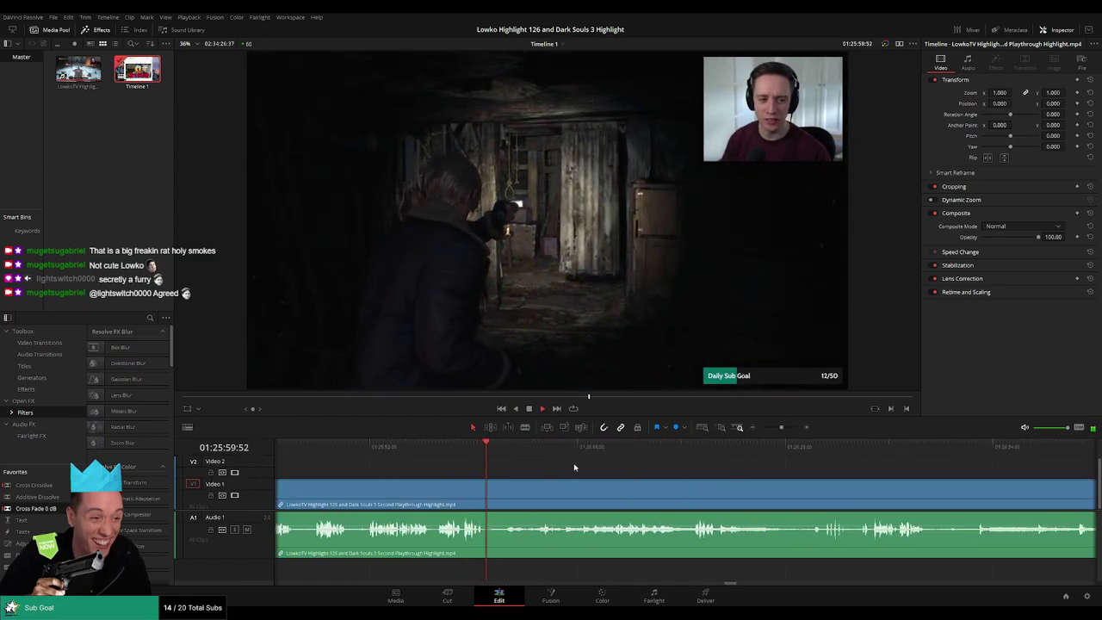
pyautogui.moveTo(645, 477); pyautogui.dragTo(556, 465)
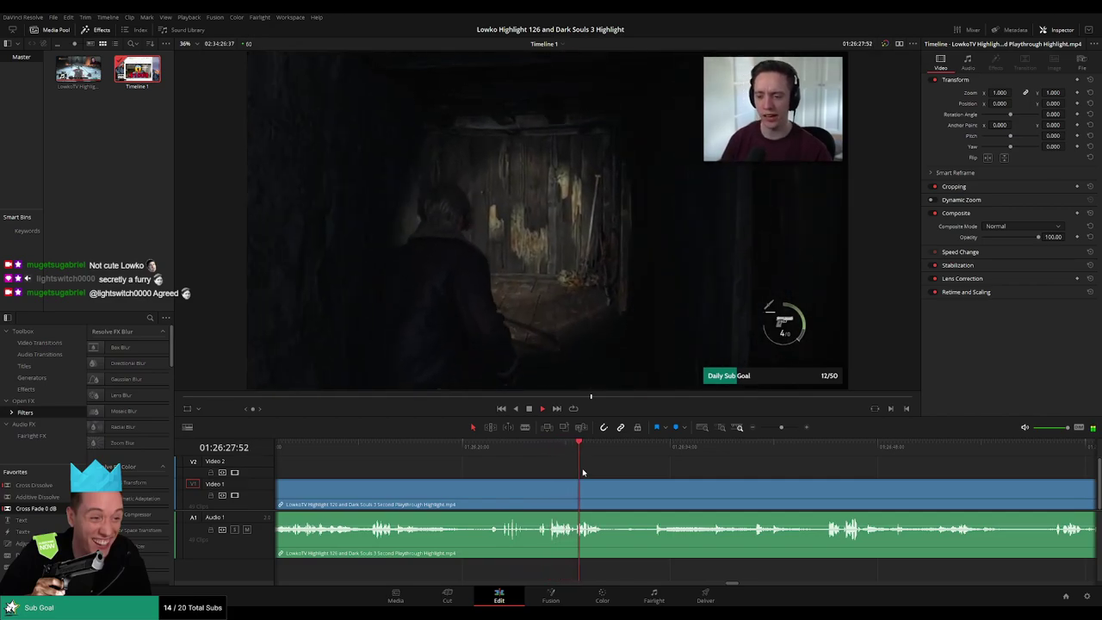
# Cut the quiet section from about 01:26:57 to 01:26:59 out of the gameplay clip and close the gap.
pyautogui.moveTo(692, 473); pyautogui.dragTo(595, 469)
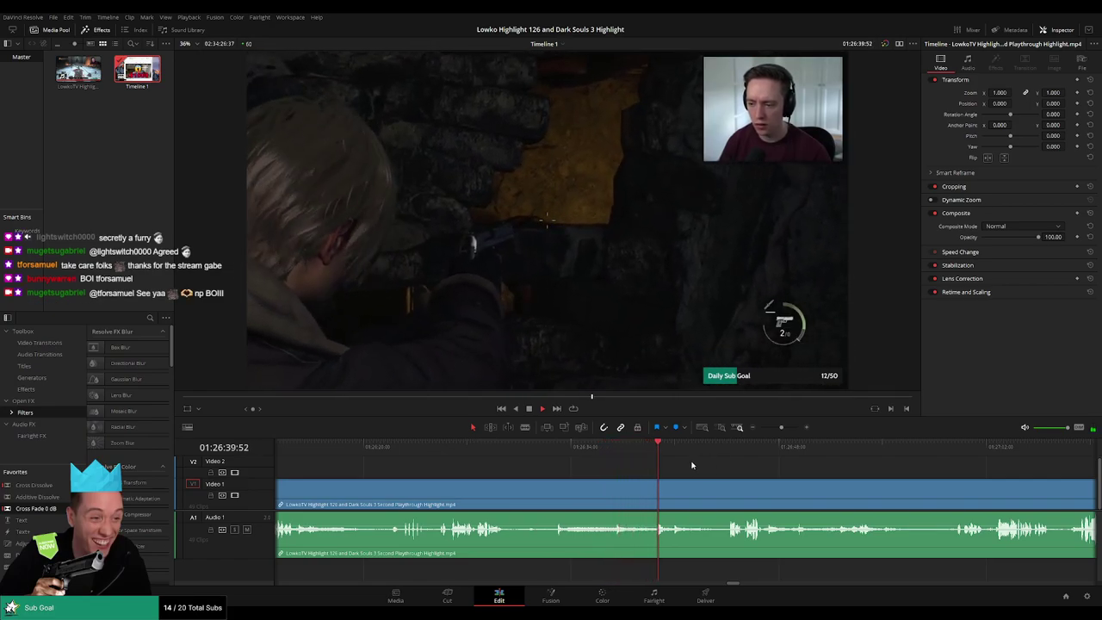
pyautogui.moveTo(691, 465); pyautogui.dragTo(555, 462)
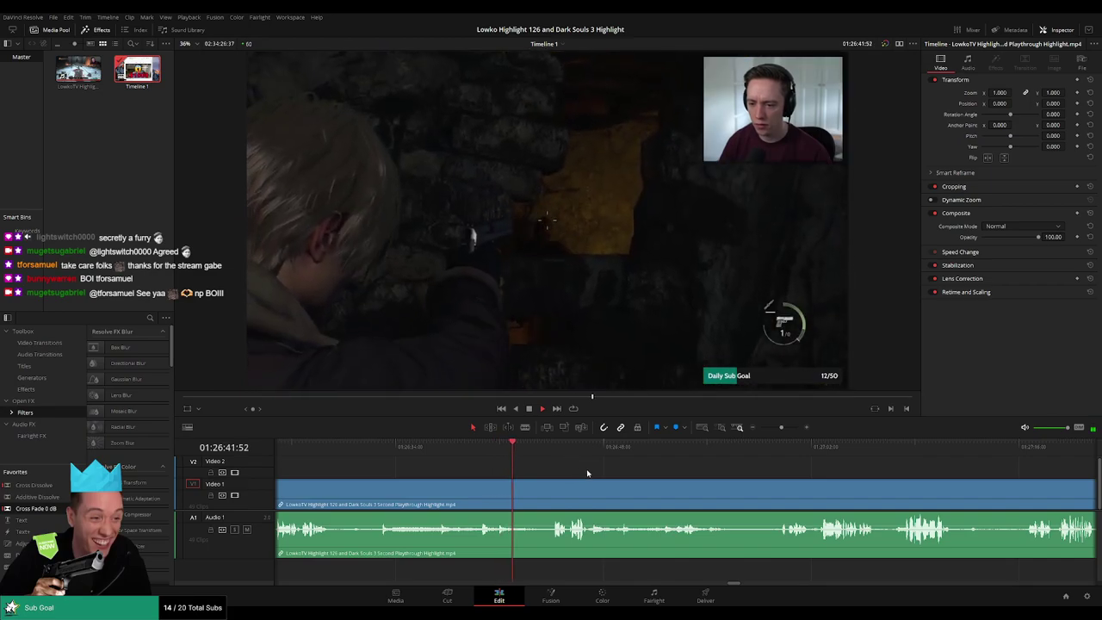
pyautogui.click(545, 447)
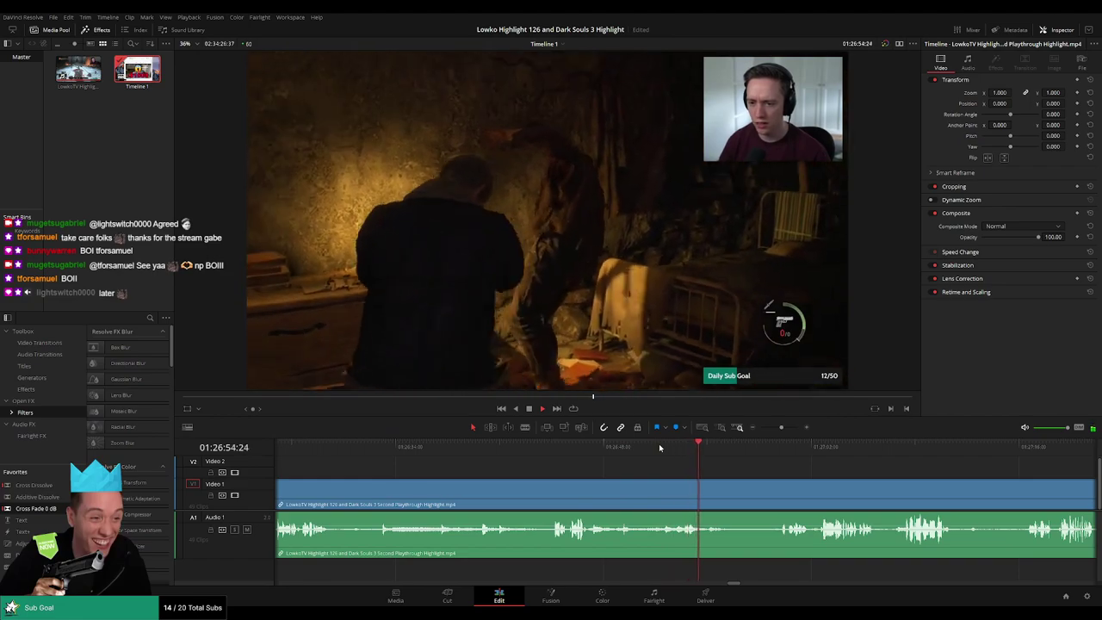
pyautogui.moveTo(797, 481); pyautogui.dragTo(645, 469)
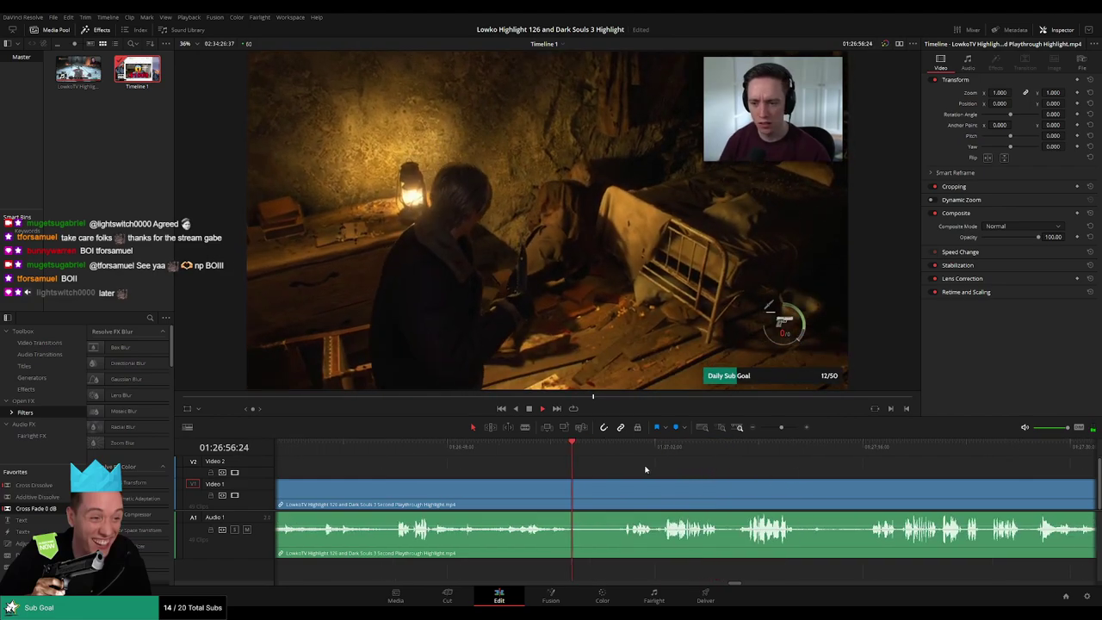
pyautogui.press('b')
pyautogui.click(580, 502)
pyautogui.click(619, 500)
pyautogui.press('a')
pyautogui.click(601, 502)
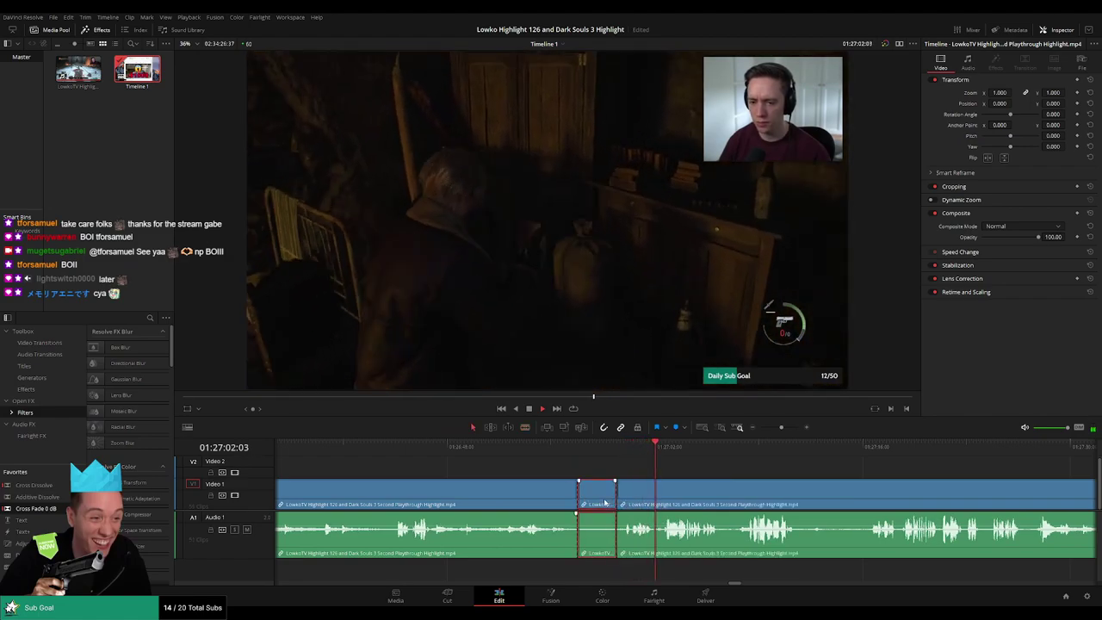
pyautogui.press('Delete')
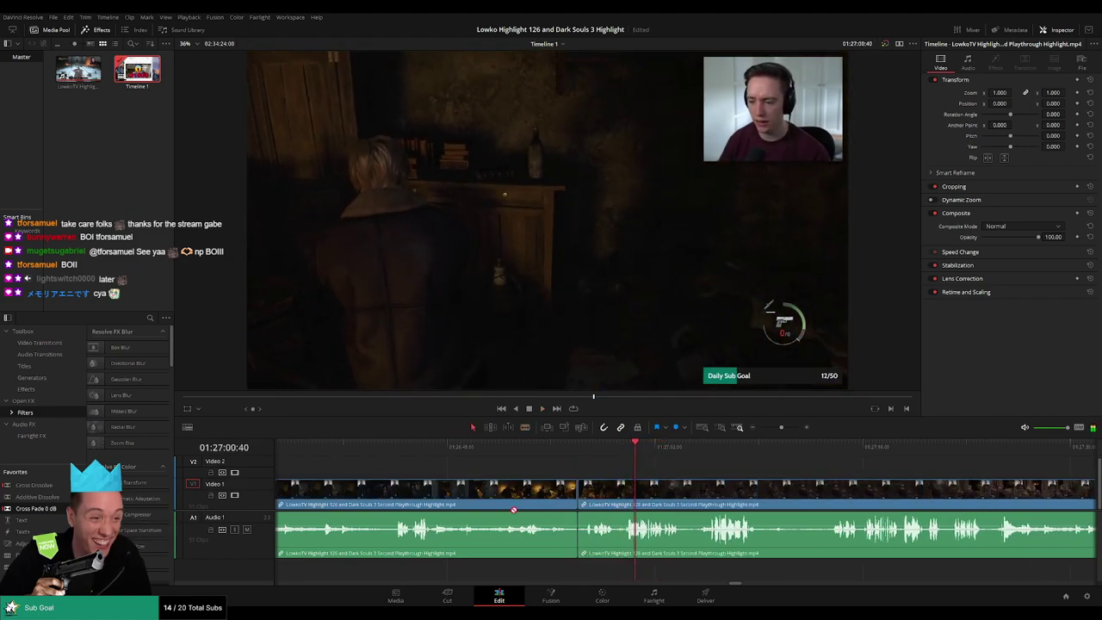
# Add a Cross Fade 0 dB at the new audio join and save the project with the preceding clip coloured teal.
pyautogui.click(519, 497)
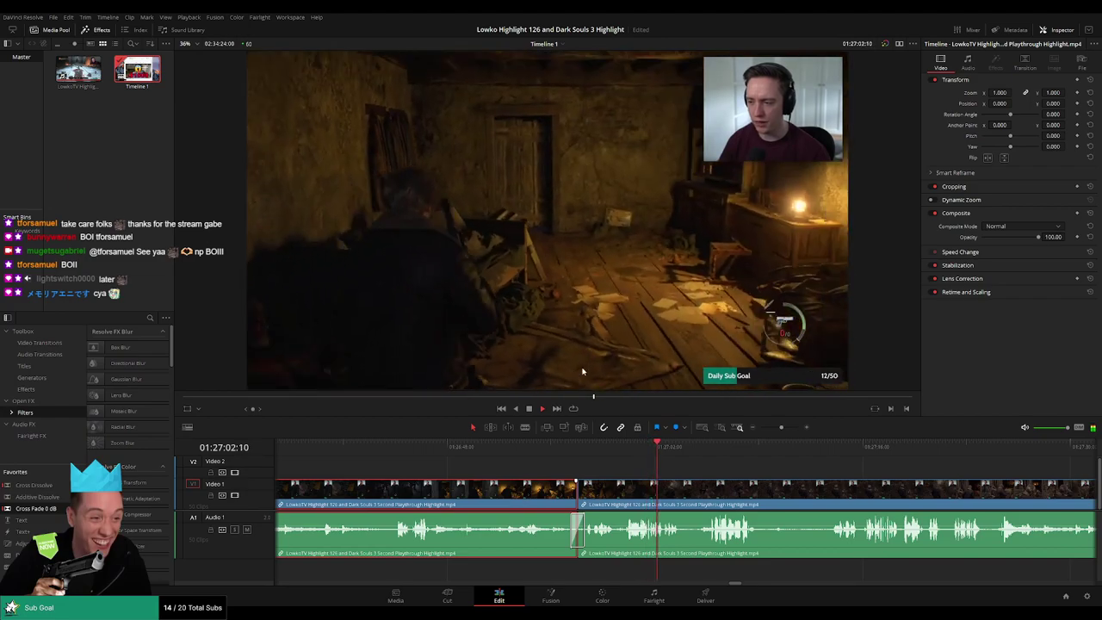
pyautogui.press('1')
pyautogui.click(763, 474)
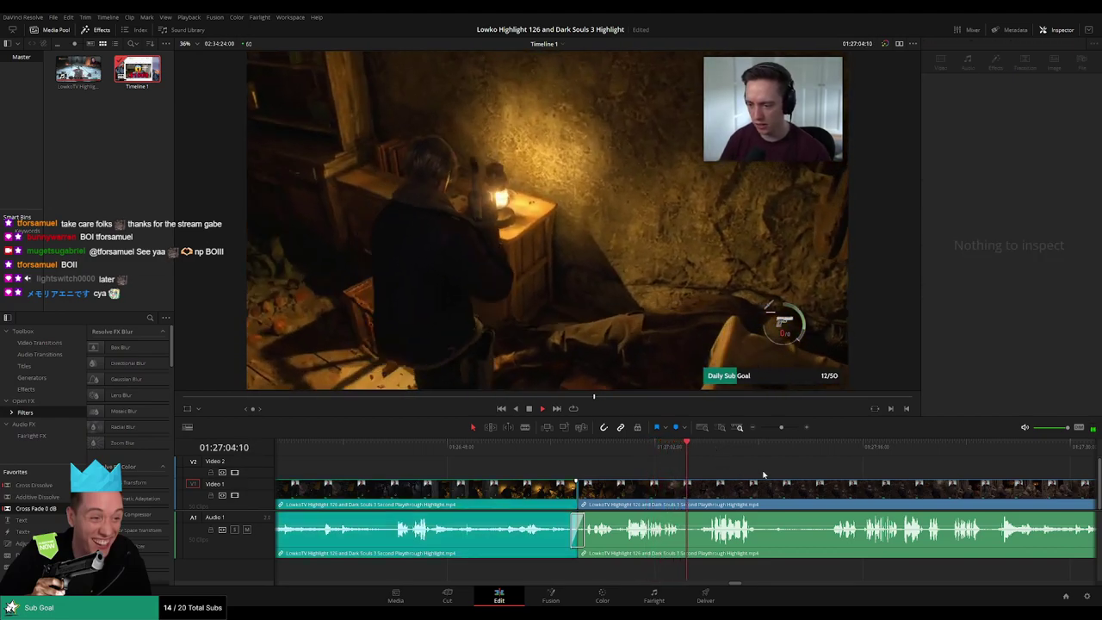
pyautogui.hotkey('ctrl', 's')
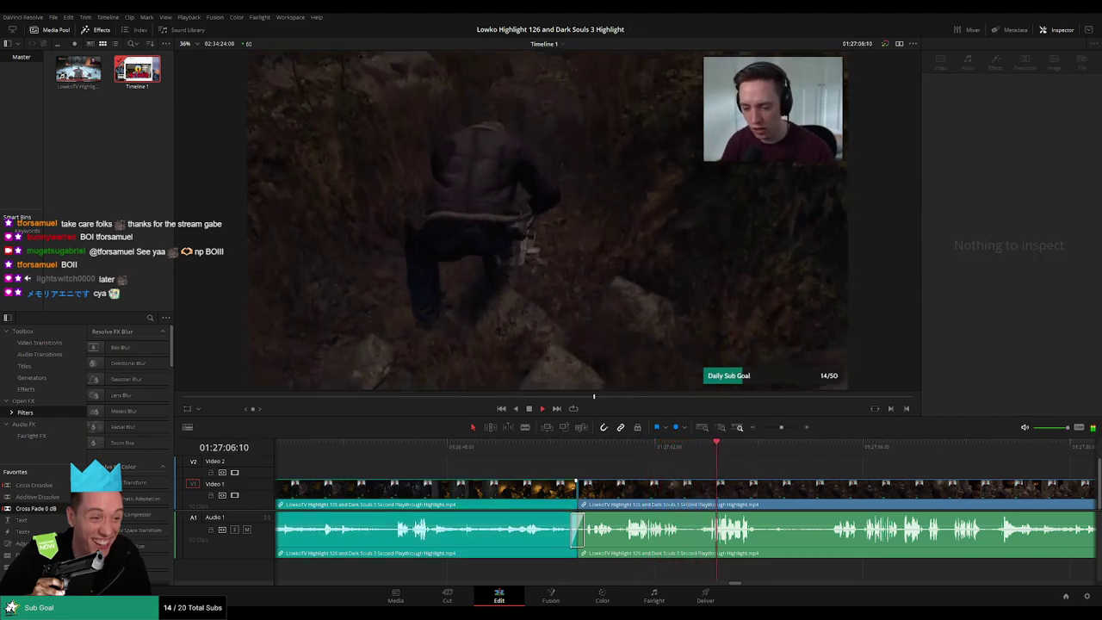
# Cut out the short section at about 01:27:04, before the character walks into the trap, and close the gap.
pyautogui.click(674, 448)
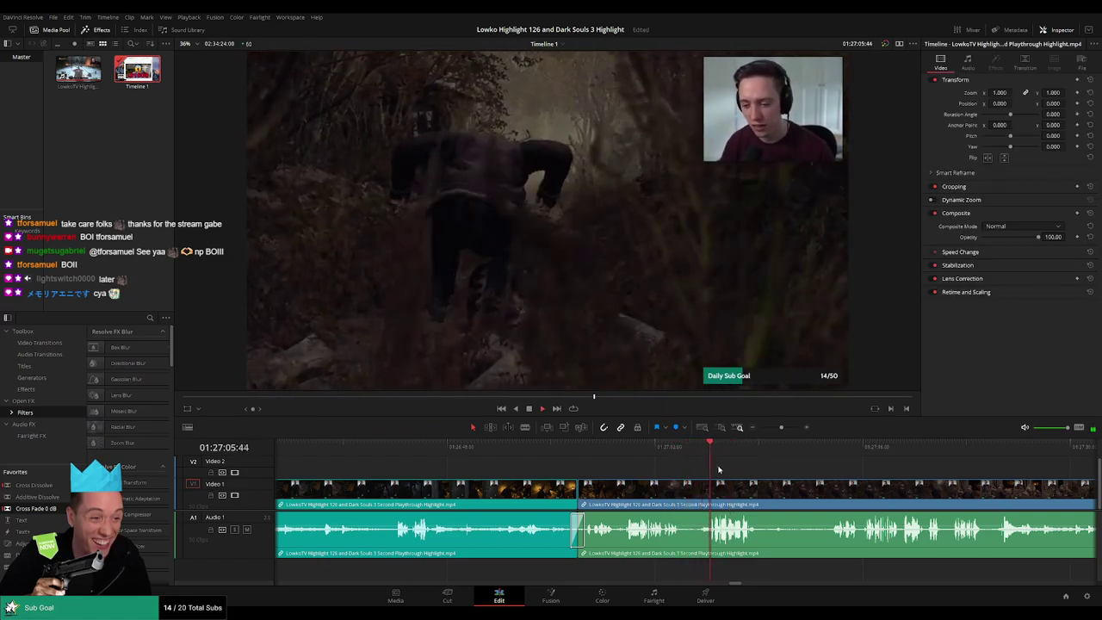
pyautogui.click(674, 450)
pyautogui.press('space')
pyautogui.hotkey('ctrl', 'b')
pyautogui.moveTo(686, 503); pyautogui.dragTo(696, 502)
pyautogui.click(689, 503)
pyautogui.press('Delete')
pyautogui.press('space')
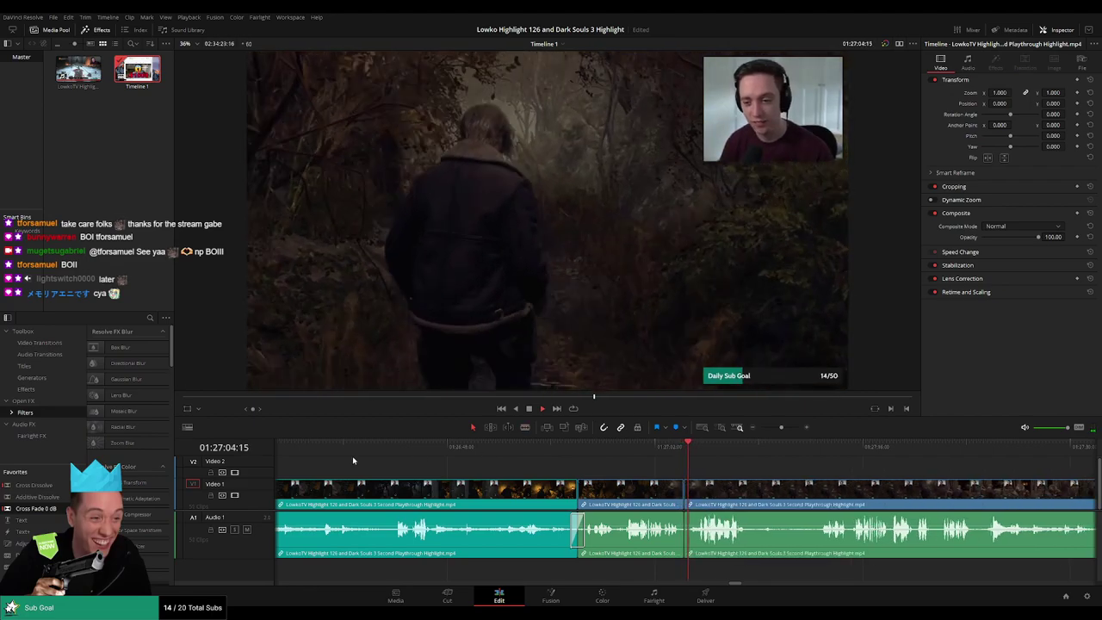
# Put a Cross Fade 0 dB on the audio join near 01:27:04 and colour the clip before it teal.
pyautogui.press('space')
pyautogui.click(671, 505)
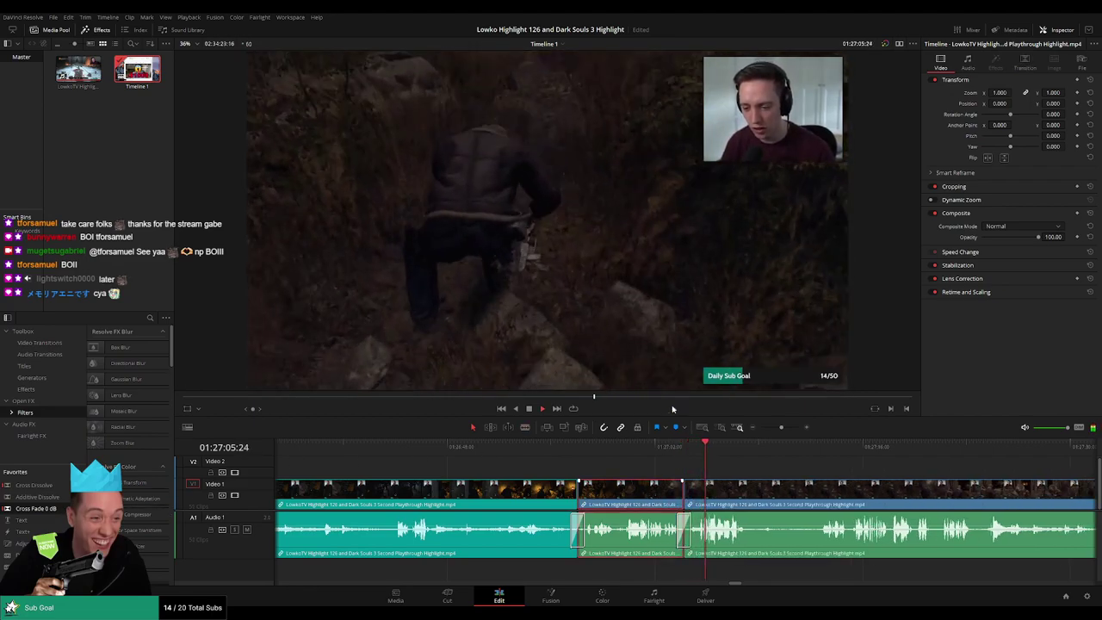
pyautogui.click(800, 474)
# Review the footage up to the barn, remove the short section starting at 01:27:35:48, and cross-fade the audio join.
pyautogui.moveTo(836, 467); pyautogui.dragTo(627, 466)
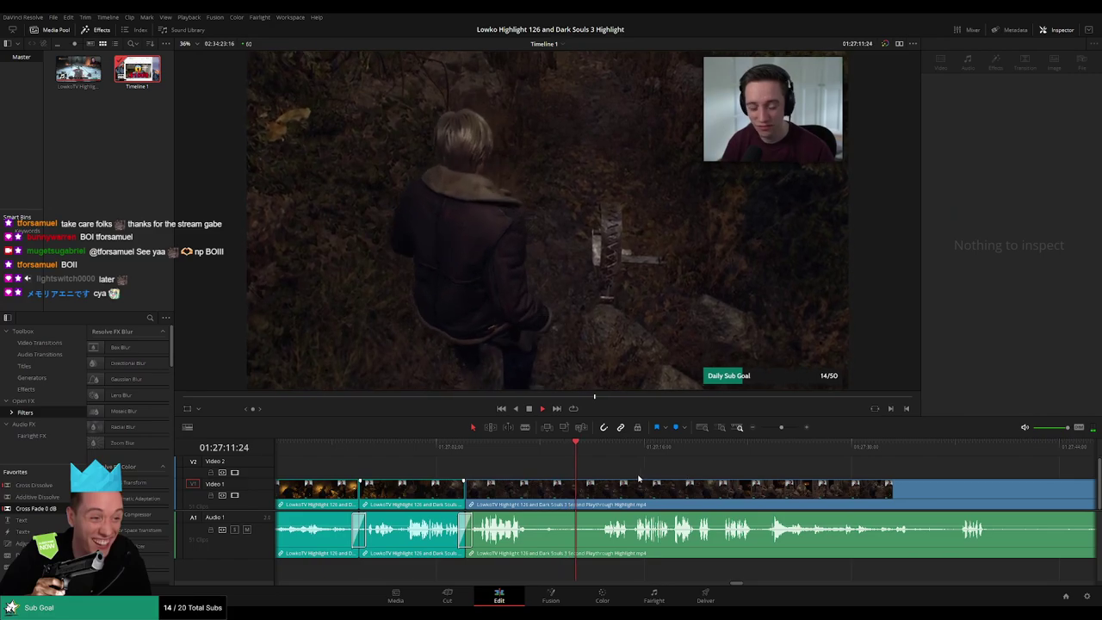
pyautogui.hscroll(2, 584, 472)
pyautogui.press('space')
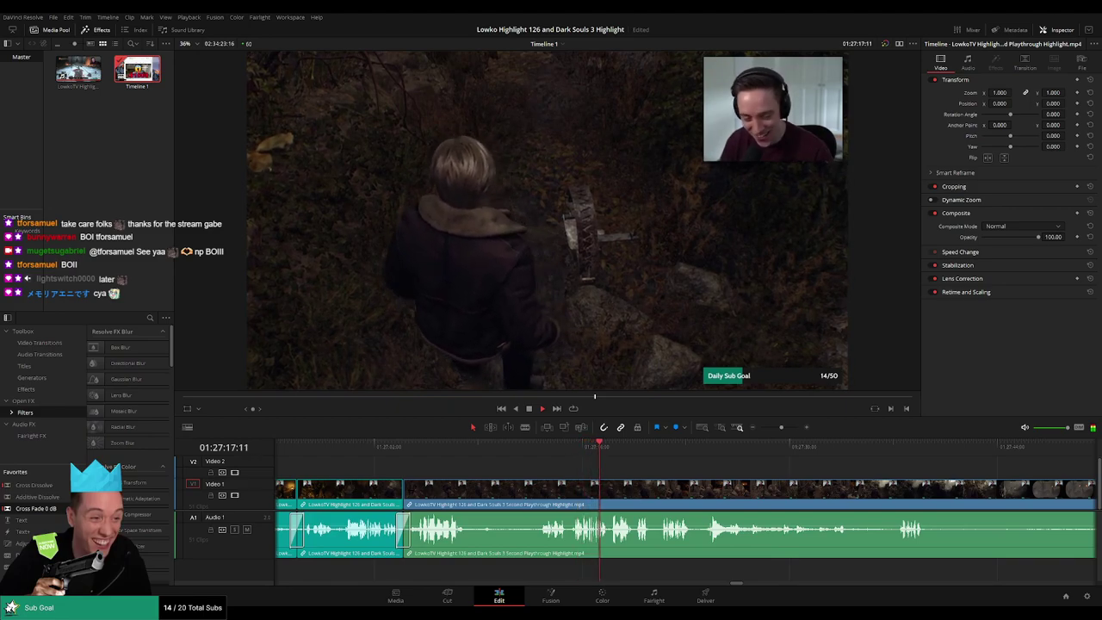
pyautogui.hscroll(4, 564, 467)
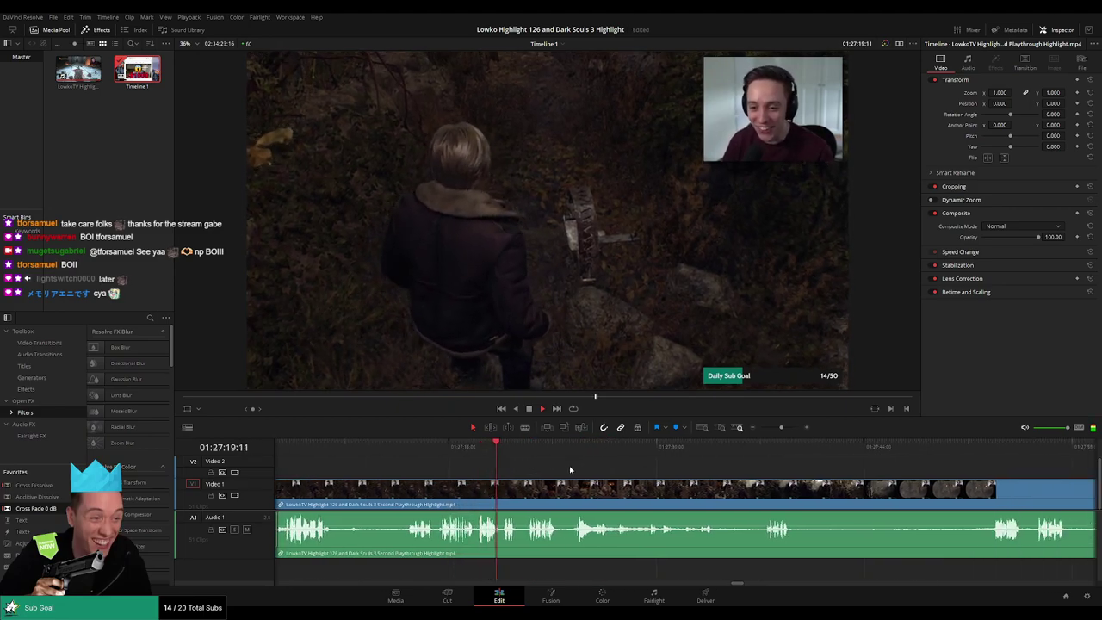
pyautogui.hscroll(2, 574, 466)
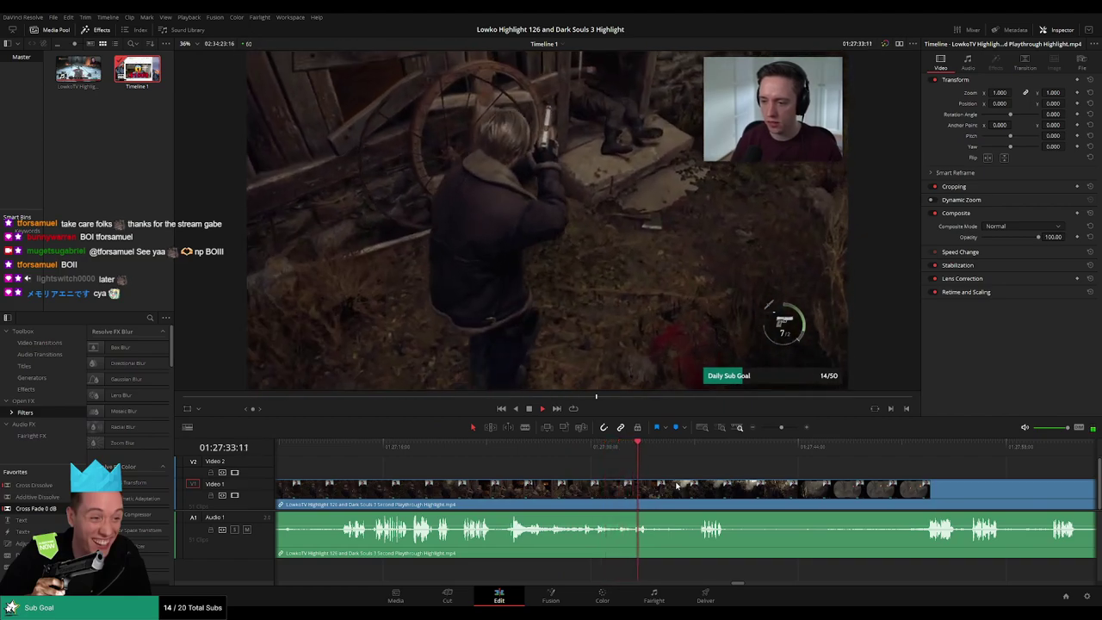
pyautogui.moveTo(676, 486); pyautogui.dragTo(526, 457)
pyautogui.click(534, 454)
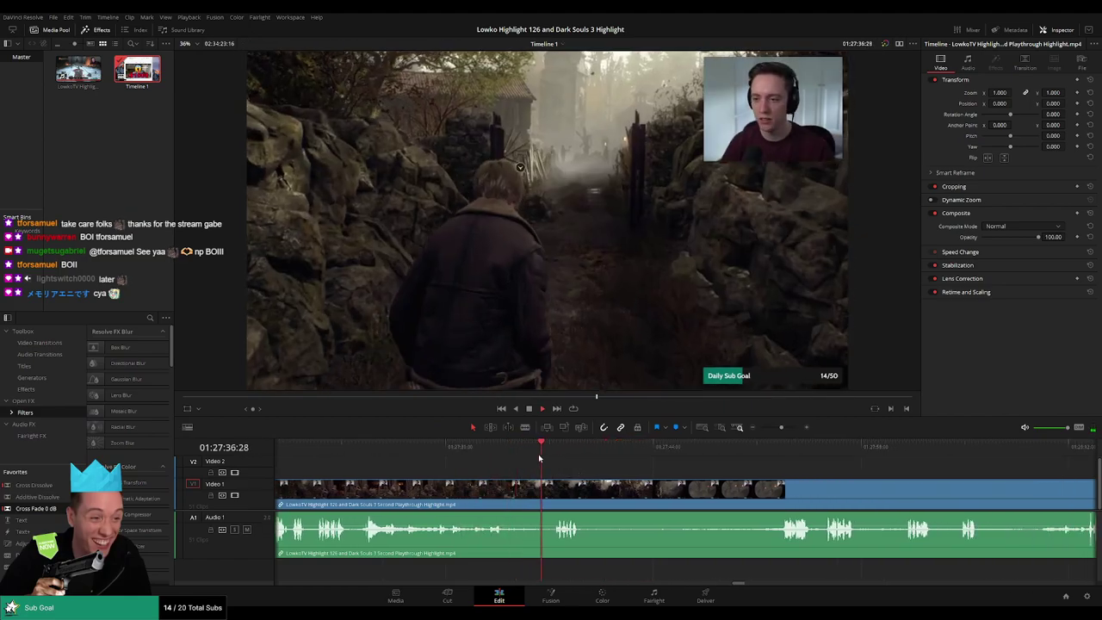
pyautogui.click(509, 454)
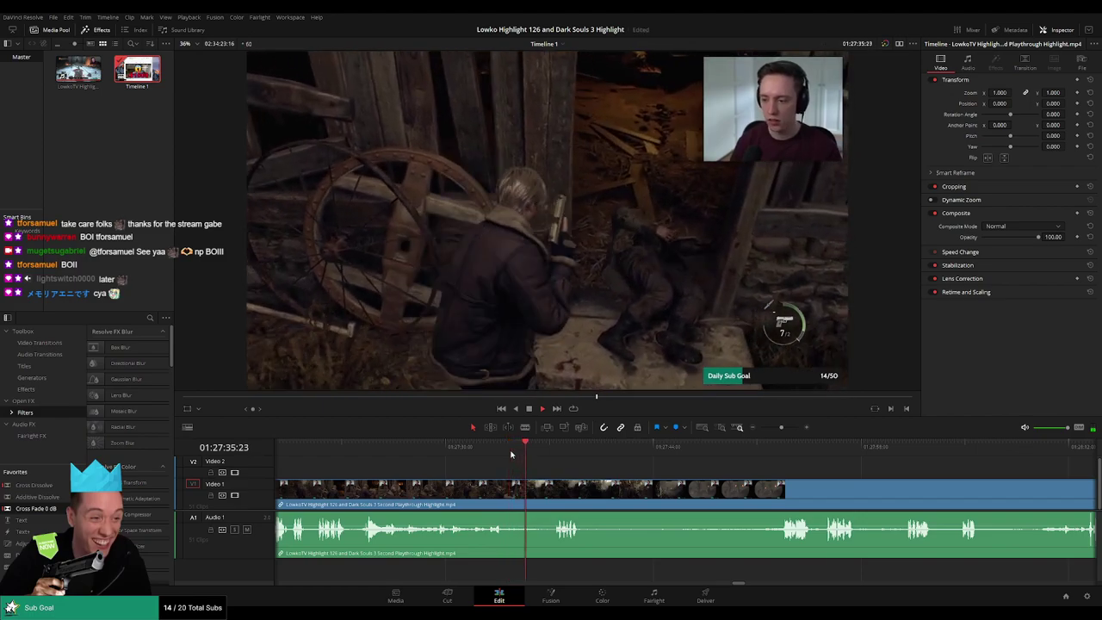
pyautogui.press('space')
pyautogui.moveTo(541, 455); pyautogui.dragTo(532, 455)
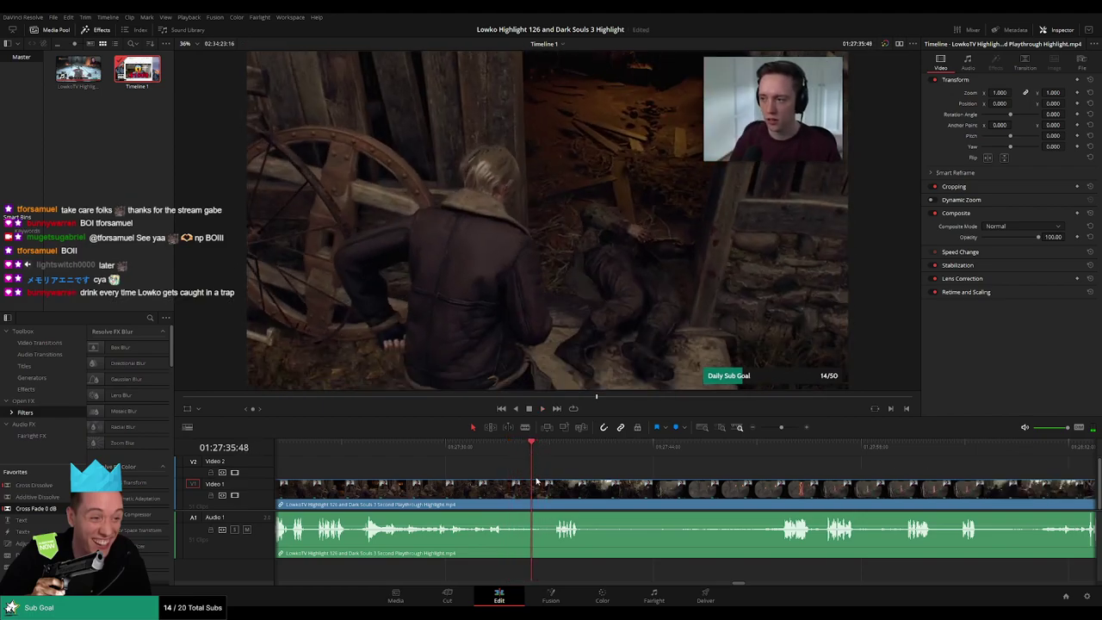
pyautogui.press('b')
pyautogui.click(536, 497)
pyautogui.click(542, 499)
pyautogui.press('a')
pyautogui.click(540, 501)
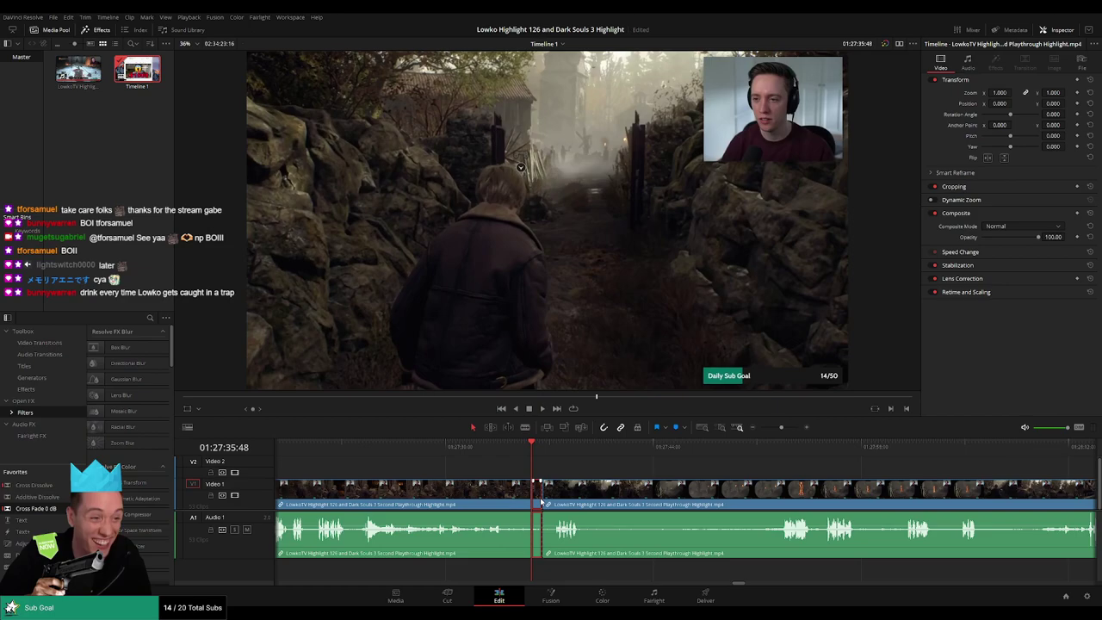
pyautogui.press('Delete')
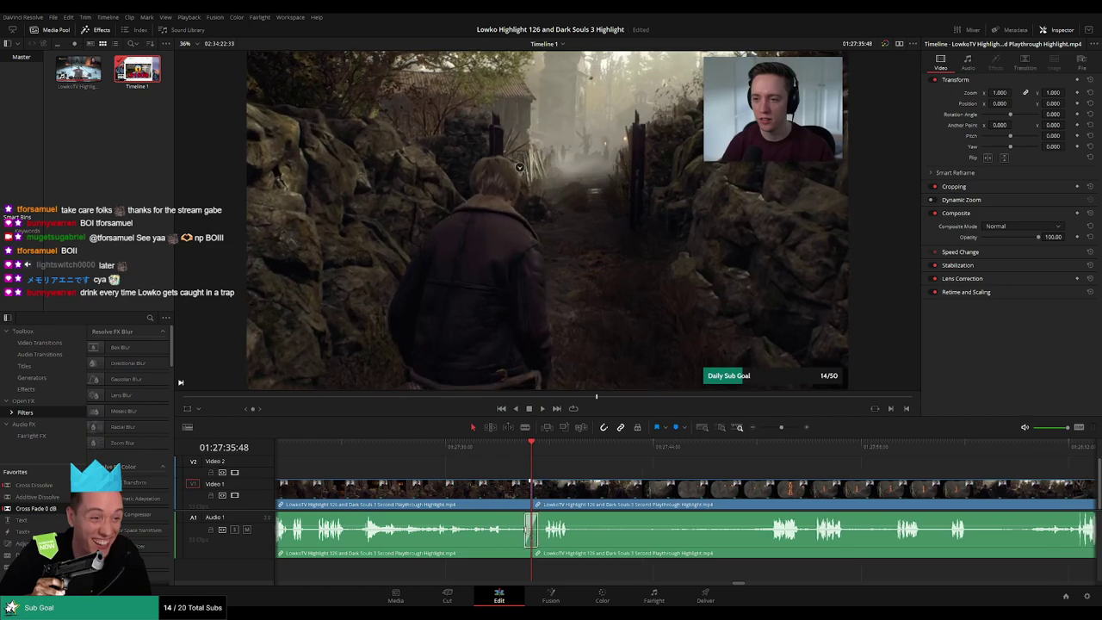
pyautogui.hscroll(-2, 603, 467)
pyautogui.click(509, 451)
pyautogui.press('space')
pyautogui.click(542, 452)
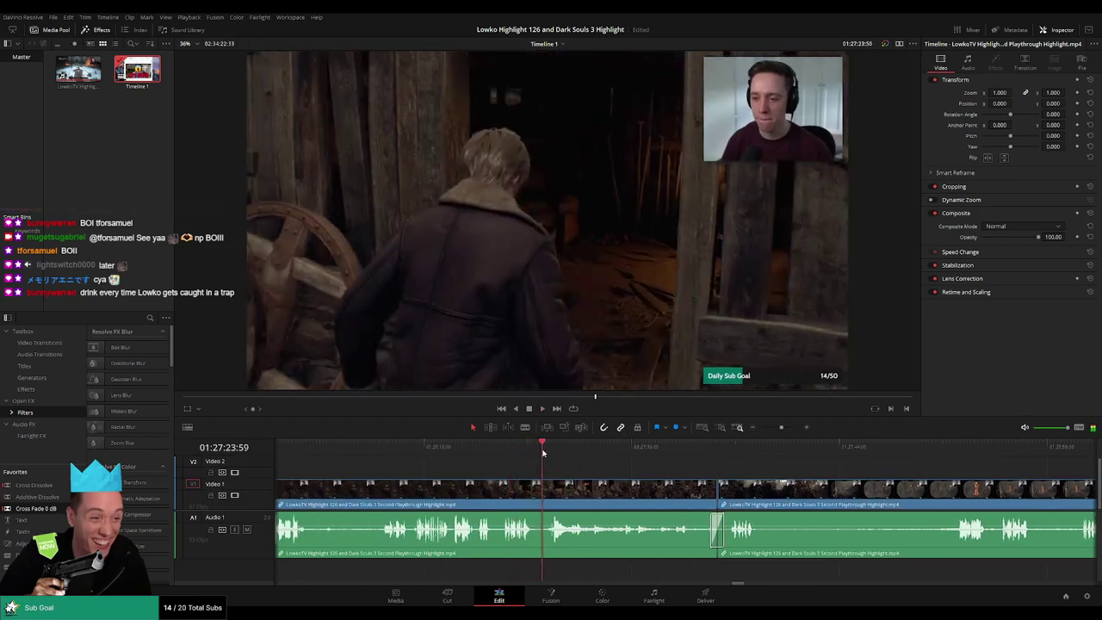
pyautogui.moveTo(543, 449); pyautogui.dragTo(531, 451)
pyautogui.press('space')
pyautogui.press('b')
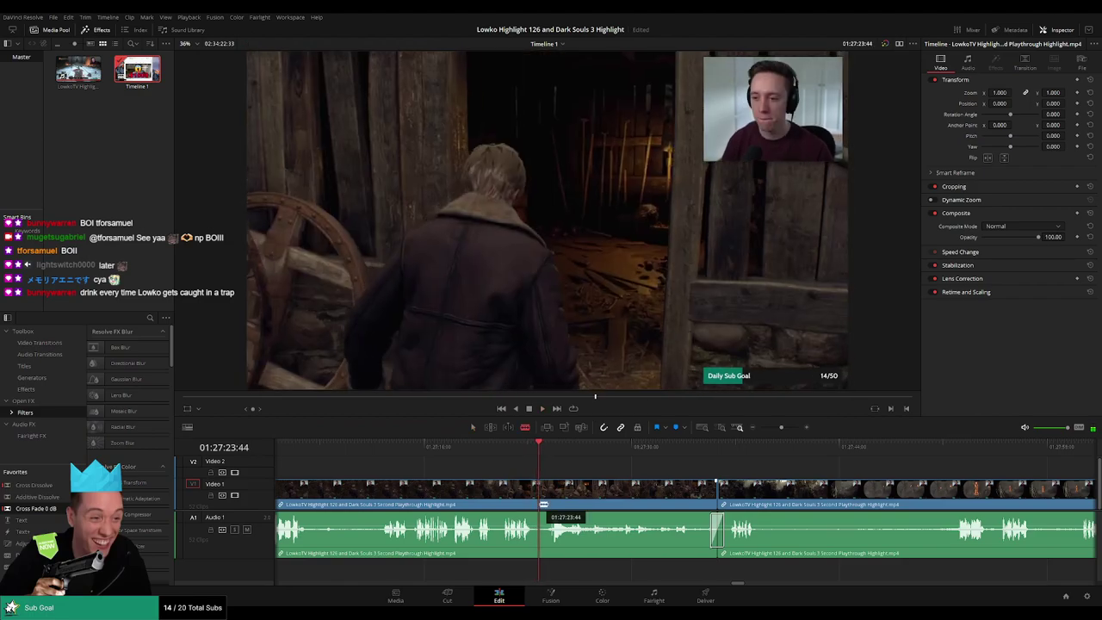
pyautogui.click(536, 454)
pyautogui.press('space')
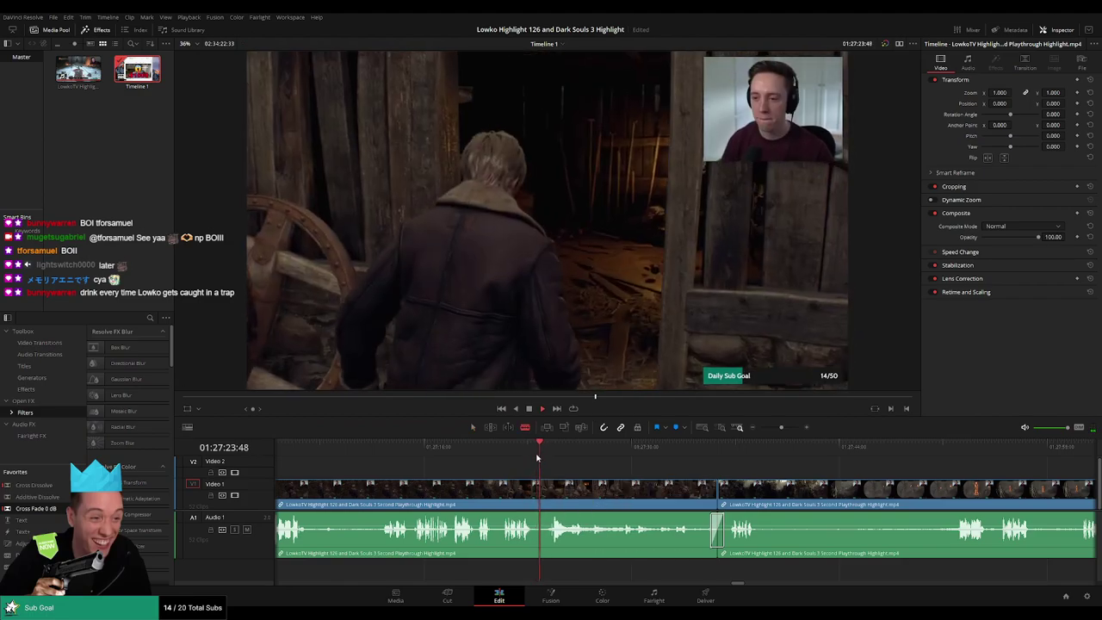
# Play across the join at about 01:27:35 and colour the clip before it teal.
pyautogui.moveTo(671, 454); pyautogui.dragTo(711, 453)
pyautogui.hscroll(1, 700, 468)
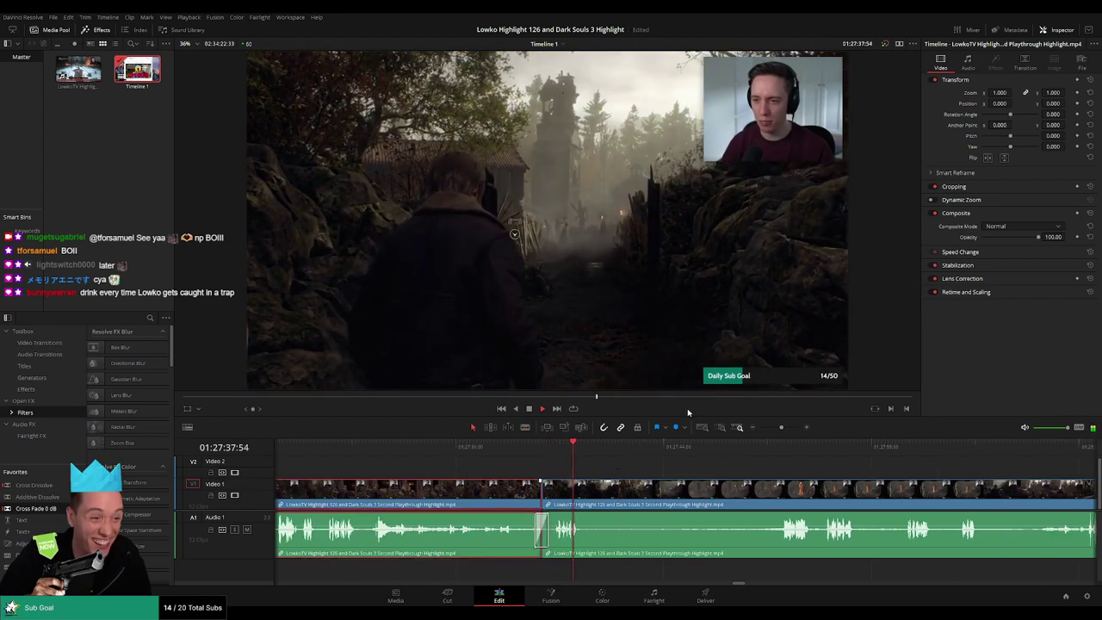
pyautogui.click(681, 471)
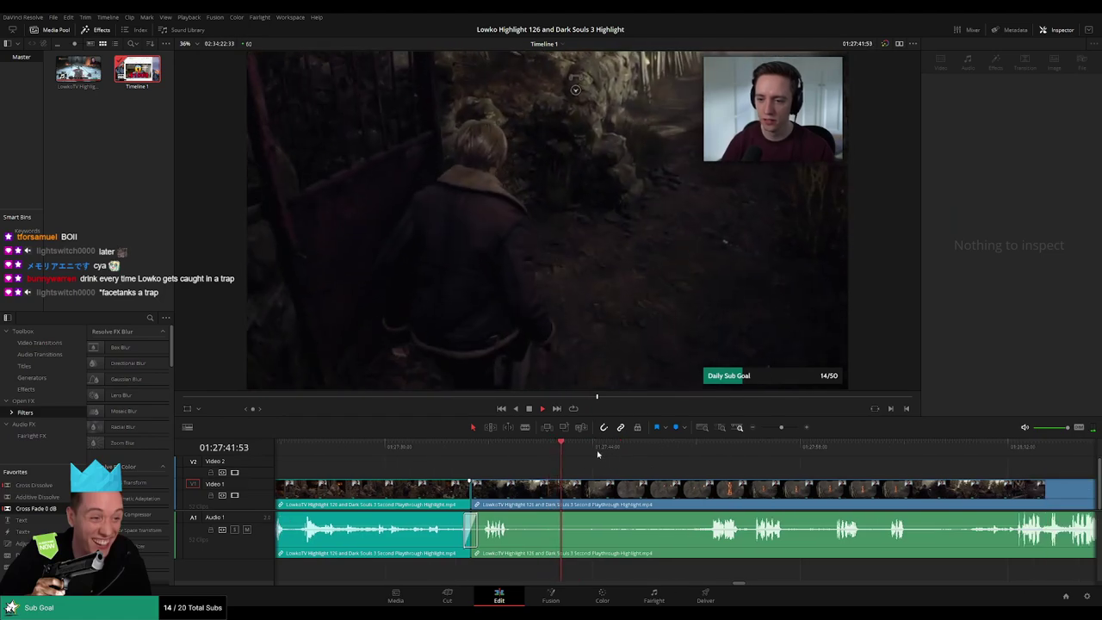
# Review the binoculars scene and cut out the section of about one second starting at 01:28:07:48, closing the gap.
pyautogui.click(576, 449)
pyautogui.press('space')
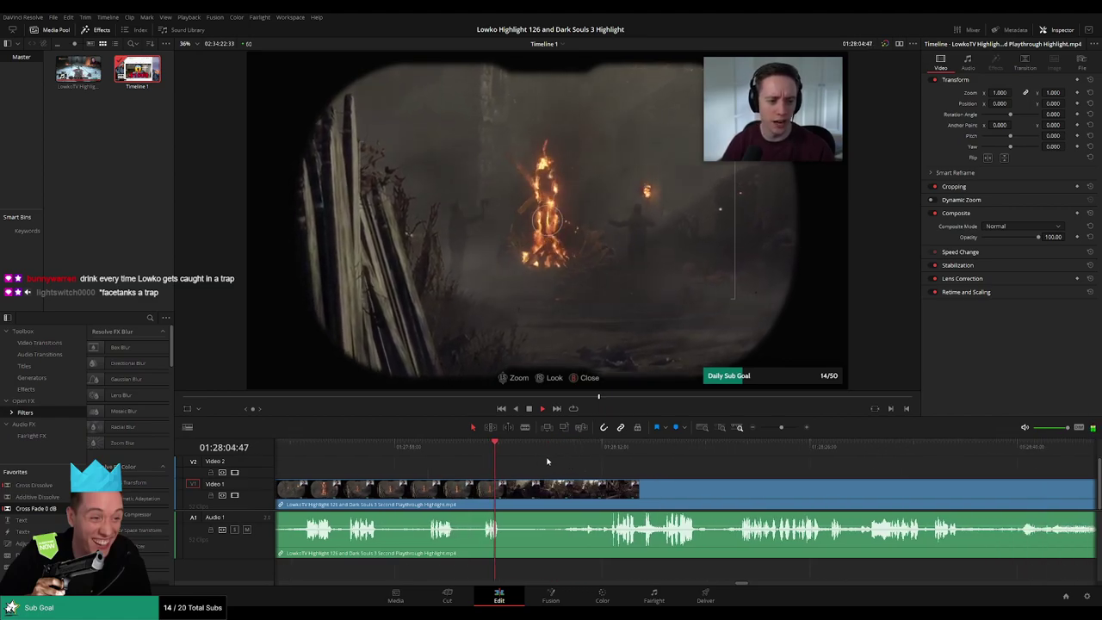
pyautogui.moveTo(502, 453); pyautogui.dragTo(540, 476)
pyautogui.hotkey('ctrl', 'b')
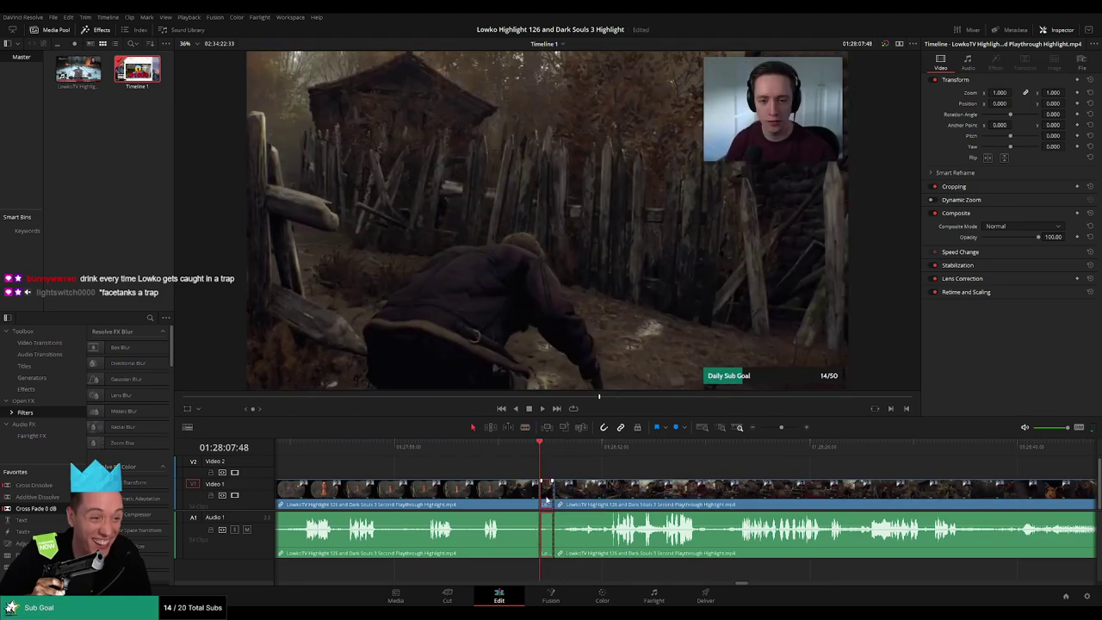
pyautogui.click(546, 499)
pyautogui.press('Delete')
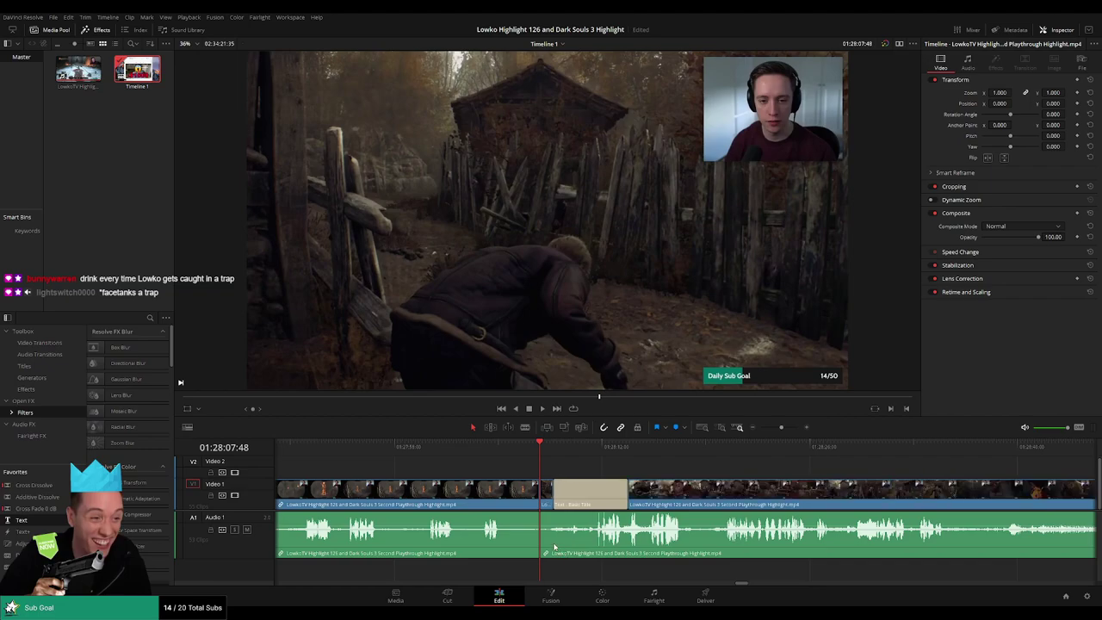
# Add a Cross Fade 0 dB at the audio join near 01:28:07 and colour the preceding clip teal.
pyautogui.moveTo(50, 510); pyautogui.dragTo(567, 529)
pyautogui.click(546, 489)
pyautogui.press('space')
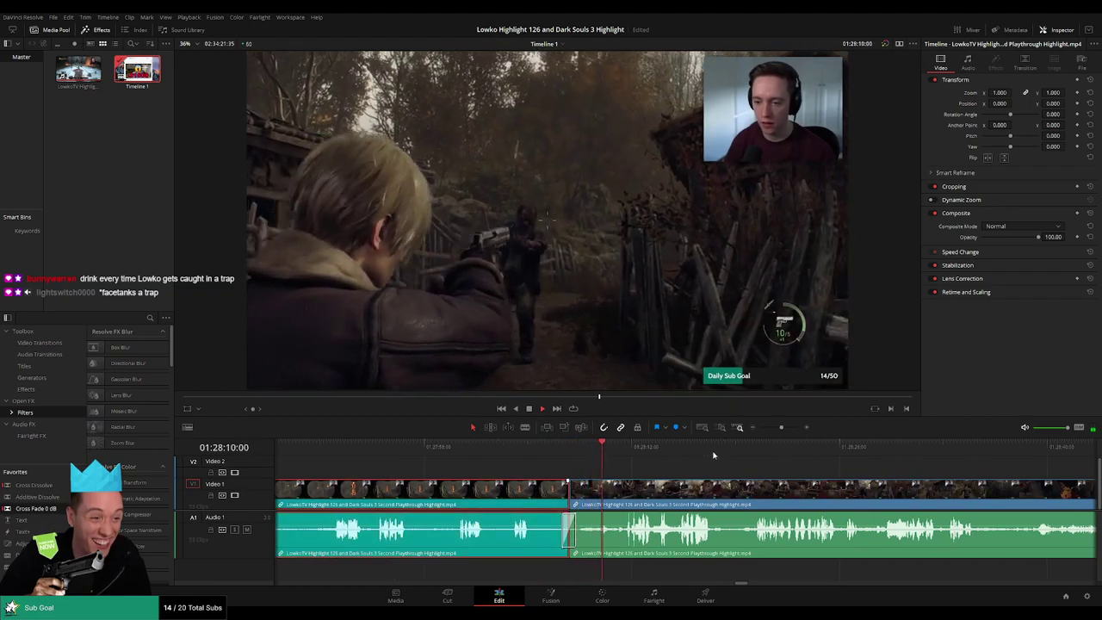
pyautogui.click(661, 460)
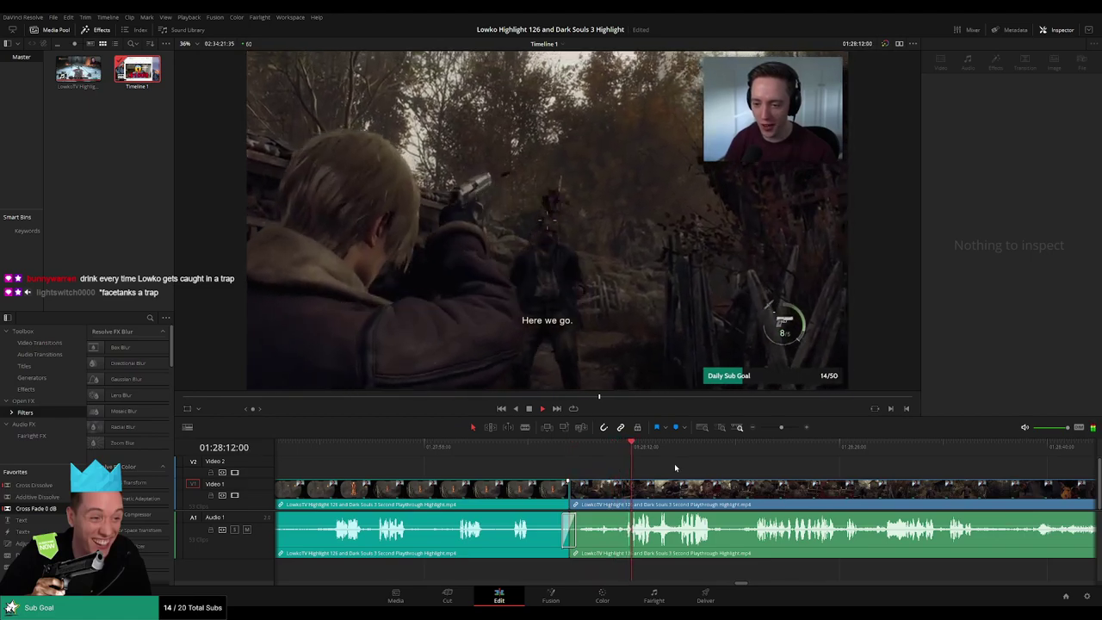
# Review the village gunfight from the join near 01:28:08 to about 01:29:02, replaying its start, for sections to trim.
pyautogui.click(576, 447)
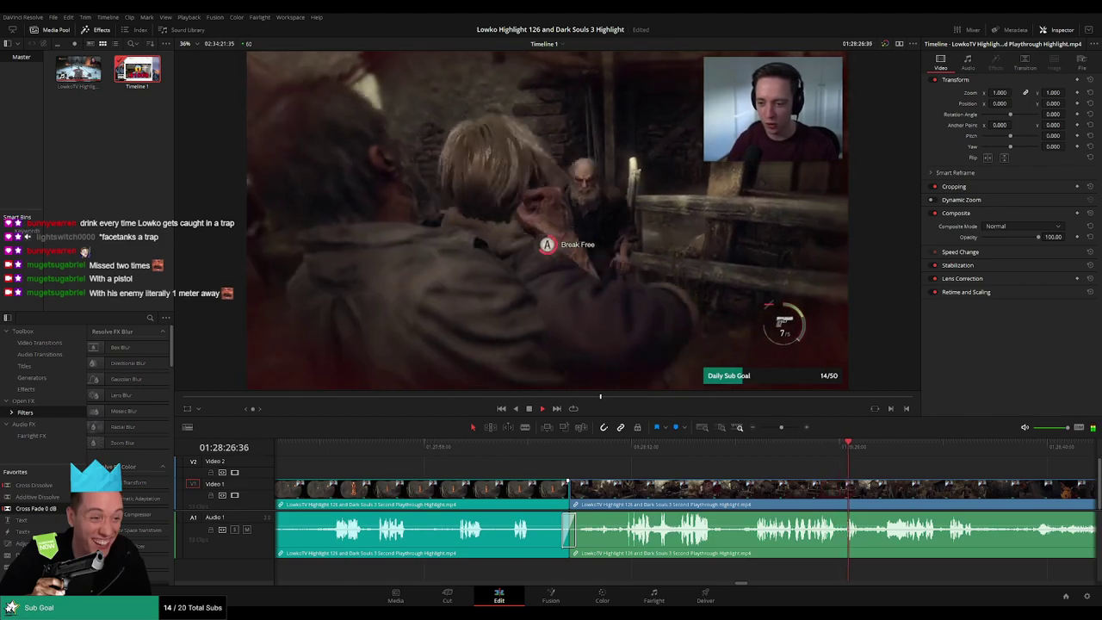
pyautogui.click(576, 448)
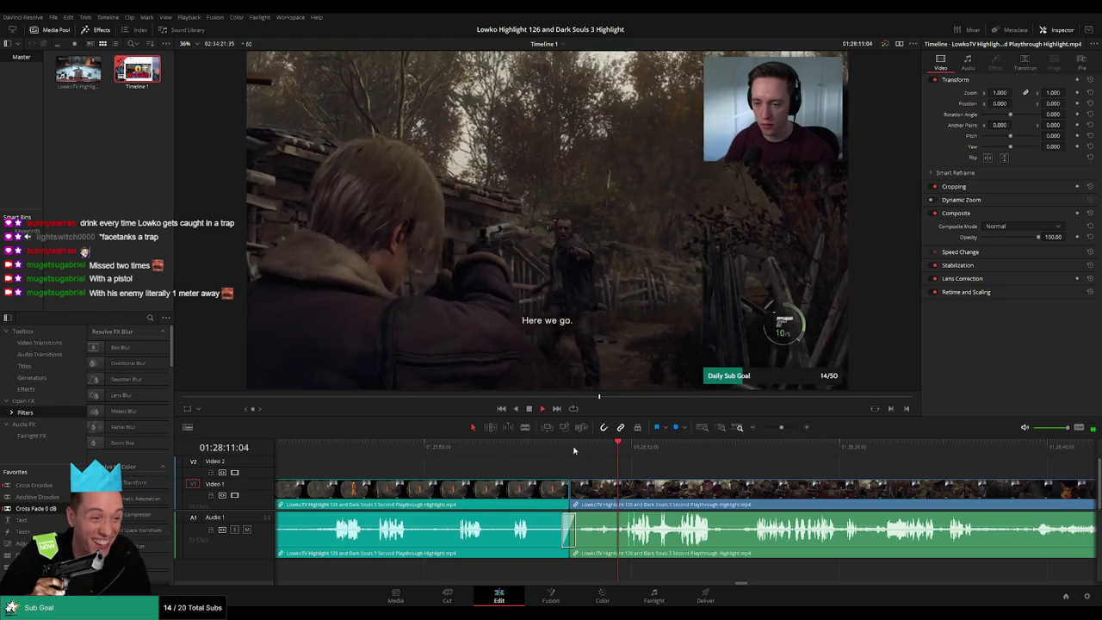
pyautogui.moveTo(671, 448); pyautogui.dragTo(557, 467)
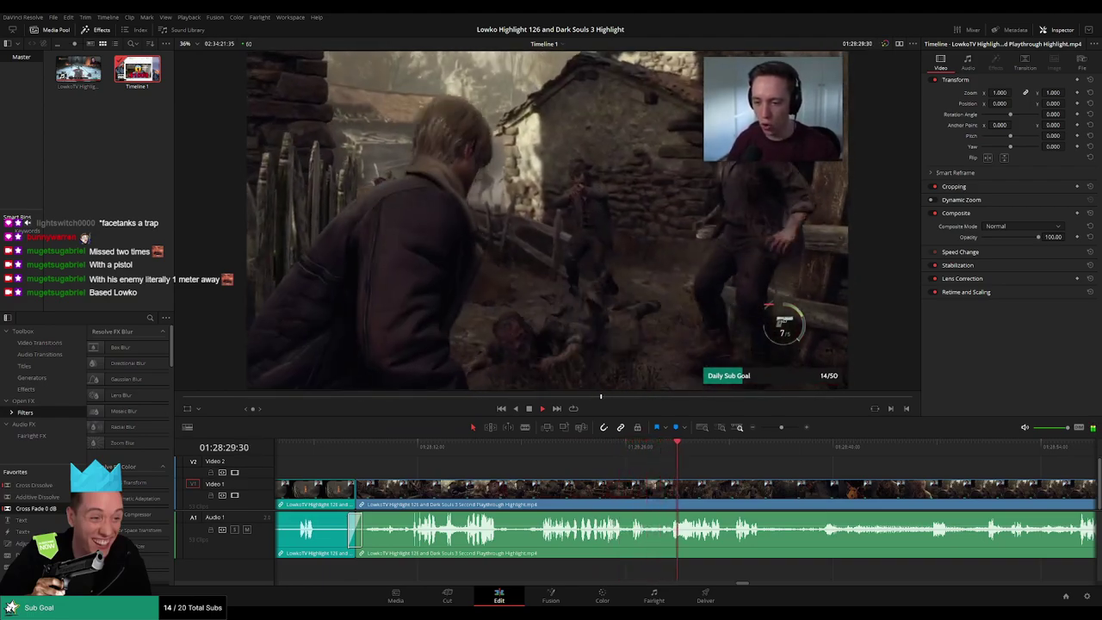
pyautogui.hscroll(2, 604, 462)
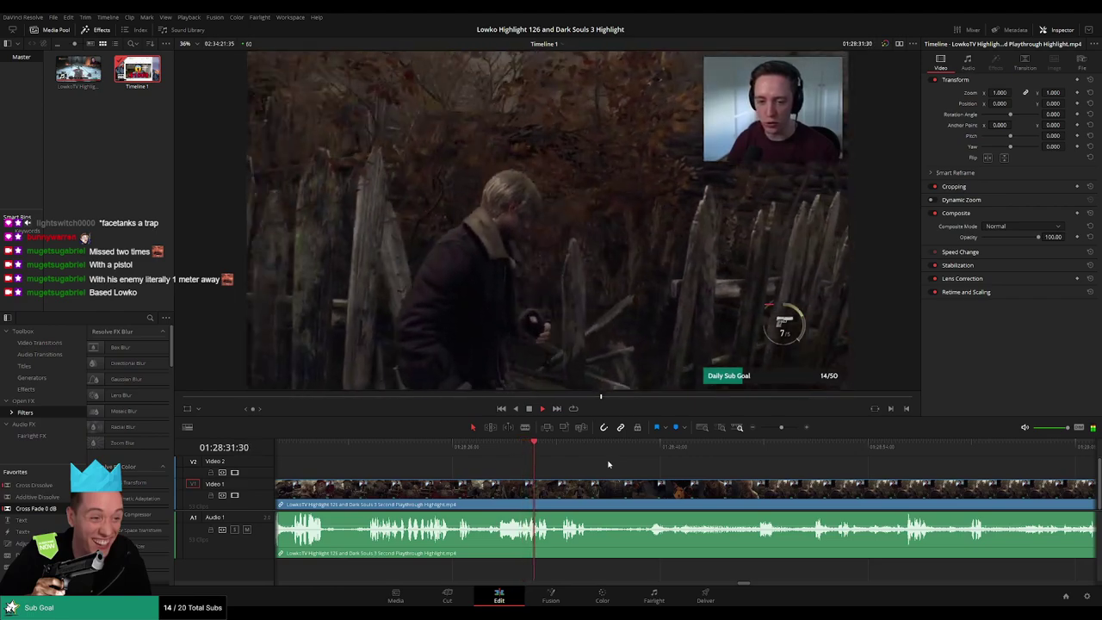
pyautogui.hscroll(1, 586, 467)
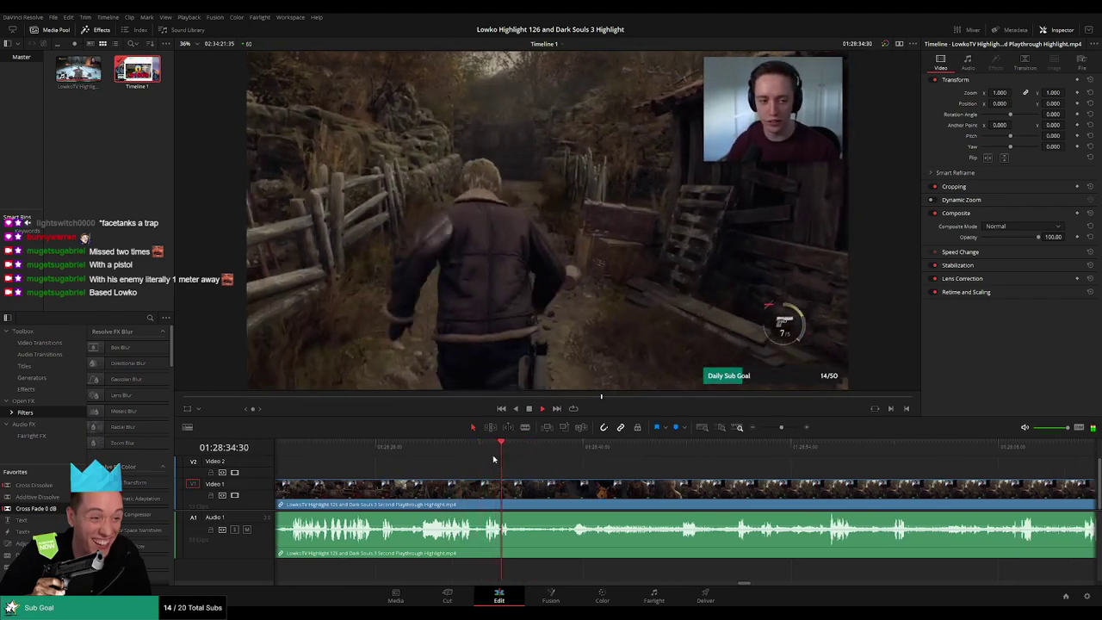
pyautogui.moveTo(515, 450); pyautogui.dragTo(548, 456)
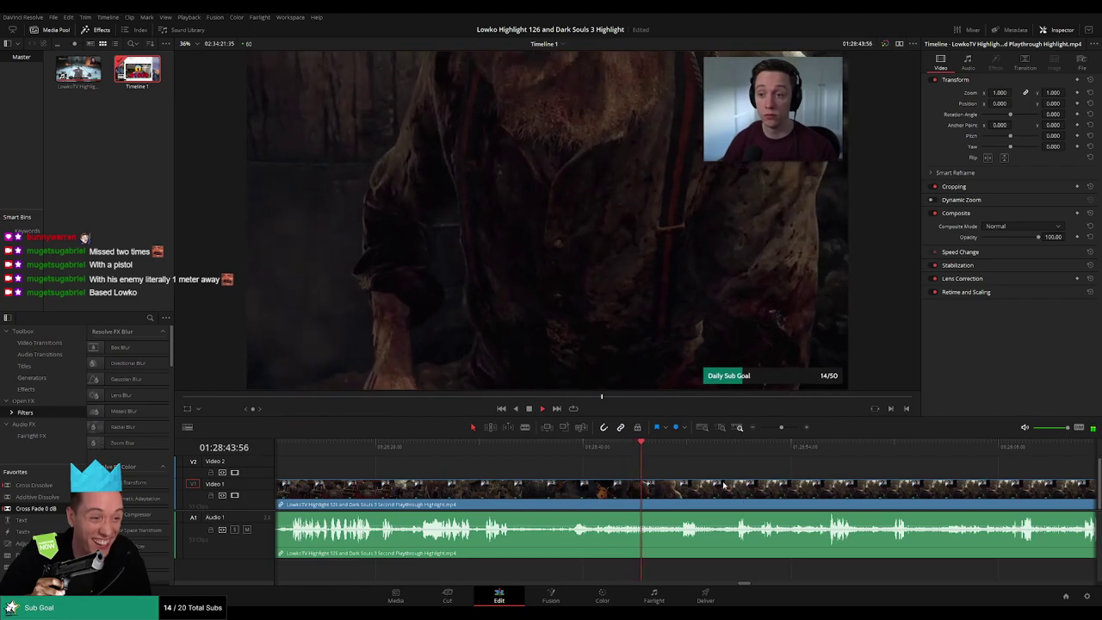
pyautogui.moveTo(702, 484); pyautogui.dragTo(621, 477)
pyautogui.hscroll(1, 622, 479)
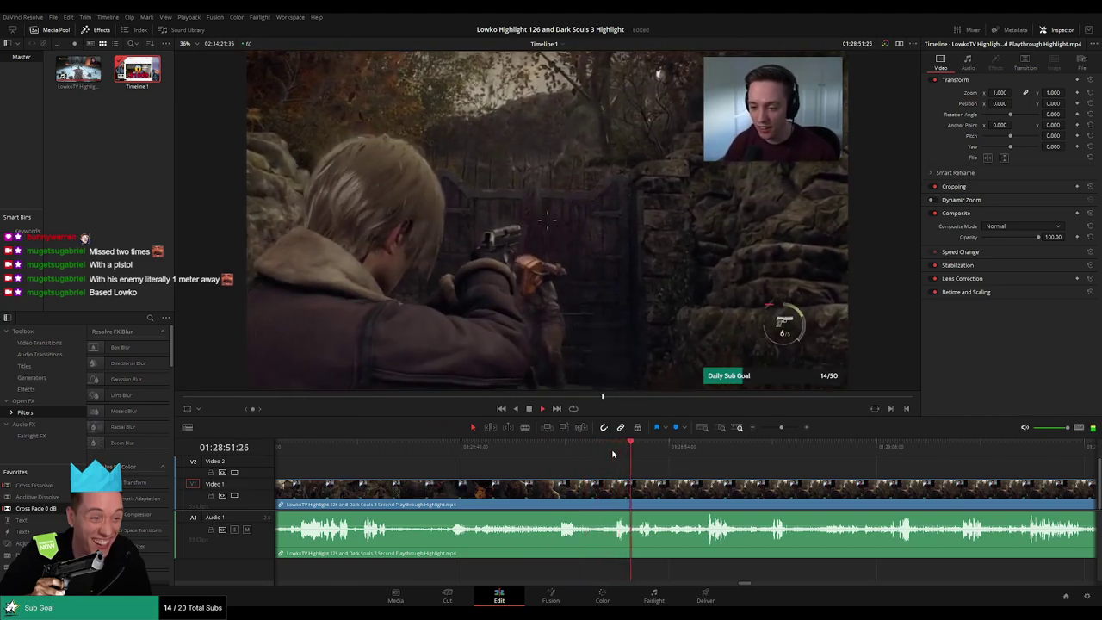
pyautogui.hscroll(3, 568, 465)
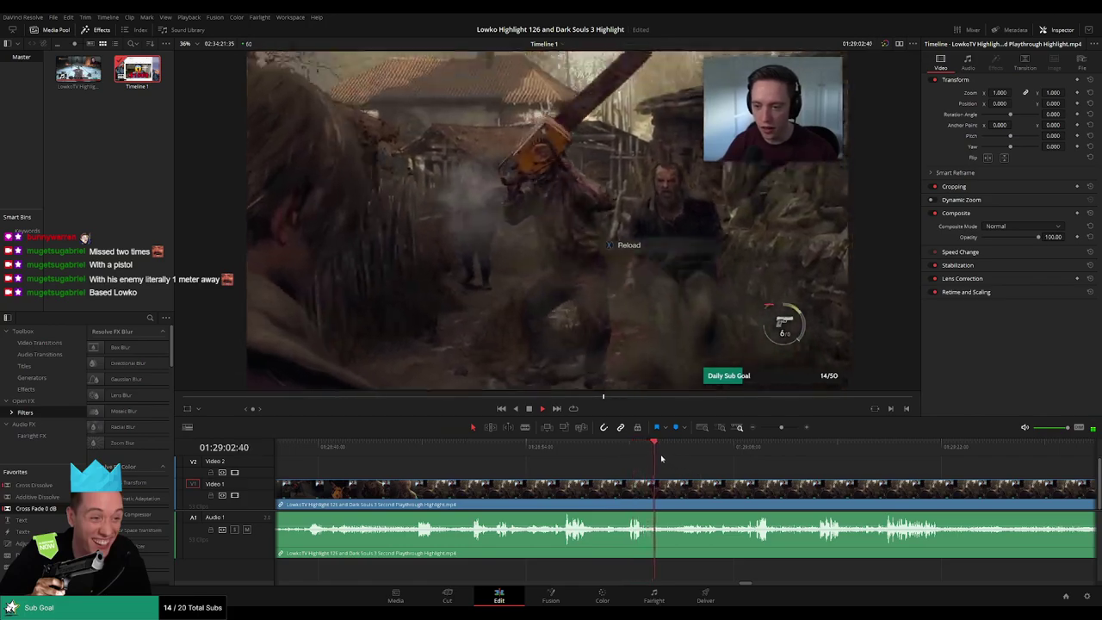
# Review the chainsaw fight from about 01:29:05 through the death screen and on to about 01:30:48, skipping ahead where useful.
pyautogui.click(696, 449)
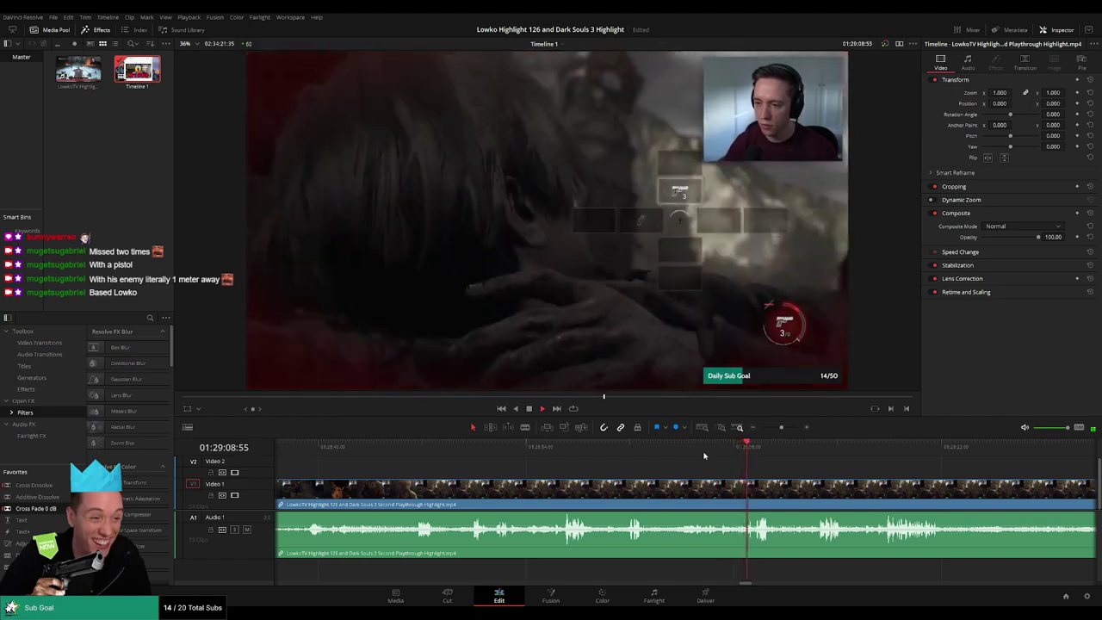
pyautogui.moveTo(815, 474); pyautogui.dragTo(696, 472)
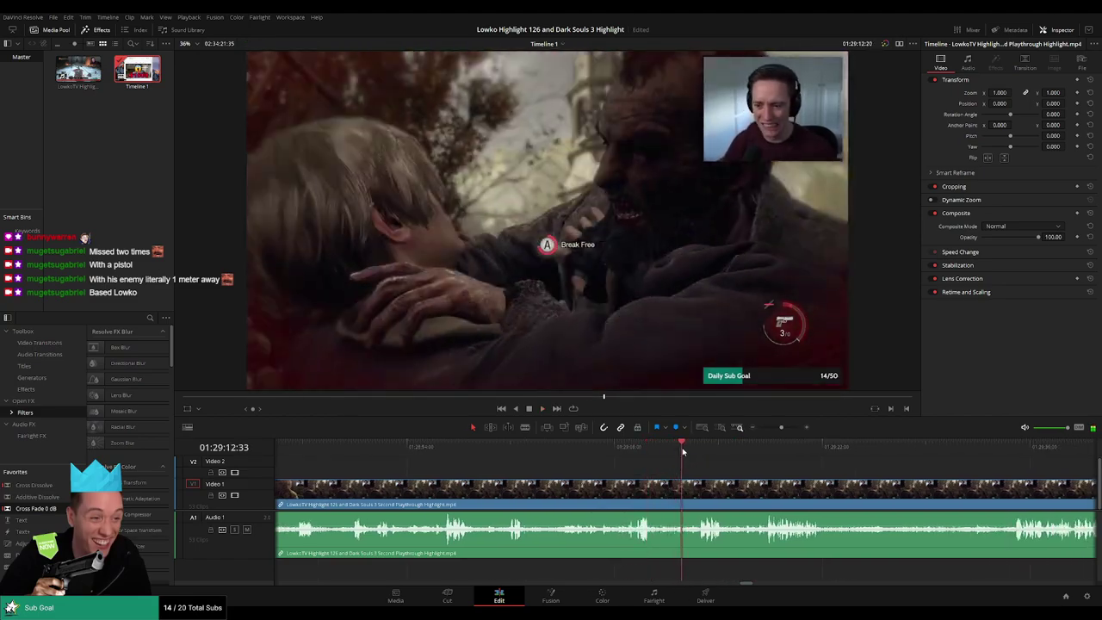
pyautogui.hscroll(3, 654, 454)
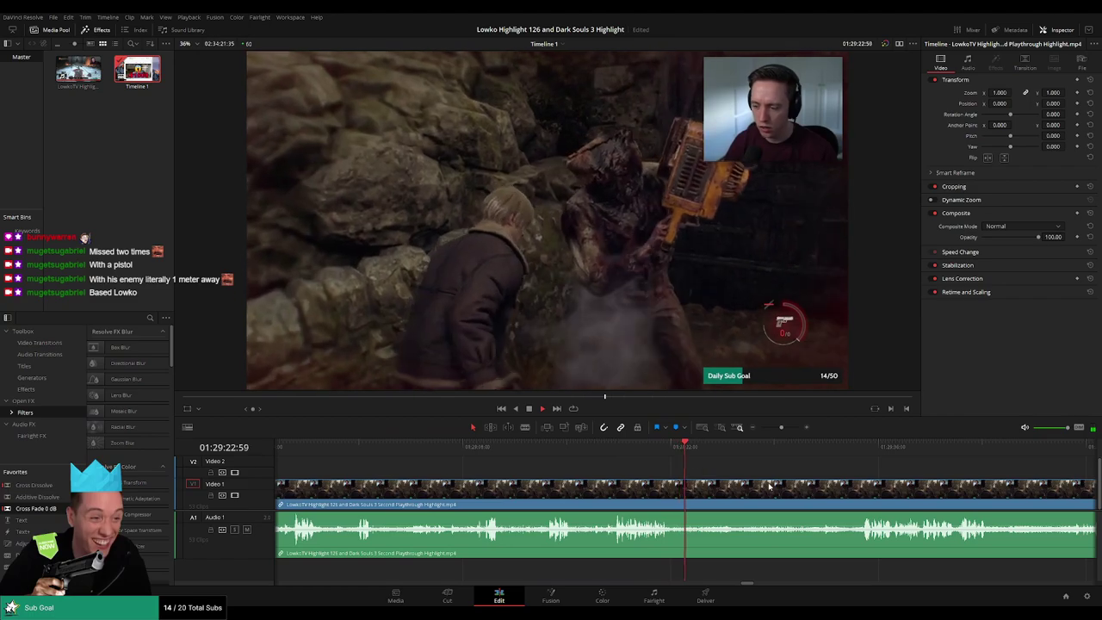
pyautogui.hscroll(3, 769, 487)
pyautogui.click(593, 452)
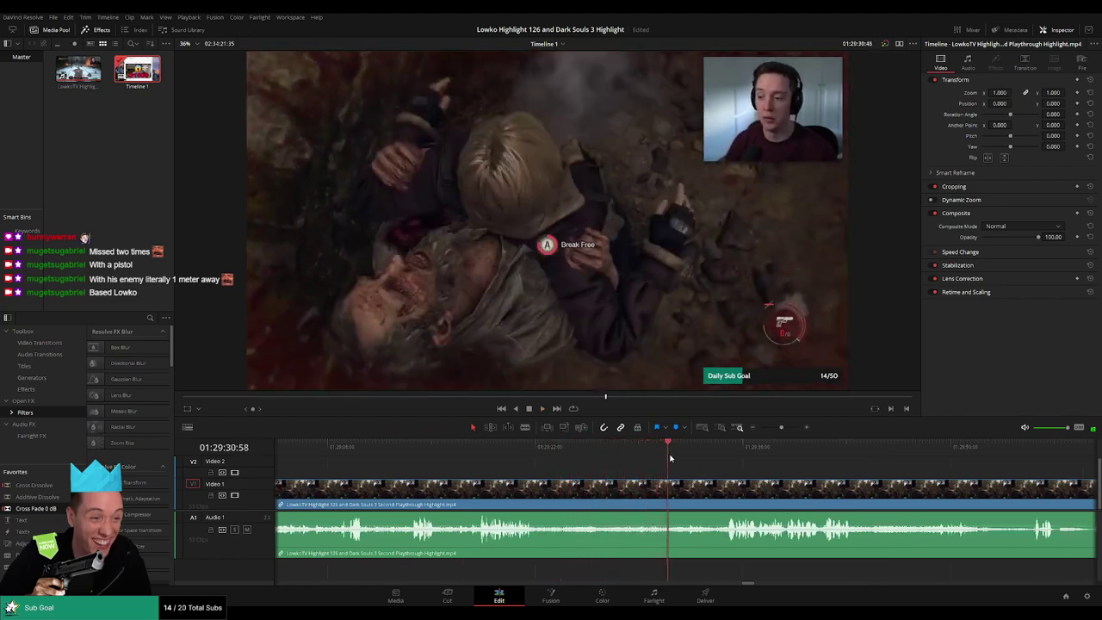
pyautogui.moveTo(670, 459); pyautogui.dragTo(716, 460)
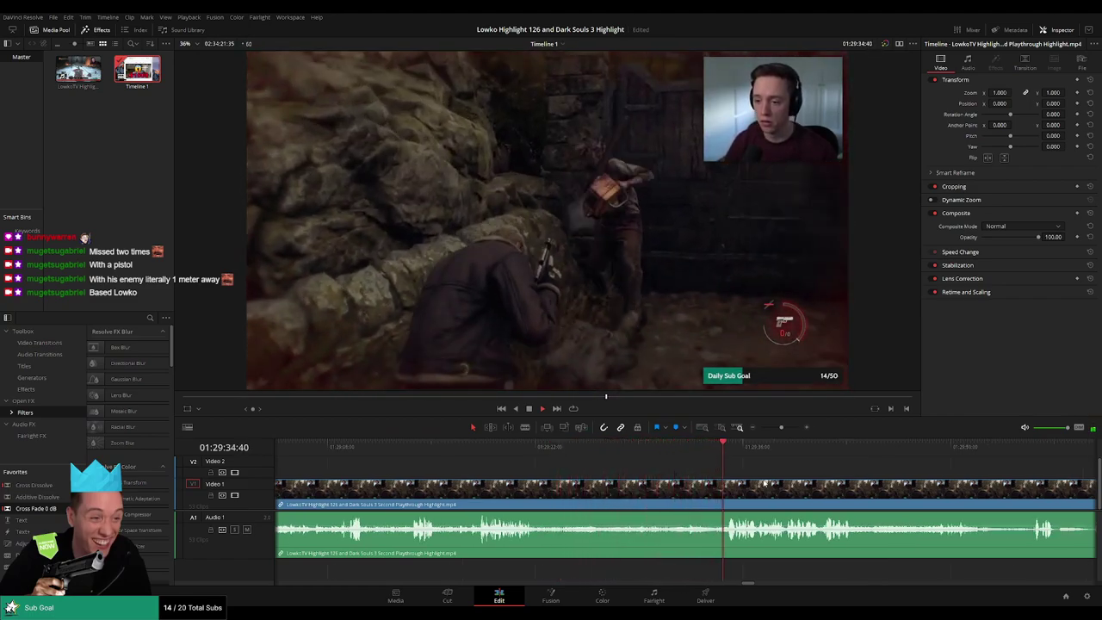
pyautogui.hscroll(3, 674, 465)
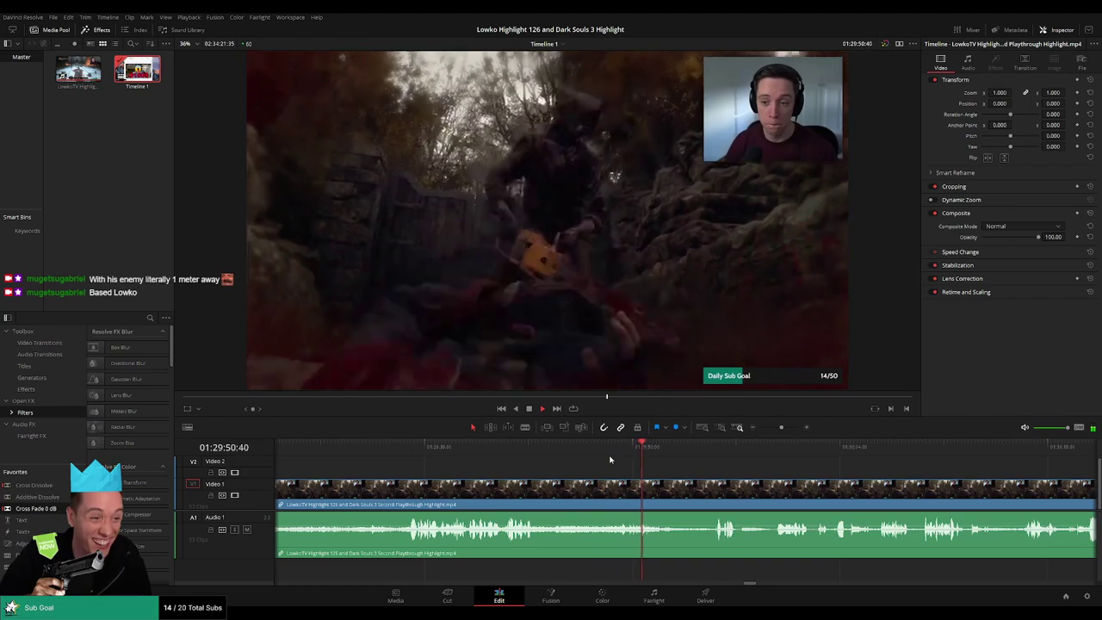
pyautogui.moveTo(656, 448); pyautogui.dragTo(684, 448)
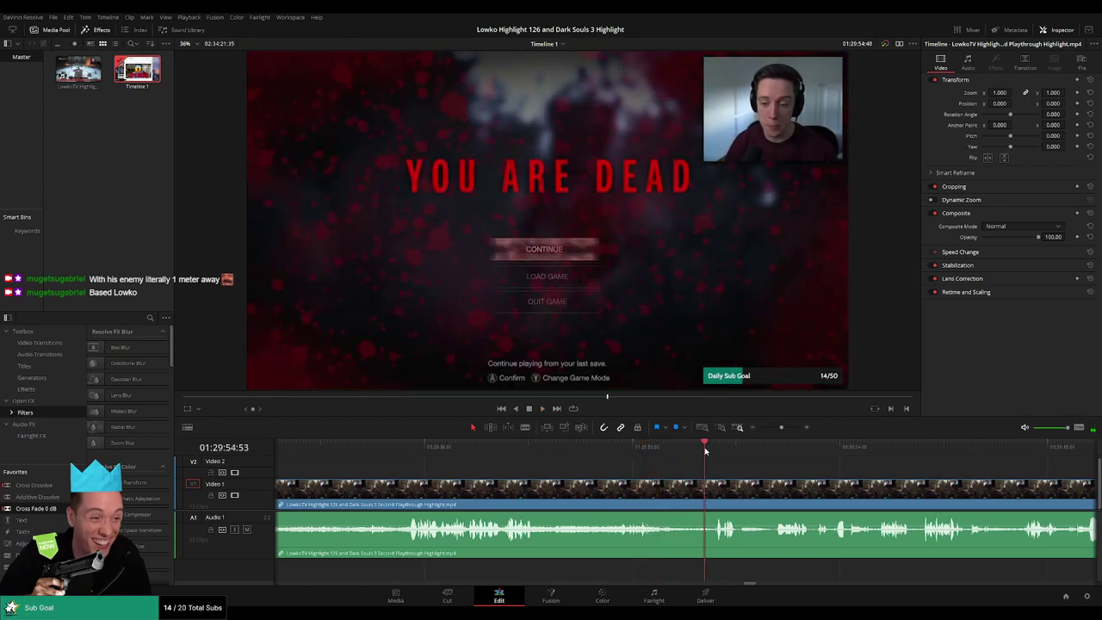
pyautogui.moveTo(790, 480); pyautogui.dragTo(541, 461)
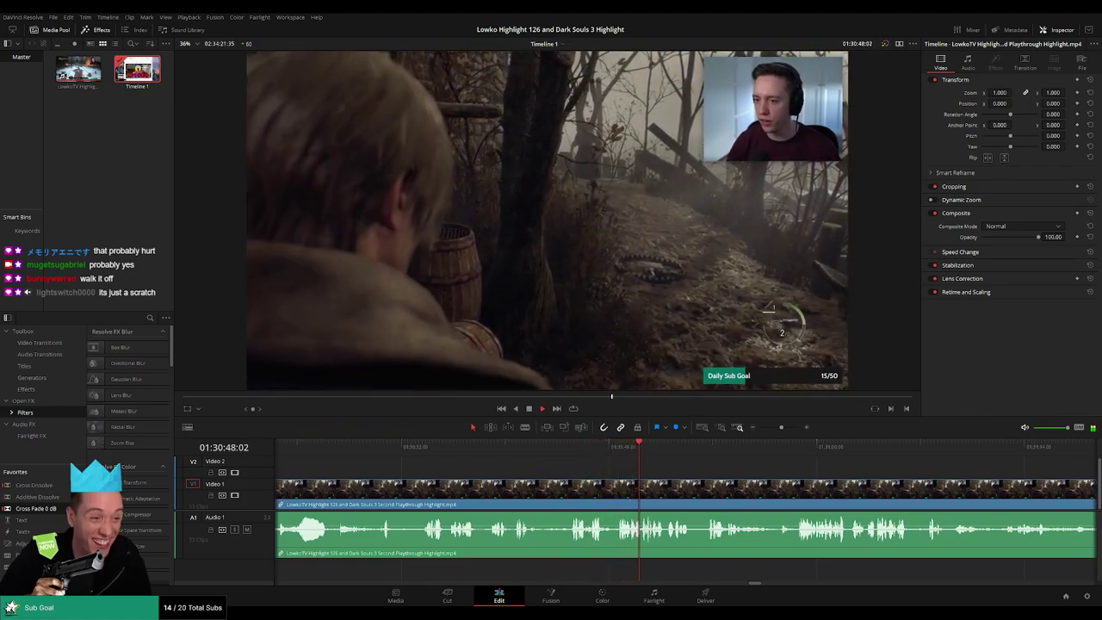
# Recheck the footage before the bear trap and cut out the roughly half-second section at about 01:30:41, closing the gap.
pyautogui.click(566, 446)
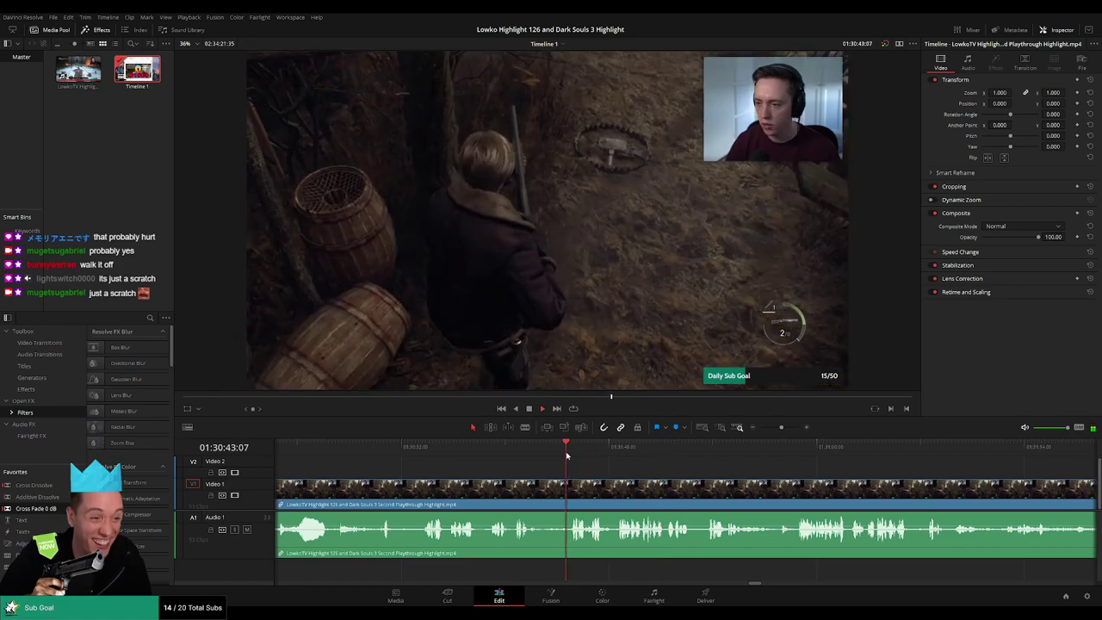
pyautogui.click(528, 459)
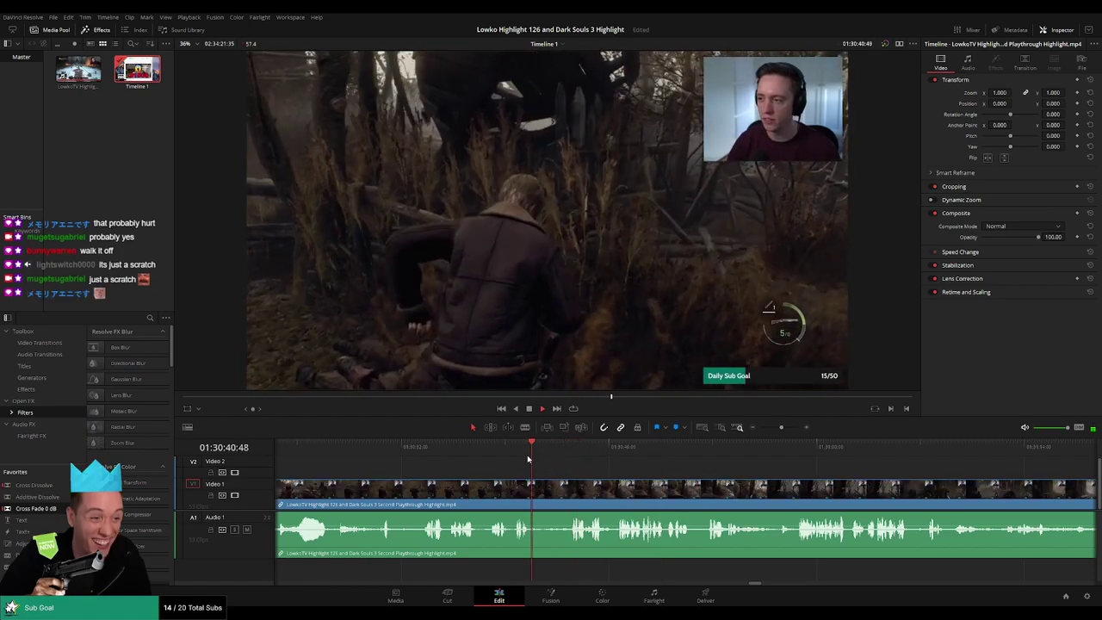
pyautogui.hotkey('ctrl', 'b')
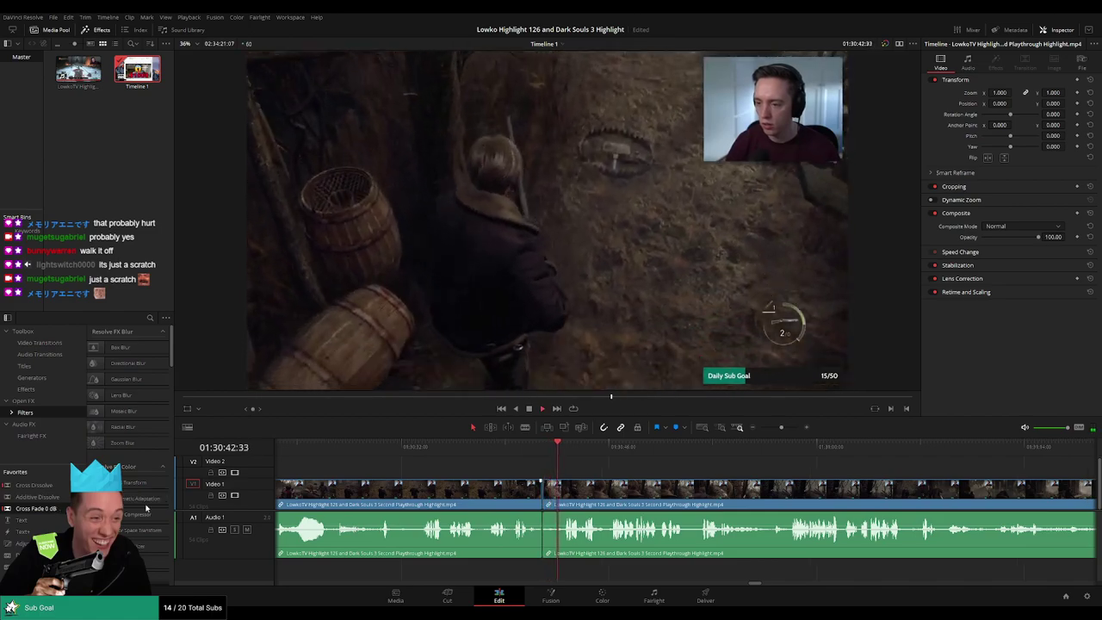
# Add a Cross Fade 0 dB at the audio join near 01:30:41 and colour the preceding clip teal.
pyautogui.click(540, 526)
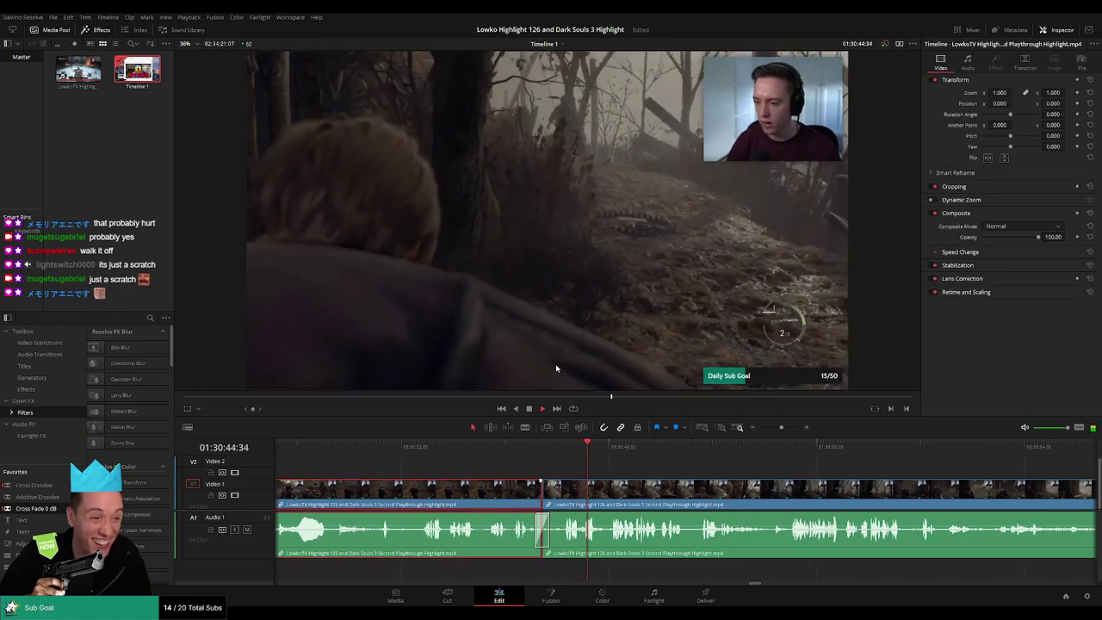
pyautogui.press('F1')
pyautogui.click(691, 470)
# Remove the roughly half-second section at about 01:31:08 in the wooden shed and cross-fade the audio join.
pyautogui.hscroll(2, 605, 465)
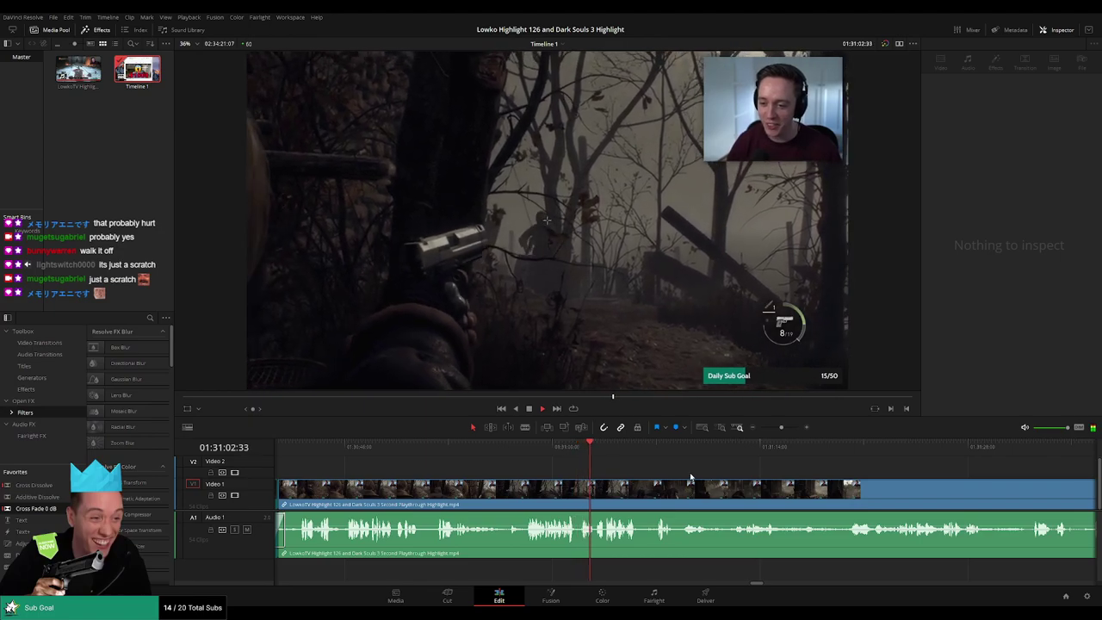
pyautogui.moveTo(690, 476); pyautogui.dragTo(552, 470)
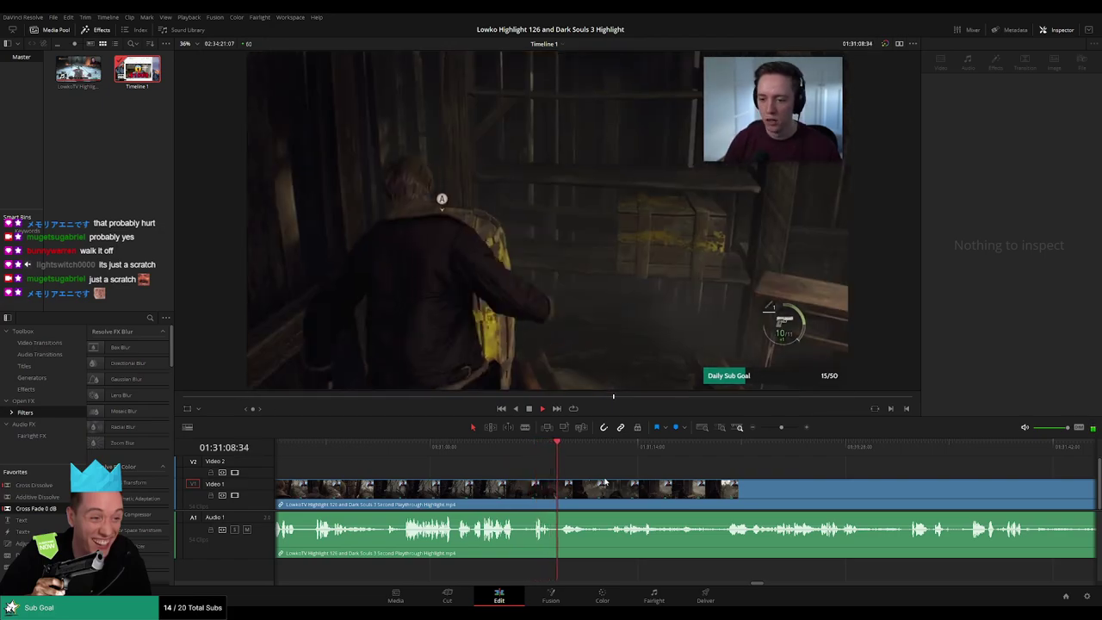
pyautogui.press('b')
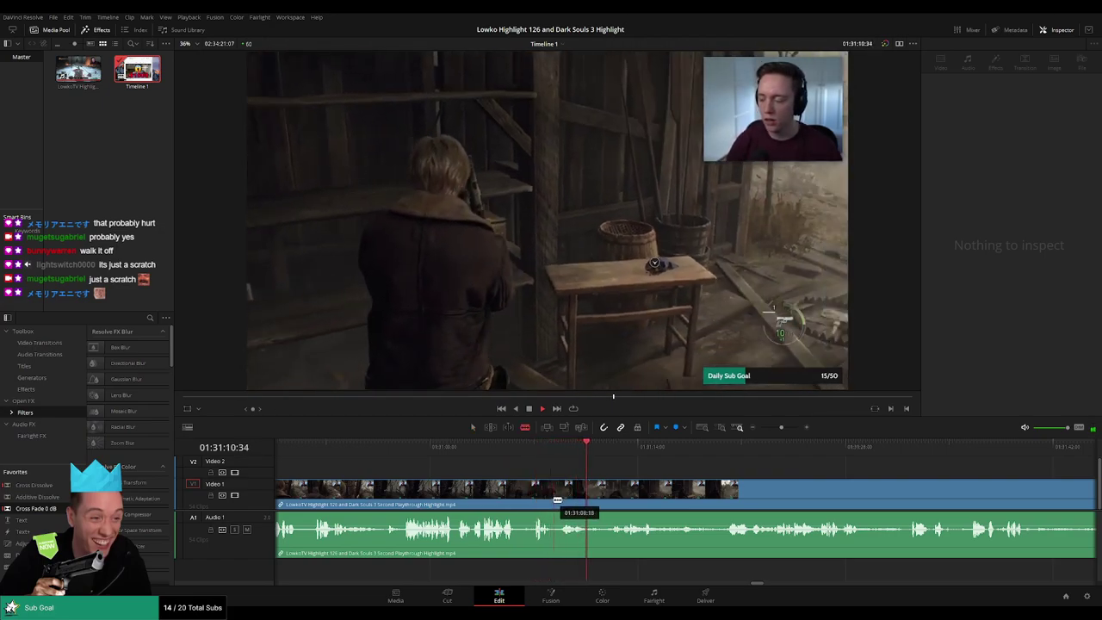
pyautogui.click(557, 500)
pyautogui.press('a')
pyautogui.click(557, 501)
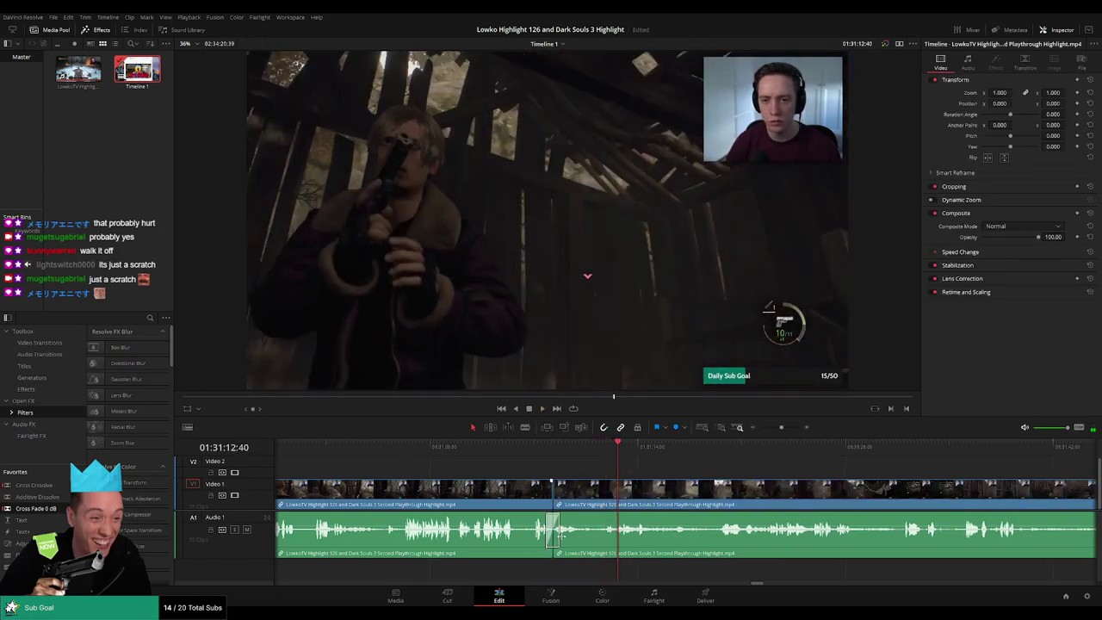
# Resume playback after the join at about 01:31:08 and colour the clip before it teal.
pyautogui.press('space')
pyautogui.click(494, 492)
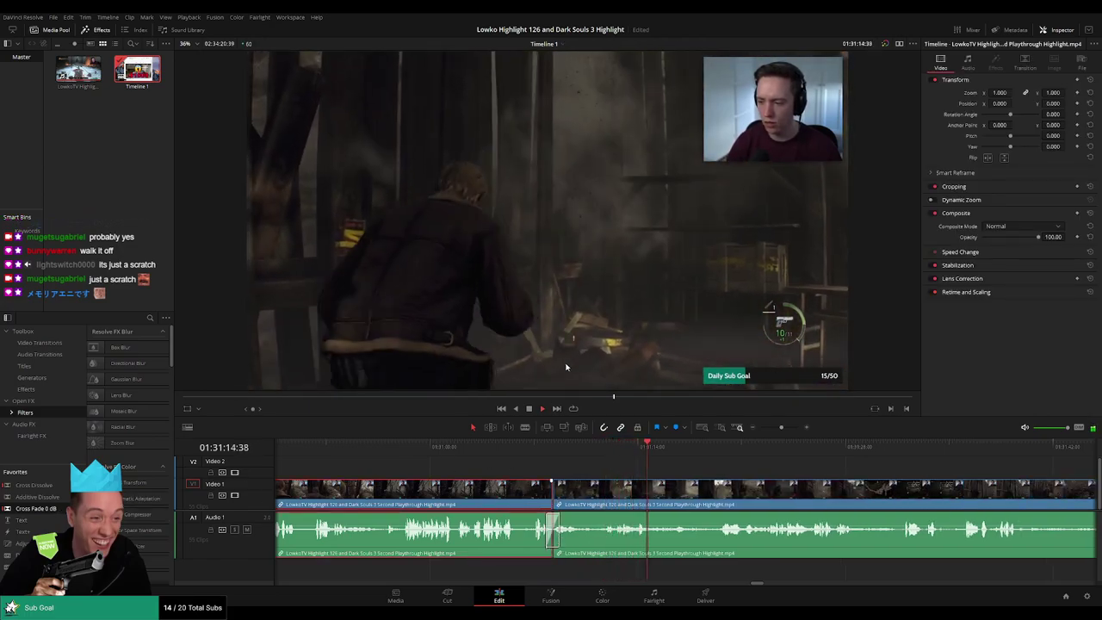
pyautogui.press('Delete')
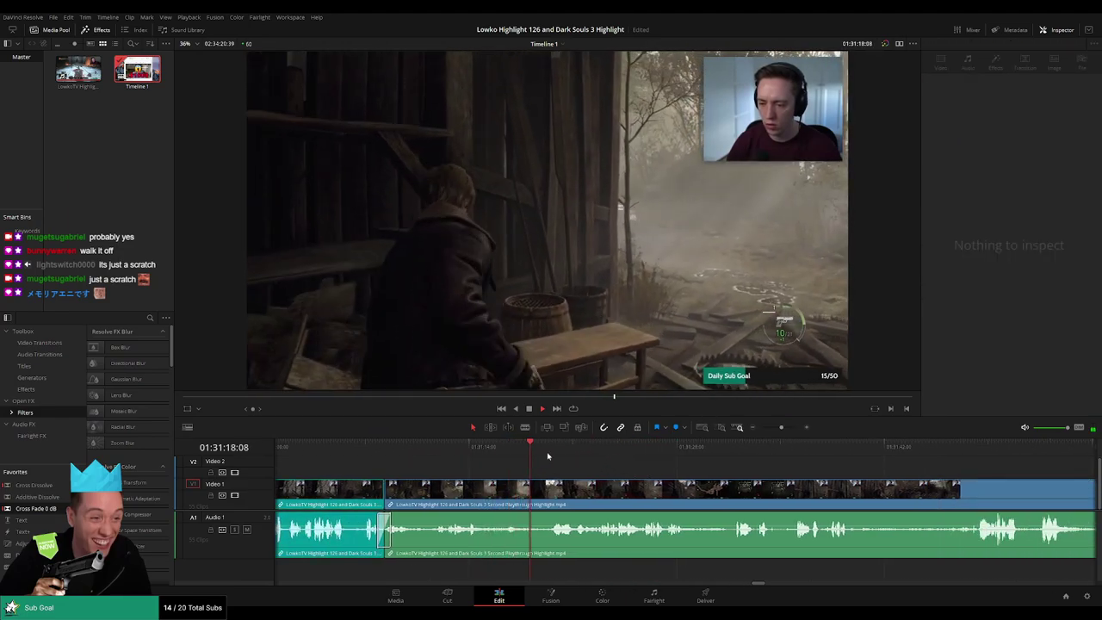
# Review the footage from about 01:31:19 to 01:31:38, replaying the shed trap moment, for dead sections to cut.
pyautogui.click(550, 449)
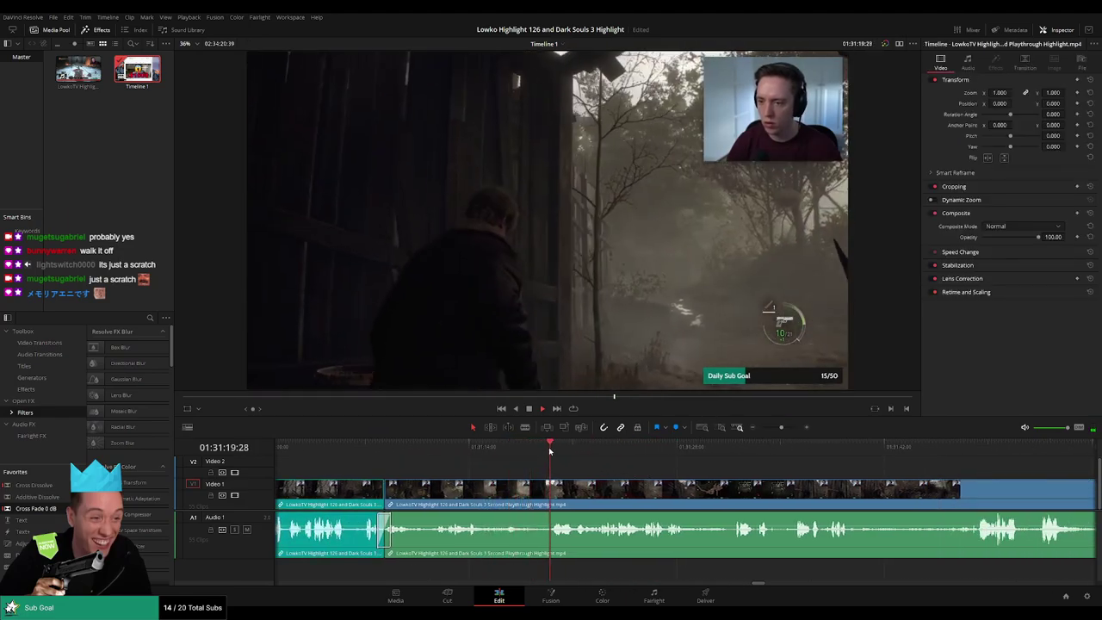
pyautogui.hscroll(1, 603, 471)
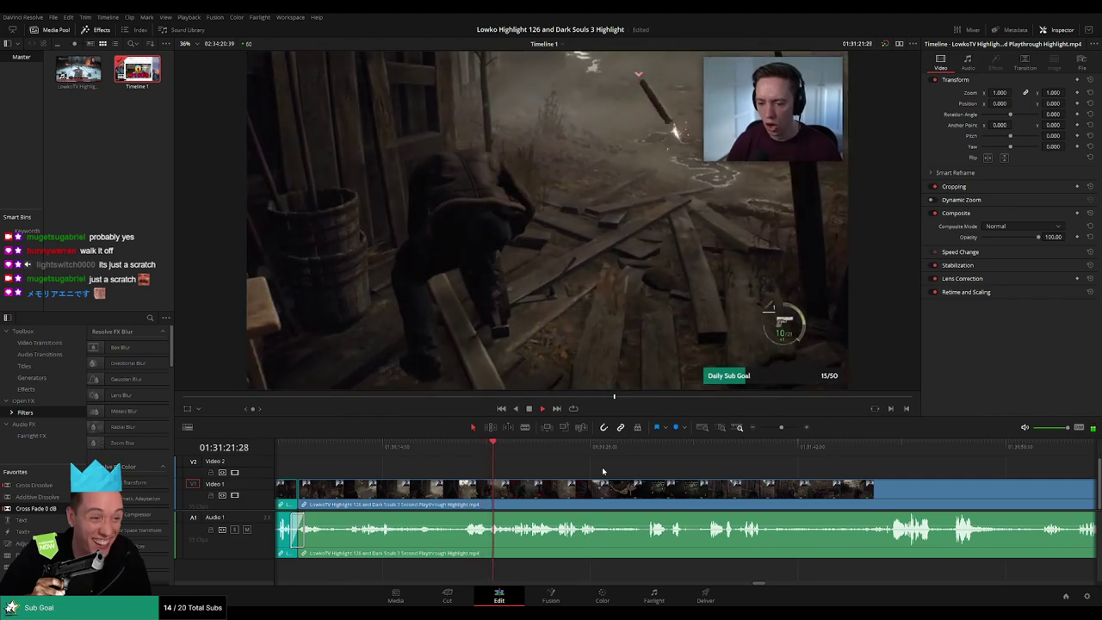
pyautogui.click(463, 452)
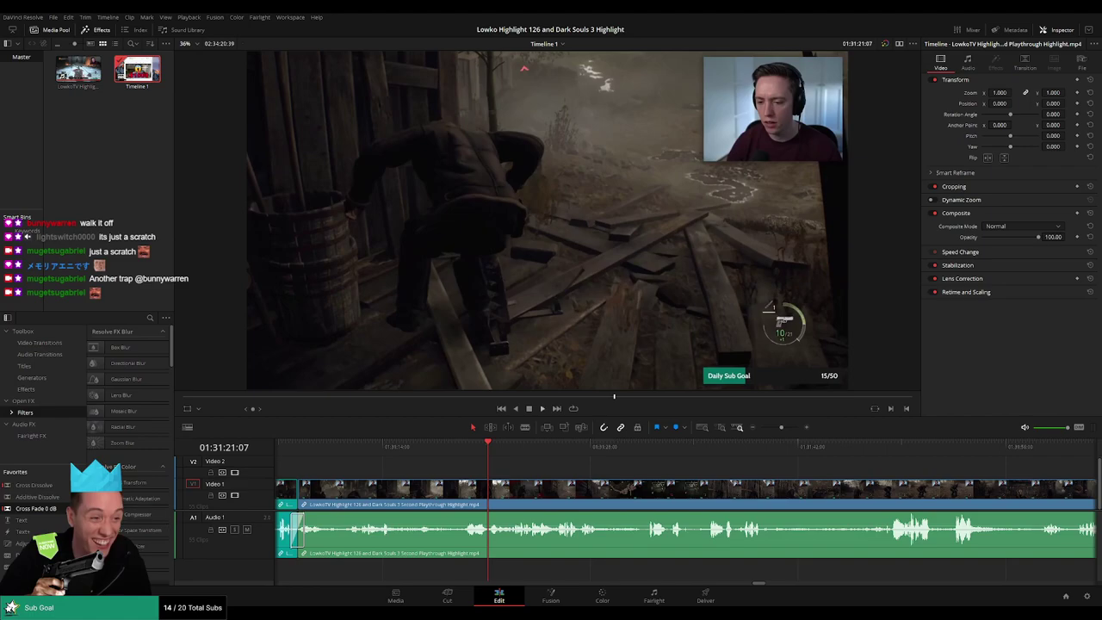
pyautogui.click(465, 459)
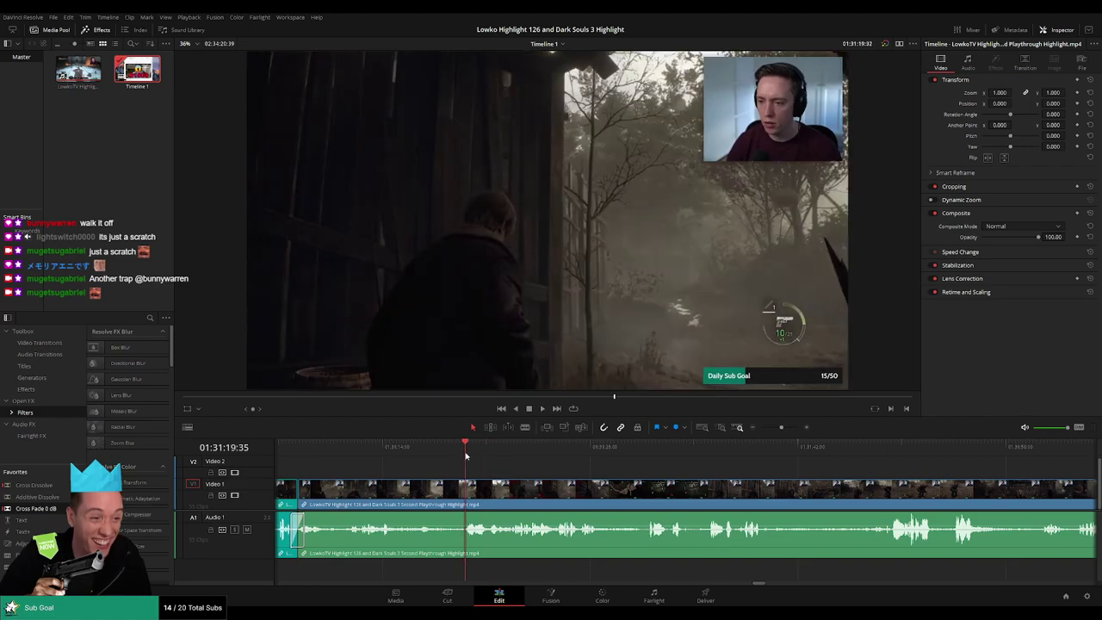
pyautogui.press('space')
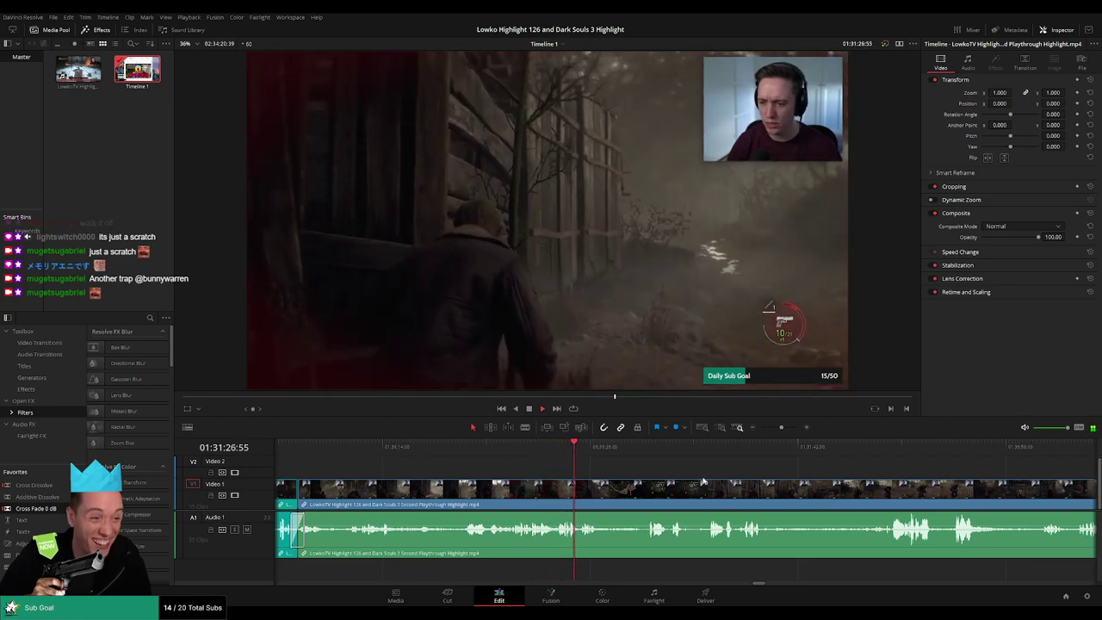
pyautogui.hscroll(1, 620, 472)
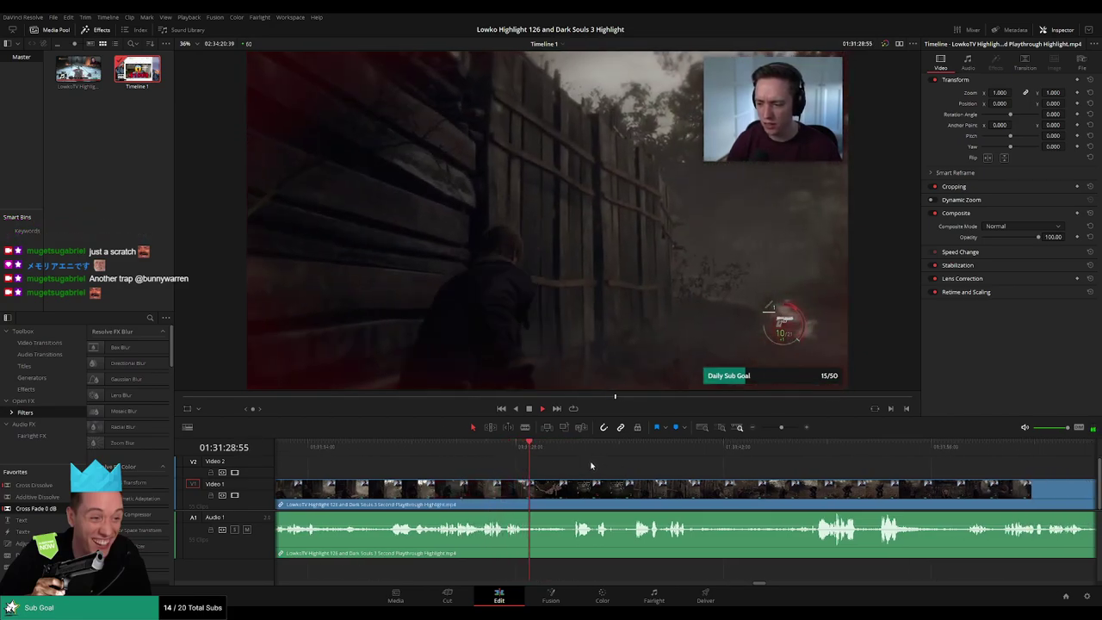
pyautogui.click(558, 449)
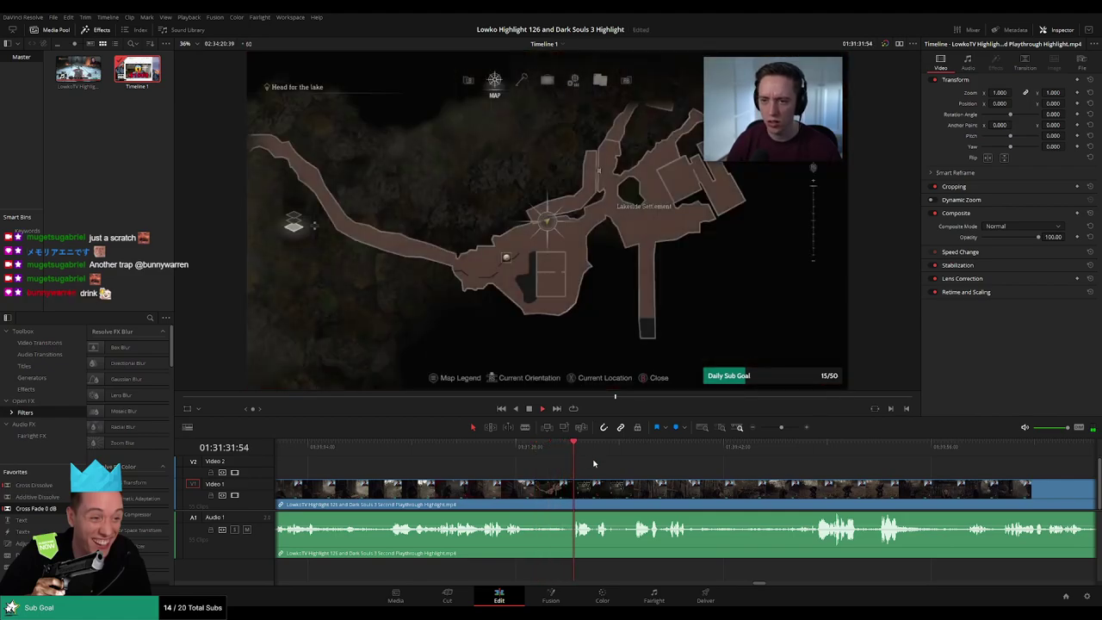
pyautogui.hscroll(5, 551, 465)
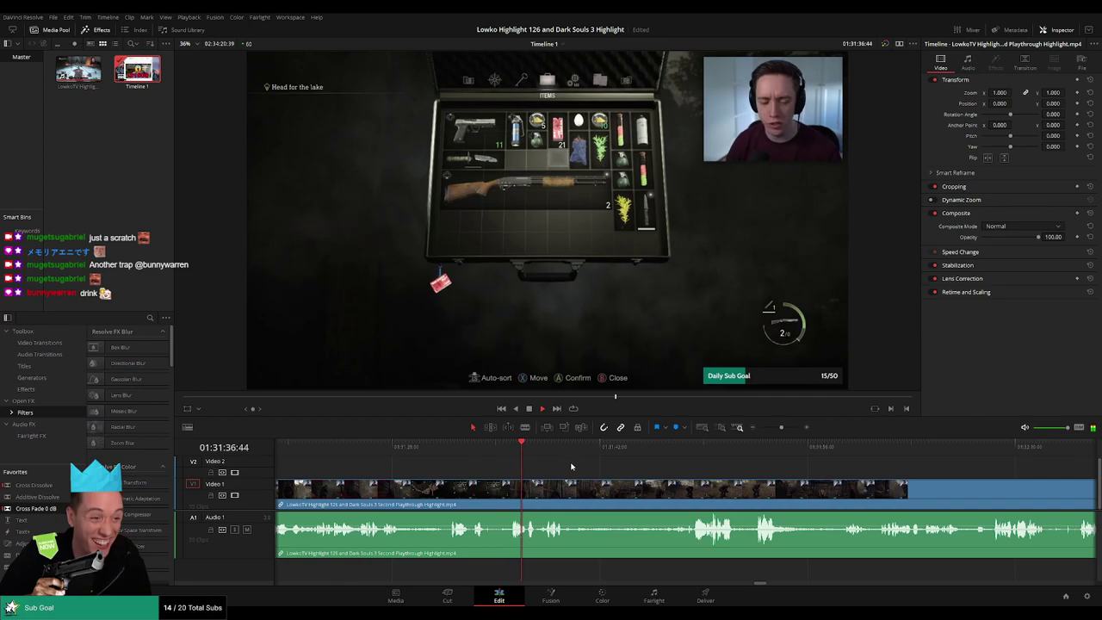
pyautogui.hscroll(3, 572, 468)
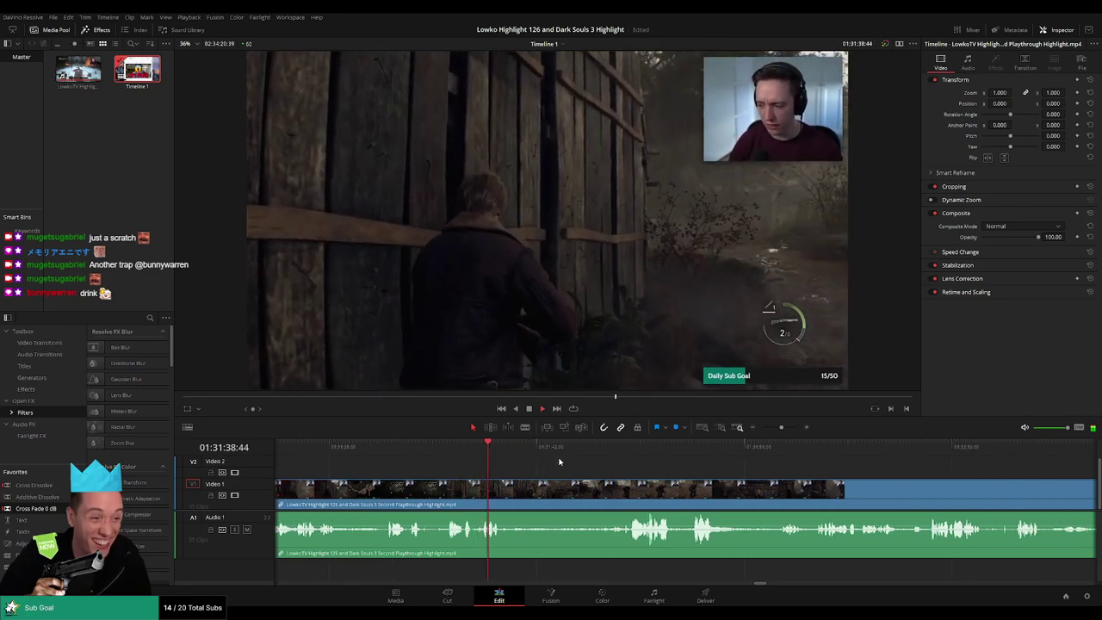
# Check the footage from about 01:31:41 to 01:32:24 for dead sections, replaying the part before the trap beside the wrecked boat.
pyautogui.moveTo(534, 456); pyautogui.dragTo(600, 459)
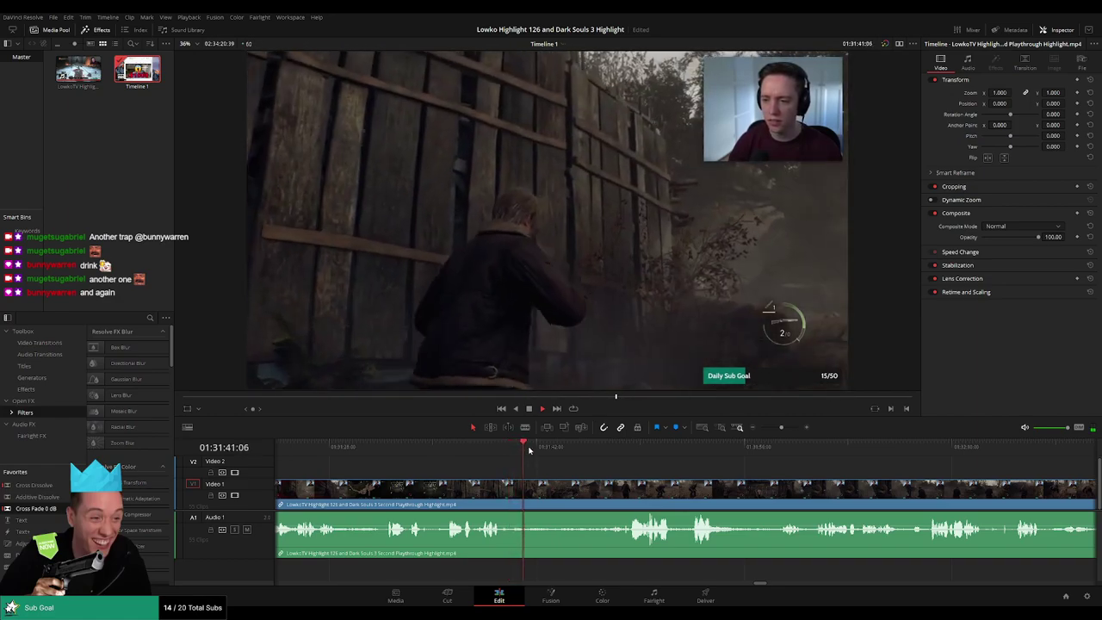
pyautogui.moveTo(551, 451); pyautogui.dragTo(570, 452)
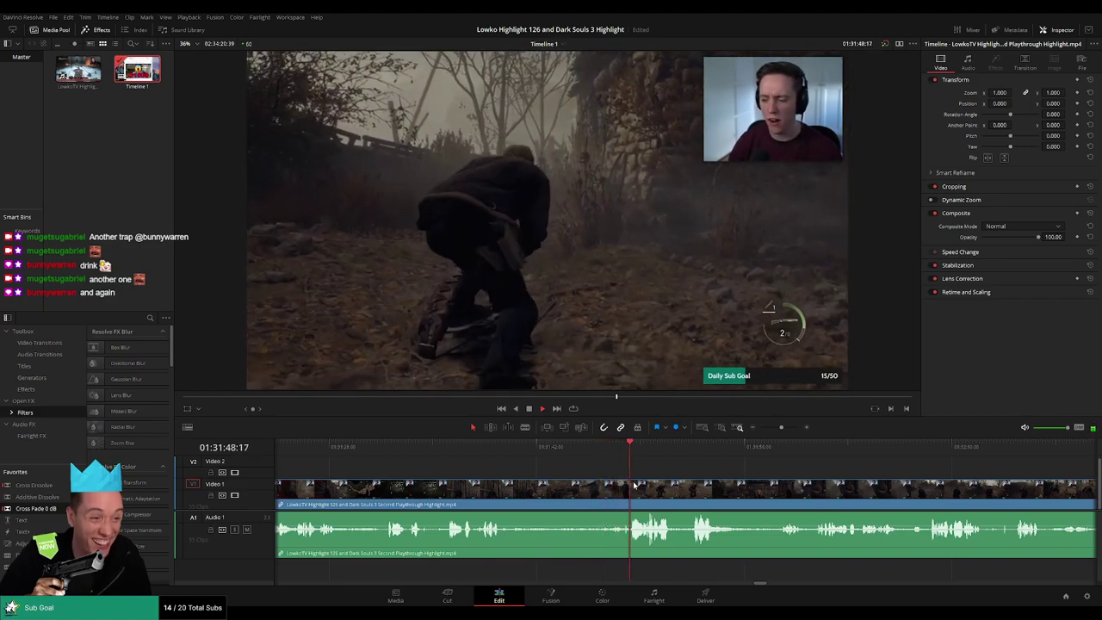
pyautogui.hscroll(3, 655, 467)
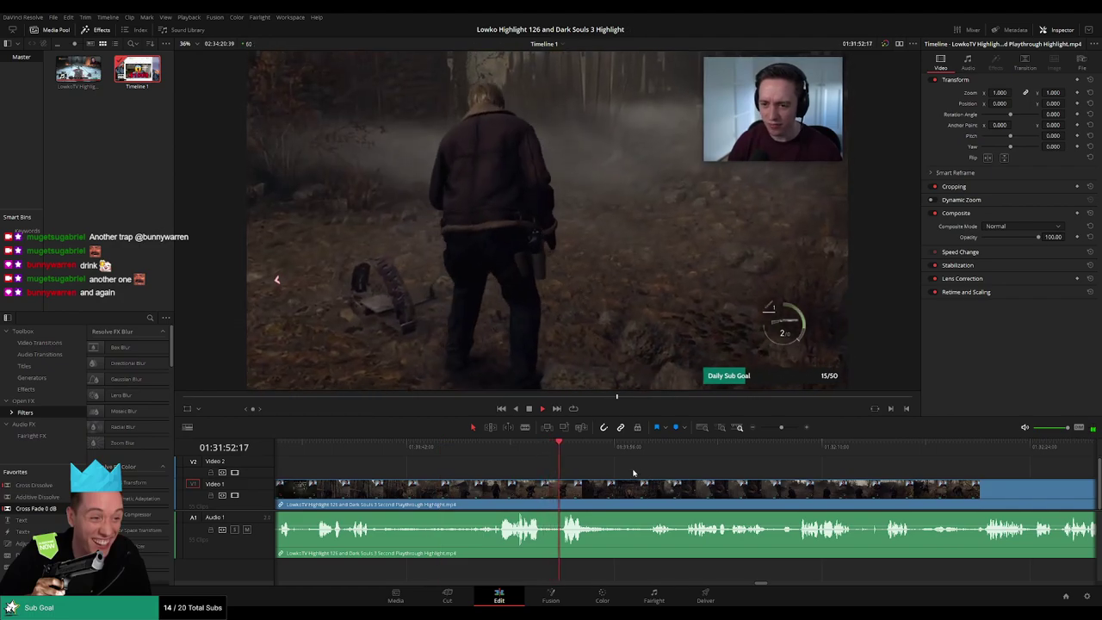
pyautogui.hscroll(1, 603, 469)
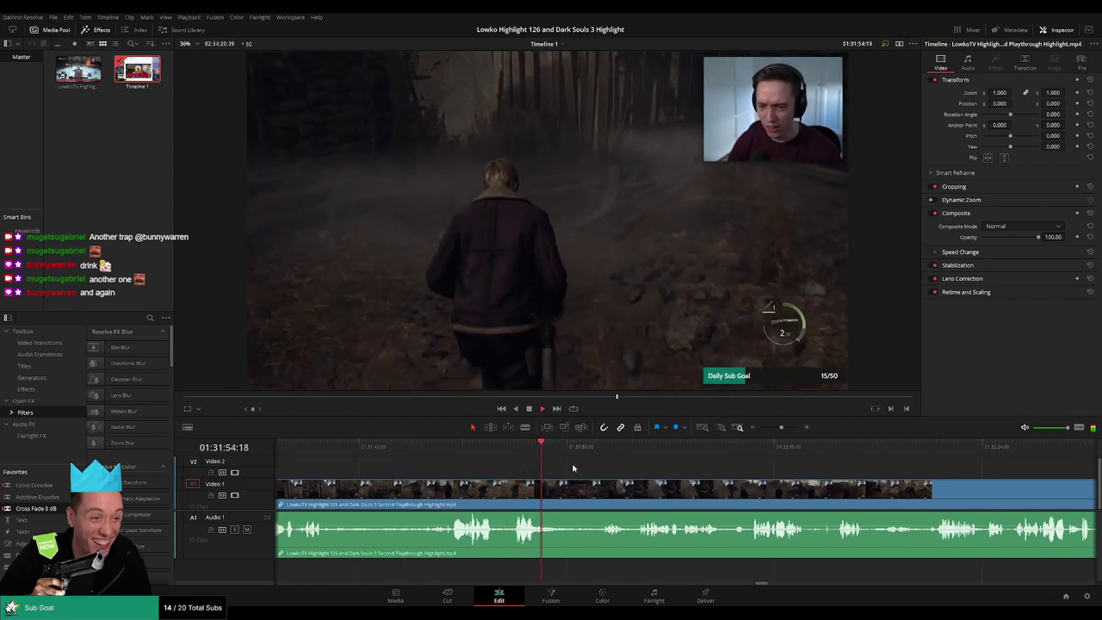
pyautogui.moveTo(565, 457); pyautogui.dragTo(581, 456)
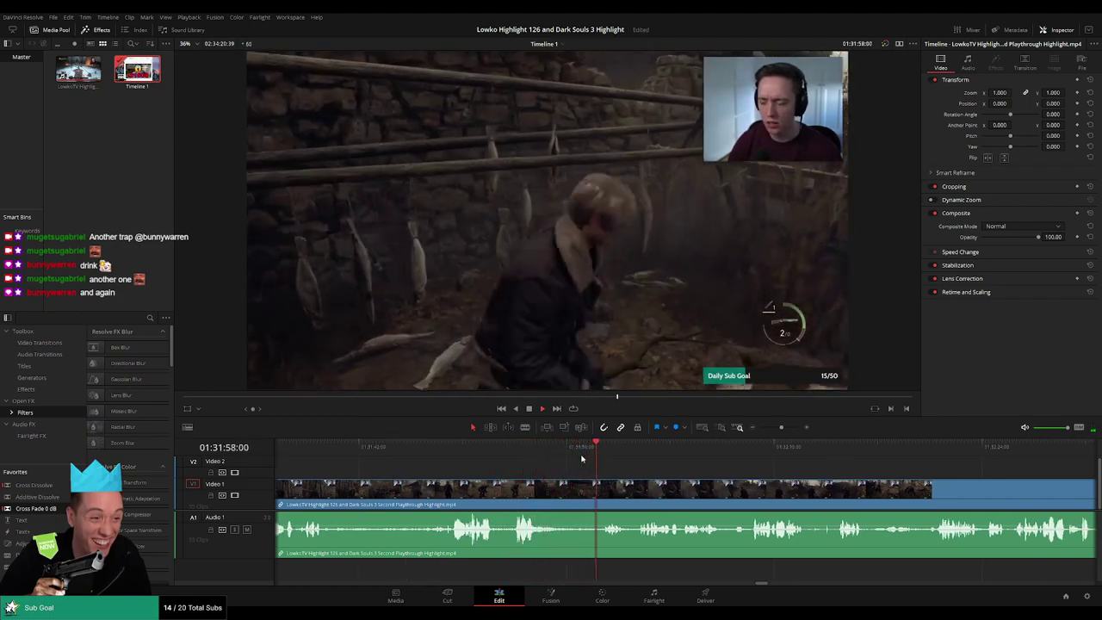
pyautogui.hscroll(2, 601, 476)
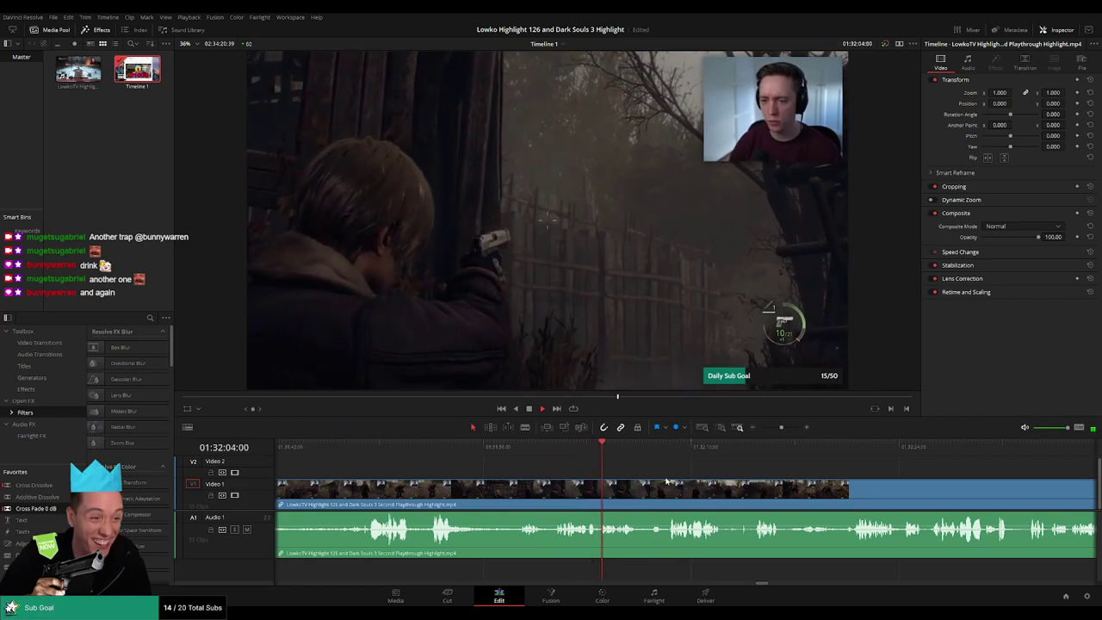
pyautogui.moveTo(667, 480); pyautogui.dragTo(558, 467)
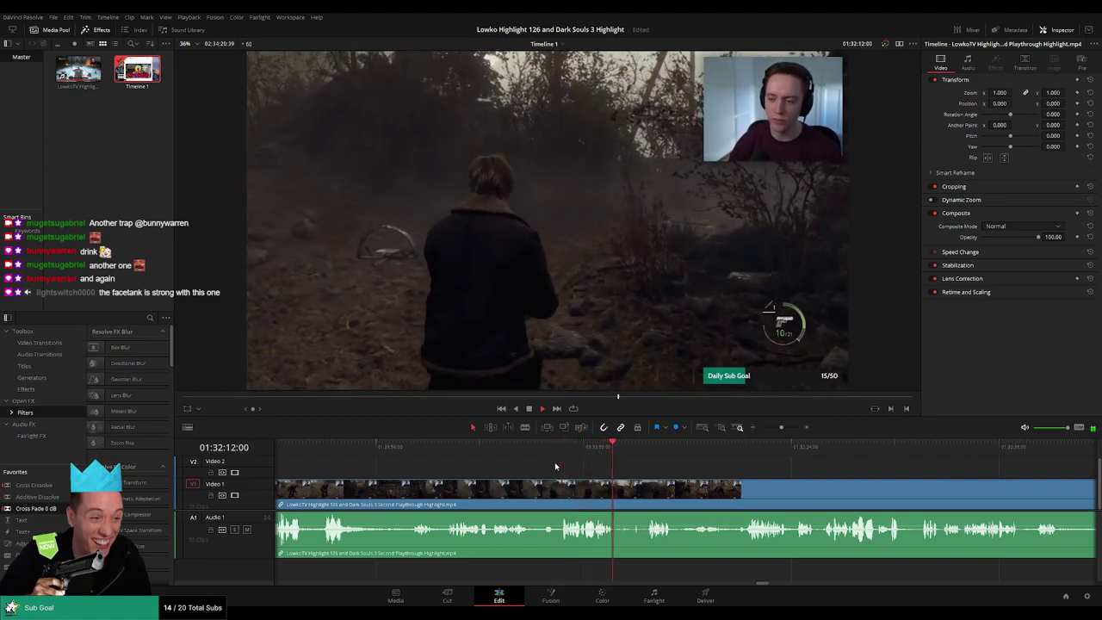
pyautogui.moveTo(696, 497); pyautogui.dragTo(585, 476)
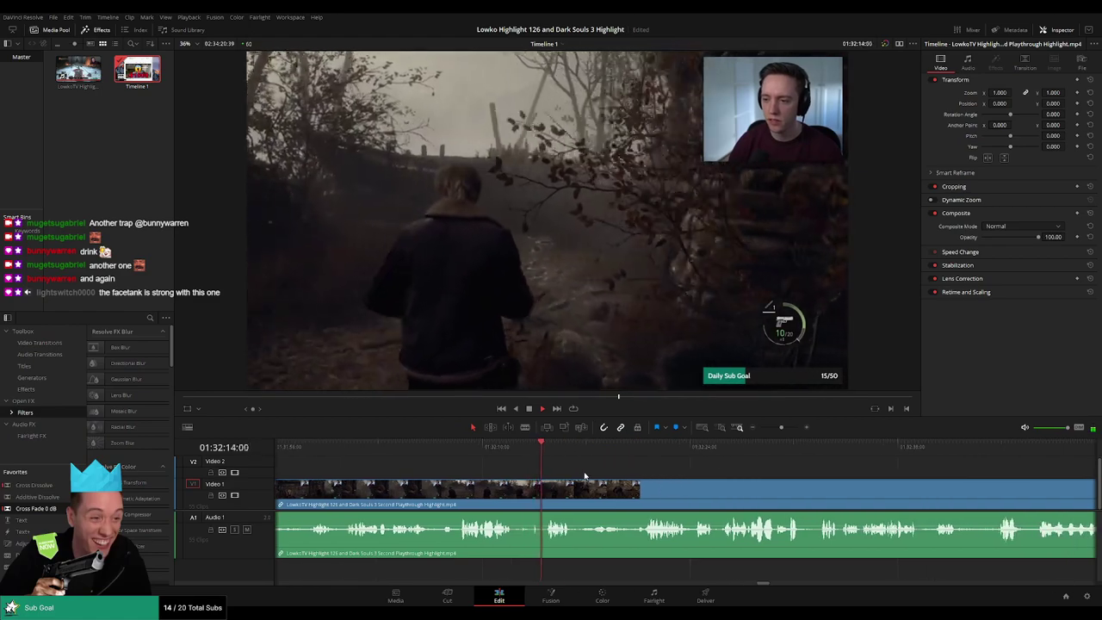
pyautogui.hscroll(2, 568, 475)
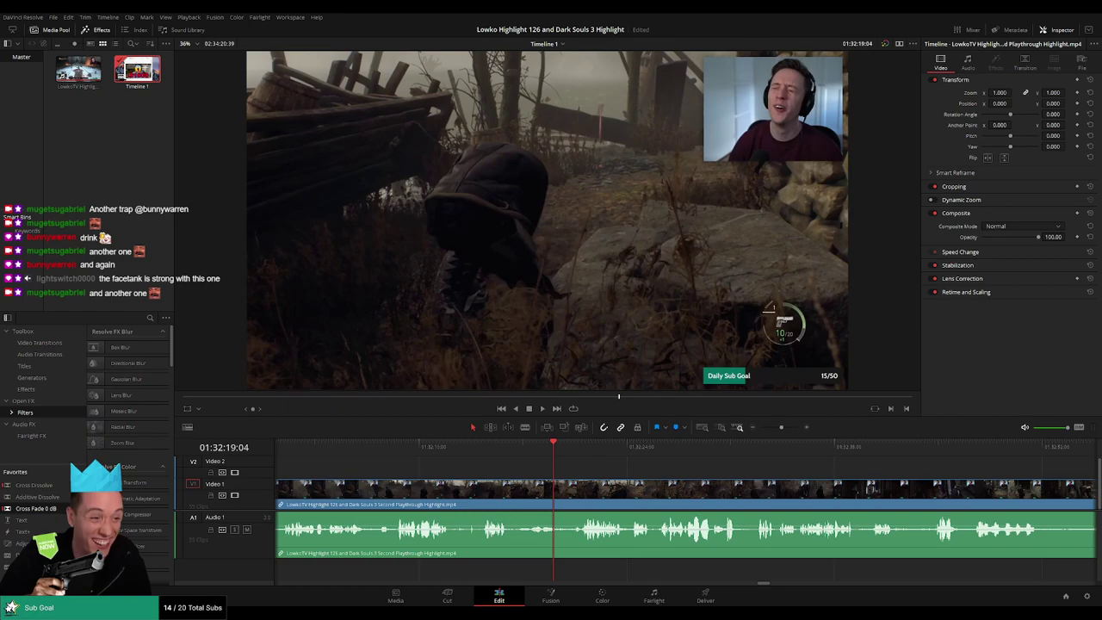
pyautogui.click(496, 448)
pyautogui.press('space')
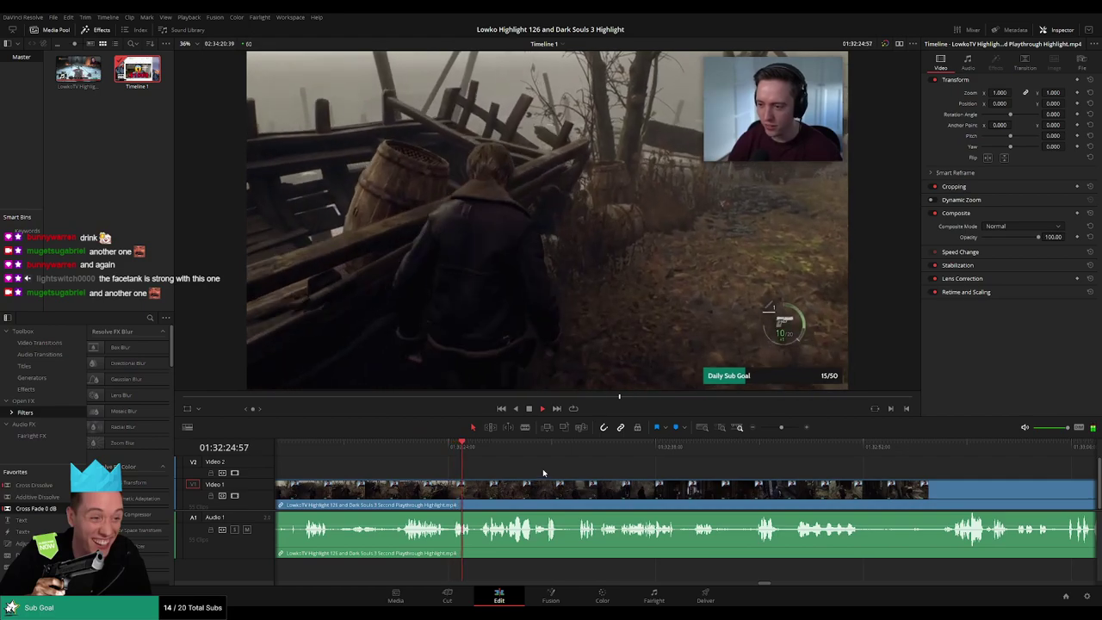
# Cut out the roughly half-second section at 01:32:39:27, where the path scene changes to the valve wheel room, closing the gap.
pyautogui.press('b')
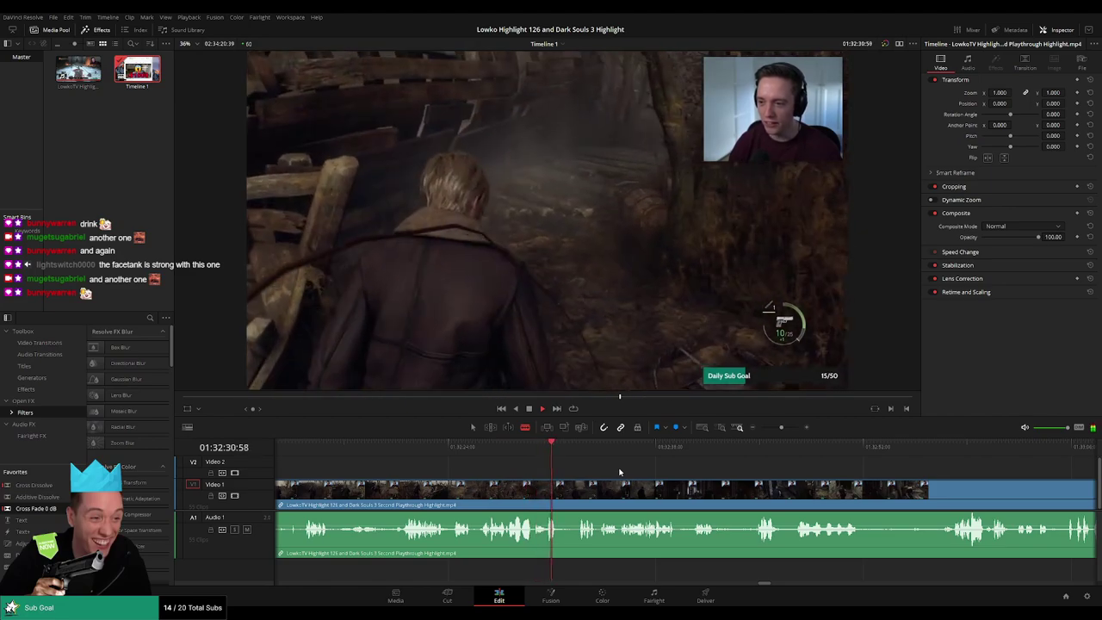
pyautogui.hscroll(1, 603, 465)
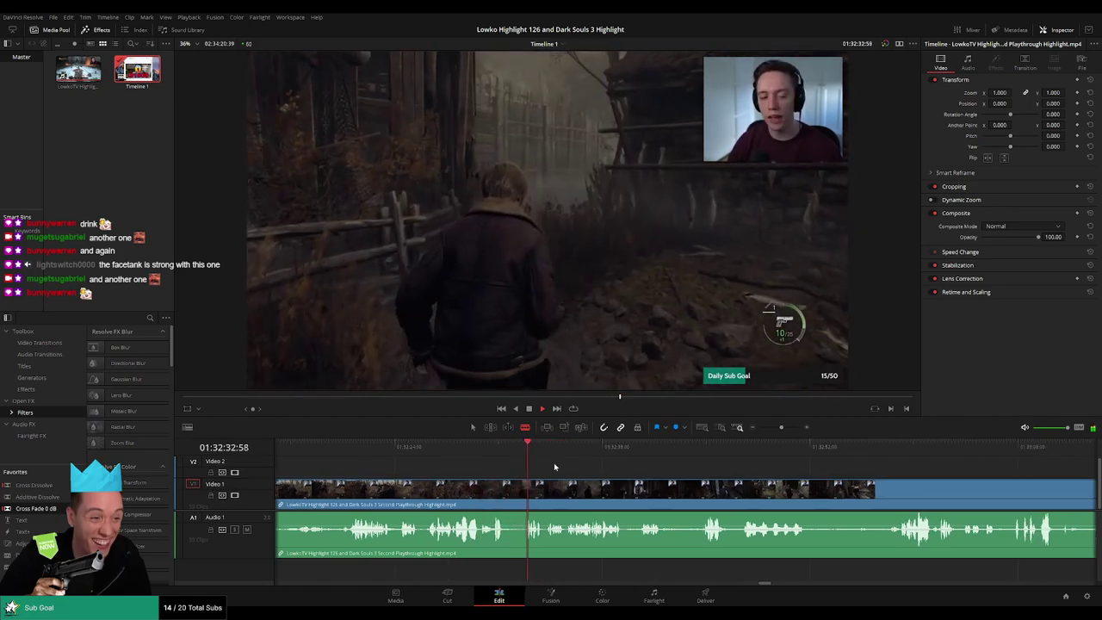
pyautogui.moveTo(603, 474); pyautogui.dragTo(537, 470)
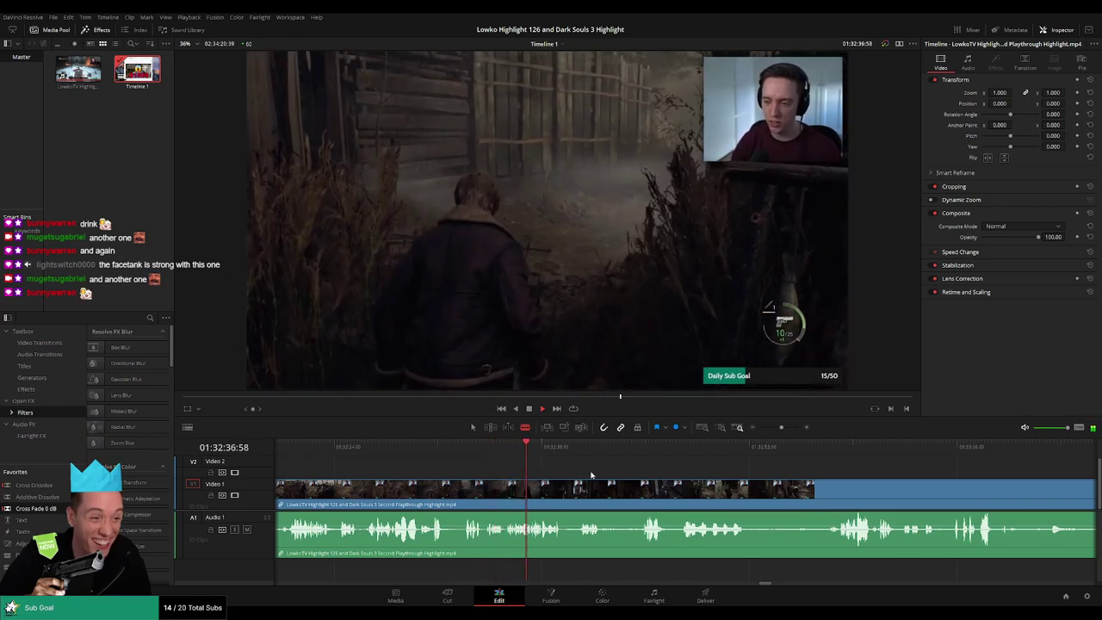
pyautogui.hscroll(2, 590, 474)
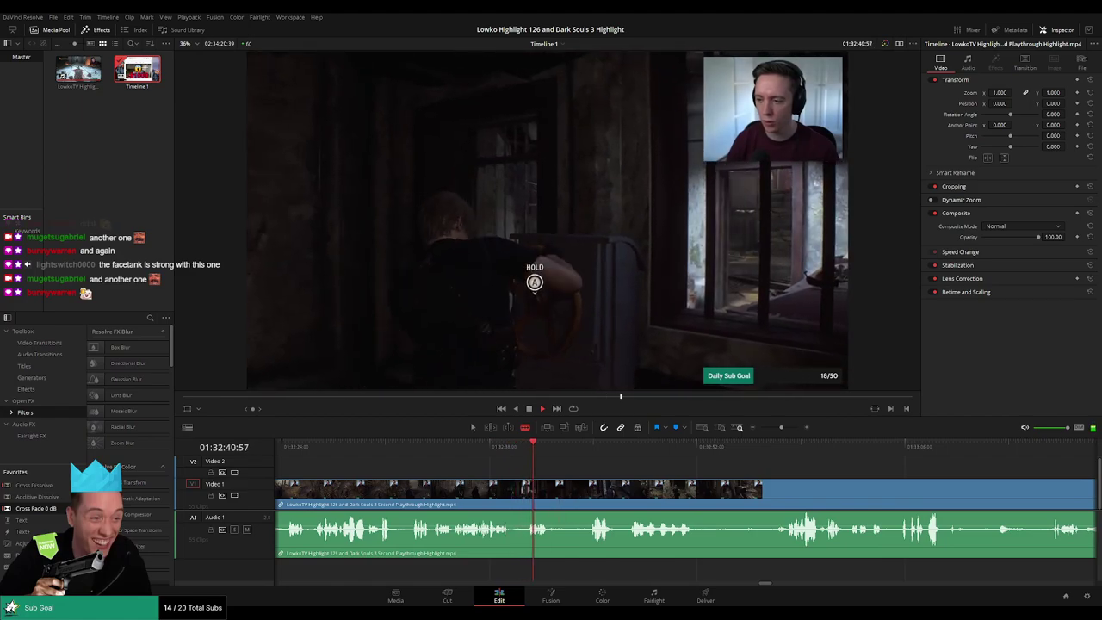
pyautogui.click(493, 447)
pyautogui.press('space')
pyautogui.click(513, 499)
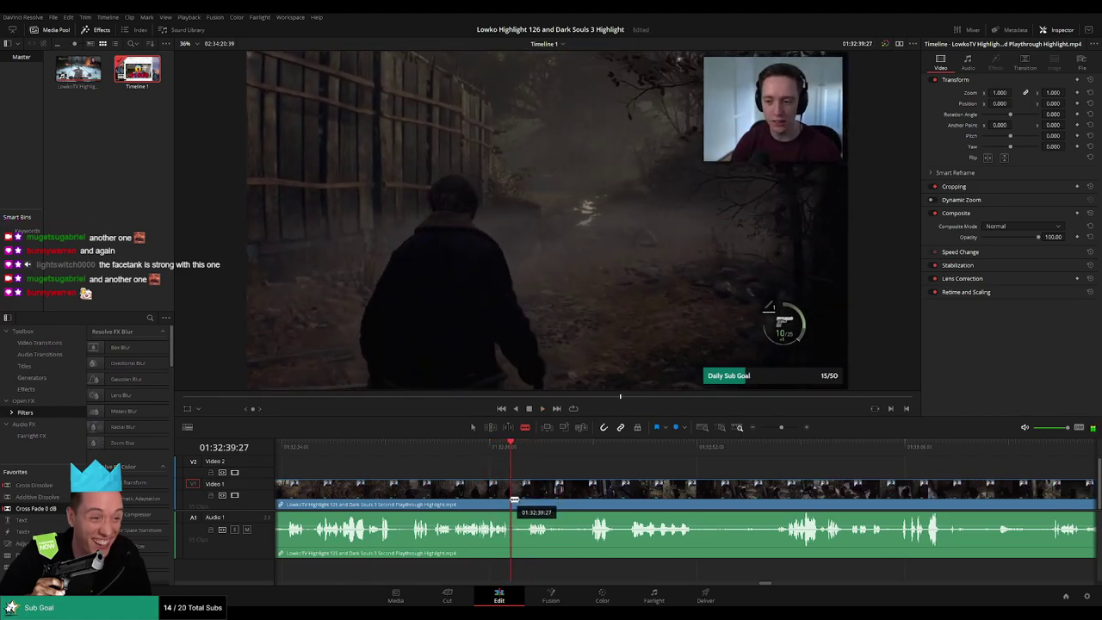
pyautogui.click(518, 500)
pyautogui.press('a')
pyautogui.click(514, 500)
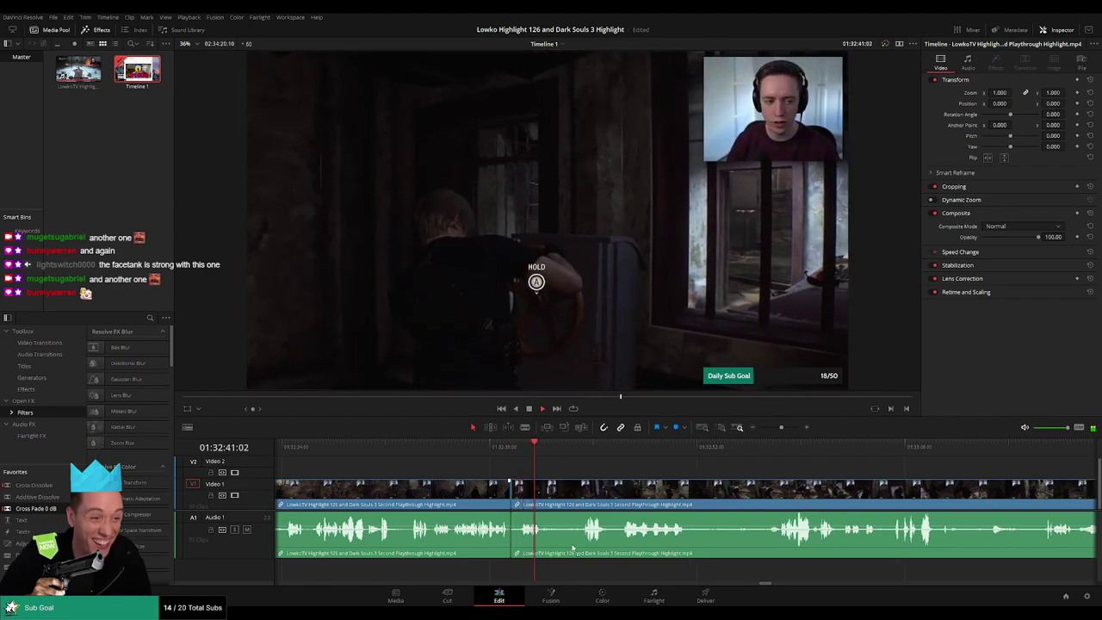
# Add a Cross Fade 0 dB at the audio join near 01:32:39 and colour the preceding clip teal.
pyautogui.moveTo(517, 546); pyautogui.dragTo(512, 538)
pyautogui.click(494, 492)
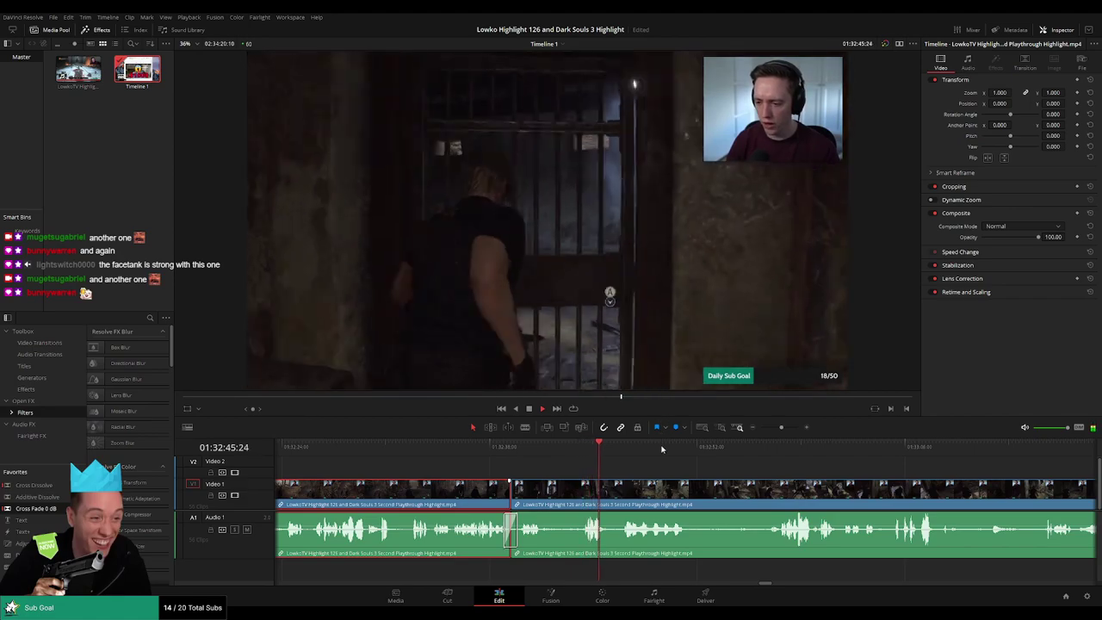
pyautogui.click(672, 470)
pyautogui.moveTo(672, 470); pyautogui.dragTo(629, 470)
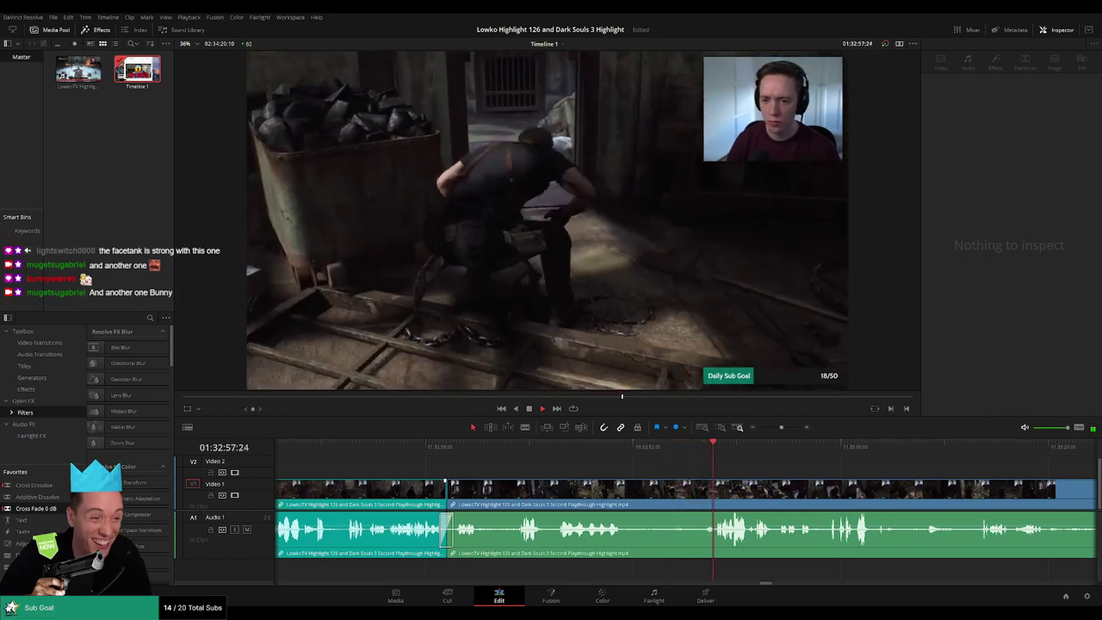
# Review the footage from about 01:32:57 to 01:34:16 for the next dead section or scene change.
pyautogui.moveTo(802, 478); pyautogui.dragTo(586, 450)
pyautogui.press('Up')
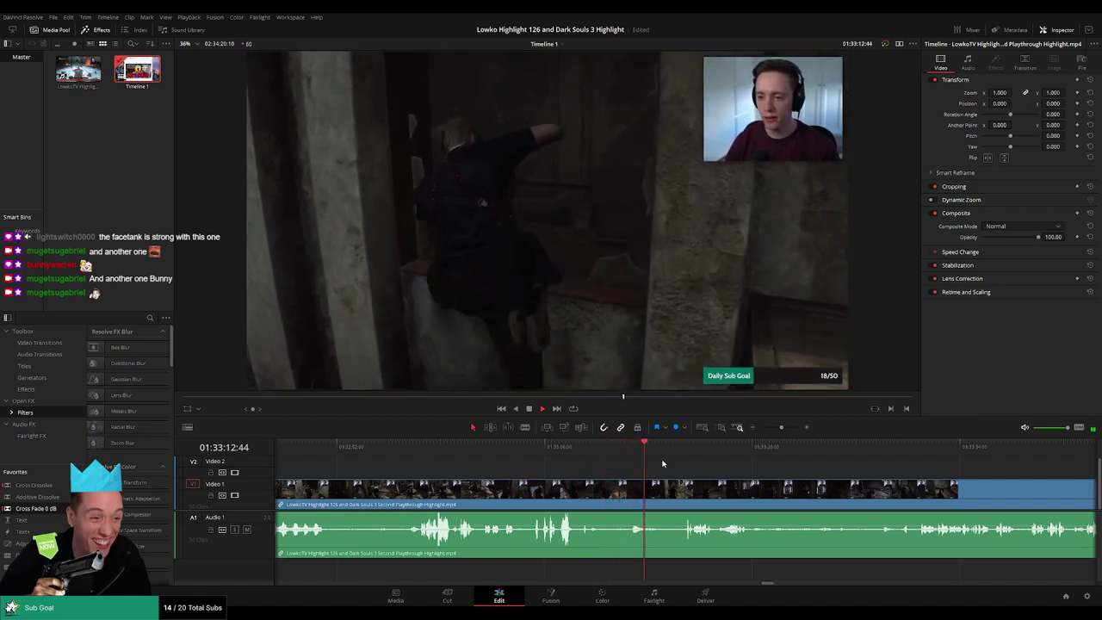
pyautogui.click(678, 453)
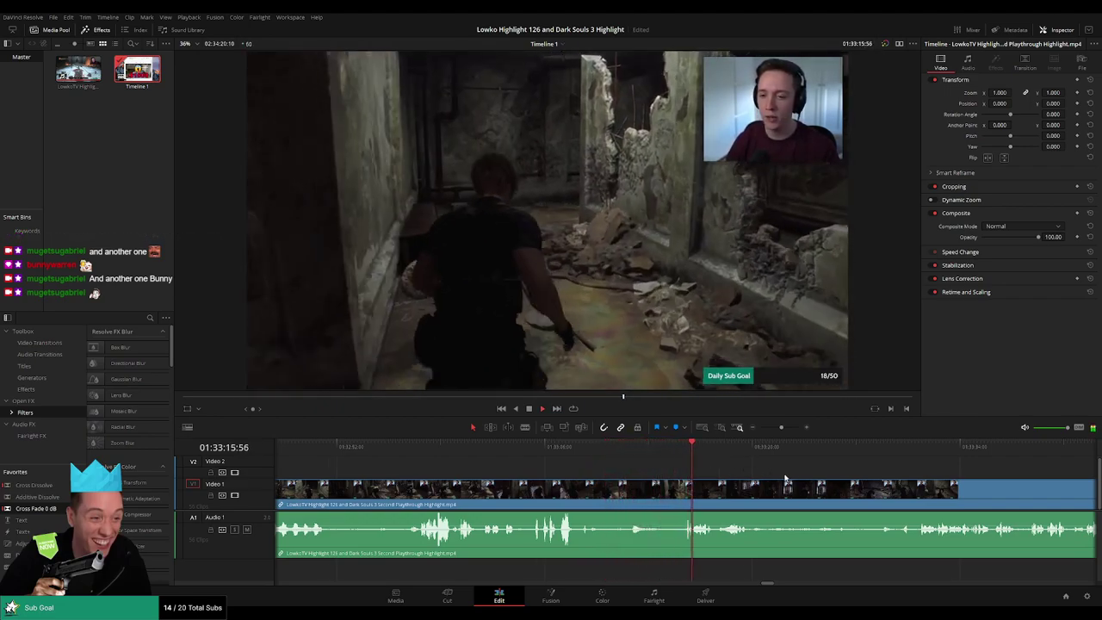
pyautogui.moveTo(784, 477); pyautogui.dragTo(629, 462)
pyautogui.press('space')
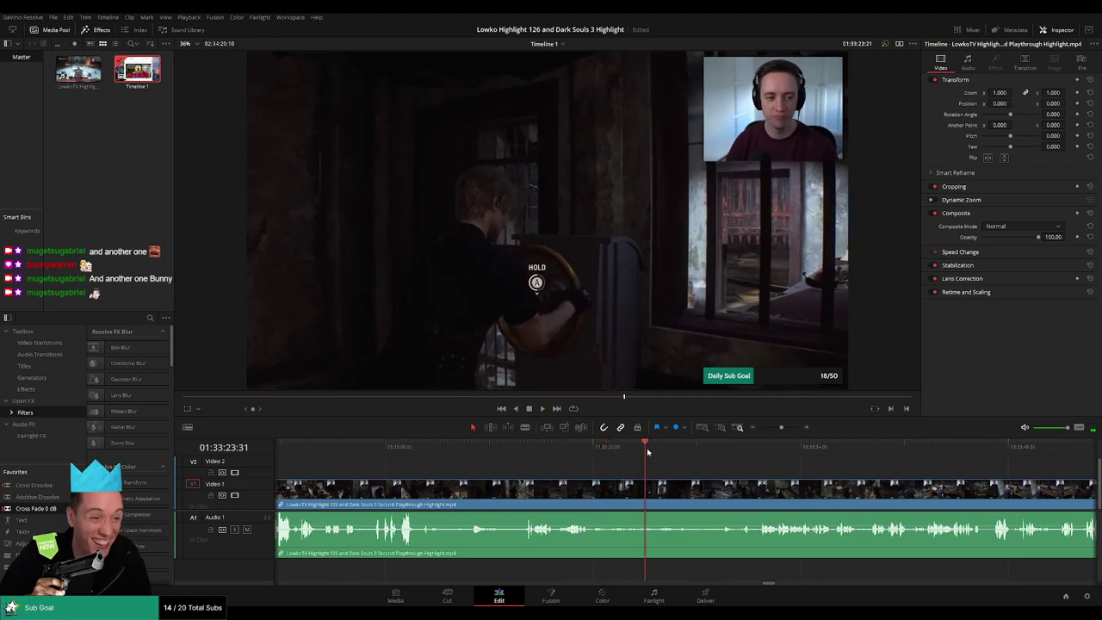
pyautogui.moveTo(647, 452); pyautogui.dragTo(724, 453)
pyautogui.hscroll(3, 775, 472)
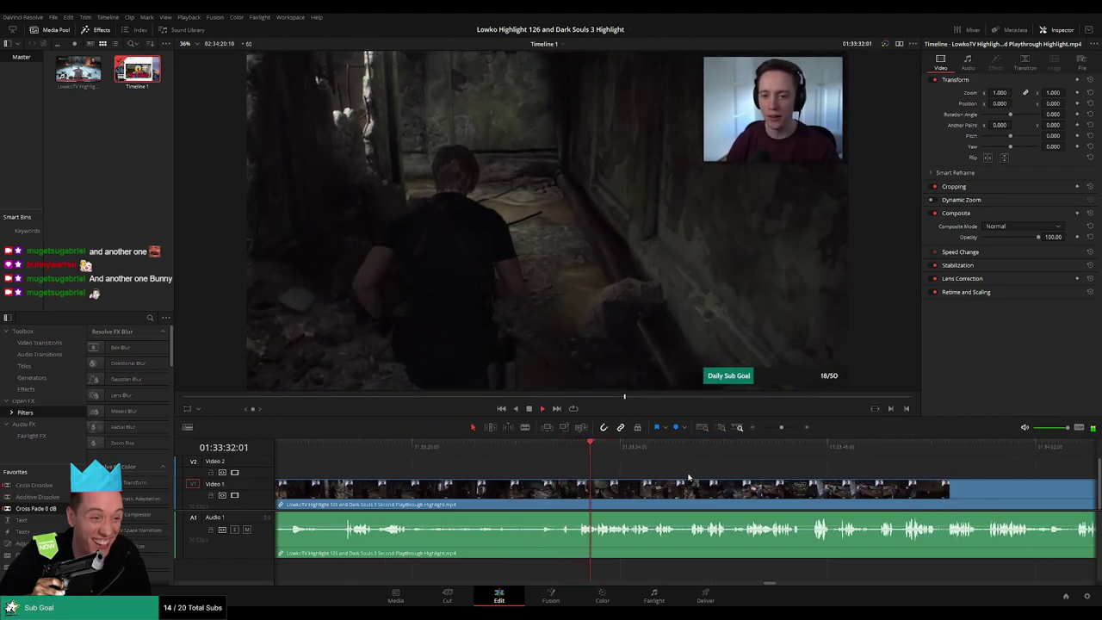
pyautogui.hscroll(1, 637, 474)
pyautogui.hscroll(1, 661, 473)
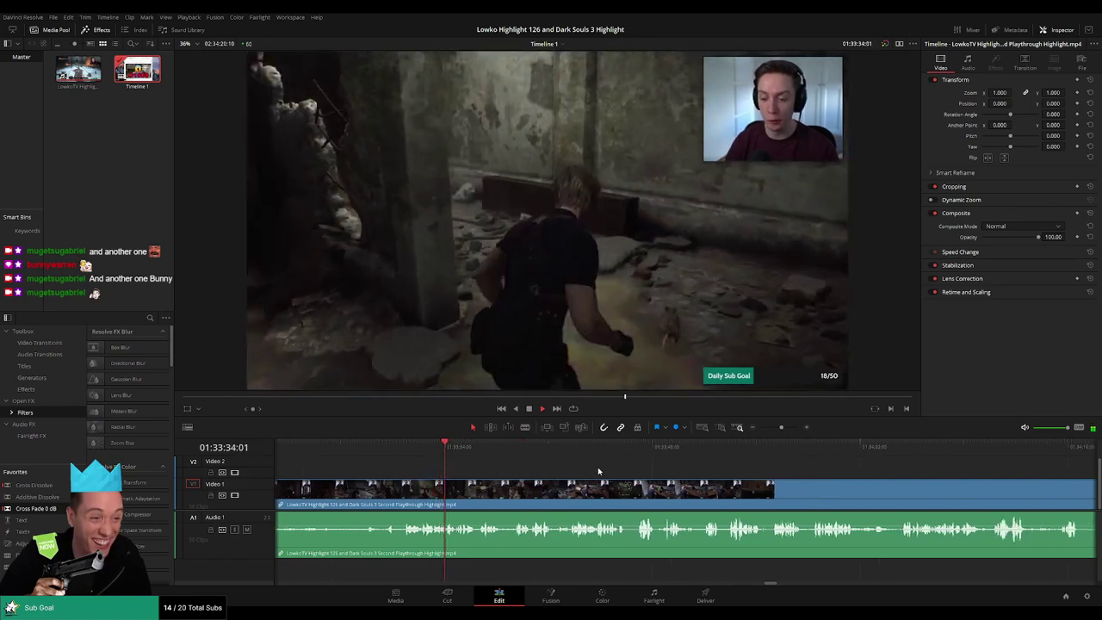
pyautogui.moveTo(631, 470); pyautogui.dragTo(594, 470)
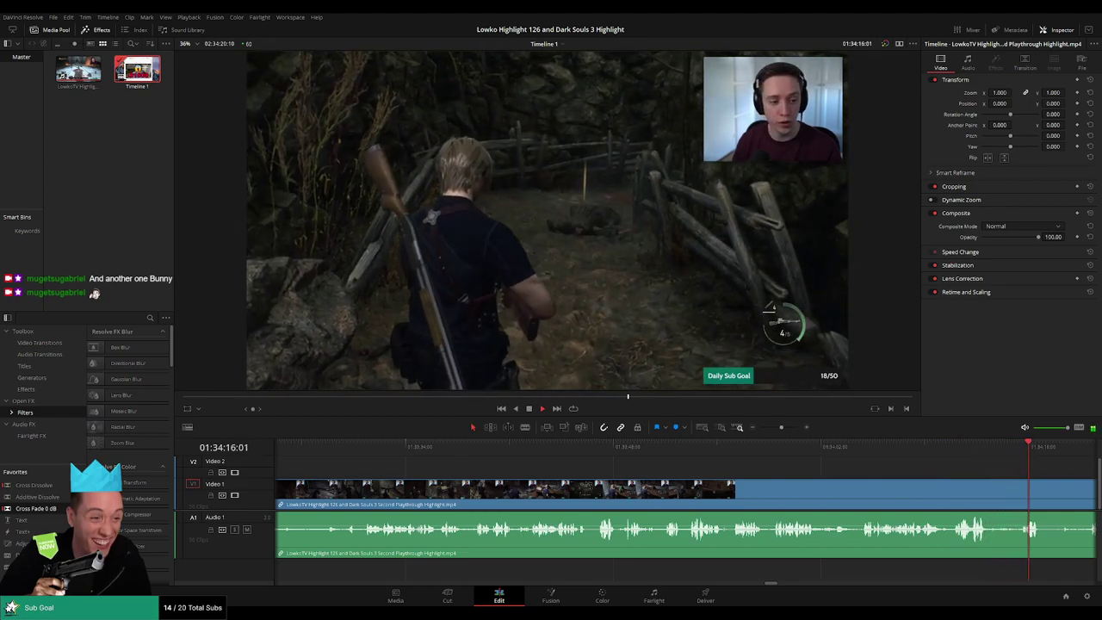
# Cut out the roughly half-second section at about 01:34:04:07, where the red-lit valve room changes to the rocky path, closing the gap.
pyautogui.click(846, 448)
pyautogui.hscroll(3, 581, 468)
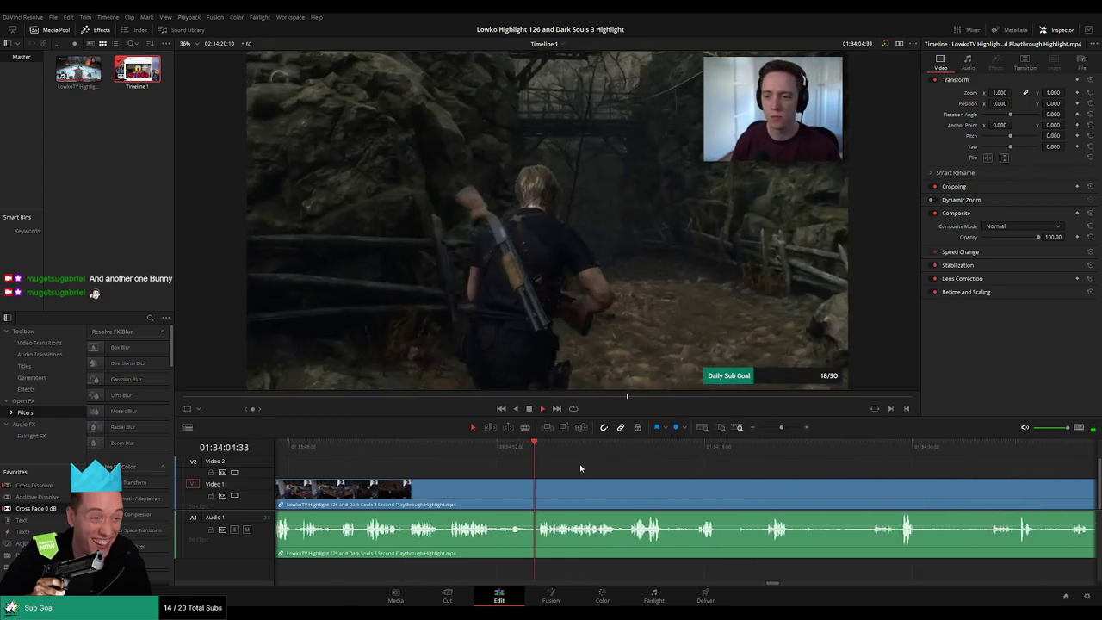
pyautogui.press('b')
pyautogui.click(530, 506)
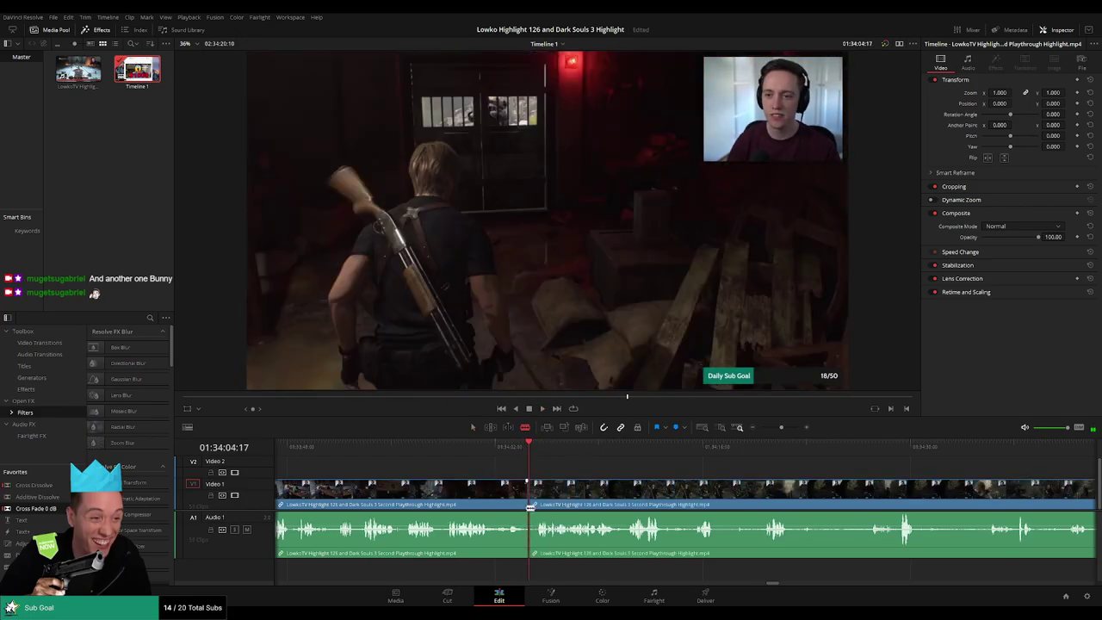
pyautogui.hotkey('ctrl', 'z')
pyautogui.moveTo(527, 451); pyautogui.dragTo(526, 453)
pyautogui.click(529, 496)
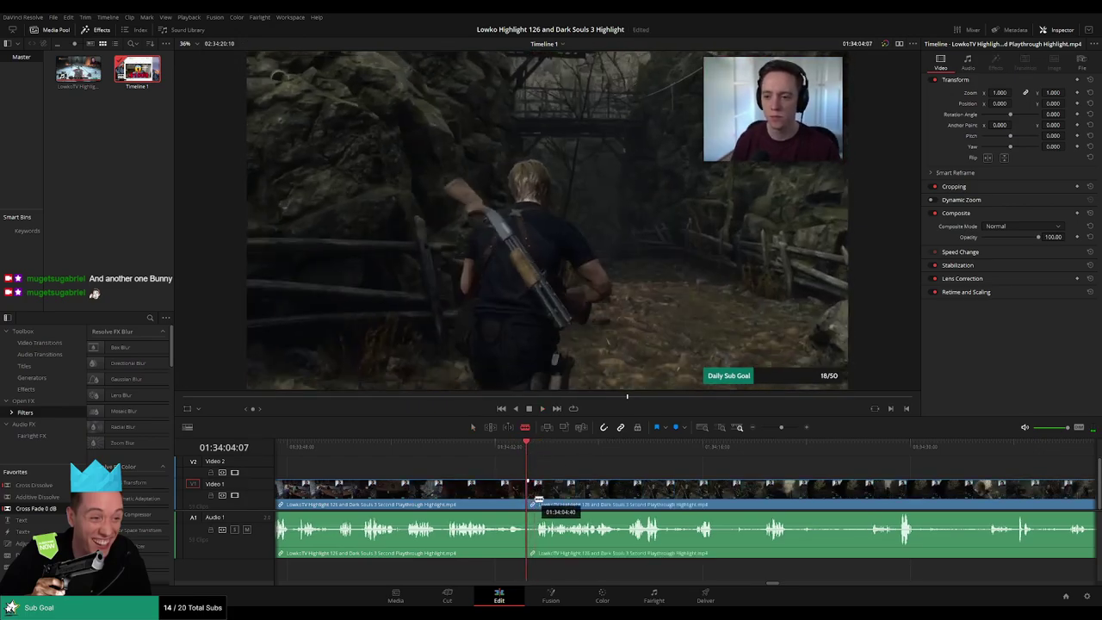
pyautogui.click(535, 501)
pyautogui.press('a')
pyautogui.press('Delete')
pyautogui.press('space')
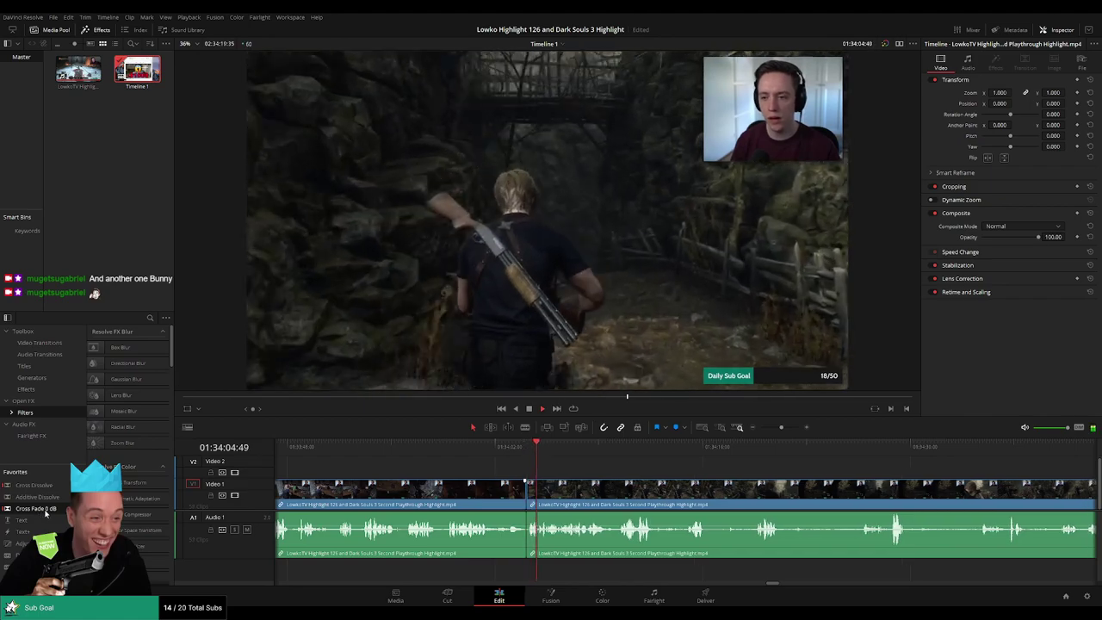
# Add a Cross Fade 0 dB at the audio join near 01:34:04 and colour the preceding clip teal.
pyautogui.moveTo(42, 509); pyautogui.dragTo(525, 530)
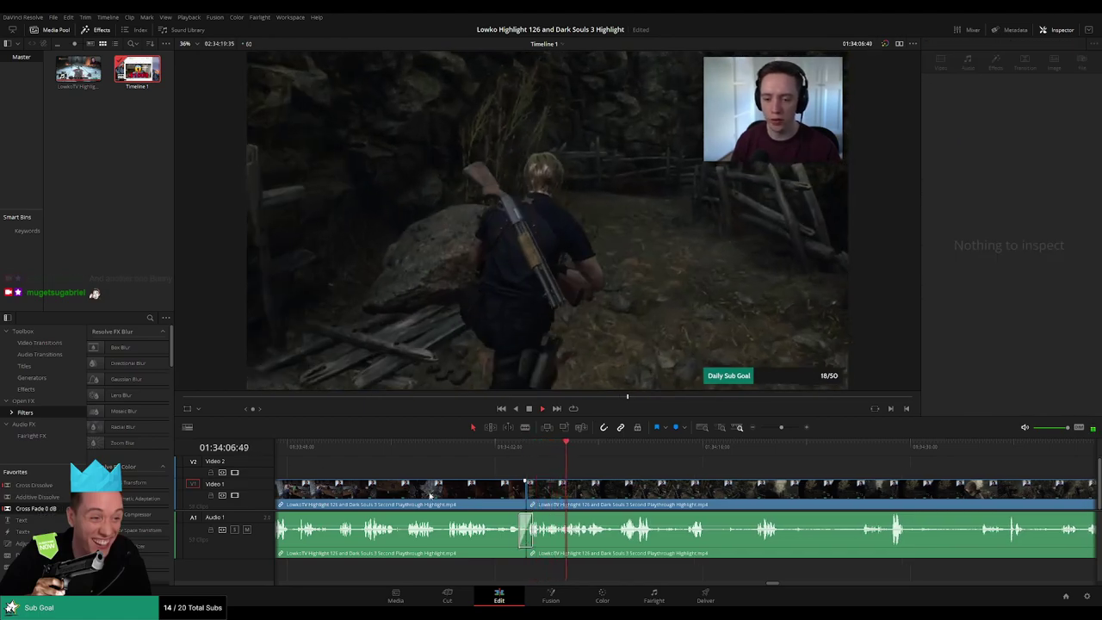
pyautogui.click(374, 495)
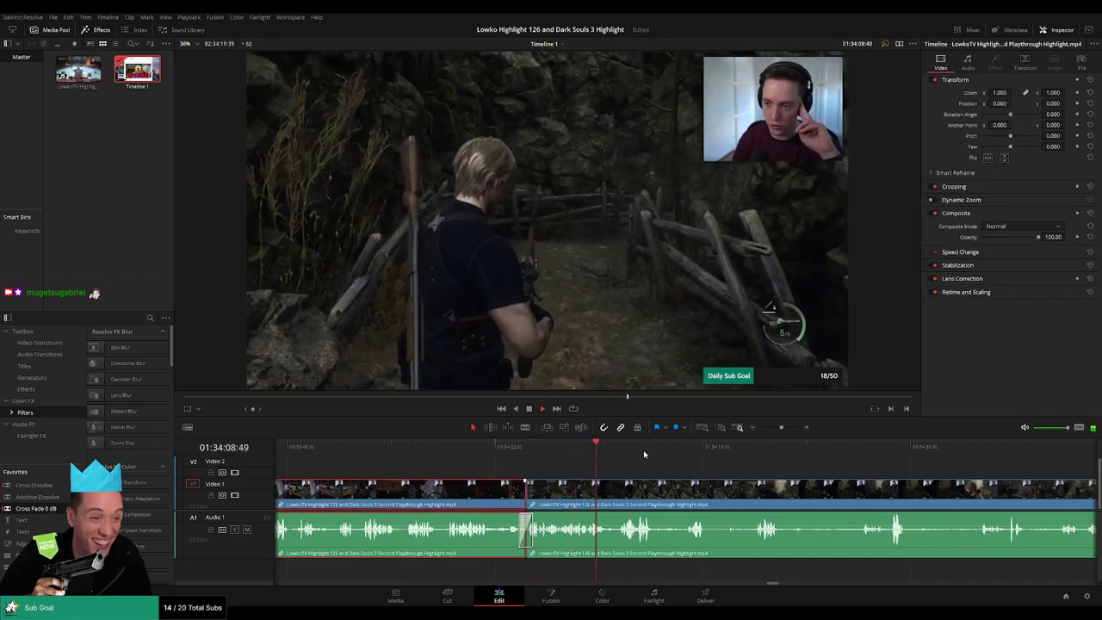
pyautogui.click(643, 471)
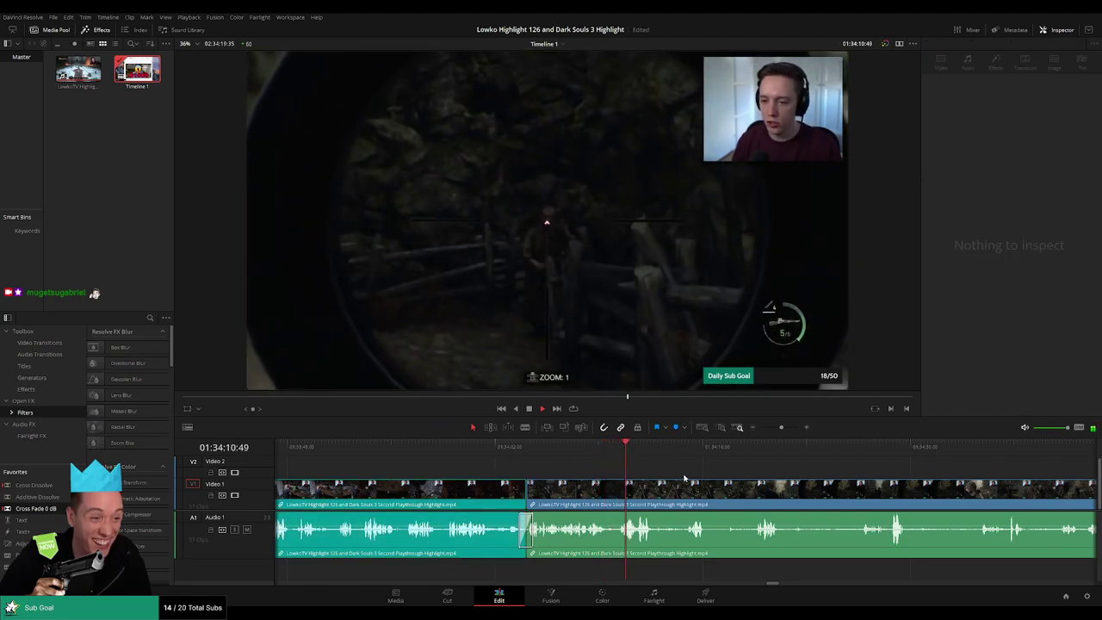
# Review the footage from about 01:34:12 to 01:35:27 for the next dead section or scene change.
pyautogui.hscroll(1, 685, 478)
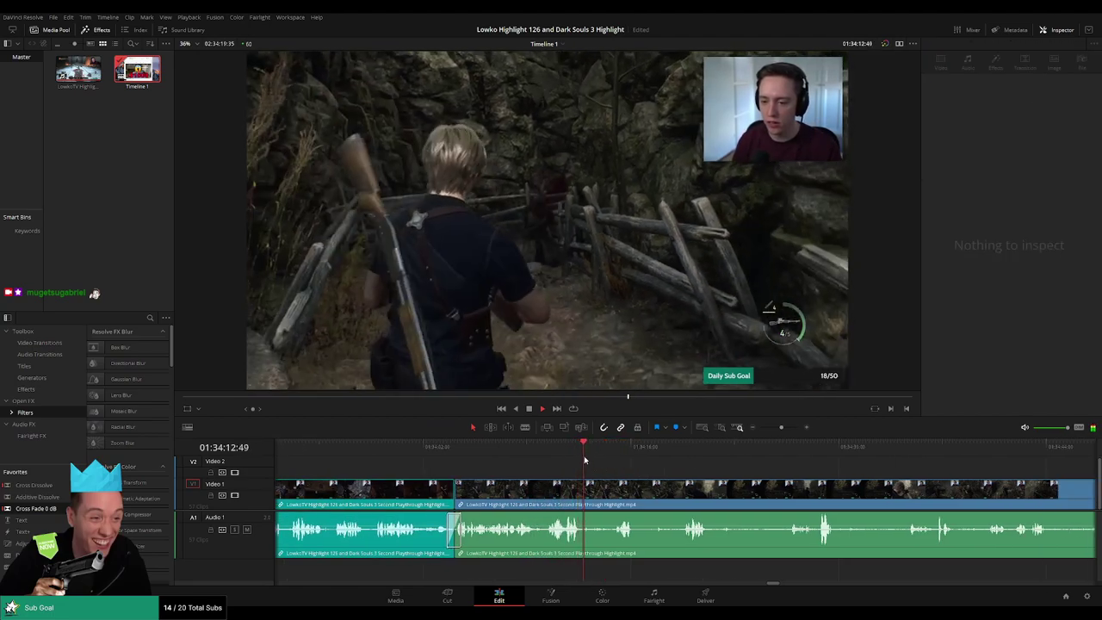
pyautogui.click(610, 455)
pyautogui.hscroll(3, 603, 469)
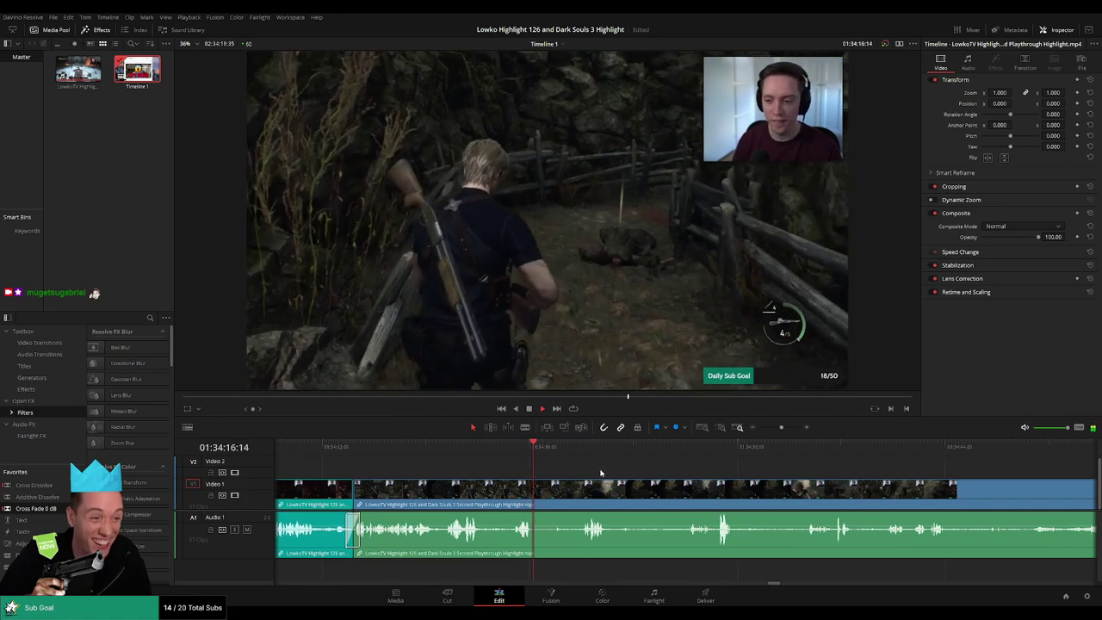
pyautogui.hscroll(3, 577, 471)
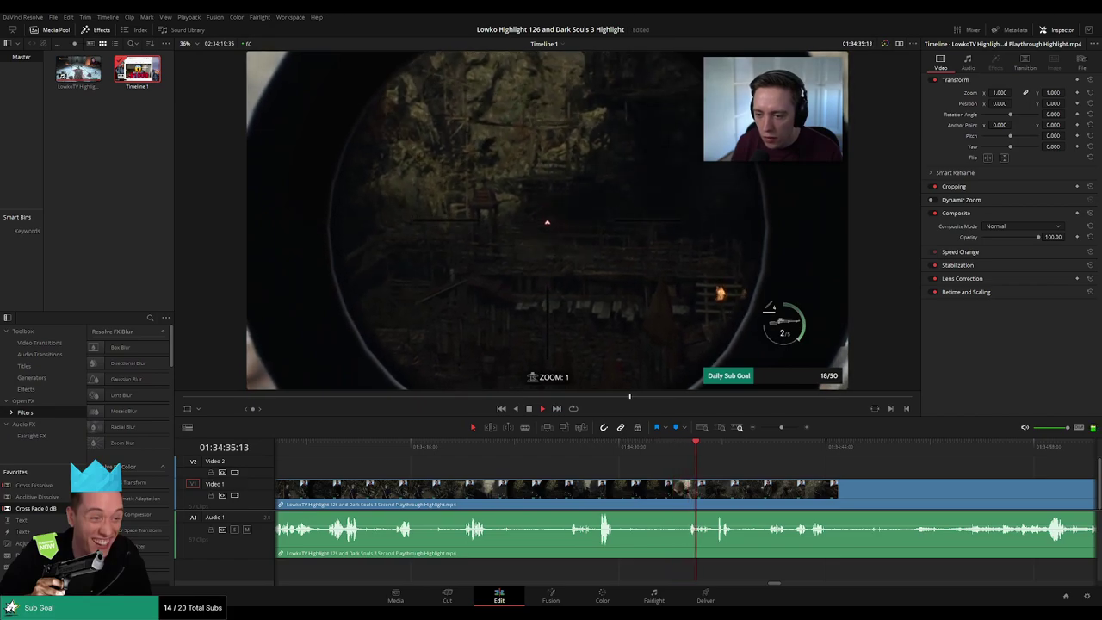
pyautogui.moveTo(789, 473); pyautogui.dragTo(525, 452)
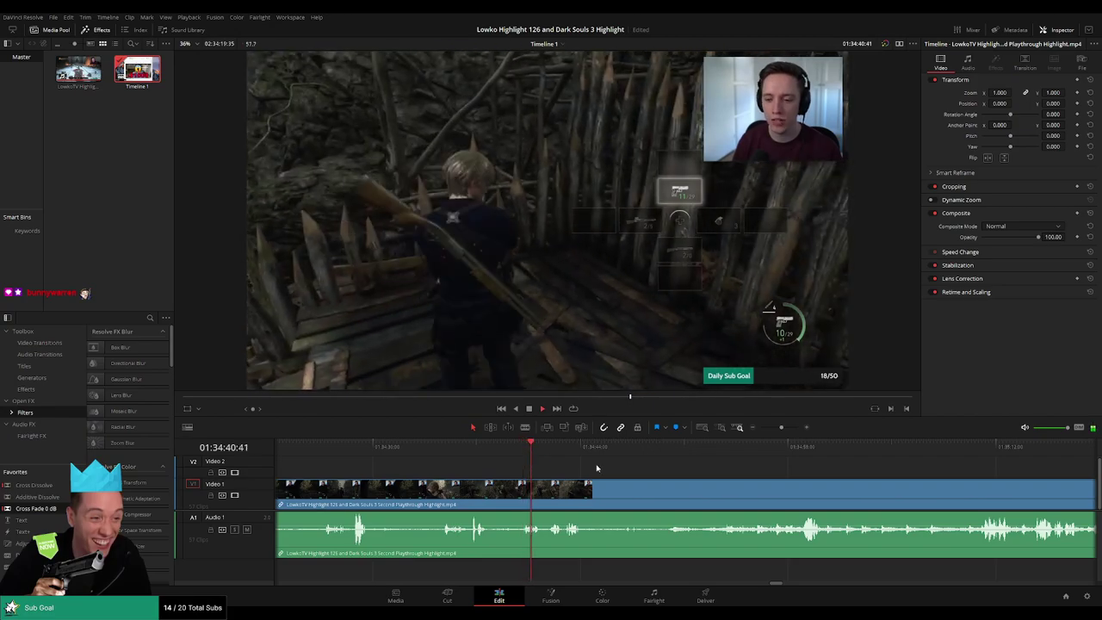
pyautogui.moveTo(648, 477); pyautogui.dragTo(584, 452)
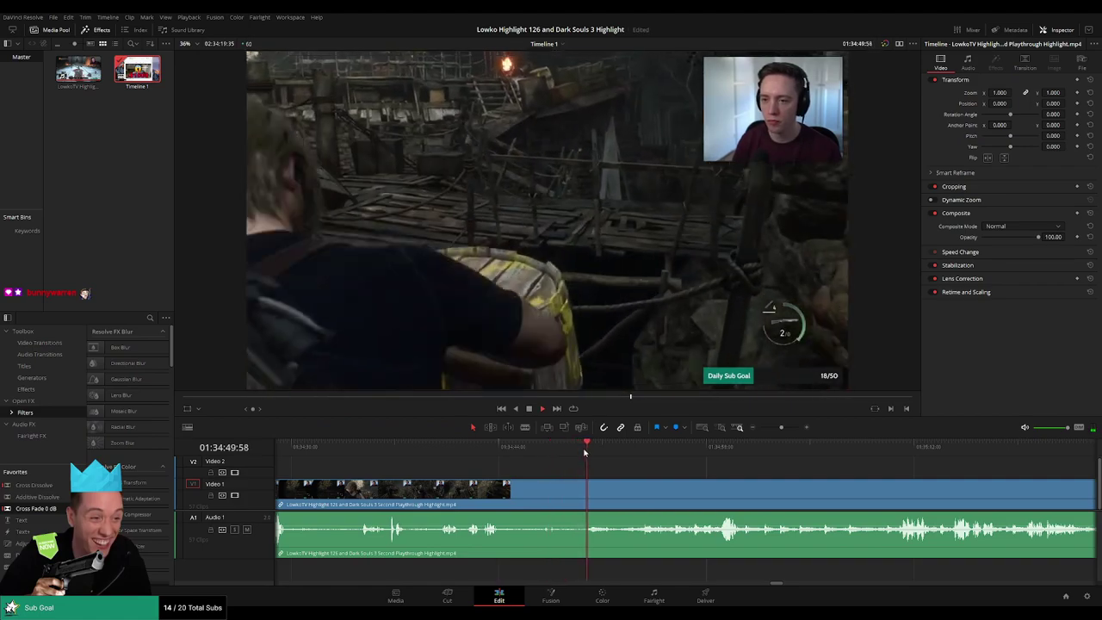
pyautogui.moveTo(695, 480); pyautogui.dragTo(553, 467)
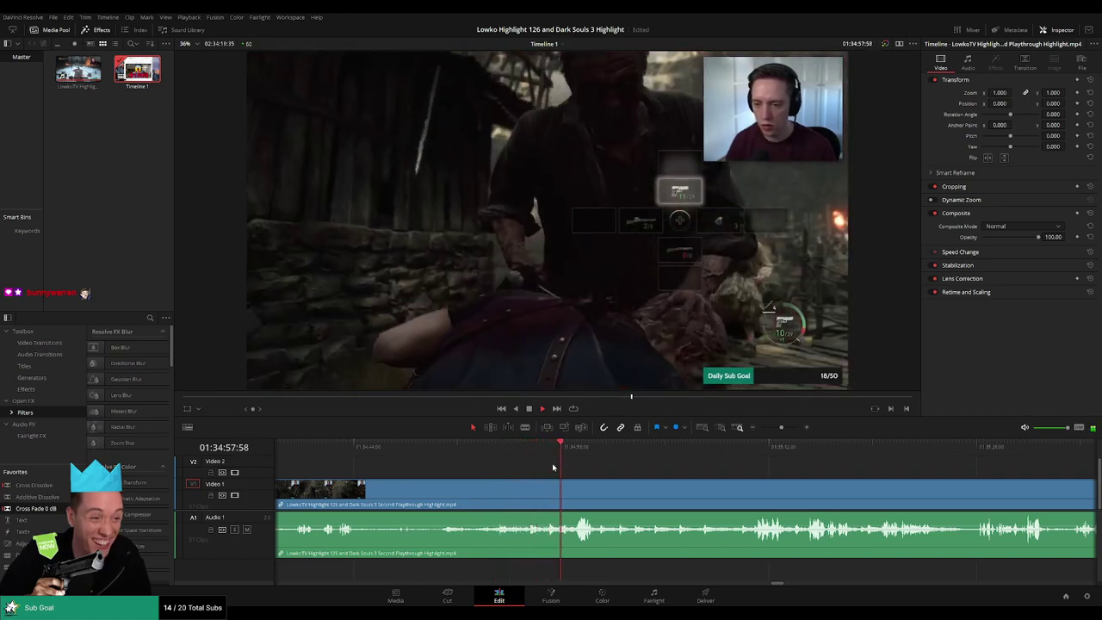
pyautogui.moveTo(615, 474); pyautogui.dragTo(534, 473)
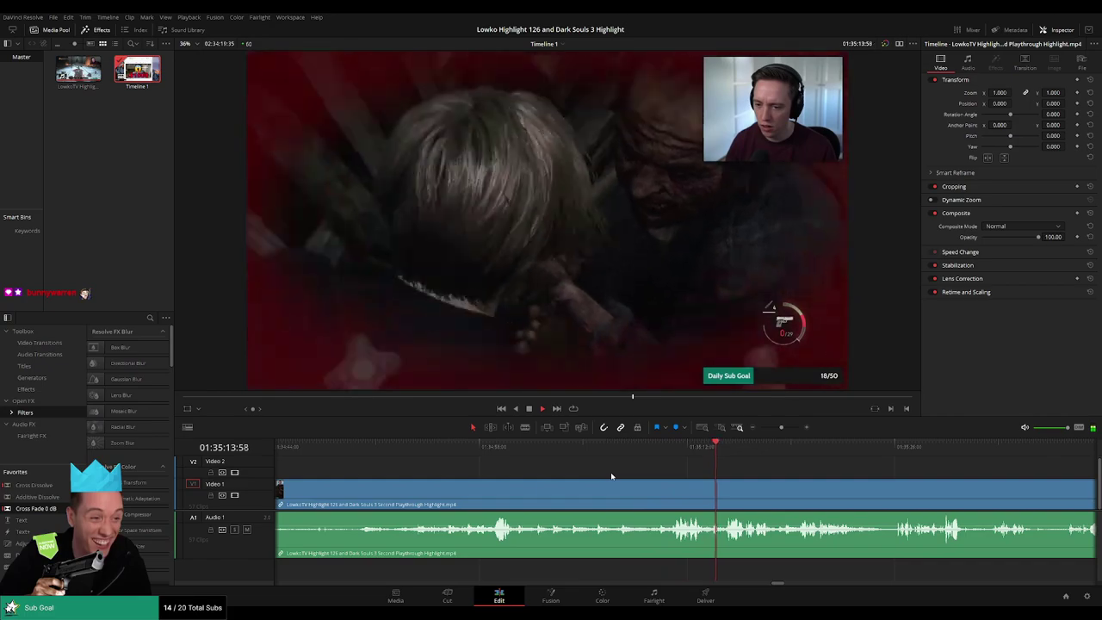
pyautogui.hscroll(3, 746, 500)
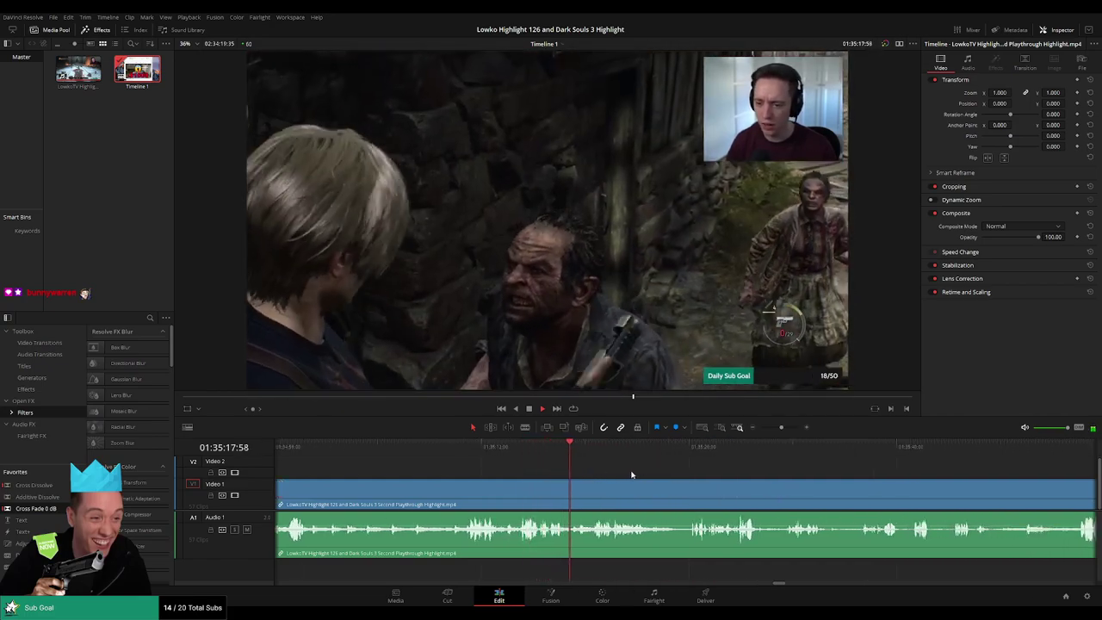
pyautogui.hscroll(2, 578, 474)
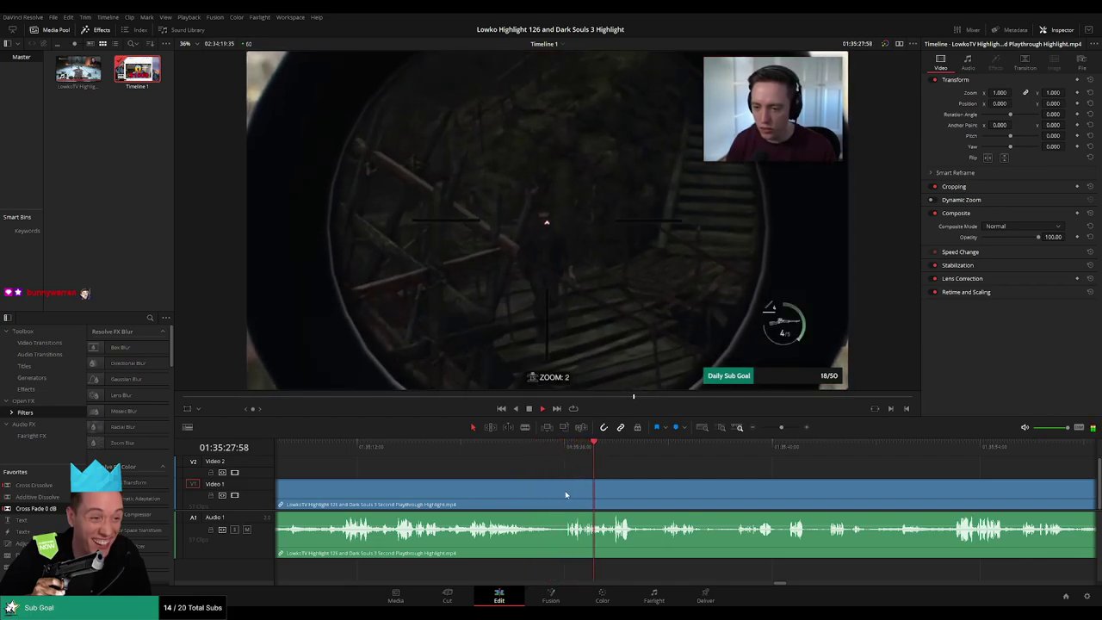
# Cut out the roughly 0.7-second section at 01:35:24:52, just before the rifle scope view of the walkways, closing the gap.
pyautogui.click(552, 447)
pyautogui.moveTo(557, 453); pyautogui.dragTo(549, 453)
pyautogui.press('b')
pyautogui.click(550, 498)
pyautogui.press('a')
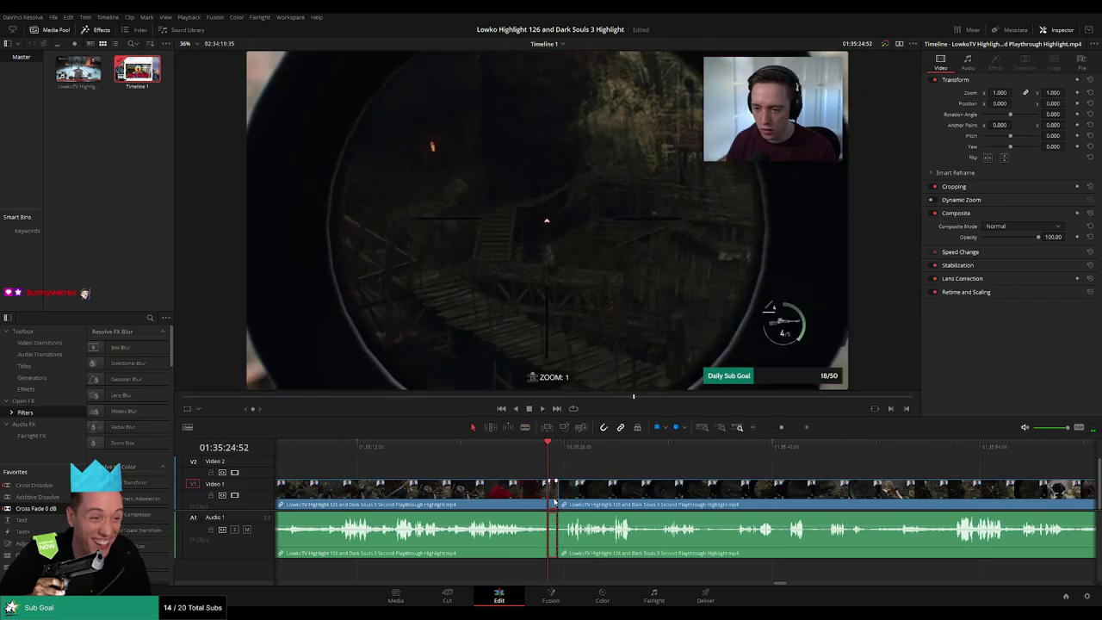
pyautogui.press('space')
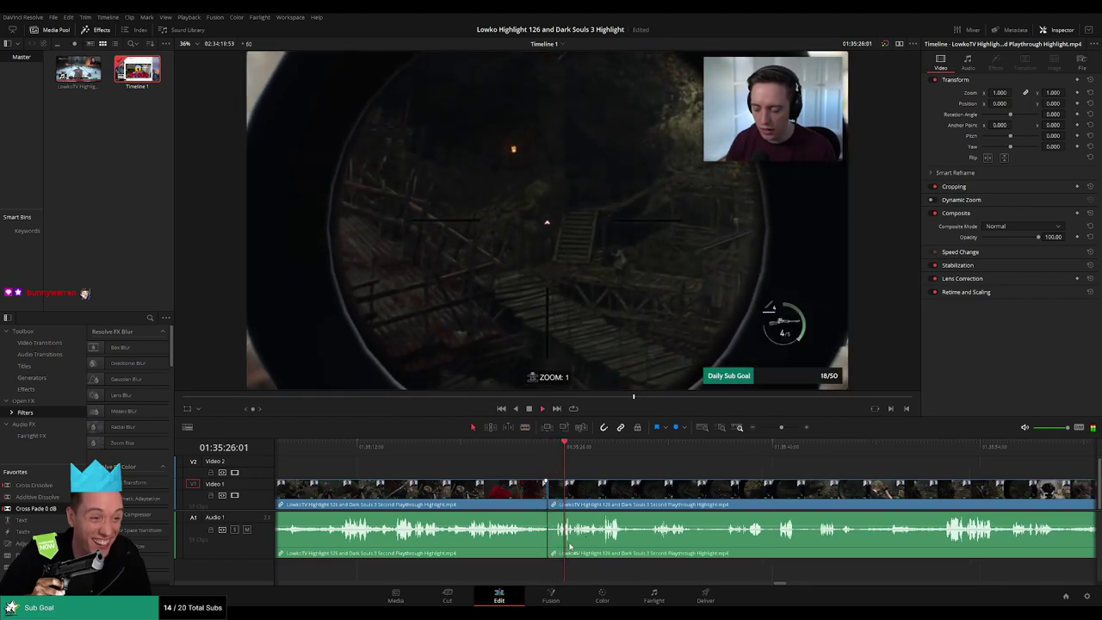
# Add a Cross Fade 0 dB at the audio join near 01:35:24 and colour the preceding clip teal.
pyautogui.hotkey('shift', 't')
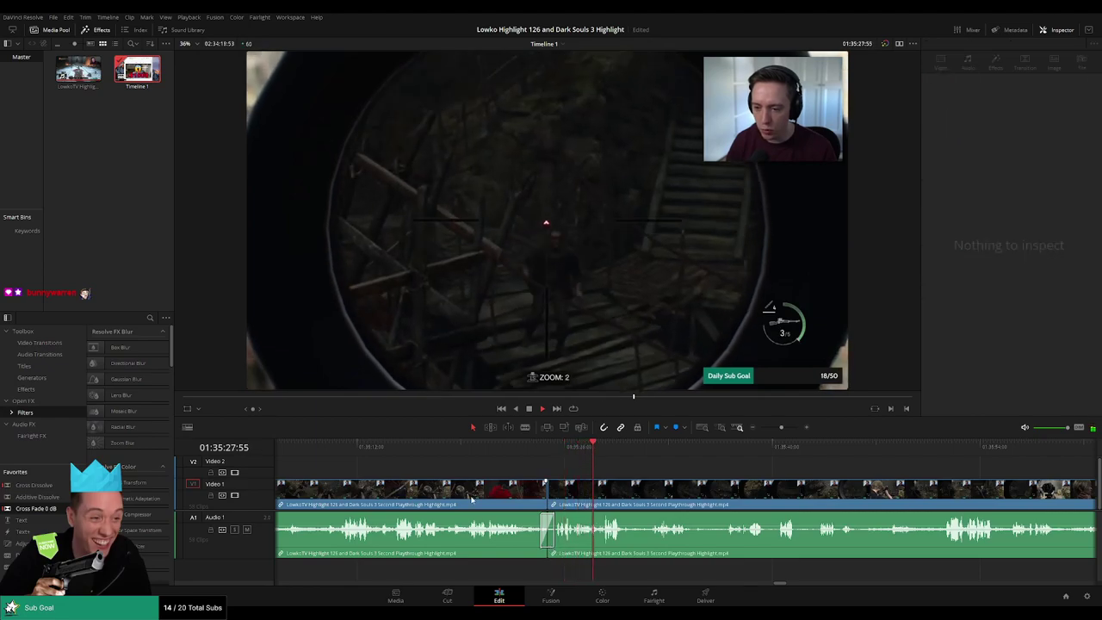
pyautogui.click(472, 498)
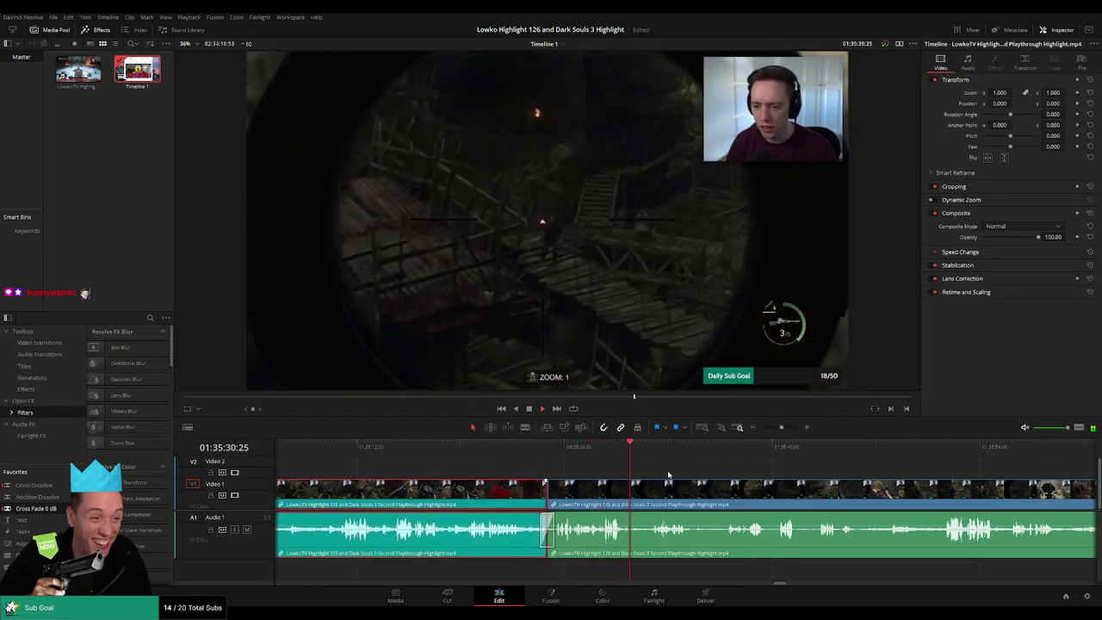
pyautogui.click(668, 471)
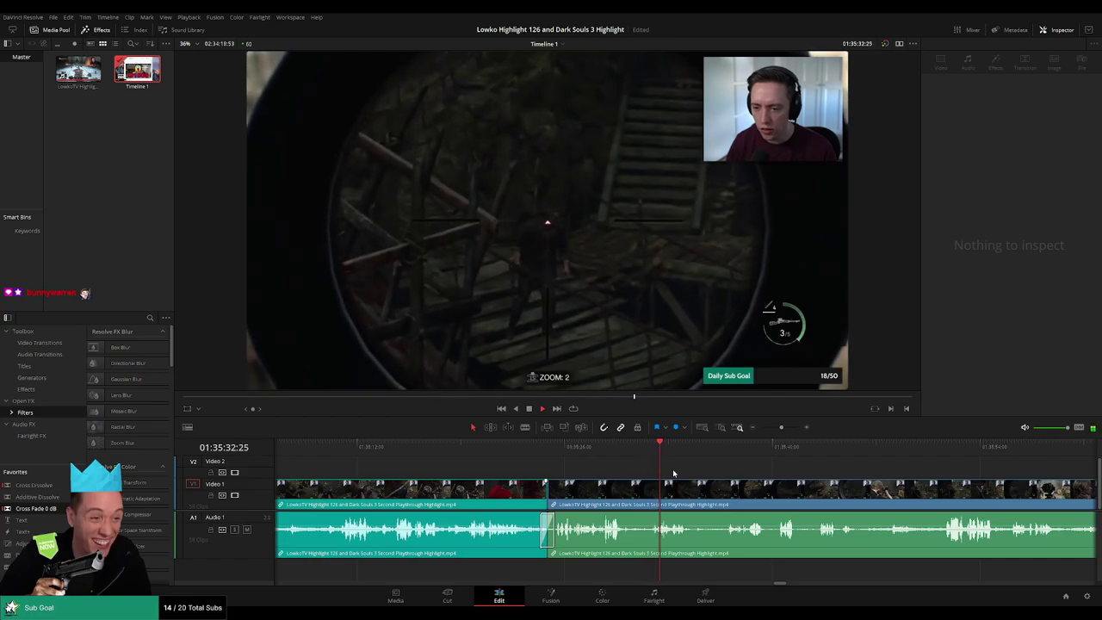
# Review the village fight from about 01:35:34 to 01:36:38 for dead sections, up to the character's death.
pyautogui.hscroll(2, 652, 473)
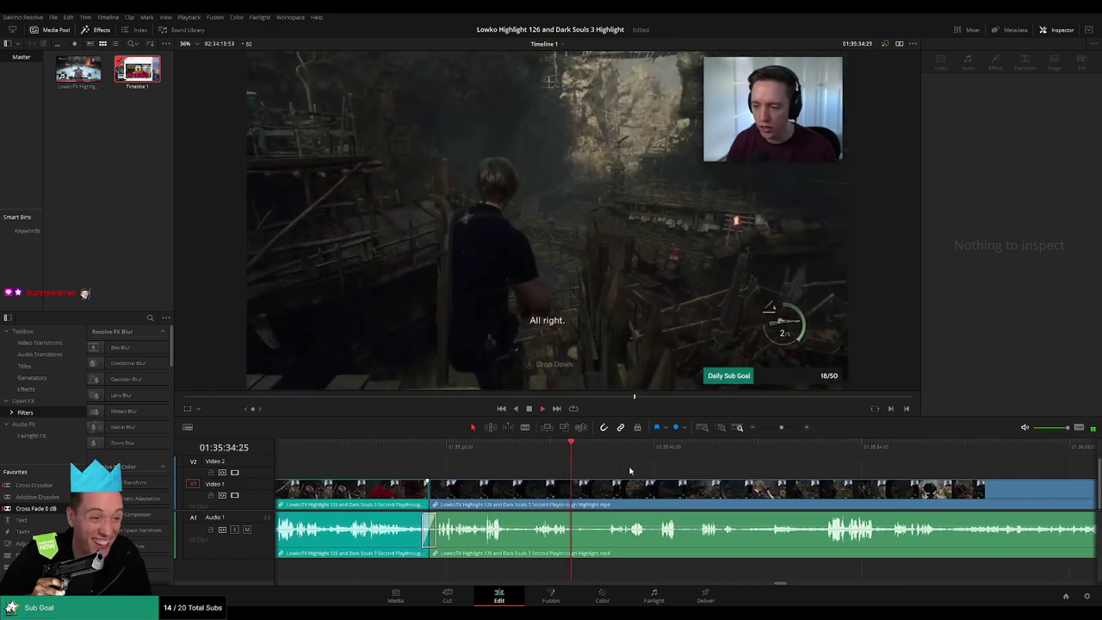
pyautogui.click(604, 448)
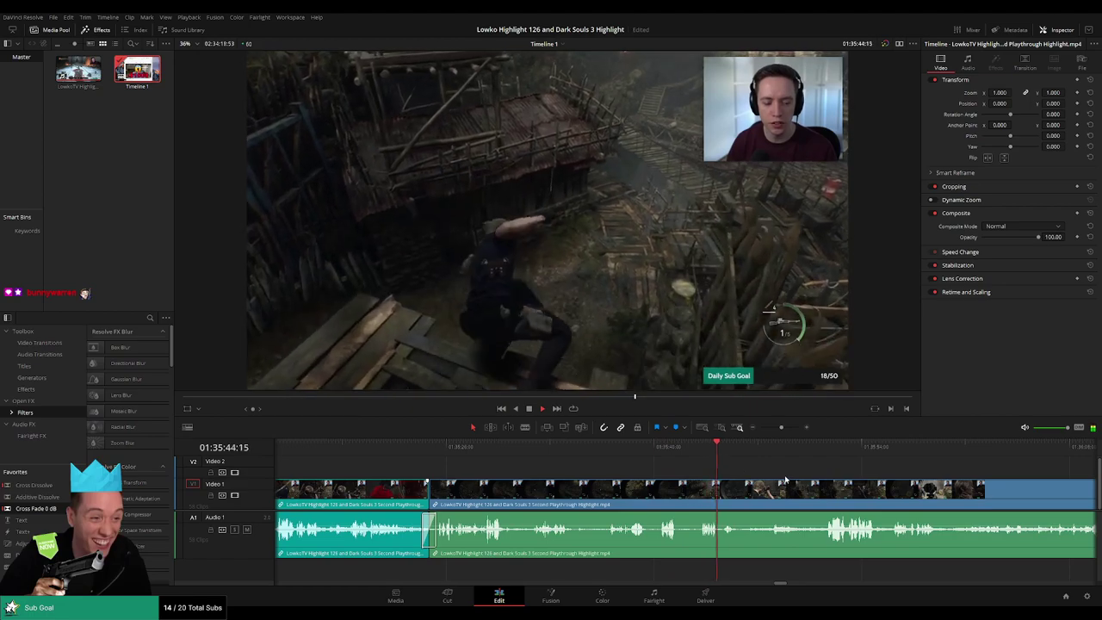
pyautogui.moveTo(784, 476); pyautogui.dragTo(589, 461)
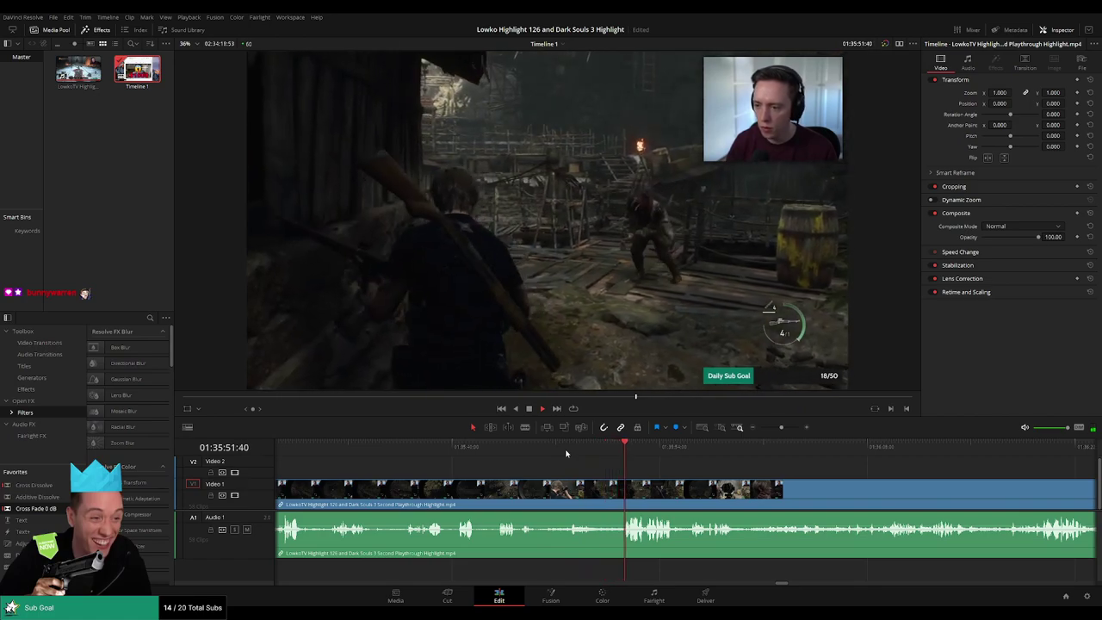
pyautogui.hscroll(4, 618, 460)
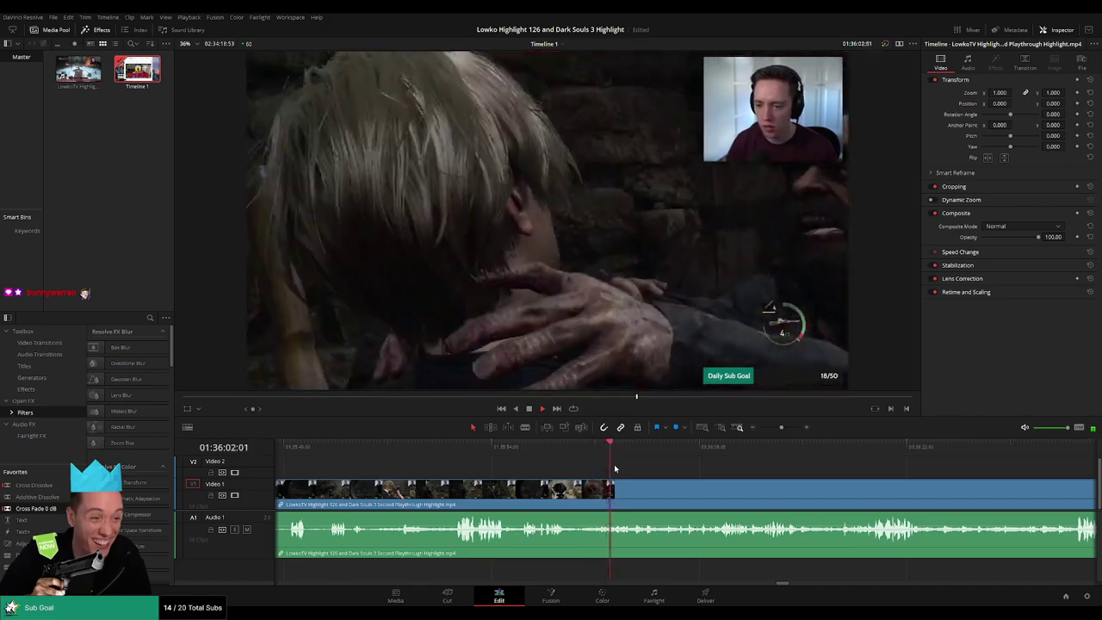
pyautogui.hscroll(2, 568, 467)
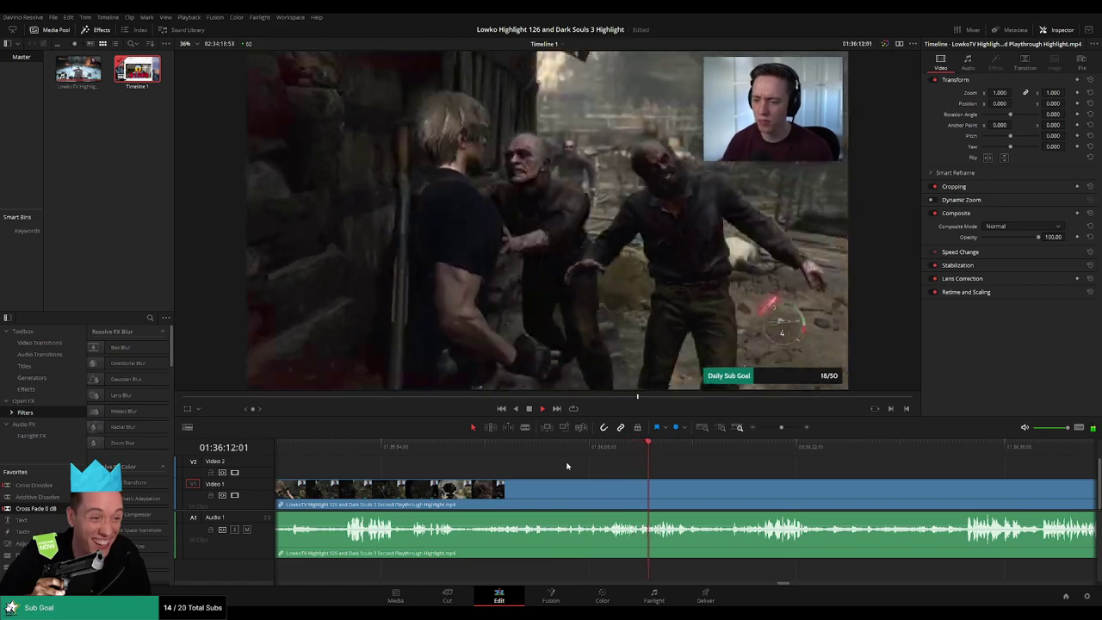
pyautogui.hscroll(3, 571, 466)
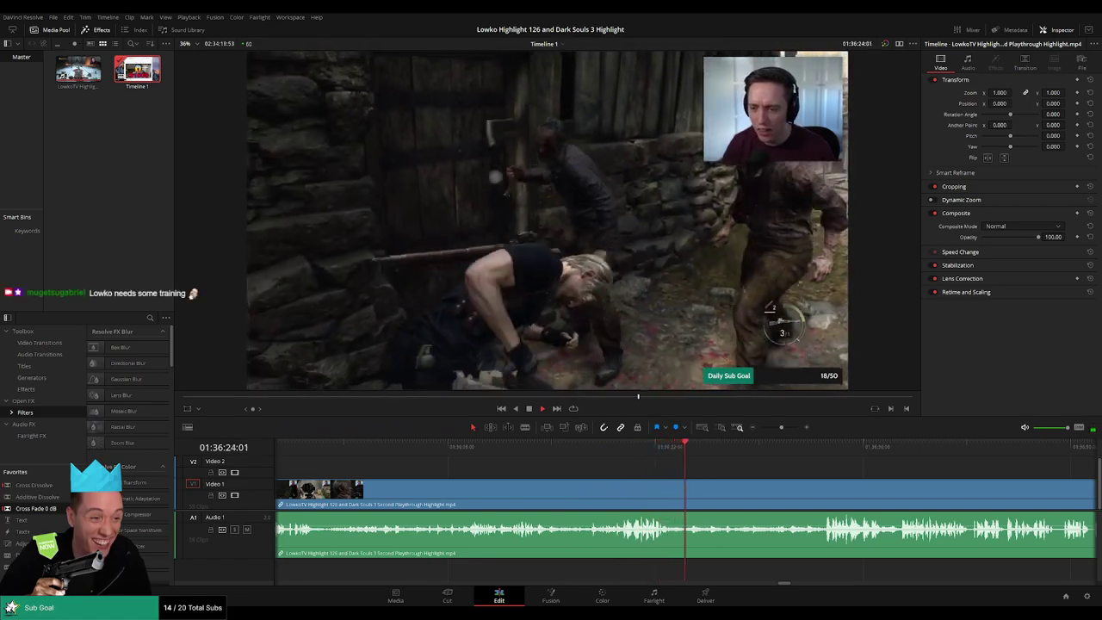
pyautogui.moveTo(787, 480); pyautogui.dragTo(713, 475)
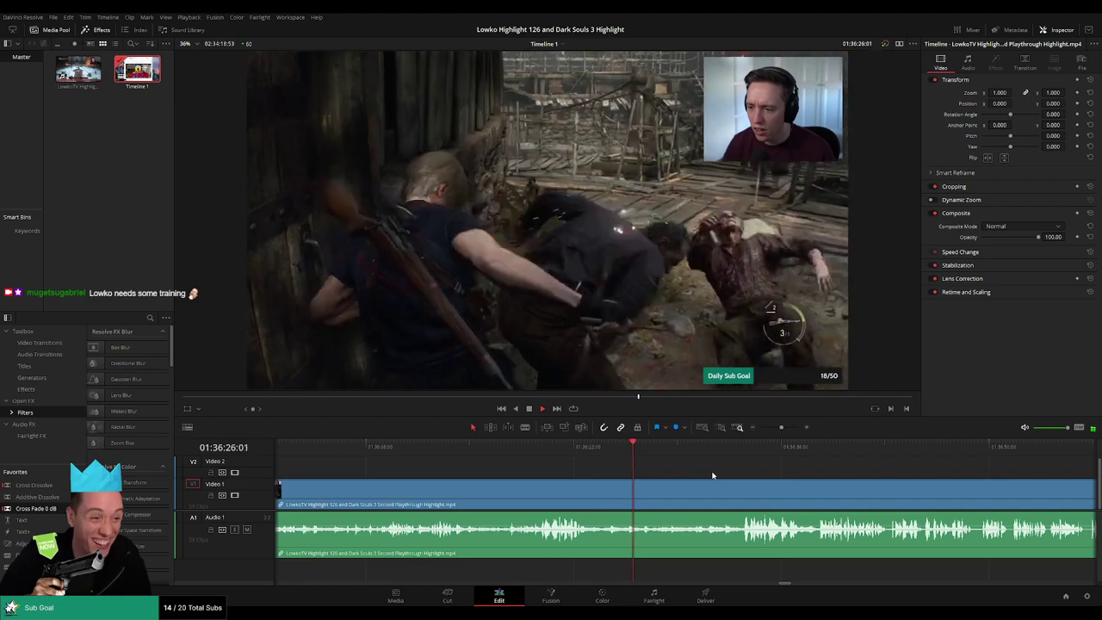
pyautogui.hscroll(1, 681, 470)
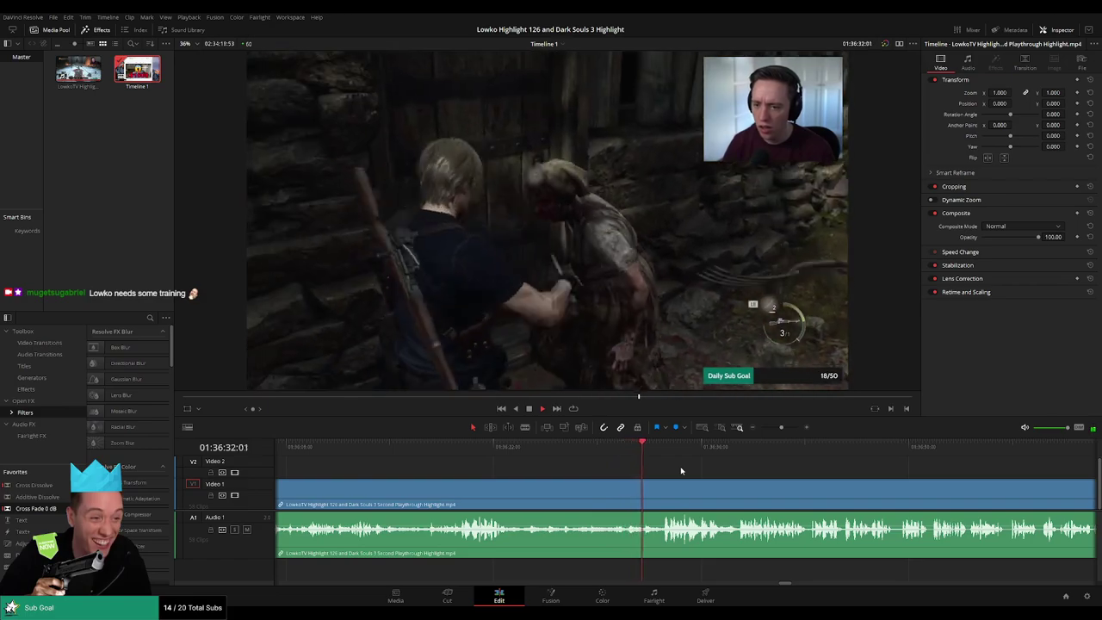
pyautogui.moveTo(791, 471); pyautogui.dragTo(637, 462)
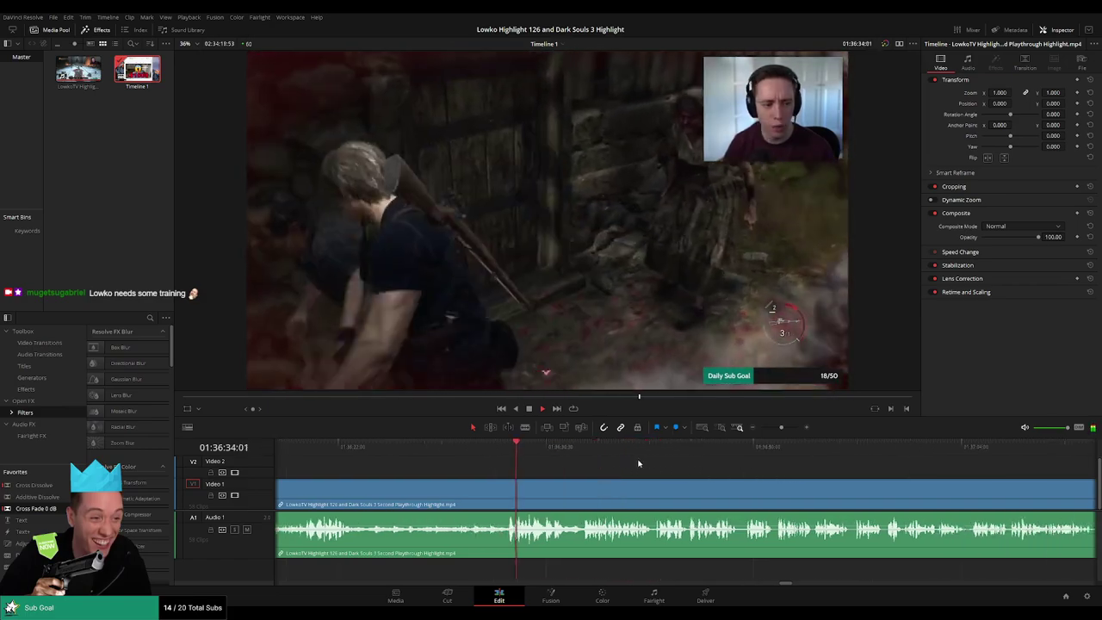
pyautogui.moveTo(717, 473); pyautogui.dragTo(645, 472)
pyautogui.hscroll(1, 645, 472)
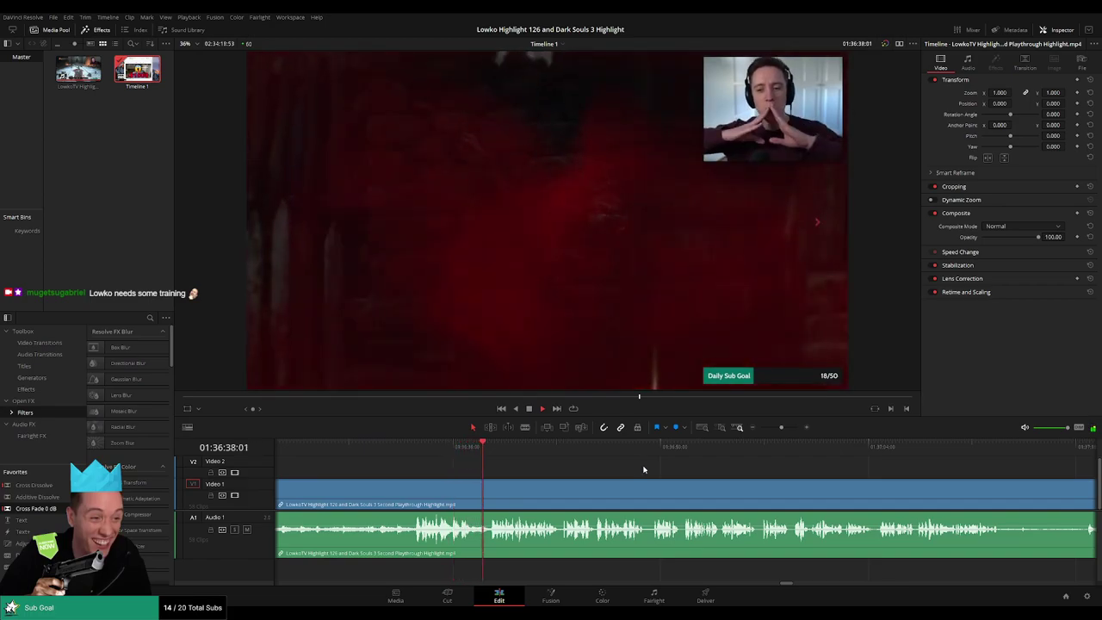
# Check the footage from the death screen at about 01:36:40 through the restart to 01:37:38 for dead sections.
pyautogui.hscroll(-3, 777, 445)
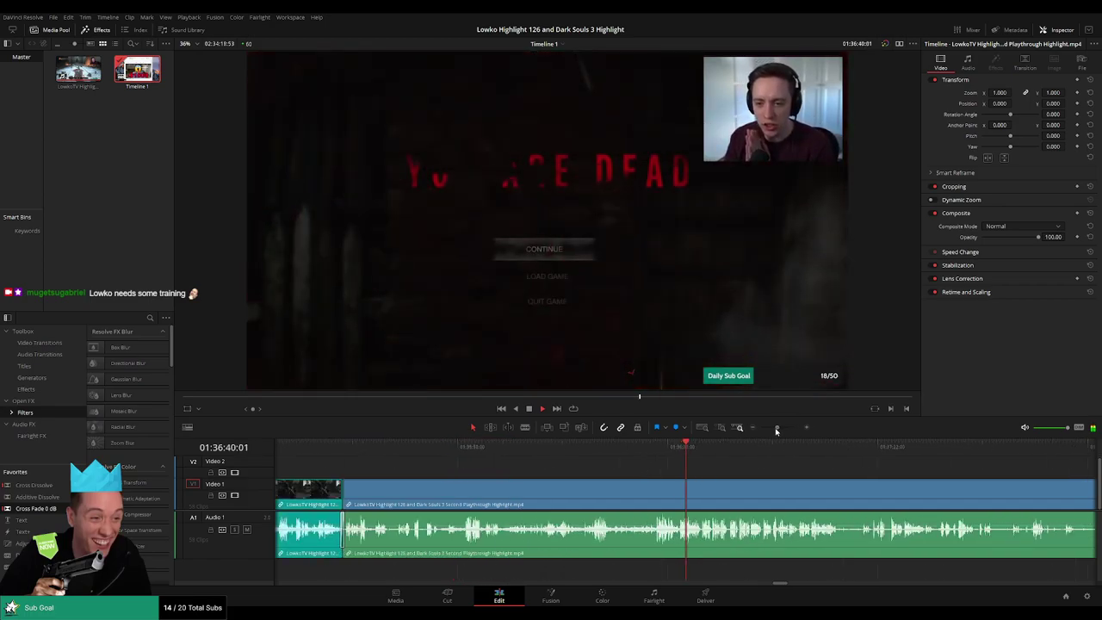
pyautogui.moveTo(775, 430); pyautogui.dragTo(781, 430)
pyautogui.moveTo(820, 493); pyautogui.dragTo(547, 465)
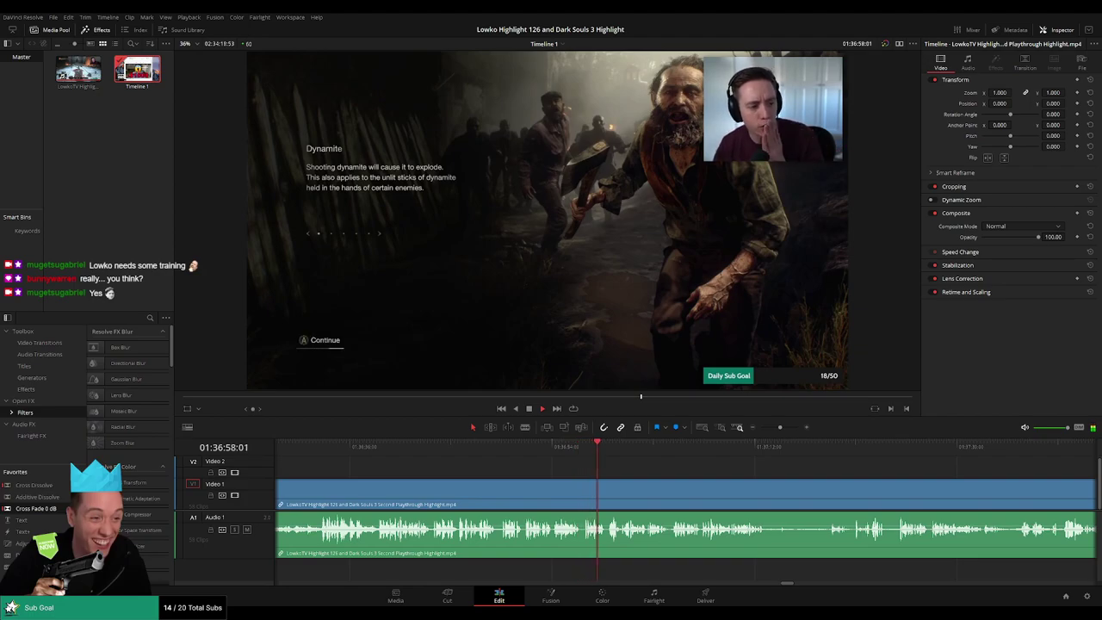
pyautogui.hscroll(2, 546, 468)
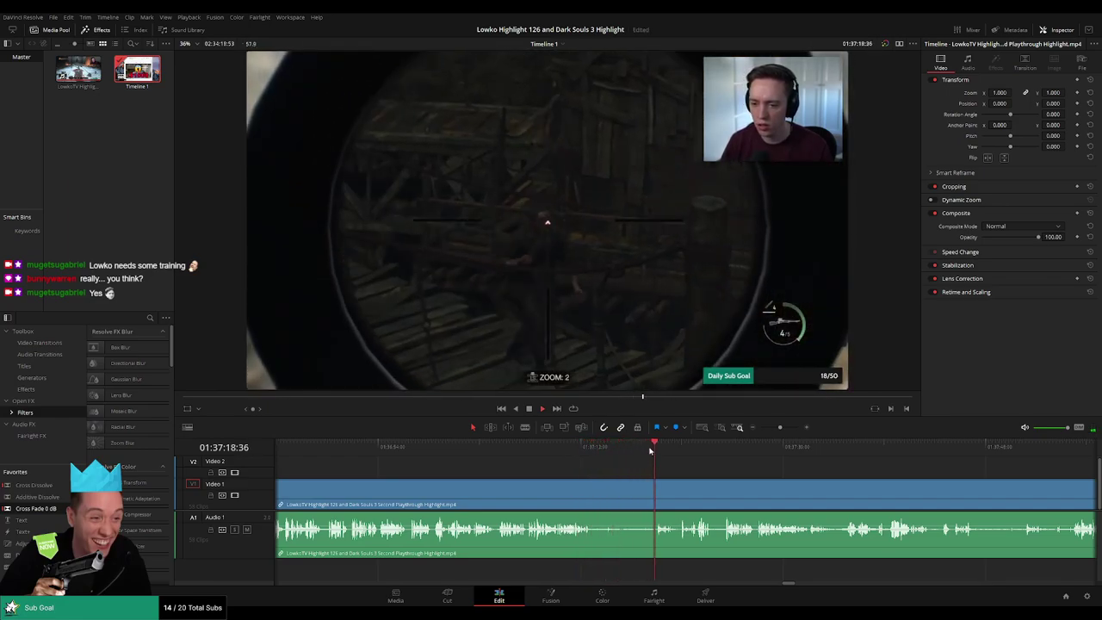
pyautogui.hscroll(2, 615, 464)
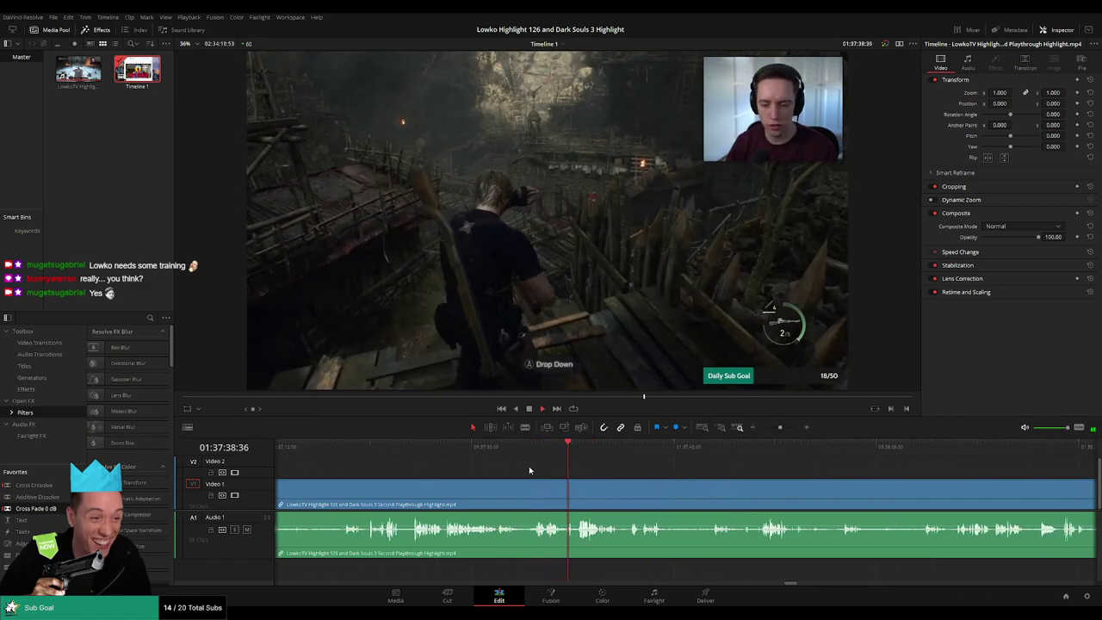
# Cut out the roughly 0.7-second section at about 01:37:35, where the character stands above the village, closing the gap.
pyautogui.press('b')
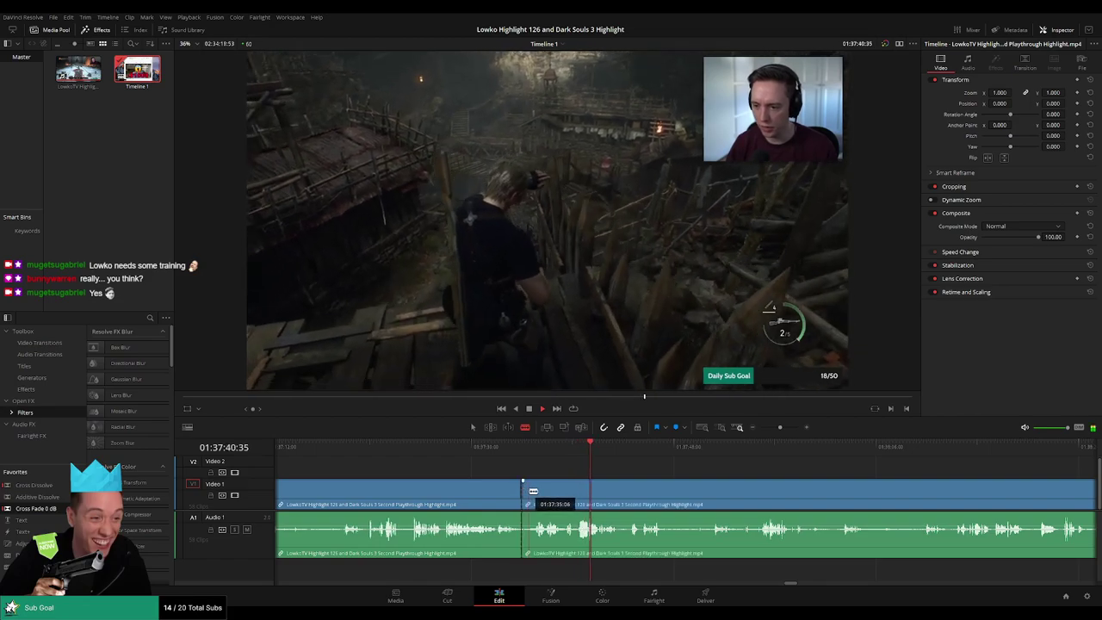
pyautogui.click(524, 492)
pyautogui.press('a')
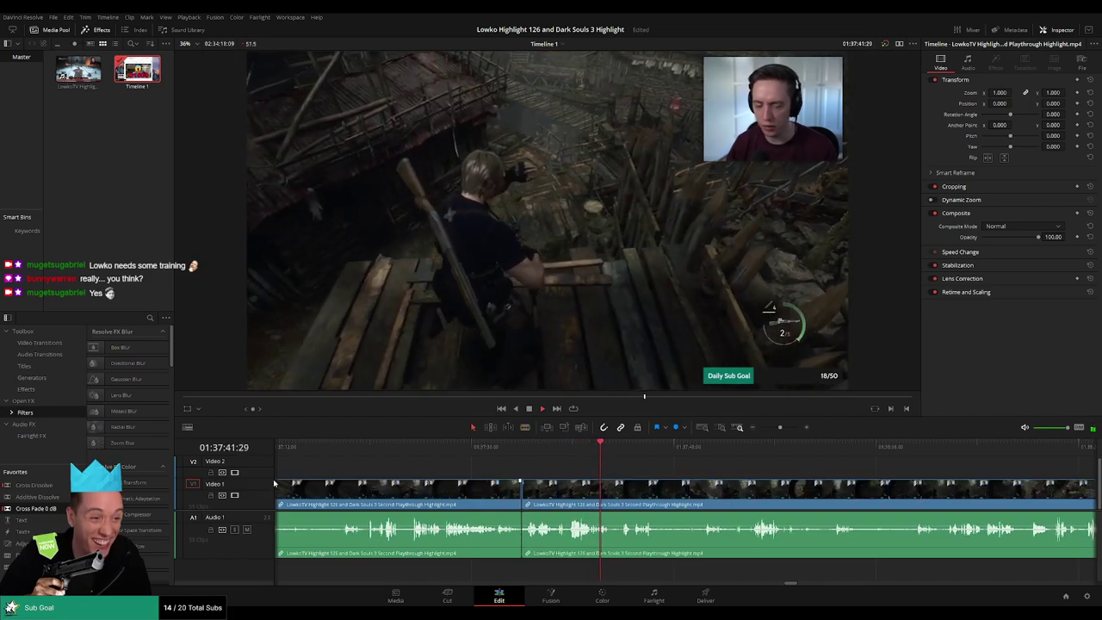
# Add a Cross Fade 0 dB at the audio join near 01:37:35 and colour the preceding clip teal.
pyautogui.click(522, 448)
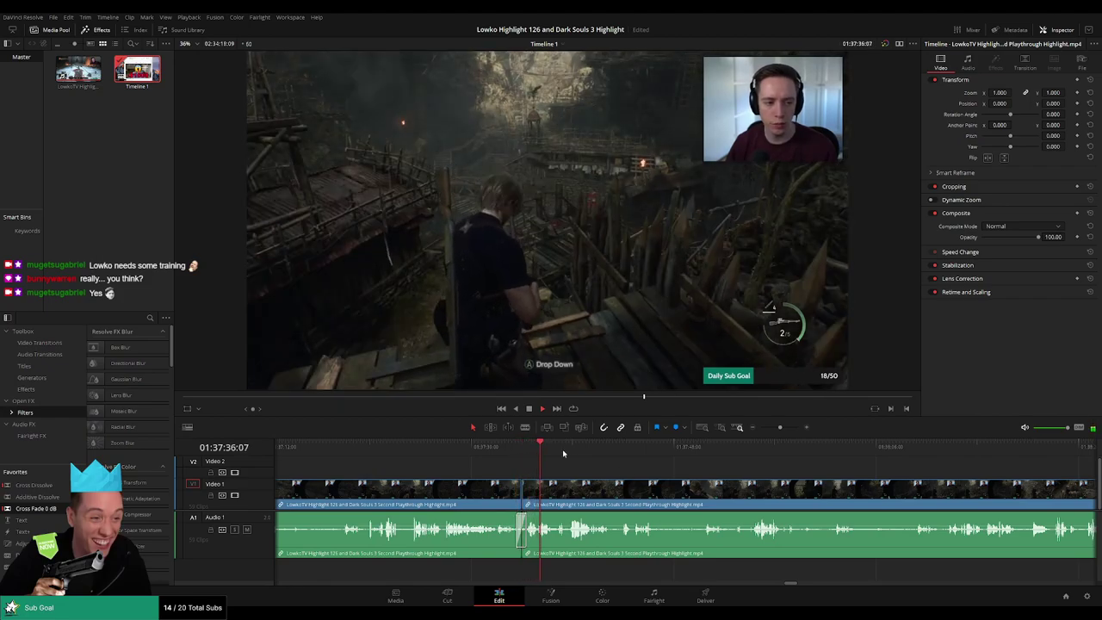
pyautogui.click(614, 447)
pyautogui.hscroll(1, 705, 469)
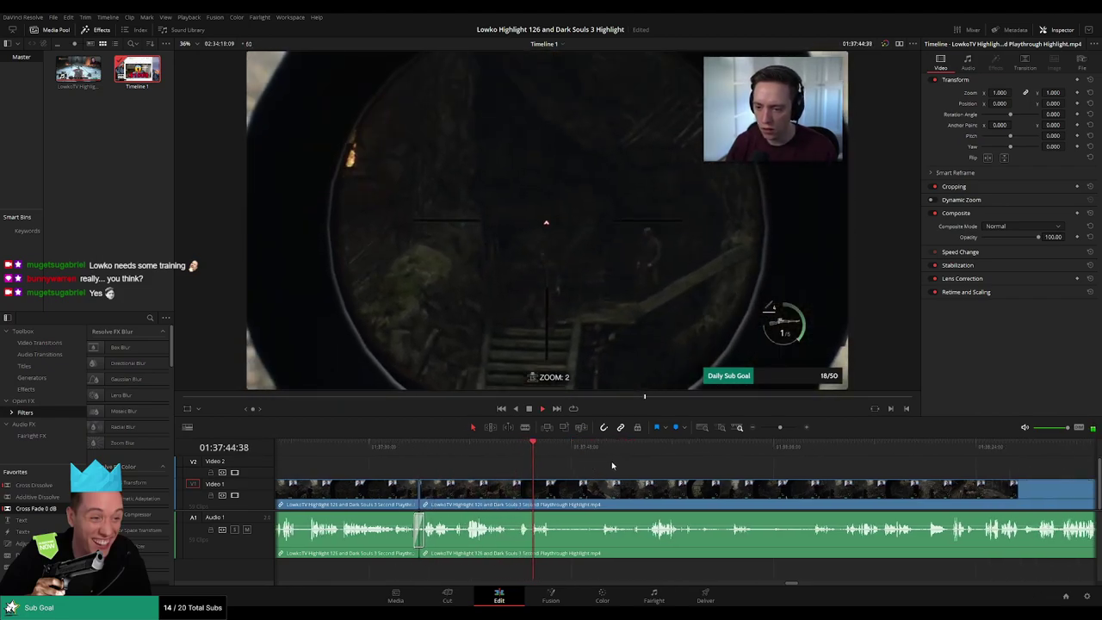
pyautogui.click(393, 491)
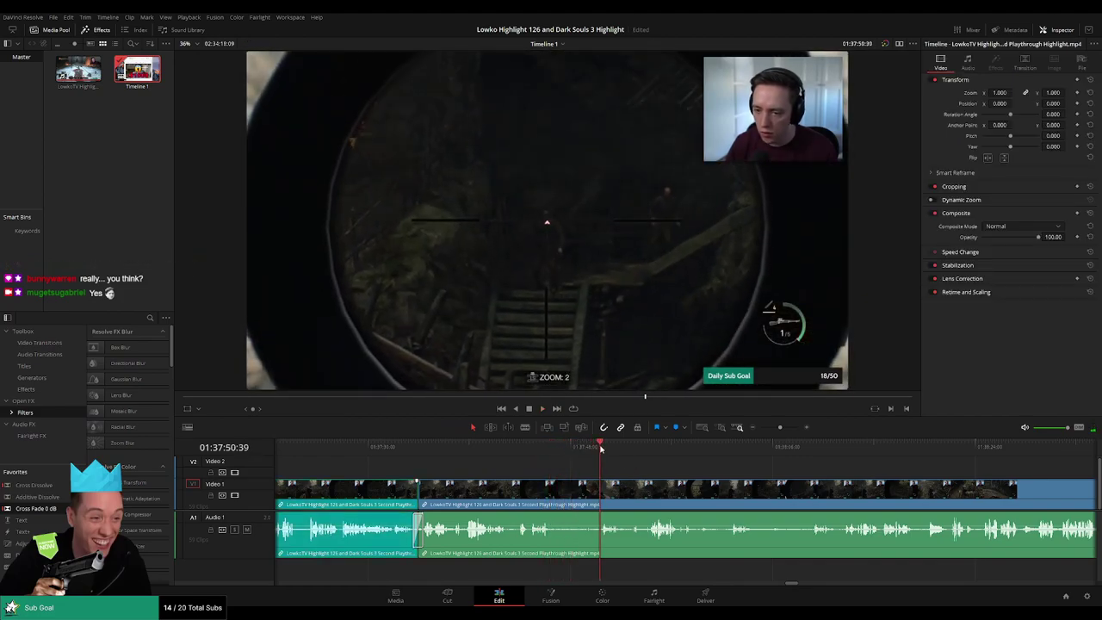
# Check the sniping footage from about 01:37:50 and cut out a few frames near 01:38:21, closing the gap.
pyautogui.hscroll(2, 713, 480)
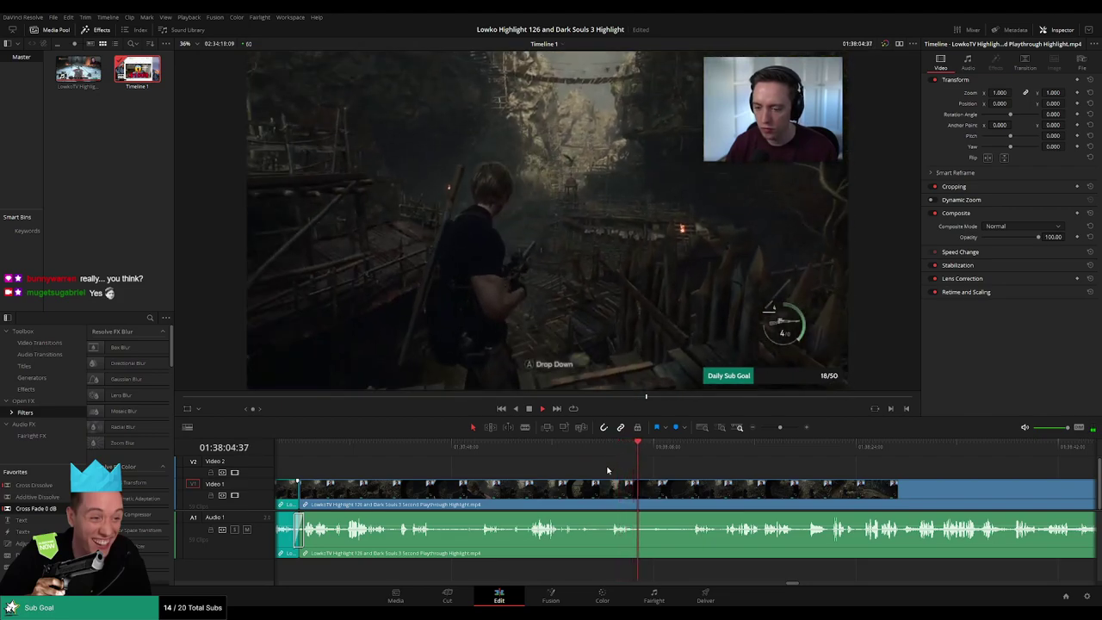
pyautogui.moveTo(659, 447); pyautogui.dragTo(686, 451)
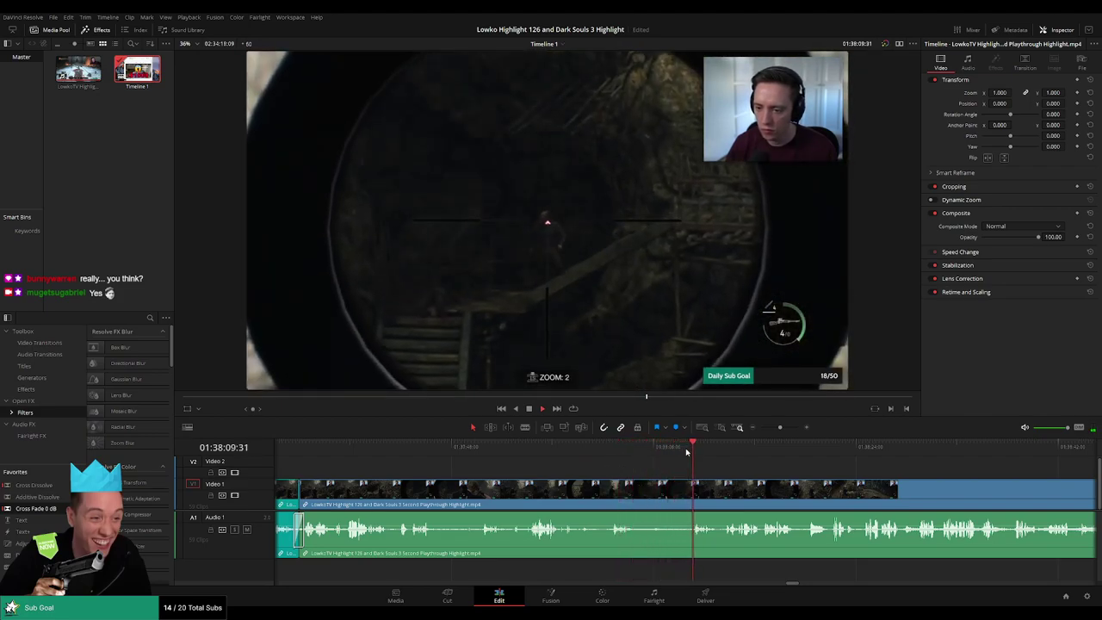
pyautogui.hscroll(2, 678, 467)
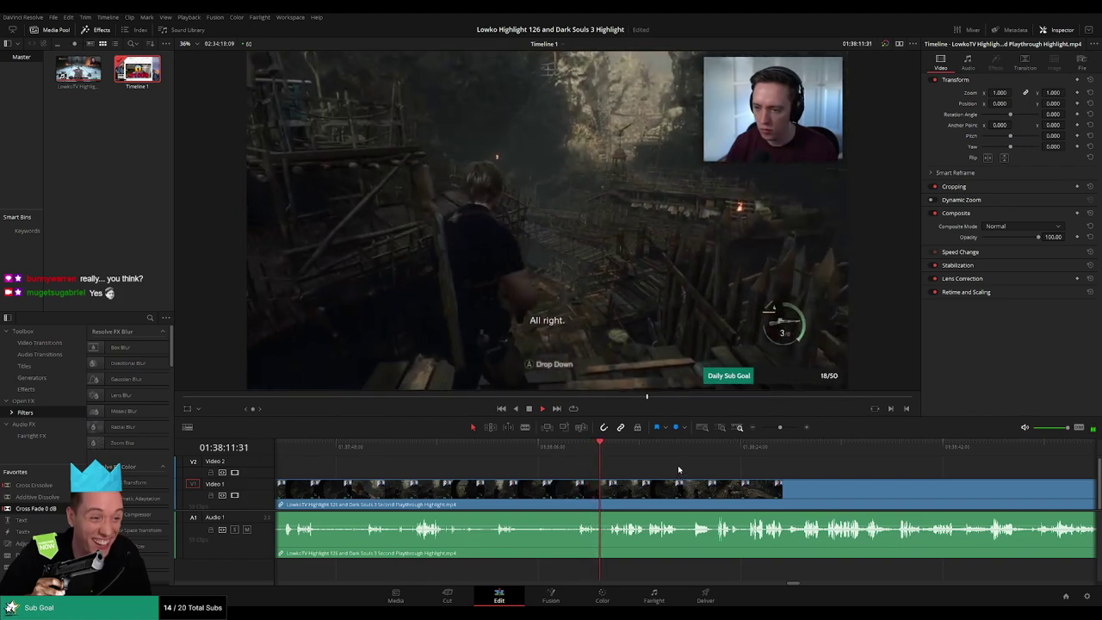
pyautogui.hscroll(2, 618, 462)
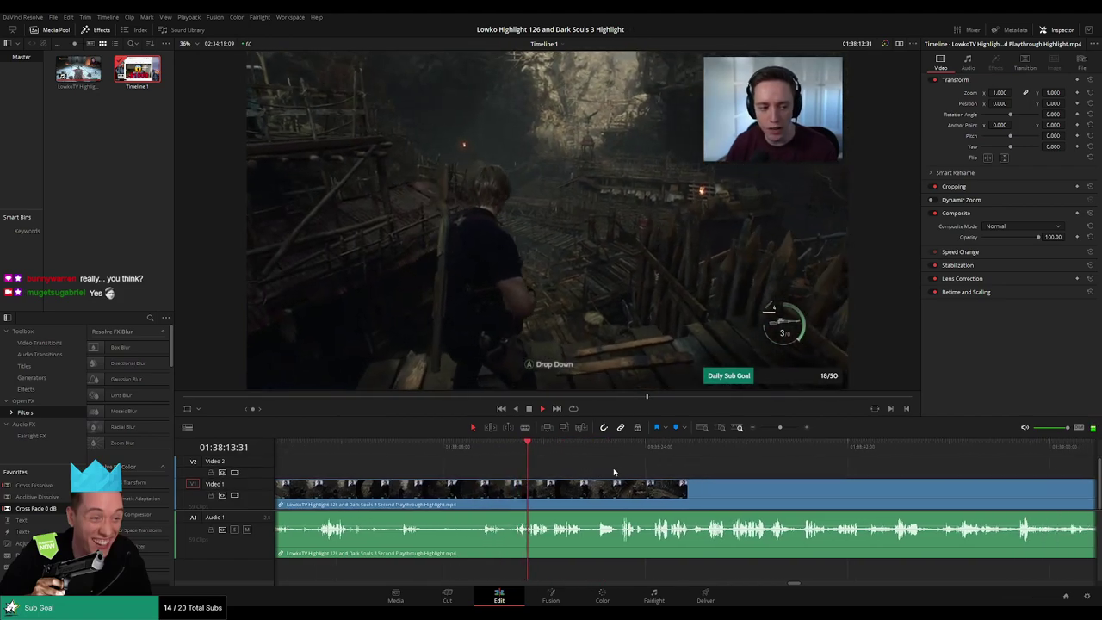
pyautogui.hscroll(1, 608, 470)
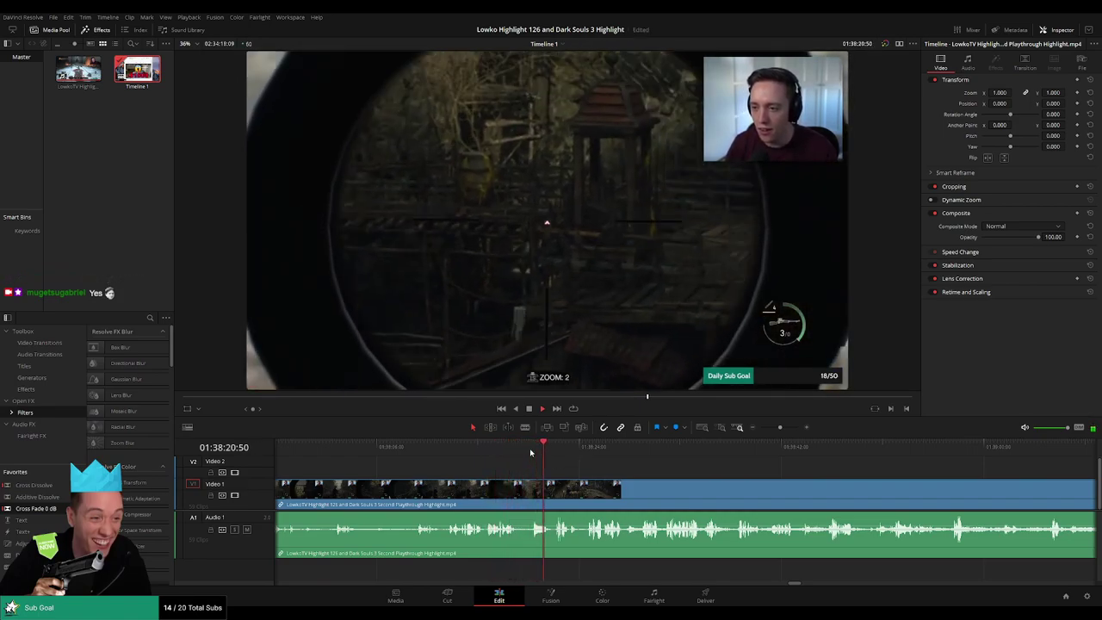
pyautogui.scroll(3, 586, 461)
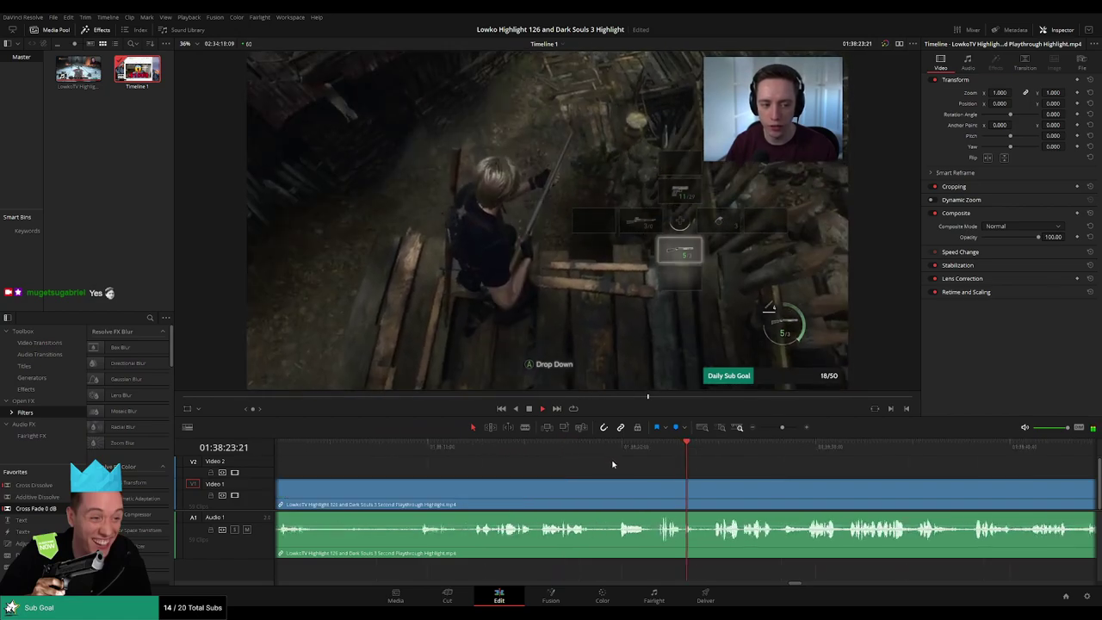
pyautogui.press('b')
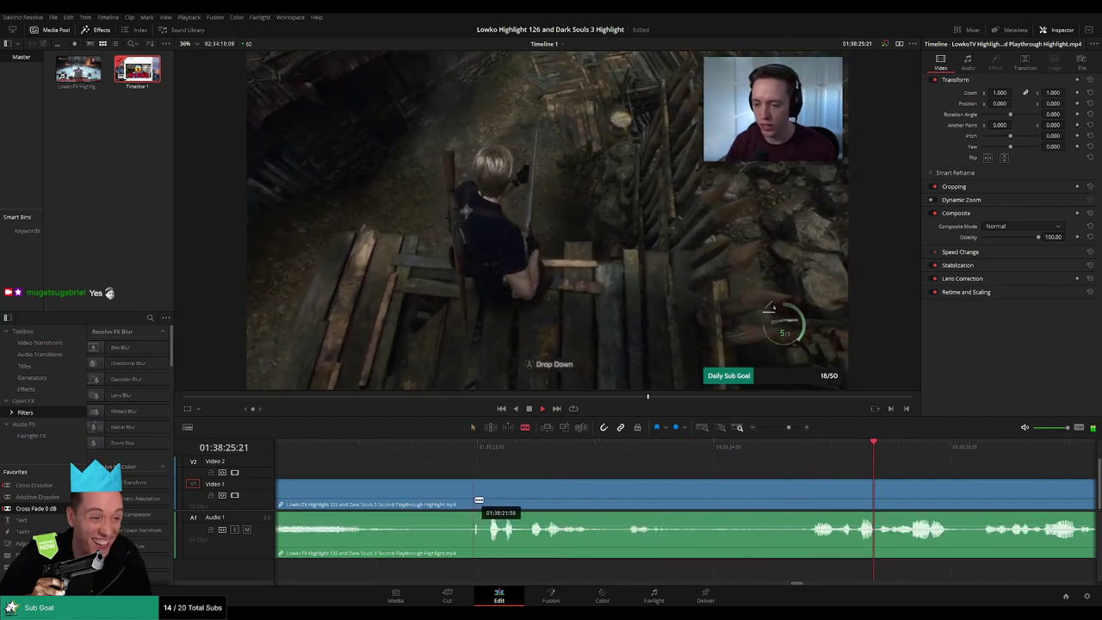
pyautogui.click(472, 501)
pyautogui.click(478, 501)
pyautogui.press('a')
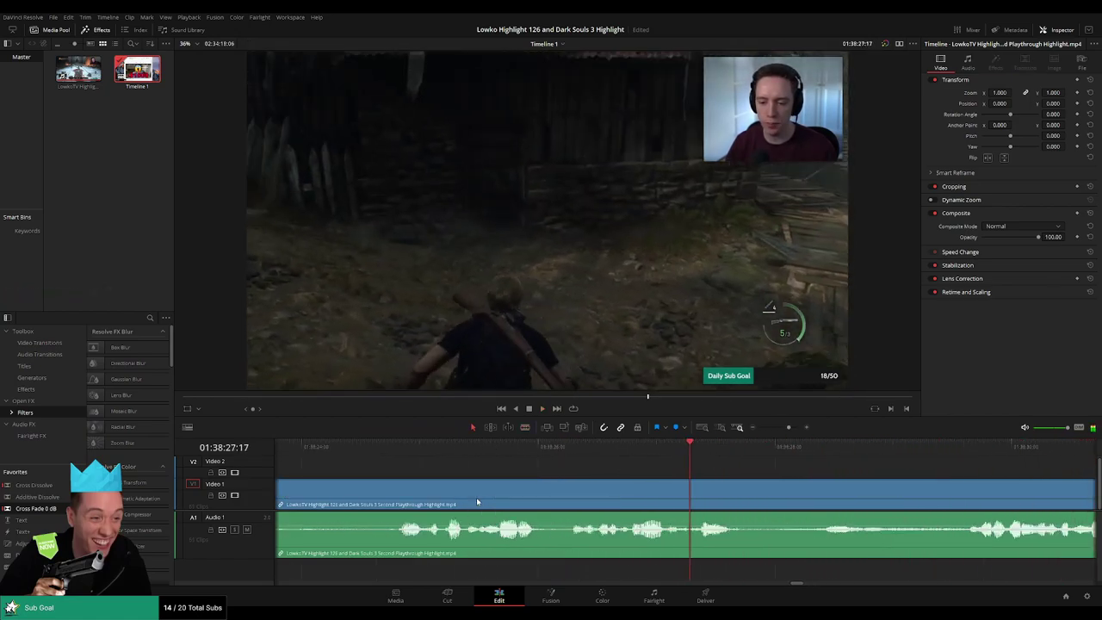
# Play across the join near 01:38:21 and colour the clip before it teal.
pyautogui.moveTo(787, 427); pyautogui.dragTo(776, 428)
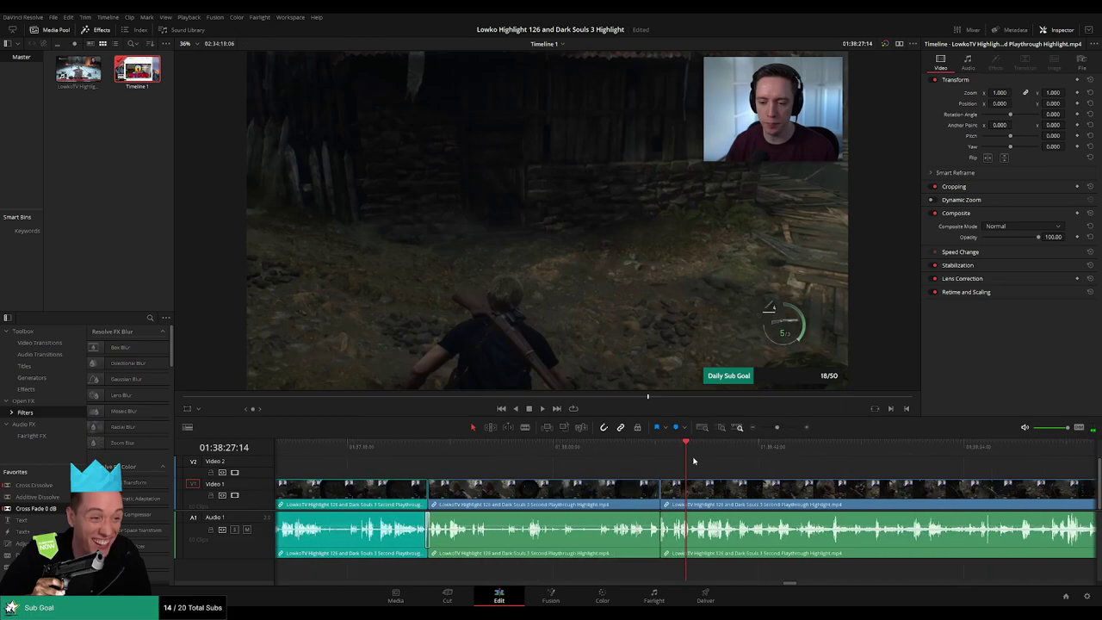
pyautogui.click(658, 450)
pyautogui.press('space')
pyautogui.click(677, 452)
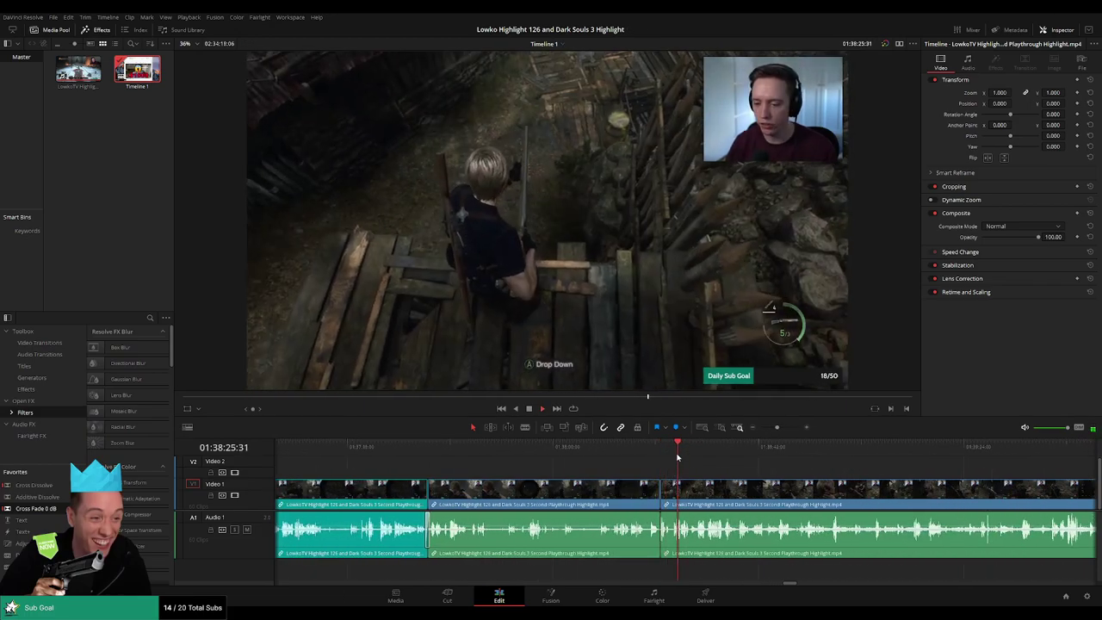
pyautogui.hscroll(1, 556, 493)
pyautogui.click(552, 494)
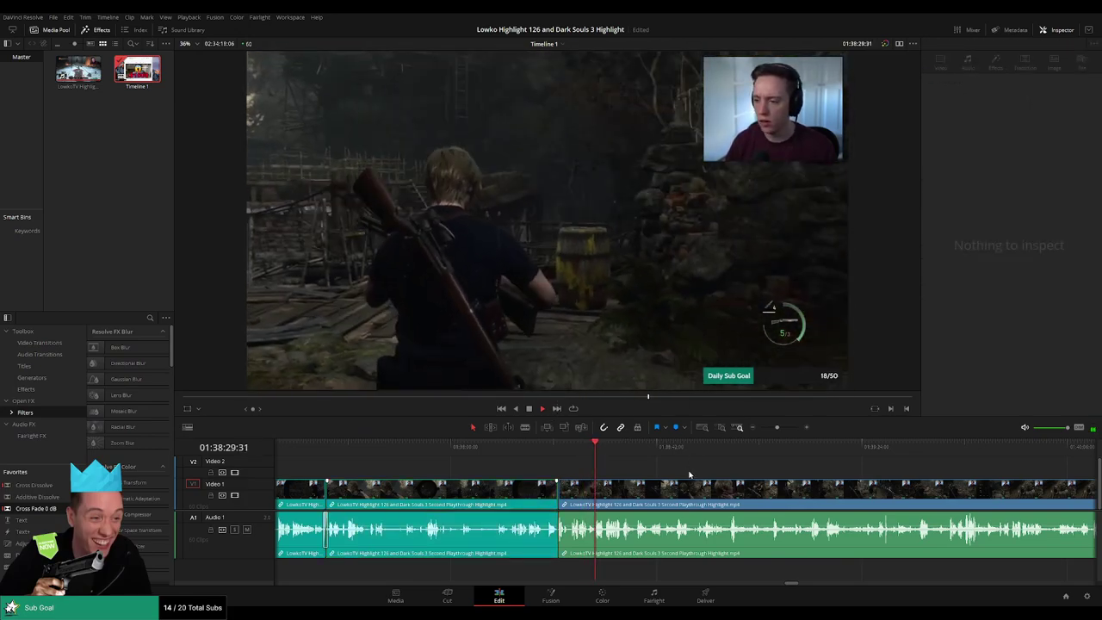
pyautogui.press('Delete')
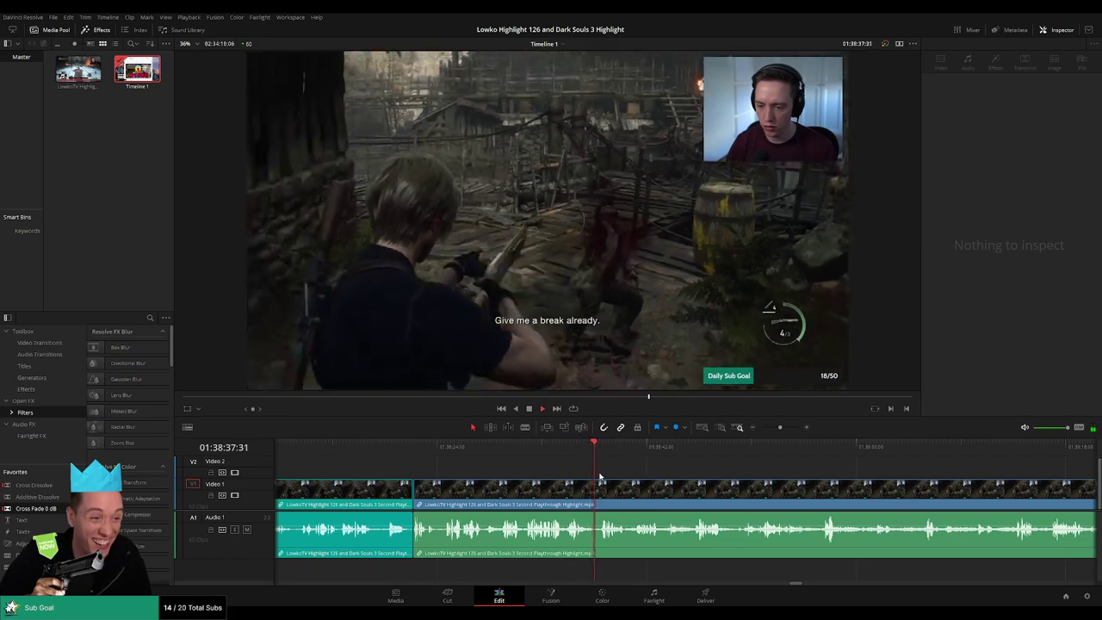
# Check the village fight from about 01:38:37 and cut out roughly half a second near 01:40:14, just before the windmill scene.
pyautogui.hscroll(2, 561, 479)
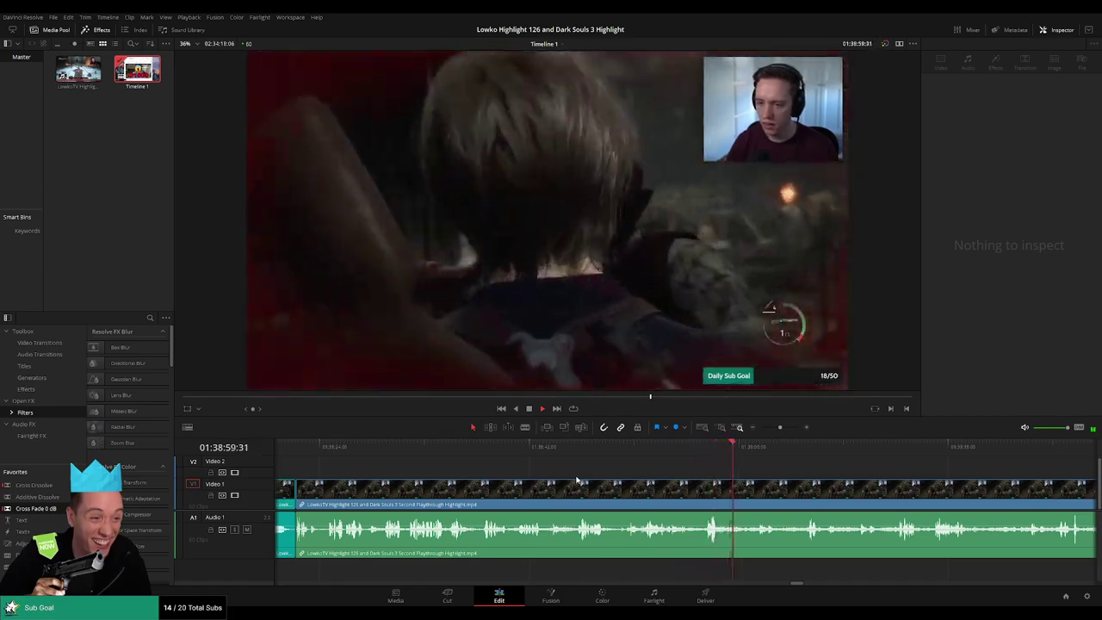
pyautogui.moveTo(798, 488); pyautogui.dragTo(586, 473)
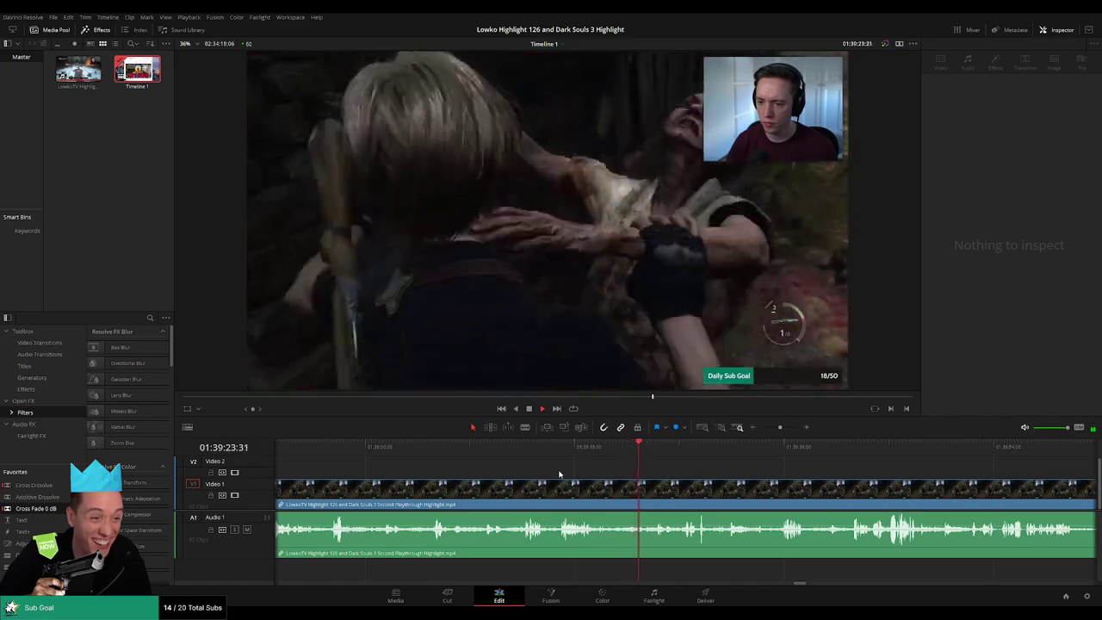
pyautogui.moveTo(679, 481); pyautogui.dragTo(525, 472)
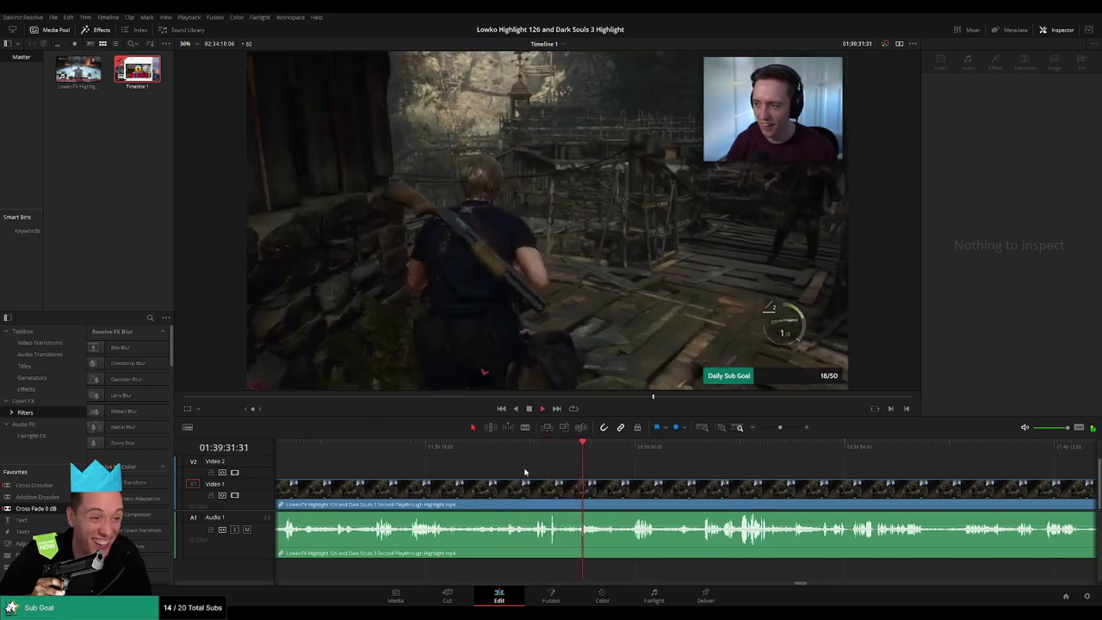
pyautogui.moveTo(608, 449); pyautogui.dragTo(630, 450)
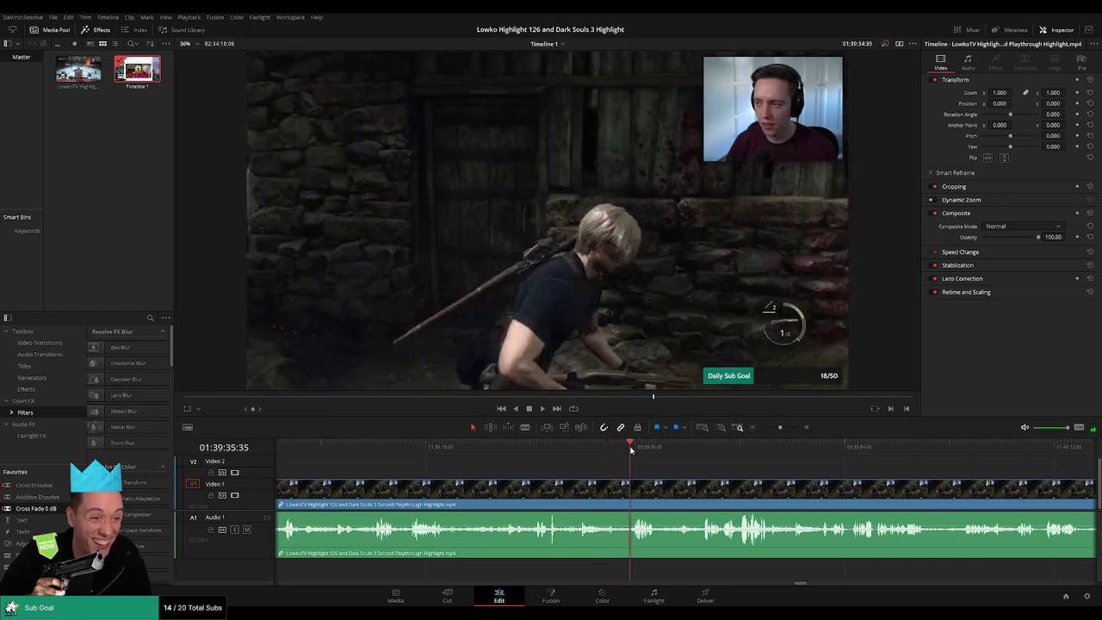
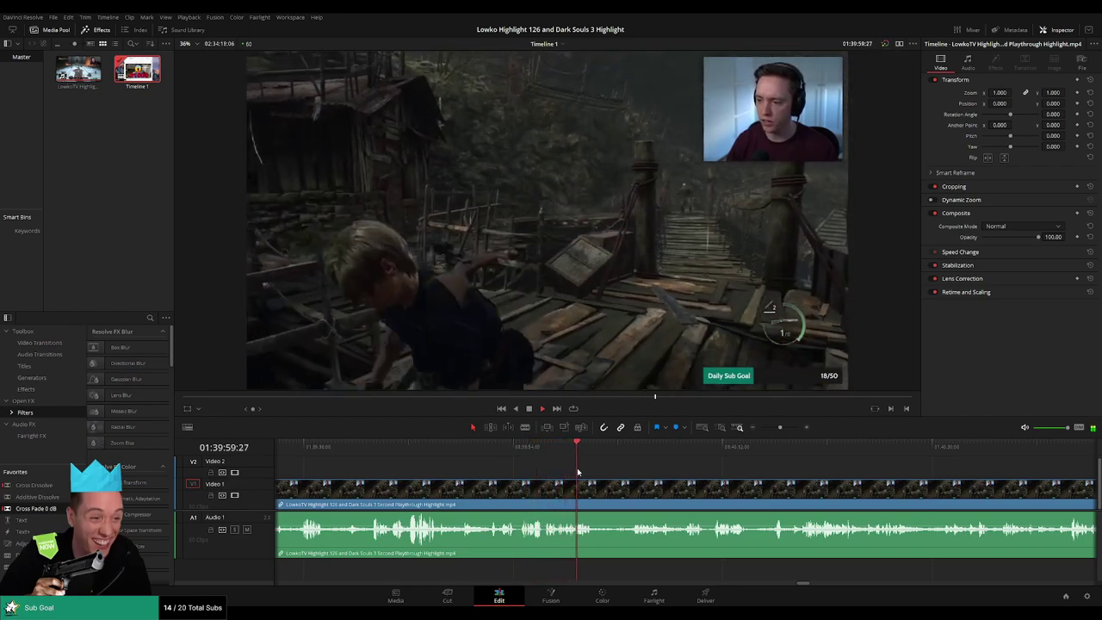
pyautogui.click(629, 450)
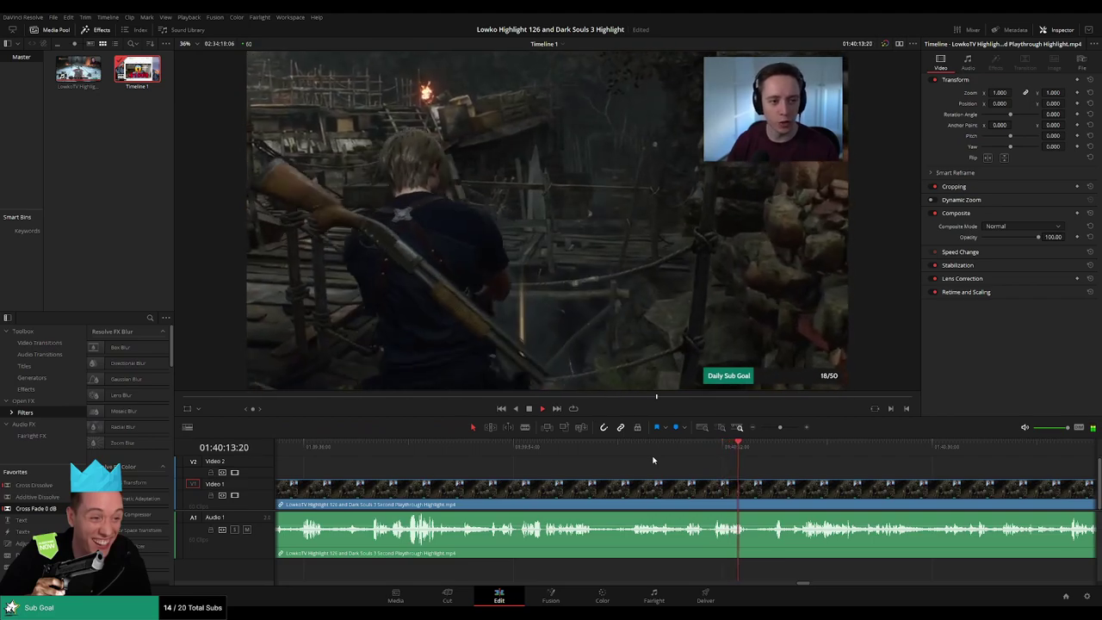
pyautogui.click(741, 447)
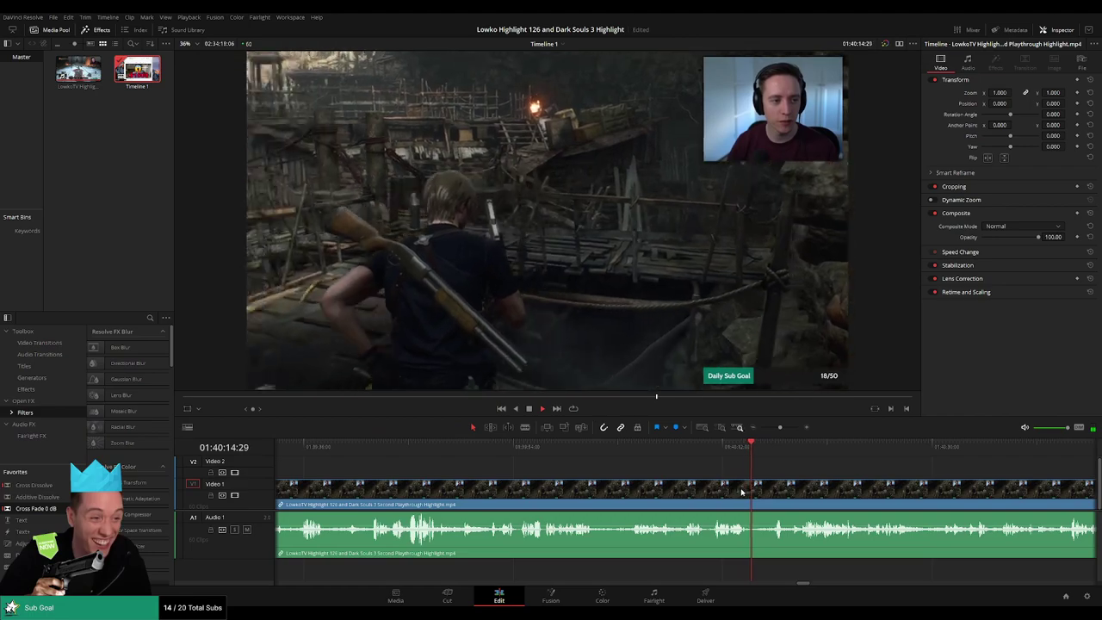
pyautogui.press('b')
pyautogui.click(754, 496)
pyautogui.press('a')
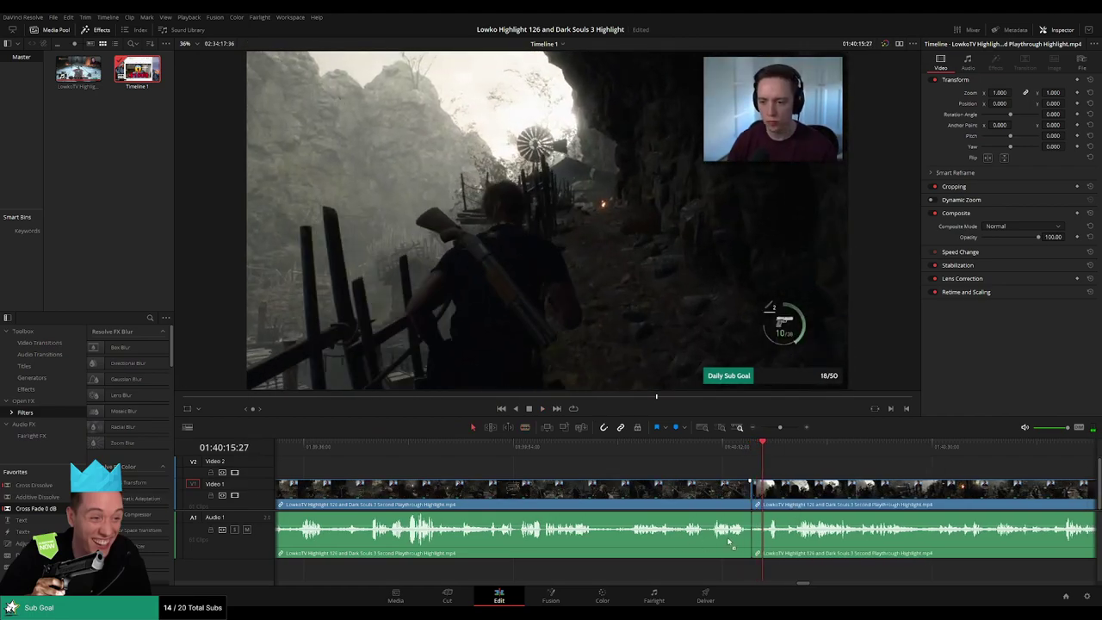
# Add a Cross Fade 0 dB at the audio join near 01:40:14 and colour the preceding clip teal.
pyautogui.moveTo(749, 540); pyautogui.dragTo(751, 538)
pyautogui.press('space')
pyautogui.hscroll(3, 592, 471)
pyautogui.click(463, 492)
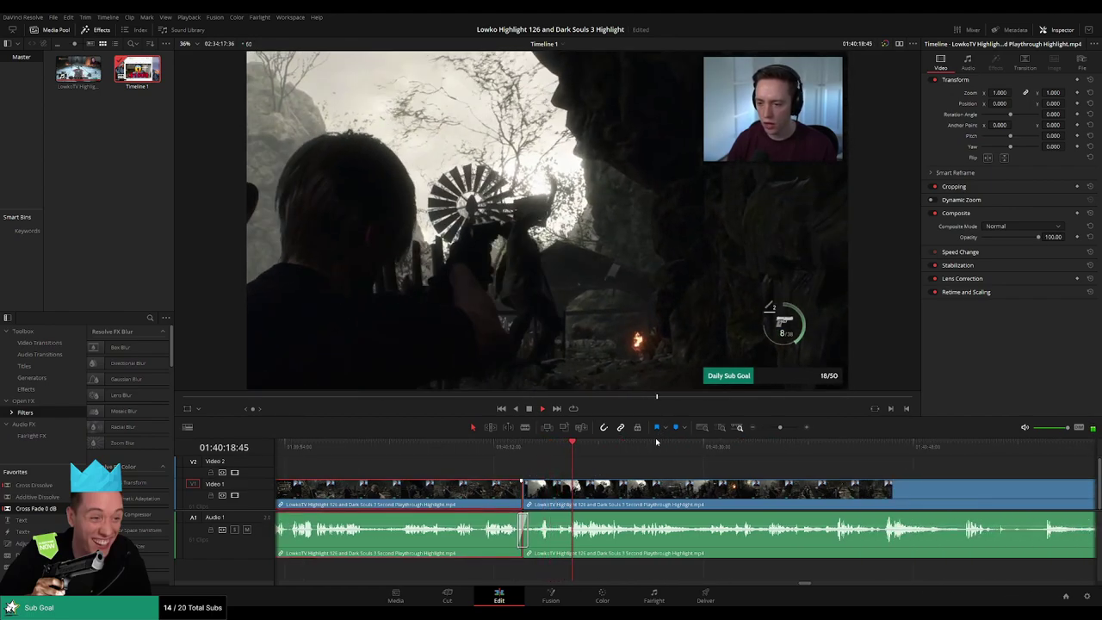
pyautogui.hotkey('ctrl', '1')
pyautogui.click(615, 468)
# Review the footage from about 01:40:28 through the death screen and title menu to 01:41:09 for dead sections.
pyautogui.hscroll(2, 615, 468)
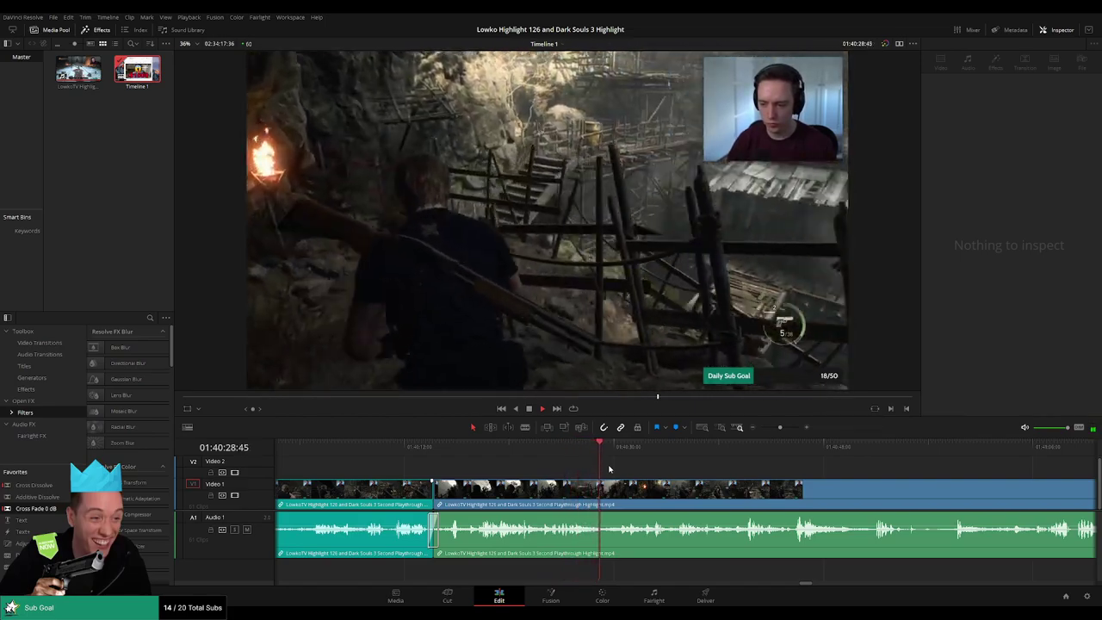
pyautogui.click(617, 448)
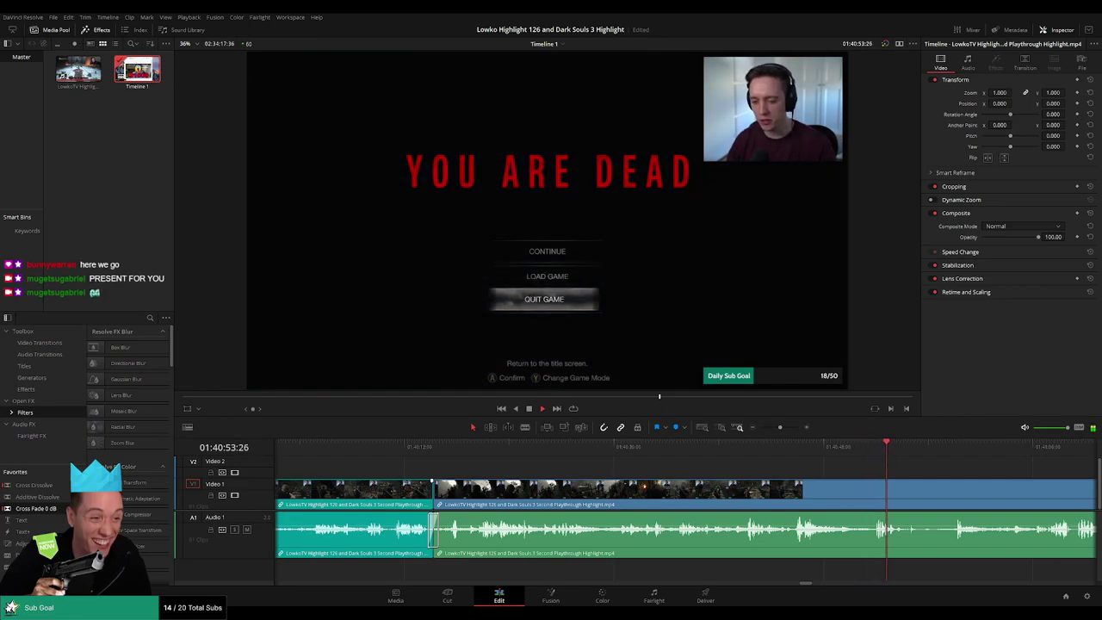
pyautogui.click(802, 450)
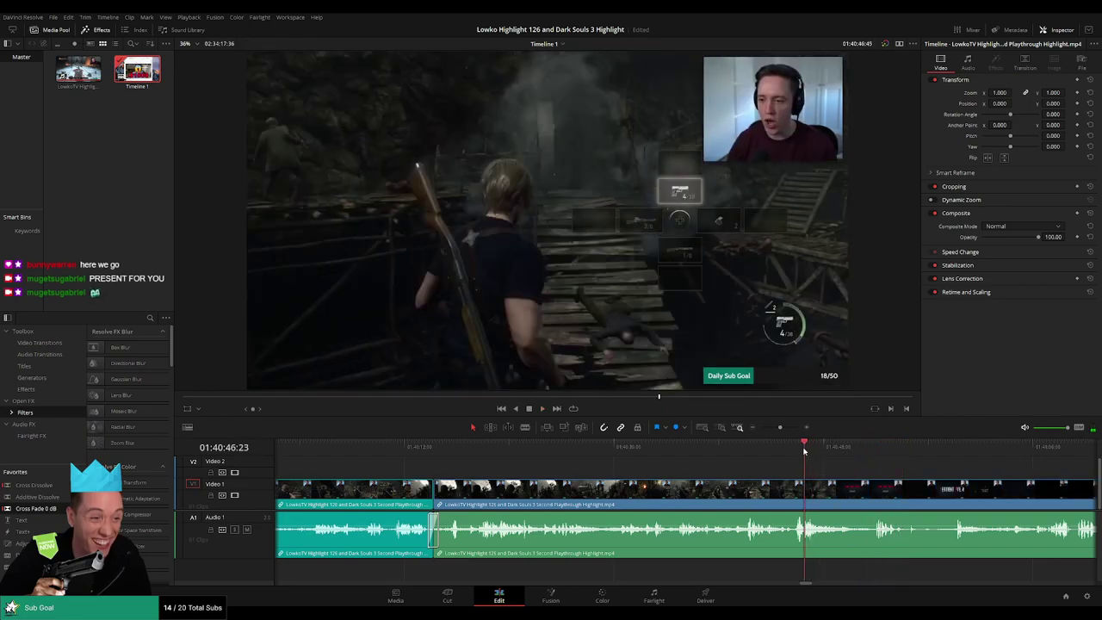
pyautogui.click(792, 450)
pyautogui.click(782, 450)
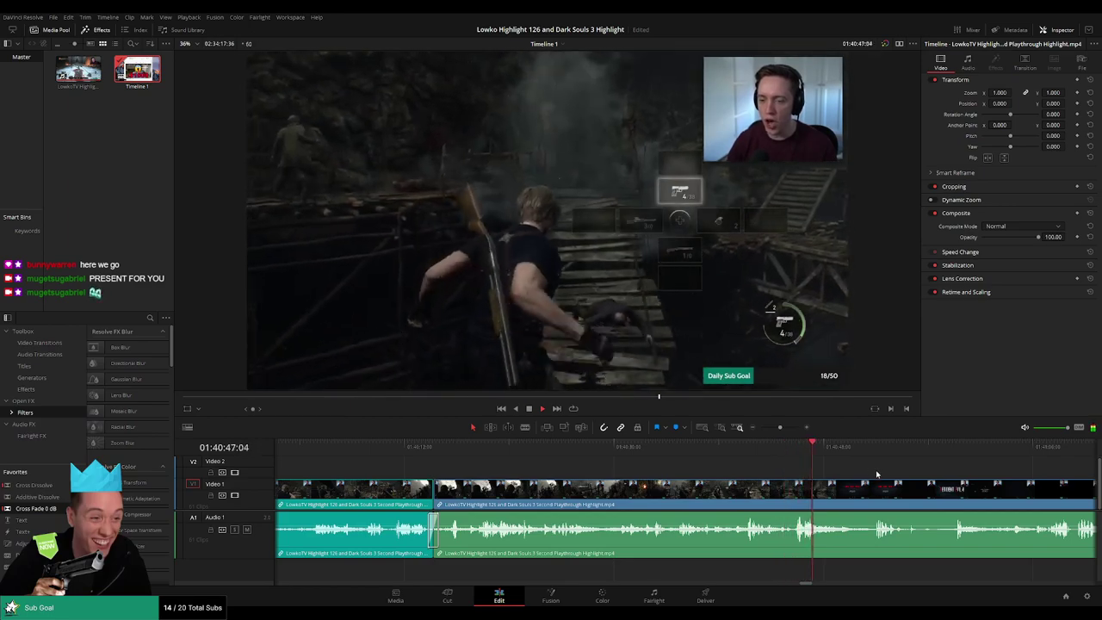
pyautogui.moveTo(886, 474); pyautogui.dragTo(708, 475)
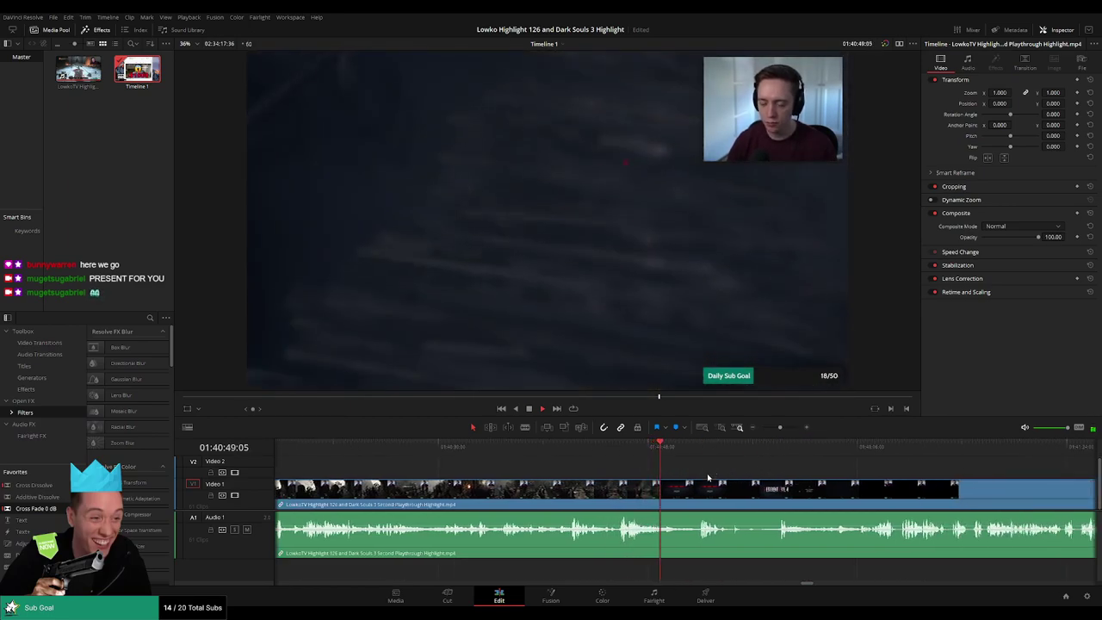
pyautogui.hscroll(3, 588, 473)
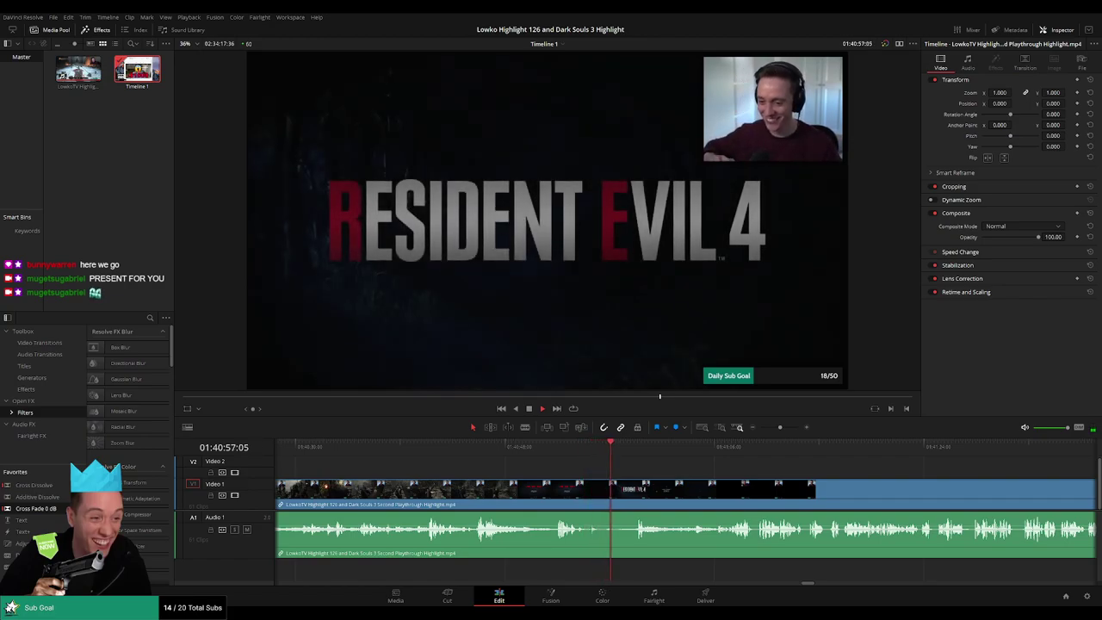
pyautogui.moveTo(646, 473); pyautogui.dragTo(536, 473)
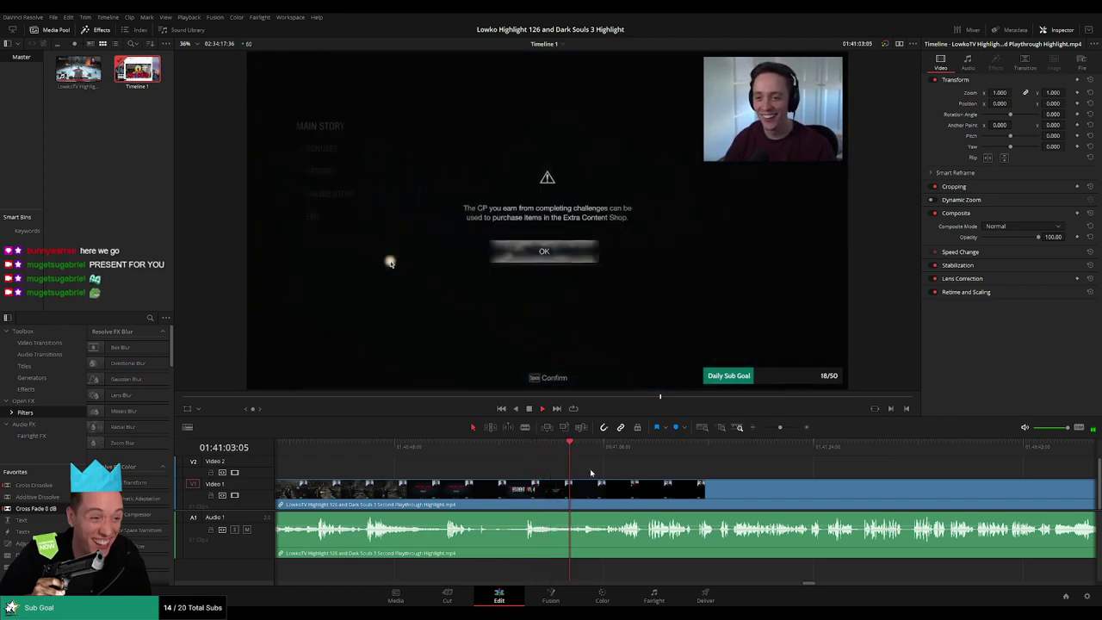
pyautogui.hscroll(3, 542, 464)
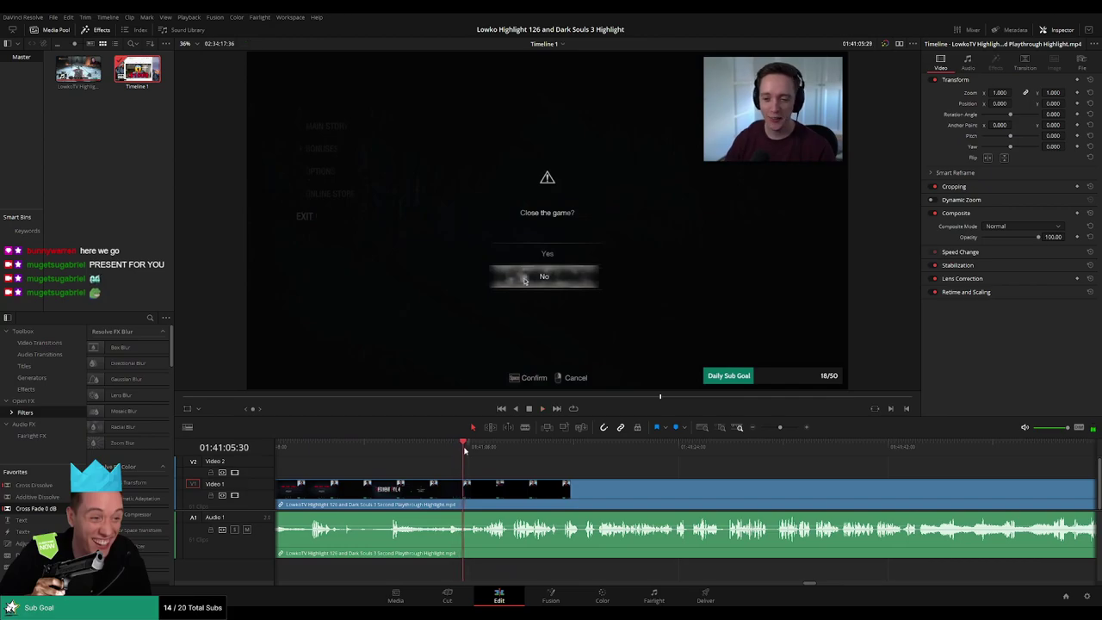
pyautogui.scroll(1, 578, 465)
pyautogui.hscroll(4, 662, 465)
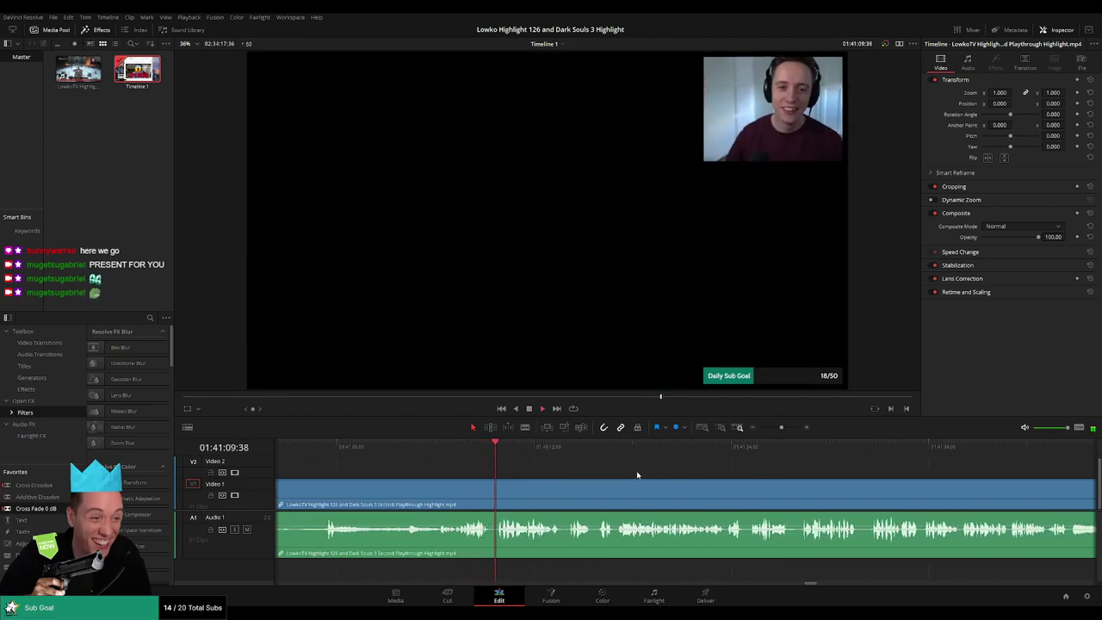
# Review the footage from about 01:41:09 through the black screen and startup logos to the Dark Souls III title screen near 01:41:43.
pyautogui.moveTo(637, 475); pyautogui.dragTo(543, 469)
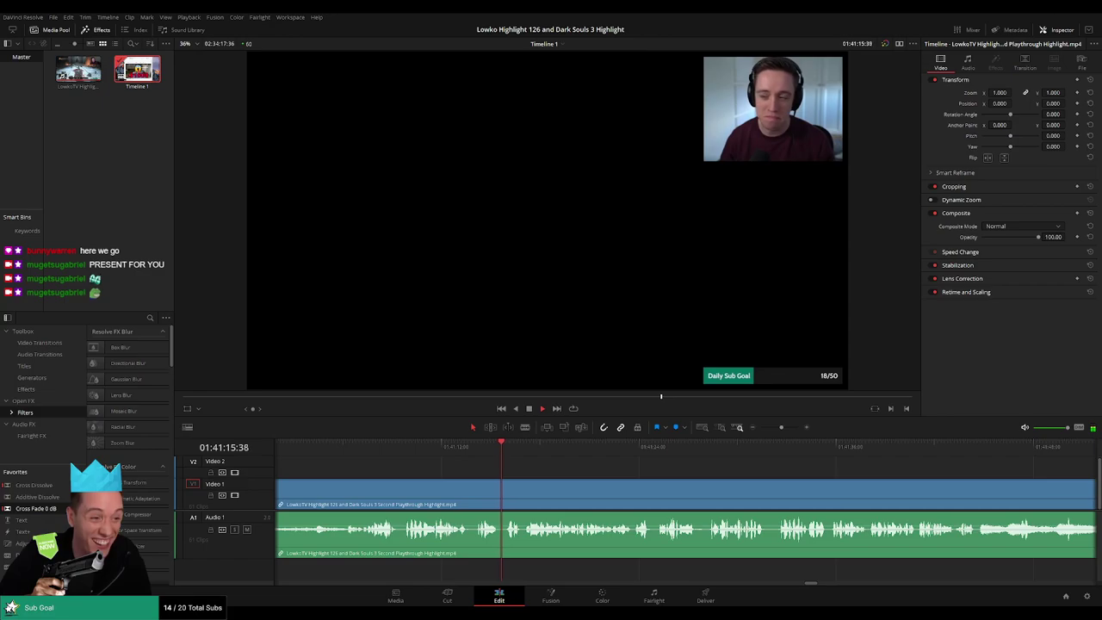
pyautogui.hscroll(2, 441, 463)
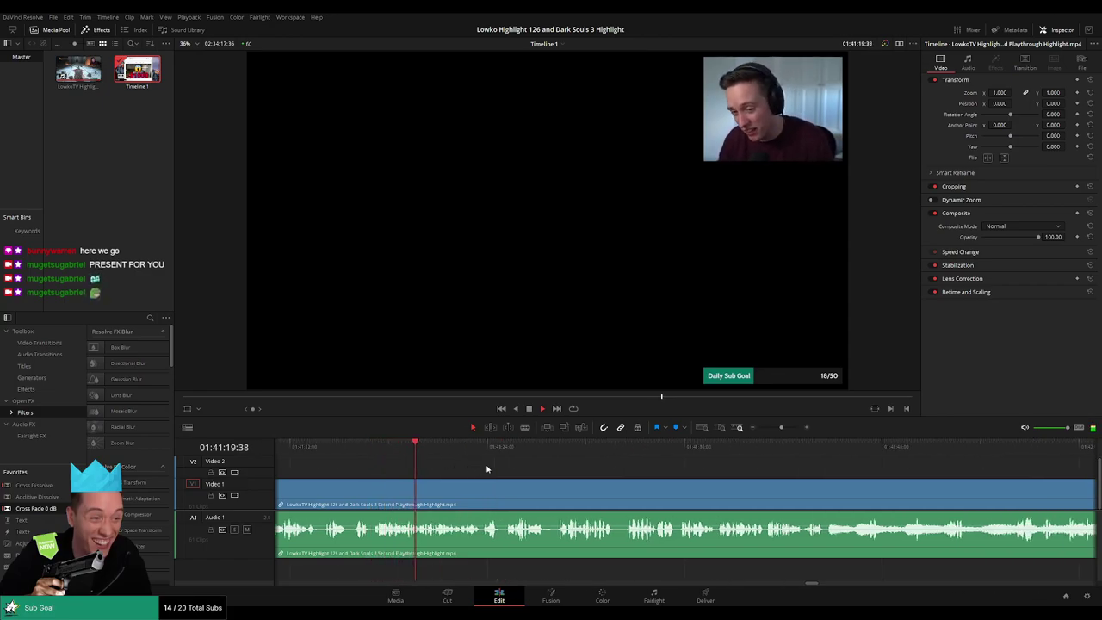
pyautogui.hscroll(2, 553, 473)
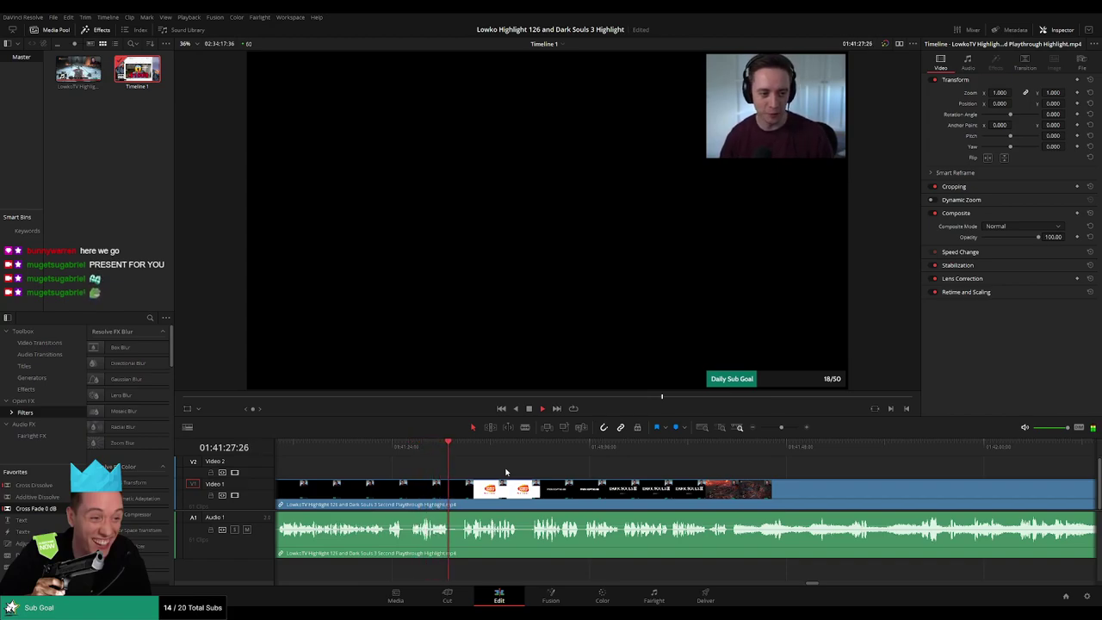
pyautogui.hscroll(2, 503, 471)
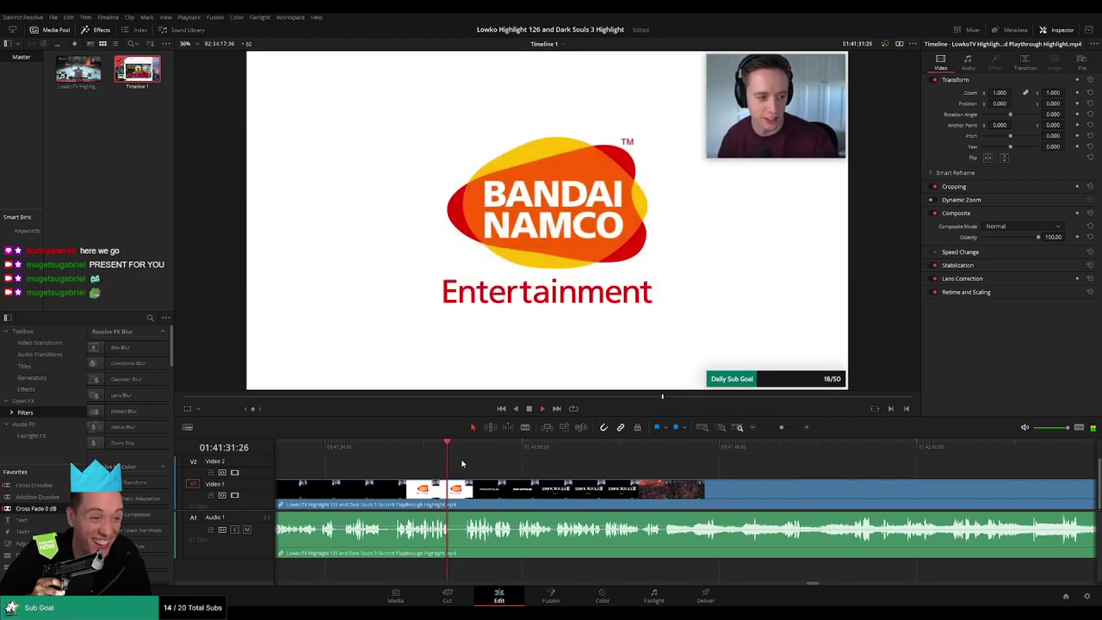
pyautogui.hscroll(2, 588, 474)
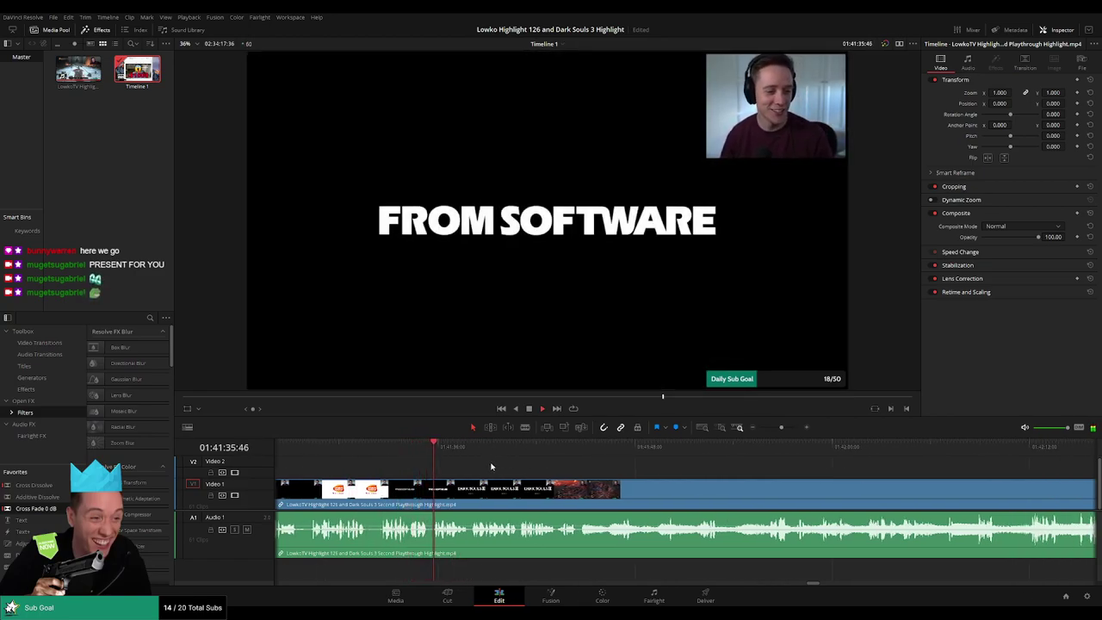
pyautogui.scroll(2, 555, 484)
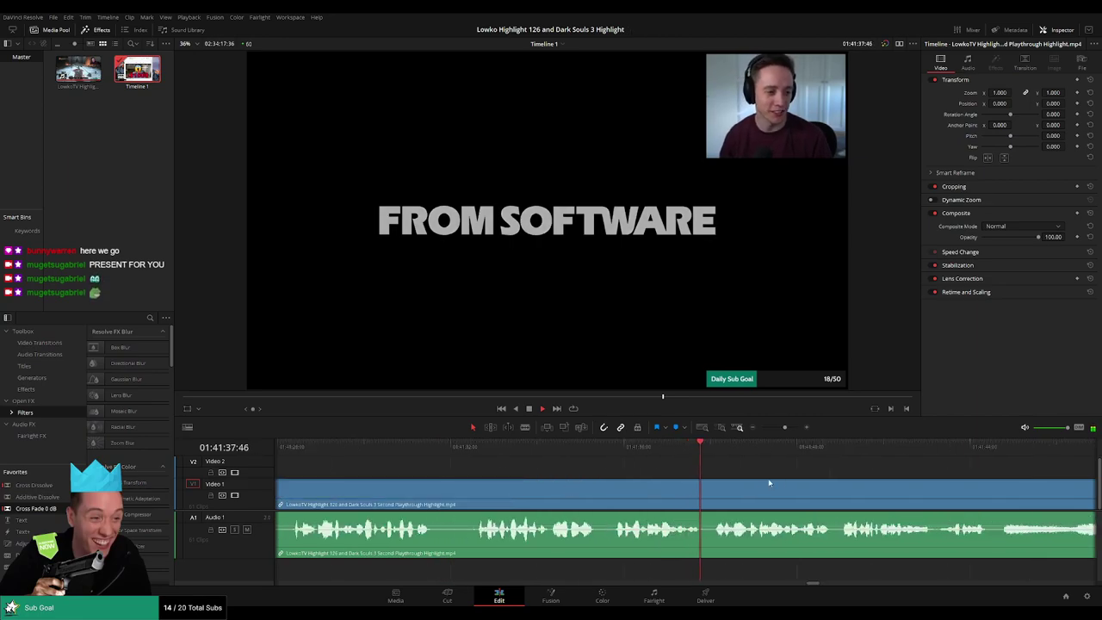
pyautogui.moveTo(823, 471); pyautogui.dragTo(537, 457)
pyautogui.hscroll(2, 537, 458)
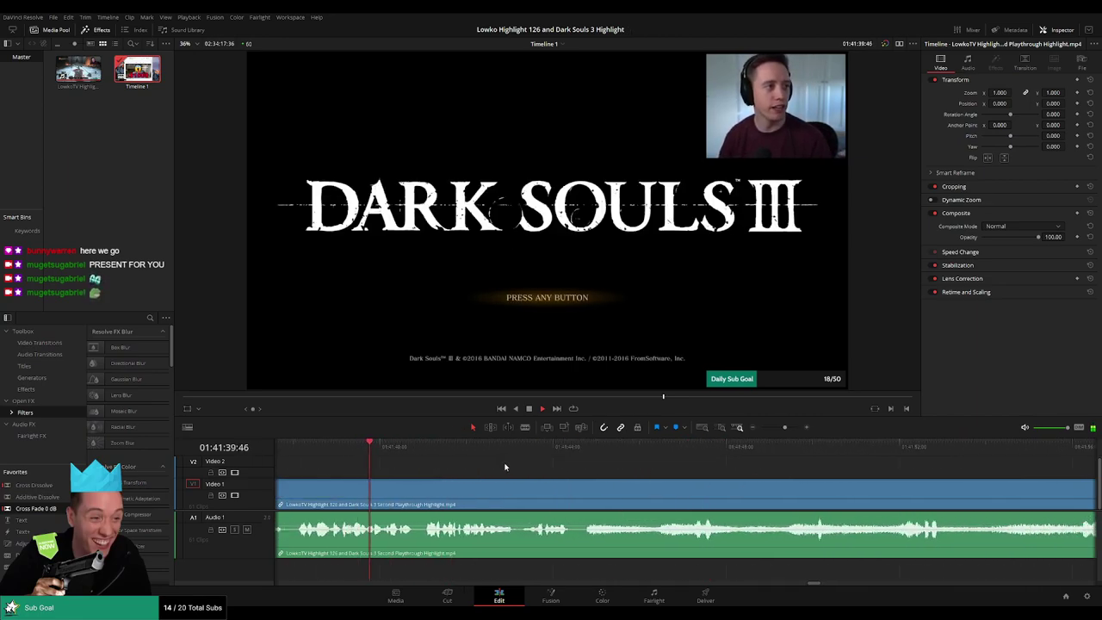
pyautogui.hscroll(2, 504, 472)
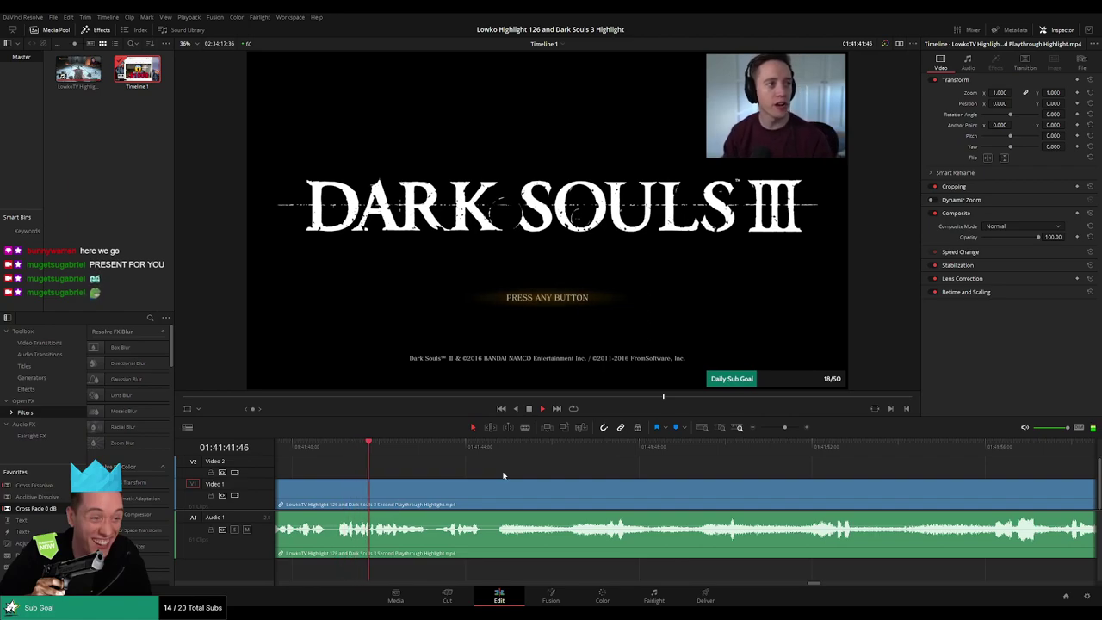
pyautogui.hscroll(2, 492, 473)
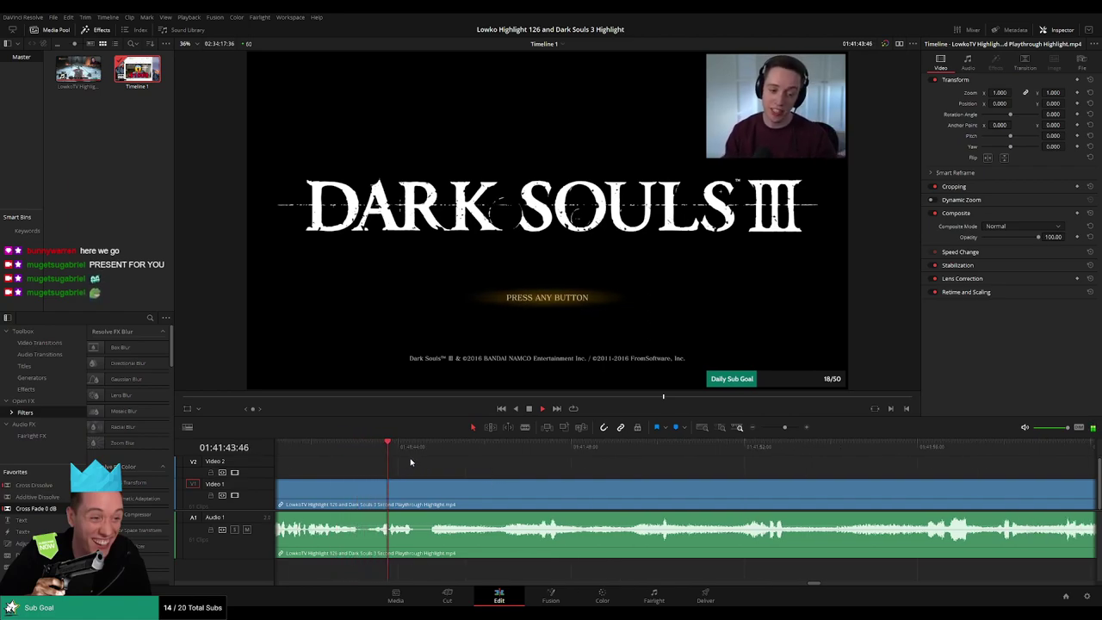
# Cut out roughly 1.7 seconds from about 01:41:44, between the Dark Souls III title screen and the demon fight.
pyautogui.press('space')
pyautogui.press('b')
pyautogui.click(425, 501)
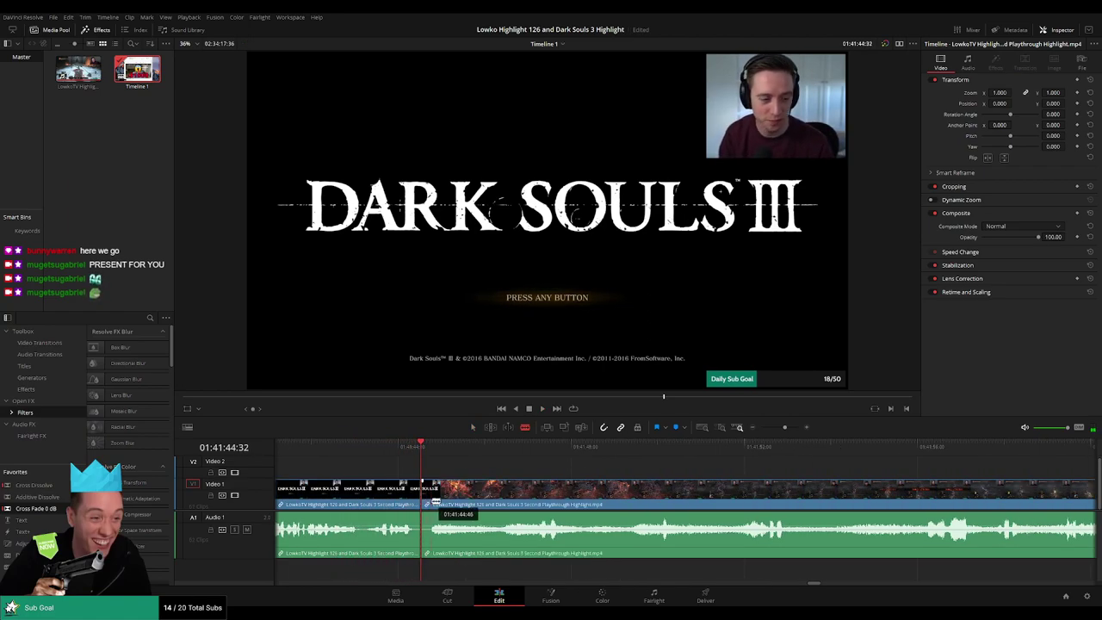
pyautogui.press('space')
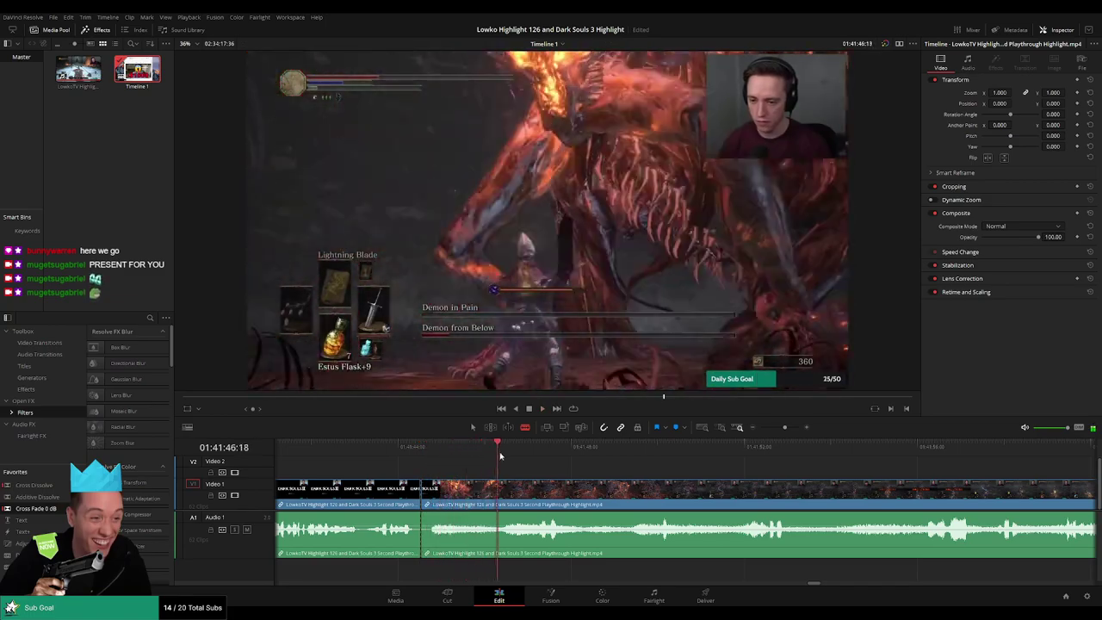
pyautogui.click(499, 490)
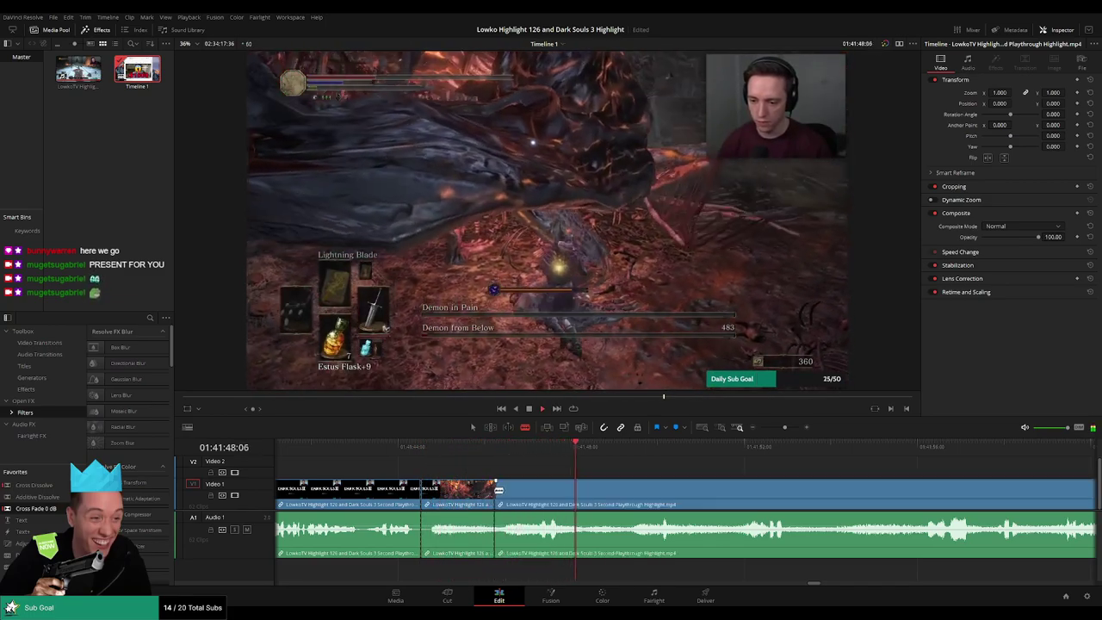
pyautogui.press('a')
pyautogui.click(473, 492)
pyautogui.press('Delete')
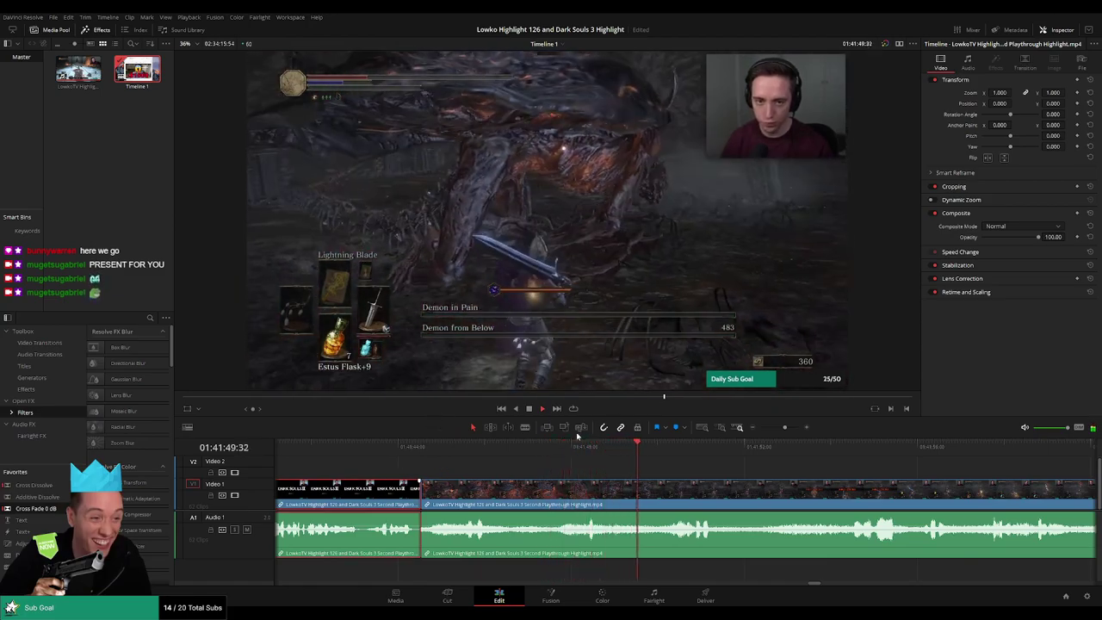
# Colour the clip before the cut near 01:41:44 teal and check how much footage remains up to the timeline's end.
pyautogui.click(712, 474)
pyautogui.moveTo(784, 427); pyautogui.dragTo(755, 430)
pyautogui.press('space')
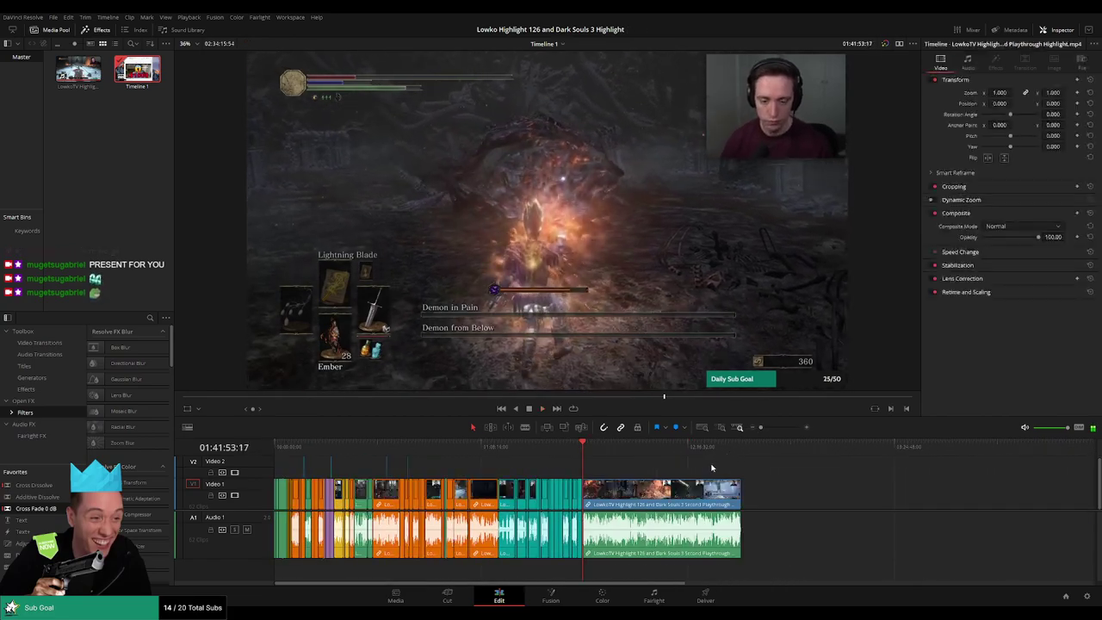
pyautogui.click(739, 449)
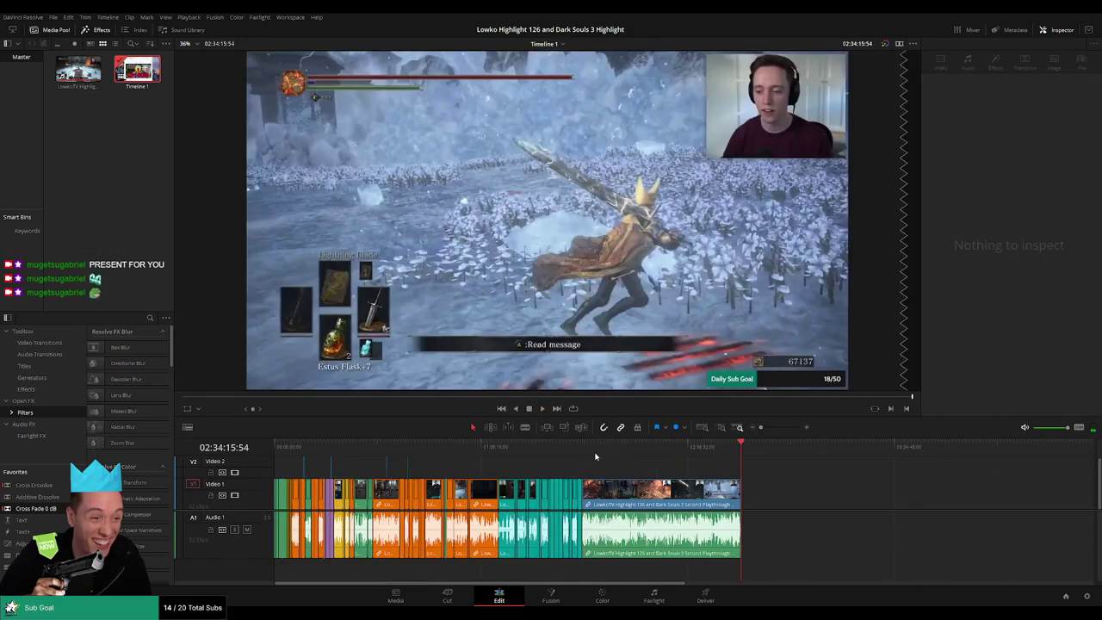
pyautogui.click(585, 448)
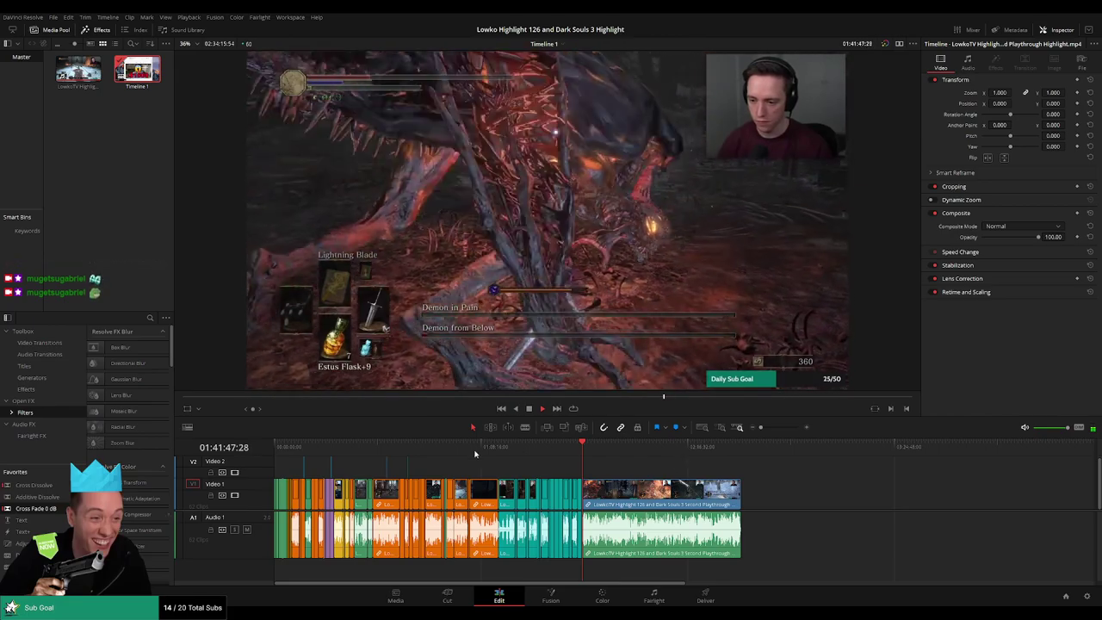
# Review the demon boss fight from about 01:41:47 to the respawn at the Dreg Heap near 01:42:34 for dead sections.
pyautogui.scroll(5, 634, 478)
pyautogui.moveTo(799, 479); pyautogui.dragTo(495, 445)
pyautogui.scroll(2, 765, 475)
pyautogui.scroll(1, 767, 475)
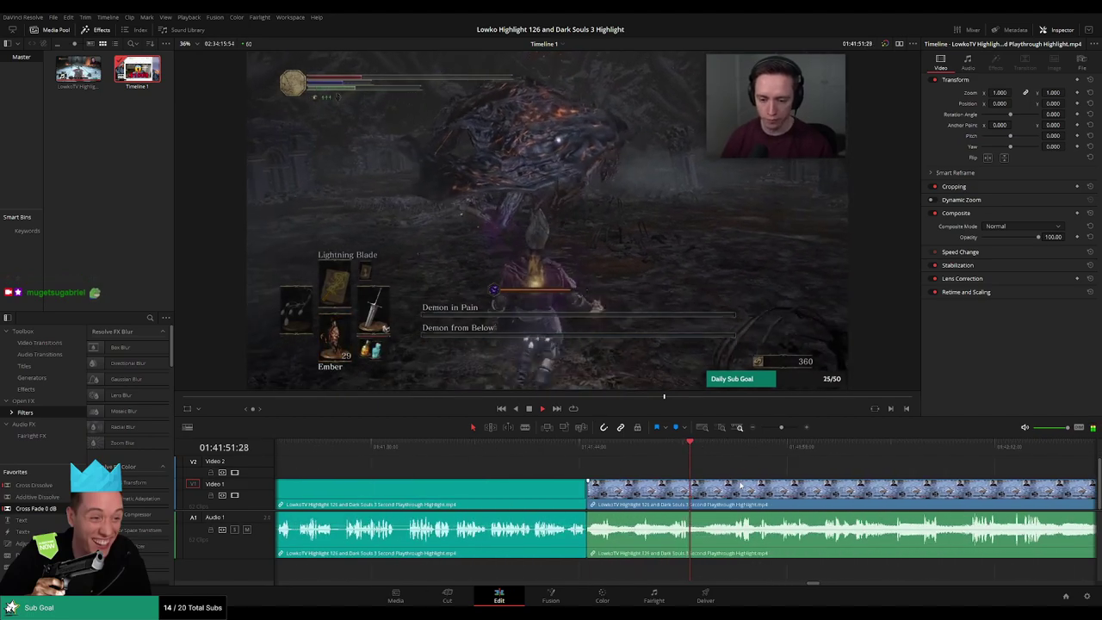
pyautogui.moveTo(814, 468); pyautogui.dragTo(587, 458)
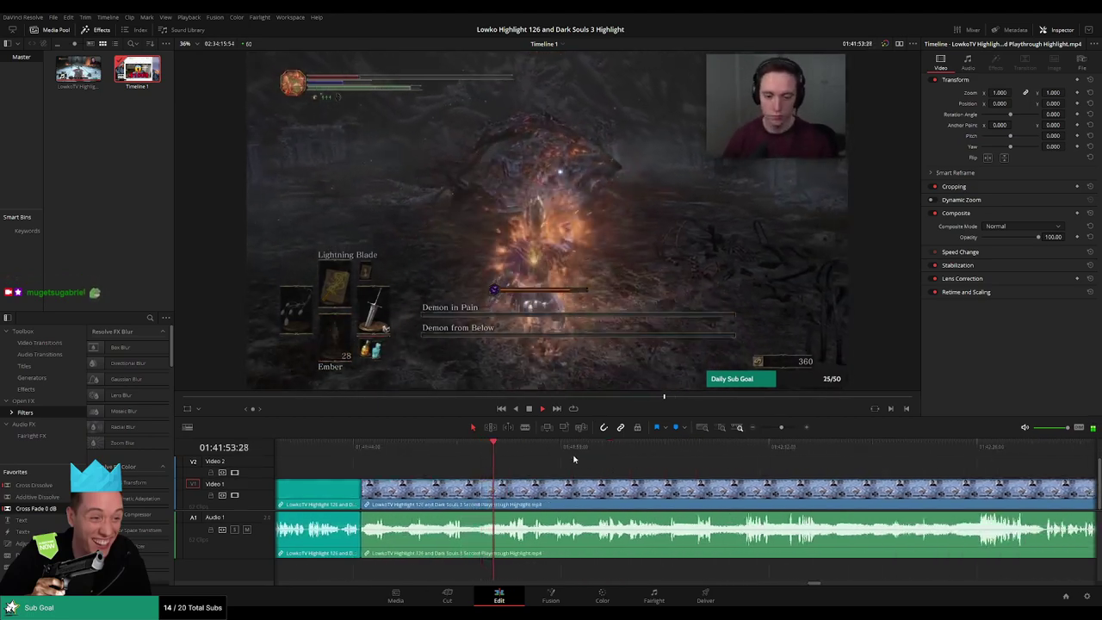
pyautogui.moveTo(698, 475); pyautogui.dragTo(588, 468)
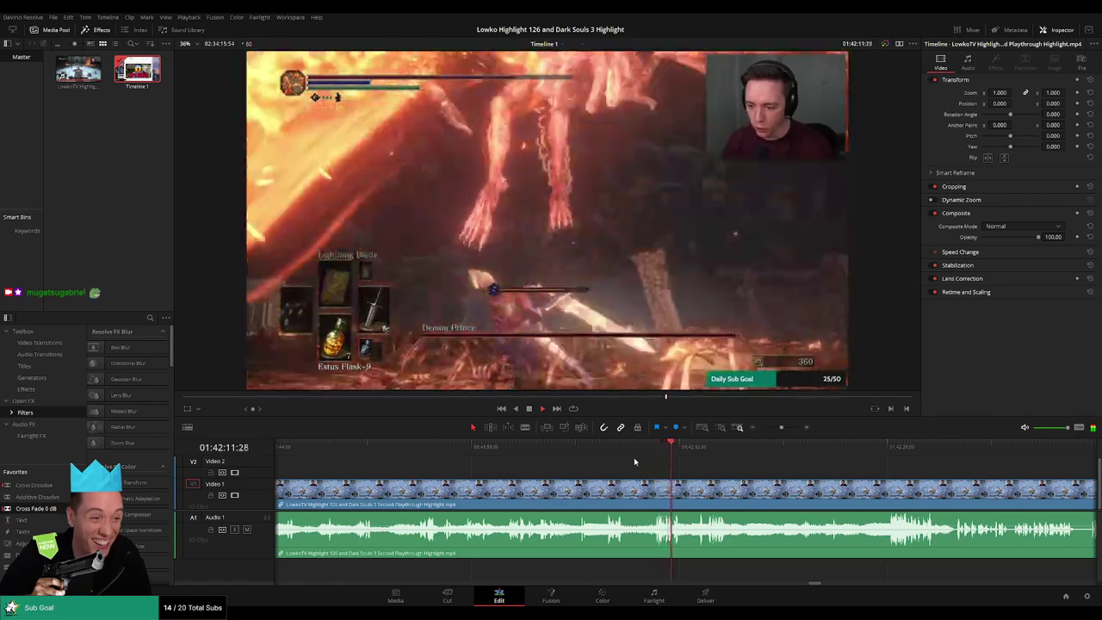
pyautogui.hscroll(2, 574, 464)
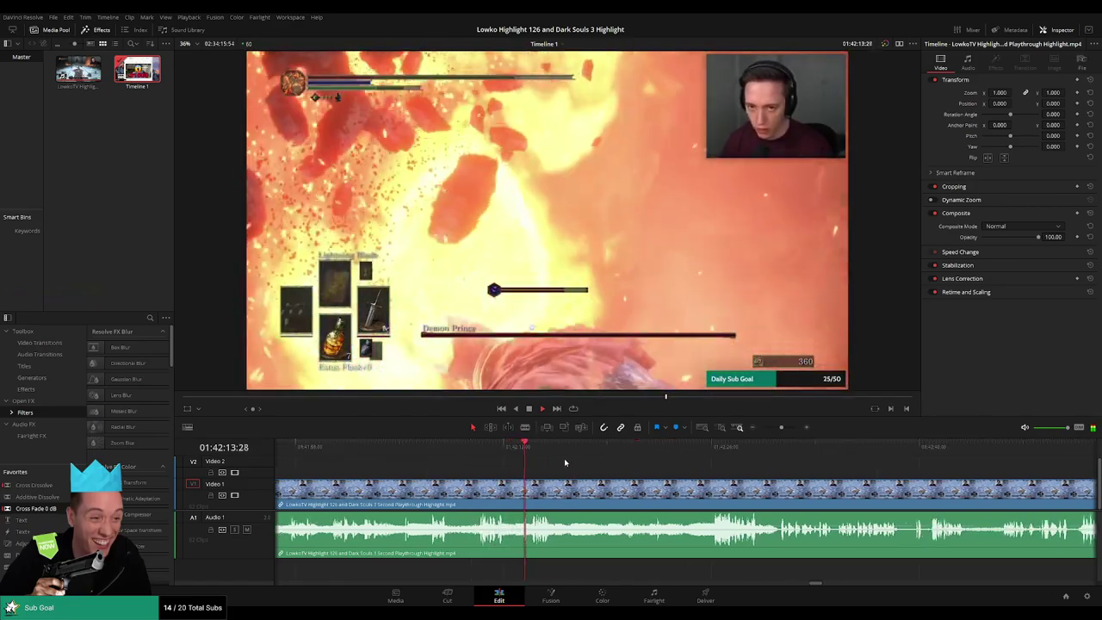
pyautogui.moveTo(545, 446); pyautogui.dragTo(628, 451)
pyautogui.click(654, 452)
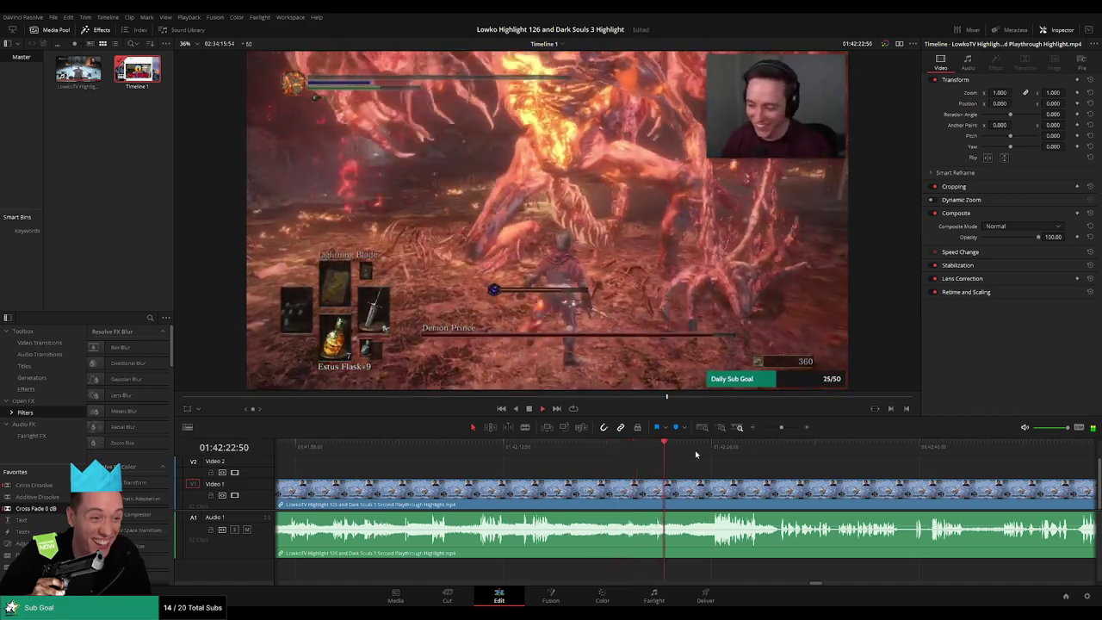
pyautogui.click(712, 450)
pyautogui.hscroll(2, 657, 464)
pyautogui.hscroll(2, 656, 464)
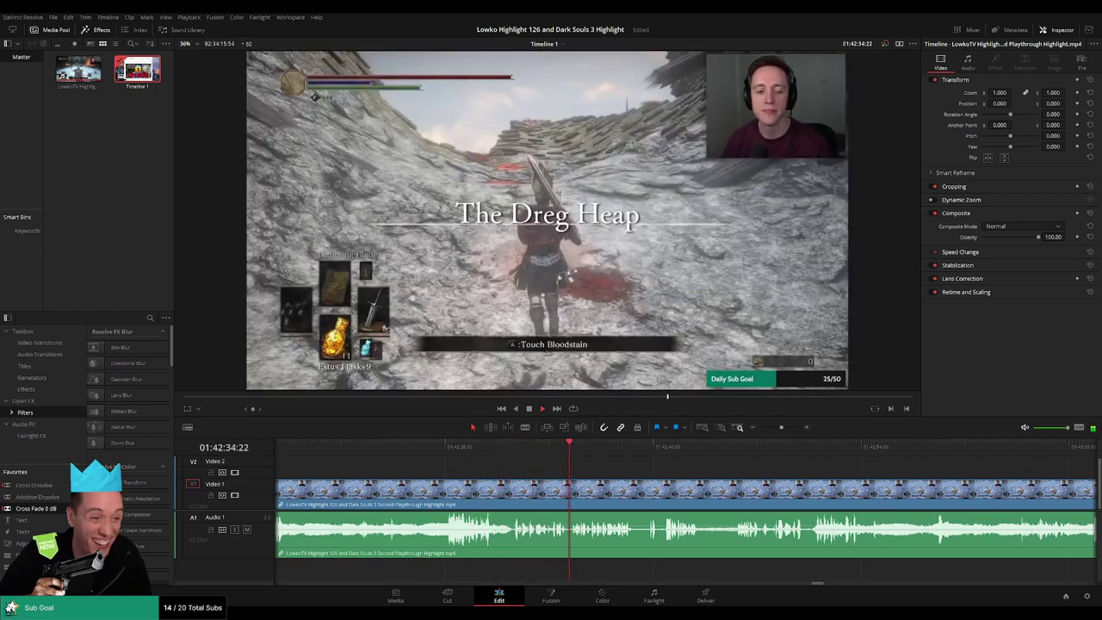
# Examine the Dreg Heap bonfire and the long fall around 01:42:42, continuing into the next demon fight near 01:43:04.
pyautogui.hscroll(3, 477, 468)
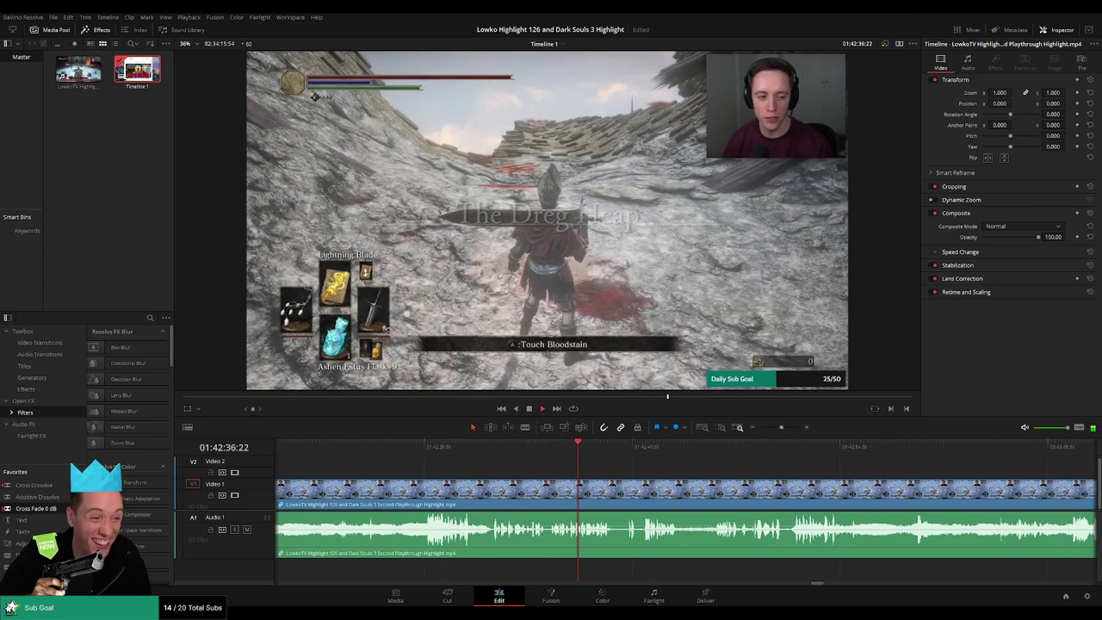
pyautogui.hotkey('ctrl', '=')
pyautogui.hscroll(2, 565, 459)
pyautogui.hscroll(2, 564, 459)
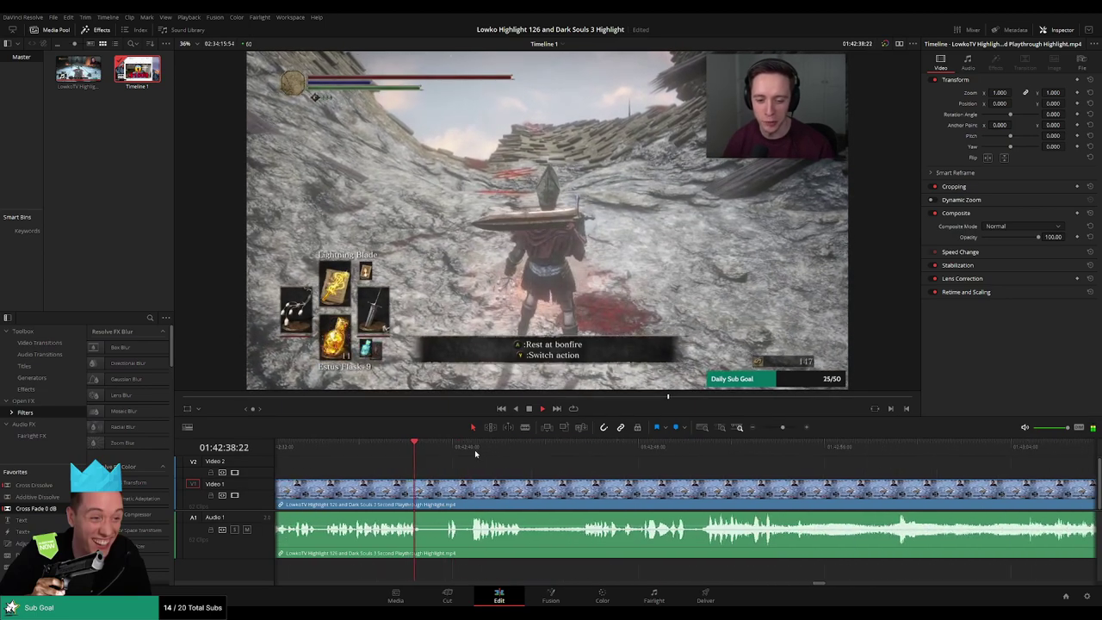
pyautogui.hscroll(3, 473, 463)
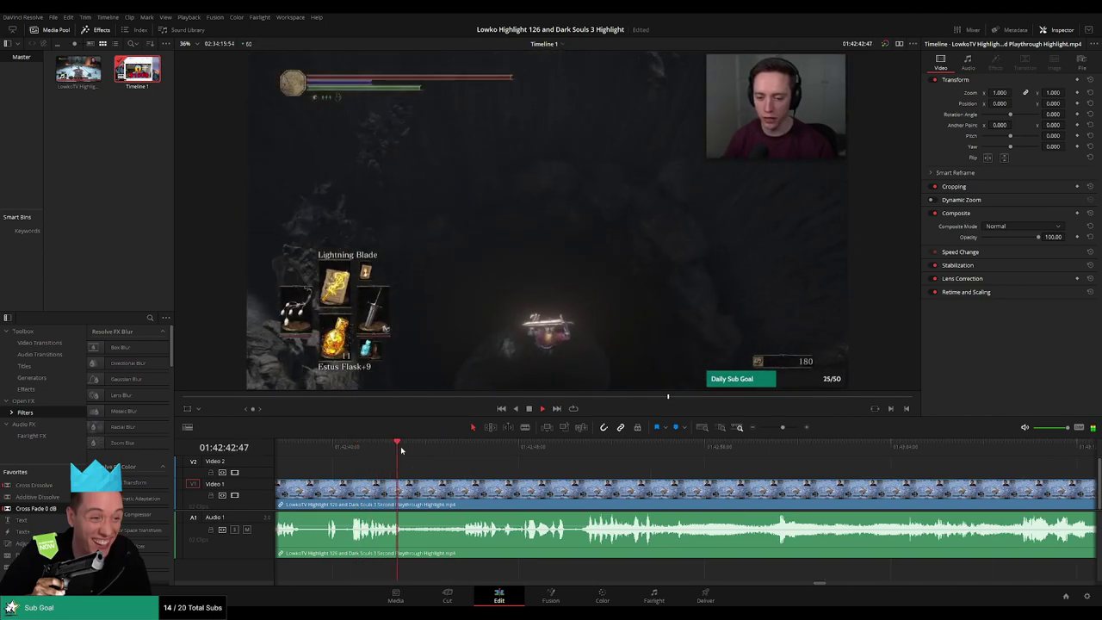
pyautogui.click(450, 452)
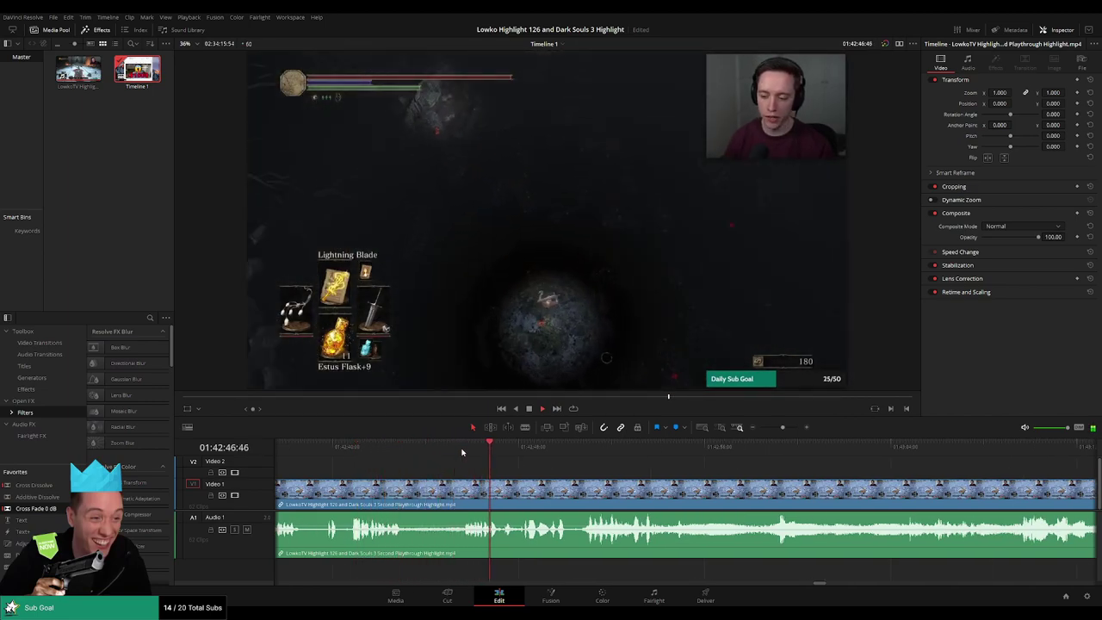
pyautogui.click(348, 448)
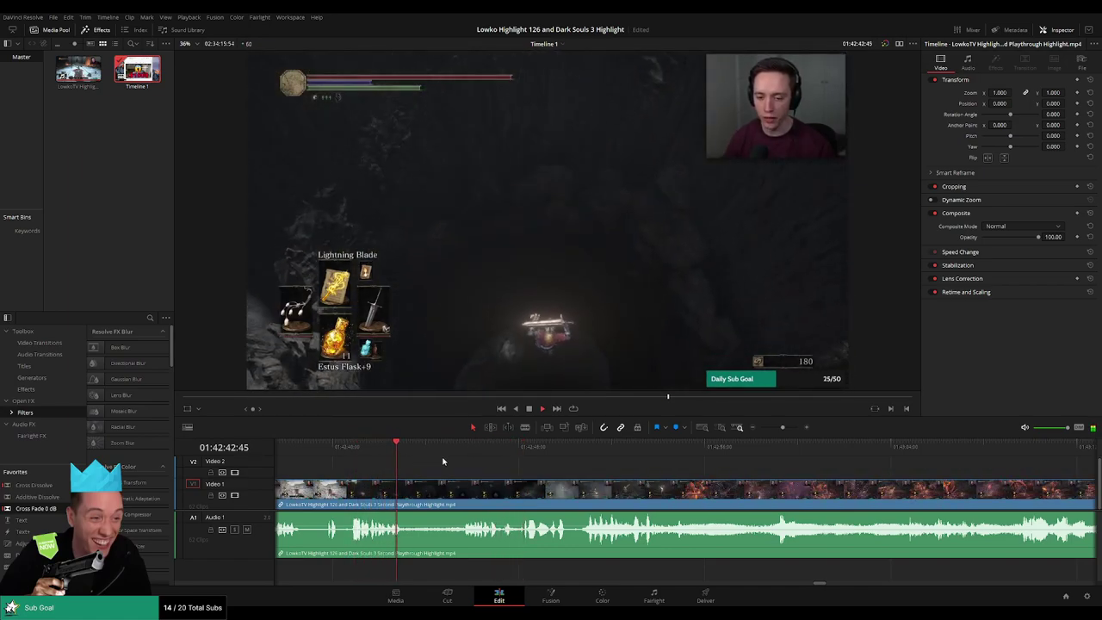
pyautogui.click(466, 452)
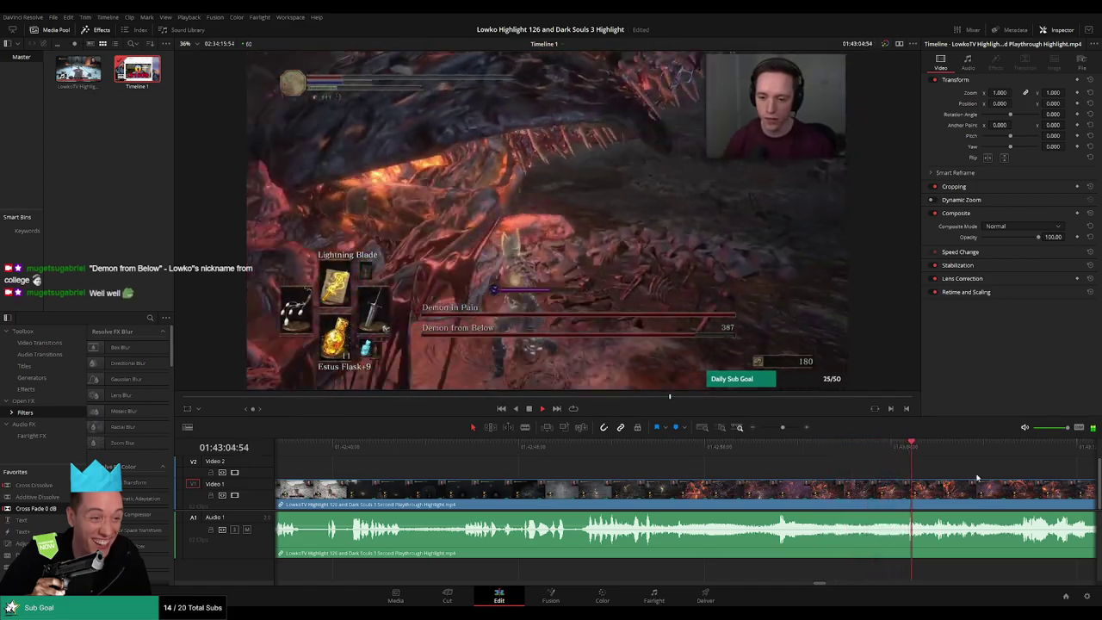
# Review the demon fight from about 01:43:04 and replay the bonfire respawn around 01:43:24 to find a possible cut point.
pyautogui.moveTo(978, 478); pyautogui.dragTo(678, 458)
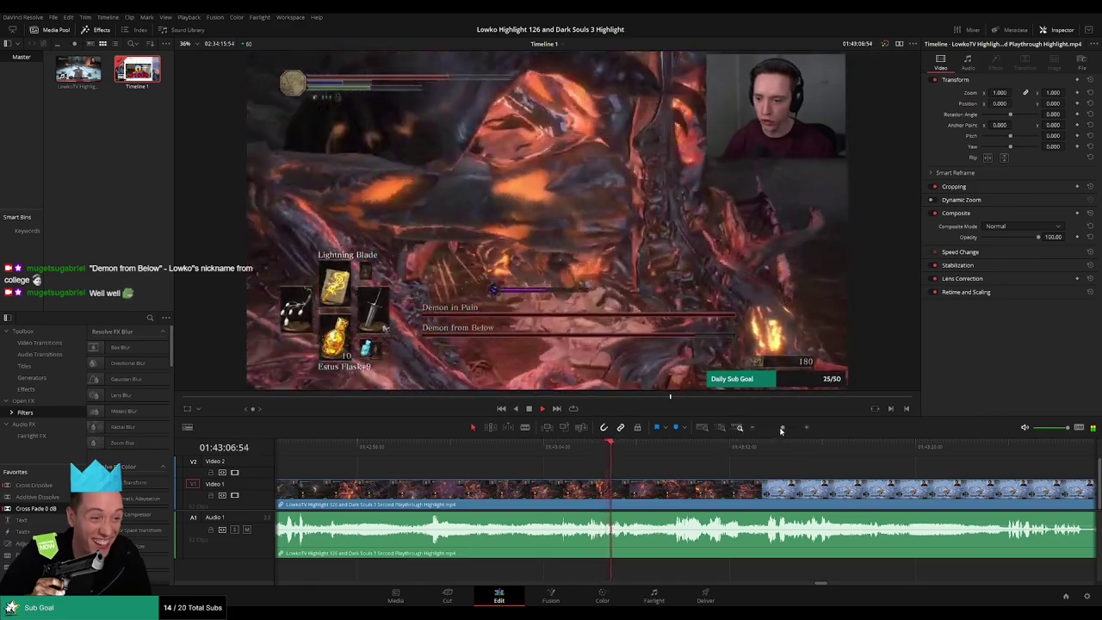
pyautogui.moveTo(782, 427); pyautogui.dragTo(580, 464)
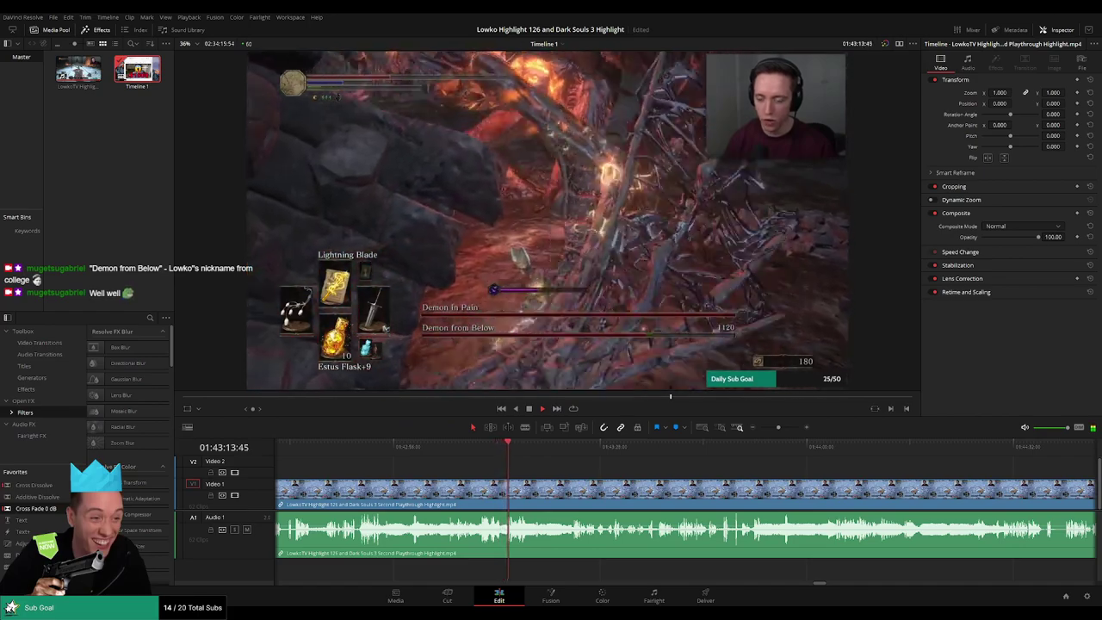
pyautogui.hscroll(3, 449, 473)
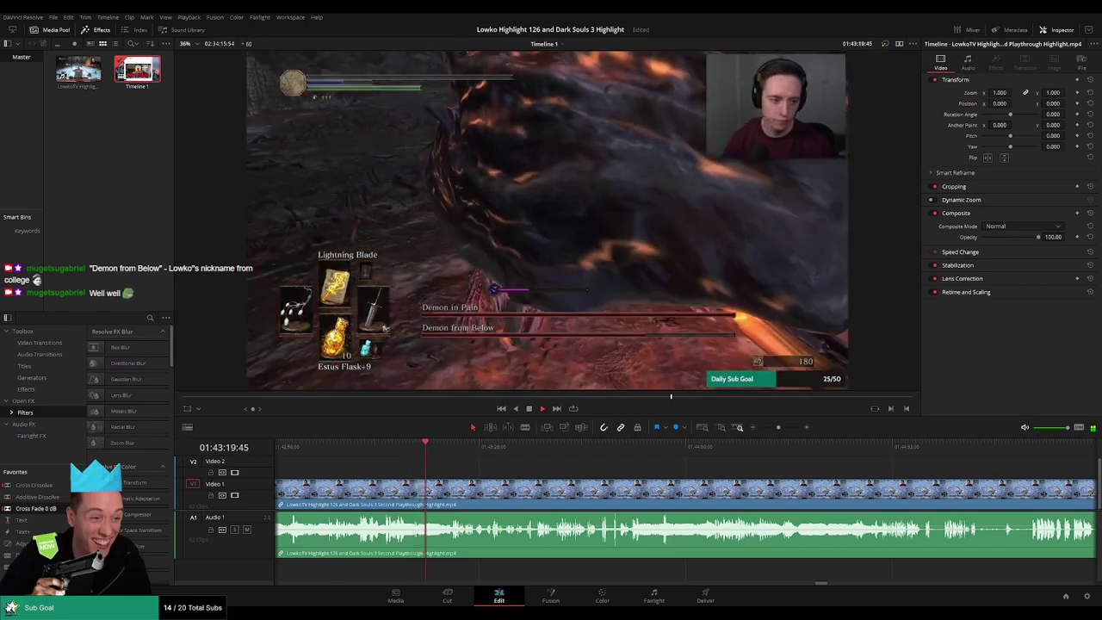
pyautogui.click(450, 447)
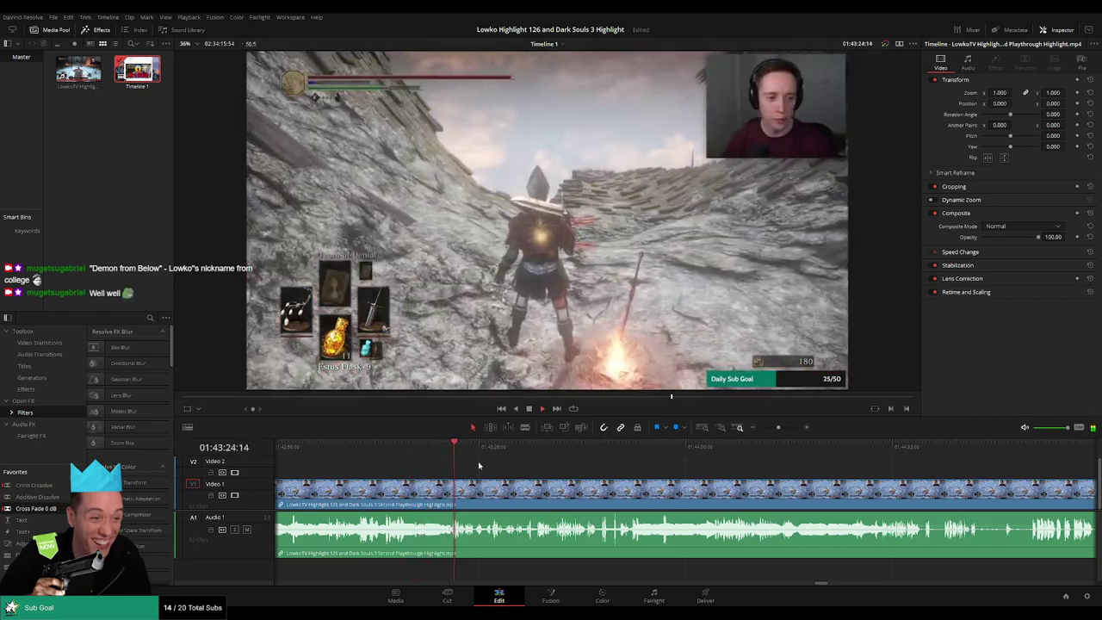
pyautogui.hotkey('ctrl', '=')
pyautogui.hotkey('ctrl', '=')
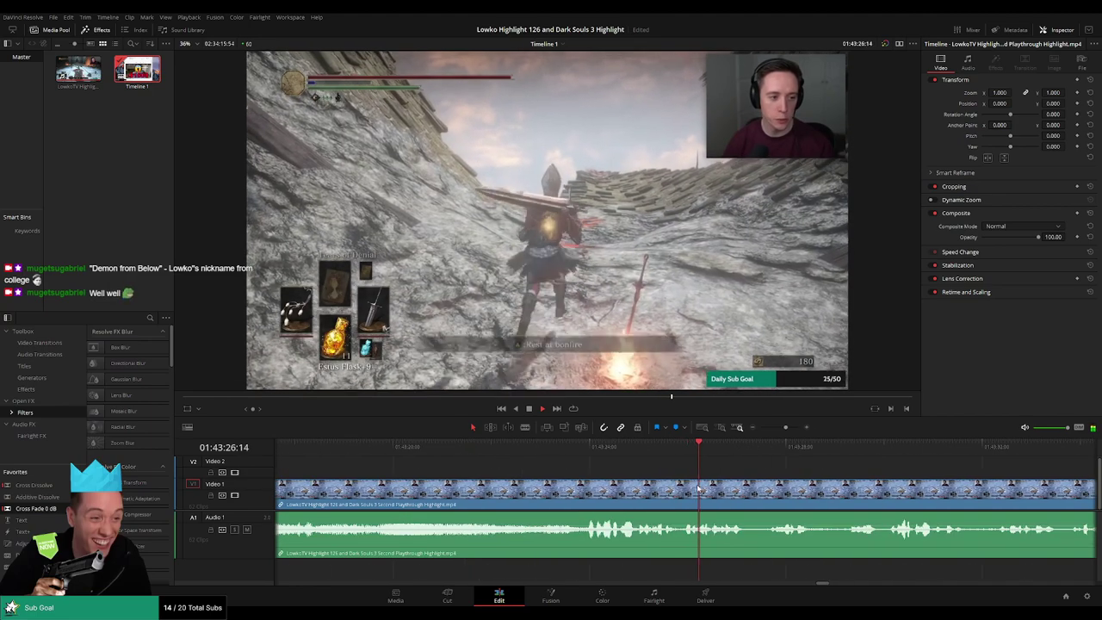
pyautogui.click(538, 447)
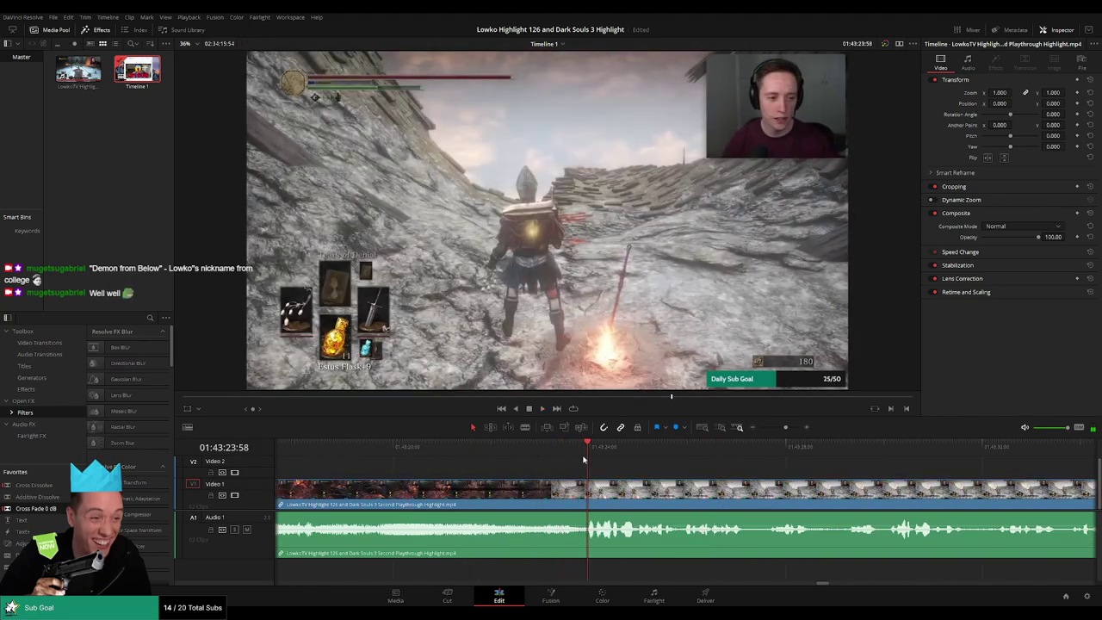
pyautogui.hscroll(3, 742, 471)
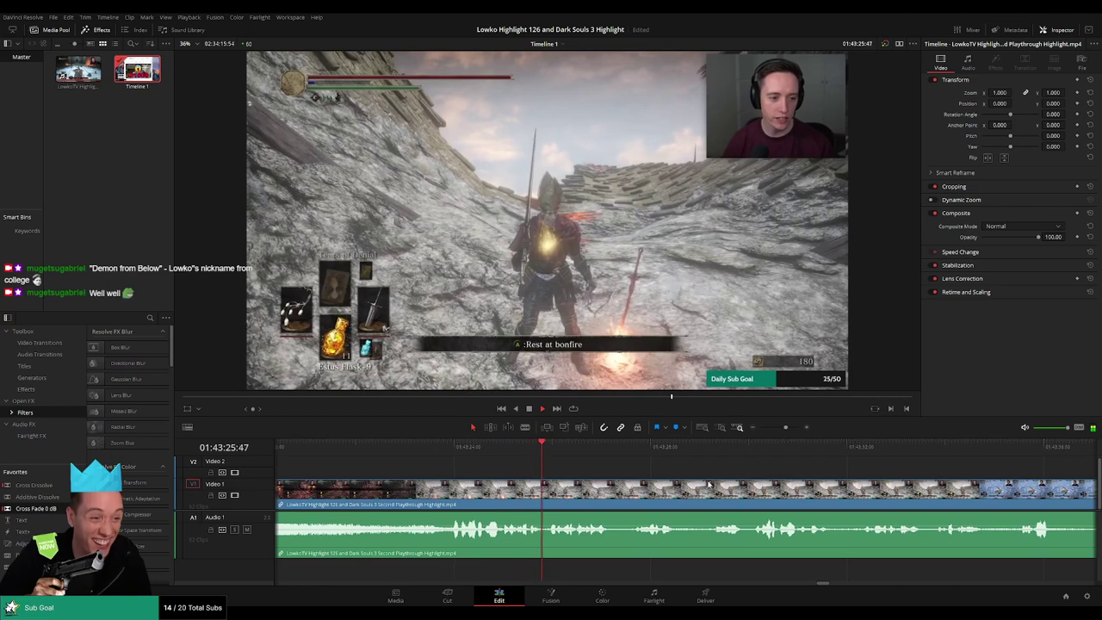
# Review the bonfire talk from about 01:43:25 to the roof run near 01:43:51 to find a cut point.
pyautogui.hscroll(3, 569, 473)
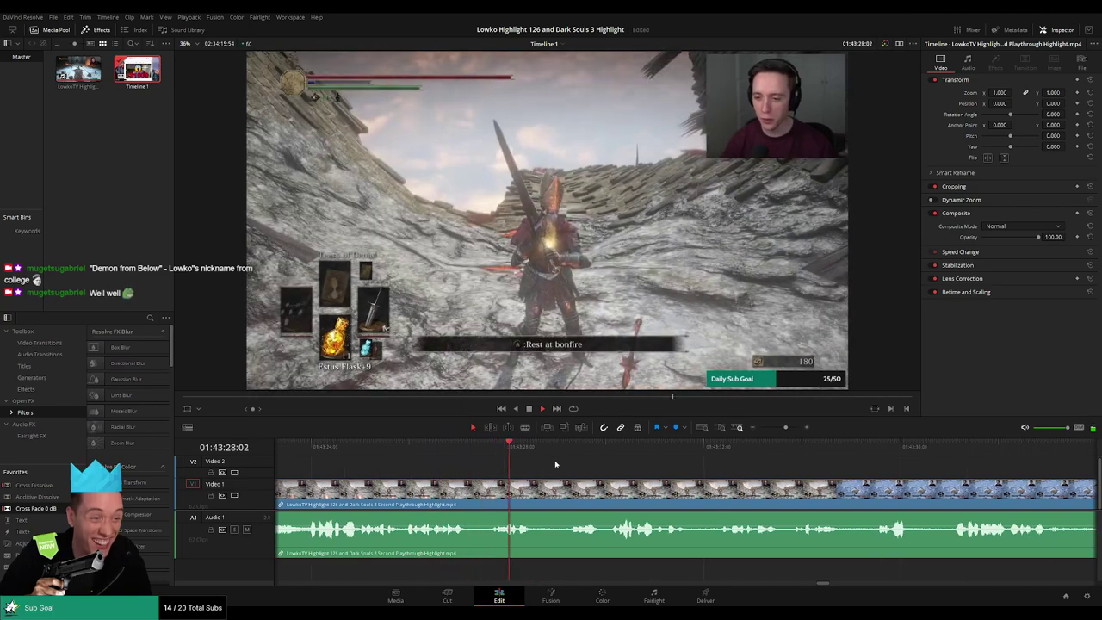
pyautogui.hscroll(3, 568, 476)
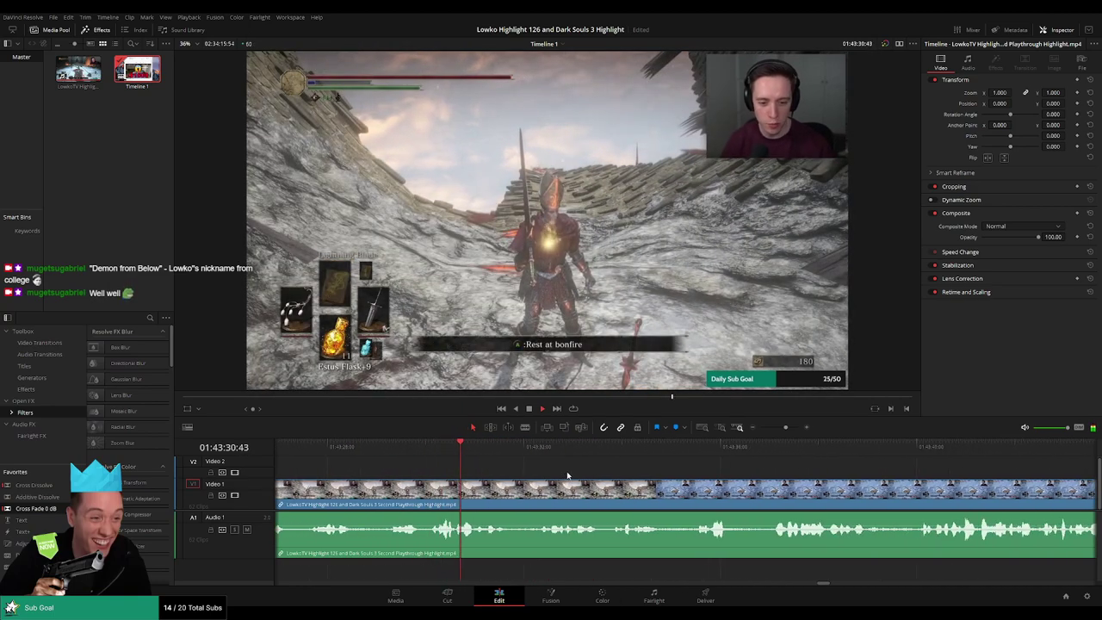
pyautogui.hscroll(2, 563, 476)
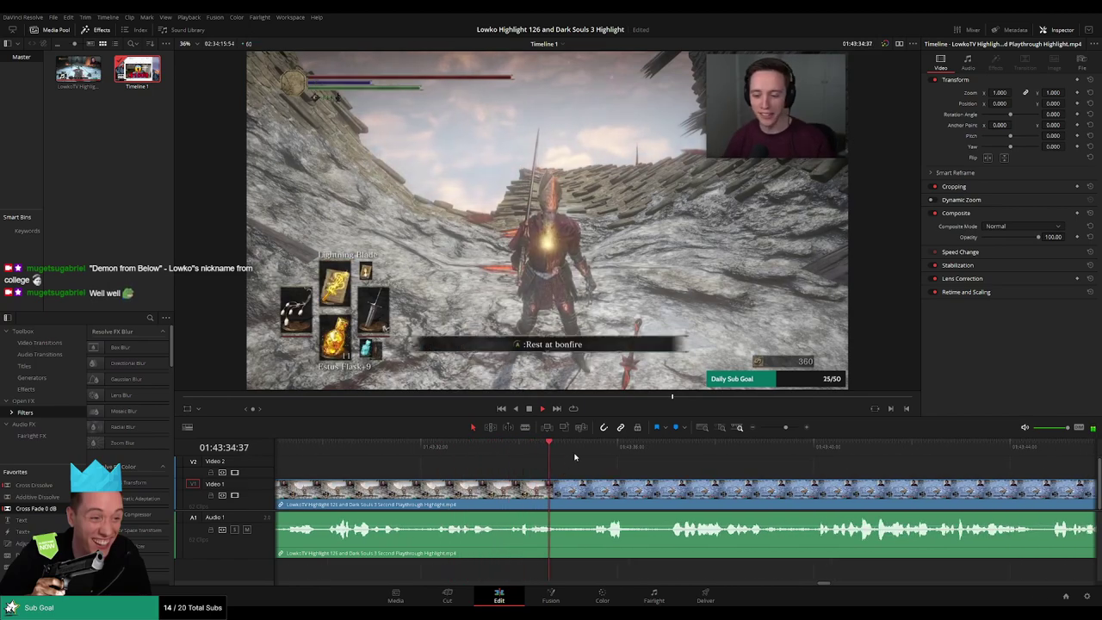
pyautogui.hscroll(4, 585, 467)
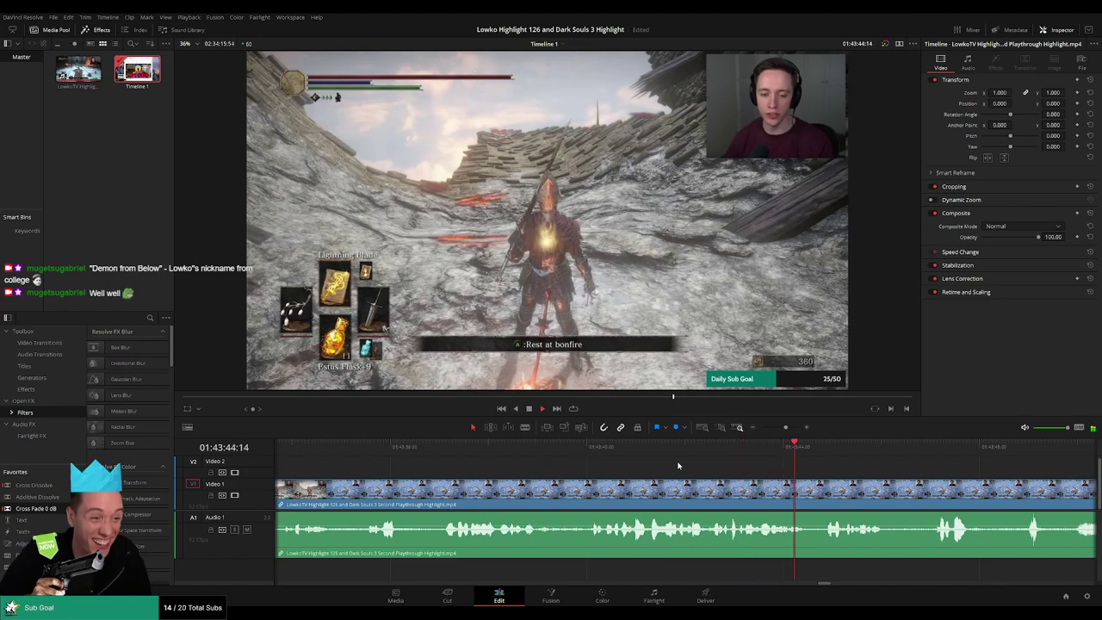
pyautogui.hscroll(9, 621, 465)
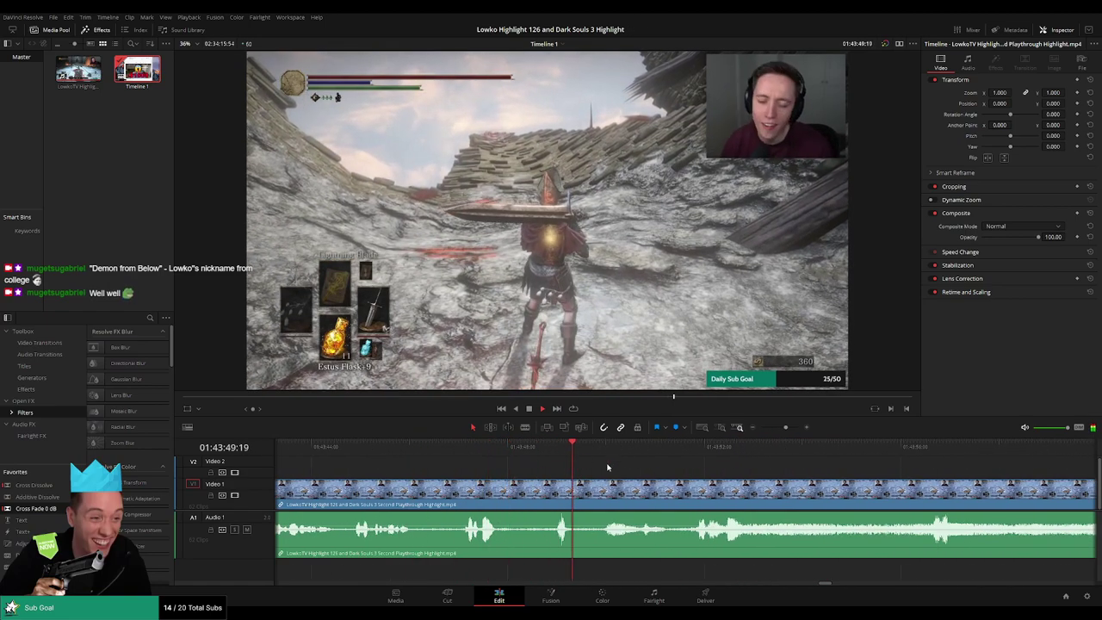
pyautogui.hscroll(3, 607, 467)
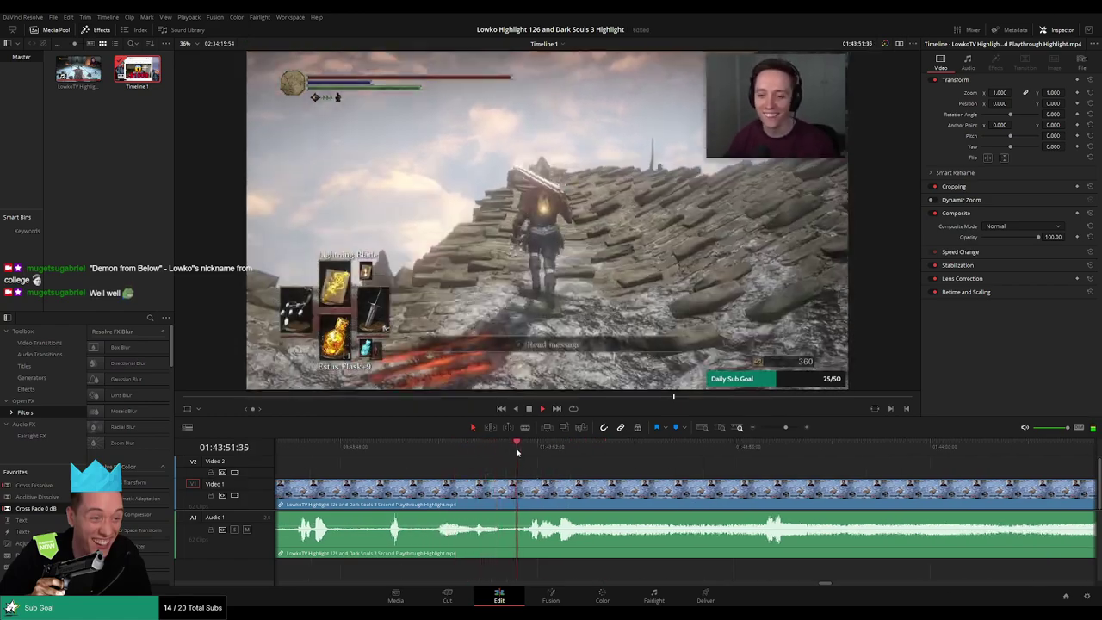
# Cut the clip at 01:43:51:21 and ripple-delete the short remainder of the roof run before the demon fight.
pyautogui.moveTo(529, 447); pyautogui.dragTo(505, 505)
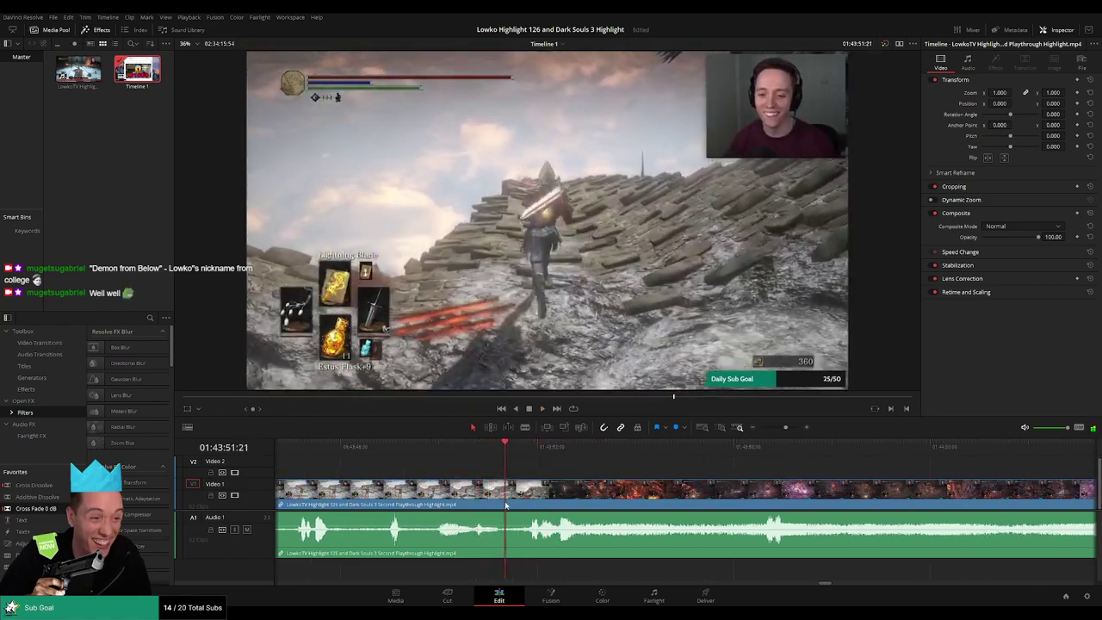
pyautogui.press('b')
pyautogui.click(506, 504)
pyautogui.click(522, 502)
pyautogui.press('a')
pyautogui.press('Delete')
# Cross-fade the audio at the cut near 01:43:51 and colour the clip before it orange.
pyautogui.press('space')
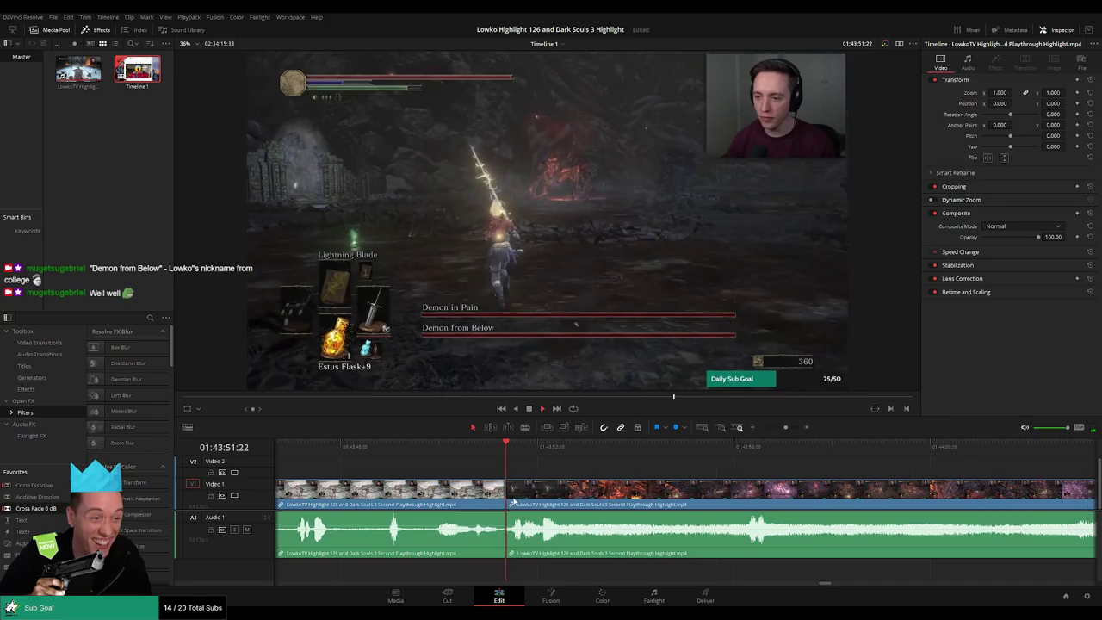
pyautogui.hotkey('shift', 't')
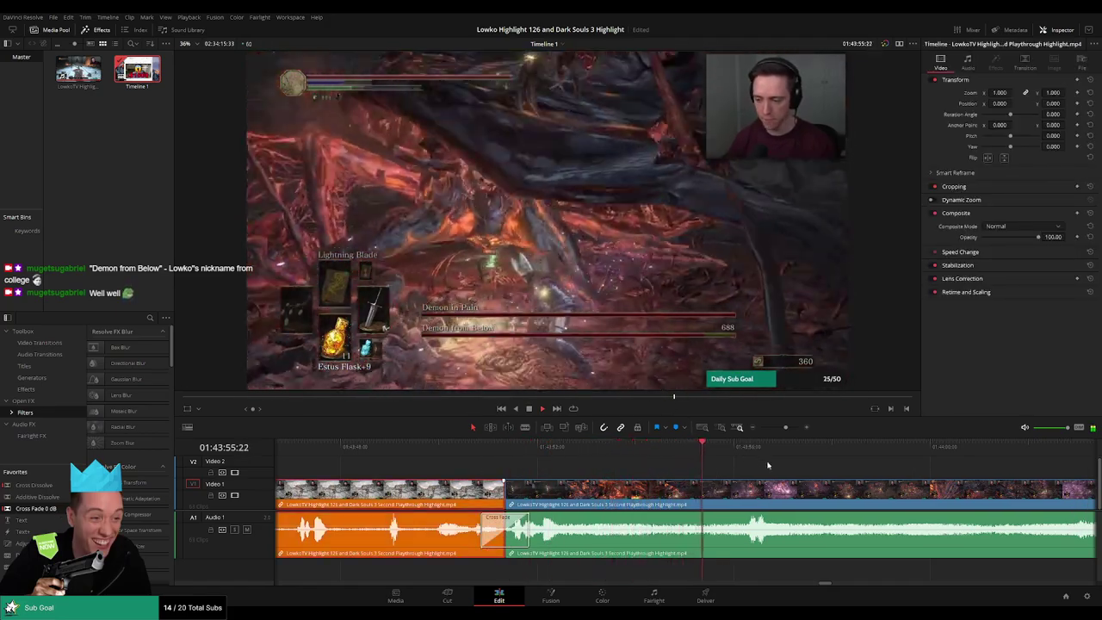
pyautogui.click(799, 470)
# Review the demon fight from about 01:43:55 to 01:44:14 for dead sections.
pyautogui.moveTo(888, 483); pyautogui.dragTo(641, 469)
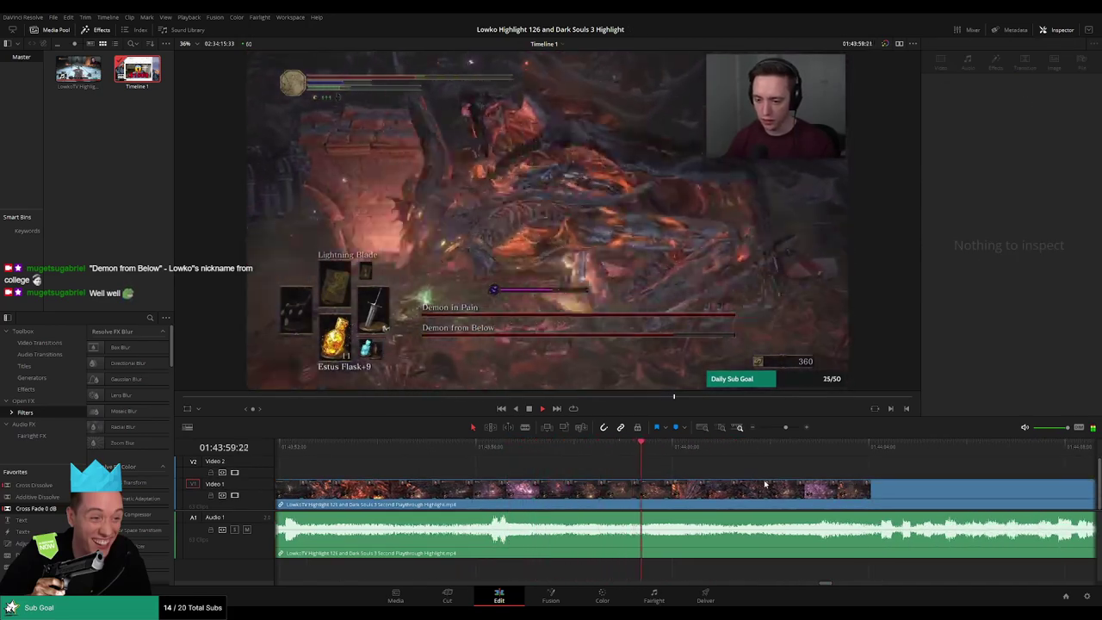
pyautogui.click(846, 447)
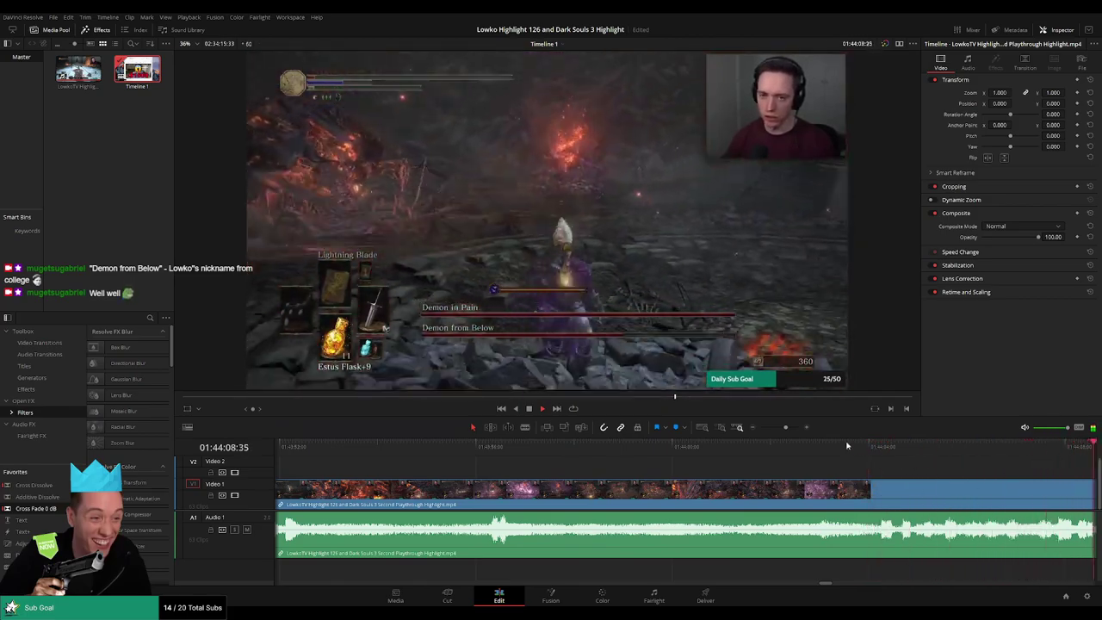
pyautogui.moveTo(785, 427)
pyautogui.mouseDown()
pyautogui.moveTo(766, 432)
pyautogui.moveTo(783, 432)
pyautogui.mouseUp()
pyautogui.click(750, 453)
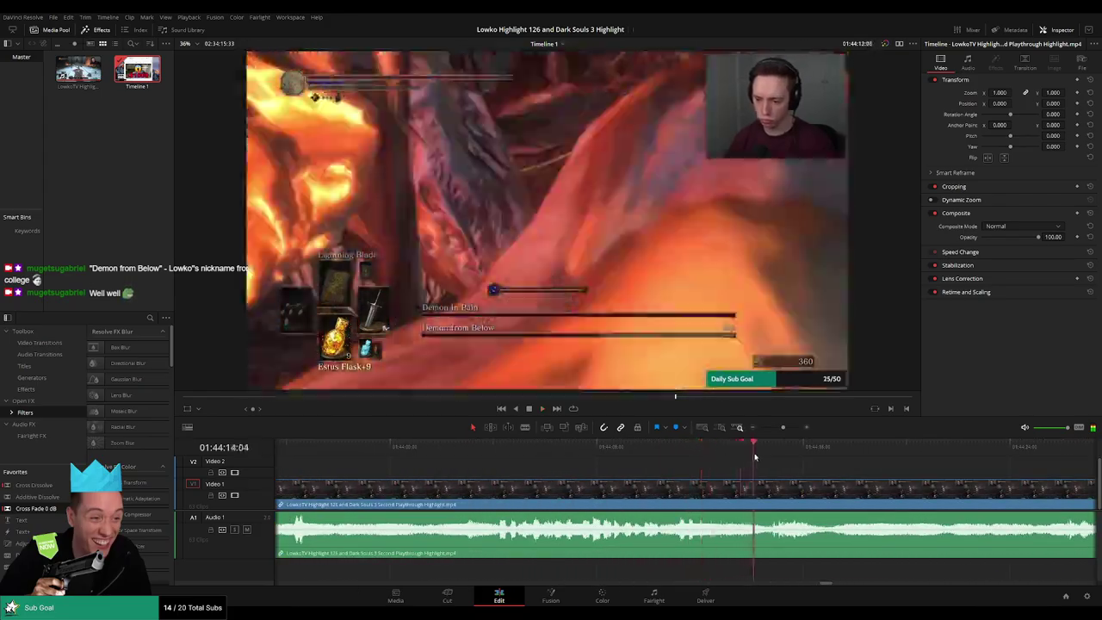
# Examine the stream chat and moderation segment from about 01:44:37 to the return to gameplay near 01:45:24.
pyautogui.moveTo(887, 485); pyautogui.dragTo(793, 468)
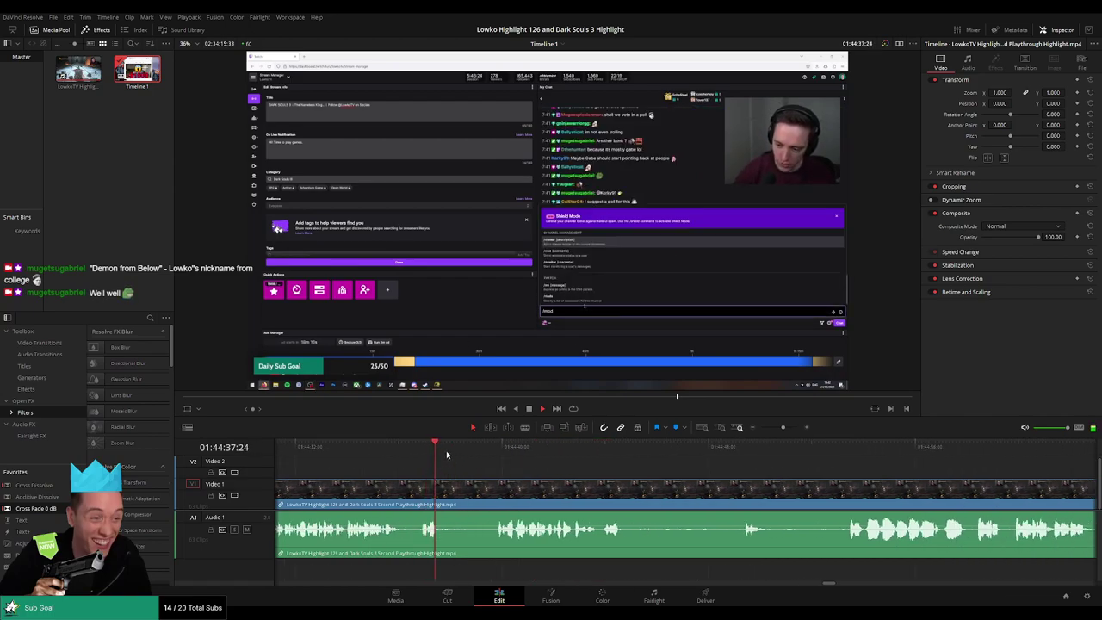
pyautogui.click(480, 449)
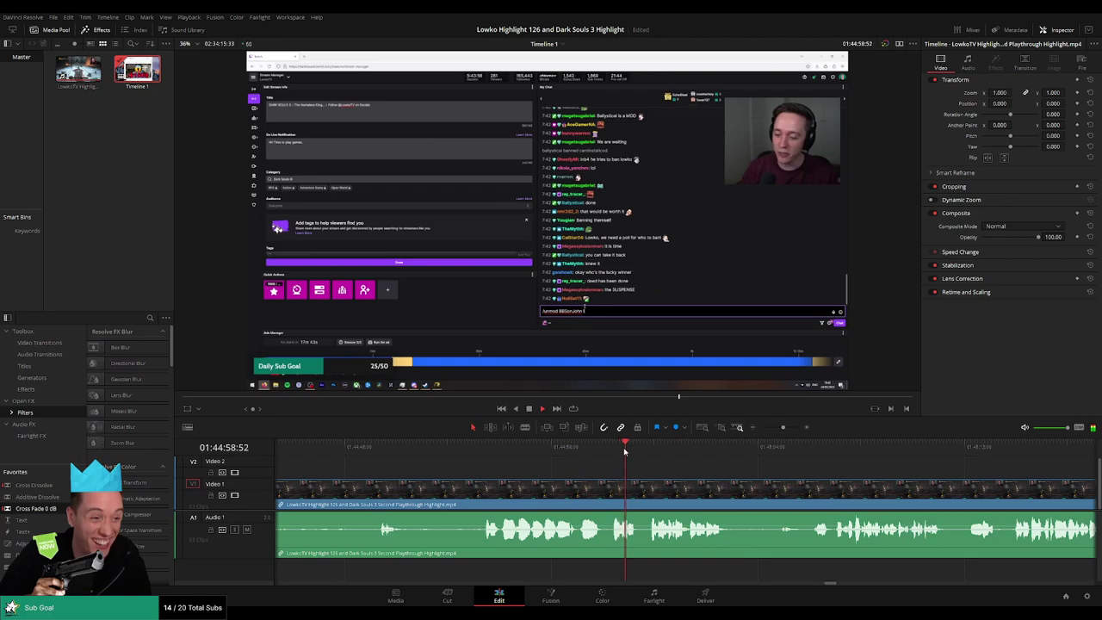
pyautogui.moveTo(834, 471); pyautogui.dragTo(610, 455)
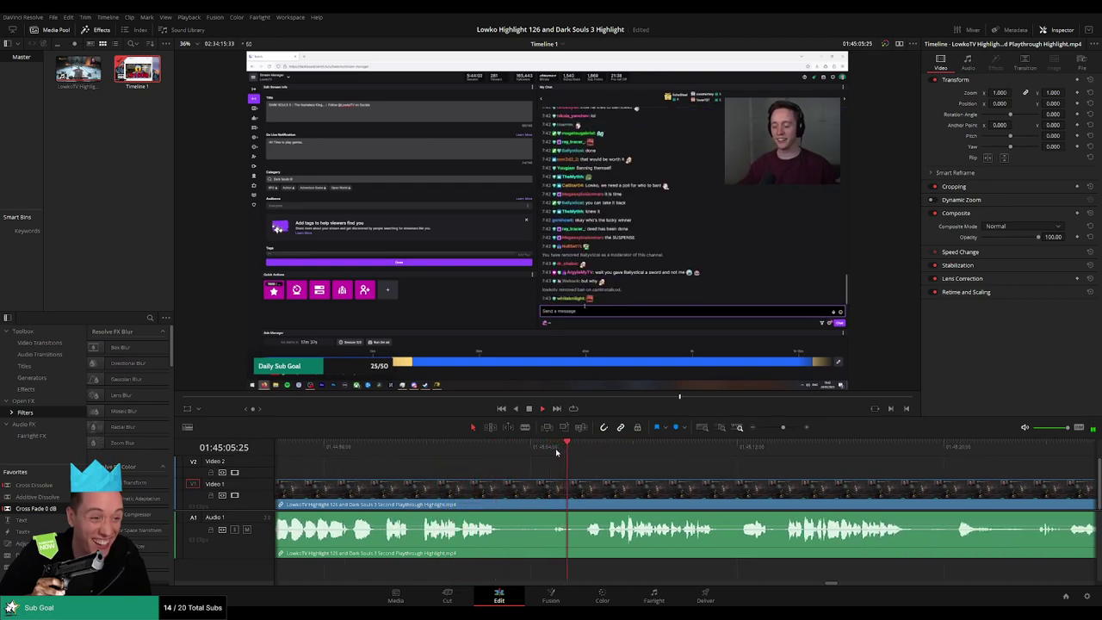
pyautogui.scroll(-2, 585, 467)
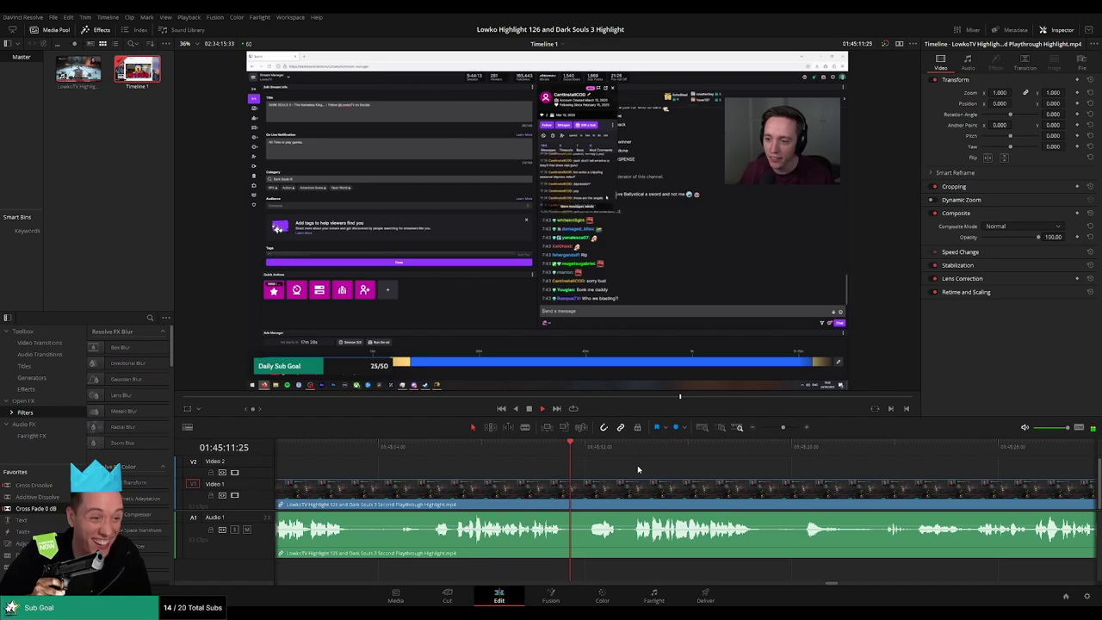
pyautogui.scroll(-3, 543, 460)
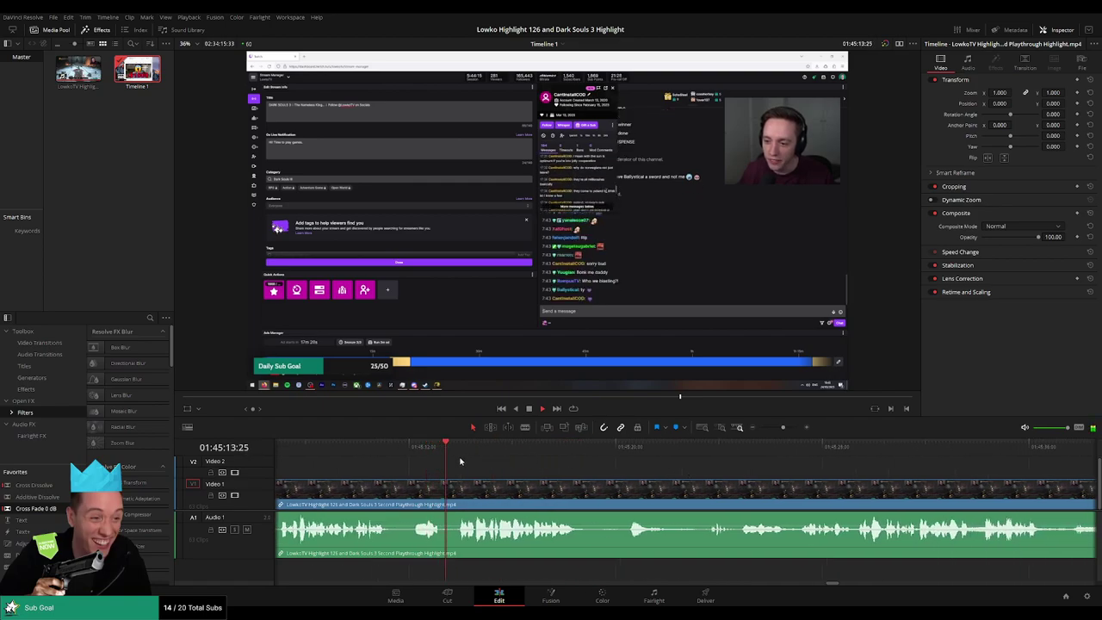
pyautogui.click(494, 453)
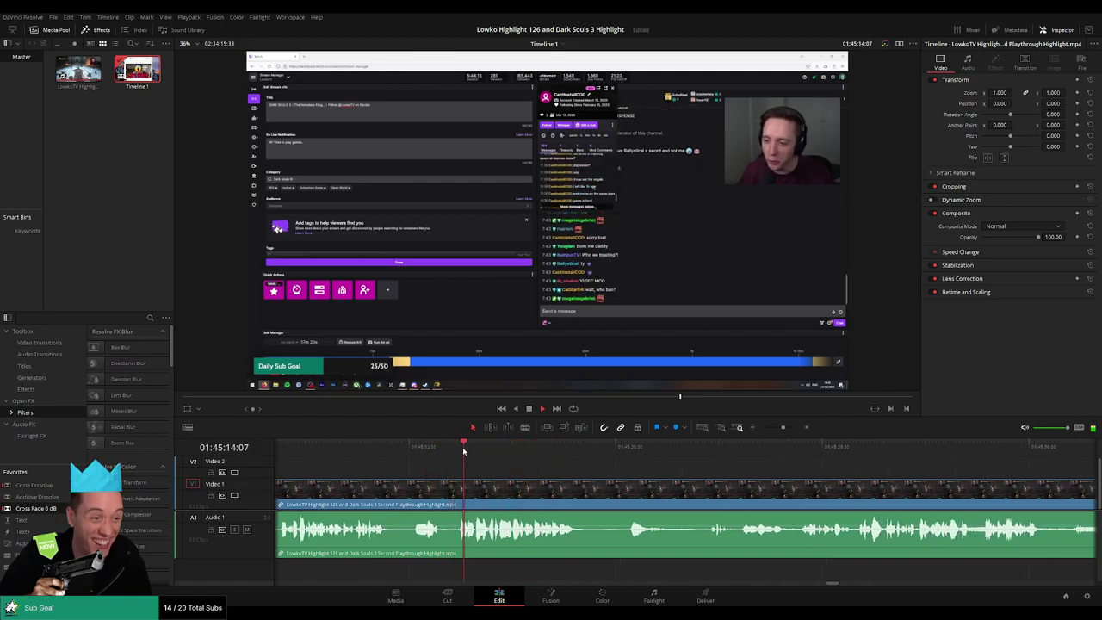
pyautogui.click(458, 448)
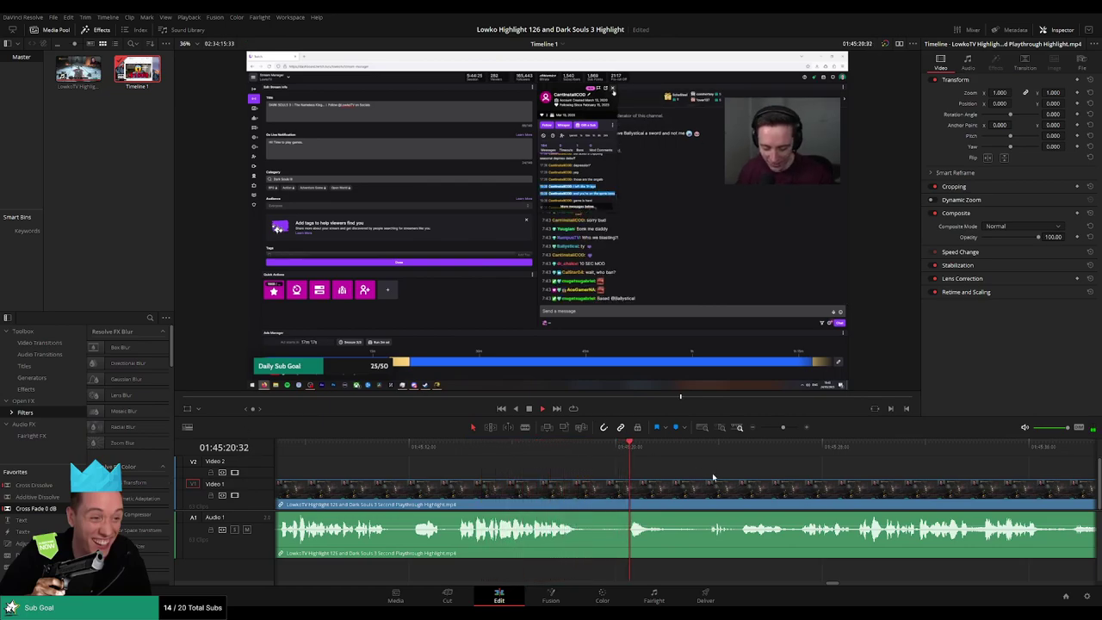
pyautogui.moveTo(713, 477); pyautogui.dragTo(441, 476)
pyautogui.click(433, 447)
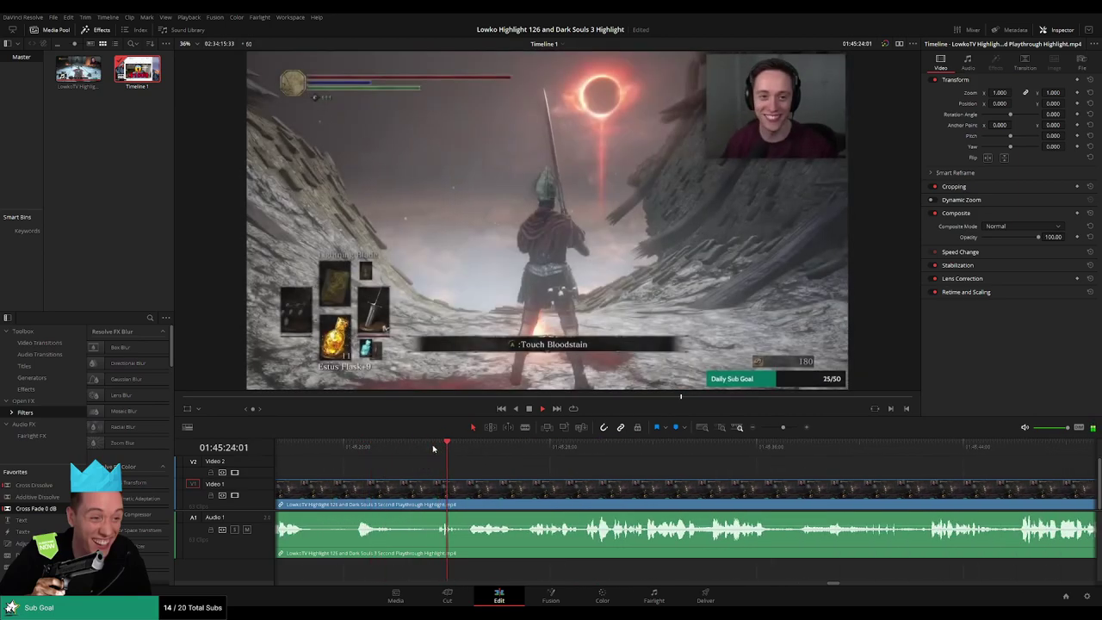
# Review the bonfire and roof run from about 01:45:24 to the start of the demon fight near 01:46:00.
pyautogui.hscroll(2, 504, 461)
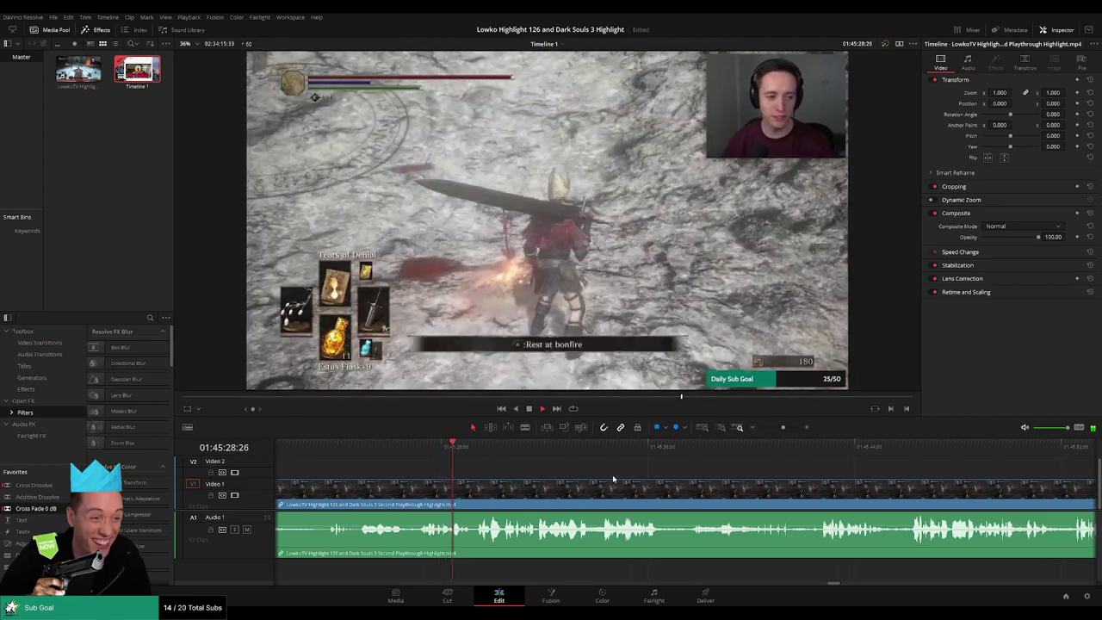
pyautogui.hscroll(2, 547, 475)
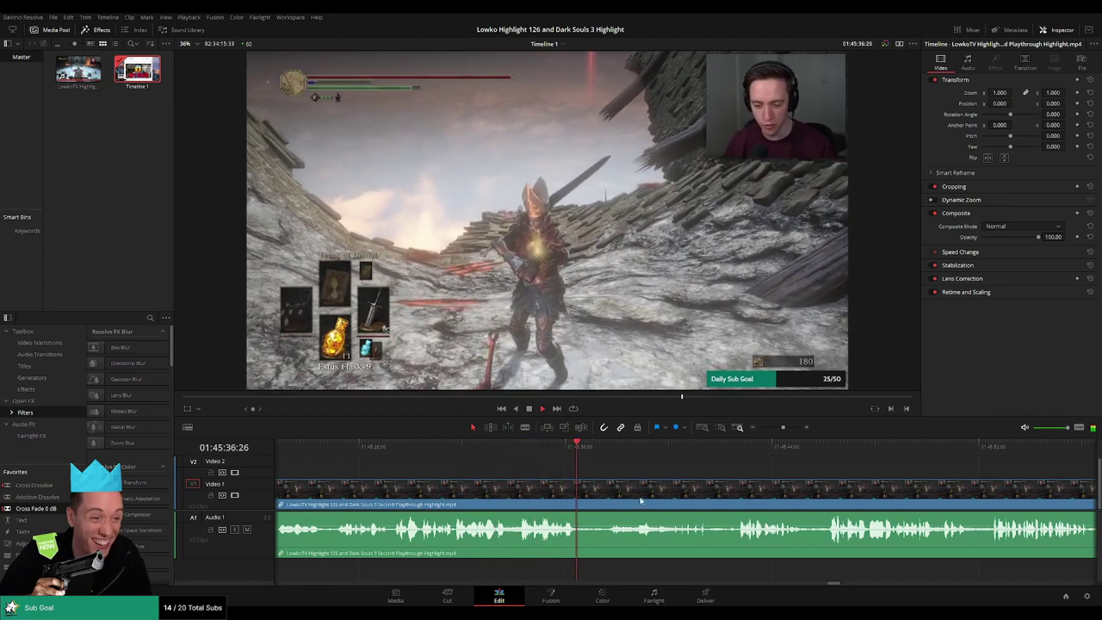
pyautogui.moveTo(662, 471); pyautogui.dragTo(433, 457)
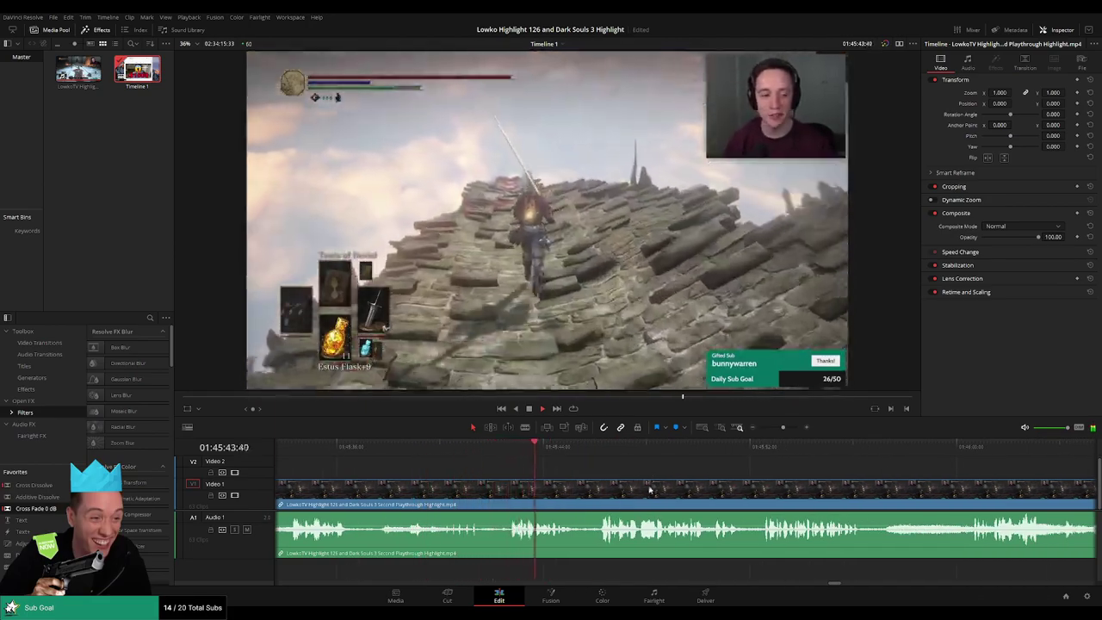
pyautogui.moveTo(649, 490); pyautogui.dragTo(532, 473)
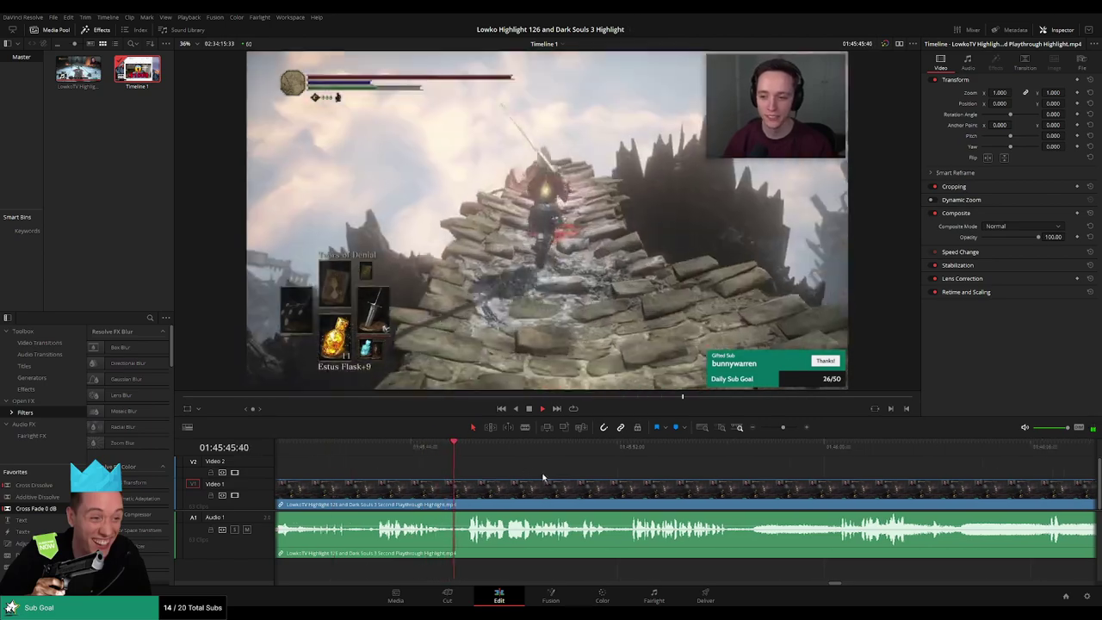
pyautogui.hscroll(2, 517, 474)
pyautogui.hscroll(2, 490, 474)
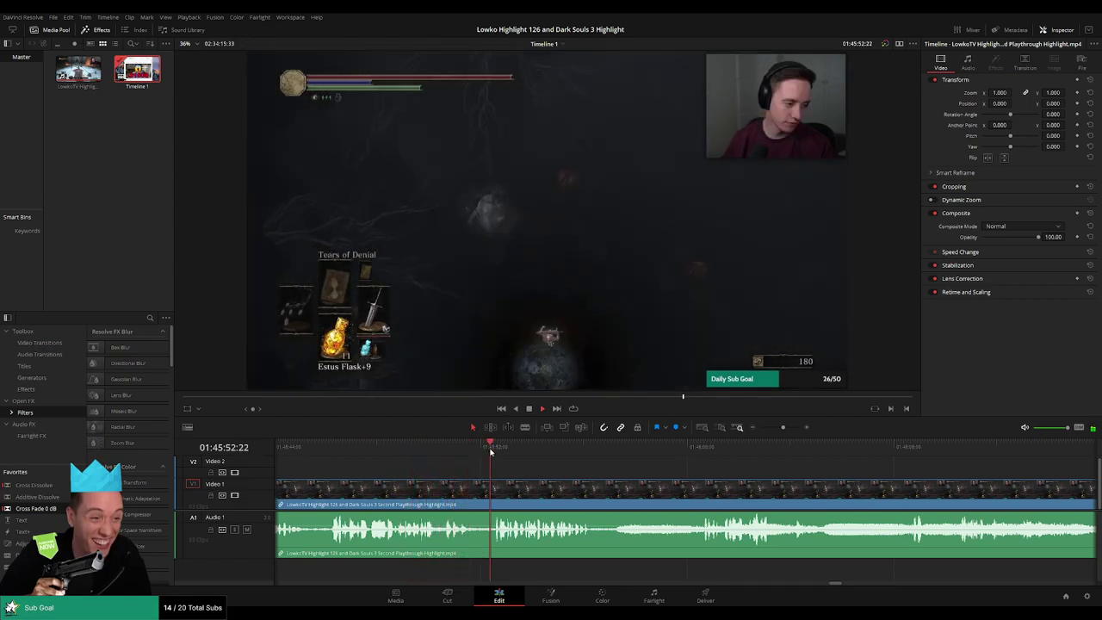
pyautogui.hscroll(3, 491, 463)
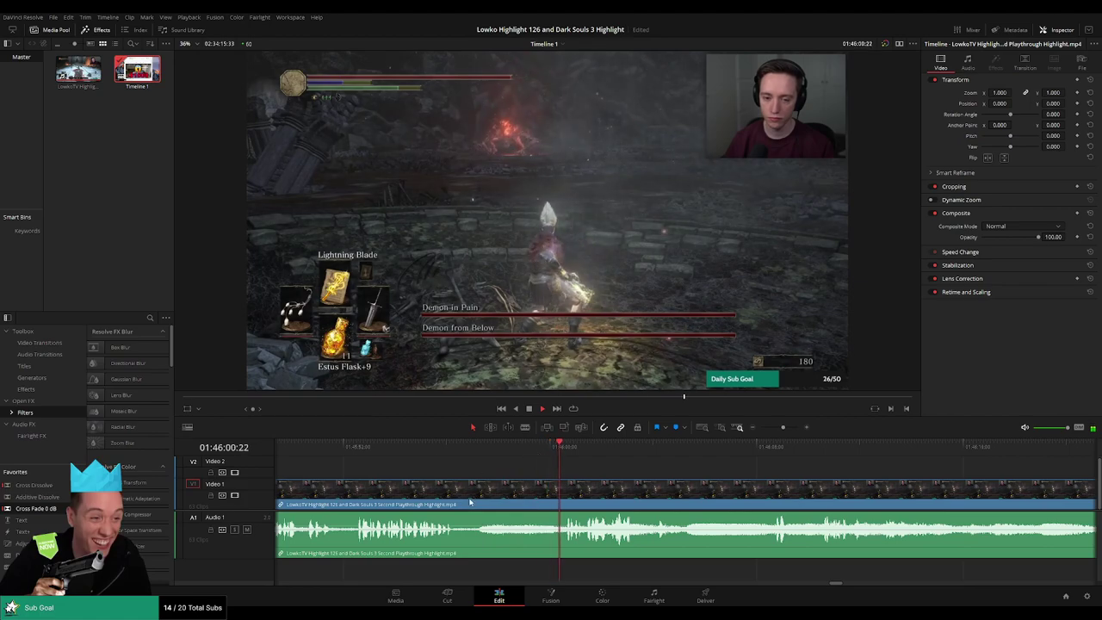
# Cut out the short dead section near 01:45:56 with an audio cross-fade at the cut, and colour the preceding clip orange.
pyautogui.press('b')
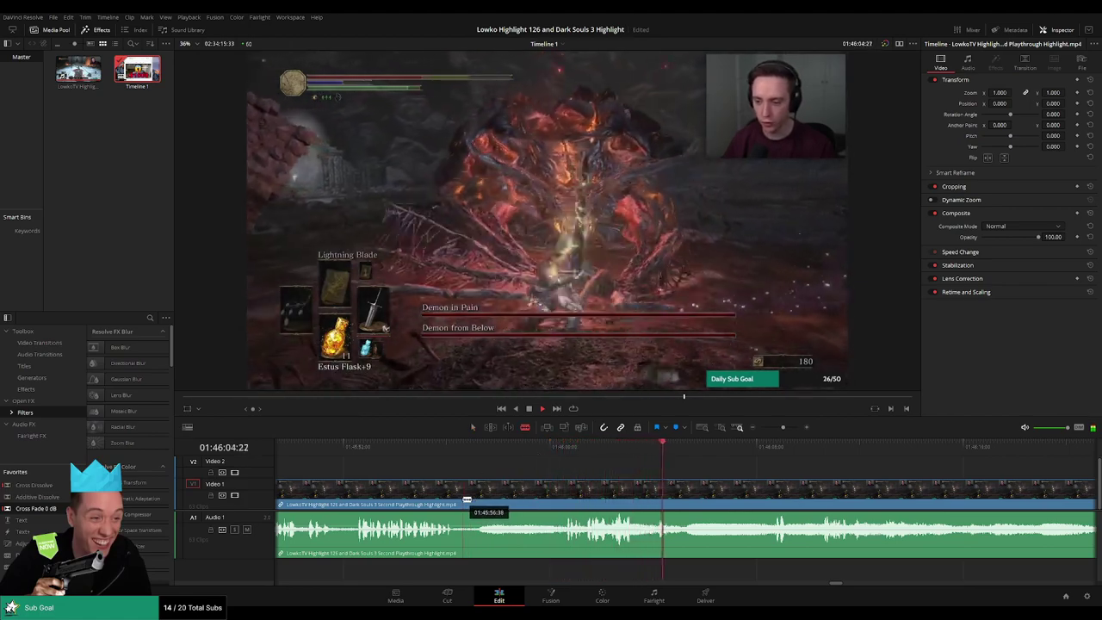
pyautogui.click(464, 500)
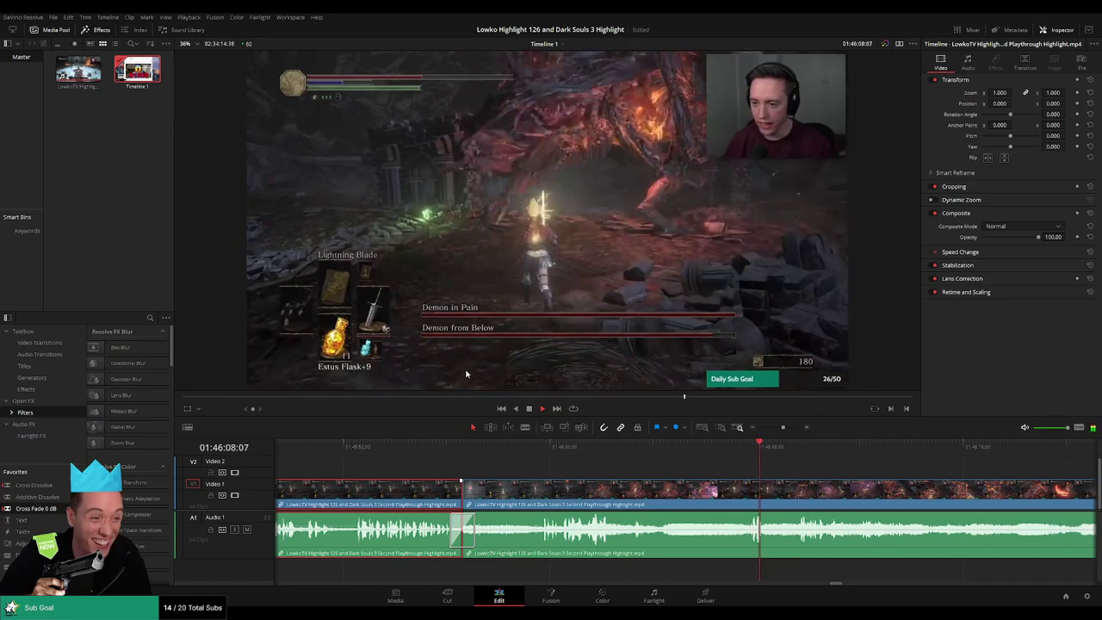
pyautogui.press('2')
pyautogui.click(861, 470)
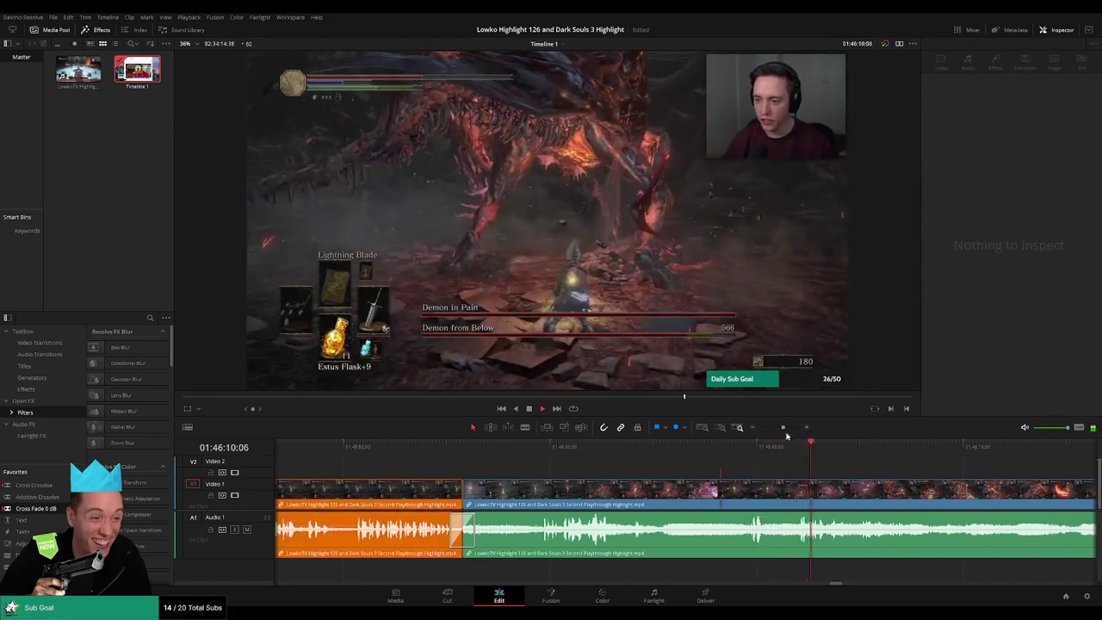
# Review the demon fight from about 01:46:10 to 01:46:31 at a different timeline scale.
pyautogui.moveTo(783, 428)
pyautogui.mouseDown()
pyautogui.moveTo(760, 427)
pyautogui.moveTo(775, 429)
pyautogui.mouseUp()
pyautogui.moveTo(704, 452); pyautogui.dragTo(723, 447)
pyautogui.moveTo(815, 482); pyautogui.dragTo(664, 467)
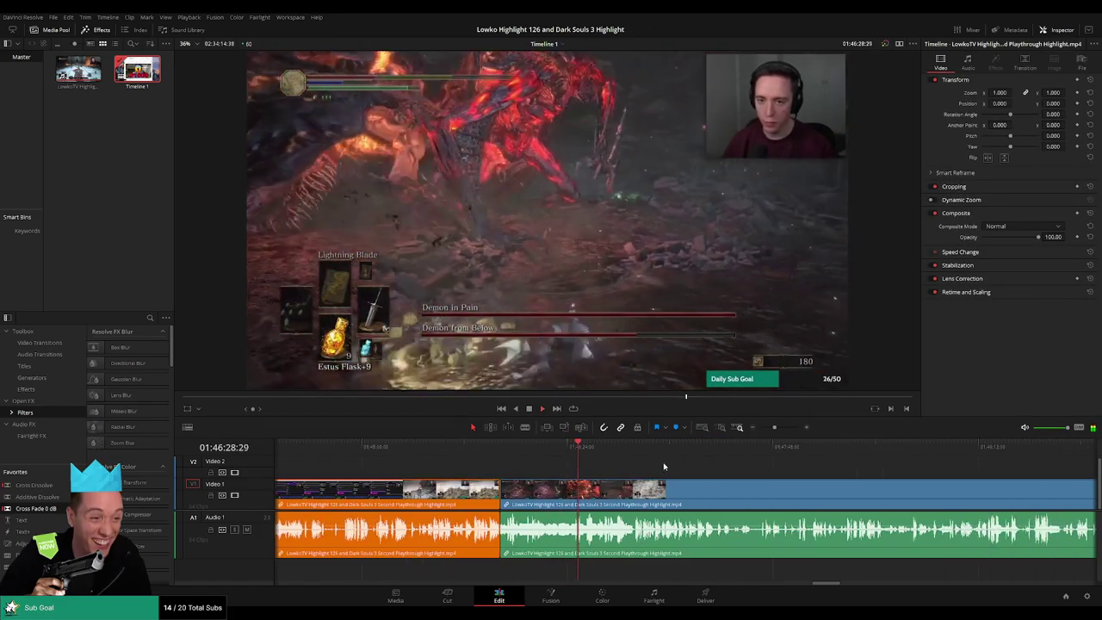
pyautogui.hotkey('ctrl', '=')
pyautogui.hotkey('ctrl', '=')
pyautogui.hotkey('ctrl', '=')
pyautogui.click(701, 447)
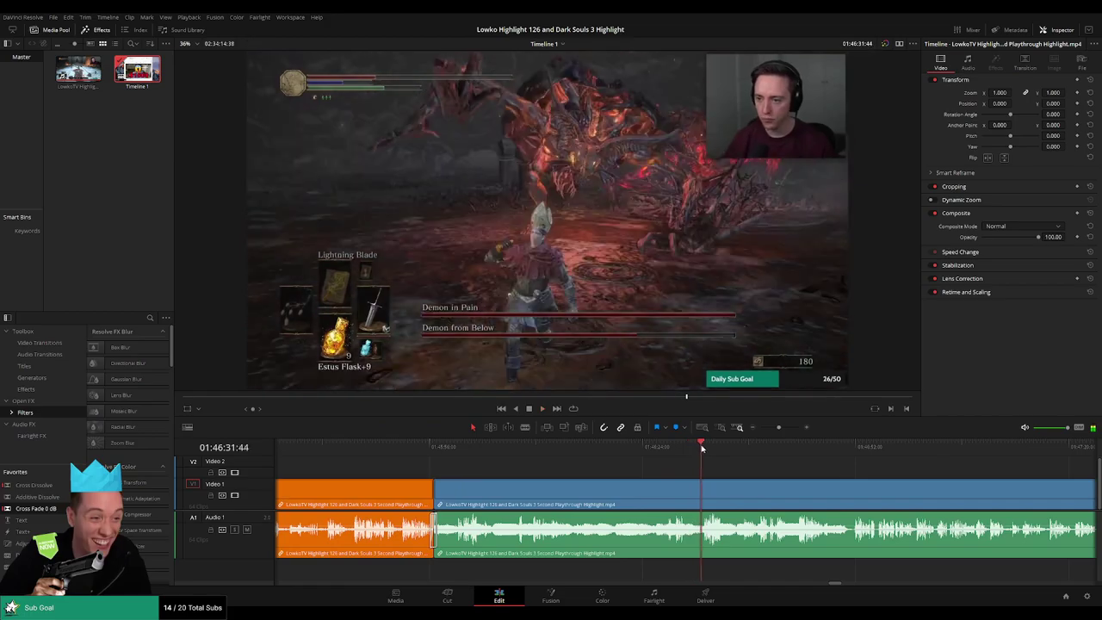
# Continue reviewing the demon fight from about 01:46:44 through the death to the loading screen near 01:46:52.
pyautogui.hscroll(4, 775, 487)
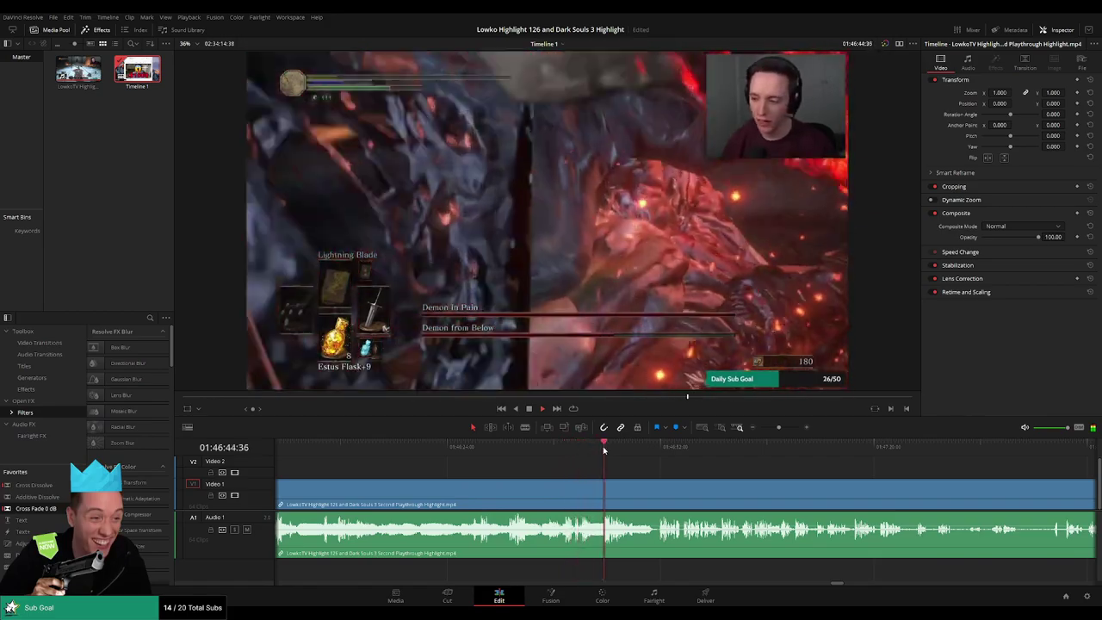
pyautogui.hotkey('ctrl', '=')
pyautogui.hotkey('ctrl', '=')
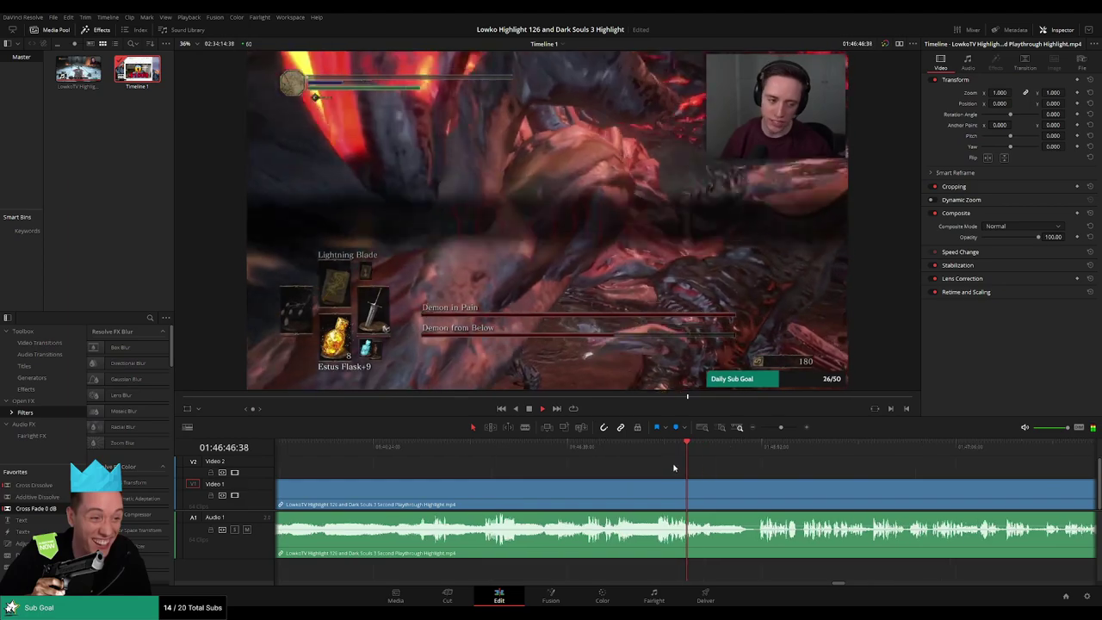
pyautogui.hscroll(2, 753, 466)
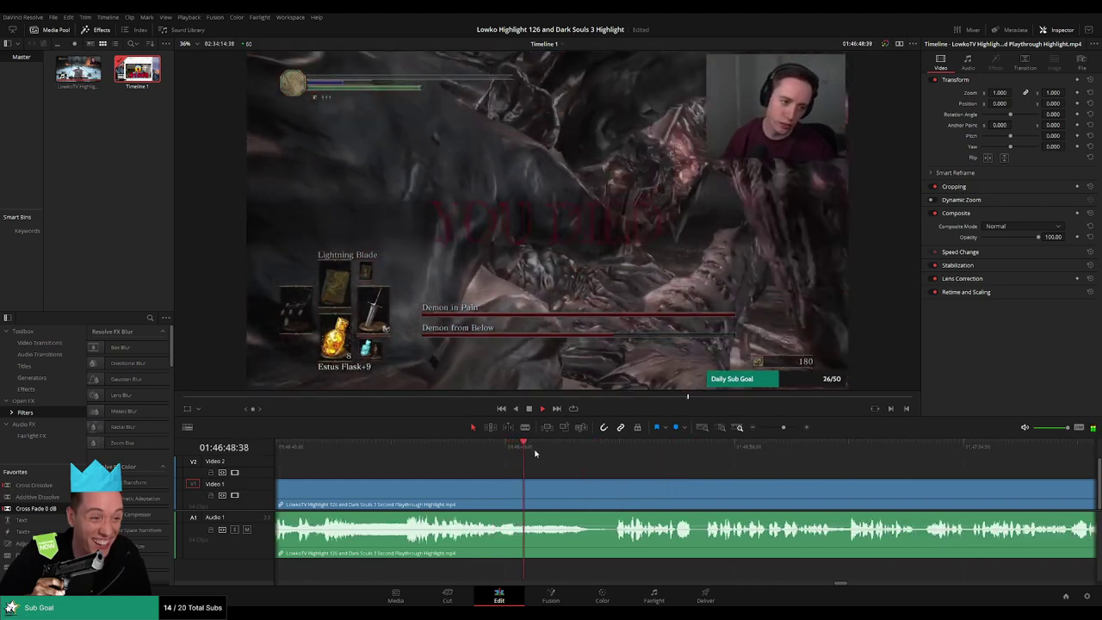
pyautogui.click(585, 454)
pyautogui.moveTo(733, 481); pyautogui.dragTo(598, 468)
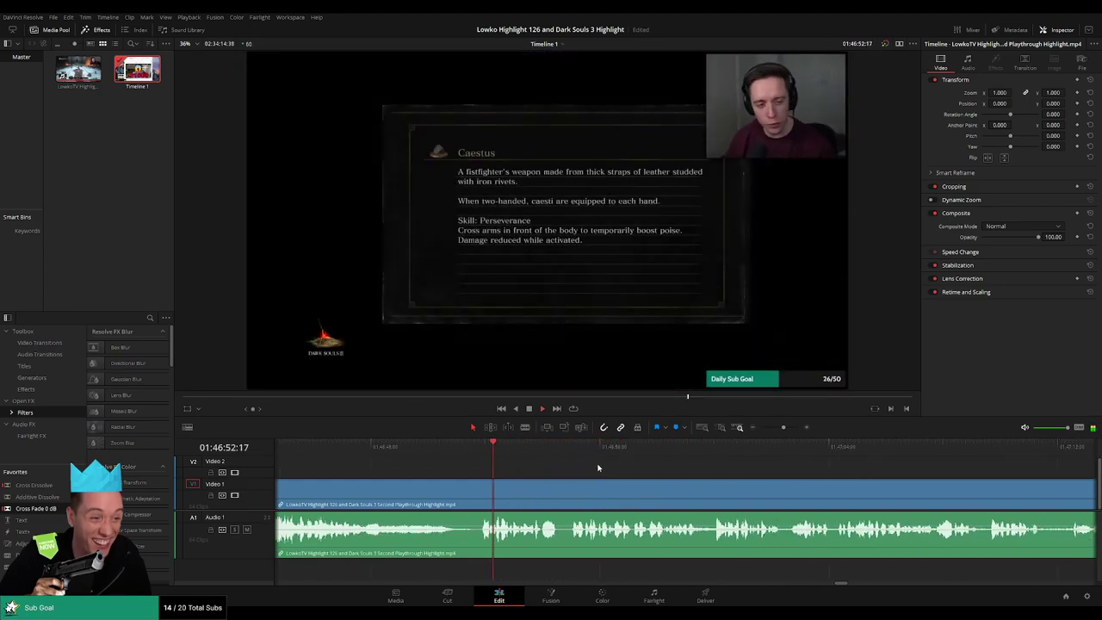
# Review the recording from the loading screen near 01:46:52 through the cliff fall to the change of game near 01:47:17.
pyautogui.hscroll(2, 688, 495)
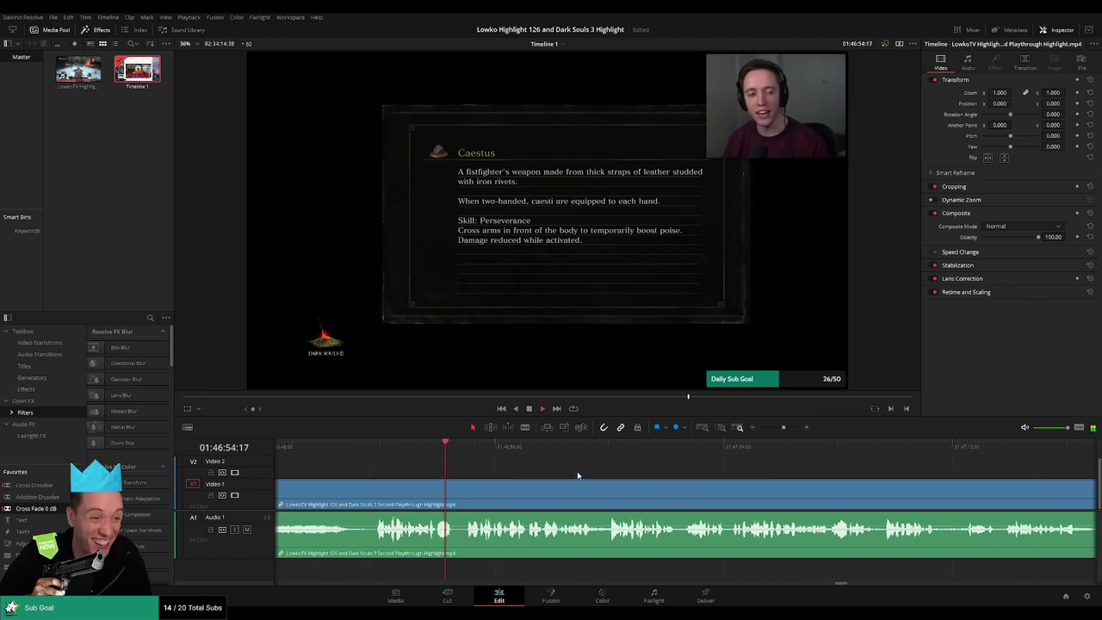
pyautogui.hscroll(2, 595, 478)
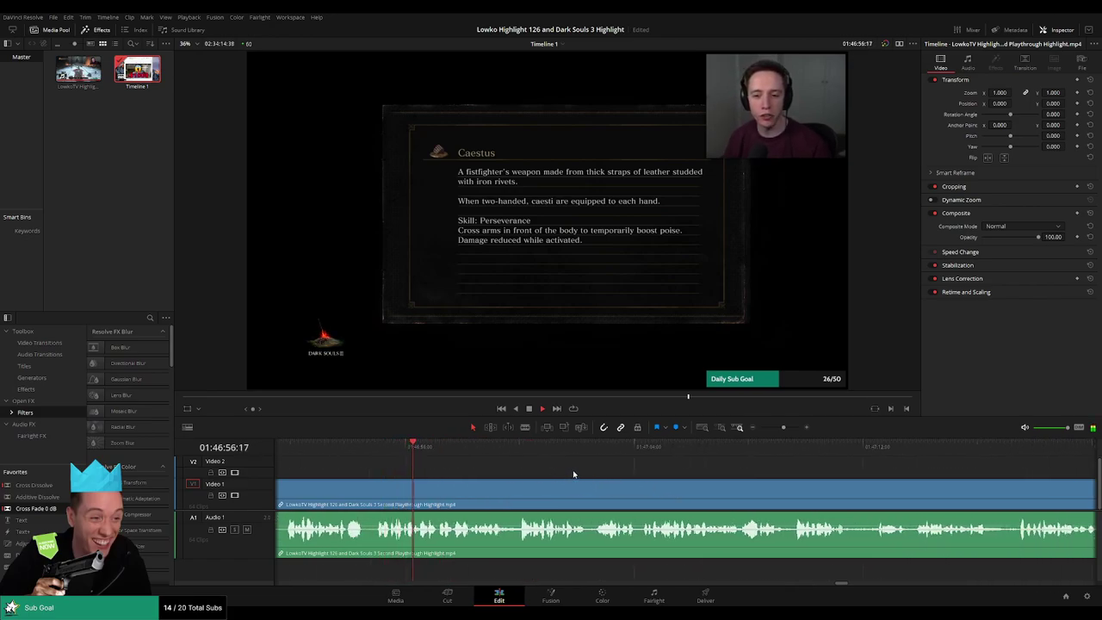
pyautogui.scroll(-2, 718, 482)
pyautogui.moveTo(718, 482); pyautogui.dragTo(558, 476)
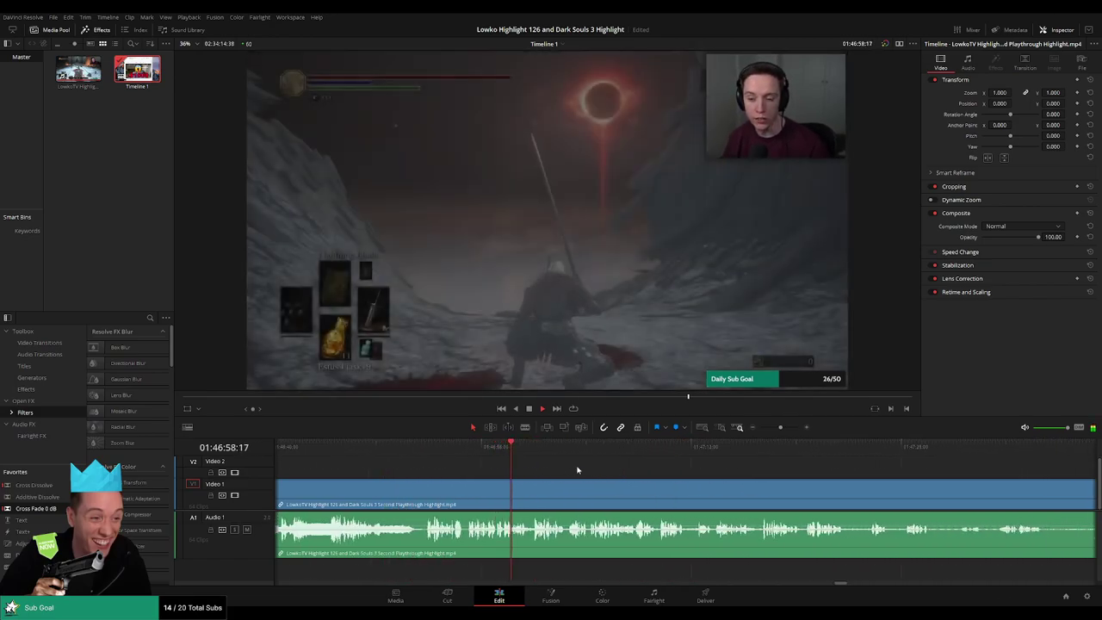
pyautogui.hscroll(2, 568, 468)
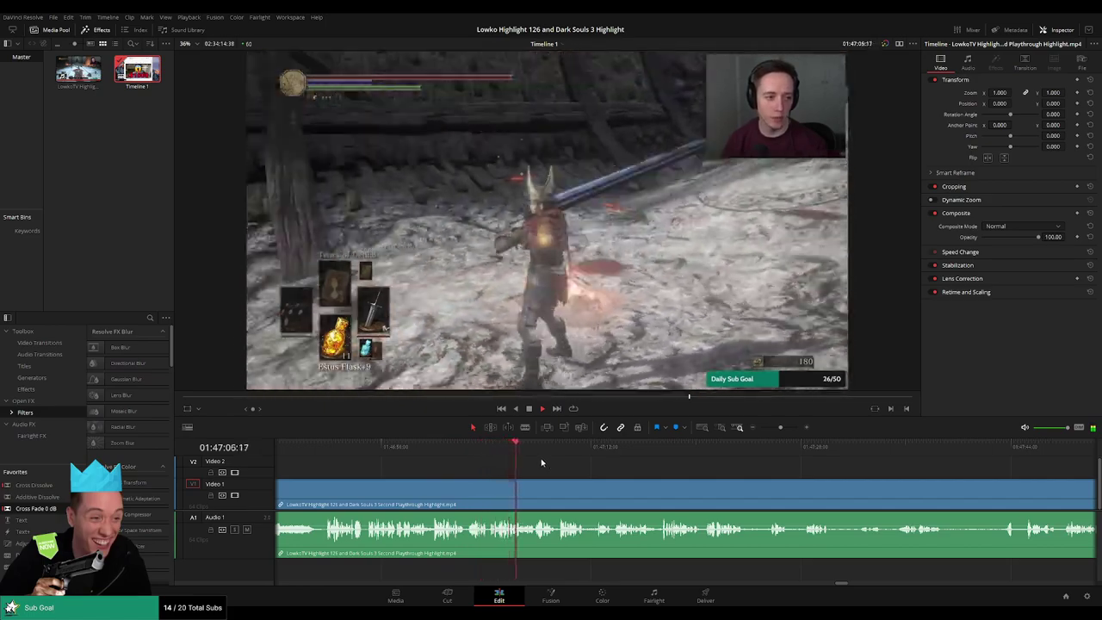
pyautogui.moveTo(659, 476); pyautogui.dragTo(543, 468)
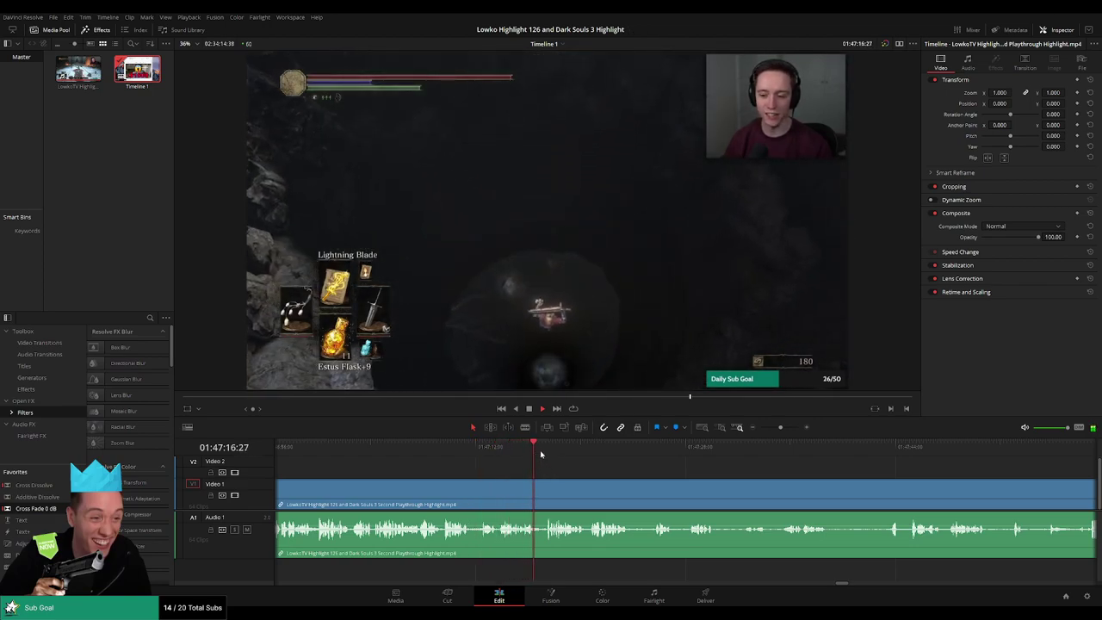
pyautogui.hotkey('ctrl', '-')
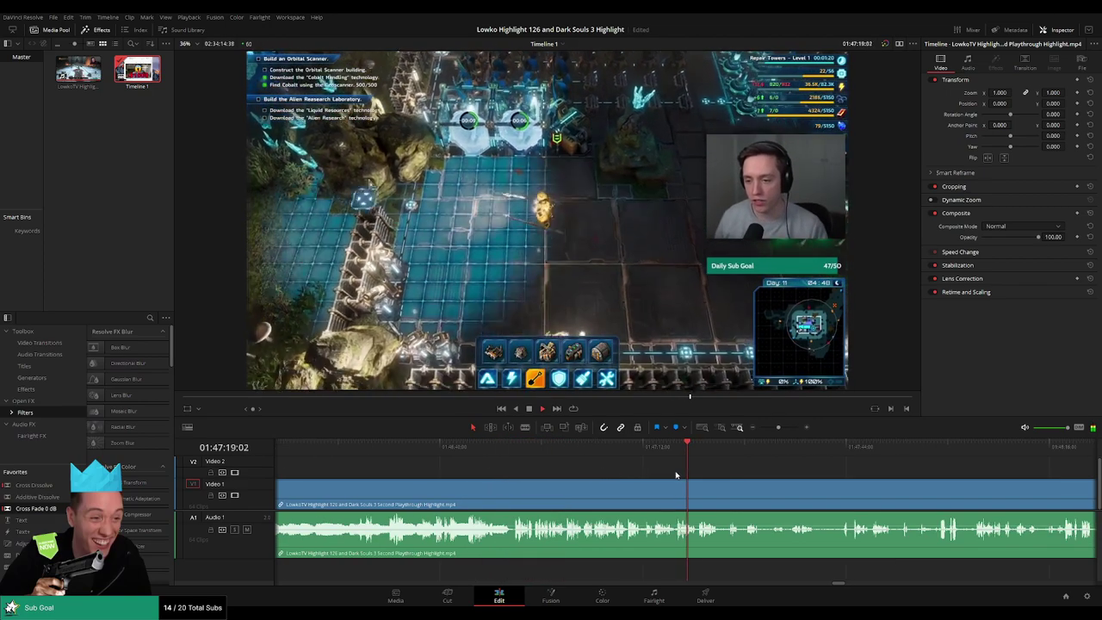
# Split the clip at the change of game at 01:47:16:43 and again about 0.6 seconds further on.
pyautogui.press('space')
pyautogui.moveTo(778, 427); pyautogui.dragTo(788, 428)
pyautogui.click(372, 447)
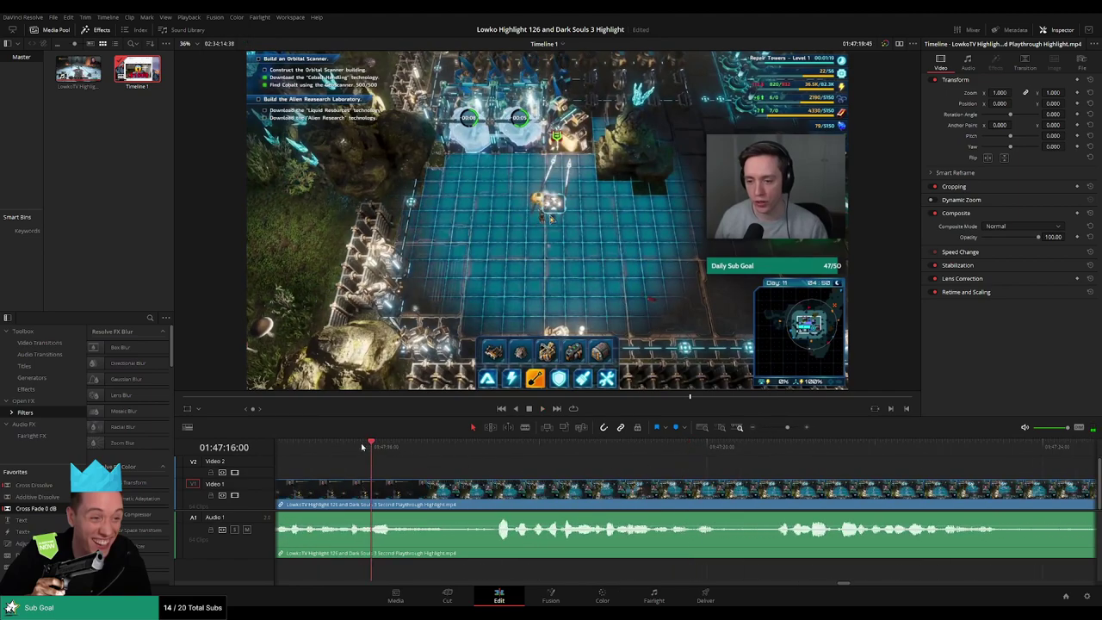
pyautogui.press('space')
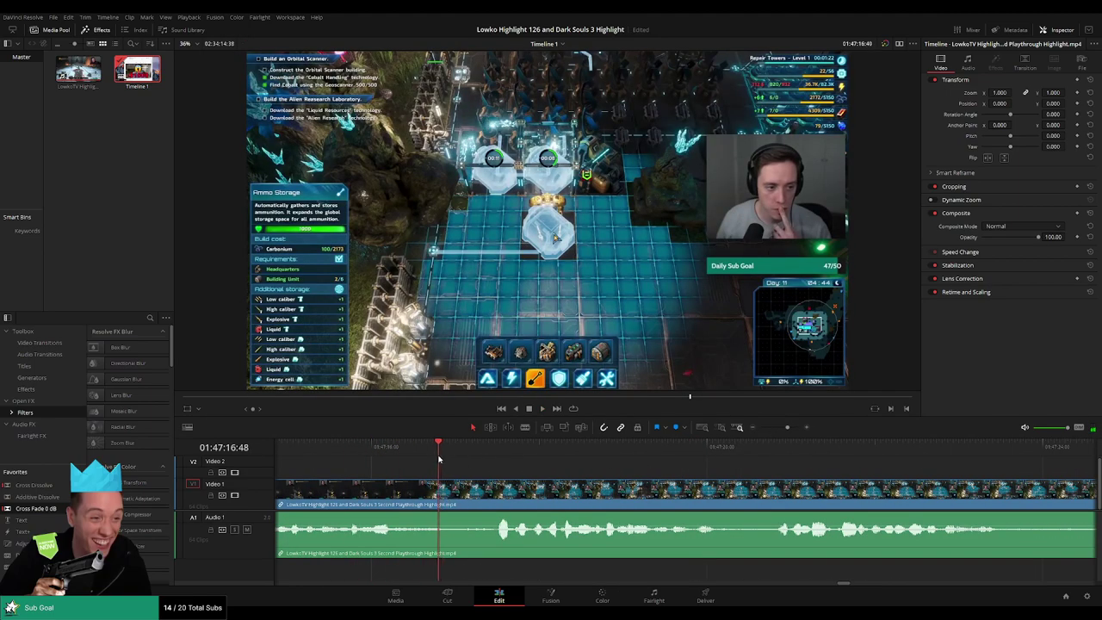
pyautogui.press('Left')
pyautogui.press('Left')
pyautogui.press('Left')
pyautogui.press('Left')
pyautogui.press('Left')
pyautogui.press('b')
pyautogui.click(433, 491)
pyautogui.click(484, 492)
# Delete the short section between the two splits, closing the gap, and colour the preceding clip orange.
pyautogui.press('a')
pyautogui.click(462, 494)
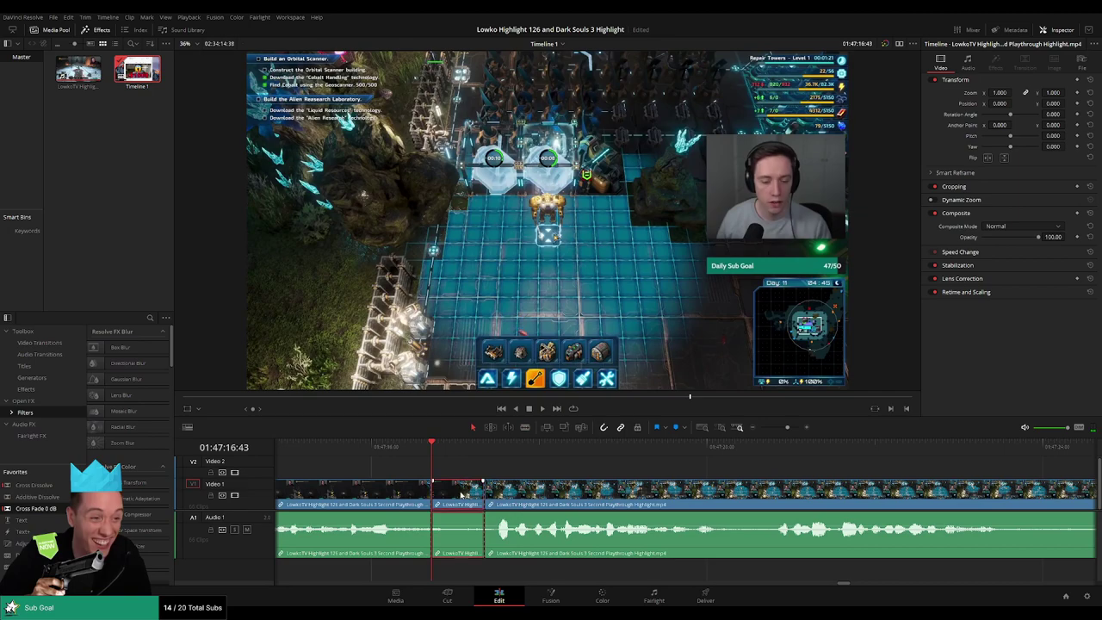
pyautogui.press('Delete')
pyautogui.press('space')
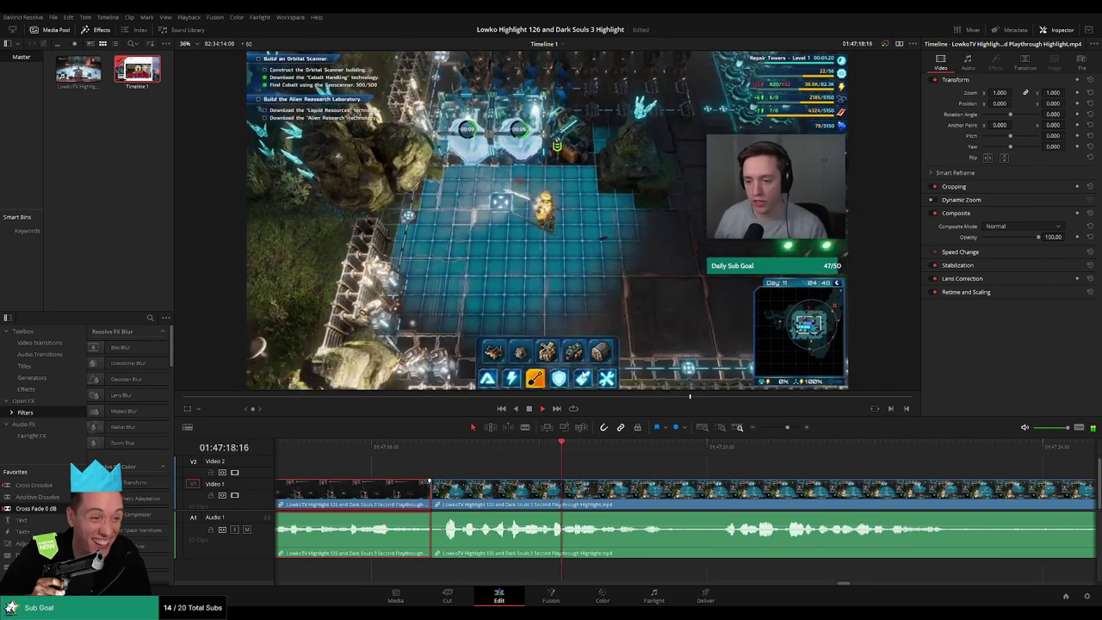
pyautogui.press('1')
# Review the start of the base-building segment from about 01:47:19 through the enlarged webcam part to 01:47:43.
pyautogui.click(776, 428)
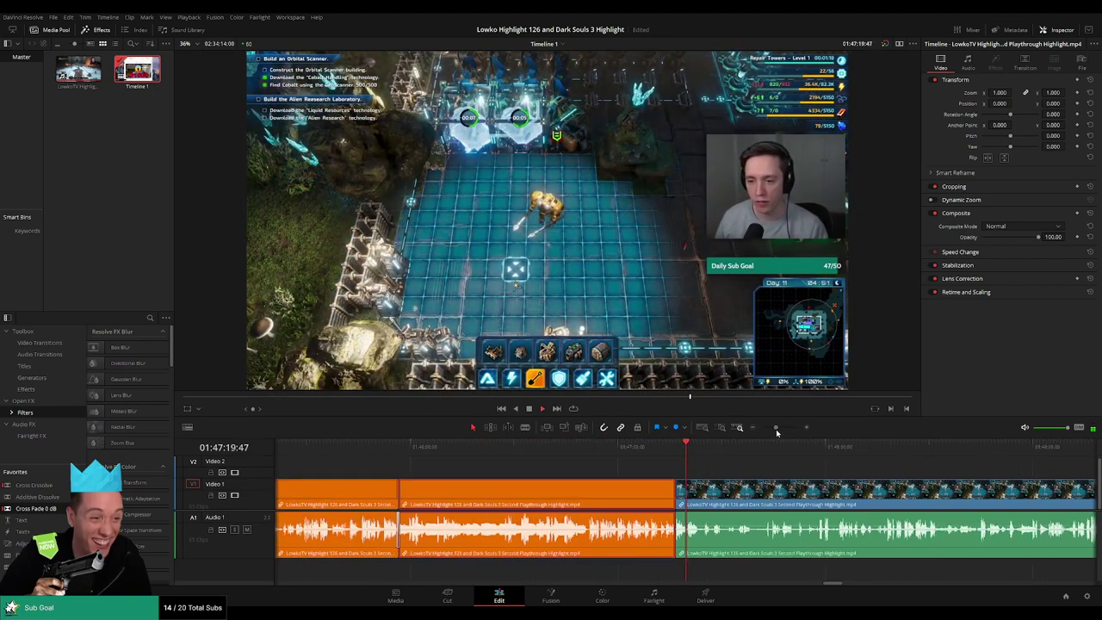
pyautogui.click(723, 476)
pyautogui.scroll(3, 748, 475)
pyautogui.moveTo(729, 470); pyautogui.dragTo(517, 467)
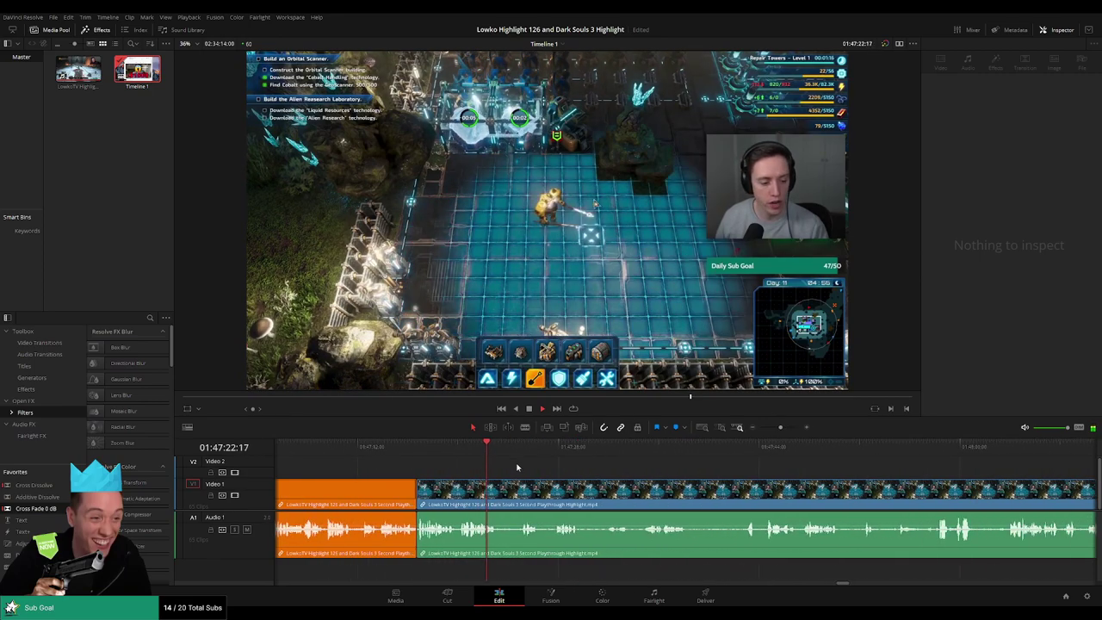
pyautogui.click(516, 447)
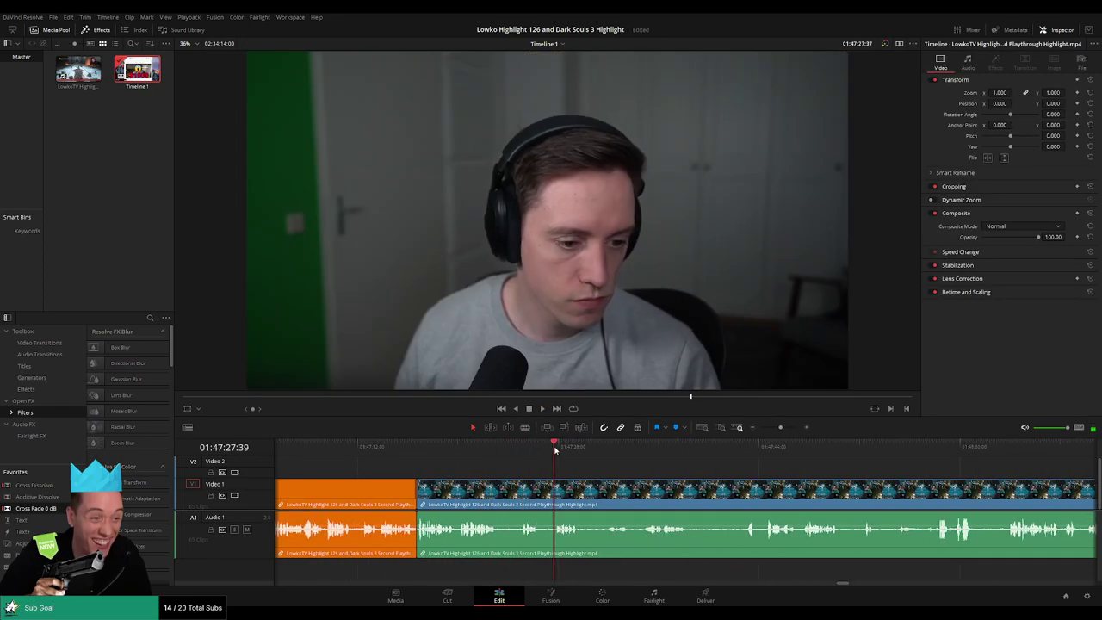
pyautogui.click(574, 449)
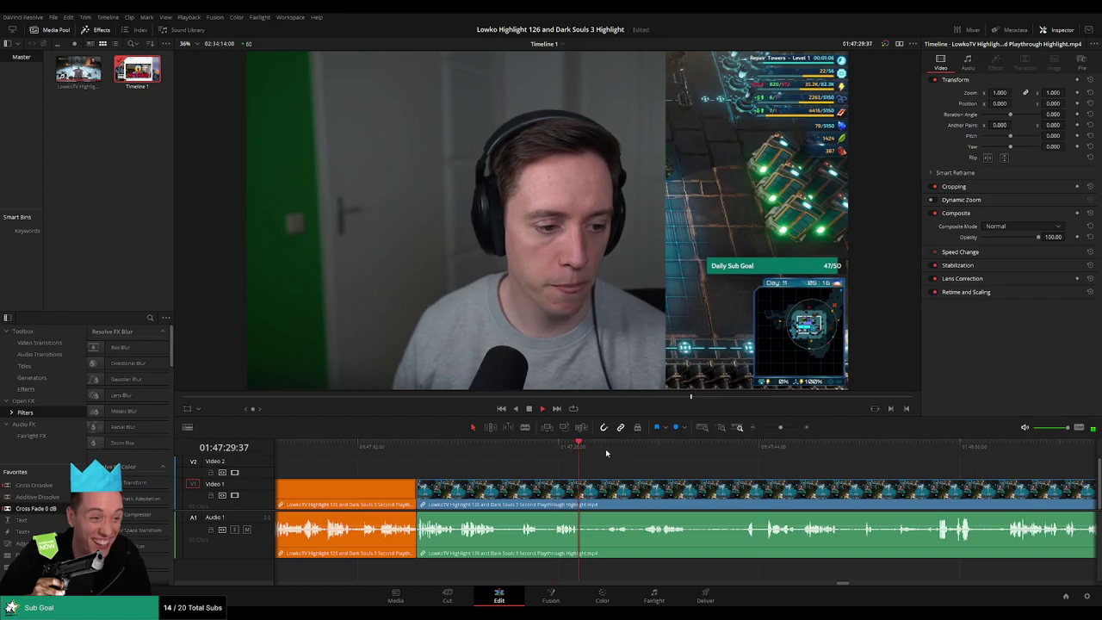
pyautogui.click(607, 451)
pyautogui.moveTo(693, 467); pyautogui.dragTo(560, 462)
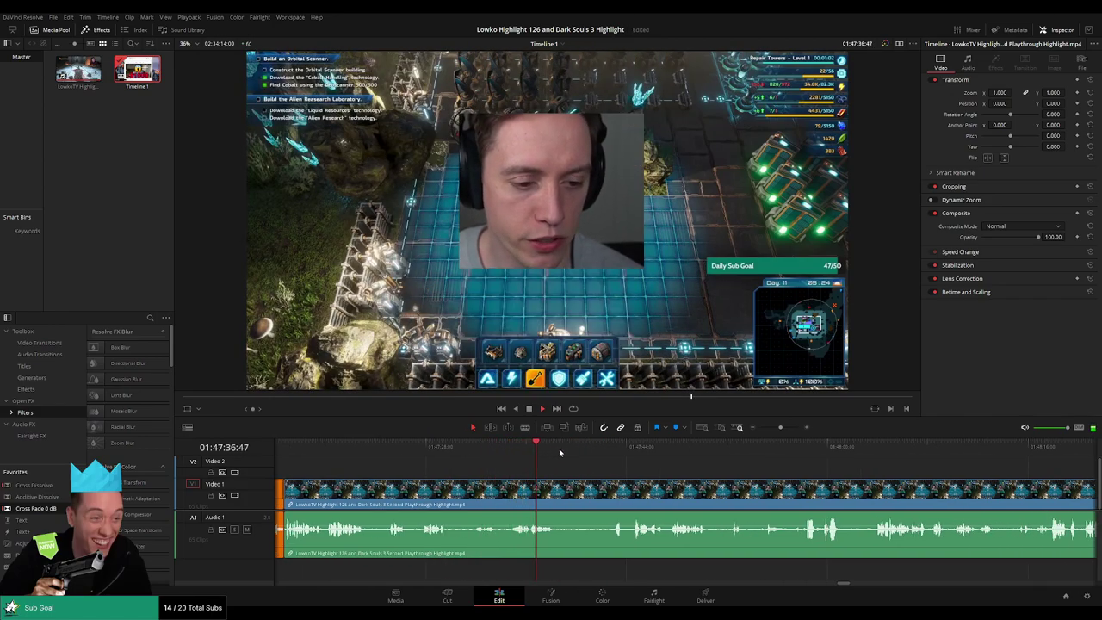
pyautogui.moveTo(573, 449); pyautogui.dragTo(610, 449)
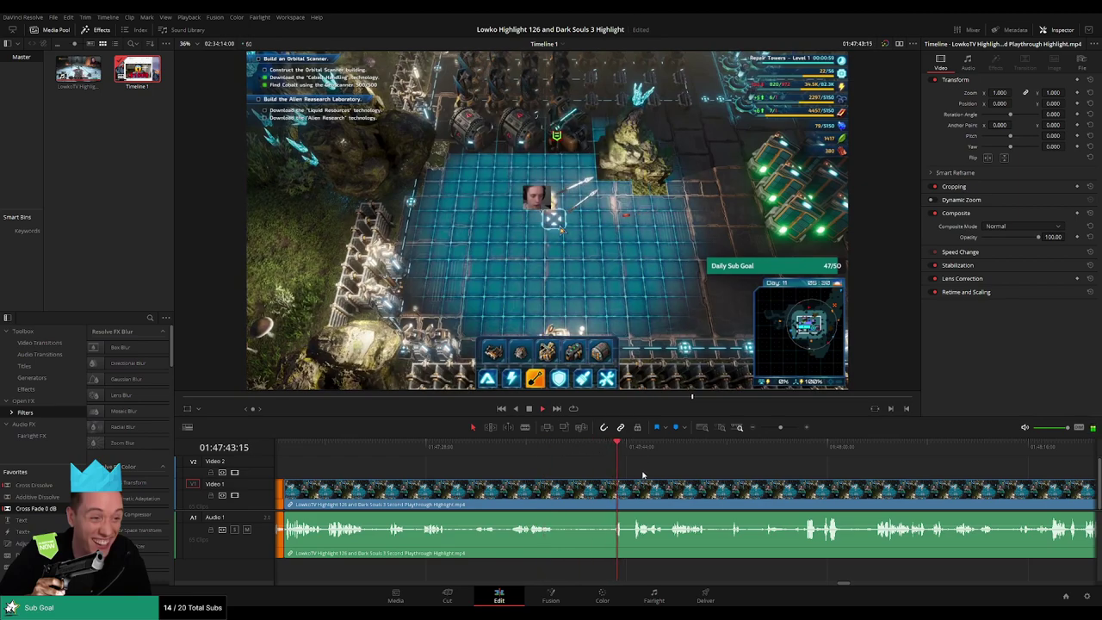
# Continue reviewing the base-building segment from about 01:47:43 to 01:48:11 at a finer timeline scale.
pyautogui.hotkey('ctrl', '=')
pyautogui.hotkey('ctrl', '=')
pyautogui.moveTo(793, 465); pyautogui.dragTo(501, 461)
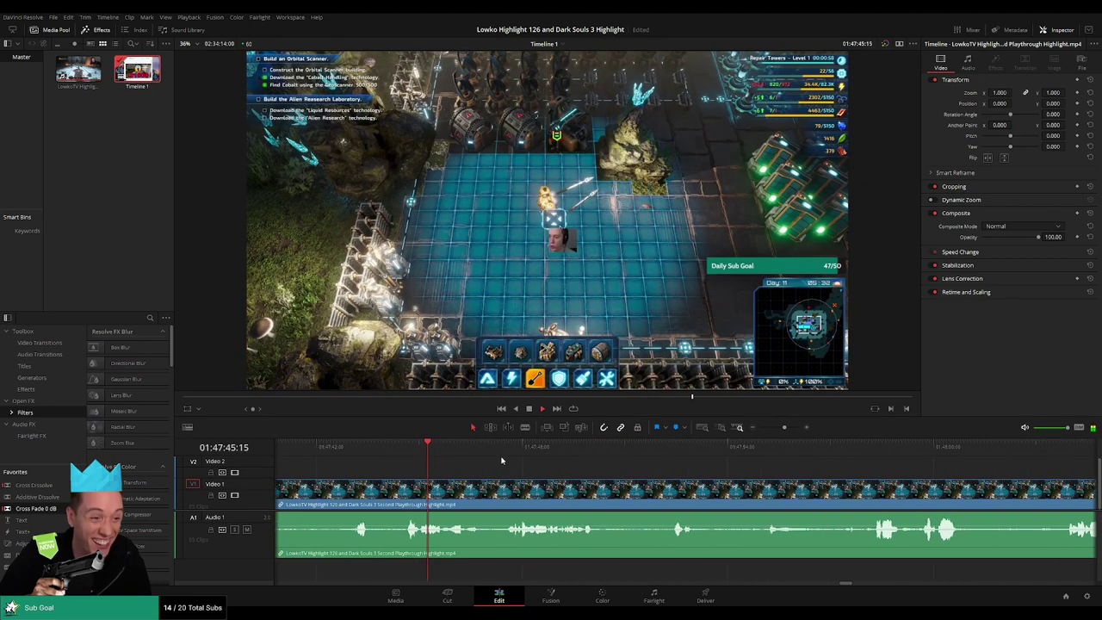
pyautogui.hscroll(2, 551, 465)
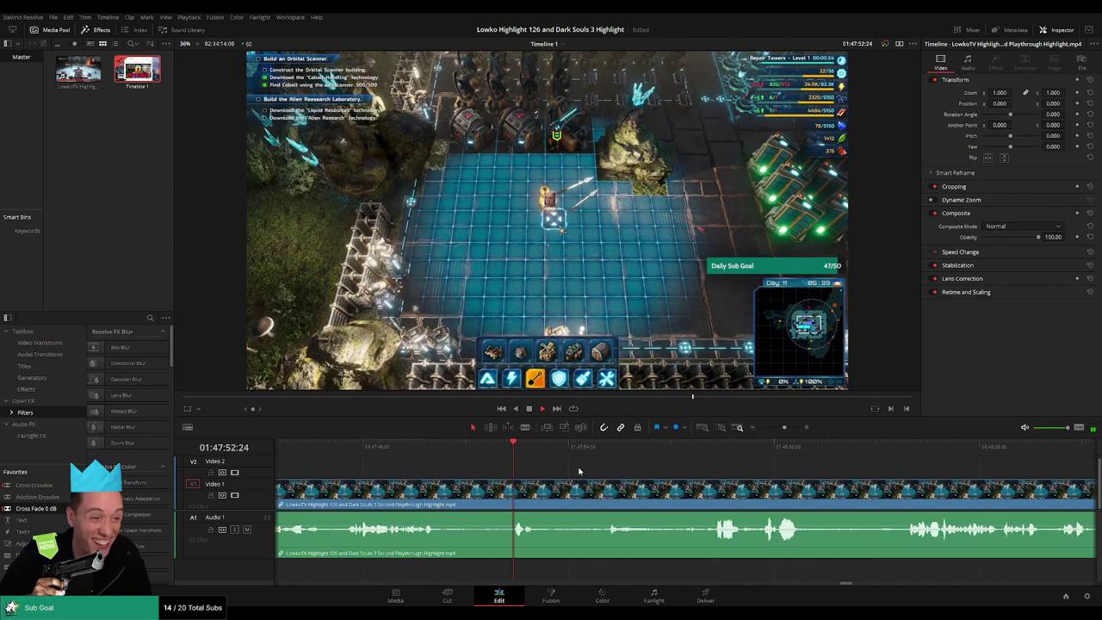
pyautogui.hscroll(2, 579, 471)
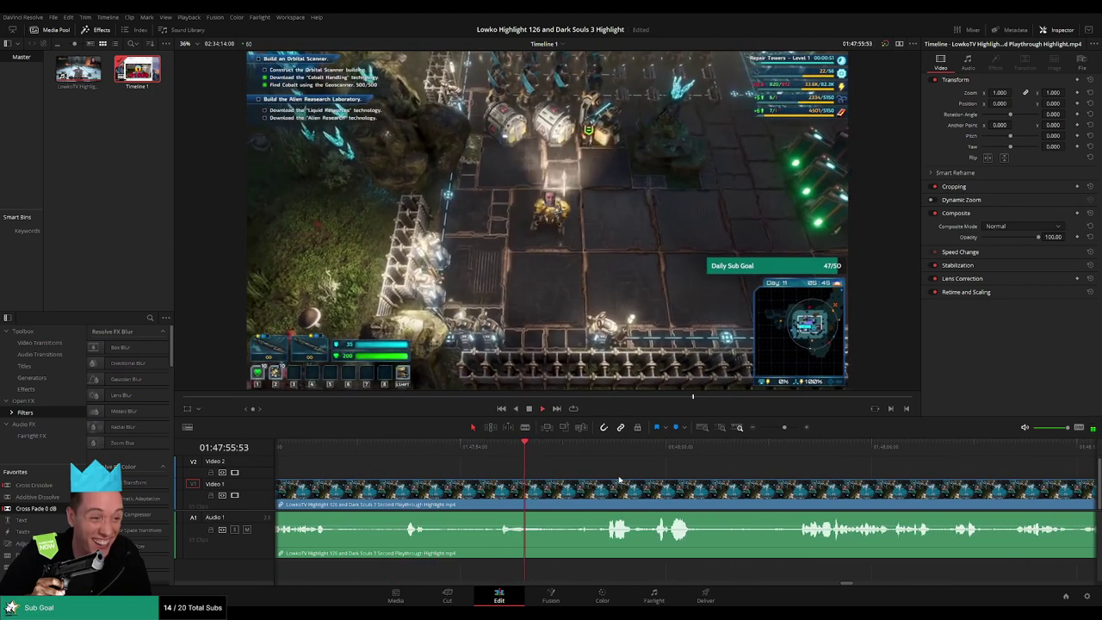
pyautogui.hscroll(2, 551, 478)
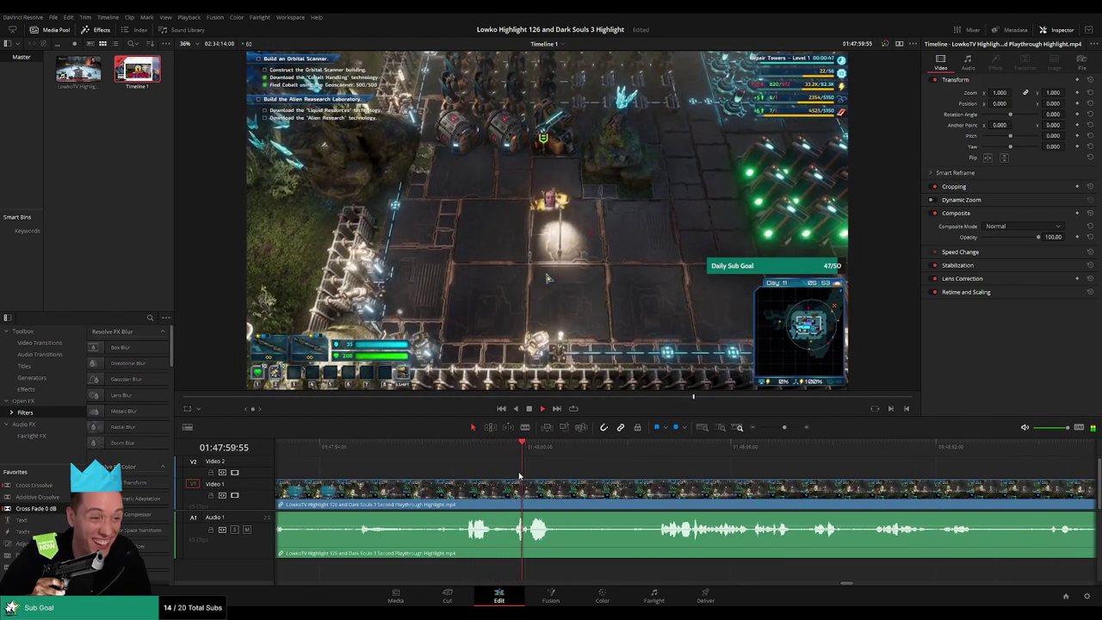
pyautogui.hscroll(2, 619, 489)
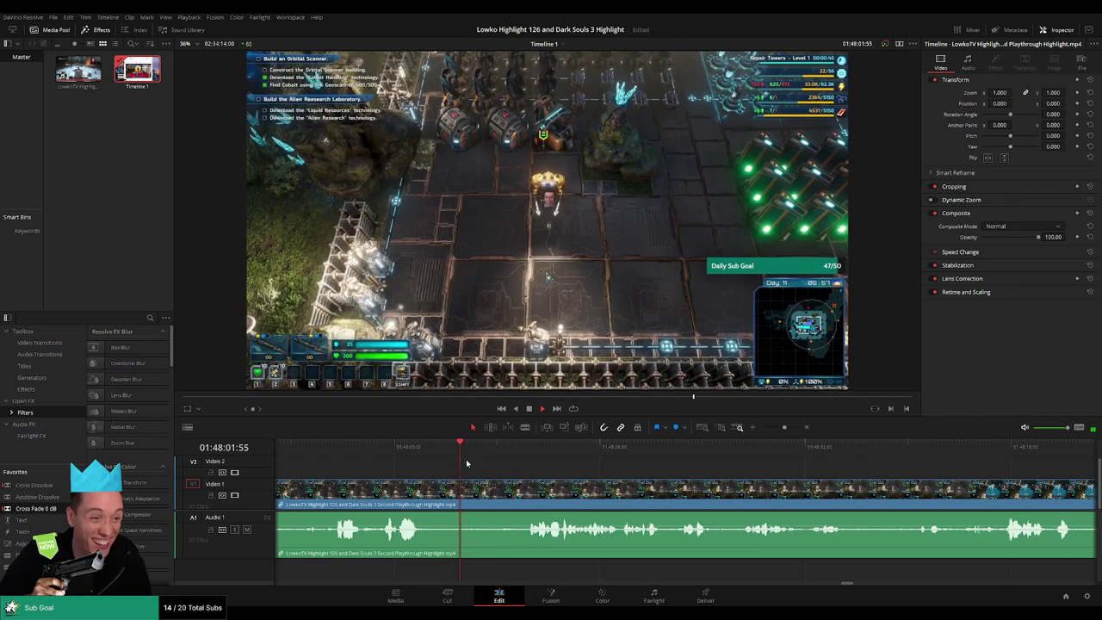
pyautogui.hscroll(1, 564, 469)
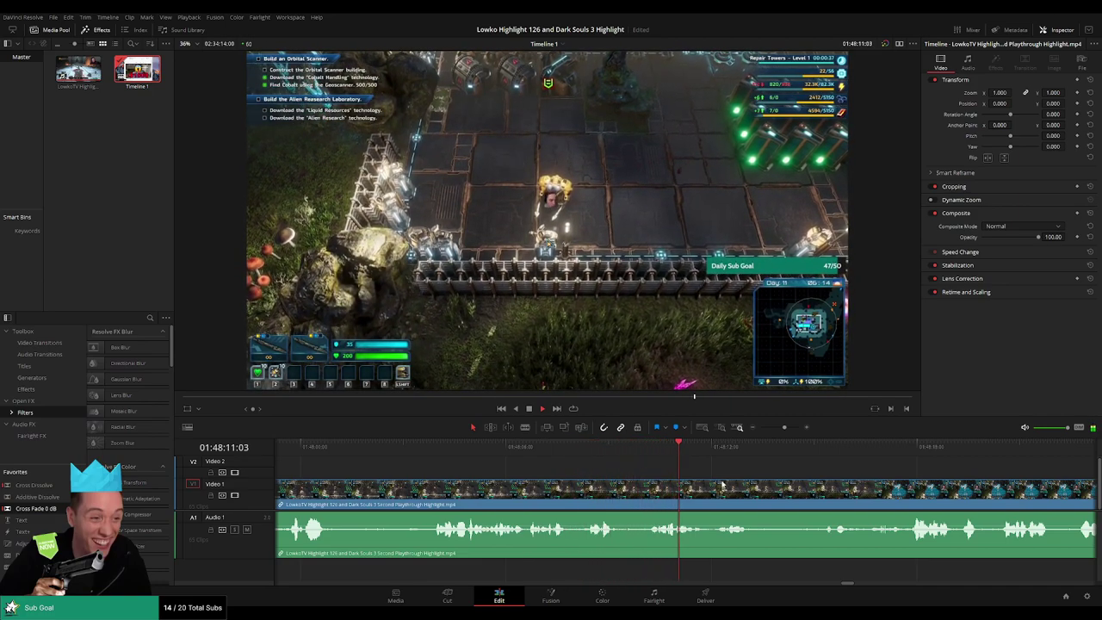
# Review the rest of the base-building segment from about 01:48:11 to the return to Dark Souls near 01:48:47.
pyautogui.hscroll(2, 721, 487)
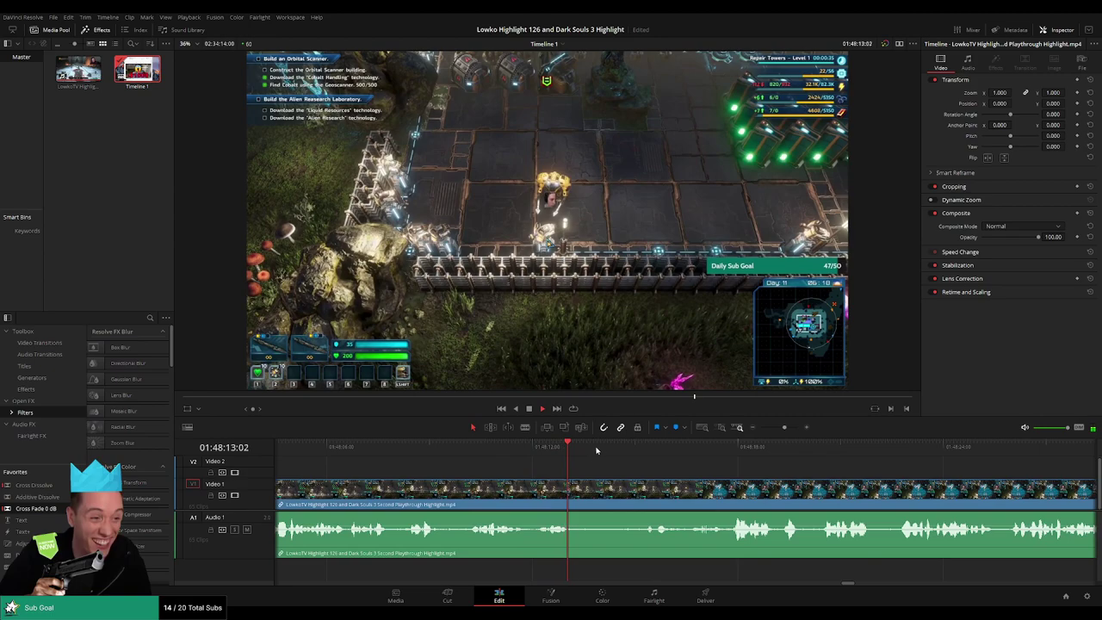
pyautogui.hscroll(2, 788, 476)
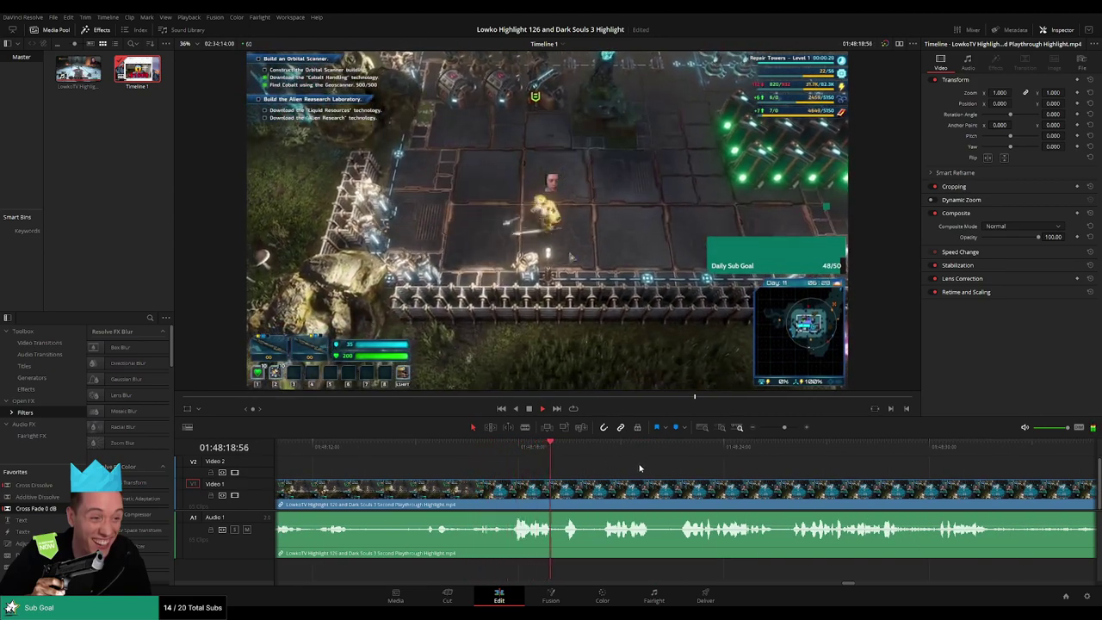
pyautogui.hscroll(2, 603, 472)
pyautogui.hscroll(1, 574, 474)
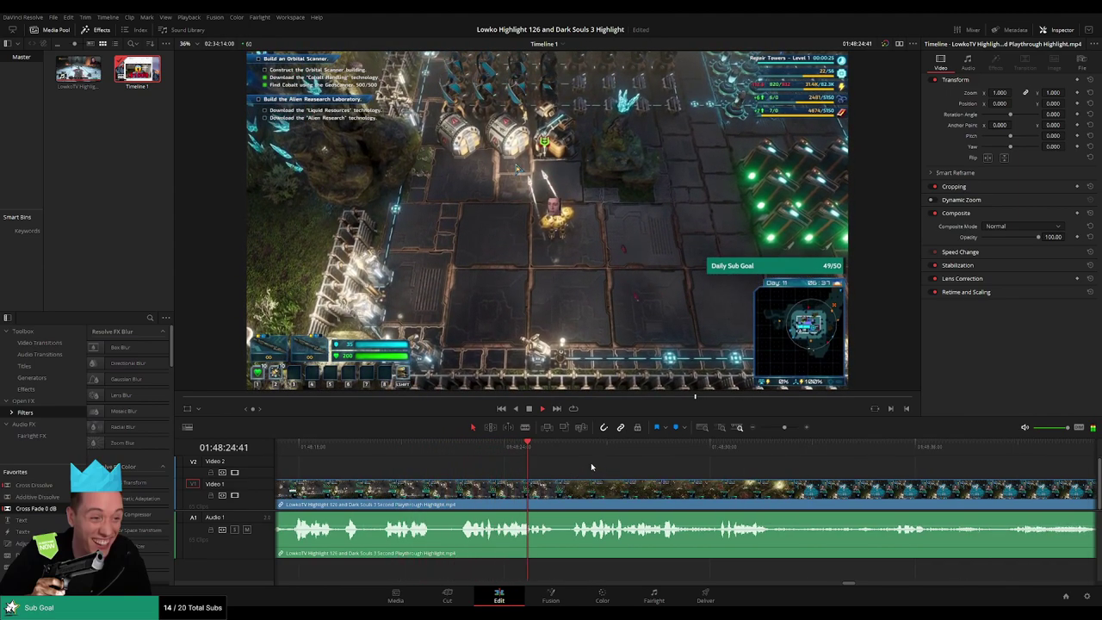
pyautogui.hscroll(2, 599, 467)
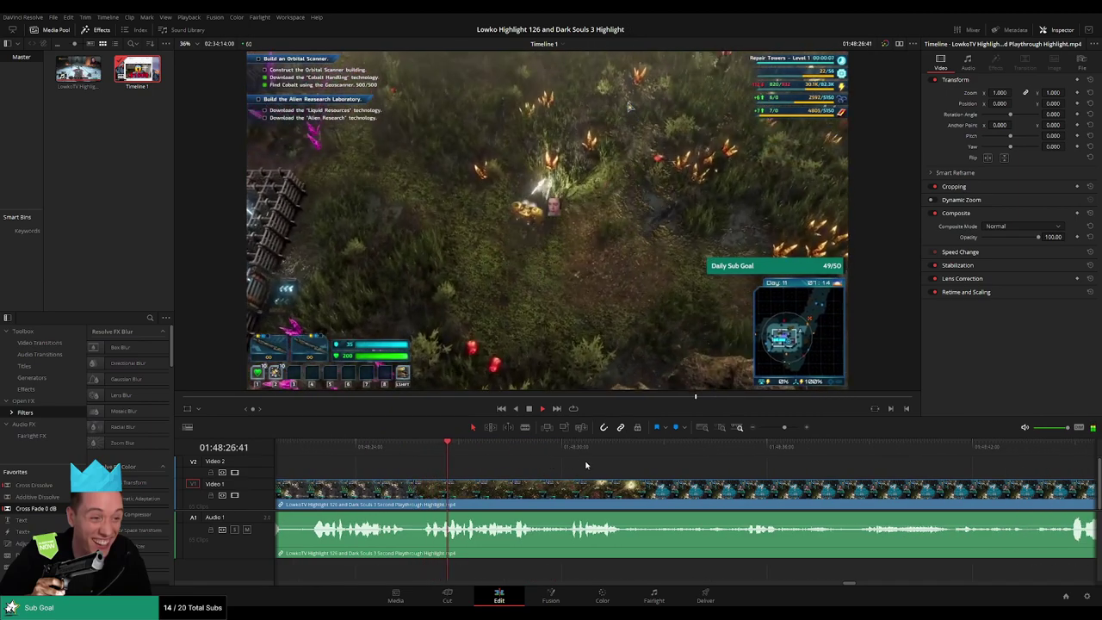
pyautogui.hscroll(2, 588, 466)
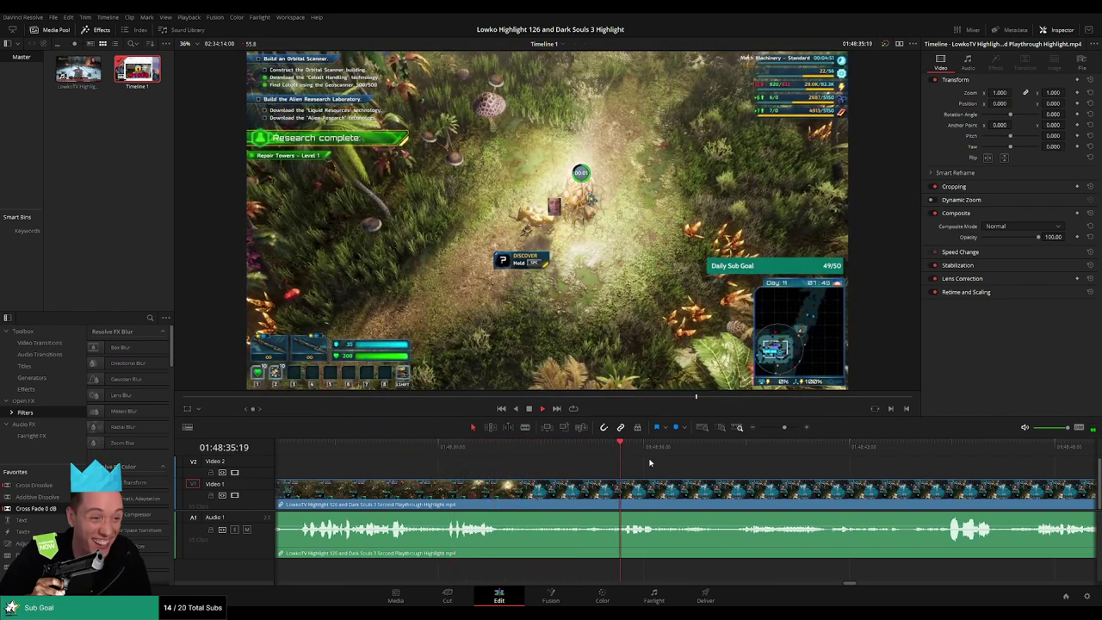
pyautogui.hscroll(2, 571, 473)
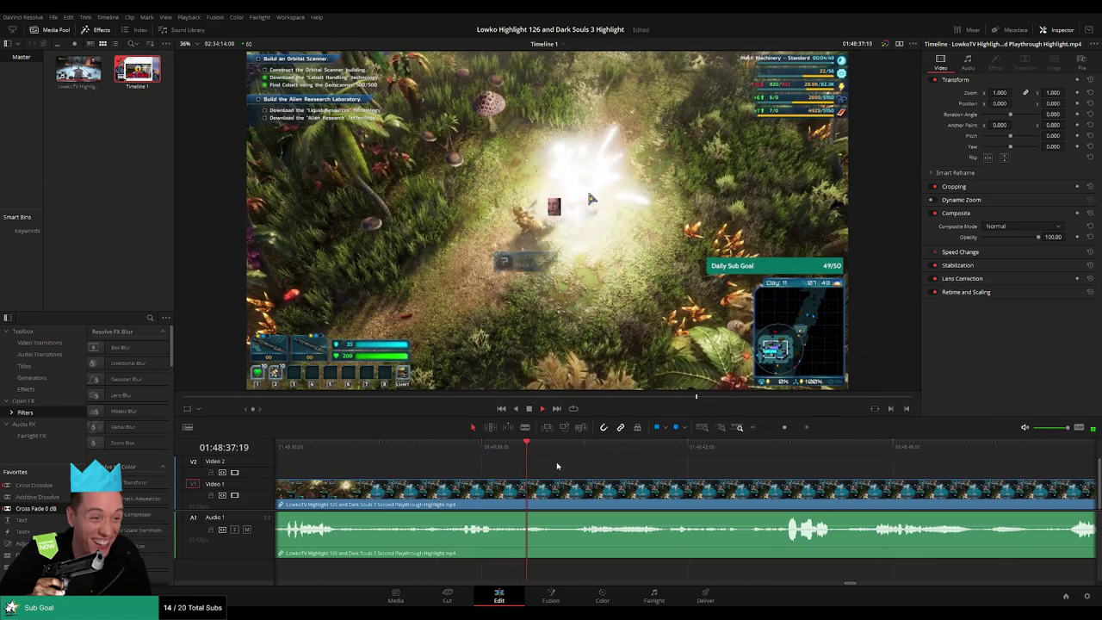
pyautogui.hscroll(3, 577, 476)
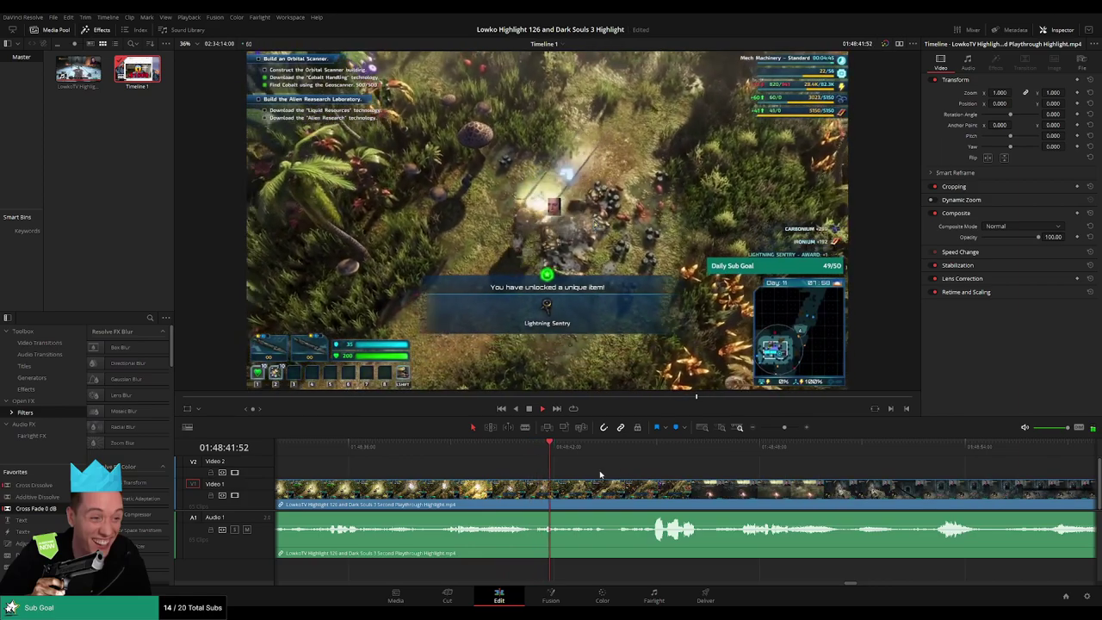
pyautogui.hscroll(3, 541, 467)
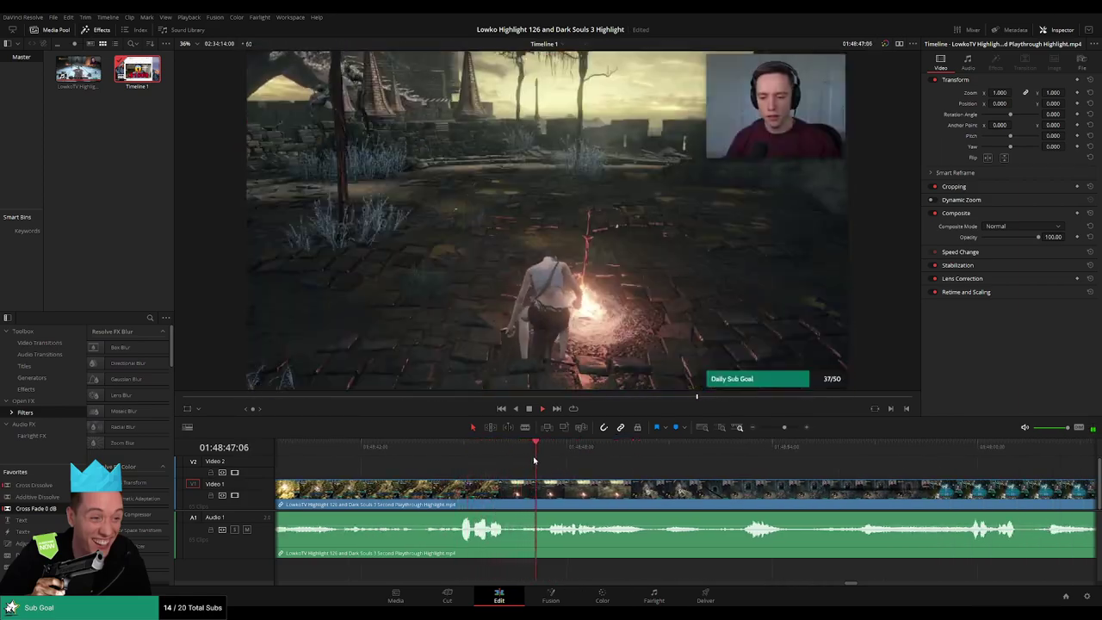
# Cut out the short dead section at the change of game near 01:48:46:24 and colour the preceding clip brown.
pyautogui.click(502, 449)
pyautogui.press('space')
pyautogui.press('b')
pyautogui.click(515, 493)
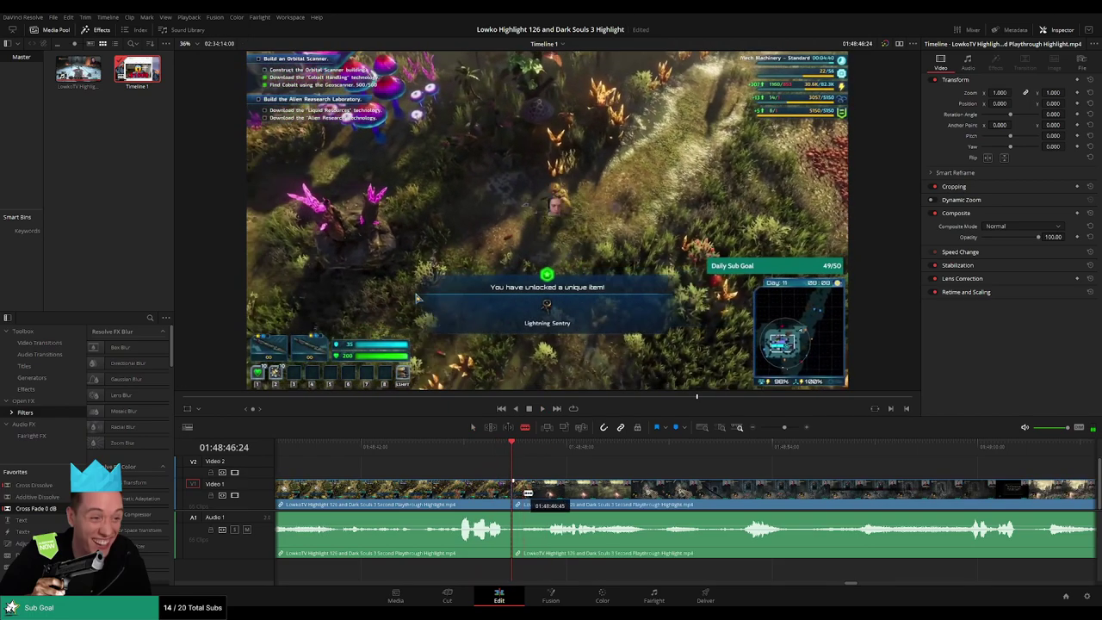
pyautogui.click(526, 493)
pyautogui.press('a')
pyautogui.click(520, 495)
pyautogui.press('Delete')
pyautogui.press('space')
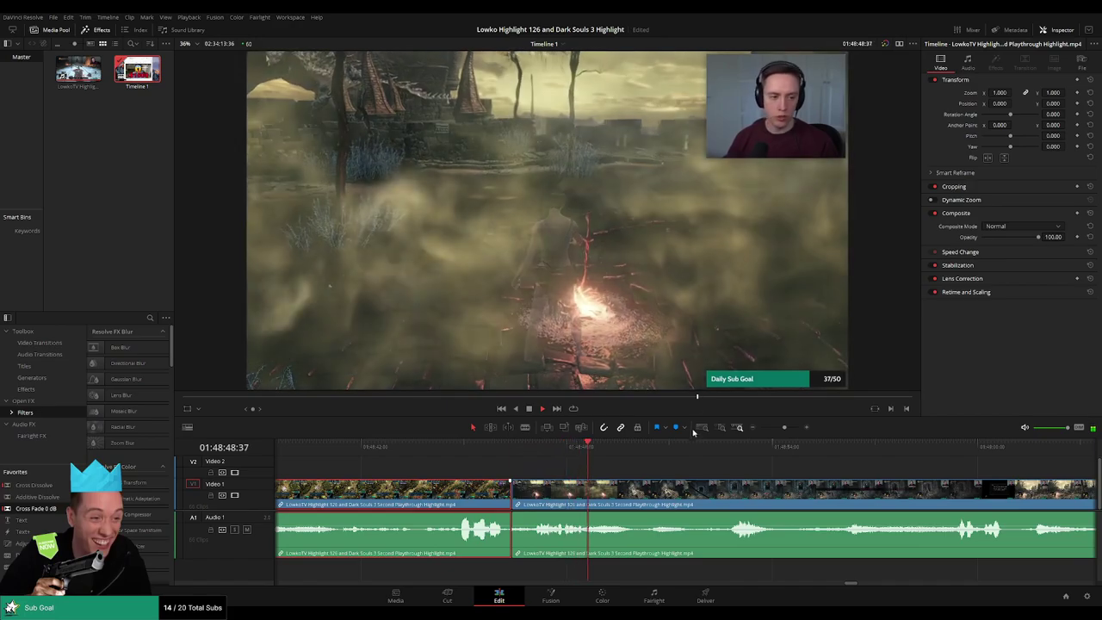
pyautogui.press('1')
# Review the Dark Souls segment from about 01:48:48 through the death to the retrieved souls near 01:49:12.
pyautogui.click(701, 467)
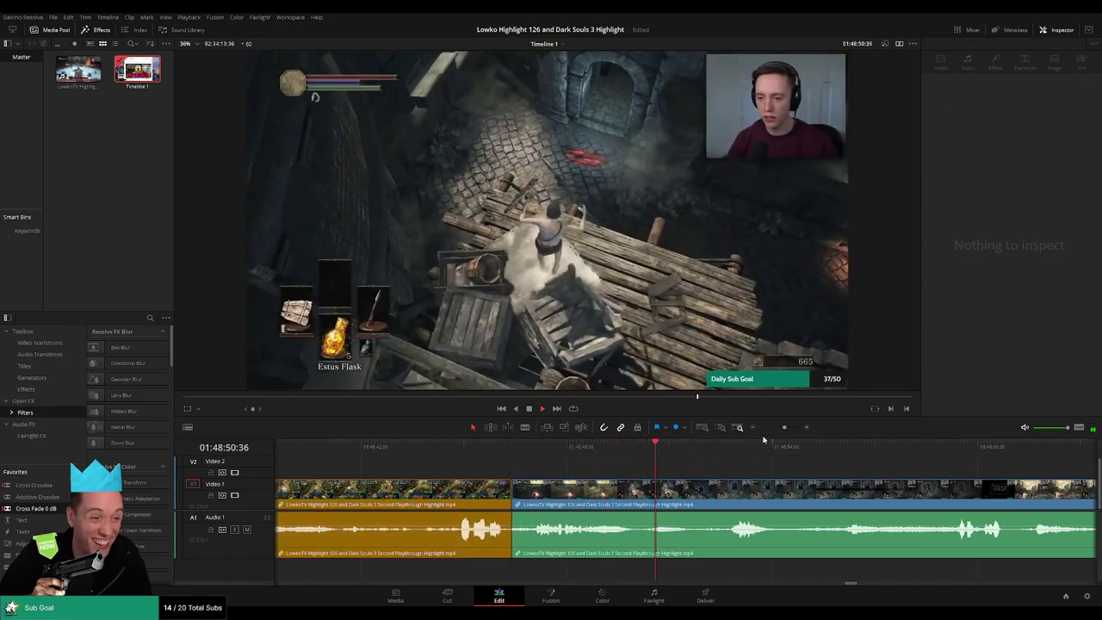
pyautogui.moveTo(783, 427)
pyautogui.mouseDown()
pyautogui.moveTo(755, 433)
pyautogui.moveTo(783, 433)
pyautogui.mouseUp()
pyautogui.moveTo(797, 474); pyautogui.dragTo(587, 475)
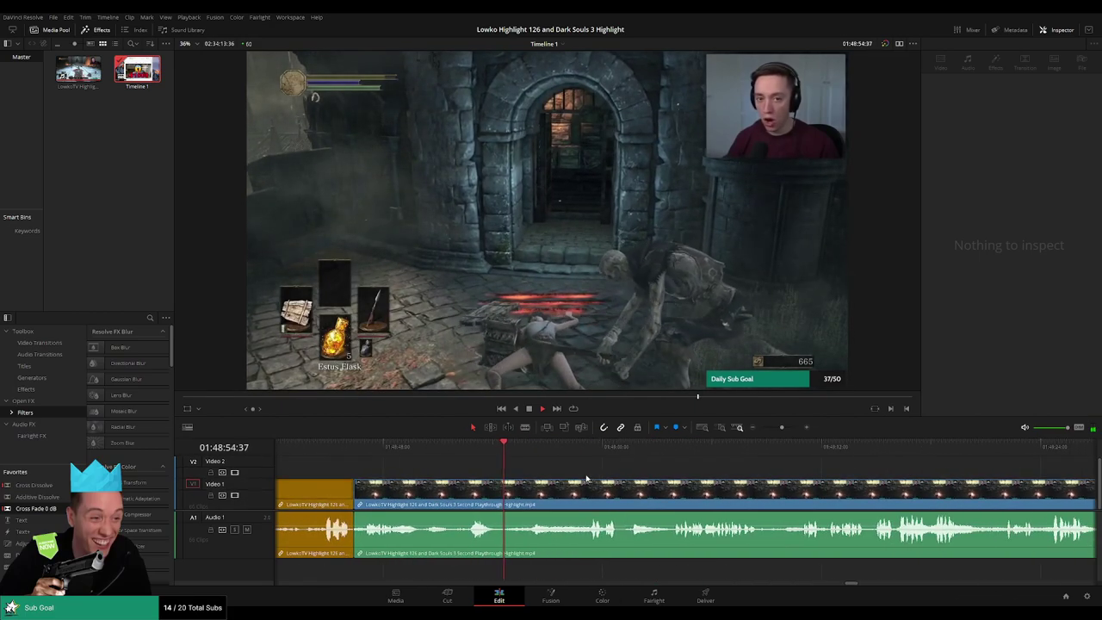
pyautogui.click(535, 451)
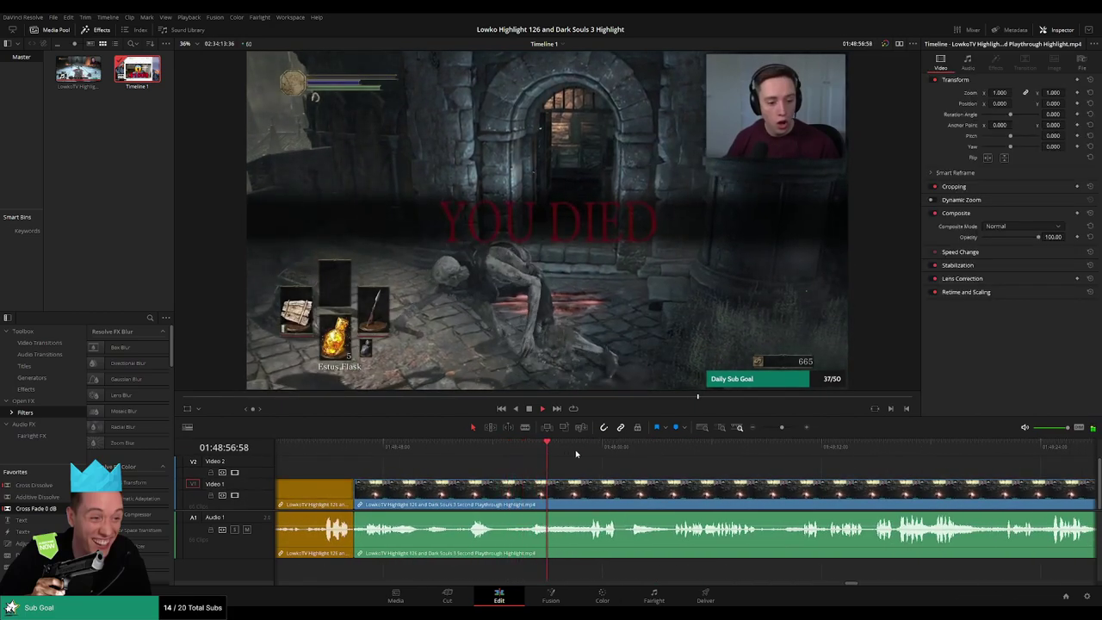
pyautogui.moveTo(740, 473); pyautogui.dragTo(612, 468)
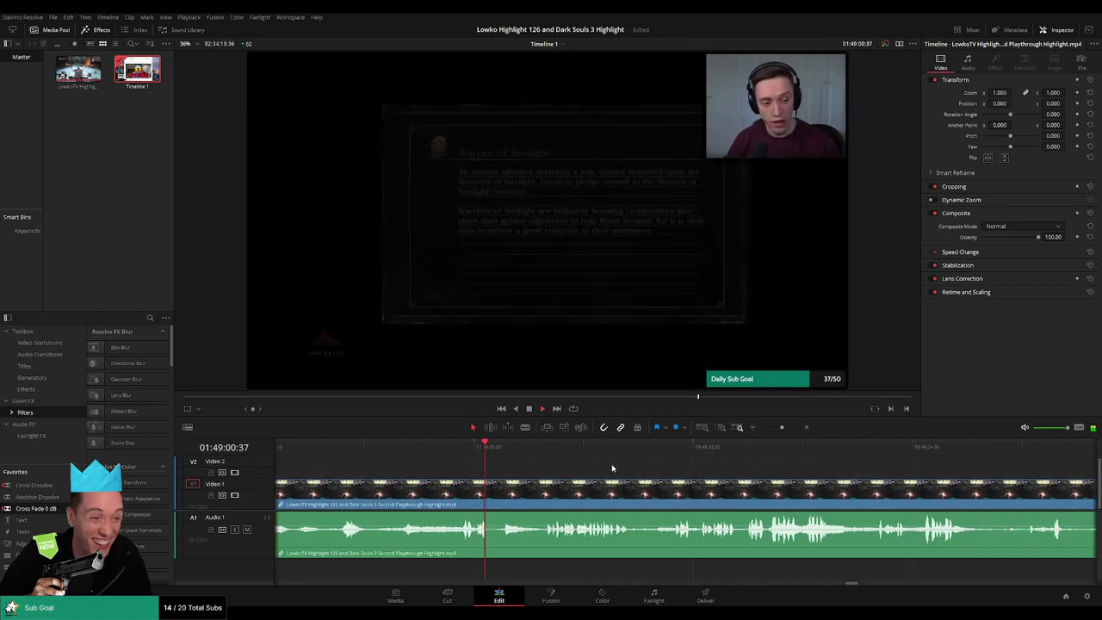
pyautogui.hscroll(2, 612, 468)
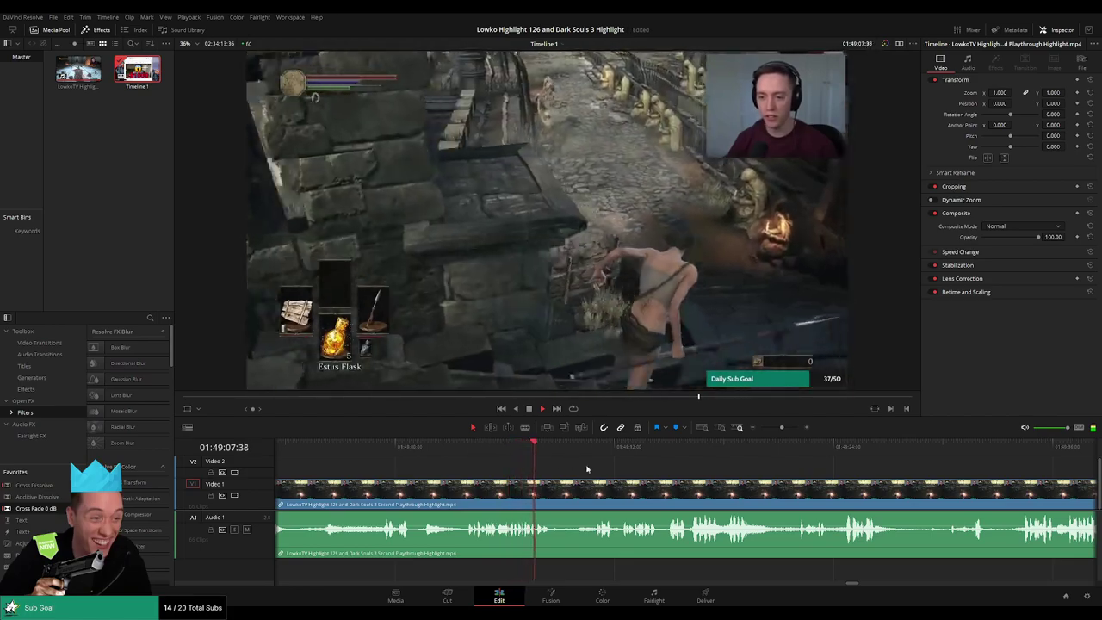
pyautogui.hscroll(2, 502, 465)
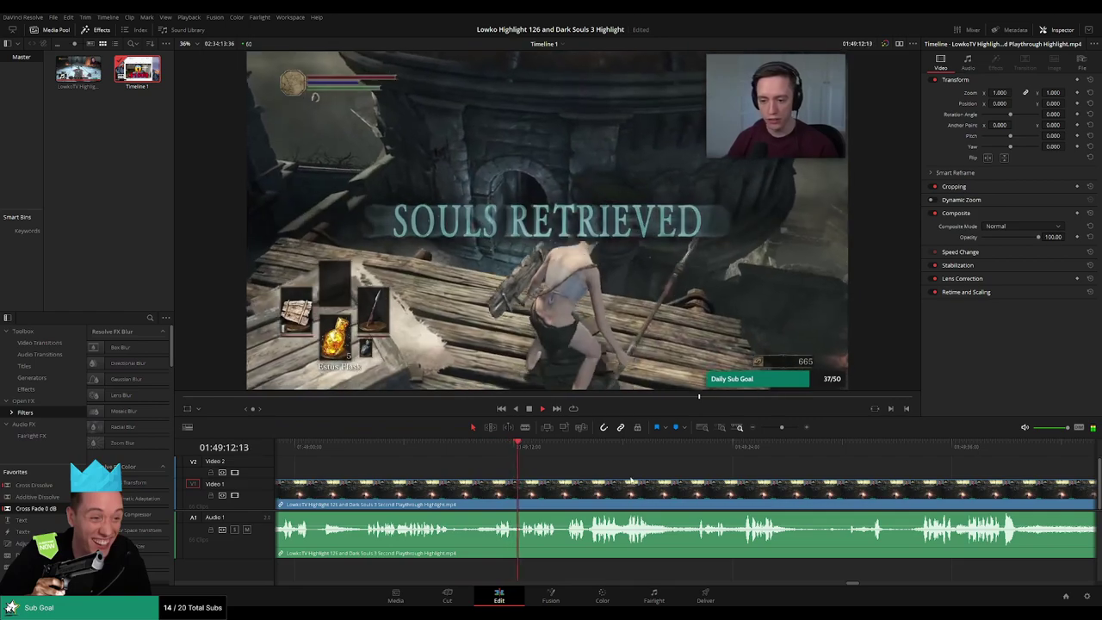
# Continue reviewing the Dark Souls run from about 01:49:12 to the dark lift near 01:50:06.
pyautogui.hscroll(2, 541, 469)
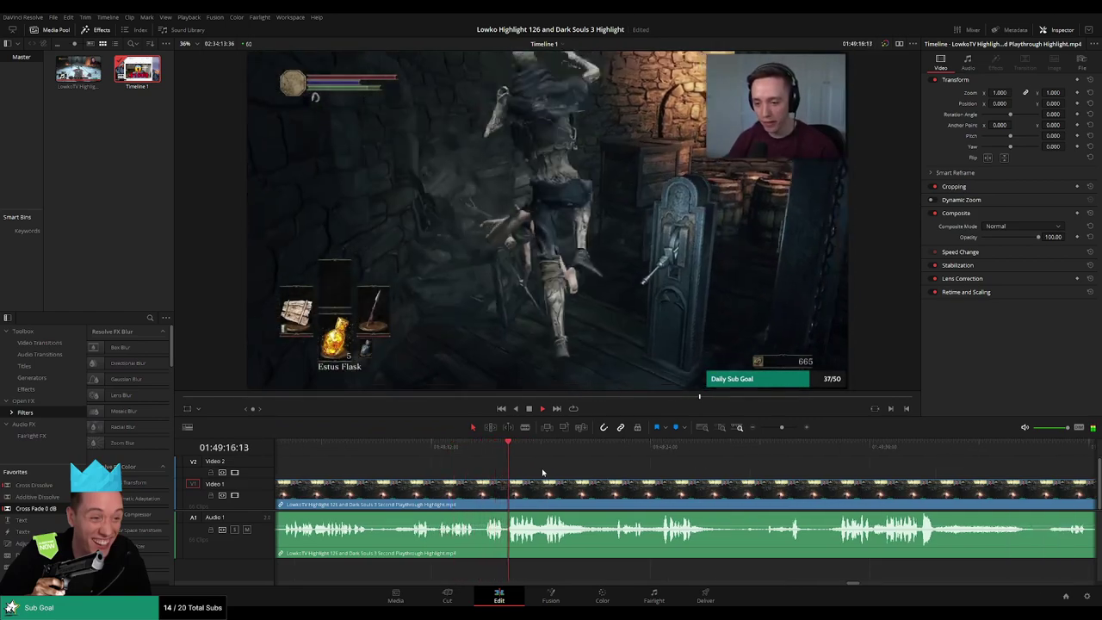
pyautogui.hscroll(3, 517, 467)
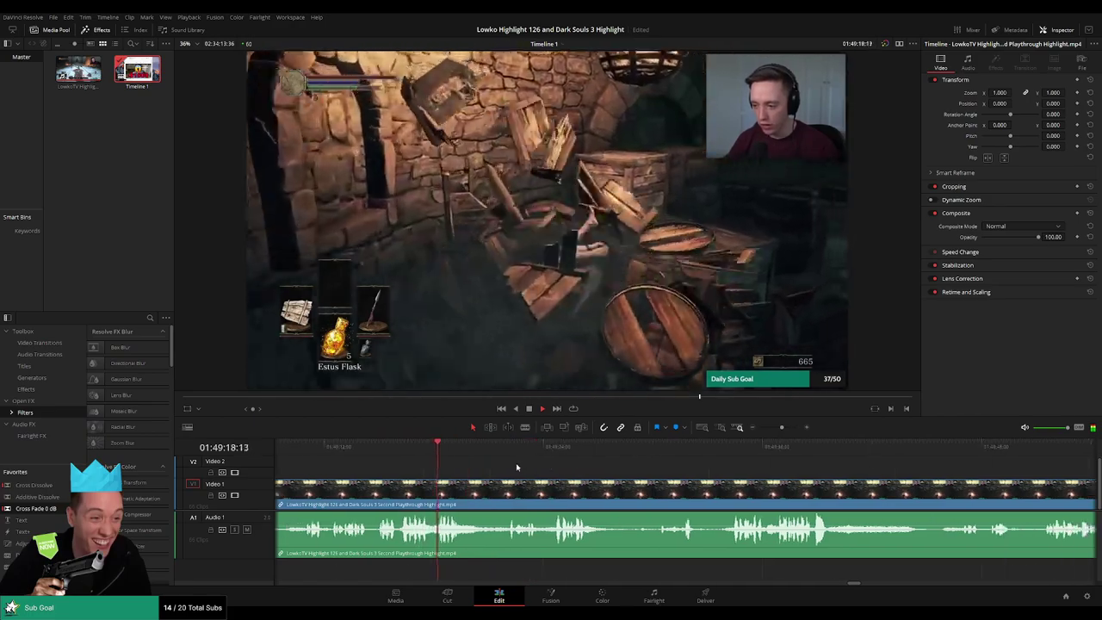
pyautogui.click(508, 448)
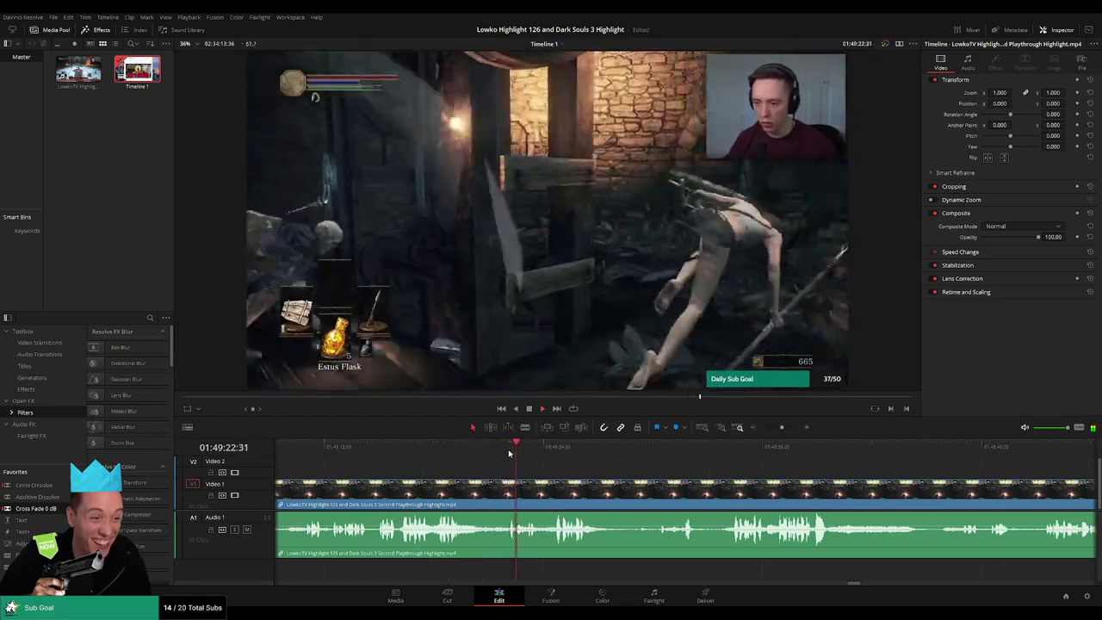
pyautogui.hscroll(2, 592, 478)
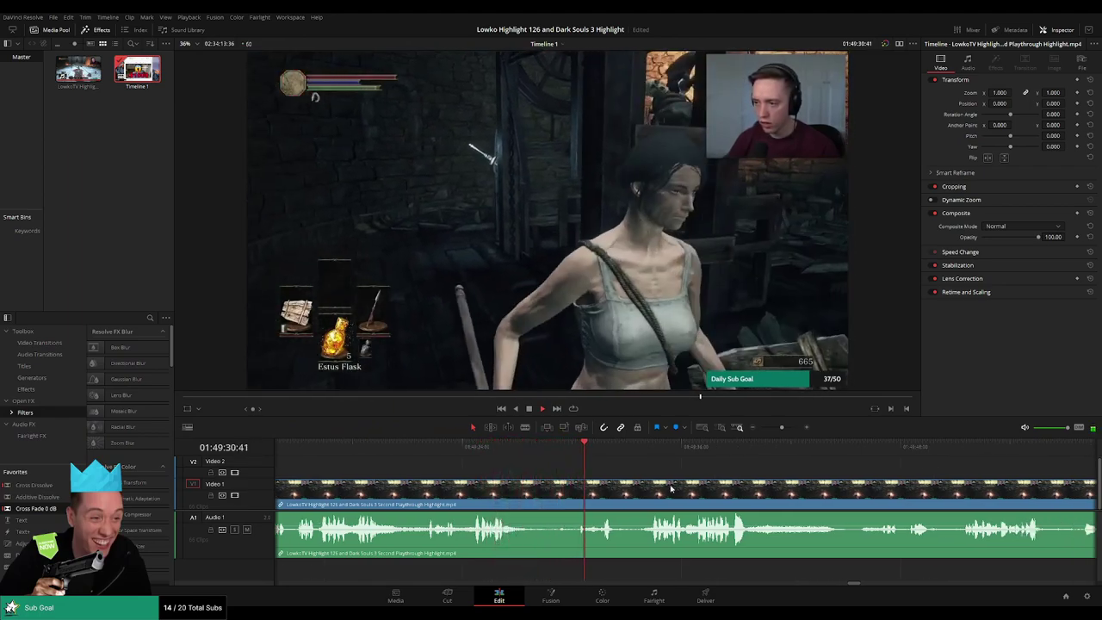
pyautogui.hscroll(2, 592, 479)
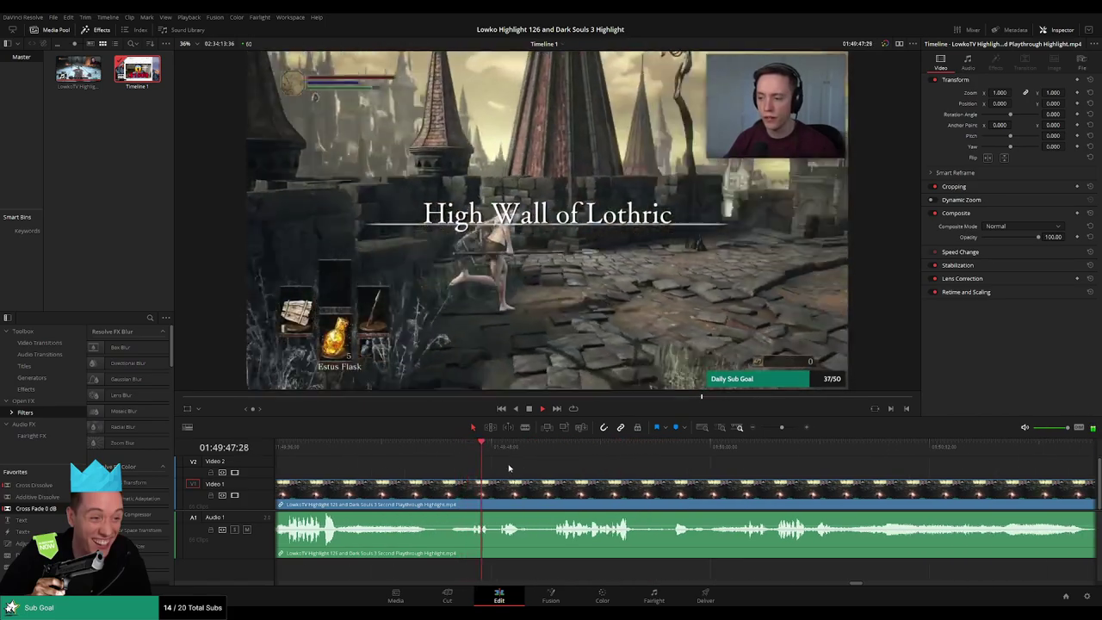
pyautogui.click(547, 449)
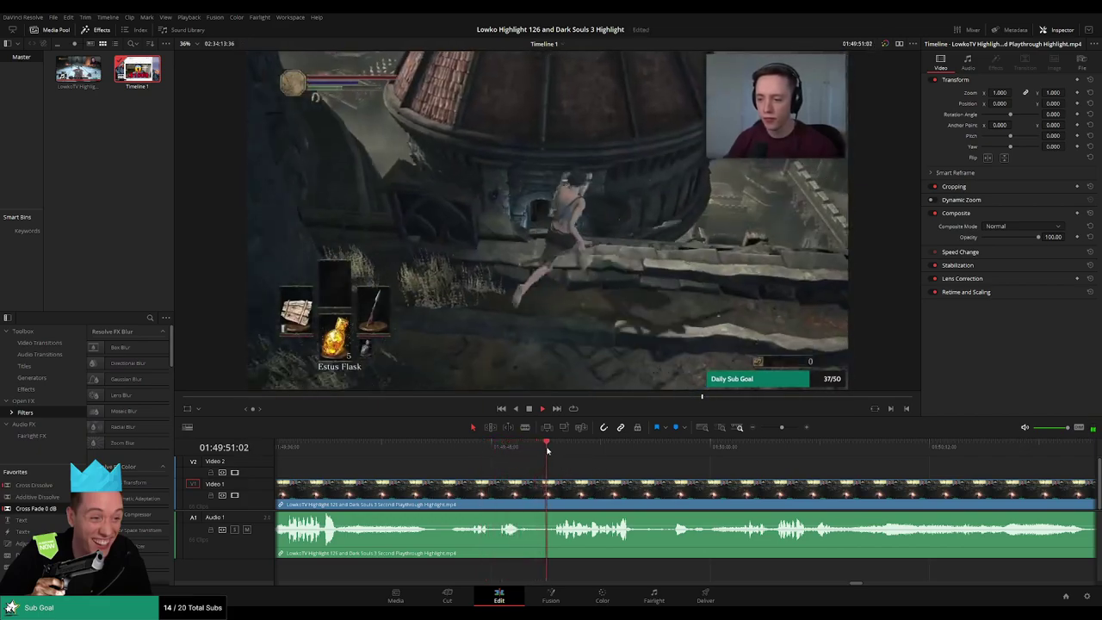
pyautogui.hscroll(3, 642, 471)
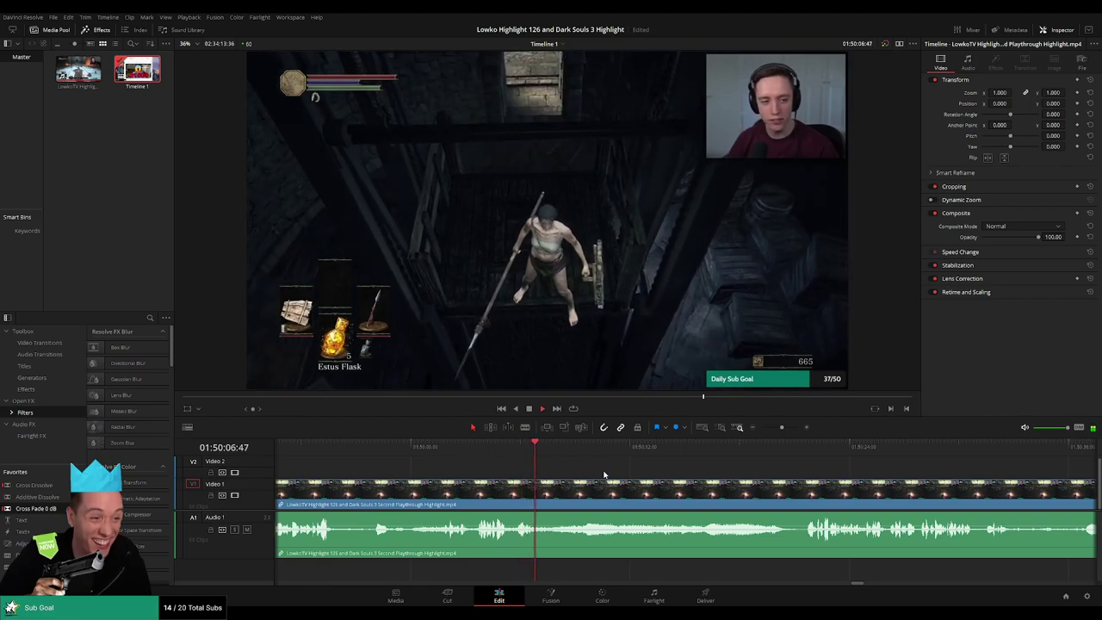
# Cut out the short dead section after 01:50:06:55 with an audio cross-fade at the join, and colour the preceding clip orange.
pyautogui.moveTo(564, 450); pyautogui.dragTo(517, 447)
pyautogui.press('space')
pyautogui.press('b')
pyautogui.click(539, 492)
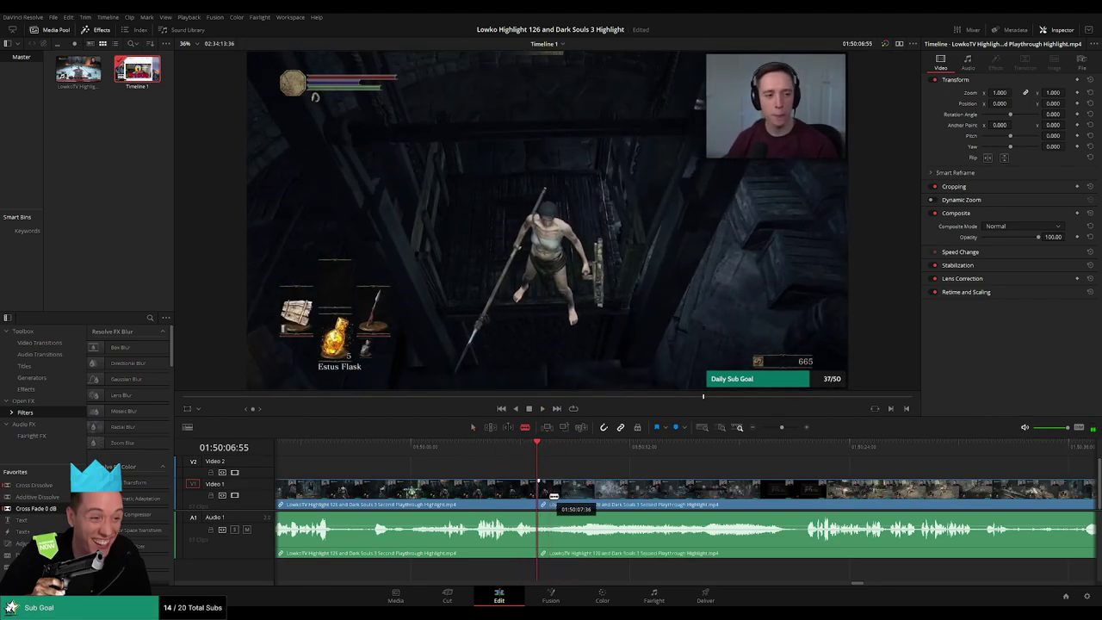
pyautogui.click(557, 494)
pyautogui.press('a')
pyautogui.click(548, 497)
pyautogui.press('Delete')
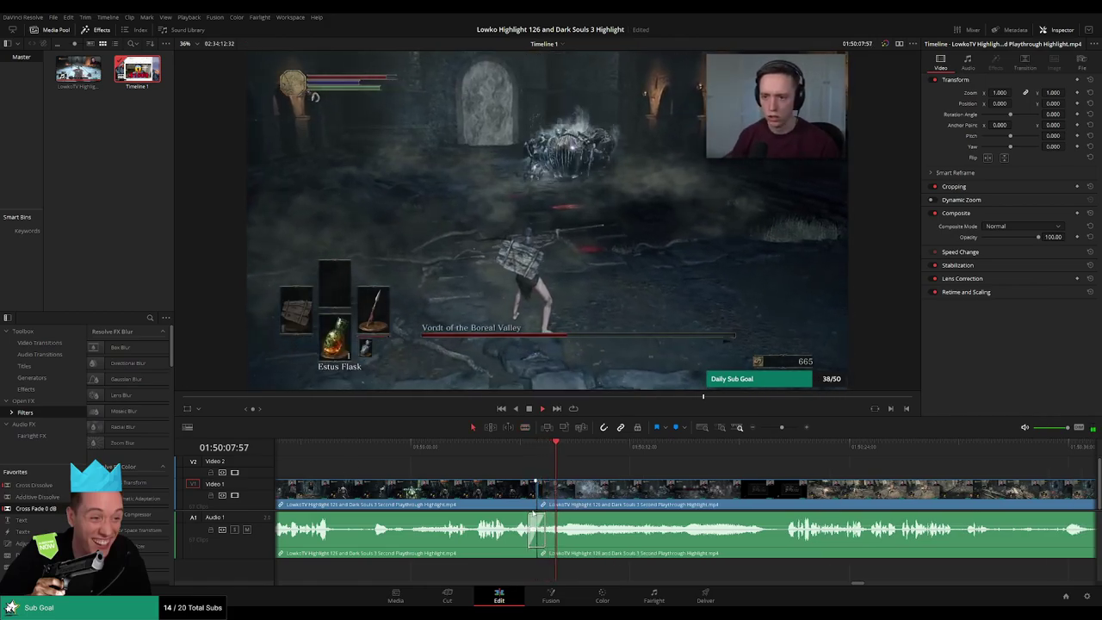
pyautogui.click(531, 506)
pyautogui.press('1')
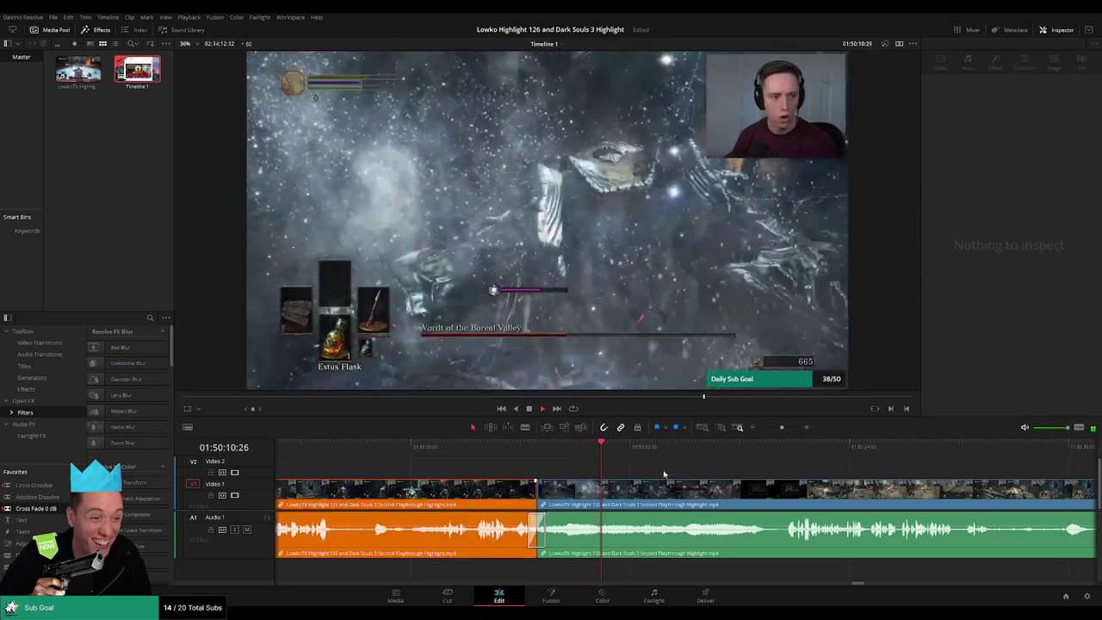
# Review the boss fight and the runs back from about 01:50:10 to 01:50:47, using a finer timeline scale.
pyautogui.moveTo(619, 447); pyautogui.dragTo(768, 449)
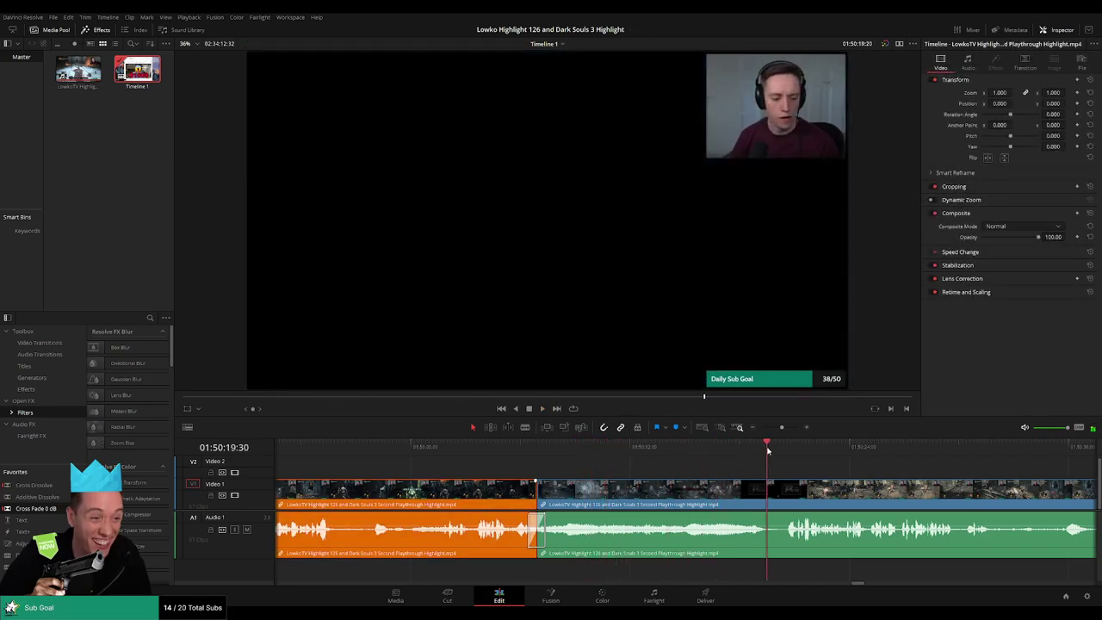
pyautogui.press('Delete')
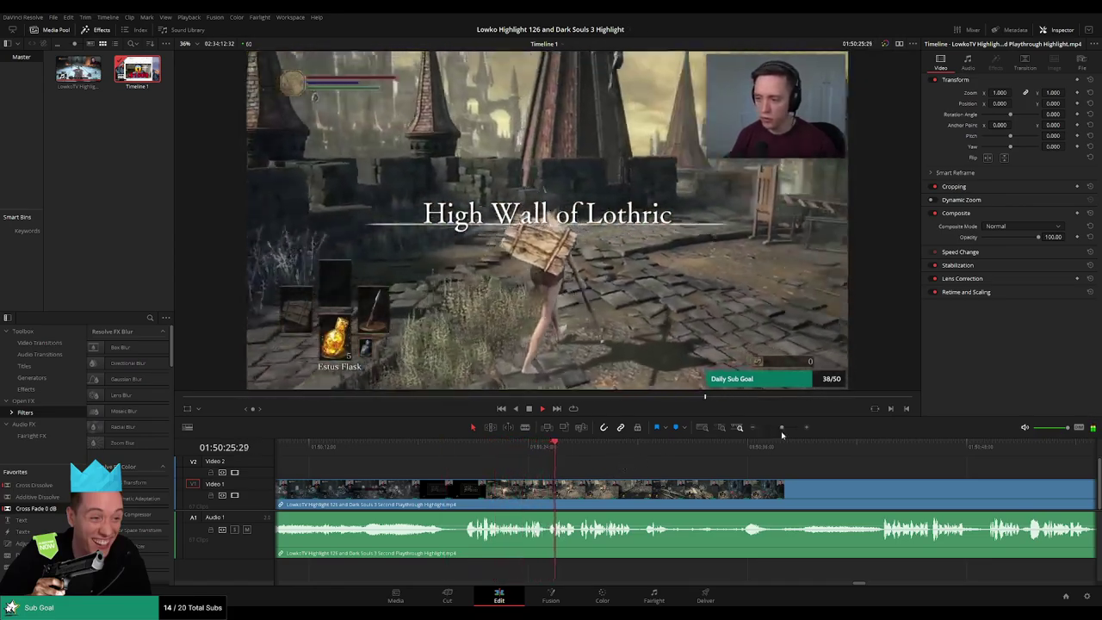
pyautogui.moveTo(782, 427)
pyautogui.mouseDown()
pyautogui.moveTo(760, 429)
pyautogui.moveTo(783, 428)
pyautogui.mouseUp()
pyautogui.moveTo(763, 483); pyautogui.dragTo(579, 451)
pyautogui.click(651, 450)
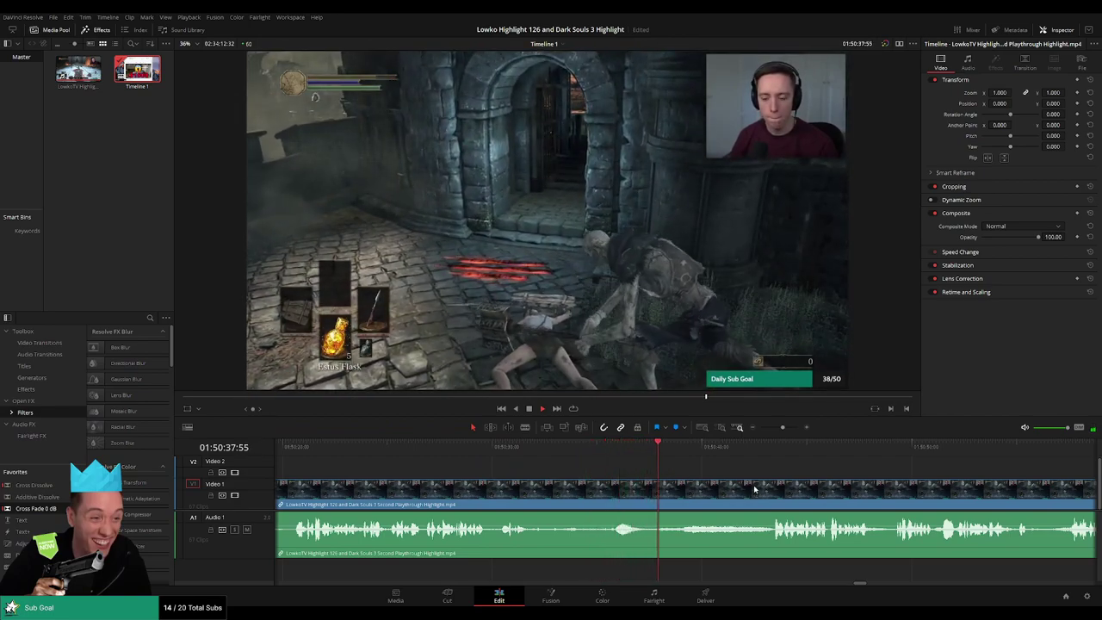
pyautogui.hscroll(4, 755, 489)
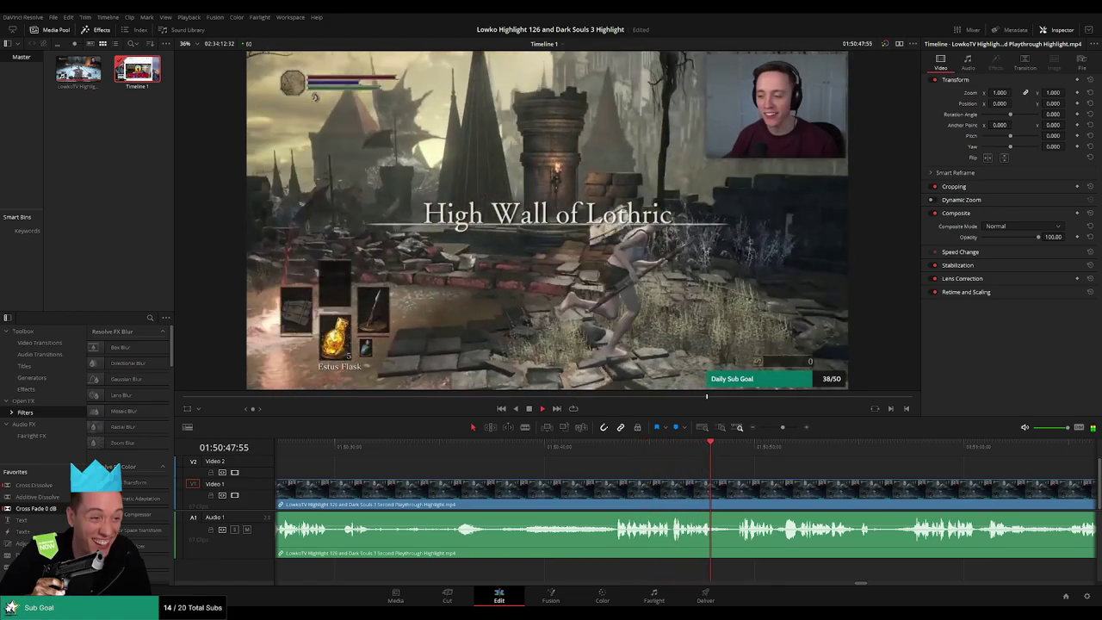
# Review the next Dark Souls attempt from about 01:50:47 to the death screen near 01:51:19.
pyautogui.moveTo(793, 474); pyautogui.dragTo(521, 454)
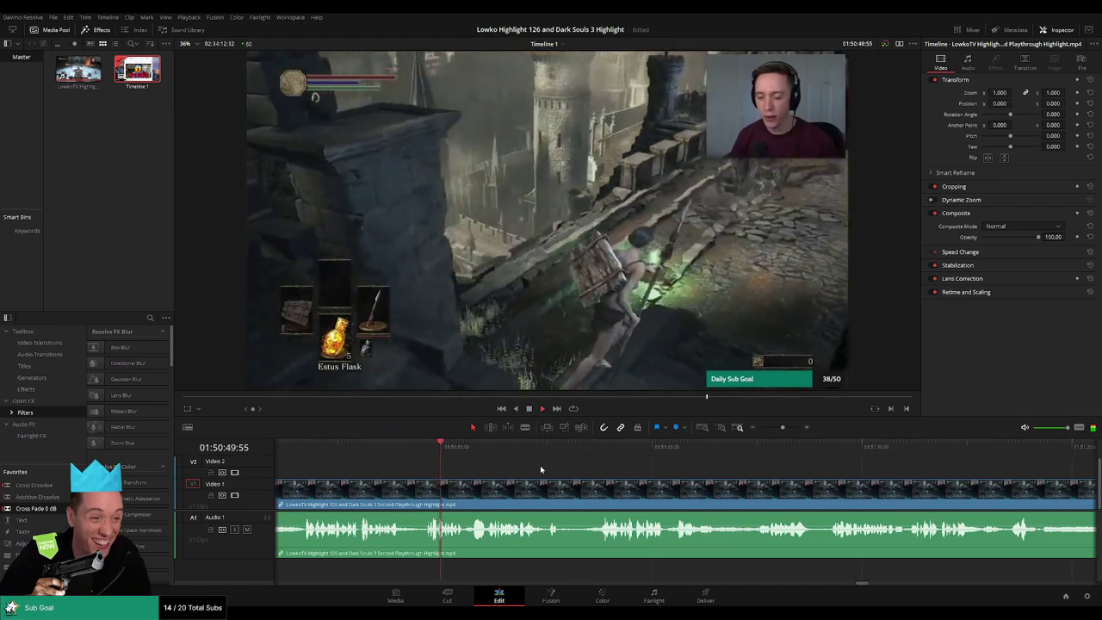
pyautogui.hscroll(1, 494, 465)
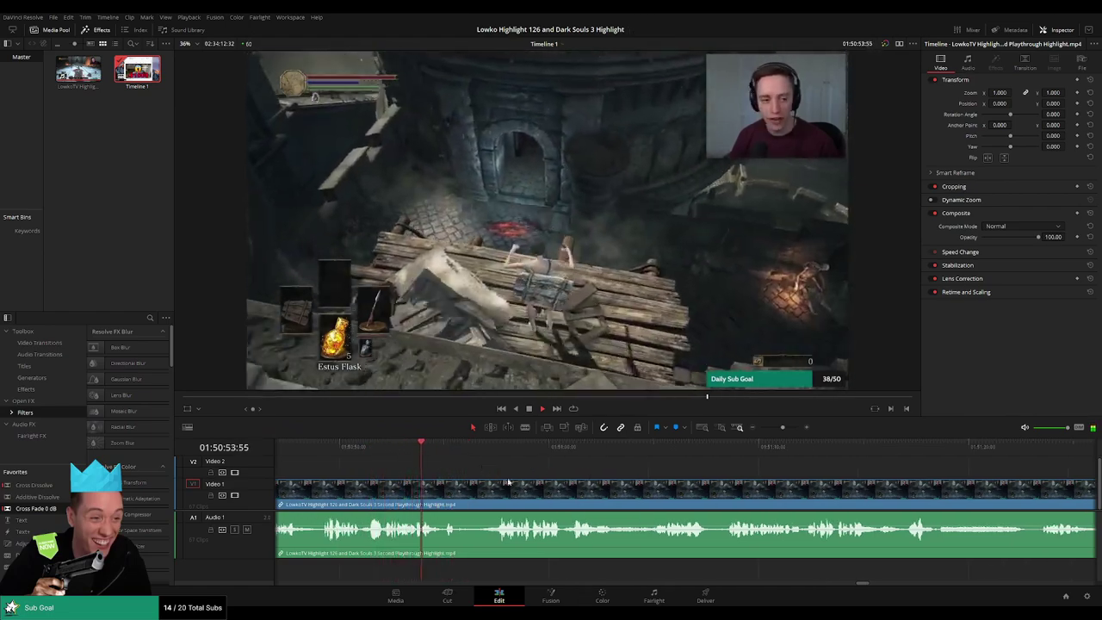
pyautogui.click(486, 457)
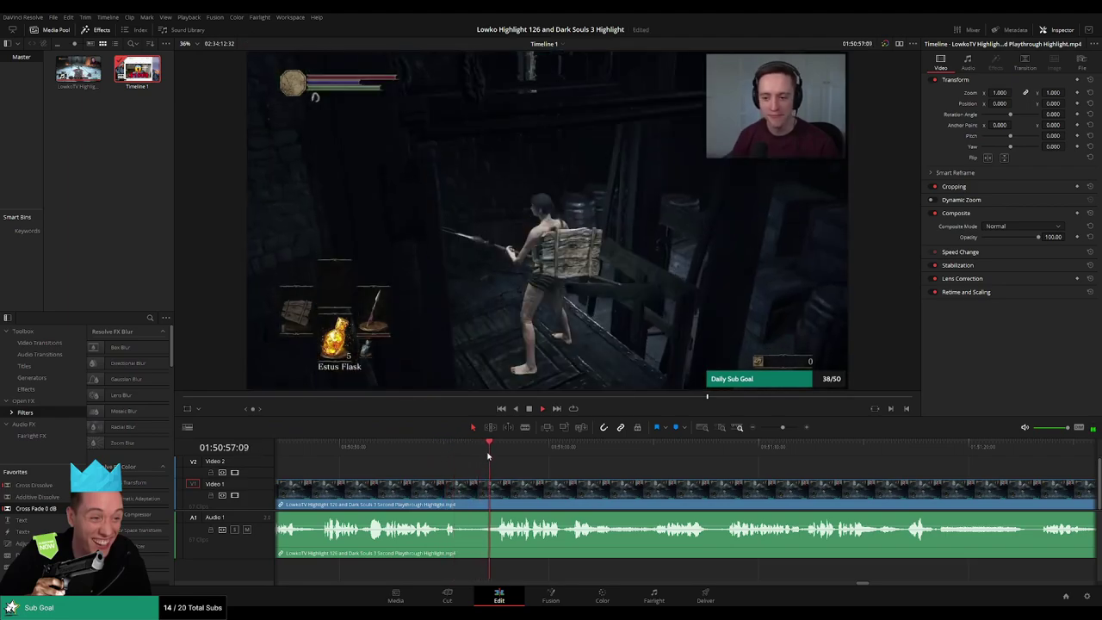
pyautogui.hscroll(2, 637, 485)
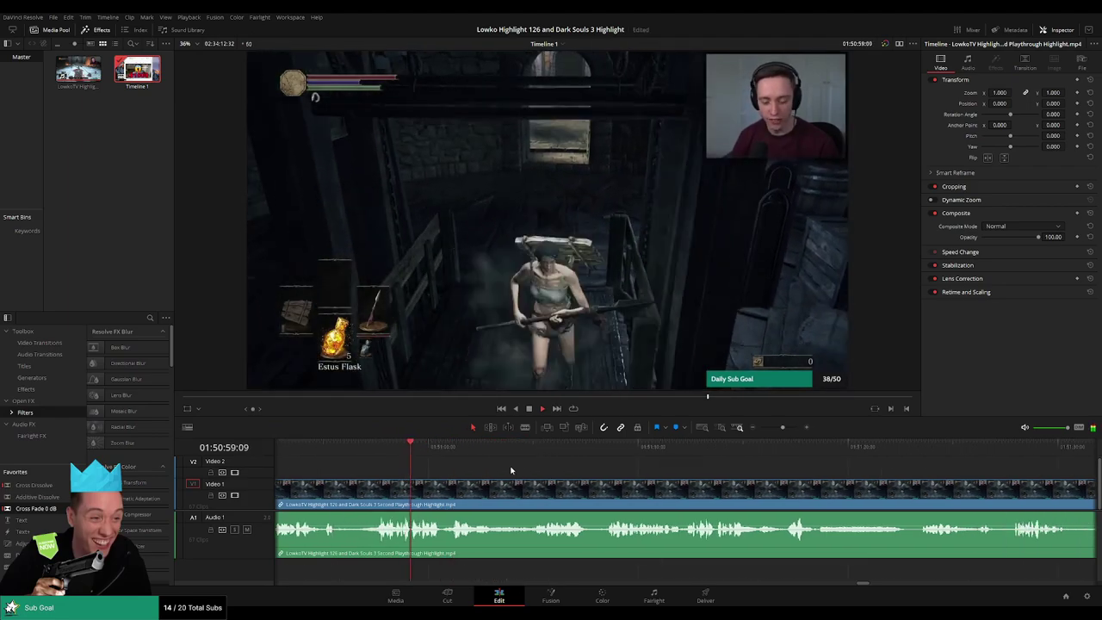
pyautogui.click(452, 450)
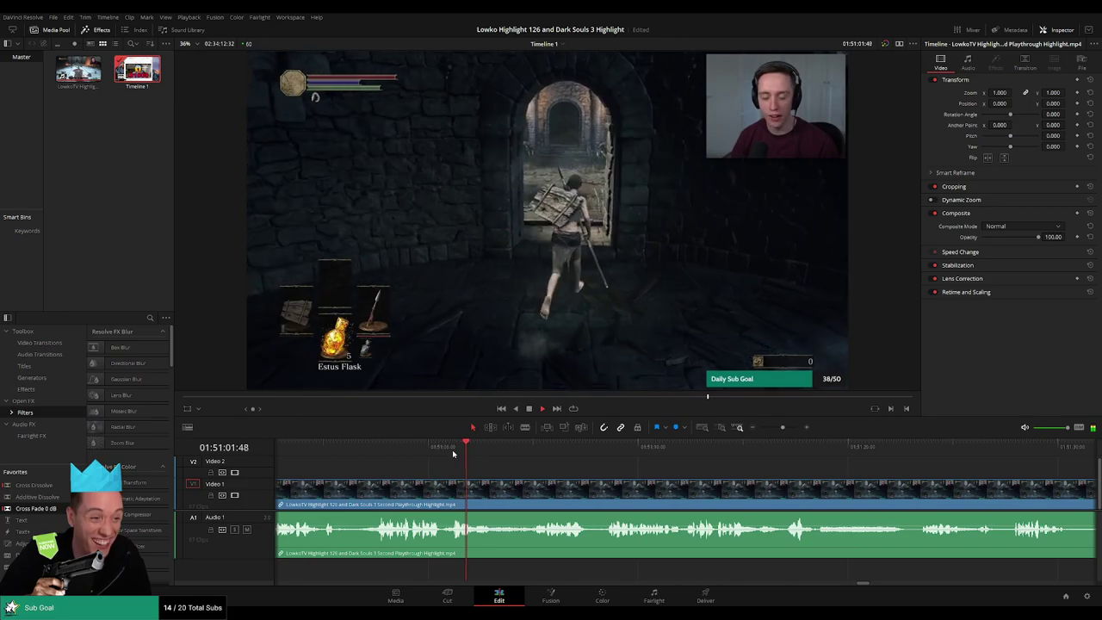
pyautogui.click(529, 455)
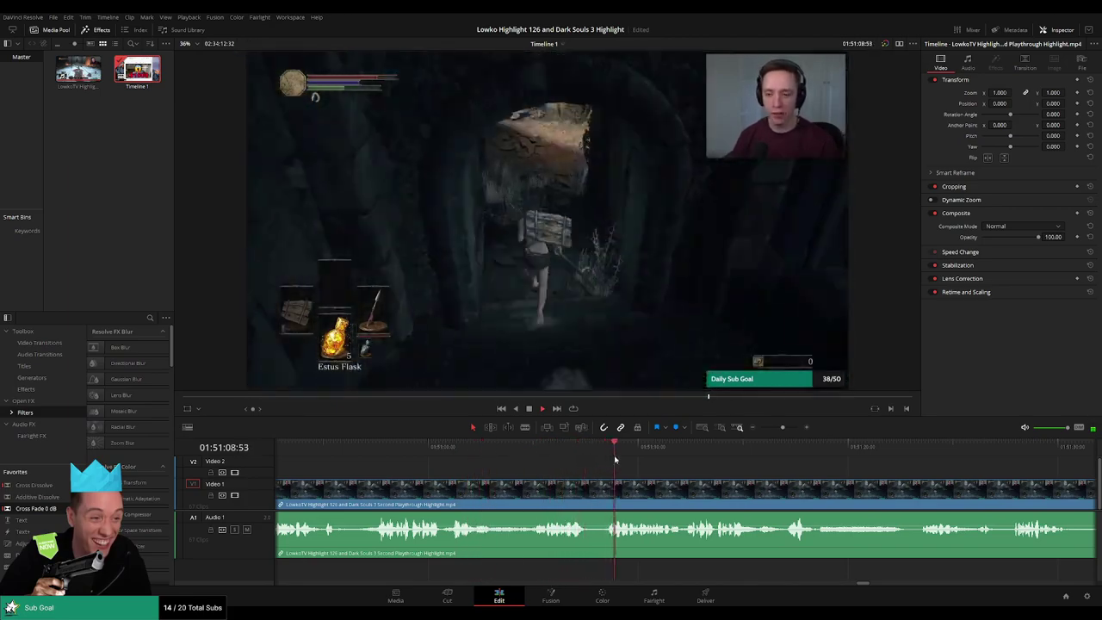
pyautogui.hscroll(1, 580, 471)
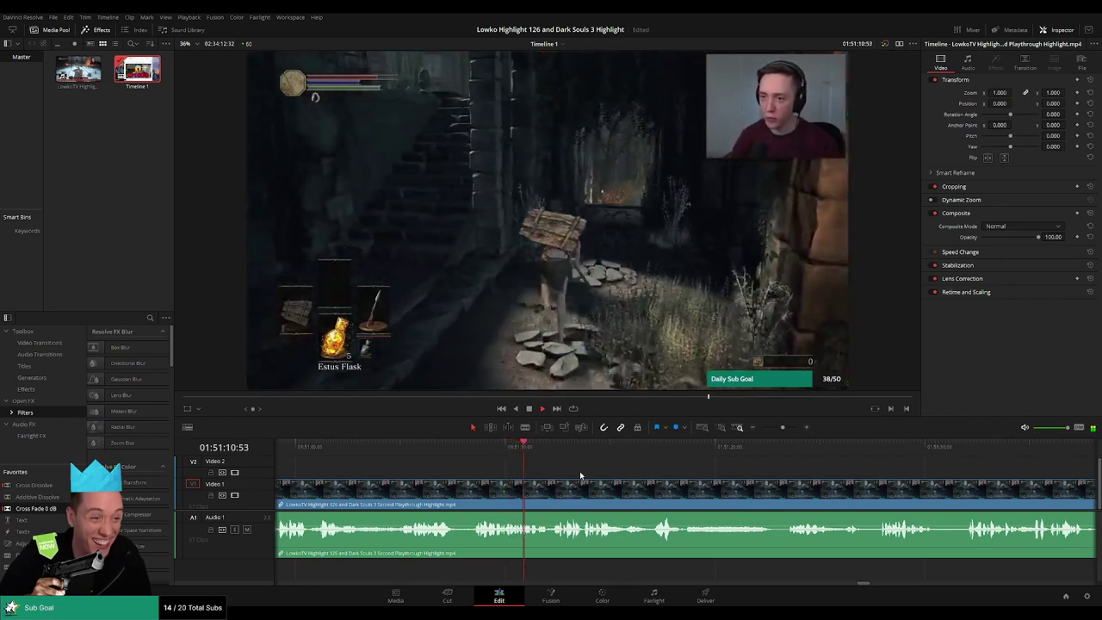
pyautogui.hscroll(1, 579, 471)
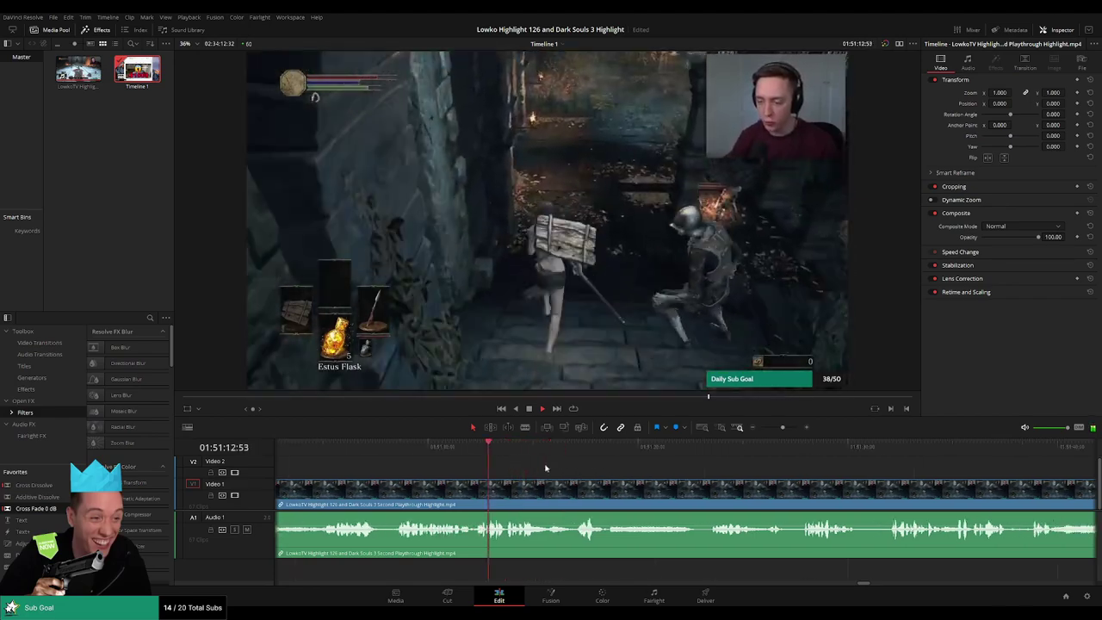
pyautogui.hscroll(1, 640, 479)
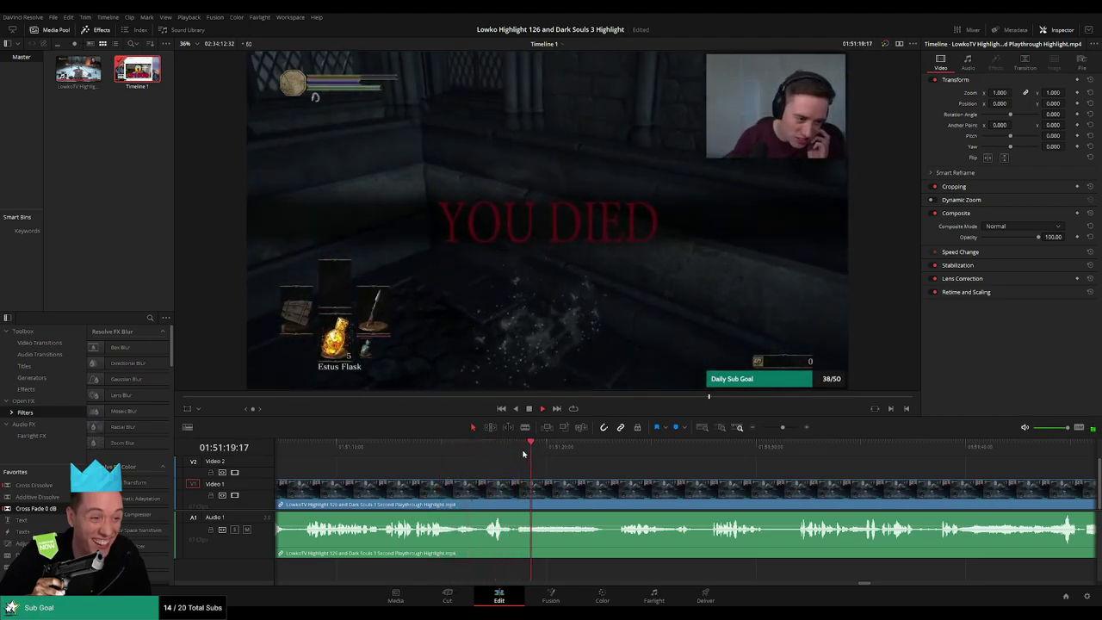
# Replay the death near 01:51:18 and review the following run up to the Vordt boss fight at 01:51:40:31.
pyautogui.click(450, 450)
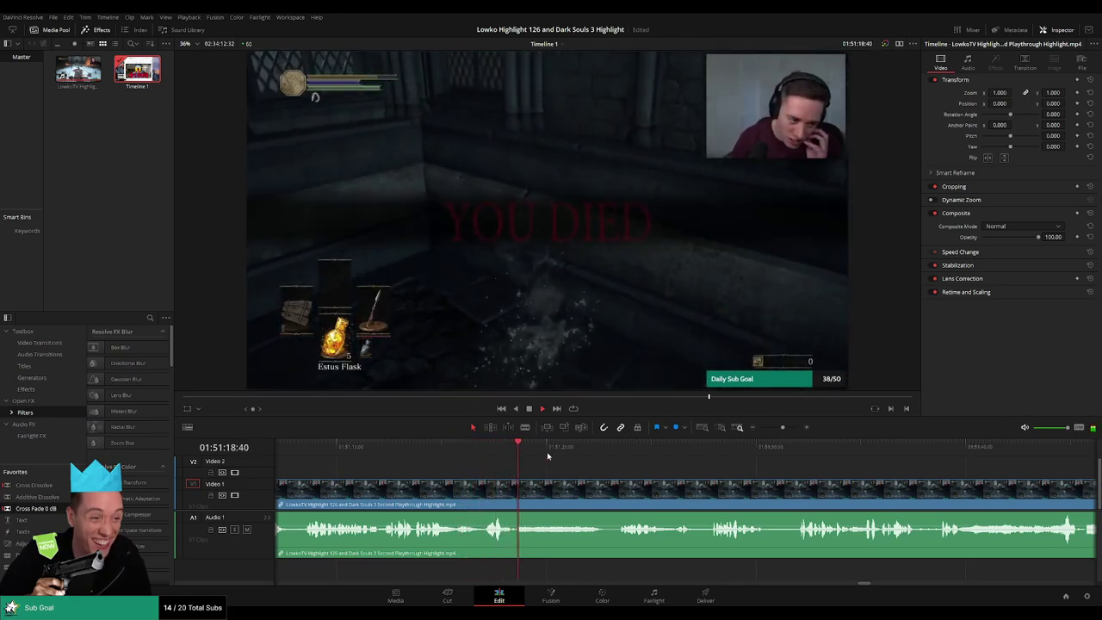
pyautogui.moveTo(595, 456); pyautogui.dragTo(610, 456)
pyautogui.moveTo(723, 485); pyautogui.dragTo(519, 468)
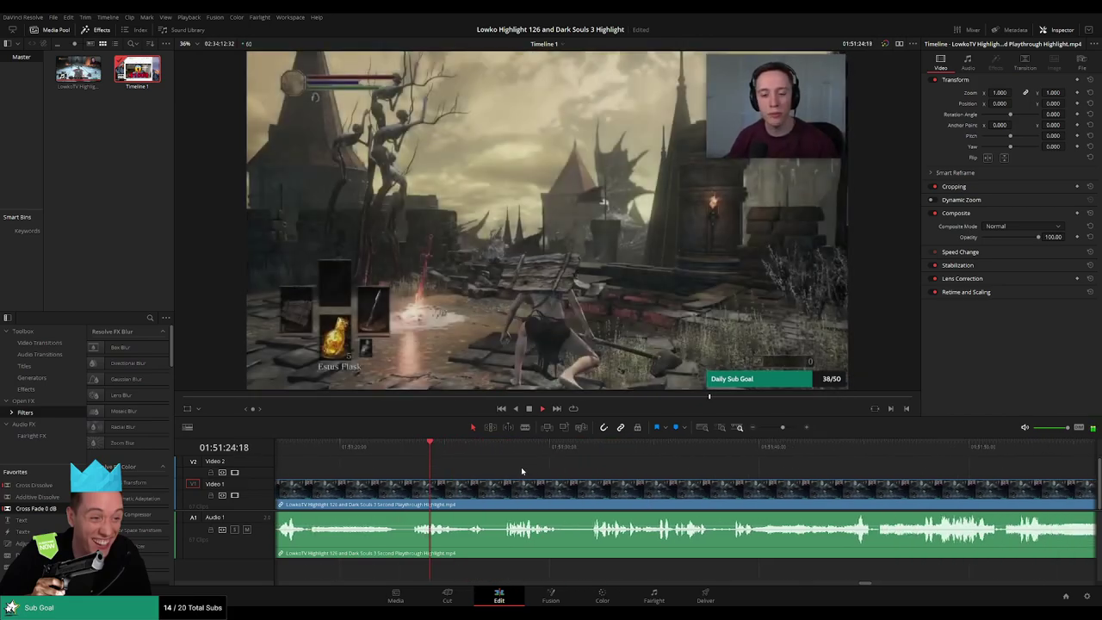
pyautogui.click(466, 451)
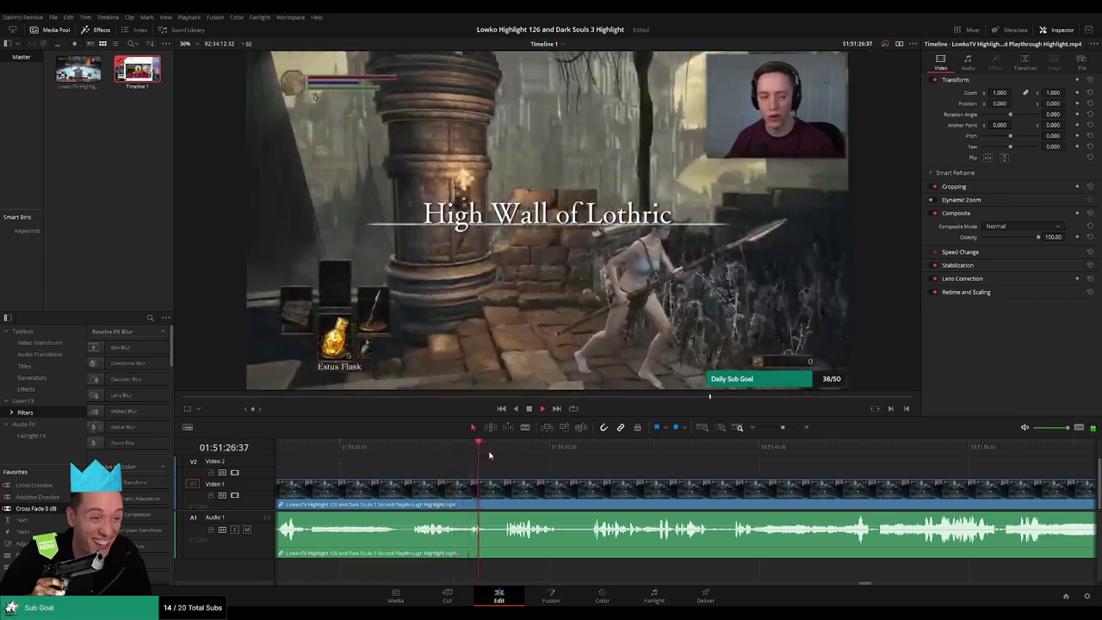
pyautogui.click(504, 454)
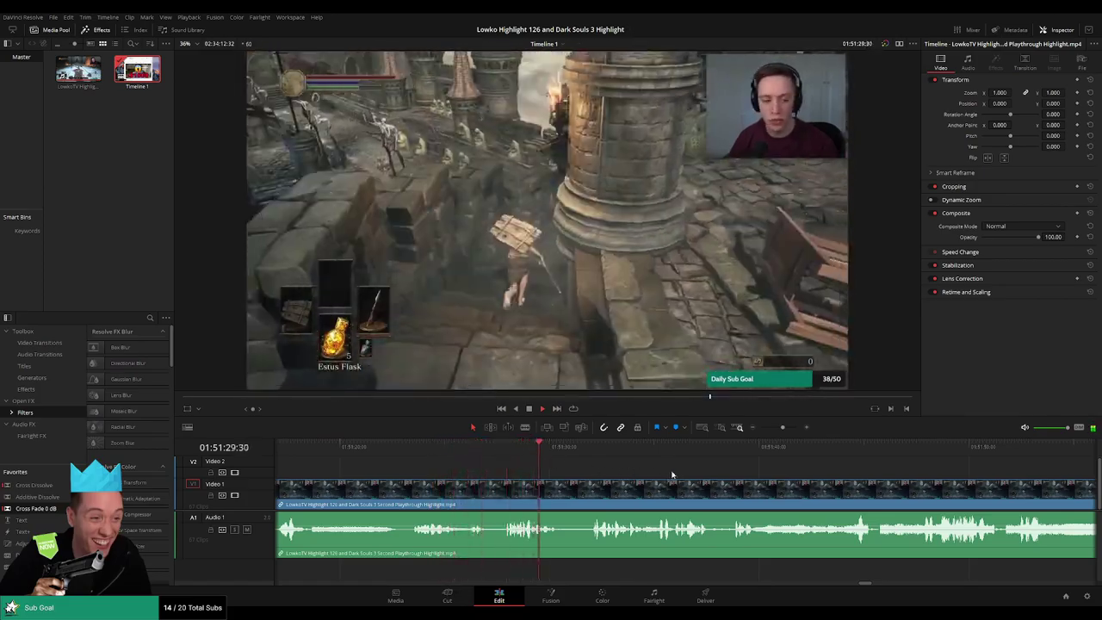
pyautogui.scroll(-2, 471, 462)
pyautogui.click(447, 448)
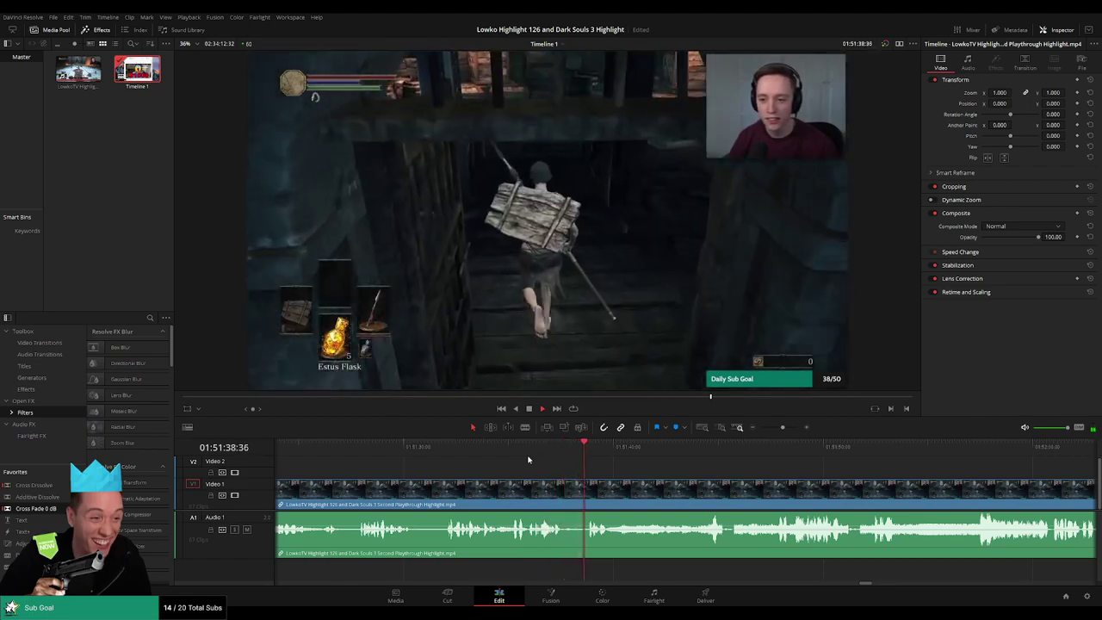
pyautogui.hscroll(2, 692, 481)
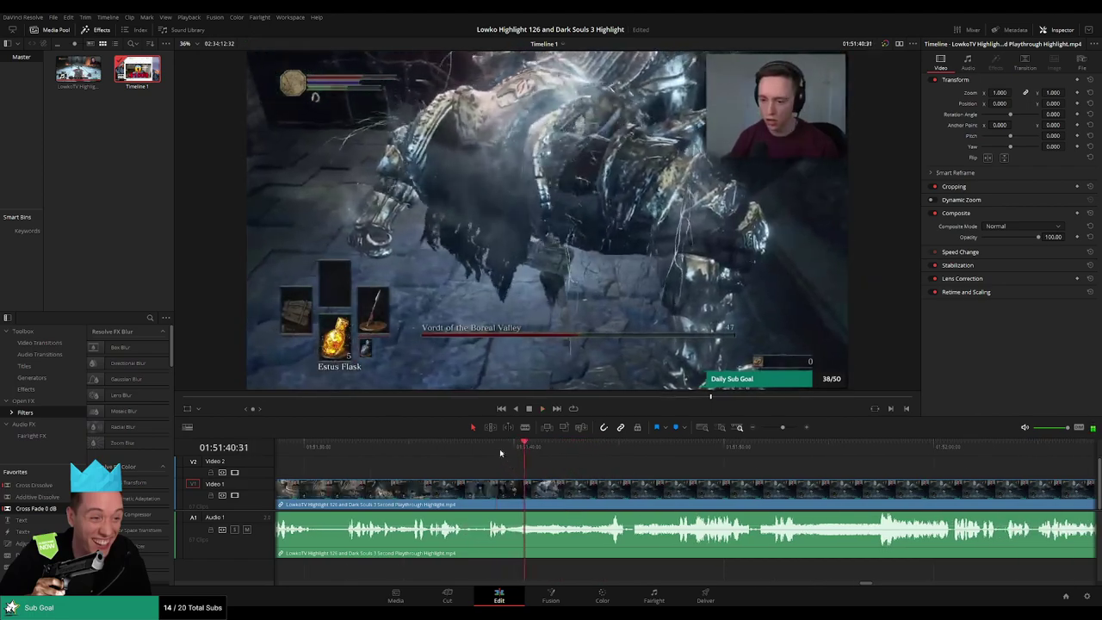
# Split the clip at 01:51:39:38, where the lift ride meets the Vordt fight, and add an audio cross-fade at the cut.
pyautogui.click(499, 448)
pyautogui.scroll(3, 625, 478)
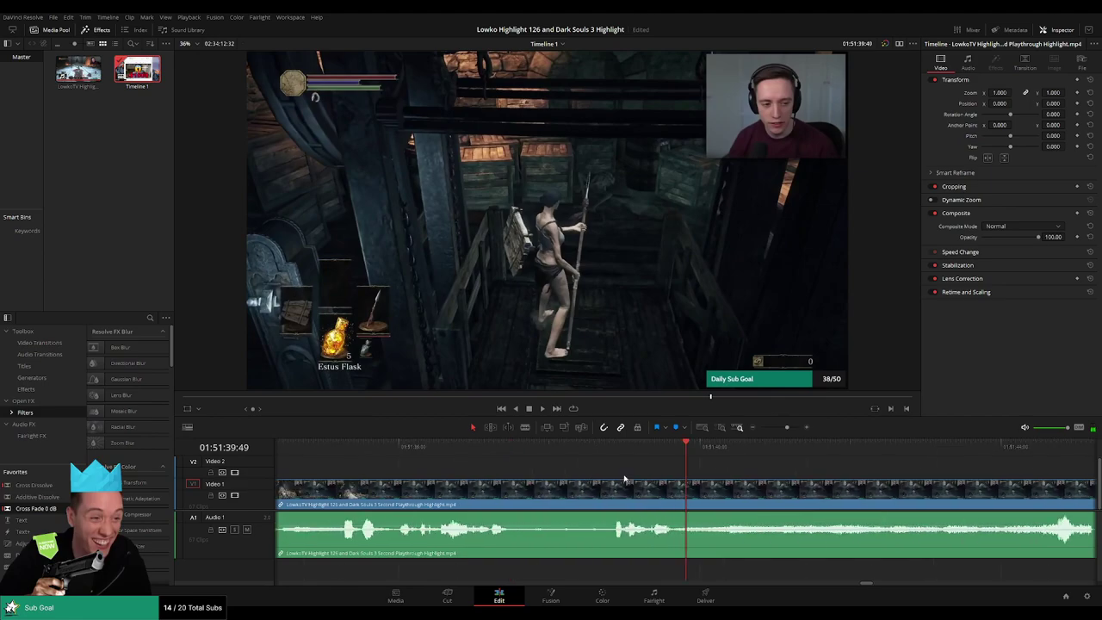
pyautogui.moveTo(682, 449); pyautogui.dragTo(662, 451)
pyautogui.press('b')
pyautogui.click(663, 486)
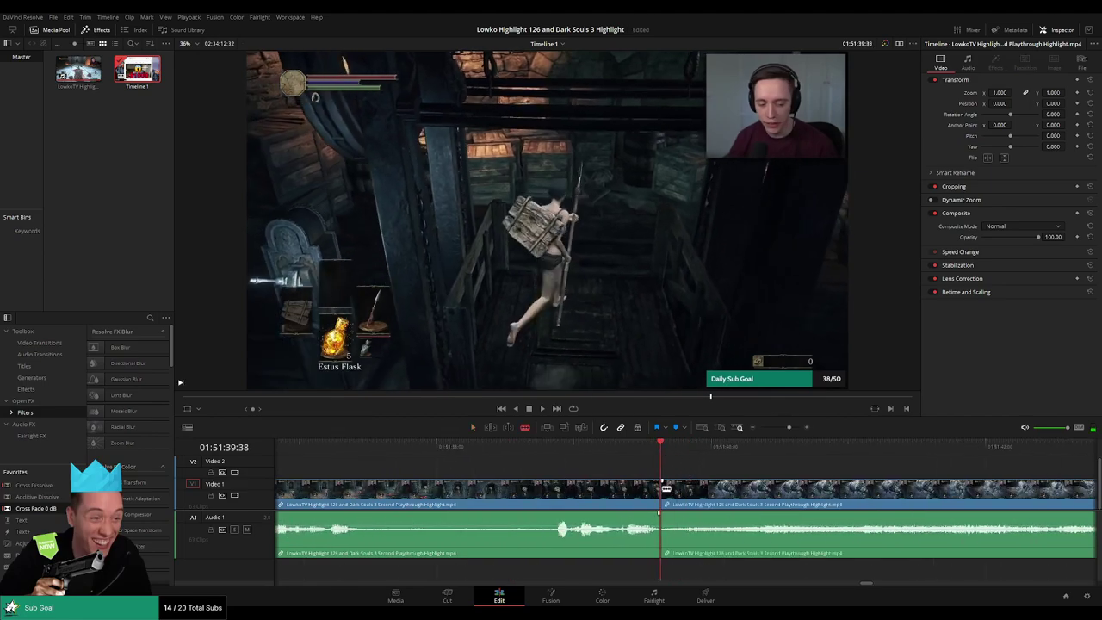
pyautogui.click(706, 492)
pyautogui.press('a')
pyautogui.click(689, 494)
pyautogui.hotkey('ctrl', 'z')
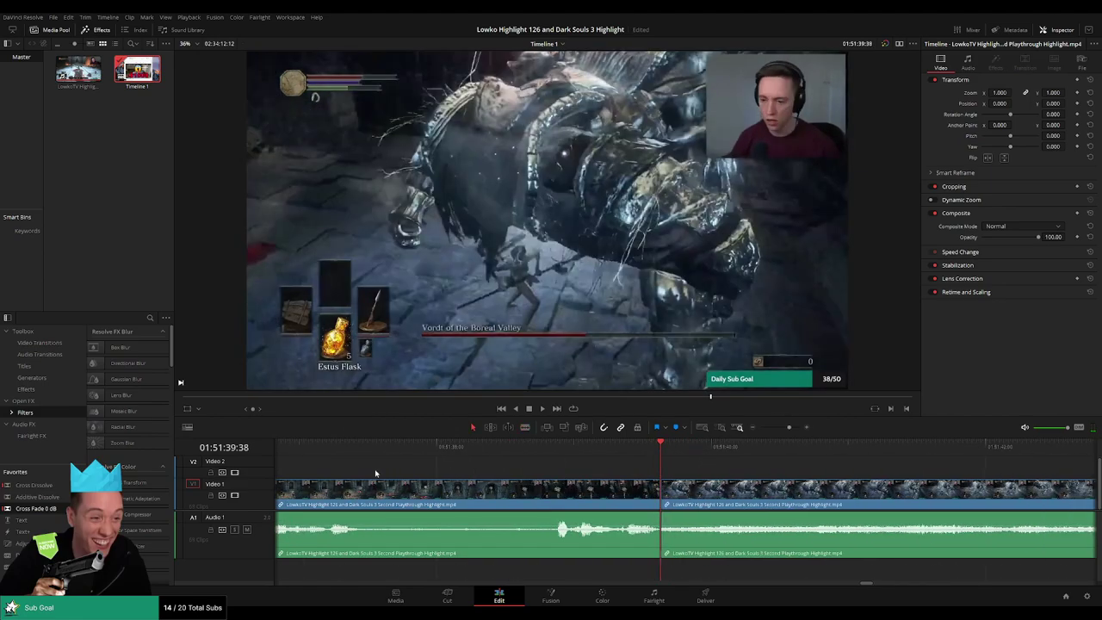
pyautogui.hotkey('shift', 't')
pyautogui.click(511, 447)
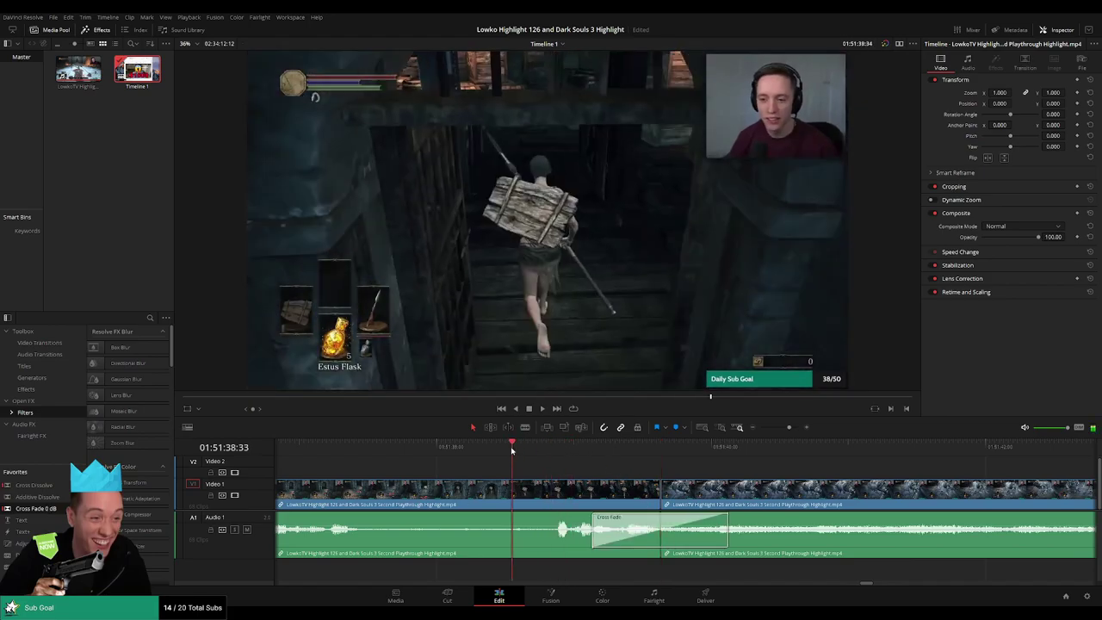
pyautogui.press('space')
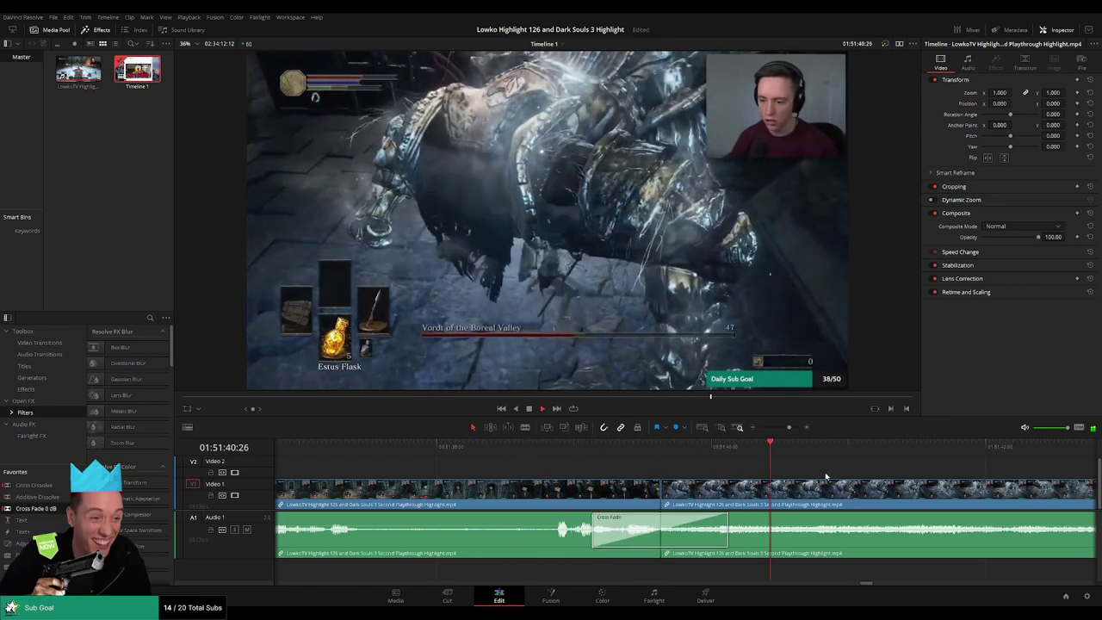
# Colour the finished clip before the cut at 01:51:39:38 orange.
pyautogui.moveTo(789, 427)
pyautogui.mouseDown()
pyautogui.moveTo(763, 432)
pyautogui.moveTo(774, 428)
pyautogui.mouseUp()
pyautogui.rightClick(625, 500)
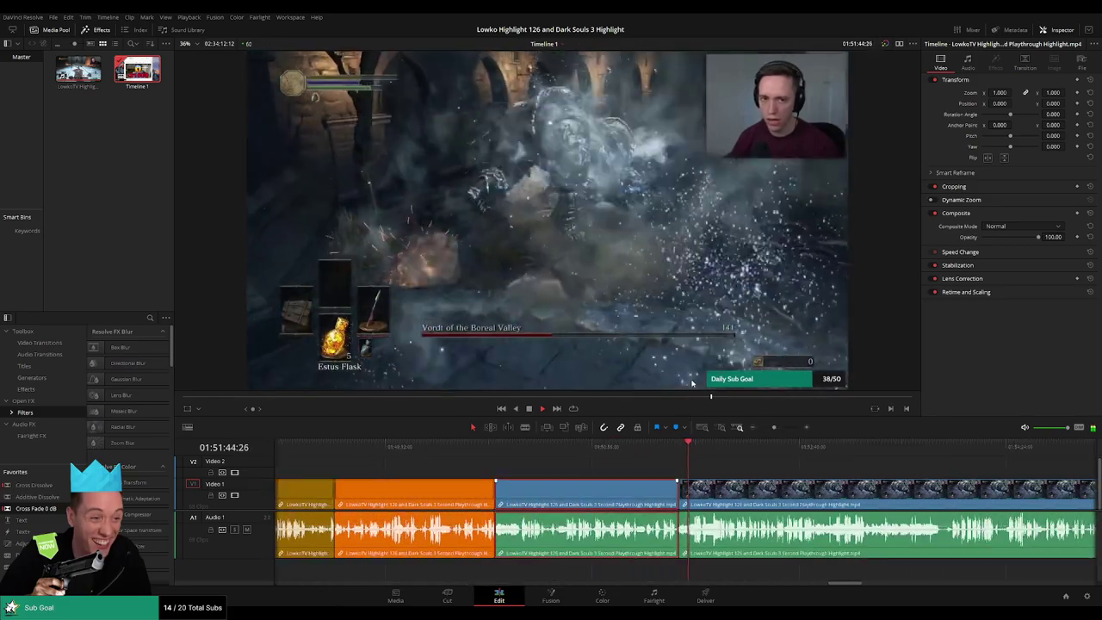
pyautogui.click(794, 388)
pyautogui.click(756, 474)
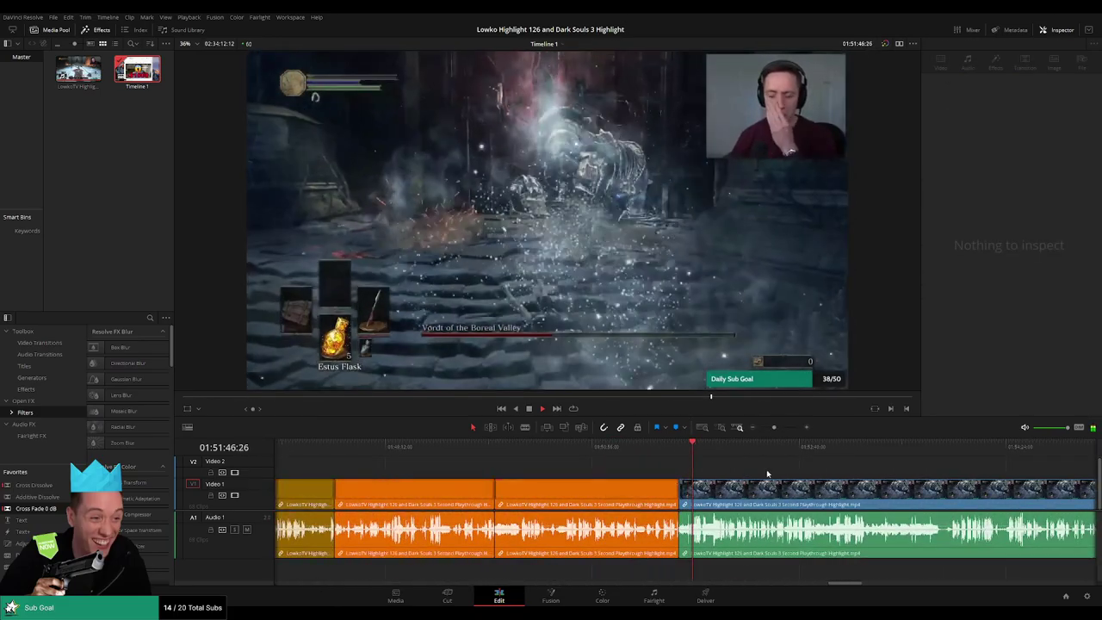
# Review the rest of the Vordt fight from about 01:51:46 to the loading screen near 01:52:00, using a finer timeline scale.
pyautogui.moveTo(781, 473); pyautogui.dragTo(566, 466)
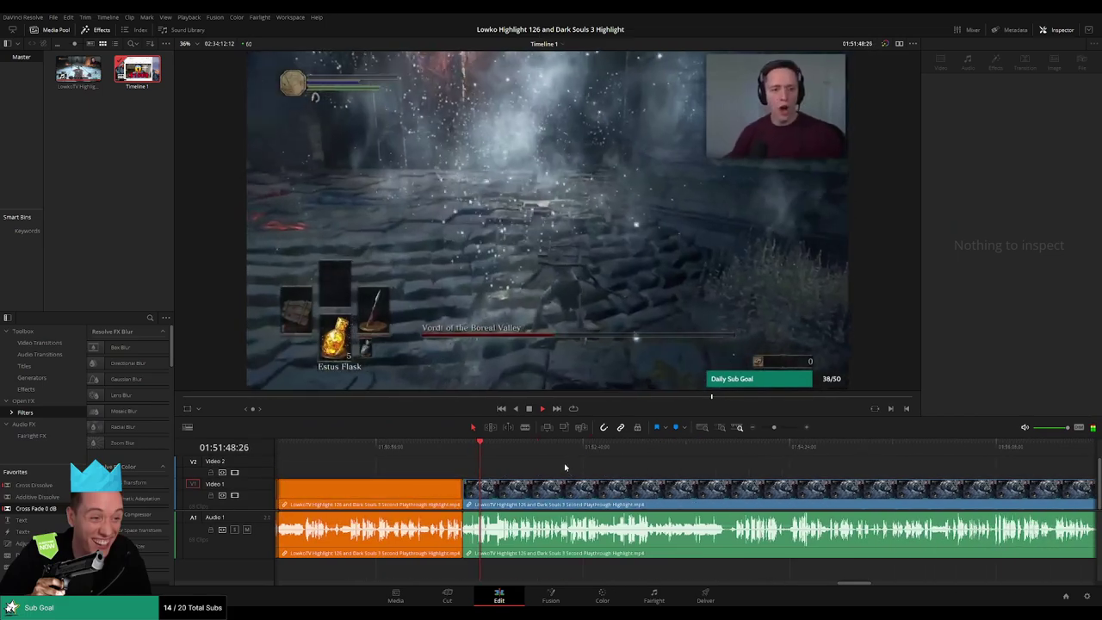
pyautogui.moveTo(778, 428); pyautogui.dragTo(784, 428)
pyautogui.moveTo(830, 484); pyautogui.dragTo(617, 470)
pyautogui.click(416, 447)
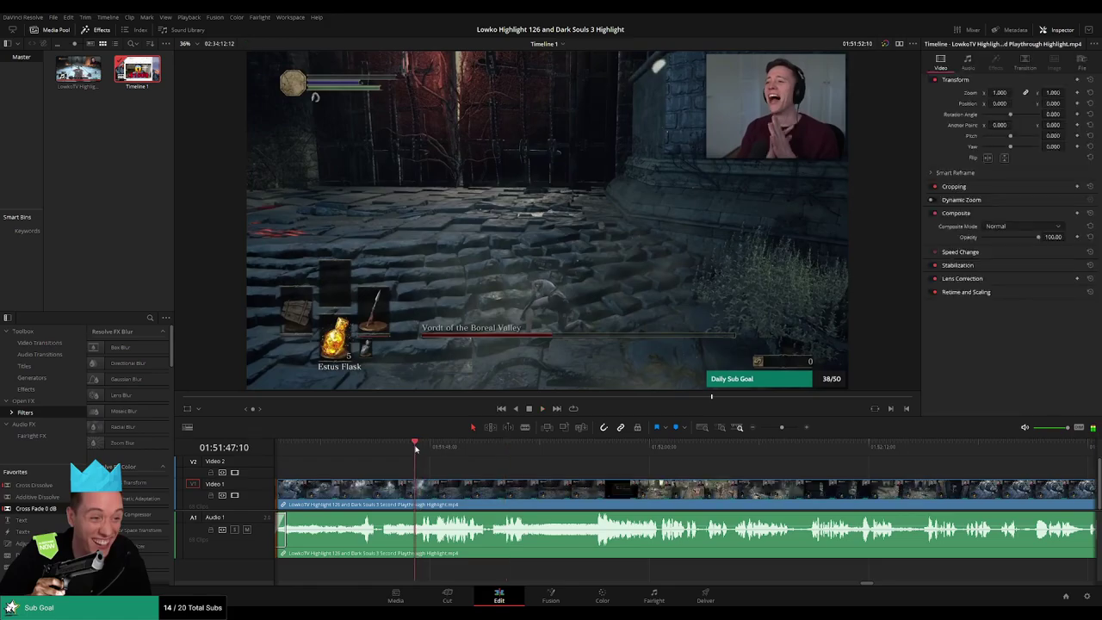
pyautogui.click(397, 448)
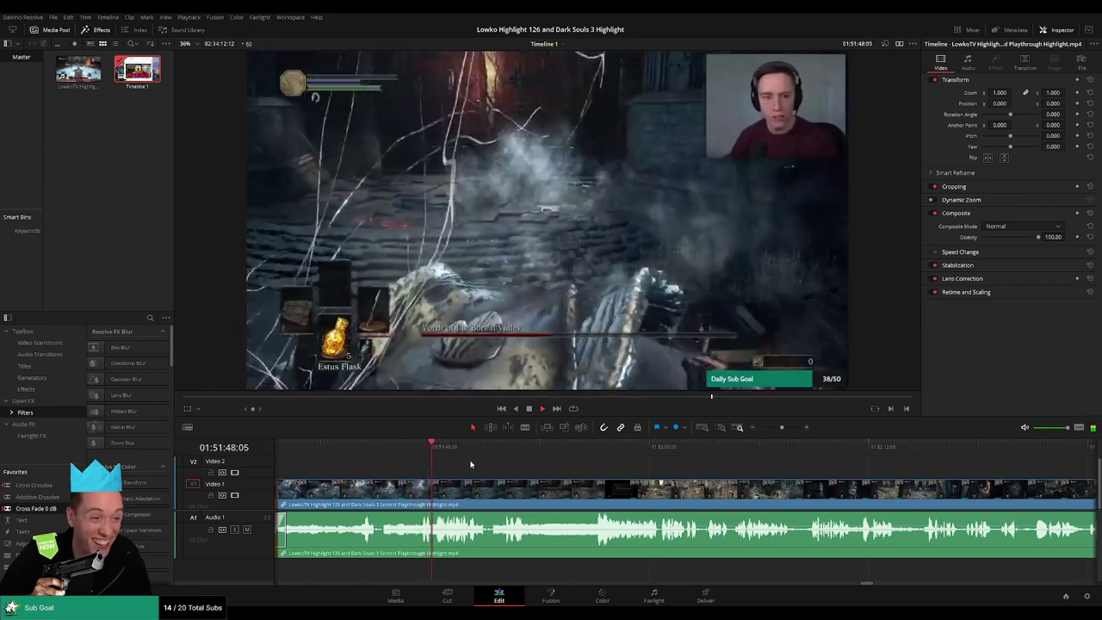
pyautogui.moveTo(610, 474); pyautogui.dragTo(513, 469)
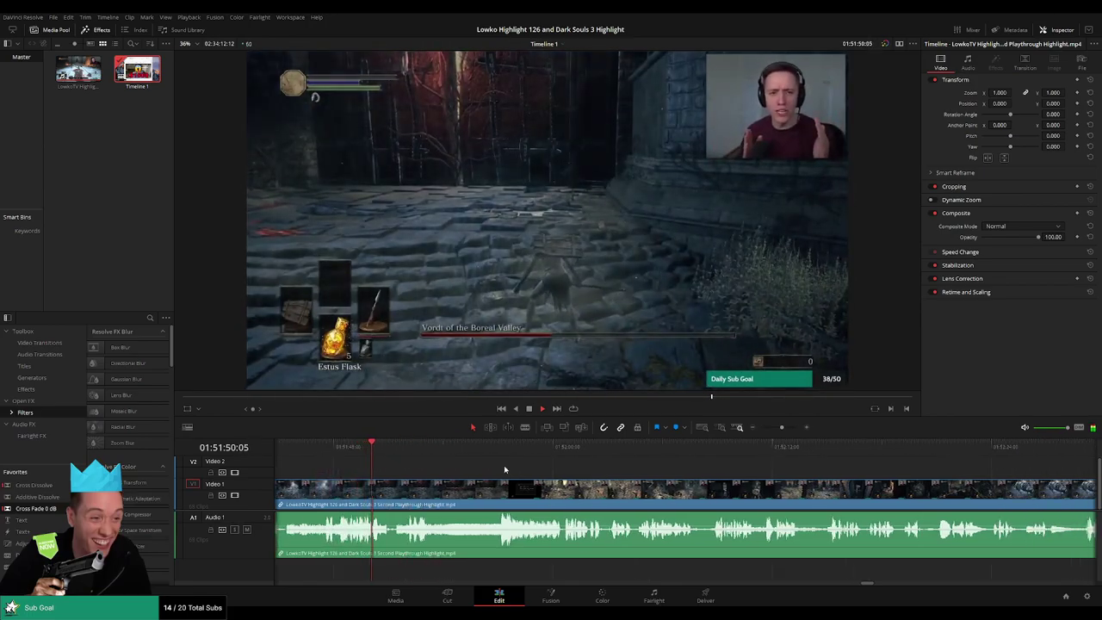
pyautogui.press('space')
pyautogui.moveTo(452, 453); pyautogui.dragTo(499, 450)
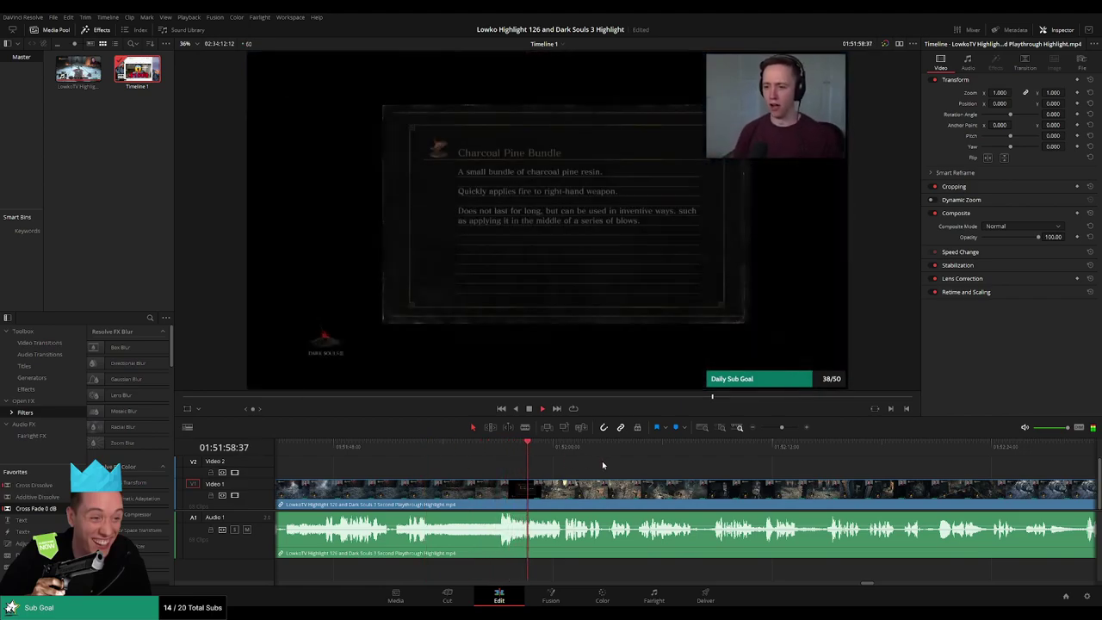
pyautogui.hscroll(3, 594, 465)
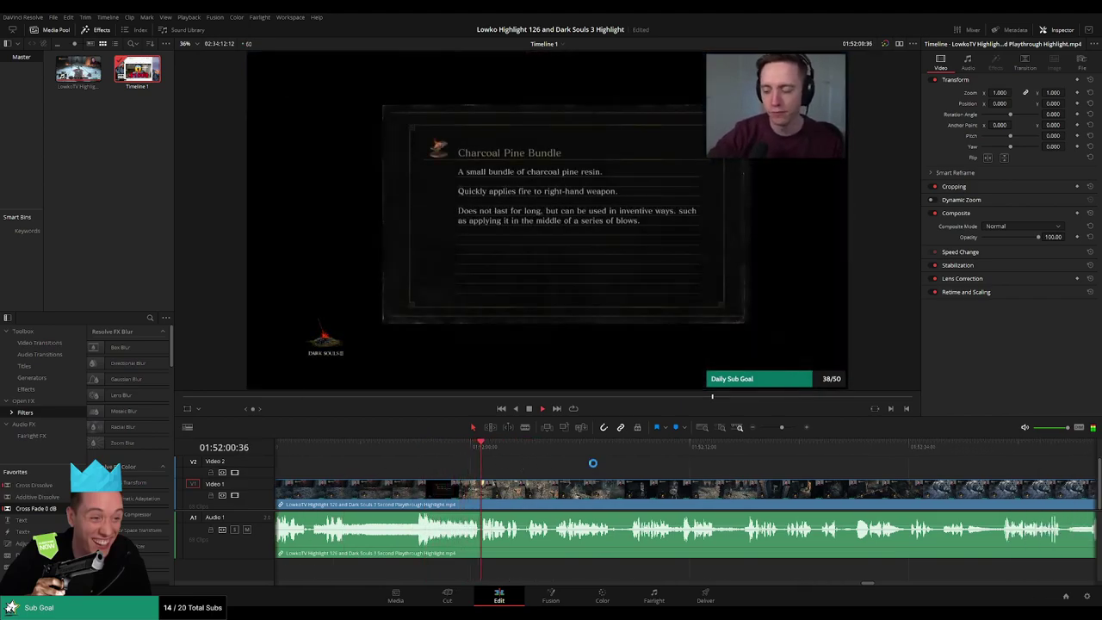
# Cut out the short silent loading-screen section just after 01:52:00 and close the gap.
pyautogui.click(473, 454)
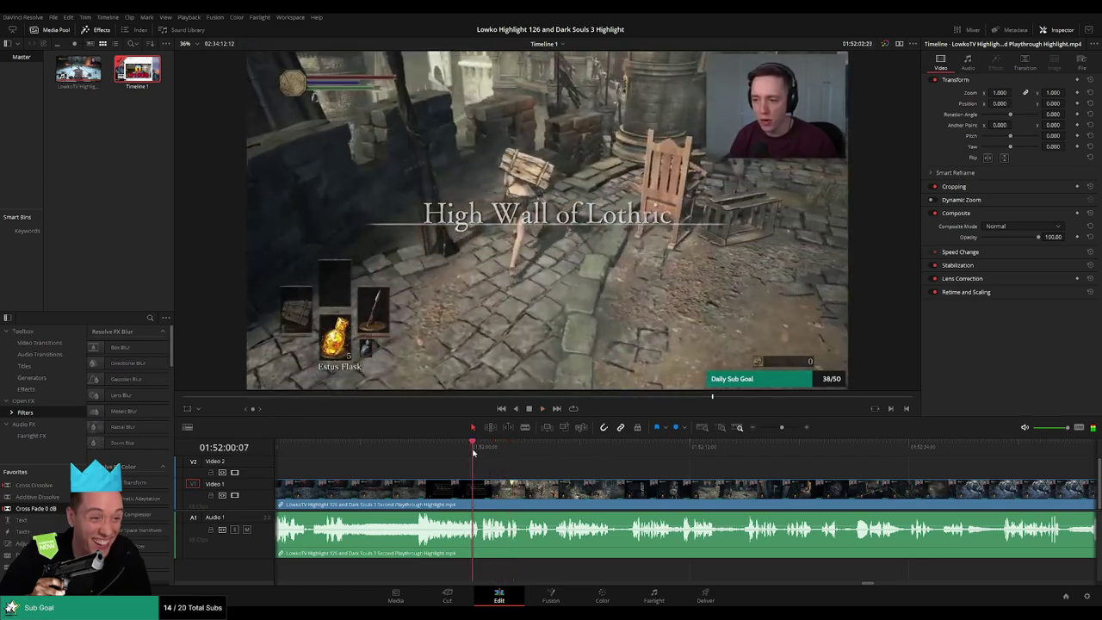
pyautogui.scroll(3, 675, 474)
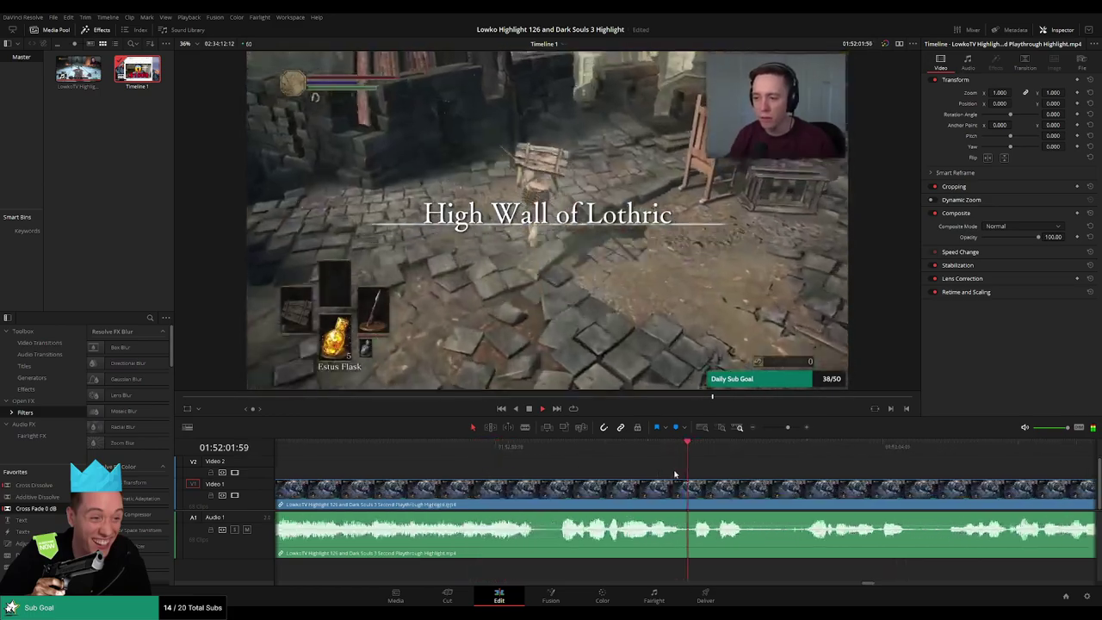
pyautogui.press('b')
pyautogui.click(537, 493)
pyautogui.click(559, 493)
pyautogui.press('space')
pyautogui.press('a')
pyautogui.click(549, 496)
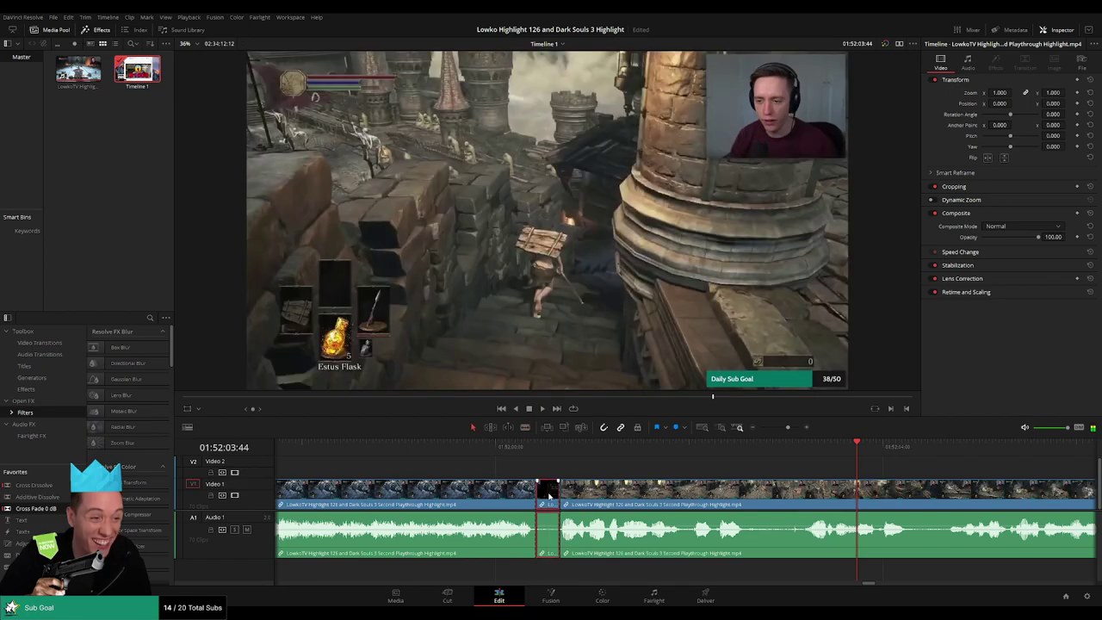
pyautogui.press('Delete')
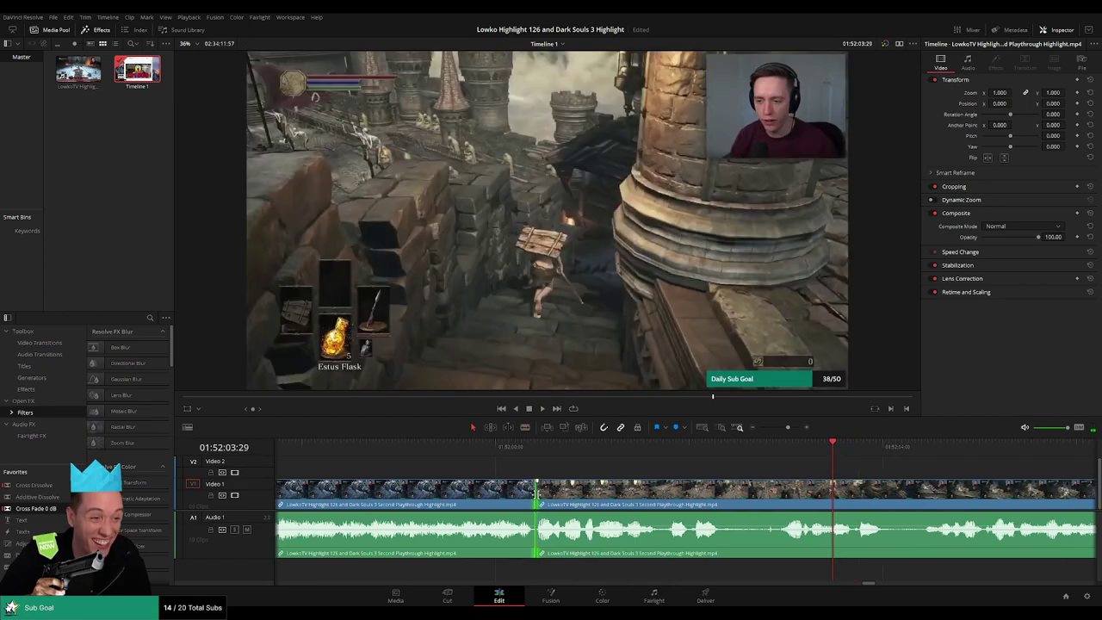
# Add video and audio cross-fade transitions at the join after 01:52:00 and play the join back.
pyautogui.click(487, 450)
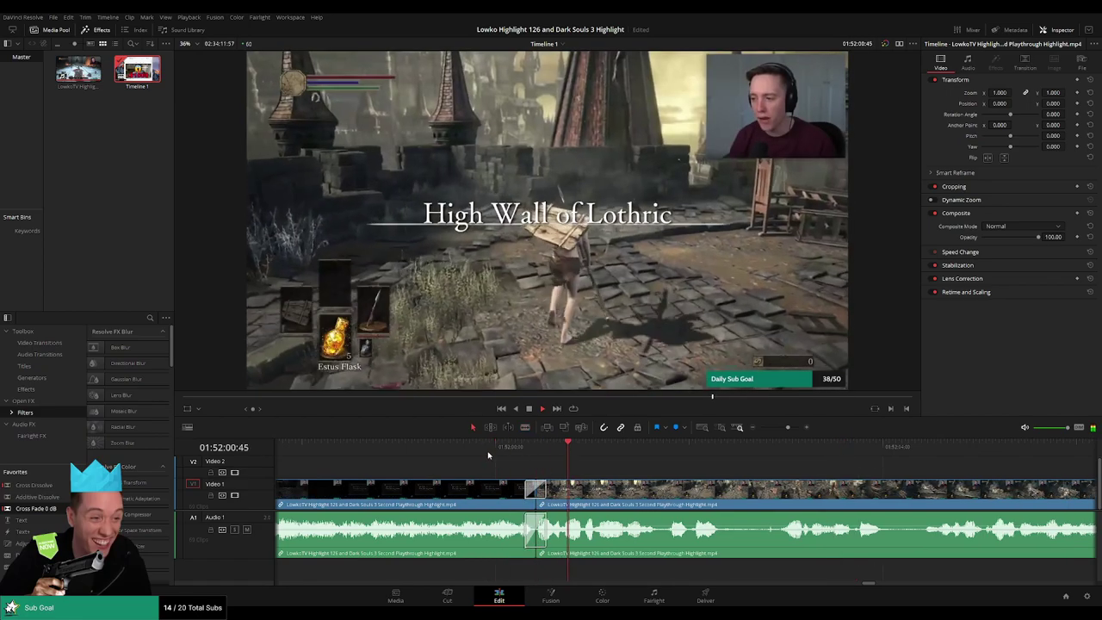
pyautogui.press('space')
pyautogui.click(535, 497)
pyautogui.hotkey('ctrl', 't')
pyautogui.click(464, 457)
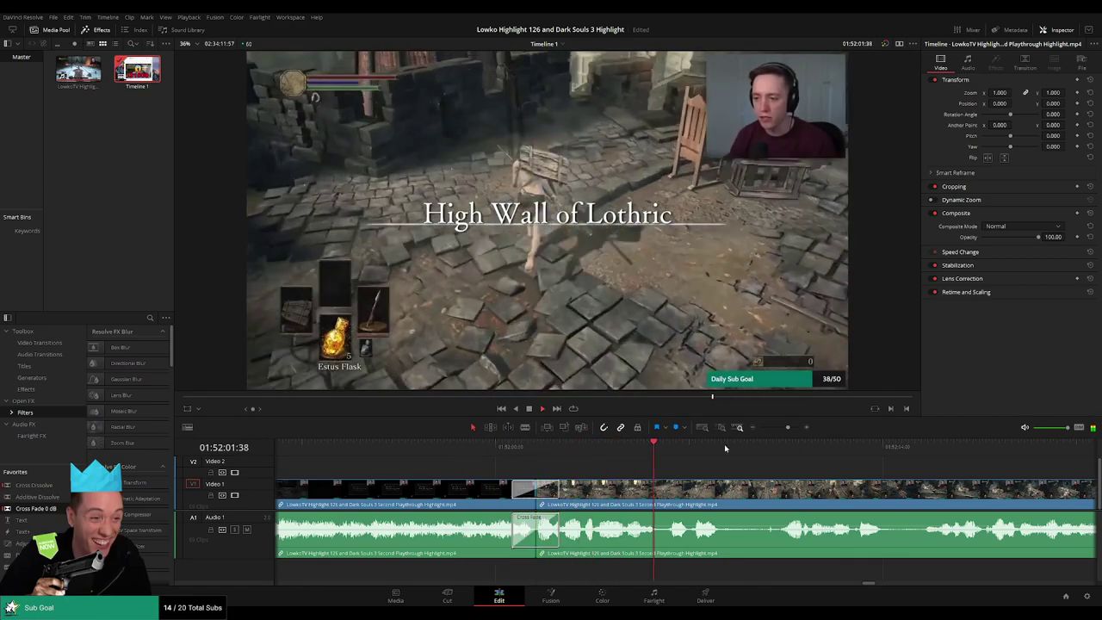
# Colour the short Vordt fight clip before the new join orange.
pyautogui.moveTo(788, 427); pyautogui.dragTo(775, 432)
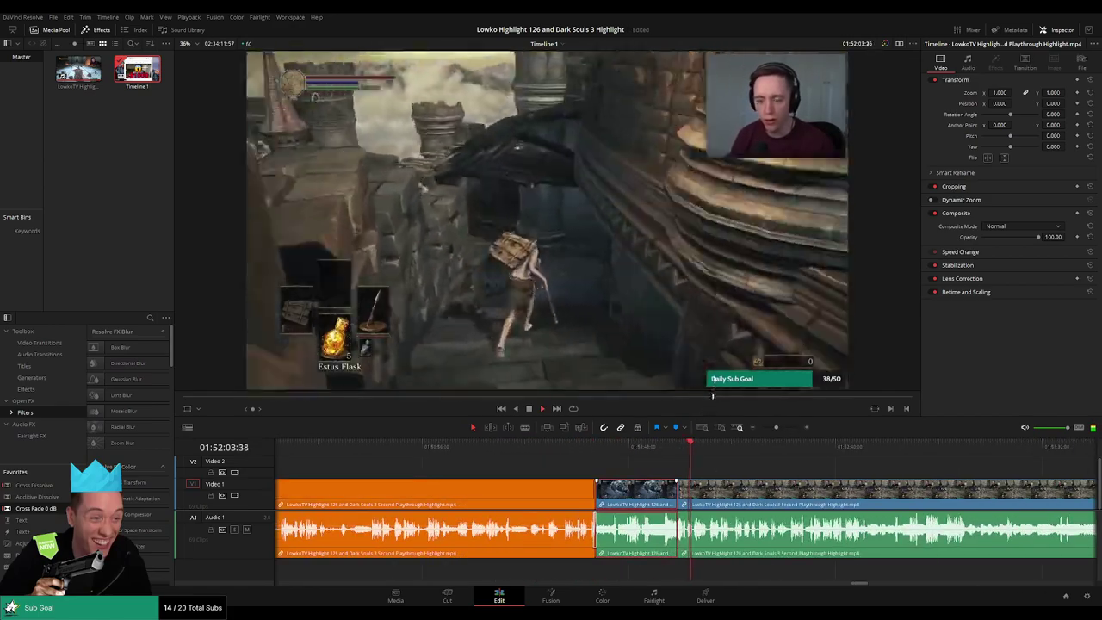
pyautogui.press('1')
pyautogui.click(763, 473)
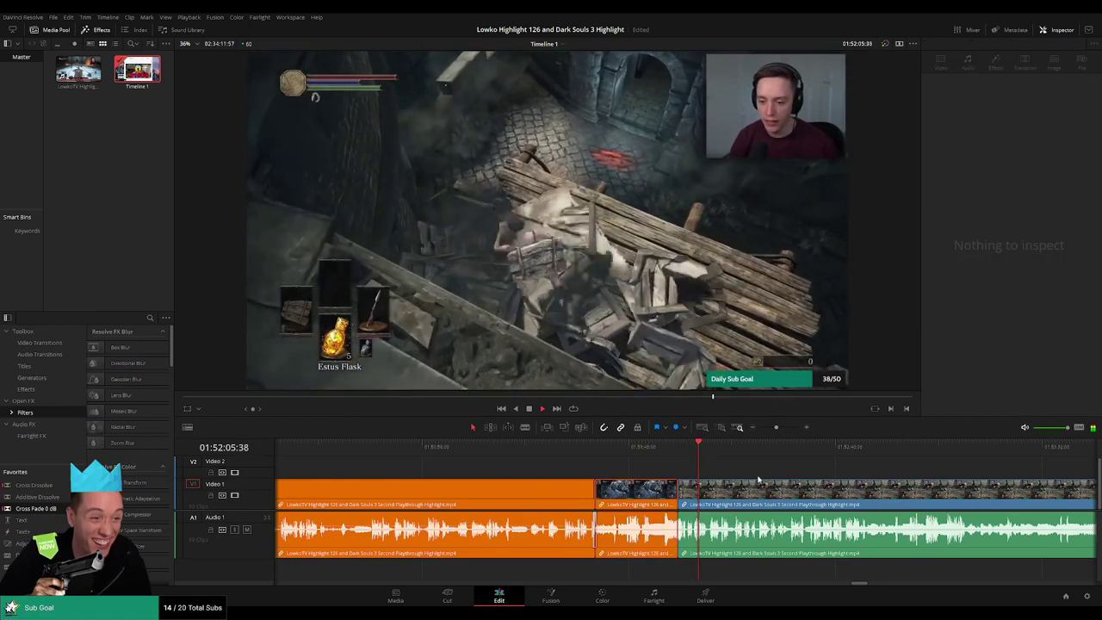
# Review the next Vordt attempt from about 01:52:05, replay its ending near 01:53:41, and check the run back to about 01:54:25.
pyautogui.hscroll(2, 644, 468)
pyautogui.hscroll(1, 644, 468)
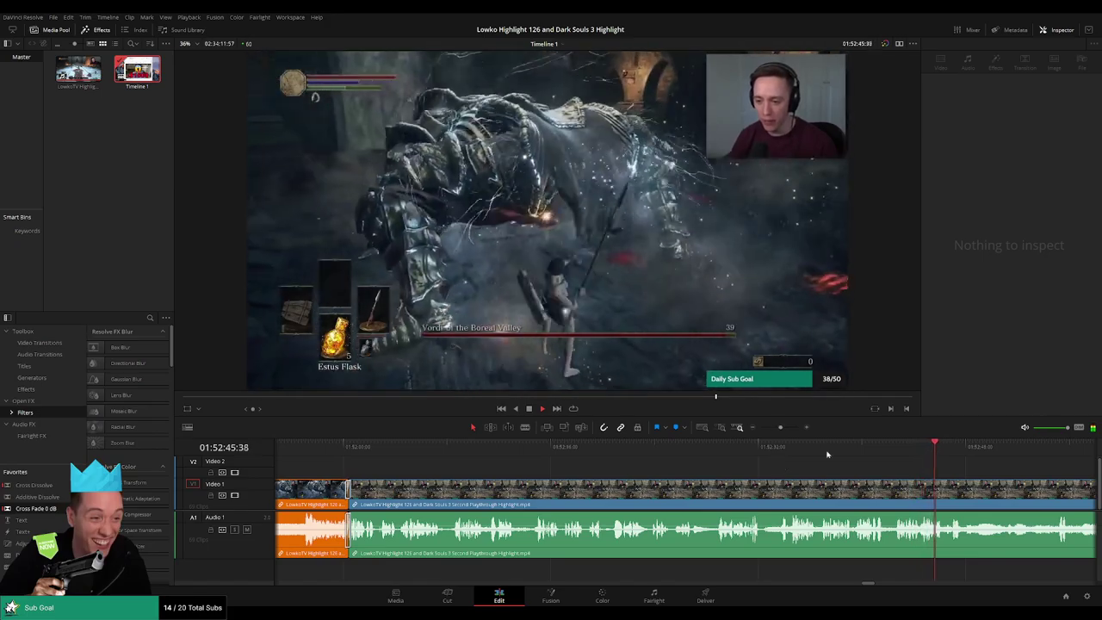
pyautogui.click(609, 489)
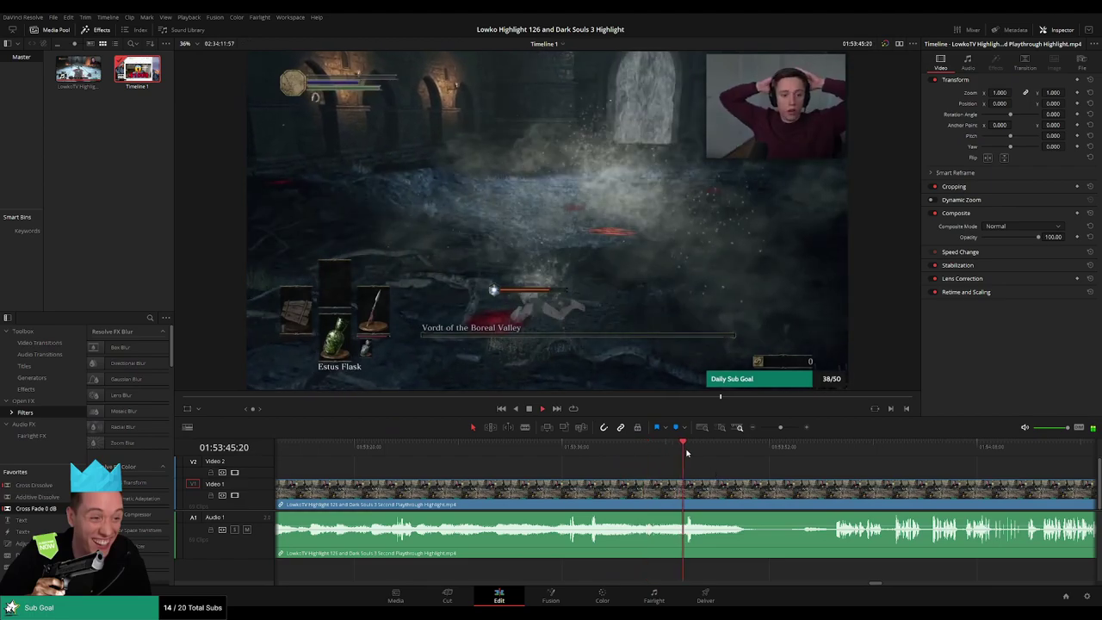
pyautogui.click(478, 453)
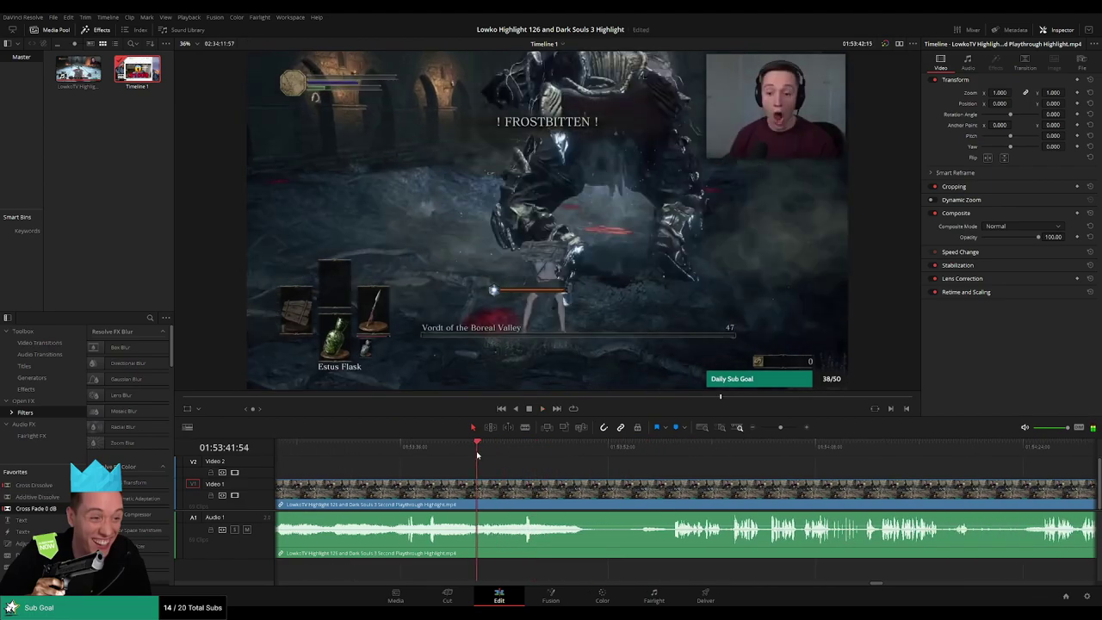
pyautogui.moveTo(433, 452); pyautogui.dragTo(468, 452)
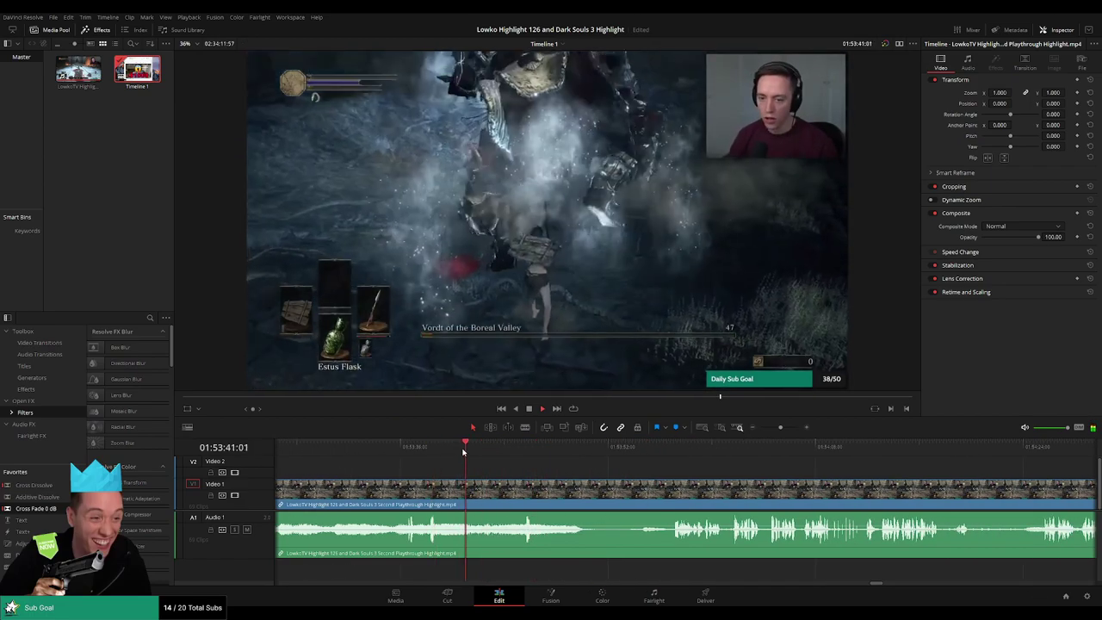
pyautogui.press('space')
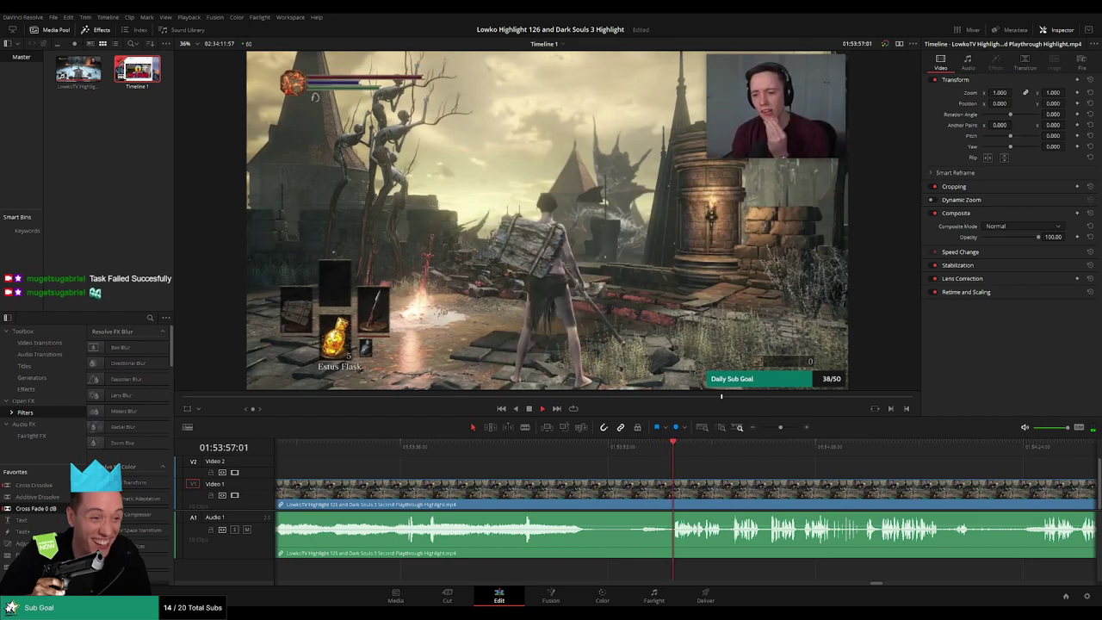
pyautogui.moveTo(818, 483); pyautogui.dragTo(582, 472)
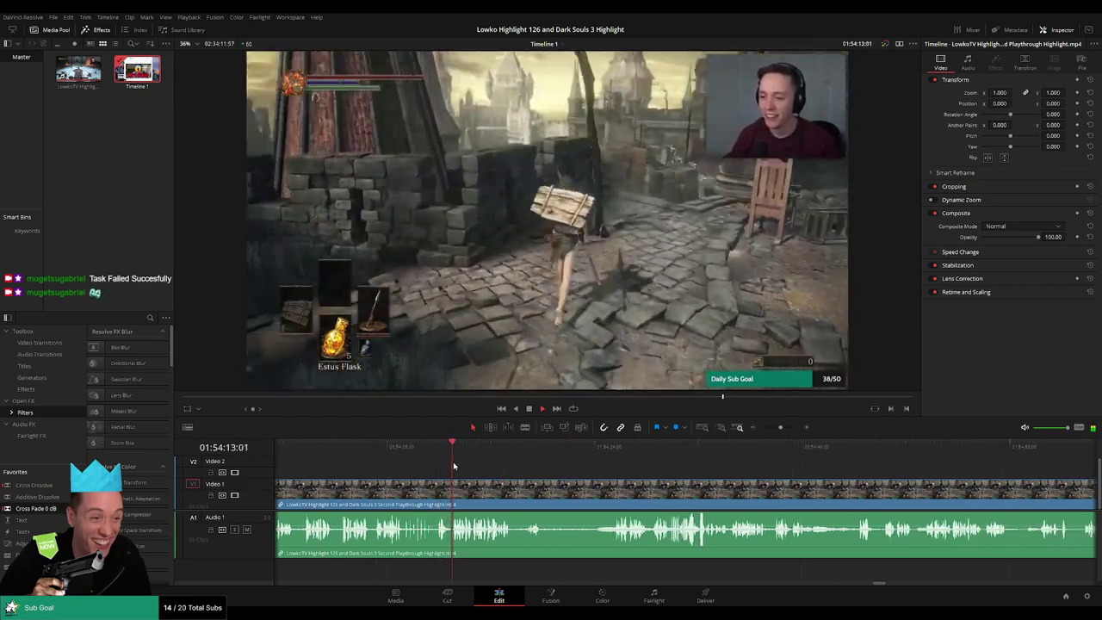
pyautogui.moveTo(779, 428)
pyautogui.mouseDown()
pyautogui.moveTo(758, 430)
pyautogui.moveTo(776, 433)
pyautogui.mouseUp()
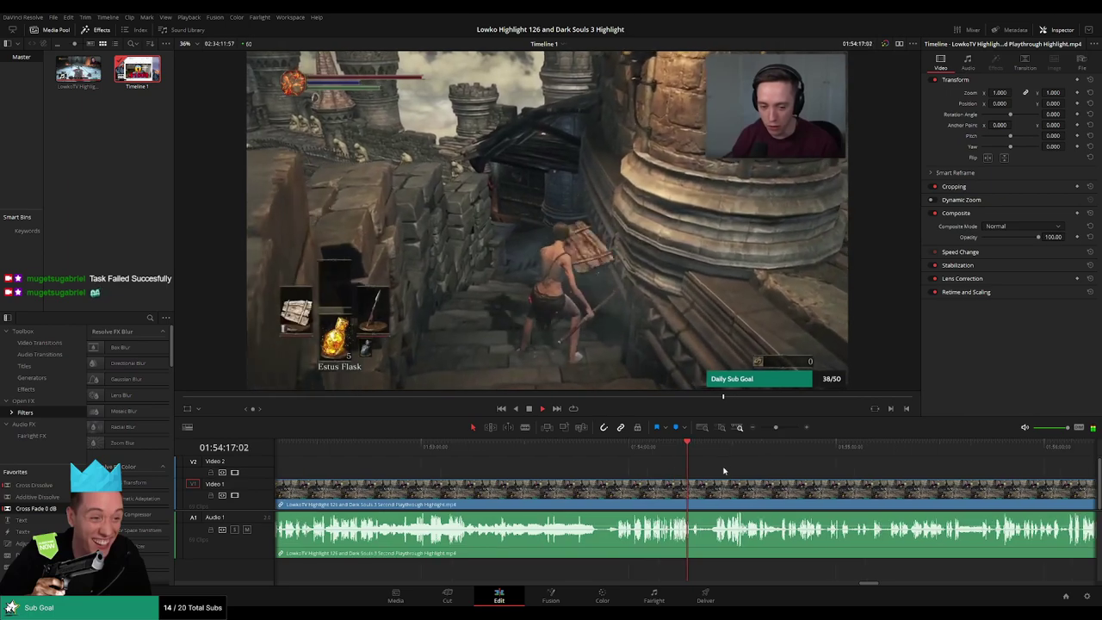
pyautogui.moveTo(689, 460); pyautogui.dragTo(712, 454)
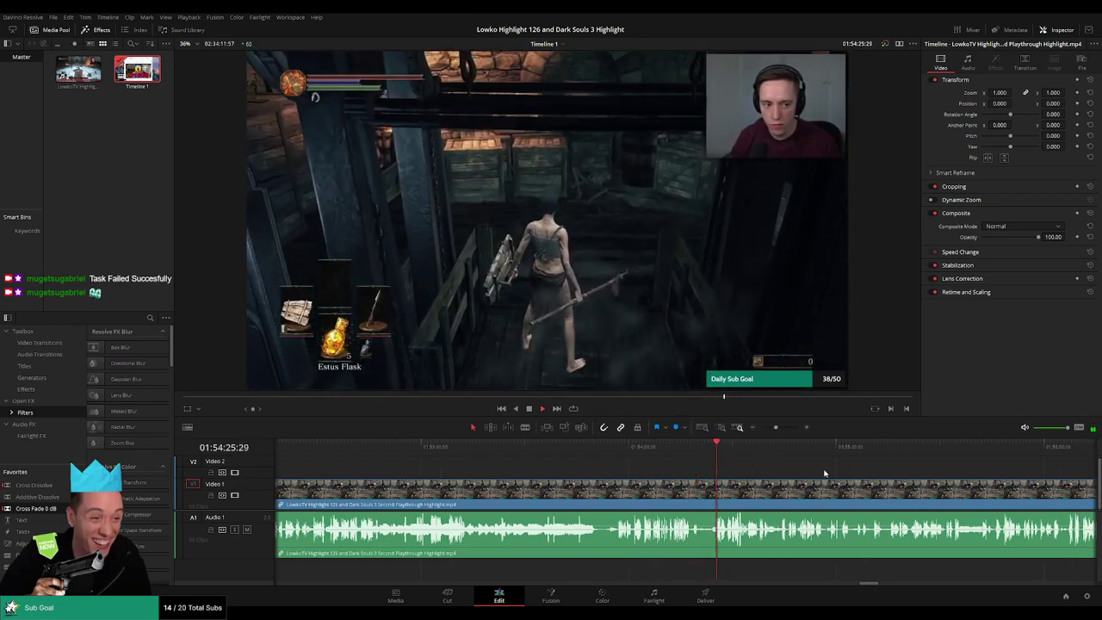
# Review the return to the boss arena and the walk to the cliff edge from about 01:54:25 to 01:55:13.
pyautogui.moveTo(824, 473); pyautogui.dragTo(586, 466)
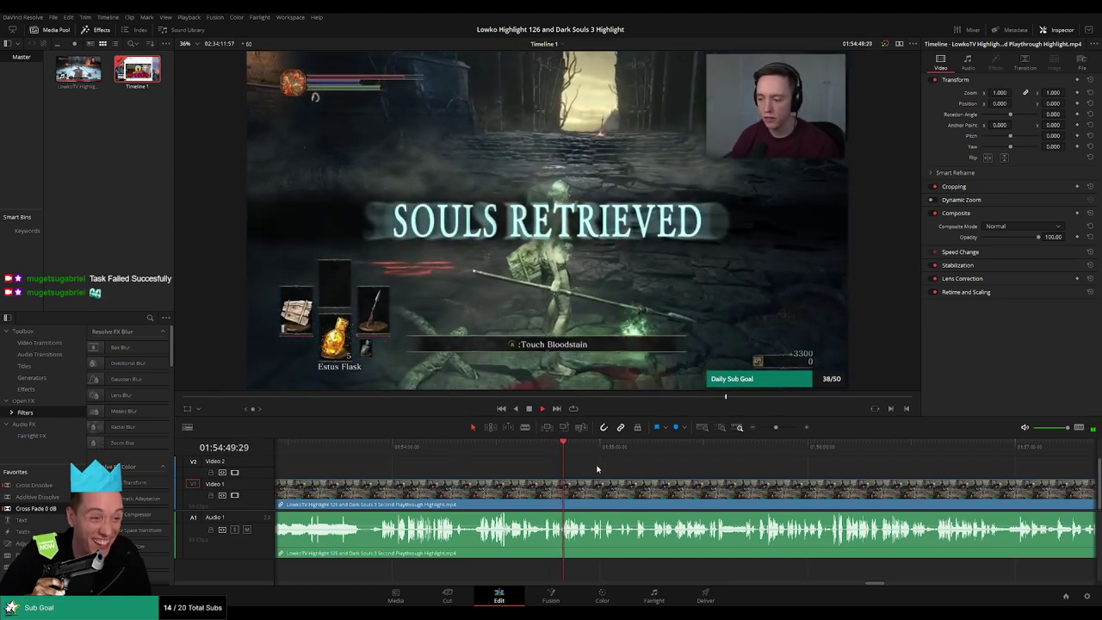
pyautogui.hotkey('ctrl', '=')
pyautogui.hotkey('ctrl', '=')
pyautogui.hotkey('ctrl', '=')
pyautogui.hotkey('ctrl', '=')
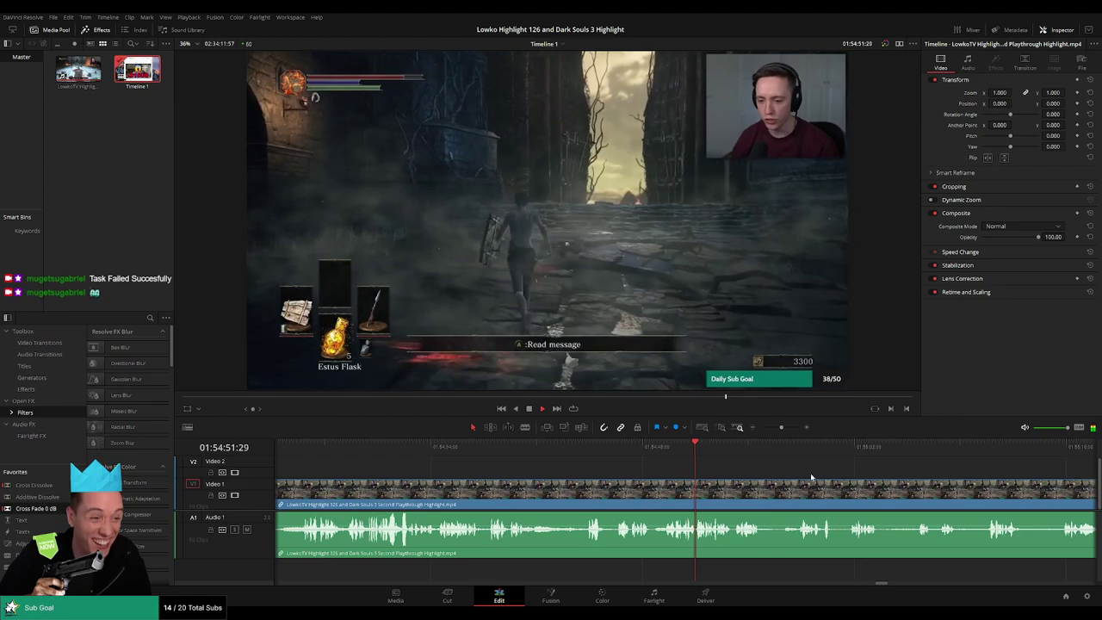
pyautogui.moveTo(812, 477); pyautogui.dragTo(621, 471)
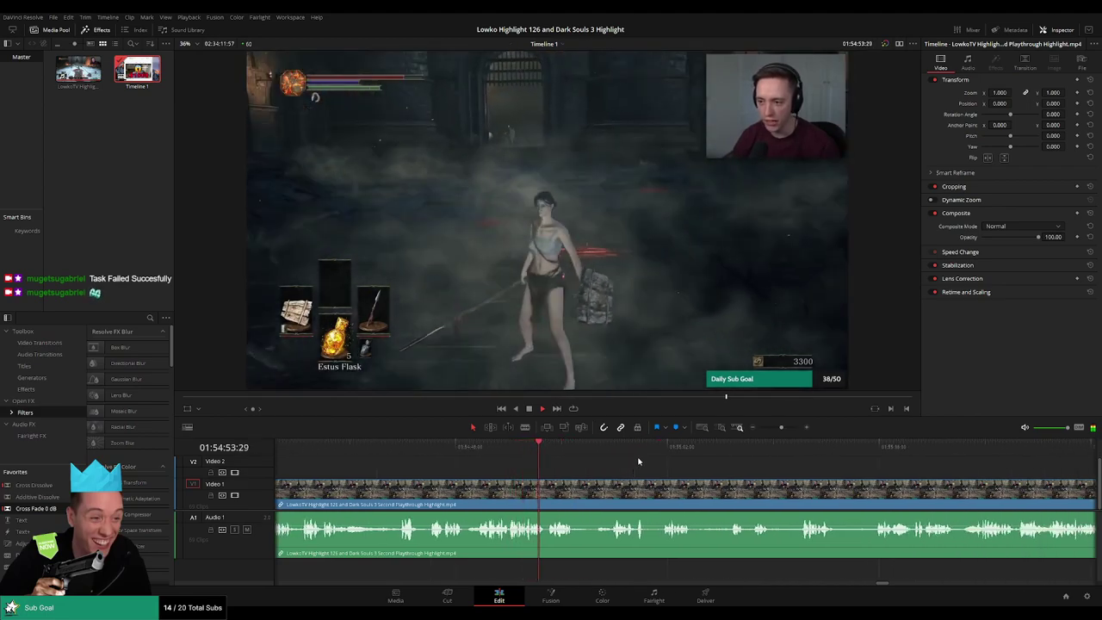
pyautogui.moveTo(661, 468); pyautogui.dragTo(522, 450)
pyautogui.click(510, 450)
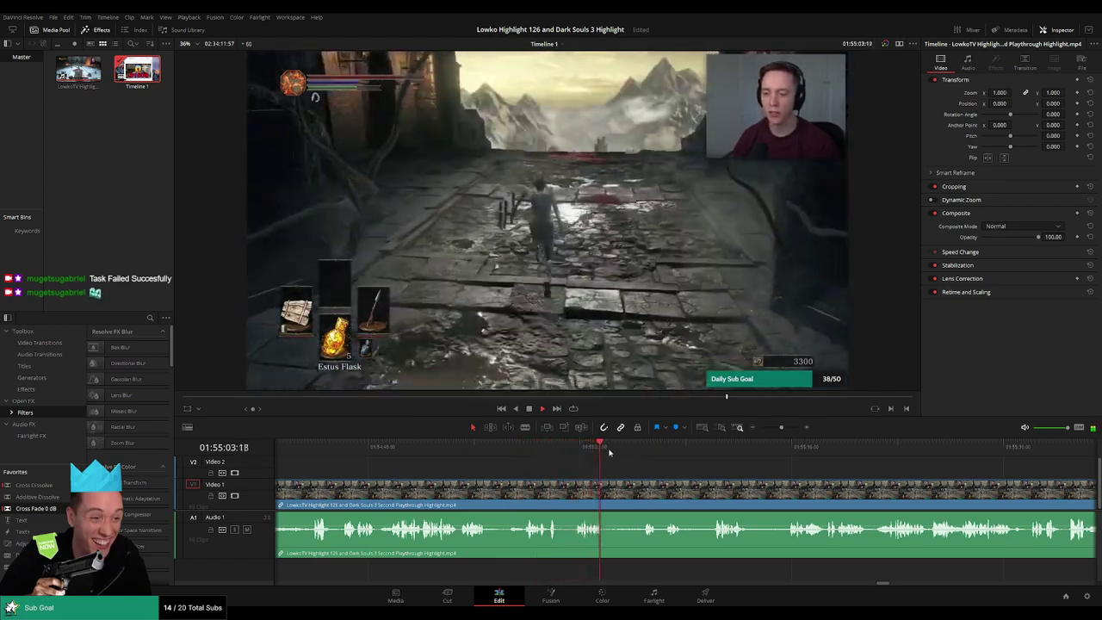
pyautogui.click(642, 450)
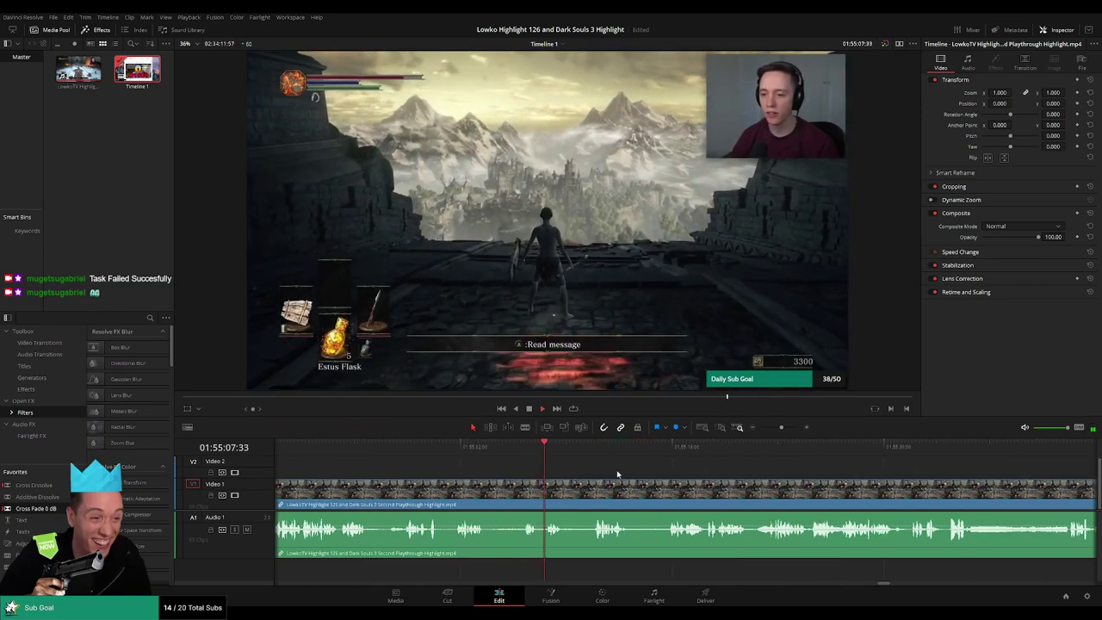
pyautogui.click(591, 451)
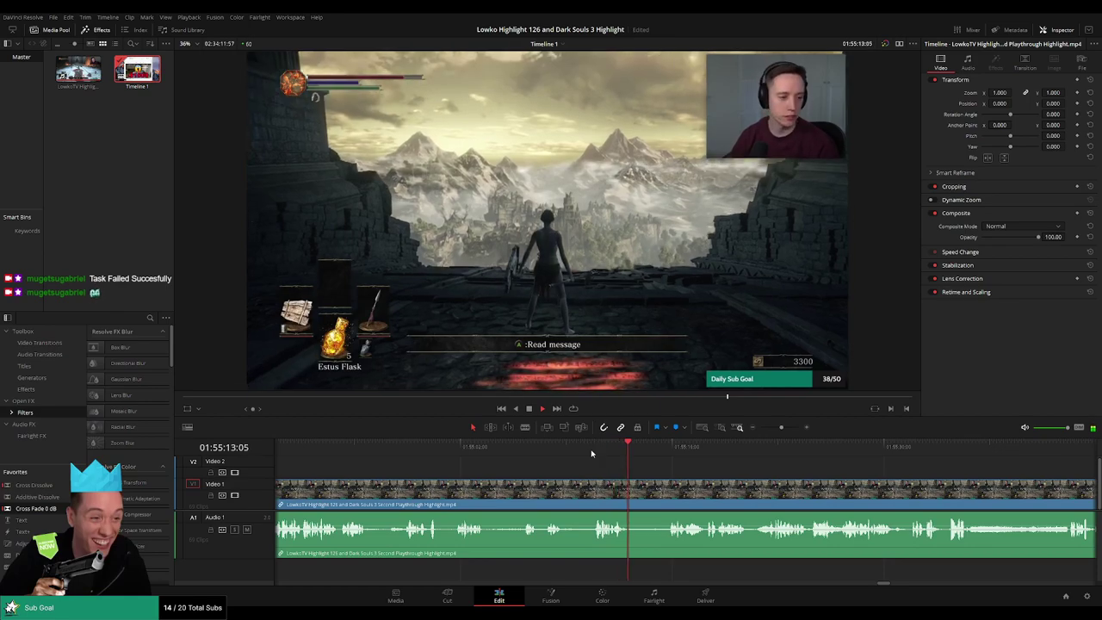
# Cut out the roughly two-second section of video and audio starting at about 01:55:13 and close the gap.
pyautogui.click(671, 451)
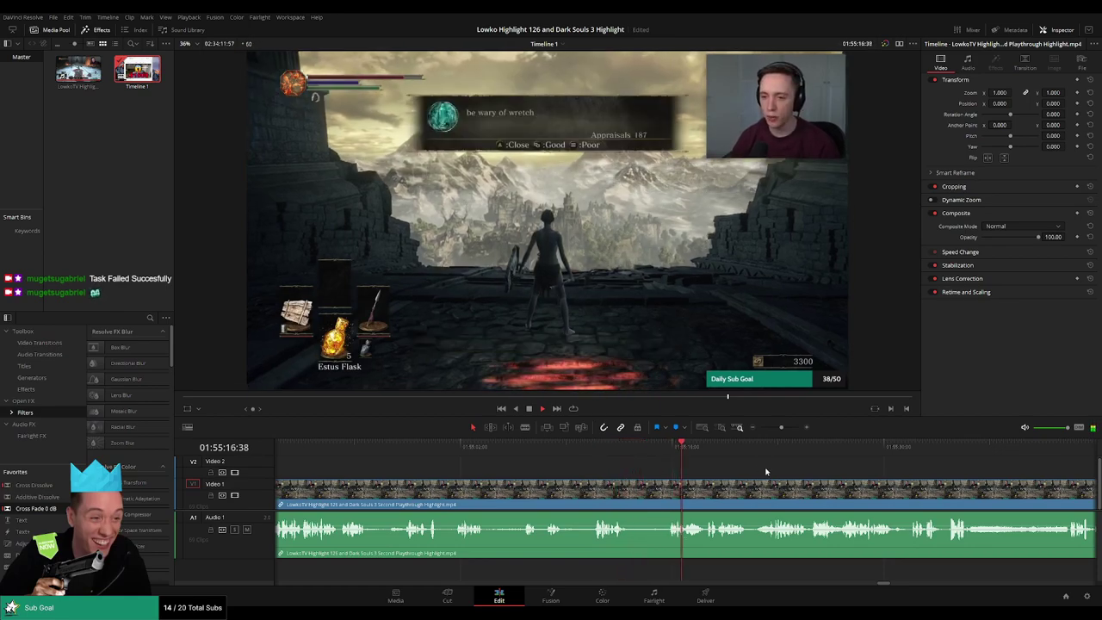
pyautogui.moveTo(764, 470); pyautogui.dragTo(586, 480)
pyautogui.press('b')
pyautogui.click(453, 499)
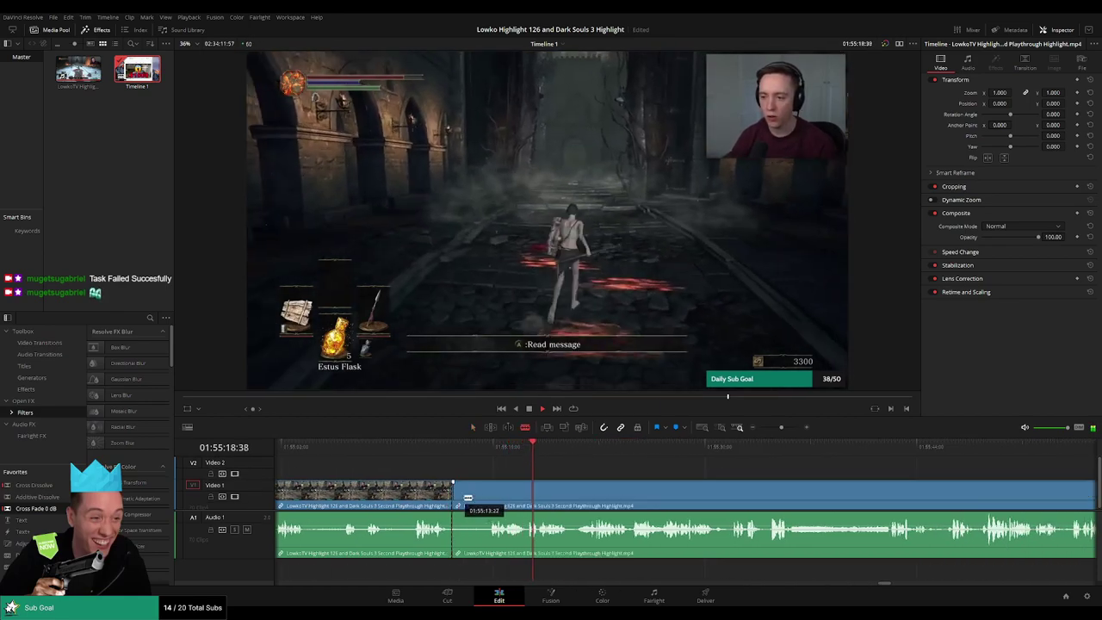
pyautogui.click(487, 499)
pyautogui.press('a')
pyautogui.click(469, 500)
pyautogui.press('Delete')
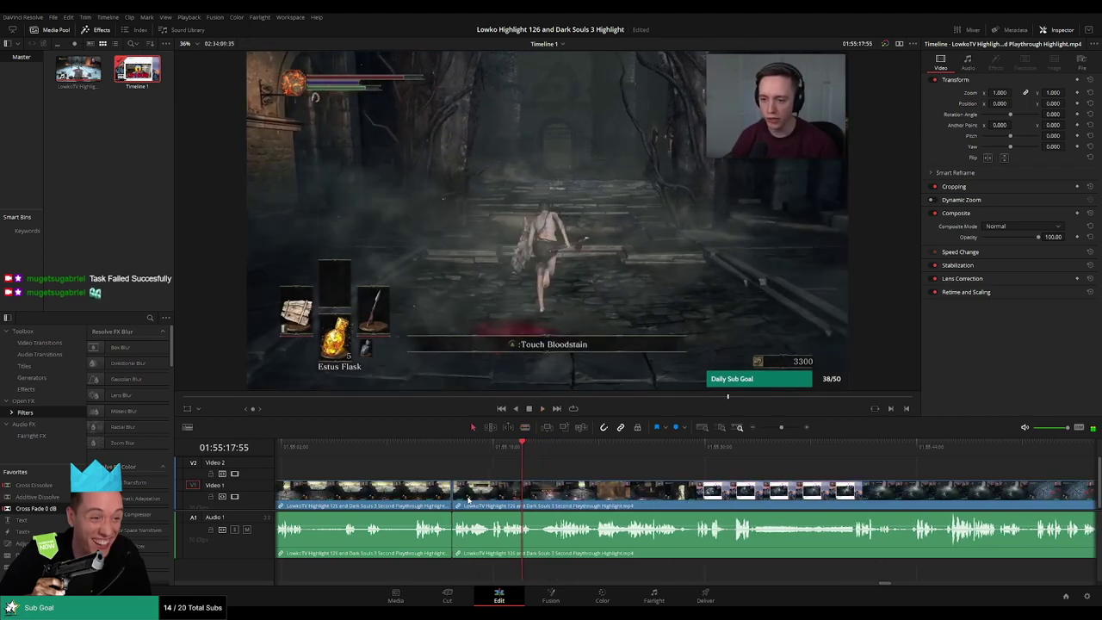
# Add a Cross Fade 0 dB audio transition at the join near 01:55:13 and colour the clip before it orange.
pyautogui.press('space')
pyautogui.moveTo(36, 508); pyautogui.dragTo(451, 531)
pyautogui.press('space')
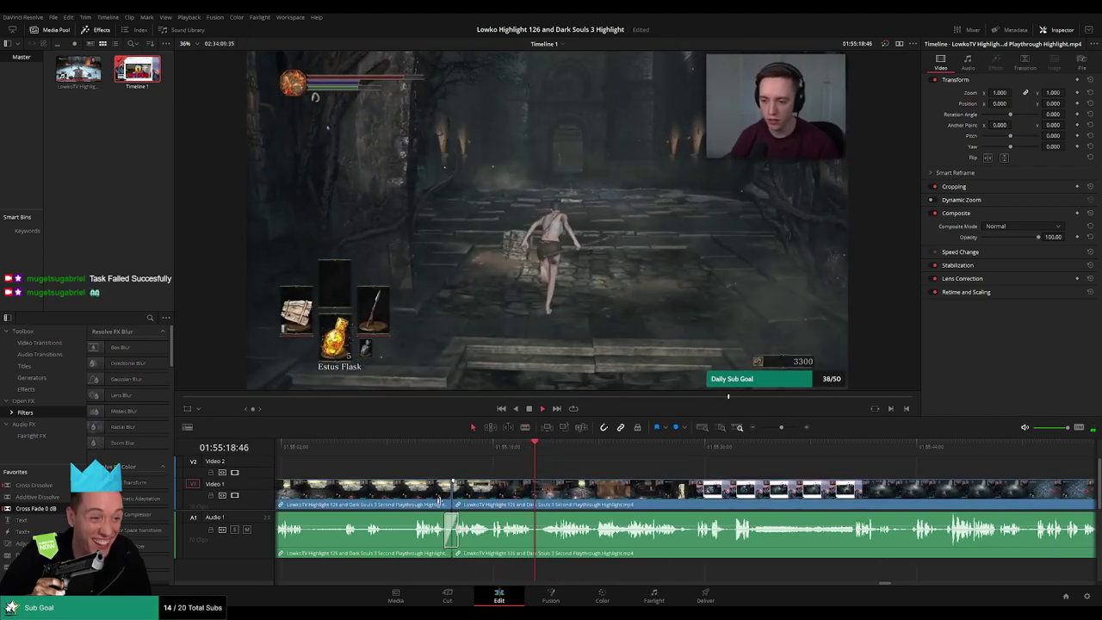
pyautogui.press('1')
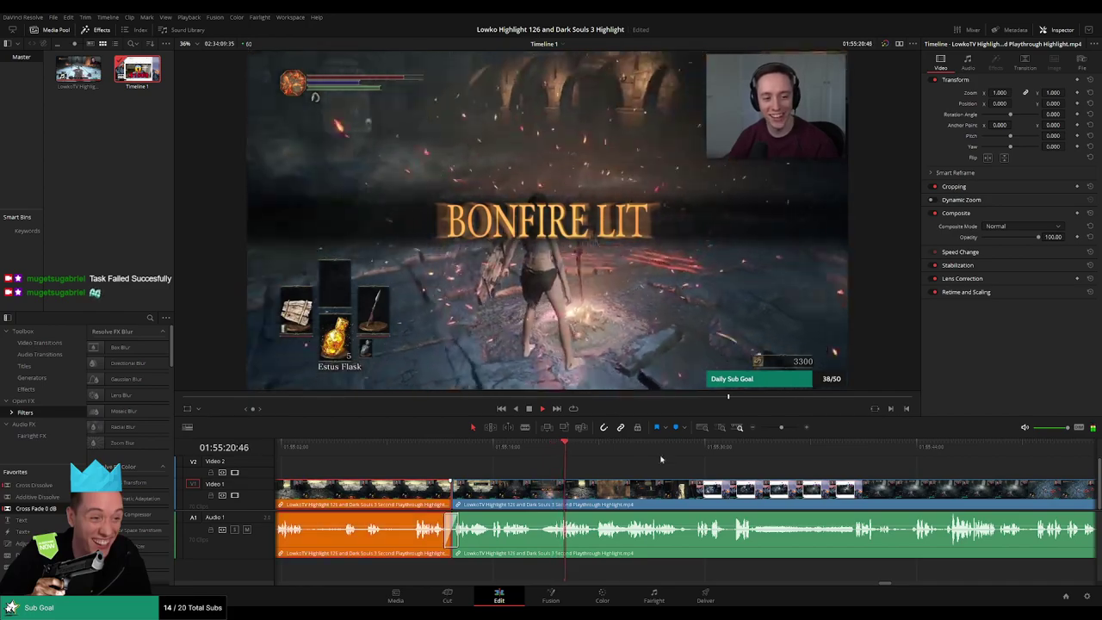
pyautogui.click(666, 468)
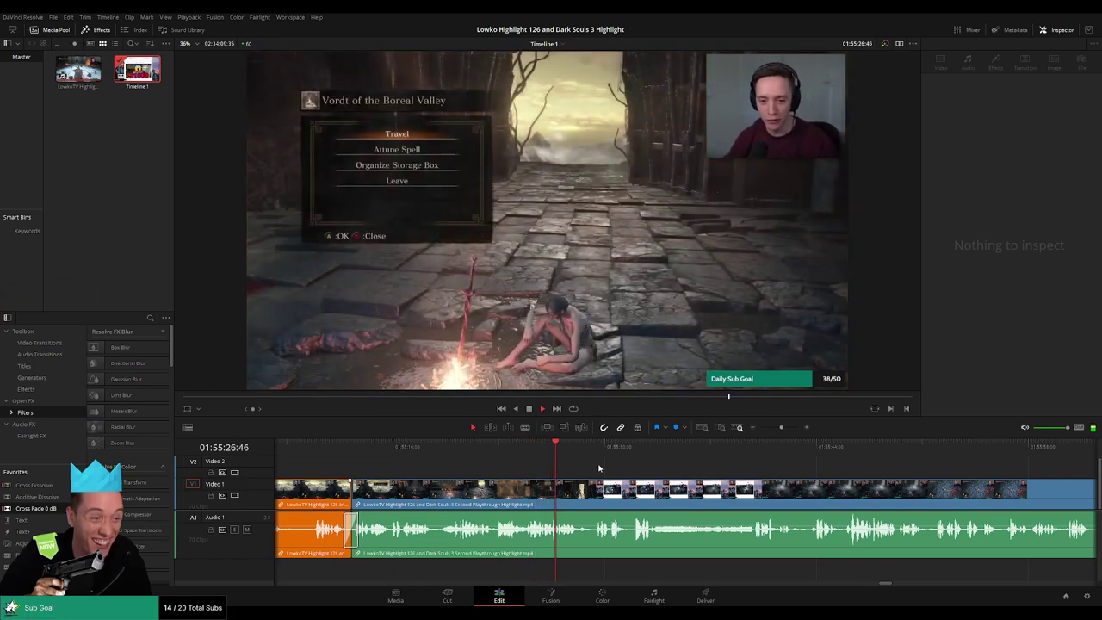
# Place an adjustment clip on Video 2 at 01:55:42:25, over the footage where the browser clip plays full screen.
pyautogui.click(592, 447)
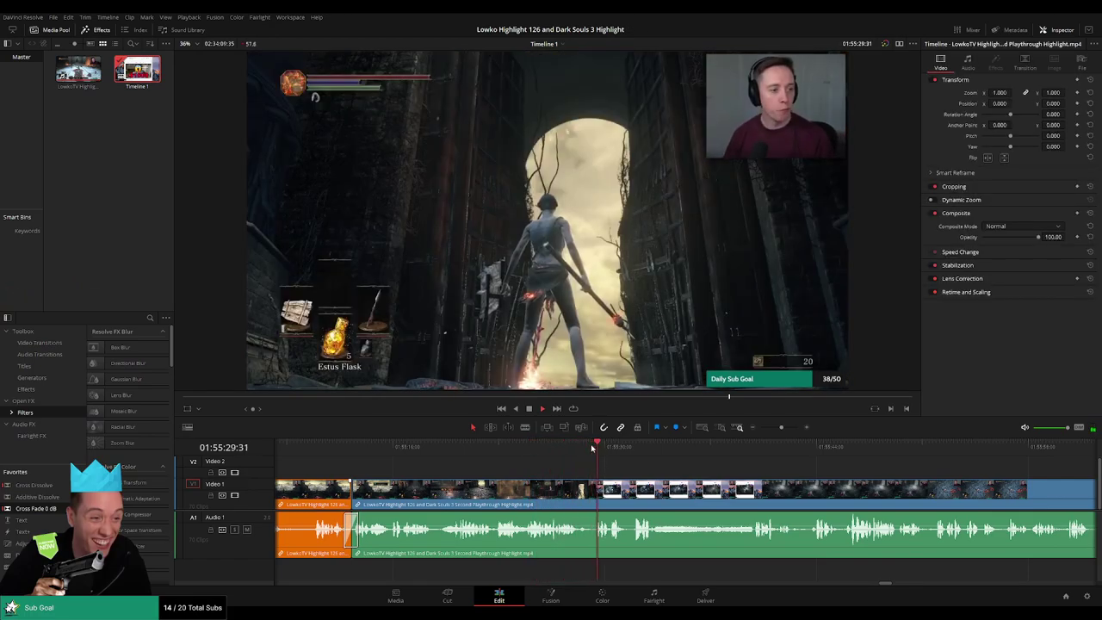
pyautogui.hscroll(2, 694, 471)
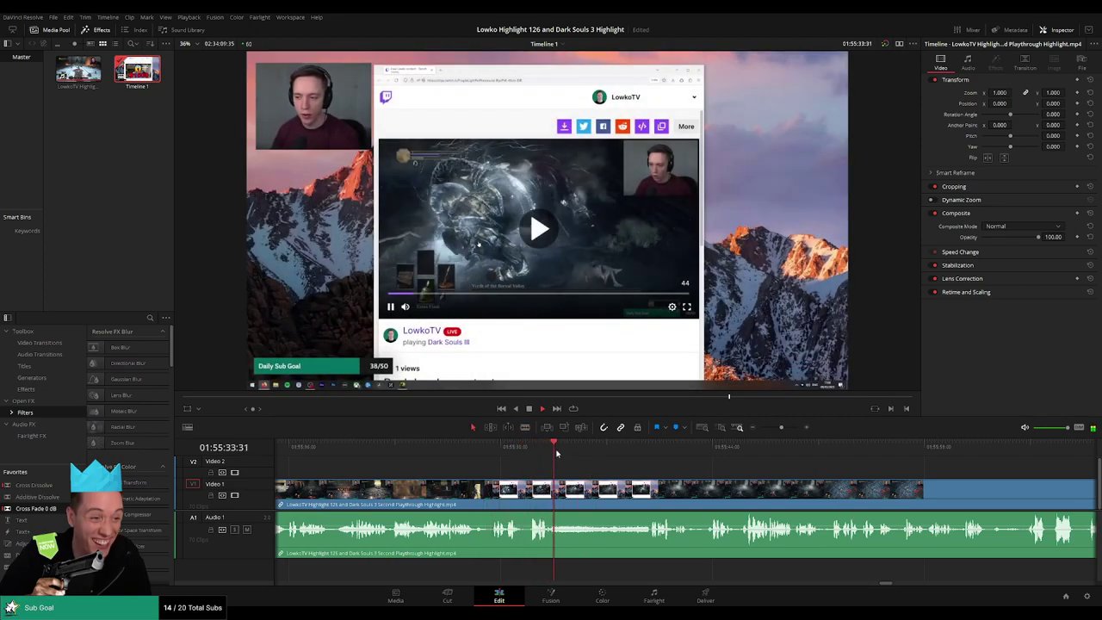
pyautogui.click(594, 447)
pyautogui.click(641, 449)
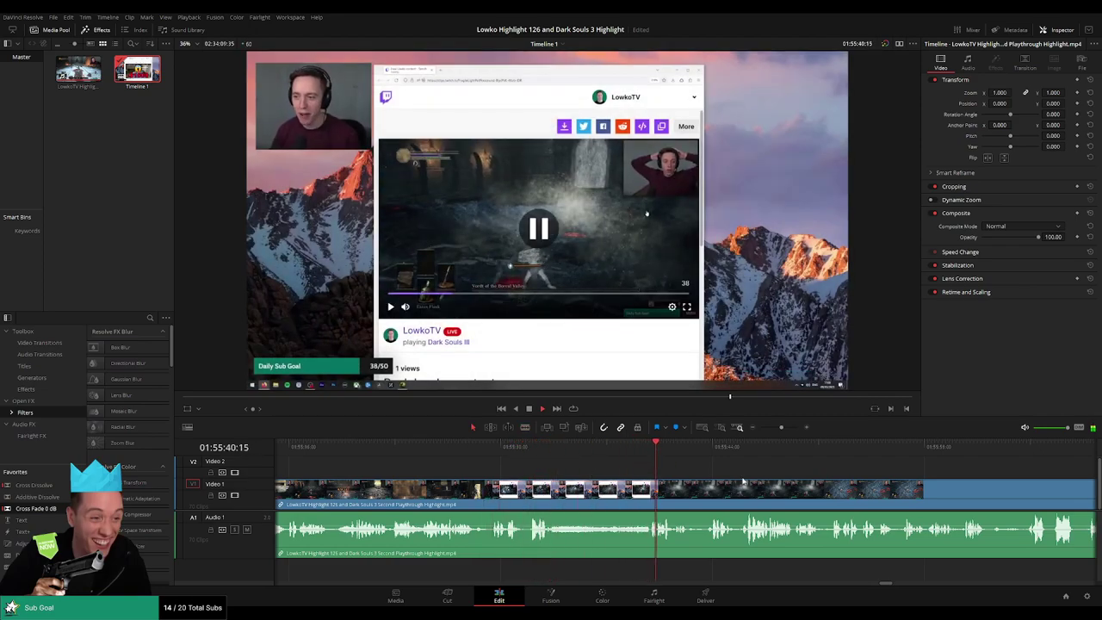
pyautogui.hscroll(4, 595, 471)
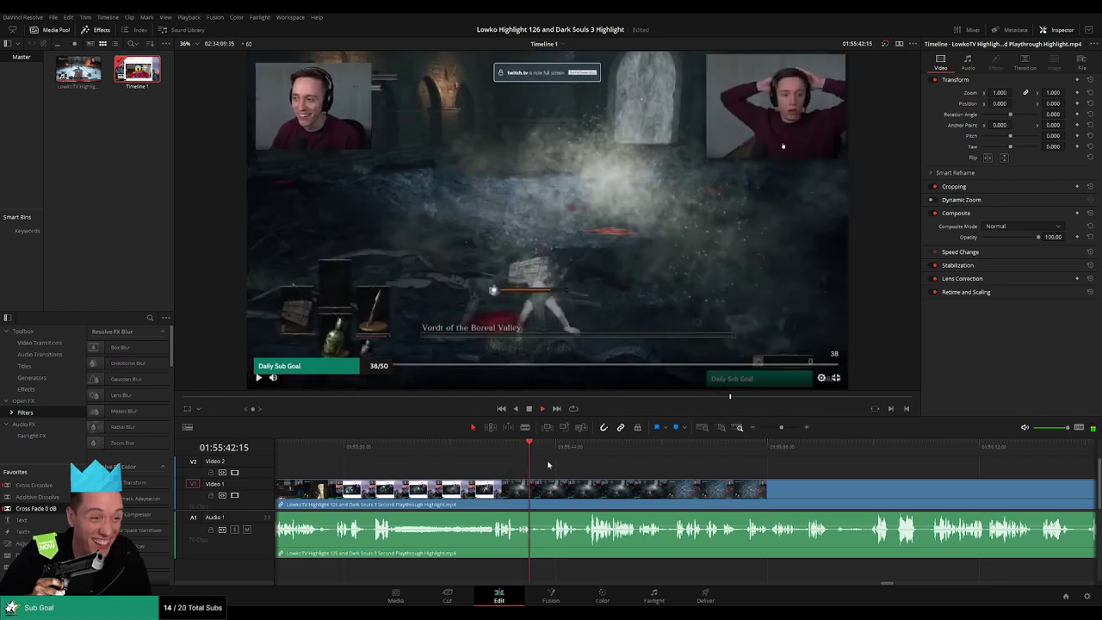
pyautogui.click(517, 449)
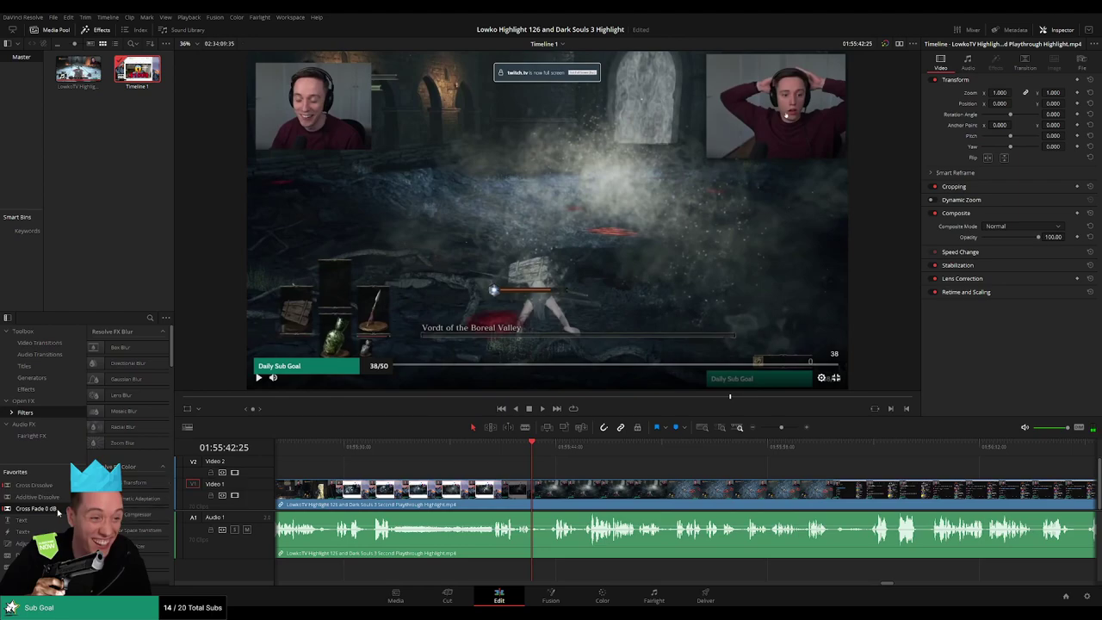
pyautogui.moveTo(176, 515); pyautogui.dragTo(533, 476)
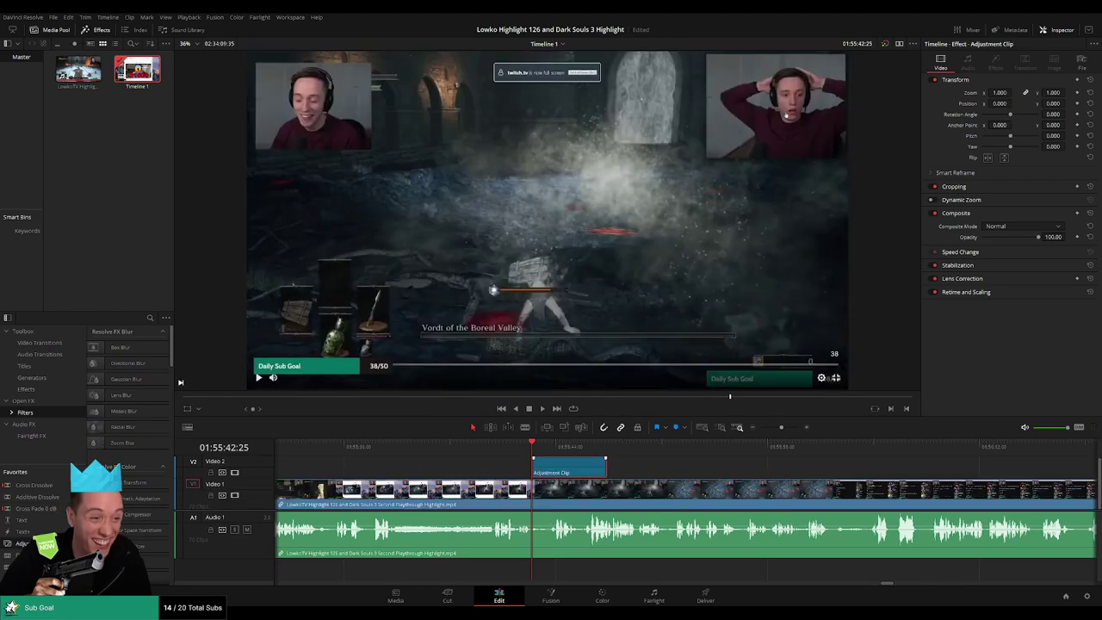
# Zoom the adjustment clip to 2.210 at position X -2306, Y -1277 and trim its end to about 01:55:43:37.
pyautogui.moveTo(999, 93); pyautogui.dragTo(1068, 103)
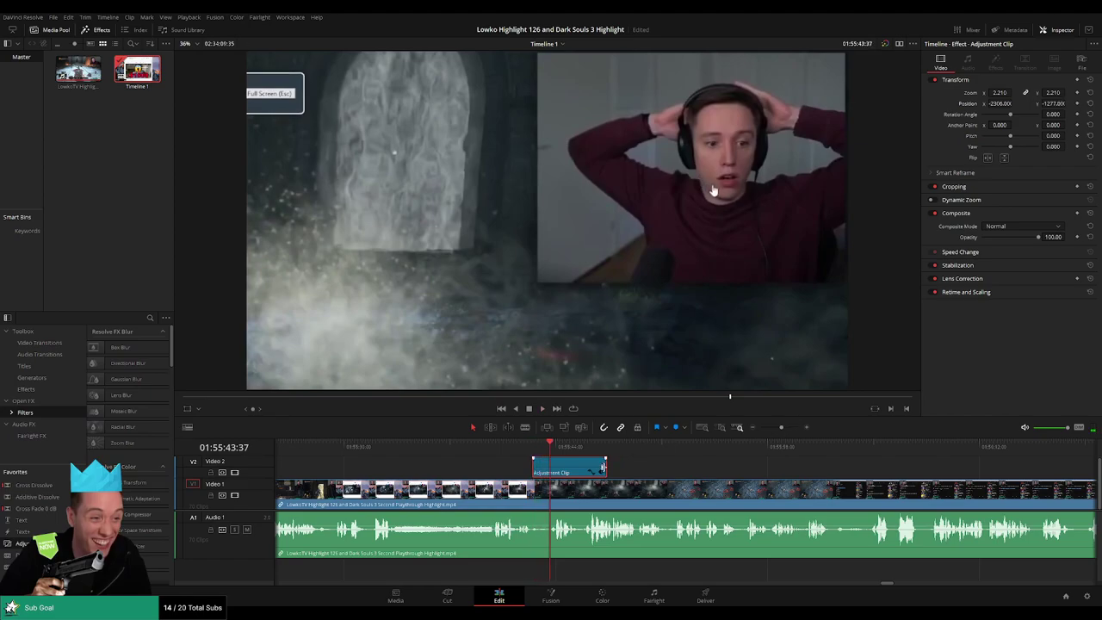
pyautogui.moveTo(603, 468); pyautogui.dragTo(516, 447)
pyautogui.press('space')
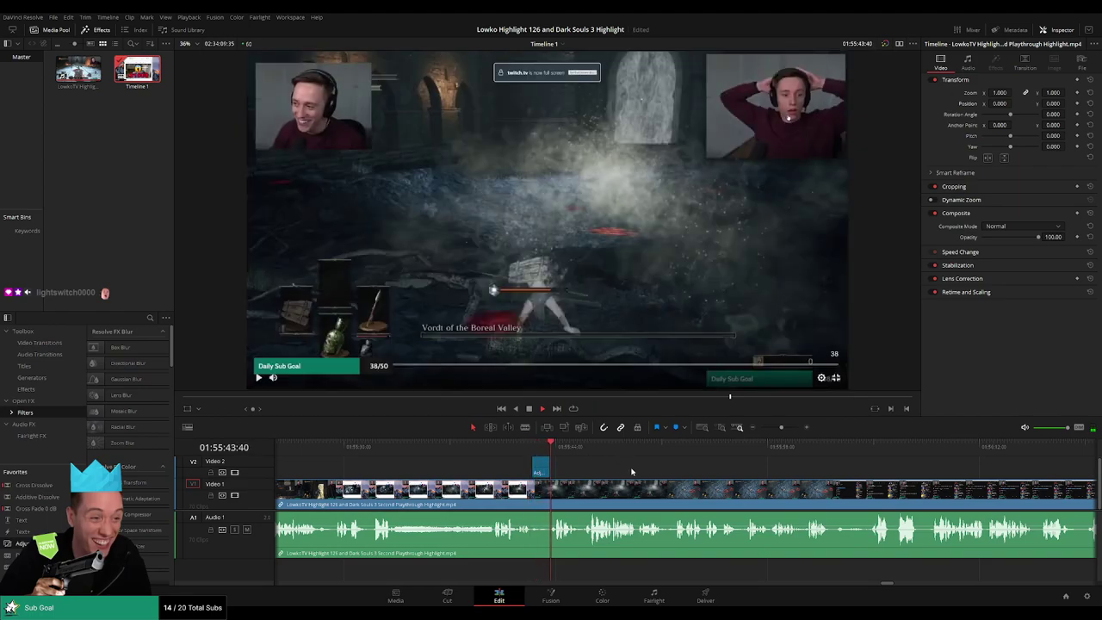
pyautogui.moveTo(687, 473); pyautogui.dragTo(578, 472)
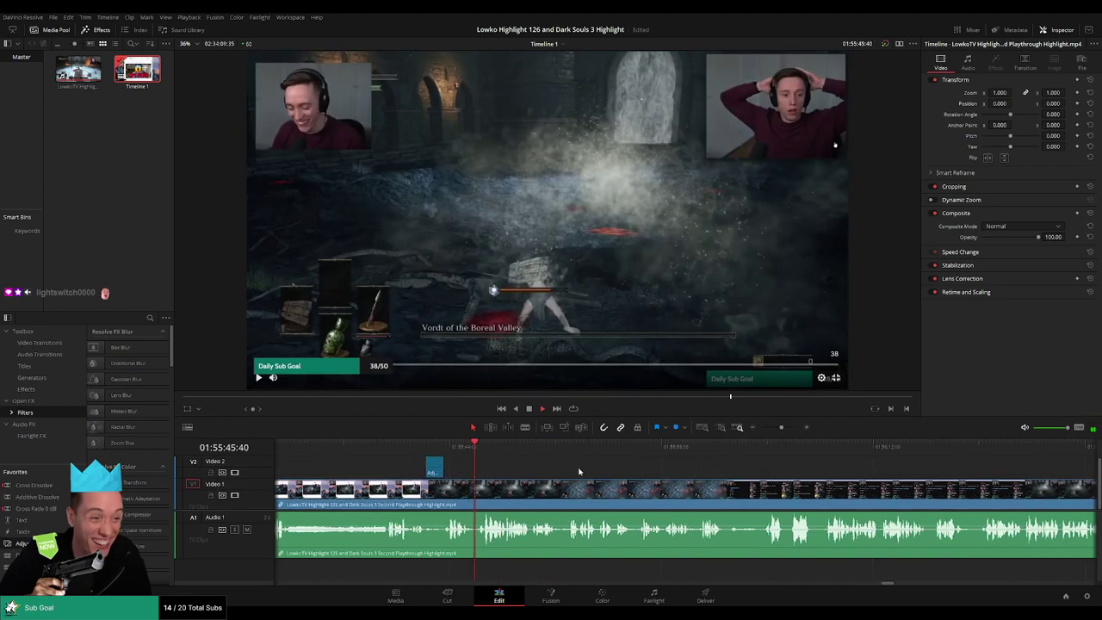
pyautogui.hscroll(2, 603, 474)
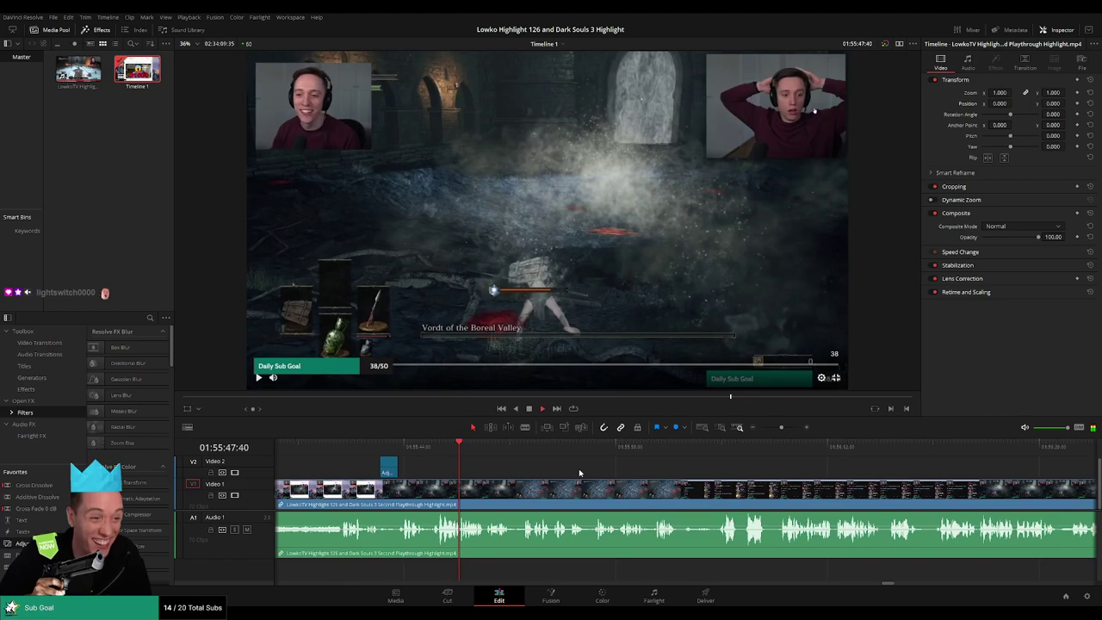
pyautogui.click(390, 446)
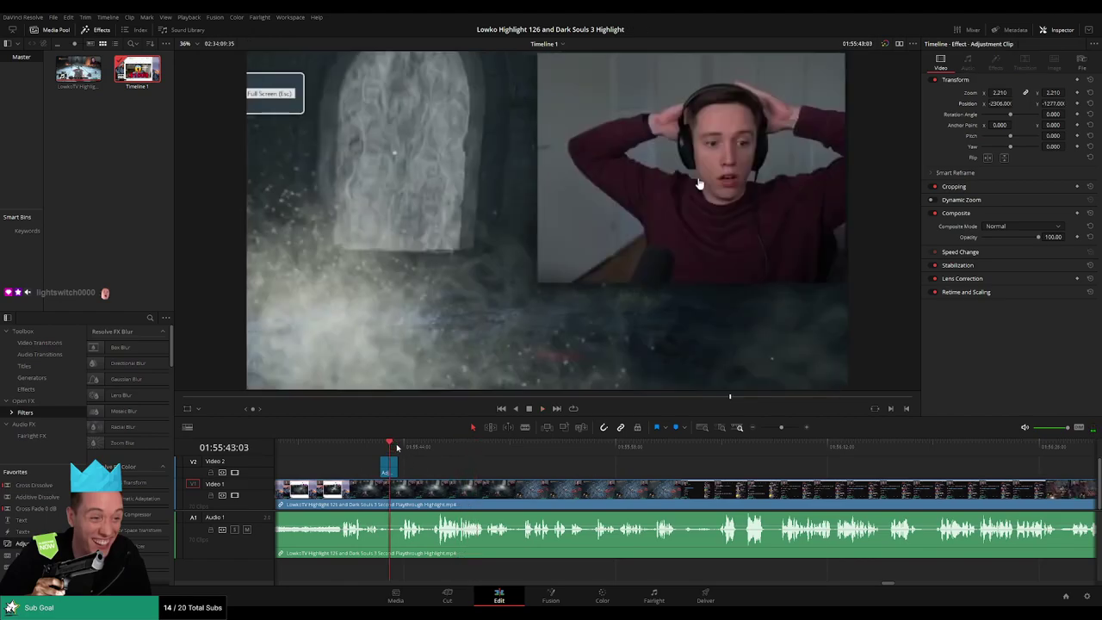
pyautogui.press('space')
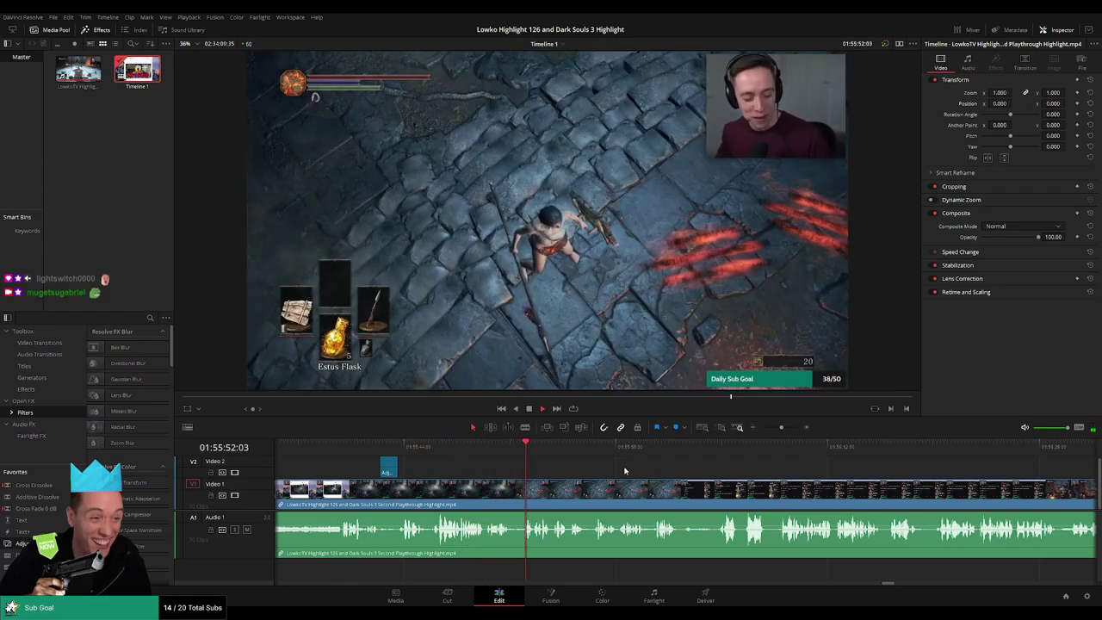
# Cut out a short section of the video and audio at 01:55:56:00 and close the gap.
pyautogui.moveTo(625, 468); pyautogui.dragTo(549, 466)
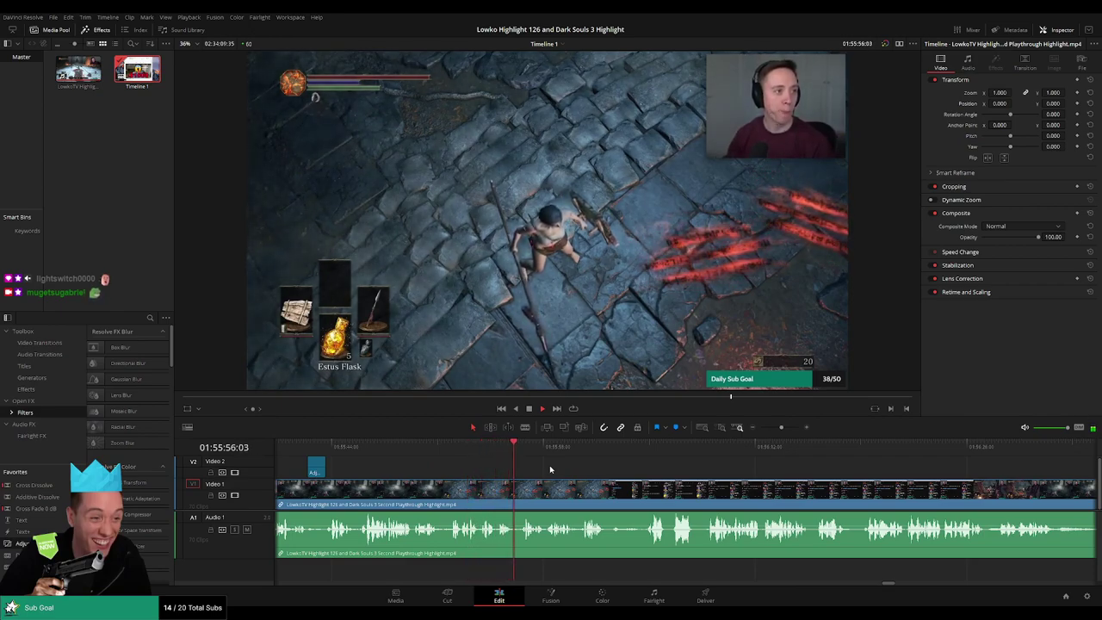
pyautogui.hscroll(2, 551, 467)
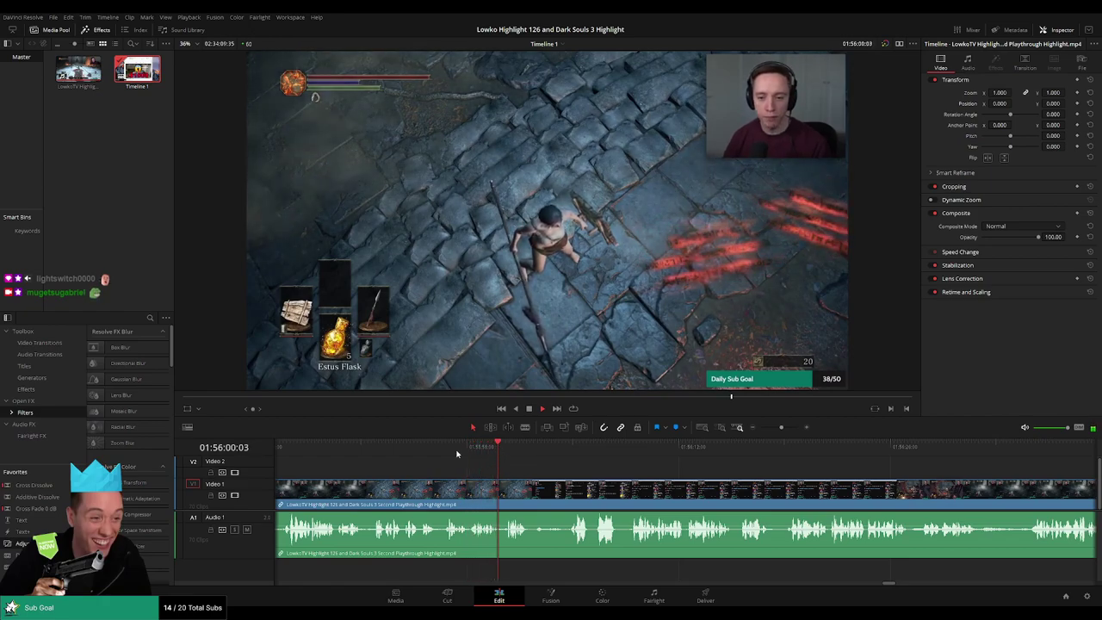
pyautogui.click(419, 447)
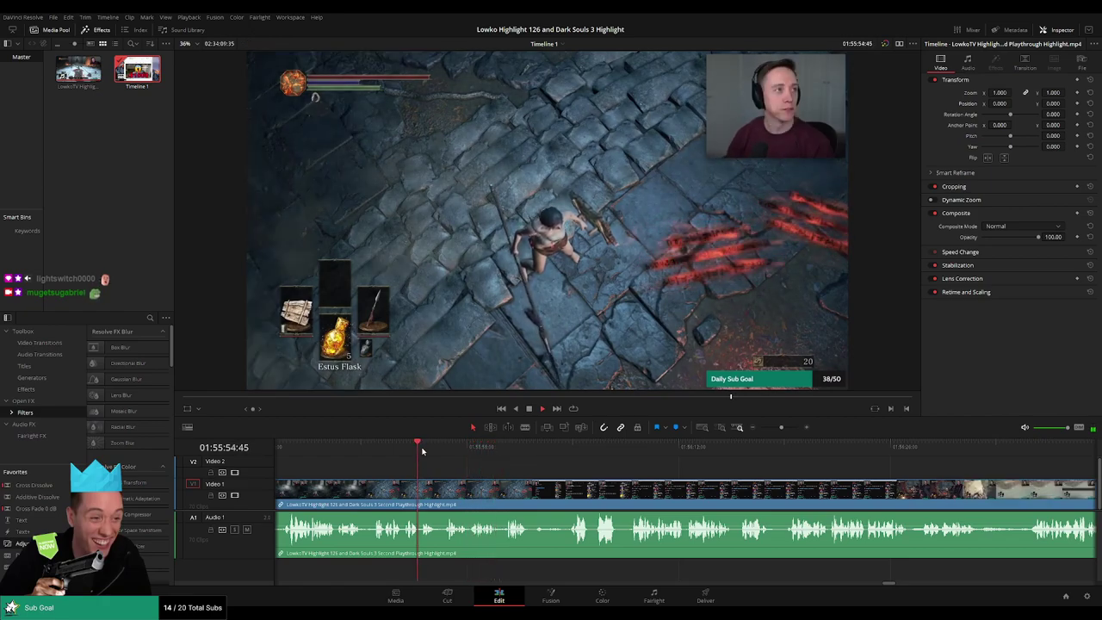
pyautogui.click(442, 506)
pyautogui.press('Delete')
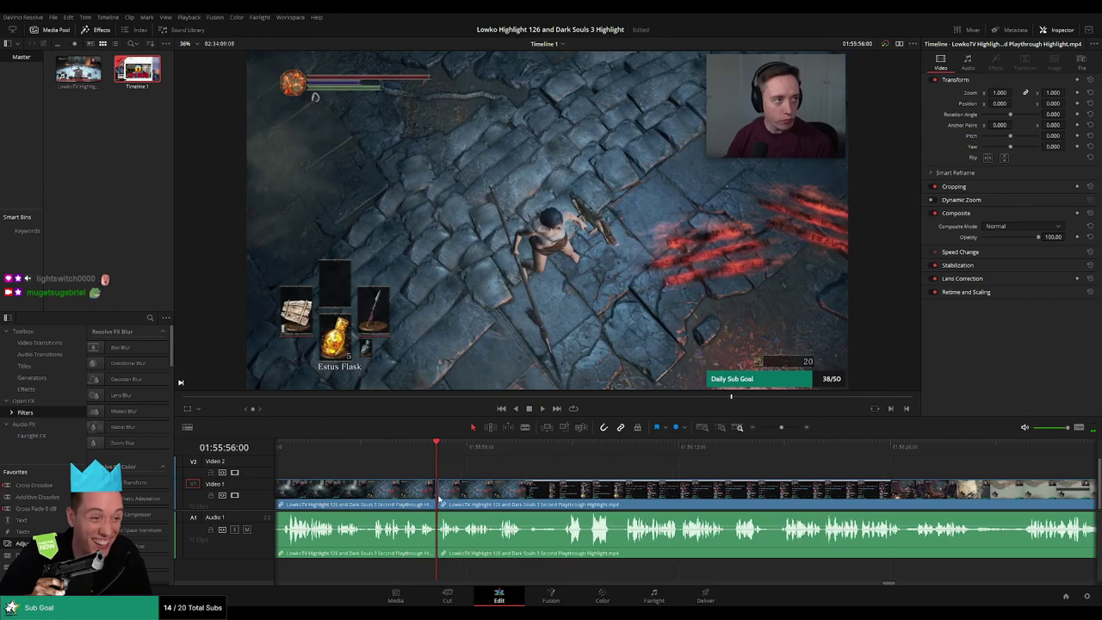
# Colour the clip before the 01:55:56 cut orange and add a Cross Fade 0 dB transition at that cut on Audio 1.
pyautogui.press('space')
pyautogui.click(404, 487)
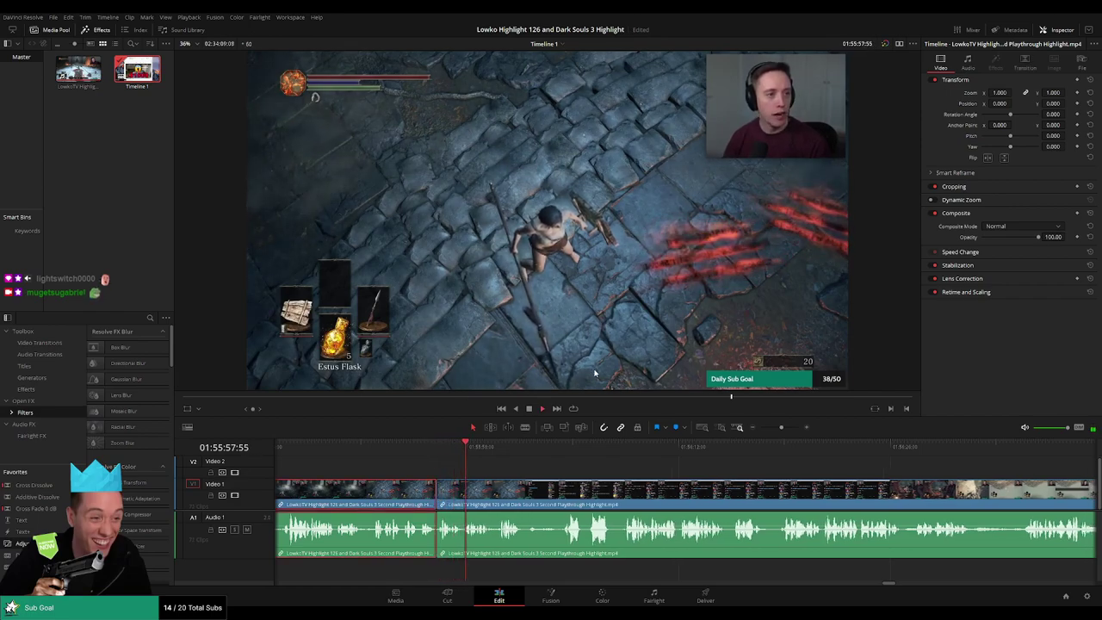
pyautogui.press('1')
pyautogui.moveTo(50, 515); pyautogui.dragTo(435, 529)
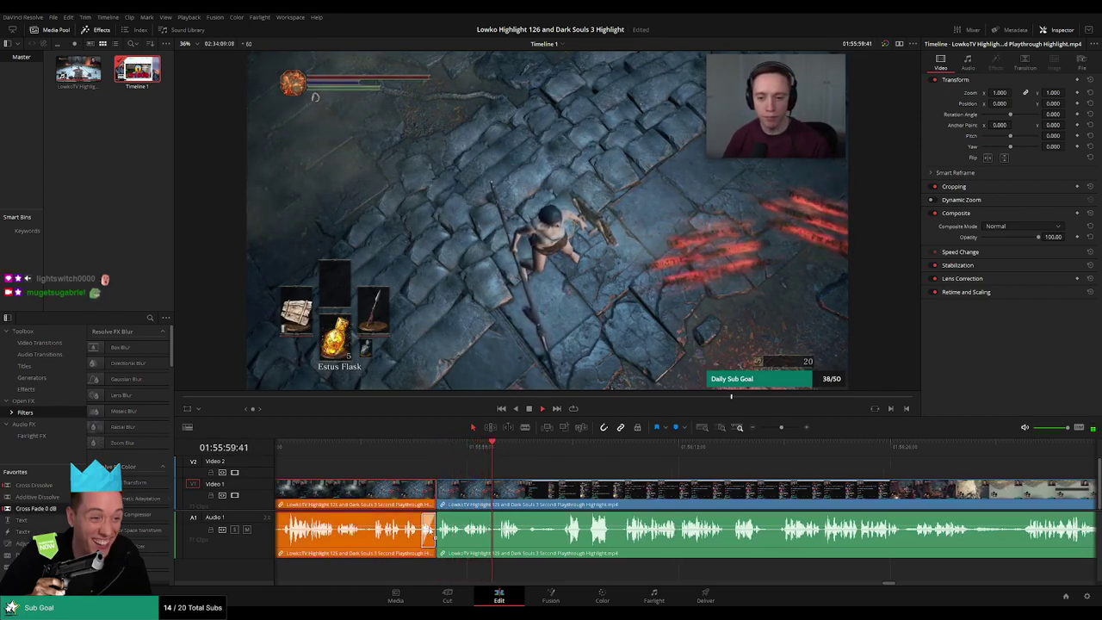
# Cut out the short section after 01:56:26:47, where the comments page ends, close the gap, and colour the clip before the cut green.
pyautogui.click(569, 447)
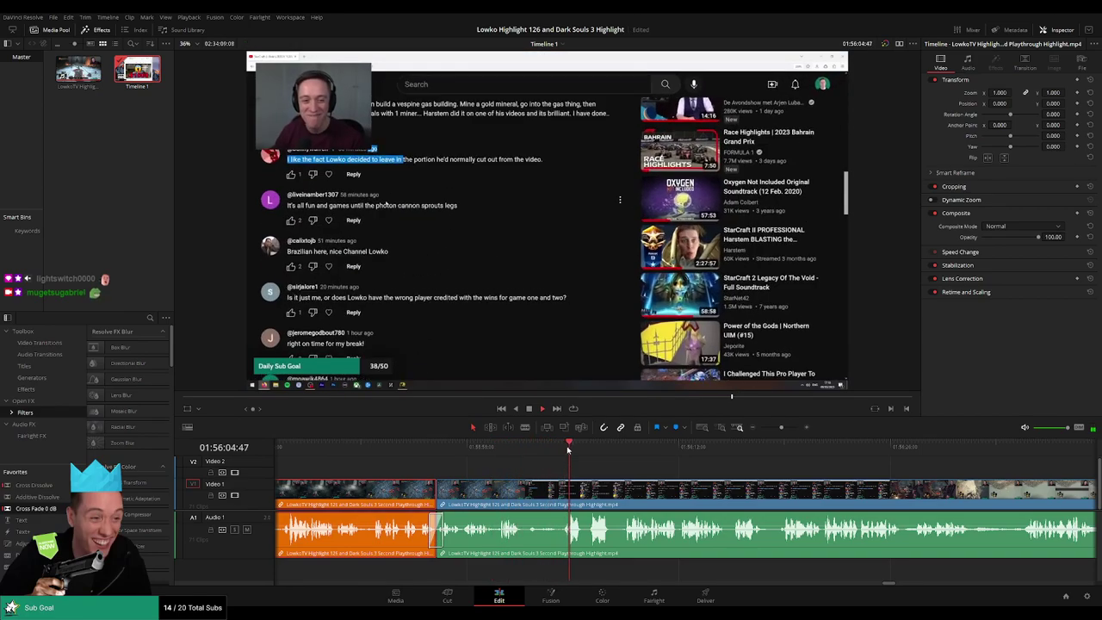
pyautogui.moveTo(703, 489); pyautogui.dragTo(526, 476)
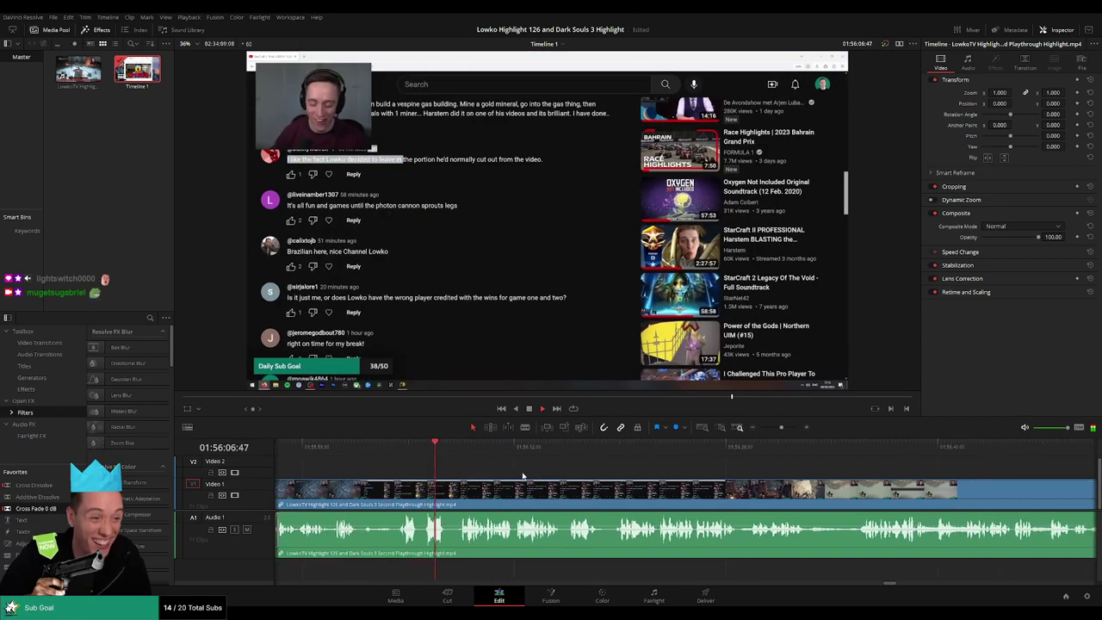
pyautogui.click(388, 448)
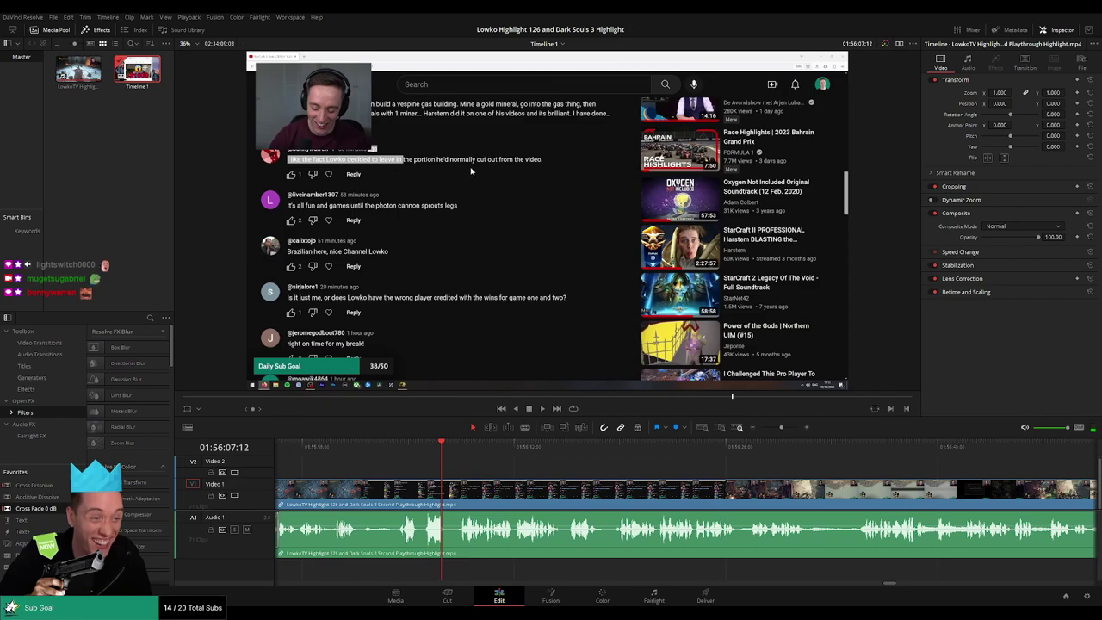
pyautogui.click(478, 474)
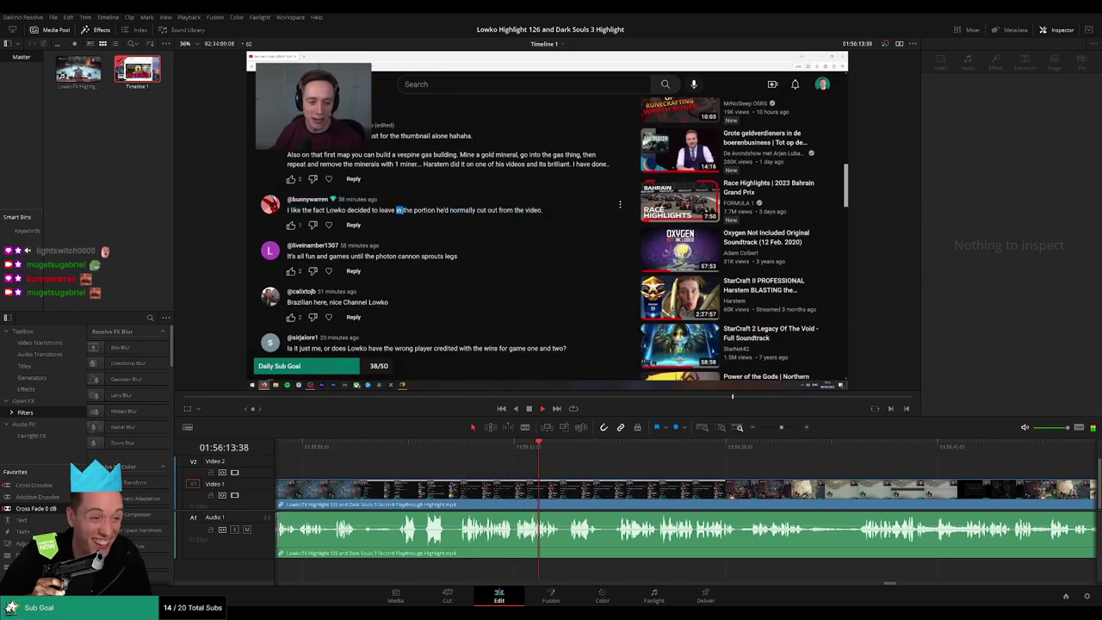
pyautogui.moveTo(676, 475); pyautogui.dragTo(551, 476)
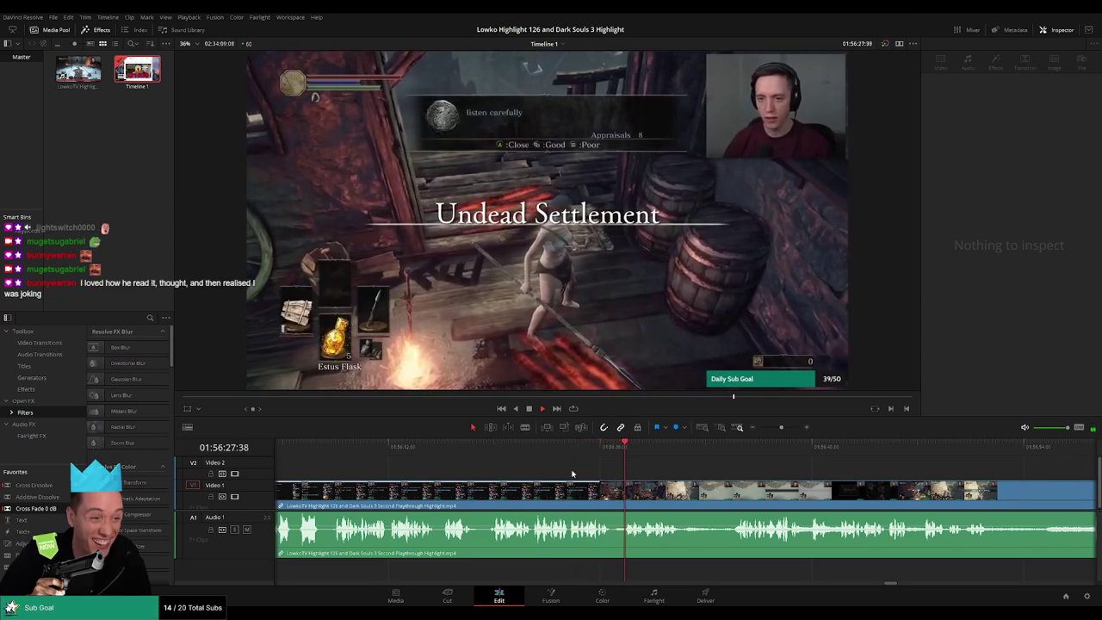
pyautogui.moveTo(573, 474); pyautogui.dragTo(455, 465)
pyautogui.click(479, 452)
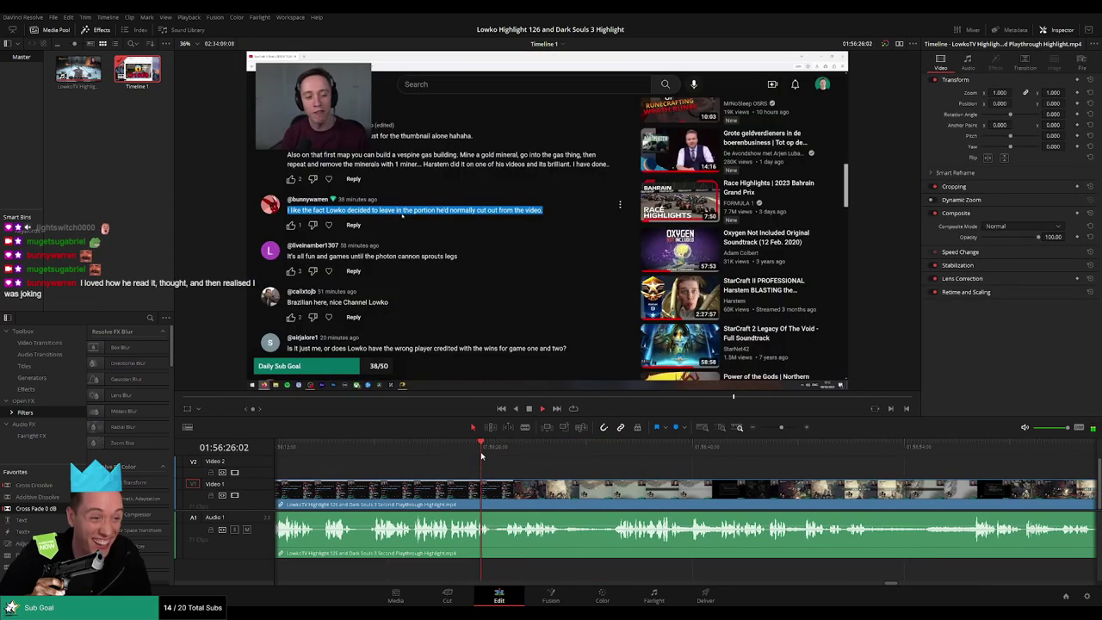
pyautogui.click(496, 502)
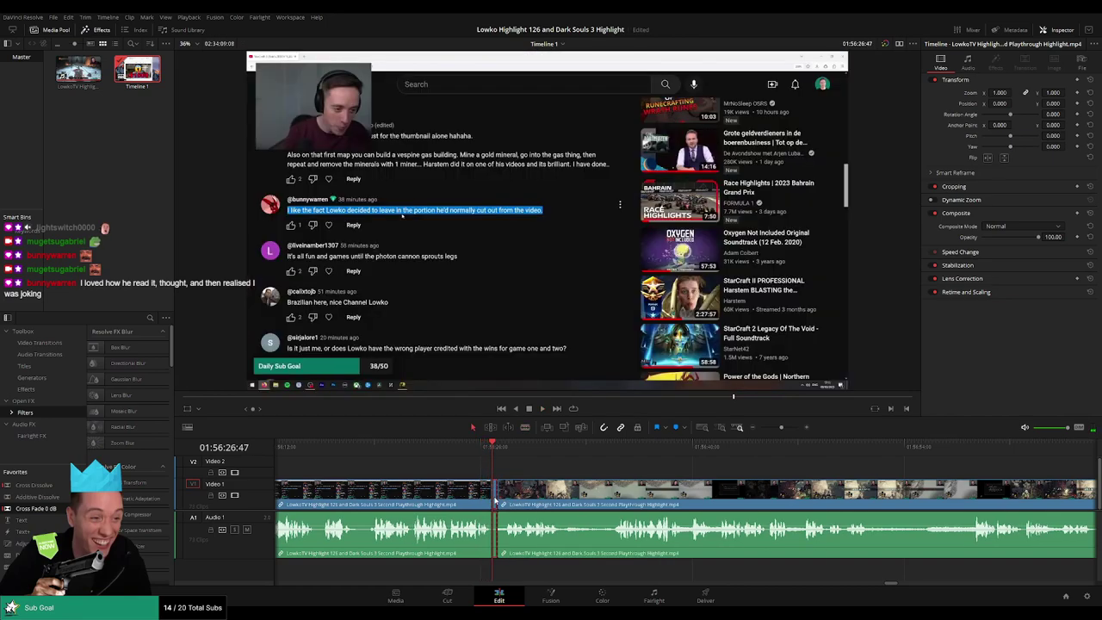
pyautogui.press('Delete')
pyautogui.press('space')
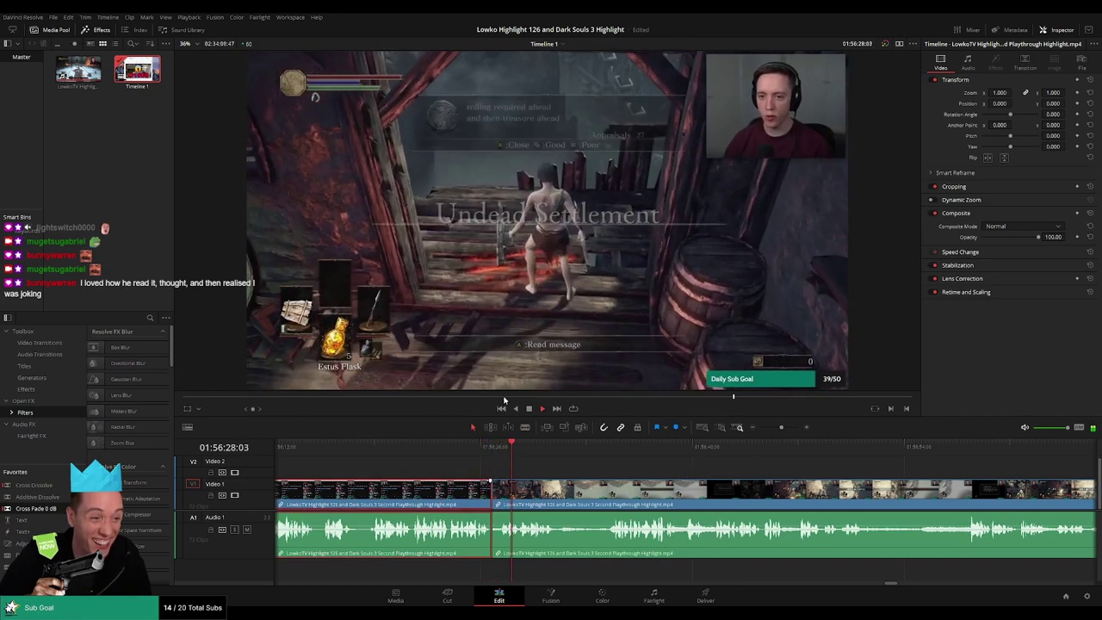
pyautogui.click(617, 470)
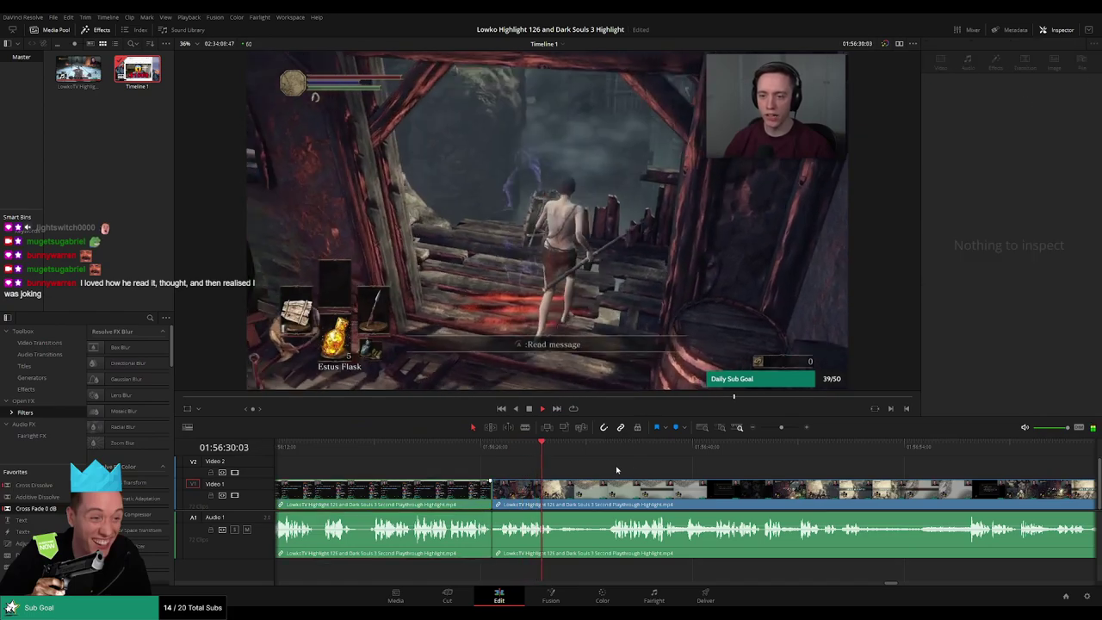
# Play through the Undead Settlement footage from about 01:56:30 to 01:57:05, examining the falls, deaths and respawns for sections to cut.
pyautogui.moveTo(630, 469); pyautogui.dragTo(548, 467)
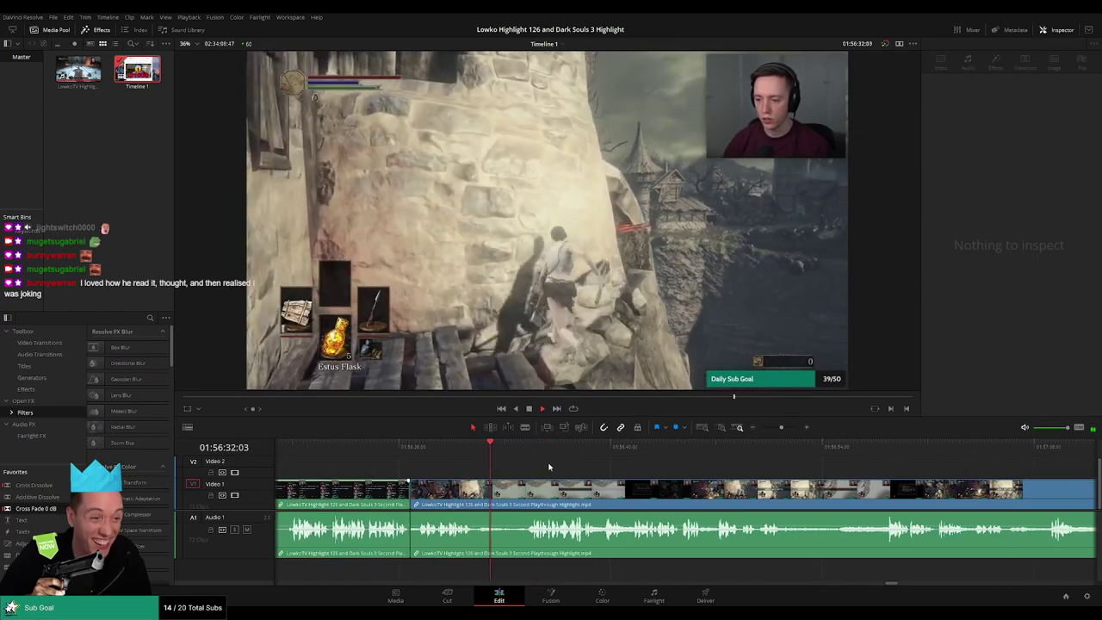
pyautogui.click(510, 448)
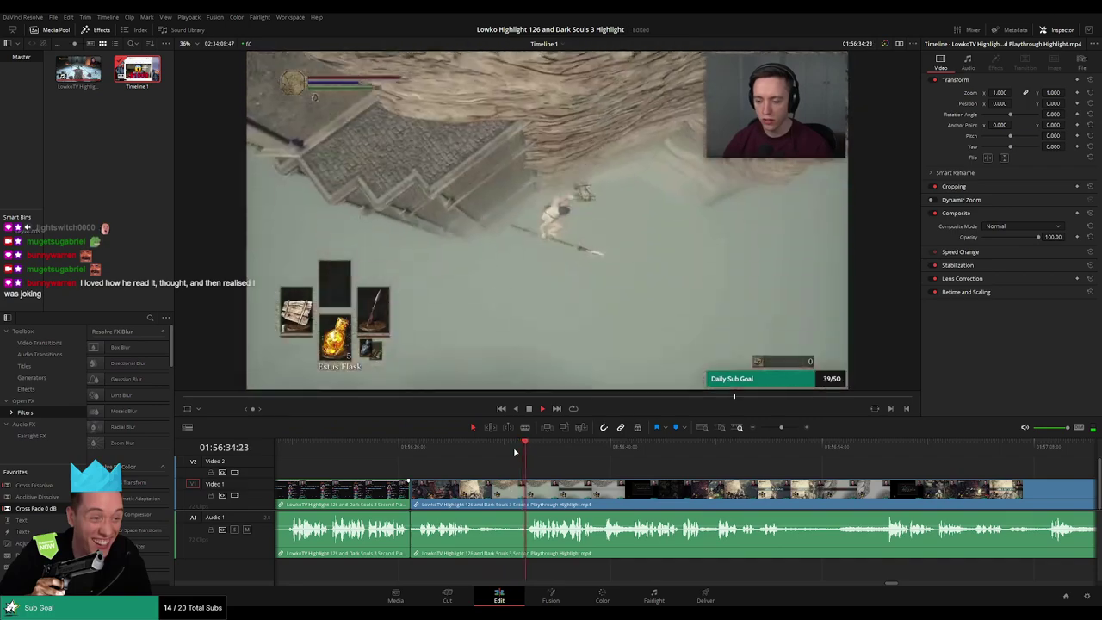
pyautogui.hscroll(2, 573, 463)
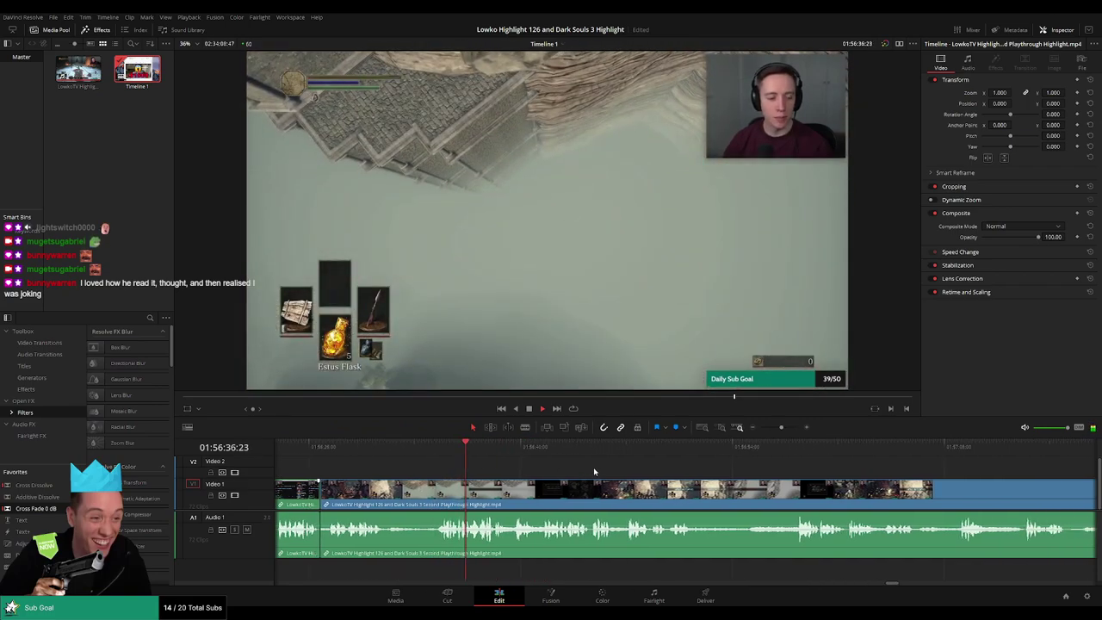
pyautogui.moveTo(780, 427)
pyautogui.mouseDown()
pyautogui.moveTo(761, 428)
pyautogui.moveTo(783, 427)
pyautogui.mouseUp()
pyautogui.hscroll(4, 628, 479)
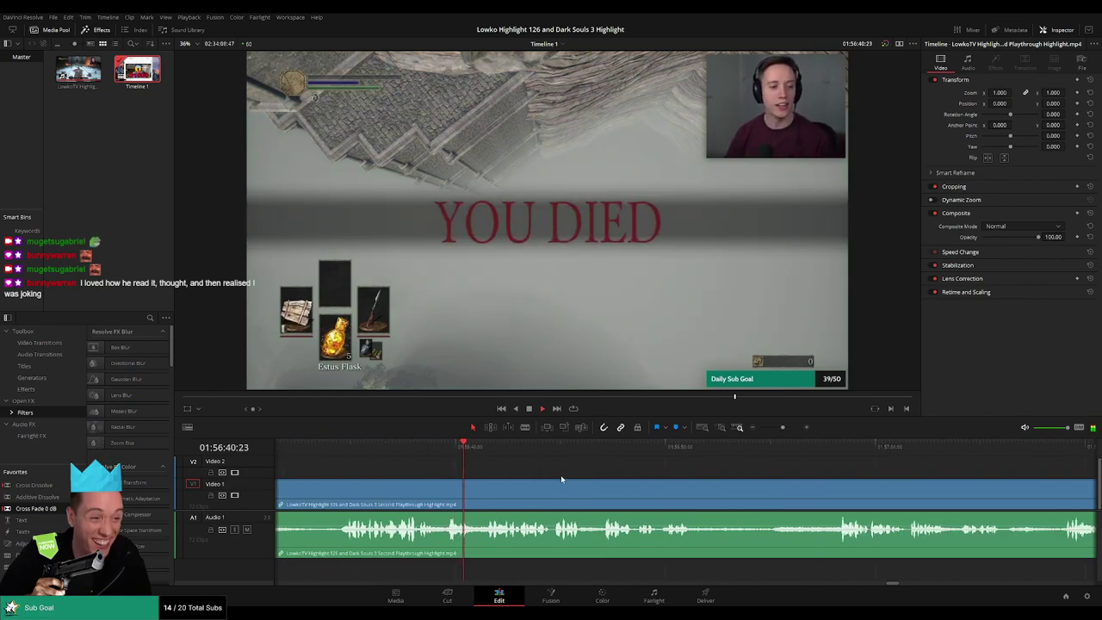
pyautogui.hscroll(3, 517, 476)
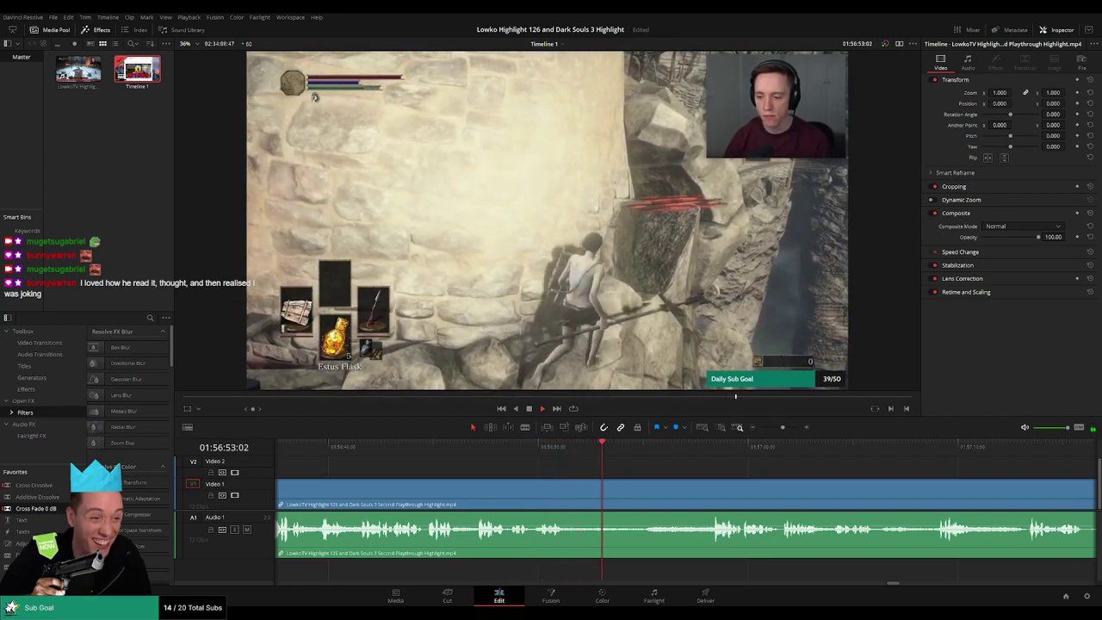
pyautogui.click(680, 451)
pyautogui.moveTo(817, 477); pyautogui.dragTo(522, 473)
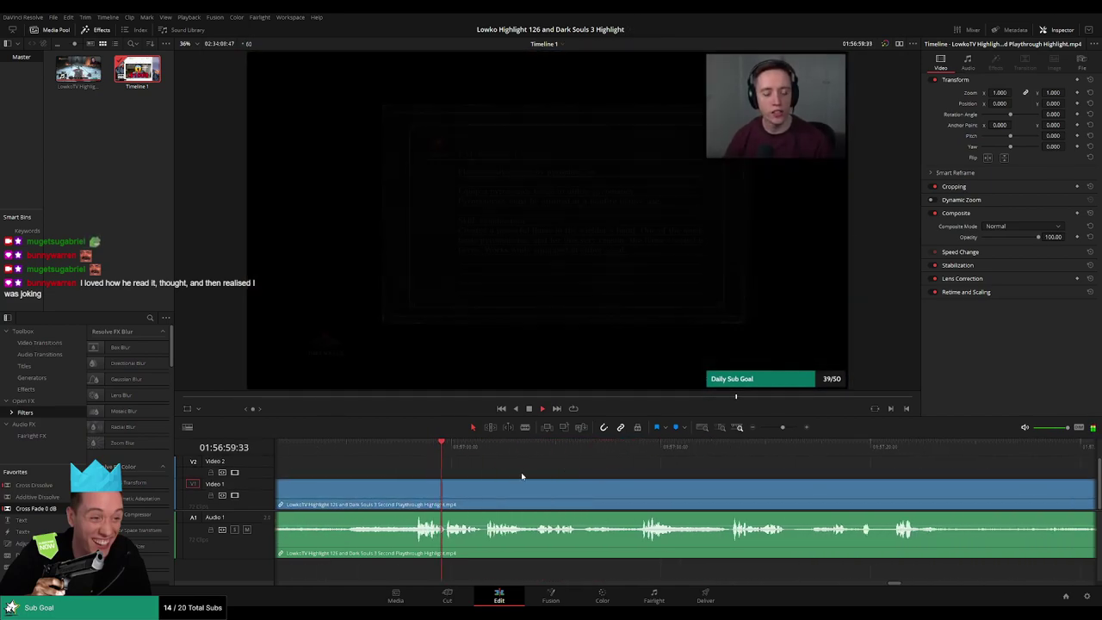
pyautogui.click(318, 447)
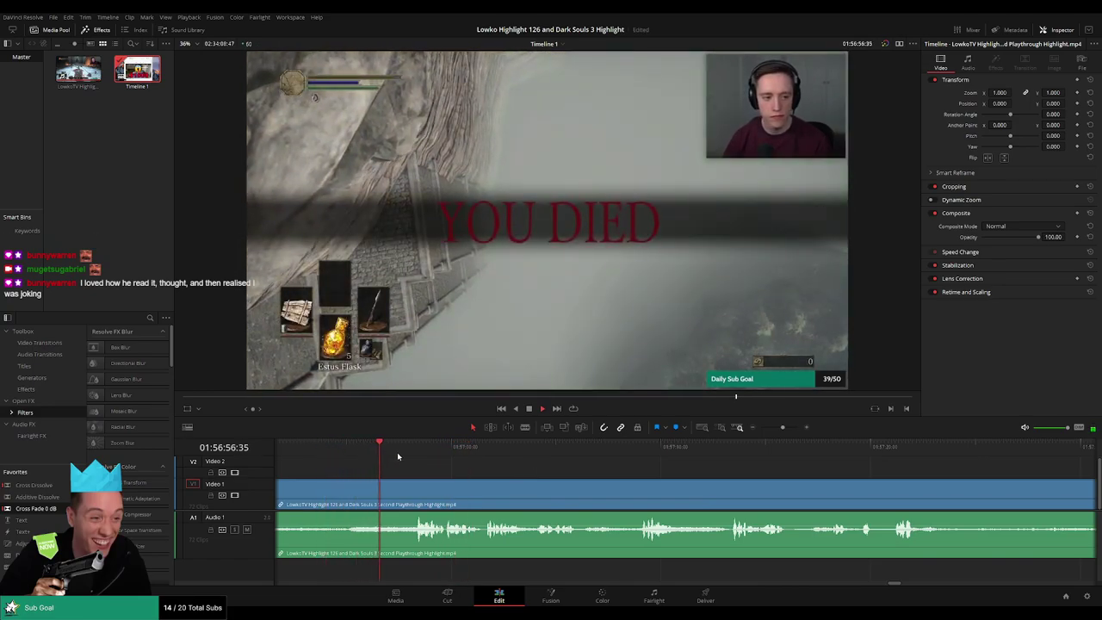
pyautogui.click(411, 452)
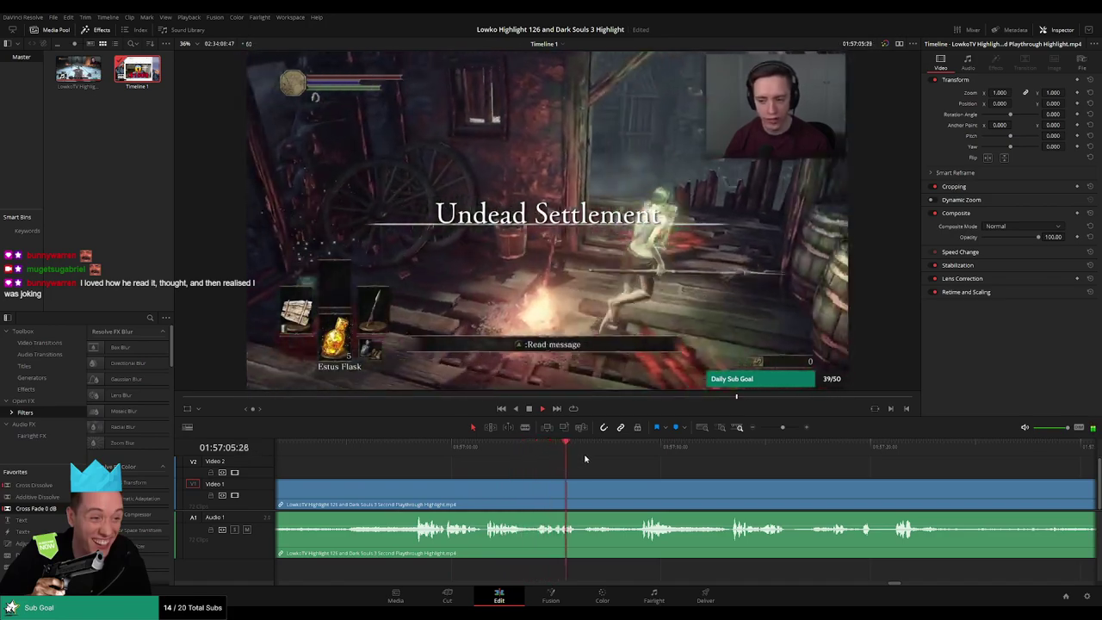
# Play through the Undead Settlement footage from about 01:57:05 to 01:57:54, examining the deaths, loading screens and respawns for sections to cut.
pyautogui.click(635, 448)
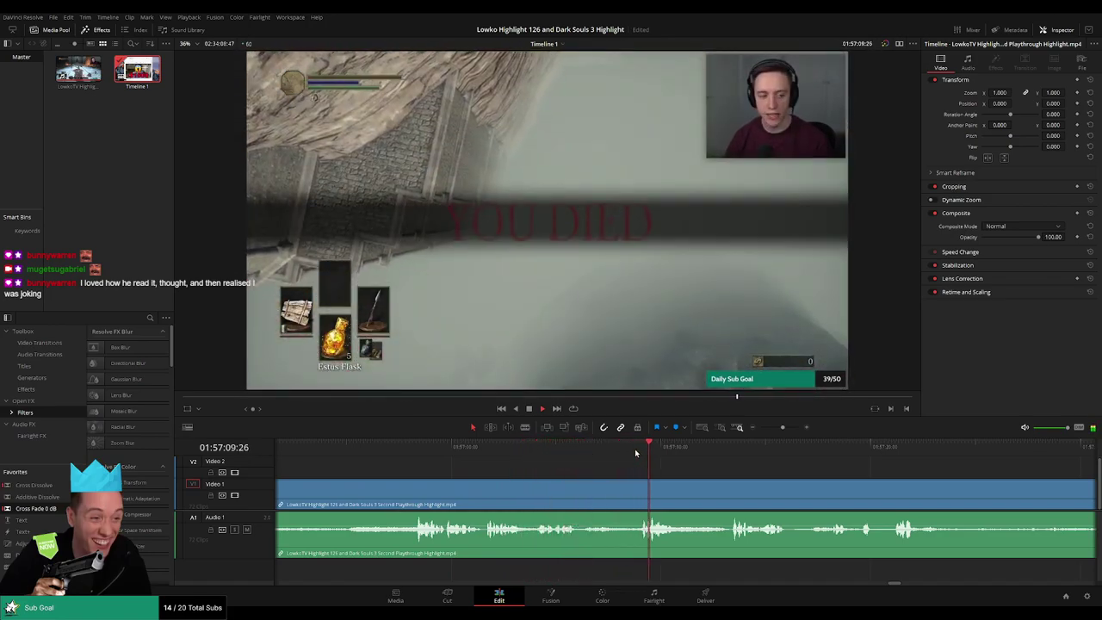
pyautogui.moveTo(737, 479); pyautogui.dragTo(544, 466)
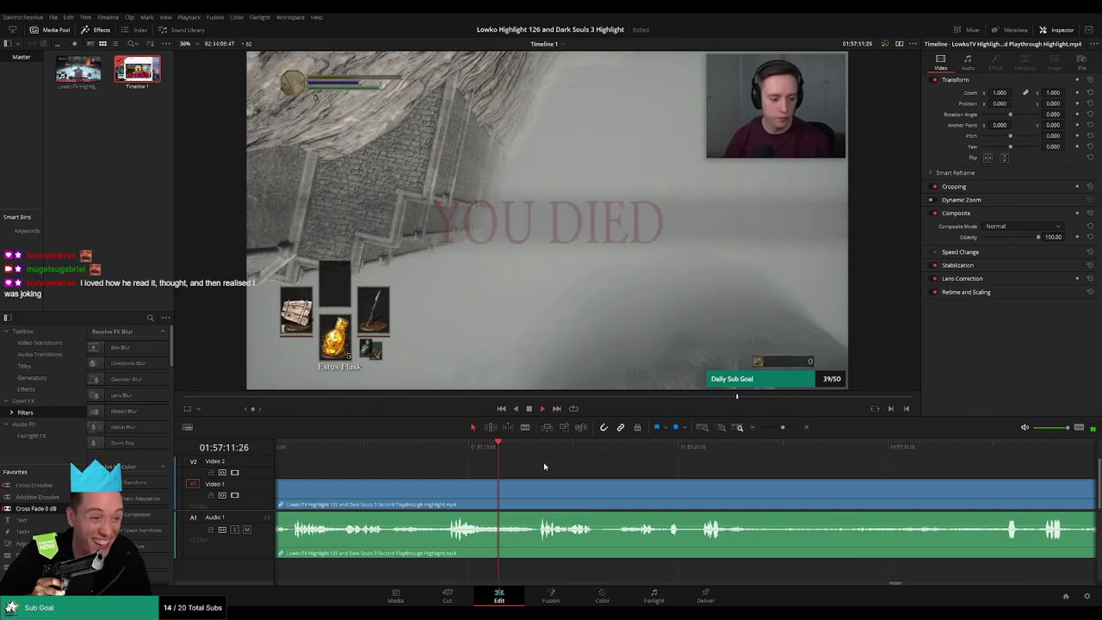
pyautogui.click(532, 450)
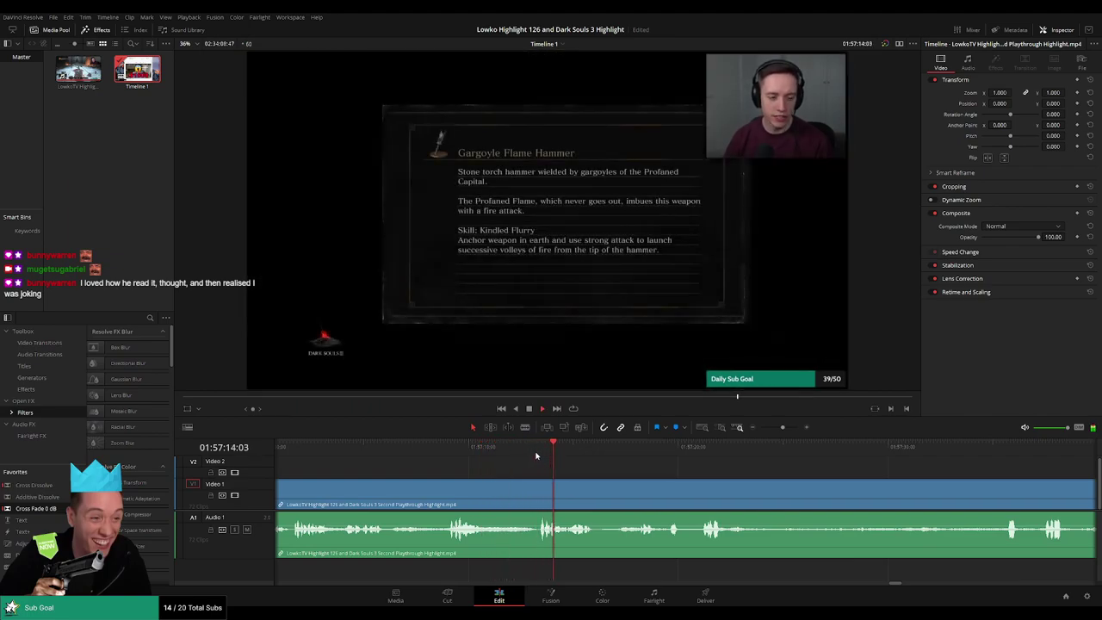
pyautogui.click(624, 449)
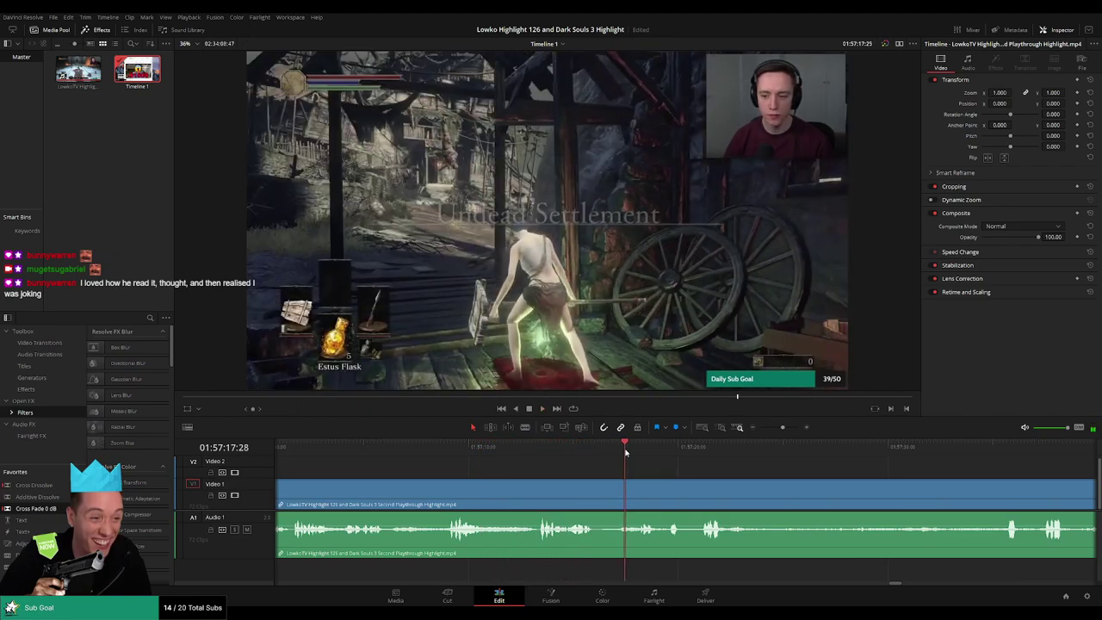
pyautogui.moveTo(753, 494); pyautogui.dragTo(543, 477)
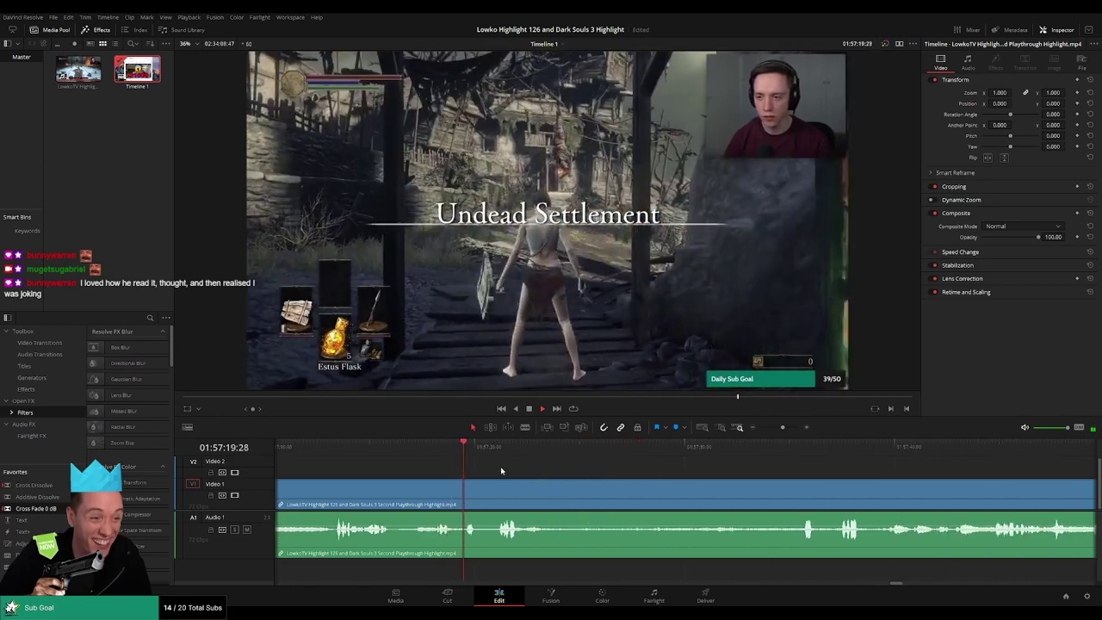
pyautogui.click(494, 451)
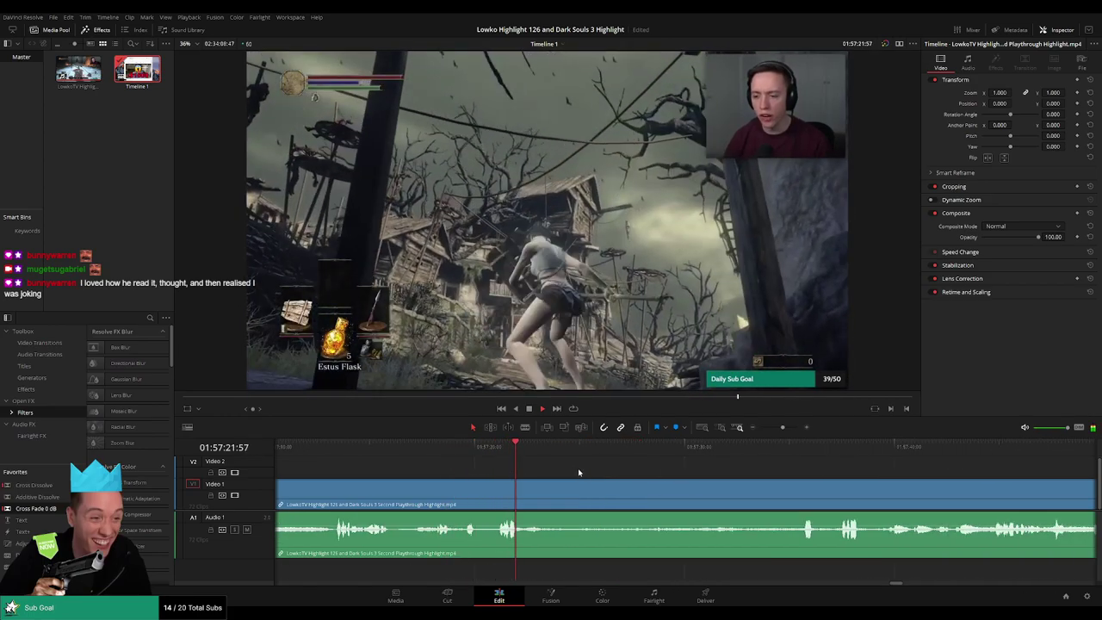
pyautogui.moveTo(578, 452); pyautogui.dragTo(650, 456)
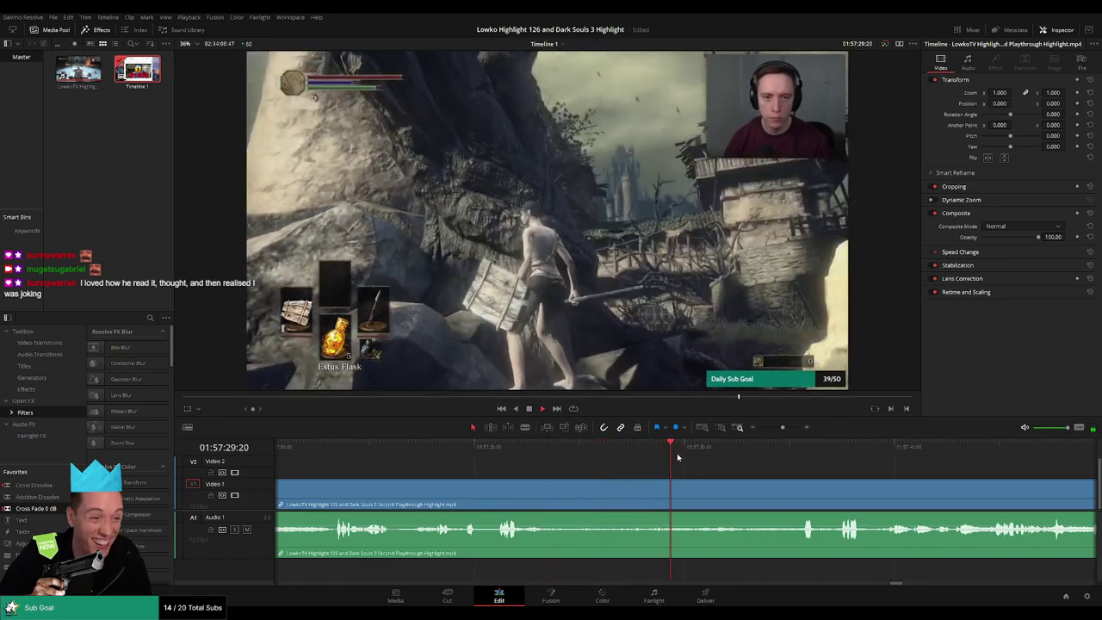
pyautogui.click(694, 466)
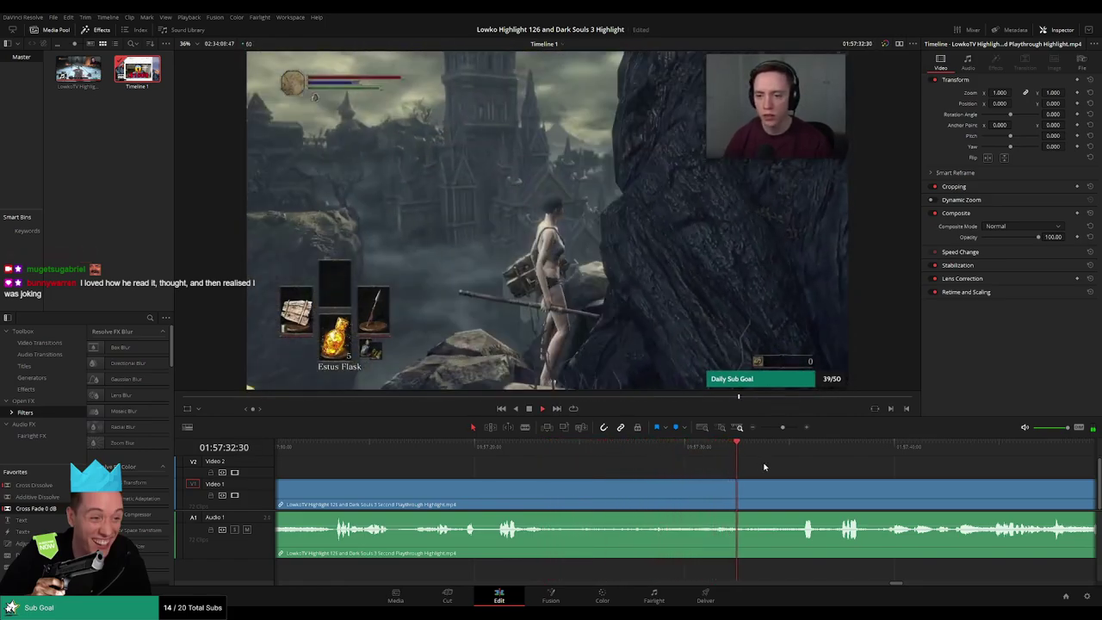
pyautogui.hscroll(2, 765, 466)
pyautogui.click(635, 453)
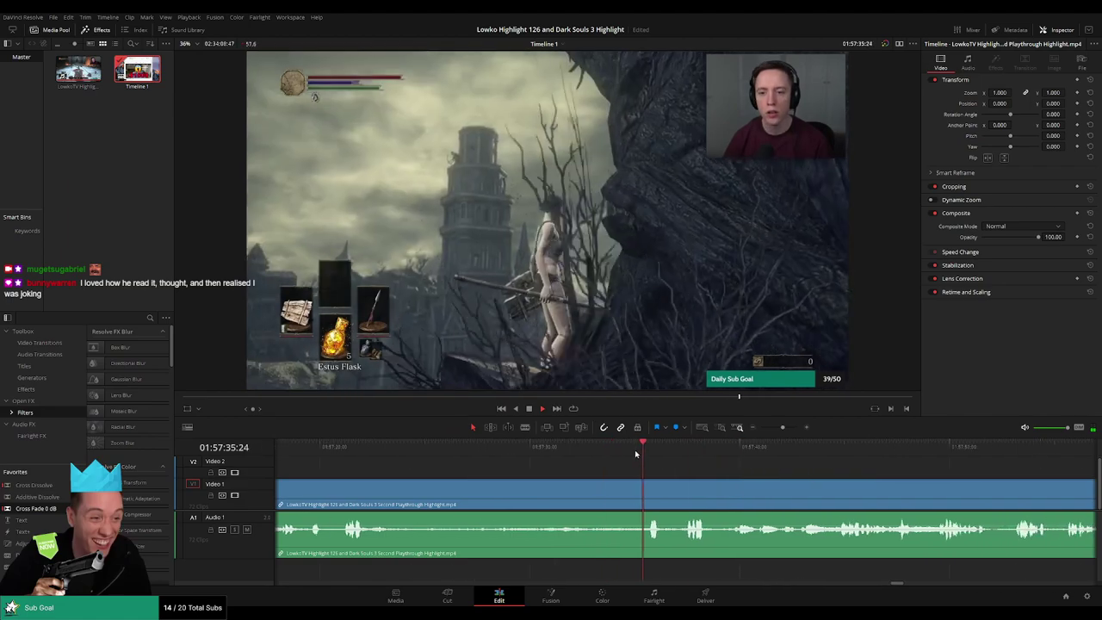
pyautogui.hscroll(2, 689, 469)
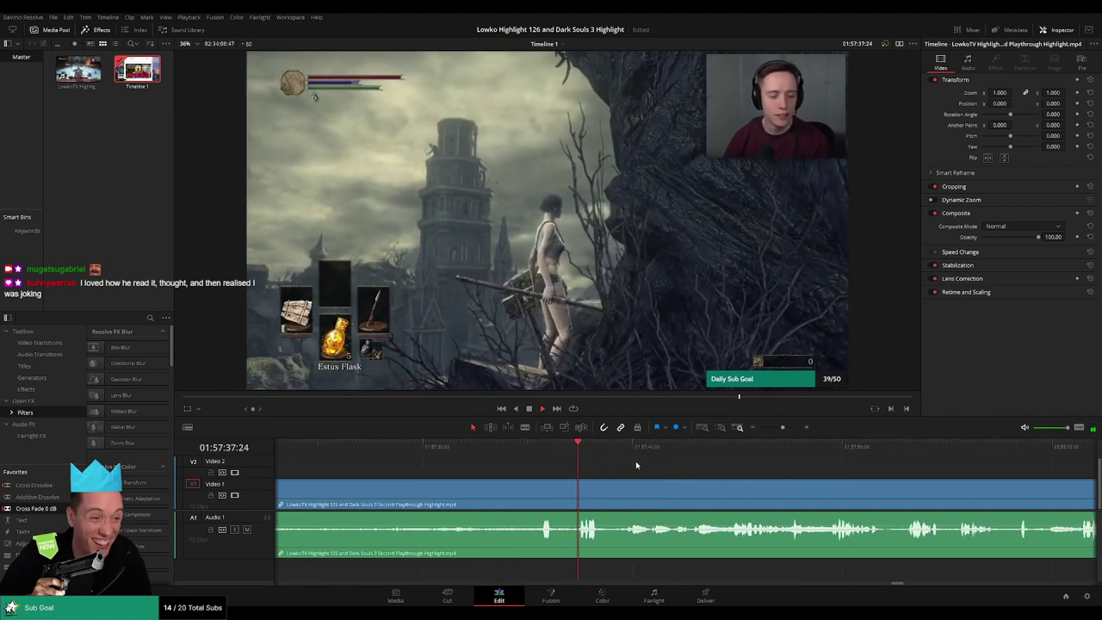
pyautogui.hscroll(1, 655, 465)
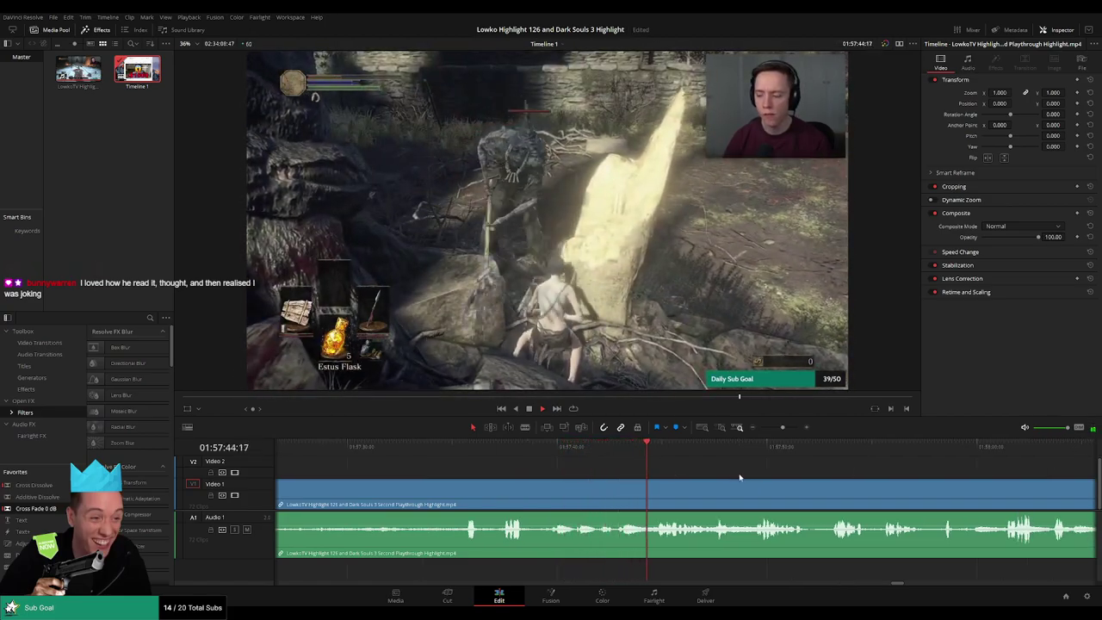
pyautogui.hscroll(1, 620, 469)
pyautogui.hscroll(1, 603, 468)
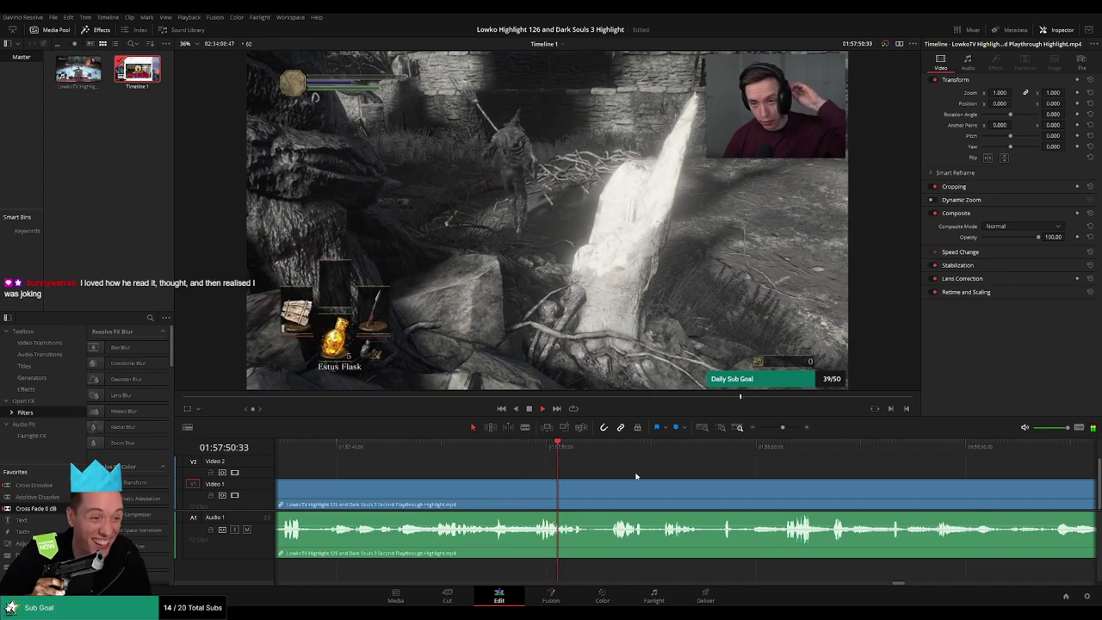
pyautogui.hscroll(1, 603, 473)
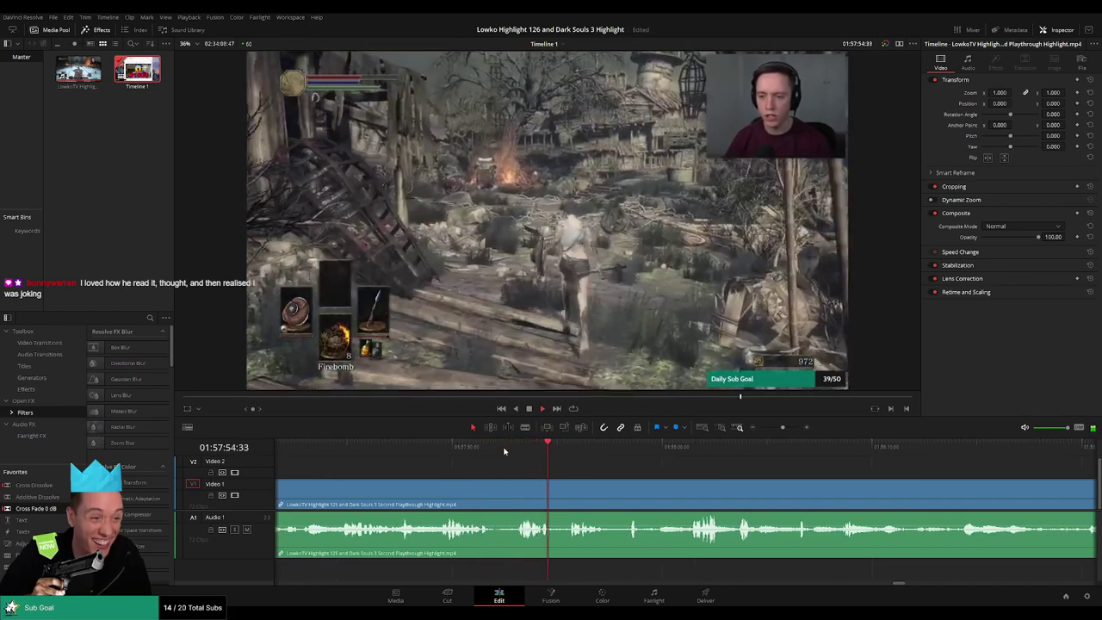
# Cut out the short section of video and audio starting at 01:57:52:13, right after the Purple Moss Clump loading screen, and close the gap.
pyautogui.click(490, 446)
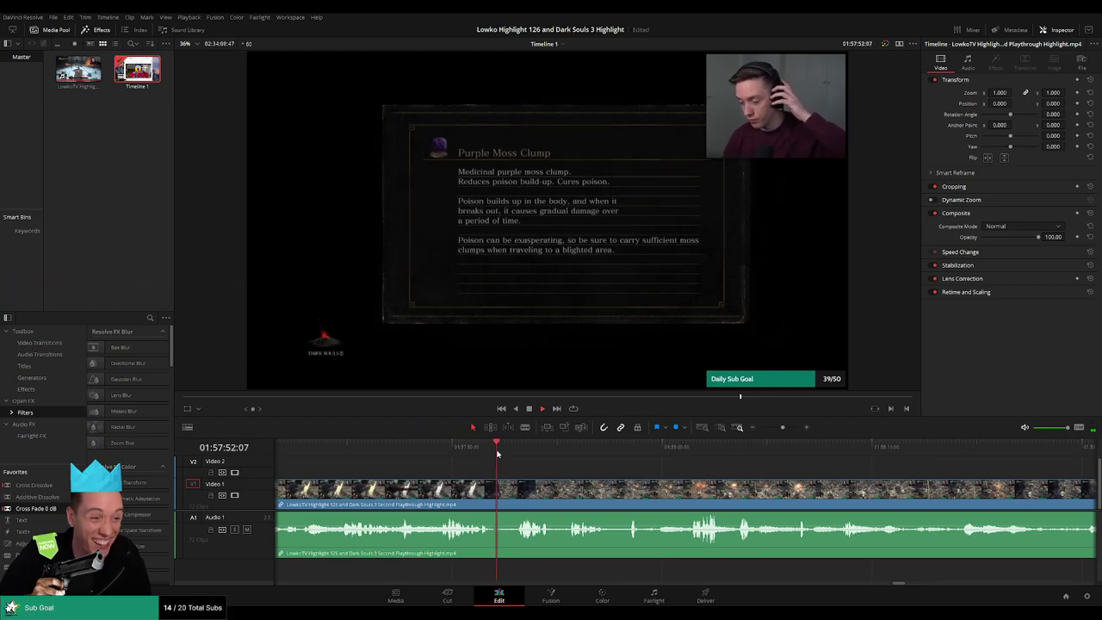
pyautogui.click(506, 501)
pyautogui.click(508, 502)
pyautogui.press('a')
pyautogui.click(505, 503)
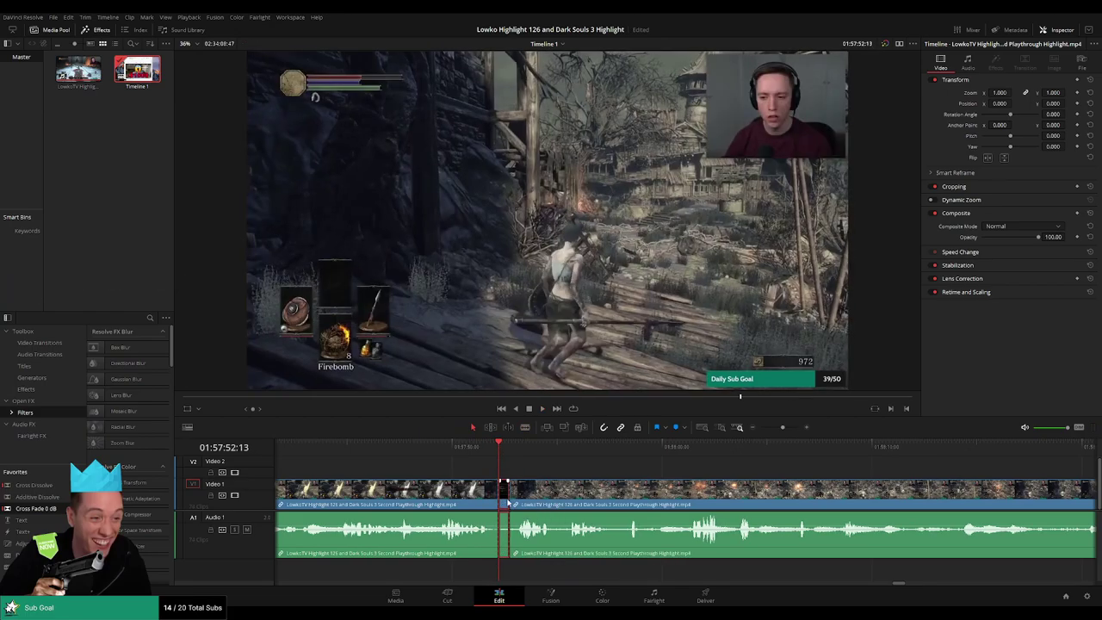
pyautogui.press('space')
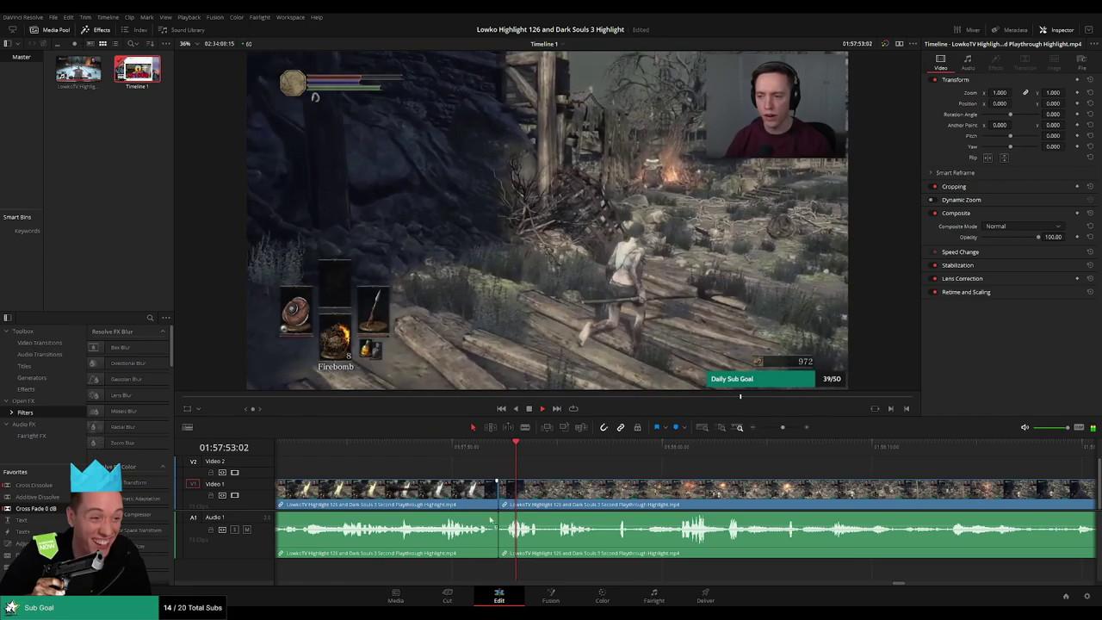
# Add a Cross Fade 0 dB transition at the 01:57:52 cut on Audio 1 and colour the clip before it orange.
pyautogui.click(495, 542)
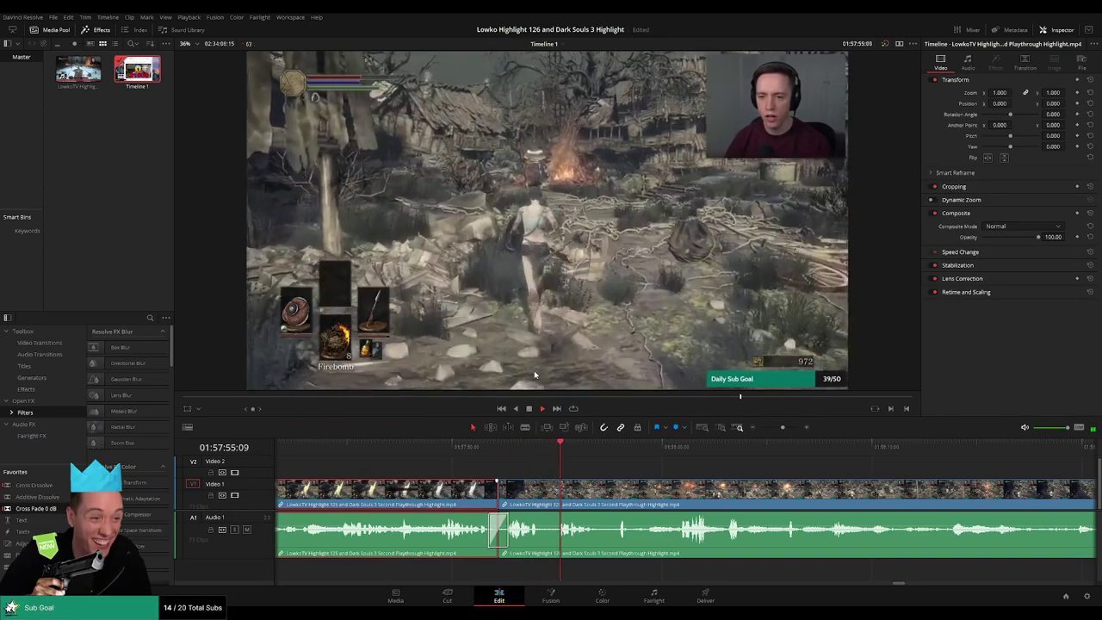
pyautogui.press('F1')
pyautogui.click(677, 465)
# Play through the firebomb and village fights from about 01:57:58 to 01:59:07, examining them for dull sections or scene changes to cut.
pyautogui.moveTo(627, 454); pyautogui.dragTo(620, 450)
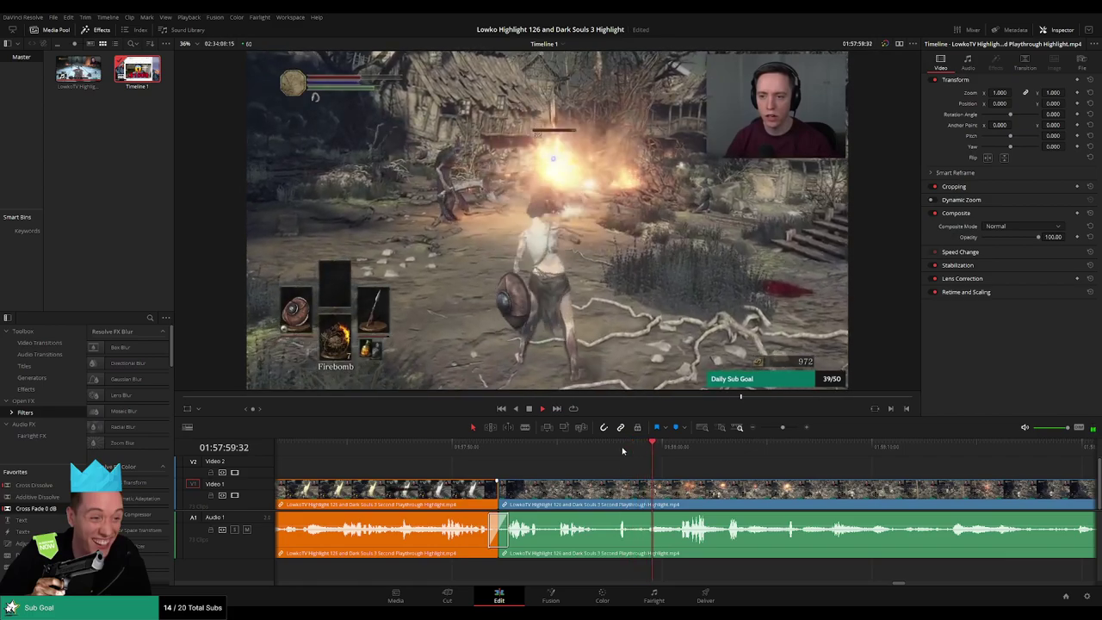
pyautogui.moveTo(740, 472); pyautogui.dragTo(591, 460)
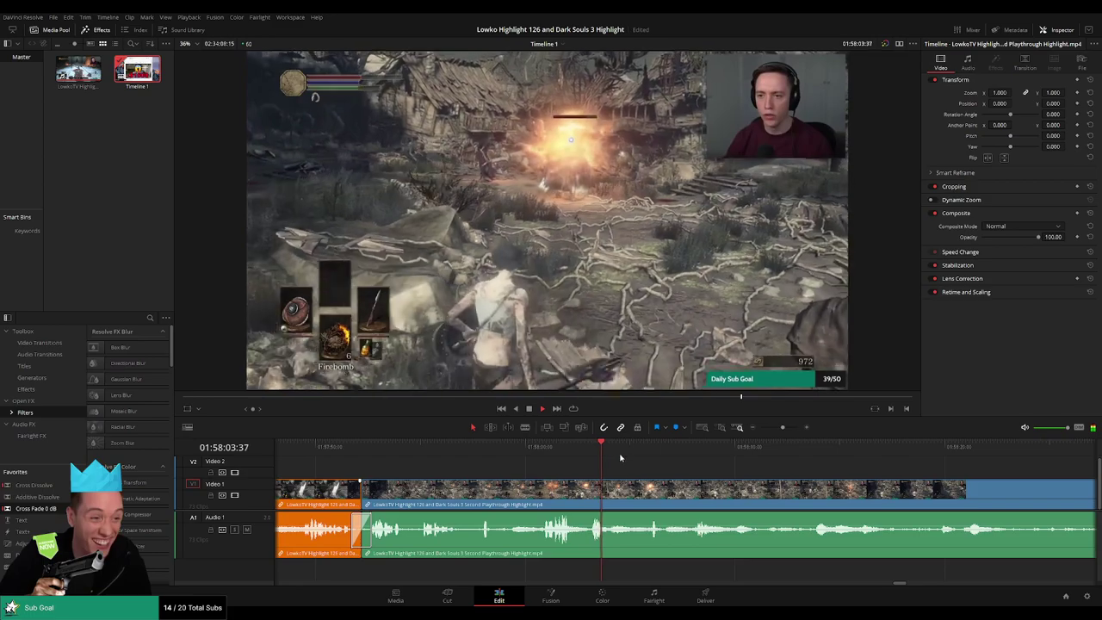
pyautogui.click(648, 454)
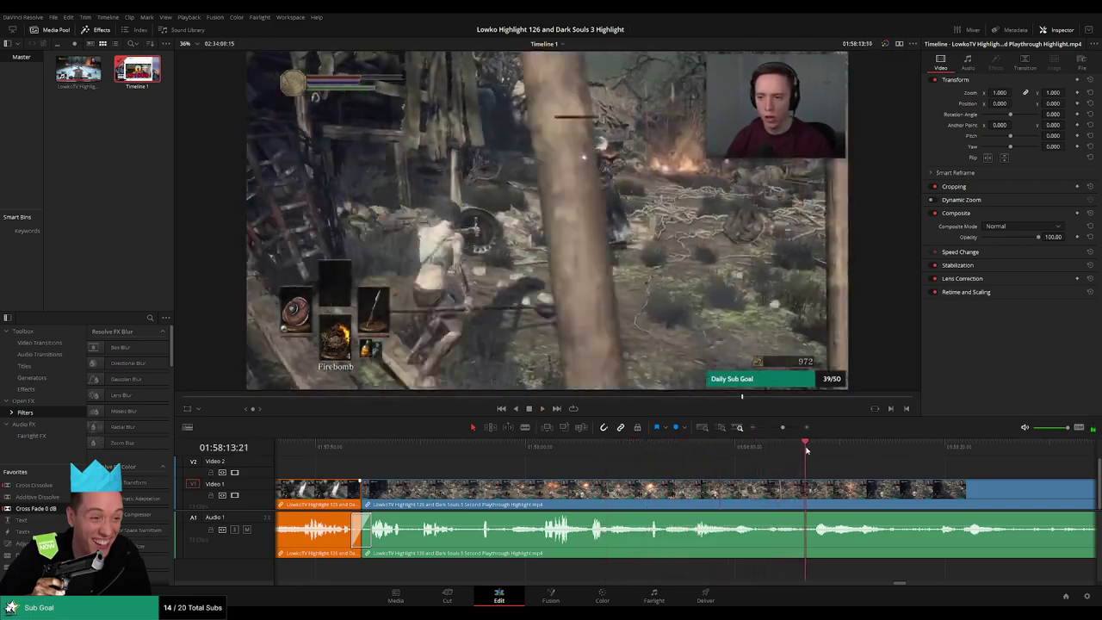
pyautogui.moveTo(855, 463); pyautogui.dragTo(645, 458)
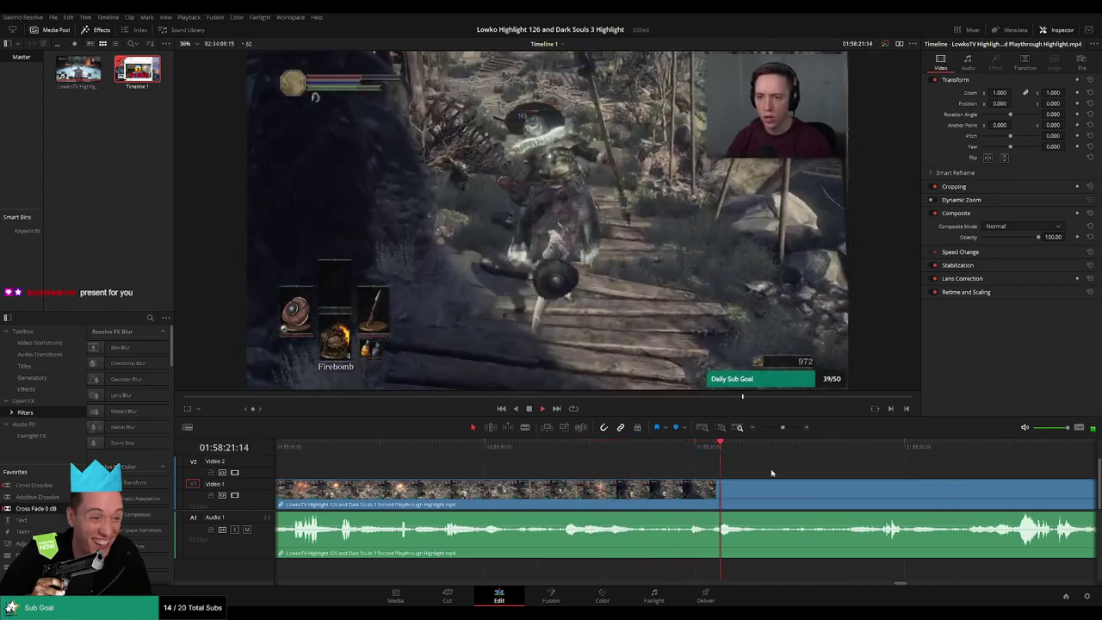
pyautogui.hscroll(2, 611, 463)
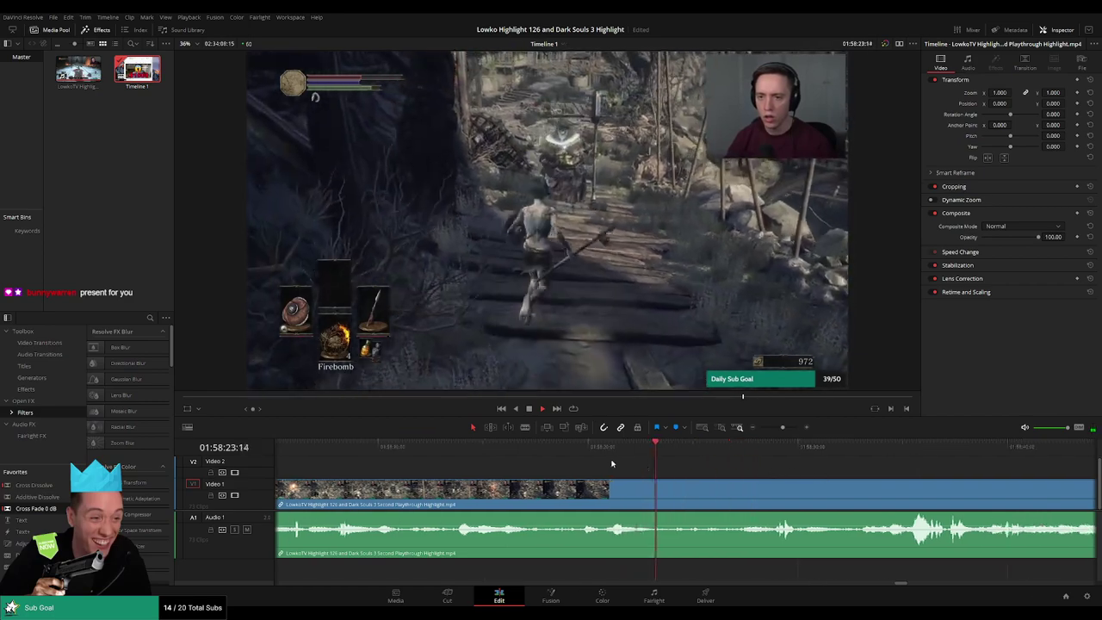
pyautogui.hscroll(2, 670, 466)
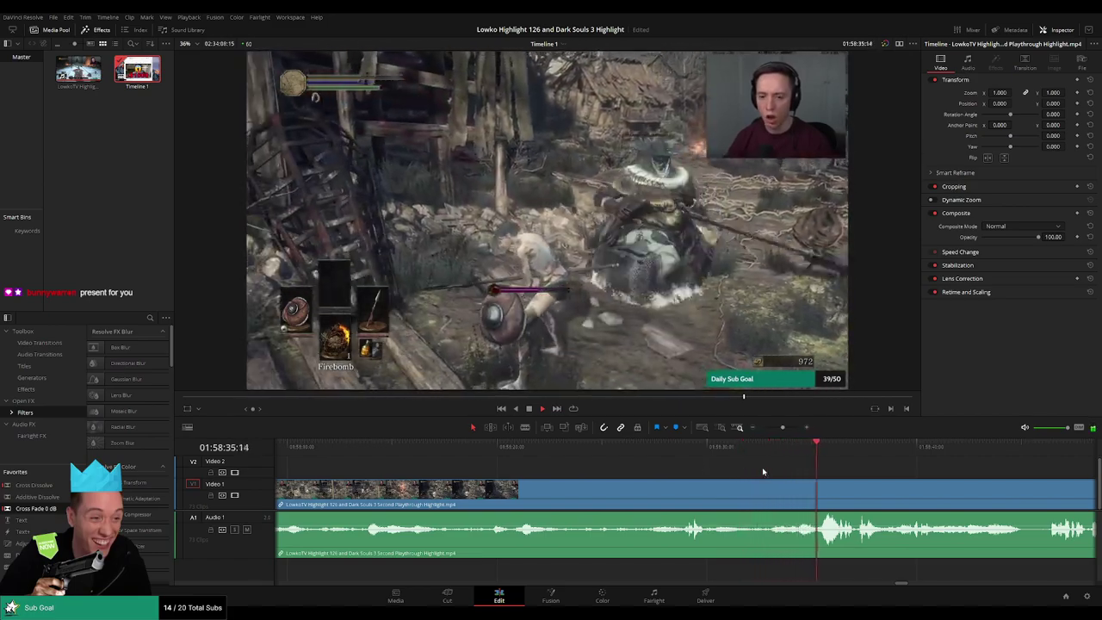
pyautogui.moveTo(844, 476); pyautogui.dragTo(600, 473)
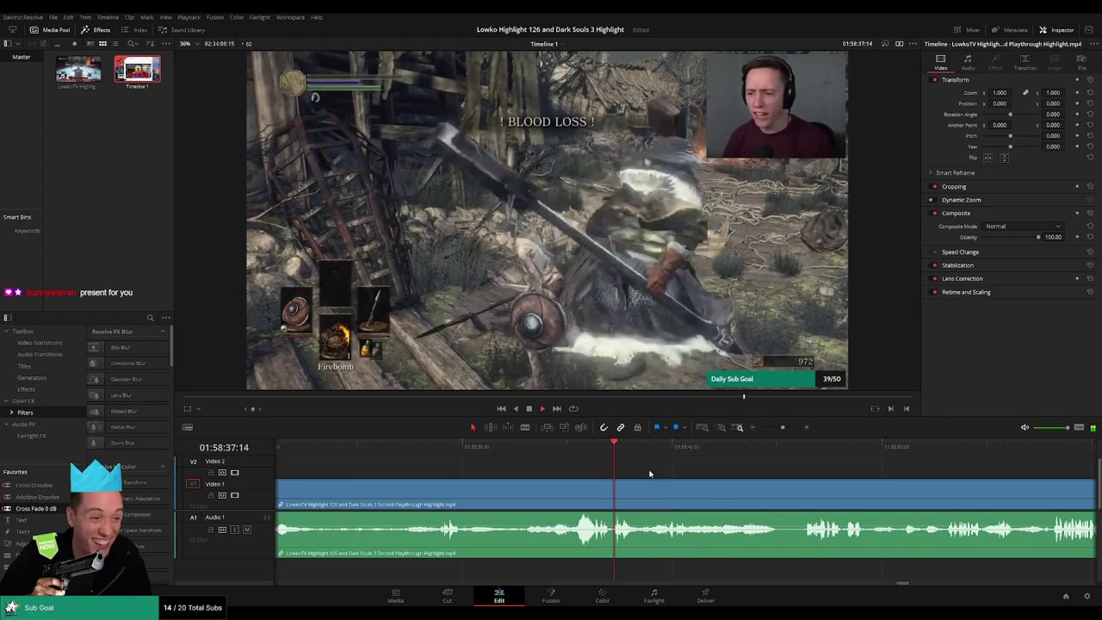
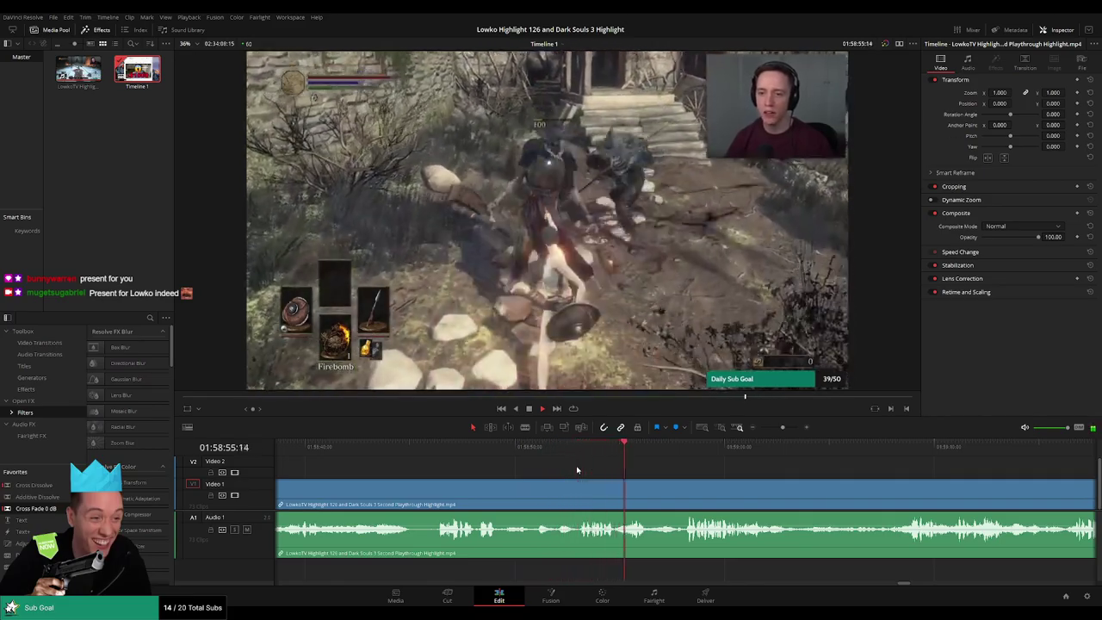
pyautogui.click(682, 451)
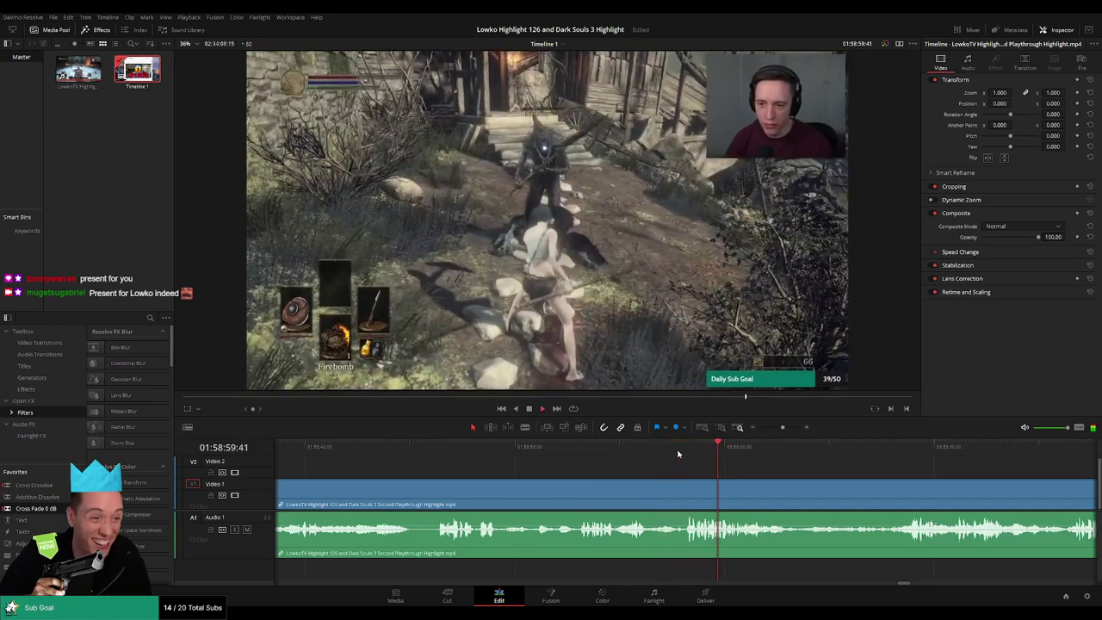
pyautogui.moveTo(809, 475); pyautogui.dragTo(548, 471)
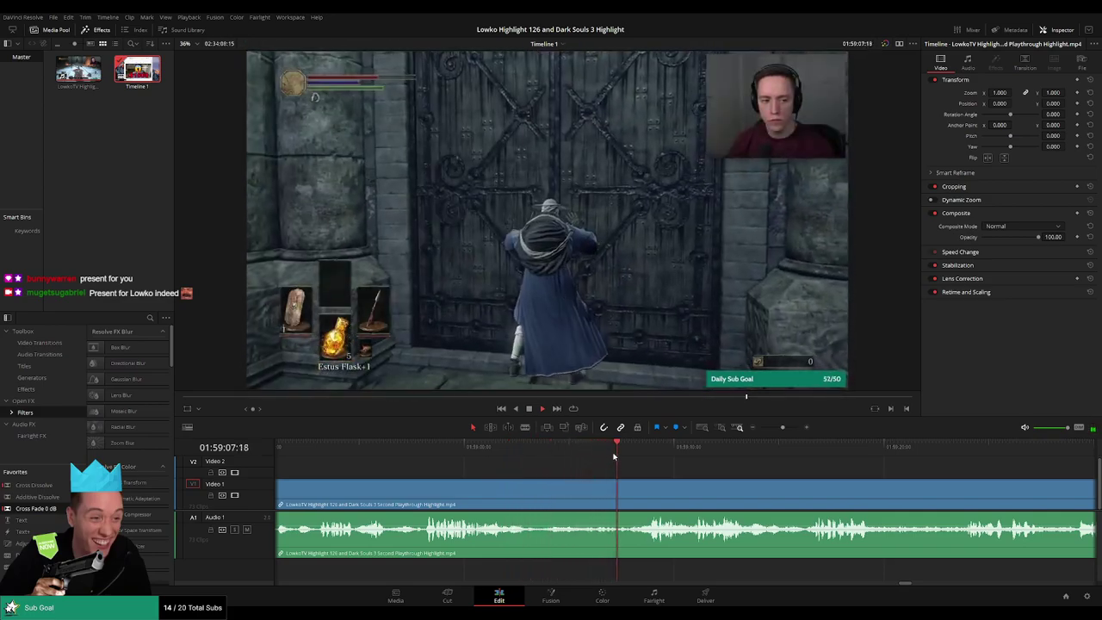
# Cut out the short section of video and audio at 01:59:05:43, where the footage switches to the large door, and close the gap.
pyautogui.click(523, 449)
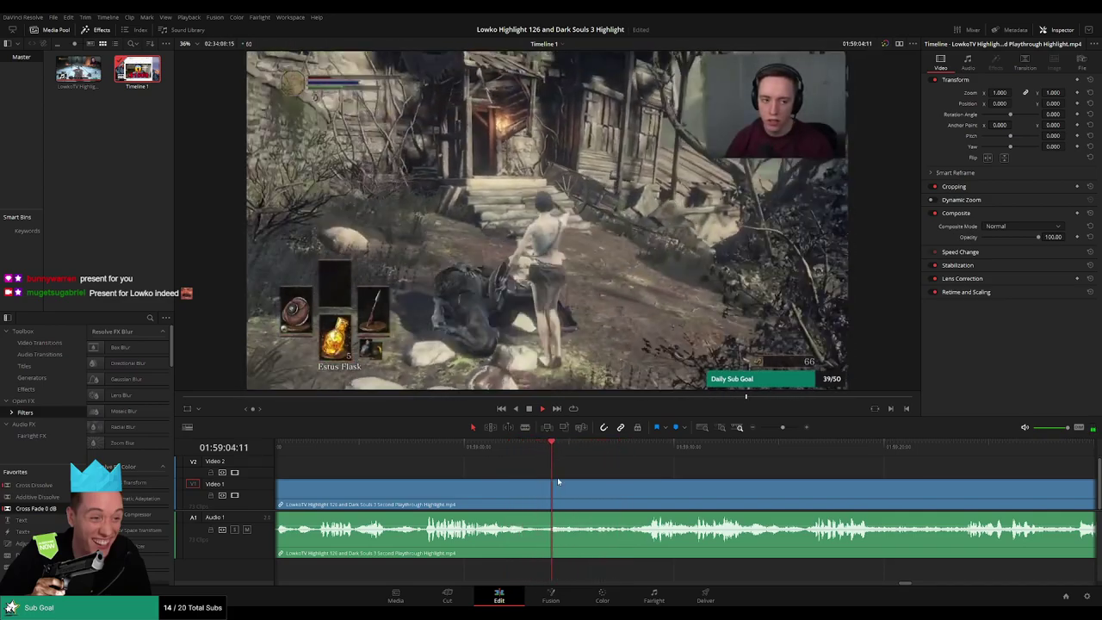
pyautogui.press('space')
pyautogui.press('b')
pyautogui.click(585, 490)
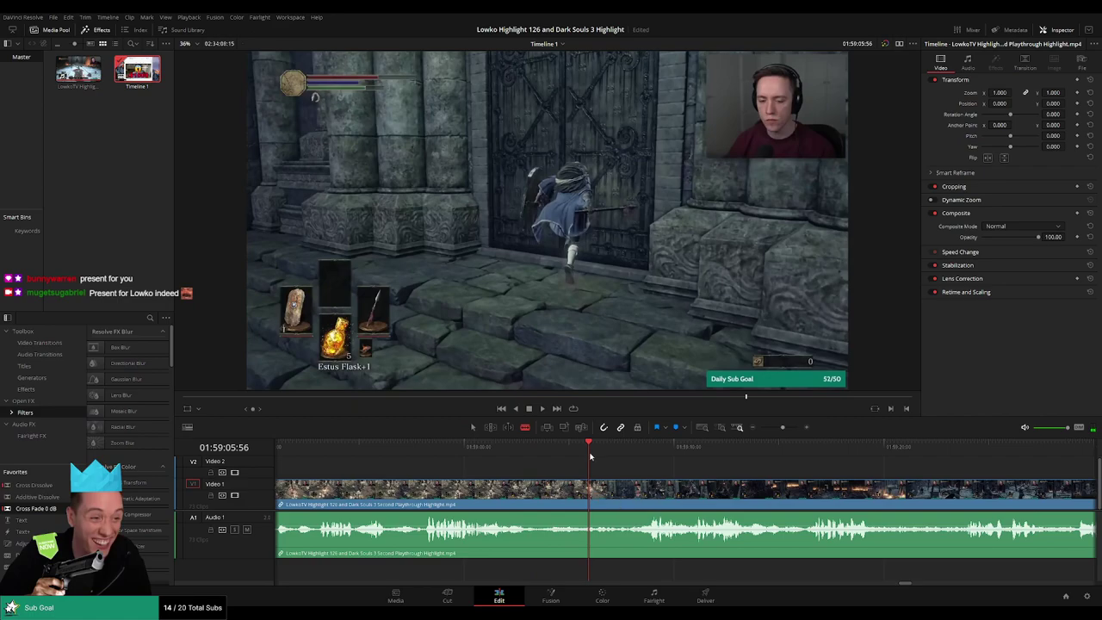
pyautogui.click(591, 491)
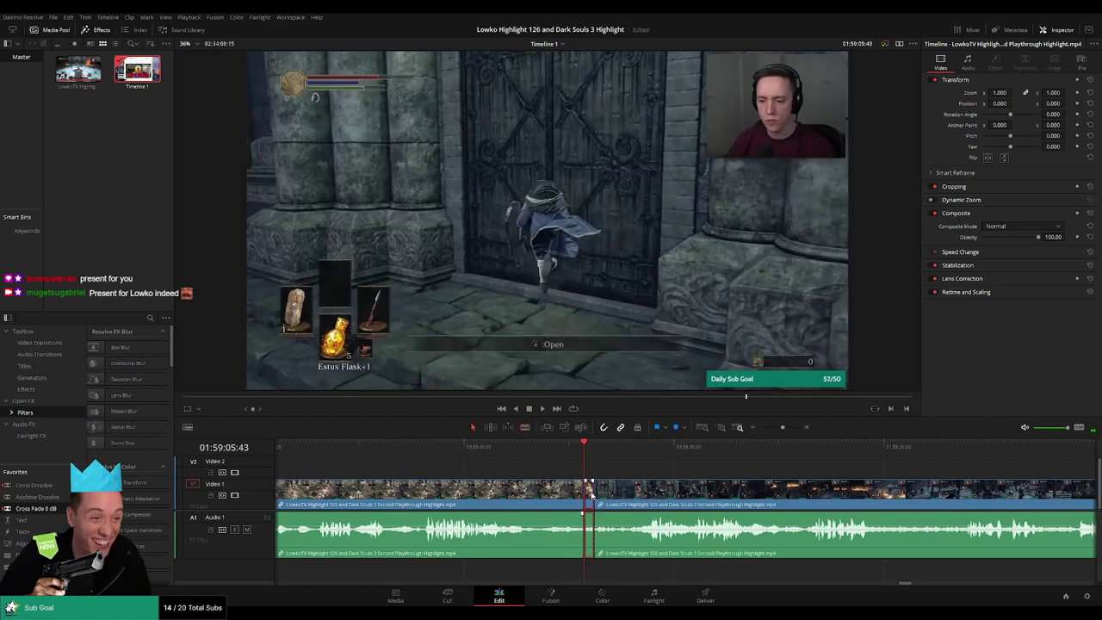
pyautogui.press('Delete')
pyautogui.press('space')
# Add a Cross Fade 0 dB transition at the 01:59:05 cut on Audio 1 and colour the clip before it orange.
pyautogui.moveTo(36, 508); pyautogui.dragTo(154, 501)
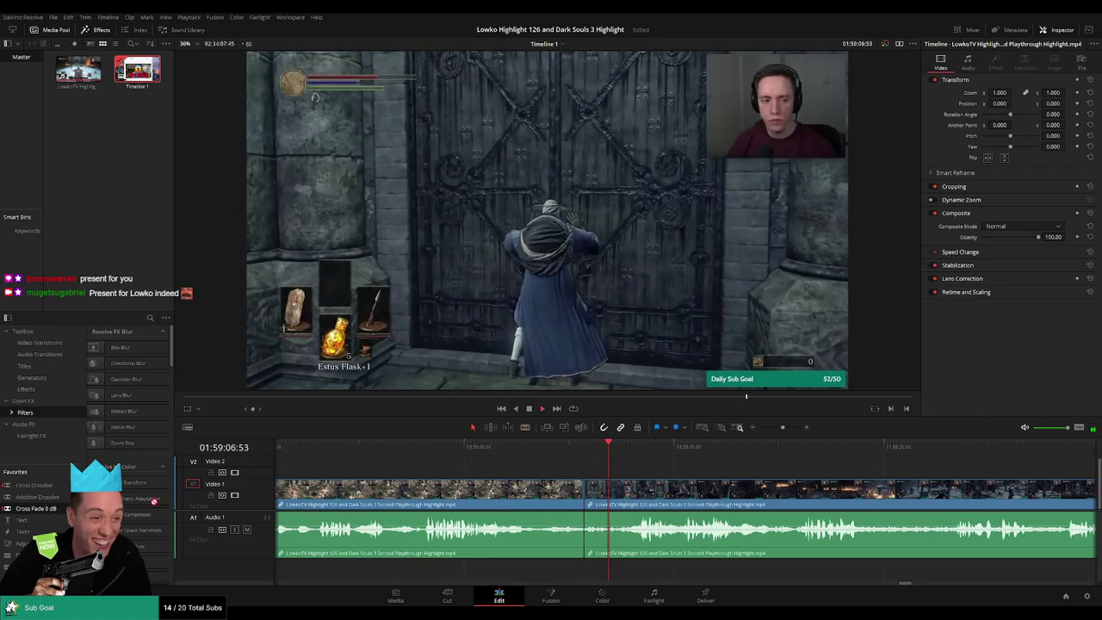
pyautogui.moveTo(593, 546); pyautogui.dragTo(591, 544)
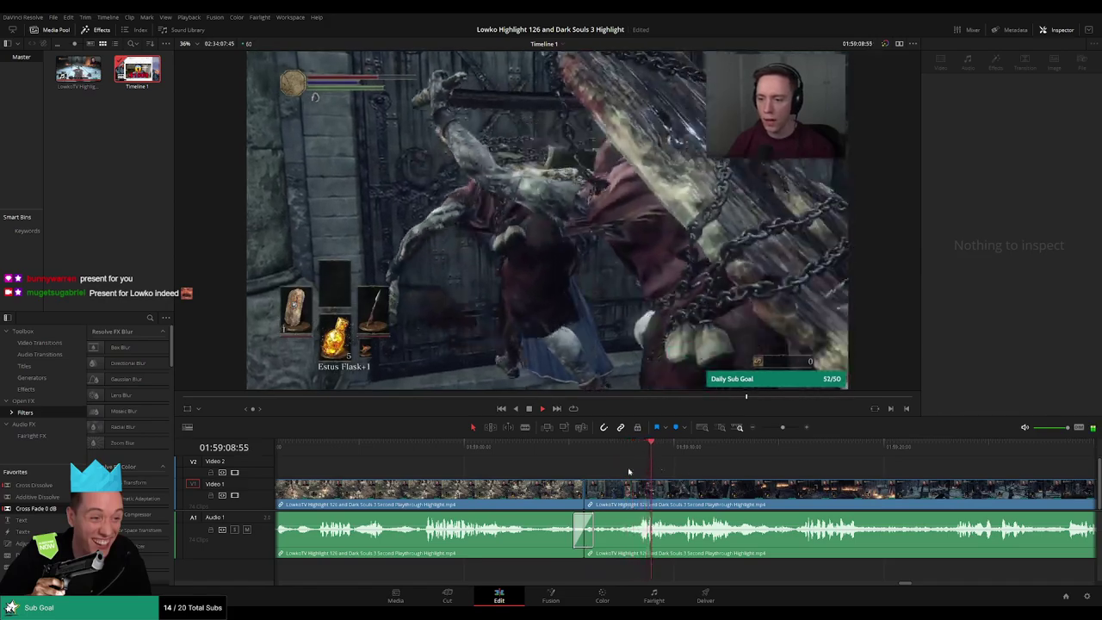
pyautogui.click(526, 491)
pyautogui.press('1')
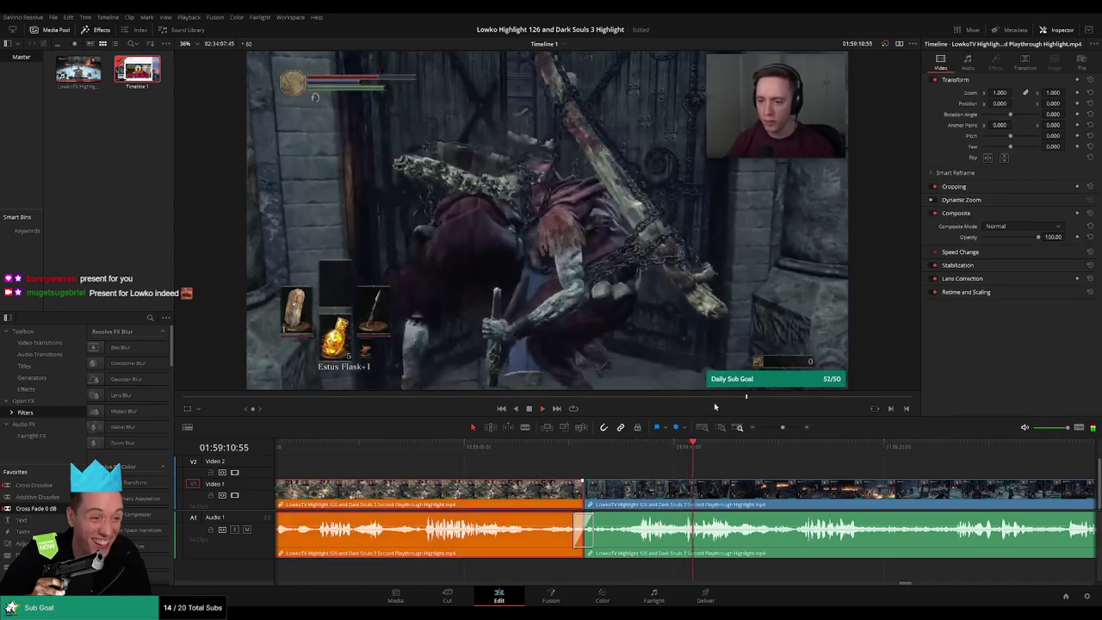
pyautogui.click(794, 467)
# Play through the door entry, candlelit hall and stairs from about 01:59:10 to 01:59:53, examining them for sections to cut.
pyautogui.moveTo(809, 466); pyautogui.dragTo(635, 460)
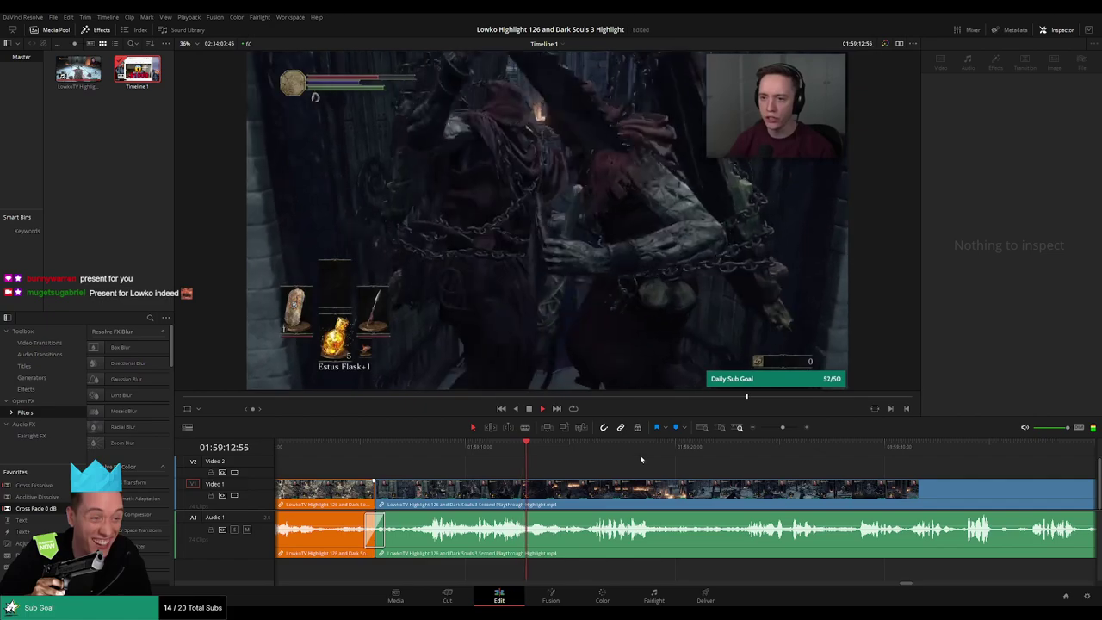
pyautogui.click(583, 452)
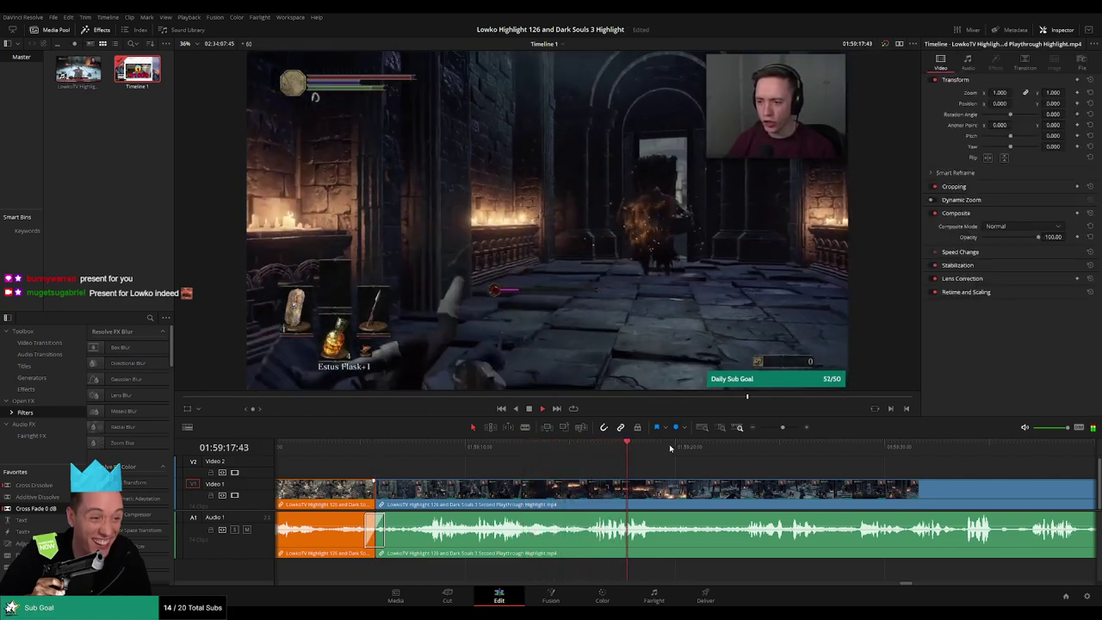
pyautogui.click(745, 453)
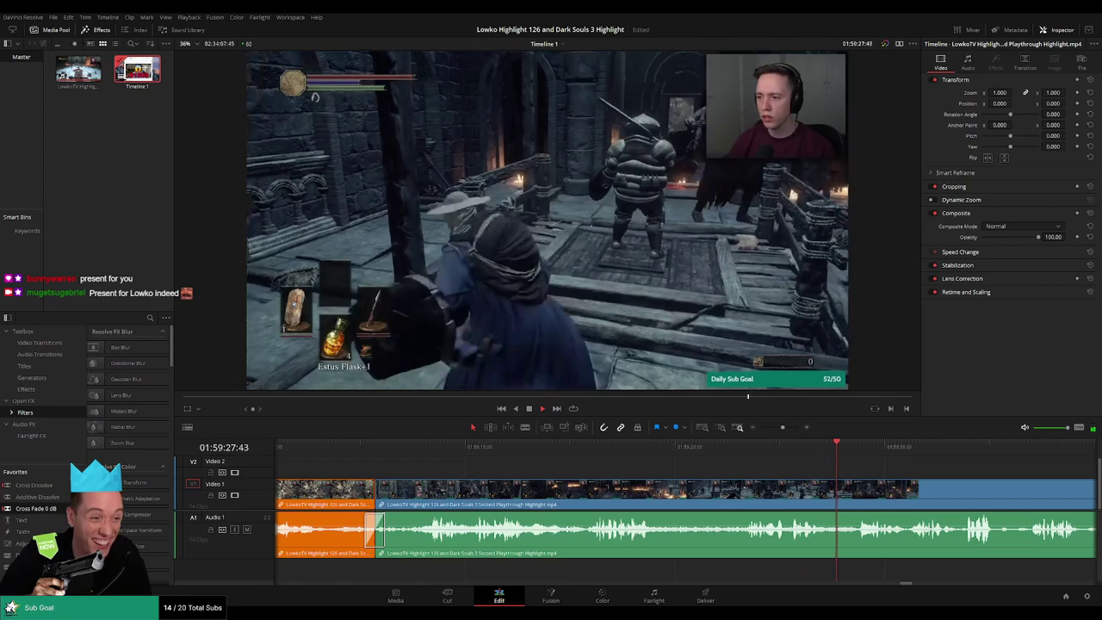
pyautogui.hscroll(2, 686, 465)
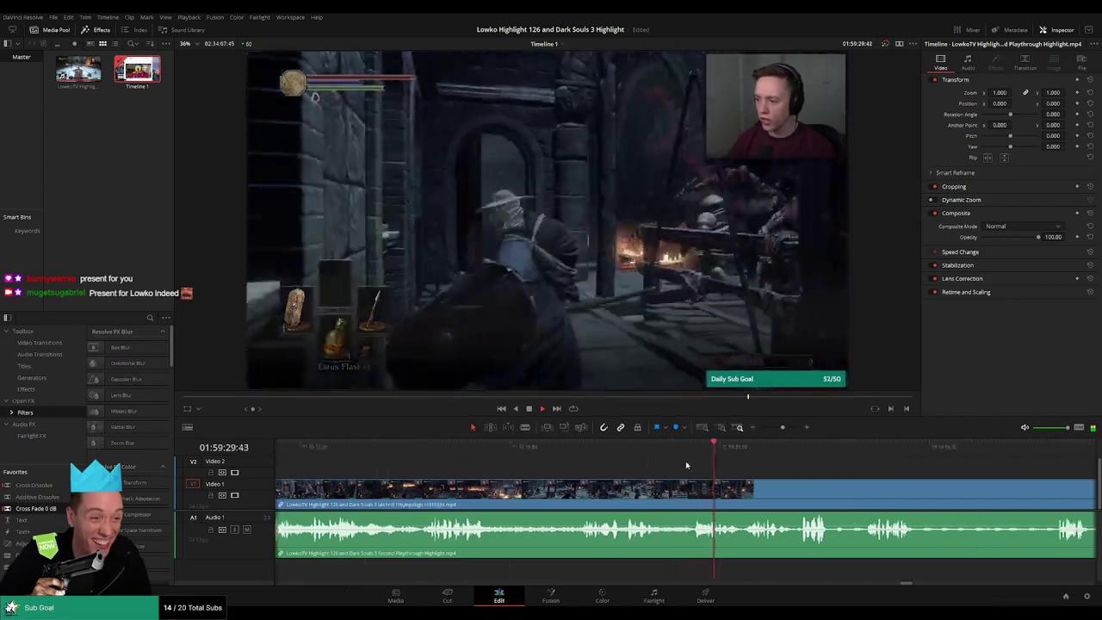
pyautogui.hscroll(2, 686, 465)
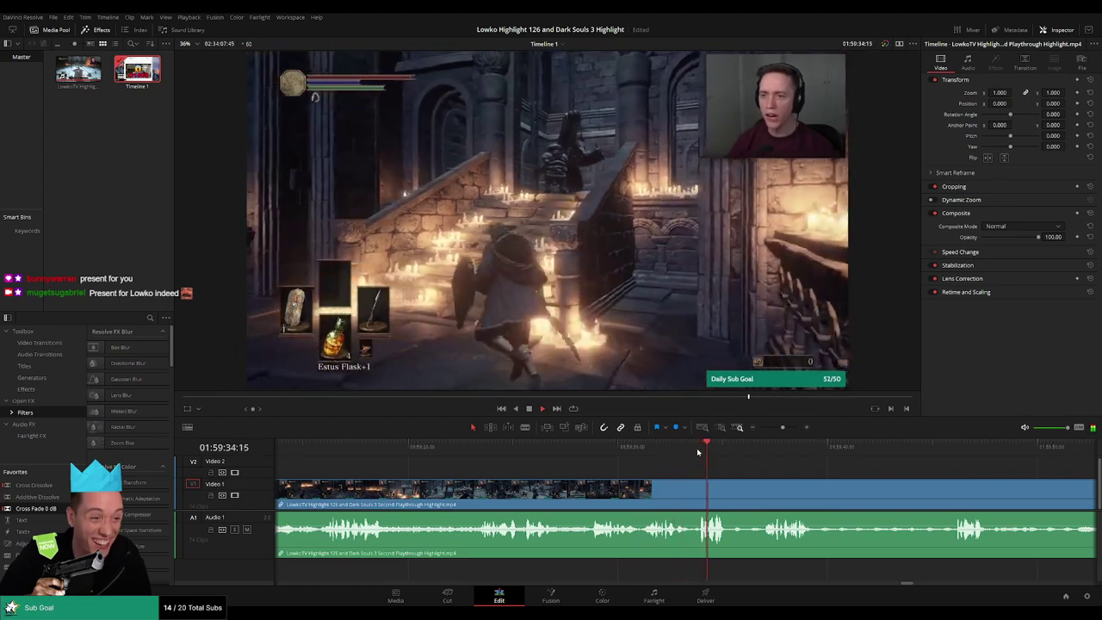
pyautogui.click(754, 449)
pyautogui.moveTo(846, 486); pyautogui.dragTo(620, 467)
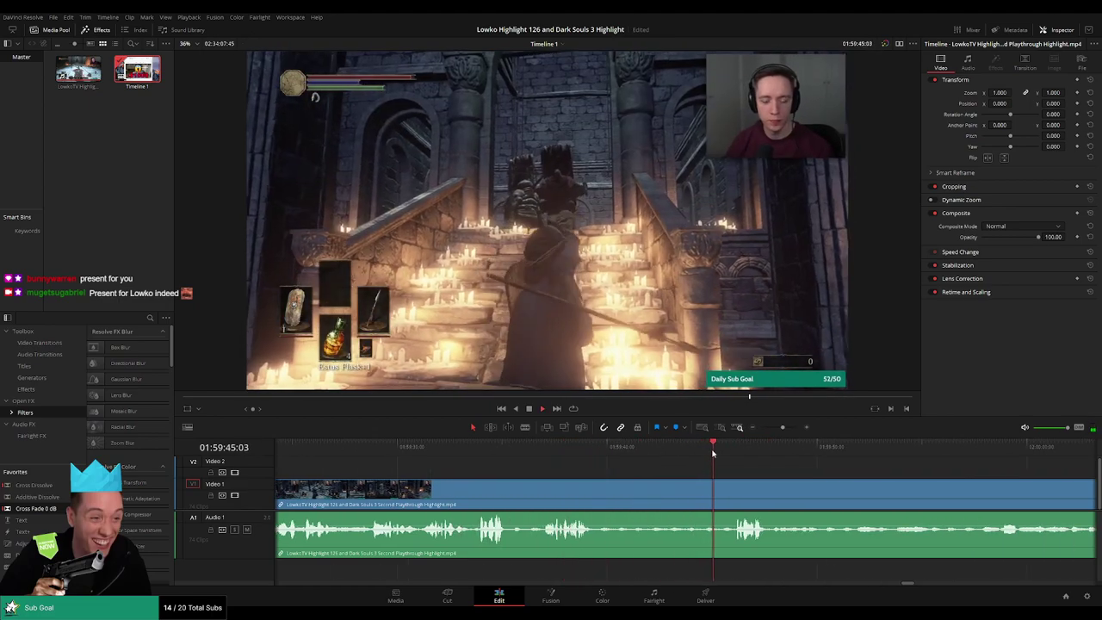
pyautogui.hscroll(3, 774, 478)
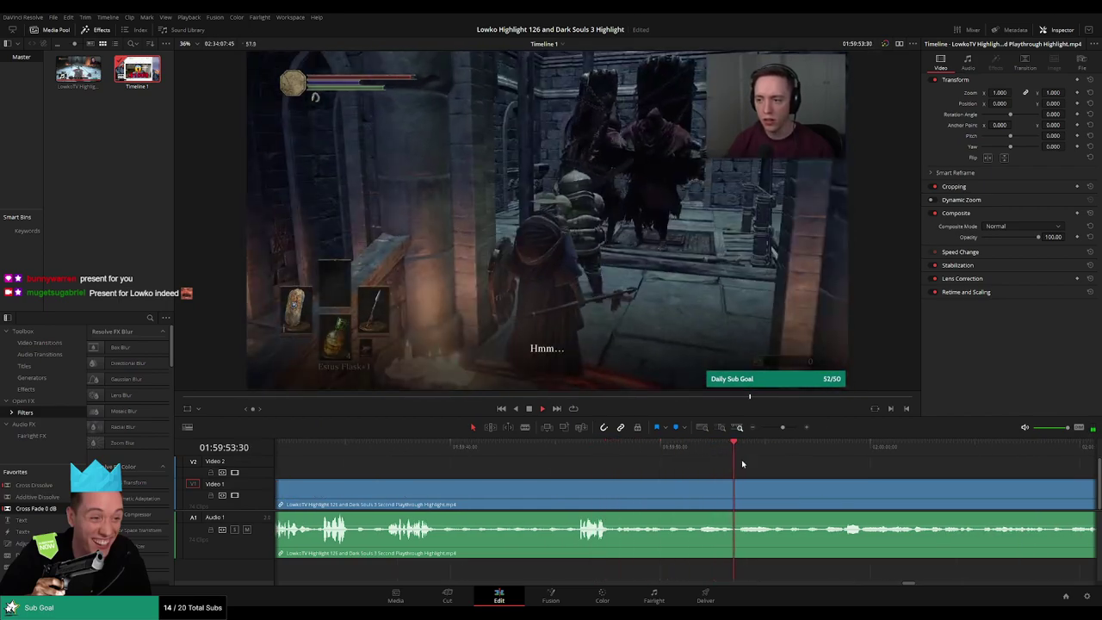
# Play through the Siegward dialogue by the lift from about 01:59:53 to 02:00:50, examining it for dull stretches or scene changes.
pyautogui.hscroll(6, 519, 465)
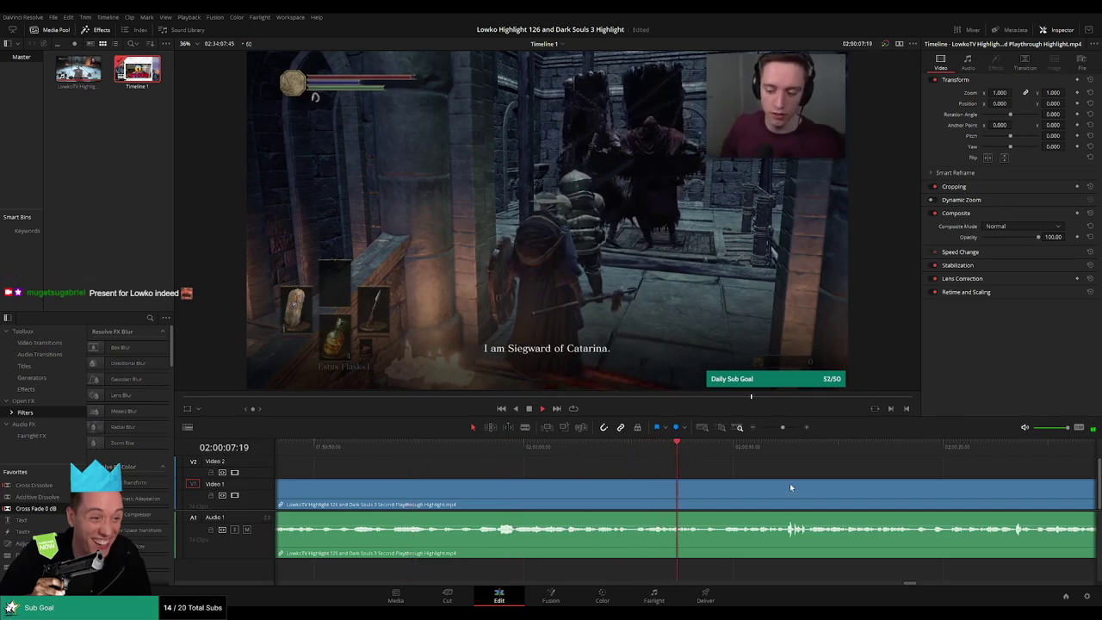
pyautogui.hscroll(3, 790, 487)
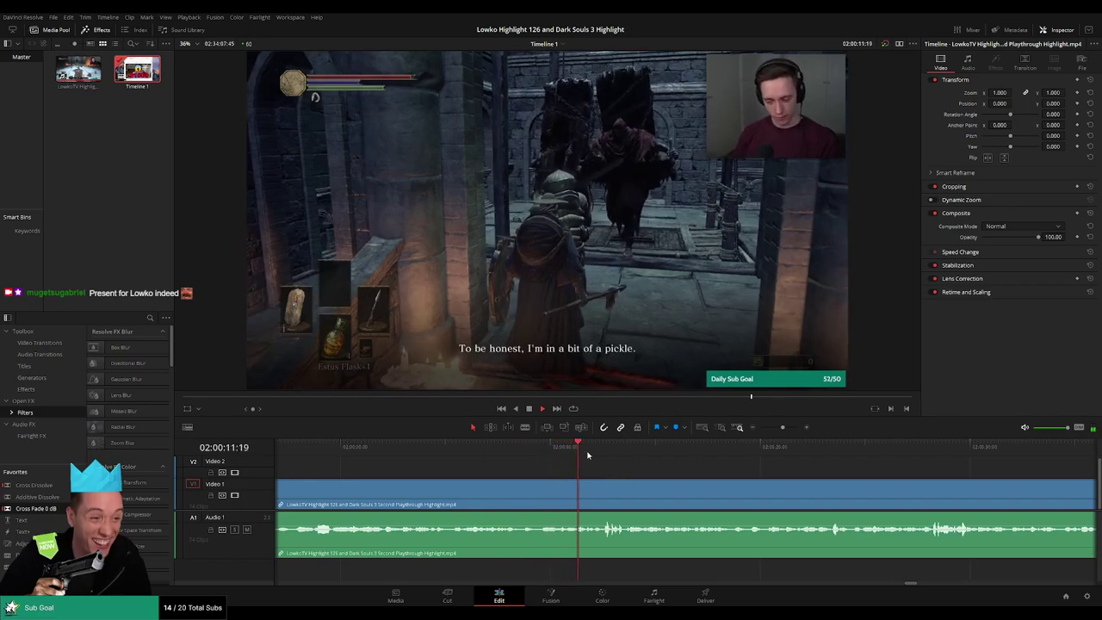
pyautogui.hscroll(2, 589, 475)
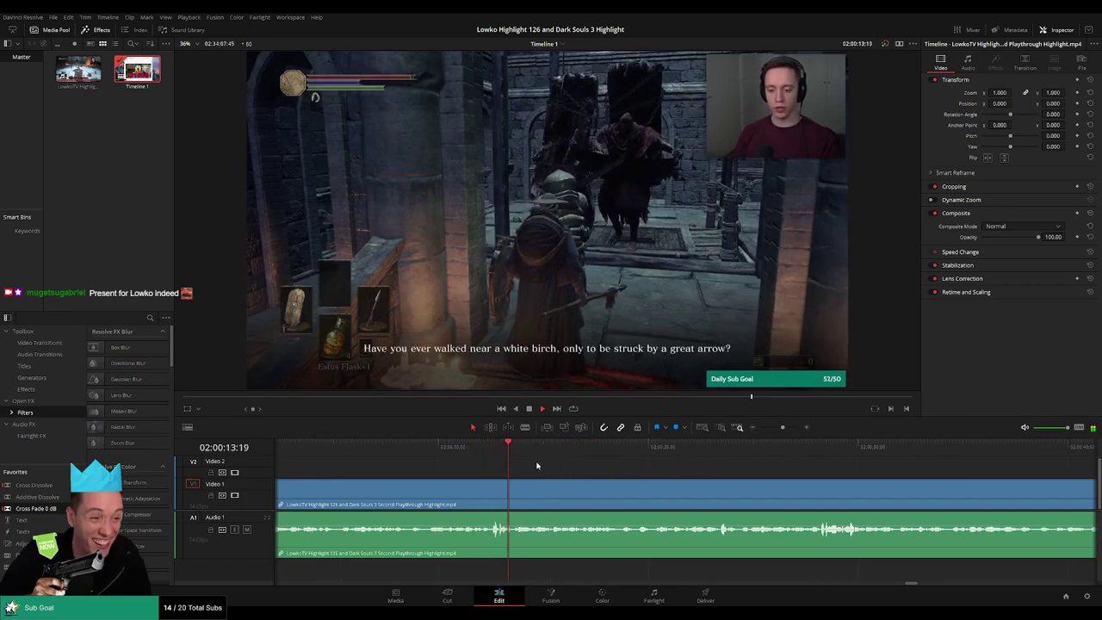
pyautogui.hscroll(2, 666, 501)
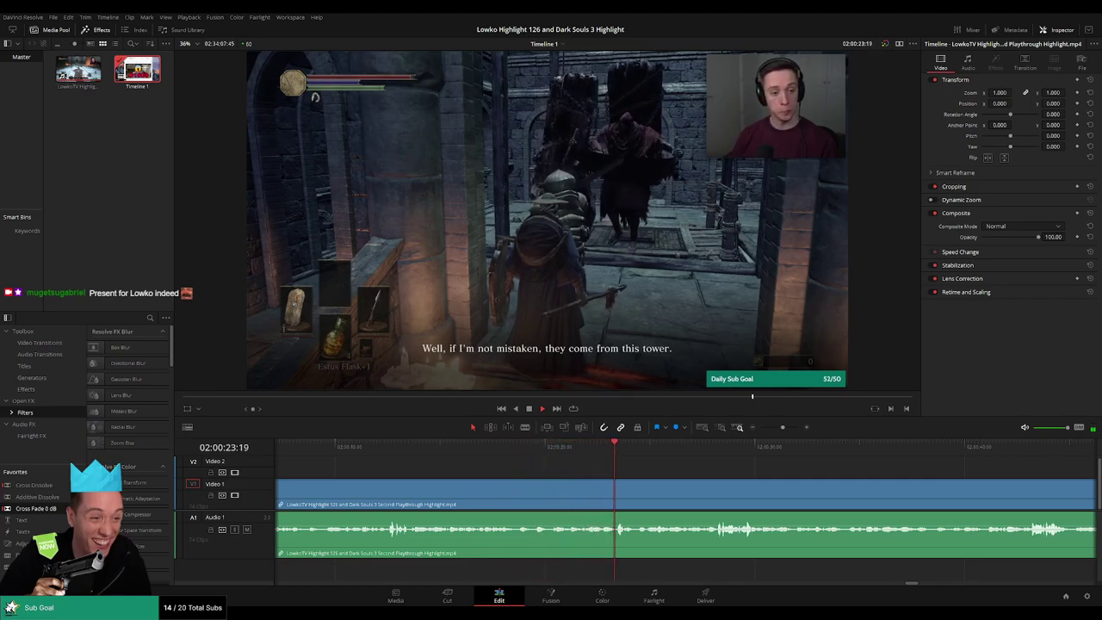
pyautogui.hscroll(3, 566, 468)
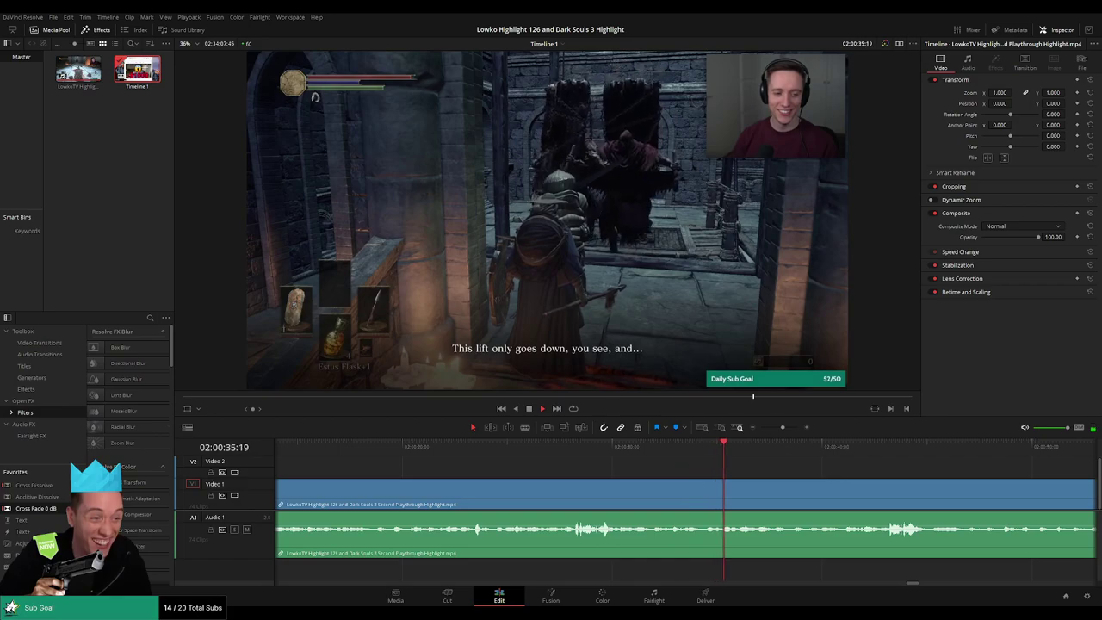
pyautogui.hscroll(3, 757, 465)
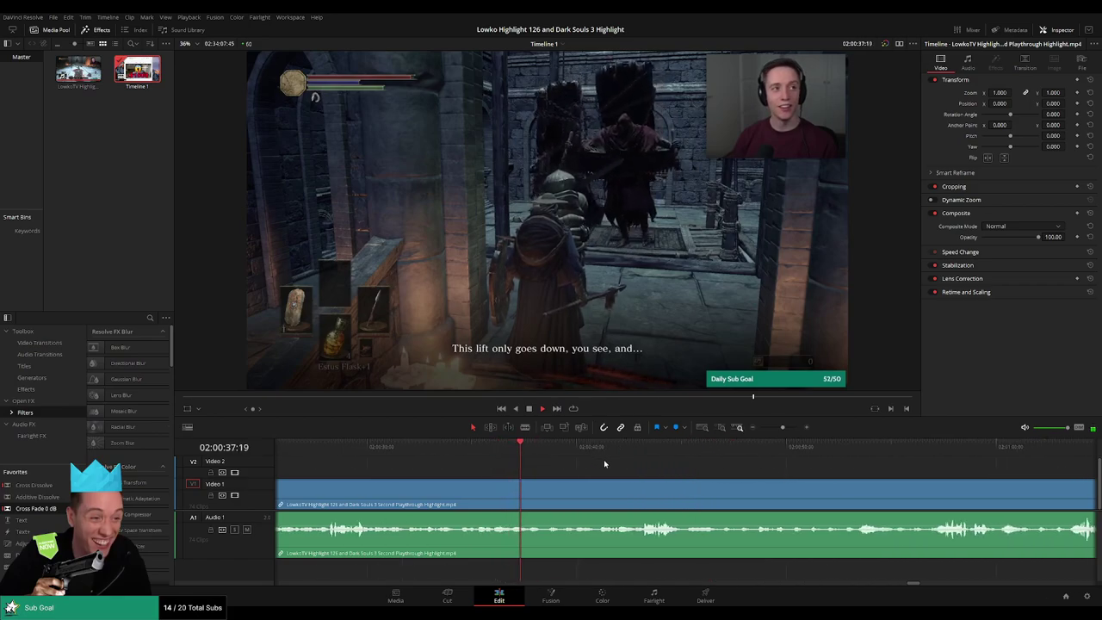
pyautogui.hscroll(3, 594, 475)
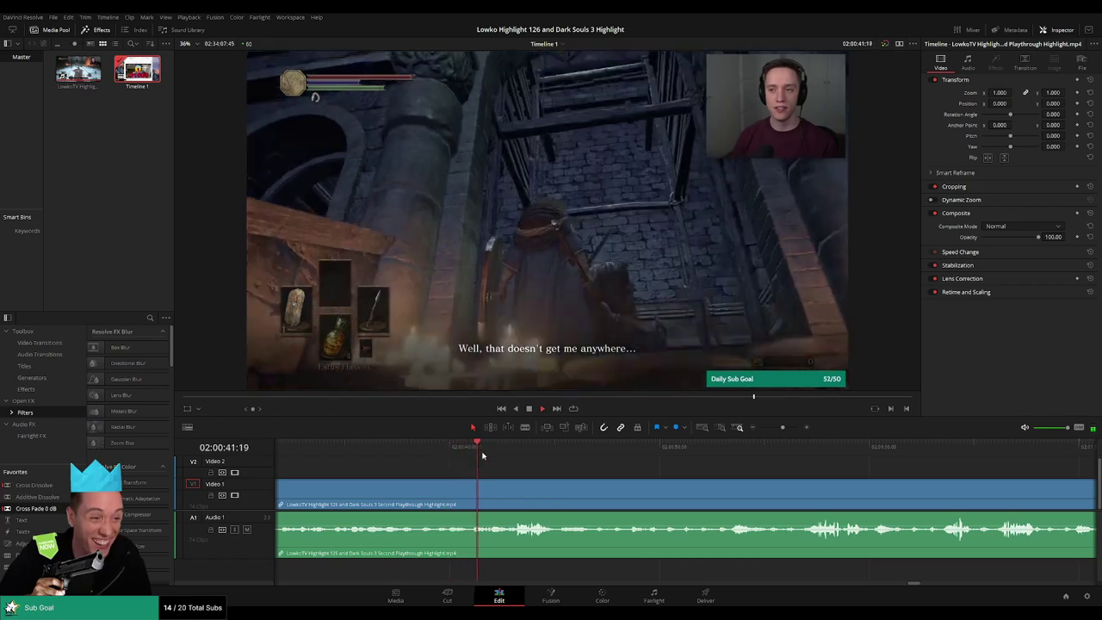
pyautogui.click(516, 453)
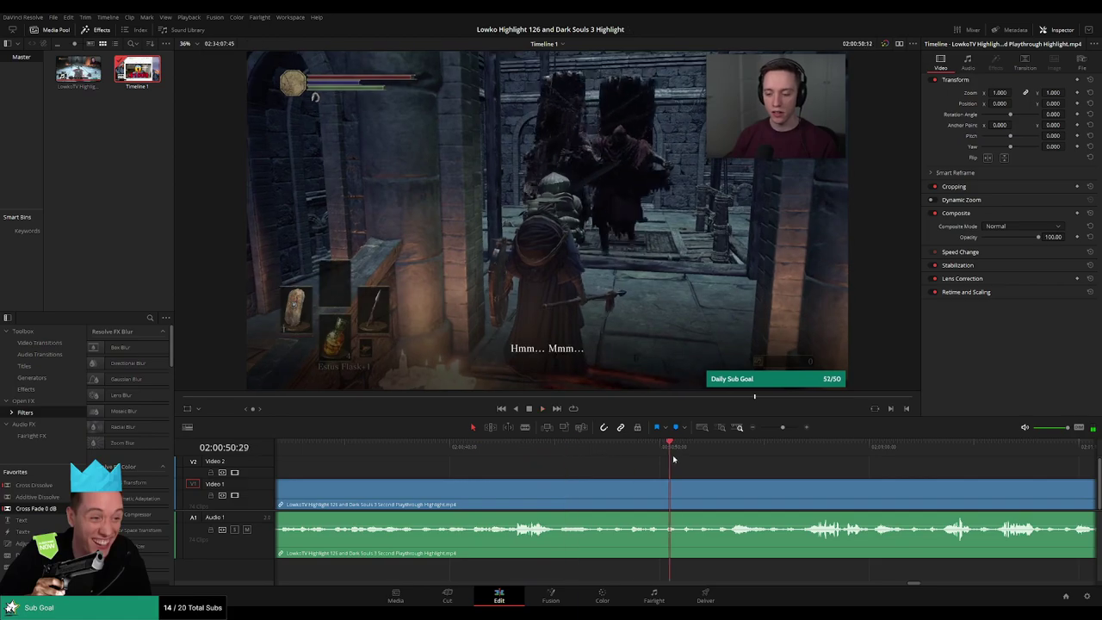
# Skim the tower fight beside Siegward from about 02:00:50 to 02:01:37, up to the Great Machete pickup, for sections to cut.
pyautogui.click(704, 452)
pyautogui.hscroll(7, 711, 473)
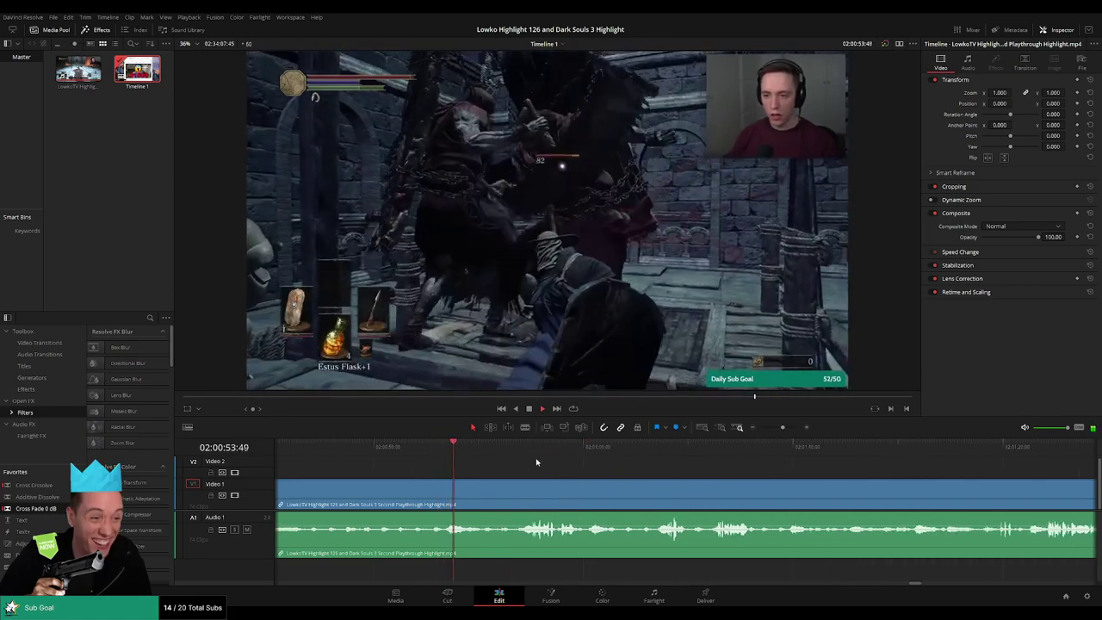
pyautogui.click(521, 449)
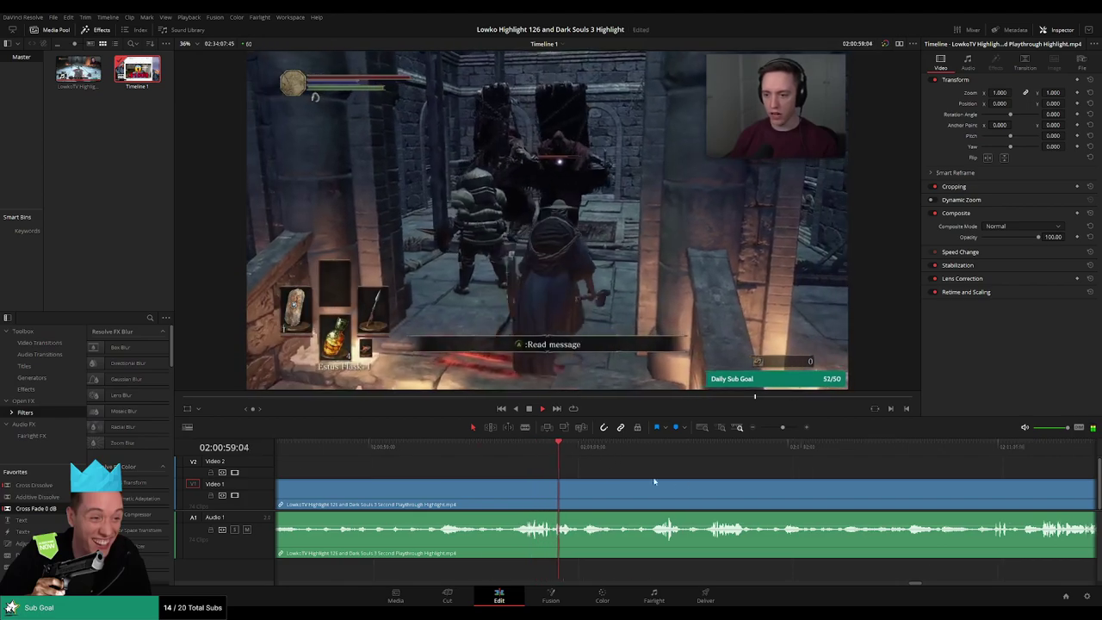
pyautogui.hscroll(3, 603, 473)
pyautogui.click(540, 448)
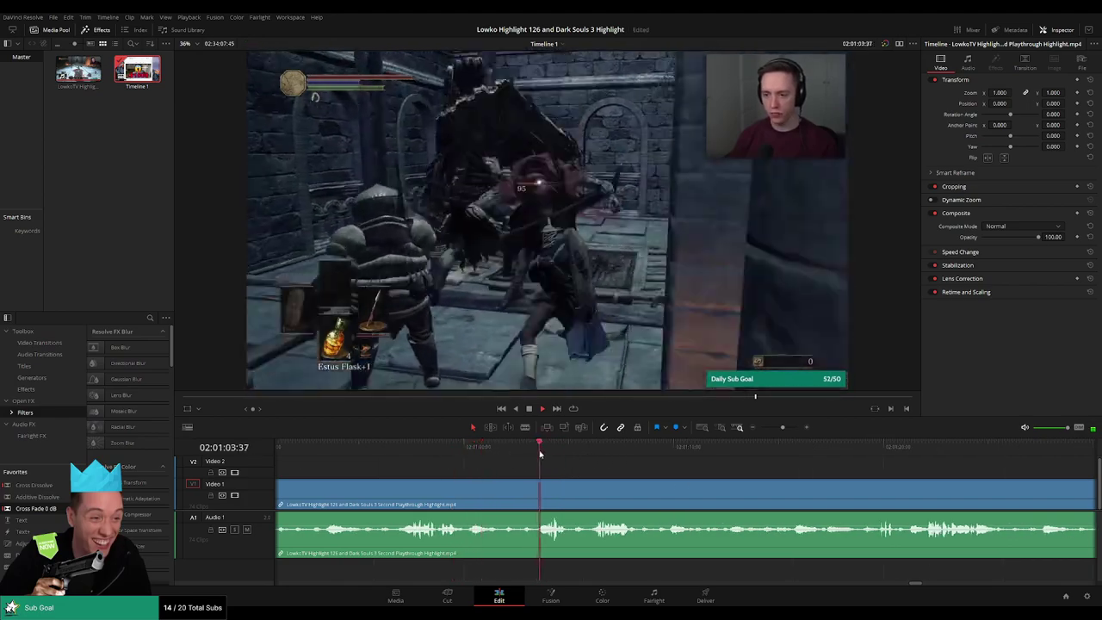
pyautogui.click(593, 452)
pyautogui.hscroll(4, 553, 469)
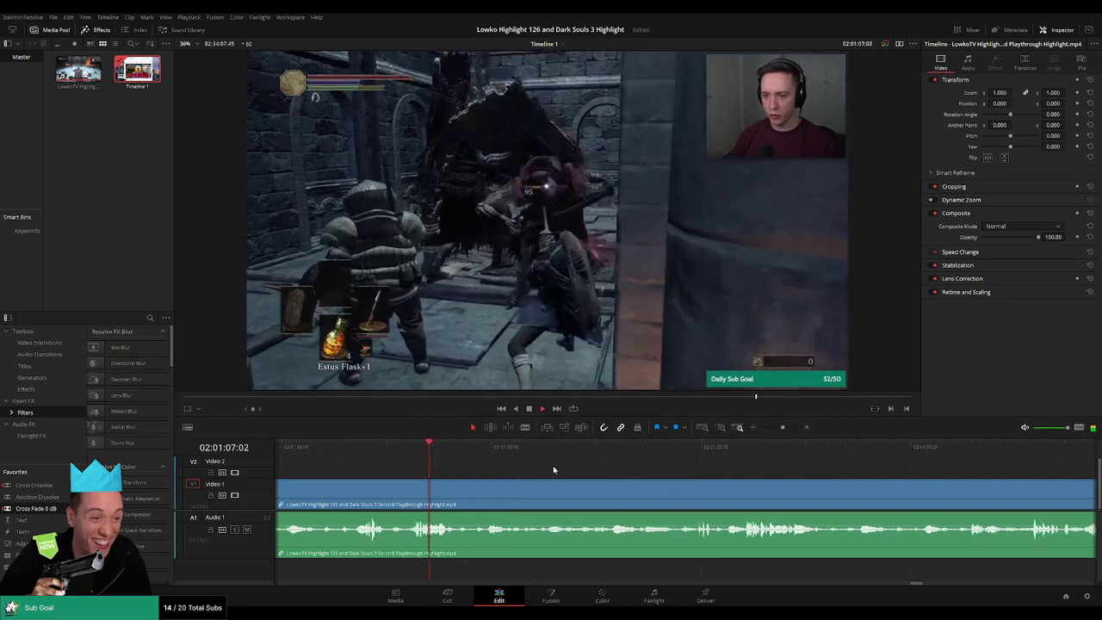
pyautogui.click(485, 447)
pyautogui.click(600, 452)
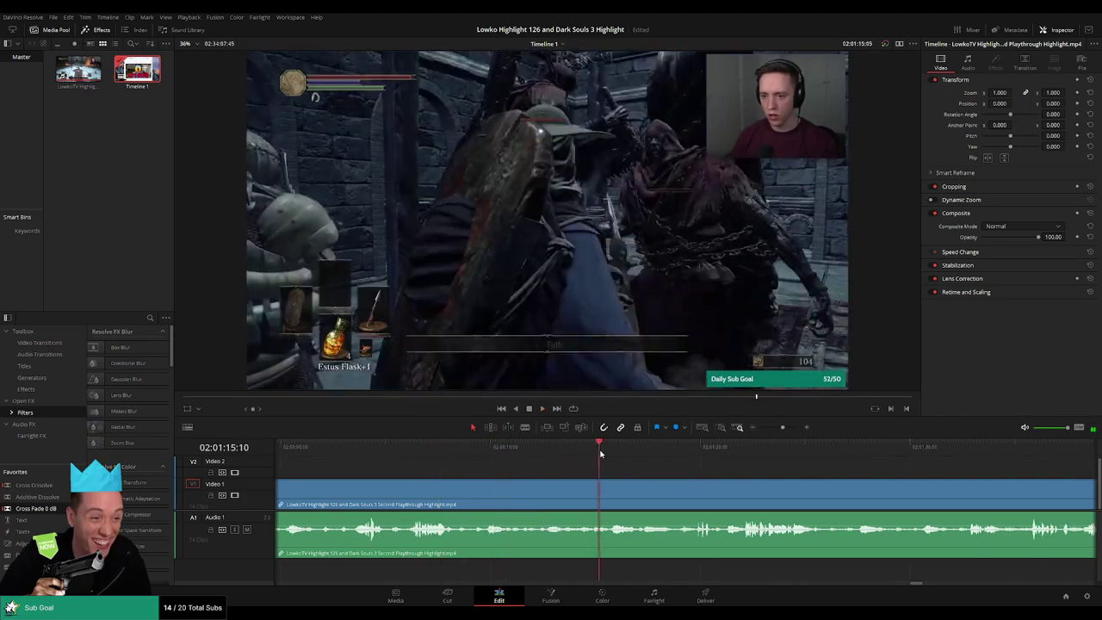
pyautogui.click(688, 452)
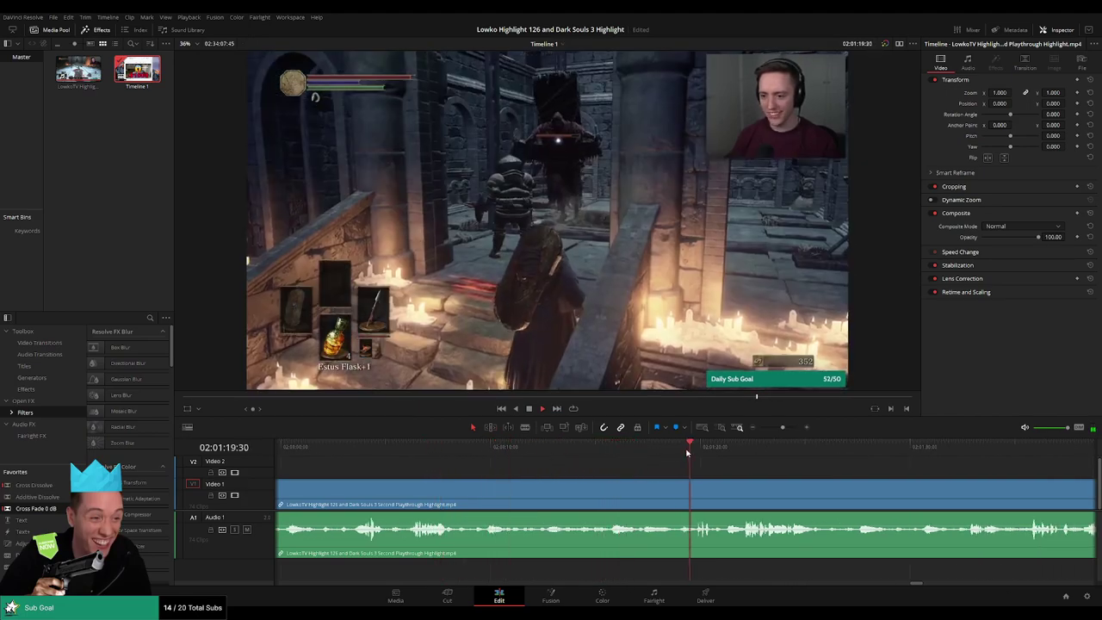
pyautogui.hscroll(3, 619, 469)
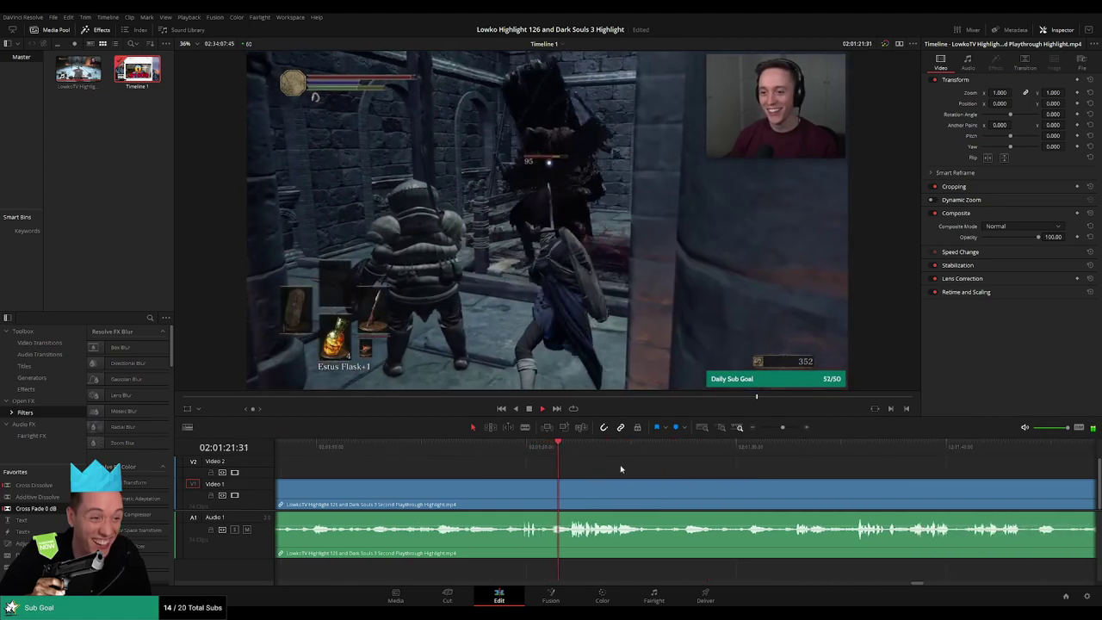
pyautogui.hscroll(3, 618, 472)
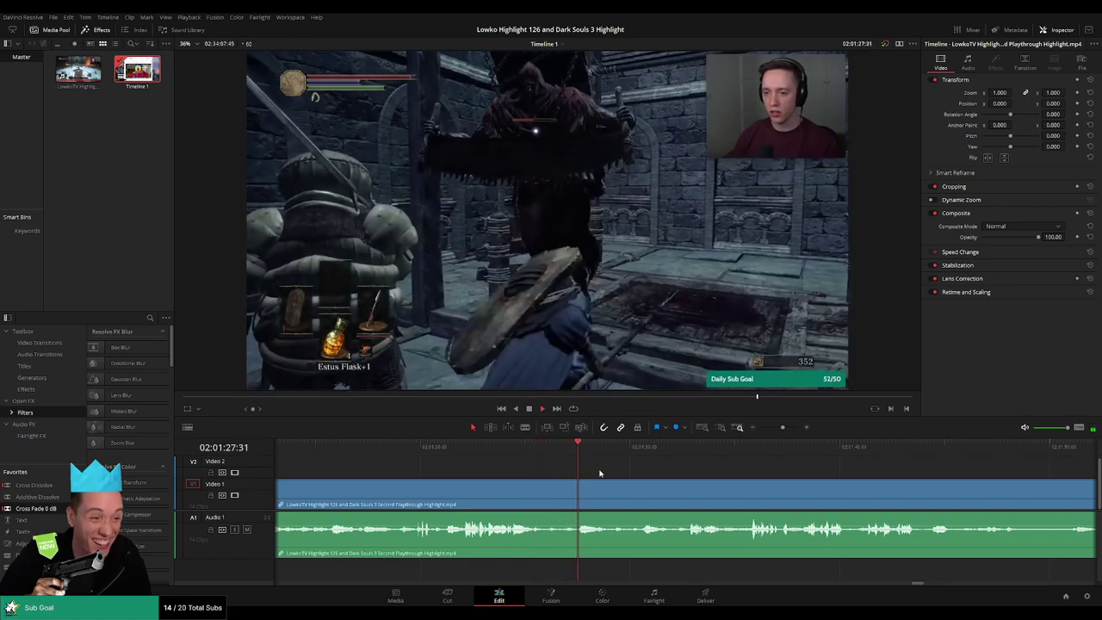
pyautogui.click(644, 450)
pyautogui.hscroll(3, 646, 477)
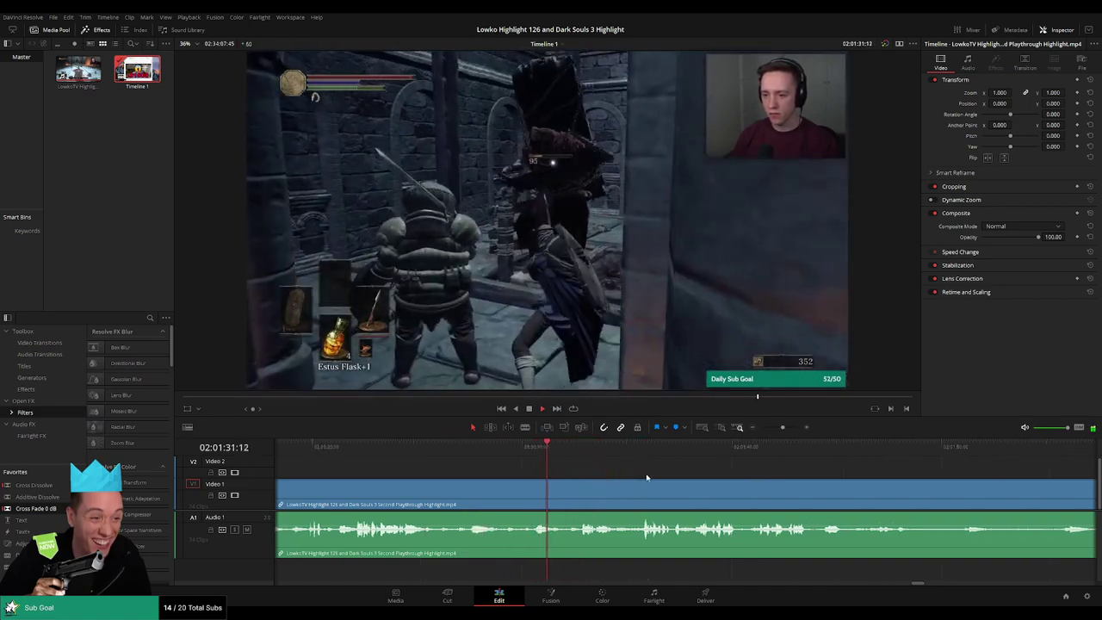
pyautogui.click(638, 450)
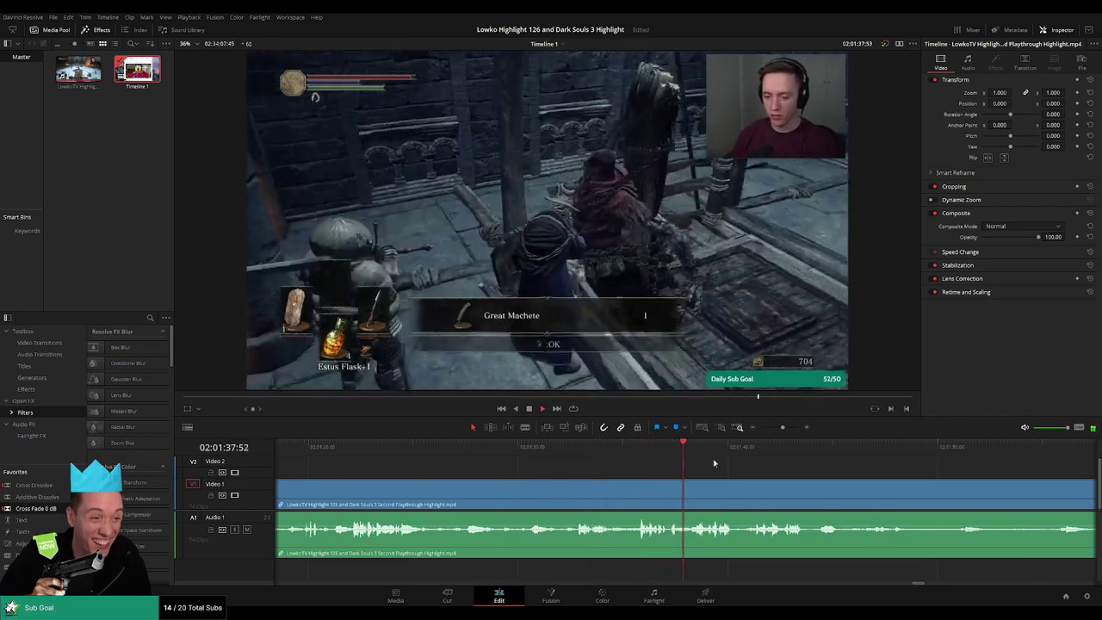
# Cut out the roughly one-second section of video and audio ending at 02:02:23:01 and close the gap.
pyautogui.hscroll(8, 528, 450)
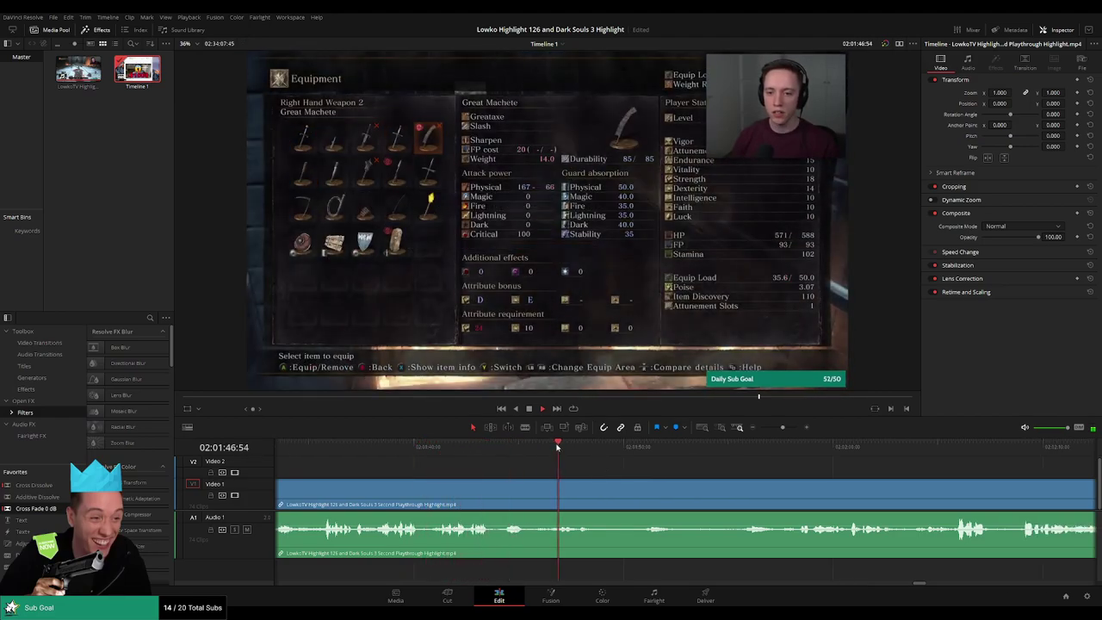
pyautogui.hscroll(4, 642, 474)
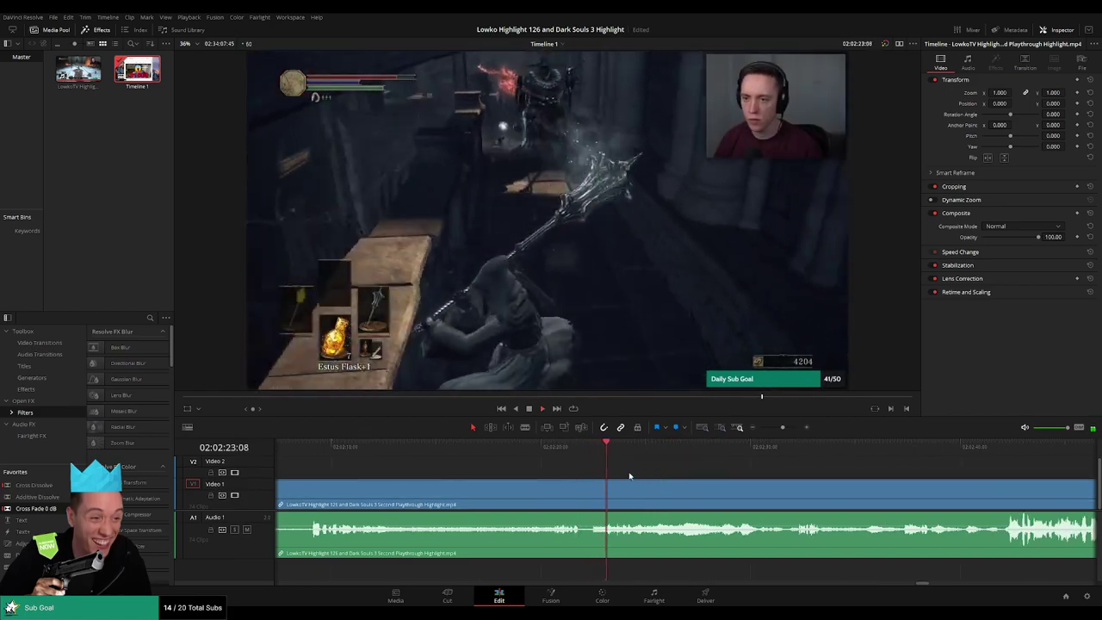
pyautogui.click(585, 497)
pyautogui.click(603, 498)
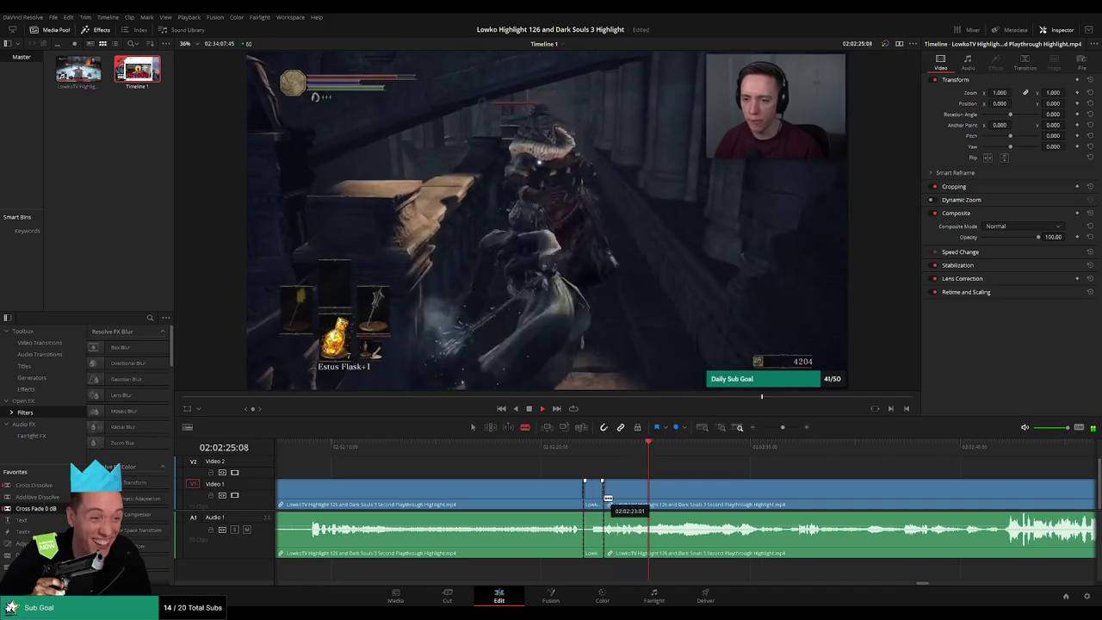
pyautogui.press('a')
pyautogui.press('Delete')
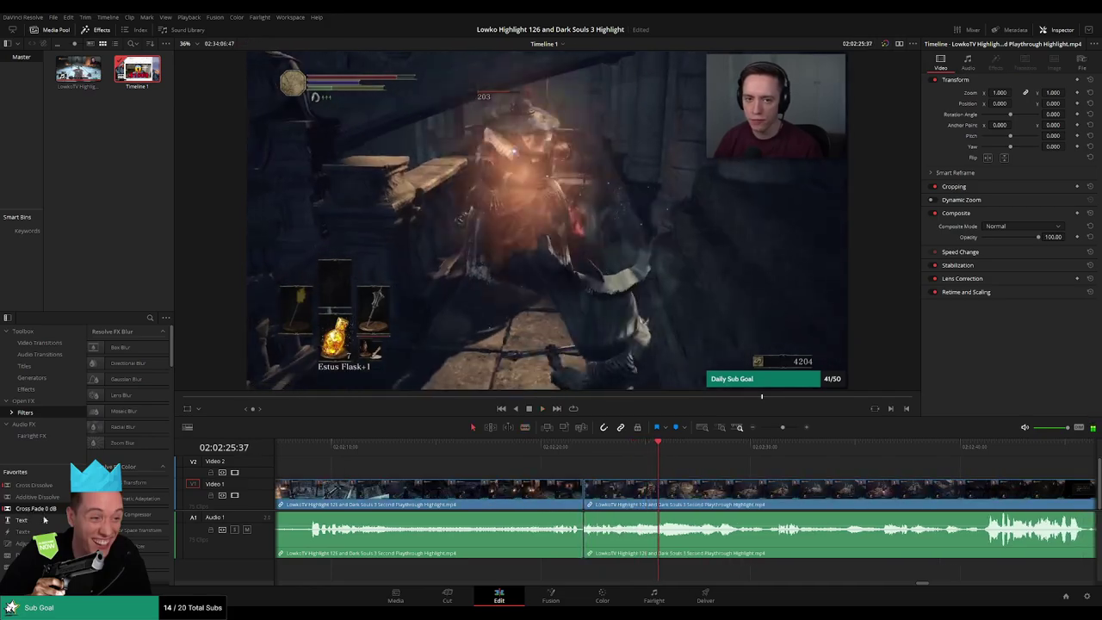
# Add a Cross Fade 0 dB transition at the 02:02:22 cut on Audio 1 and colour the clip before it orange.
pyautogui.click(519, 491)
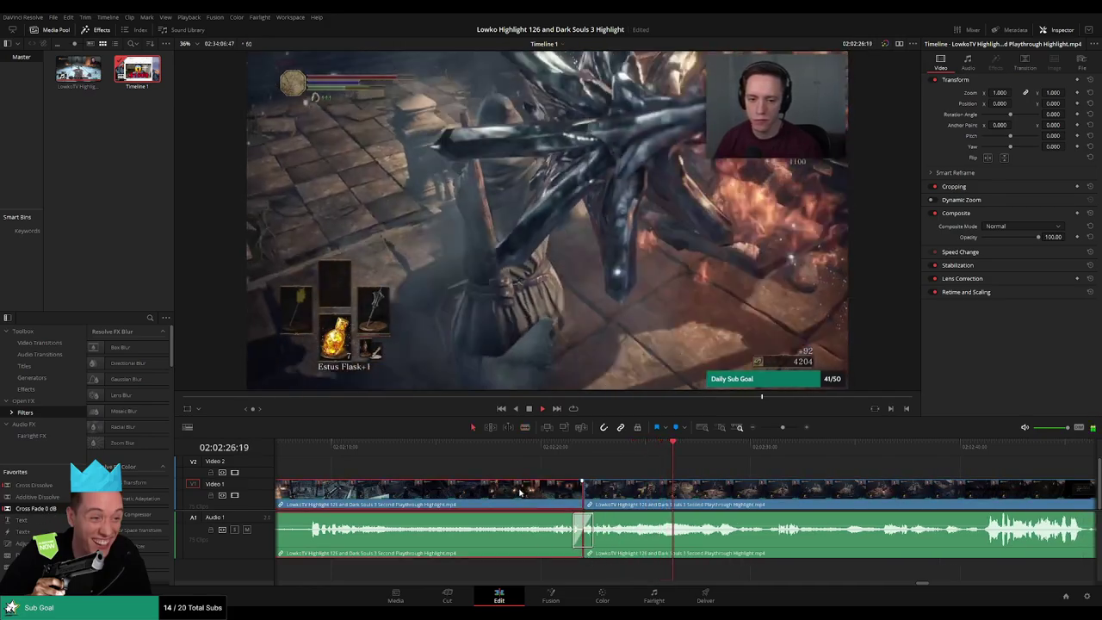
pyautogui.click(704, 377)
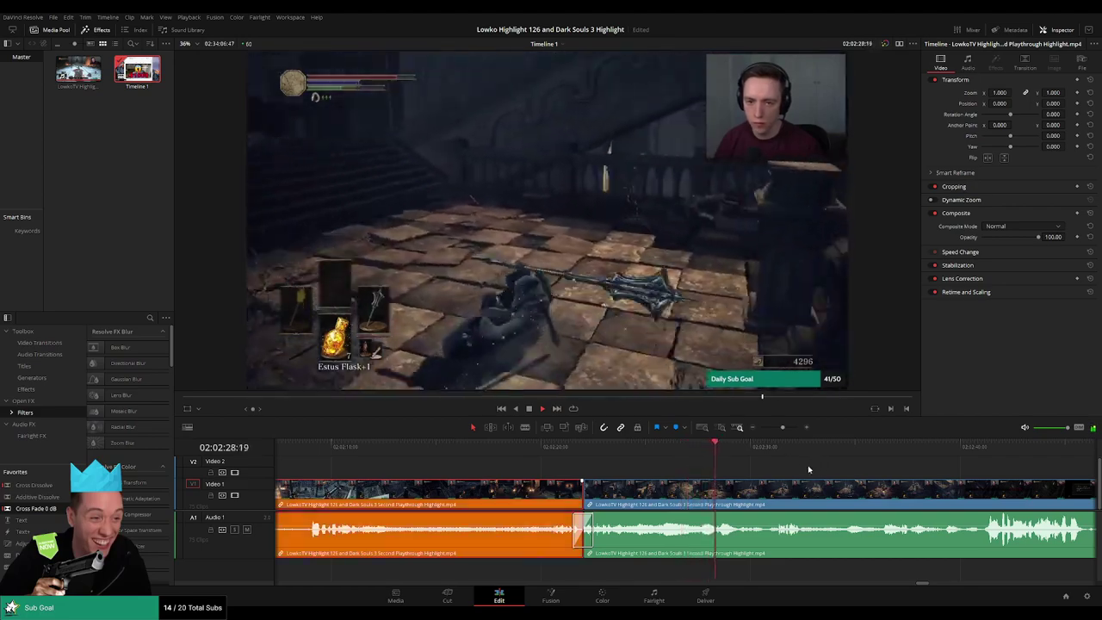
pyautogui.click(808, 473)
# Skim the Dark Souls 3 tower fight from about 02:02:28 to the Short Bow loading screen near 02:02:49 for dull sections.
pyautogui.hscroll(1, 785, 474)
pyautogui.hscroll(3, 785, 475)
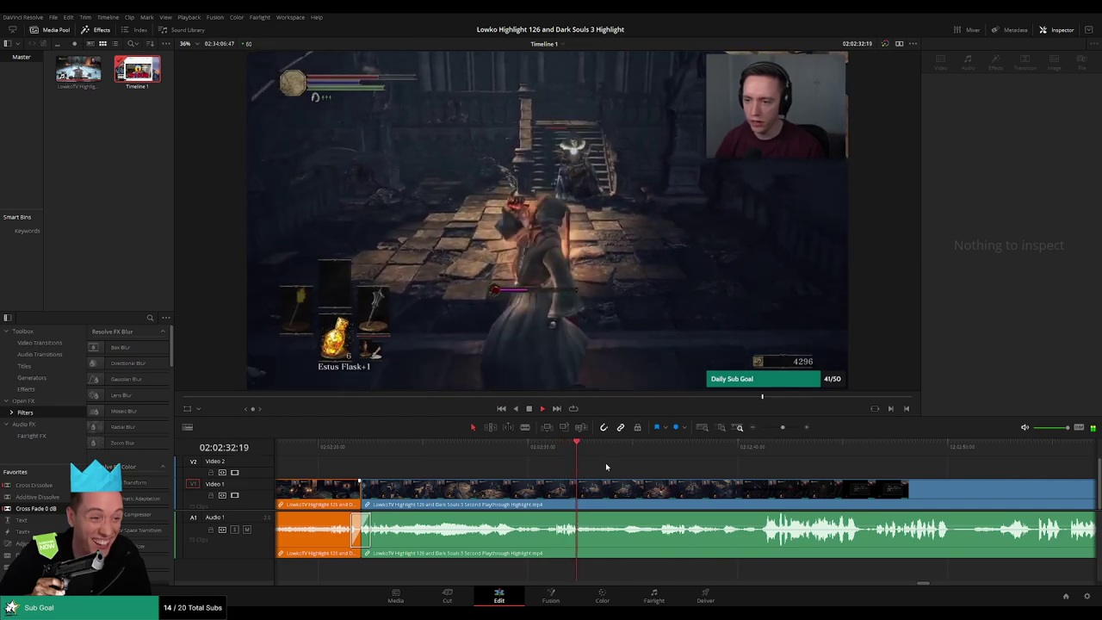
pyautogui.click(620, 450)
pyautogui.click(667, 452)
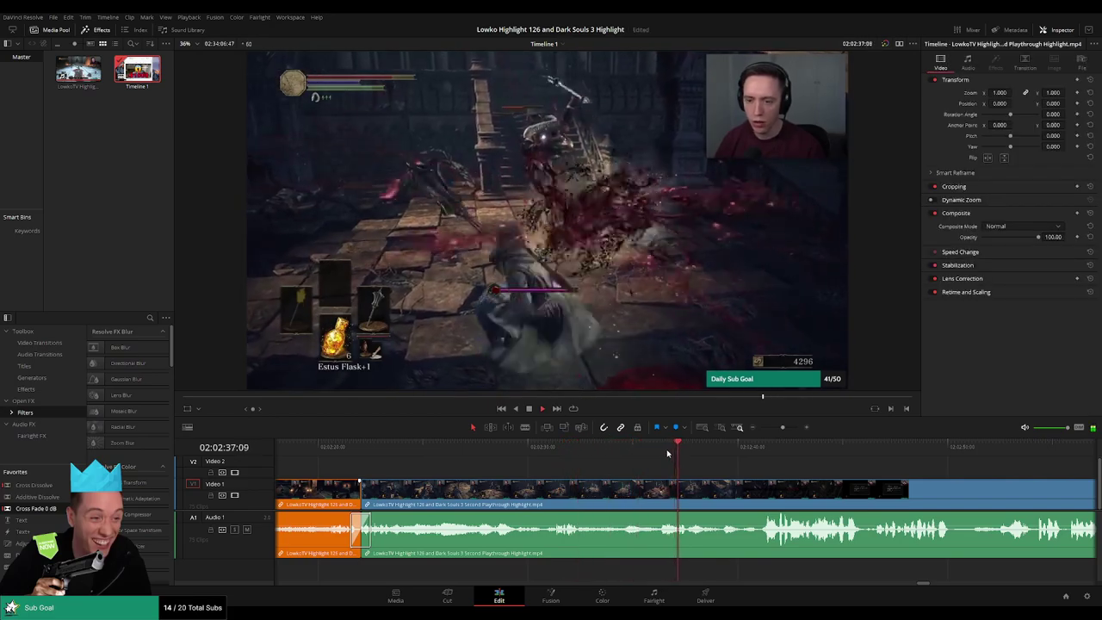
pyautogui.click(726, 451)
pyautogui.click(767, 455)
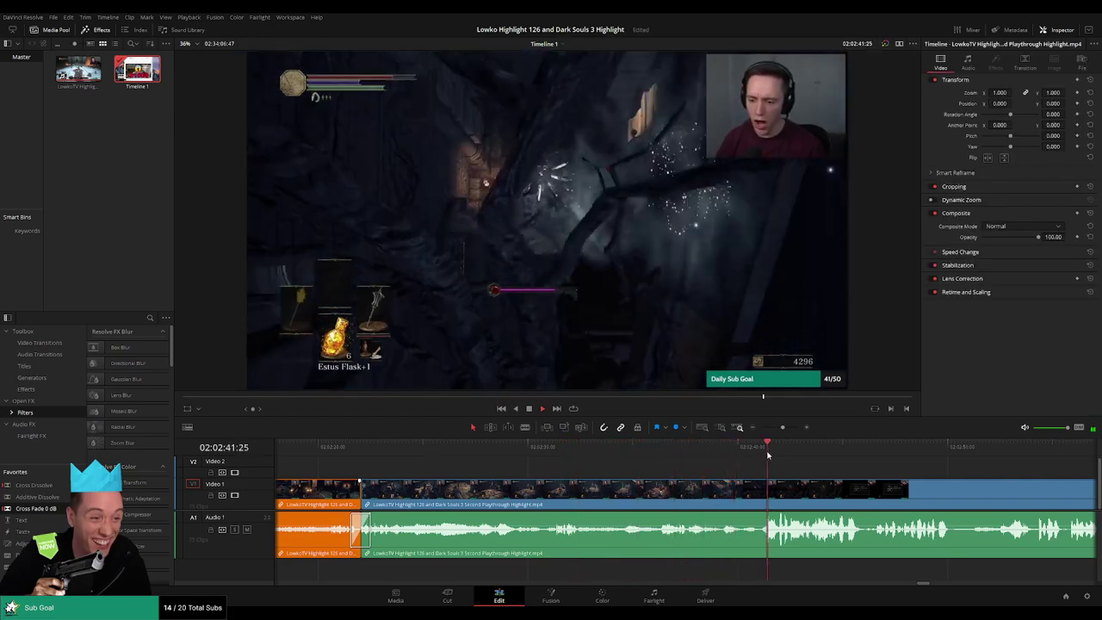
pyautogui.click(715, 450)
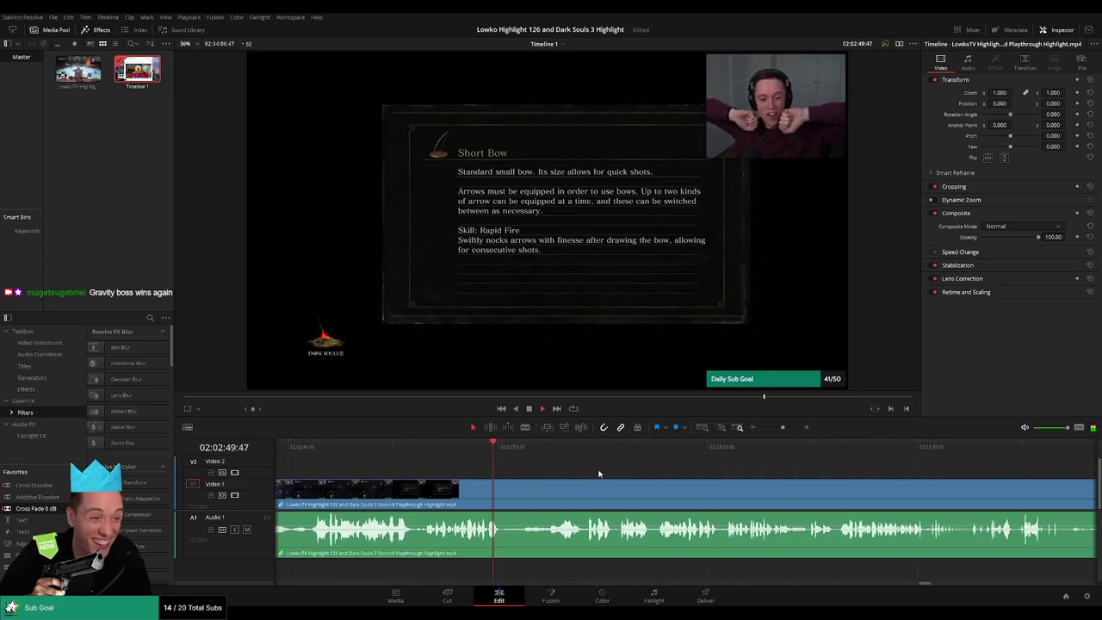
# Review the Miyazaki meme segment and following Dark Souls 3 gameplay from about 02:02:50 to 02:03:32 for sections to cut.
pyautogui.click(542, 447)
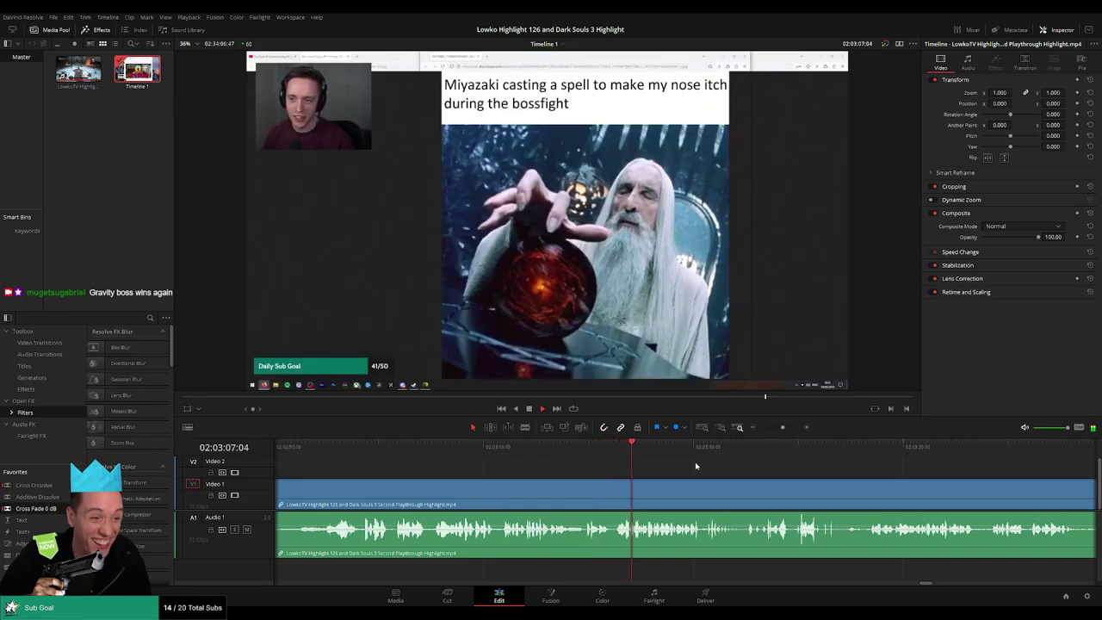
pyautogui.moveTo(782, 427)
pyautogui.mouseDown()
pyautogui.moveTo(764, 428)
pyautogui.moveTo(785, 434)
pyautogui.mouseUp()
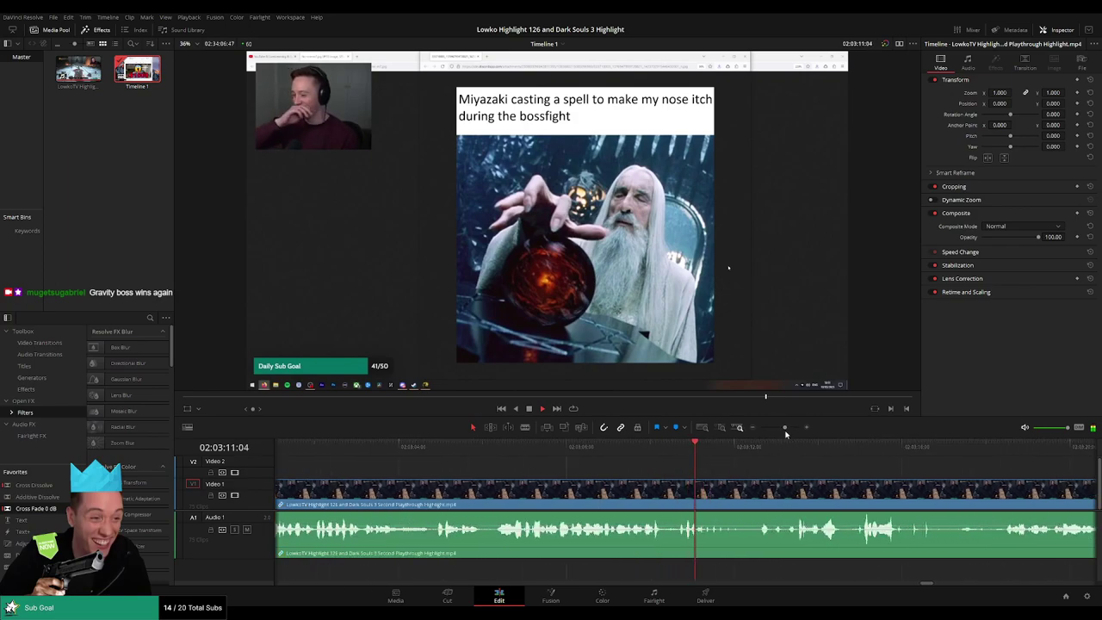
pyautogui.moveTo(913, 500); pyautogui.dragTo(639, 485)
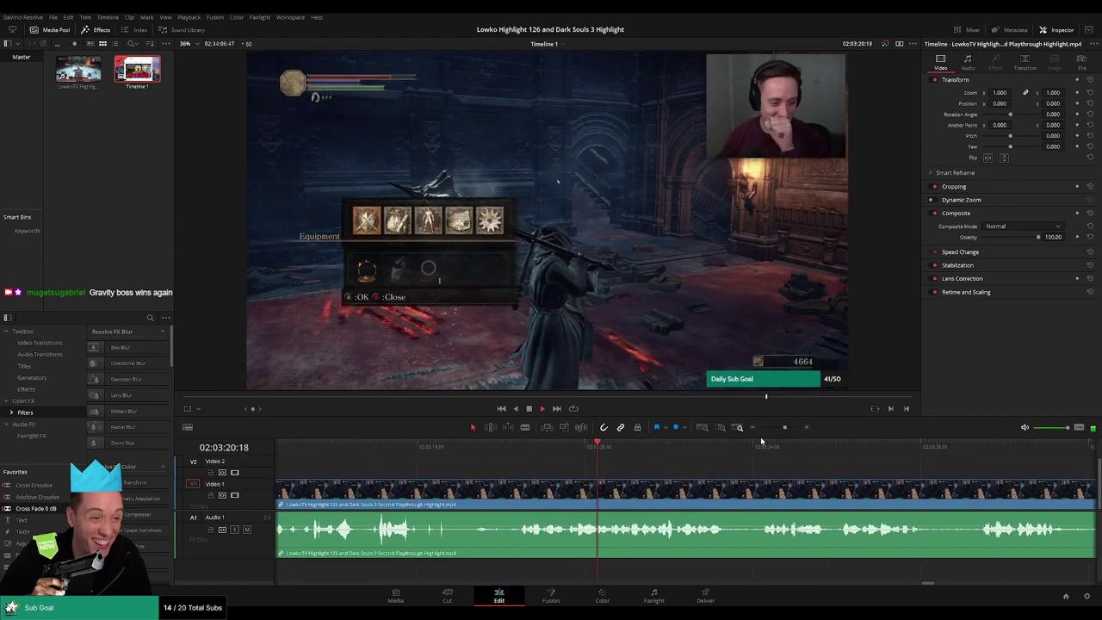
pyautogui.moveTo(785, 427)
pyautogui.mouseDown()
pyautogui.moveTo(766, 428)
pyautogui.moveTo(779, 428)
pyautogui.mouseUp()
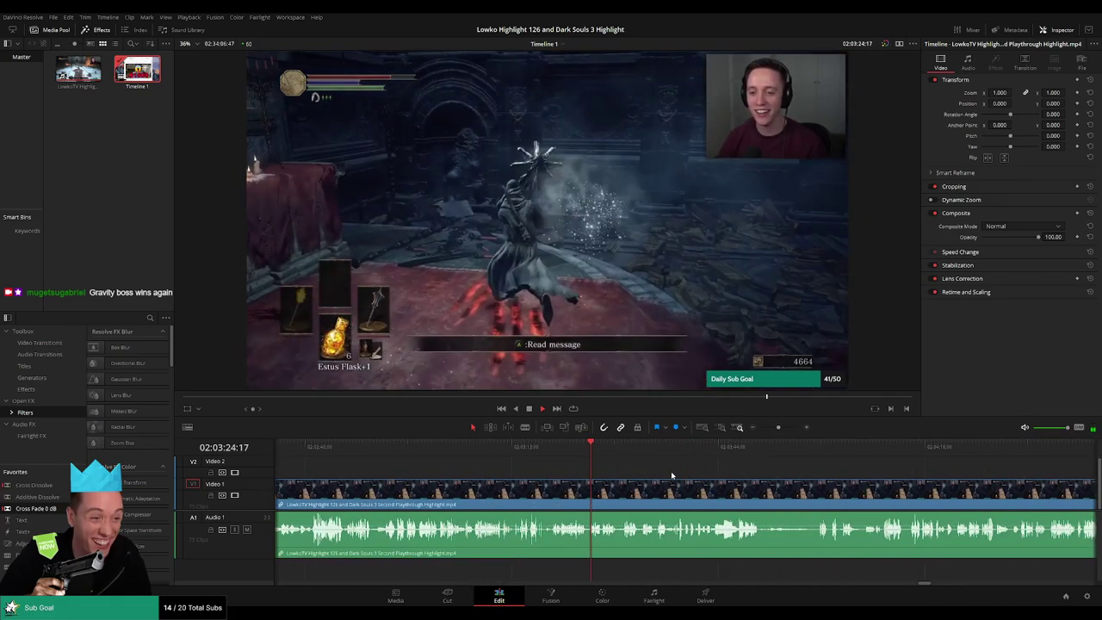
pyautogui.moveTo(806, 494); pyautogui.dragTo(607, 486)
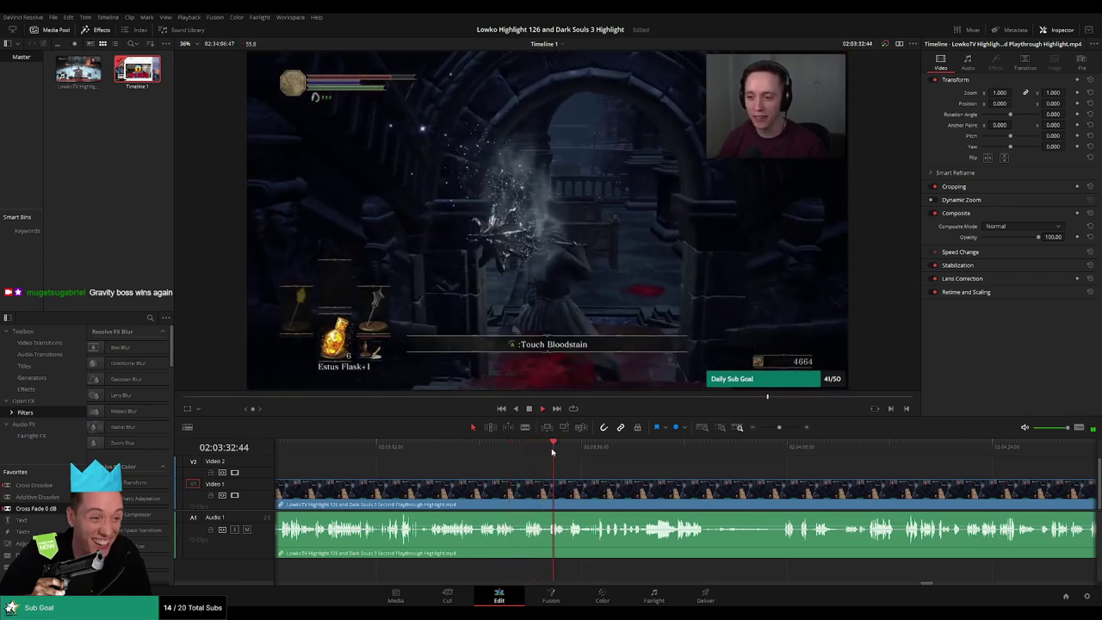
# Cut out the roughly half-second section of video and audio starting at 02:03:34:05, where the game changes, and close the gap.
pyautogui.click(709, 450)
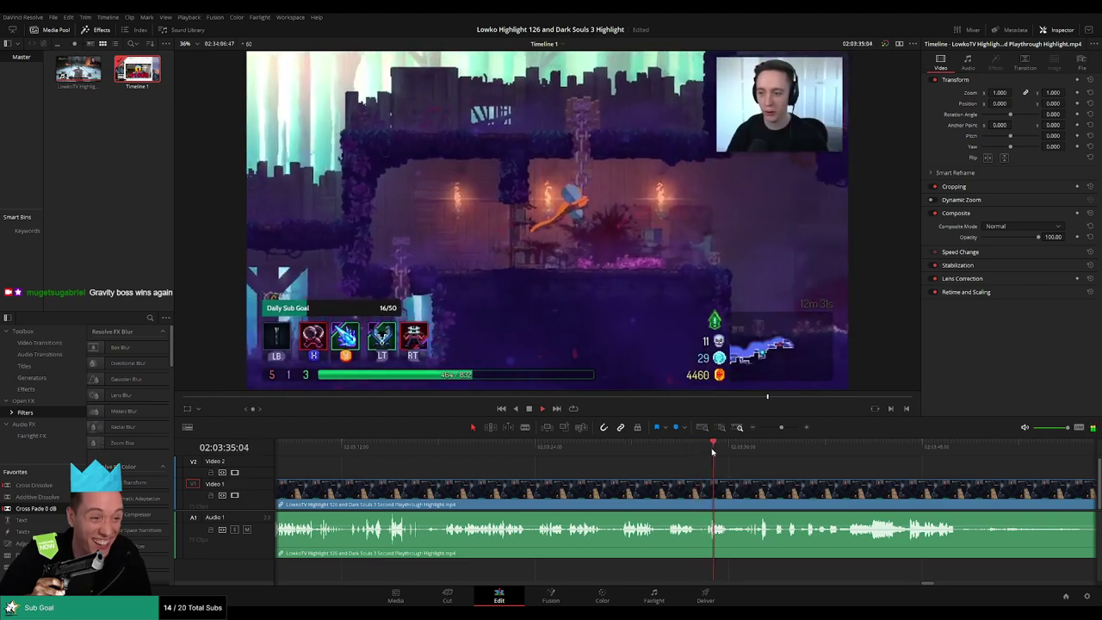
pyautogui.click(686, 452)
pyautogui.press('space')
pyautogui.hotkey('ctrl', '=')
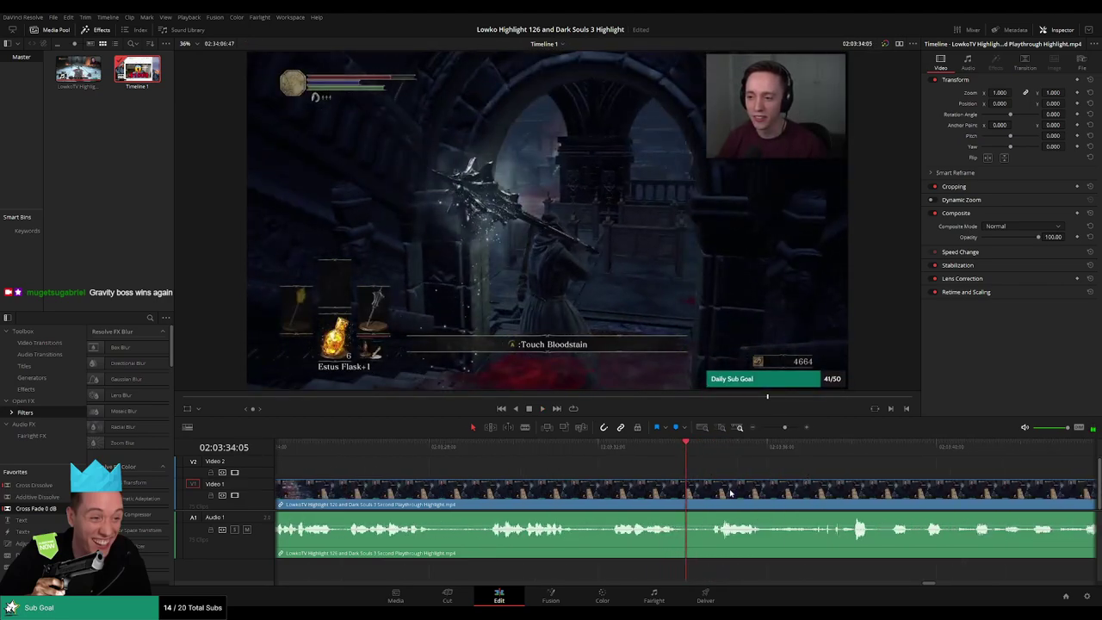
pyautogui.press('b')
pyautogui.click(686, 492)
pyautogui.click(708, 492)
pyautogui.press('a')
pyautogui.click(697, 496)
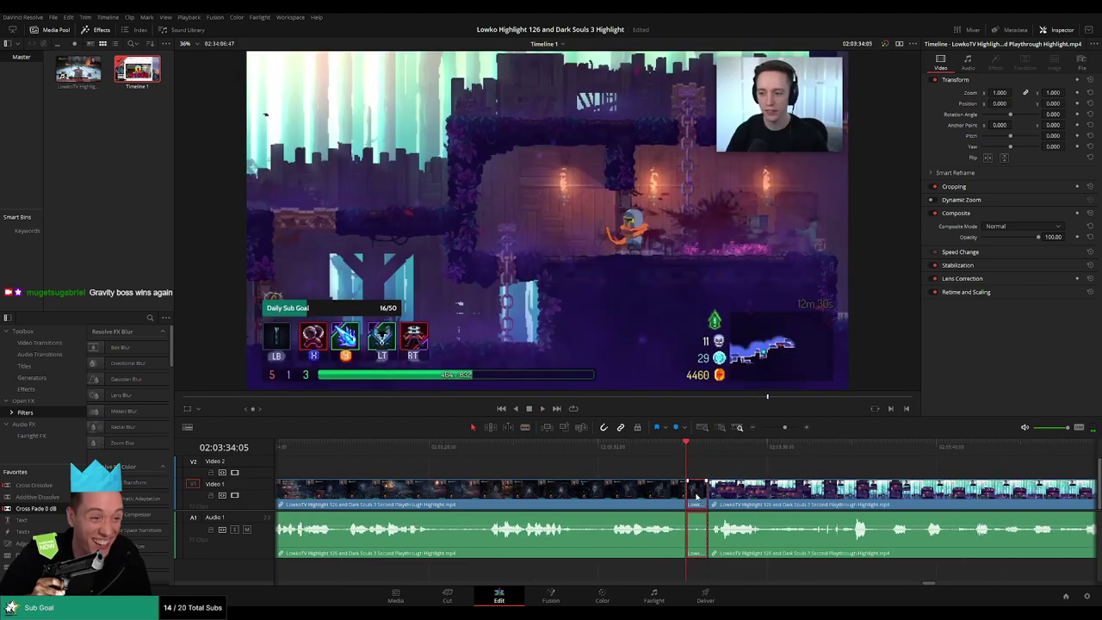
pyautogui.press('Delete')
# Colour the Dark Souls 3 clip before the 02:03:34:05 cut orange.
pyautogui.click(621, 490)
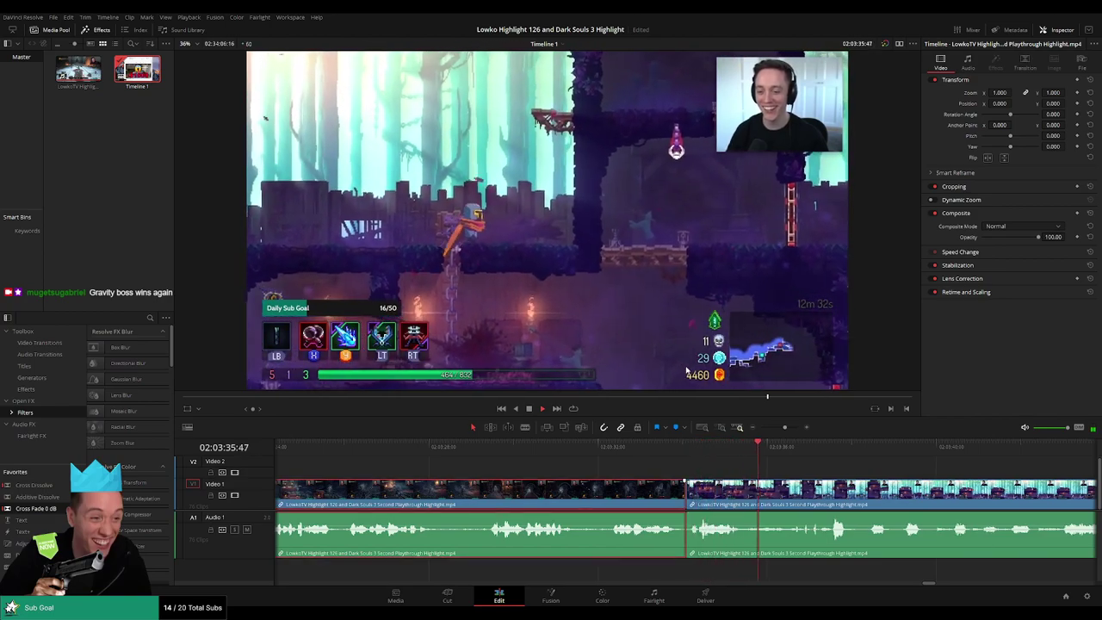
pyautogui.press('1')
pyautogui.click(927, 470)
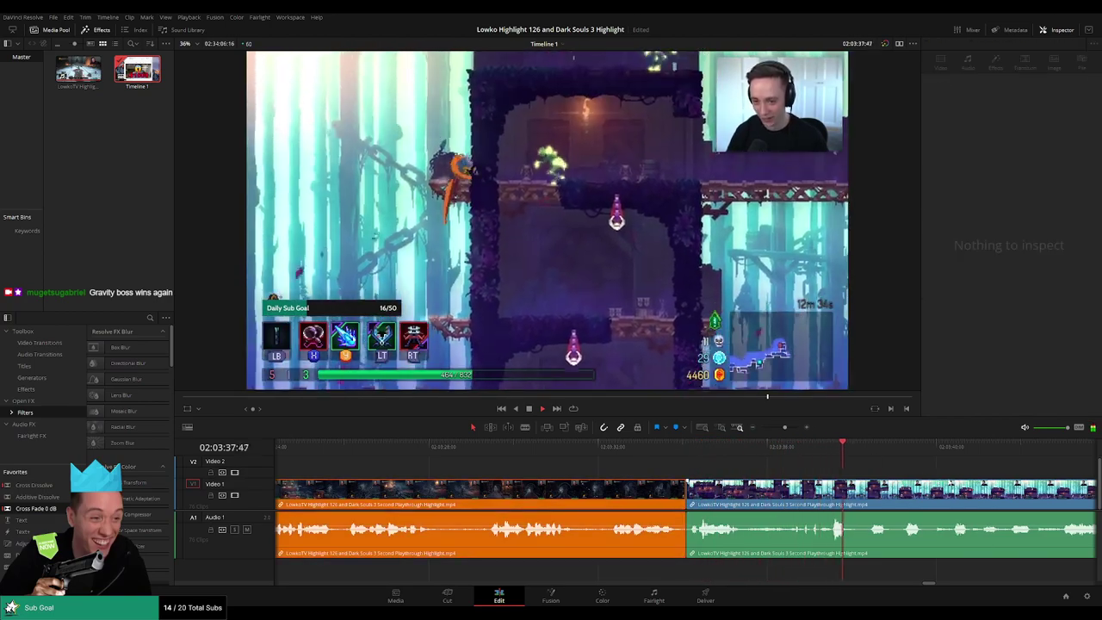
# Skim the Dead Cells gameplay from about 02:03:37 to 02:03:56, checking the quiet stretch in the audio for dull moments.
pyautogui.scroll(-3, 718, 459)
pyautogui.moveTo(785, 428)
pyautogui.mouseDown()
pyautogui.moveTo(761, 427)
pyautogui.moveTo(779, 428)
pyautogui.mouseUp()
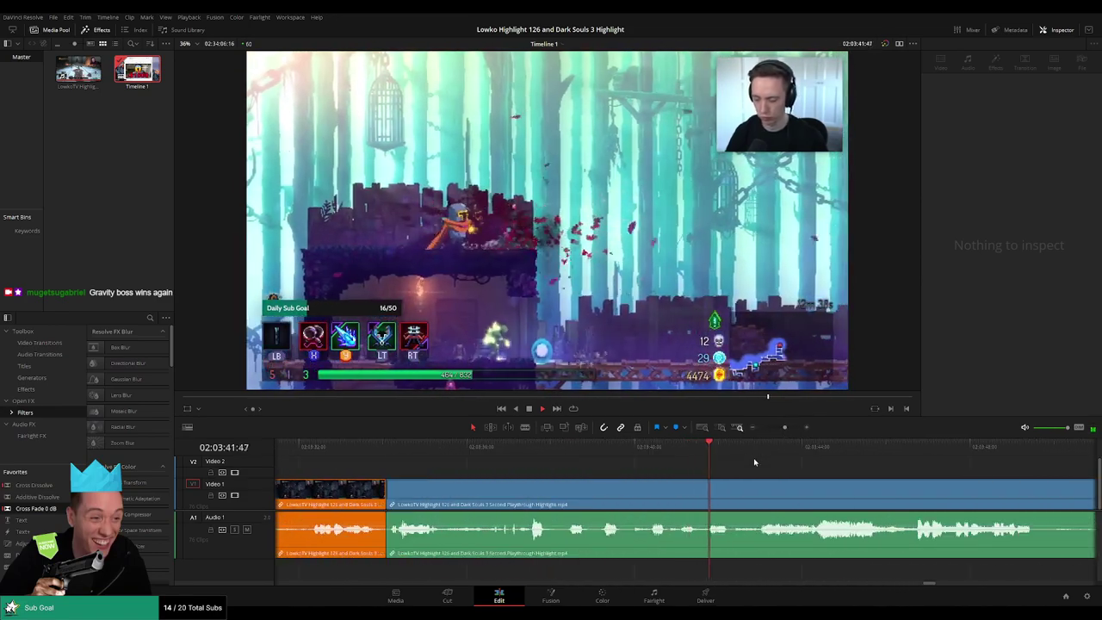
pyautogui.hscroll(3, 775, 474)
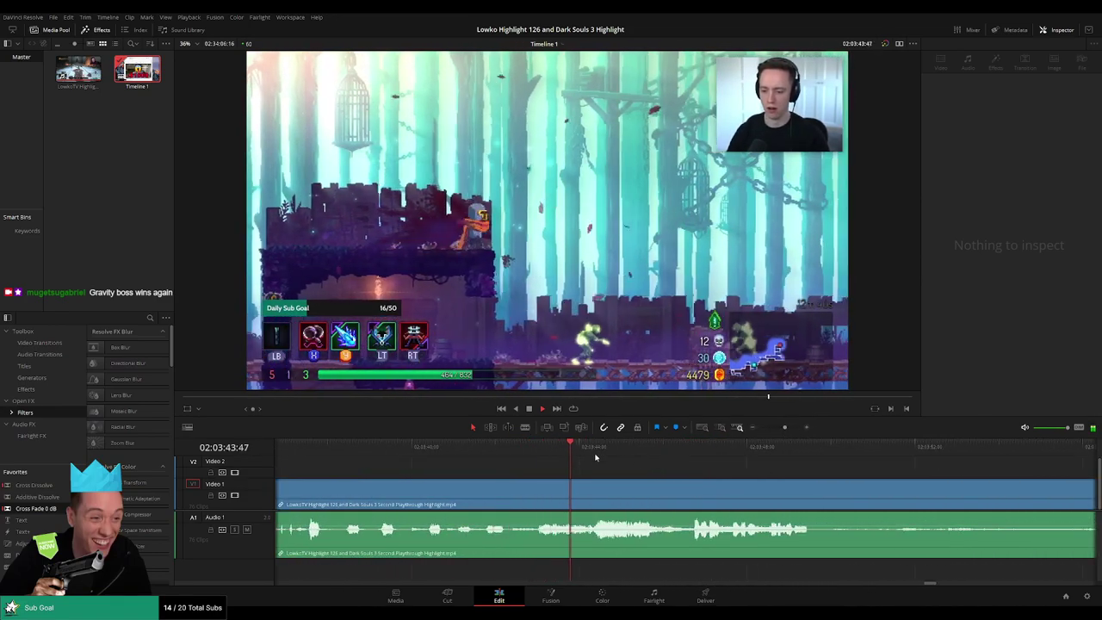
pyautogui.click(591, 447)
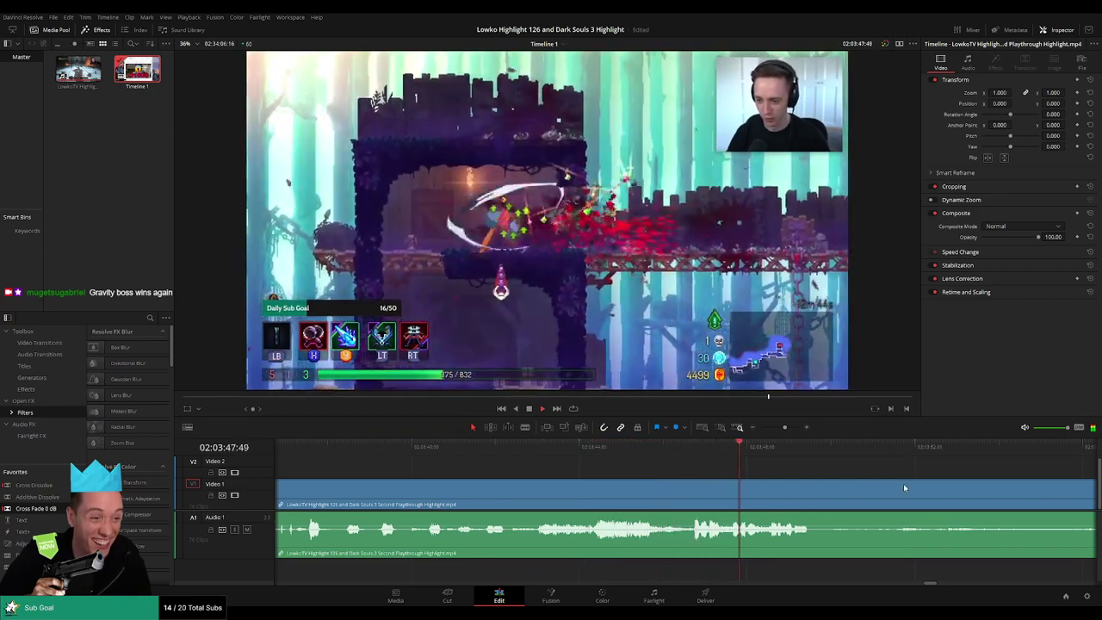
pyautogui.hscroll(2, 721, 475)
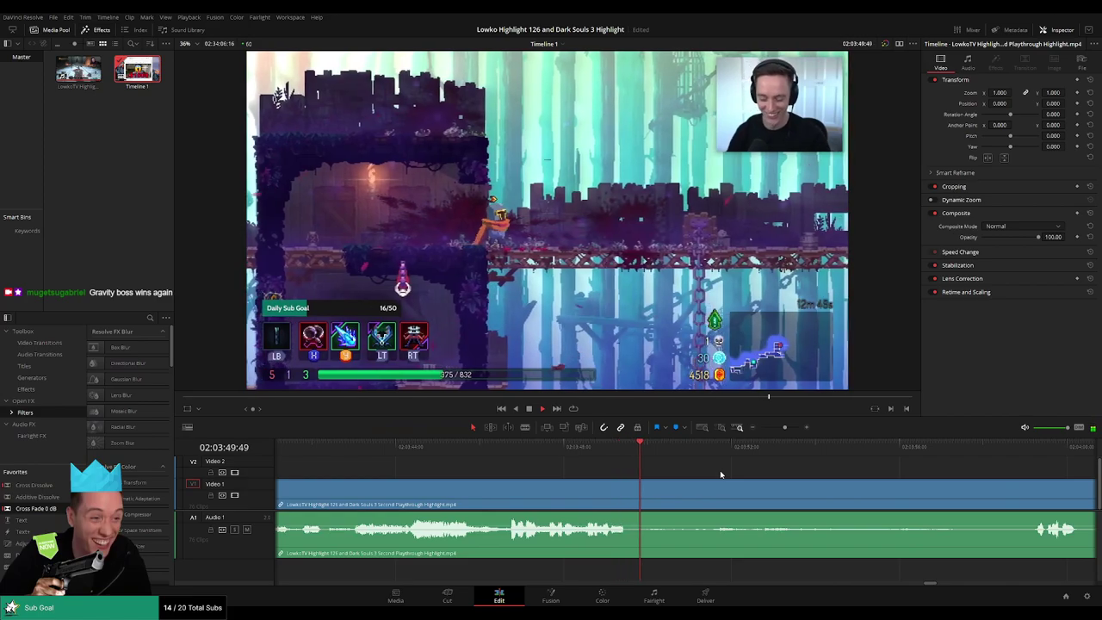
pyautogui.moveTo(721, 450); pyautogui.dragTo(759, 456)
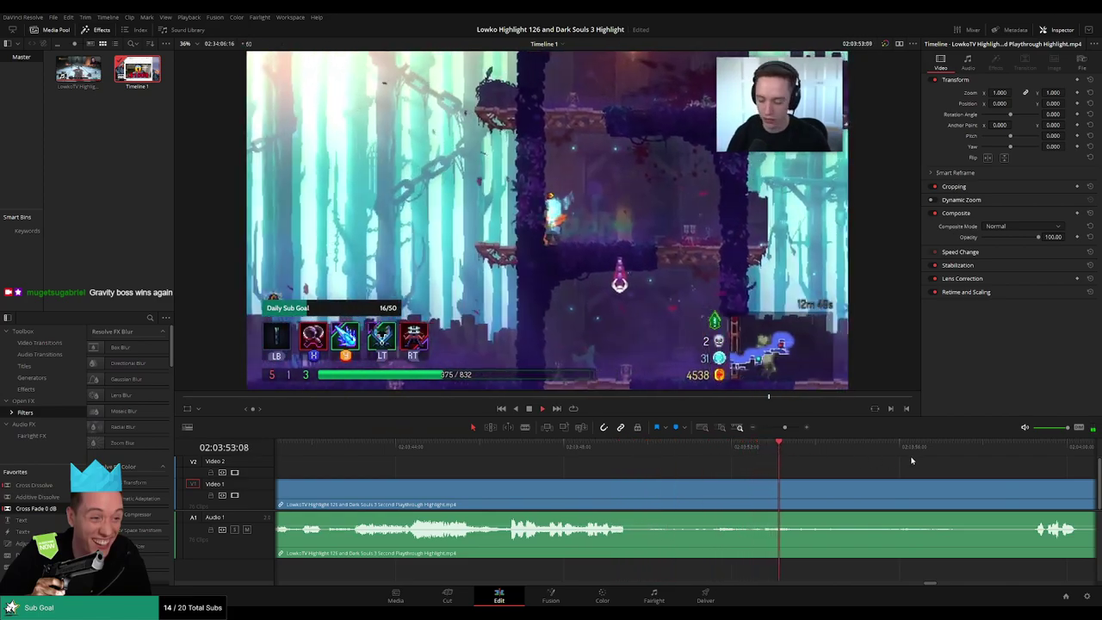
pyautogui.click(1023, 453)
pyautogui.hscroll(6, 714, 476)
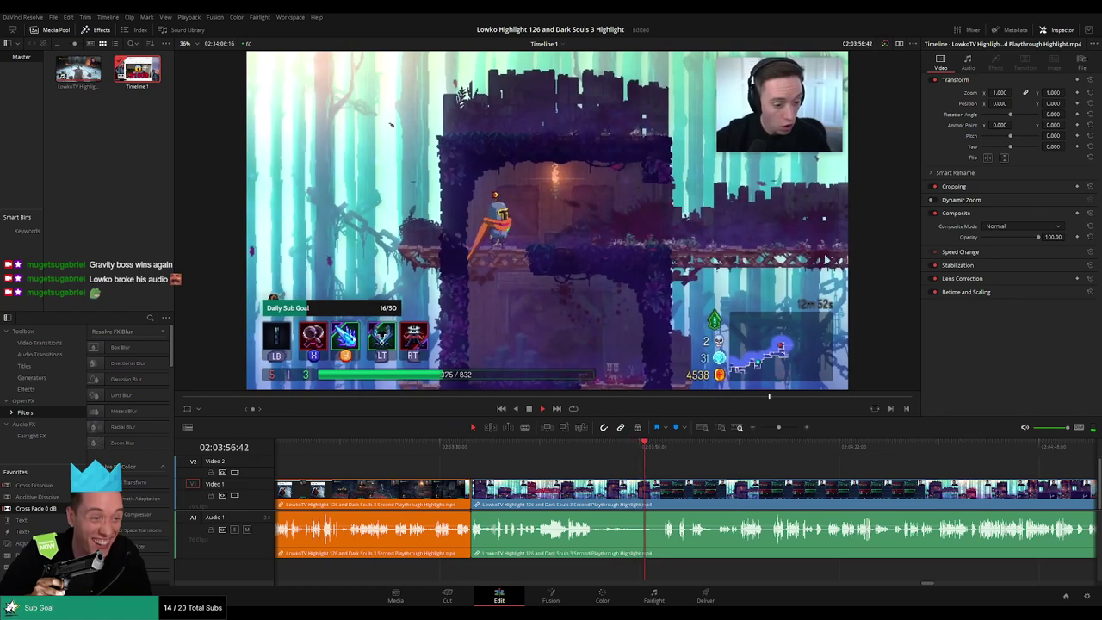
# Review the talk over the Dead Cells equipment menu from about 02:03:56 until gameplay resumes before 02:04:39.
pyautogui.moveTo(655, 453); pyautogui.dragTo(662, 451)
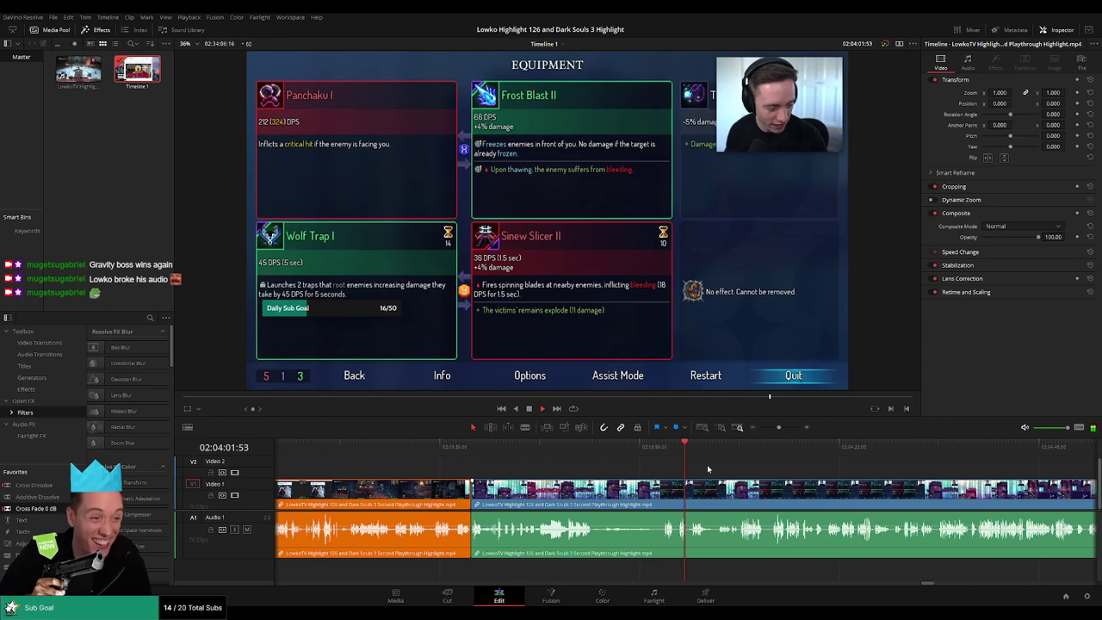
pyautogui.moveTo(698, 449); pyautogui.dragTo(718, 448)
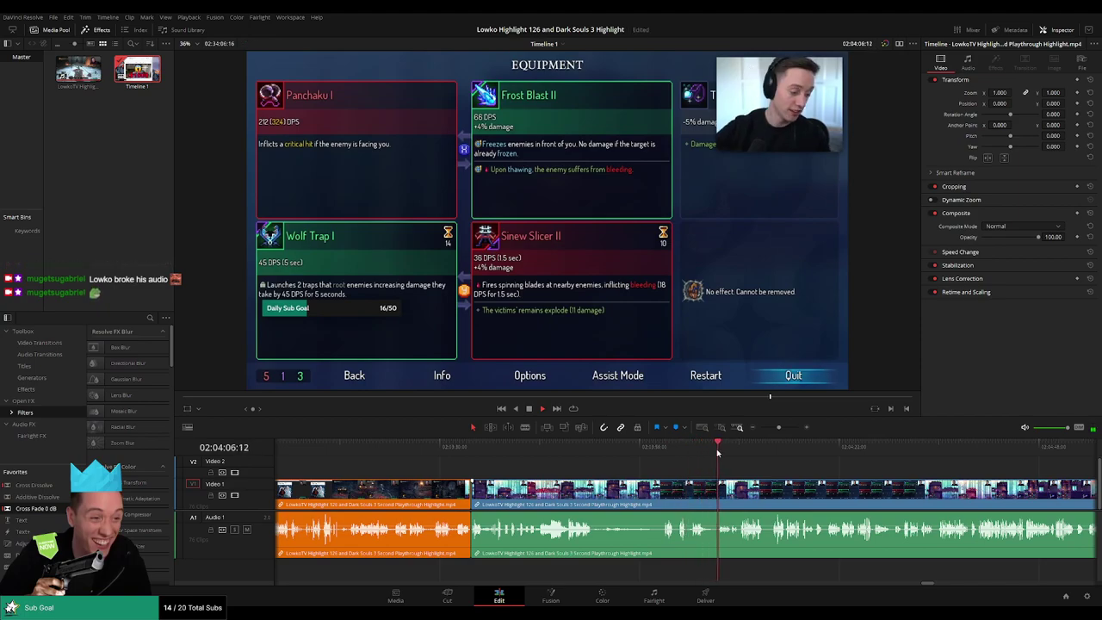
pyautogui.scroll(-2, 765, 470)
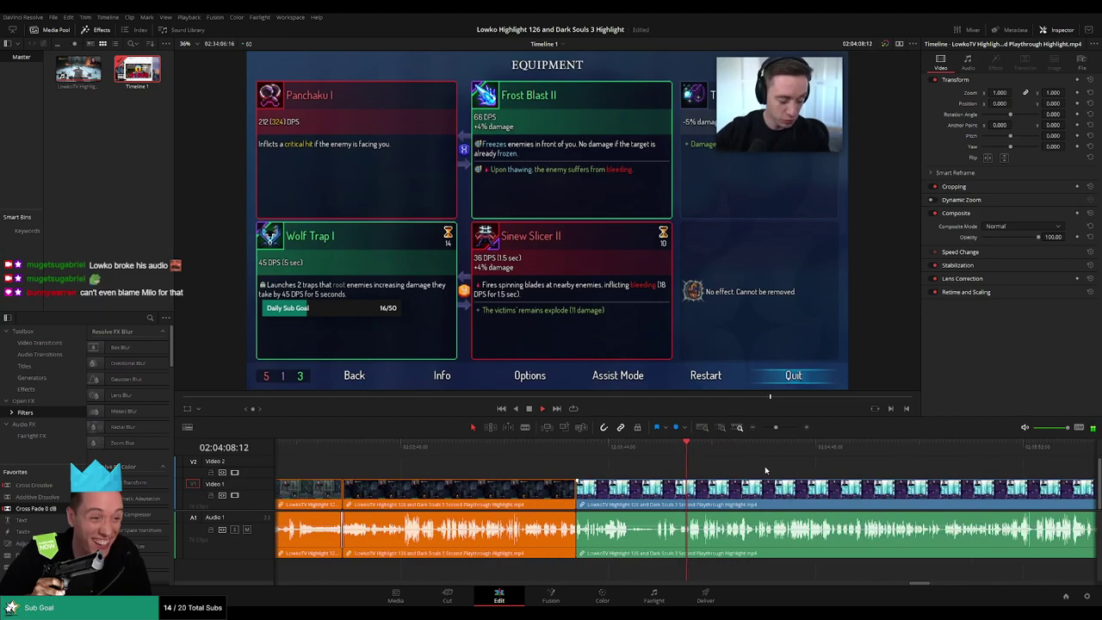
pyautogui.scroll(3, 731, 488)
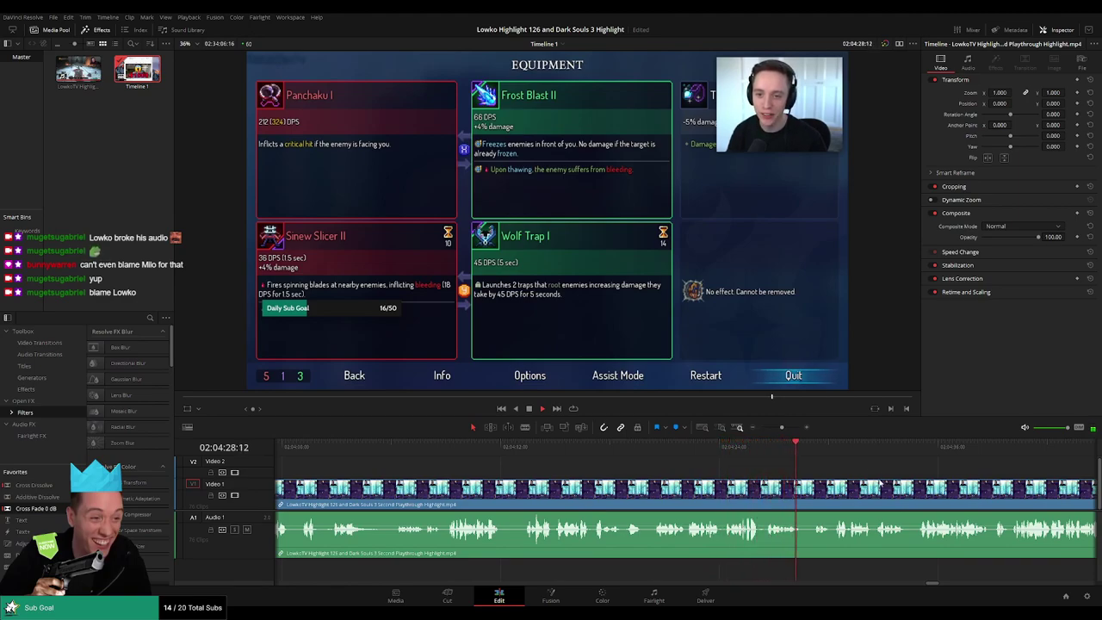
pyautogui.hscroll(3, 612, 468)
pyautogui.hscroll(2, 623, 475)
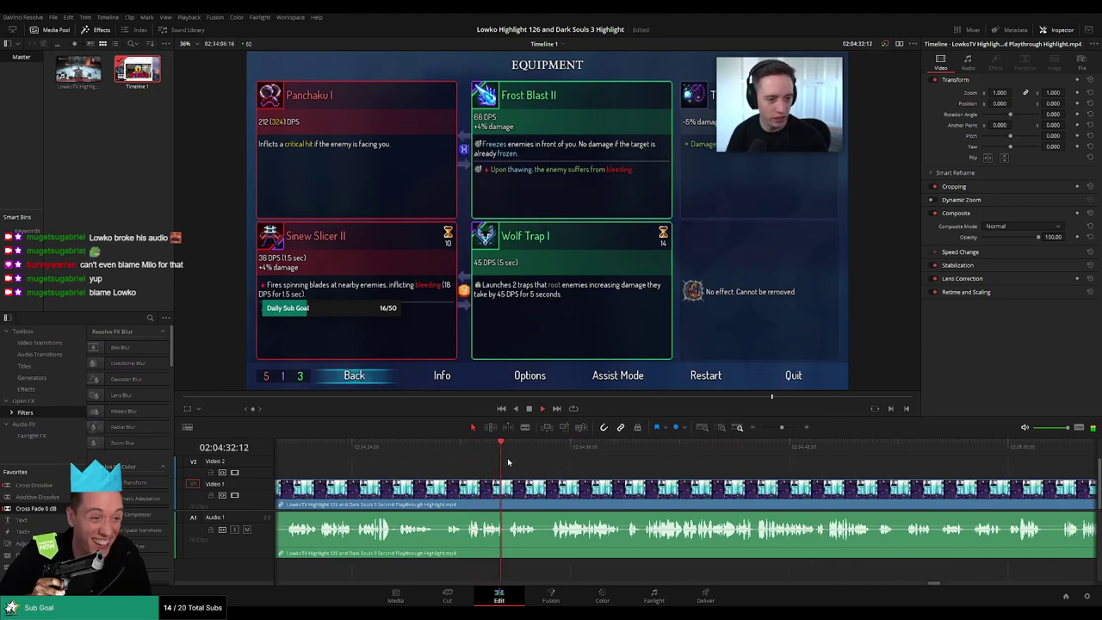
pyautogui.click(555, 449)
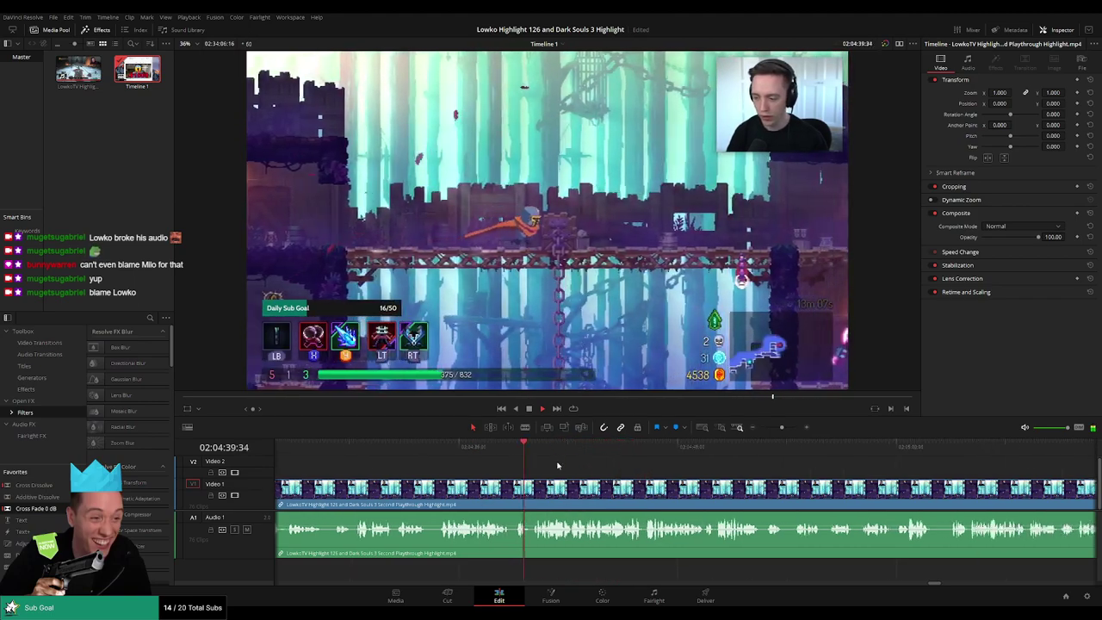
# Examine the Dead Cells gameplay from about 02:04:39 to 02:05:20 and the remaining clip's waveform for sections to cut.
pyautogui.hscroll(3, 555, 460)
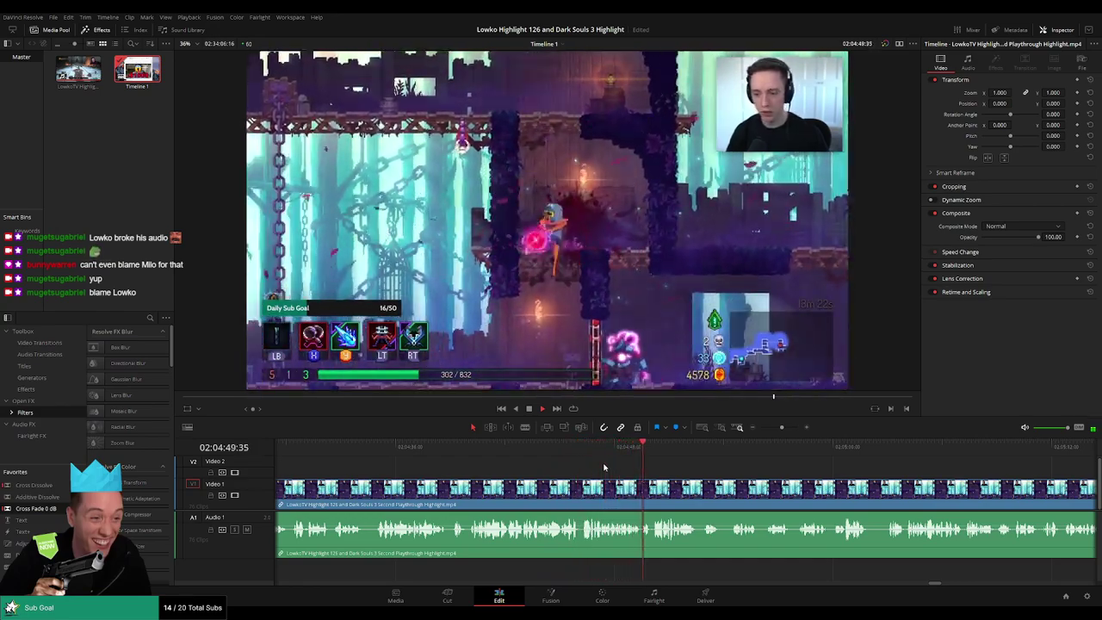
pyautogui.hscroll(2, 593, 468)
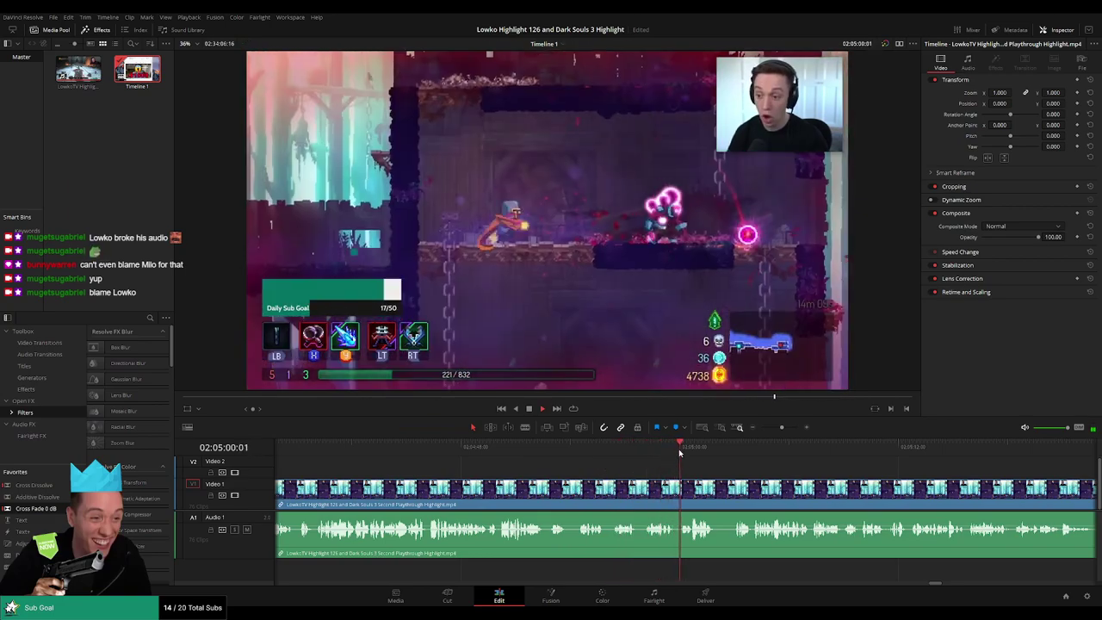
pyautogui.hscroll(3, 657, 467)
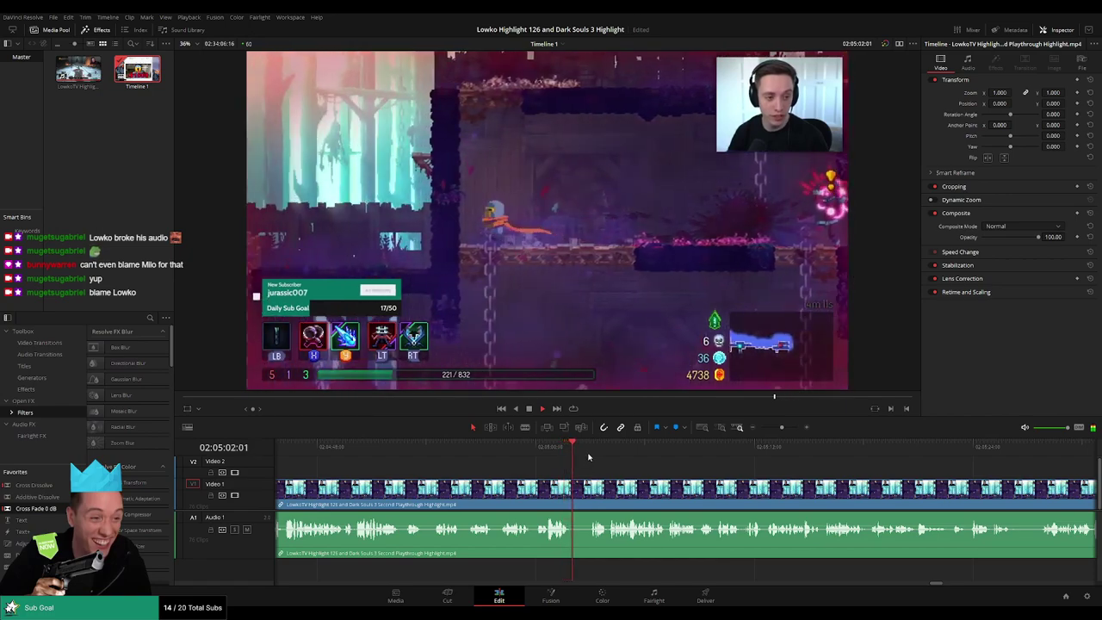
pyautogui.hscroll(3, 607, 465)
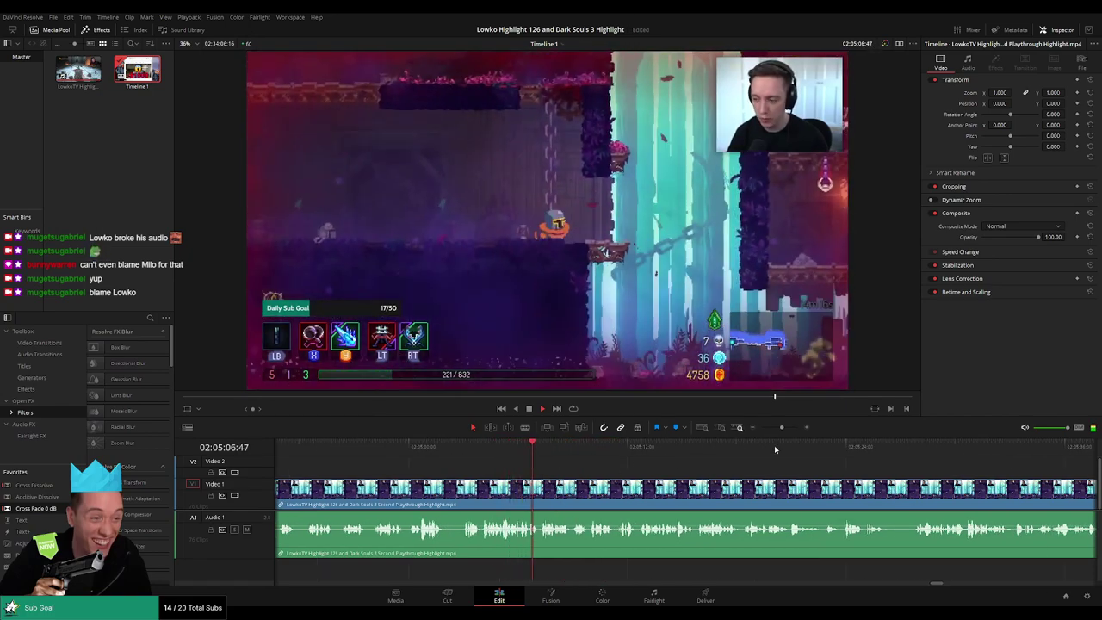
pyautogui.moveTo(782, 428); pyautogui.dragTo(767, 428)
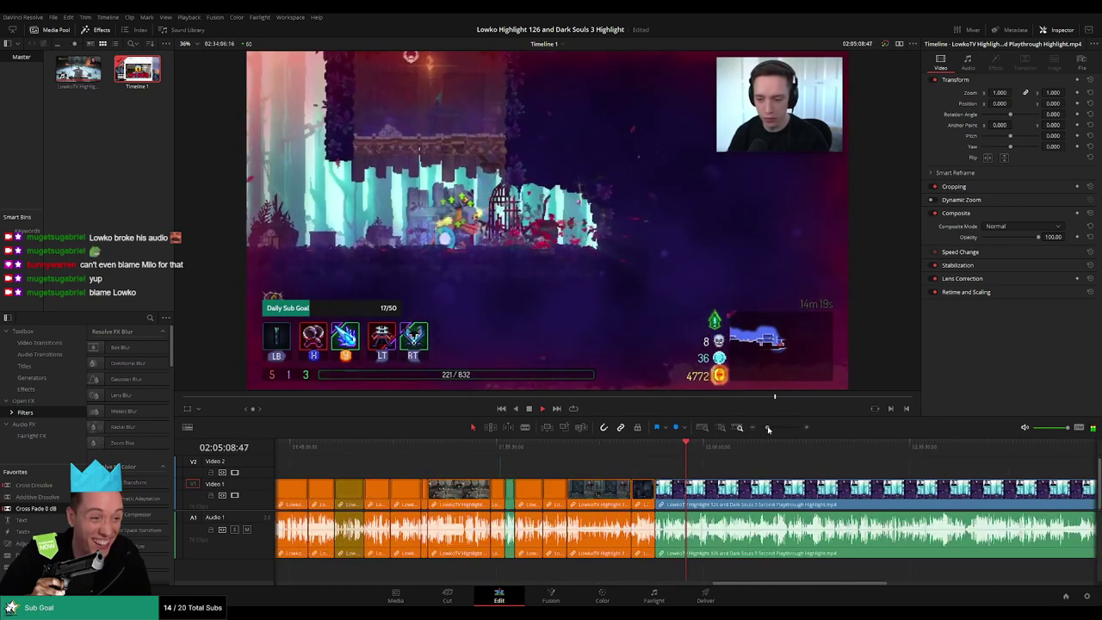
pyautogui.hscroll(4, 653, 490)
pyautogui.hscroll(1, 654, 490)
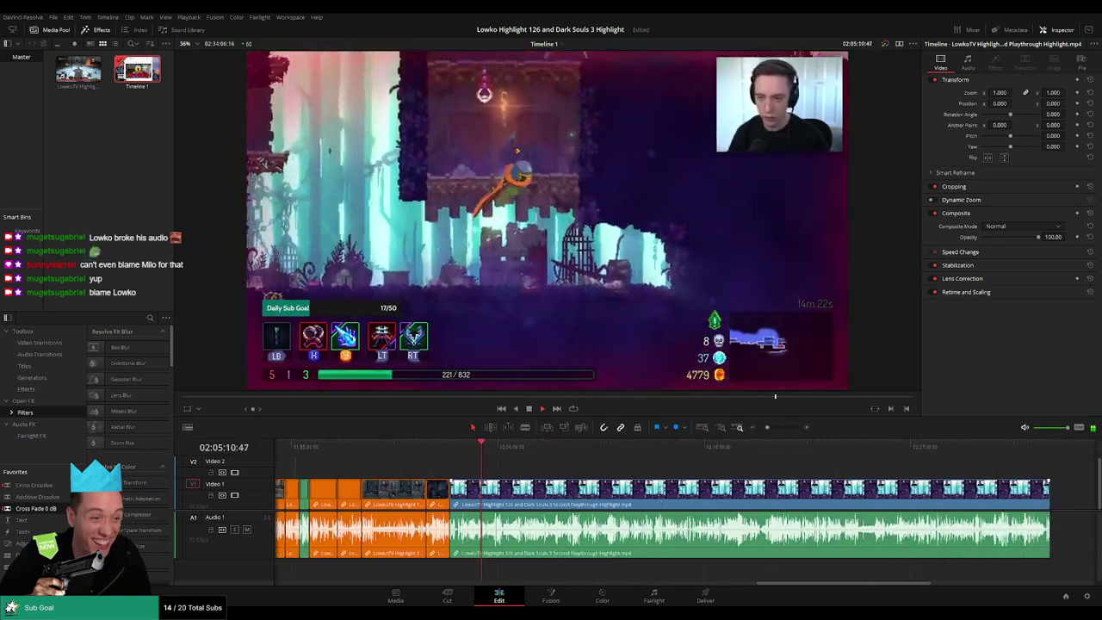
pyautogui.moveTo(766, 428); pyautogui.dragTo(777, 428)
pyautogui.scroll(1, 797, 489)
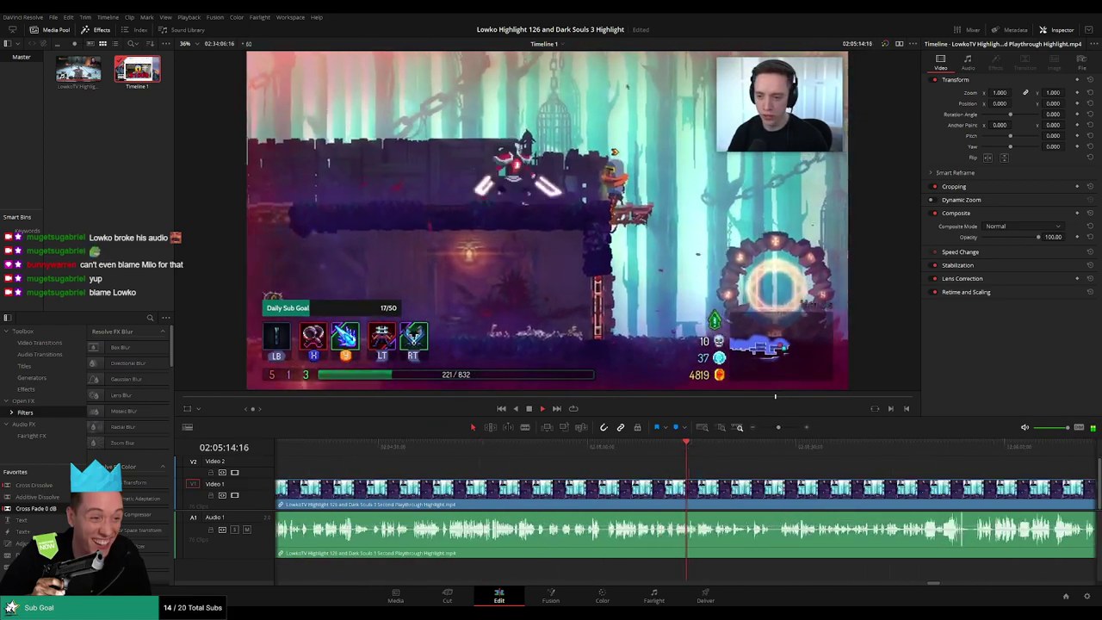
pyautogui.moveTo(819, 487); pyautogui.dragTo(628, 475)
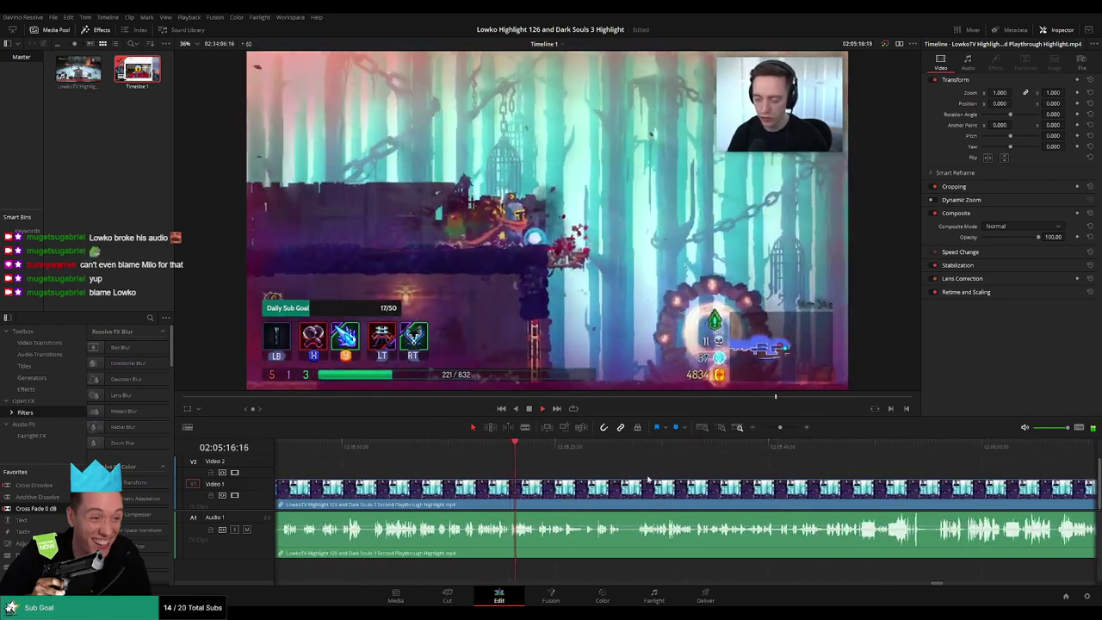
pyautogui.scroll(1, 648, 480)
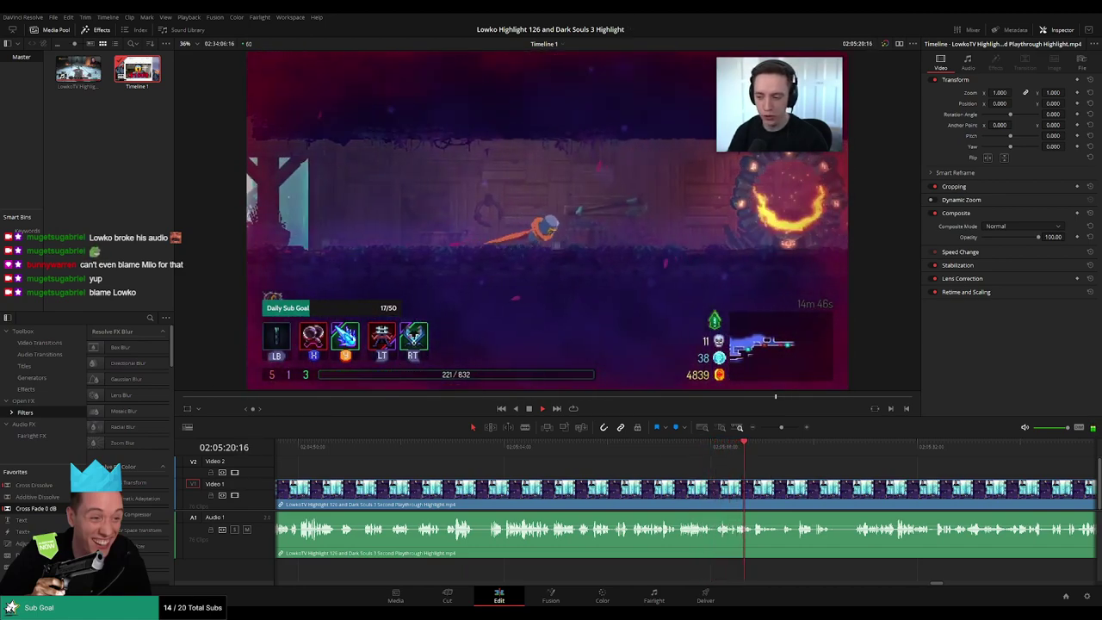
# Split the clip at 02:05:26:13, where the Dead Cells gameplay gives way to the Dark Souls 3 equipment menu.
pyautogui.hscroll(3, 588, 474)
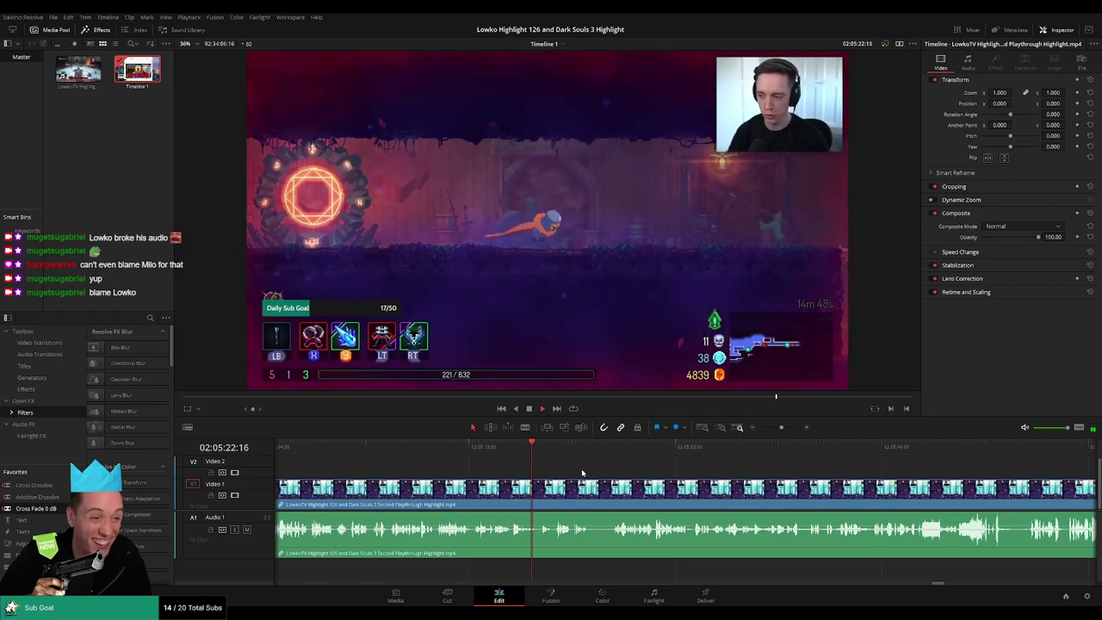
pyautogui.hscroll(1, 539, 473)
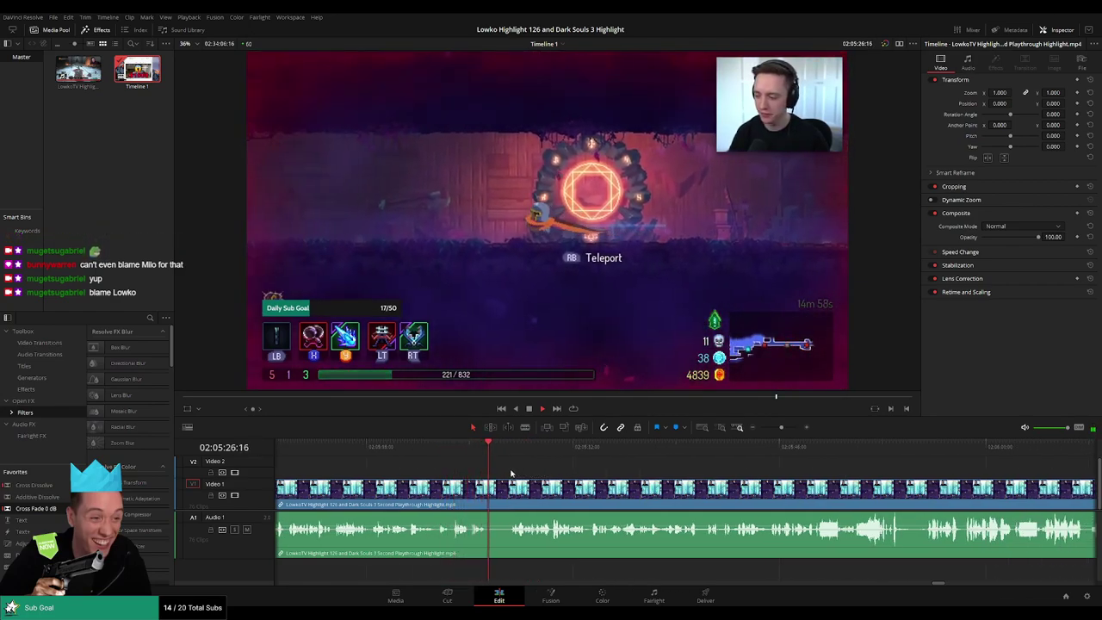
pyautogui.click(477, 449)
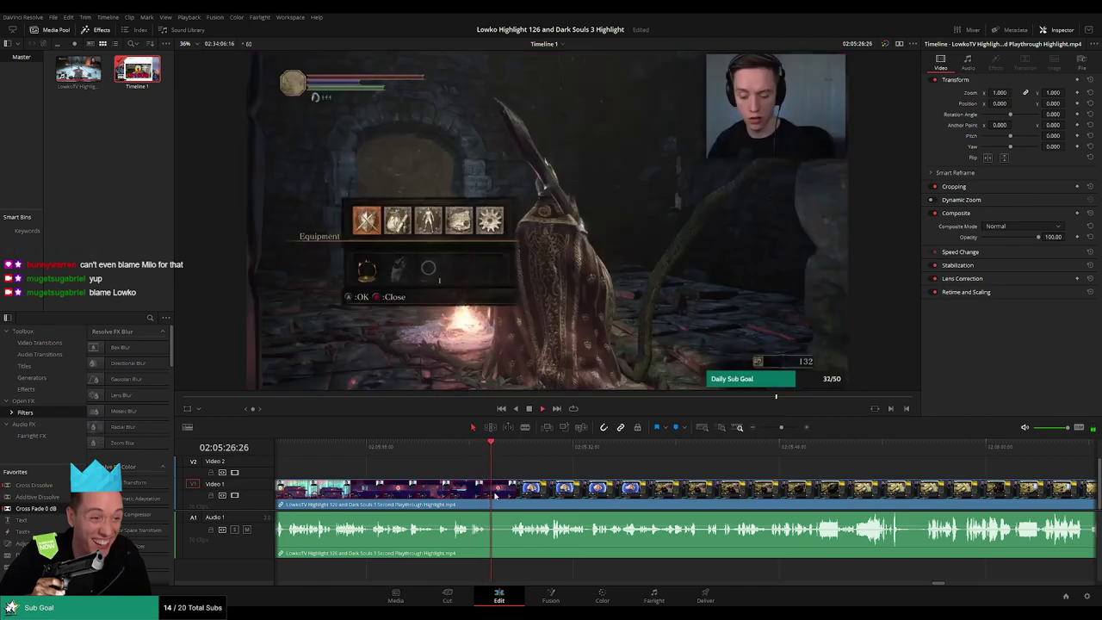
pyautogui.moveTo(494, 454); pyautogui.dragTo(488, 454)
pyautogui.click(492, 495)
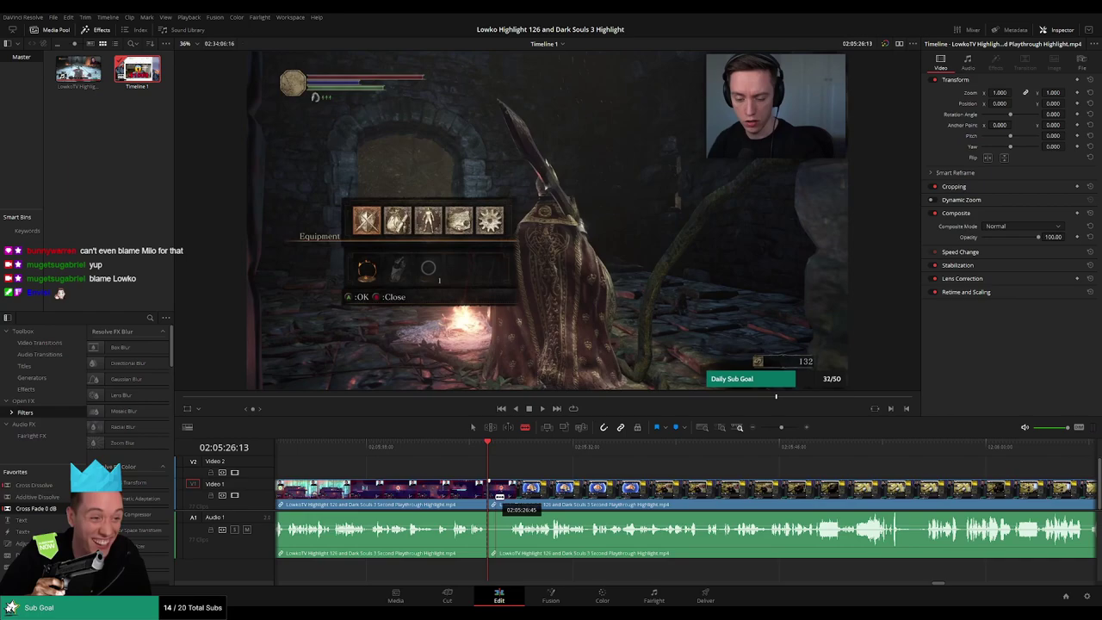
# Remove the brief leftover frames after the 02:05:26:13 cut, closing the gap, and colour the Dead Cells clip before it orange.
pyautogui.click(496, 496)
pyautogui.press('a')
pyautogui.press('space')
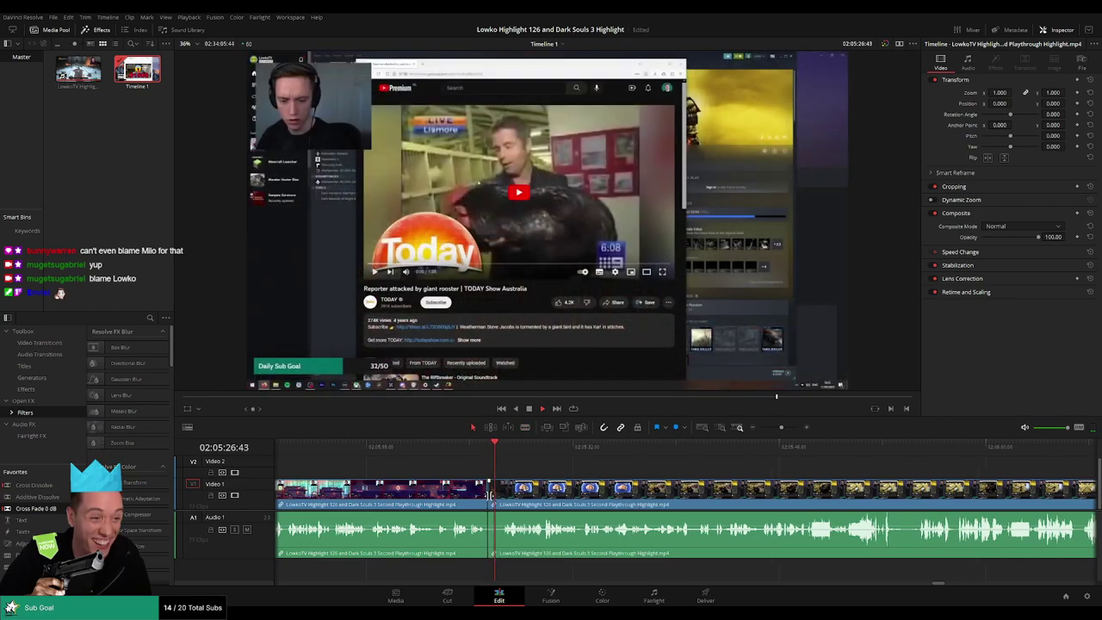
pyautogui.click(488, 449)
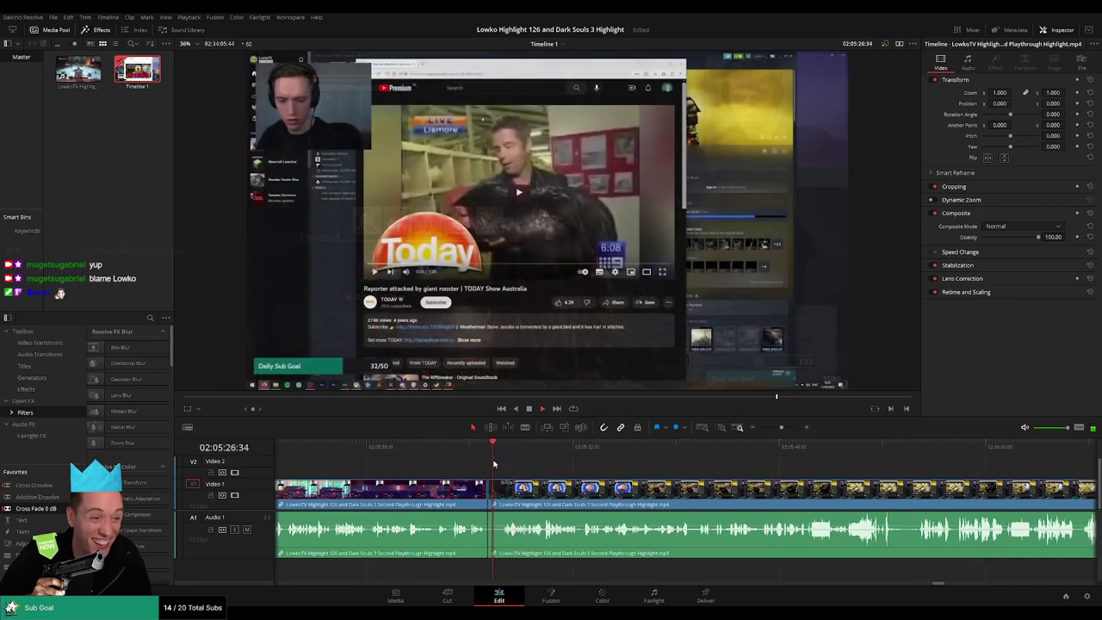
pyautogui.press('space')
pyautogui.press('b')
pyautogui.press('Delete')
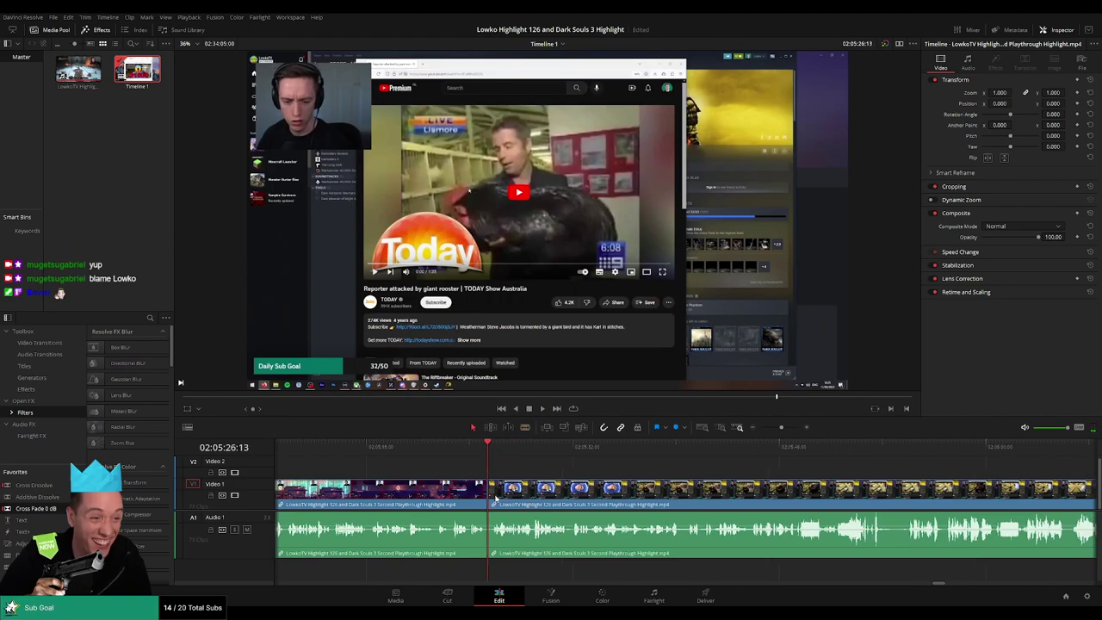
pyautogui.click(455, 496)
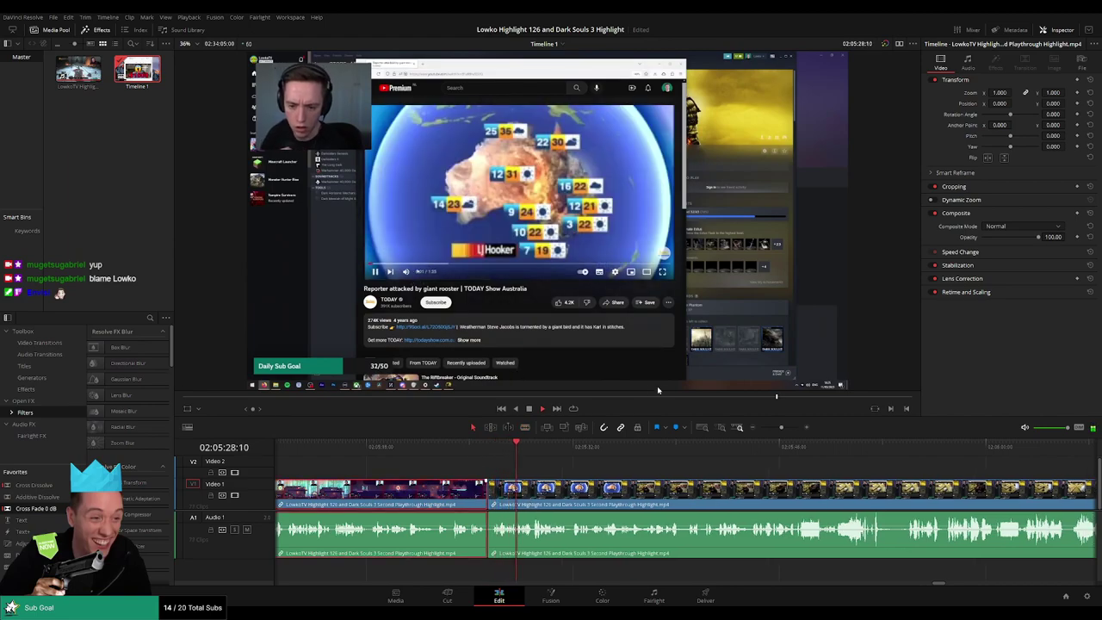
pyautogui.click(684, 464)
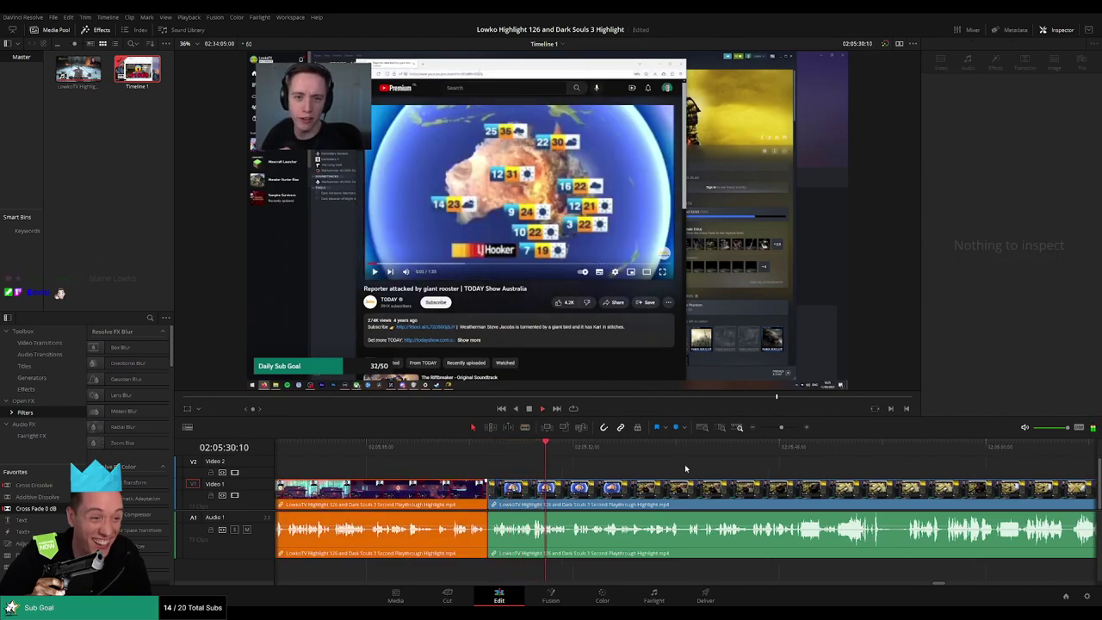
# Review the rooster video reaction from about 02:05:37 until the Abyss Watchers fight begins near 02:06:12.
pyautogui.moveTo(590, 452); pyautogui.dragTo(652, 454)
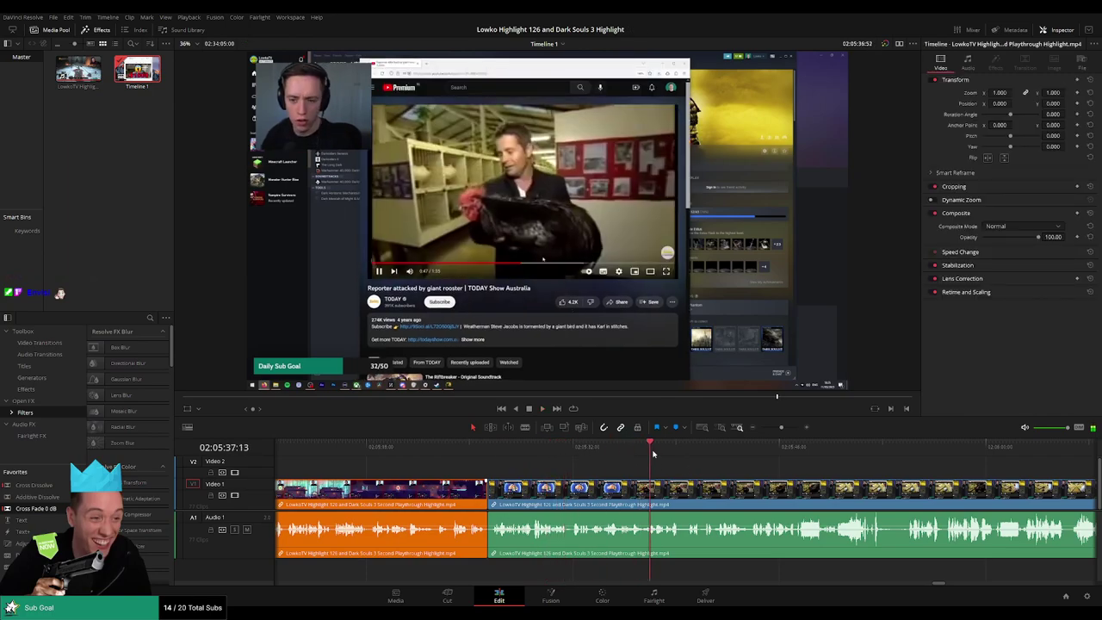
pyautogui.hscroll(3, 788, 480)
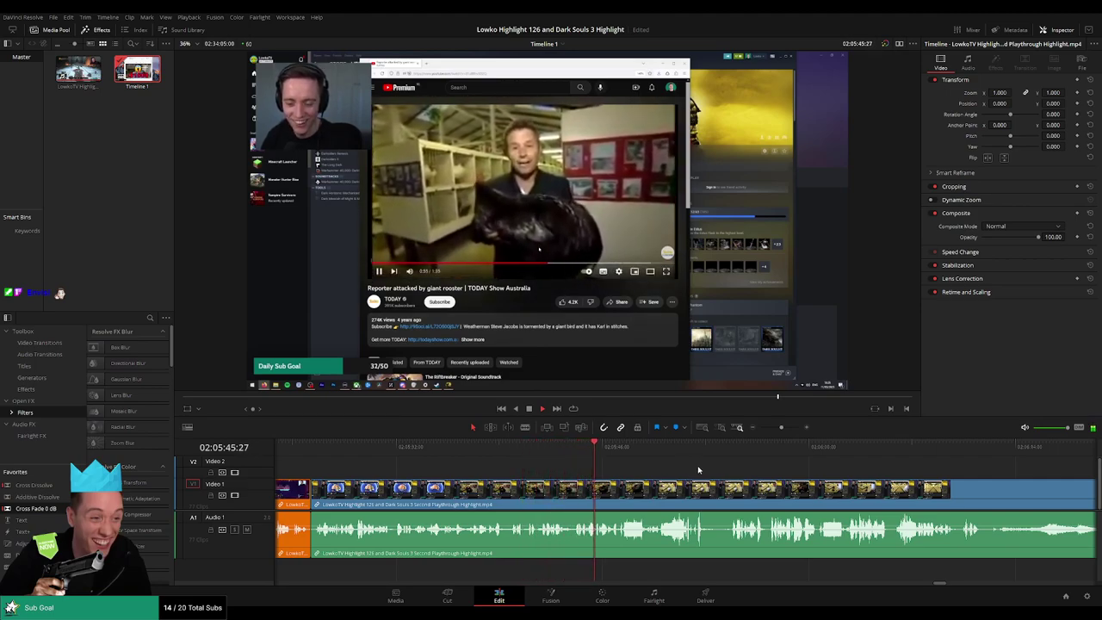
pyautogui.hscroll(2, 638, 460)
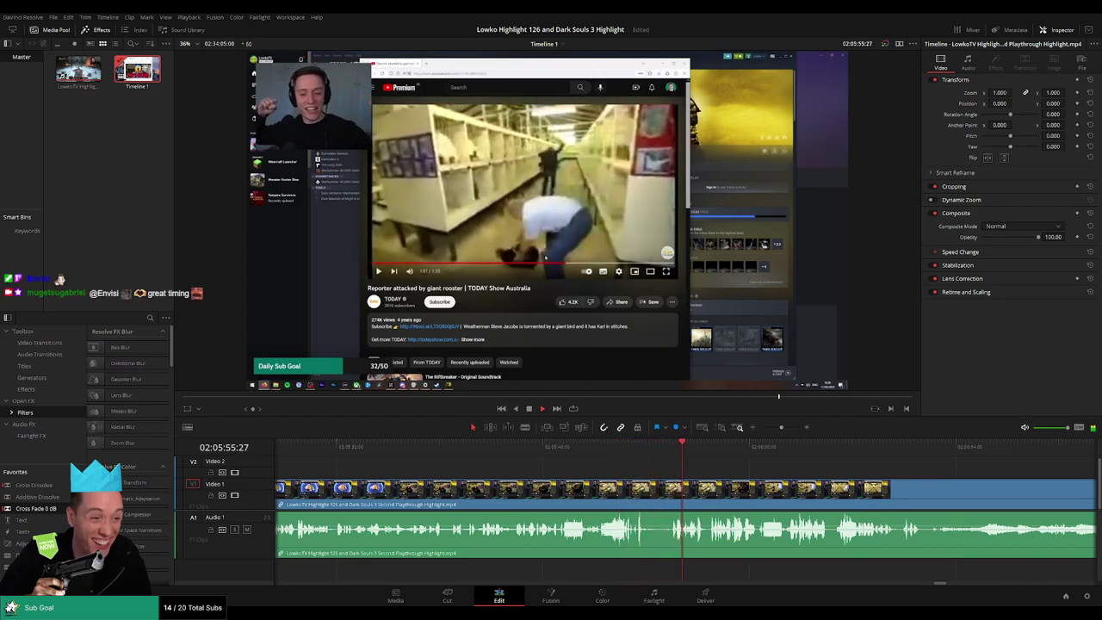
pyautogui.moveTo(804, 485); pyautogui.dragTo(591, 472)
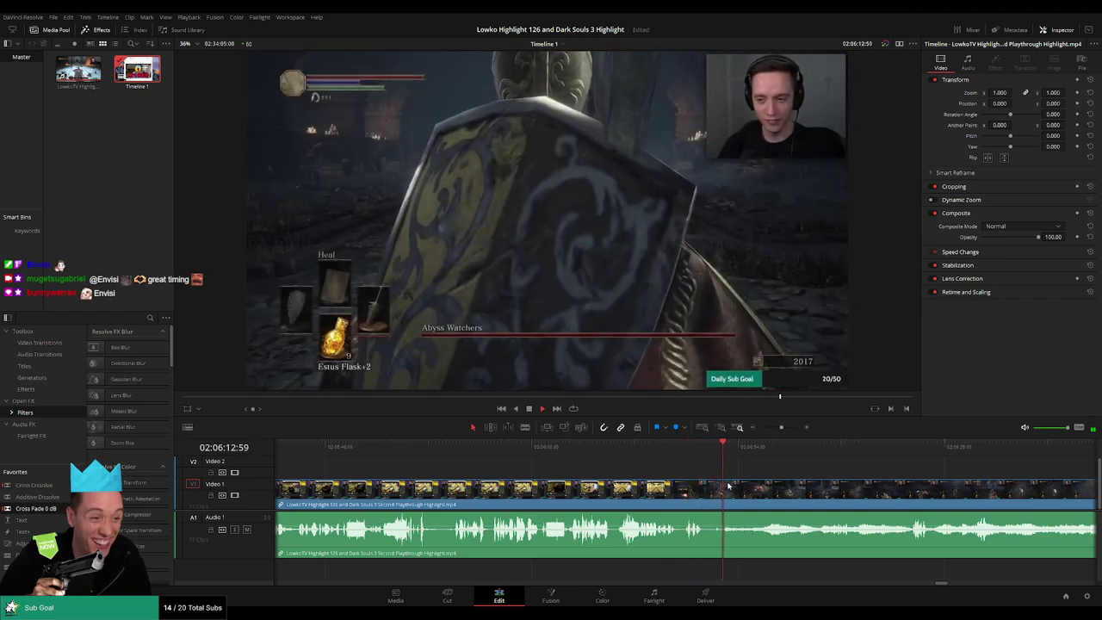
pyautogui.hscroll(2, 723, 480)
# Cut out the short section from 02:06:11:56 at the start of the Abyss Watchers fight and close the gap.
pyautogui.click(669, 450)
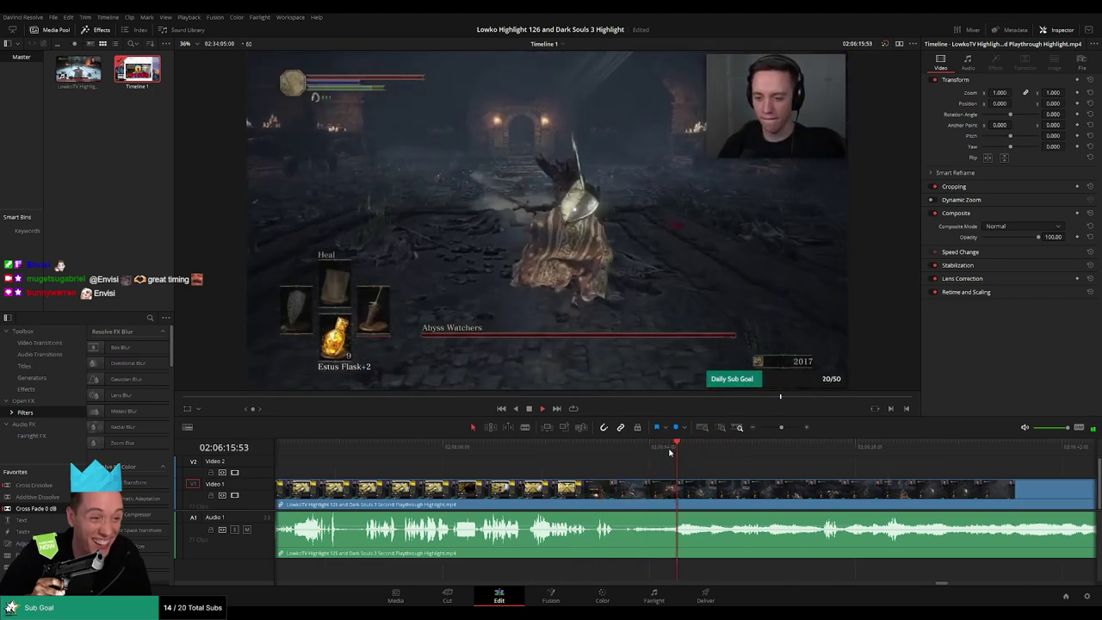
pyautogui.click(606, 447)
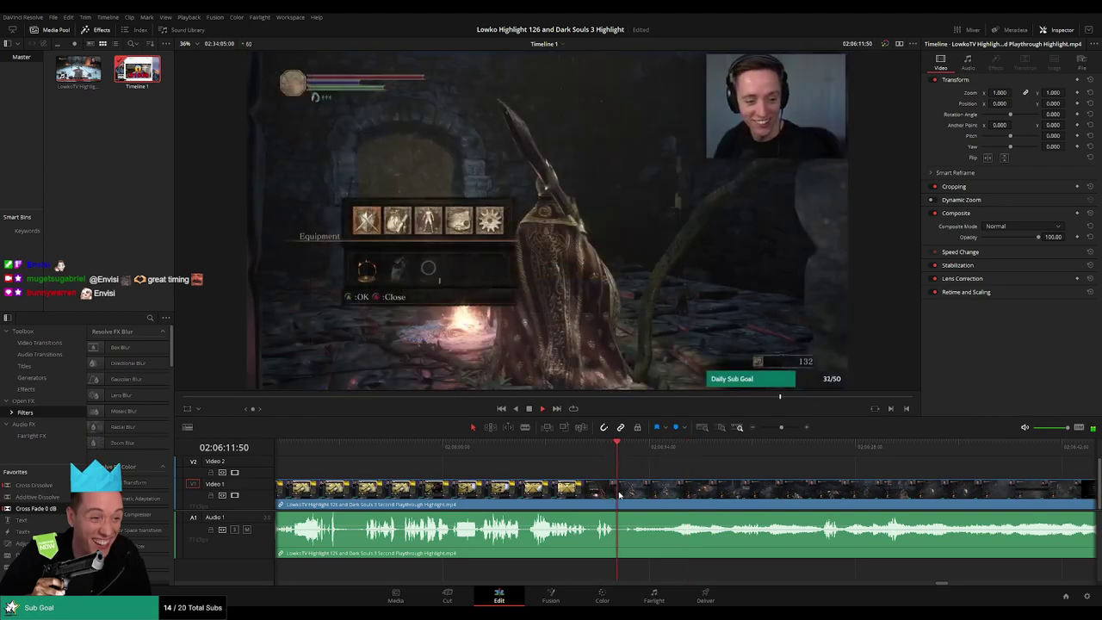
pyautogui.press('space')
pyautogui.press('b')
pyautogui.click(619, 495)
pyautogui.click(640, 495)
pyautogui.press('a')
pyautogui.click(632, 497)
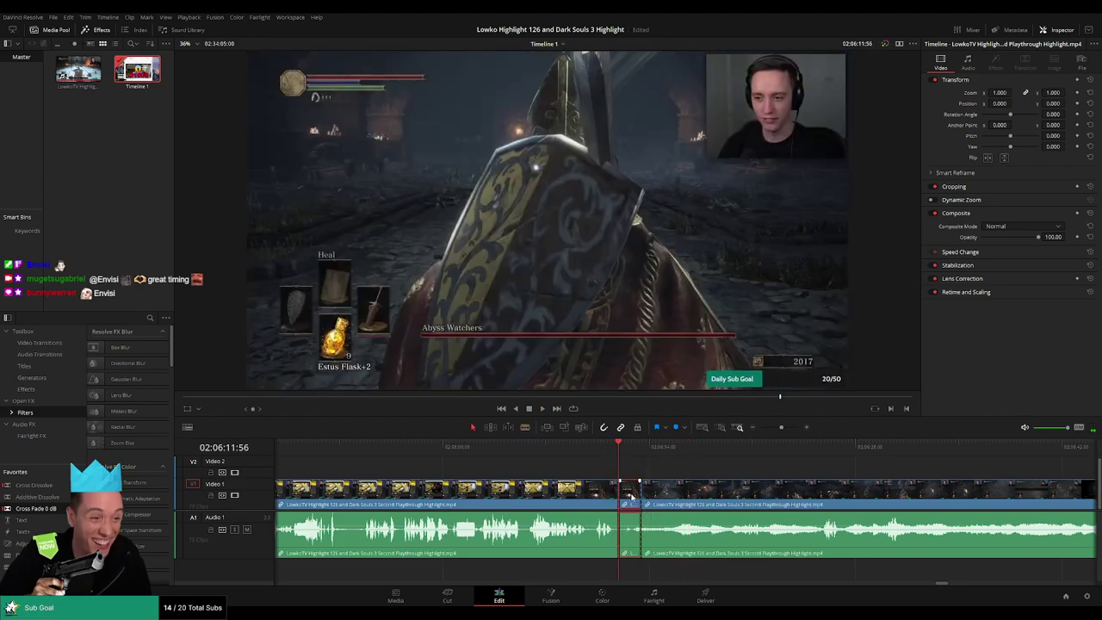
pyautogui.press('Delete')
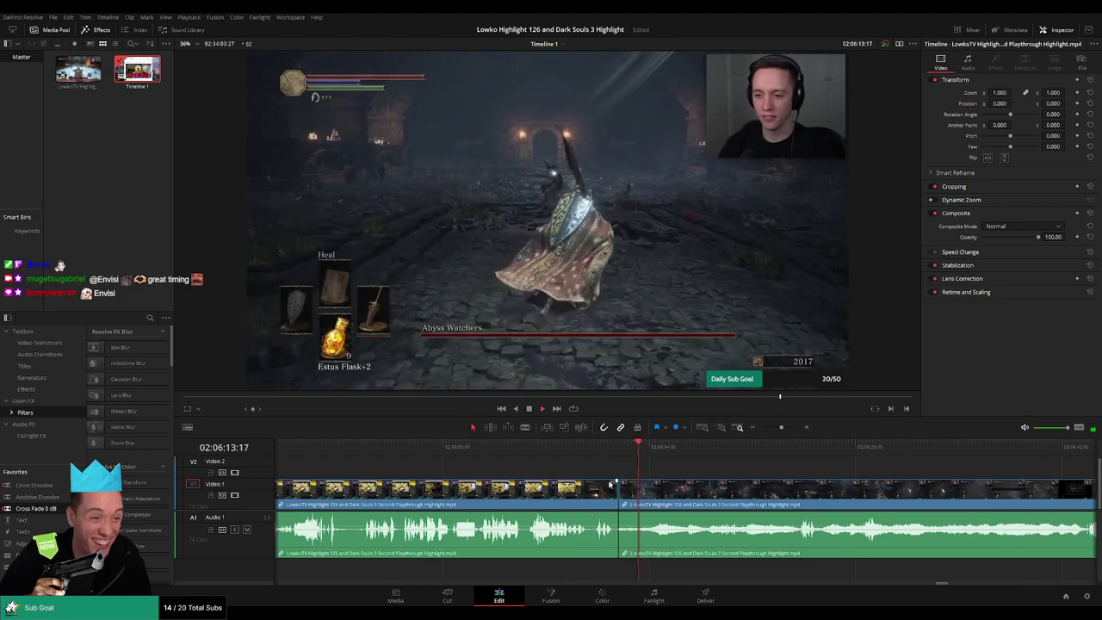
# Colour the rooster reaction clip before the 02:06:11:56 cut green.
pyautogui.click(588, 492)
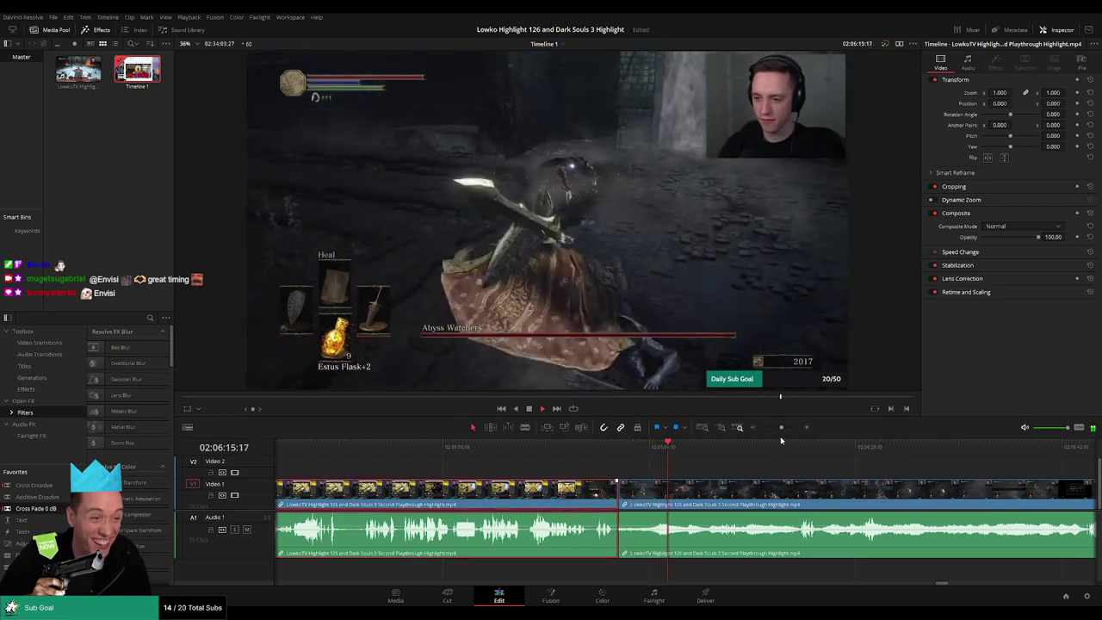
pyautogui.press('g')
pyautogui.moveTo(775, 474); pyautogui.dragTo(659, 472)
pyautogui.click(658, 473)
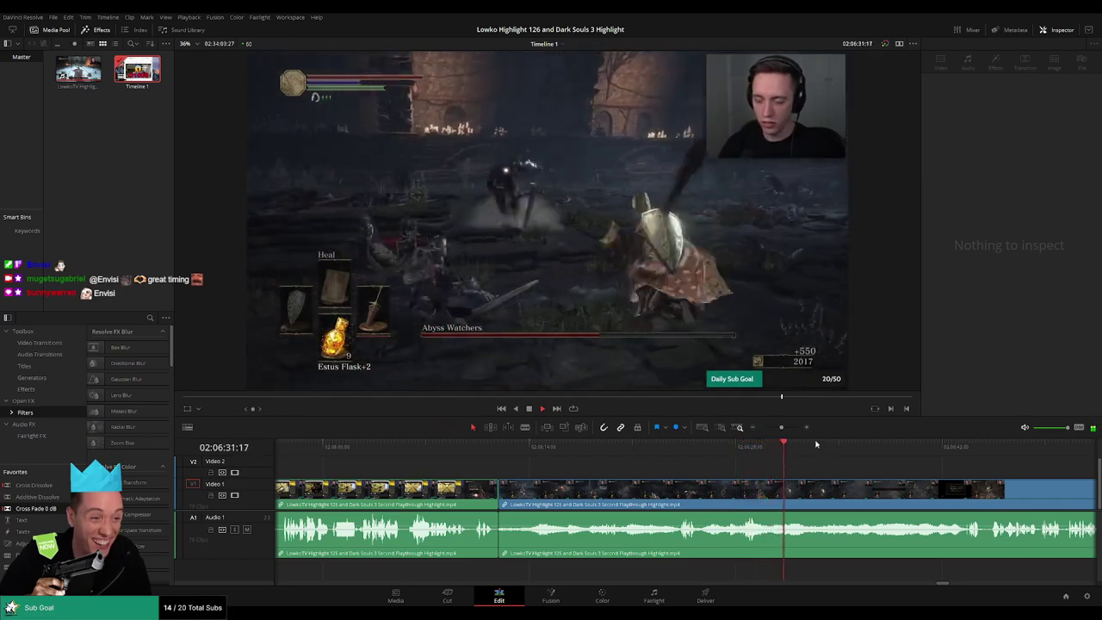
# Review the Abyss Watchers attempts from about 02:06:31 to 02:07:07 for sections to cut.
pyautogui.moveTo(816, 447); pyautogui.dragTo(842, 452)
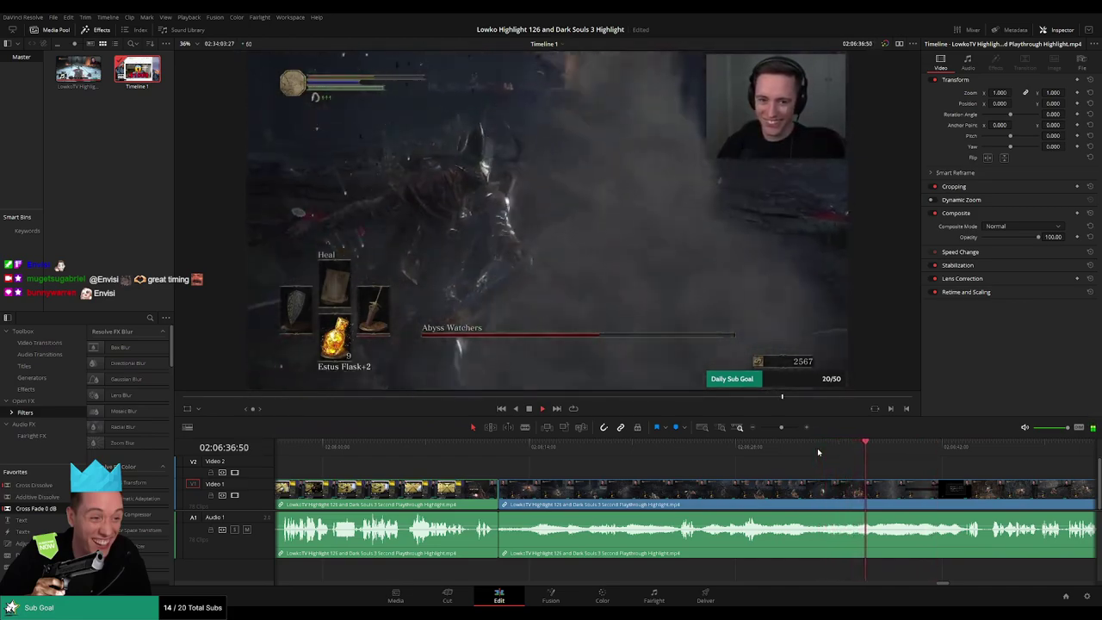
pyautogui.moveTo(935, 465); pyautogui.dragTo(568, 469)
pyautogui.click(769, 448)
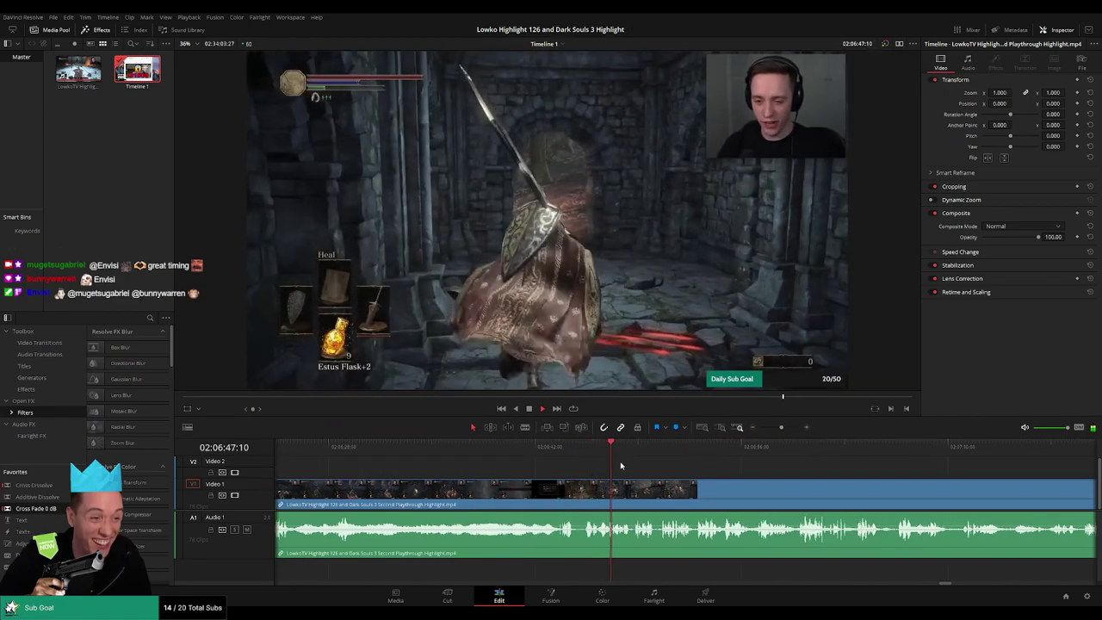
pyautogui.moveTo(782, 428)
pyautogui.mouseDown()
pyautogui.moveTo(767, 430)
pyautogui.moveTo(782, 430)
pyautogui.mouseUp()
pyautogui.hscroll(3, 620, 480)
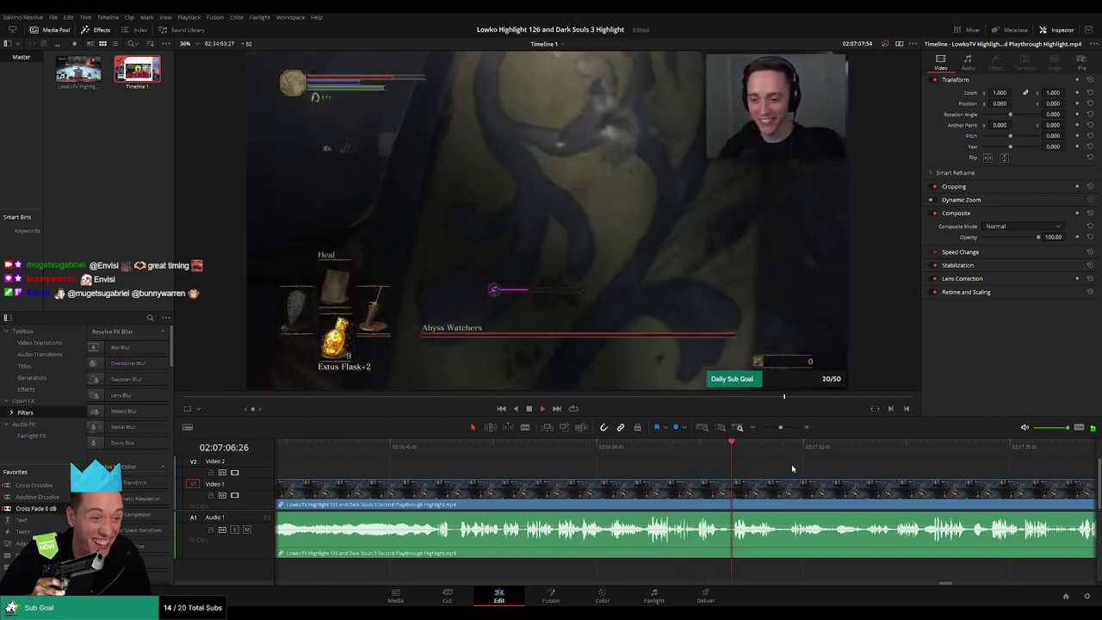
# Cut out a short section from 02:07:09:32, where the footage leaves the Abyss Watchers fight, and crossfade the audio across the cut.
pyautogui.click(794, 449)
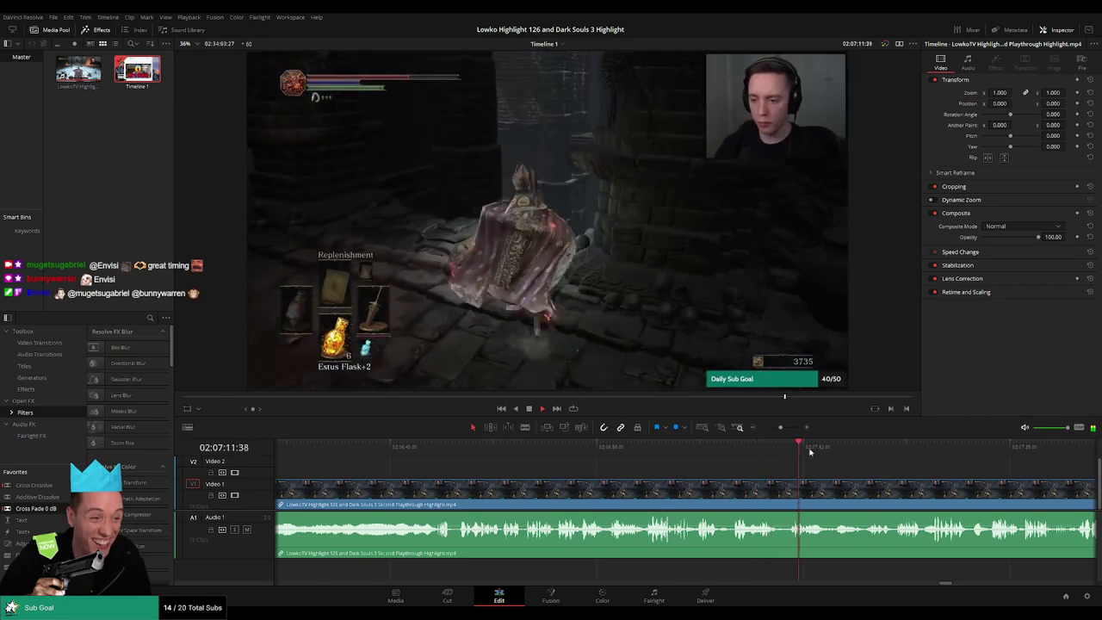
pyautogui.hscroll(3, 698, 477)
pyautogui.click(523, 450)
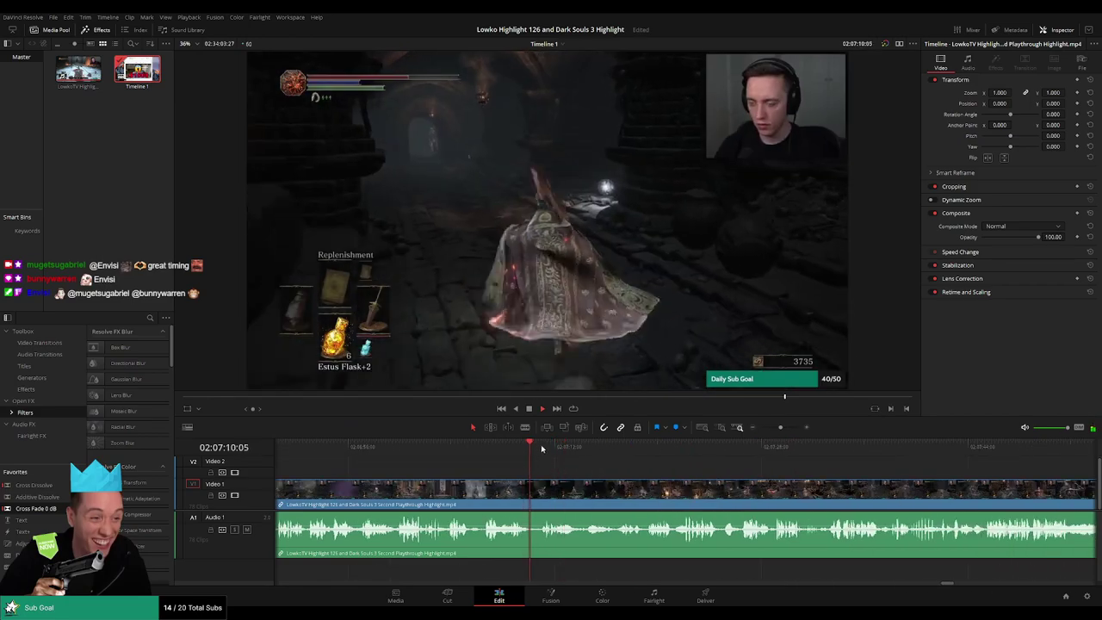
pyautogui.click(514, 457)
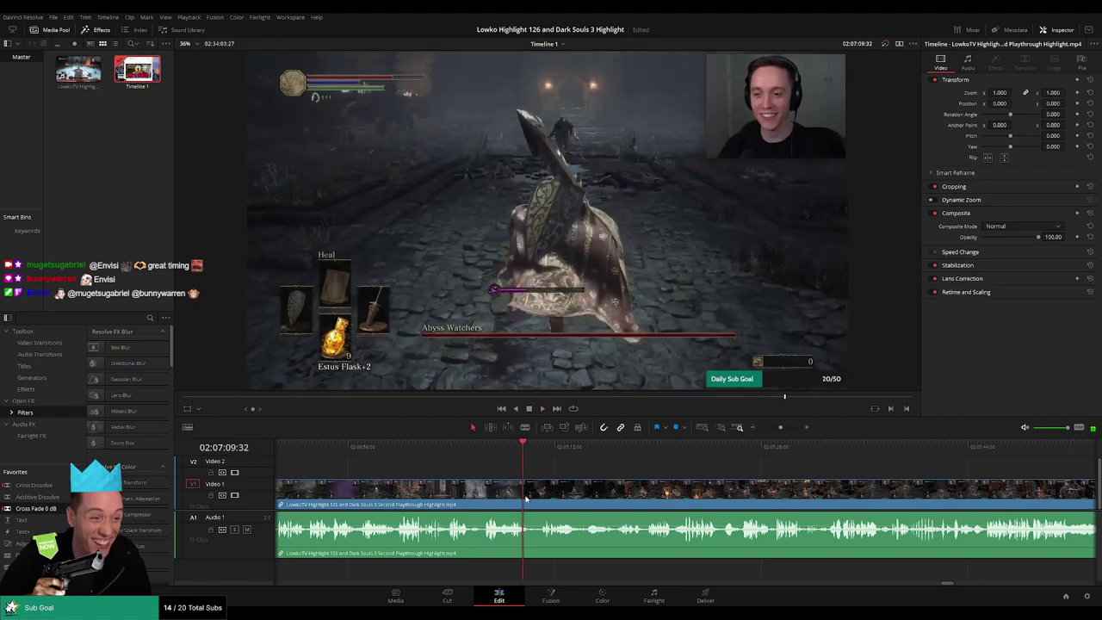
pyautogui.hotkey('ctrl', 'b')
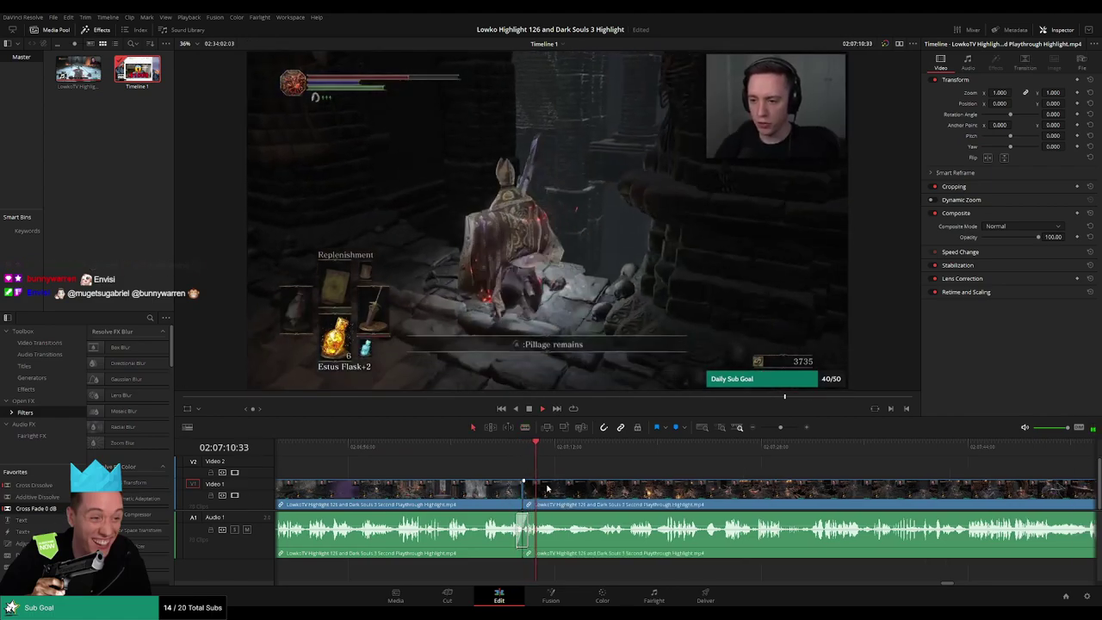
# Colour the Abyss Watchers clip before the 02:07:09:32 cut orange.
pyautogui.click(472, 498)
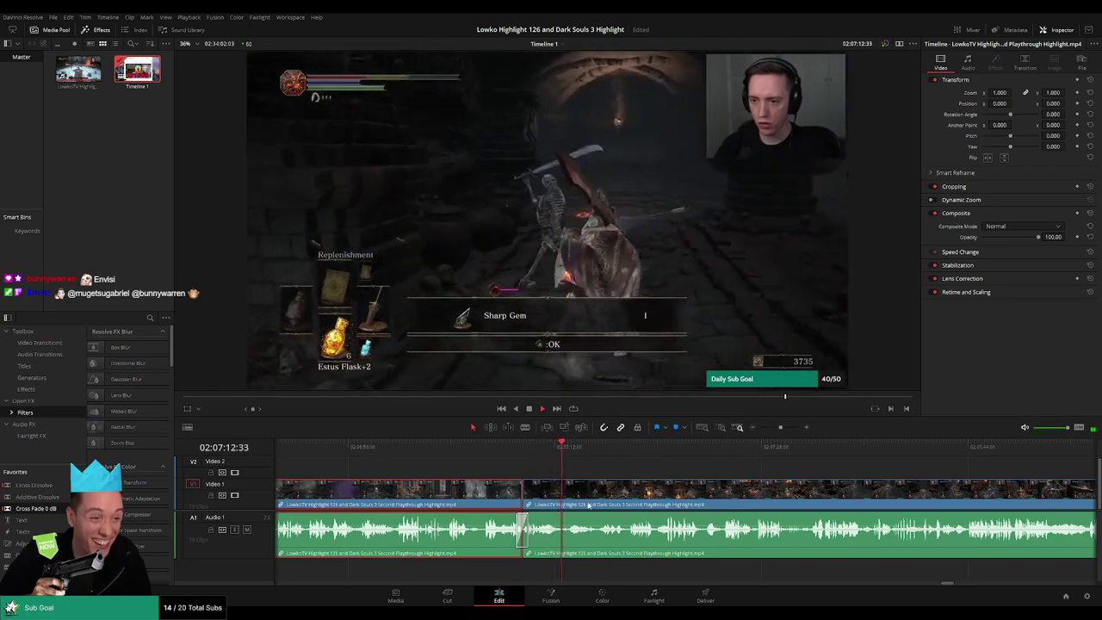
pyautogui.press('1')
pyautogui.click(700, 473)
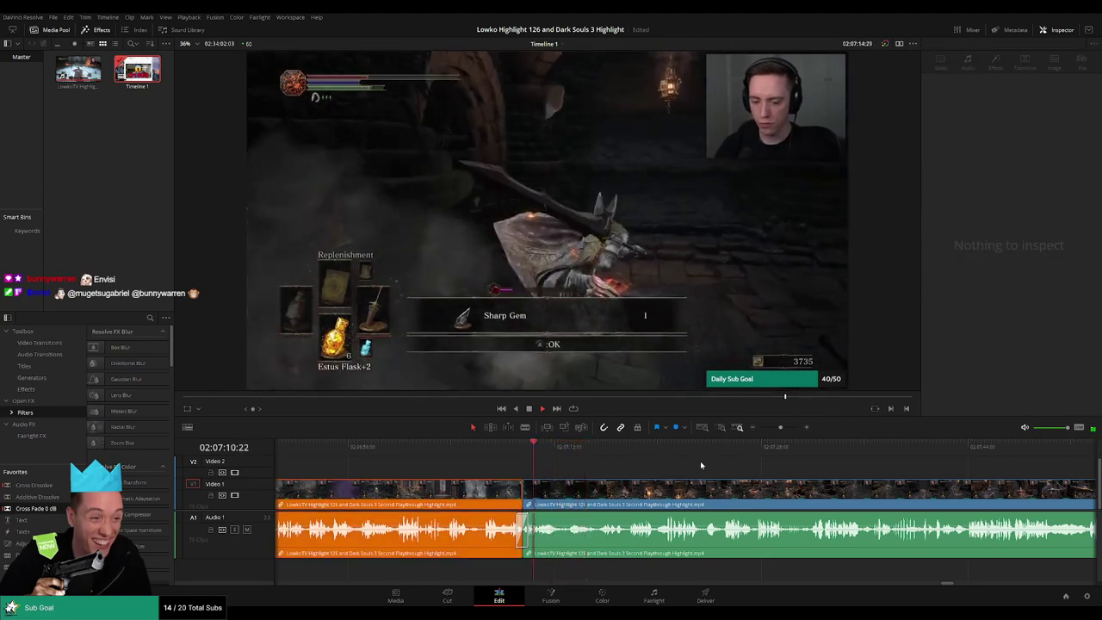
# Examine the Dark Souls 3 skeleton fights from about 02:07:34 to 02:08:50 and their waveform for dull sections.
pyautogui.moveTo(786, 431)
pyautogui.mouseDown()
pyautogui.moveTo(760, 435)
pyautogui.moveTo(791, 438)
pyautogui.moveTo(760, 436)
pyautogui.moveTo(782, 437)
pyautogui.mouseUp()
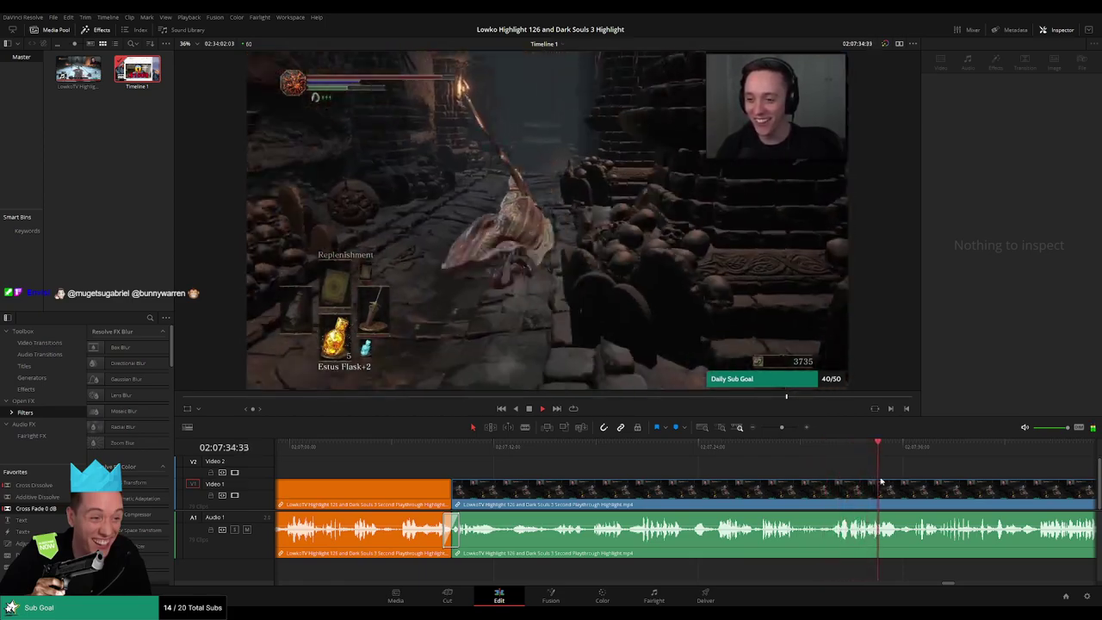
pyautogui.moveTo(981, 477); pyautogui.dragTo(770, 475)
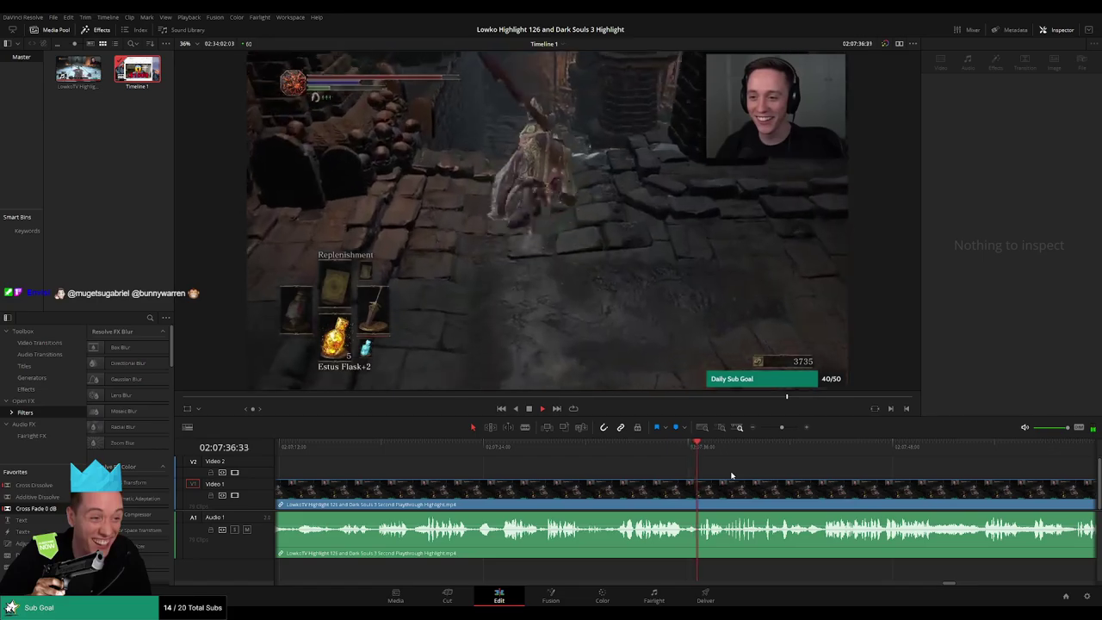
pyautogui.click(731, 475)
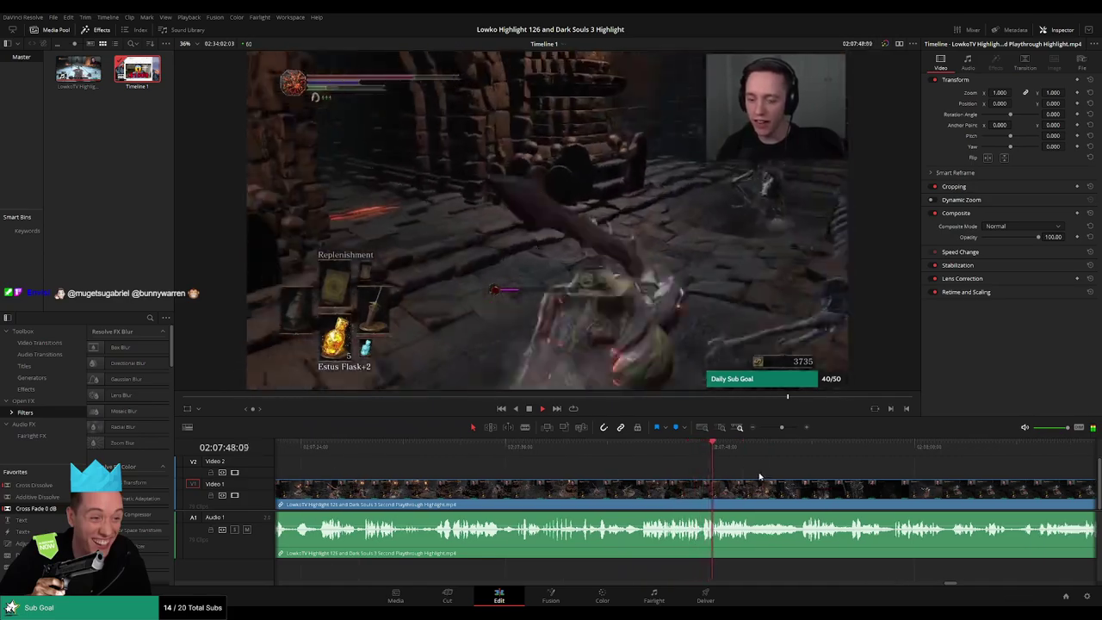
pyautogui.hscroll(2, 841, 465)
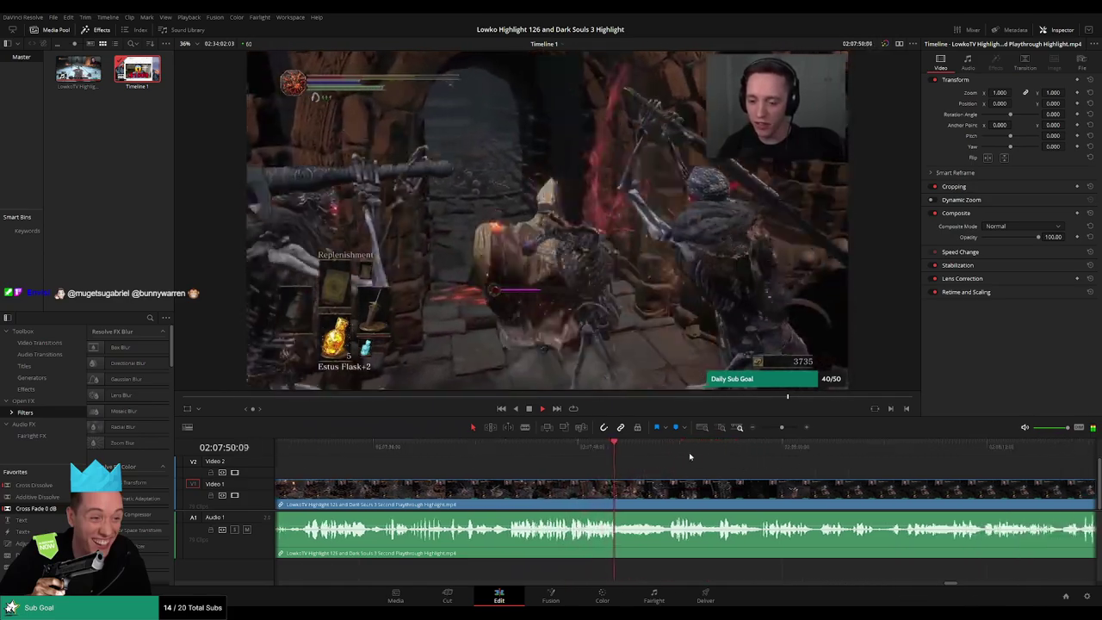
pyautogui.click(669, 450)
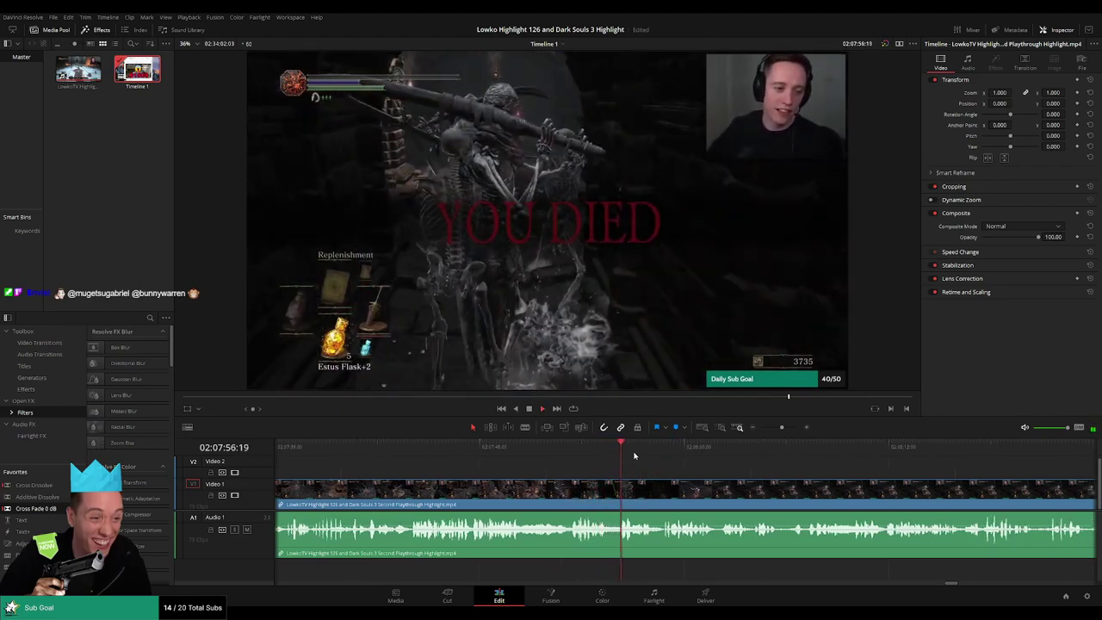
pyautogui.moveTo(781, 428)
pyautogui.mouseDown()
pyautogui.moveTo(763, 431)
pyautogui.moveTo(778, 434)
pyautogui.mouseUp()
pyautogui.press('Delete')
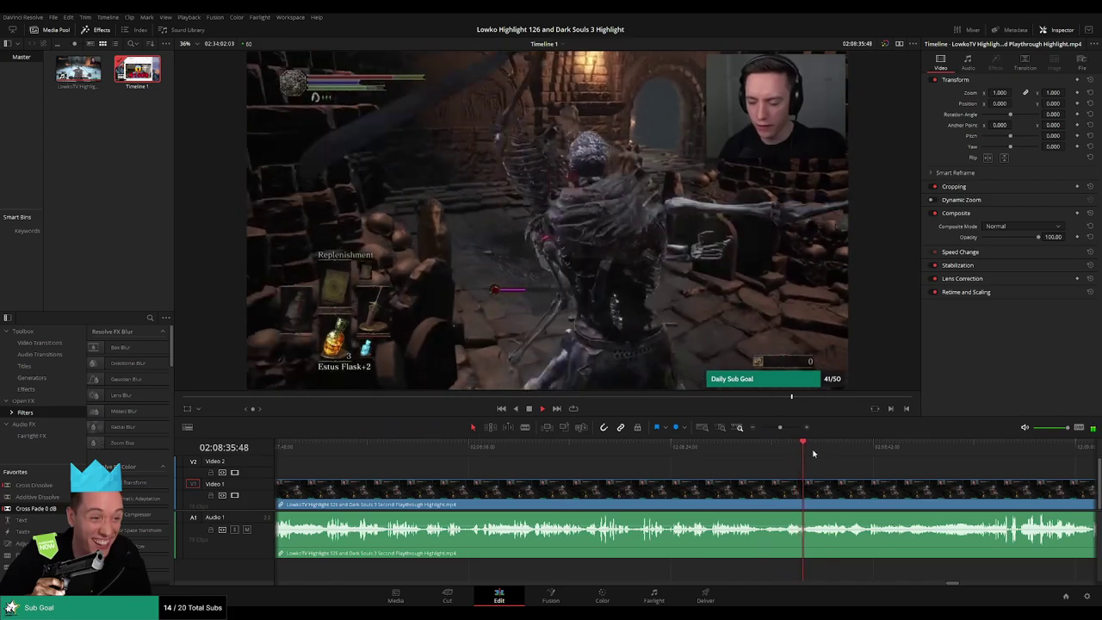
pyautogui.moveTo(813, 454); pyautogui.dragTo(963, 459)
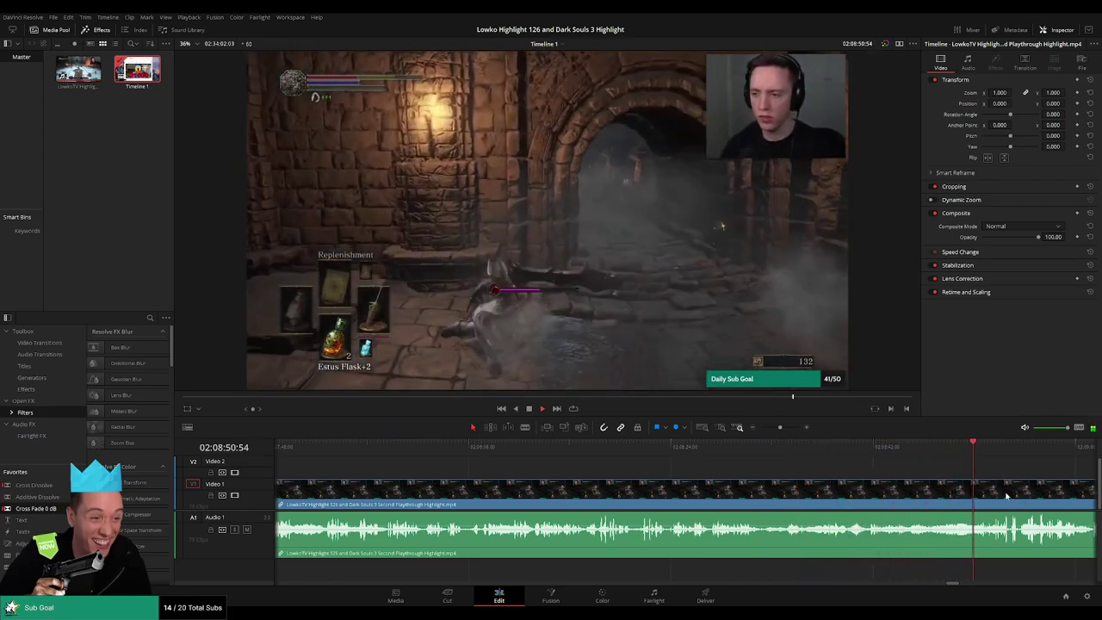
# Review the Dark Souls 3 death, bonfire respawn and run back from about 02:08:50 to 02:09:20 for sections to cut.
pyautogui.moveTo(1006, 496); pyautogui.dragTo(762, 484)
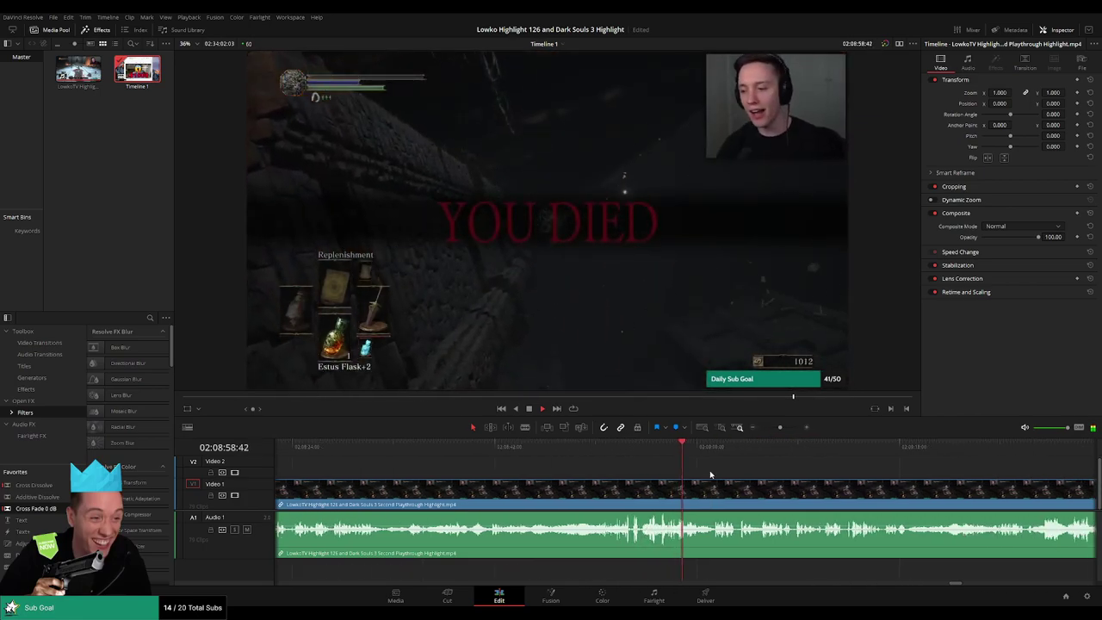
pyautogui.click(623, 446)
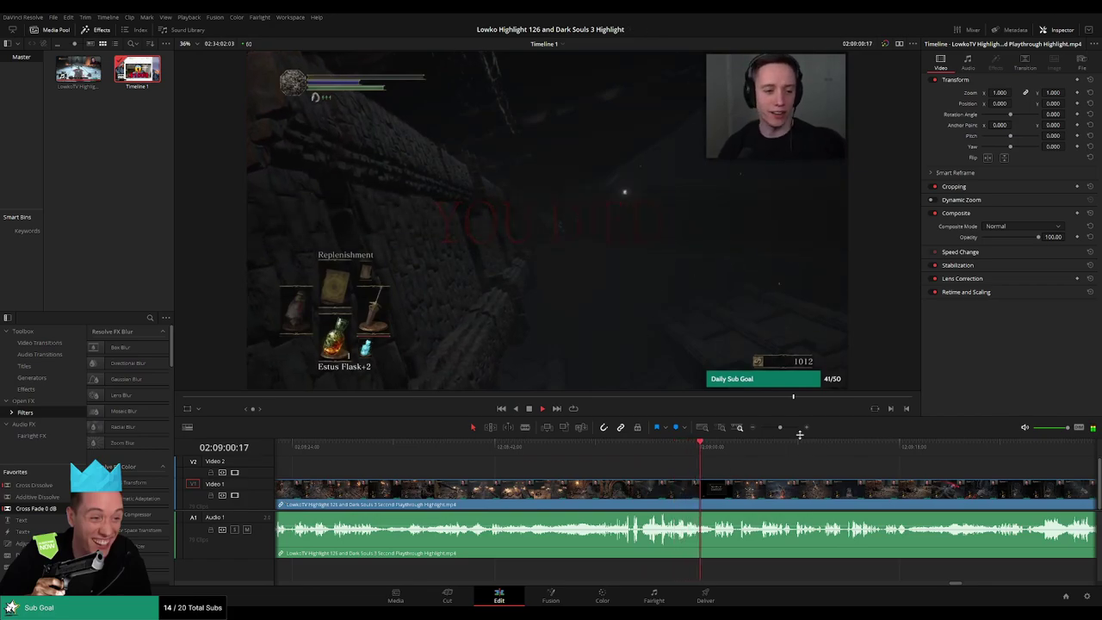
pyautogui.moveTo(780, 428)
pyautogui.mouseDown()
pyautogui.moveTo(770, 429)
pyautogui.moveTo(779, 432)
pyautogui.mouseUp()
pyautogui.moveTo(787, 478); pyautogui.dragTo(674, 465)
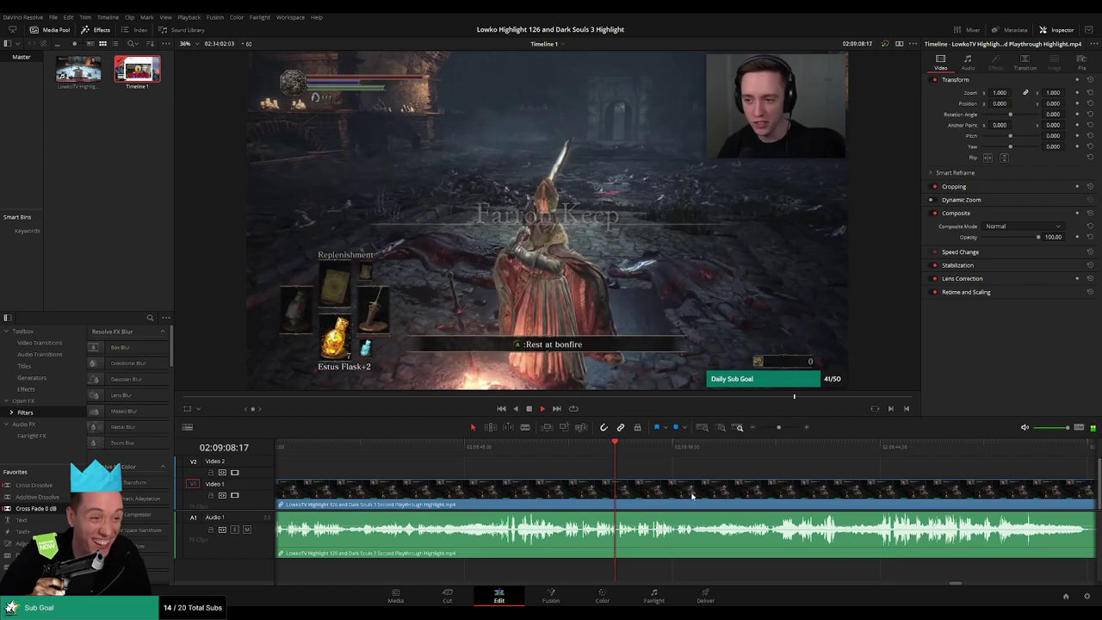
pyautogui.scroll(2, 692, 496)
pyautogui.moveTo(756, 484); pyautogui.dragTo(651, 477)
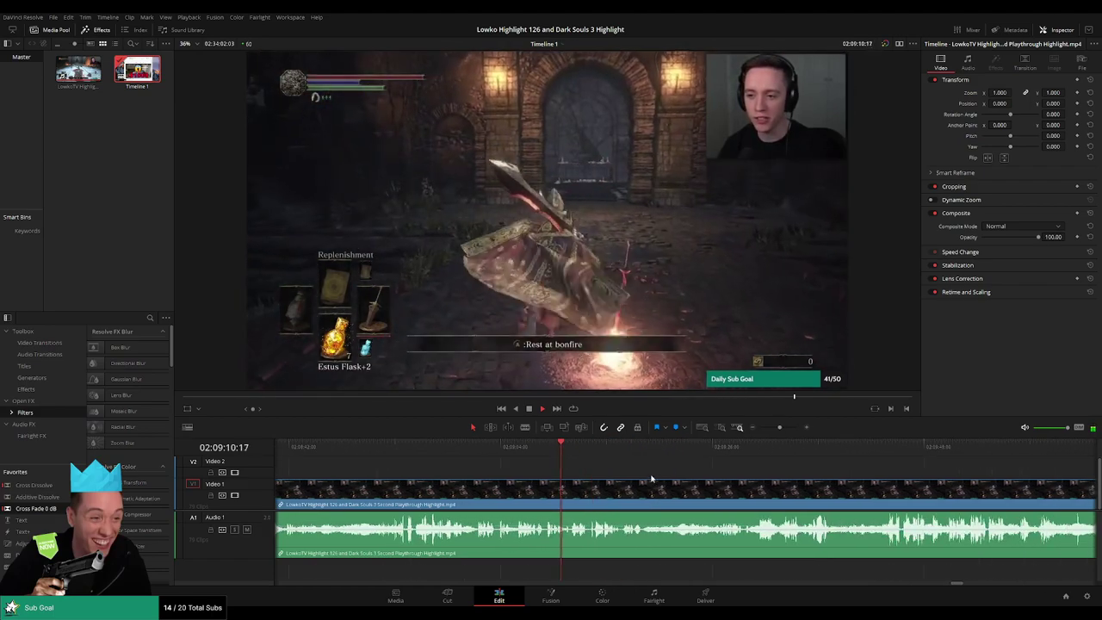
pyautogui.scroll(2, 716, 475)
pyautogui.moveTo(753, 479); pyautogui.dragTo(638, 472)
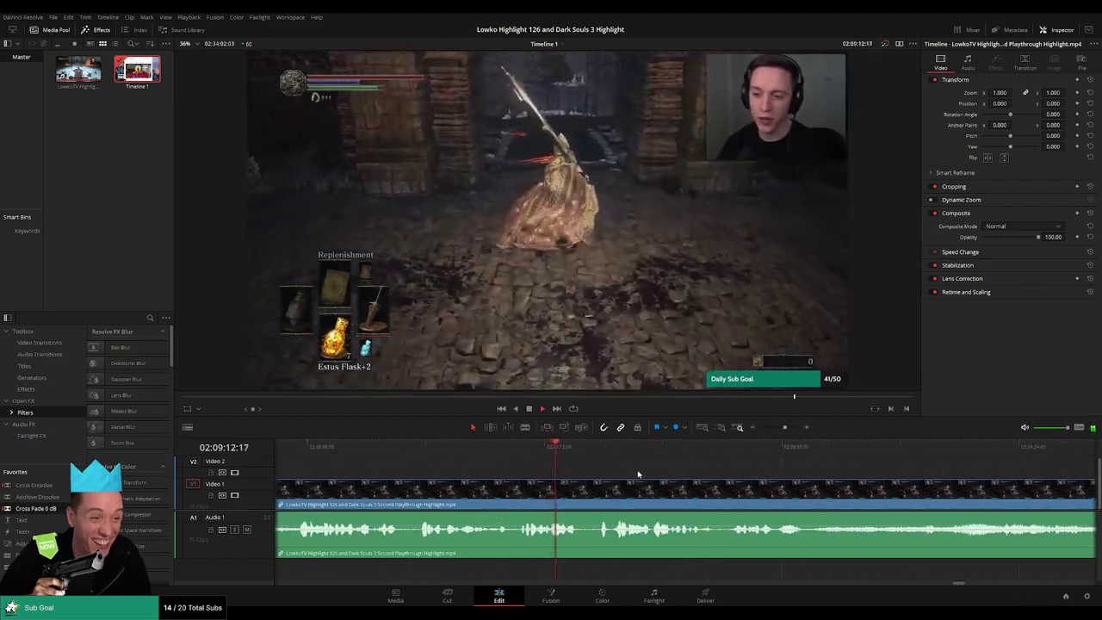
pyautogui.moveTo(753, 483); pyautogui.dragTo(639, 474)
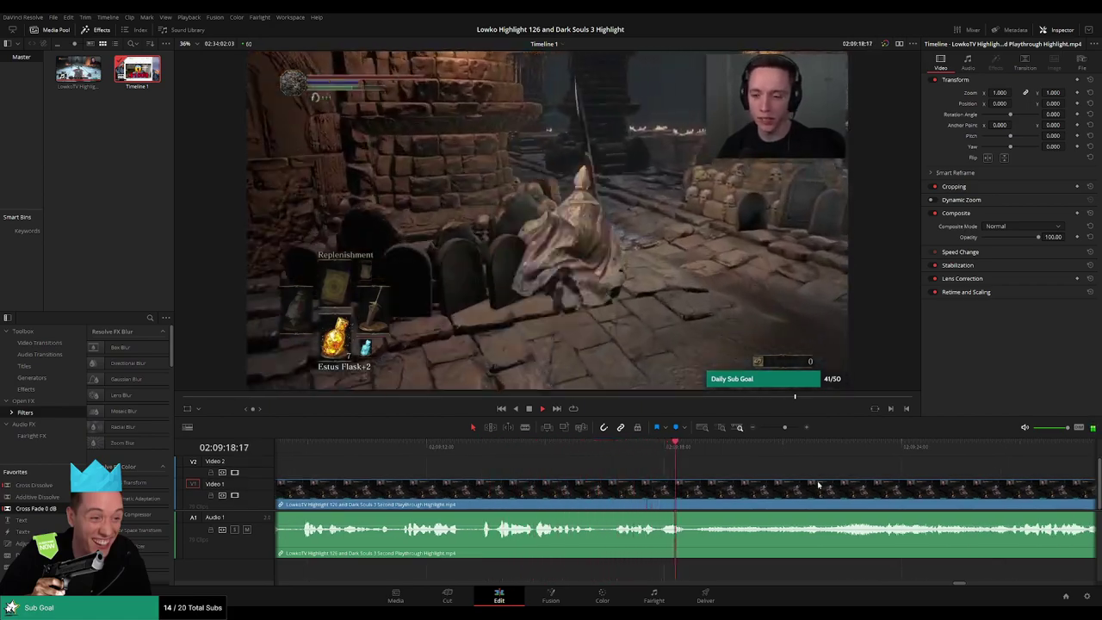
pyautogui.hscroll(2, 639, 474)
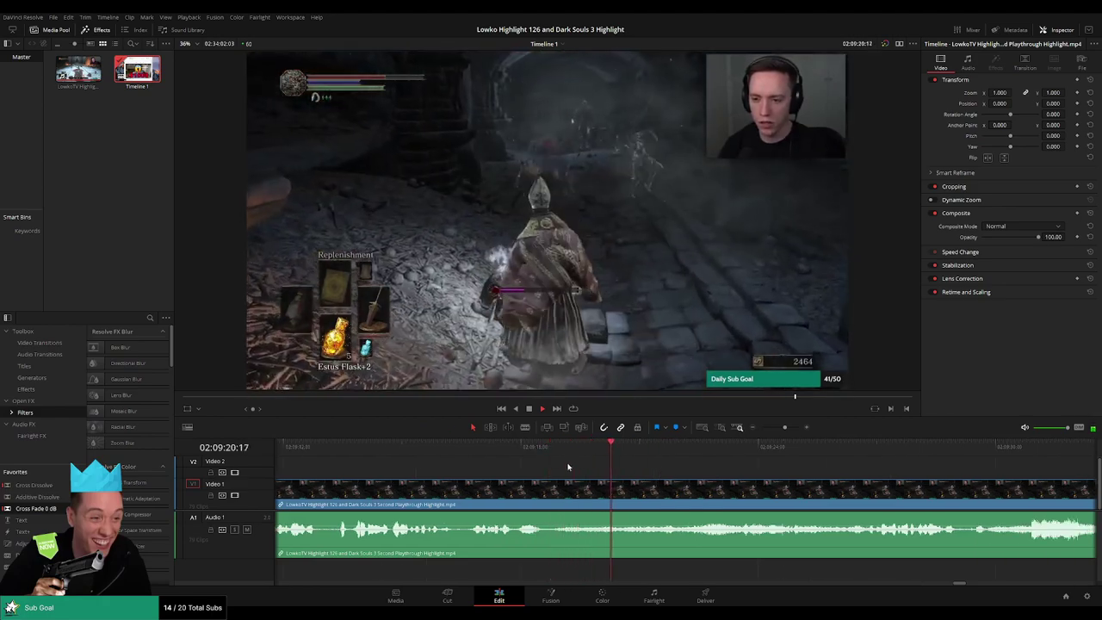
# Cut out a short section from 02:09:18:42, at the jump to the darker catacombs footage, and crossfade the audio across the cut.
pyautogui.click(513, 447)
pyautogui.press('space')
pyautogui.press('b')
pyautogui.click(551, 501)
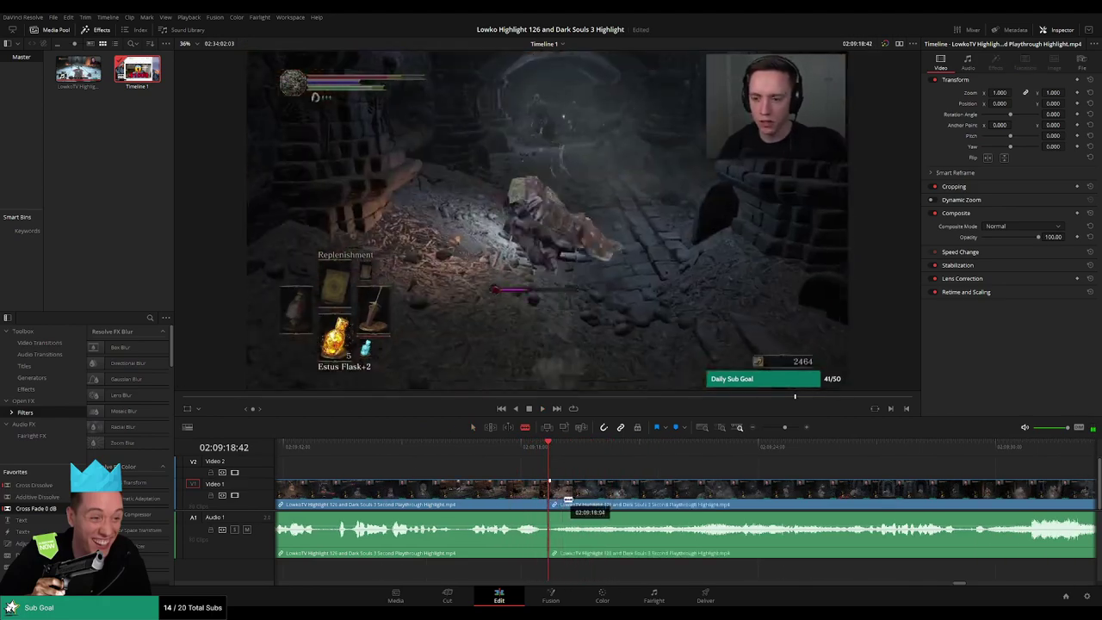
pyautogui.click(565, 502)
pyautogui.press('a')
pyautogui.click(558, 501)
pyautogui.press('Delete')
pyautogui.press('space')
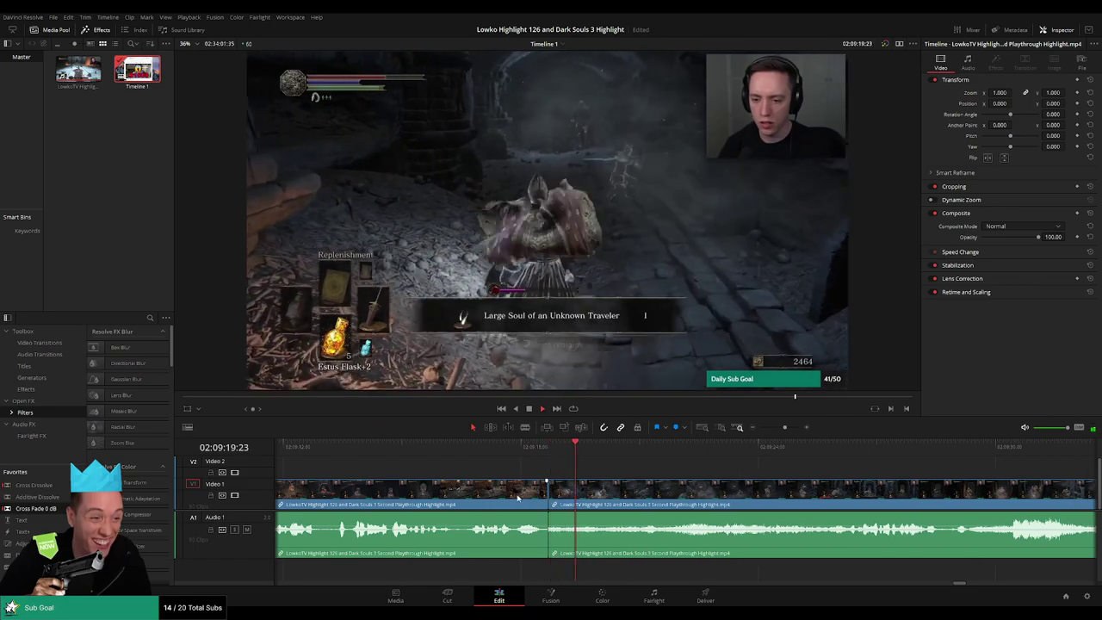
pyautogui.moveTo(585, 538); pyautogui.dragTo(551, 537)
# Colour the reviewed clip before the 02:09:18:42 cut orange.
pyautogui.click(543, 490)
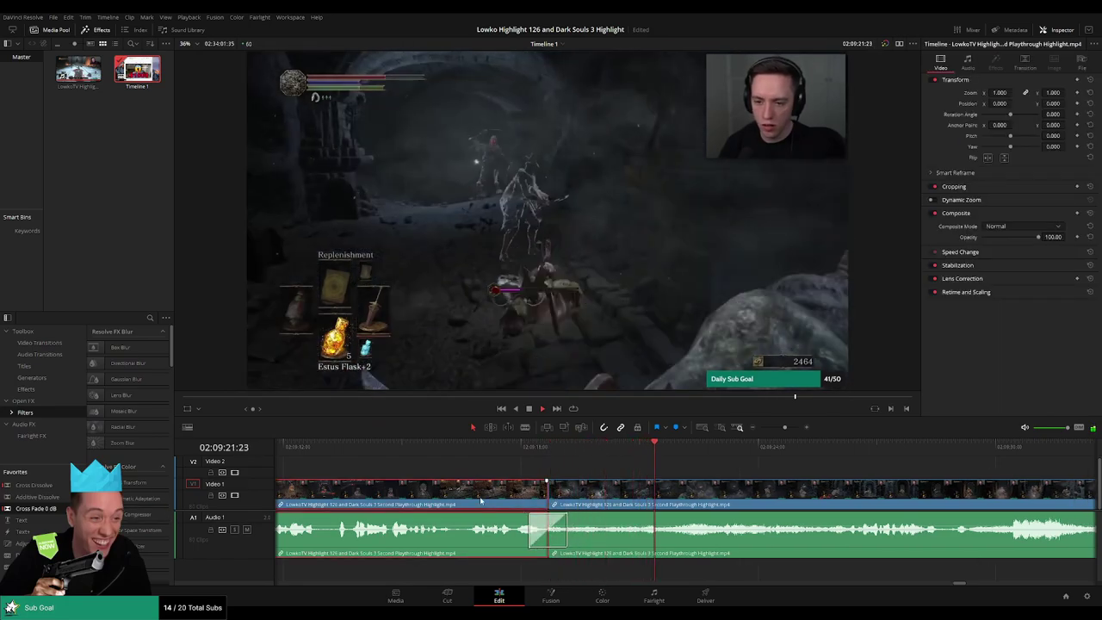
pyautogui.press('1')
pyautogui.click(816, 468)
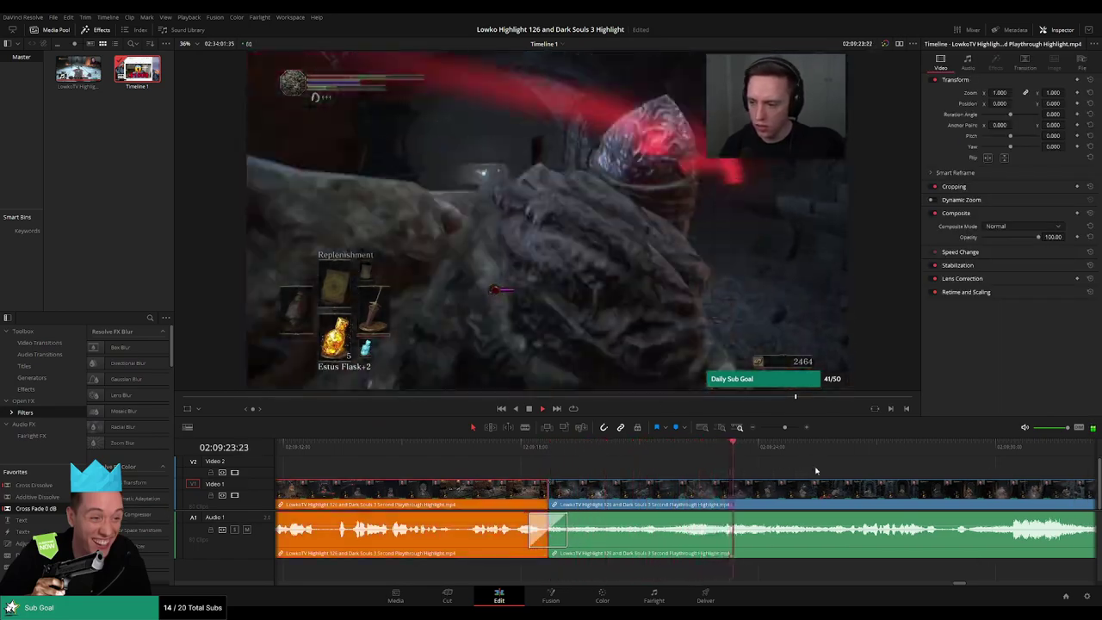
# Examine the catacombs run and skeleton fights from about 02:09:24 to 02:10:12, along with their waveform, for dull sections.
pyautogui.click(855, 447)
pyautogui.hscroll(3, 821, 473)
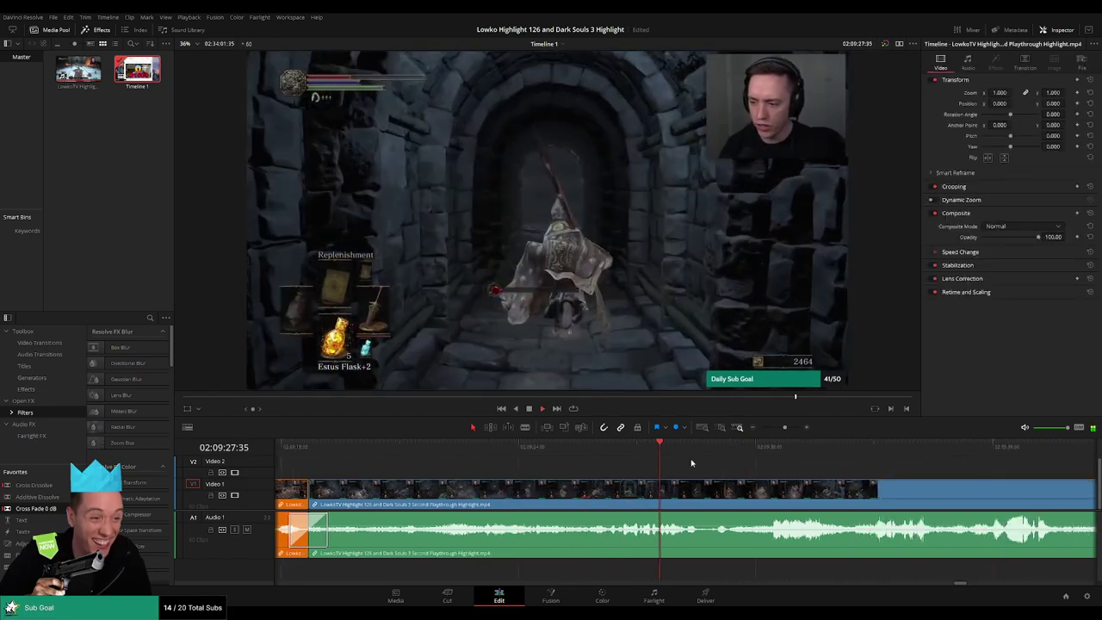
pyautogui.click(708, 448)
pyautogui.click(763, 451)
pyautogui.hscroll(2, 749, 462)
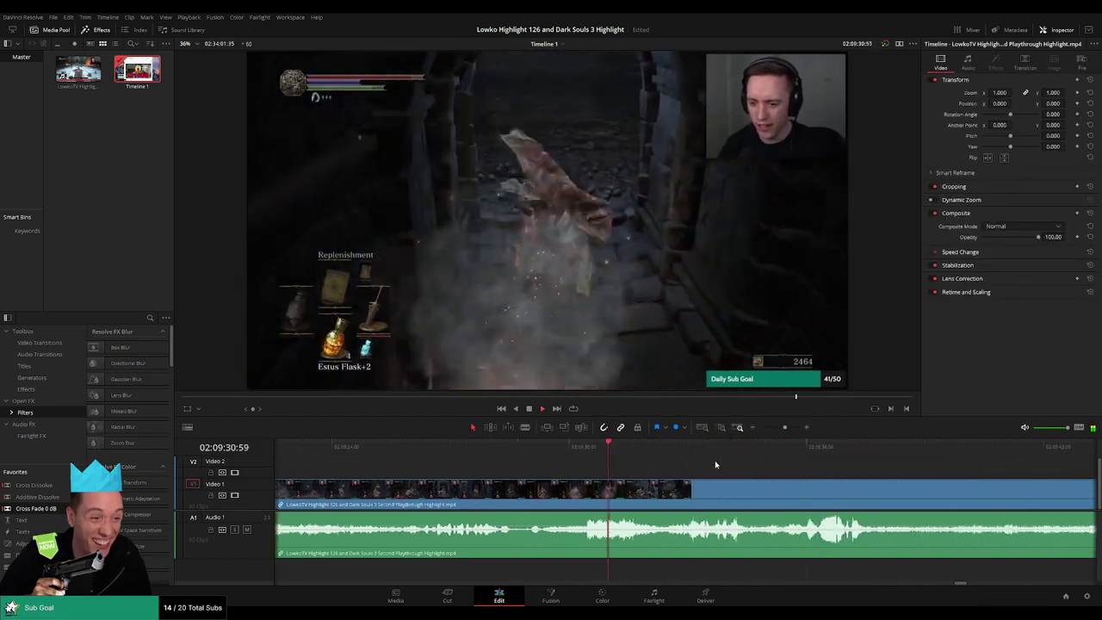
pyautogui.click(683, 449)
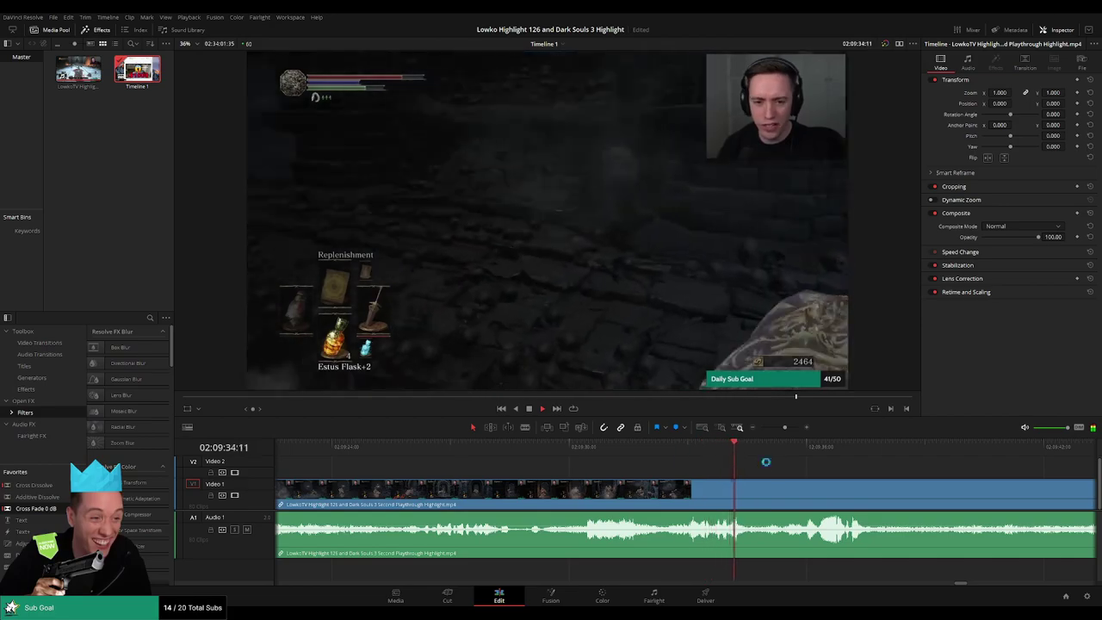
pyautogui.hscroll(2, 911, 486)
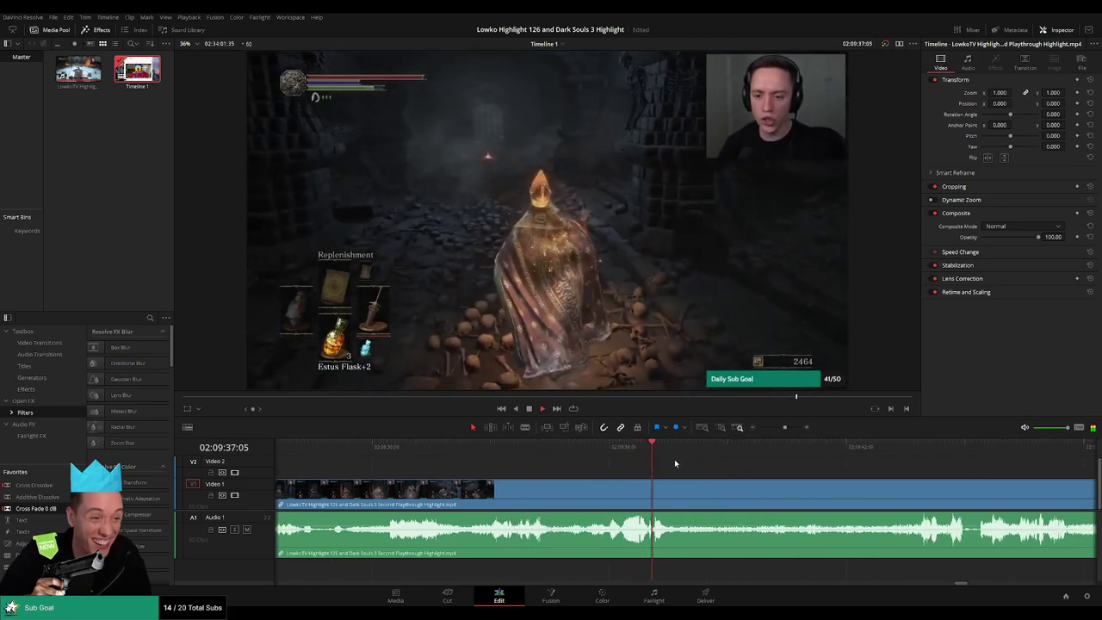
pyautogui.moveTo(707, 450); pyautogui.dragTo(880, 468)
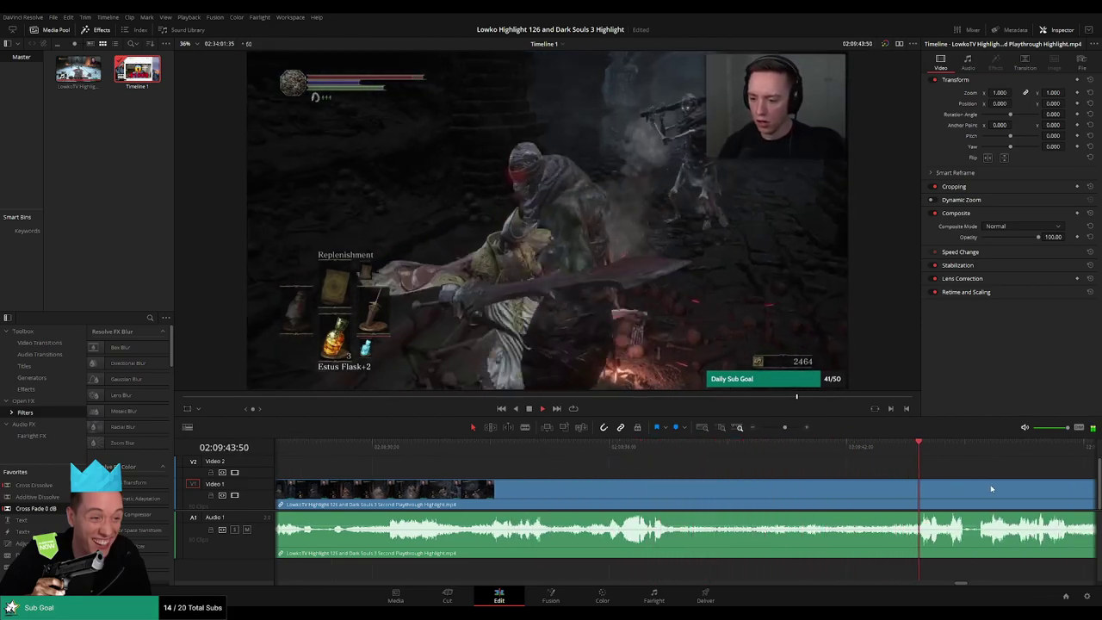
pyautogui.hscroll(2, 686, 461)
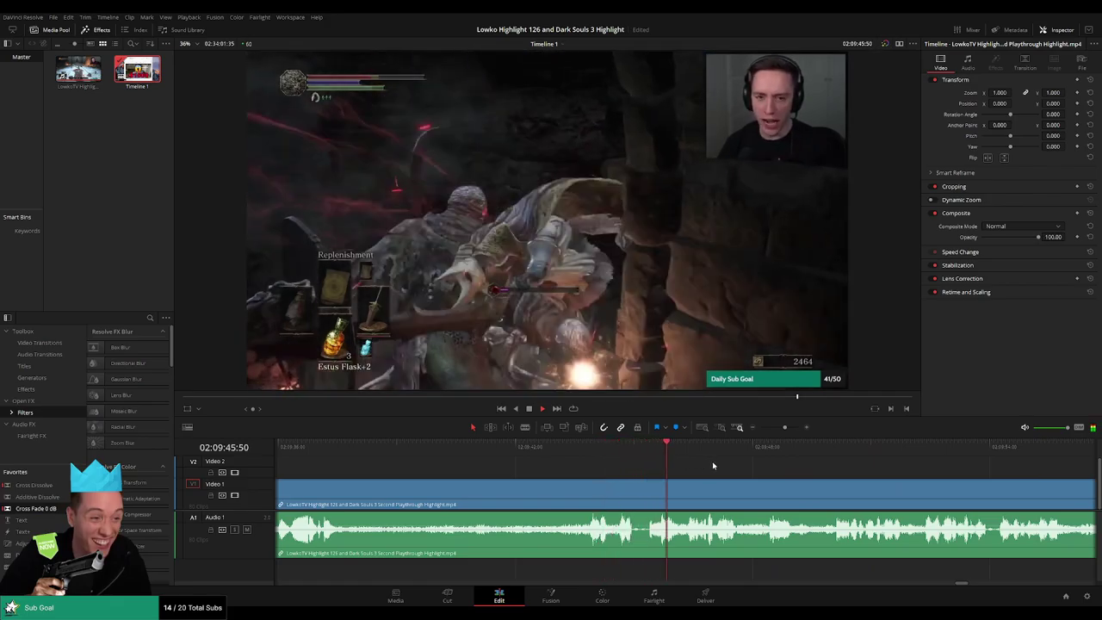
pyautogui.hscroll(2, 687, 465)
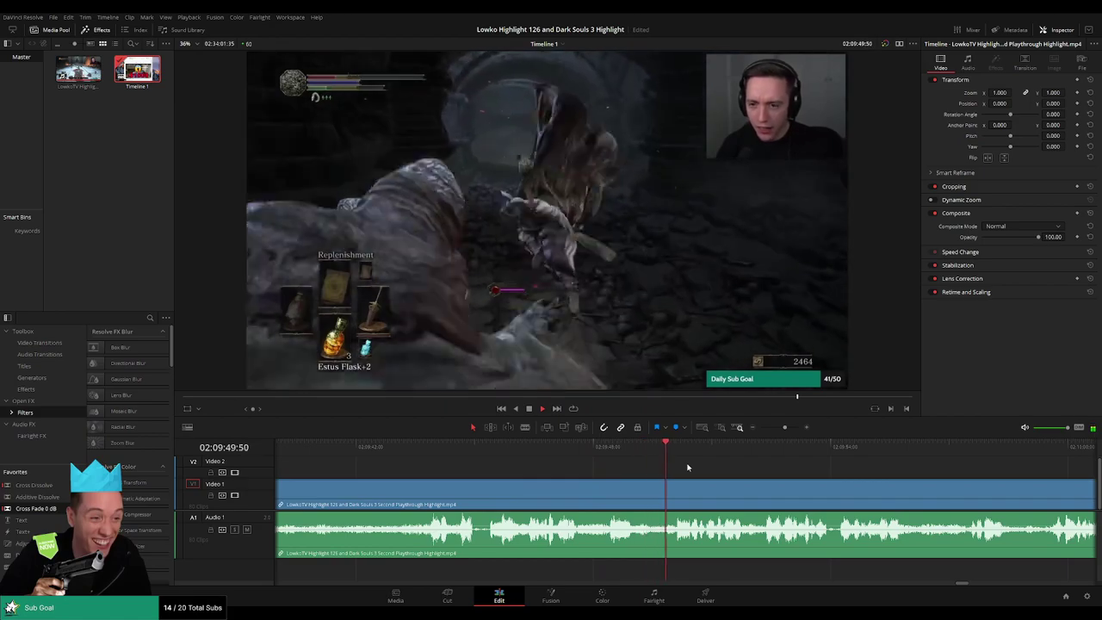
pyautogui.hscroll(3, 731, 466)
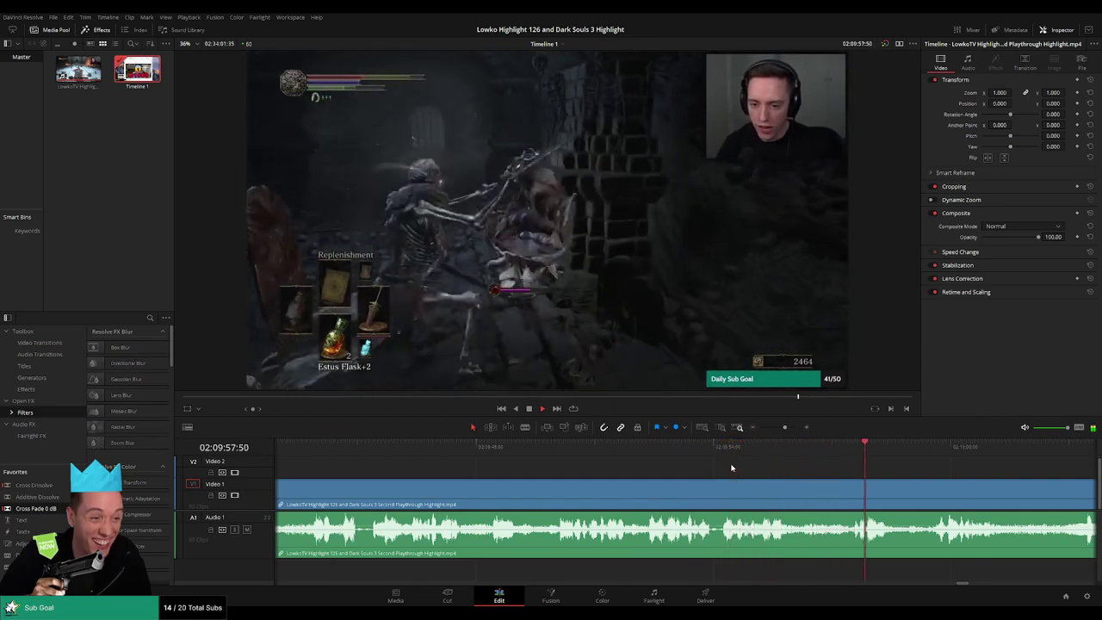
pyautogui.moveTo(964, 482); pyautogui.dragTo(775, 468)
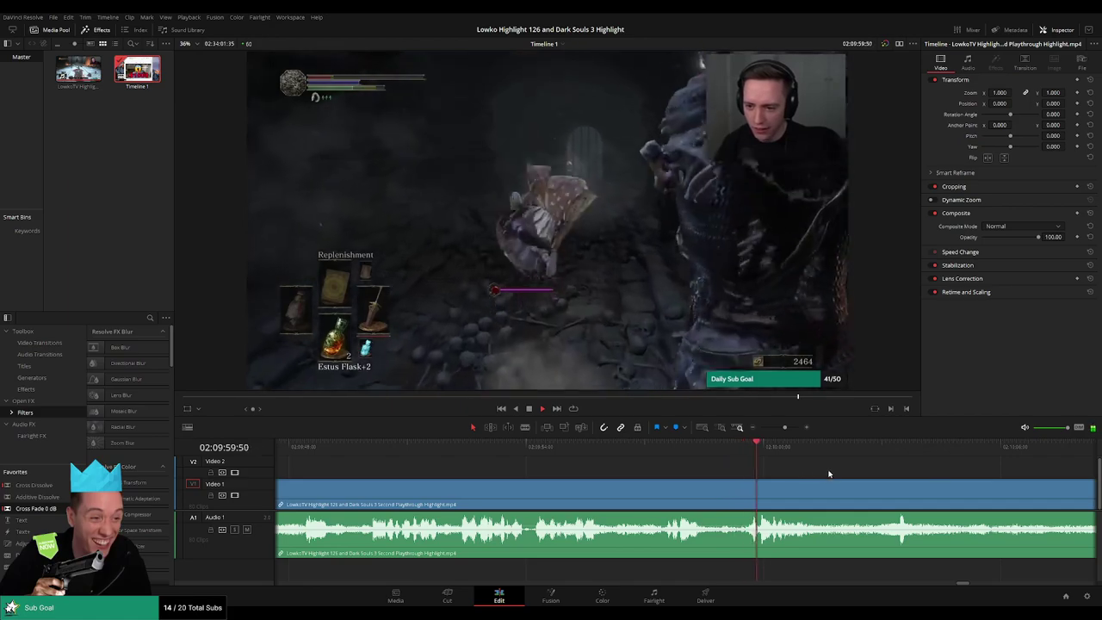
pyautogui.hscroll(2, 805, 472)
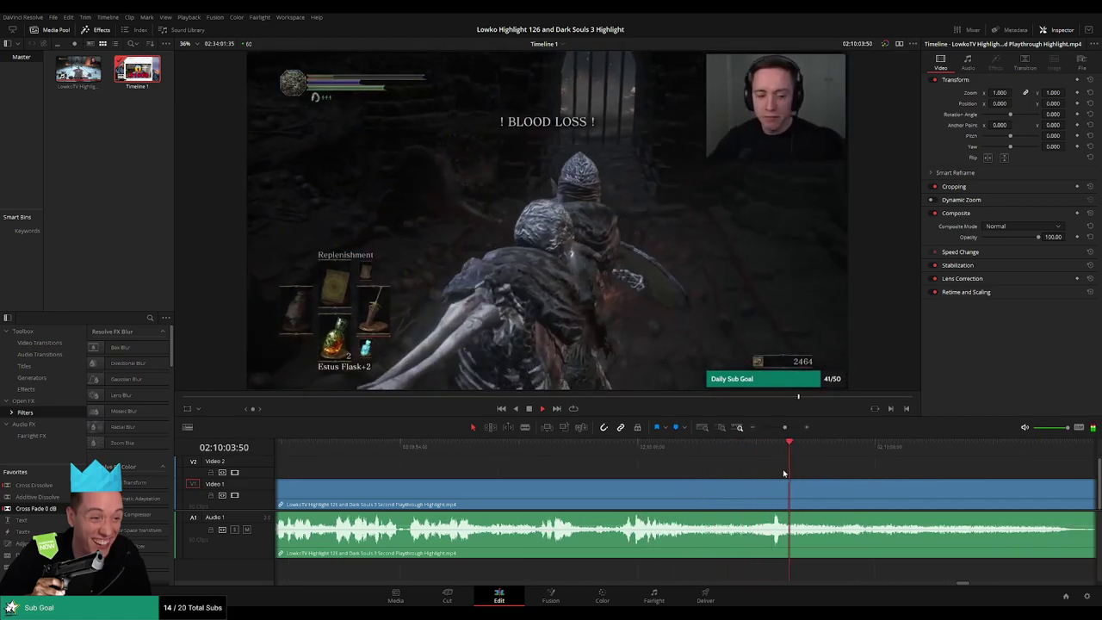
pyautogui.hscroll(4, 635, 470)
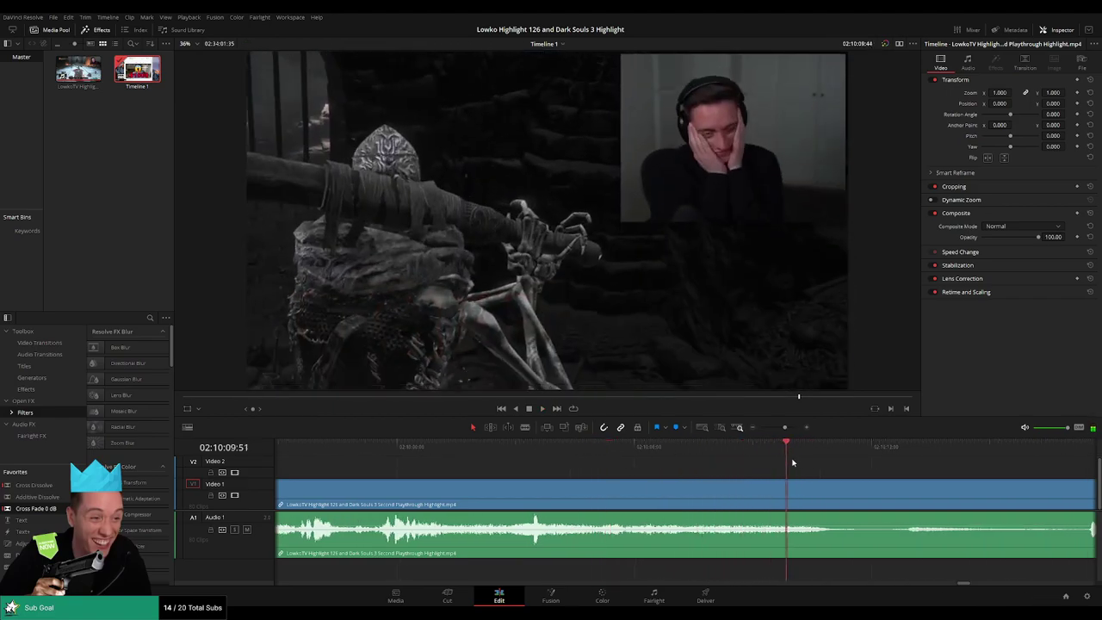
pyautogui.hscroll(5, 618, 470)
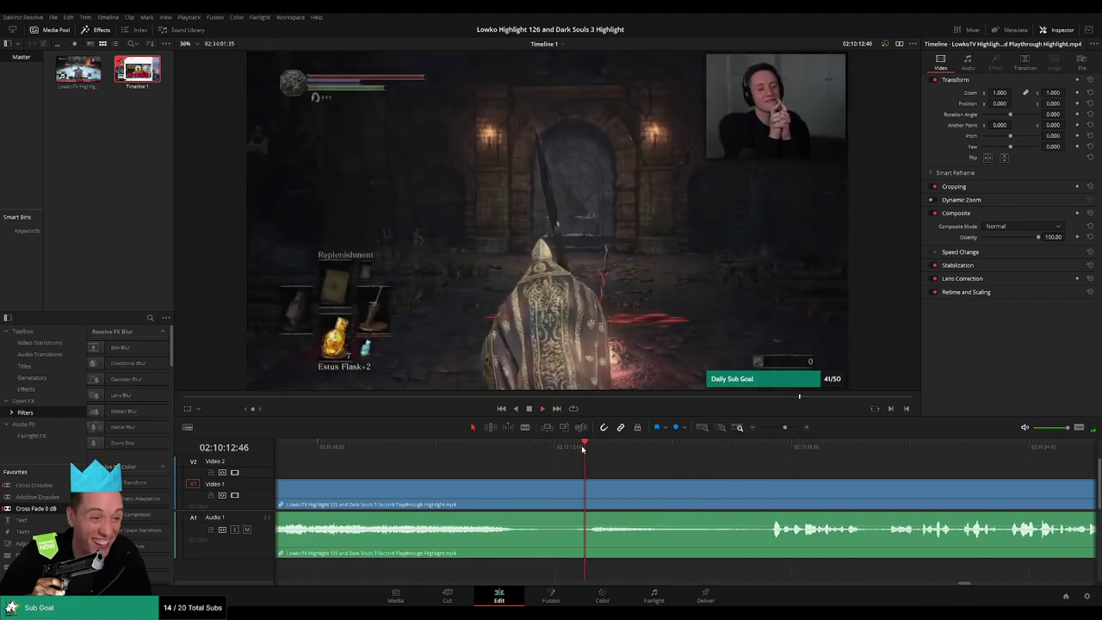
# Review the bonfire respawn, camera options and full-screen webcam sign-off up to about 02:10:47 for sections to cut.
pyautogui.click(351, 442)
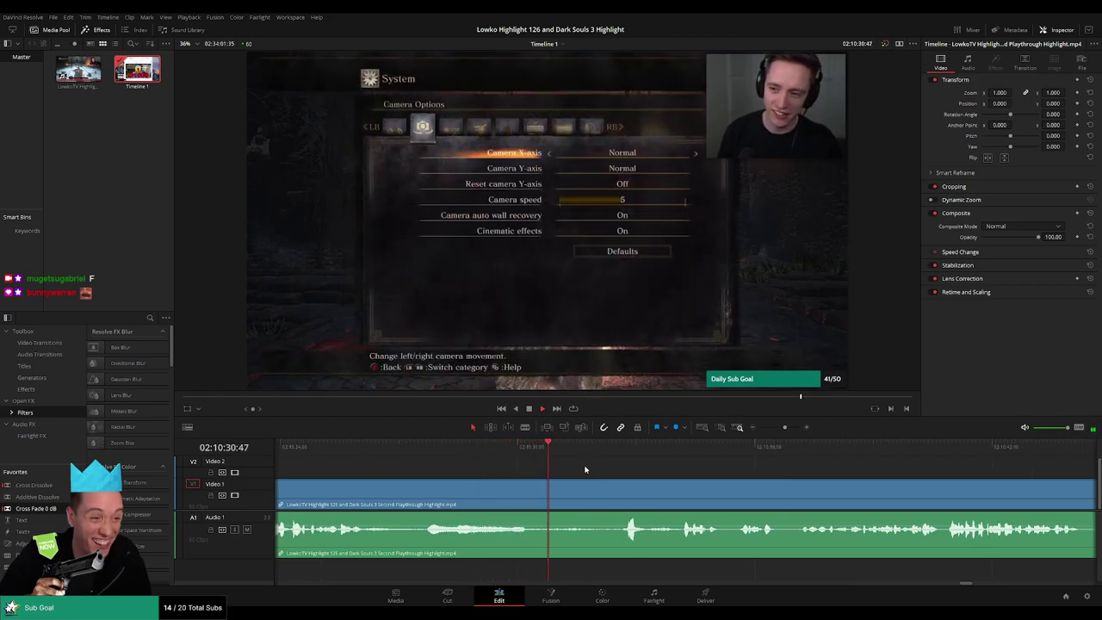
pyautogui.click(605, 448)
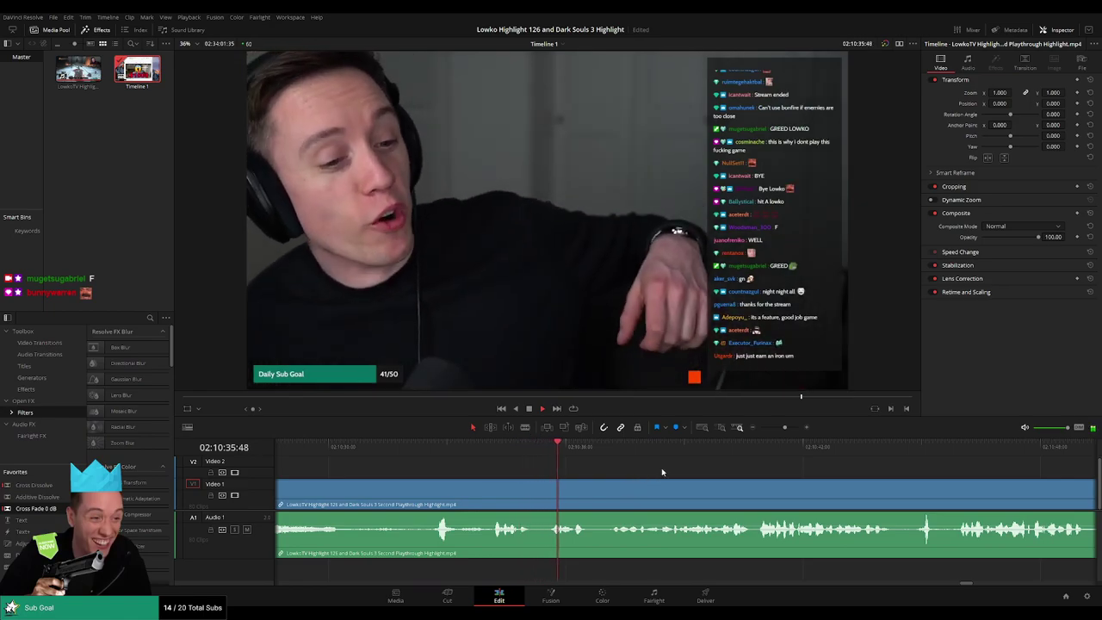
pyautogui.moveTo(732, 478); pyautogui.dragTo(583, 466)
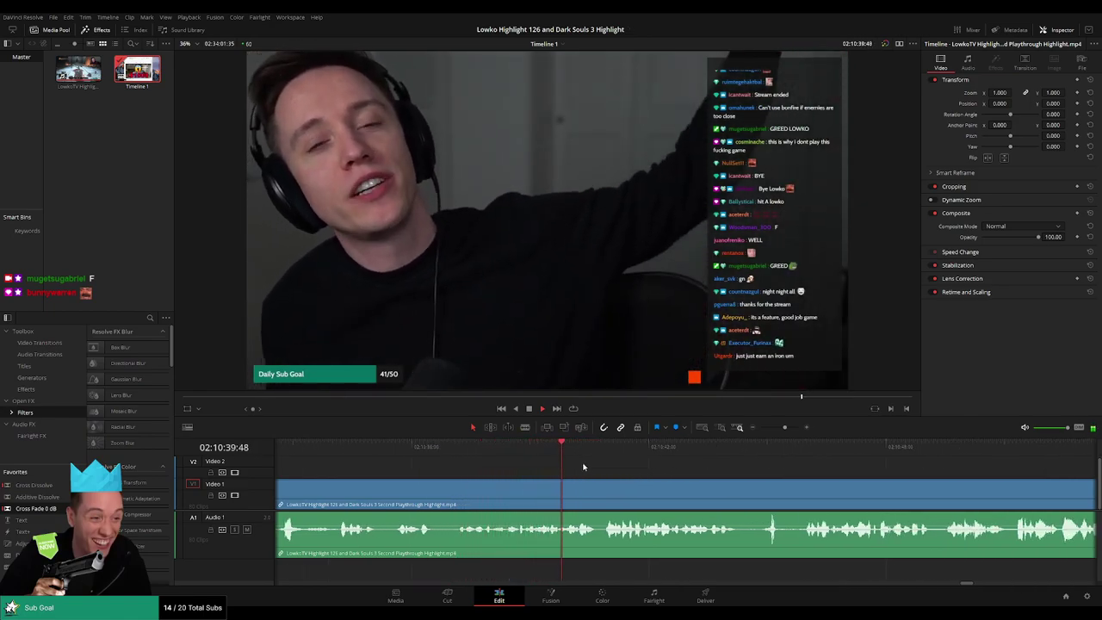
pyautogui.moveTo(666, 478); pyautogui.dragTo(578, 467)
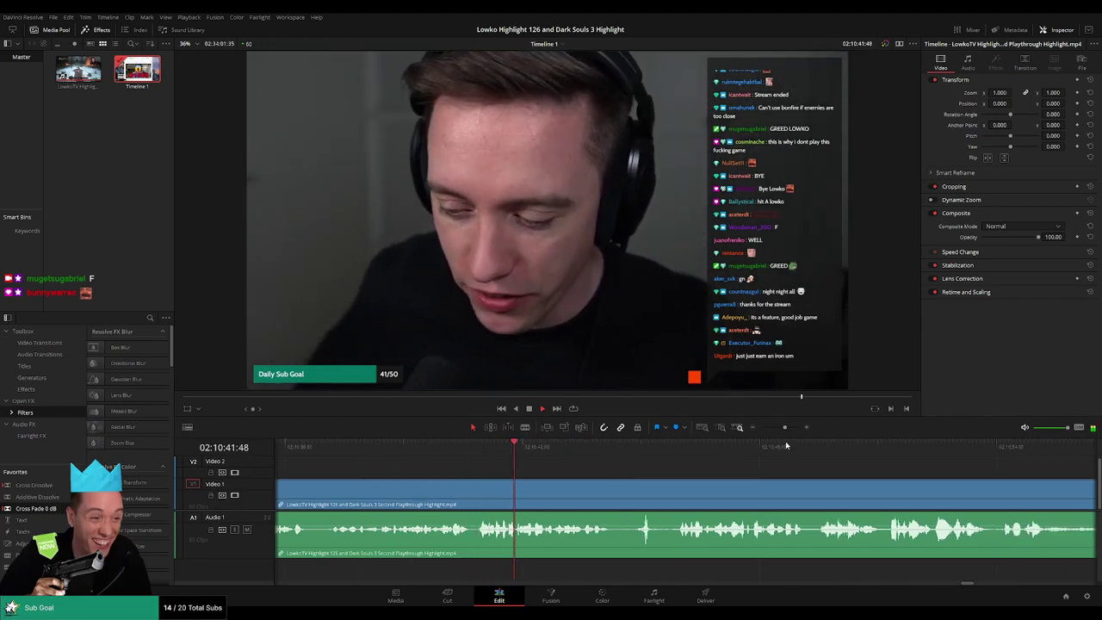
pyautogui.moveTo(784, 428)
pyautogui.mouseDown()
pyautogui.moveTo(757, 431)
pyautogui.moveTo(784, 433)
pyautogui.mouseUp()
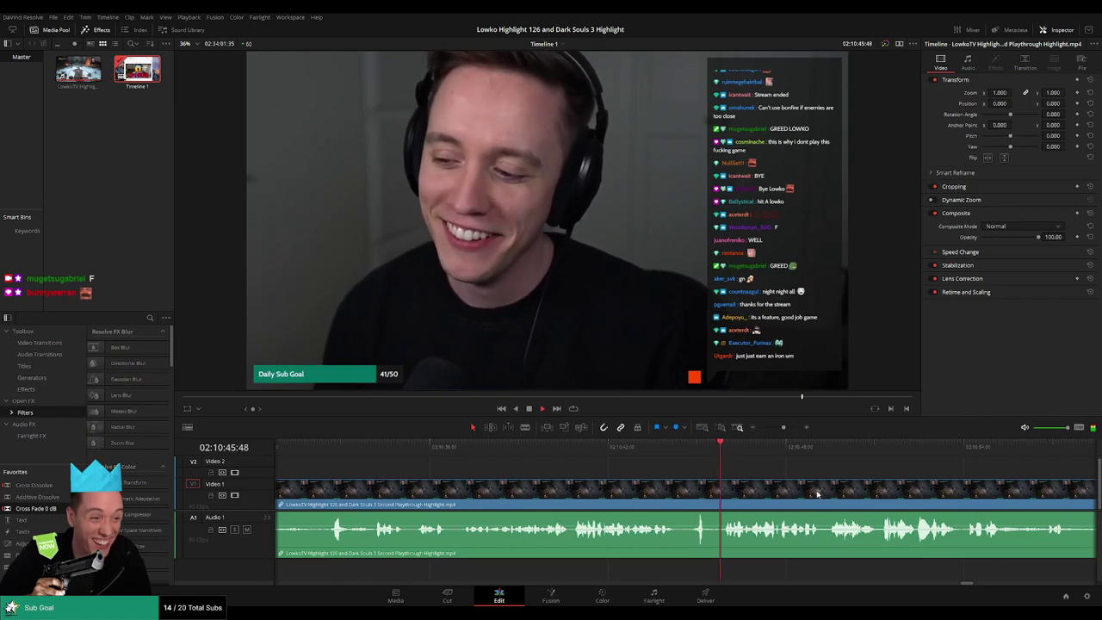
pyautogui.moveTo(820, 492); pyautogui.dragTo(615, 484)
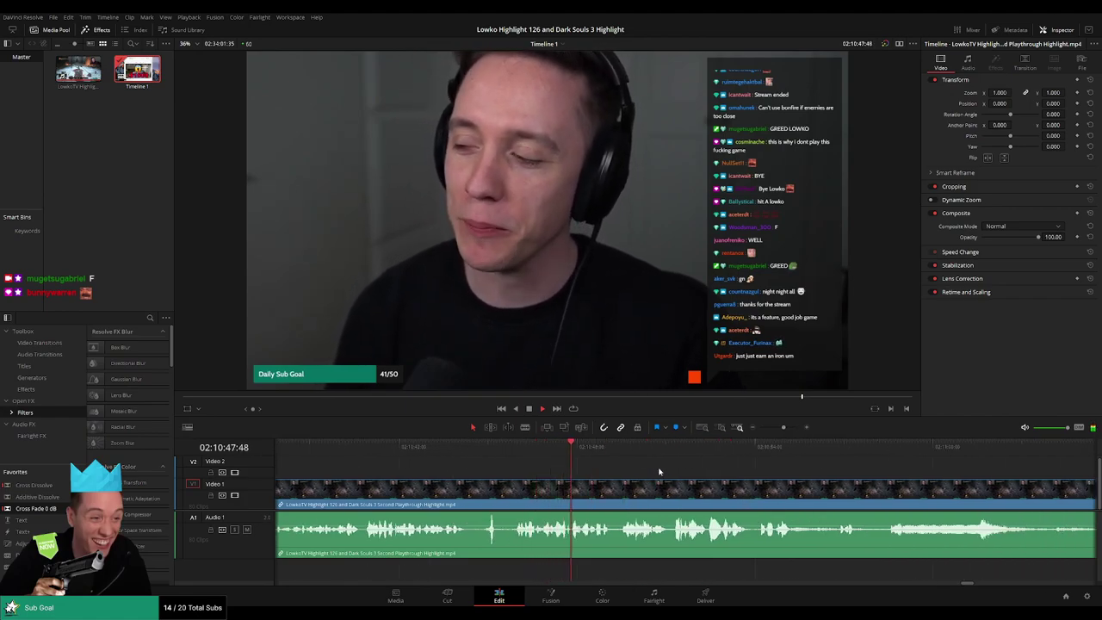
# Cut out the short section from 02:10:49:10 between the webcam sign-off and the next gameplay, and crossfade the audio across the cut.
pyautogui.click(373, 448)
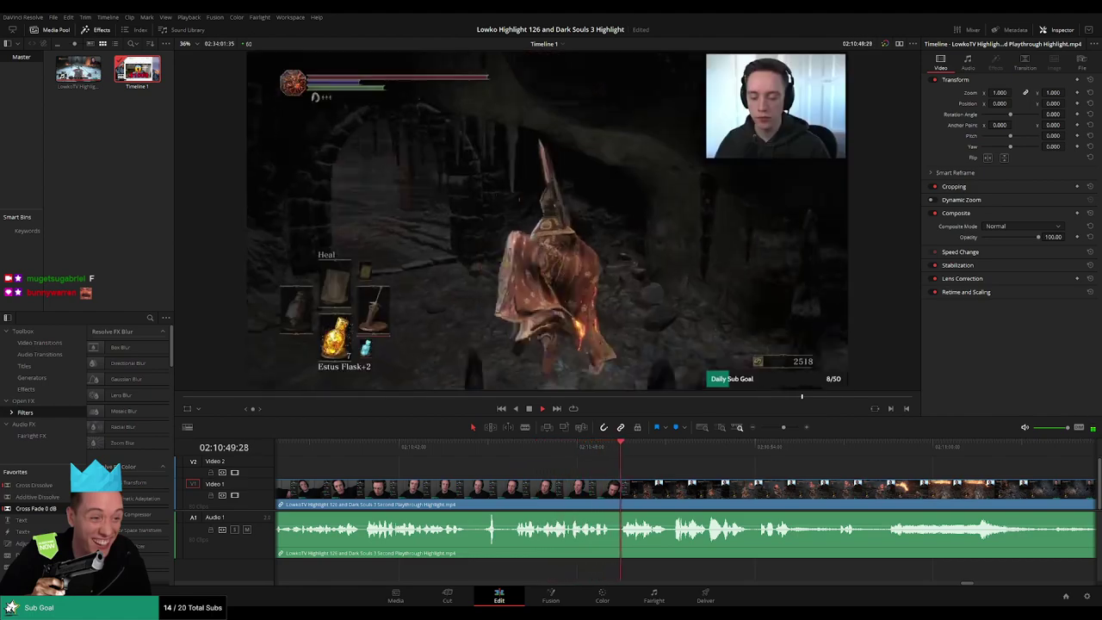
pyautogui.click(593, 450)
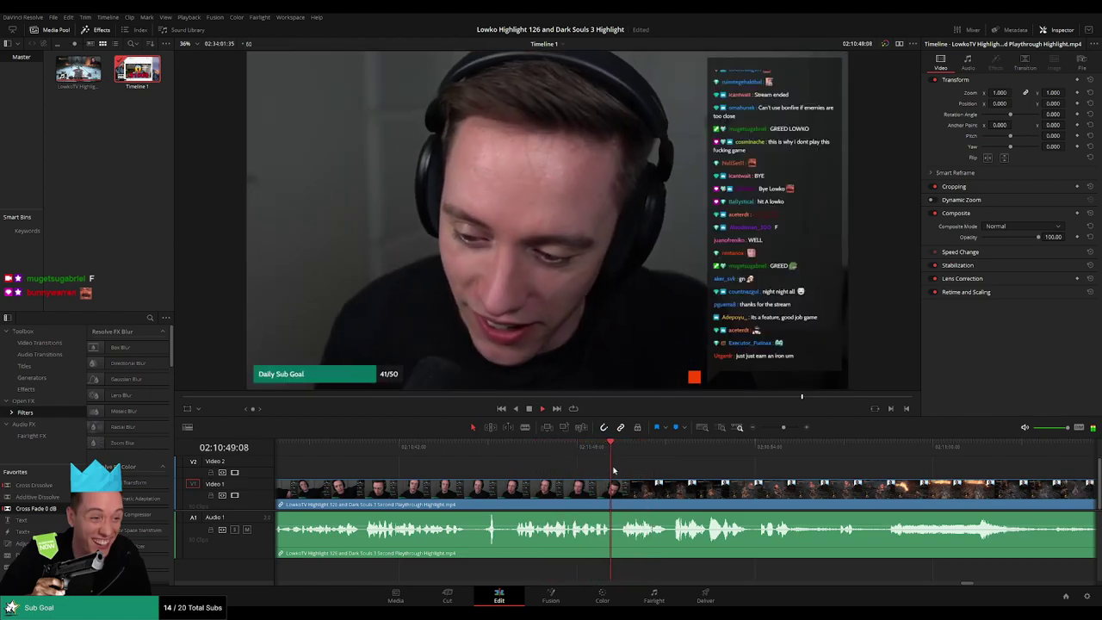
pyautogui.hotkey('ctrl', 'b')
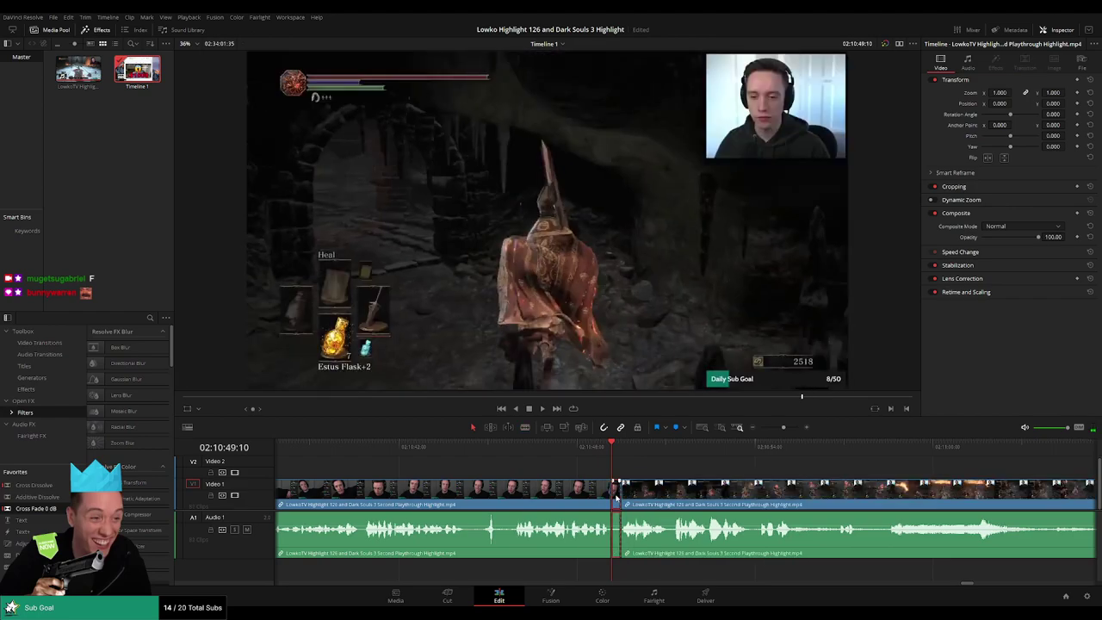
pyautogui.press('Delete')
pyautogui.press('space')
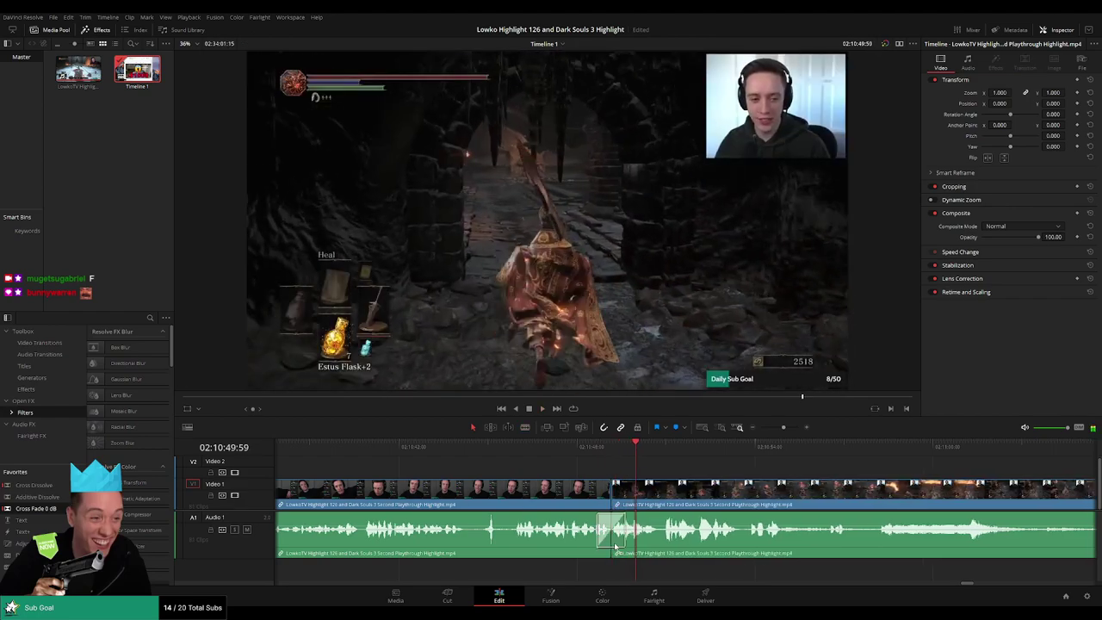
pyautogui.click(599, 447)
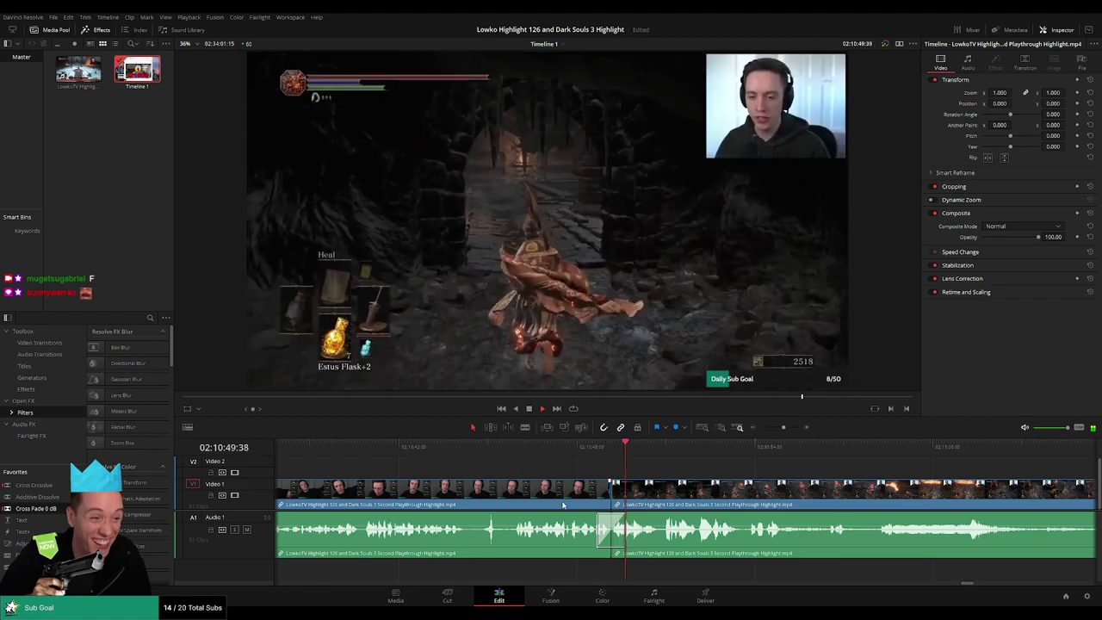
# Colour the clip ending with the webcam sign-off, before the 02:10:49:10 cut, orange.
pyautogui.click(600, 486)
pyautogui.press('1')
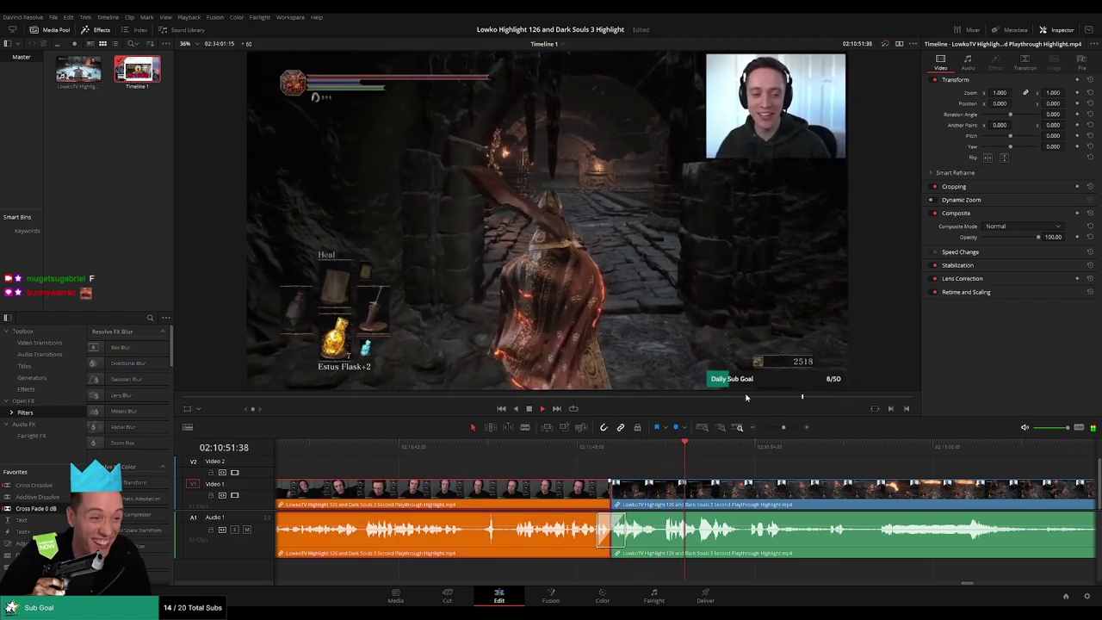
# Review the approach to the fire demon and the start of its fight, about 02:10:51 to 02:11:19, for dull sections.
pyautogui.click(797, 470)
pyautogui.moveTo(867, 478); pyautogui.dragTo(666, 464)
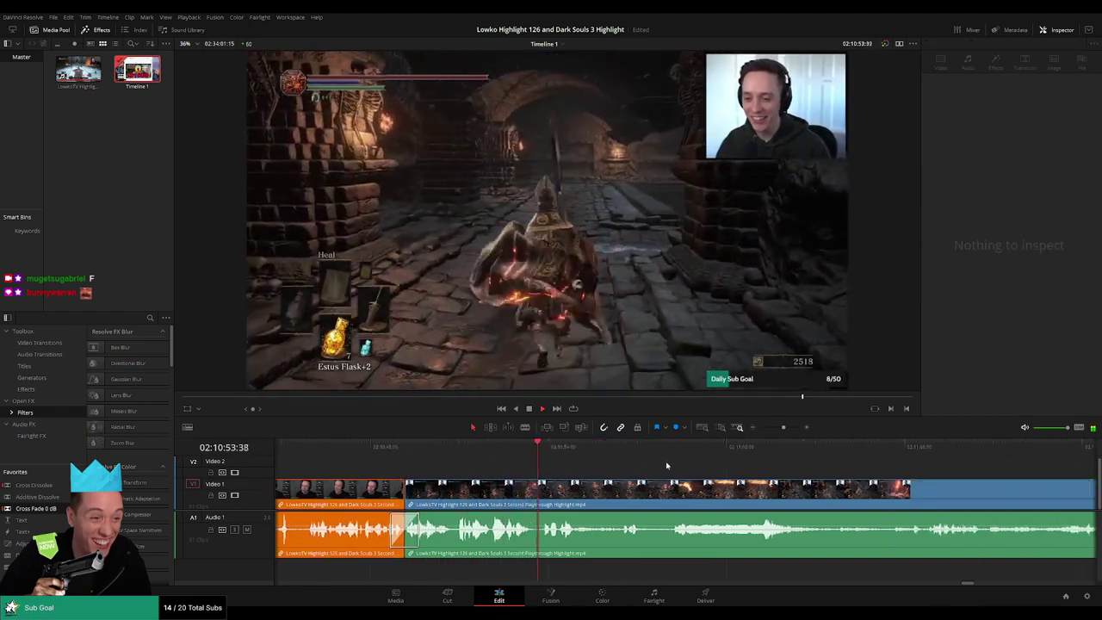
pyautogui.click(618, 452)
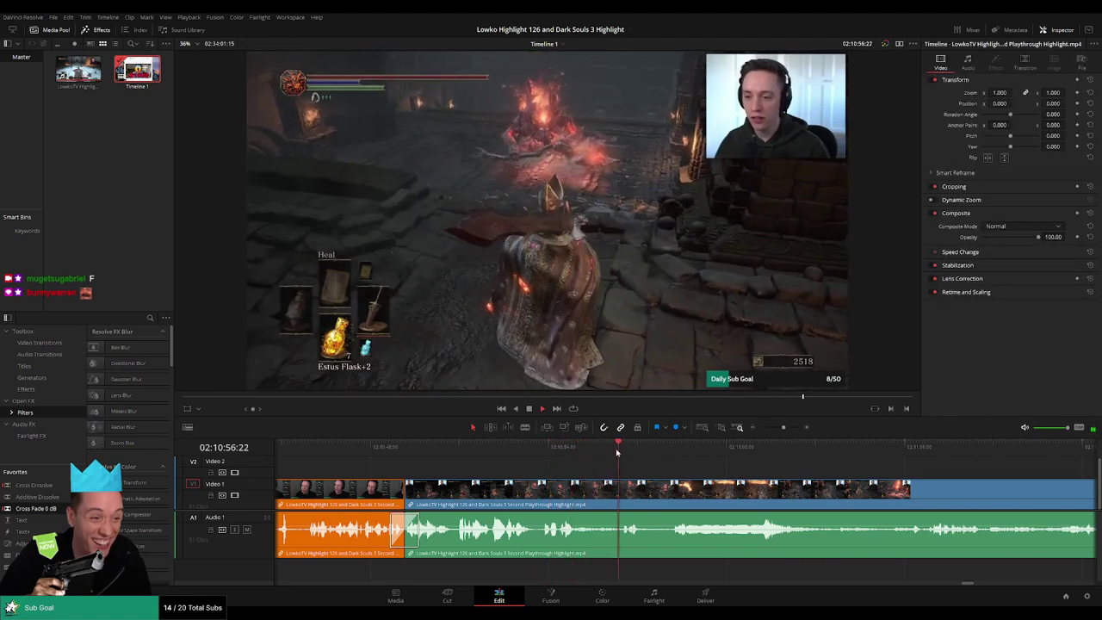
pyautogui.moveTo(796, 465); pyautogui.dragTo(636, 462)
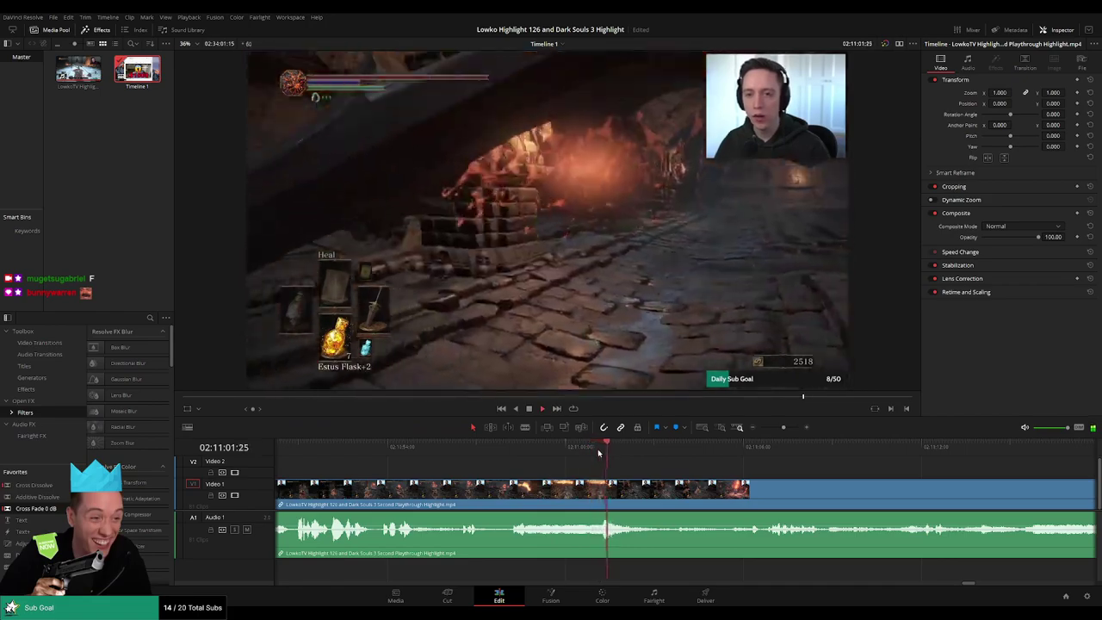
pyautogui.click(712, 454)
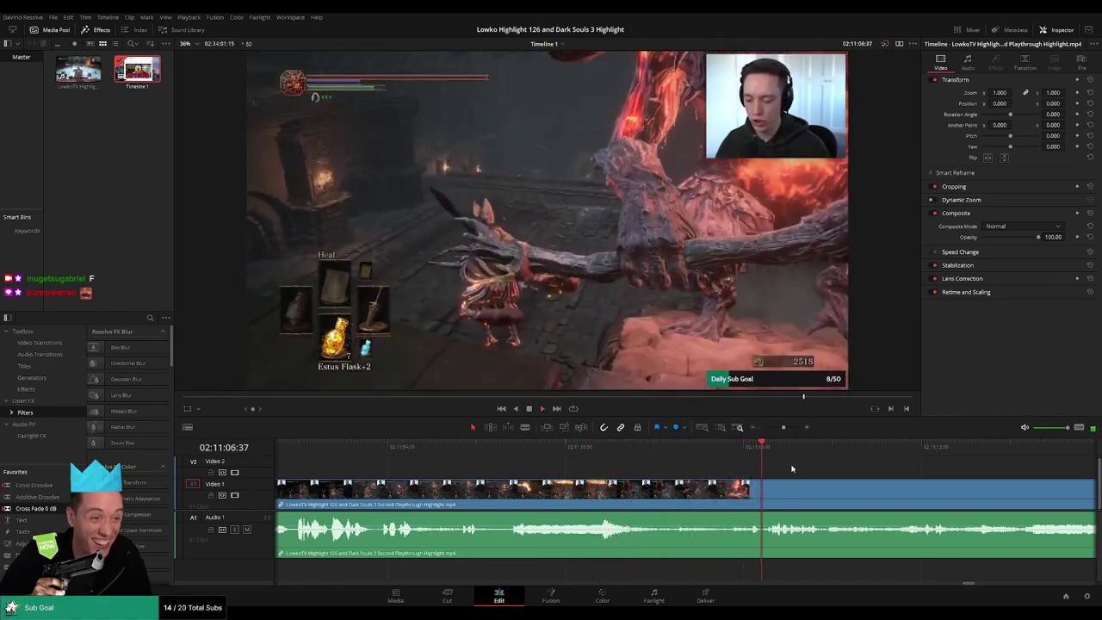
pyautogui.hscroll(3, 707, 473)
pyautogui.hscroll(1, 707, 472)
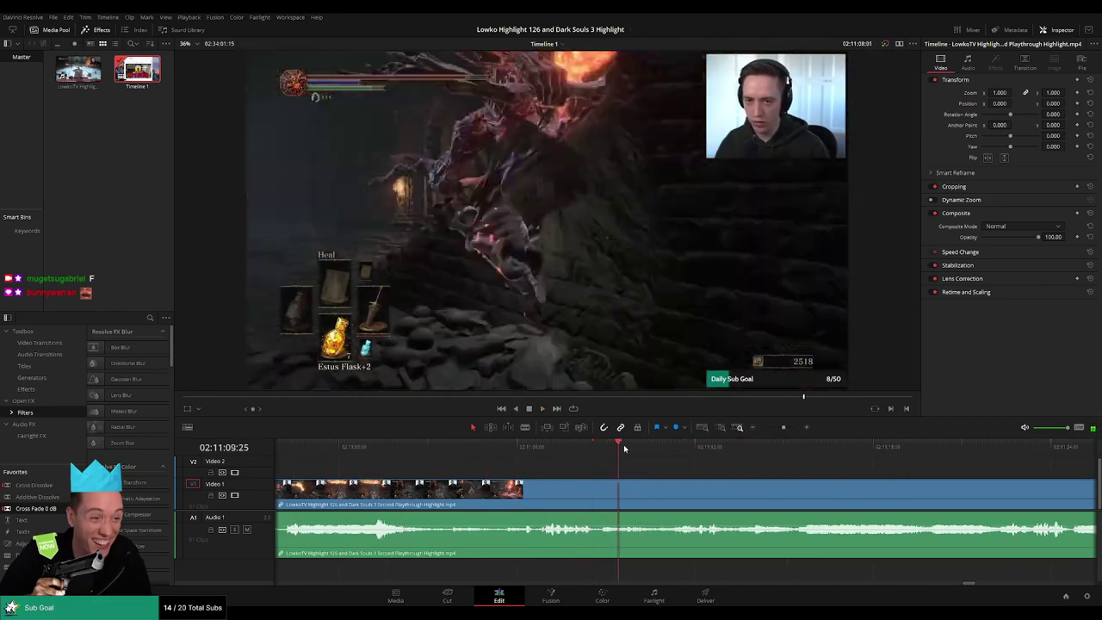
pyautogui.hscroll(1, 859, 480)
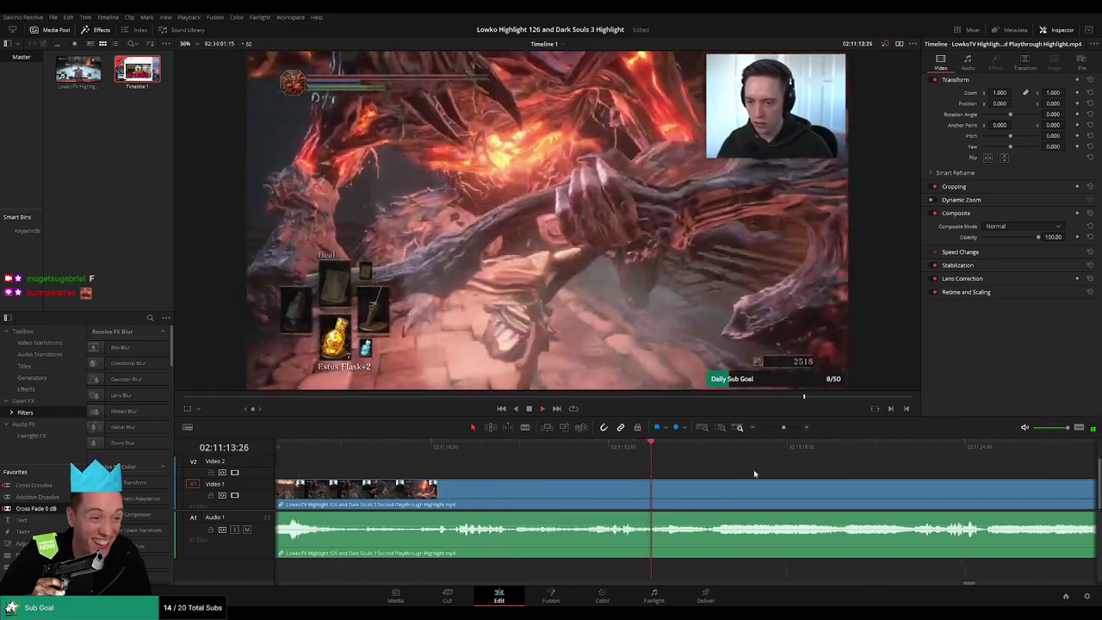
pyautogui.moveTo(778, 433)
pyautogui.mouseDown()
pyautogui.moveTo(761, 433)
pyautogui.moveTo(780, 433)
pyautogui.mouseUp()
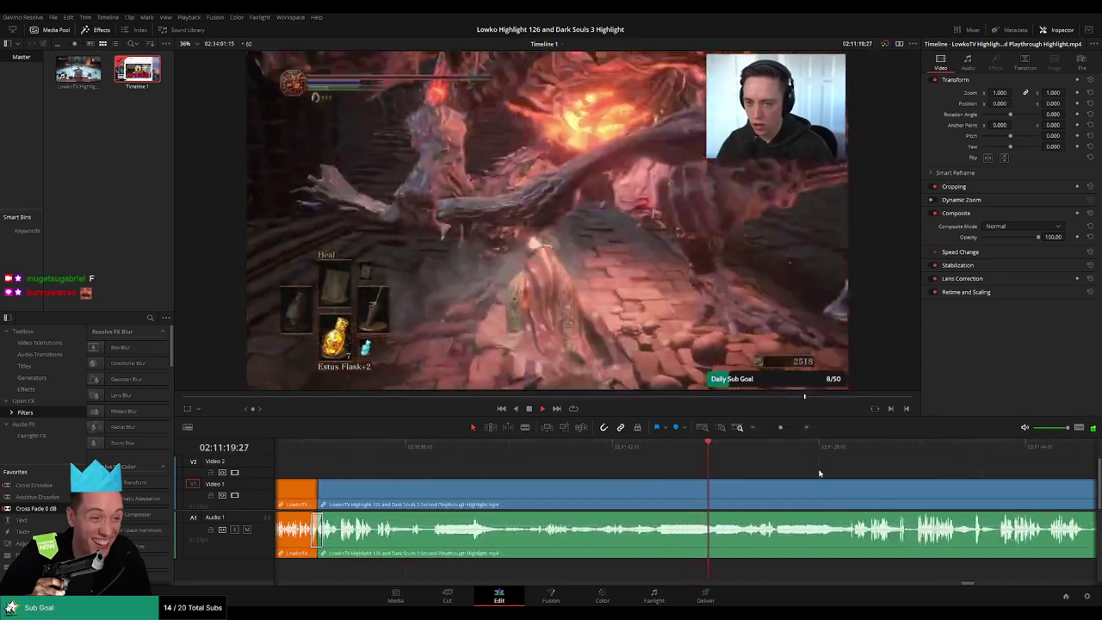
# Review the rest of the demon fight and the skeleton encounter up to about 02:11:58, replaying the passage from about 02:11:24.
pyautogui.click(187, 426)
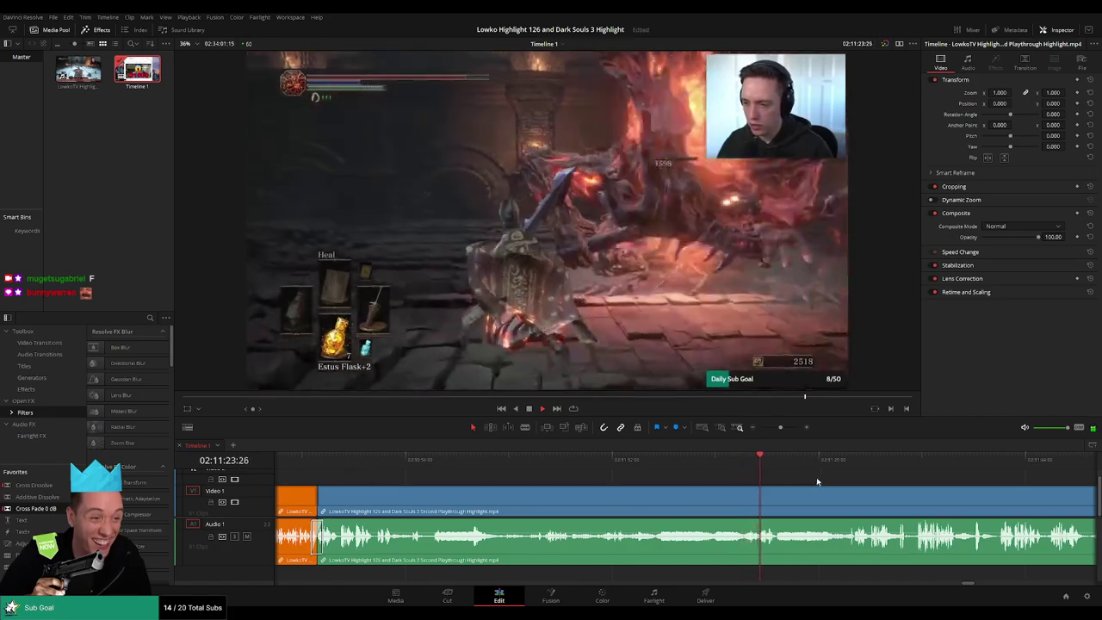
pyautogui.moveTo(816, 479); pyautogui.dragTo(700, 461)
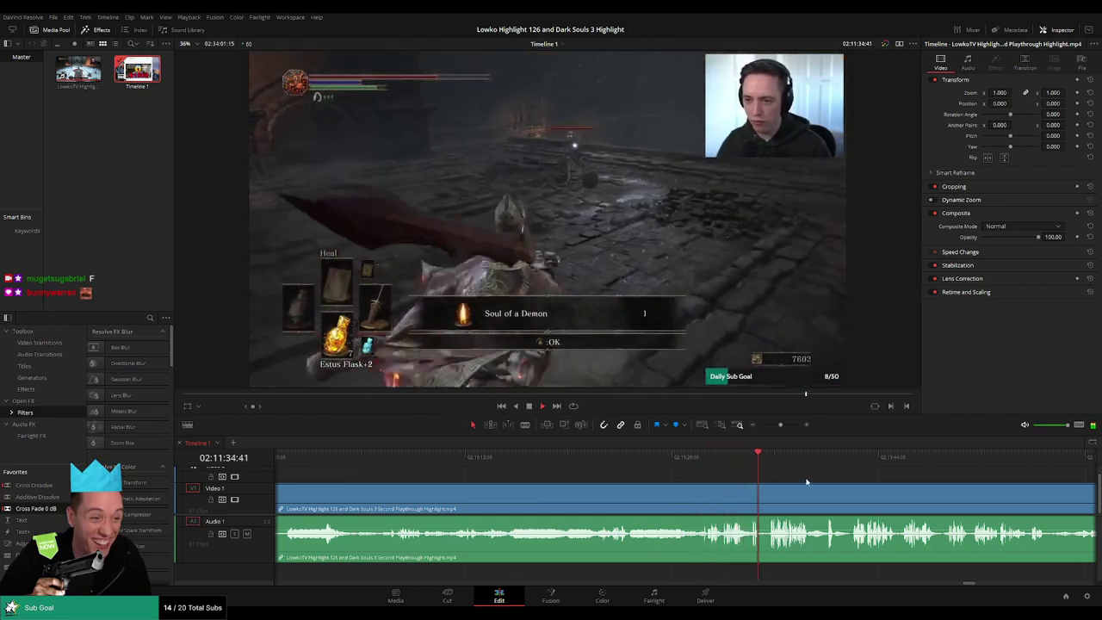
pyautogui.moveTo(659, 459); pyautogui.dragTo(652, 460)
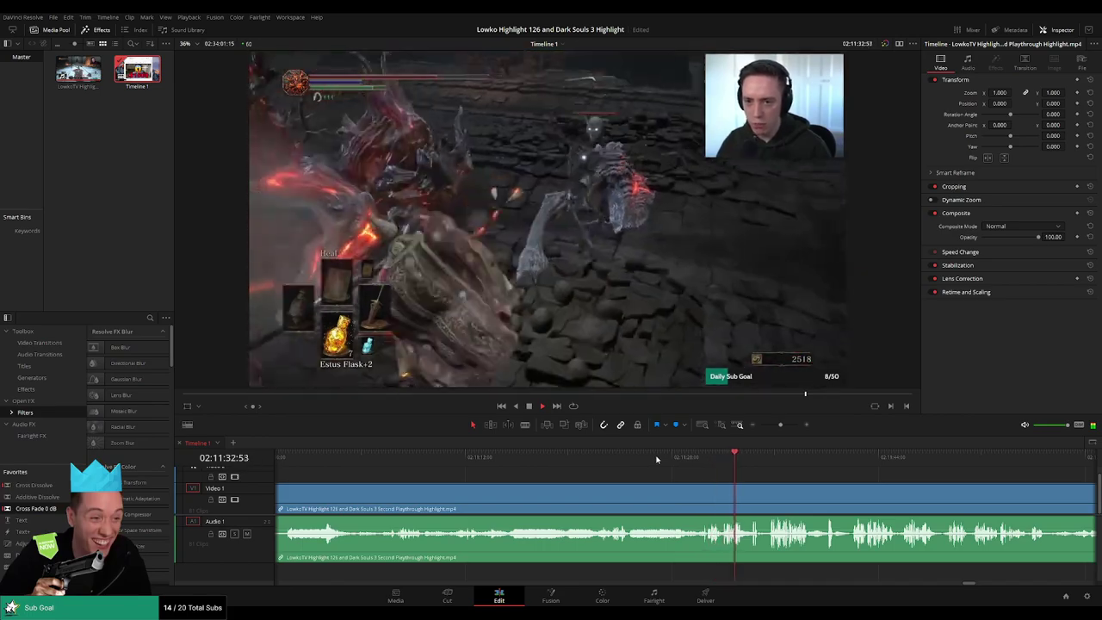
pyautogui.click(620, 458)
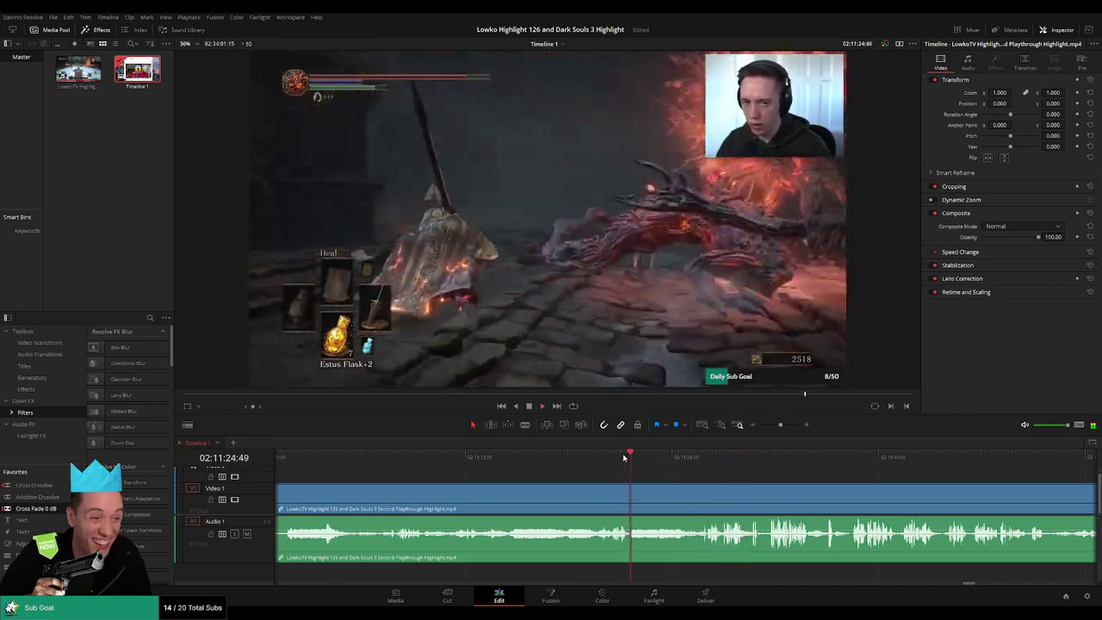
pyautogui.click(605, 457)
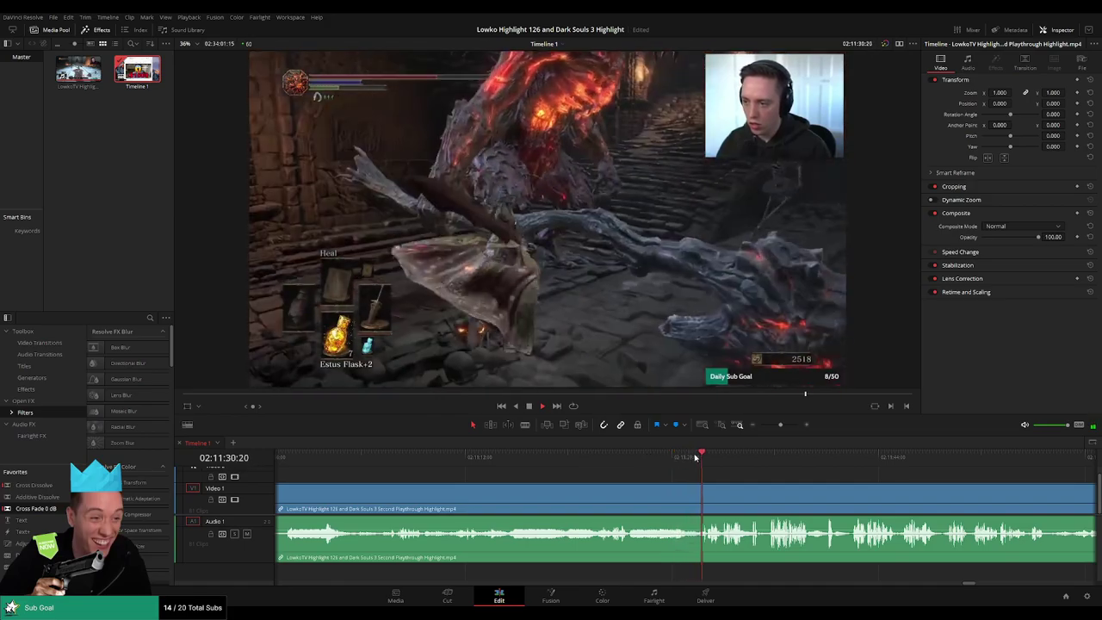
pyautogui.moveTo(802, 477); pyautogui.dragTo(679, 471)
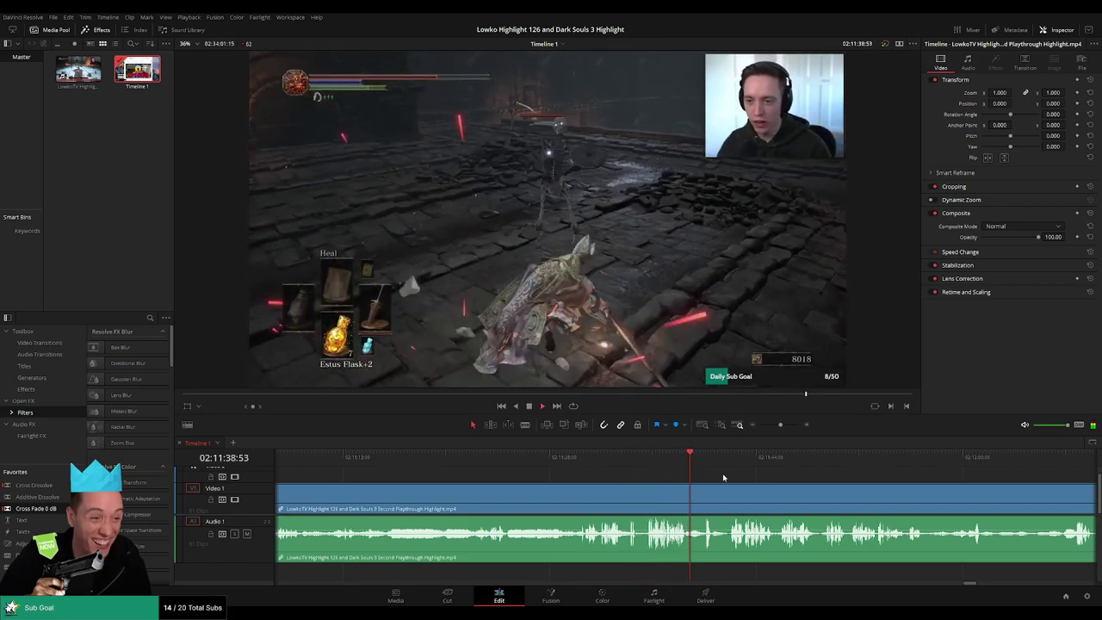
pyautogui.click(730, 459)
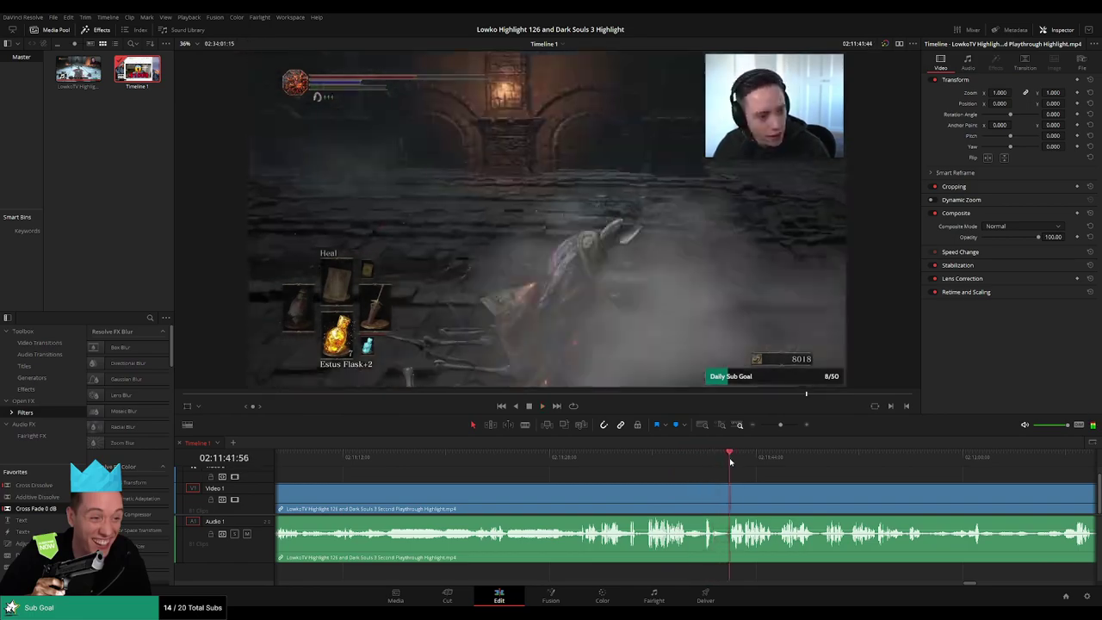
pyautogui.moveTo(838, 485); pyautogui.dragTo(681, 479)
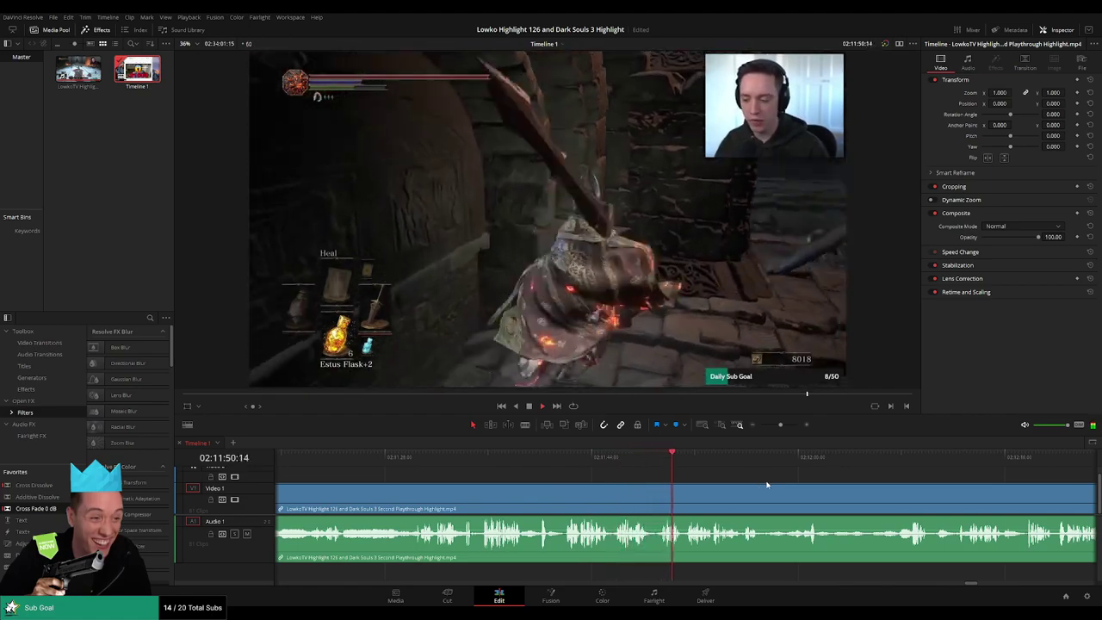
pyautogui.moveTo(767, 485); pyautogui.dragTo(666, 479)
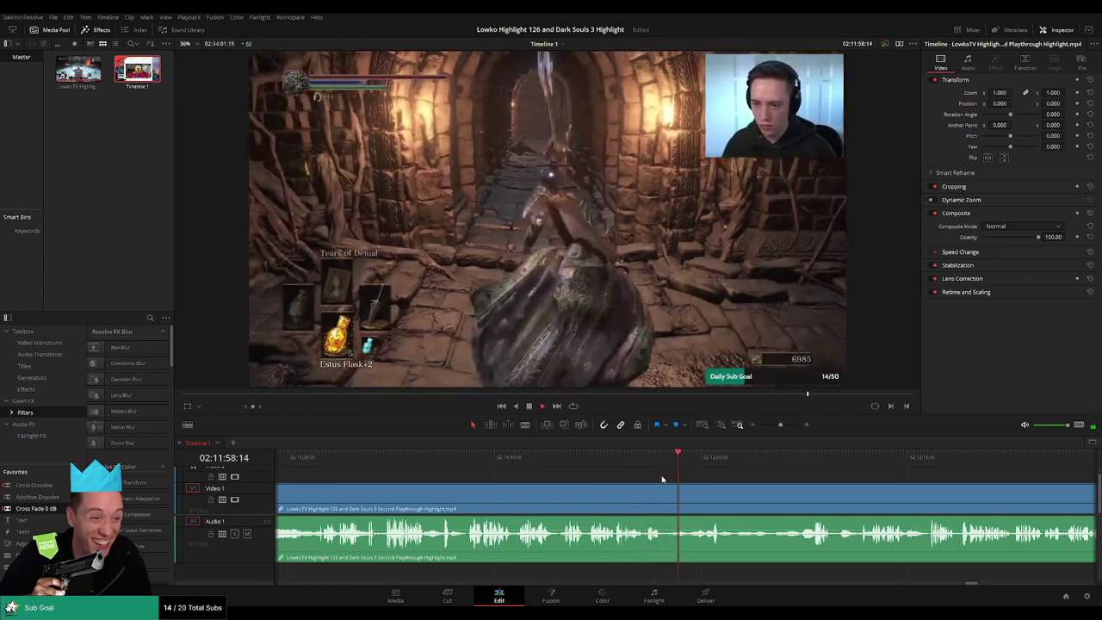
# Cut out the short section from 02:11:57:00 before the torch-lit corridor gameplay, and crossfade the audio across the cut.
pyautogui.click(644, 456)
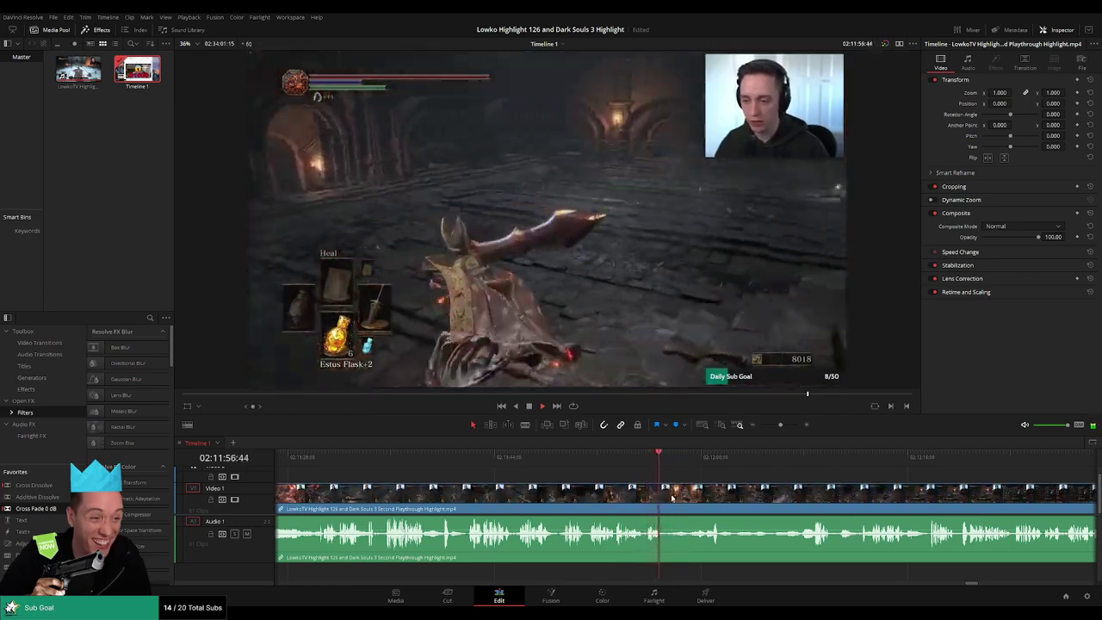
pyautogui.click(665, 505)
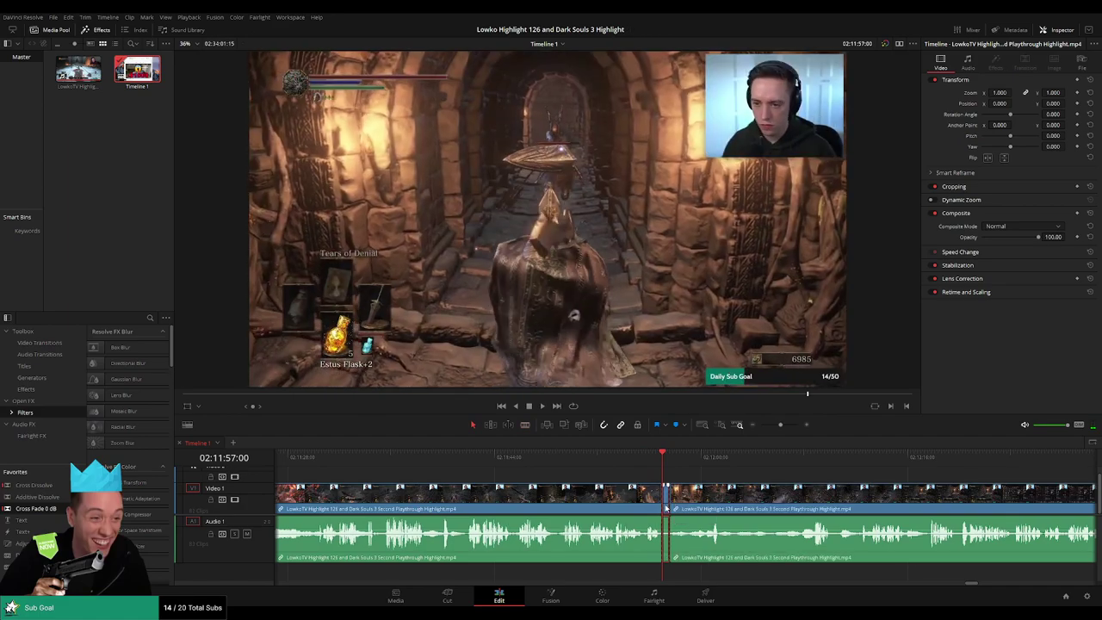
pyautogui.press('space')
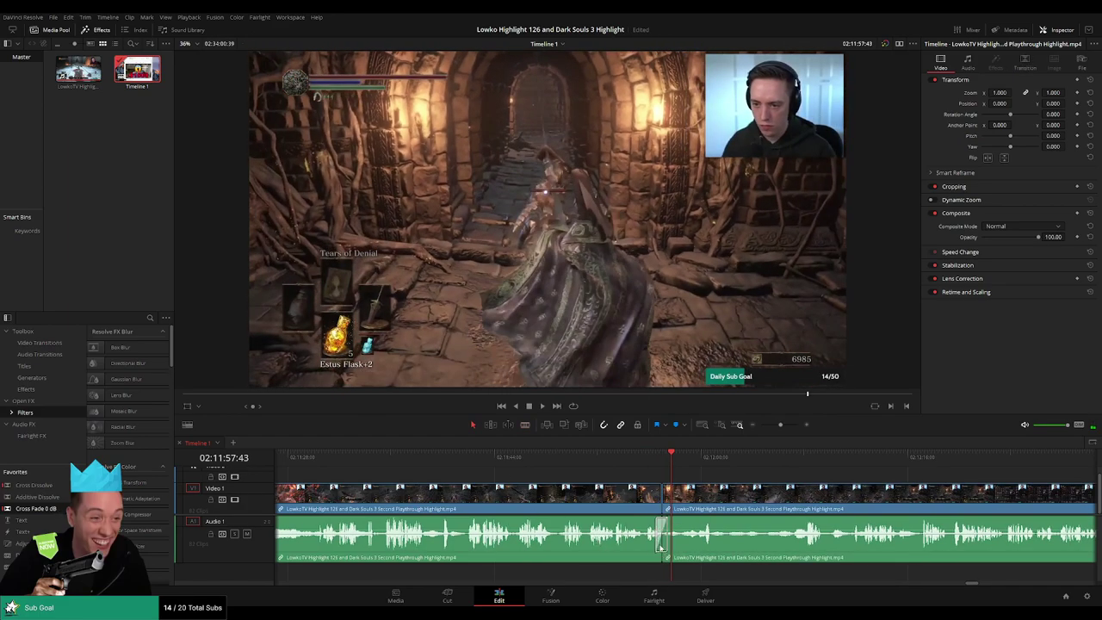
# Colour the demon fight clip before the 02:11:57:00 cut orange.
pyautogui.click(656, 506)
pyautogui.press('1')
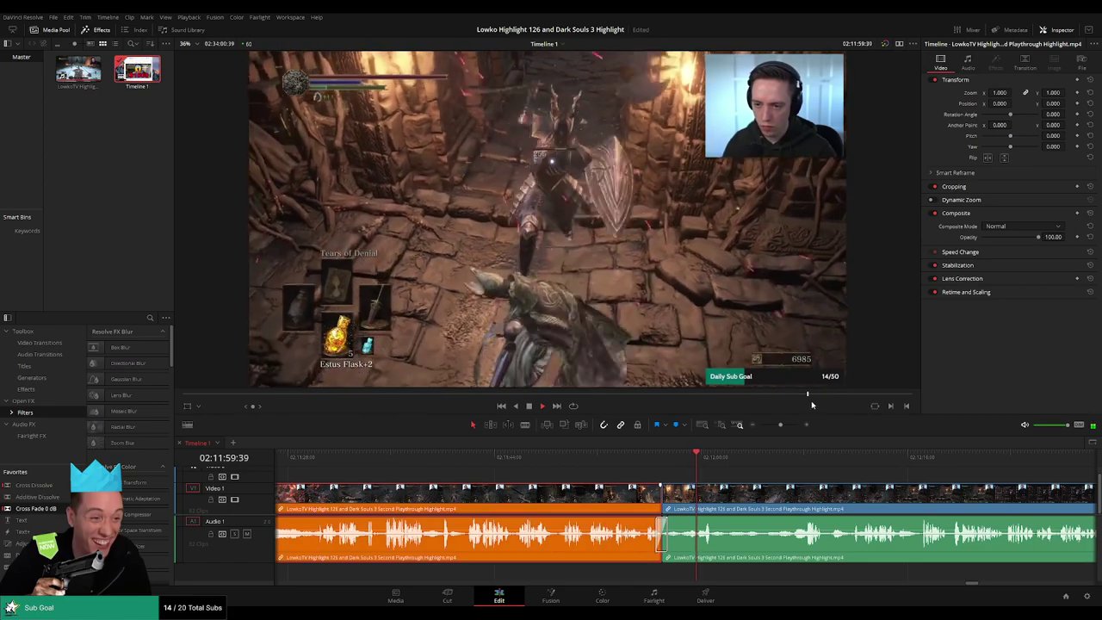
# Review the knight fight and Black Knight Greataxe pickup, about 02:11:59 to 02:12:29, for sections to cut.
pyautogui.hscroll(2, 735, 472)
pyautogui.click(669, 470)
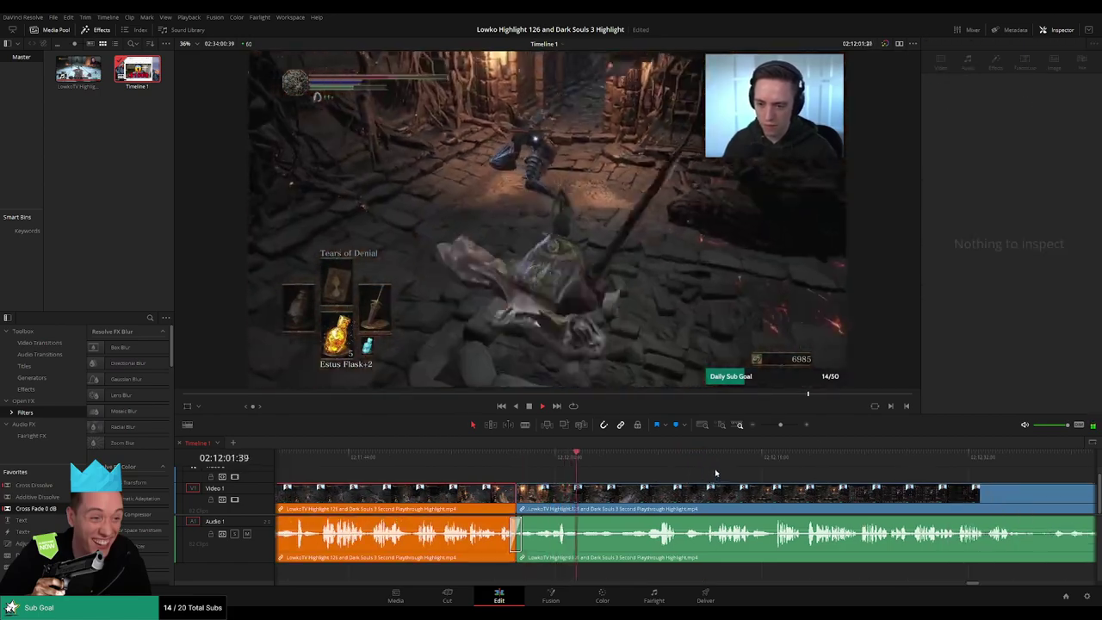
pyautogui.moveTo(622, 463); pyautogui.dragTo(646, 462)
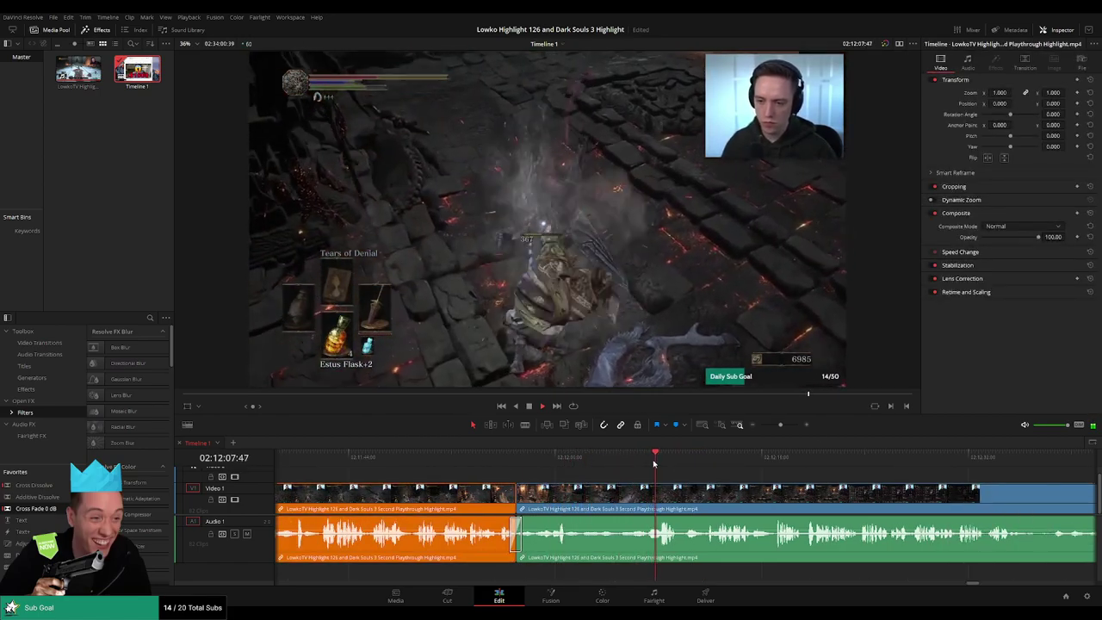
pyautogui.click(685, 468)
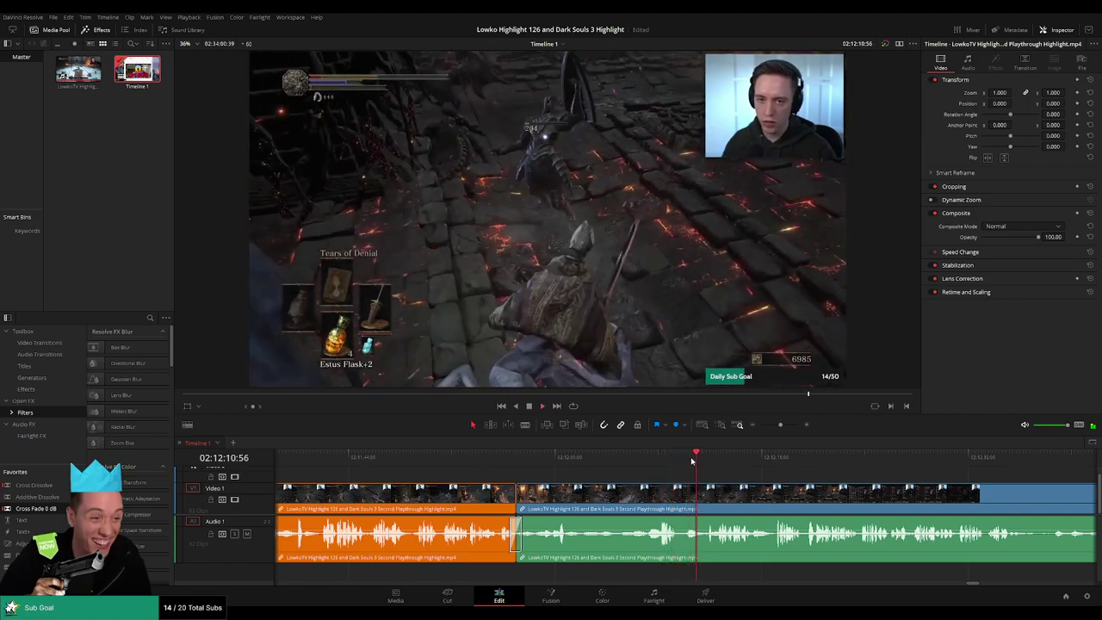
pyautogui.hscroll(2, 751, 474)
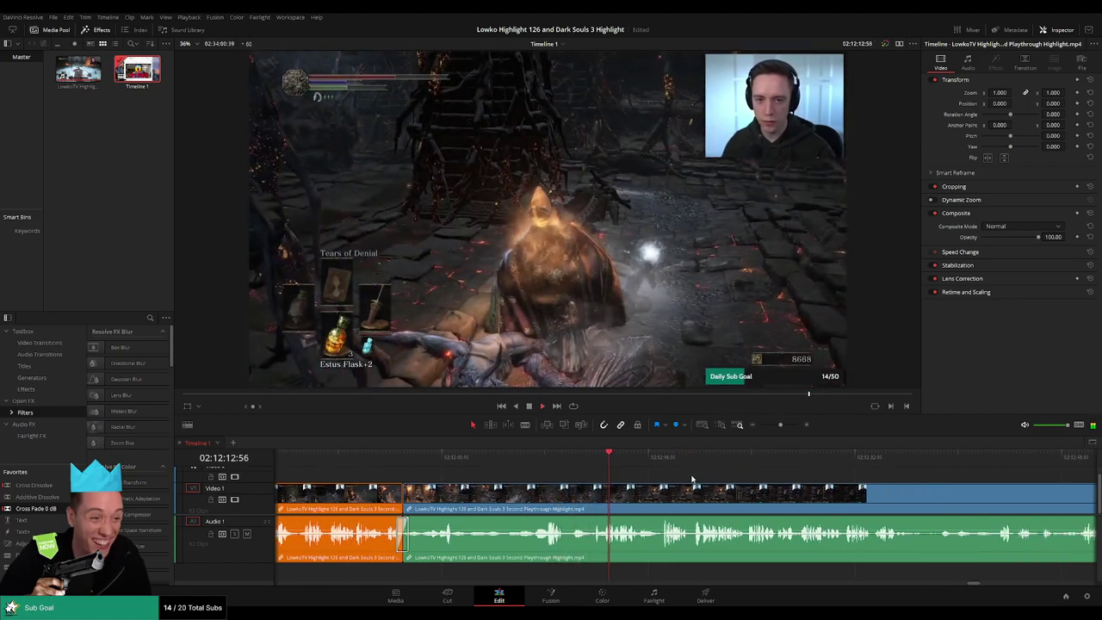
pyautogui.hscroll(2, 689, 478)
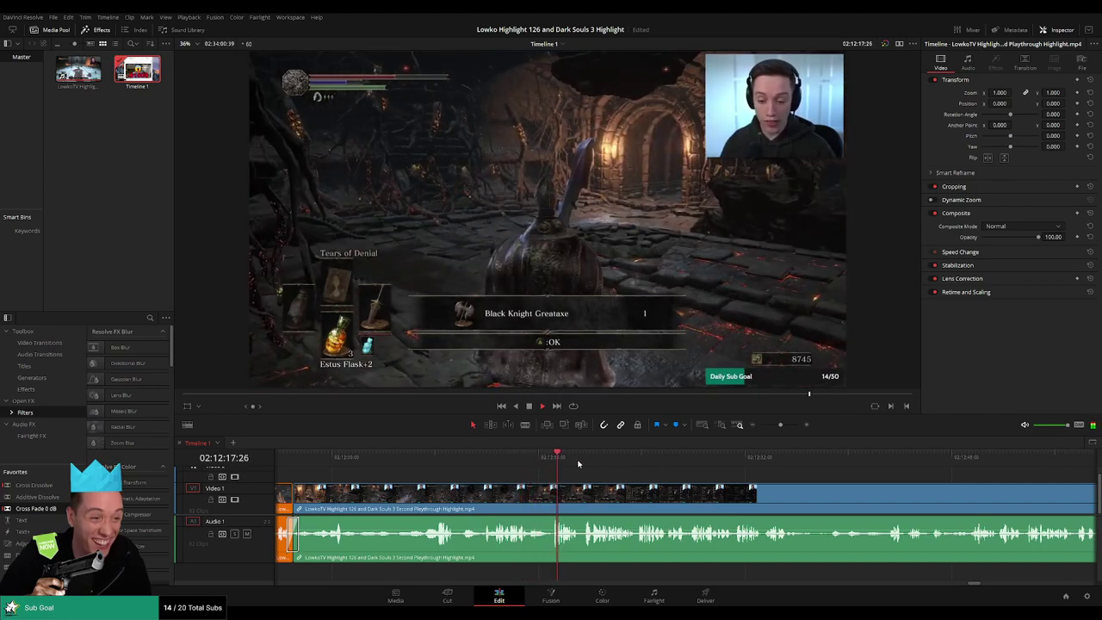
pyautogui.moveTo(782, 427)
pyautogui.mouseDown()
pyautogui.moveTo(760, 428)
pyautogui.moveTo(781, 428)
pyautogui.mouseUp()
pyautogui.hscroll(4, 723, 478)
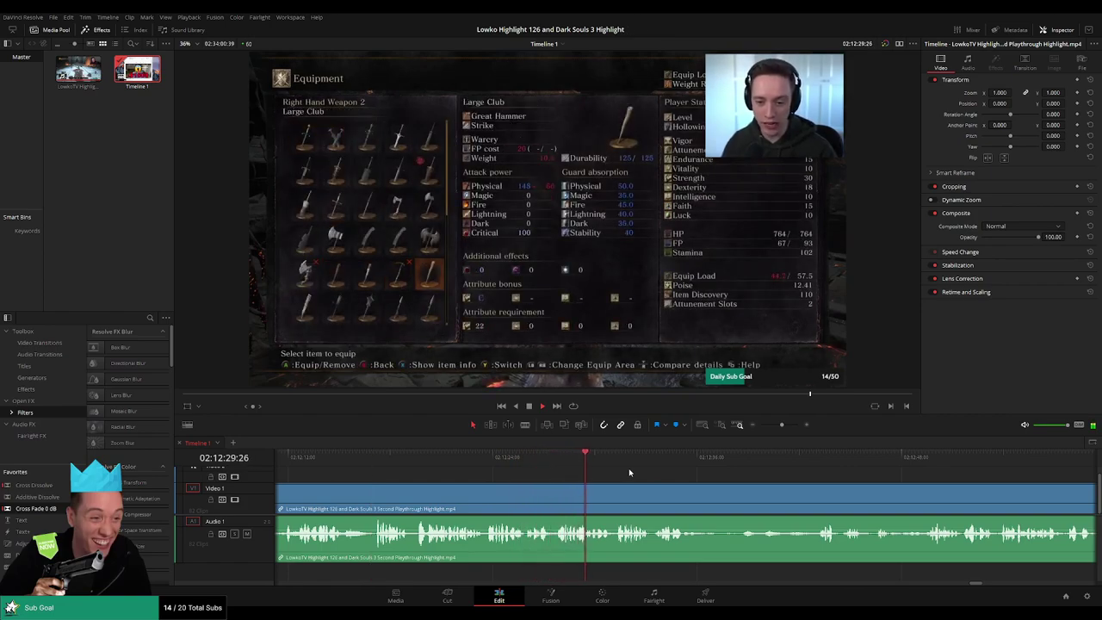
# Examine the equipment menu browsing and the run through the catacombs, about 02:12:31 to 02:13:13, along with their waveform, for dull sections.
pyautogui.click(617, 456)
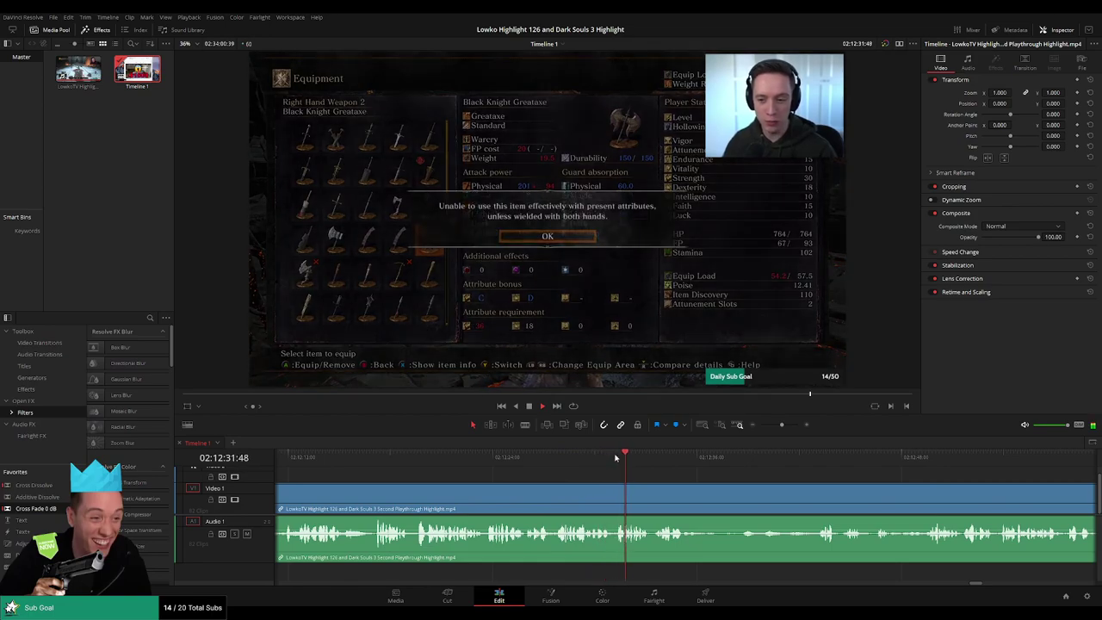
pyautogui.click(655, 458)
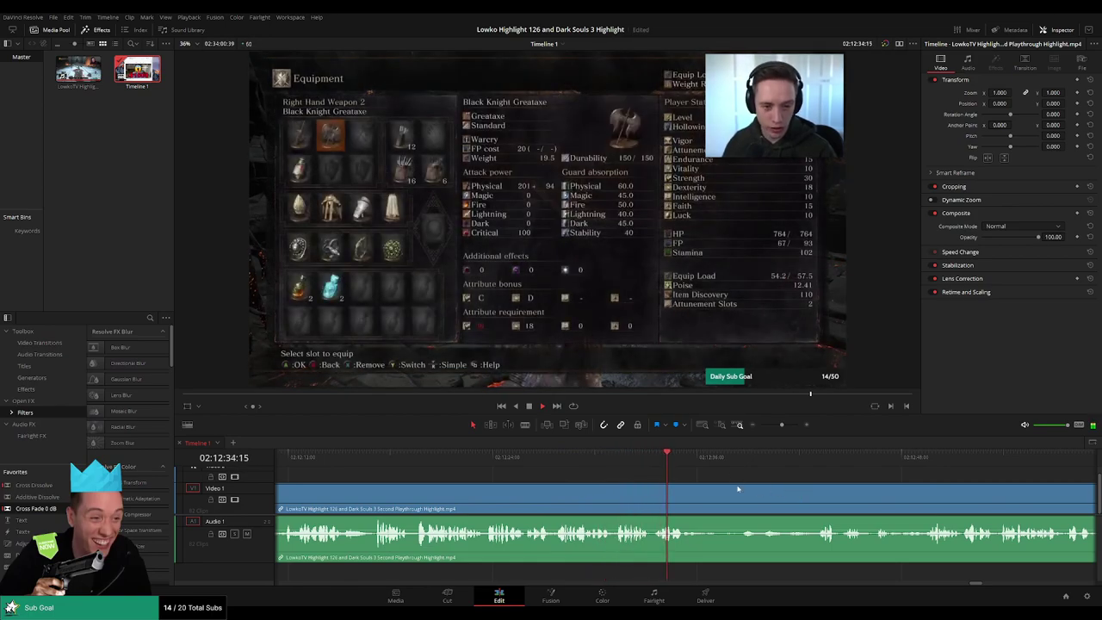
pyautogui.hscroll(2, 636, 478)
pyautogui.moveTo(576, 464); pyautogui.dragTo(683, 460)
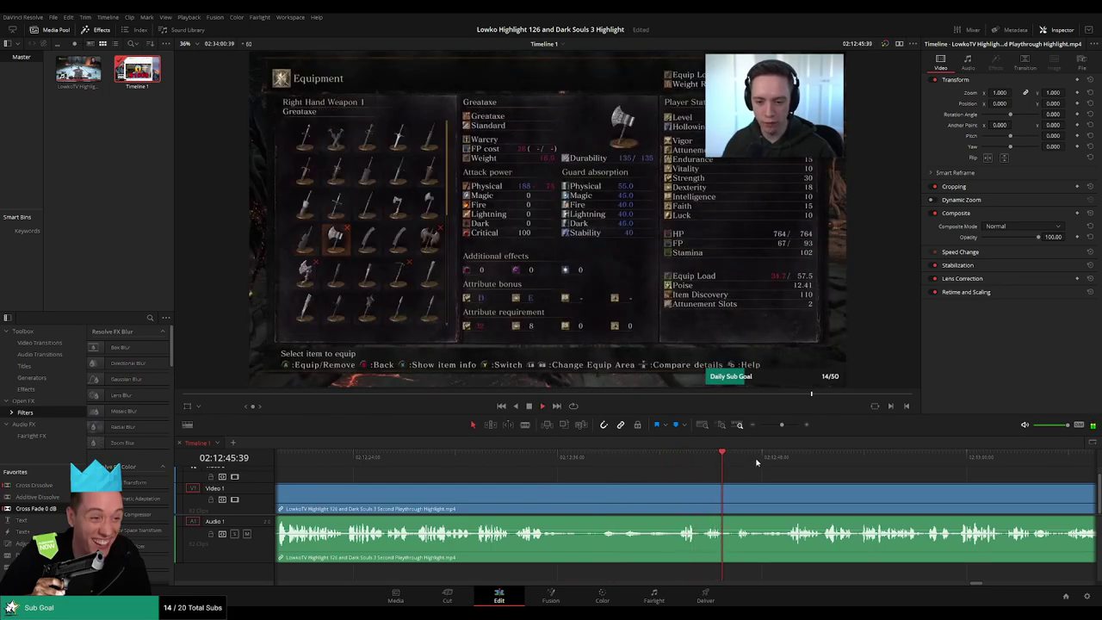
pyautogui.hscroll(5, 632, 475)
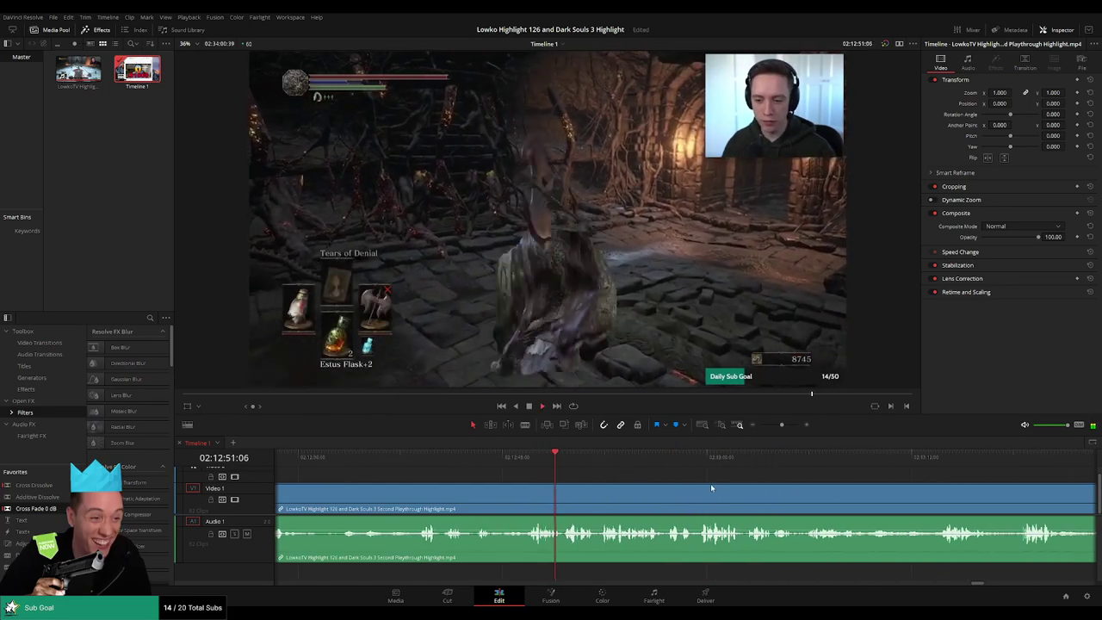
pyautogui.click(480, 464)
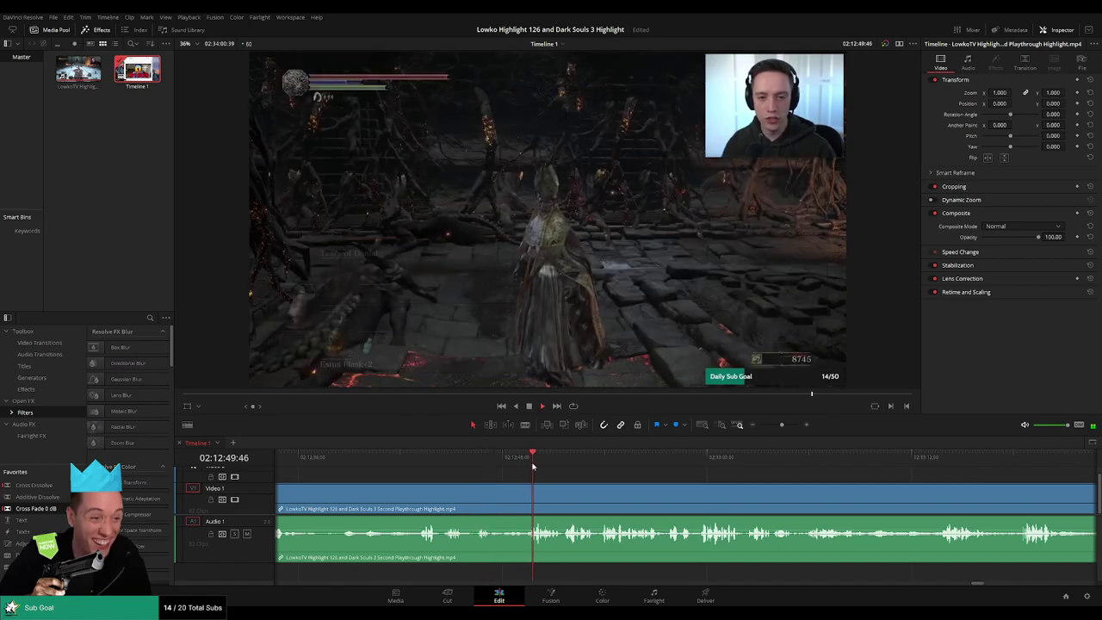
pyautogui.hscroll(2, 639, 469)
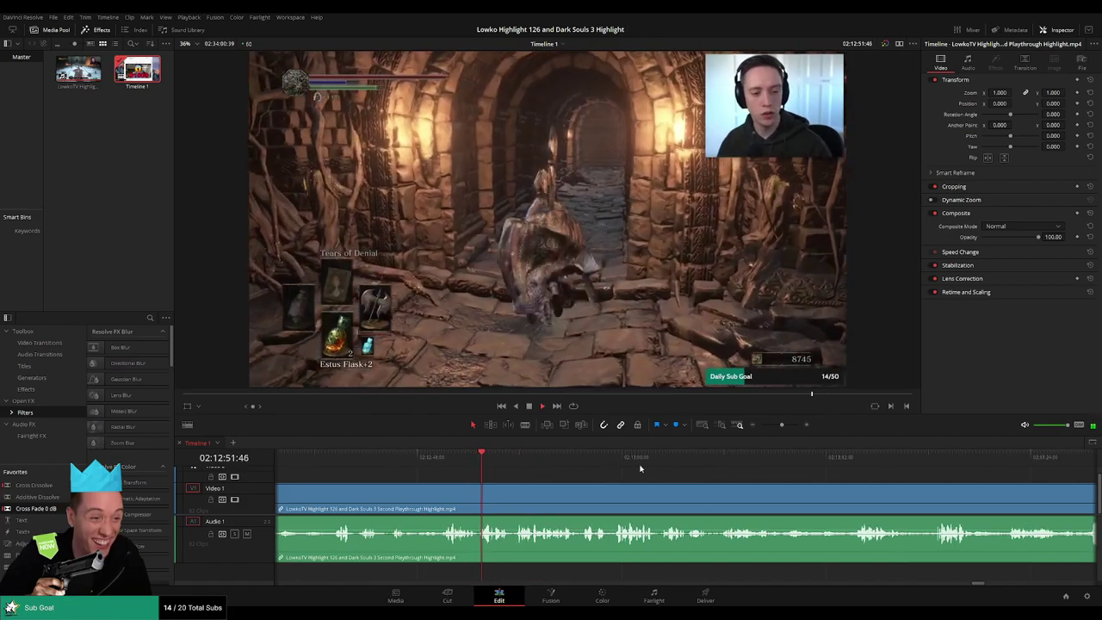
pyautogui.moveTo(781, 425)
pyautogui.mouseDown()
pyautogui.moveTo(763, 431)
pyautogui.moveTo(784, 431)
pyautogui.mouseUp()
pyautogui.hscroll(2, 730, 482)
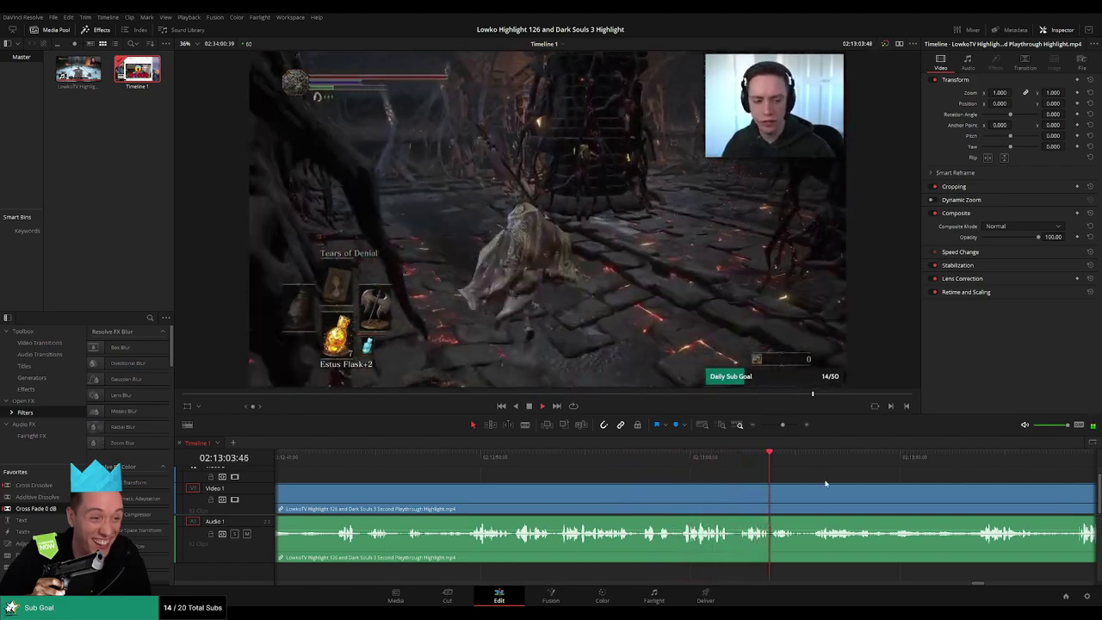
pyautogui.hscroll(4, 774, 480)
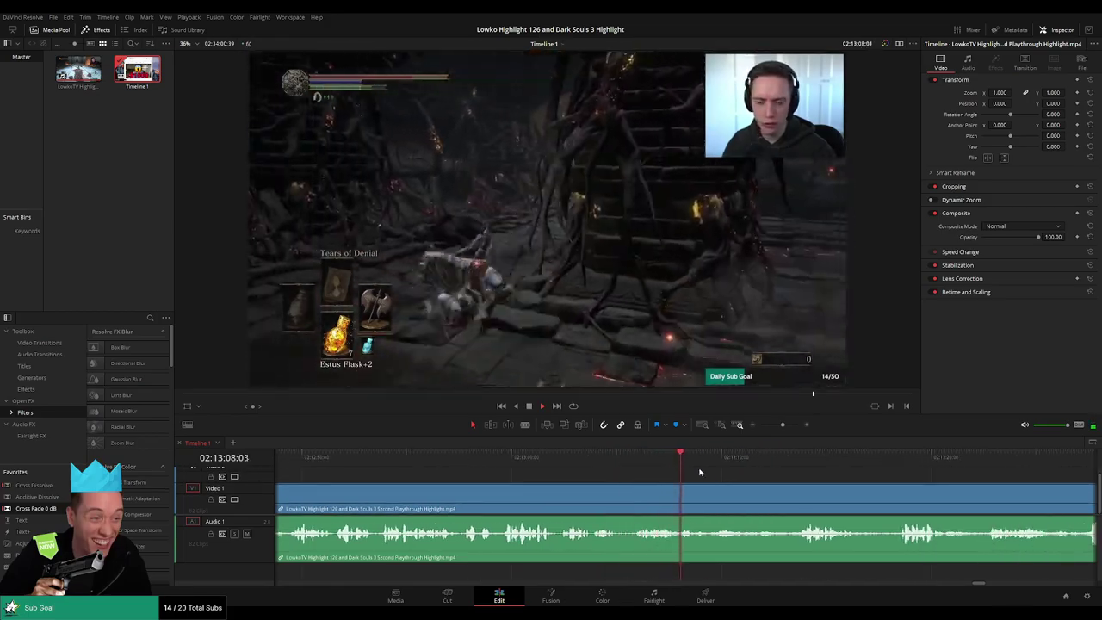
pyautogui.moveTo(729, 463); pyautogui.dragTo(794, 466)
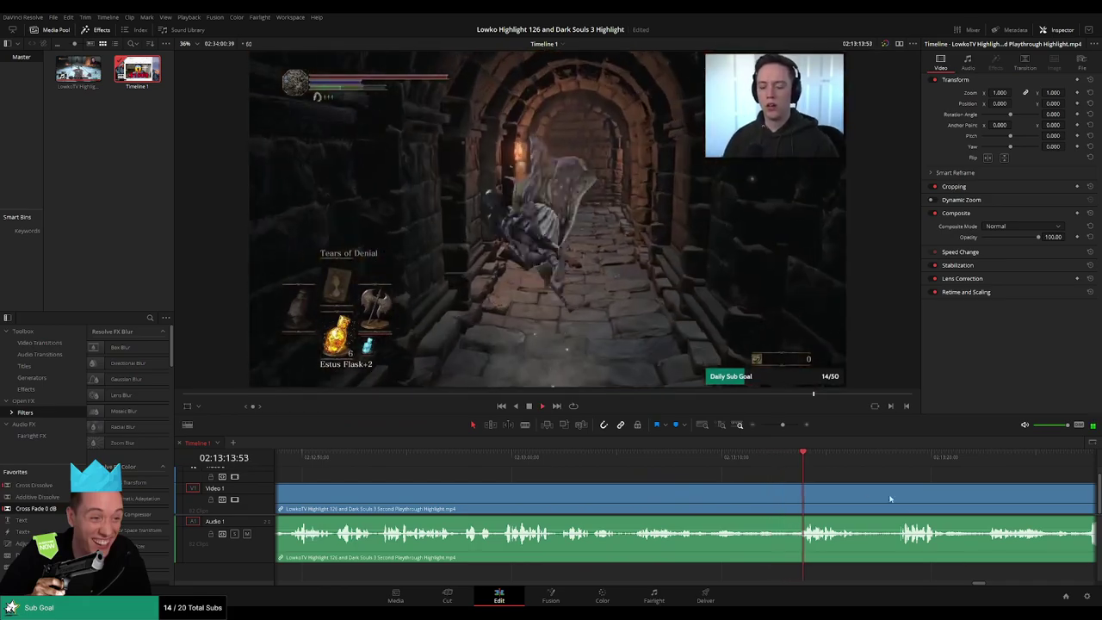
# Cut out the footage from 02:13:44:35, after the Undead Bone Shard pickup, to the carpeted-room fight, and crossfade the audio across the cut.
pyautogui.hscroll(4, 890, 499)
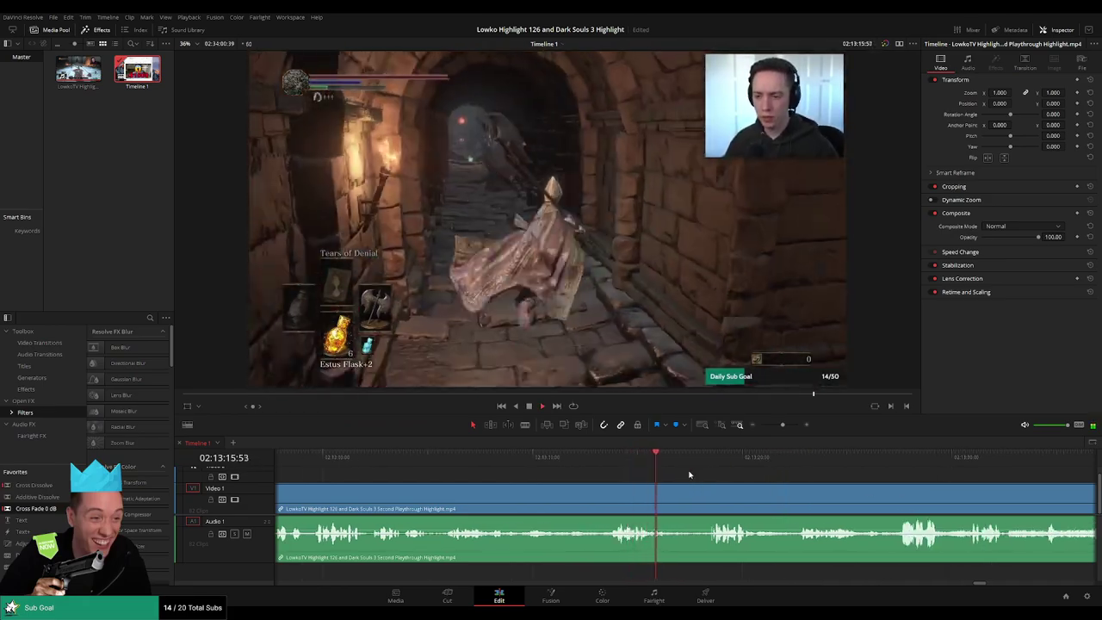
pyautogui.moveTo(883, 495); pyautogui.dragTo(659, 480)
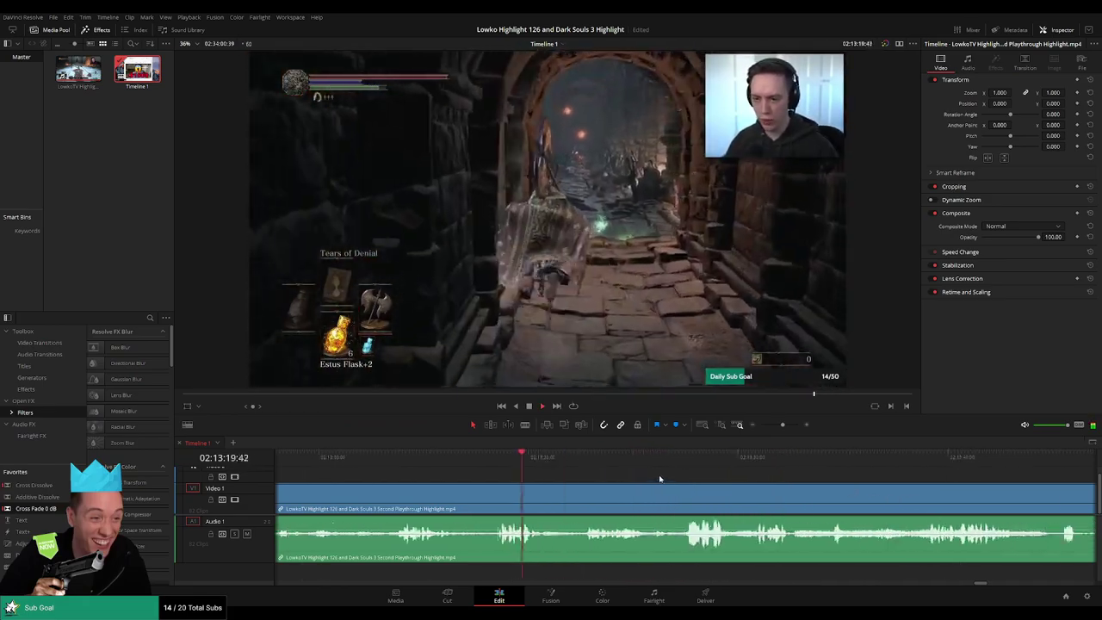
pyautogui.click(582, 460)
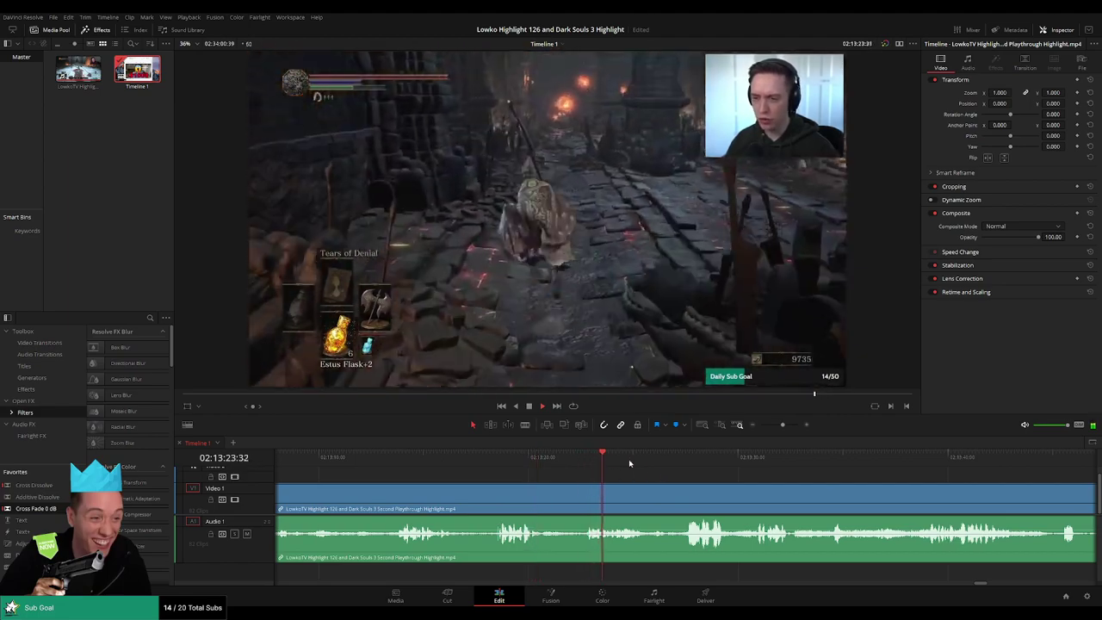
pyautogui.click(684, 458)
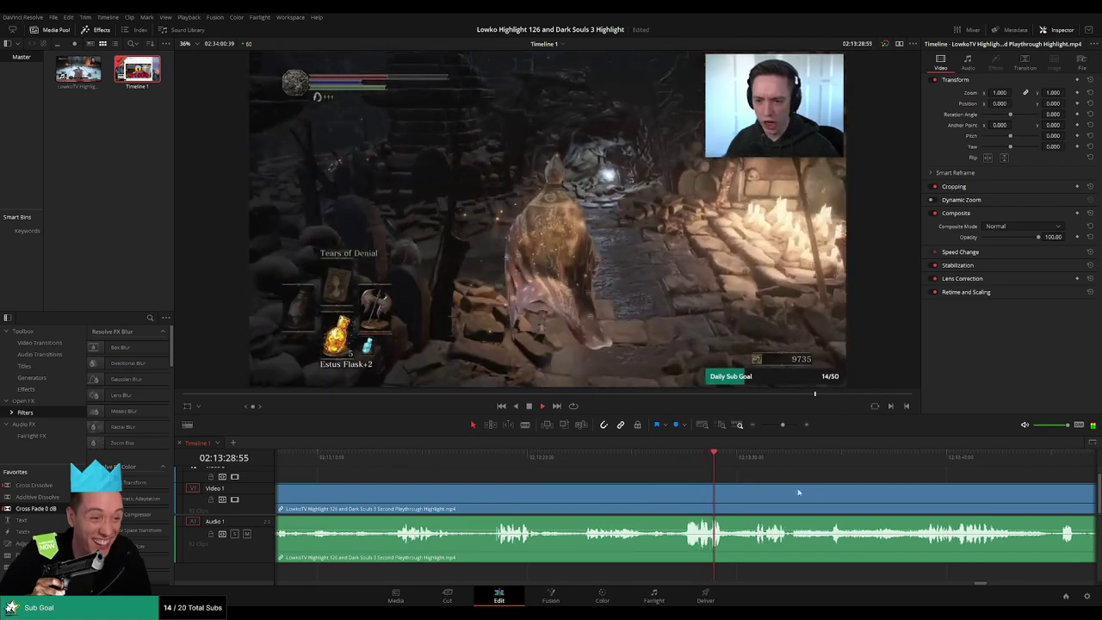
pyautogui.moveTo(800, 492); pyautogui.dragTo(630, 474)
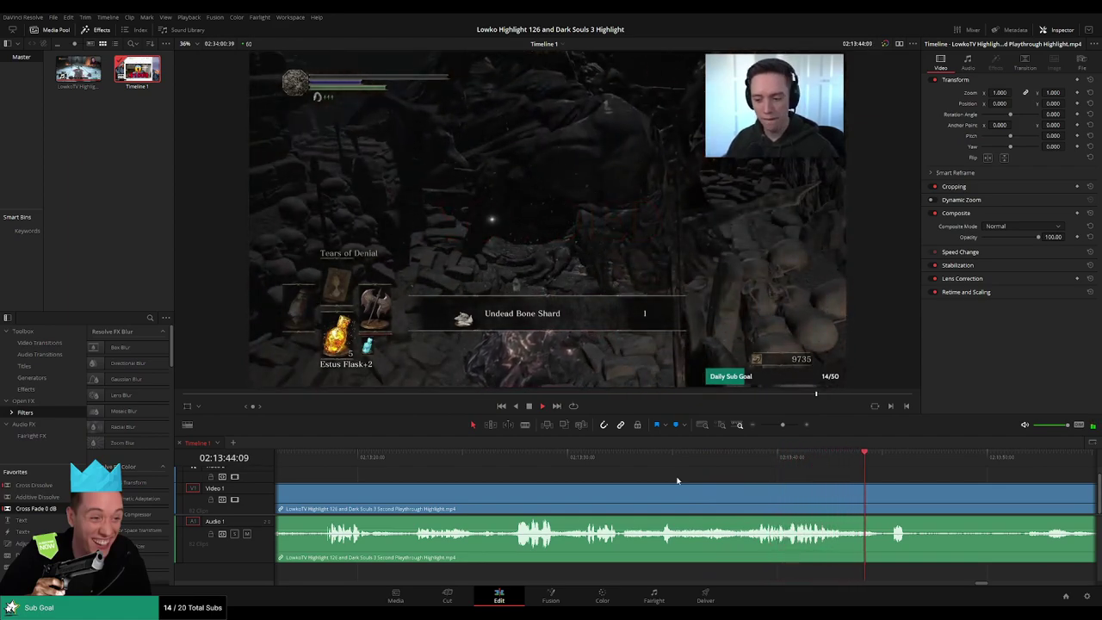
pyautogui.click(851, 457)
pyautogui.hscroll(3, 654, 490)
pyautogui.press('space')
pyautogui.press('b')
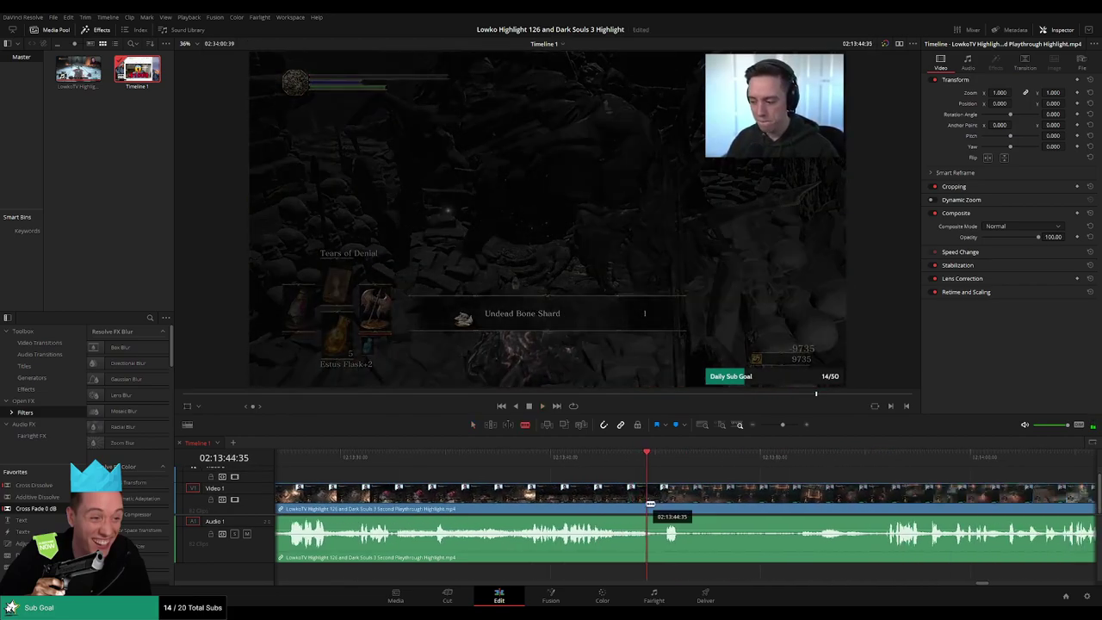
pyautogui.click(650, 503)
pyautogui.press('a')
pyautogui.press('Delete')
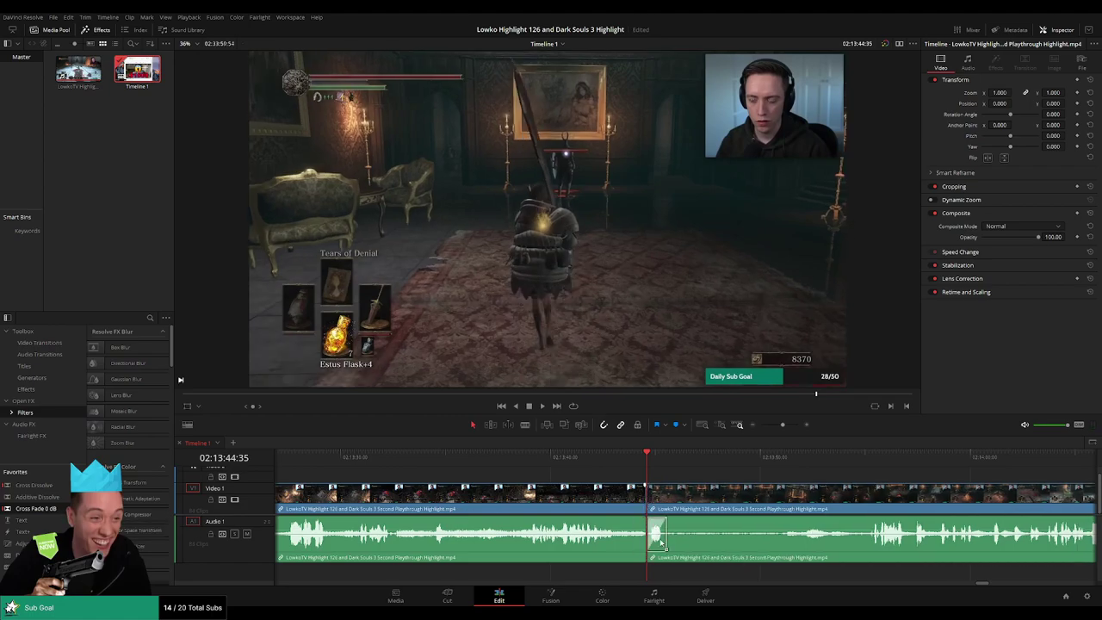
# Review the carpeted-room fight and the following stone-room fight, about 02:13:44 to 02:14:28, along with their waveform, for sections to cut.
pyautogui.press('space')
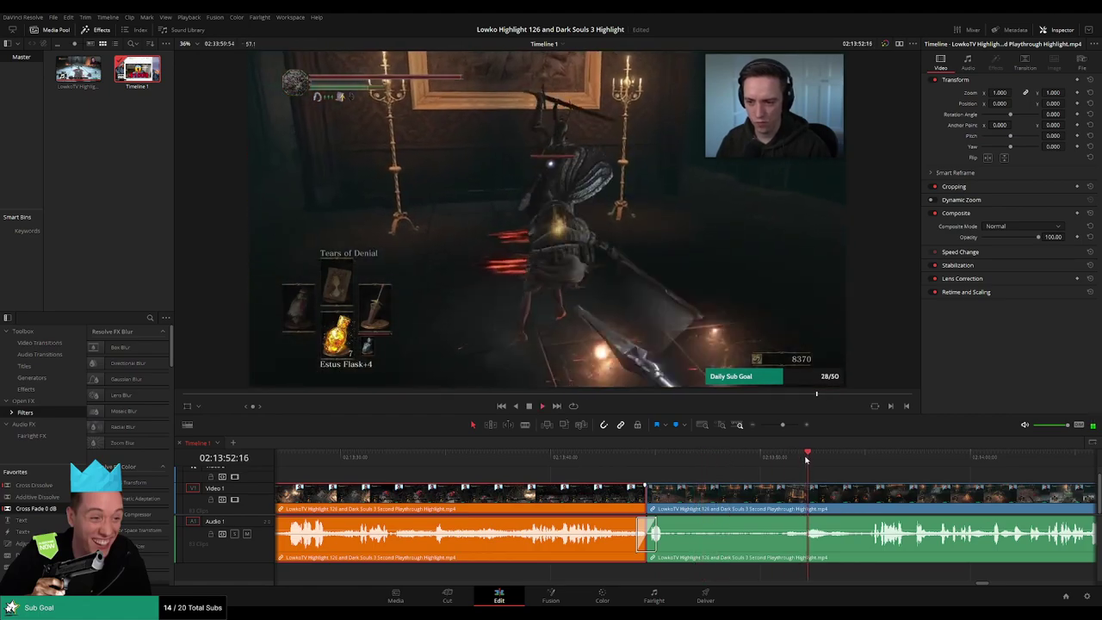
pyautogui.click(896, 478)
pyautogui.moveTo(898, 478); pyautogui.dragTo(834, 478)
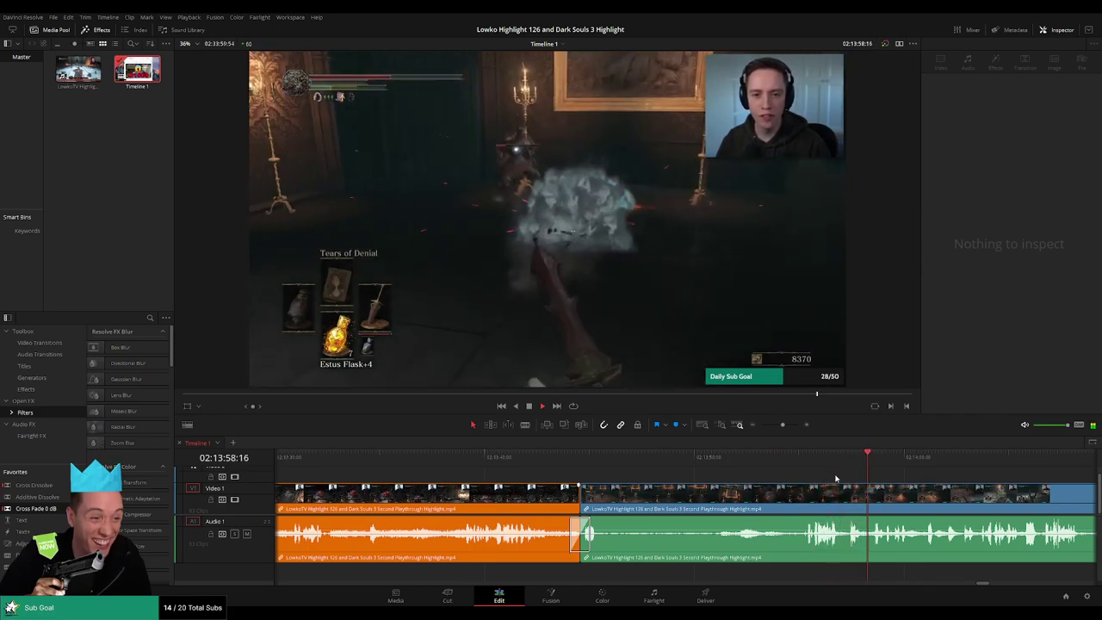
pyautogui.scroll(2, 818, 478)
pyautogui.hscroll(3, 799, 478)
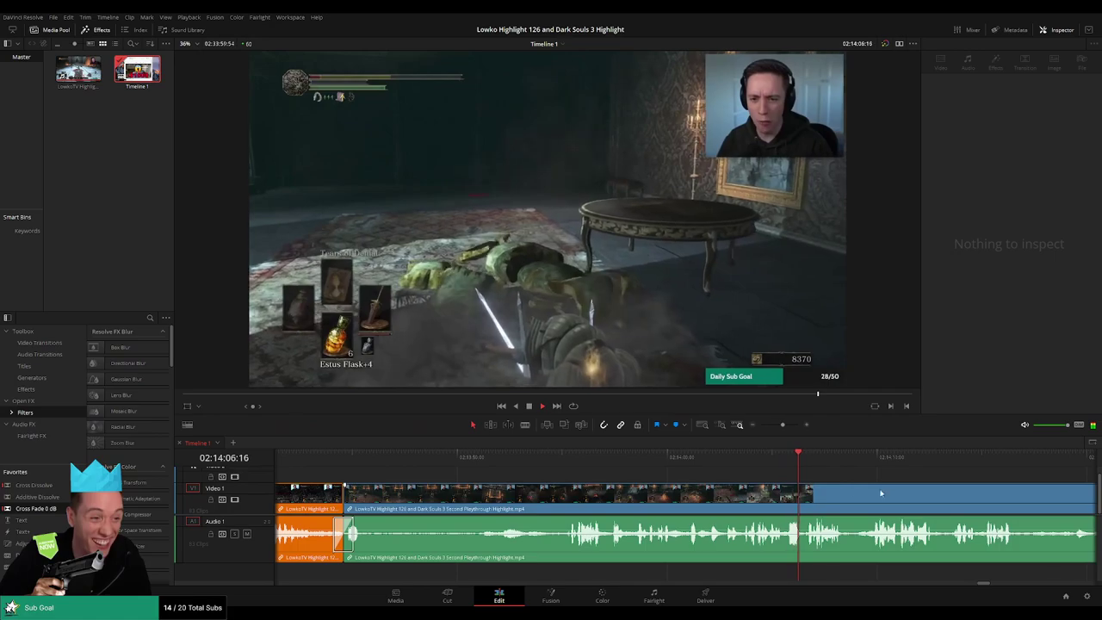
pyautogui.hscroll(5, 694, 494)
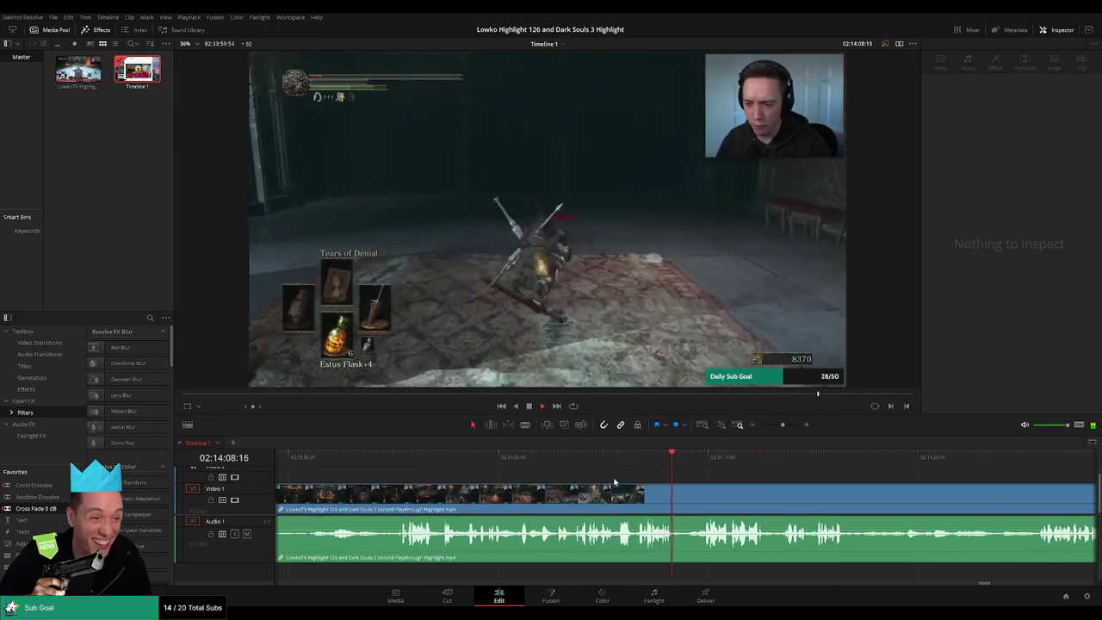
pyautogui.click(700, 459)
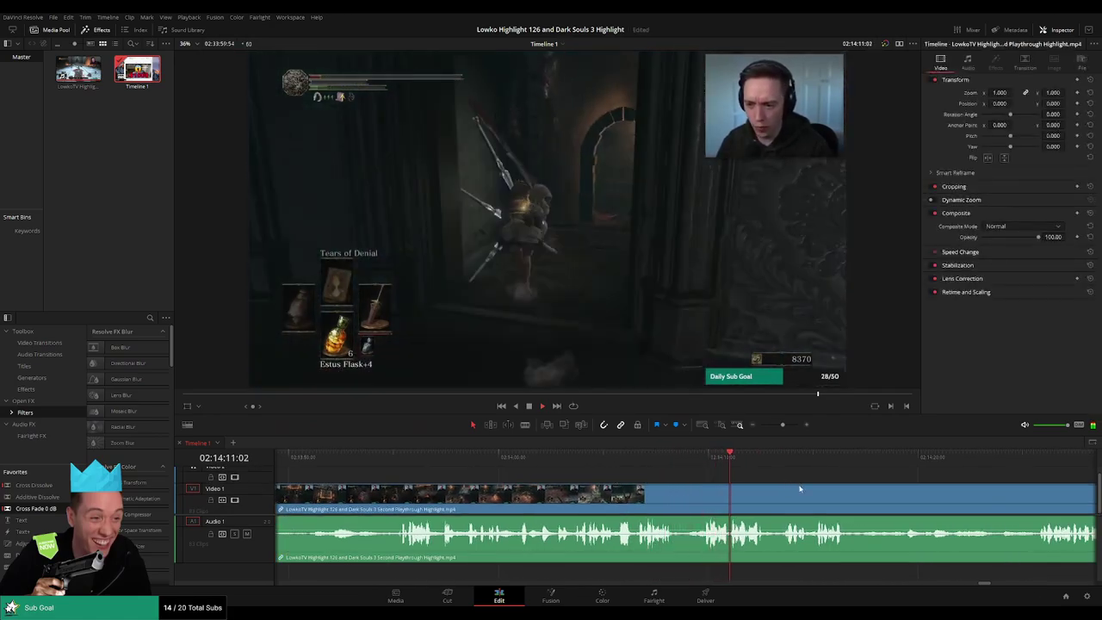
pyautogui.hscroll(4, 657, 482)
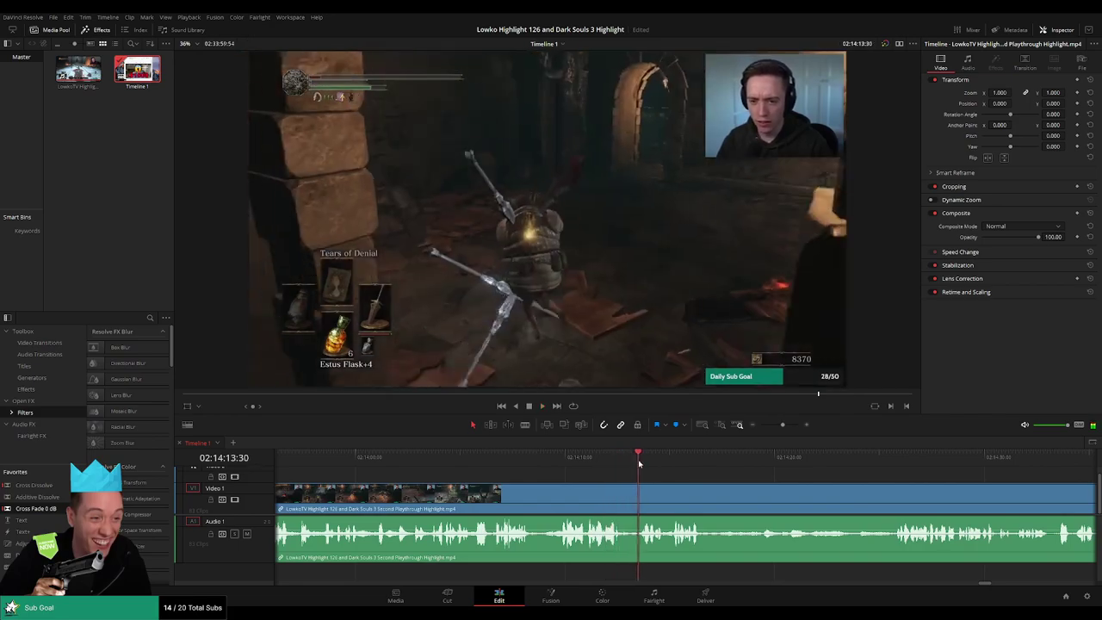
pyautogui.hscroll(3, 647, 476)
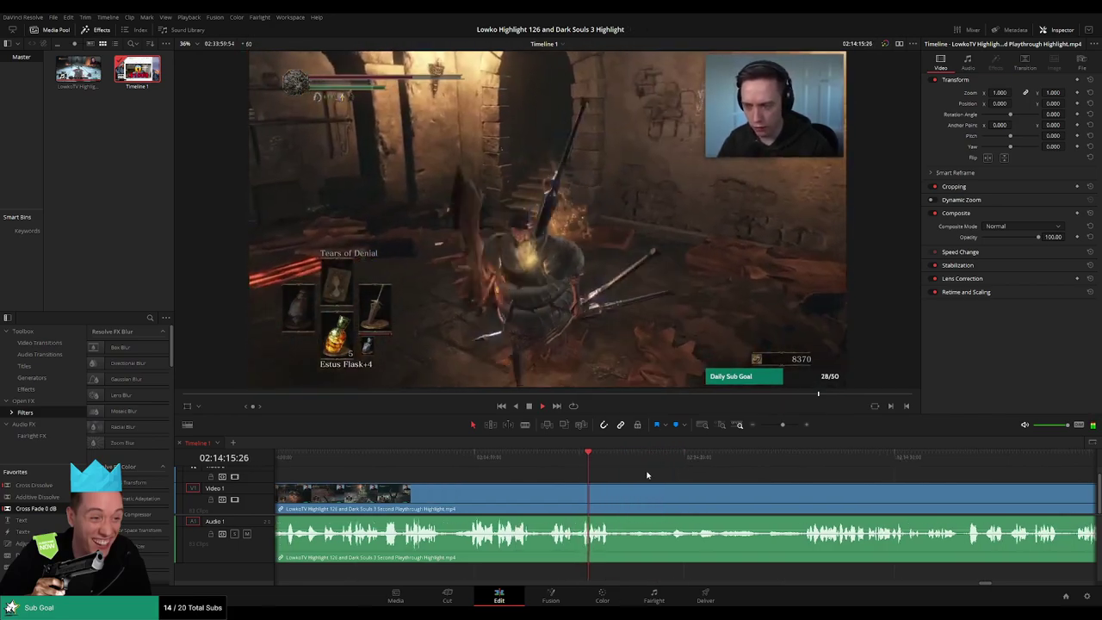
pyautogui.hscroll(1, 647, 476)
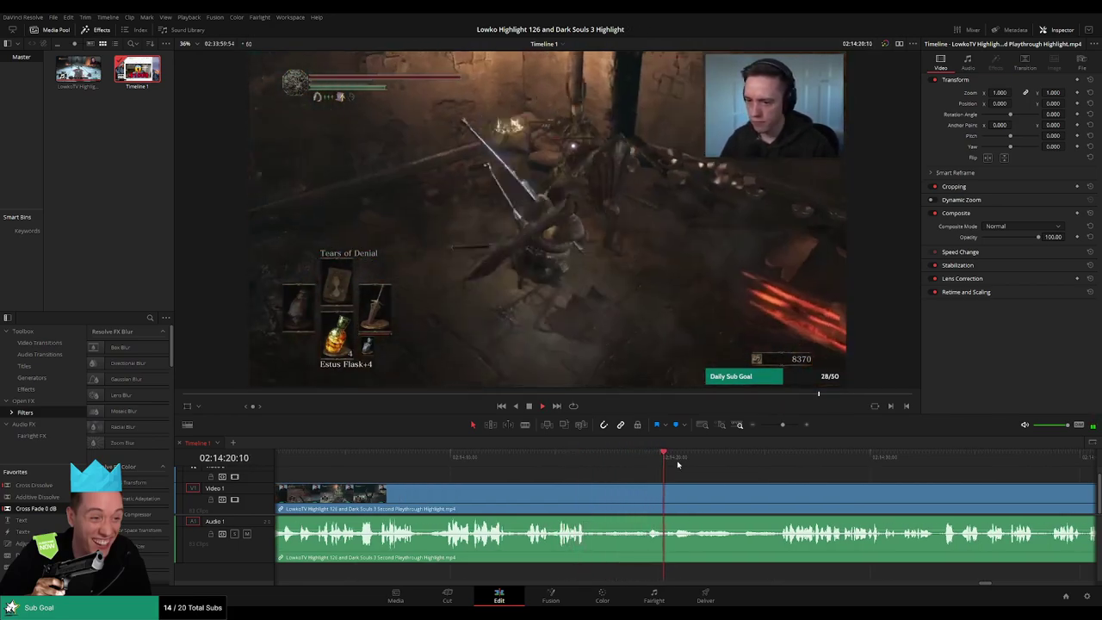
pyautogui.hscroll(6, 645, 476)
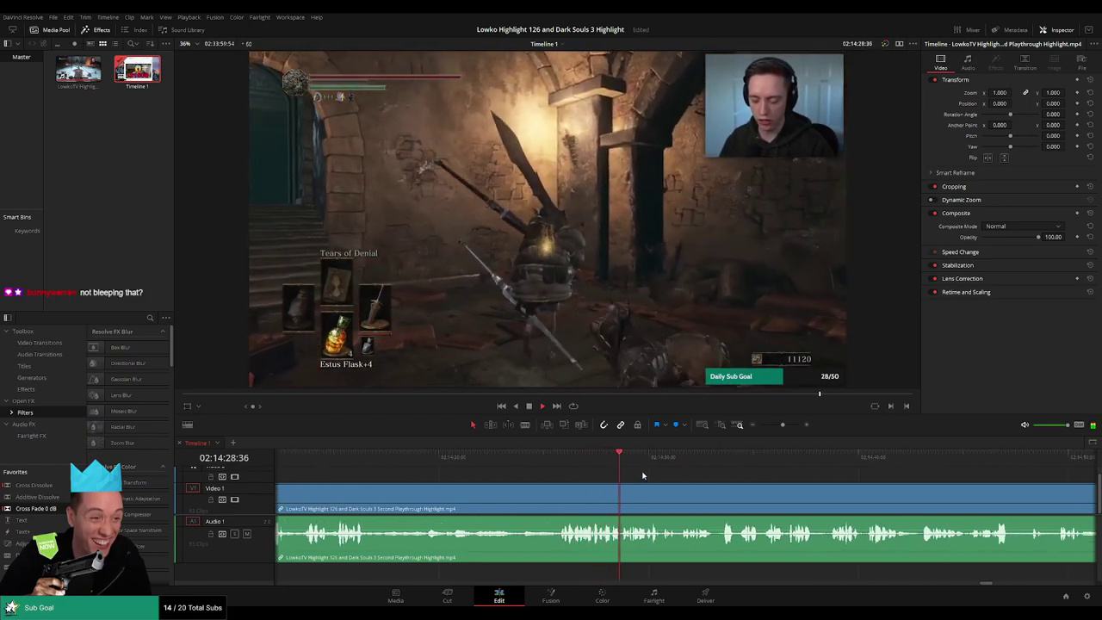
# Locate the spoken word to censor in the carpeted-room fight and split the clip at 02:14:04:16, where it starts.
pyautogui.hscroll(-7, 625, 477)
pyautogui.click(458, 459)
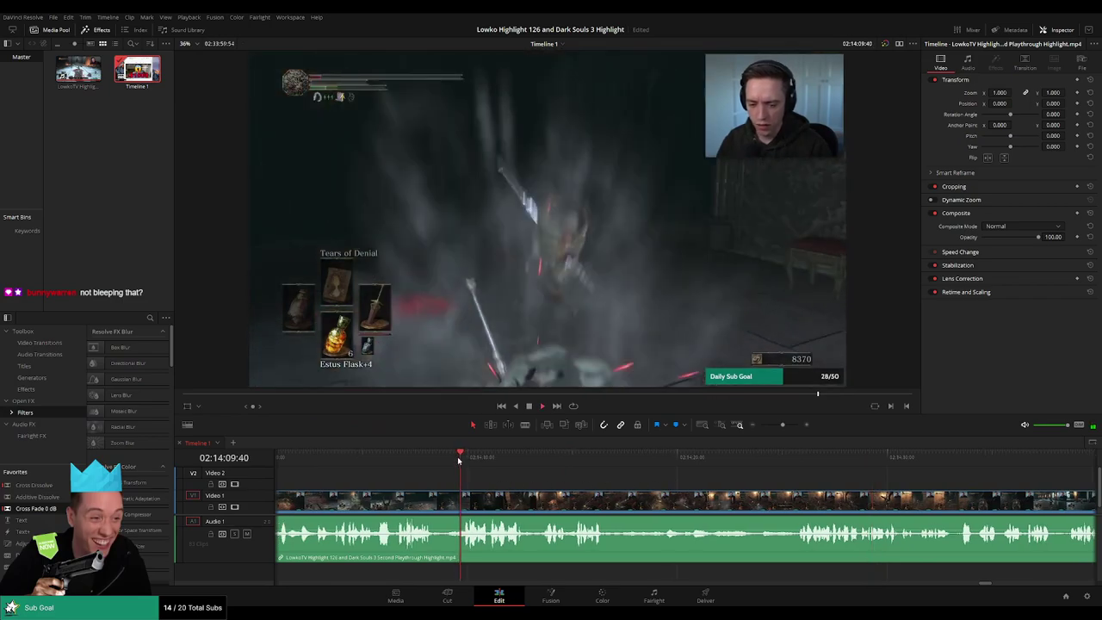
pyautogui.click(368, 462)
pyautogui.hscroll(-5, 447, 469)
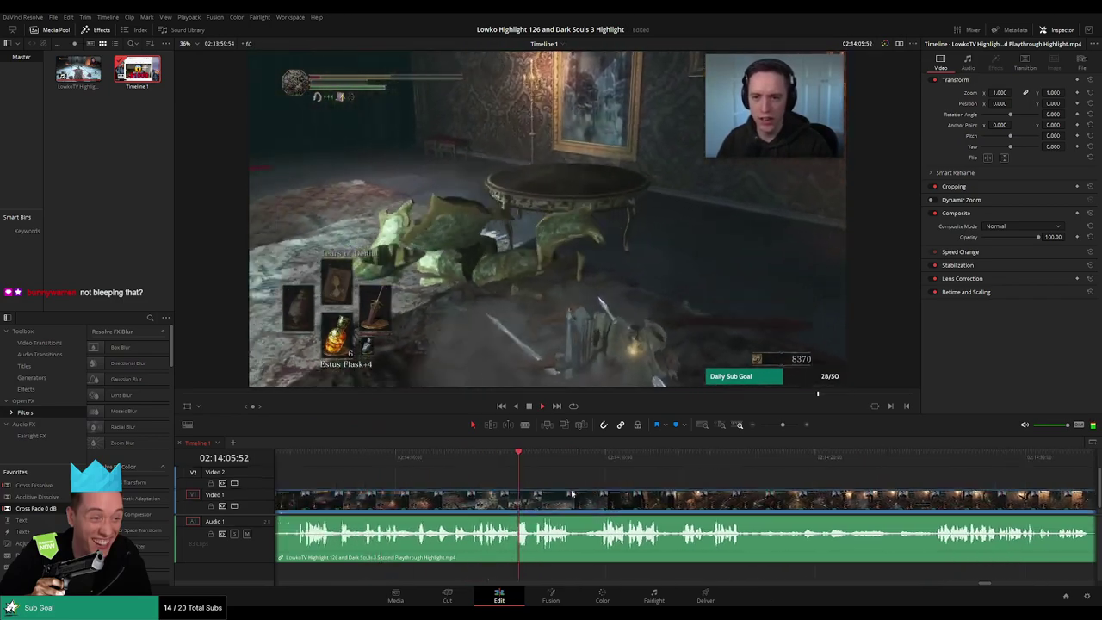
pyautogui.click(501, 461)
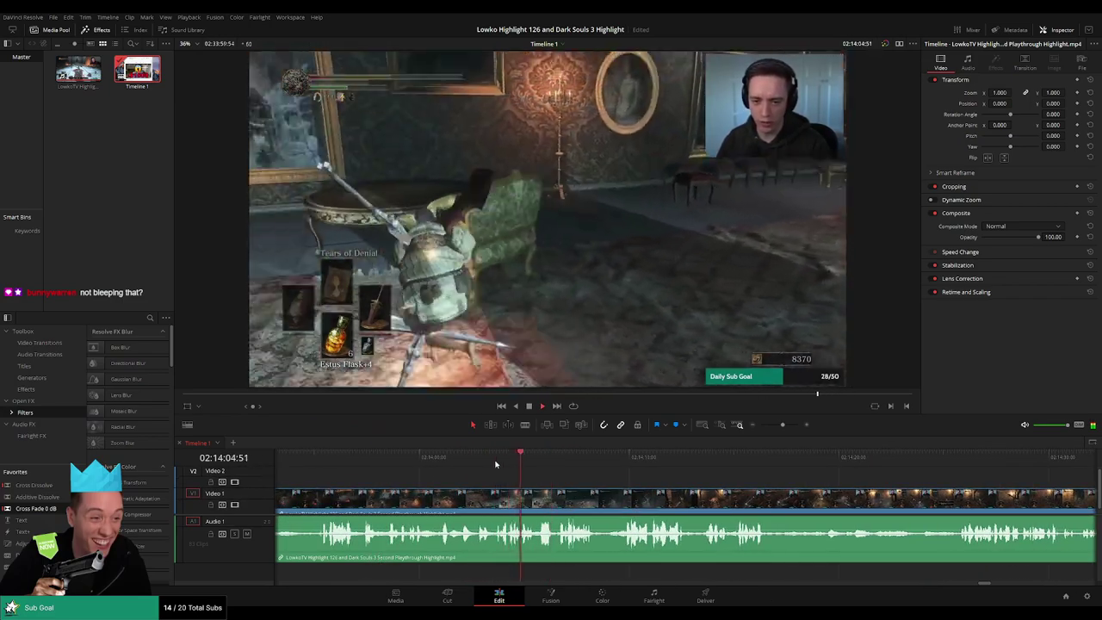
pyautogui.moveTo(782, 424)
pyautogui.mouseDown()
pyautogui.moveTo(779, 443)
pyautogui.moveTo(789, 426)
pyautogui.mouseUp()
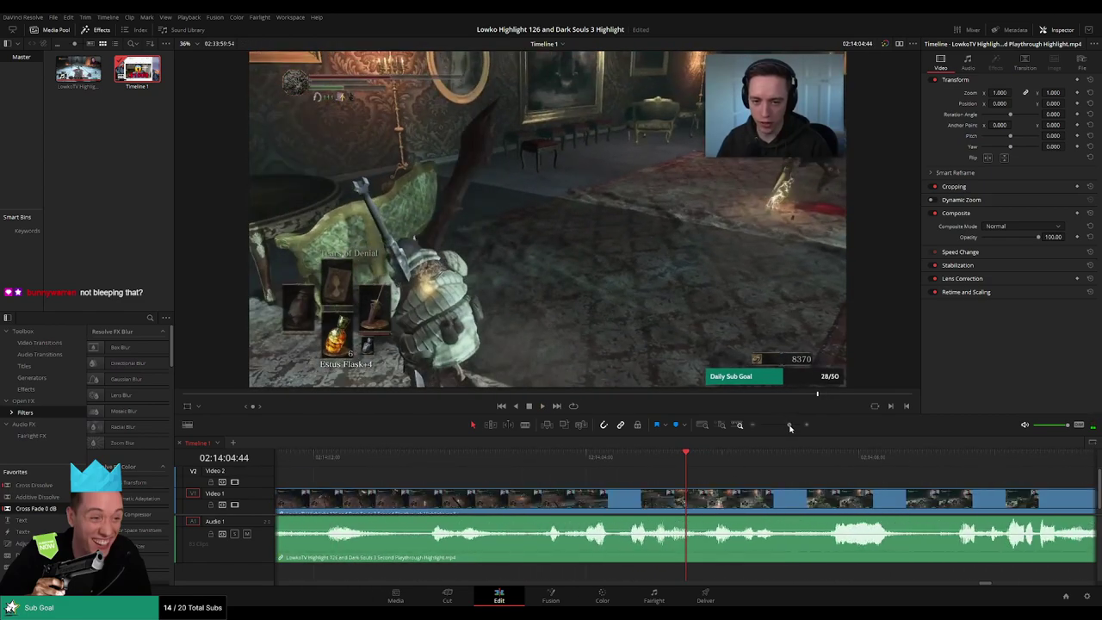
pyautogui.click(620, 461)
pyautogui.press('space')
pyautogui.click(617, 460)
pyautogui.click(547, 462)
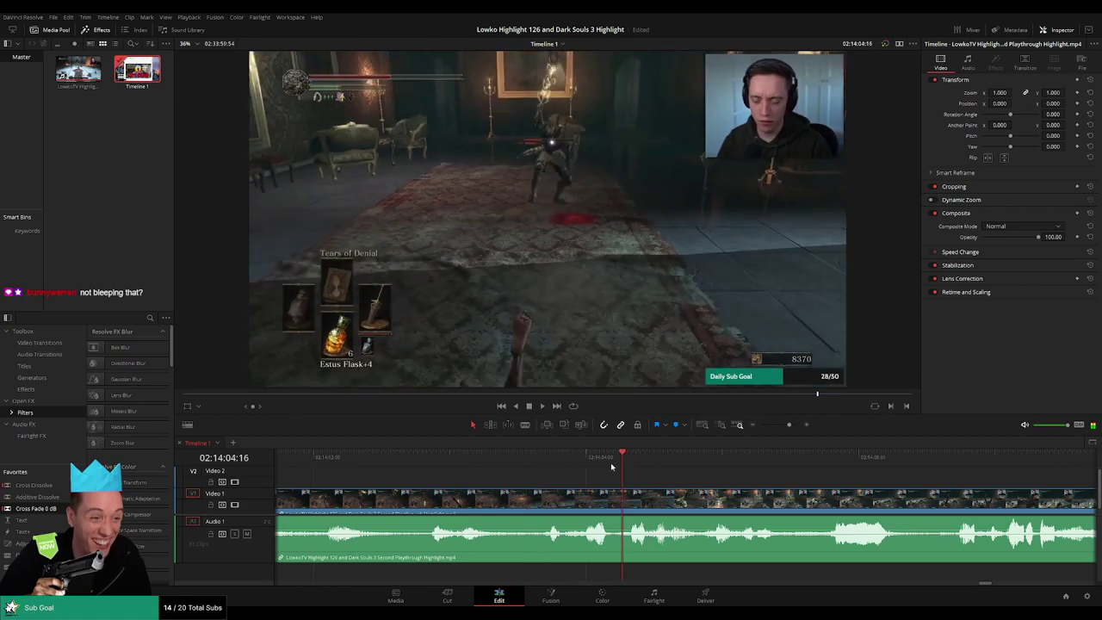
pyautogui.moveTo(627, 465)
pyautogui.mouseDown()
pyautogui.moveTo(668, 465)
pyautogui.moveTo(649, 465)
pyautogui.mouseUp()
pyautogui.press('b')
pyautogui.click(625, 505)
# Split the clip again at 02:14:04:31 and mute the short segment between the two splits.
pyautogui.press('space')
pyautogui.press('space')
pyautogui.click(619, 462)
pyautogui.press('space')
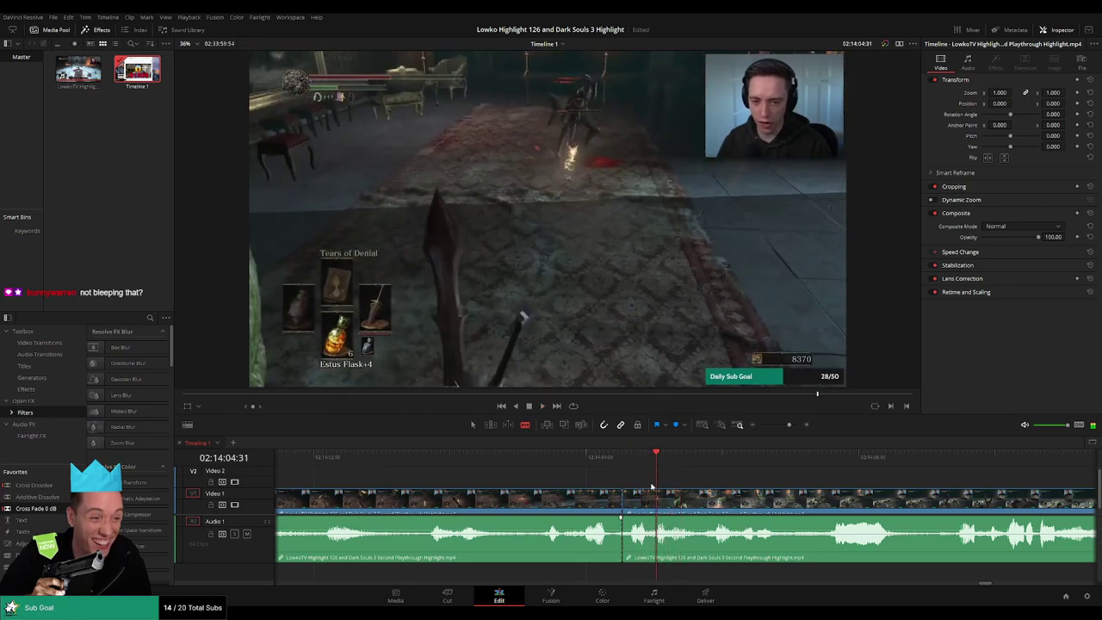
pyautogui.click(655, 503)
pyautogui.press('a')
pyautogui.scroll(-1, 640, 502)
pyautogui.moveTo(646, 522); pyautogui.dragTo(651, 556)
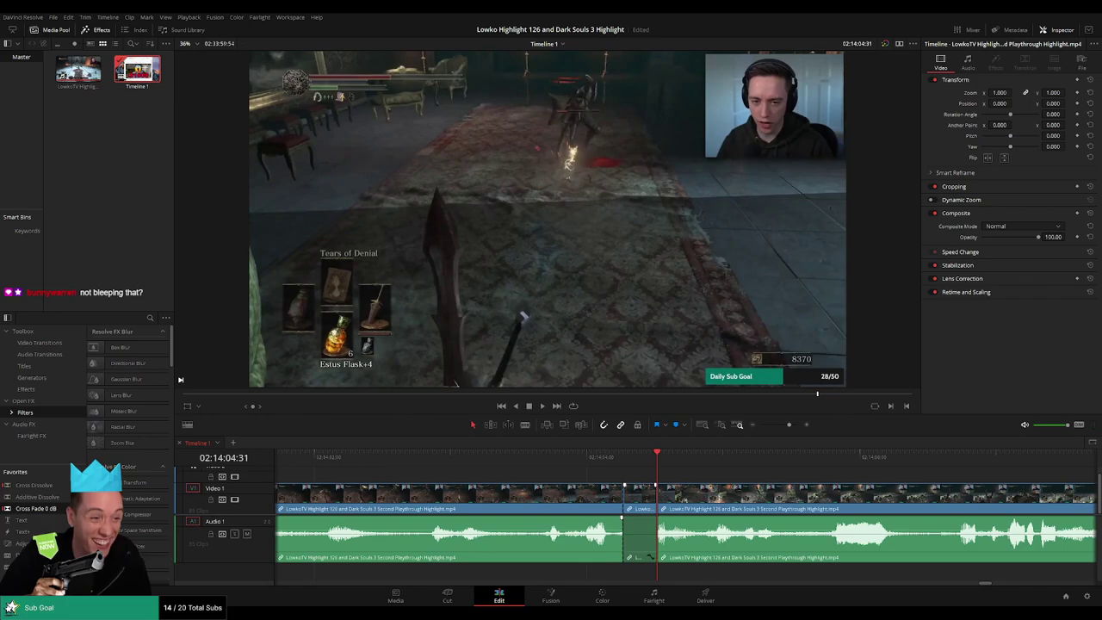
# Add a sound from StarCraft 2 - Roach Quotes.mp3, starting at 00:00:12:21, on a second audio track beneath the muted segment.
pyautogui.doubleClick(134, 74)
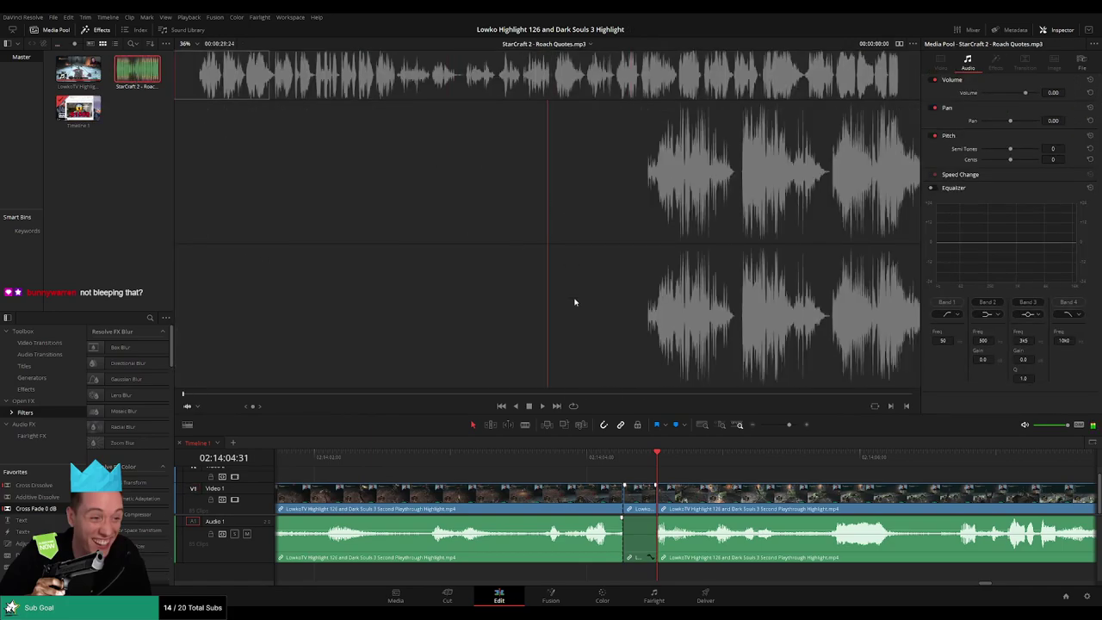
pyautogui.click(513, 394)
pyautogui.moveTo(512, 396); pyautogui.dragTo(500, 396)
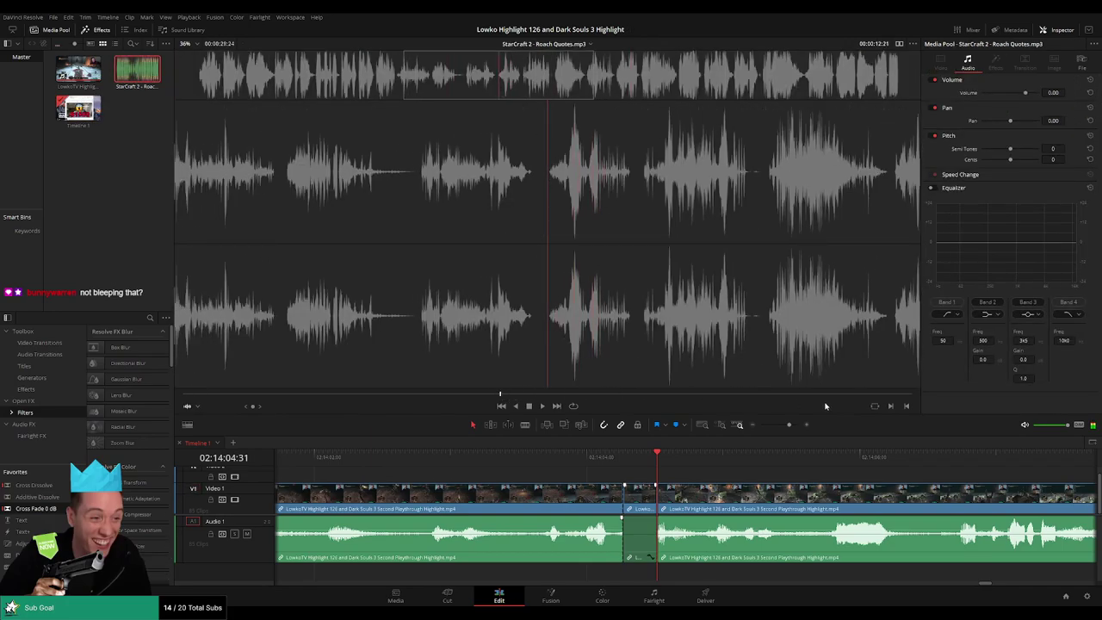
pyautogui.press('space')
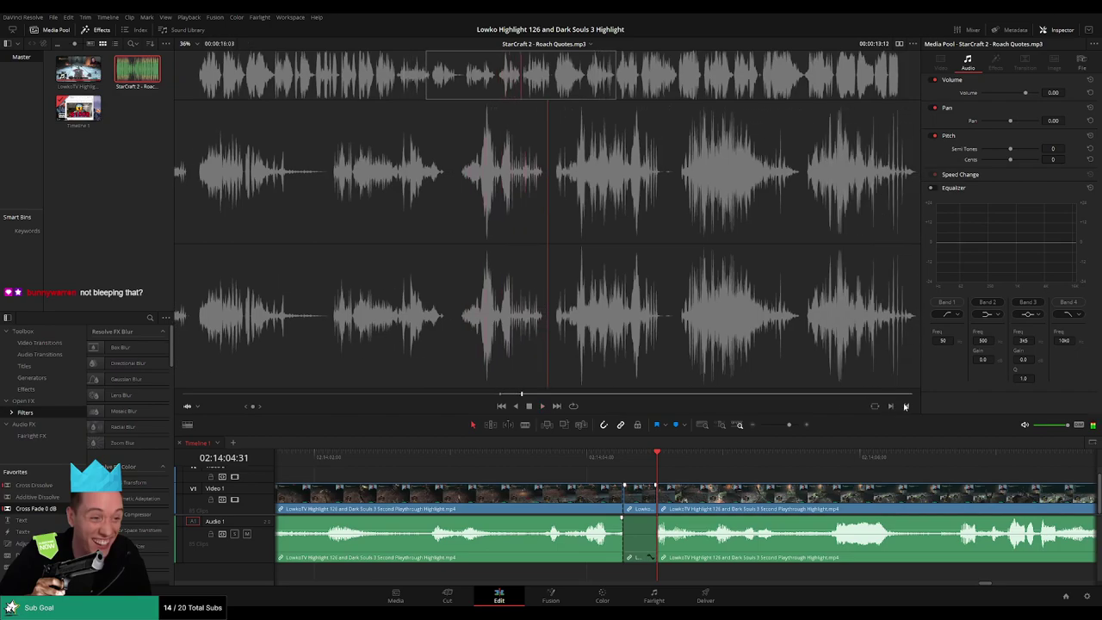
pyautogui.moveTo(746, 329); pyautogui.dragTo(646, 578)
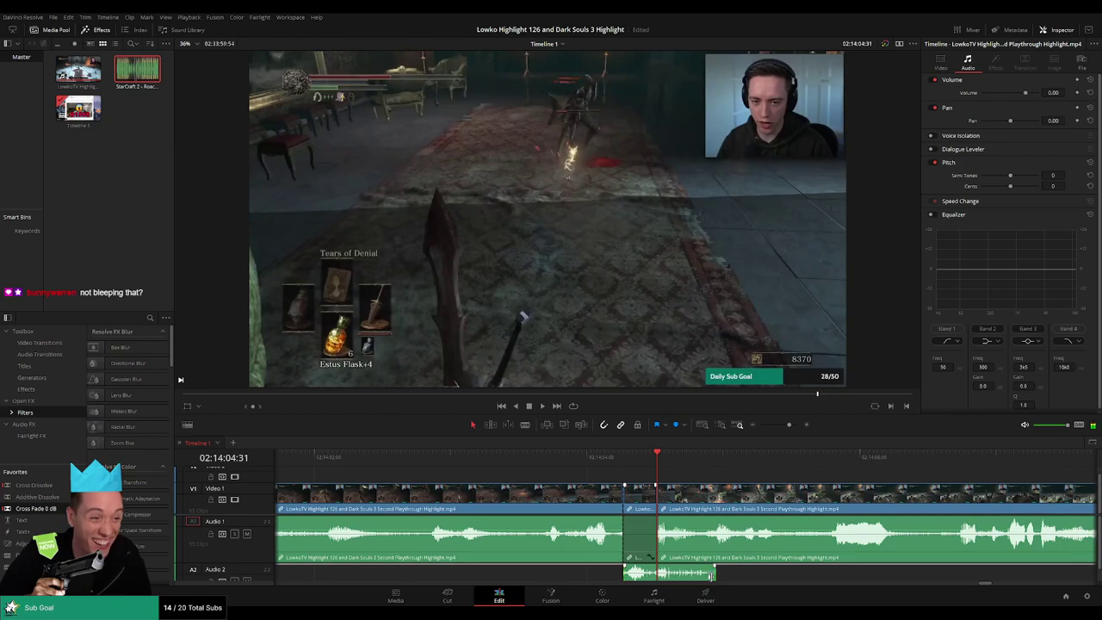
# Trim the Roach Quotes sound to the length of the muted segment, lower its volume and play back the result.
pyautogui.click(645, 579)
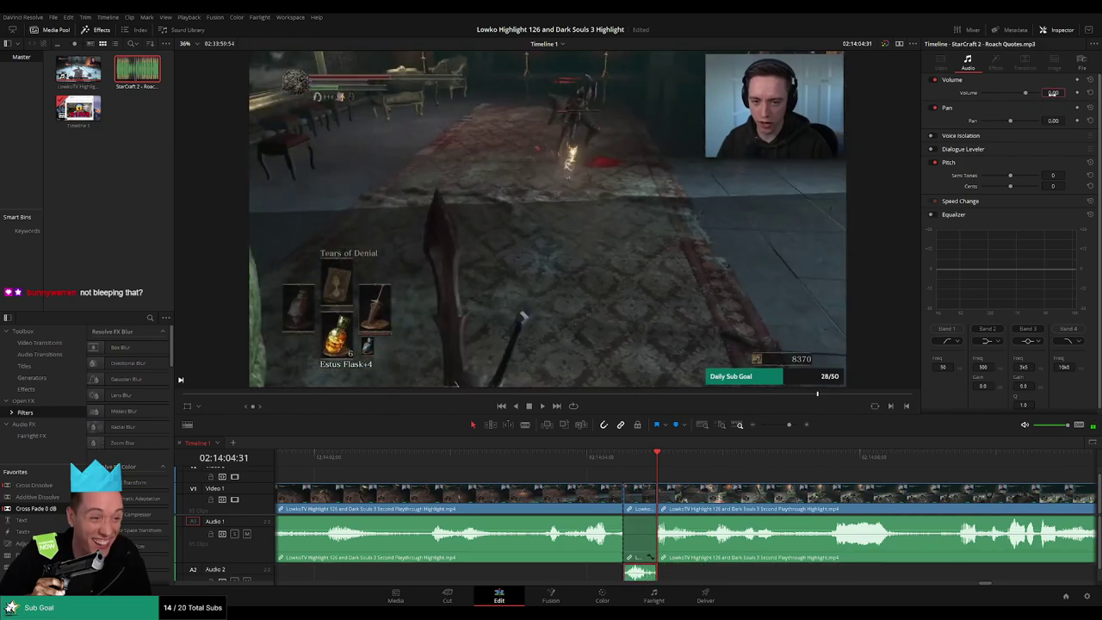
pyautogui.click(124, 223)
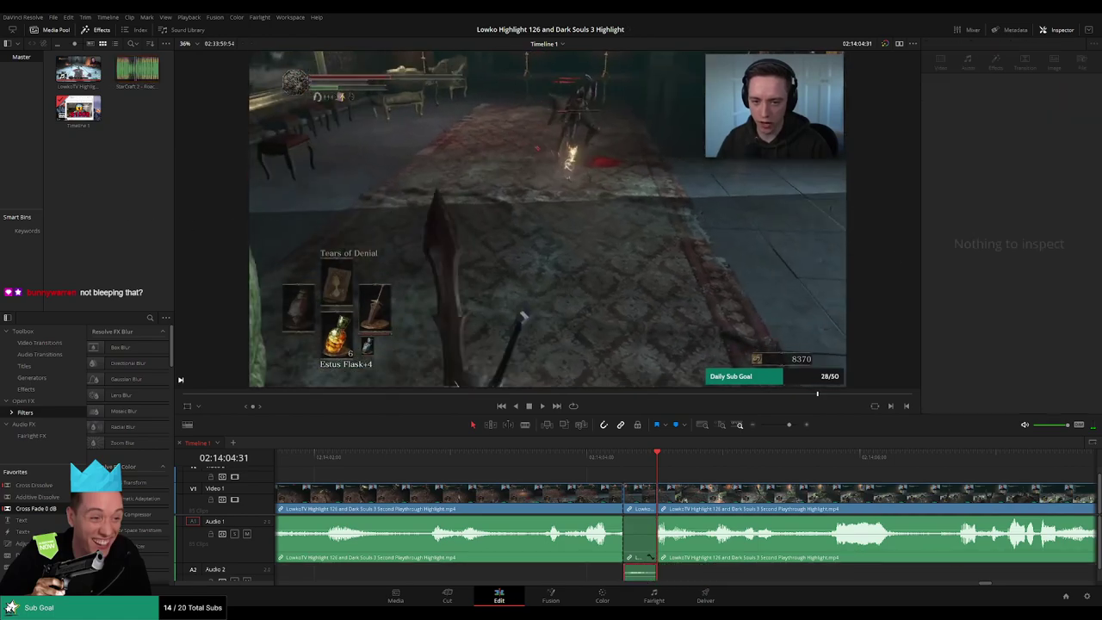
pyautogui.click(88, 109)
pyautogui.click(601, 460)
pyautogui.press('space')
# Colour the muted segment and the clip before it orange.
pyautogui.moveTo(551, 470); pyautogui.dragTo(635, 507)
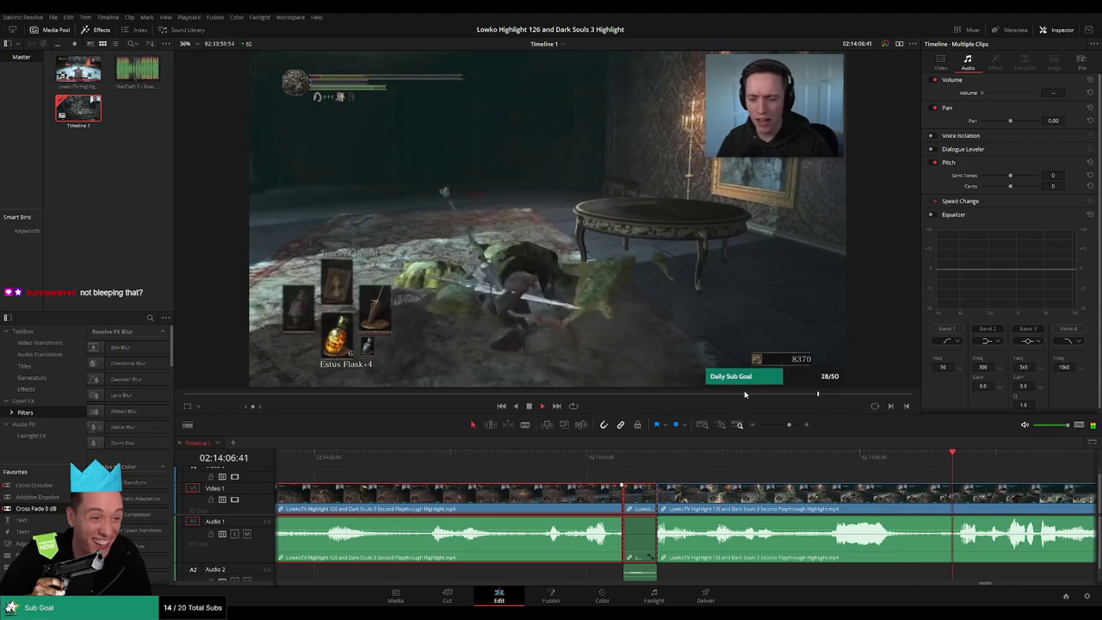
pyautogui.press('1')
pyautogui.click(698, 457)
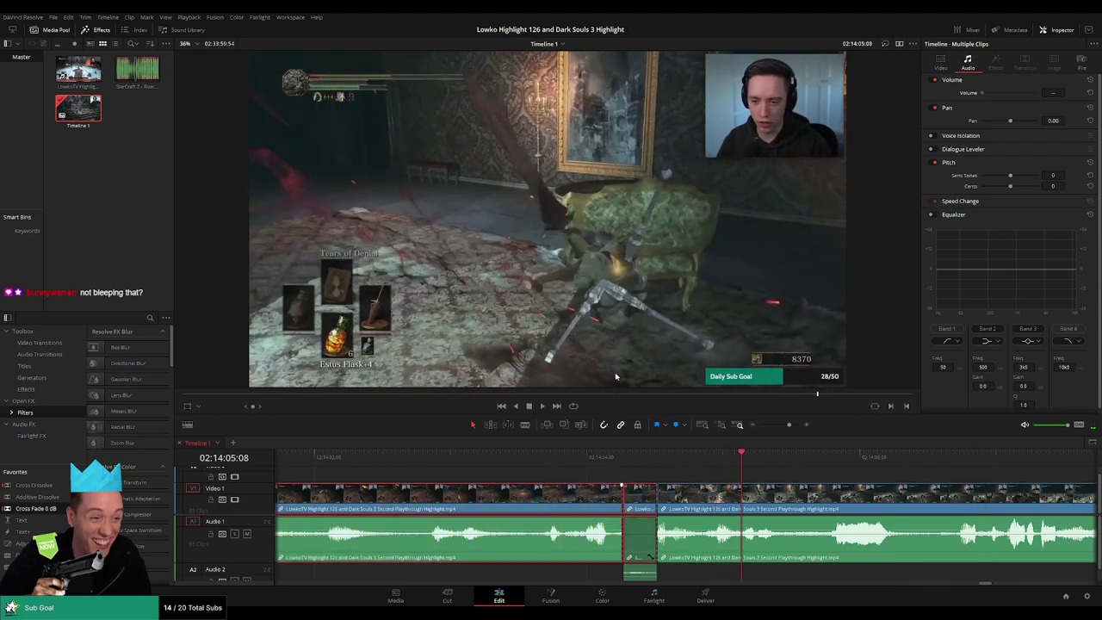
pyautogui.press('1')
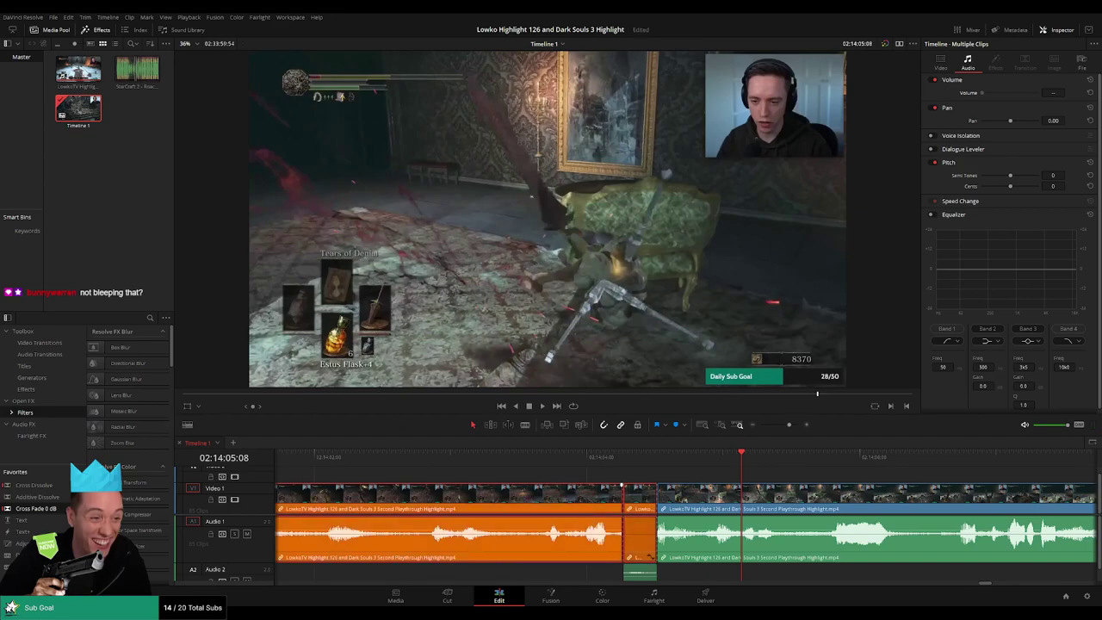
# Isolate a second short segment starting at 02:14:04:57 with two splits and lower its audio volume to -99.28.
pyautogui.click(597, 462)
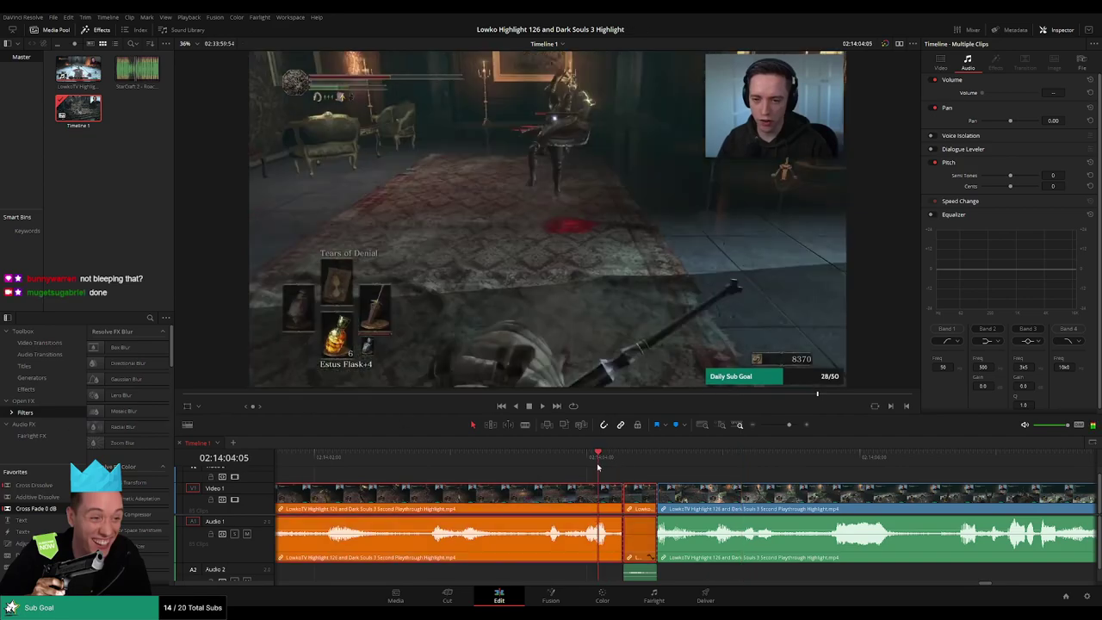
pyautogui.press('space')
pyautogui.hscroll(1, 723, 476)
pyautogui.moveTo(617, 465)
pyautogui.mouseDown()
pyautogui.moveTo(595, 462)
pyautogui.moveTo(606, 467)
pyautogui.mouseUp()
pyautogui.press('b')
pyautogui.click(608, 494)
pyautogui.press('a')
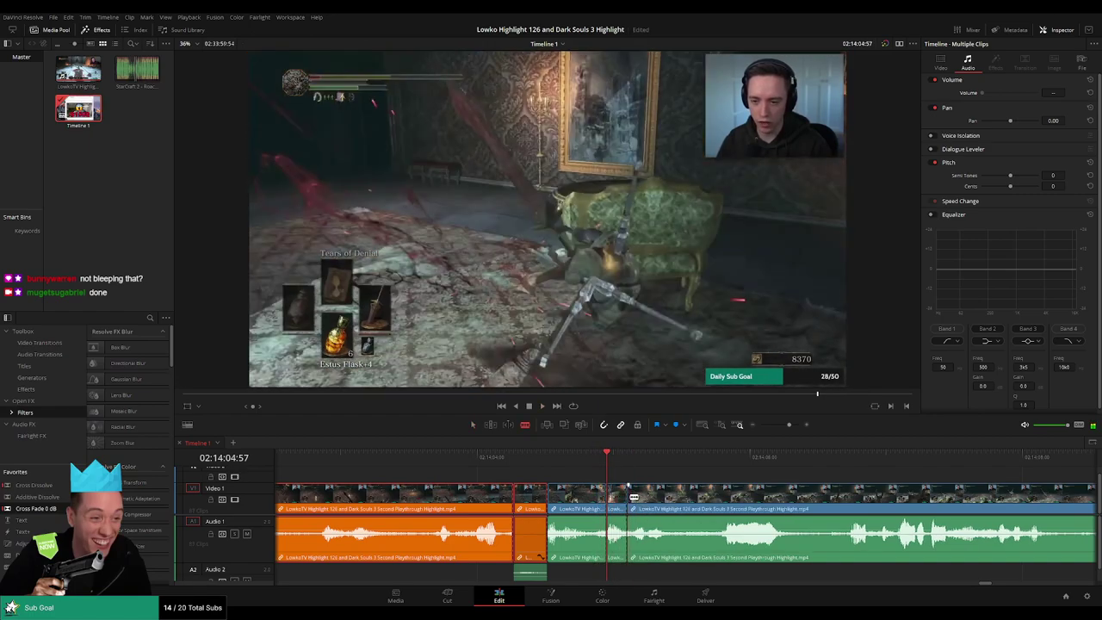
pyautogui.click(620, 542)
pyautogui.moveTo(615, 530); pyautogui.dragTo(617, 561)
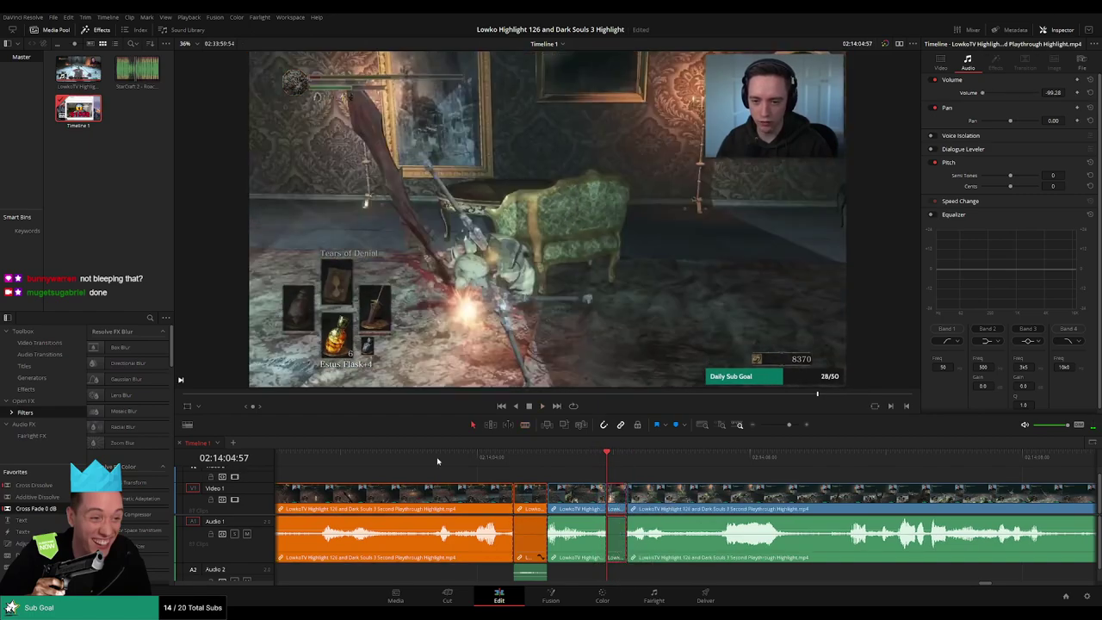
# Place StarCraft 2 - Roach Quotes.mp3 beneath the second muted segment, trim it to the segment's length and set its volume to -23.00.
pyautogui.moveTo(136, 71); pyautogui.dragTo(587, 577)
pyautogui.moveTo(587, 573)
pyautogui.mouseDown()
pyautogui.moveTo(638, 575)
pyautogui.moveTo(607, 572)
pyautogui.mouseUp()
pyautogui.moveTo(692, 571); pyautogui.dragTo(627, 571)
pyautogui.click(618, 572)
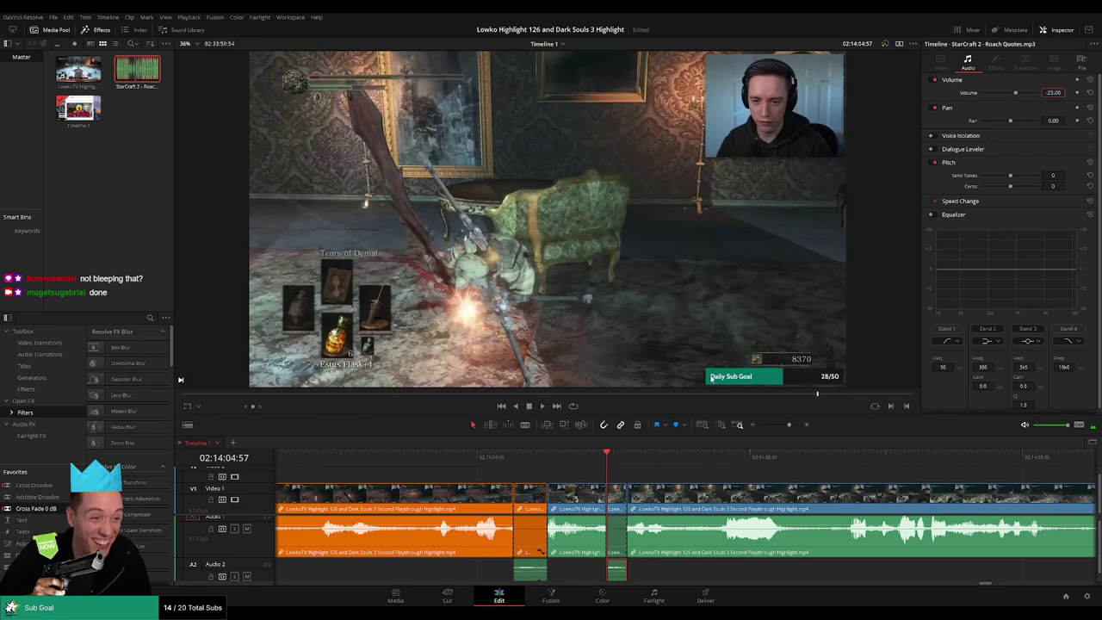
# Colour the second muted segment and the clip before it orange, and play back the censored passage.
pyautogui.keyDown('ctrl'); pyautogui.click(583, 503); pyautogui.keyUp('ctrl')
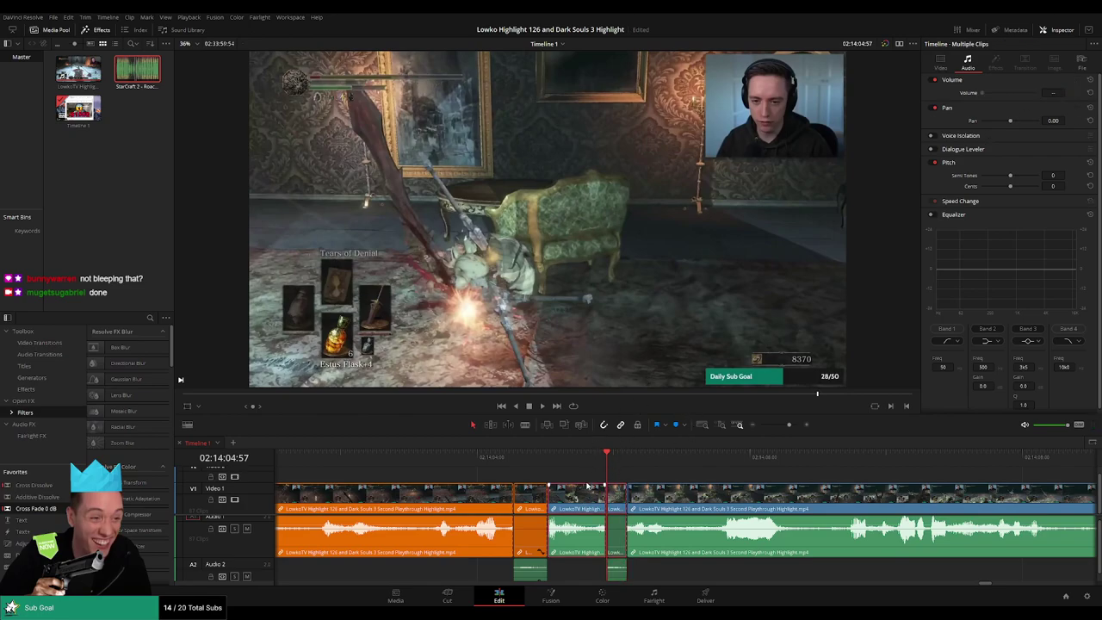
pyautogui.press('1')
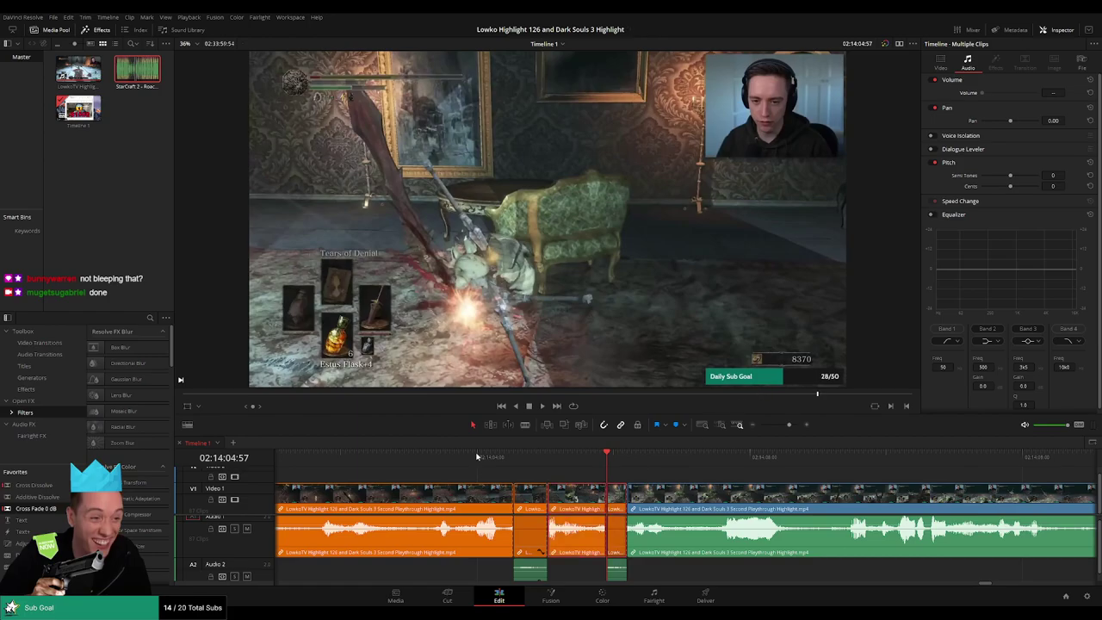
pyautogui.click(478, 456)
pyautogui.press('space')
pyautogui.click(703, 478)
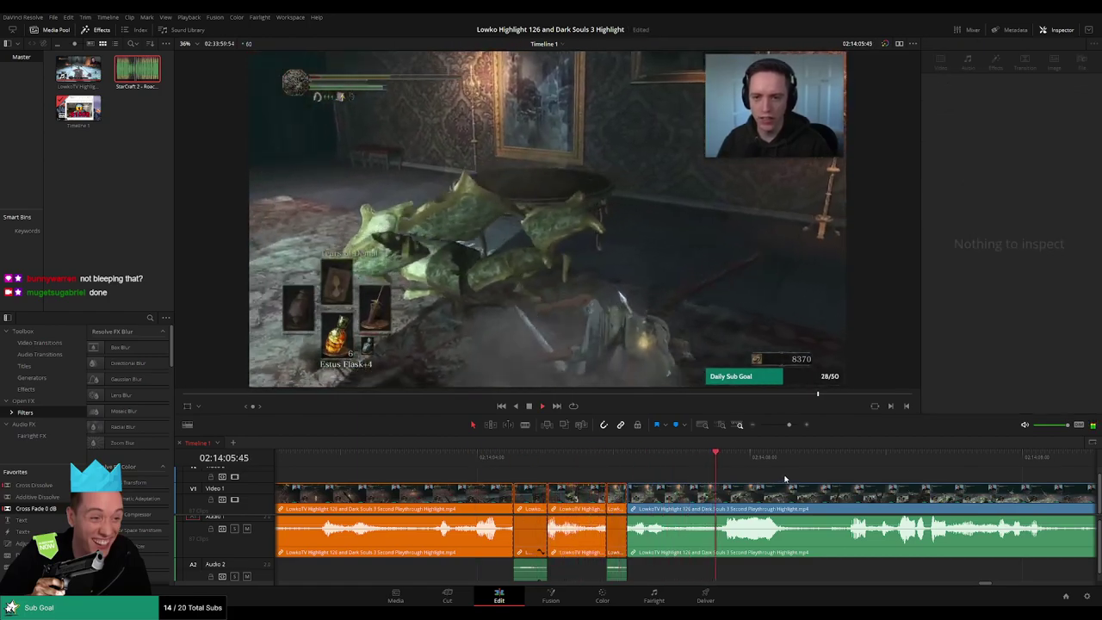
# Review the footage after the censored words up to about 02:14:56 for a dull section or scene change to trim.
pyautogui.moveTo(789, 425)
pyautogui.mouseDown()
pyautogui.moveTo(775, 427)
pyautogui.moveTo(782, 435)
pyautogui.mouseUp()
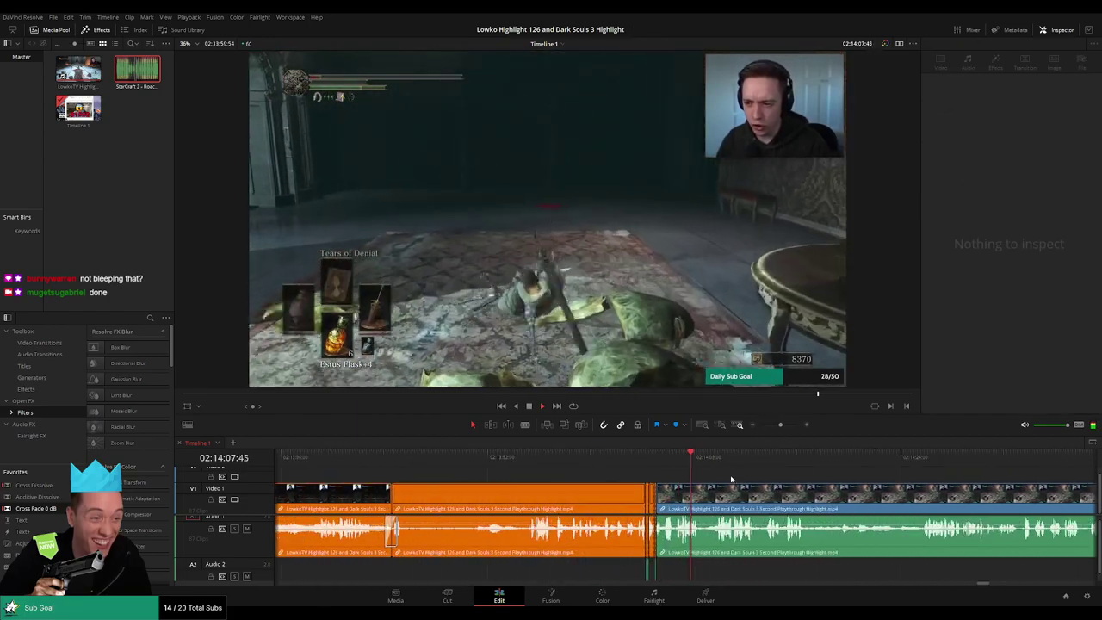
pyautogui.click(721, 461)
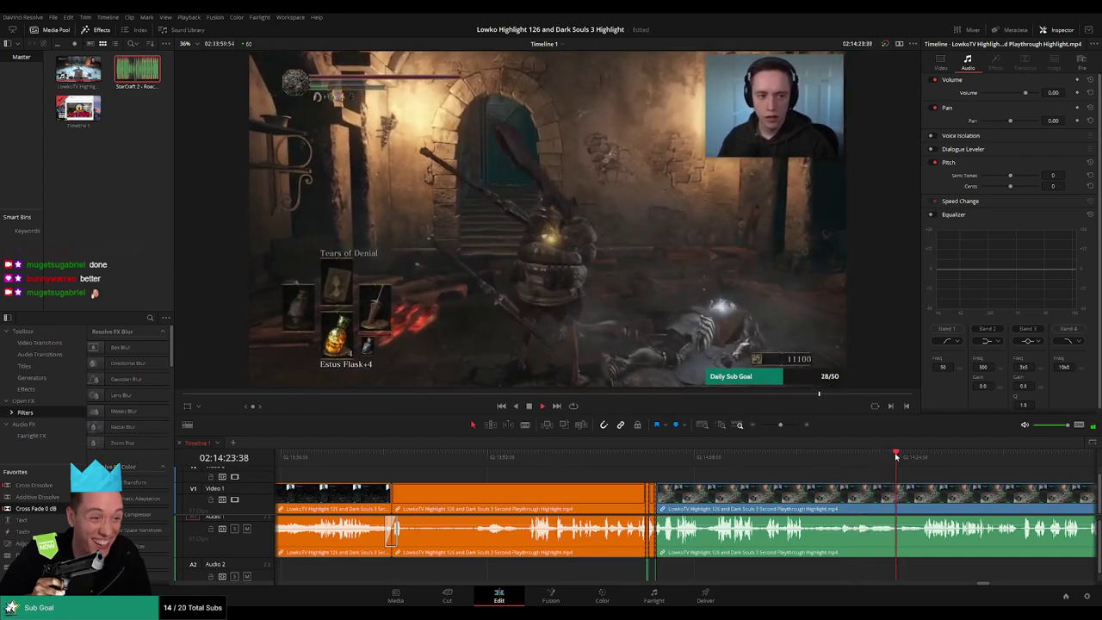
pyautogui.moveTo(977, 474); pyautogui.dragTo(650, 463)
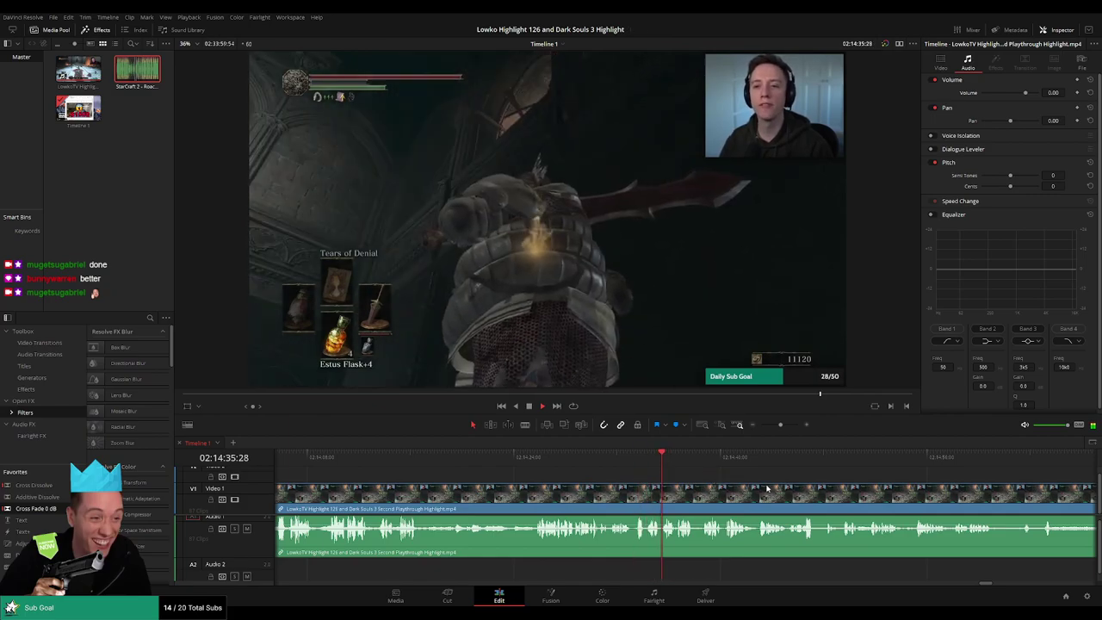
pyautogui.moveTo(758, 487); pyautogui.dragTo(548, 469)
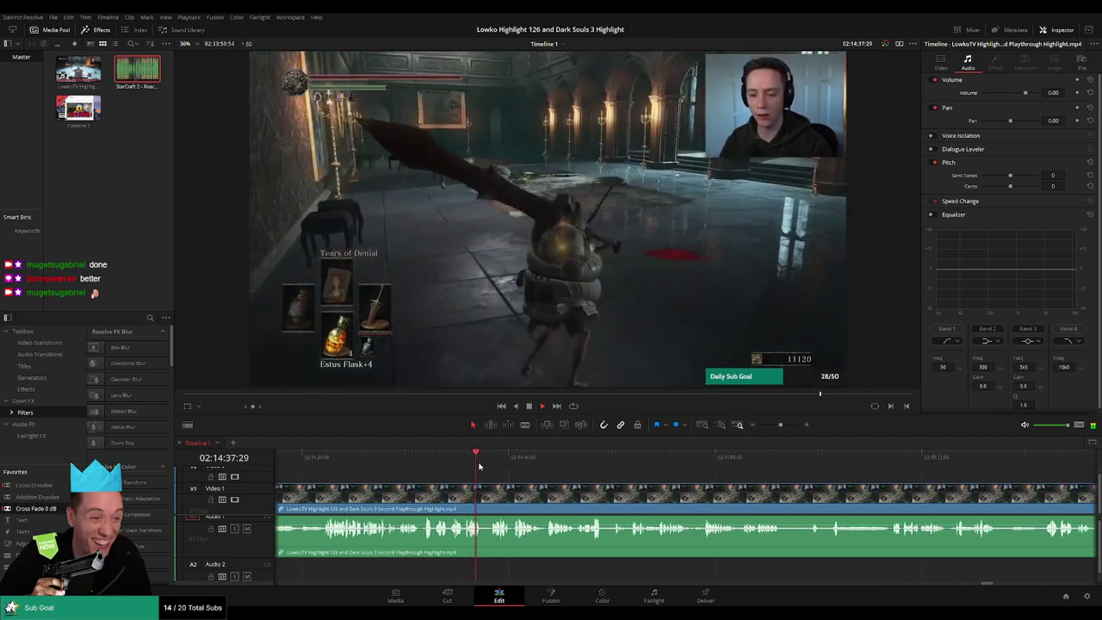
pyautogui.click(486, 464)
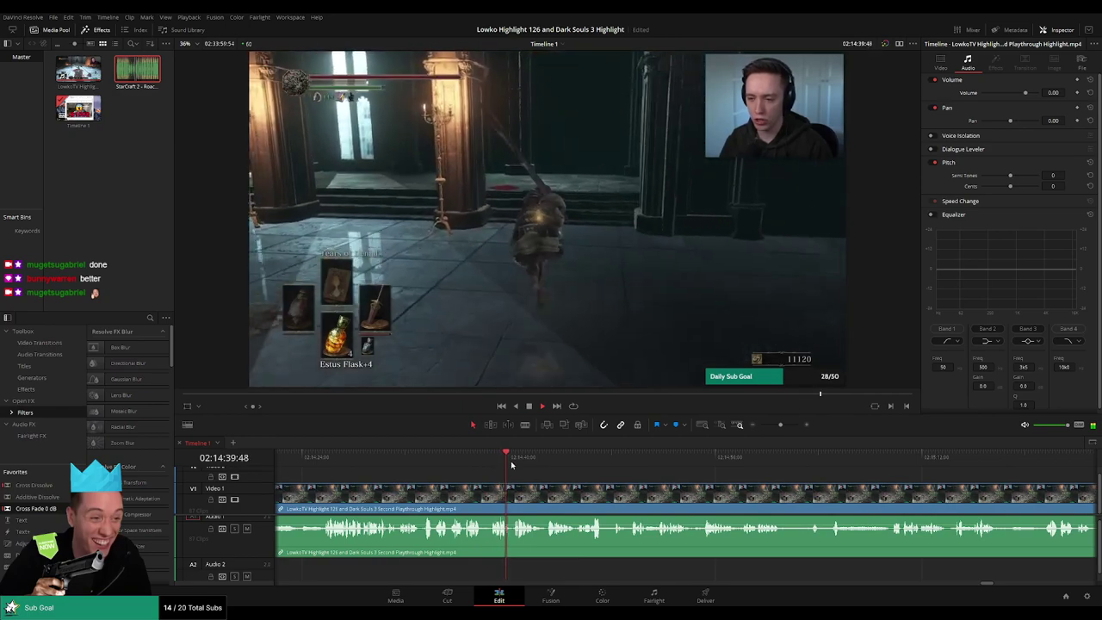
pyautogui.moveTo(516, 465); pyautogui.dragTo(557, 463)
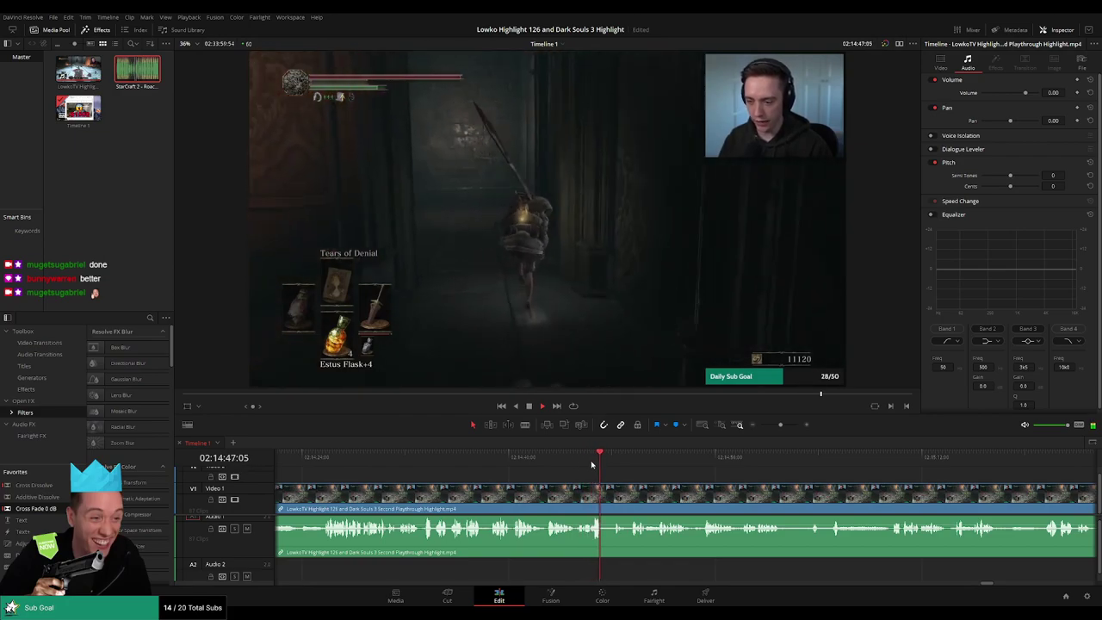
pyautogui.moveTo(592, 465); pyautogui.dragTo(614, 462)
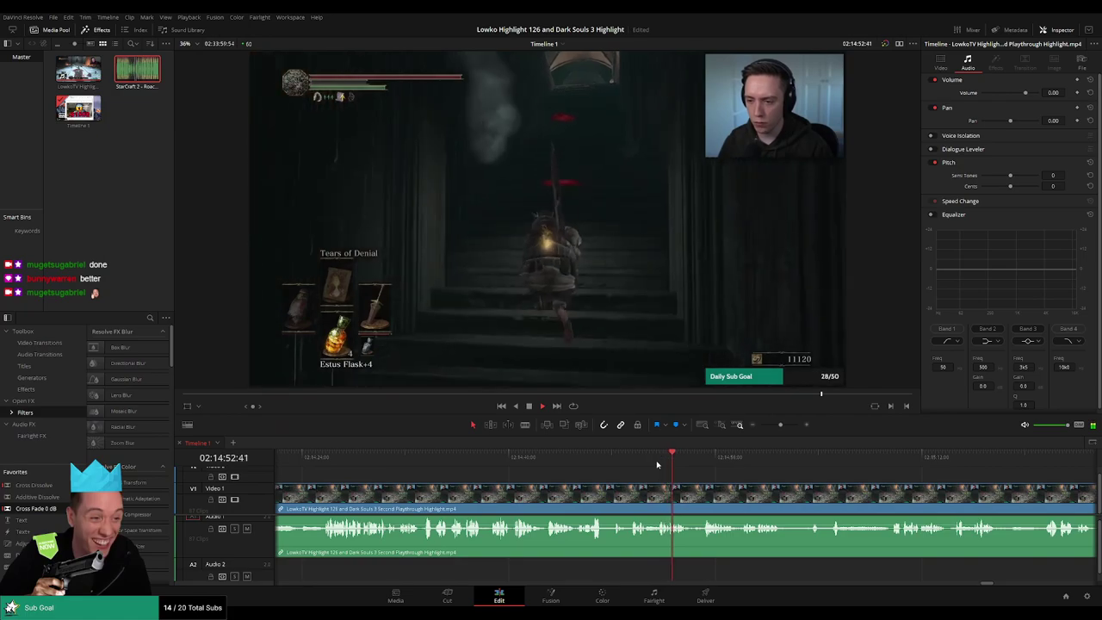
pyautogui.click(707, 463)
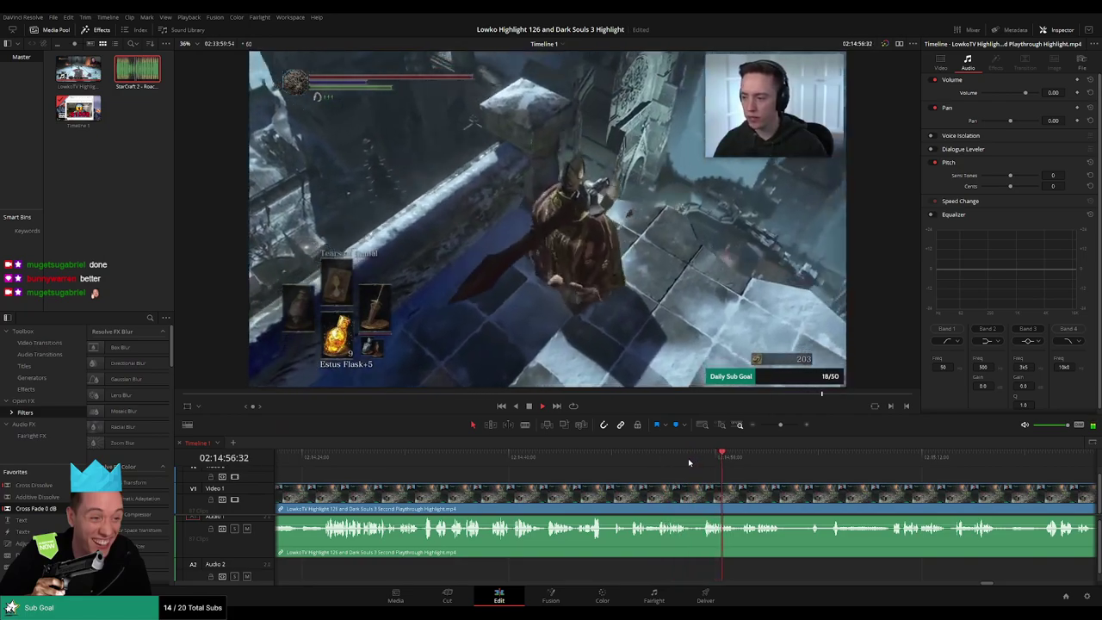
# Cut out about one second of footage starting at 02:14:53:56, close the gap and crossfade the audio at the cut.
pyautogui.click(676, 458)
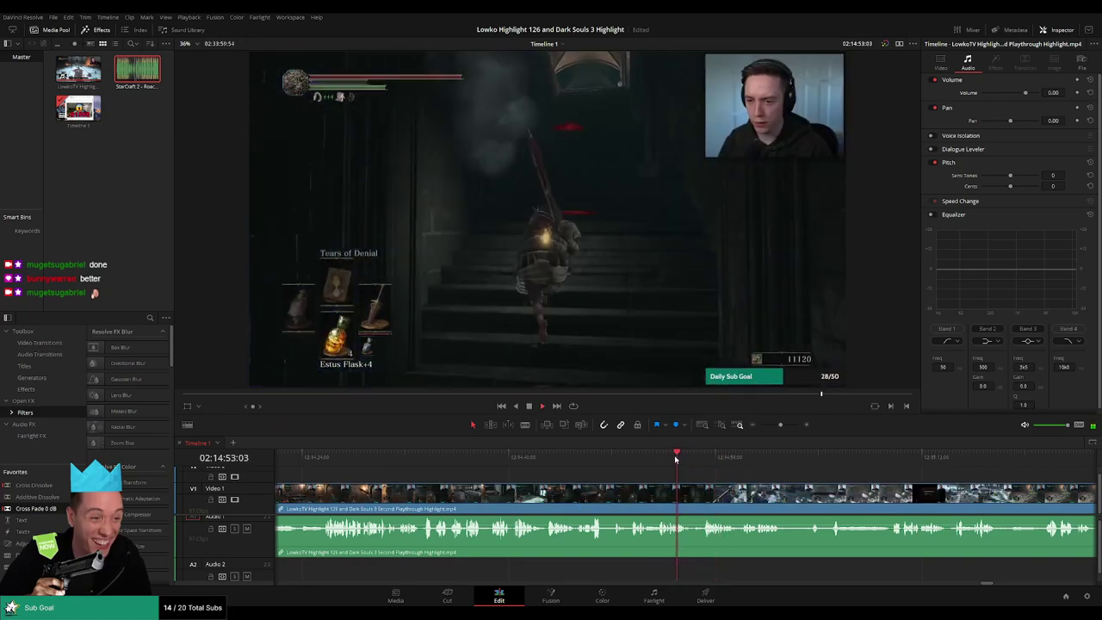
pyautogui.press('space')
pyautogui.hotkey('ctrl', 'b')
pyautogui.press('b')
pyautogui.click(702, 503)
pyautogui.press('a')
pyautogui.click(696, 503)
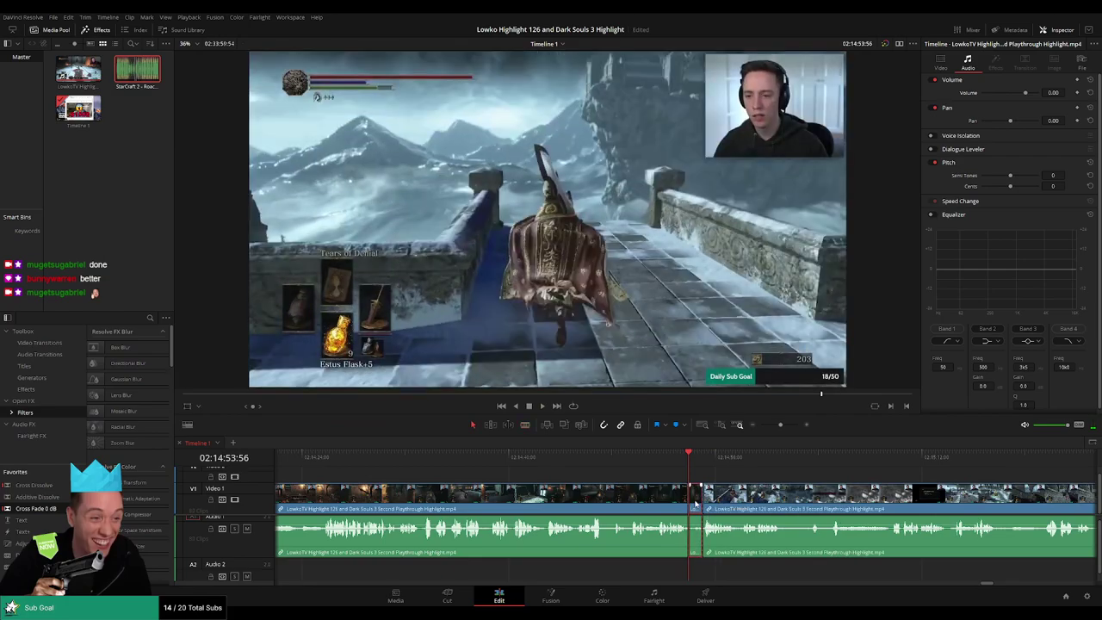
pyautogui.press('Delete')
pyautogui.press('space')
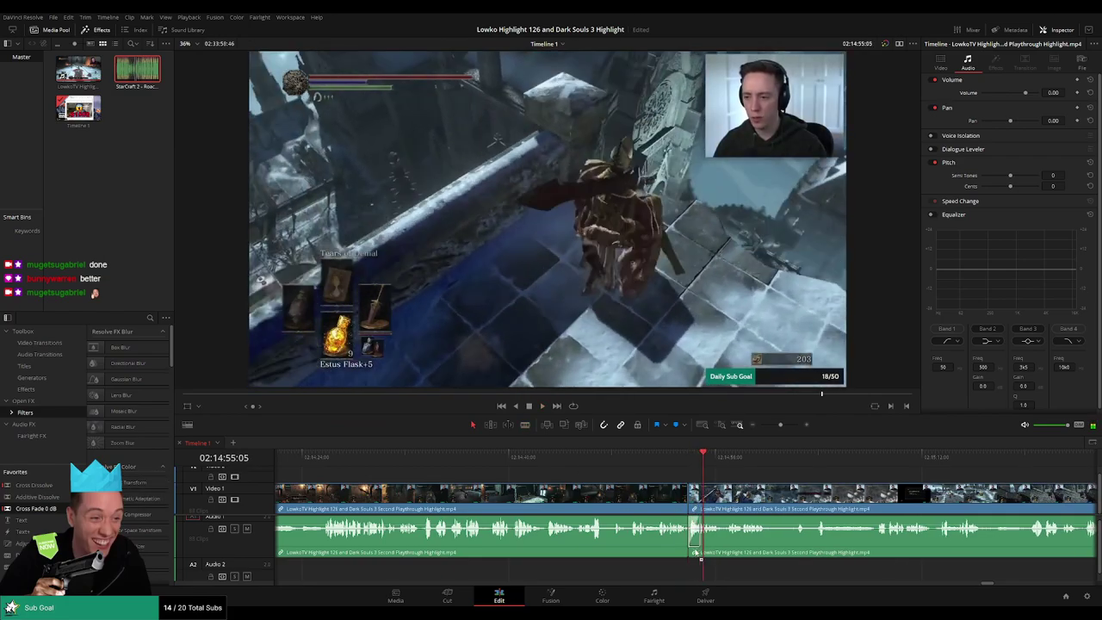
# Colour the clip before the new crossfade orange and continue playback past the cut.
pyautogui.click(836, 388)
pyautogui.click(802, 469)
pyautogui.moveTo(830, 493); pyautogui.dragTo(586, 497)
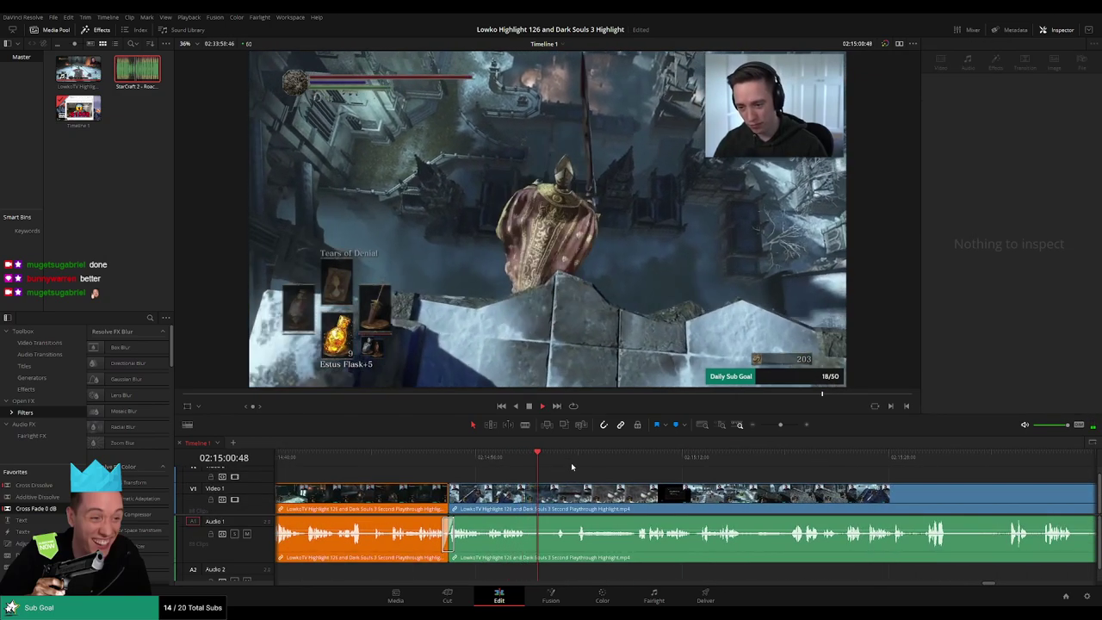
# Review the bridge jump and the footage after it up to the Prison Tower bonfire around 02:15:51.
pyautogui.click(553, 462)
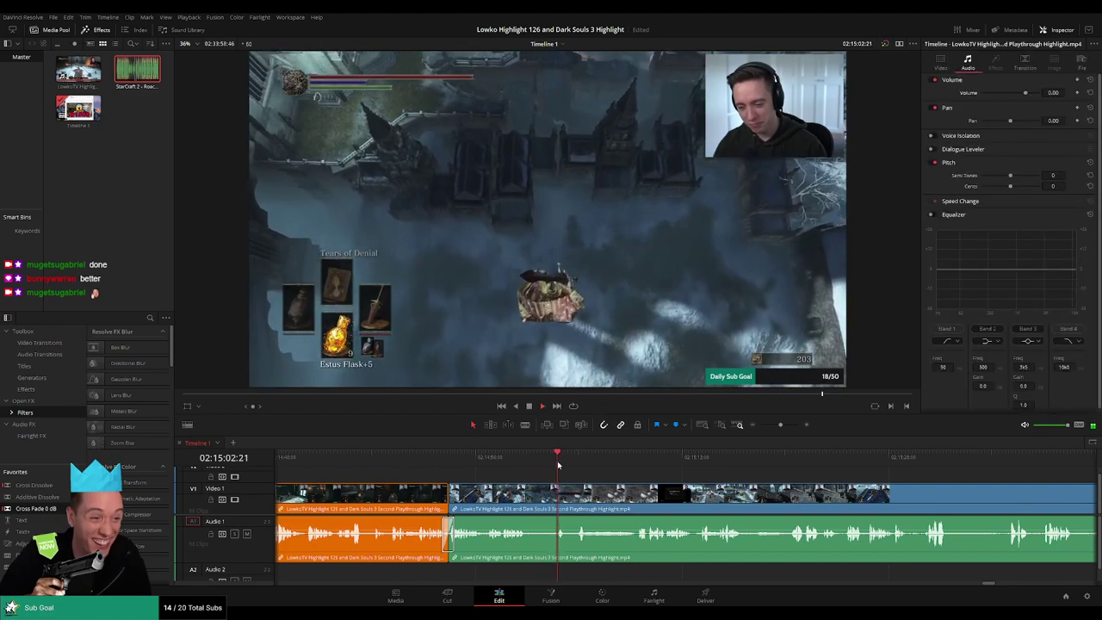
pyautogui.moveTo(557, 465); pyautogui.dragTo(577, 466)
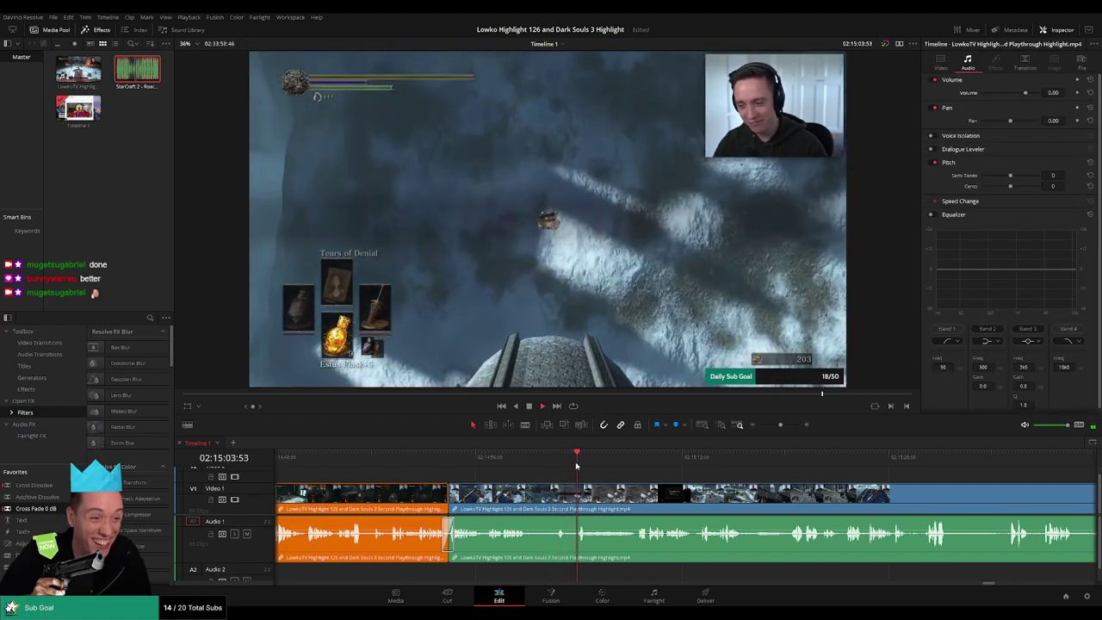
pyautogui.click(625, 466)
pyautogui.hscroll(4, 607, 484)
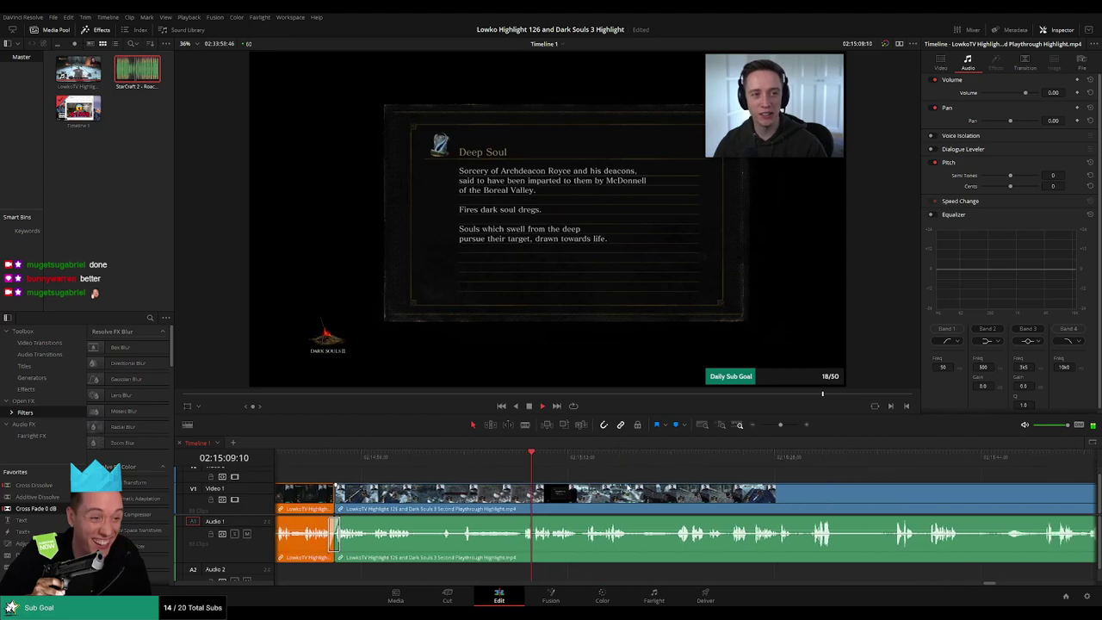
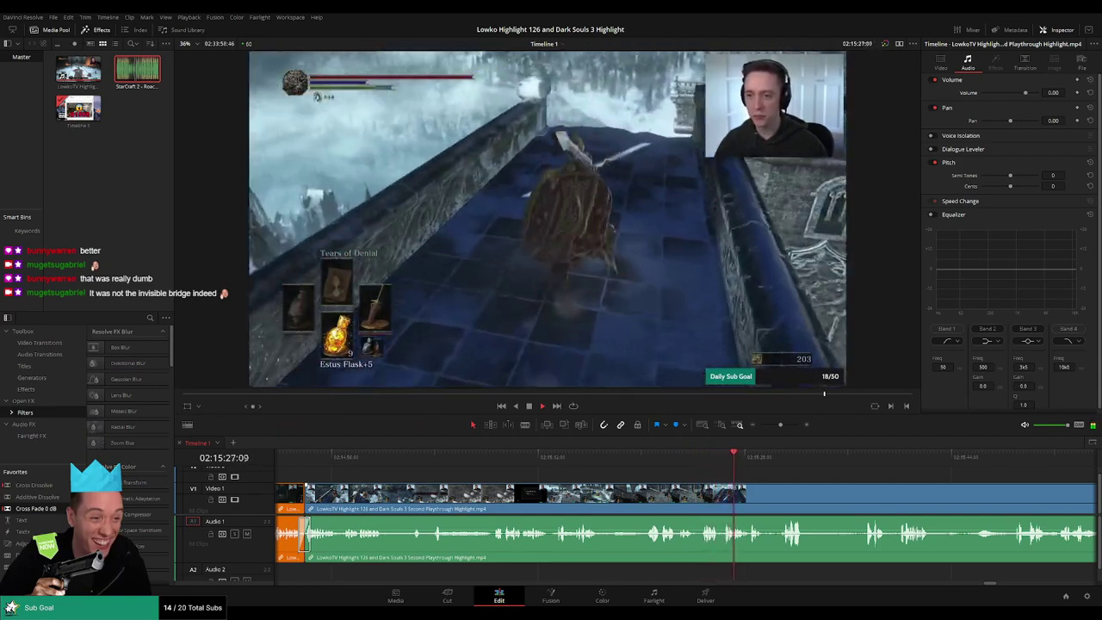
pyautogui.hscroll(2, 632, 474)
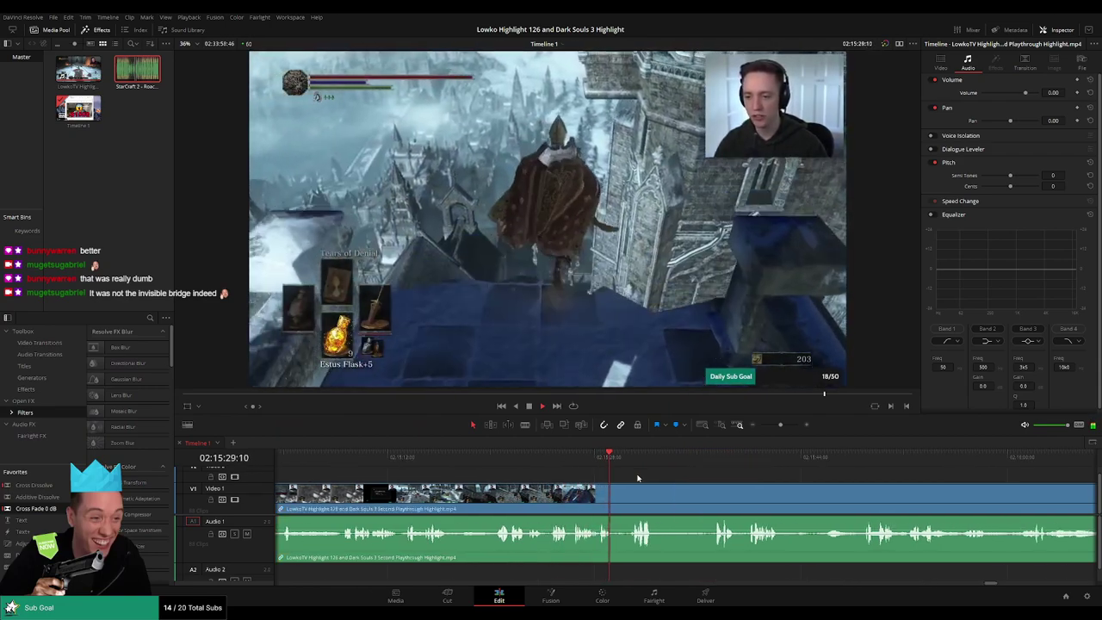
pyautogui.scroll(-1, 637, 478)
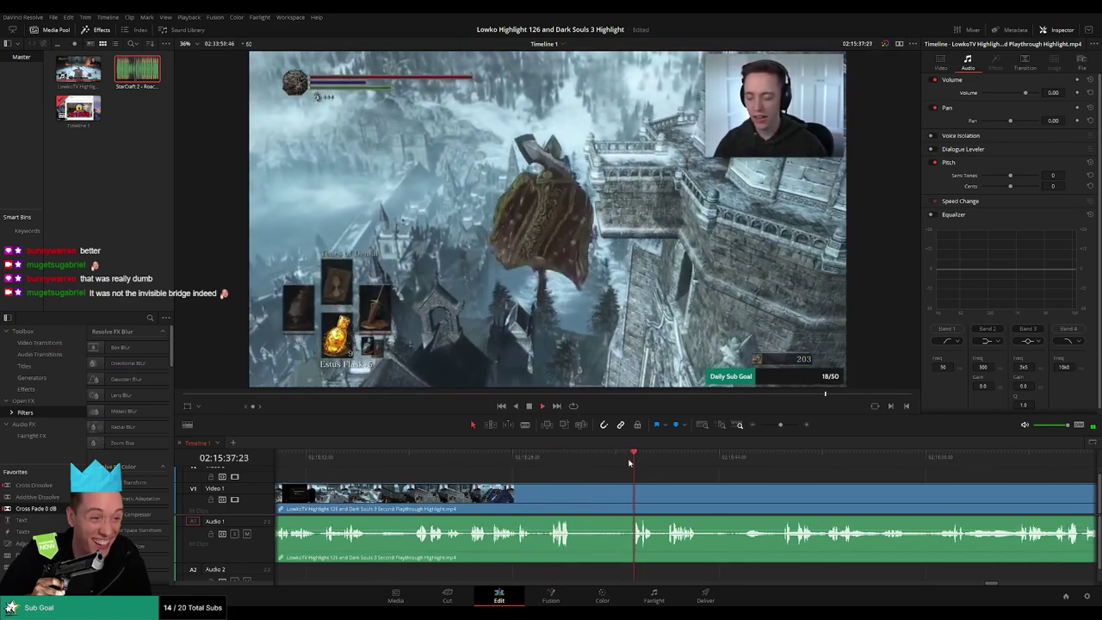
pyautogui.scroll(-2, 664, 484)
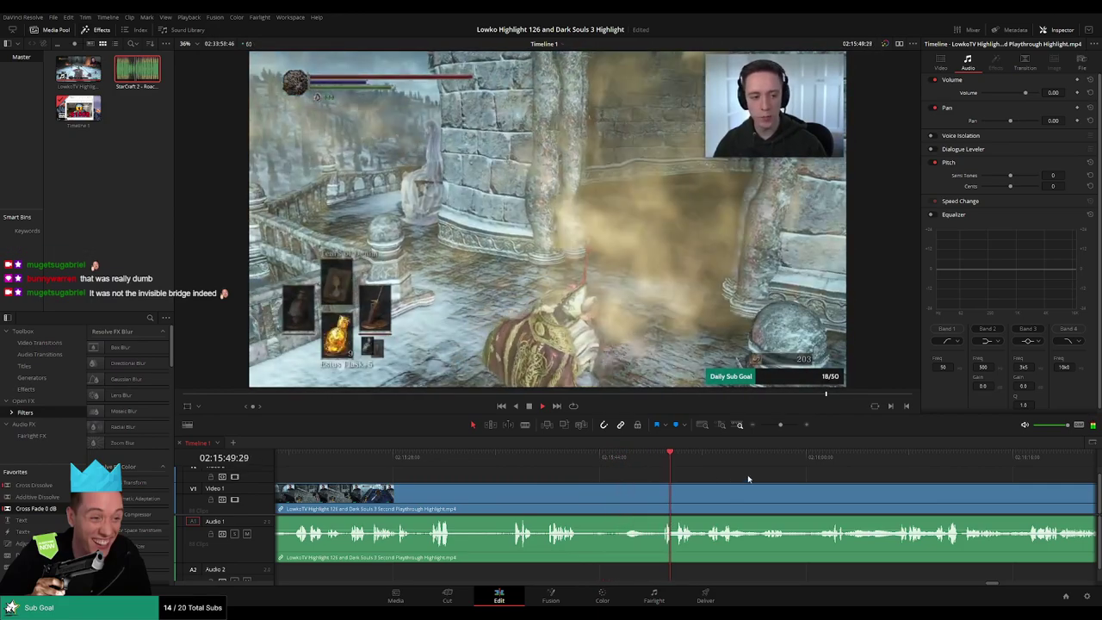
pyautogui.scroll(-4, 502, 480)
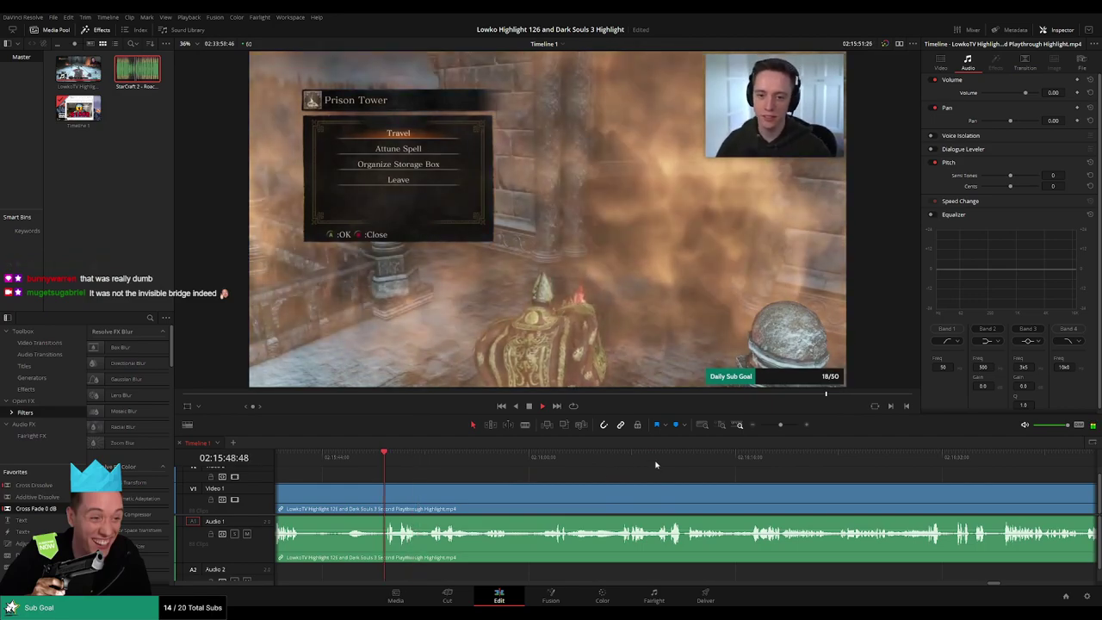
# Remove the short section from 02:15:51:51 to the start of the Med Heal scene and add an audio Cross Fade at the cut.
pyautogui.moveTo(780, 424)
pyautogui.mouseDown()
pyautogui.moveTo(765, 429)
pyautogui.moveTo(787, 424)
pyautogui.mouseUp()
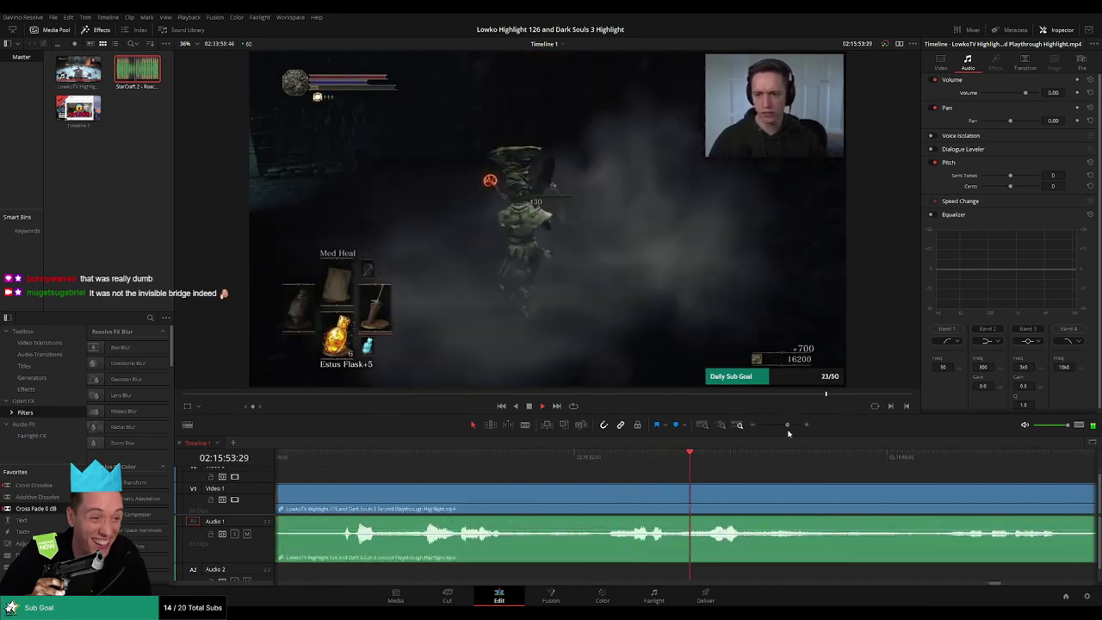
pyautogui.click(491, 456)
pyautogui.press('b')
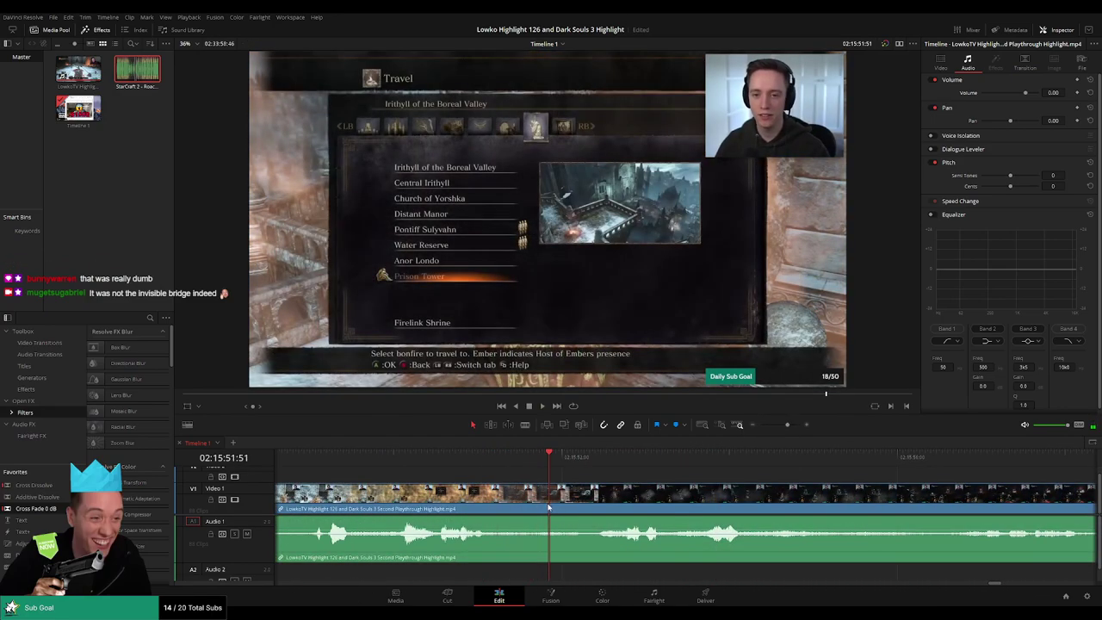
pyautogui.click(550, 503)
pyautogui.click(594, 504)
pyautogui.press('a')
pyautogui.click(578, 503)
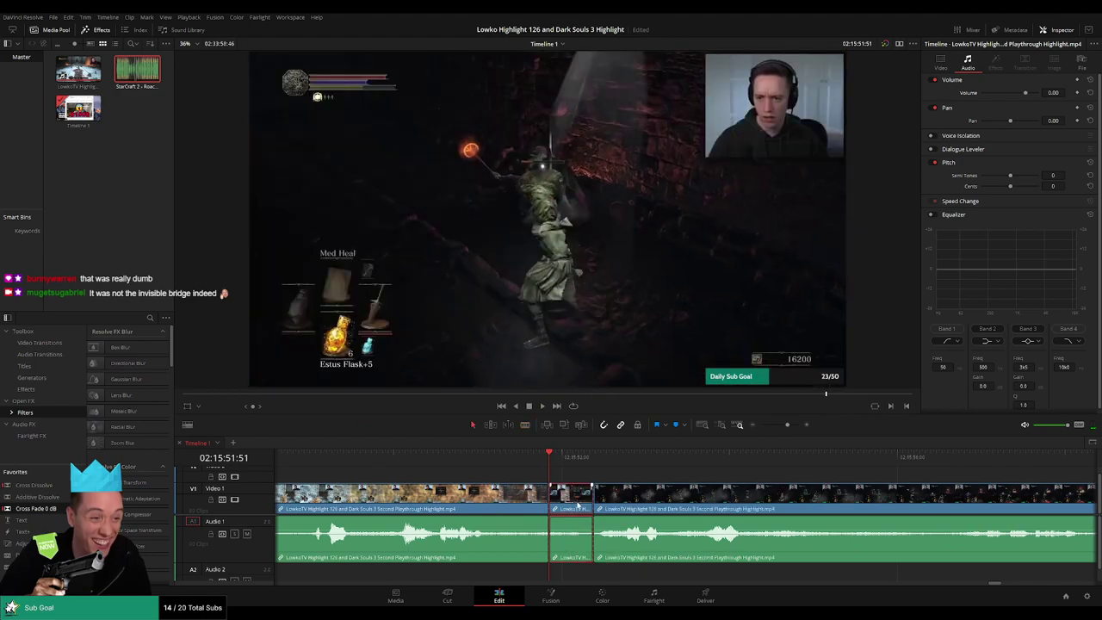
pyautogui.press('Delete')
pyautogui.press('space')
pyautogui.moveTo(34, 508); pyautogui.dragTo(549, 550)
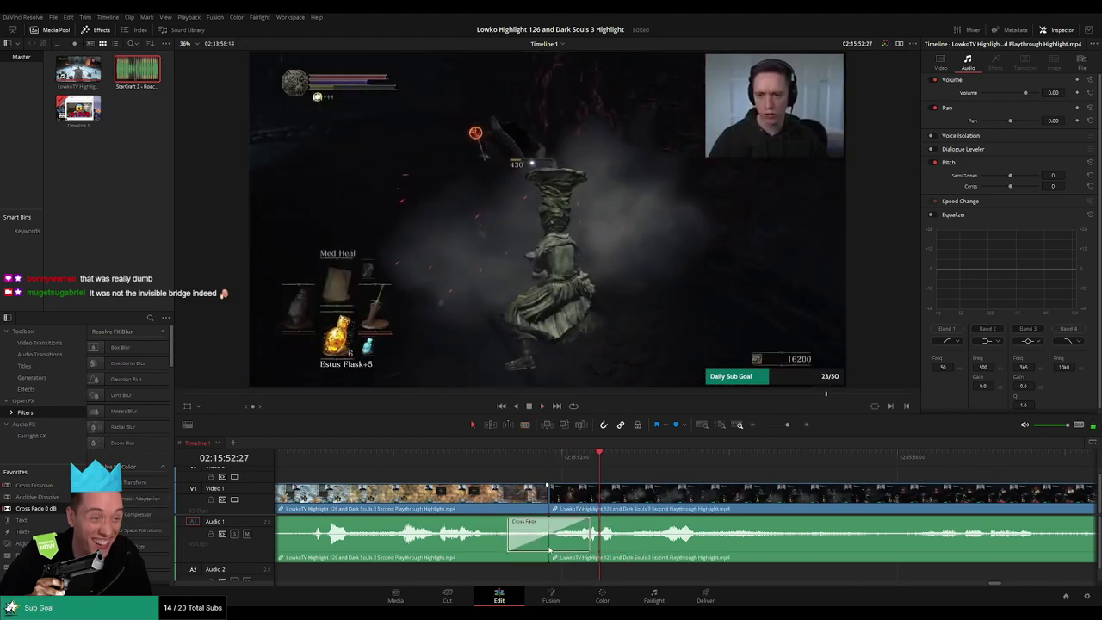
# Play back the crossfaded cut at 02:15:51:51 and colour the clip before it orange.
pyautogui.click(485, 453)
pyautogui.press('space')
pyautogui.click(535, 492)
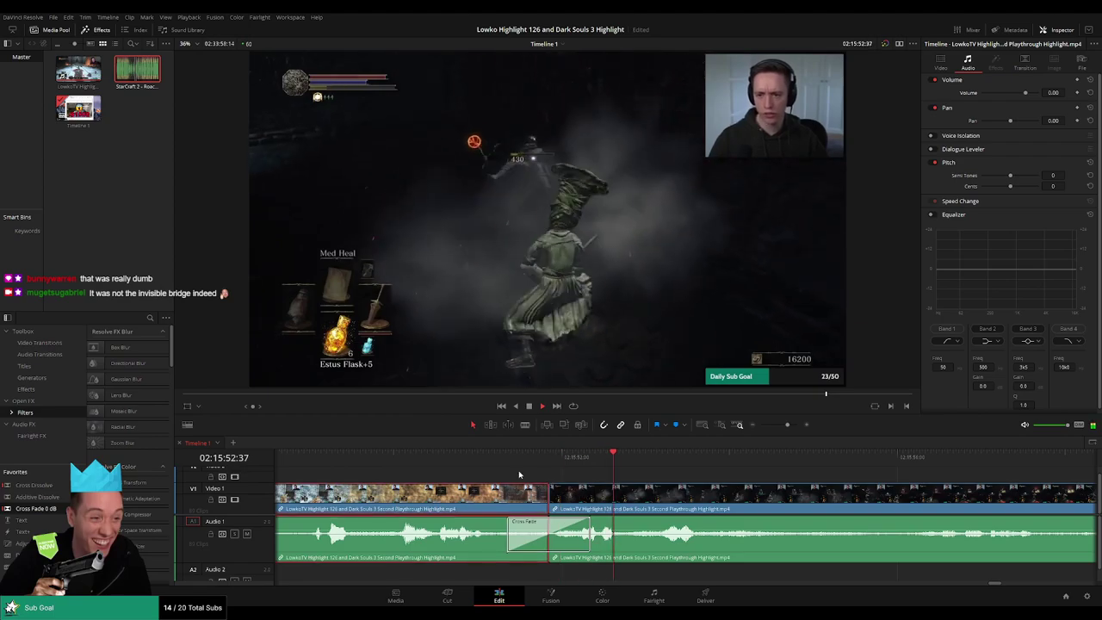
pyautogui.press('1')
pyautogui.click(886, 473)
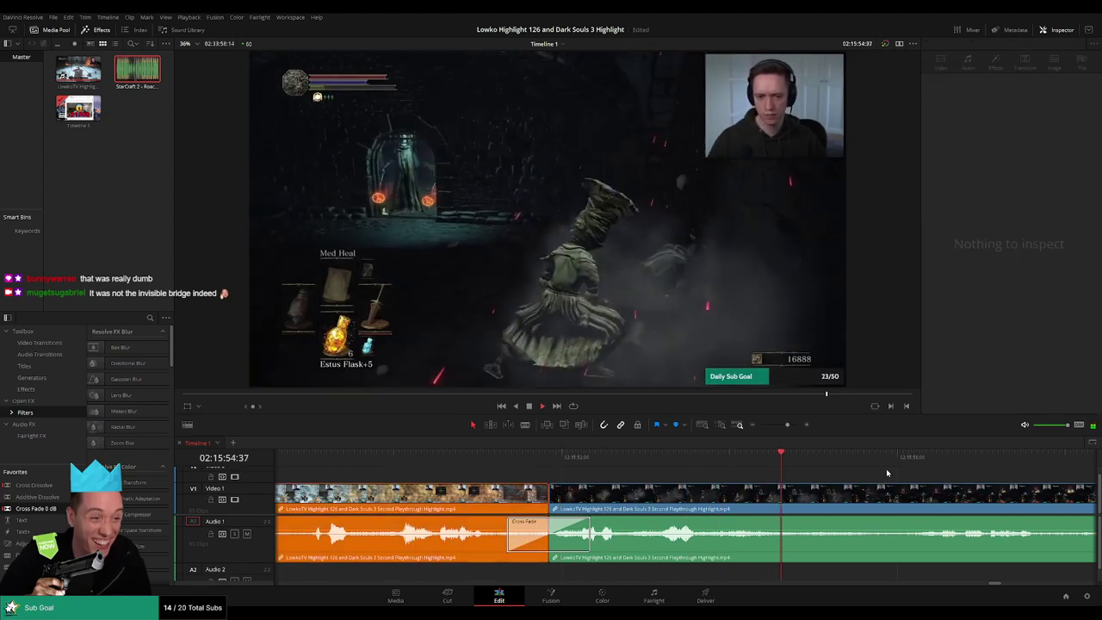
# Review the dungeon footage from about 02:16:01 past the player's death to about 02:16:25 for sections to trim.
pyautogui.moveTo(786, 425)
pyautogui.mouseDown()
pyautogui.moveTo(767, 425)
pyautogui.moveTo(781, 425)
pyautogui.mouseUp()
pyautogui.click(740, 462)
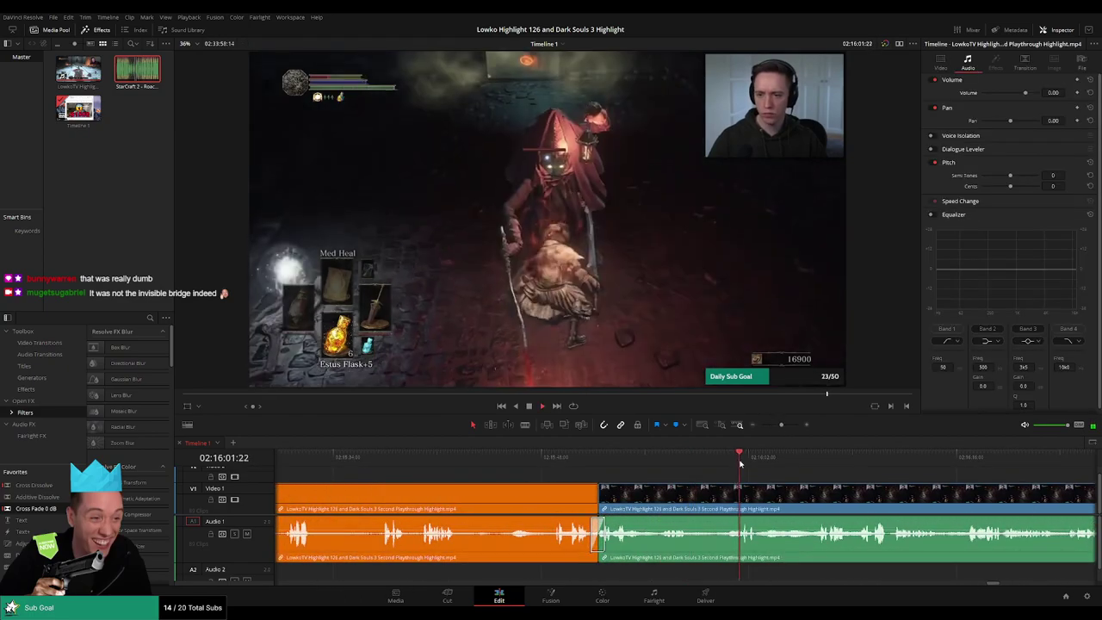
pyautogui.hscroll(3, 729, 492)
pyautogui.click(567, 464)
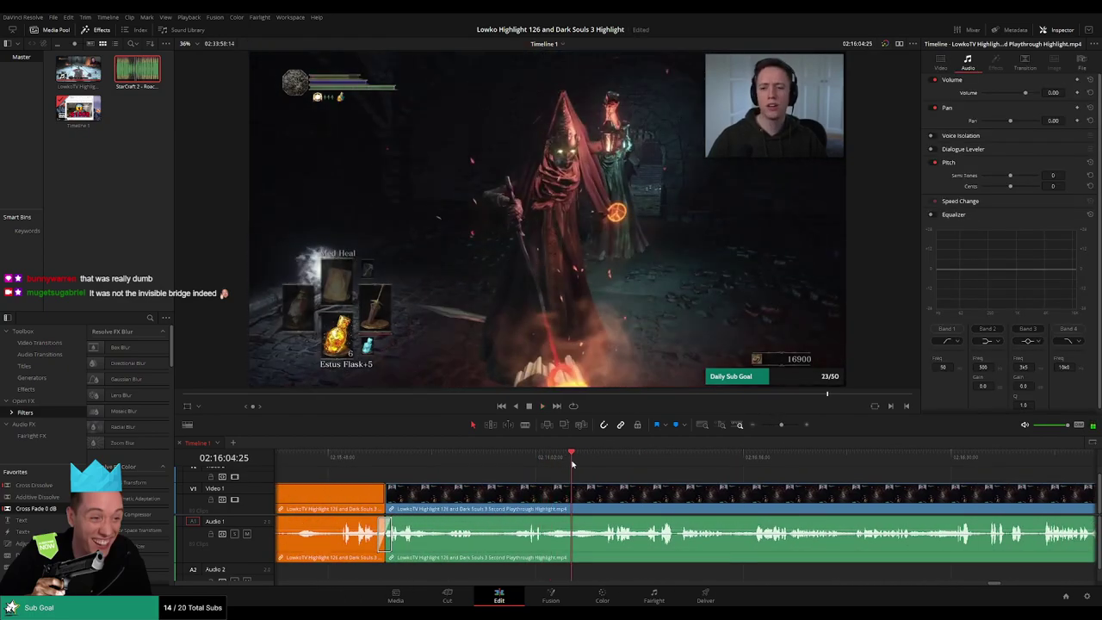
pyautogui.click(536, 457)
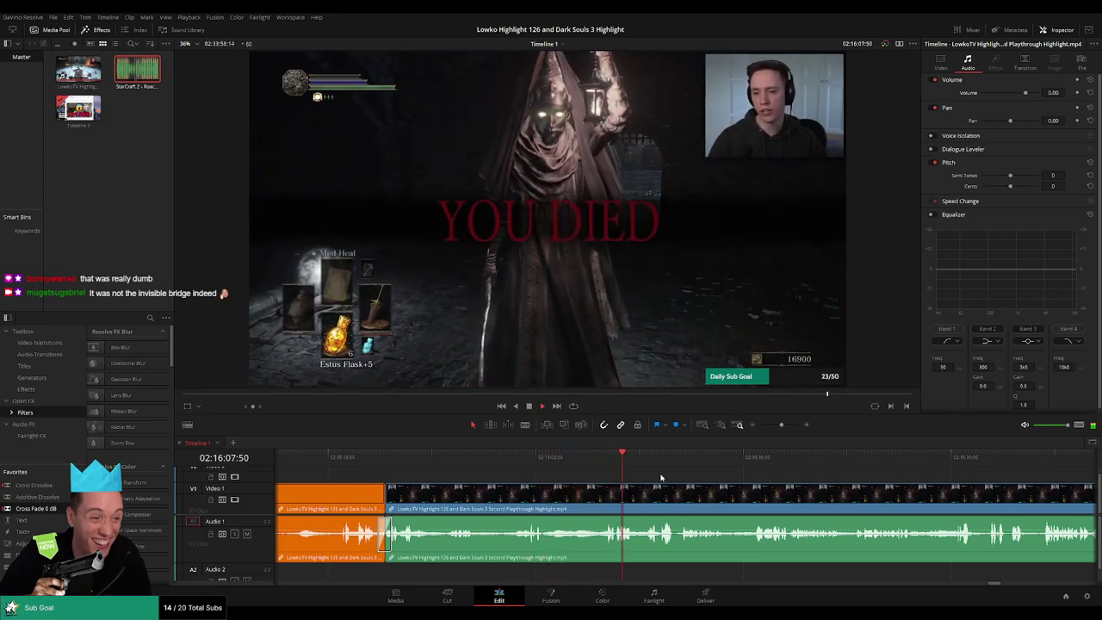
pyautogui.press('Delete')
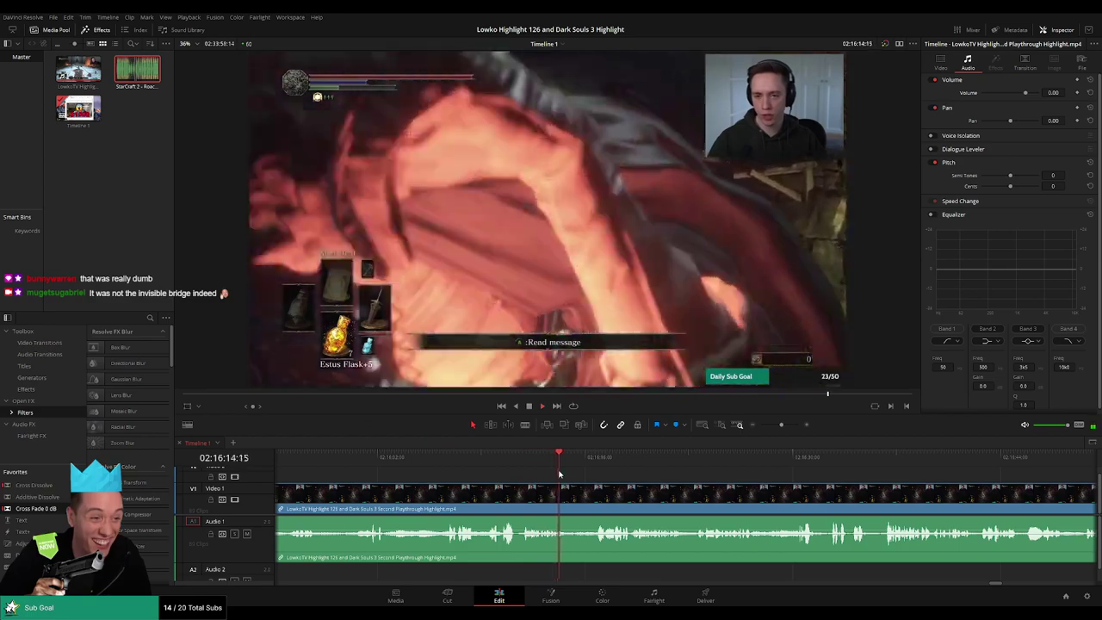
pyautogui.click(596, 459)
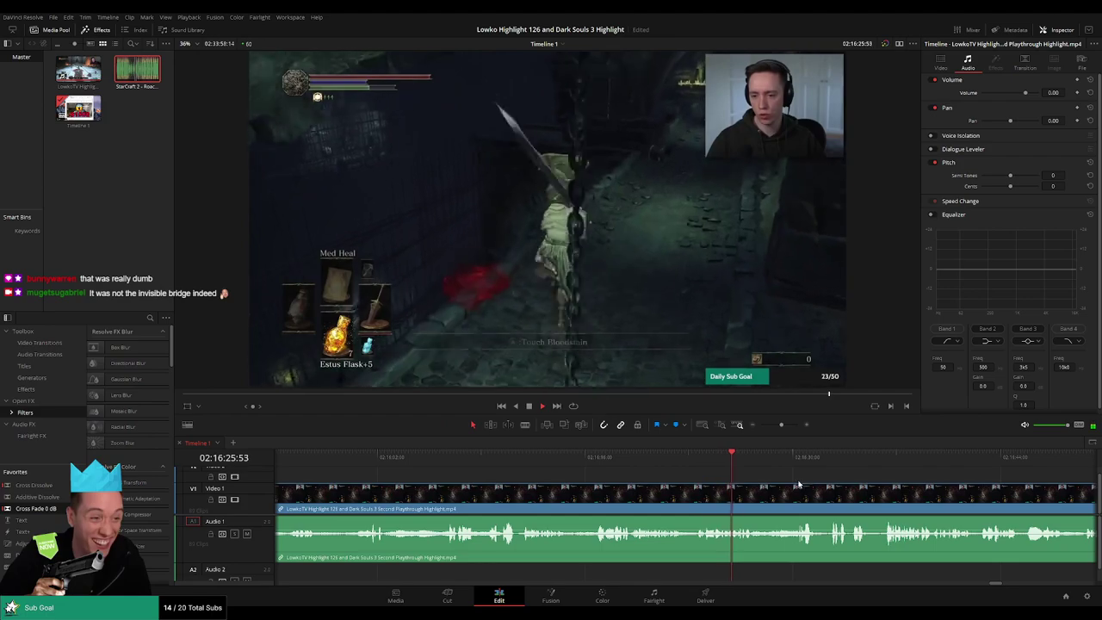
# Review the dungeon footage from 02:16:25 to about 02:16:52 for a place to cut.
pyautogui.moveTo(804, 478); pyautogui.dragTo(673, 477)
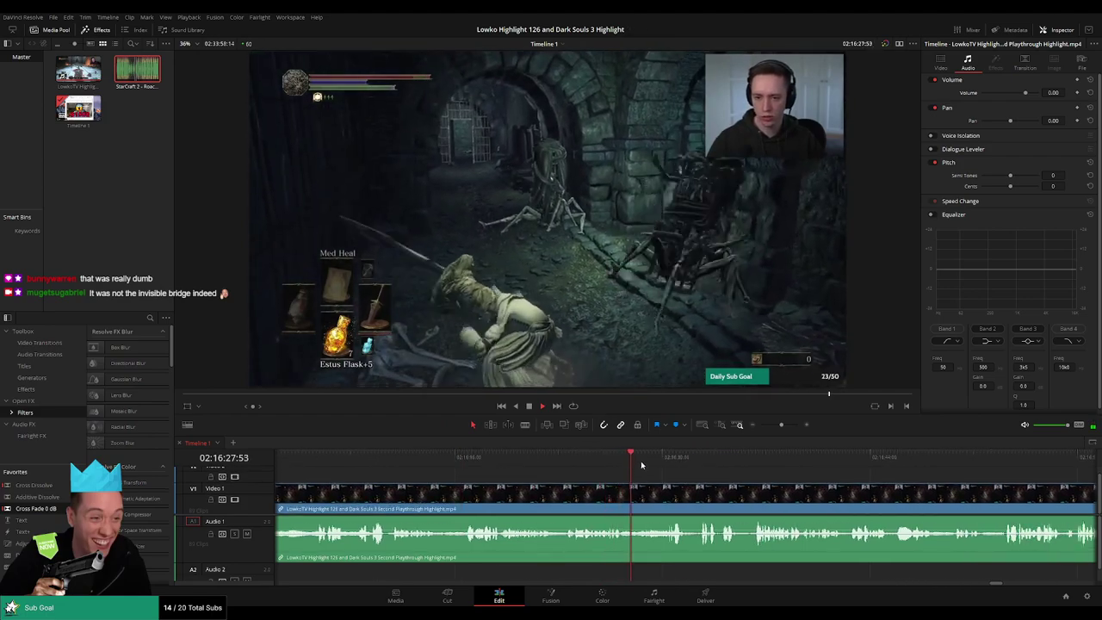
pyautogui.click(666, 463)
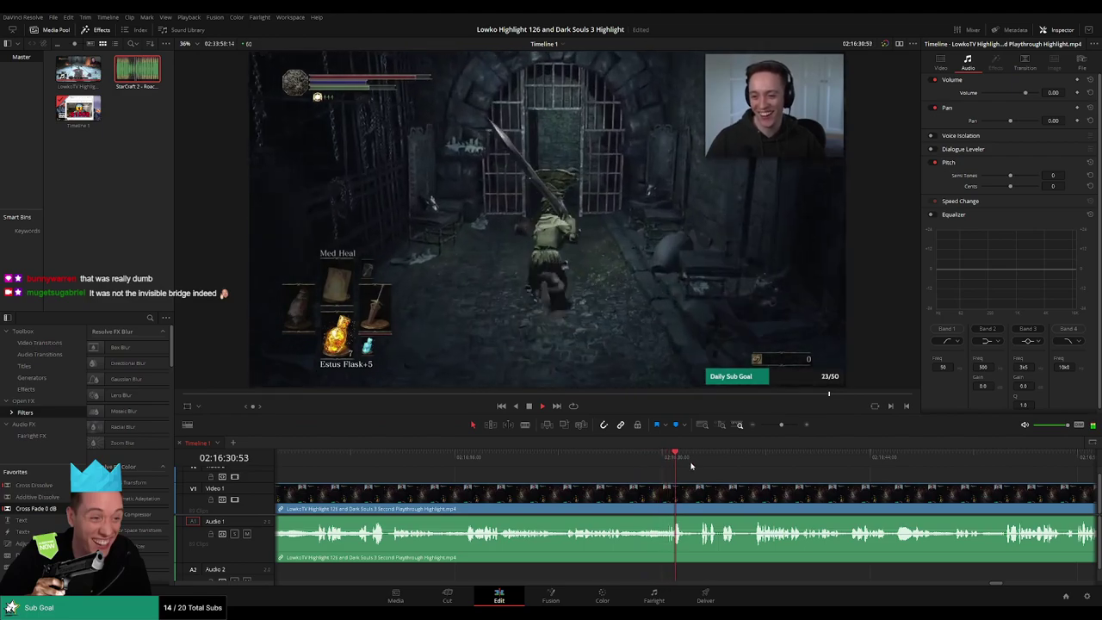
pyautogui.hscroll(3, 655, 474)
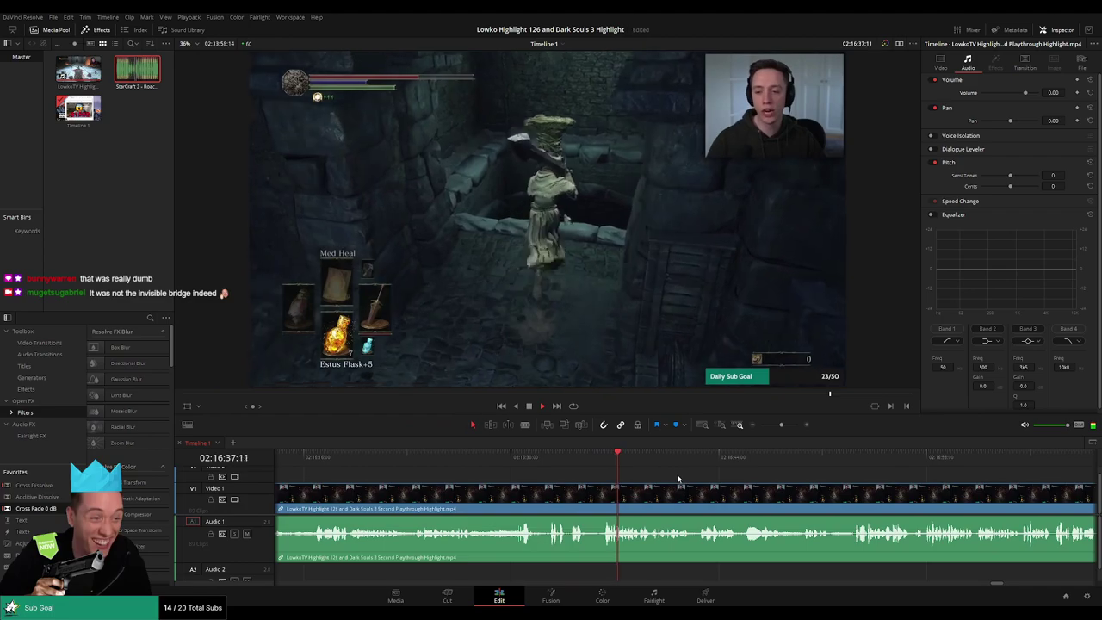
pyautogui.hscroll(3, 671, 479)
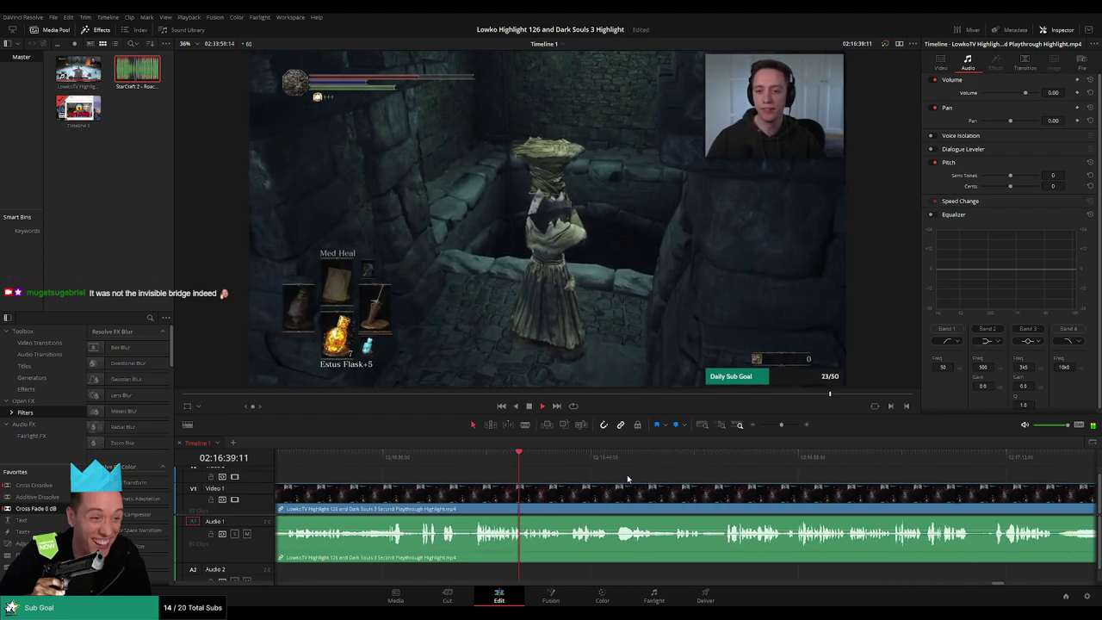
pyautogui.click(760, 426)
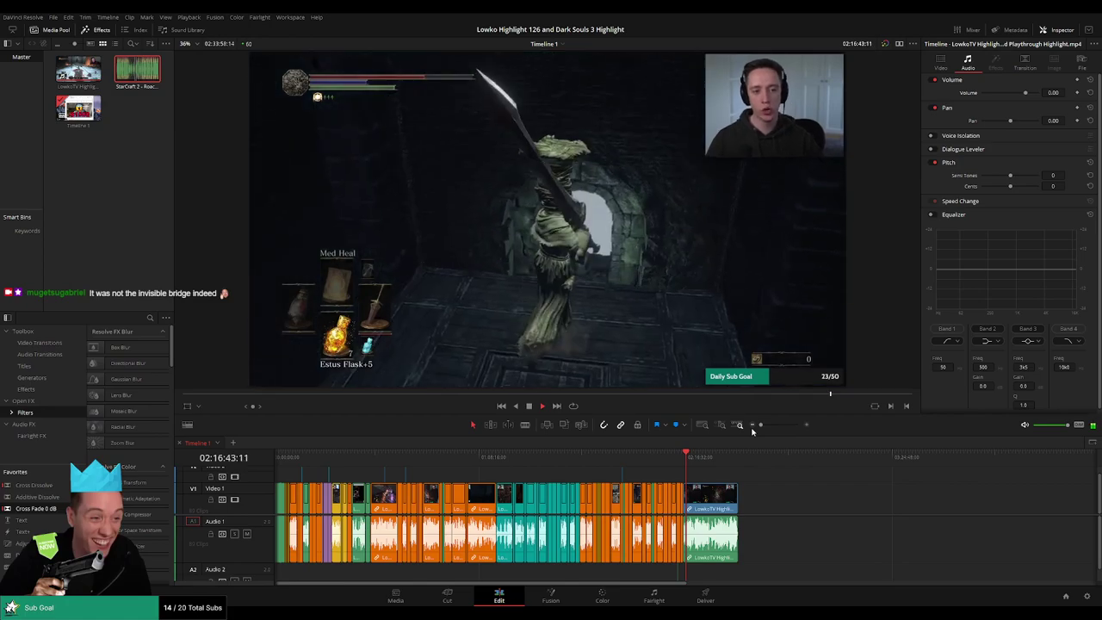
pyautogui.moveTo(762, 430); pyautogui.dragTo(782, 432)
pyautogui.moveTo(765, 485); pyautogui.dragTo(638, 483)
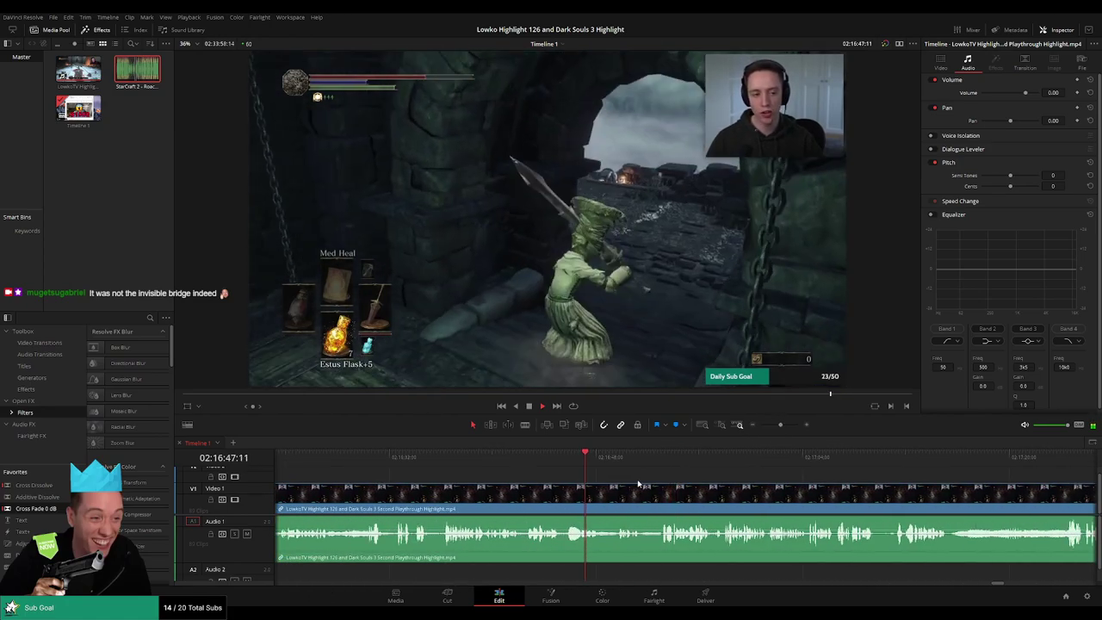
pyautogui.click(615, 463)
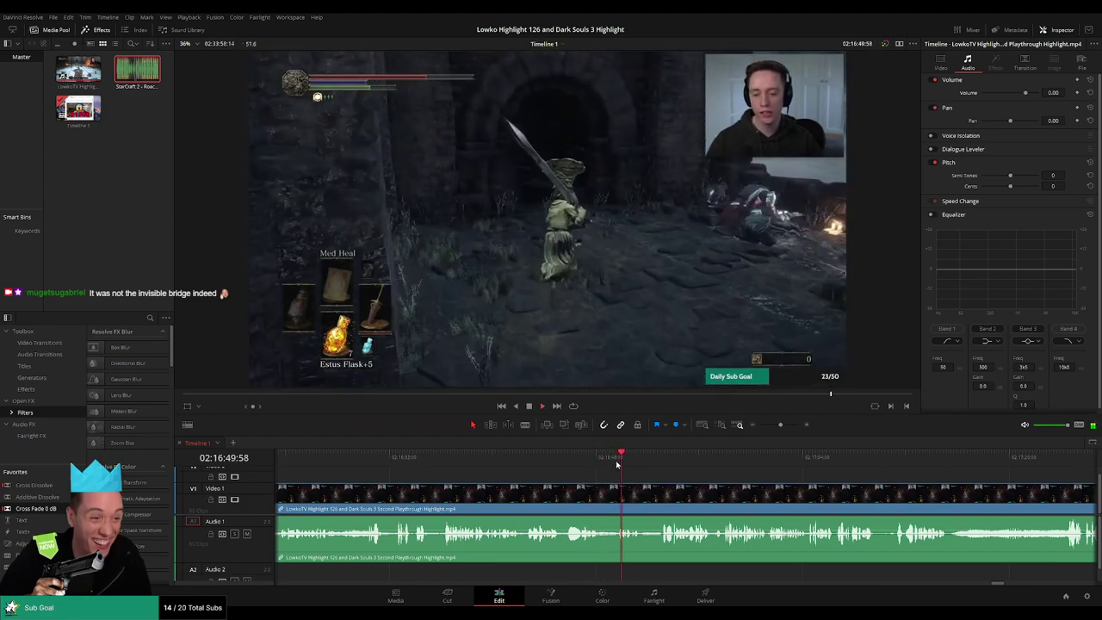
pyautogui.click(657, 465)
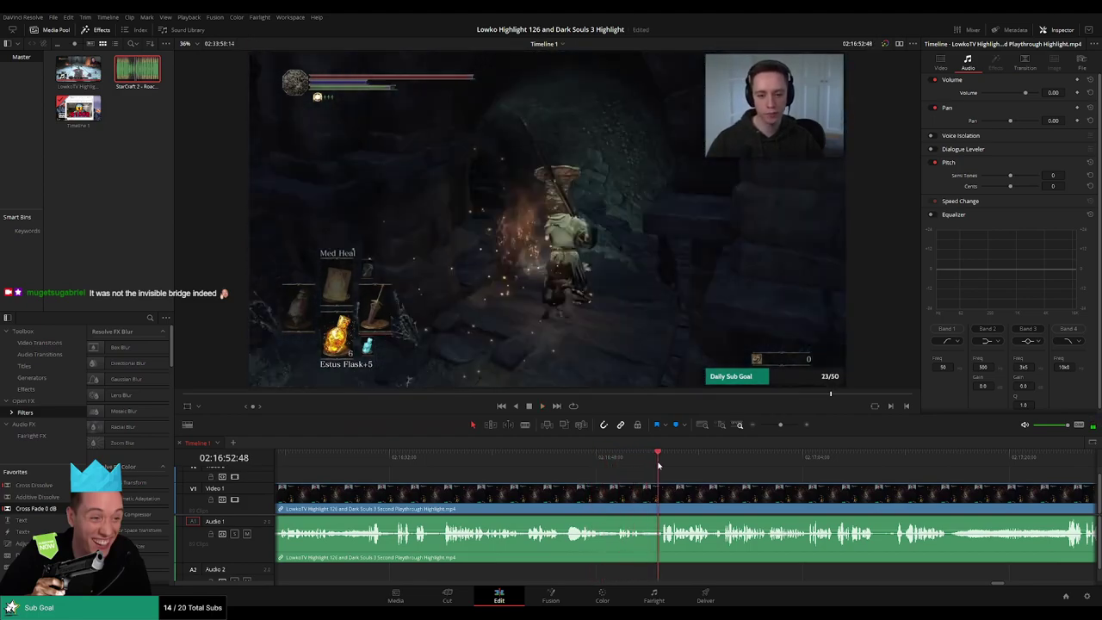
pyautogui.click(634, 463)
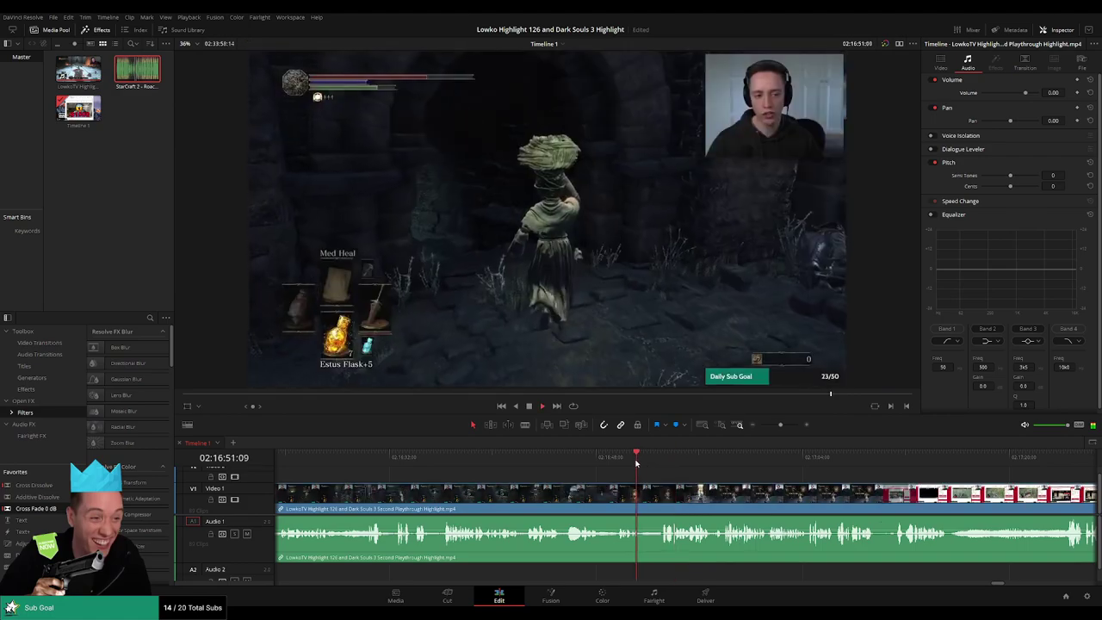
# Split the clip at 02:16:52:34, remove the short section before the Old Sage's Blindfold screen and add an audio Cross Fade at the cut.
pyautogui.press('space')
pyautogui.press('b')
pyautogui.click(647, 508)
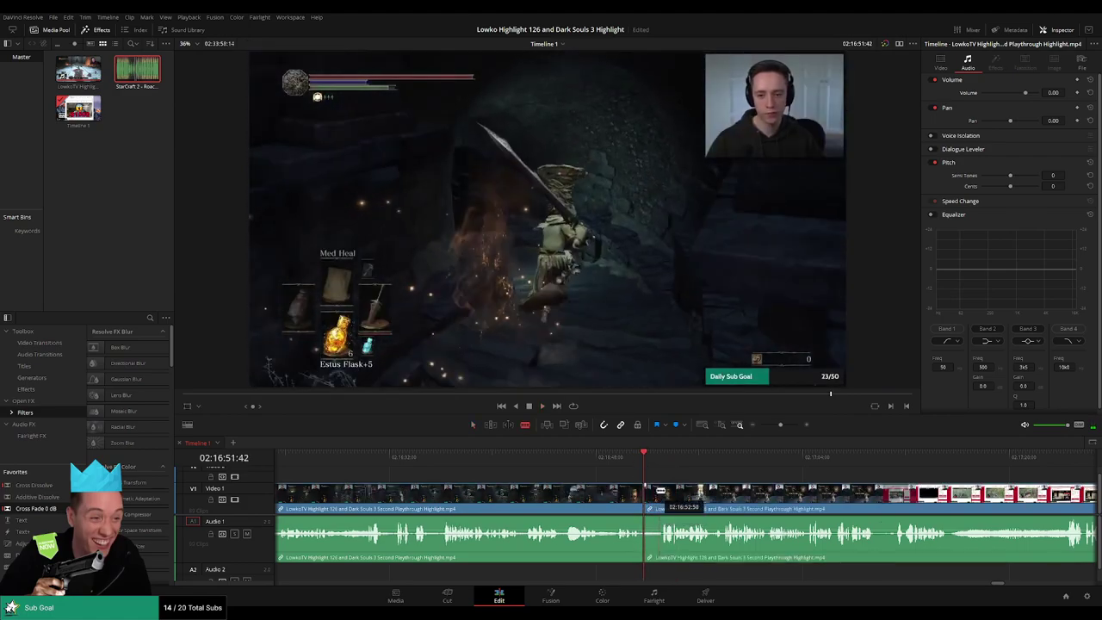
pyautogui.moveTo(644, 460); pyautogui.dragTo(654, 463)
pyautogui.click(656, 503)
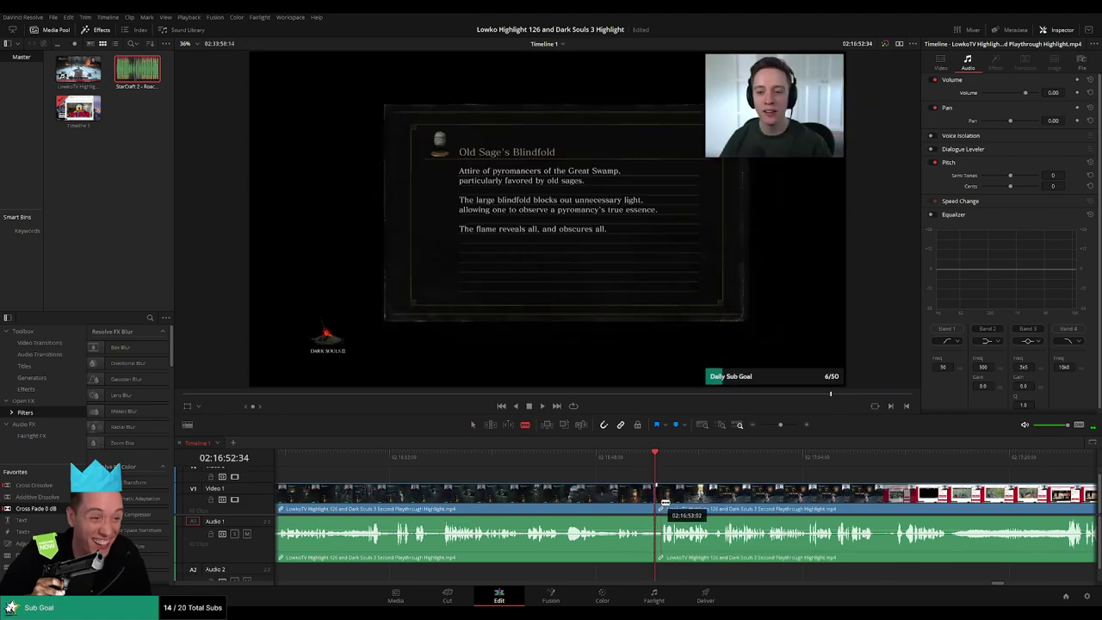
# Play back the crossfaded cut at 02:16:52:34 and colour the clip before it orange.
pyautogui.press('space')
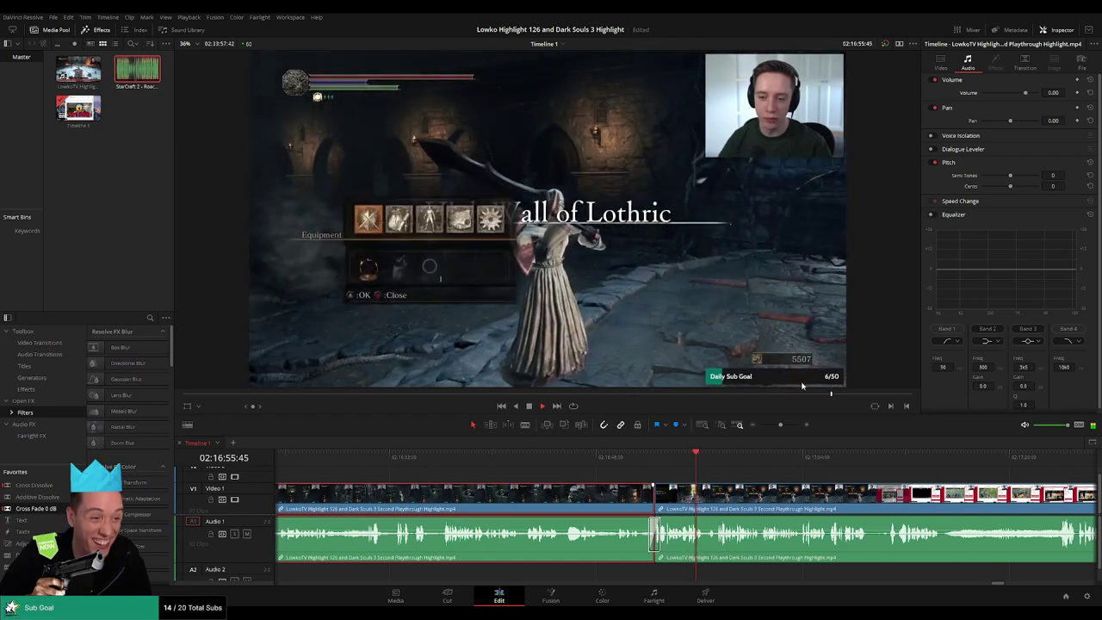
pyautogui.press('1')
pyautogui.click(752, 479)
# Review the equipment menu scene and the Reddit raccoon meme from about 02:16:58 to 02:17:24 for sections to trim.
pyautogui.click(737, 461)
pyautogui.moveTo(738, 462); pyautogui.dragTo(799, 461)
pyautogui.hscroll(3, 603, 476)
pyautogui.click(447, 463)
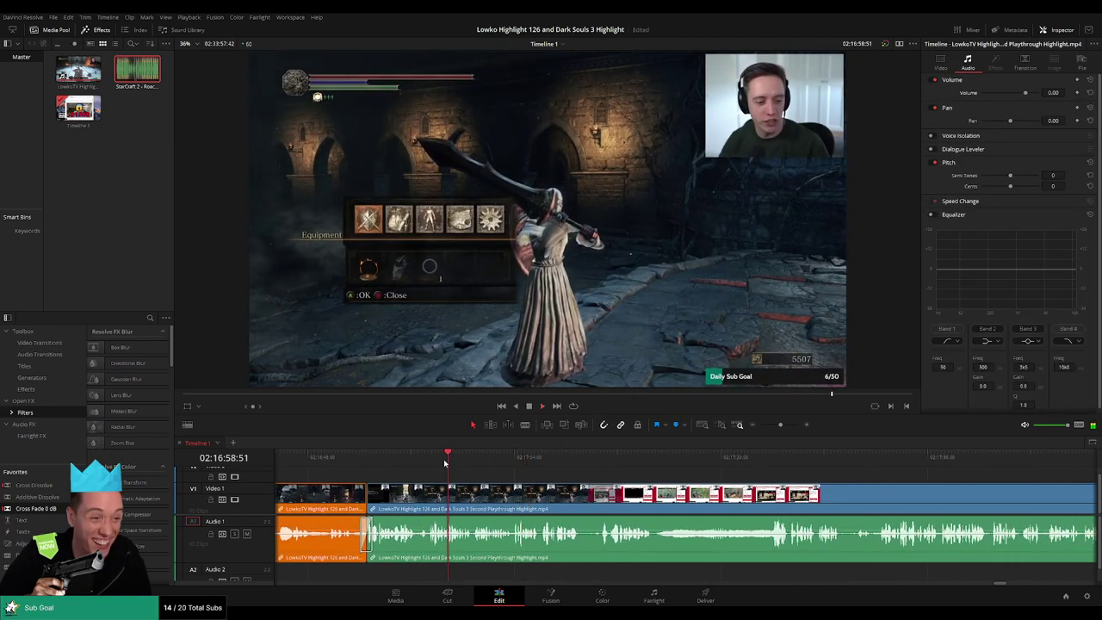
pyautogui.click(522, 461)
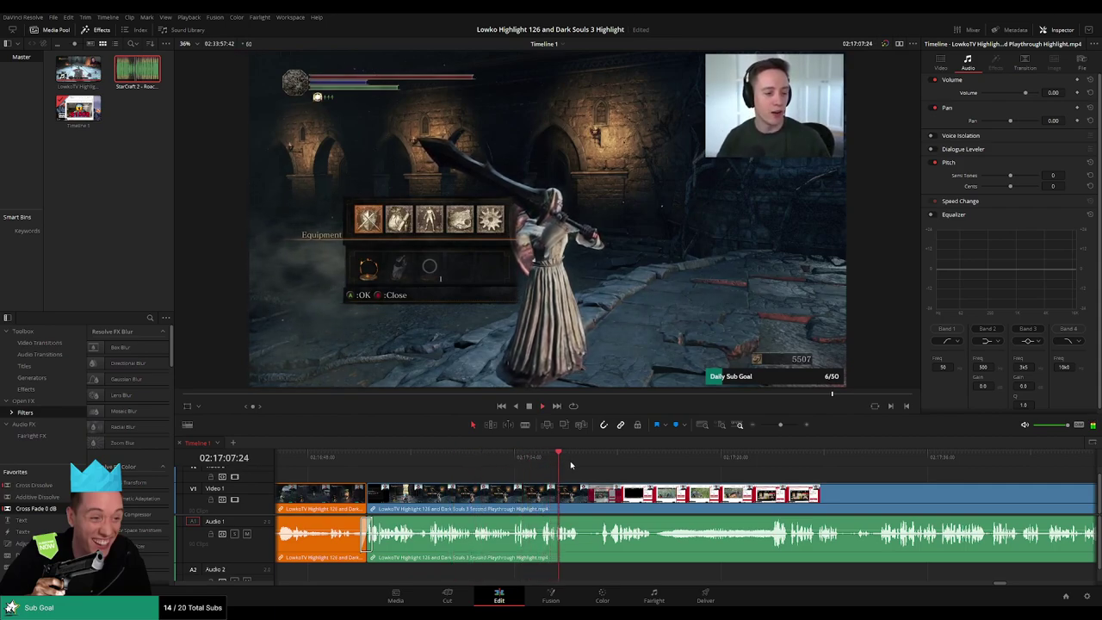
pyautogui.click(596, 463)
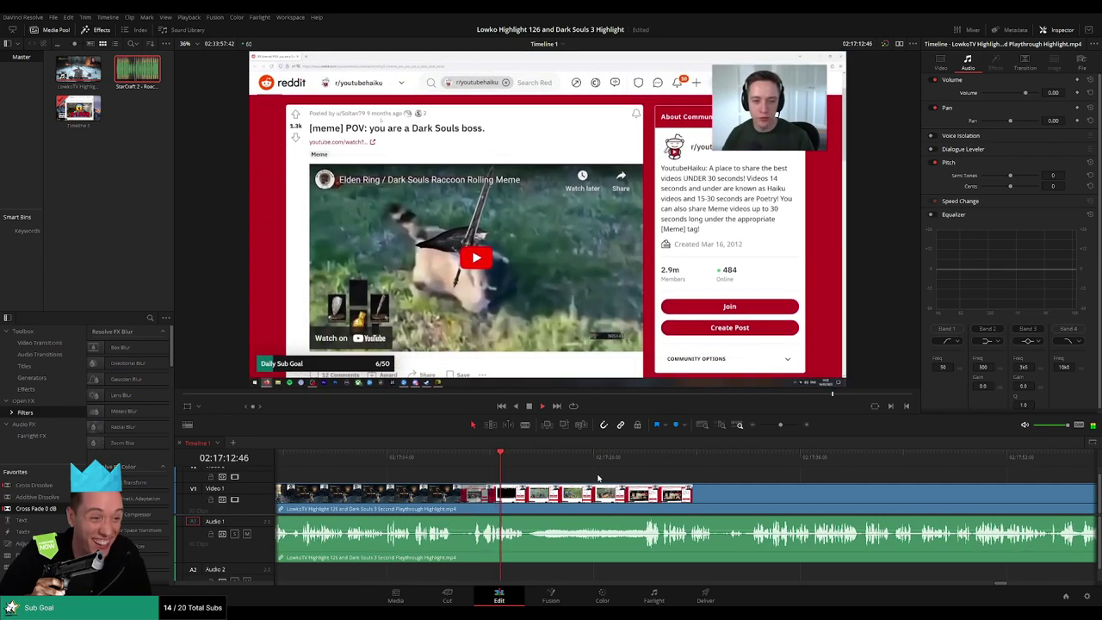
pyautogui.moveTo(780, 425)
pyautogui.mouseDown()
pyautogui.moveTo(763, 430)
pyautogui.moveTo(777, 428)
pyautogui.mouseUp()
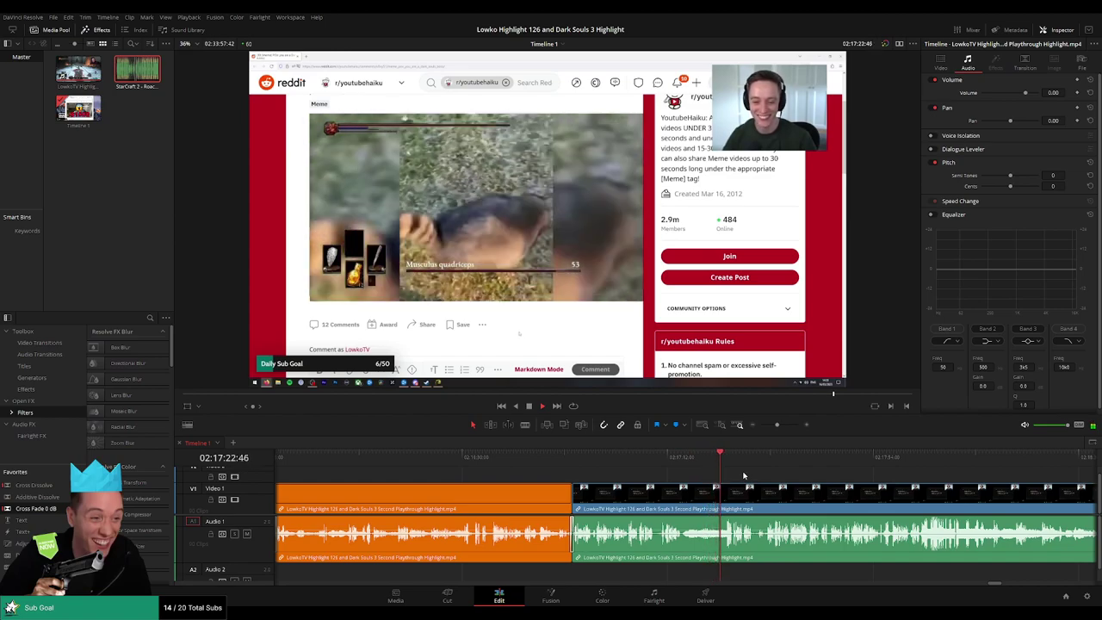
pyautogui.hotkey('ctrl', '=')
pyautogui.hotkey('ctrl', '=')
pyautogui.hotkey('ctrl', '=')
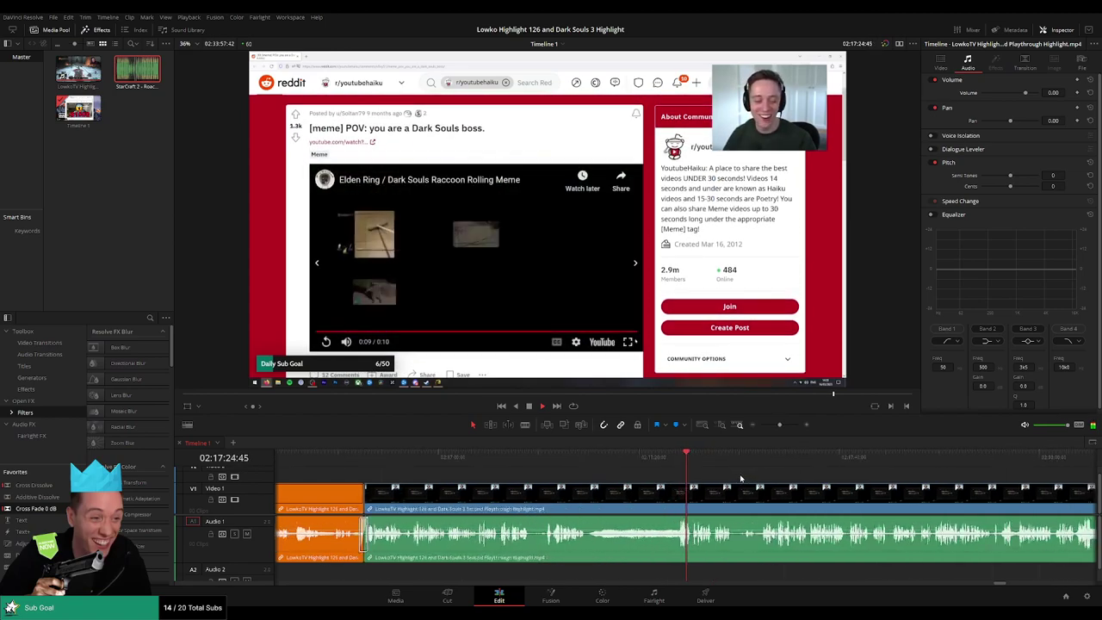
pyautogui.moveTo(738, 477); pyautogui.dragTo(683, 476)
# Review the footage after the Reddit meme from about 02:17:31 to 02:17:56, through the Tears of Denial scene.
pyautogui.hscroll(3, 683, 477)
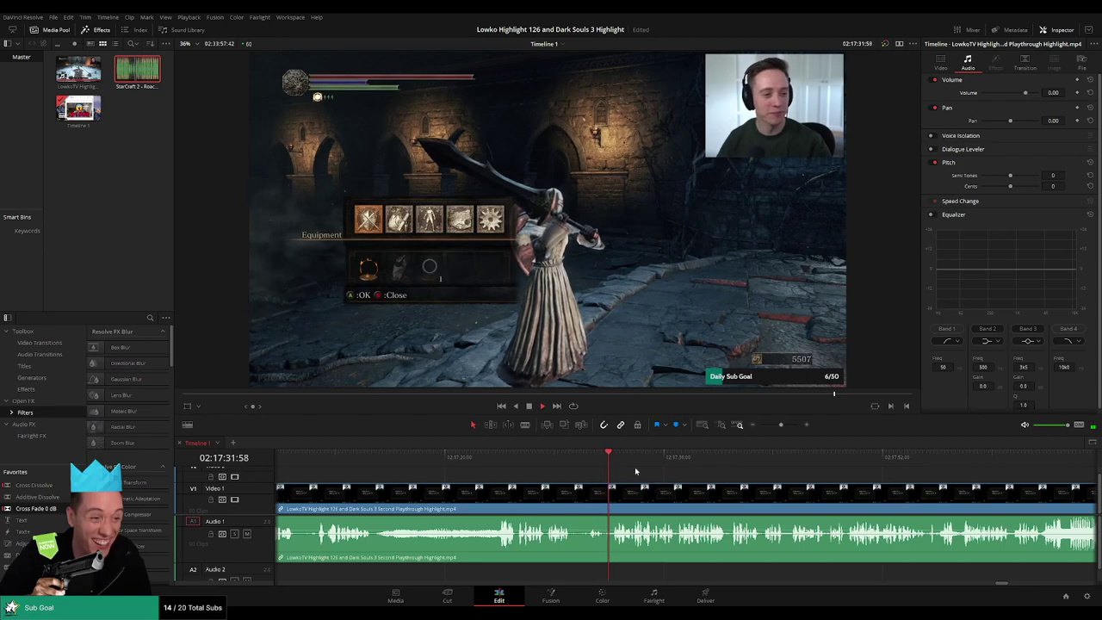
pyautogui.hscroll(3, 591, 475)
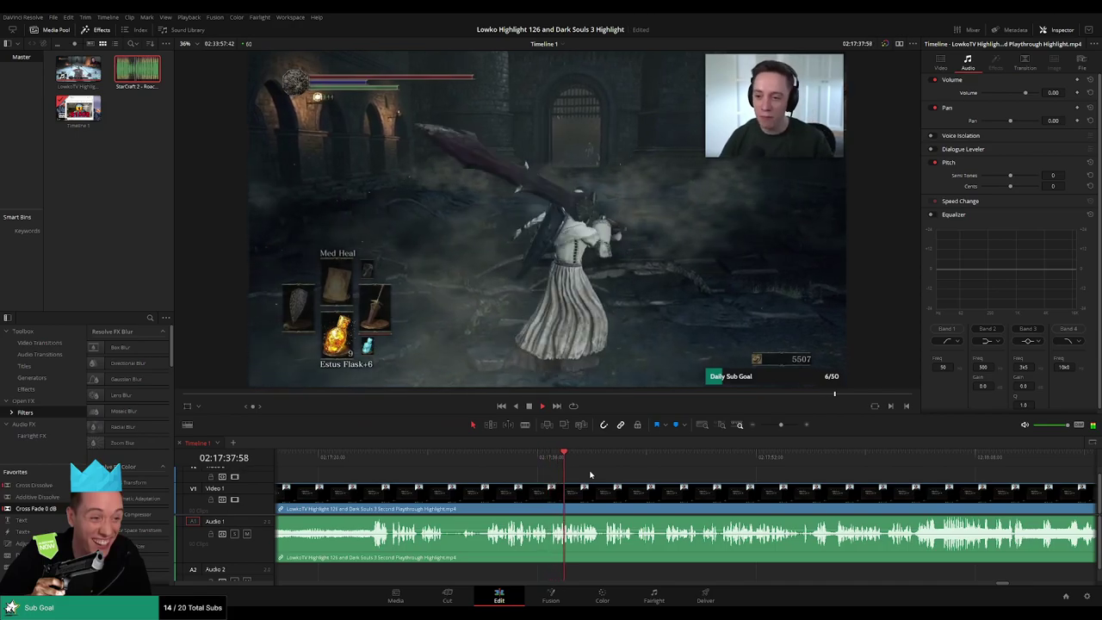
pyautogui.hscroll(2, 584, 475)
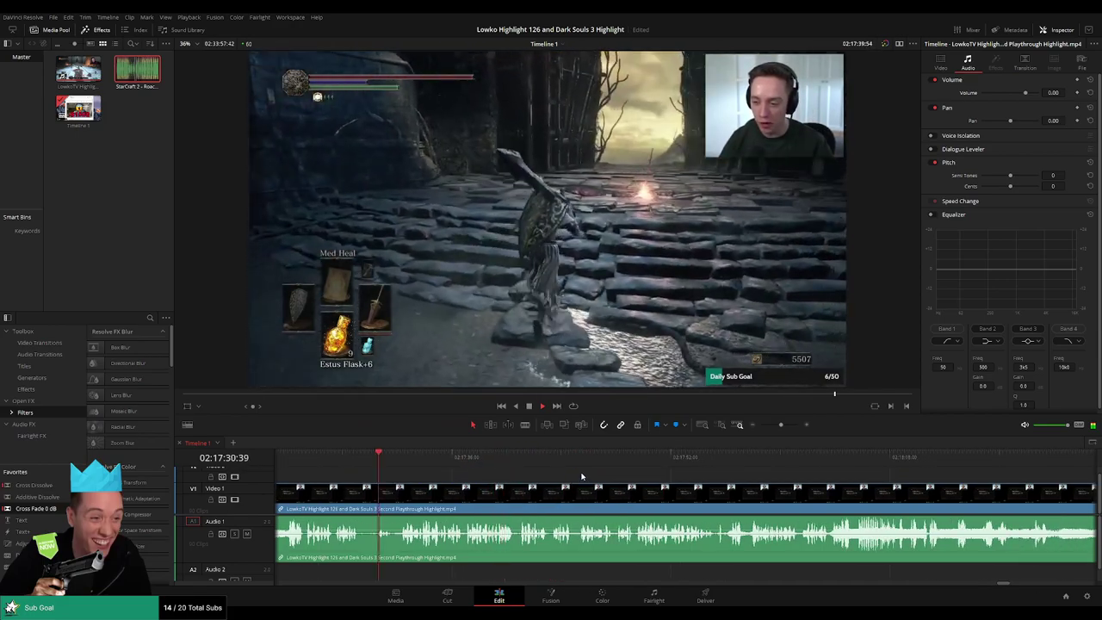
pyautogui.moveTo(780, 425); pyautogui.dragTo(784, 426)
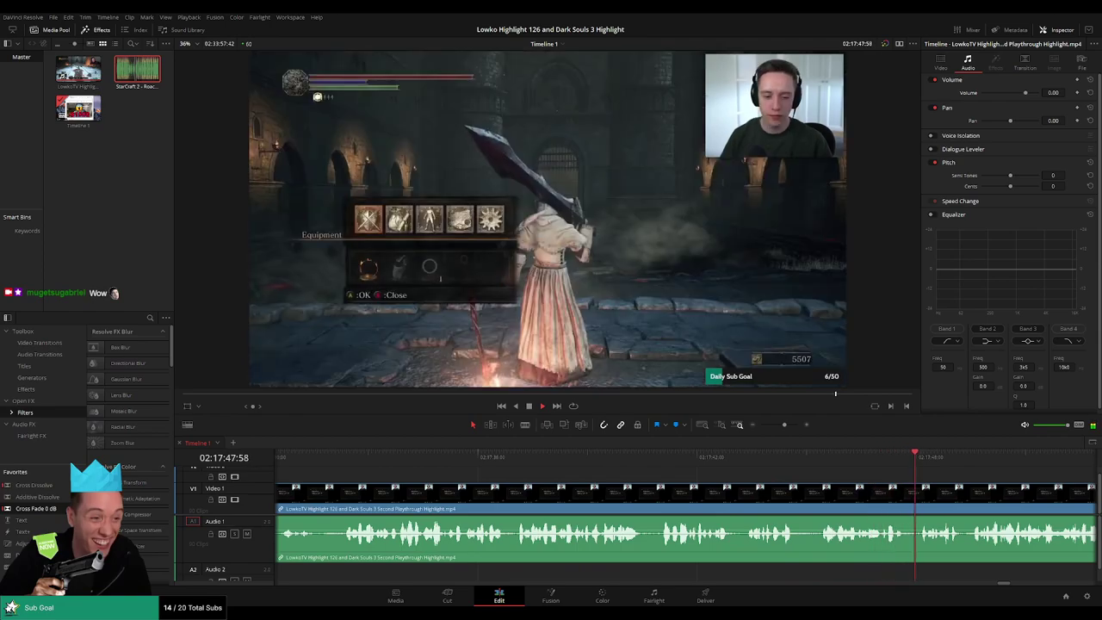
pyautogui.moveTo(980, 487); pyautogui.dragTo(551, 495)
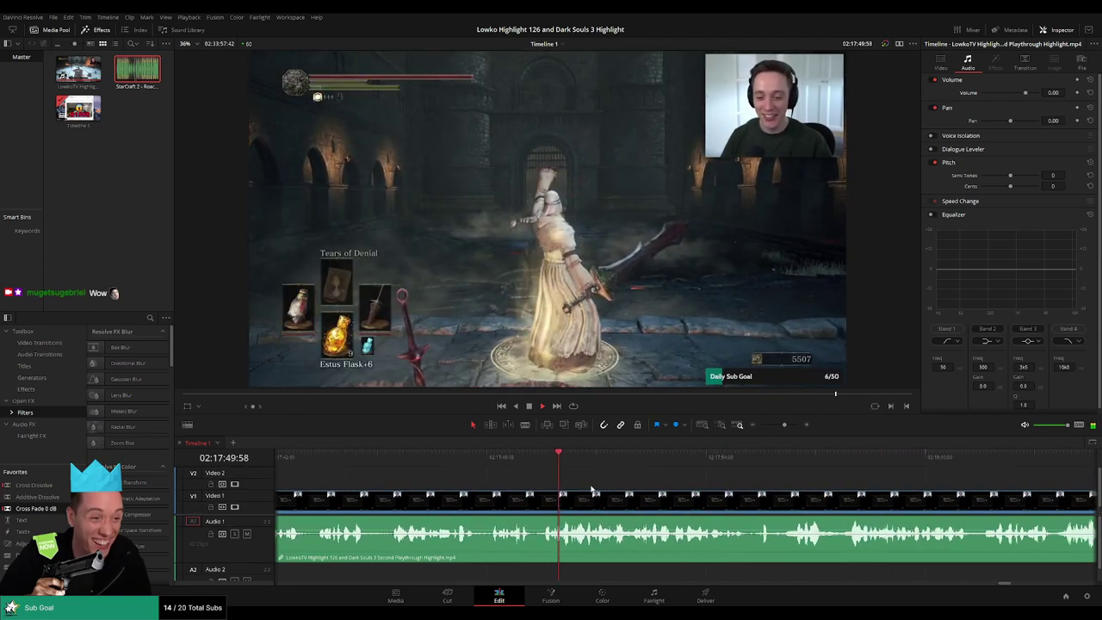
pyautogui.hscroll(2, 625, 487)
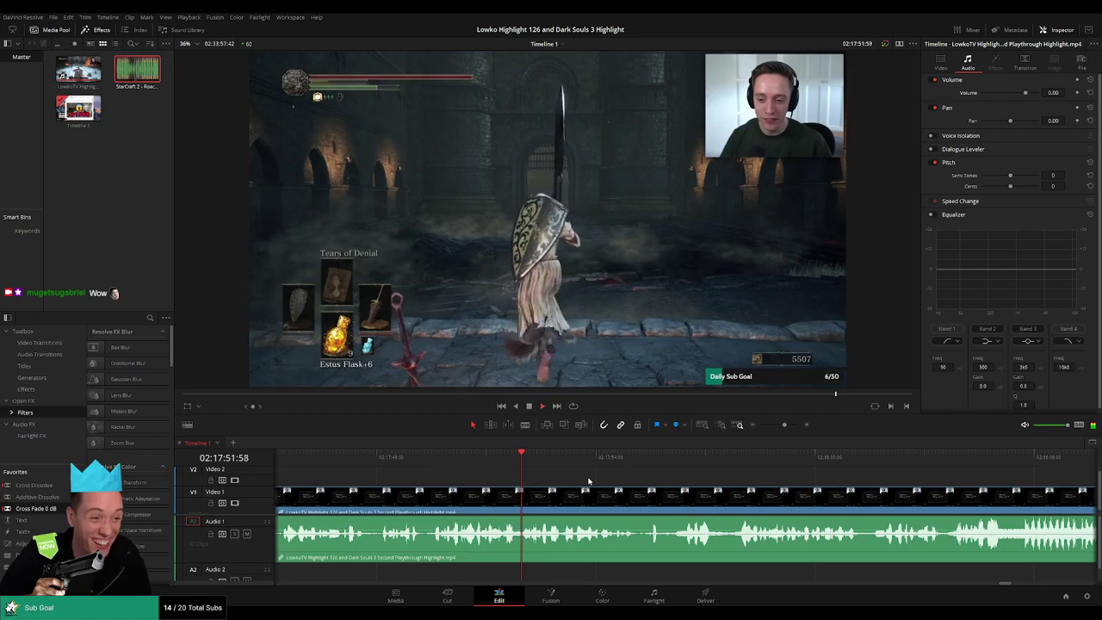
pyautogui.hscroll(2, 552, 482)
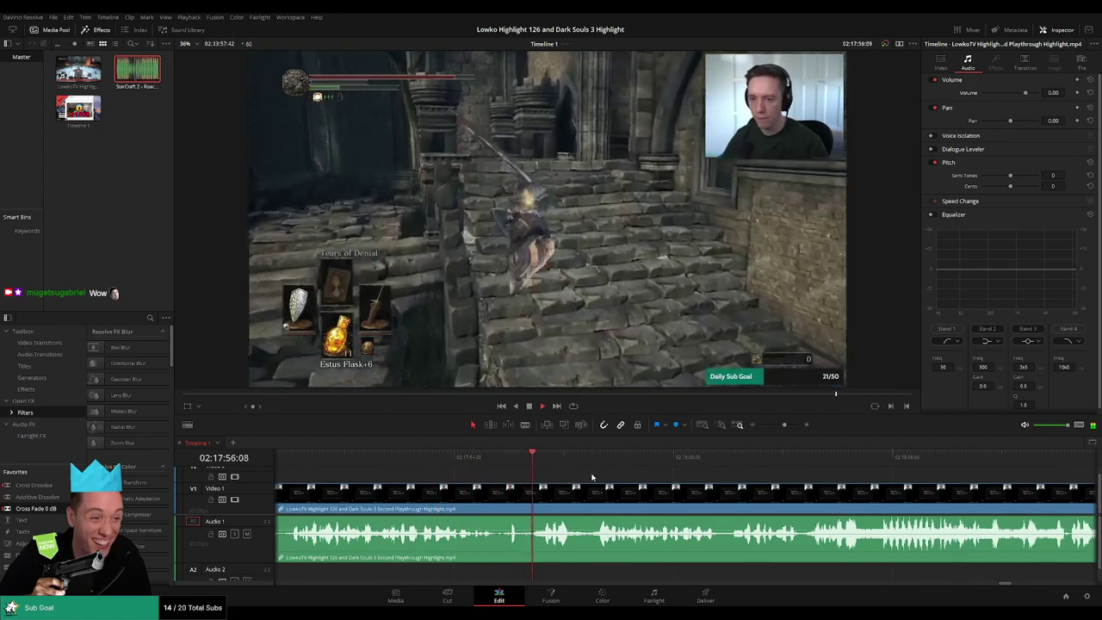
# Split the clip near the Tears of Denial scene change, remove a short section at 02:17:55:12 and add an audio Cross Fade there.
pyautogui.click(480, 458)
pyautogui.moveTo(479, 458); pyautogui.dragTo(497, 458)
pyautogui.press('b')
pyautogui.click(499, 500)
pyautogui.click(508, 502)
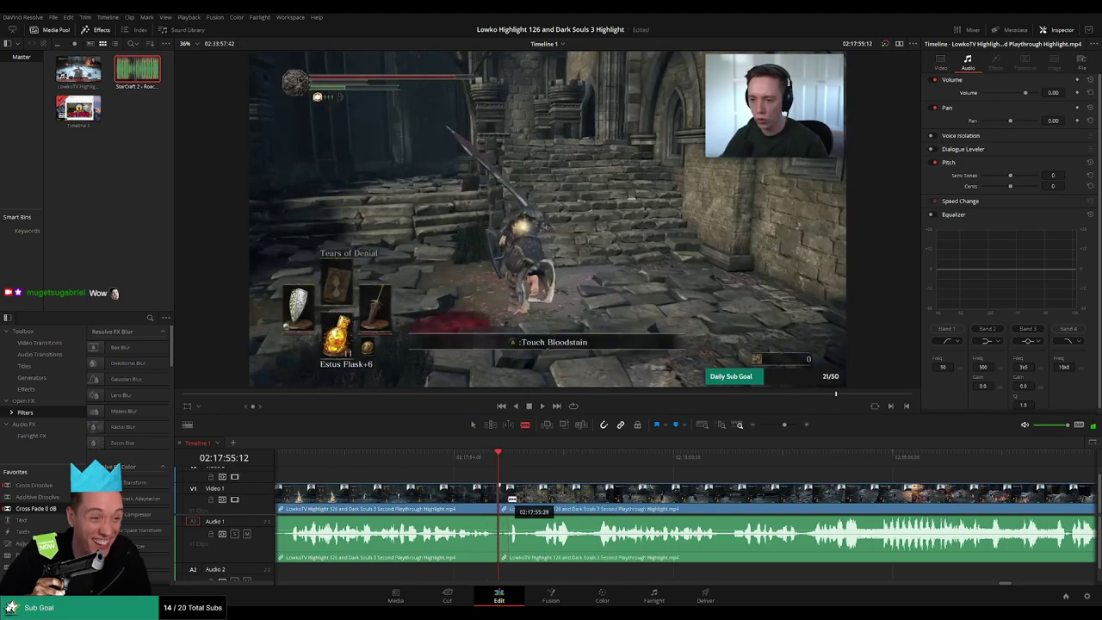
pyautogui.press('a')
pyautogui.click(504, 502)
# Play back the crossfaded cut at 02:17:55:12 and colour the clip before it orange.
pyautogui.press('space')
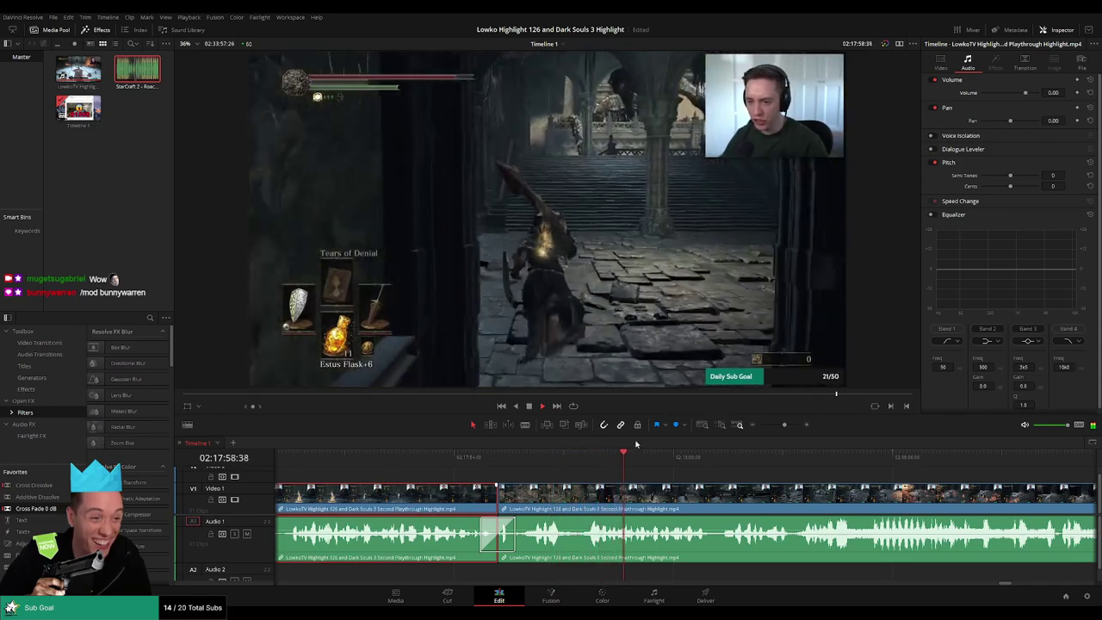
pyautogui.press('o')
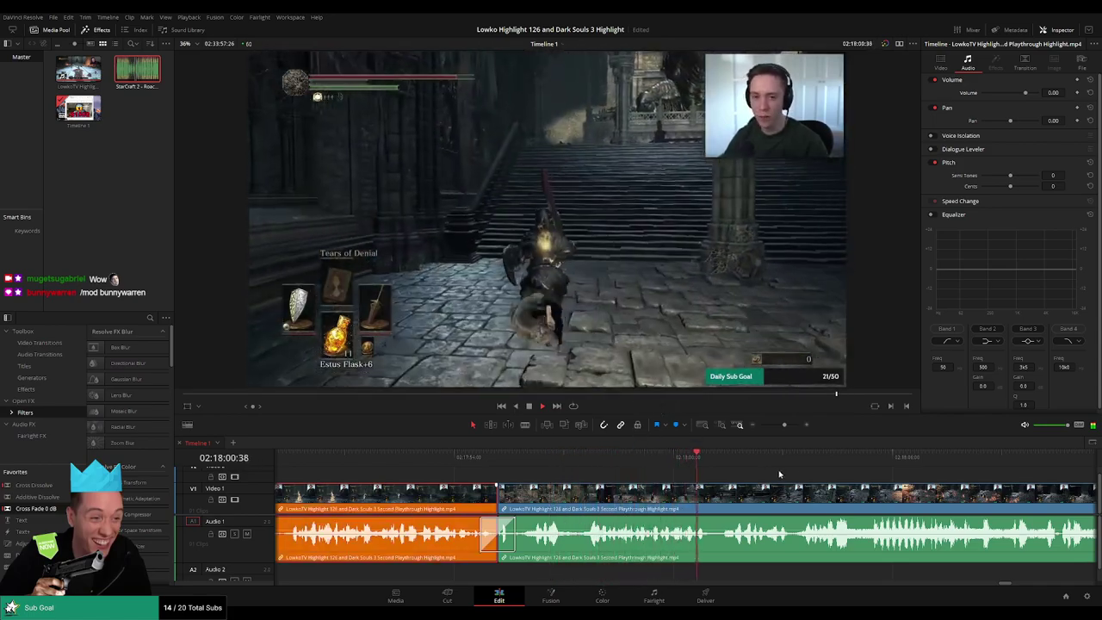
pyautogui.click(780, 474)
# Review the castle run footage from about 02:18:00 past 02:18:12 for sections to trim.
pyautogui.hscroll(1, 793, 486)
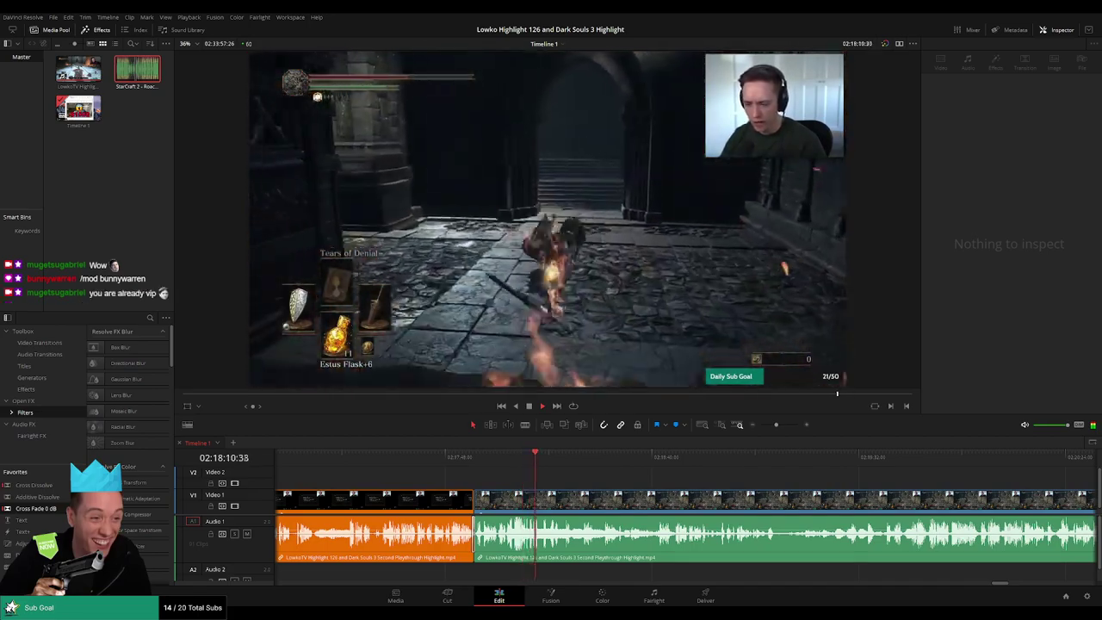
pyautogui.click(544, 461)
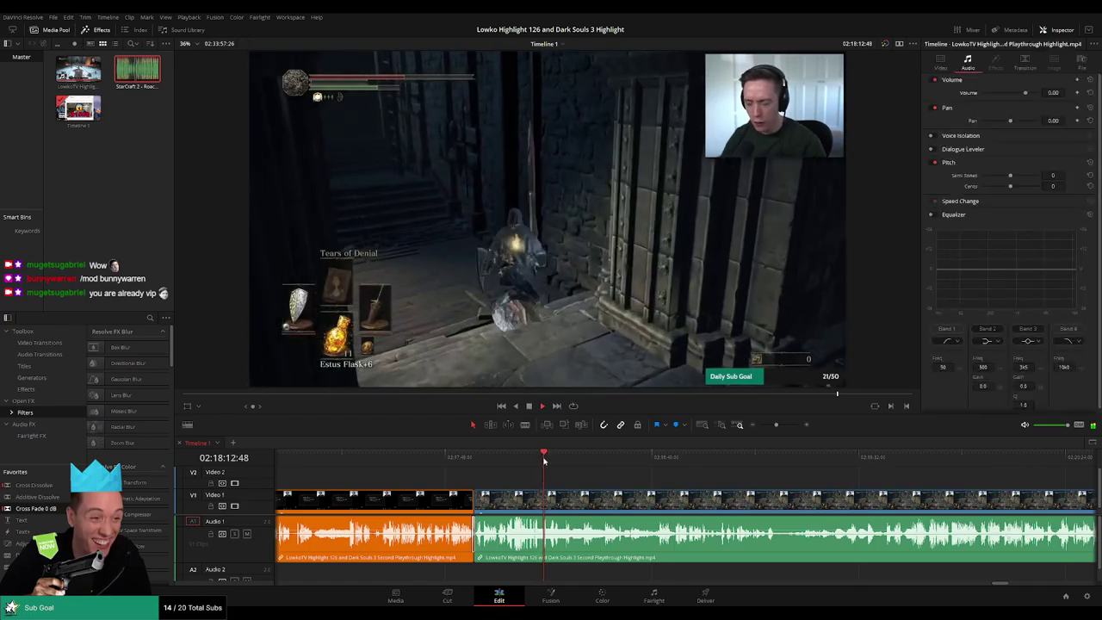
# Review the Dark Souls footage from about 02:18:12 to 02:19:00 for the next cut point.
pyautogui.scroll(4, 601, 484)
pyautogui.moveTo(824, 488); pyautogui.dragTo(657, 482)
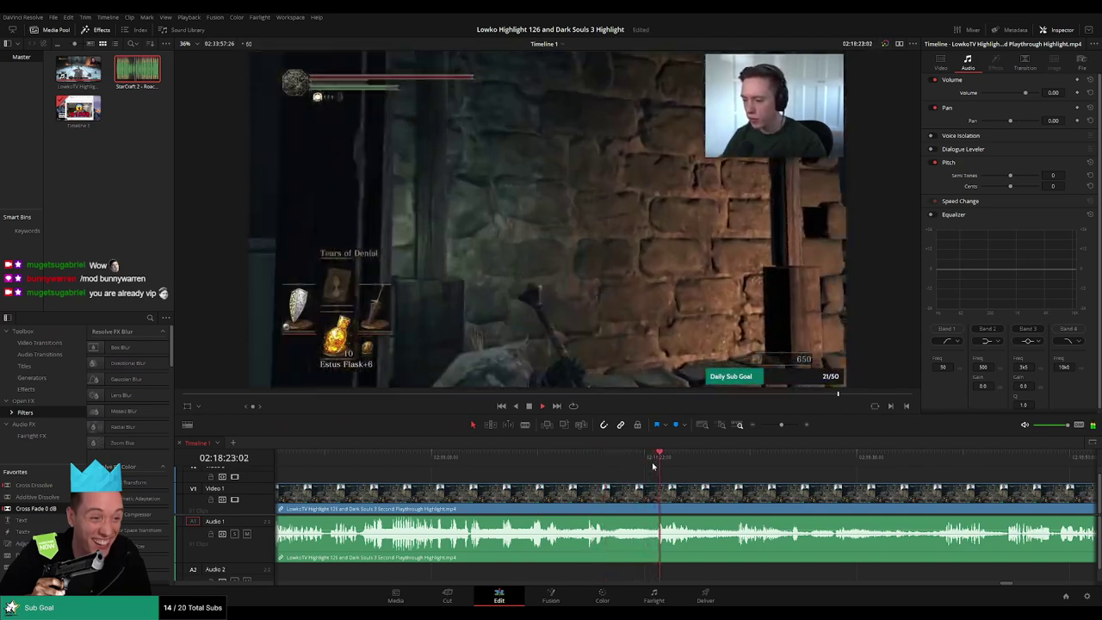
pyautogui.hscroll(4, 730, 493)
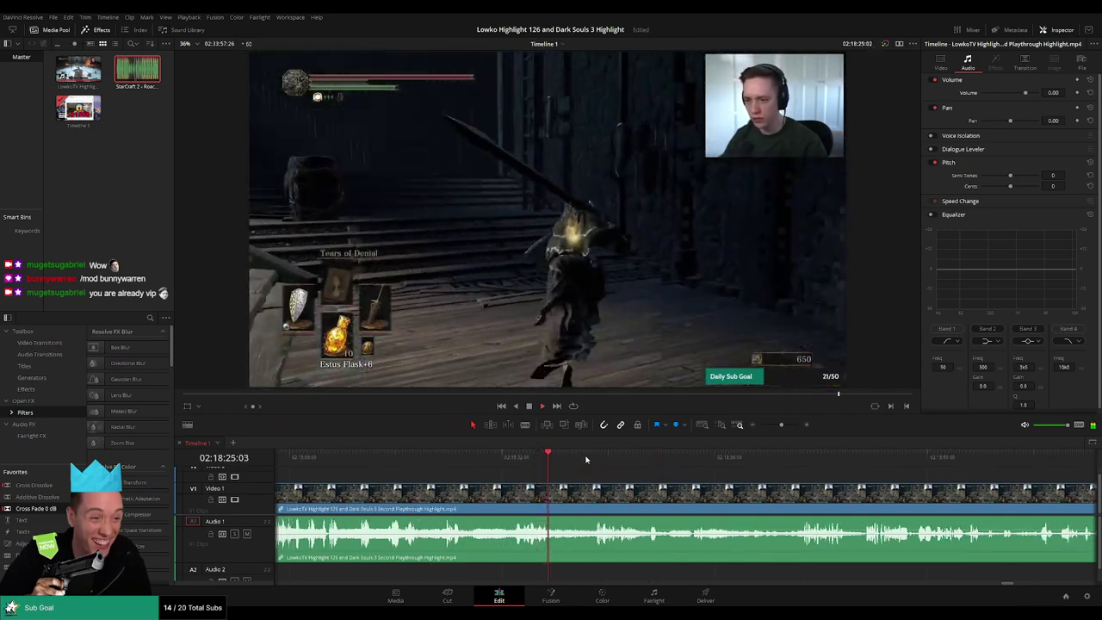
pyautogui.hscroll(3, 599, 469)
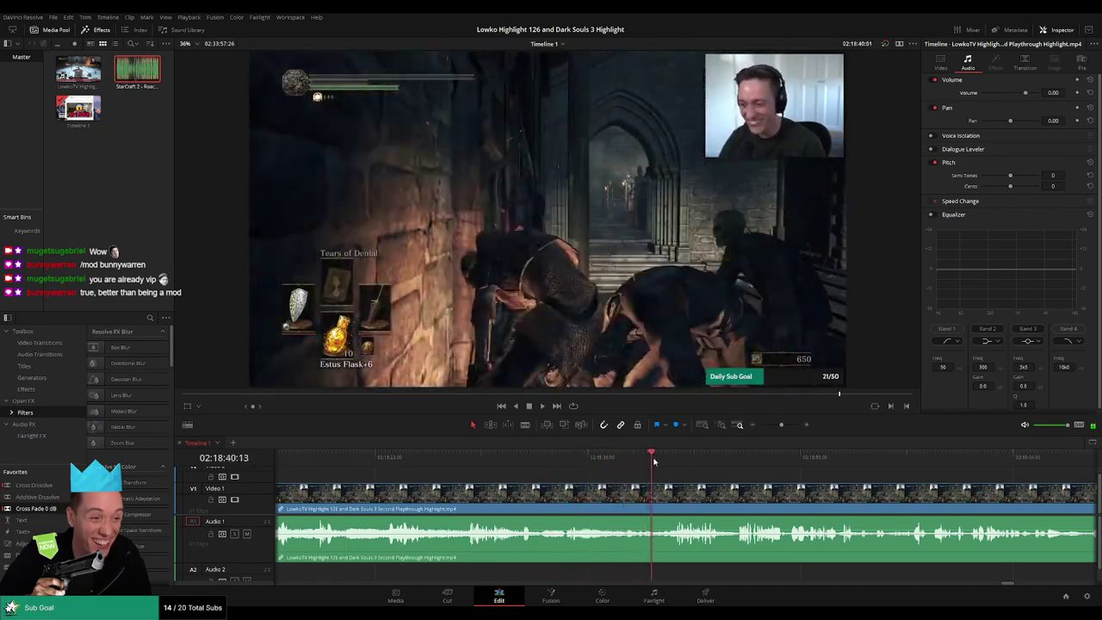
pyautogui.hscroll(3, 755, 485)
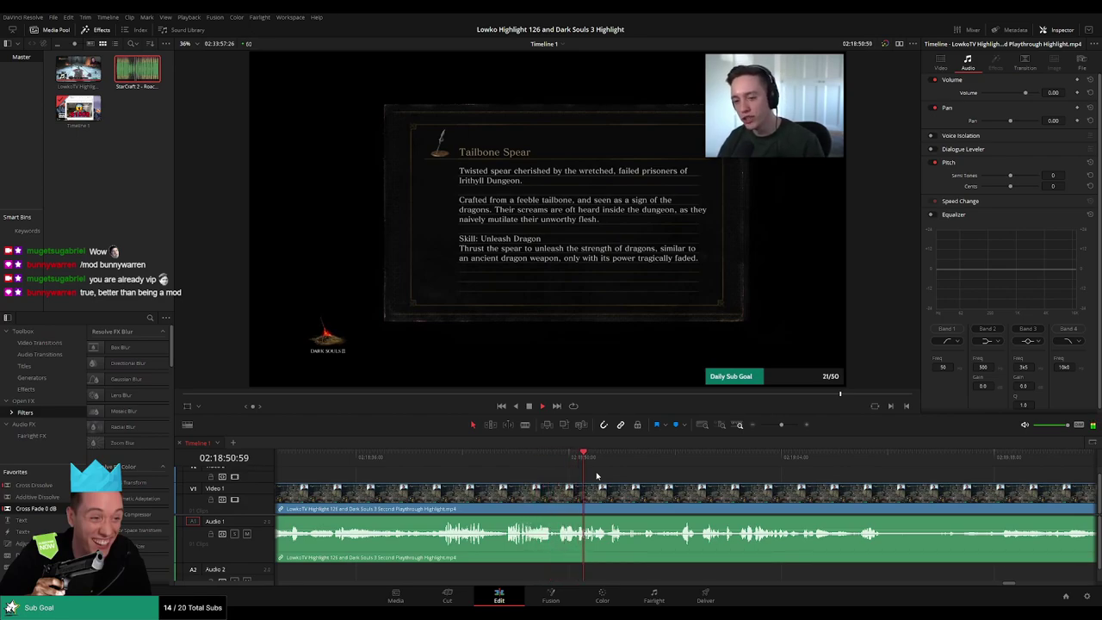
pyautogui.moveTo(784, 426)
pyautogui.mouseDown()
pyautogui.moveTo(763, 425)
pyautogui.moveTo(780, 426)
pyautogui.mouseUp()
pyautogui.moveTo(793, 475); pyautogui.dragTo(598, 474)
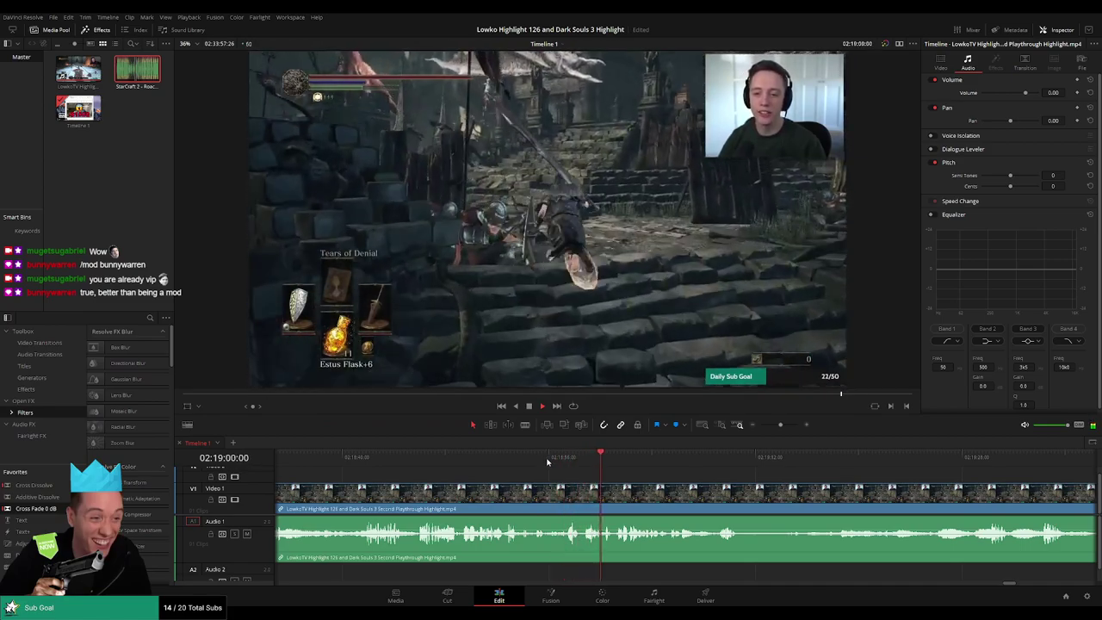
# Split the gameplay clip at about 02:19:01, remove the short piece following the cut and close the gap.
pyautogui.hotkey('ctrl', '=')
pyautogui.hotkey('ctrl', '=')
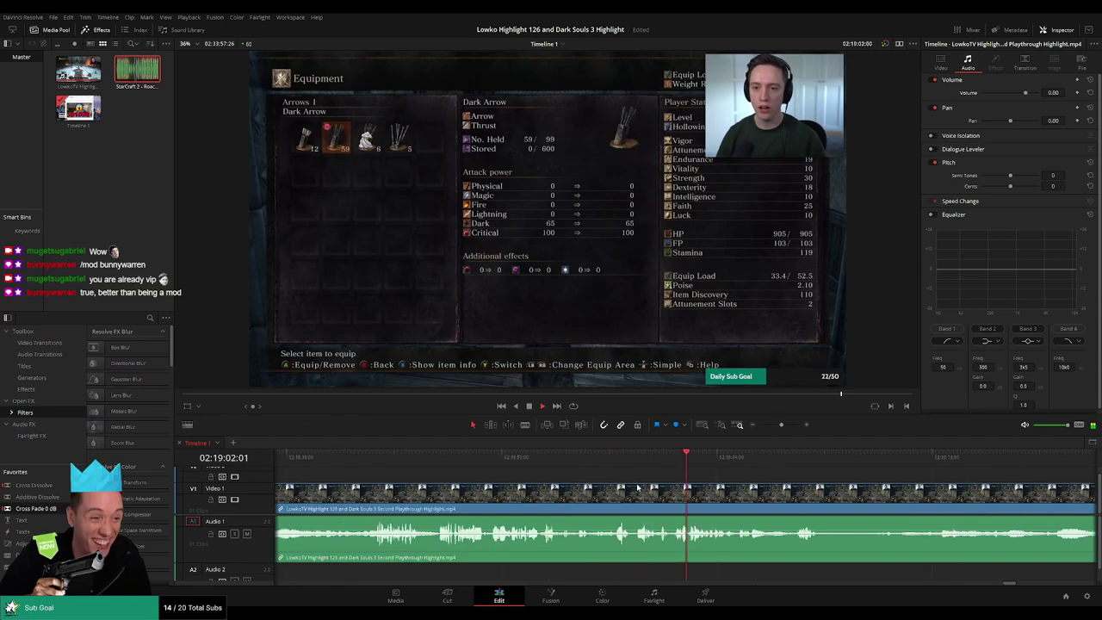
pyautogui.press('b')
pyautogui.click(619, 509)
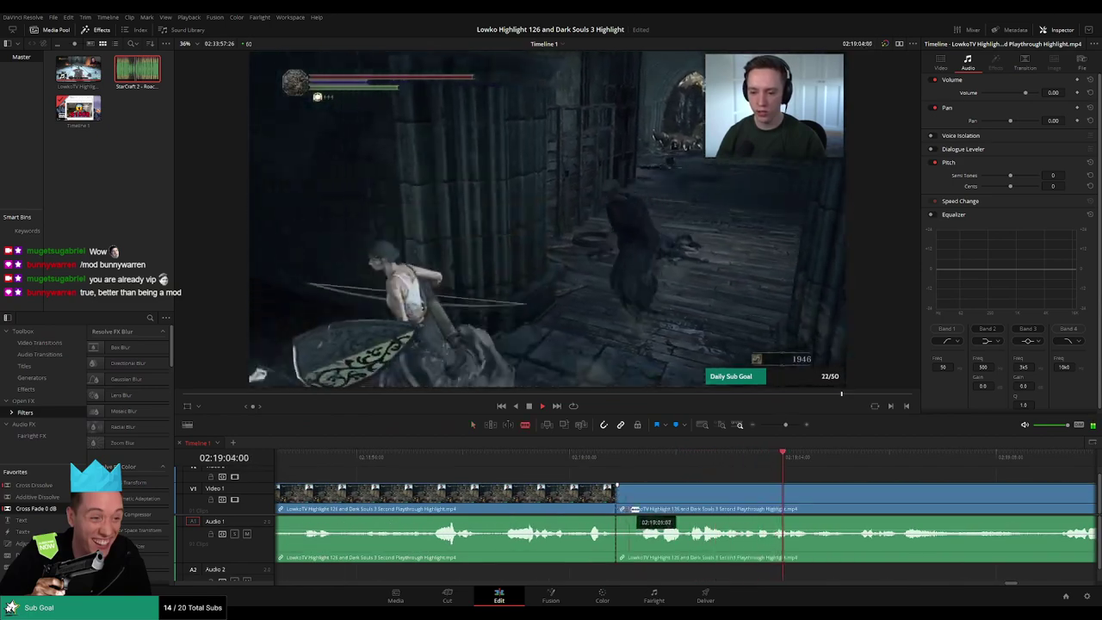
pyautogui.press('a')
pyautogui.click(593, 454)
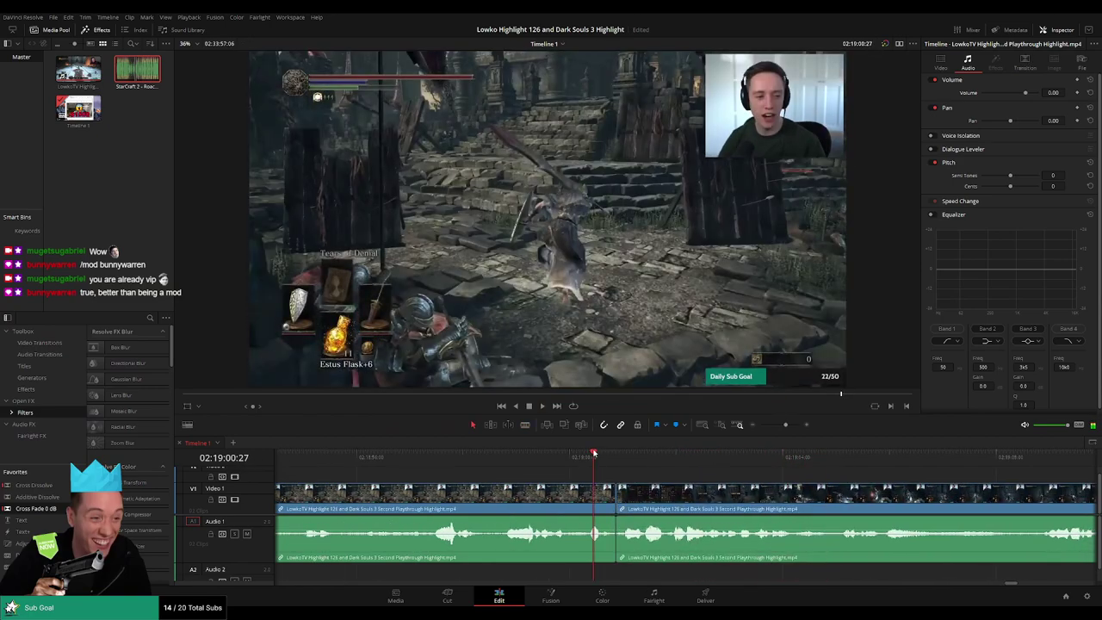
# Add a Cross Fade 0 dB audio transition at the new cut and colour the clip before it orange.
pyautogui.moveTo(685, 539); pyautogui.dragTo(615, 534)
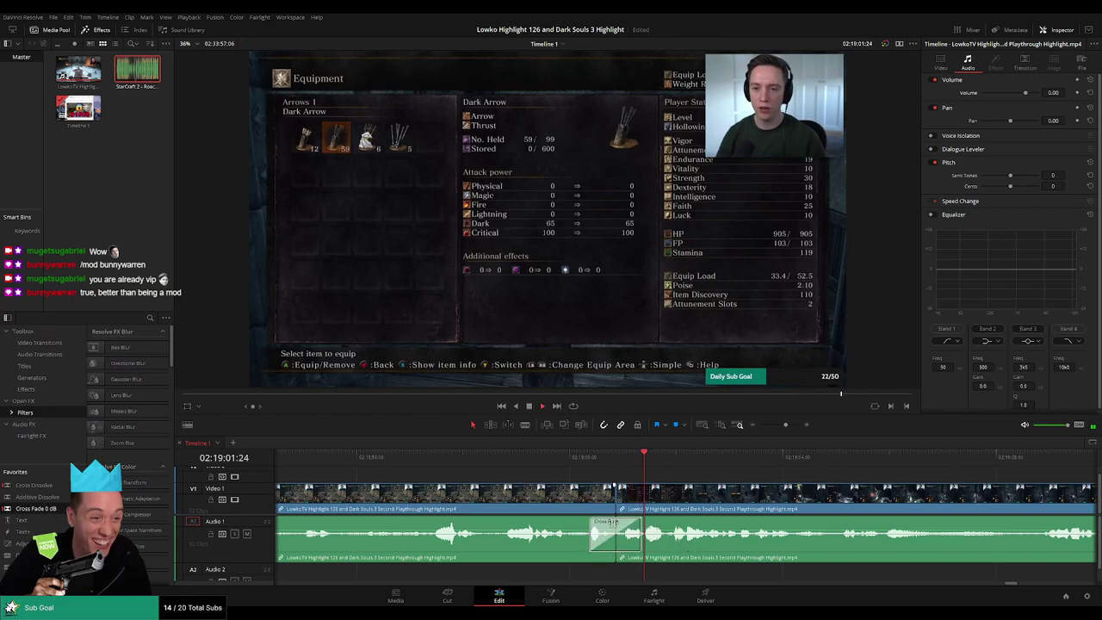
pyautogui.click(607, 495)
pyautogui.press('space')
pyautogui.press('1')
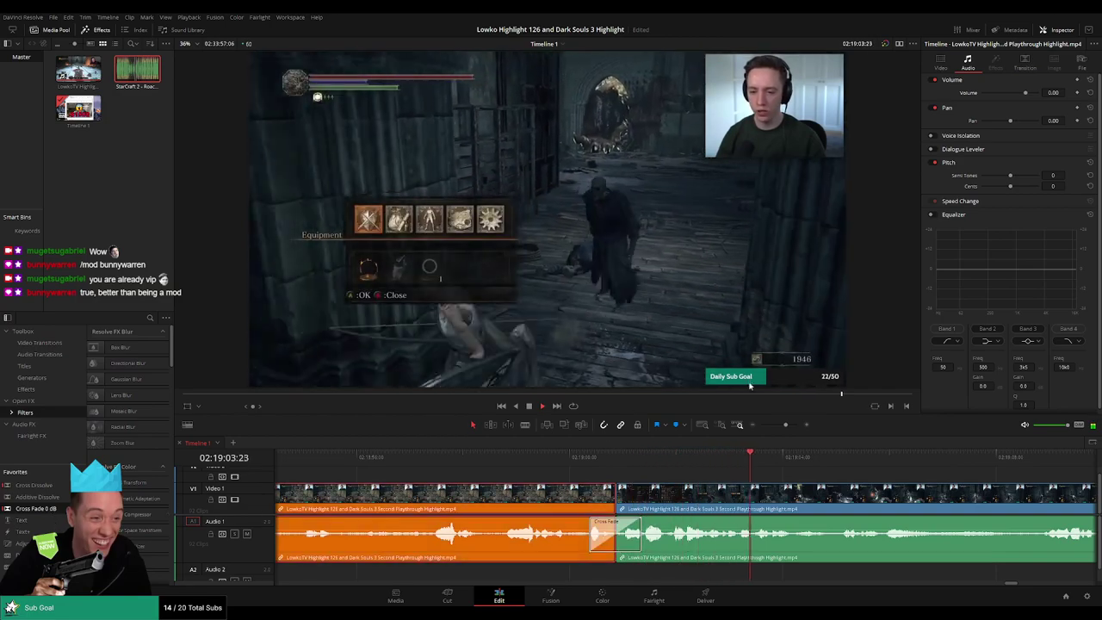
pyautogui.click(886, 478)
# Review the bow-fight footage from the new cut to about 02:20:05, checking for sections to trim.
pyautogui.moveTo(788, 427); pyautogui.dragTo(779, 425)
pyautogui.moveTo(694, 457); pyautogui.dragTo(716, 456)
pyautogui.moveTo(804, 489); pyautogui.dragTo(640, 489)
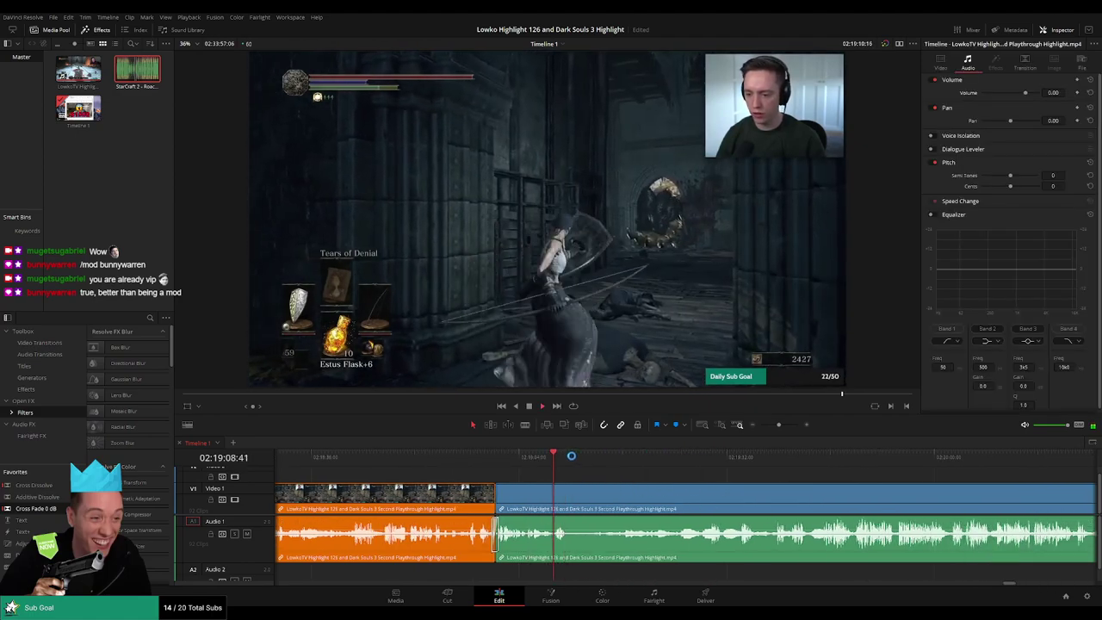
pyautogui.click(621, 456)
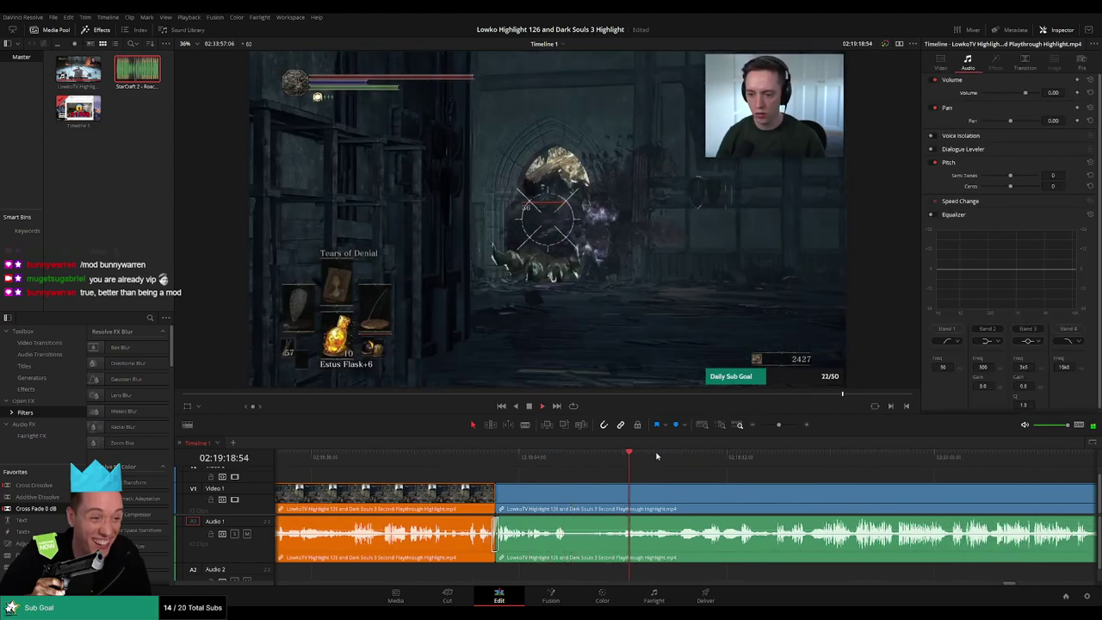
pyautogui.moveTo(646, 453); pyautogui.dragTo(685, 453)
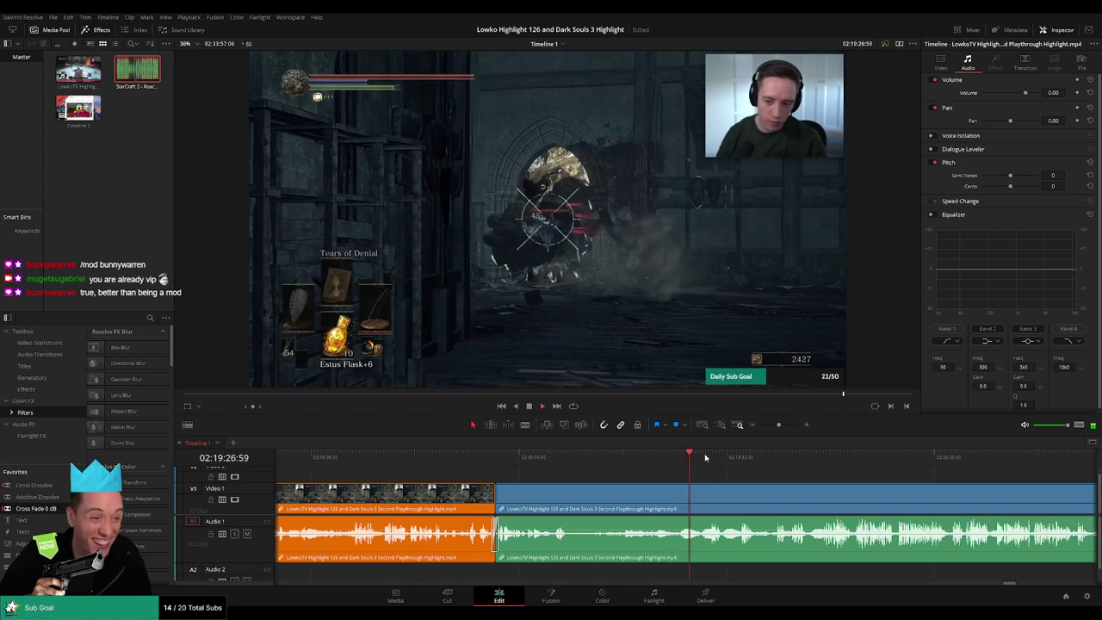
pyautogui.hscroll(3, 734, 465)
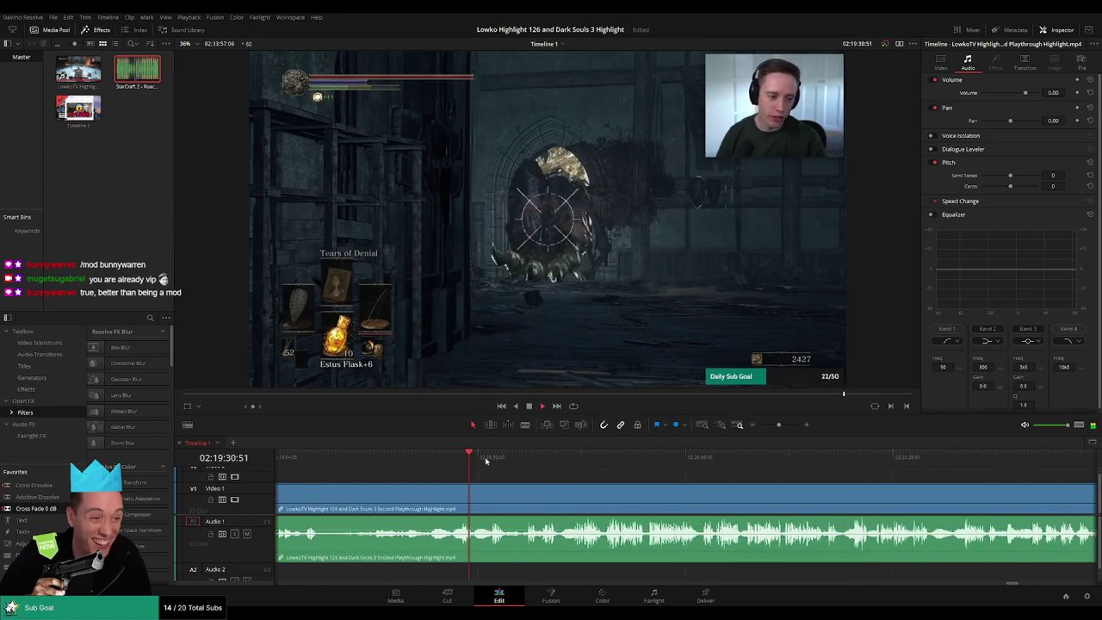
pyautogui.moveTo(778, 425)
pyautogui.mouseDown()
pyautogui.moveTo(768, 429)
pyautogui.moveTo(781, 432)
pyautogui.mouseUp()
pyautogui.hscroll(2, 615, 485)
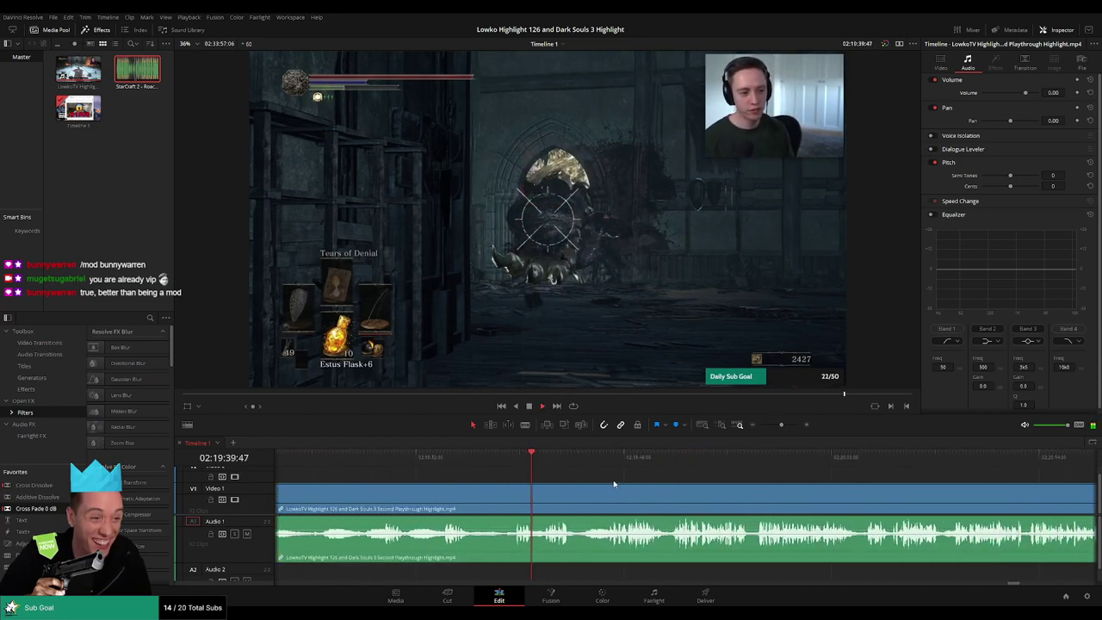
pyautogui.click(542, 456)
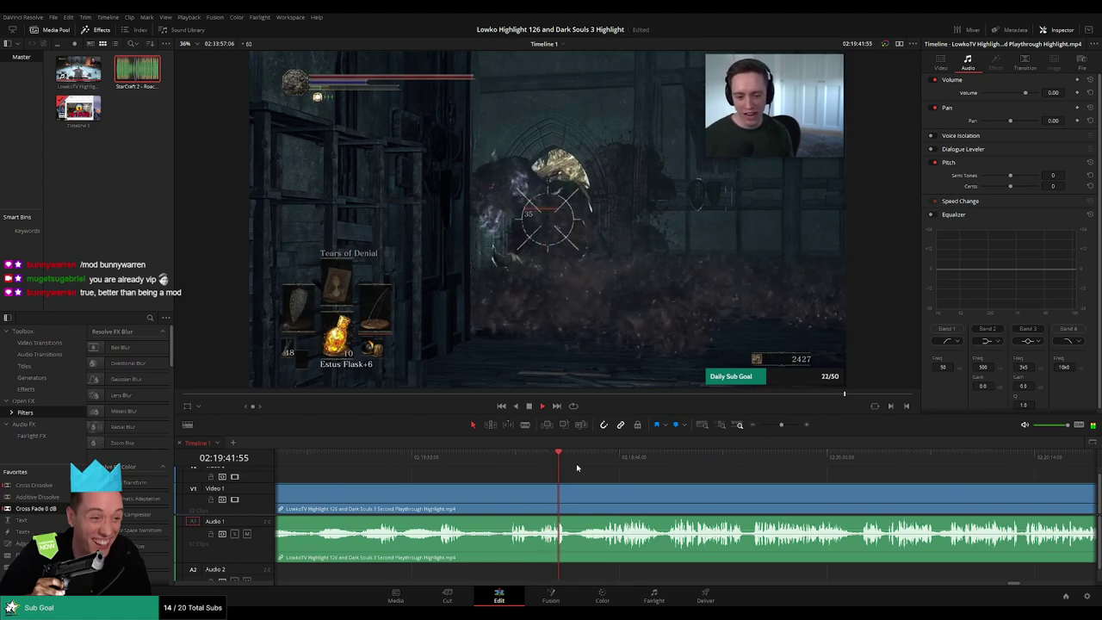
pyautogui.moveTo(579, 461); pyautogui.dragTo(602, 461)
pyautogui.hscroll(2, 604, 482)
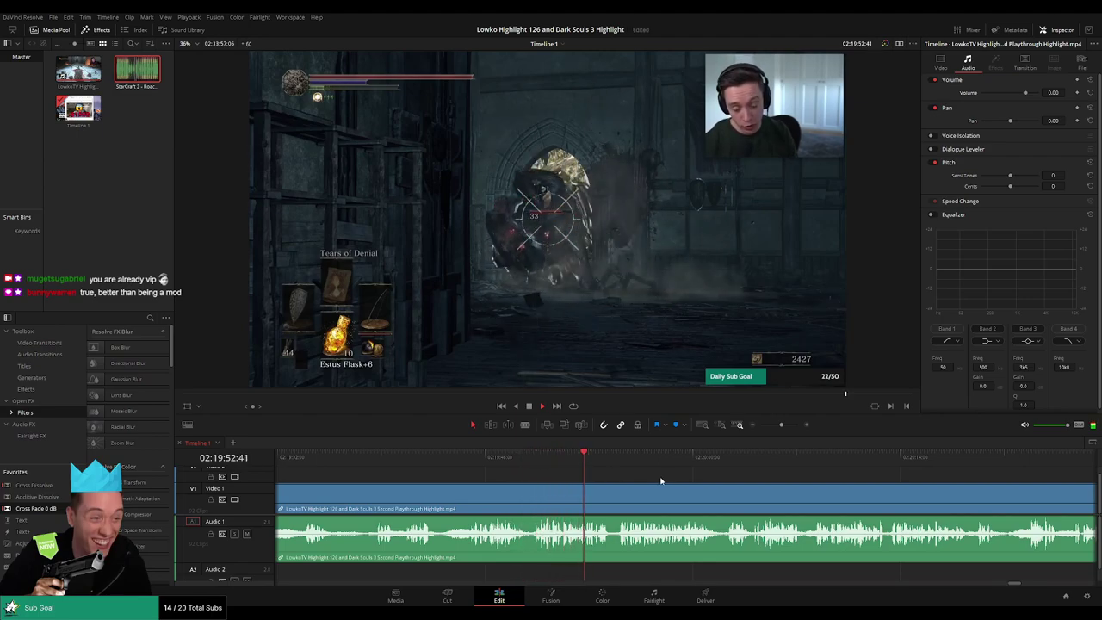
pyautogui.moveTo(717, 485); pyautogui.dragTo(623, 477)
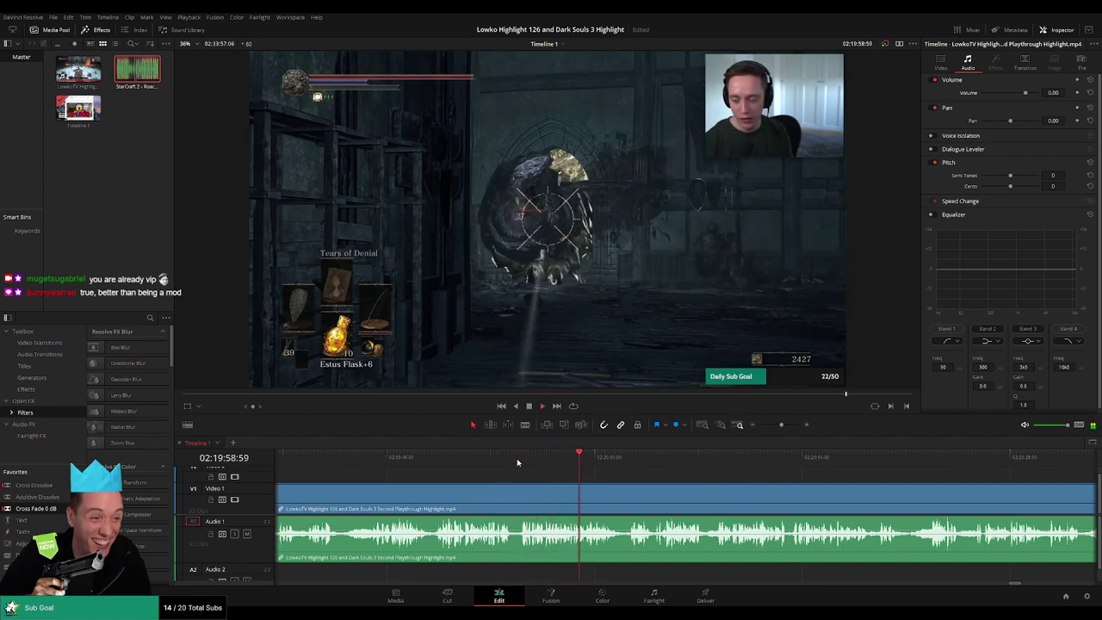
pyautogui.hscroll(2, 573, 472)
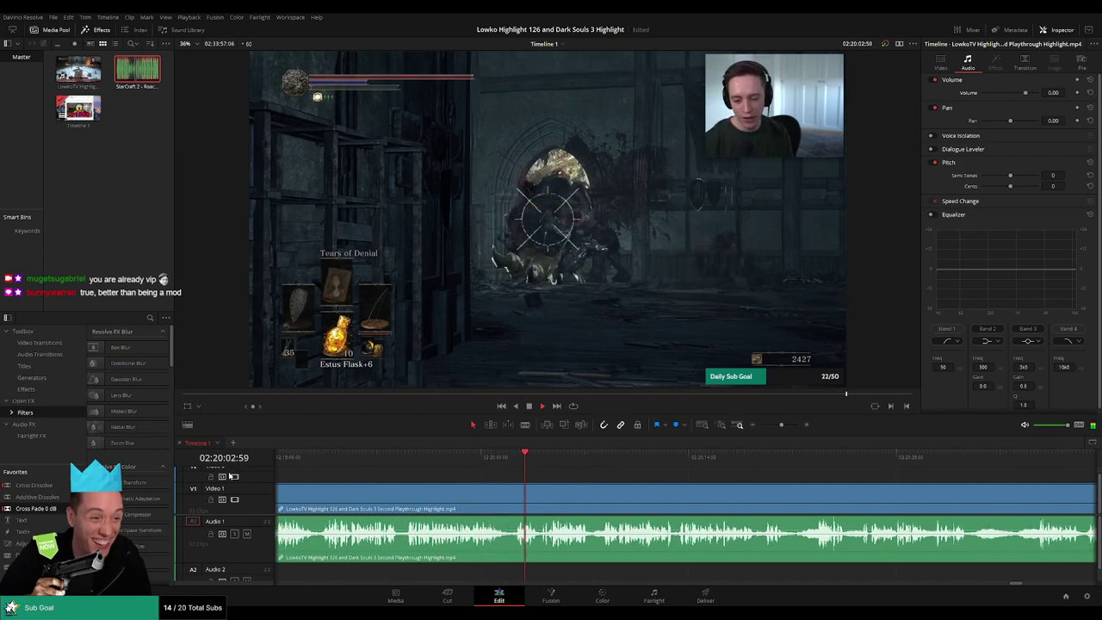
pyautogui.hscroll(2, 615, 475)
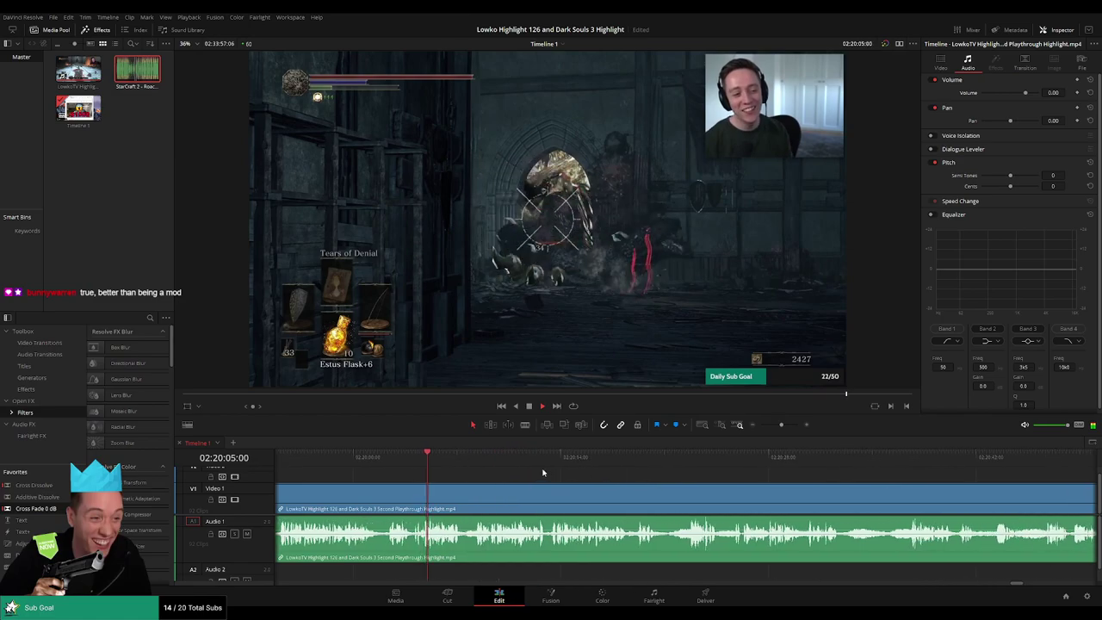
# Continue reviewing the bow-fight footage from about 02:20:05 to 02:20:46 for cut points.
pyautogui.moveTo(781, 425)
pyautogui.mouseDown()
pyautogui.moveTo(755, 431)
pyautogui.moveTo(786, 427)
pyautogui.mouseUp()
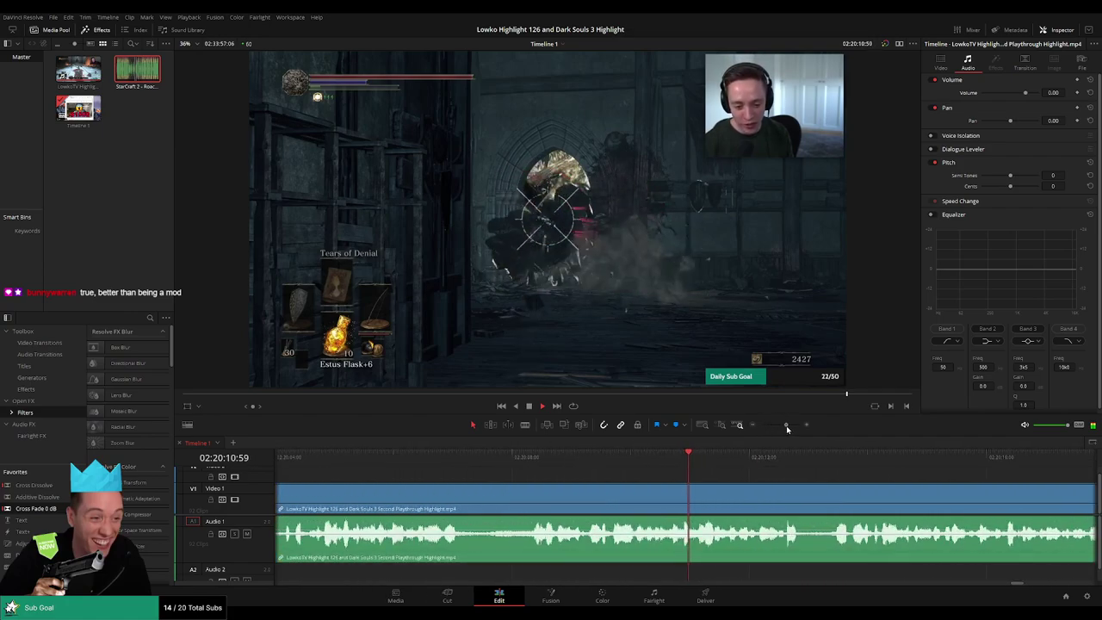
pyautogui.moveTo(877, 504); pyautogui.dragTo(609, 479)
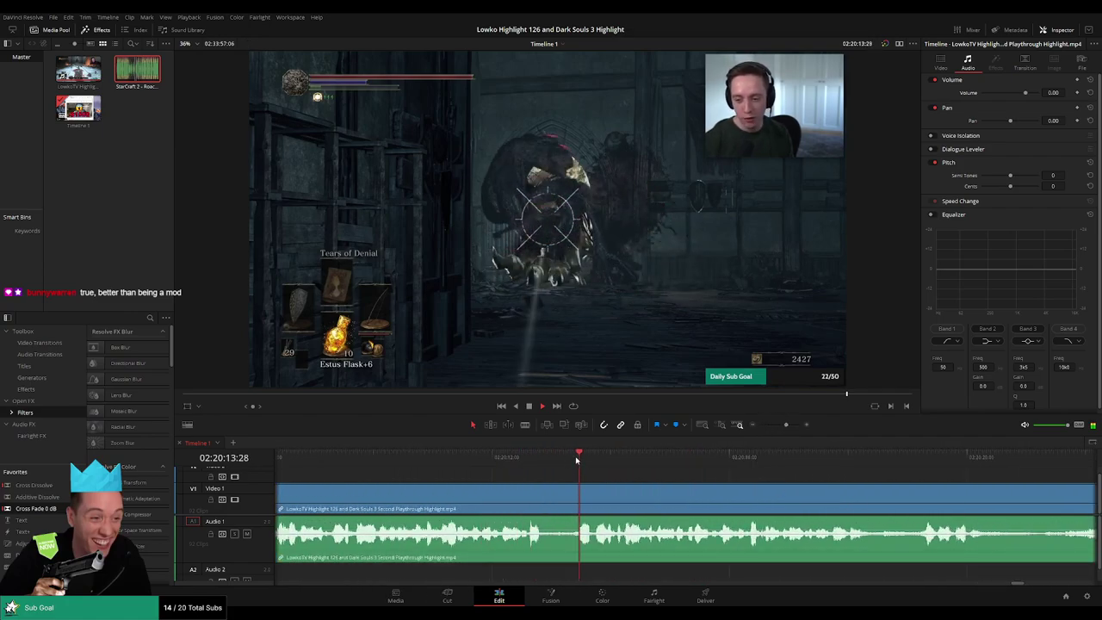
pyautogui.hscroll(2, 603, 474)
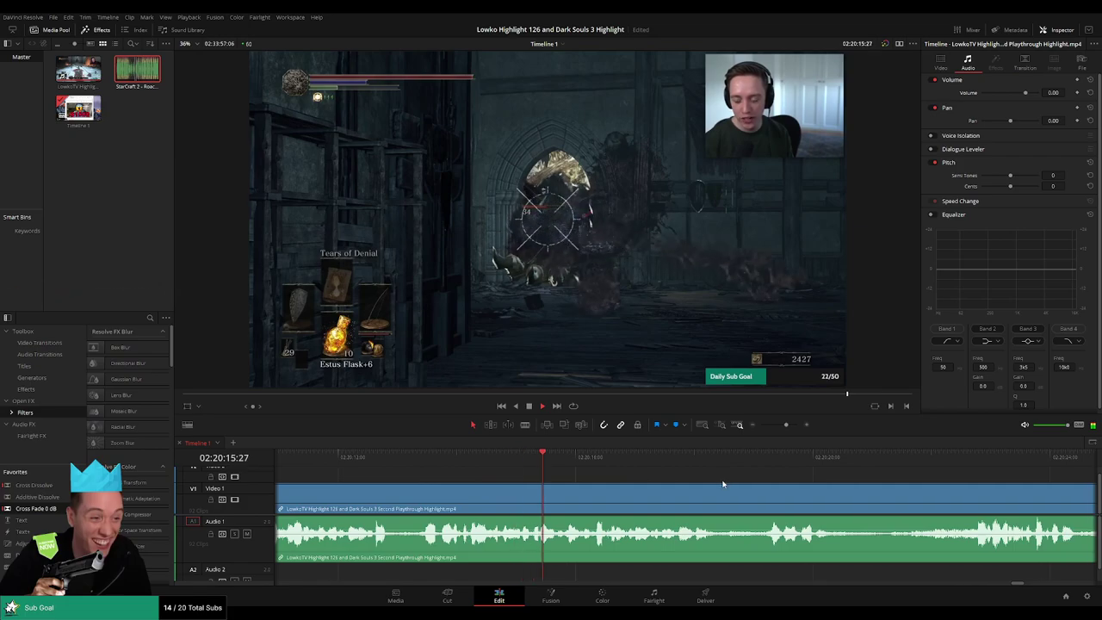
pyautogui.hscroll(1, 631, 476)
pyautogui.moveTo(786, 426); pyautogui.dragTo(780, 429)
pyautogui.hscroll(2, 823, 488)
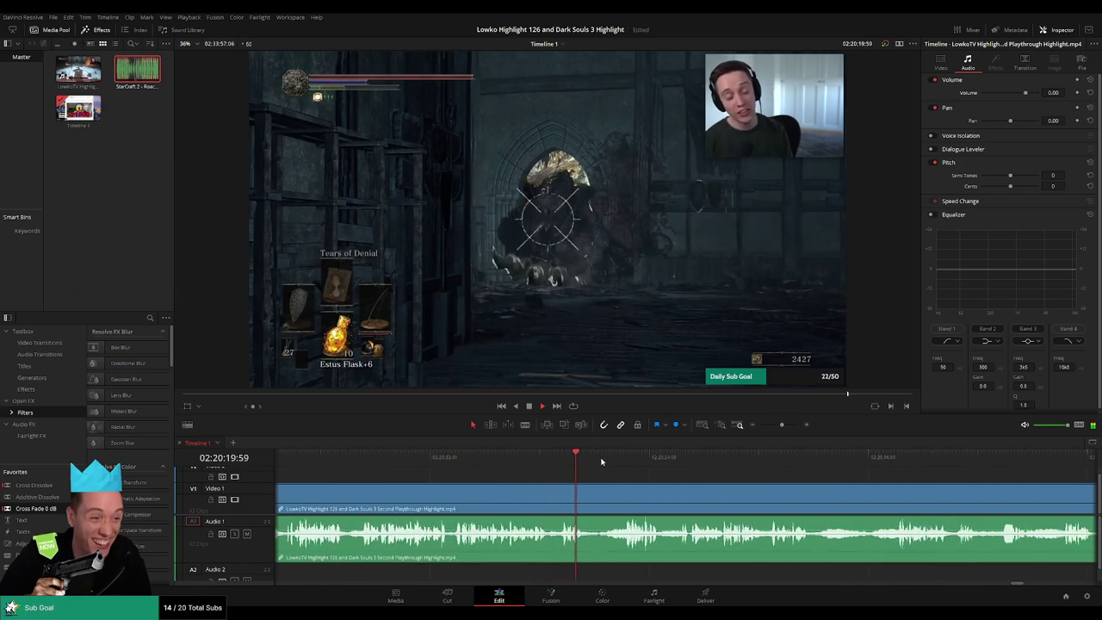
pyautogui.click(605, 456)
pyautogui.hscroll(2, 640, 467)
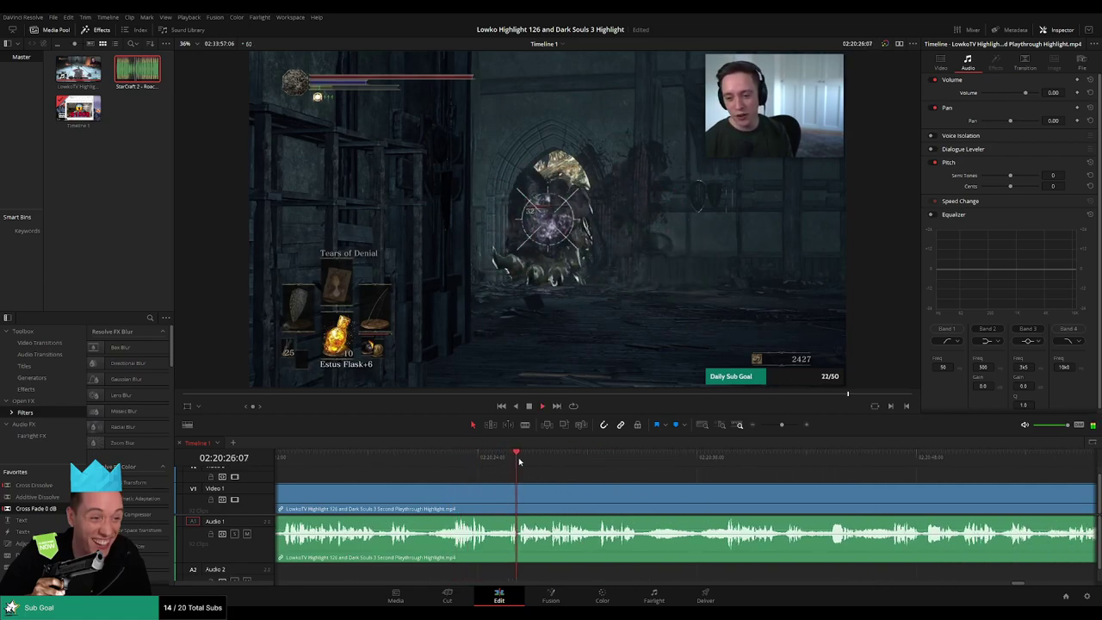
pyautogui.hscroll(1, 583, 483)
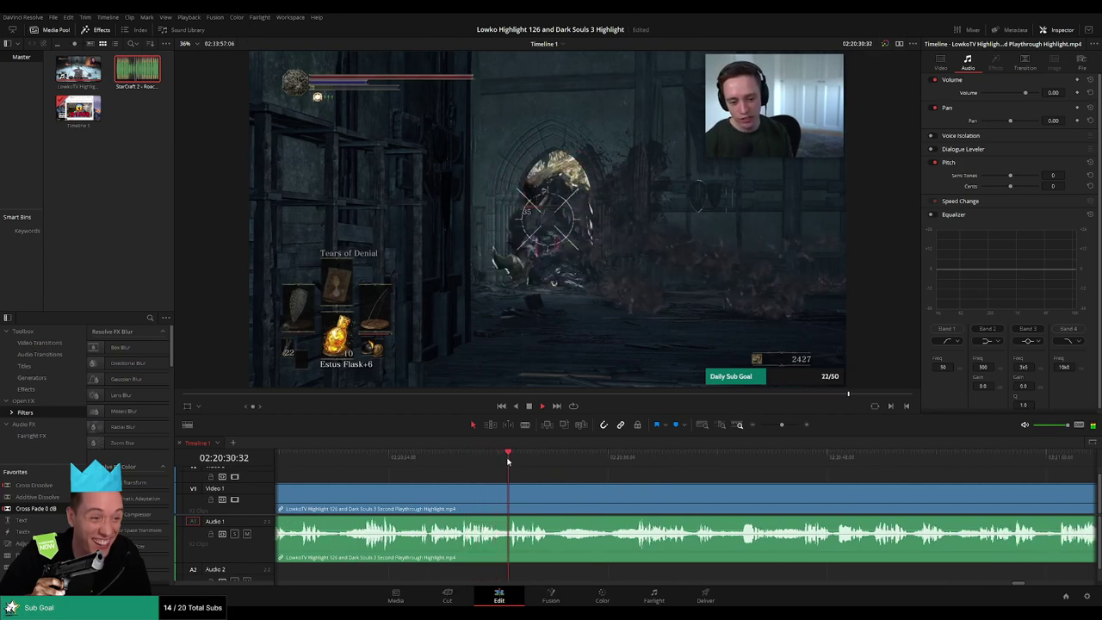
pyautogui.click(631, 462)
pyautogui.hscroll(2, 620, 482)
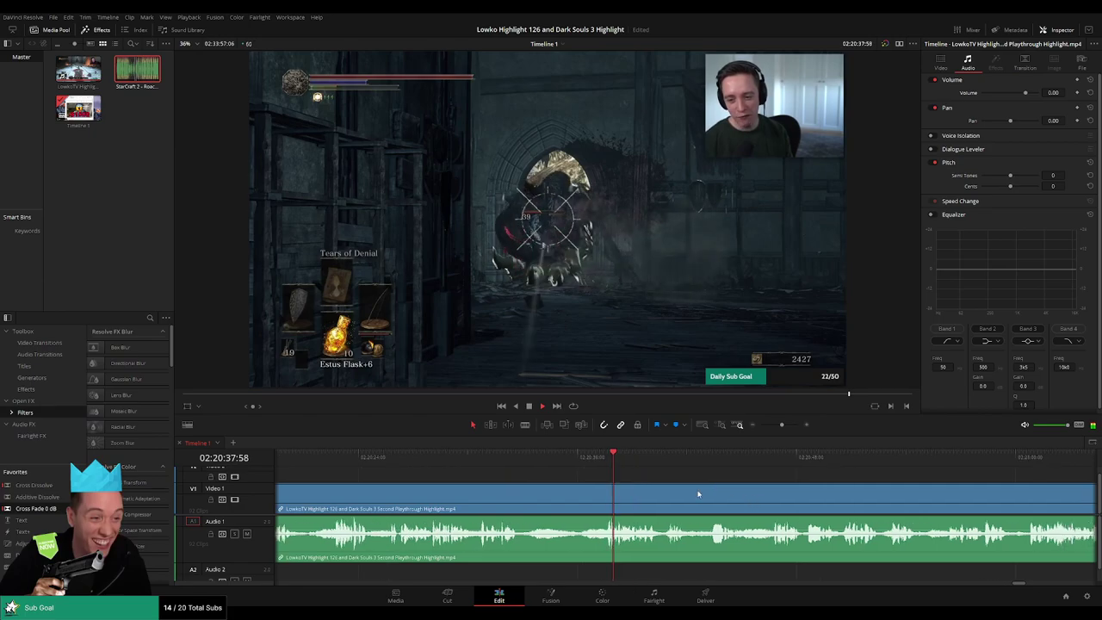
pyautogui.click(607, 464)
pyautogui.hscroll(2, 715, 487)
pyautogui.click(550, 459)
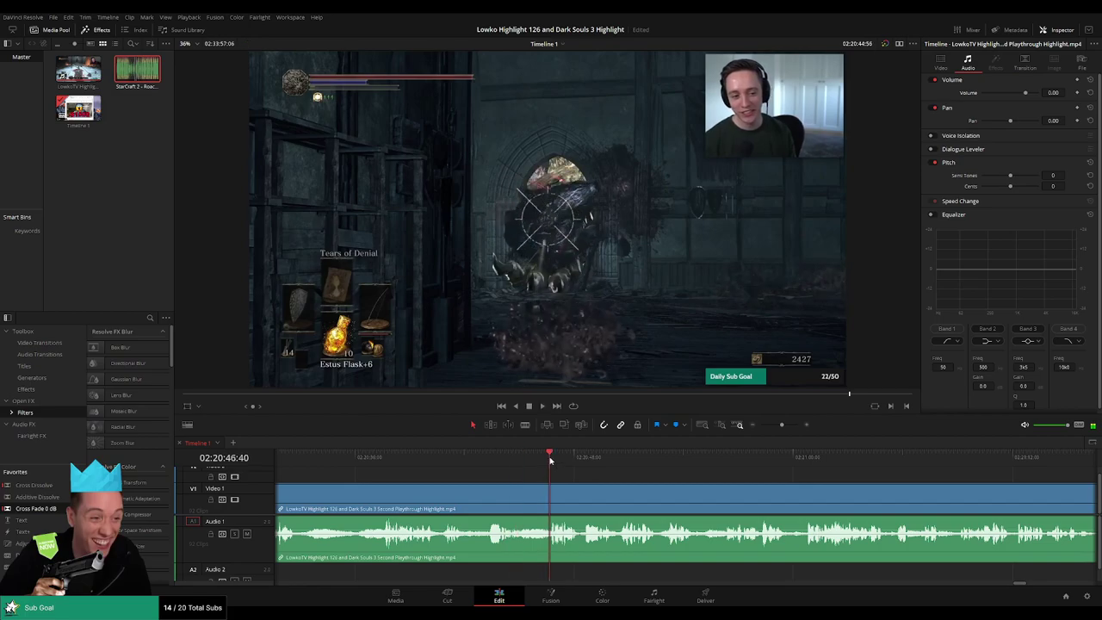
# Review the remaining bow-fight footage from about 02:20:46 to 02:21:31, checking for sections to trim.
pyautogui.press('space')
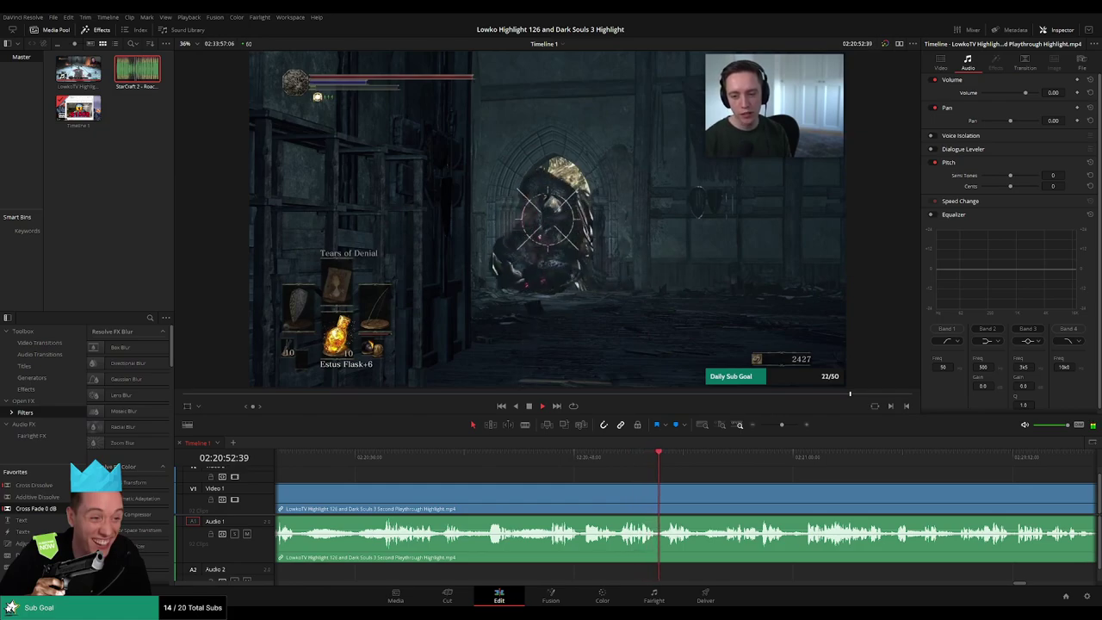
pyautogui.moveTo(695, 477); pyautogui.dragTo(577, 479)
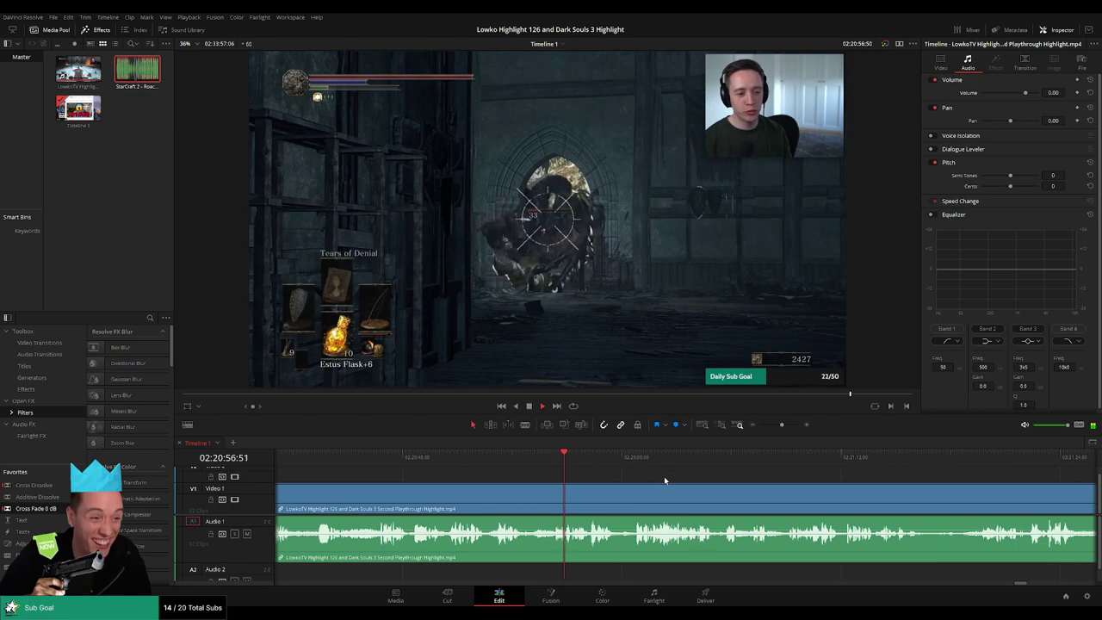
pyautogui.moveTo(664, 478); pyautogui.dragTo(563, 475)
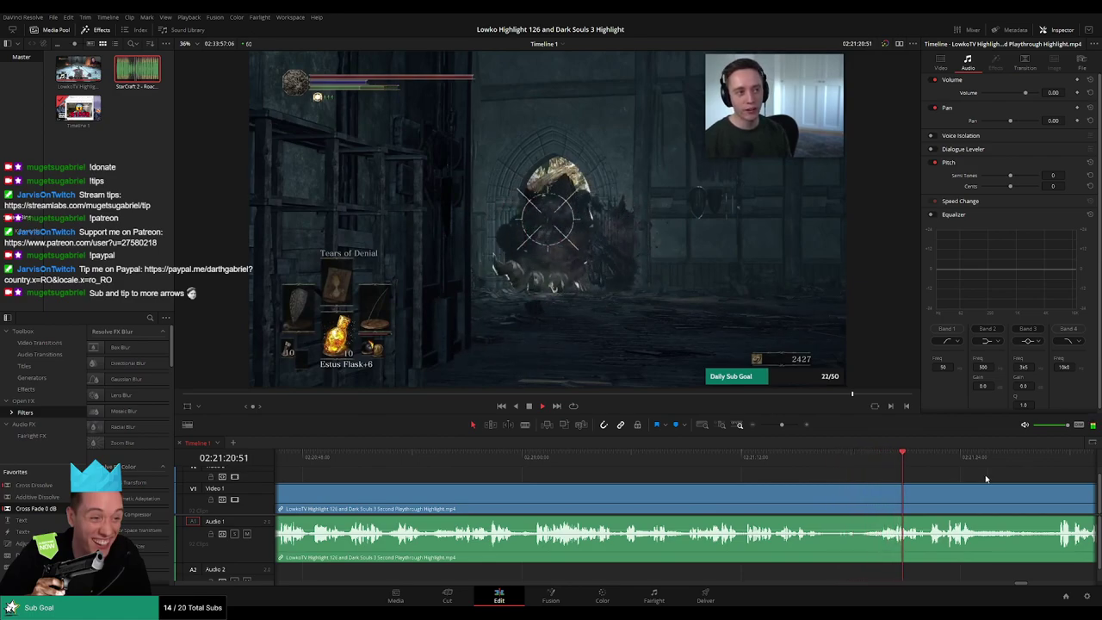
pyautogui.moveTo(985, 478); pyautogui.dragTo(728, 470)
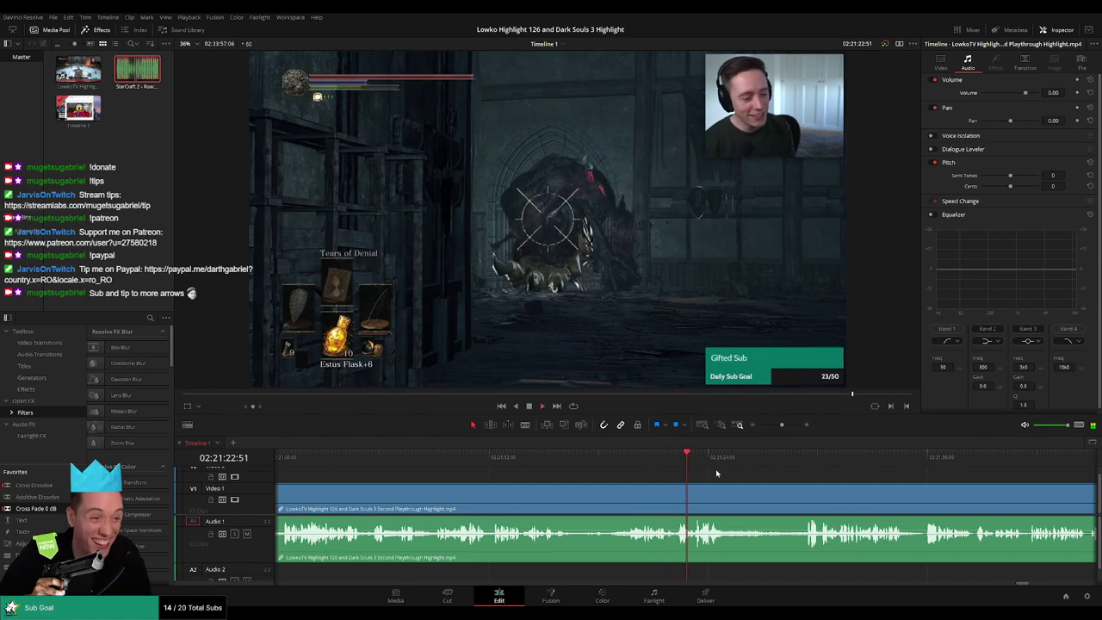
pyautogui.hscroll(2, 623, 478)
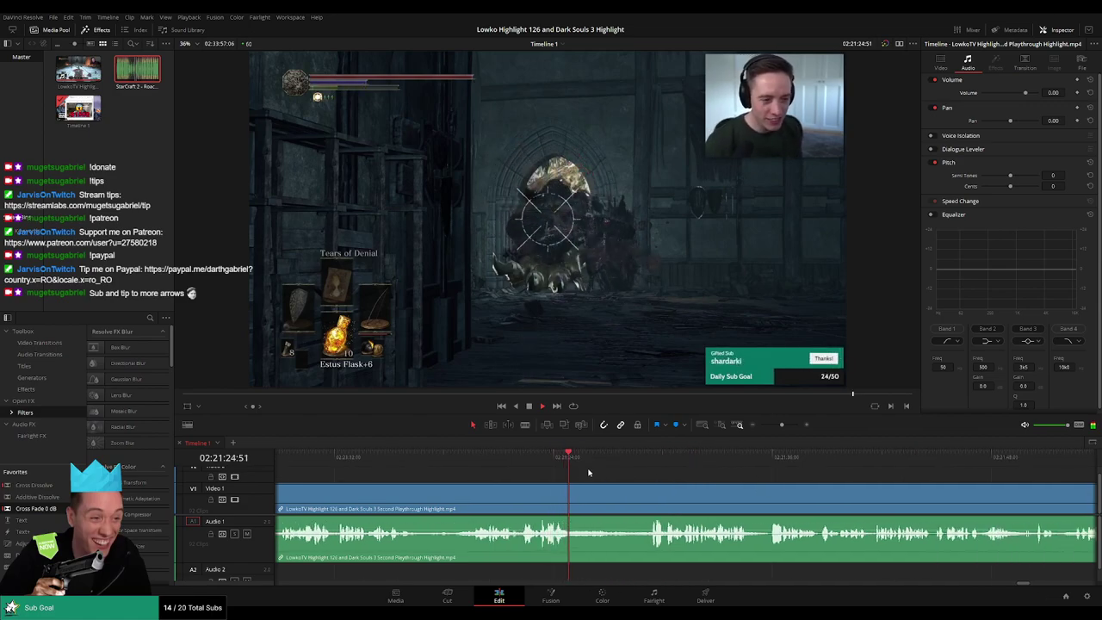
pyautogui.moveTo(603, 460); pyautogui.dragTo(642, 460)
pyautogui.moveTo(779, 491); pyautogui.dragTo(617, 482)
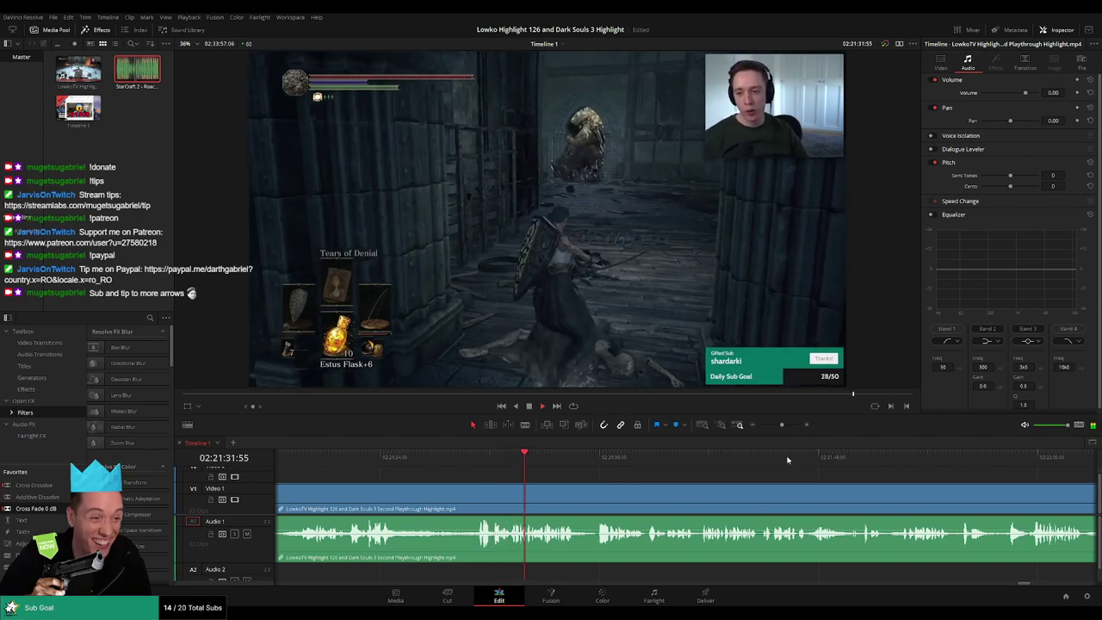
# Review the equipment-menu and balcony footage from about 02:21:31 to 02:21:55 for a cut point.
pyautogui.moveTo(781, 424)
pyautogui.mouseDown()
pyautogui.moveTo(760, 428)
pyautogui.moveTo(782, 429)
pyautogui.mouseUp()
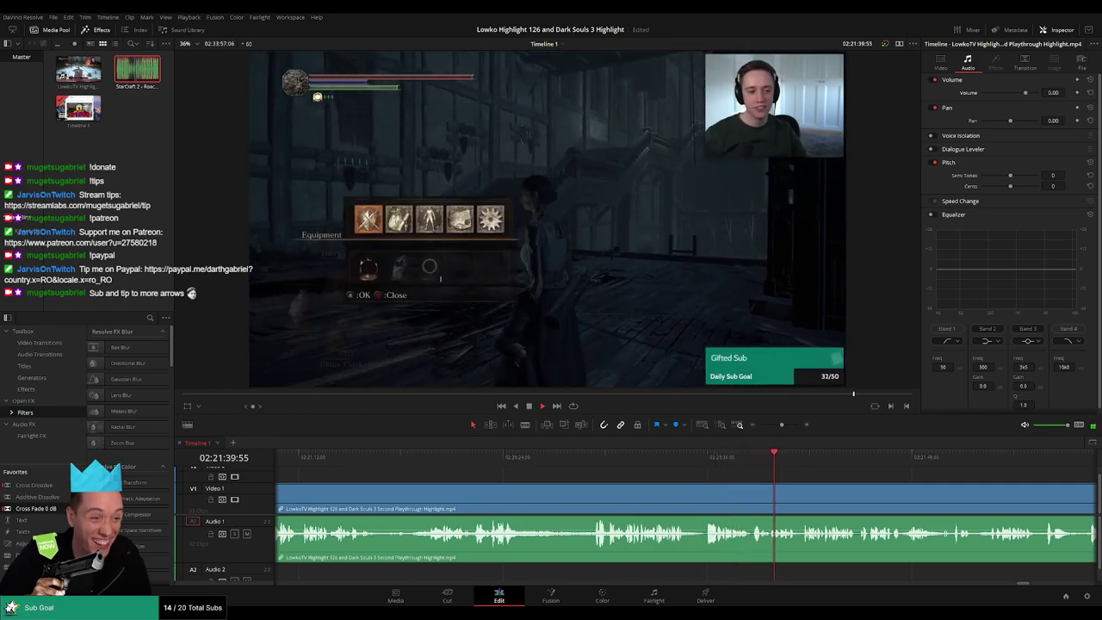
pyautogui.hscroll(4, 600, 474)
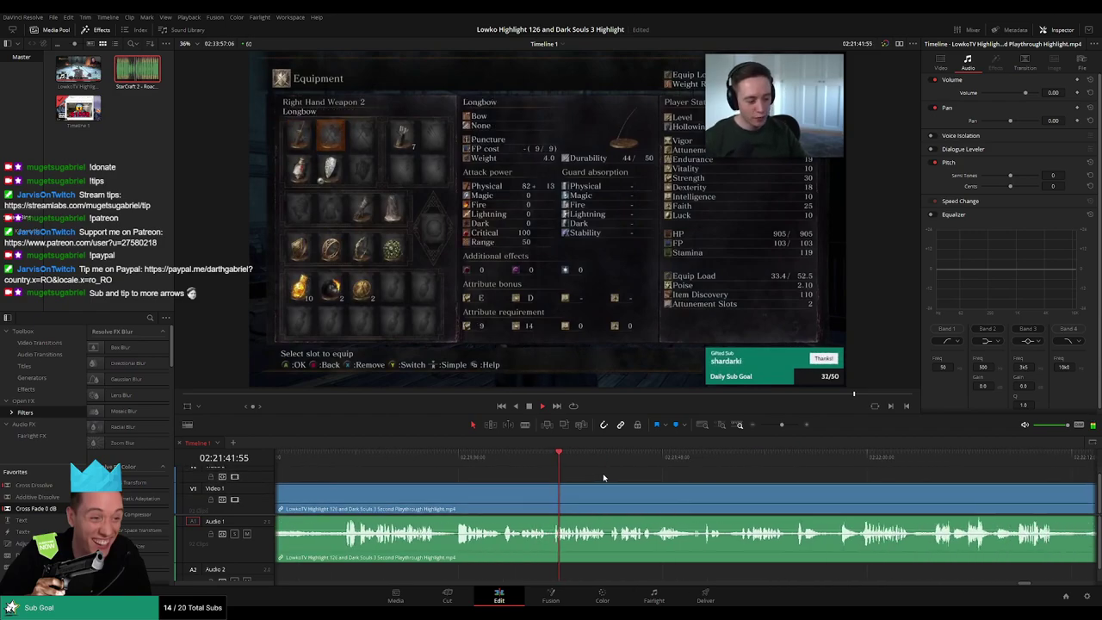
pyautogui.hscroll(2, 551, 480)
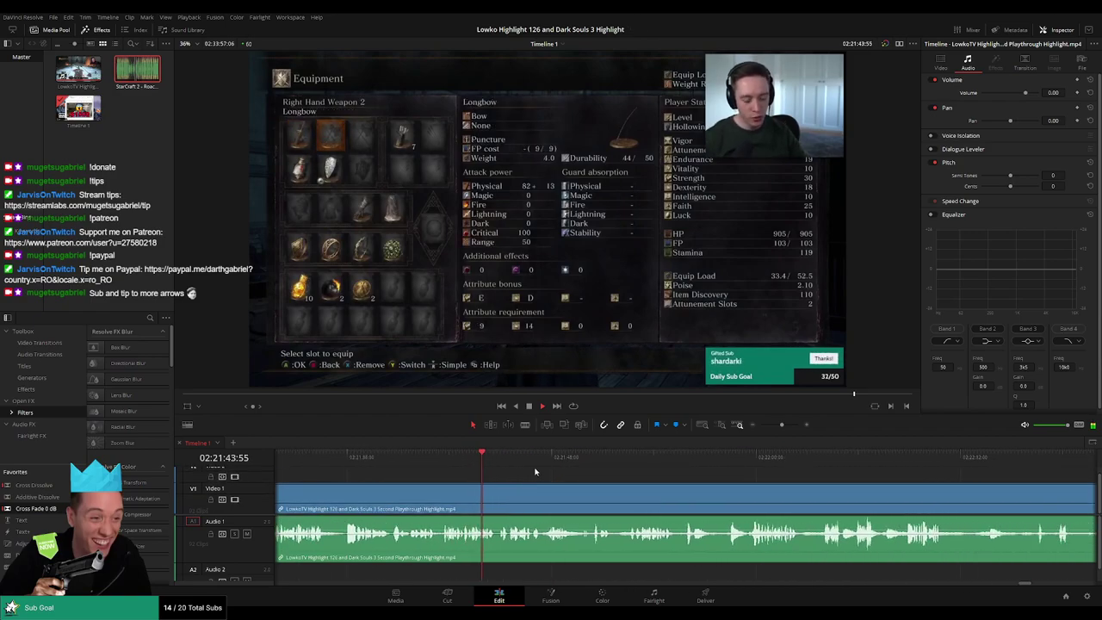
pyautogui.hscroll(1, 549, 474)
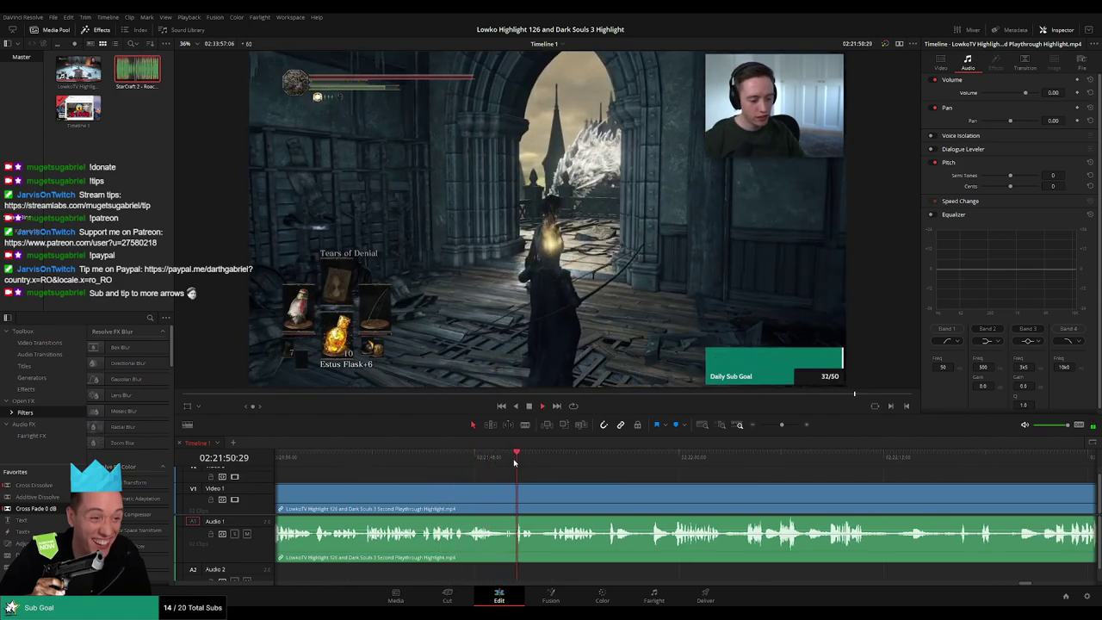
pyautogui.moveTo(528, 463); pyautogui.dragTo(550, 462)
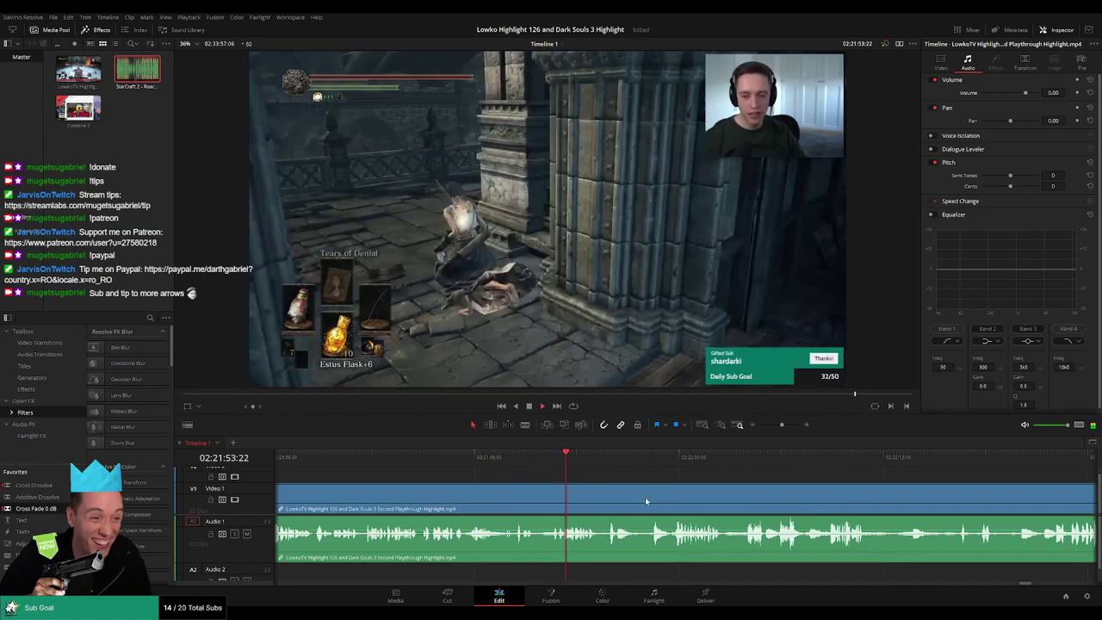
pyautogui.moveTo(645, 501); pyautogui.dragTo(607, 479)
pyautogui.scroll(2, 603, 479)
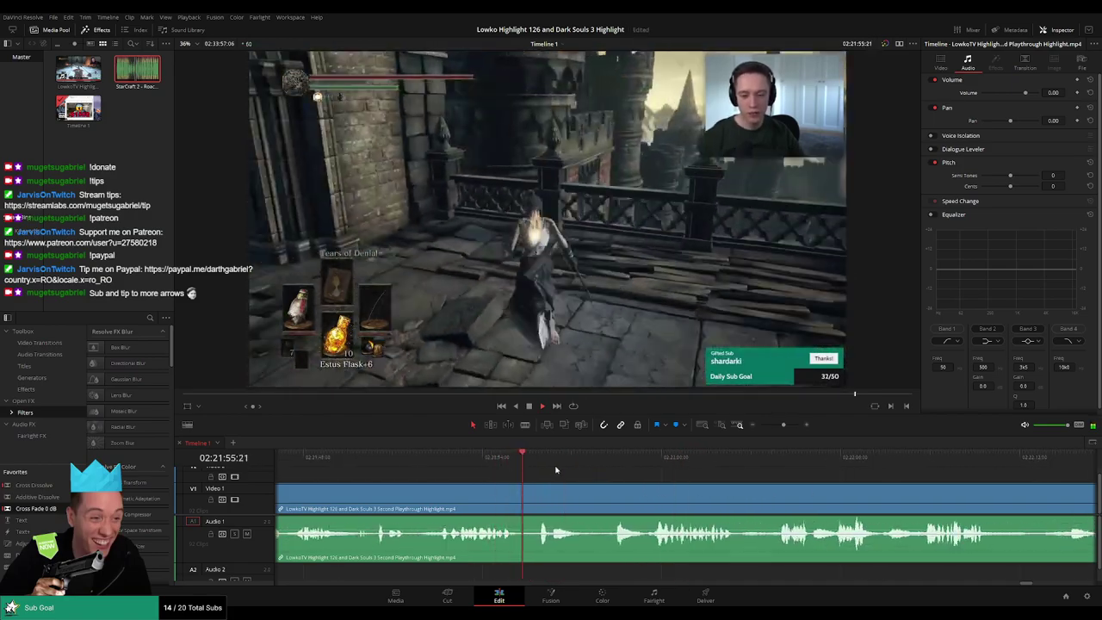
# Cut out the short piece of gameplay starting at about 02:21:55, closing the gap, and add a Cross Fade 0 dB at the cut.
pyautogui.click(496, 465)
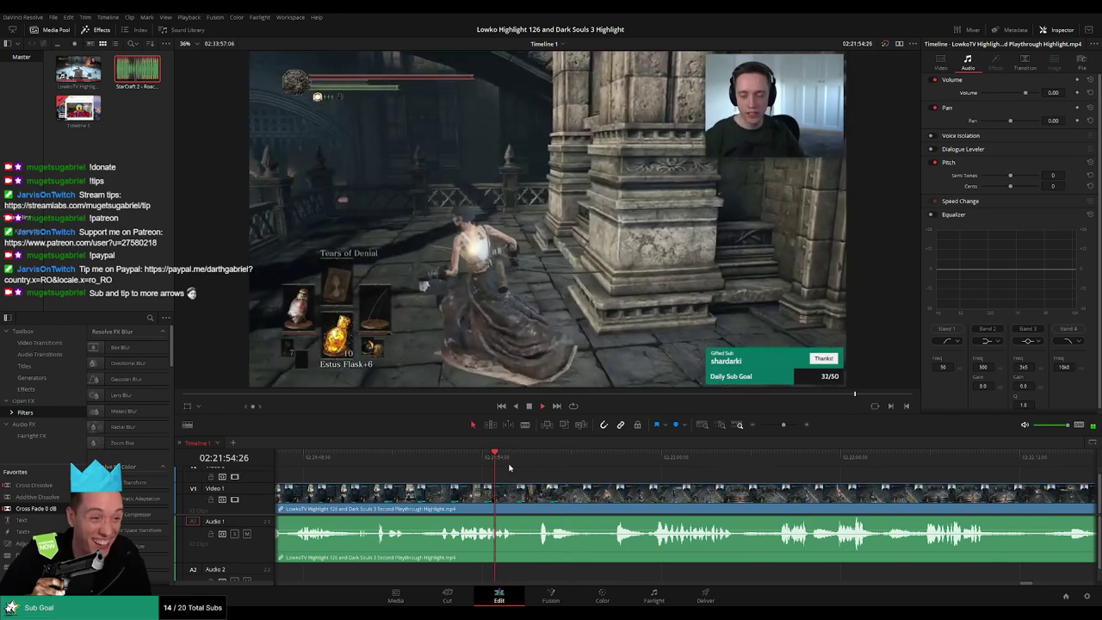
pyautogui.press('space')
pyautogui.press('b')
pyautogui.click(522, 501)
pyautogui.click(537, 502)
pyautogui.press('a')
pyautogui.click(530, 502)
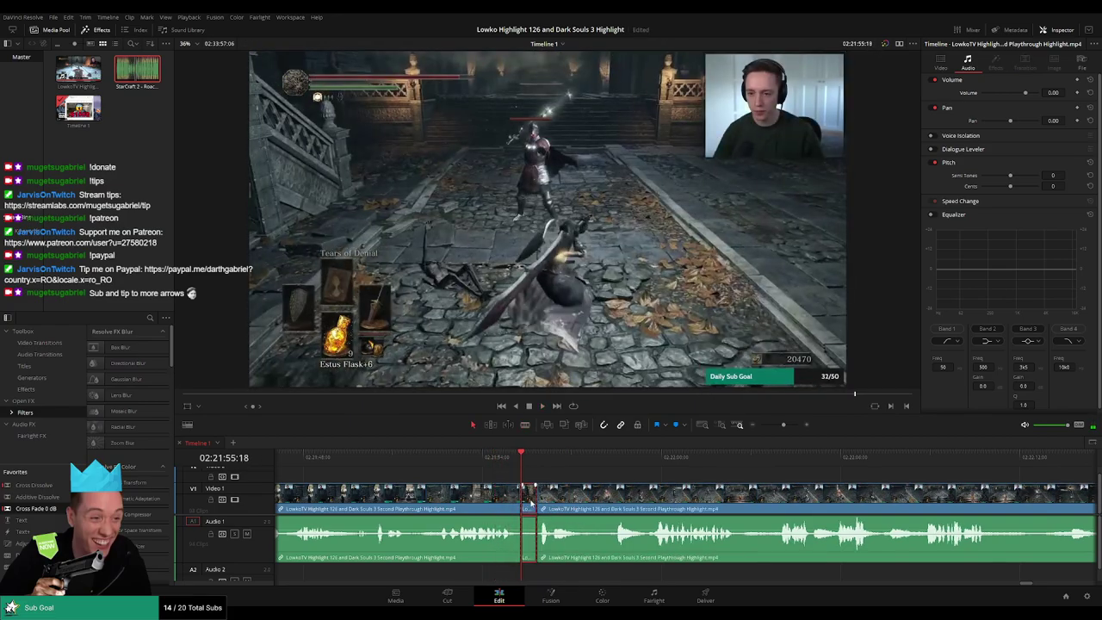
pyautogui.press('Delete')
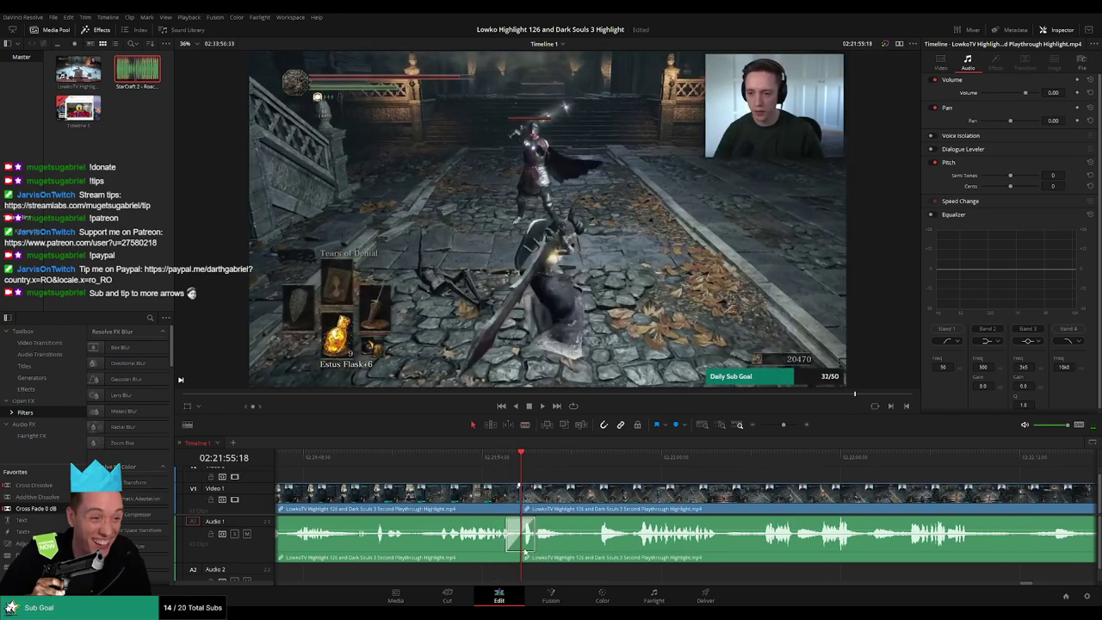
# Play across the cross-faded cut and colour the clip before it orange.
pyautogui.press('space')
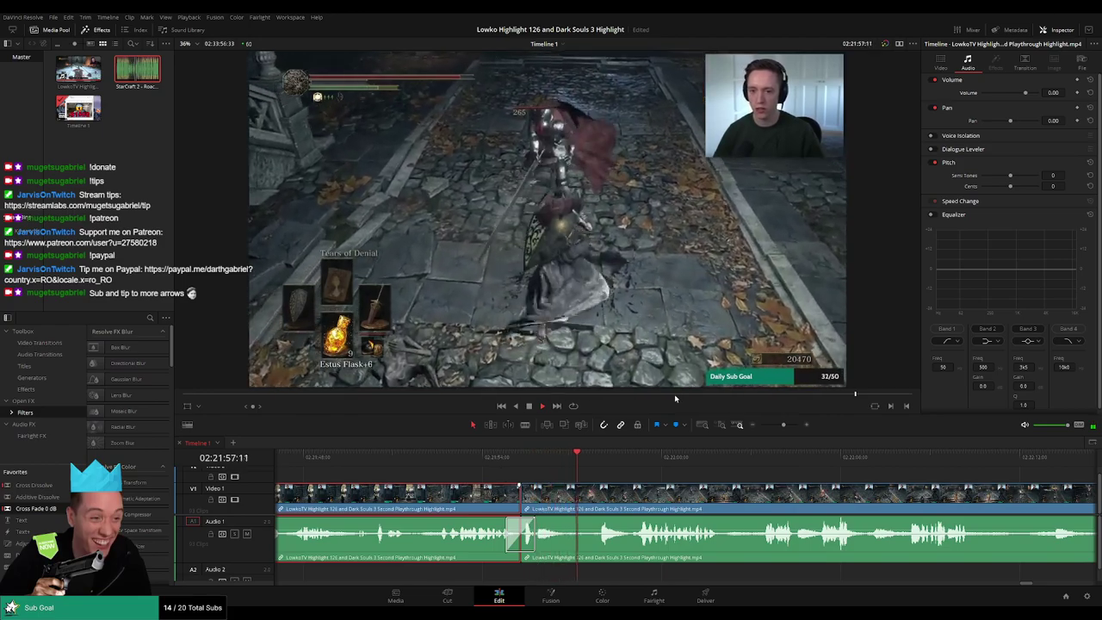
pyautogui.press('1')
pyautogui.click(708, 479)
# Review the knight-fight footage from about 02:21:57 to 02:22:27, skipping ahead to check for sections to trim.
pyautogui.hscroll(2, 689, 481)
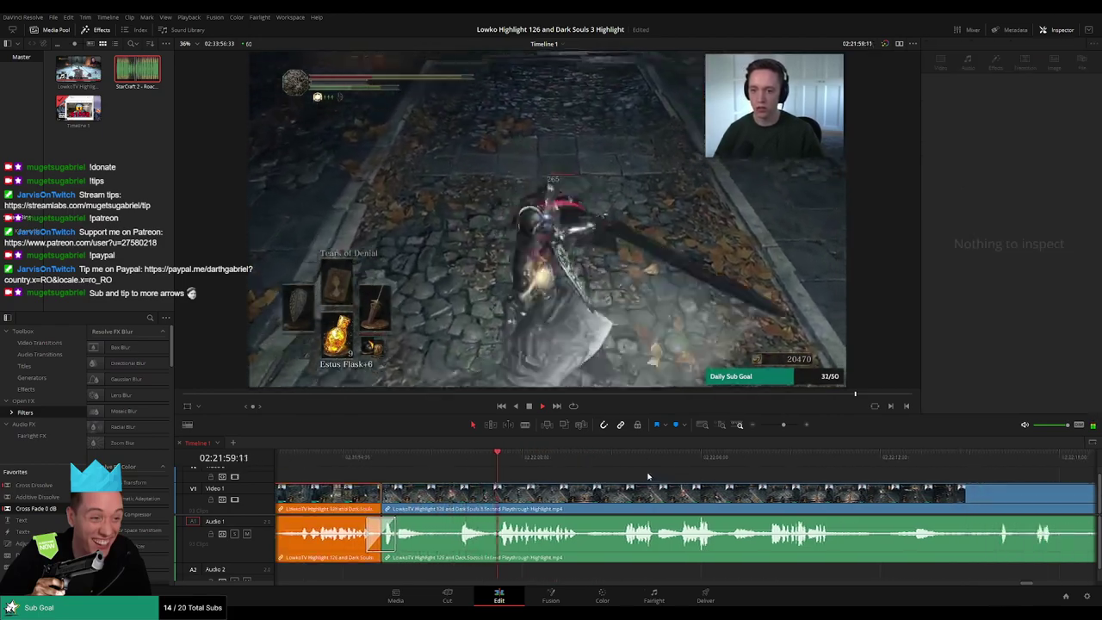
pyautogui.moveTo(785, 425)
pyautogui.mouseDown()
pyautogui.moveTo(773, 430)
pyautogui.moveTo(783, 428)
pyautogui.mouseUp()
pyautogui.click(848, 489)
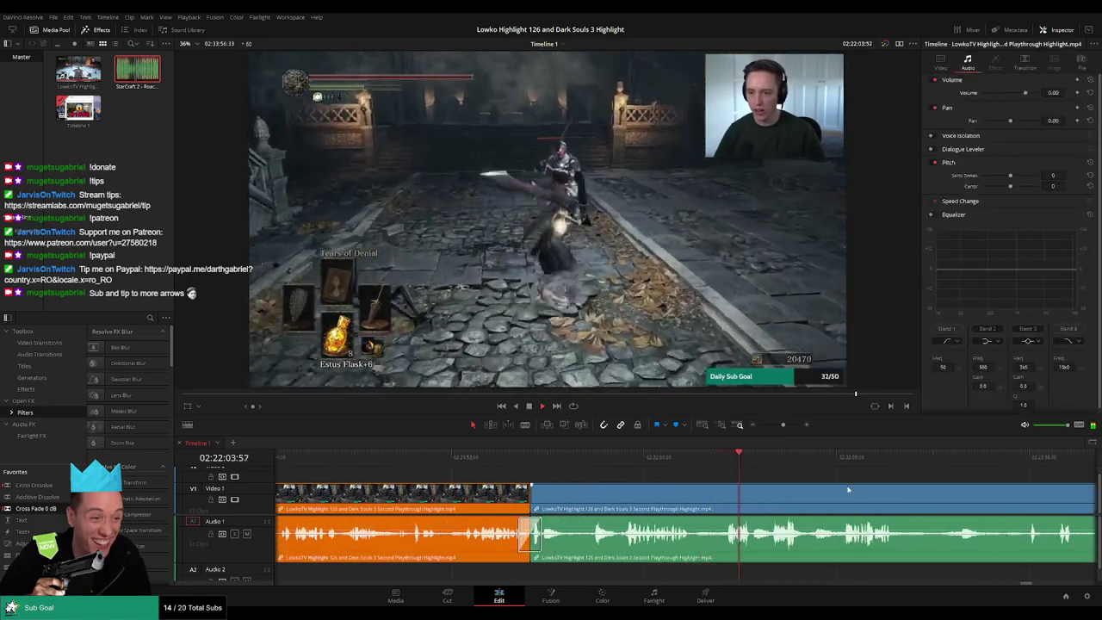
pyautogui.scroll(-3, 732, 476)
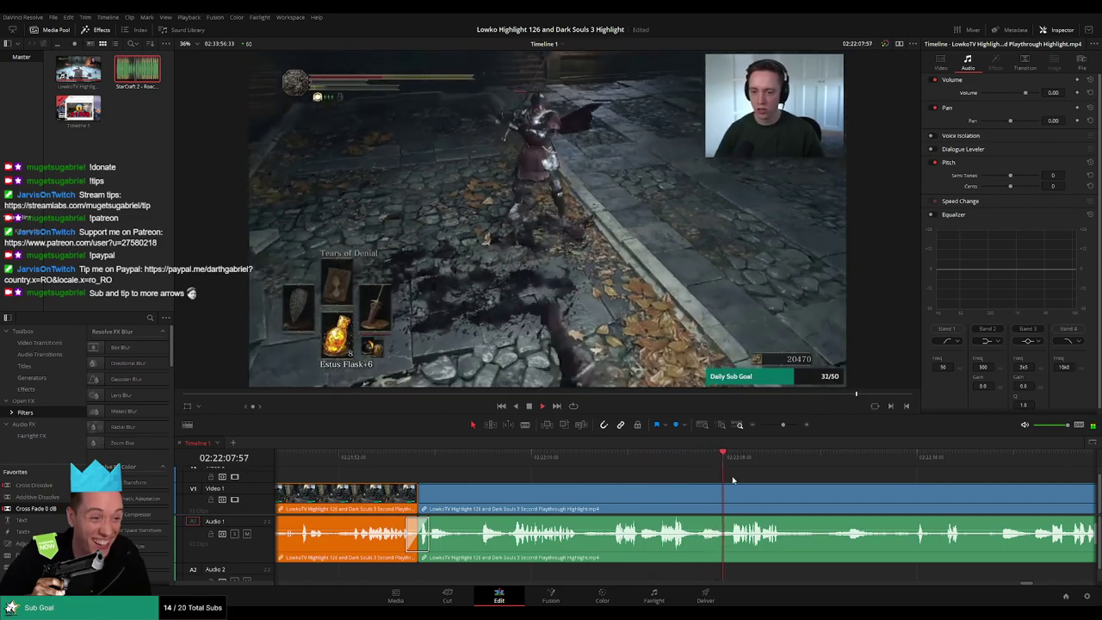
pyautogui.scroll(-6, 735, 476)
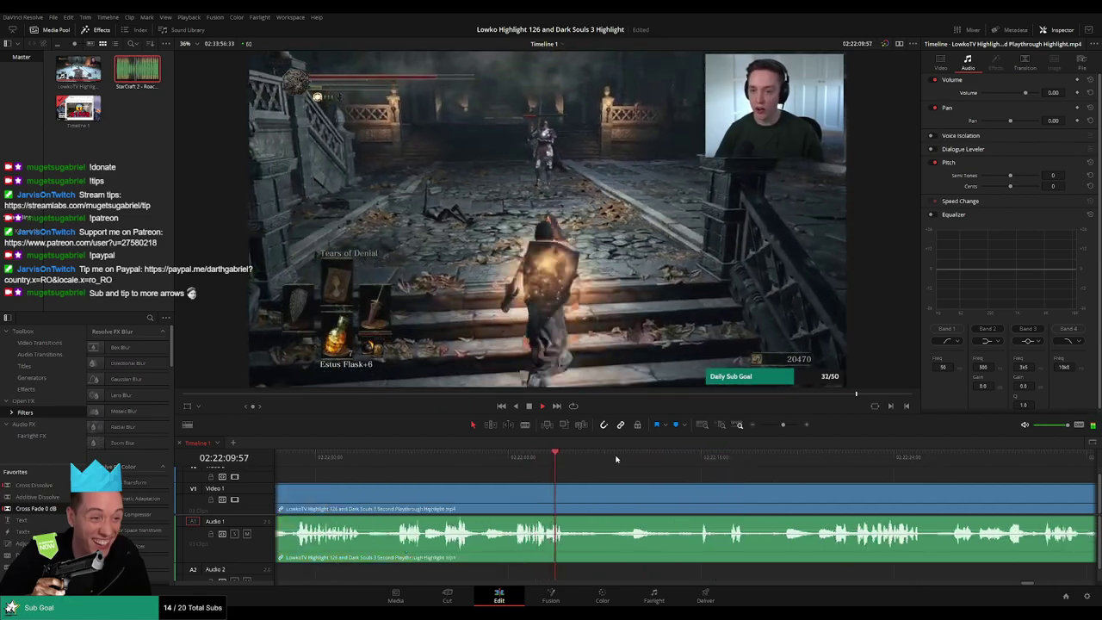
pyautogui.click(634, 457)
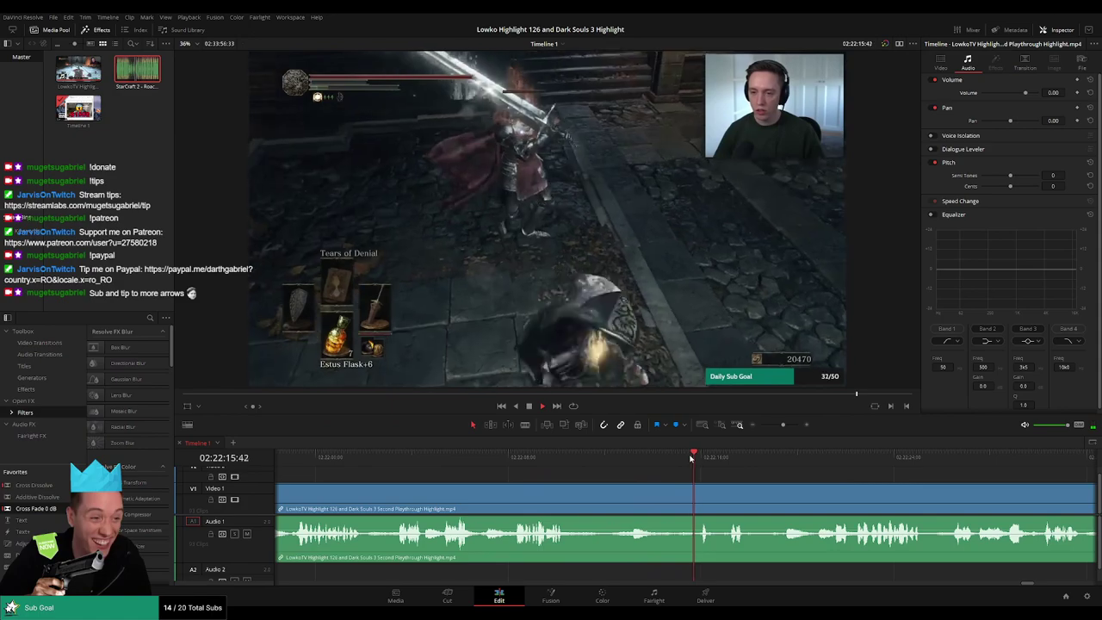
pyautogui.scroll(-4, 620, 466)
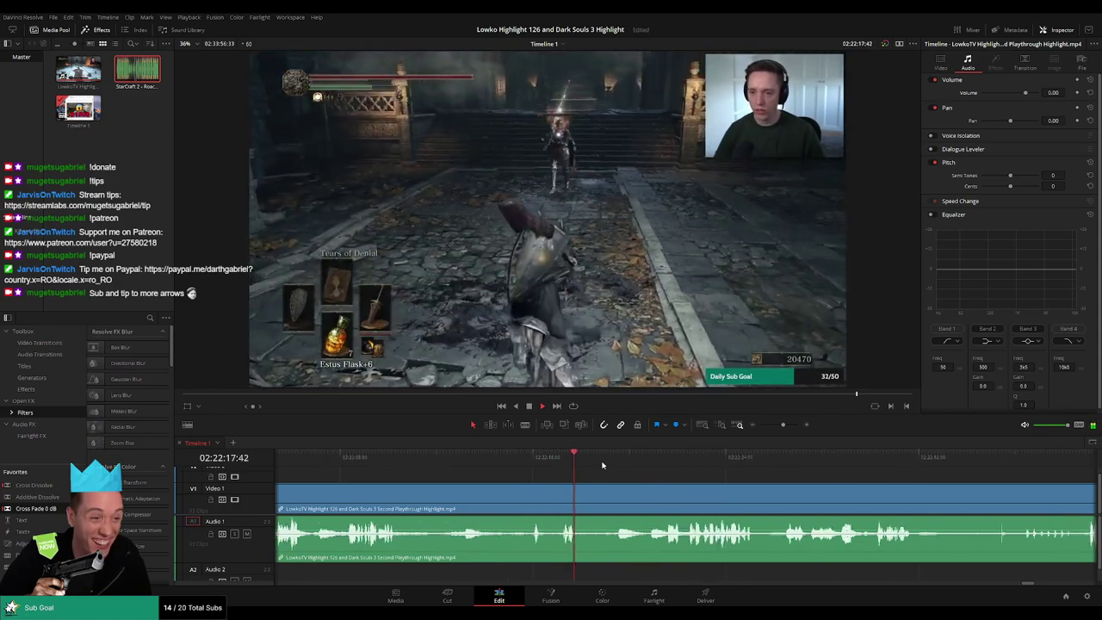
pyautogui.click(618, 463)
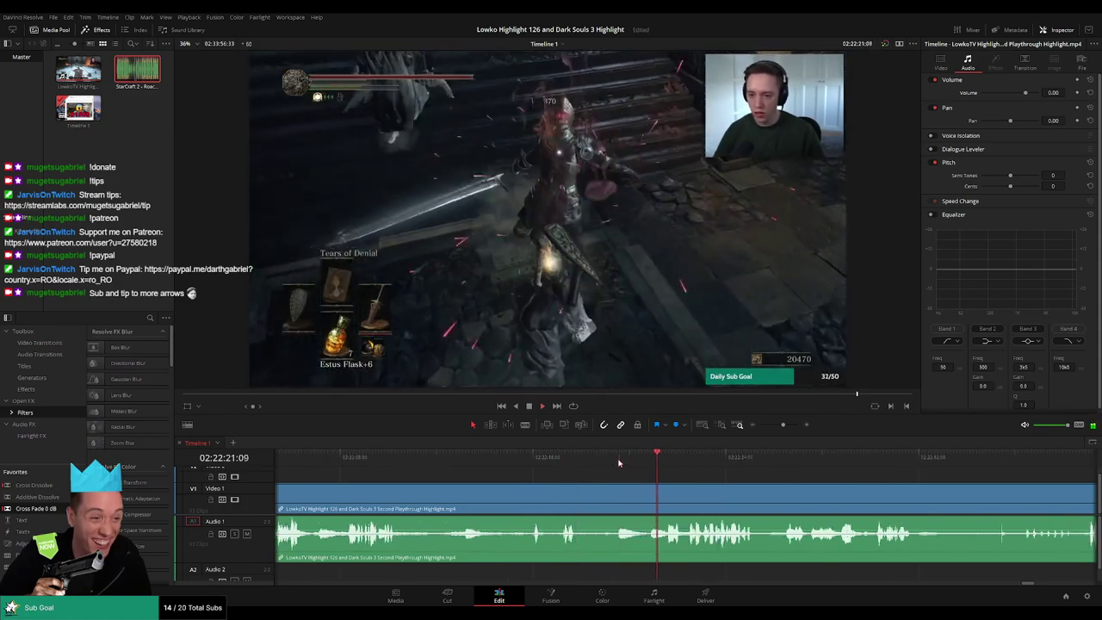
pyautogui.scroll(-4, 637, 470)
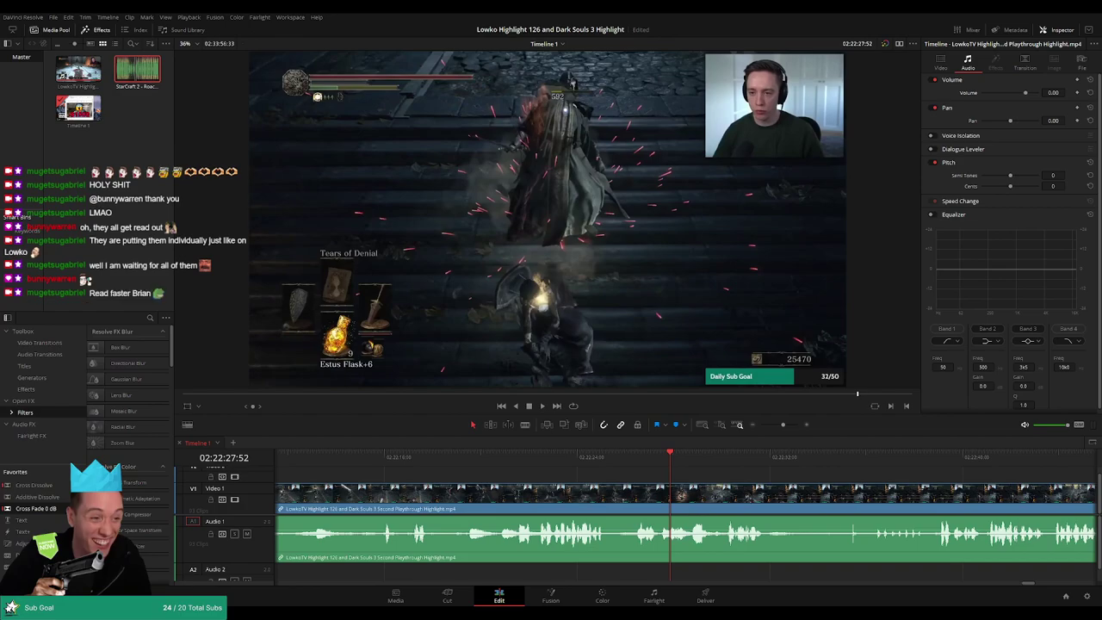
# Replay the staircase fight from about 02:22:26 to 02:22:31, examining the footage and waveform for cut points.
pyautogui.click(630, 458)
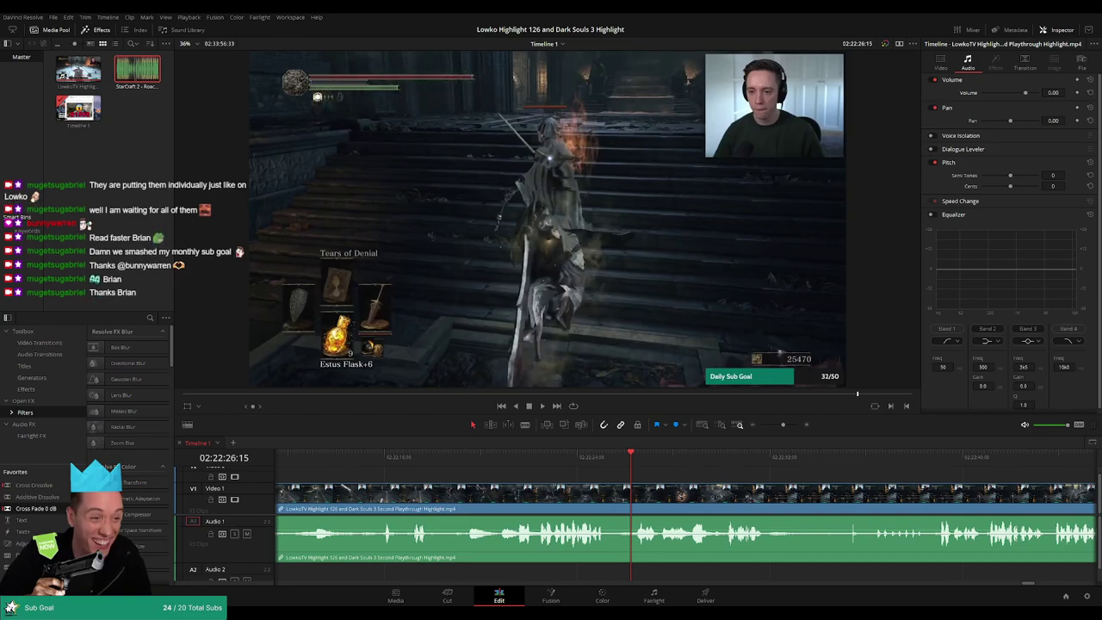
pyautogui.press('space')
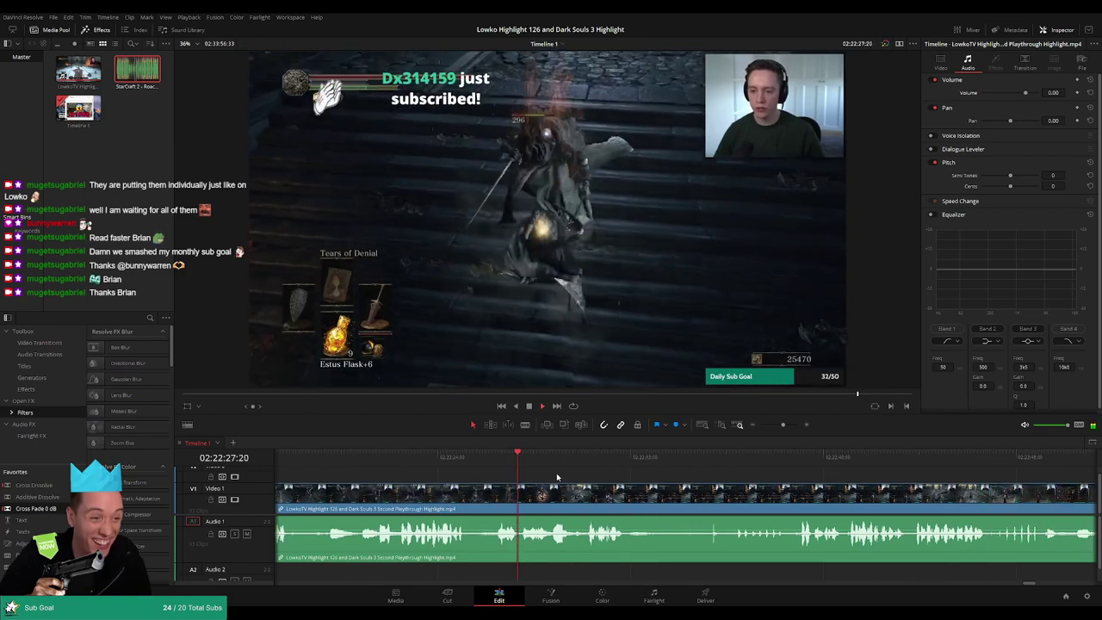
pyautogui.press('space')
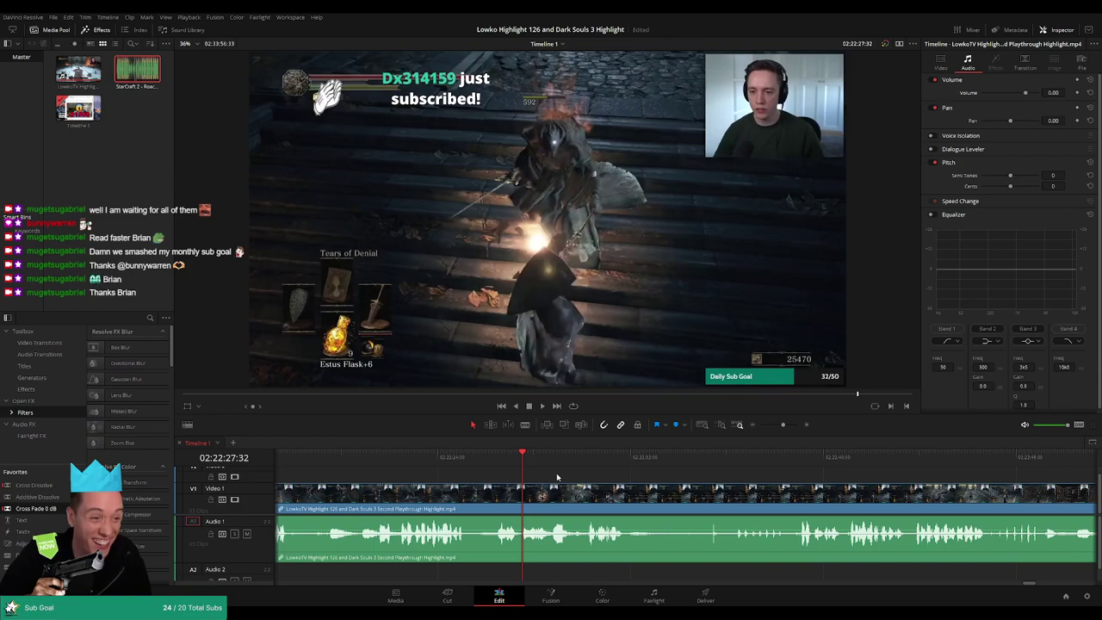
pyautogui.moveTo(573, 474); pyautogui.dragTo(554, 472)
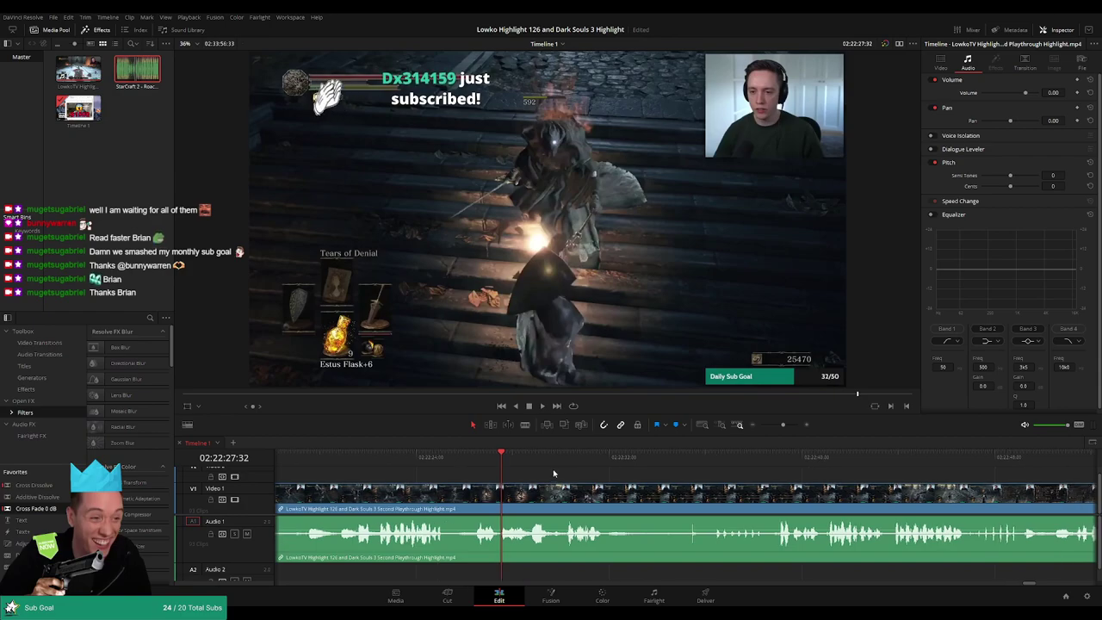
pyautogui.press('space')
pyautogui.hscroll(3, 551, 475)
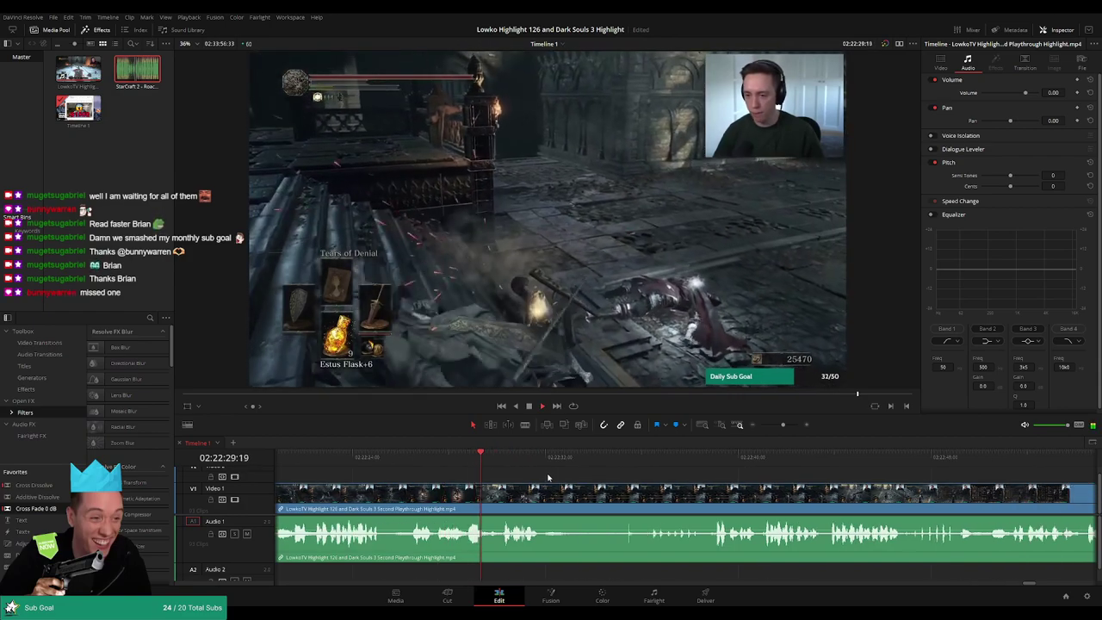
pyautogui.hscroll(3, 482, 472)
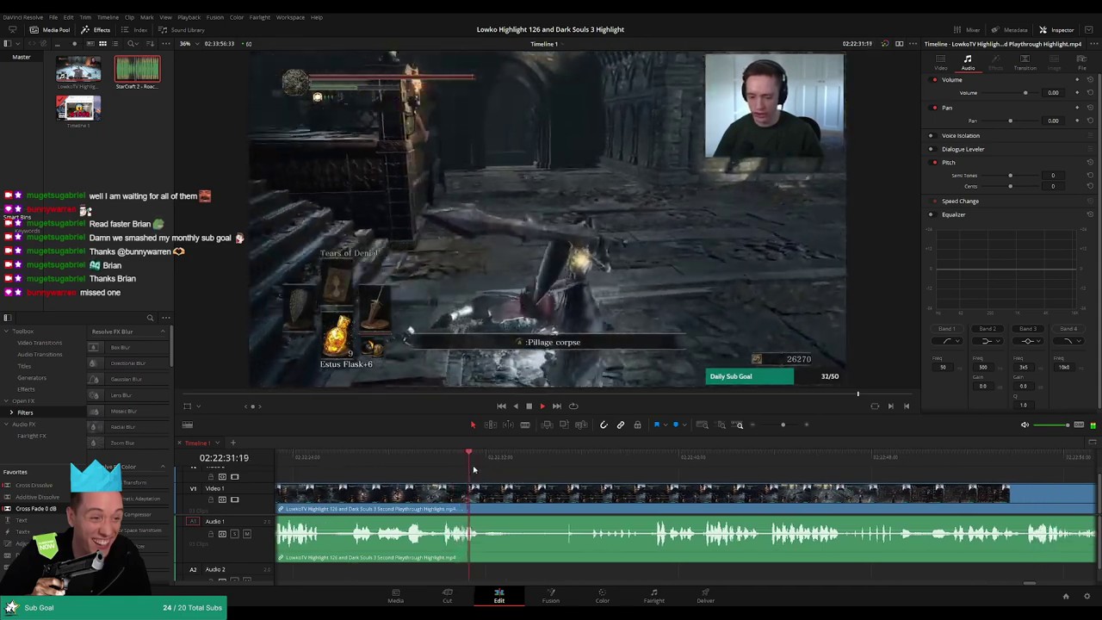
# Review the looting, equipment-menu and exploration footage up to about 02:23:16 for sections to trim.
pyautogui.click(547, 459)
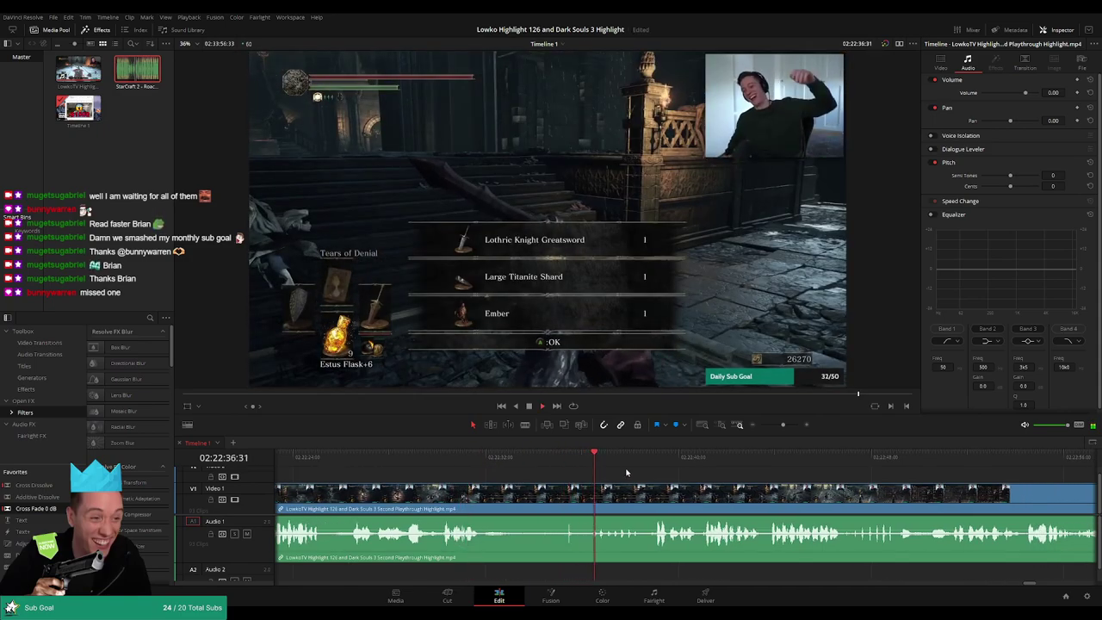
pyautogui.hscroll(5, 615, 475)
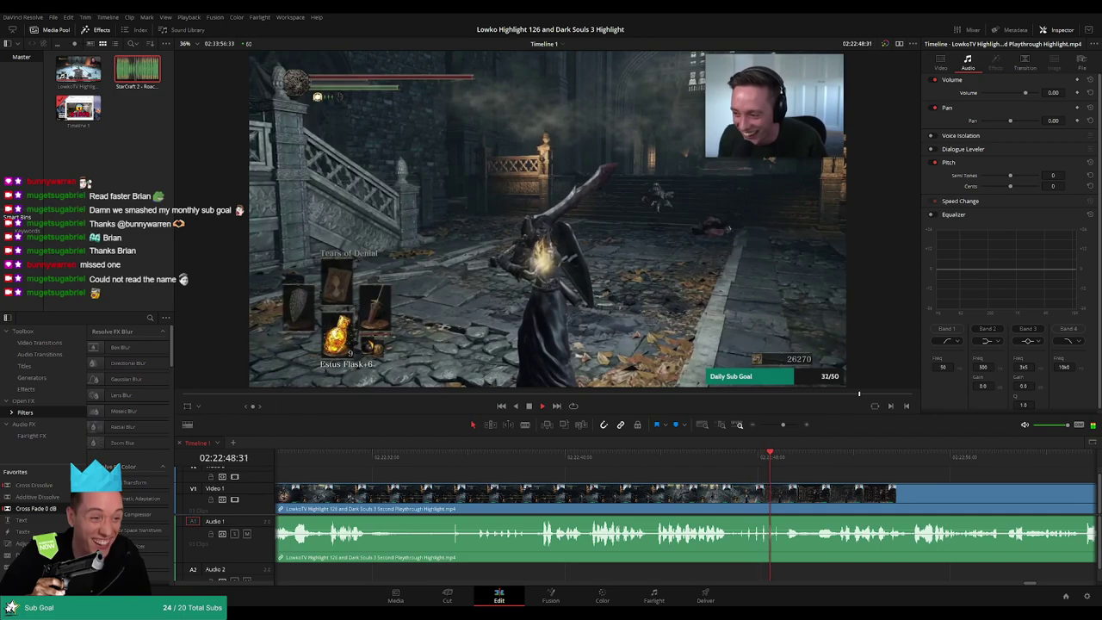
pyautogui.hscroll(3, 652, 477)
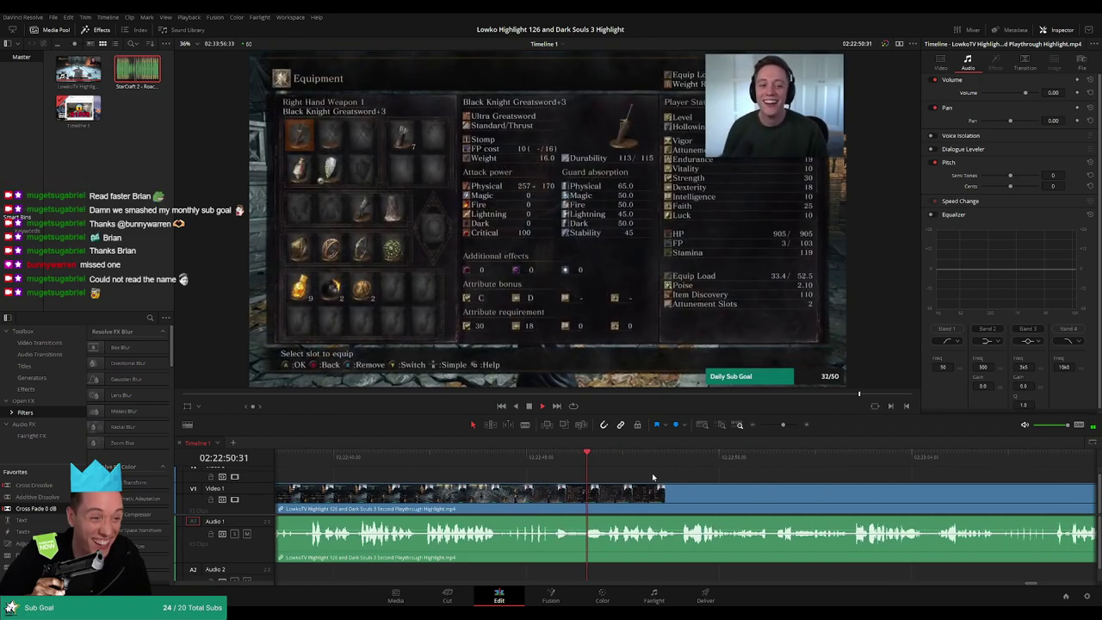
pyautogui.hscroll(3, 542, 481)
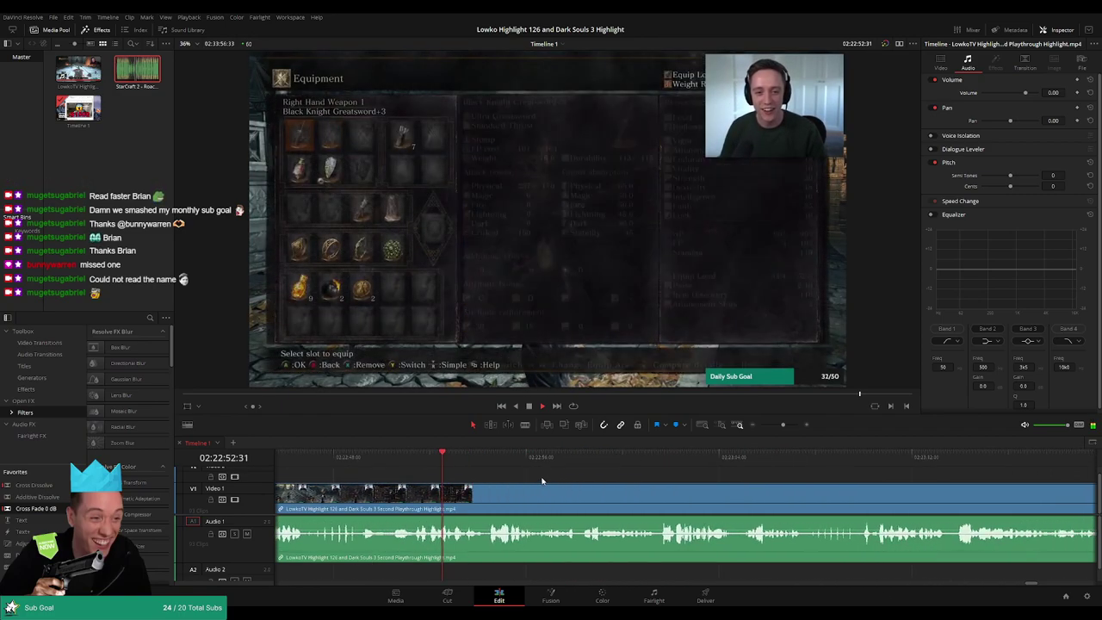
pyautogui.hscroll(1, 509, 478)
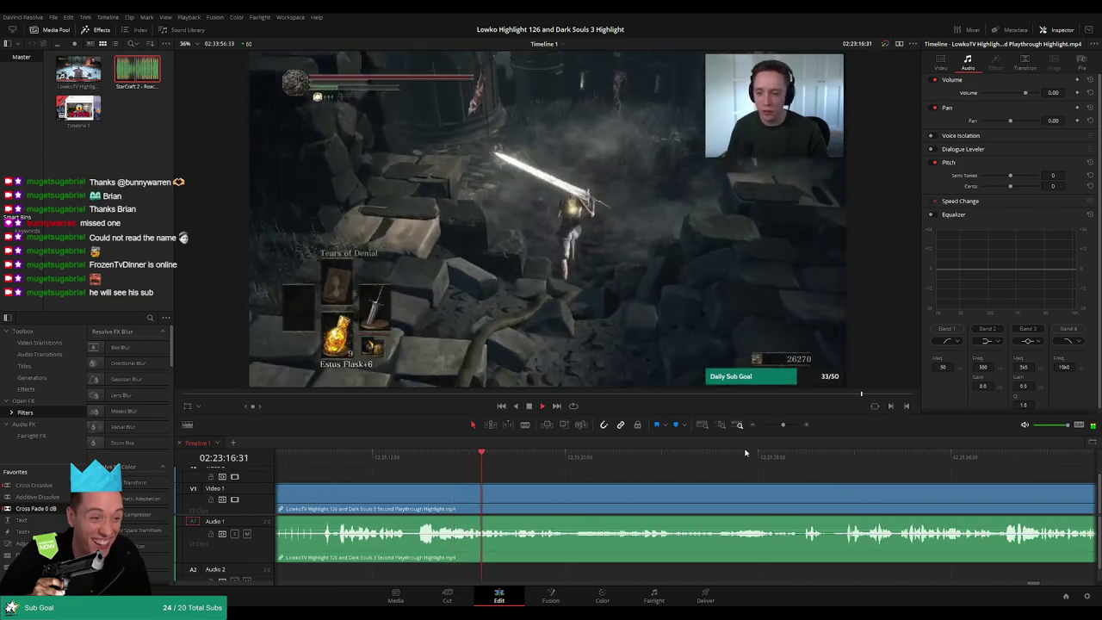
# Review the bonfire travel and Firelink Shrine arrival footage from about 02:23:16 to 02:23:35, skipping ahead to look for cut points.
pyautogui.moveTo(783, 426)
pyautogui.mouseDown()
pyautogui.moveTo(763, 429)
pyautogui.moveTo(782, 425)
pyautogui.mouseUp()
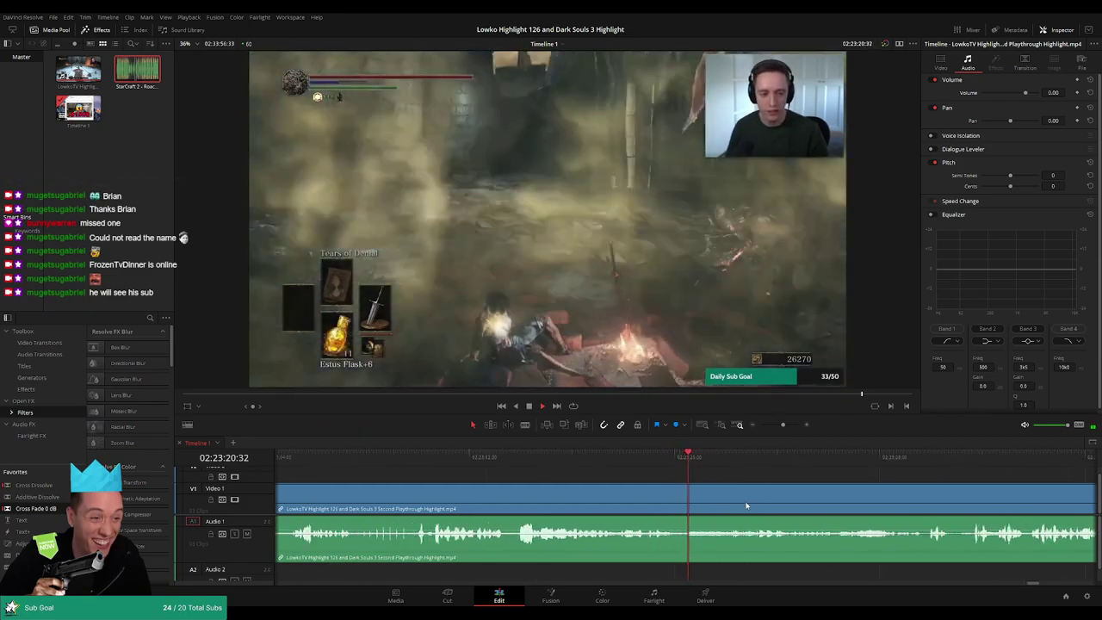
pyautogui.moveTo(733, 459); pyautogui.dragTo(750, 460)
pyautogui.moveTo(859, 497); pyautogui.dragTo(634, 484)
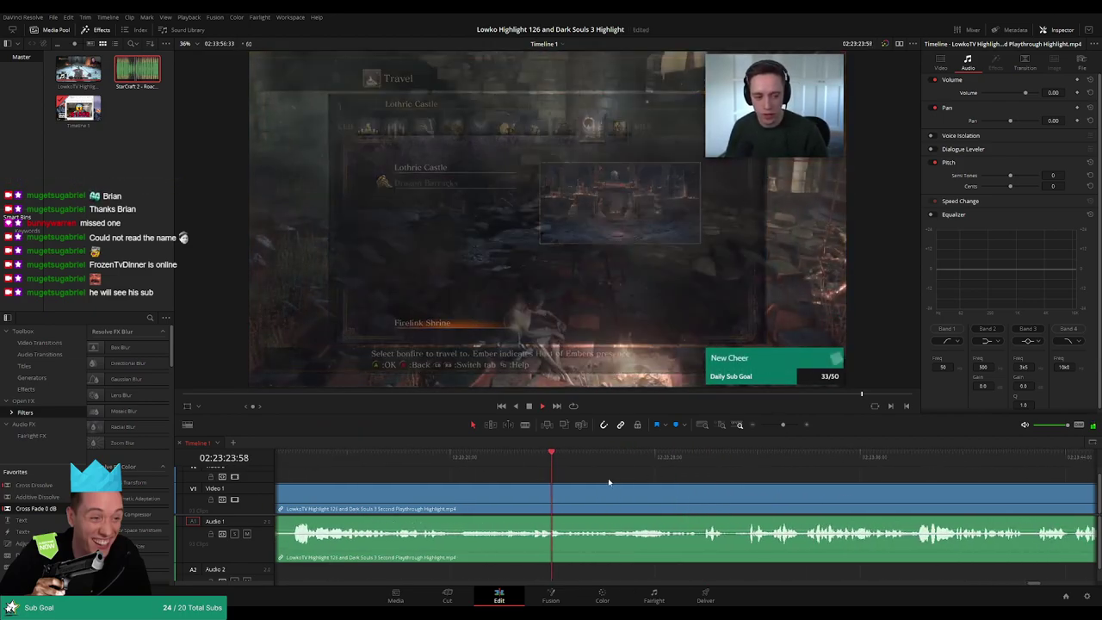
pyautogui.hscroll(2, 591, 479)
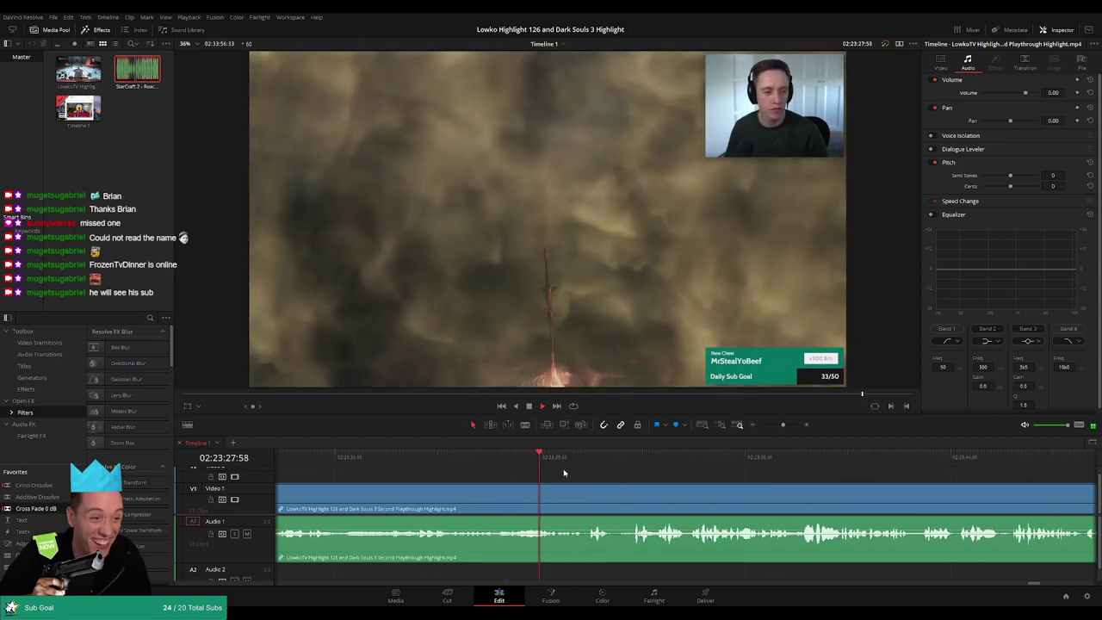
pyautogui.click(584, 460)
pyautogui.click(630, 460)
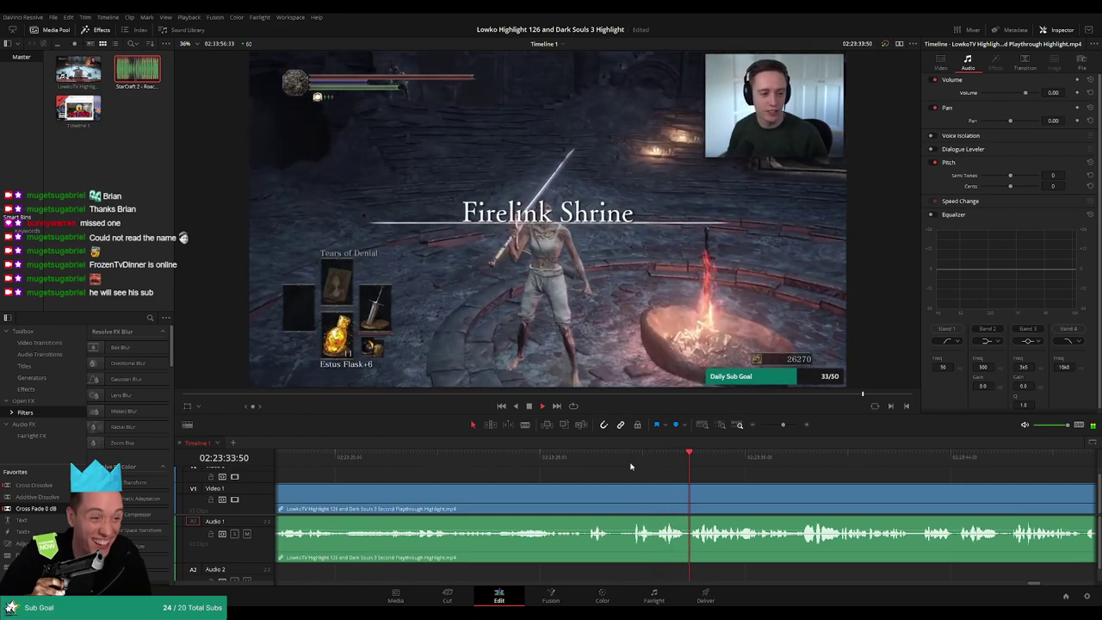
pyautogui.hscroll(5, 645, 472)
pyautogui.press('space')
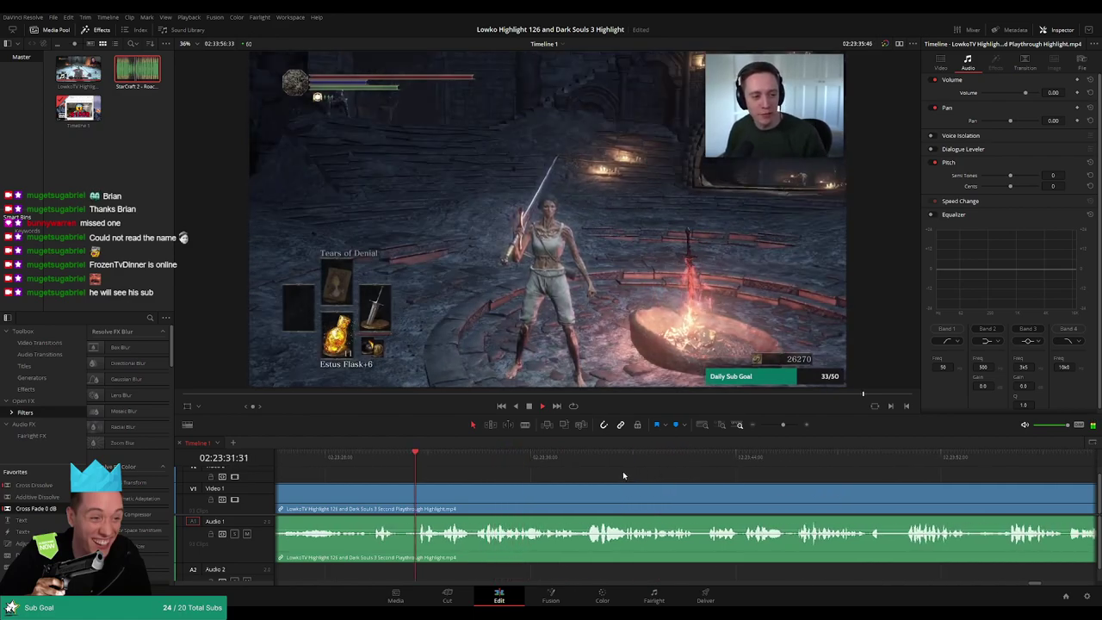
# Review the Firelink Shrine corridor footage up to about 02:23:54 for sections to trim.
pyautogui.moveTo(782, 425)
pyautogui.mouseDown()
pyautogui.moveTo(760, 428)
pyautogui.moveTo(780, 428)
pyautogui.mouseUp()
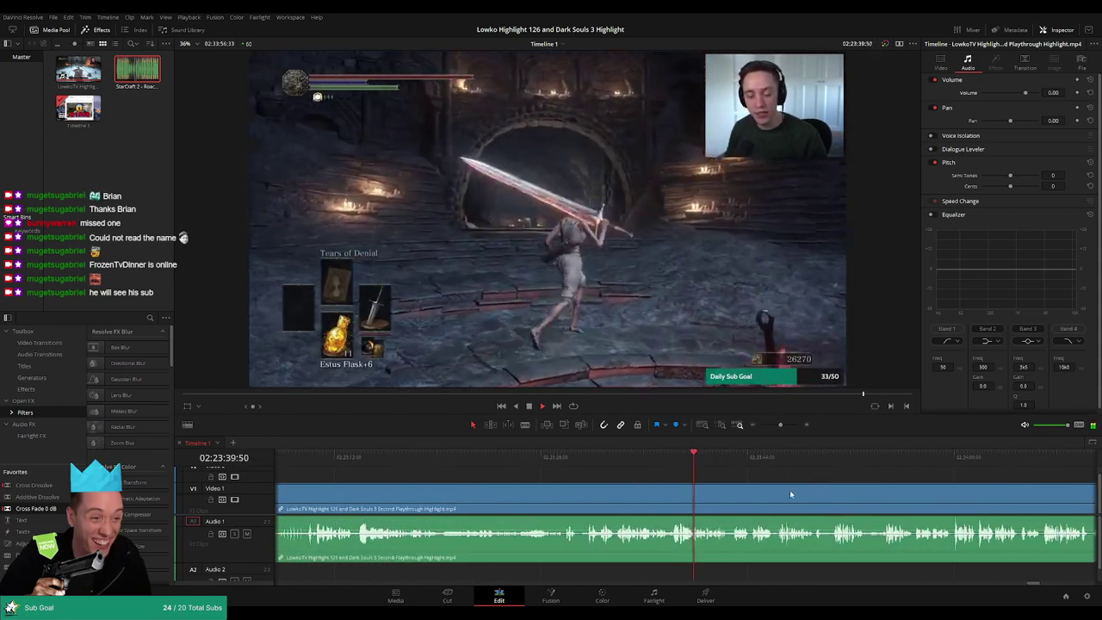
pyautogui.hscroll(3, 640, 482)
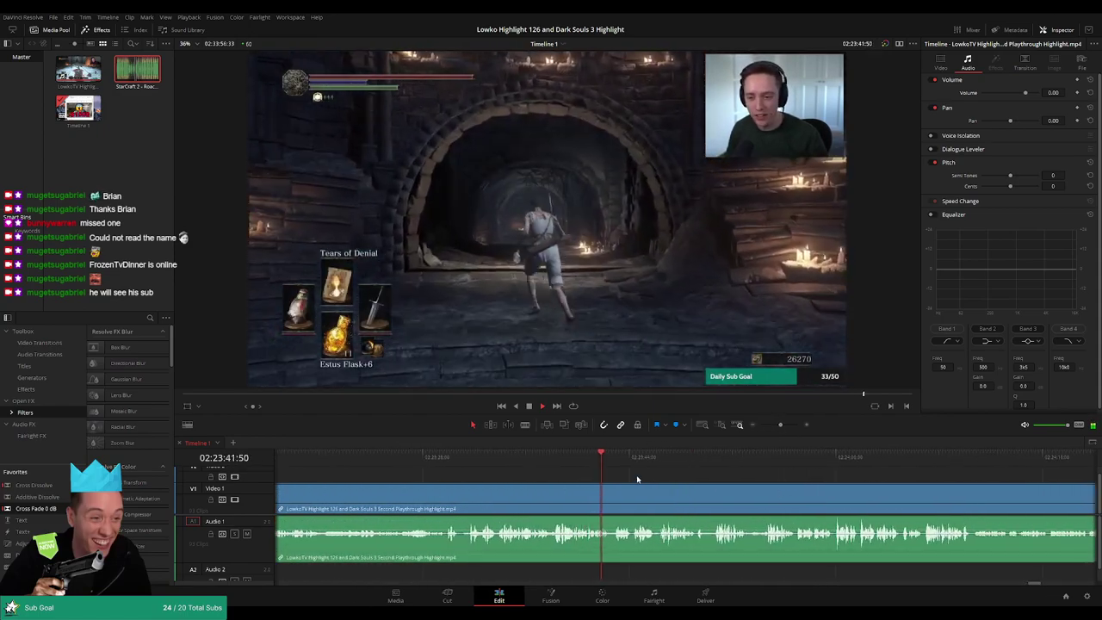
pyautogui.hscroll(2, 619, 487)
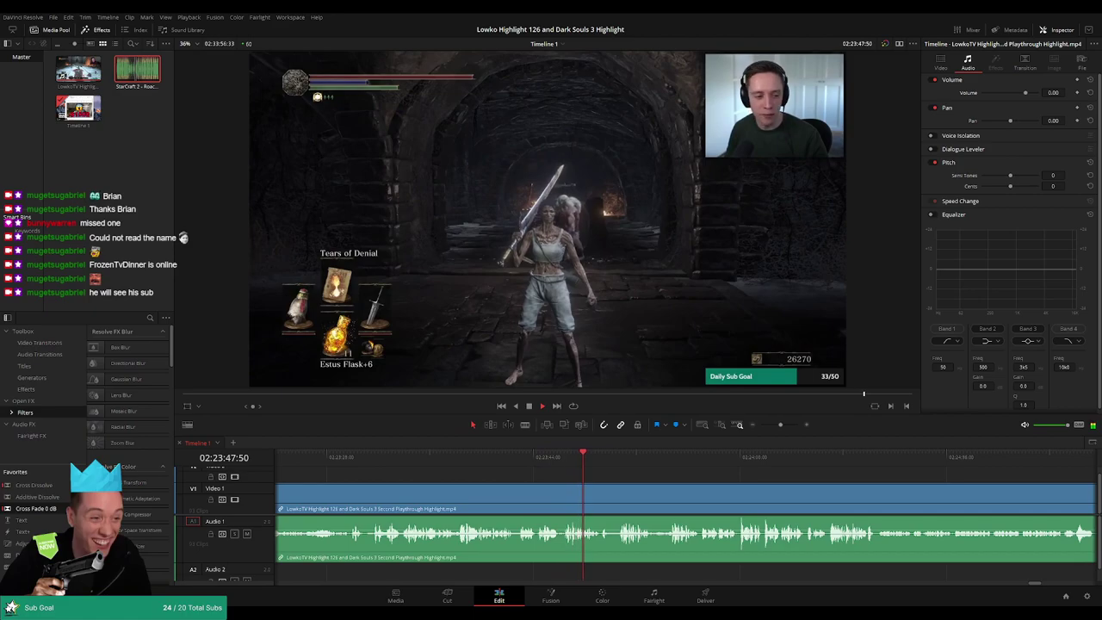
pyautogui.hscroll(2, 544, 479)
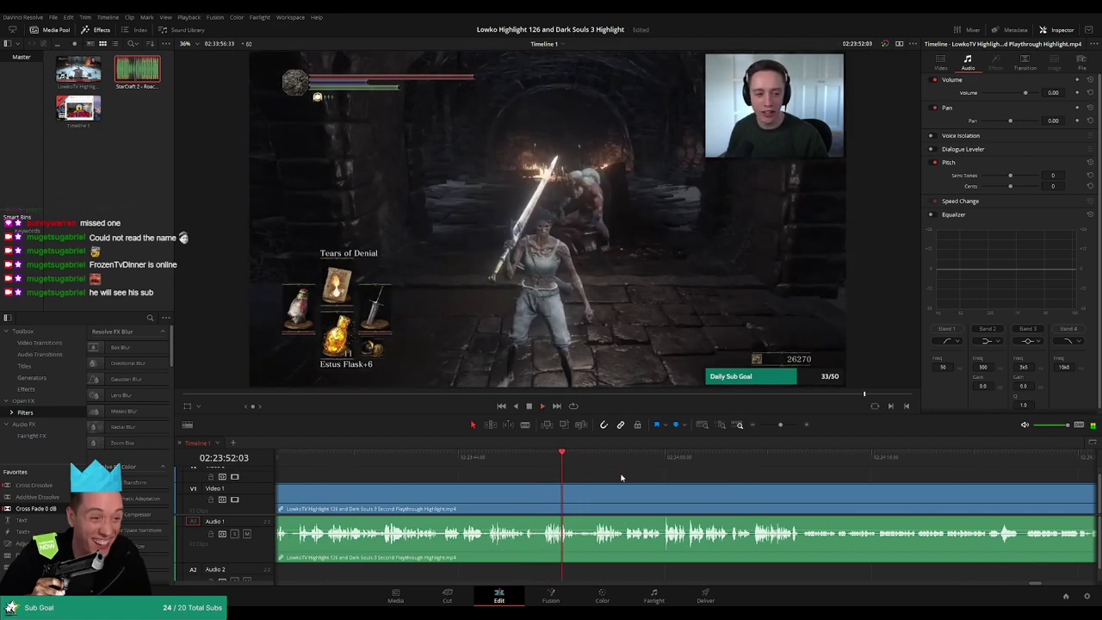
pyautogui.hscroll(2, 624, 473)
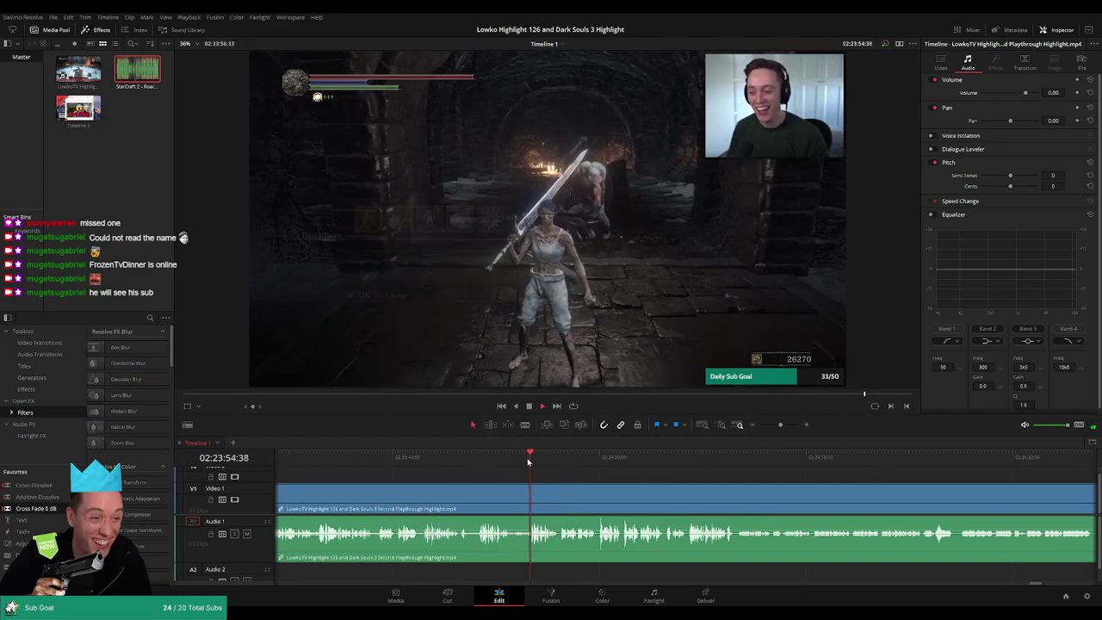
# Cut out the short section from 02:23:56:44 to 02:23:57:00 and close the gap.
pyautogui.scroll(2, 622, 484)
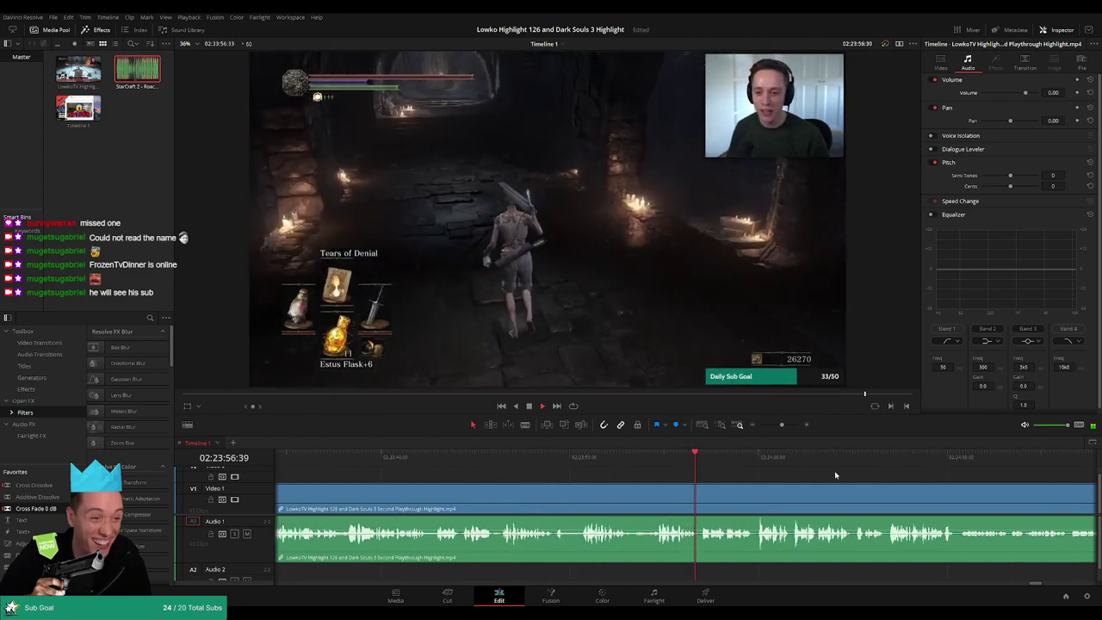
pyautogui.hscroll(5, 835, 476)
pyautogui.scroll(4, 546, 477)
pyautogui.click(528, 455)
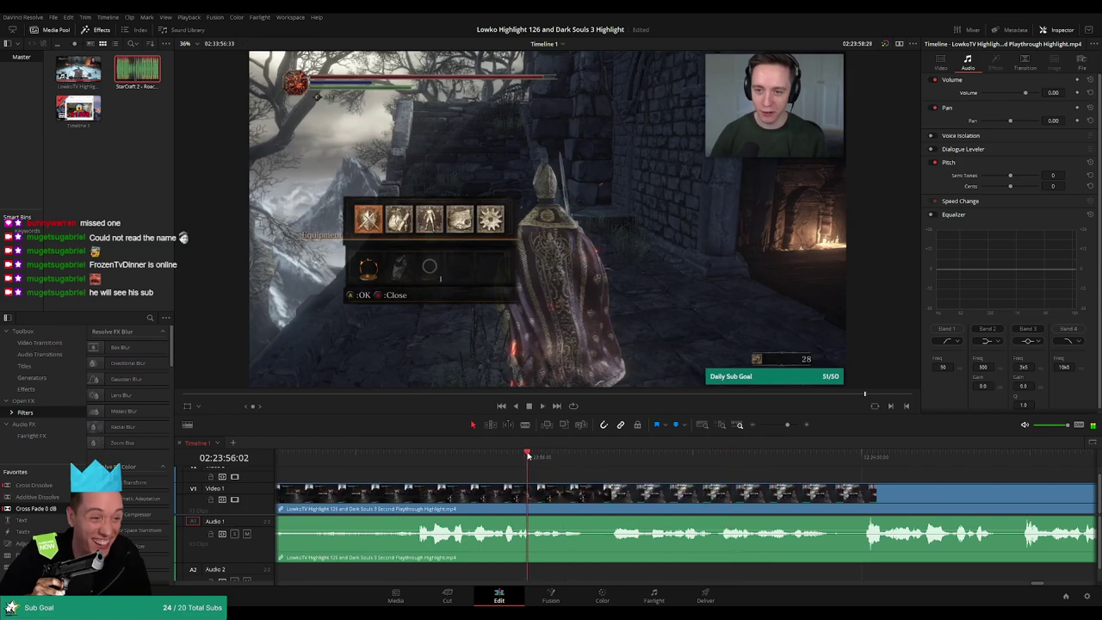
pyautogui.press('space')
pyautogui.press('b')
pyautogui.click(586, 508)
pyautogui.click(608, 508)
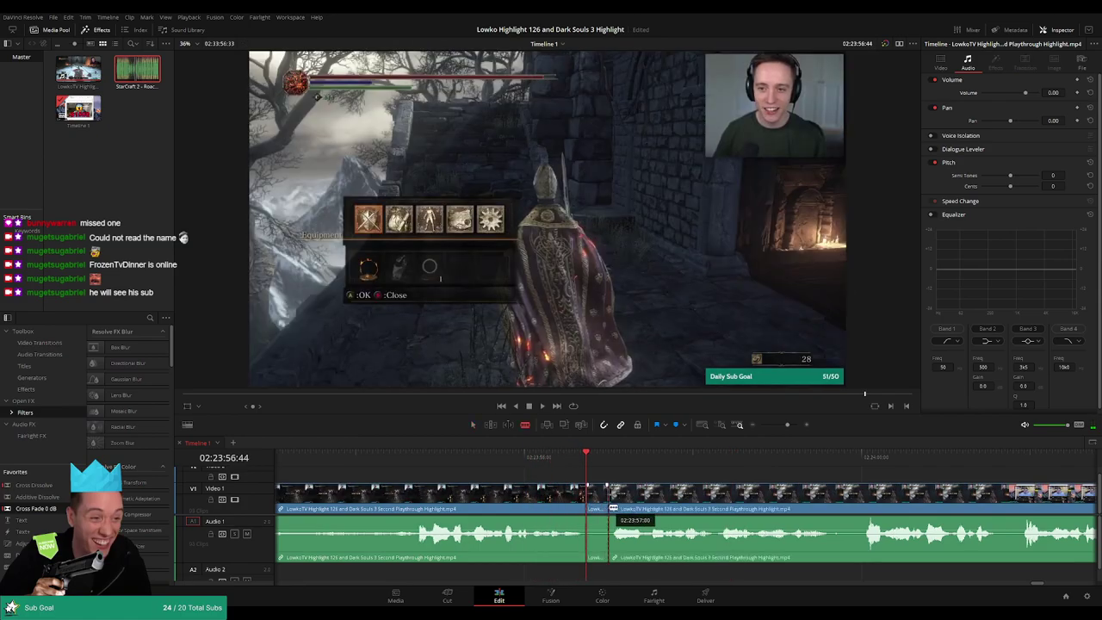
pyautogui.press('a')
pyautogui.click(598, 508)
pyautogui.press('Delete')
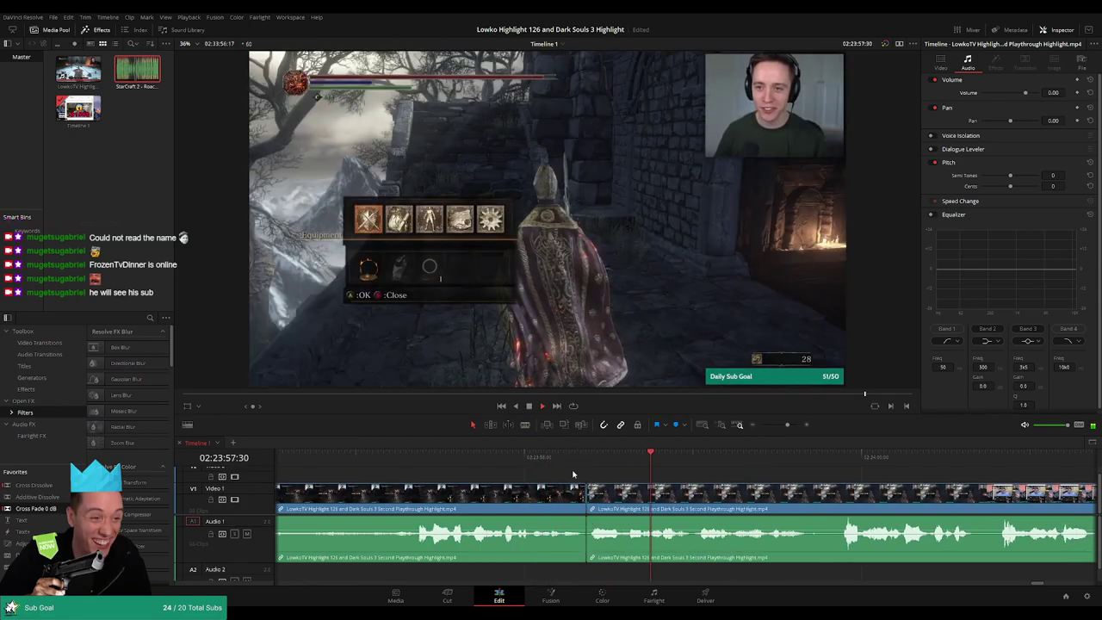
# Split the clip before the cut at 02:23:56:39 and remove its leftover equipment-menu frames.
pyautogui.click(579, 462)
pyautogui.click(582, 463)
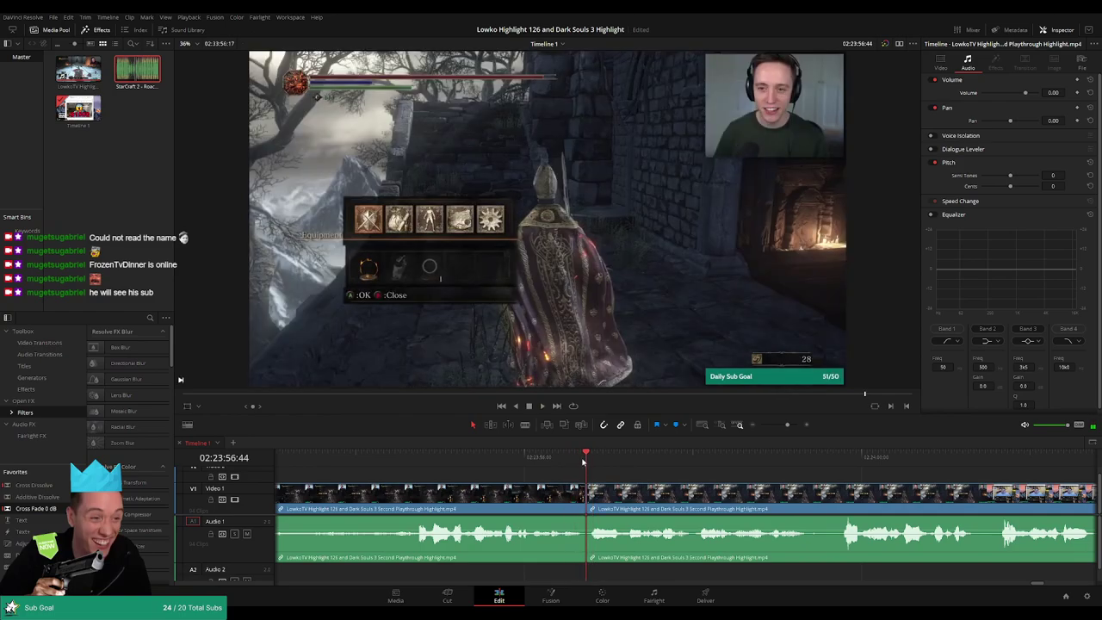
pyautogui.press('Left')
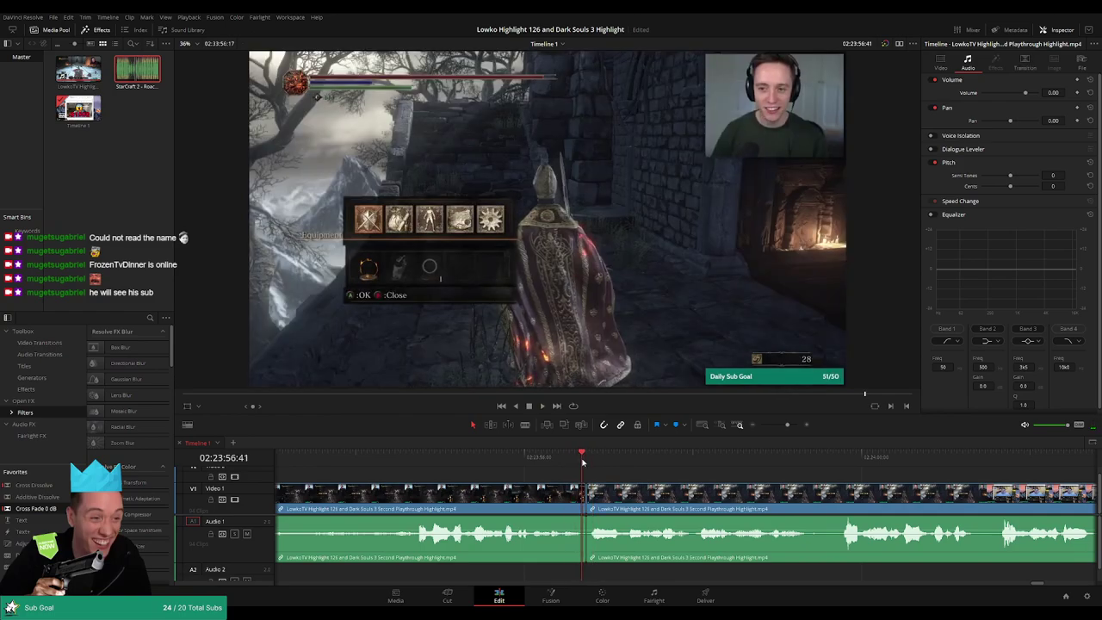
pyautogui.press('Left')
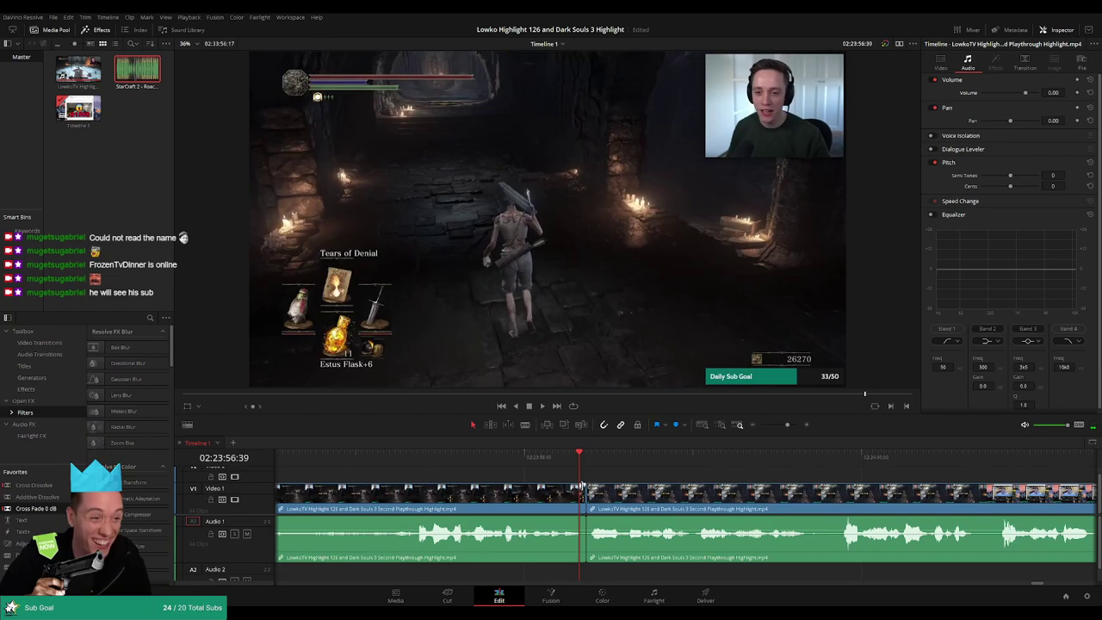
pyautogui.moveTo(581, 498); pyautogui.dragTo(578, 499)
pyautogui.click(584, 503)
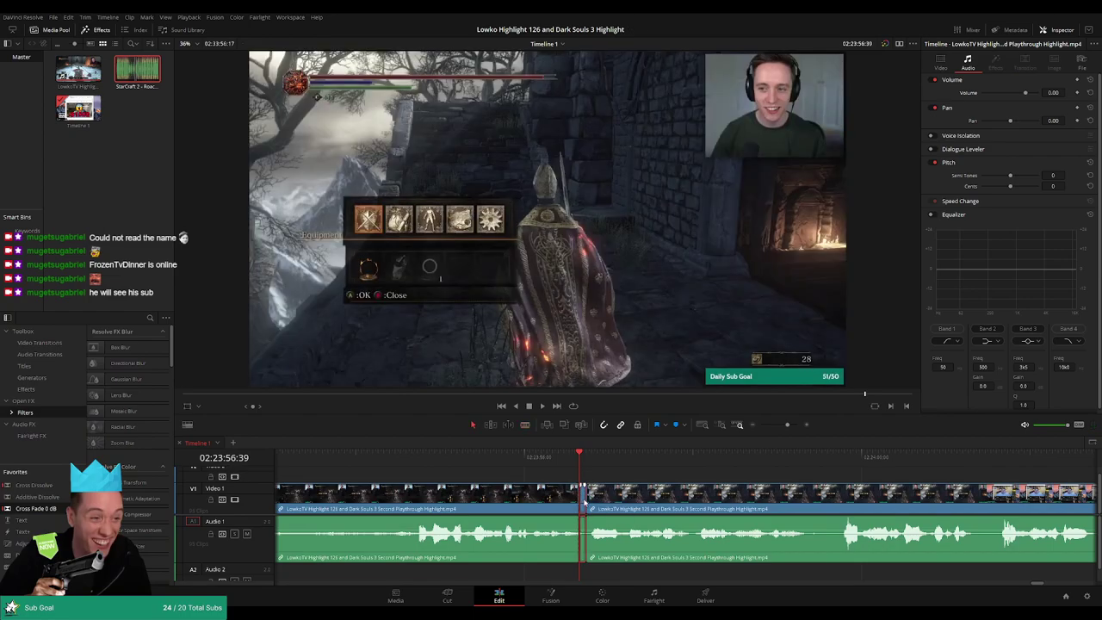
pyautogui.press('Delete')
# Play across the tightened cut and colour the clip before it orange.
pyautogui.press('space')
pyautogui.click(527, 461)
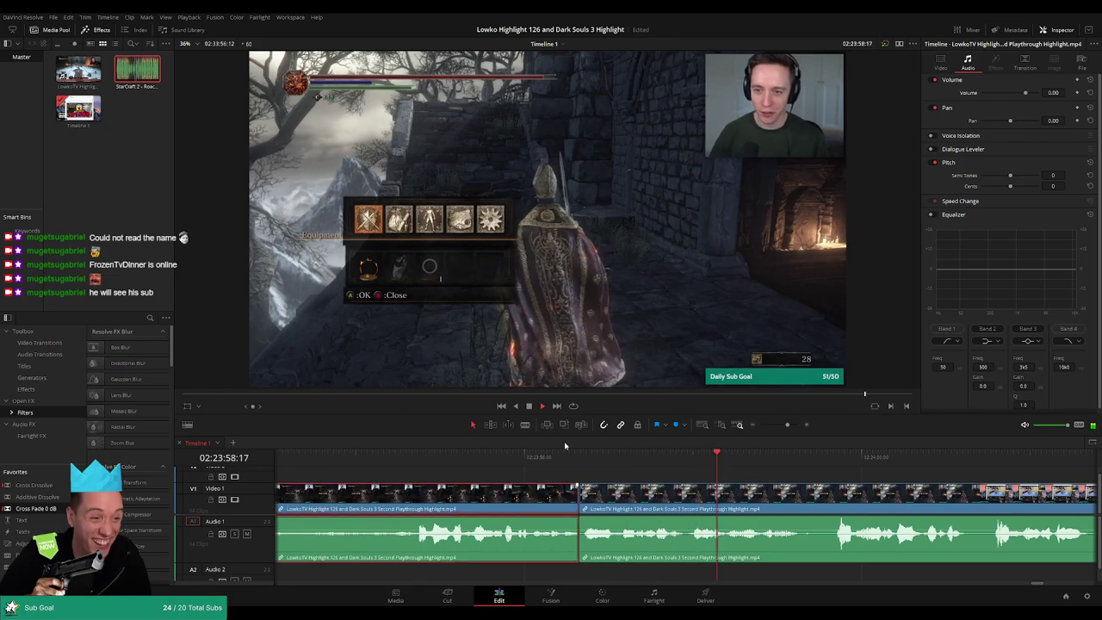
pyautogui.press('1')
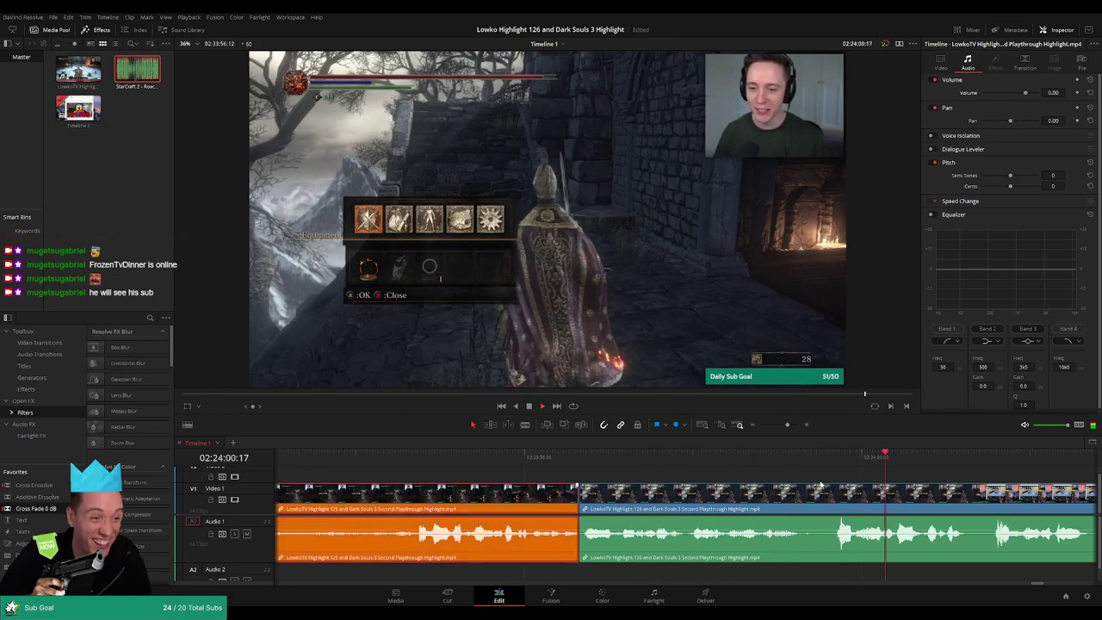
# Review the Error 37 video reaction footage from about 02:24:00 to 02:25:07 for sections to trim.
pyautogui.click(853, 476)
pyautogui.moveTo(778, 425); pyautogui.dragTo(786, 426)
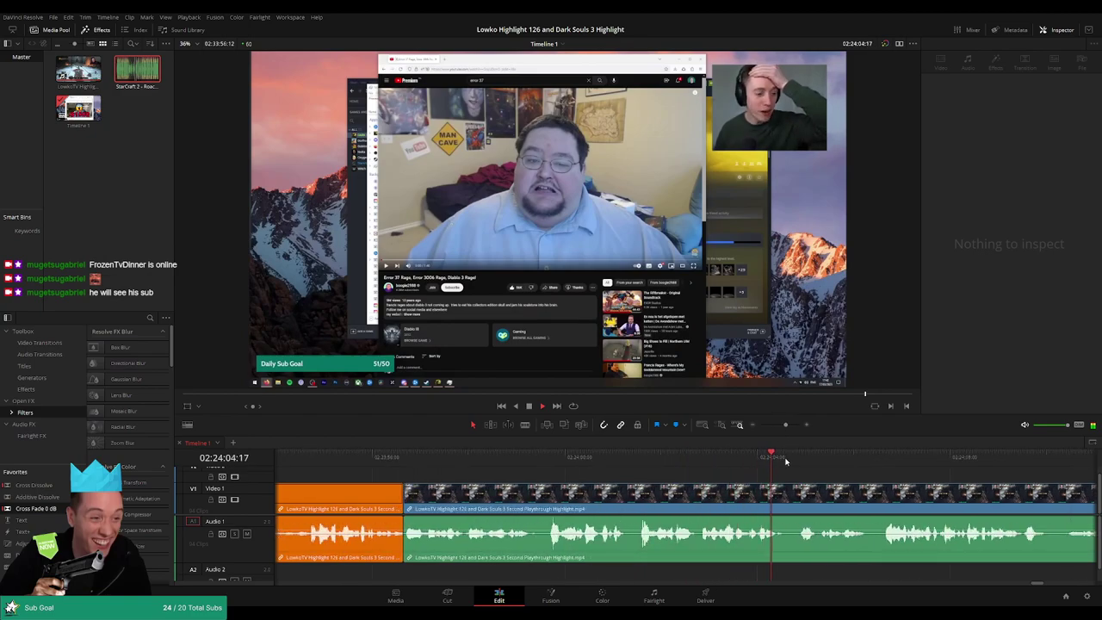
pyautogui.click(937, 493)
pyautogui.press('Delete')
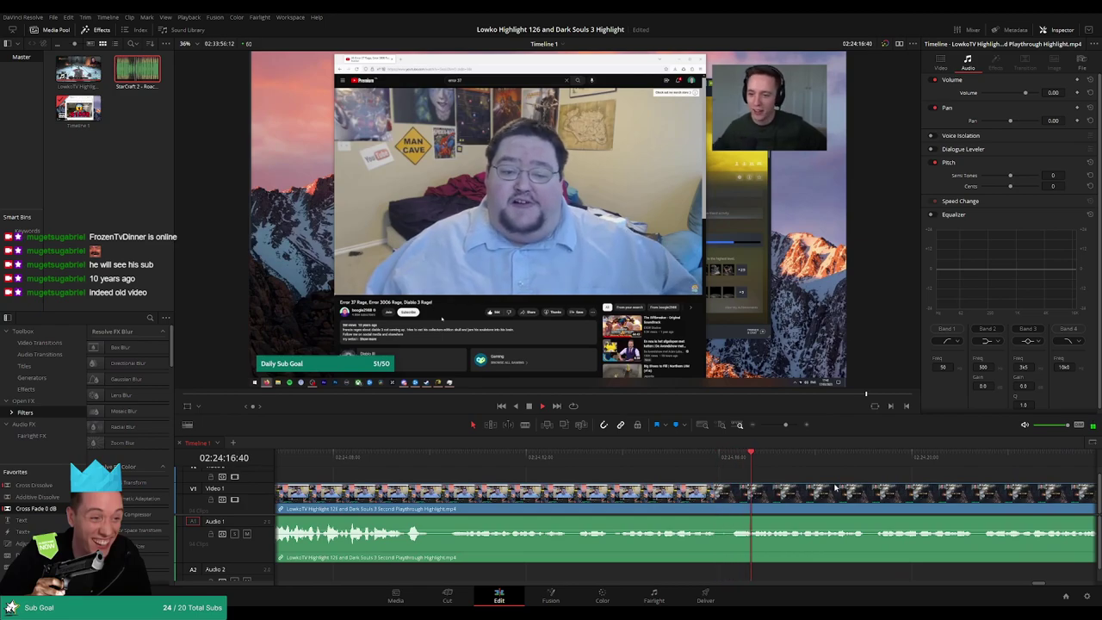
pyautogui.moveTo(836, 485); pyautogui.dragTo(608, 477)
pyautogui.moveTo(785, 425)
pyautogui.mouseDown()
pyautogui.moveTo(769, 426)
pyautogui.moveTo(784, 430)
pyautogui.mouseUp()
pyautogui.moveTo(842, 488); pyautogui.dragTo(606, 492)
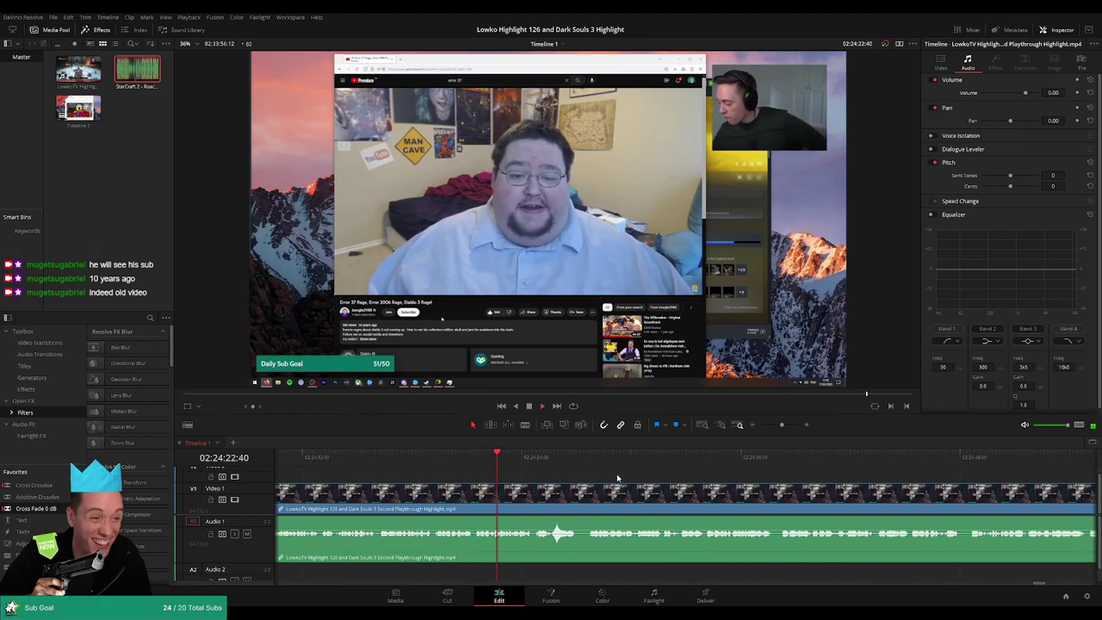
pyautogui.hscroll(2, 642, 484)
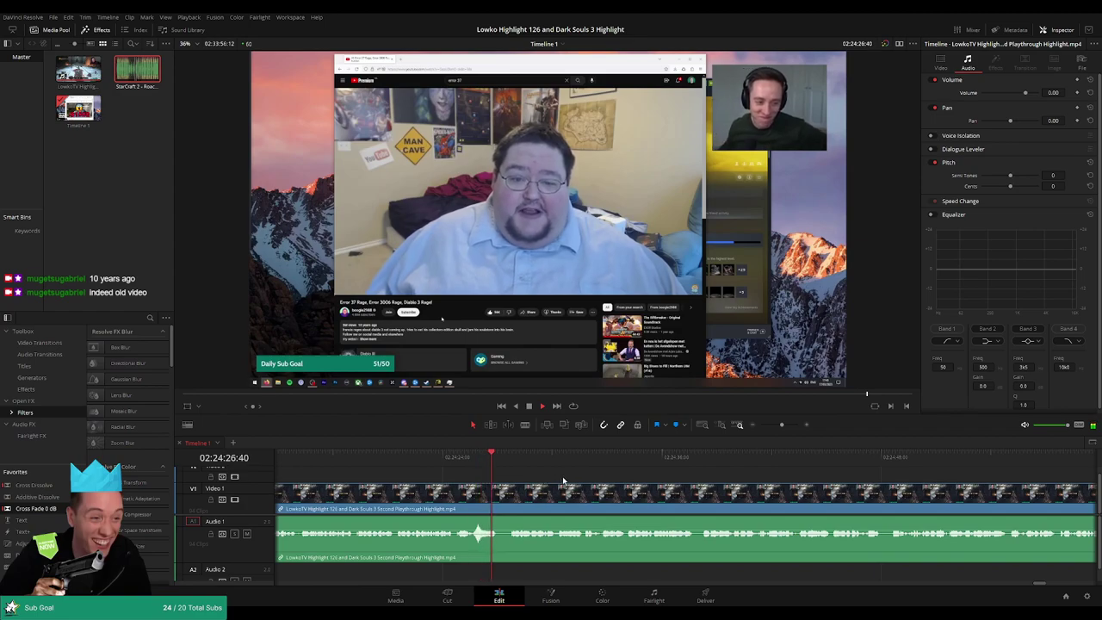
pyautogui.hscroll(3, 487, 483)
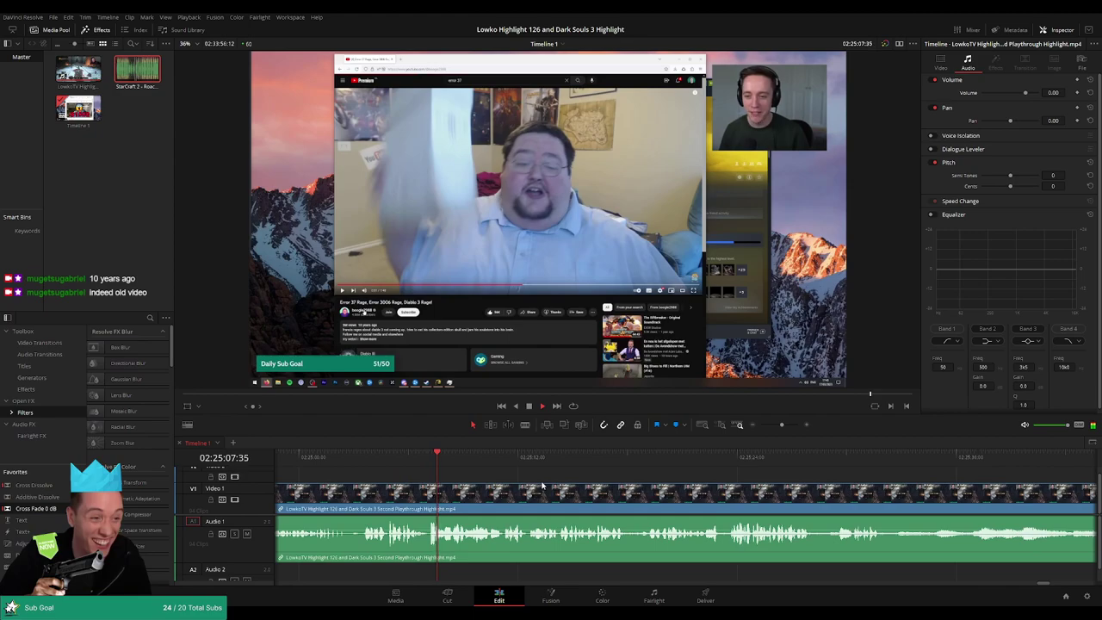
# Review the end of the video reaction and the return to gameplay up to about 02:25:31.
pyautogui.moveTo(782, 424)
pyautogui.mouseDown()
pyautogui.moveTo(762, 428)
pyautogui.moveTo(780, 425)
pyautogui.mouseUp()
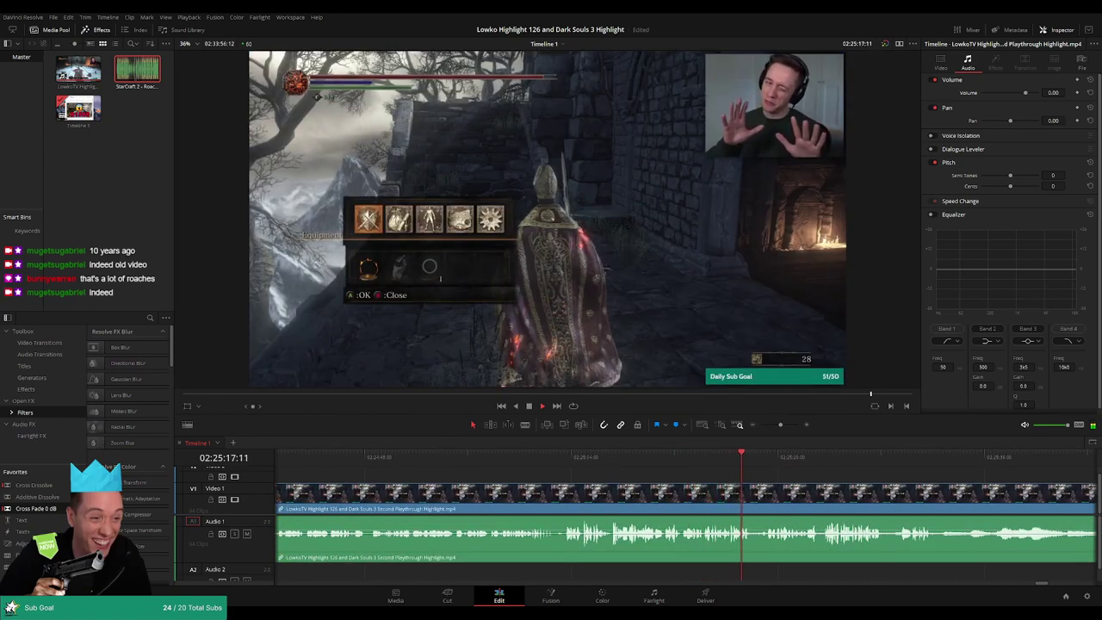
pyautogui.moveTo(800, 482); pyautogui.dragTo(640, 478)
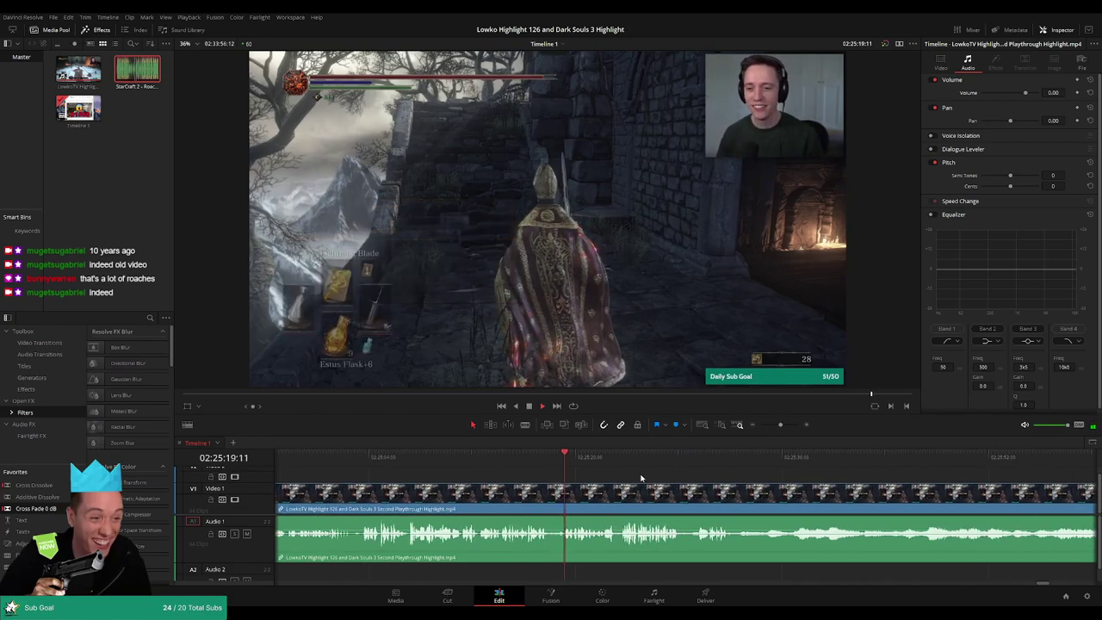
pyautogui.hotkey('ctrl', '=')
pyautogui.moveTo(787, 489); pyautogui.dragTo(608, 486)
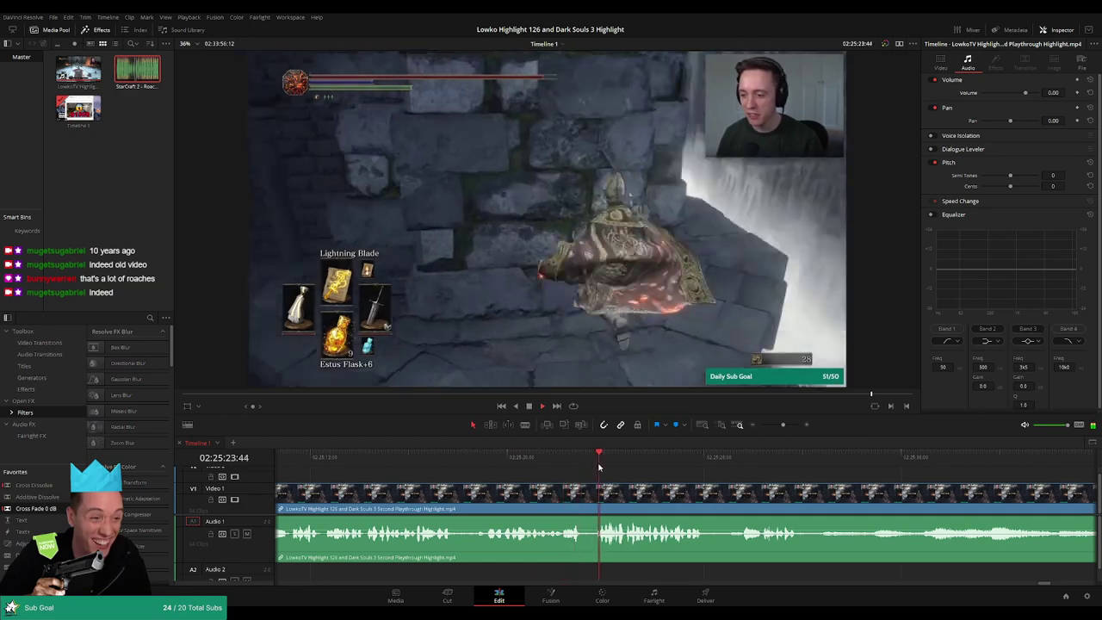
pyautogui.hscroll(2, 669, 469)
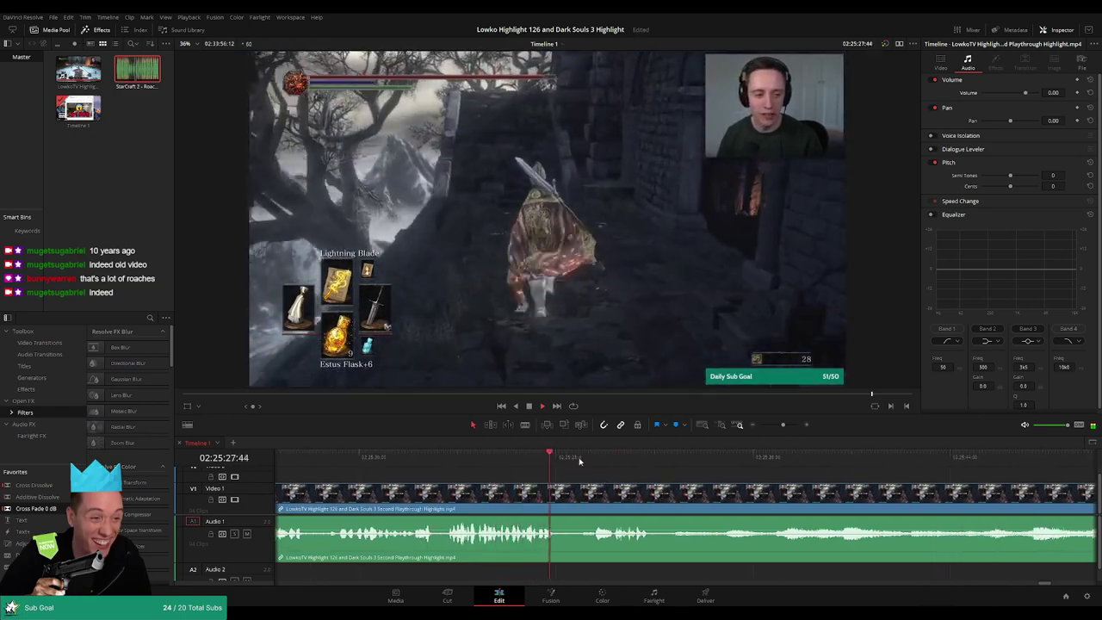
pyautogui.click(592, 456)
pyautogui.hscroll(2, 585, 465)
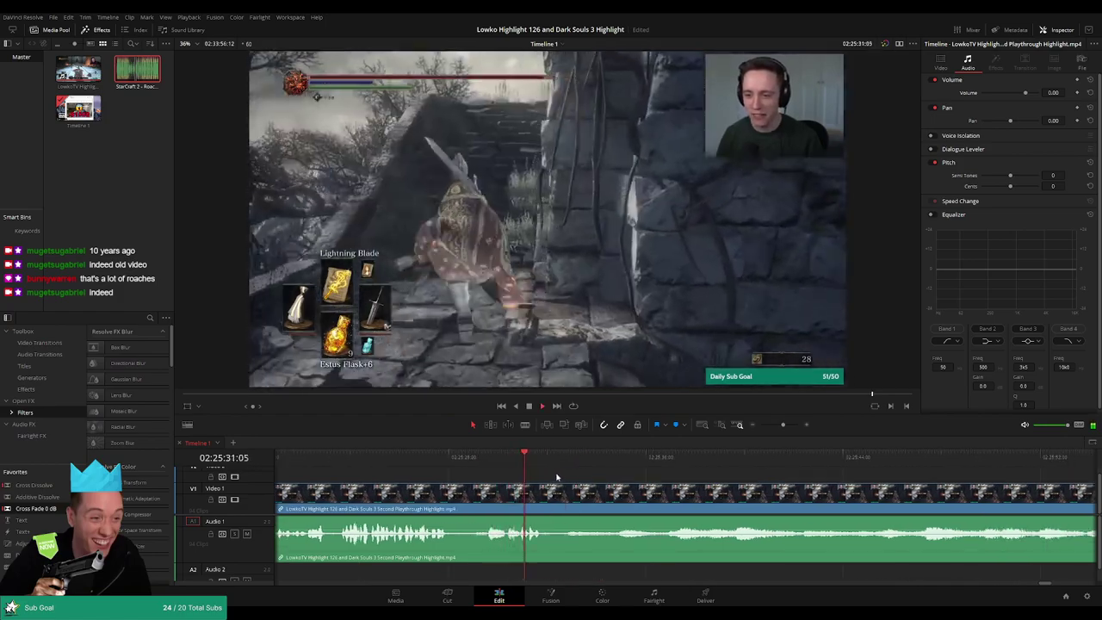
# Cut out the section from 02:25:32:05 to 02:25:32:41 at the start of the library fight and close the gap.
pyautogui.press('space')
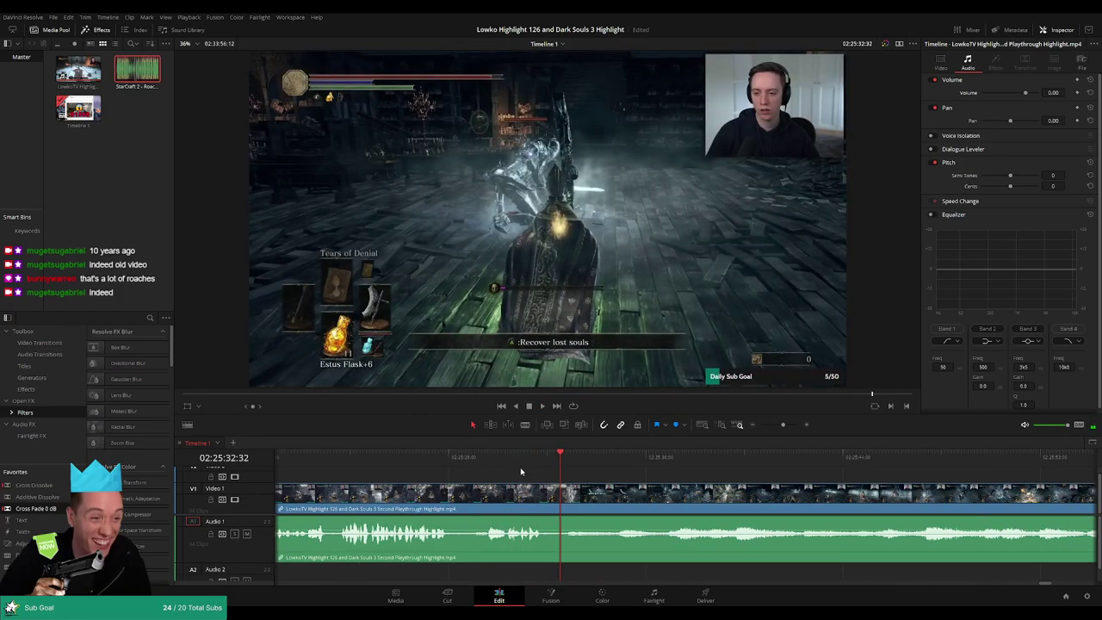
pyautogui.click(531, 461)
pyautogui.press('space')
pyautogui.press('space')
pyautogui.press('b')
pyautogui.click(550, 503)
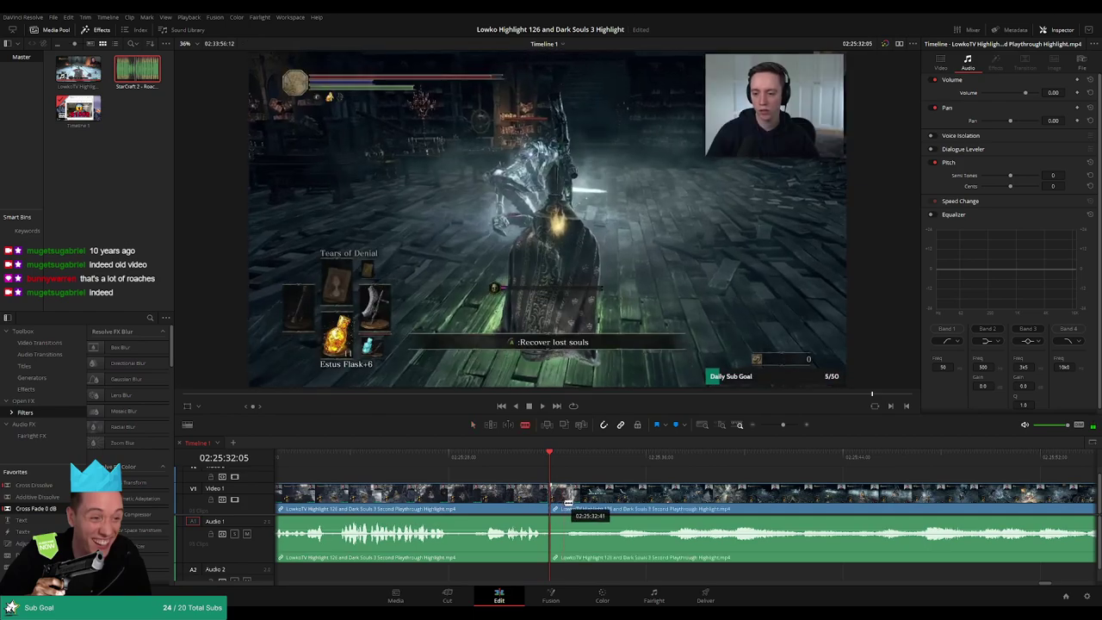
pyautogui.click(564, 503)
pyautogui.press('a')
pyautogui.click(559, 506)
pyautogui.press('Delete')
# Colour the clip before the new cut at 02:25:32:05 green and resume playback.
pyautogui.click(499, 505)
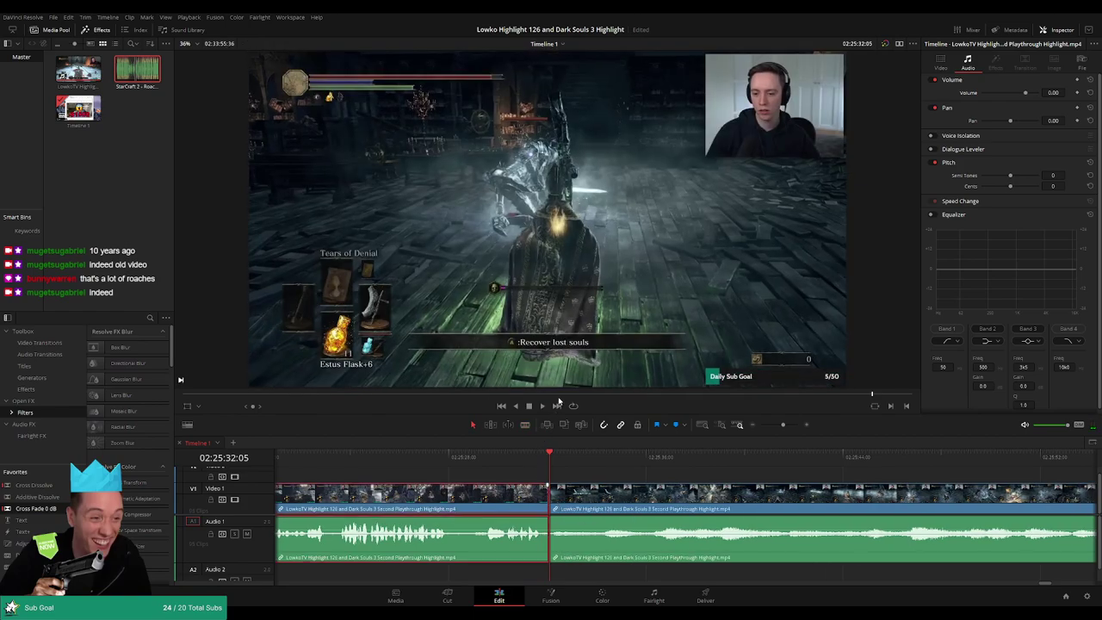
pyautogui.press('g')
pyautogui.press('space')
# Review the library fight after the cut up to about 02:25:46, skipping ahead through the footage.
pyautogui.moveTo(576, 462); pyautogui.dragTo(606, 462)
pyautogui.hscroll(2, 640, 483)
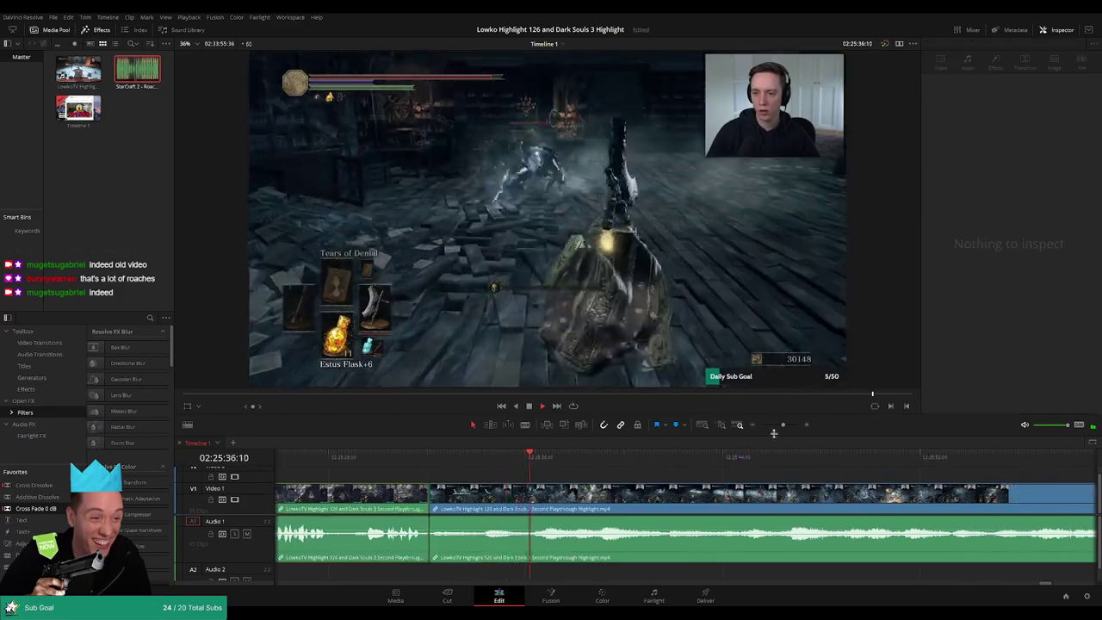
pyautogui.moveTo(782, 425); pyautogui.dragTo(777, 454)
pyautogui.hscroll(2, 694, 474)
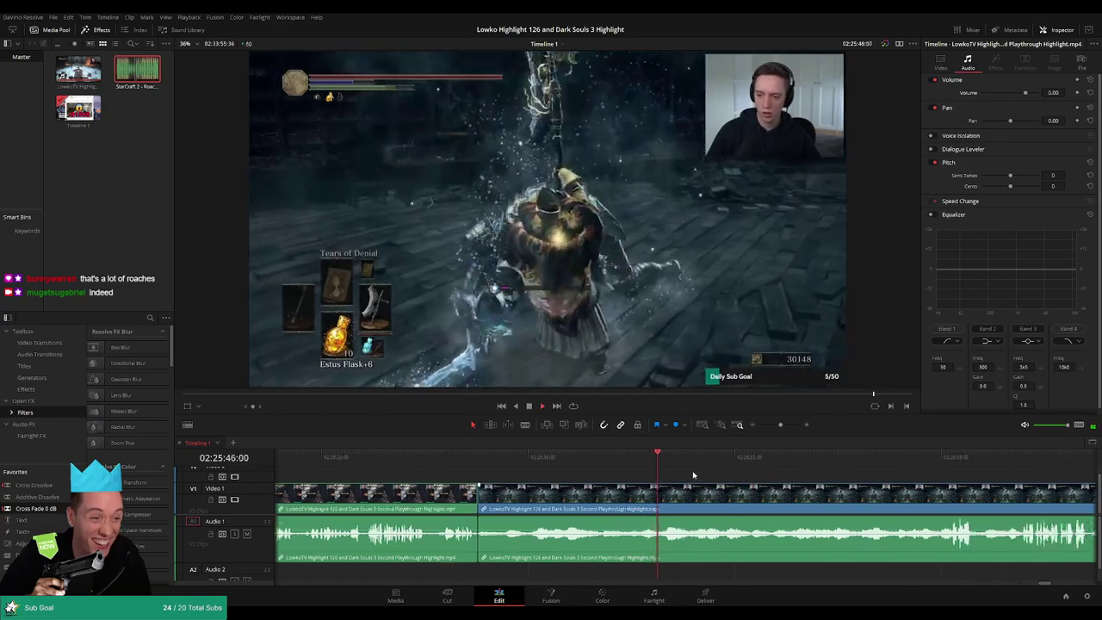
# Review the rest of the library fight and the return to the start area up to about 02:26:30, skipping ahead through the footage.
pyautogui.click(568, 465)
pyautogui.moveTo(571, 464); pyautogui.dragTo(638, 470)
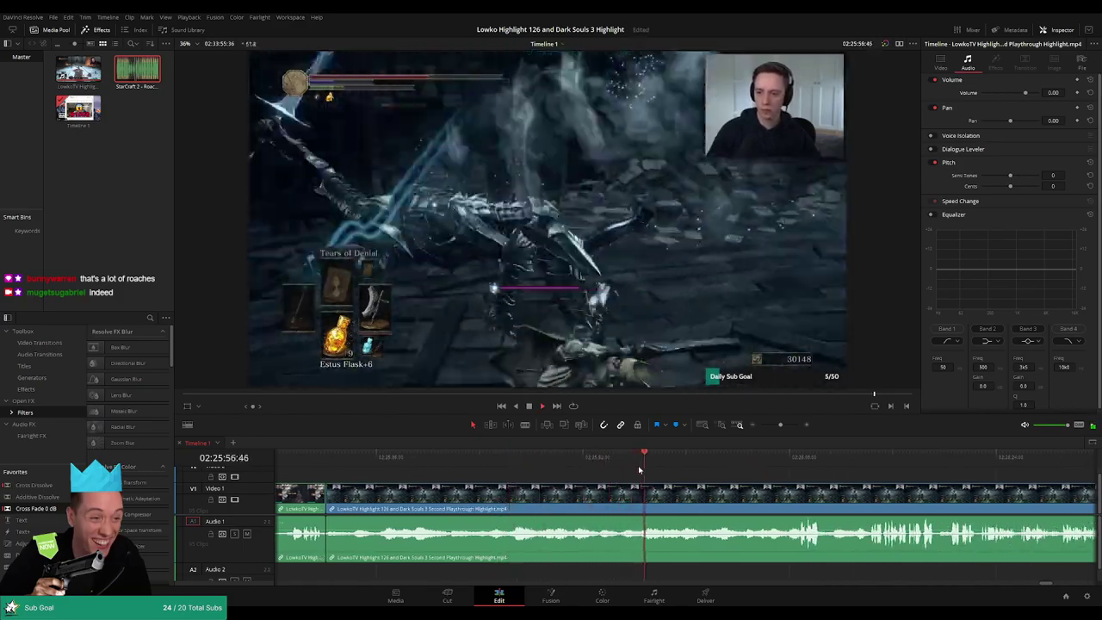
pyautogui.click(714, 462)
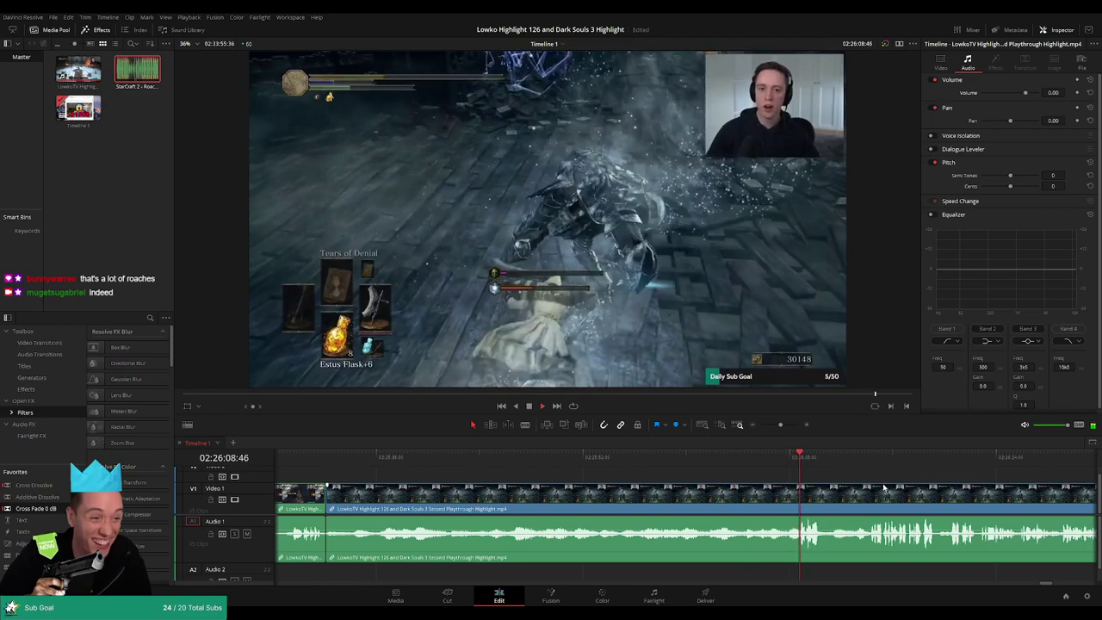
pyautogui.moveTo(904, 486); pyautogui.dragTo(669, 477)
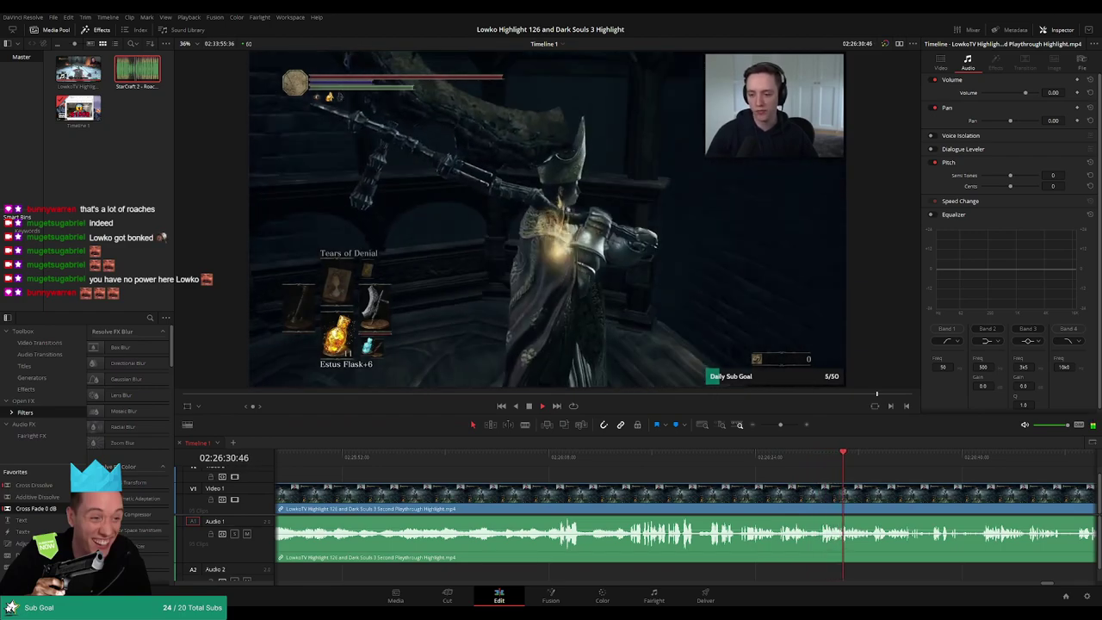
# Cut out the short section at about 02:26:22 after the character respawns and close the gap.
pyautogui.moveTo(677, 458); pyautogui.dragTo(695, 464)
pyautogui.press('space')
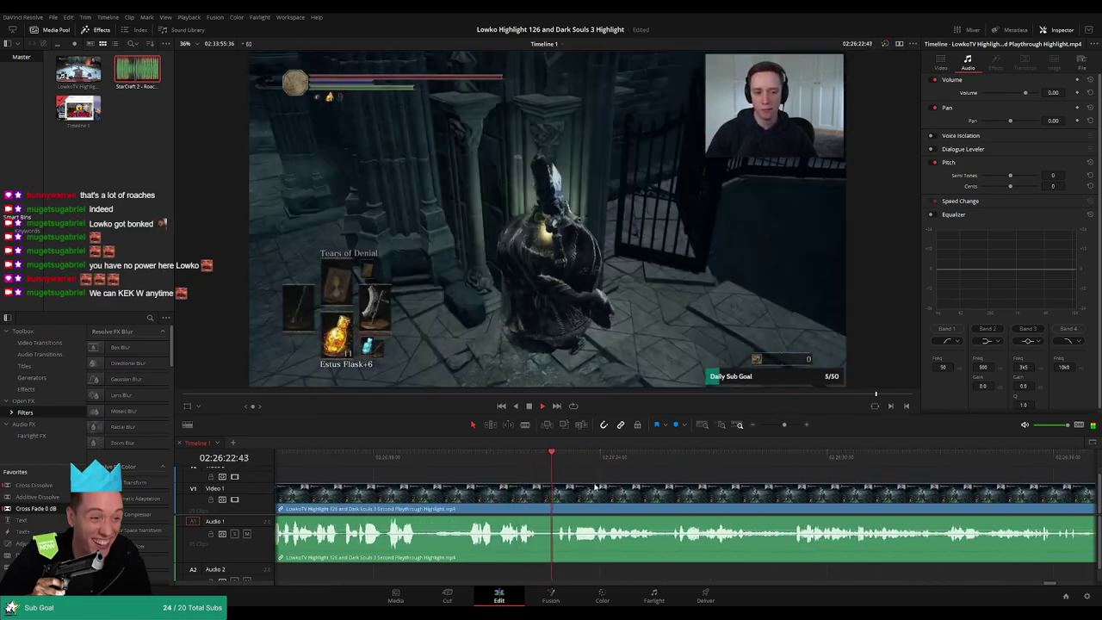
pyautogui.click(541, 504)
pyautogui.click(556, 504)
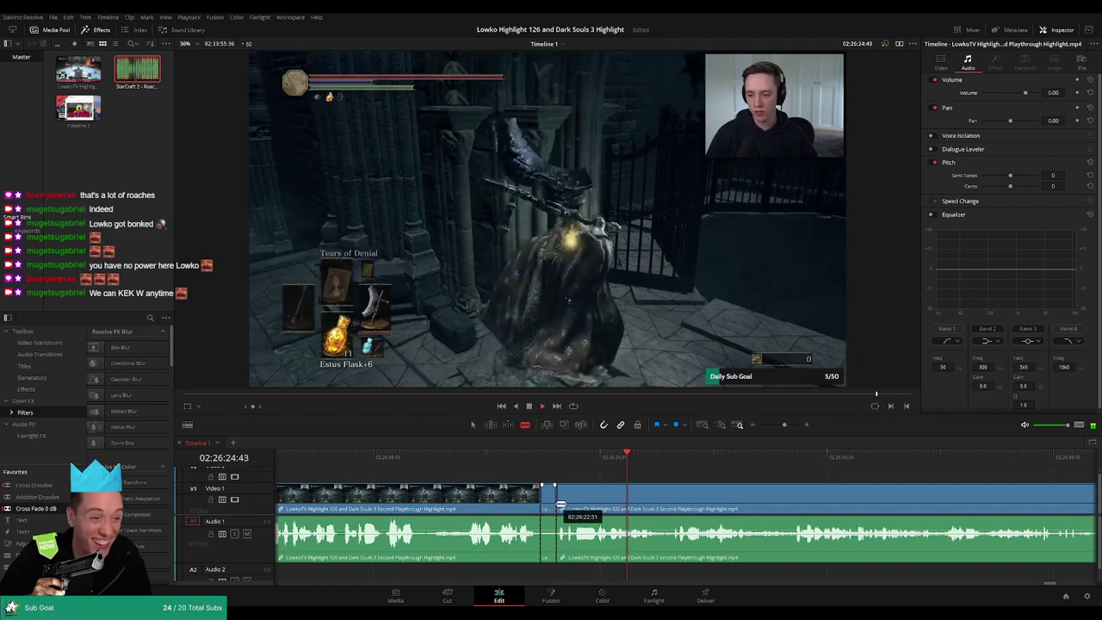
pyautogui.press('a')
pyautogui.click(550, 507)
pyautogui.press('Delete')
# Add a Cross Fade 0 dB to the audio at the cut near 02:26:22 and colour the clip before it orange.
pyautogui.moveTo(36, 508); pyautogui.dragTo(539, 541)
pyautogui.press('space')
pyautogui.click(532, 507)
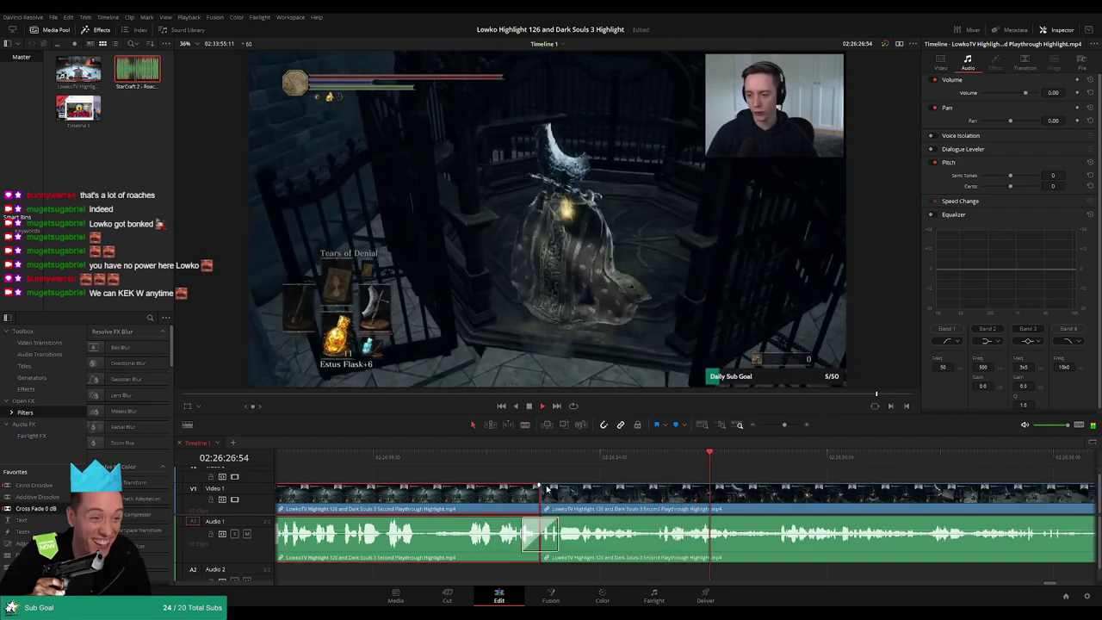
pyautogui.press('1')
pyautogui.click(887, 480)
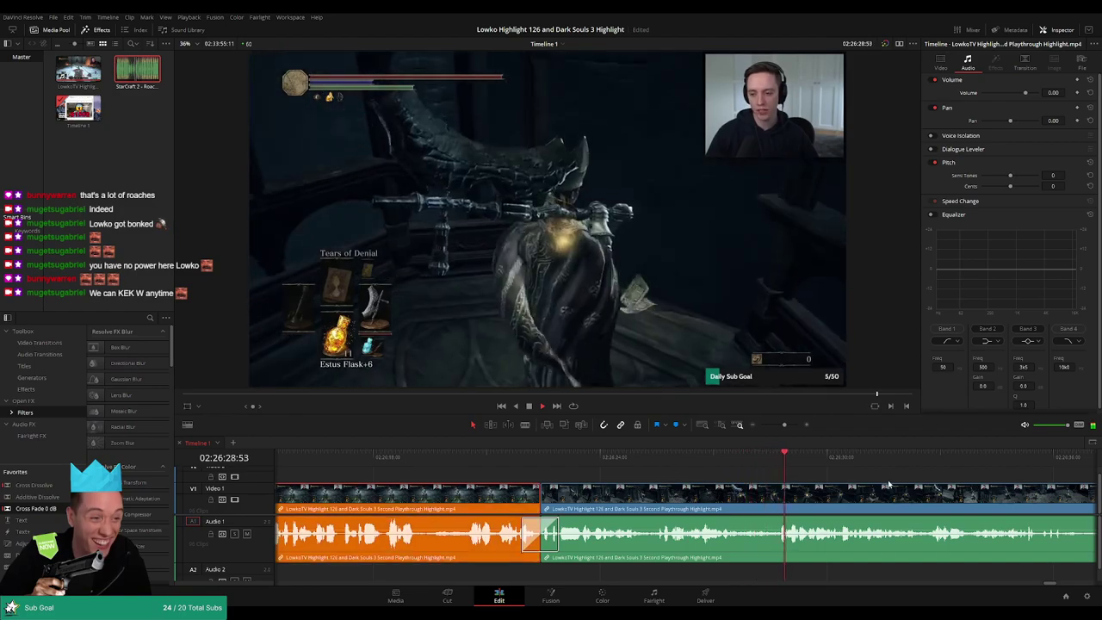
# Review the run back through the library up to about 02:26:57, where the footage changes to the boss fight.
pyautogui.moveTo(785, 424); pyautogui.dragTo(781, 425)
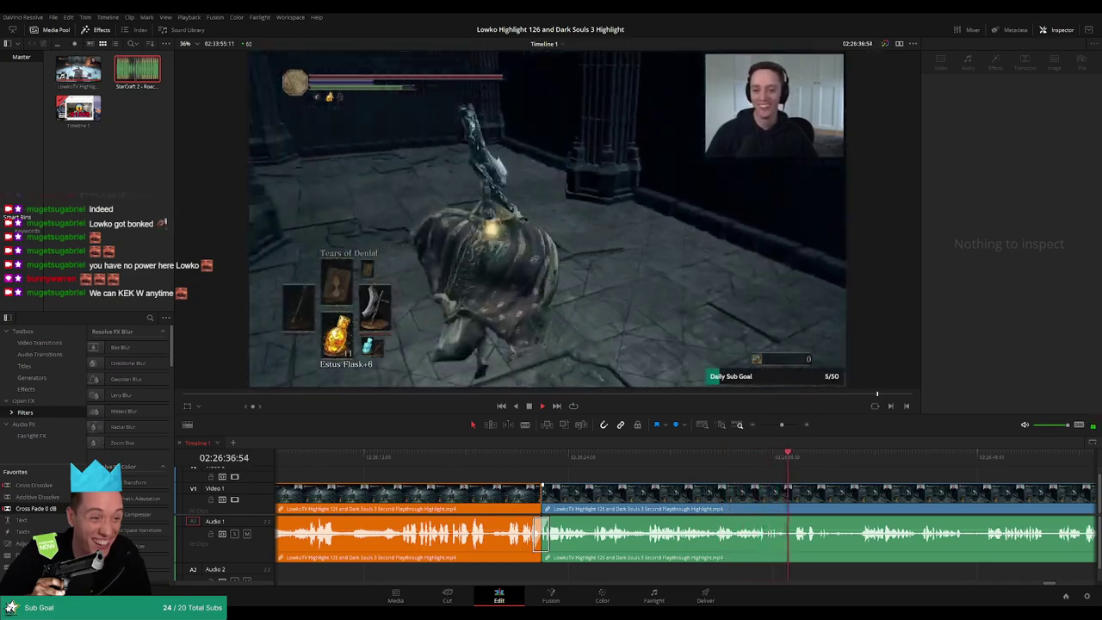
pyautogui.hscroll(3, 581, 494)
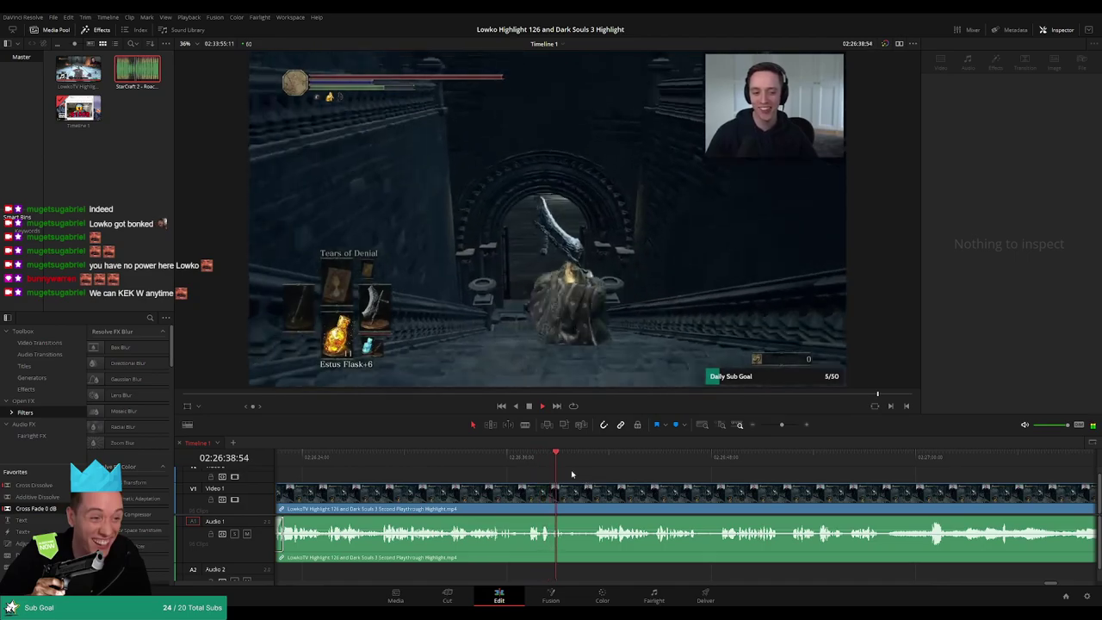
pyautogui.click(590, 457)
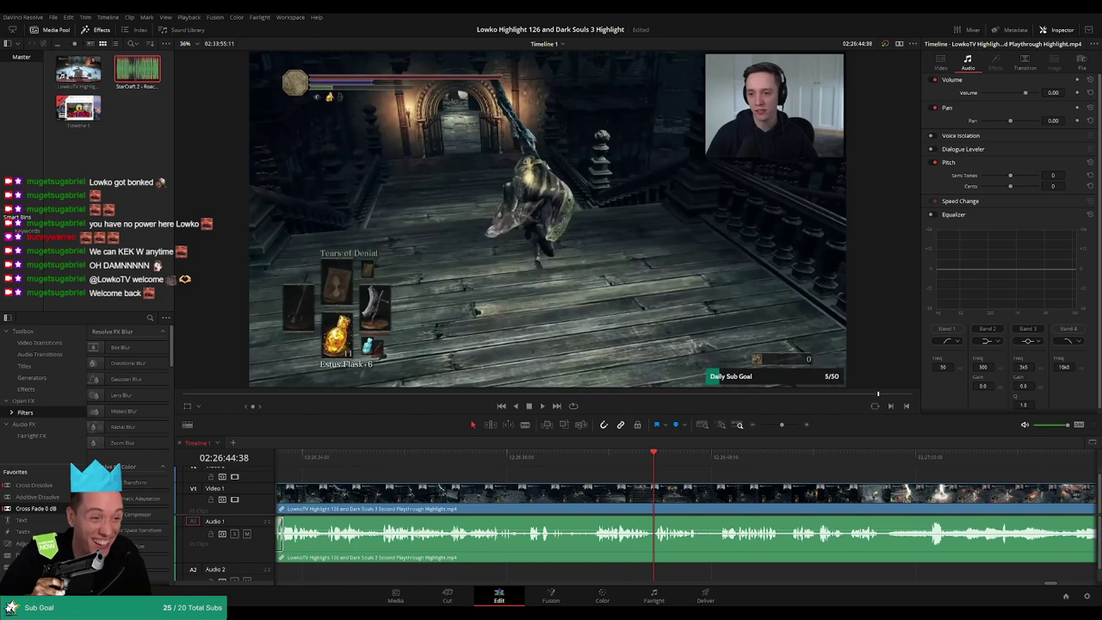
pyautogui.press('space')
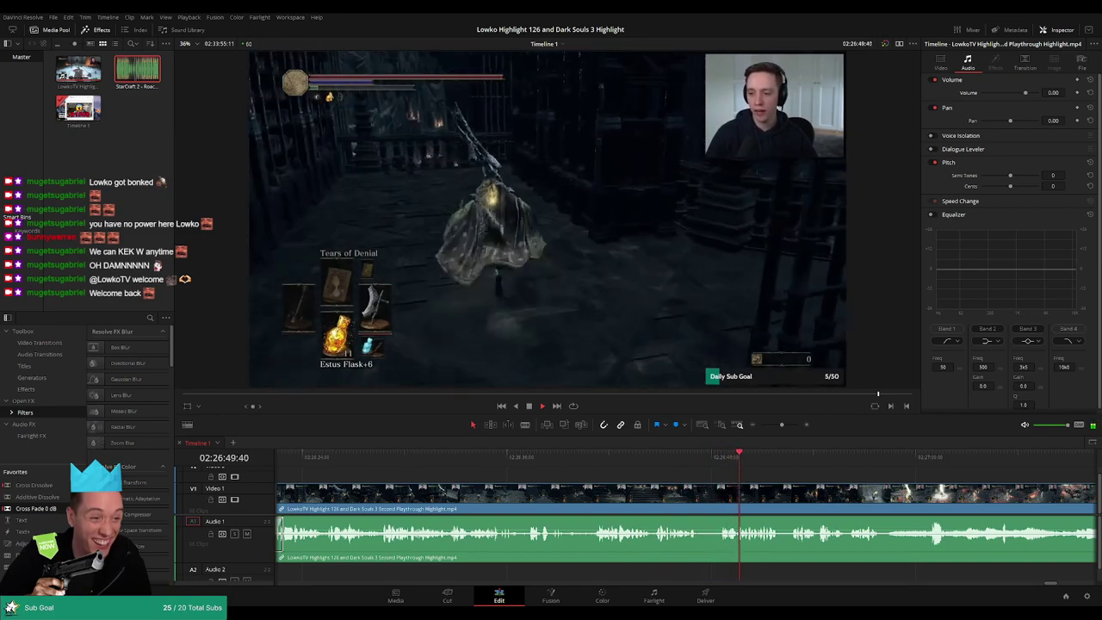
pyautogui.hscroll(2, 657, 482)
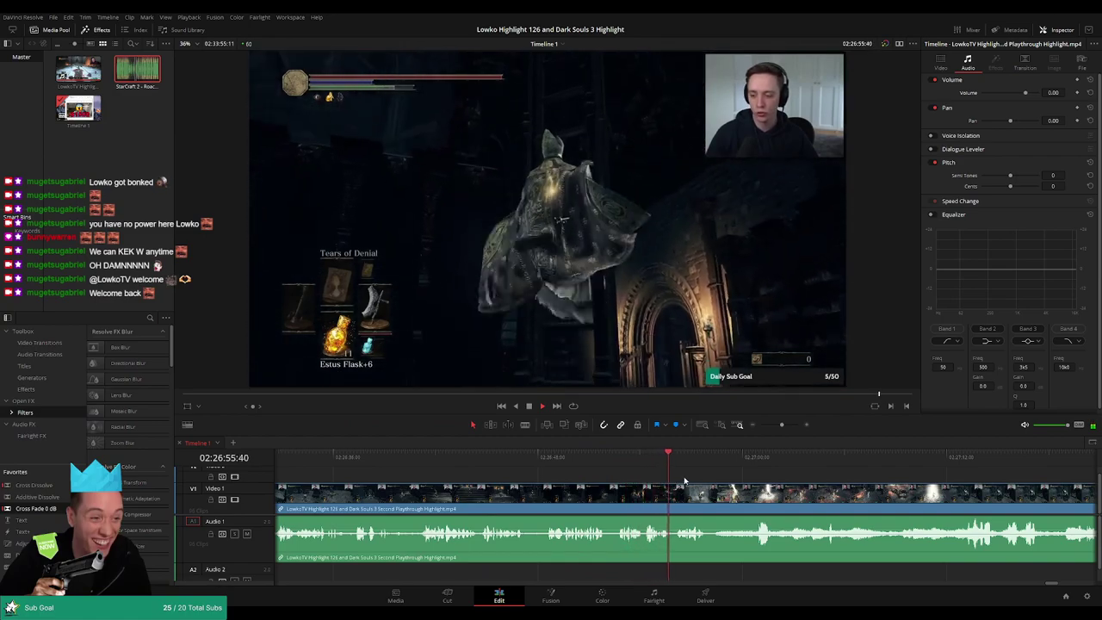
pyautogui.hscroll(2, 694, 482)
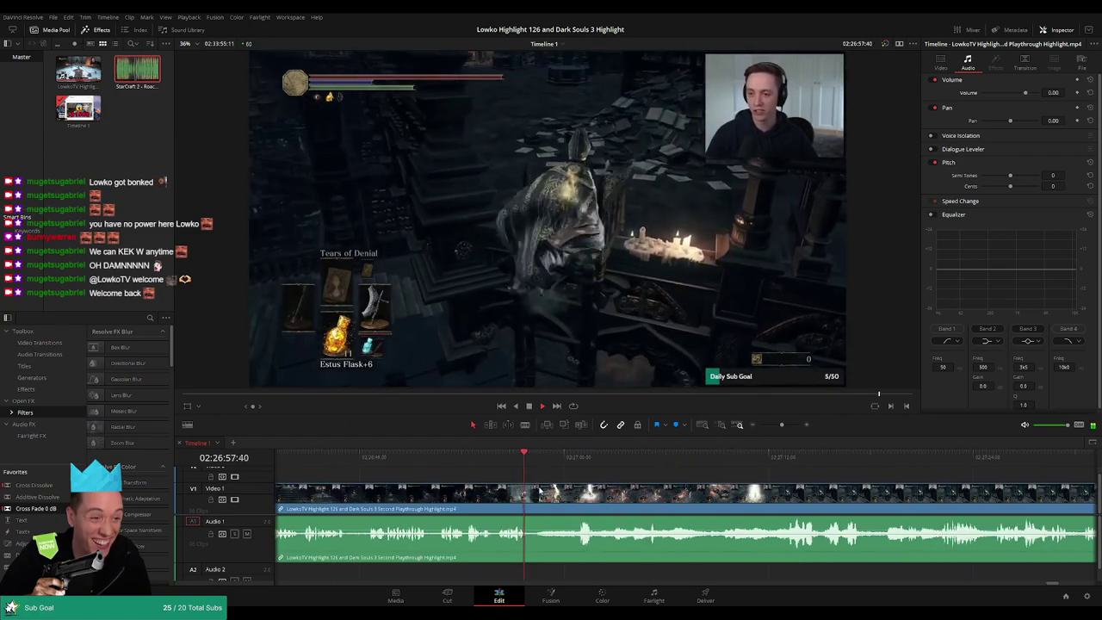
# Cut out the short section starting at about 02:26:57:59, just before the Lorian boss fight, and close the gap.
pyautogui.press('b')
pyautogui.click(530, 507)
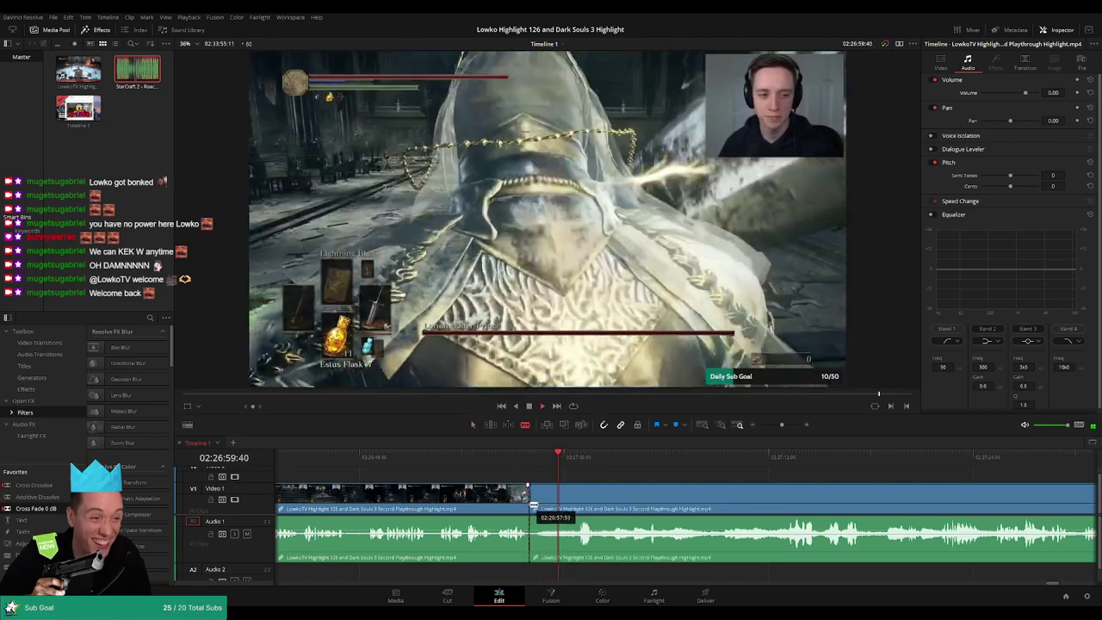
pyautogui.click(542, 505)
pyautogui.press('a')
pyautogui.click(535, 506)
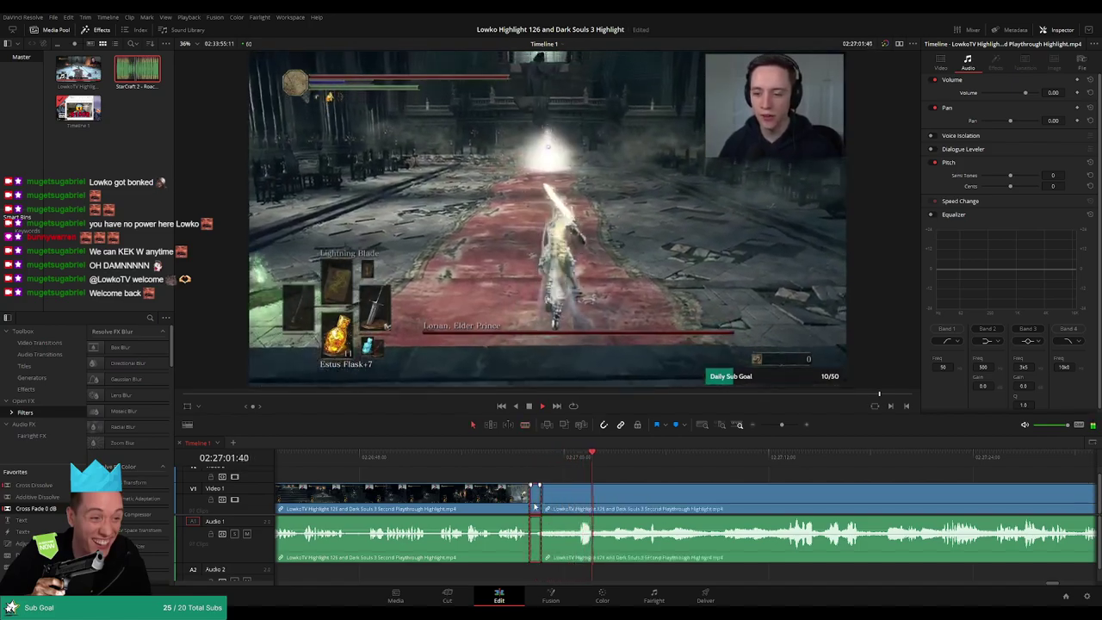
pyautogui.press('Delete')
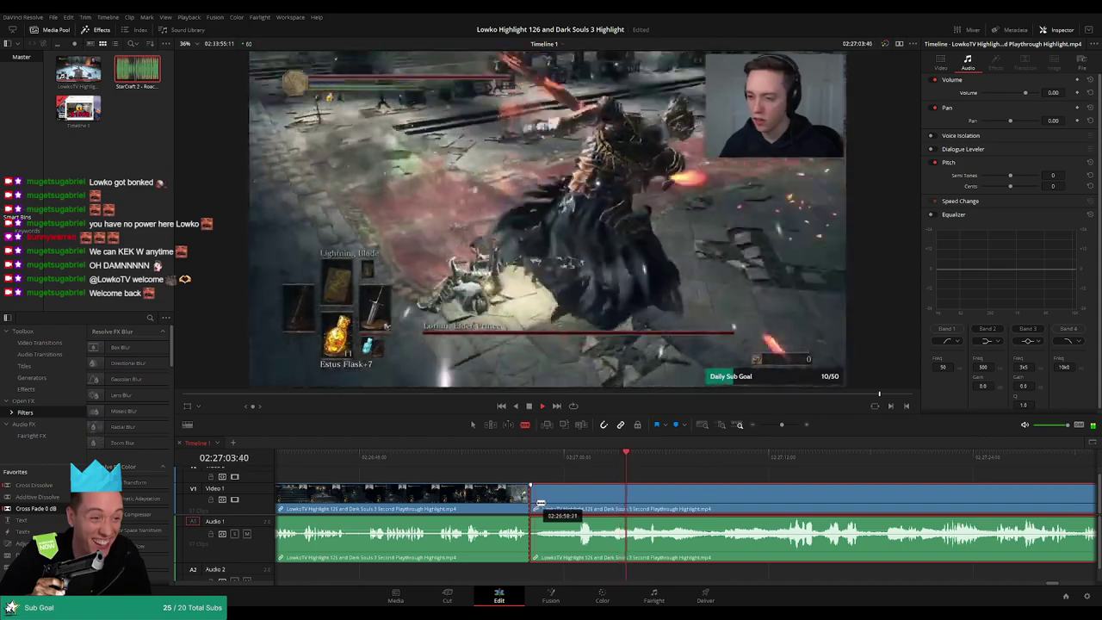
# Add an audio cross fade at the cut before the boss fight and colour the preceding clip orange.
pyautogui.press('Up')
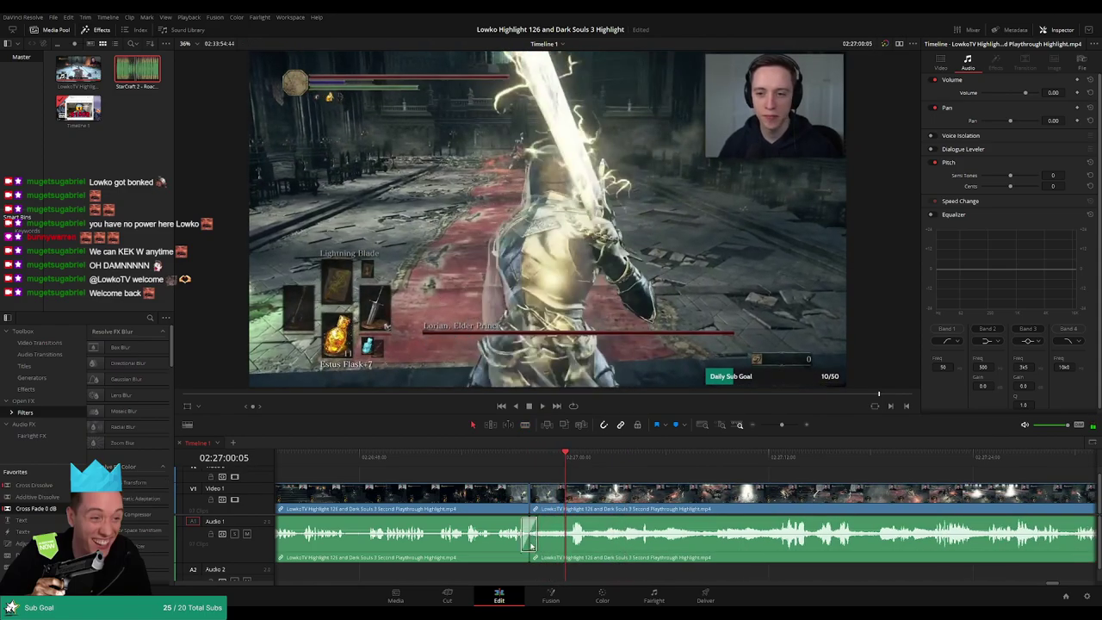
pyautogui.click(525, 540)
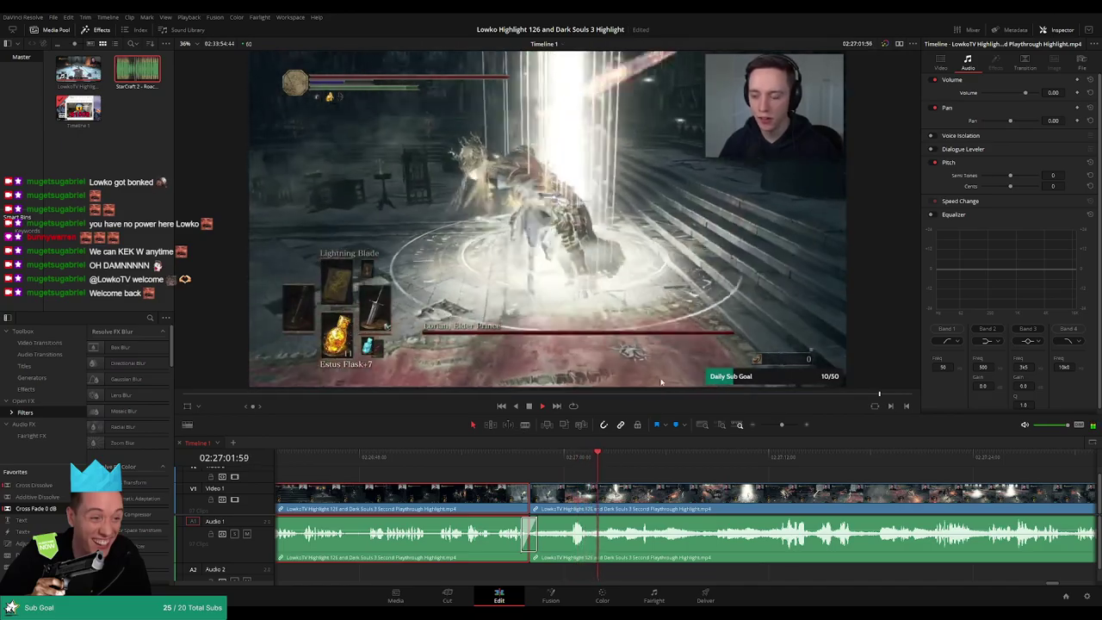
pyautogui.press('c')
pyautogui.click(635, 455)
# Review the Lorian, Elder Prince fight and the run back up to about 02:27:52, surveying the long remaining clip on the timeline.
pyautogui.hscroll(1, 635, 455)
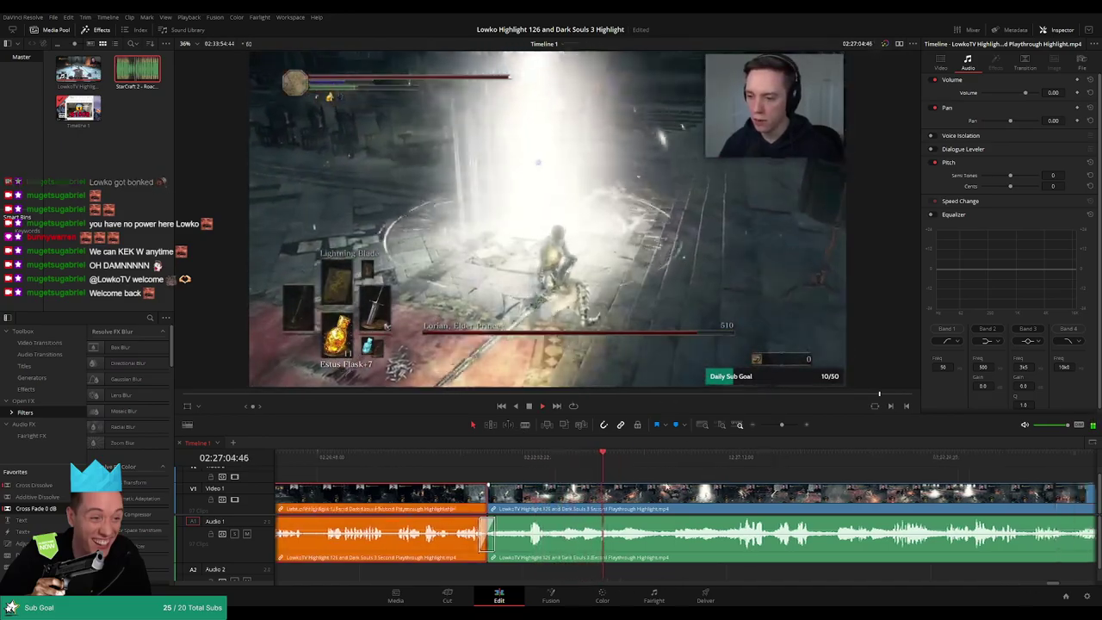
pyautogui.hscroll(2, 622, 475)
pyautogui.click(607, 474)
pyautogui.moveTo(782, 424); pyautogui.dragTo(773, 426)
pyautogui.hscroll(2, 700, 485)
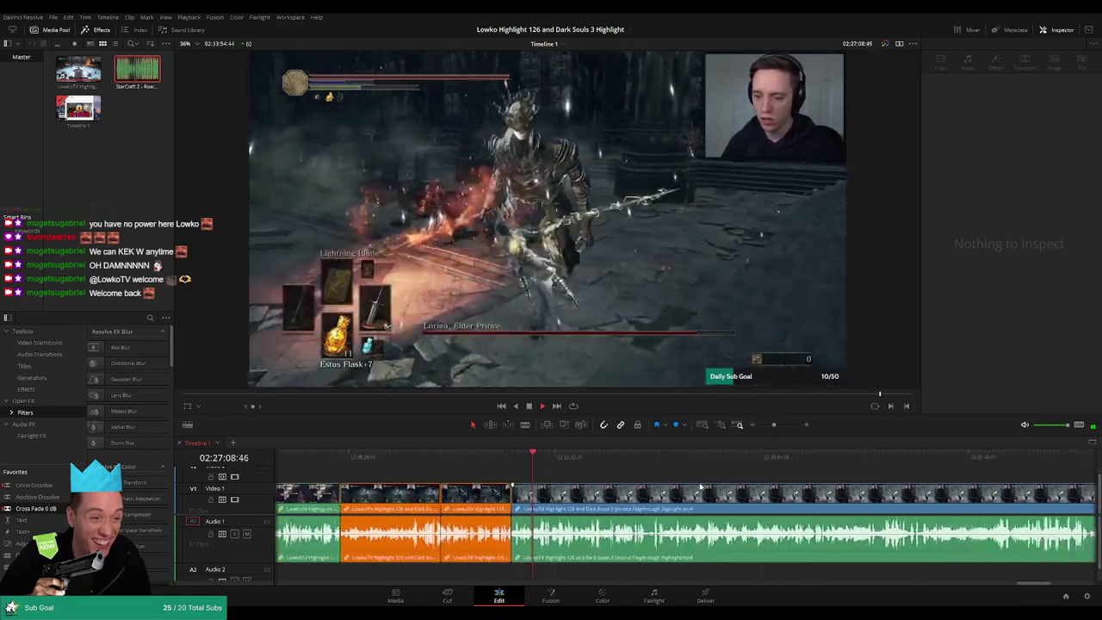
pyautogui.moveTo(700, 486); pyautogui.dragTo(477, 468)
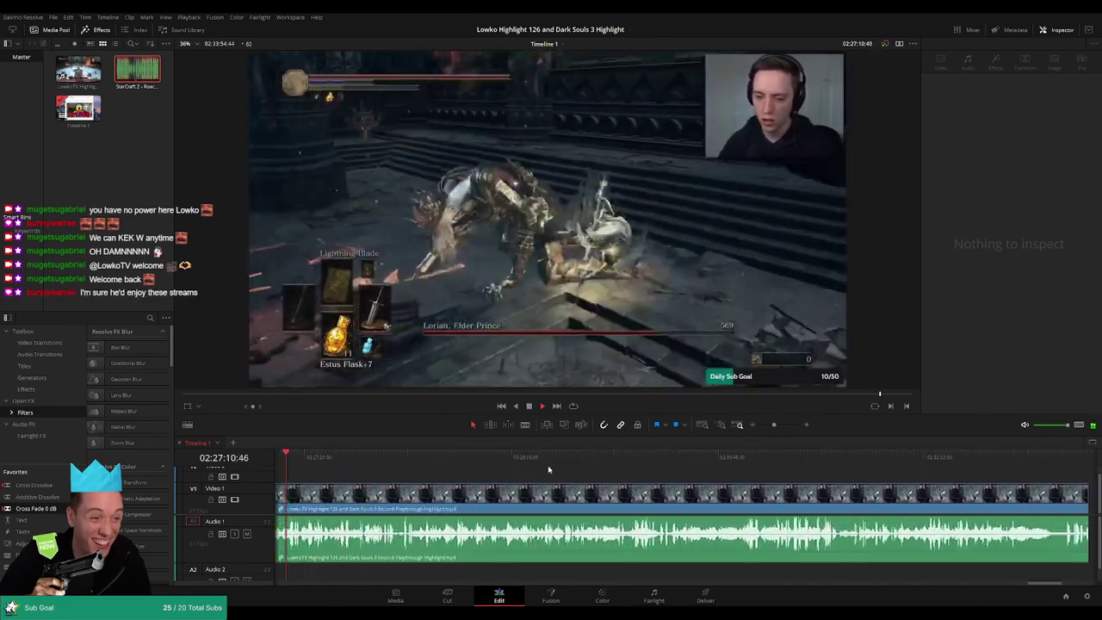
pyautogui.moveTo(549, 470); pyautogui.dragTo(642, 476)
pyautogui.moveTo(774, 425); pyautogui.dragTo(775, 430)
pyautogui.moveTo(859, 468); pyautogui.dragTo(719, 465)
pyautogui.moveTo(808, 488); pyautogui.dragTo(592, 472)
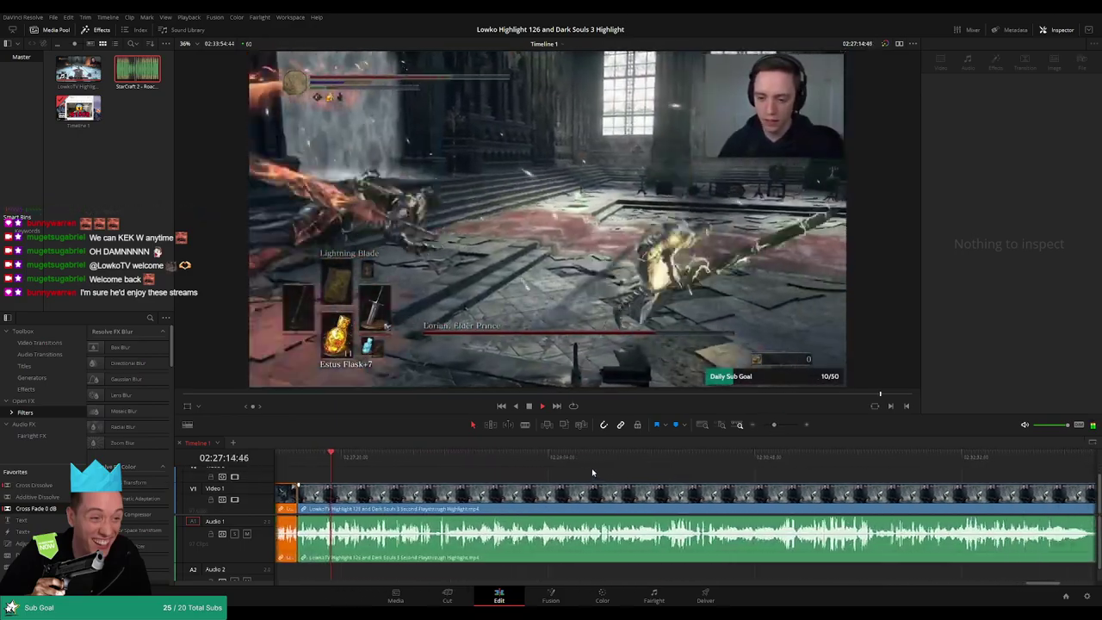
pyautogui.scroll(-2, 591, 472)
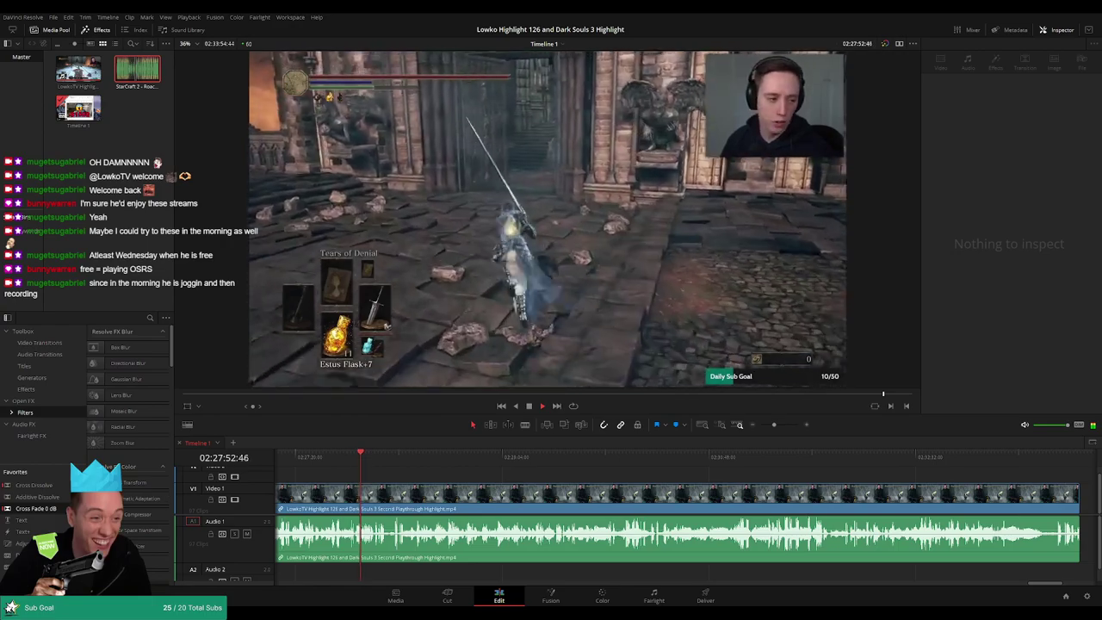
# Cut out the loading screen section between about 02:27:49 and 02:27:50 and close the gap, checking playback across the cut.
pyautogui.scroll(5, 664, 491)
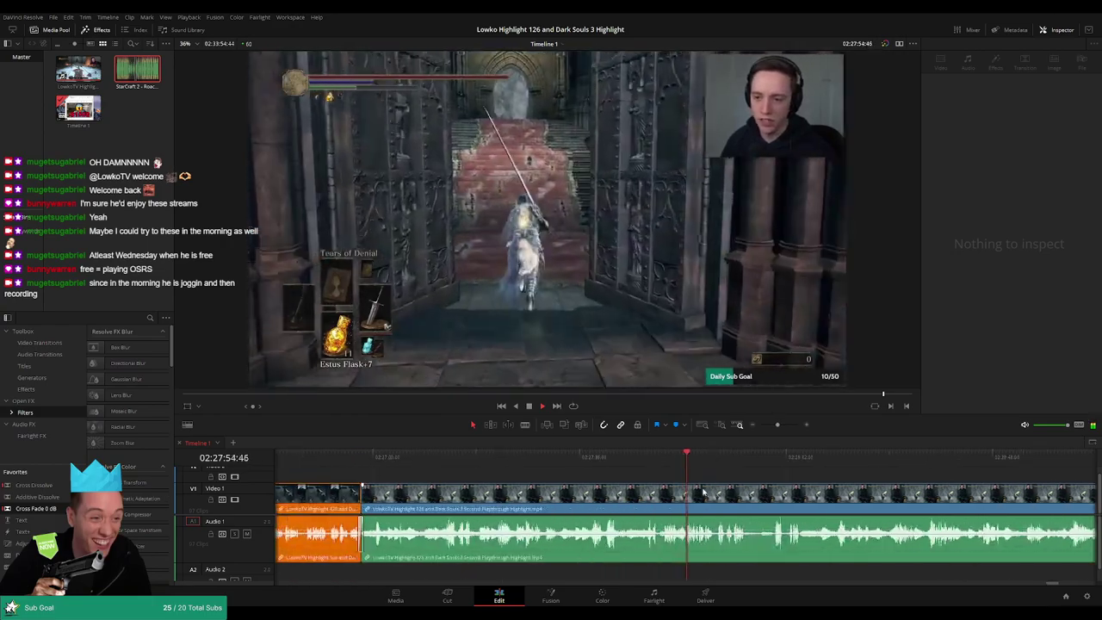
pyautogui.press('space')
pyautogui.click(582, 471)
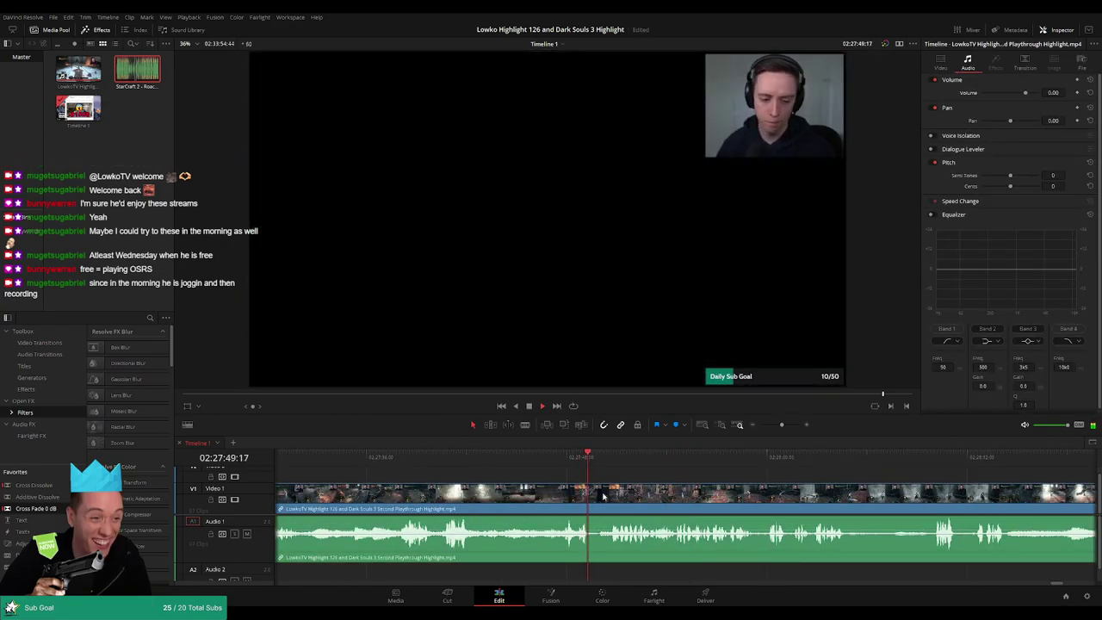
pyautogui.click(594, 508)
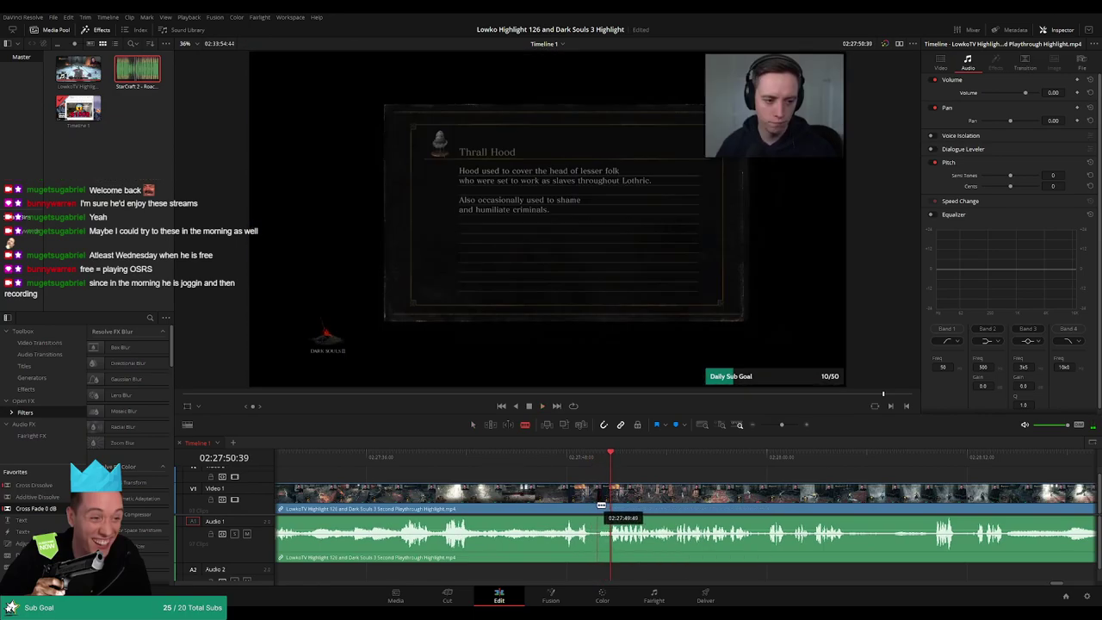
pyautogui.click(609, 466)
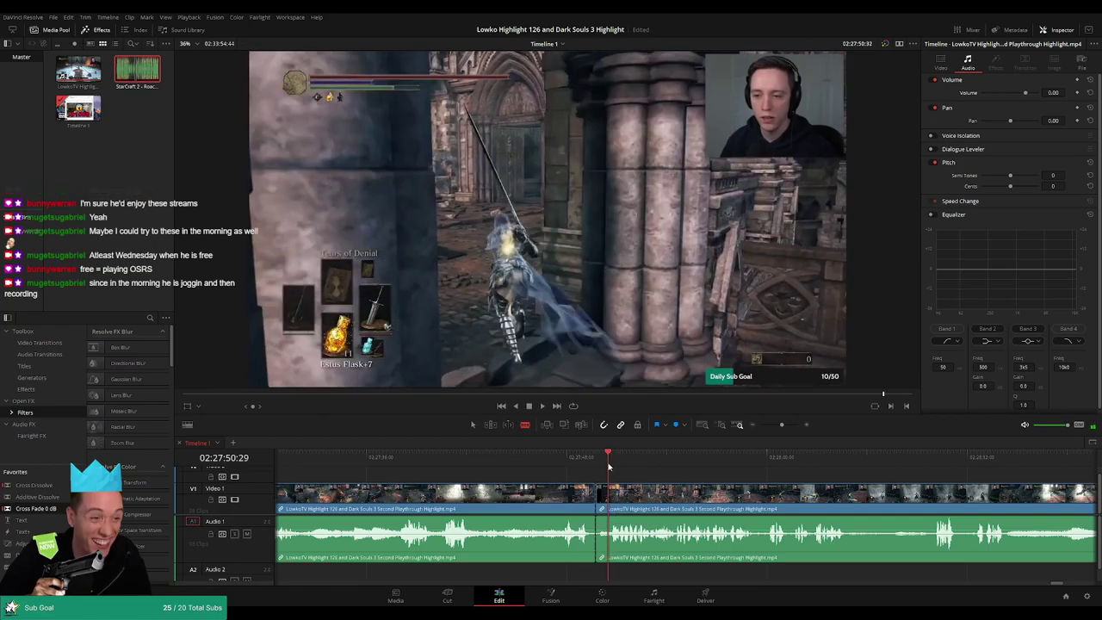
pyautogui.click(603, 497)
pyautogui.press('a')
pyautogui.press('Delete')
pyautogui.press('space')
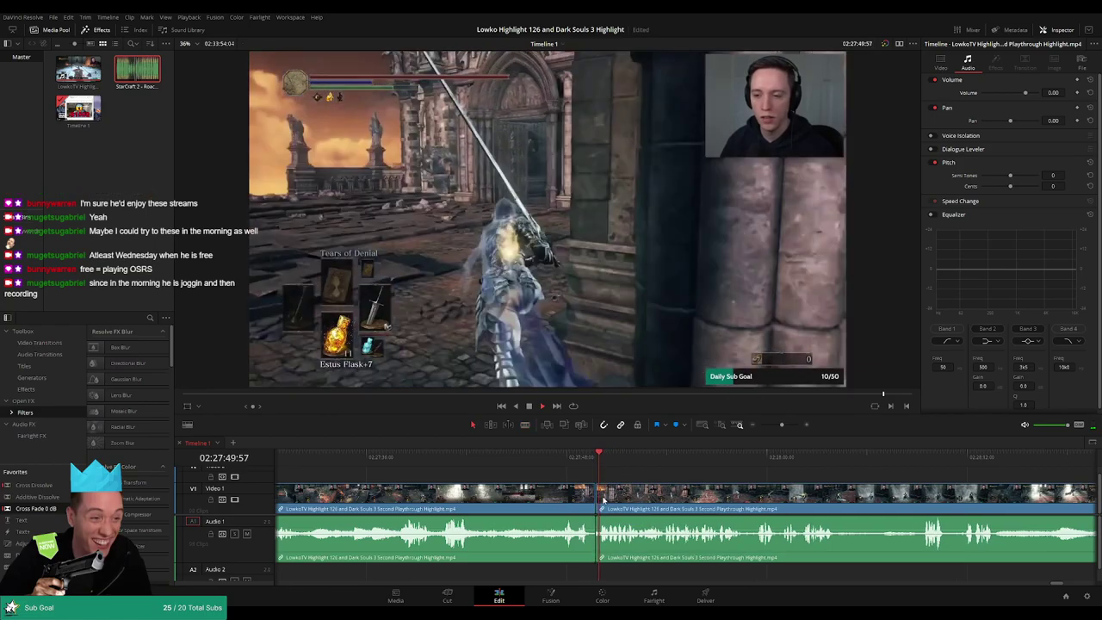
# Colour the boss fight clip before the loading screen cut orange and clear the selection.
pyautogui.click(484, 501)
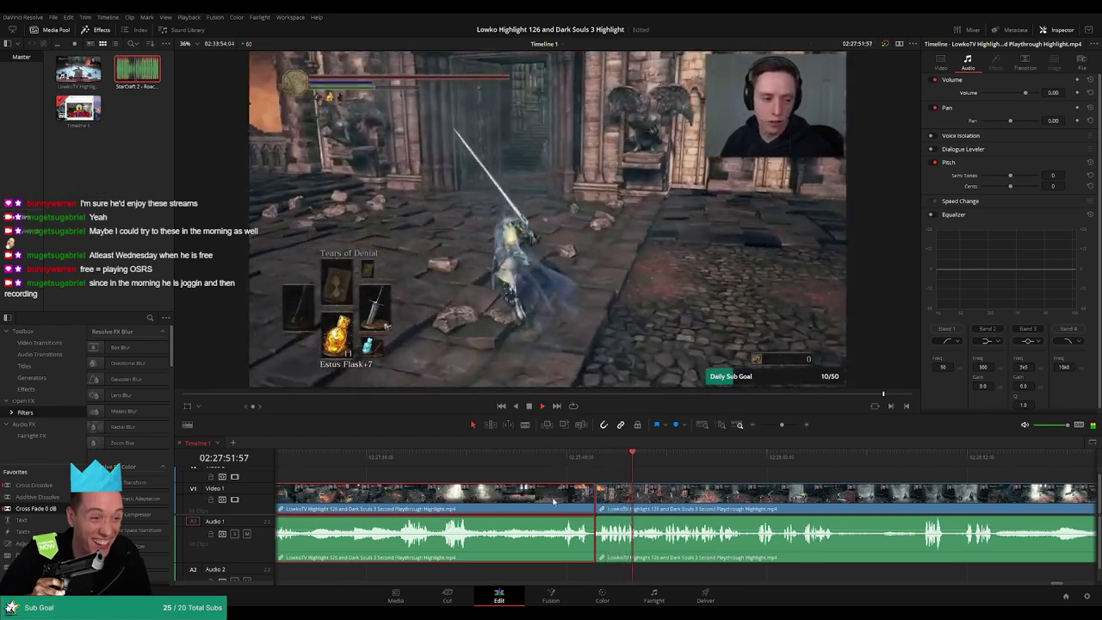
pyautogui.press('1')
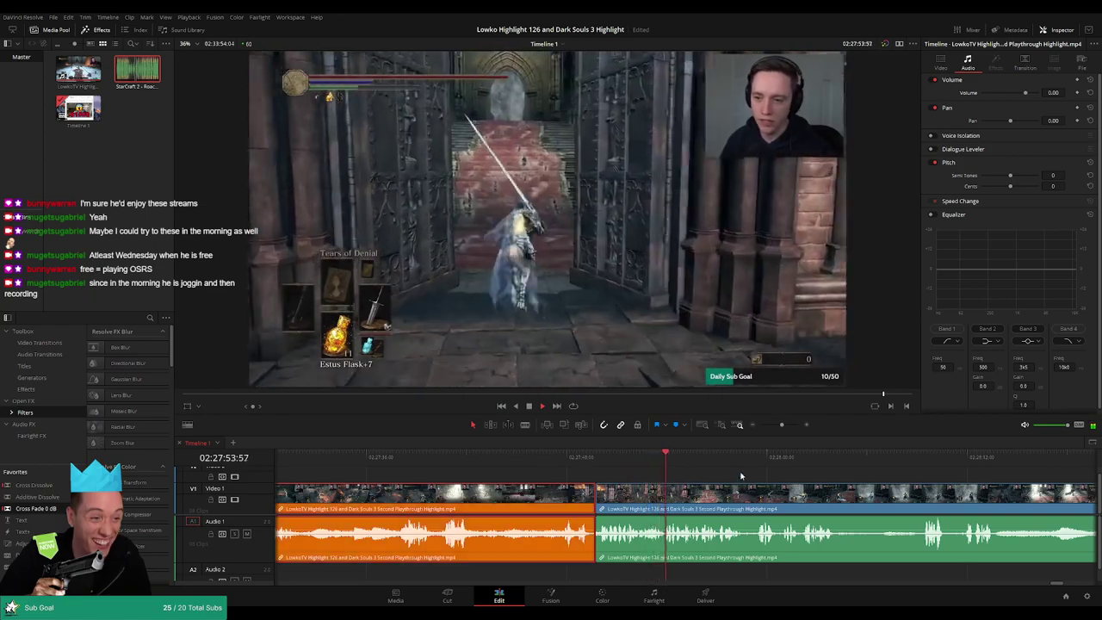
pyautogui.click(765, 474)
# Review the approach to the fog gate up to about 02:28:12 and add an audio cross fade at the loading screen cut.
pyautogui.moveTo(782, 425)
pyautogui.mouseDown()
pyautogui.moveTo(767, 427)
pyautogui.moveTo(782, 425)
pyautogui.mouseUp()
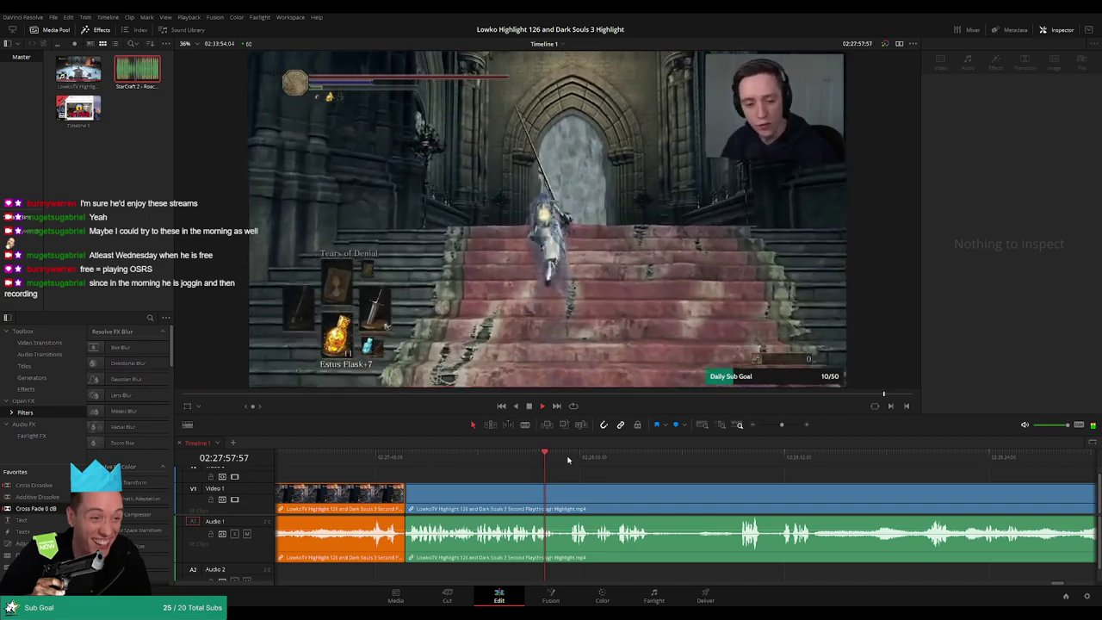
pyautogui.click(567, 461)
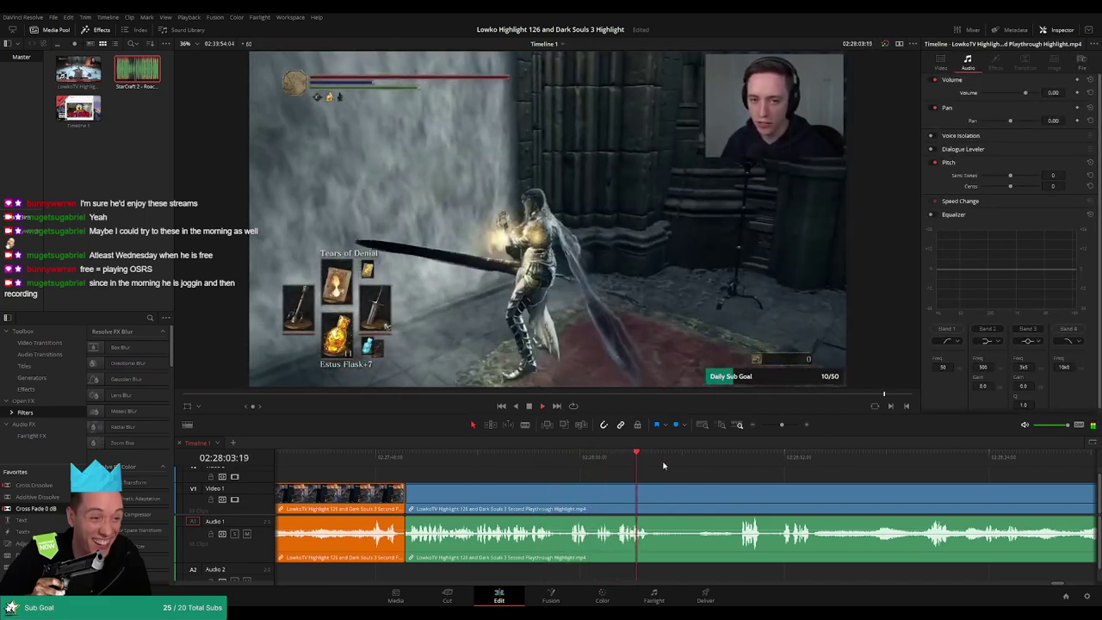
pyautogui.click(614, 465)
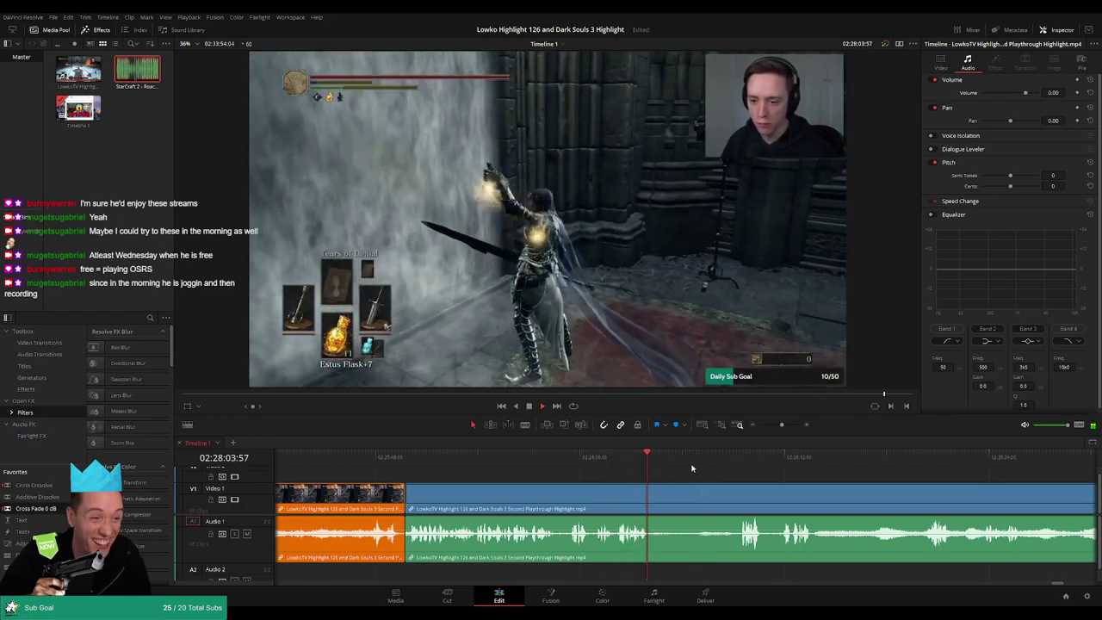
pyautogui.moveTo(725, 465); pyautogui.dragTo(742, 465)
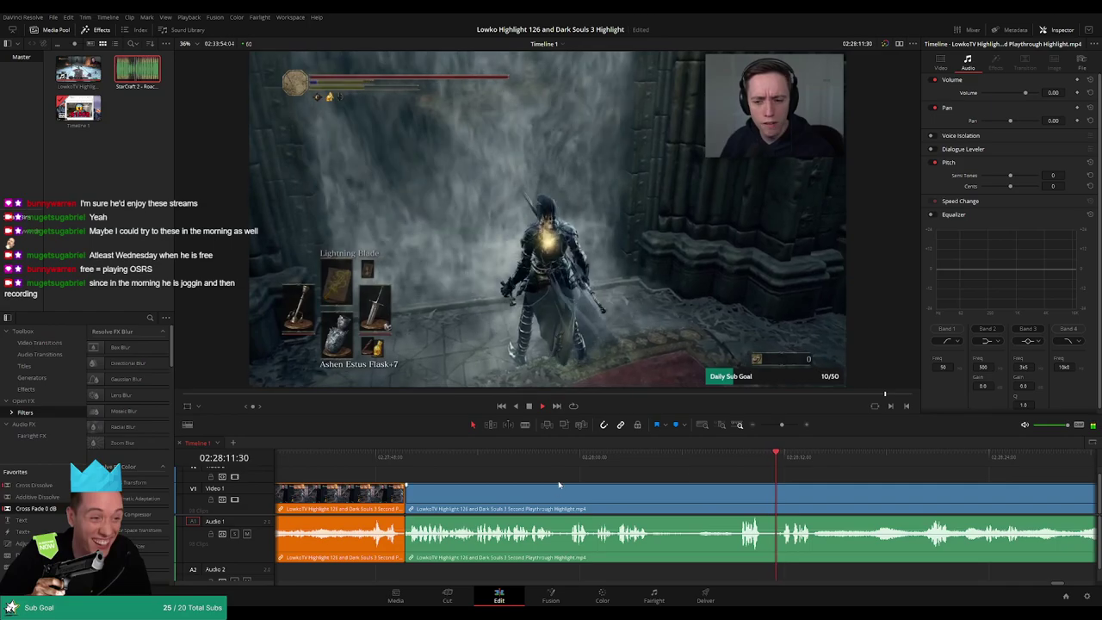
pyautogui.press('space')
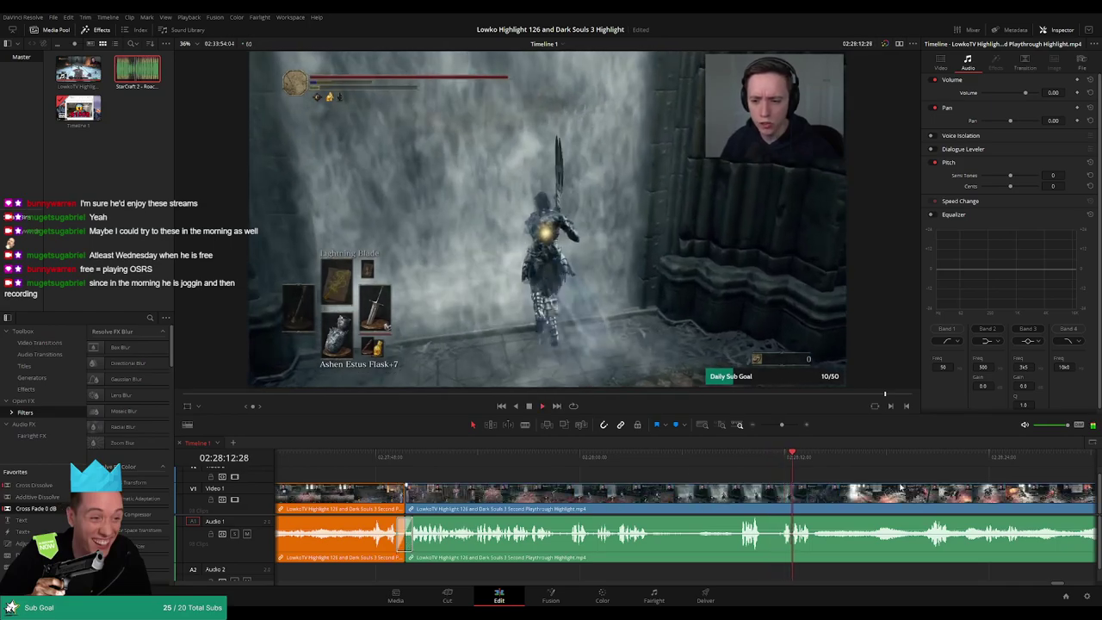
# Skim the opening of the Lorian, Elder Prince fight to about 02:28:24, then replay it from the fog gate at about 02:28:06.
pyautogui.hscroll(3, 606, 489)
pyautogui.click(639, 457)
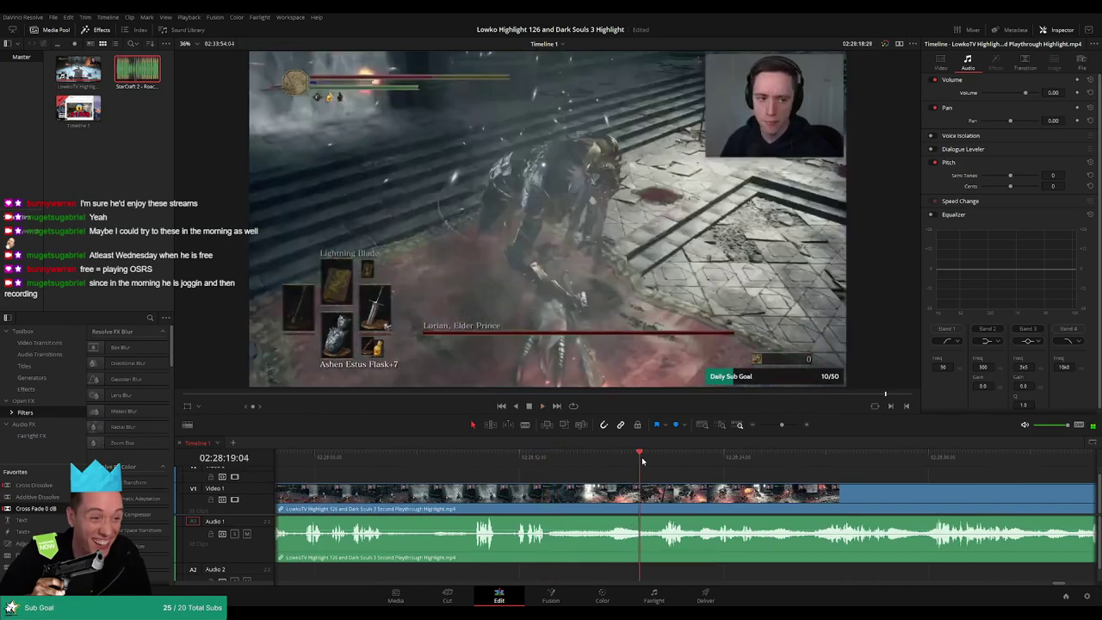
pyautogui.click(664, 459)
pyautogui.hscroll(1, 715, 480)
pyautogui.hscroll(1, 714, 480)
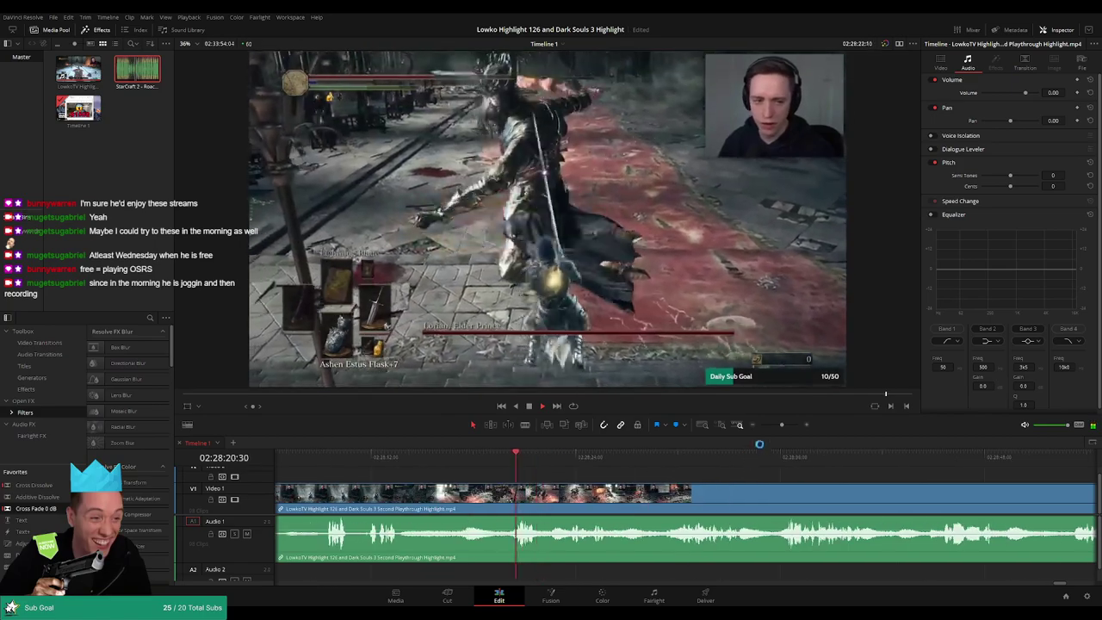
pyautogui.moveTo(782, 426); pyautogui.dragTo(780, 427)
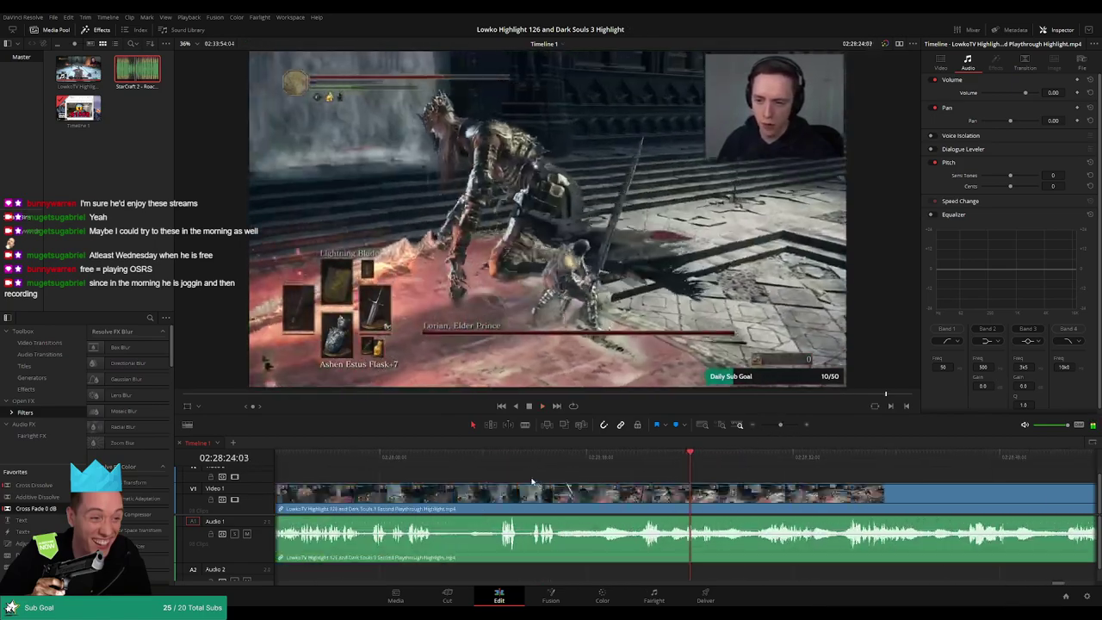
pyautogui.click(466, 459)
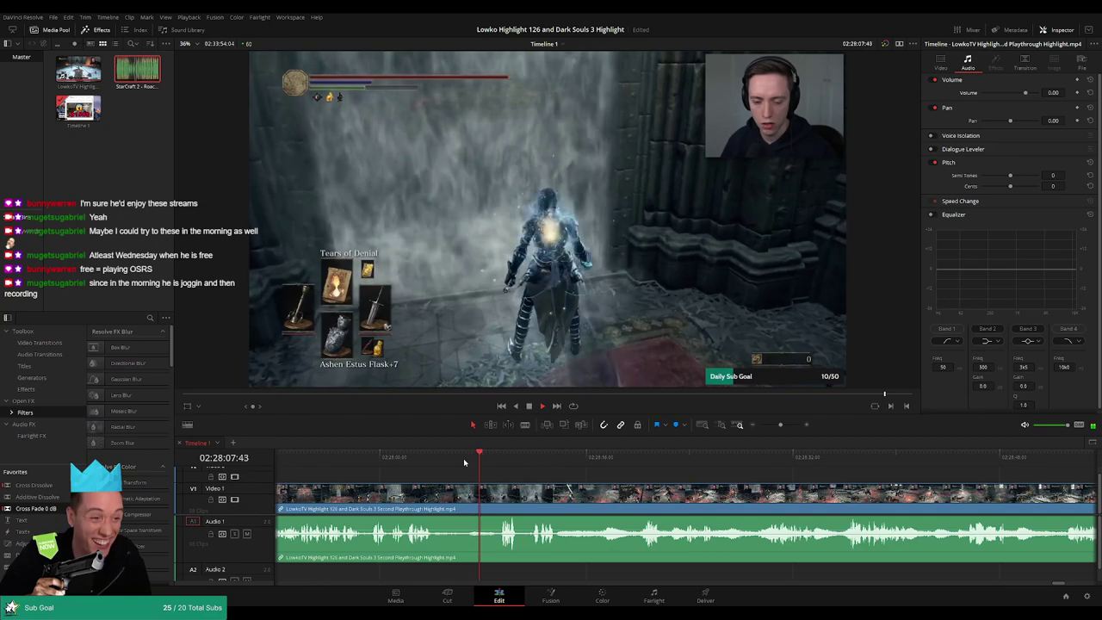
pyautogui.click(450, 461)
pyautogui.press('space')
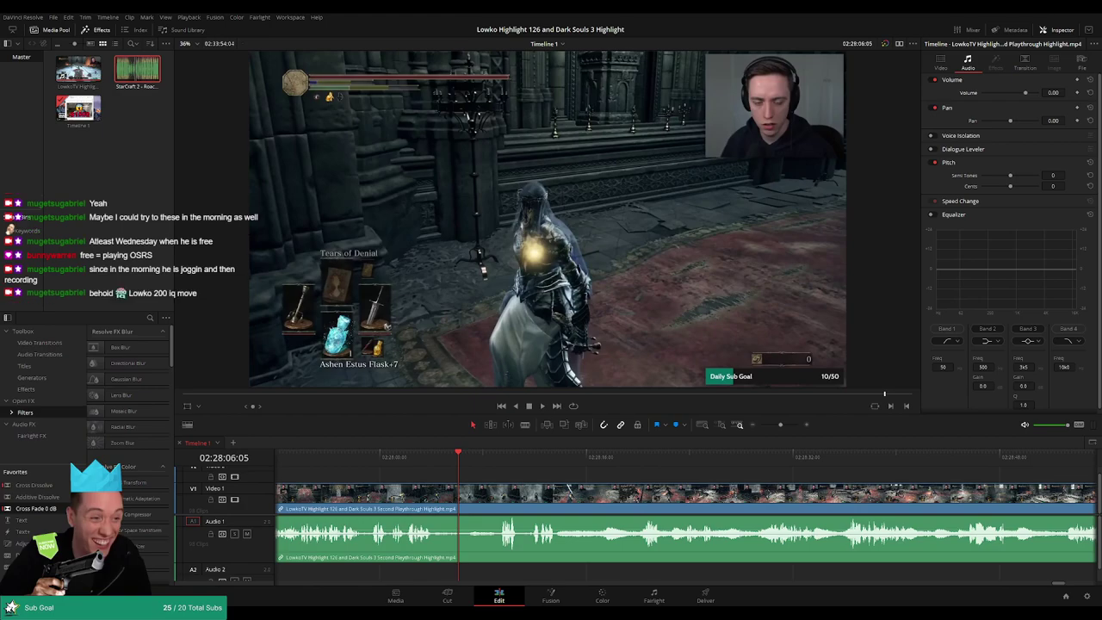
pyautogui.press('space')
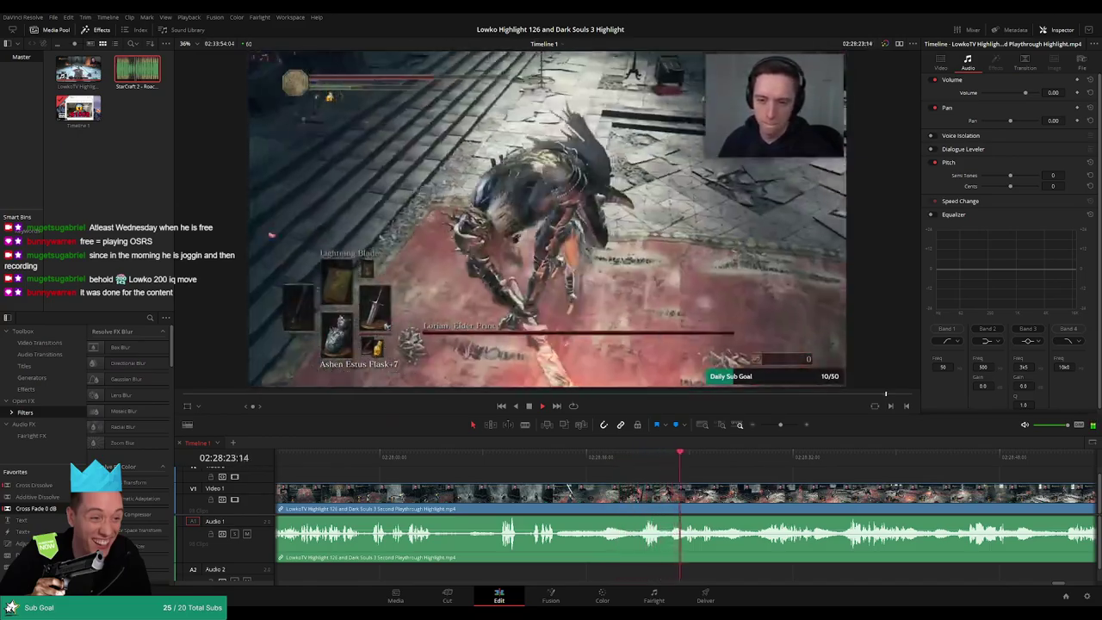
# Review the Lorian, Elder Prince fight from about 02:28:25 to 02:28:56, skipping ahead through the footage.
pyautogui.hscroll(3, 612, 477)
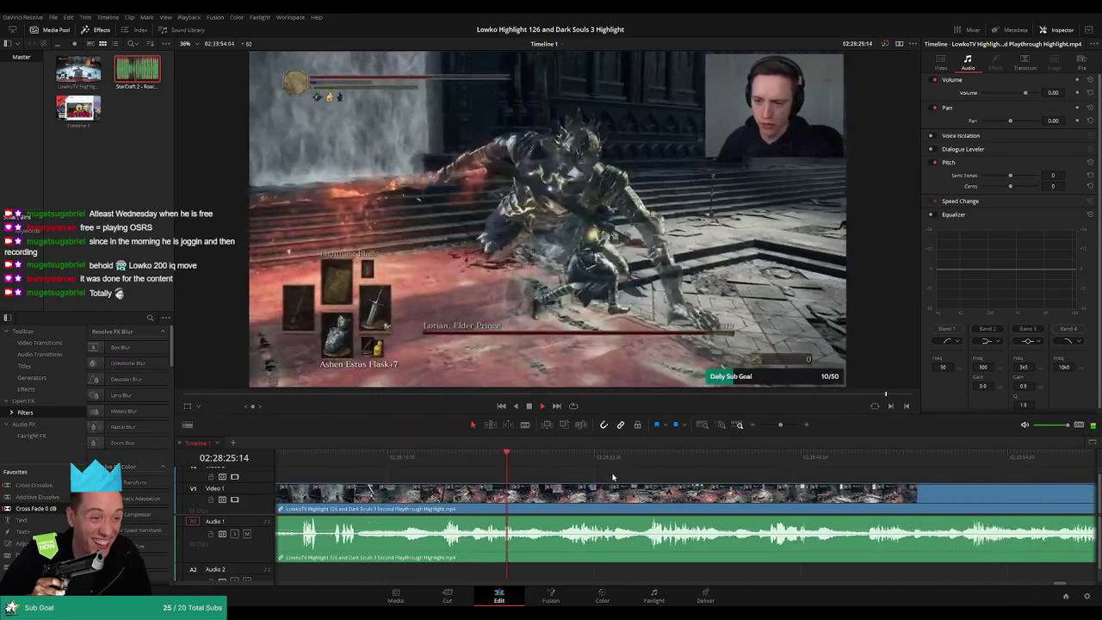
pyautogui.moveTo(780, 424); pyautogui.dragTo(776, 425)
pyautogui.hscroll(3, 576, 499)
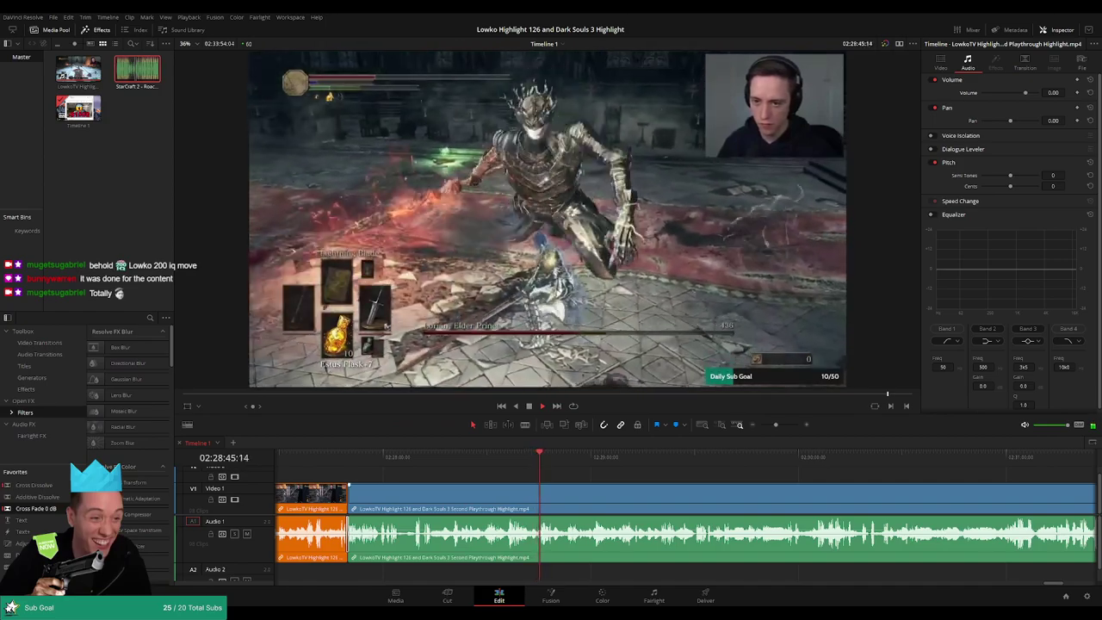
pyautogui.hscroll(2, 437, 488)
pyautogui.scroll(1, 478, 474)
pyautogui.hscroll(1, 717, 488)
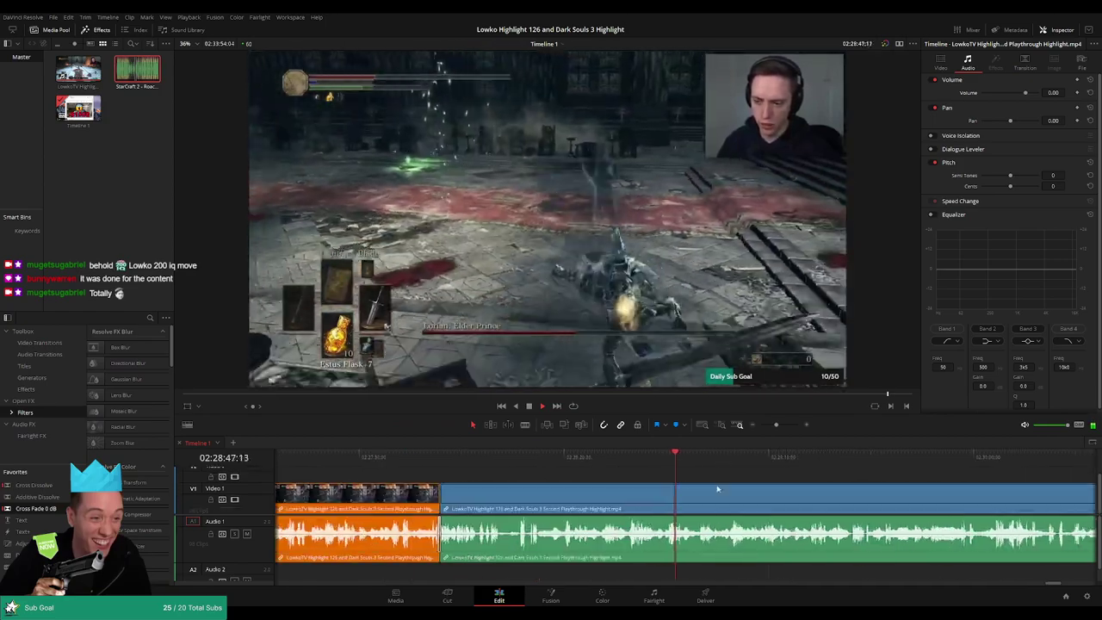
pyautogui.scroll(3, 716, 488)
pyautogui.hscroll(2, 701, 485)
pyautogui.moveTo(523, 462); pyautogui.dragTo(534, 461)
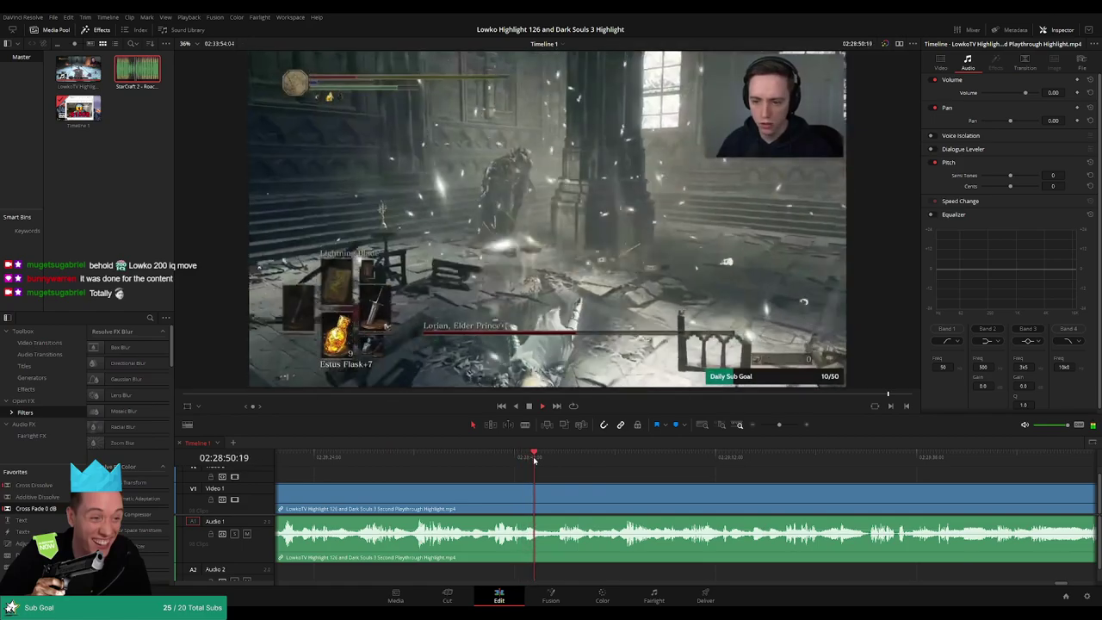
pyautogui.click(556, 458)
pyautogui.hscroll(2, 629, 474)
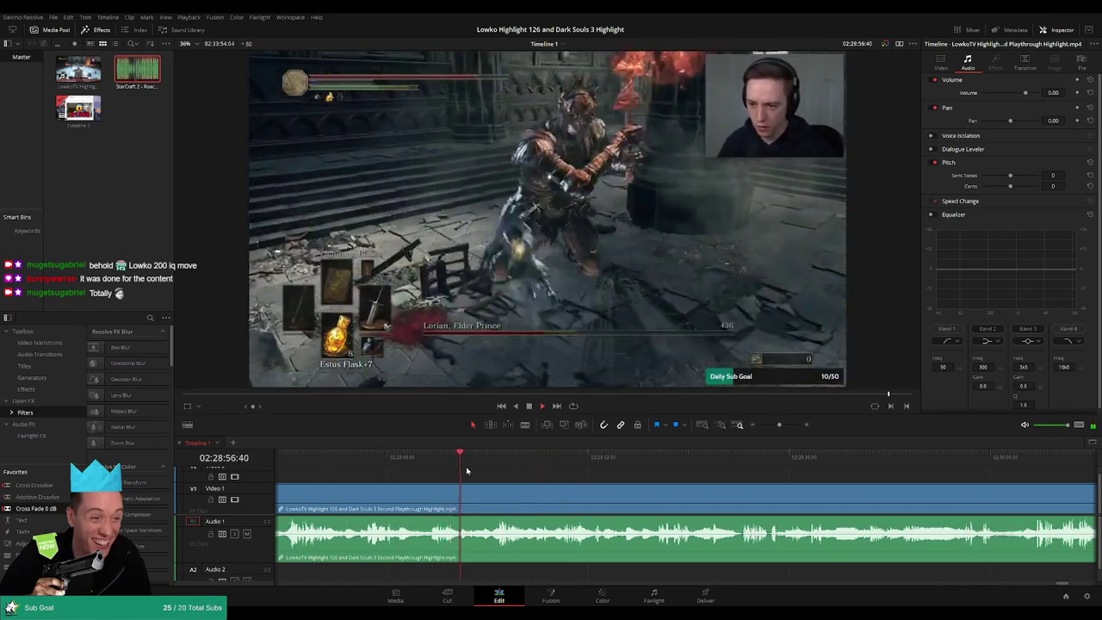
# Review the rest of the Lorian fight from about 02:29:01 to the player's death at about 02:29:28.
pyautogui.click(484, 454)
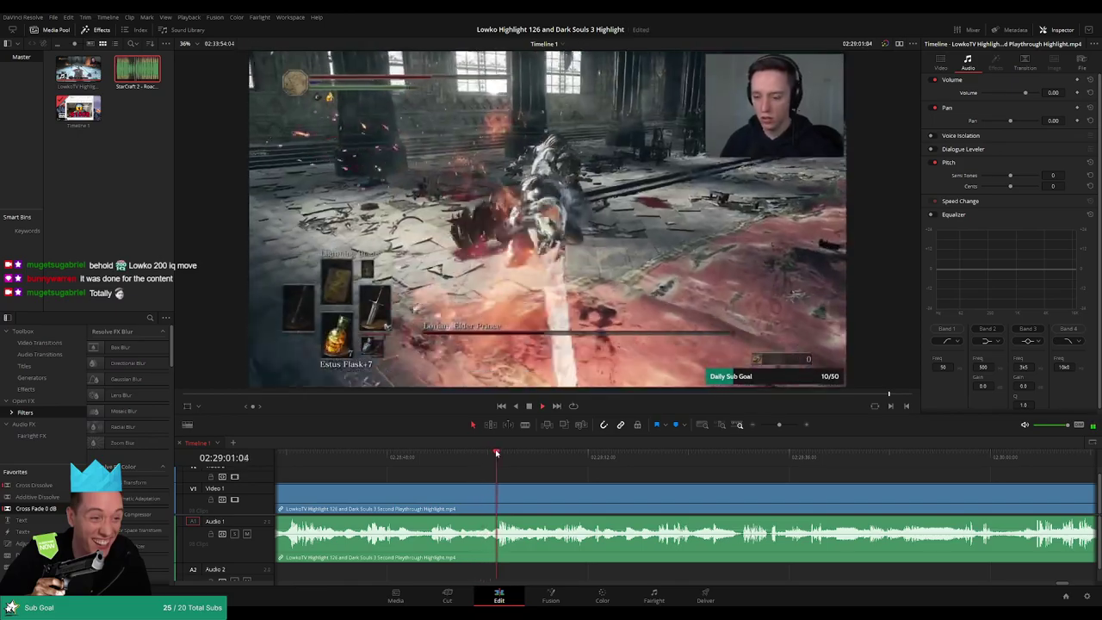
pyautogui.click(560, 454)
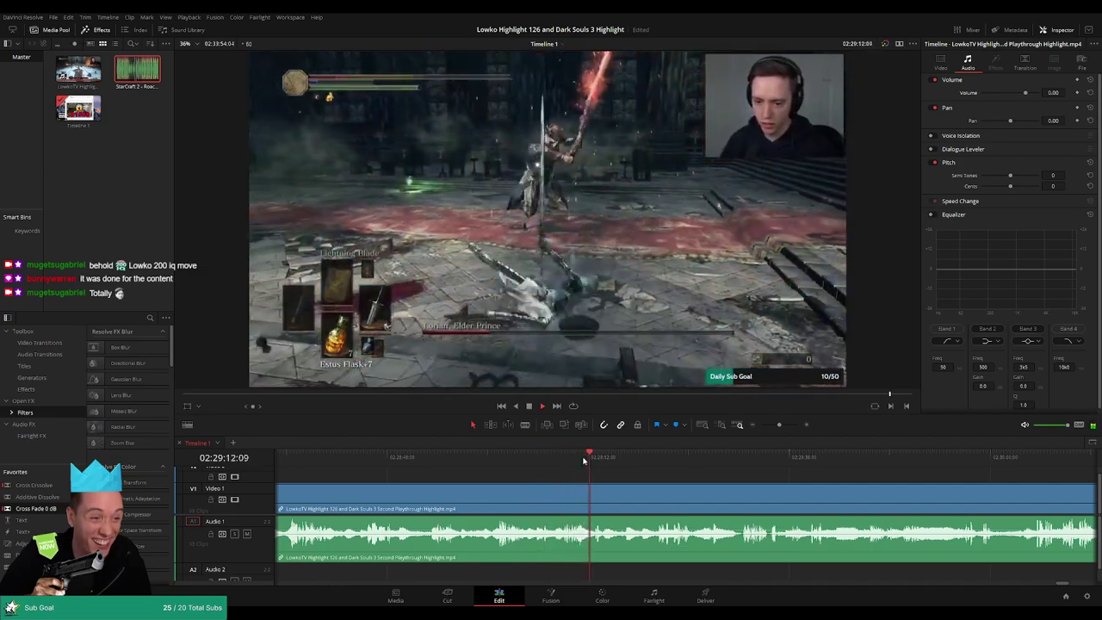
pyautogui.scroll(1, 629, 481)
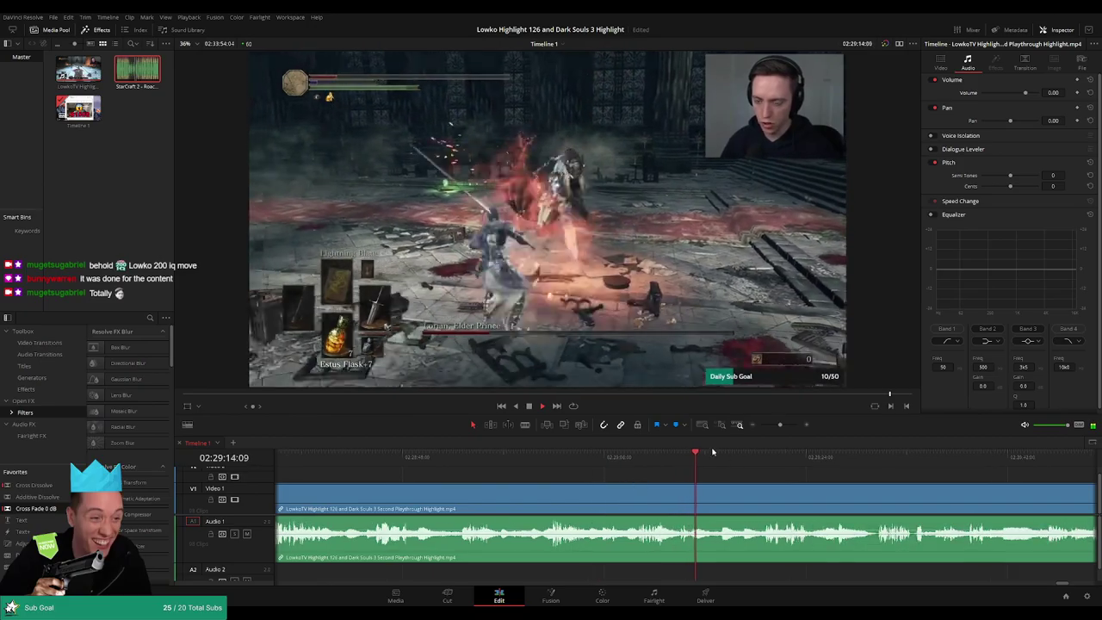
pyautogui.click(723, 460)
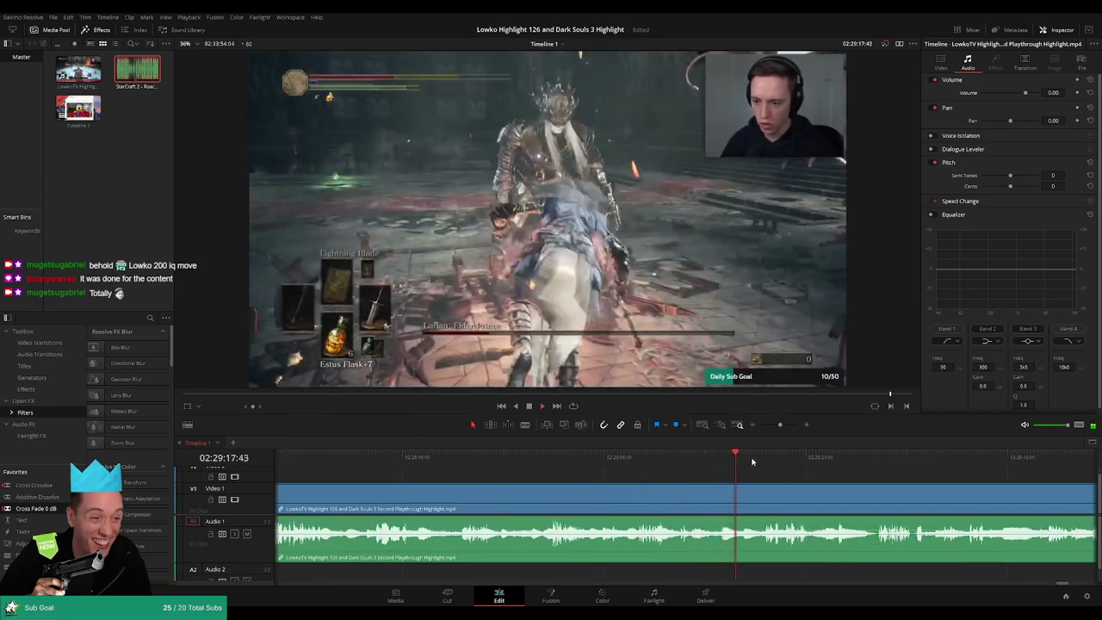
pyautogui.click(759, 460)
pyautogui.moveTo(825, 492); pyautogui.dragTo(645, 479)
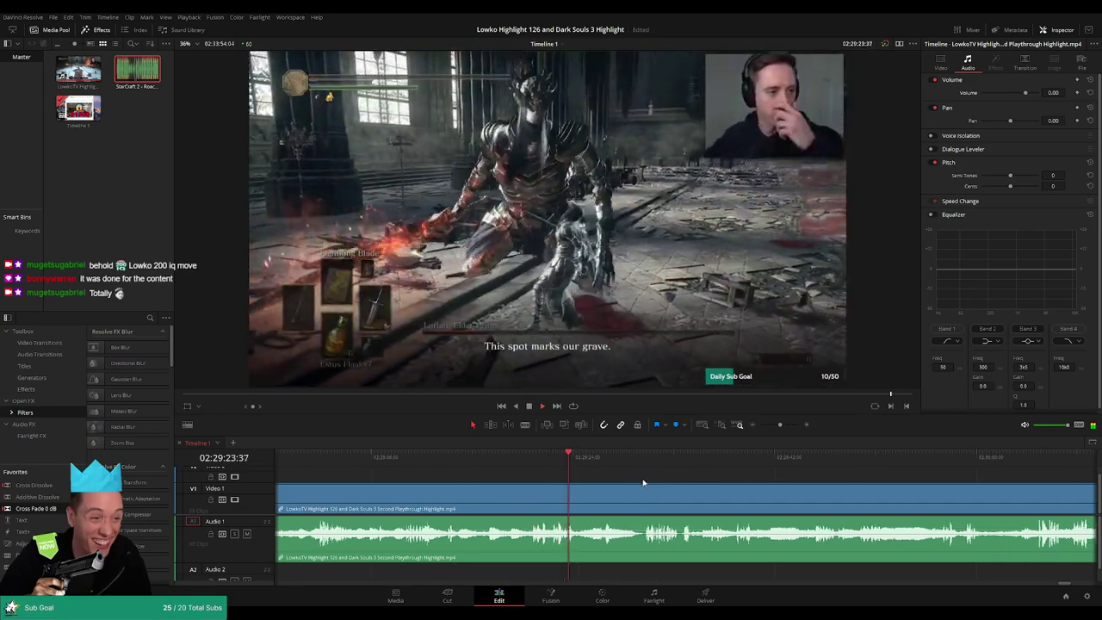
pyautogui.click(599, 465)
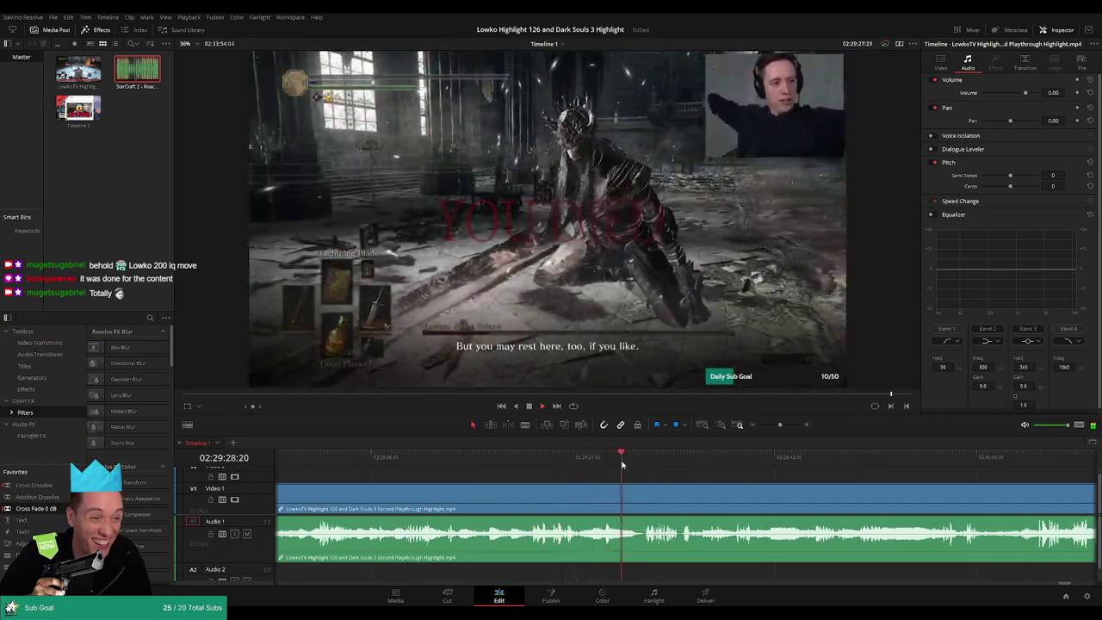
# Cut out the section between the Lothric Castle arrival and the Ancient Wyvern bridge, about 02:29:34 to 02:29:35, and close the gap.
pyautogui.scroll(2, 699, 482)
pyautogui.moveTo(771, 479); pyautogui.dragTo(598, 468)
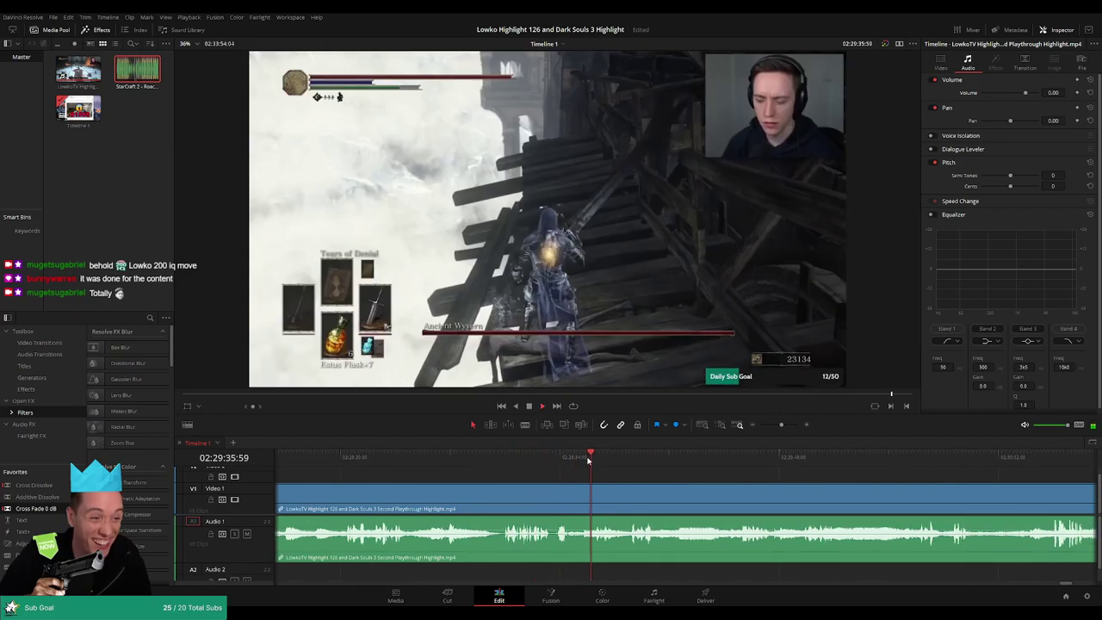
pyautogui.click(558, 457)
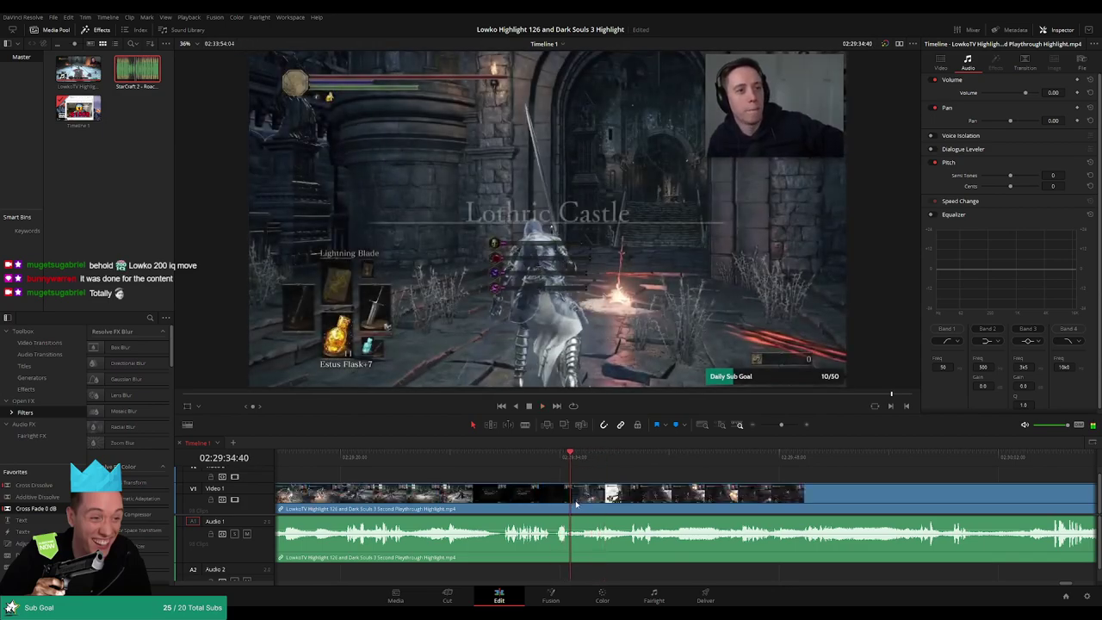
pyautogui.press('space')
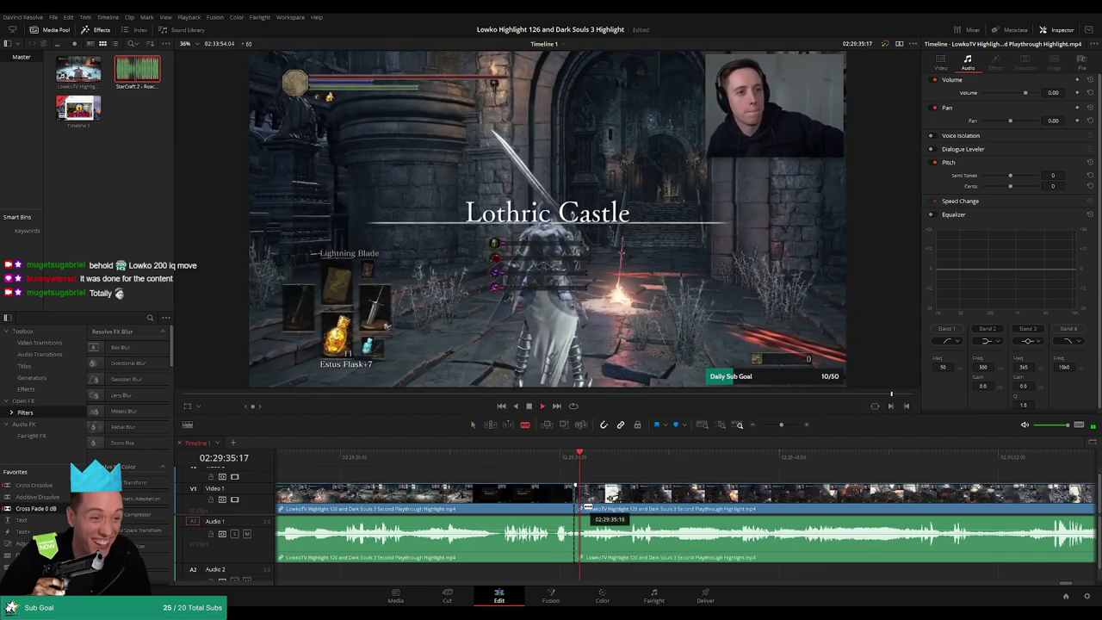
pyautogui.press('space')
pyautogui.click(591, 508)
pyautogui.press('a')
pyautogui.click(586, 499)
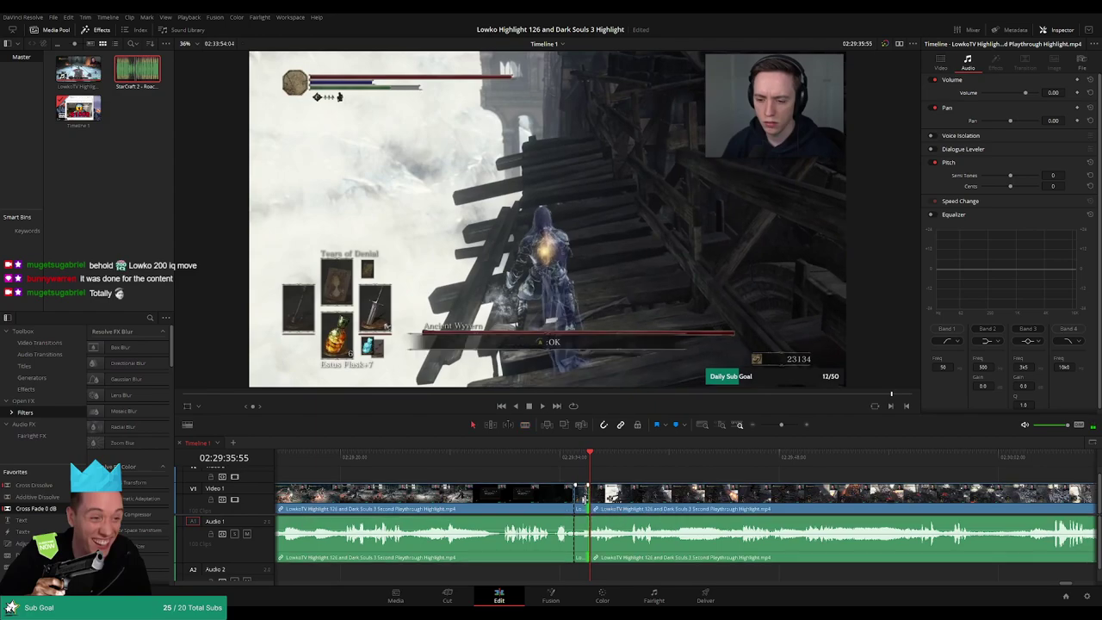
pyautogui.press('Delete')
pyautogui.press('space')
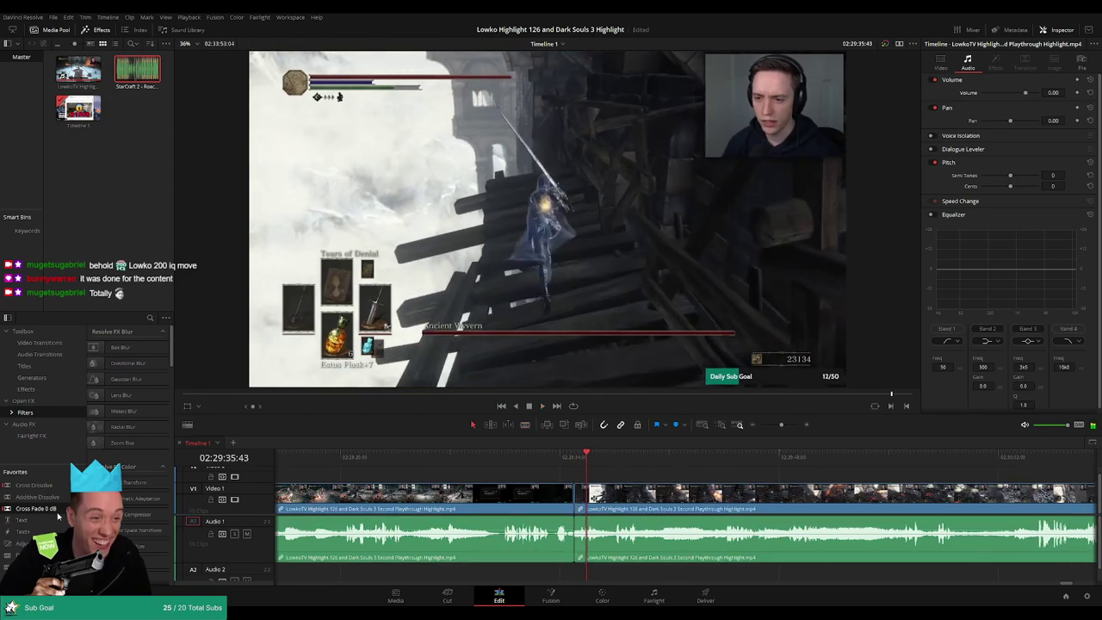
# Add an audio cross fade at the Lothric Castle cut, colour the clip before it orange and clear the selection.
pyautogui.press('space')
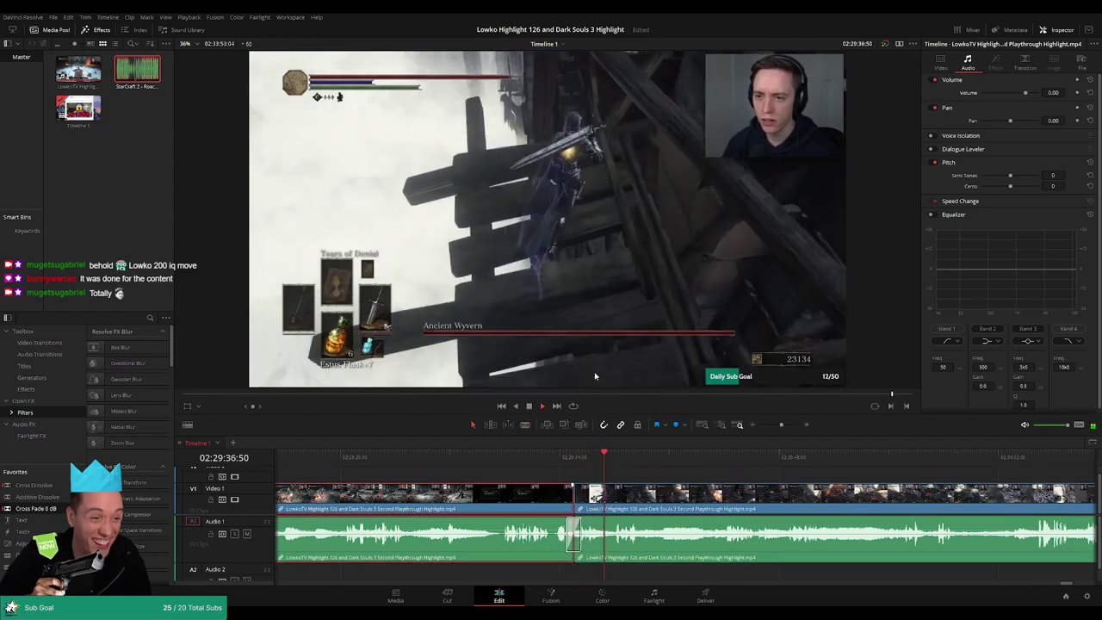
pyautogui.hotkey('ctrl', '1')
pyautogui.click(689, 479)
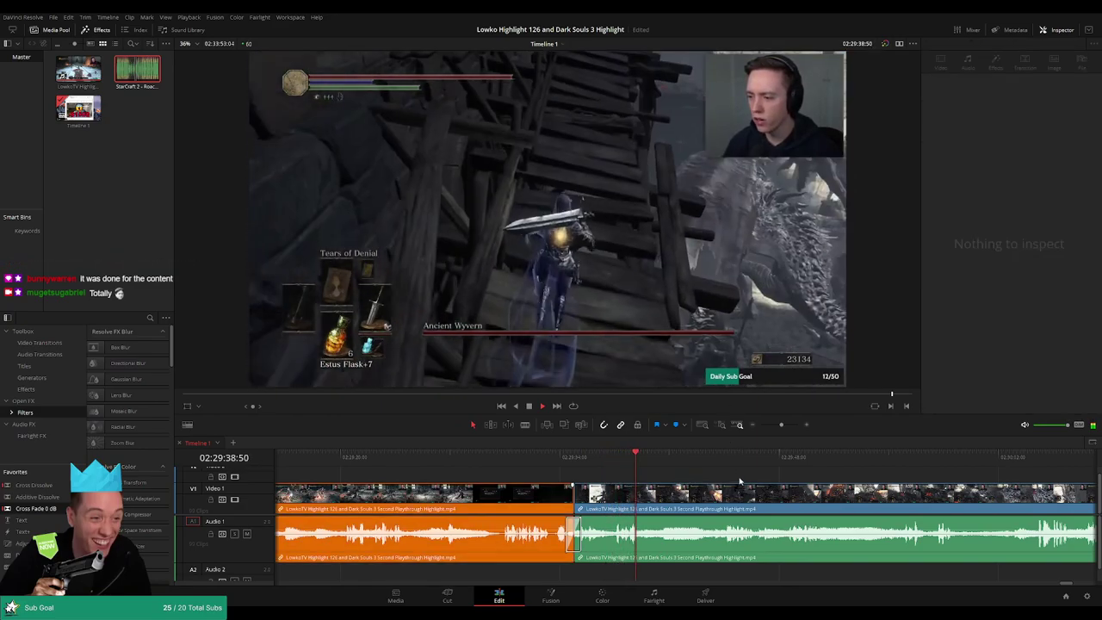
# Review the bridge run and the Ancient Wyvern plunge attack from about 02:29:38 to 02:30:11.
pyautogui.hscroll(2, 654, 479)
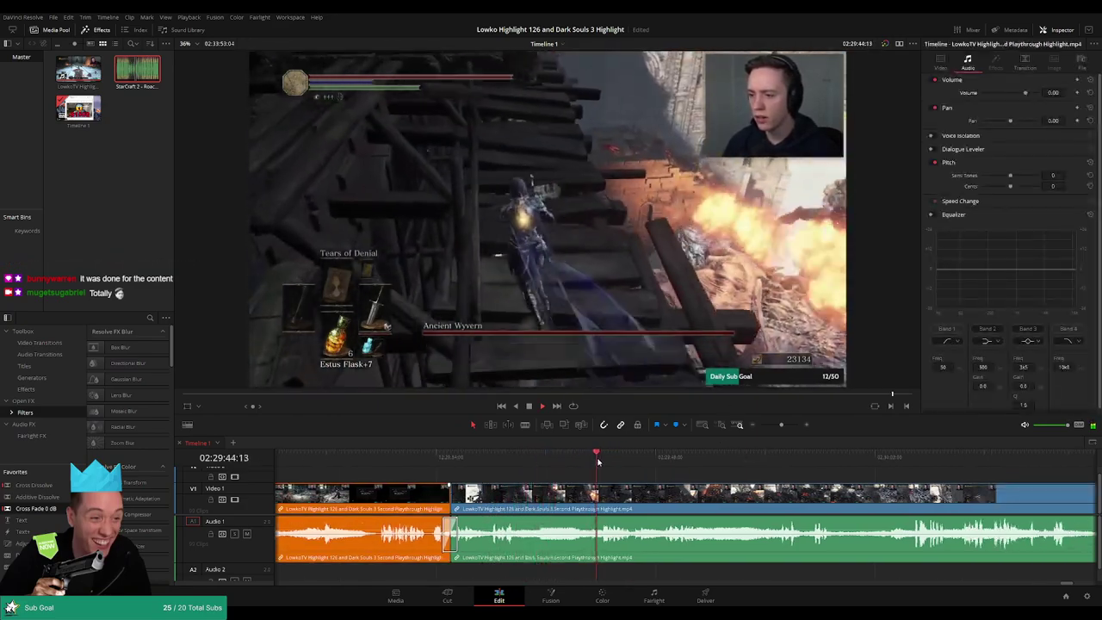
pyautogui.hscroll(3, 733, 487)
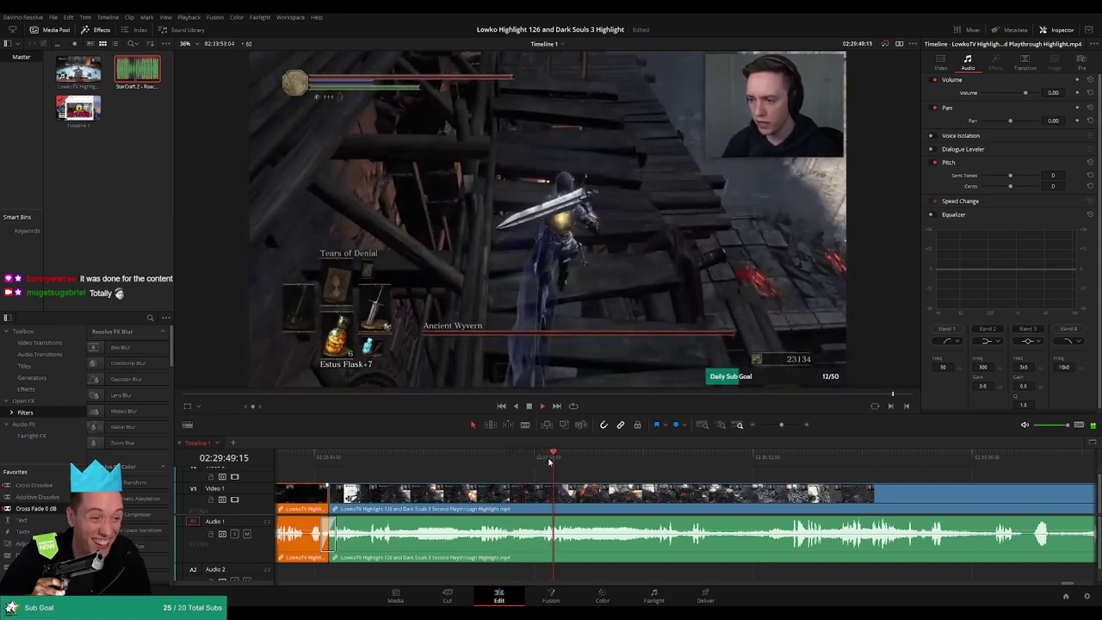
pyautogui.moveTo(617, 464); pyautogui.dragTo(654, 463)
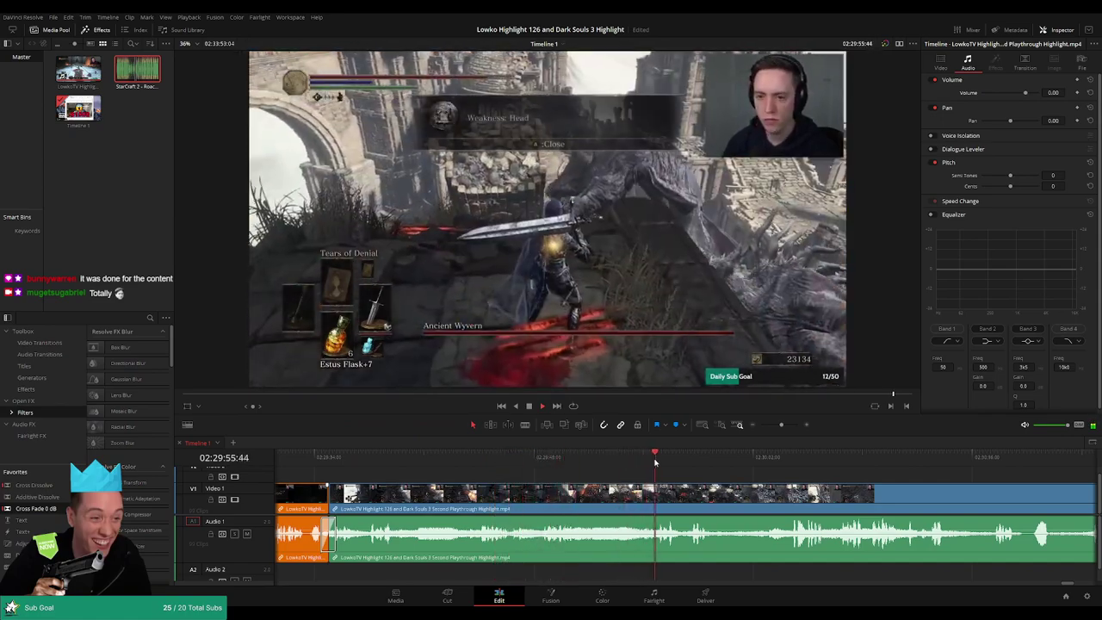
pyautogui.moveTo(715, 479); pyautogui.dragTo(654, 464)
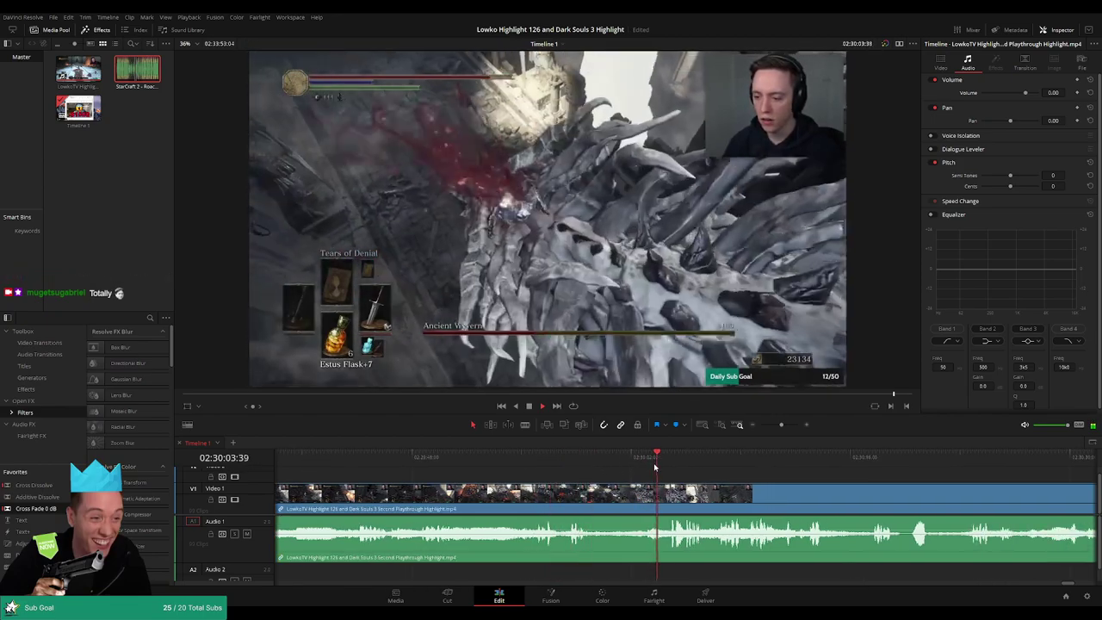
pyautogui.hscroll(4, 763, 493)
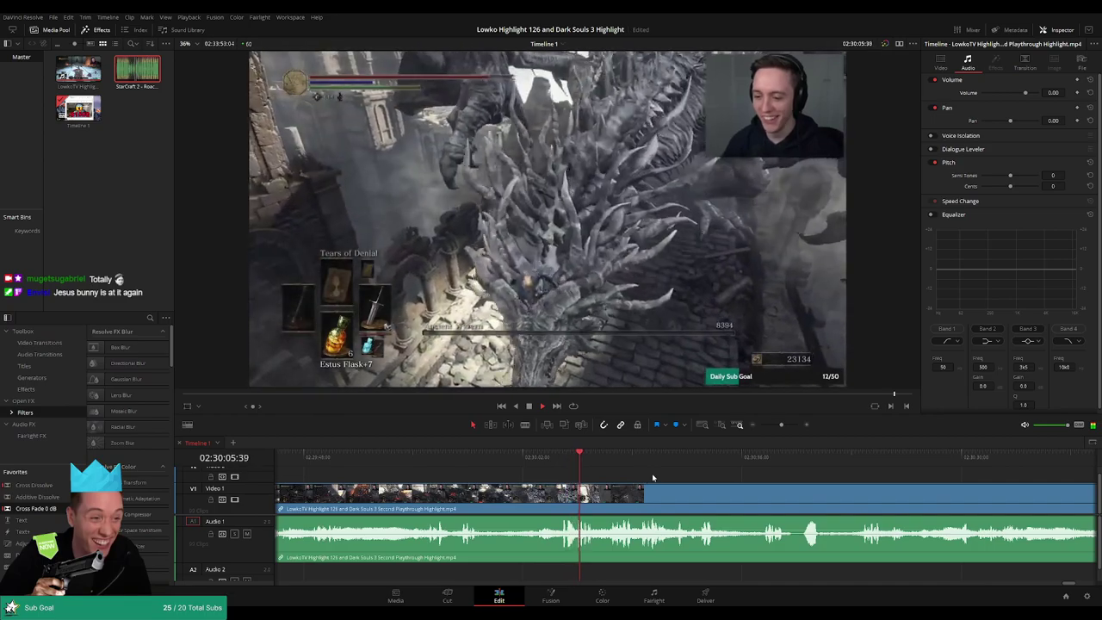
pyautogui.hscroll(3, 703, 480)
pyautogui.hscroll(3, 602, 478)
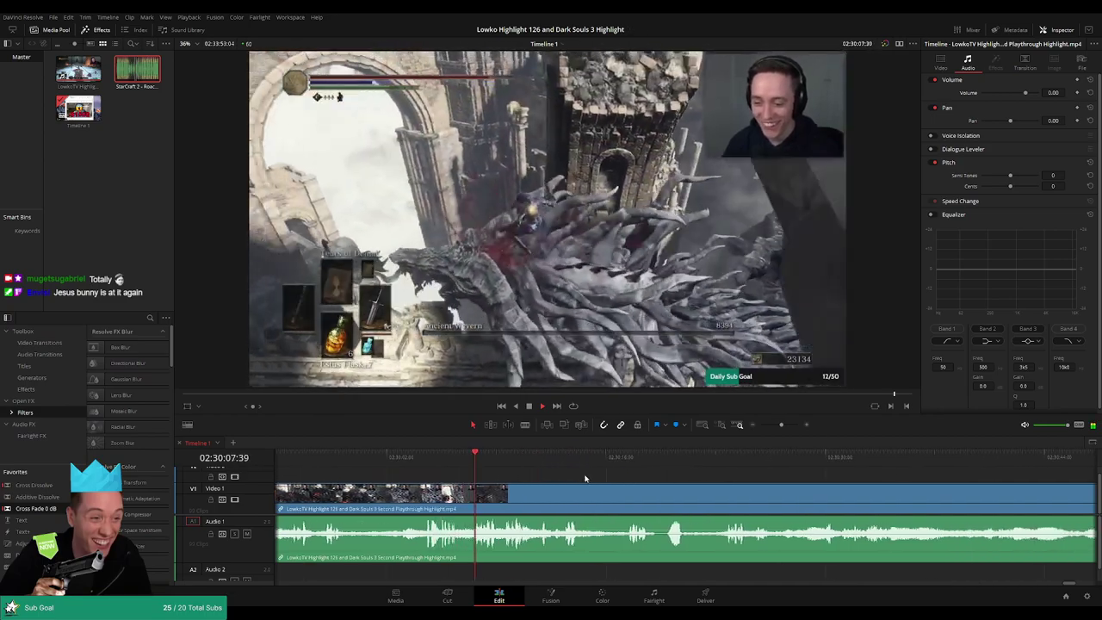
pyautogui.moveTo(781, 425)
pyautogui.mouseDown()
pyautogui.moveTo(770, 427)
pyautogui.moveTo(783, 428)
pyautogui.mouseUp()
pyautogui.hscroll(4, 580, 470)
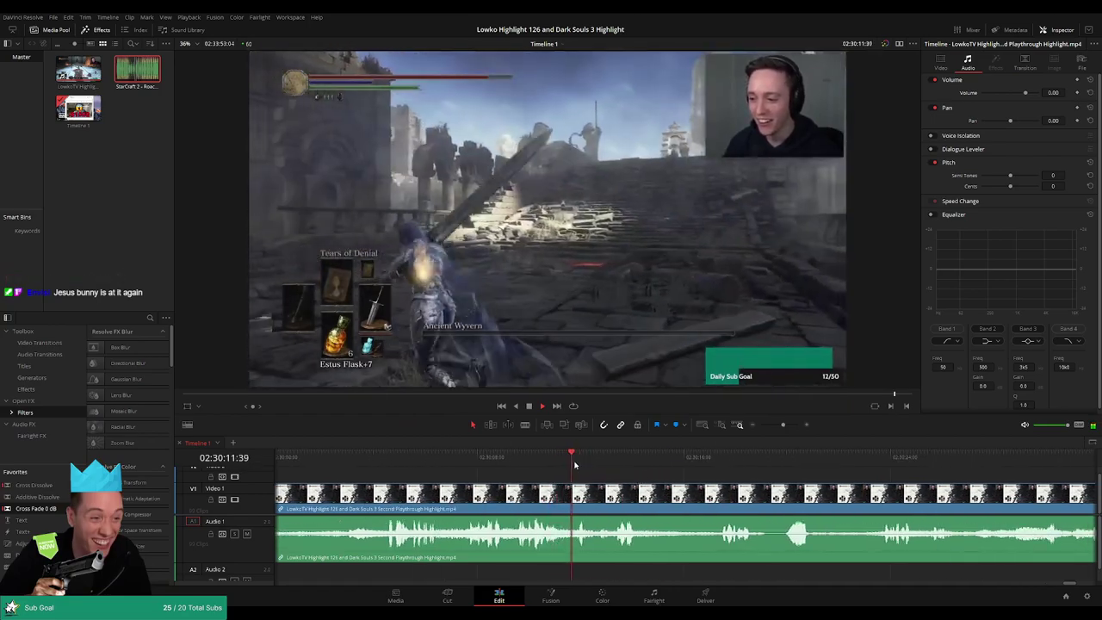
# Review the footage from the end of the Ancient Wyvern fight into the King of the Storm fight, up to about 02:30:41.
pyautogui.hscroll(4, 622, 479)
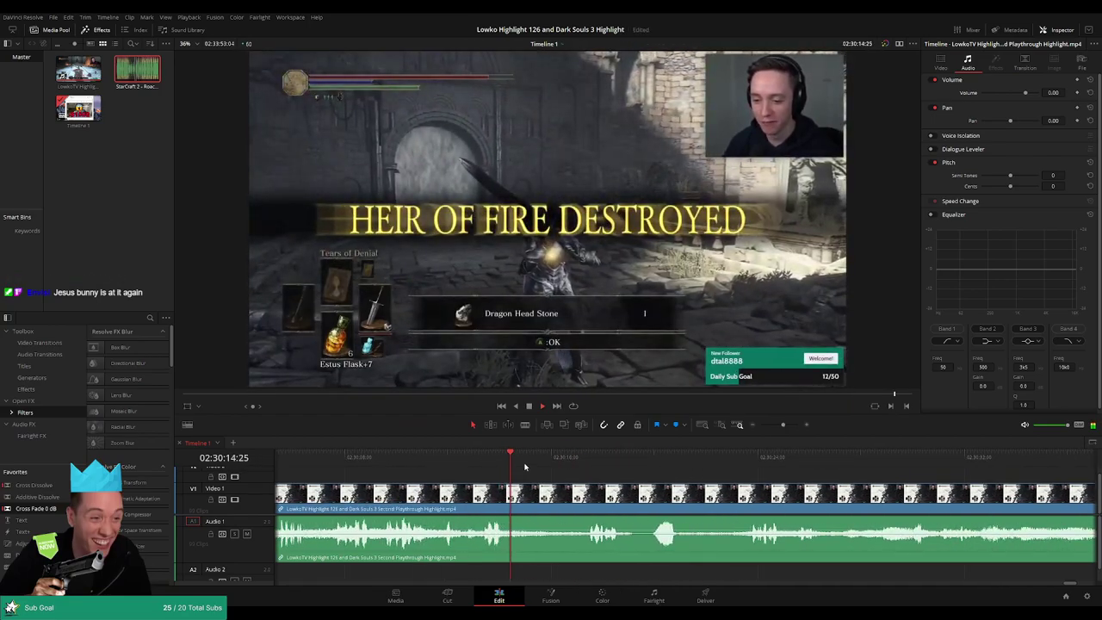
pyautogui.moveTo(552, 464); pyautogui.dragTo(590, 464)
pyautogui.hscroll(3, 530, 465)
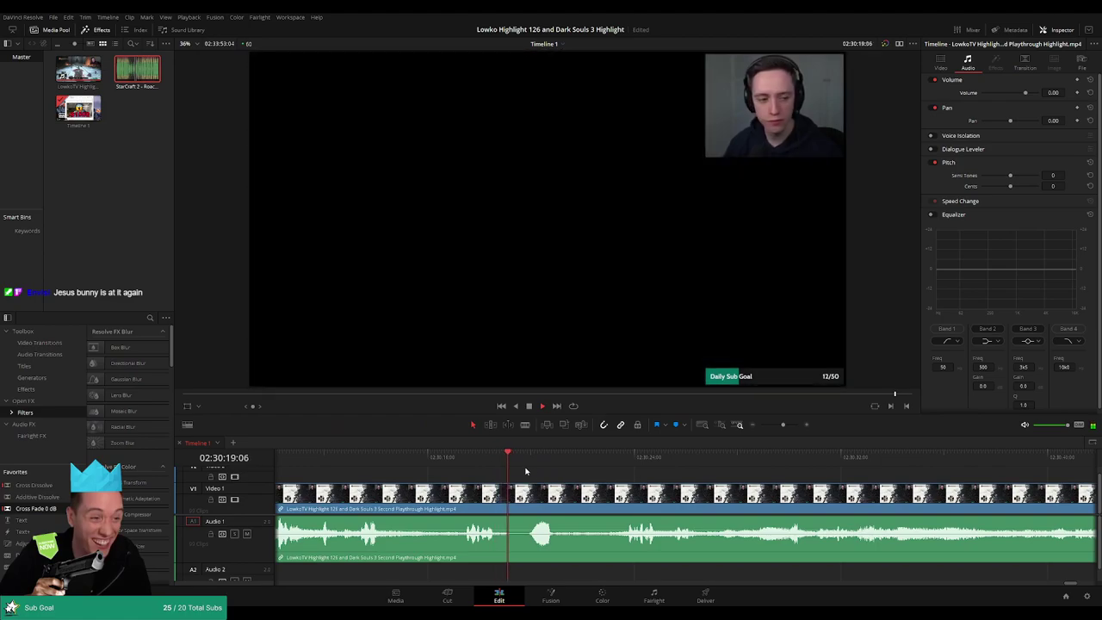
pyautogui.click(614, 463)
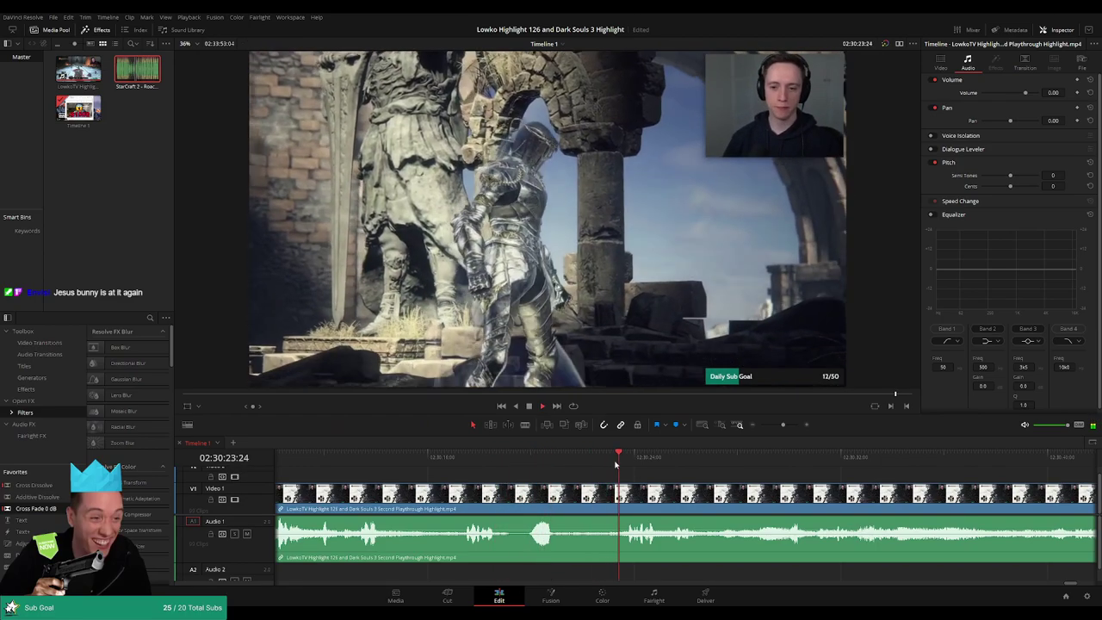
pyautogui.hscroll(4, 572, 474)
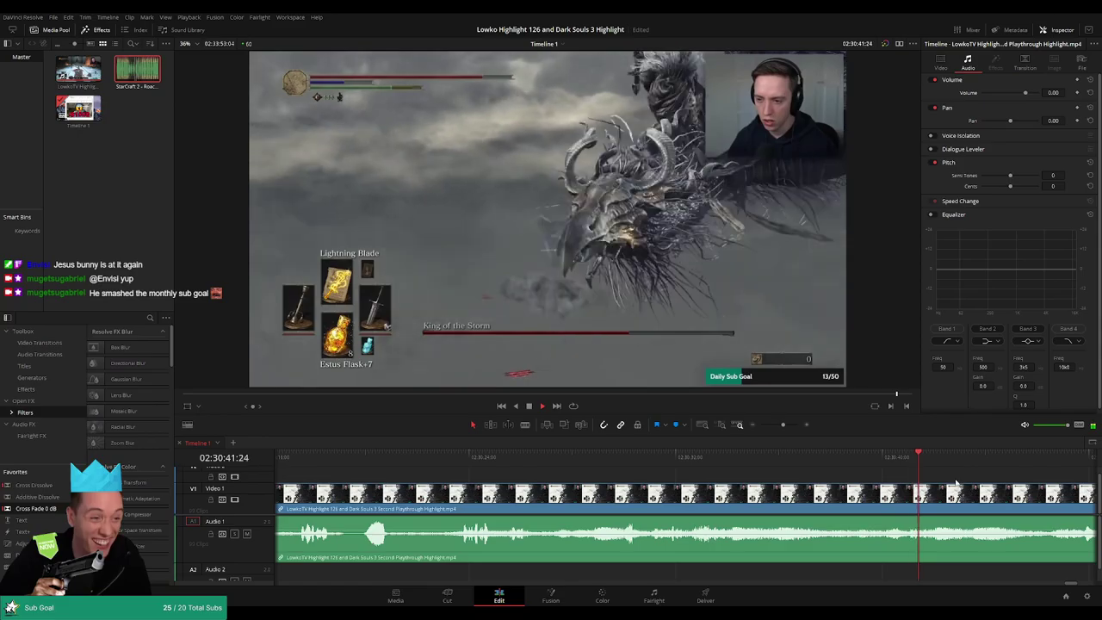
# Review the King of the Storm fight footage from about 02:30:41 to 02:31:24, skipping through the quieter stretches.
pyautogui.hscroll(3, 723, 483)
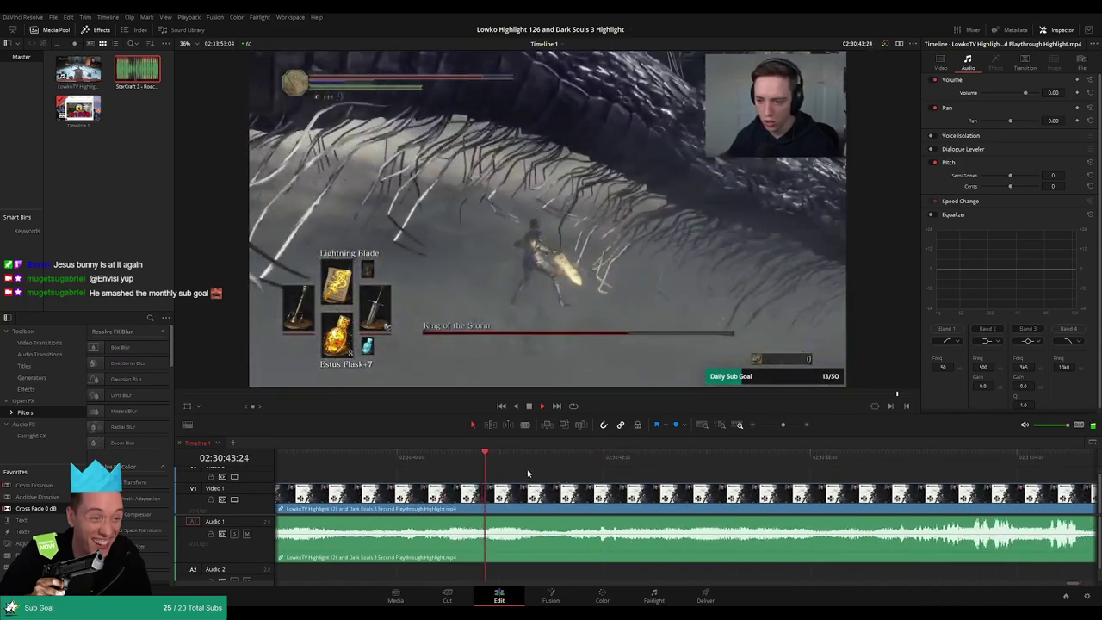
pyautogui.moveTo(505, 457); pyautogui.dragTo(591, 456)
pyautogui.moveTo(702, 482); pyautogui.dragTo(532, 470)
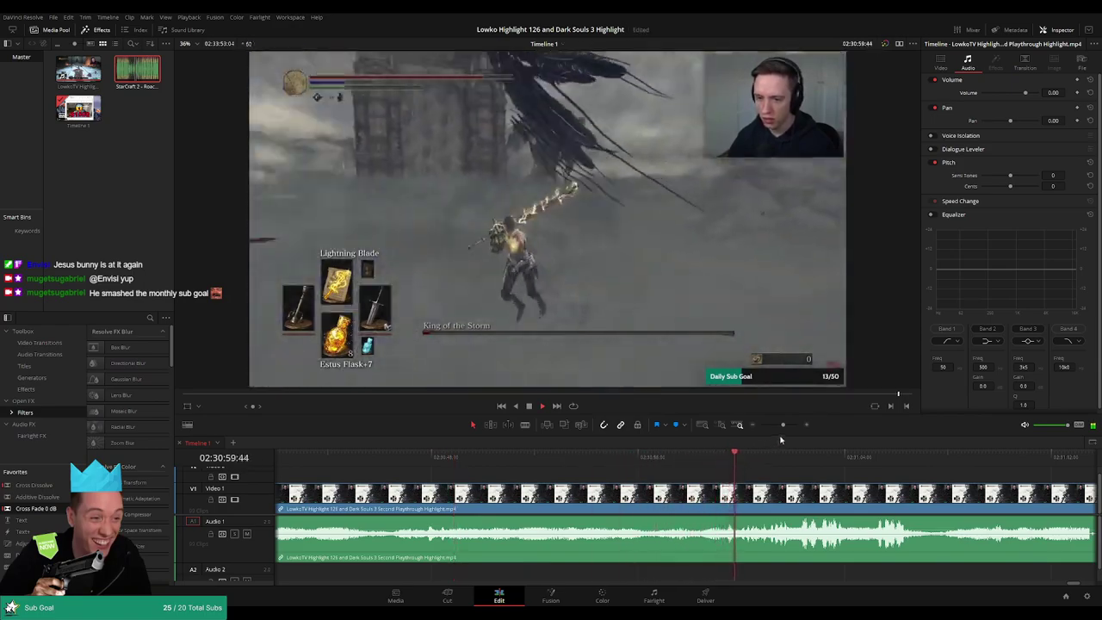
pyautogui.moveTo(783, 424); pyautogui.dragTo(781, 427)
pyautogui.moveTo(755, 483); pyautogui.dragTo(649, 457)
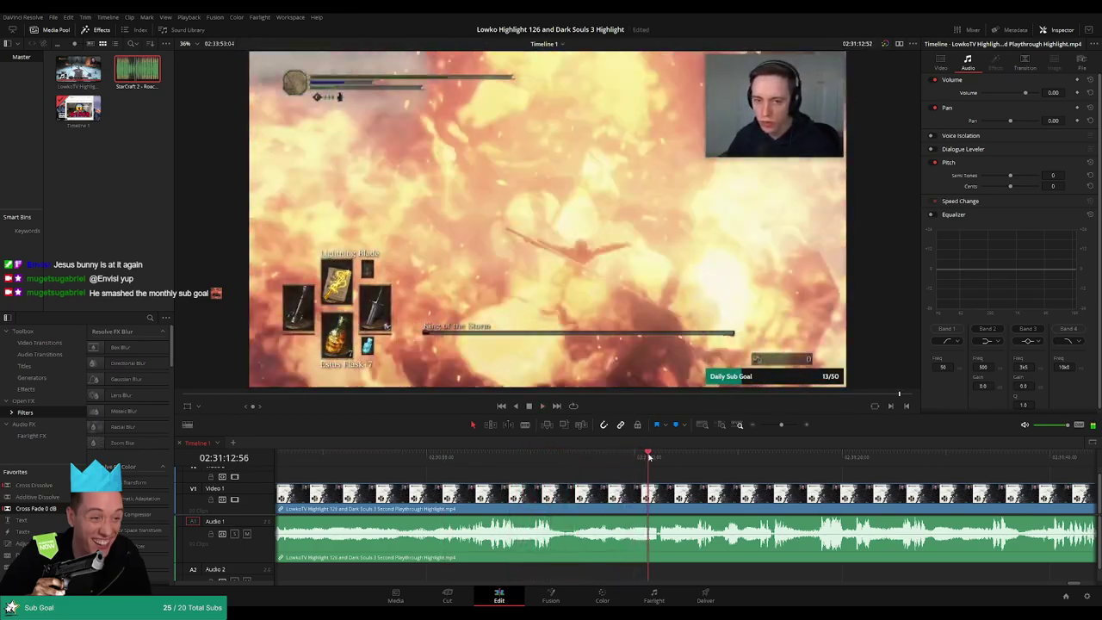
pyautogui.click(687, 459)
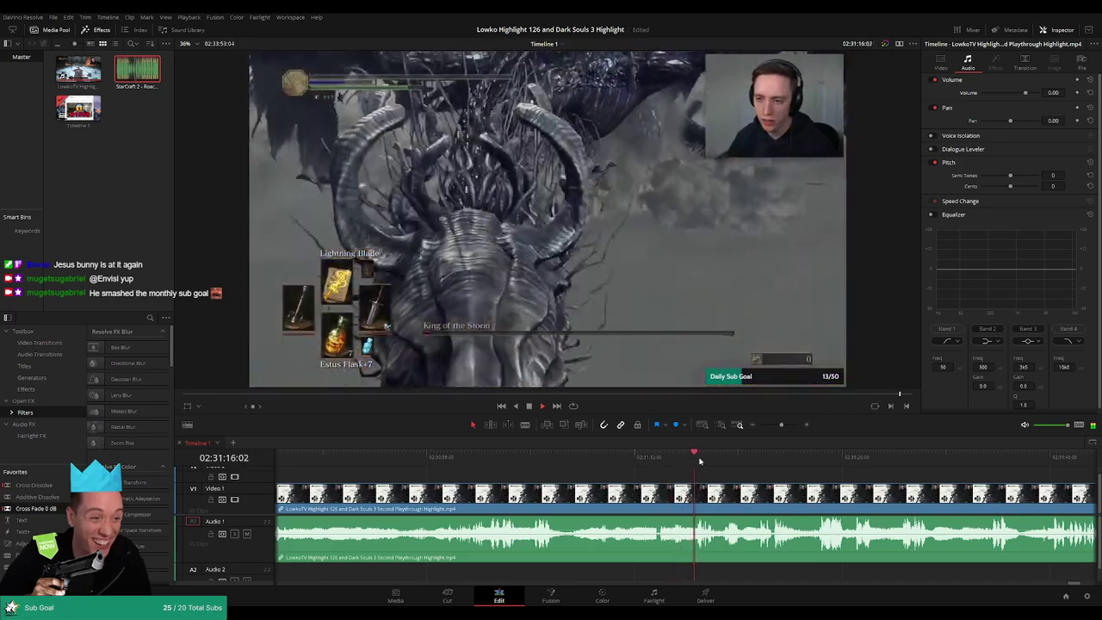
pyautogui.moveTo(799, 482); pyautogui.dragTo(608, 481)
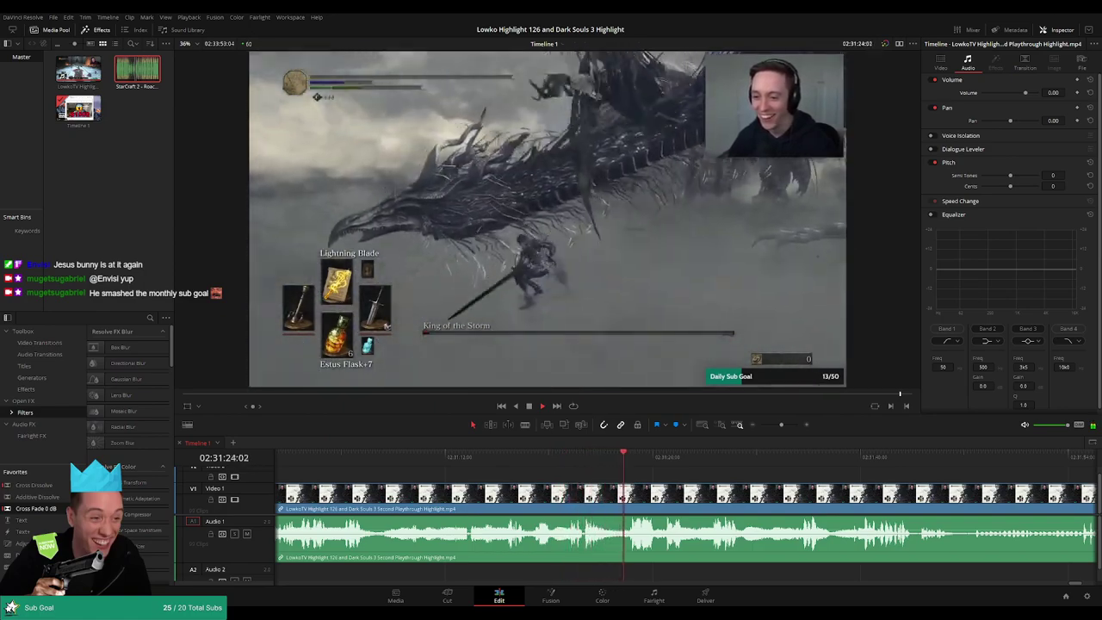
# Review the last part of the King of the Storm fight from about 02:31:24 to 02:31:42.
pyautogui.moveTo(700, 477); pyautogui.dragTo(540, 477)
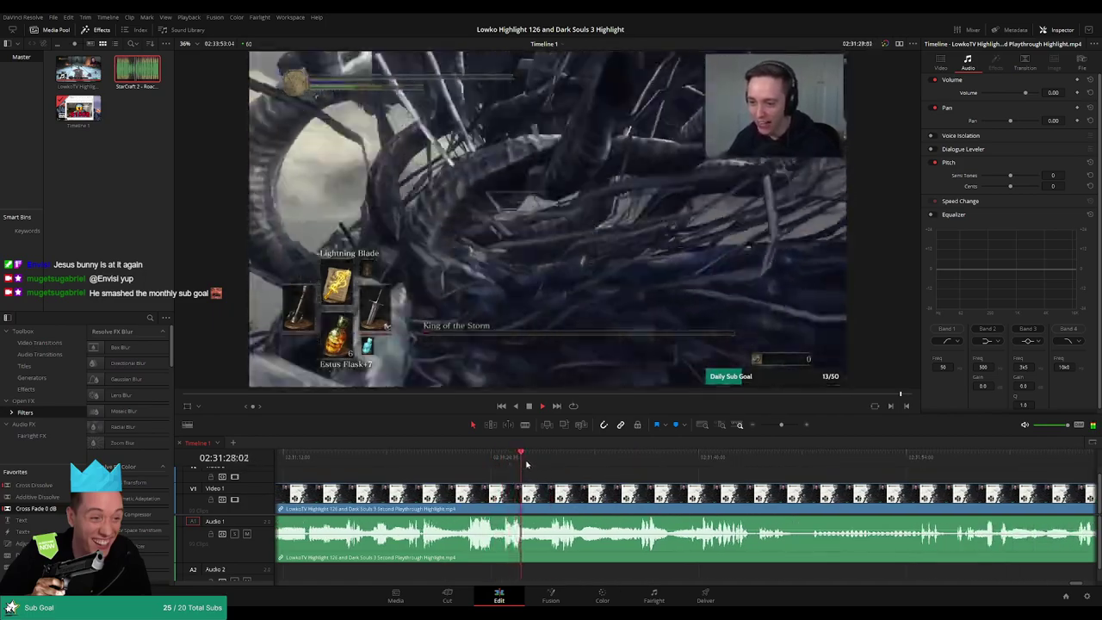
pyautogui.click(549, 462)
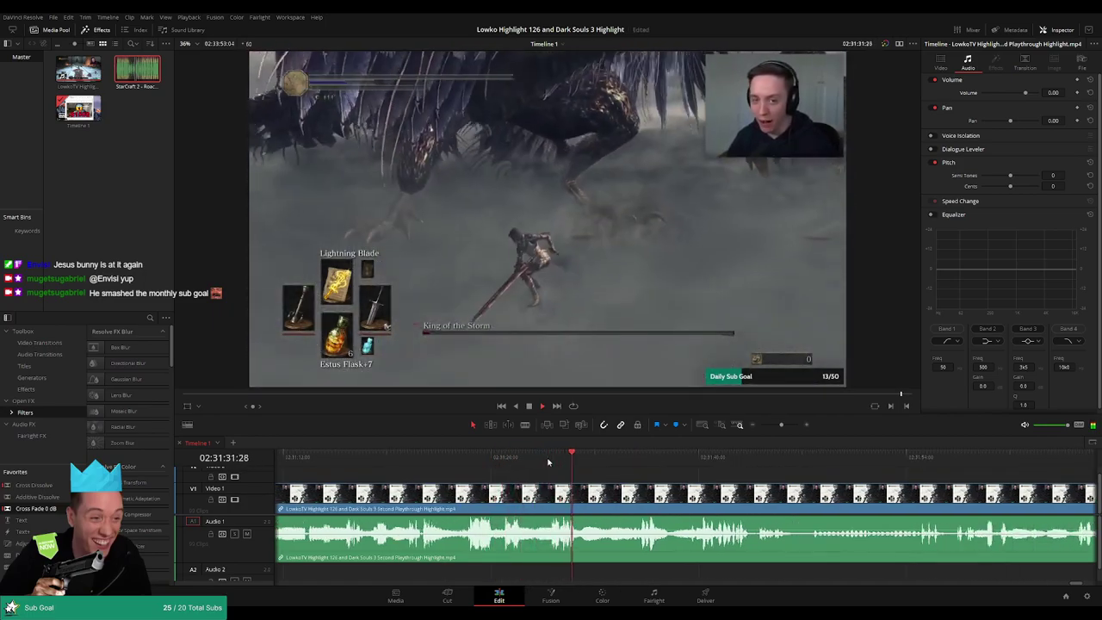
pyautogui.moveTo(635, 486); pyautogui.dragTo(577, 458)
pyautogui.moveTo(680, 487); pyautogui.dragTo(573, 480)
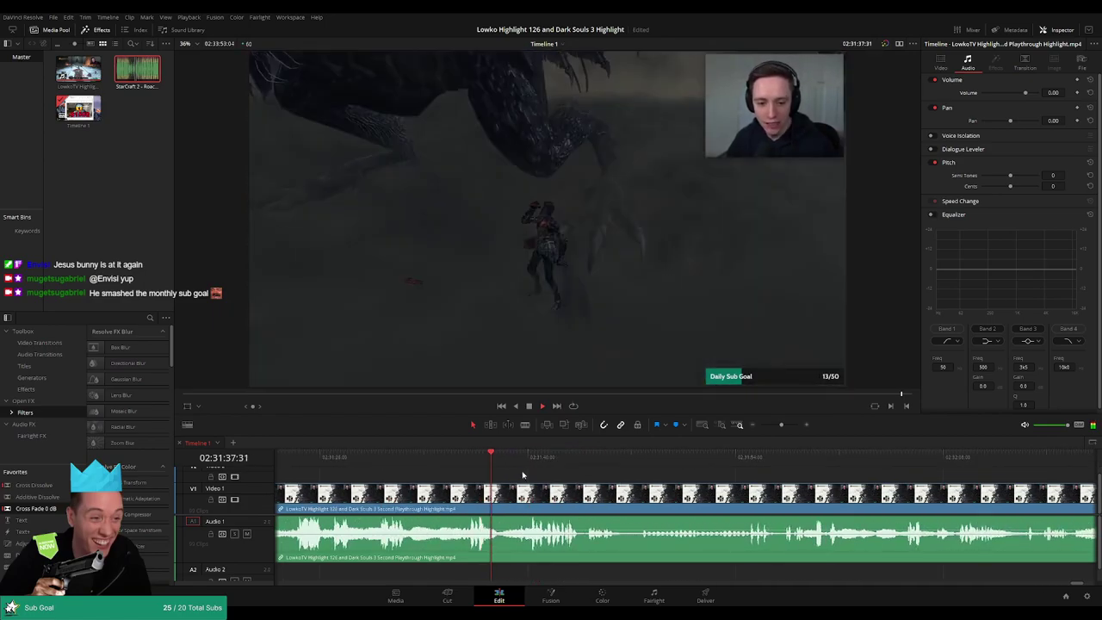
pyautogui.moveTo(507, 460); pyautogui.dragTo(525, 459)
pyautogui.press('space')
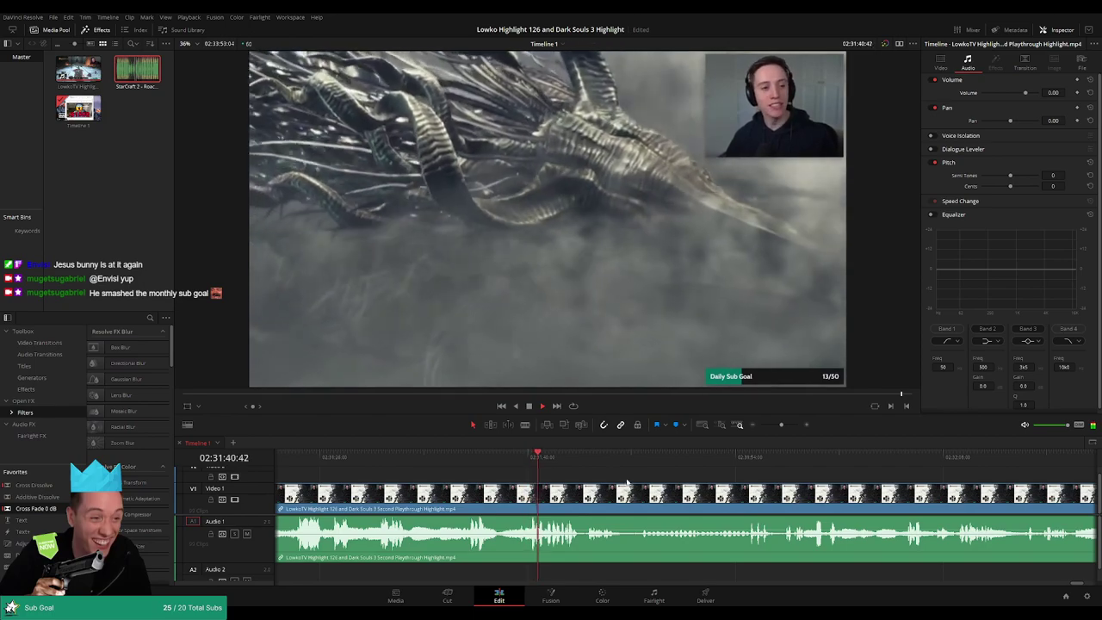
pyautogui.hscroll(2, 548, 477)
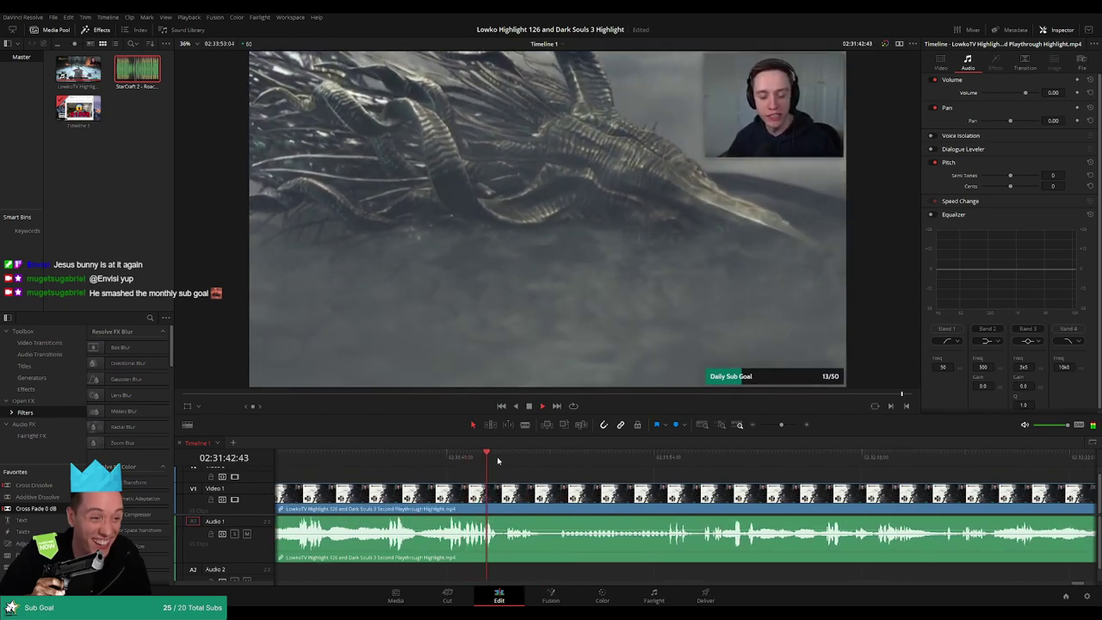
# Cut out the short section between the King of the Storm fight and the stone bridge, about 02:31:43 to 02:31:44, and close the gap.
pyautogui.scroll(3, 598, 485)
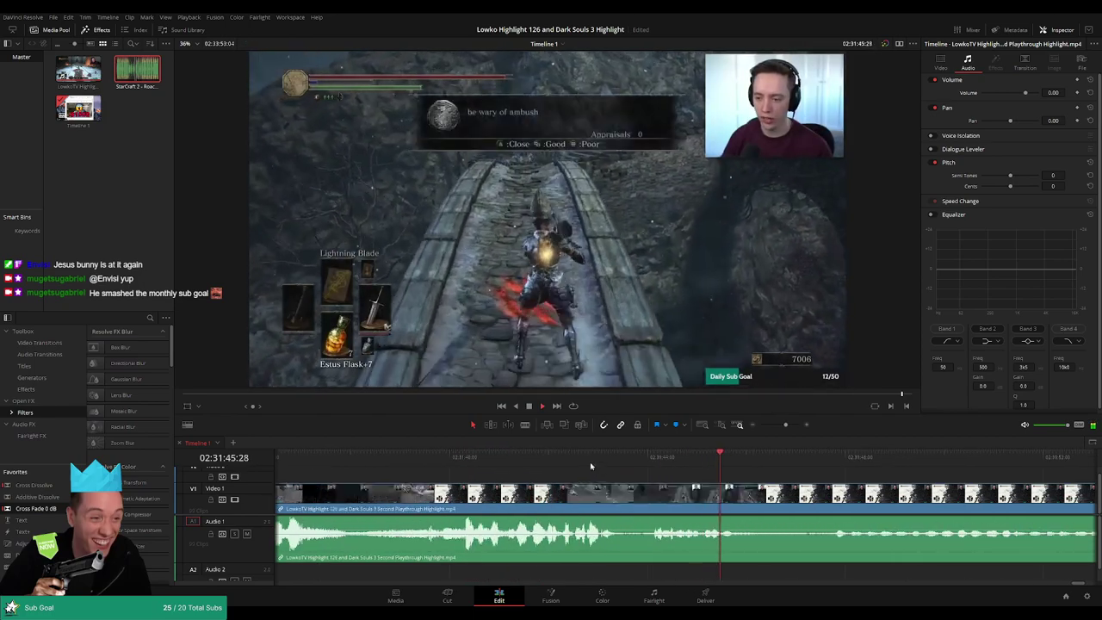
pyautogui.click(591, 462)
pyautogui.press('space')
pyautogui.press('b')
pyautogui.click(625, 508)
pyautogui.click(647, 508)
pyautogui.press('a')
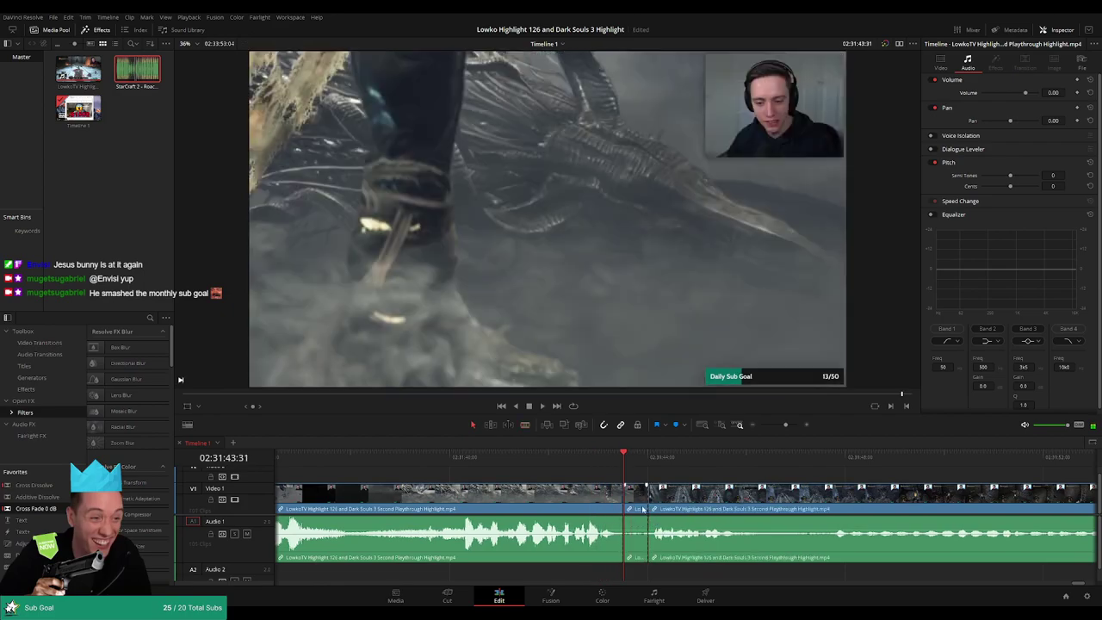
pyautogui.press('Delete')
pyautogui.press('space')
pyautogui.press('space')
# Add an audio cross fade at the cut after the King of the Storm fight, colour the clip before it orange and clear the selection.
pyautogui.moveTo(36, 508); pyautogui.dragTo(627, 543)
pyautogui.click(594, 493)
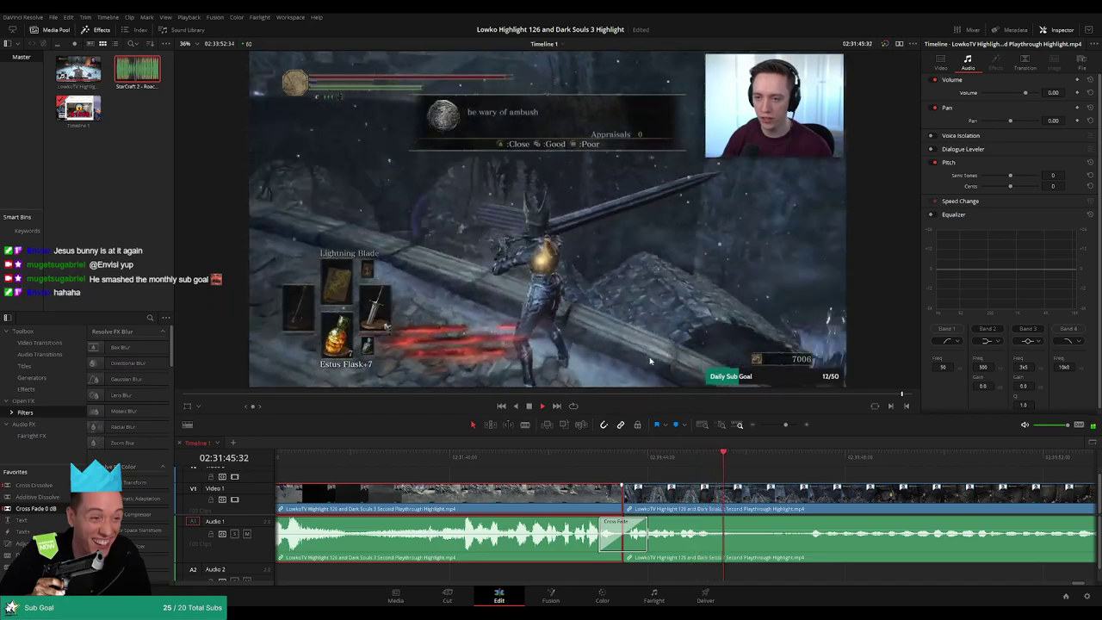
pyautogui.press('1')
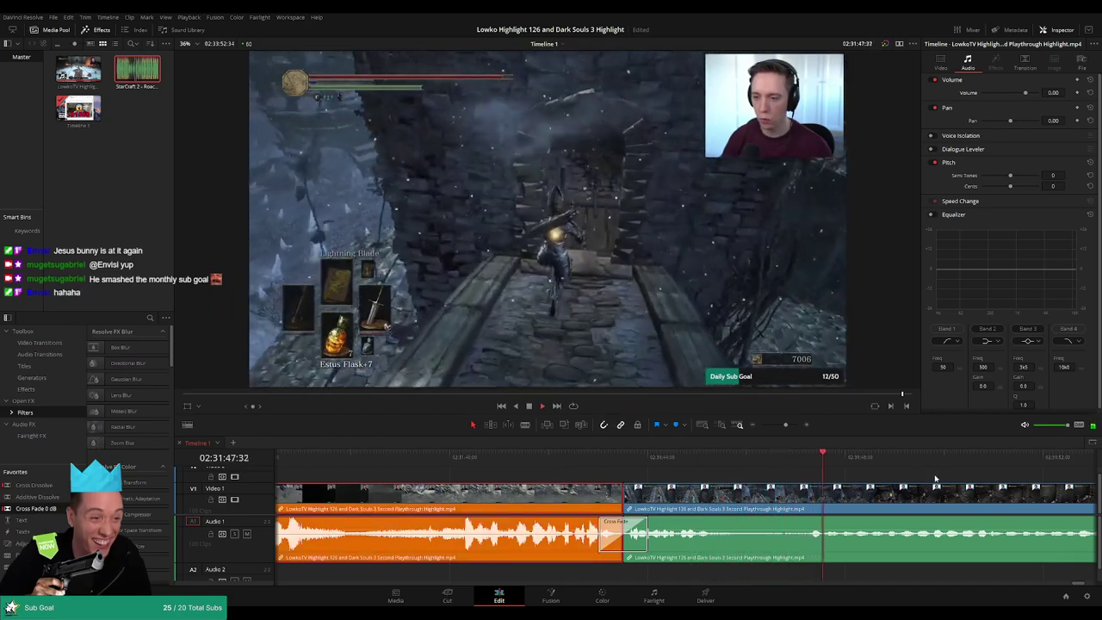
pyautogui.press('BackSpace')
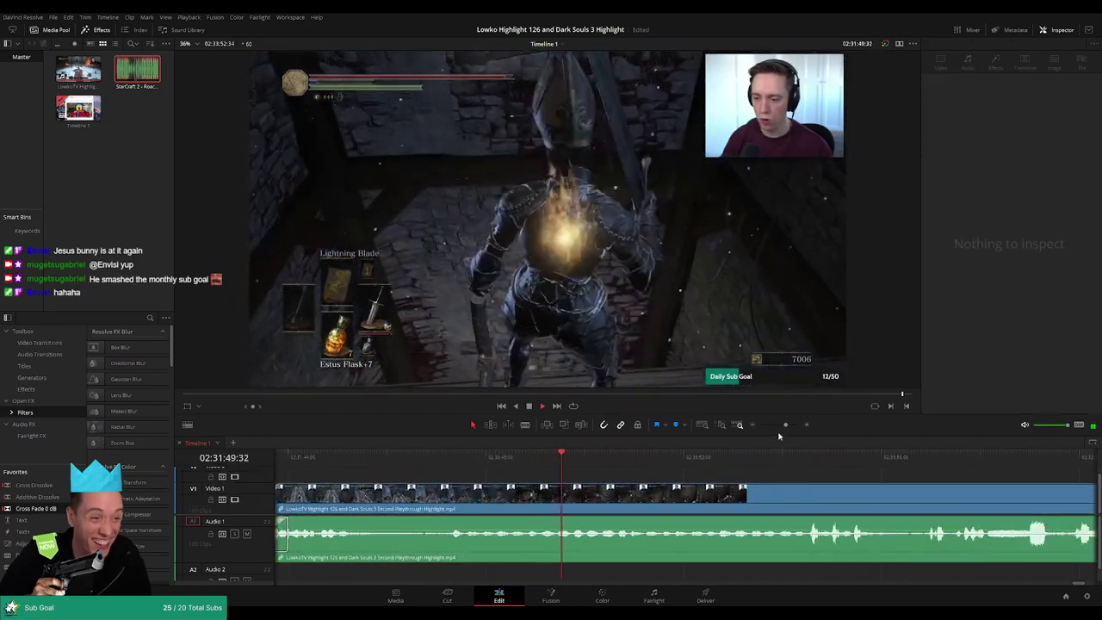
# Review the footage from the tower ladder to the snowy courtyard, about 02:31:49 to 02:32:15.
pyautogui.moveTo(785, 426); pyautogui.dragTo(783, 426)
pyautogui.hscroll(2, 637, 500)
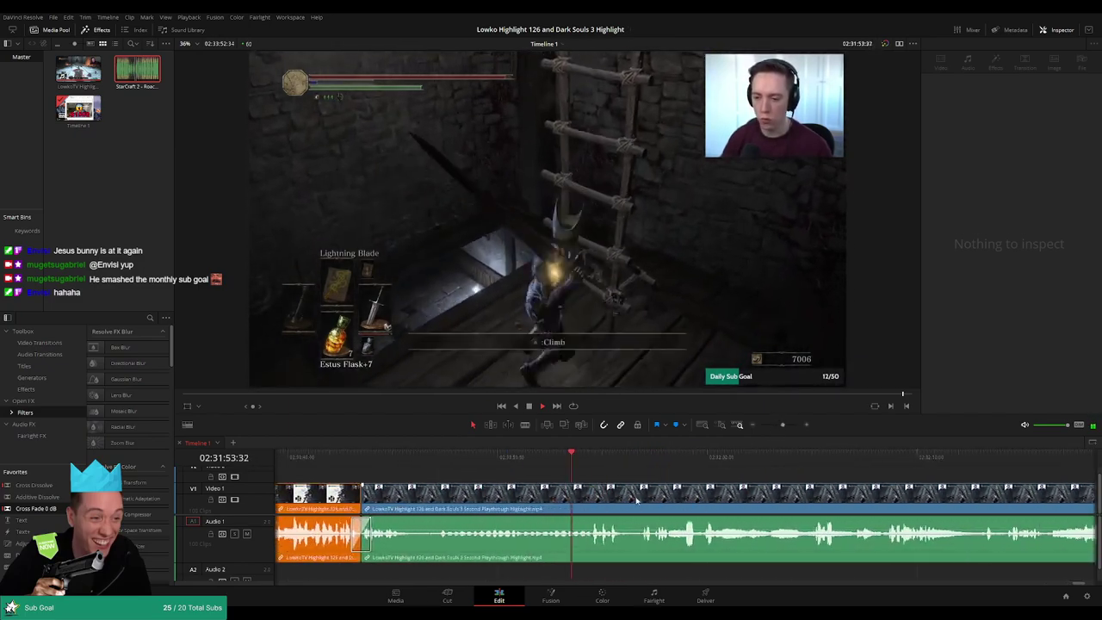
pyautogui.press('BackSpace')
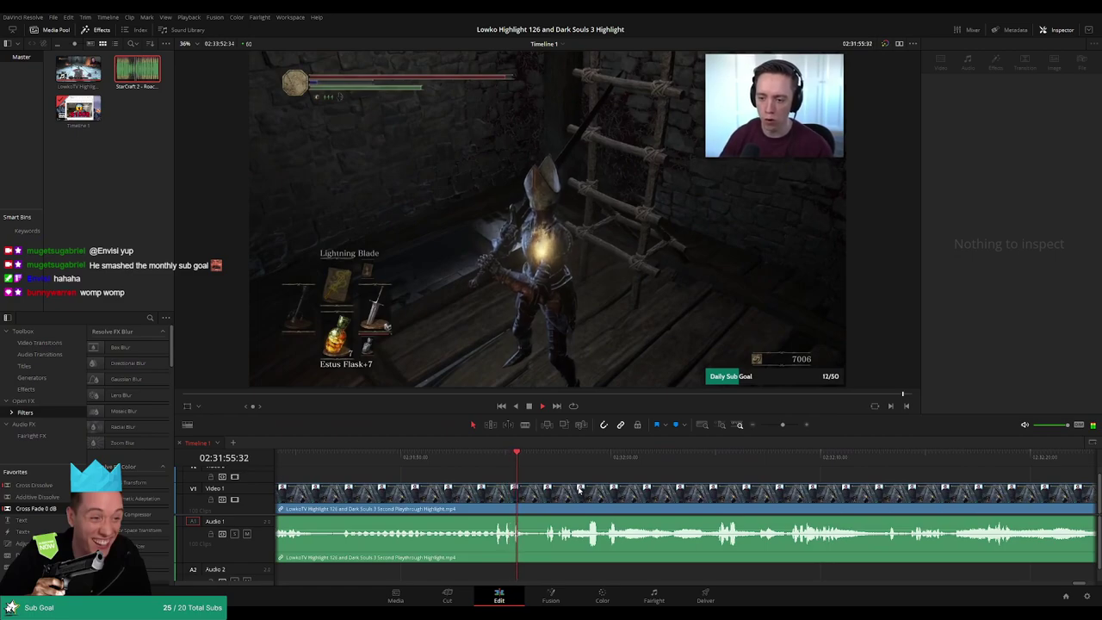
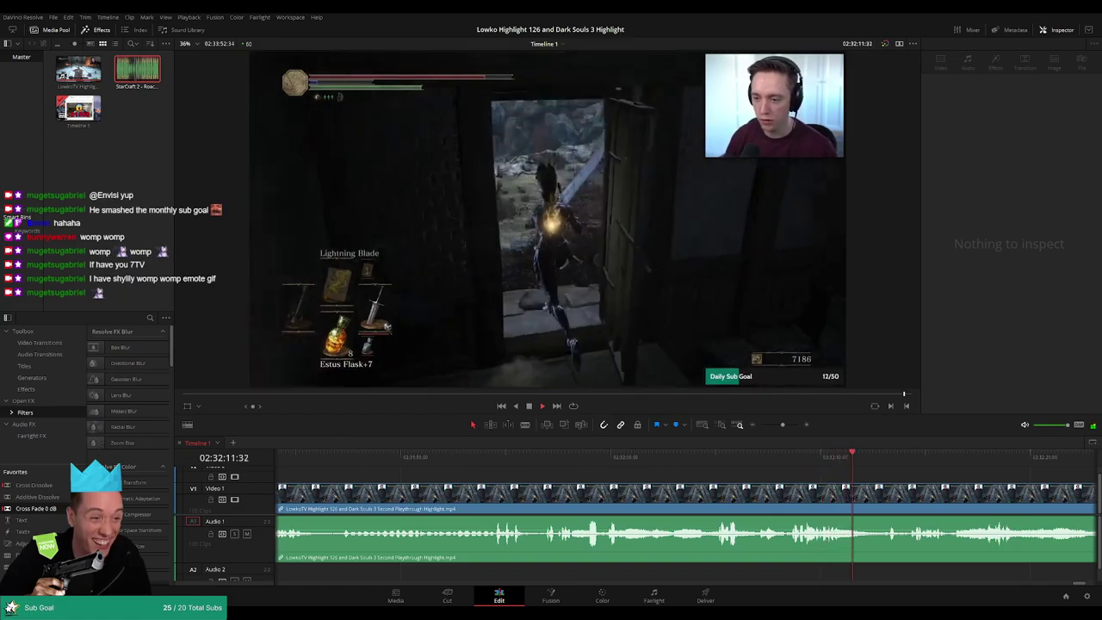
pyautogui.moveTo(940, 480); pyautogui.dragTo(617, 479)
pyautogui.hscroll(3, 620, 482)
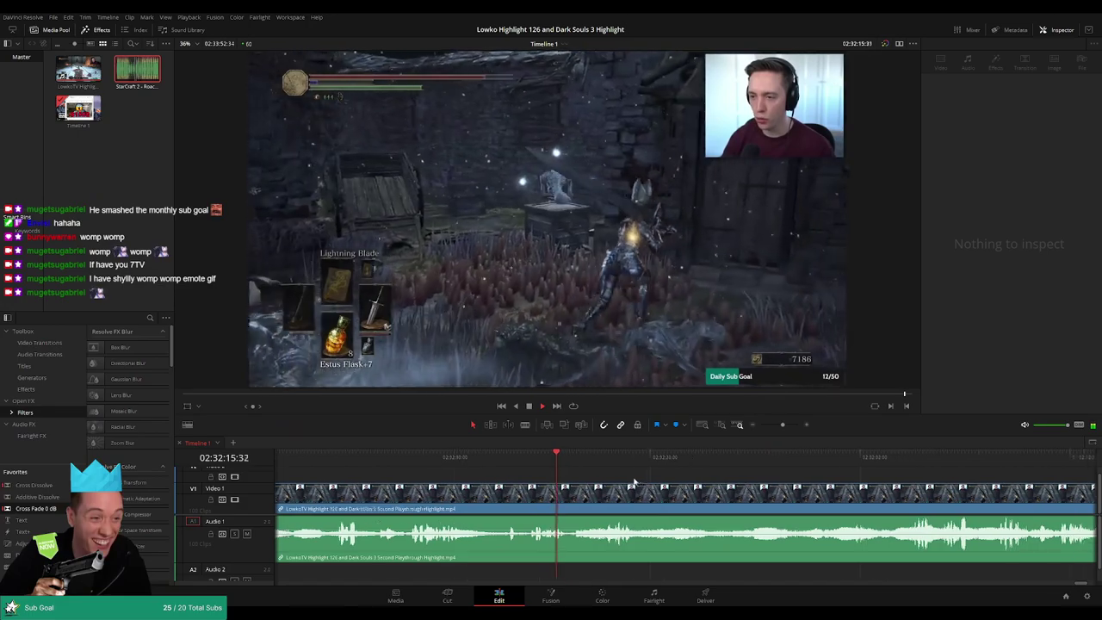
# Cut out the section just before the Gravetender Greatwolf fight, about 02:32:16:06 to 02:32:16:37, and close the gap.
pyautogui.click(482, 461)
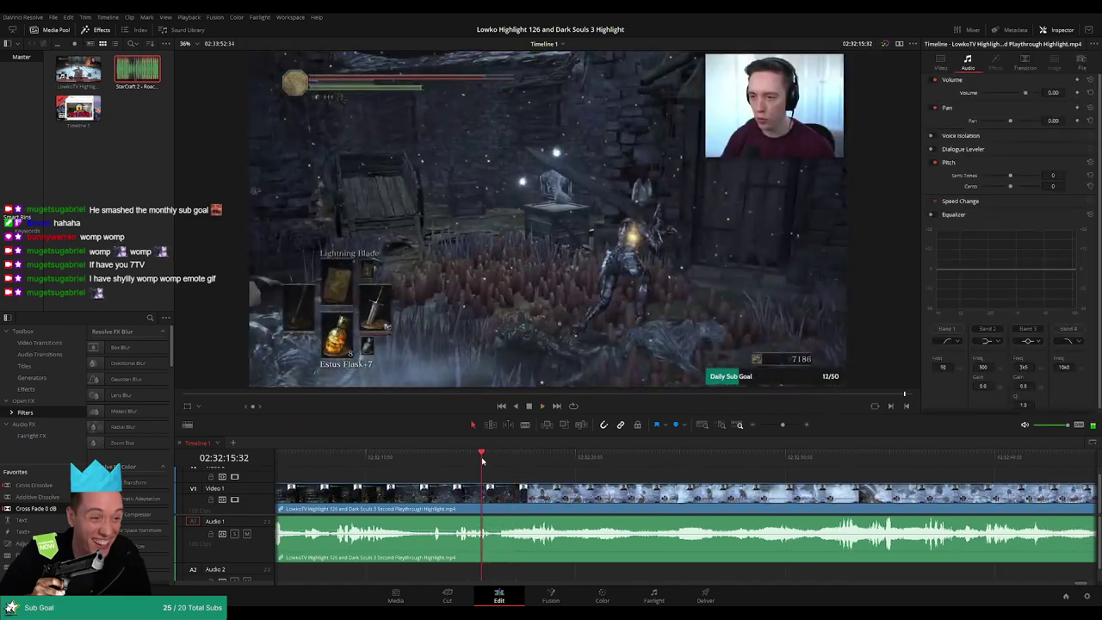
pyautogui.press('space')
pyautogui.hotkey('ctrl', 'b')
pyautogui.moveTo(495, 509); pyautogui.dragTo(504, 512)
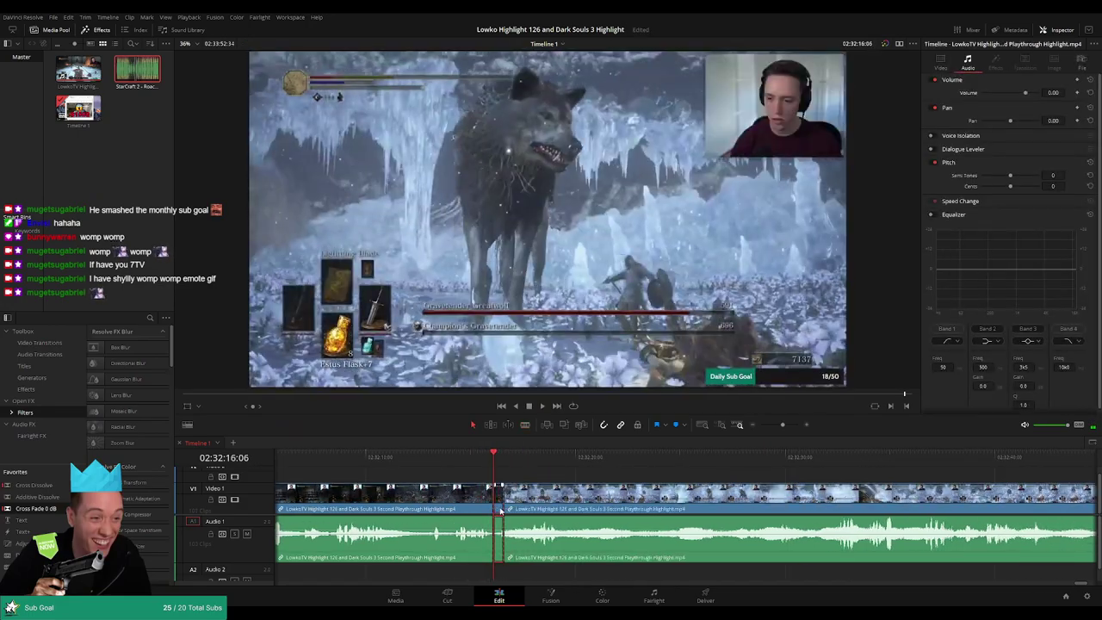
pyautogui.press('Delete')
pyautogui.press('space')
# Add an audio cross fade at the cut into the Gravetender Greatwolf fight, colour the clip before it orange and clear the selection.
pyautogui.hotkey('shift', 't')
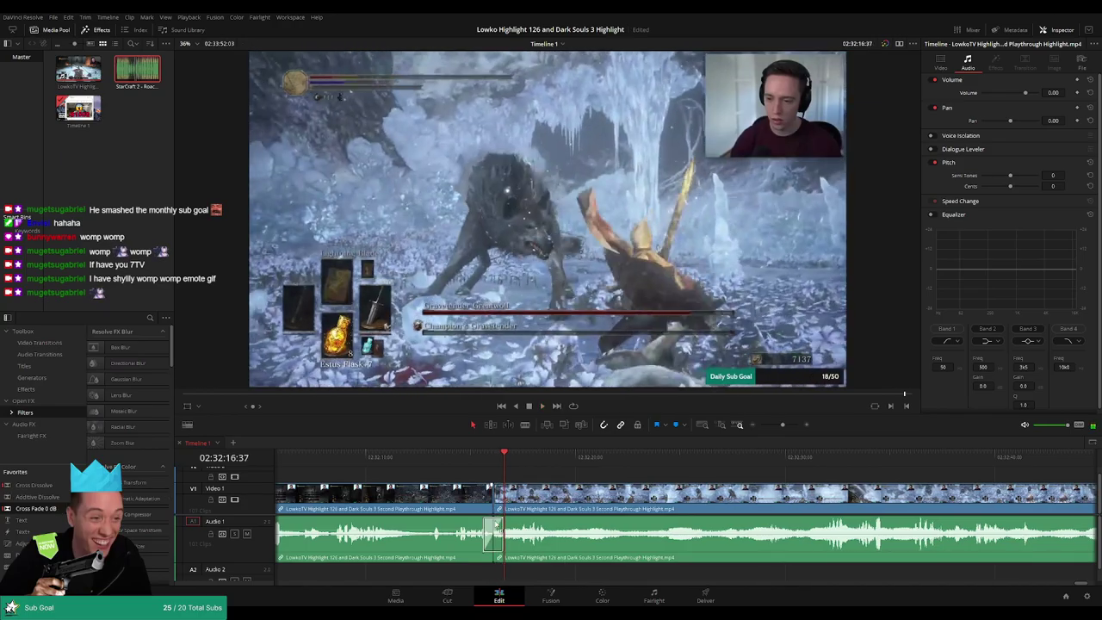
pyautogui.click(459, 498)
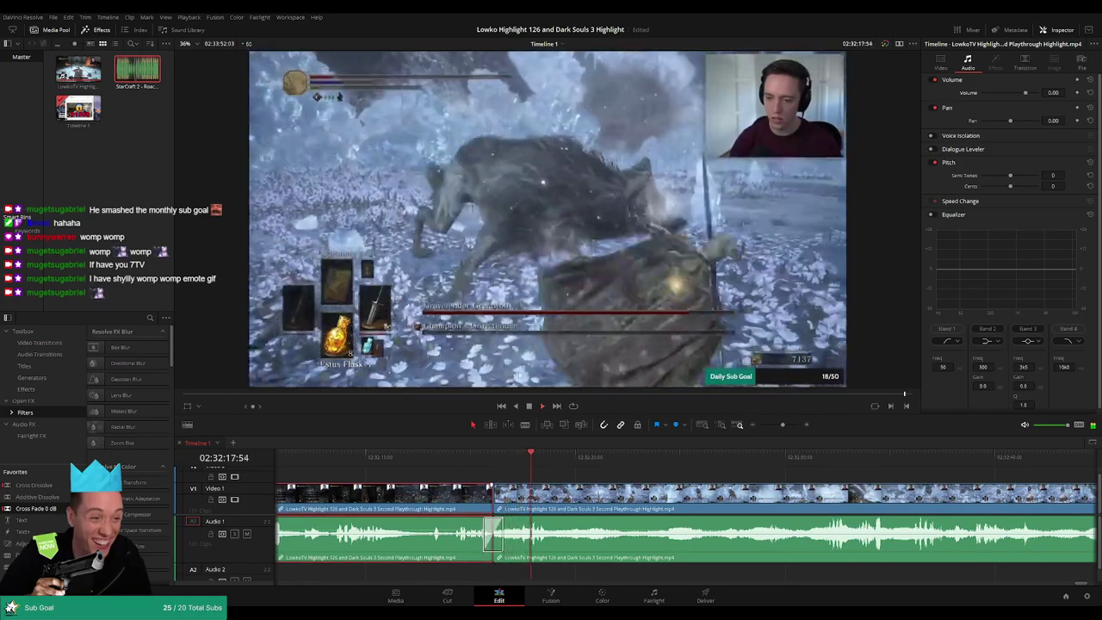
pyautogui.press('1')
pyautogui.click(681, 473)
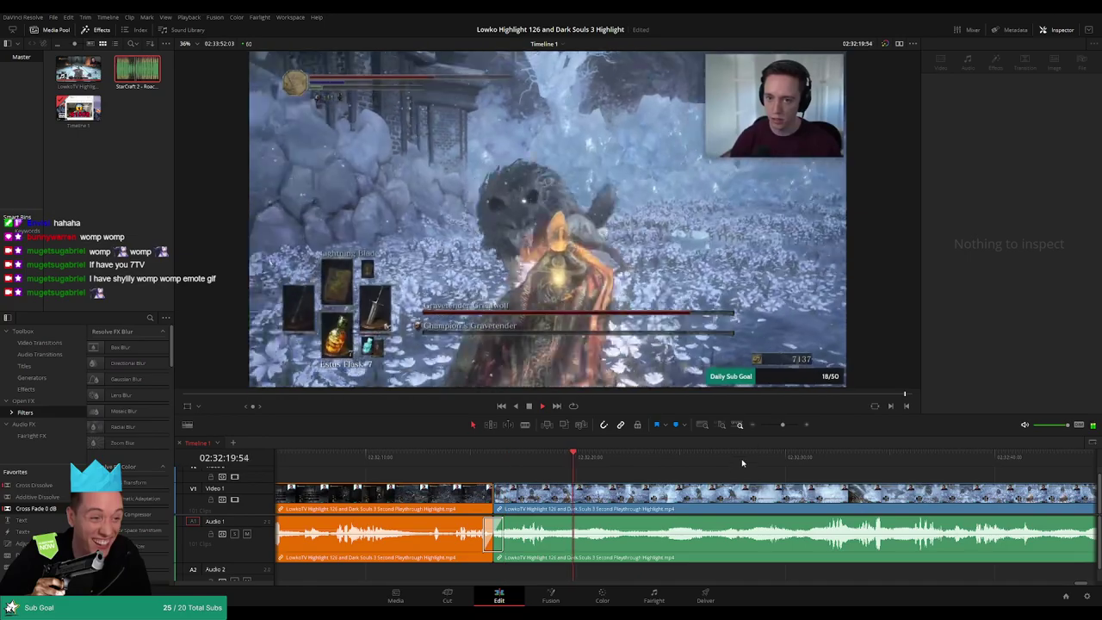
# Review the Gravetender Greatwolf fight from about 02:32:19 through to the boss rewards at about 02:33:40.
pyautogui.moveTo(778, 426); pyautogui.dragTo(780, 425)
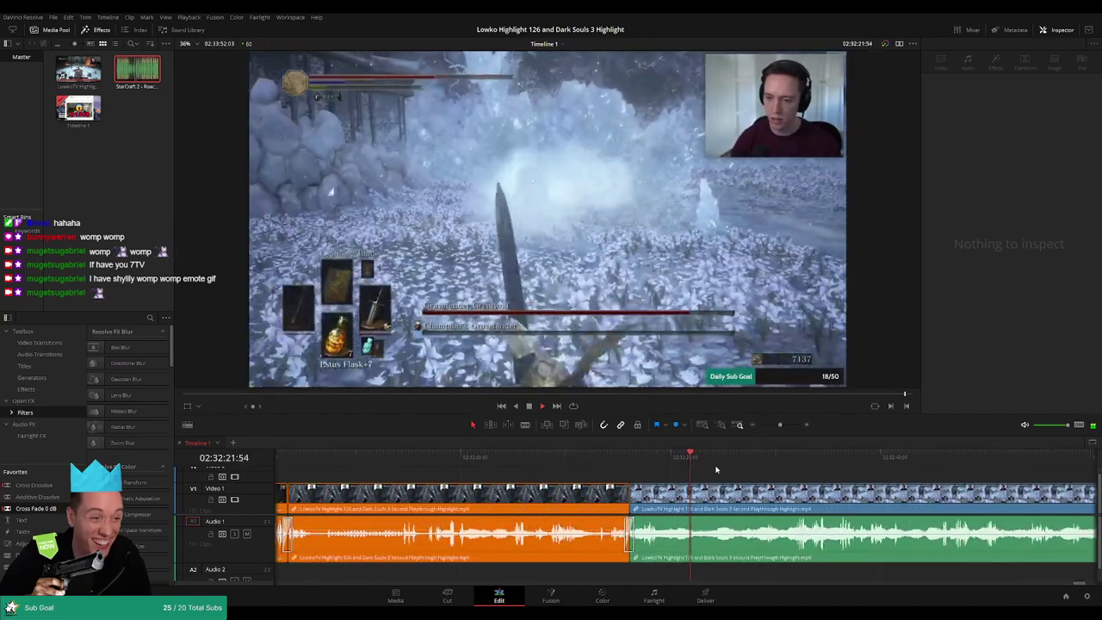
pyautogui.moveTo(734, 462); pyautogui.dragTo(782, 463)
pyautogui.moveTo(885, 478); pyautogui.dragTo(575, 471)
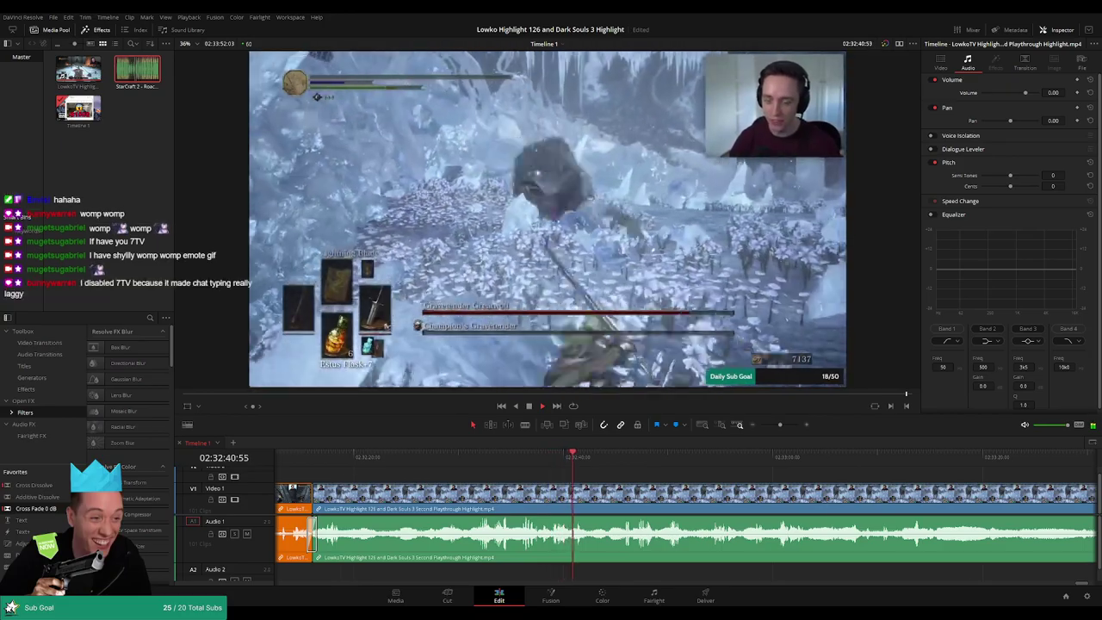
pyautogui.moveTo(637, 476); pyautogui.dragTo(558, 476)
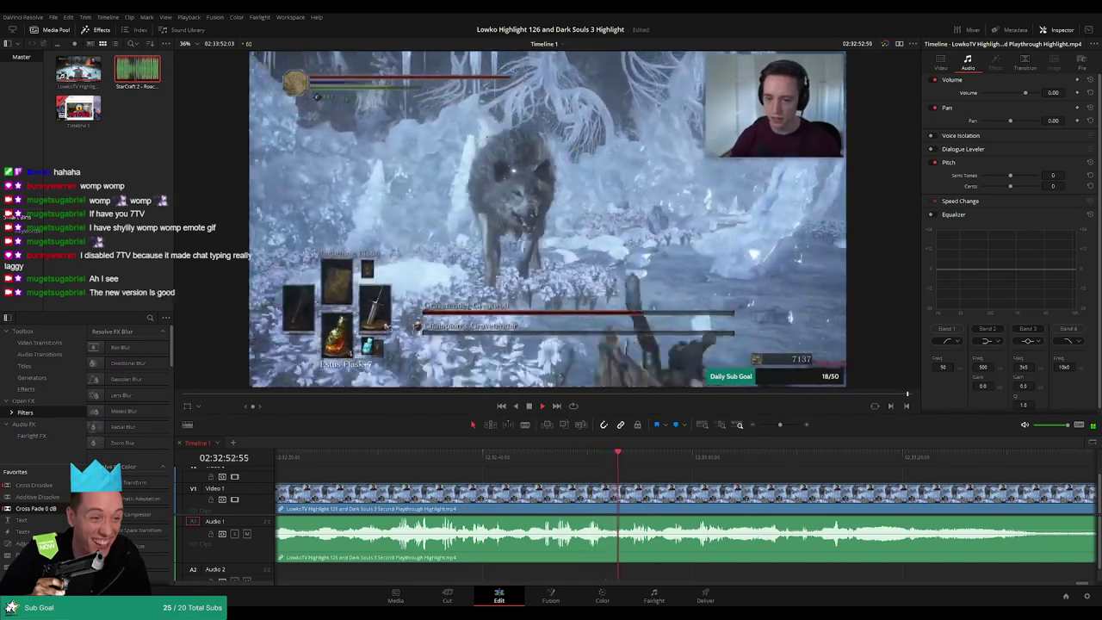
pyautogui.moveTo(738, 485); pyautogui.dragTo(550, 478)
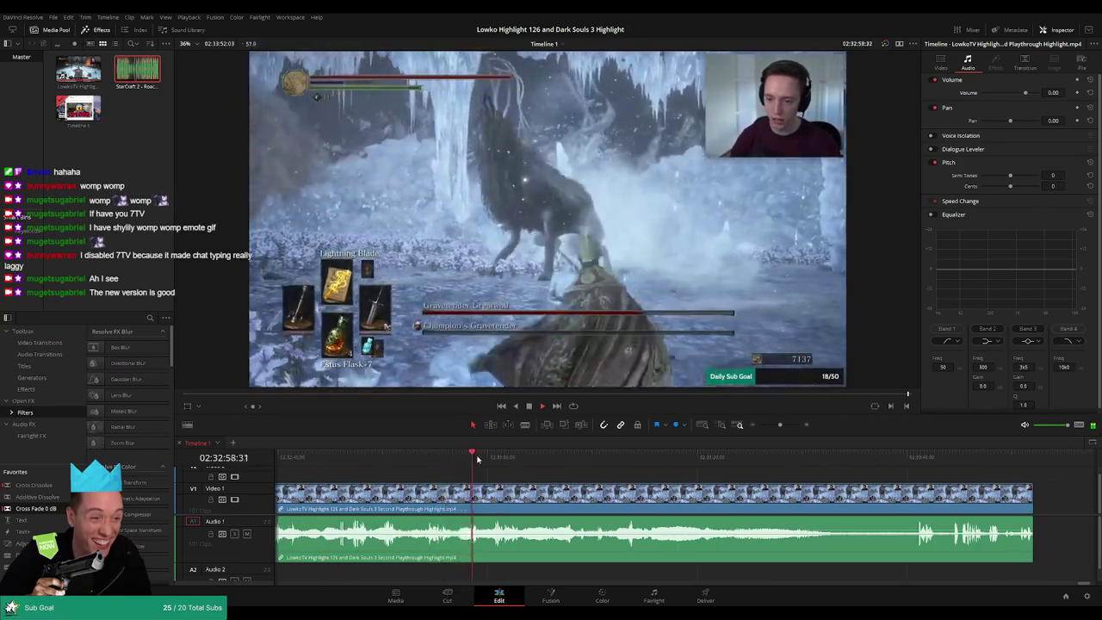
pyautogui.moveTo(478, 459); pyautogui.dragTo(498, 459)
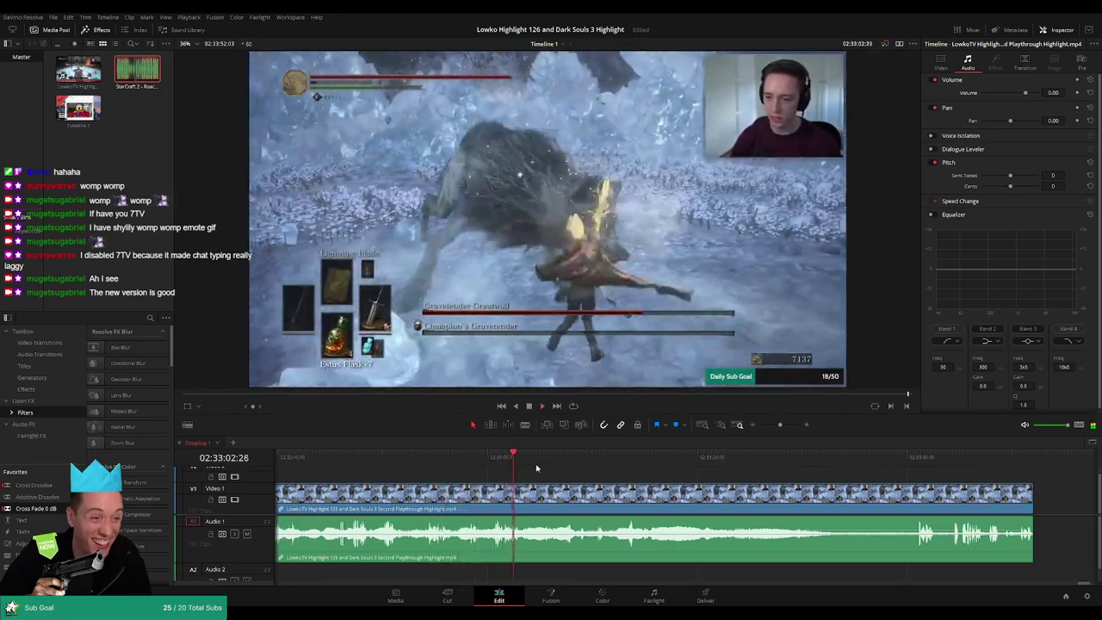
pyautogui.click(542, 461)
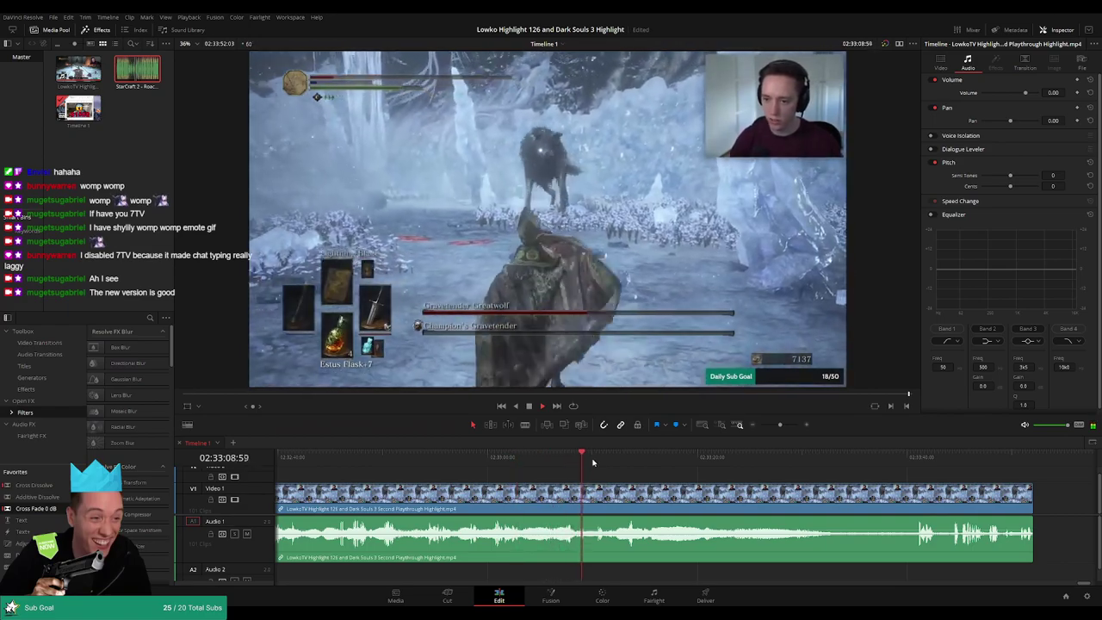
pyautogui.click(618, 459)
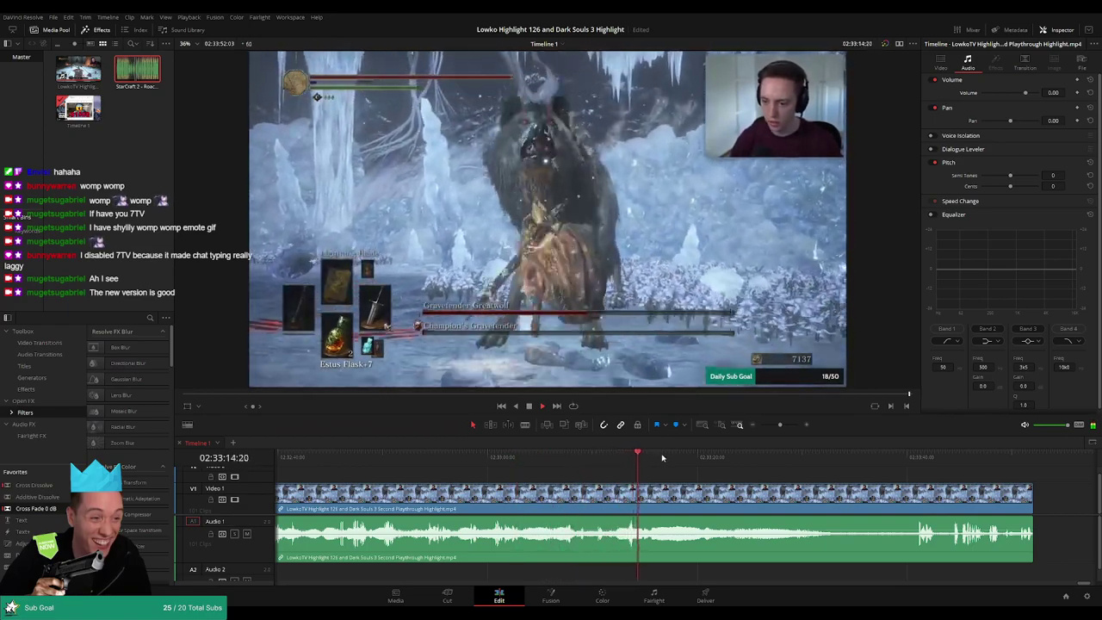
pyautogui.moveTo(664, 460); pyautogui.dragTo(875, 466)
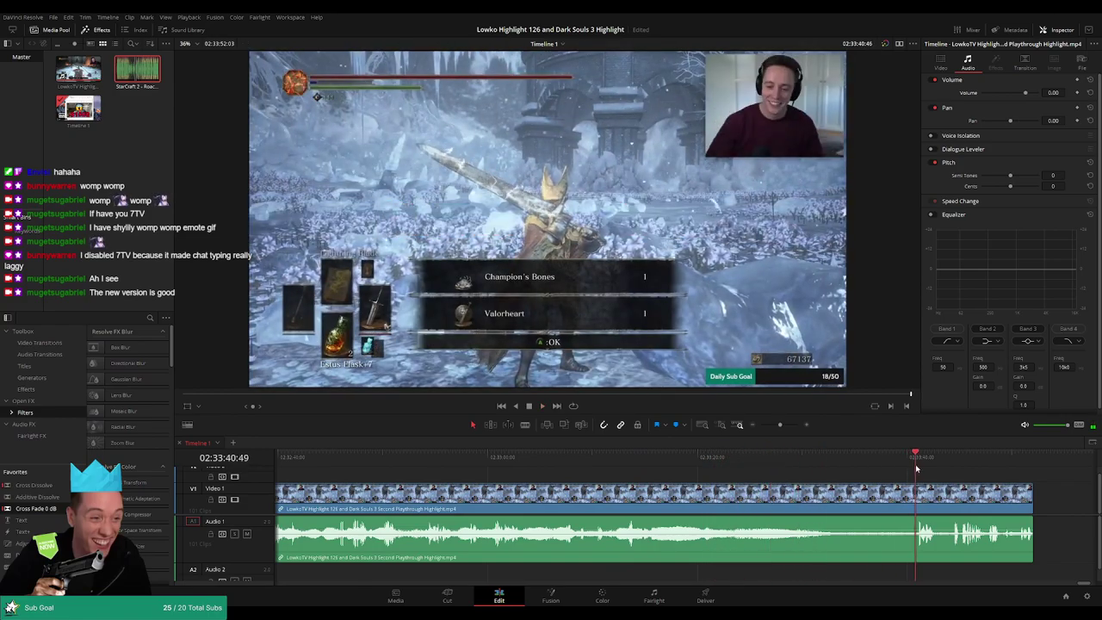
# Check the footage after the Greatwolf fight up to the end at 02:33:52:03, colour the final clip orange and clear the selection.
pyautogui.hscroll(4, 916, 467)
pyautogui.click(639, 461)
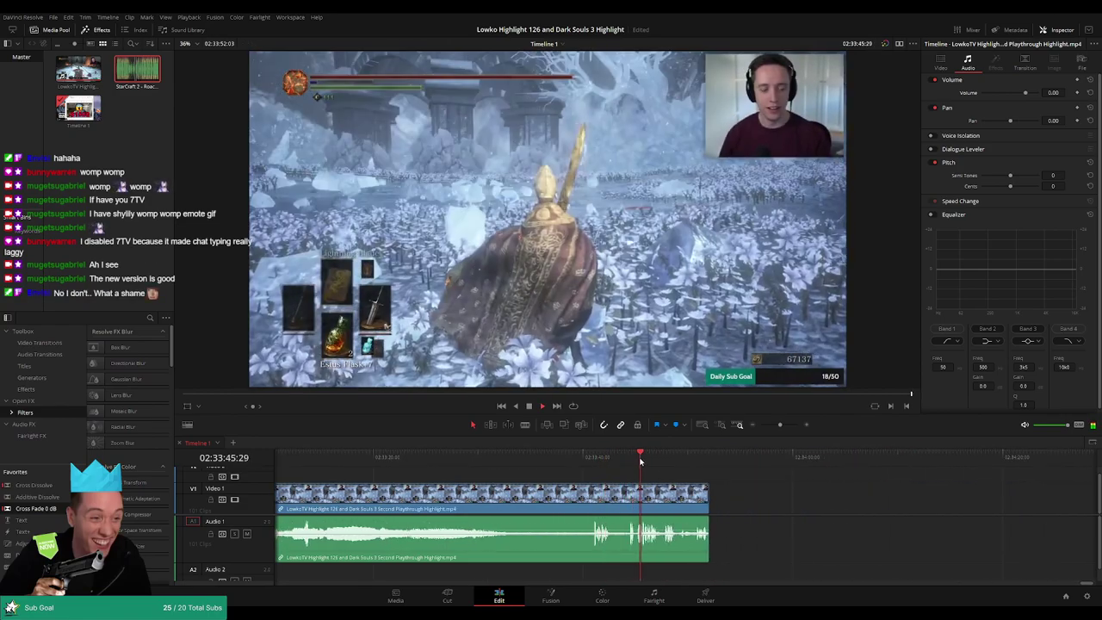
pyautogui.moveTo(640, 462); pyautogui.dragTo(702, 470)
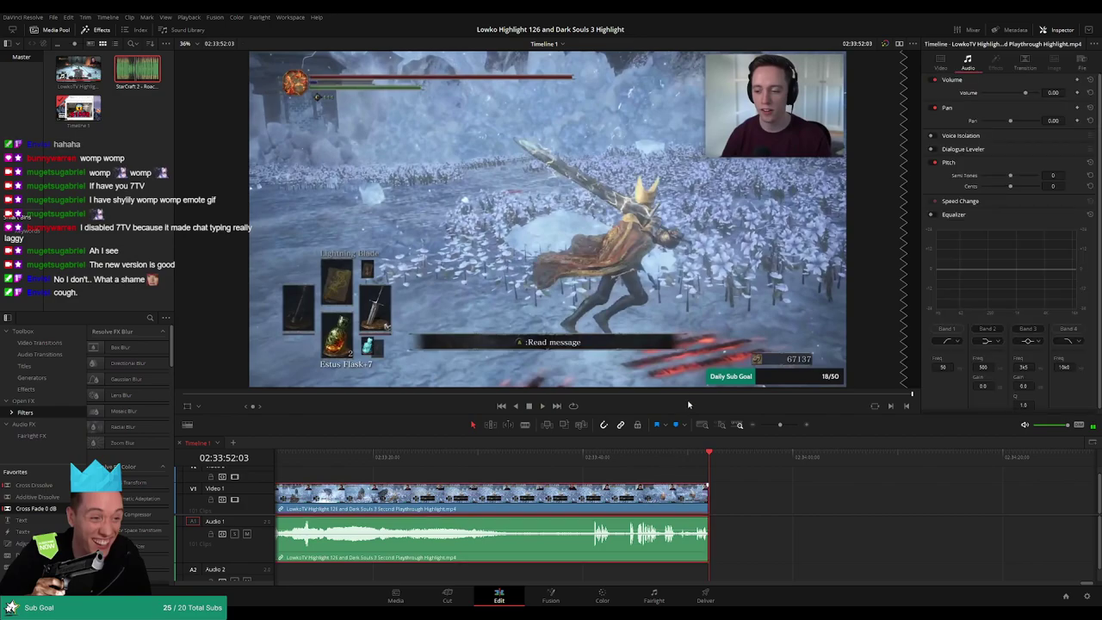
pyautogui.click(802, 499)
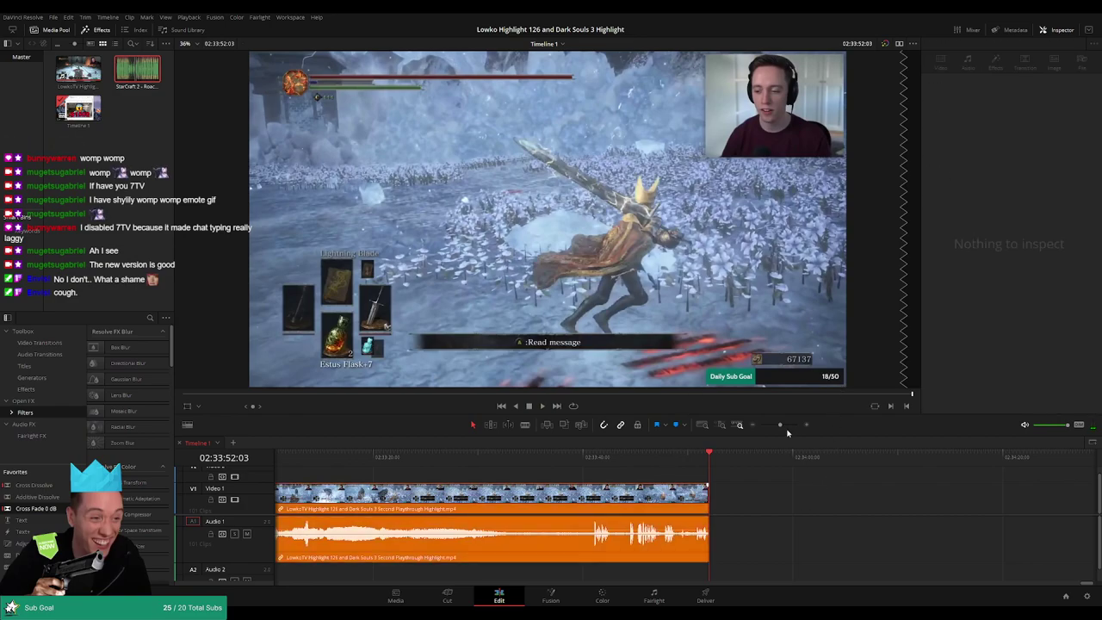
# Add a second timeline and copy all clips of Timeline 1 into it.
pyautogui.moveTo(780, 425); pyautogui.dragTo(762, 425)
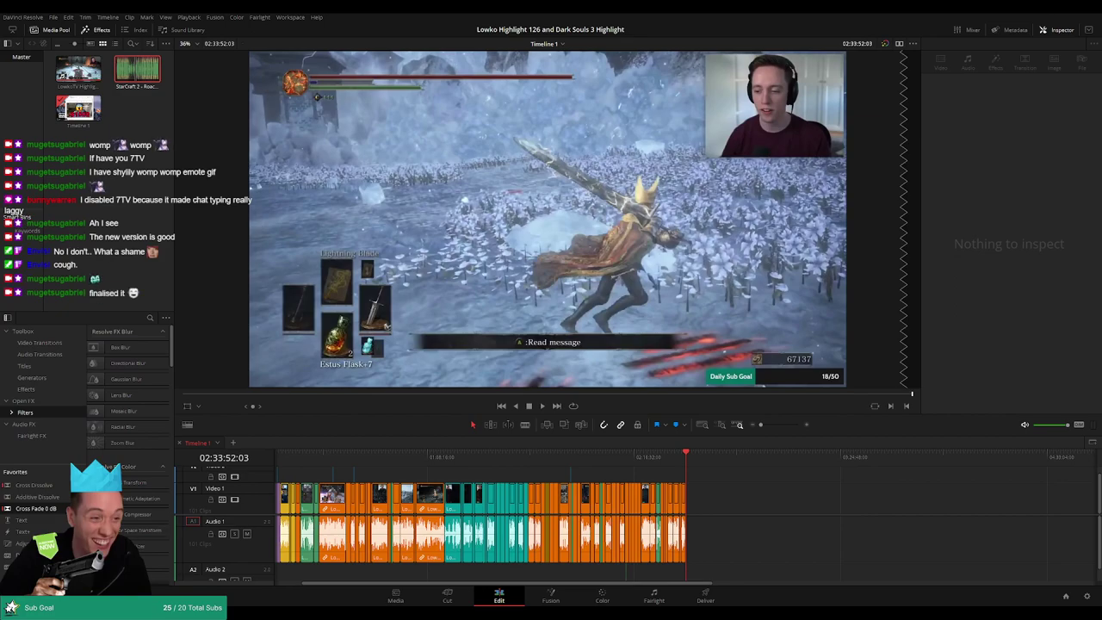
pyautogui.click(235, 443)
pyautogui.click(198, 443)
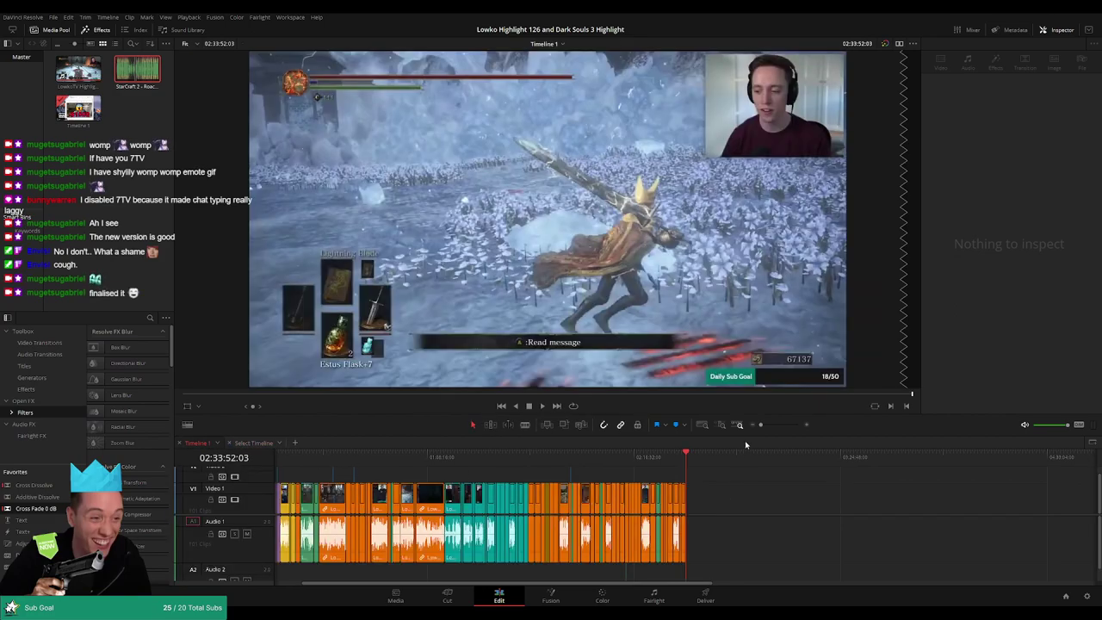
pyautogui.moveTo(760, 425); pyautogui.dragTo(760, 425)
pyautogui.moveTo(622, 499); pyautogui.dragTo(277, 586)
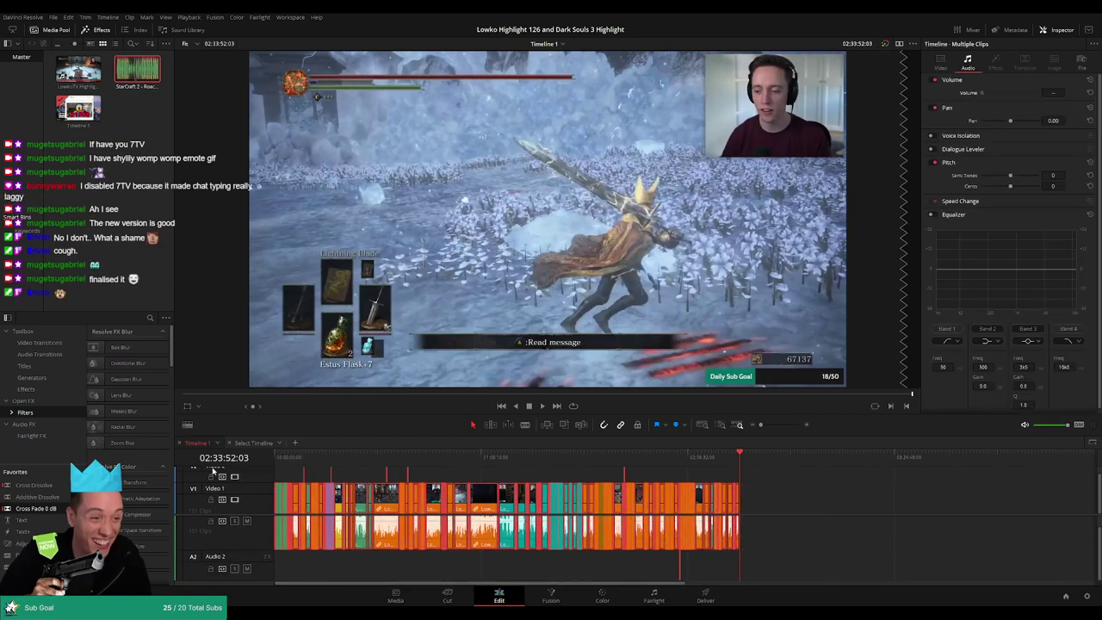
pyautogui.click(252, 442)
pyautogui.hotkey('ctrl', 'v')
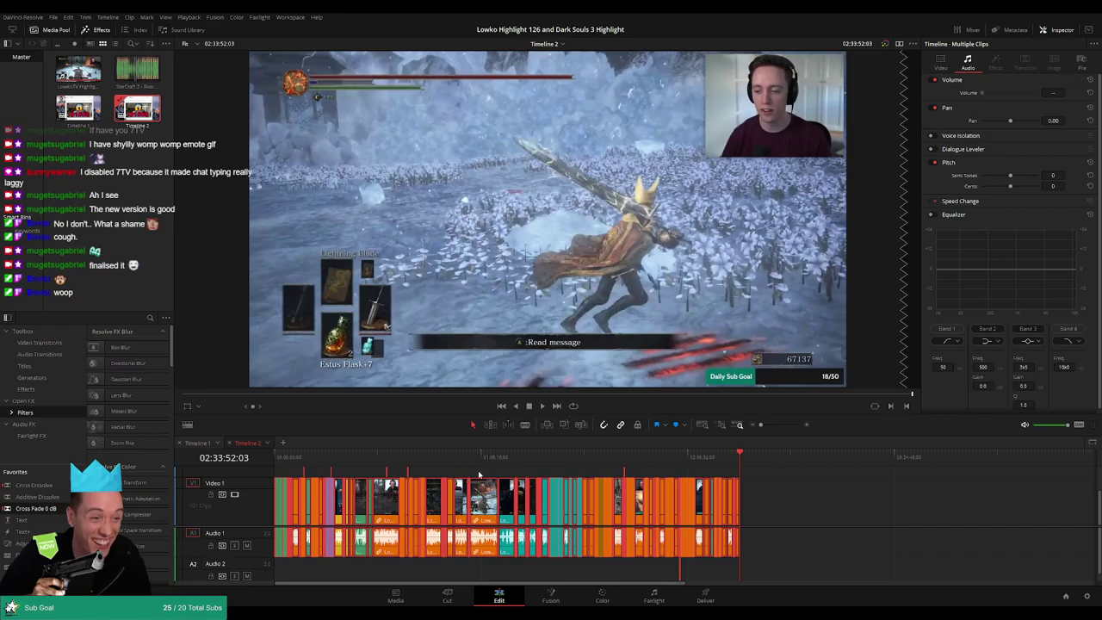
# Delete the green and brown intro clips before the first orange clip at about 00:05:47 and move the remainder to the timeline's start.
pyautogui.click(483, 473)
pyautogui.moveTo(304, 456)
pyautogui.mouseDown()
pyautogui.moveTo(283, 454)
pyautogui.moveTo(292, 454)
pyautogui.mouseUp()
pyautogui.press('space')
pyautogui.scroll(6, 313, 466)
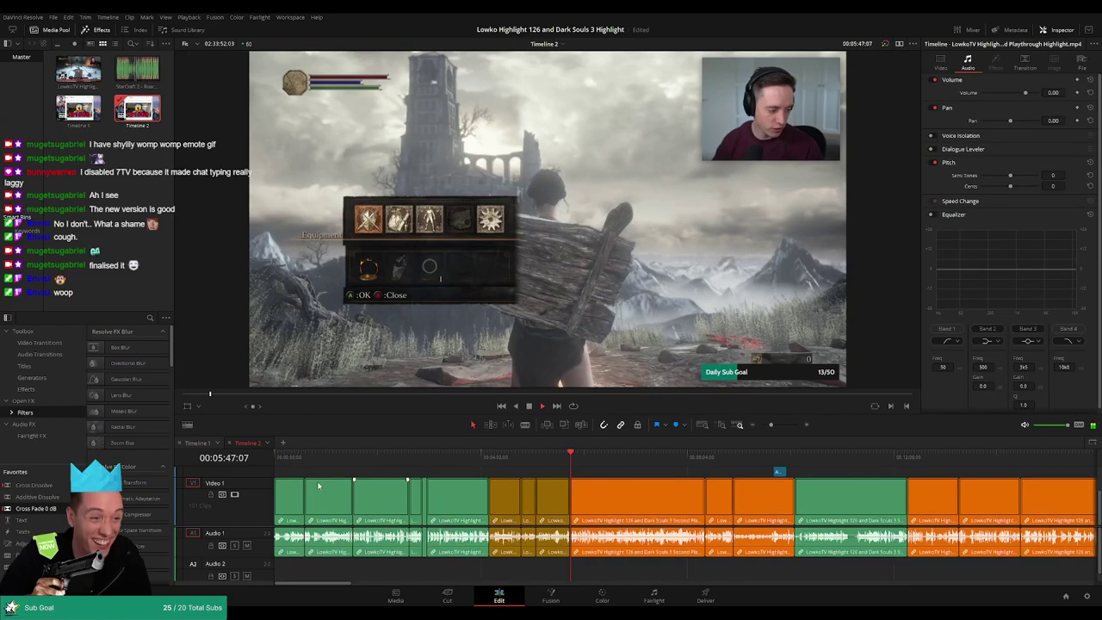
pyautogui.press('space')
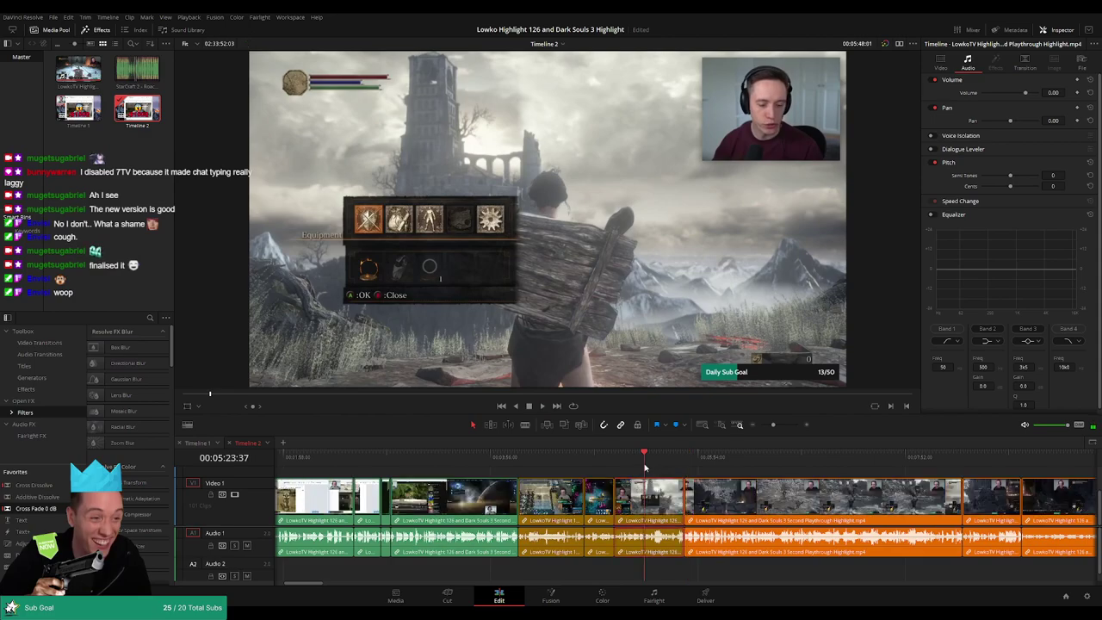
pyautogui.moveTo(644, 467); pyautogui.dragTo(214, 586)
pyautogui.moveTo(858, 470); pyautogui.dragTo(285, 573)
pyautogui.press('Delete')
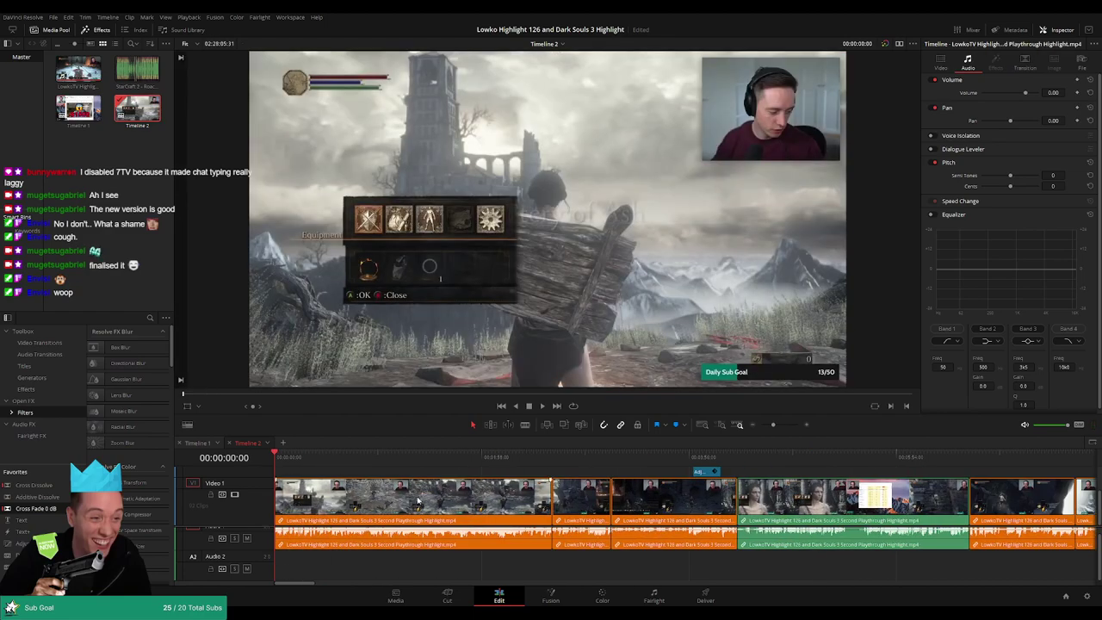
# Review the new timeline's opening and the first green clip, from about 00:04:25 to 00:06:37.
pyautogui.press('space')
pyautogui.click(769, 425)
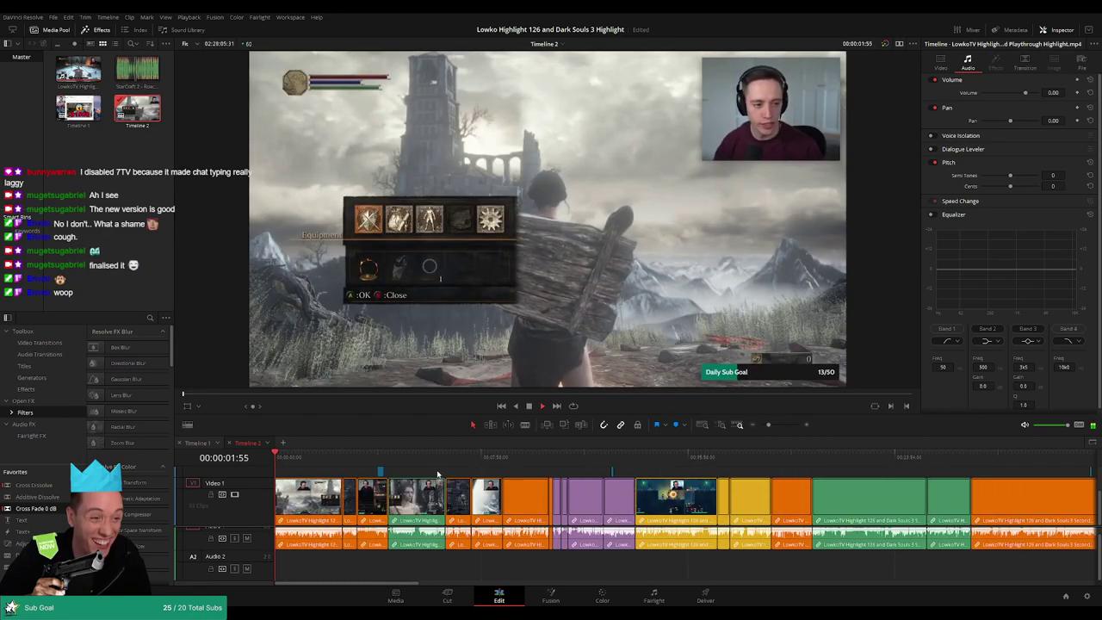
pyautogui.click(387, 460)
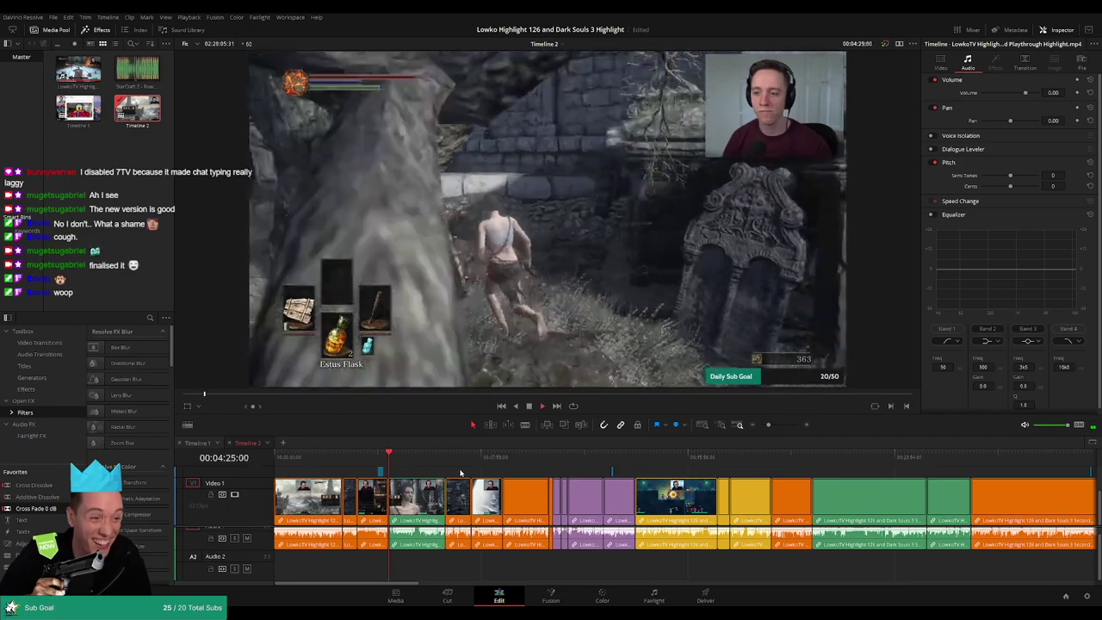
pyautogui.hotkey('ctrl', '=')
pyautogui.hscroll(3, 685, 474)
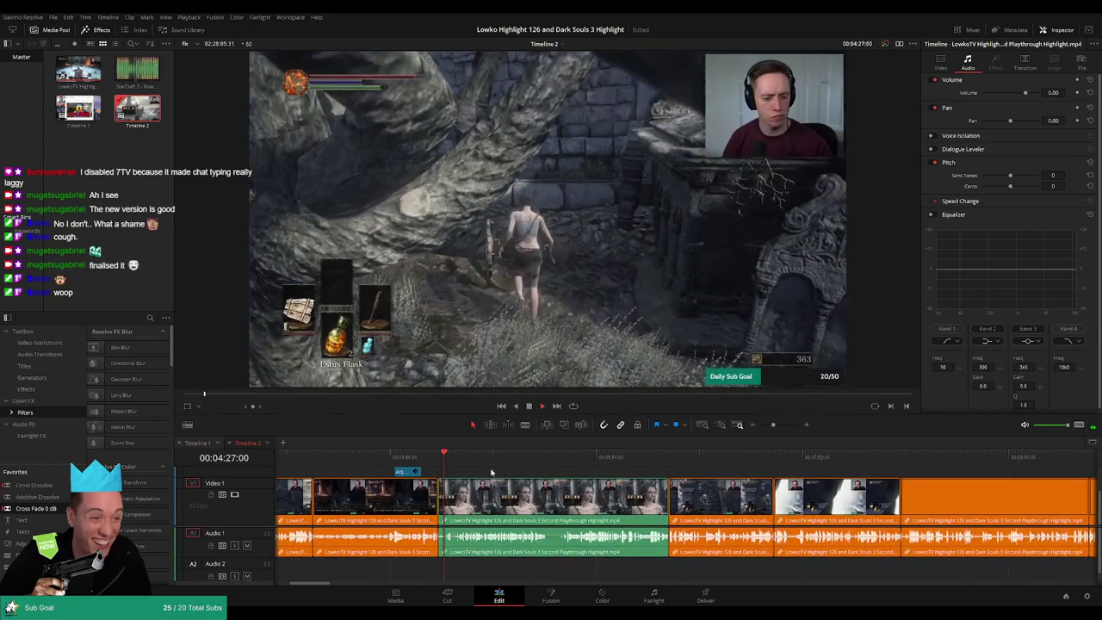
pyautogui.click(471, 458)
pyautogui.click(514, 460)
pyautogui.click(542, 457)
pyautogui.click(585, 460)
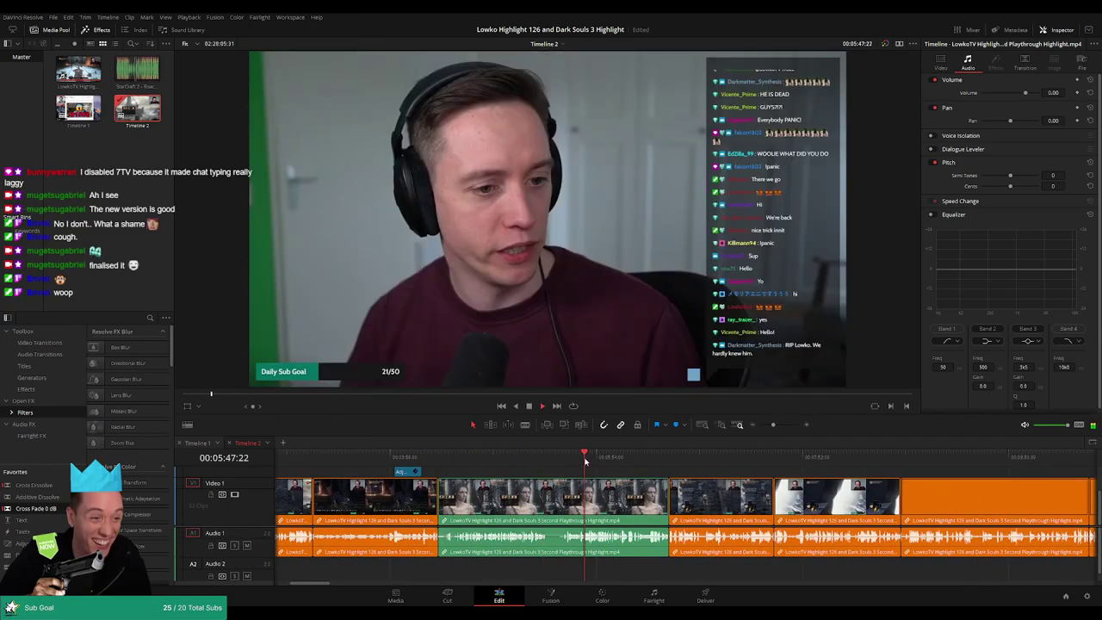
pyautogui.click(659, 457)
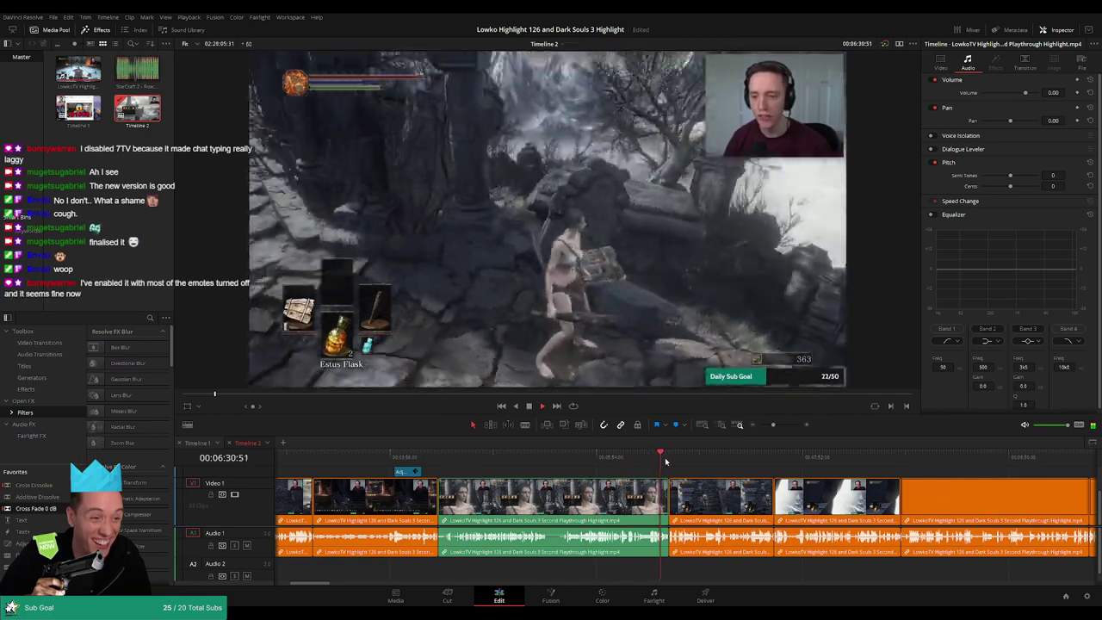
pyautogui.moveTo(773, 424); pyautogui.dragTo(768, 426)
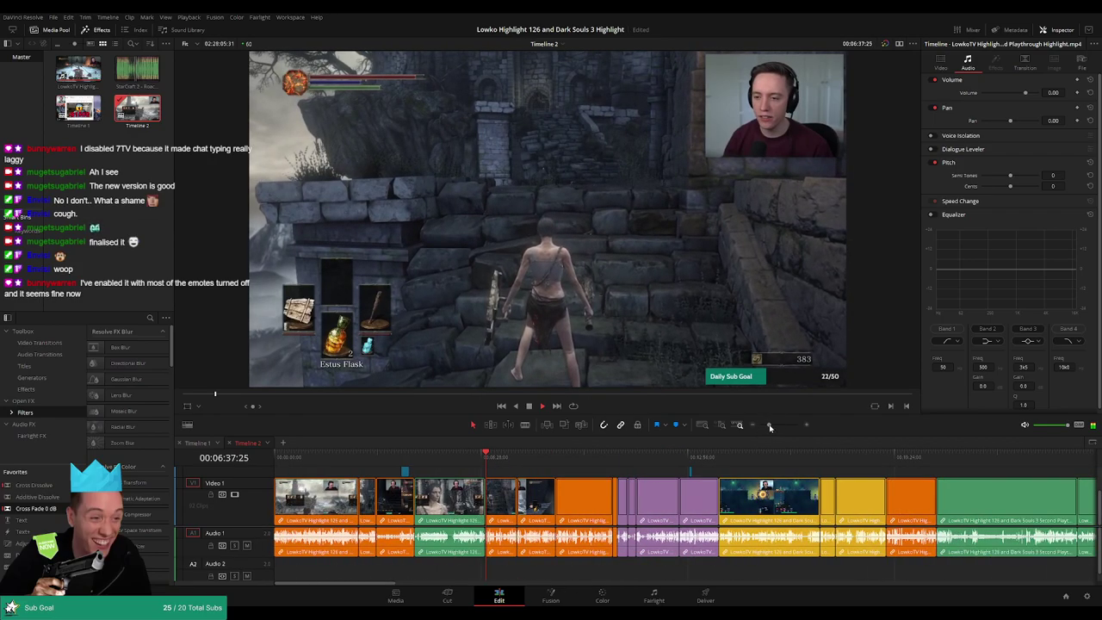
# Check the purple clips starting at about 00:10:45 and delete the whole purple block from the new timeline.
pyautogui.click(617, 457)
pyautogui.scroll(3, 702, 469)
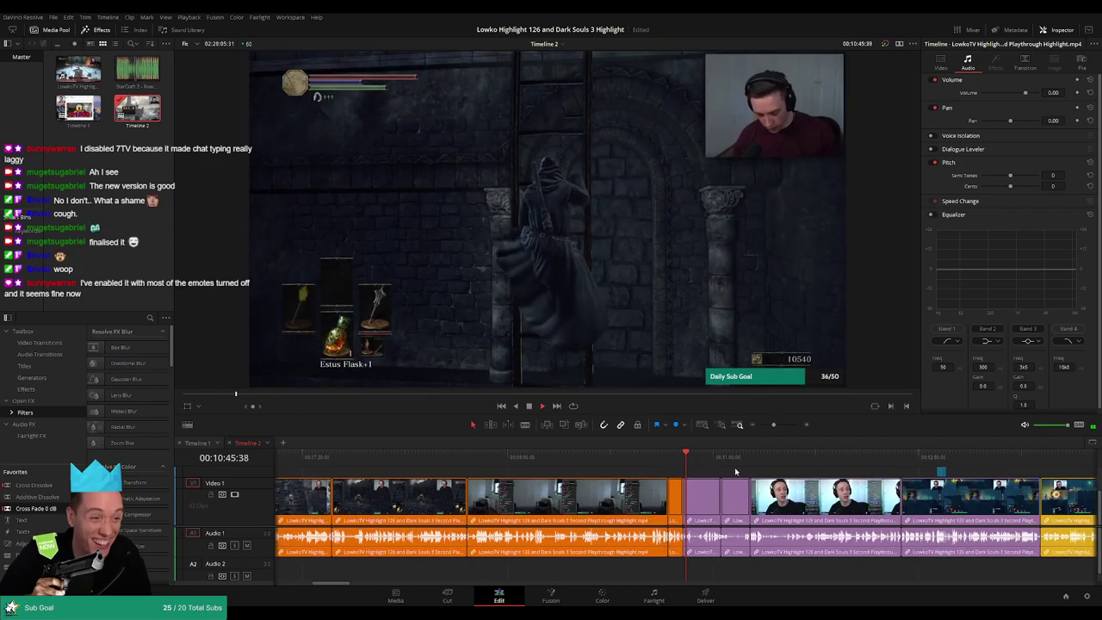
pyautogui.moveTo(735, 468); pyautogui.dragTo(816, 456)
pyautogui.click(571, 457)
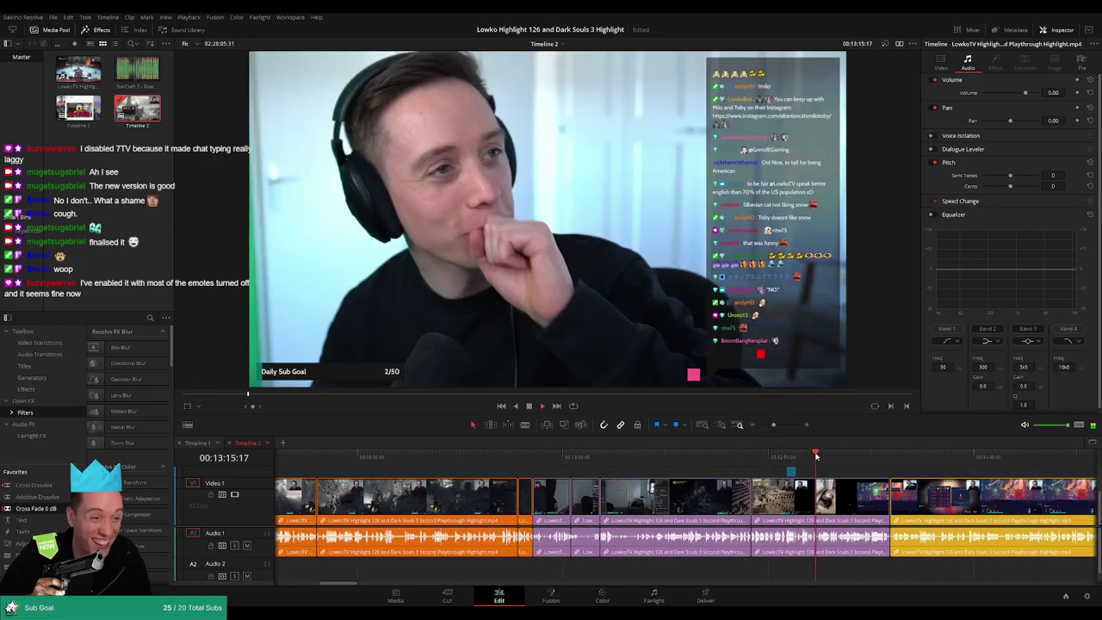
pyautogui.moveTo(535, 463); pyautogui.dragTo(811, 580)
pyautogui.press('Delete')
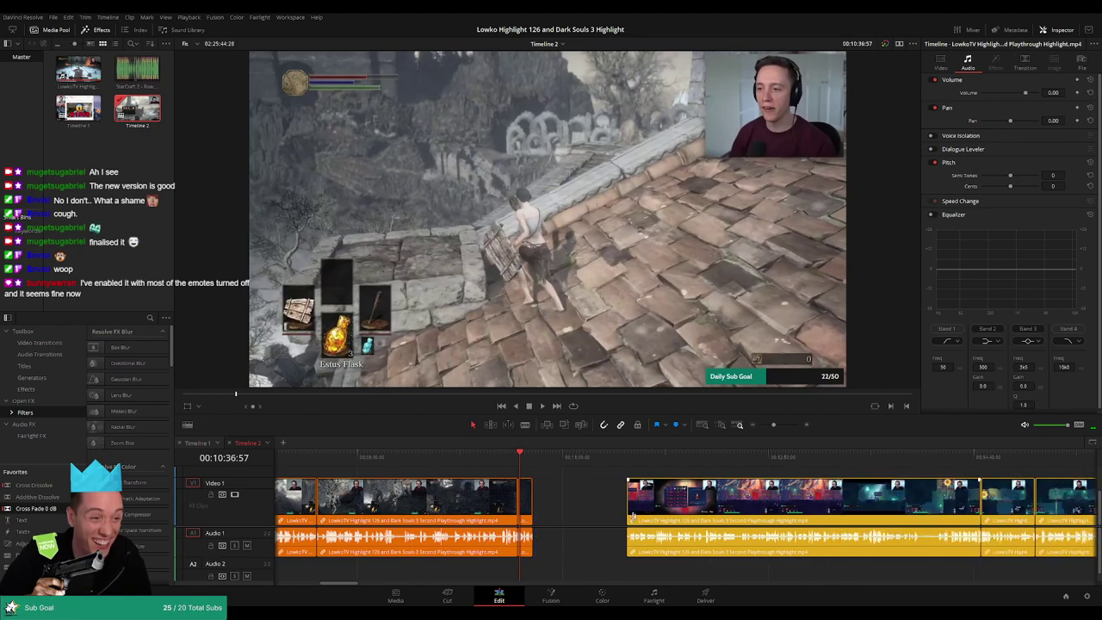
# Remove the yellow clips after the gap and close up the space they occupied.
pyautogui.click(583, 499)
pyautogui.scroll(-4, 715, 450)
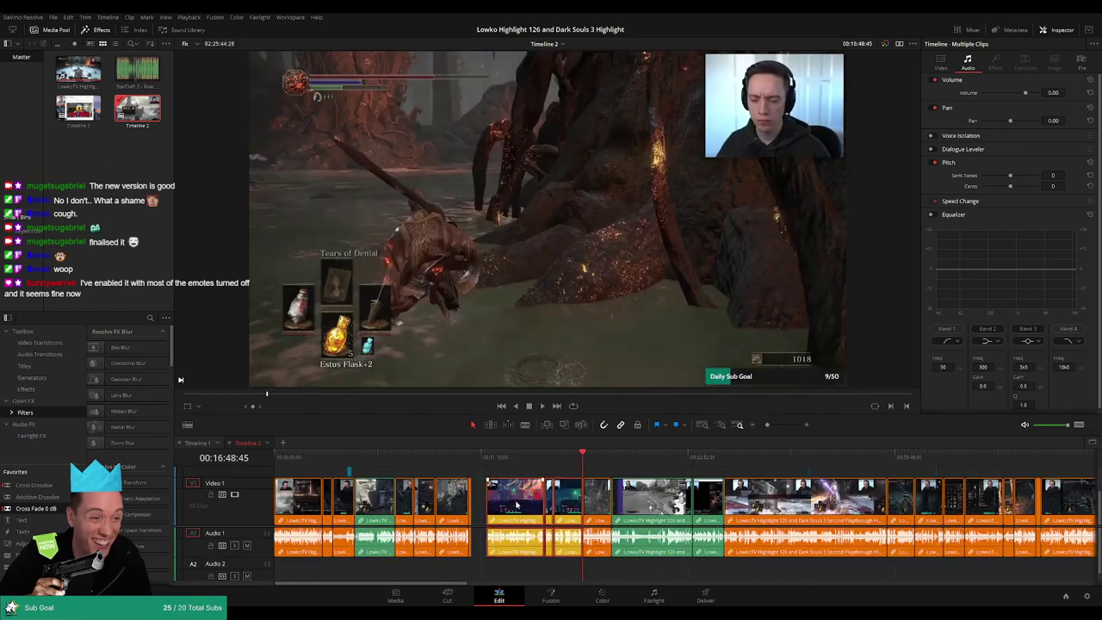
pyautogui.press('Delete')
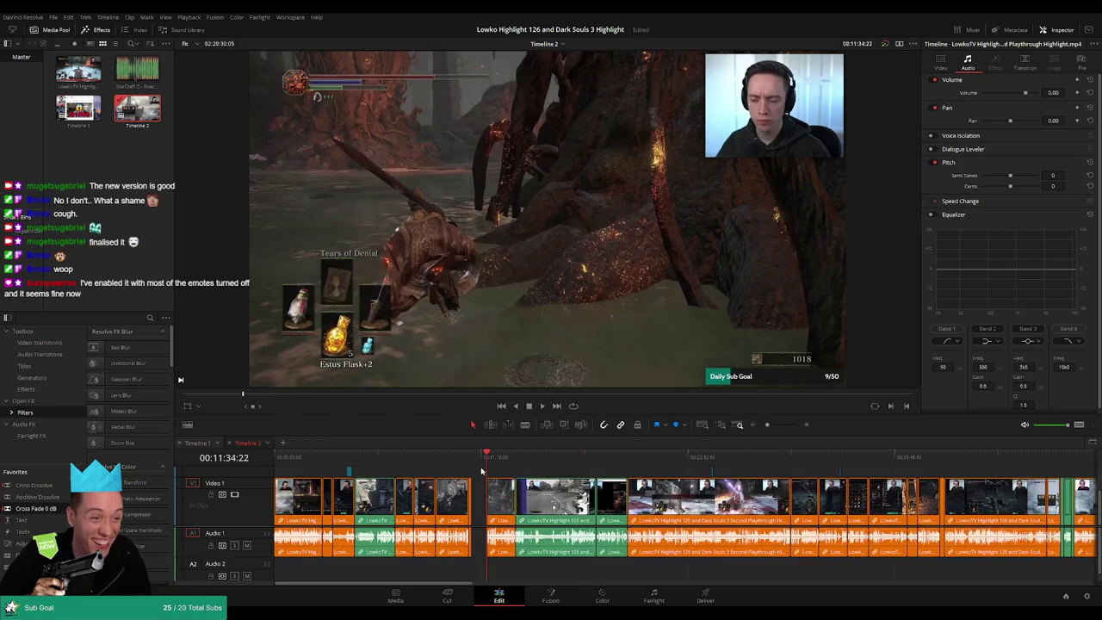
# Check the footage on both sides of the remaining gap, at about 00:10:36 and 00:11:35.
pyautogui.click(468, 457)
pyautogui.press('space')
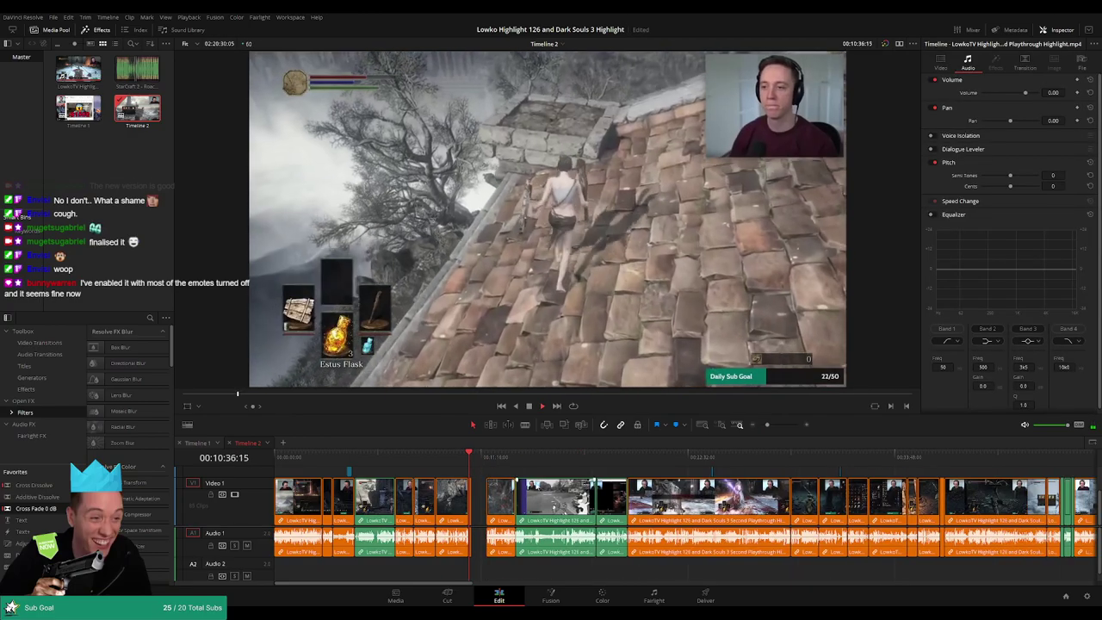
pyautogui.scroll(3, 553, 508)
pyautogui.click(807, 454)
pyautogui.hscroll(2, 678, 487)
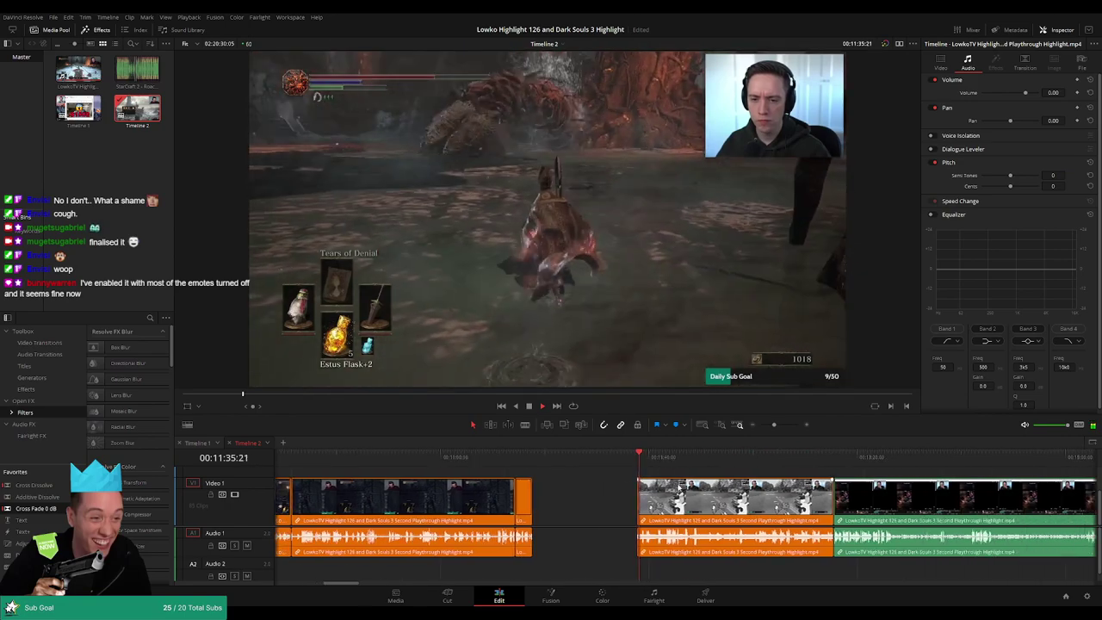
pyautogui.press('space')
pyautogui.hotkey('ctrl', '-')
pyautogui.hotkey('ctrl', '-')
pyautogui.hotkey('ctrl', '-')
pyautogui.hotkey('ctrl', '-')
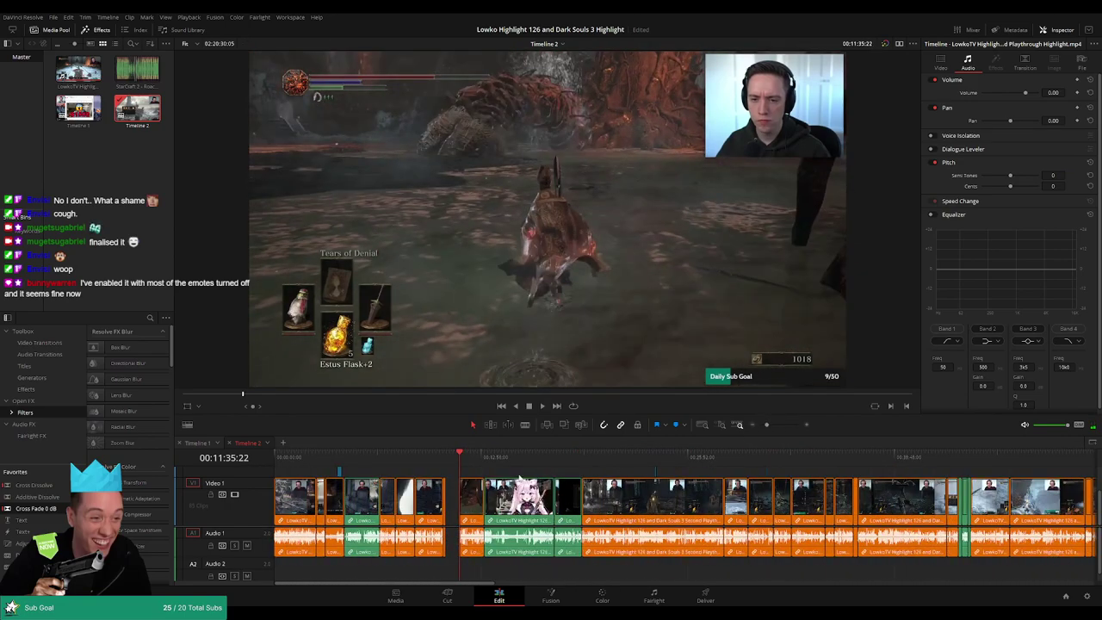
# Check the two green clips up to about 00:18:18 and ripple delete them.
pyautogui.click(493, 453)
pyautogui.press('space')
pyautogui.click(566, 453)
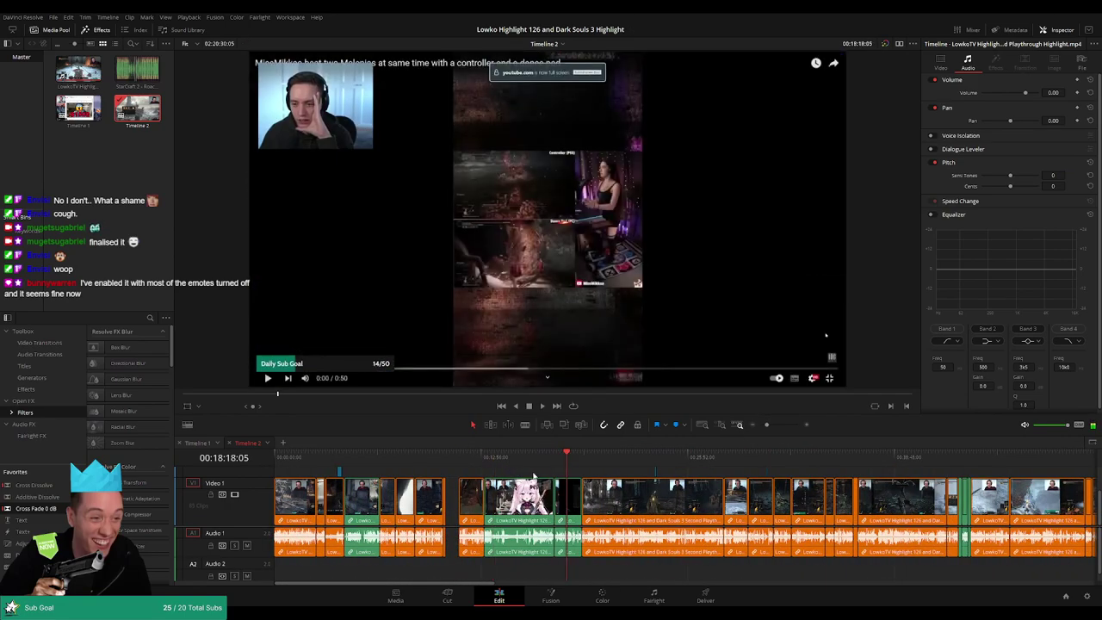
pyautogui.press('Delete')
# Spot-check the orange Dark Souls clips from the Pontiff Sulyvahn fight at about 00:13:11 to about 00:32:12.
pyautogui.press('space')
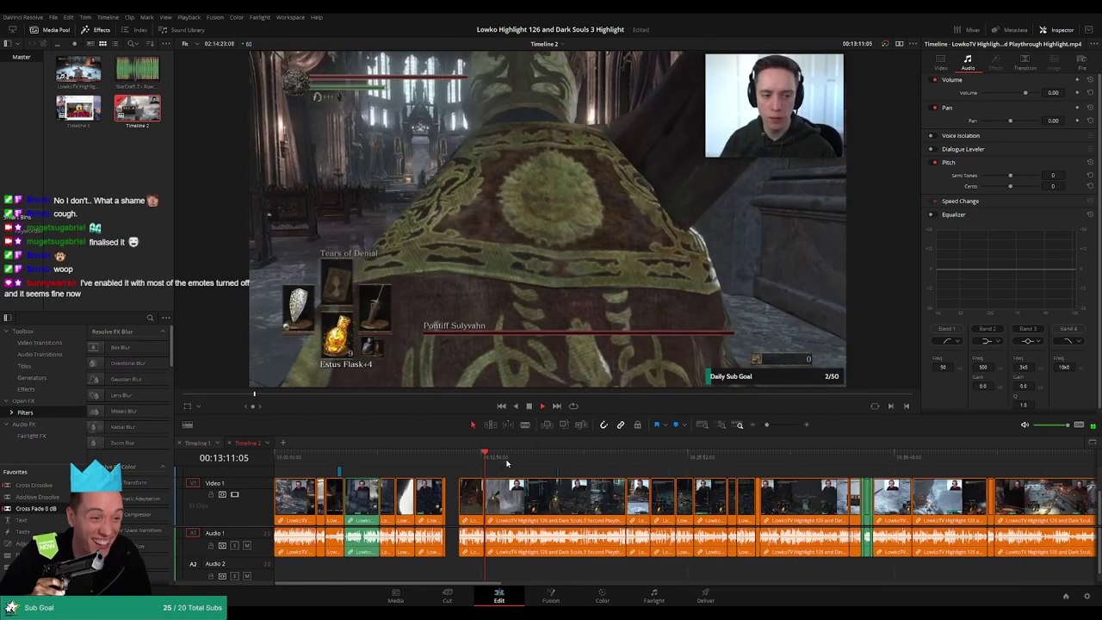
pyautogui.click(503, 456)
pyautogui.click(555, 456)
pyautogui.click(598, 456)
pyautogui.click(637, 457)
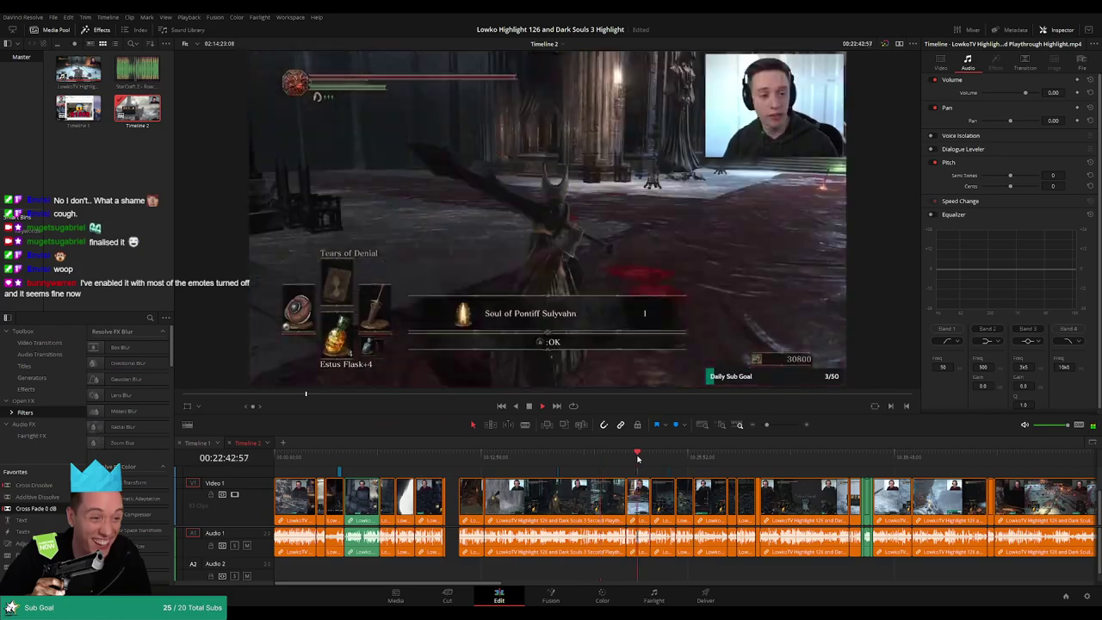
pyautogui.click(679, 456)
pyautogui.click(727, 456)
pyautogui.click(779, 457)
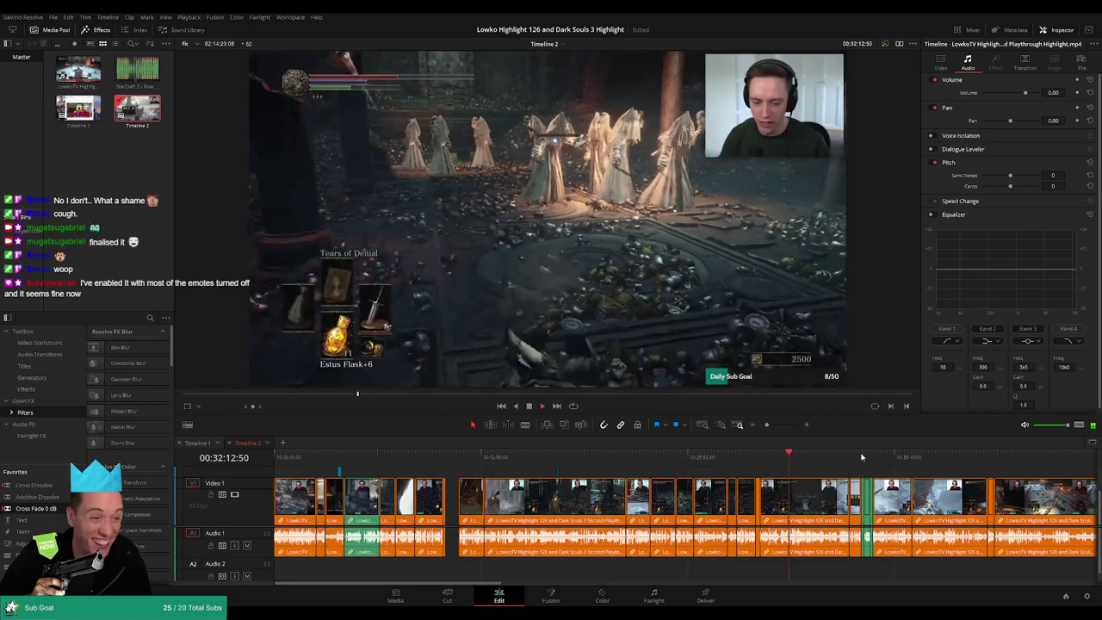
# Check the footage between about 00:35:13 and 00:36:45 and ripple delete the three green clips that follow it.
pyautogui.click(844, 457)
pyautogui.hotkey('ctrl', '=')
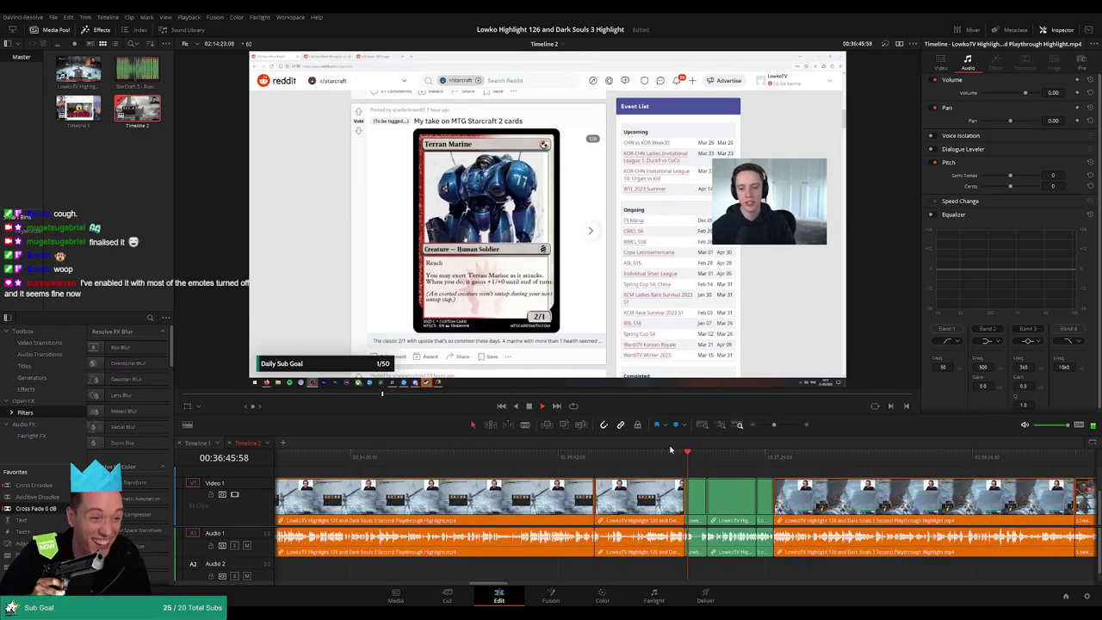
pyautogui.click(653, 458)
pyautogui.click(618, 459)
pyautogui.click(533, 460)
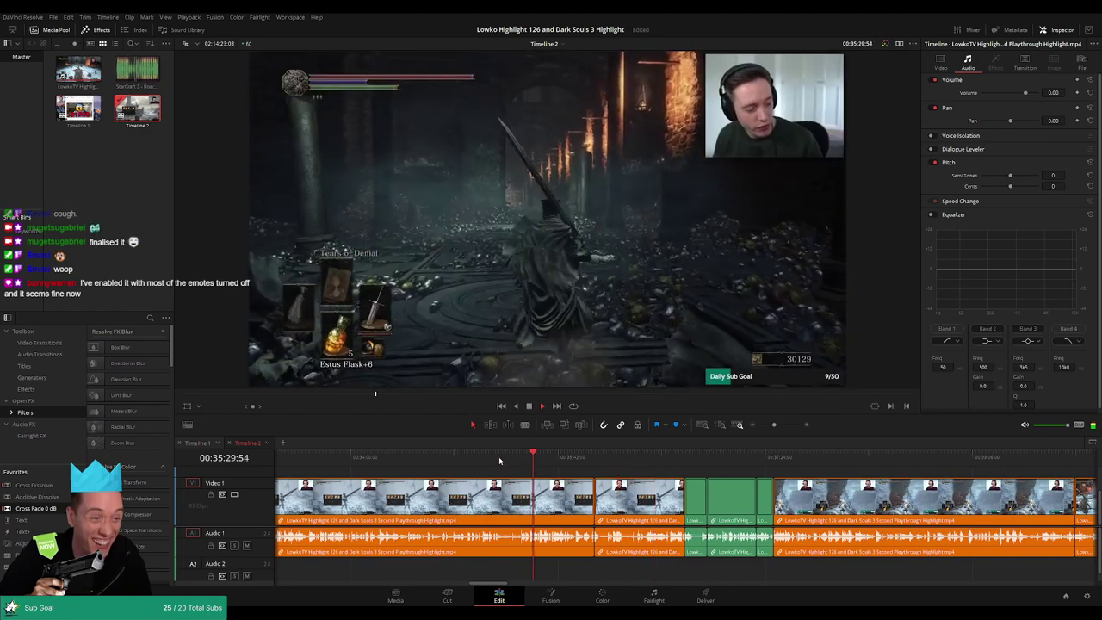
pyautogui.click(500, 457)
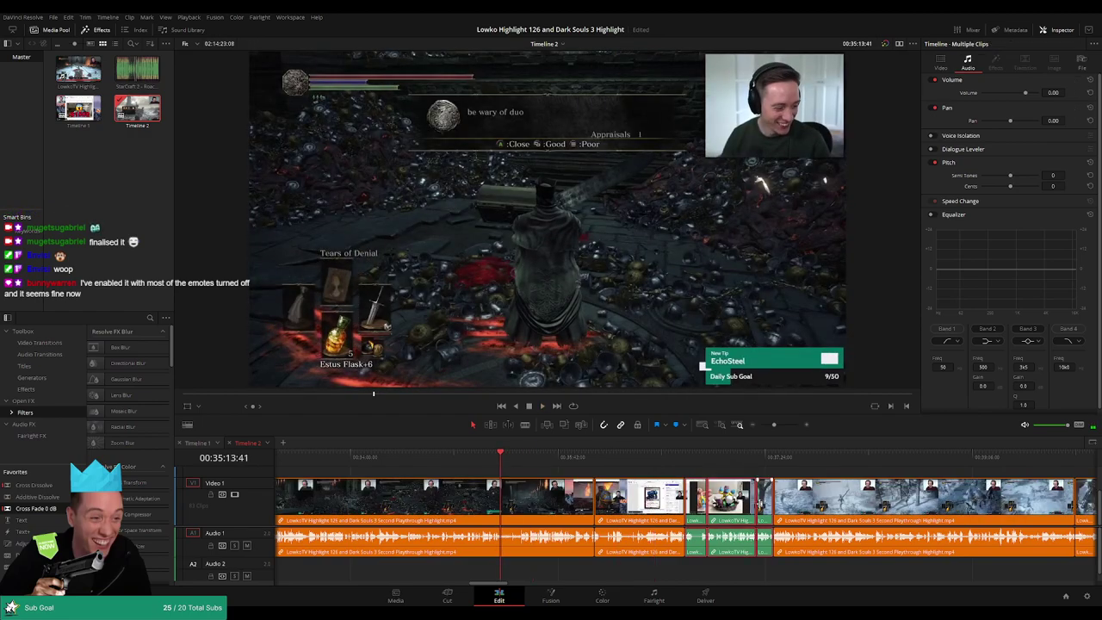
pyautogui.press('Delete')
# Check the start of the teal clips at about 00:53:50 and ripple delete the whole teal section.
pyautogui.click(713, 456)
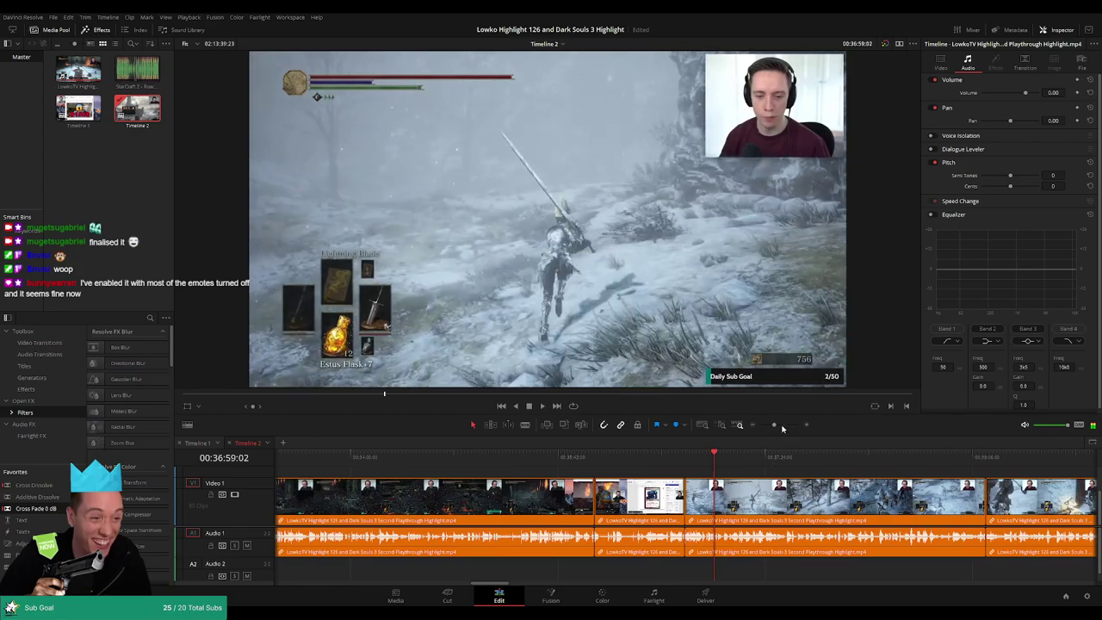
pyautogui.moveTo(782, 428); pyautogui.dragTo(620, 457)
pyautogui.click(606, 454)
pyautogui.press('space')
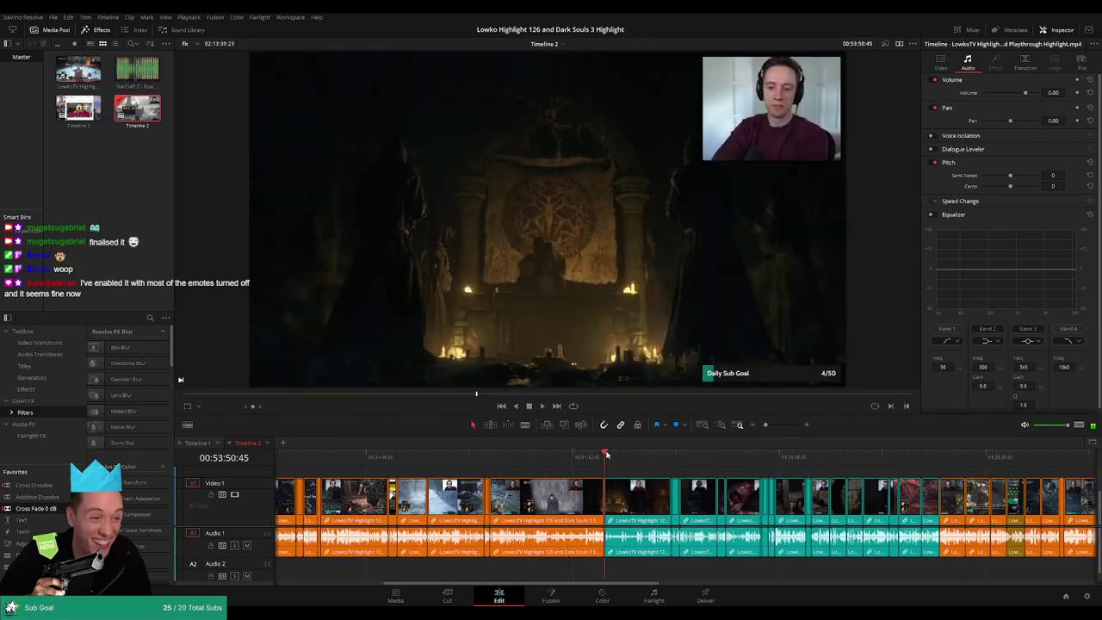
pyautogui.hscroll(2, 775, 482)
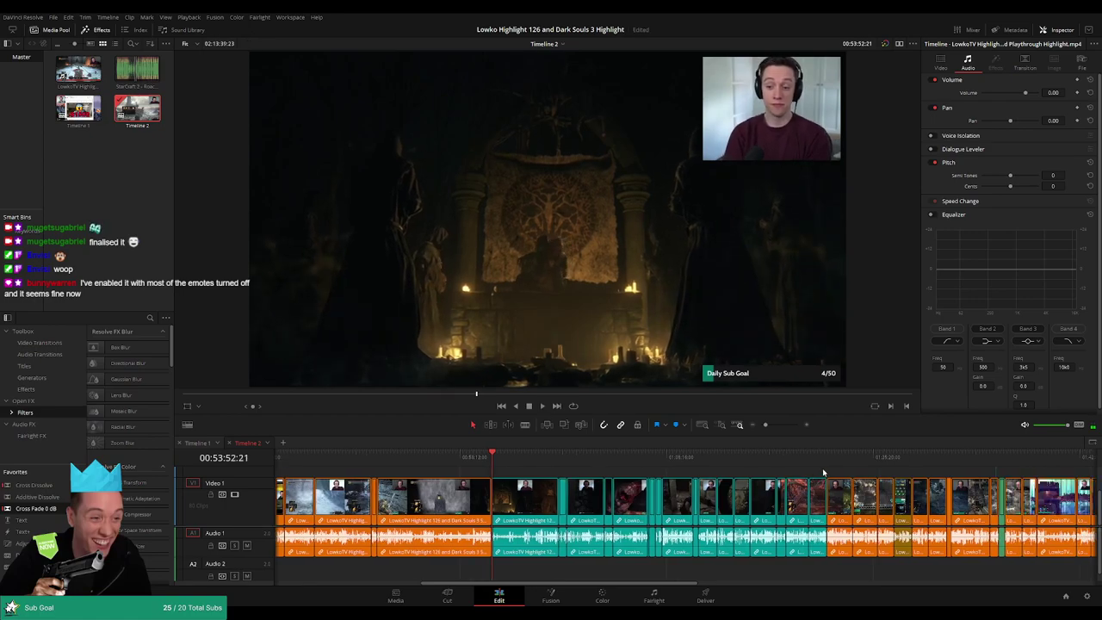
pyautogui.moveTo(823, 473); pyautogui.dragTo(536, 513)
pyautogui.press('Delete')
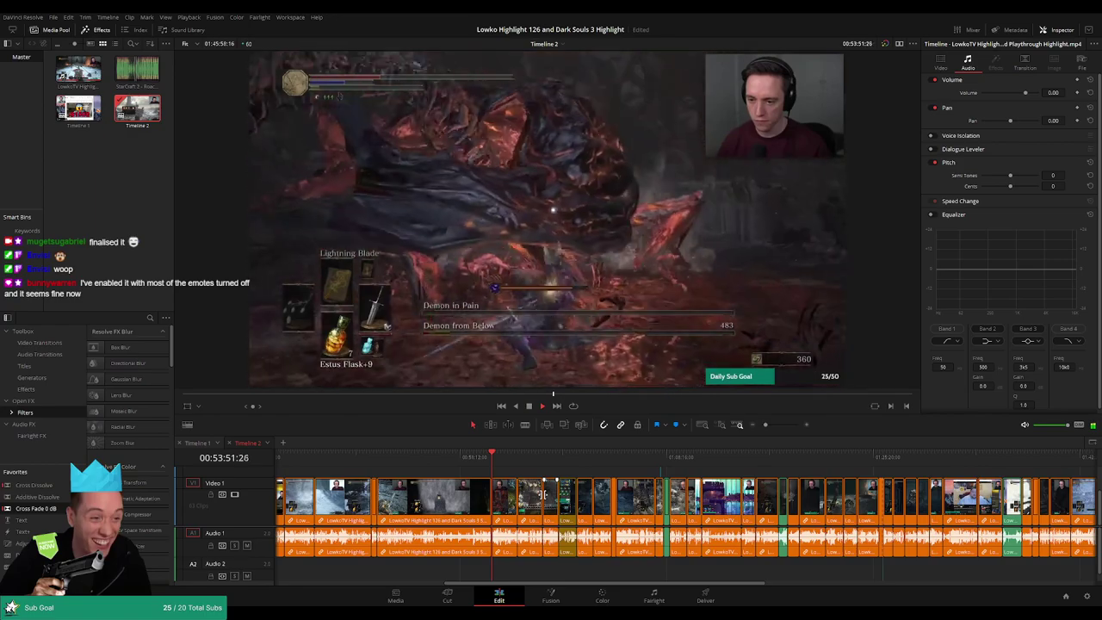
# Try to remove the olive clip at about 00:59:24, and undo the deletion.
pyautogui.click(557, 454)
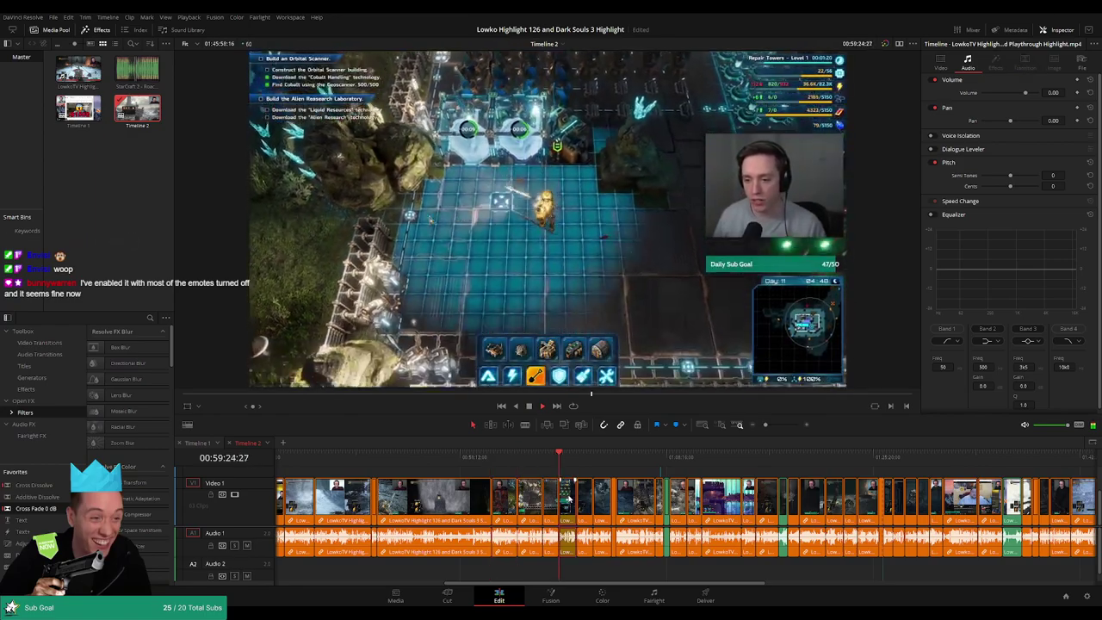
pyautogui.click(567, 498)
pyautogui.press('Delete')
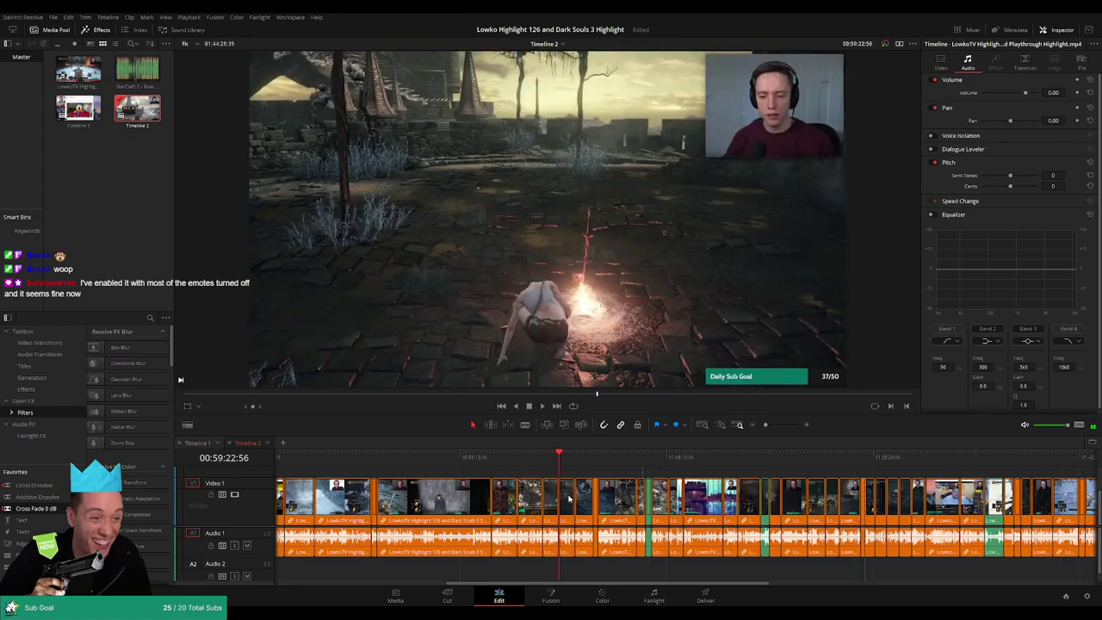
pyautogui.hotkey('ctrl', 'z')
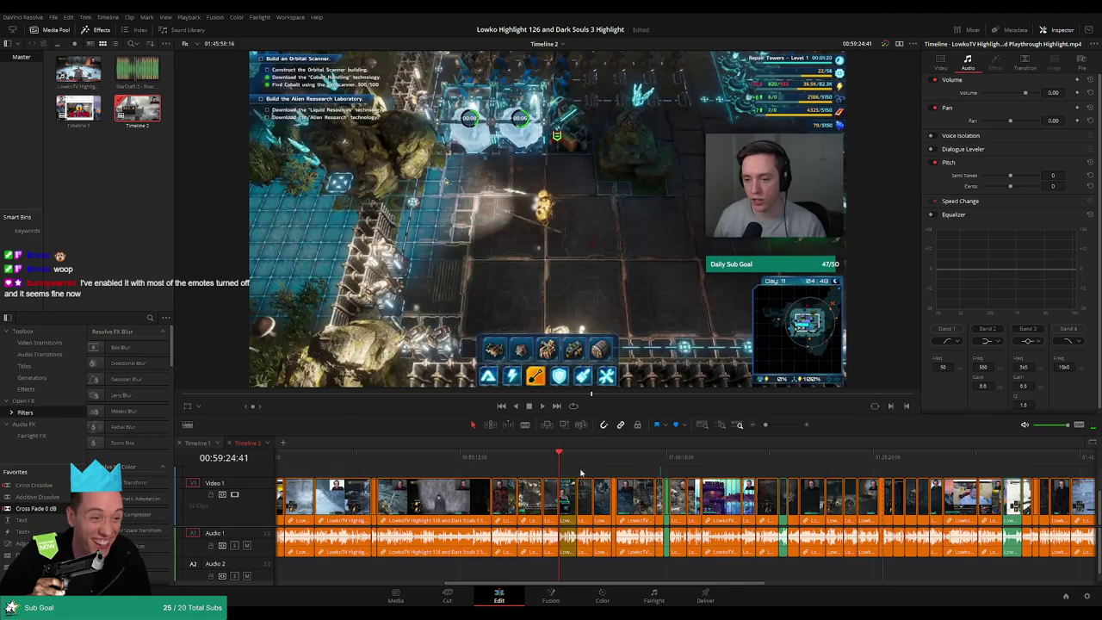
# Move all clips after about 00:59:24 far down the timeline, leaving a large empty stretch in front of them.
pyautogui.moveTo(580, 472); pyautogui.dragTo(867, 521)
pyautogui.moveTo(768, 426); pyautogui.dragTo(760, 428)
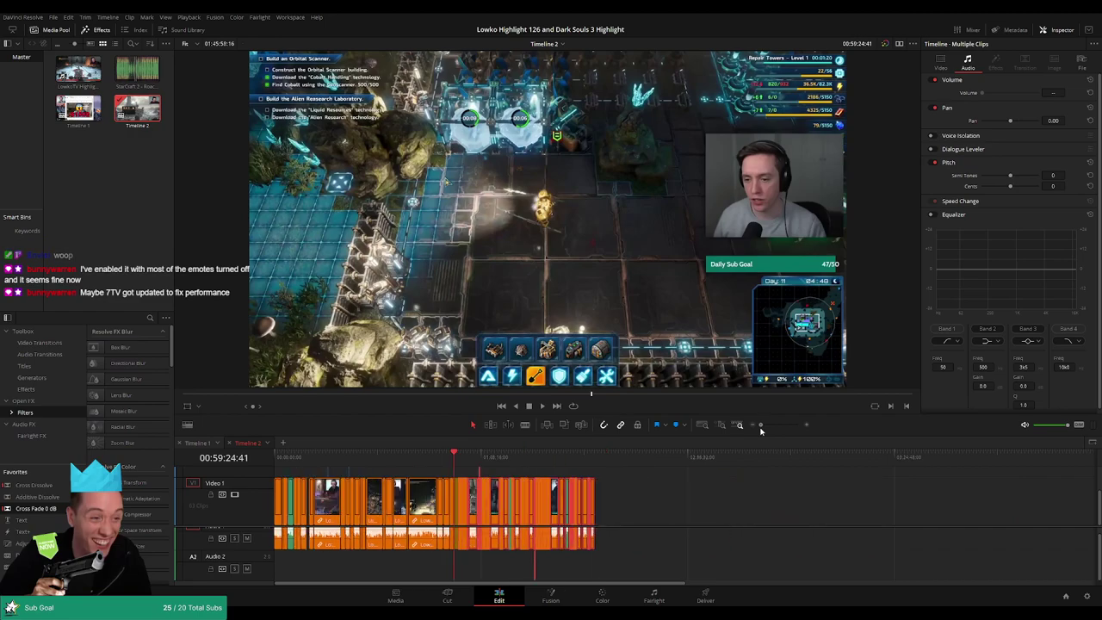
pyautogui.moveTo(535, 496); pyautogui.dragTo(944, 498)
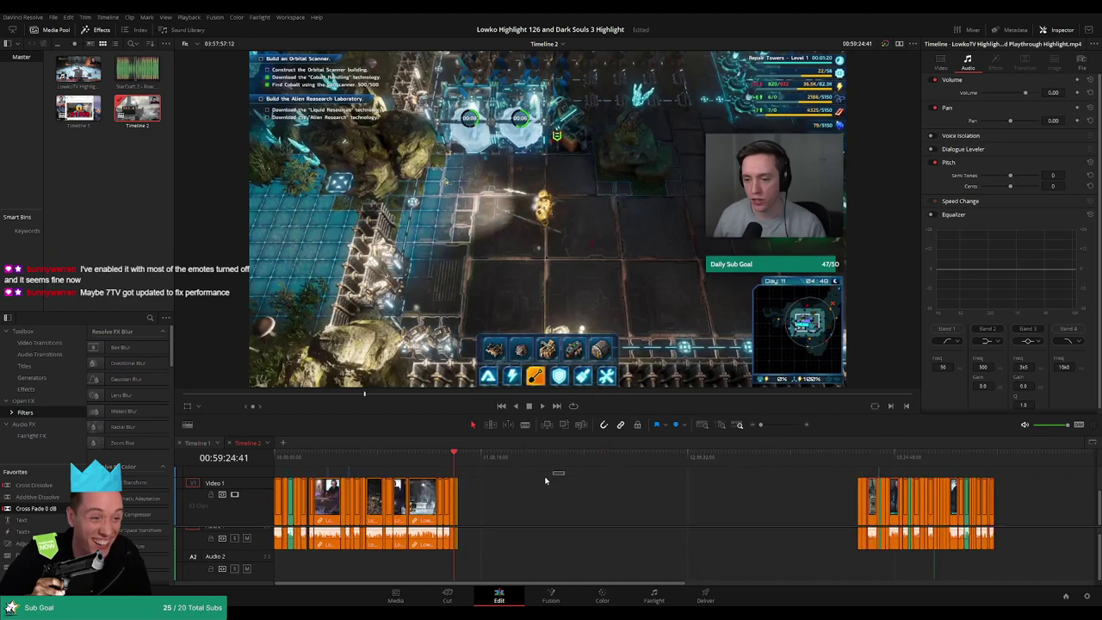
# Move the block of clips running from about 00:10:35 to the first block's end into the empty middle stretch.
pyautogui.moveTo(545, 481); pyautogui.dragTo(242, 546)
pyautogui.click(308, 454)
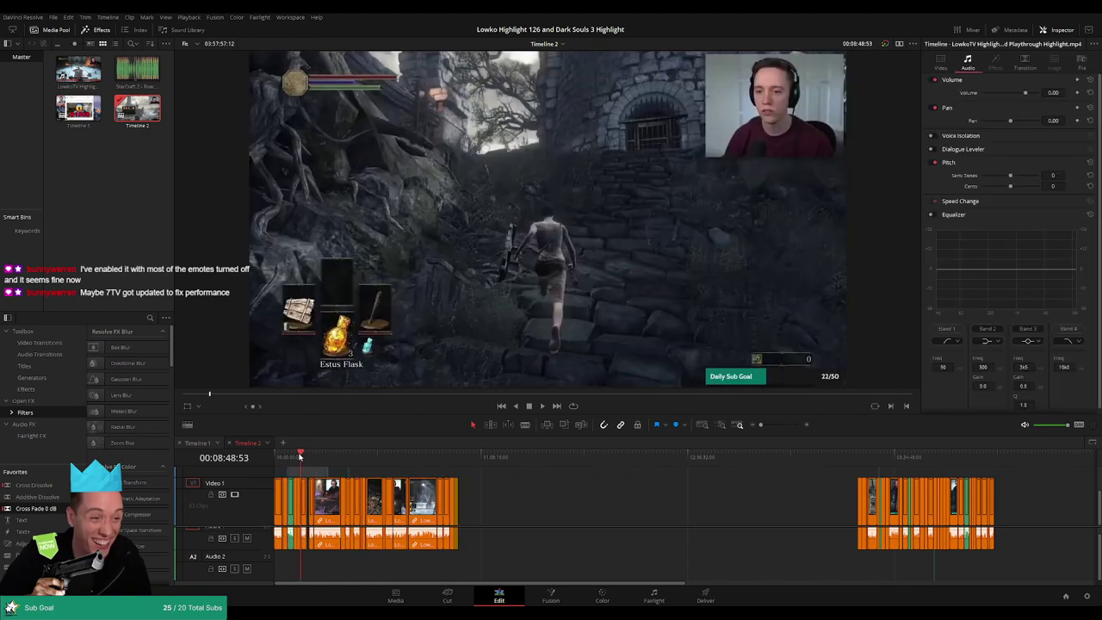
pyautogui.moveTo(300, 455); pyautogui.dragTo(314, 459)
pyautogui.moveTo(507, 469); pyautogui.dragTo(653, 508)
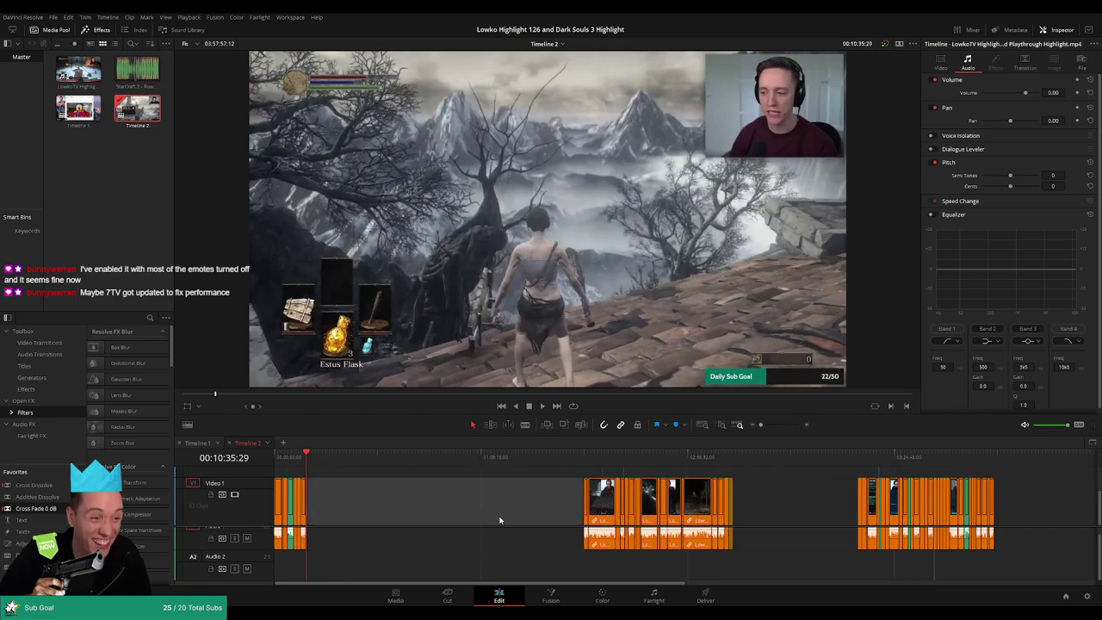
# Move the last block of clips to about 00:10:35 and ripple delete the gap between it and the following block.
pyautogui.moveTo(829, 476); pyautogui.dragTo(1050, 567)
pyautogui.moveTo(950, 512); pyautogui.dragTo(399, 504)
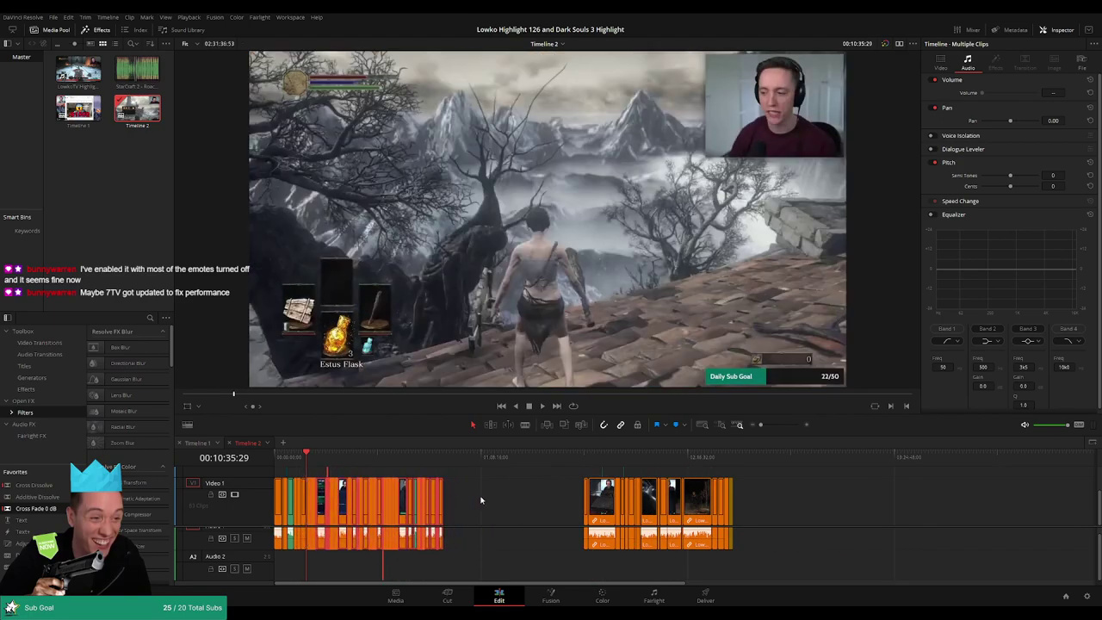
pyautogui.click(517, 499)
pyautogui.press('Delete')
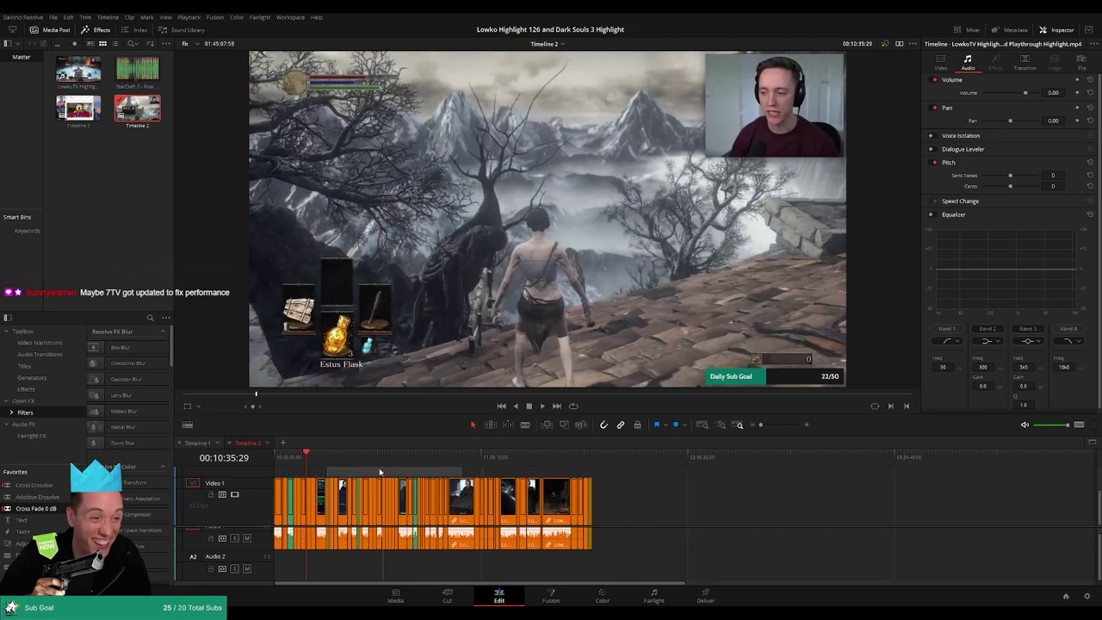
# Add an audio cross fade to the cut at about 00:10:44 and play back the transition.
pyautogui.click(769, 426)
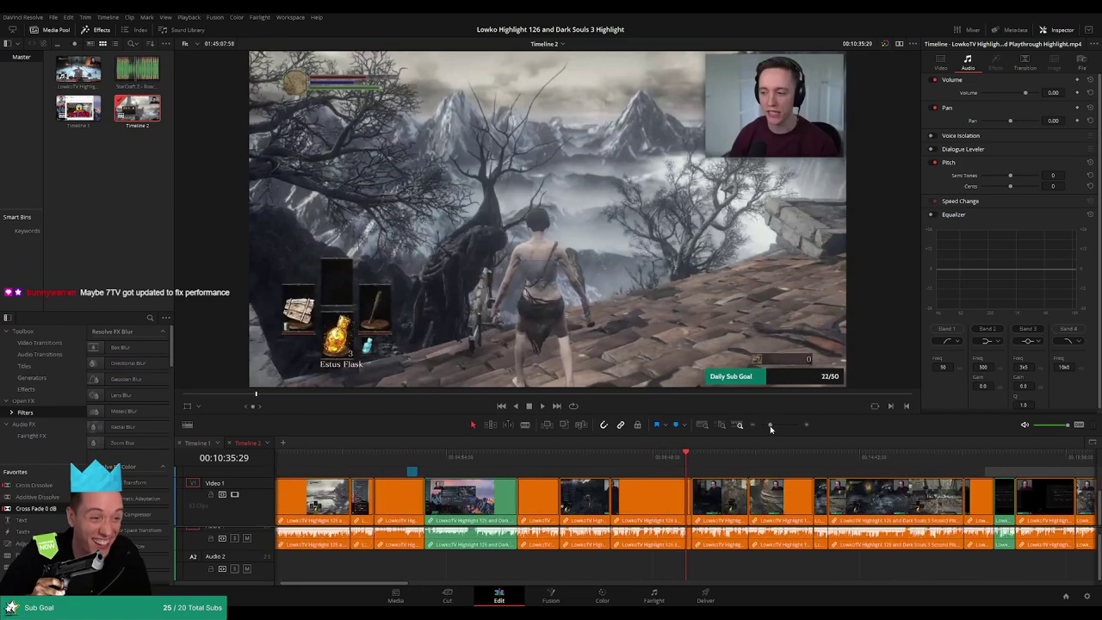
pyautogui.press('space')
pyautogui.scroll(6, 711, 471)
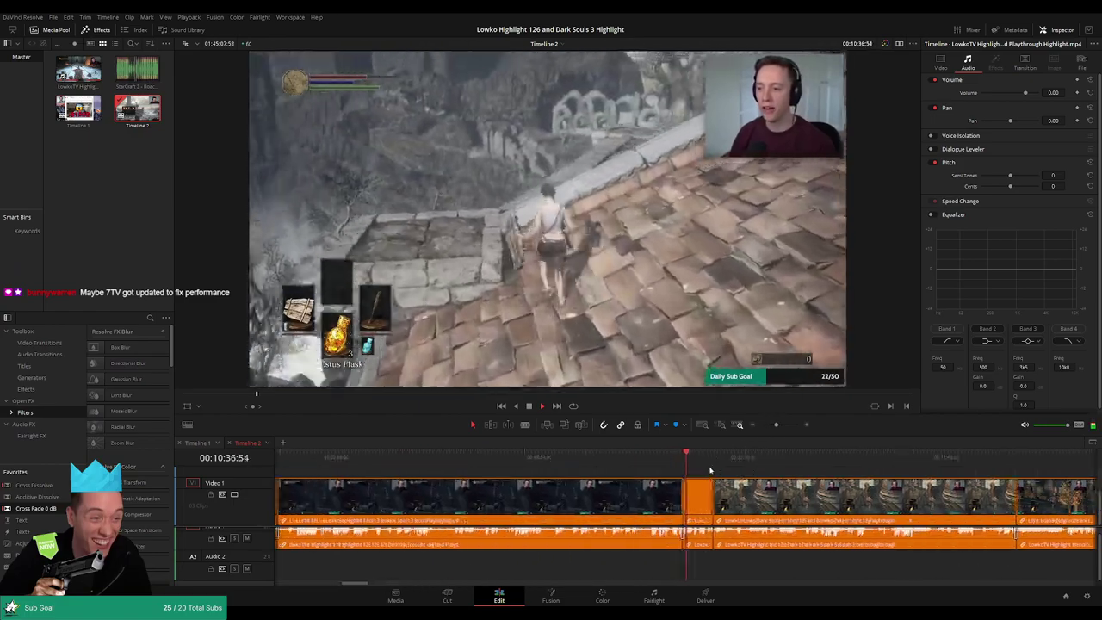
pyautogui.scroll(-1, 738, 563)
pyautogui.scroll(-1, 674, 495)
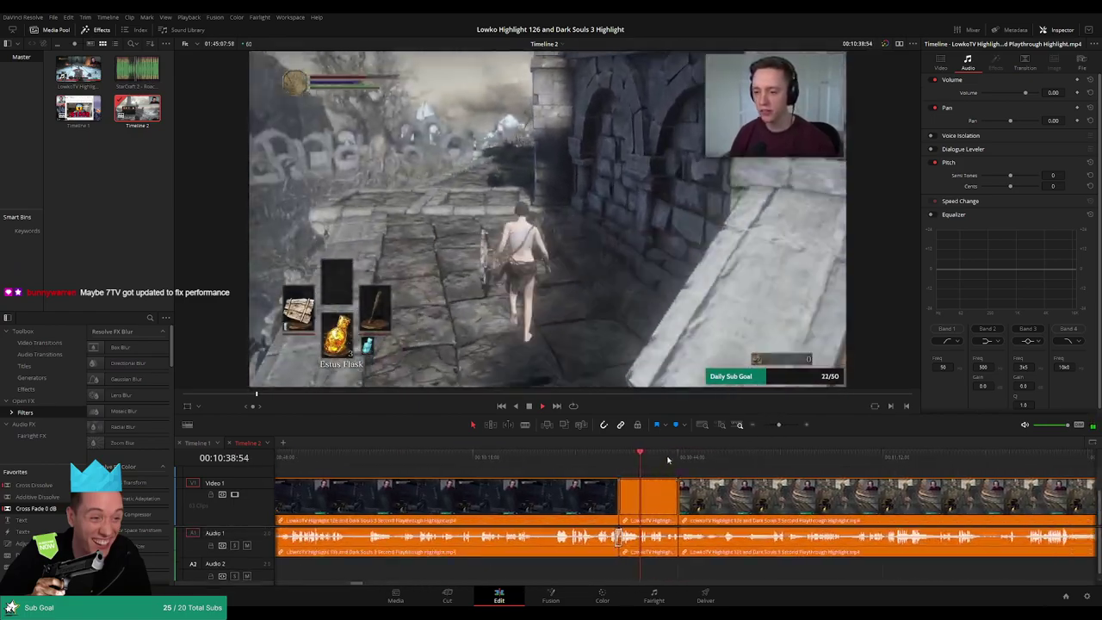
pyautogui.click(676, 457)
pyautogui.scroll(4, 676, 459)
pyautogui.click(614, 457)
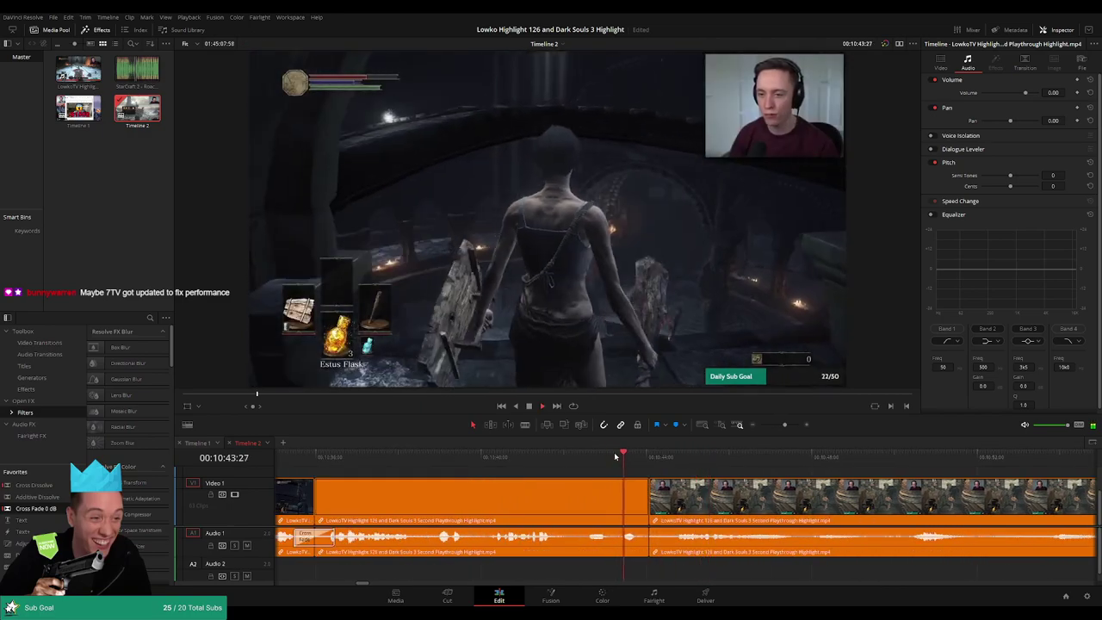
pyautogui.press('space')
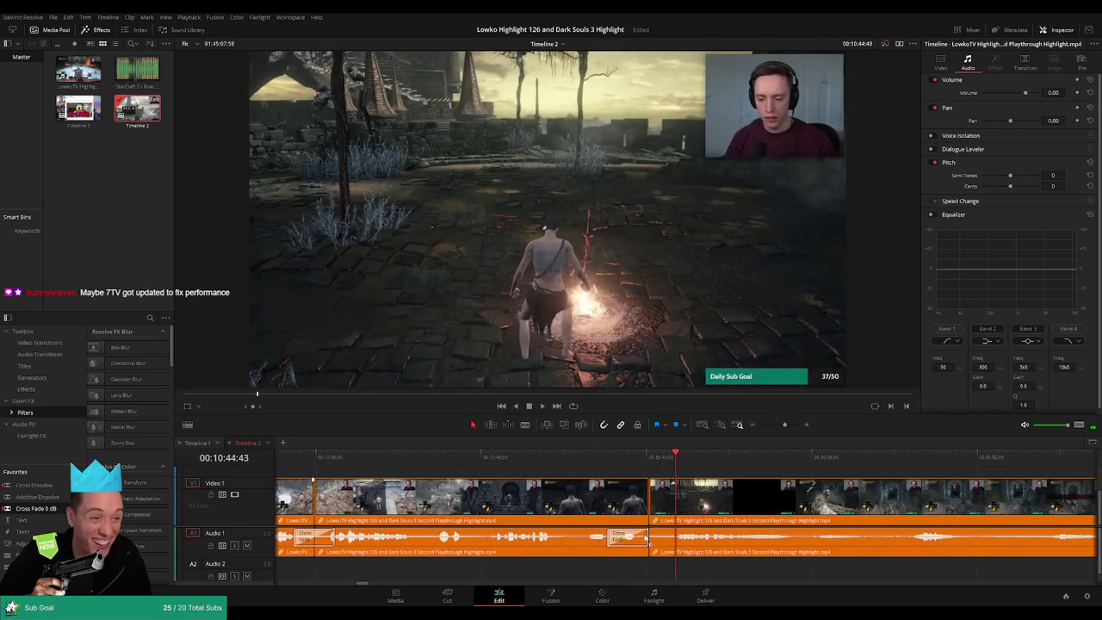
pyautogui.click(626, 461)
pyautogui.press('space')
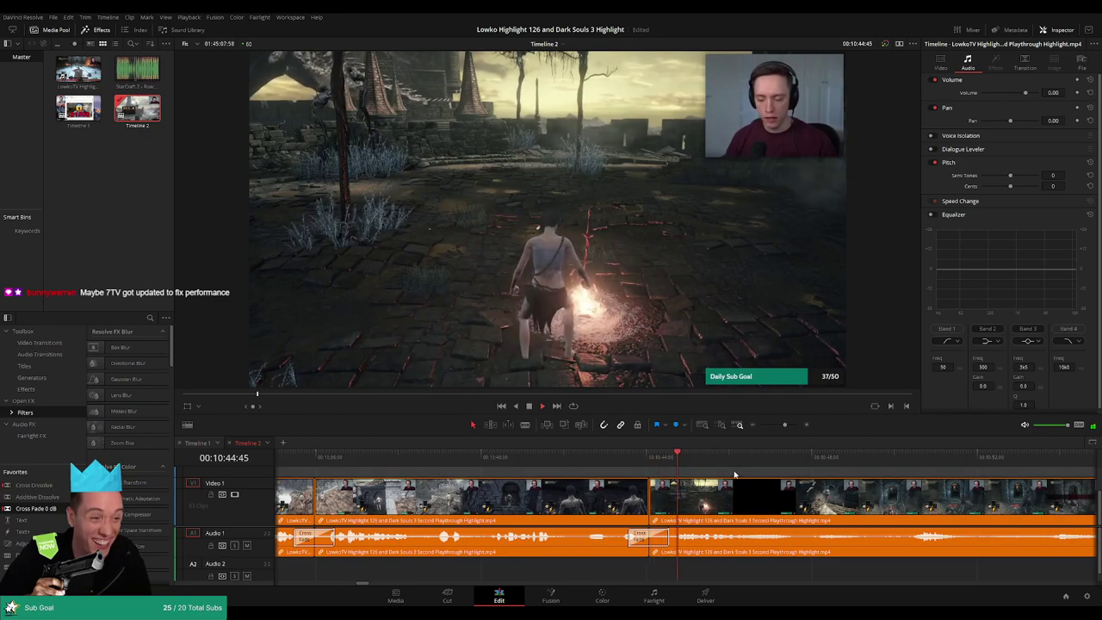
# Spot-check the footage up to about 00:17:40 and ripple delete the green clip starting at about 00:17:53.
pyautogui.moveTo(783, 426); pyautogui.dragTo(765, 426)
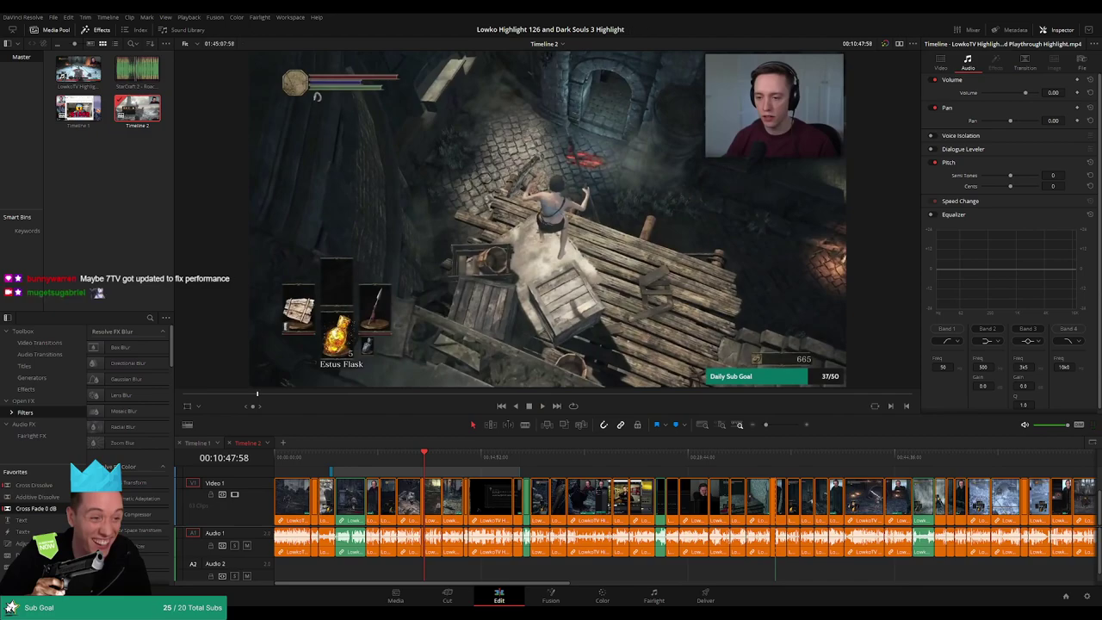
pyautogui.click(442, 456)
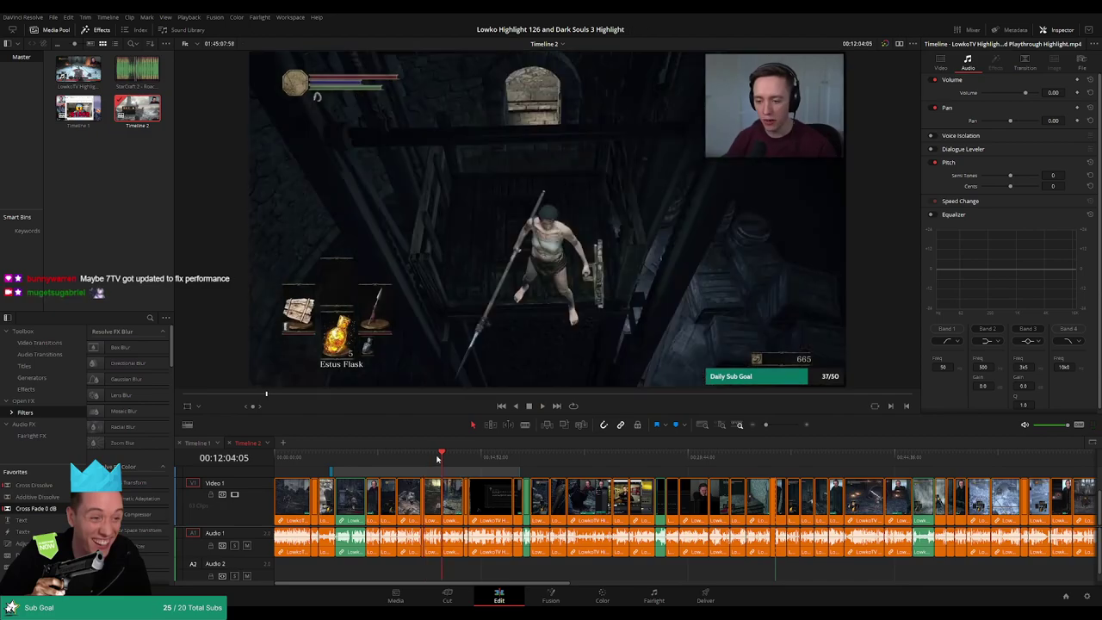
pyautogui.click(478, 457)
pyautogui.click(521, 457)
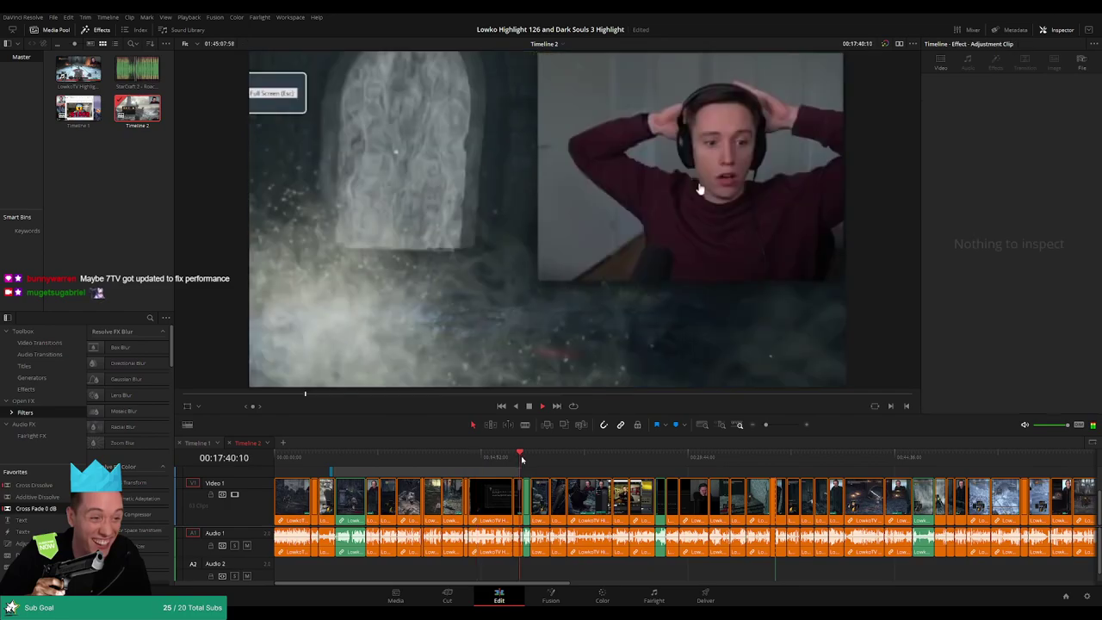
pyautogui.scroll(5, 529, 458)
pyautogui.click(723, 457)
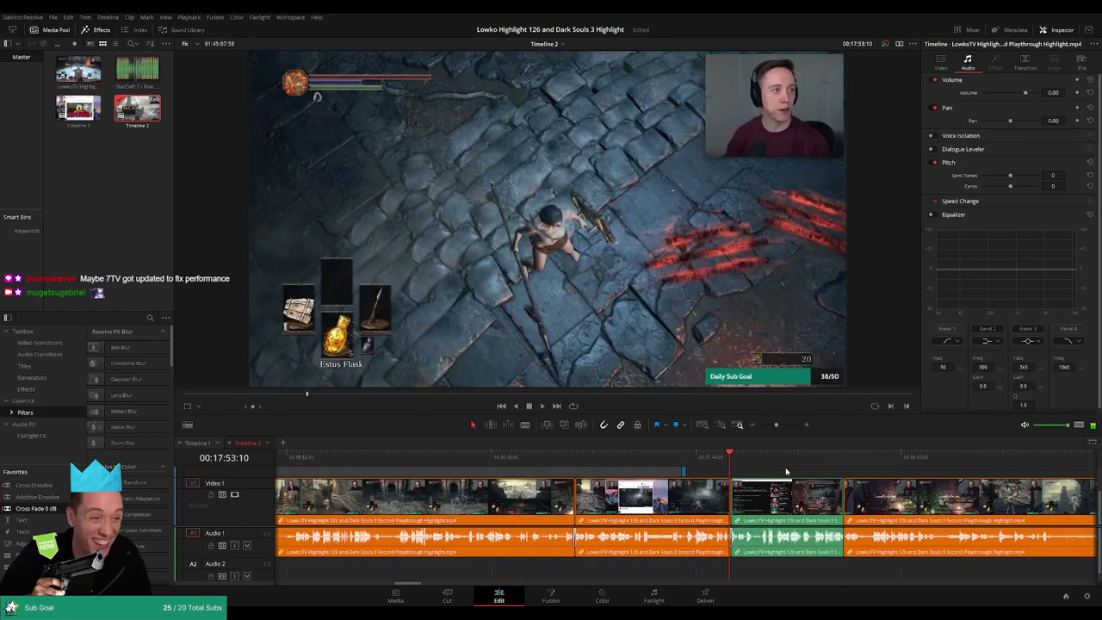
pyautogui.hscroll(4, 581, 460)
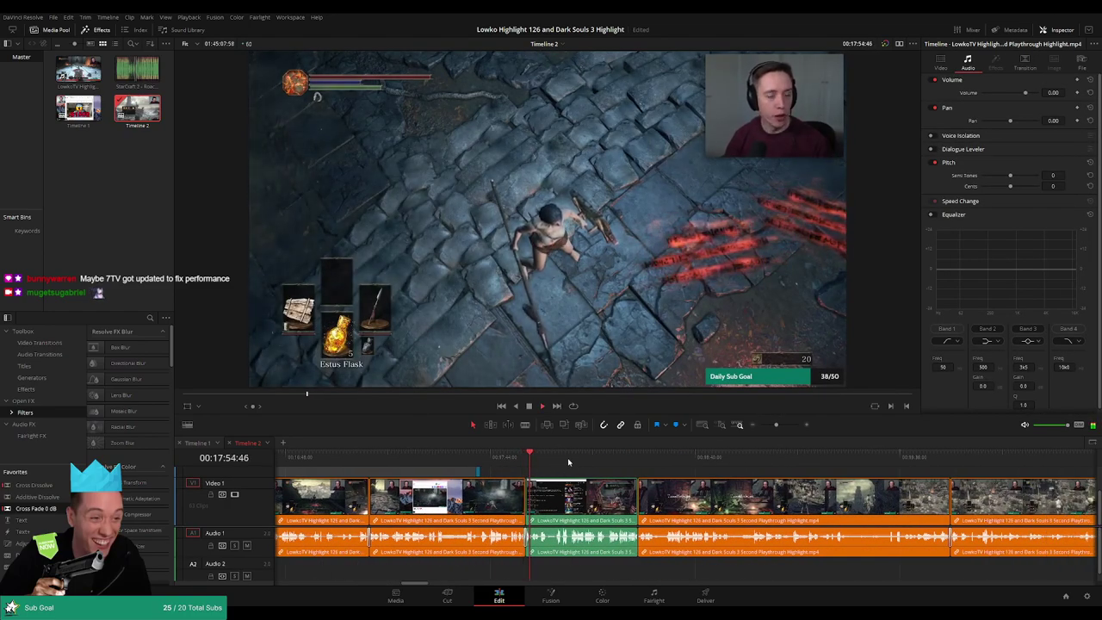
pyautogui.click(627, 456)
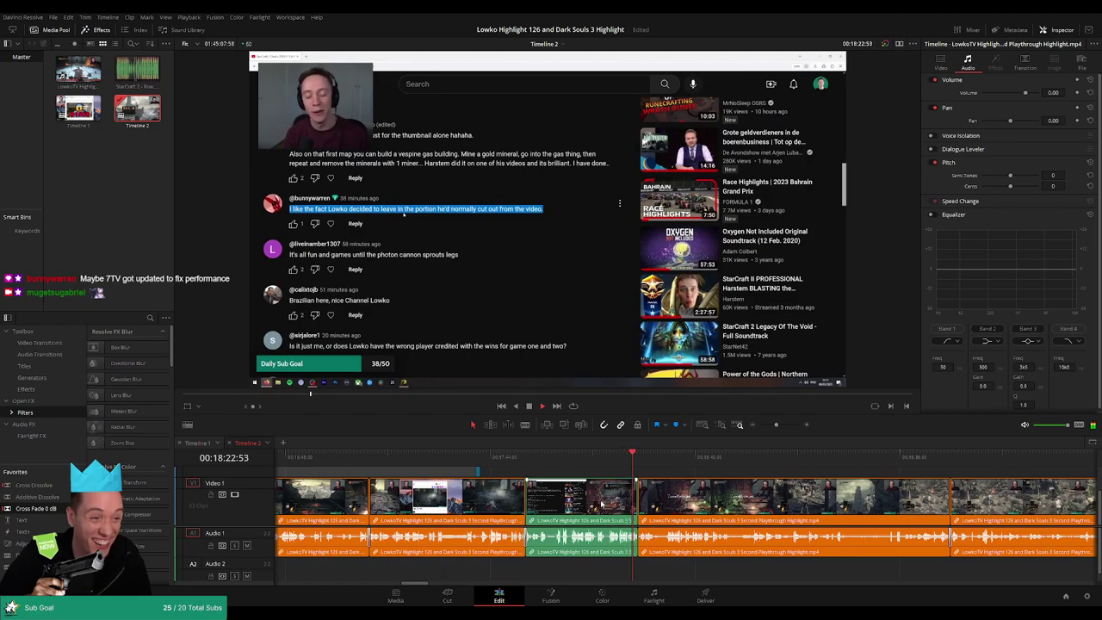
pyautogui.press('space')
pyautogui.press('Delete')
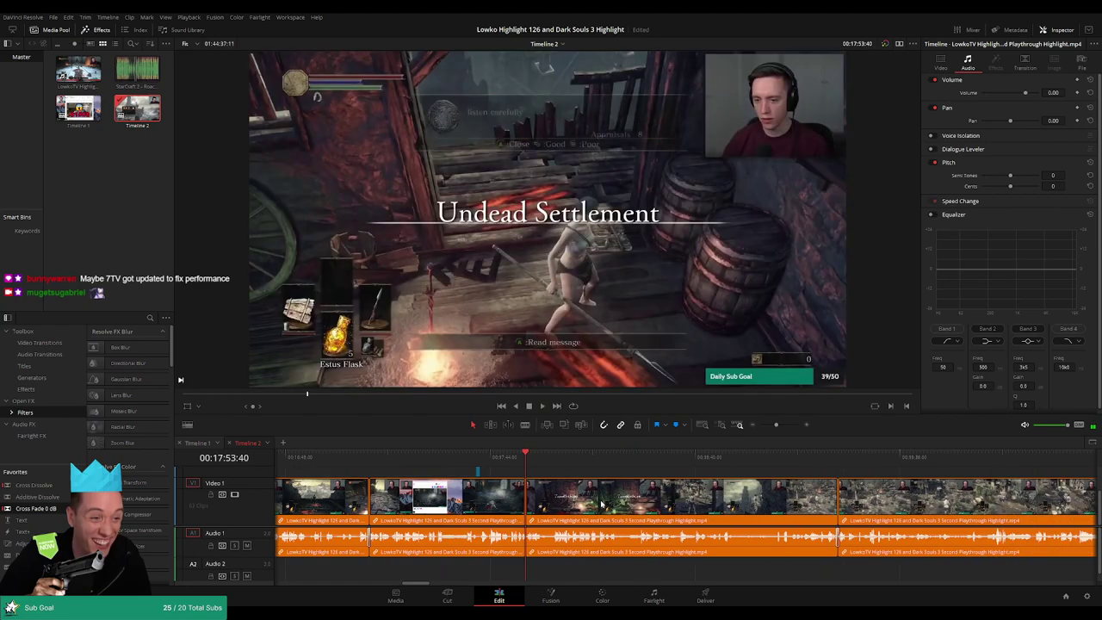
# Add an audio cross fade to the new cut before the Undead Settlement clip at about 00:17:53 and play it back.
pyautogui.press('space')
pyautogui.hotkey('ctrl', '=')
pyautogui.hotkey('ctrl', '=')
pyautogui.hotkey('ctrl', '=')
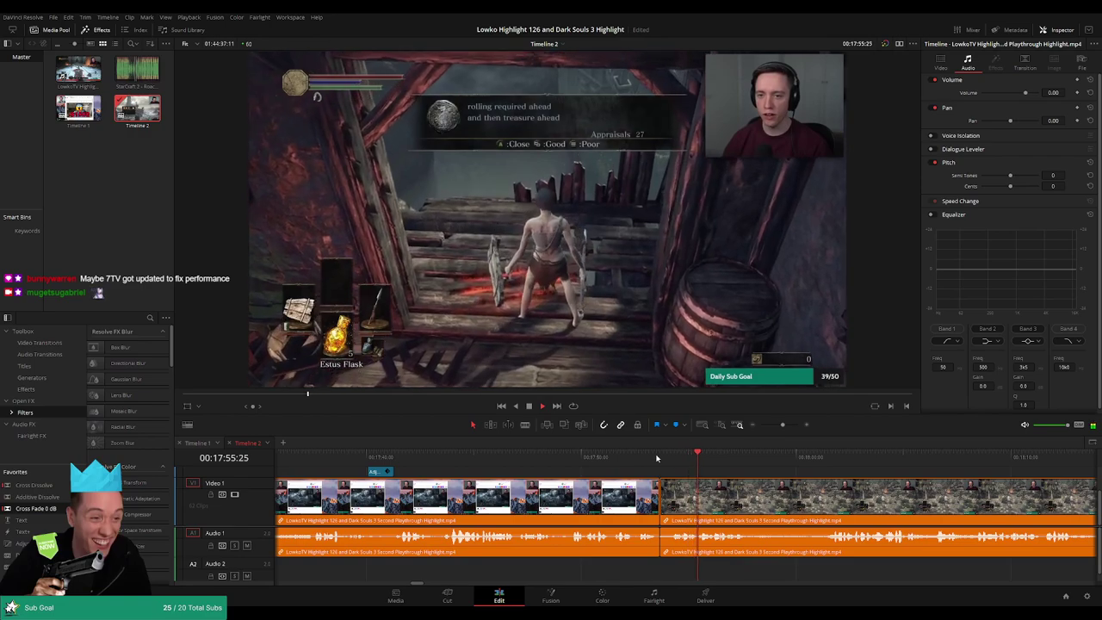
pyautogui.click(637, 456)
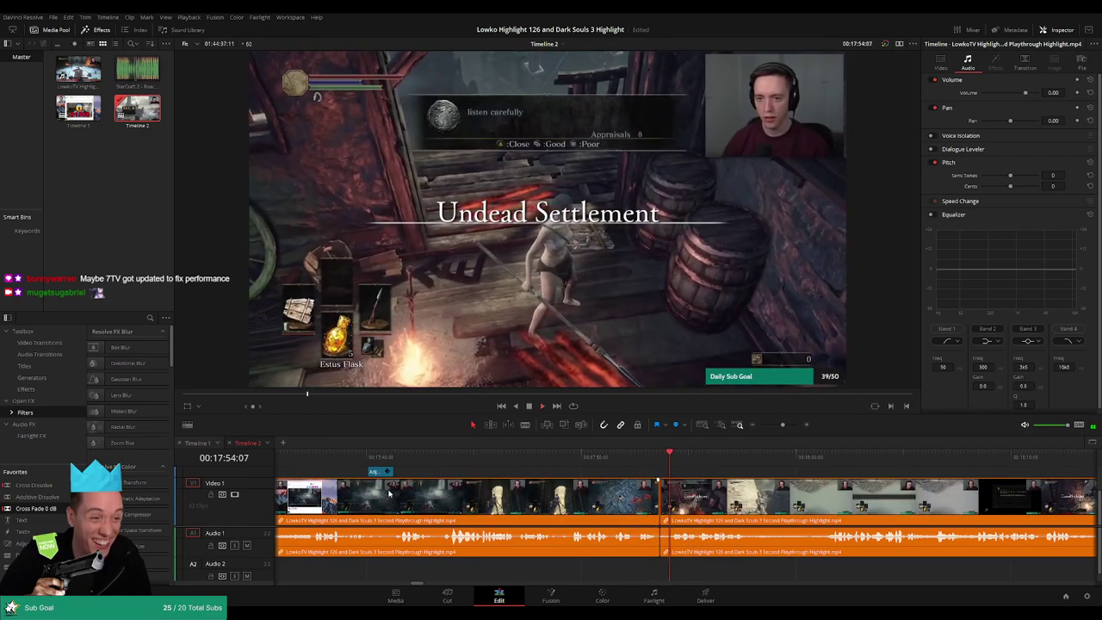
pyautogui.click(640, 463)
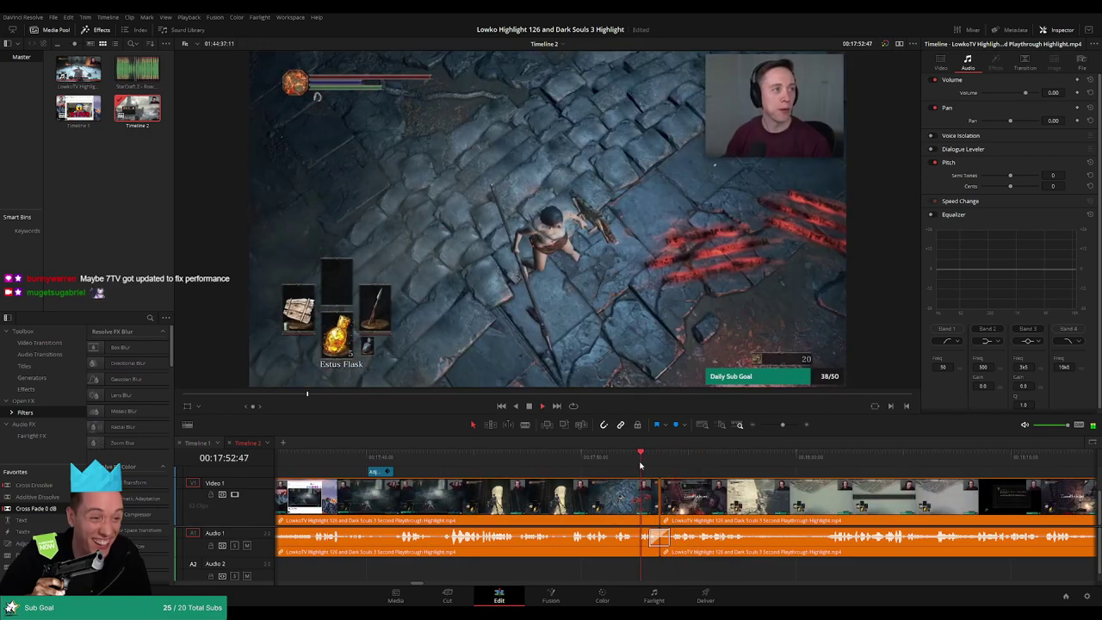
# Spot-check the footage from about 00:17:54 to about 00:25:22 for clips that are not Dark Souls gameplay.
pyautogui.moveTo(782, 424); pyautogui.dragTo(767, 425)
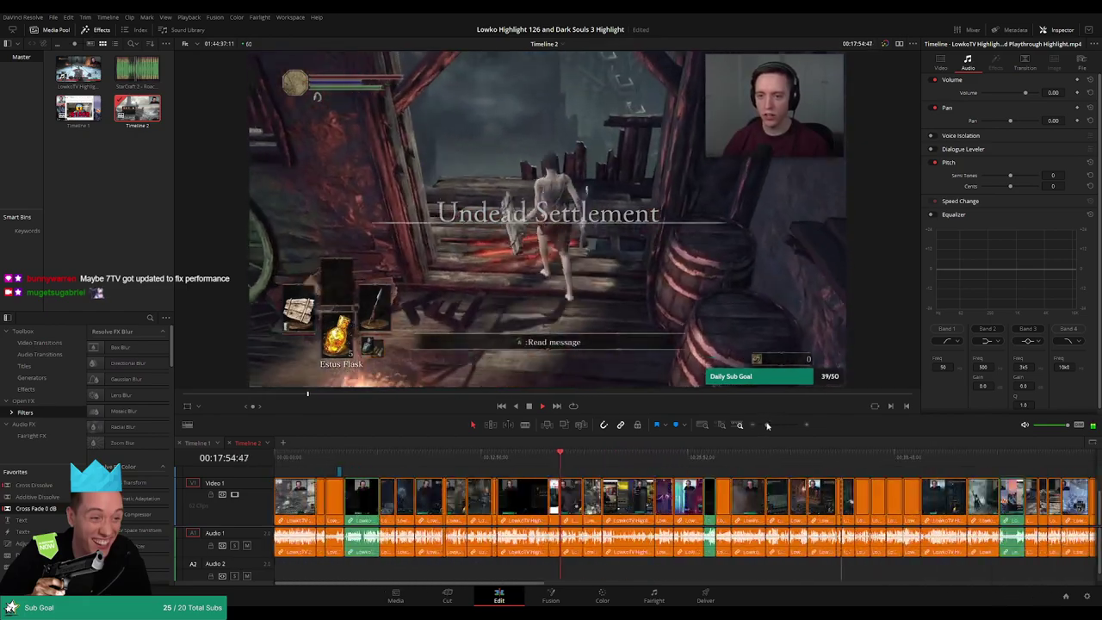
pyautogui.click(603, 454)
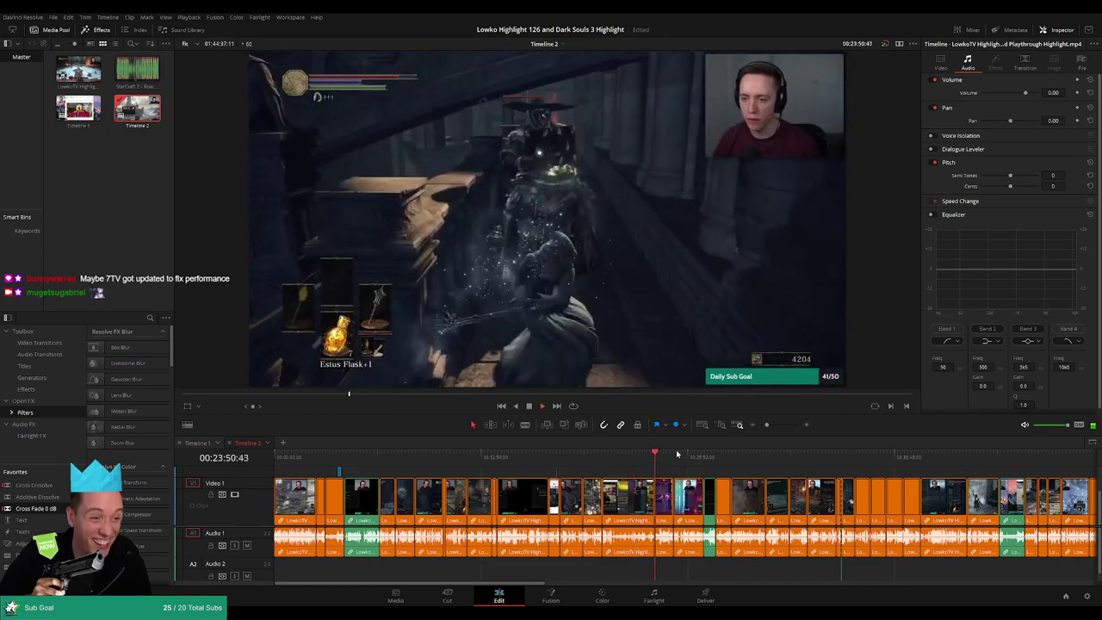
pyautogui.click(675, 454)
pyautogui.press('space')
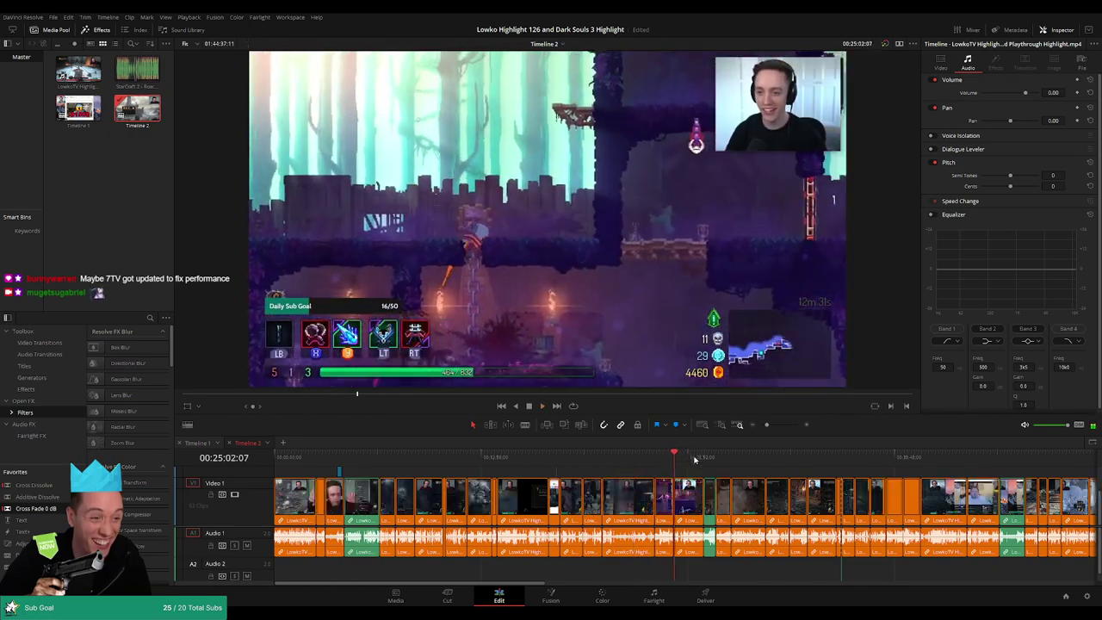
pyautogui.hotkey('ctrl', '=')
pyautogui.hotkey('ctrl', '=')
pyautogui.hotkey('ctrl', '=')
pyautogui.moveTo(708, 458); pyautogui.dragTo(714, 460)
pyautogui.click(717, 455)
pyautogui.press('space')
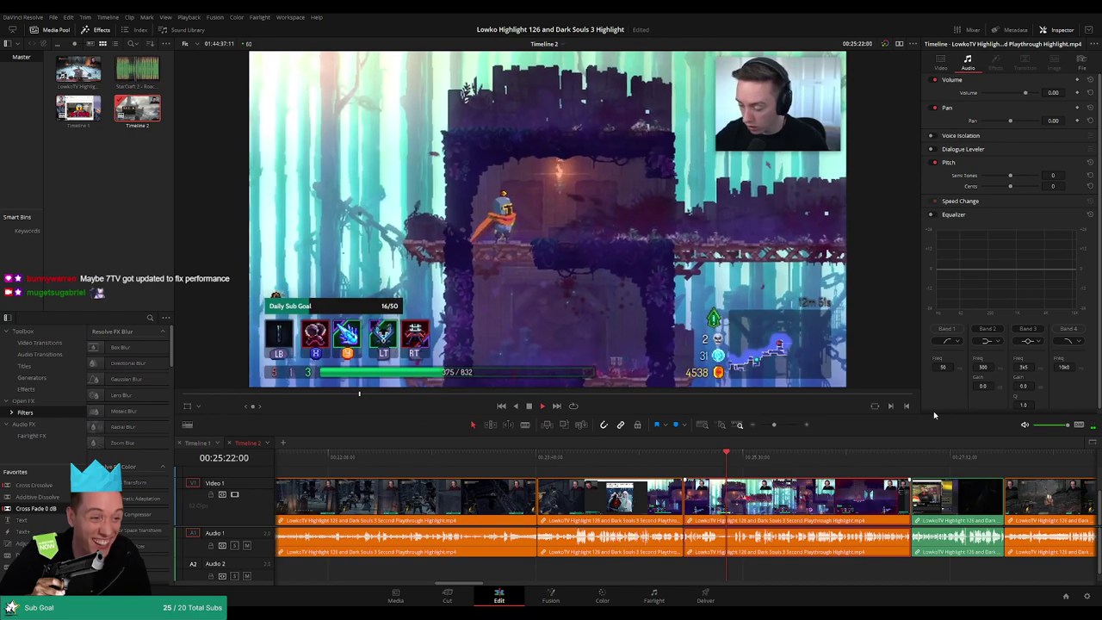
# Ripple delete the side-scrolling platformer clip at about 00:25:01 and the green clip directly after it.
pyautogui.click(838, 494)
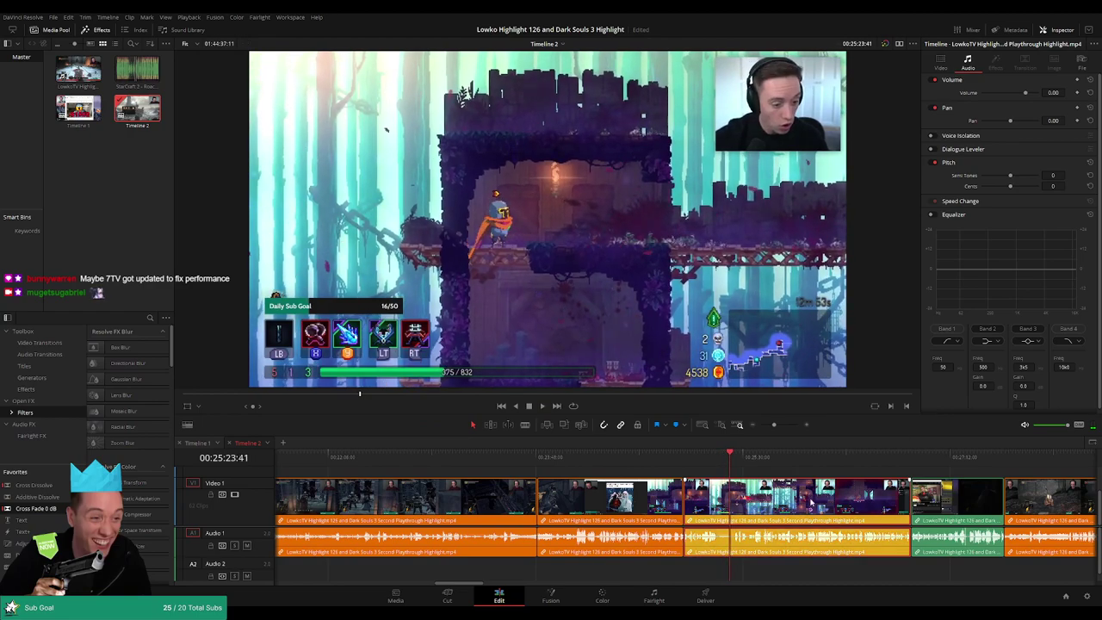
pyautogui.press('Delete')
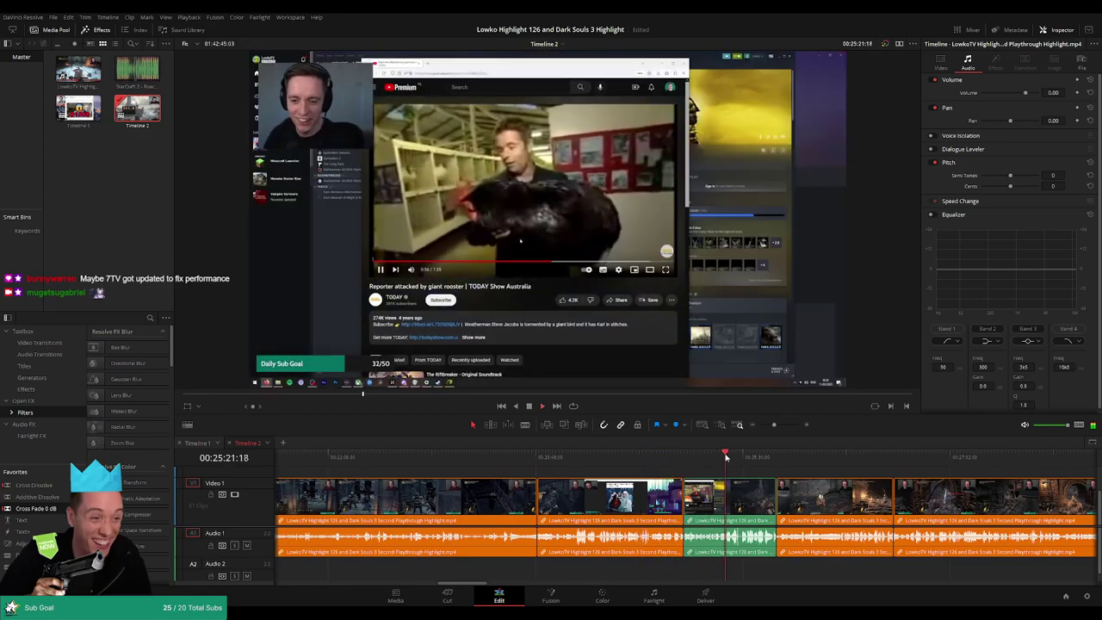
pyautogui.press('Delete')
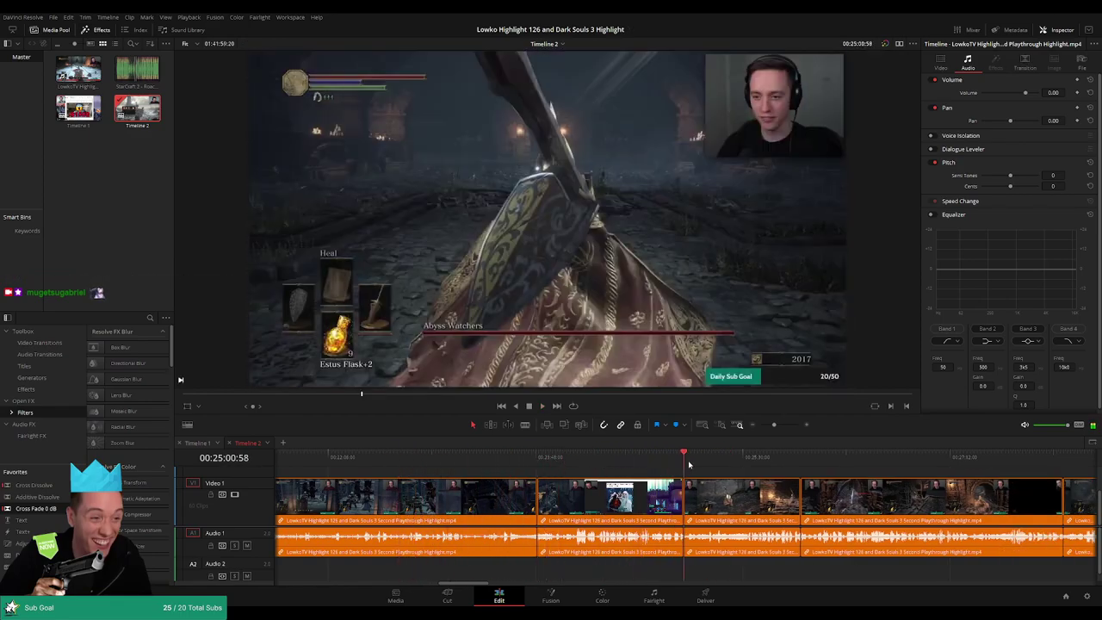
# Check the footage around the new cut at about 00:25:00, playing back from about 00:24:55.
pyautogui.moveTo(749, 464); pyautogui.dragTo(808, 463)
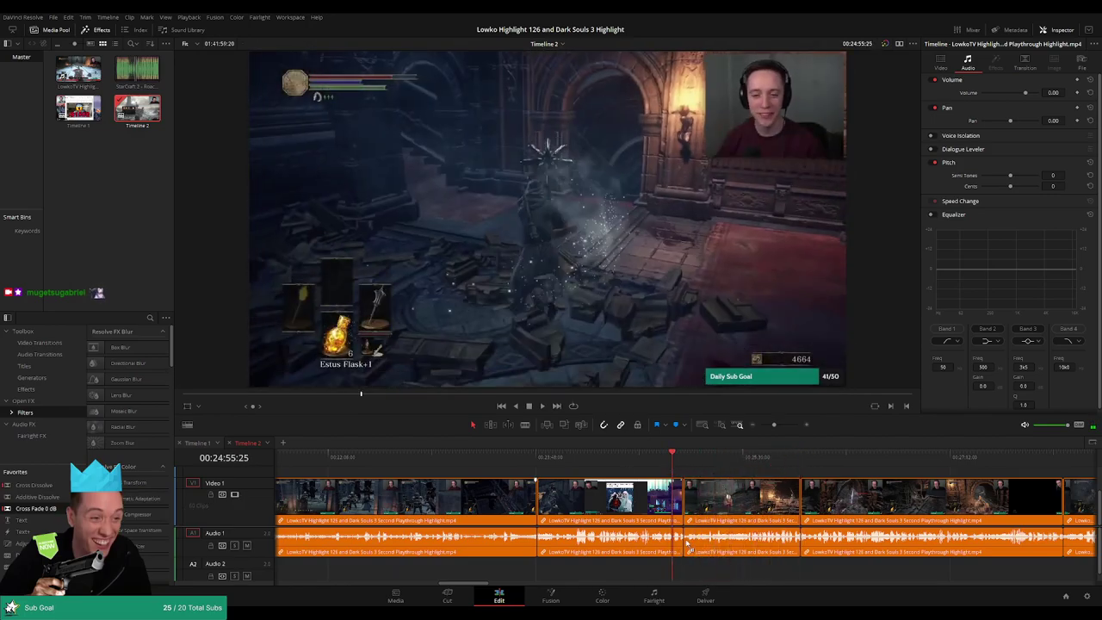
pyautogui.scroll(3, 748, 522)
pyautogui.press('space')
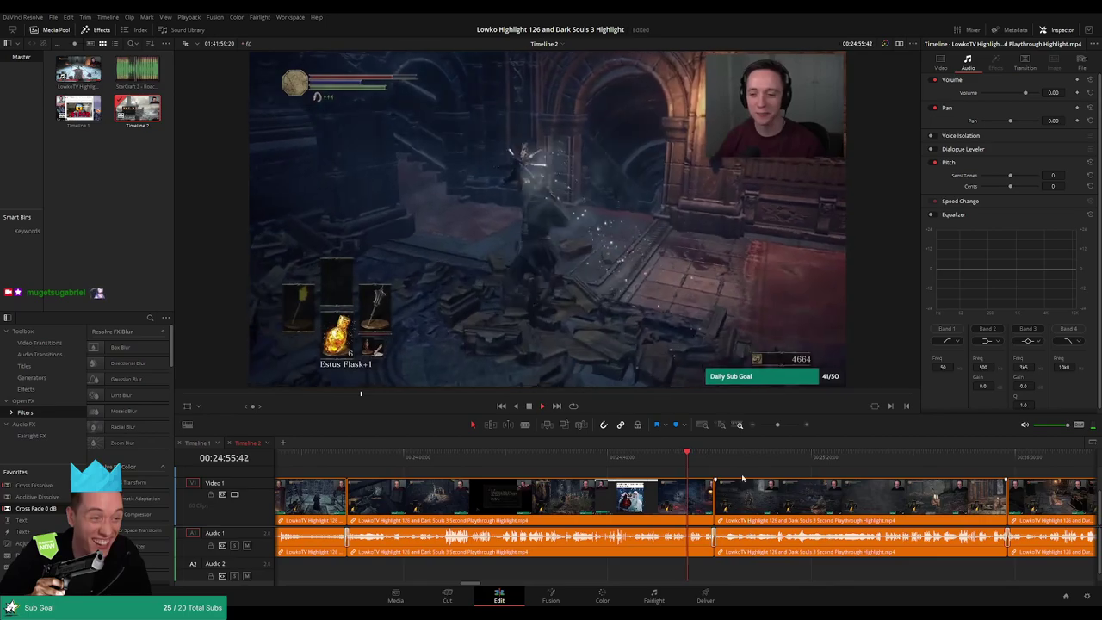
pyautogui.press('space')
# Ripple delete the green clip starting at about 00:42:45 and add an audio cross fade over the new cut.
pyautogui.moveTo(779, 428); pyautogui.dragTo(766, 426)
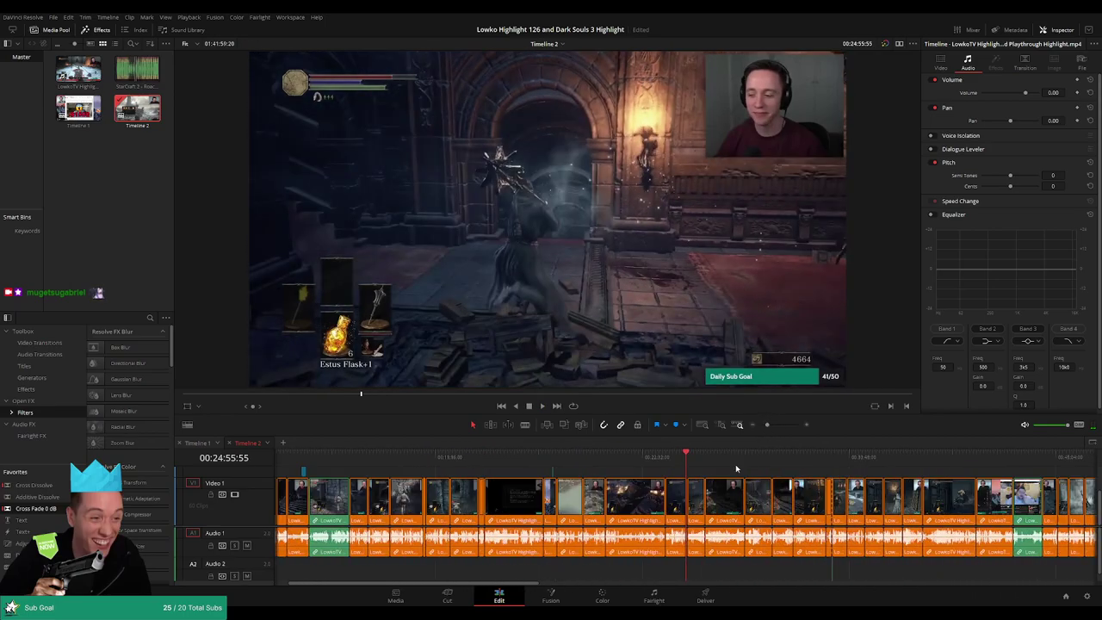
pyautogui.moveTo(685, 470); pyautogui.dragTo(754, 457)
pyautogui.click(786, 424)
pyautogui.press('space')
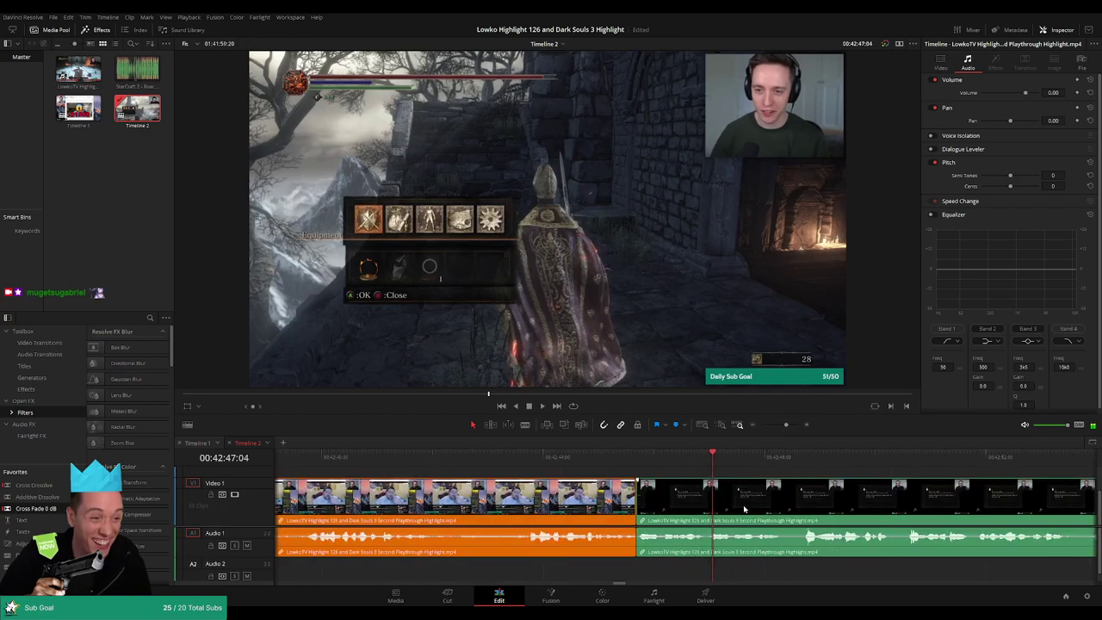
pyautogui.click(744, 509)
pyautogui.press('Delete')
pyautogui.moveTo(745, 509); pyautogui.dragTo(710, 509)
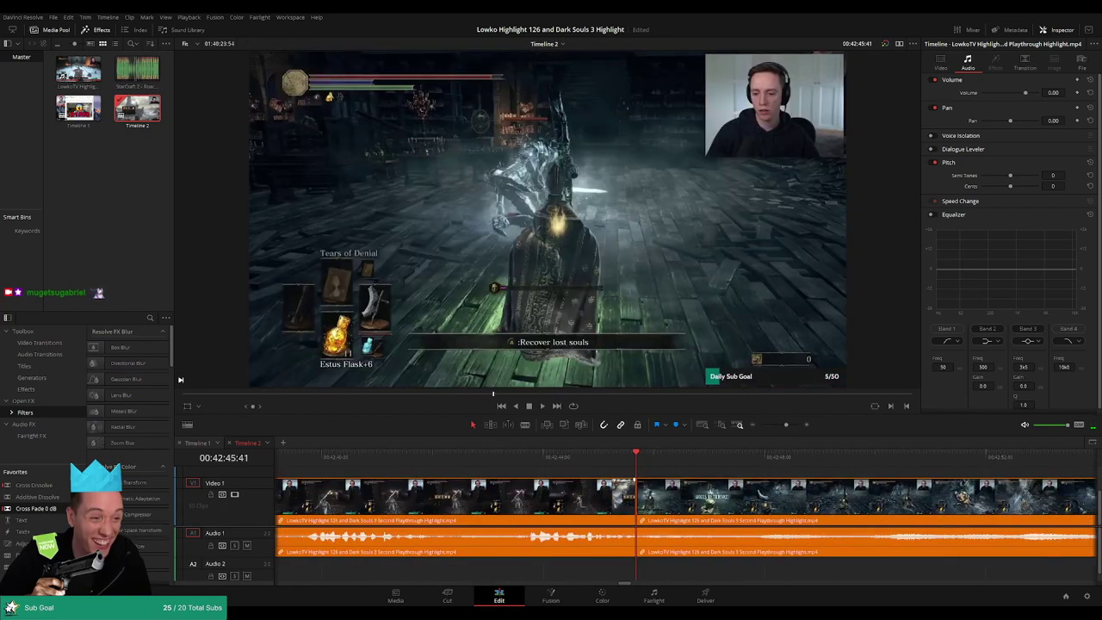
pyautogui.click(583, 454)
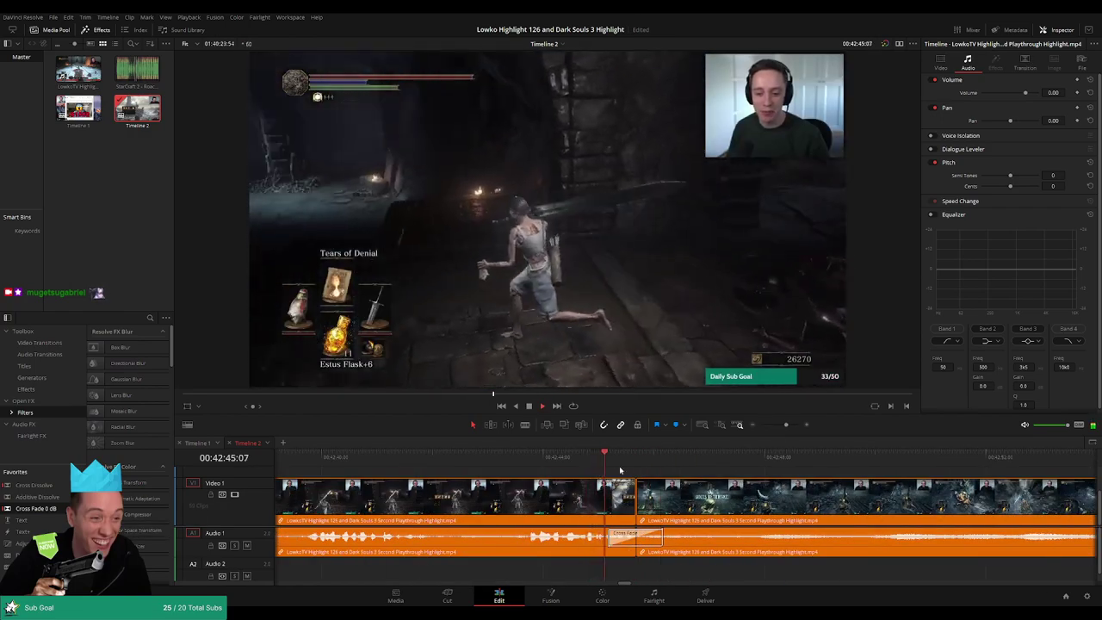
# Undo the audio cross fade over the cut at about 00:42:45 and go back to just before the cut.
pyautogui.hscroll(2, 612, 473)
pyautogui.press('space')
pyautogui.hotkey('ctrl', 'z')
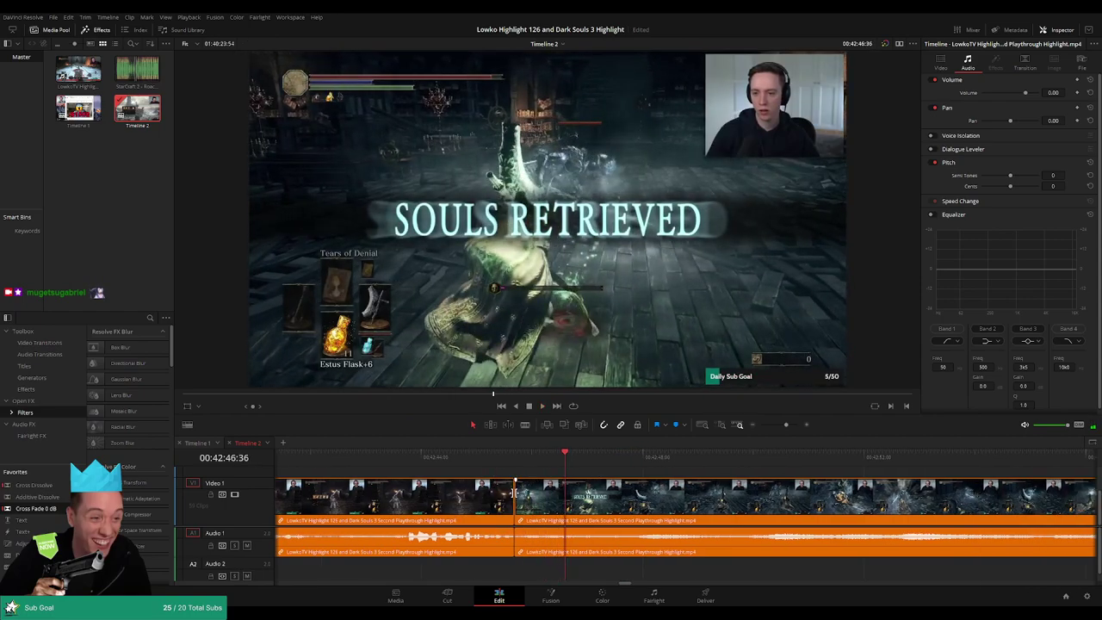
pyautogui.click(481, 456)
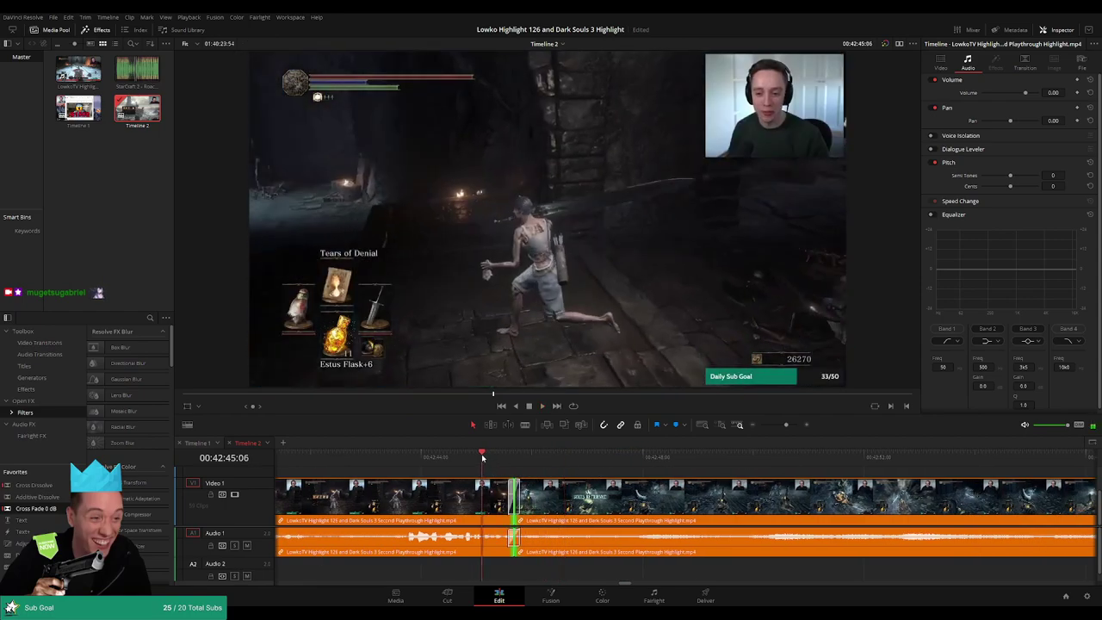
pyautogui.click(607, 471)
pyautogui.click(483, 456)
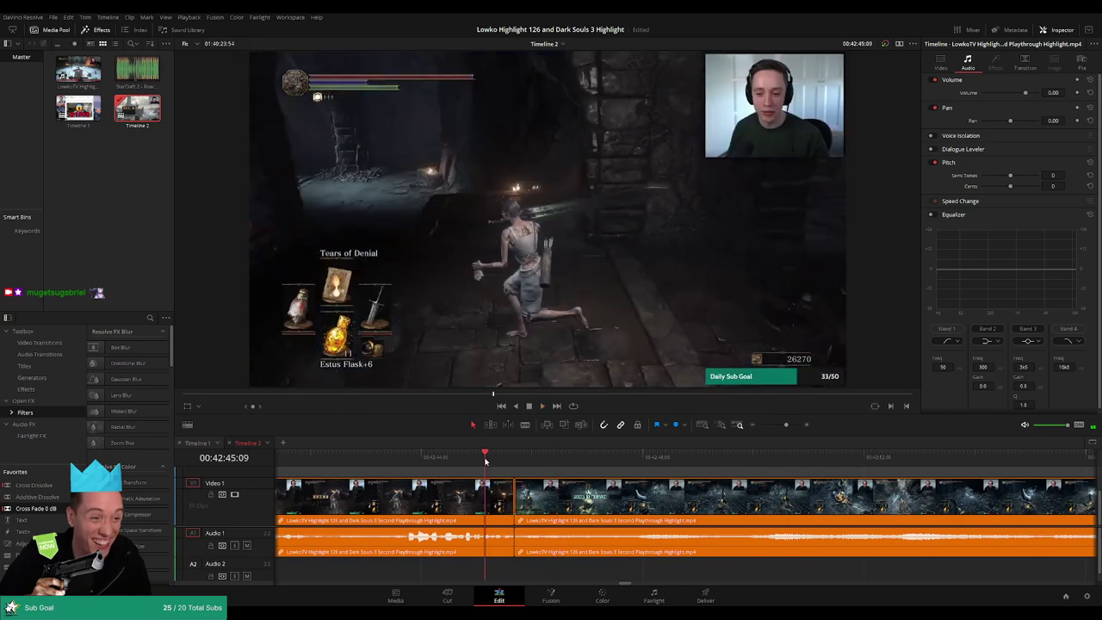
# Trim the outgoing clip's end to 00:42:45:29, add short video and audio transitions over the cut, and play it back.
pyautogui.hotkey('ctrl', 'b')
pyautogui.click(508, 497)
pyautogui.press('Delete')
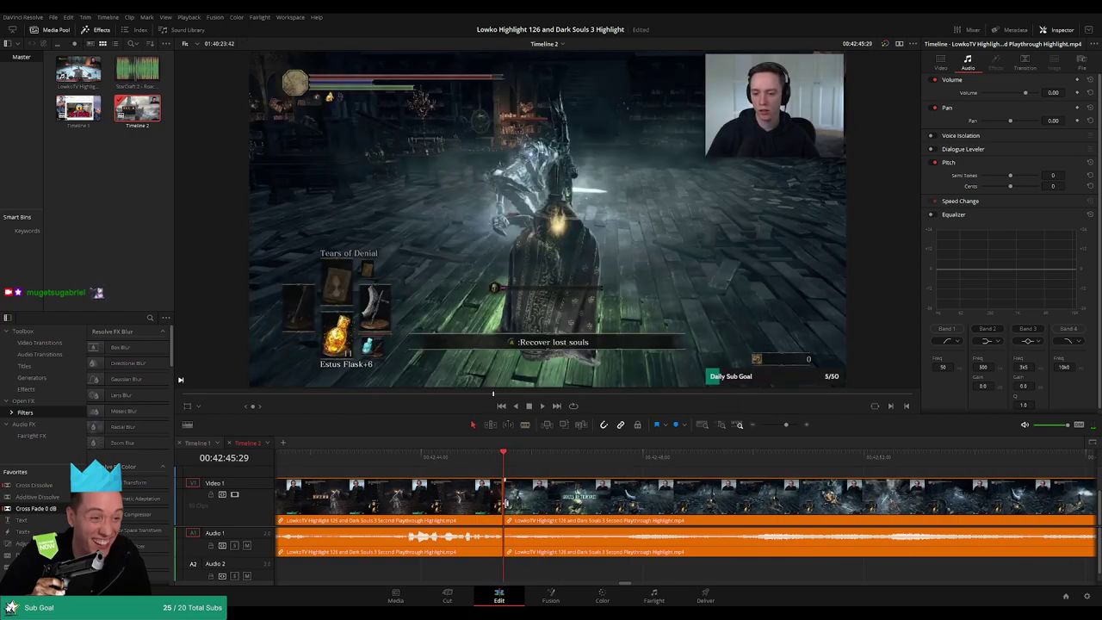
pyautogui.click(504, 497)
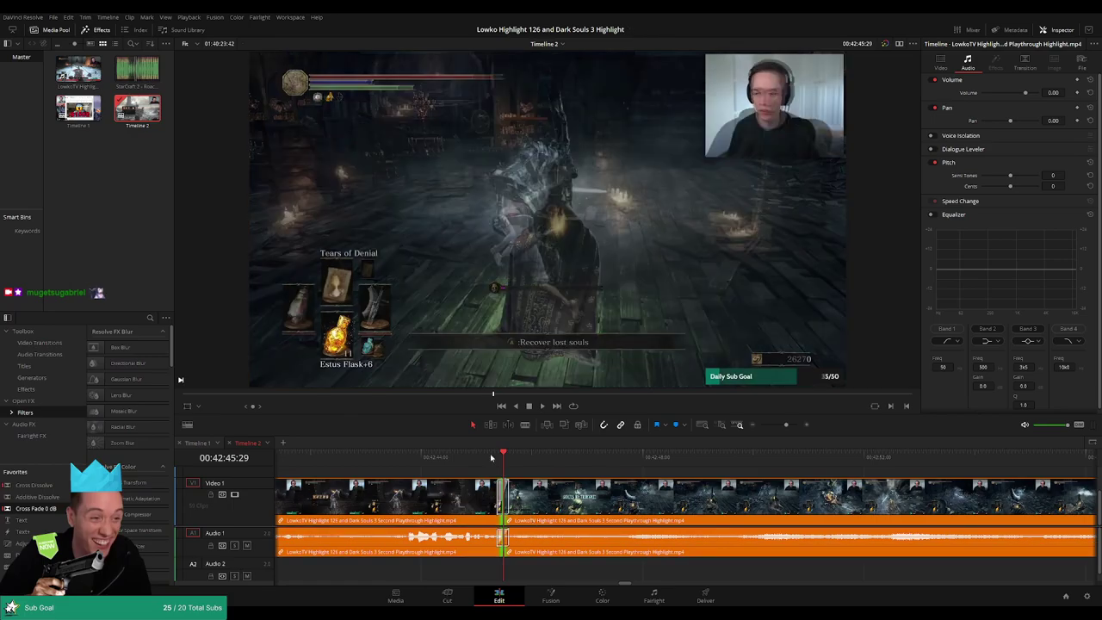
pyautogui.press('space')
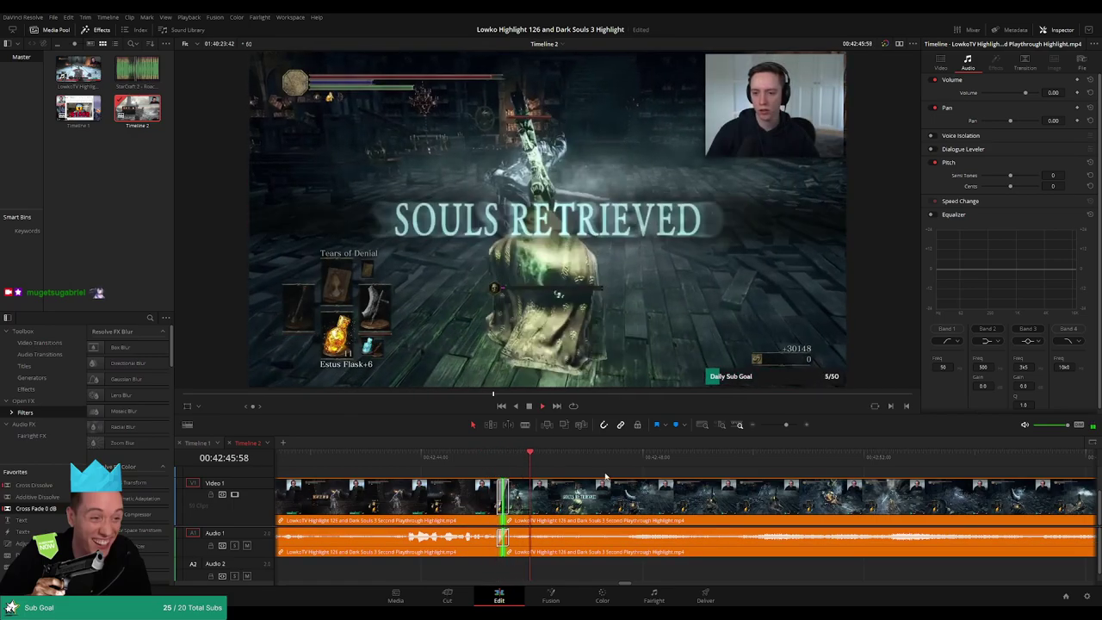
# Spot-check the footage from about 00:42:50 to about 01:04:15 for clips that are not Dark Souls gameplay.
pyautogui.moveTo(786, 424); pyautogui.dragTo(767, 425)
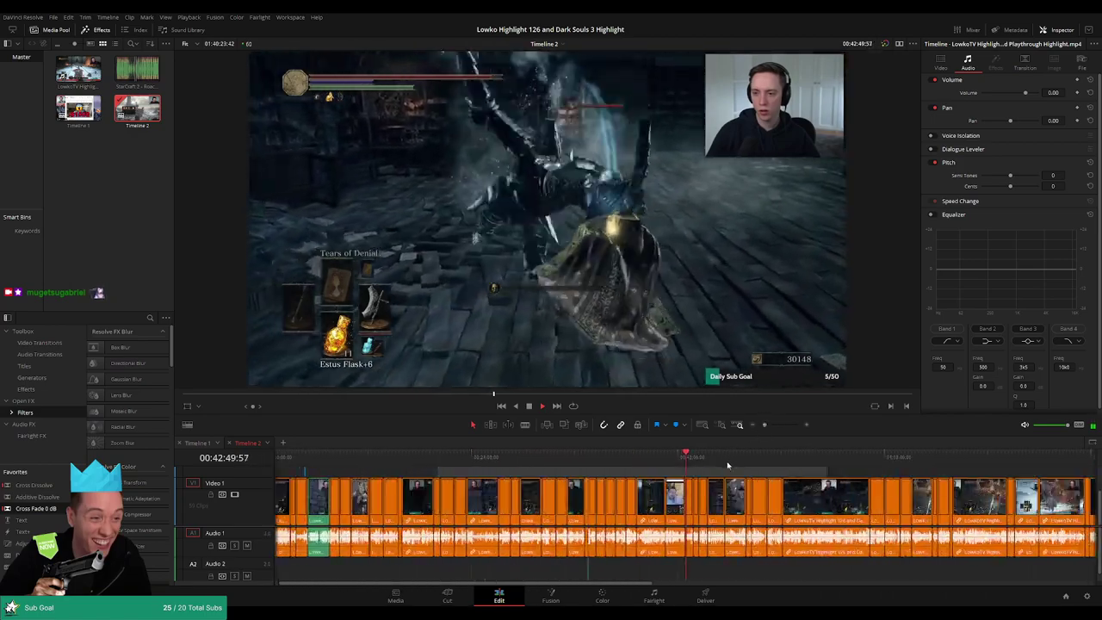
pyautogui.click(693, 457)
pyautogui.click(722, 455)
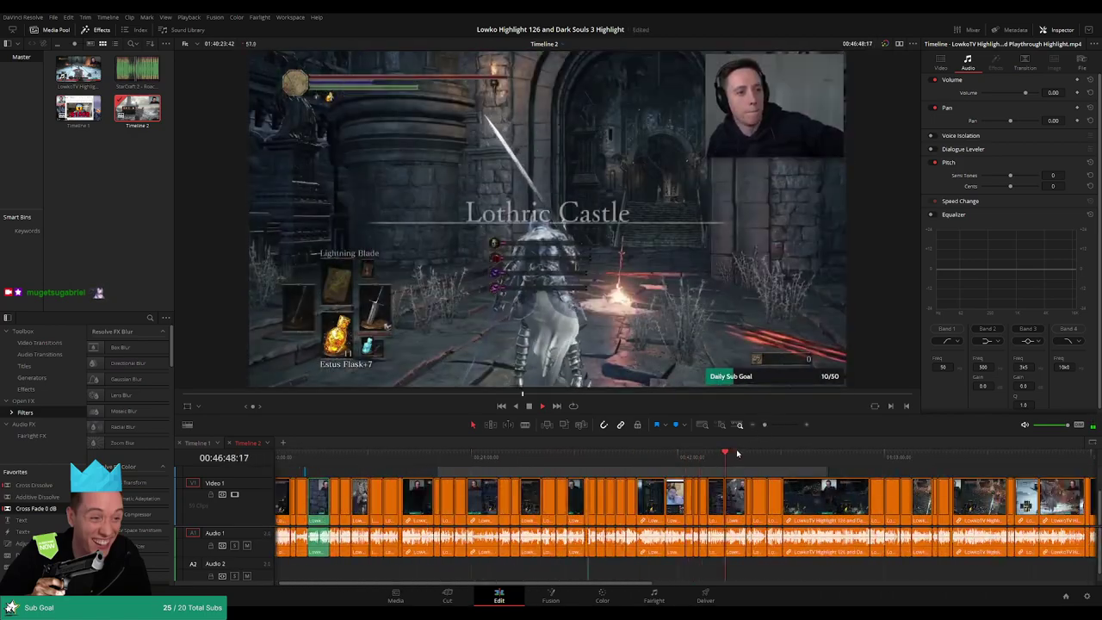
pyautogui.click(745, 458)
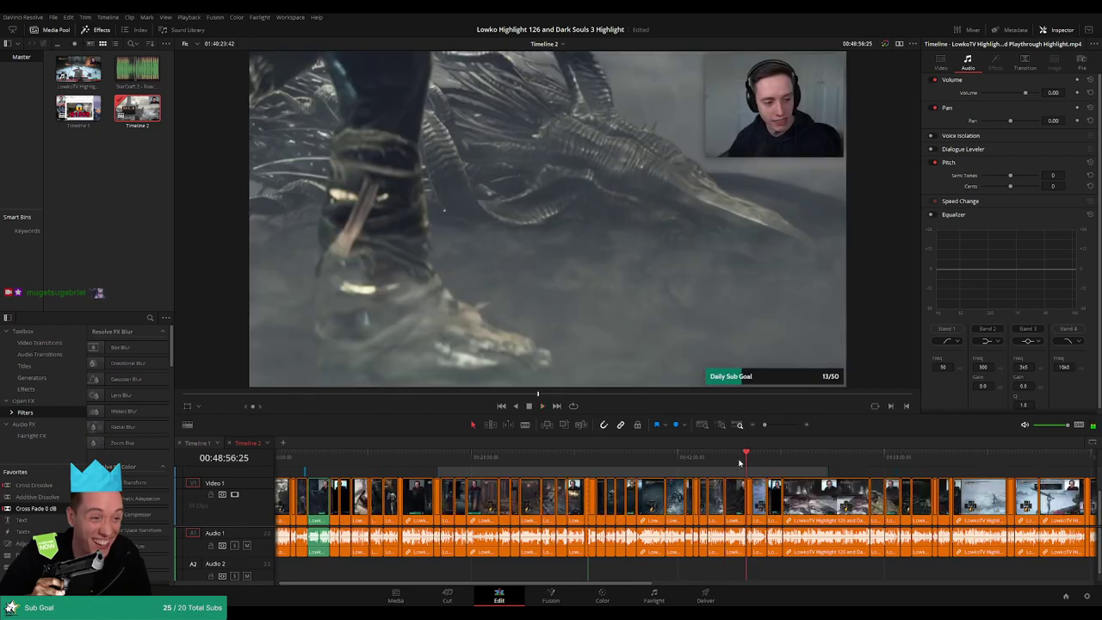
pyautogui.click(751, 459)
pyautogui.click(782, 457)
pyautogui.click(809, 457)
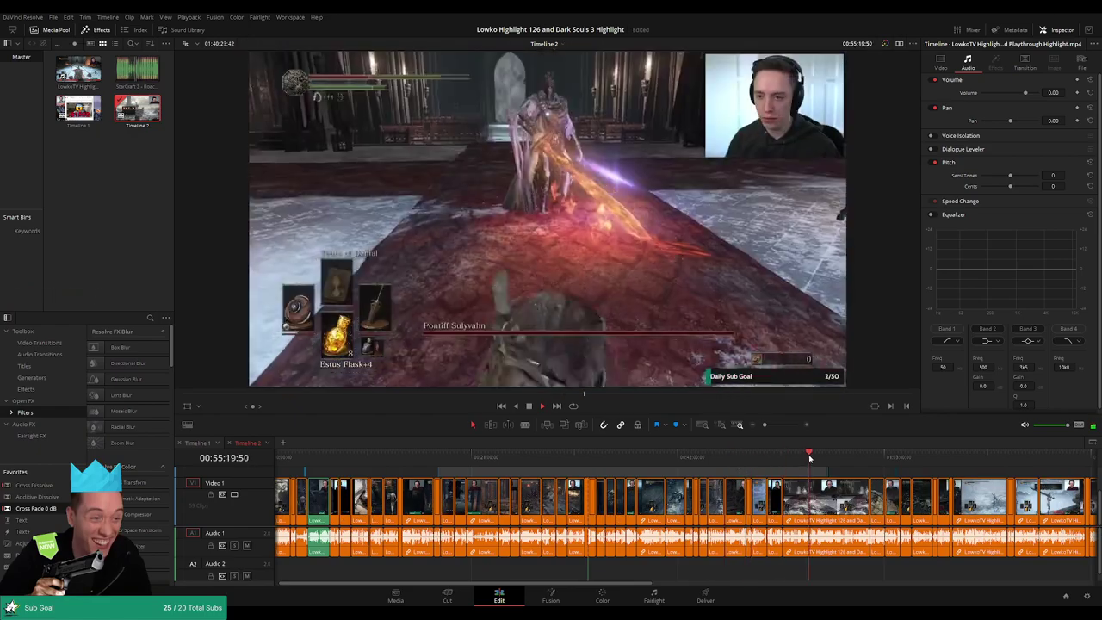
pyautogui.click(840, 457)
pyautogui.click(858, 458)
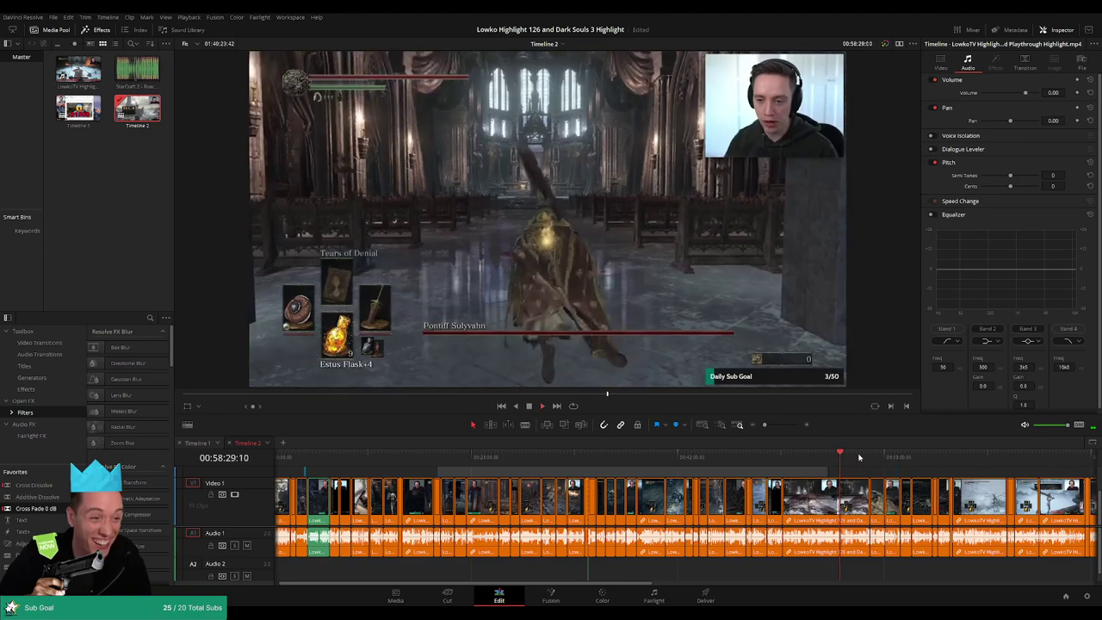
pyautogui.click(886, 457)
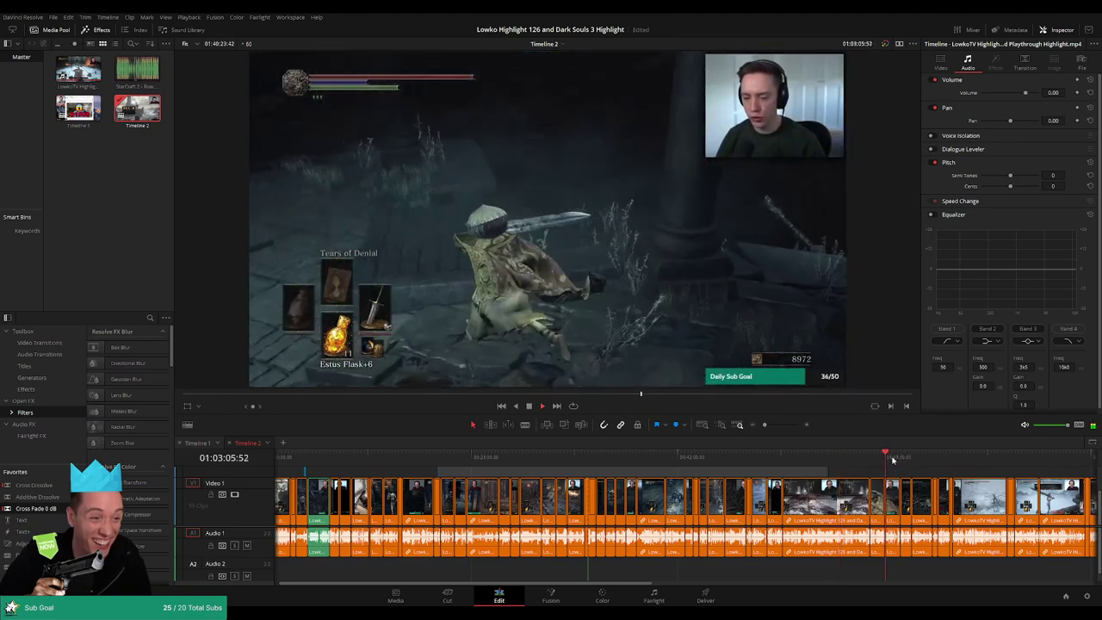
pyautogui.click(893, 457)
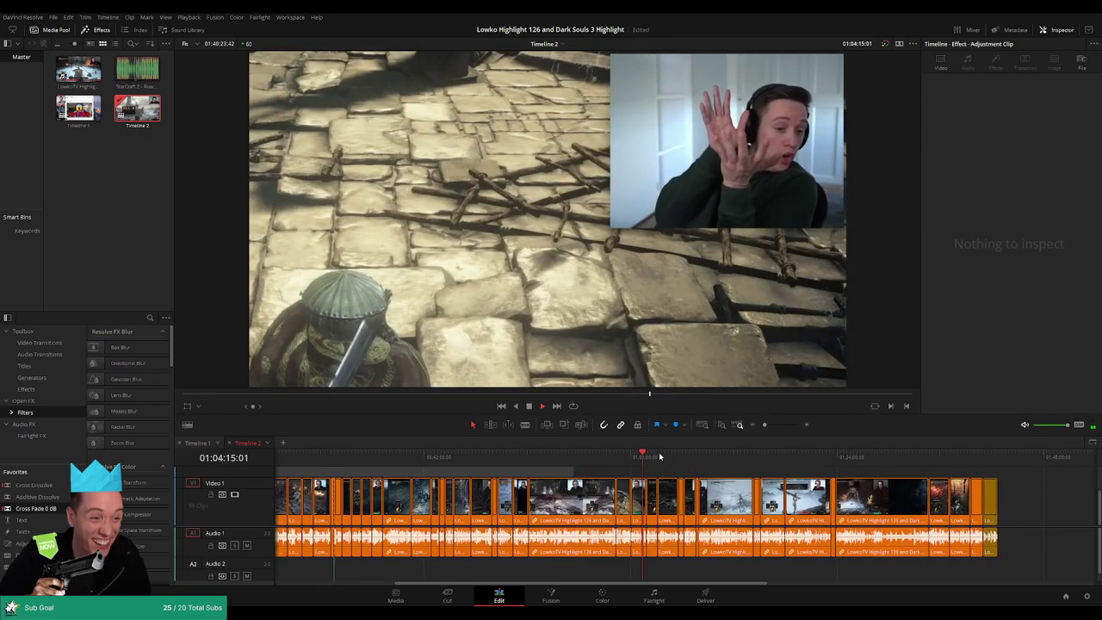
# Spot-check the remaining footage from about 01:04:15 to about 01:37:34 for clips outside the Dark Souls playthrough.
pyautogui.moveTo(659, 456); pyautogui.dragTo(851, 460)
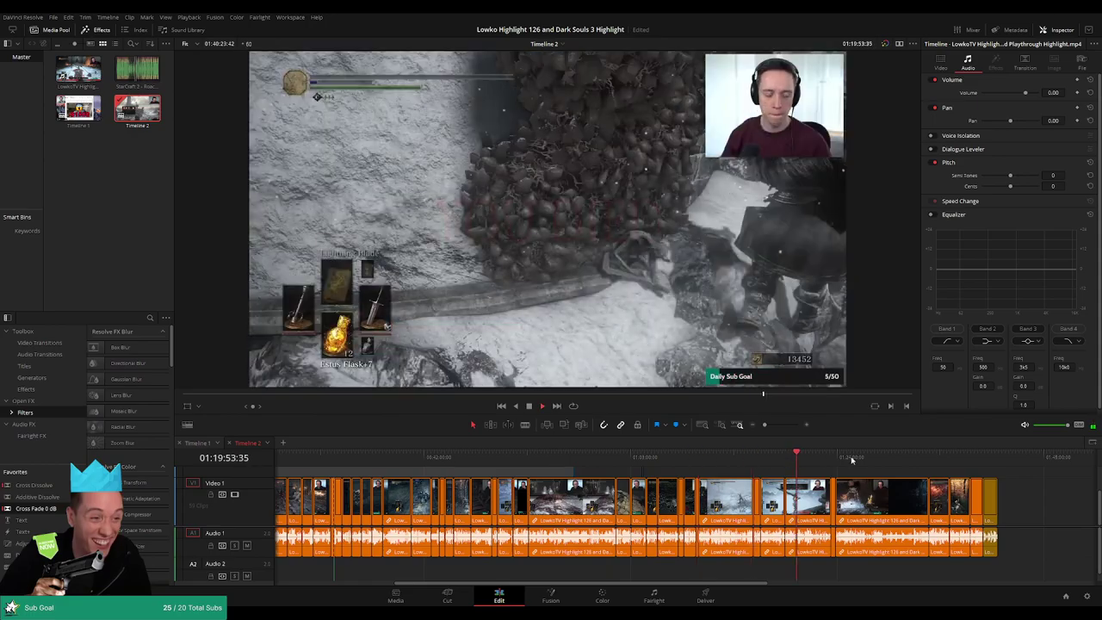
pyautogui.click(850, 457)
pyautogui.click(947, 458)
pyautogui.click(956, 457)
pyautogui.click(970, 457)
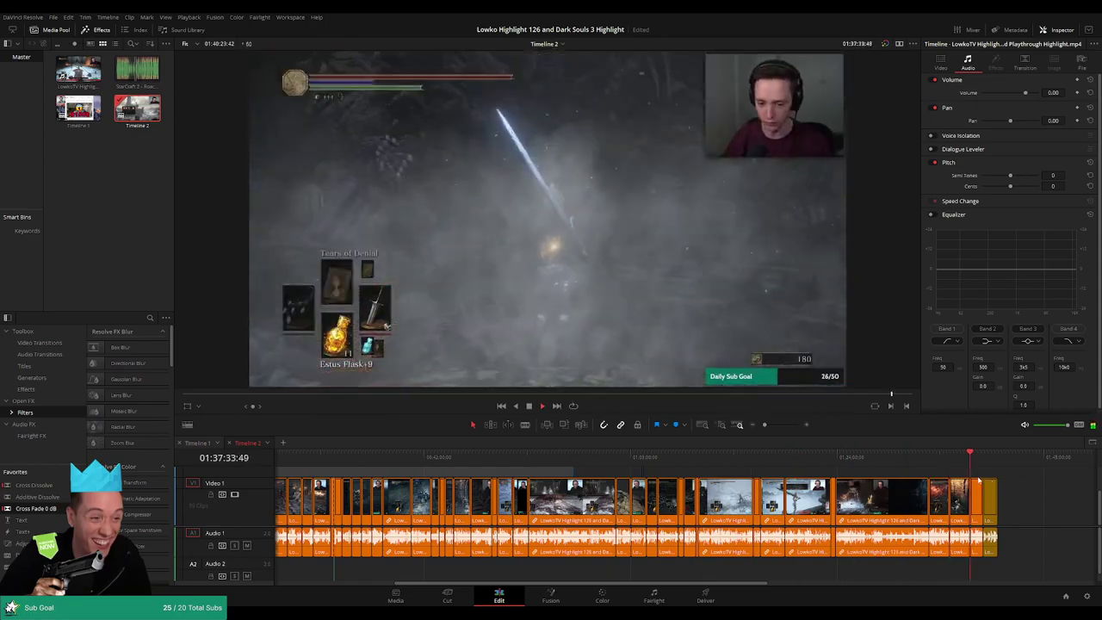
# Delete the base-building game clip at the end of the timeline, starting at 01:38:54:01.
pyautogui.moveTo(978, 480); pyautogui.dragTo(595, 470)
pyautogui.click(592, 459)
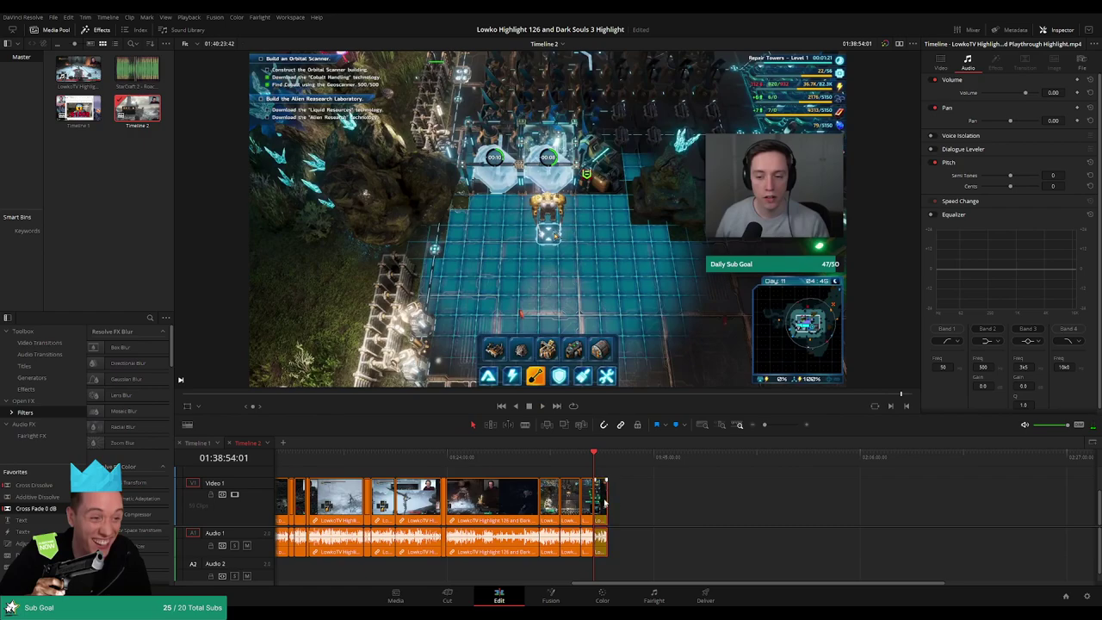
pyautogui.press('BackSpace')
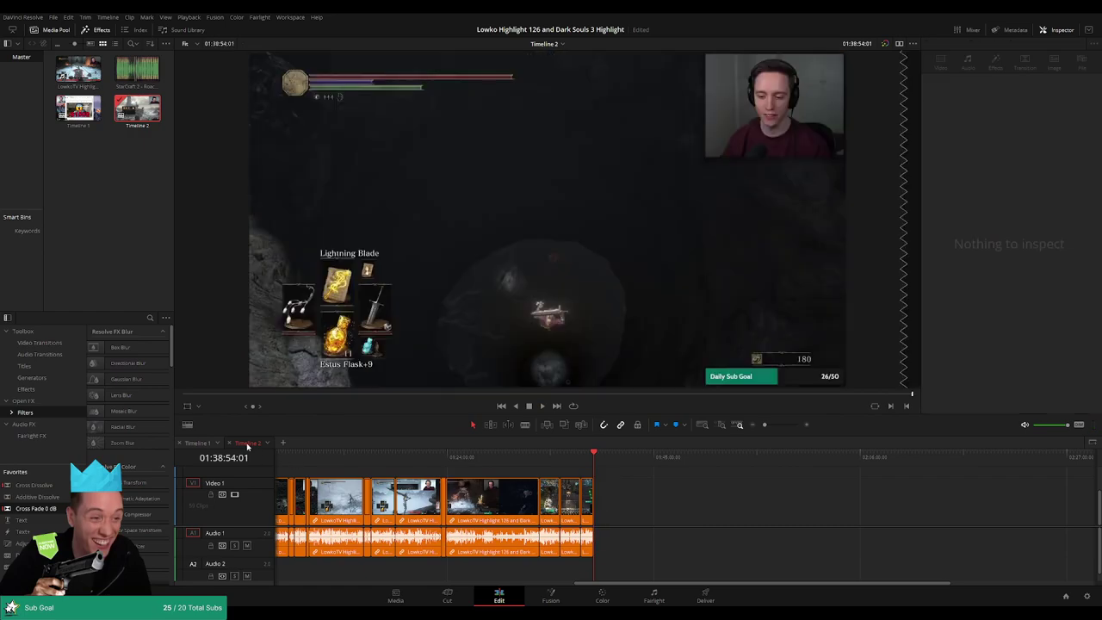
# Rename Timeline 2 as "Dark Souls 3 Highlight".
pyautogui.write('Dark Souls 3 Highlight')
pyautogui.press('Return')
pyautogui.moveTo(764, 425); pyautogui.dragTo(757, 429)
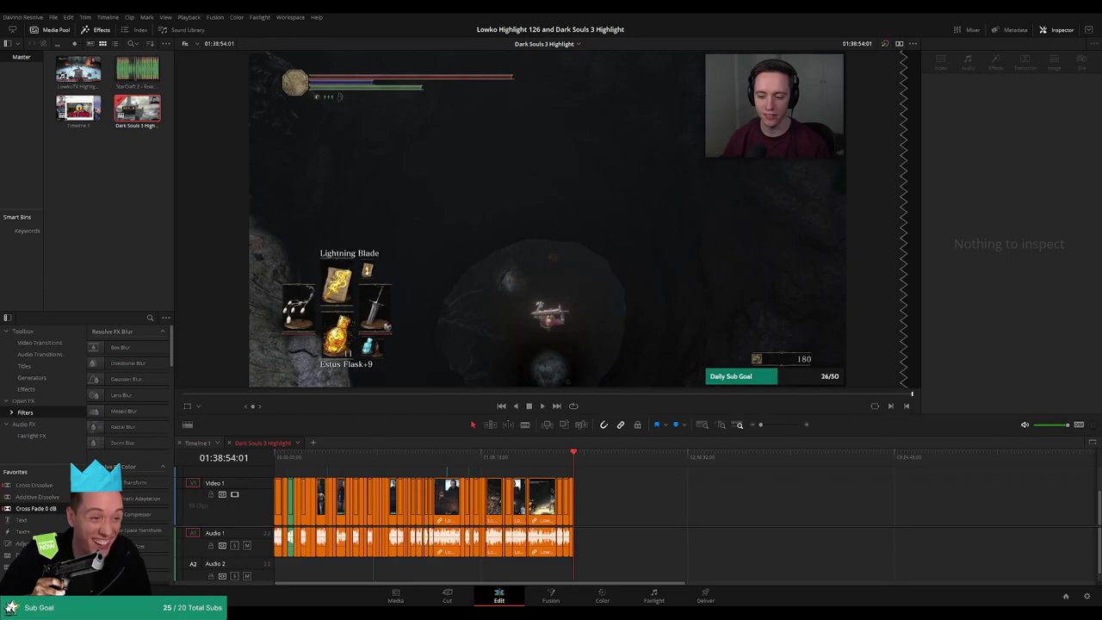
# Copy the block of teal clips from Timeline 1 into a new timeline and play it back from the start.
pyautogui.click(313, 443)
pyautogui.click(197, 442)
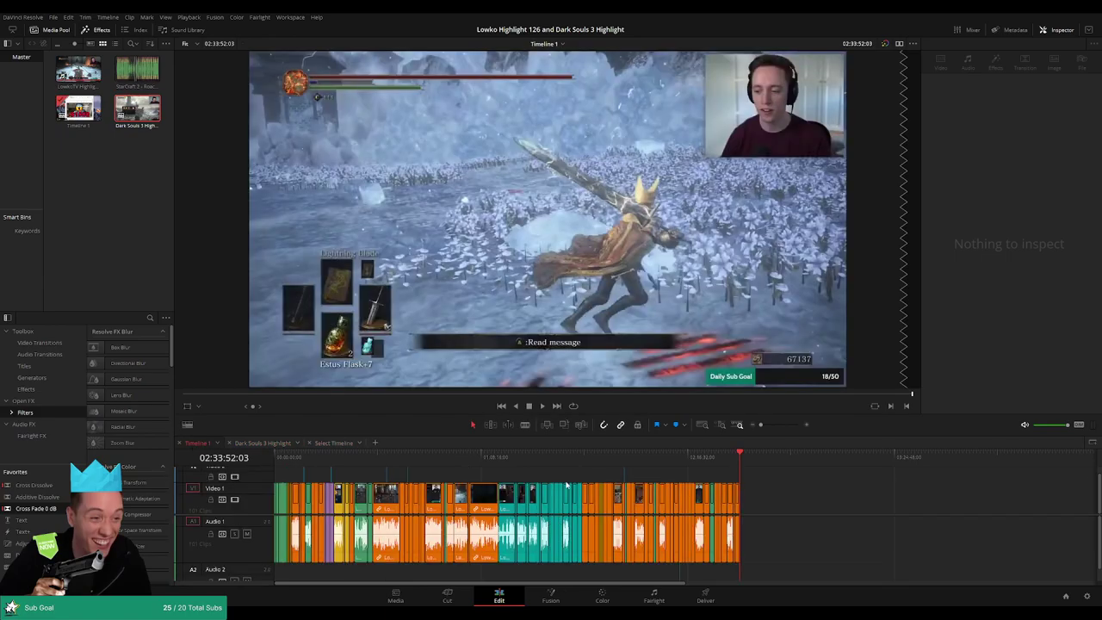
pyautogui.moveTo(580, 477); pyautogui.dragTo(505, 478)
pyautogui.click(336, 443)
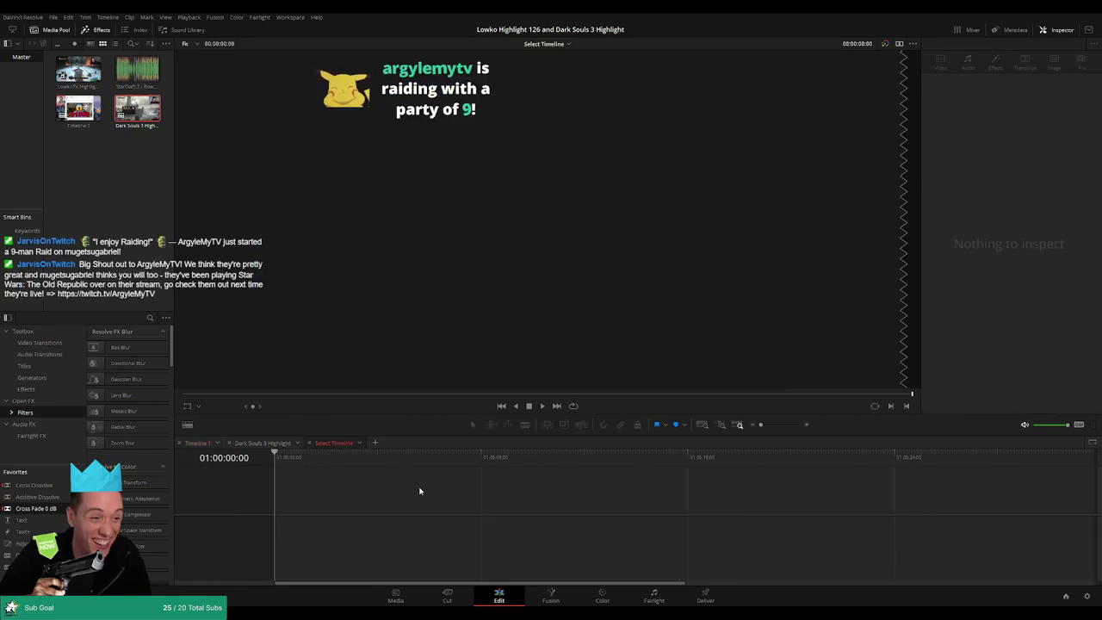
pyautogui.hotkey('ctrl', 'v')
pyautogui.click(404, 505)
pyautogui.click(272, 458)
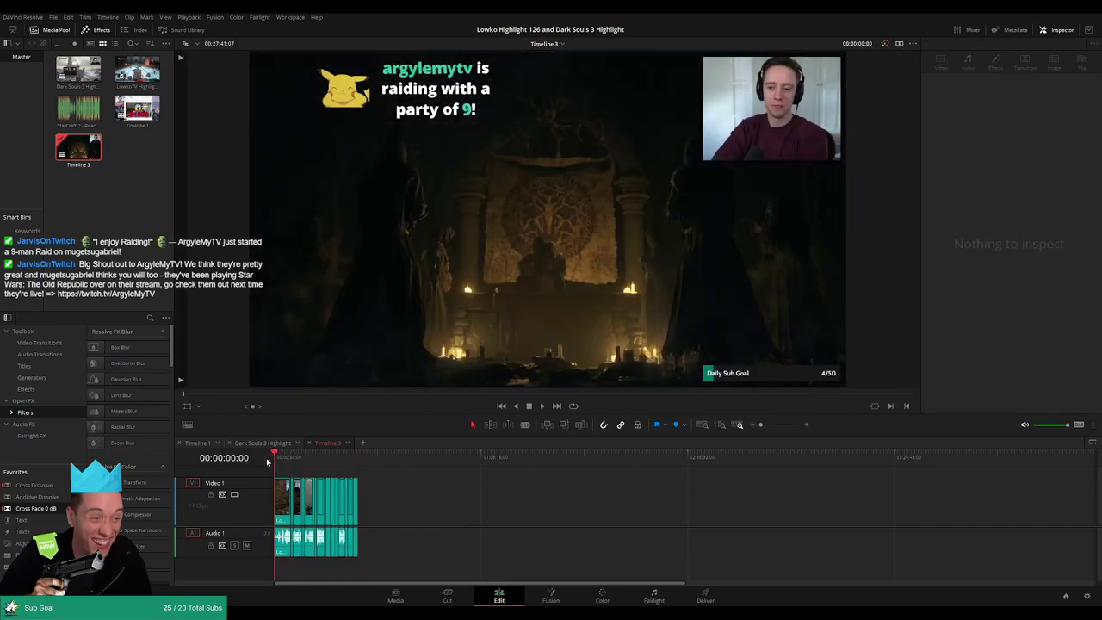
pyautogui.press('space')
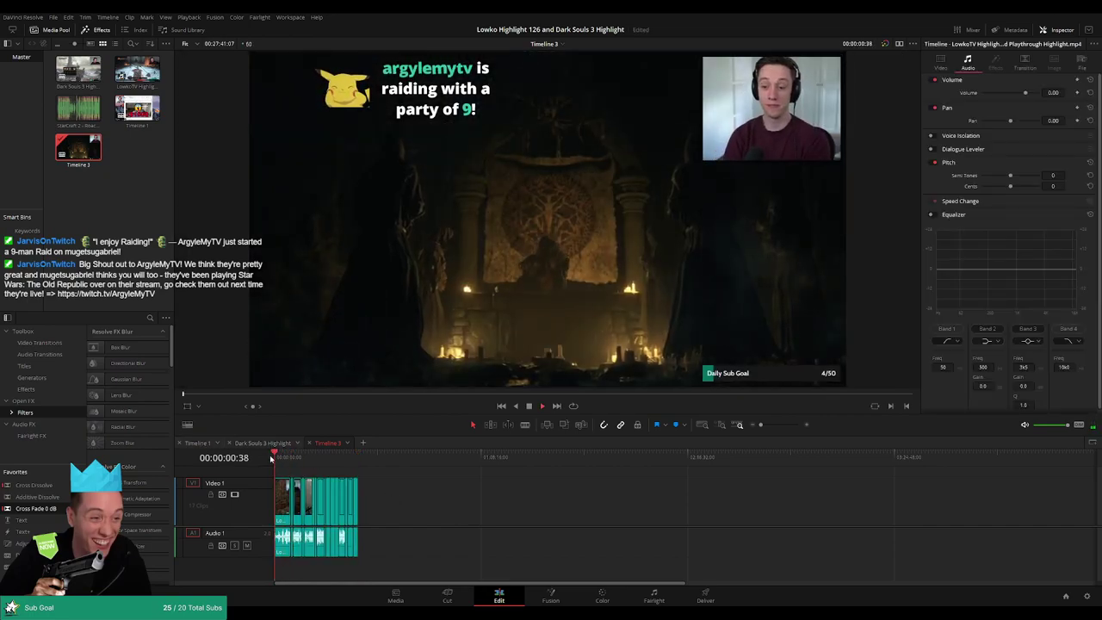
# Rename the new timeline with the teal clips as "Resident Evil 4".
pyautogui.doubleClick(328, 443)
pyautogui.write('Res')
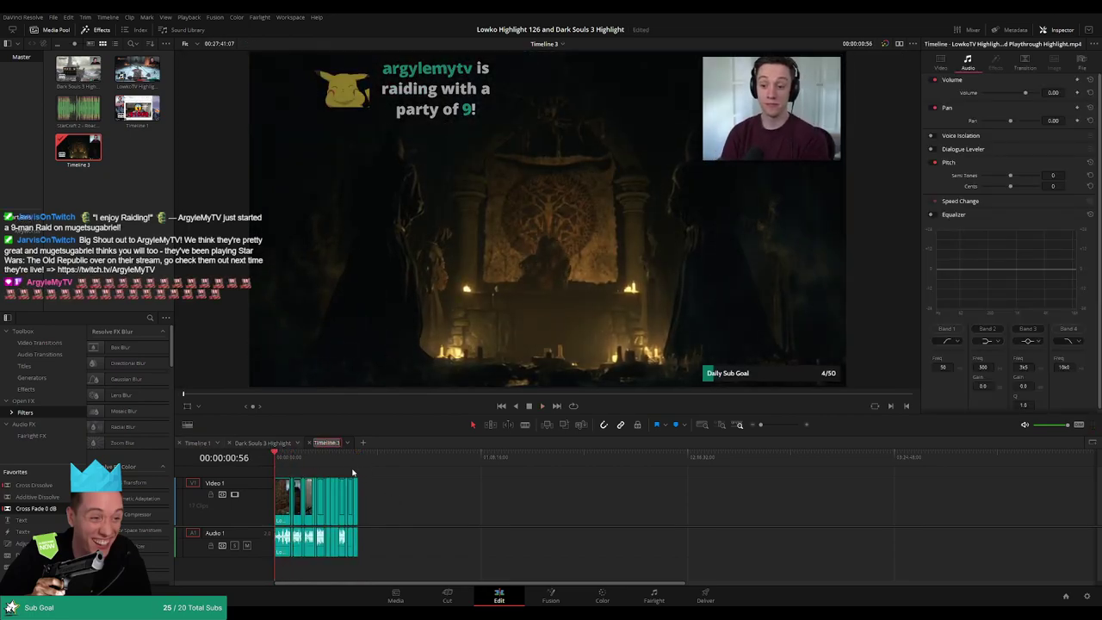
pyautogui.write('ident Evil')
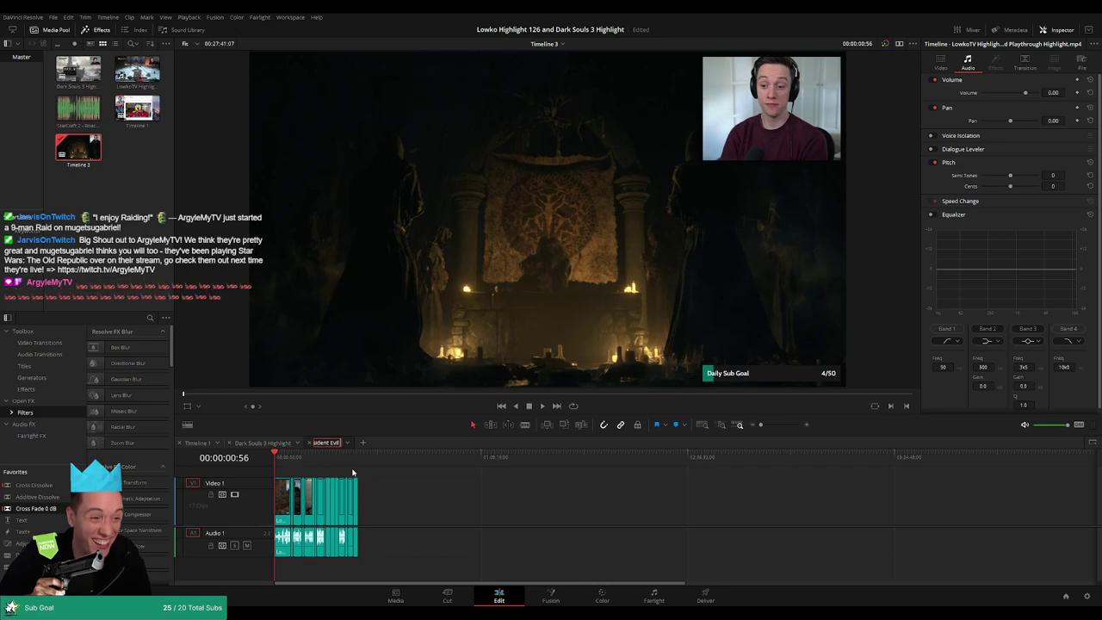
pyautogui.write(' 4')
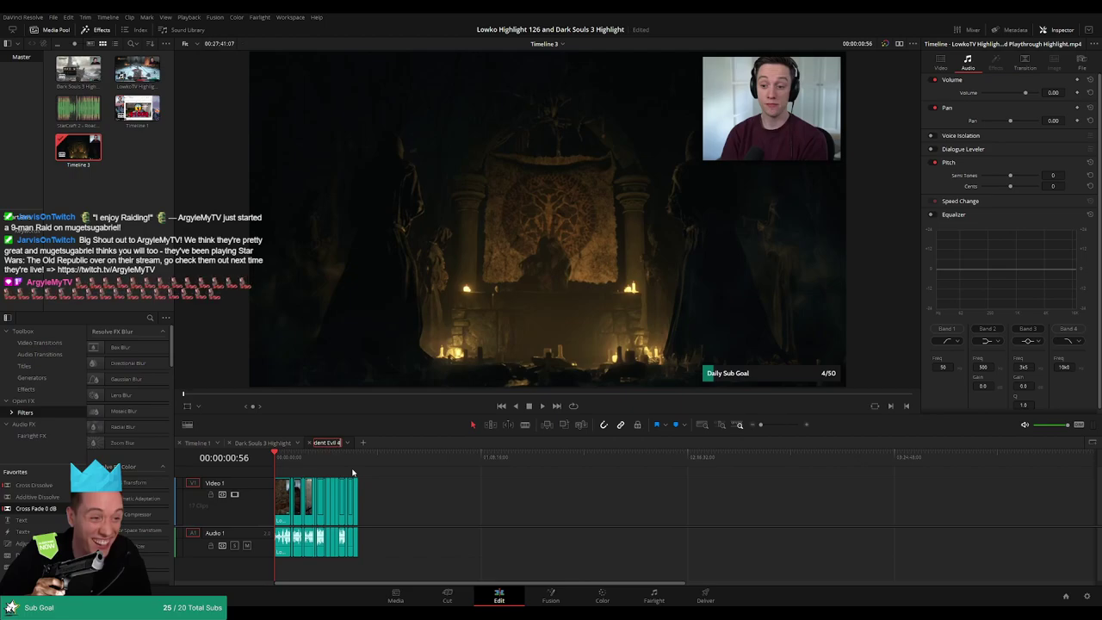
pyautogui.press('Return')
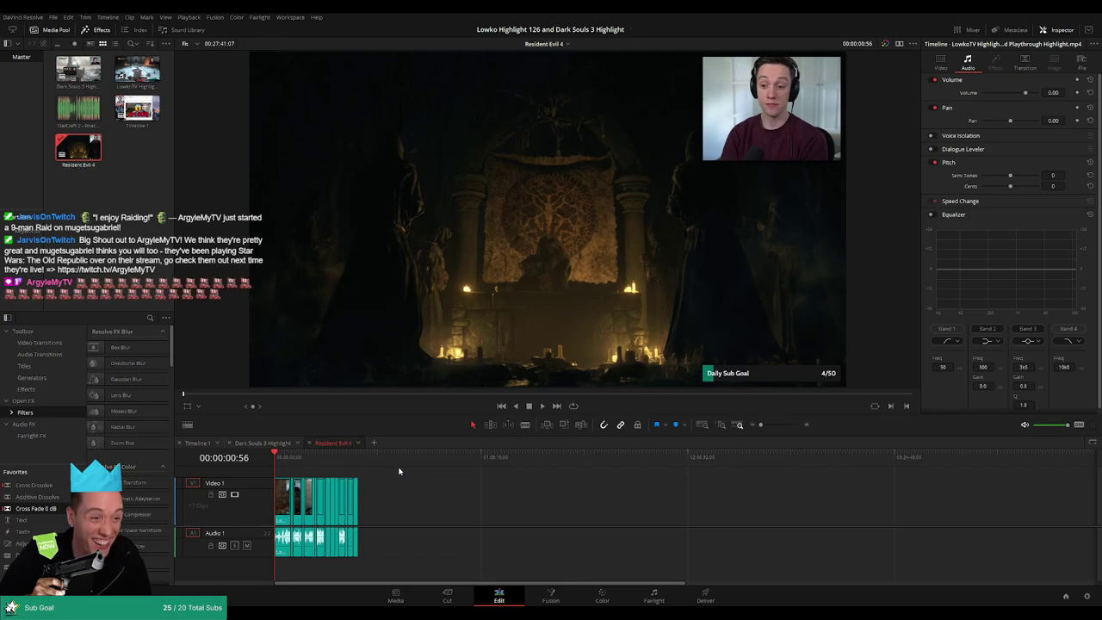
# Rename Timeline 1 as "Main Edit Timeline".
pyautogui.click(260, 442)
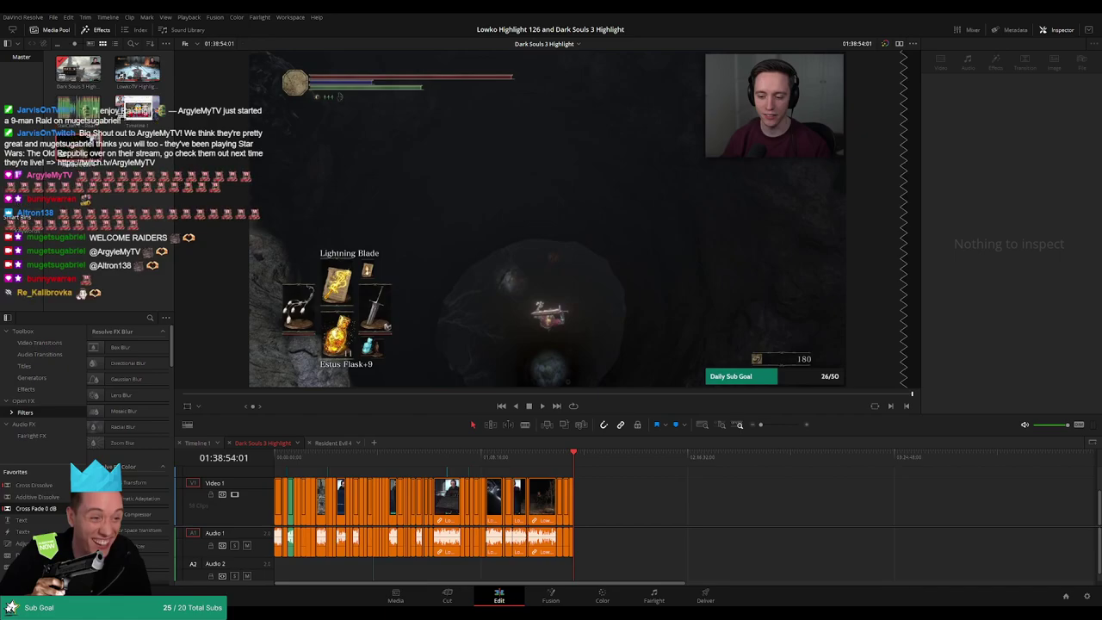
pyautogui.click(197, 443)
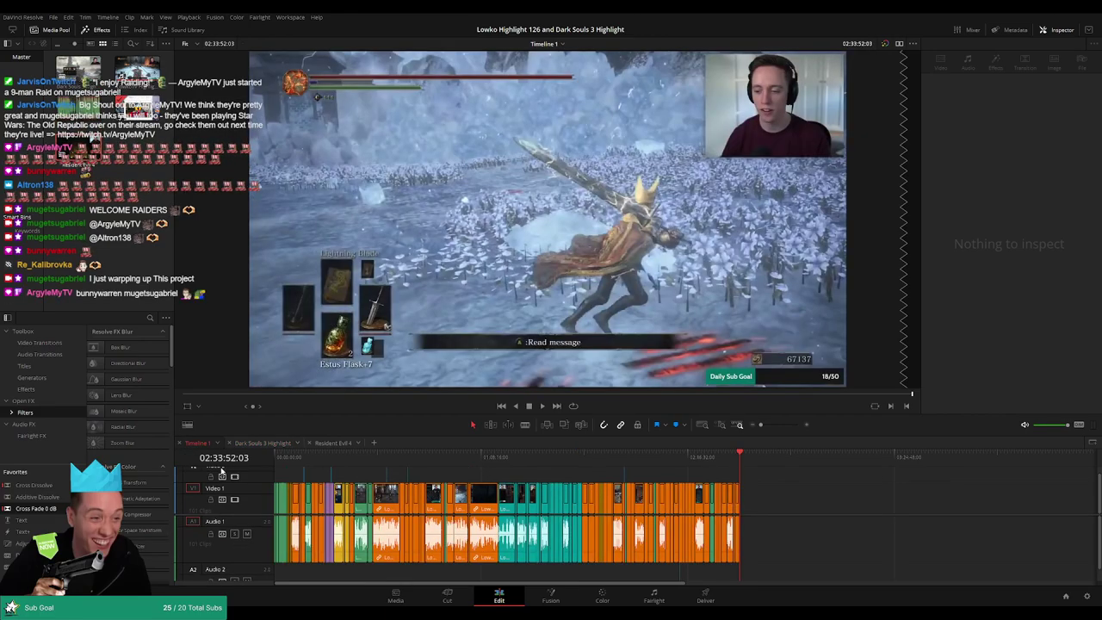
pyautogui.write('Main Edi')
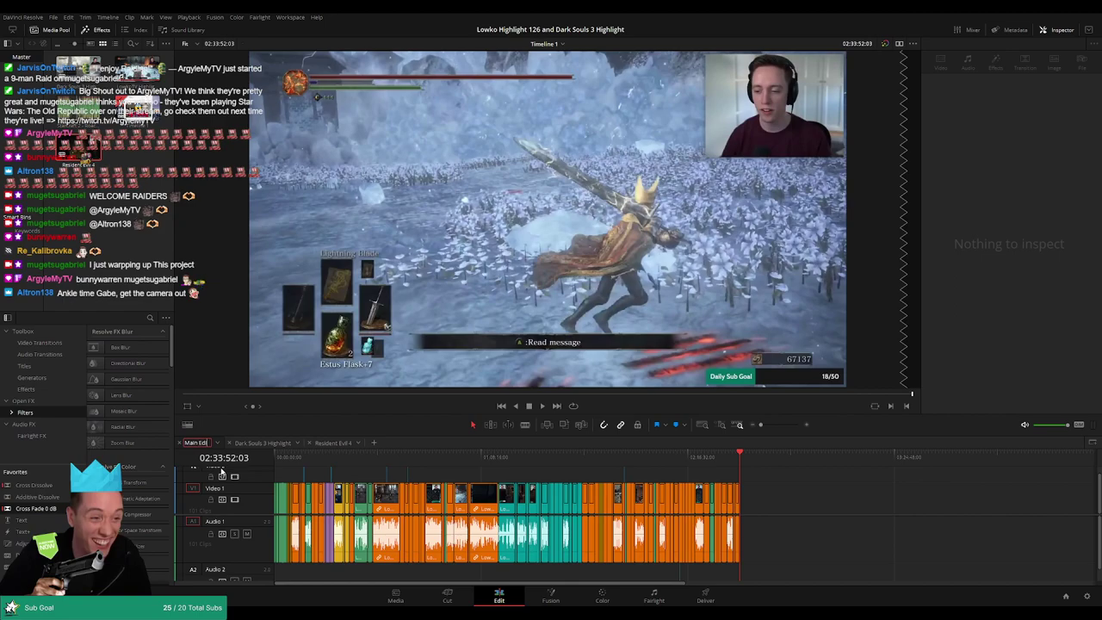
pyautogui.write('t Timeline')
pyautogui.press('Return')
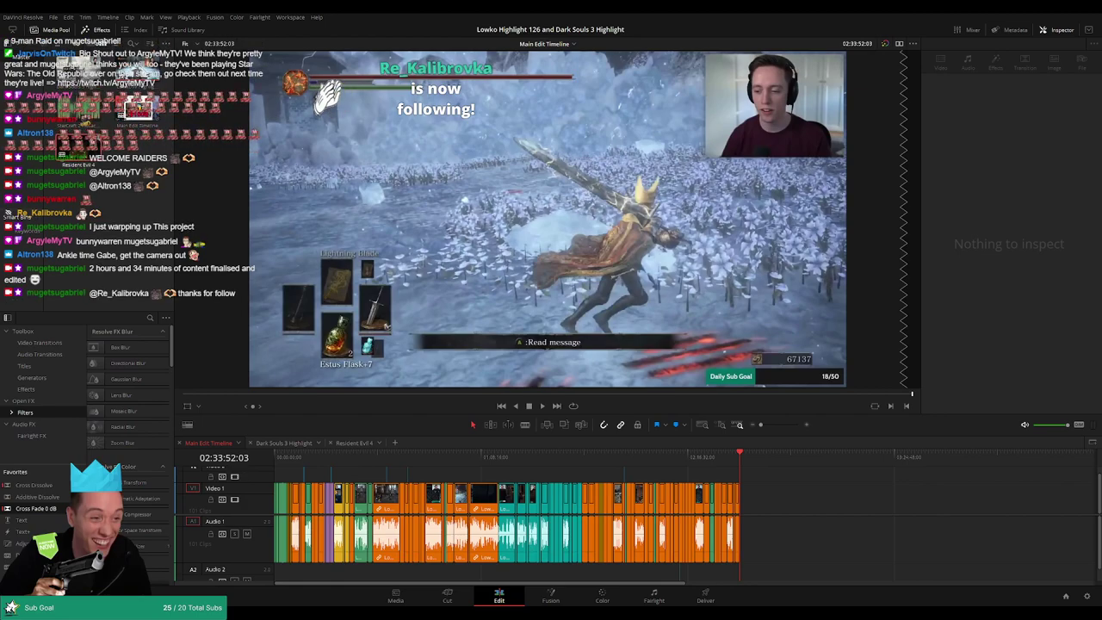
# Reduce the heights of the Video 1 and Video 2 tracks in the Dark Souls 3 Highlight timeline and reposition the video/audio divider.
pyautogui.click(284, 442)
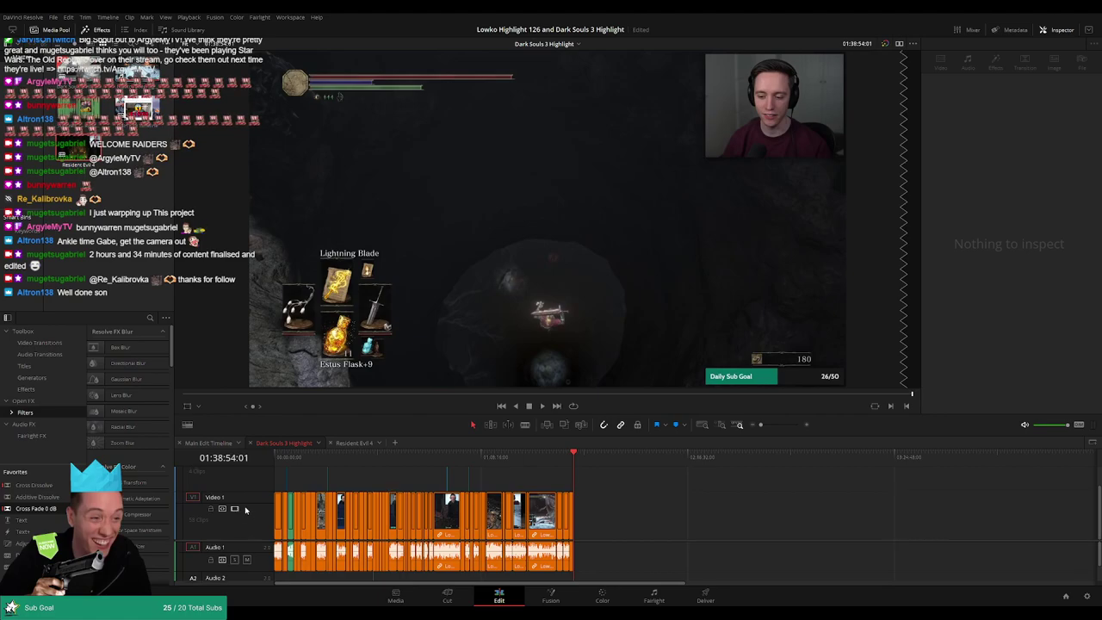
pyautogui.moveTo(249, 493); pyautogui.dragTo(254, 542)
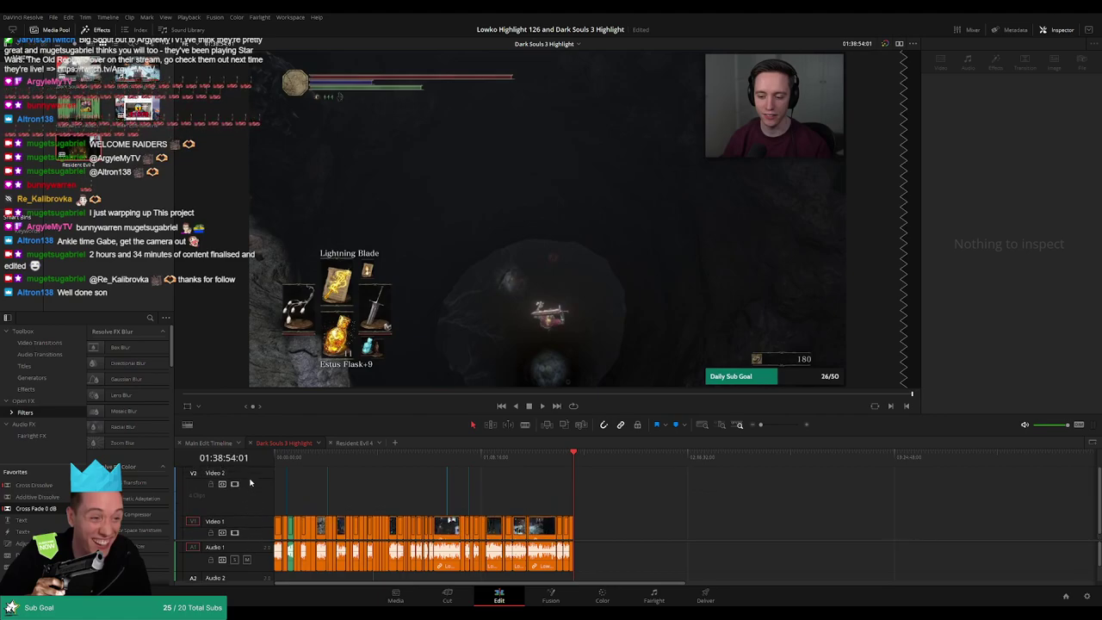
pyautogui.moveTo(252, 468); pyautogui.dragTo(252, 492)
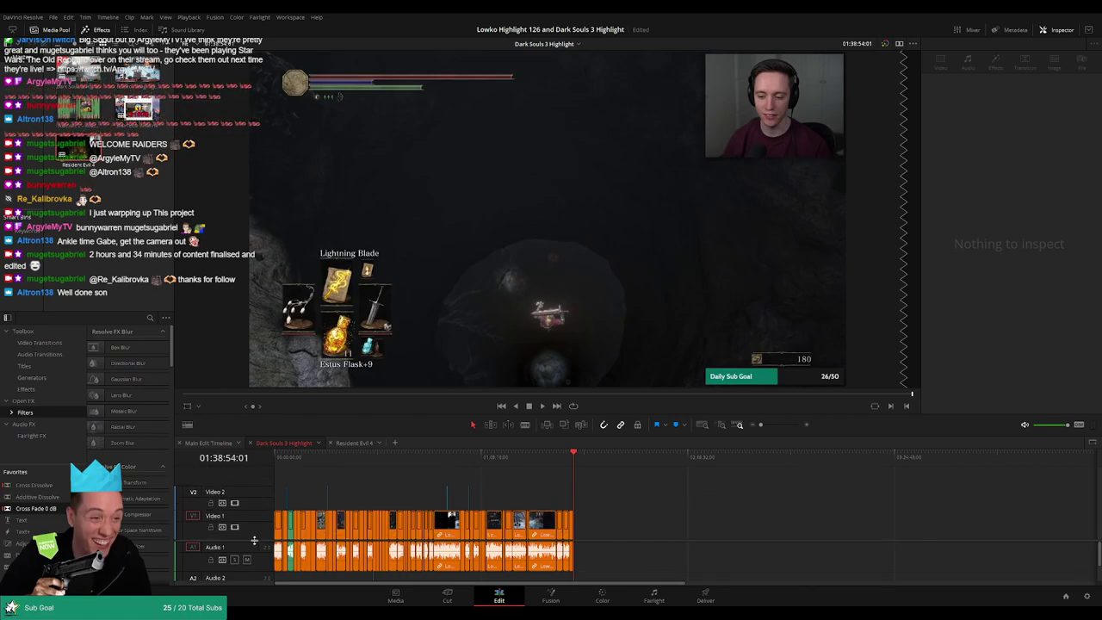
pyautogui.moveTo(255, 542); pyautogui.dragTo(257, 519)
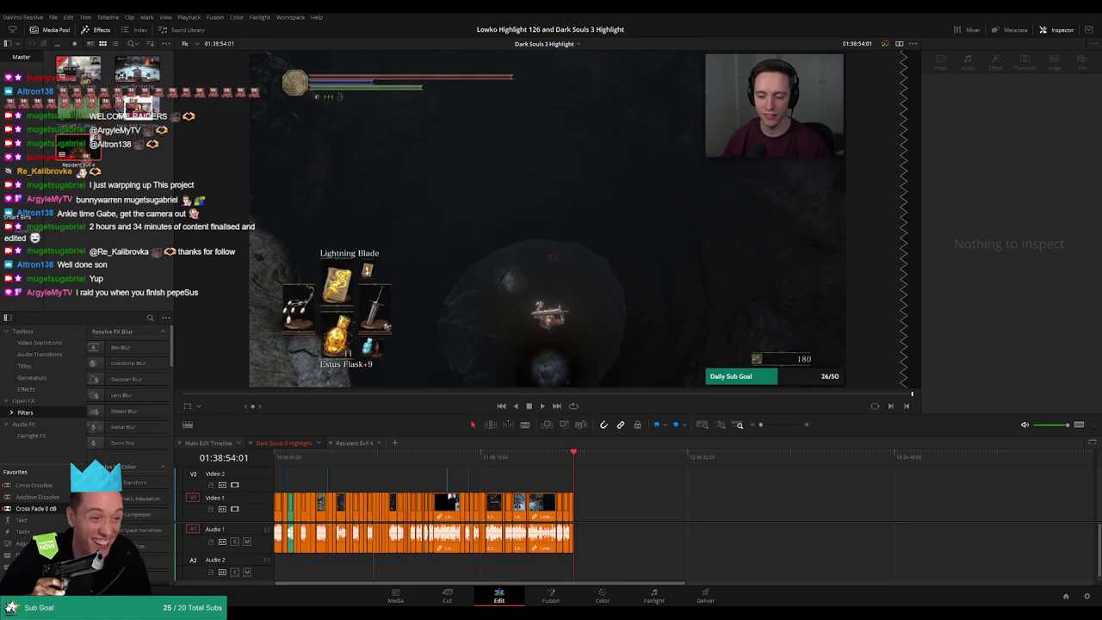
# Play the Dark Souls 3 Highlight timeline from its start and skim forward to about 01:16:16.
pyautogui.moveTo(307, 457); pyautogui.dragTo(274, 457)
pyautogui.press('space')
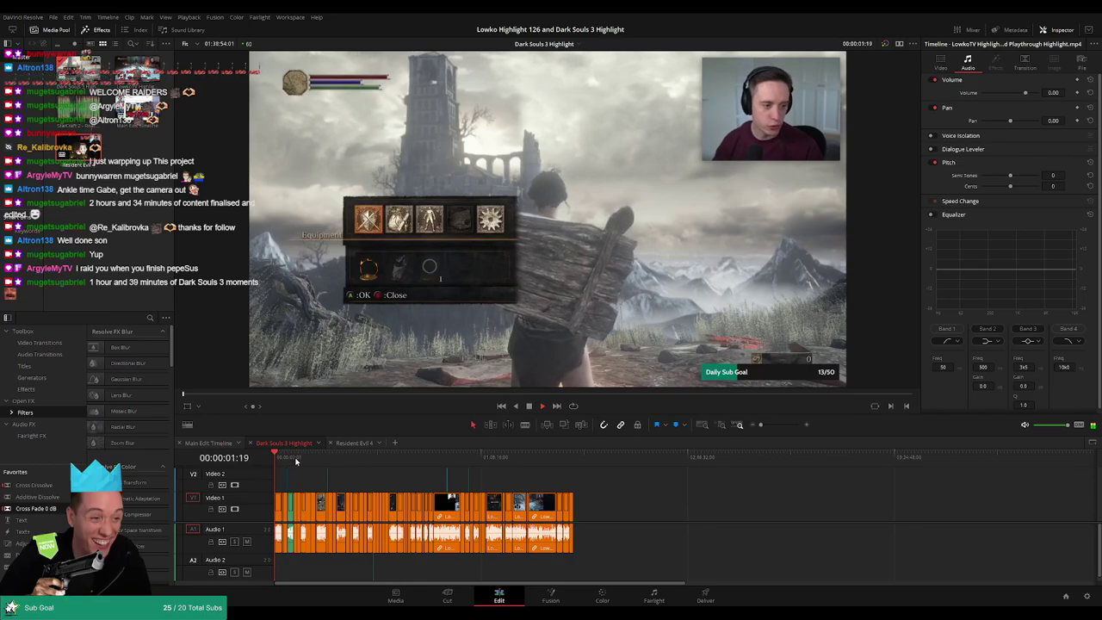
pyautogui.click(295, 461)
pyautogui.click(316, 461)
pyautogui.moveTo(316, 460); pyautogui.dragTo(504, 459)
pyautogui.press('space')
# Isolate the stray StarCraft frame at 01:16:15:33 by cutting the clip one frame further on, and ripple delete that frame.
pyautogui.scroll(3, 690, 442)
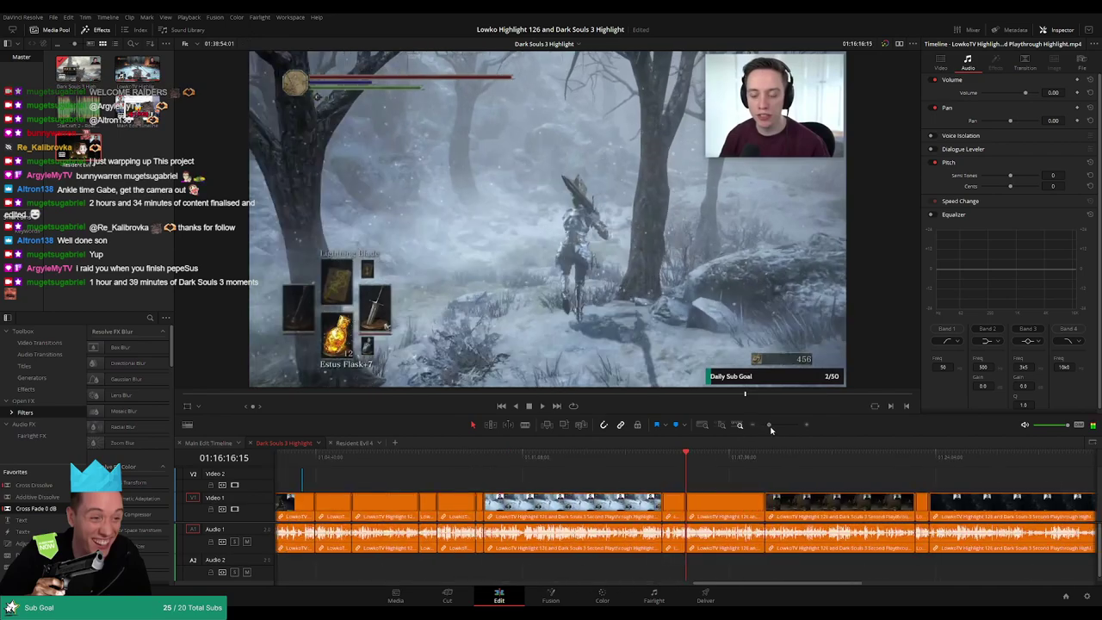
pyautogui.click(676, 457)
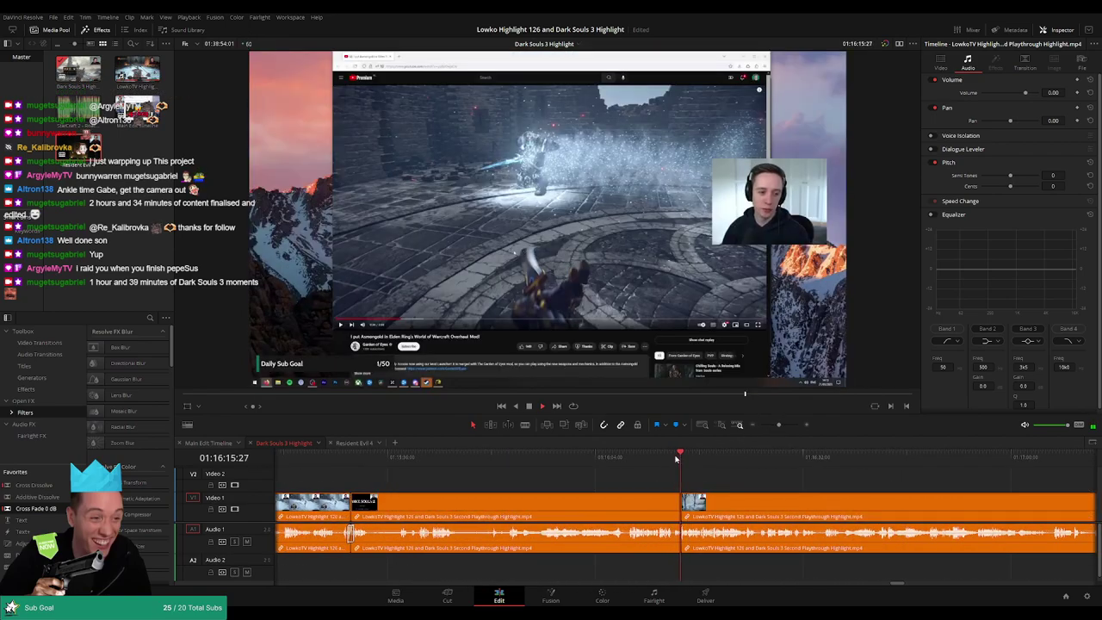
pyautogui.scroll(2, 677, 479)
pyautogui.scroll(1, 676, 478)
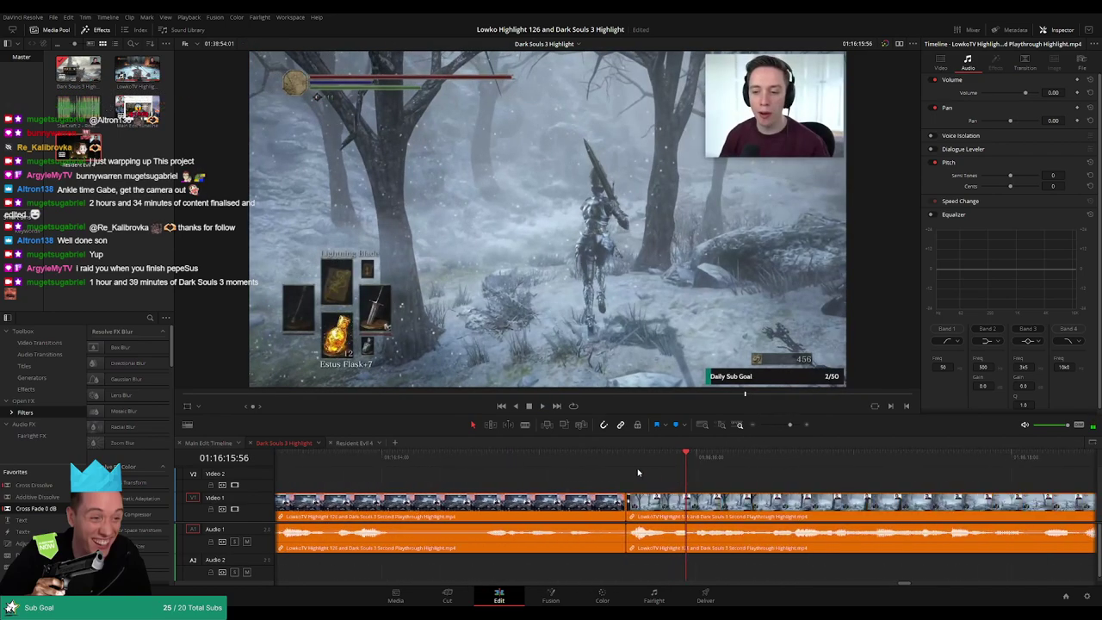
pyautogui.click(627, 461)
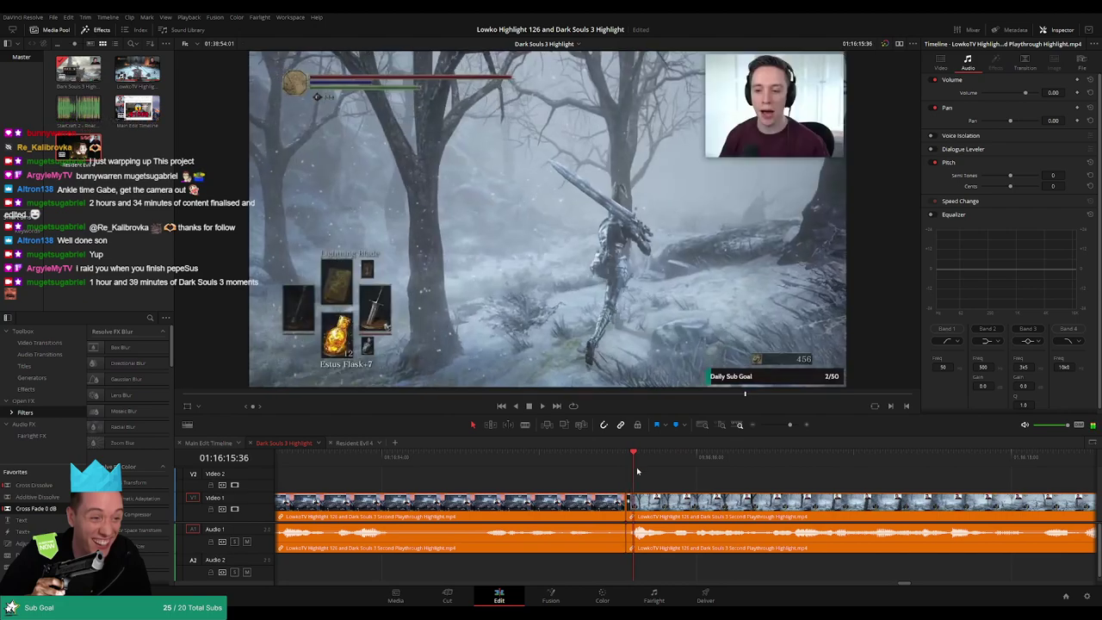
pyautogui.scroll(2, 667, 488)
pyautogui.click(683, 460)
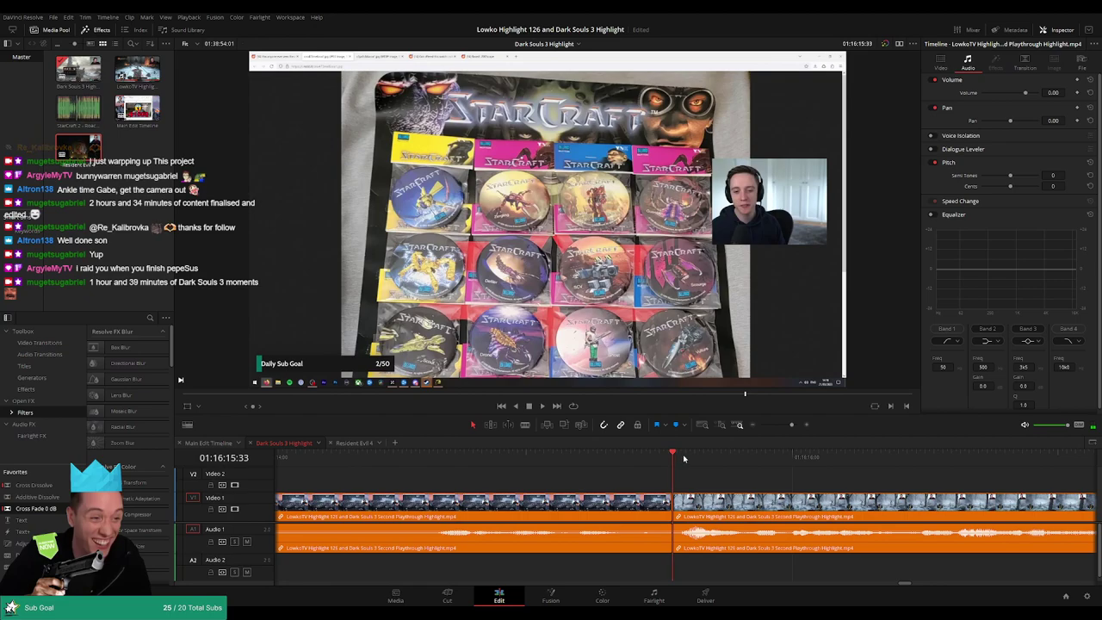
pyautogui.press('Right')
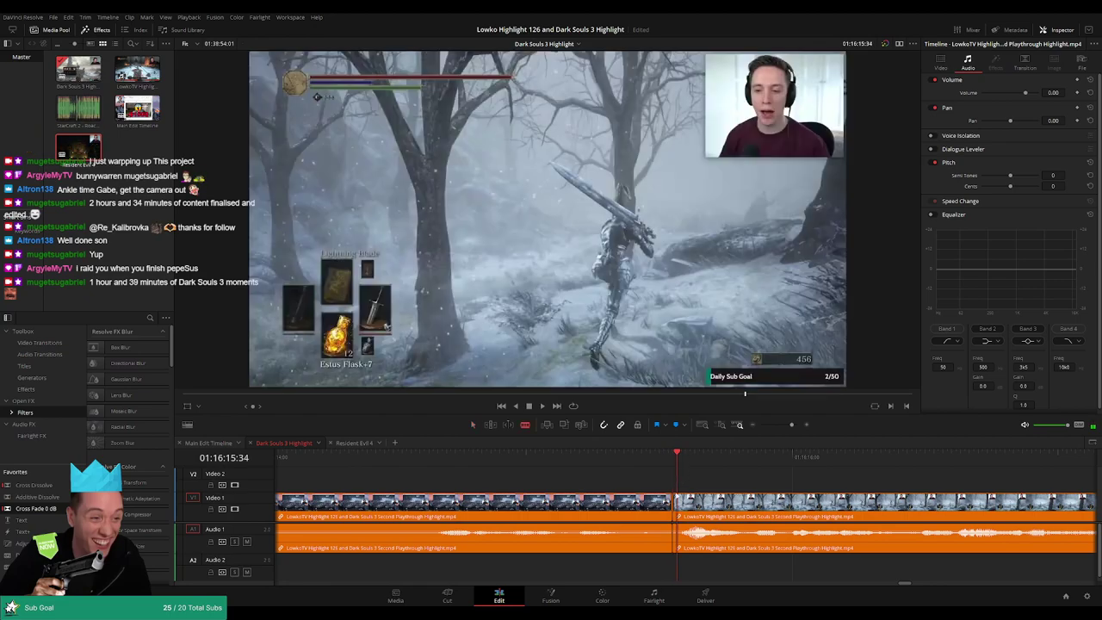
pyautogui.click(678, 509)
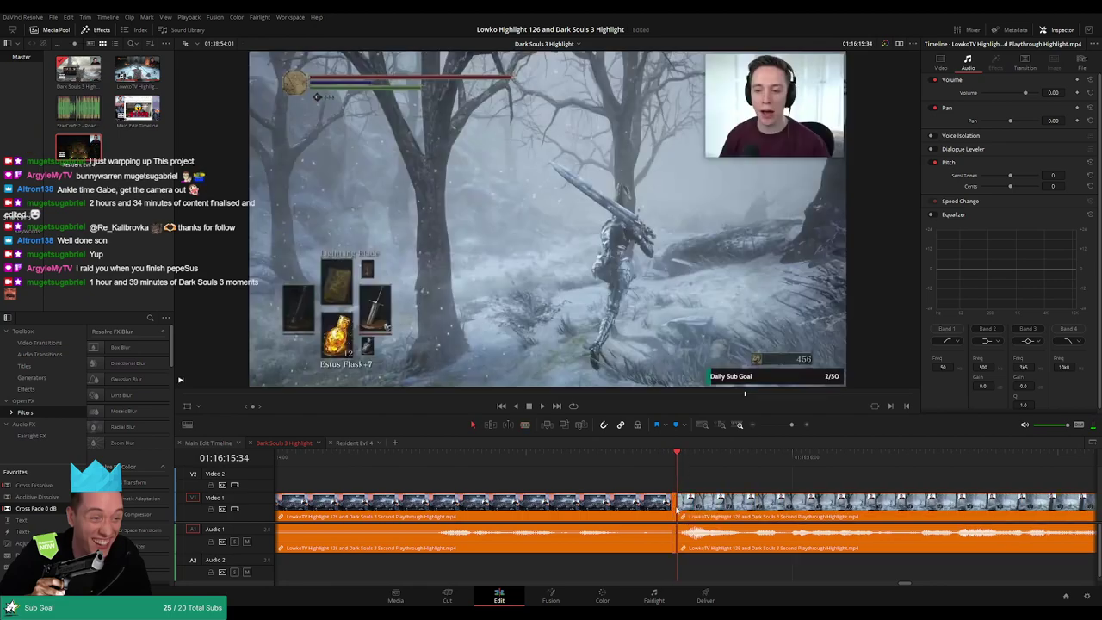
pyautogui.hotkey('ctrl', '=')
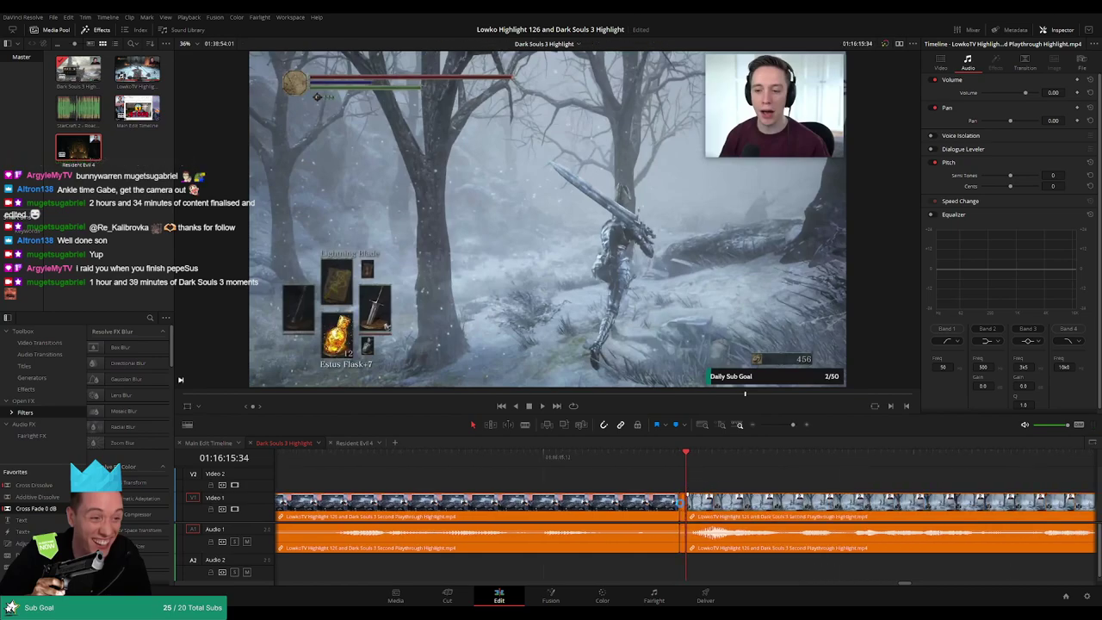
pyautogui.click(684, 509)
pyautogui.press('Delete')
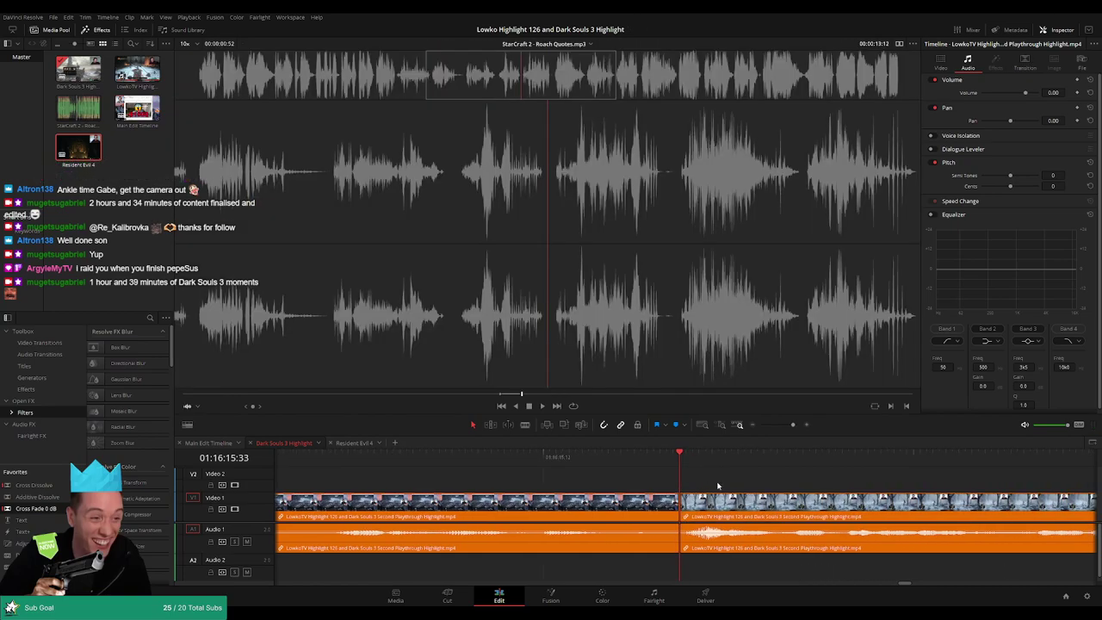
# Play back across the repaired cut and scrub the Dark Souls 3 Highlight timeline from near its start to its end.
pyautogui.click(717, 486)
pyautogui.click(650, 461)
pyautogui.press('space')
pyautogui.press('space')
pyautogui.moveTo(792, 424); pyautogui.dragTo(760, 425)
pyautogui.click(294, 463)
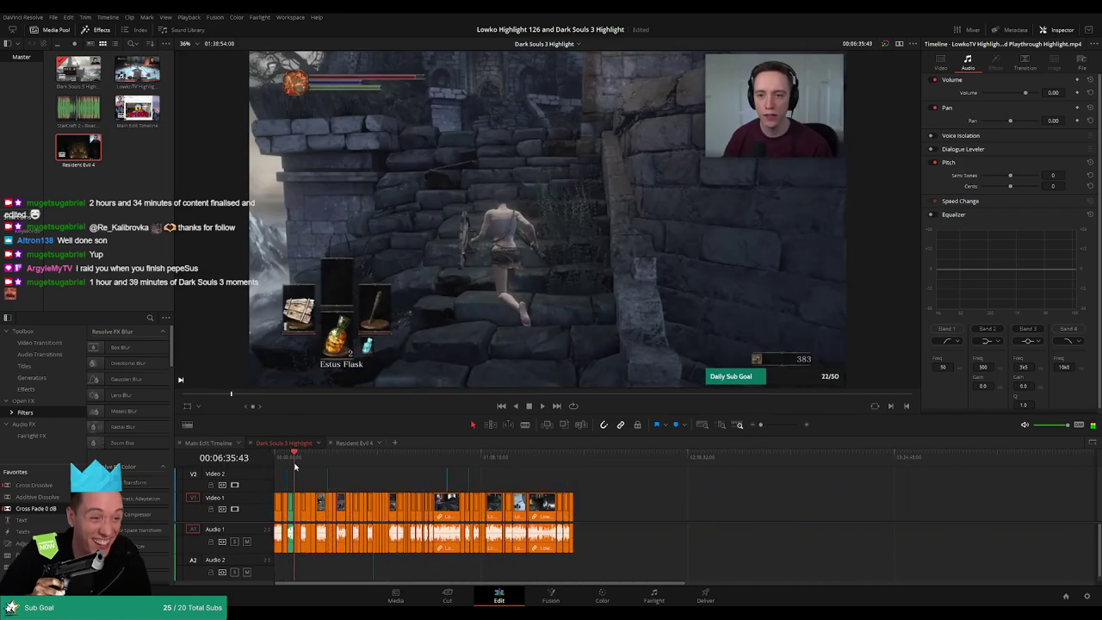
pyautogui.moveTo(294, 466); pyautogui.dragTo(577, 459)
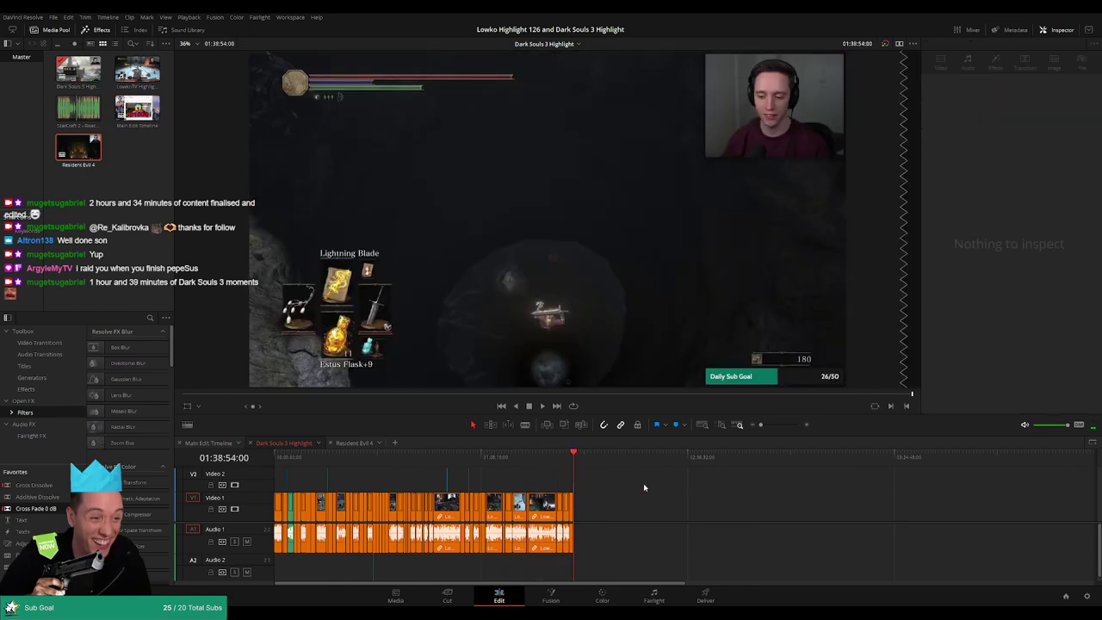
# Open the Resident Evil 4 timeline, play its opening, check its end and return the playhead to the start.
pyautogui.click(356, 444)
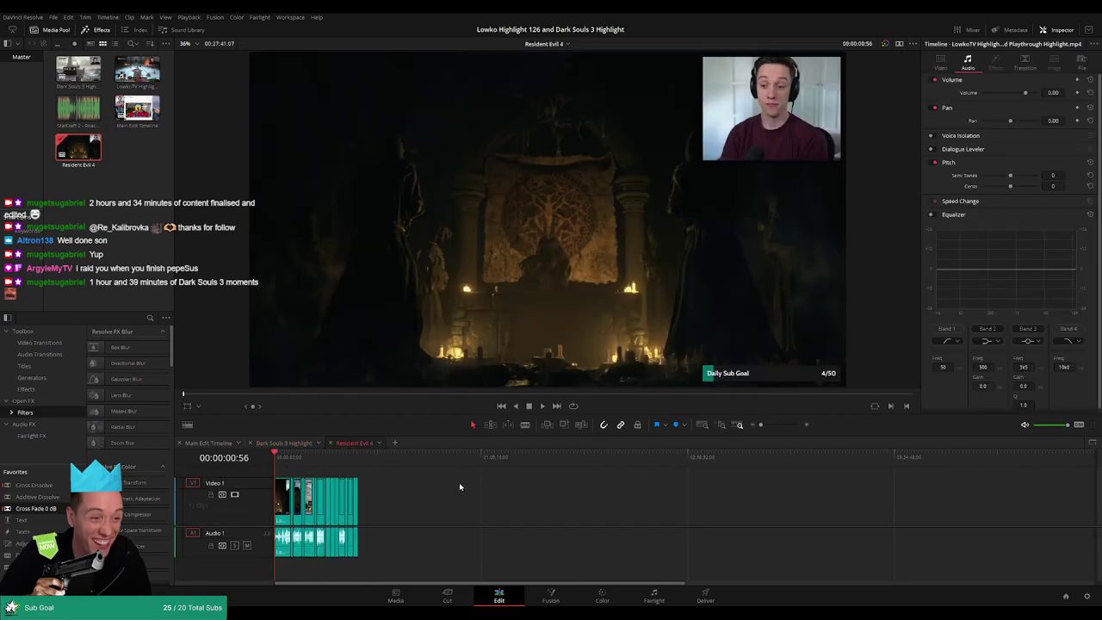
pyautogui.press('space')
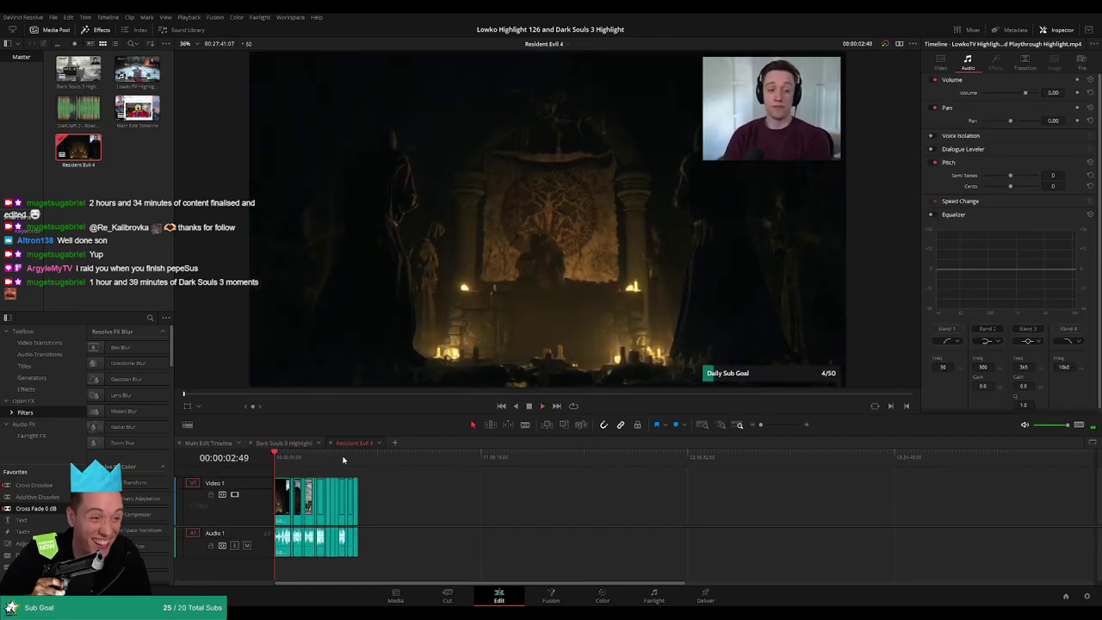
pyautogui.click(357, 456)
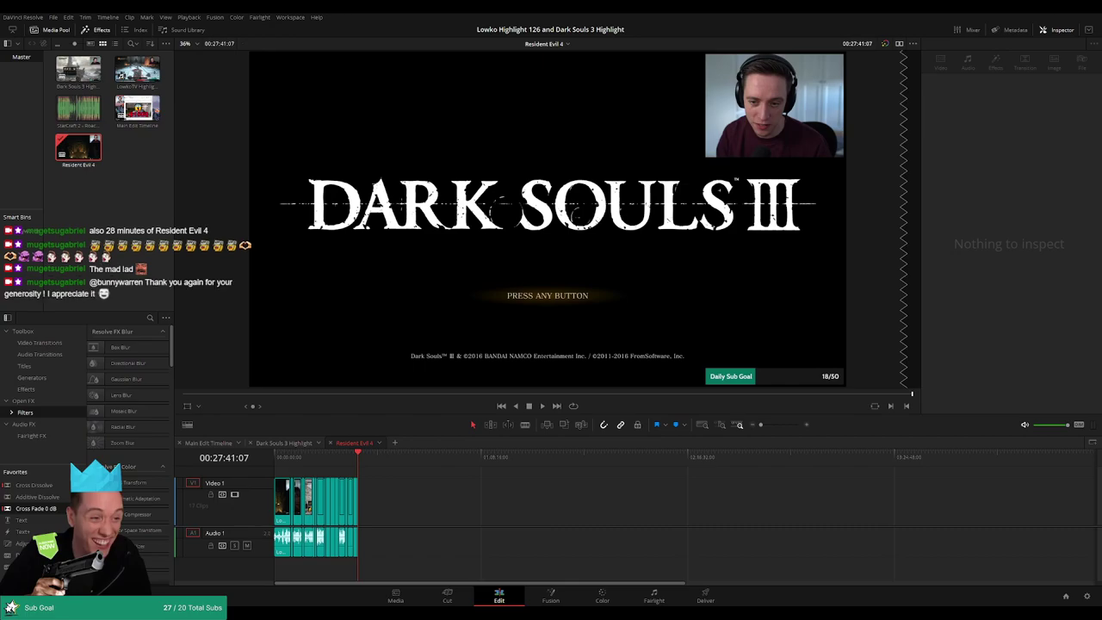
pyautogui.moveTo(358, 469); pyautogui.dragTo(277, 467)
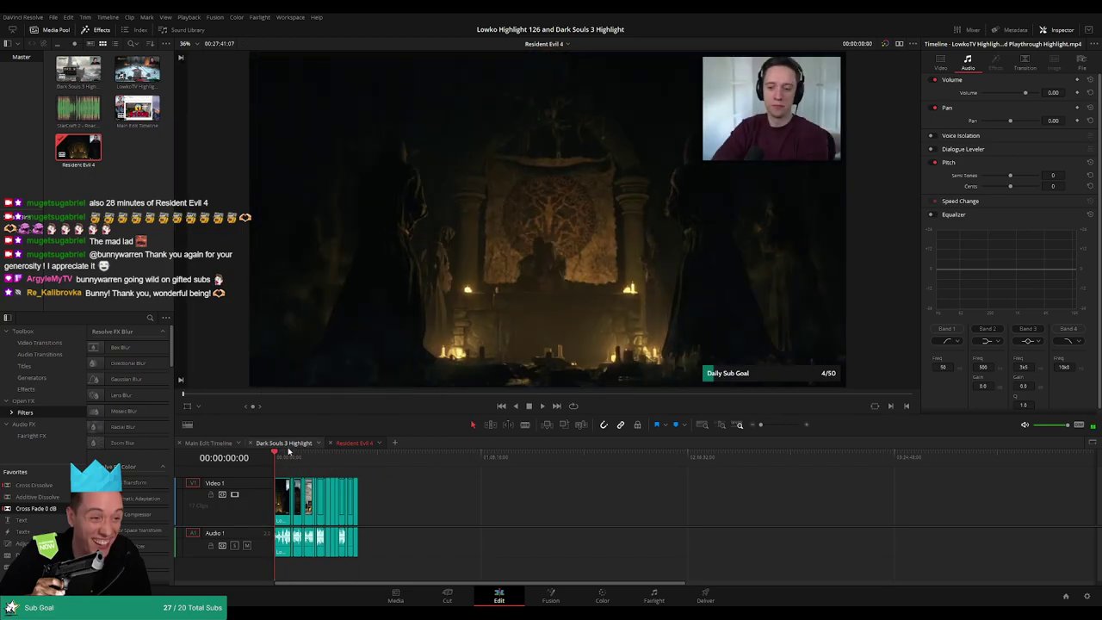
# Set the clip colour of the orange Dead Cells clip at 02:04:05 in the Main Edit Timeline to yellow.
pyautogui.click(287, 444)
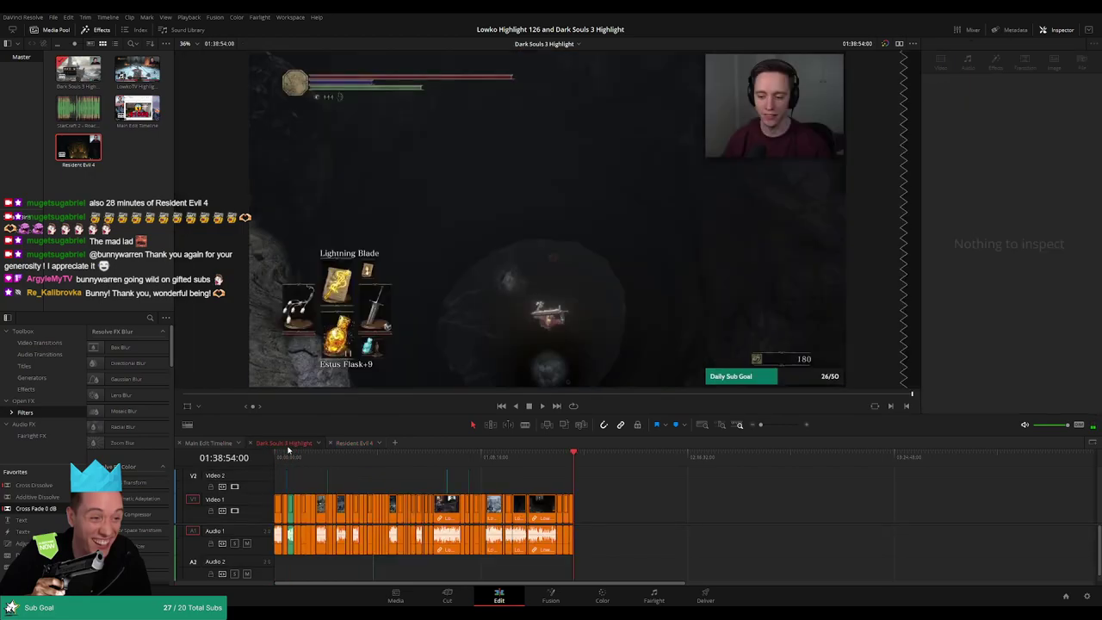
pyautogui.click(208, 443)
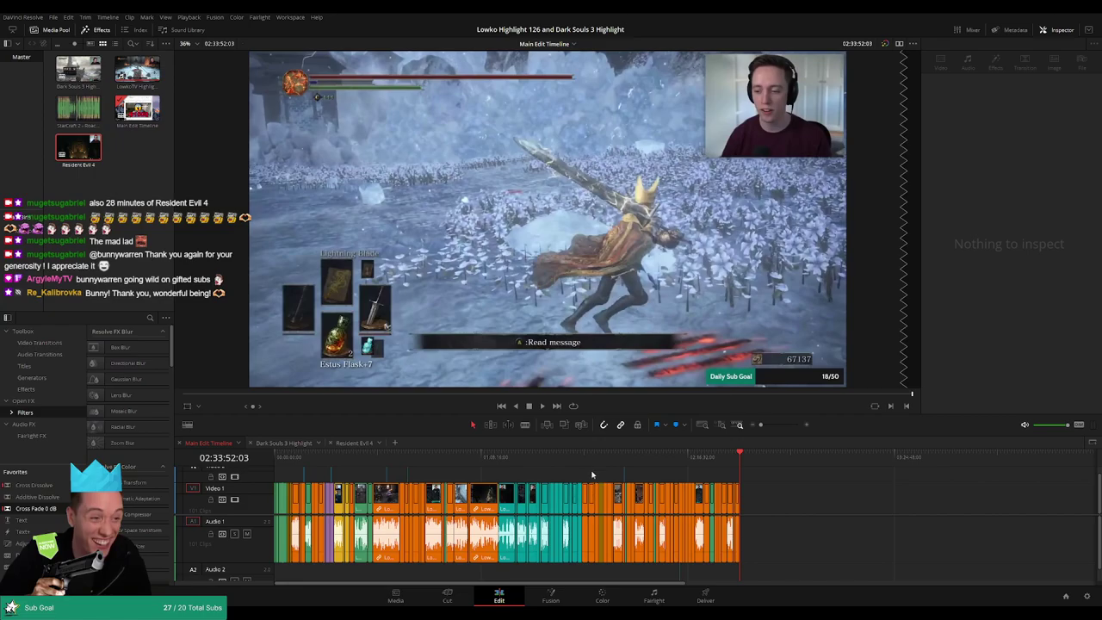
pyautogui.moveTo(590, 463); pyautogui.dragTo(659, 461)
pyautogui.press('space')
pyautogui.click(769, 426)
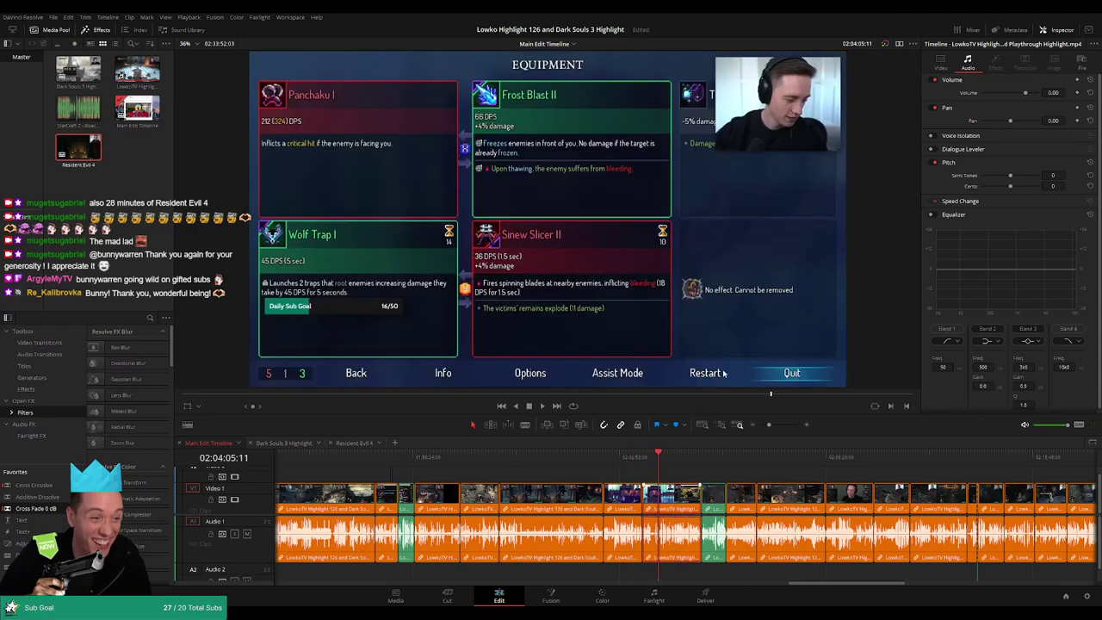
pyautogui.press('y')
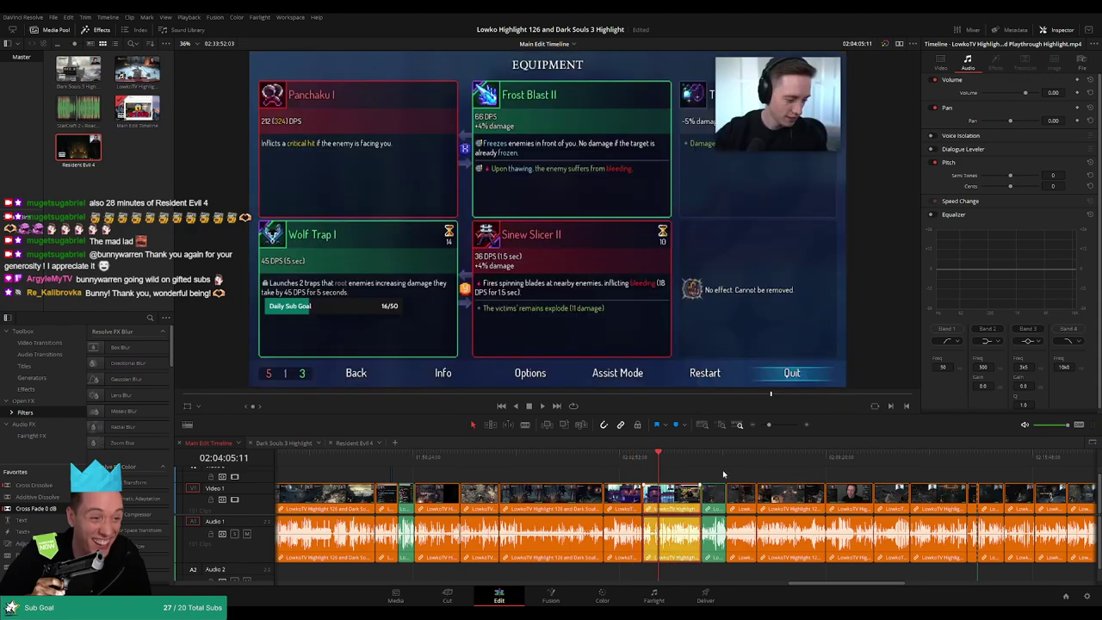
# Skim the Main Edit Timeline from the newly yellow clip to its end, checking the remaining clips and their colour coding.
pyautogui.press('space')
pyautogui.moveTo(734, 454); pyautogui.dragTo(859, 452)
pyautogui.moveTo(922, 481); pyautogui.dragTo(698, 470)
pyautogui.moveTo(893, 457); pyautogui.dragTo(1007, 456)
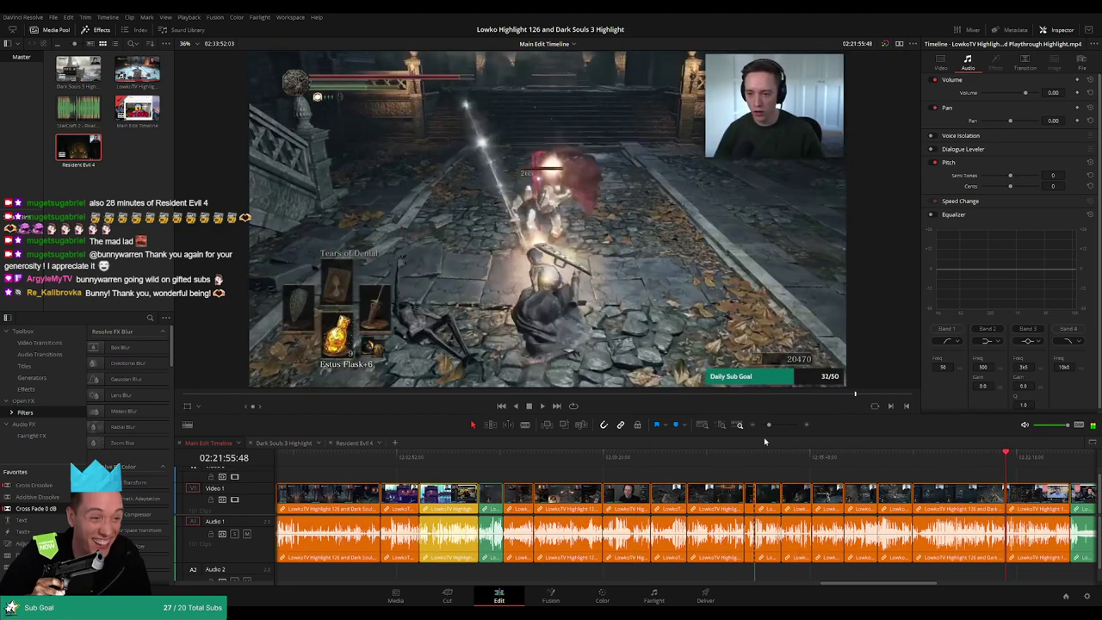
pyautogui.moveTo(769, 425); pyautogui.dragTo(750, 429)
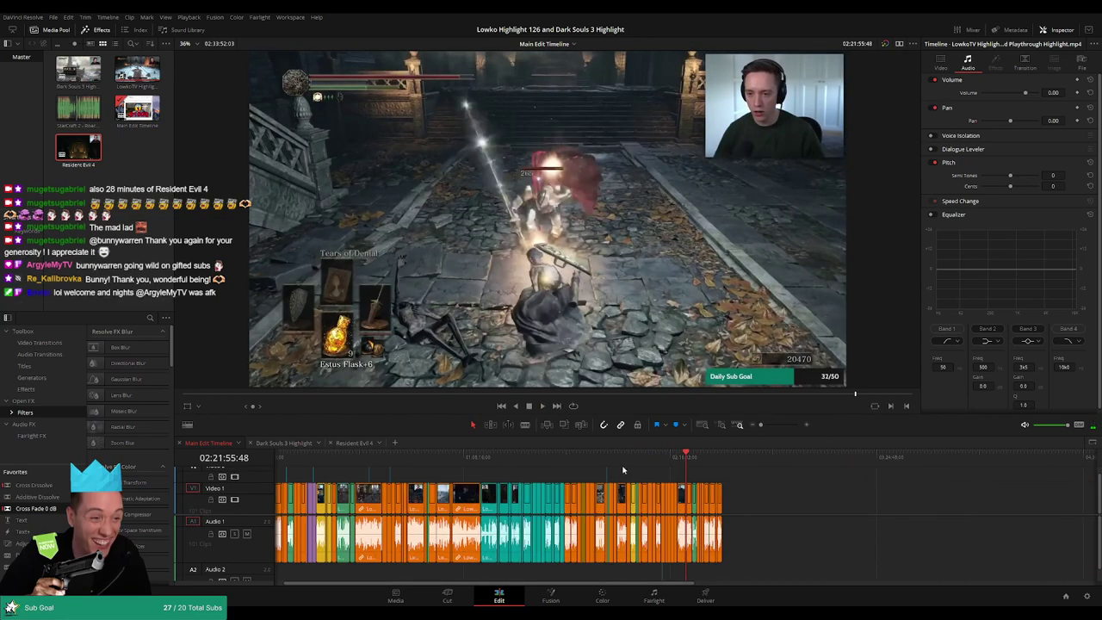
pyautogui.scroll(10, 623, 490)
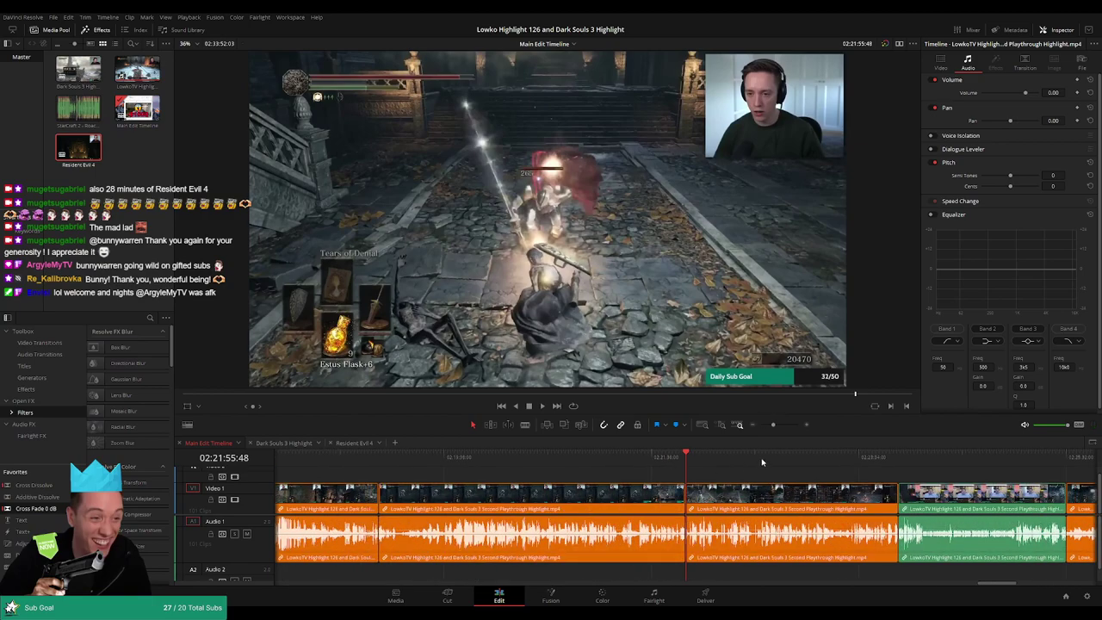
pyautogui.moveTo(762, 462); pyautogui.dragTo(631, 476)
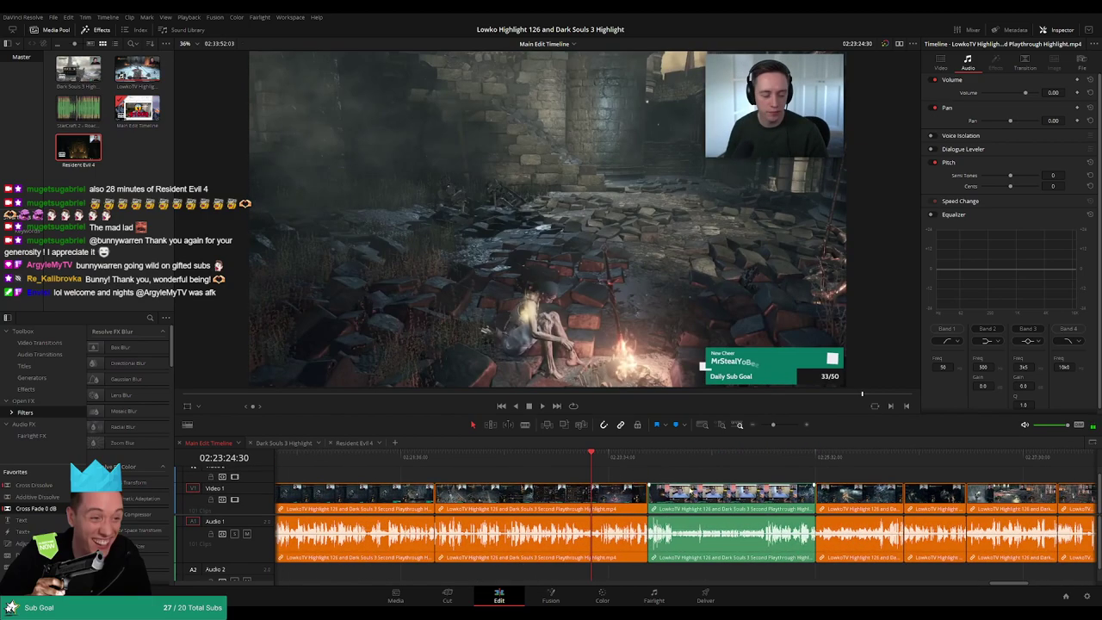
pyautogui.hscroll(3, 563, 485)
pyautogui.click(794, 463)
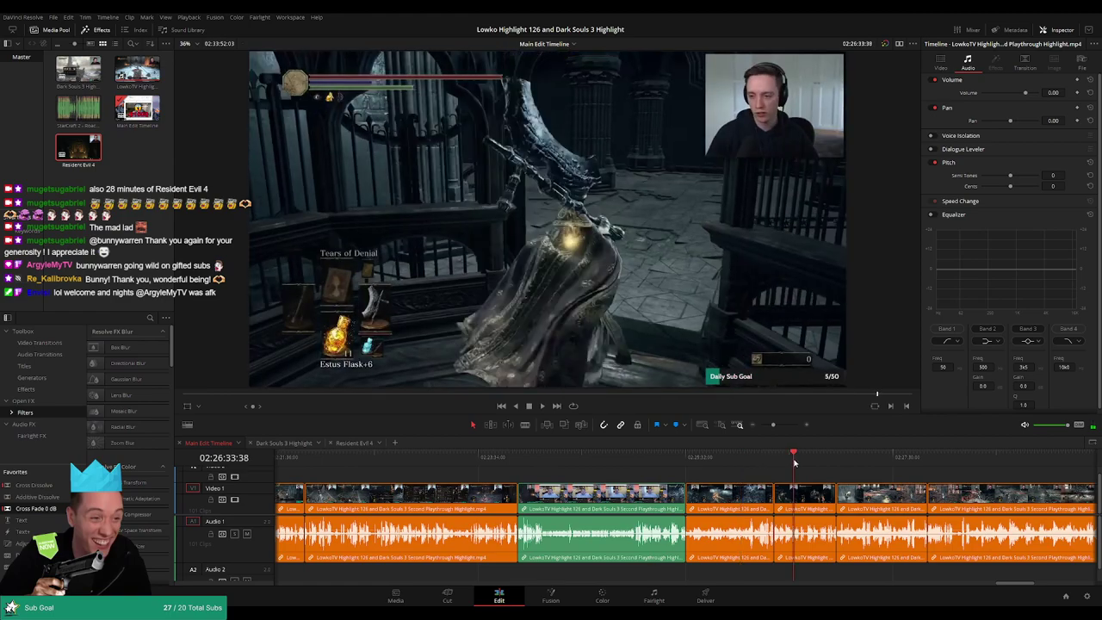
pyautogui.moveTo(773, 425); pyautogui.dragTo(746, 442)
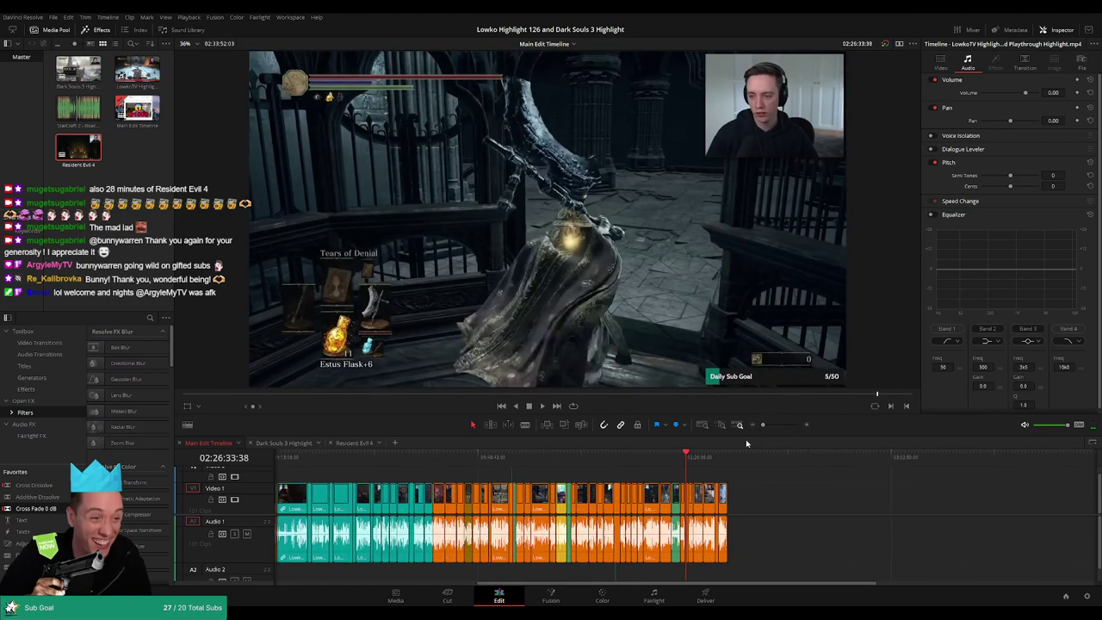
pyautogui.click(728, 456)
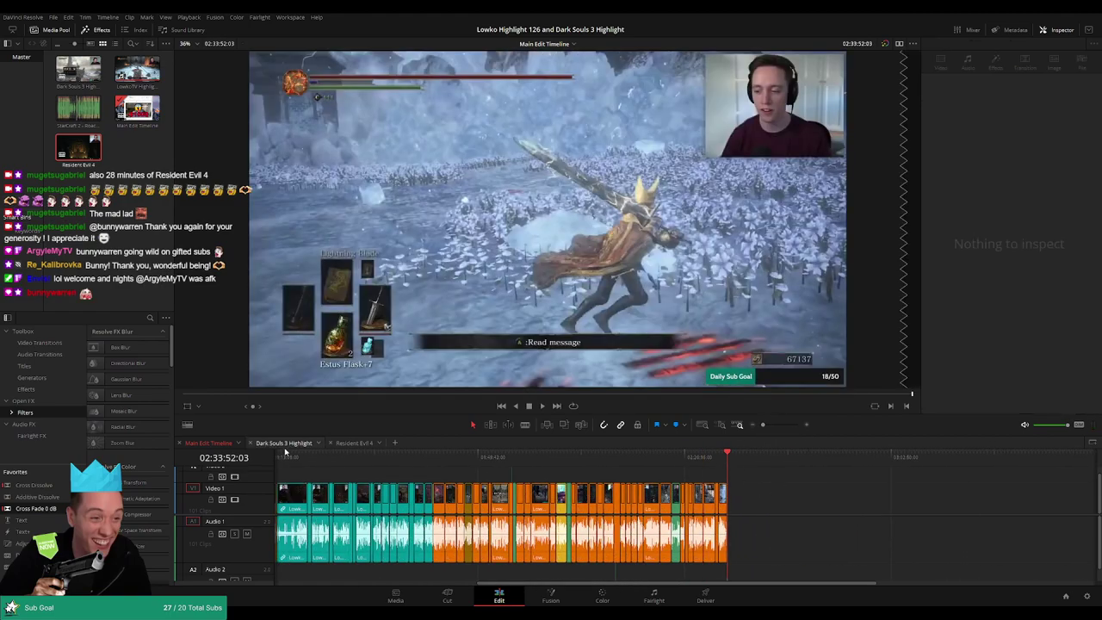
pyautogui.moveTo(582, 456); pyautogui.dragTo(935, 457)
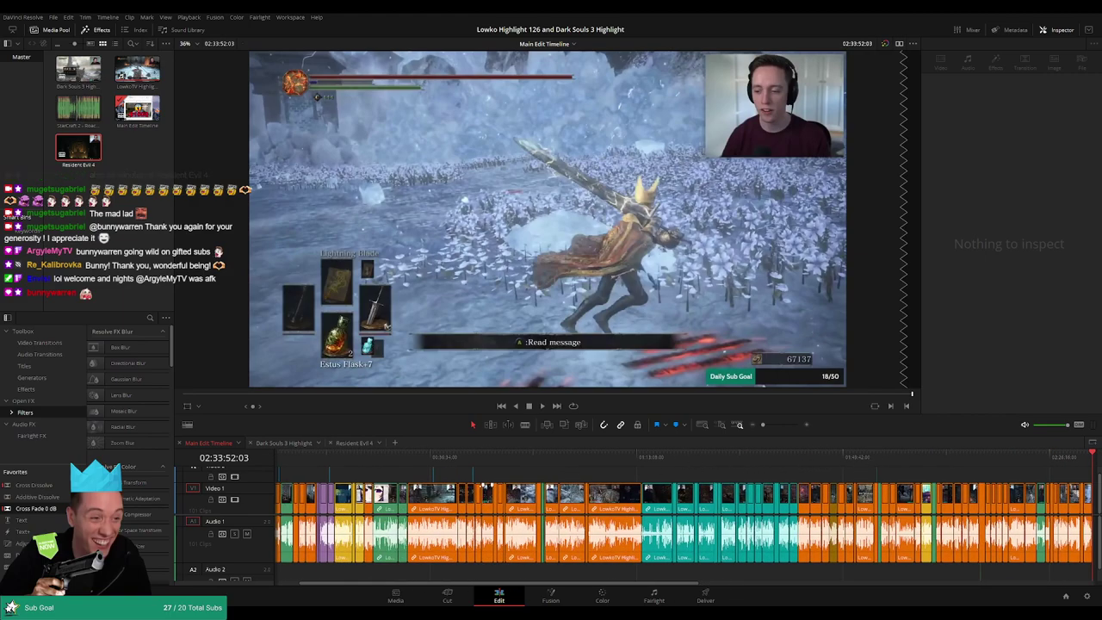
pyautogui.hscroll(-1, 601, 475)
pyautogui.click(752, 425)
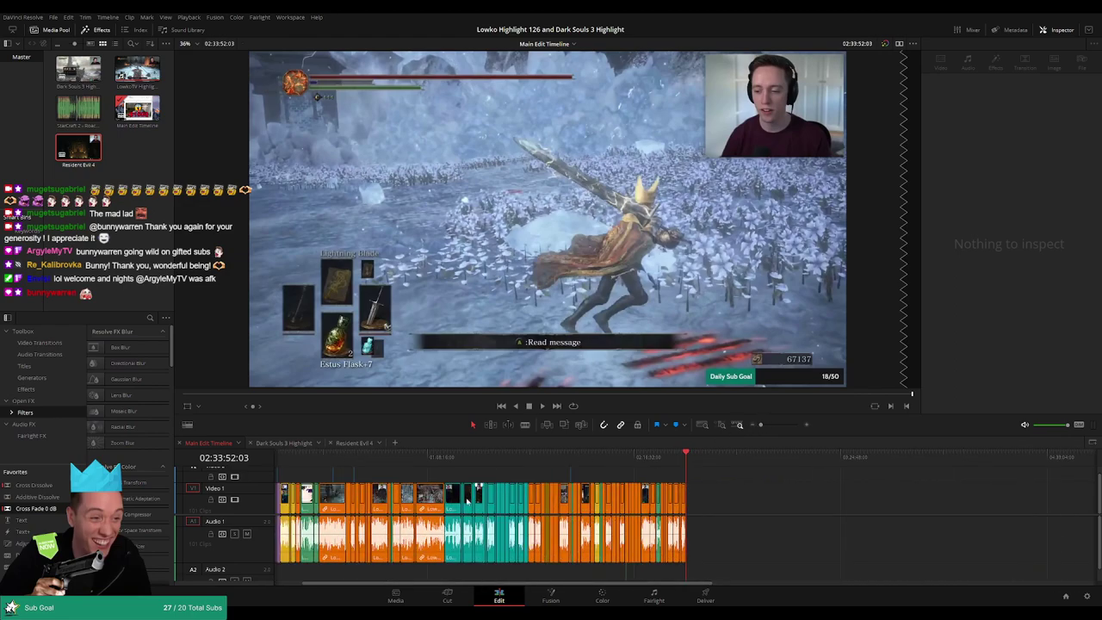
pyautogui.hscroll(-1, 631, 480)
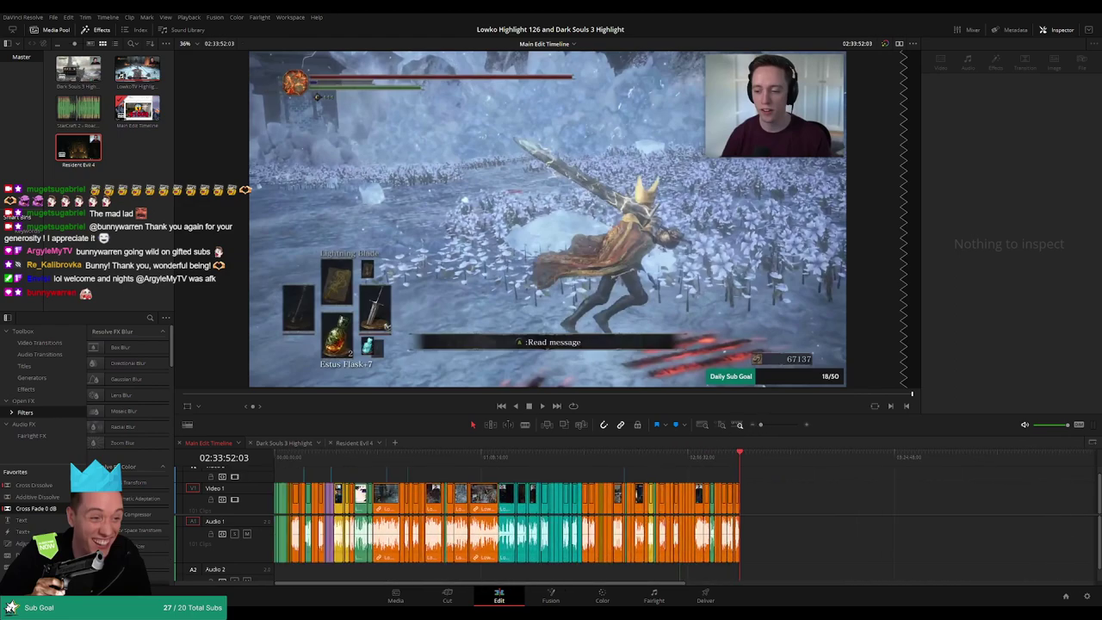